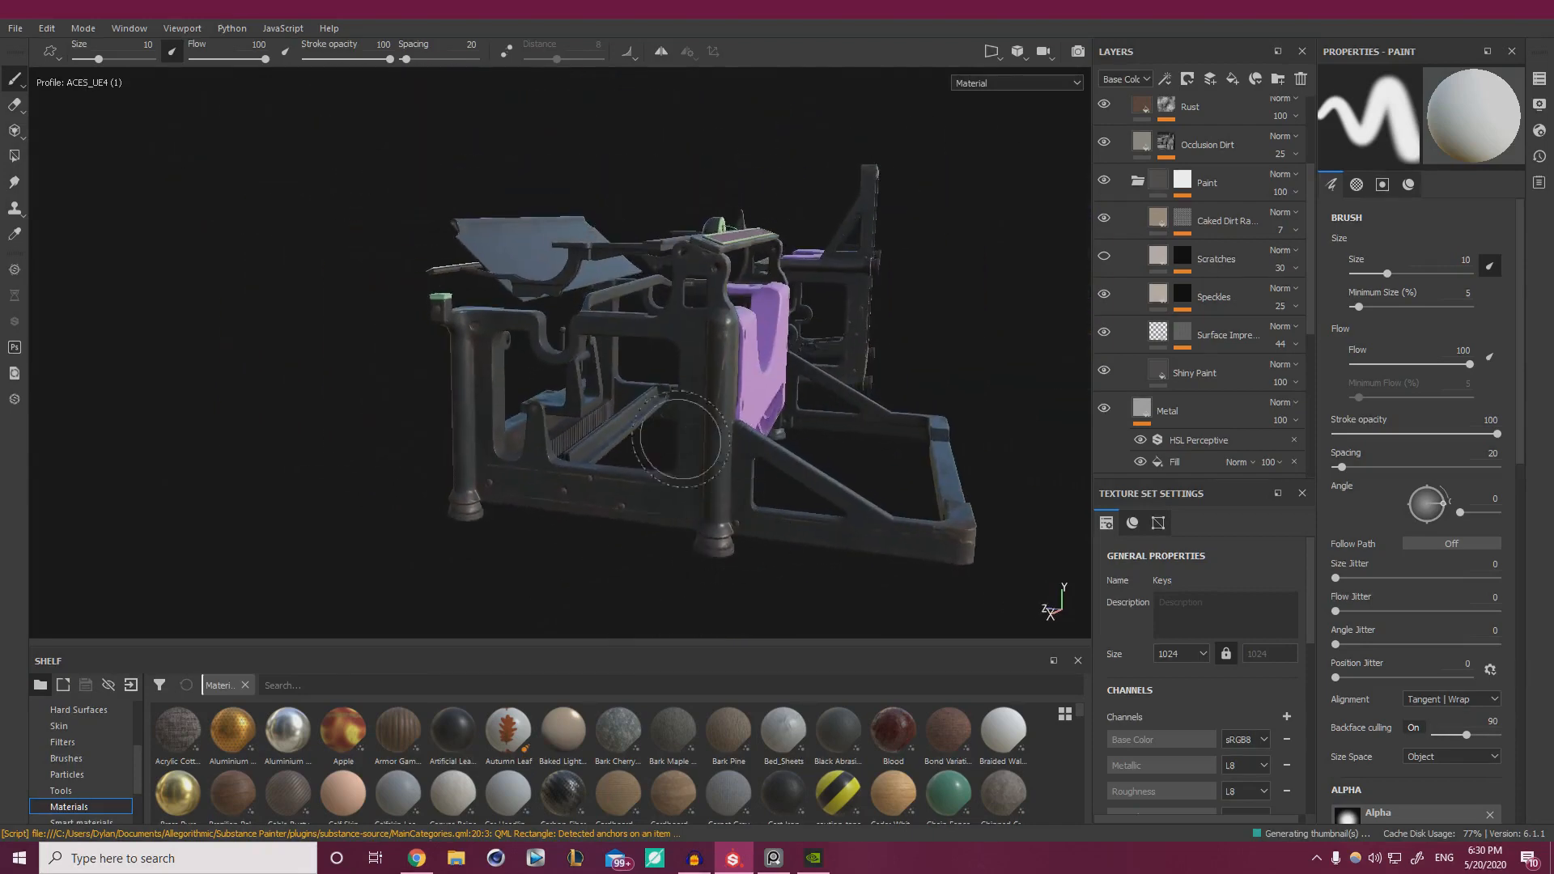
- Collapse the Key Bottoms layer group and make Frame the active texture set
{"action": "mouse_move", "coordinate": [588, 320]}
{"action": "left_mouse_down", "text": "alt"}
{"action": "mouse_move", "coordinate": [801, 420]}
{"action": "mouse_move", "coordinate": [559, 455]}
{"action": "mouse_move", "coordinate": [566, 435]}
{"action": "left_mouse_up", "text": "alt"}
{"action": "mouse_move", "coordinate": [472, 296]}
{"action": "left_mouse_down", "text": "alt"}
{"action": "mouse_move", "coordinate": [563, 396]}
{"action": "mouse_move", "coordinate": [464, 393]}
{"action": "mouse_move", "coordinate": [651, 429]}
{"action": "mouse_move", "coordinate": [955, 417]}
{"action": "mouse_move", "coordinate": [868, 423]}
{"action": "mouse_move", "coordinate": [745, 551]}
{"action": "mouse_move", "coordinate": [624, 283]}
{"action": "mouse_move", "coordinate": [451, 402]}
{"action": "left_mouse_up", "text": "alt"}
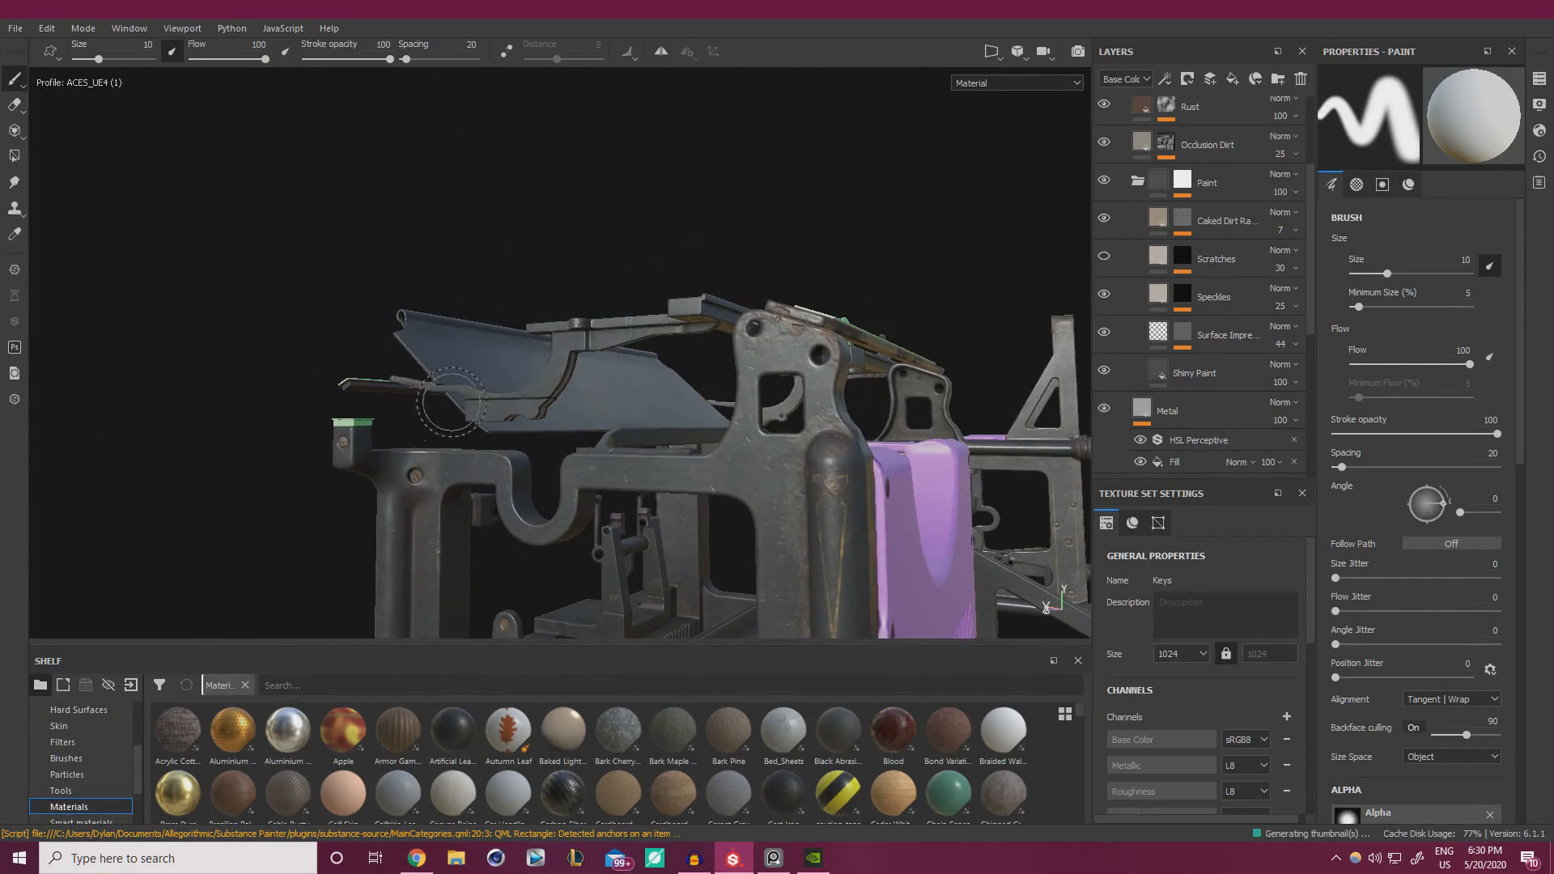
{"action": "mouse_move", "coordinate": [688, 368]}
{"action": "left_mouse_down", "text": "alt"}
{"action": "mouse_move", "coordinate": [536, 356]}
{"action": "mouse_move", "coordinate": [689, 364]}
{"action": "mouse_move", "coordinate": [737, 387]}
{"action": "left_mouse_up", "text": "alt"}
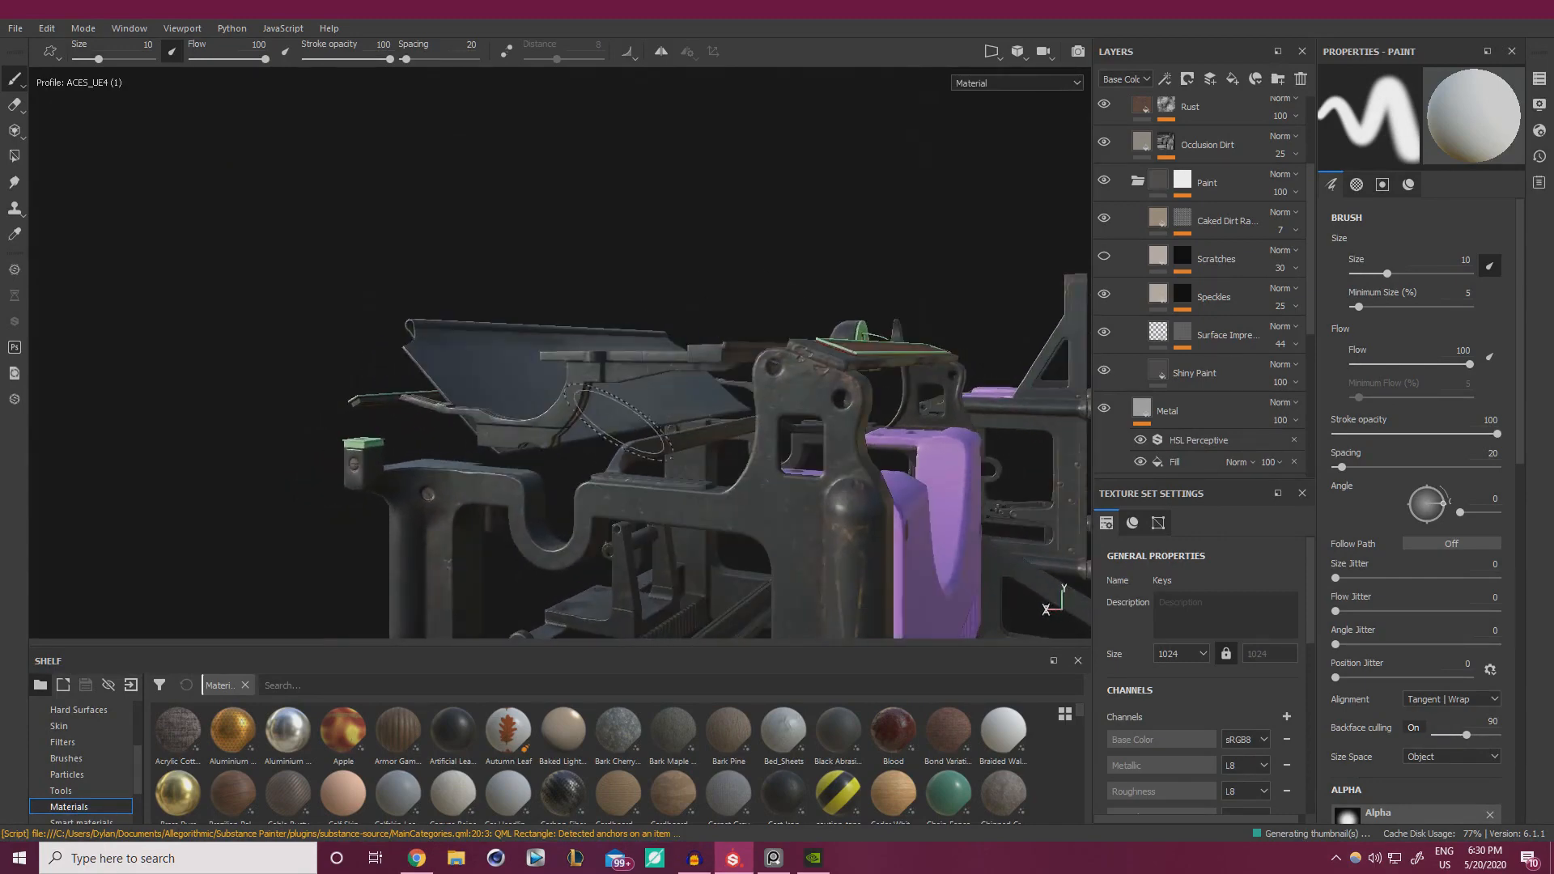
{"action": "mouse_move", "coordinate": [524, 526]}
{"action": "left_mouse_down", "text": "alt"}
{"action": "mouse_move", "coordinate": [336, 462]}
{"action": "mouse_move", "coordinate": [734, 428]}
{"action": "mouse_move", "coordinate": [656, 386]}
{"action": "mouse_move", "coordinate": [622, 430]}
{"action": "mouse_move", "coordinate": [640, 336]}
{"action": "left_mouse_up", "text": "alt"}
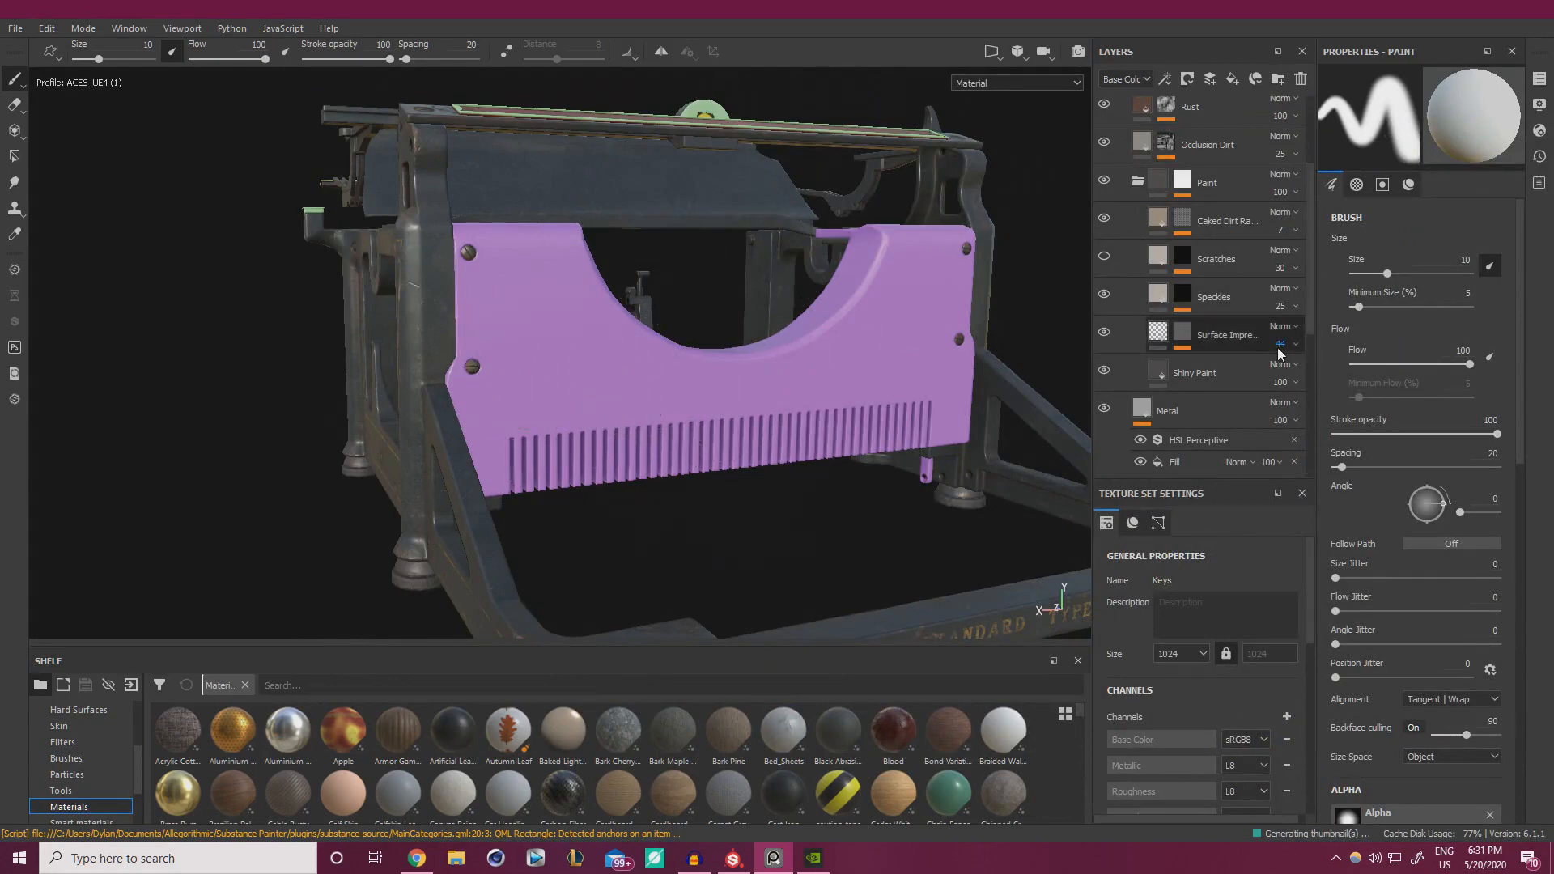
{"action": "scroll", "coordinate": [1263, 324], "scroll_direction": "up", "scroll_amount": 3}
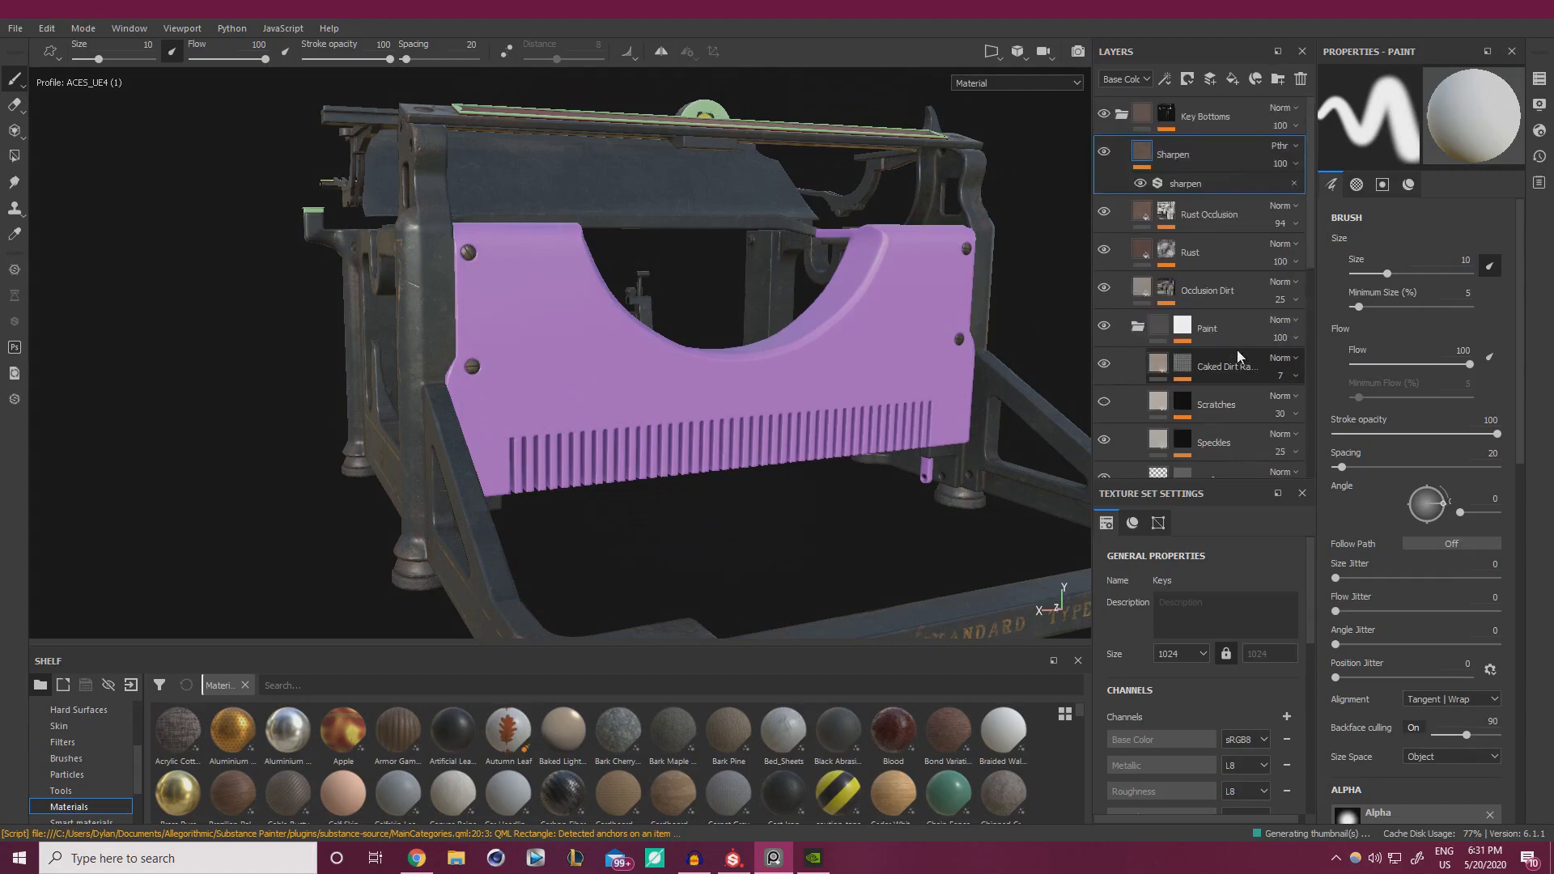
{"action": "left_click", "coordinate": [1119, 117]}
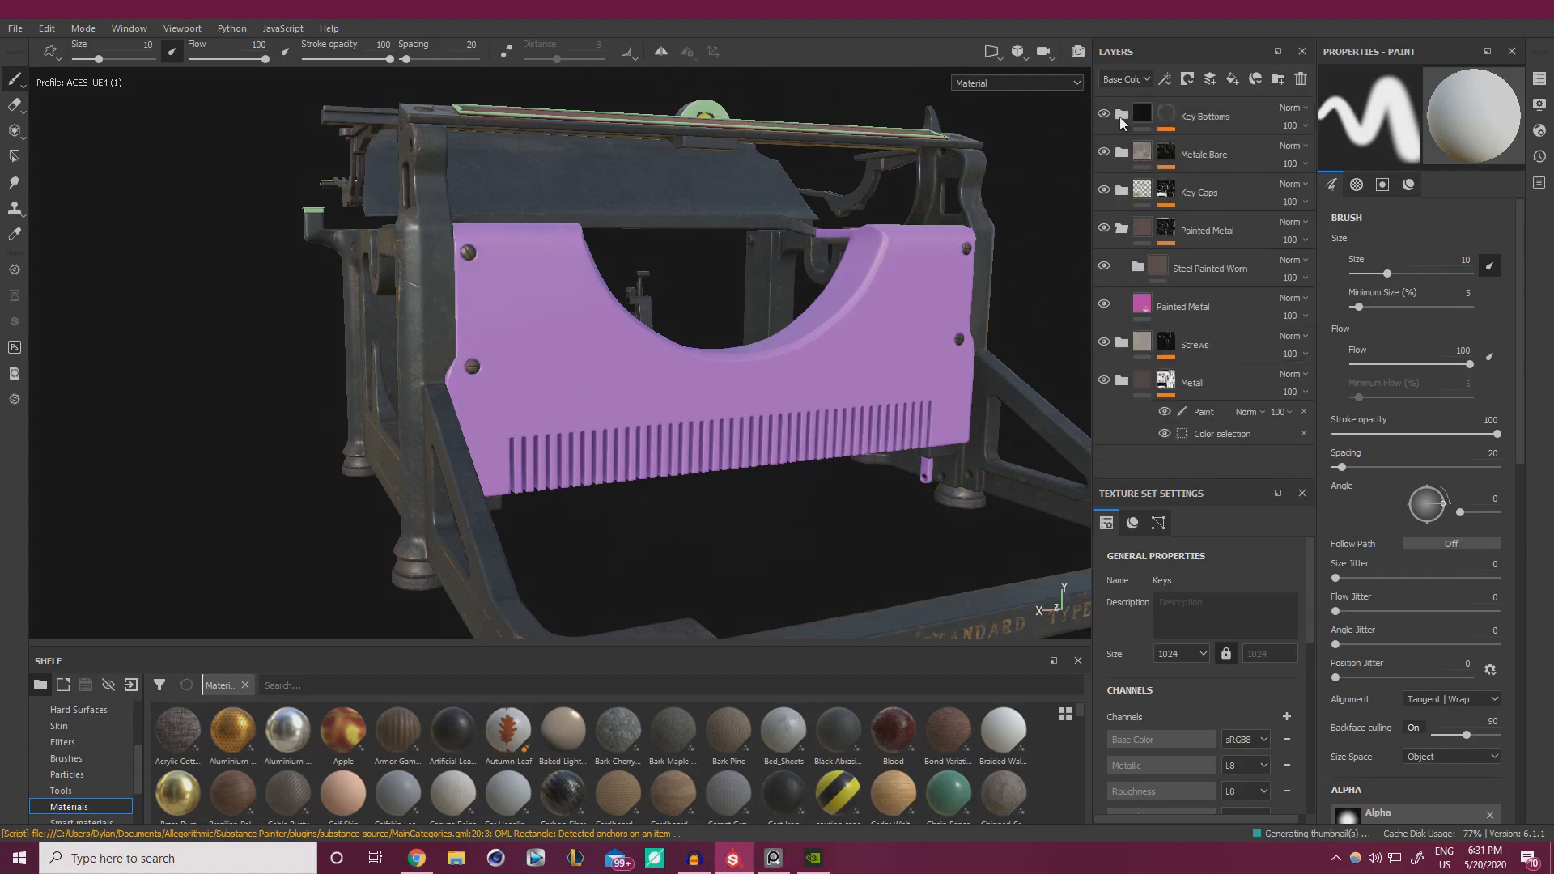
{"action": "left_click", "coordinate": [1538, 79]}
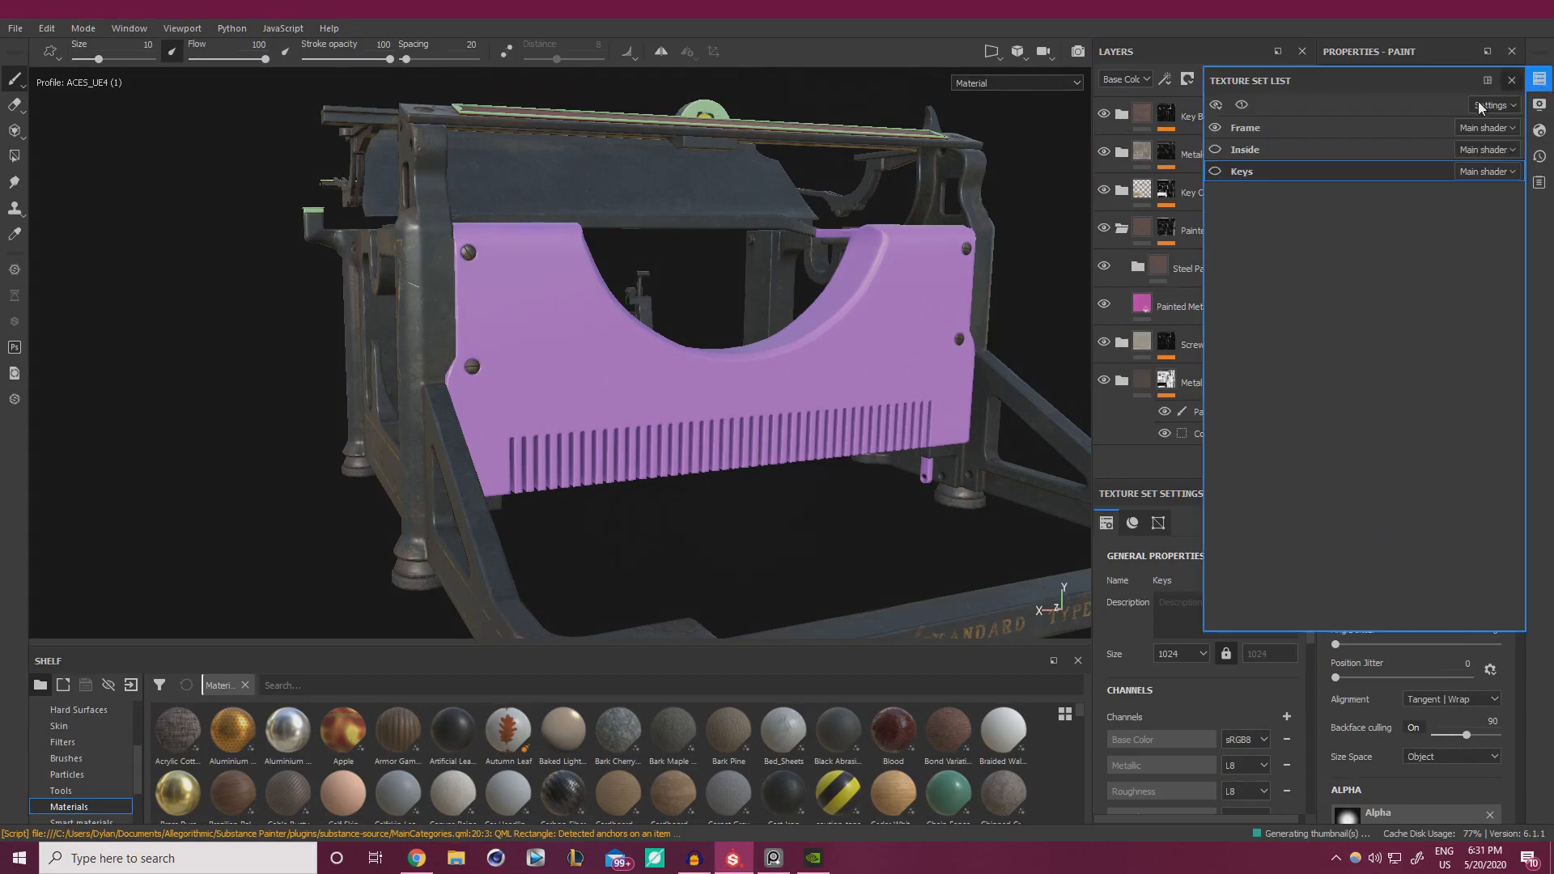
{"action": "left_click", "coordinate": [1306, 133]}
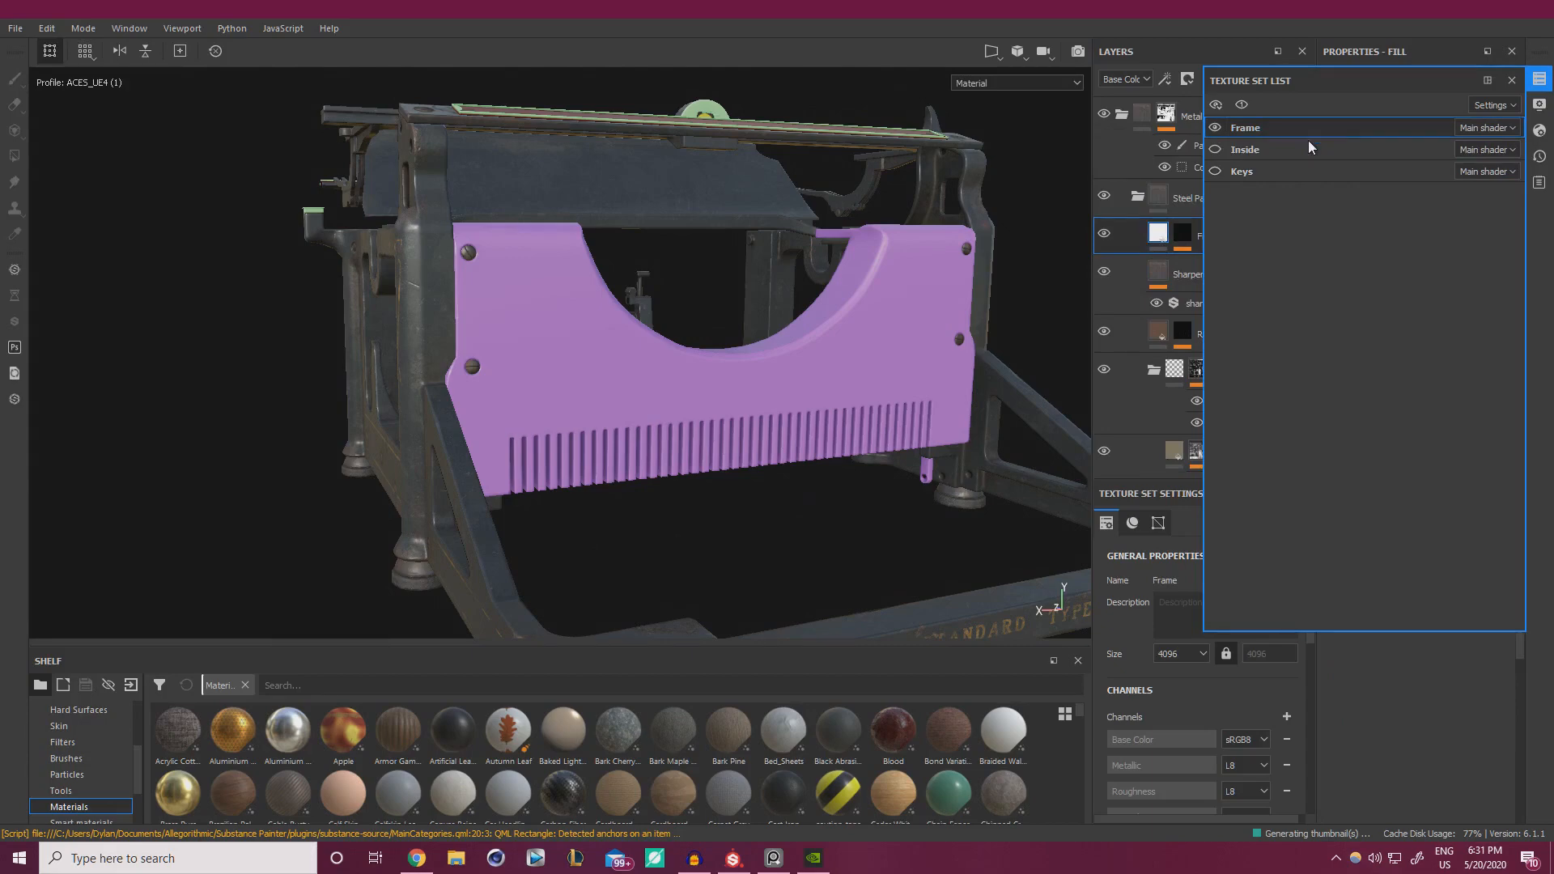
{"action": "left_click", "coordinate": [1536, 80]}
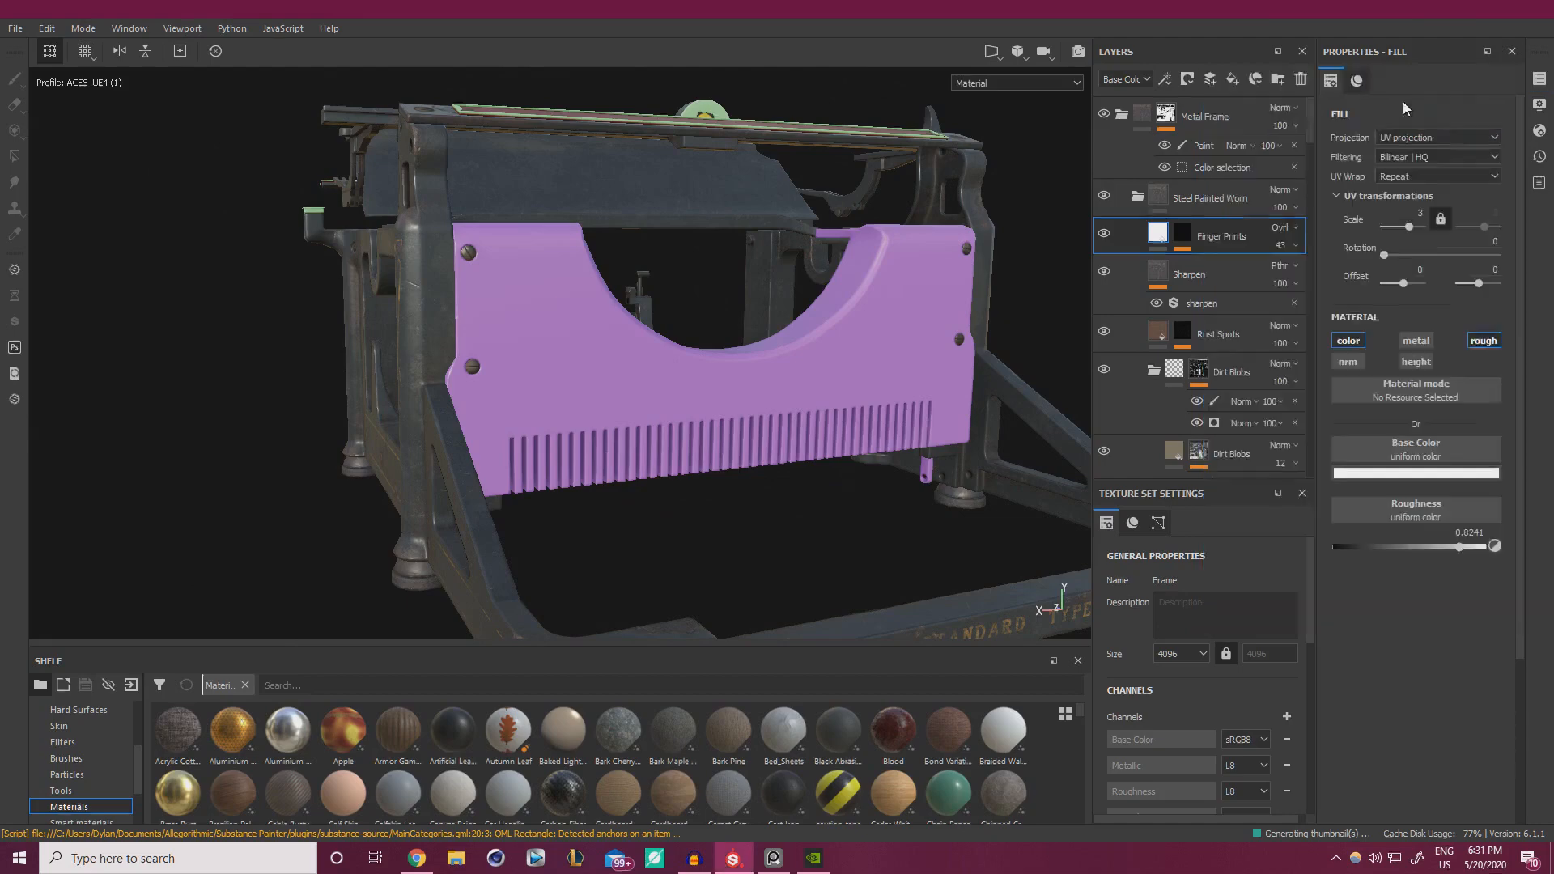
- Collapse the Steel Painted Worn group inside Metal Frame and copy the whole group
{"action": "left_click", "coordinate": [1136, 197]}
{"action": "left_click", "coordinate": [1165, 199]}
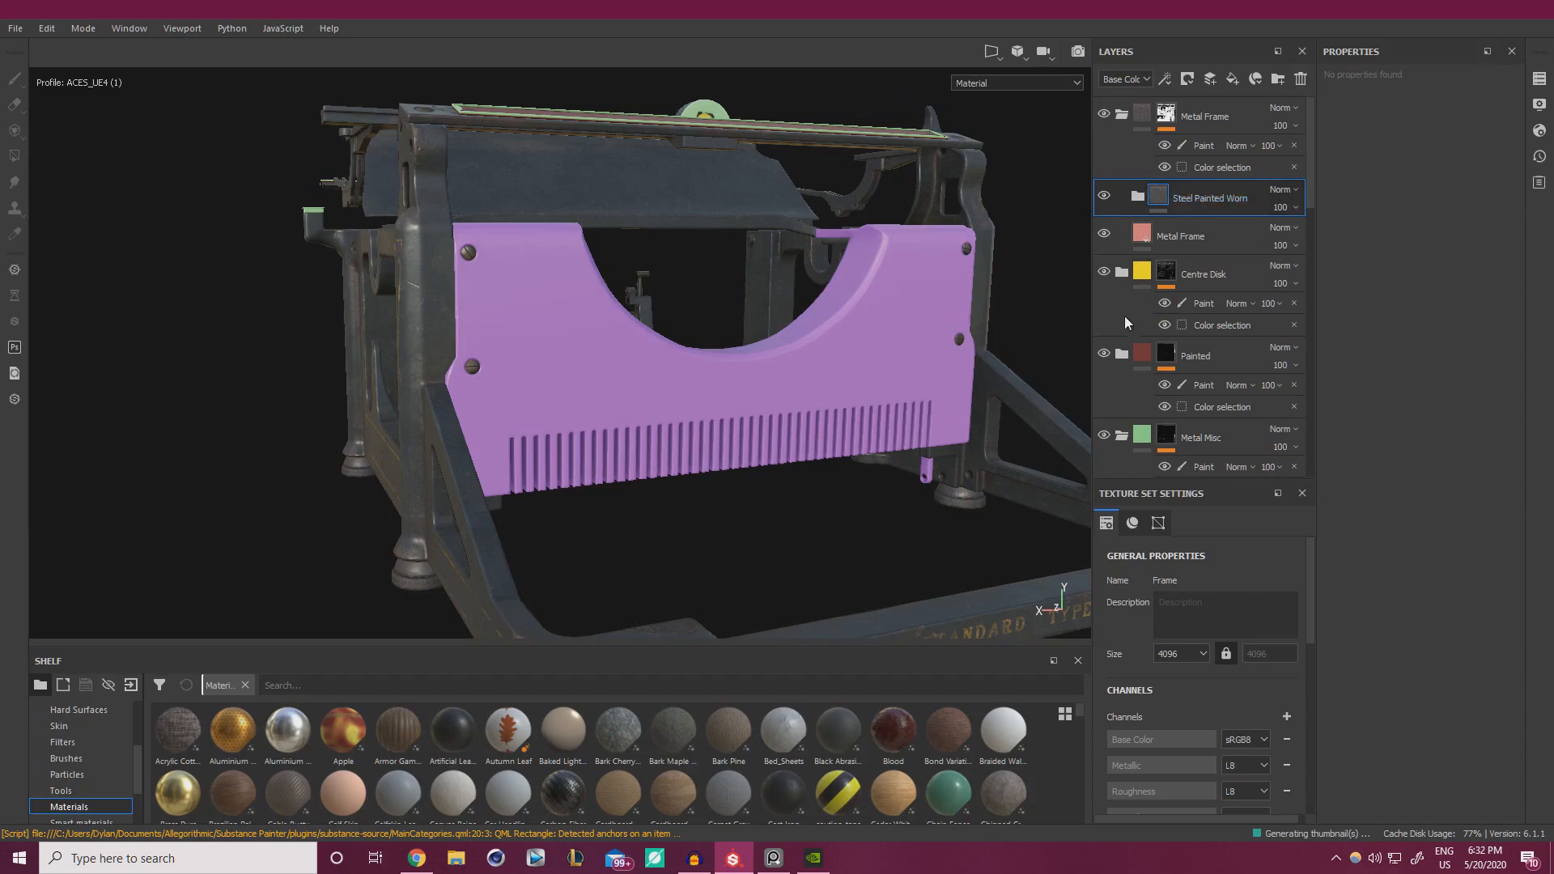
{"action": "right_click", "coordinate": [1202, 204]}
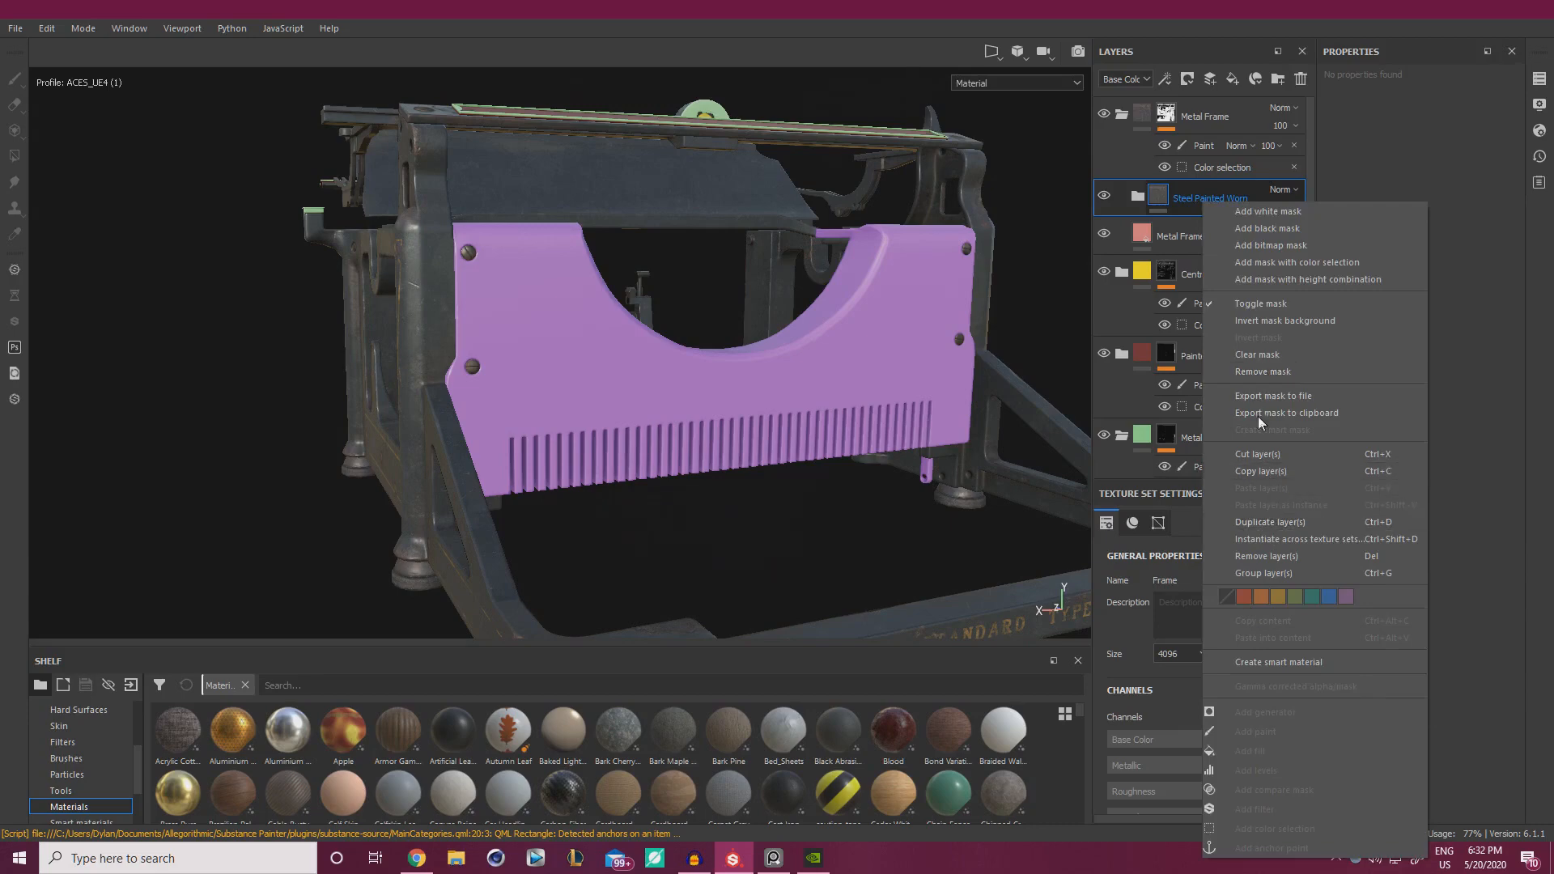
{"action": "left_click", "coordinate": [1272, 473]}
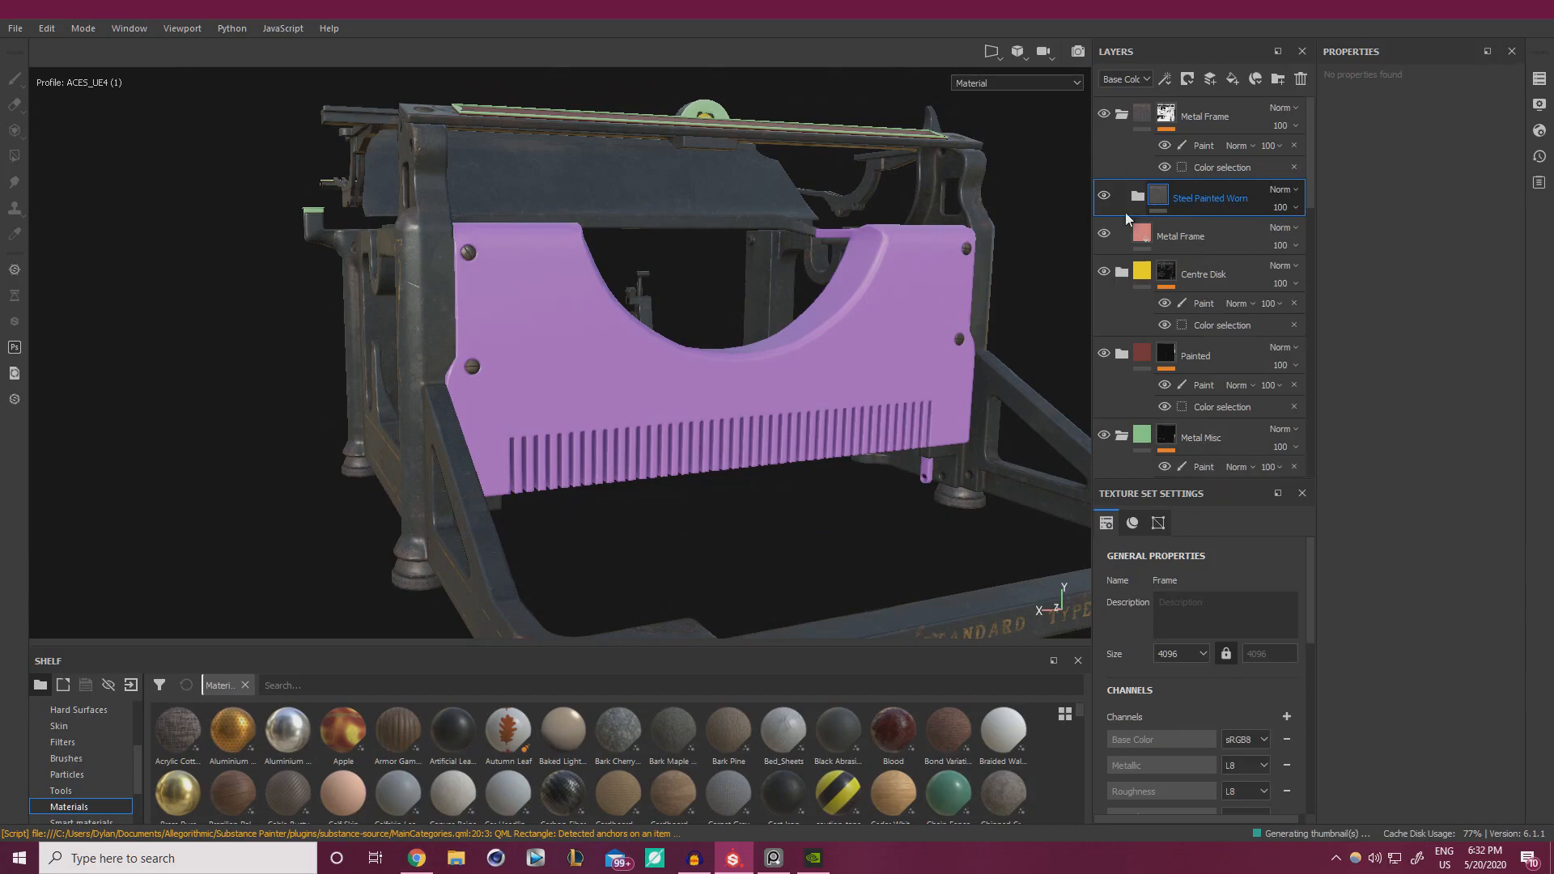
- Collapse the Metal Frame group, expand Plastic, and paste the copied Steel Painted Worn group above its purple fill layer
{"action": "scroll", "coordinate": [1232, 182], "scroll_direction": "down", "scroll_amount": 3}
{"action": "scroll", "coordinate": [1203, 258], "scroll_direction": "up", "scroll_amount": 3}
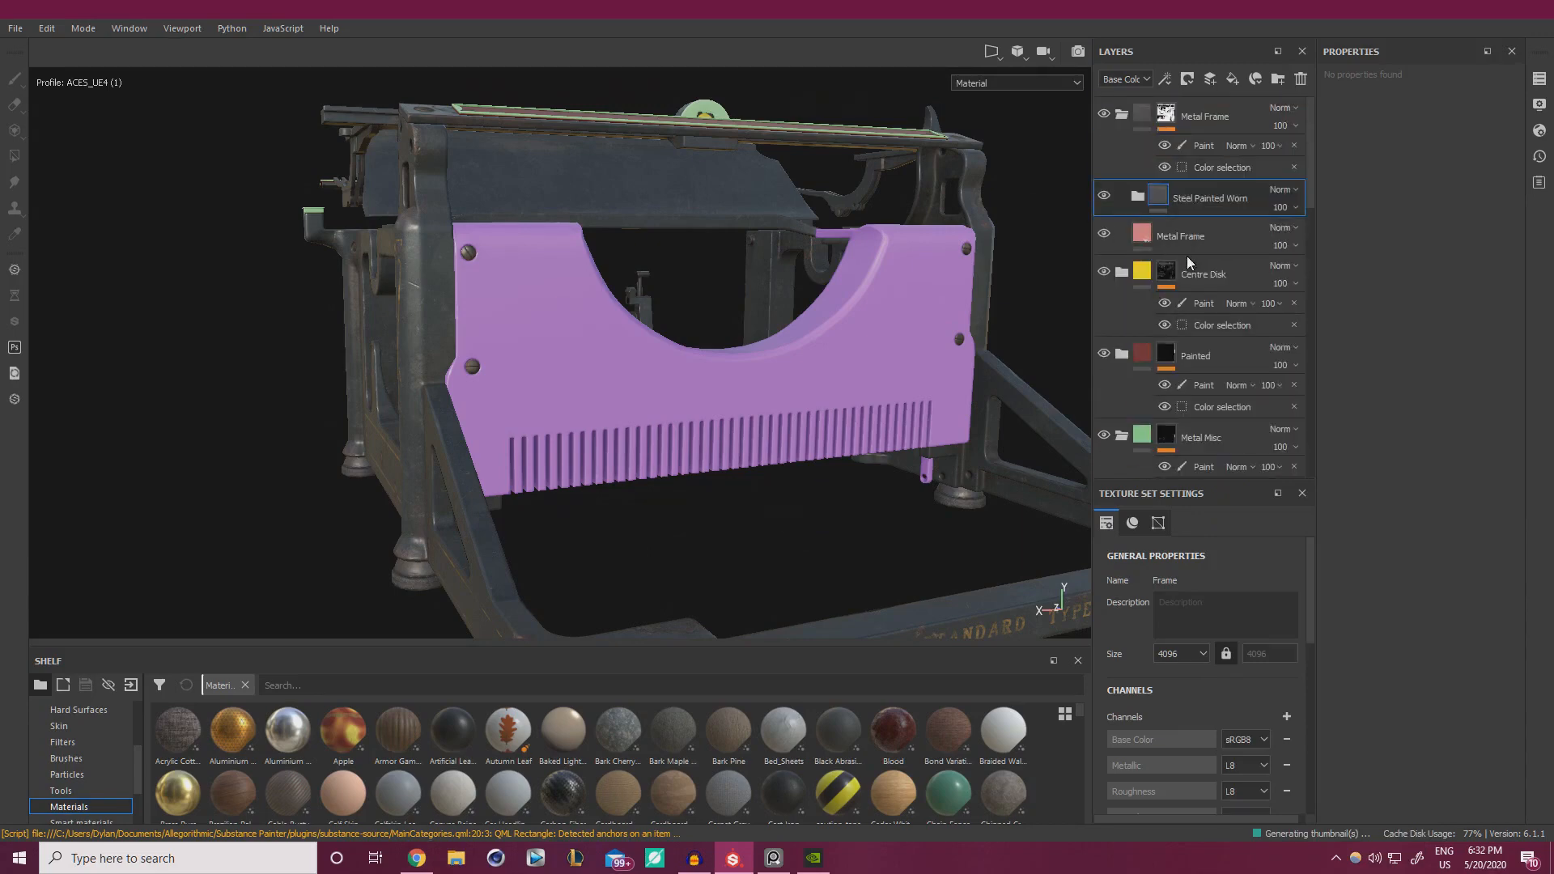
{"action": "left_click", "coordinate": [1121, 119]}
{"action": "scroll", "coordinate": [1164, 279], "scroll_direction": "down", "scroll_amount": 4}
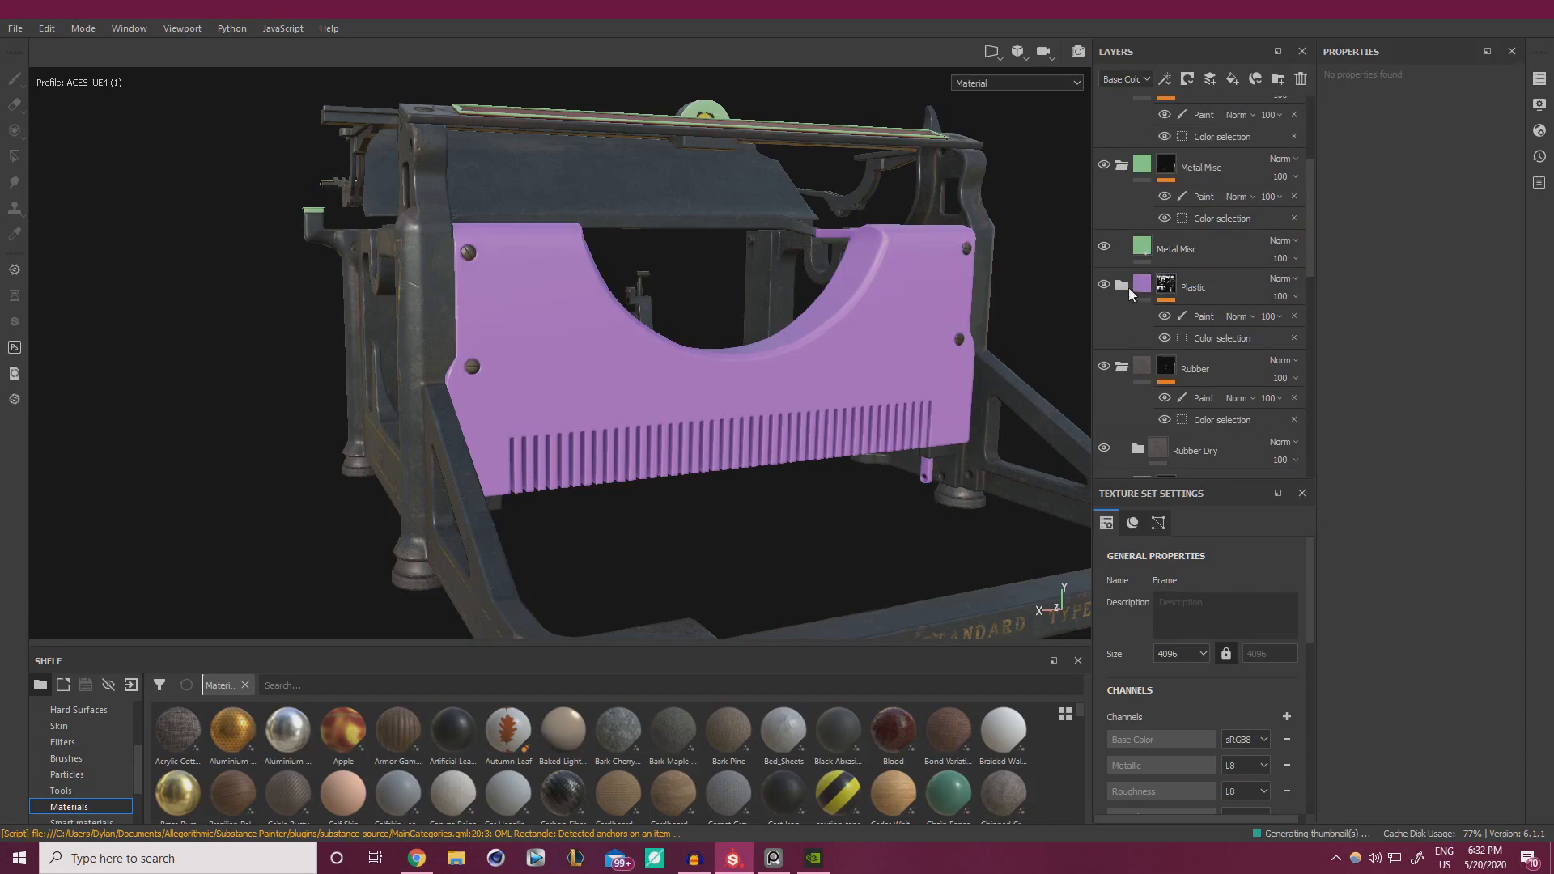
{"action": "key", "text": "ctrl+v"}
{"action": "left_click", "coordinate": [1187, 362]}
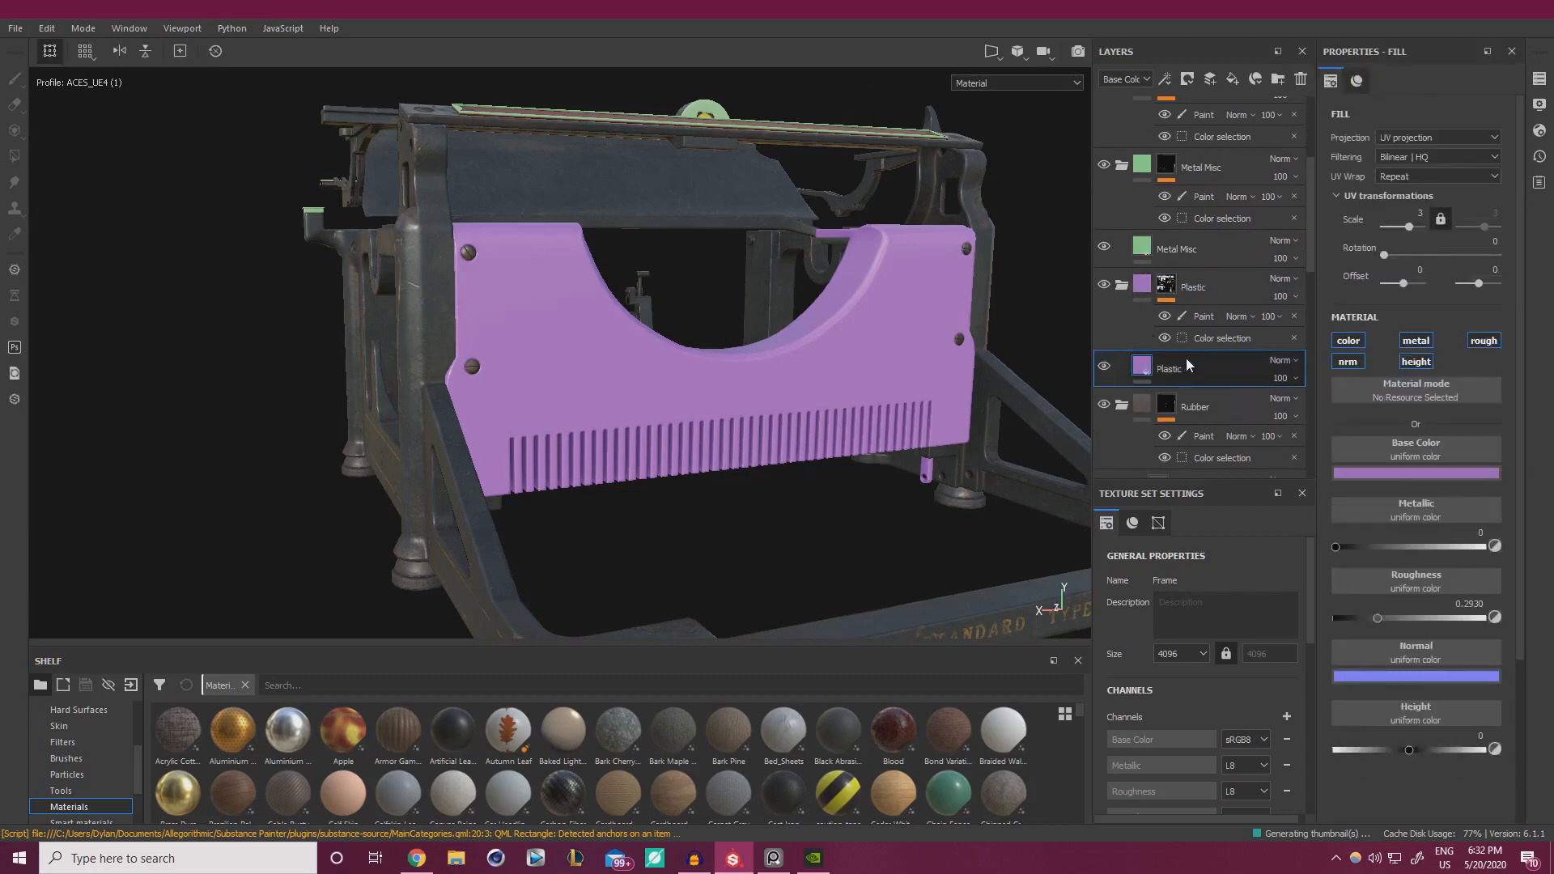
{"action": "right_click", "coordinate": [1186, 358]}
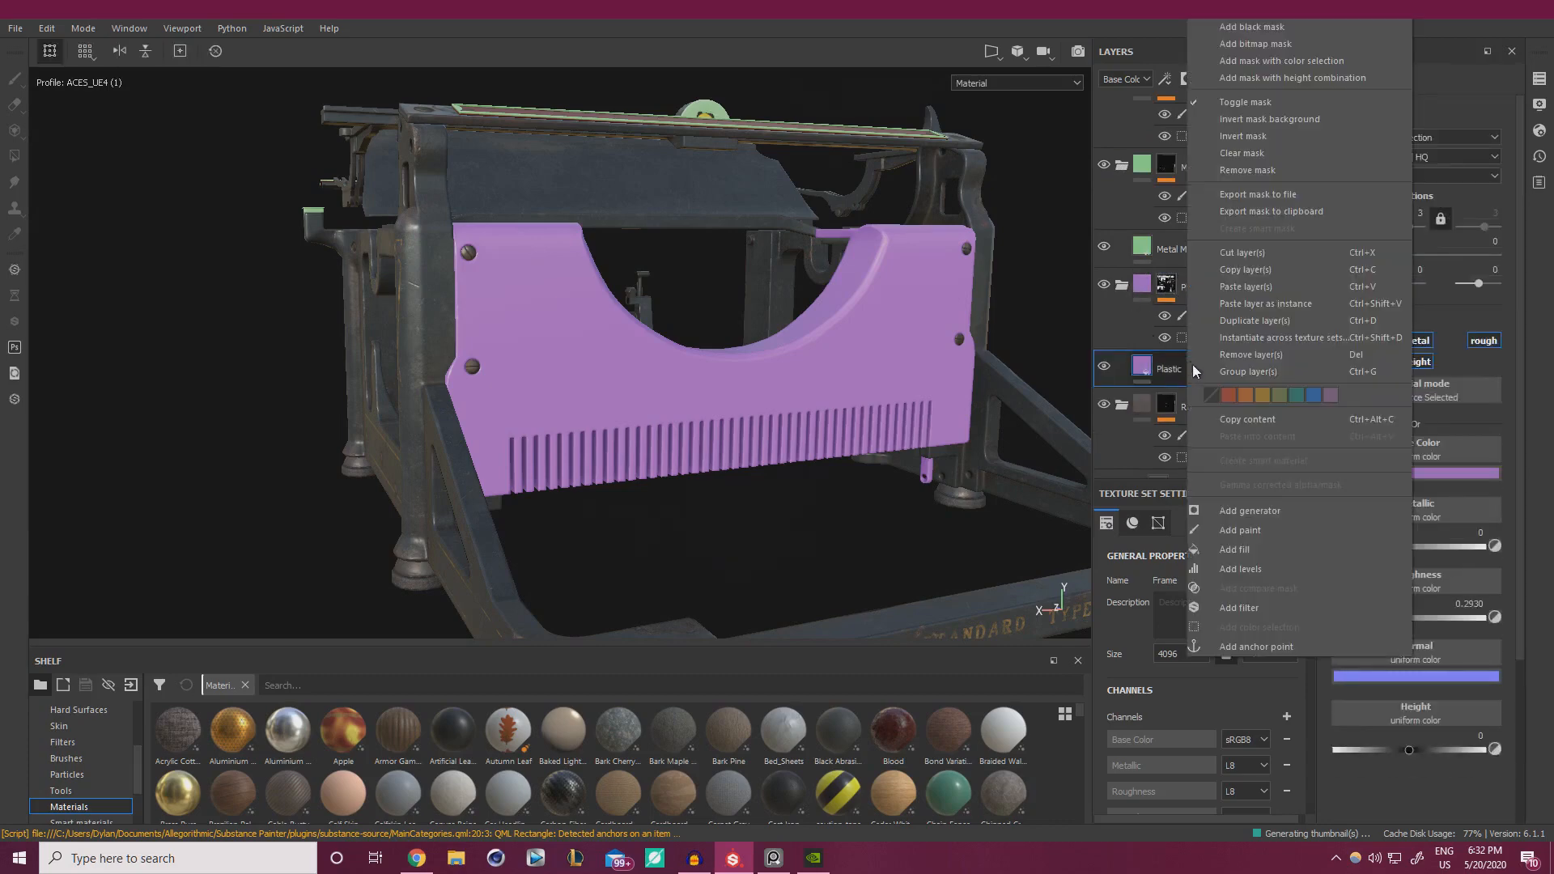
{"action": "left_click", "coordinate": [1246, 284]}
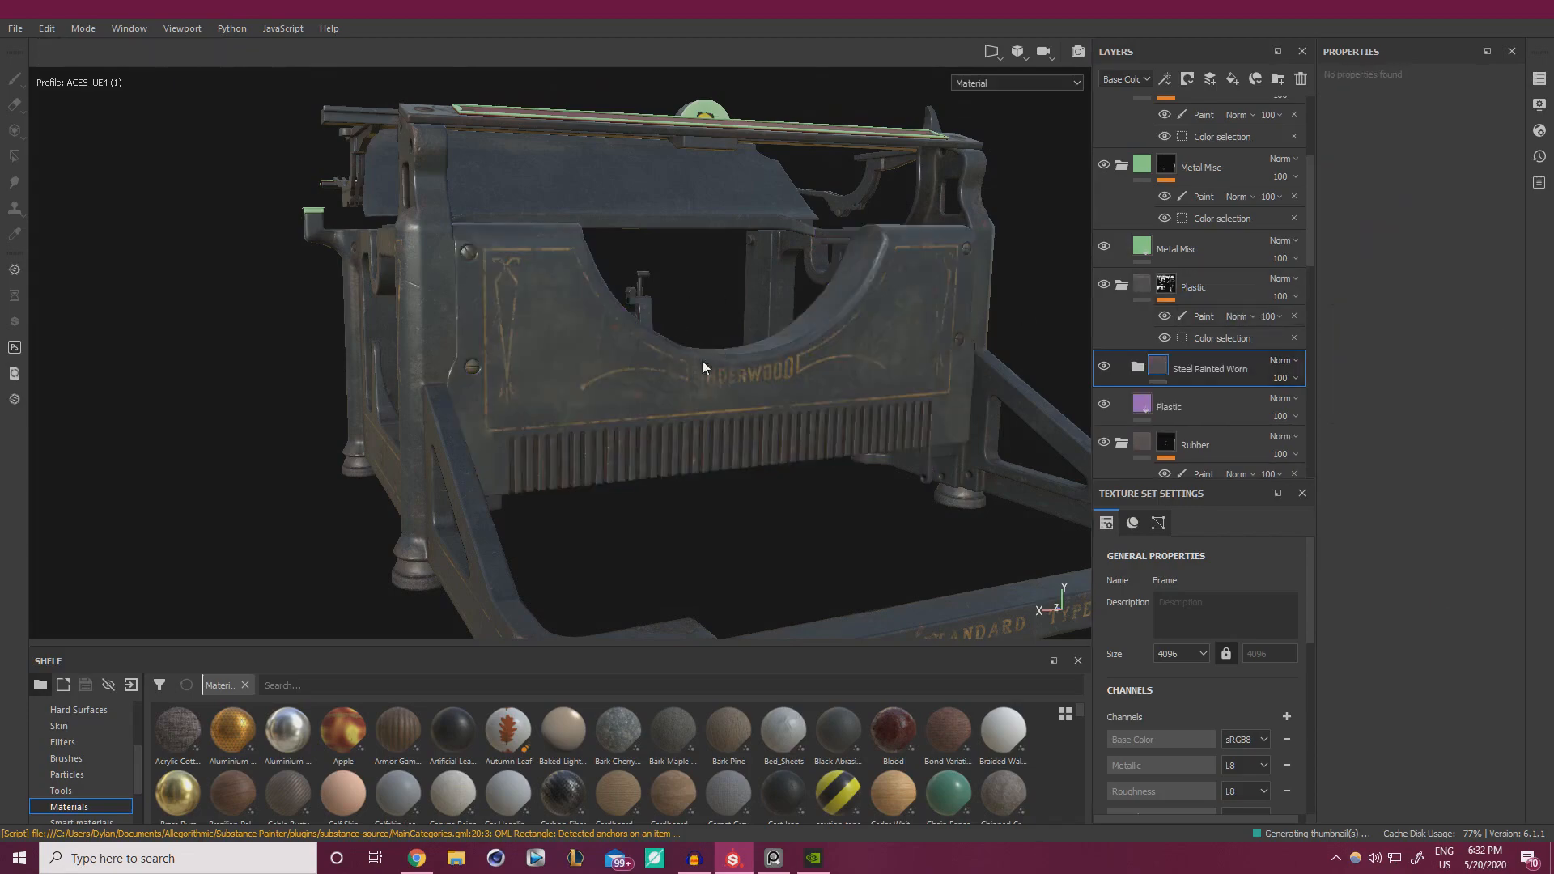
- Delete the purple Plastic fill layer beneath the pasted Steel Painted Worn group
{"action": "left_click_drag", "start_coordinate": [702, 362], "coordinate": [348, 263], "text": "alt"}
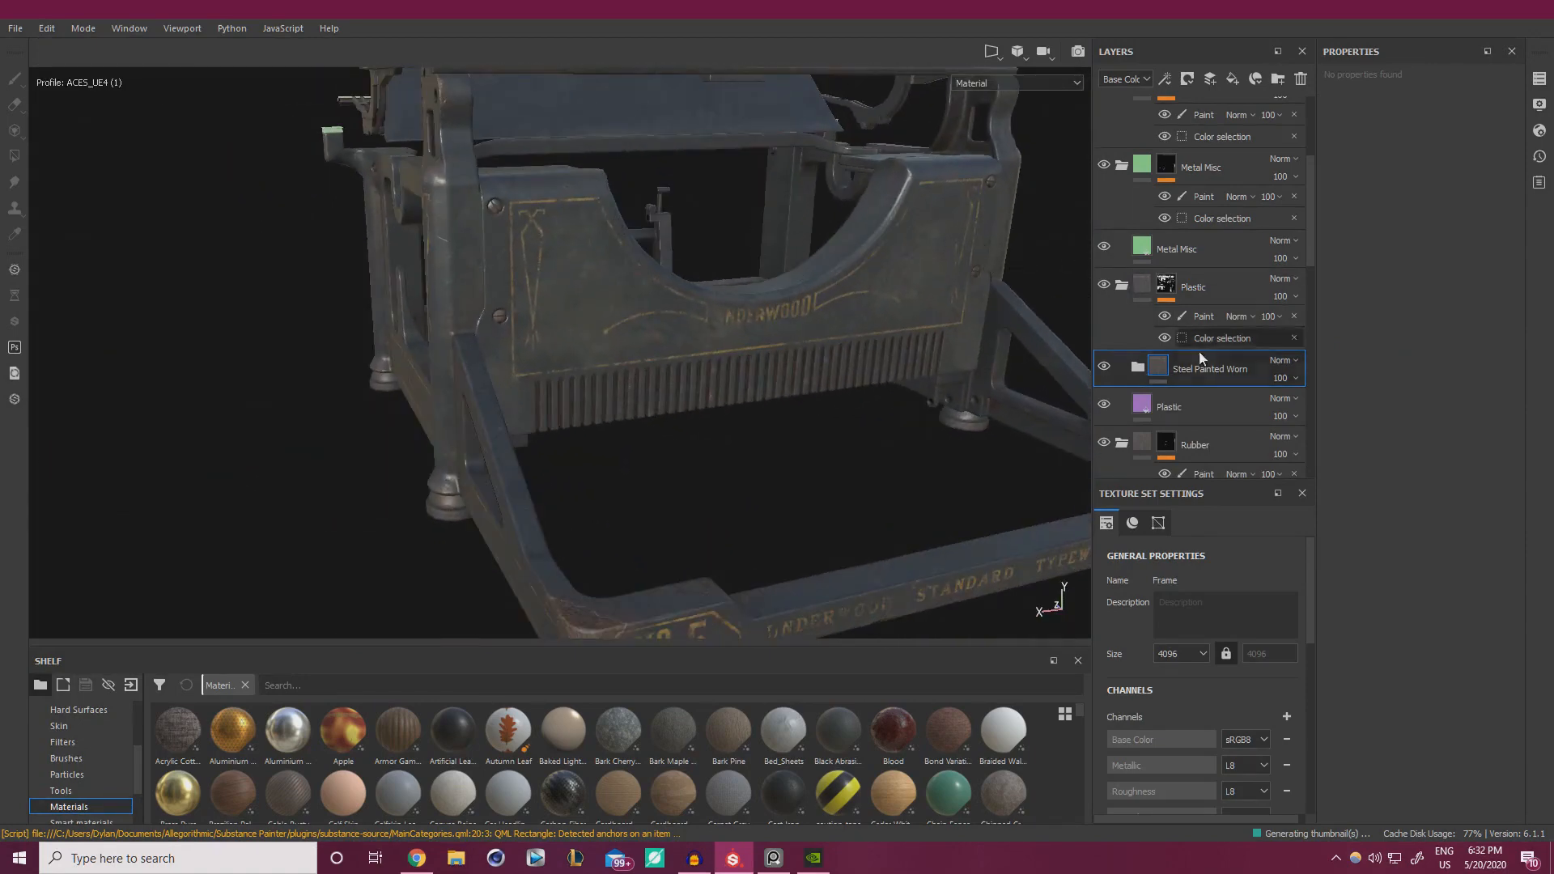
{"action": "left_click", "coordinate": [1193, 407]}
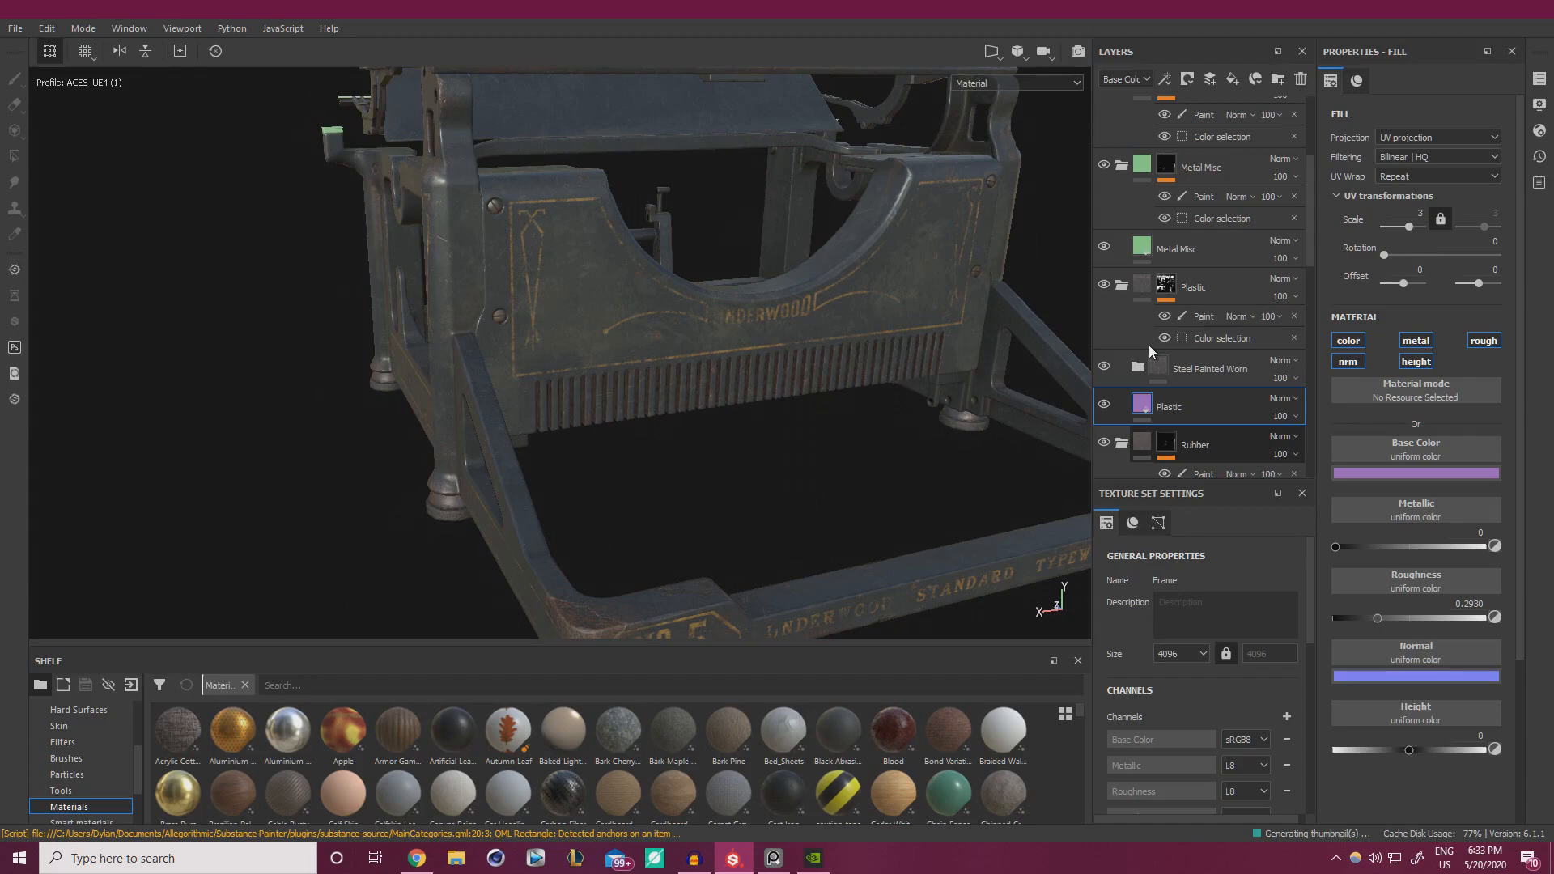
{"action": "key", "text": "Delete"}
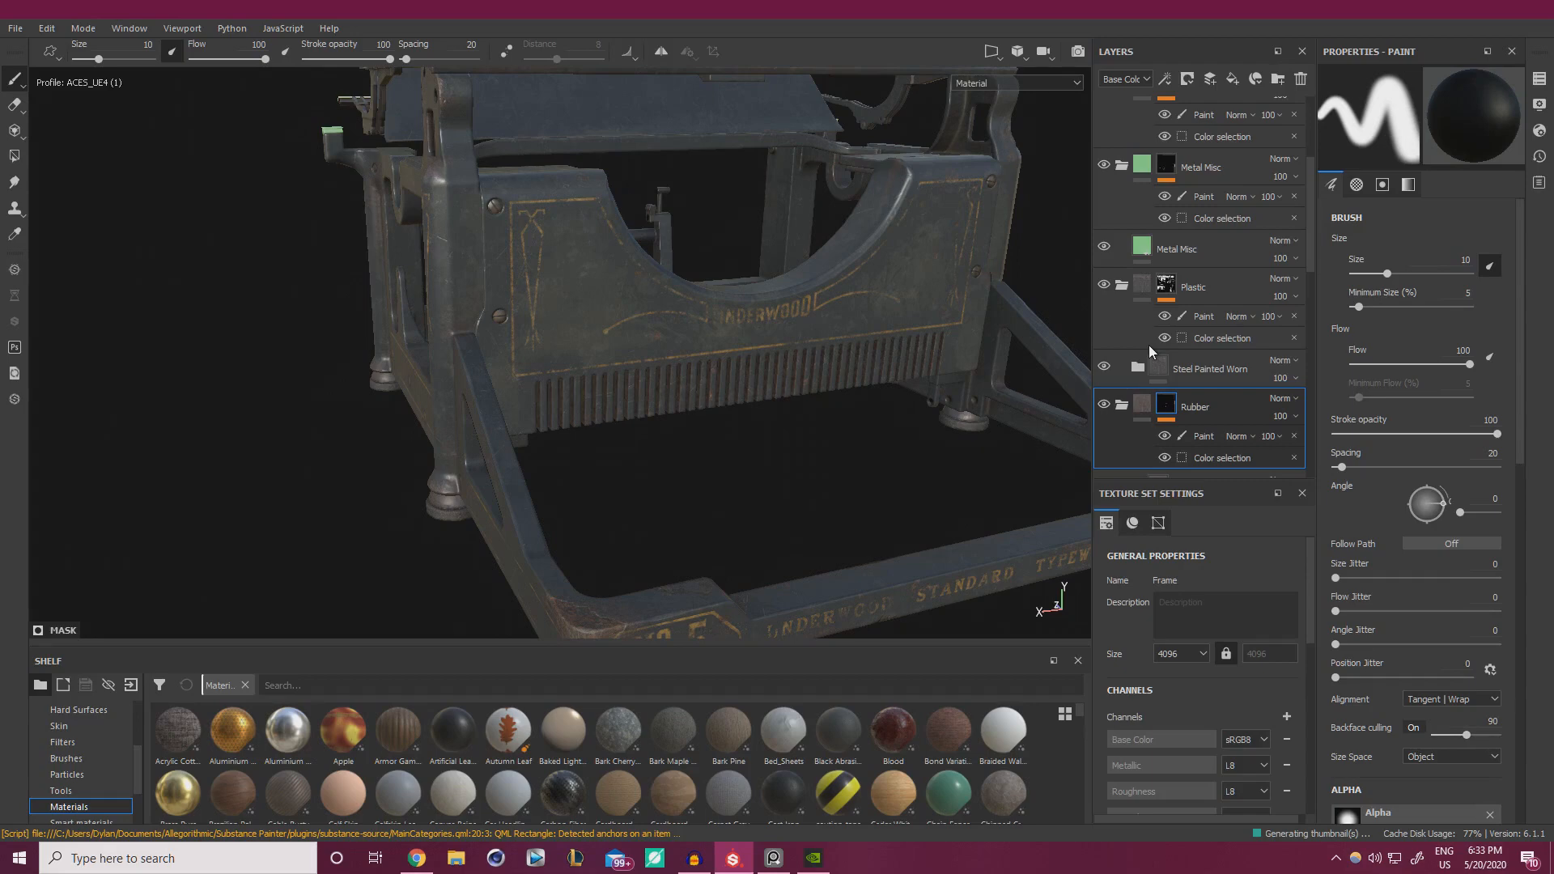
- Collapse the Rubber and Screws groups and expand the Steel Painted Worn group inside Plastic
{"action": "scroll", "coordinate": [1149, 346], "scroll_direction": "down", "scroll_amount": 2}
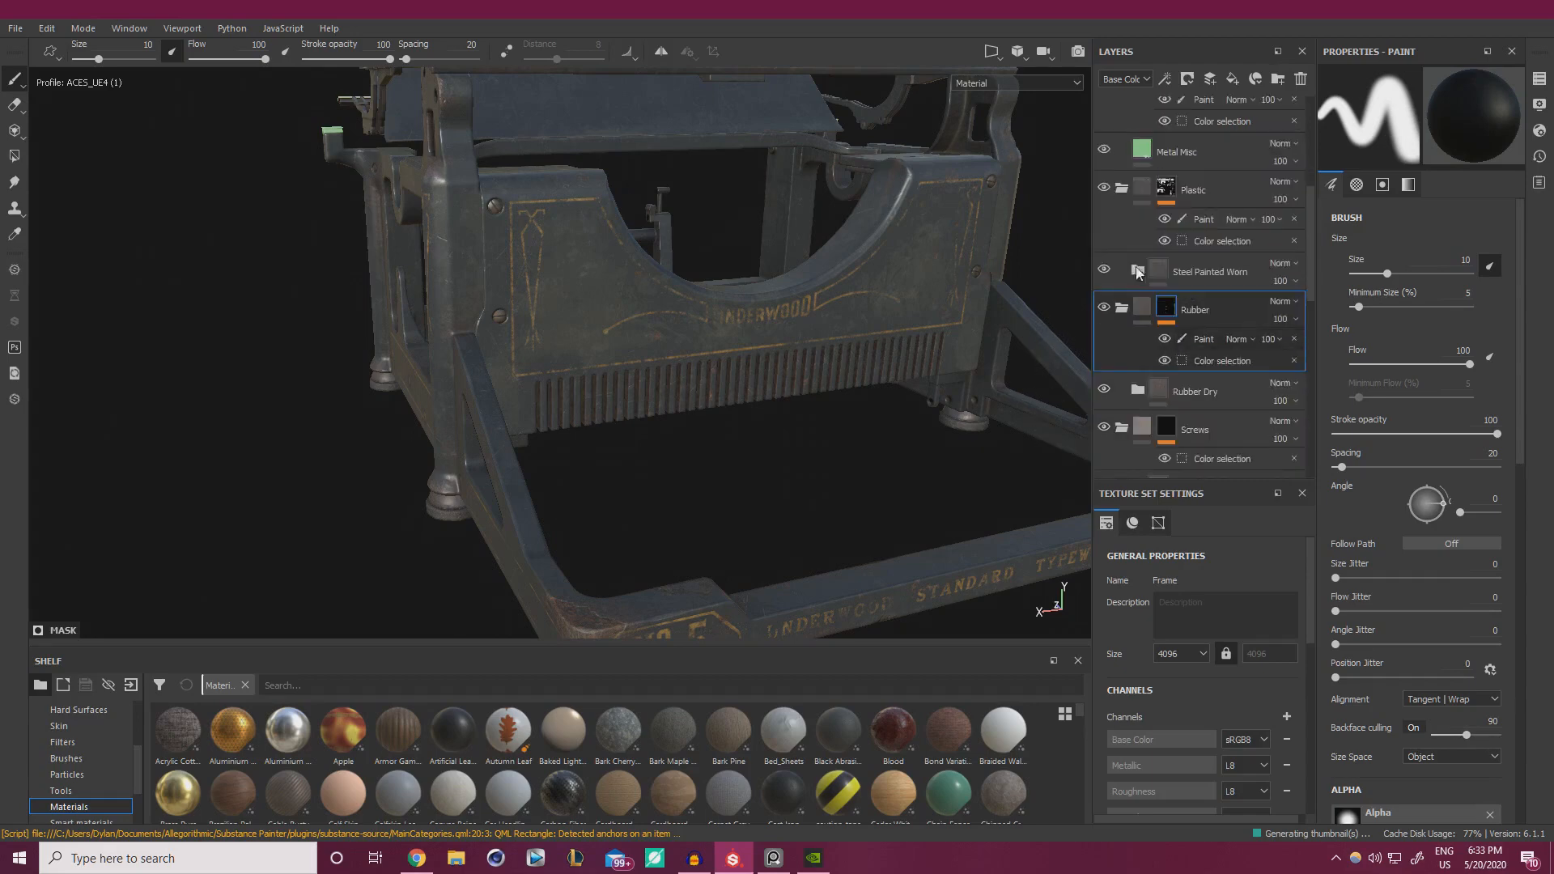
{"action": "left_click", "coordinate": [1122, 310]}
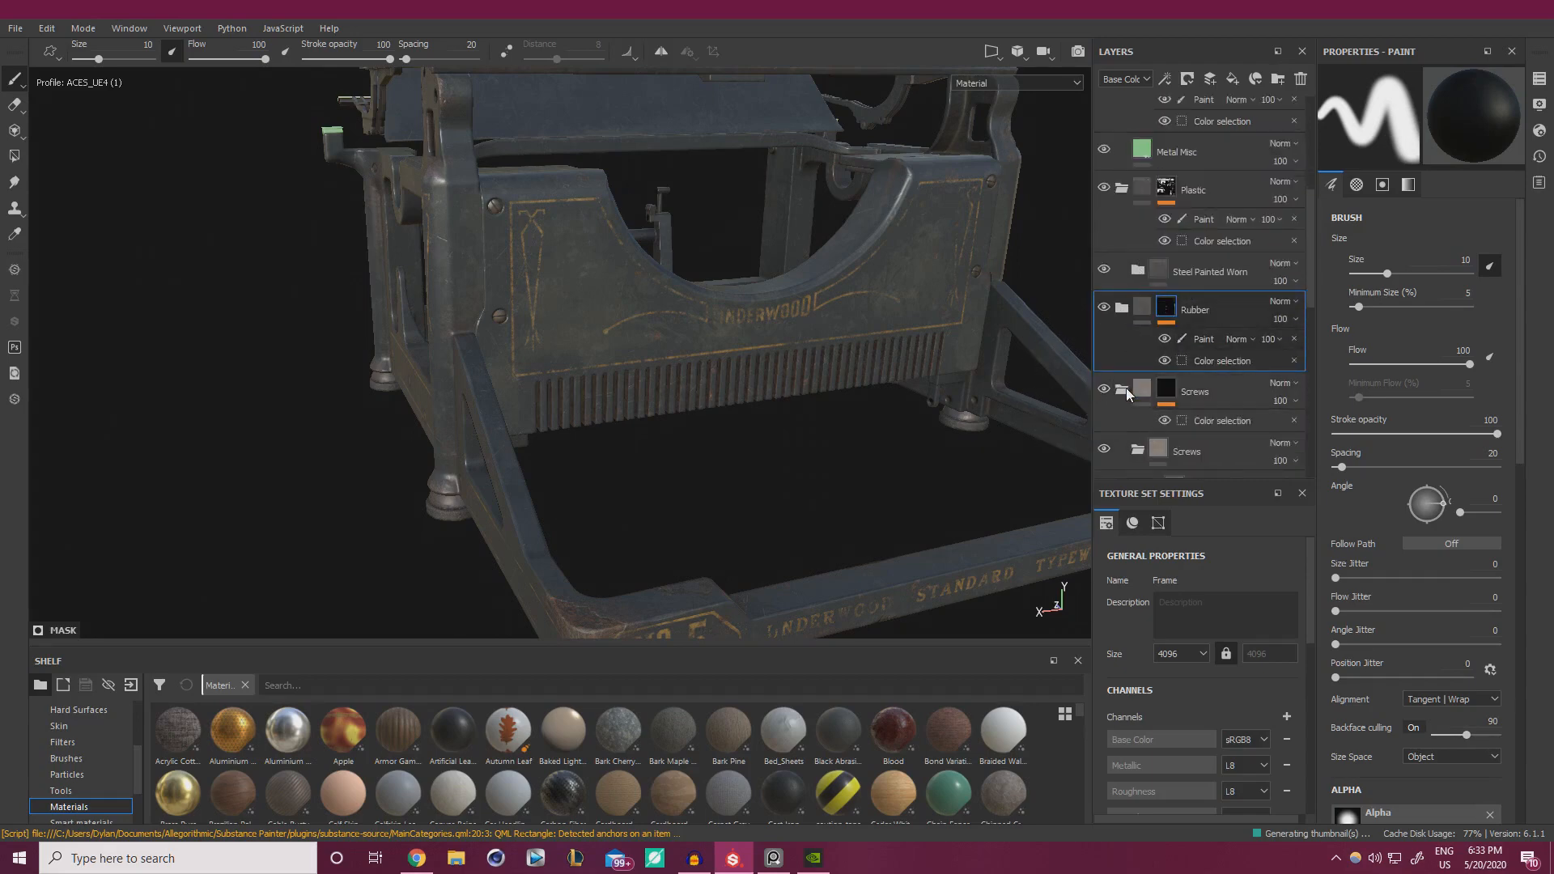
{"action": "left_click", "coordinate": [1125, 387]}
{"action": "left_click", "coordinate": [1137, 272]}
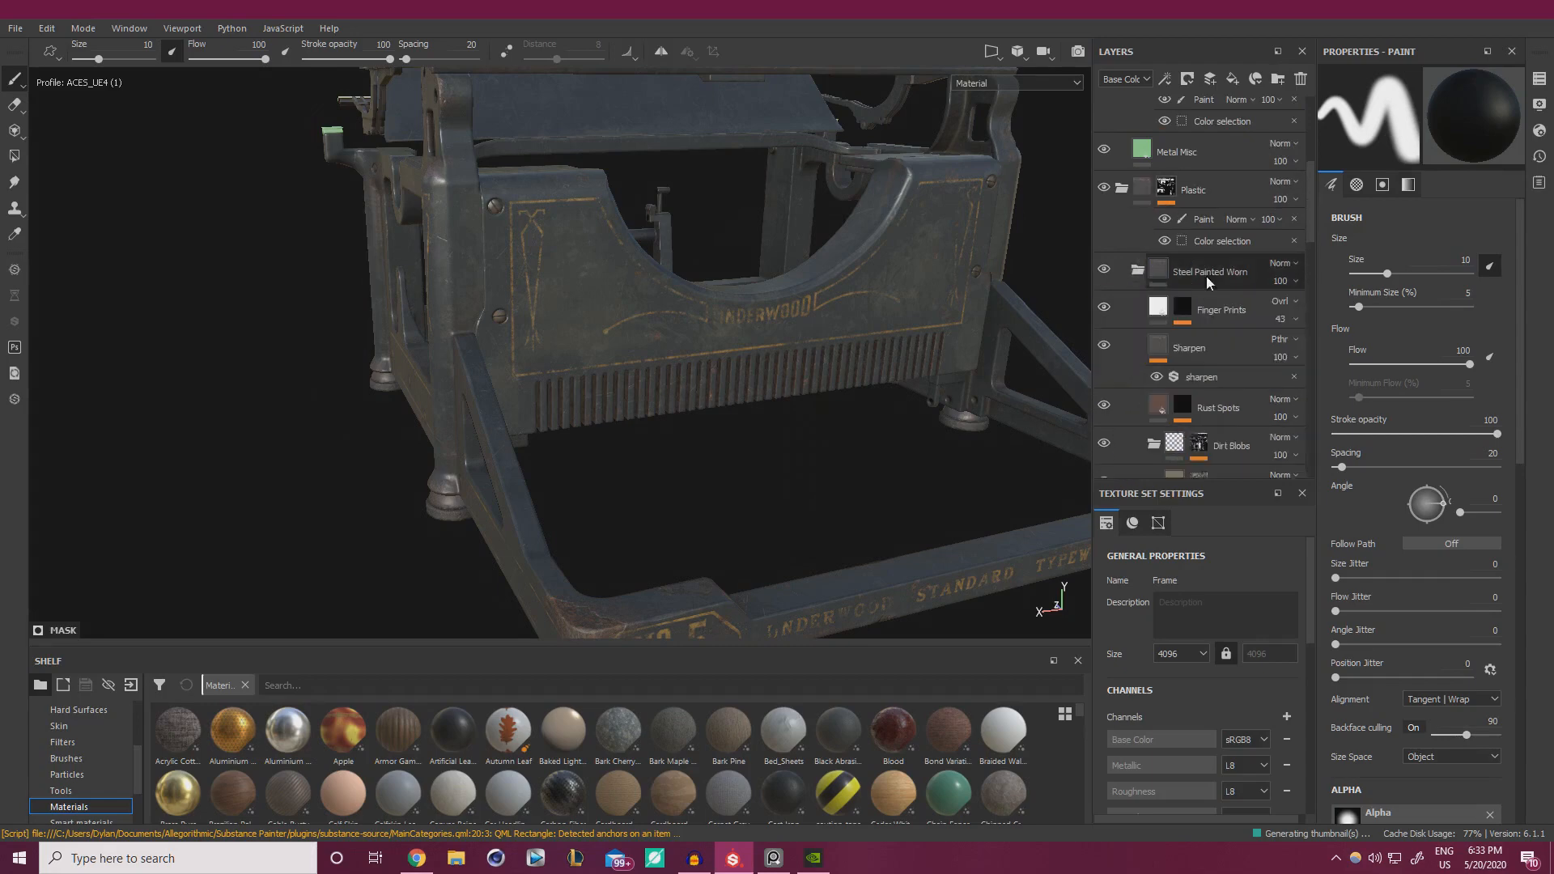
- Hide the Finger Prints and Rust Spots layers and the Dirt Blobs and Dirt Speckle groups in the Plastic group's Steel Painted Worn
{"action": "scroll", "coordinate": [1117, 279], "scroll_direction": "down", "scroll_amount": 1}
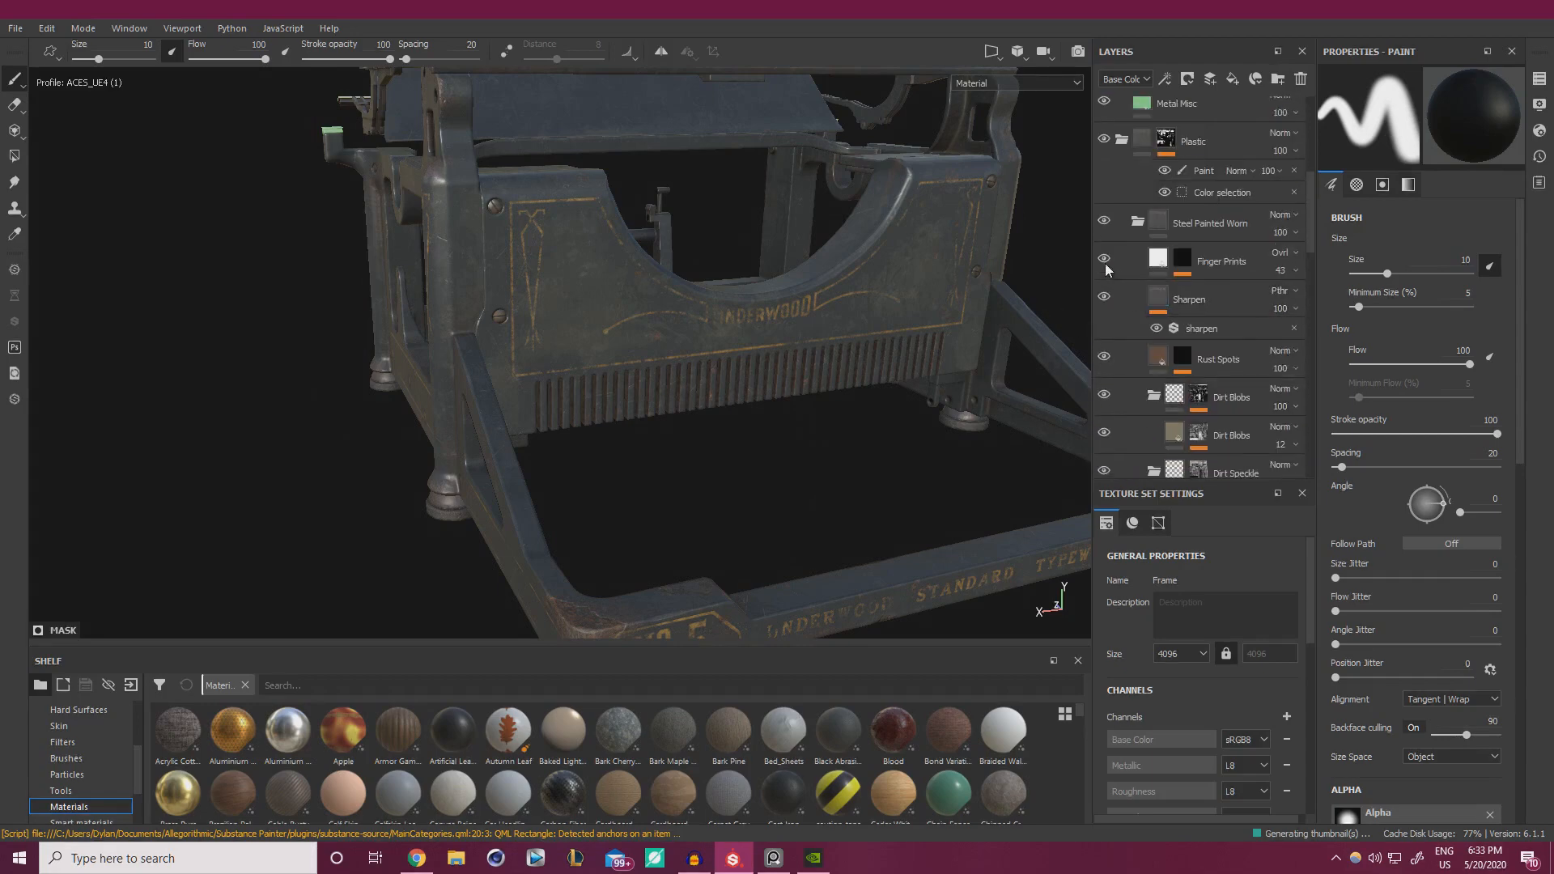
{"action": "left_click", "coordinate": [1103, 259]}
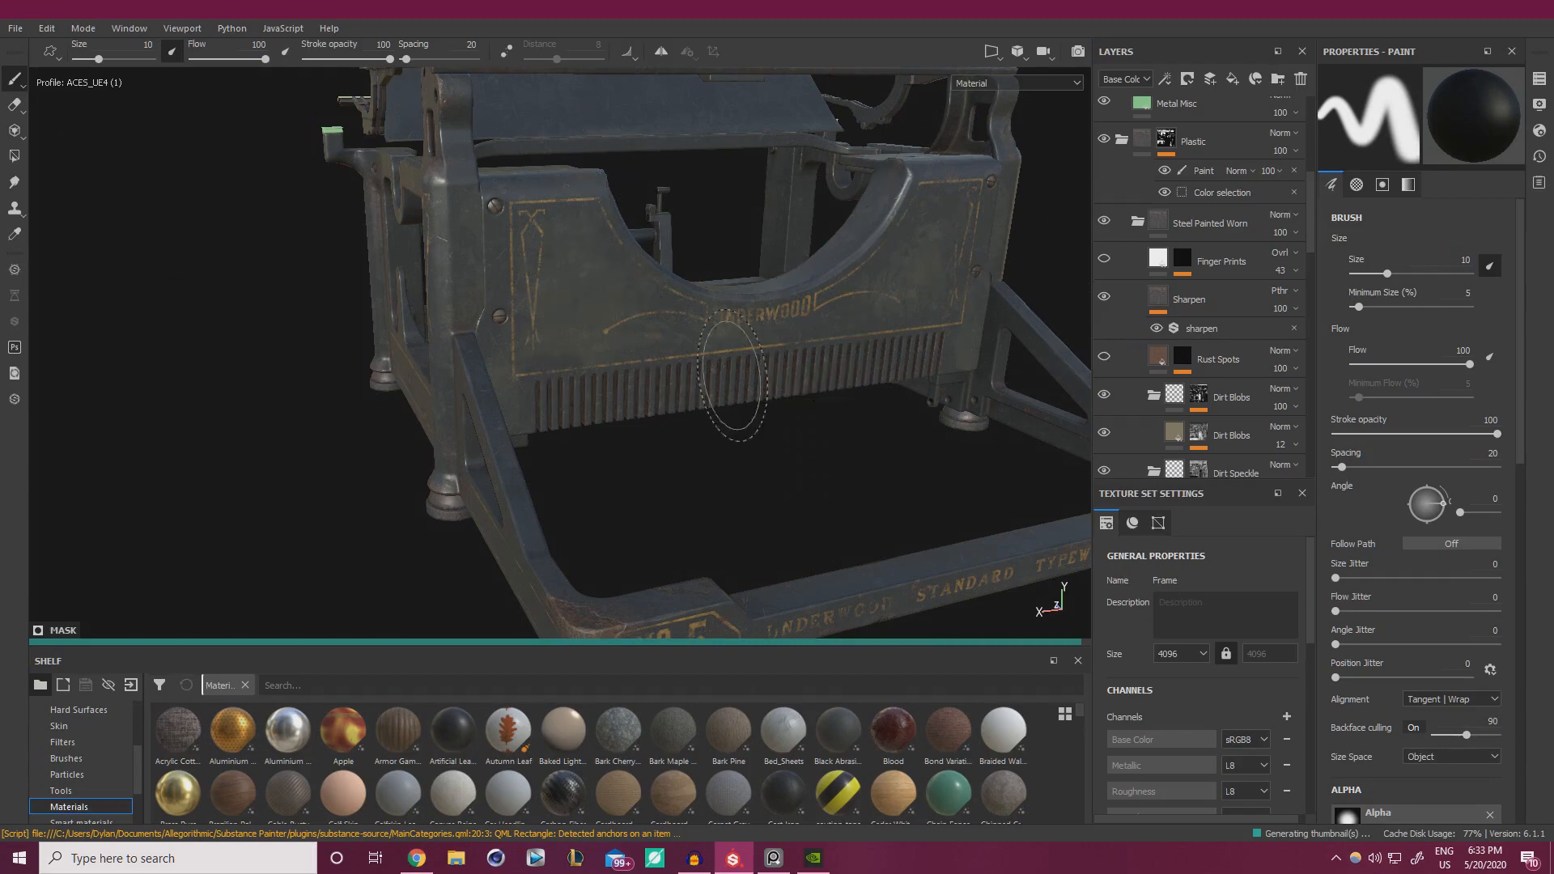
{"action": "scroll", "coordinate": [1120, 353], "scroll_direction": "down", "scroll_amount": 1}
{"action": "left_click", "coordinate": [1103, 383]}
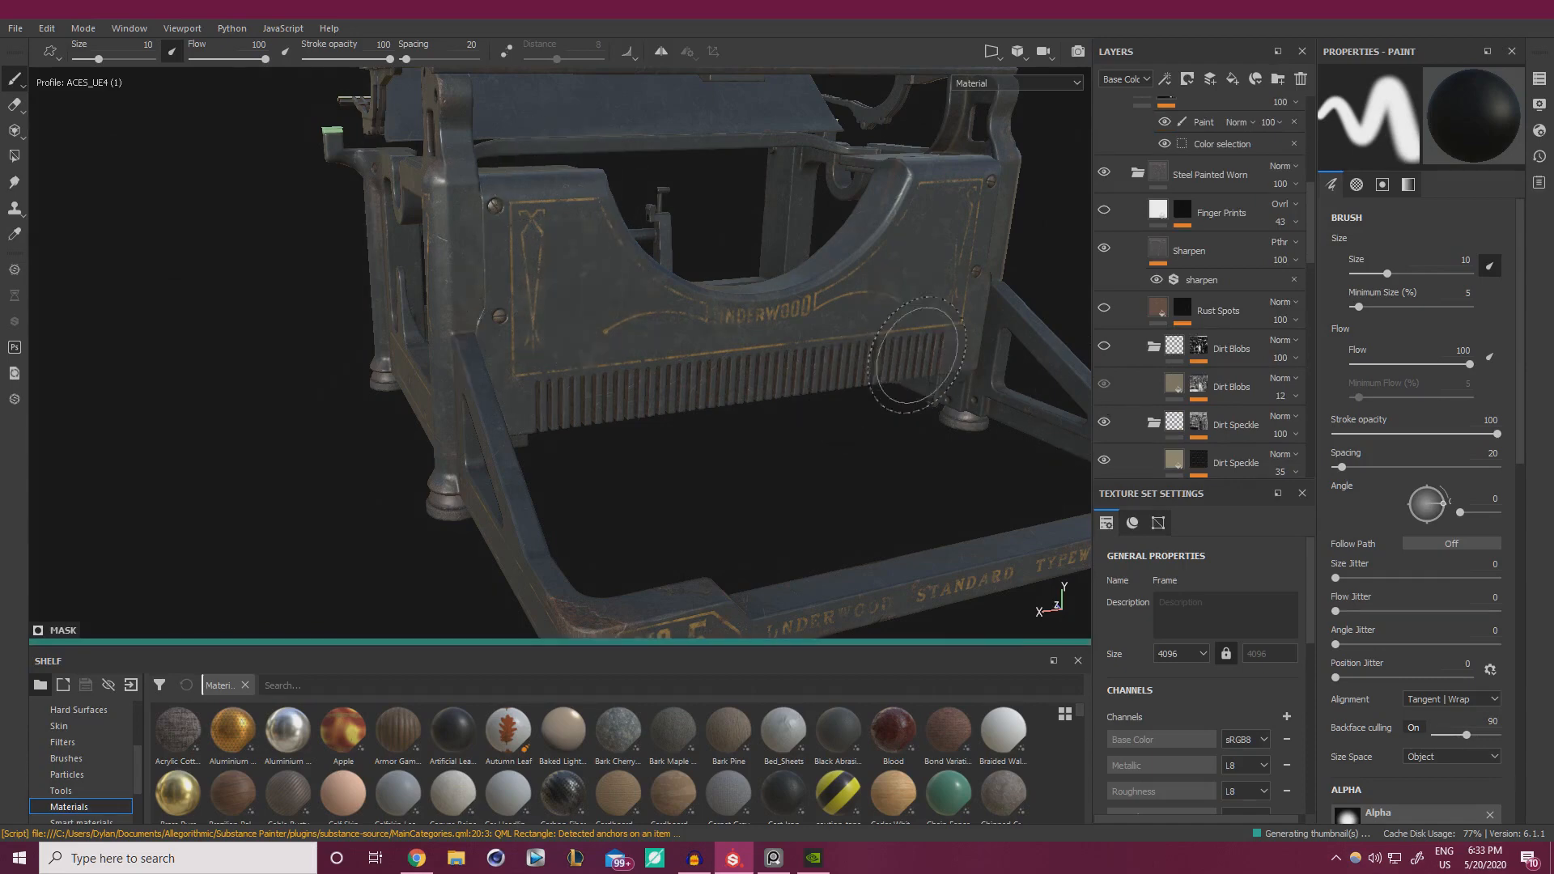
{"action": "scroll", "coordinate": [1134, 397], "scroll_direction": "down", "scroll_amount": 1}
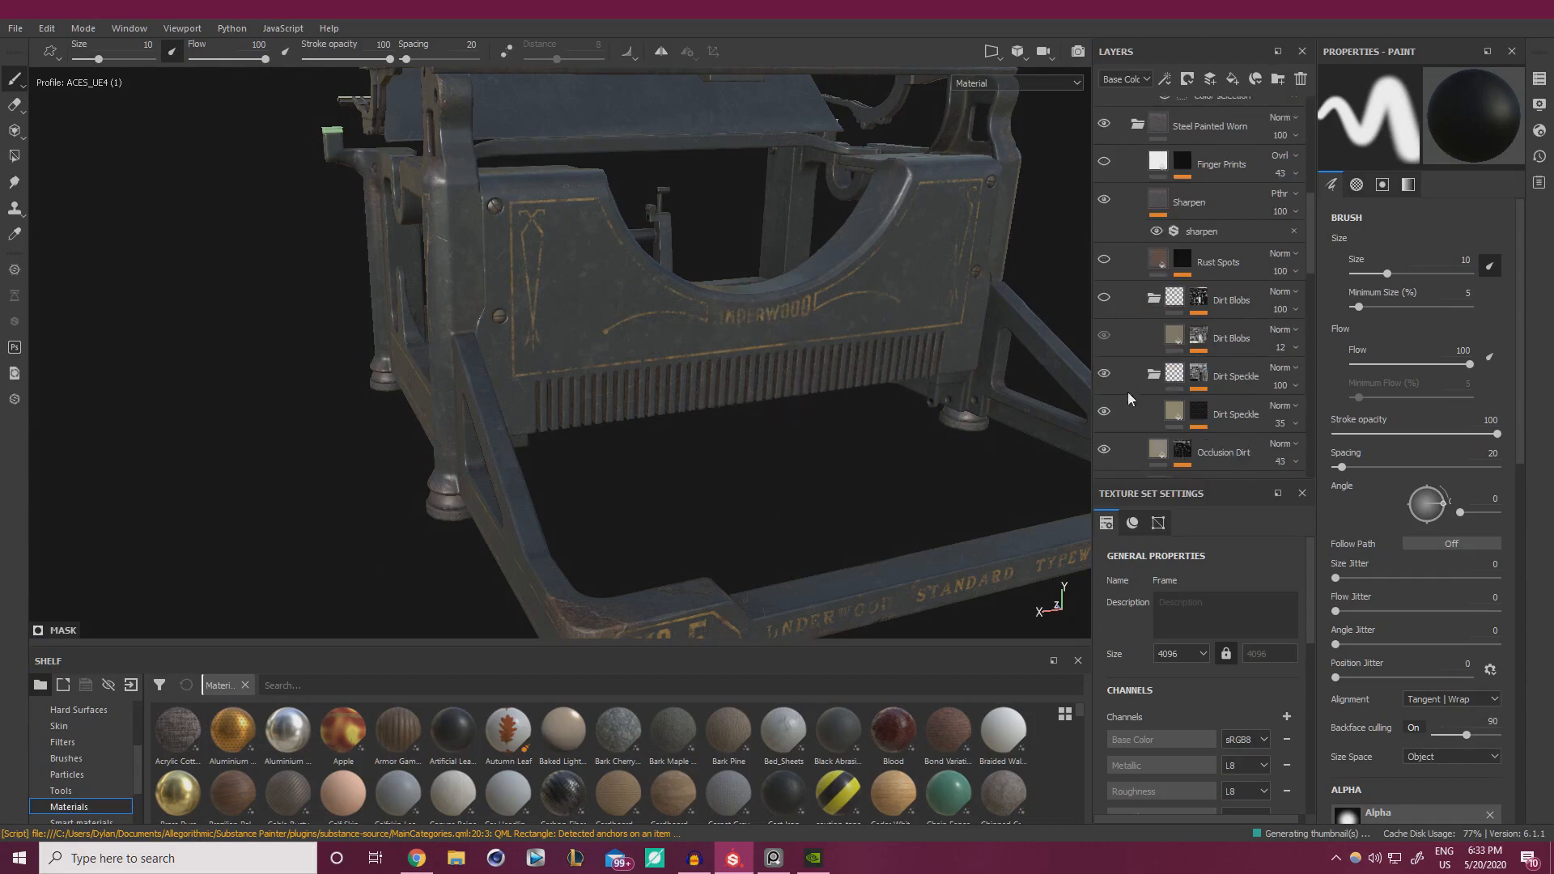
{"action": "left_click", "coordinate": [1105, 376]}
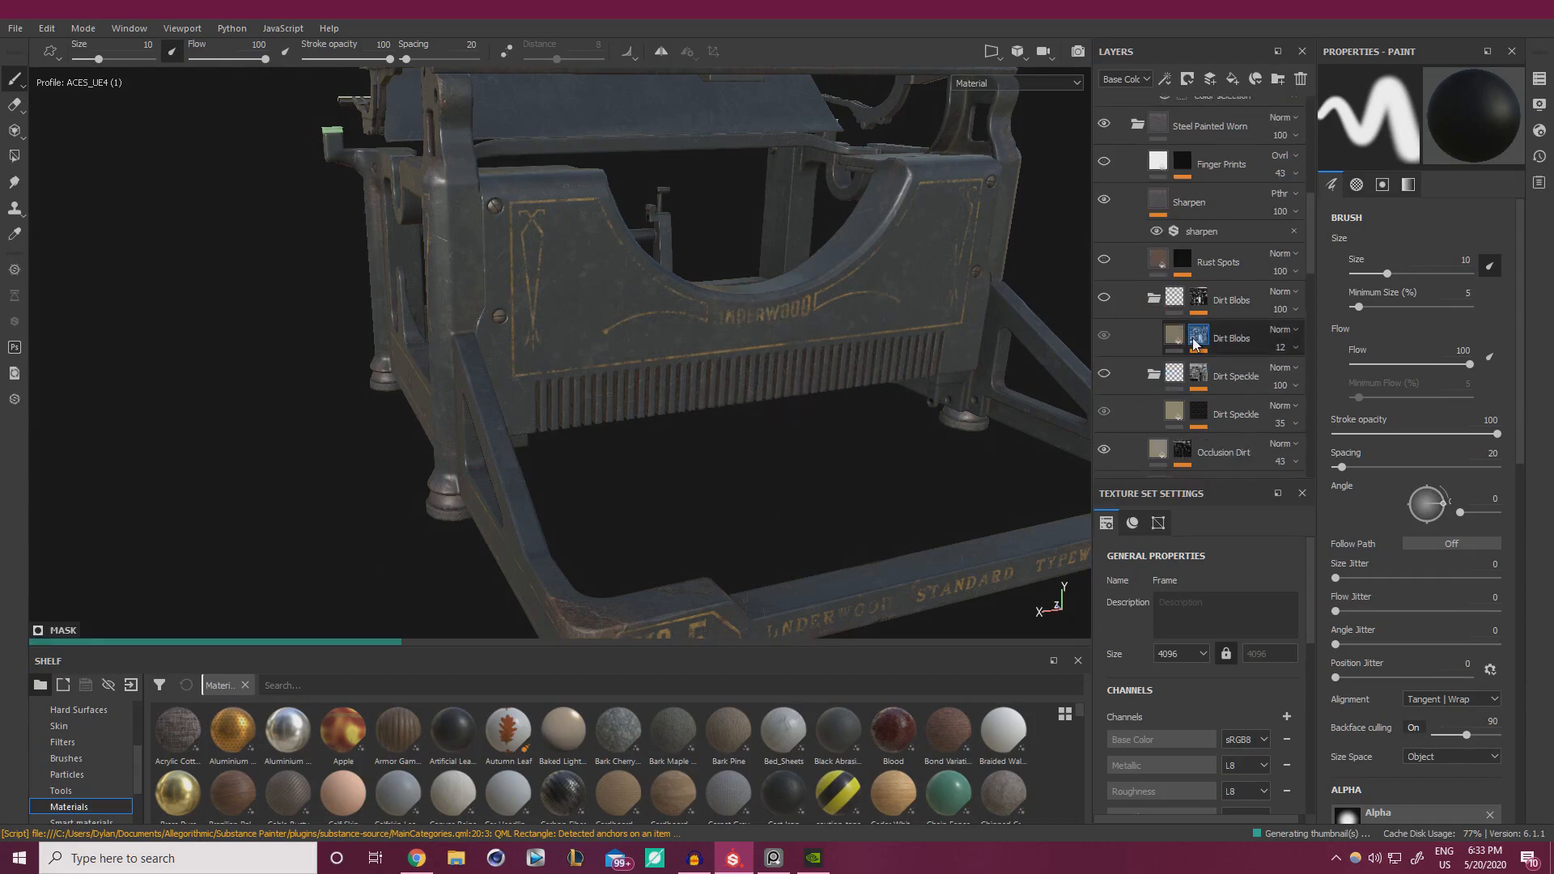
- Hide the Occlusion Dirt layer and both Rust Occlusion layers in the Plastic group's Steel Painted Worn material
{"action": "mouse_move", "coordinate": [1194, 343]}
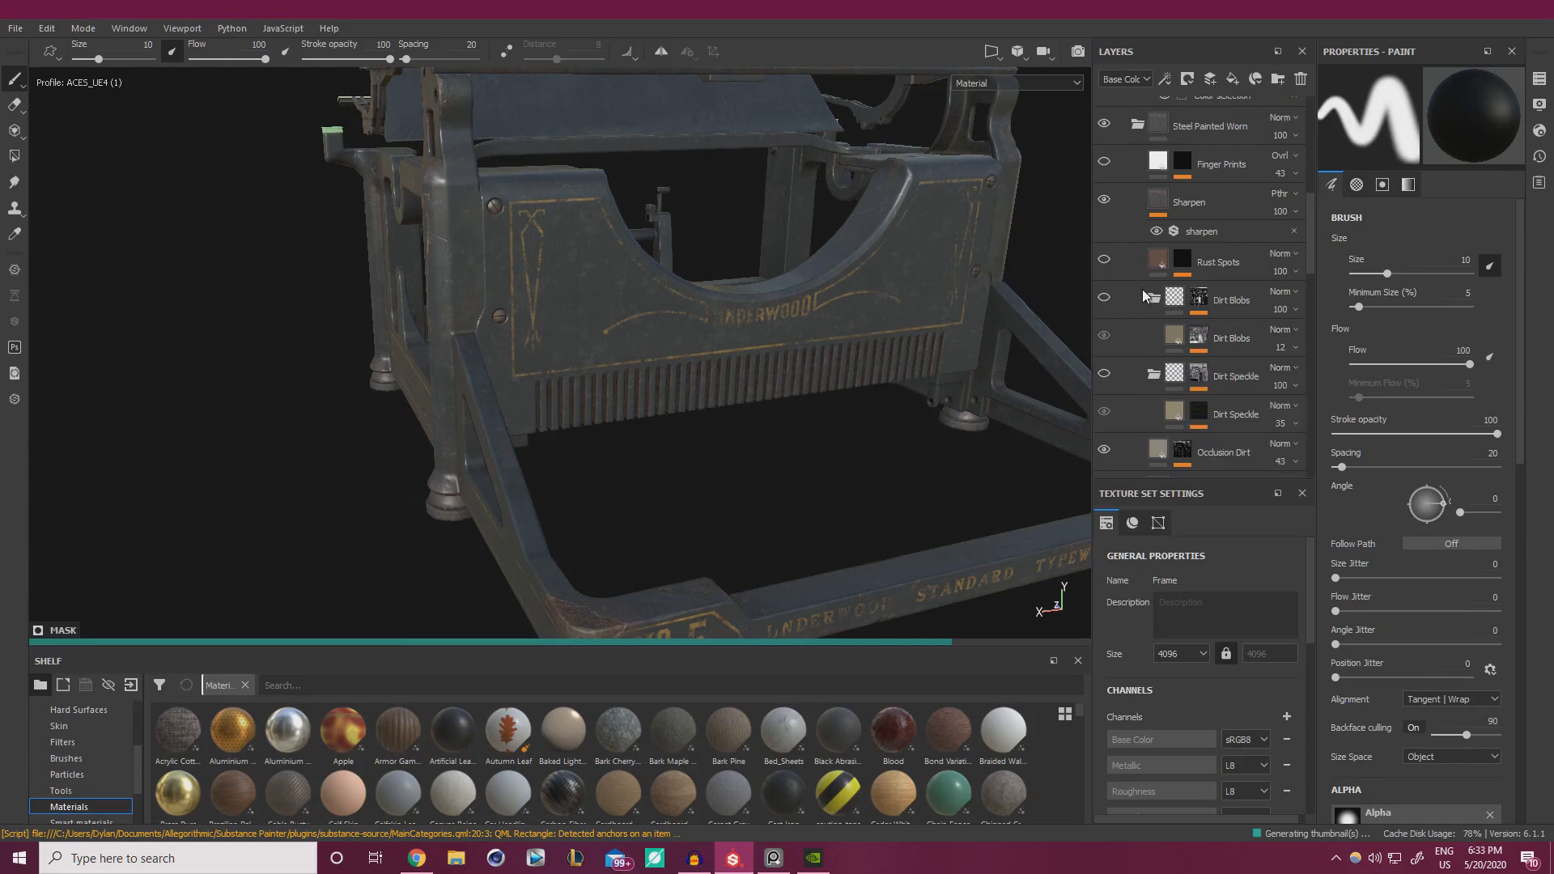
{"action": "left_click", "coordinate": [1169, 303]}
{"action": "scroll", "coordinate": [1177, 313], "scroll_direction": "down", "scroll_amount": 1}
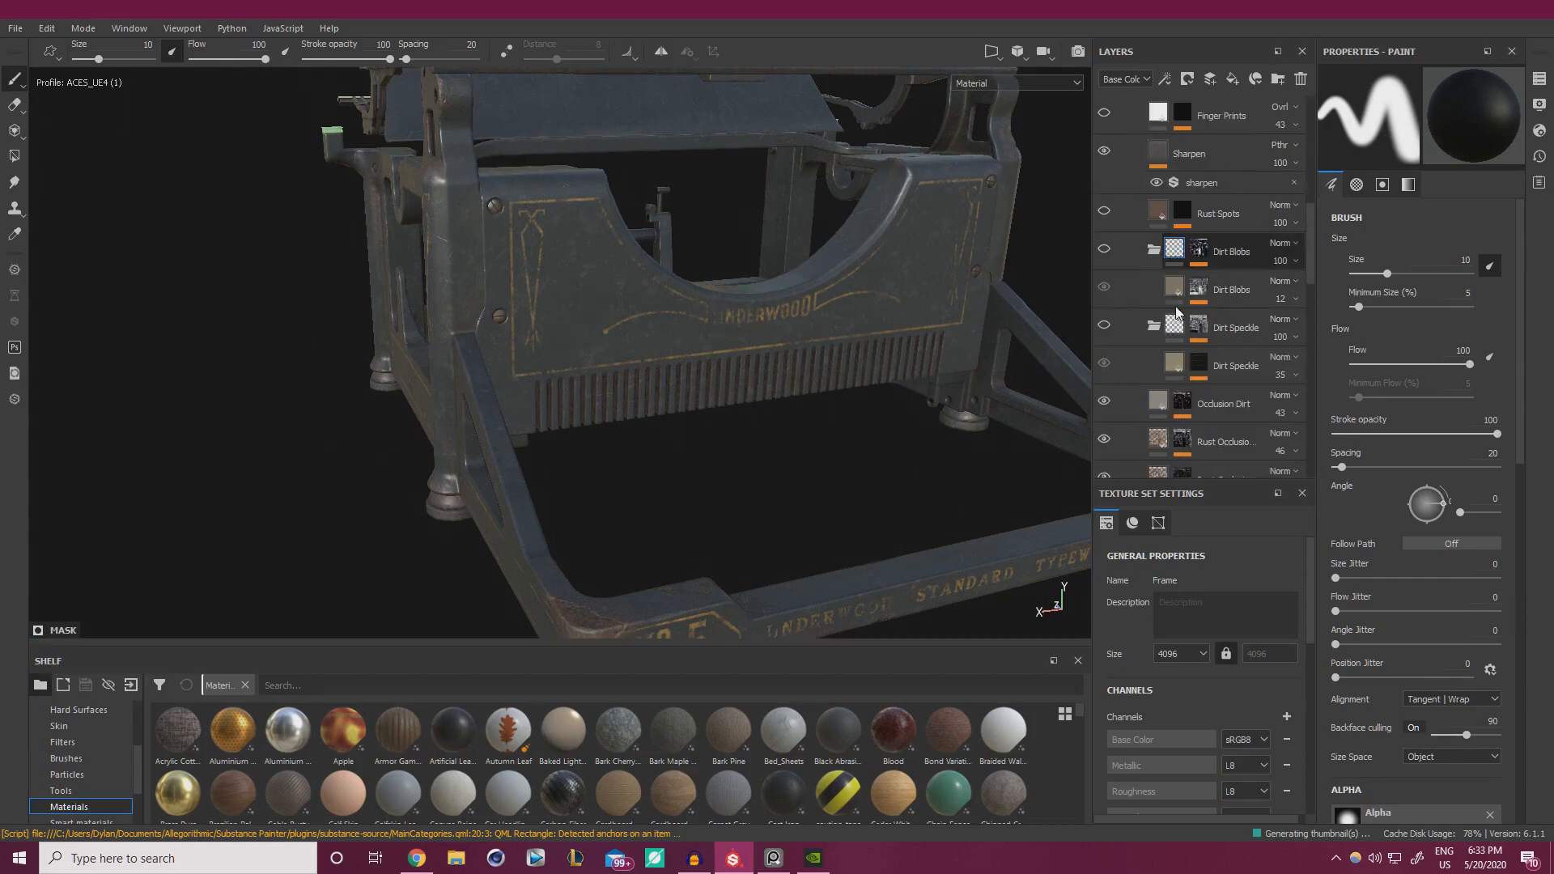
{"action": "scroll", "coordinate": [1166, 332], "scroll_direction": "down", "scroll_amount": 1}
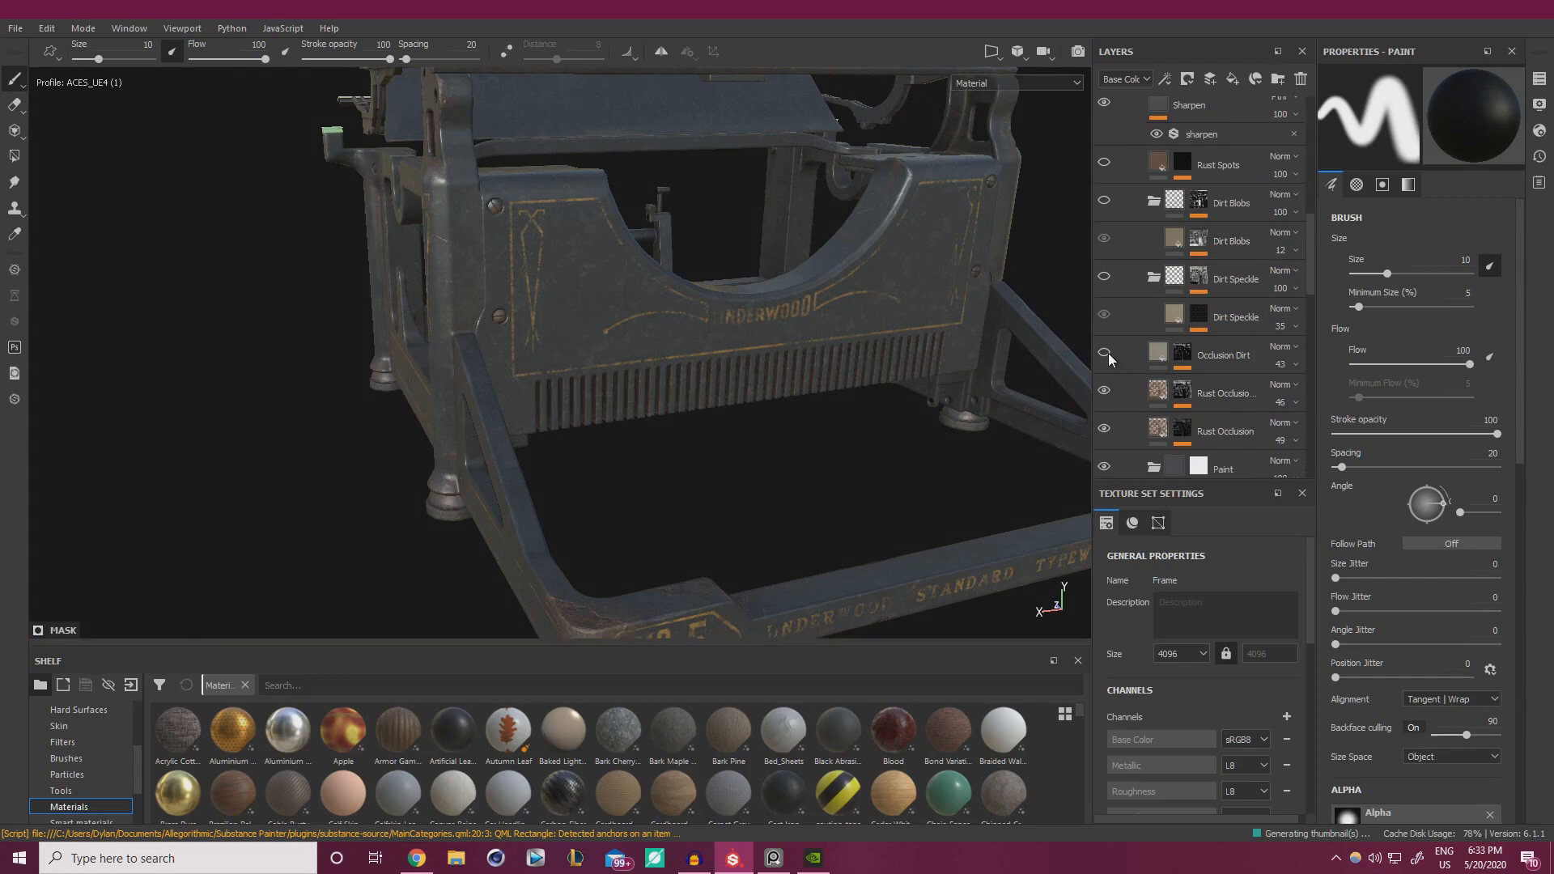
{"action": "left_click", "coordinate": [1104, 391]}
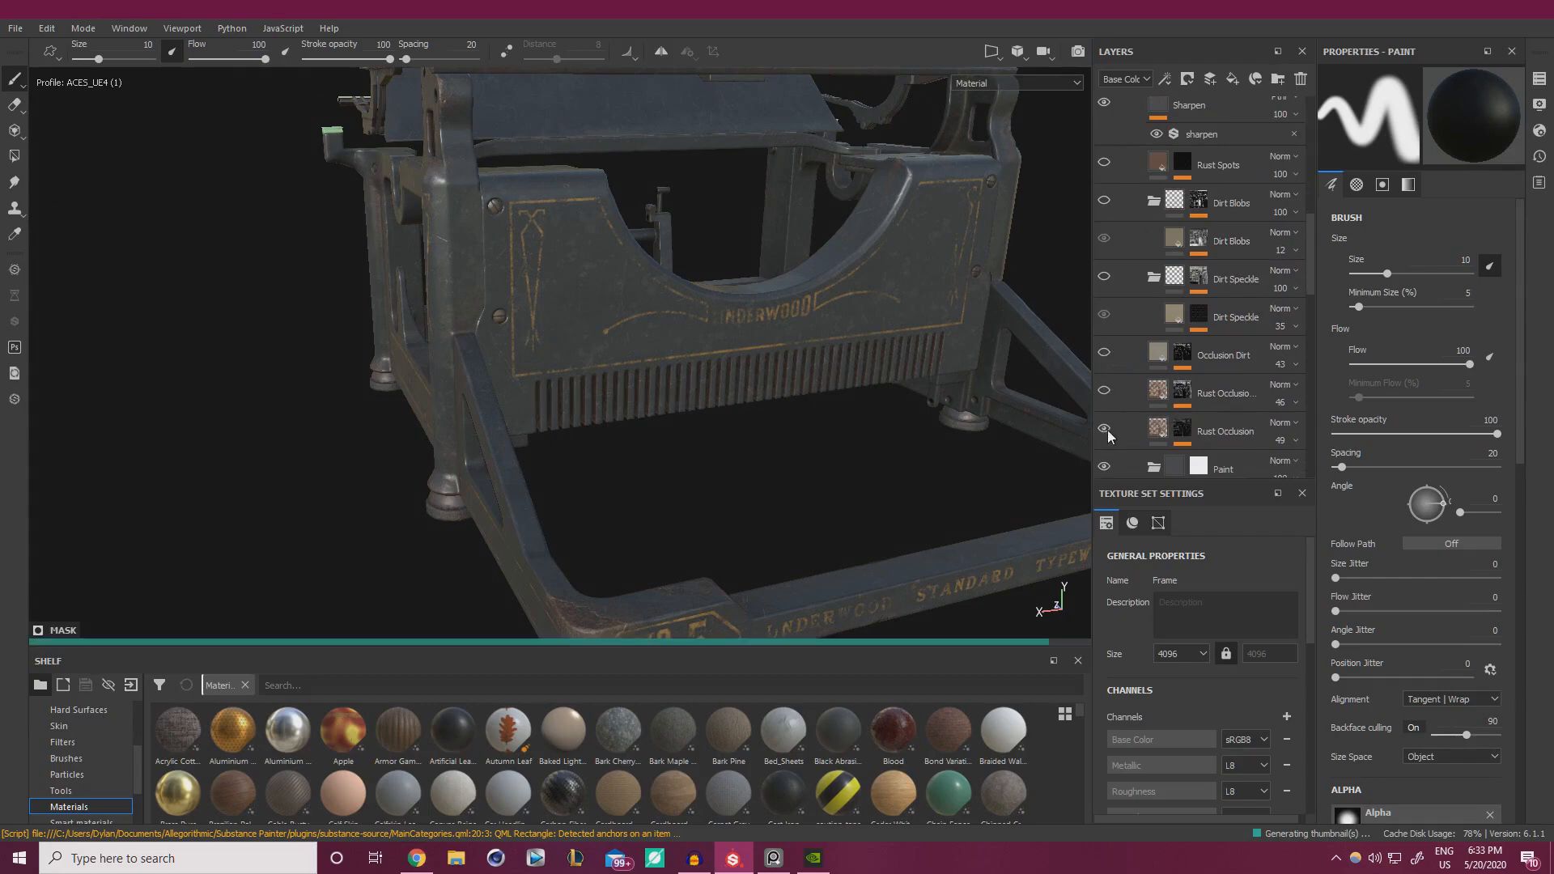
{"action": "left_click", "coordinate": [1105, 432]}
- Hide both Speckles layers and the surface imperfection layer in the Paint subgroup of Steel Painted Worn
{"action": "scroll", "coordinate": [1142, 357], "scroll_direction": "down", "scroll_amount": 3}
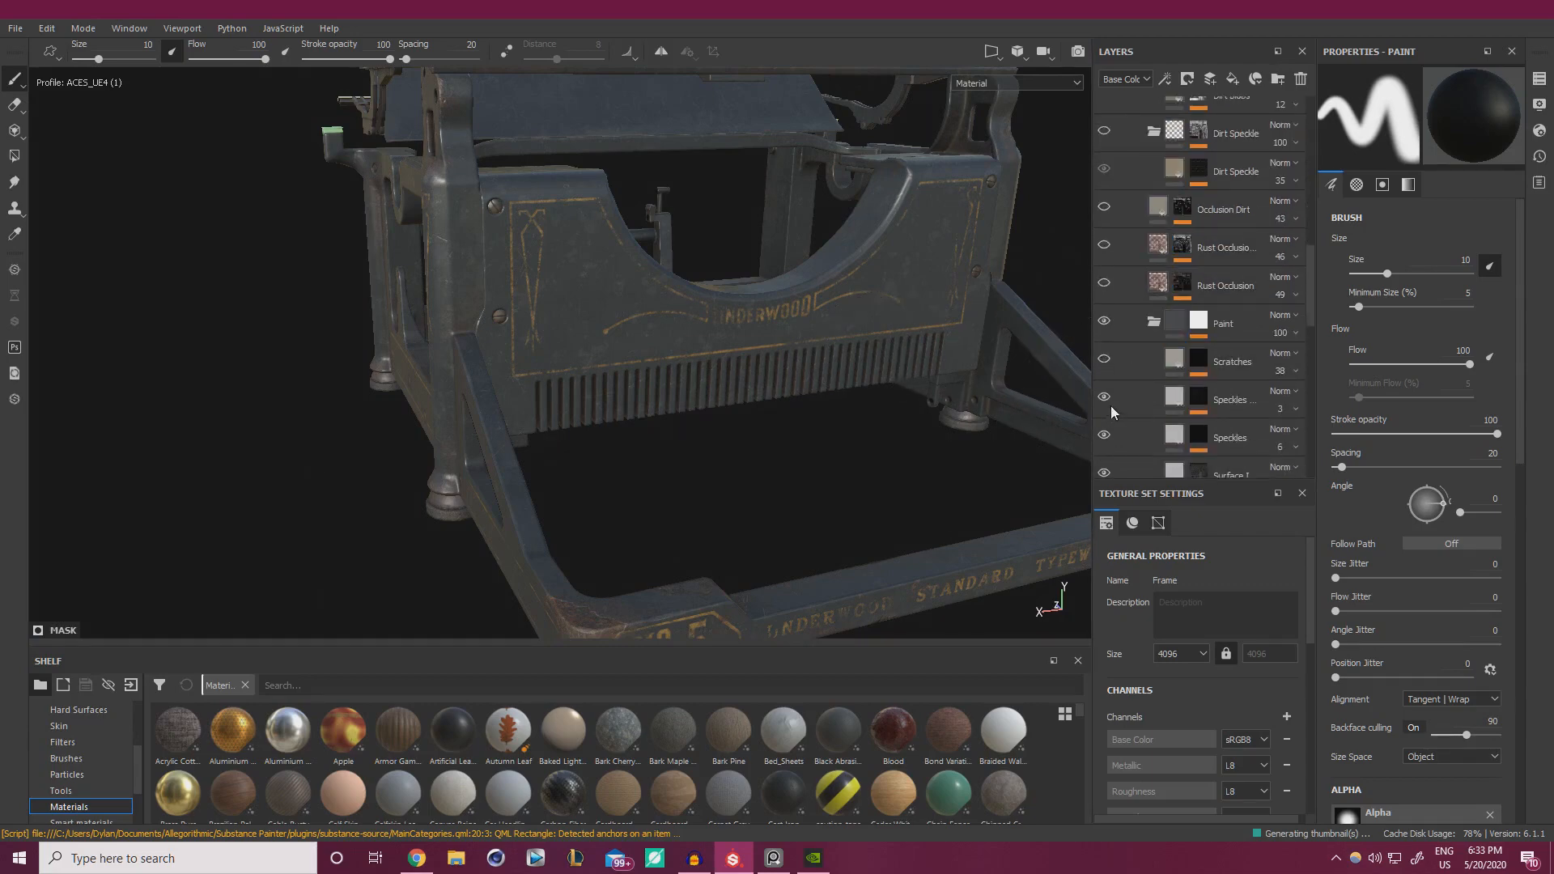
{"action": "scroll", "coordinate": [1106, 438], "scroll_direction": "down", "scroll_amount": 3}
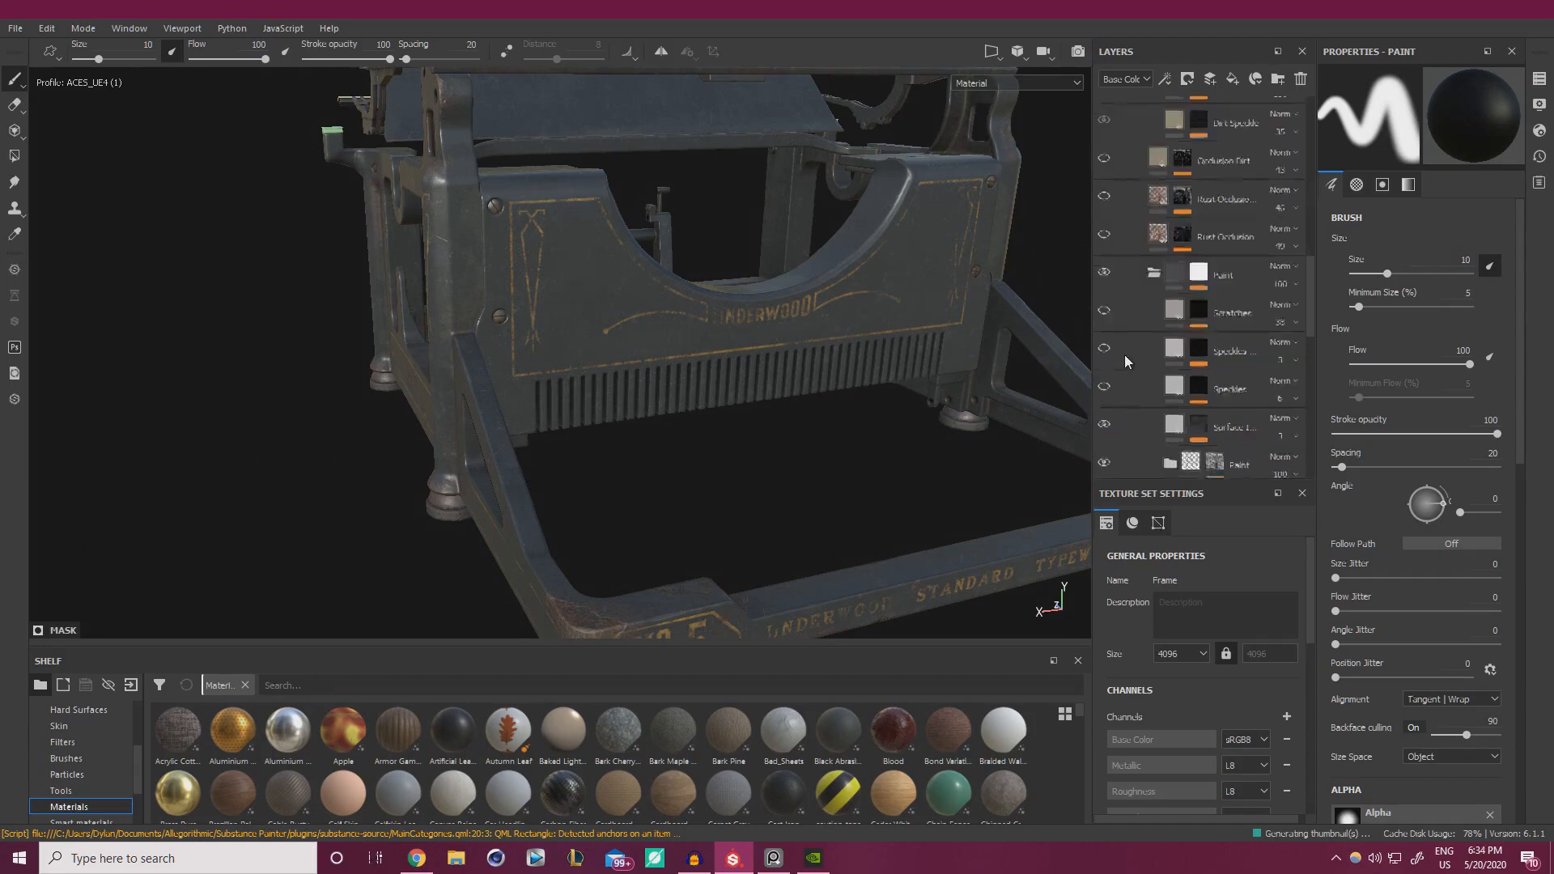
{"action": "scroll", "coordinate": [1136, 357], "scroll_direction": "down", "scroll_amount": 10}
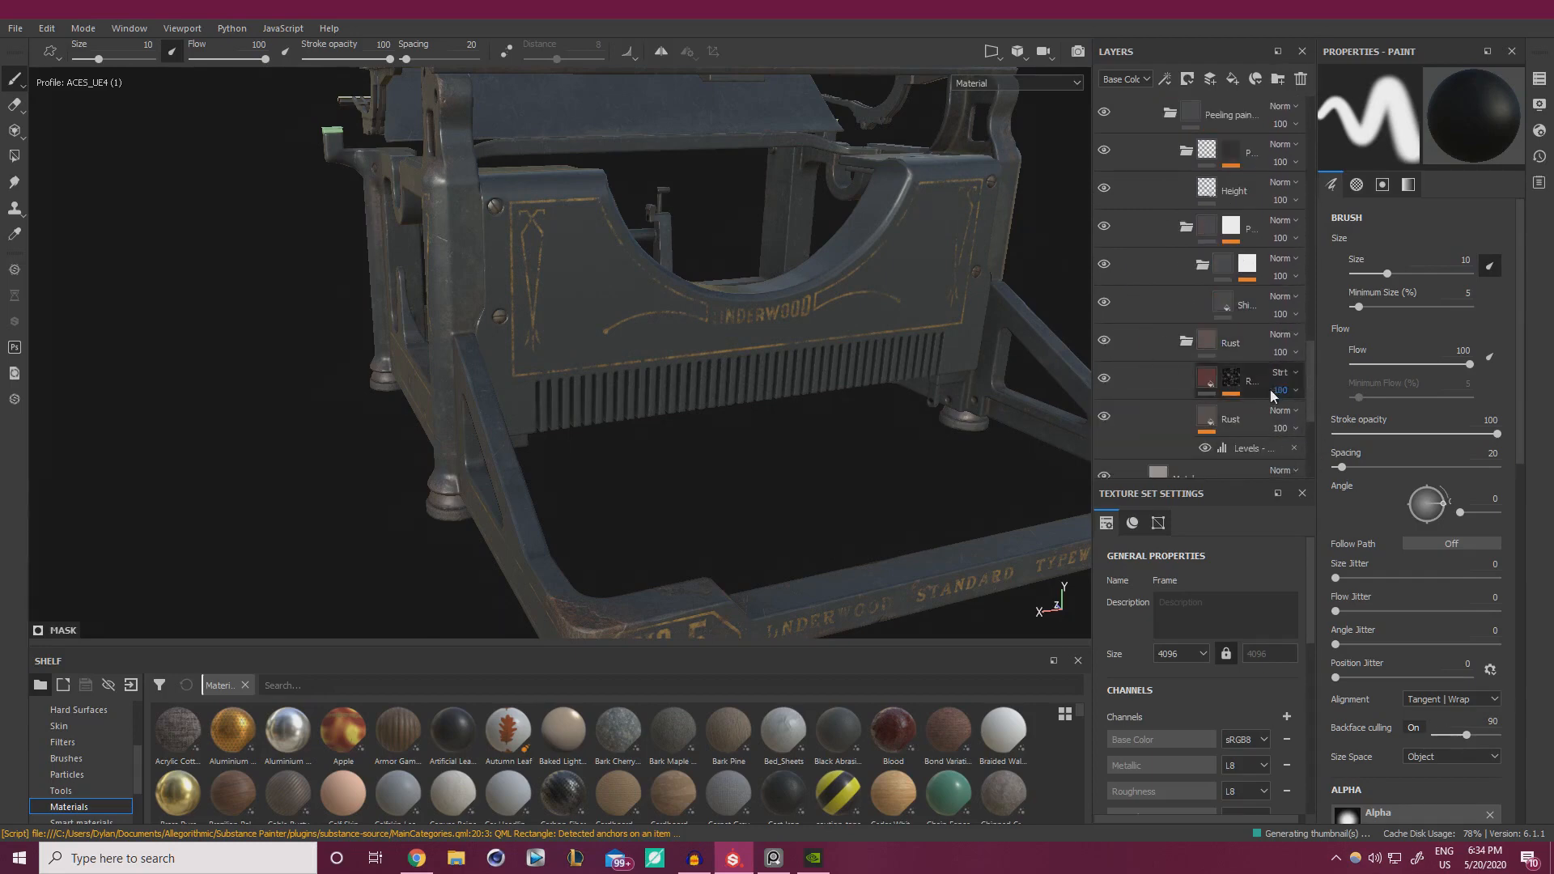
{"action": "scroll", "coordinate": [1140, 334], "scroll_direction": "up", "scroll_amount": 3}
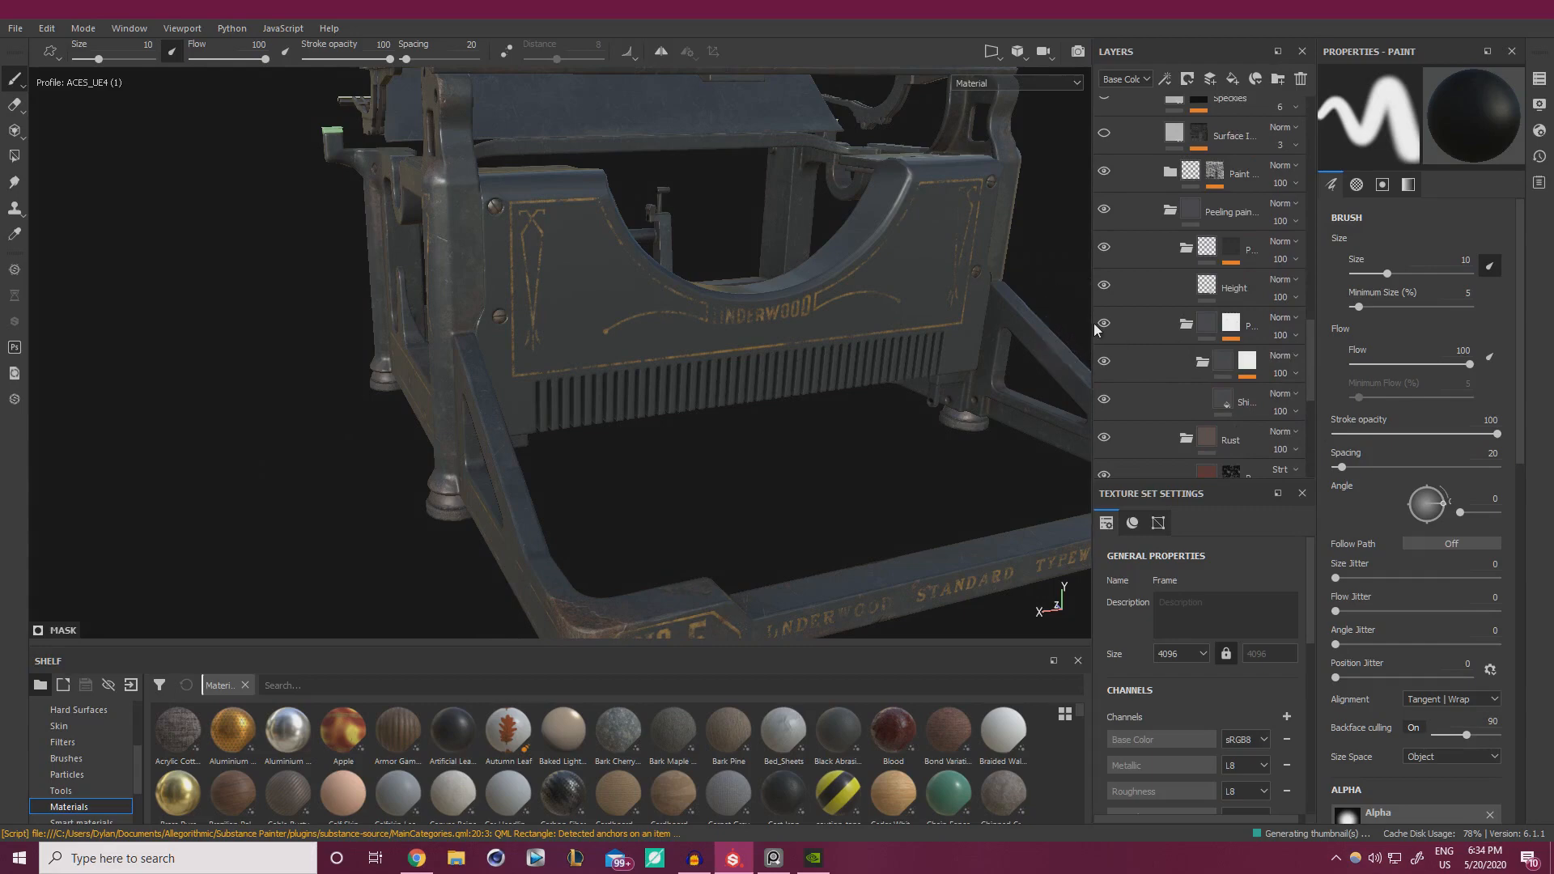
- Widen the layer stack to show the full layer names and reduce the brush size to 2.03
{"action": "left_click_drag", "start_coordinate": [1092, 323], "coordinate": [1030, 323]}
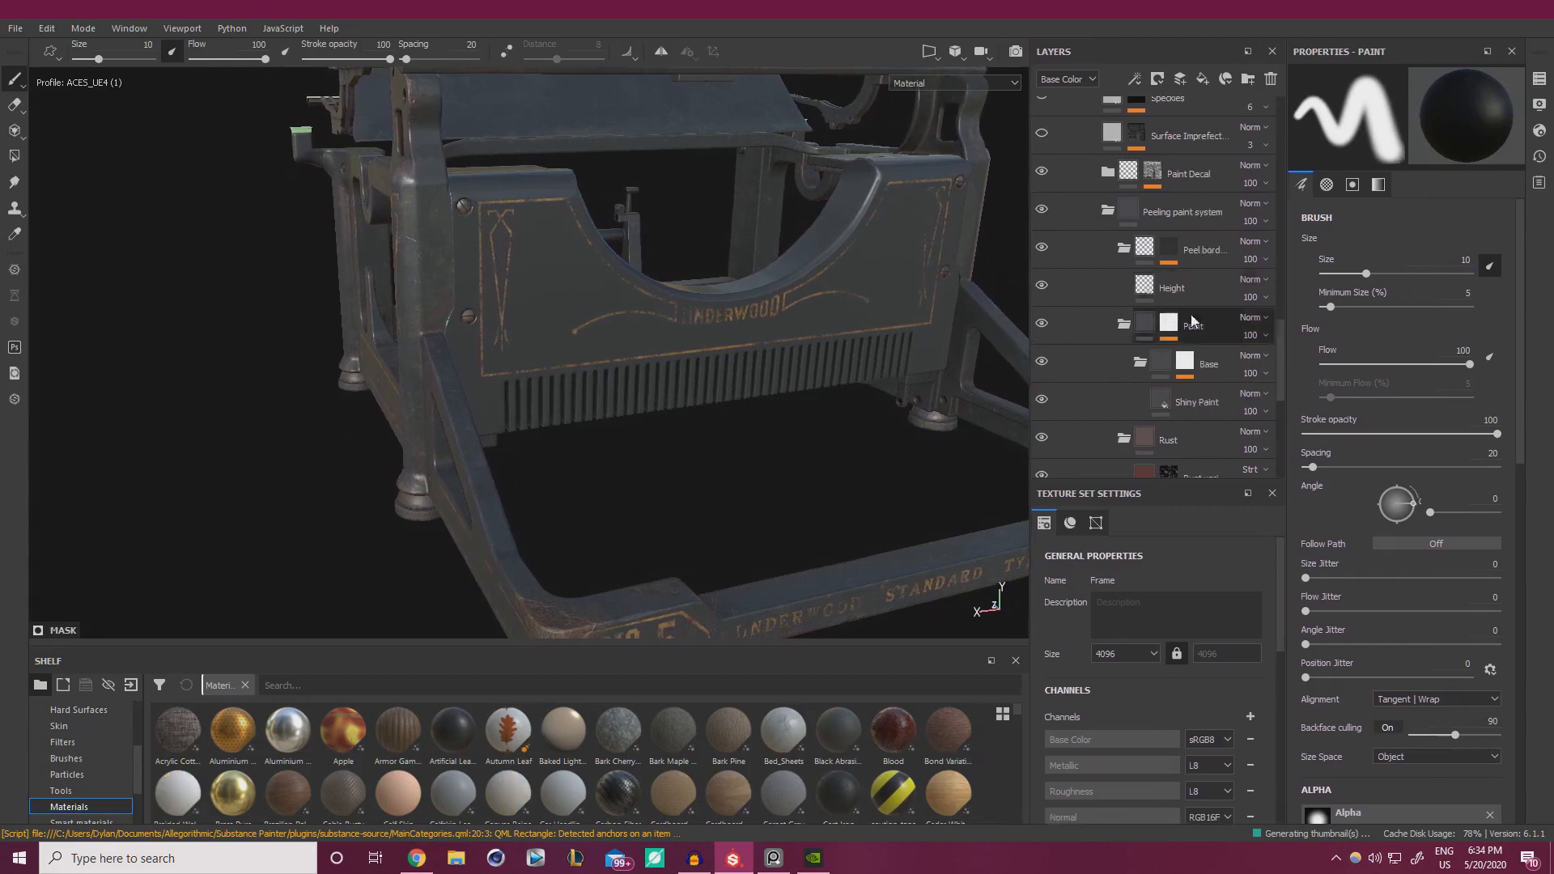
{"action": "left_click_drag", "start_coordinate": [818, 347], "coordinate": [645, 337], "text": "alt"}
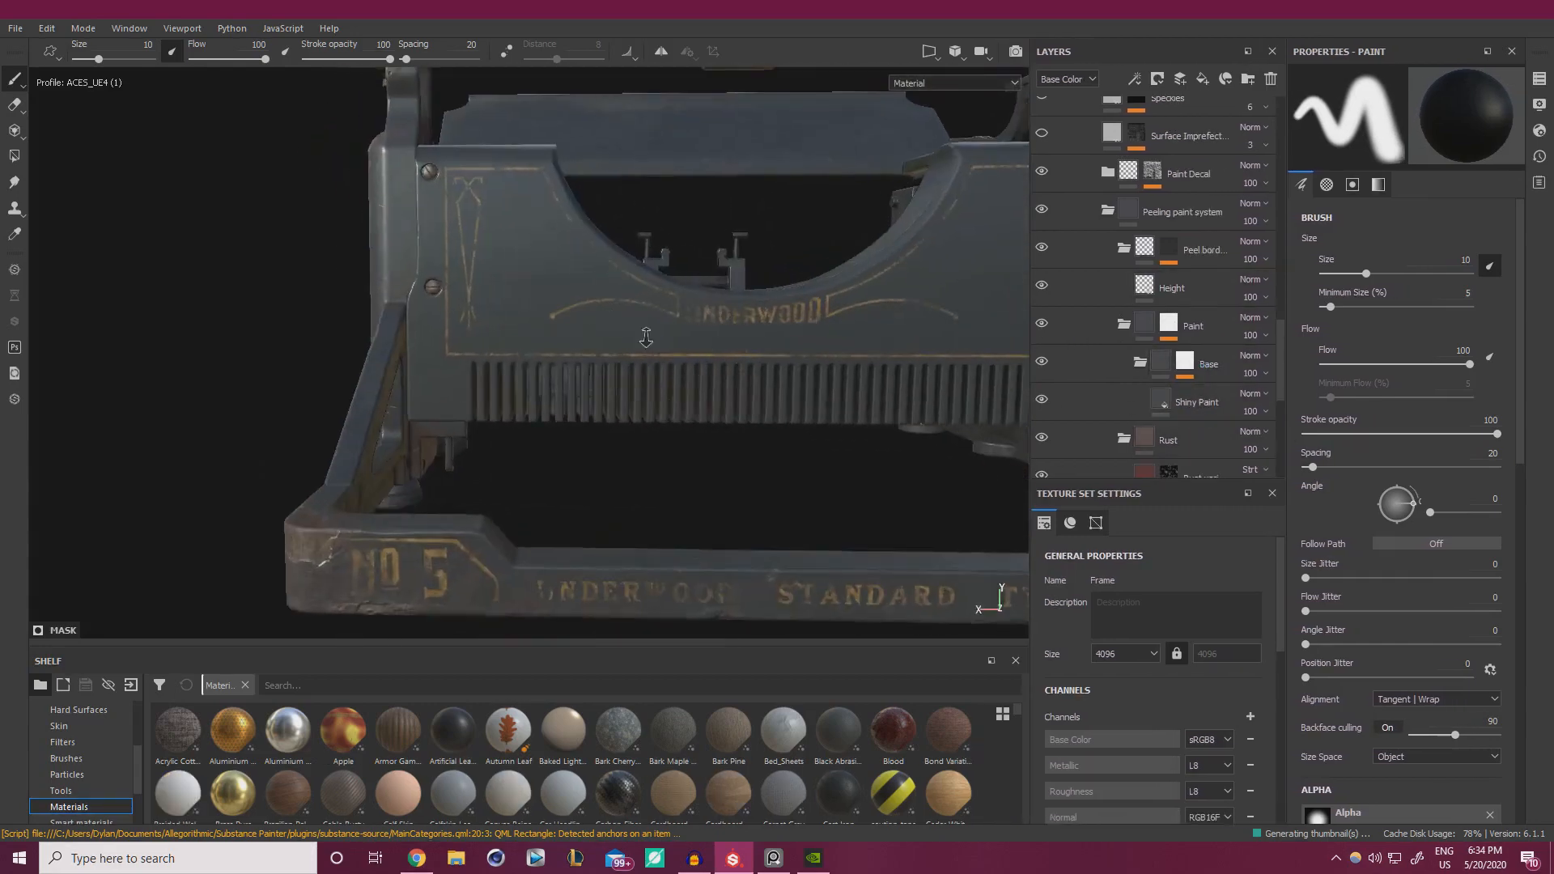
{"action": "middle_click_drag", "start_coordinate": [645, 337], "coordinate": [652, 330], "text": "alt"}
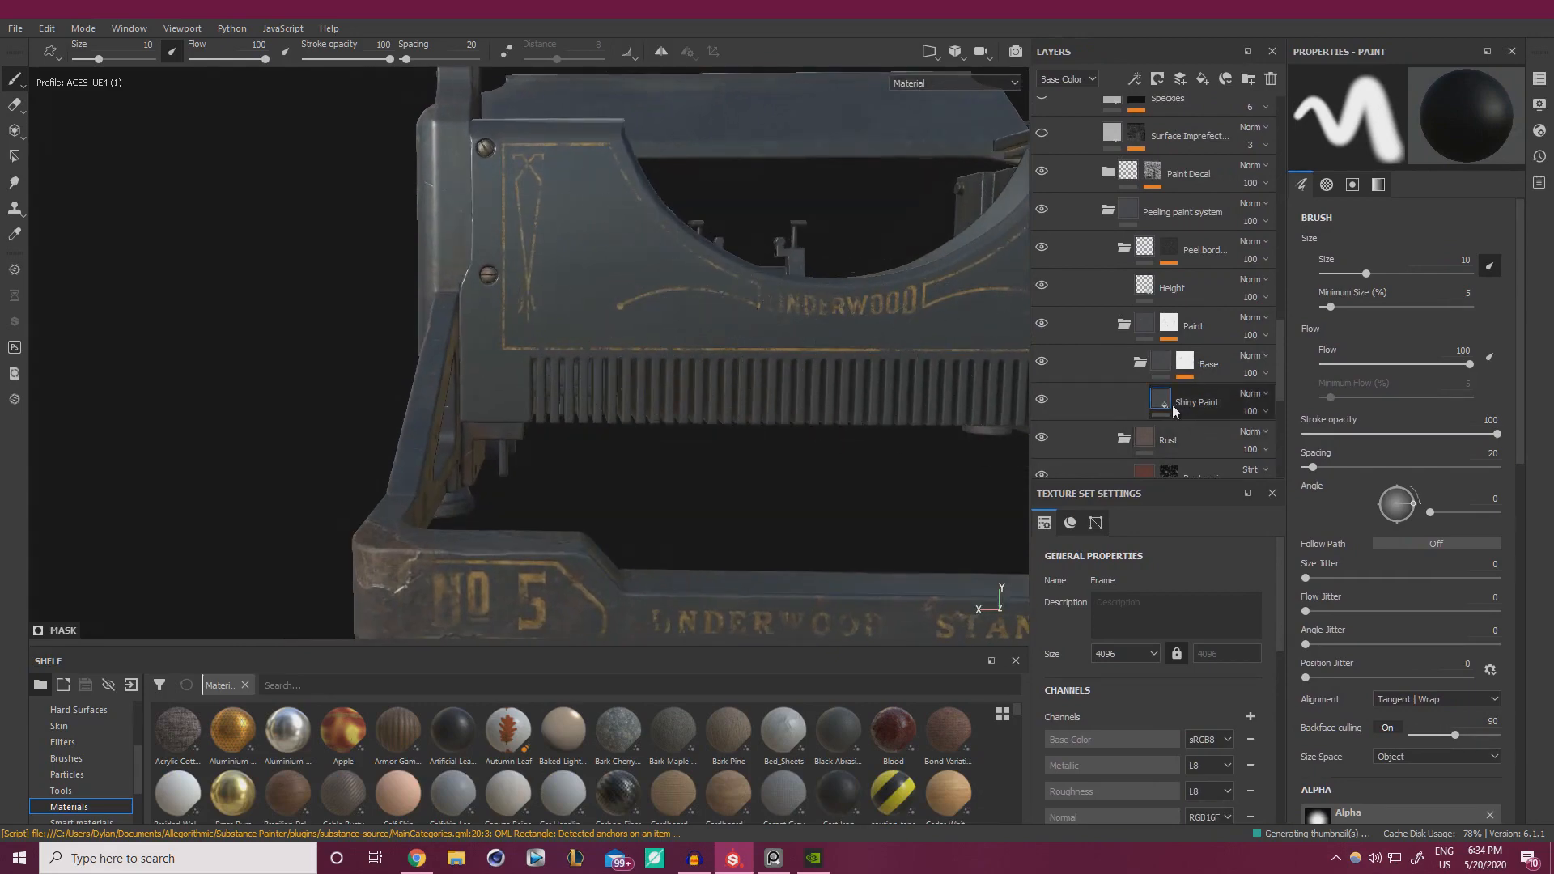
{"action": "left_click", "coordinate": [1143, 288]}
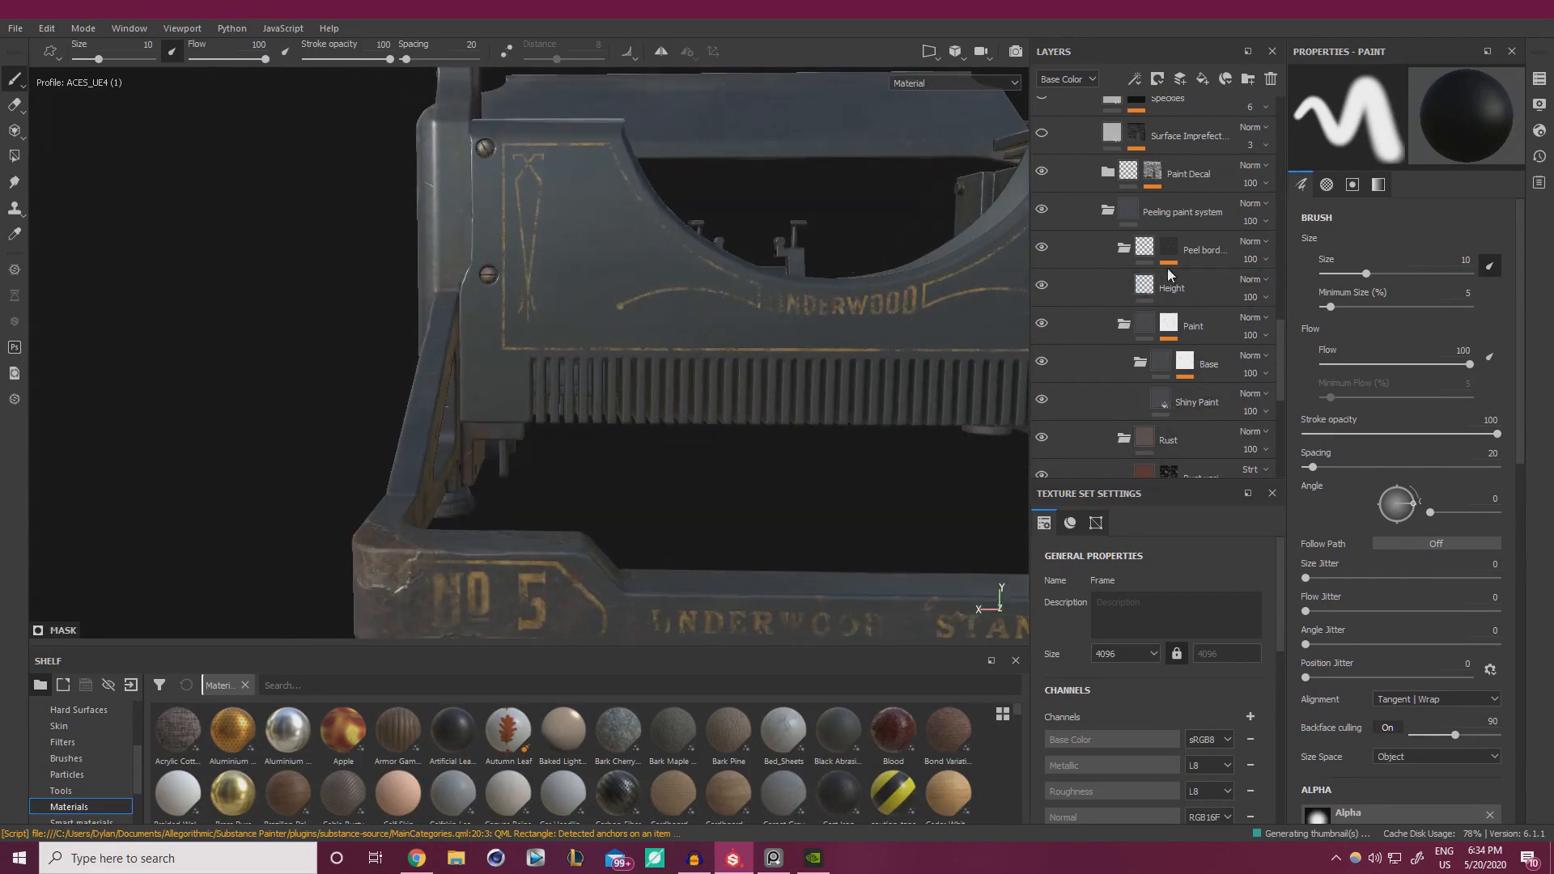
{"action": "scroll", "coordinate": [1149, 348], "scroll_direction": "up", "scroll_amount": 1}
{"action": "left_click", "coordinate": [1189, 423]}
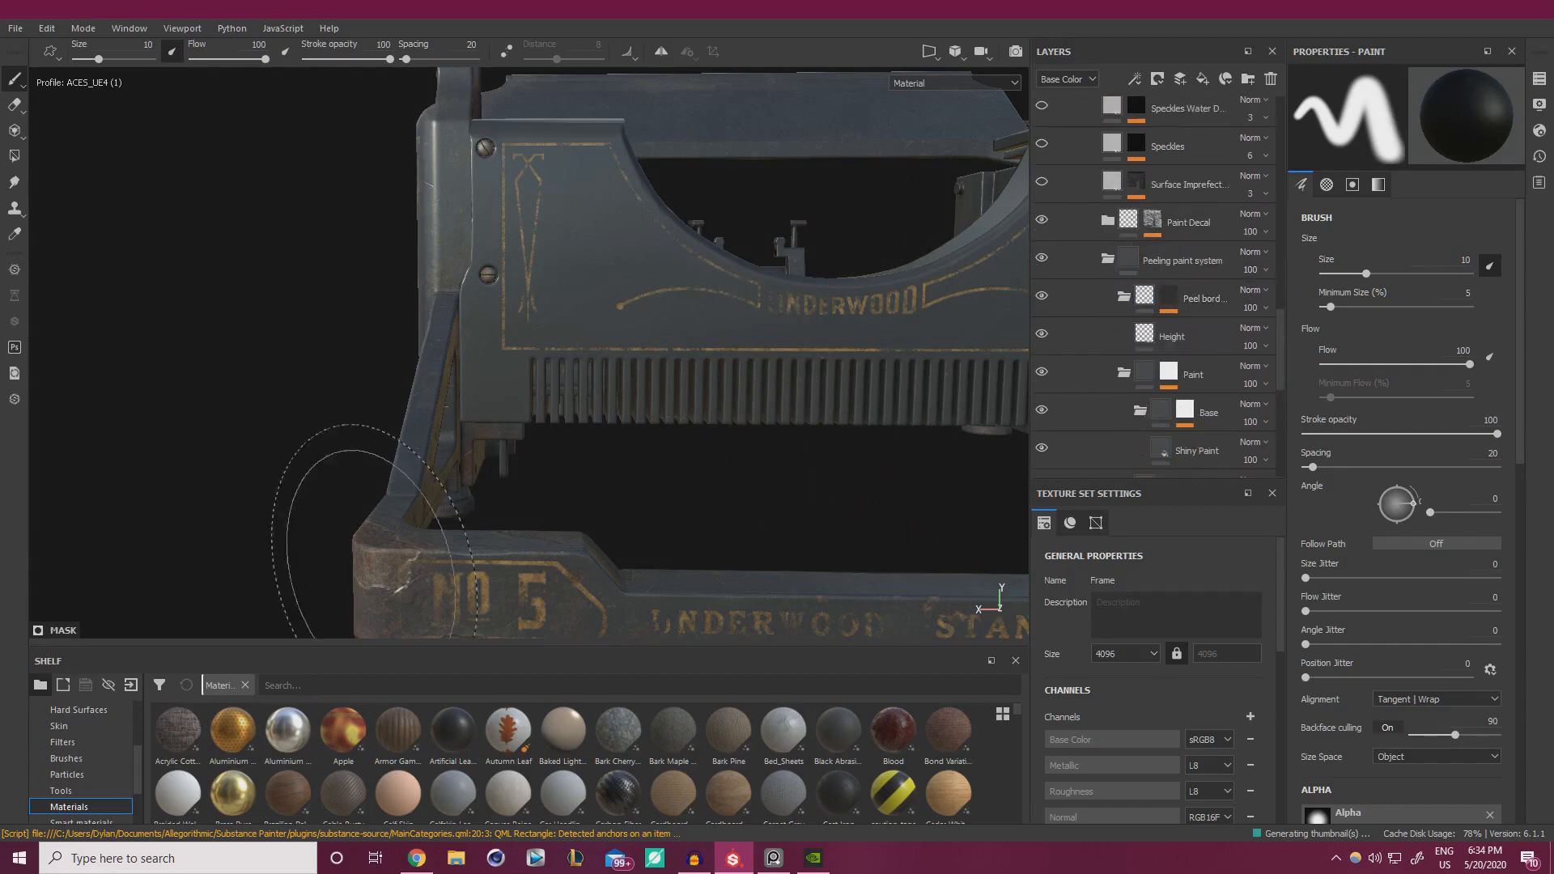
{"action": "mouse_move", "coordinate": [380, 538]}
{"action": "right_mouse_down", "text": "ctrl"}
{"action": "mouse_move", "coordinate": [412, 558]}
{"action": "mouse_move", "coordinate": [381, 571]}
{"action": "right_mouse_up", "text": "ctrl"}
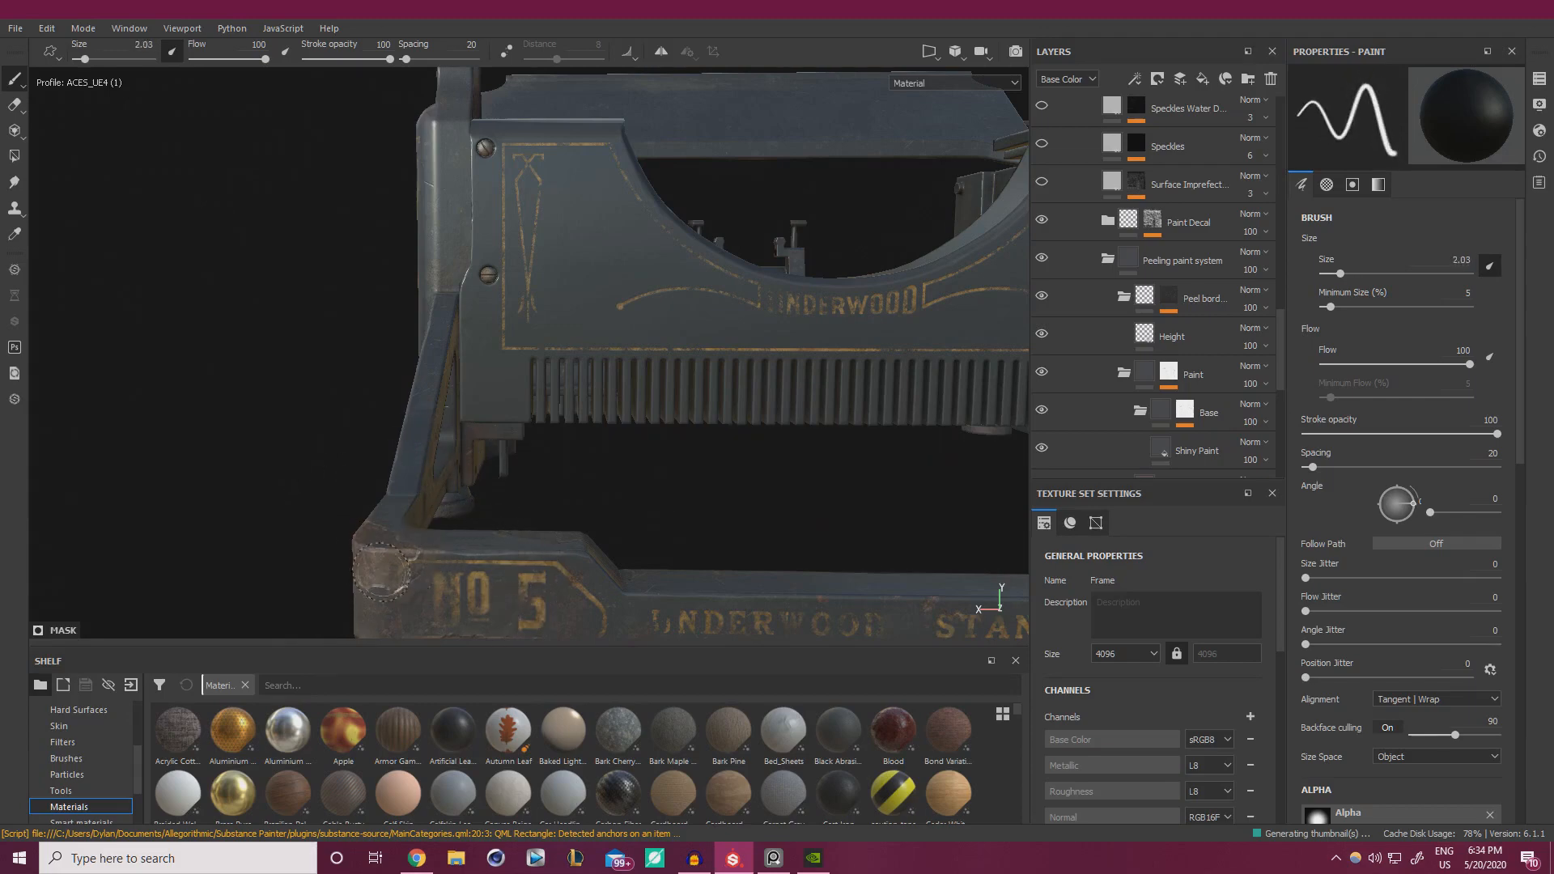
- Make the Surface Imperfections and Speckles layers of the Plastic group's Steel Painted Worn visible again
{"action": "scroll", "coordinate": [1106, 256], "scroll_direction": "up", "scroll_amount": 1}
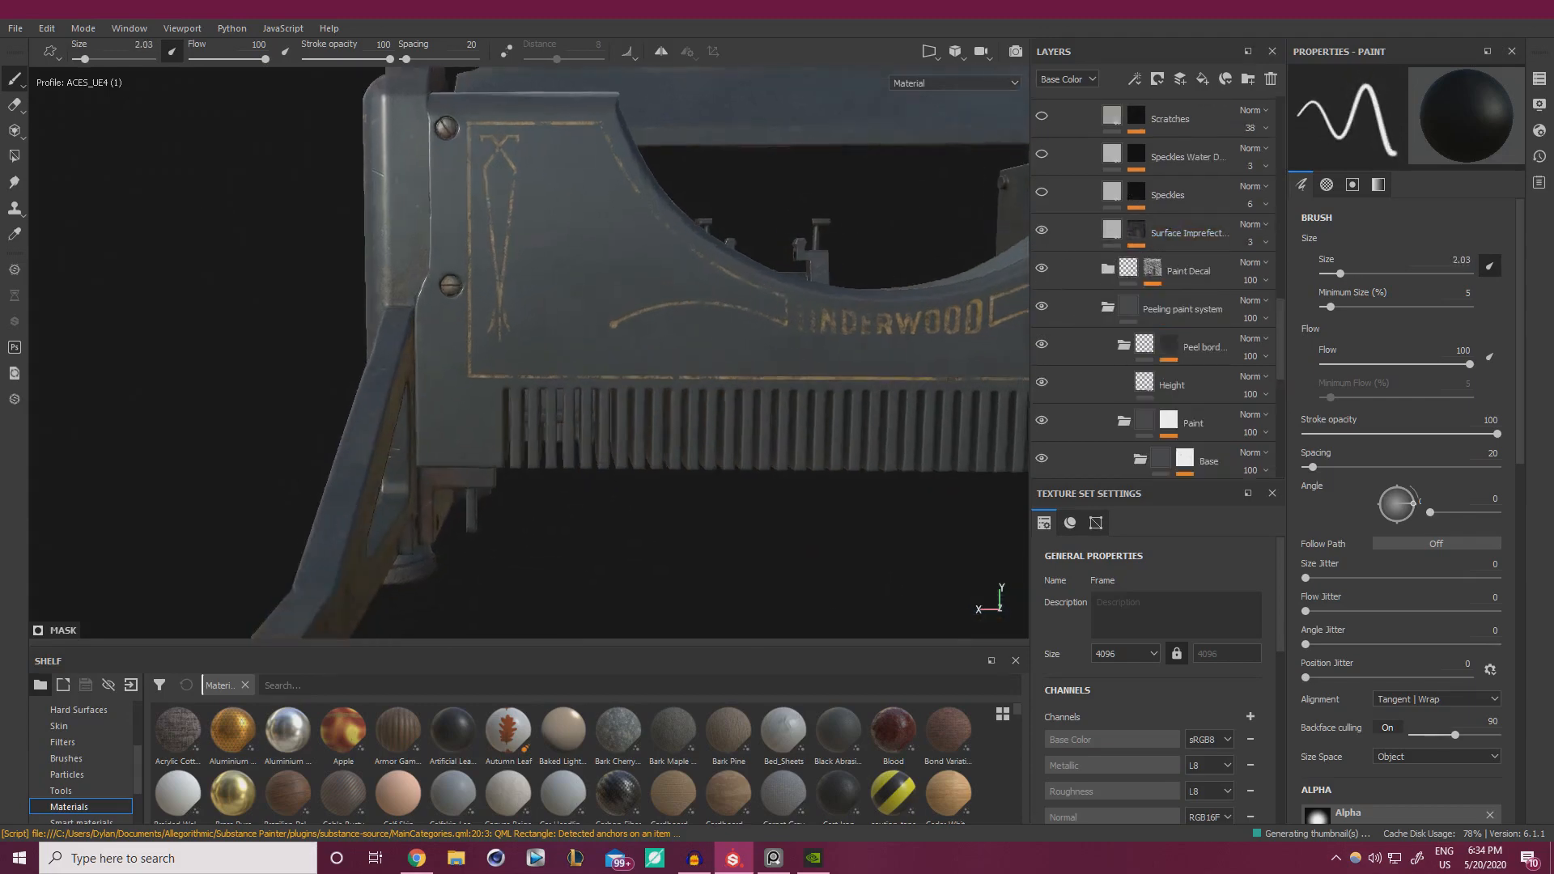
{"action": "left_click_drag", "start_coordinate": [748, 241], "coordinate": [603, 259], "text": "alt"}
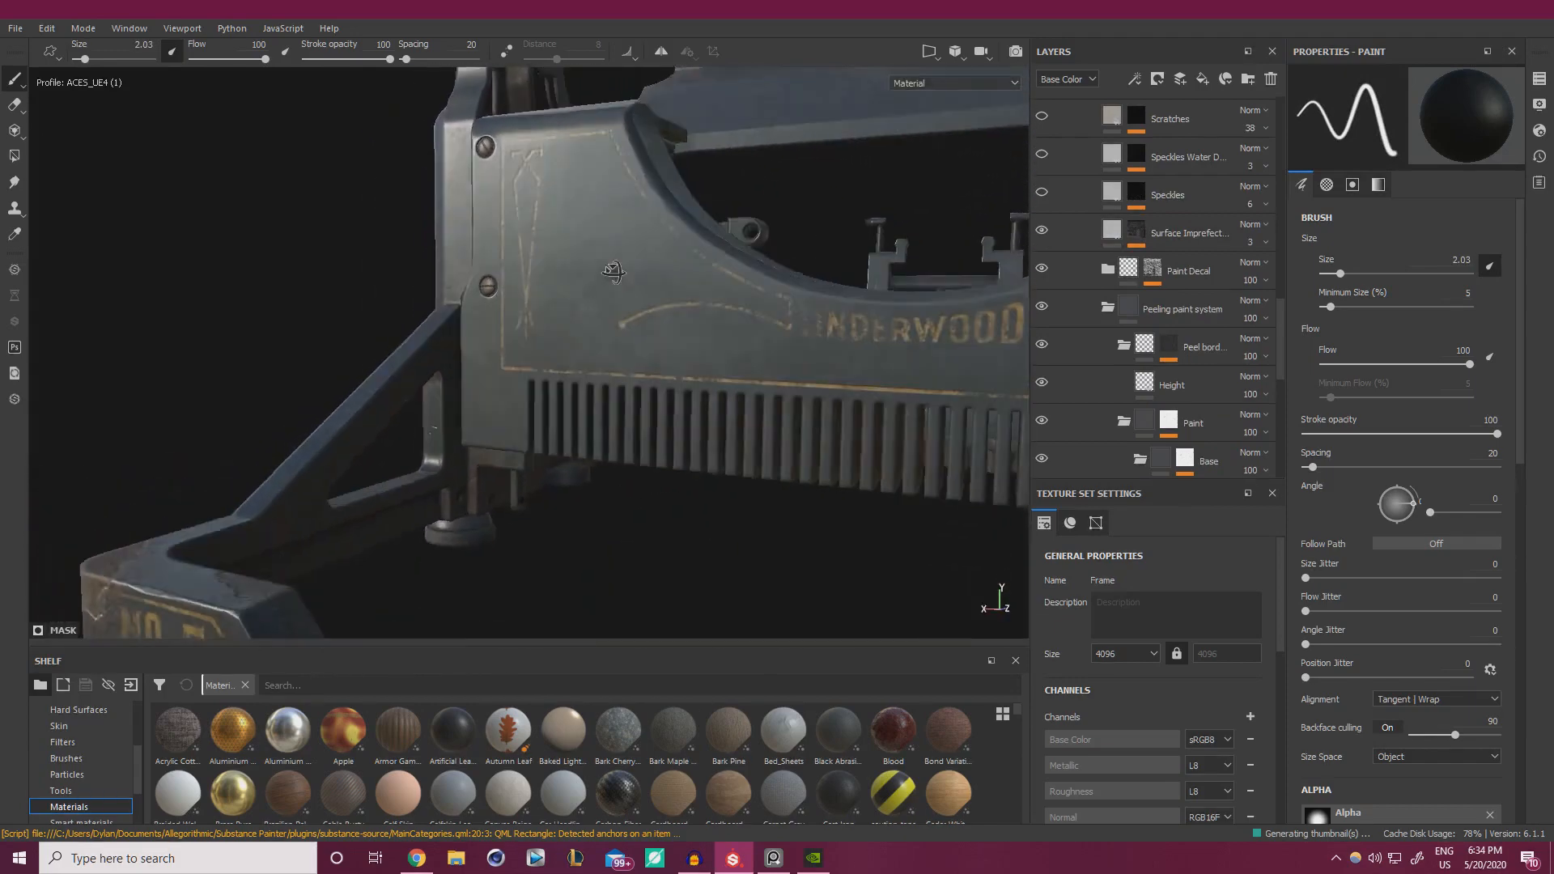
{"action": "left_click", "coordinate": [1042, 192]}
{"action": "left_click_drag", "start_coordinate": [858, 242], "coordinate": [576, 217], "text": "alt"}
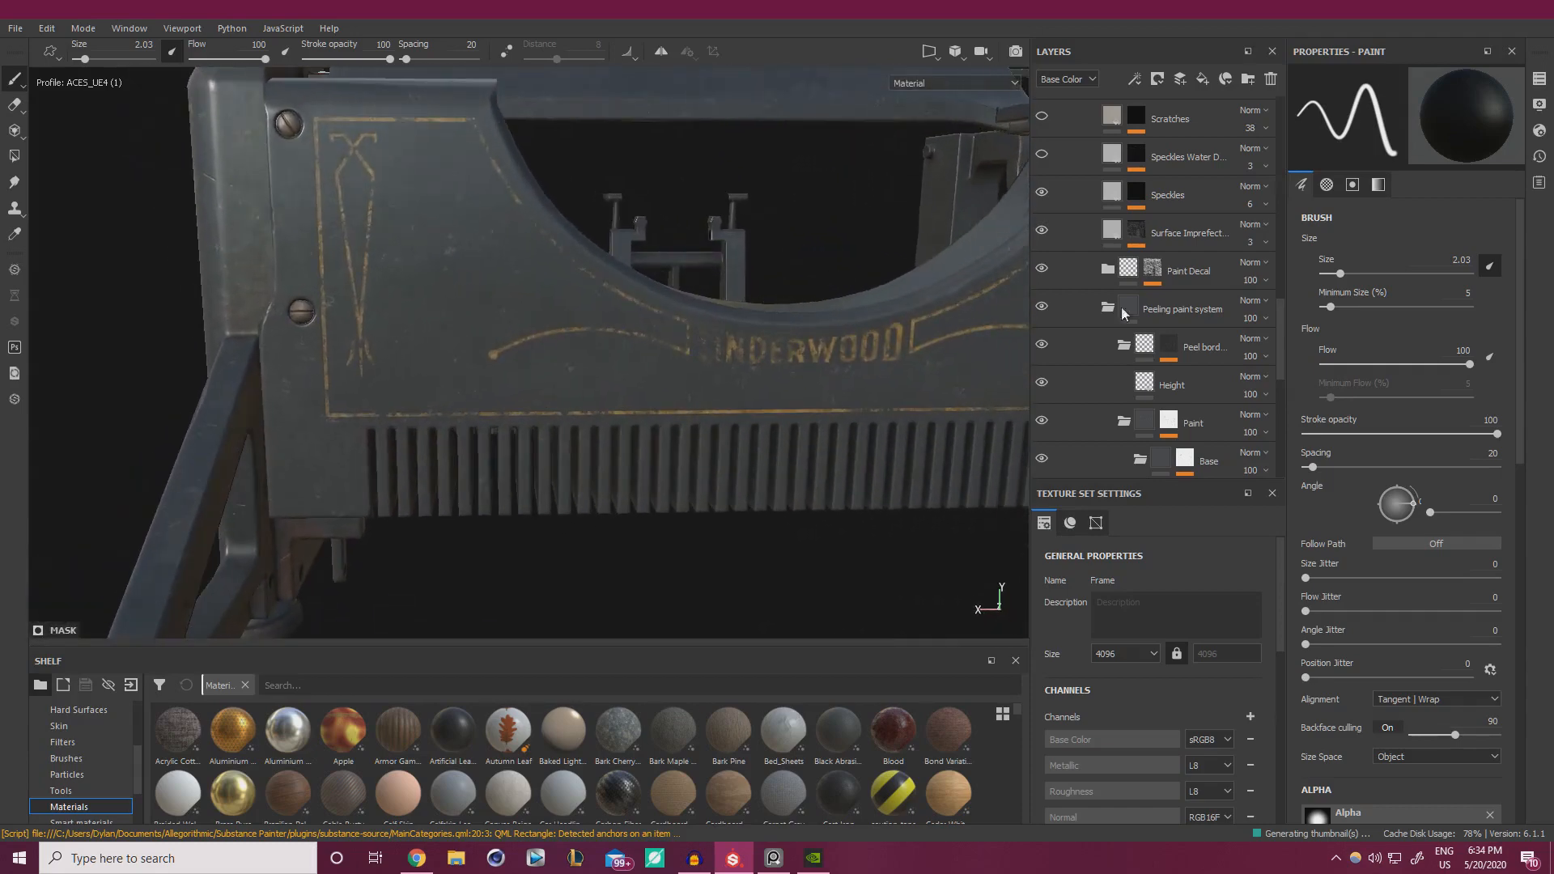
- Inspect the 3D Perlin Noise Fractal fill in the Speckles layer's mask against the front plate's surface
{"action": "left_click", "coordinate": [1135, 195]}
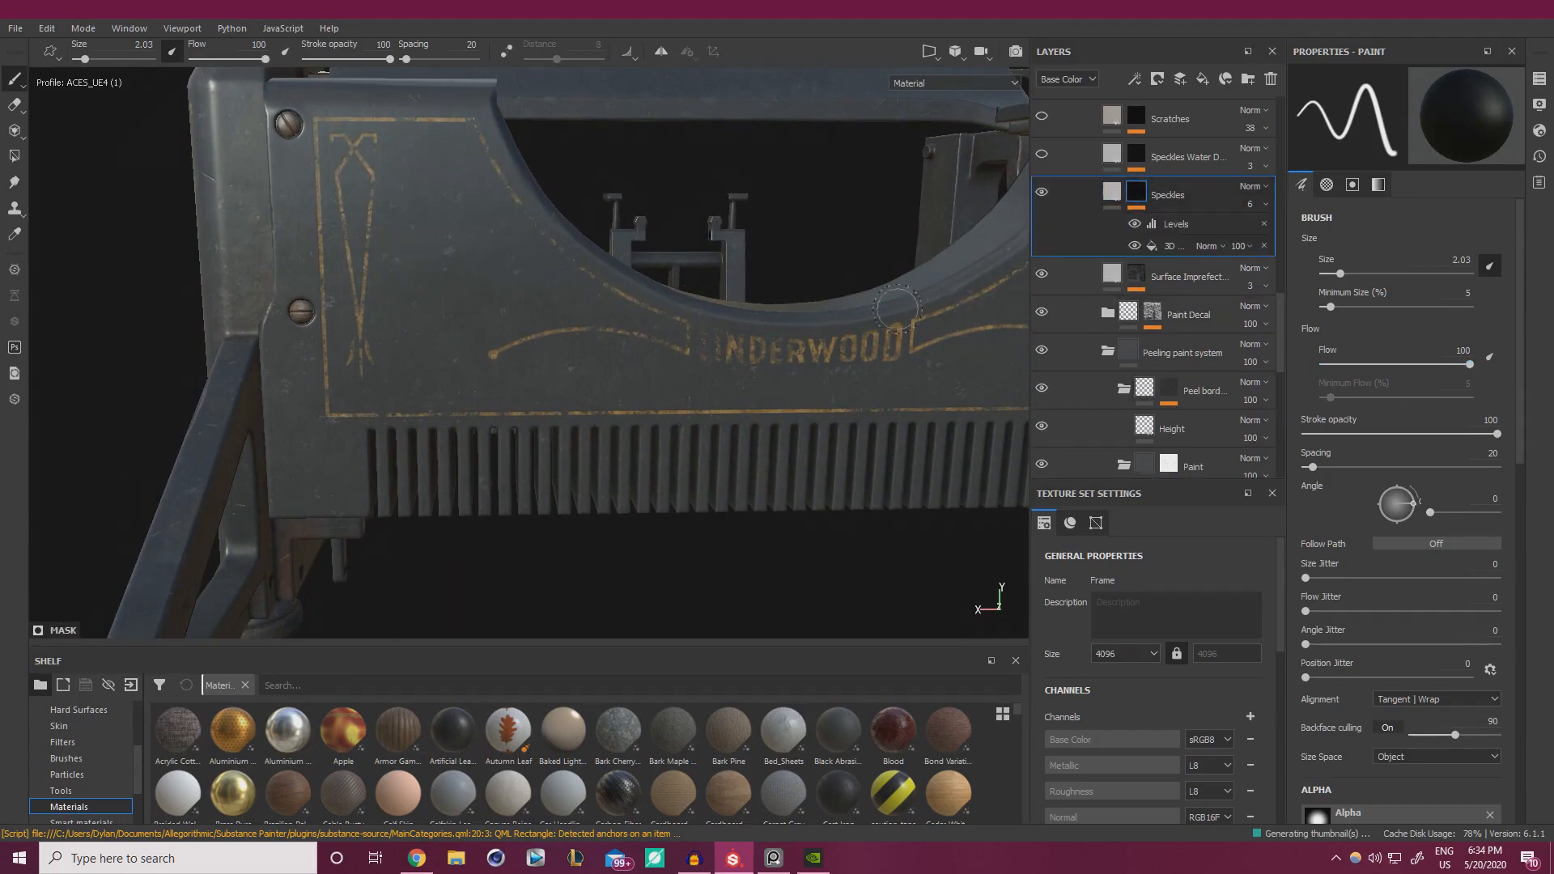
{"action": "left_click_drag", "start_coordinate": [835, 318], "coordinate": [793, 301], "text": "alt"}
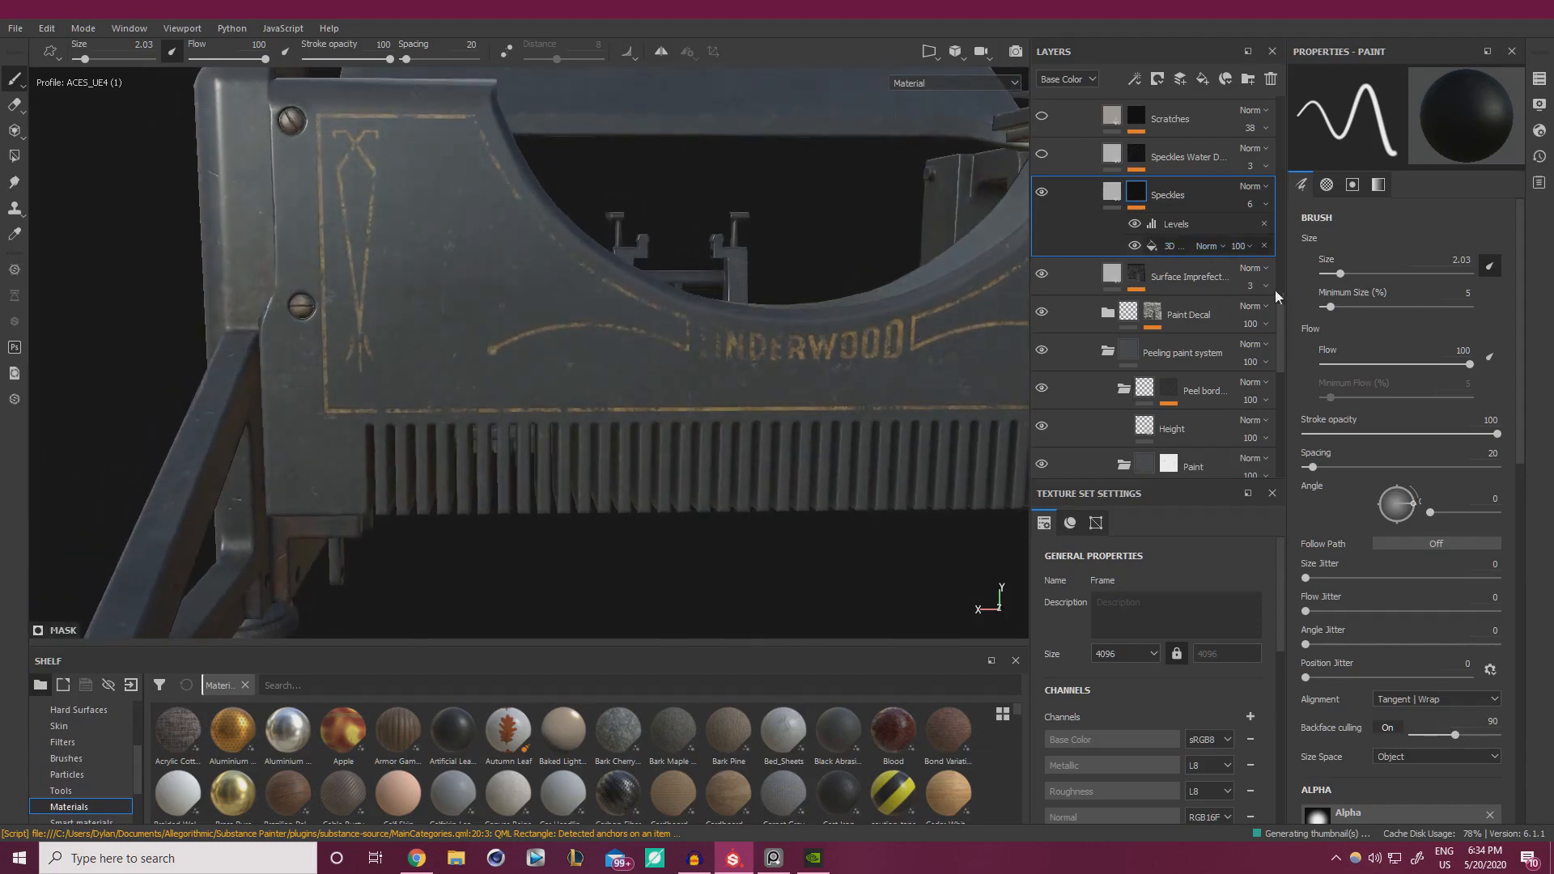
{"action": "left_click", "coordinate": [1185, 246]}
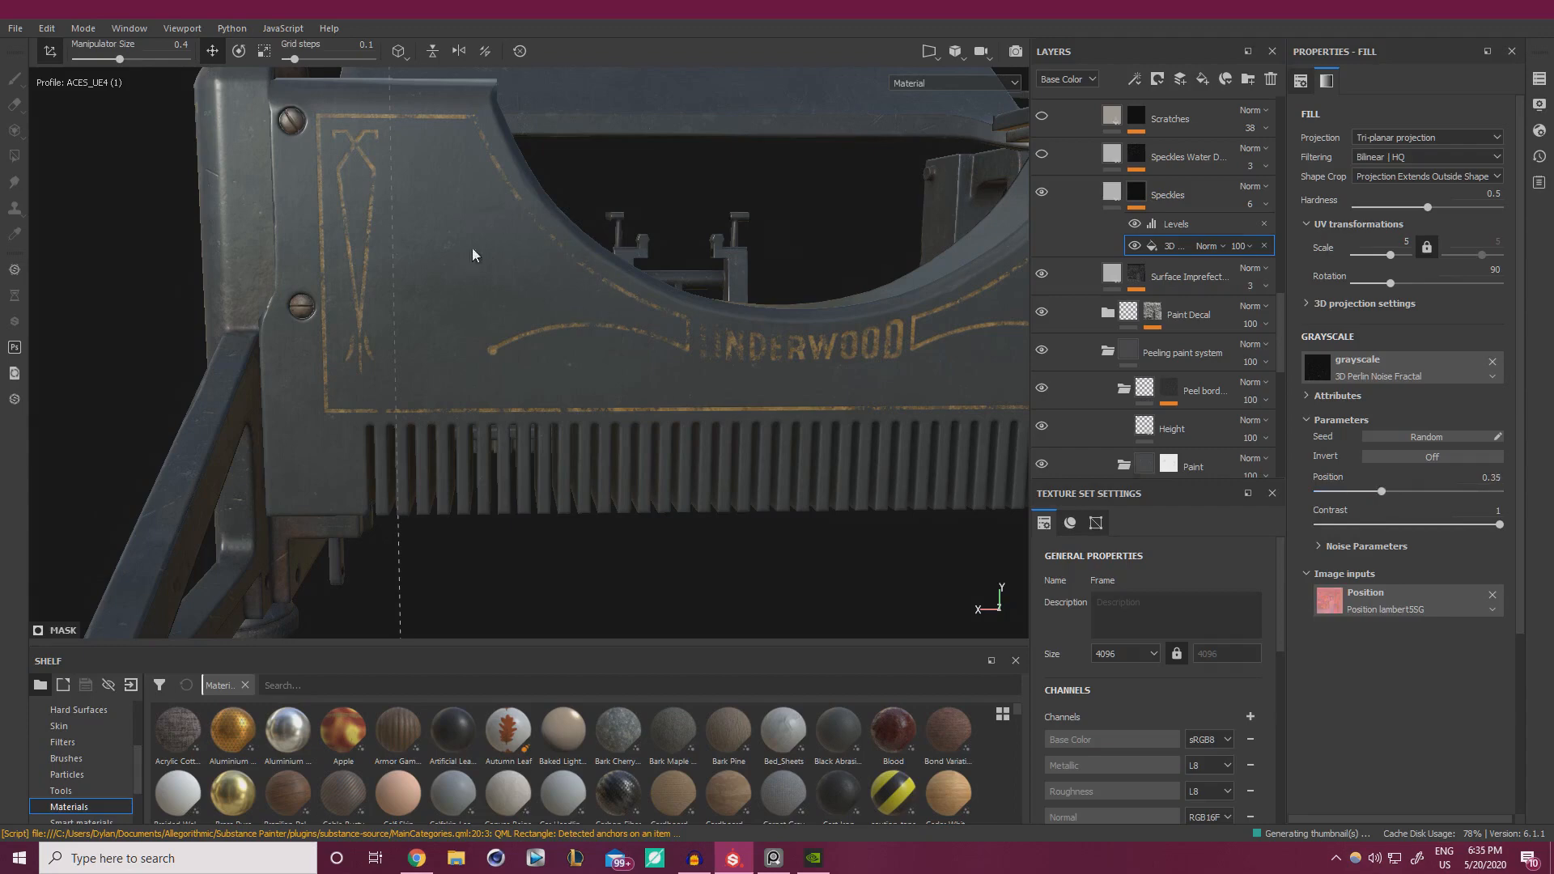
{"action": "left_click_drag", "start_coordinate": [687, 347], "coordinate": [920, 274], "text": "alt"}
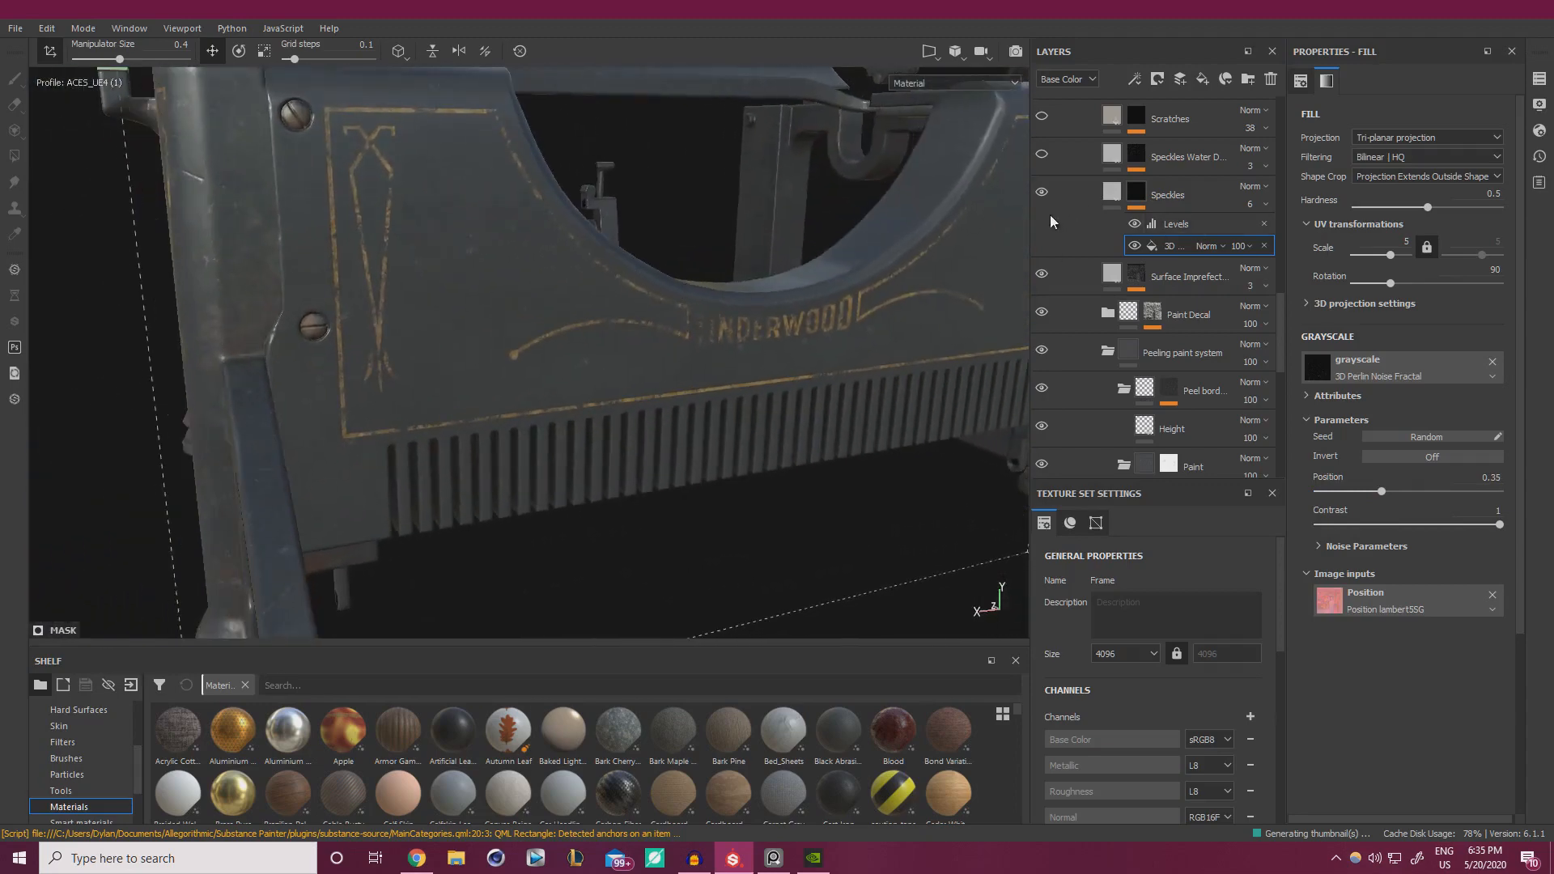
- Show the water speckles layer, select its mask's Paint effect and choose the Mold brush from the shelf
{"action": "left_click", "coordinate": [1132, 162]}
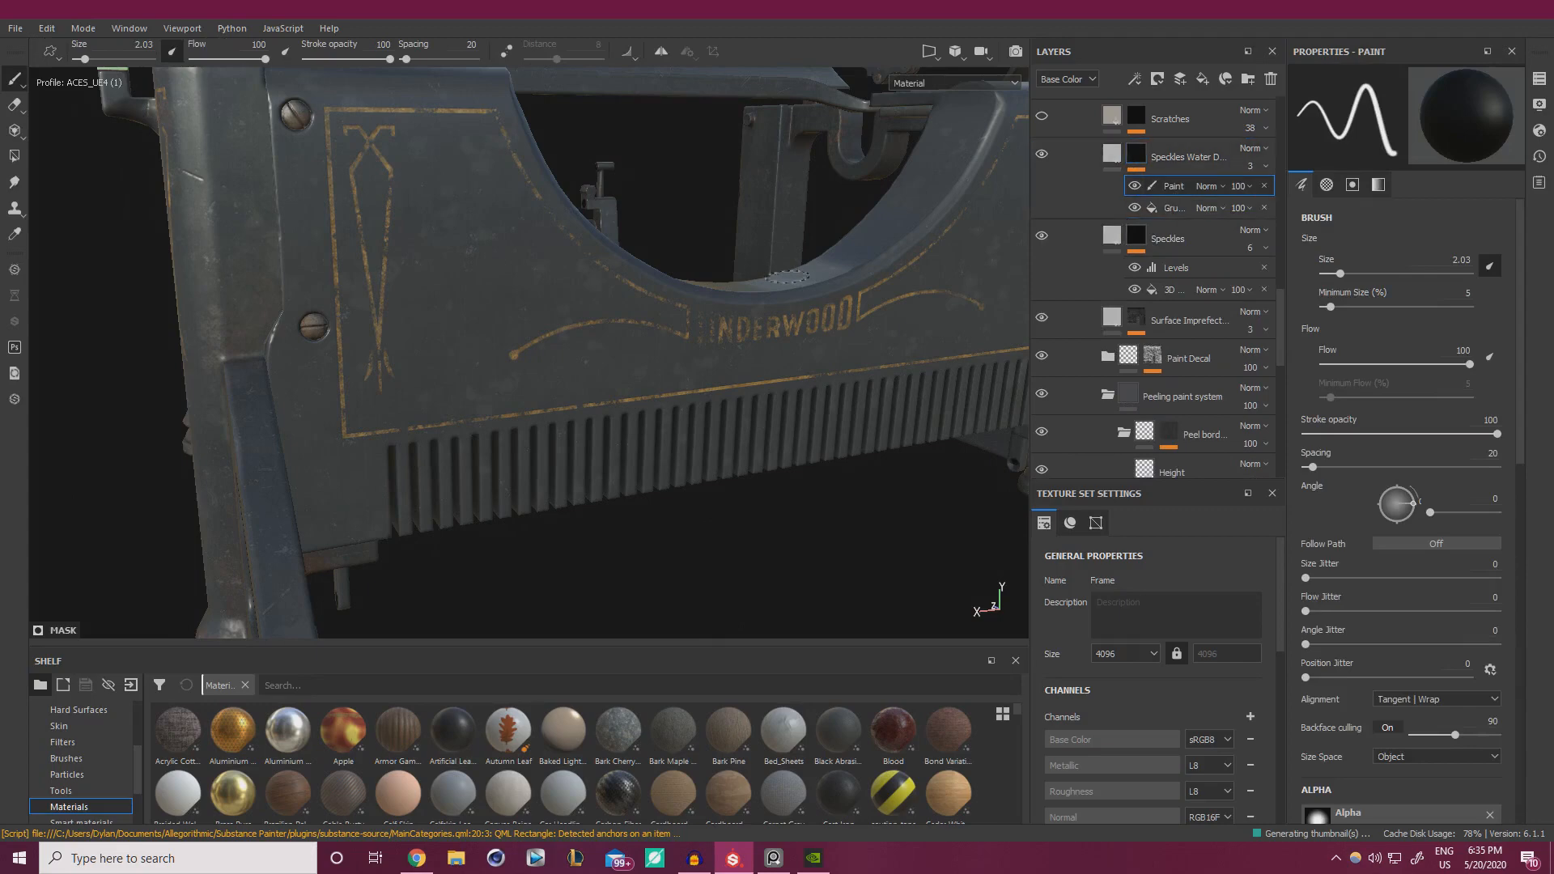
{"action": "mouse_move", "coordinate": [559, 304]}
{"action": "left_mouse_down", "text": "alt"}
{"action": "mouse_move", "coordinate": [454, 316]}
{"action": "mouse_move", "coordinate": [263, 581]}
{"action": "left_mouse_up", "text": "alt"}
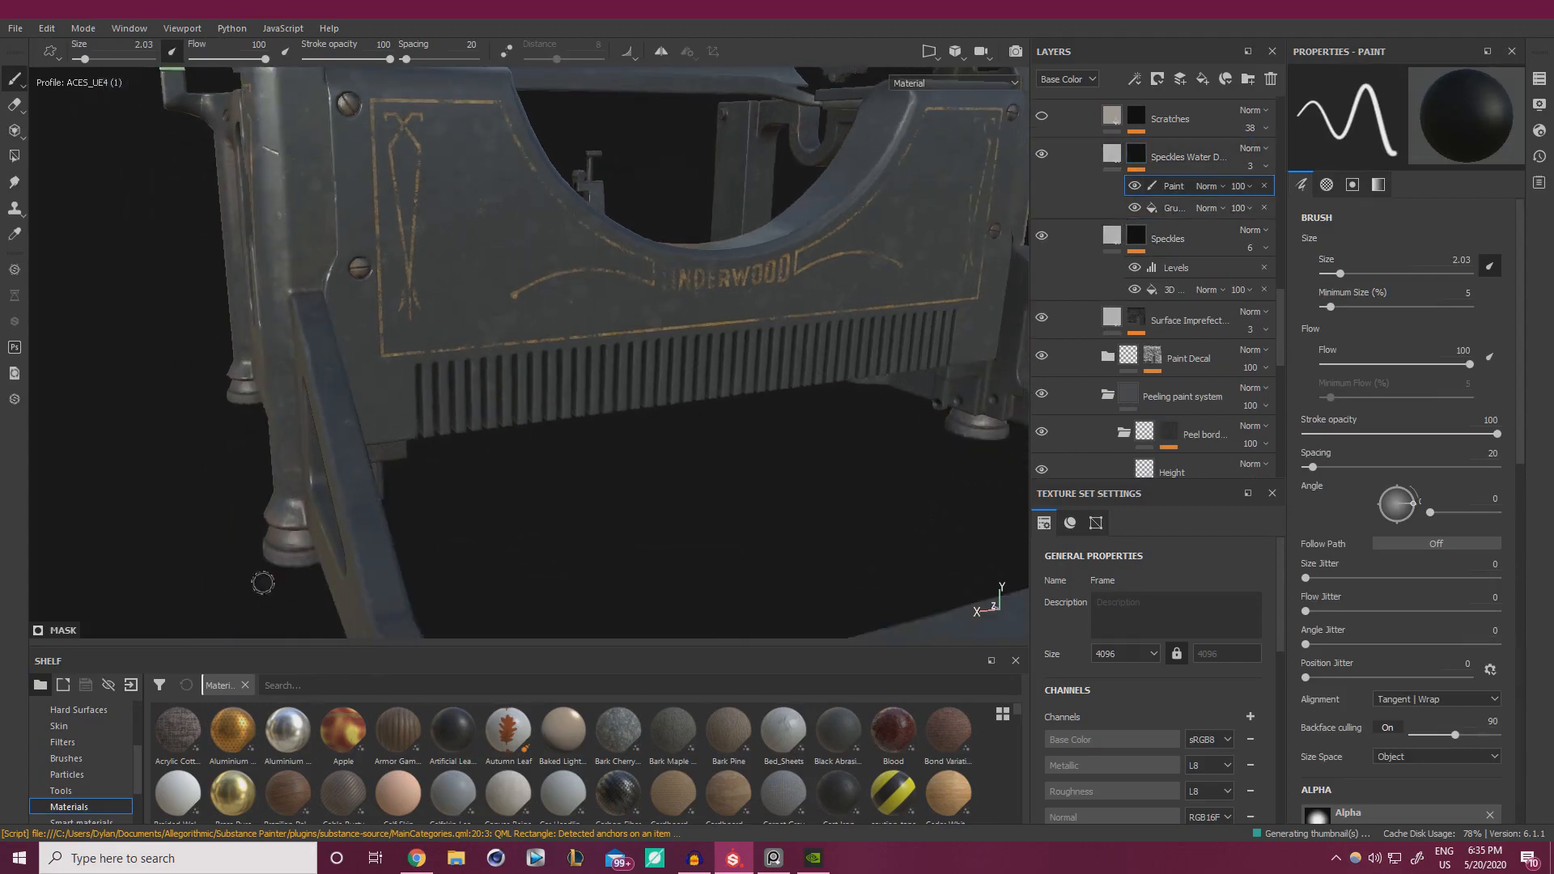
{"action": "left_click", "coordinate": [67, 758]}
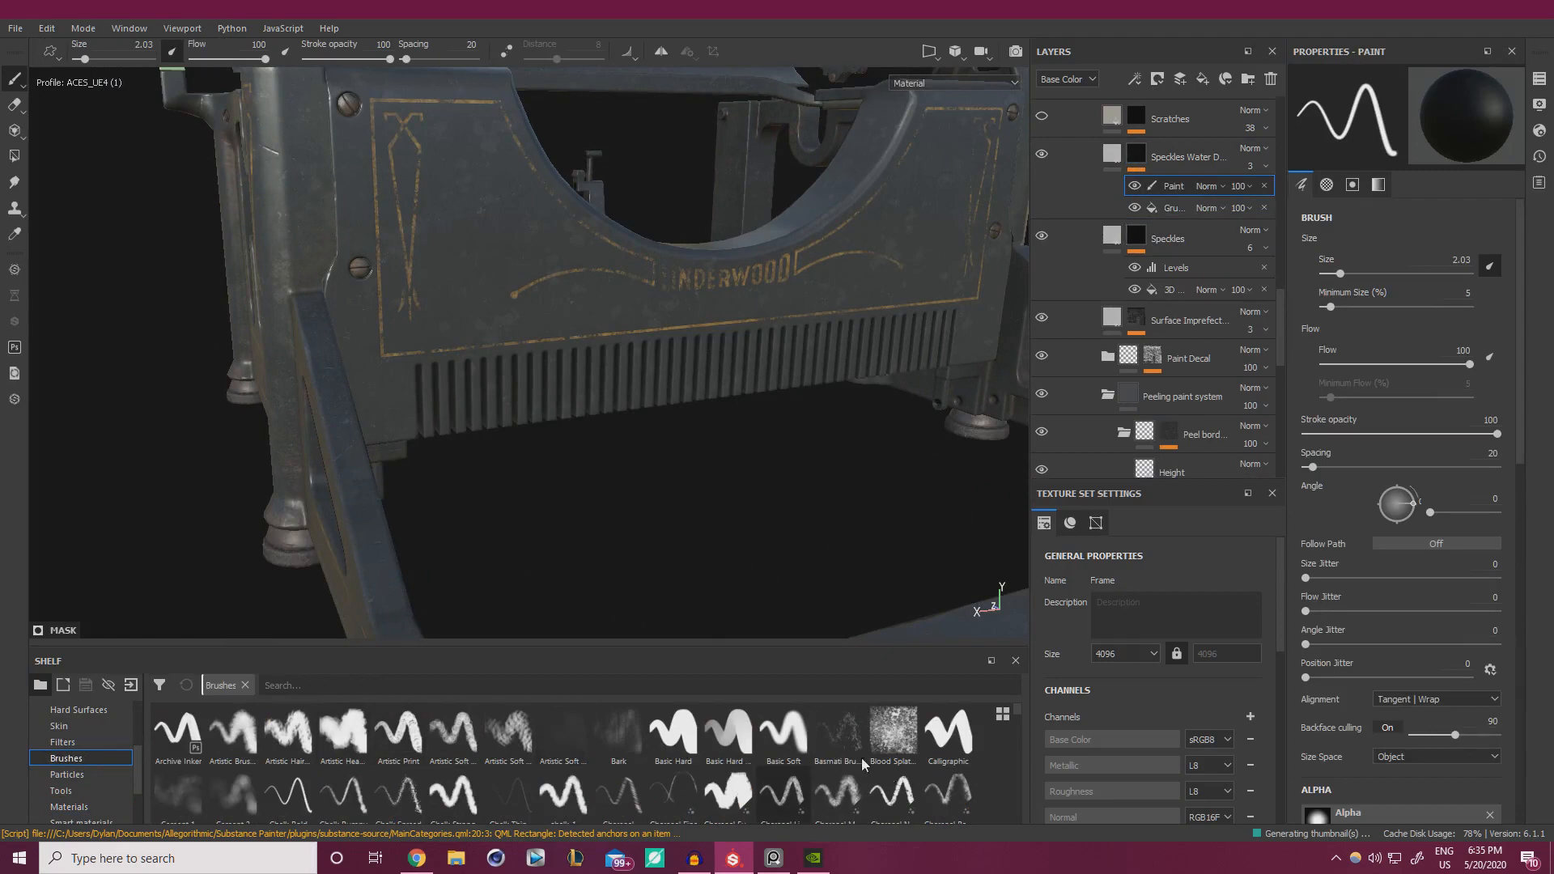
{"action": "scroll", "coordinate": [863, 764], "scroll_direction": "down", "scroll_amount": 2}
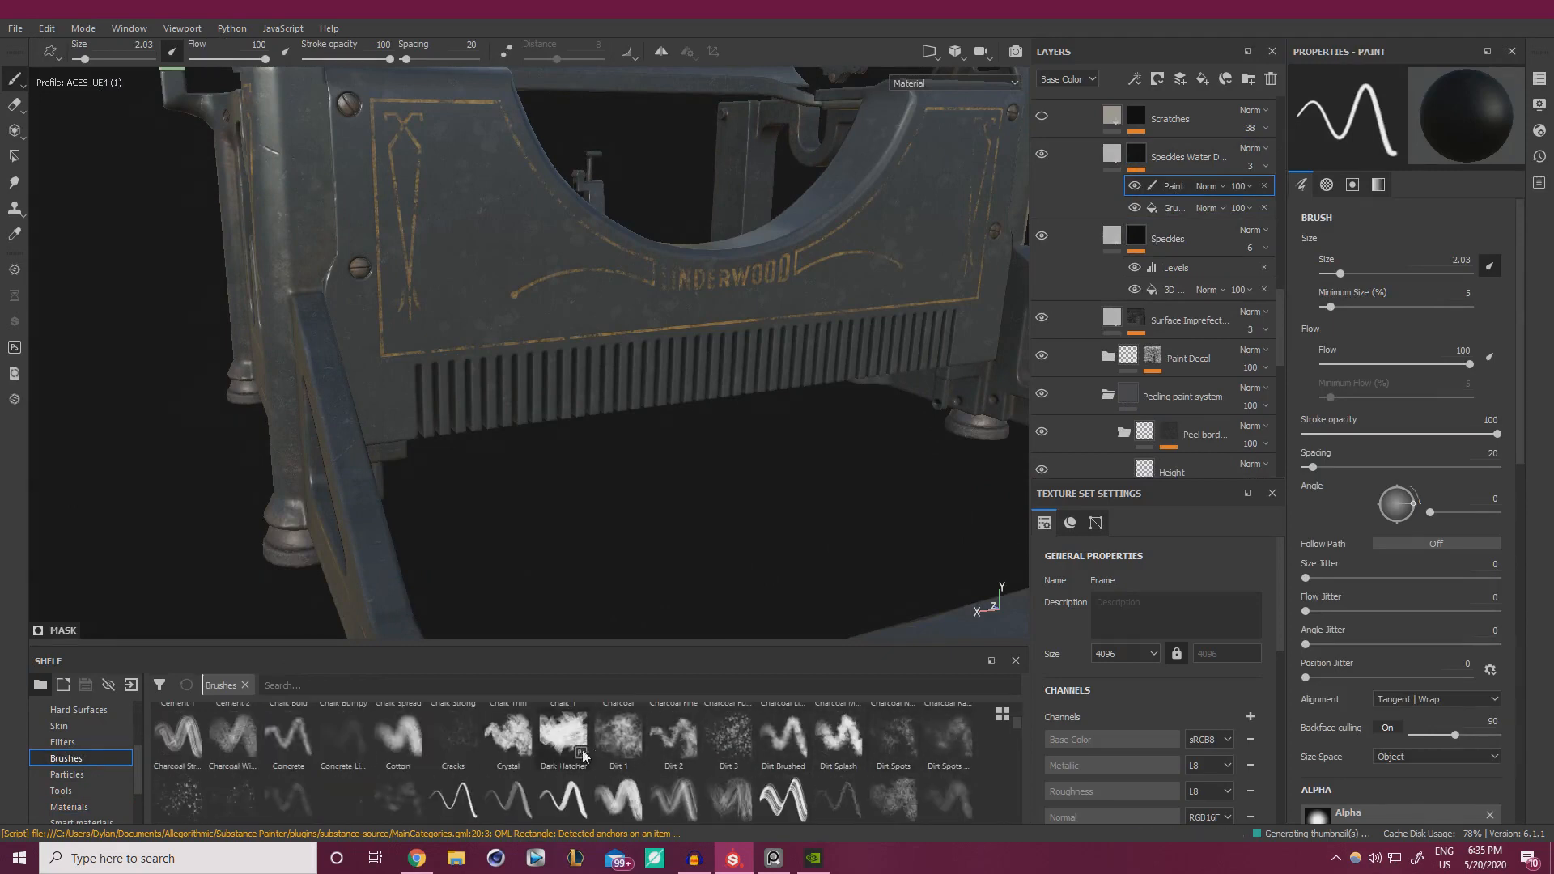
{"action": "scroll", "coordinate": [931, 748], "scroll_direction": "down", "scroll_amount": 4}
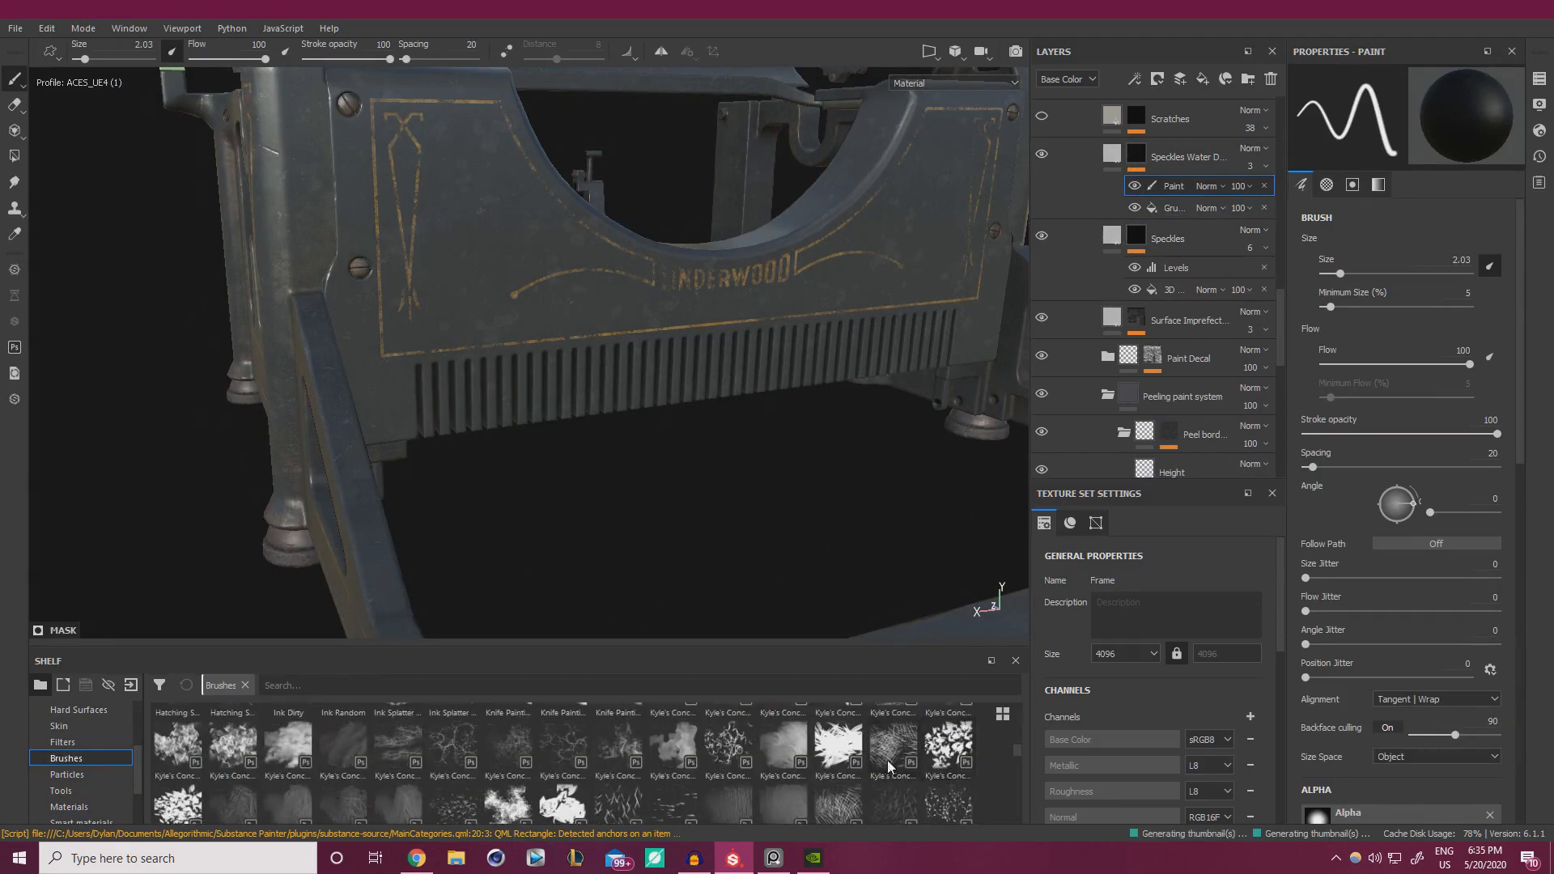
{"action": "scroll", "coordinate": [486, 748], "scroll_direction": "down", "scroll_amount": 2}
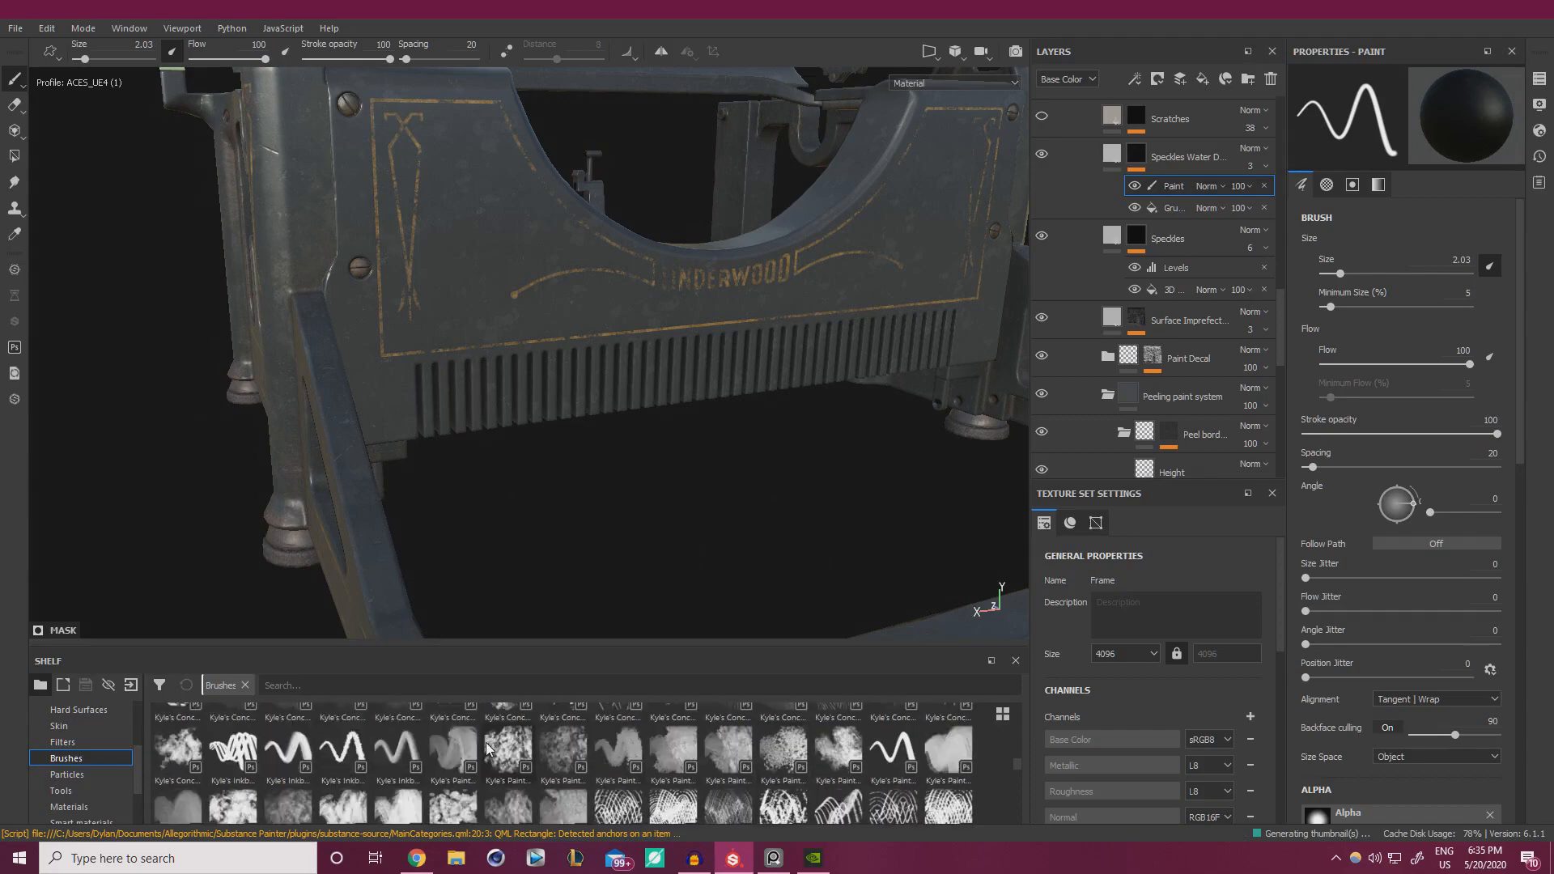
{"action": "scroll", "coordinate": [806, 775], "scroll_direction": "down", "scroll_amount": 2}
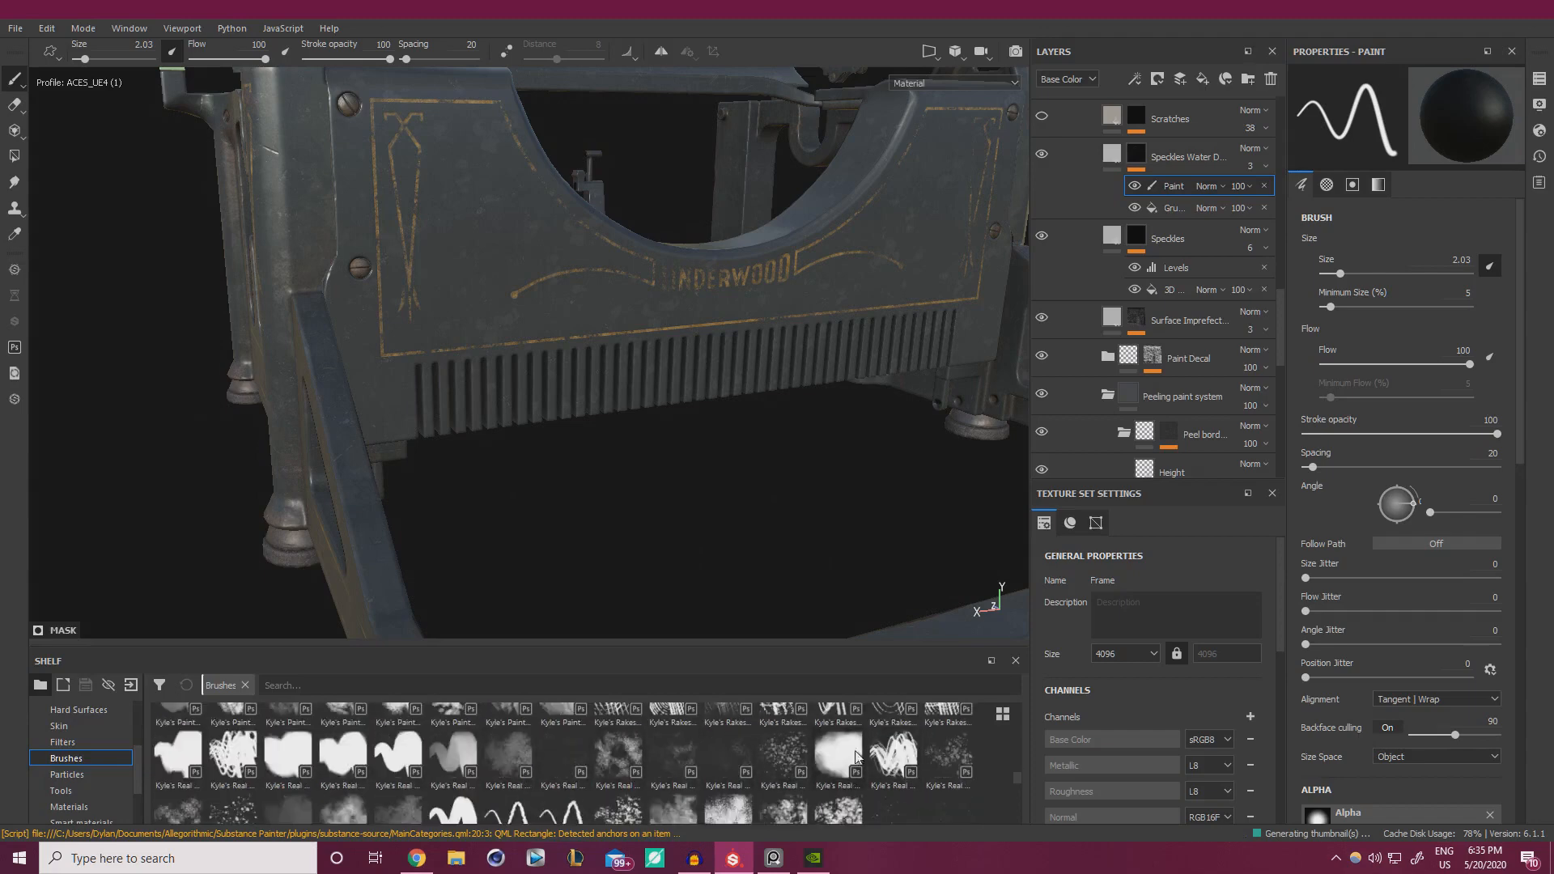
{"action": "scroll", "coordinate": [787, 760], "scroll_direction": "down", "scroll_amount": 1}
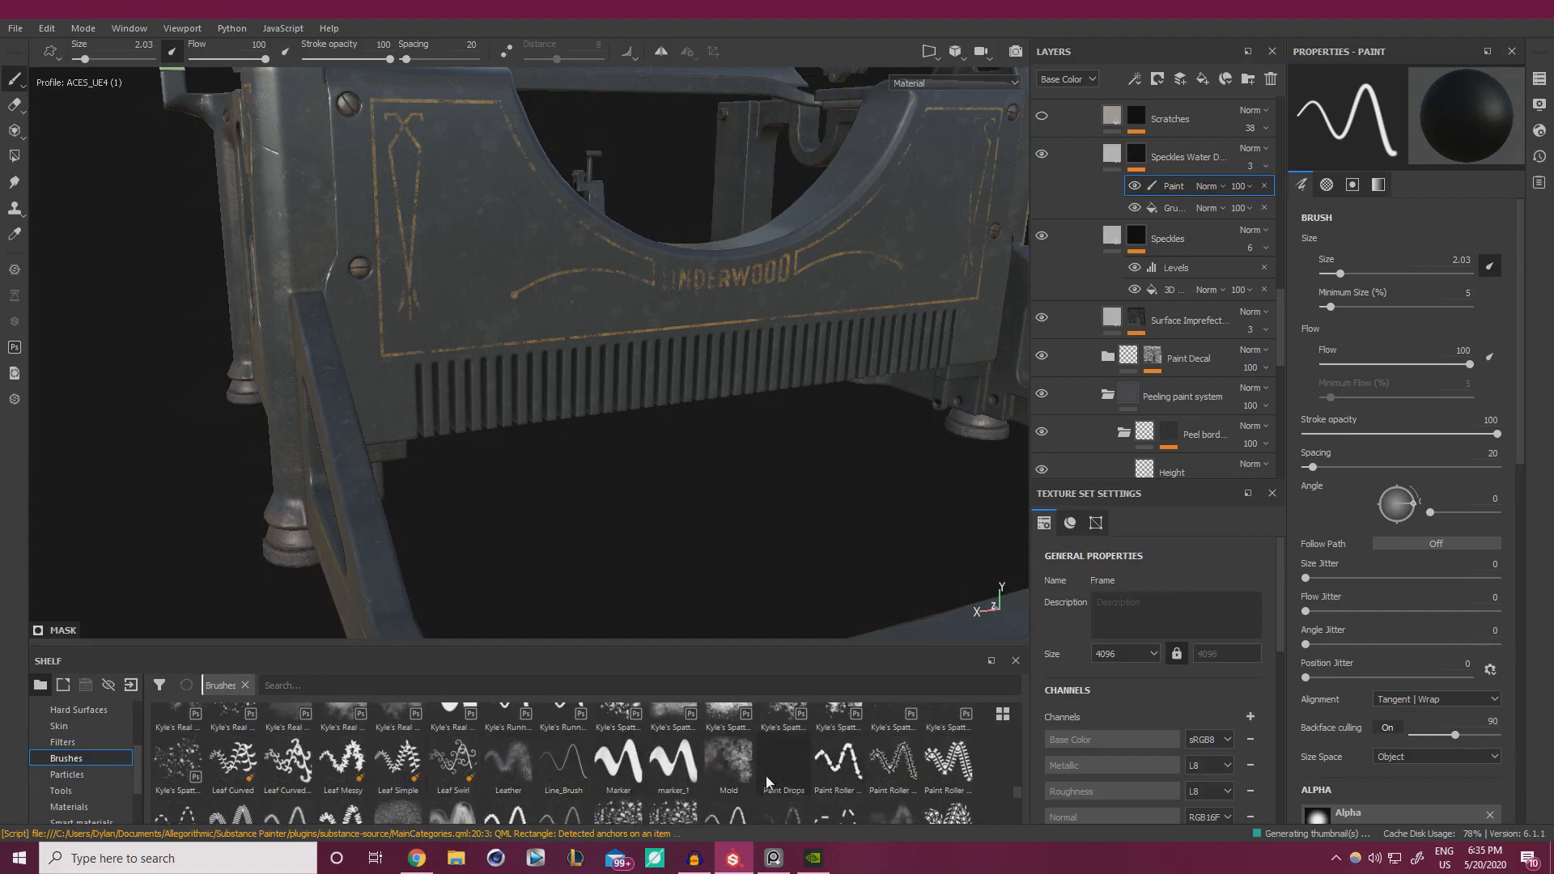
- Paint on the water speckles mask with the Mold brush at size 15.66 and grayscale 0 over the front plate's left side
{"action": "left_click_drag", "start_coordinate": [484, 349], "coordinate": [412, 340], "text": "alt"}
{"action": "right_click_drag", "start_coordinate": [530, 300], "coordinate": [502, 301], "text": "ctrl"}
{"action": "middle_click_drag", "start_coordinate": [494, 301], "coordinate": [503, 333], "text": "alt"}
{"action": "scroll", "coordinate": [1338, 613], "scroll_direction": "down", "scroll_amount": 5}
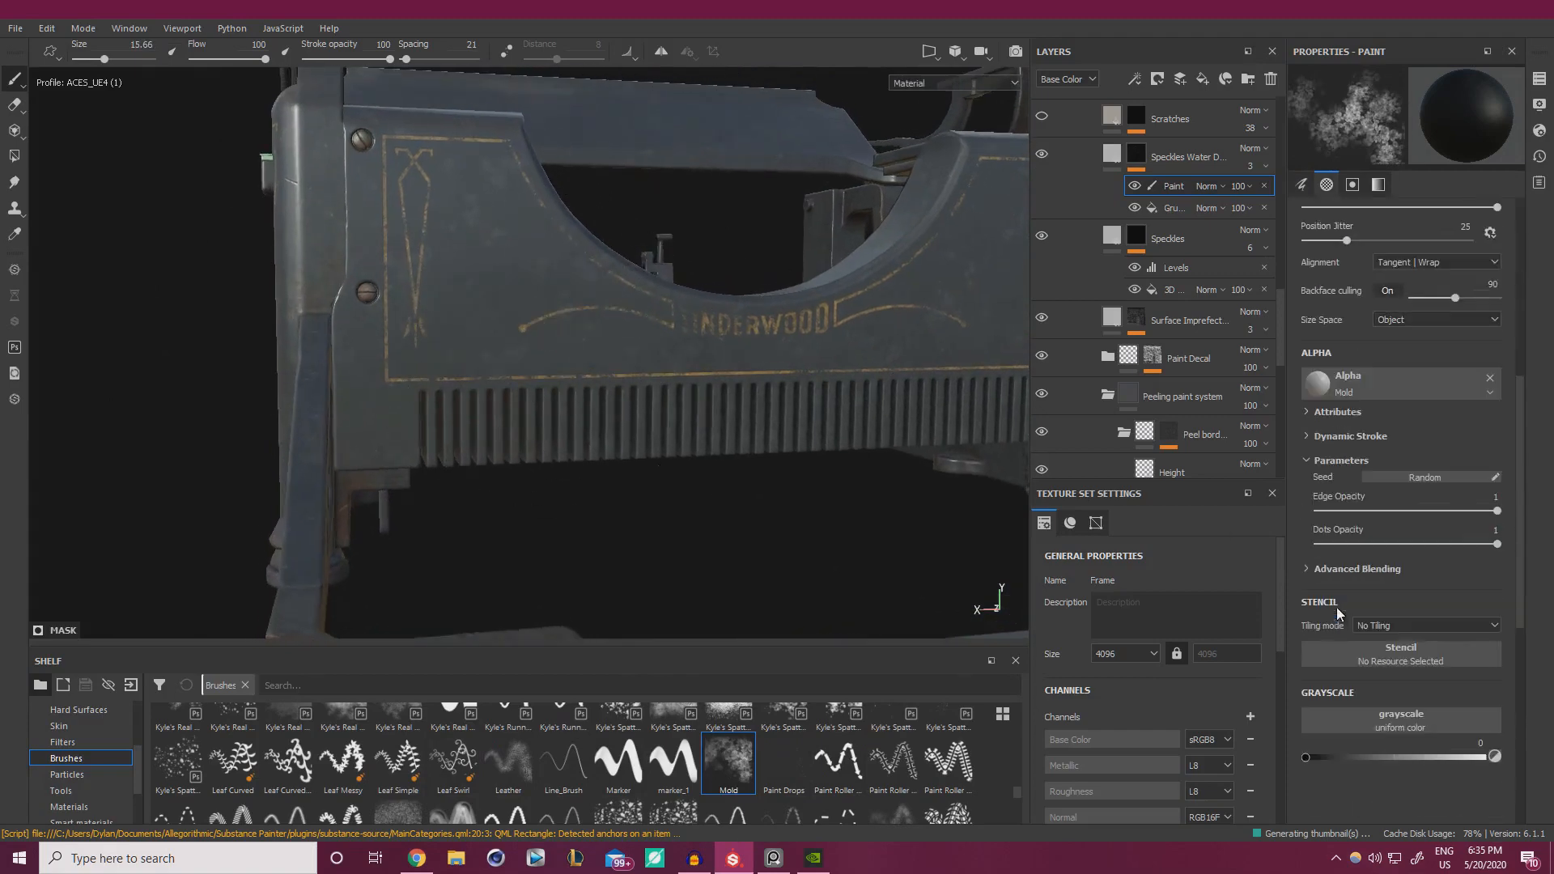
{"action": "left_click_drag", "start_coordinate": [626, 350], "coordinate": [597, 361], "text": "alt"}
{"action": "middle_click_drag", "start_coordinate": [597, 361], "coordinate": [578, 426], "text": "alt"}
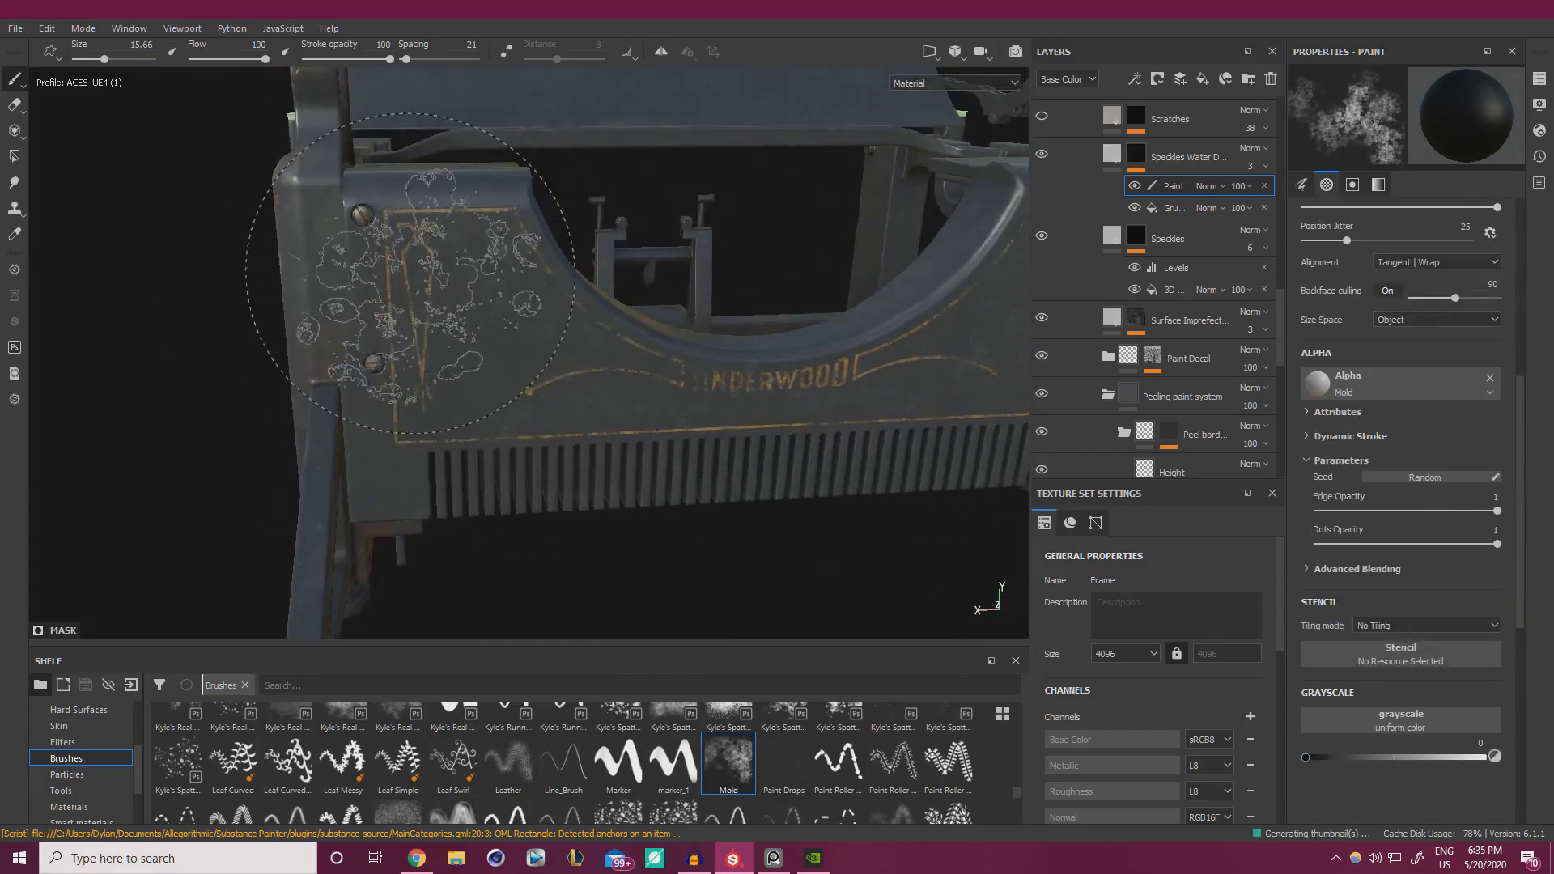
{"action": "left_click_drag", "start_coordinate": [442, 258], "coordinate": [559, 365]}
{"action": "left_click_drag", "start_coordinate": [633, 421], "coordinate": [733, 439], "text": "alt"}
{"action": "right_click_drag", "start_coordinate": [733, 440], "coordinate": [680, 399], "text": "alt"}
{"action": "mouse_move", "coordinate": [607, 445]}
{"action": "left_mouse_down", "text": "alt"}
{"action": "mouse_move", "coordinate": [631, 482]}
{"action": "mouse_move", "coordinate": [438, 407]}
{"action": "left_mouse_up", "text": "alt"}
{"action": "right_click_drag", "start_coordinate": [438, 407], "coordinate": [558, 368], "text": "alt"}
{"action": "left_click_drag", "start_coordinate": [558, 368], "coordinate": [541, 356], "text": "alt"}
- Reduce the Mold brush to size 5.55 and paint the mask around the left scroll ornament and the slotted lower edge
{"action": "right_click_drag", "start_coordinate": [541, 357], "coordinate": [496, 285], "text": "ctrl"}
{"action": "left_click_drag", "start_coordinate": [496, 285], "coordinate": [554, 358]}
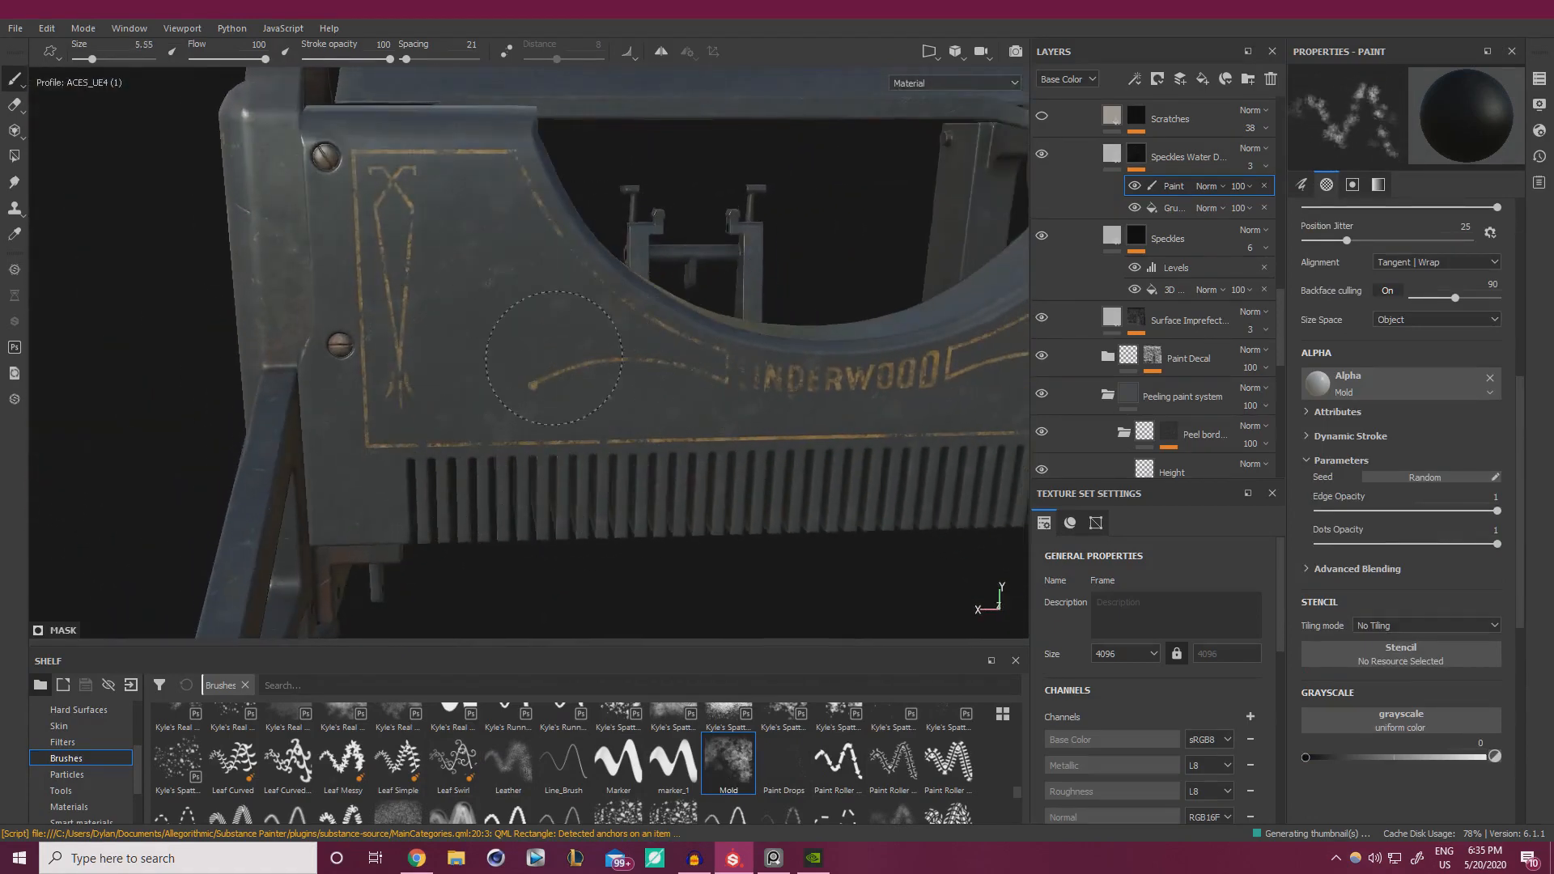
{"action": "left_click_drag", "start_coordinate": [791, 425], "coordinate": [696, 478]}
{"action": "mouse_move", "coordinate": [600, 497]}
{"action": "left_mouse_down"}
{"action": "mouse_move", "coordinate": [498, 429]}
{"action": "mouse_move", "coordinate": [566, 445]}
{"action": "left_mouse_up"}
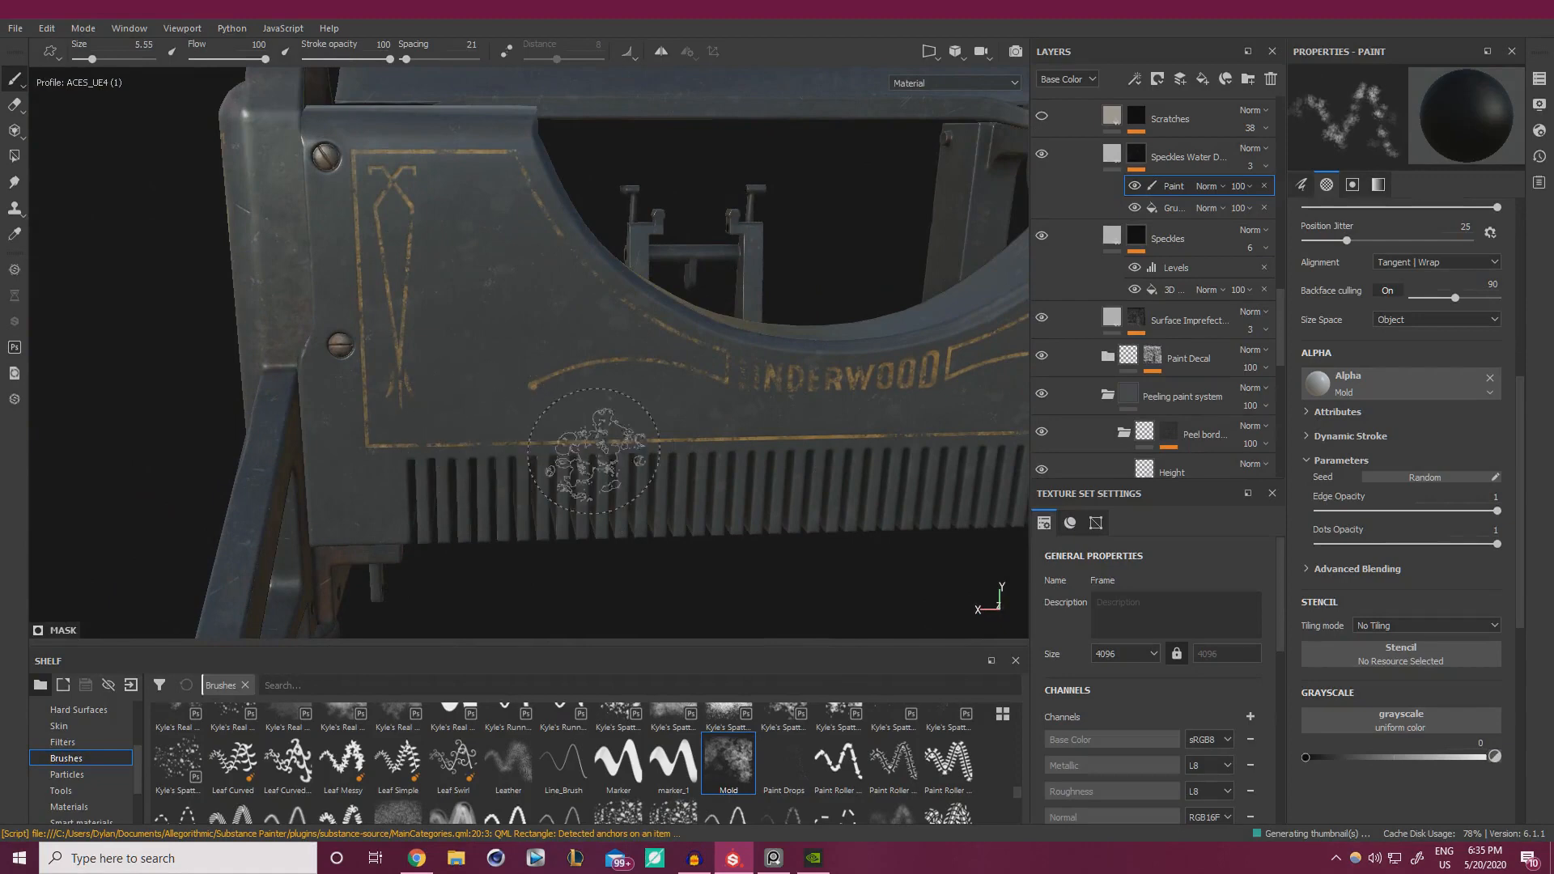
- Check the Grunge Map 004 fill settings in the water speckles mask and return to its Paint effect
{"action": "middle_click_drag", "start_coordinate": [955, 364], "coordinate": [764, 391], "text": "alt"}
{"action": "left_click", "coordinate": [1171, 207]}
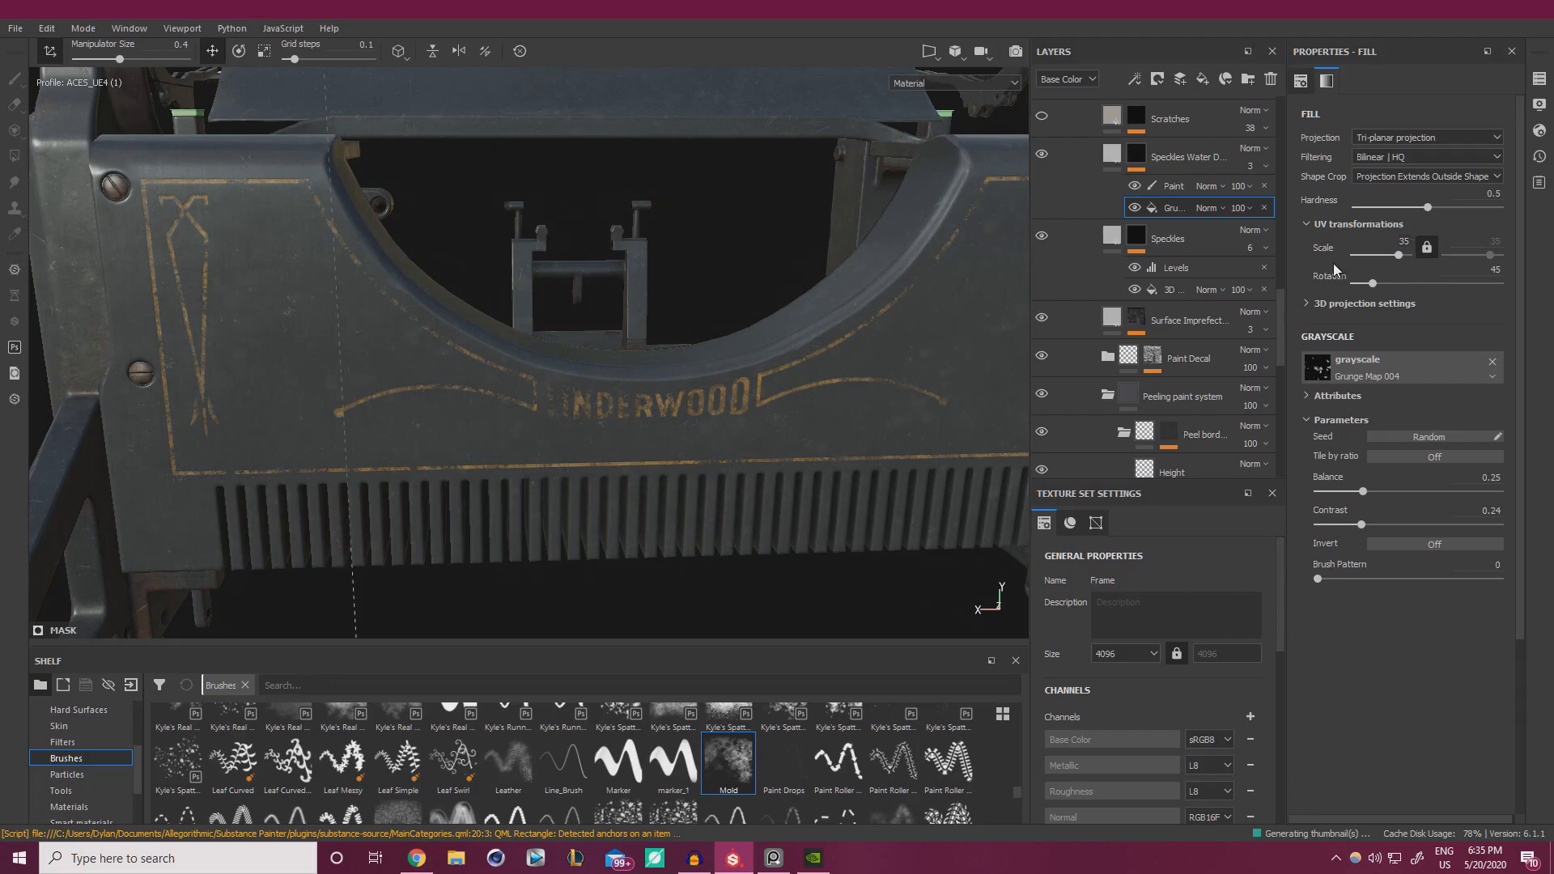
{"action": "left_click", "coordinate": [1165, 187]}
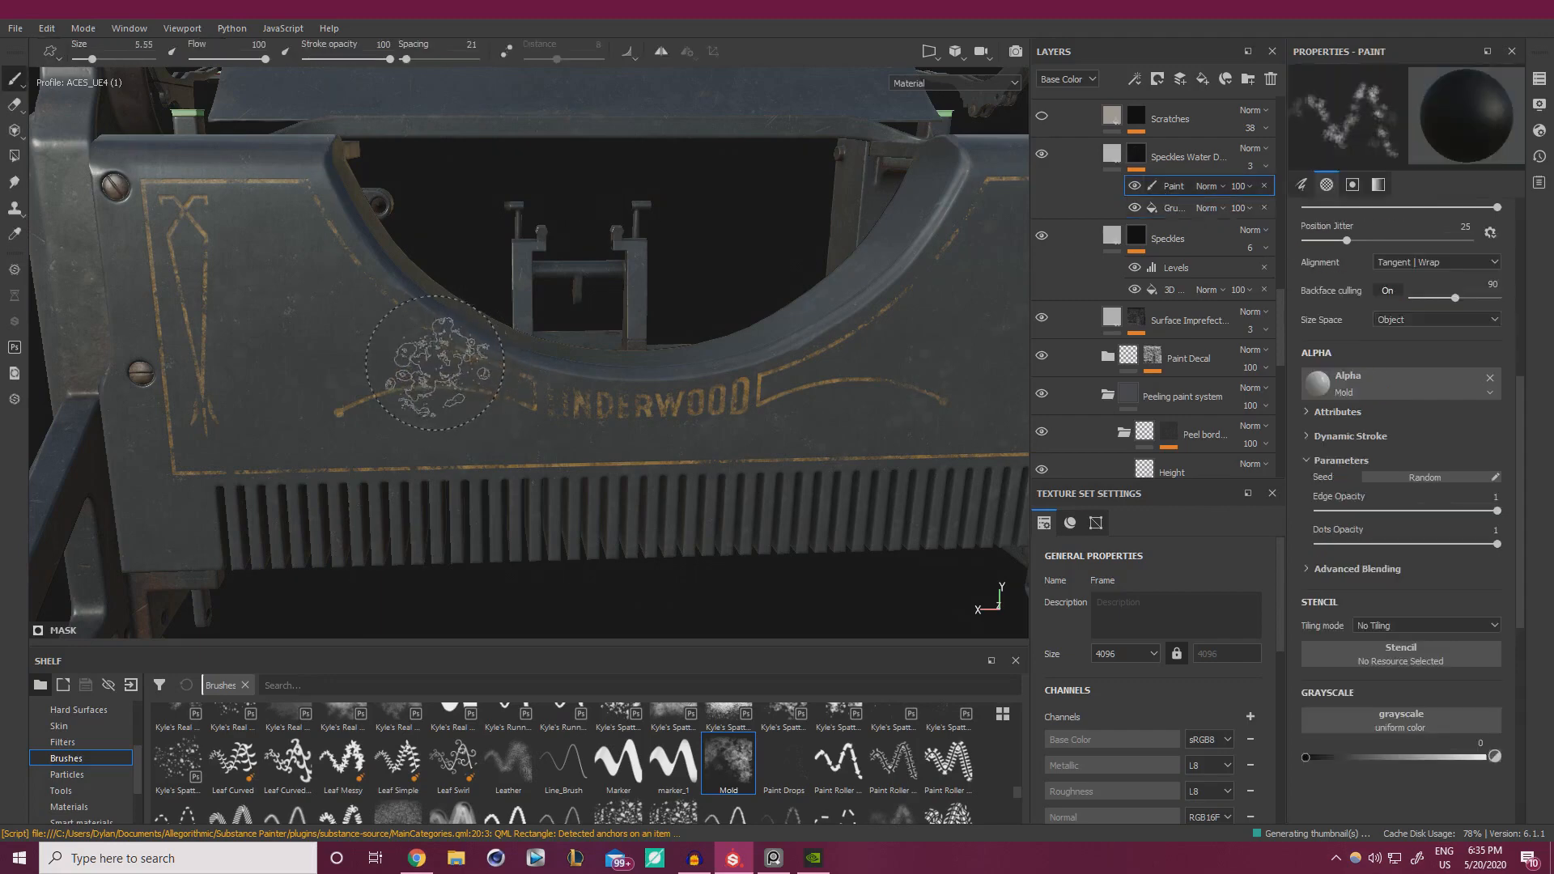
{"action": "mouse_move", "coordinate": [489, 397]}
{"action": "left_mouse_down", "text": "alt"}
{"action": "mouse_move", "coordinate": [469, 390]}
{"action": "mouse_move", "coordinate": [530, 405]}
{"action": "left_mouse_up", "text": "alt"}
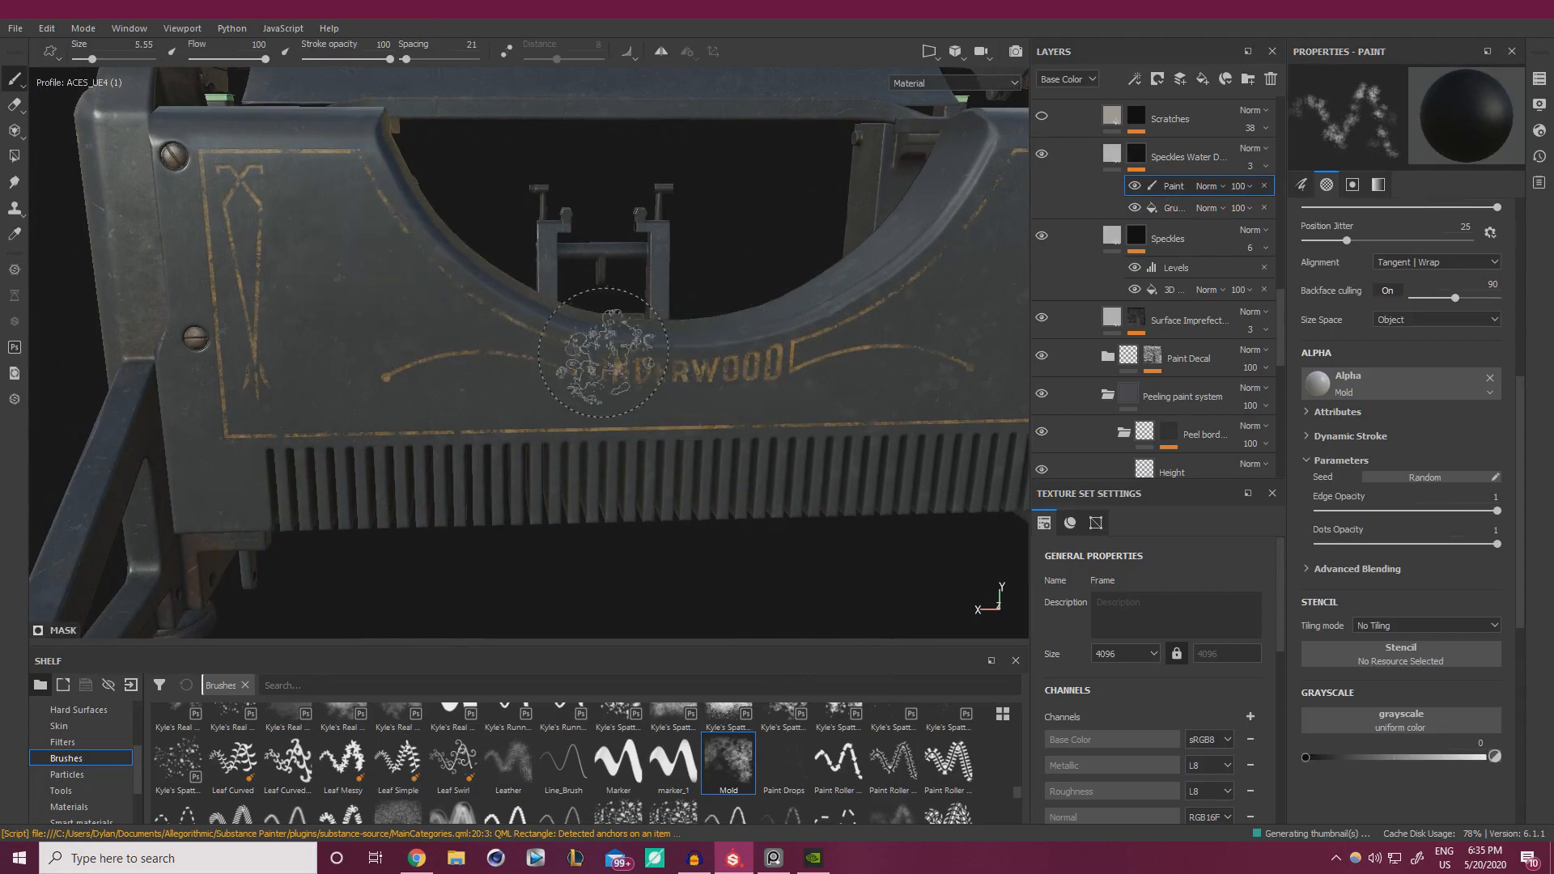
- Examine the remaining speckles across the front plate, its right end, slotted edge, curved cutout and upper left ledge
{"action": "mouse_move", "coordinate": [729, 408]}
{"action": "left_mouse_down", "text": "alt"}
{"action": "mouse_move", "coordinate": [615, 364]}
{"action": "mouse_move", "coordinate": [494, 386]}
{"action": "left_mouse_up", "text": "alt"}
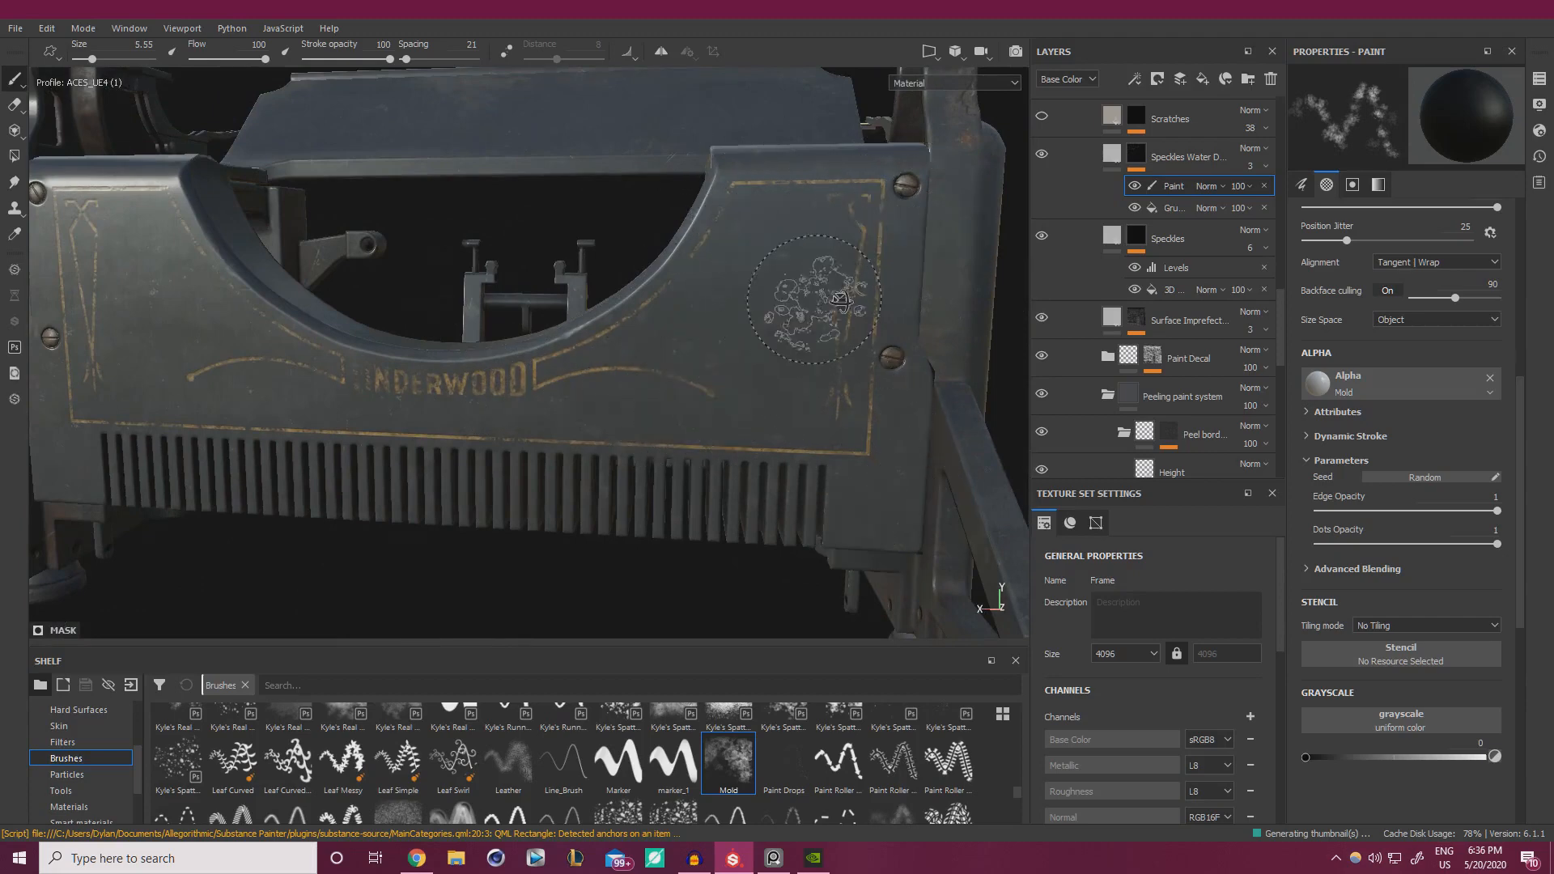
{"action": "left_click_drag", "start_coordinate": [814, 299], "coordinate": [744, 368], "text": "alt"}
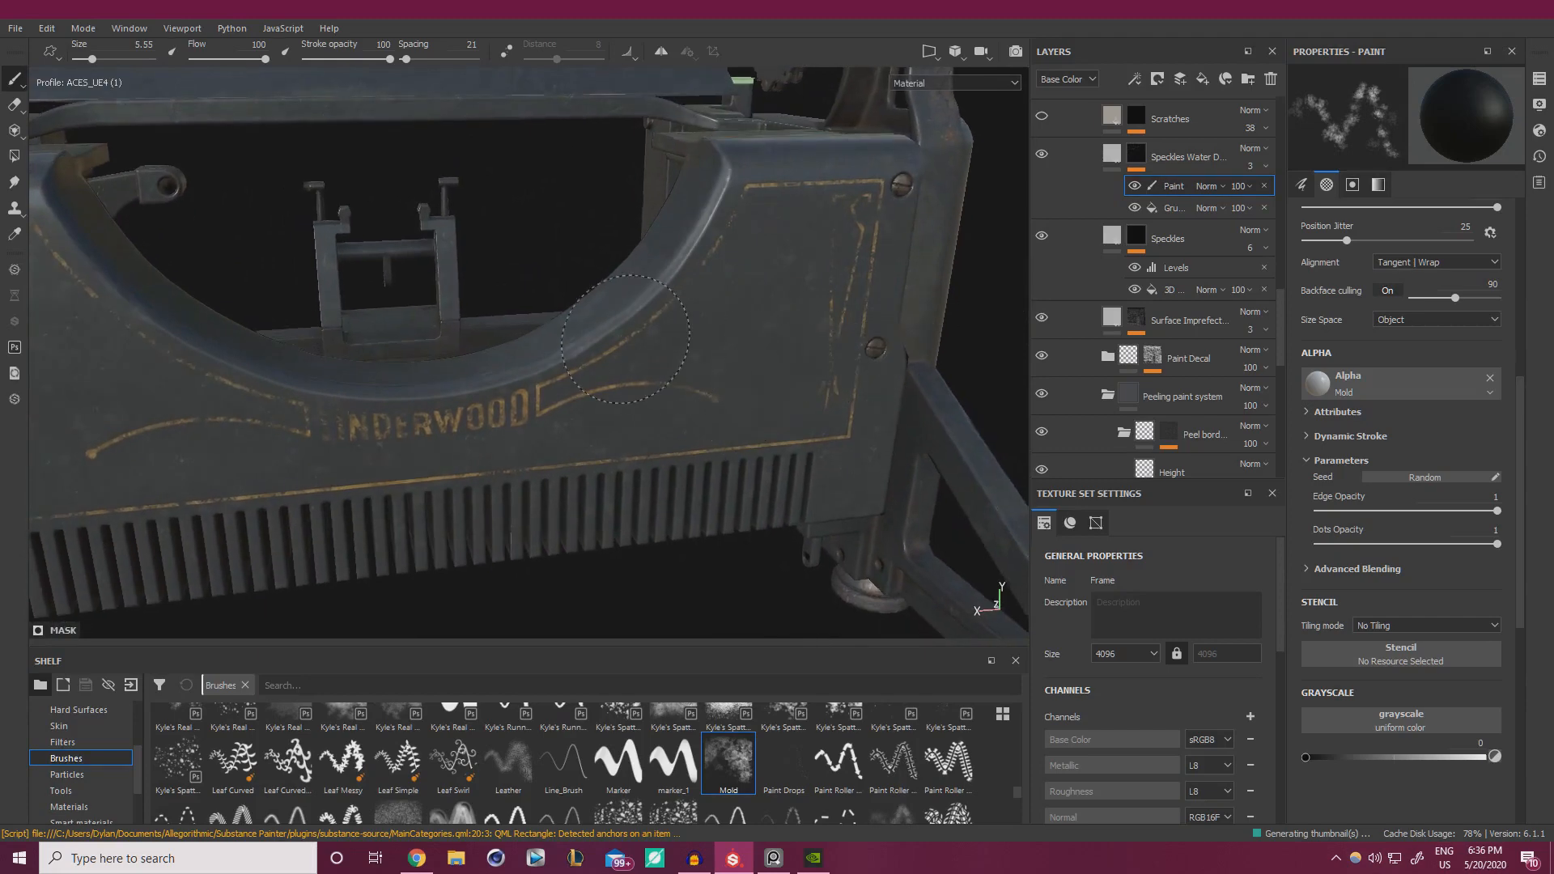
{"action": "left_click_drag", "start_coordinate": [642, 421], "coordinate": [721, 379], "text": "alt"}
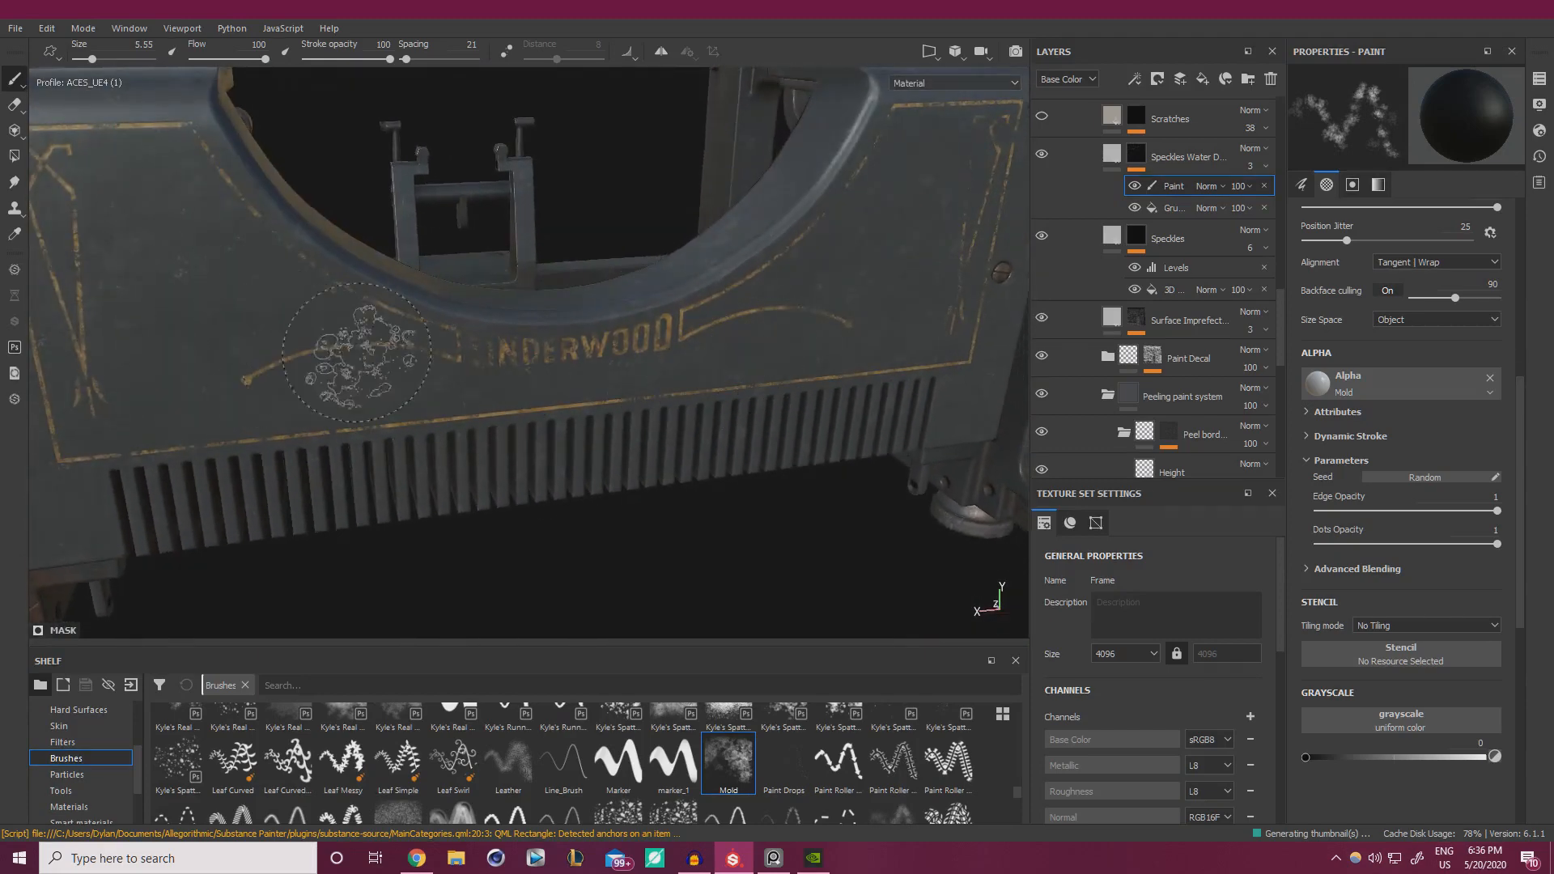
{"action": "left_click_drag", "start_coordinate": [360, 358], "coordinate": [524, 347], "text": "alt"}
{"action": "left_click_drag", "start_coordinate": [336, 276], "coordinate": [622, 413], "text": "alt"}
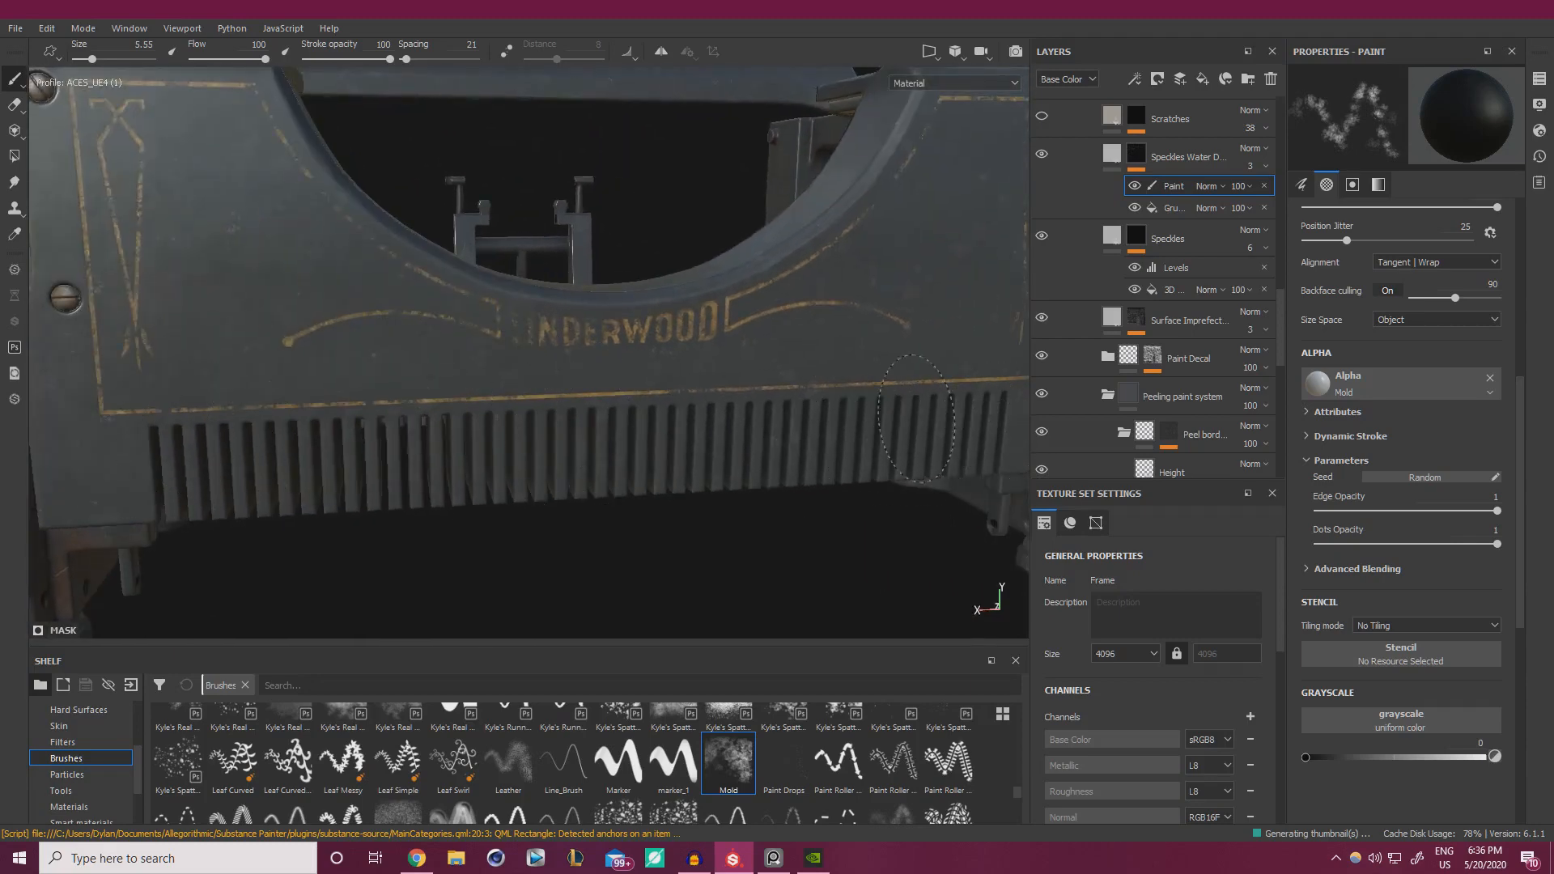
{"action": "left_click_drag", "start_coordinate": [474, 445], "coordinate": [789, 336], "text": "alt"}
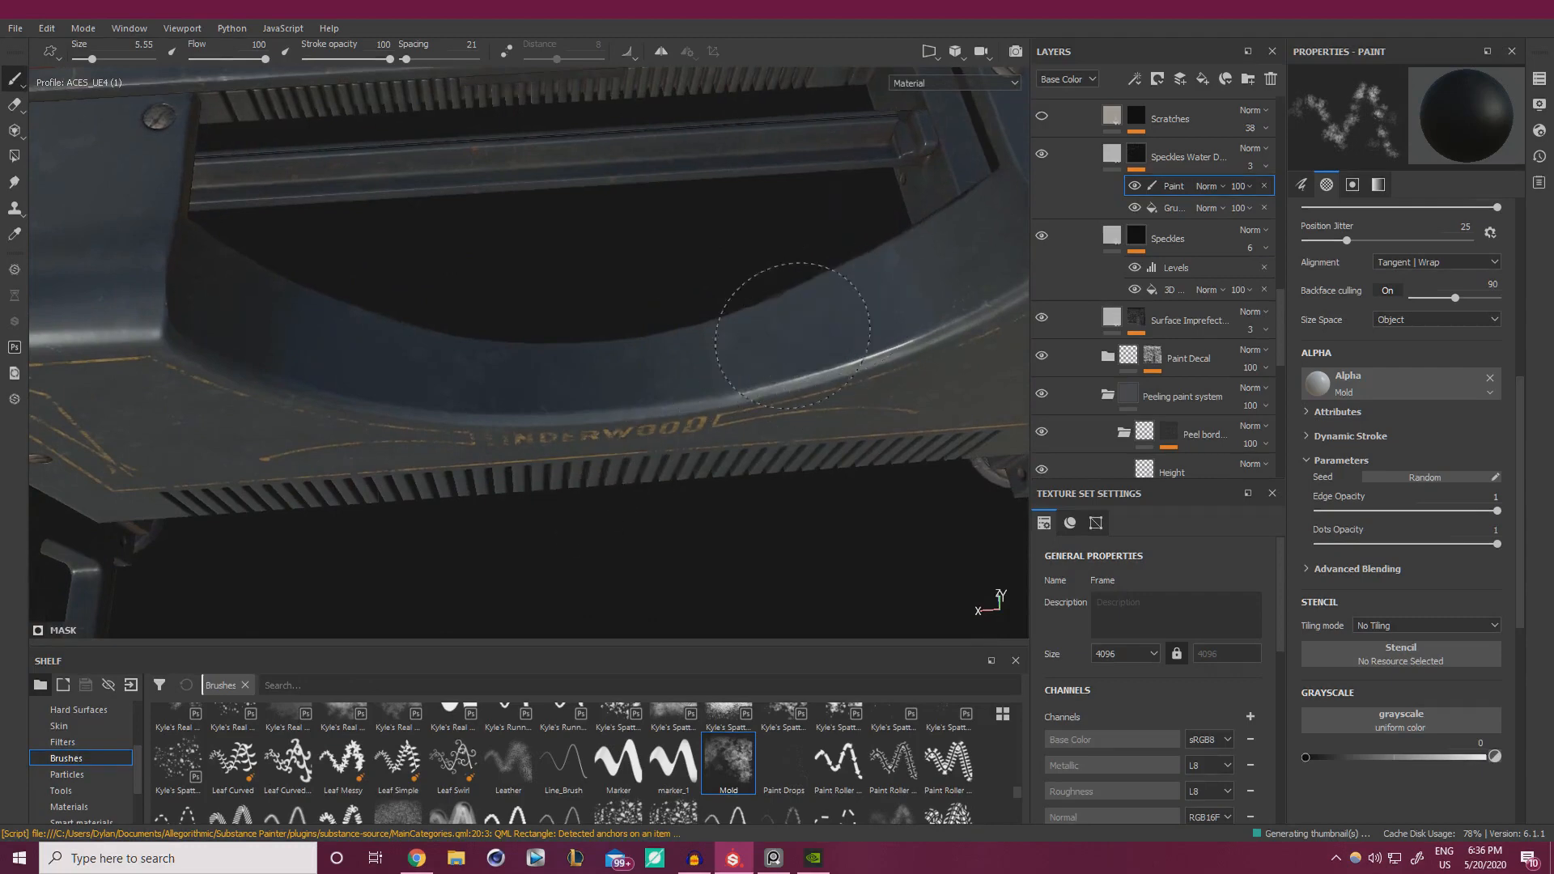
{"action": "middle_click_drag", "start_coordinate": [376, 355], "coordinate": [686, 381], "text": "alt"}
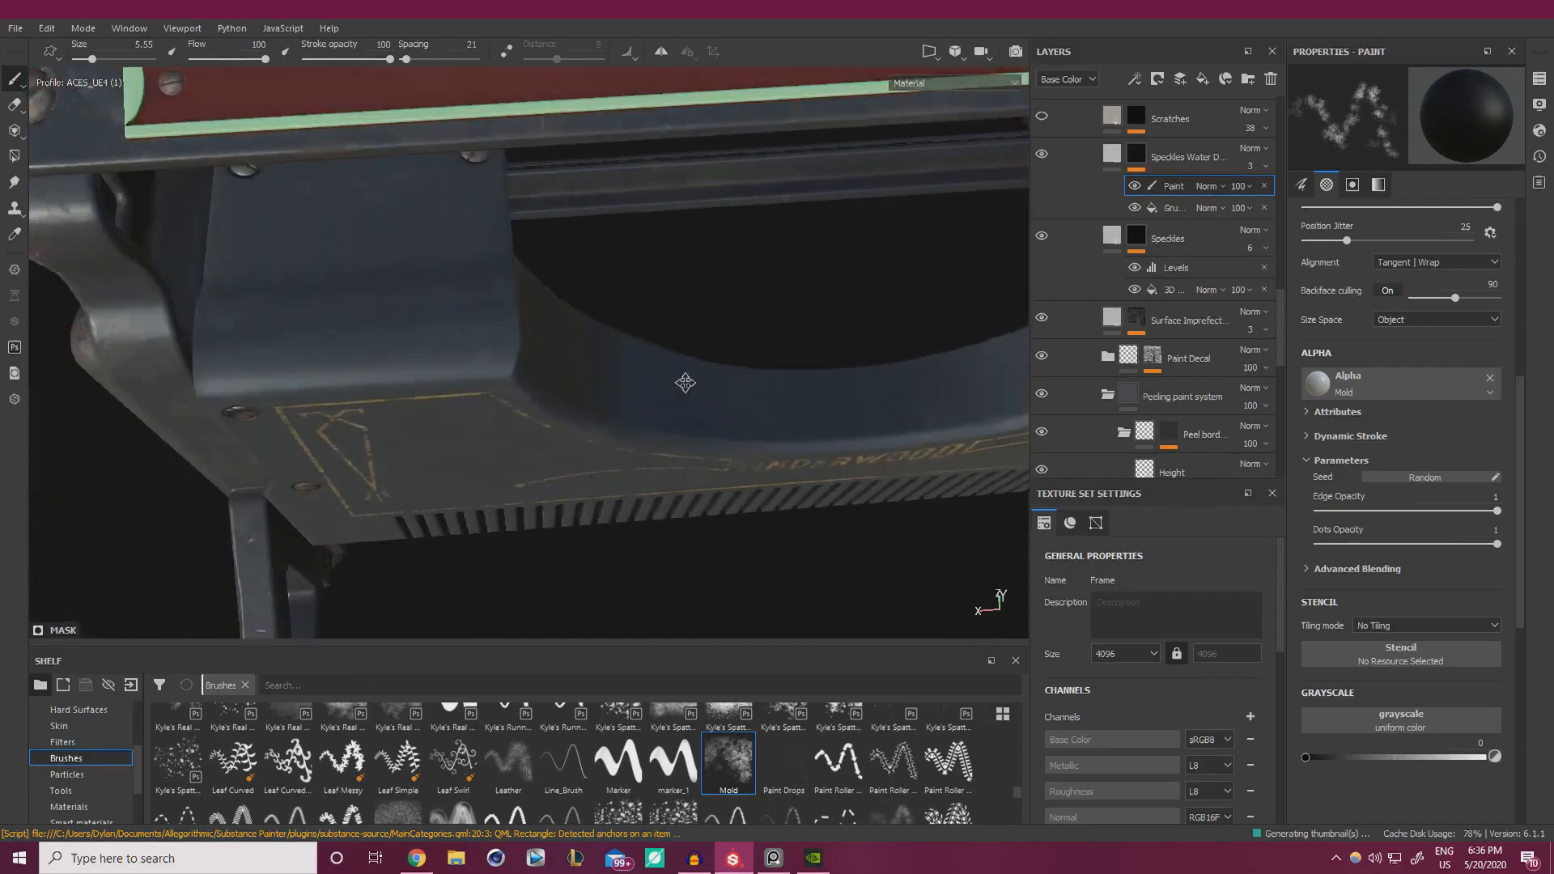
{"action": "mouse_move", "coordinate": [686, 381]}
{"action": "left_mouse_down", "text": "alt"}
{"action": "mouse_move", "coordinate": [437, 312]}
{"action": "mouse_move", "coordinate": [450, 213]}
{"action": "left_mouse_up", "text": "alt"}
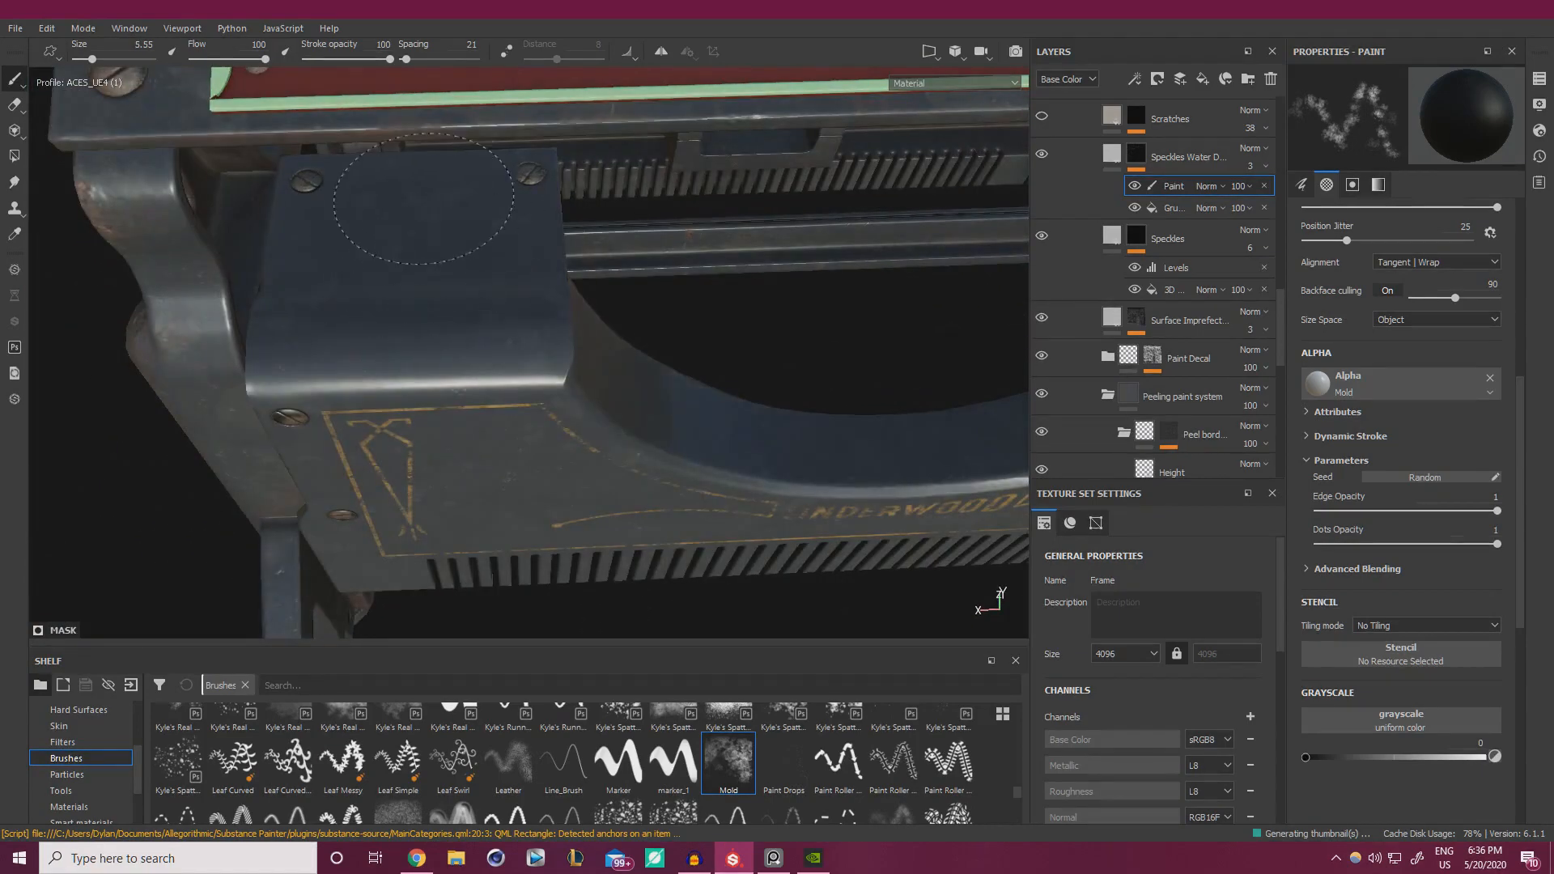
- Examine the remaining speckles on the front plate's upper ledges, right end and back face
{"action": "left_click_drag", "start_coordinate": [560, 334], "coordinate": [332, 363], "text": "alt"}
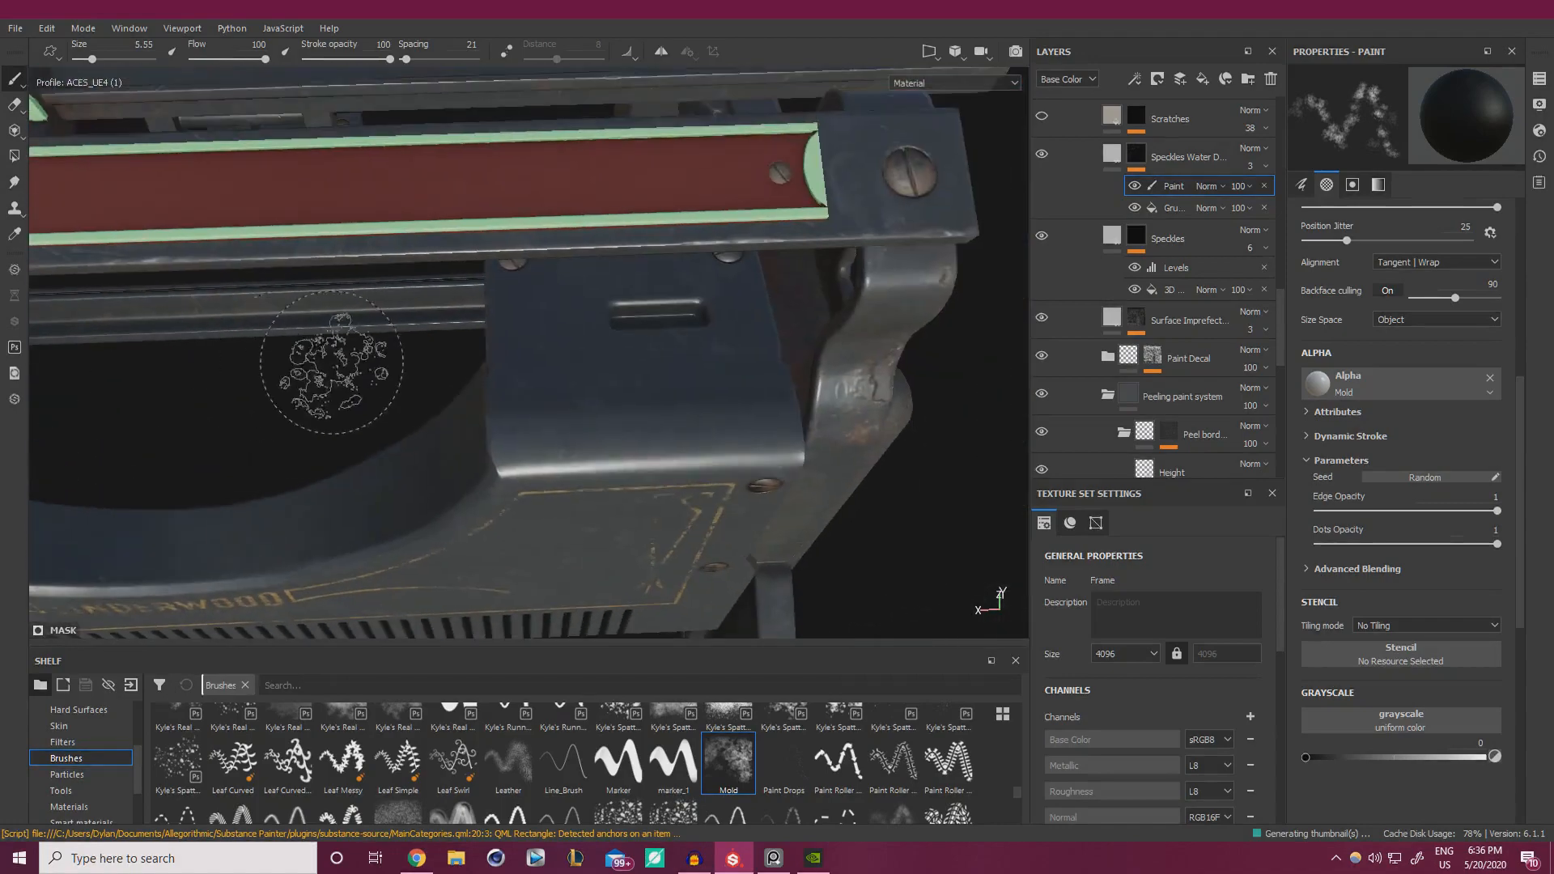
{"action": "right_click_drag", "start_coordinate": [670, 282], "coordinate": [243, 364], "text": "alt"}
{"action": "left_click_drag", "start_coordinate": [243, 364], "coordinate": [649, 263], "text": "alt"}
{"action": "right_click_drag", "start_coordinate": [649, 260], "coordinate": [527, 280], "text": "alt"}
{"action": "left_click_drag", "start_coordinate": [526, 279], "coordinate": [626, 363], "text": "alt"}
{"action": "right_click_drag", "start_coordinate": [626, 363], "coordinate": [788, 461], "text": "alt"}
{"action": "left_click_drag", "start_coordinate": [787, 461], "coordinate": [777, 467], "text": "alt"}
{"action": "mouse_move", "coordinate": [743, 409]}
{"action": "left_mouse_down", "text": "alt"}
{"action": "mouse_move", "coordinate": [617, 398]}
{"action": "mouse_move", "coordinate": [737, 356]}
{"action": "left_mouse_up", "text": "alt"}
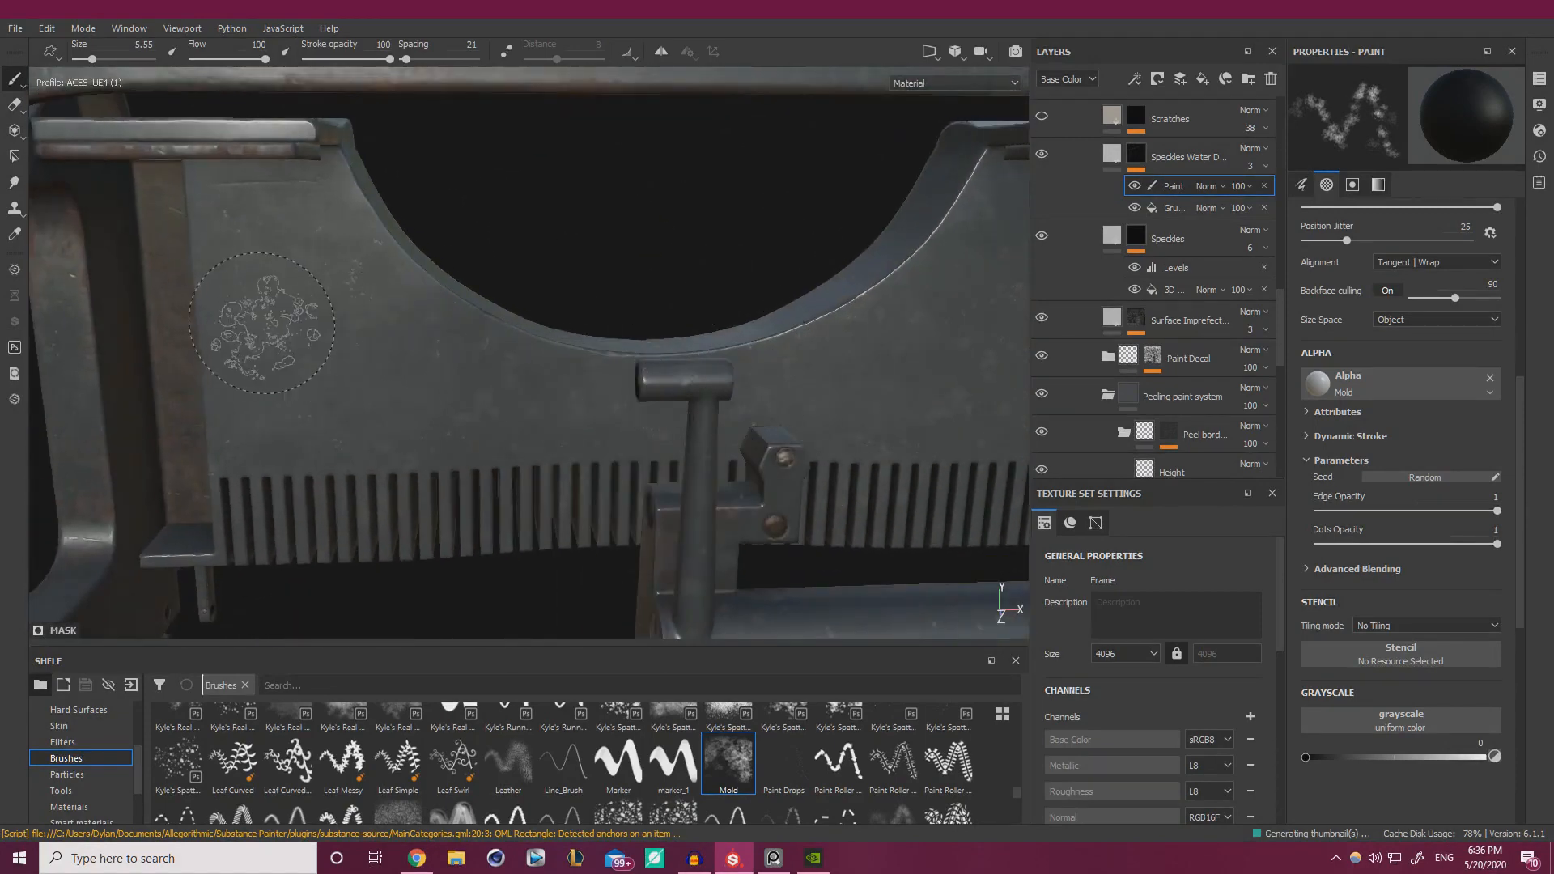
- Enlarge the Mold brush to size 10.34 and paint the water speckles mask over the back of the front plate
{"action": "right_click_drag", "start_coordinate": [314, 326], "coordinate": [360, 325], "text": "ctrl"}
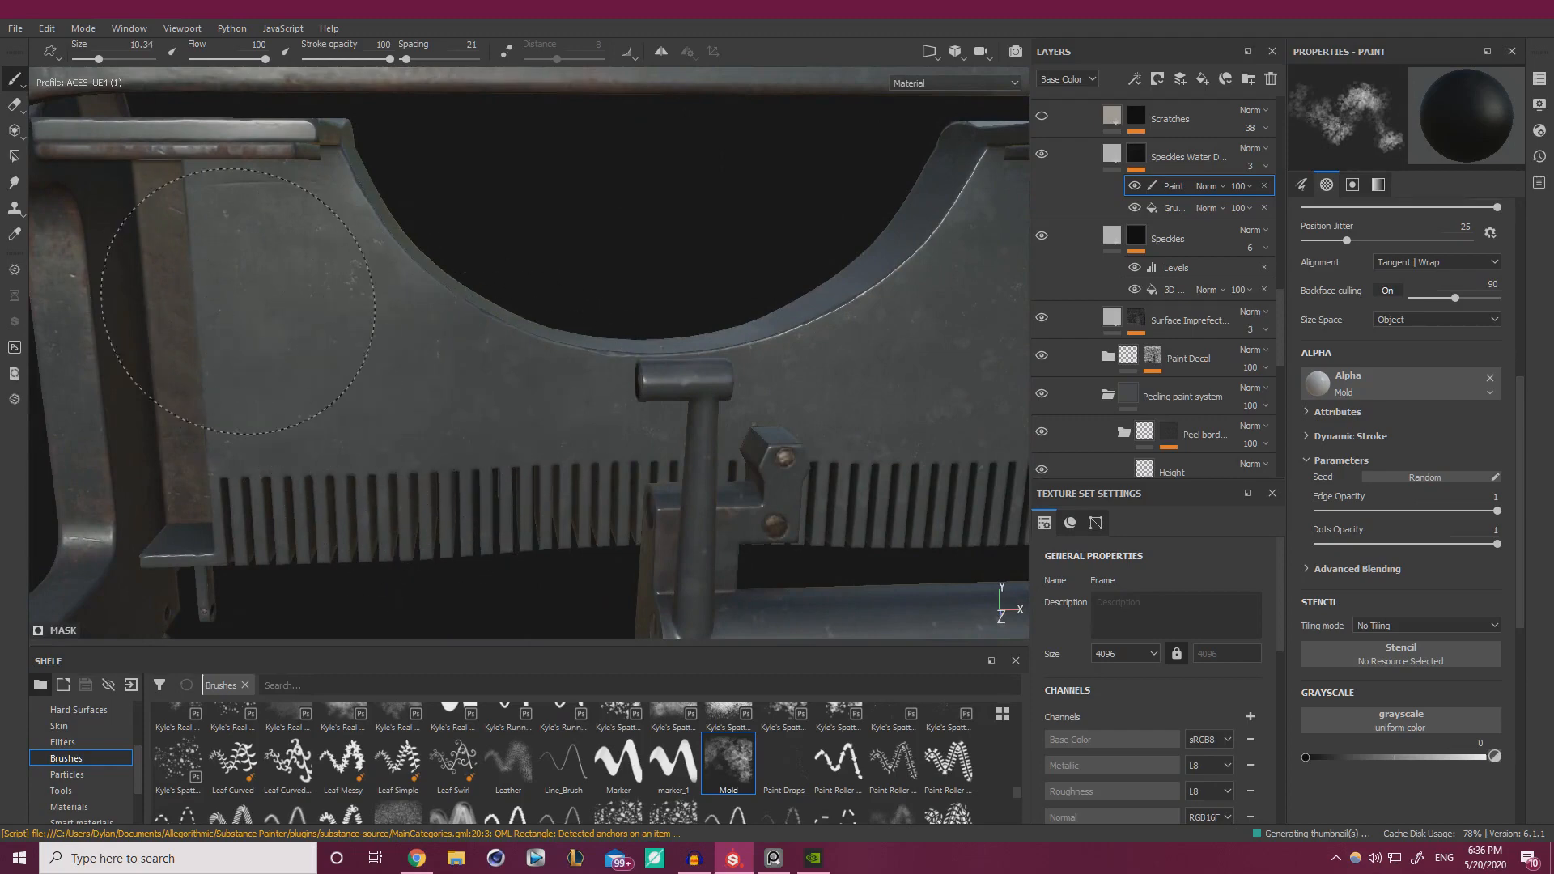
{"action": "left_click_drag", "start_coordinate": [239, 301], "coordinate": [446, 339], "text": "alt"}
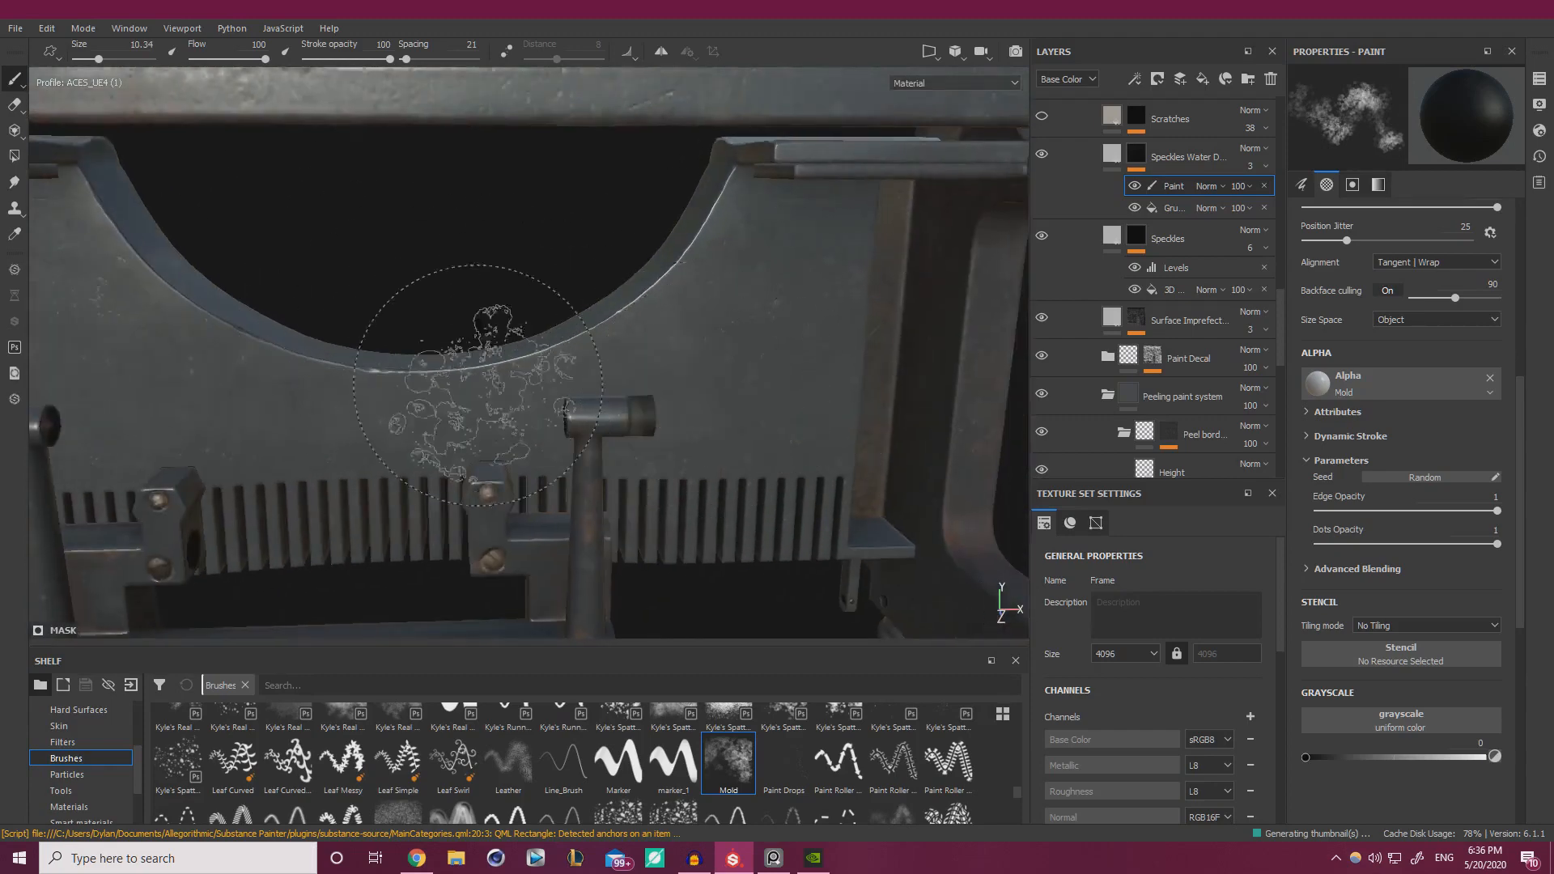
{"action": "mouse_move", "coordinate": [381, 406]}
{"action": "left_mouse_down", "text": "alt"}
{"action": "mouse_move", "coordinate": [728, 374]}
{"action": "mouse_move", "coordinate": [591, 346]}
{"action": "left_mouse_up", "text": "alt"}
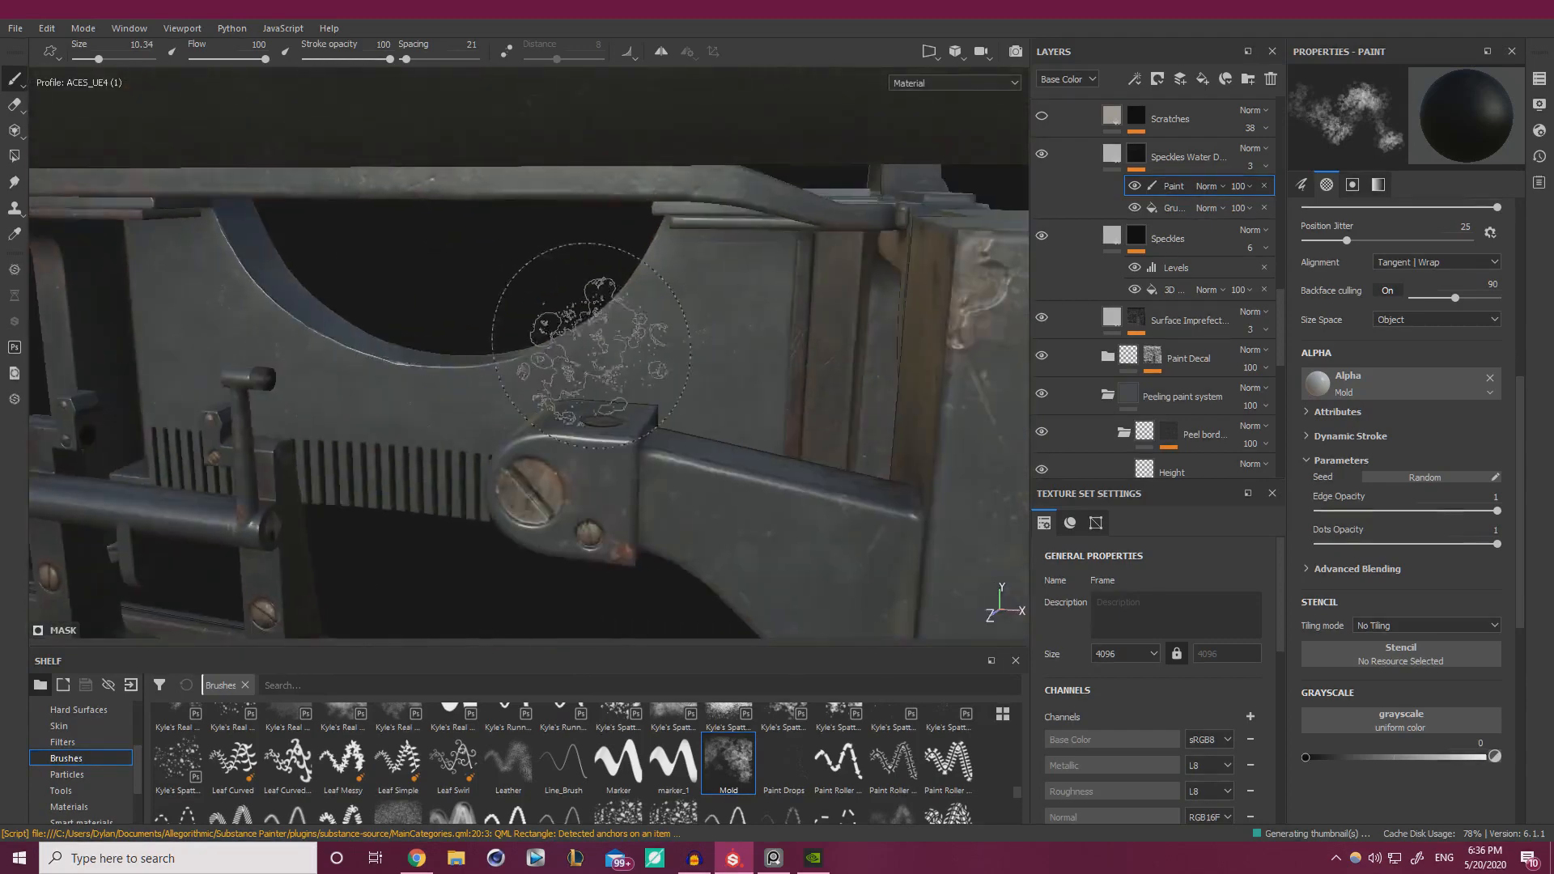
{"action": "right_click_drag", "start_coordinate": [592, 345], "coordinate": [485, 308], "text": "alt"}
{"action": "left_click_drag", "start_coordinate": [486, 308], "coordinate": [628, 316], "text": "alt"}
{"action": "right_click_drag", "start_coordinate": [637, 323], "coordinate": [405, 234], "text": "alt"}
{"action": "left_click_drag", "start_coordinate": [405, 234], "coordinate": [559, 340], "text": "alt"}
{"action": "mouse_move", "coordinate": [558, 340]}
{"action": "right_mouse_down", "text": "alt"}
{"action": "mouse_move", "coordinate": [645, 385]}
{"action": "mouse_move", "coordinate": [672, 429]}
{"action": "right_mouse_up", "text": "alt"}
- Show the Scratches layer in the Paint folder and check the scratches across the front plate
{"action": "scroll", "coordinate": [1077, 227], "scroll_direction": "up", "scroll_amount": 1}
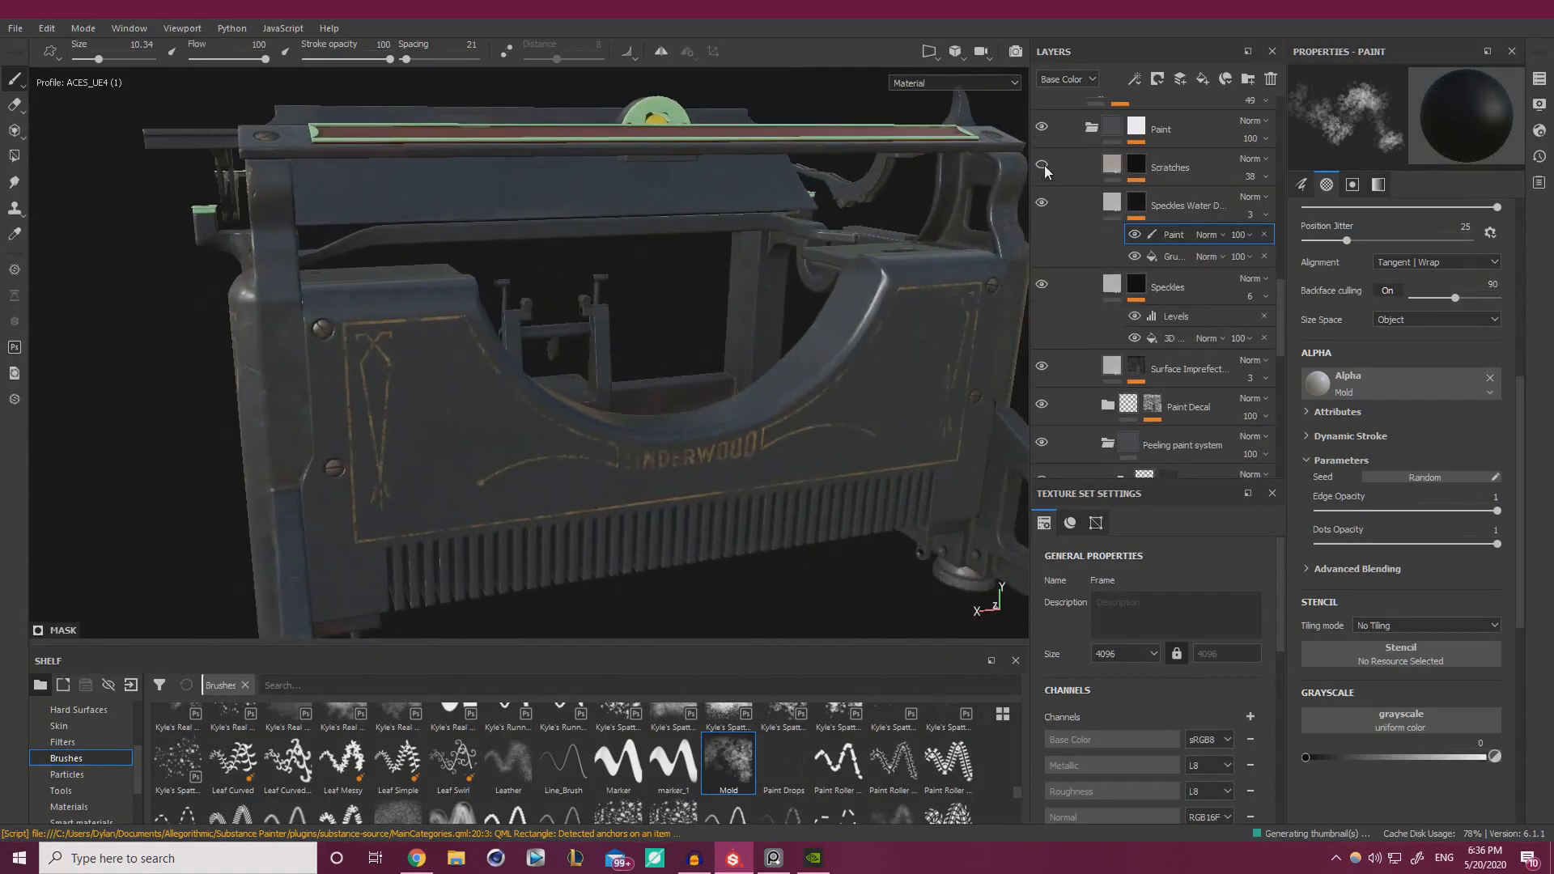
{"action": "left_click_drag", "start_coordinate": [688, 243], "coordinate": [437, 282], "text": "alt"}
{"action": "right_click_drag", "start_coordinate": [437, 357], "coordinate": [369, 327], "text": "alt"}
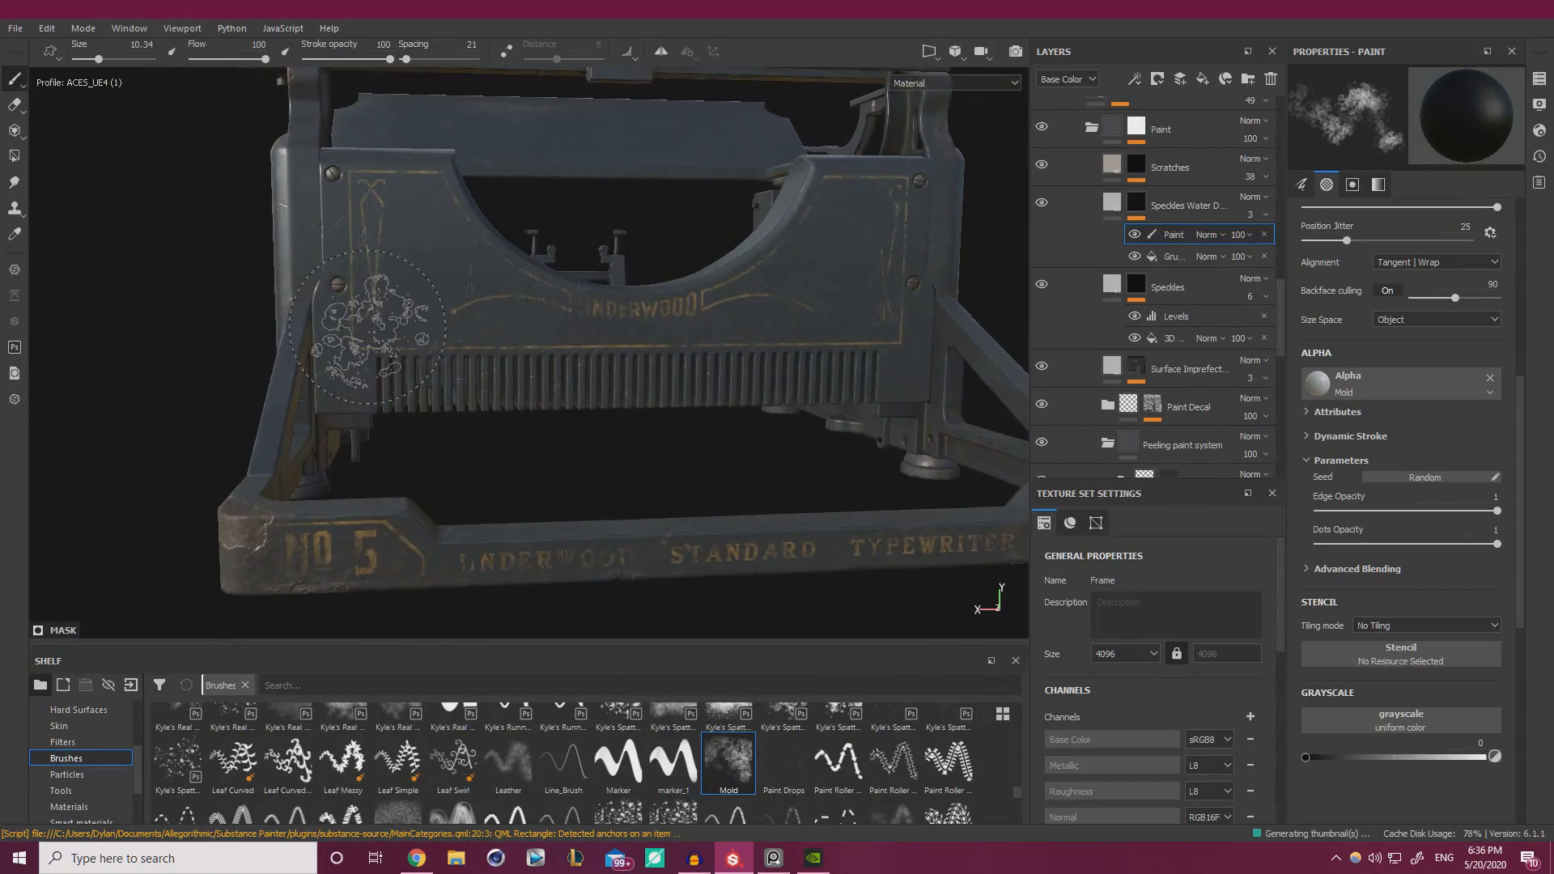
- Switch to the Underwood reference photo, study the front plate's paint finish, and move the photo out of the way
{"action": "left_click", "coordinate": [773, 858]}
{"action": "right_click_drag", "start_coordinate": [1108, 462], "coordinate": [751, 414]}
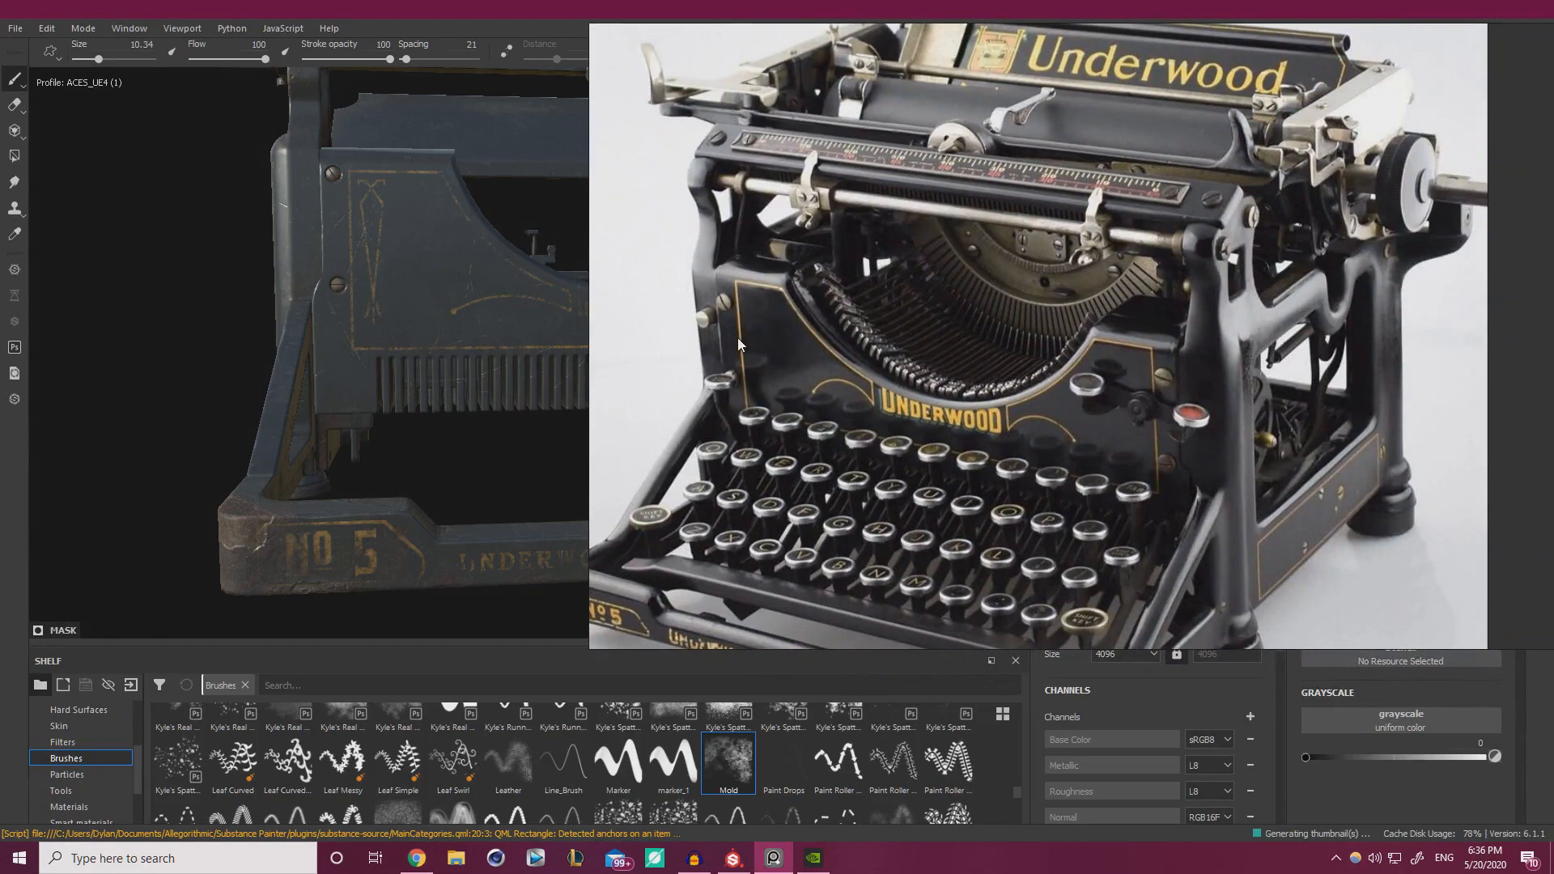
{"action": "right_click_drag", "start_coordinate": [737, 337], "coordinate": [1553, 421]}
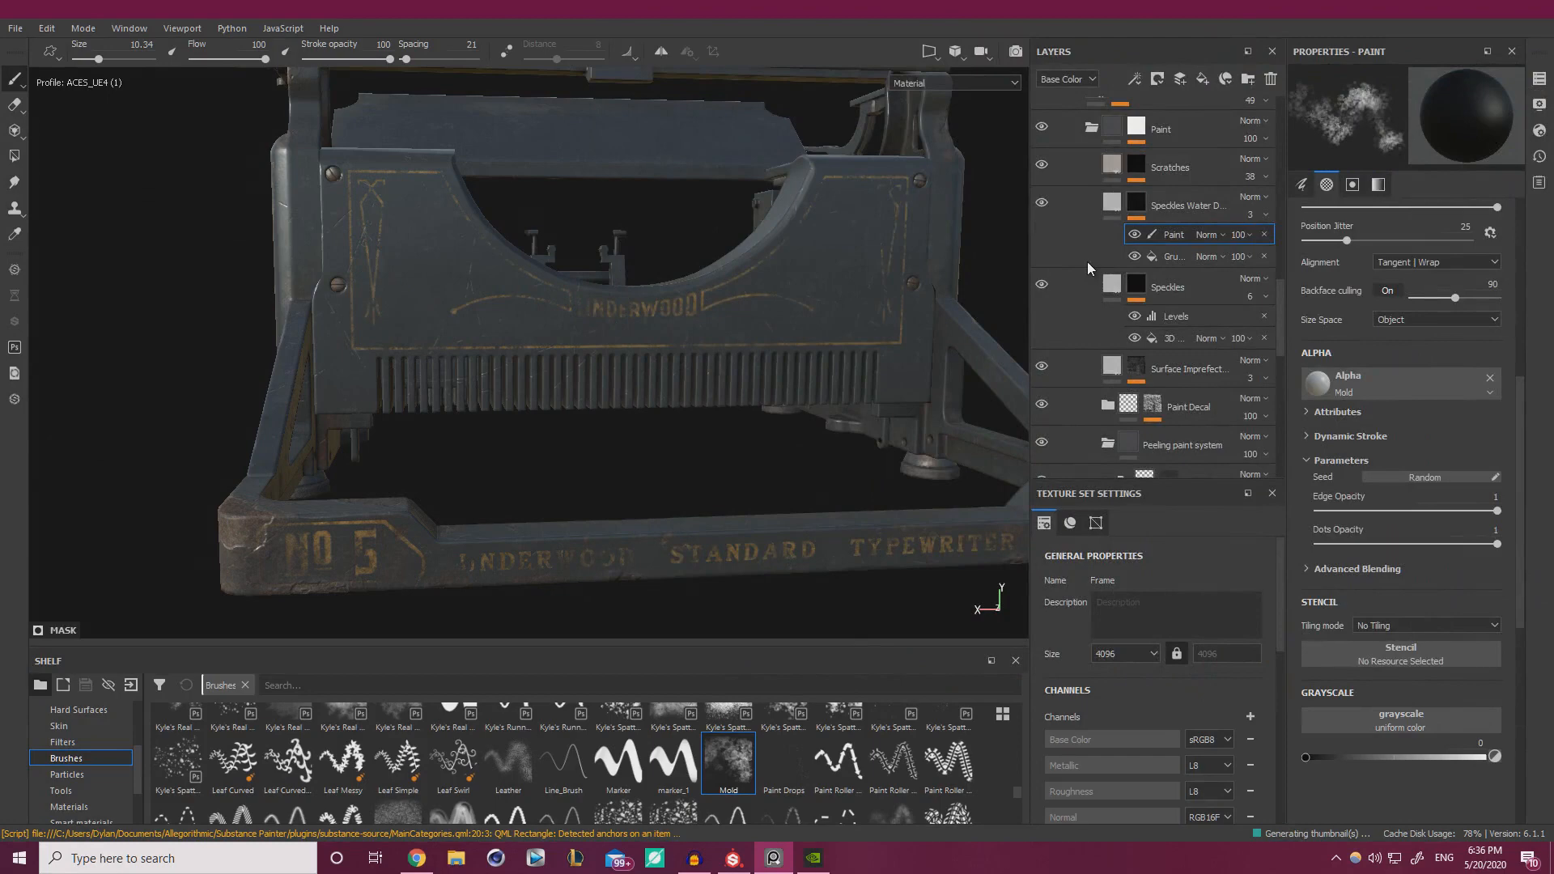
- Check the Grunge Map 004 fill's scale in the water speckles mask against the front plate's surface
{"action": "left_click", "coordinate": [1149, 263]}
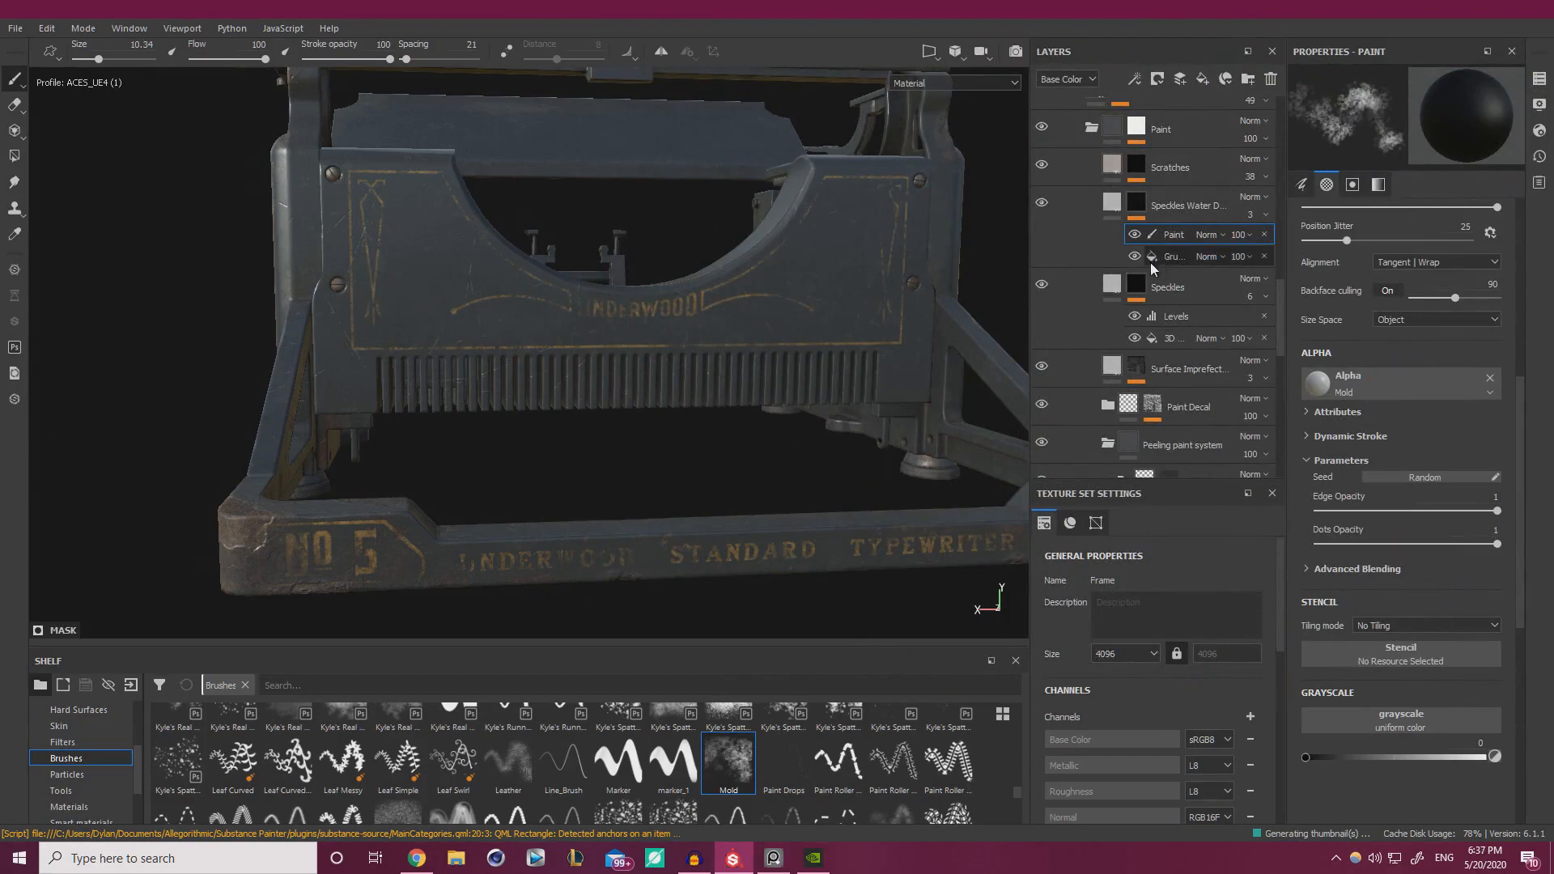
{"action": "left_click_drag", "start_coordinate": [706, 274], "coordinate": [621, 295], "text": "alt"}
{"action": "right_click_drag", "start_coordinate": [621, 295], "coordinate": [786, 316], "text": "alt"}
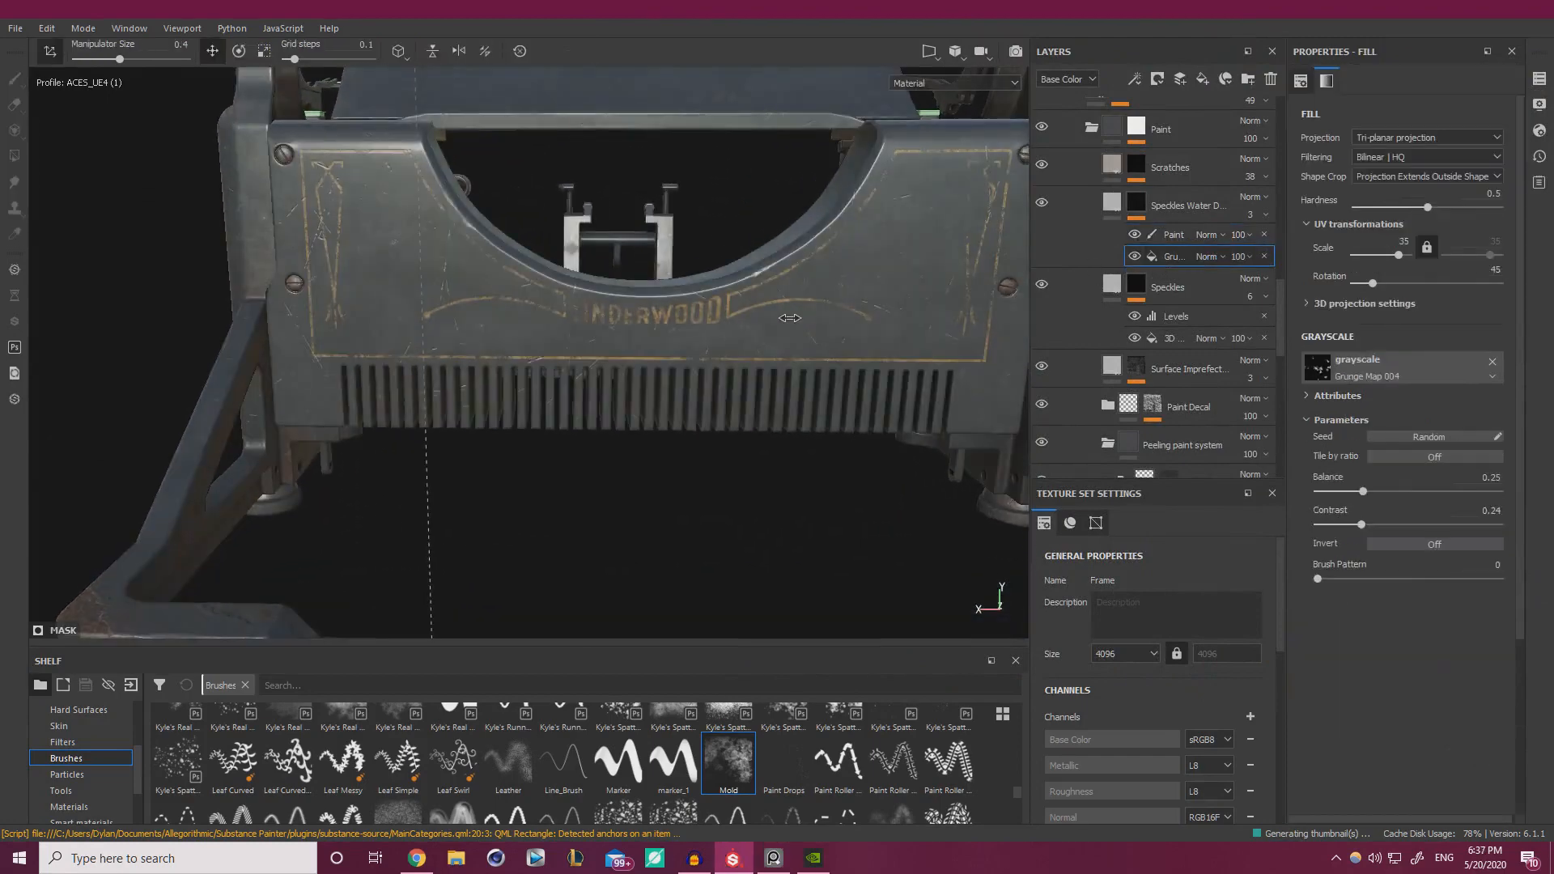
{"action": "left_click_drag", "start_coordinate": [787, 316], "coordinate": [801, 348], "text": "alt"}
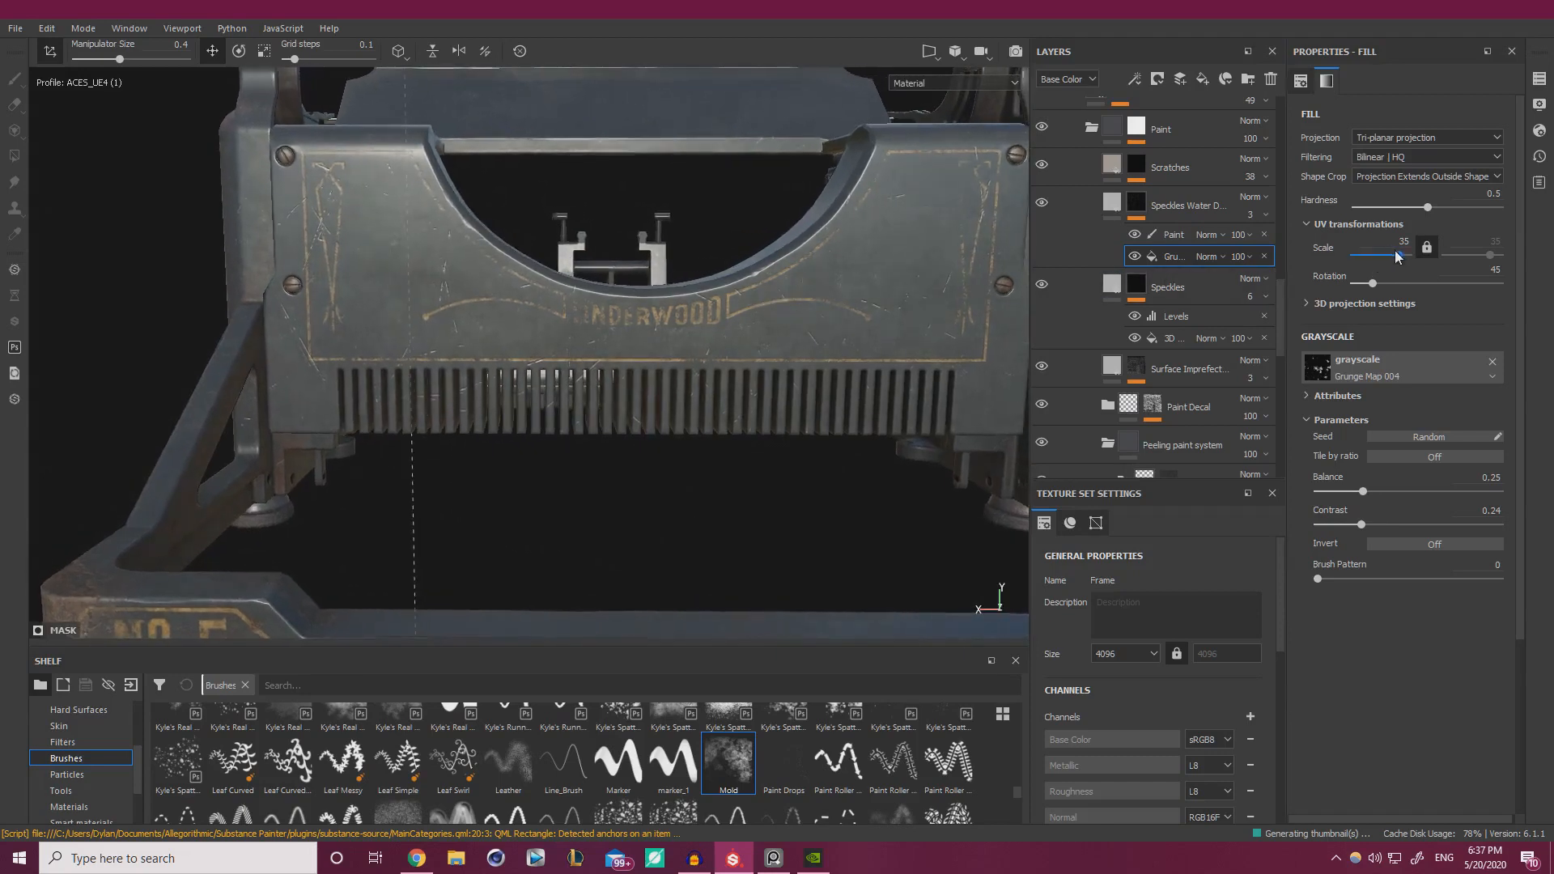
{"action": "left_click_drag", "start_coordinate": [1389, 252], "coordinate": [1391, 253]}
- Set the scale of the Grunge Scratches Rough fill in the Scratches mask to 13.89
{"action": "left_click", "coordinate": [1137, 166]}
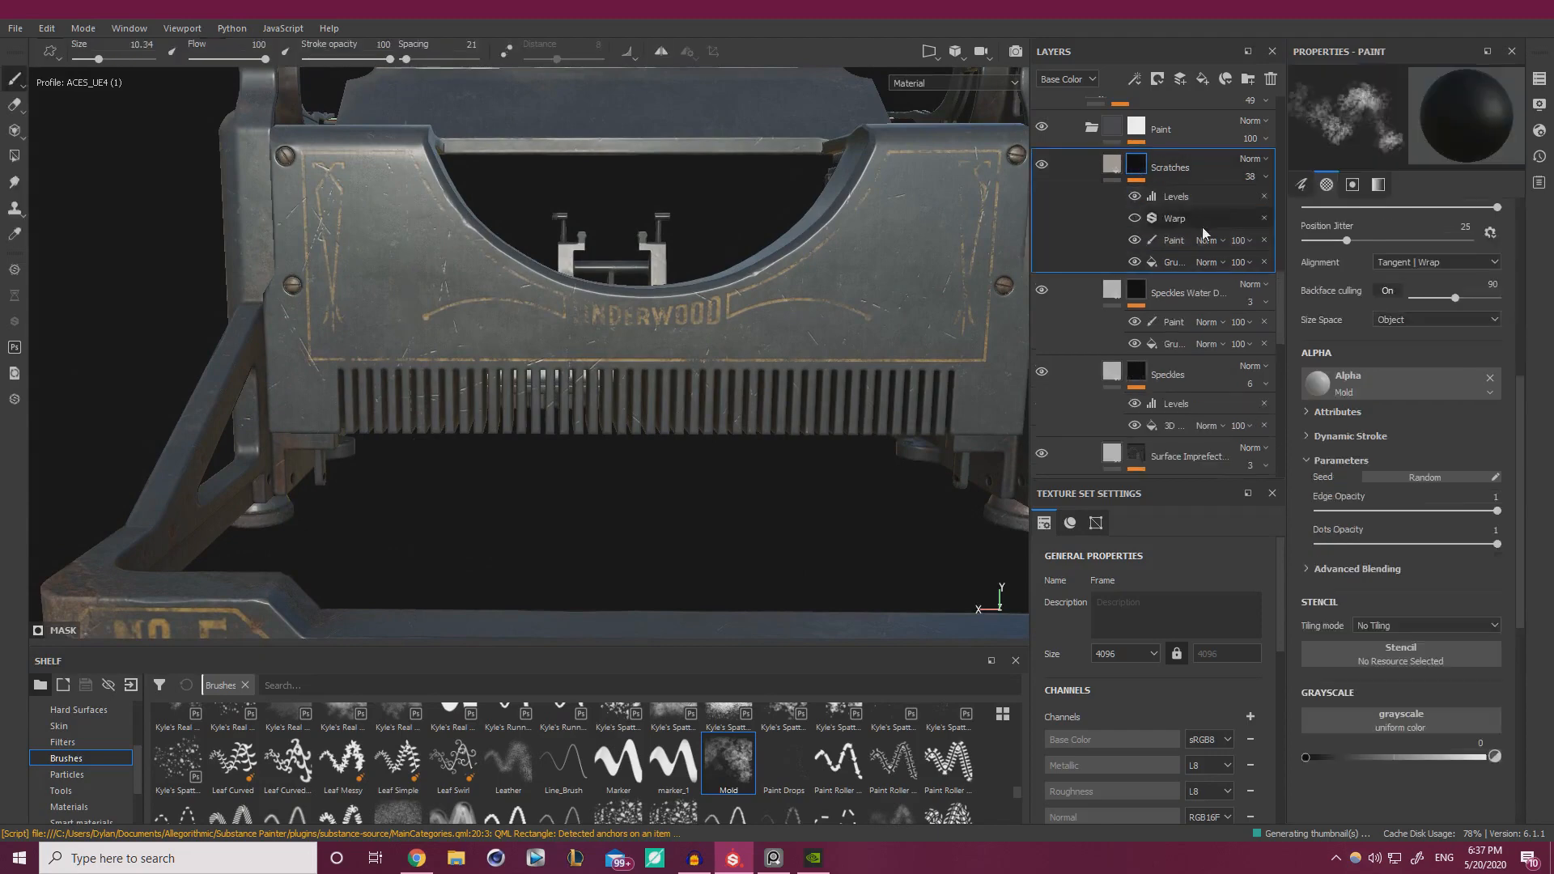
{"action": "left_click", "coordinate": [1168, 264]}
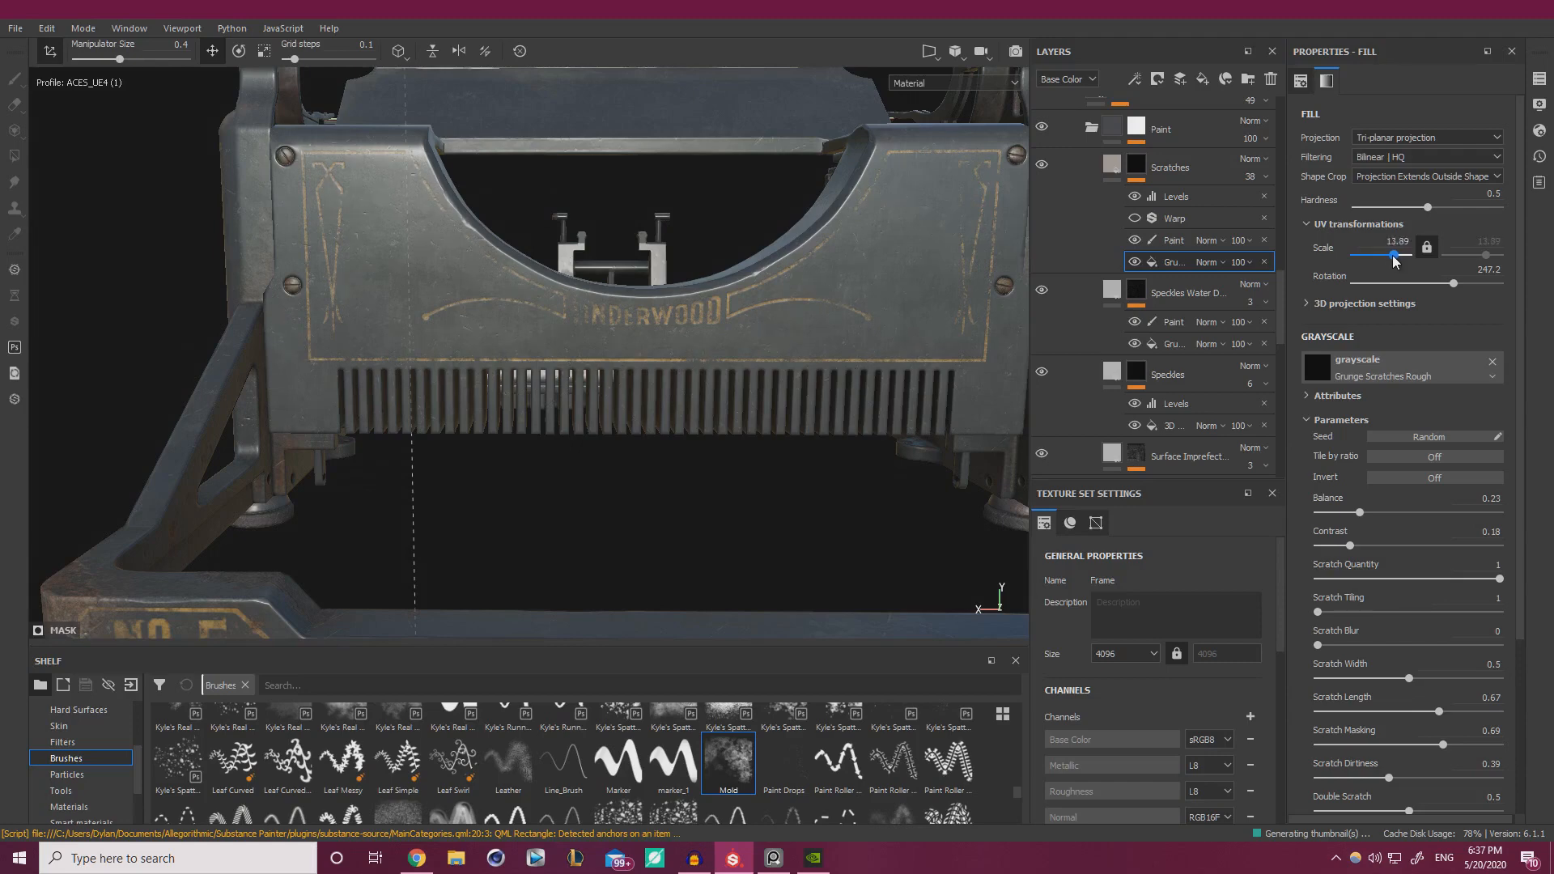
{"action": "left_click_drag", "start_coordinate": [813, 235], "coordinate": [656, 299], "text": "alt"}
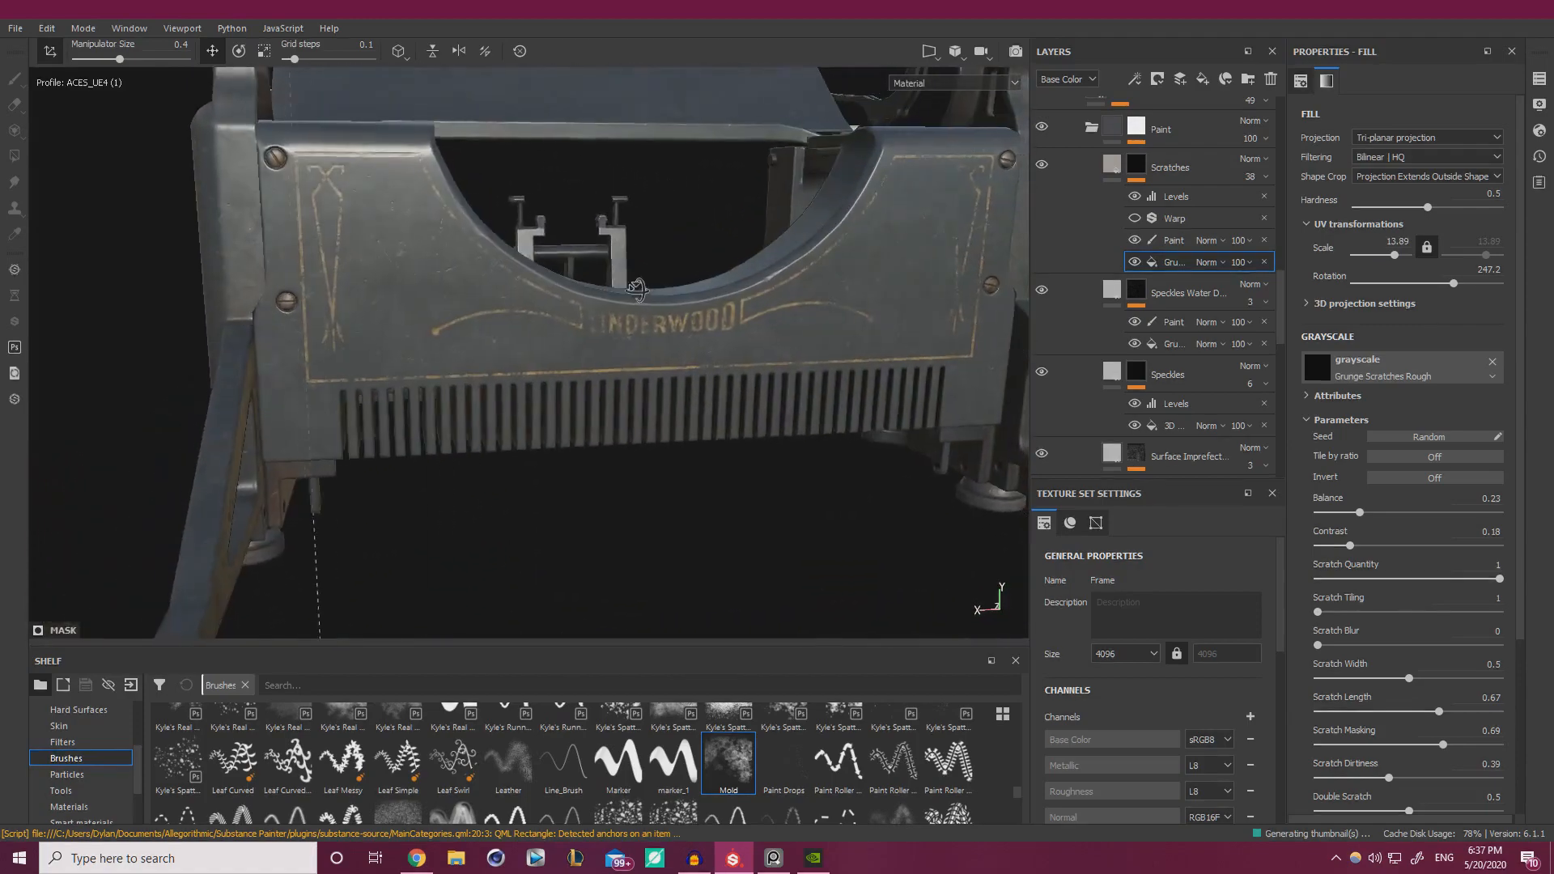
- Lower the scratches fill's scale to 11 and finally to 10, comparing the scratches across the front plate
{"action": "left_click", "coordinate": [1407, 241]}
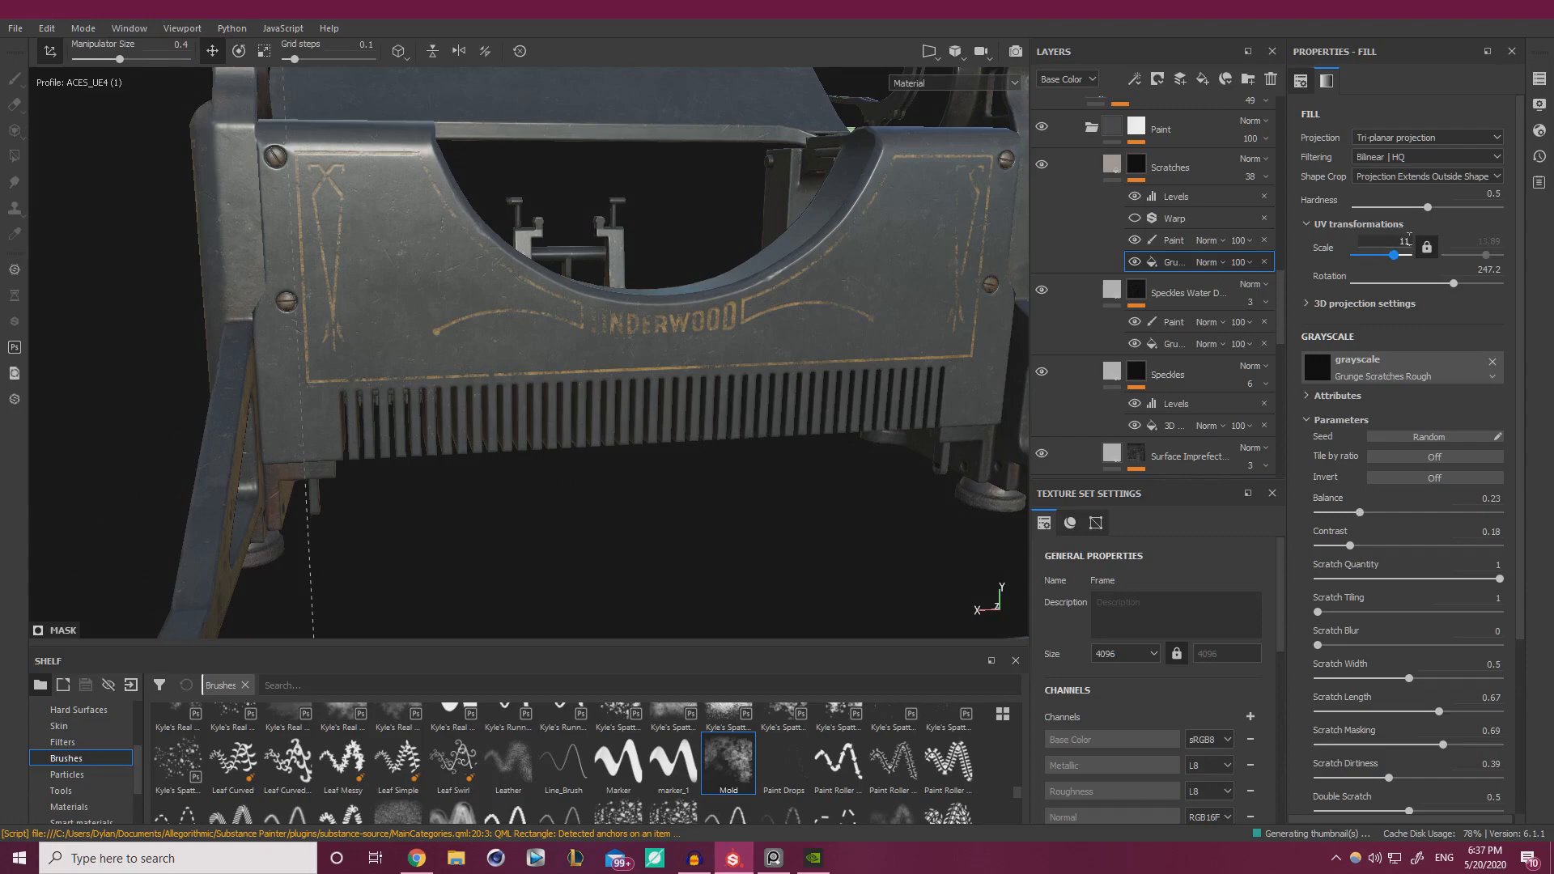
{"action": "type", "text": "11"}
{"action": "key", "text": "Return"}
{"action": "mouse_move", "coordinate": [628, 212]}
{"action": "left_mouse_down", "text": "alt"}
{"action": "mouse_move", "coordinate": [434, 192]}
{"action": "mouse_move", "coordinate": [608, 178]}
{"action": "mouse_move", "coordinate": [626, 212]}
{"action": "left_mouse_up", "text": "alt"}
{"action": "left_click", "coordinate": [1405, 239]}
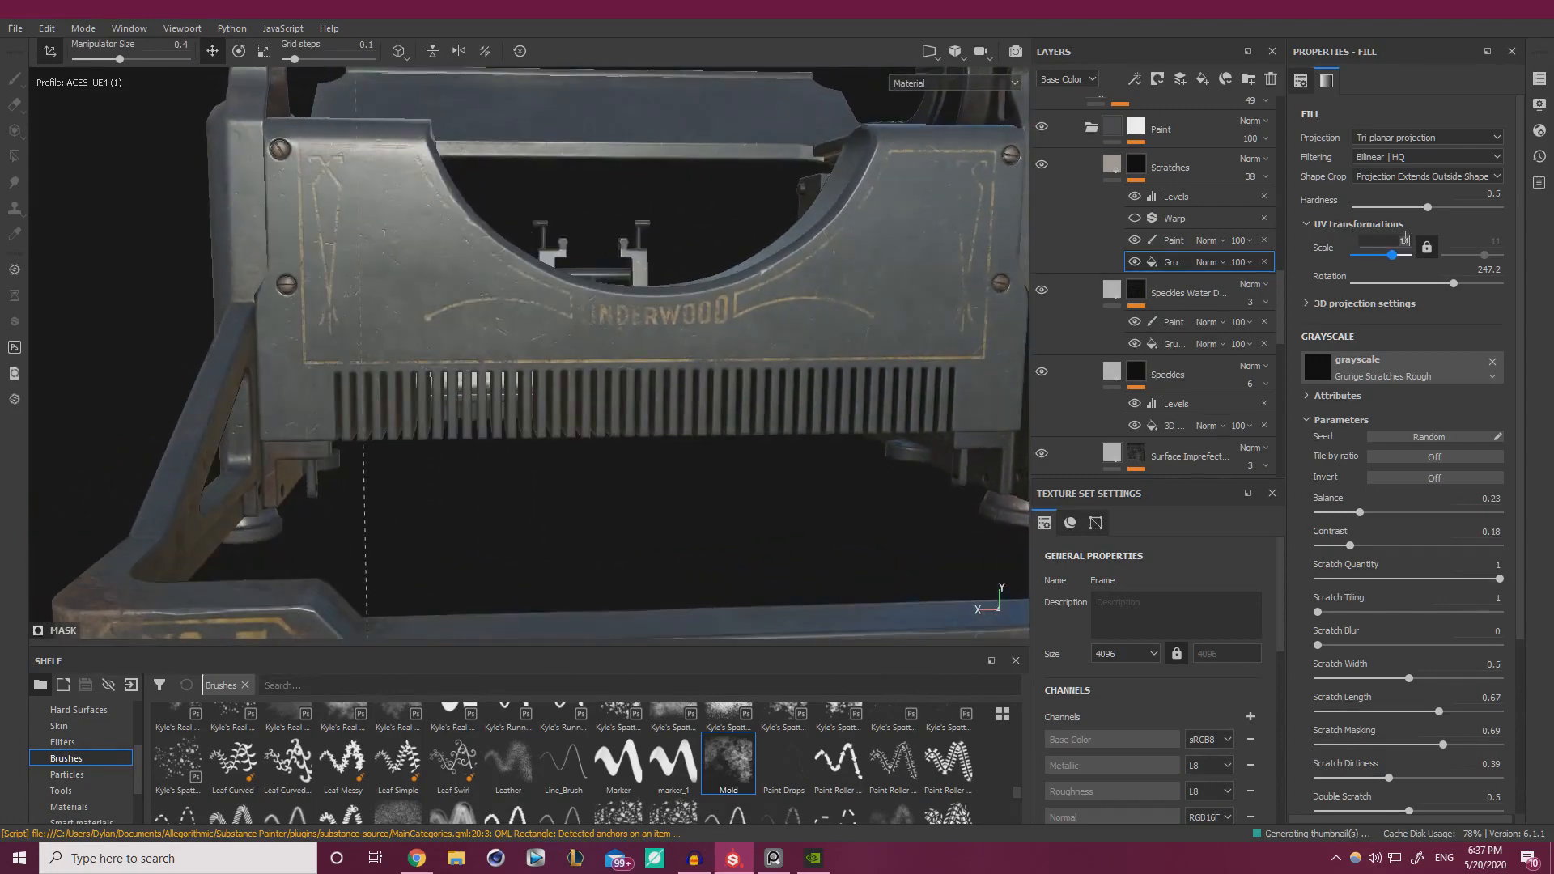
{"action": "left_click_drag", "start_coordinate": [615, 257], "coordinate": [657, 257], "text": "alt"}
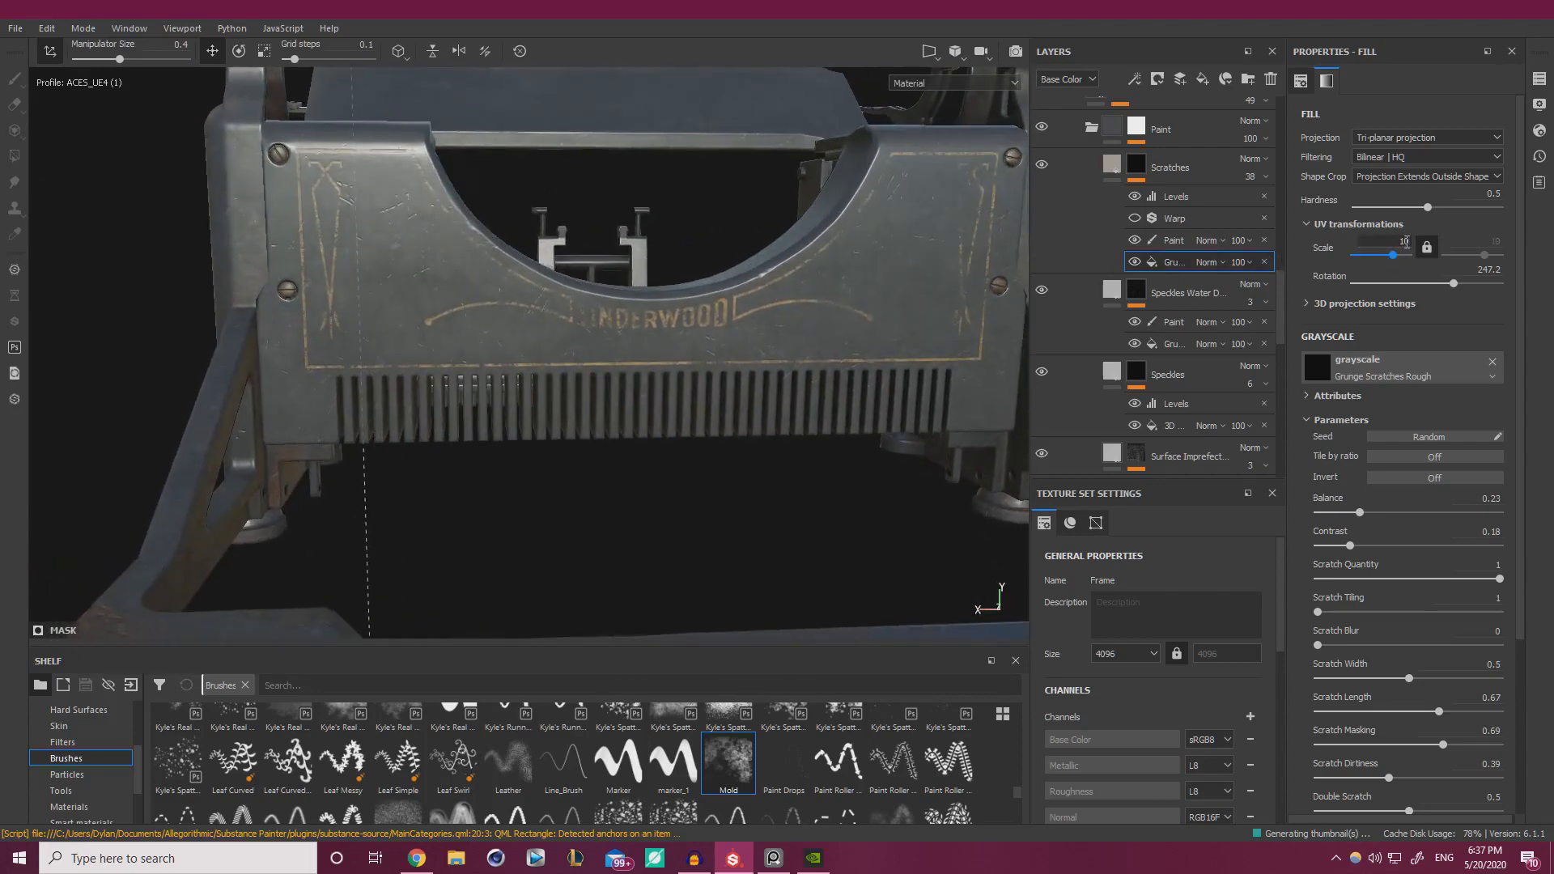
{"action": "mouse_move", "coordinate": [648, 279]}
{"action": "left_mouse_down", "text": "alt"}
{"action": "mouse_move", "coordinate": [624, 304]}
{"action": "mouse_move", "coordinate": [394, 182]}
{"action": "mouse_move", "coordinate": [518, 191]}
{"action": "left_mouse_up", "text": "alt"}
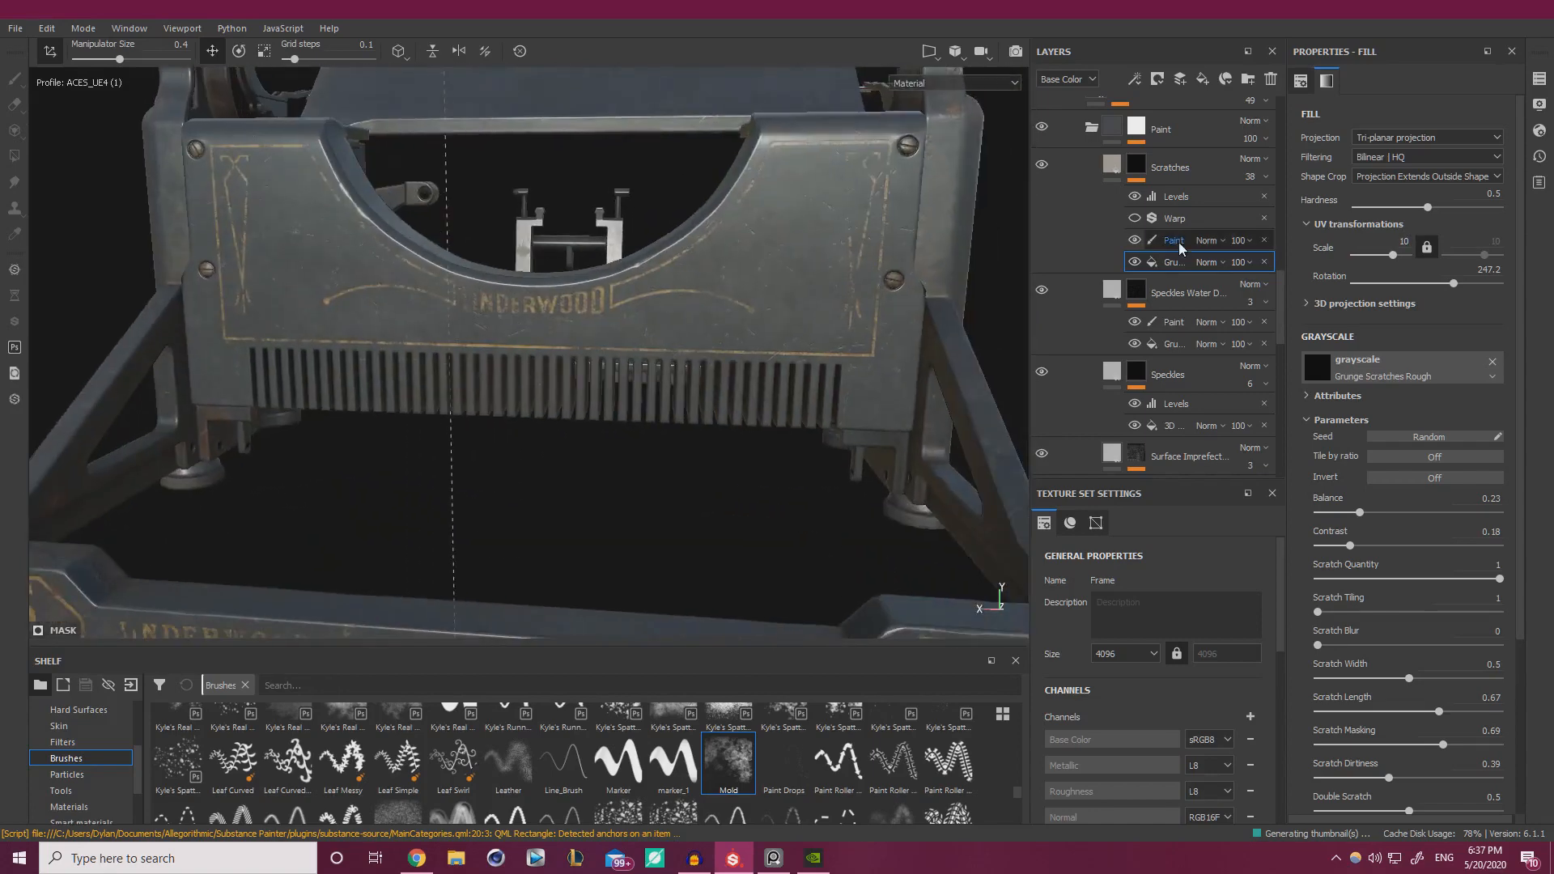
- Touch up the Scratches mask's Paint effect over the front plate with the Mold brush at grayscale 0
{"action": "left_click", "coordinate": [1174, 240]}
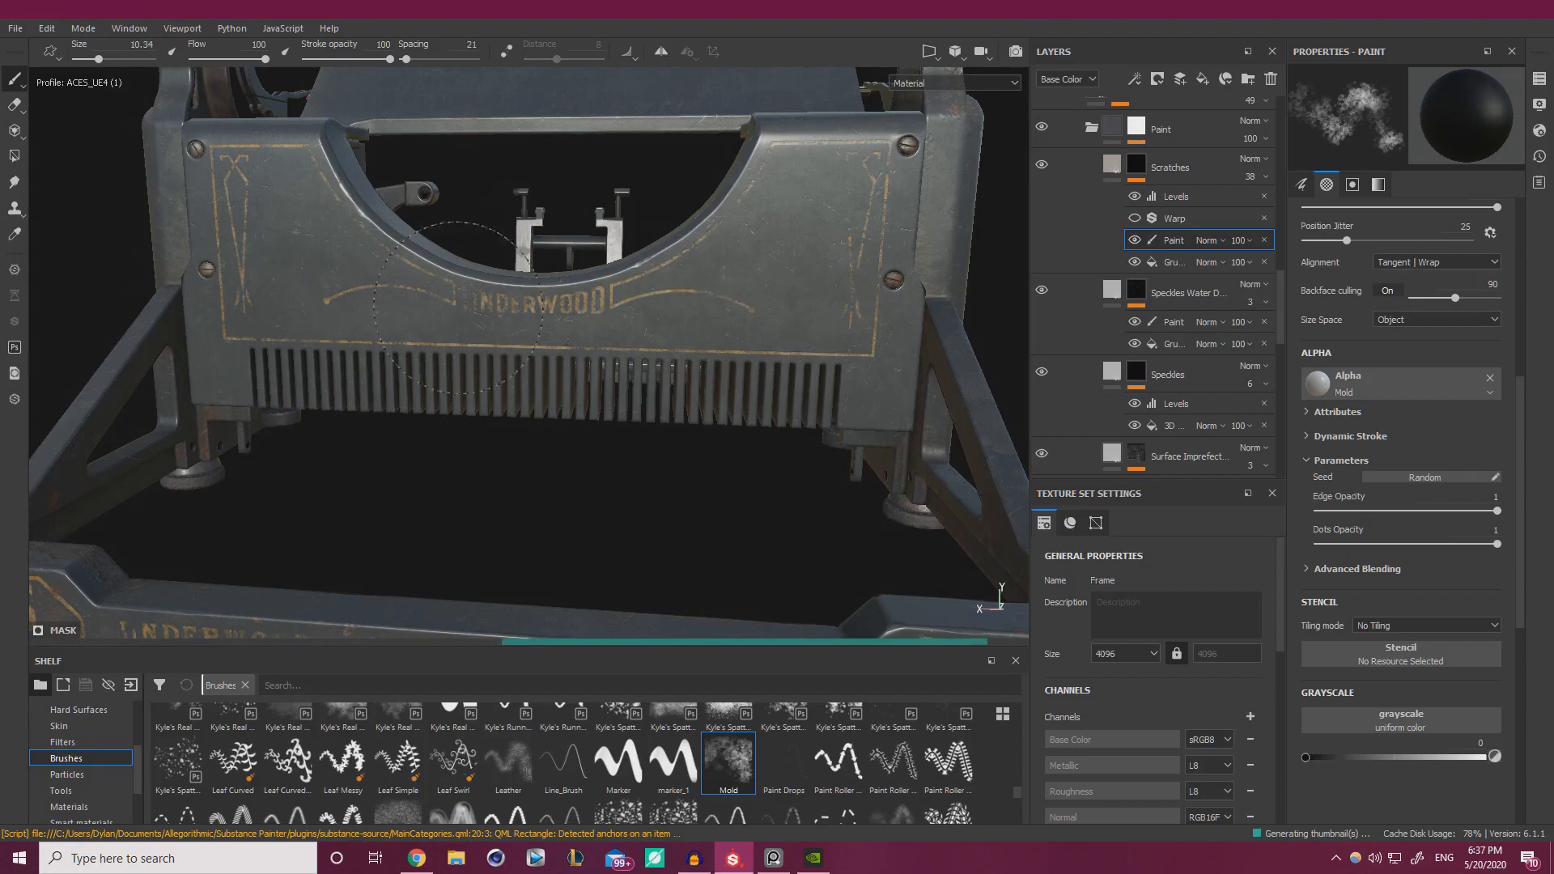
{"action": "mouse_move", "coordinate": [805, 333]}
{"action": "left_mouse_down", "text": "alt"}
{"action": "mouse_move", "coordinate": [895, 349]}
{"action": "mouse_move", "coordinate": [826, 429]}
{"action": "mouse_move", "coordinate": [491, 314]}
{"action": "mouse_move", "coordinate": [561, 338]}
{"action": "left_mouse_up", "text": "alt"}
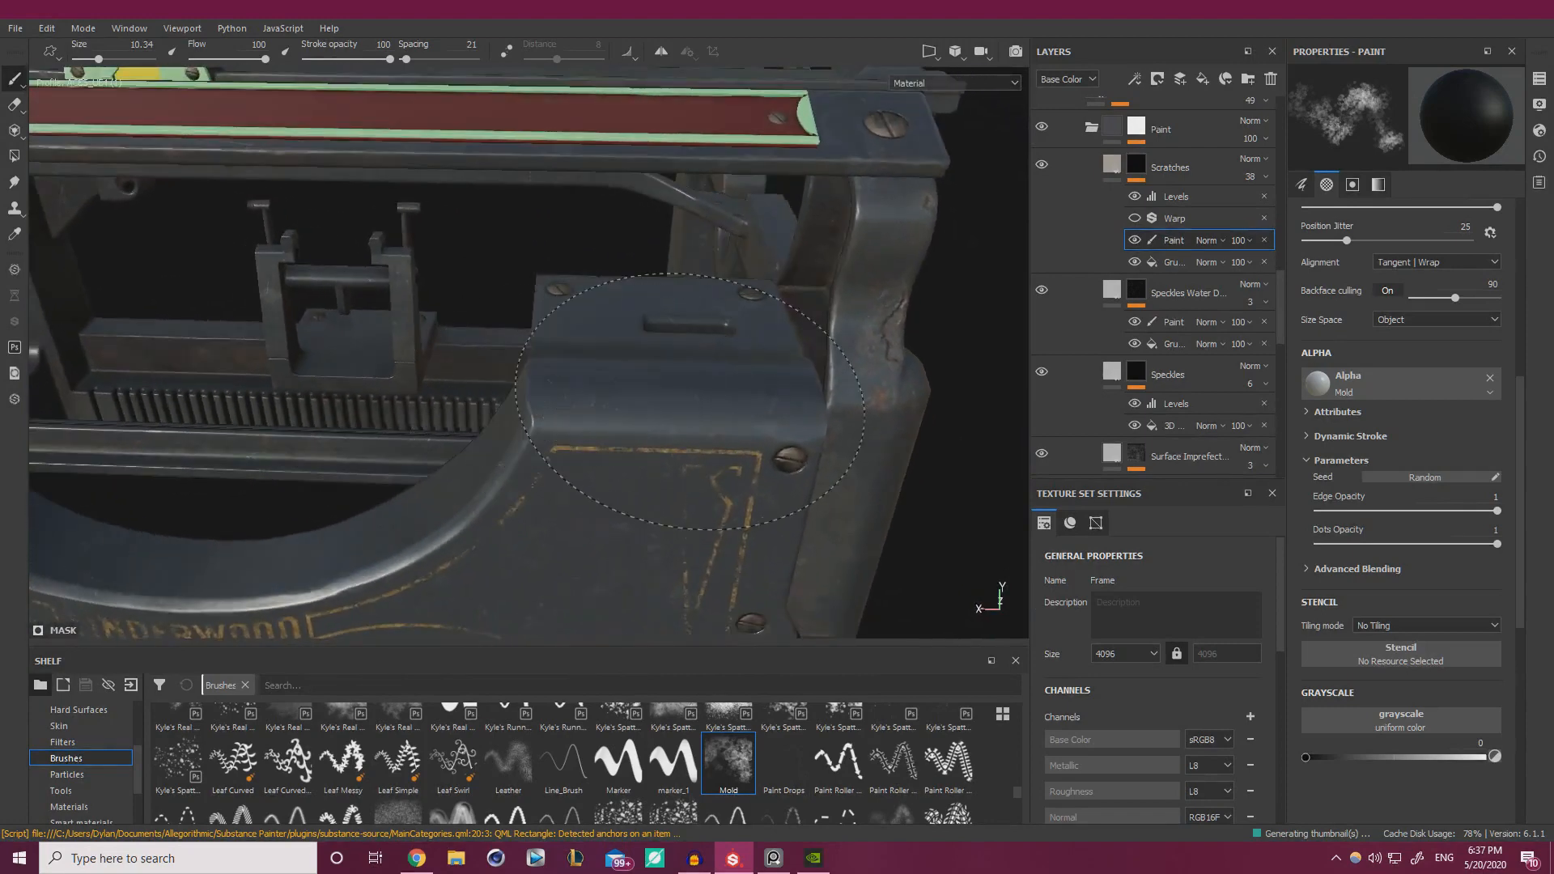
{"action": "right_click_drag", "start_coordinate": [691, 402], "coordinate": [353, 356], "text": "alt"}
{"action": "middle_click_drag", "start_coordinate": [353, 357], "coordinate": [440, 388], "text": "alt"}
{"action": "mouse_move", "coordinate": [441, 388]}
{"action": "right_mouse_down", "text": "alt"}
{"action": "mouse_move", "coordinate": [698, 462]}
{"action": "mouse_move", "coordinate": [393, 468]}
{"action": "right_mouse_up", "text": "alt"}
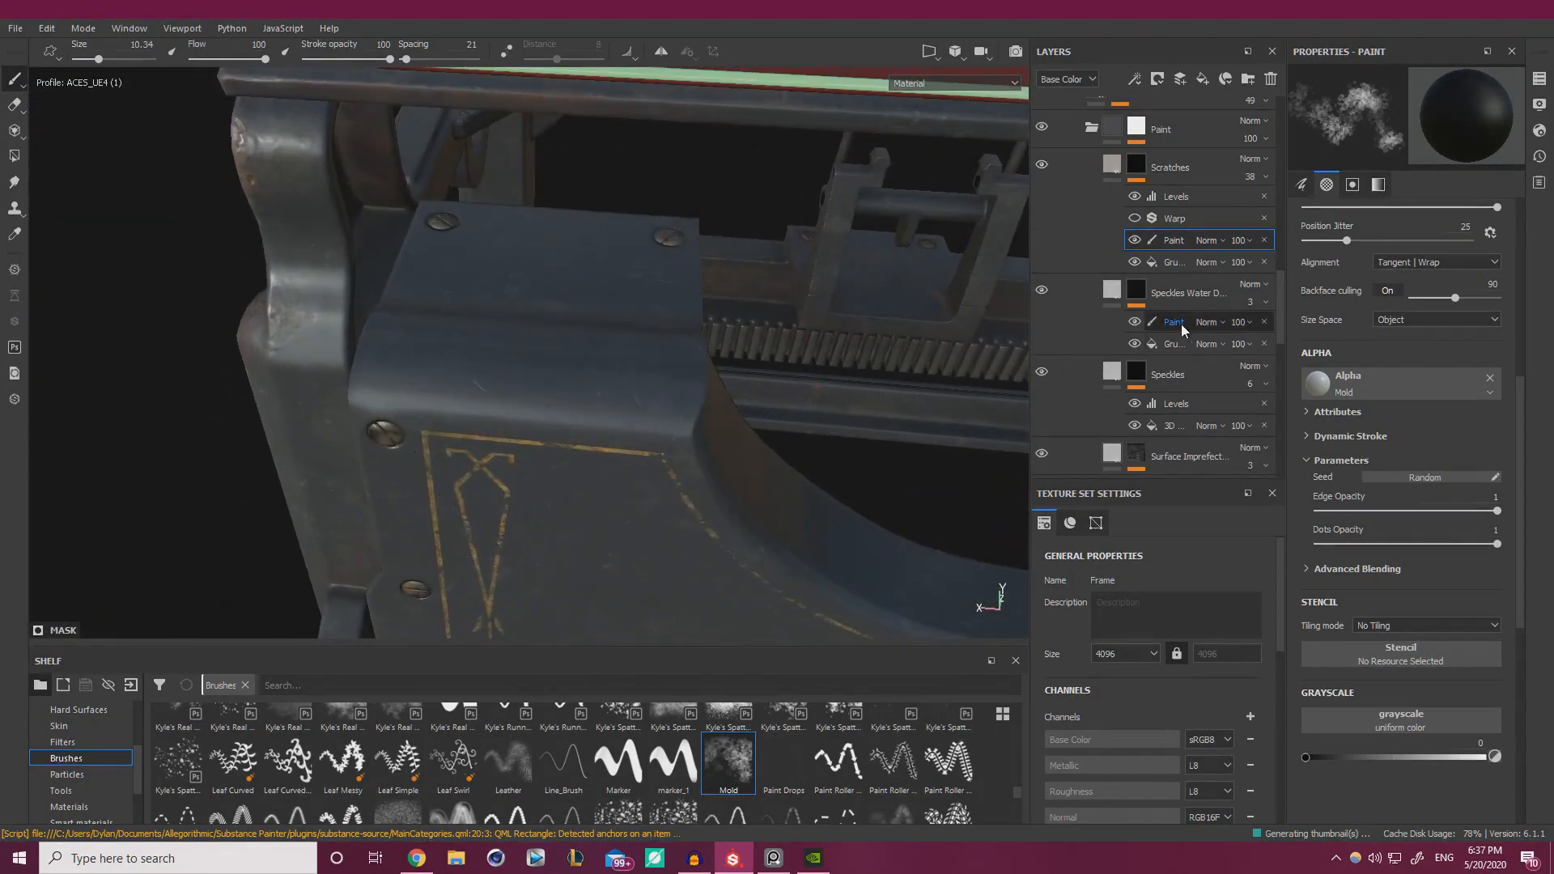
- Return to the water speckles mask's Paint effect and touch up the front plate's two upper ledges
{"action": "left_click", "coordinate": [1175, 322]}
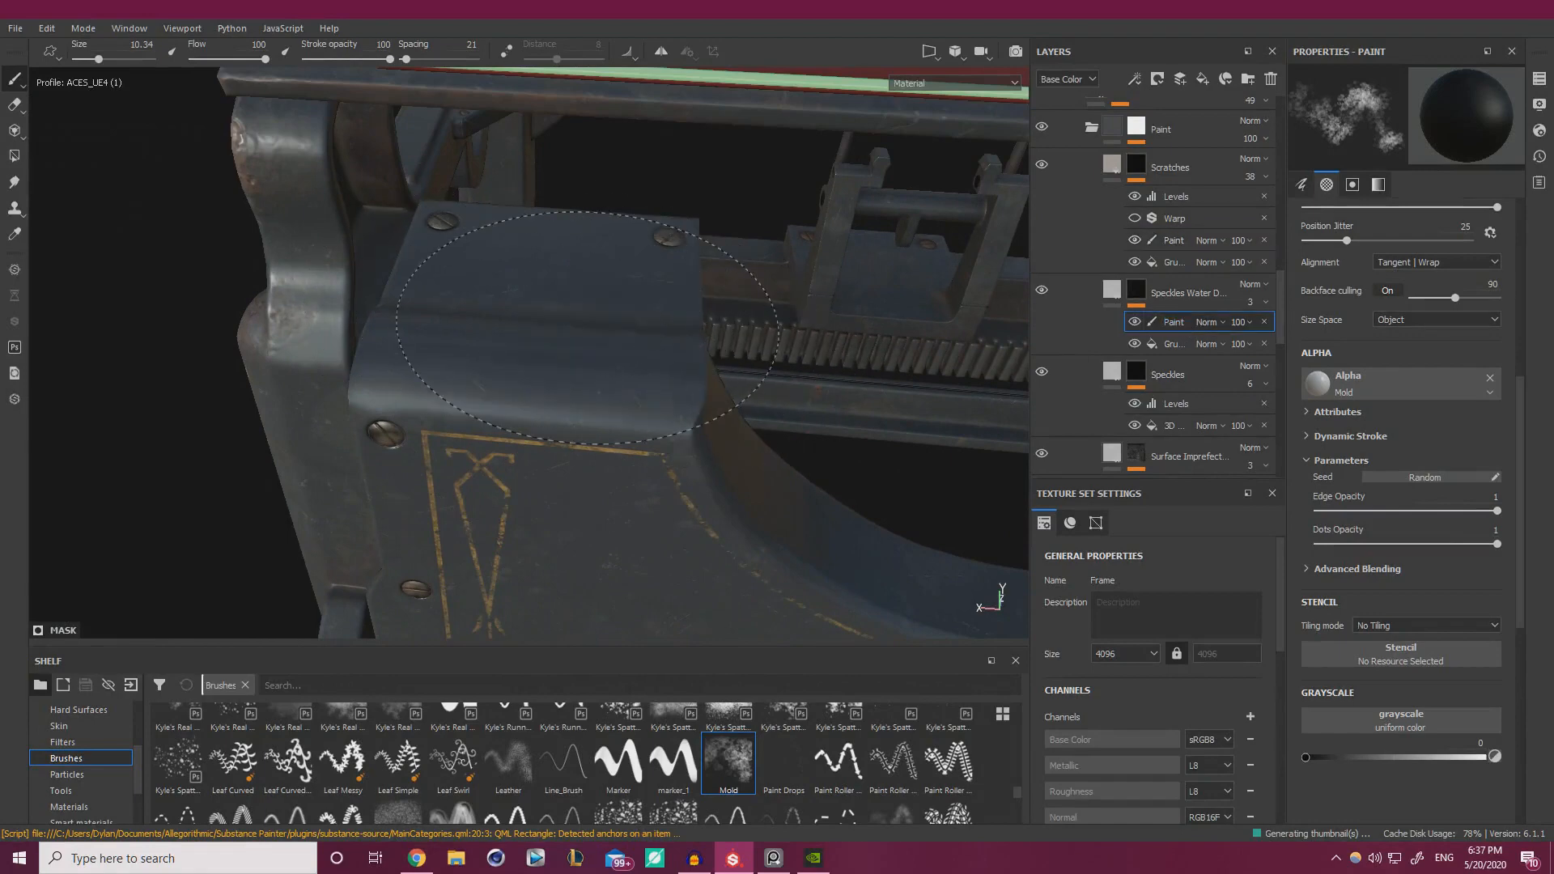
{"action": "left_click_drag", "start_coordinate": [587, 328], "coordinate": [395, 344], "text": "alt"}
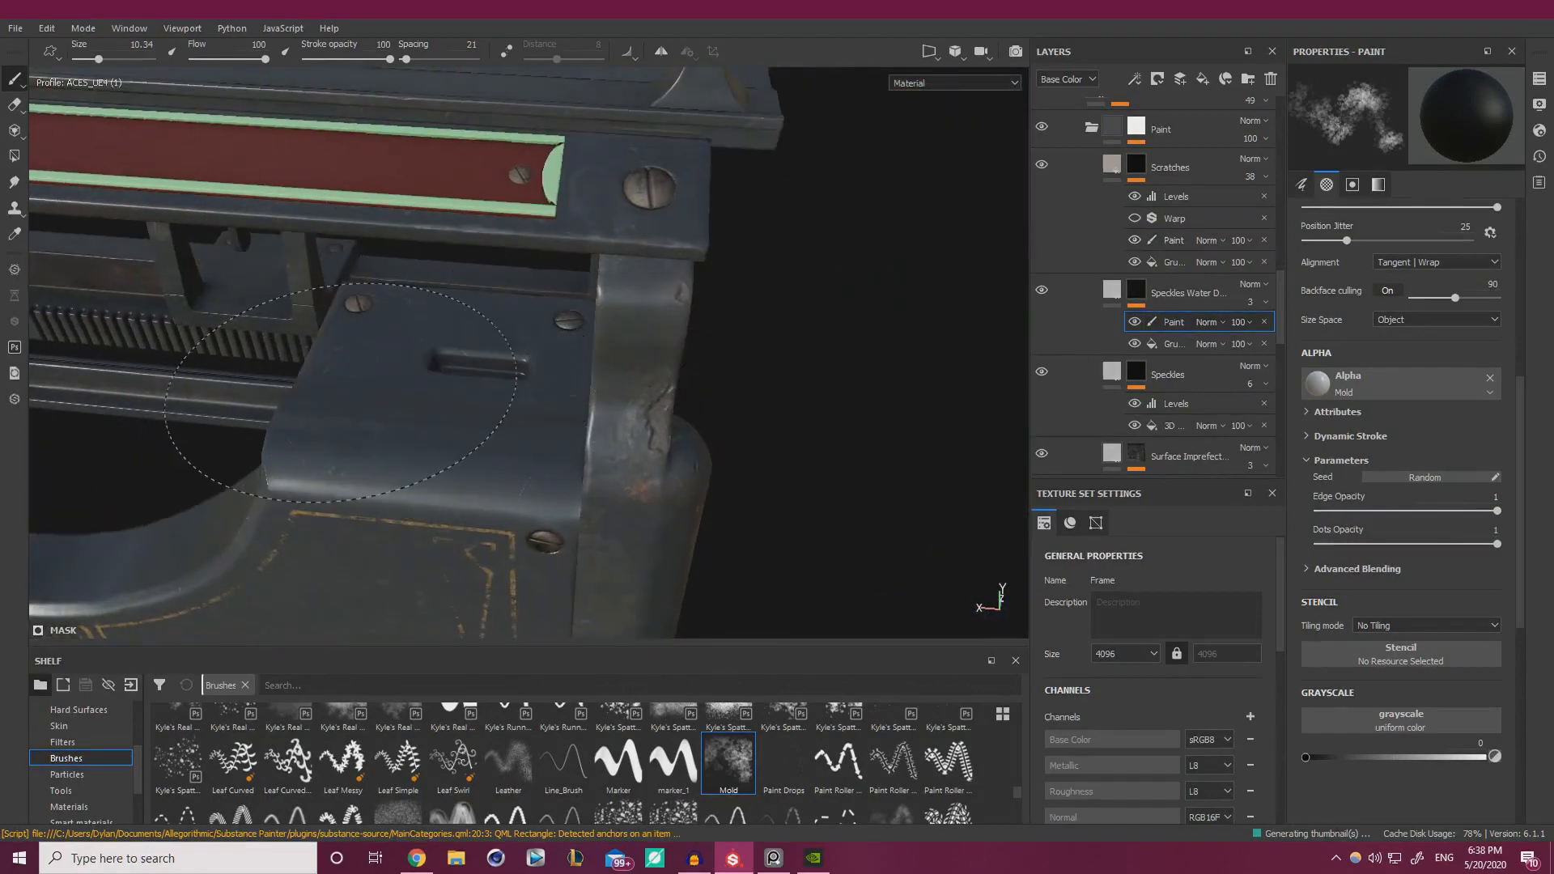
{"action": "right_click_drag", "start_coordinate": [466, 407], "coordinate": [421, 405], "text": "alt"}
{"action": "middle_click_drag", "start_coordinate": [421, 405], "coordinate": [935, 336], "text": "alt"}
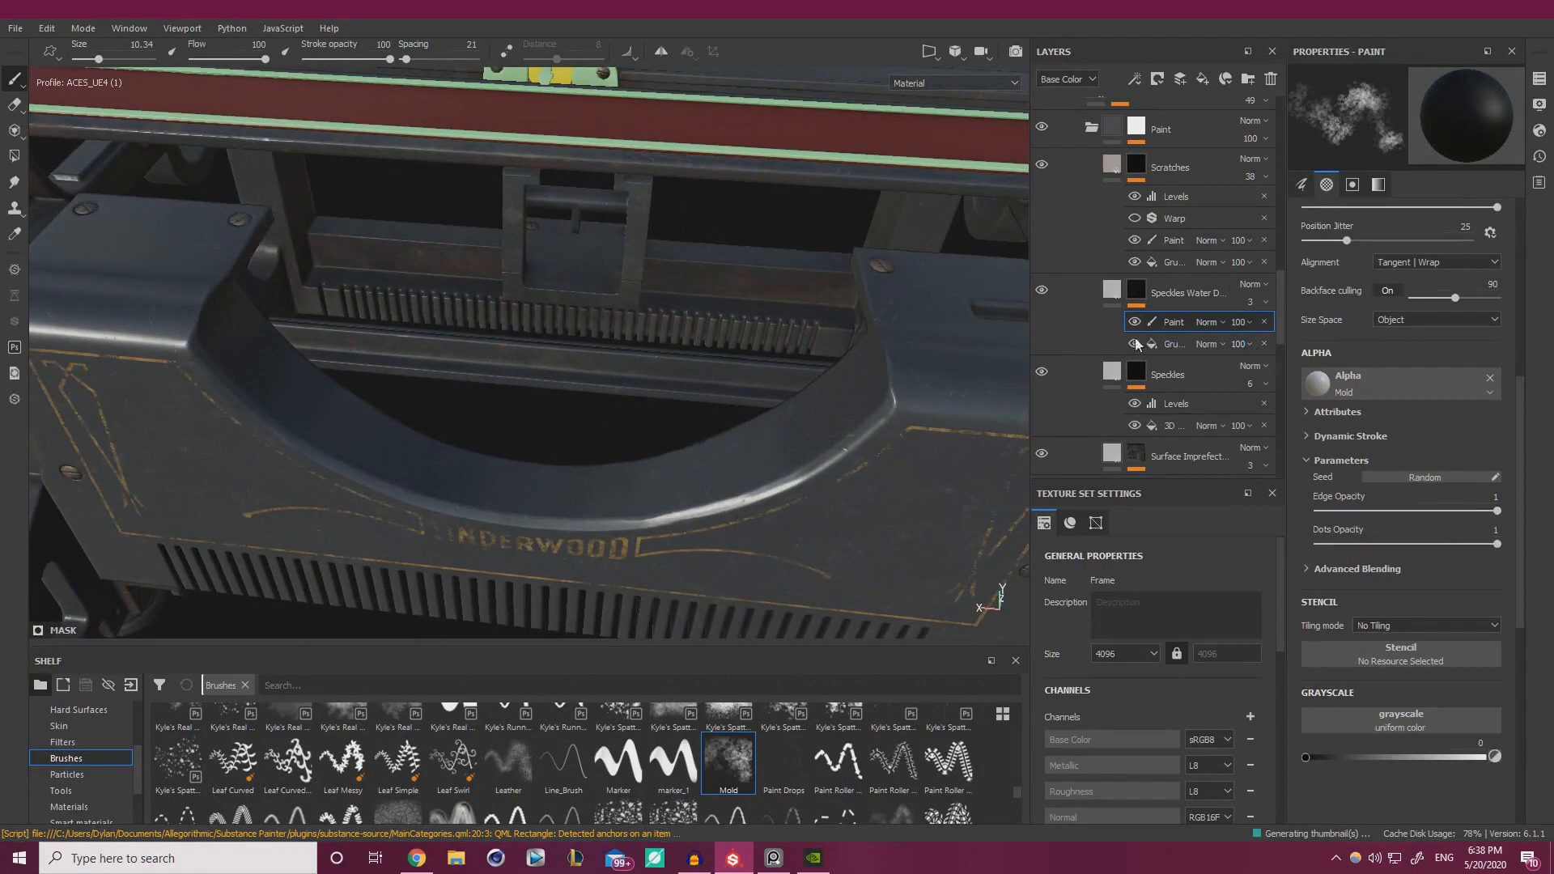
- Return to the Scratches mask's Paint effect and touch up the back face of the front plate
{"action": "left_click", "coordinate": [1162, 241]}
{"action": "mouse_move", "coordinate": [979, 324]}
{"action": "left_mouse_down", "text": "alt"}
{"action": "mouse_move", "coordinate": [803, 283]}
{"action": "mouse_move", "coordinate": [410, 315]}
{"action": "left_mouse_up", "text": "alt"}
{"action": "middle_click_drag", "start_coordinate": [410, 316], "coordinate": [757, 272], "text": "alt"}
{"action": "right_click_drag", "start_coordinate": [757, 272], "coordinate": [718, 251], "text": "shift"}
{"action": "left_click_drag", "start_coordinate": [718, 250], "coordinate": [649, 243], "text": "alt"}
{"action": "middle_click_drag", "start_coordinate": [648, 243], "coordinate": [626, 321], "text": "alt"}
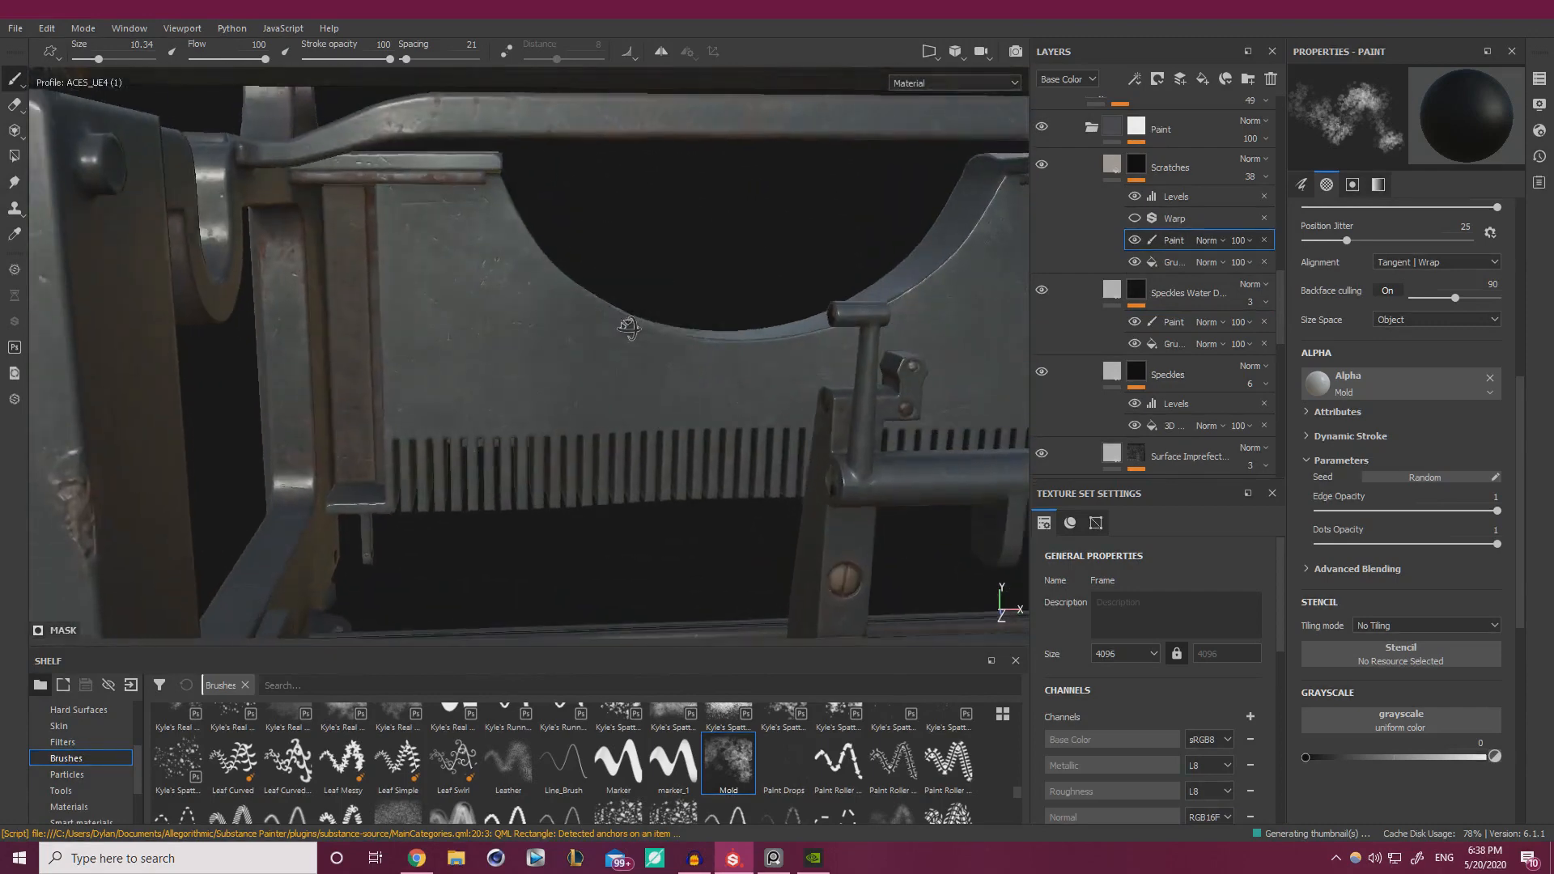
{"action": "left_click_drag", "start_coordinate": [657, 384], "coordinate": [766, 363], "text": "alt"}
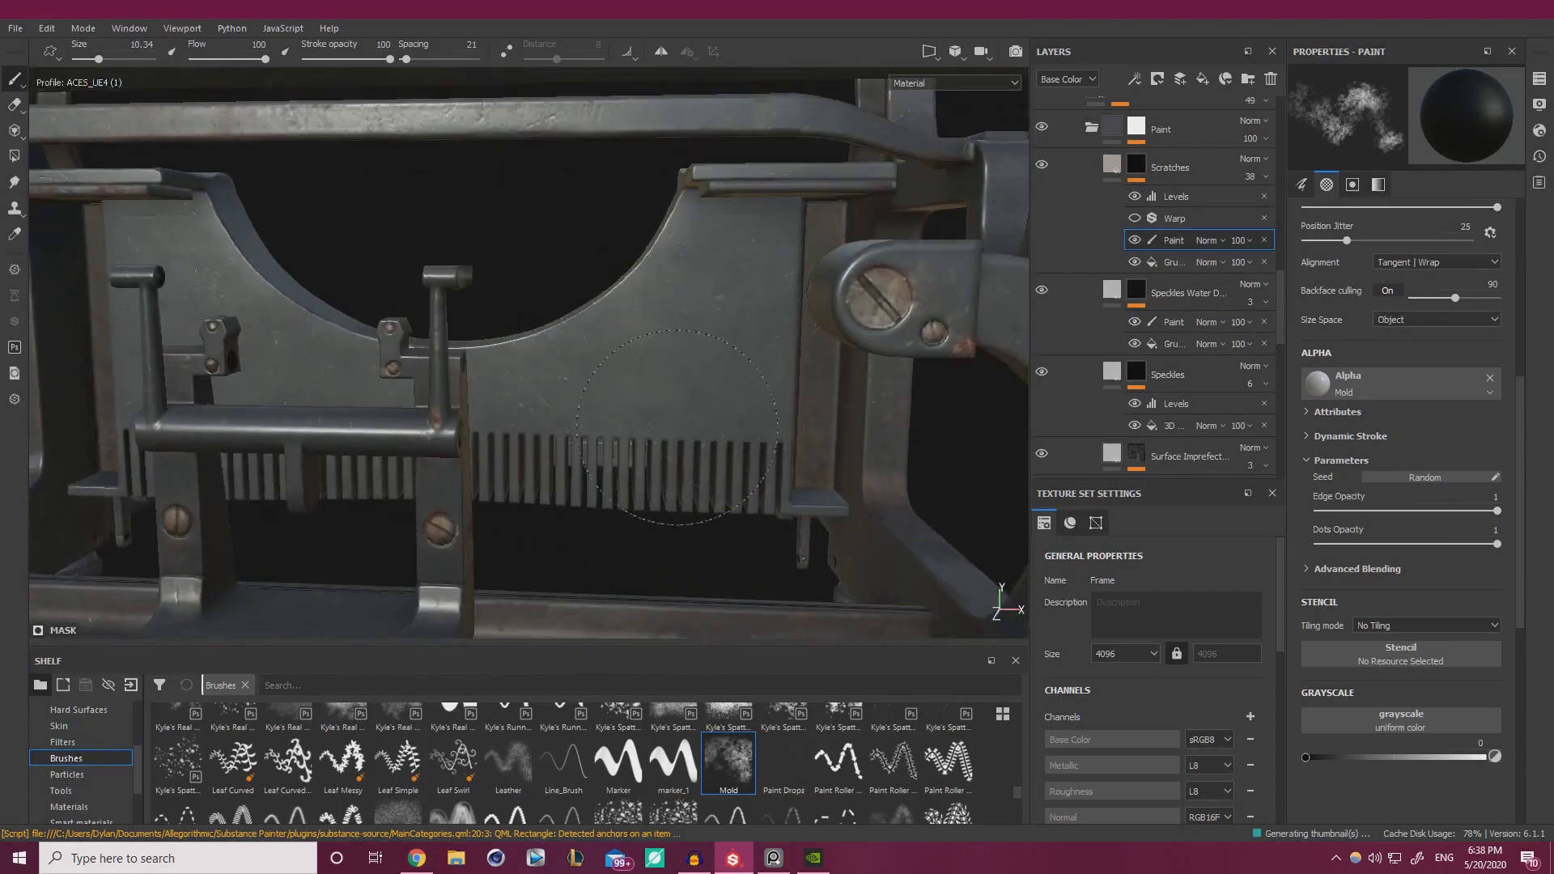
{"action": "left_click_drag", "start_coordinate": [526, 318], "coordinate": [941, 241], "text": "alt"}
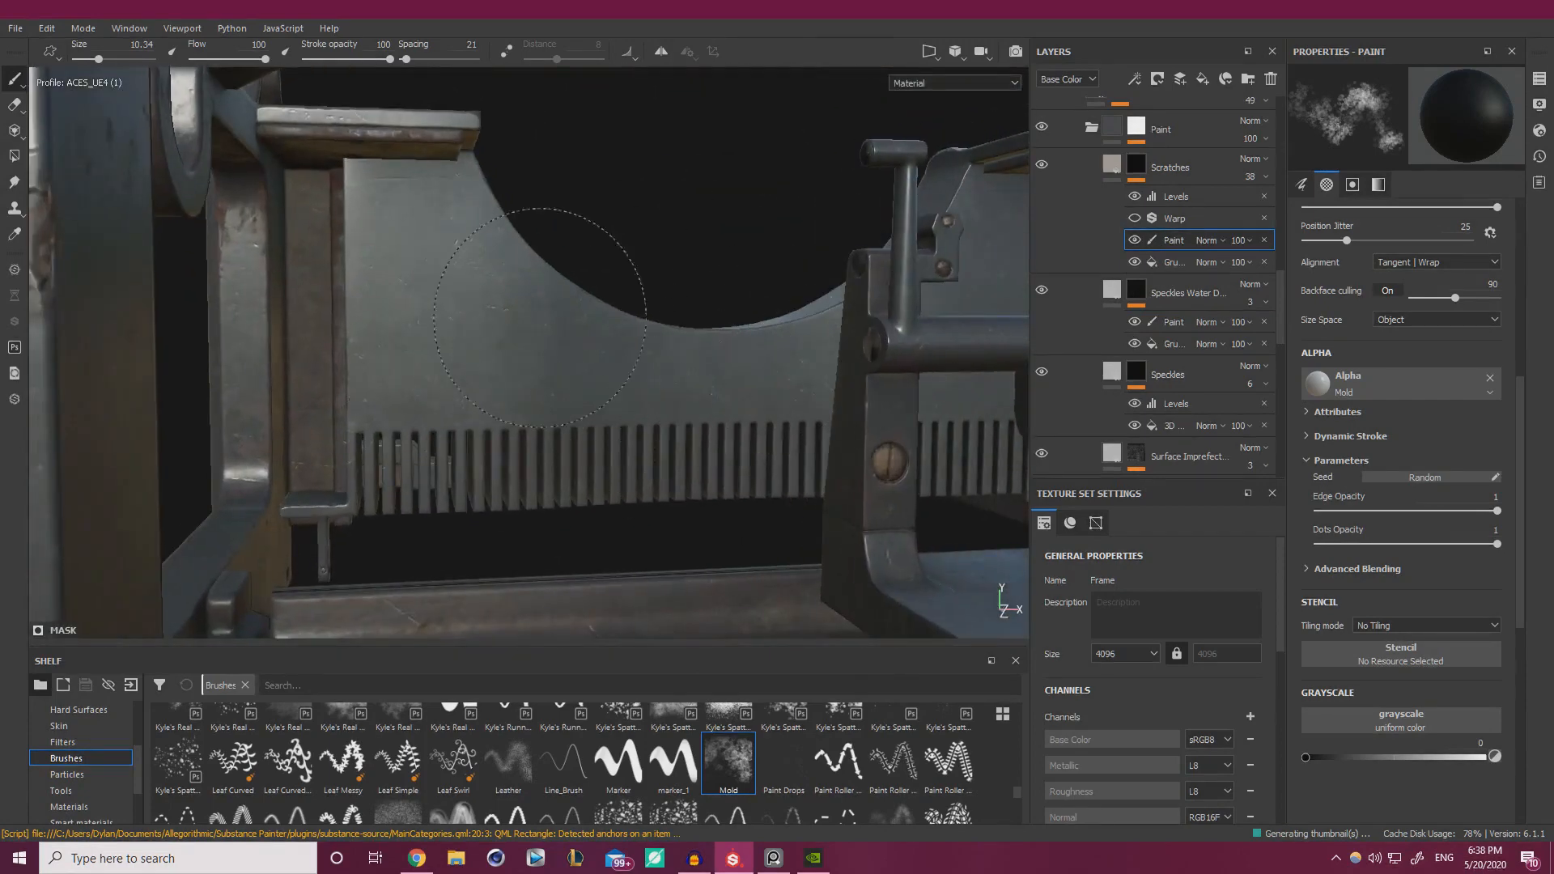
{"action": "right_click_drag", "start_coordinate": [420, 229], "coordinate": [348, 251], "text": "alt"}
{"action": "left_click_drag", "start_coordinate": [348, 251], "coordinate": [713, 303], "text": "alt"}
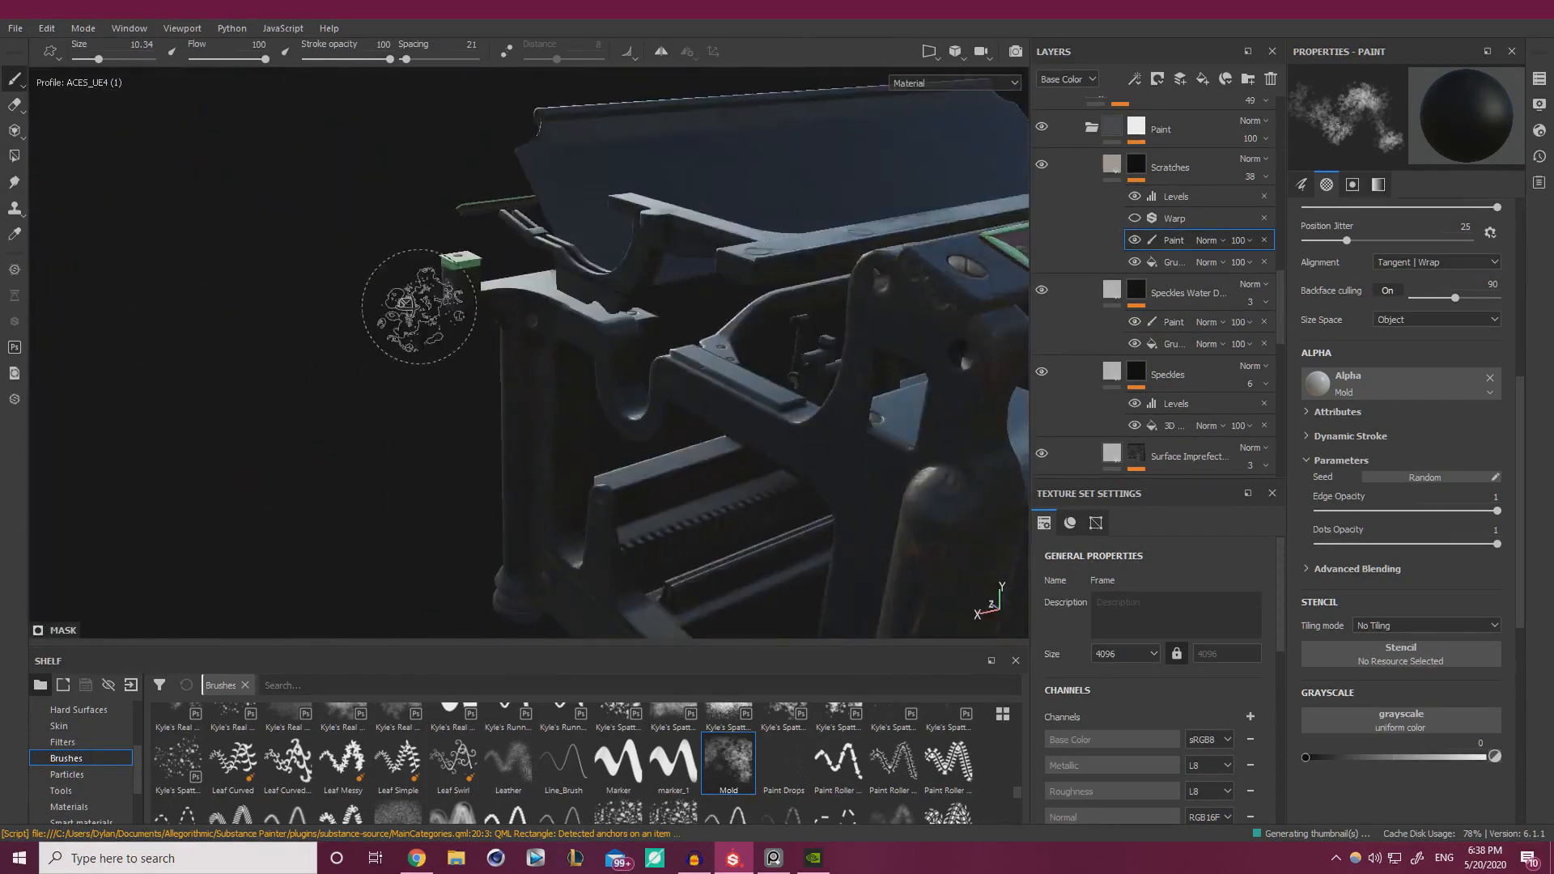
- Show the Rust Occlusion layer above the Paint folder
{"action": "left_click_drag", "start_coordinate": [427, 305], "coordinate": [642, 262], "text": "alt"}
{"action": "right_click_drag", "start_coordinate": [642, 261], "coordinate": [648, 299], "text": "alt"}
{"action": "middle_click_drag", "start_coordinate": [647, 299], "coordinate": [330, 151], "text": "alt"}
{"action": "right_click_drag", "start_coordinate": [330, 151], "coordinate": [614, 233], "text": "shift"}
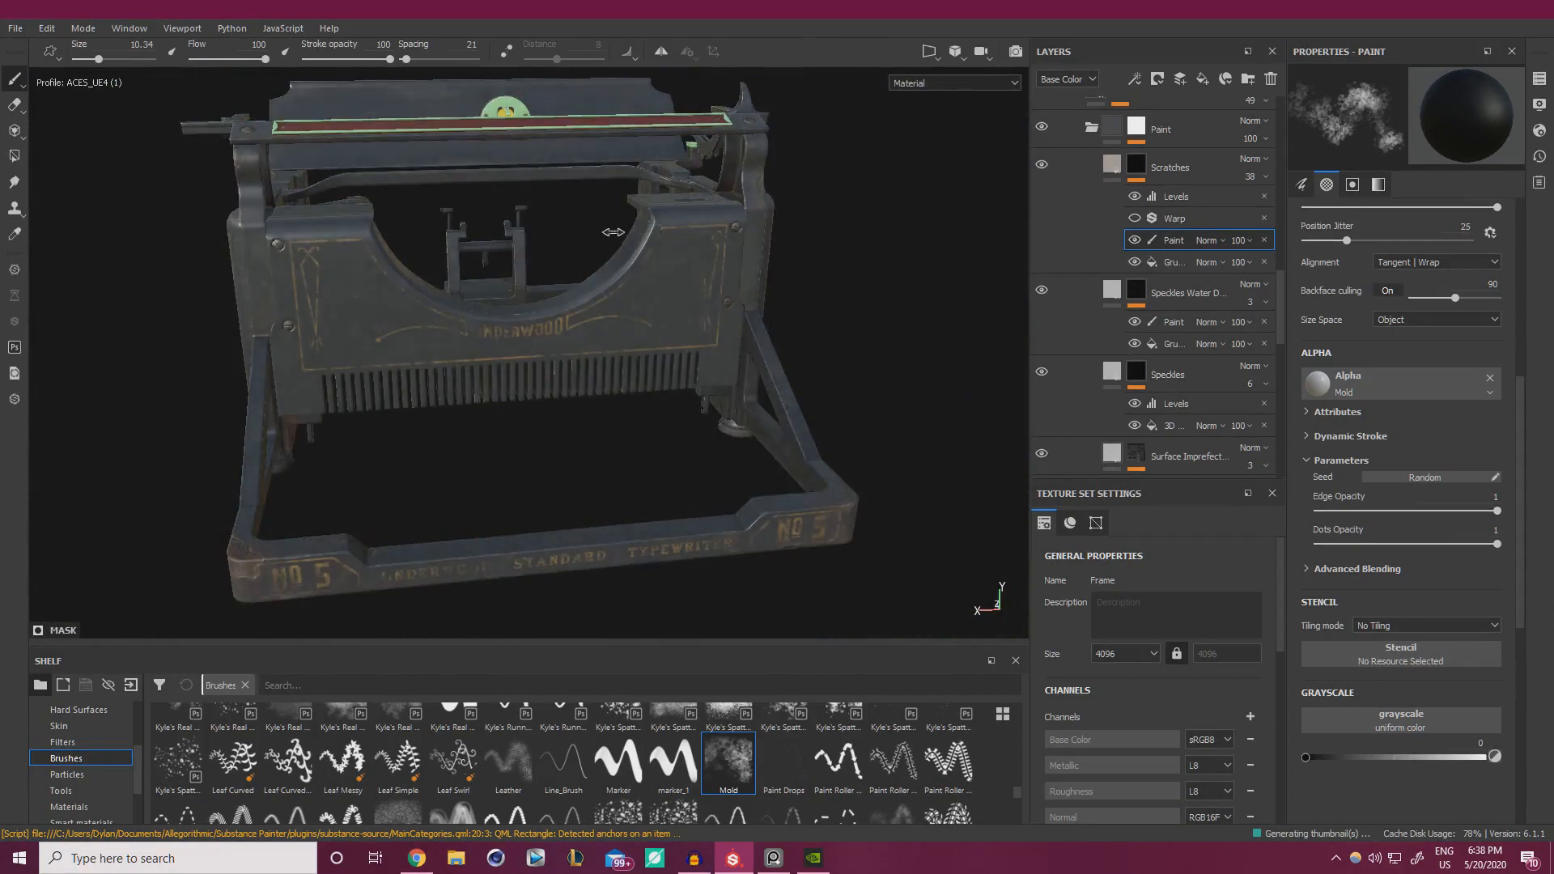
{"action": "left_click_drag", "start_coordinate": [614, 232], "coordinate": [808, 270], "text": "alt"}
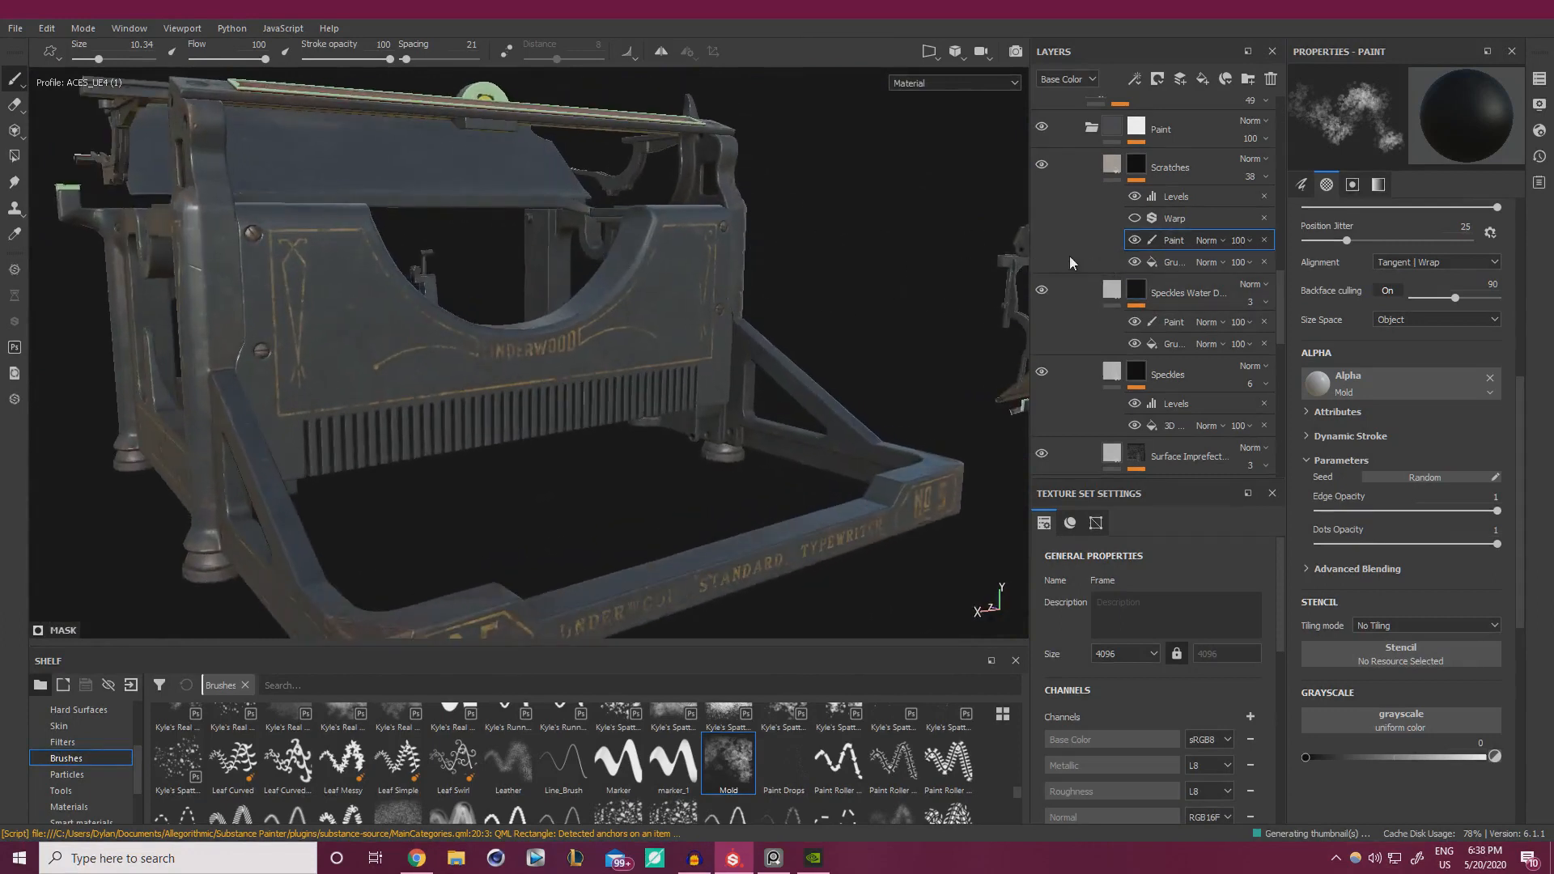
{"action": "scroll", "coordinate": [1077, 243], "scroll_direction": "up", "scroll_amount": 2}
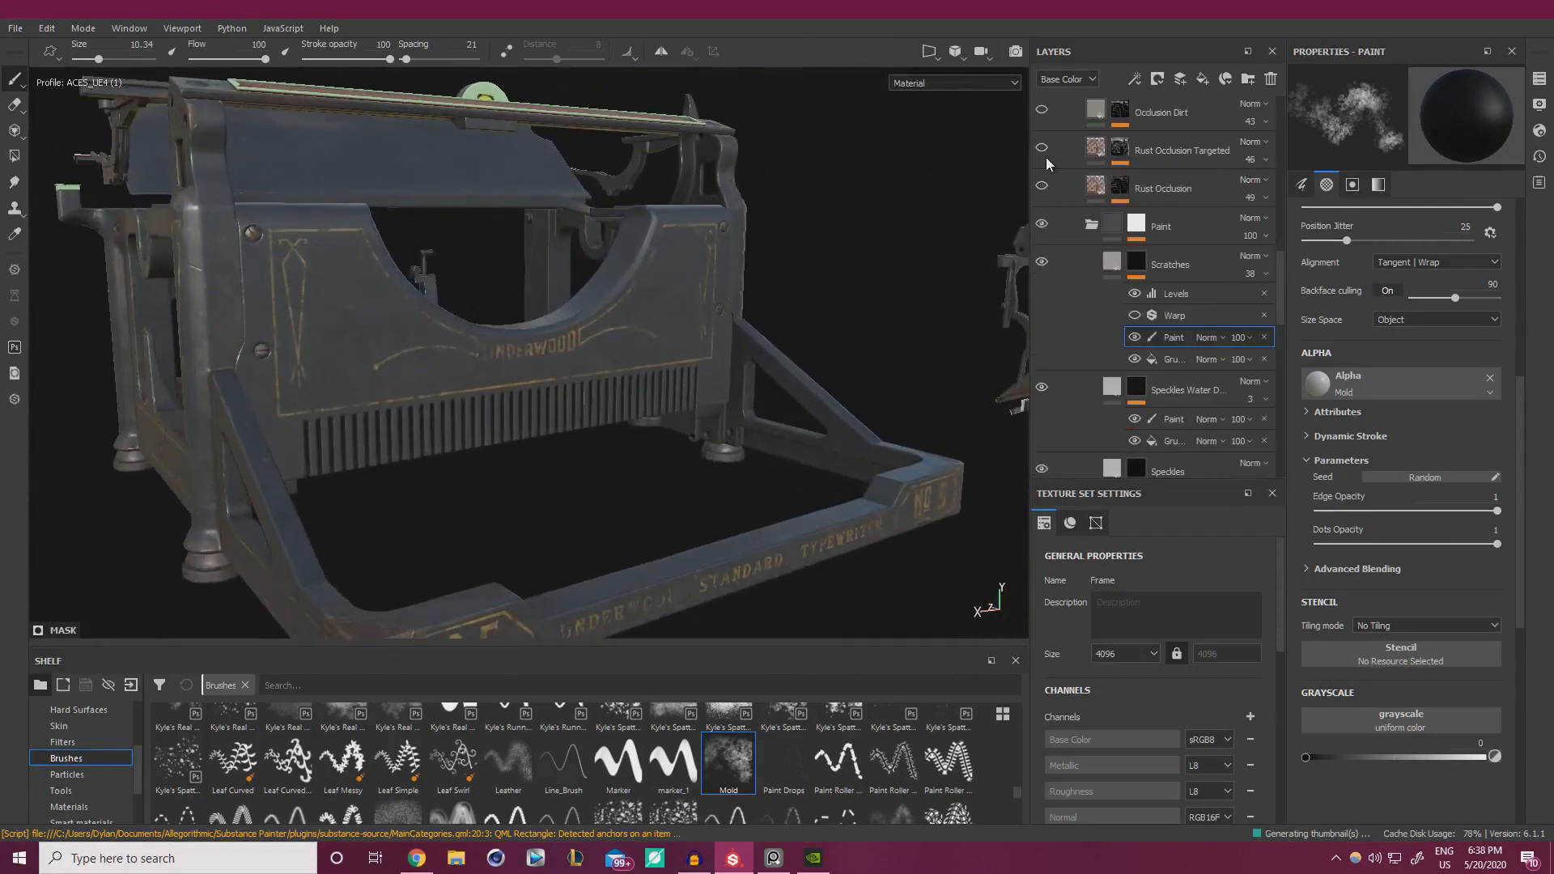
{"action": "left_click", "coordinate": [1043, 187]}
- Set the Level of the Mask Builder generator in the Rust Occlusion mask to 0.56
{"action": "left_click", "coordinate": [1122, 182]}
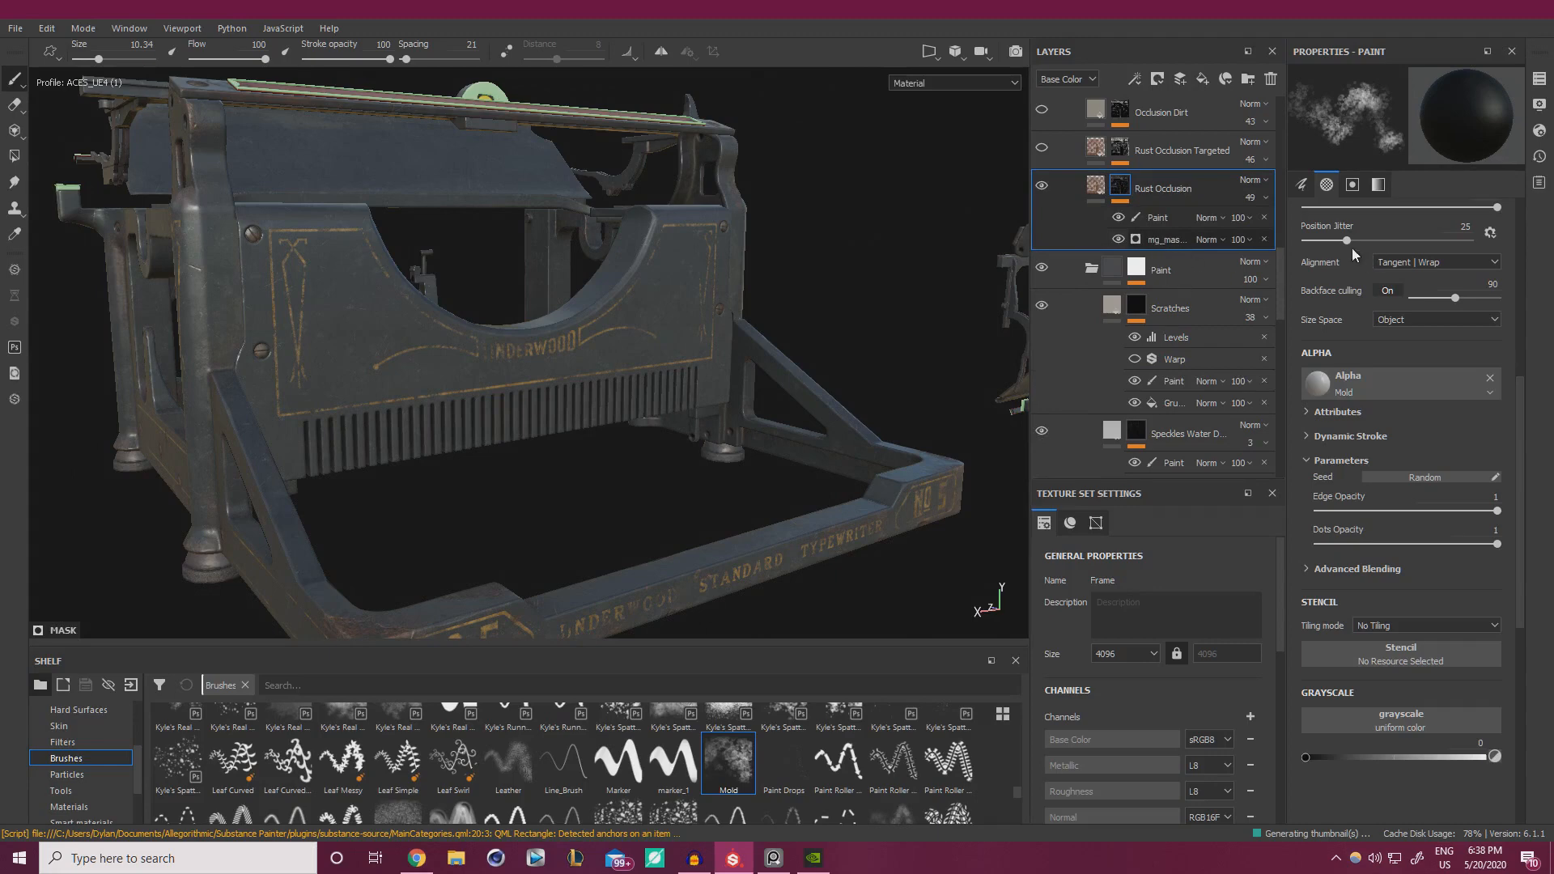
{"action": "left_click", "coordinate": [1186, 241]}
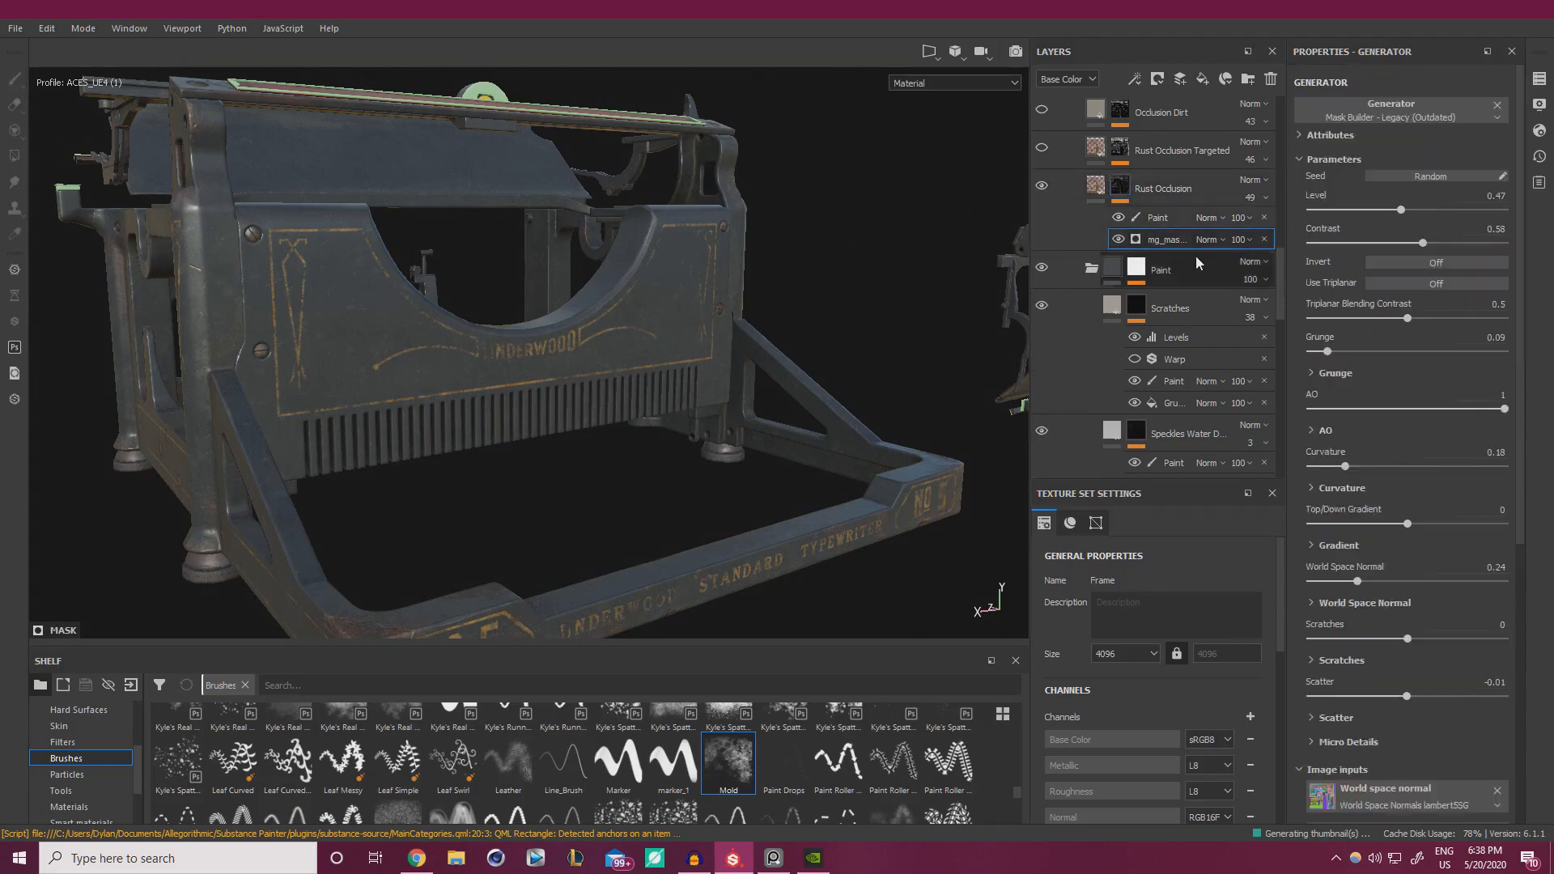
{"action": "left_click", "coordinate": [1418, 212]}
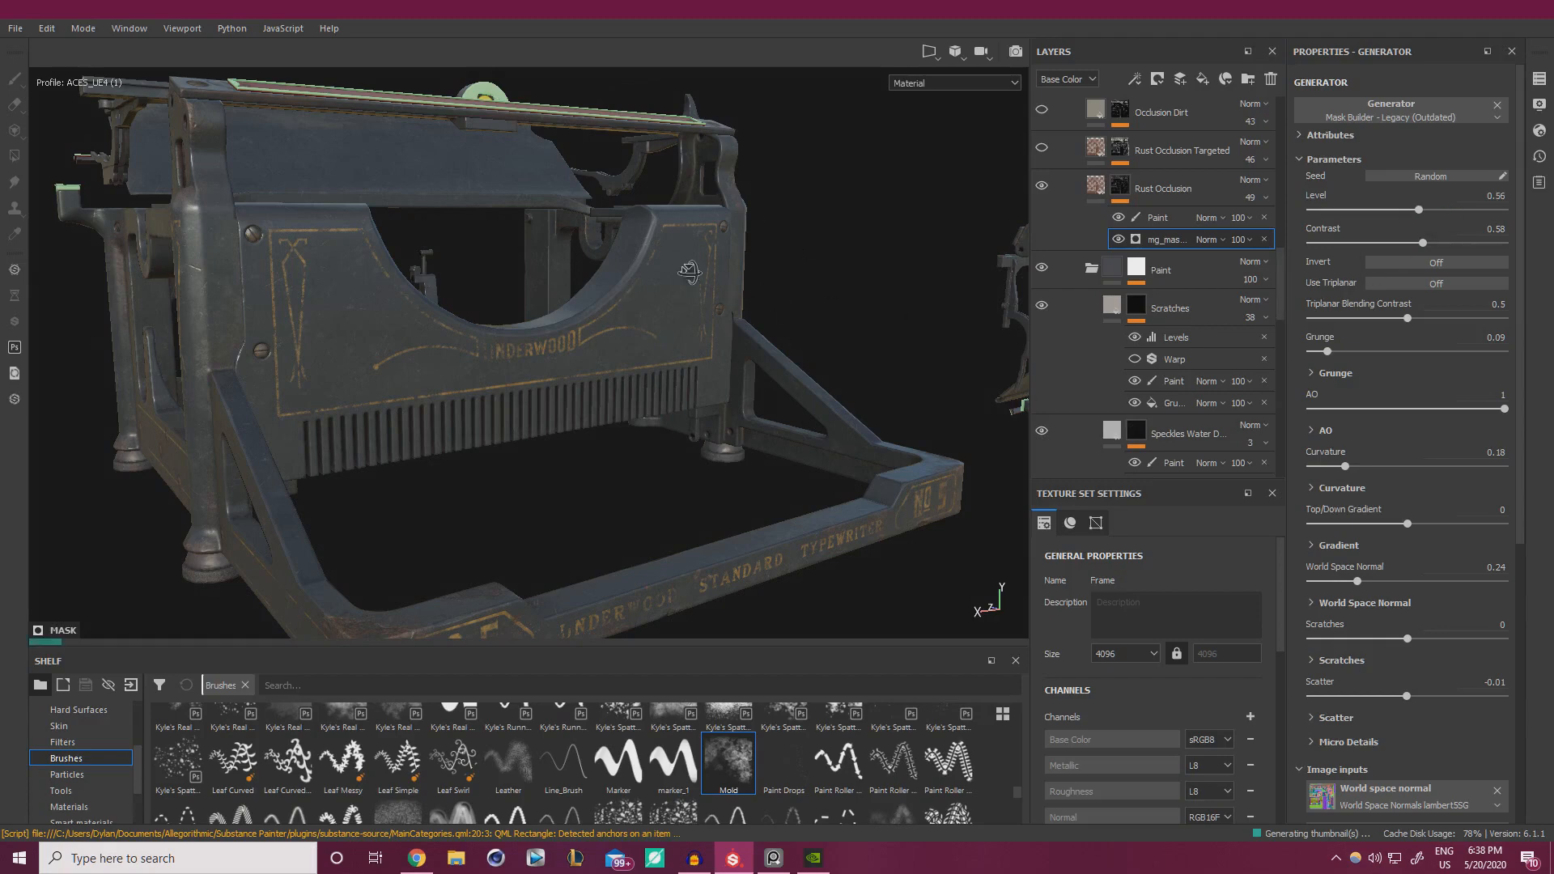
- Set the Rust Occlusion mask generator's Level to 0.58 and its Grunge to 0.32, after trying Levels of 0.8, 0.23 and 0.95
{"action": "left_click_drag", "start_coordinate": [774, 256], "coordinate": [803, 282], "text": "alt"}
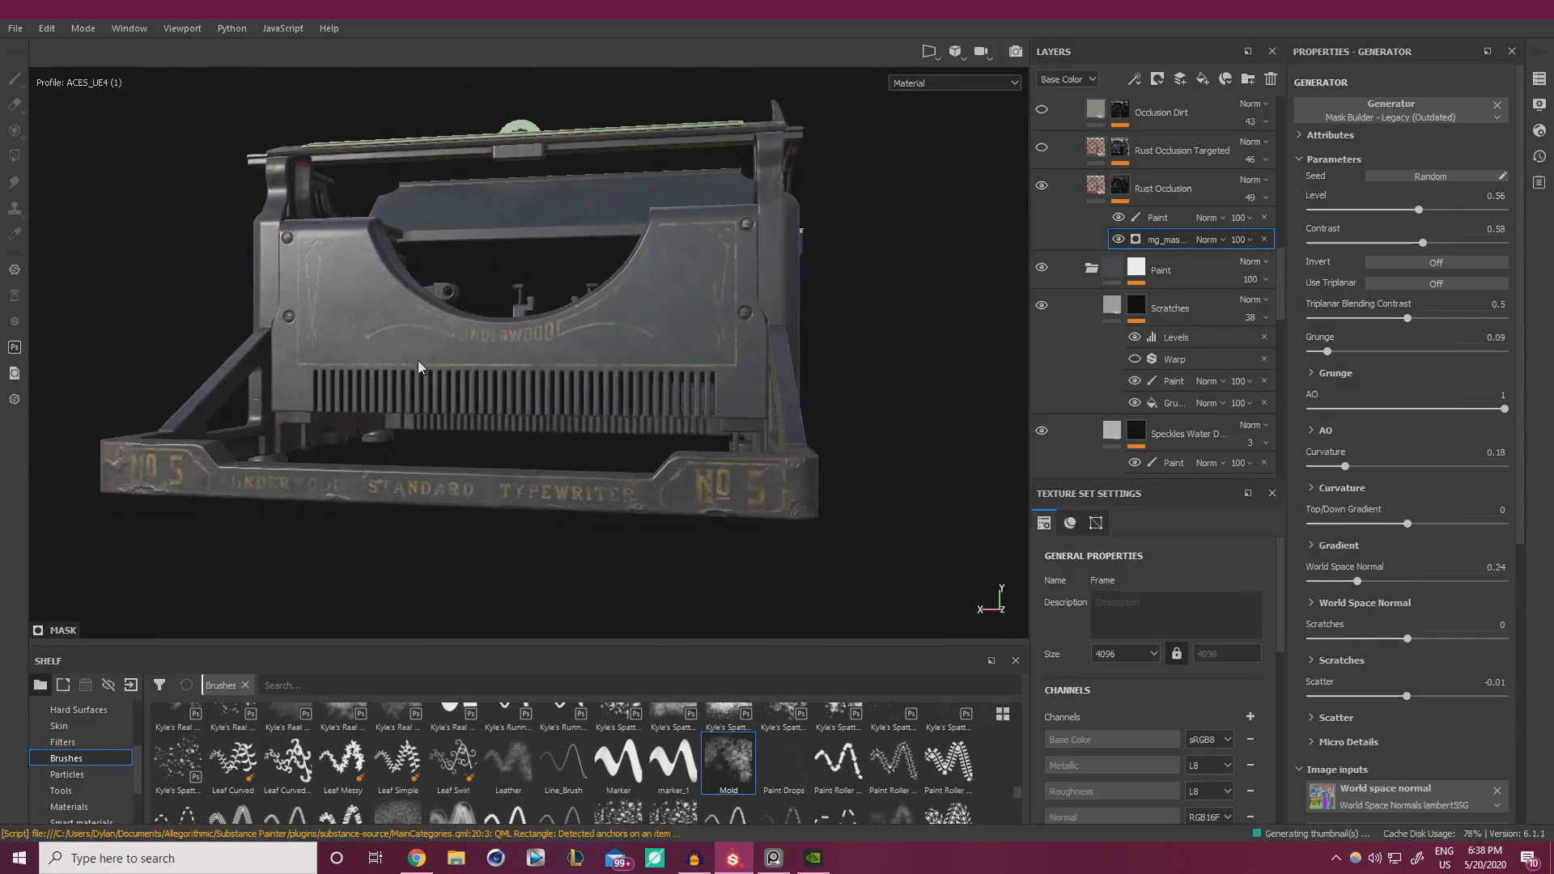
{"action": "left_click", "coordinate": [1436, 210]}
{"action": "left_click", "coordinate": [1465, 210]}
{"action": "left_click_drag", "start_coordinate": [833, 244], "coordinate": [718, 237], "text": "alt"}
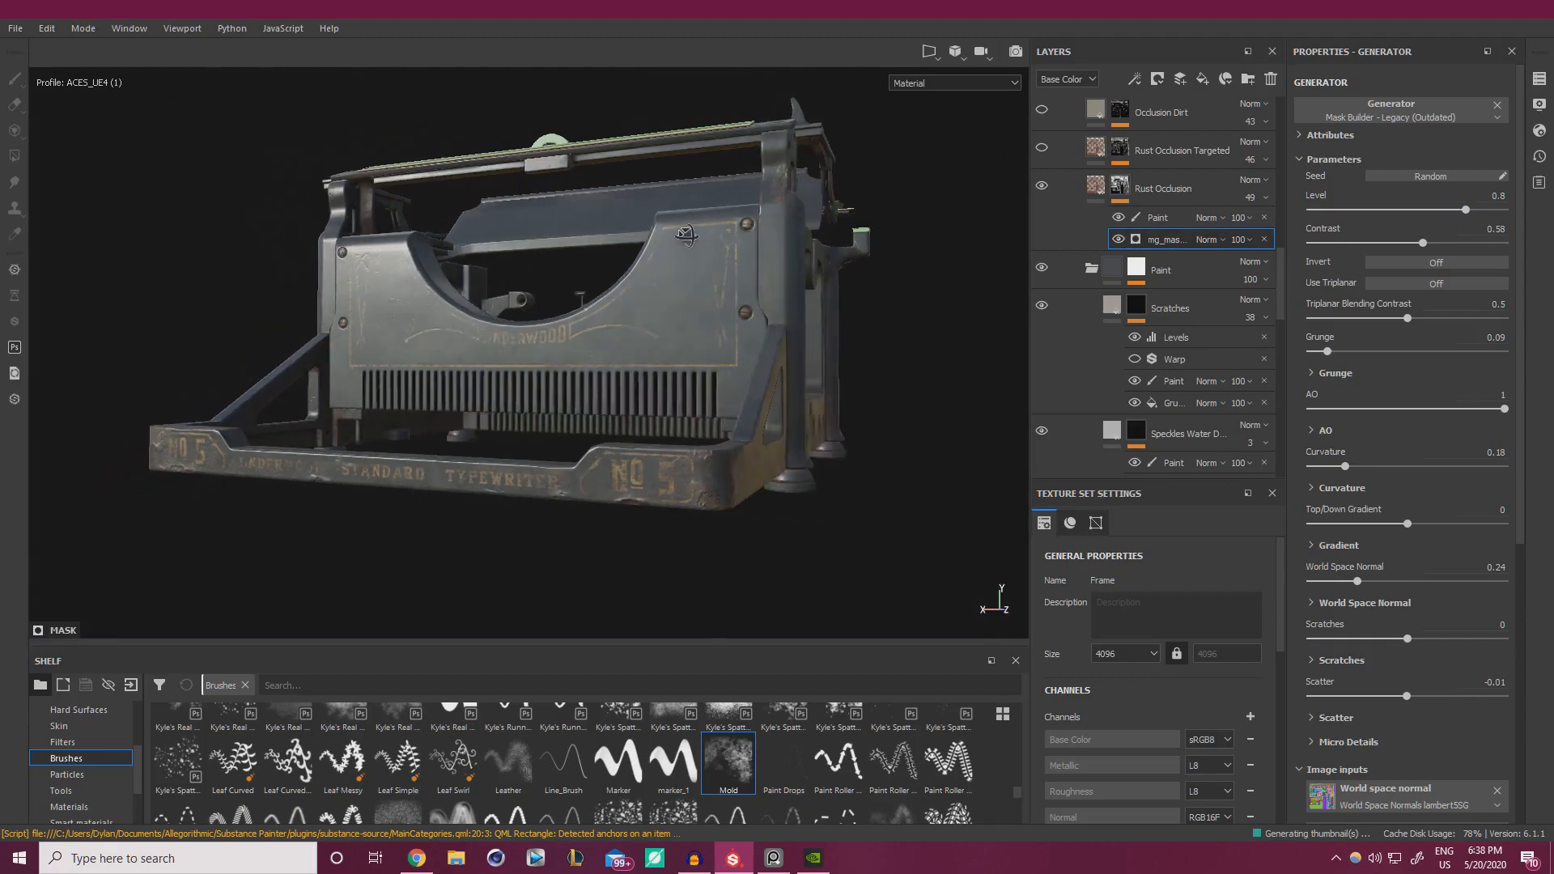
{"action": "left_click", "coordinate": [1354, 210]}
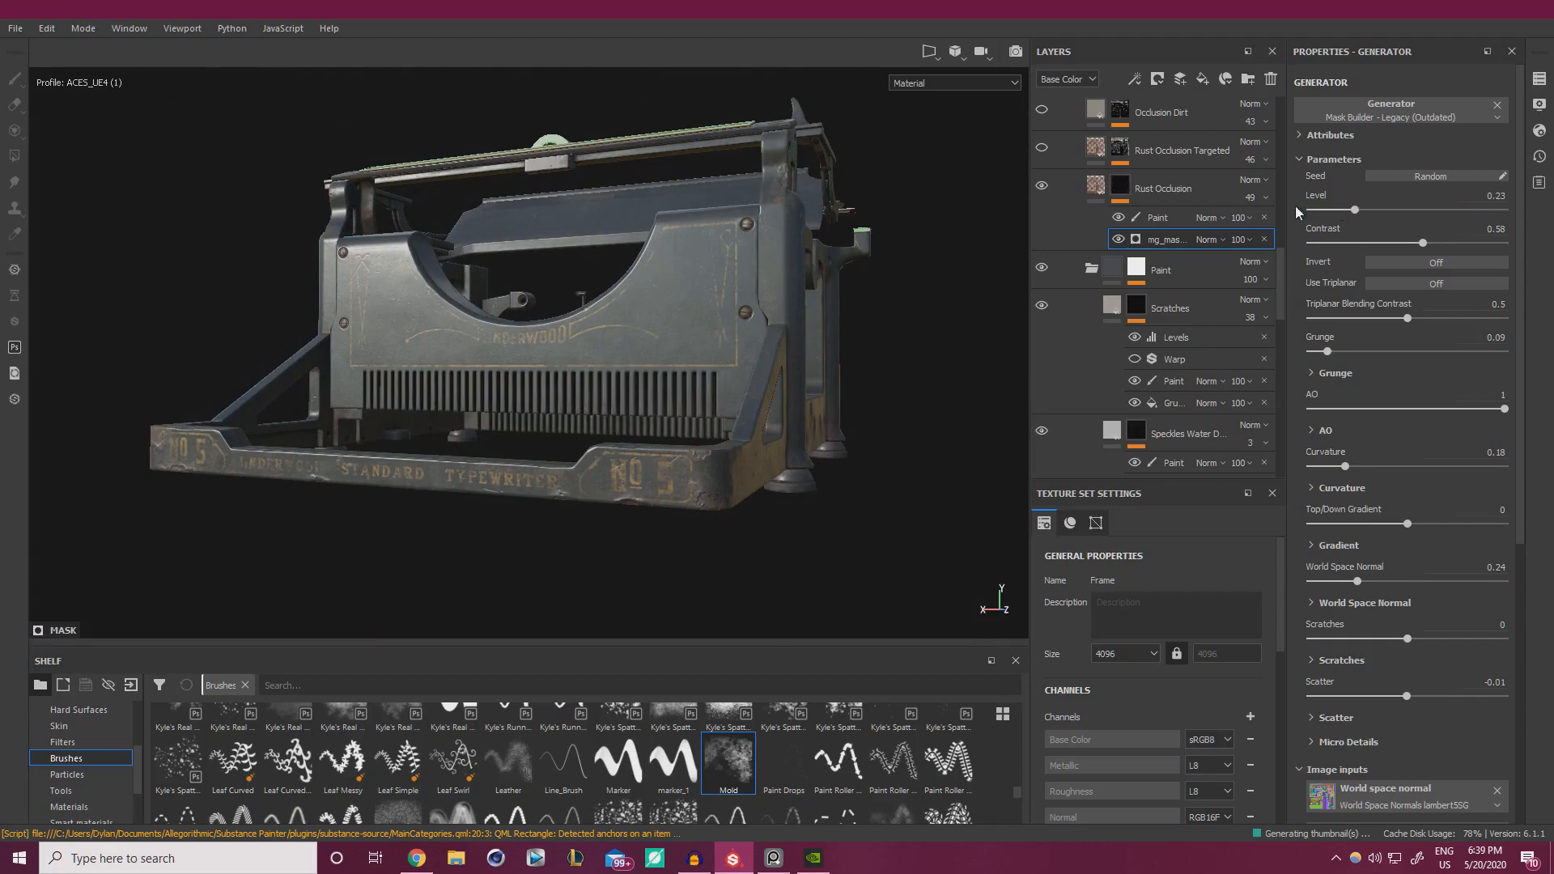
{"action": "left_click", "coordinate": [1493, 211]}
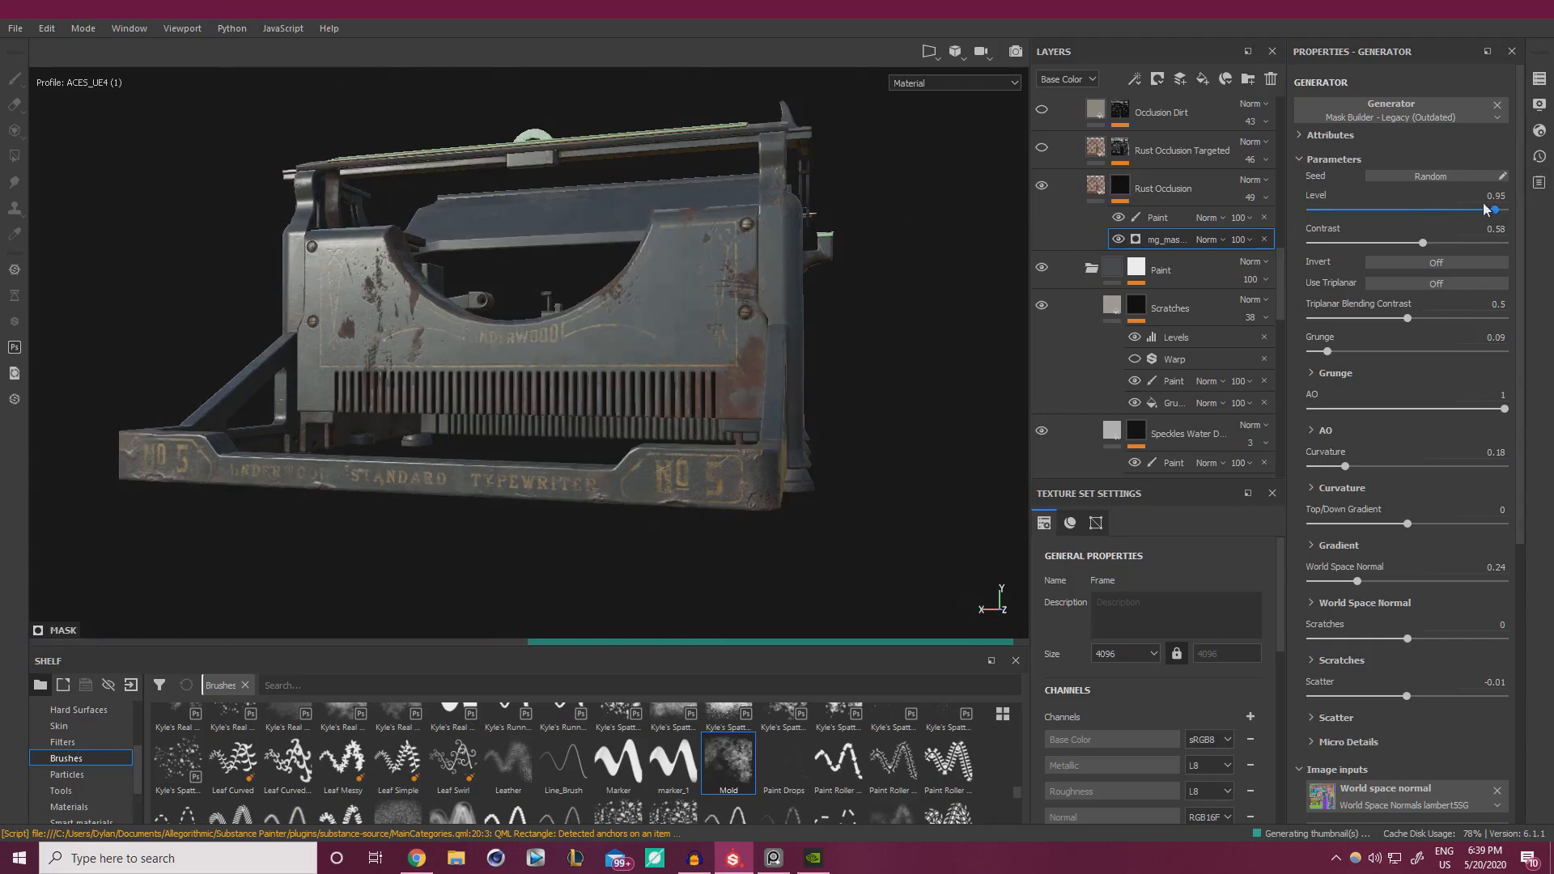
{"action": "left_click", "coordinate": [1424, 211]}
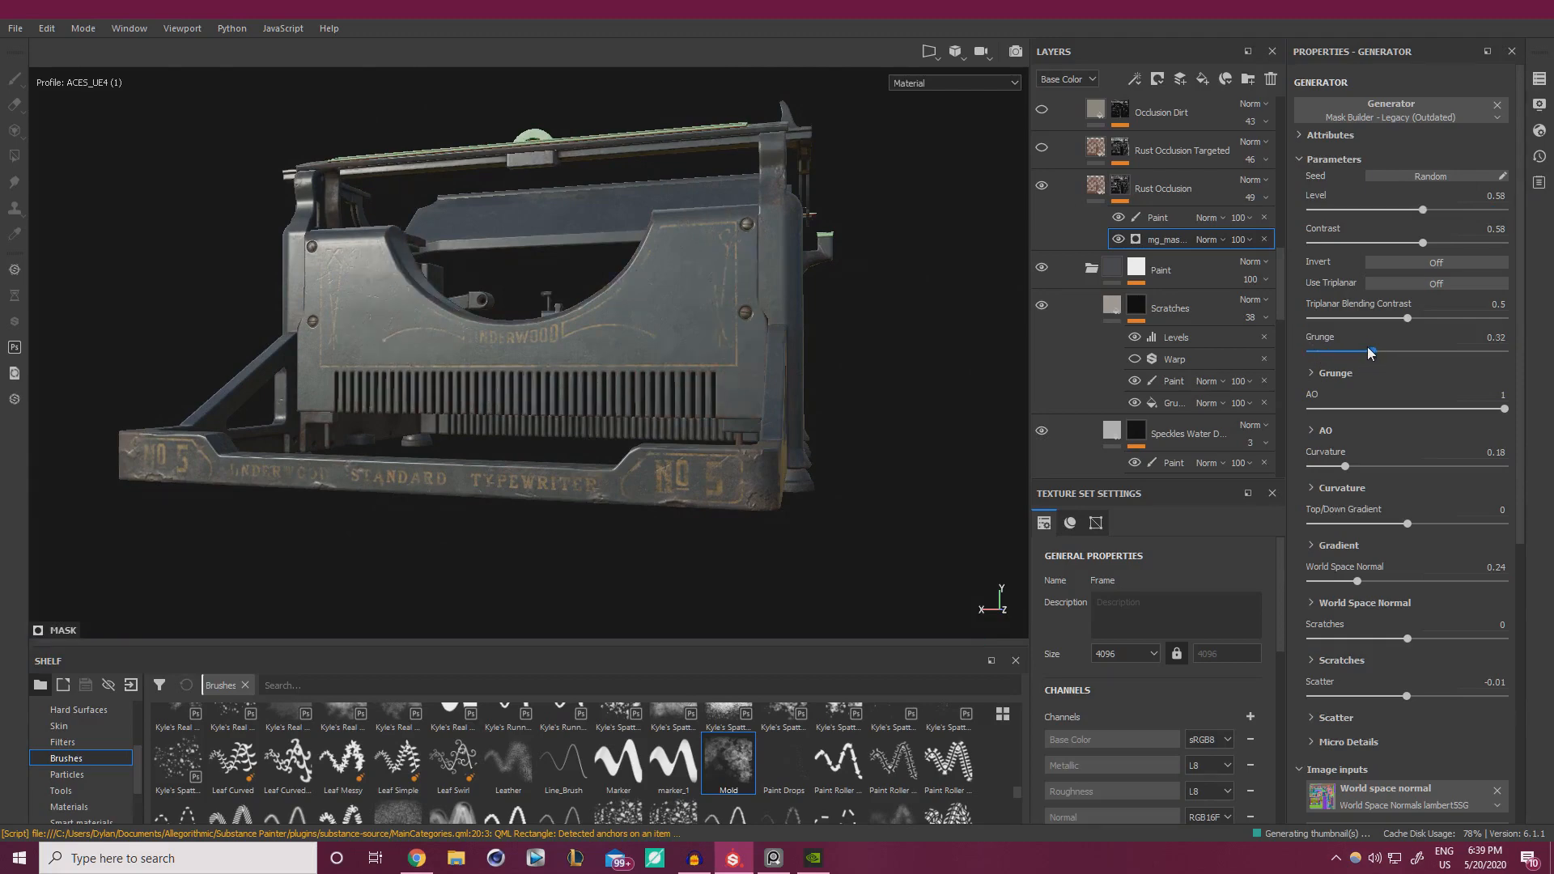
- Examine the rust on the front plate and compare it with the Underwood typewriter photos on the reference board
{"action": "left_click_drag", "start_coordinate": [778, 384], "coordinate": [690, 380], "text": "alt"}
{"action": "scroll", "coordinate": [690, 381], "scroll_direction": "up", "scroll_amount": 6}
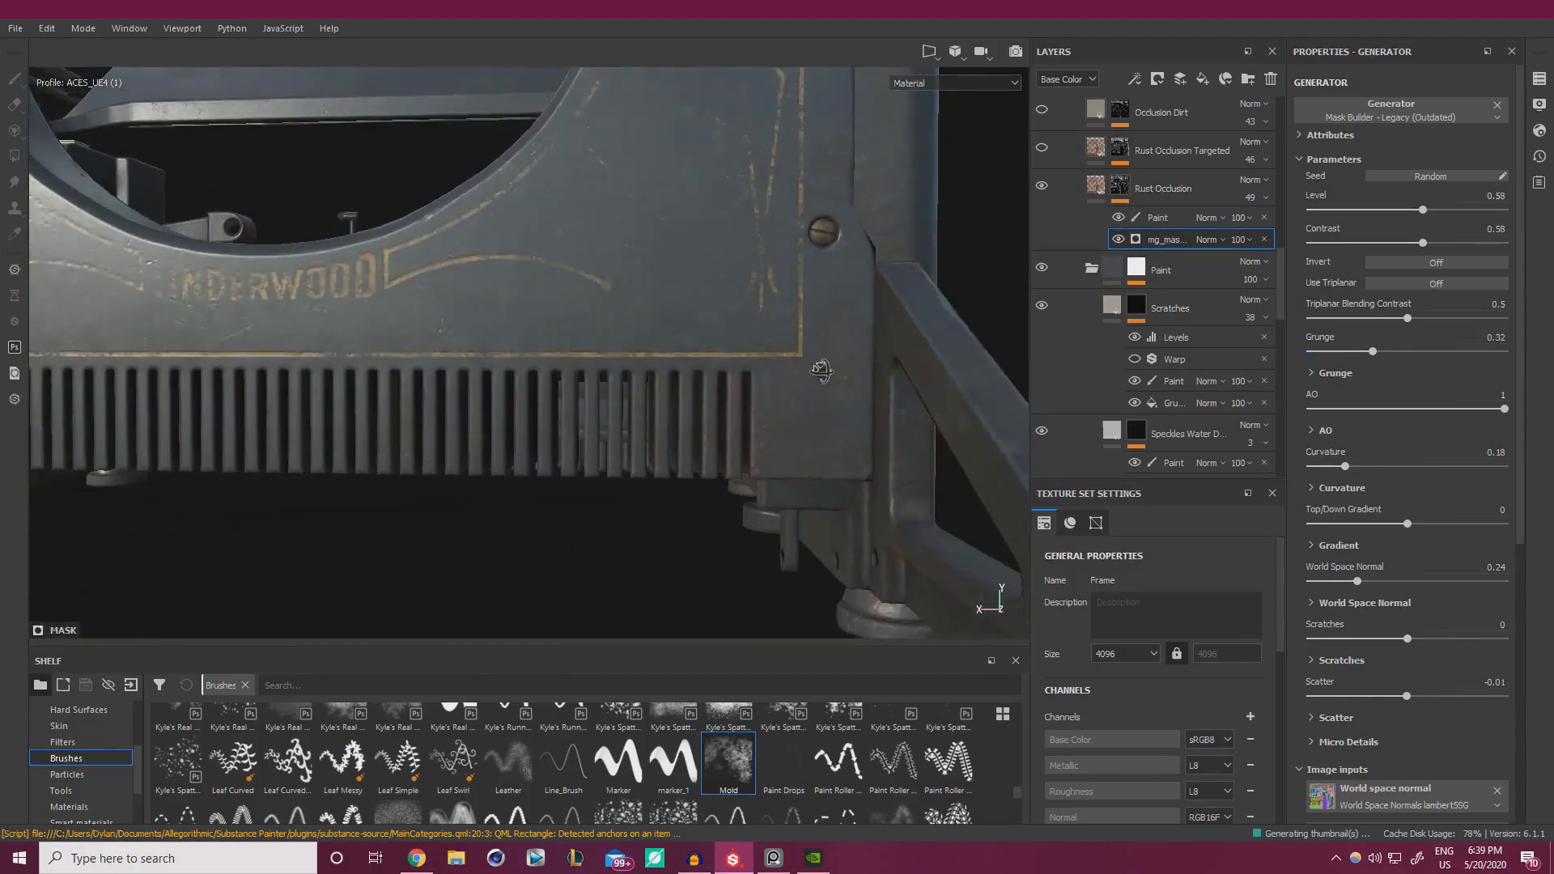
{"action": "left_click_drag", "start_coordinate": [806, 383], "coordinate": [829, 413], "text": "alt"}
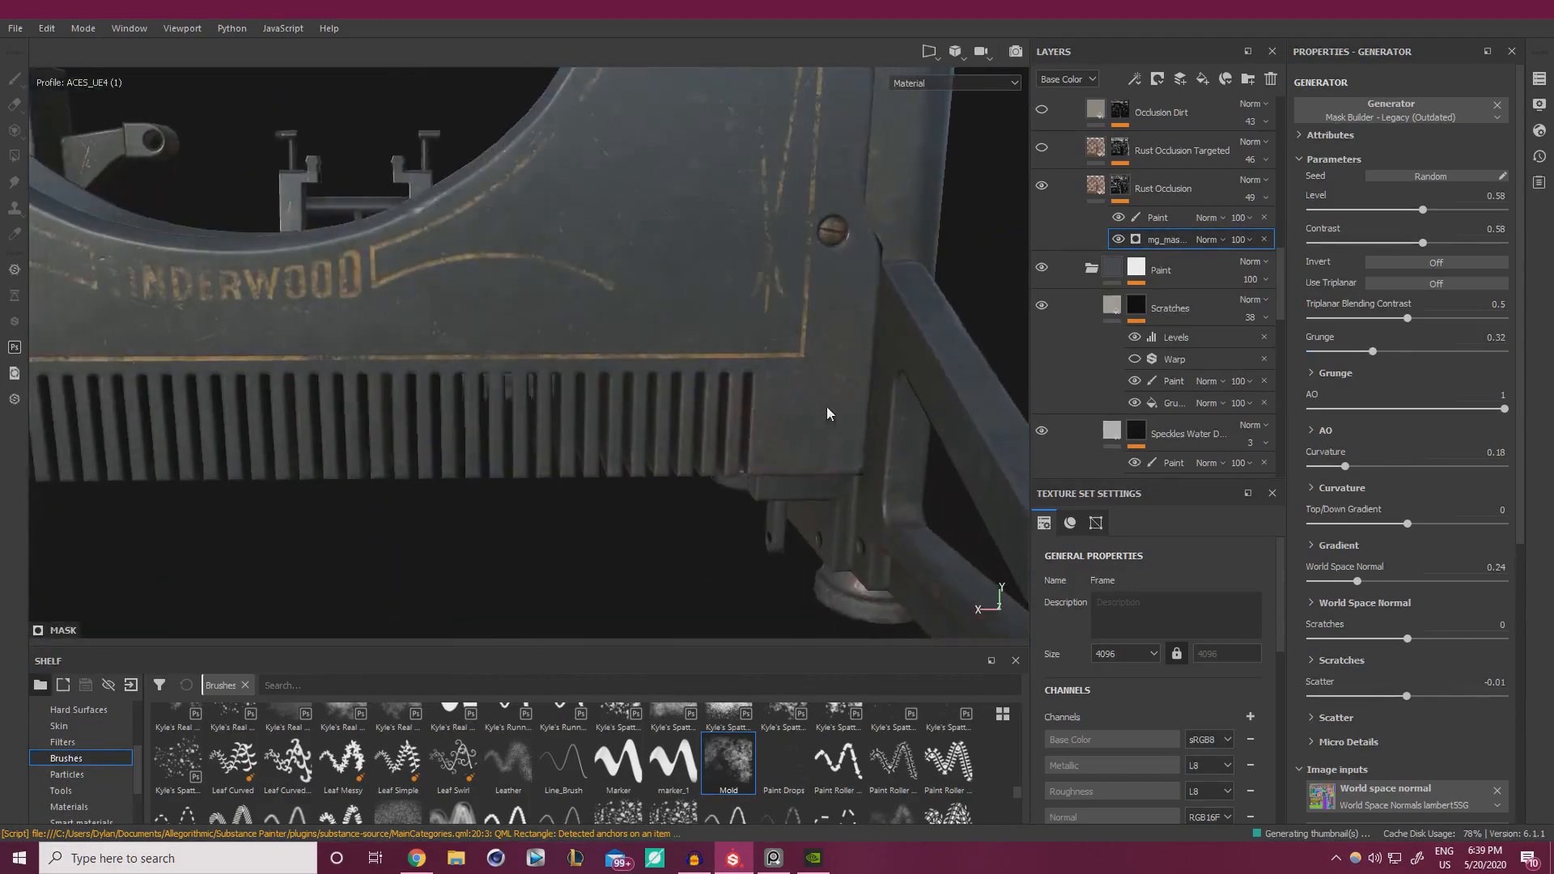
{"action": "scroll", "coordinate": [829, 413], "scroll_direction": "down", "scroll_amount": 2}
{"action": "middle_click_drag", "start_coordinate": [566, 324], "coordinate": [927, 320], "text": "alt"}
{"action": "left_click_drag", "start_coordinate": [926, 320], "coordinate": [632, 321], "text": "alt"}
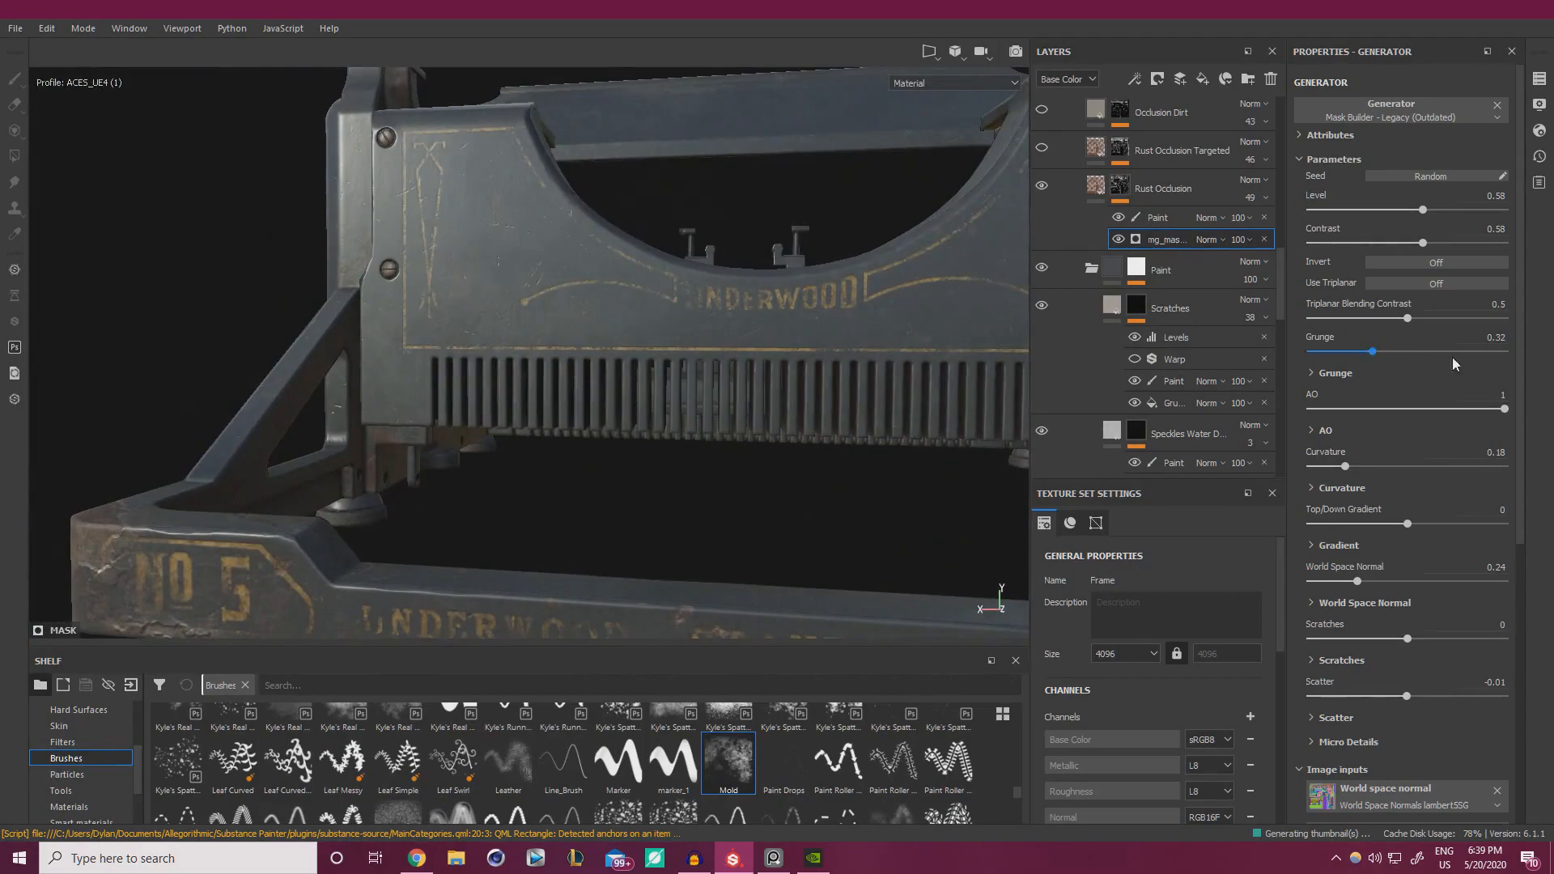
{"action": "right_click_drag", "start_coordinate": [1553, 363], "coordinate": [668, 323]}
{"action": "scroll", "coordinate": [697, 312], "scroll_direction": "down", "scroll_amount": 6}
{"action": "middle_click_drag", "start_coordinate": [786, 223], "coordinate": [234, 84]}
{"action": "middle_click_drag", "start_coordinate": [572, 385], "coordinate": [728, 322]}
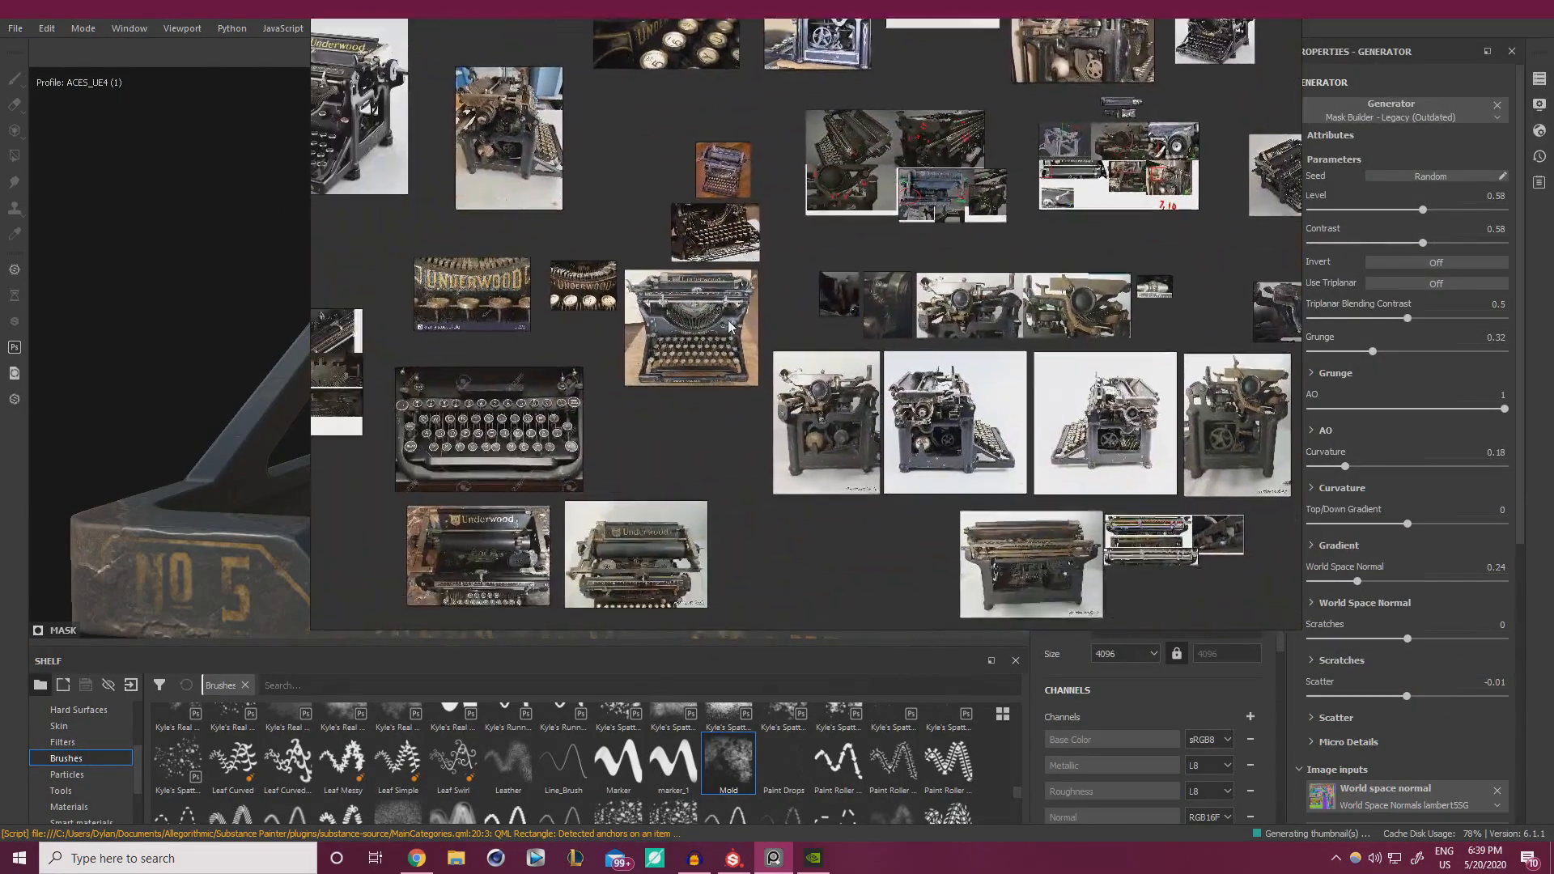
{"action": "scroll", "coordinate": [727, 320], "scroll_direction": "up", "scroll_amount": 10}
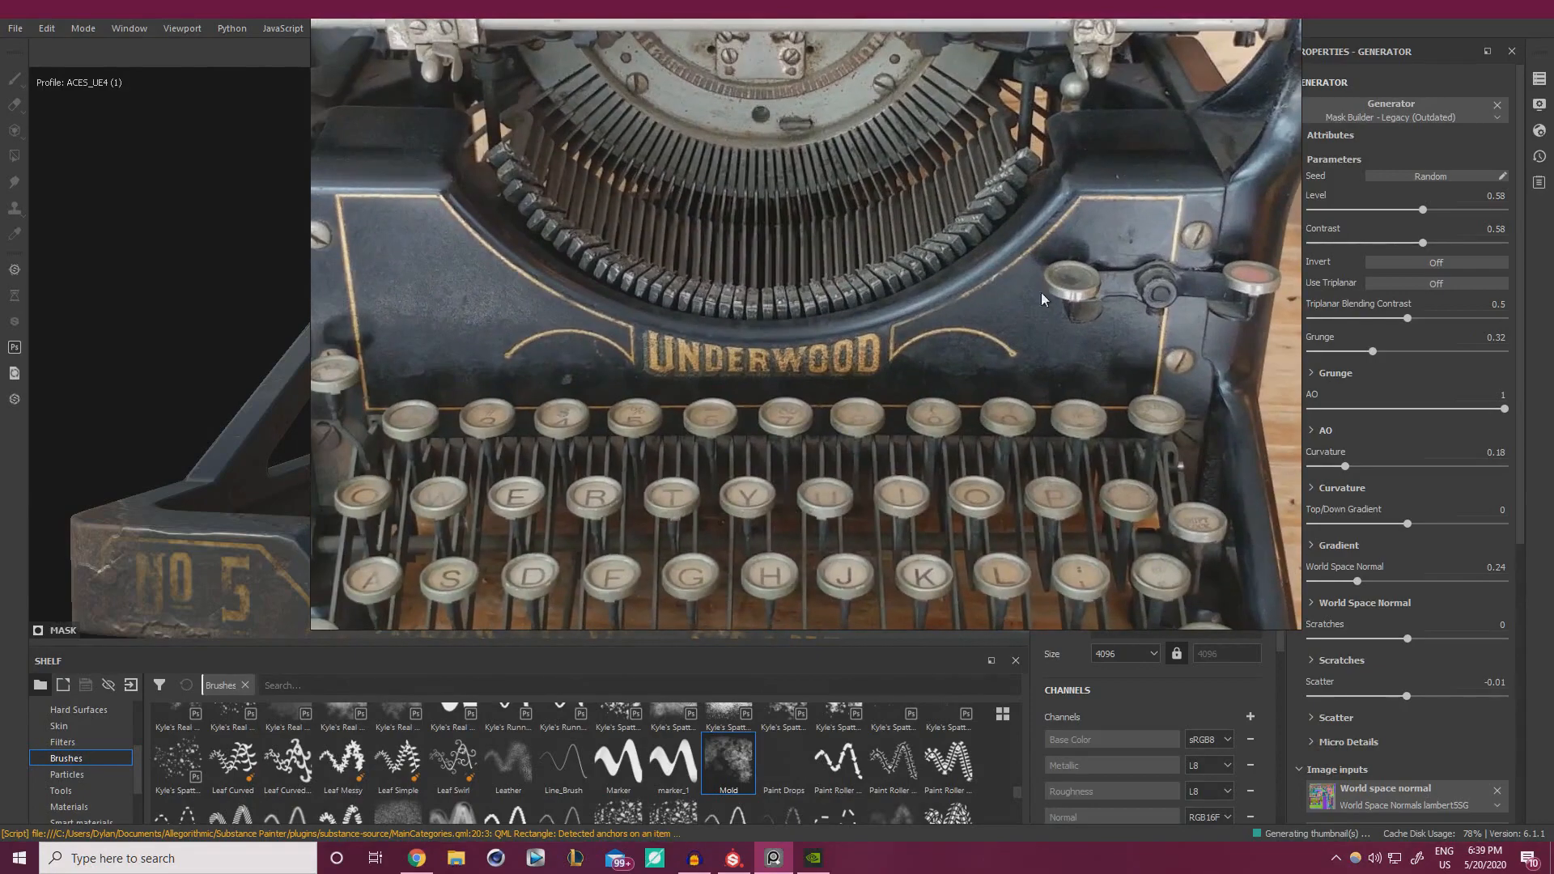
{"action": "scroll", "coordinate": [881, 366], "scroll_direction": "down", "scroll_amount": 10}
{"action": "middle_click_drag", "start_coordinate": [881, 367], "coordinate": [701, 135]}
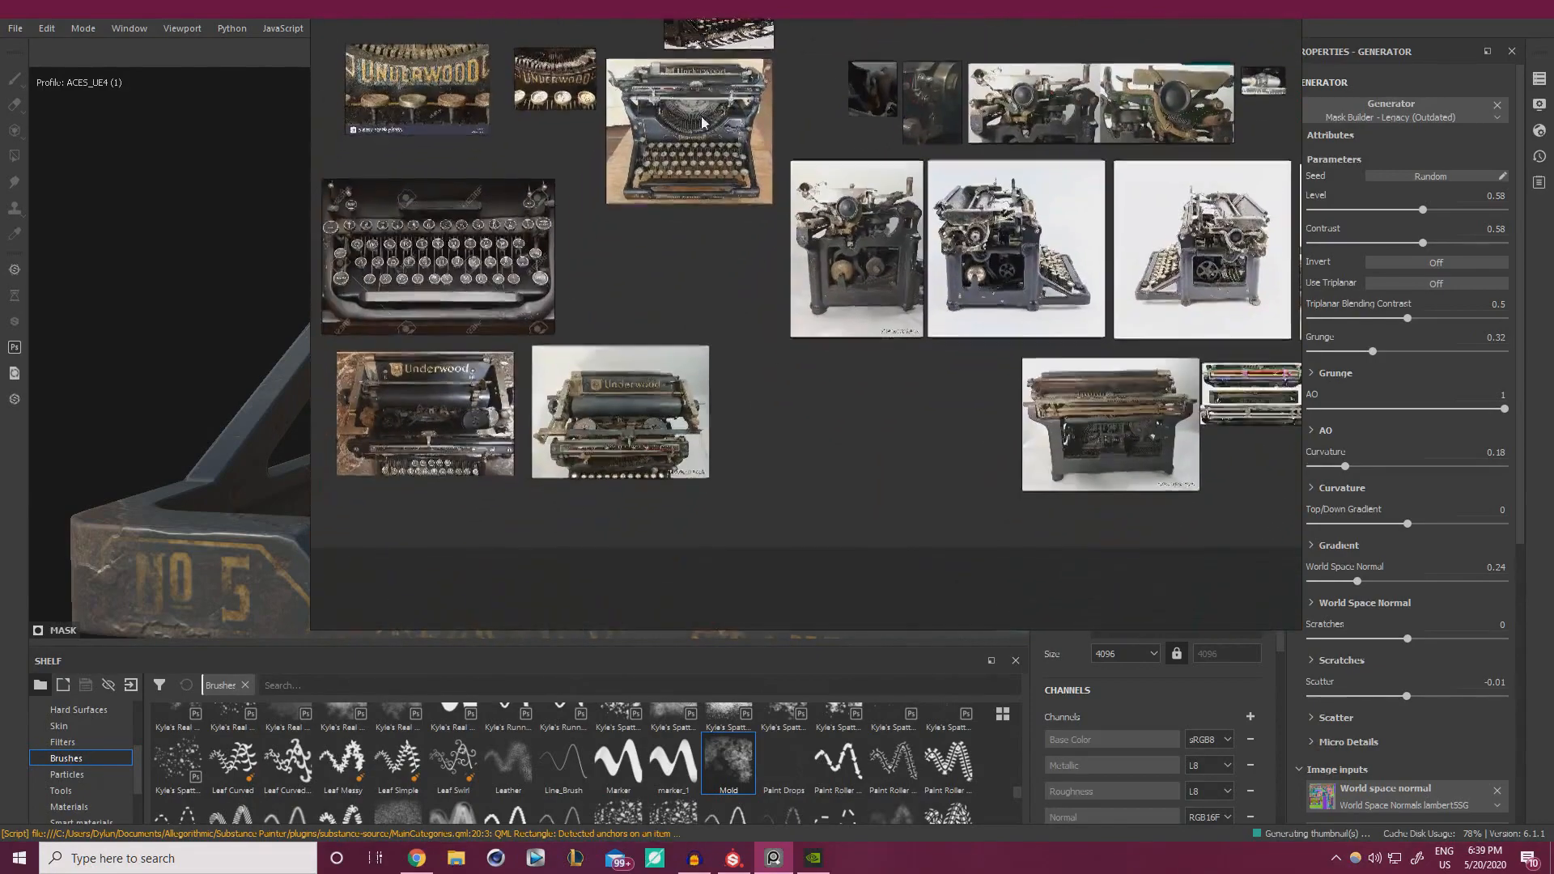
{"action": "mouse_move", "coordinate": [624, 175]}
{"action": "middle_mouse_down"}
{"action": "mouse_move", "coordinate": [974, 254]}
{"action": "mouse_move", "coordinate": [1054, 217]}
{"action": "mouse_move", "coordinate": [545, 440]}
{"action": "middle_mouse_up"}
{"action": "mouse_move", "coordinate": [955, 49]}
{"action": "middle_mouse_down"}
{"action": "mouse_move", "coordinate": [871, 308]}
{"action": "mouse_move", "coordinate": [803, 303]}
{"action": "mouse_move", "coordinate": [1188, 336]}
{"action": "middle_mouse_up"}
{"action": "scroll", "coordinate": [1052, 321], "scroll_direction": "down", "scroll_amount": 4}
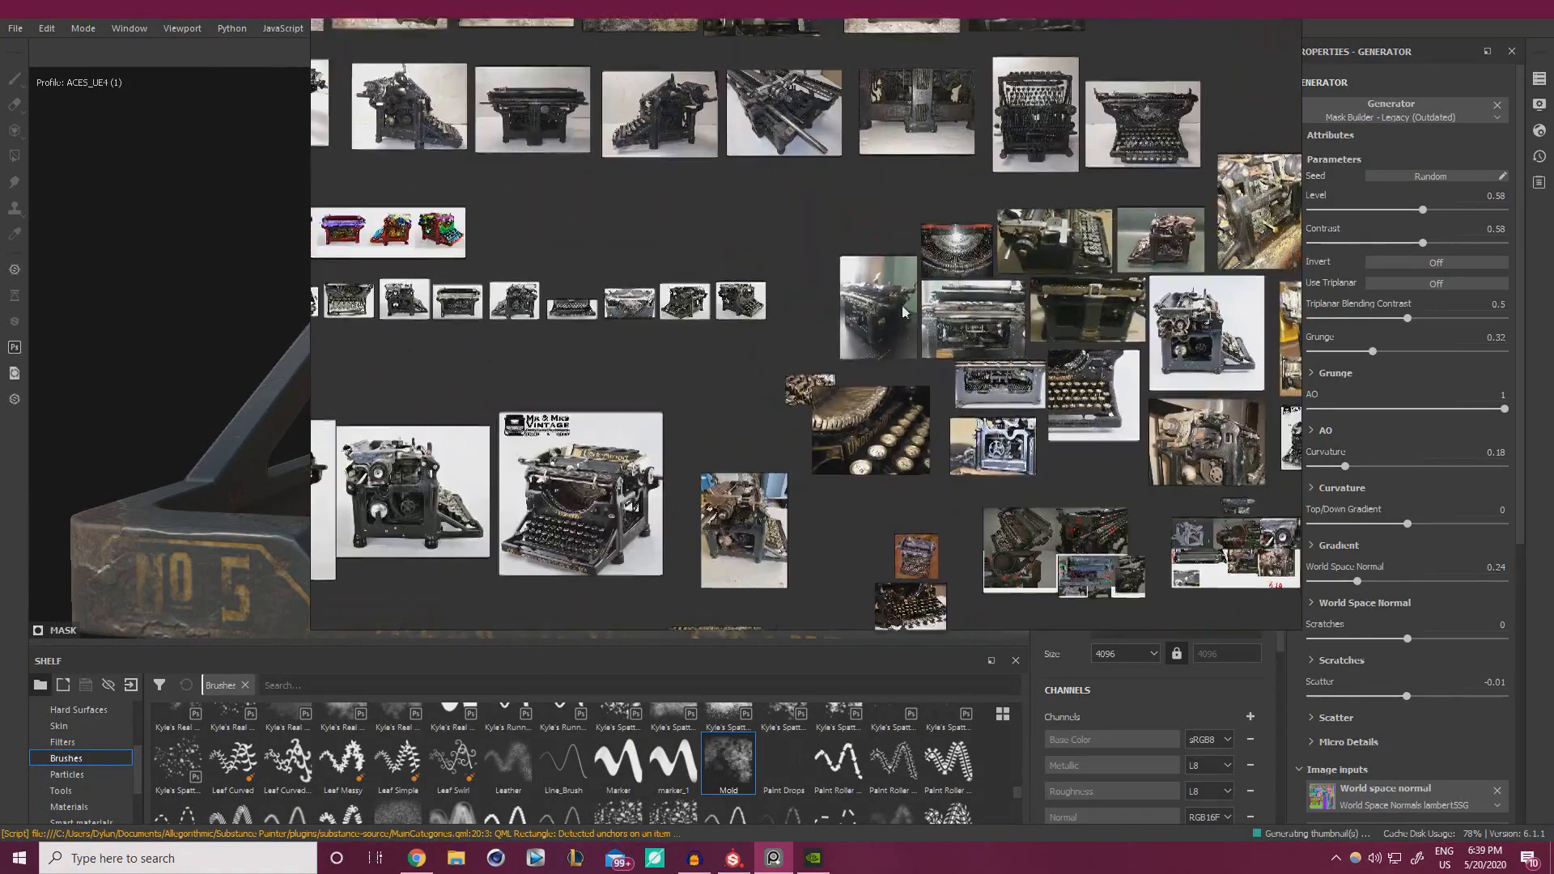
{"action": "middle_click_drag", "start_coordinate": [1020, 130], "coordinate": [884, 339]}
{"action": "scroll", "coordinate": [884, 339], "scroll_direction": "up", "scroll_amount": 10}
{"action": "scroll", "coordinate": [884, 339], "scroll_direction": "up", "scroll_amount": 3}
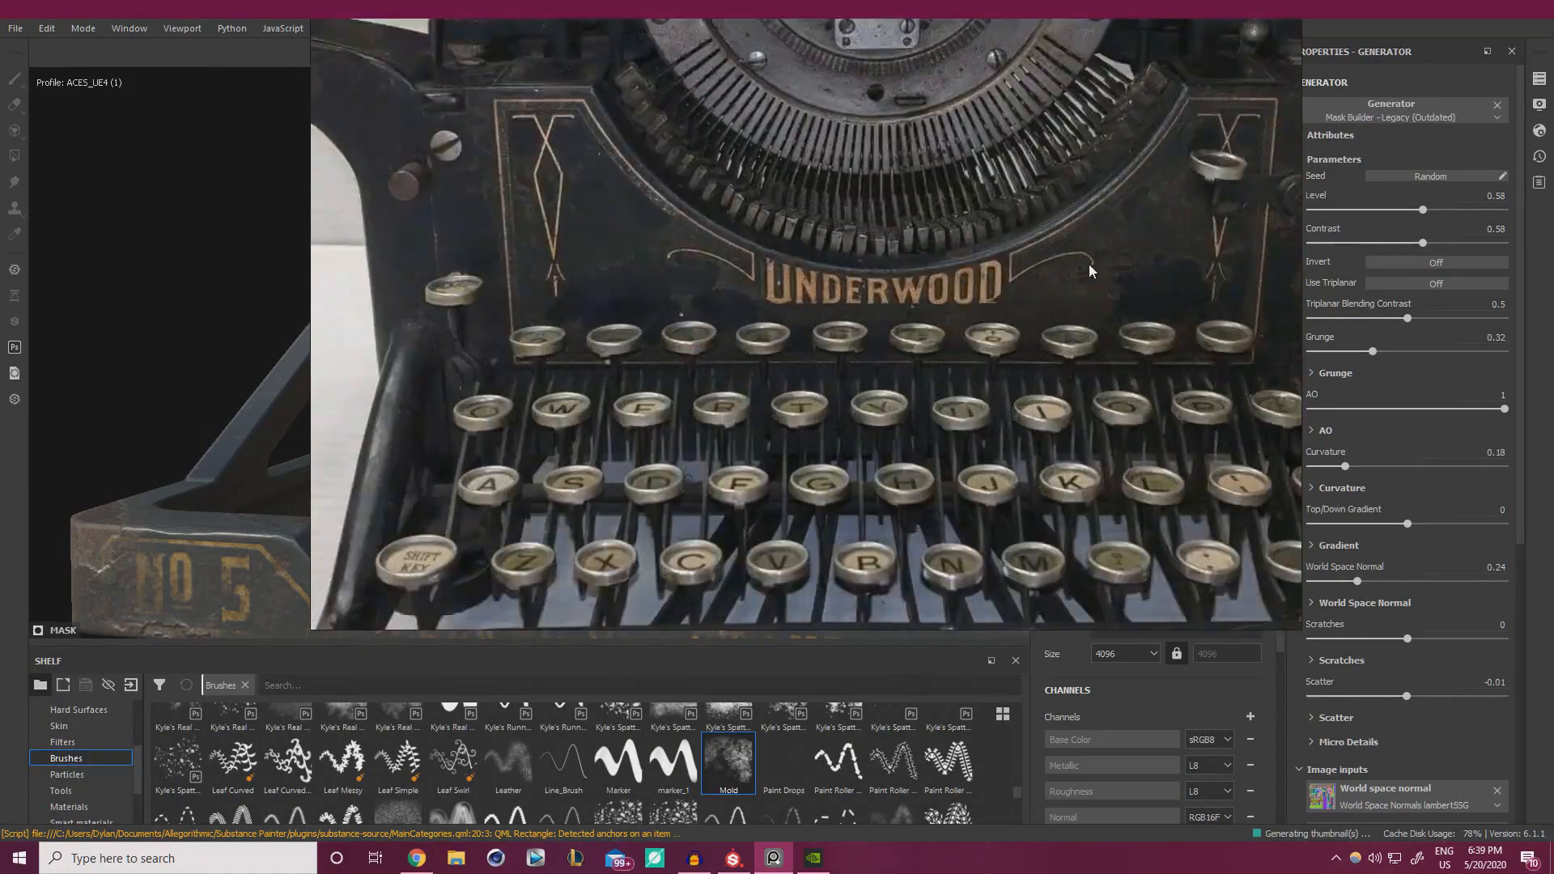
{"action": "middle_click_drag", "start_coordinate": [1114, 298], "coordinate": [1031, 383]}
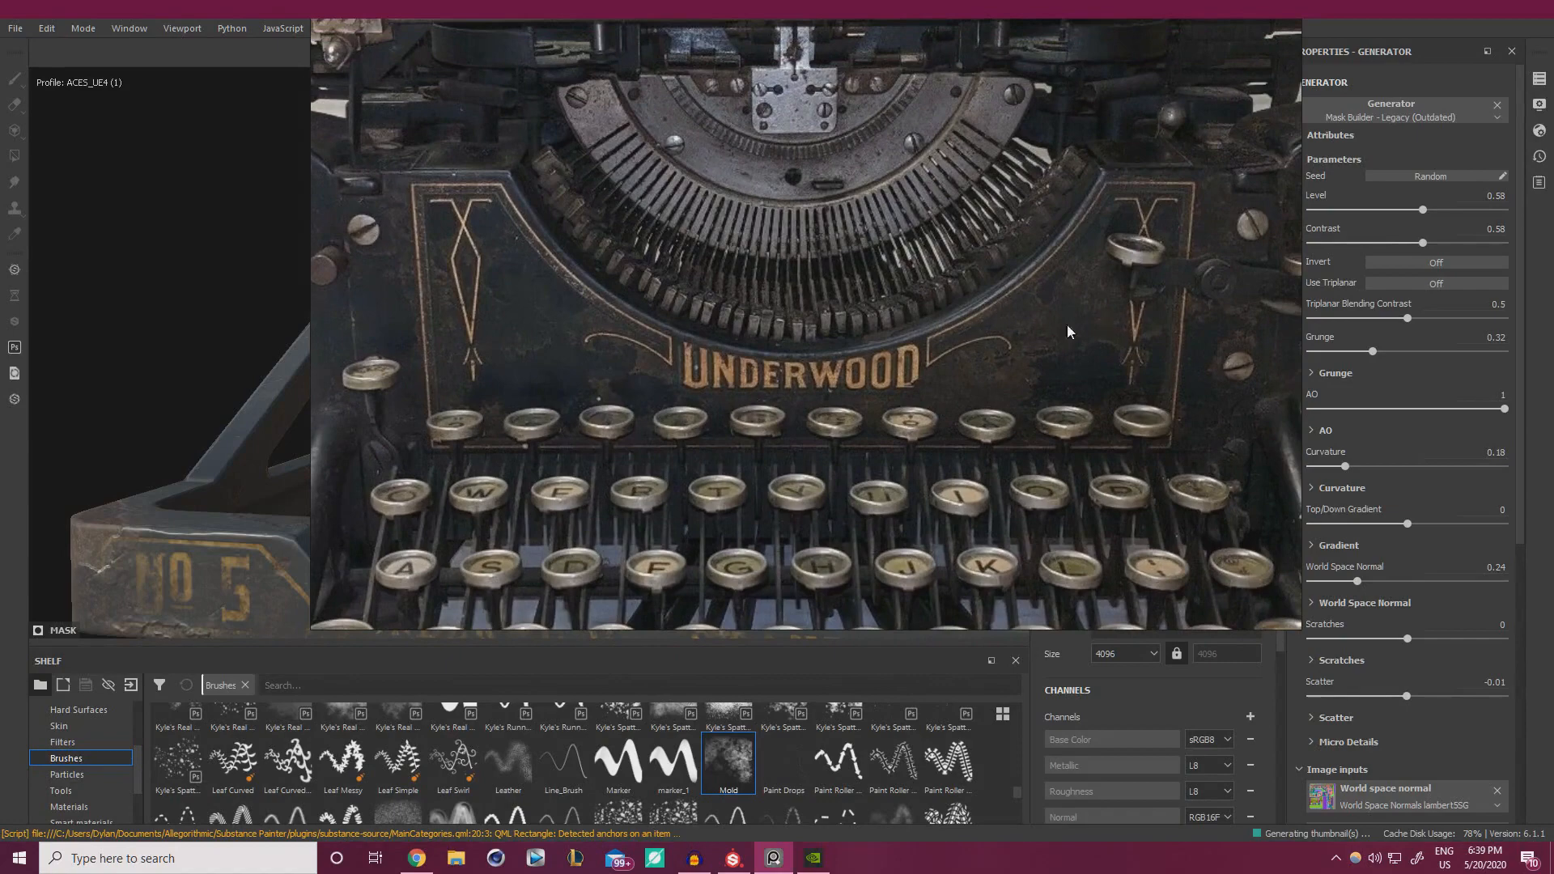
{"action": "right_click_drag", "start_coordinate": [1069, 332], "coordinate": [1553, 469]}
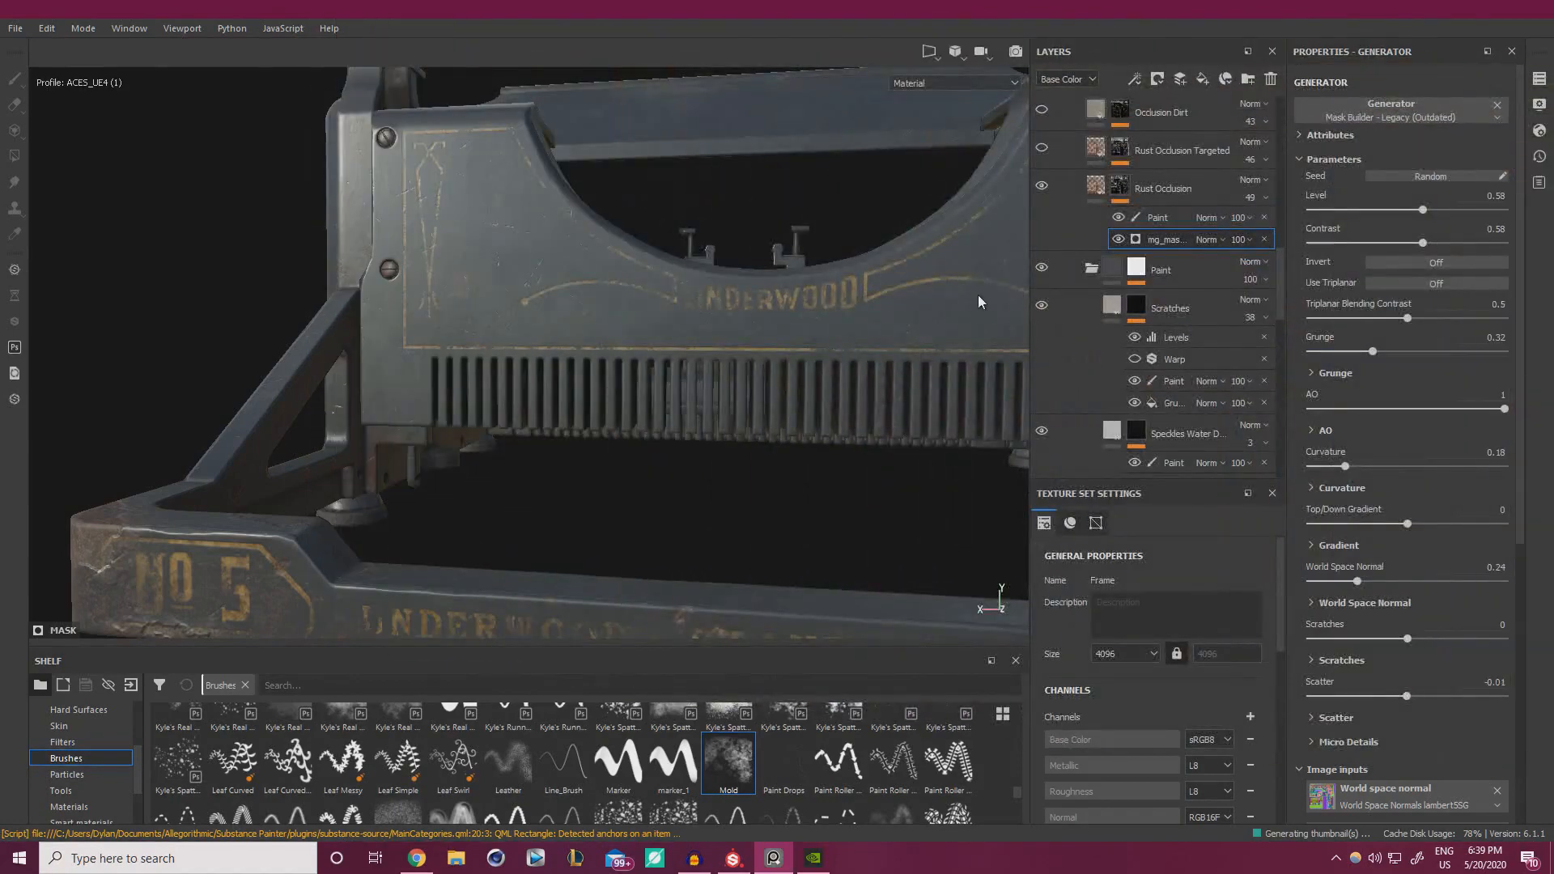
- Set the Level of the Mask Builder generator in the Rust Occlusion mask to 0.61
{"action": "left_click_drag", "start_coordinate": [979, 302], "coordinate": [828, 319], "text": "alt"}
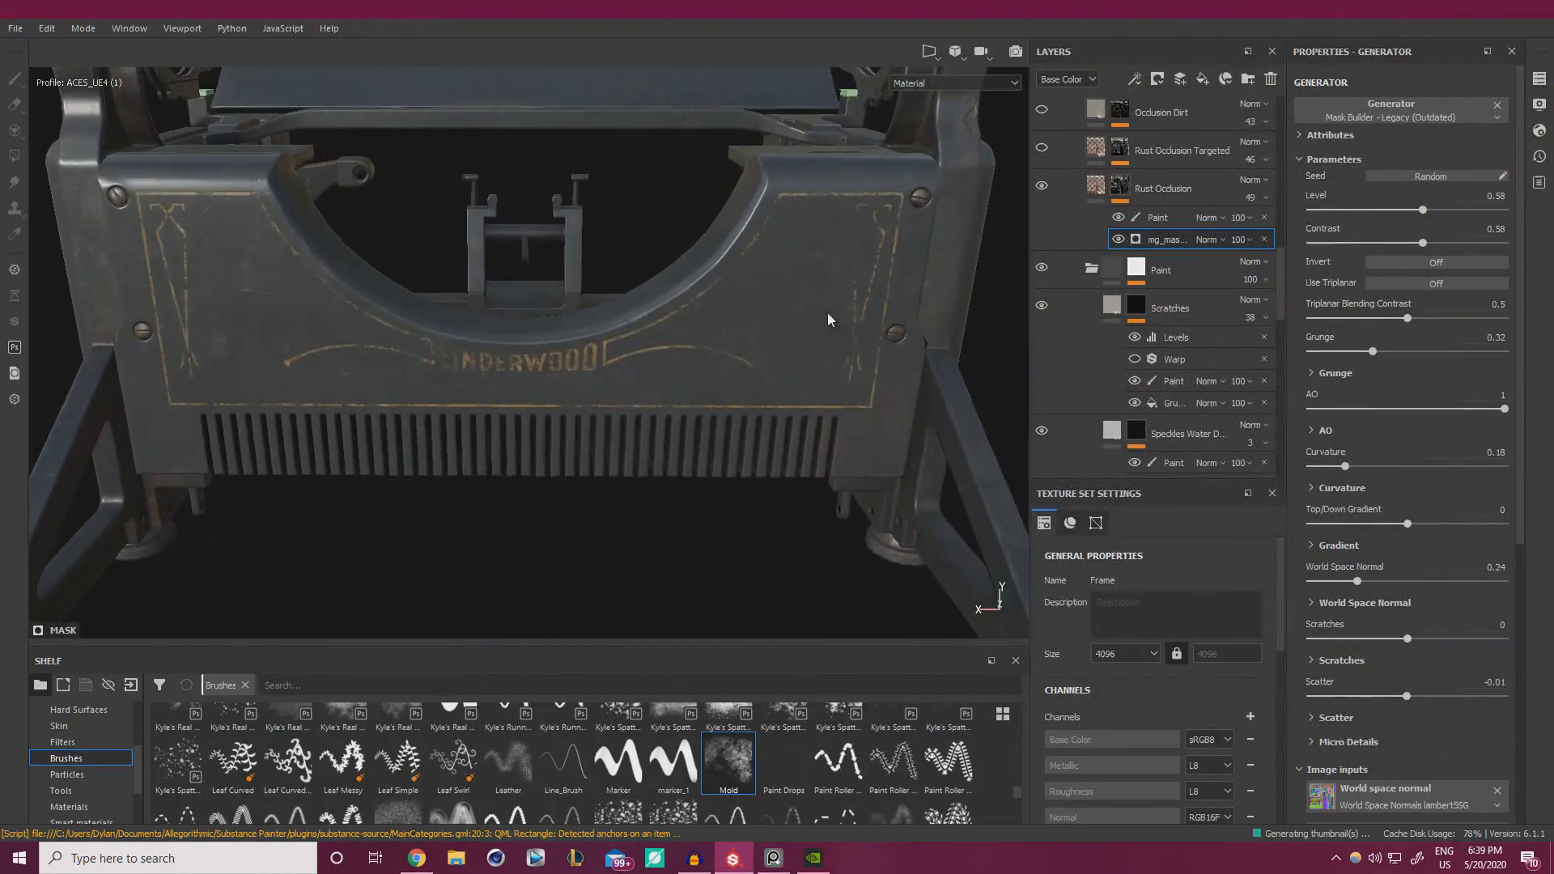
{"action": "left_click_drag", "start_coordinate": [1425, 209], "coordinate": [1430, 209]}
{"action": "left_click_drag", "start_coordinate": [886, 272], "coordinate": [837, 386], "text": "alt"}
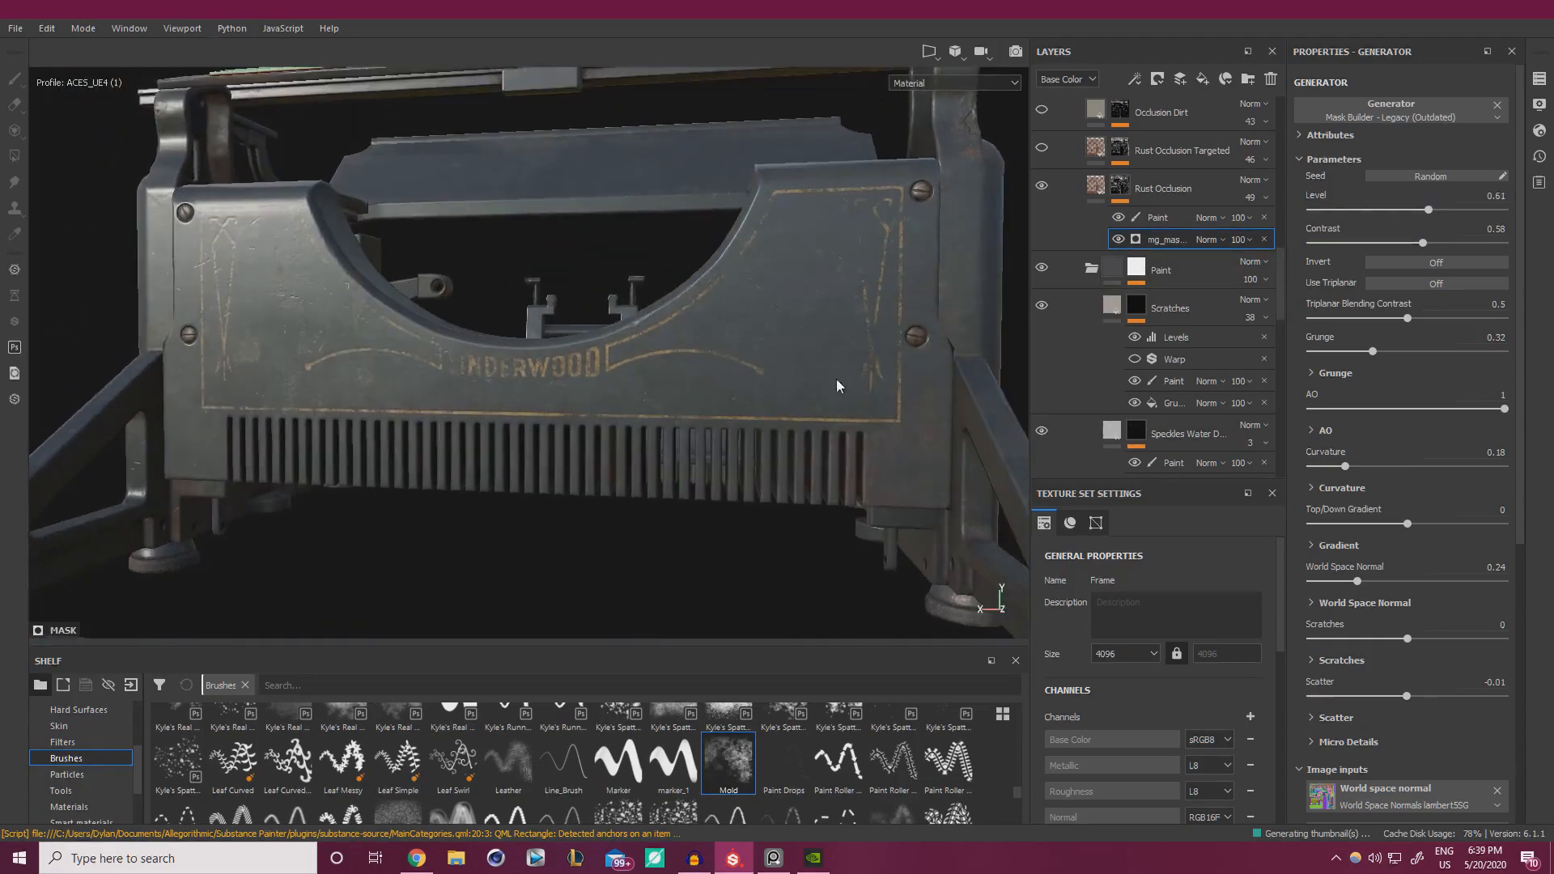
{"action": "left_click_drag", "start_coordinate": [886, 472], "coordinate": [554, 461], "text": "alt"}
{"action": "left_click_drag", "start_coordinate": [911, 257], "coordinate": [880, 303], "text": "alt"}
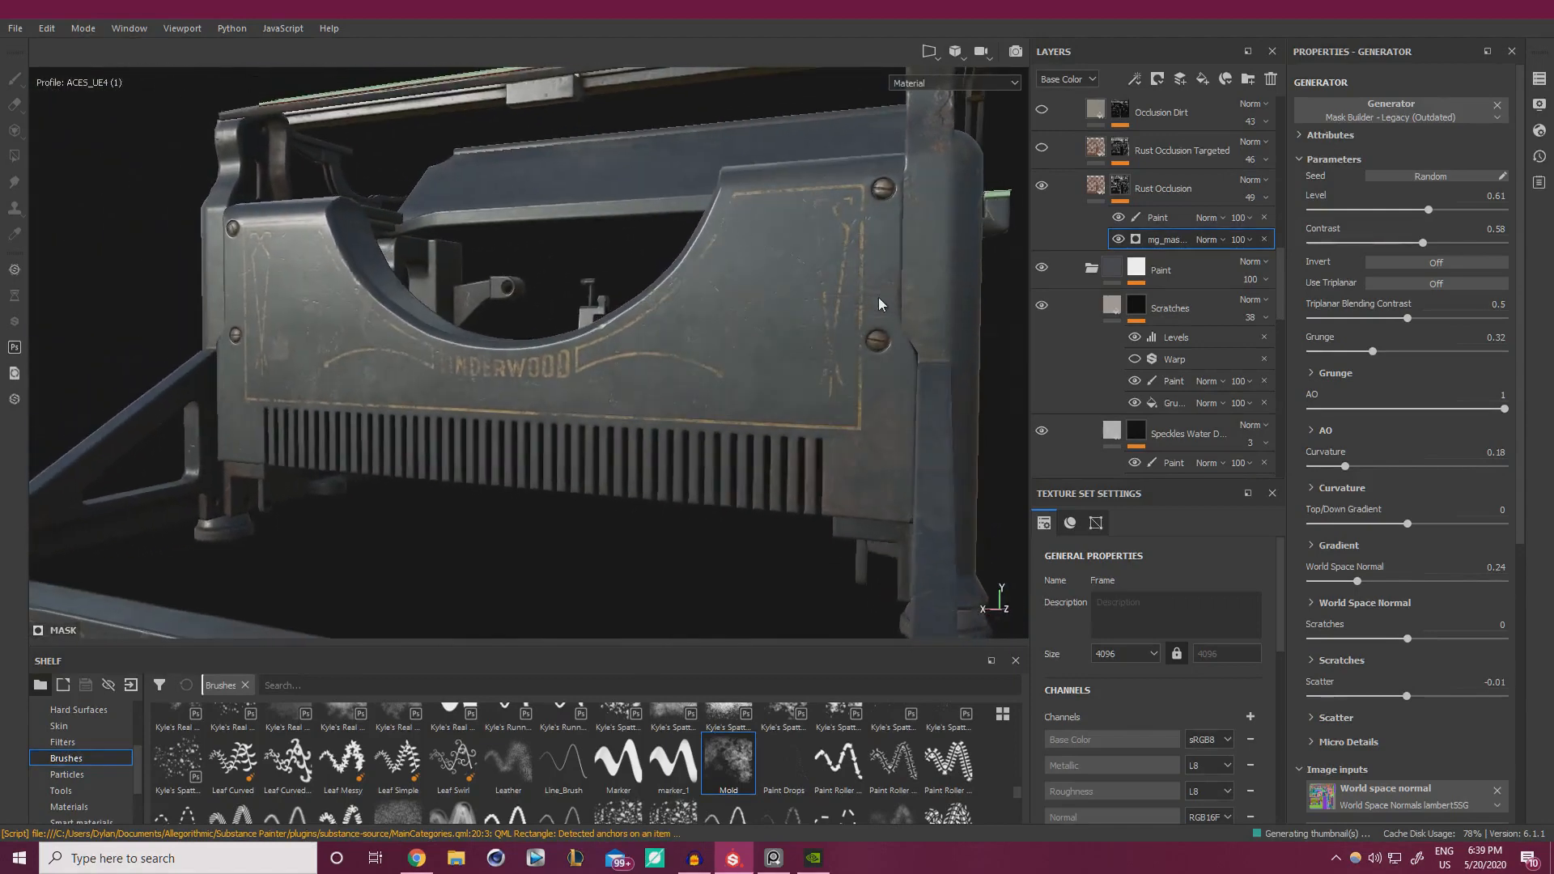
- In the Rust Occlusion mask's Paint effect, paint black over the front plate's face with the Mold brush at size 5.55
{"action": "left_click", "coordinate": [1158, 217]}
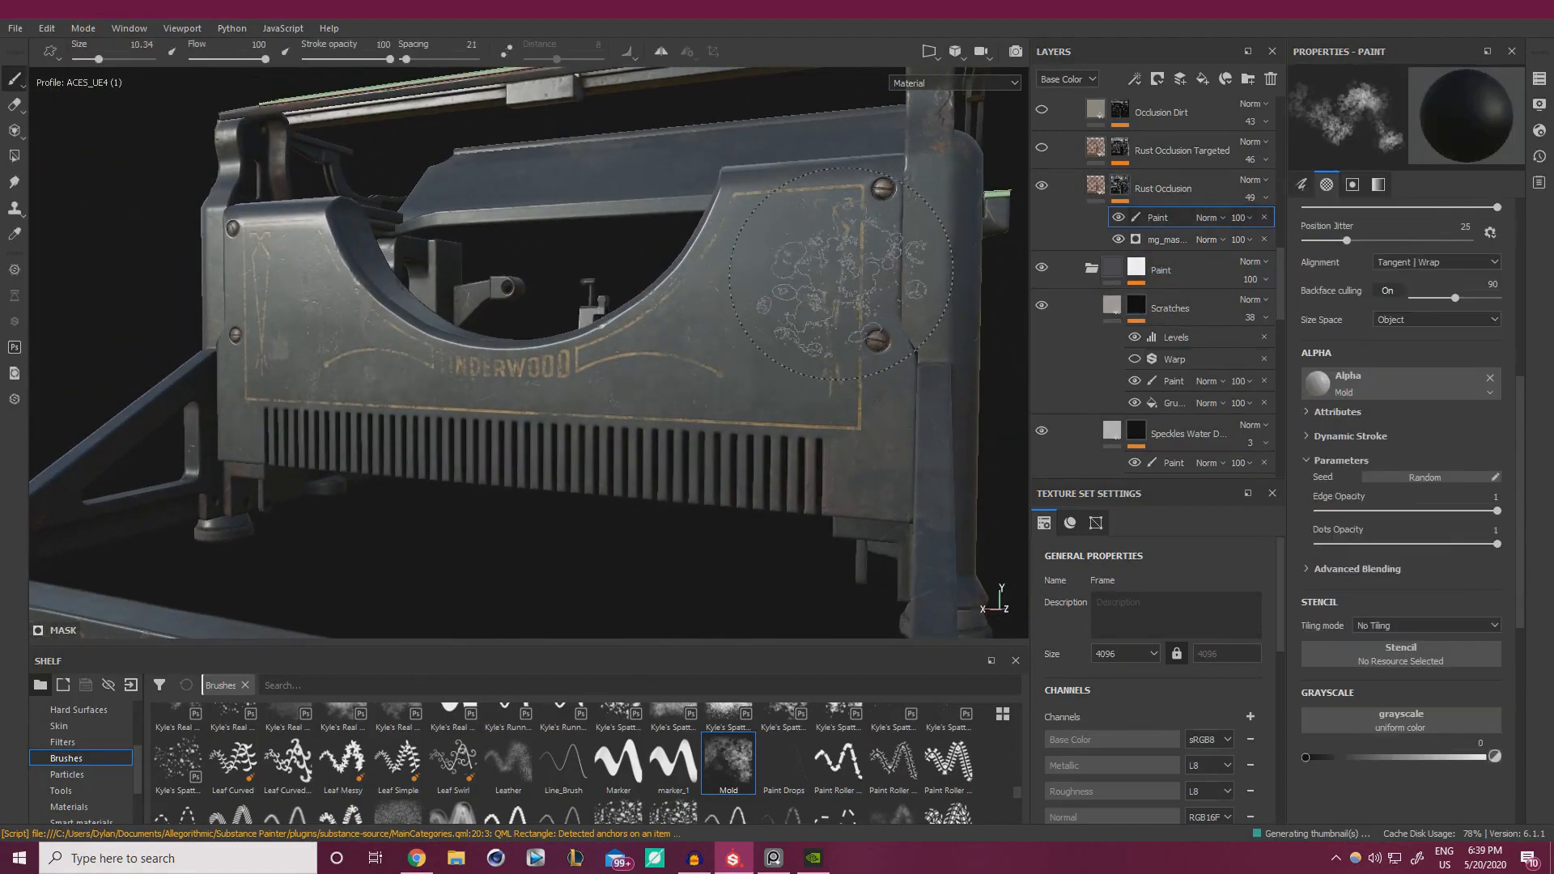
{"action": "right_click_drag", "start_coordinate": [839, 278], "coordinate": [827, 280], "text": "ctrl"}
{"action": "mouse_move", "coordinate": [862, 297]}
{"action": "left_mouse_down"}
{"action": "mouse_move", "coordinate": [889, 287]}
{"action": "mouse_move", "coordinate": [589, 288]}
{"action": "mouse_move", "coordinate": [447, 365]}
{"action": "left_mouse_up"}
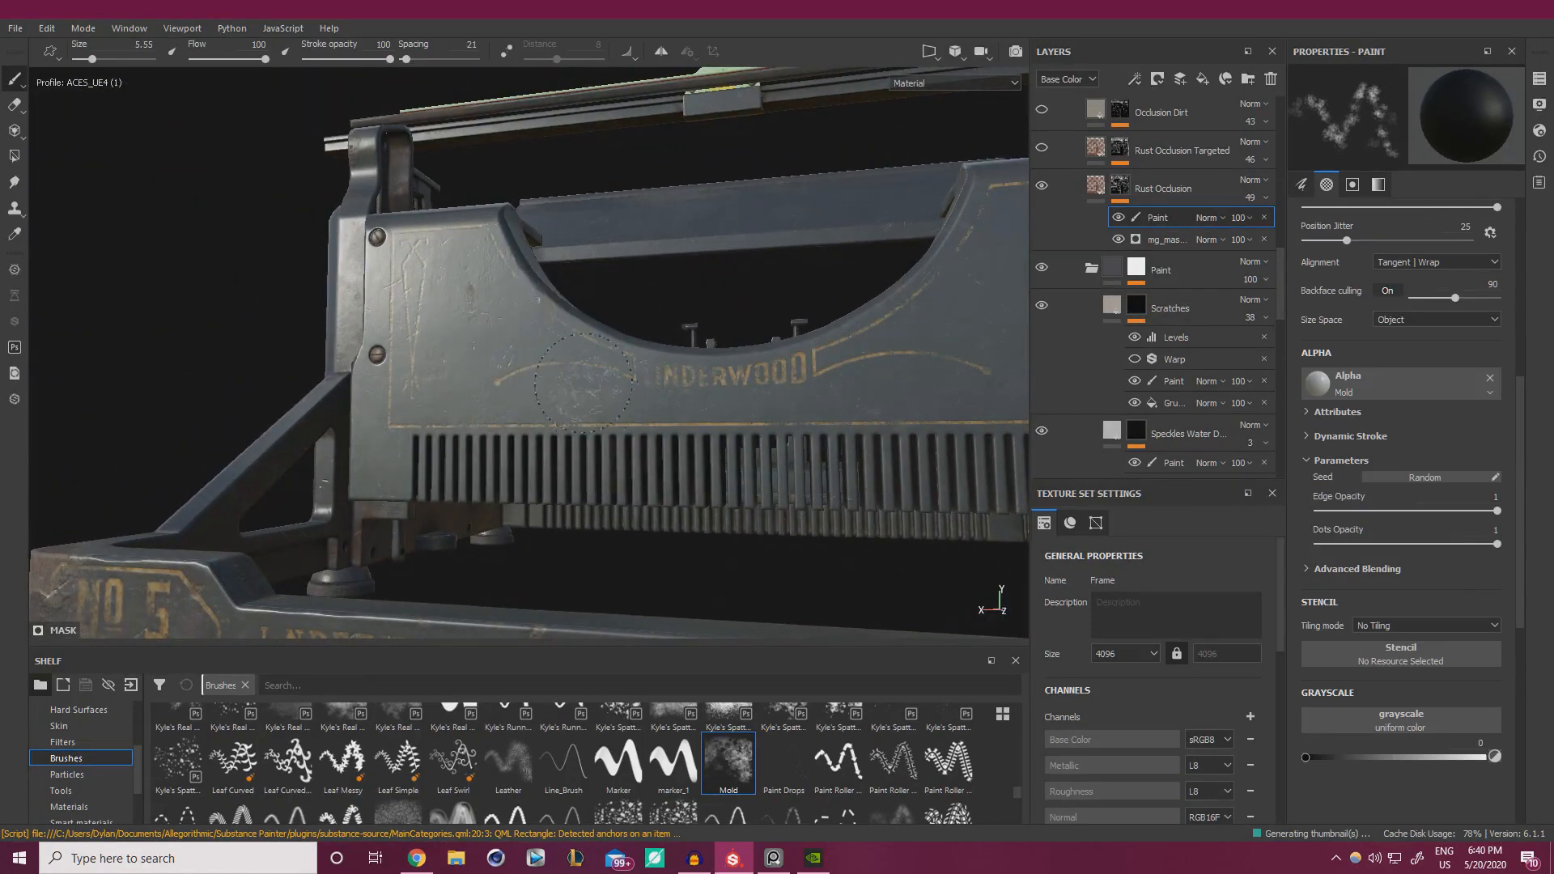
- Enlarge the Mold brush to size 7.8 and paint out rust on the back face of the front plate below the ledge
{"action": "left_click_drag", "start_coordinate": [463, 297], "coordinate": [634, 389], "text": "alt"}
{"action": "mouse_move", "coordinate": [635, 388]}
{"action": "right_mouse_down", "text": "alt"}
{"action": "mouse_move", "coordinate": [608, 357]}
{"action": "mouse_move", "coordinate": [642, 371]}
{"action": "right_mouse_up", "text": "alt"}
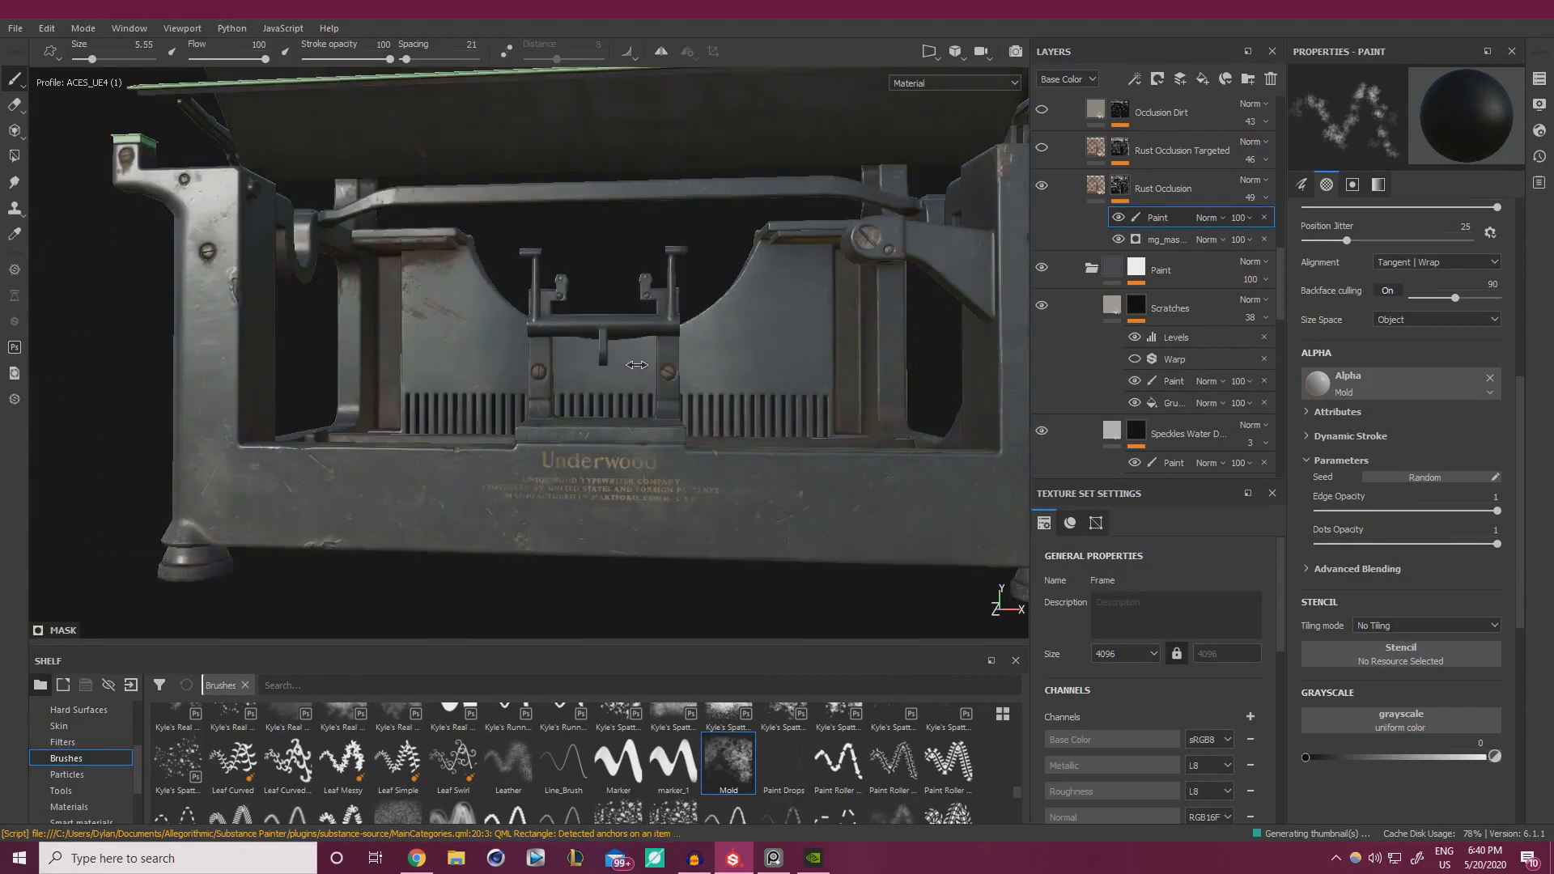
{"action": "scroll", "coordinate": [642, 371], "scroll_direction": "up", "scroll_amount": 2}
{"action": "mouse_move", "coordinate": [642, 372]}
{"action": "left_mouse_down", "text": "alt"}
{"action": "mouse_move", "coordinate": [648, 336]}
{"action": "mouse_move", "coordinate": [705, 337]}
{"action": "mouse_move", "coordinate": [628, 388]}
{"action": "mouse_move", "coordinate": [481, 392]}
{"action": "left_mouse_up", "text": "alt"}
{"action": "right_click_drag", "start_coordinate": [463, 398], "coordinate": [481, 398], "text": "ctrl"}
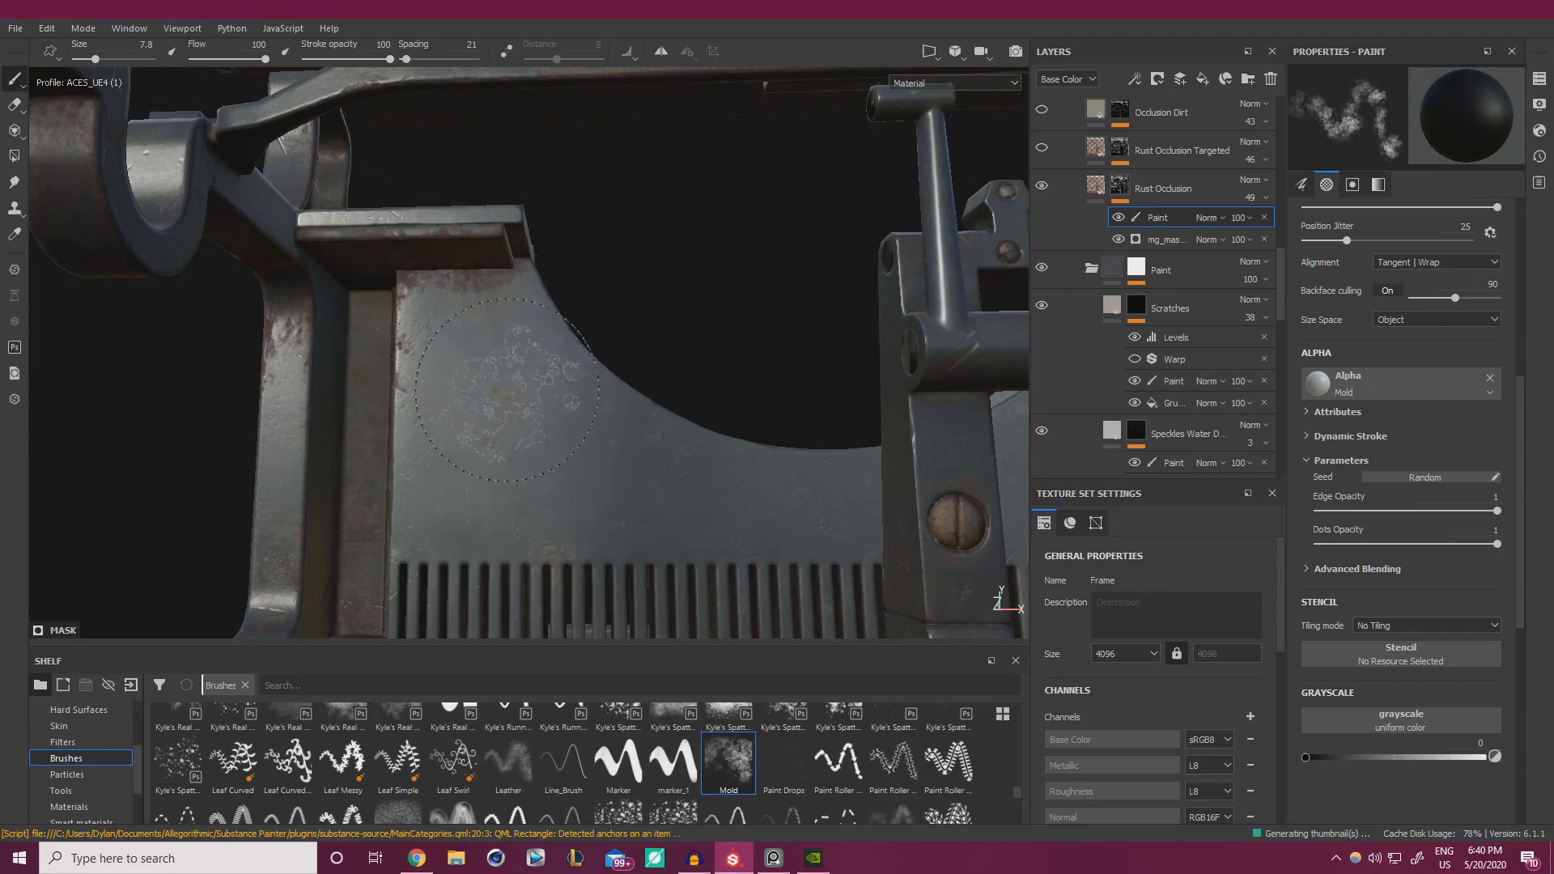
{"action": "left_click_drag", "start_coordinate": [508, 390], "coordinate": [489, 291], "text": "alt"}
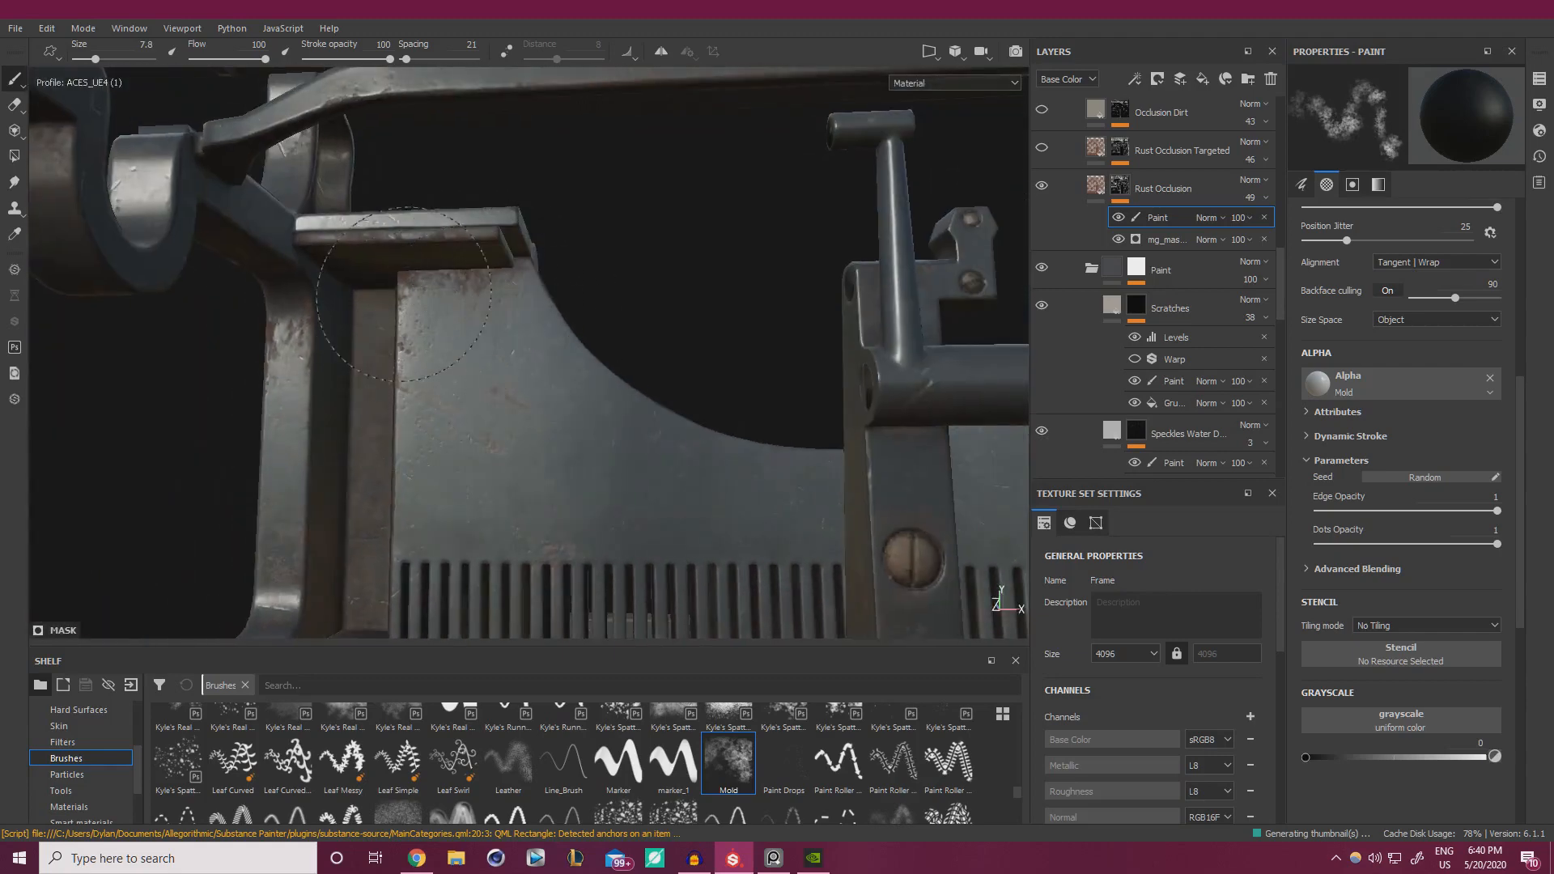
{"action": "left_click_drag", "start_coordinate": [487, 285], "coordinate": [413, 379], "text": "alt"}
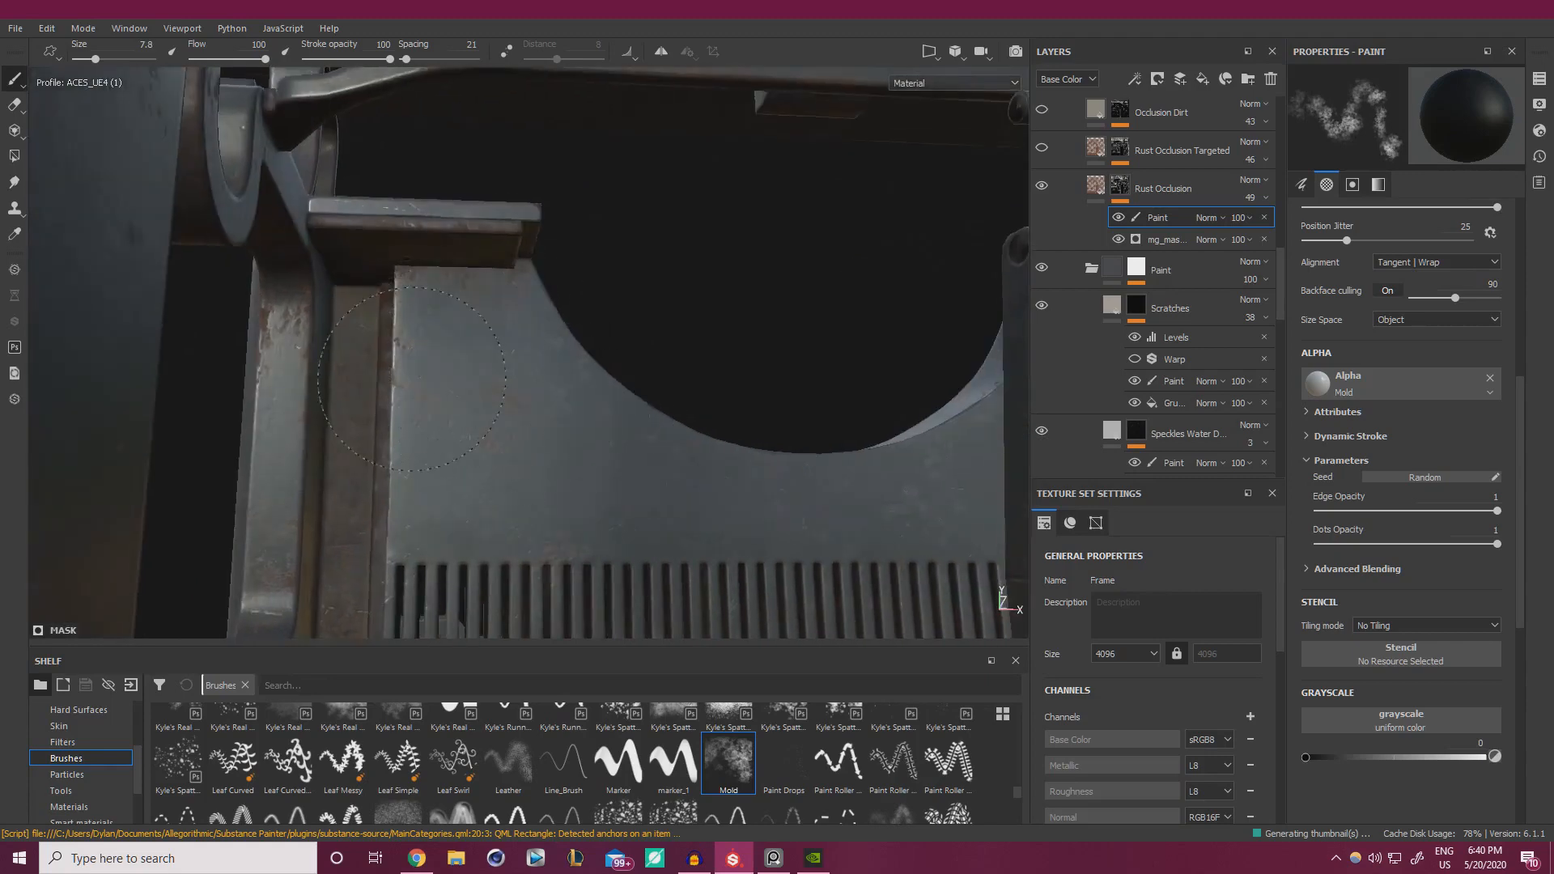
- Touch up the rust along both sides of the front plate's back face using brush grayscale values of 0.1637 and 0.3230
{"action": "left_click_drag", "start_coordinate": [1323, 761], "coordinate": [1332, 760]}
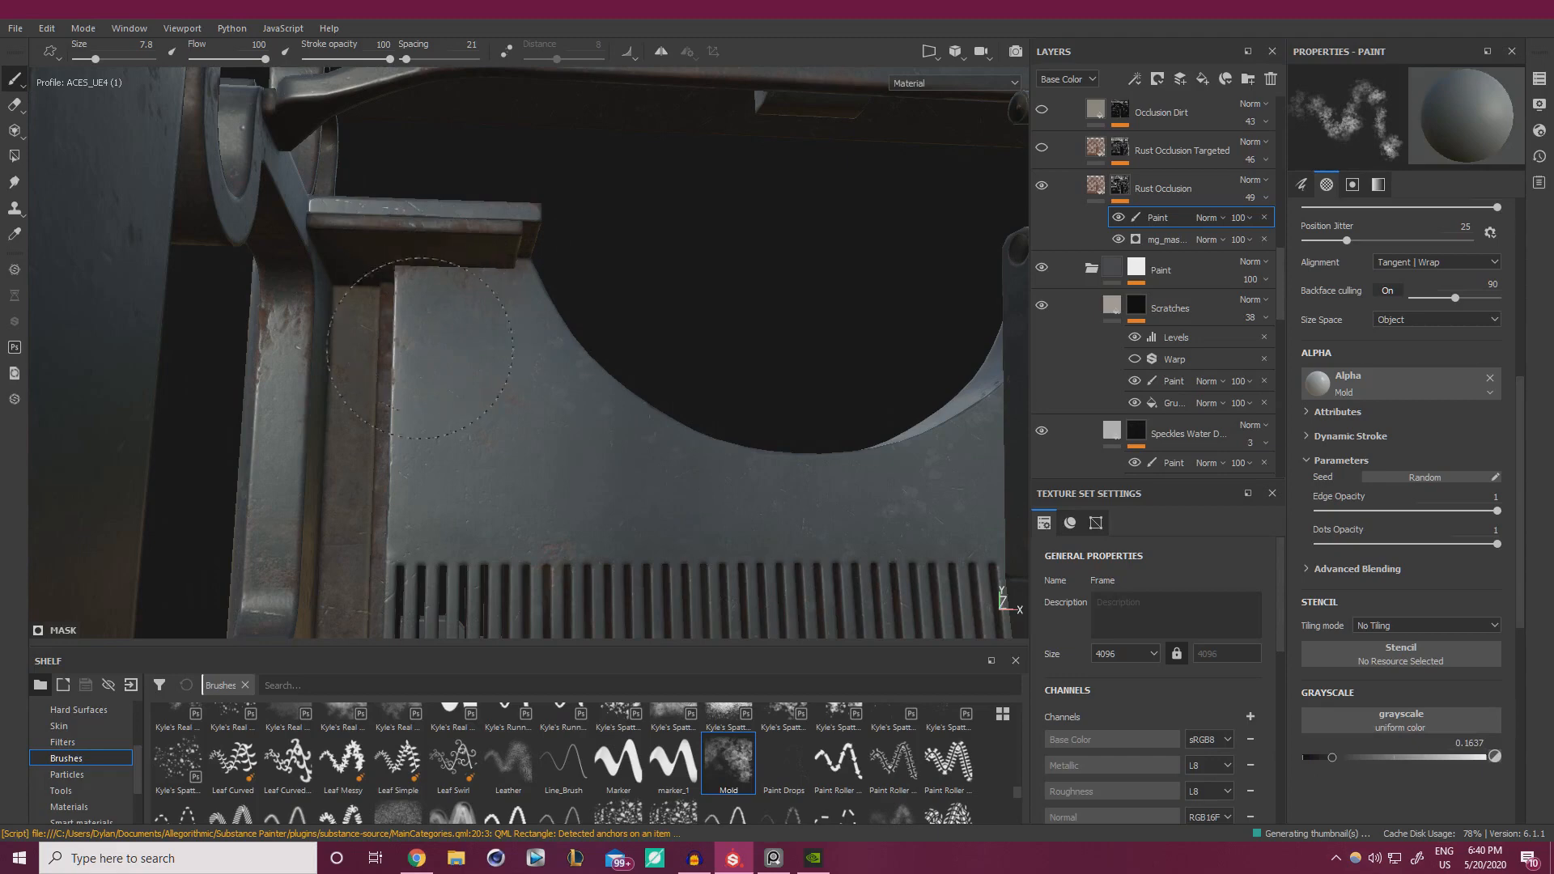
{"action": "mouse_move", "coordinate": [508, 293]}
{"action": "left_mouse_down", "text": "alt"}
{"action": "mouse_move", "coordinate": [438, 474]}
{"action": "mouse_move", "coordinate": [635, 402]}
{"action": "mouse_move", "coordinate": [520, 521]}
{"action": "mouse_move", "coordinate": [687, 287]}
{"action": "mouse_move", "coordinate": [551, 337]}
{"action": "left_mouse_up", "text": "alt"}
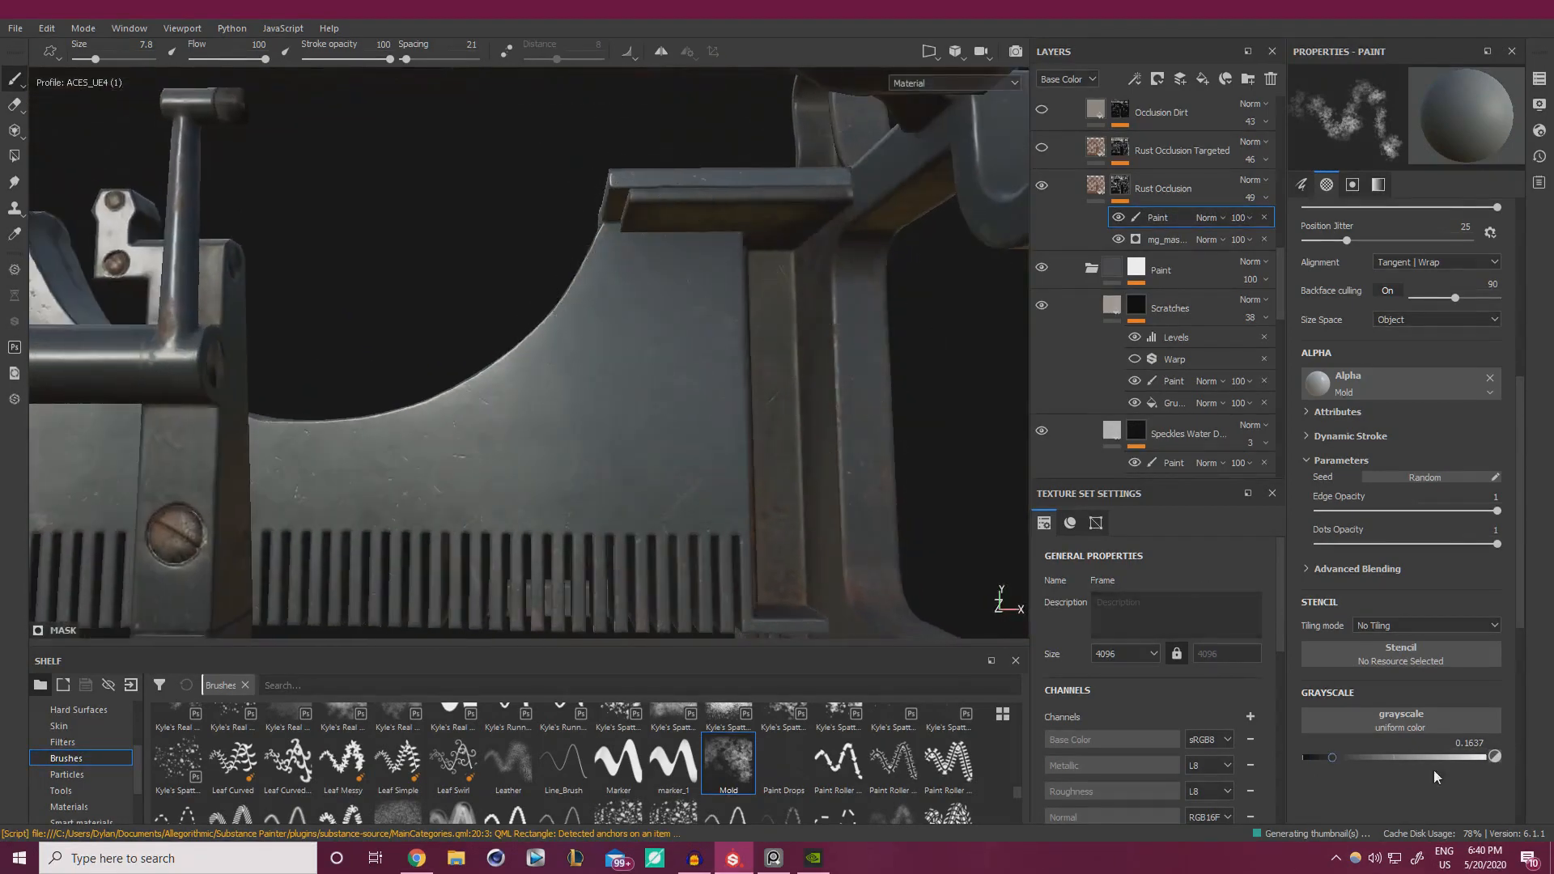
{"action": "left_click_drag", "start_coordinate": [1347, 756], "coordinate": [1361, 756]}
{"action": "mouse_move", "coordinate": [713, 408]}
{"action": "left_mouse_down", "text": "alt"}
{"action": "mouse_move", "coordinate": [615, 502]}
{"action": "mouse_move", "coordinate": [619, 348]}
{"action": "mouse_move", "coordinate": [678, 283]}
{"action": "left_mouse_up", "text": "alt"}
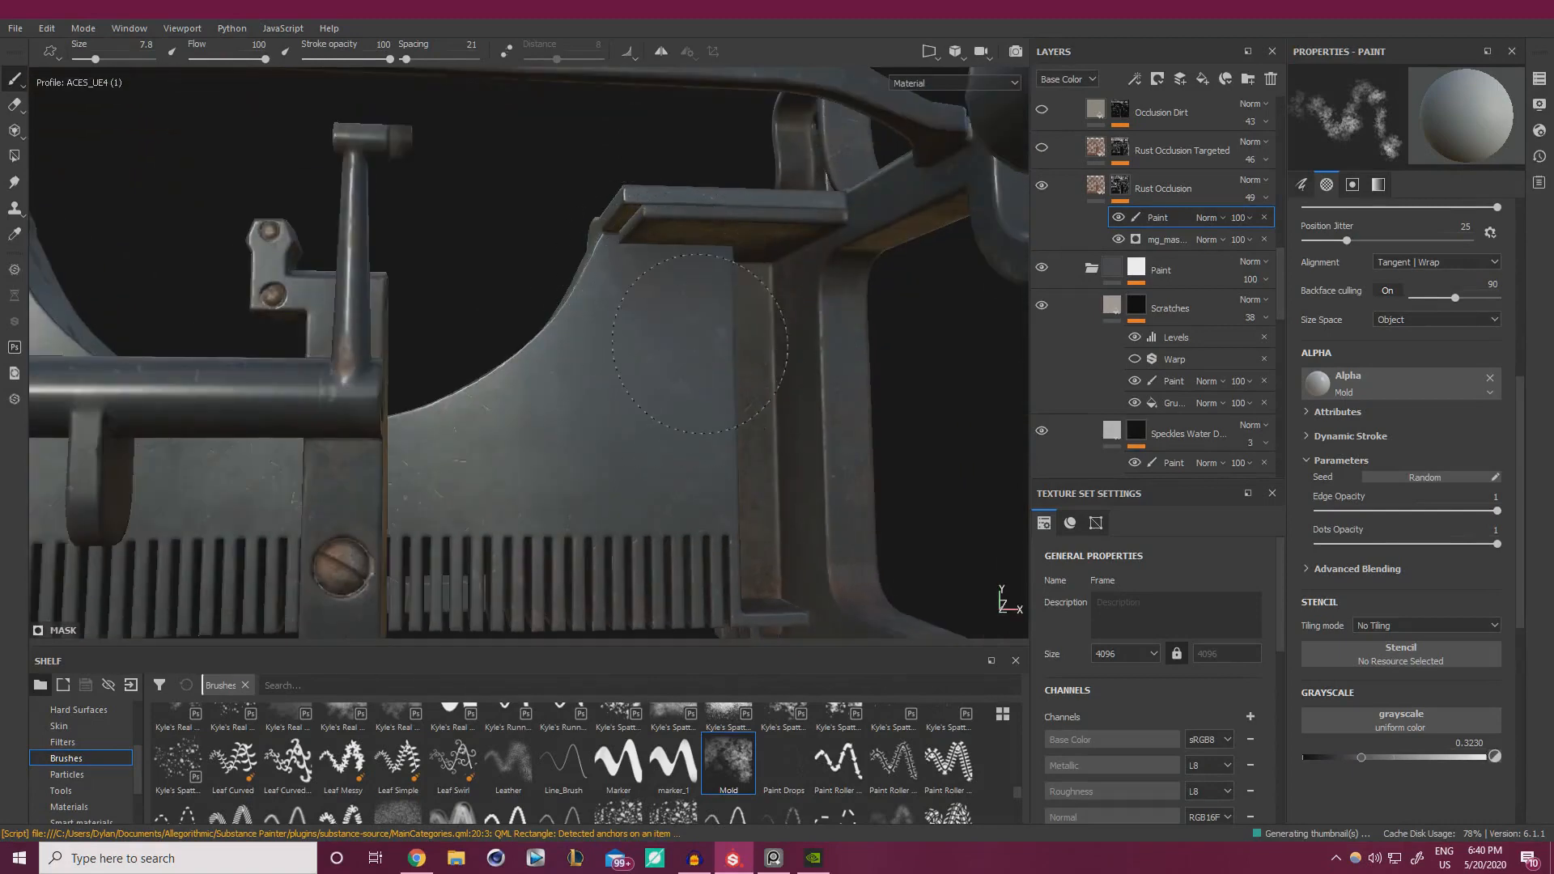
{"action": "mouse_move", "coordinate": [729, 445]}
{"action": "left_mouse_down", "text": "alt"}
{"action": "mouse_move", "coordinate": [645, 418]}
{"action": "mouse_move", "coordinate": [745, 441]}
{"action": "mouse_move", "coordinate": [379, 370]}
{"action": "left_mouse_up", "text": "alt"}
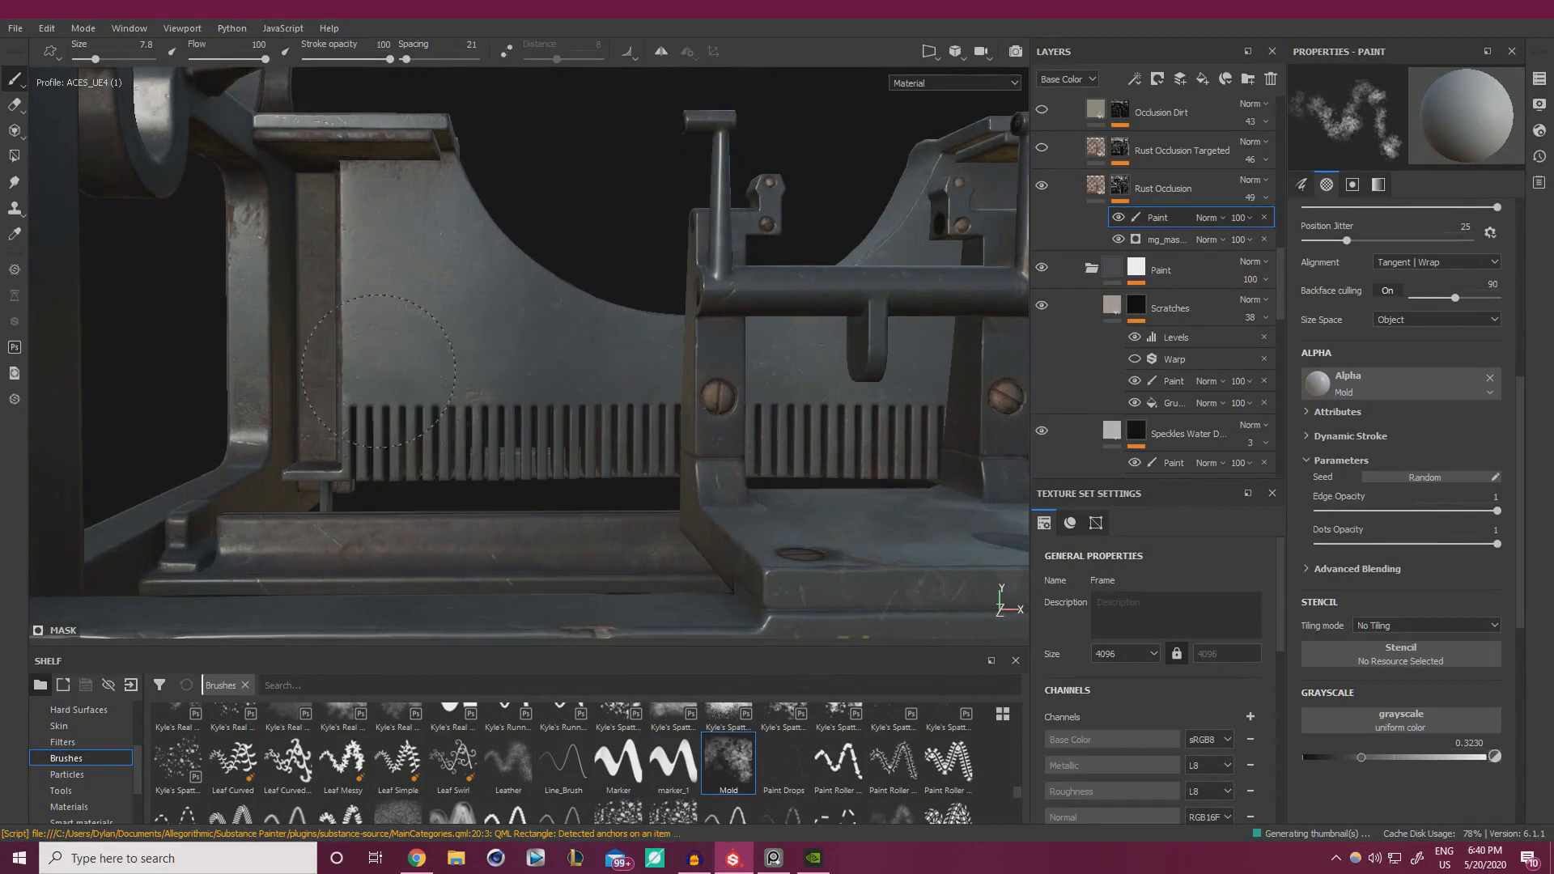
{"action": "left_click_drag", "start_coordinate": [518, 413], "coordinate": [548, 388], "text": "alt"}
- Set the brush grayscale to 0.1327 and touch up the rust mask above the slots on the front plate's back face
{"action": "left_click", "coordinate": [1324, 761]}
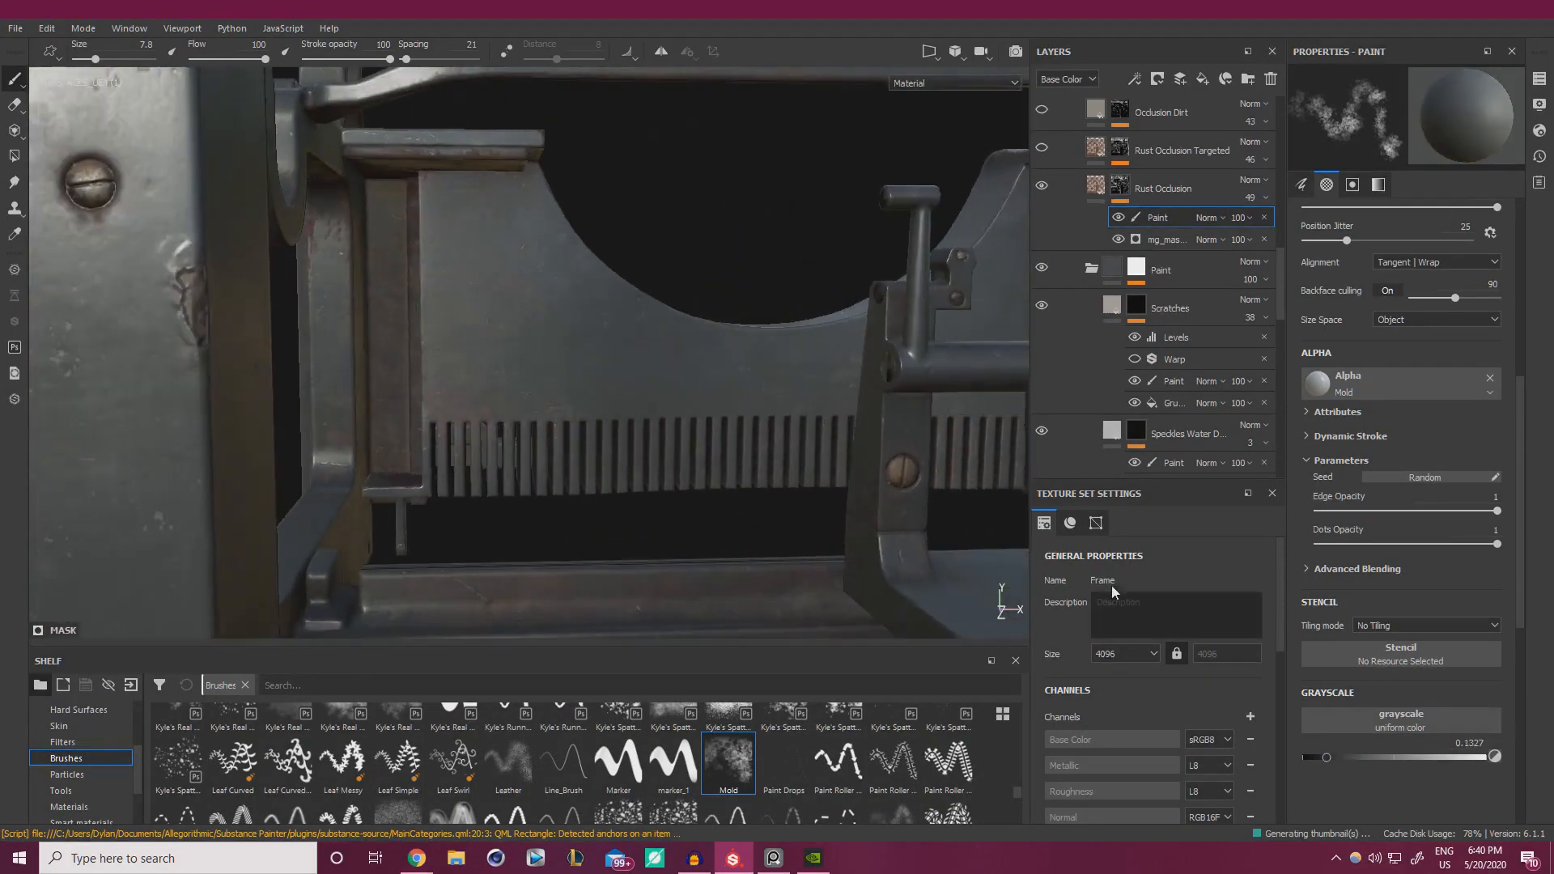
{"action": "left_click_drag", "start_coordinate": [537, 307], "coordinate": [648, 313], "text": "alt"}
{"action": "right_click_drag", "start_coordinate": [649, 313], "coordinate": [619, 365], "text": "alt"}
{"action": "middle_click_drag", "start_coordinate": [619, 364], "coordinate": [777, 347], "text": "alt"}
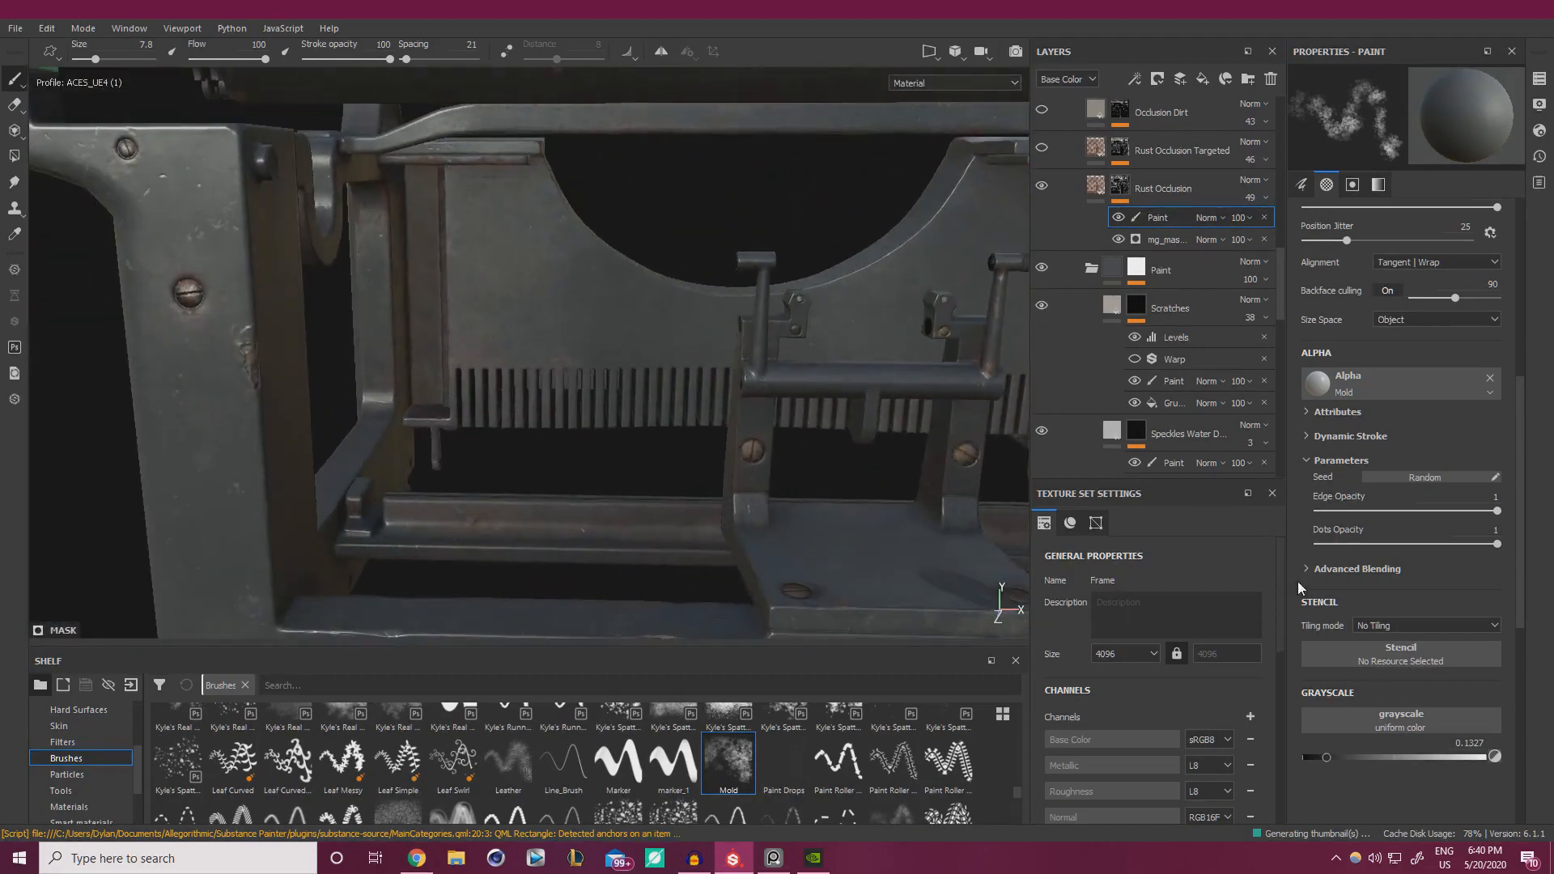
- Lower the brush grayscale to 0.0708 and its size to 2.85, and touch up the front plate's lower corner beside the slots
{"action": "left_click", "coordinate": [1315, 759]}
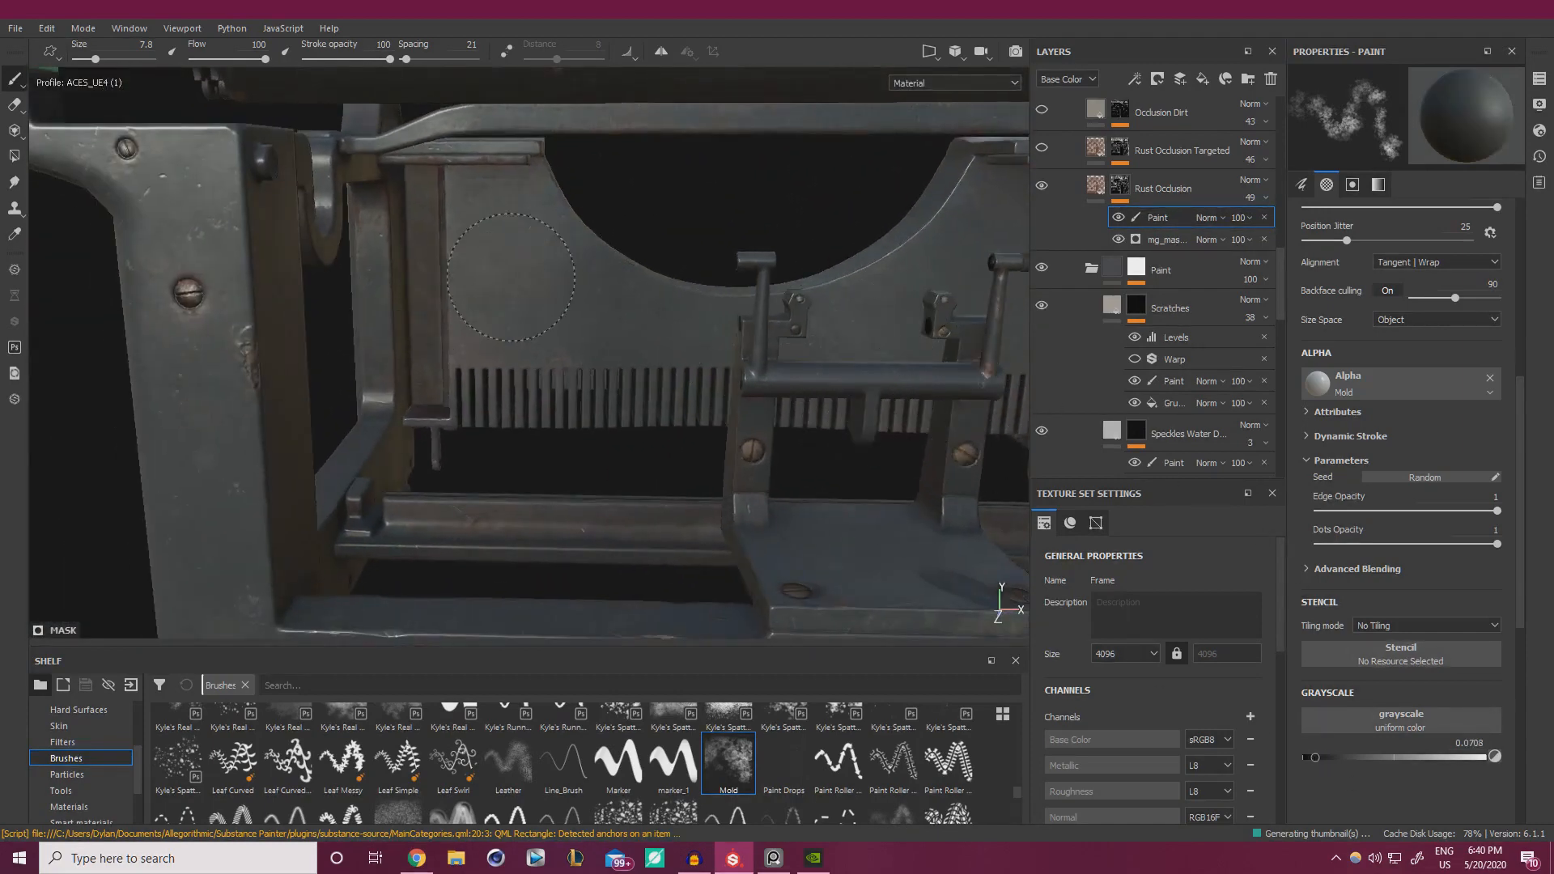
{"action": "left_click_drag", "start_coordinate": [560, 364], "coordinate": [734, 435], "text": "alt"}
{"action": "right_click_drag", "start_coordinate": [937, 524], "coordinate": [993, 469], "text": "alt"}
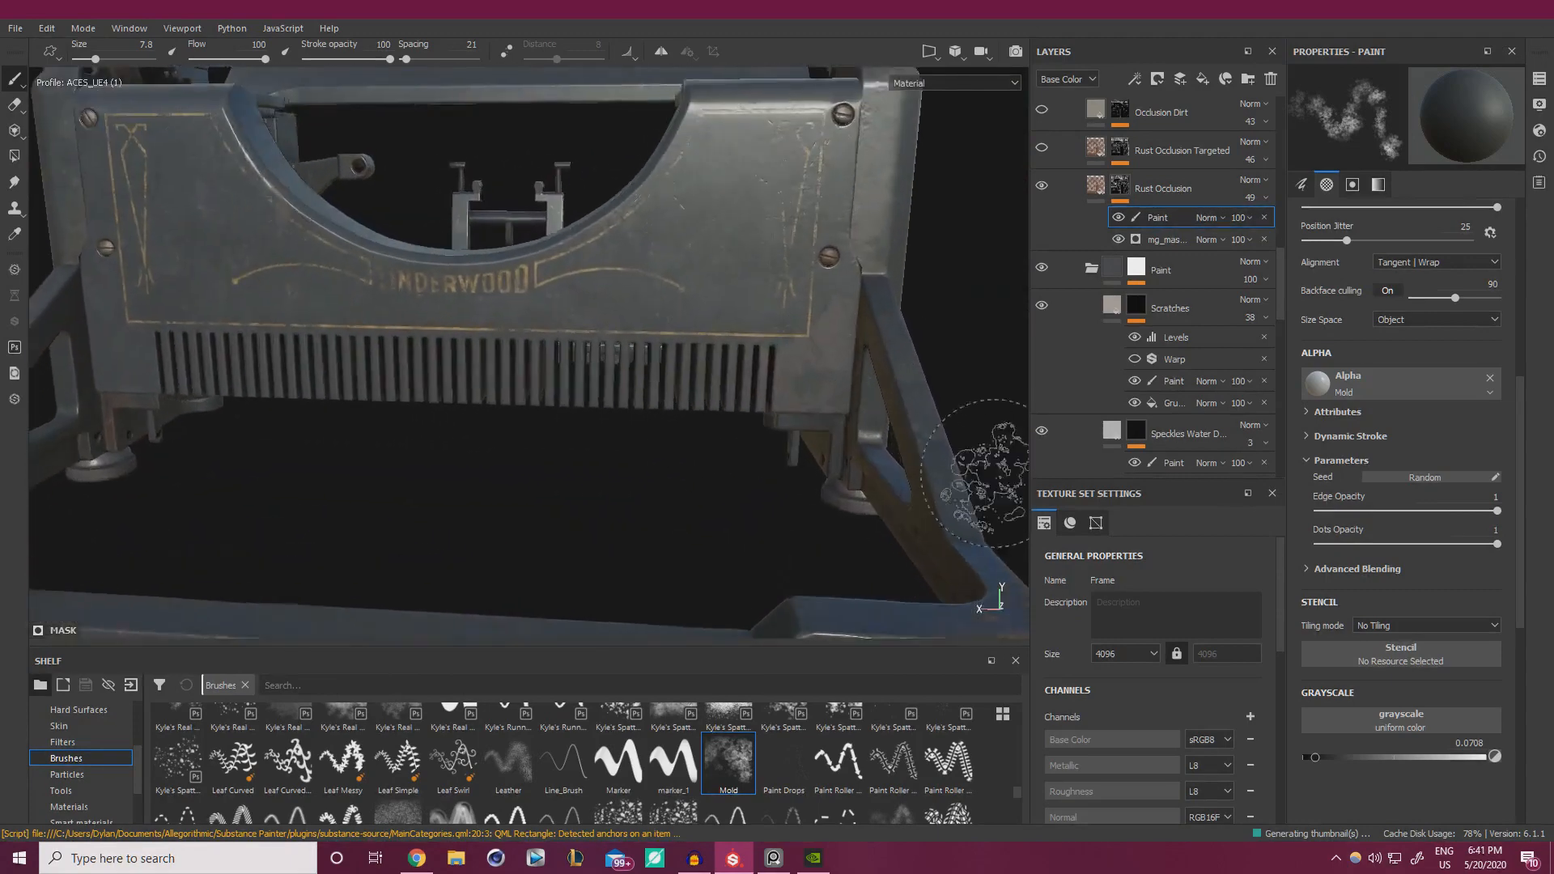
{"action": "middle_click_drag", "start_coordinate": [993, 470], "coordinate": [805, 388], "text": "alt"}
{"action": "right_click_drag", "start_coordinate": [801, 377], "coordinate": [788, 365], "text": "ctrl"}
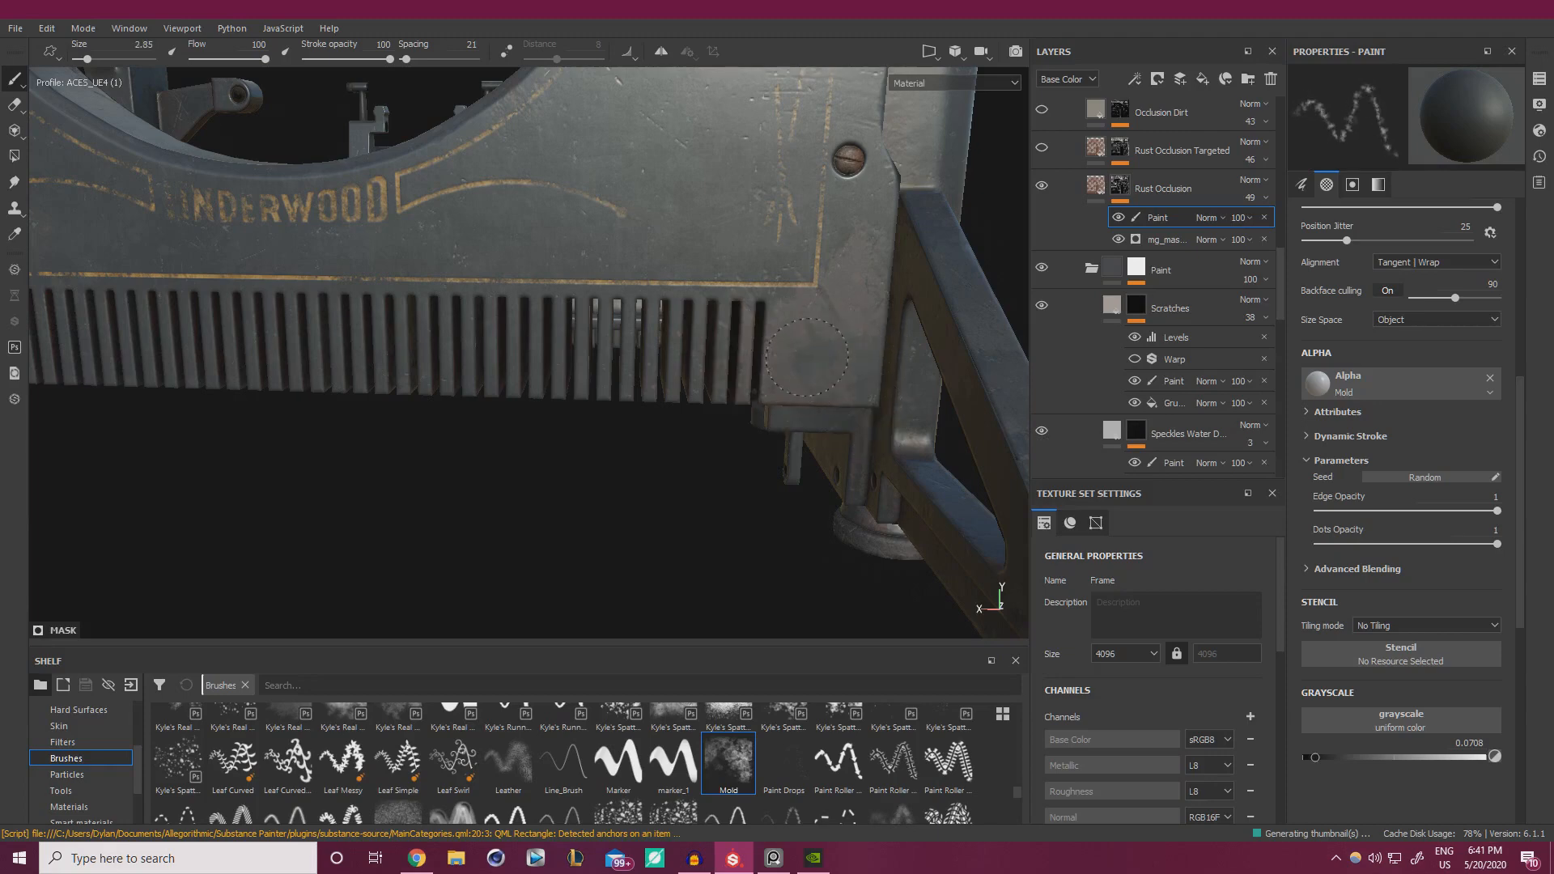
- Delete the hidden Rust Occlusion Targeted fill layer from the frame's layer stack
{"action": "right_click_drag", "start_coordinate": [669, 478], "coordinate": [364, 360], "text": "alt"}
{"action": "middle_click_drag", "start_coordinate": [364, 360], "coordinate": [561, 399], "text": "alt"}
{"action": "left_click_drag", "start_coordinate": [562, 399], "coordinate": [554, 407], "text": "alt"}
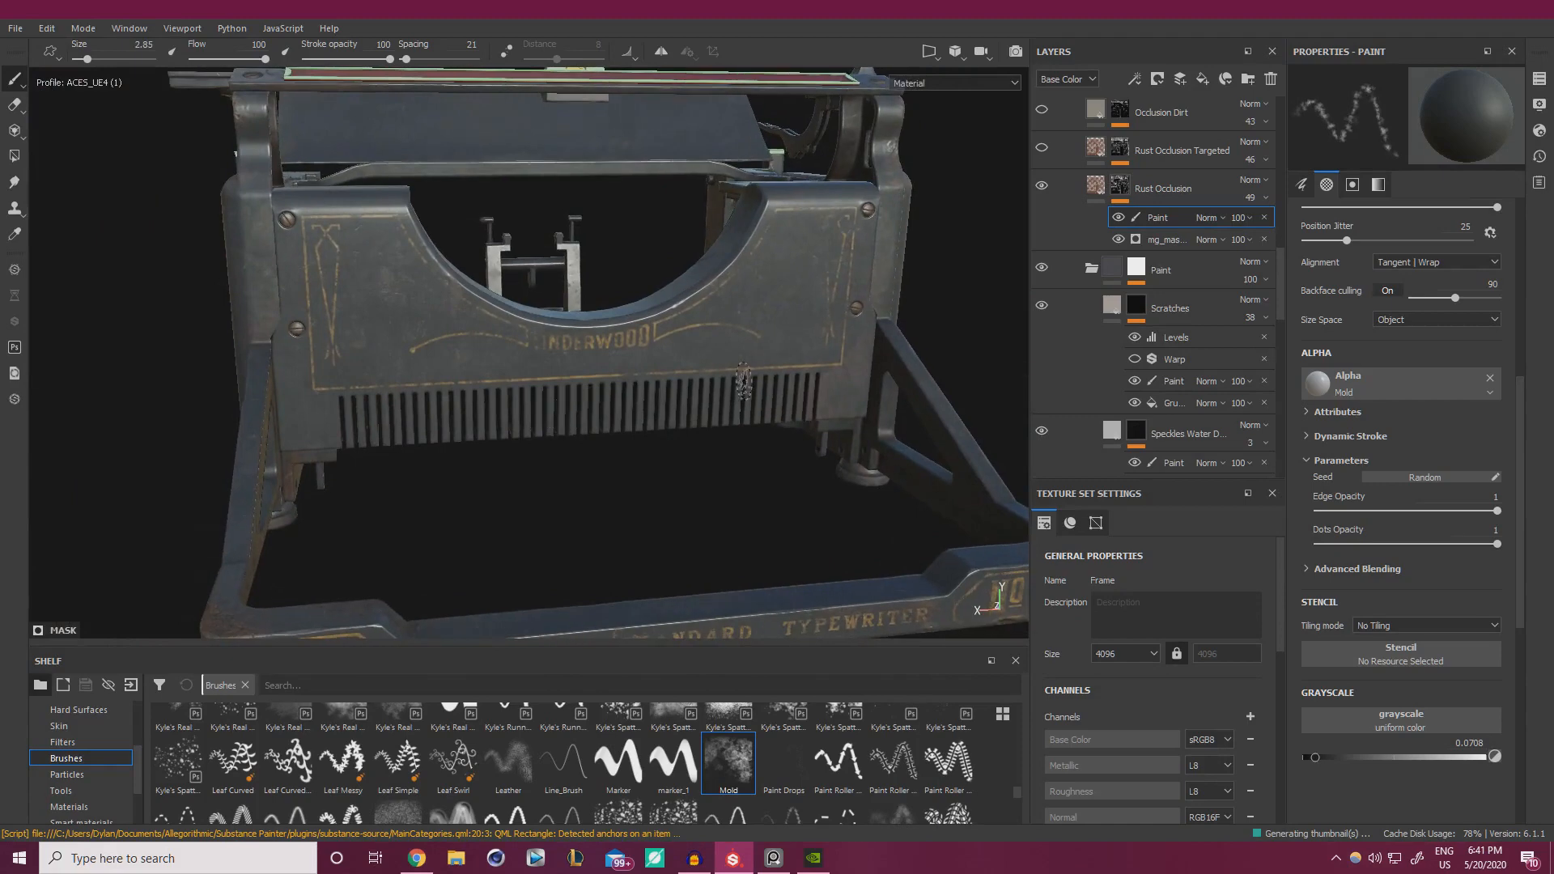
{"action": "left_click", "coordinate": [1168, 152]}
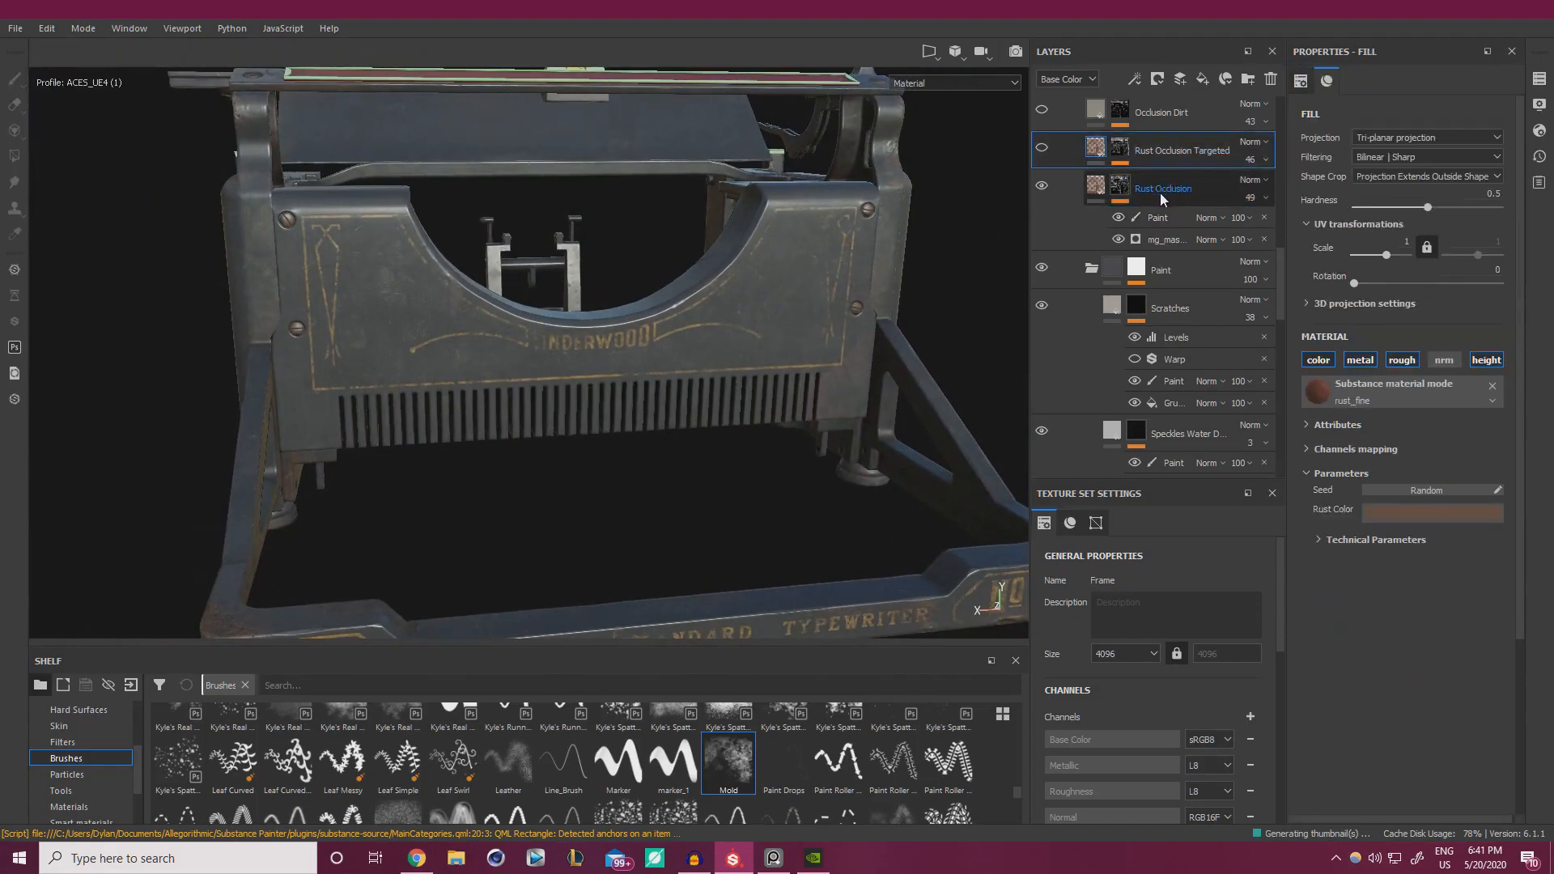
{"action": "key", "text": "Delete"}
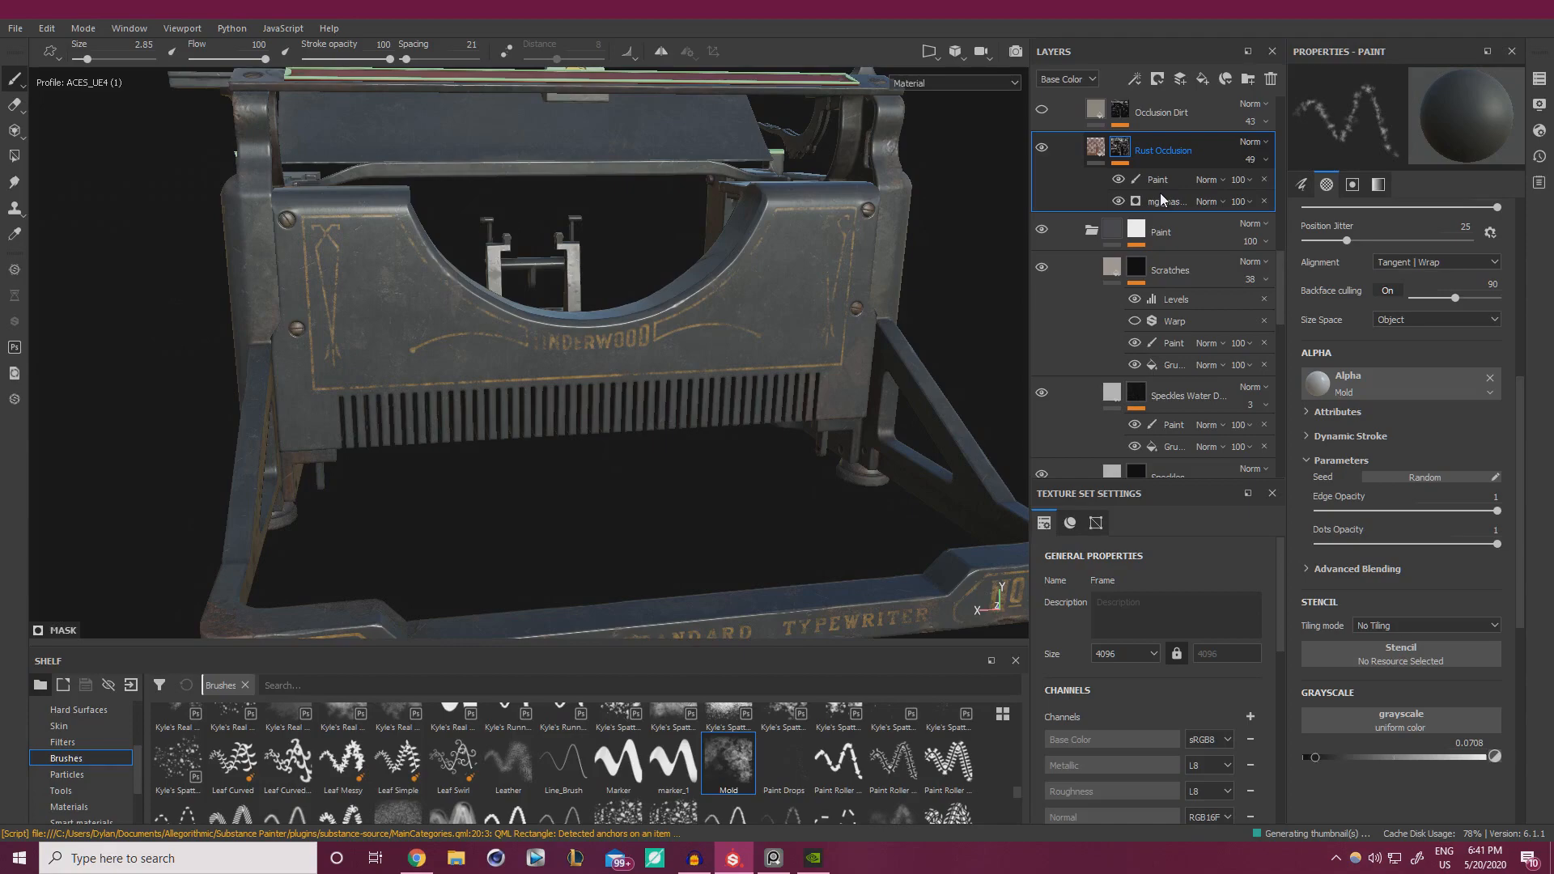
- Make the Occlusion Dirt layer visible and select the paint effect in its mask
{"action": "left_click_drag", "start_coordinate": [699, 332], "coordinate": [605, 356], "text": "alt"}
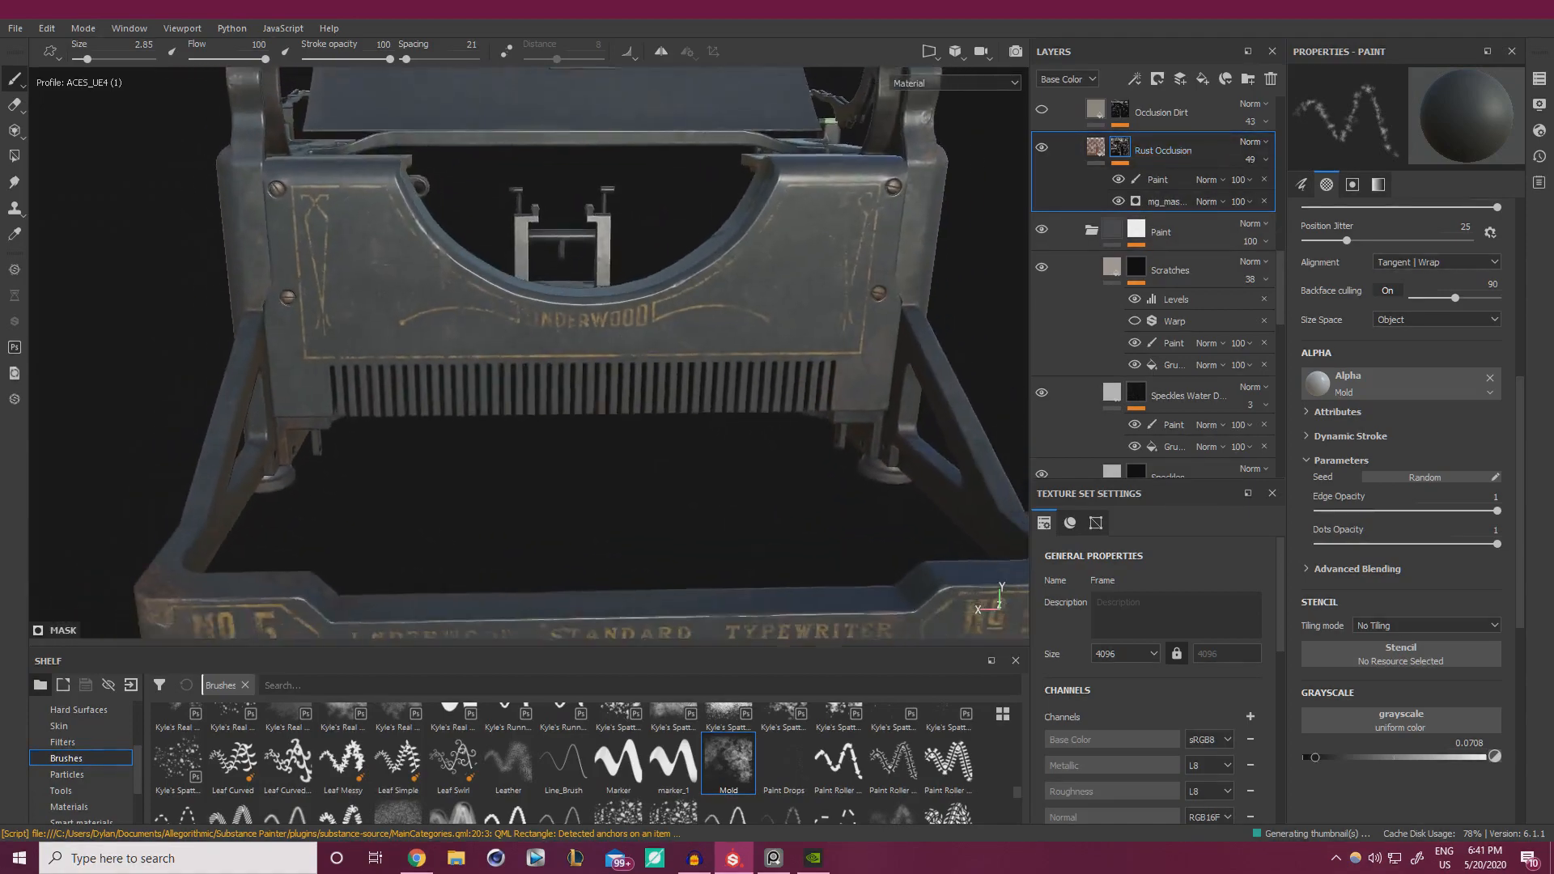
{"action": "middle_click_drag", "start_coordinate": [606, 356], "coordinate": [608, 388], "text": "alt"}
{"action": "scroll", "coordinate": [1076, 178], "scroll_direction": "up", "scroll_amount": 1}
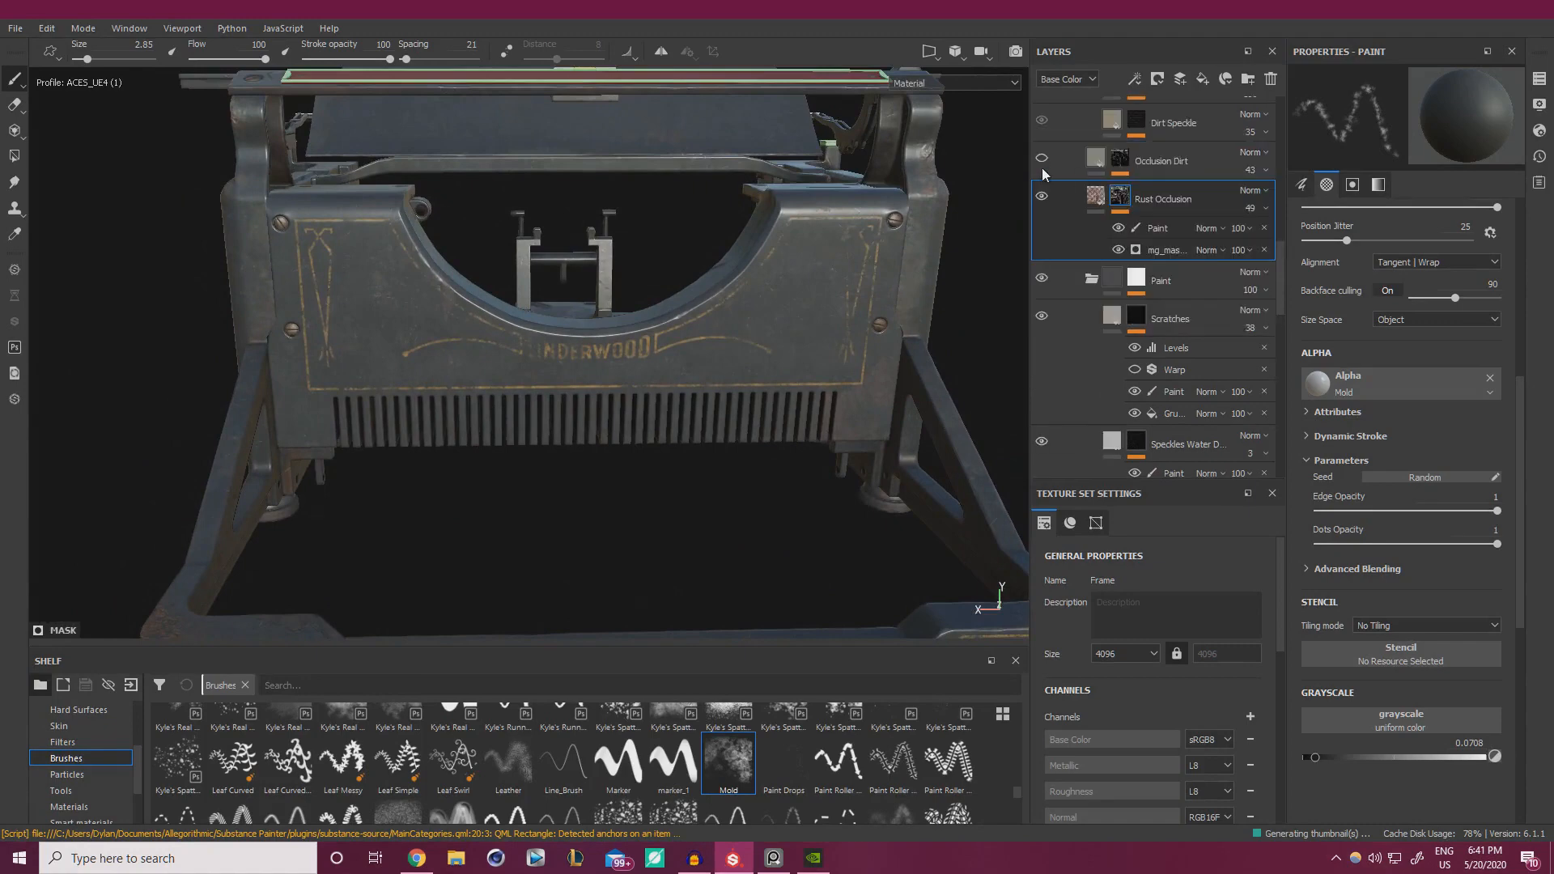
{"action": "left_click", "coordinate": [1041, 159]}
{"action": "left_click", "coordinate": [1046, 172]}
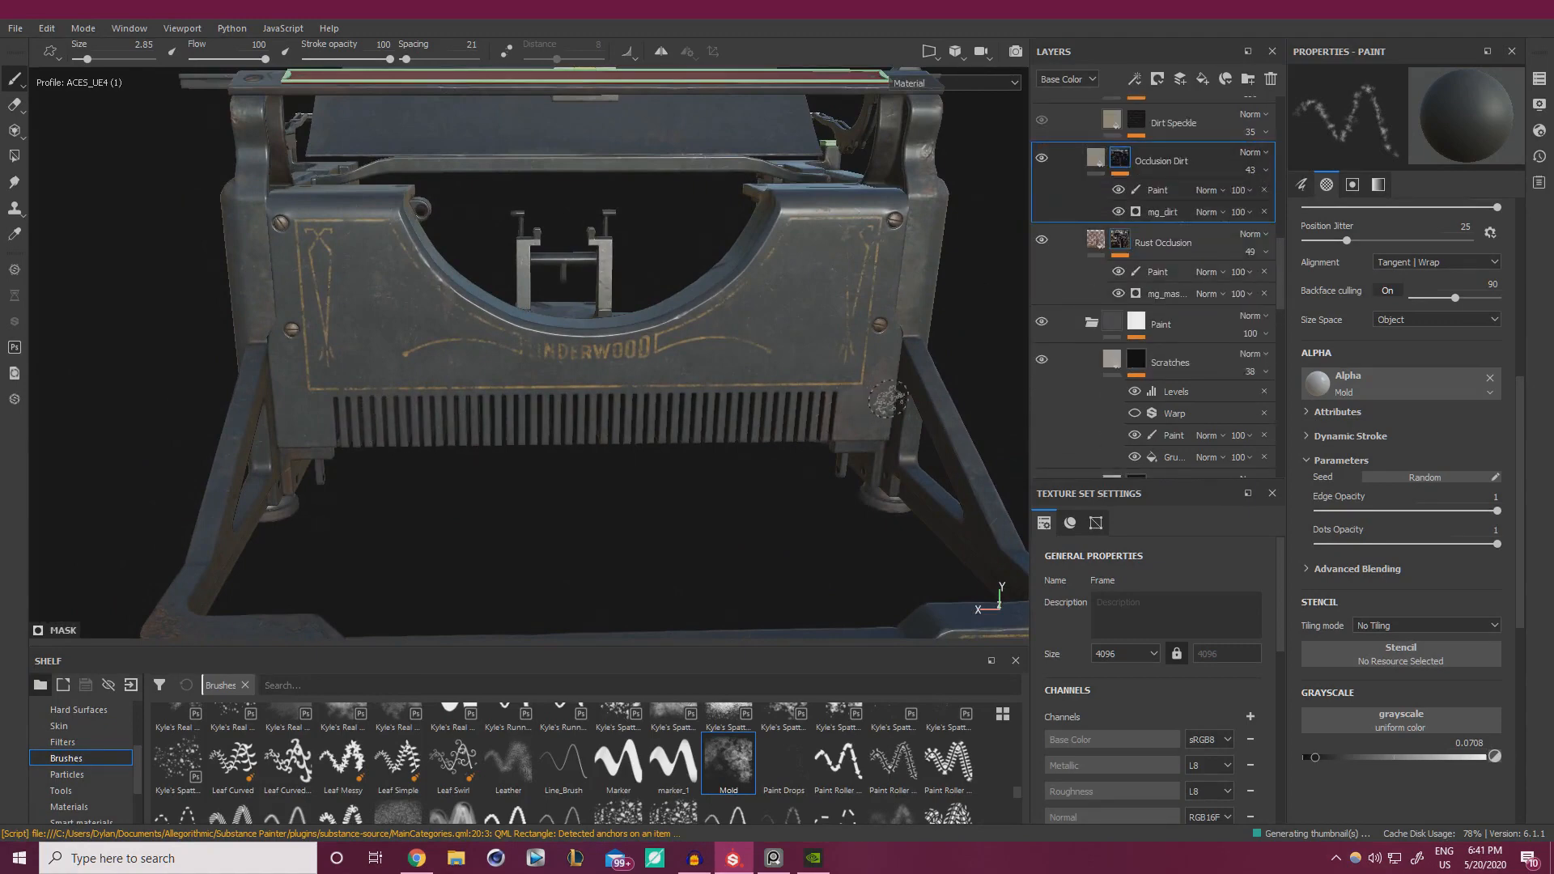
{"action": "scroll", "coordinate": [749, 396], "scroll_direction": "down", "scroll_amount": 5}
{"action": "left_click_drag", "start_coordinate": [364, 381], "coordinate": [413, 389], "text": "alt"}
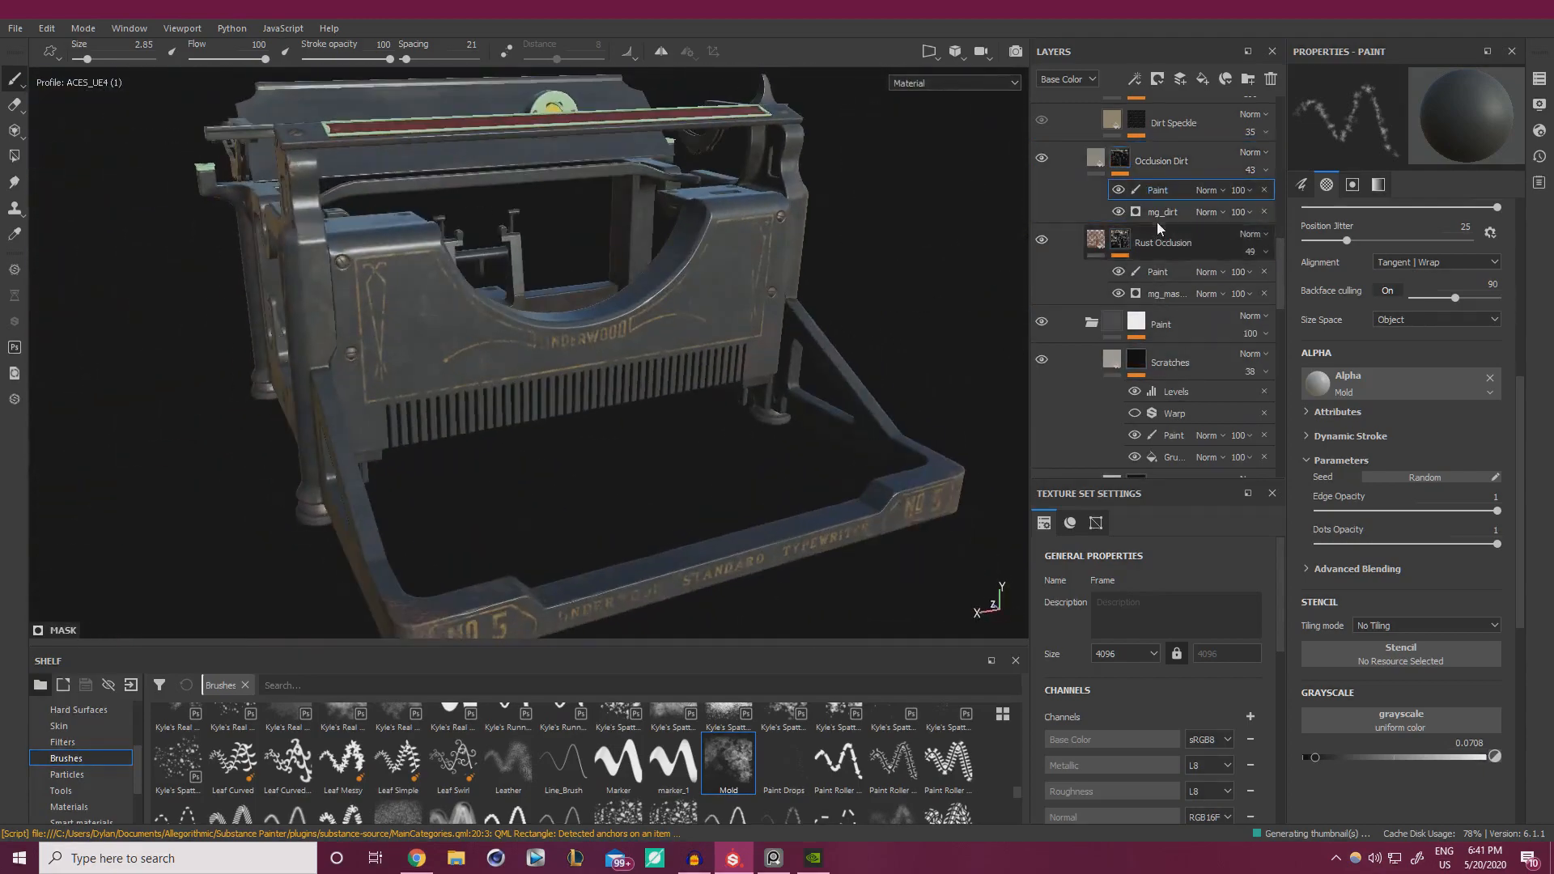
- Raise the Dirt Level of the Occlusion Dirt mask's dirt generator to 0.36, checking both sides of the front plate
{"action": "left_click", "coordinate": [1157, 217]}
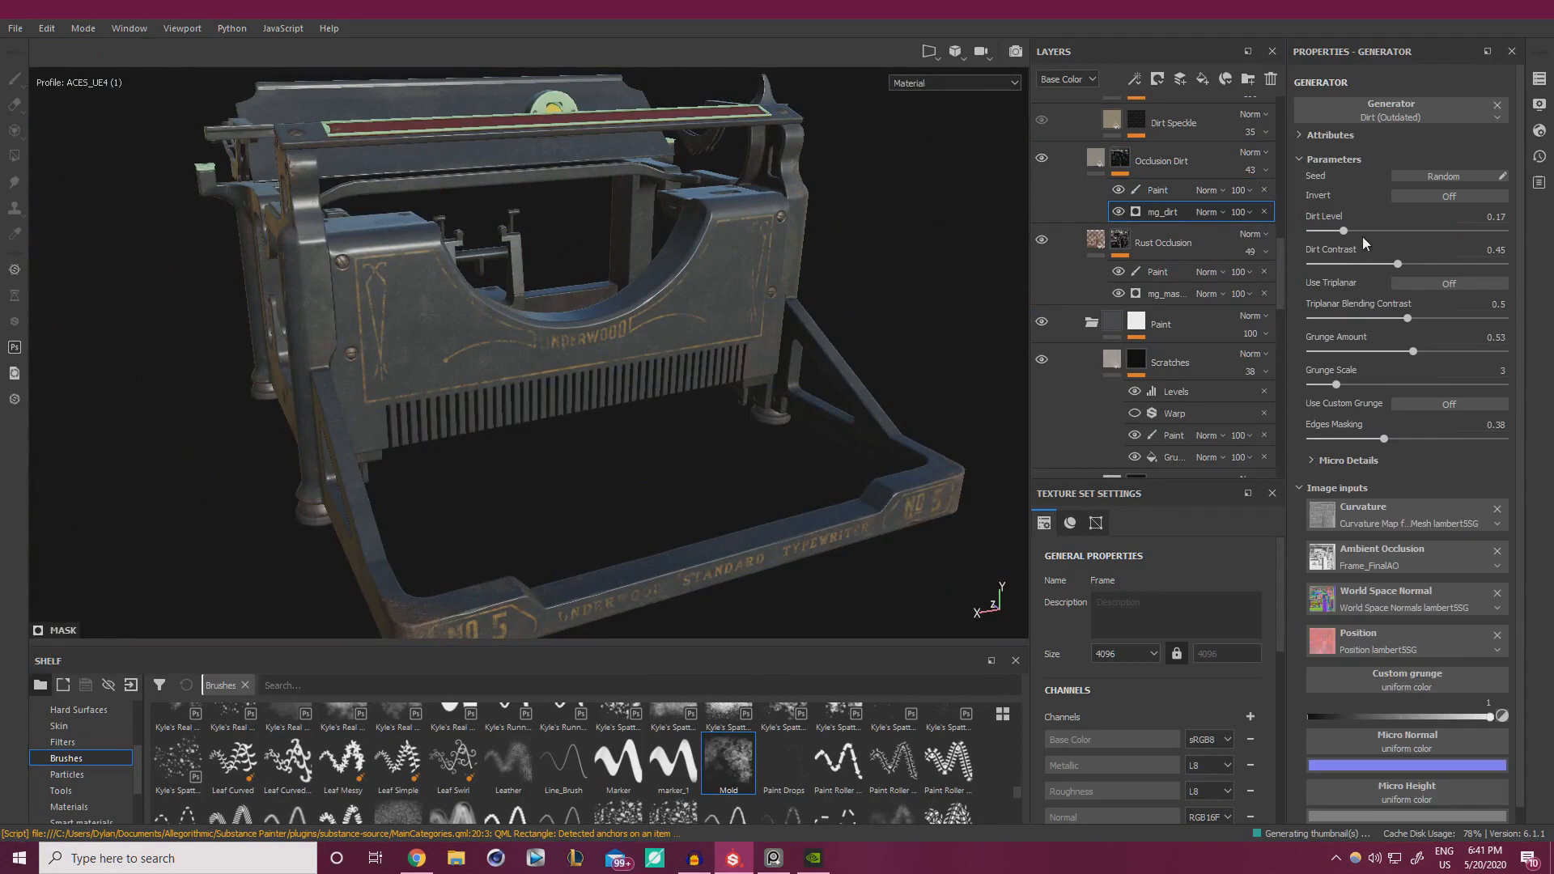
{"action": "left_click", "coordinate": [1362, 234]}
{"action": "left_click_drag", "start_coordinate": [835, 386], "coordinate": [540, 371], "text": "alt"}
{"action": "right_click_drag", "start_coordinate": [539, 372], "coordinate": [721, 335], "text": "shift"}
{"action": "right_click_drag", "start_coordinate": [596, 340], "coordinate": [791, 339], "text": "alt"}
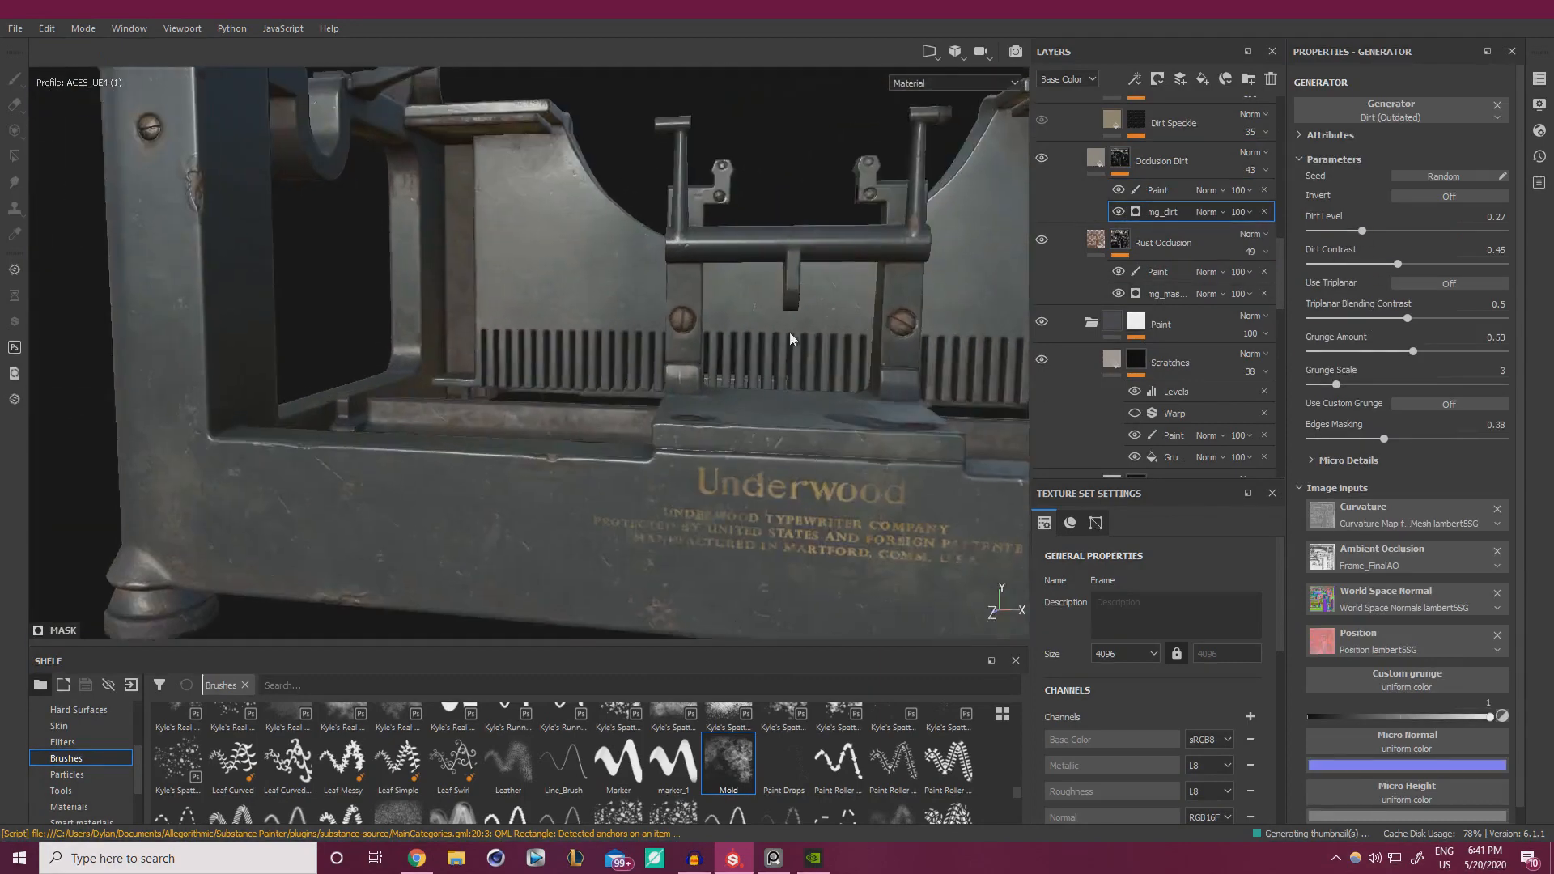
{"action": "middle_click_drag", "start_coordinate": [547, 264], "coordinate": [672, 401], "text": "alt"}
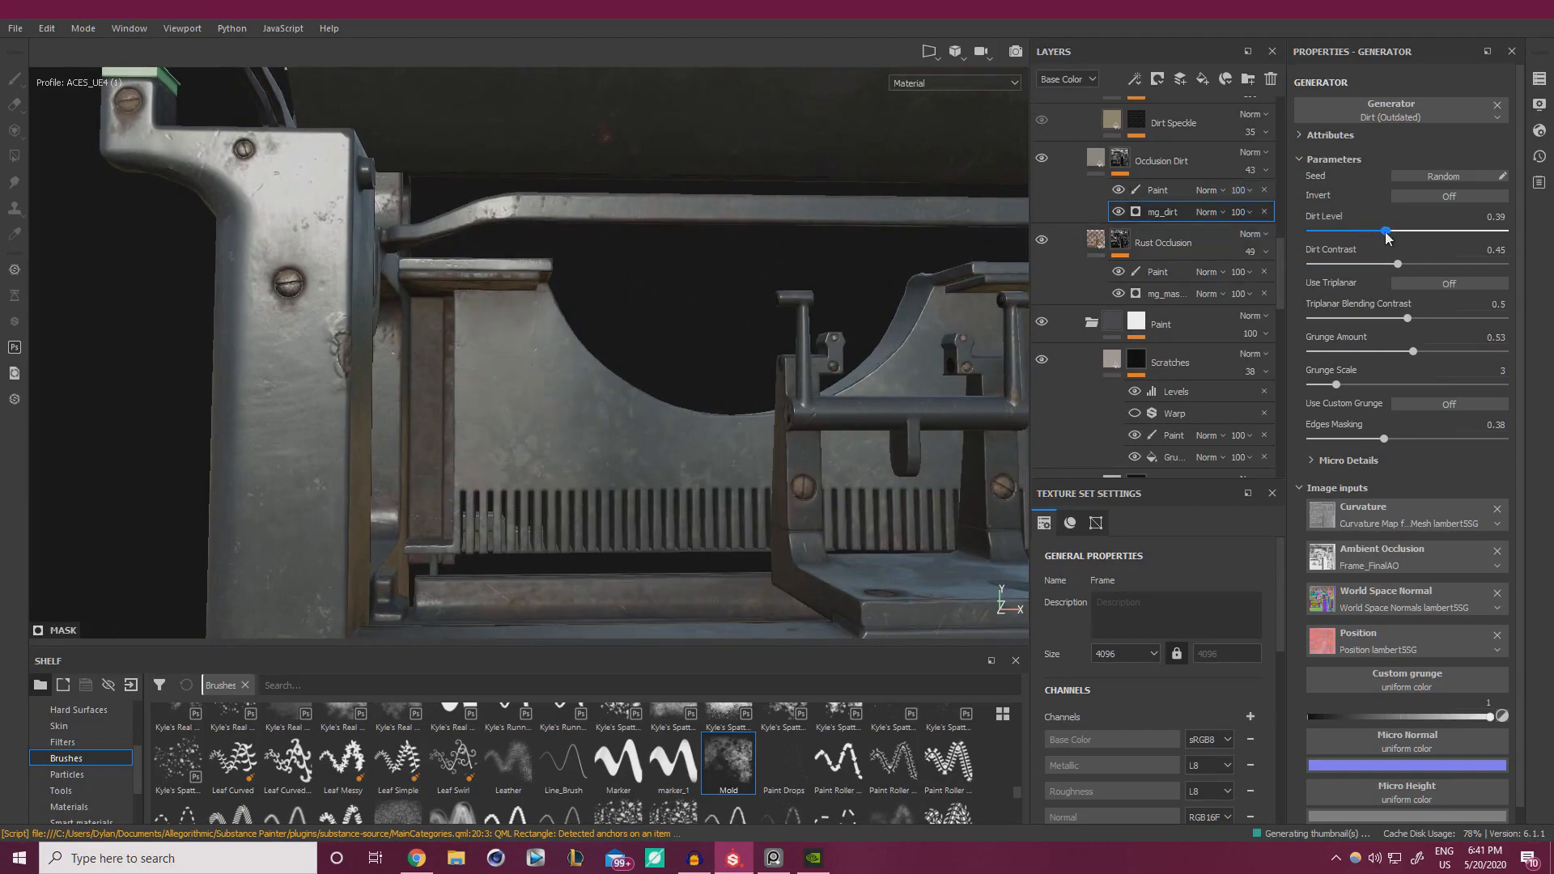
{"action": "mouse_move", "coordinate": [936, 320]}
{"action": "left_mouse_down", "text": "alt"}
{"action": "mouse_move", "coordinate": [919, 356]}
{"action": "mouse_move", "coordinate": [882, 344]}
{"action": "mouse_move", "coordinate": [933, 325]}
{"action": "left_mouse_up", "text": "alt"}
{"action": "left_click_drag", "start_coordinate": [683, 412], "coordinate": [834, 365], "text": "alt"}
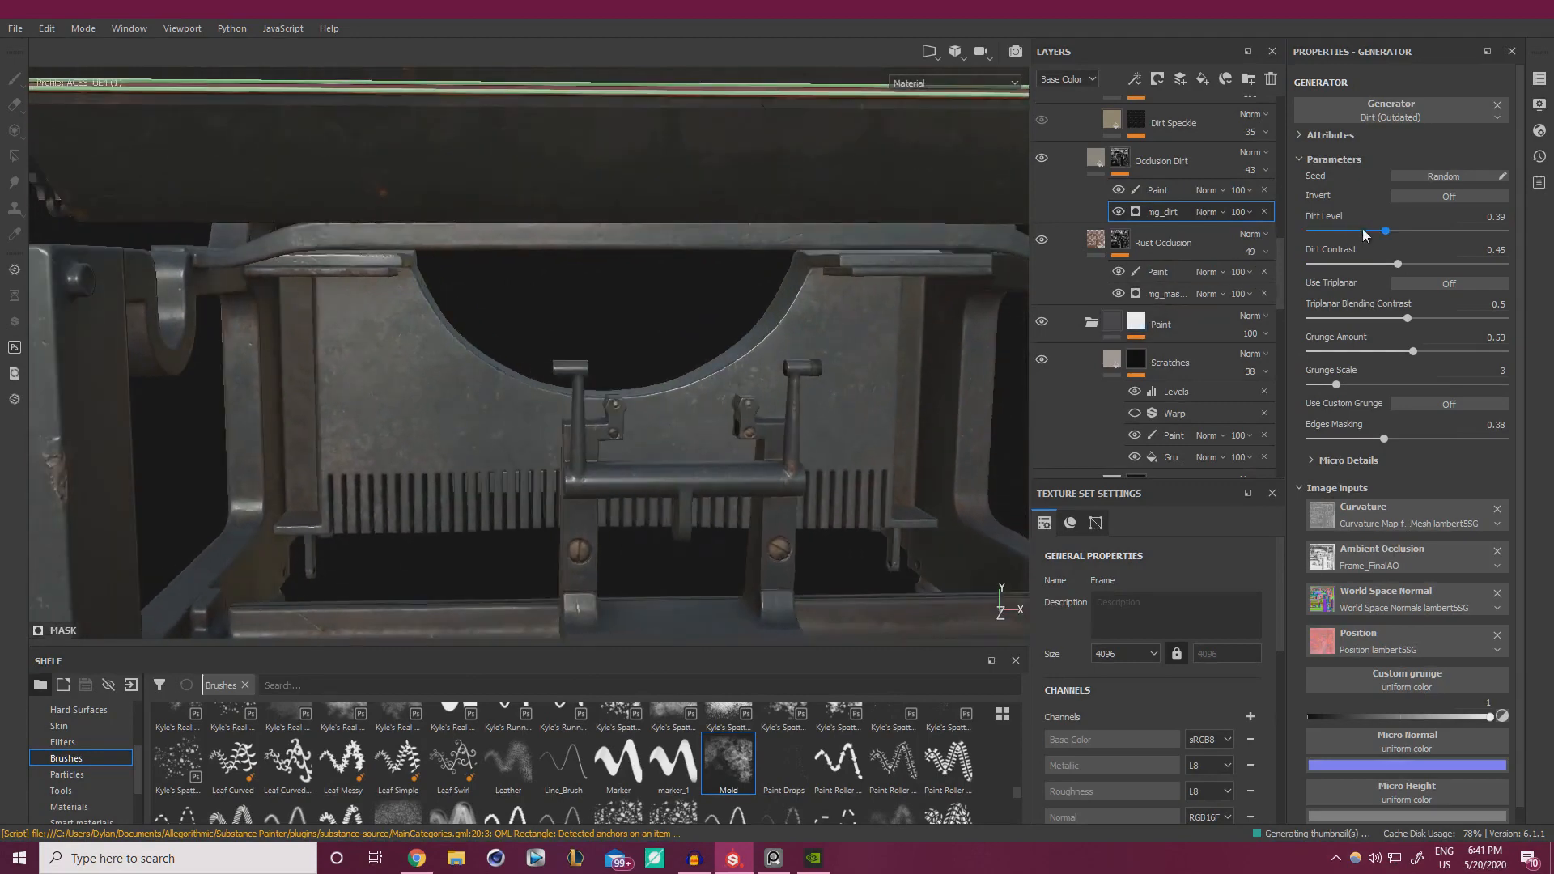
{"action": "left_click_drag", "start_coordinate": [1379, 232], "coordinate": [1380, 232]}
{"action": "left_click_drag", "start_coordinate": [950, 332], "coordinate": [717, 444], "text": "alt"}
{"action": "middle_click_drag", "start_coordinate": [717, 437], "coordinate": [793, 447], "text": "alt"}
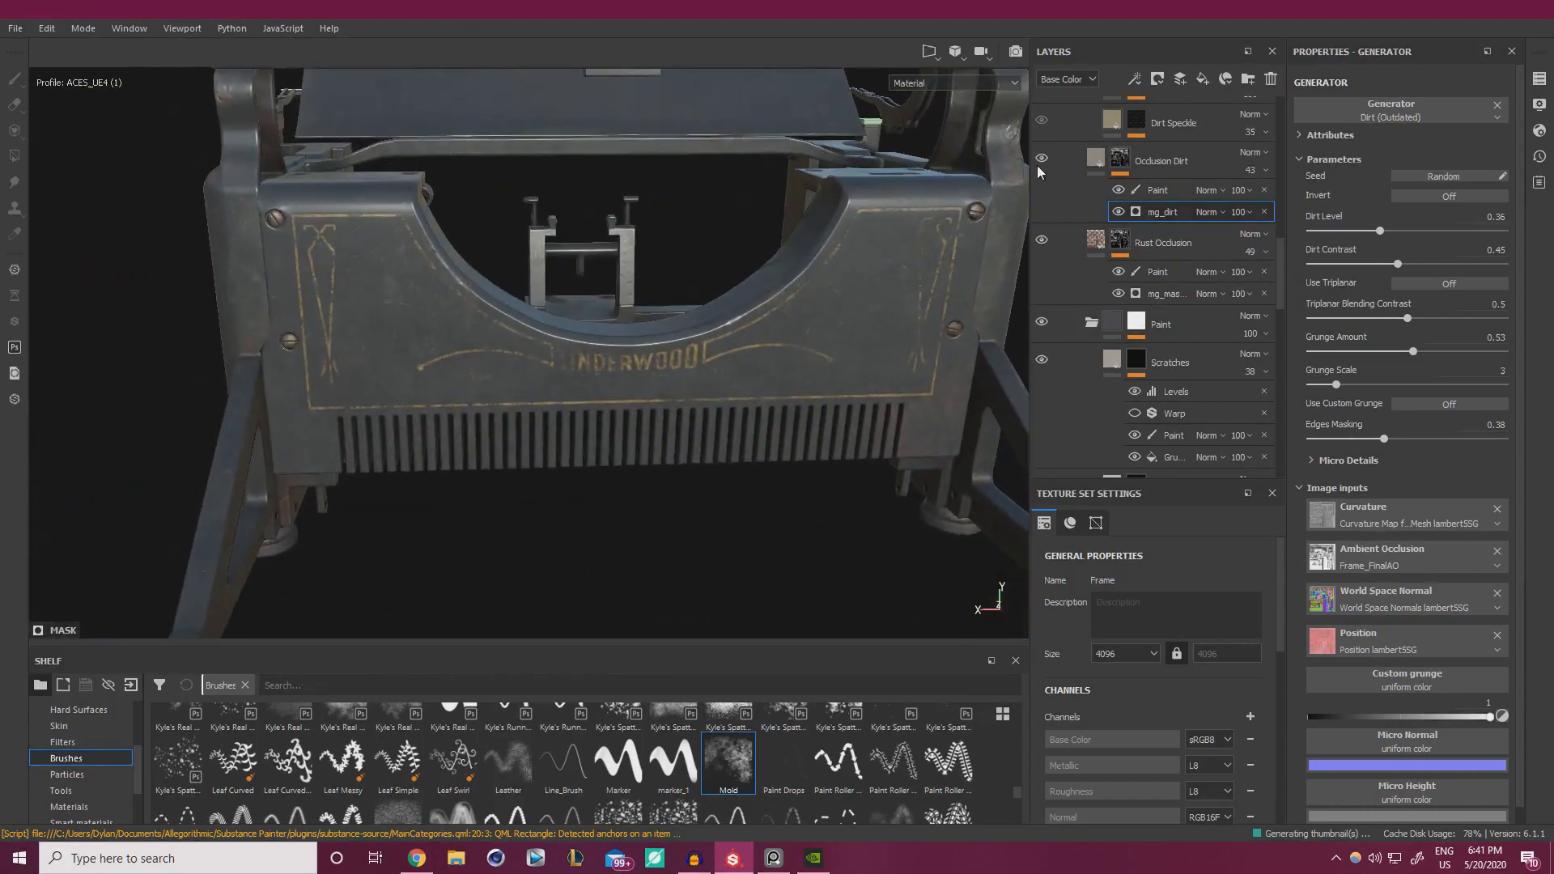
{"action": "left_click_drag", "start_coordinate": [518, 451], "coordinate": [596, 387], "text": "alt"}
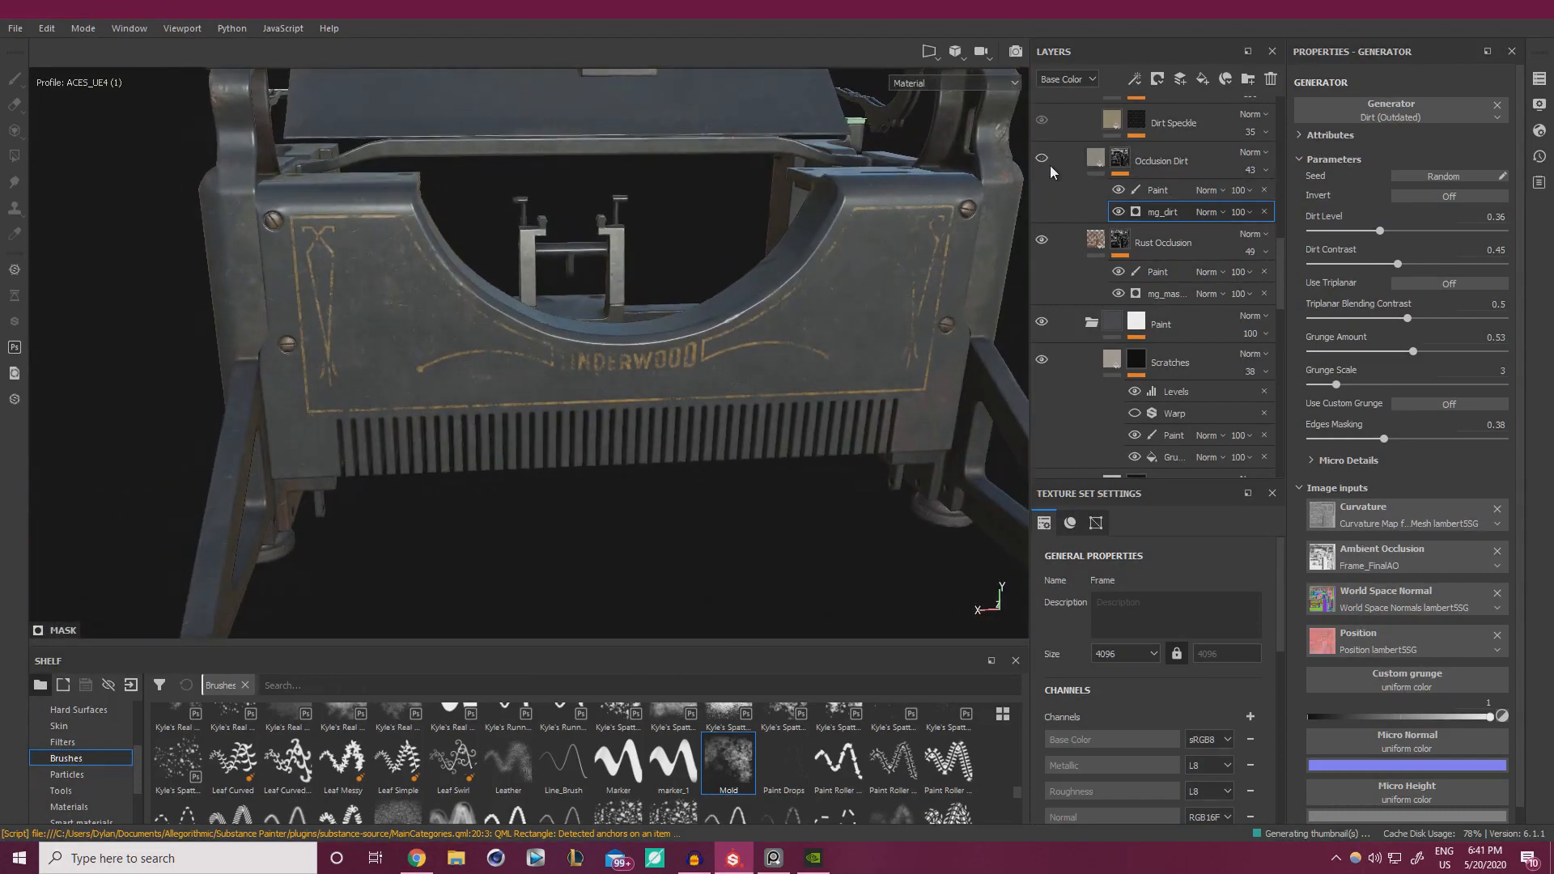
- Touch up the Occlusion Dirt mask at one lower corner of the front plate with Mold brush grayscales 0.2965 and 0.1327, reducing brush size to 4.35
{"action": "scroll", "coordinate": [757, 430], "scroll_direction": "up", "scroll_amount": 1}
{"action": "middle_click_drag", "start_coordinate": [758, 431], "coordinate": [877, 378], "text": "alt"}
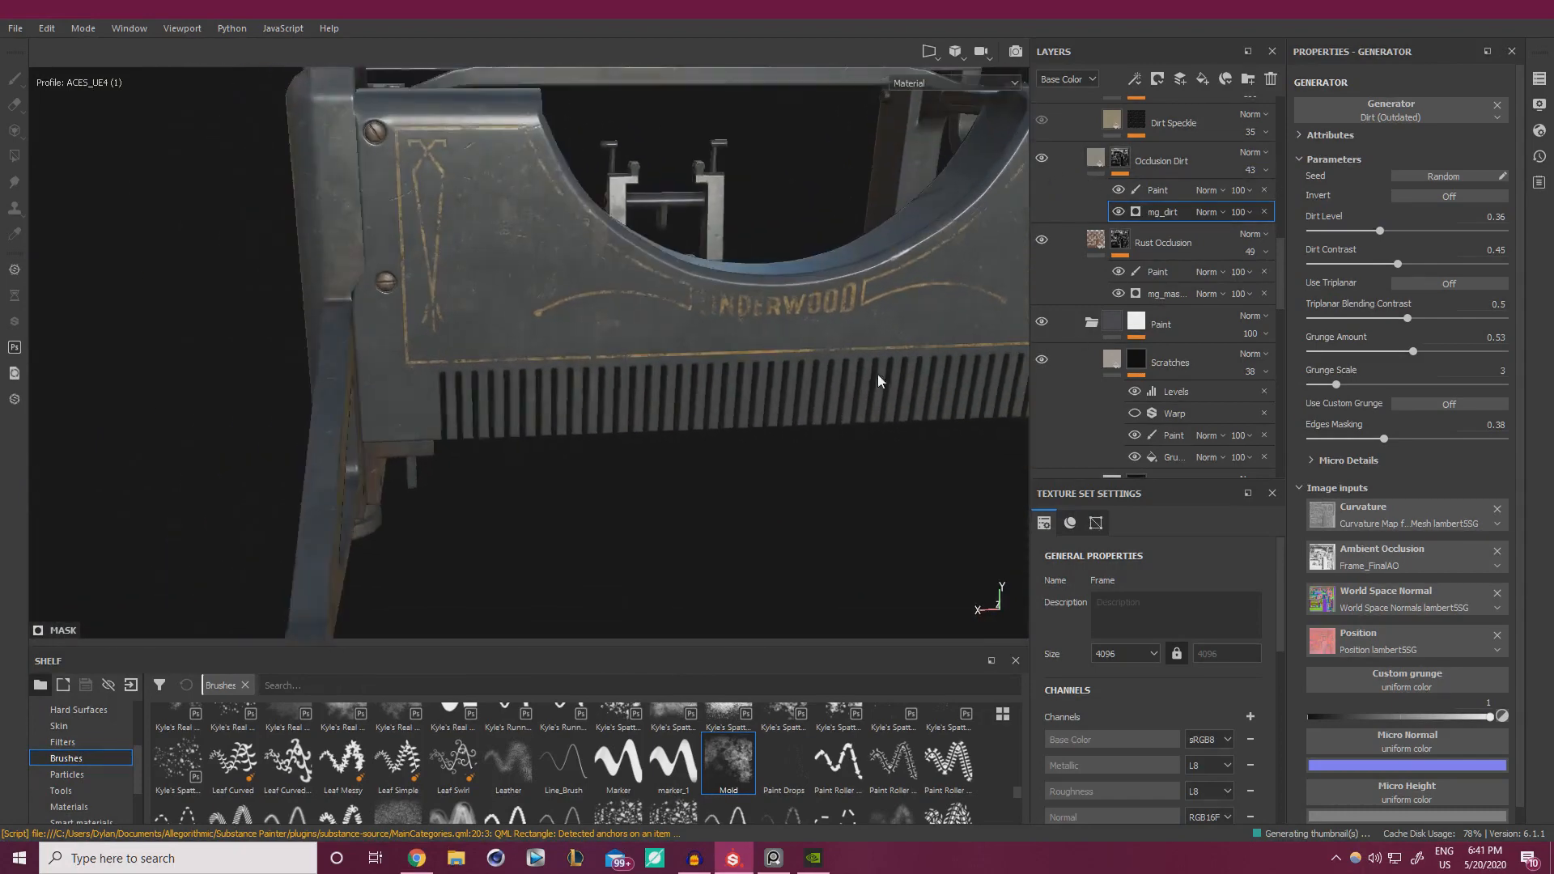
{"action": "left_click", "coordinate": [1139, 195]}
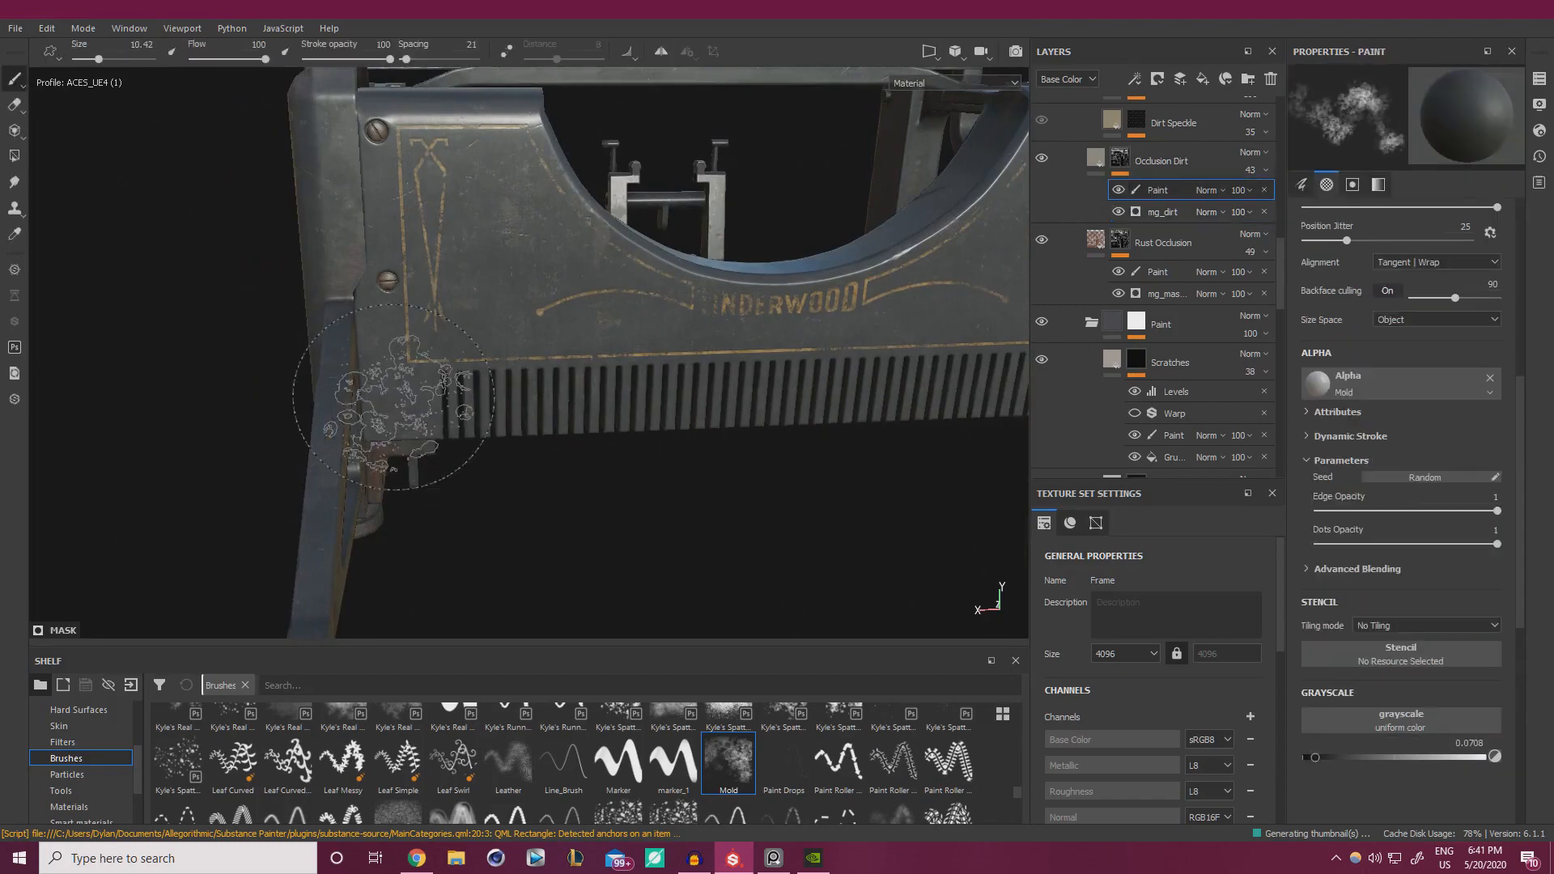
{"action": "left_click", "coordinate": [1357, 757]}
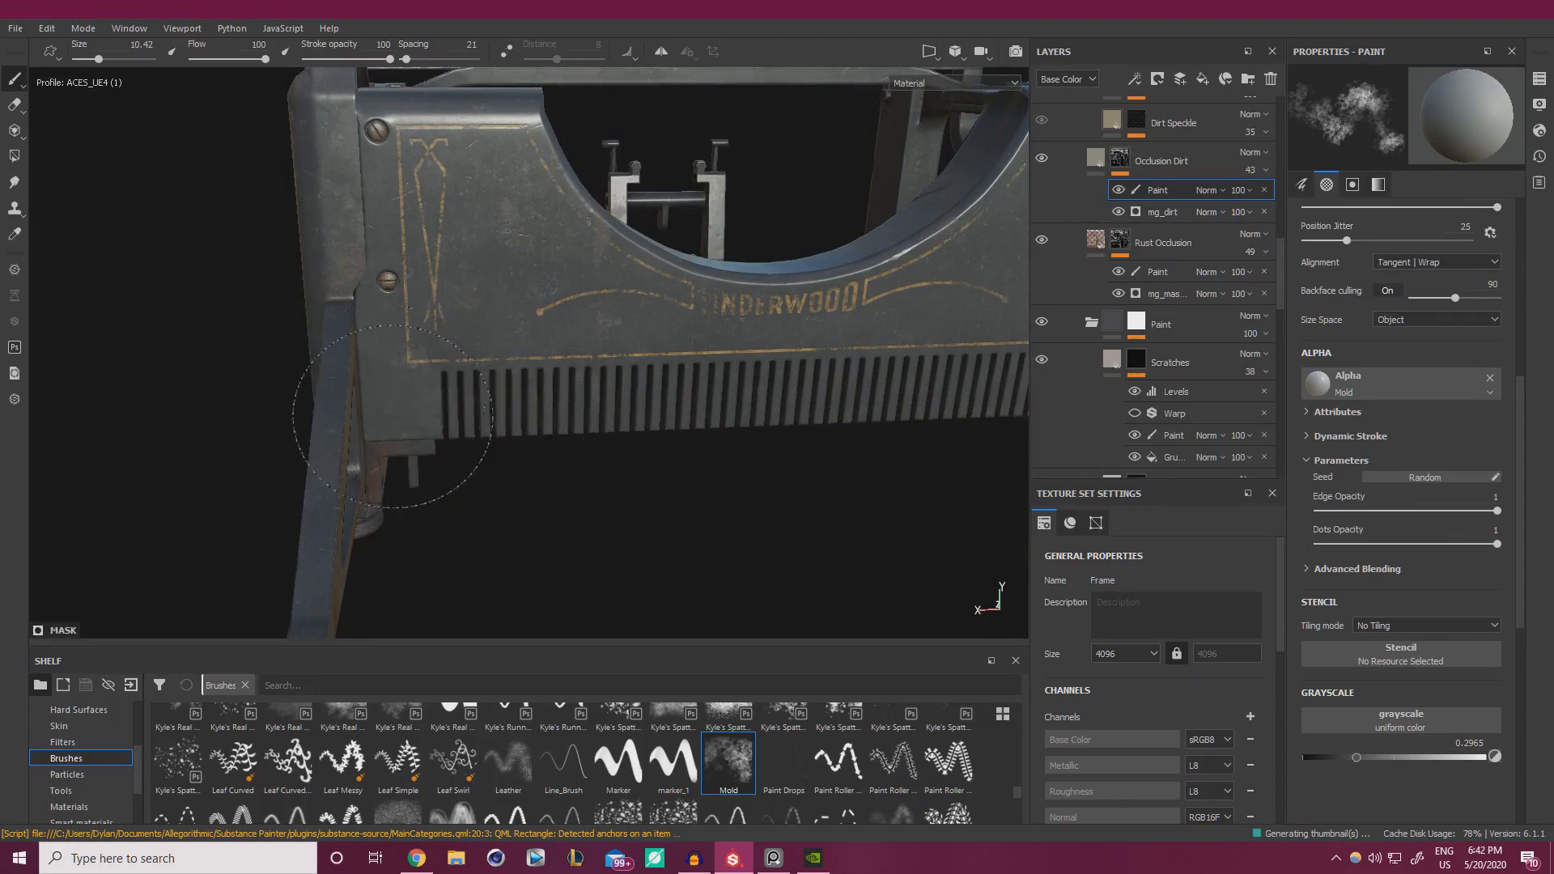
{"action": "left_click", "coordinate": [1328, 759]}
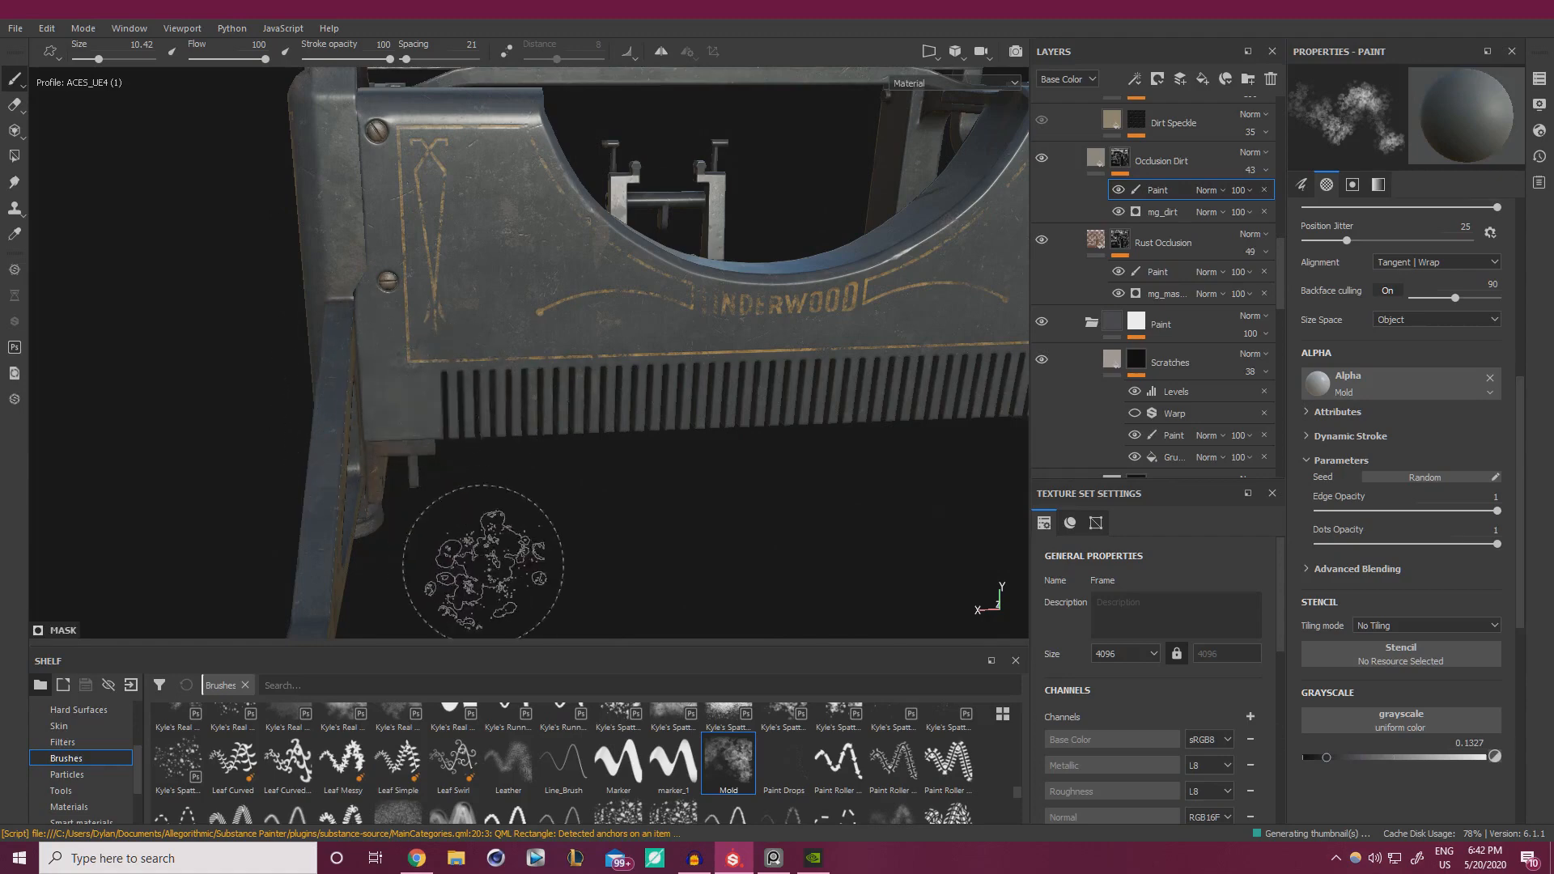
{"action": "left_click_drag", "start_coordinate": [391, 455], "coordinate": [409, 429]}
{"action": "right_click_drag", "start_coordinate": [409, 427], "coordinate": [381, 423], "text": "ctrl"}
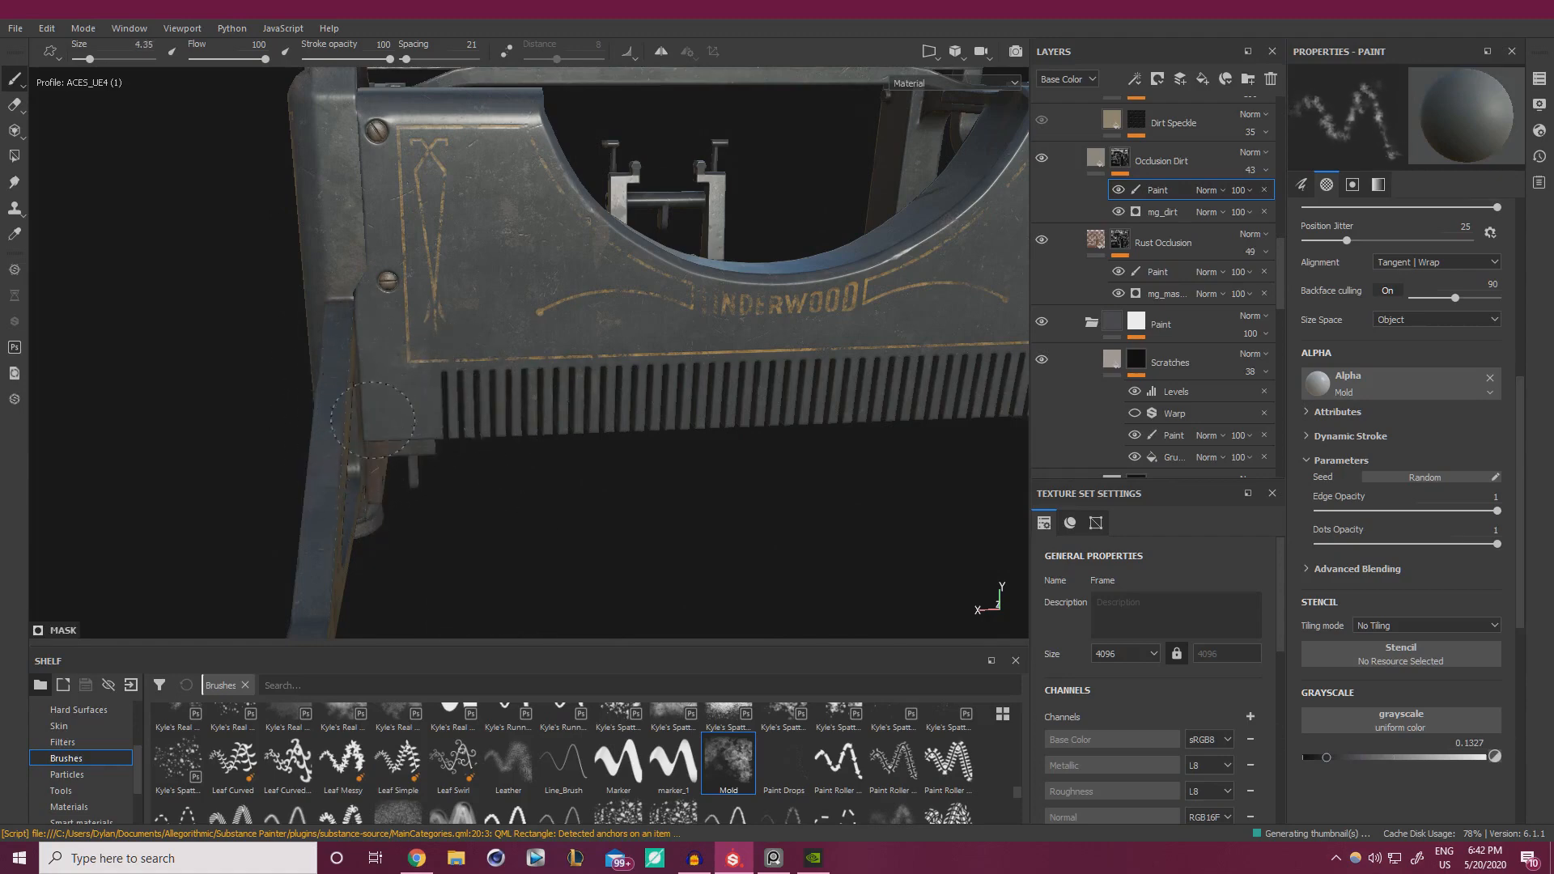
- Touch up the dirt mask on the front plate's opposite lower corner, between the slots and the frame's diagonal brace
{"action": "right_click_drag", "start_coordinate": [675, 554], "coordinate": [518, 515], "text": "alt"}
{"action": "middle_click_drag", "start_coordinate": [518, 515], "coordinate": [272, 440], "text": "alt"}
{"action": "right_click_drag", "start_coordinate": [595, 409], "coordinate": [810, 430], "text": "alt"}
{"action": "middle_click_drag", "start_coordinate": [810, 429], "coordinate": [700, 405], "text": "alt"}
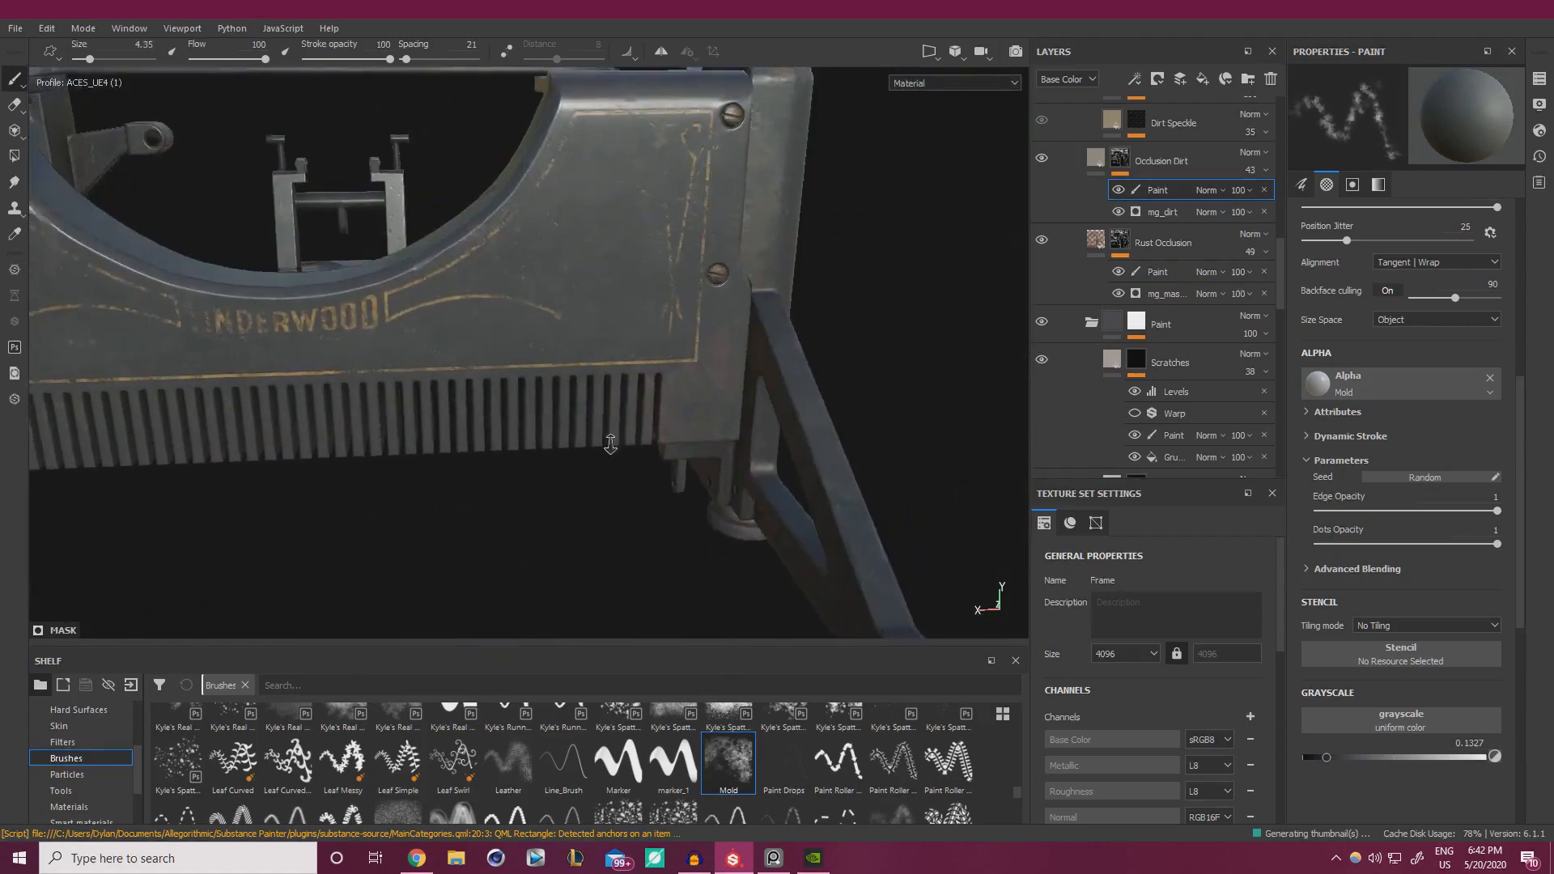
{"action": "right_click_drag", "start_coordinate": [701, 405], "coordinate": [753, 397], "text": "alt"}
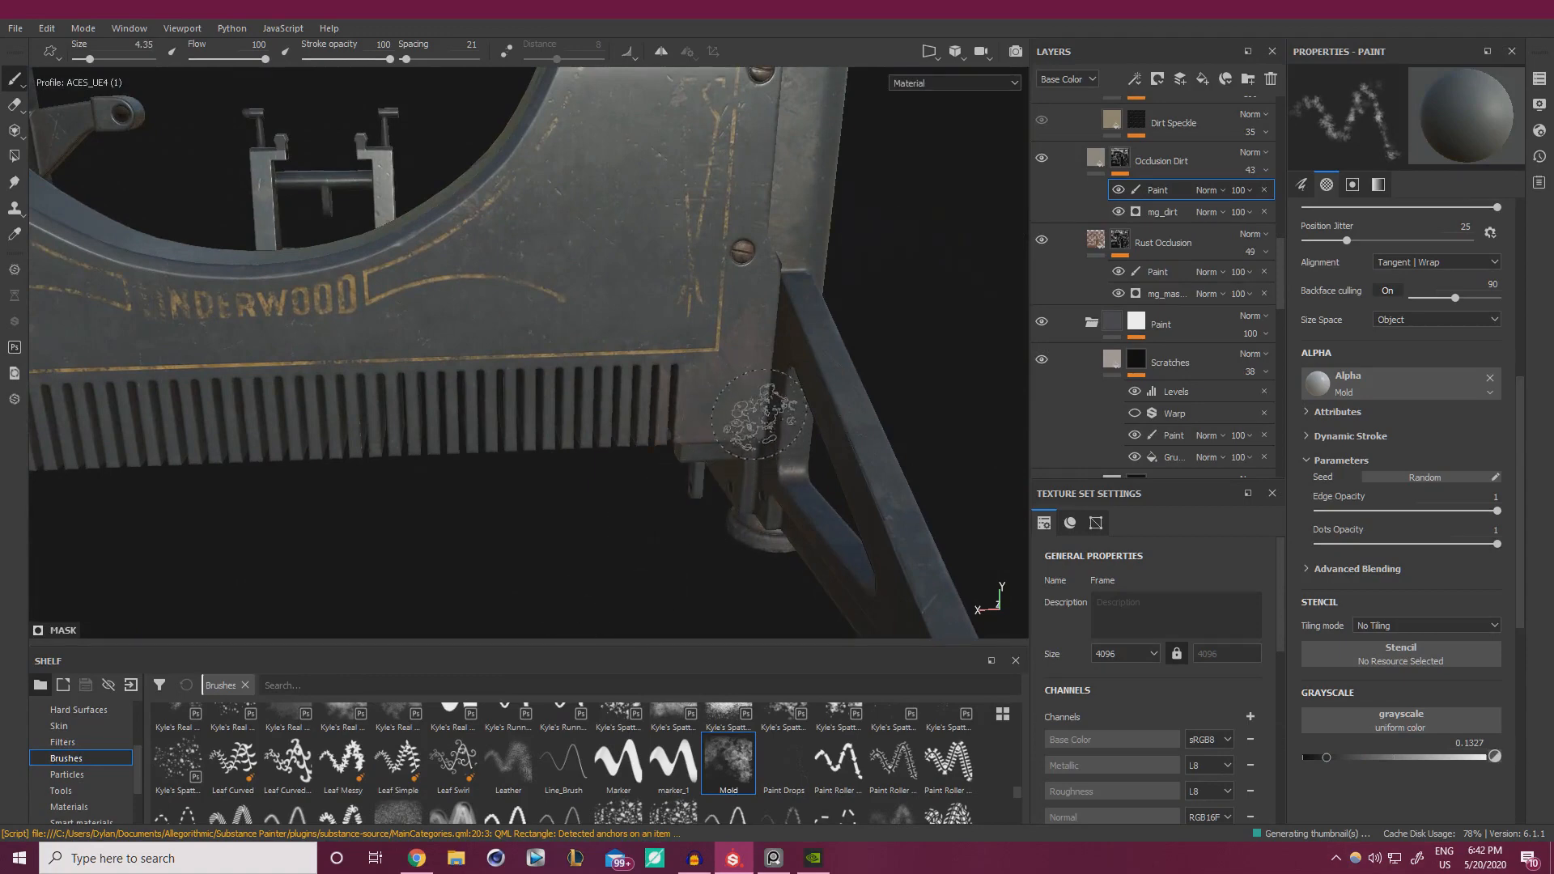
{"action": "left_click_drag", "start_coordinate": [570, 552], "coordinate": [518, 492], "text": "alt"}
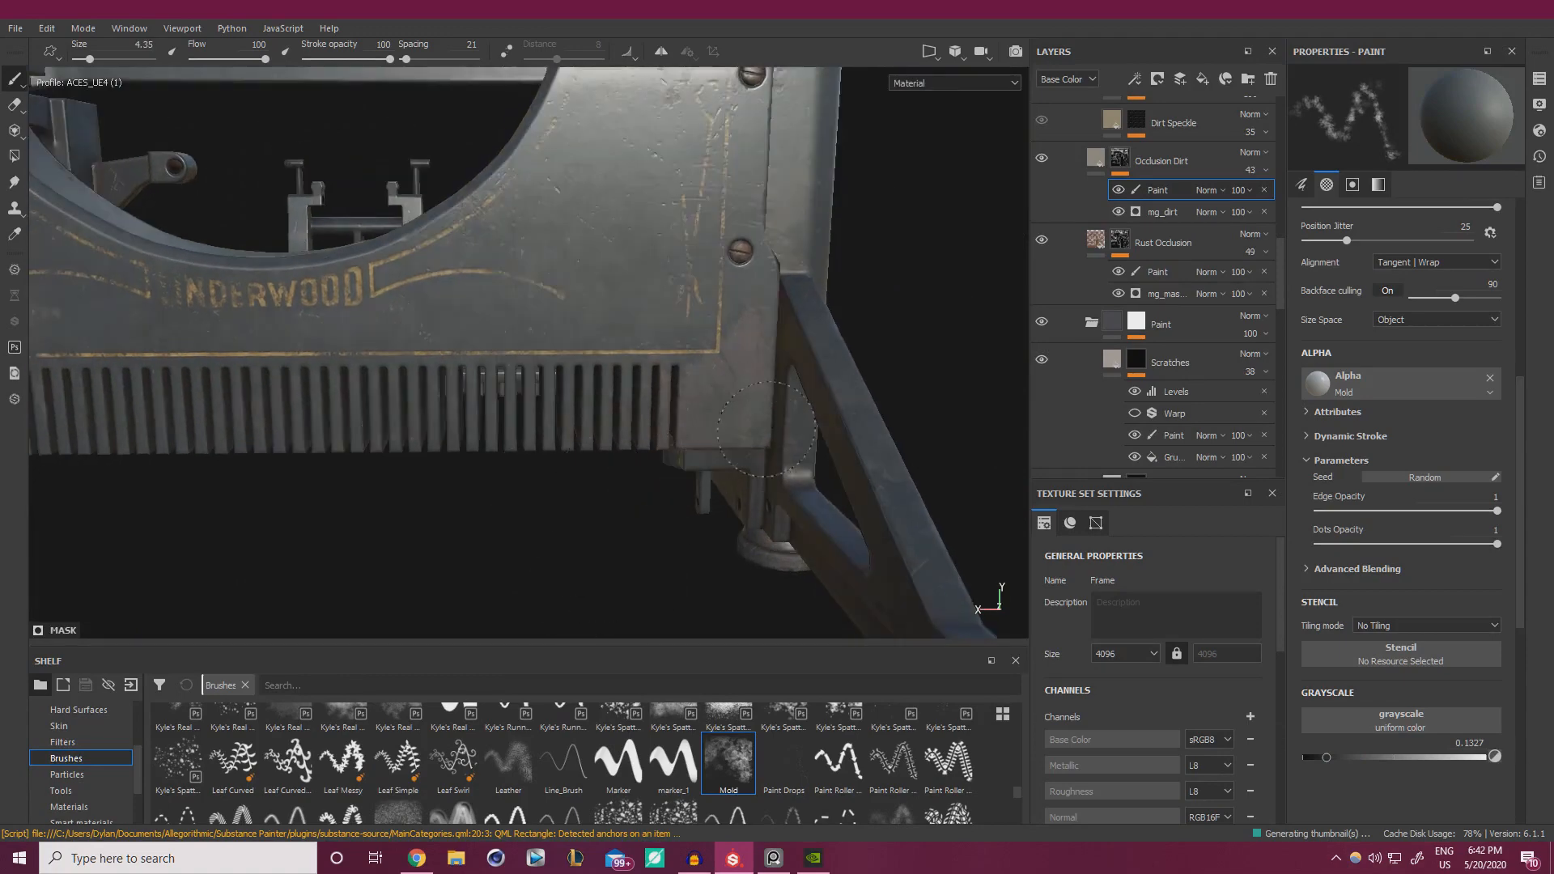
- Enlarge the brush to 8.43 and paint the dirt mask on the front plate's unslotted top ledge with grayscales 0.0664 and 0.1814
{"action": "mouse_move", "coordinate": [727, 514]}
{"action": "left_mouse_down", "text": "alt"}
{"action": "mouse_move", "coordinate": [794, 513]}
{"action": "mouse_move", "coordinate": [618, 556]}
{"action": "mouse_move", "coordinate": [508, 451]}
{"action": "mouse_move", "coordinate": [526, 493]}
{"action": "mouse_move", "coordinate": [555, 478]}
{"action": "mouse_move", "coordinate": [451, 352]}
{"action": "left_mouse_up", "text": "alt"}
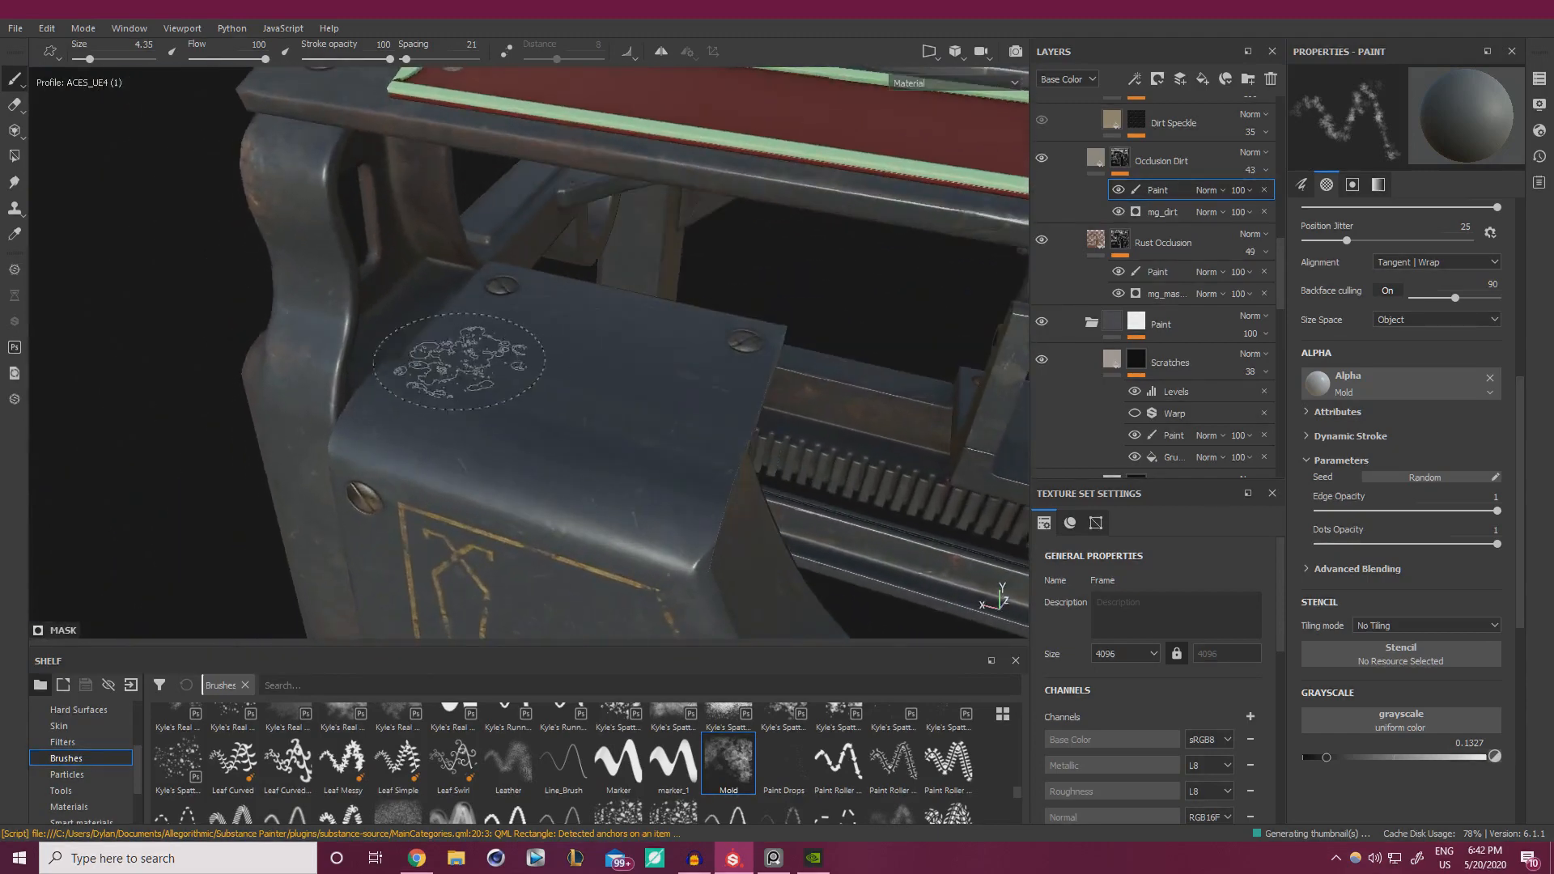
{"action": "right_click_drag", "start_coordinate": [434, 307], "coordinate": [502, 307], "text": "ctrl"}
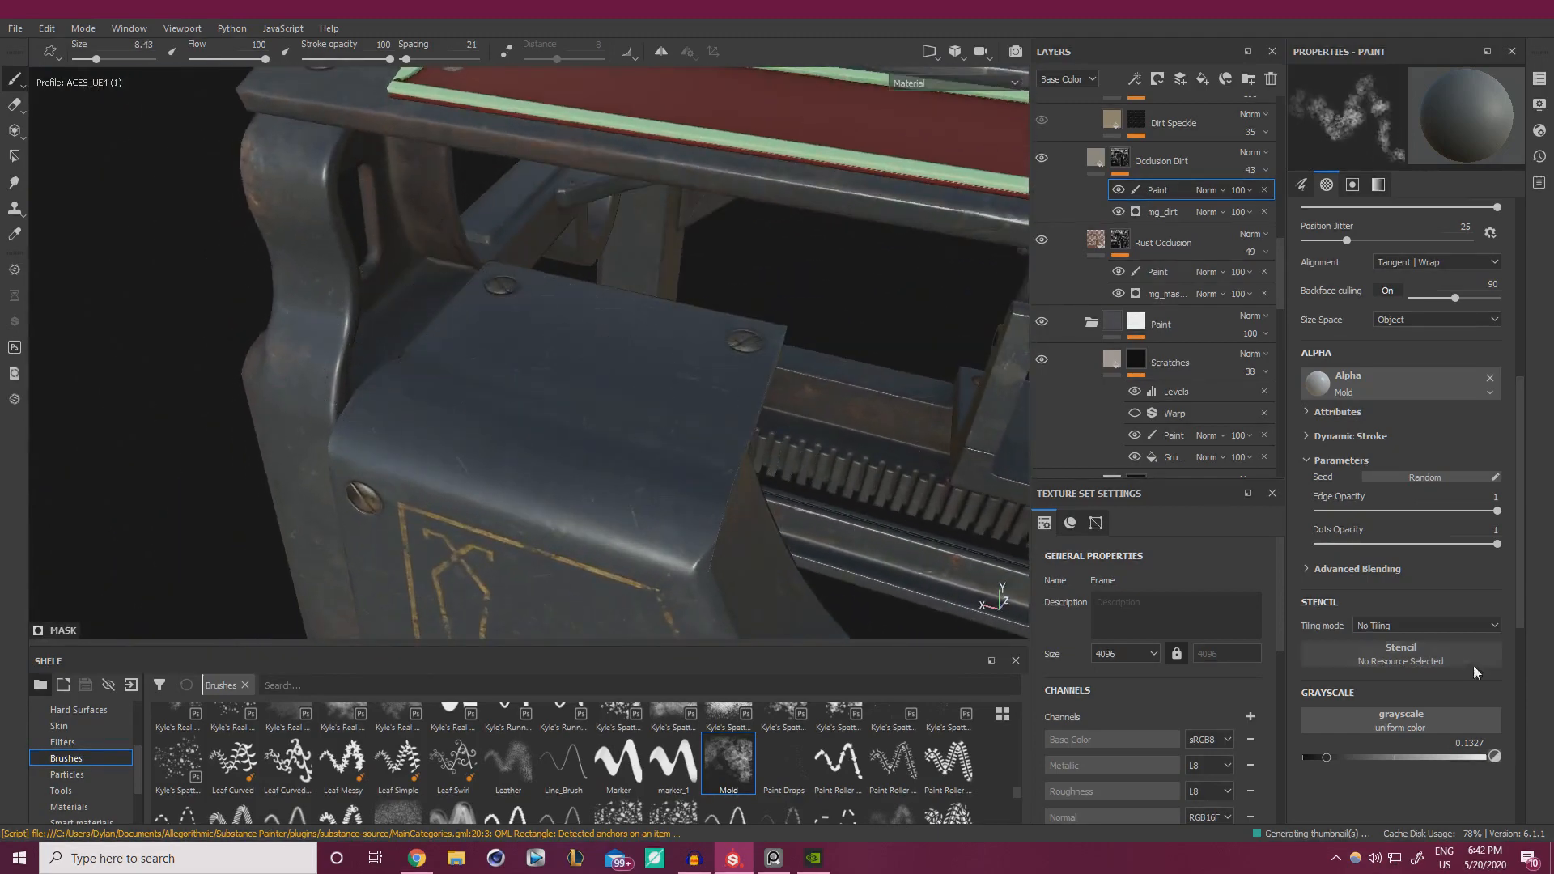
{"action": "left_click", "coordinate": [1315, 759]}
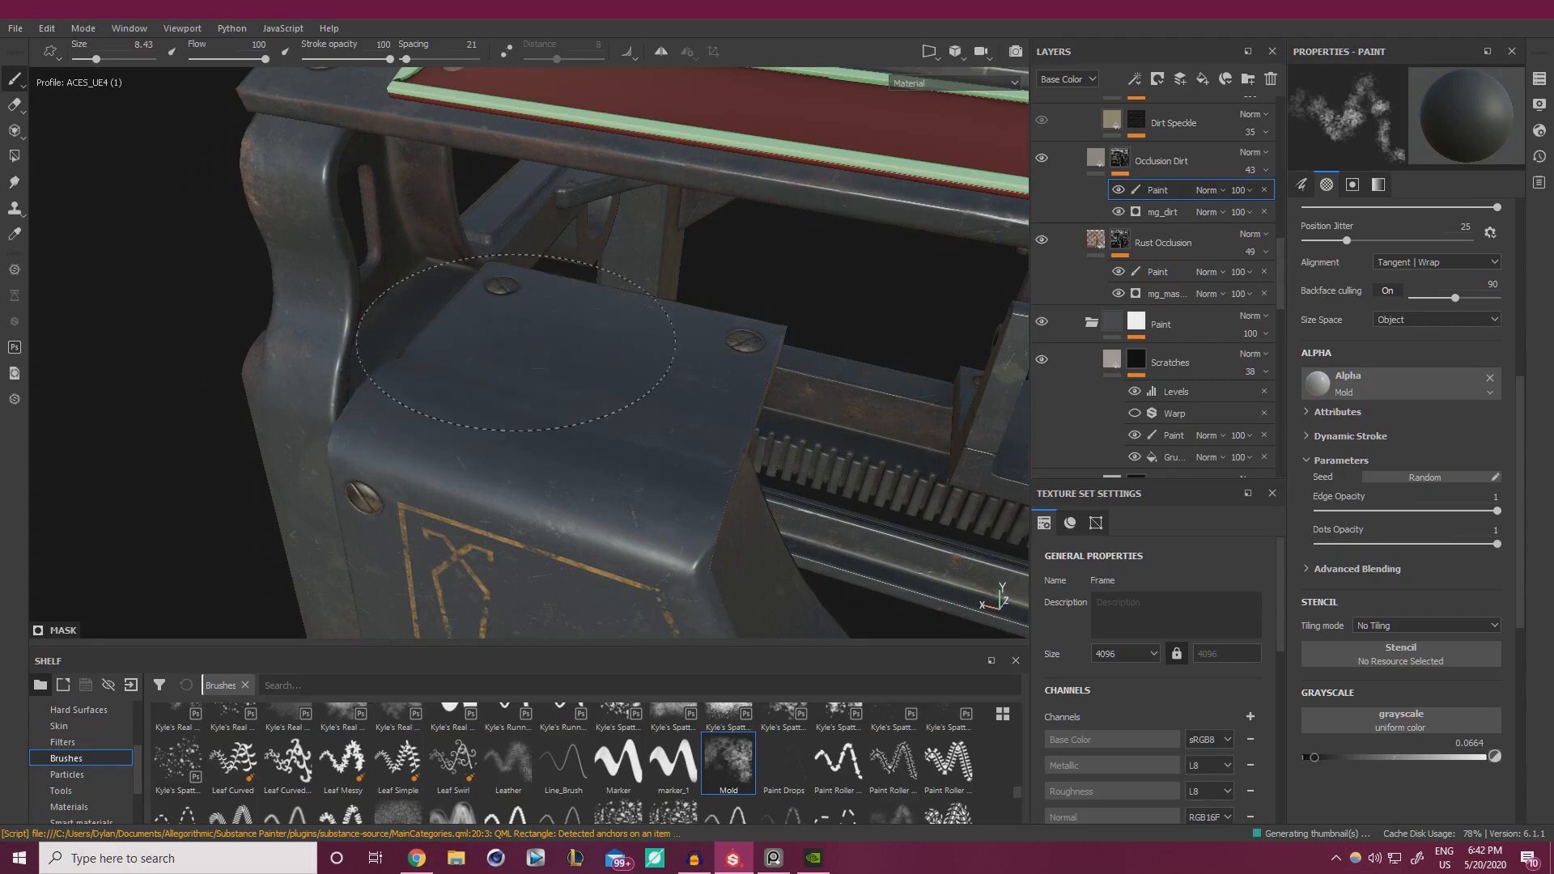
{"action": "left_click", "coordinate": [1336, 759]}
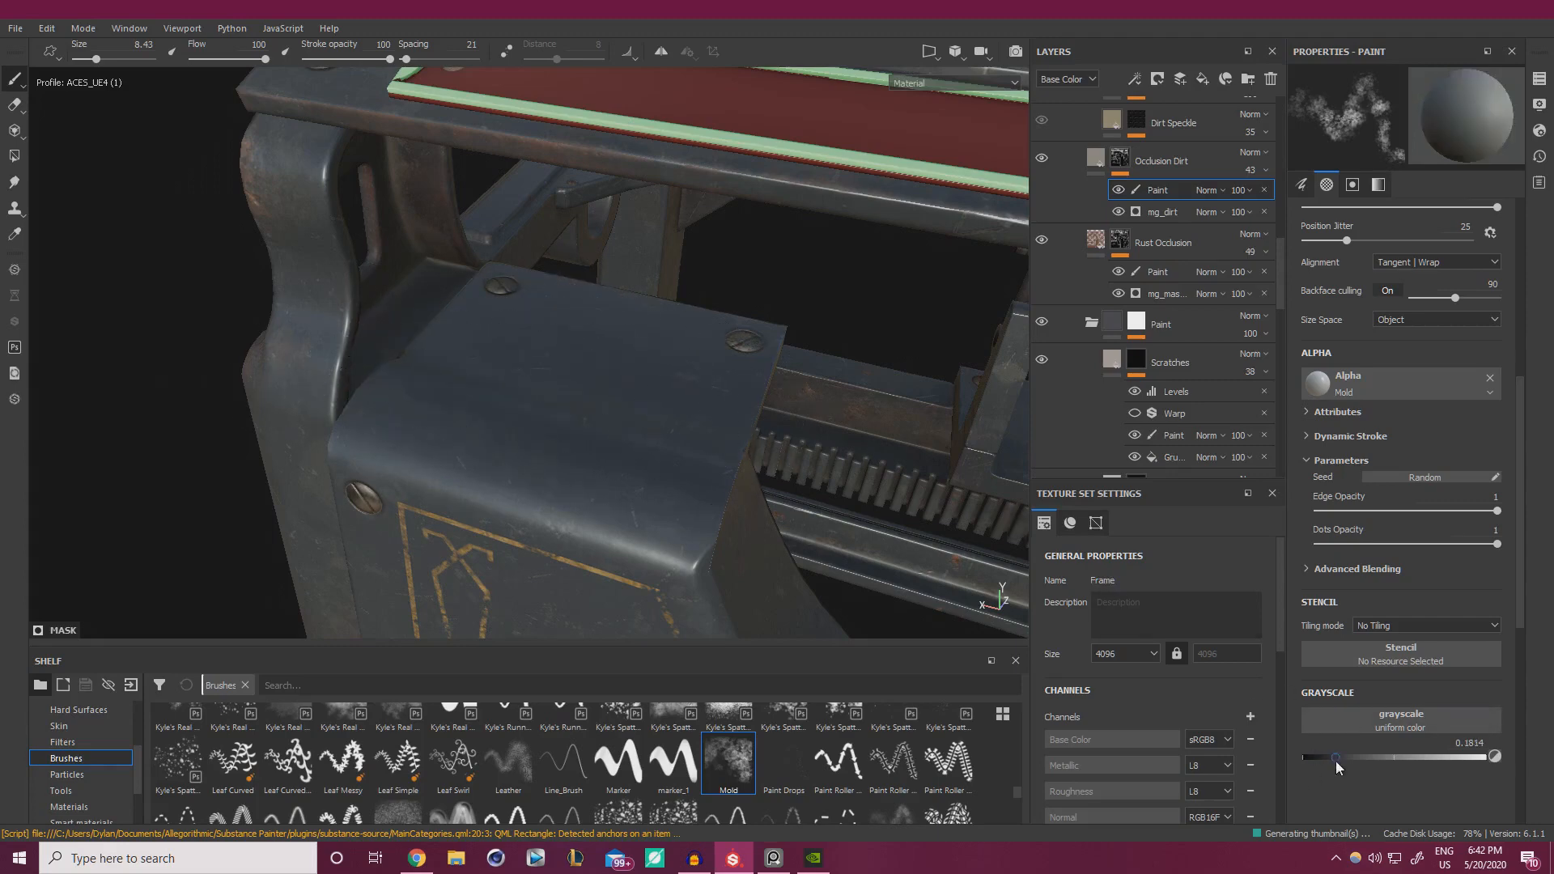
{"action": "mouse_move", "coordinate": [564, 393]}
{"action": "left_mouse_down"}
{"action": "mouse_move", "coordinate": [688, 405]}
{"action": "mouse_move", "coordinate": [627, 441]}
{"action": "mouse_move", "coordinate": [600, 429]}
{"action": "mouse_move", "coordinate": [598, 363]}
{"action": "left_mouse_up"}
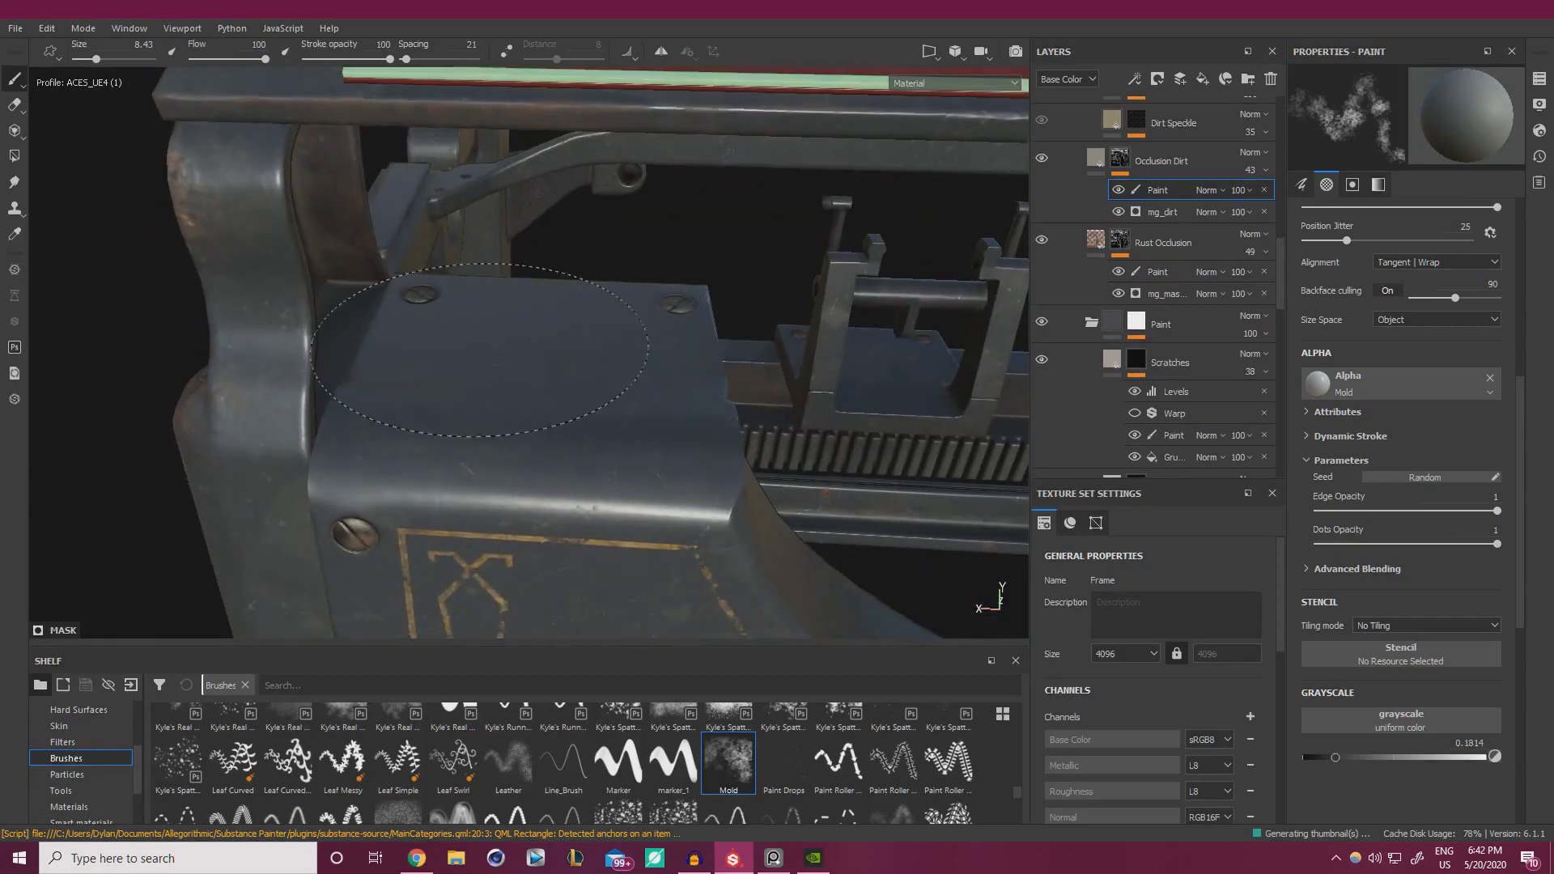
- Refine the dirt on the unslotted top ledge and its rounded edge using brush grayscales 0.0929, 0.3938 and 0.1327
{"action": "left_click", "coordinate": [1319, 761]}
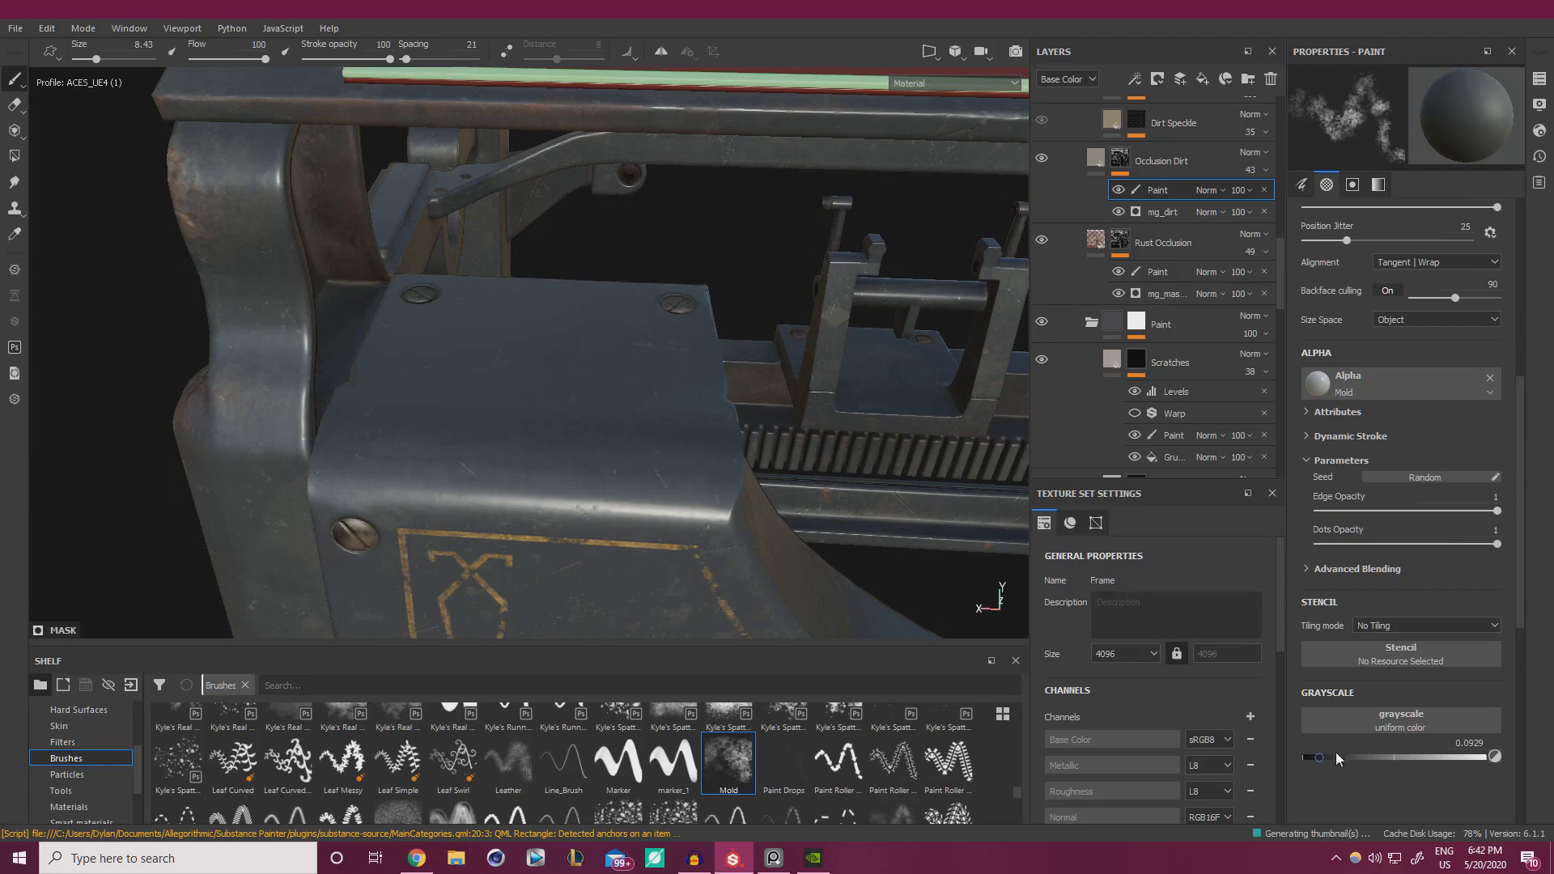
{"action": "left_click_drag", "start_coordinate": [1336, 756], "coordinate": [1374, 758]}
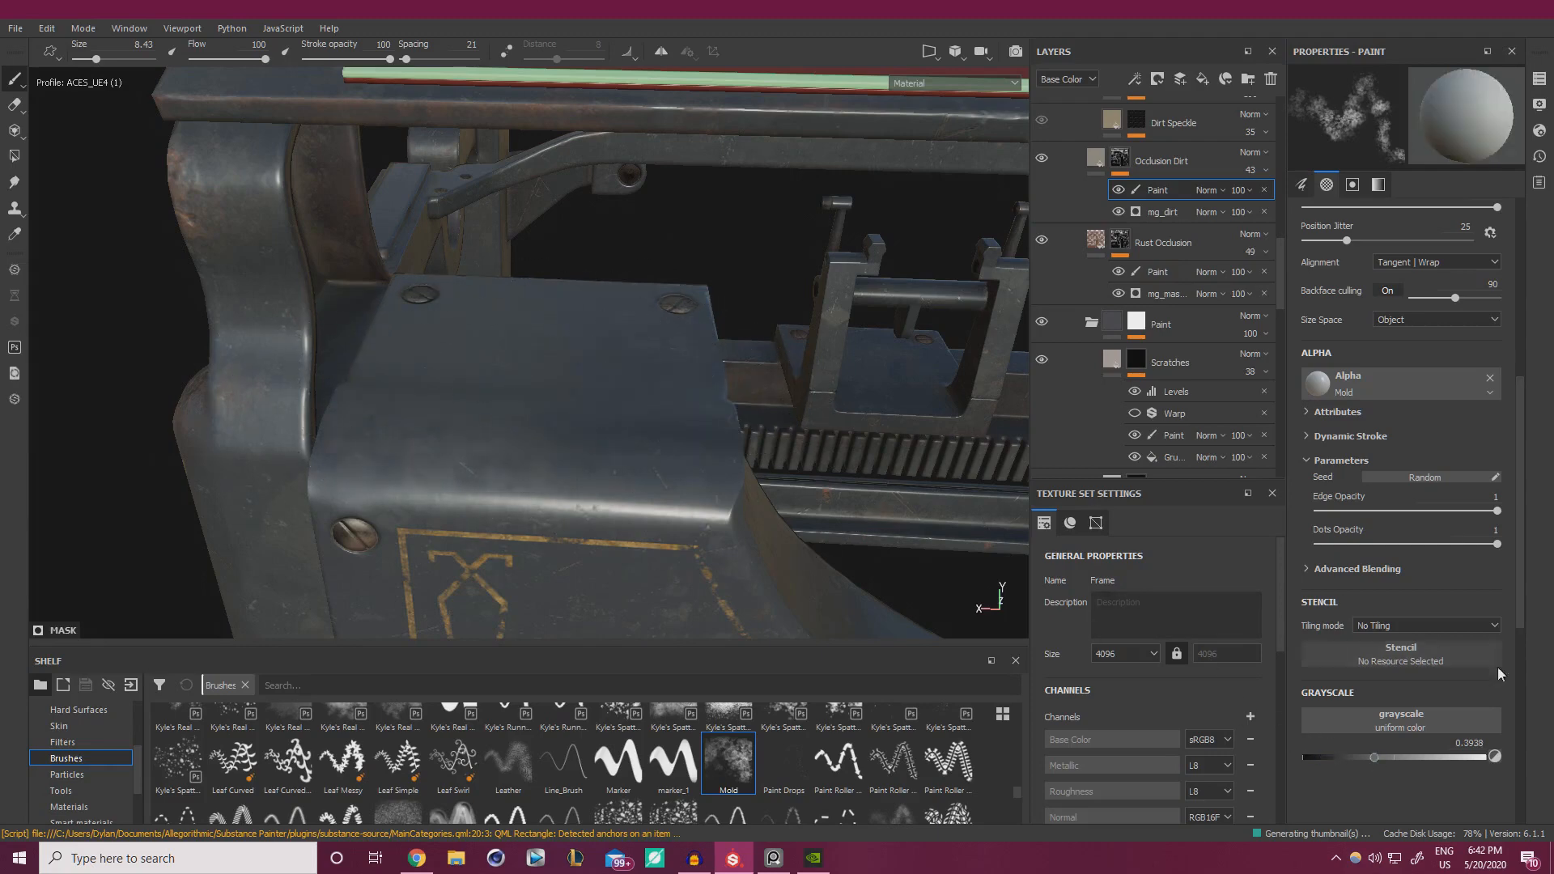
{"action": "left_click_drag", "start_coordinate": [1343, 759], "coordinate": [1326, 757]}
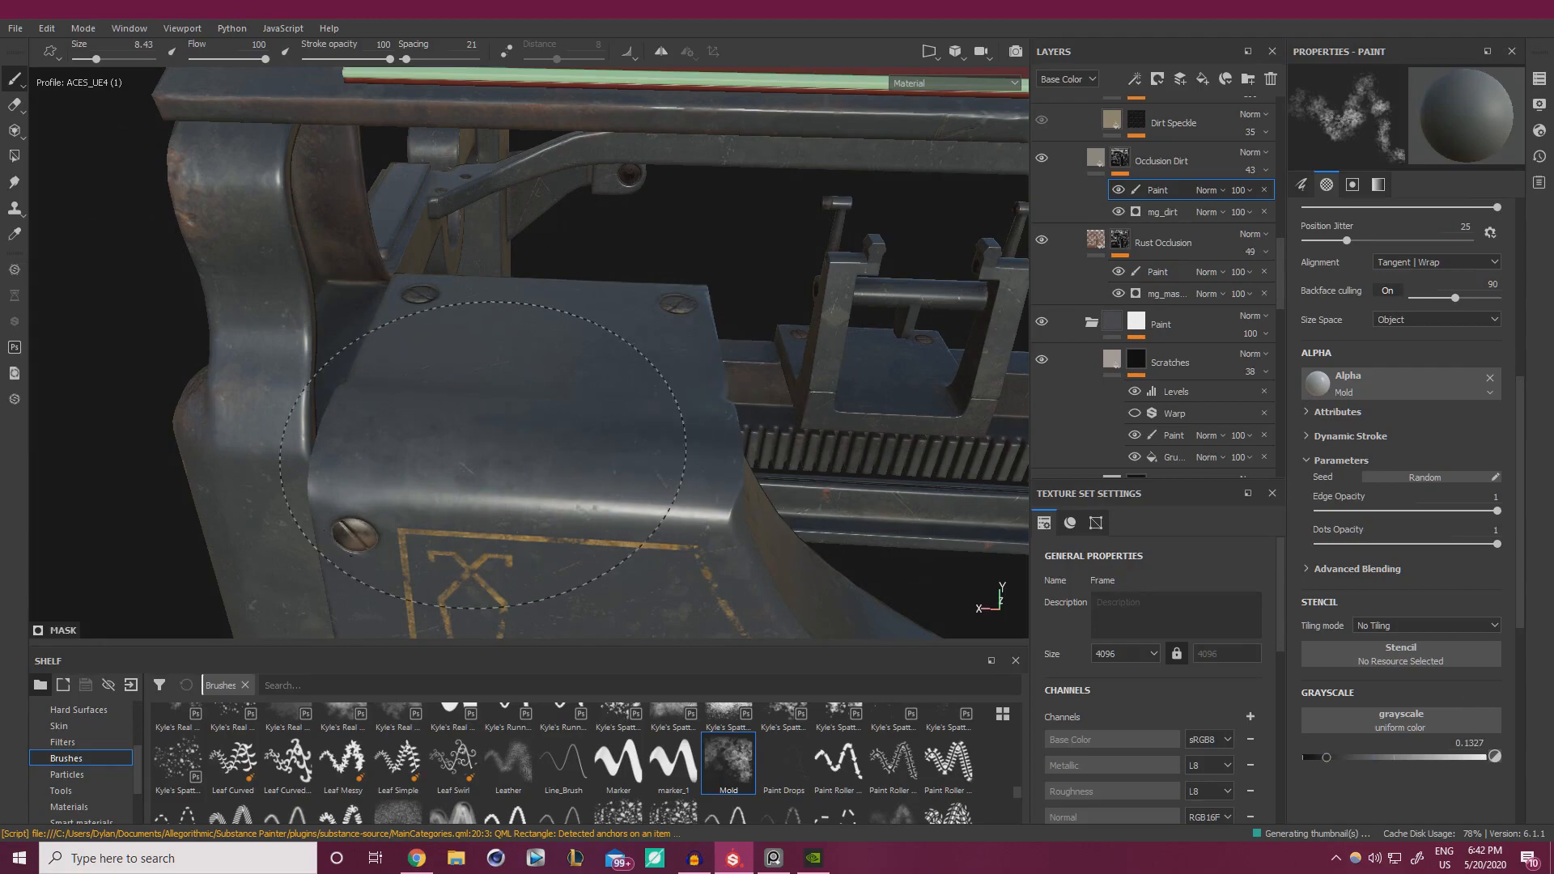
- Paint the dirt mask on the front plate's opposite top ledge around its rectangular recess, using brush grayscales 0.2920 and 0.0796
{"action": "left_click_drag", "start_coordinate": [727, 396], "coordinate": [639, 348], "text": "alt"}
{"action": "right_click_drag", "start_coordinate": [639, 349], "coordinate": [537, 330], "text": "alt"}
{"action": "left_click_drag", "start_coordinate": [538, 330], "coordinate": [739, 236], "text": "alt"}
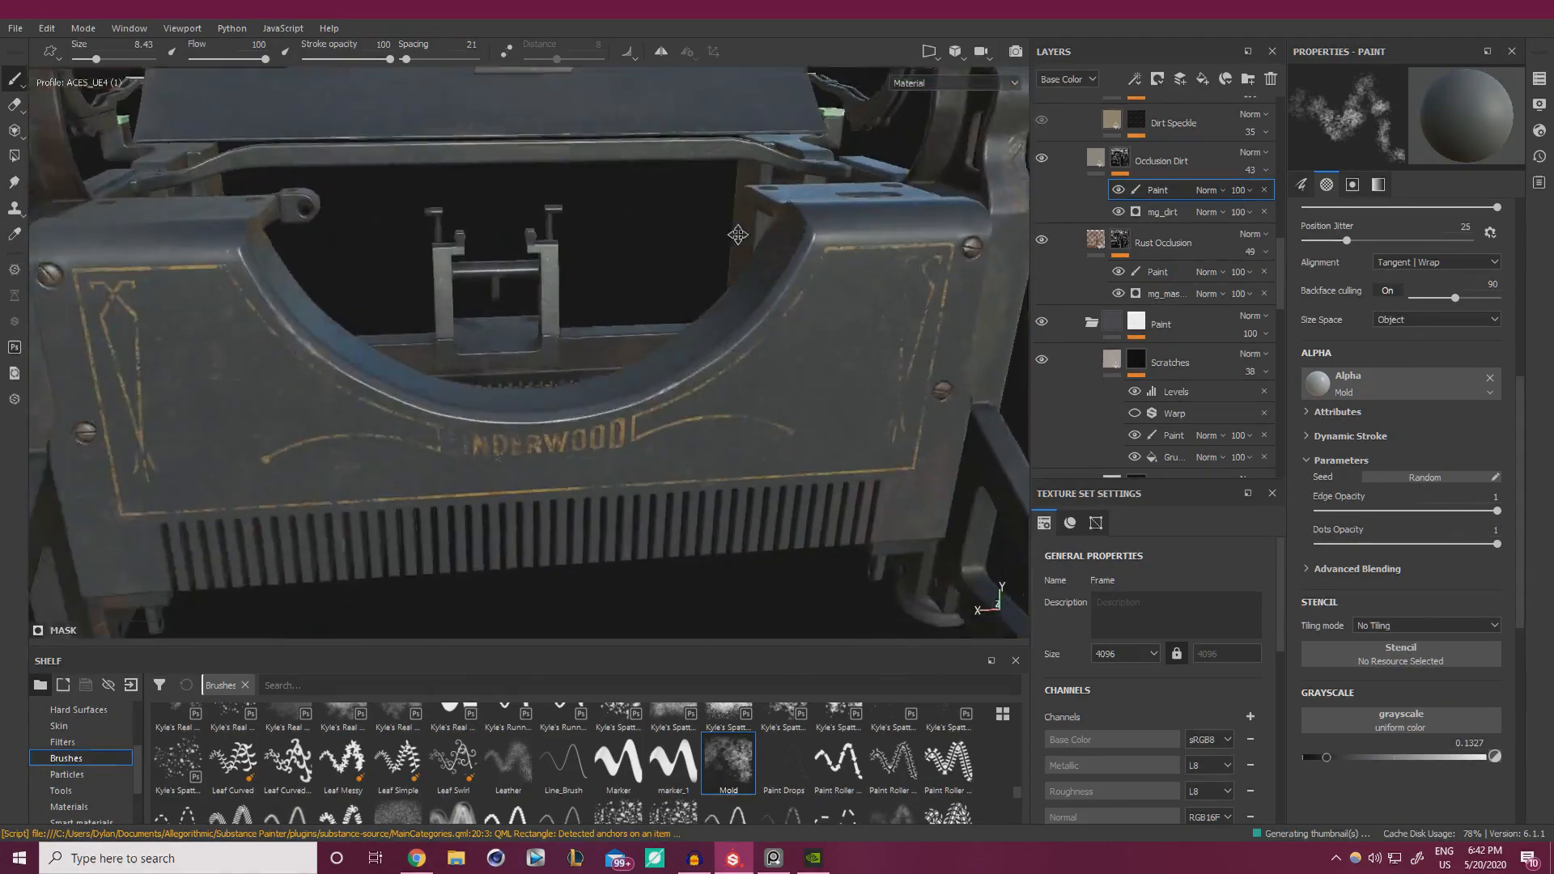
{"action": "mouse_move", "coordinate": [739, 236]}
{"action": "middle_mouse_down", "text": "alt"}
{"action": "mouse_move", "coordinate": [542, 419]}
{"action": "mouse_move", "coordinate": [405, 454]}
{"action": "middle_mouse_up", "text": "alt"}
{"action": "mouse_move", "coordinate": [405, 453]}
{"action": "right_mouse_down", "text": "alt"}
{"action": "mouse_move", "coordinate": [948, 479]}
{"action": "mouse_move", "coordinate": [937, 510]}
{"action": "right_mouse_up", "text": "alt"}
{"action": "right_click_drag", "start_coordinate": [567, 477], "coordinate": [683, 493], "text": "alt"}
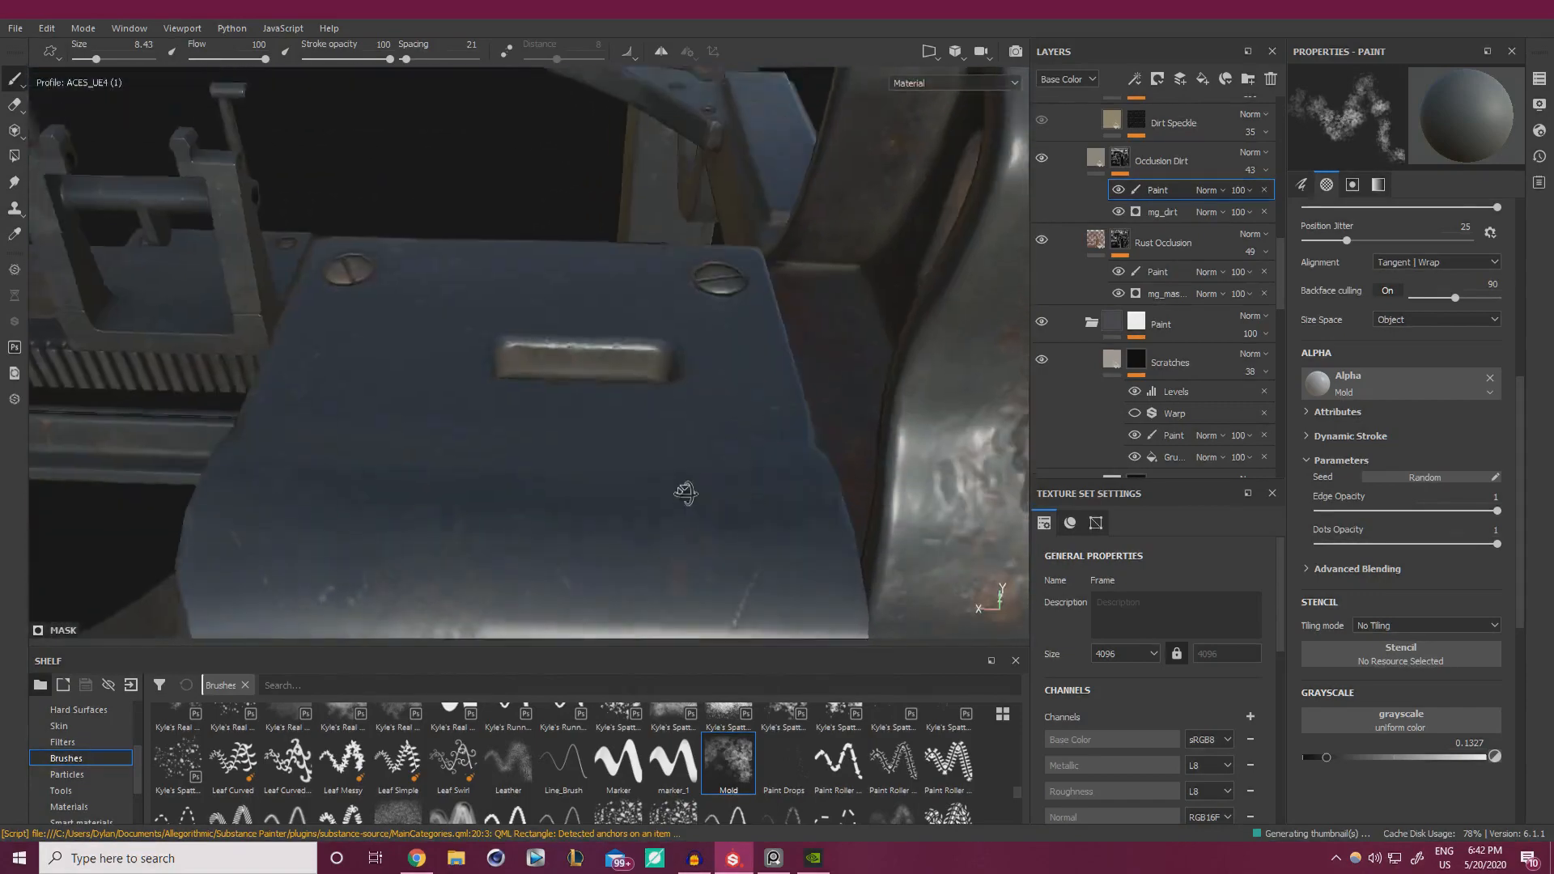
{"action": "left_click_drag", "start_coordinate": [683, 493], "coordinate": [676, 518], "text": "alt"}
{"action": "right_click_drag", "start_coordinate": [529, 404], "coordinate": [372, 403], "text": "alt"}
{"action": "left_click_drag", "start_coordinate": [372, 402], "coordinate": [818, 312], "text": "alt"}
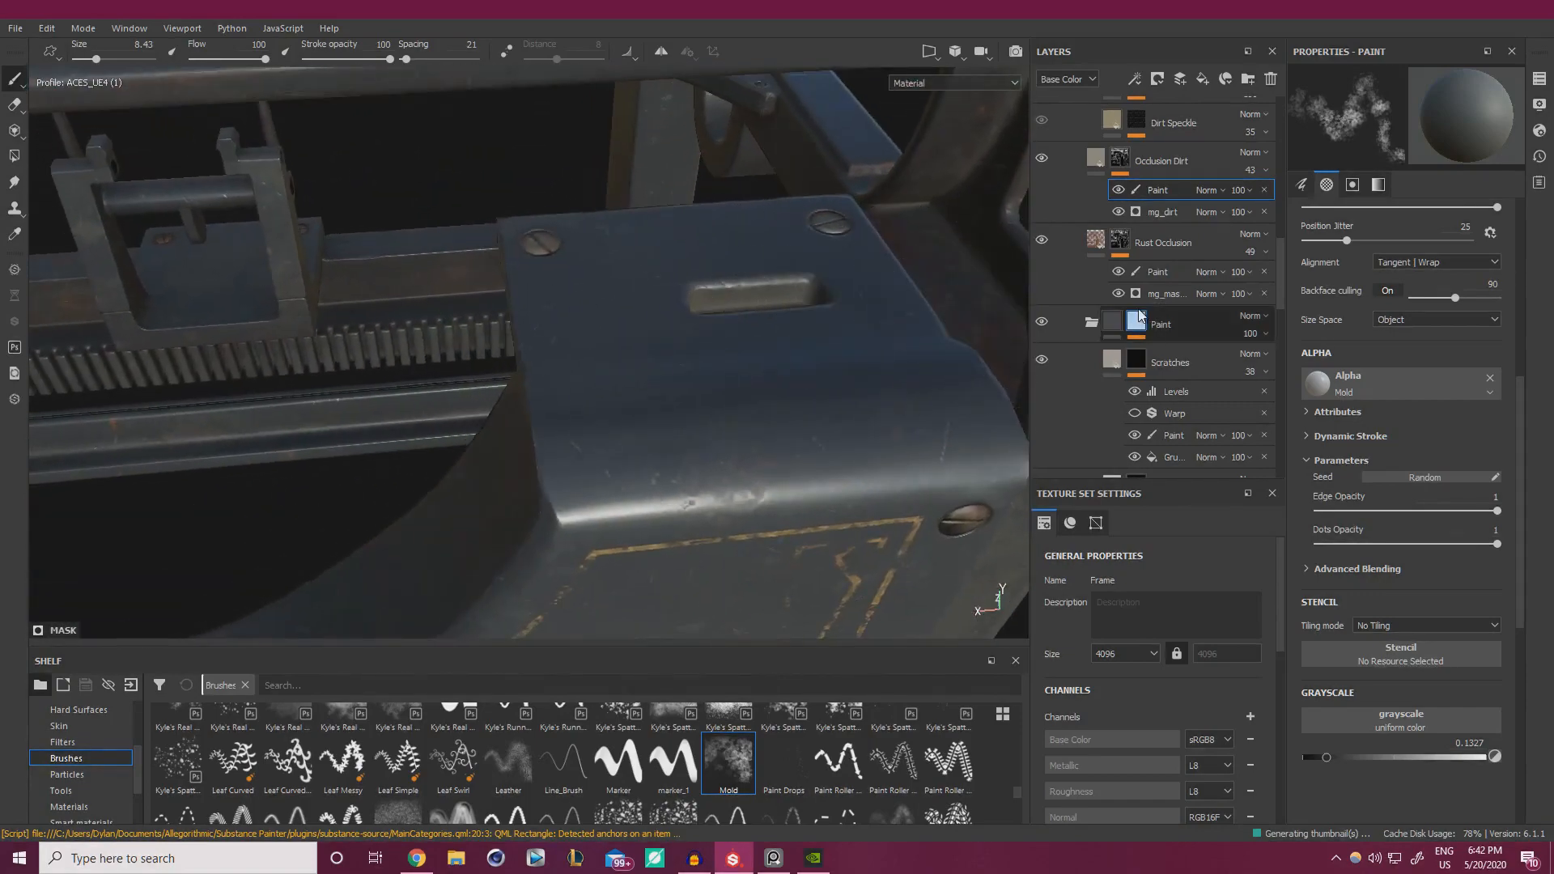
{"action": "left_click", "coordinate": [1356, 758]}
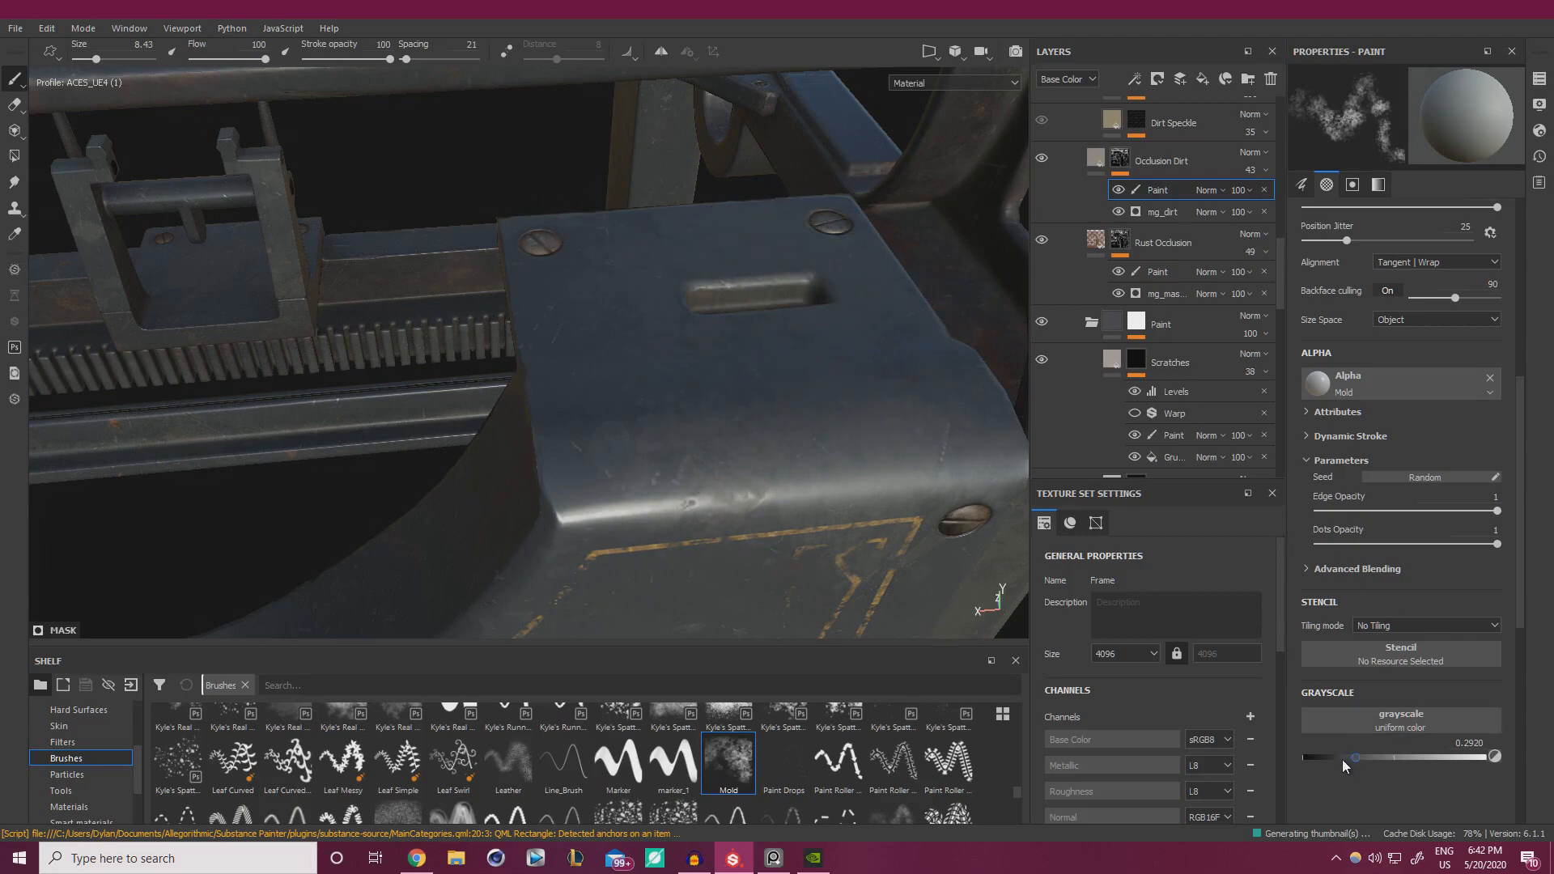
{"action": "left_click", "coordinate": [1314, 758]}
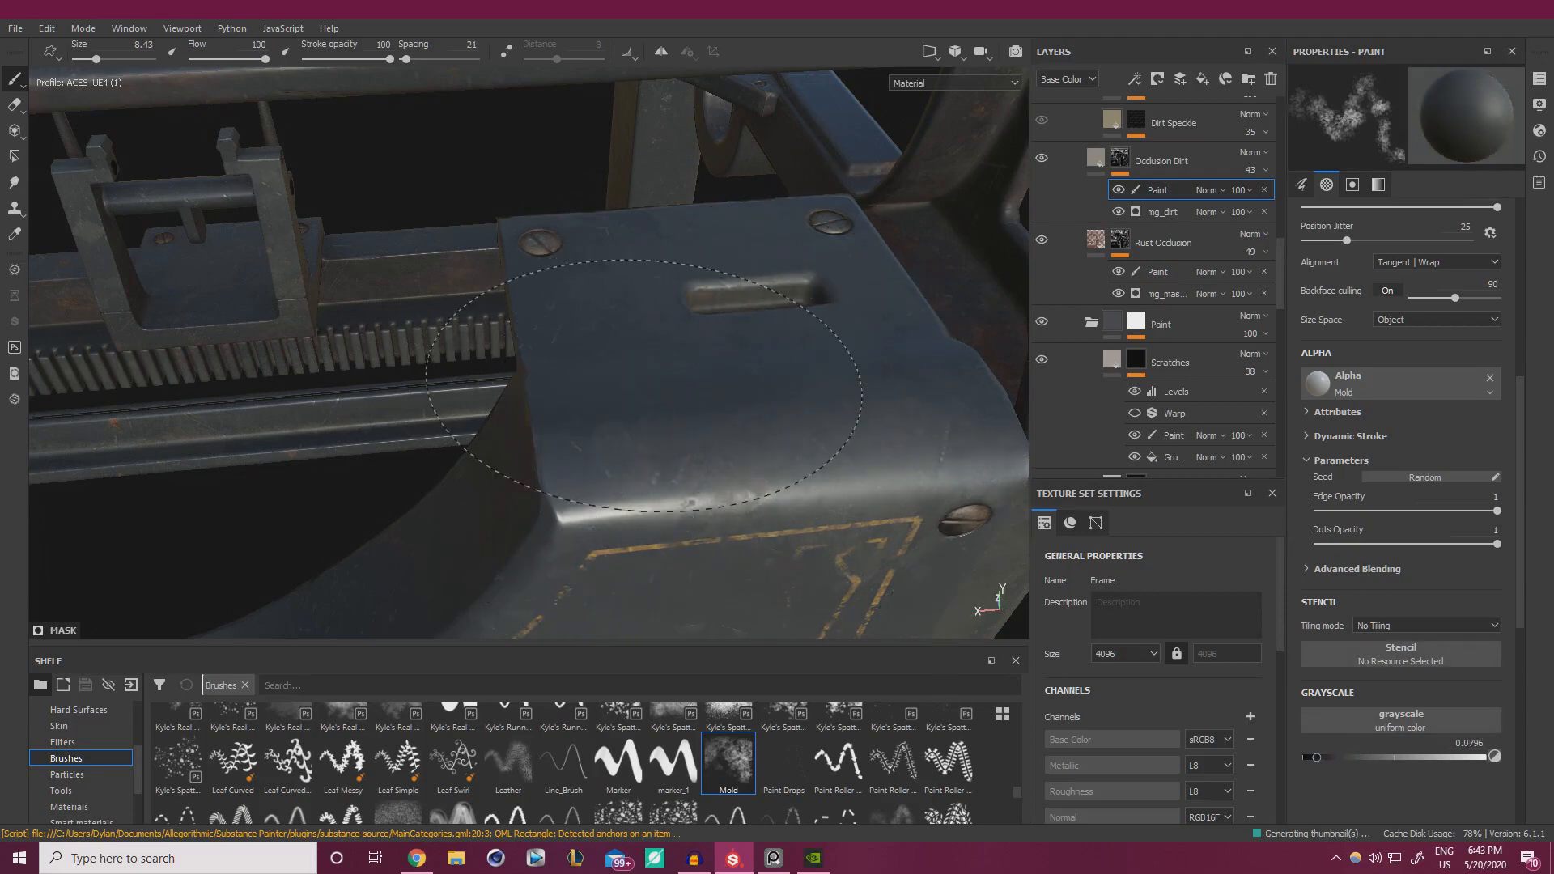
{"action": "mouse_move", "coordinate": [578, 364]}
{"action": "left_mouse_down", "text": "alt"}
{"action": "mouse_move", "coordinate": [586, 401]}
{"action": "mouse_move", "coordinate": [644, 325]}
{"action": "left_mouse_up", "text": "alt"}
{"action": "scroll", "coordinate": [734, 471], "scroll_direction": "down", "scroll_amount": 4}
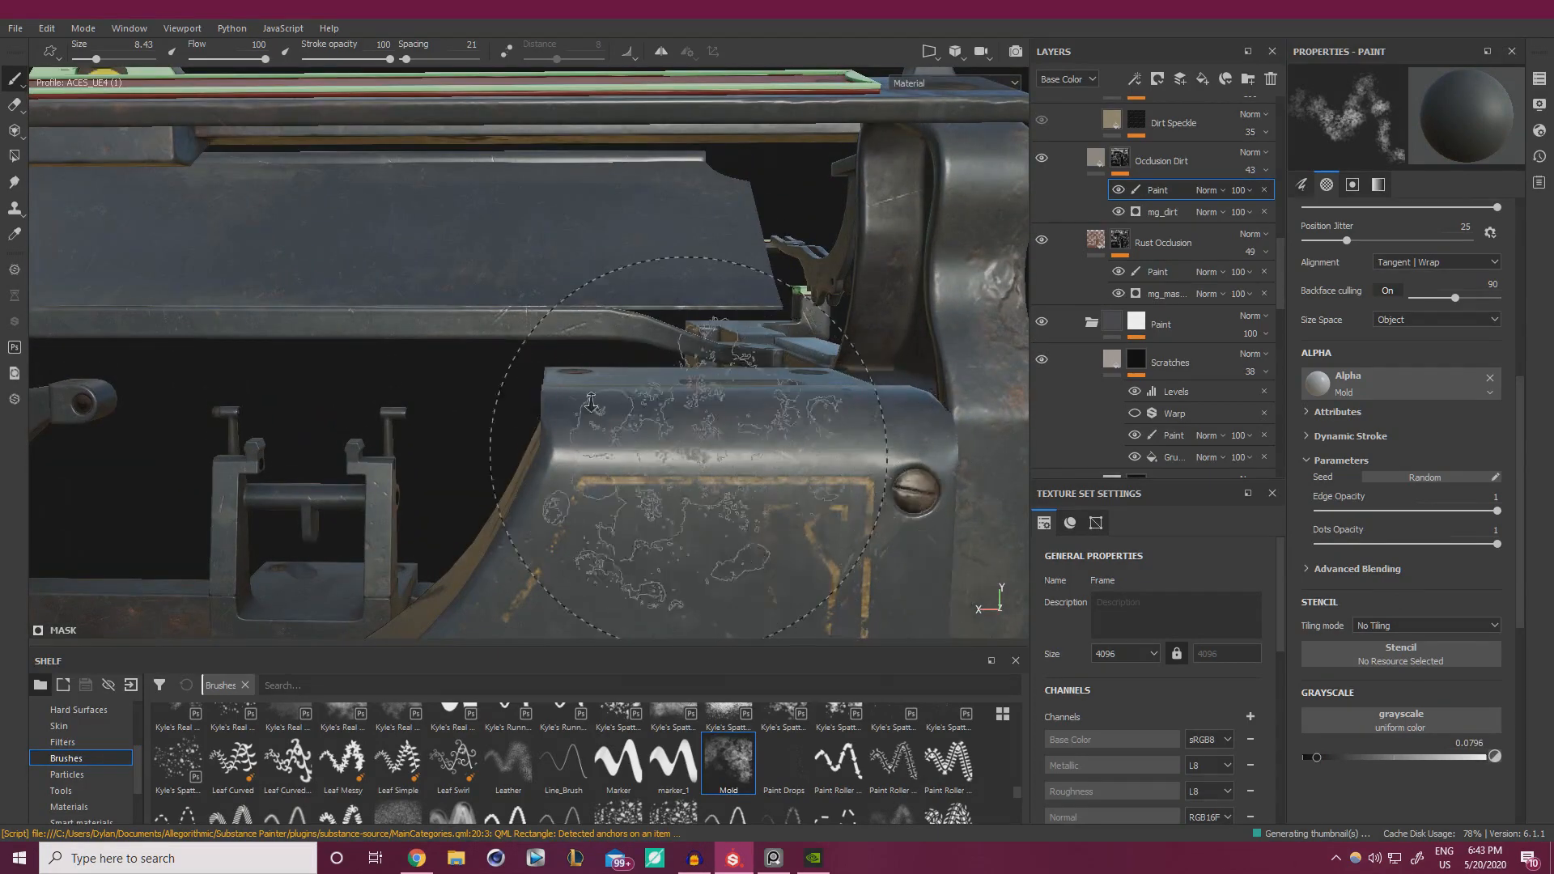
- Inspect the front plate from several angles while toggling the Rust Occlusion layer to compare its effect
{"action": "scroll", "coordinate": [734, 470], "scroll_direction": "down", "scroll_amount": 3}
{"action": "scroll", "coordinate": [648, 349], "scroll_direction": "down", "scroll_amount": 4}
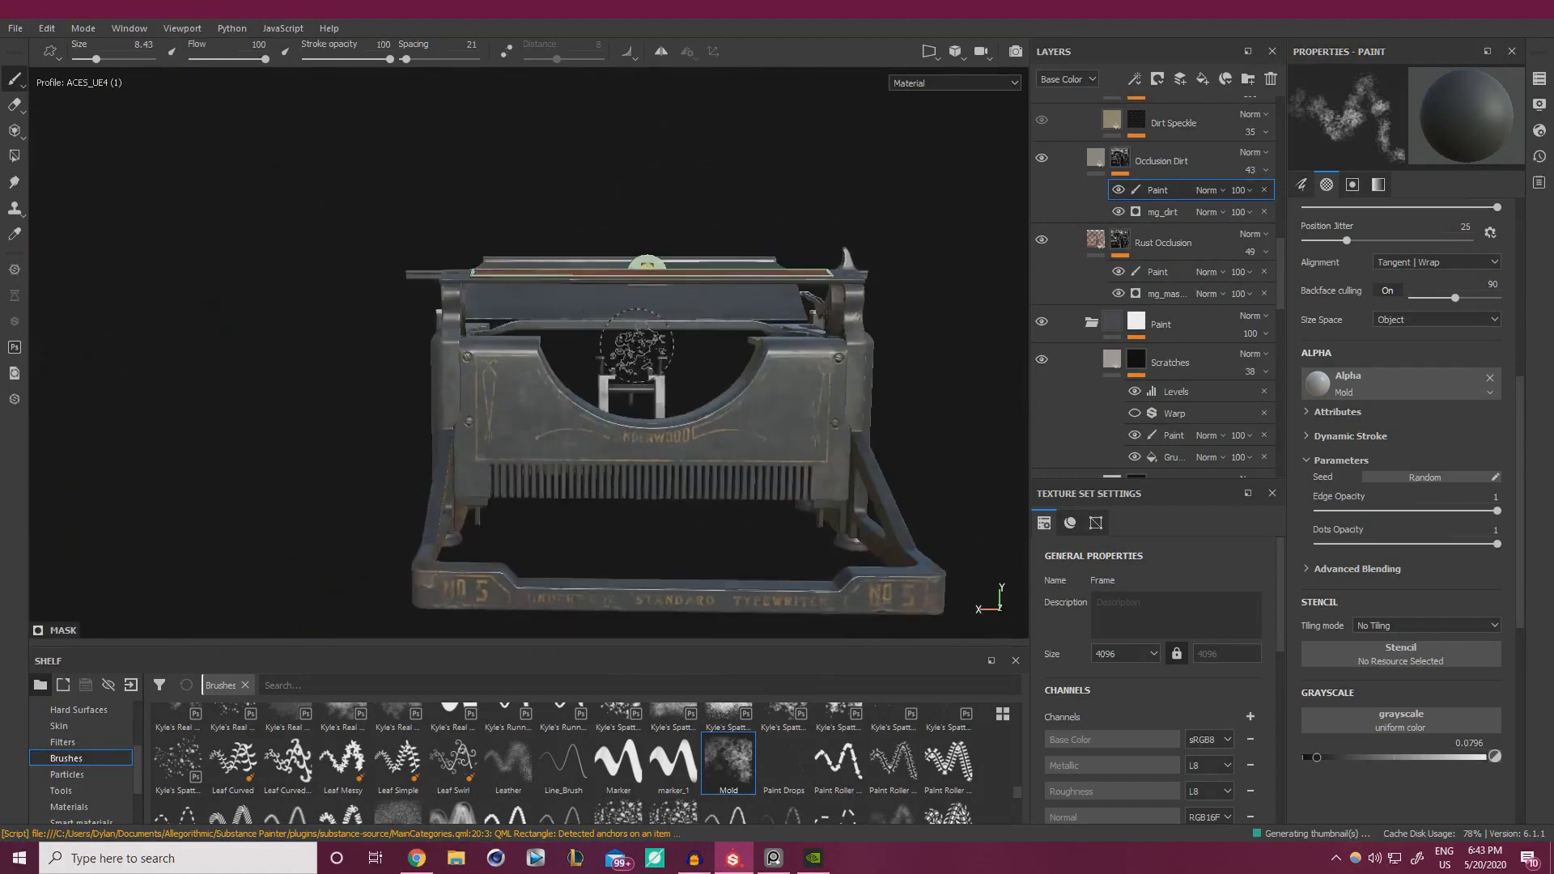
{"action": "left_click_drag", "start_coordinate": [635, 328], "coordinate": [694, 344], "text": "alt"}
{"action": "scroll", "coordinate": [729, 356], "scroll_direction": "up", "scroll_amount": 5}
{"action": "mouse_move", "coordinate": [914, 376]}
{"action": "left_mouse_down", "text": "alt"}
{"action": "mouse_move", "coordinate": [944, 435]}
{"action": "mouse_move", "coordinate": [842, 356]}
{"action": "mouse_move", "coordinate": [809, 384]}
{"action": "mouse_move", "coordinate": [938, 395]}
{"action": "left_mouse_up", "text": "alt"}
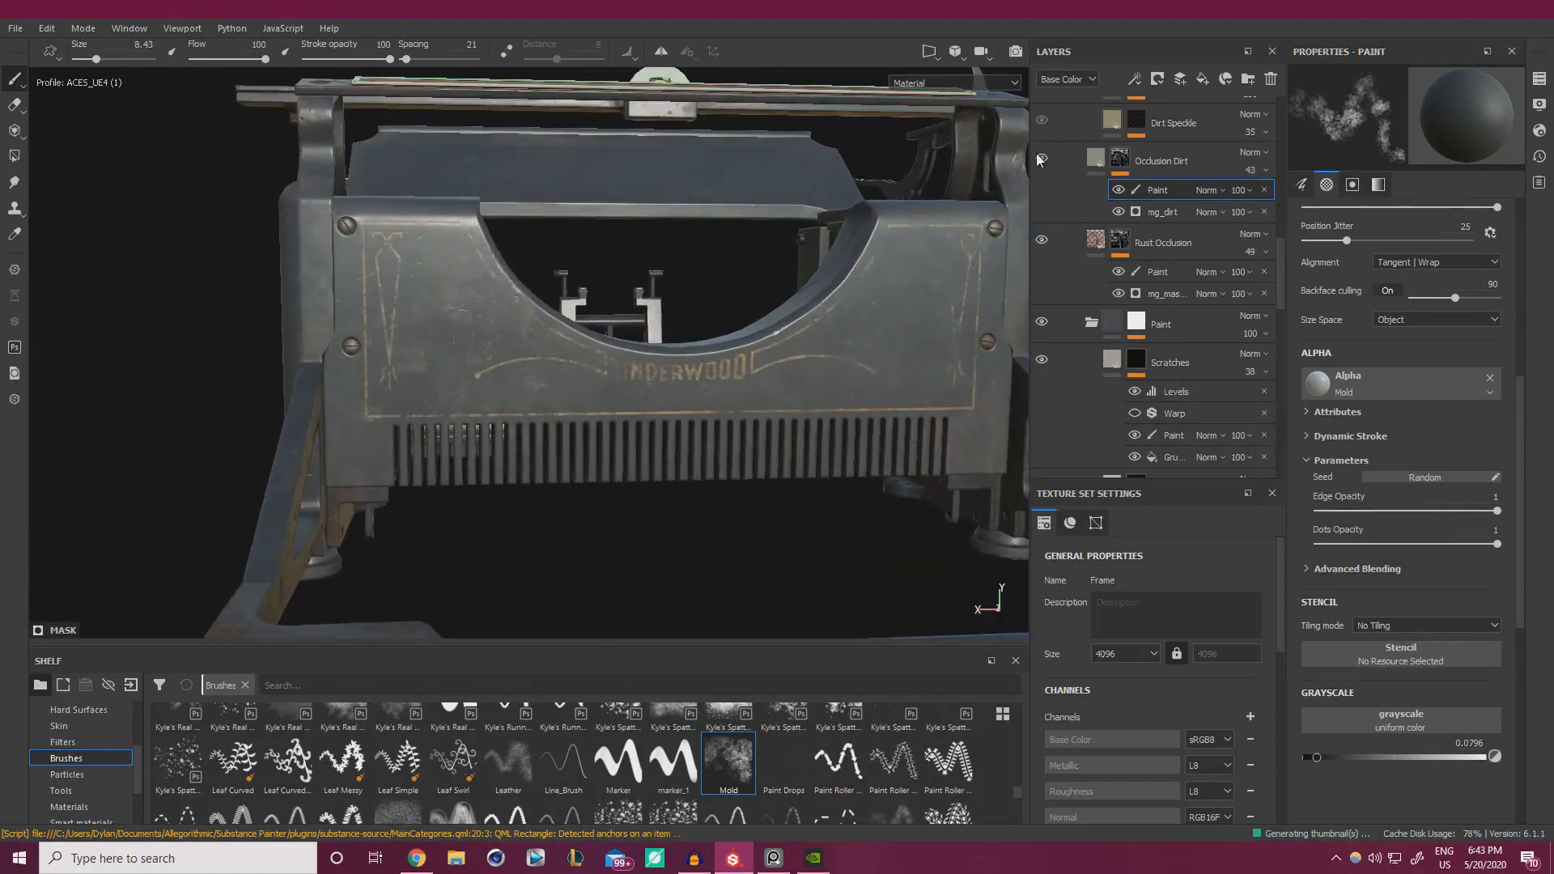
{"action": "left_click_drag", "start_coordinate": [869, 263], "coordinate": [889, 283], "text": "alt"}
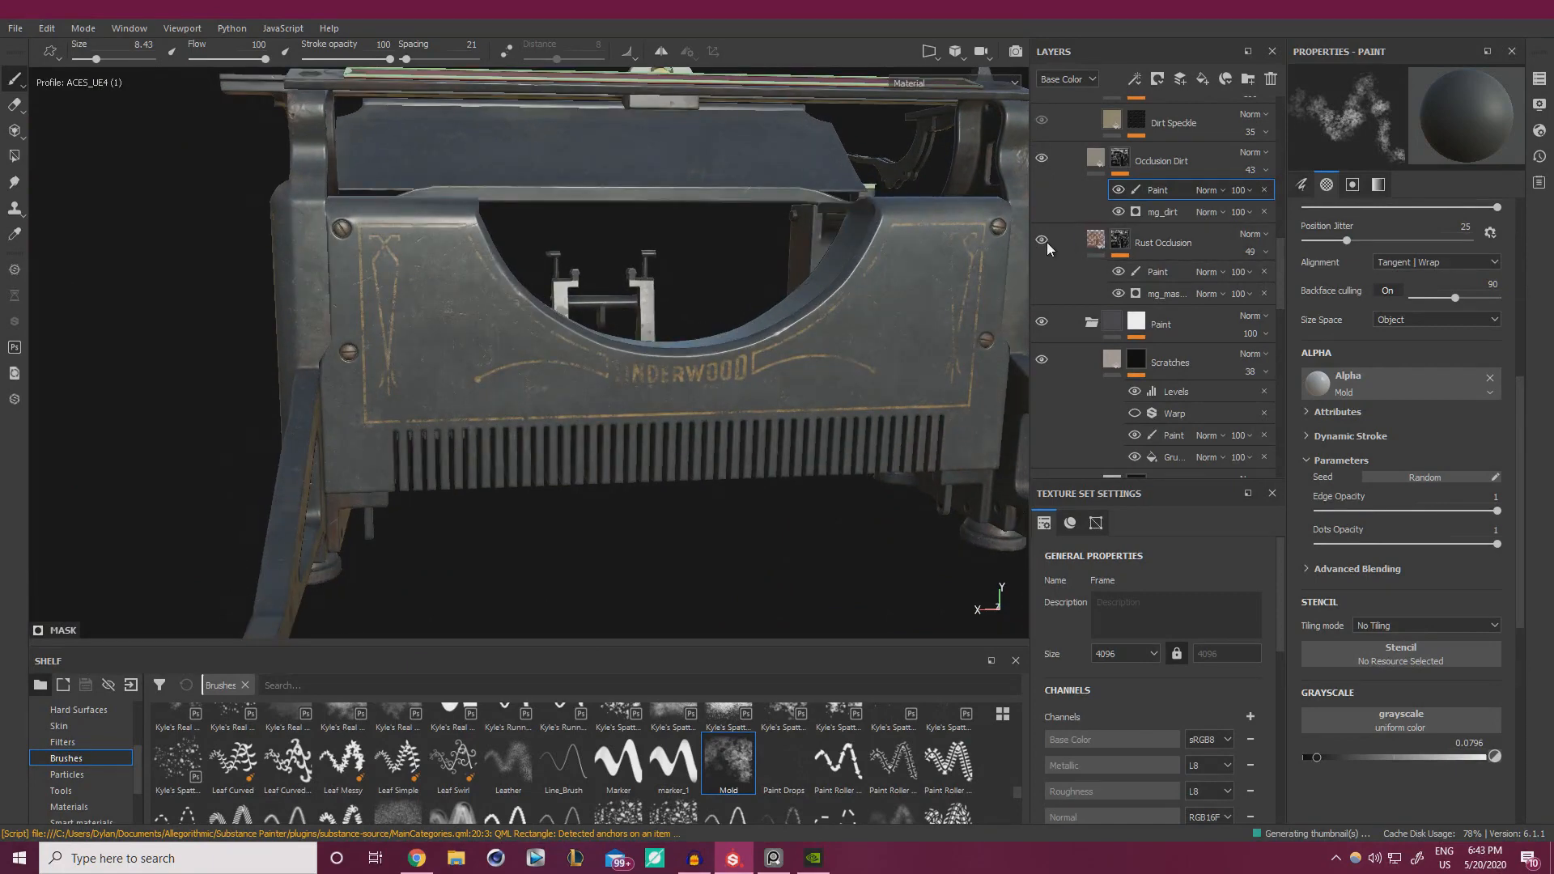
{"action": "mouse_move", "coordinate": [963, 296]}
{"action": "left_mouse_down", "text": "alt"}
{"action": "mouse_move", "coordinate": [784, 254]}
{"action": "mouse_move", "coordinate": [850, 303]}
{"action": "mouse_move", "coordinate": [909, 297]}
{"action": "mouse_move", "coordinate": [666, 258]}
{"action": "mouse_move", "coordinate": [567, 311]}
{"action": "mouse_move", "coordinate": [627, 263]}
{"action": "left_mouse_up", "text": "alt"}
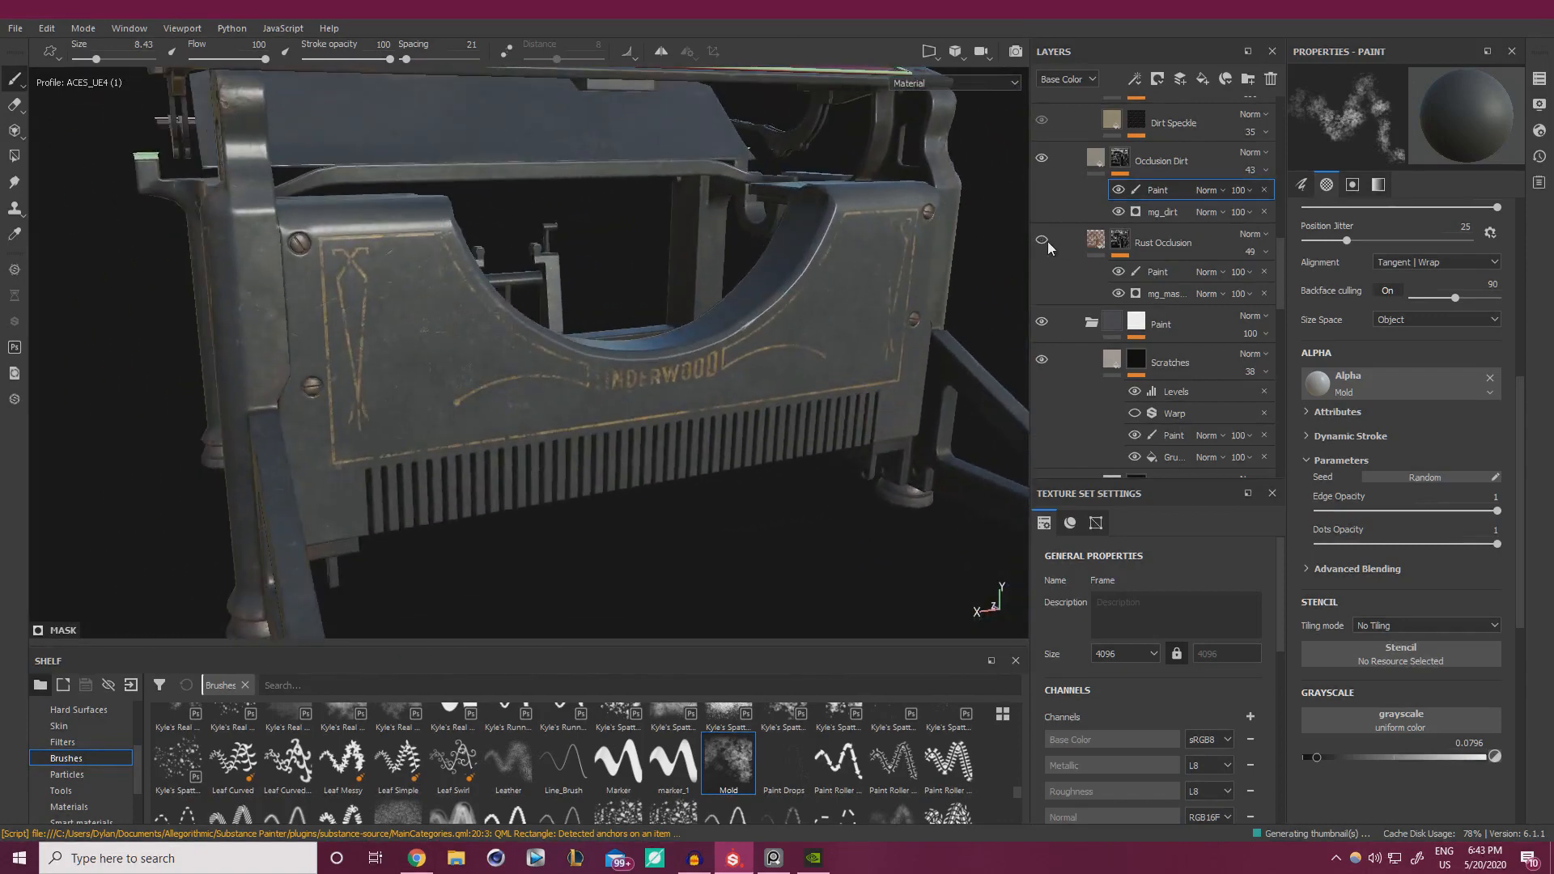
{"action": "left_click", "coordinate": [1042, 240]}
- Touch up the Rust Occlusion layer's painted mask on the front plate's face with brush grayscale 0.0442
{"action": "left_click", "coordinate": [1166, 271]}
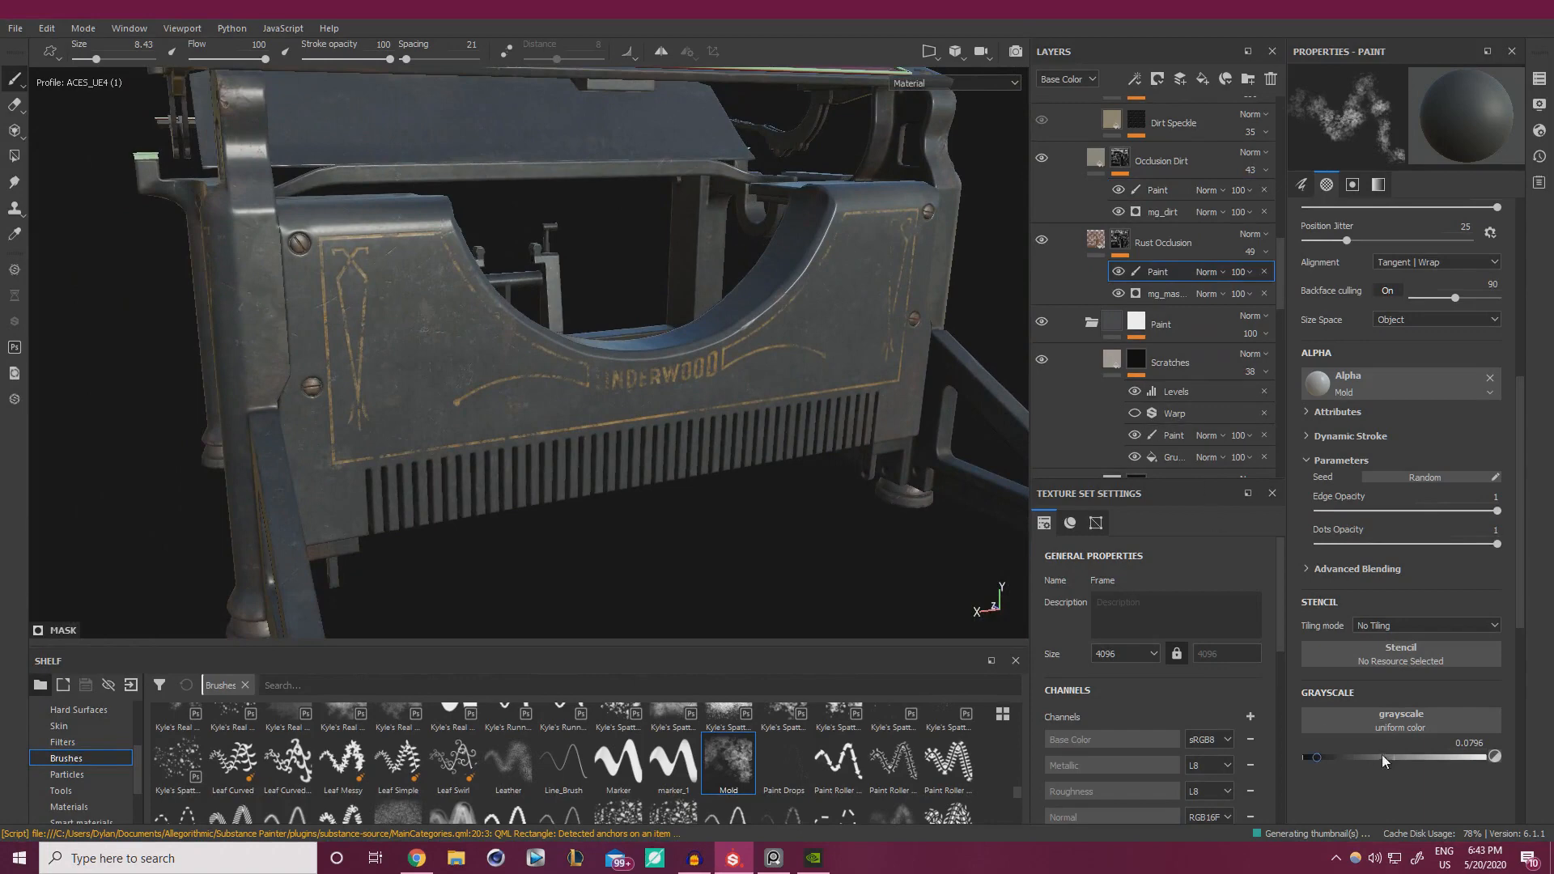
{"action": "left_click_drag", "start_coordinate": [1316, 765], "coordinate": [1309, 760]}
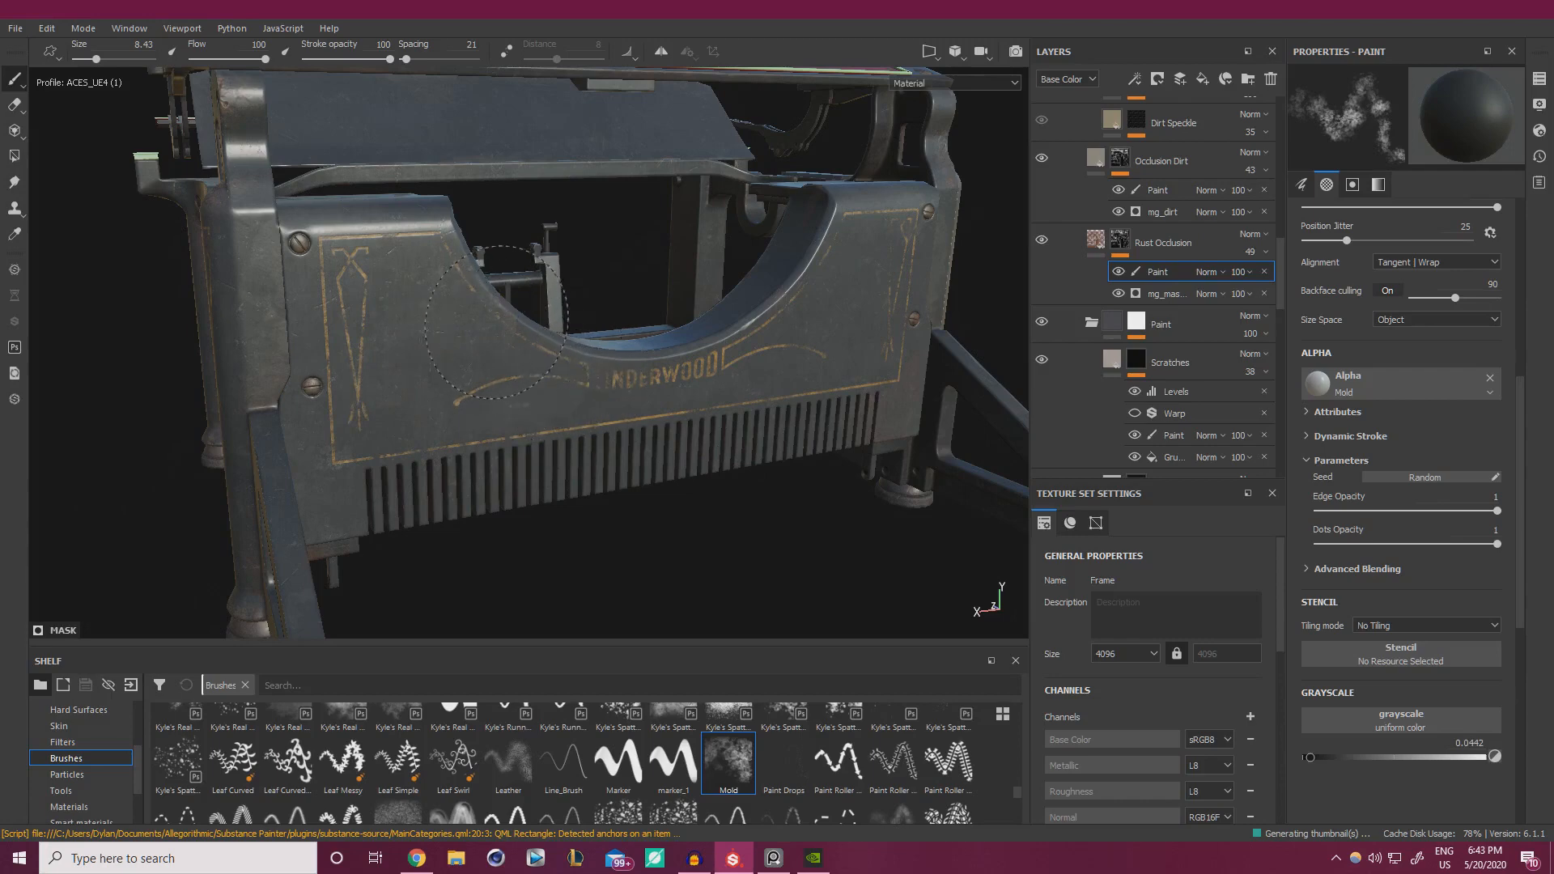
{"action": "left_click_drag", "start_coordinate": [771, 391], "coordinate": [794, 372], "text": "alt"}
{"action": "right_click_drag", "start_coordinate": [794, 372], "coordinate": [546, 344], "text": "alt"}
{"action": "left_click_drag", "start_coordinate": [546, 344], "coordinate": [890, 268], "text": "alt"}
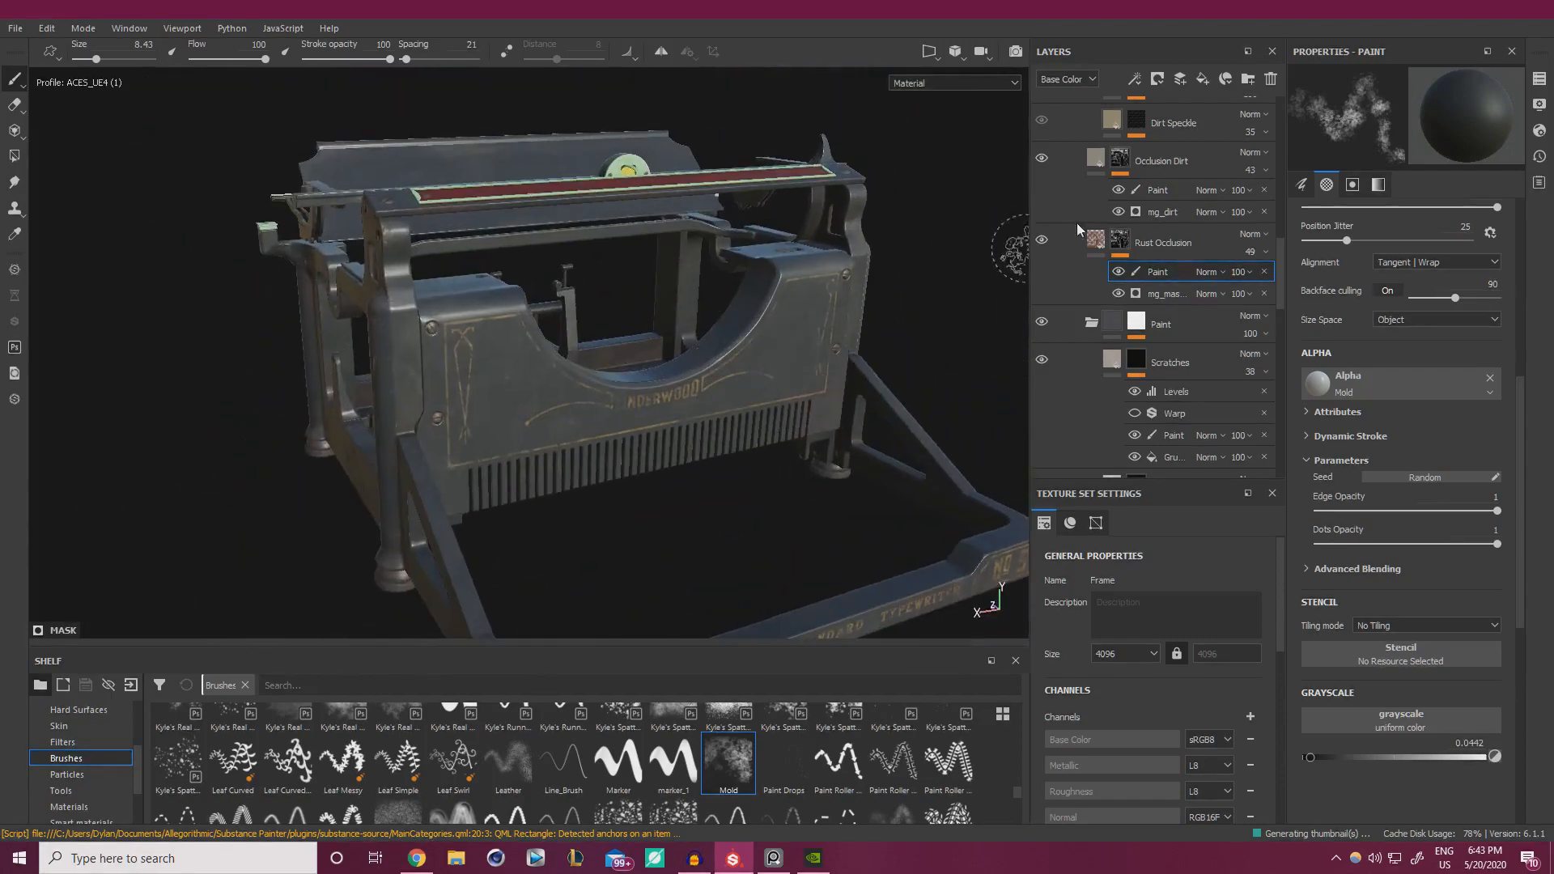
- Check the Dirt Speckle folder's effect, turn on the Dirt Blobs folder and layer, and compare the front plate with the reference photo
{"action": "scroll", "coordinate": [1092, 210], "scroll_direction": "up", "scroll_amount": 2}
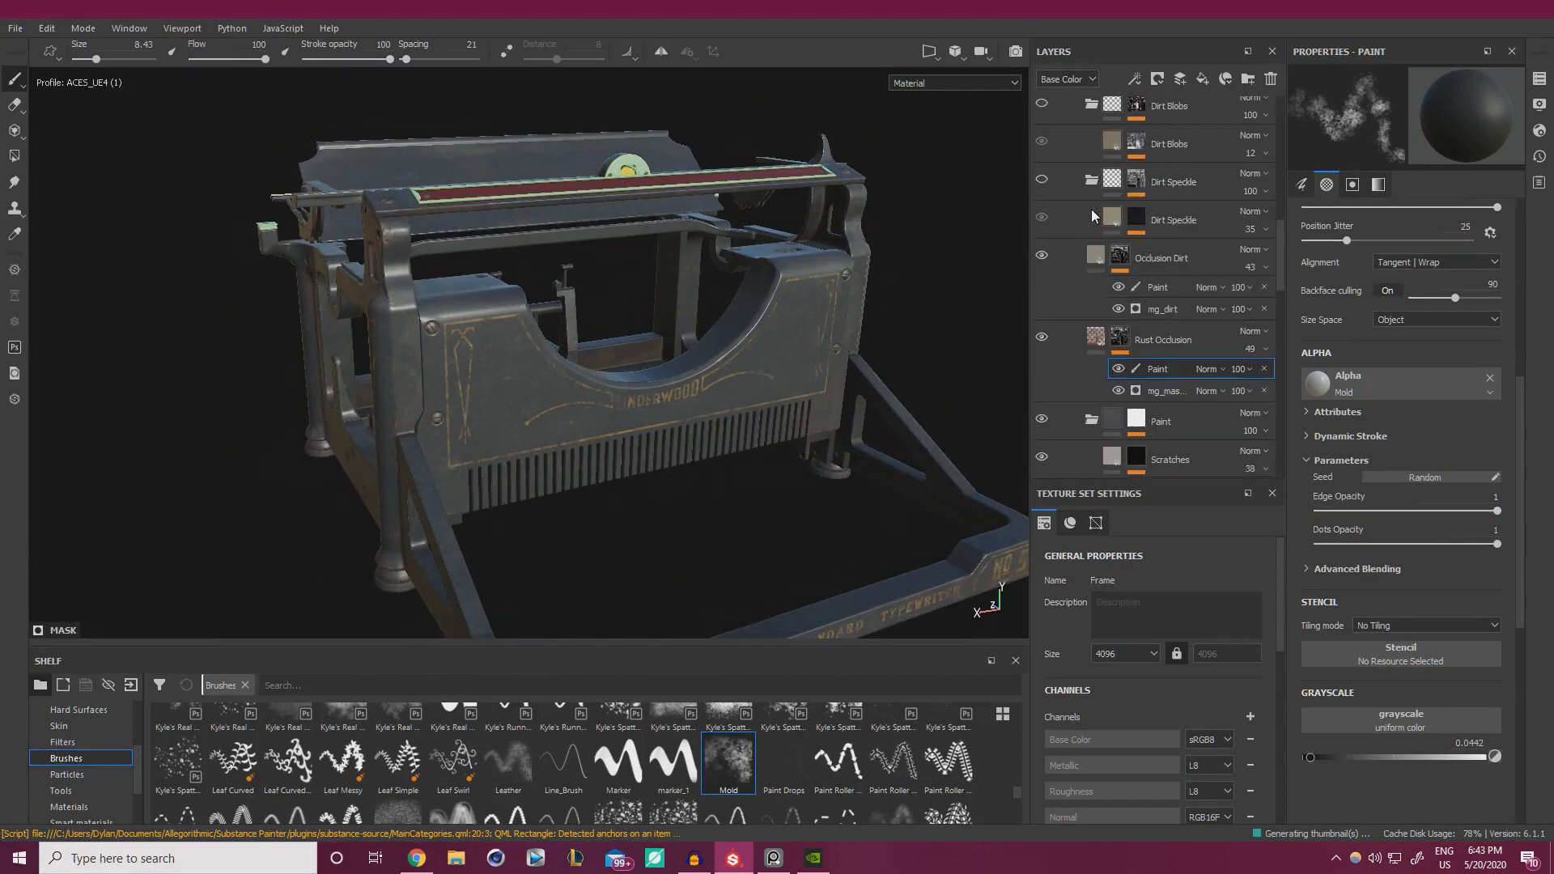
{"action": "left_click", "coordinate": [1042, 179]}
{"action": "left_click_drag", "start_coordinate": [667, 372], "coordinate": [660, 396], "text": "alt"}
{"action": "middle_click_drag", "start_coordinate": [661, 399], "coordinate": [735, 389], "text": "alt"}
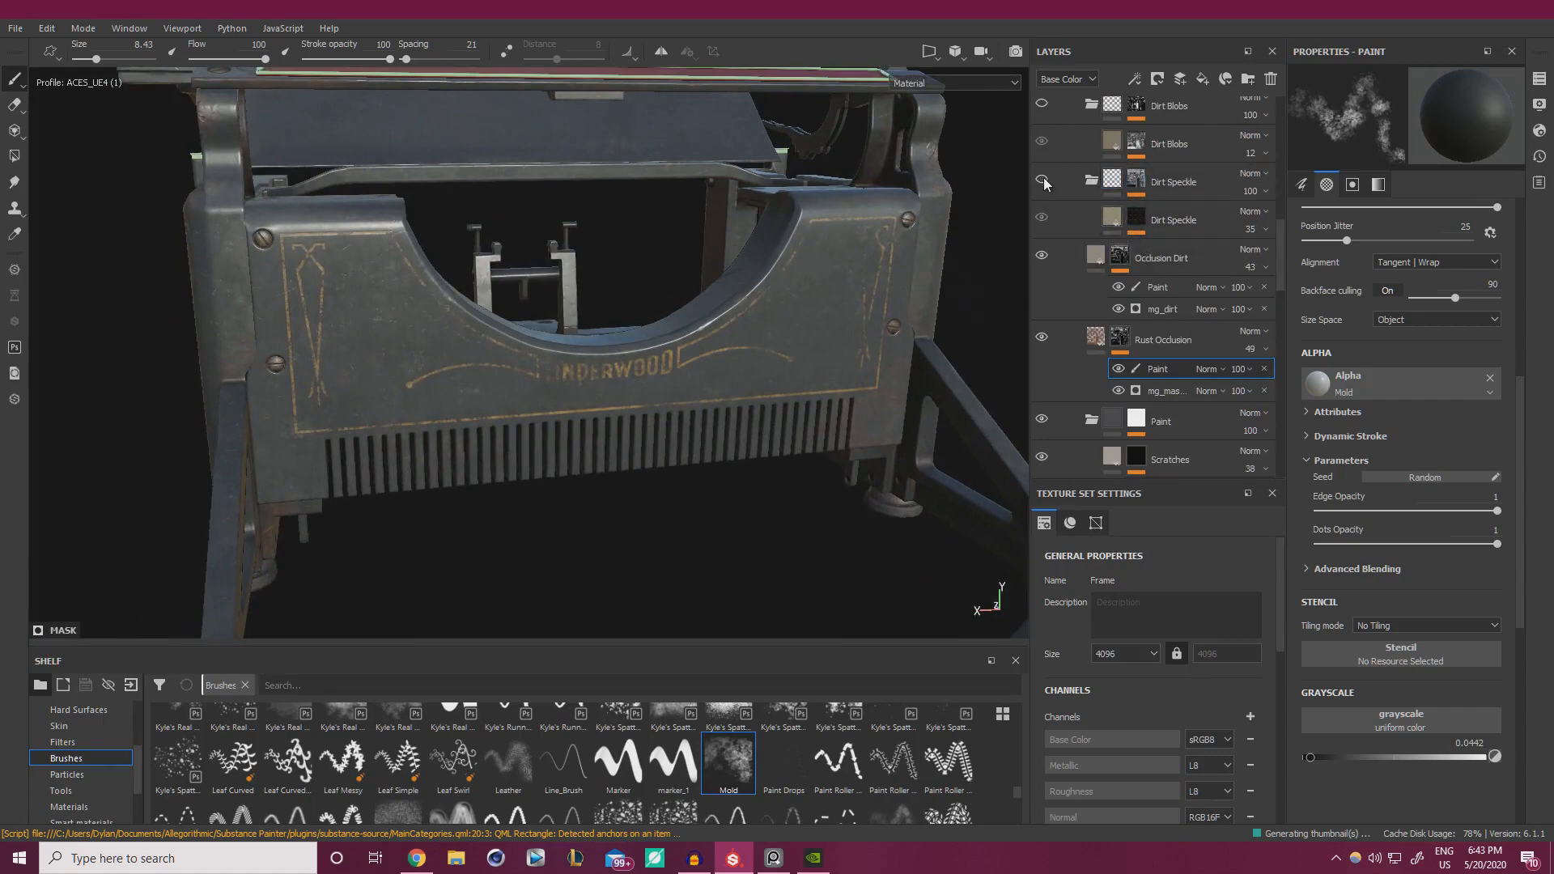
{"action": "scroll", "coordinate": [1046, 178], "scroll_direction": "up", "scroll_amount": 1}
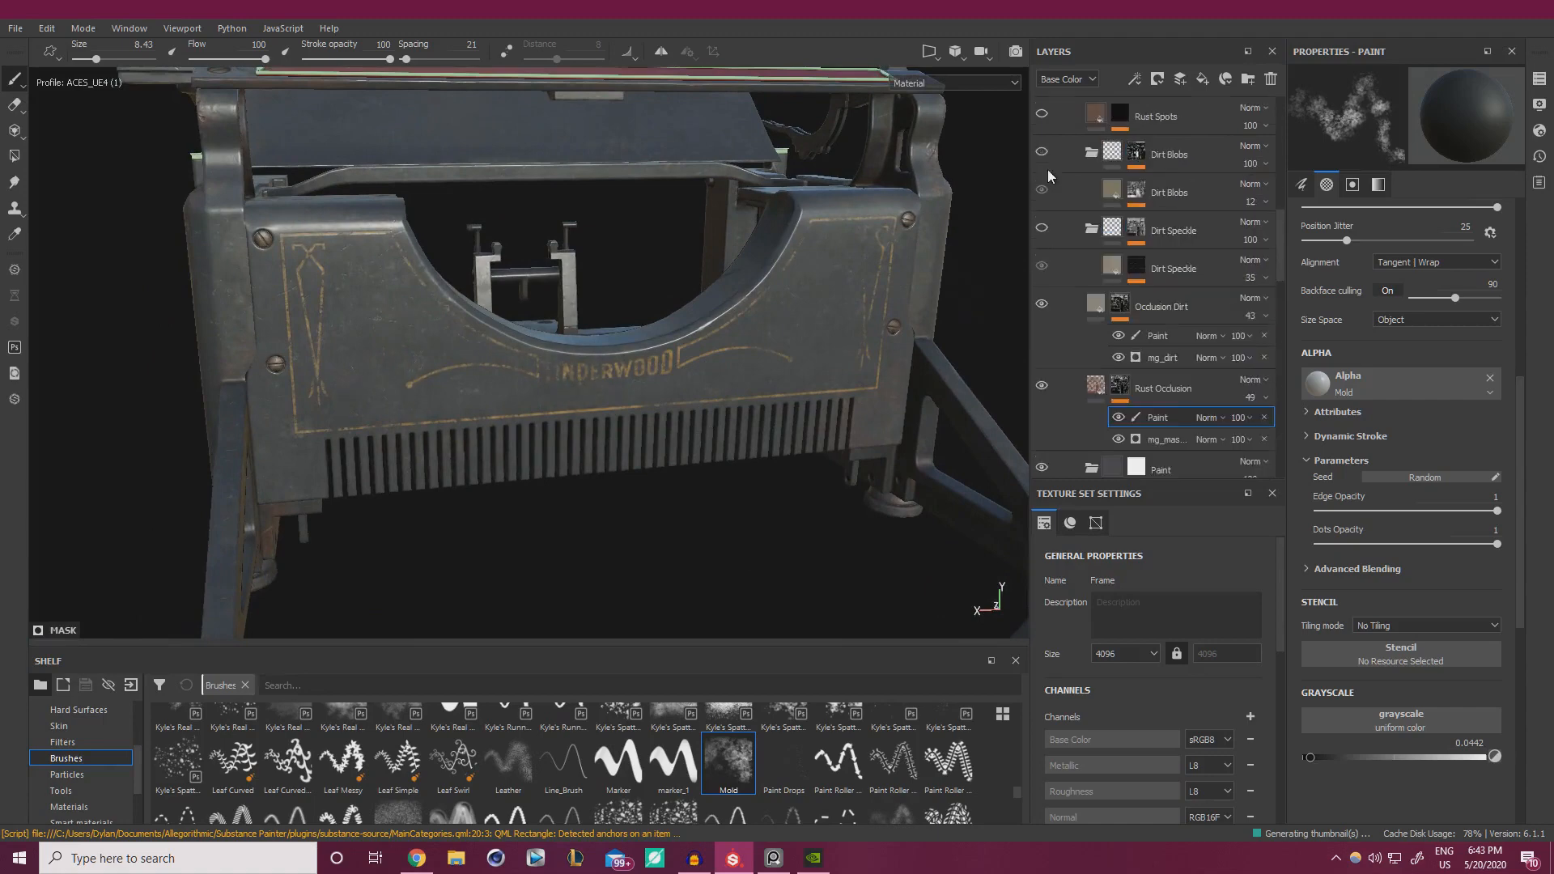
{"action": "left_click", "coordinate": [1043, 189]}
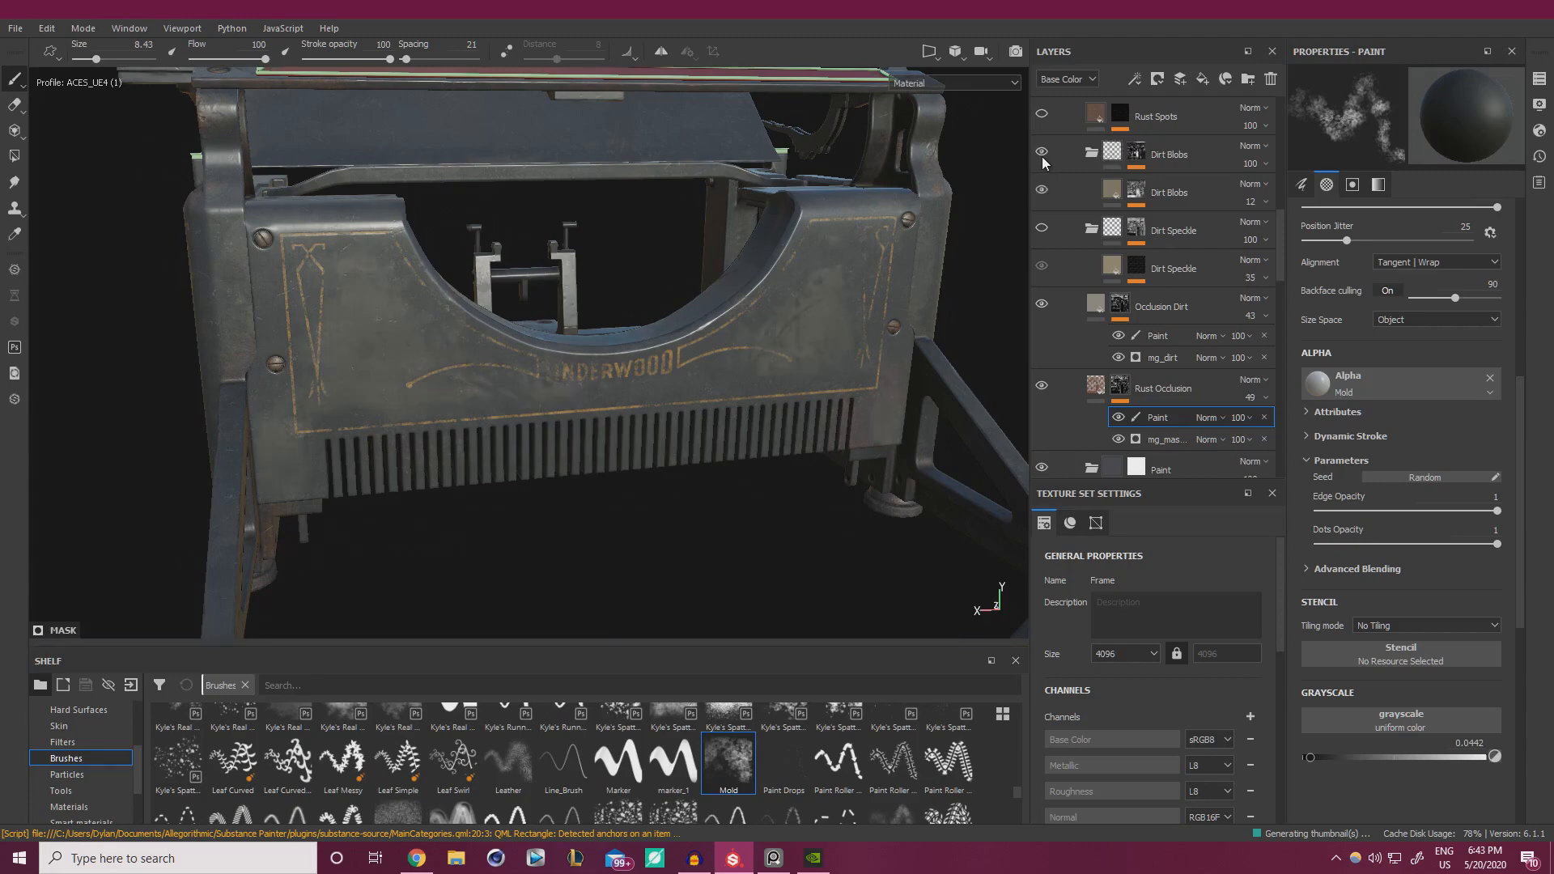
{"action": "key", "text": "alt+Tab"}
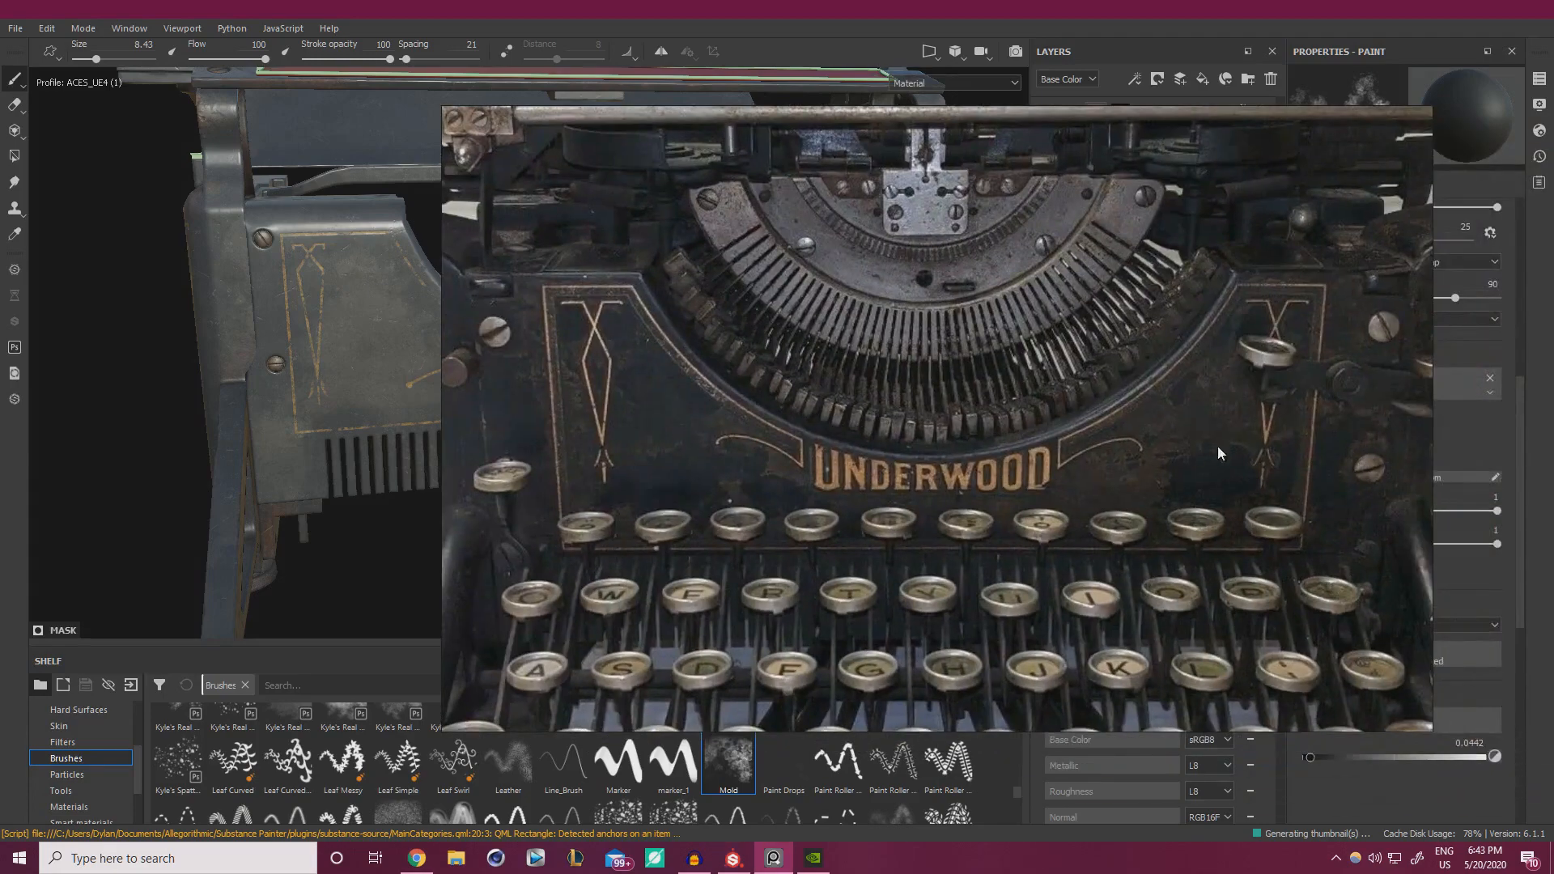
{"action": "key", "text": "alt+Tab"}
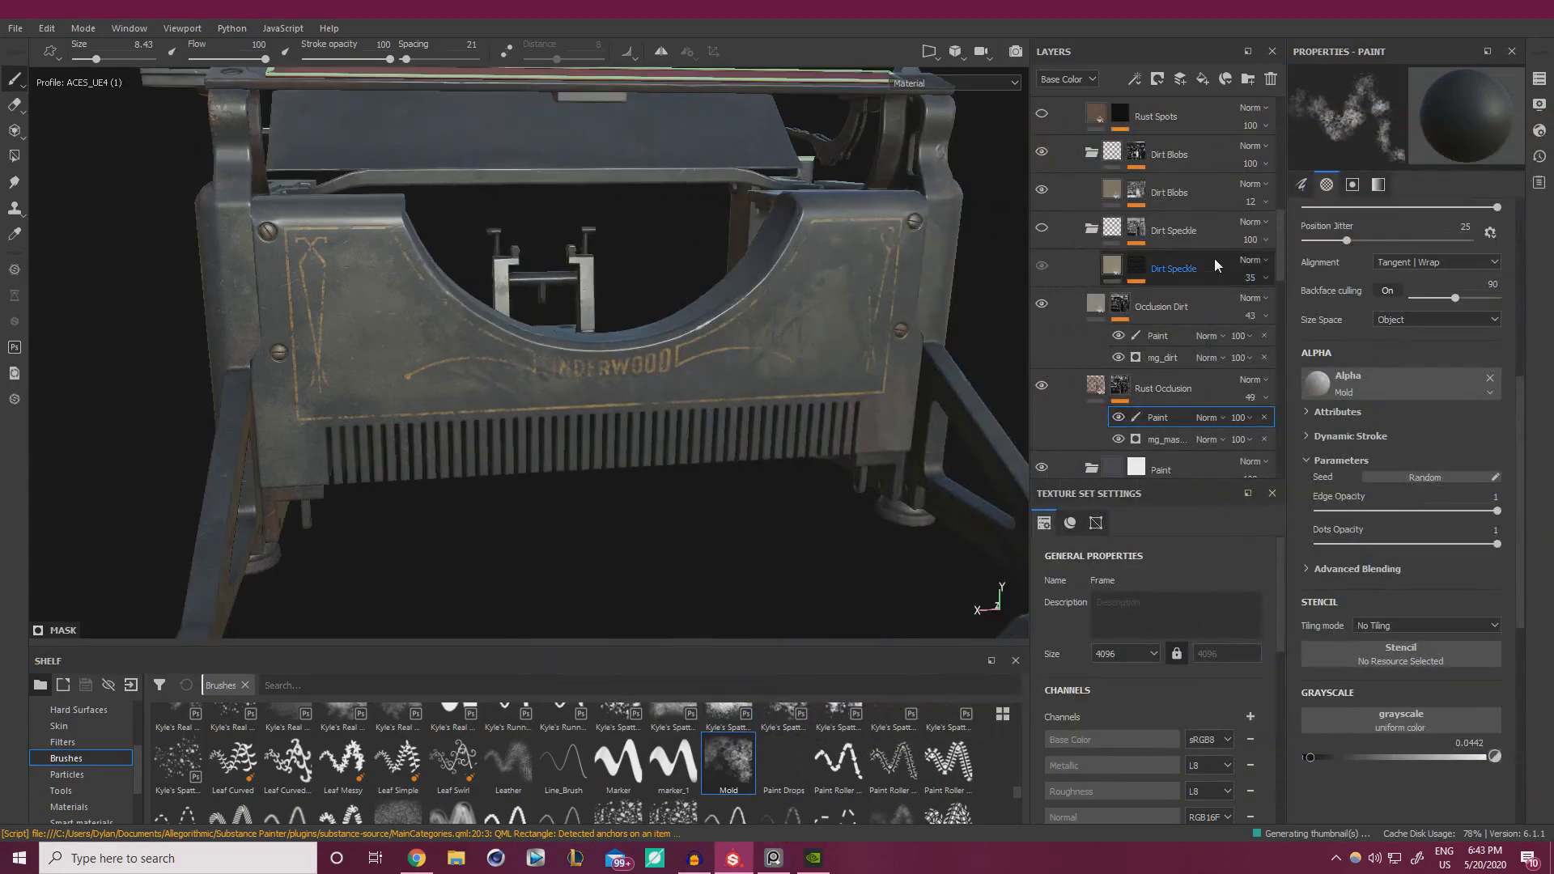
- Set the UV scale of the Dirt Blobs layer's Grunge Map 013 mask fill to -8.38 and lower its balance
{"action": "left_click", "coordinate": [1158, 202]}
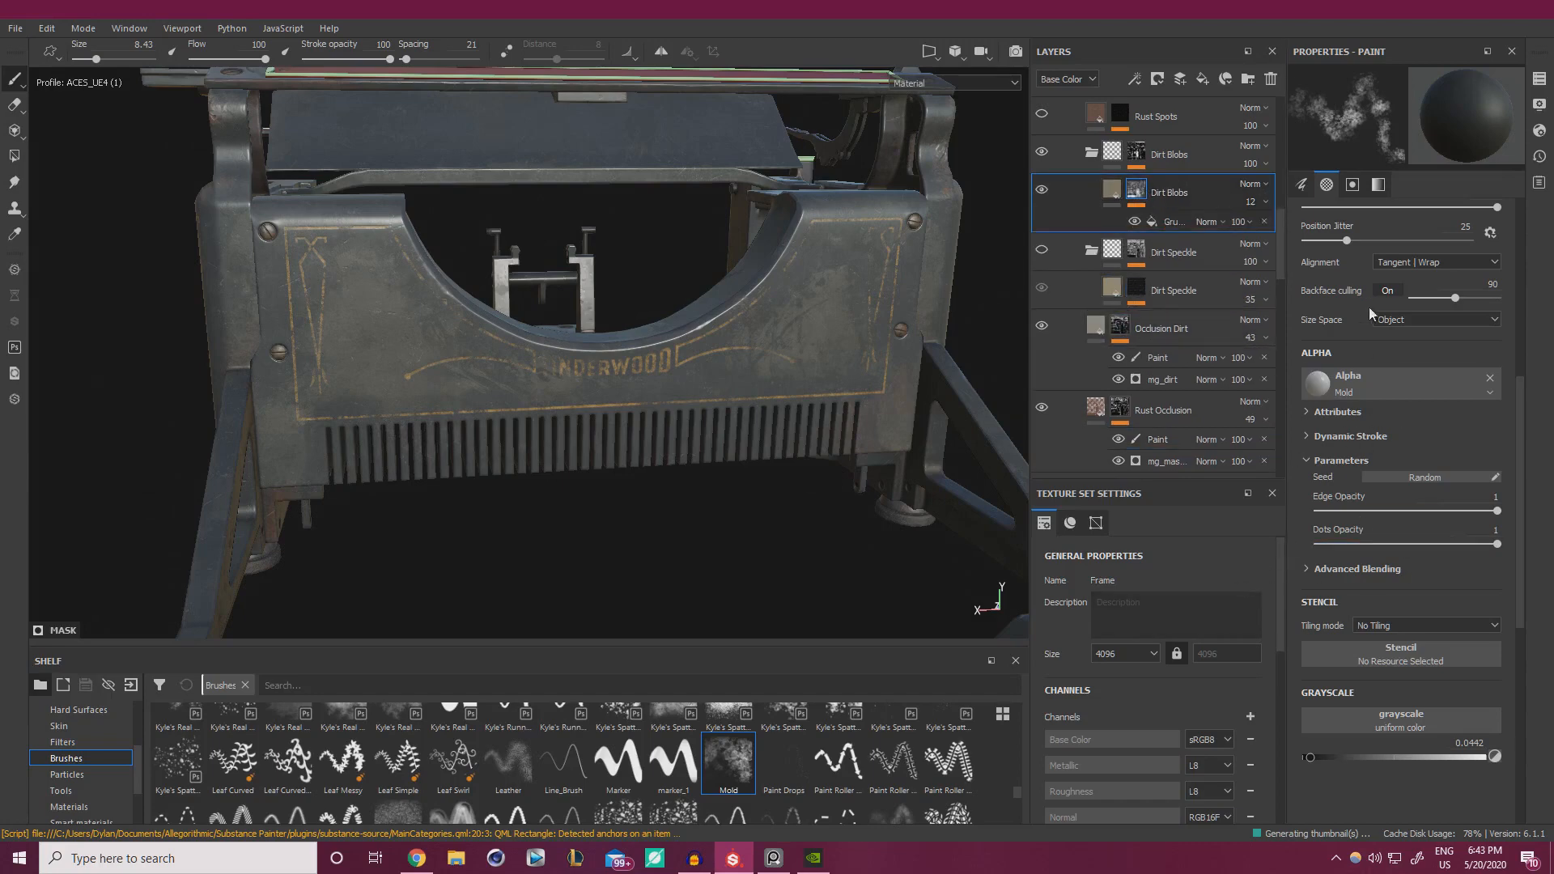
{"action": "left_click", "coordinate": [1158, 223]}
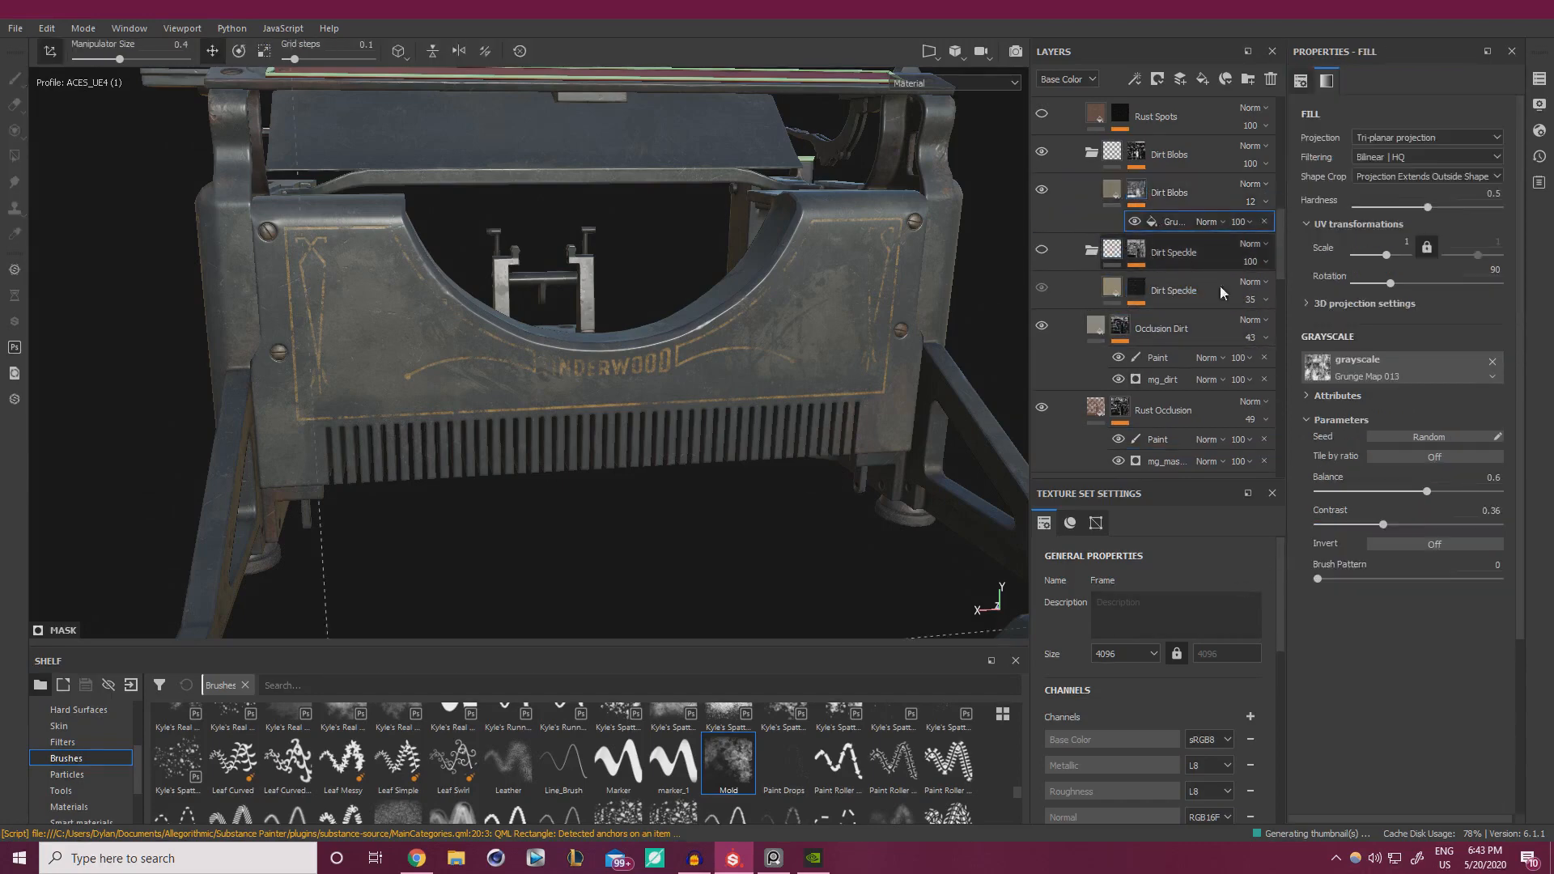
{"action": "left_click", "coordinate": [1393, 255]}
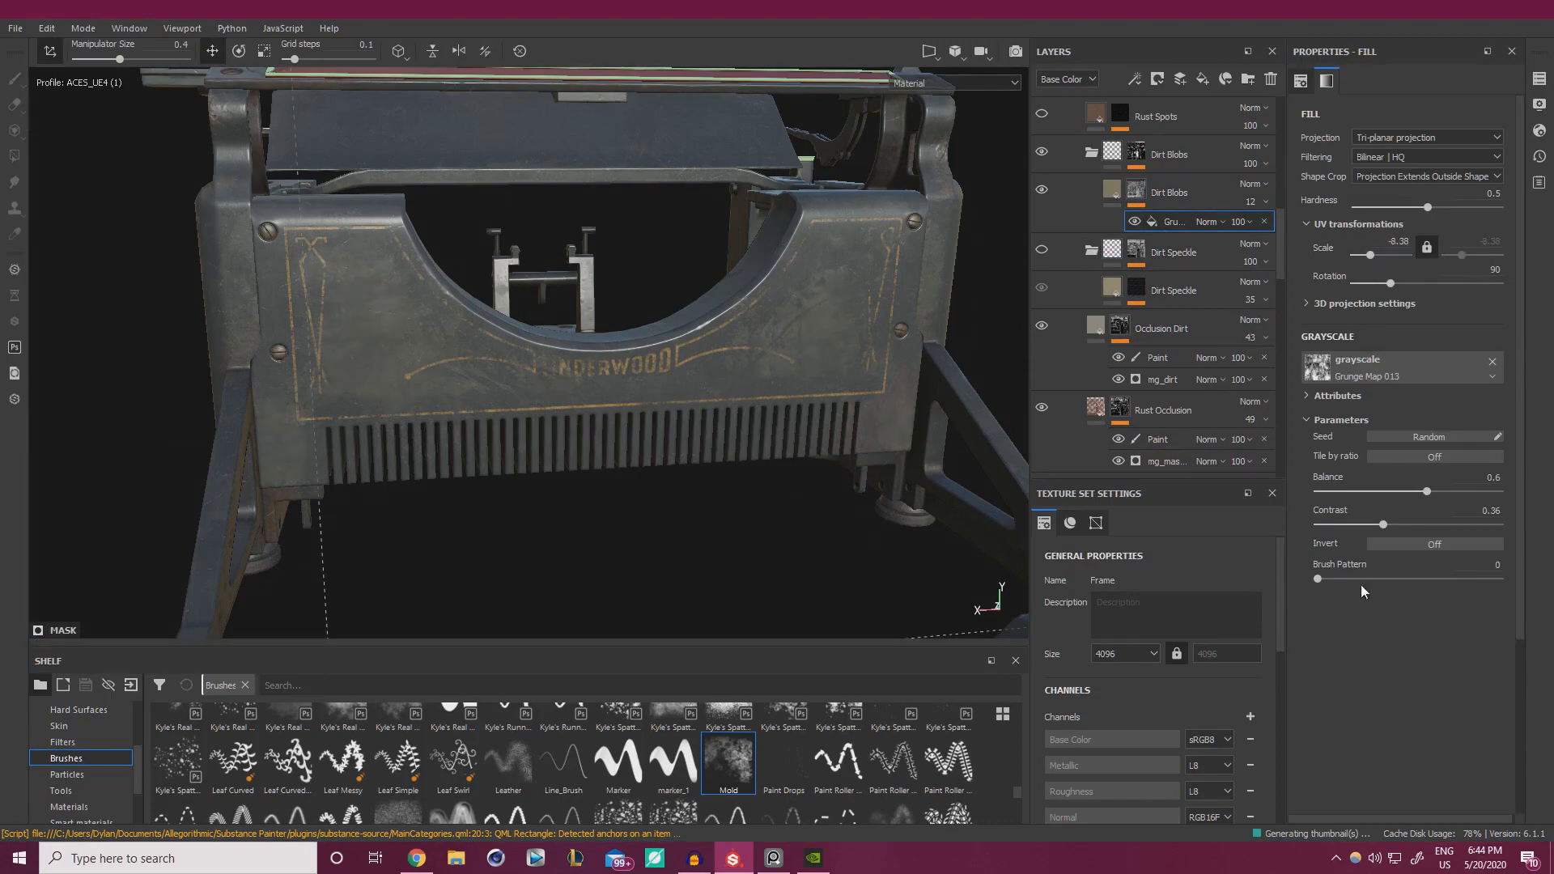
{"action": "left_click_drag", "start_coordinate": [1387, 490], "coordinate": [1396, 491]}
{"action": "mouse_move", "coordinate": [566, 429]}
{"action": "left_mouse_down", "text": "alt"}
{"action": "mouse_move", "coordinate": [672, 429]}
{"action": "mouse_move", "coordinate": [766, 402]}
{"action": "mouse_move", "coordinate": [751, 430]}
{"action": "left_mouse_up", "text": "alt"}
- Paint the Dirt Blobs folder's mask across the front plate's face using brush grayscale 0.0442
{"action": "left_click", "coordinate": [1136, 152]}
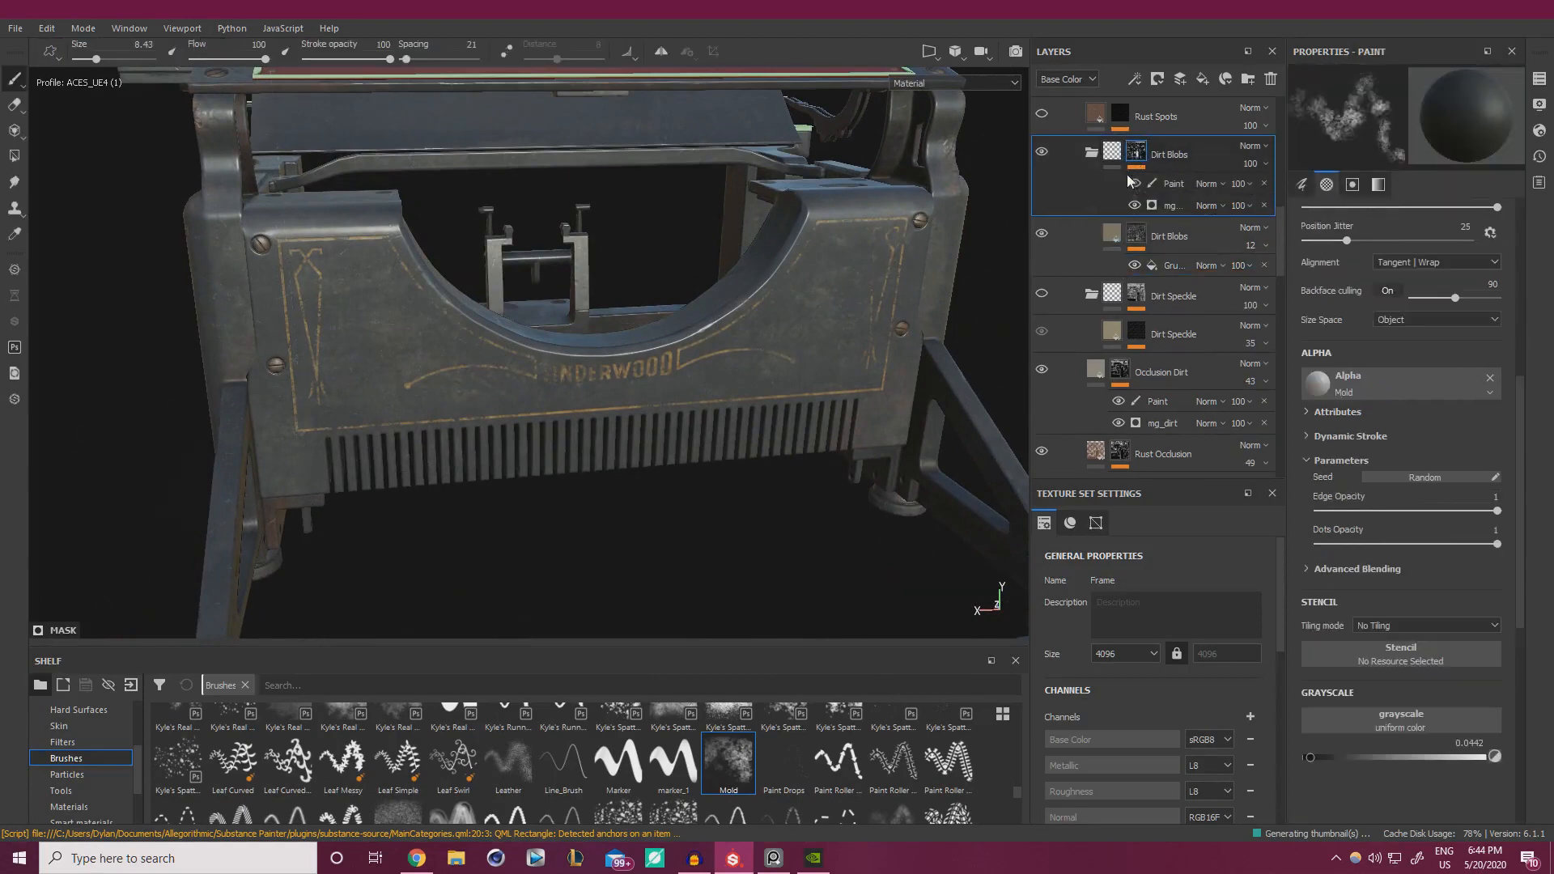
{"action": "left_click", "coordinate": [1174, 186]}
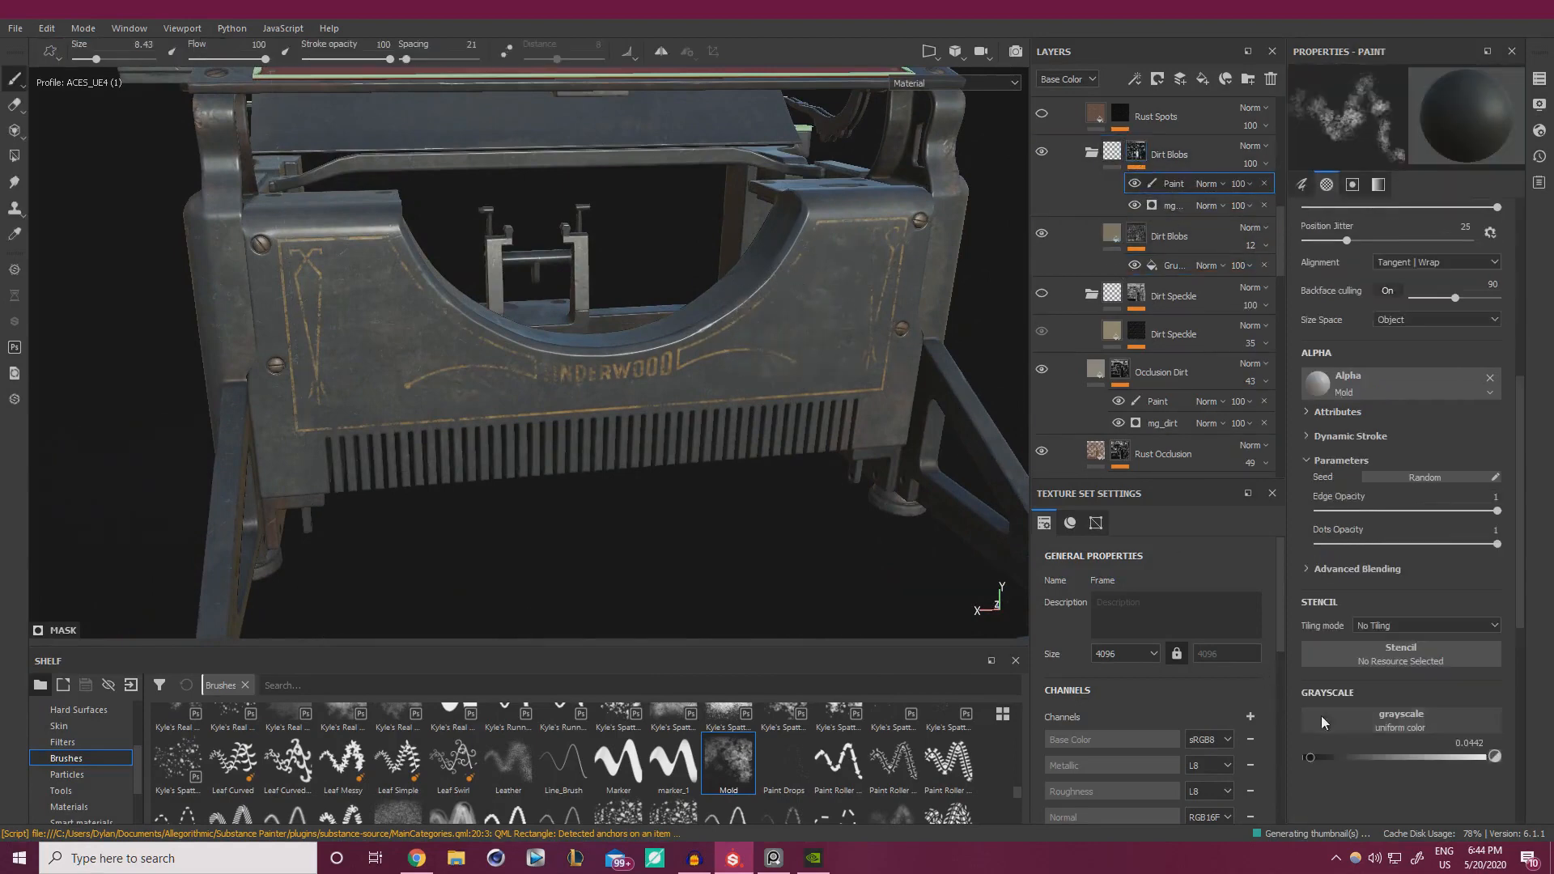
{"action": "left_click_drag", "start_coordinate": [931, 323], "coordinate": [860, 300], "text": "alt"}
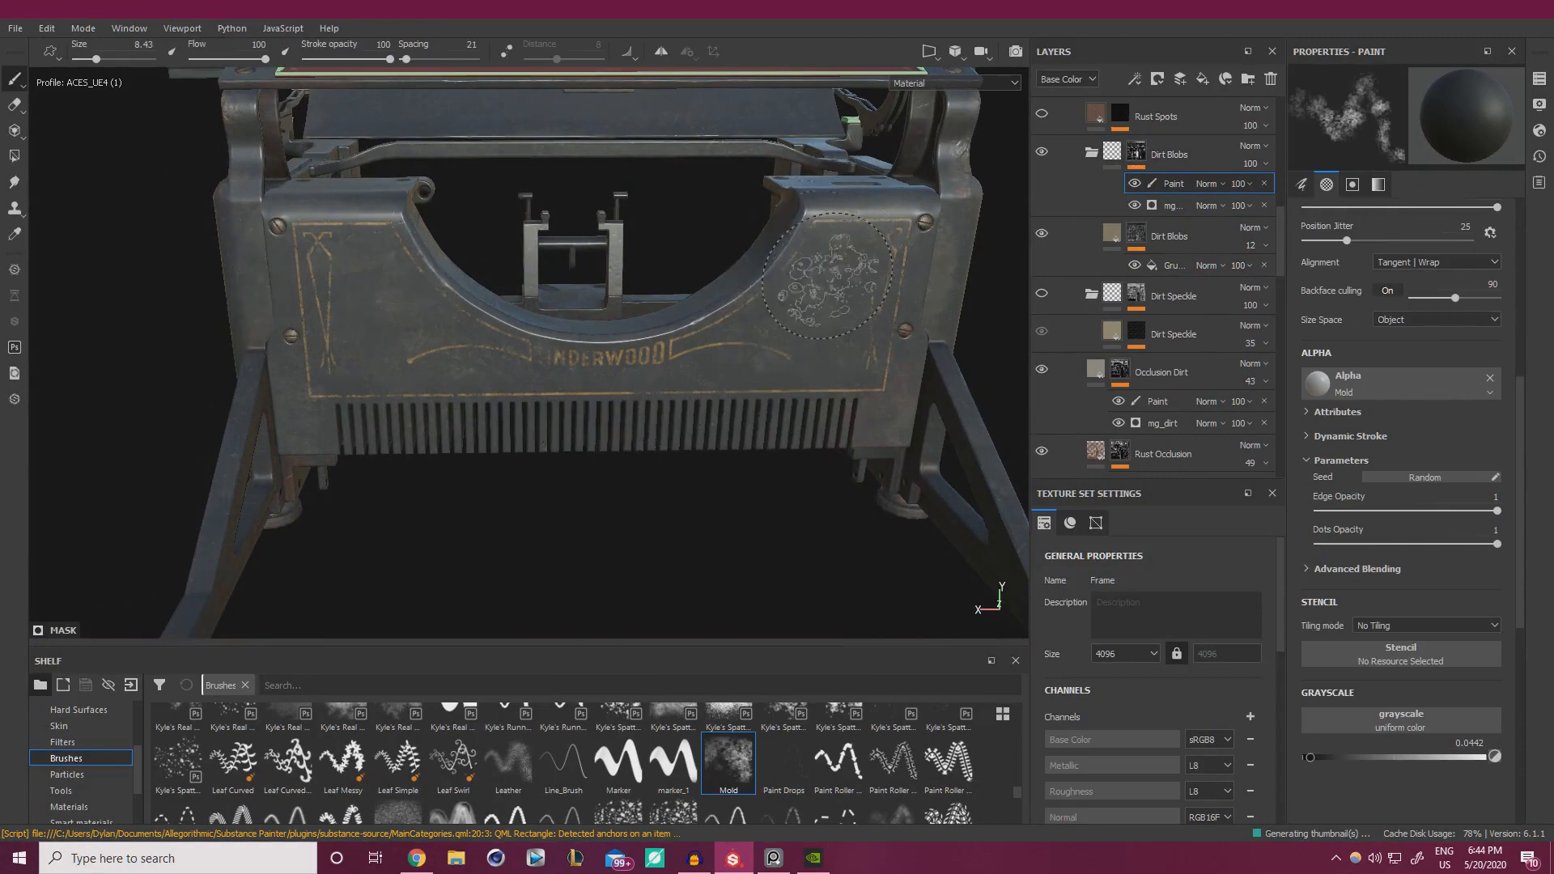
{"action": "mouse_move", "coordinate": [770, 477]}
{"action": "left_mouse_down", "text": "alt"}
{"action": "mouse_move", "coordinate": [822, 327]}
{"action": "mouse_move", "coordinate": [621, 417]}
{"action": "left_mouse_up", "text": "alt"}
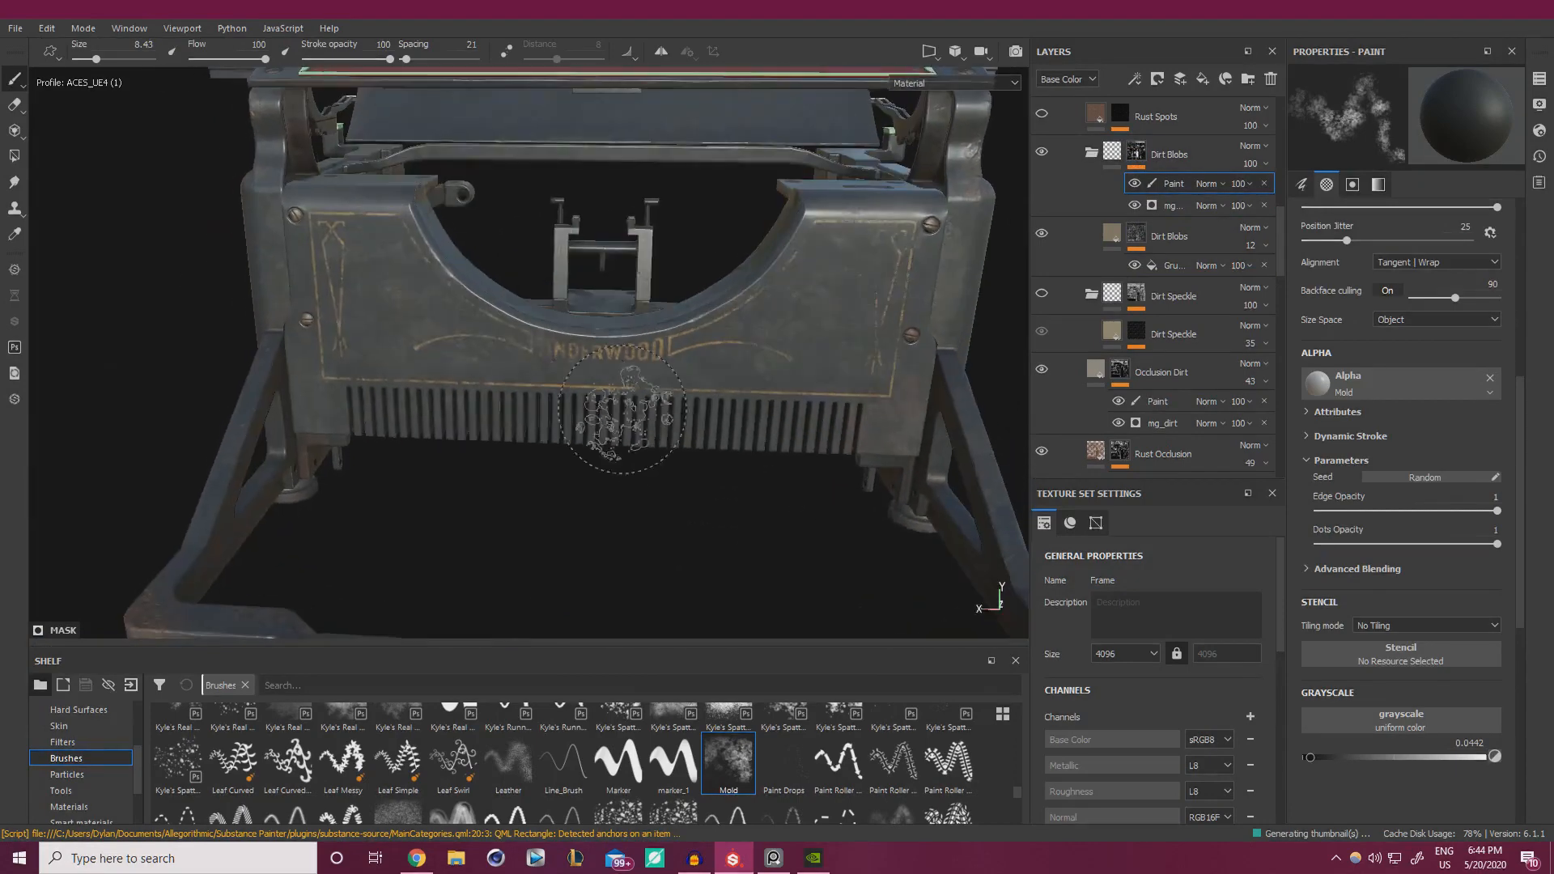
{"action": "mouse_move", "coordinate": [460, 366]}
{"action": "left_mouse_down", "text": "alt"}
{"action": "mouse_move", "coordinate": [988, 611]}
{"action": "mouse_move", "coordinate": [569, 478]}
{"action": "mouse_move", "coordinate": [700, 421]}
{"action": "left_mouse_up", "text": "alt"}
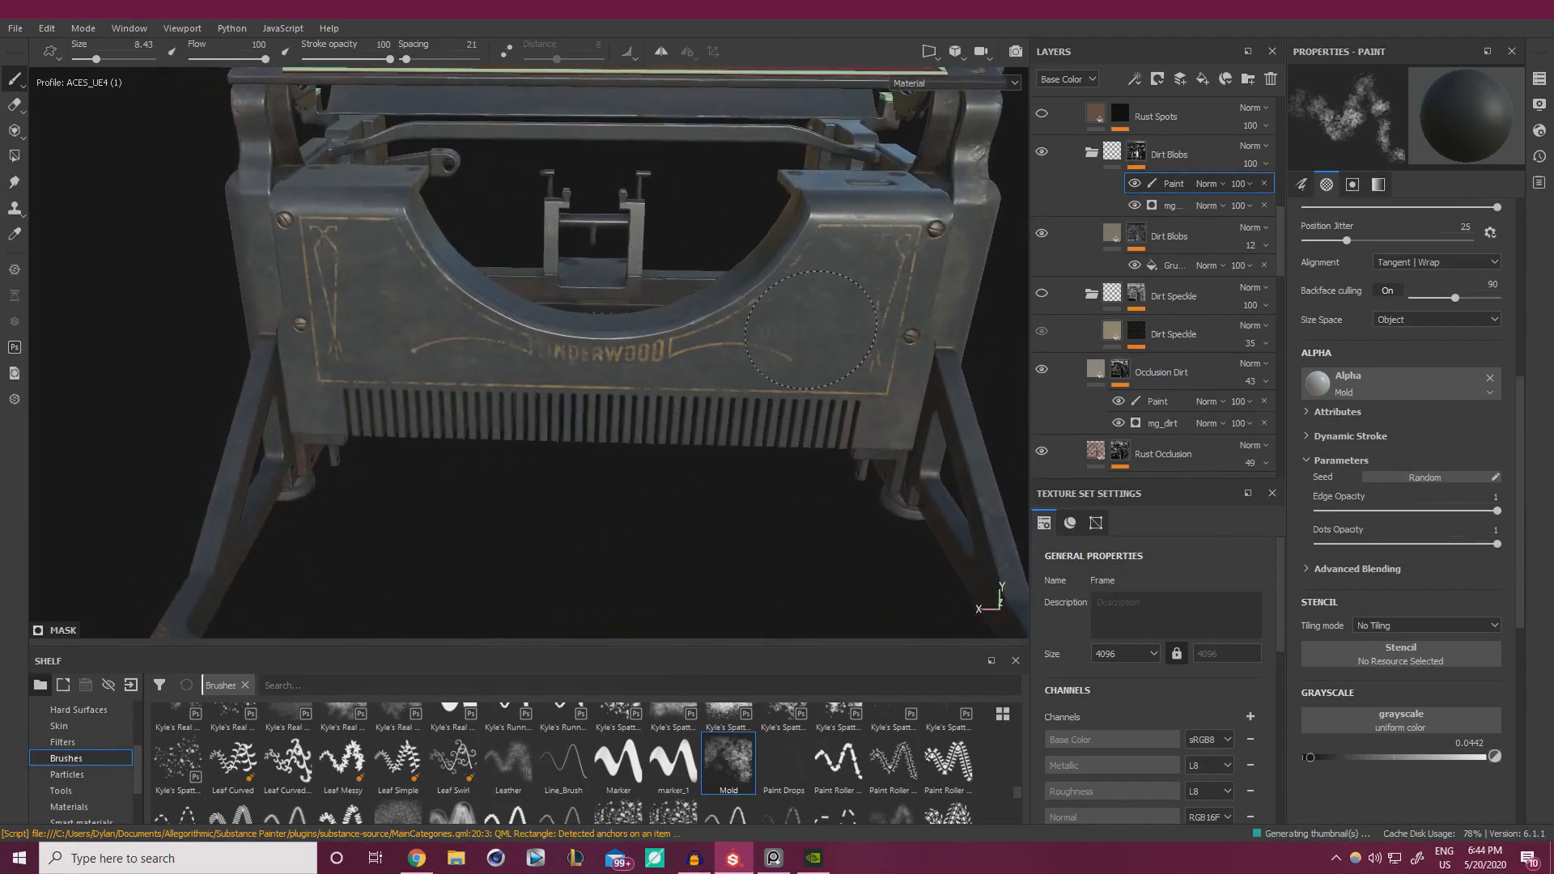
- Paint the Dirt Blobs folder's mask on the back face of the front plate, around the semicircular cutout
{"action": "mouse_move", "coordinate": [405, 404]}
{"action": "left_mouse_down", "text": "alt"}
{"action": "mouse_move", "coordinate": [544, 425]}
{"action": "mouse_move", "coordinate": [583, 342]}
{"action": "left_mouse_up", "text": "alt"}
{"action": "right_click_drag", "start_coordinate": [583, 341], "coordinate": [664, 353], "text": "alt"}
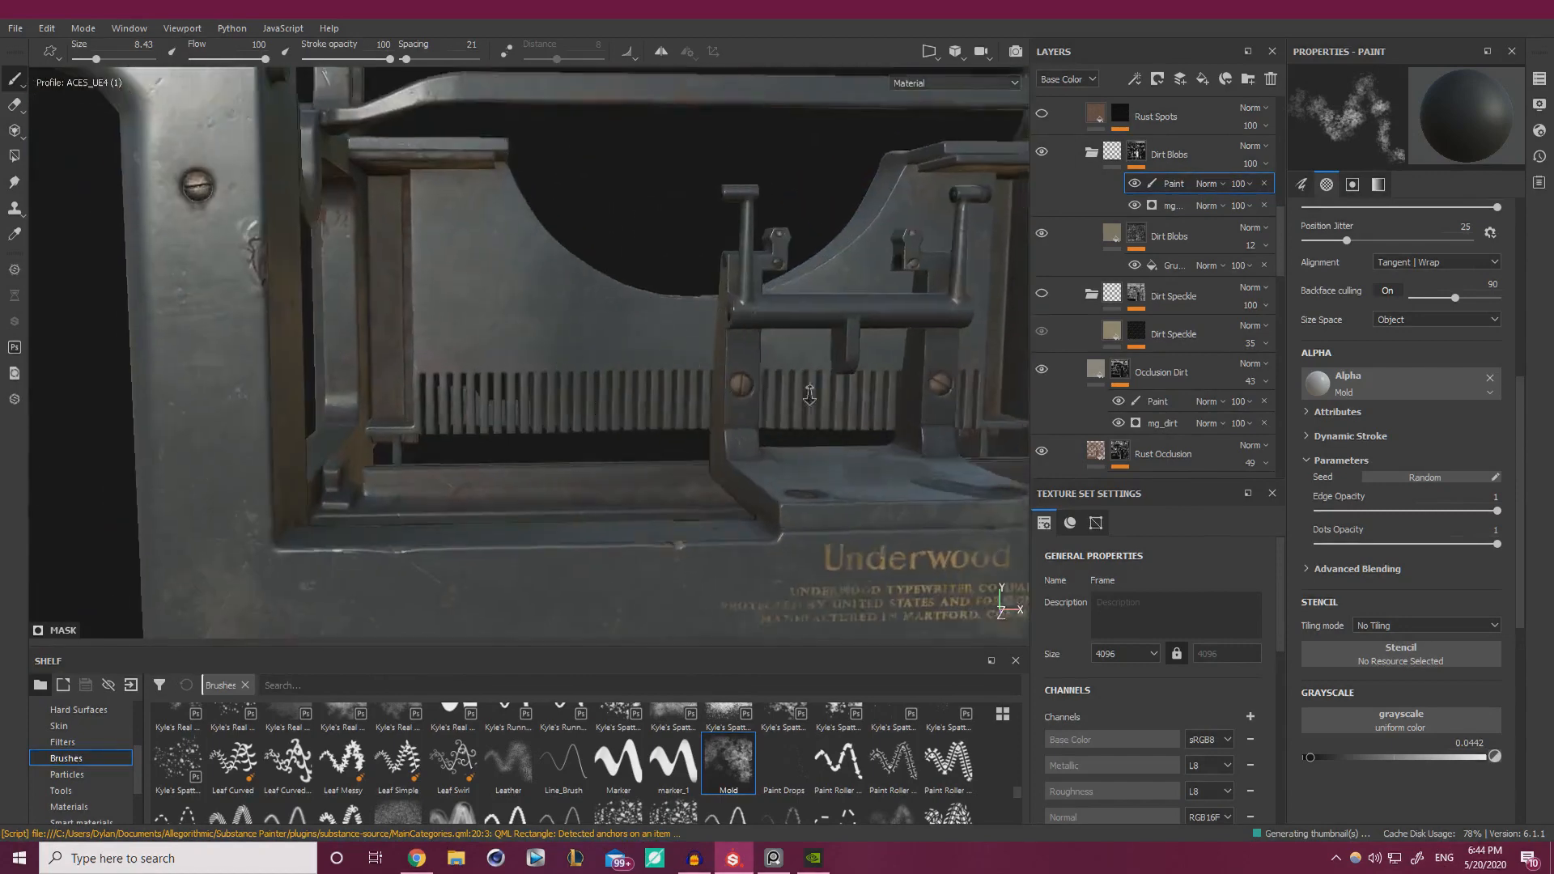
{"action": "left_click_drag", "start_coordinate": [664, 353], "coordinate": [601, 385], "text": "alt"}
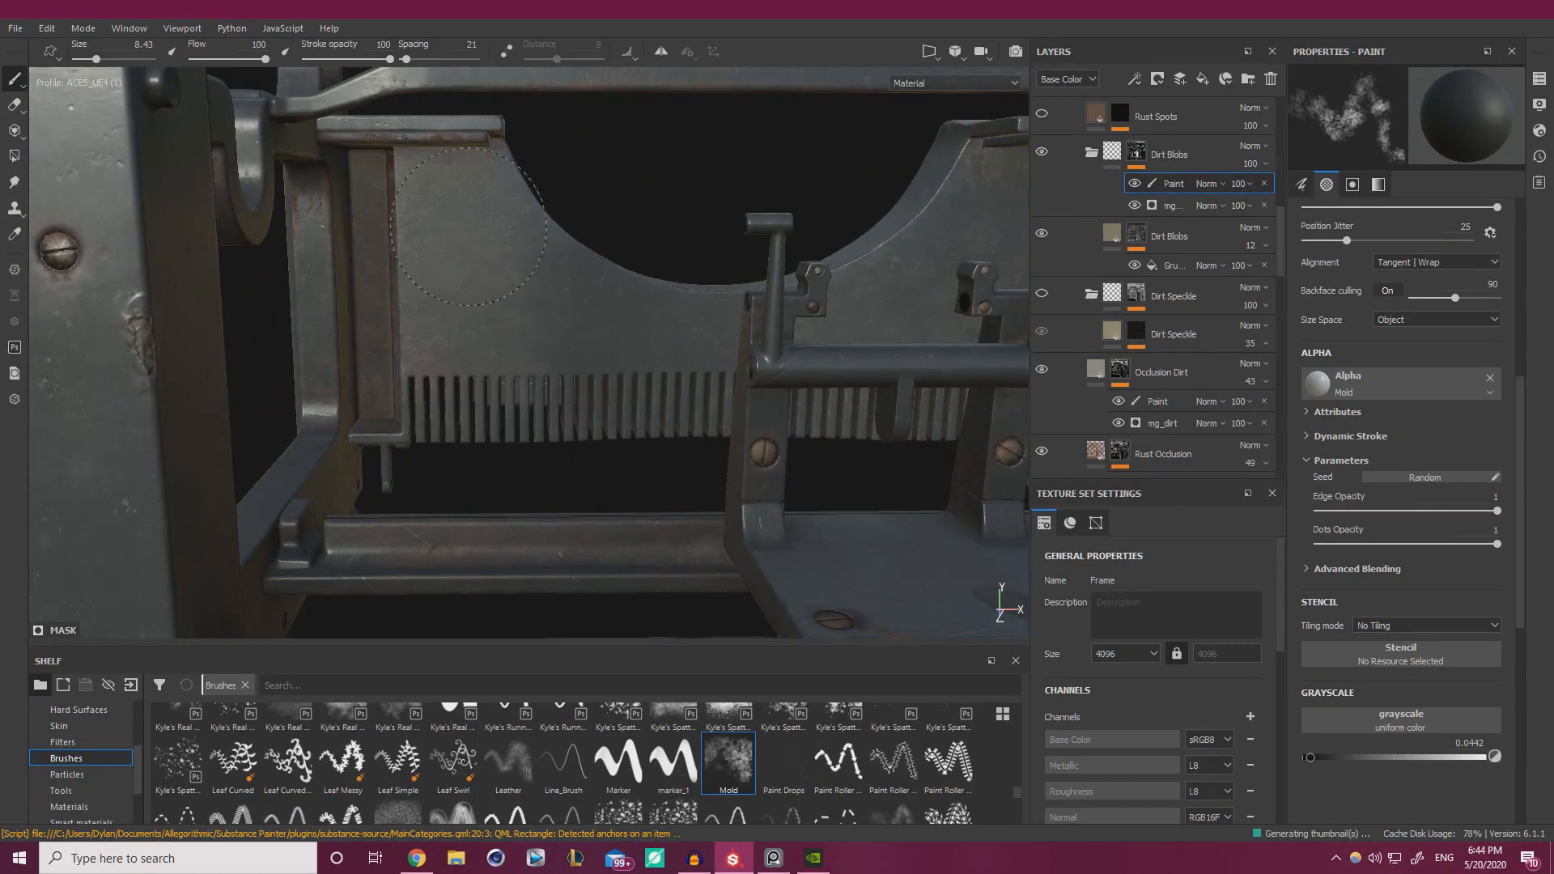
{"action": "left_click_drag", "start_coordinate": [639, 336], "coordinate": [579, 372], "text": "alt"}
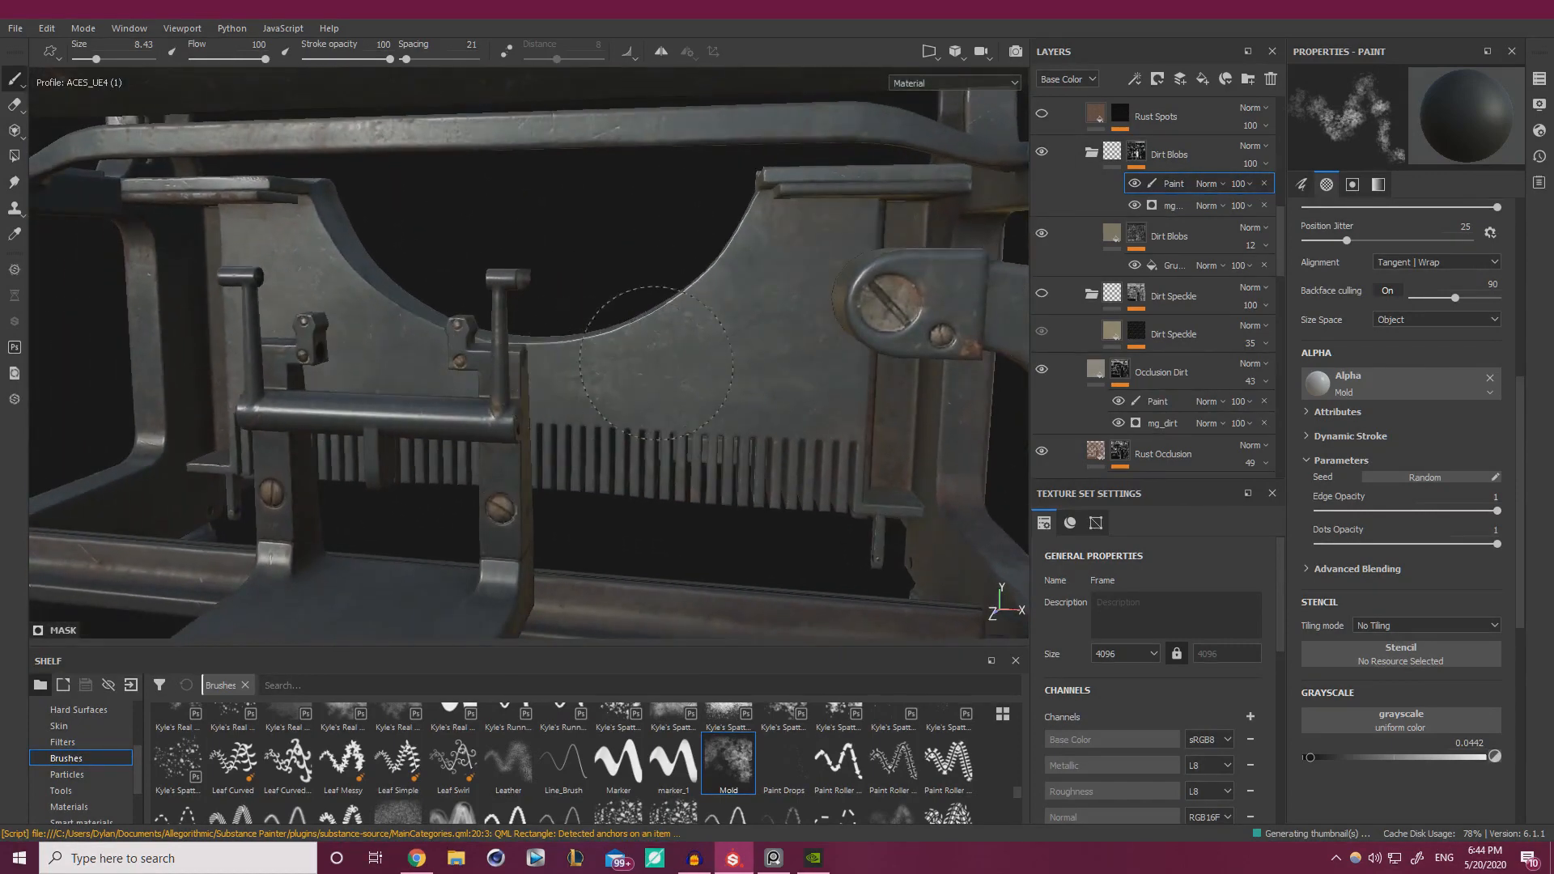
- Examine the Dirt Blobs coverage on the frame from the back, side and front
{"action": "left_click_drag", "start_coordinate": [676, 324], "coordinate": [749, 356], "text": "alt"}
{"action": "right_click_drag", "start_coordinate": [721, 357], "coordinate": [497, 359], "text": "alt"}
{"action": "left_click_drag", "start_coordinate": [595, 356], "coordinate": [464, 352], "text": "alt"}
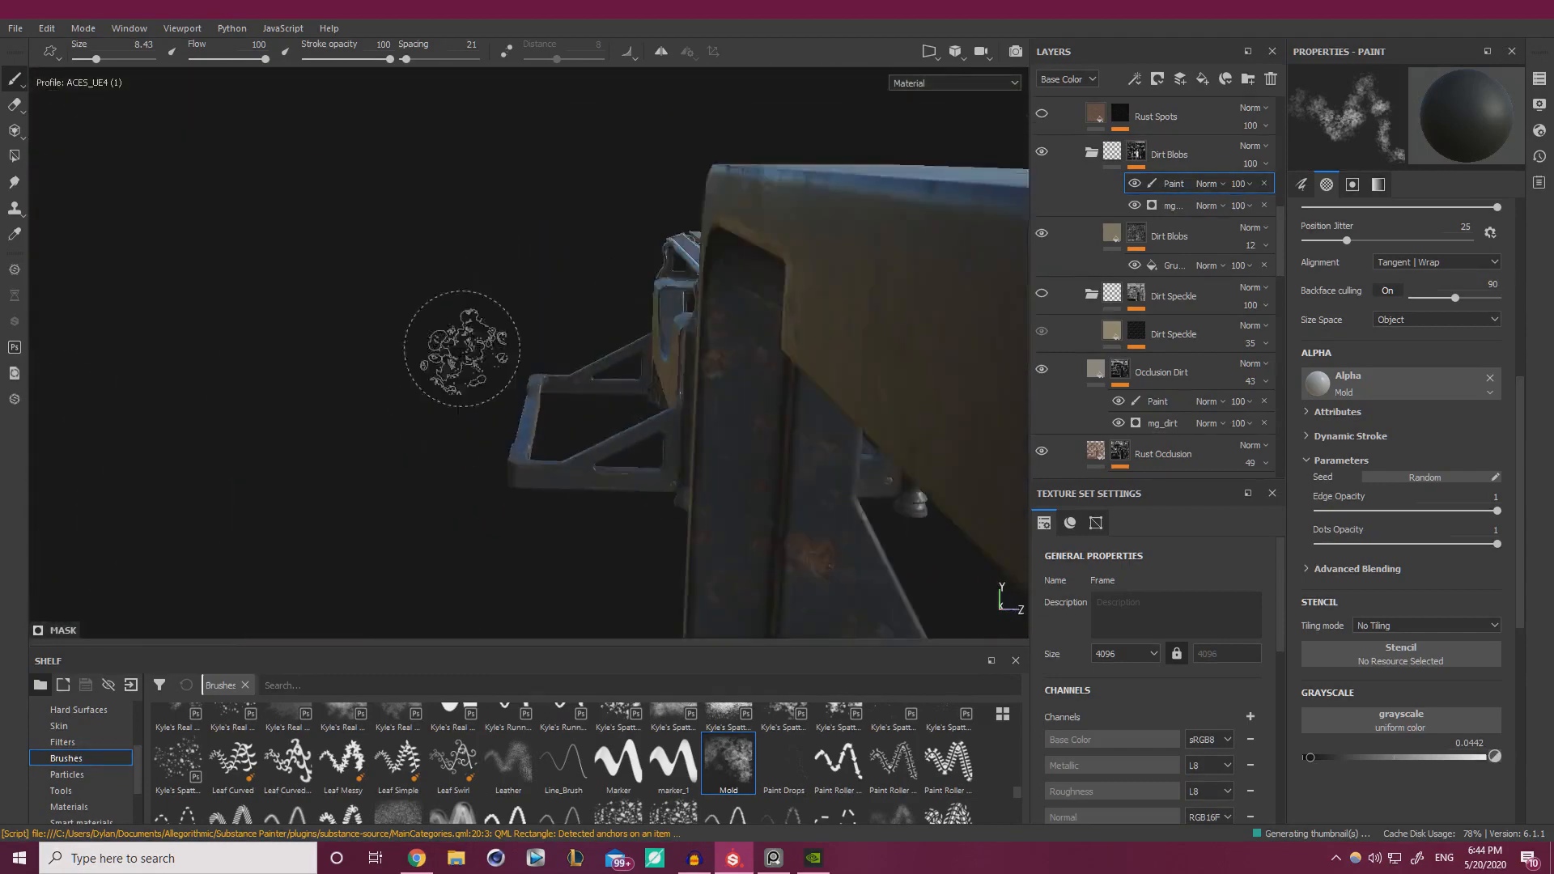
{"action": "right_click_drag", "start_coordinate": [729, 356], "coordinate": [566, 356], "text": "alt"}
{"action": "left_click_drag", "start_coordinate": [775, 388], "coordinate": [703, 381], "text": "alt"}
{"action": "right_click_drag", "start_coordinate": [642, 345], "coordinate": [728, 348], "text": "alt"}
{"action": "right_click_drag", "start_coordinate": [814, 397], "coordinate": [822, 401], "text": "alt"}
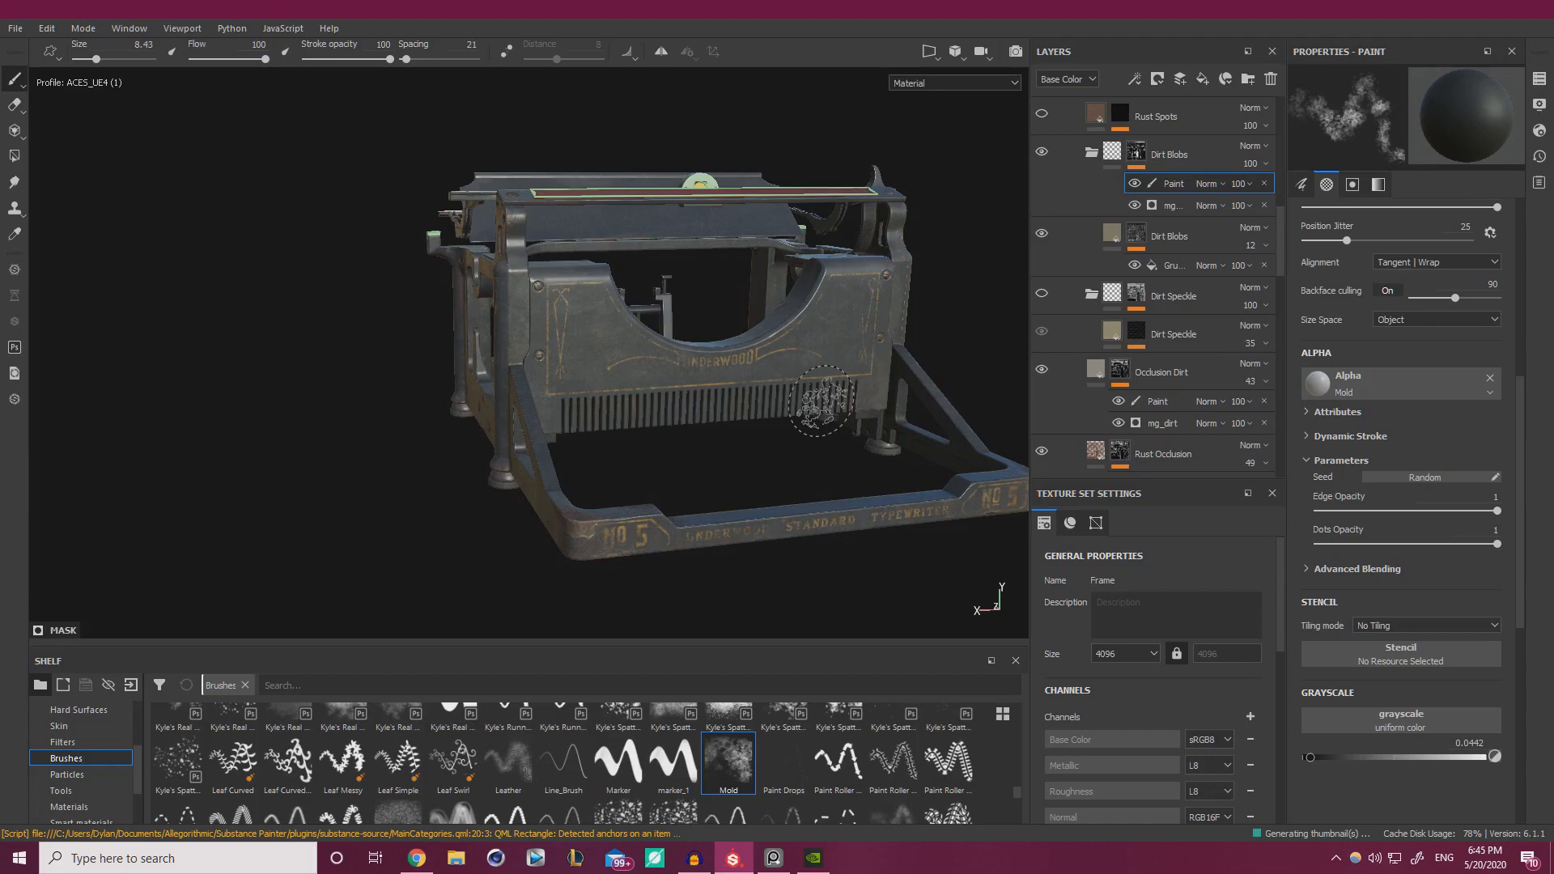
{"action": "left_click_drag", "start_coordinate": [579, 371], "coordinate": [513, 429], "text": "alt"}
{"action": "right_click_drag", "start_coordinate": [513, 430], "coordinate": [569, 405], "text": "alt"}
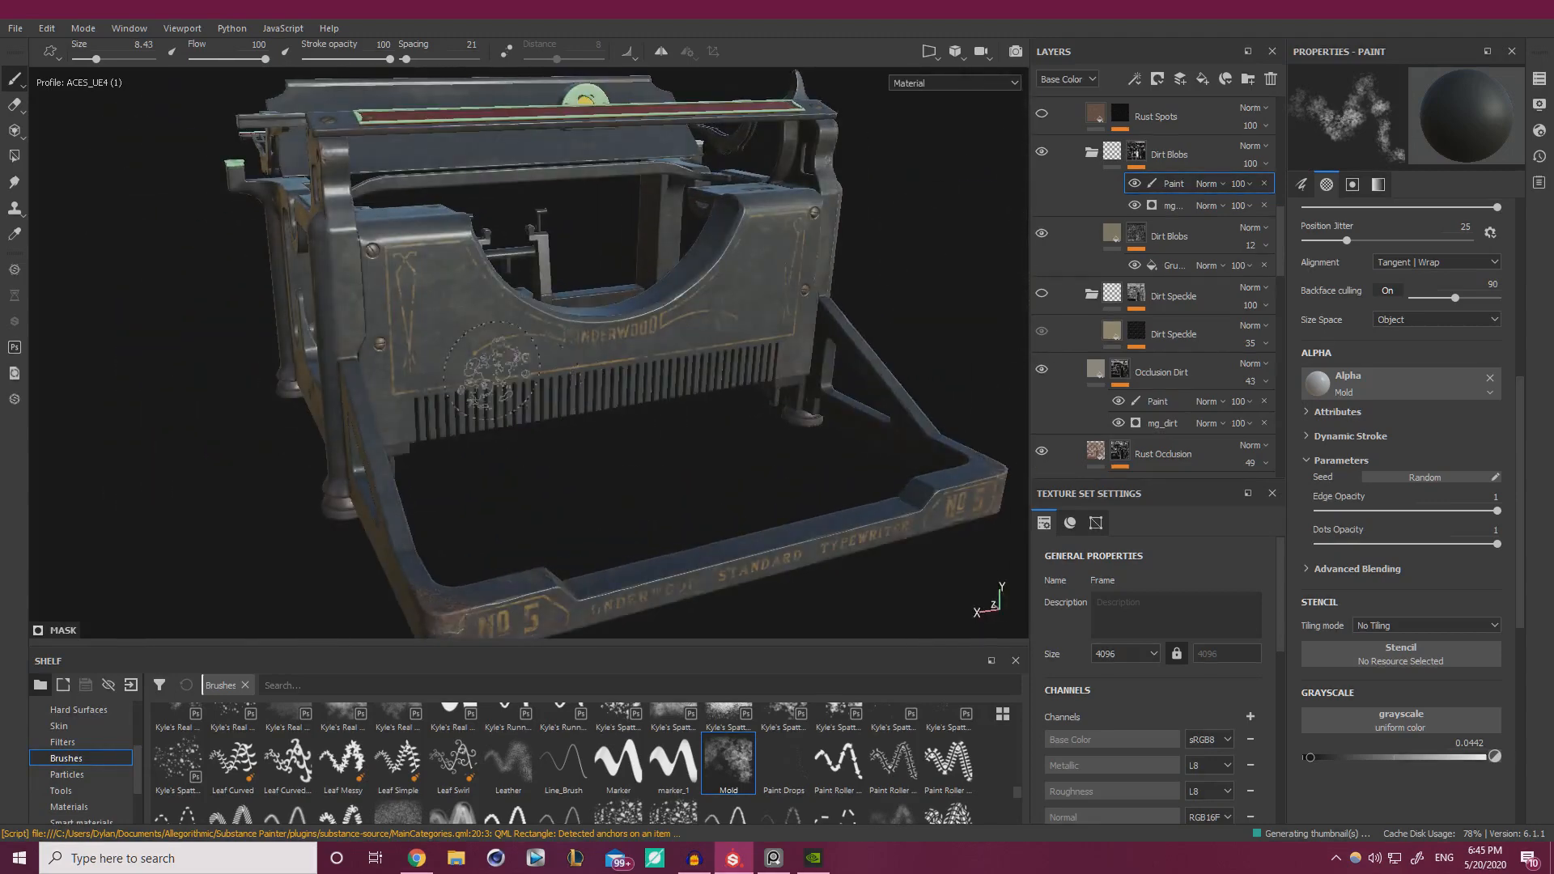
- Set the brush grayscale to 0.0133 and touch up the Dirt Blobs folder's mask on the front plate's face
{"action": "left_click_drag", "start_coordinate": [493, 376], "coordinate": [373, 385], "text": "alt"}
{"action": "right_click_drag", "start_coordinate": [372, 385], "coordinate": [441, 380], "text": "alt"}
{"action": "mouse_move", "coordinate": [441, 380]}
{"action": "left_mouse_down", "text": "alt"}
{"action": "mouse_move", "coordinate": [494, 400]}
{"action": "mouse_move", "coordinate": [503, 422]}
{"action": "left_mouse_up", "text": "alt"}
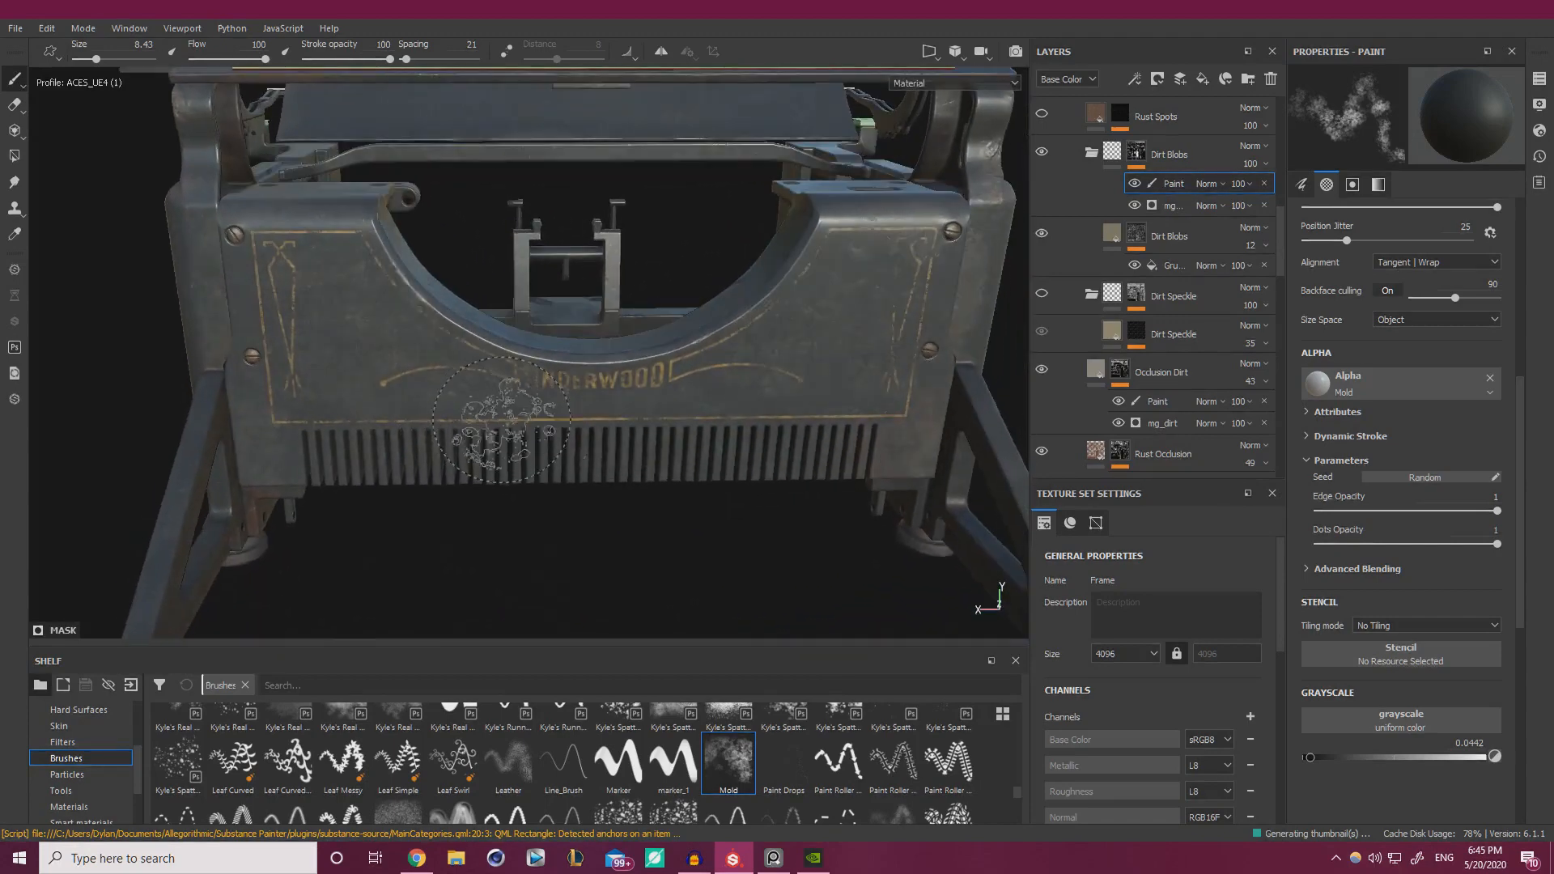
{"action": "left_click_drag", "start_coordinate": [1312, 767], "coordinate": [1307, 767]}
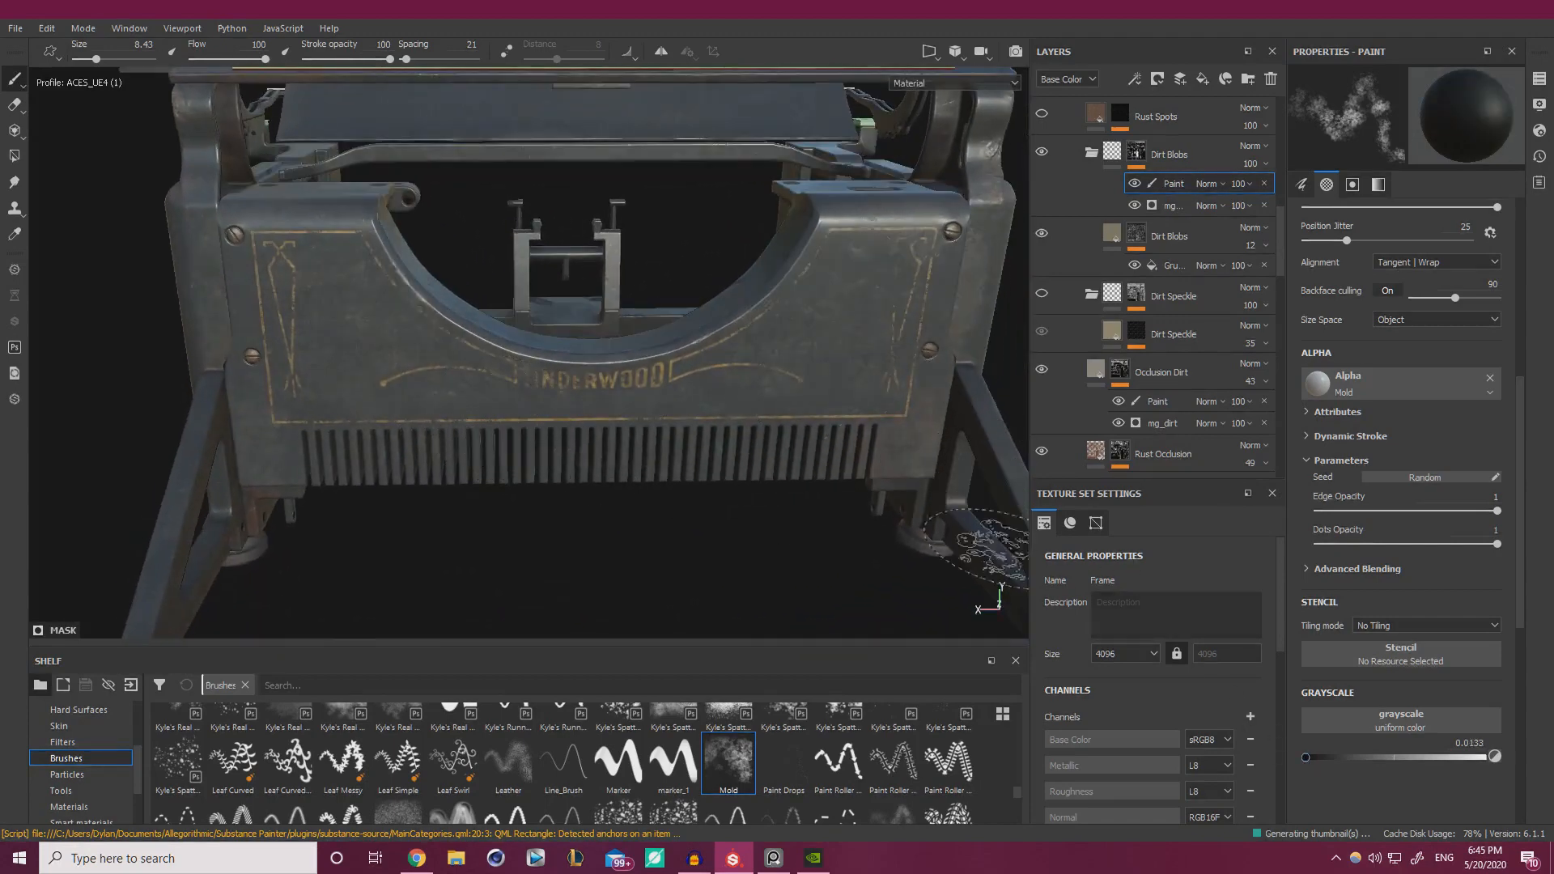
{"action": "mouse_move", "coordinate": [480, 405]}
{"action": "left_mouse_down", "text": "alt"}
{"action": "mouse_move", "coordinate": [358, 393]}
{"action": "mouse_move", "coordinate": [679, 356]}
{"action": "mouse_move", "coordinate": [676, 466]}
{"action": "mouse_move", "coordinate": [632, 419]}
{"action": "left_mouse_up", "text": "alt"}
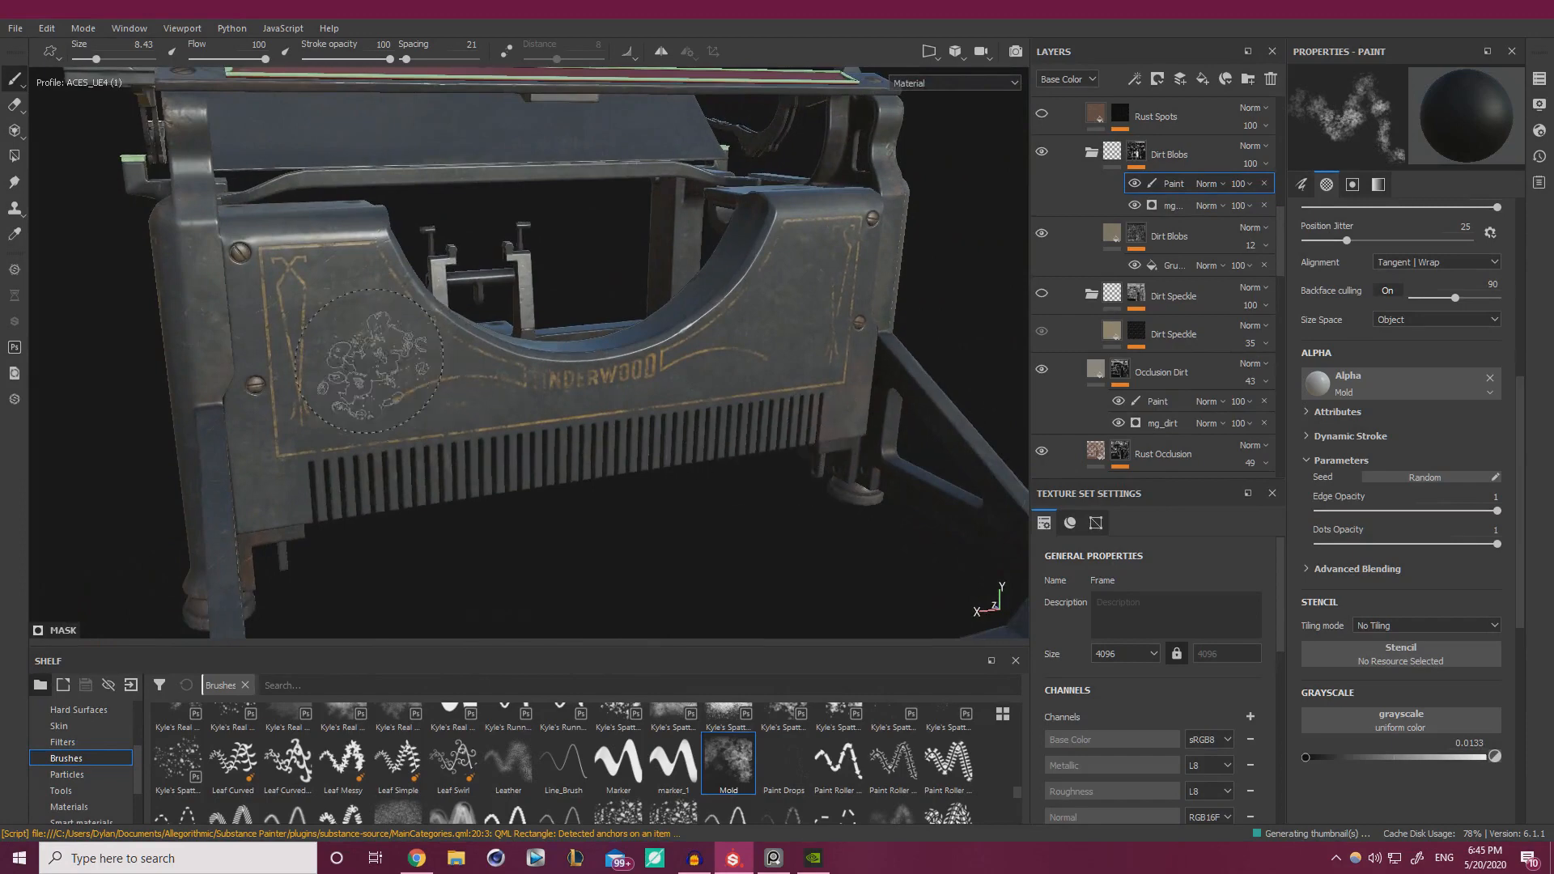
- Turn on the Rust Spots layer's visibility and select the ratio_dirt fill in its mask
{"action": "scroll", "coordinate": [1072, 314], "scroll_direction": "up", "scroll_amount": 2}
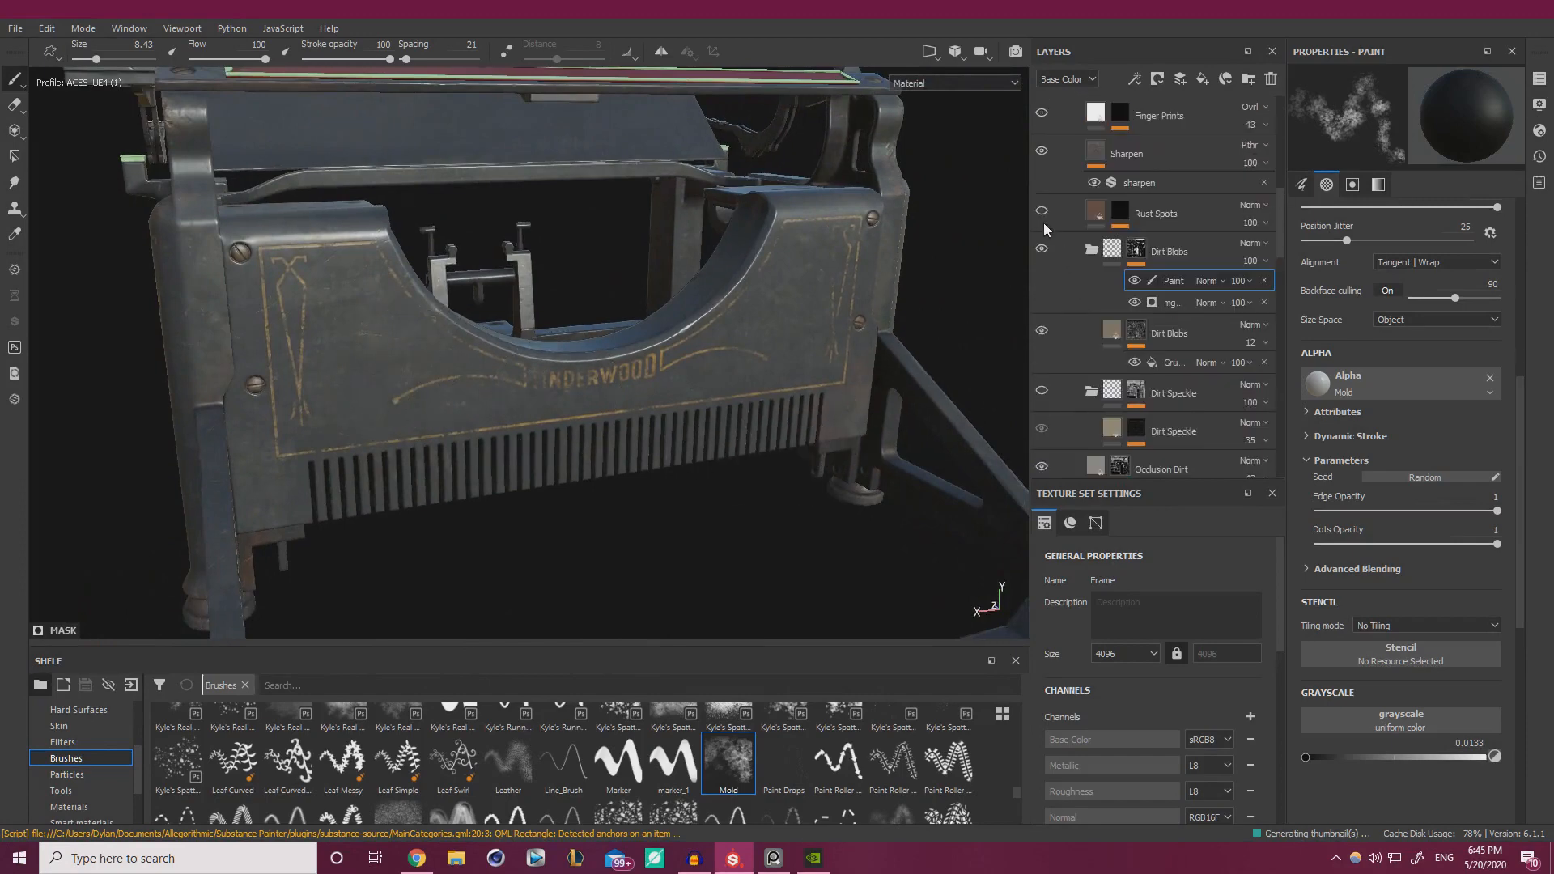
{"action": "scroll", "coordinate": [1061, 251], "scroll_direction": "up", "scroll_amount": 1}
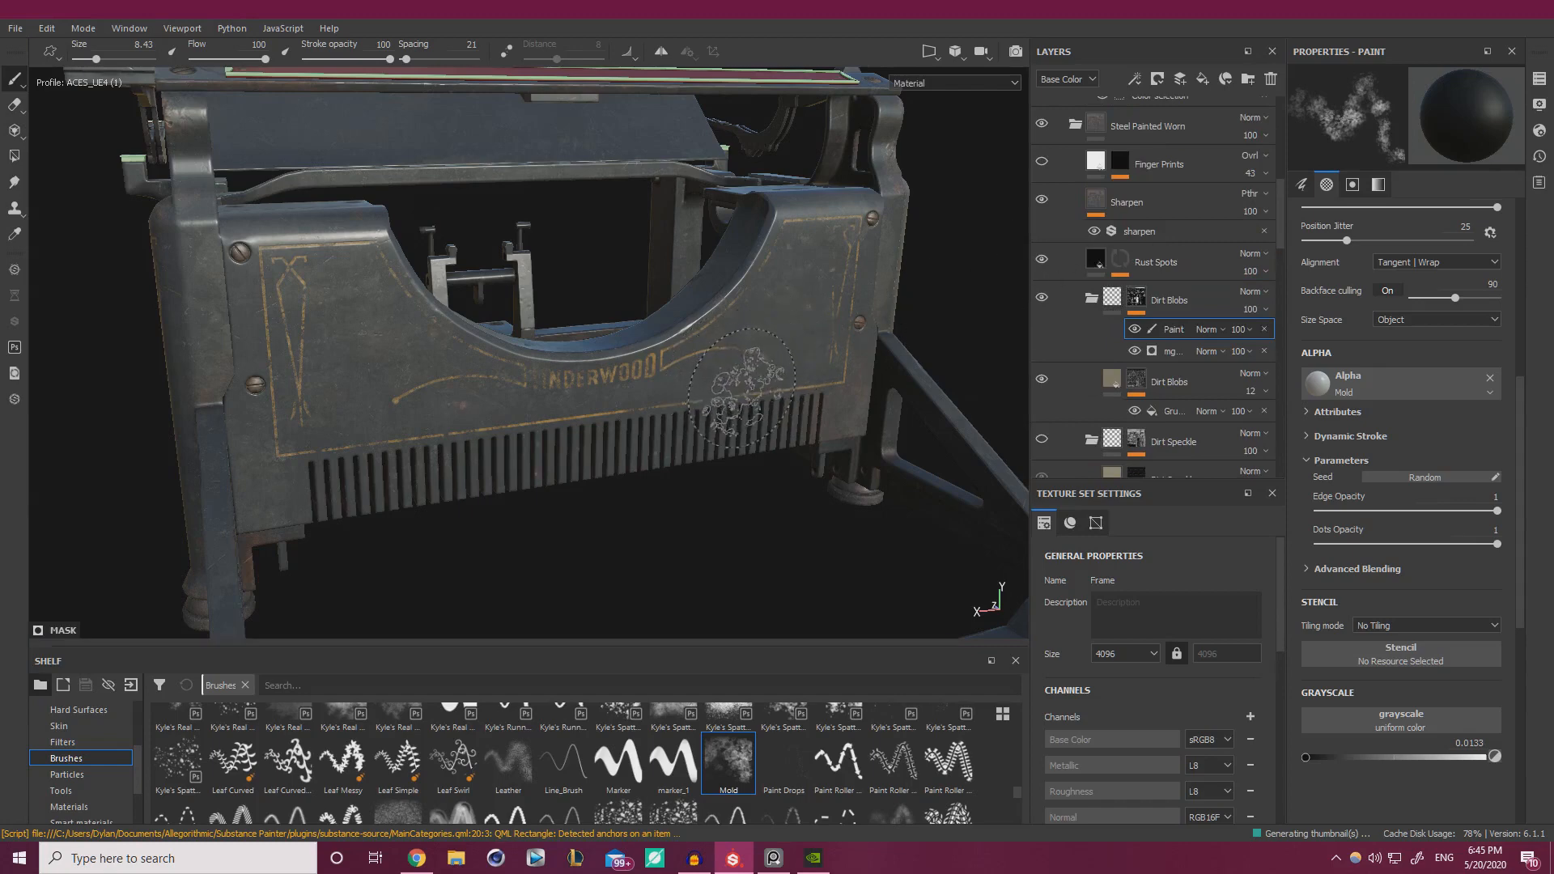
{"action": "left_click_drag", "start_coordinate": [727, 383], "coordinate": [669, 380], "text": "alt"}
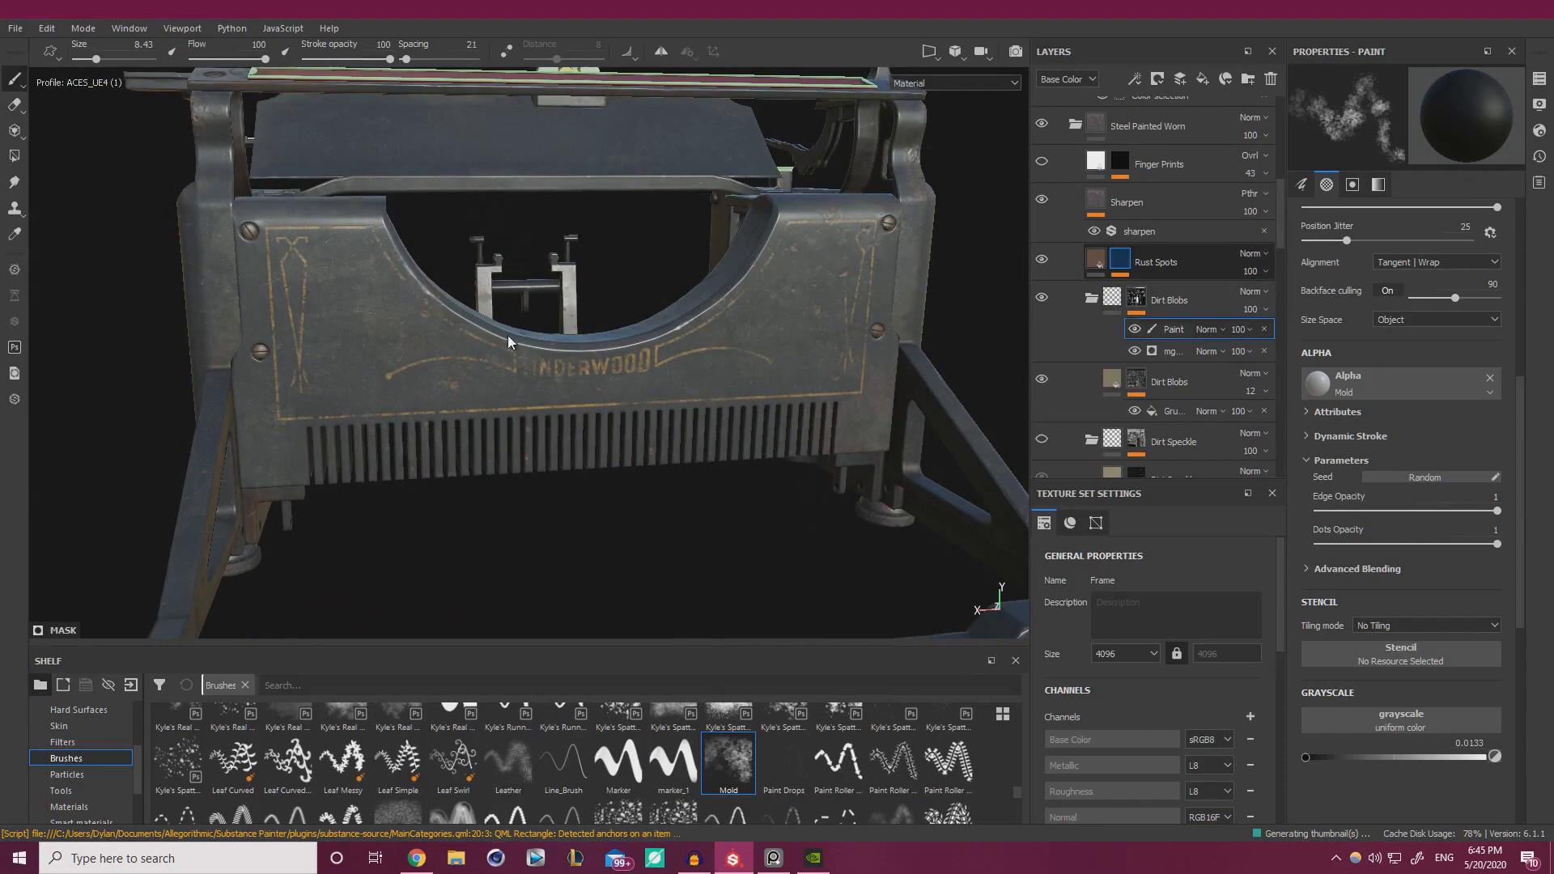
{"action": "right_click_drag", "start_coordinate": [508, 335], "coordinate": [1139, 371], "text": "alt"}
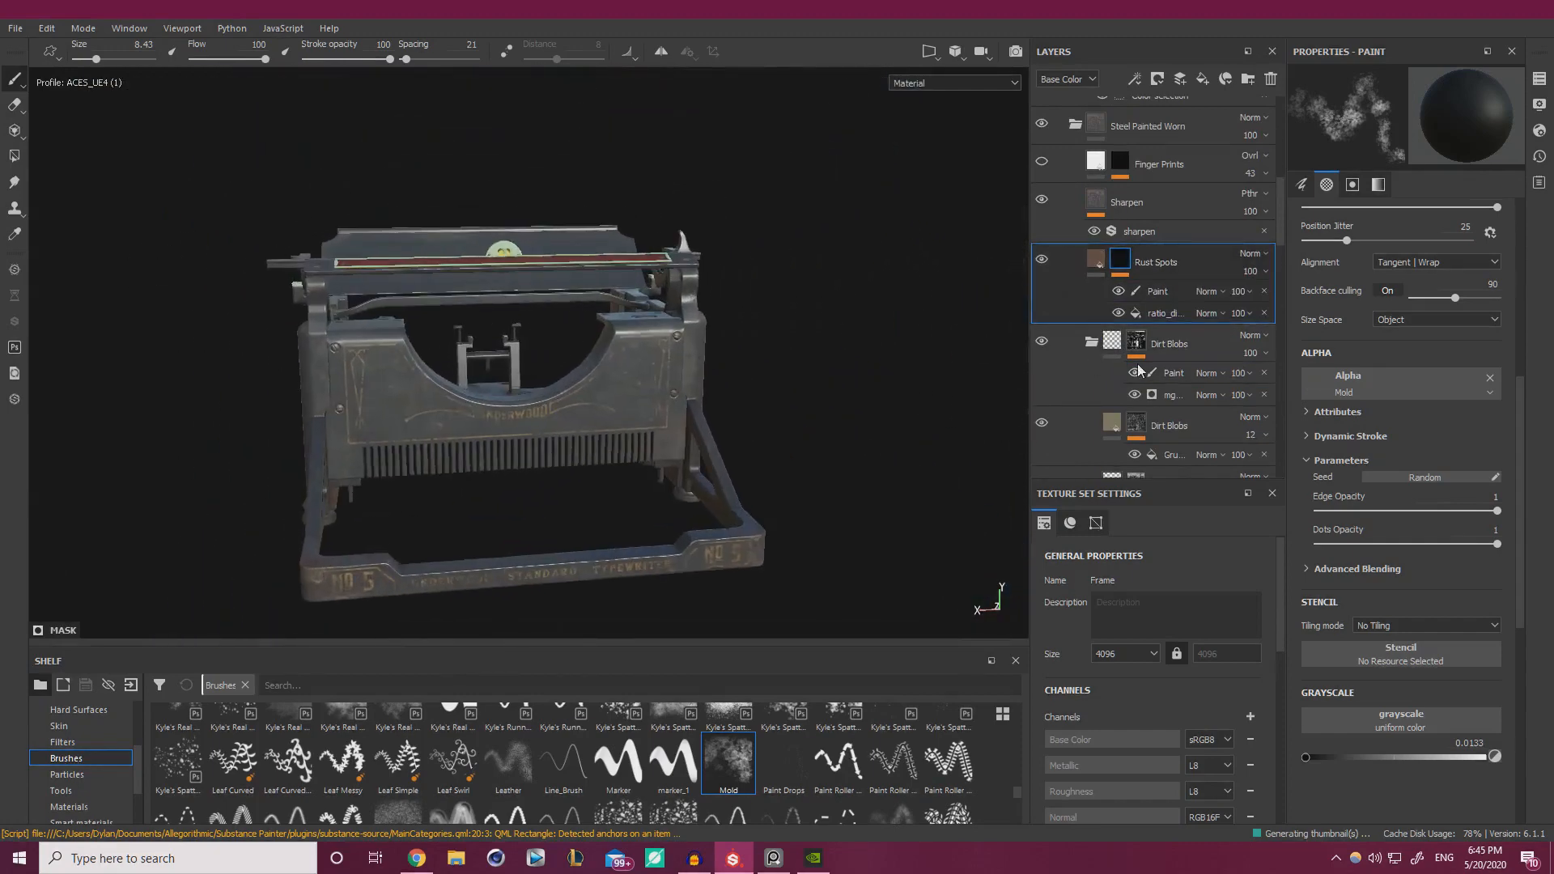
{"action": "left_click", "coordinate": [1144, 313]}
- Reposition the ratio_dirt fill's tri-planar projection over the front plate and set its rotation to 129.44
{"action": "middle_click_drag", "start_coordinate": [803, 325], "coordinate": [709, 310], "text": "alt"}
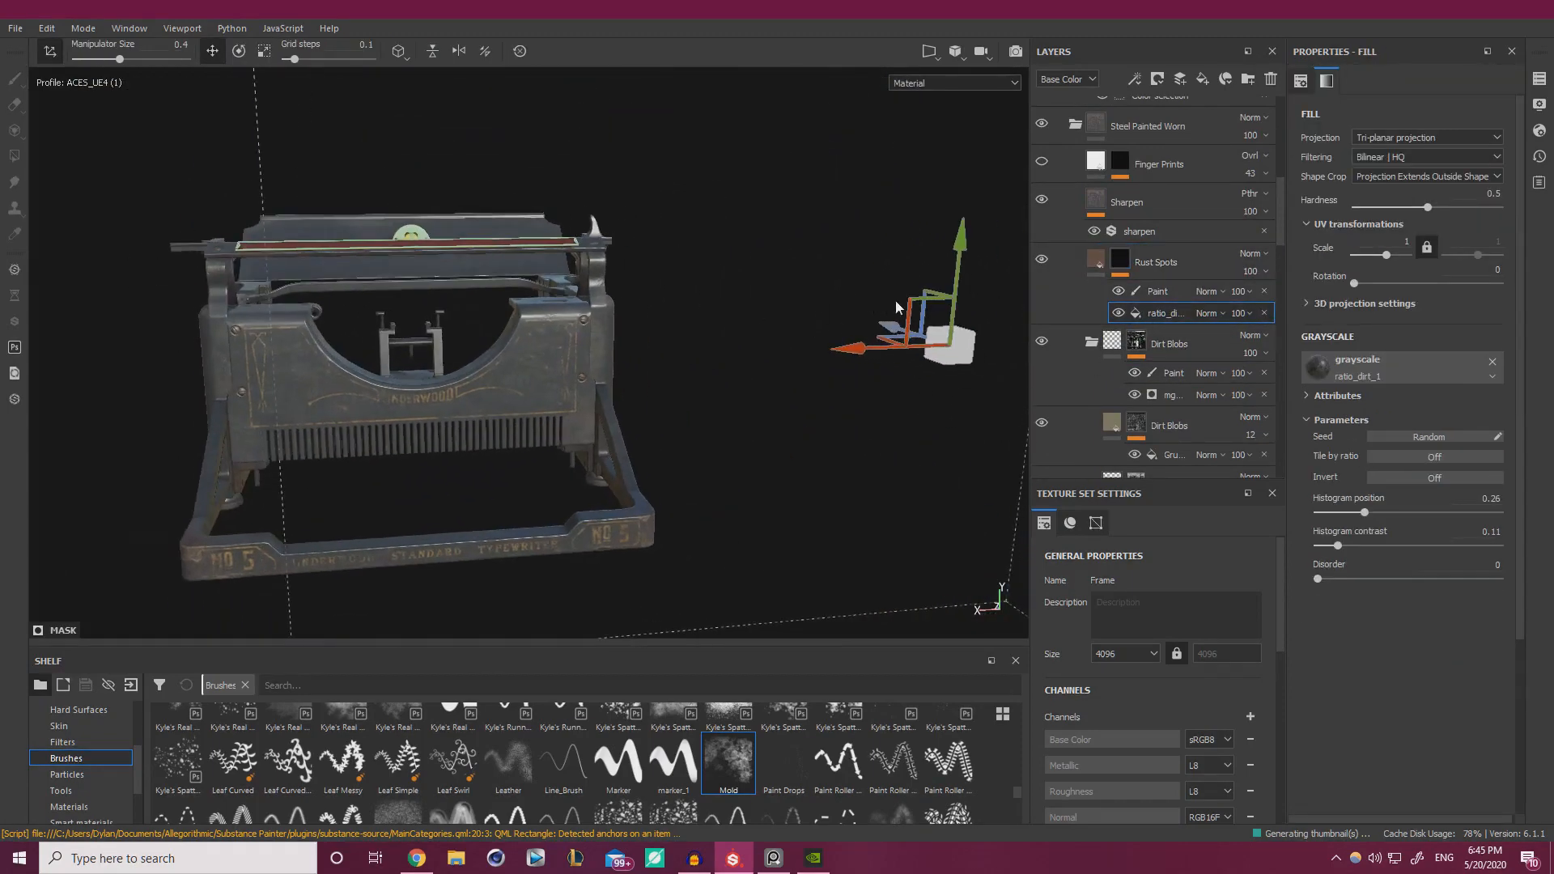
{"action": "left_click_drag", "start_coordinate": [898, 297], "coordinate": [552, 327]}
{"action": "right_click_drag", "start_coordinate": [690, 388], "coordinate": [732, 427], "text": "alt"}
{"action": "middle_click_drag", "start_coordinate": [733, 427], "coordinate": [808, 383], "text": "alt"}
{"action": "right_click_drag", "start_coordinate": [808, 383], "coordinate": [806, 229], "text": "shift"}
{"action": "left_click_drag", "start_coordinate": [832, 225], "coordinate": [226, 269]}
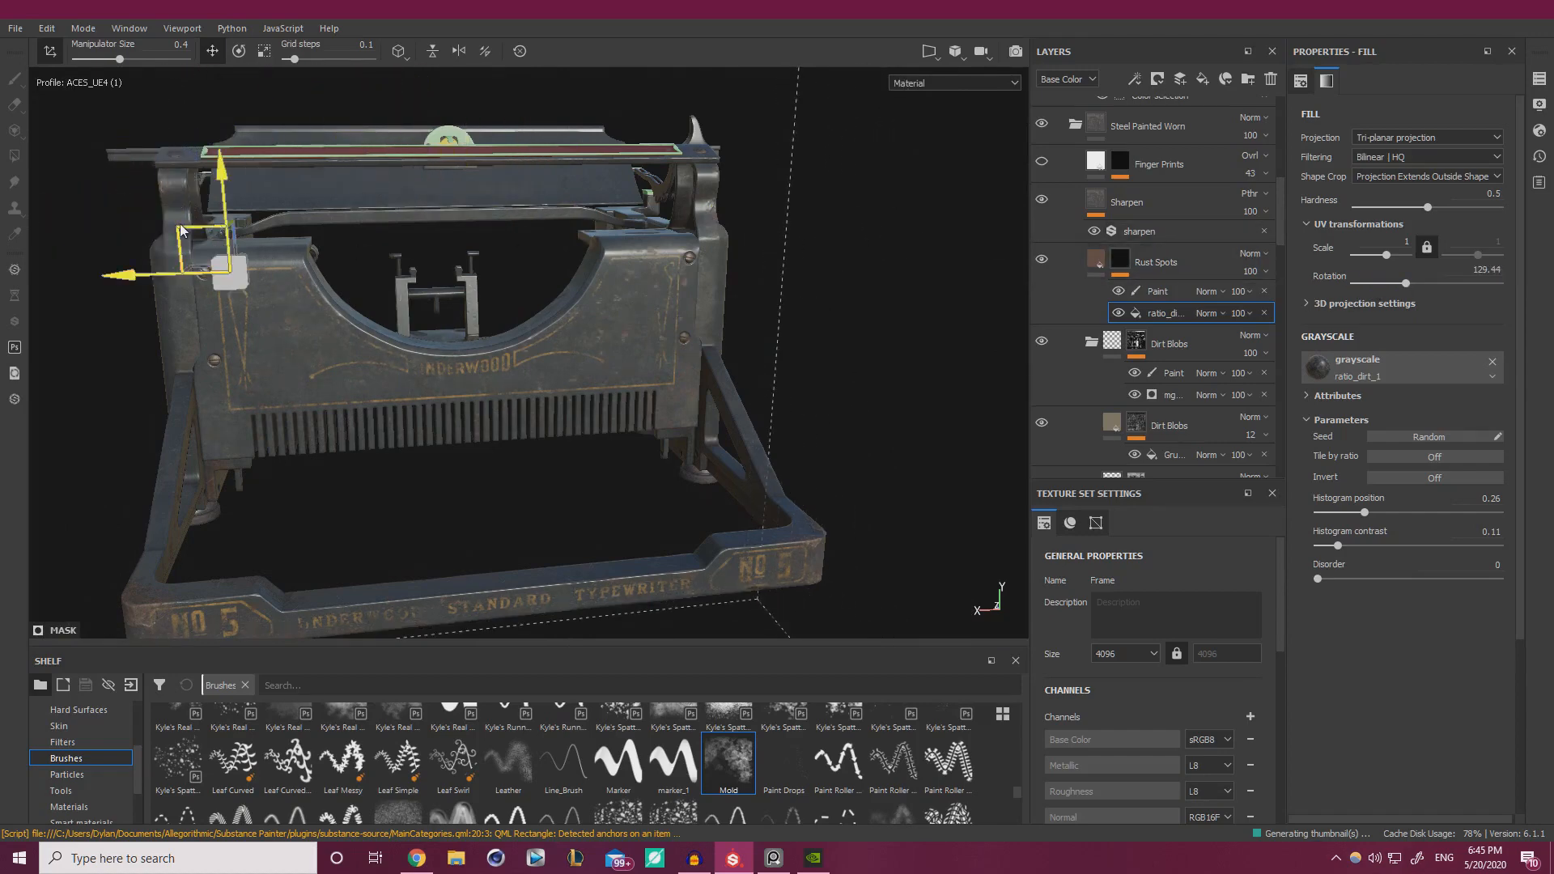
{"action": "left_click_drag", "start_coordinate": [181, 230], "coordinate": [397, 318]}
- Set the ratio_dirt fill's scale to 1.5 and move its projection below the front plate
{"action": "right_click_drag", "start_coordinate": [530, 368], "coordinate": [954, 428], "text": "alt"}
{"action": "left_click_drag", "start_coordinate": [954, 427], "coordinate": [931, 423], "text": "alt"}
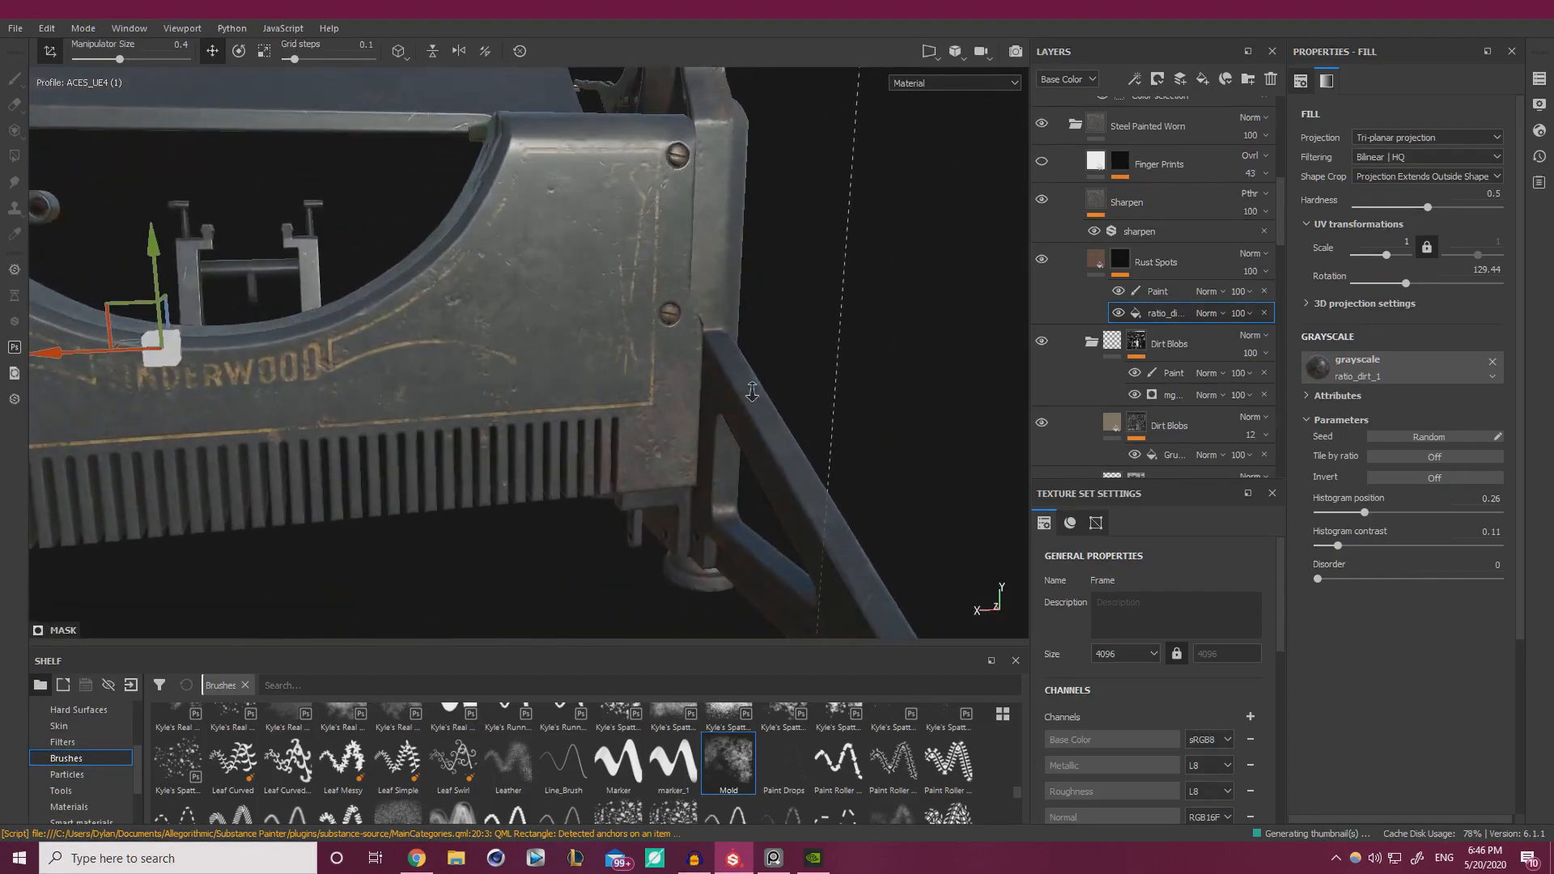
{"action": "right_click_drag", "start_coordinate": [931, 423], "coordinate": [745, 397], "text": "alt"}
{"action": "middle_click_drag", "start_coordinate": [405, 364], "coordinate": [688, 357], "text": "alt"}
{"action": "left_click_drag", "start_coordinate": [688, 357], "coordinate": [587, 353], "text": "alt"}
{"action": "left_click_drag", "start_coordinate": [539, 296], "coordinate": [798, 416]}
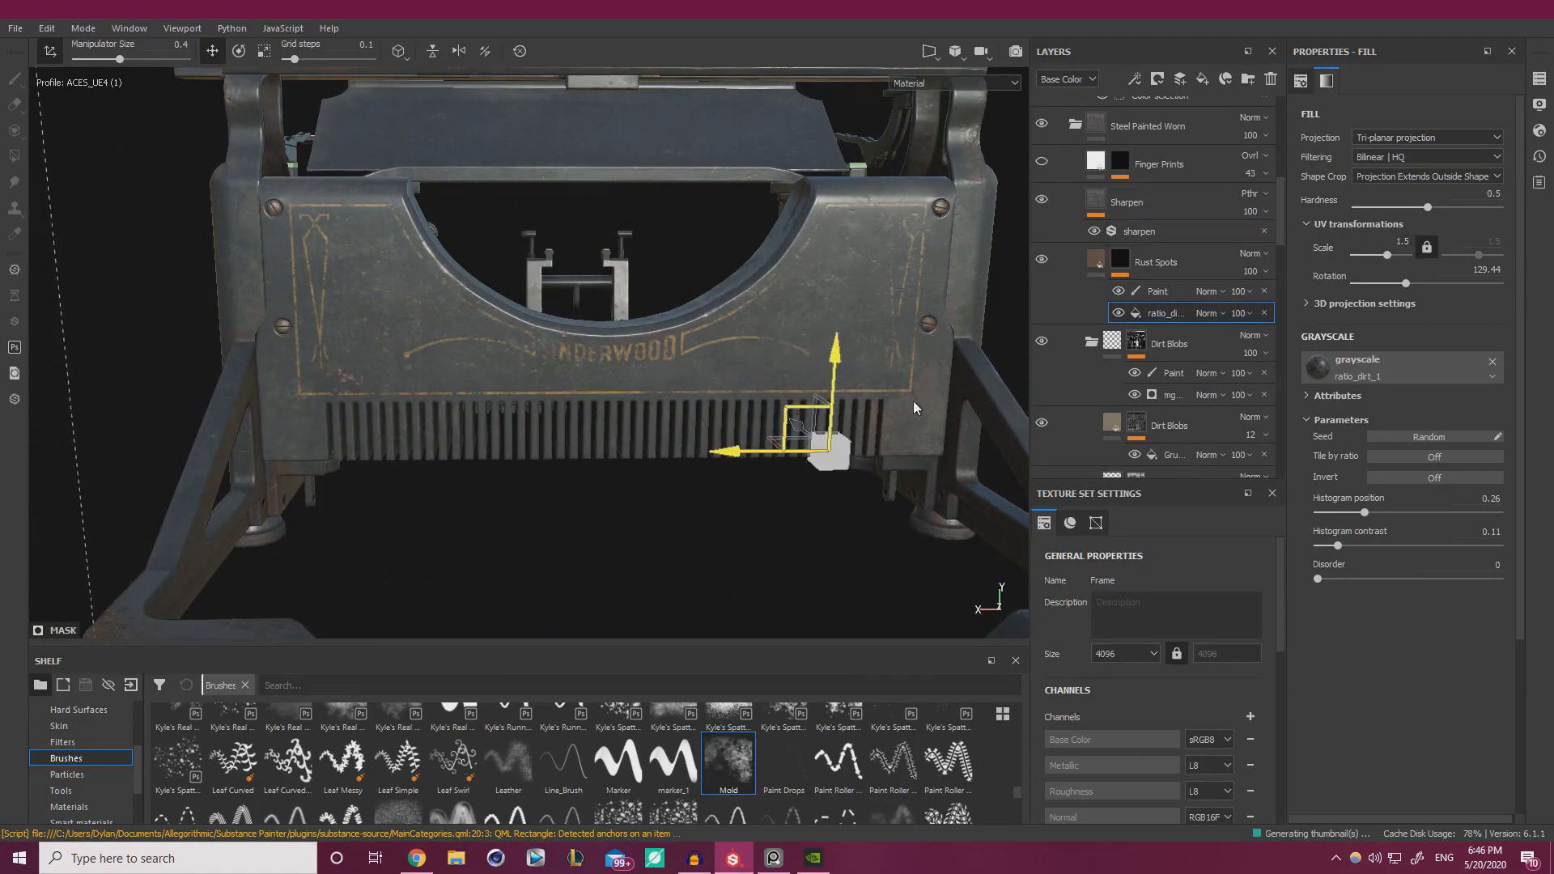
{"action": "left_click_drag", "start_coordinate": [828, 447], "coordinate": [542, 557]}
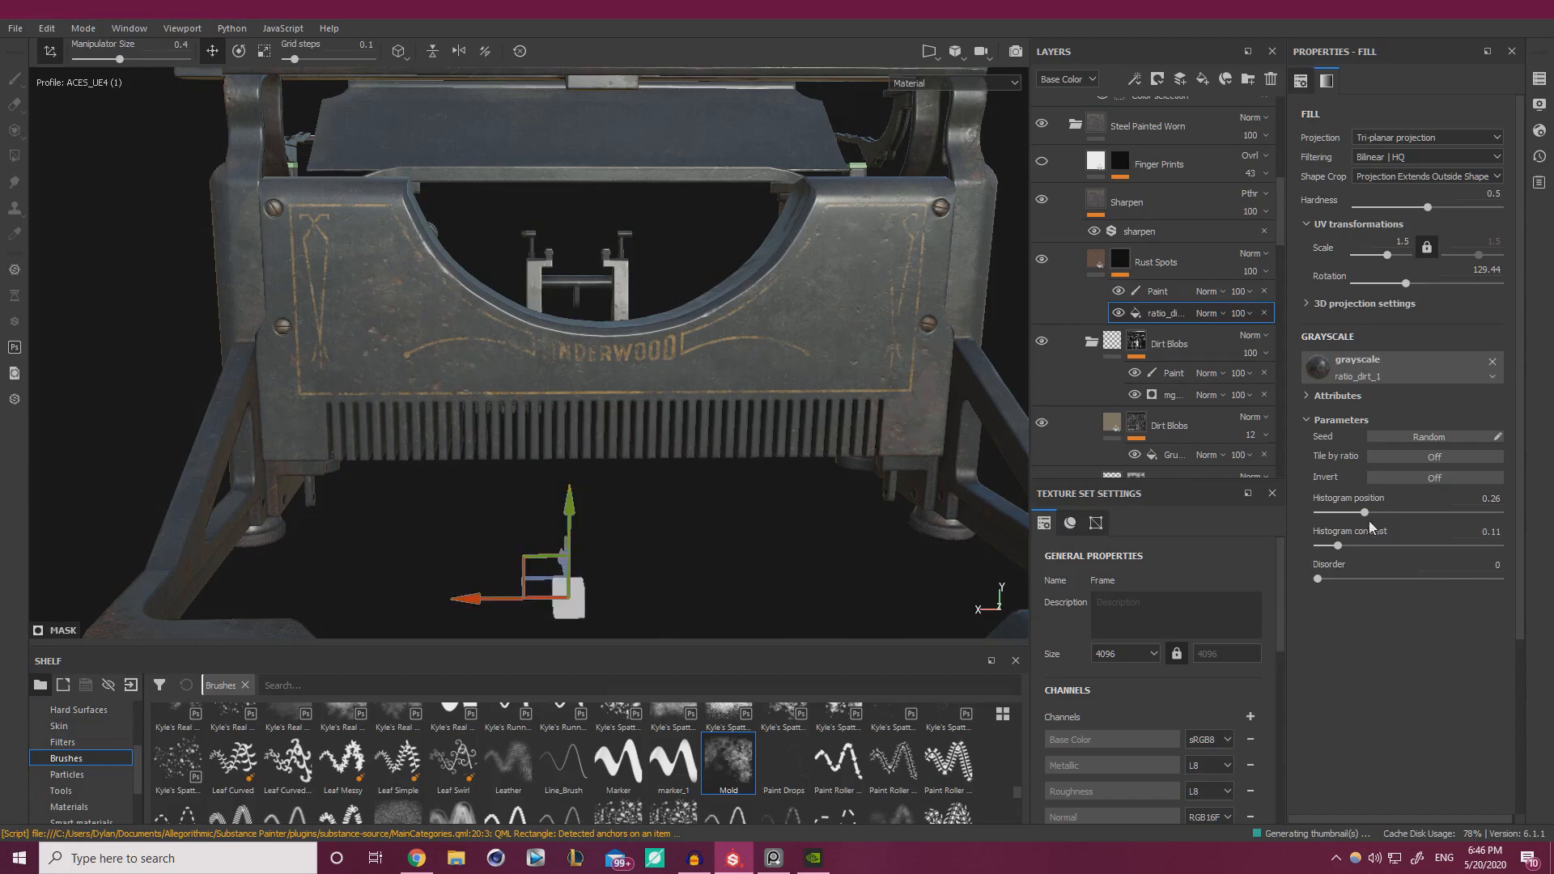
- Set the ratio_dirt fill's histogram position to 0.22 and rotation to 50, shifting its projection onto the plate's slotted lower edge
{"action": "left_click_drag", "start_coordinate": [1365, 514], "coordinate": [1366, 514]}
{"action": "left_click_drag", "start_coordinate": [534, 548], "coordinate": [555, 512]}
{"action": "left_click_drag", "start_coordinate": [1383, 288], "coordinate": [1373, 281]}
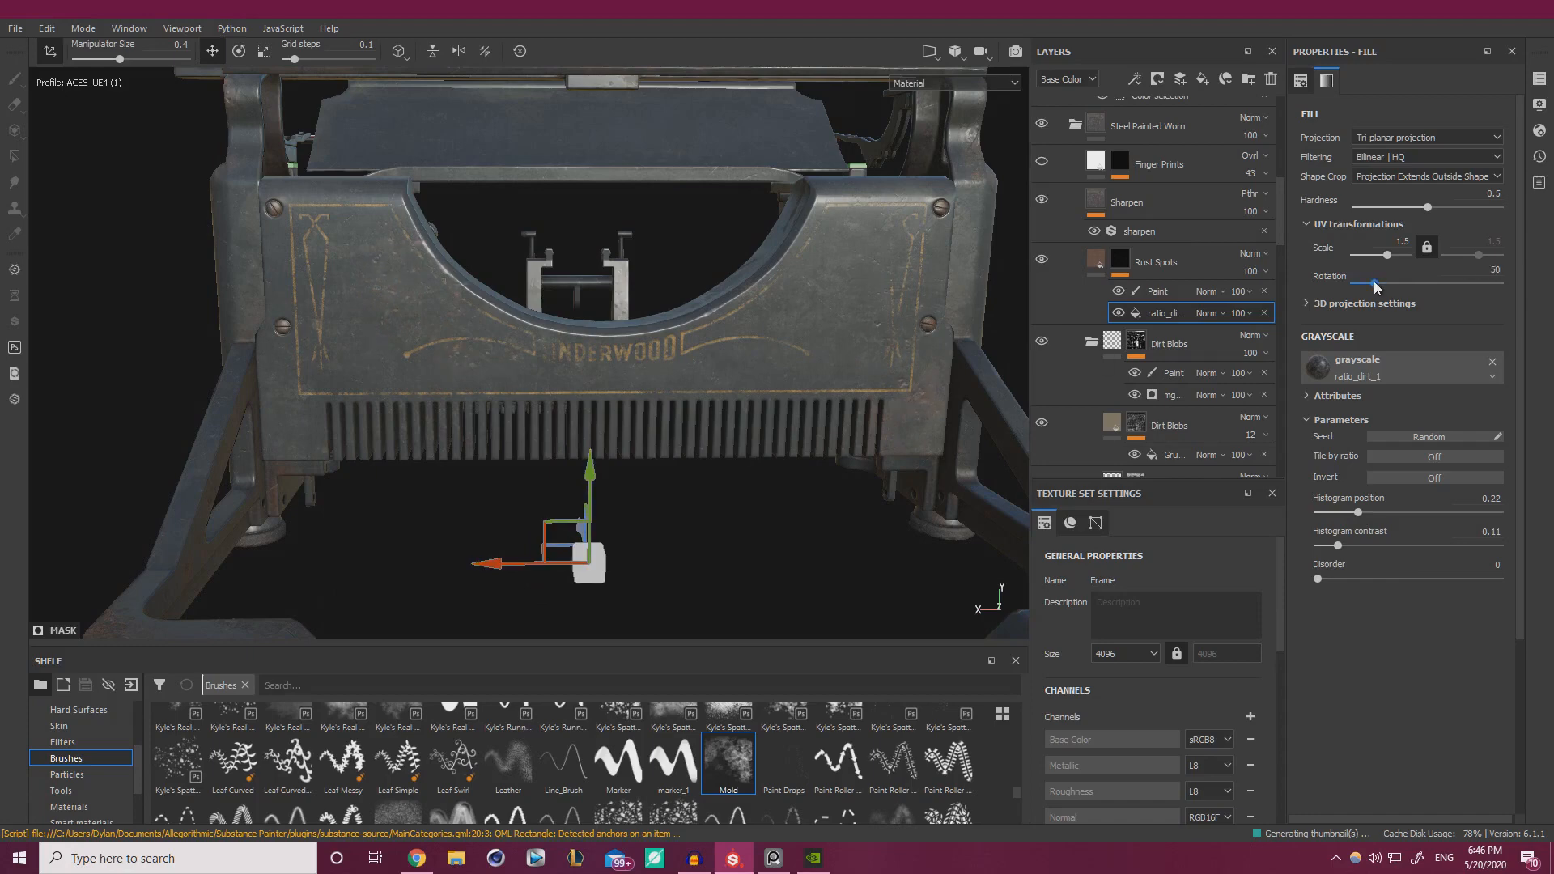
{"action": "left_click_drag", "start_coordinate": [527, 489], "coordinate": [397, 393]}
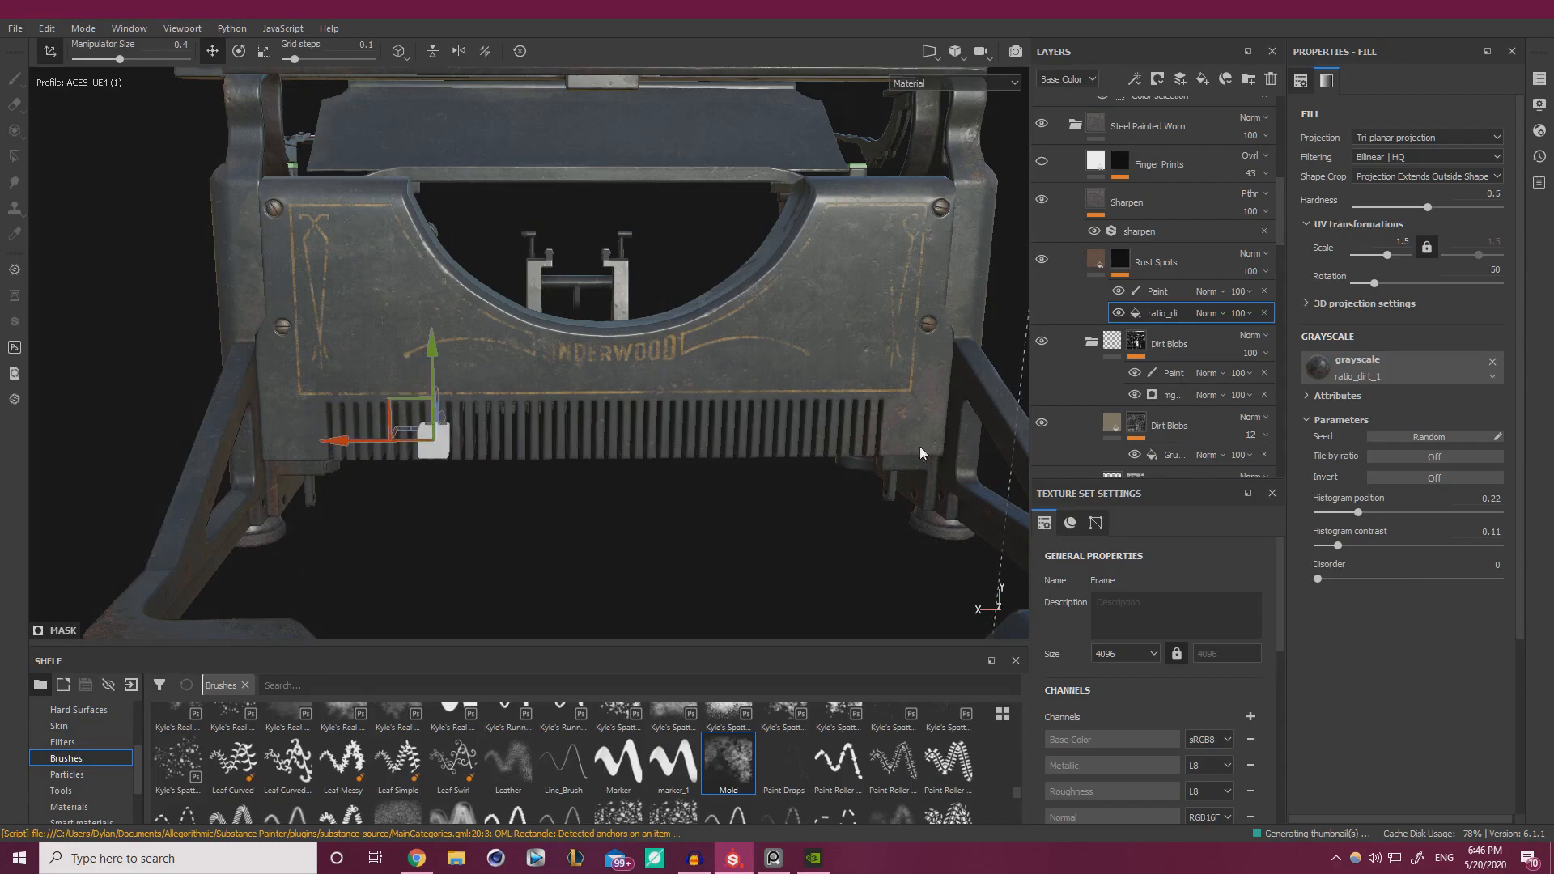
- Select the Rust Spots mask's paint effect and examine the rust on the front plate's back face and inner frame
{"action": "left_click_drag", "start_coordinate": [793, 433], "coordinate": [839, 479], "text": "alt"}
{"action": "left_click_drag", "start_coordinate": [502, 368], "coordinate": [623, 364], "text": "alt"}
{"action": "right_click_drag", "start_coordinate": [623, 364], "coordinate": [599, 363], "text": "shift"}
{"action": "left_click_drag", "start_coordinate": [599, 364], "coordinate": [701, 332], "text": "alt"}
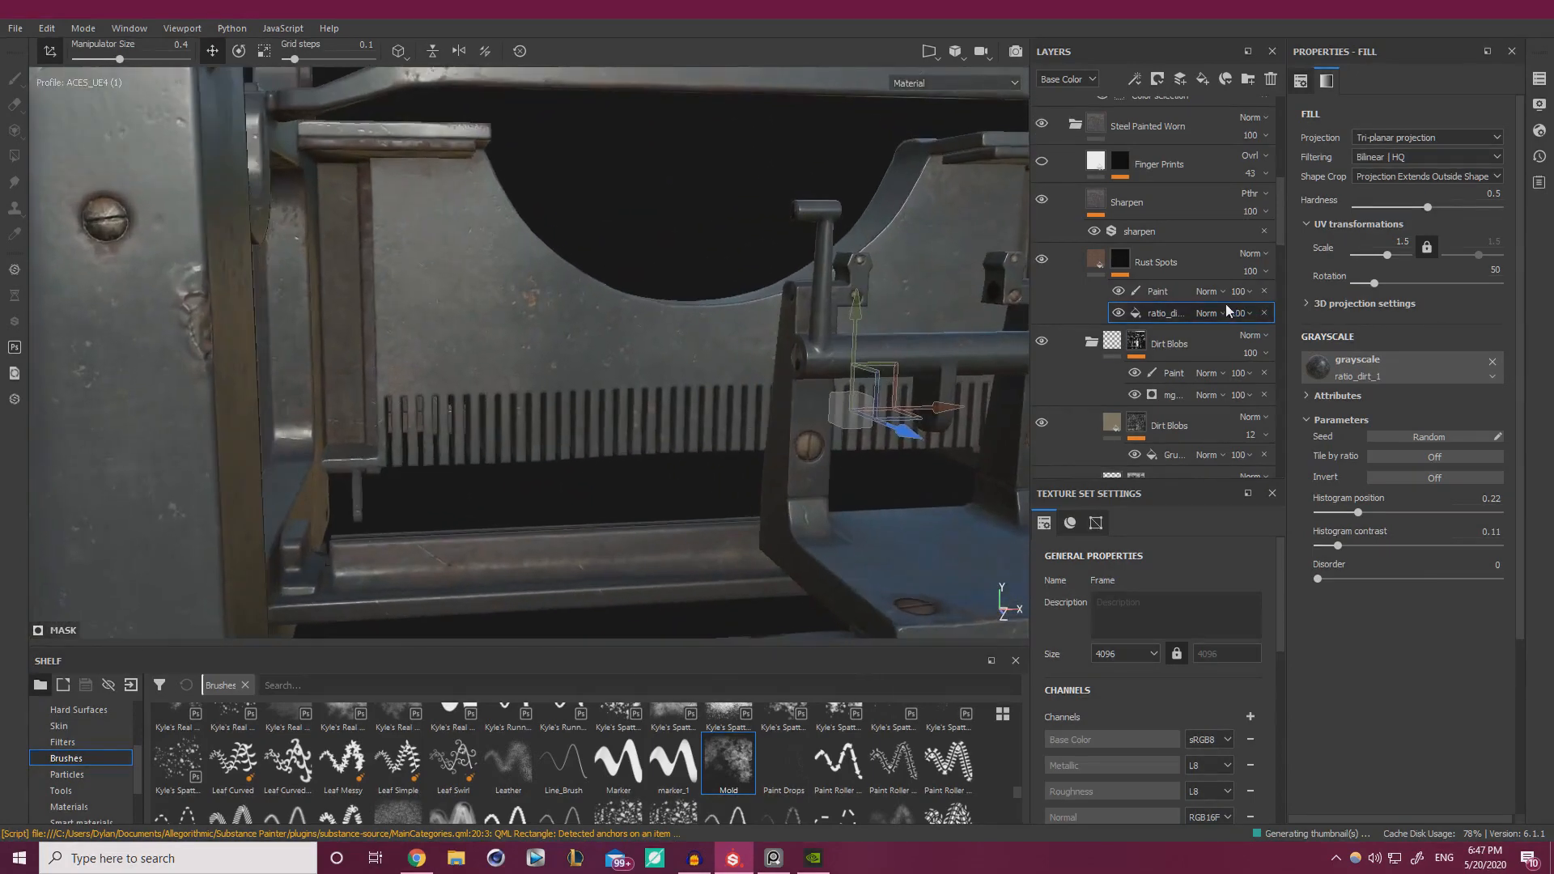
{"action": "left_click", "coordinate": [1158, 291]}
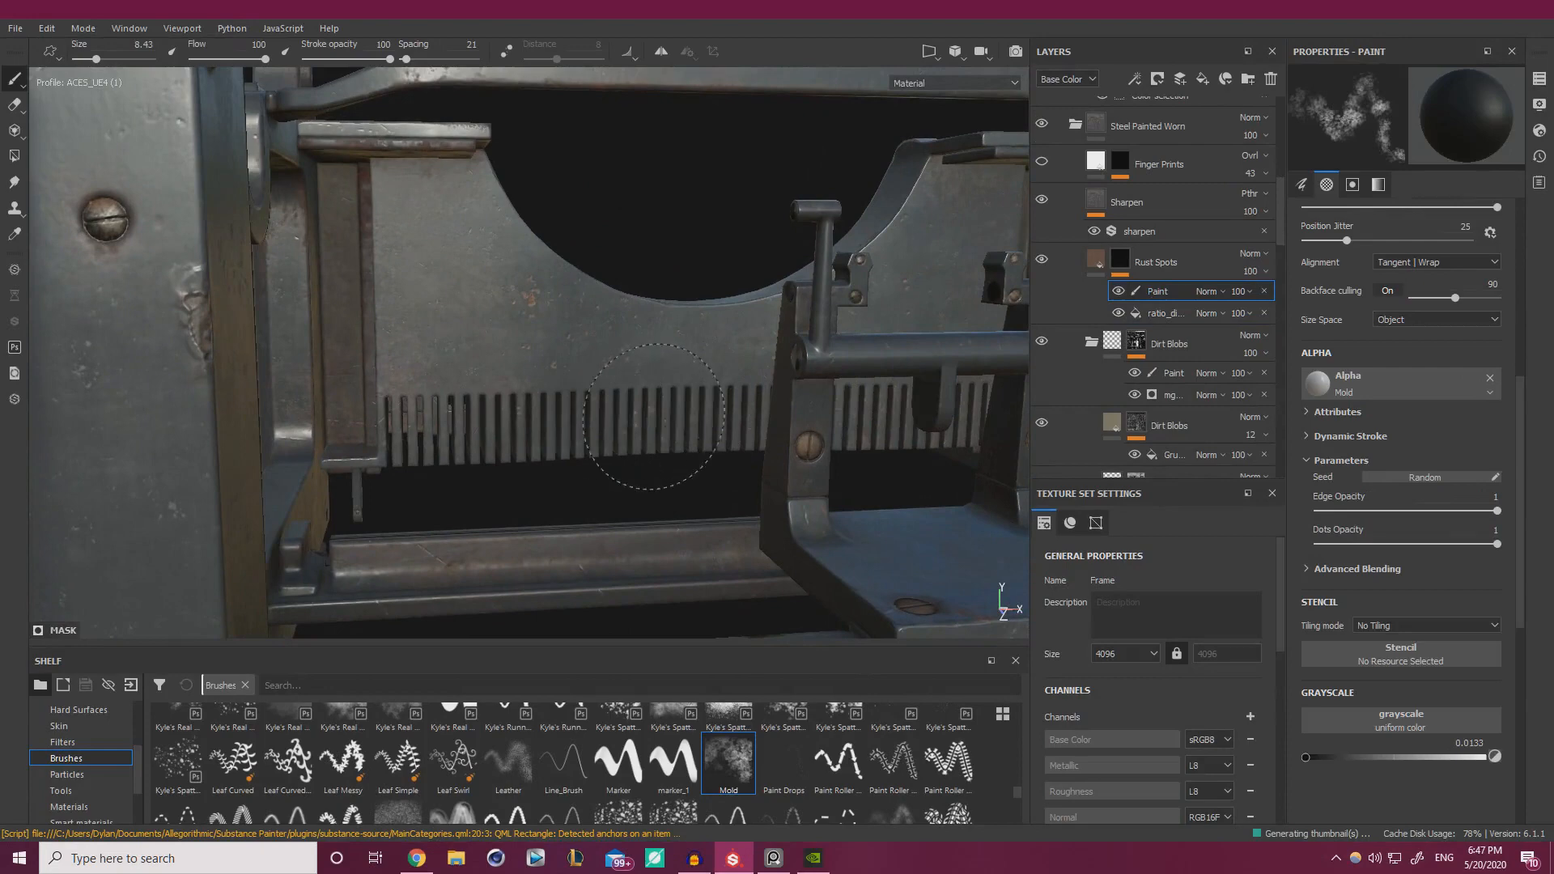
{"action": "mouse_move", "coordinate": [623, 419]}
{"action": "left_mouse_down", "text": "alt"}
{"action": "mouse_move", "coordinate": [538, 406]}
{"action": "mouse_move", "coordinate": [618, 434]}
{"action": "left_mouse_up", "text": "alt"}
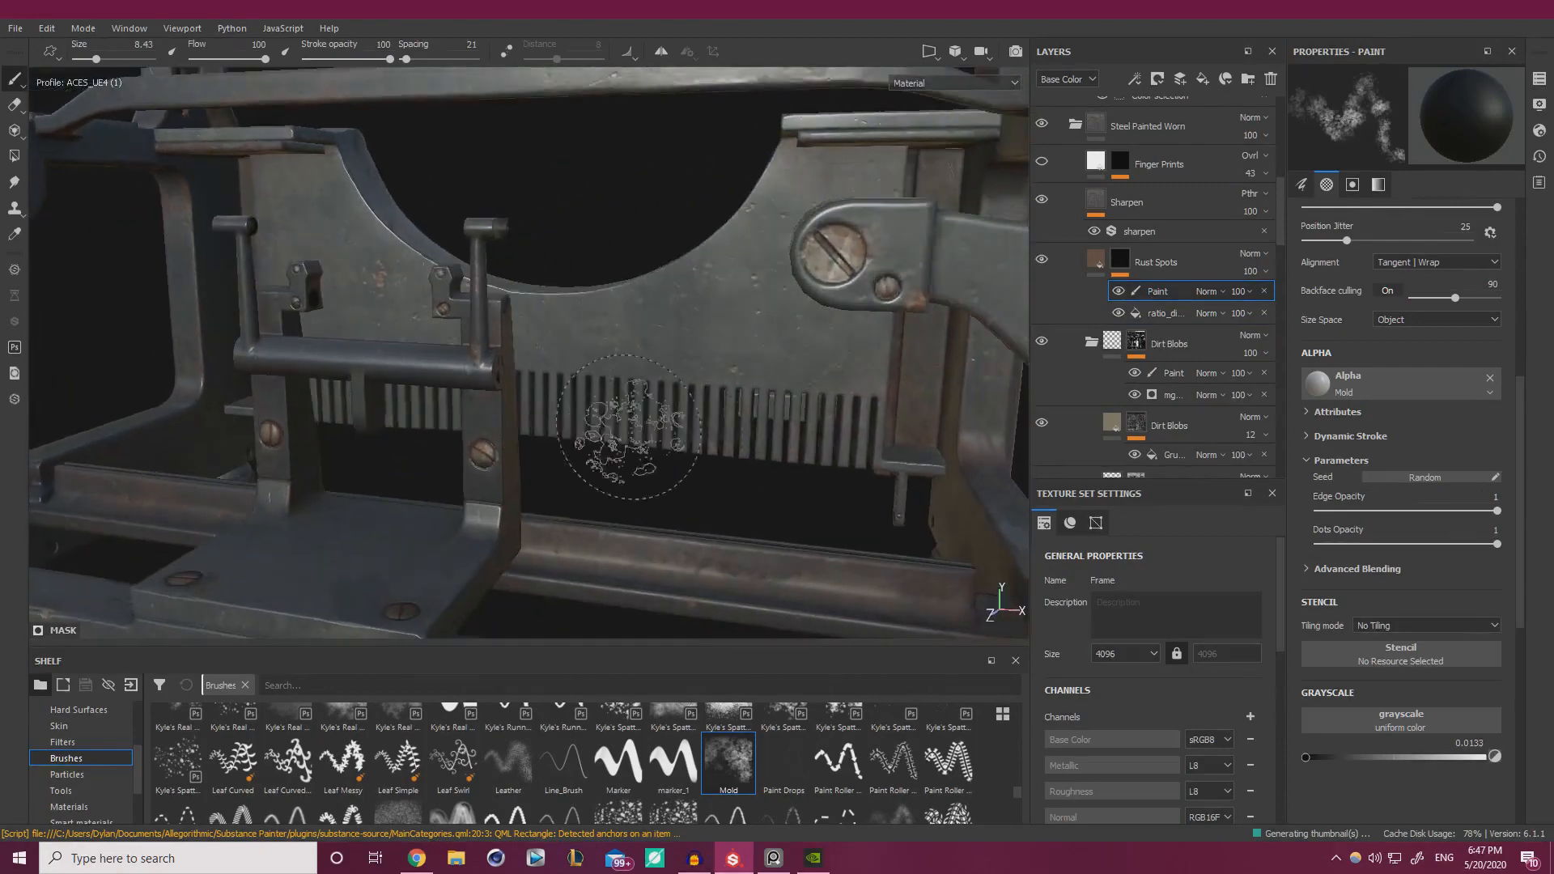
{"action": "left_click_drag", "start_coordinate": [813, 482], "coordinate": [555, 347], "text": "alt"}
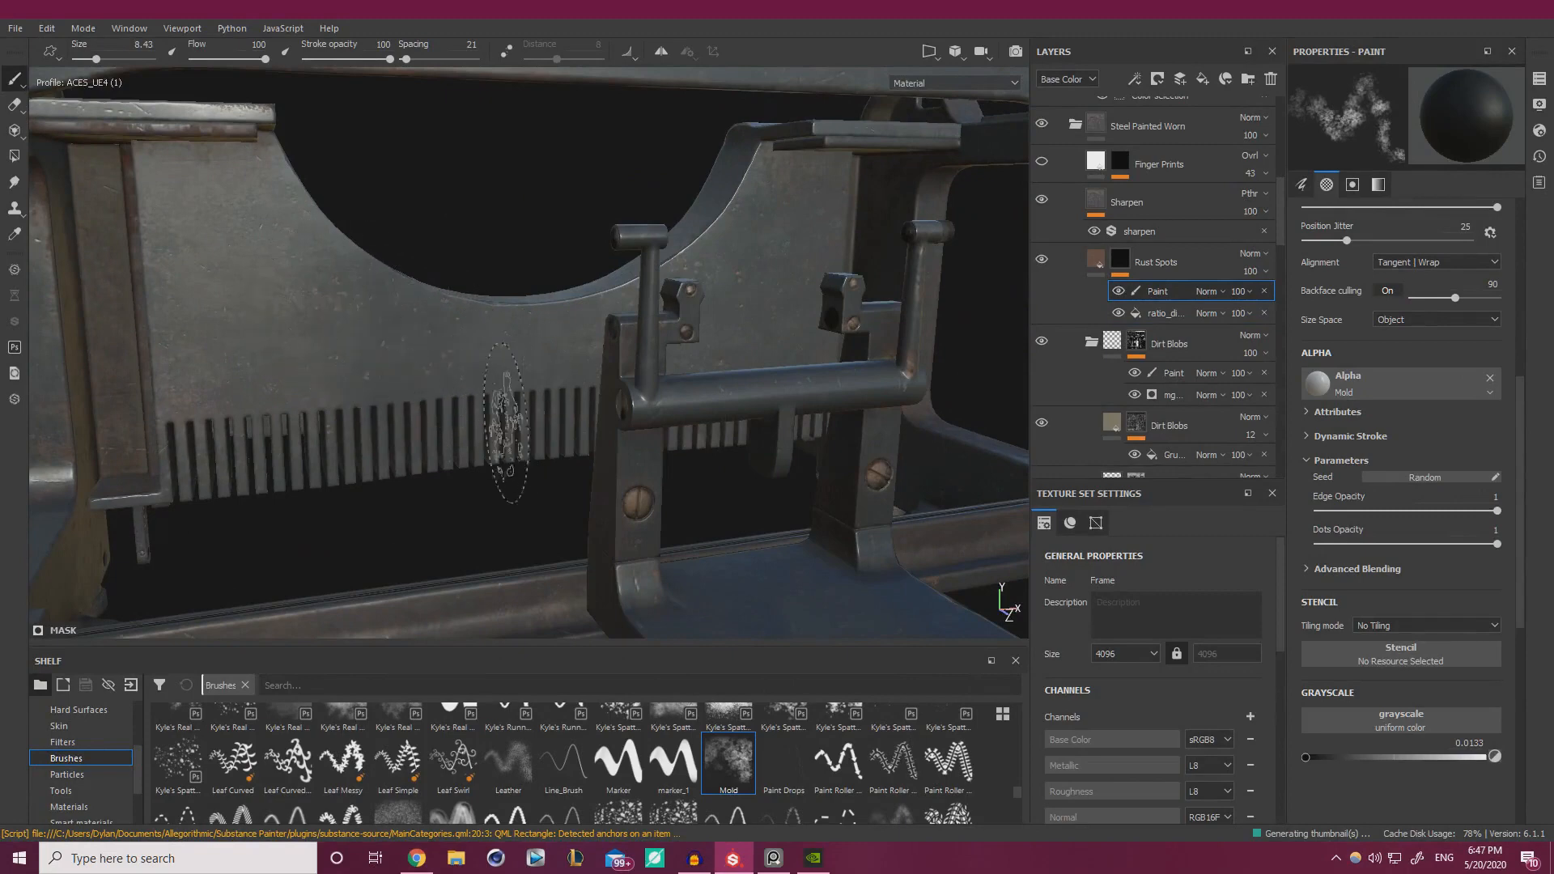
{"action": "left_click_drag", "start_coordinate": [441, 418], "coordinate": [647, 429], "text": "alt"}
{"action": "left_click_drag", "start_coordinate": [354, 333], "coordinate": [771, 350], "text": "alt"}
{"action": "right_click_drag", "start_coordinate": [772, 351], "coordinate": [622, 335], "text": "alt"}
- Examine the rust spots on the whole typewriter frame and the front plate from the outside
{"action": "left_click_drag", "start_coordinate": [567, 342], "coordinate": [635, 371], "text": "alt"}
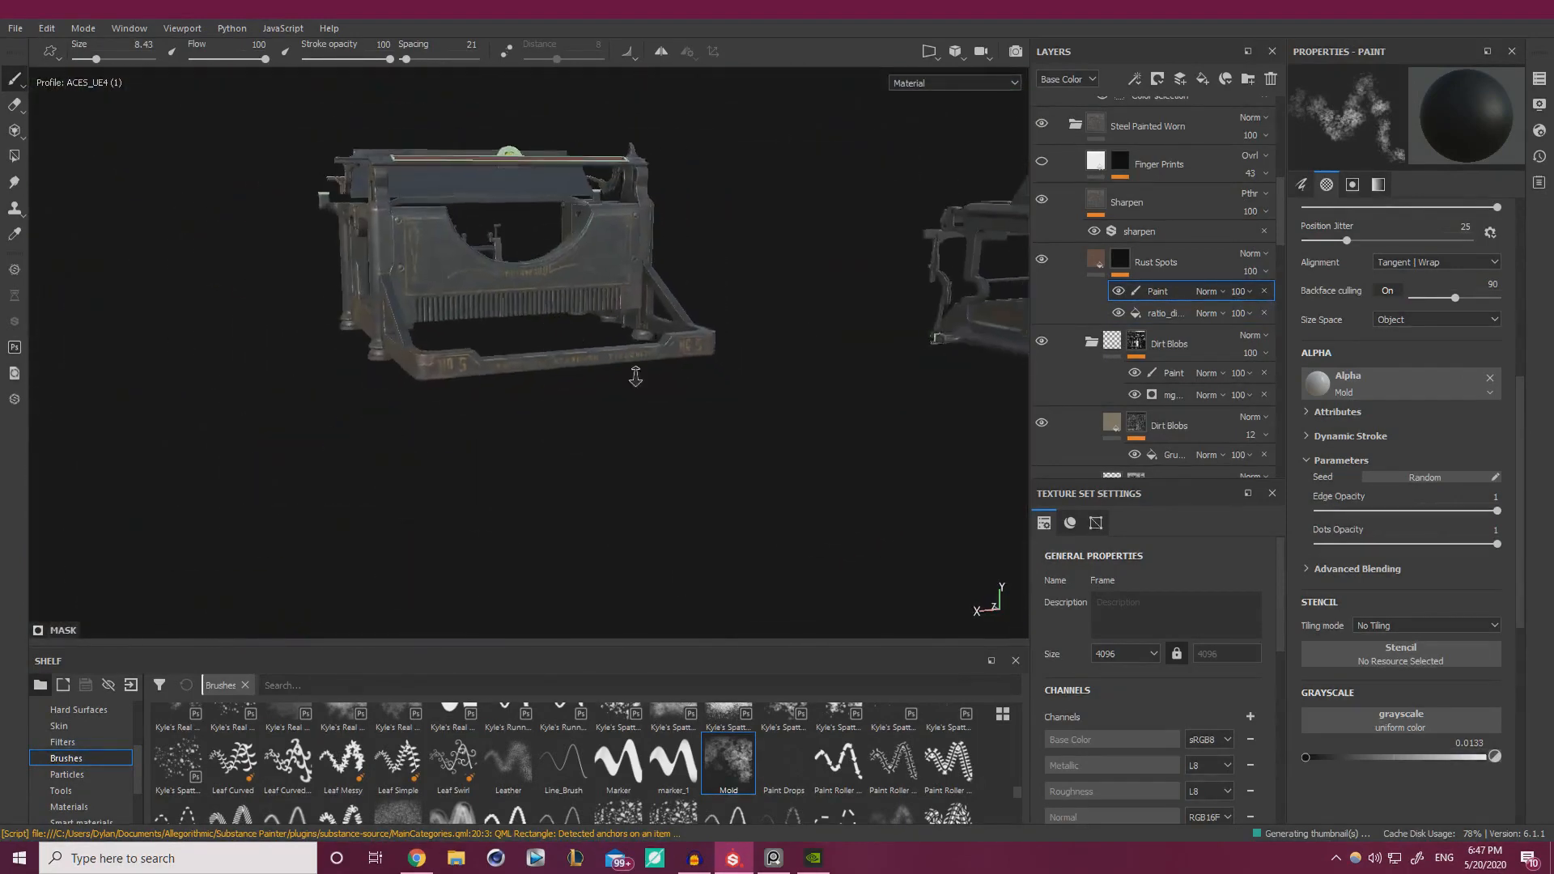
{"action": "right_click_drag", "start_coordinate": [634, 372], "coordinate": [623, 429], "text": "alt"}
{"action": "left_click_drag", "start_coordinate": [527, 423], "coordinate": [587, 358], "text": "alt"}
{"action": "left_click", "coordinate": [1098, 259]}
{"action": "scroll", "coordinate": [1107, 255], "scroll_direction": "up", "scroll_amount": 1}
{"action": "scroll", "coordinate": [1106, 257], "scroll_direction": "up", "scroll_amount": 1}
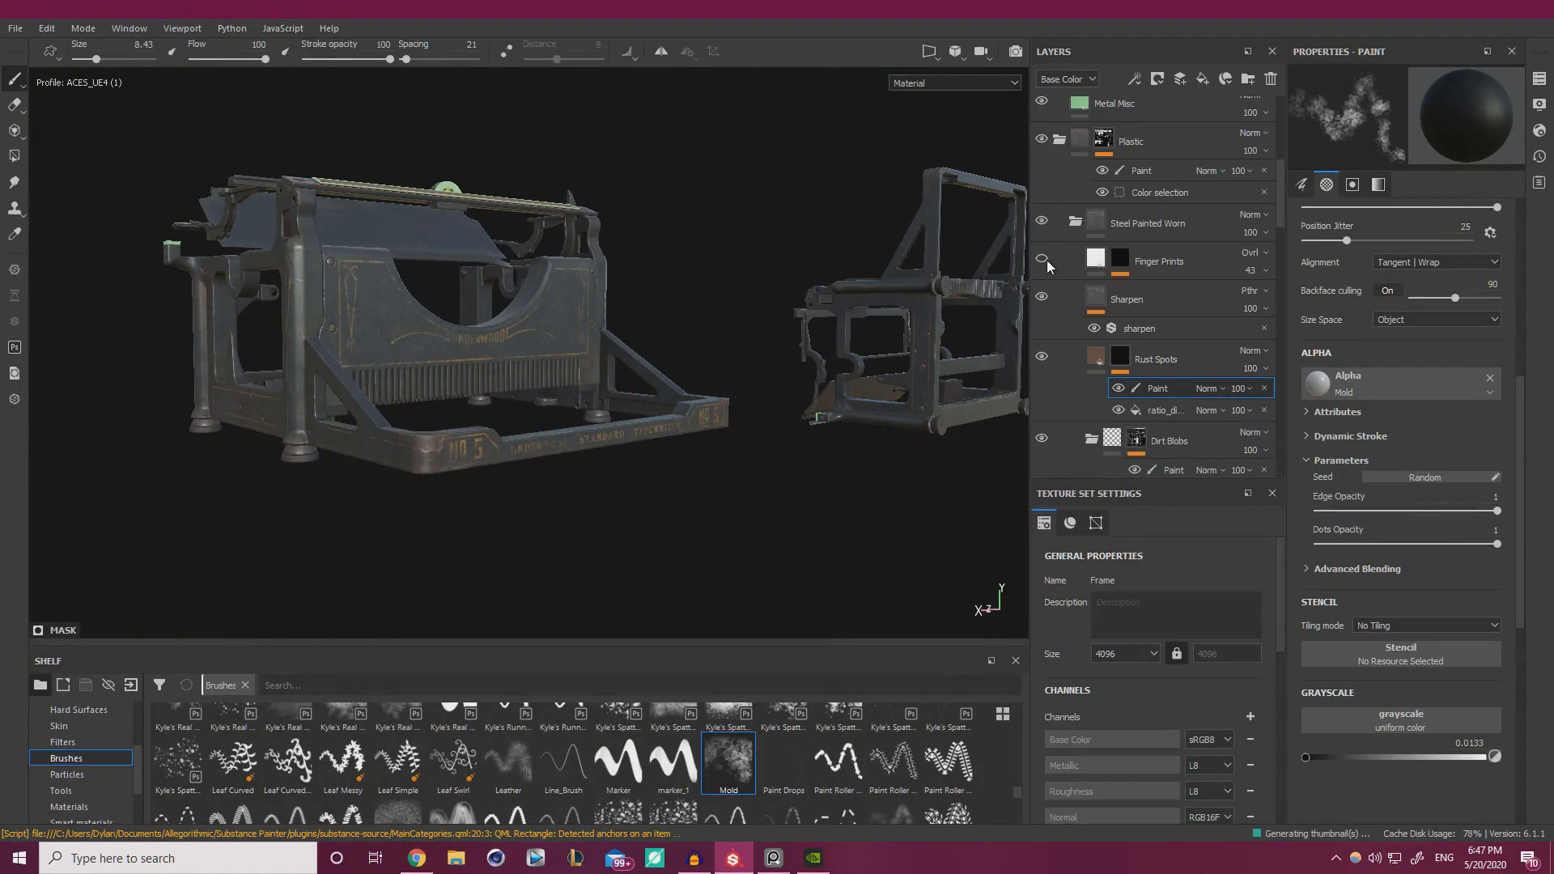
{"action": "mouse_move", "coordinate": [455, 305]}
{"action": "left_mouse_down", "text": "alt"}
{"action": "mouse_move", "coordinate": [557, 364]}
{"action": "mouse_move", "coordinate": [478, 361]}
{"action": "left_mouse_up", "text": "alt"}
{"action": "right_click_drag", "start_coordinate": [479, 361], "coordinate": [891, 399], "text": "alt"}
{"action": "left_click_drag", "start_coordinate": [891, 399], "coordinate": [685, 391], "text": "alt"}
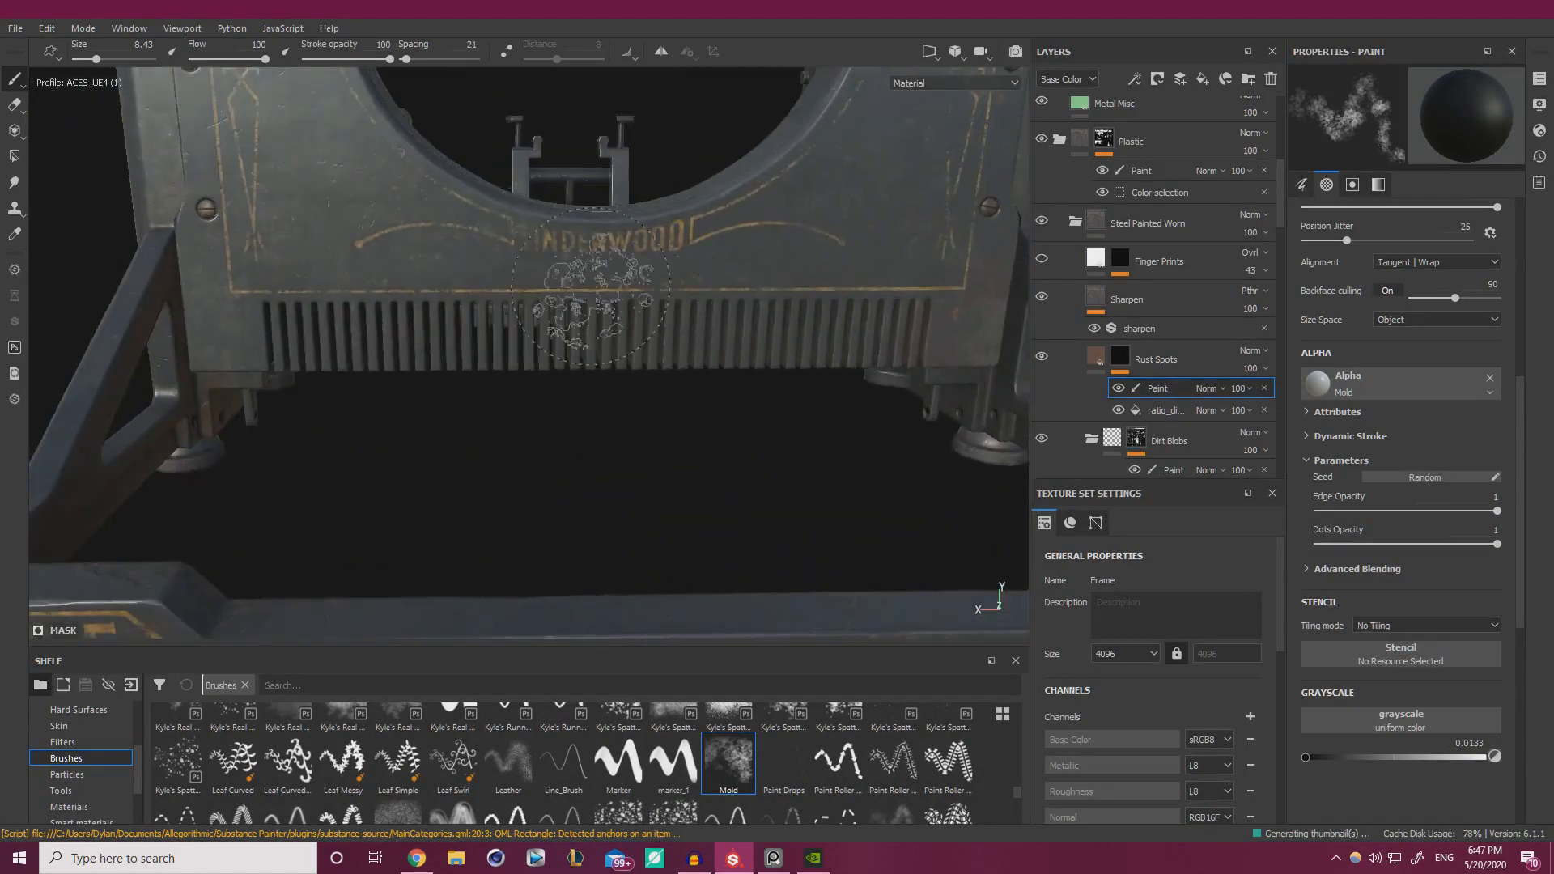
- Reduce the brush size to 3.48 for the Rust Spots mask and save the project
{"action": "right_click_drag", "start_coordinate": [693, 238], "coordinate": [680, 242], "text": "ctrl"}
{"action": "right_click_drag", "start_coordinate": [530, 250], "coordinate": [380, 279], "text": "alt"}
{"action": "mouse_move", "coordinate": [380, 279]}
{"action": "left_mouse_down", "text": "alt"}
{"action": "mouse_move", "coordinate": [474, 326]}
{"action": "mouse_move", "coordinate": [324, 323]}
{"action": "left_mouse_up", "text": "alt"}
{"action": "key", "text": "ctrl+s"}
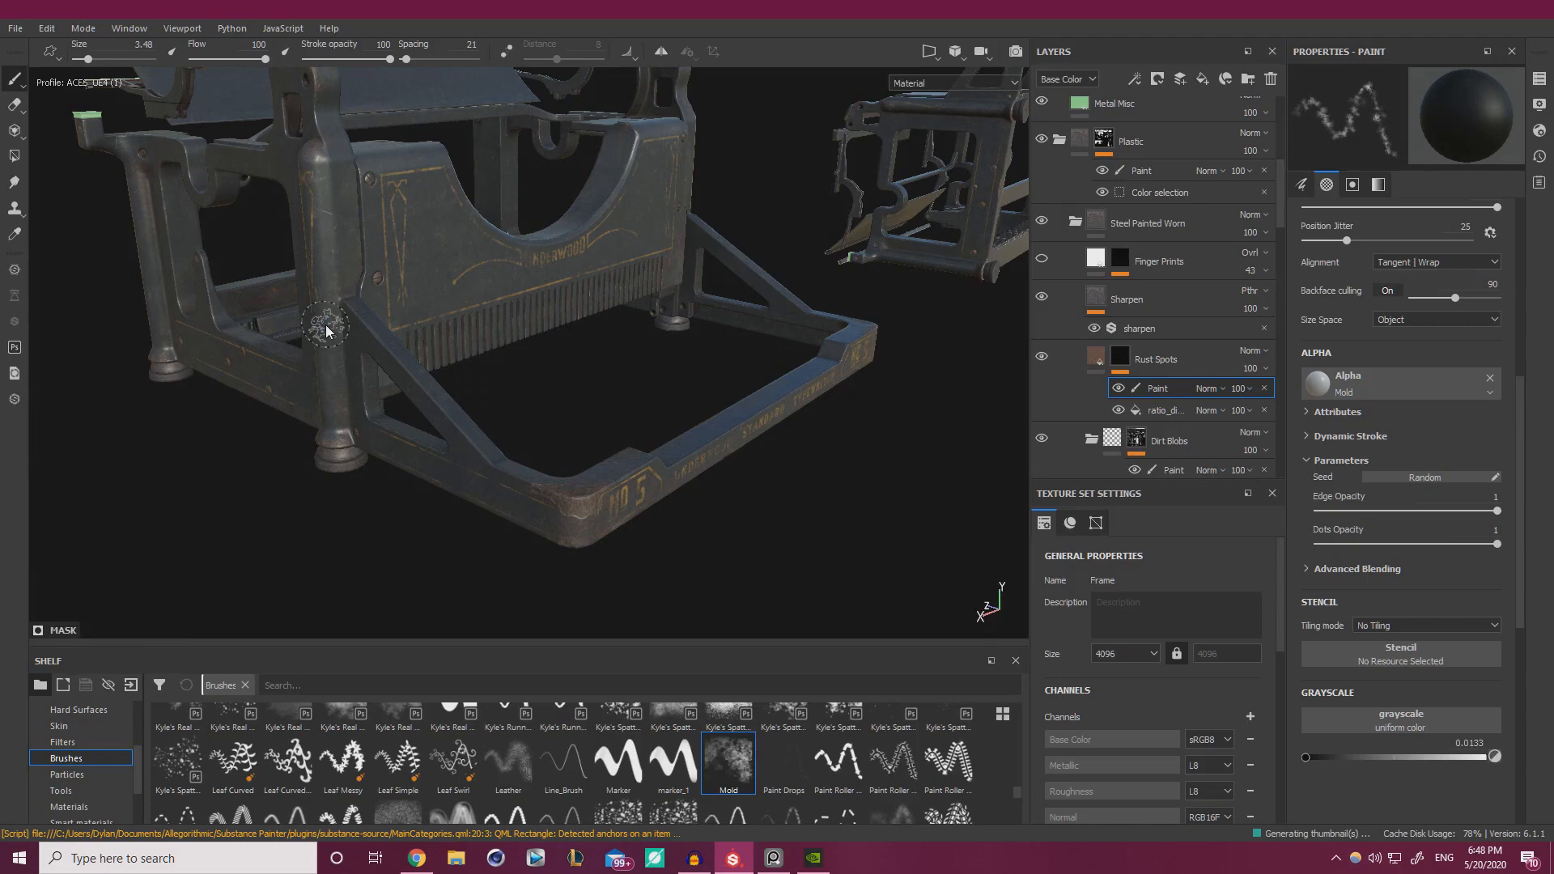
- Expand the Paint Decal folder and open the Mask Editor generator in its mask for editing
{"action": "scroll", "coordinate": [1173, 324], "scroll_direction": "down", "scroll_amount": 3}
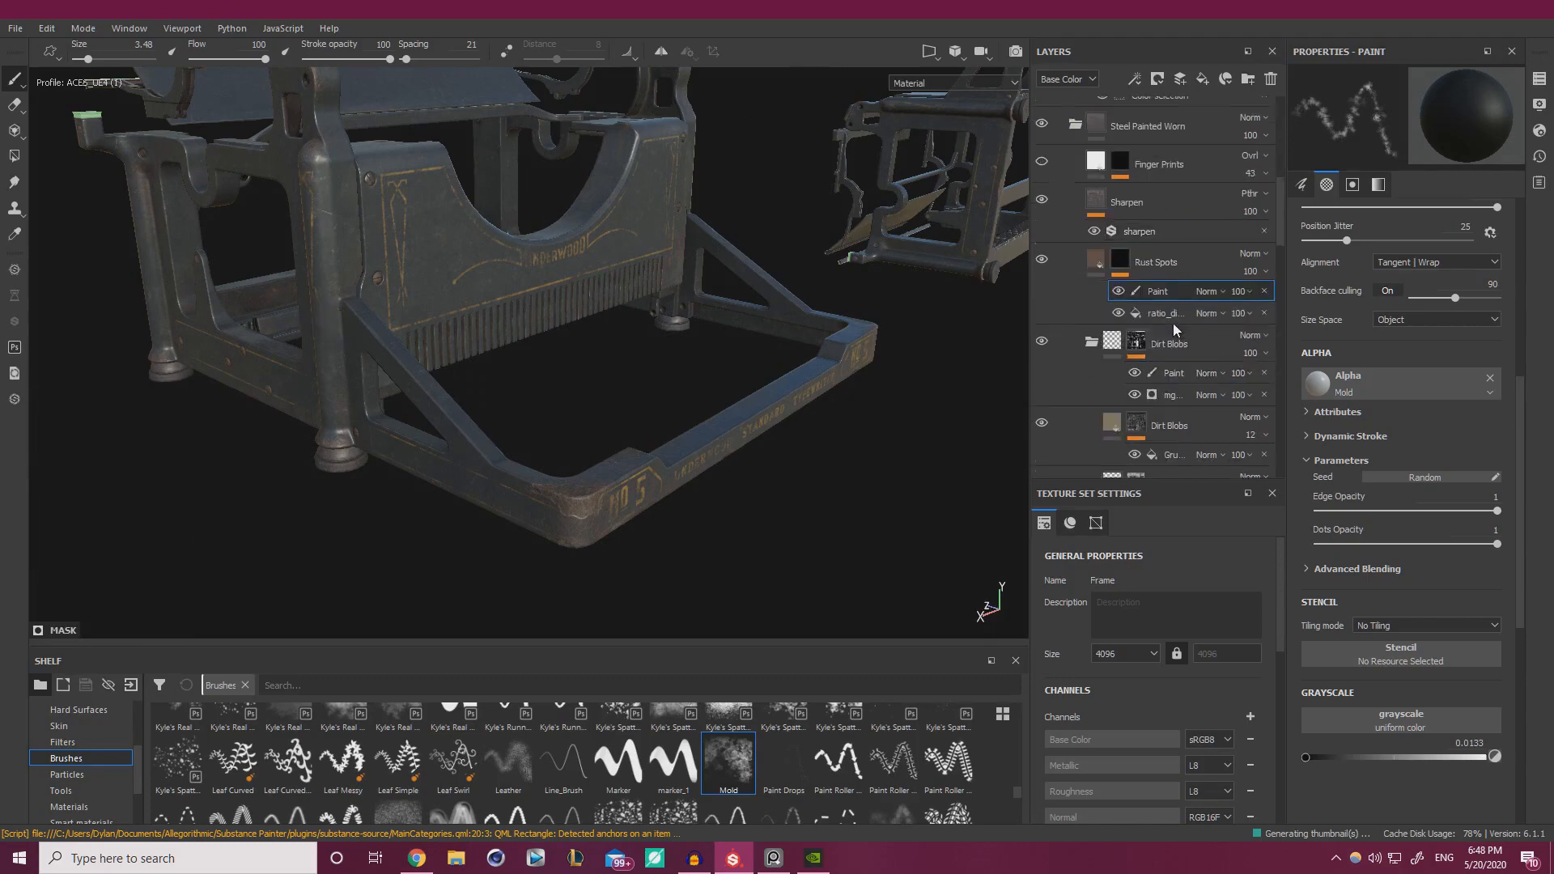
{"action": "scroll", "coordinate": [1173, 323], "scroll_direction": "down", "scroll_amount": 8}
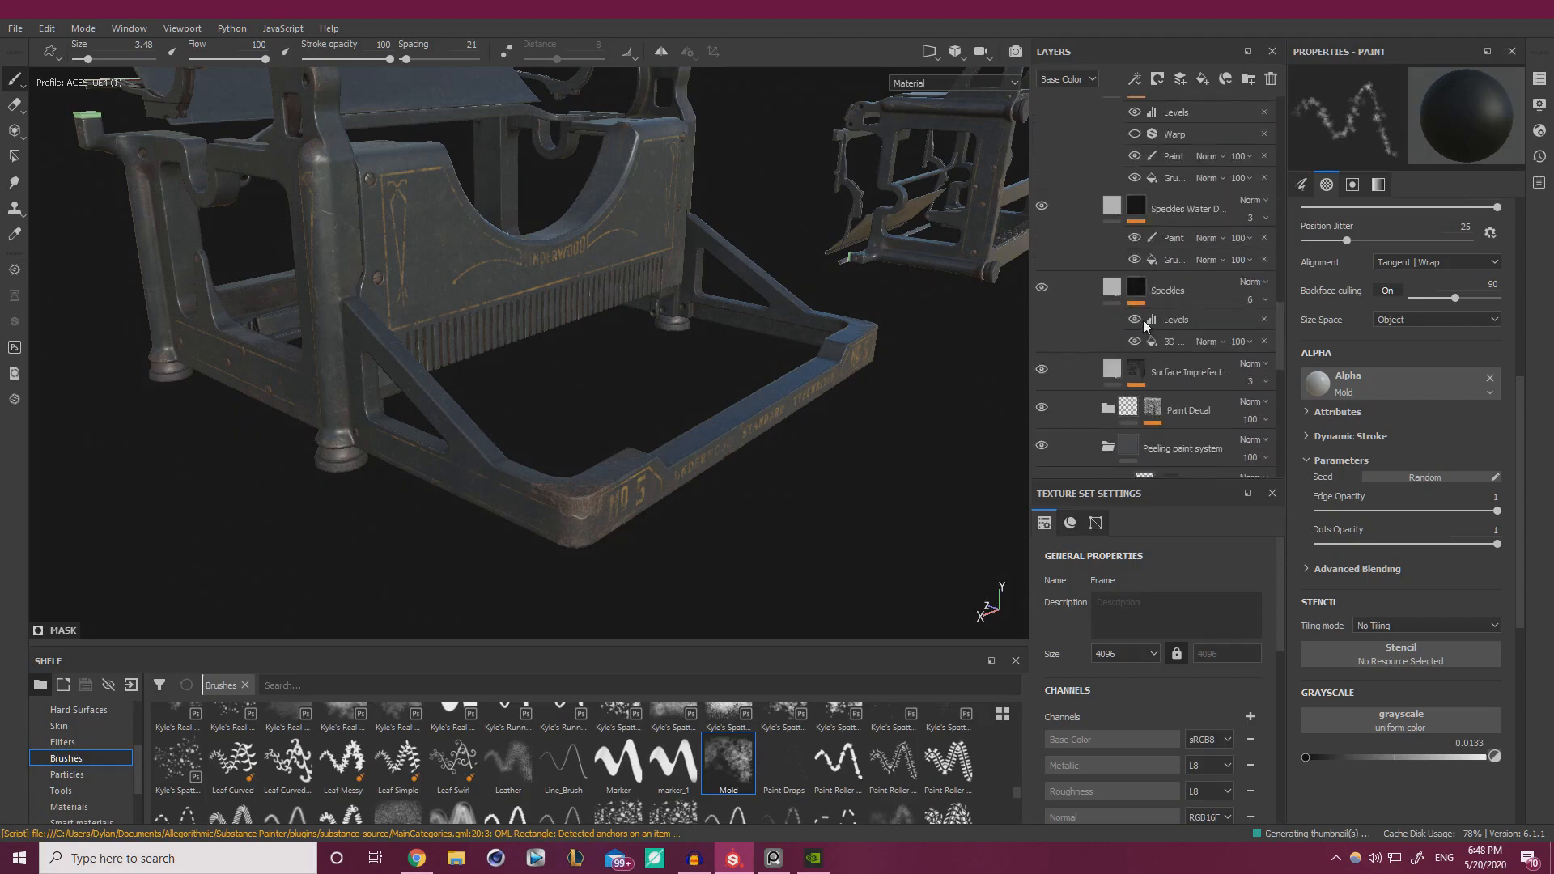
{"action": "scroll", "coordinate": [1143, 319], "scroll_direction": "down", "scroll_amount": 6}
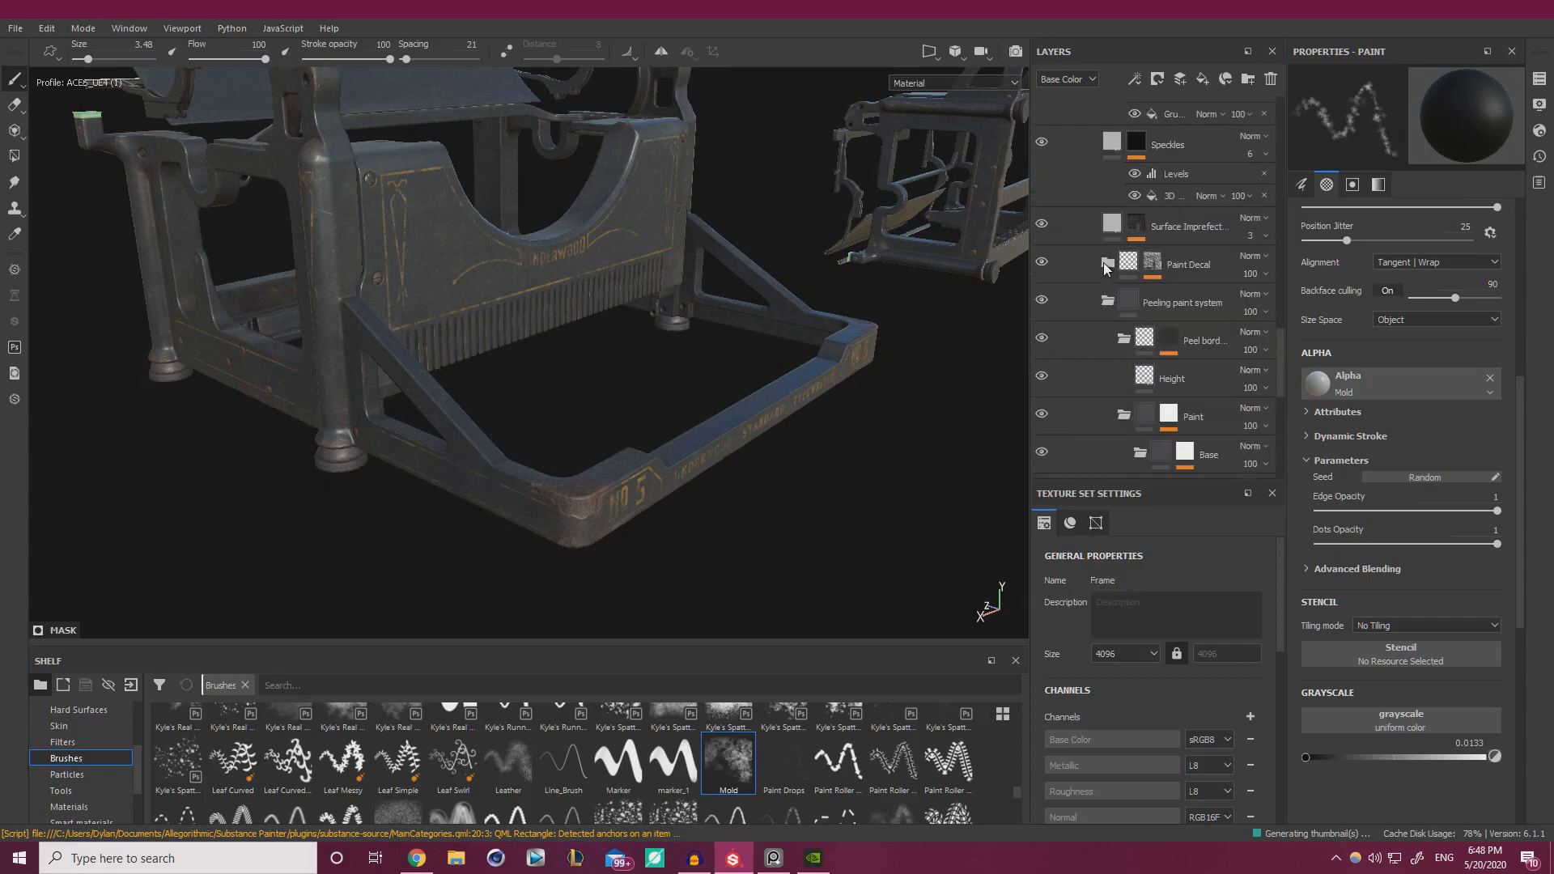
{"action": "scroll", "coordinate": [1104, 262], "scroll_direction": "down", "scroll_amount": 3}
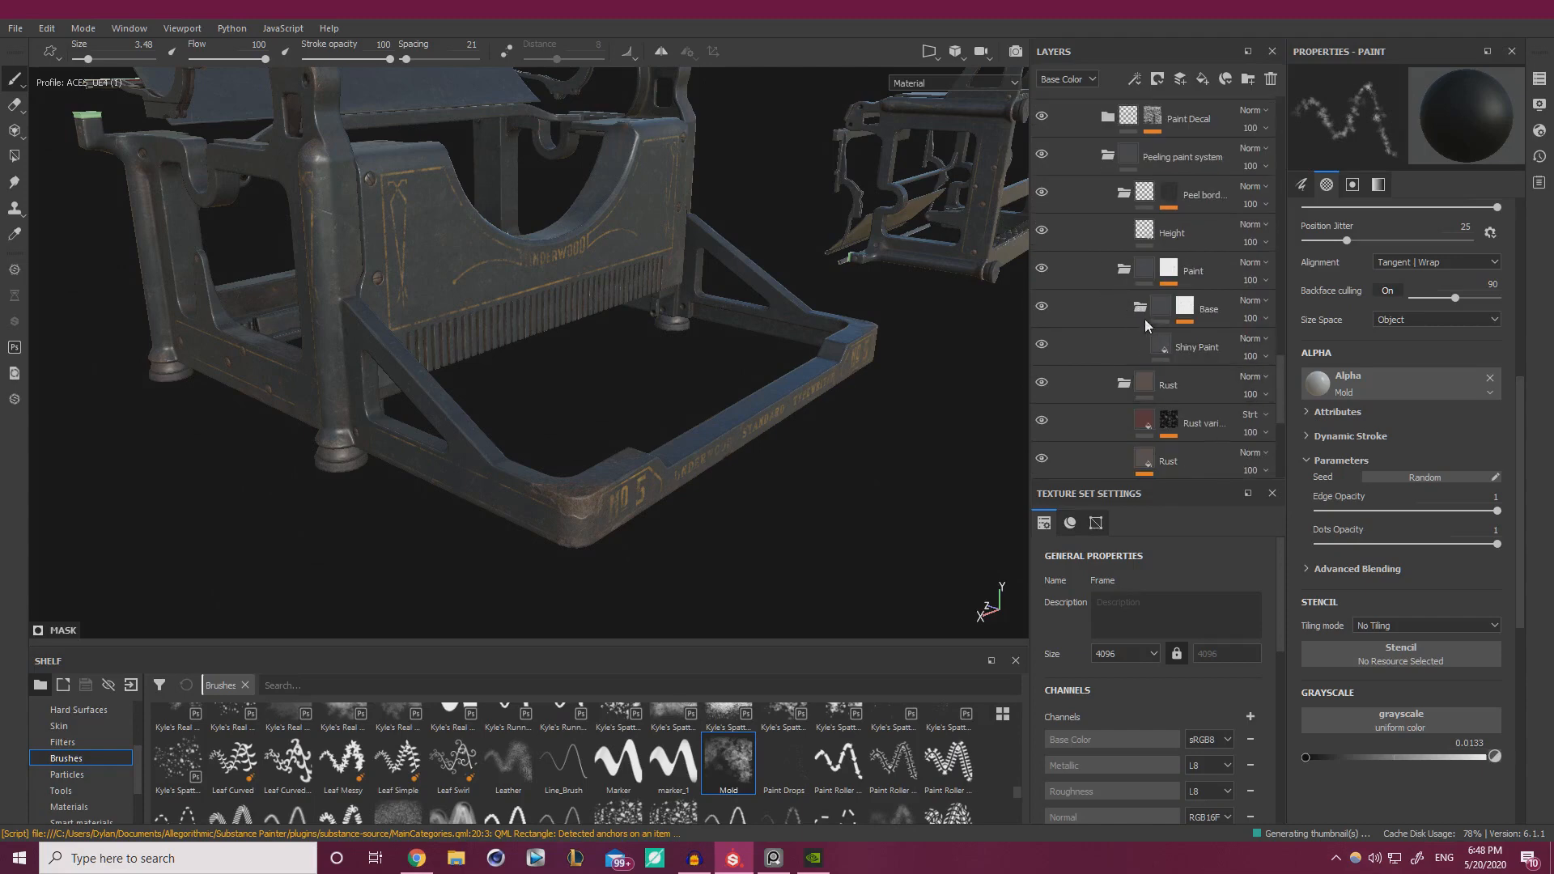
{"action": "scroll", "coordinate": [1143, 324], "scroll_direction": "up", "scroll_amount": 6}
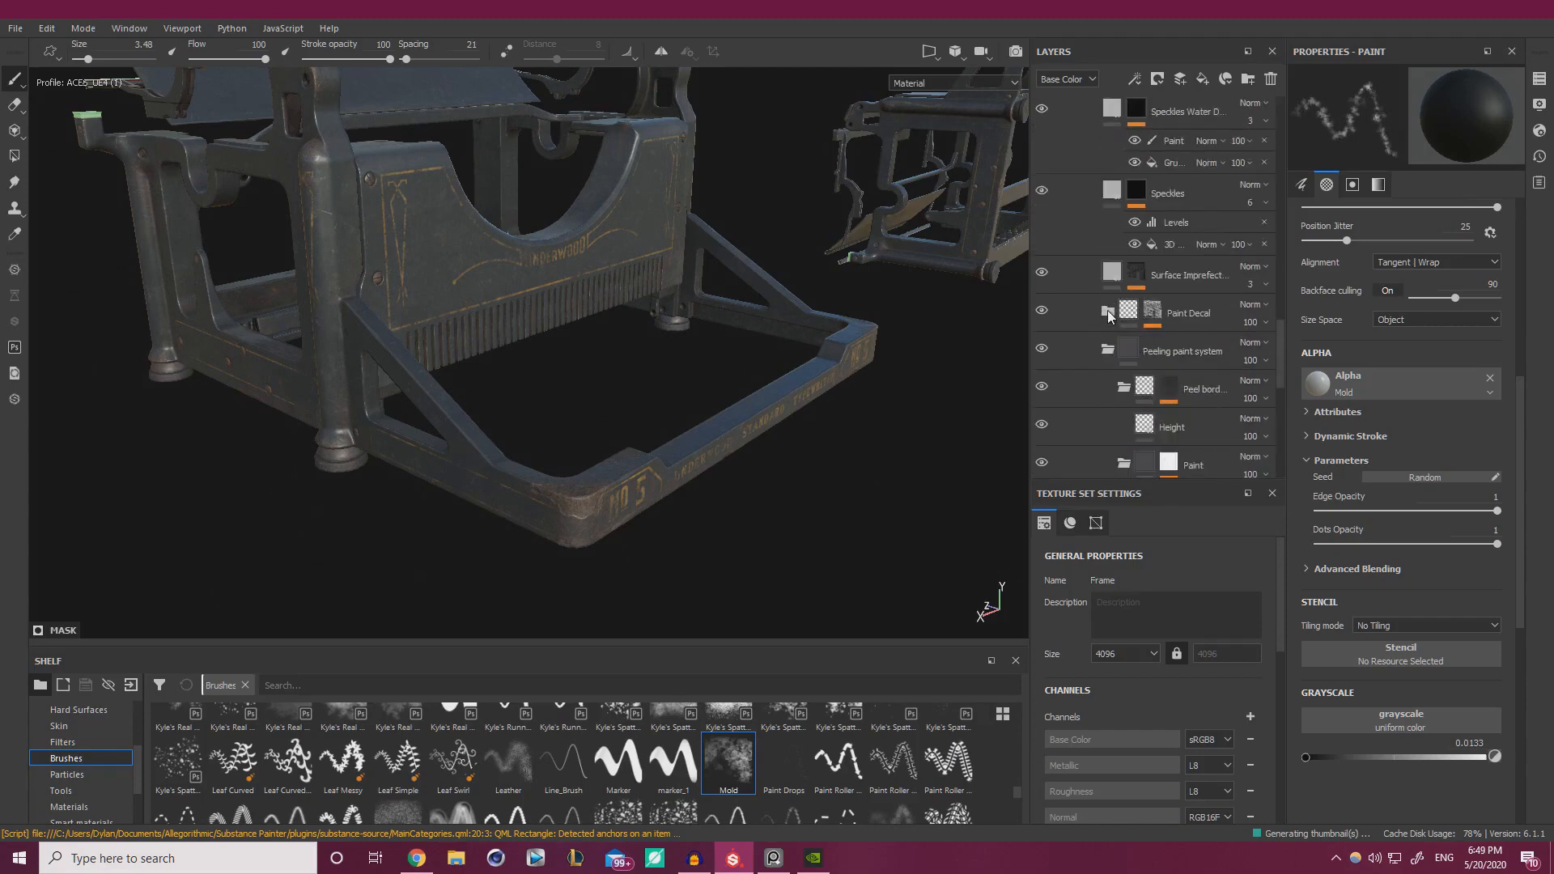
{"action": "left_click", "coordinate": [1108, 313]}
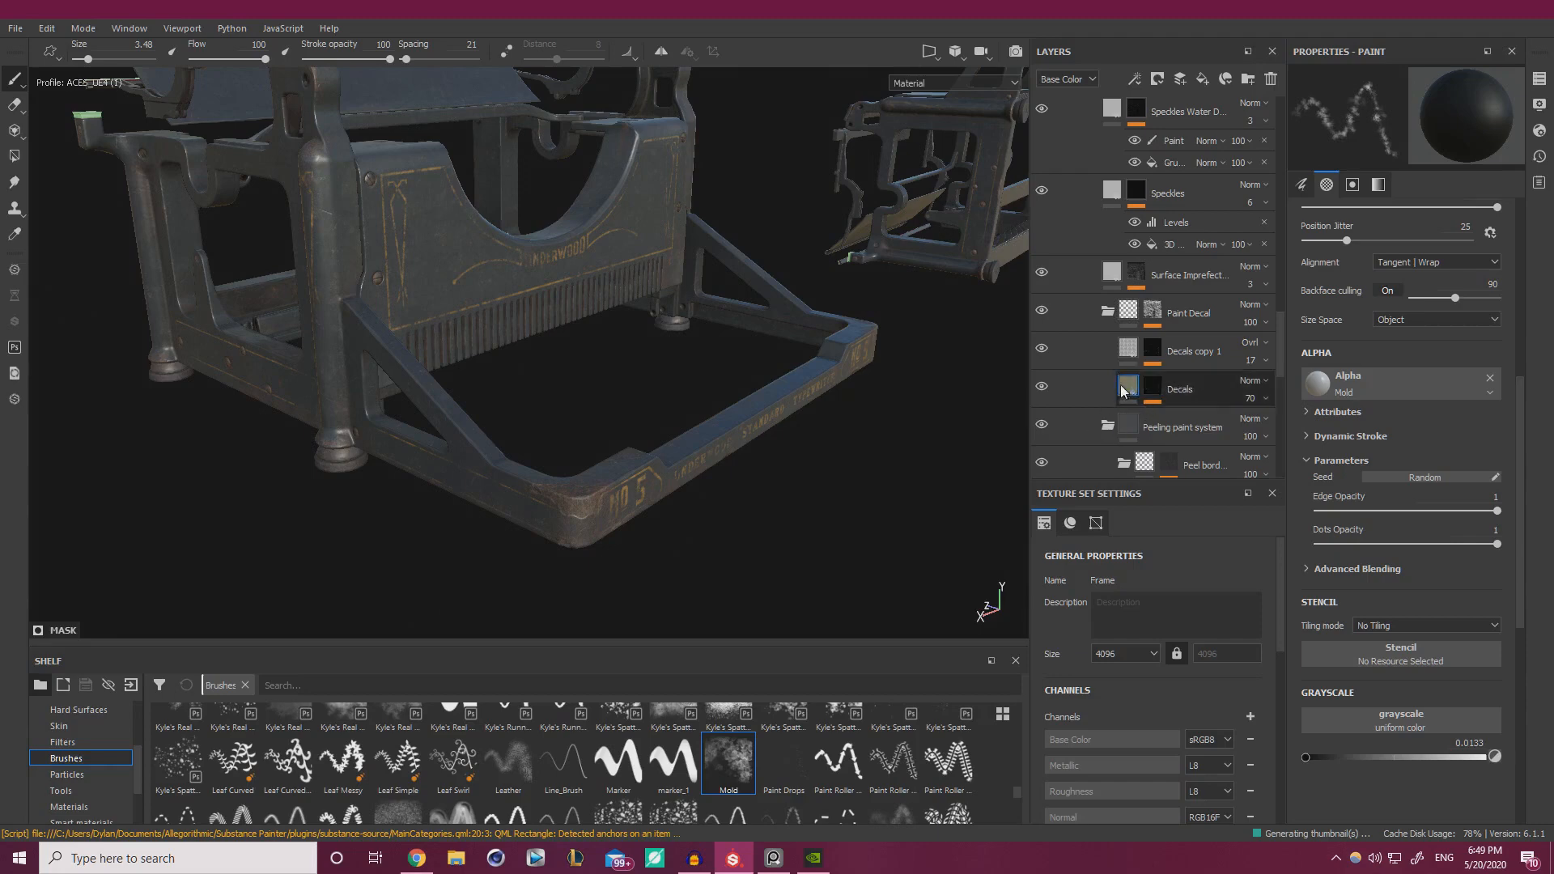
{"action": "left_click", "coordinate": [1151, 314]}
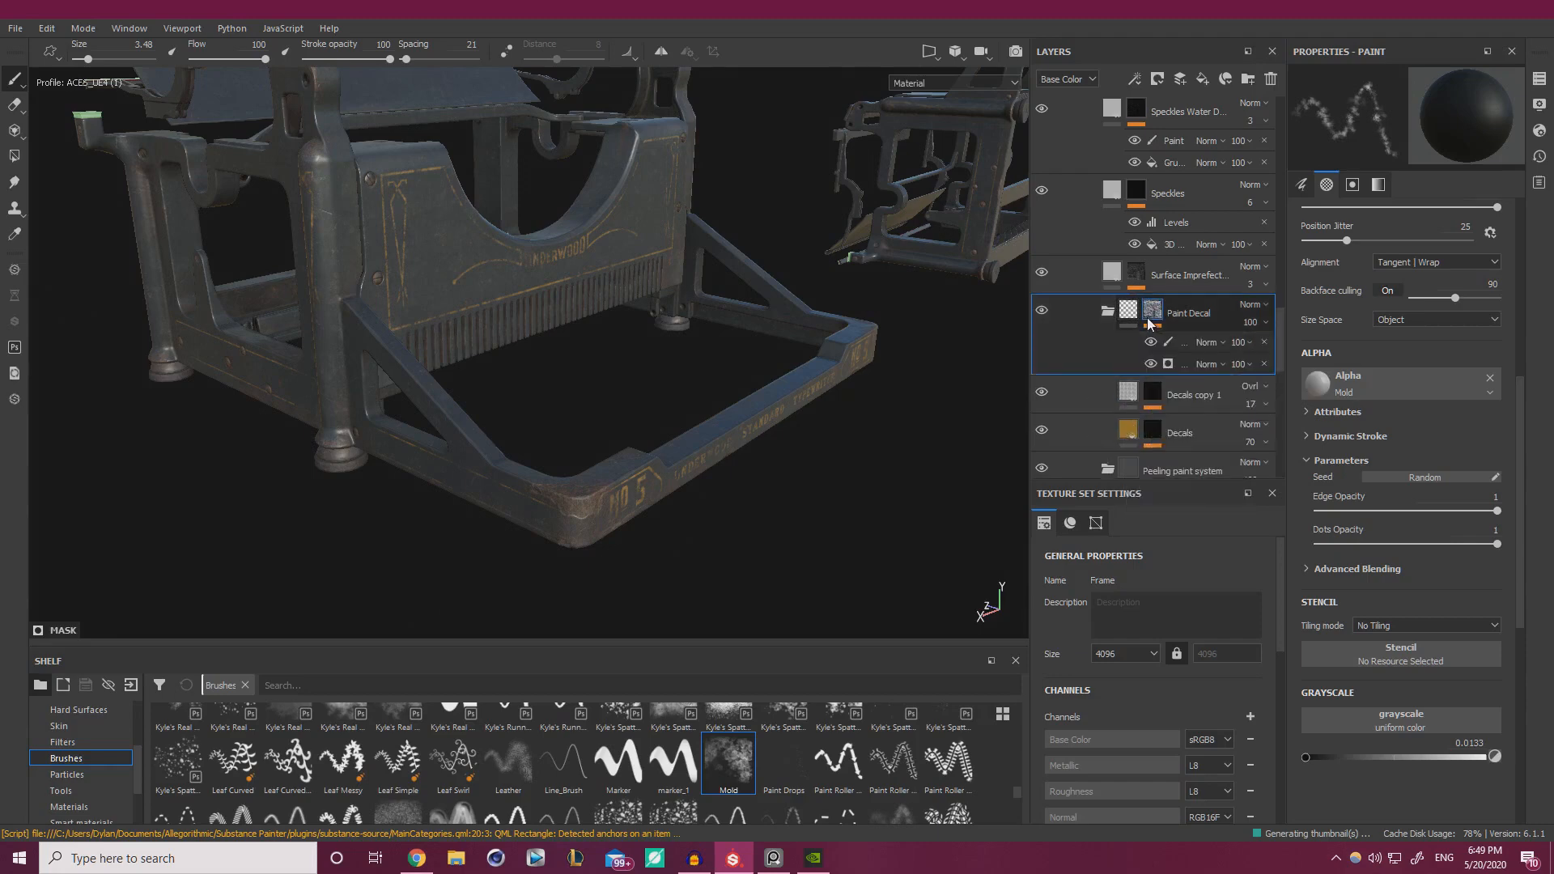
{"action": "left_click", "coordinate": [1170, 342]}
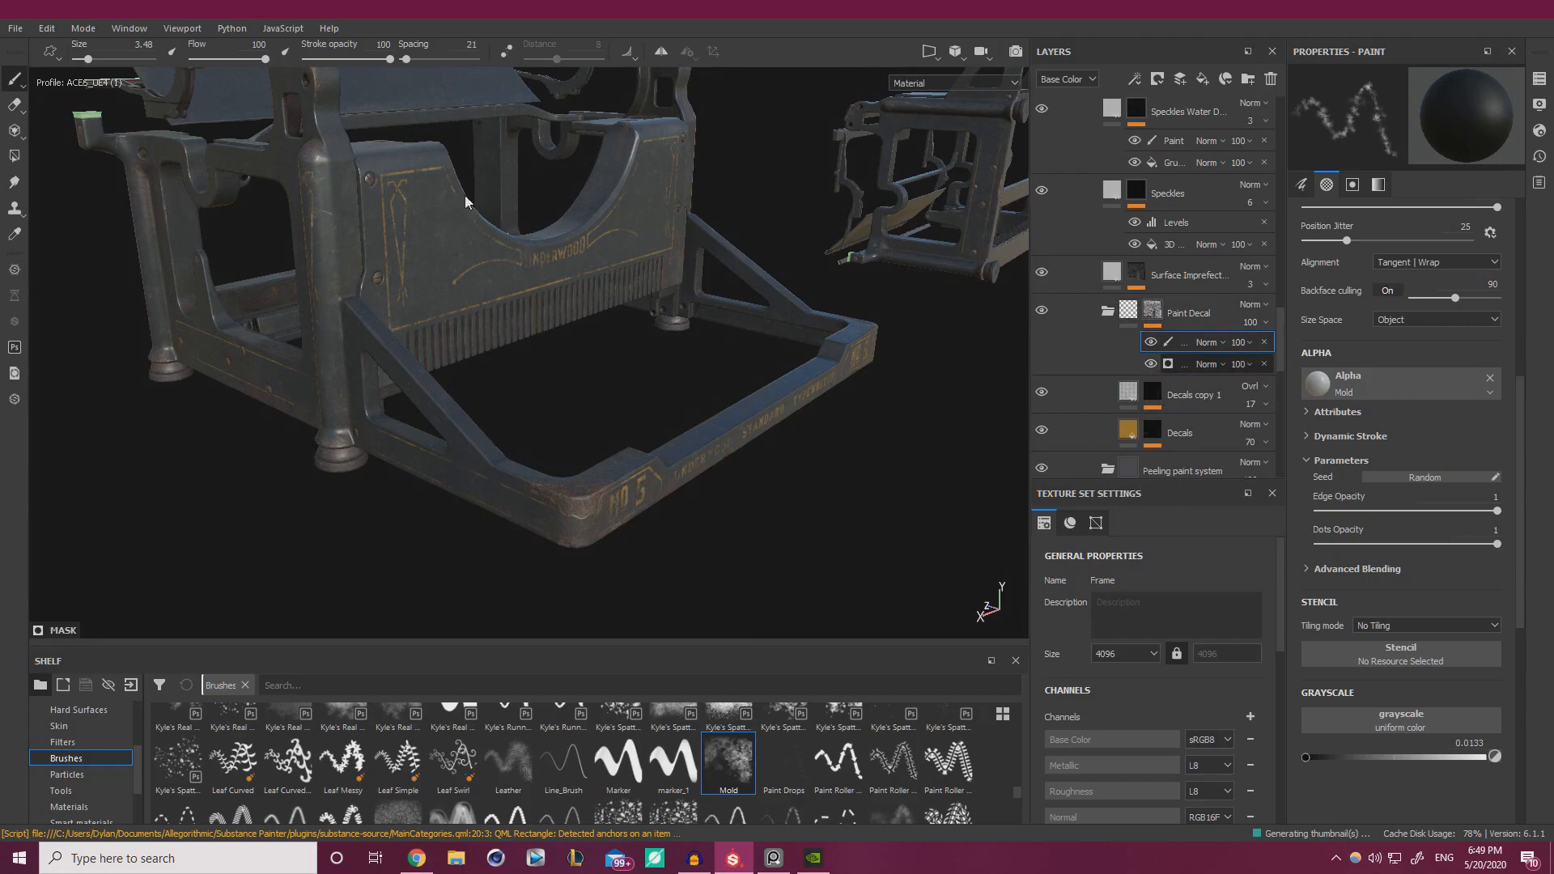
{"action": "left_click_drag", "start_coordinate": [506, 290], "coordinate": [468, 302], "text": "alt"}
{"action": "right_click_drag", "start_coordinate": [468, 302], "coordinate": [670, 273], "text": "alt"}
{"action": "middle_click_drag", "start_coordinate": [669, 274], "coordinate": [671, 296], "text": "alt"}
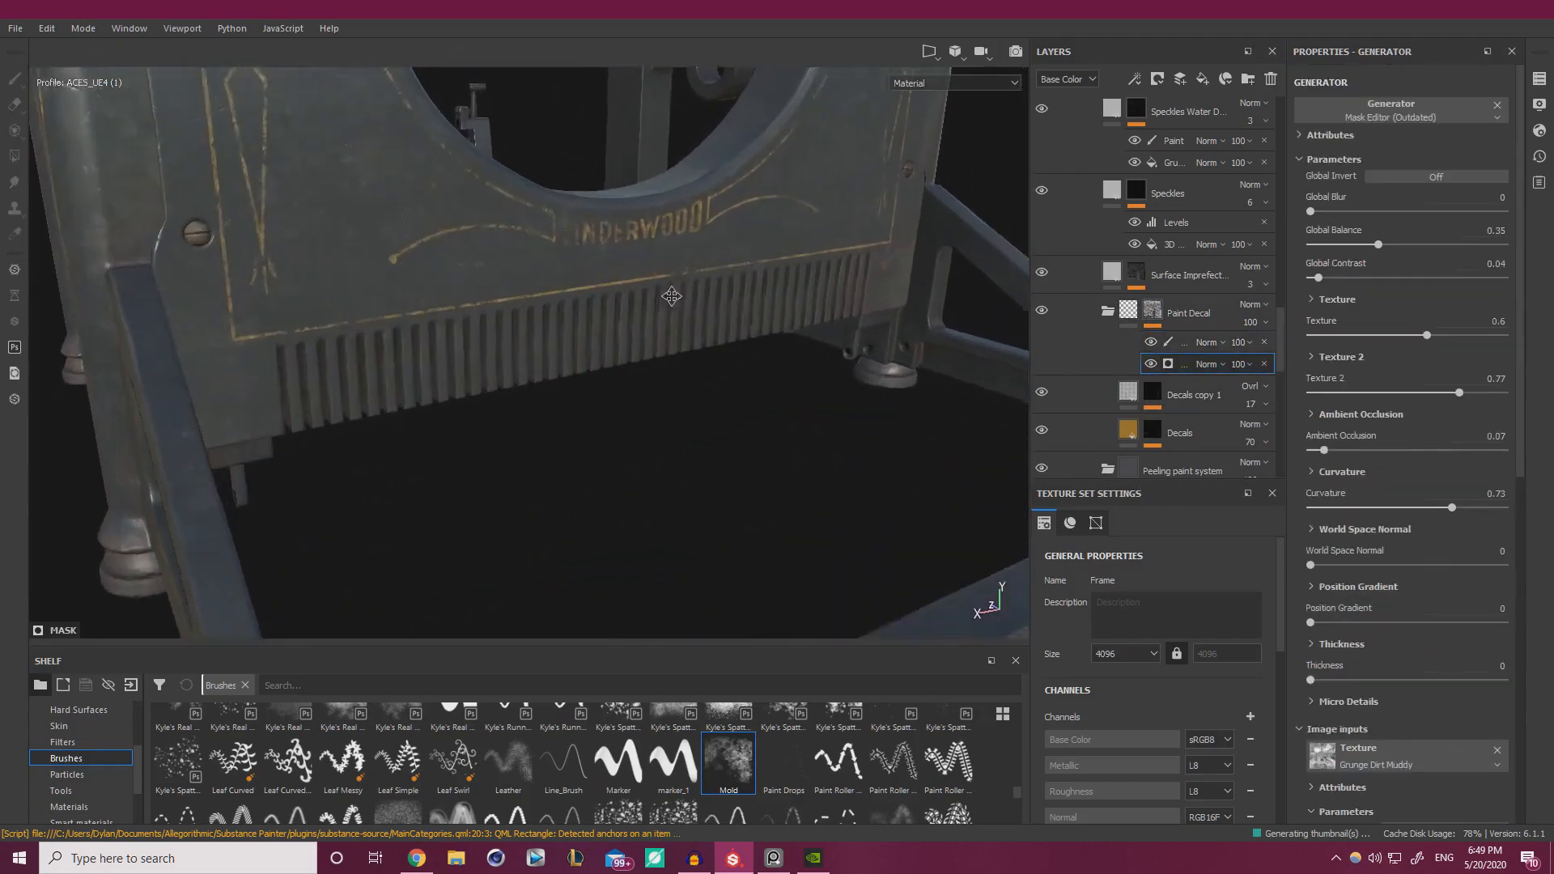
{"action": "left_click_drag", "start_coordinate": [671, 297], "coordinate": [634, 409], "text": "alt"}
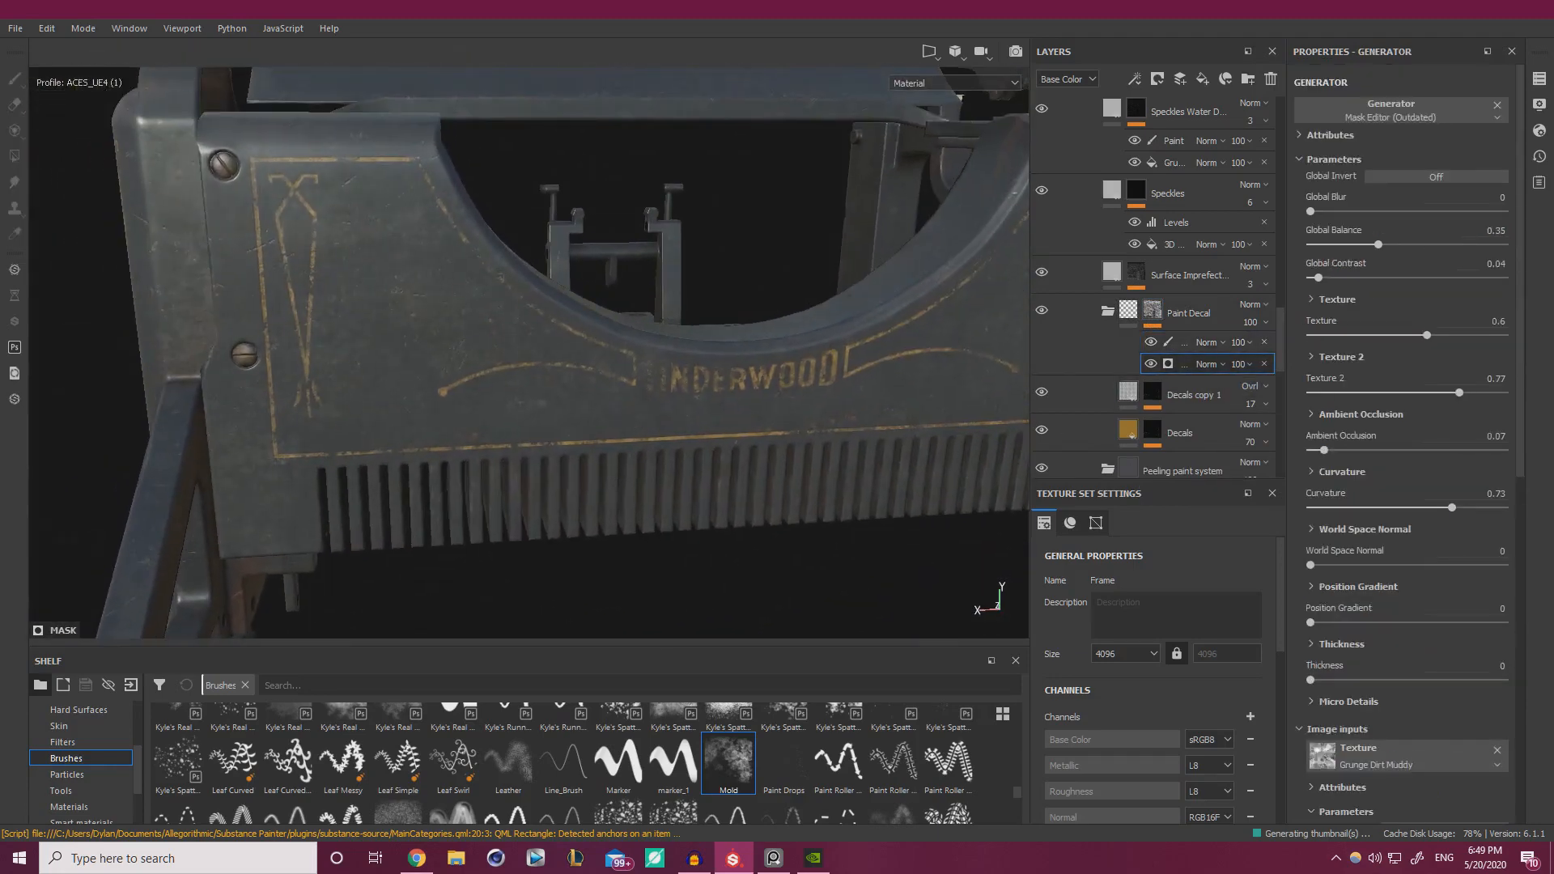
- Compare the front plate's gold decal with the reference photo and set the Paint Decal mask generator's Global Balance to 0.48
{"action": "left_click", "coordinate": [774, 858]}
{"action": "right_click_drag", "start_coordinate": [832, 503], "coordinate": [738, 488]}
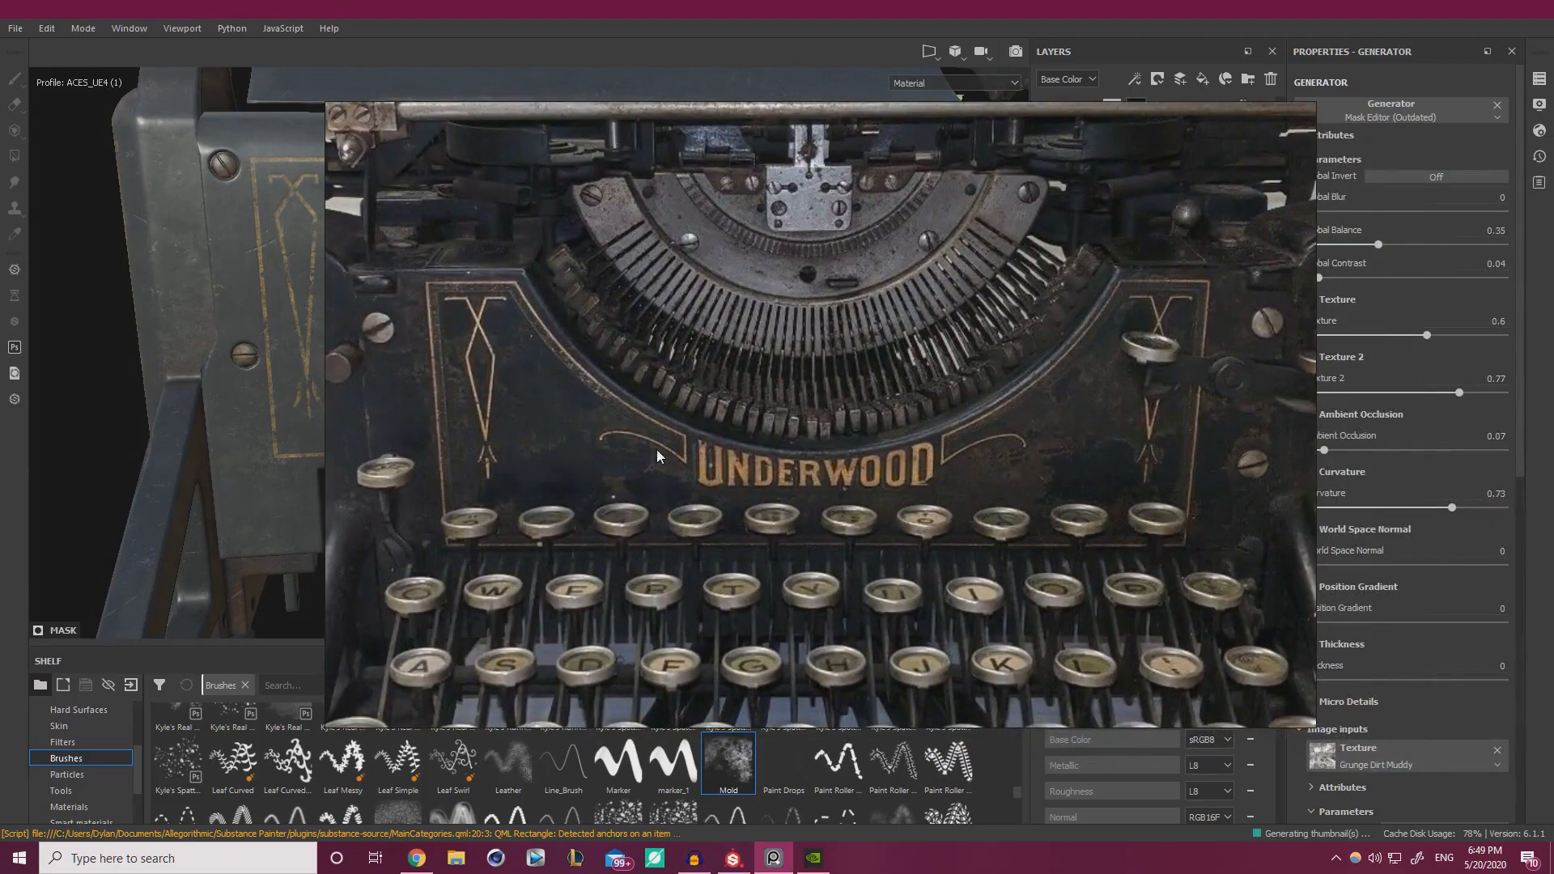
{"action": "right_click_drag", "start_coordinate": [657, 452], "coordinate": [1553, 488]}
{"action": "left_click_drag", "start_coordinate": [513, 333], "coordinate": [570, 332], "text": "alt"}
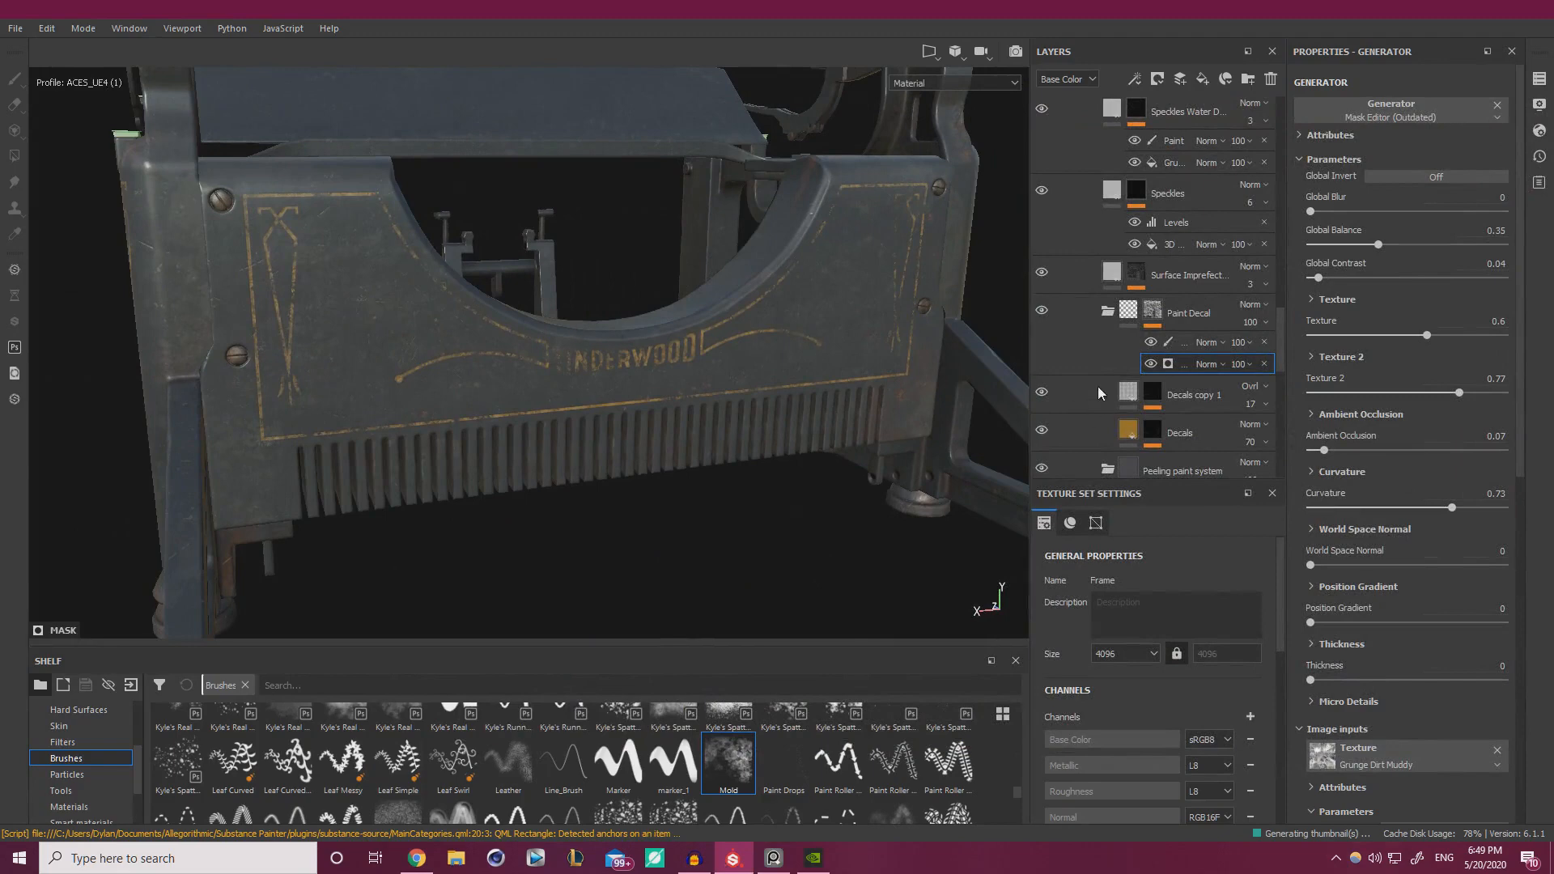
{"action": "left_click", "coordinate": [1364, 246]}
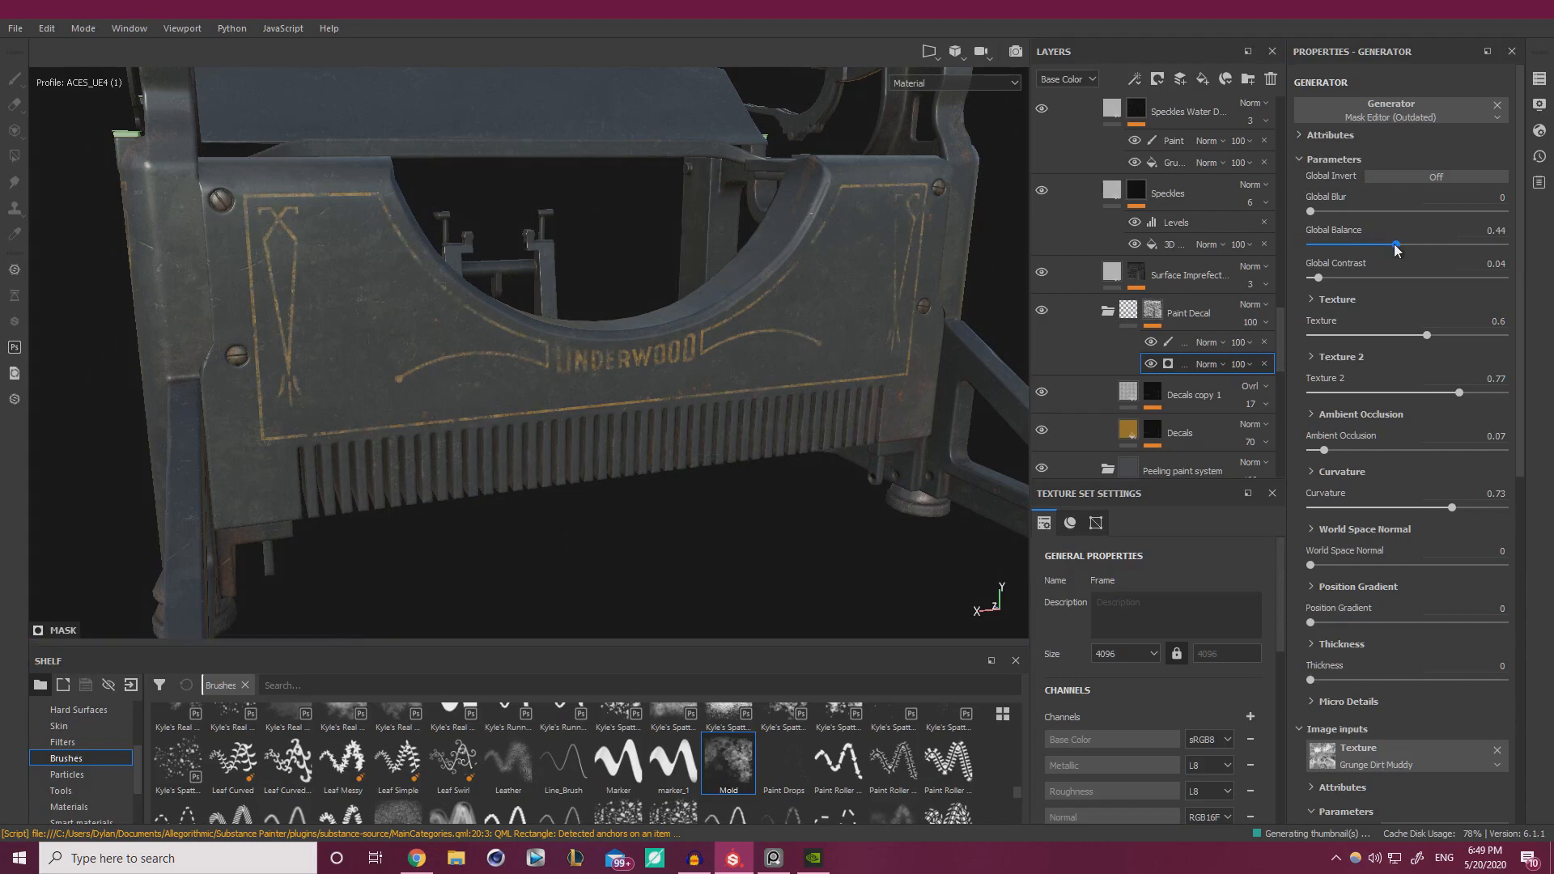
{"action": "left_click_drag", "start_coordinate": [1400, 243], "coordinate": [1403, 244]}
{"action": "left_click_drag", "start_coordinate": [817, 304], "coordinate": [690, 277], "text": "alt"}
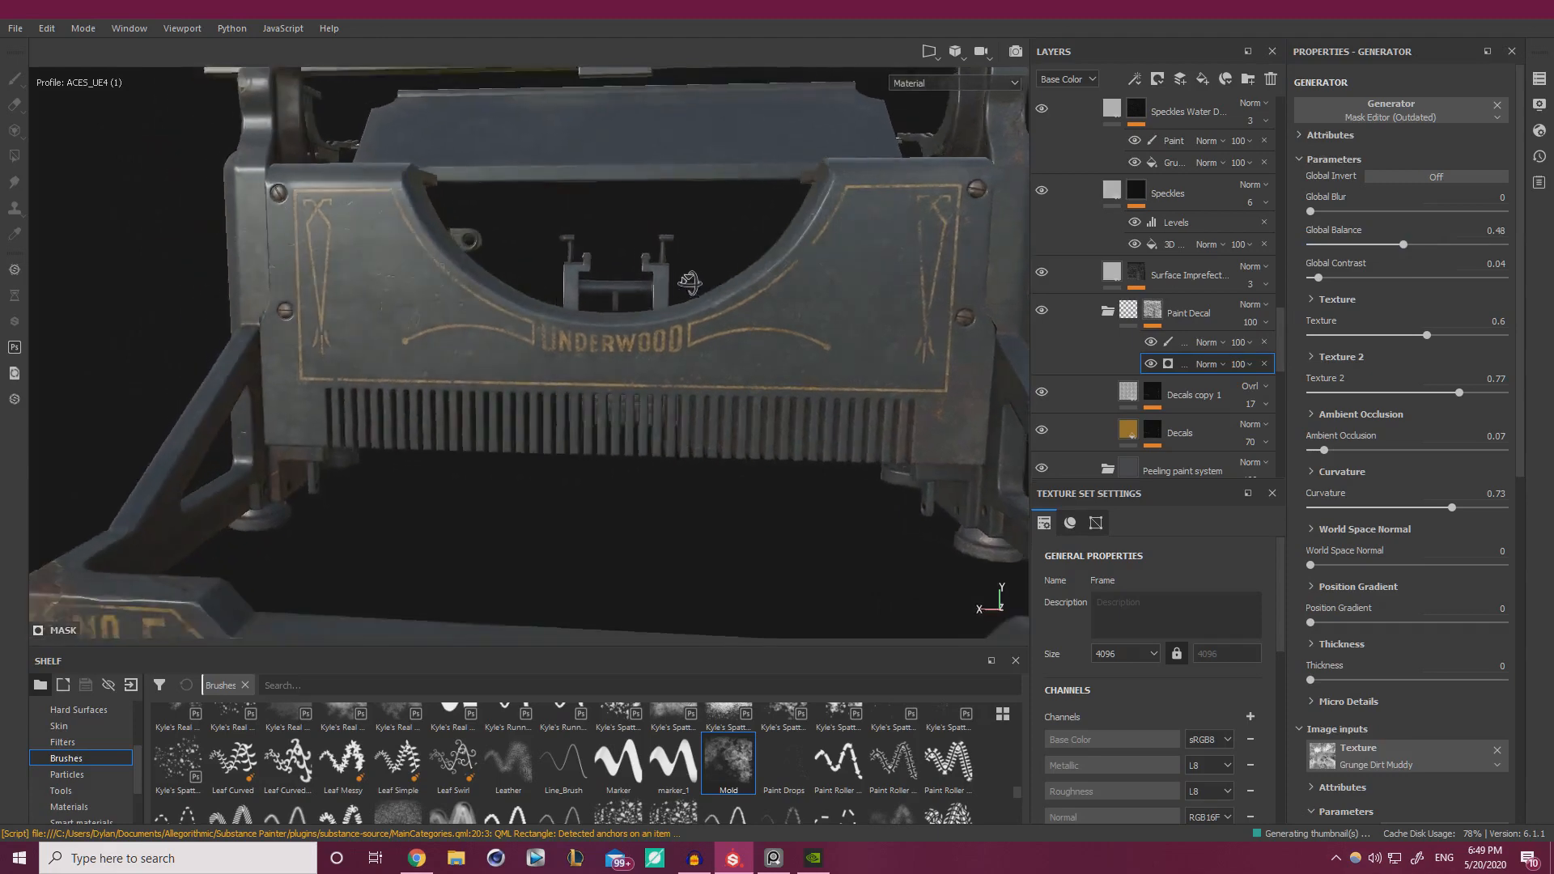
{"action": "right_click_drag", "start_coordinate": [691, 278], "coordinate": [567, 295], "text": "alt"}
{"action": "left_click_drag", "start_coordinate": [567, 295], "coordinate": [627, 312], "text": "alt"}
{"action": "right_click_drag", "start_coordinate": [628, 312], "coordinate": [712, 369], "text": "alt"}
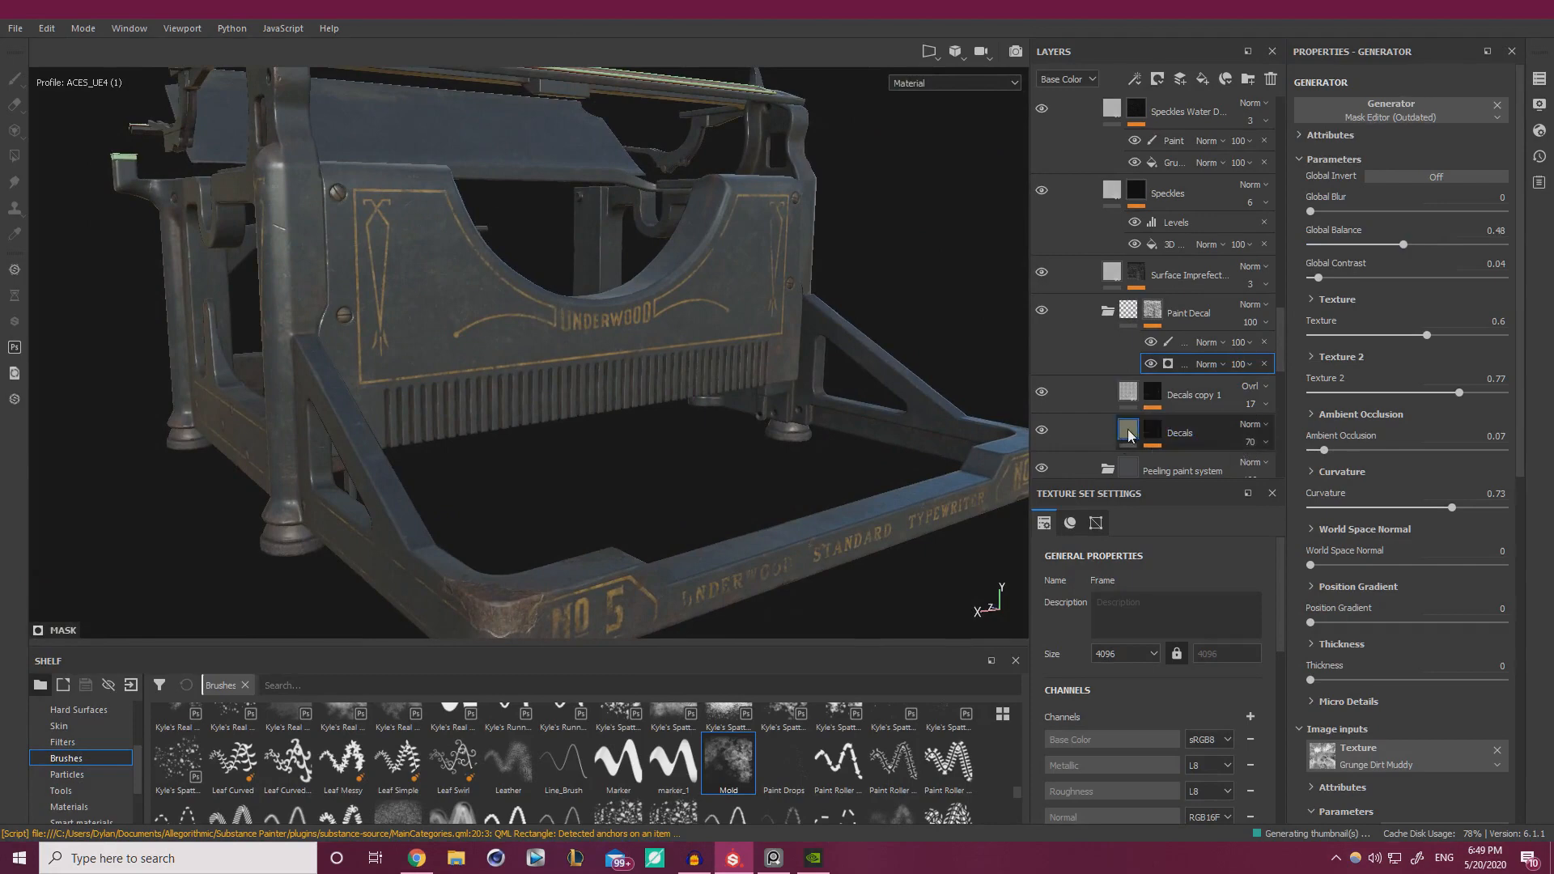
- Shift the Decals fill layer's base color to a slightly yellower gold and compare it on the front plate
{"action": "left_click", "coordinate": [1130, 435]}
{"action": "left_click", "coordinate": [1387, 450]}
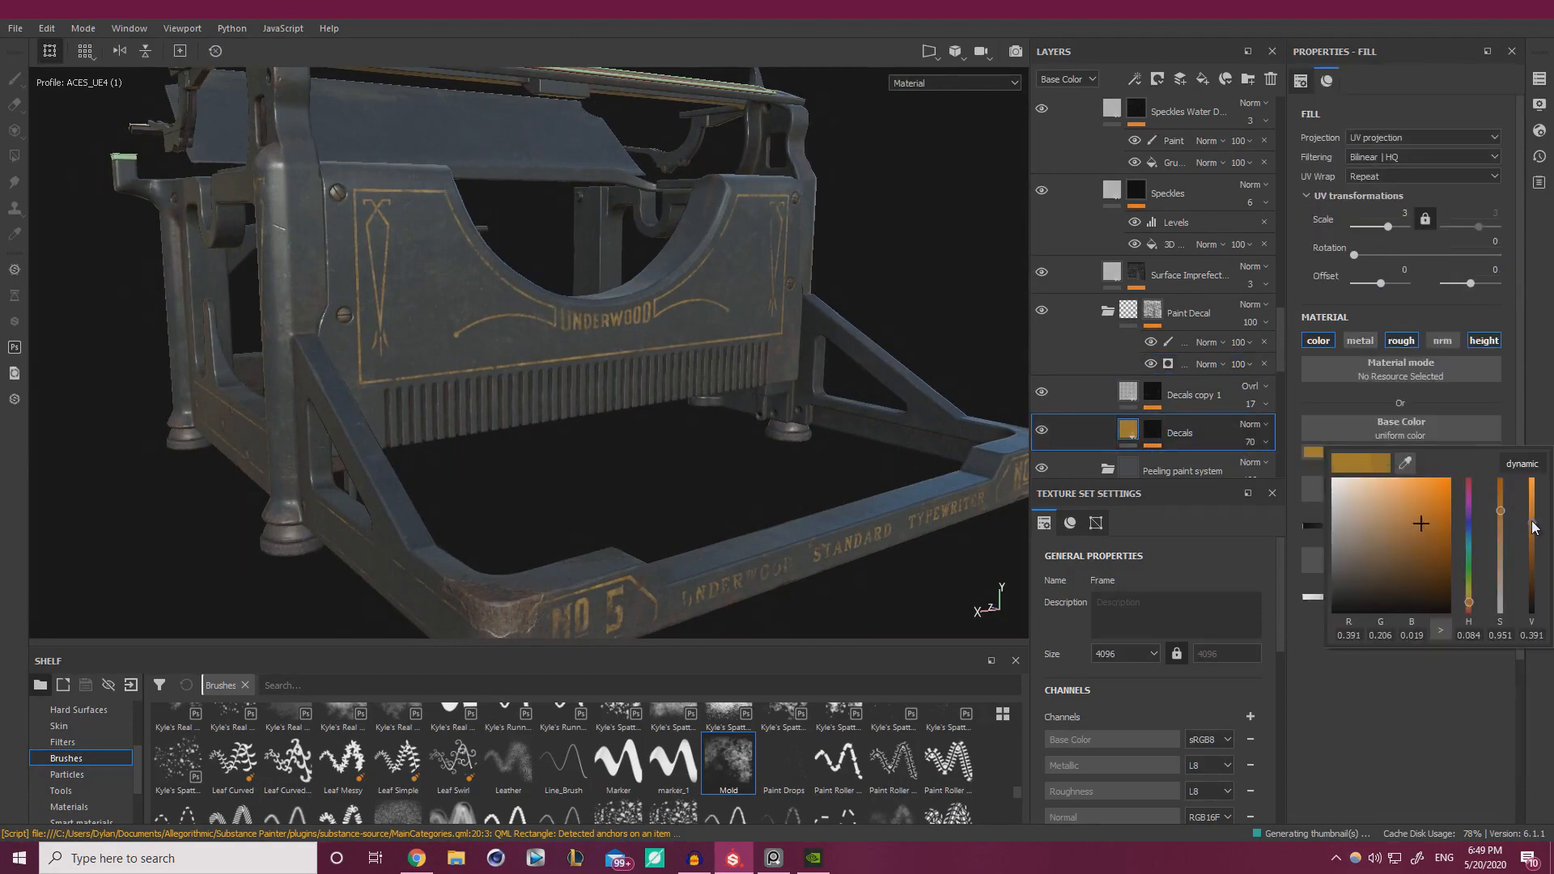
{"action": "left_click", "coordinate": [1470, 599]}
{"action": "right_click_drag", "start_coordinate": [931, 486], "coordinate": [510, 358], "text": "alt"}
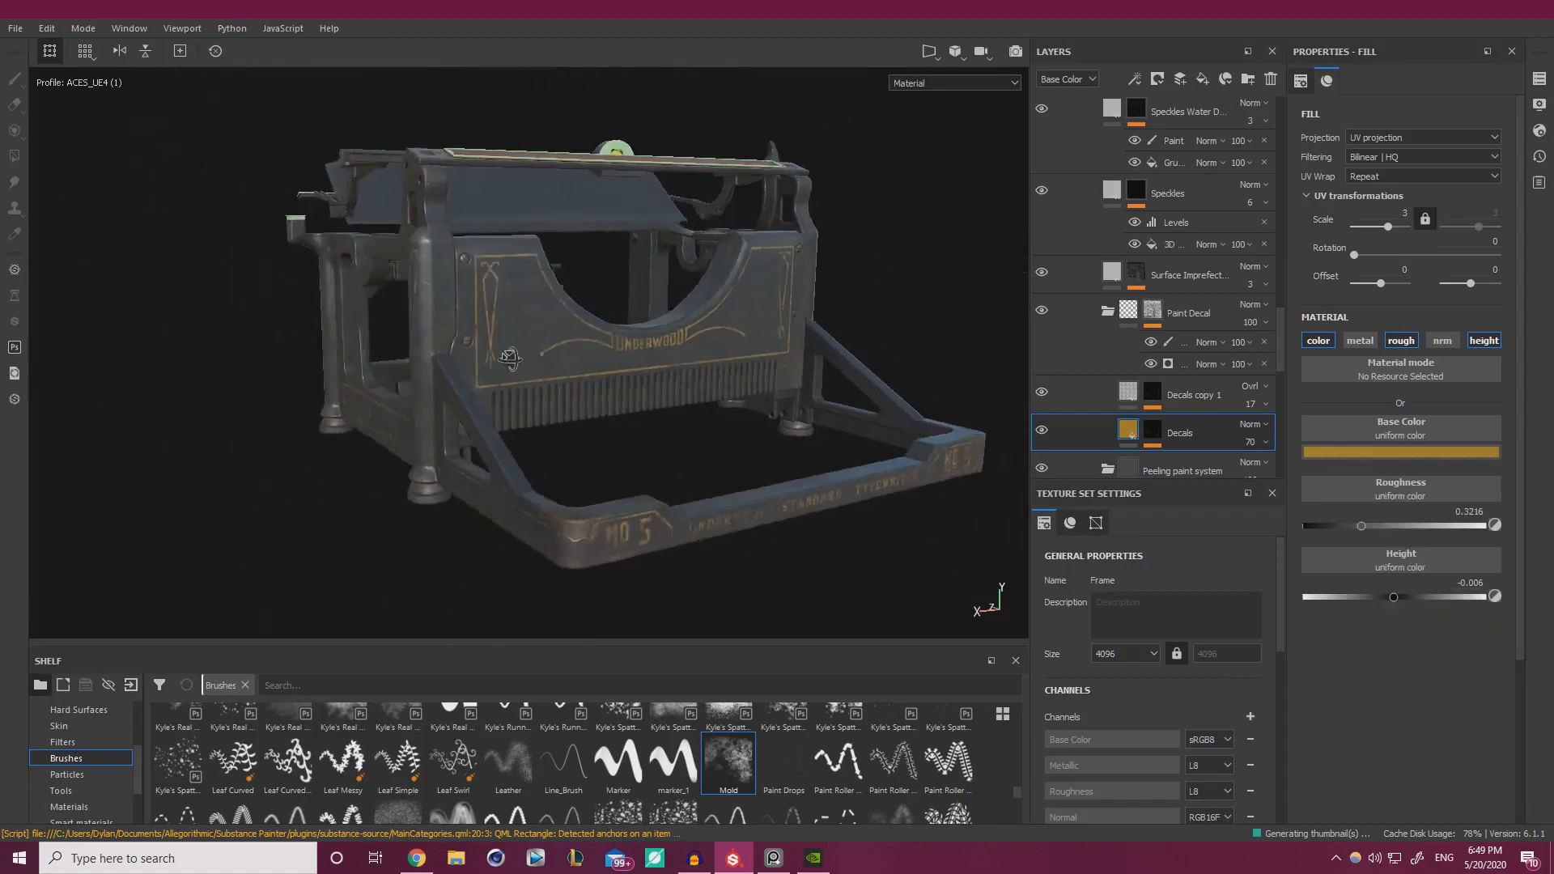
{"action": "mouse_move", "coordinate": [510, 358]}
{"action": "left_mouse_down", "text": "alt"}
{"action": "mouse_move", "coordinate": [694, 399]}
{"action": "mouse_move", "coordinate": [769, 385]}
{"action": "left_mouse_up", "text": "alt"}
{"action": "right_click_drag", "start_coordinate": [769, 385], "coordinate": [855, 381], "text": "alt"}
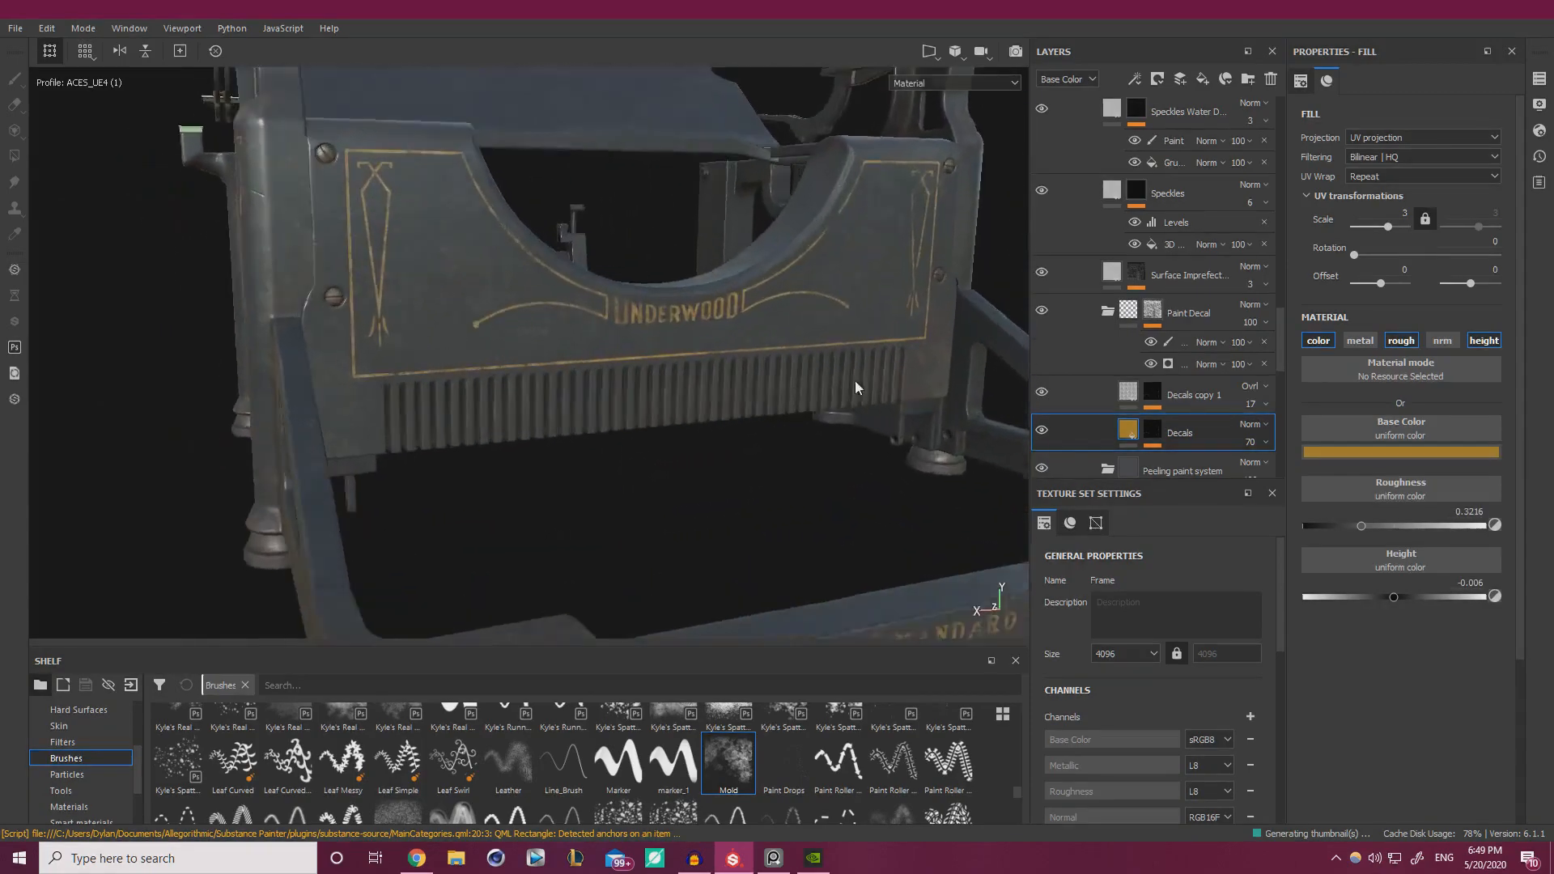
{"action": "middle_click_drag", "start_coordinate": [855, 380], "coordinate": [848, 450], "text": "alt"}
- Wear away the gold decal beside the front plate's upper-left screw in the Paint Decal mask's paint effect using the Mold brush
{"action": "left_click", "coordinate": [1173, 343]}
{"action": "left_click_drag", "start_coordinate": [383, 268], "coordinate": [376, 268], "text": "alt"}
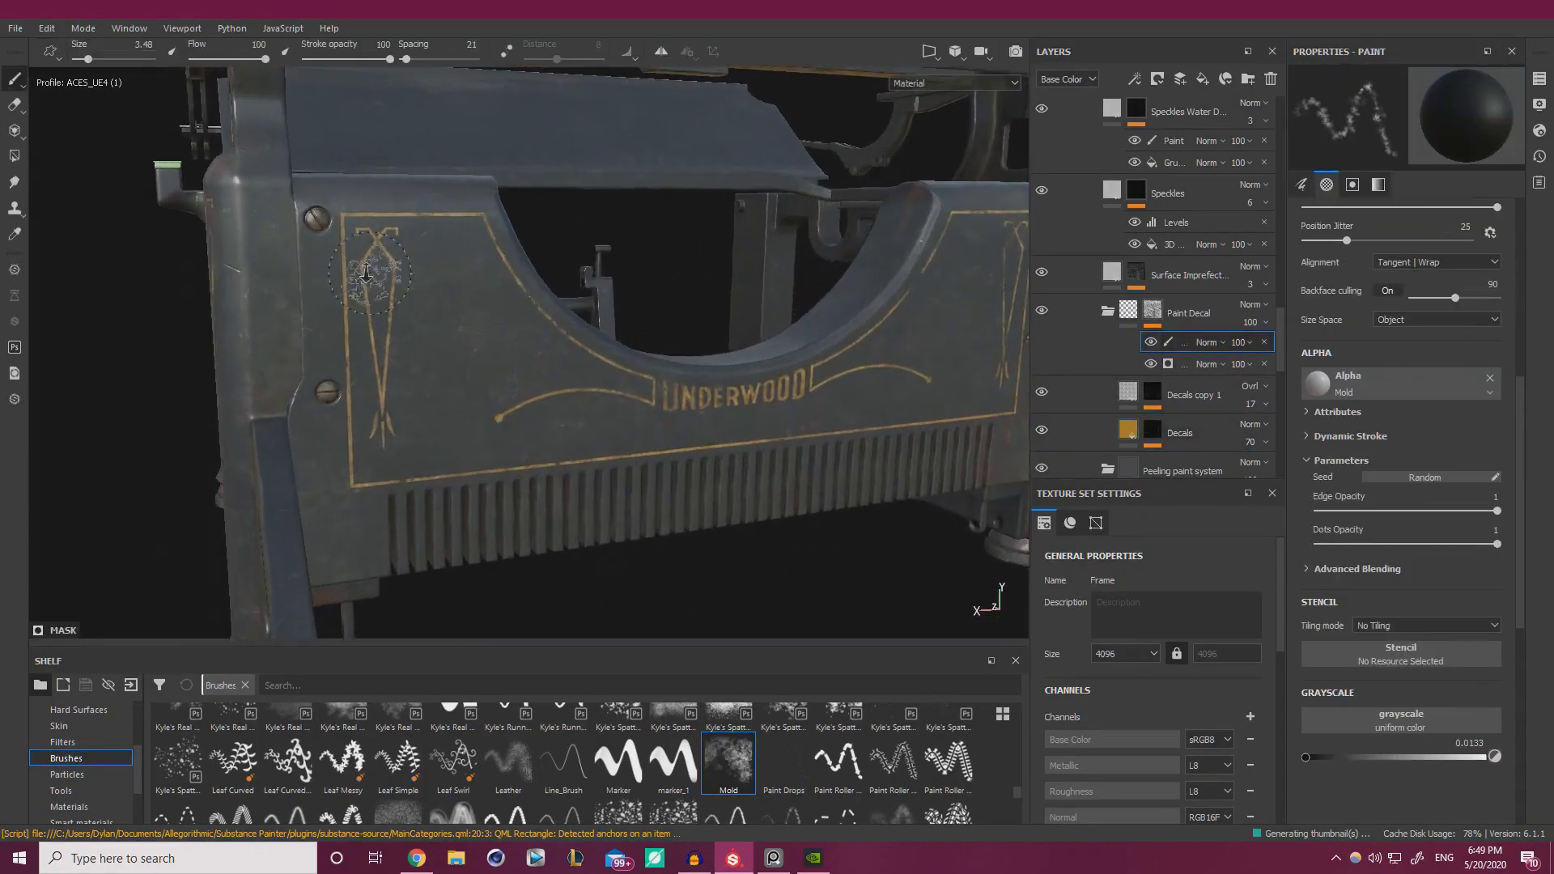
{"action": "mouse_move", "coordinate": [377, 267]}
{"action": "right_mouse_down", "text": "alt"}
{"action": "mouse_move", "coordinate": [410, 350]}
{"action": "mouse_move", "coordinate": [453, 340]}
{"action": "right_mouse_up", "text": "alt"}
{"action": "middle_click_drag", "start_coordinate": [453, 340], "coordinate": [684, 410], "text": "alt"}
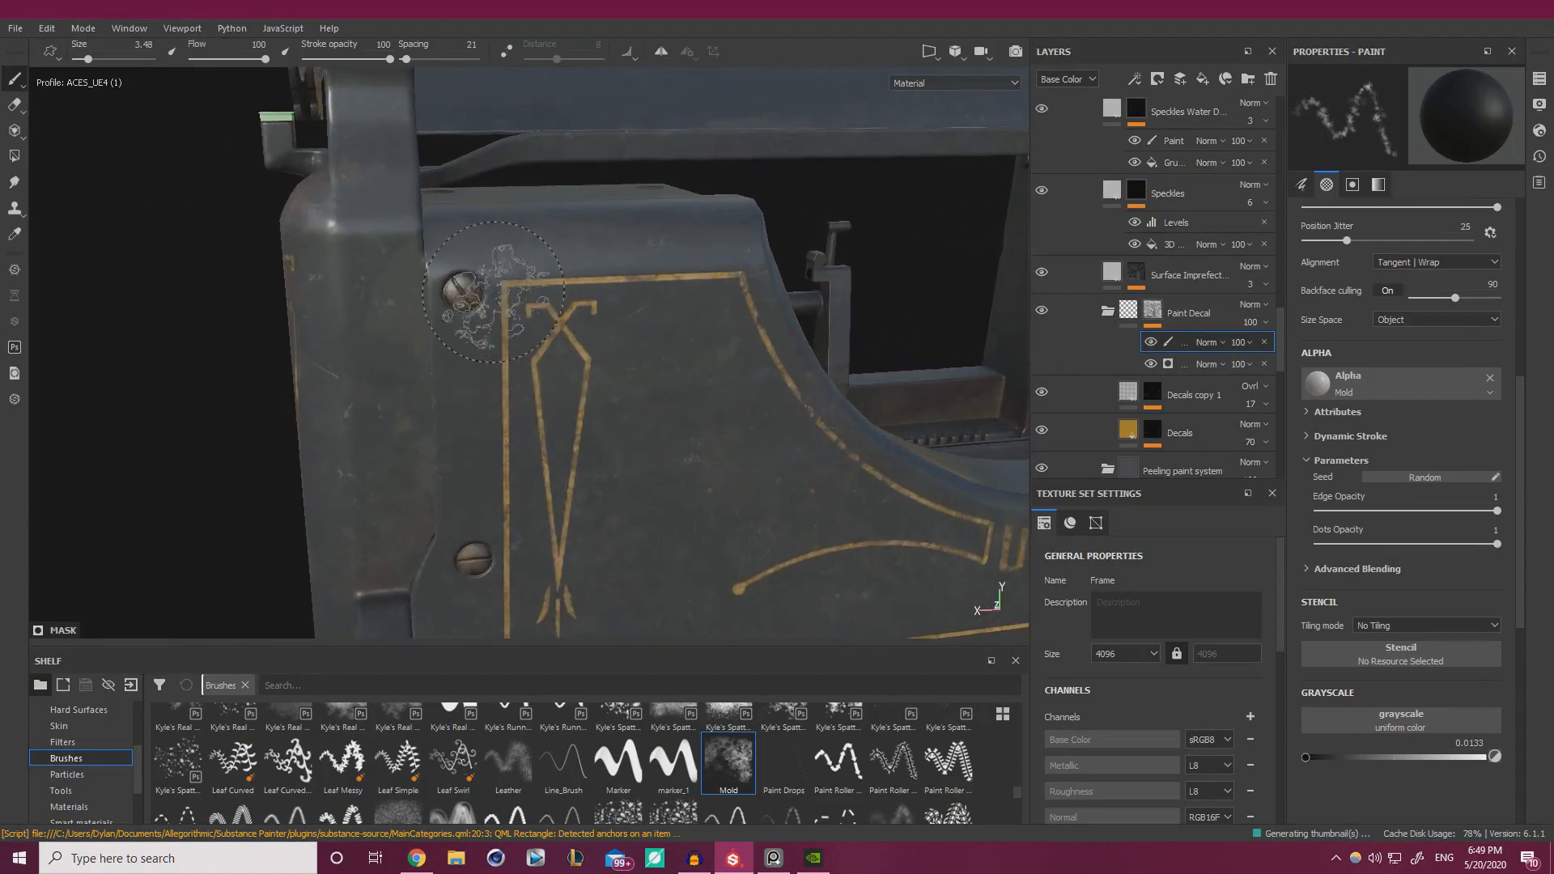
{"action": "right_click_drag", "start_coordinate": [509, 334], "coordinate": [563, 314], "text": "alt"}
{"action": "mouse_move", "coordinate": [563, 314]}
{"action": "left_mouse_down", "text": "alt"}
{"action": "mouse_move", "coordinate": [580, 305]}
{"action": "mouse_move", "coordinate": [559, 309]}
{"action": "left_mouse_up", "text": "alt"}
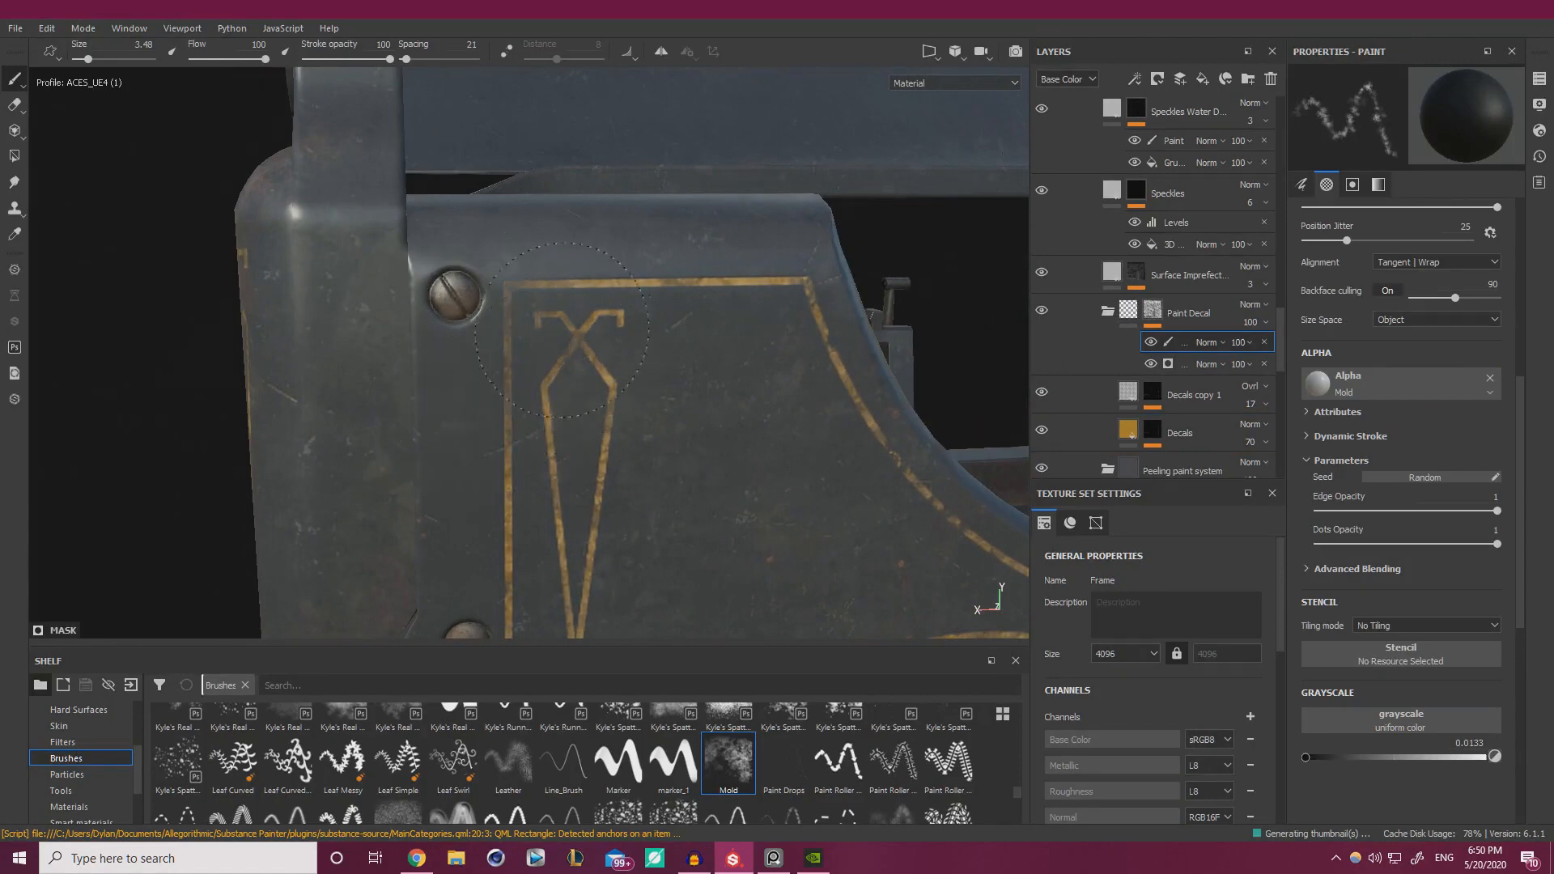
{"action": "left_click", "coordinate": [557, 262]}
- Wear away the gold border line beside the front plate's lower-left screw in the Paint Decal mask
{"action": "right_click_drag", "start_coordinate": [617, 397], "coordinate": [559, 348], "text": "alt"}
{"action": "middle_click_drag", "start_coordinate": [558, 324], "coordinate": [565, 193], "text": "alt"}
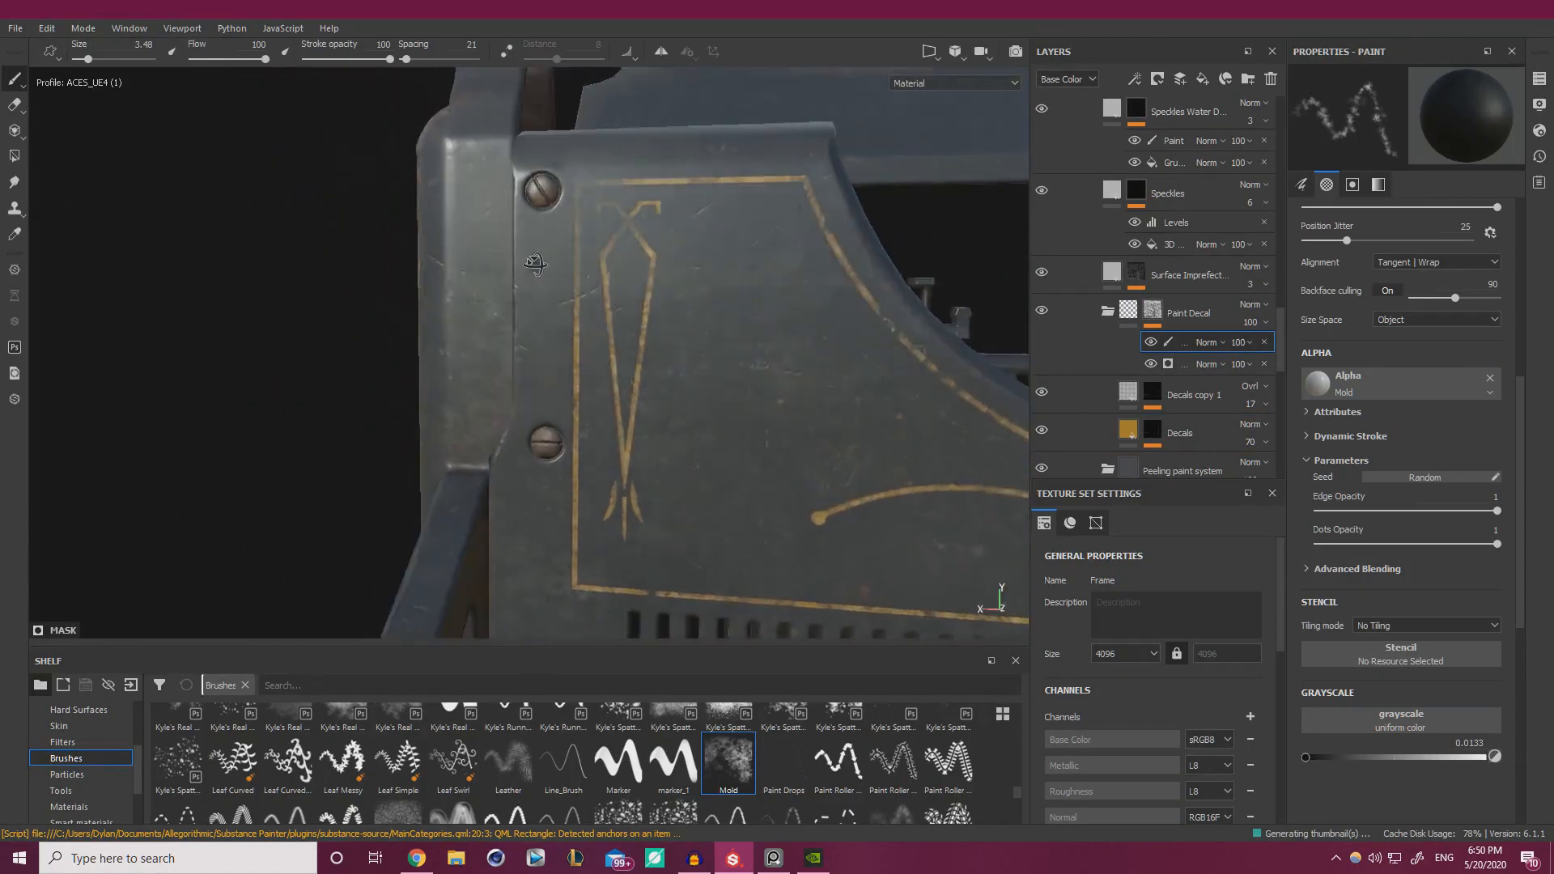
{"action": "mouse_move", "coordinate": [558, 193]}
{"action": "left_mouse_down", "text": "alt"}
{"action": "mouse_move", "coordinate": [576, 164]}
{"action": "mouse_move", "coordinate": [575, 183]}
{"action": "left_mouse_up", "text": "alt"}
{"action": "middle_click_drag", "start_coordinate": [560, 301], "coordinate": [587, 162], "text": "alt"}
{"action": "right_click_drag", "start_coordinate": [540, 330], "coordinate": [584, 335], "text": "alt"}
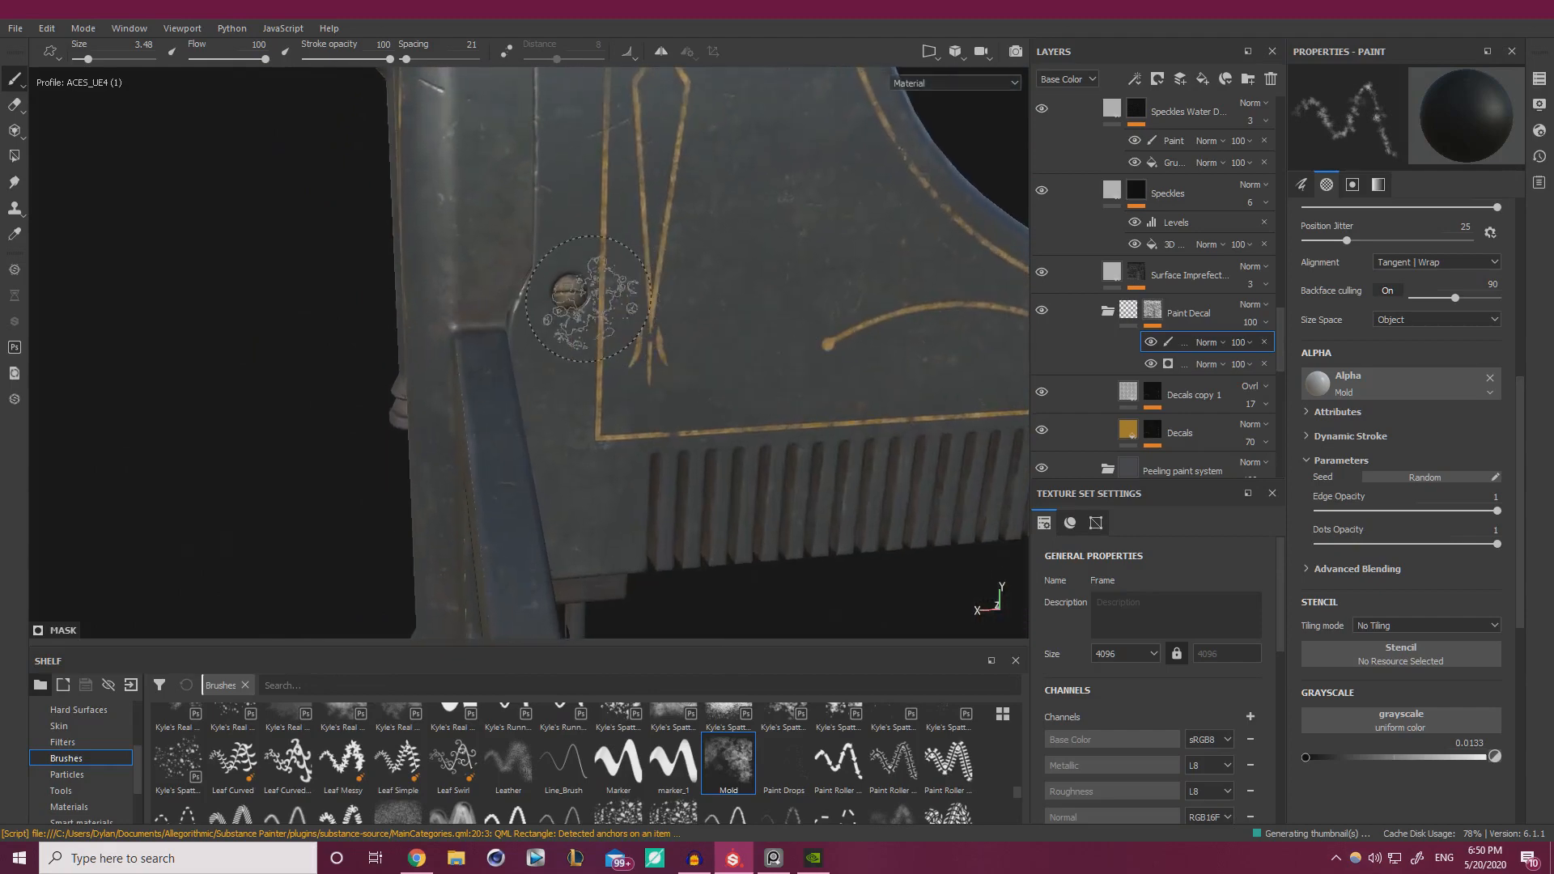
{"action": "left_click_drag", "start_coordinate": [575, 285], "coordinate": [593, 291]}
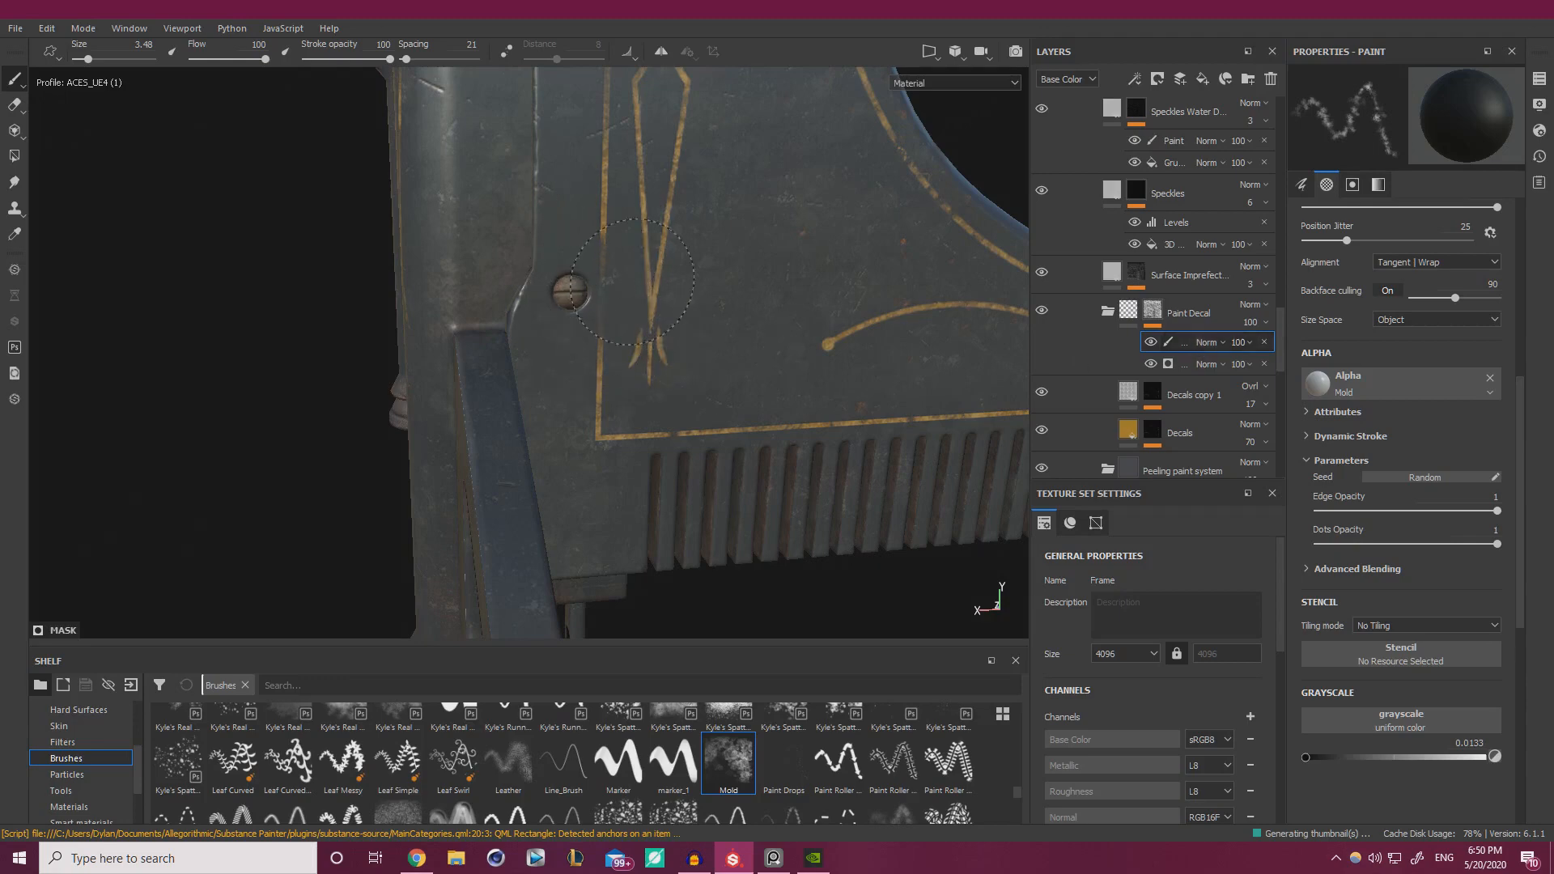
- Reduce the brush size to 1.66 and wear away the decal border and ornament beside the front plate's lower-right screw
{"action": "right_click_drag", "start_coordinate": [701, 301], "coordinate": [609, 271], "text": "alt"}
{"action": "middle_click_drag", "start_coordinate": [810, 340], "coordinate": [631, 346], "text": "alt"}
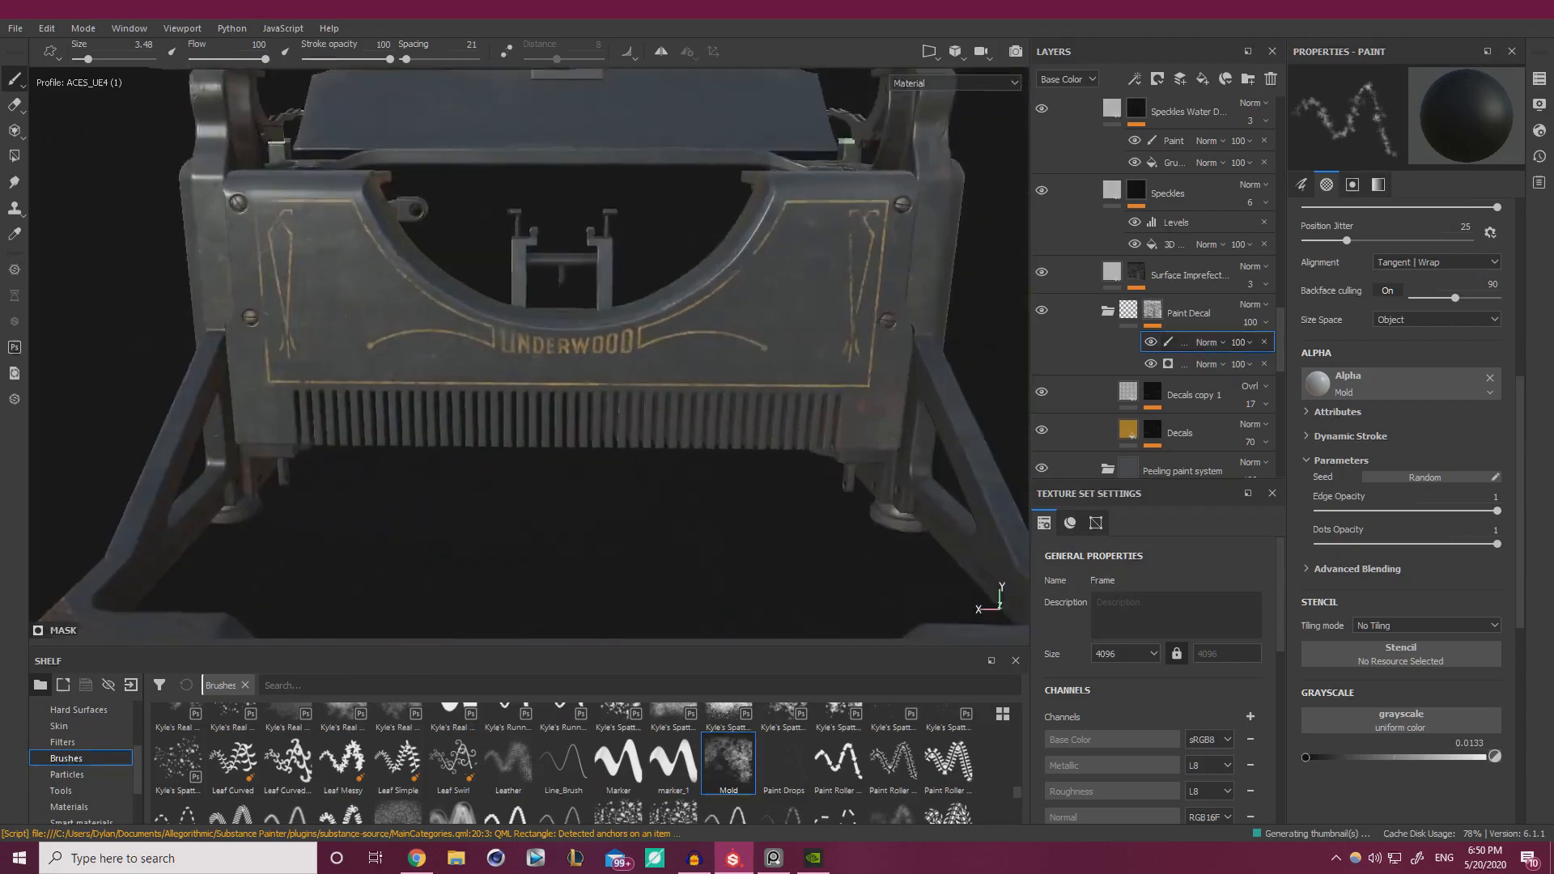
{"action": "right_click_drag", "start_coordinate": [680, 349], "coordinate": [769, 357], "text": "alt"}
{"action": "middle_click_drag", "start_coordinate": [768, 357], "coordinate": [397, 345], "text": "alt"}
{"action": "right_click_drag", "start_coordinate": [404, 334], "coordinate": [499, 329], "text": "alt"}
{"action": "middle_click_drag", "start_coordinate": [777, 356], "coordinate": [583, 348], "text": "alt"}
{"action": "right_click_drag", "start_coordinate": [777, 364], "coordinate": [983, 374], "text": "alt"}
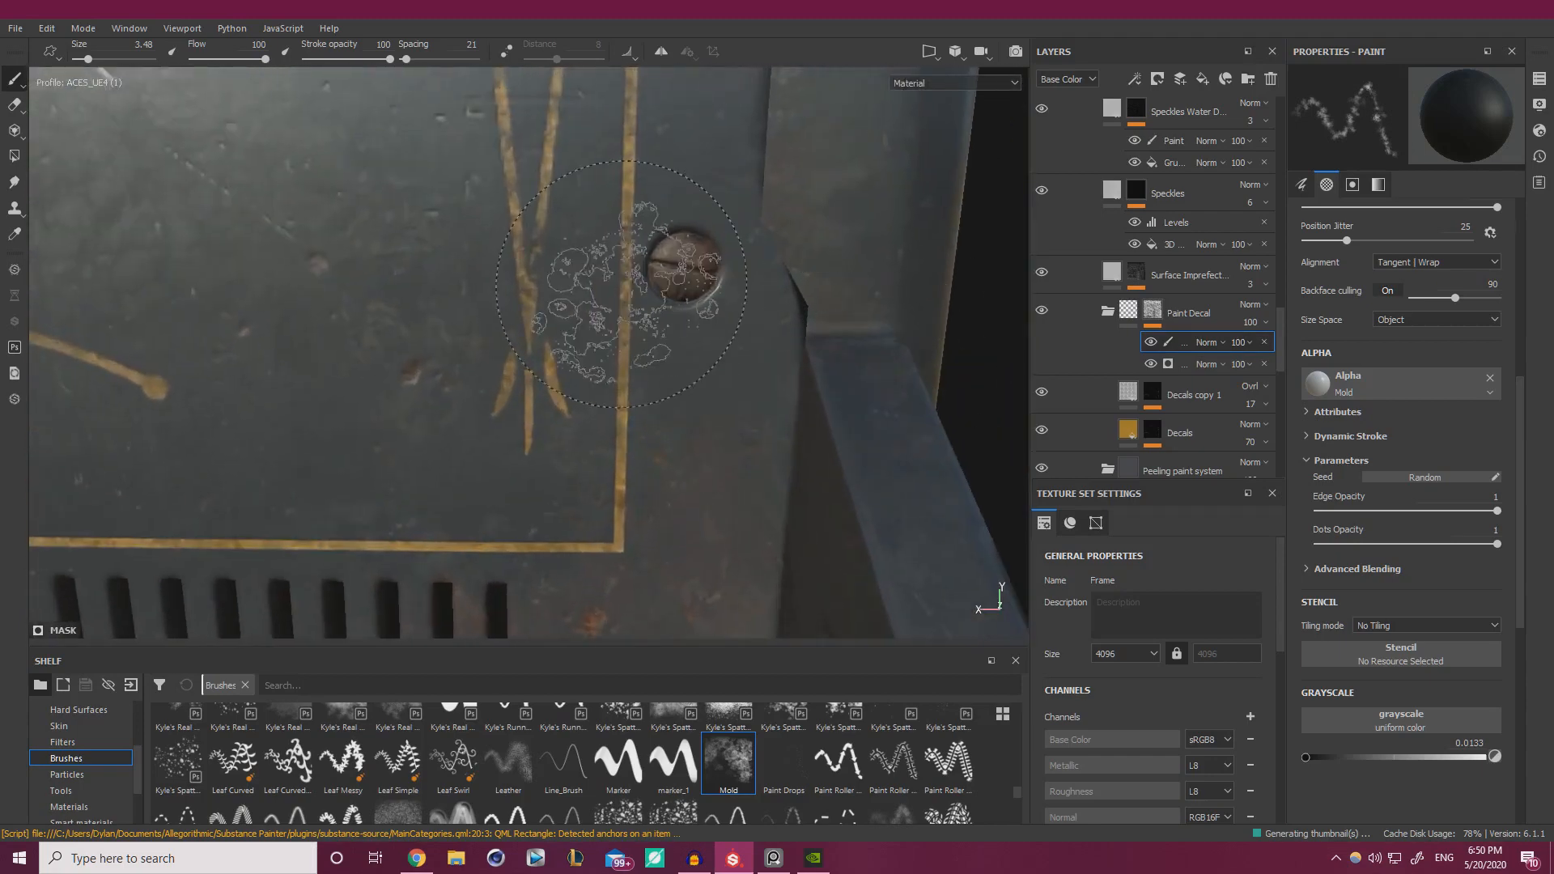
{"action": "right_click_drag", "start_coordinate": [647, 275], "coordinate": [603, 277], "text": "ctrl"}
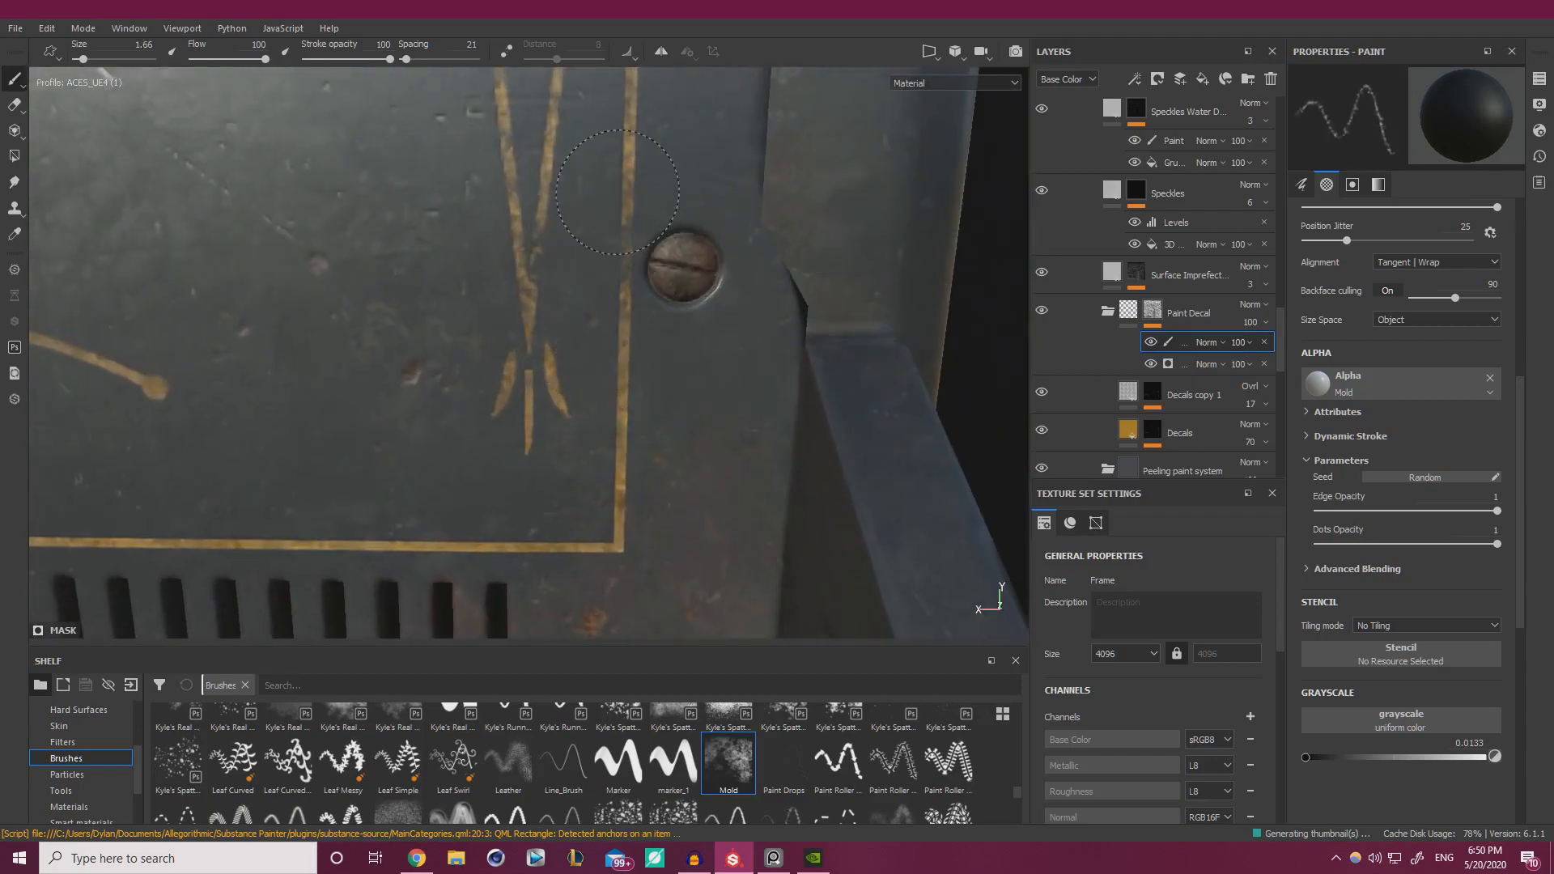
- Wear away the gold border corner and ornament near the front plate's upper-right screw
{"action": "right_click_drag", "start_coordinate": [710, 338], "coordinate": [409, 288], "text": "alt"}
{"action": "middle_click_drag", "start_coordinate": [656, 134], "coordinate": [628, 518], "text": "alt"}
{"action": "right_click_drag", "start_coordinate": [518, 299], "coordinate": [601, 303], "text": "alt"}
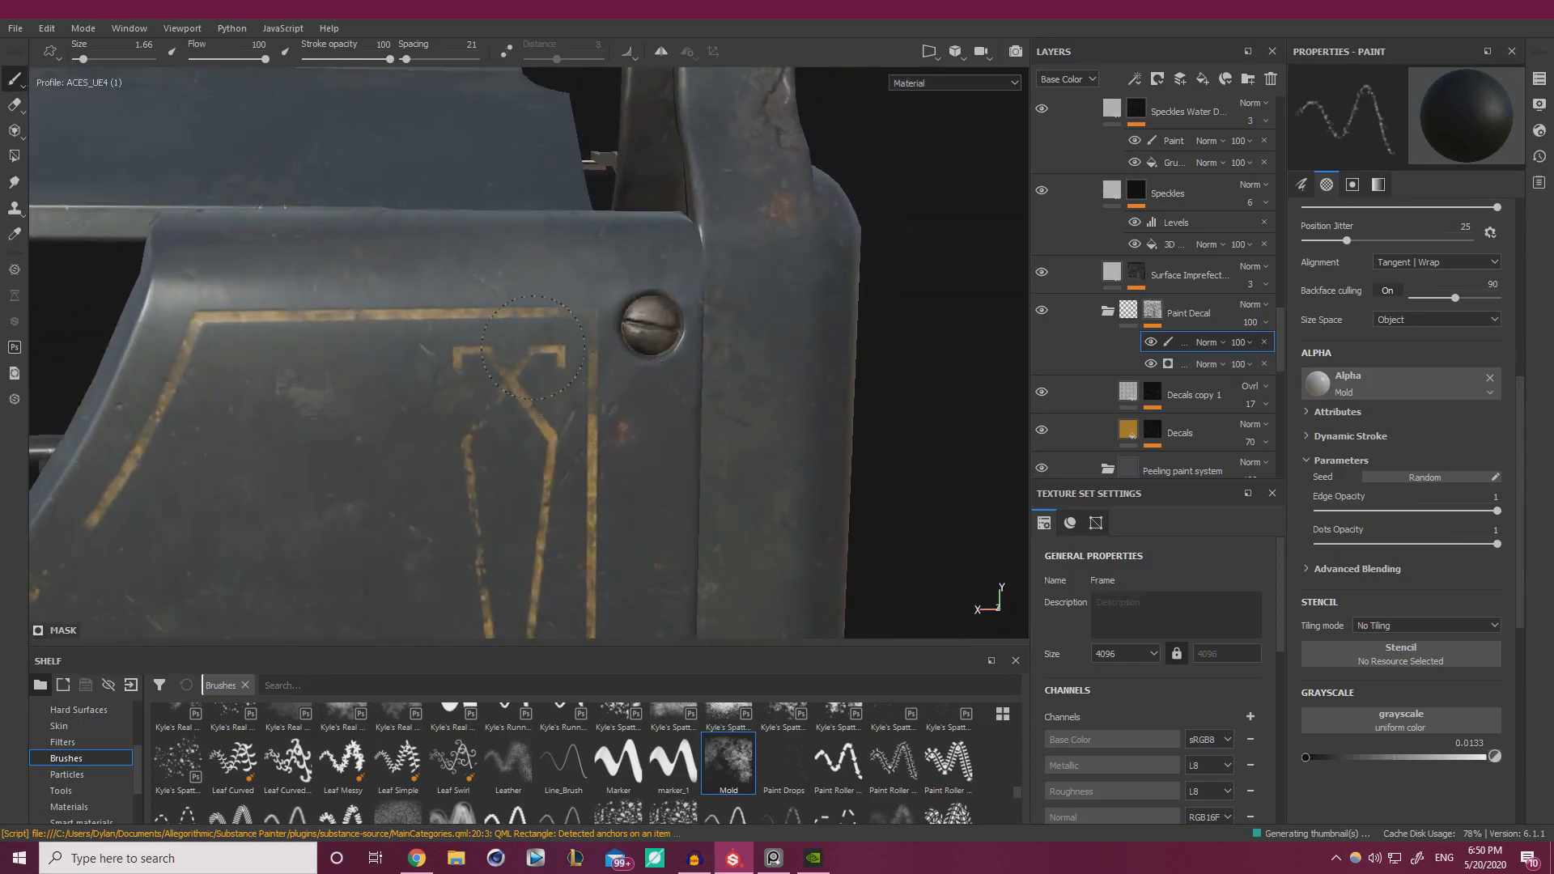
- Lightly wear the gold border's bottom line above the slots along the full width of the front plate
{"action": "right_click_drag", "start_coordinate": [652, 382], "coordinate": [494, 405], "text": "alt"}
{"action": "middle_click_drag", "start_coordinate": [510, 453], "coordinate": [635, 312], "text": "alt"}
{"action": "left_click_drag", "start_coordinate": [635, 312], "coordinate": [751, 321], "text": "alt"}
{"action": "middle_click_drag", "start_coordinate": [308, 336], "coordinate": [454, 357], "text": "alt"}
{"action": "right_click_drag", "start_coordinate": [458, 364], "coordinate": [526, 362], "text": "alt"}
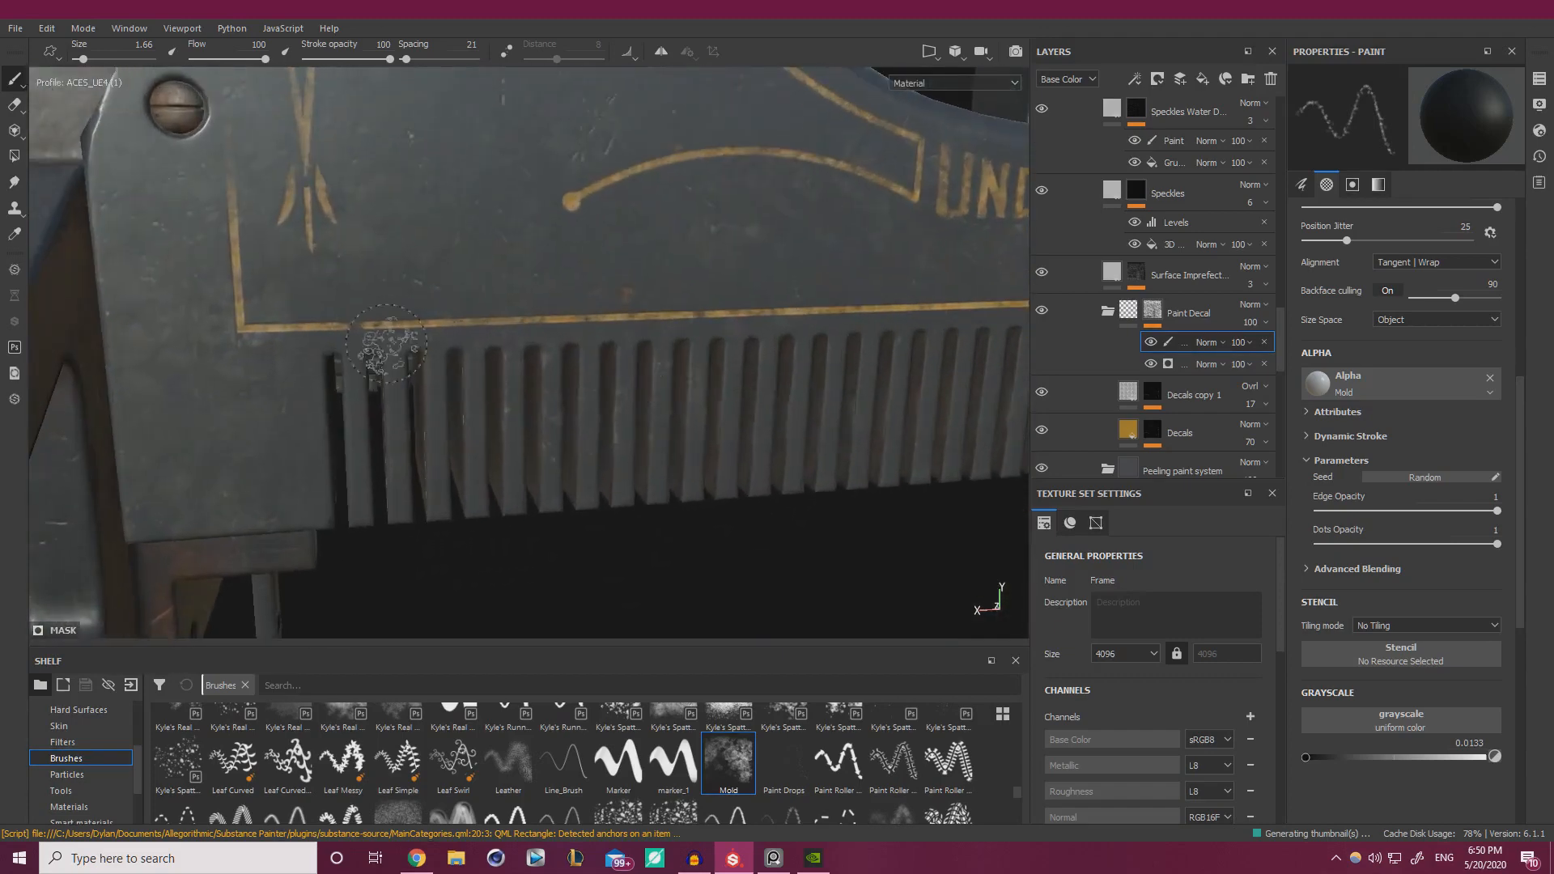
{"action": "left_click_drag", "start_coordinate": [366, 331], "coordinate": [526, 323]}
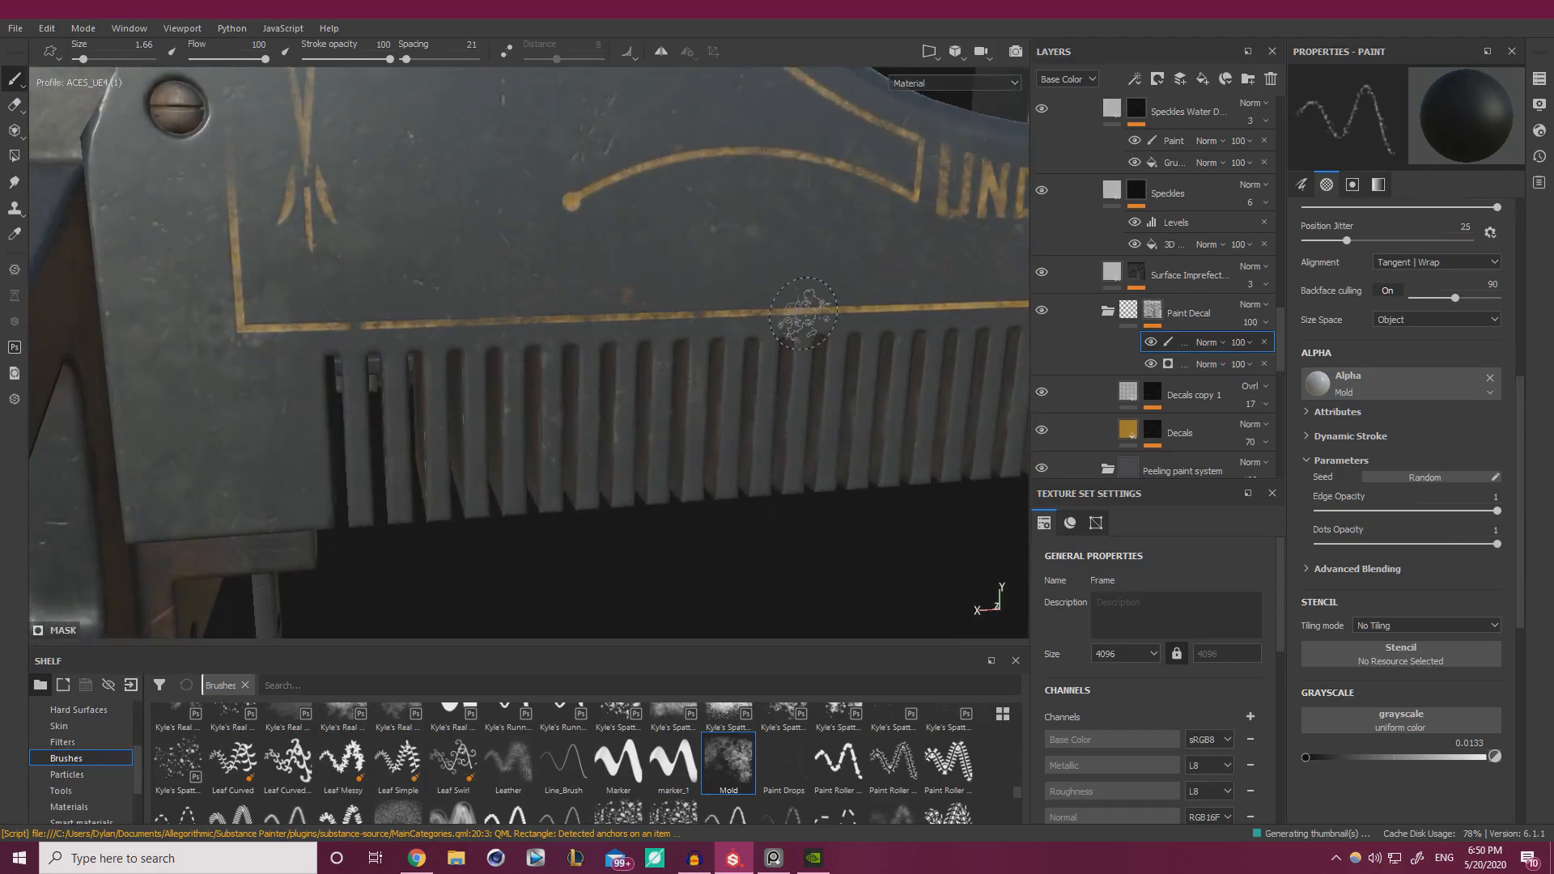
{"action": "middle_click_drag", "start_coordinate": [865, 310], "coordinate": [454, 319], "text": "alt"}
{"action": "left_click_drag", "start_coordinate": [374, 319], "coordinate": [895, 315]}
{"action": "middle_click_drag", "start_coordinate": [897, 316], "coordinate": [326, 338], "text": "alt"}
{"action": "left_click_drag", "start_coordinate": [336, 337], "coordinate": [460, 333]}
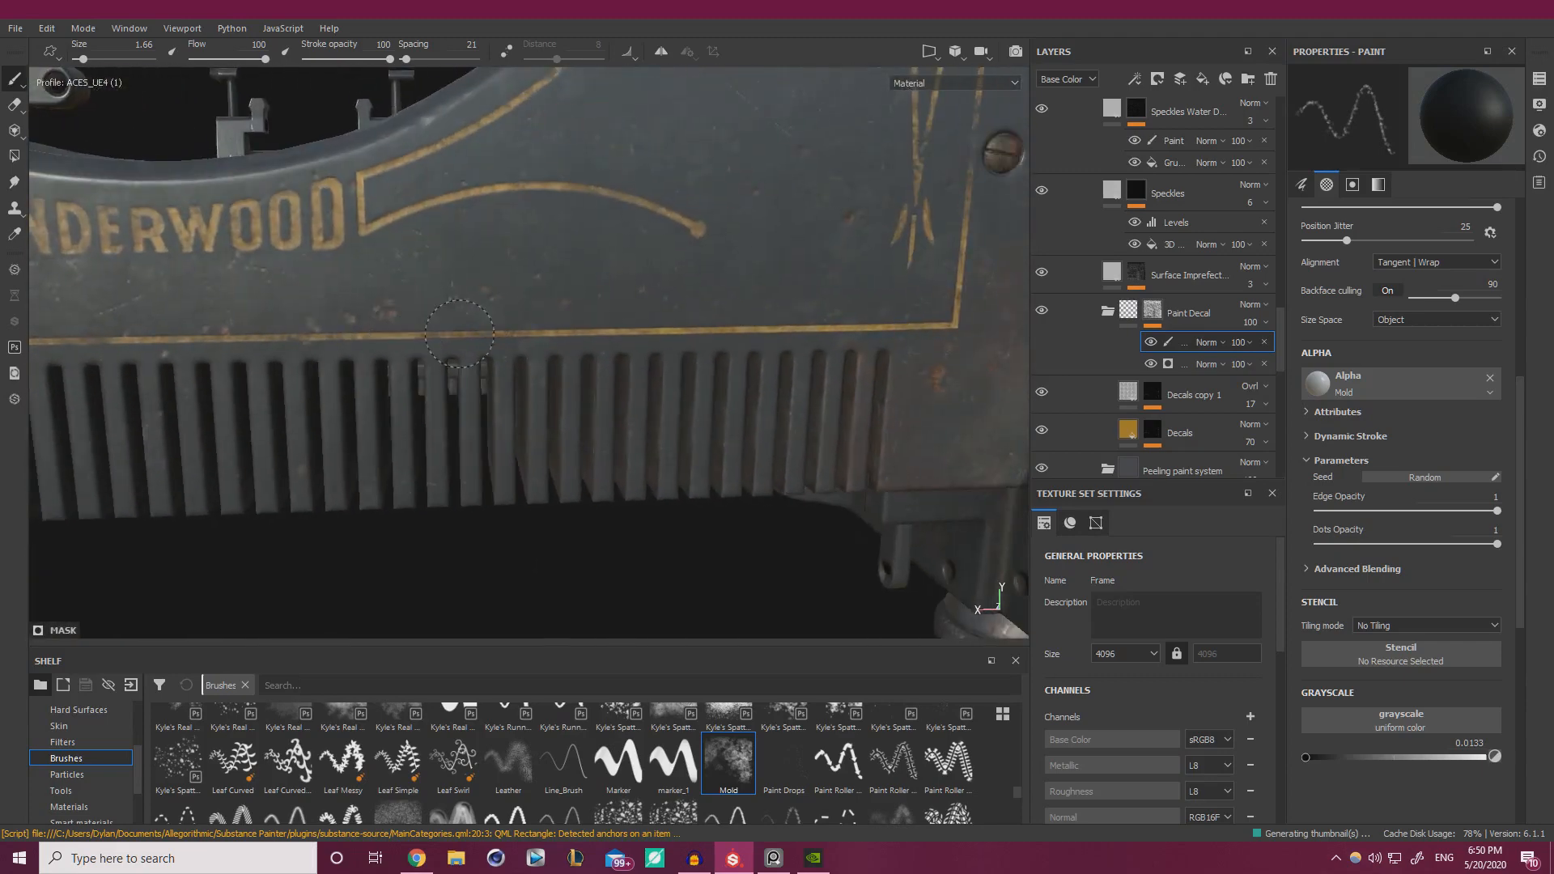
{"action": "left_click_drag", "start_coordinate": [727, 334], "coordinate": [939, 333]}
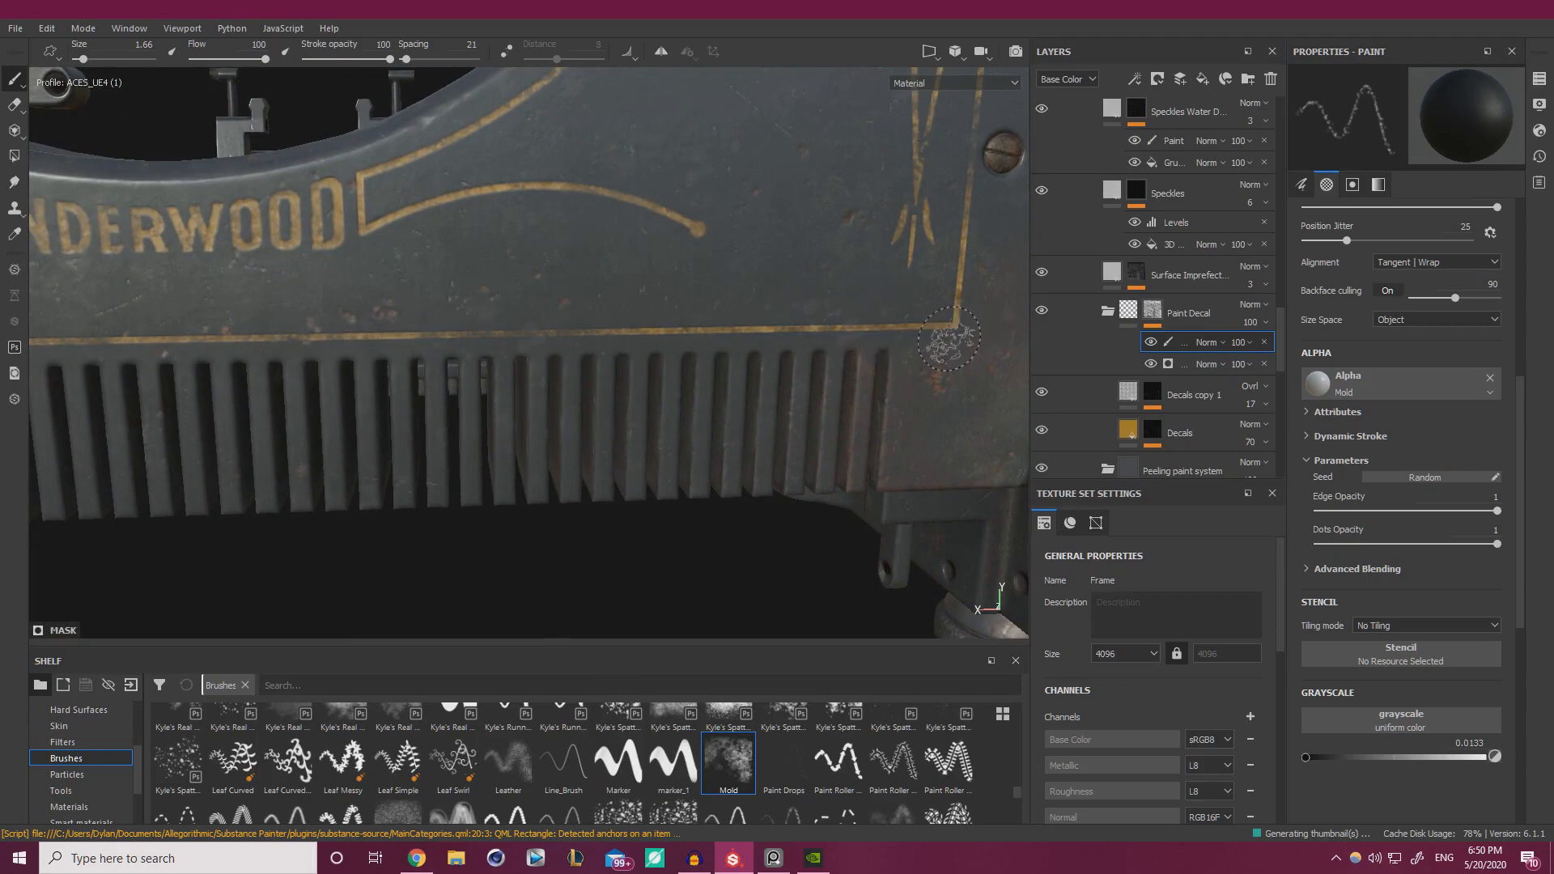
- Enlarge the brush to 2.39 and wear down the gold border's lower-right corner on the front plate
{"action": "middle_click_drag", "start_coordinate": [973, 349], "coordinate": [699, 348], "text": "alt"}
{"action": "left_click_drag", "start_coordinate": [698, 348], "coordinate": [777, 353], "text": "alt"}
{"action": "mouse_move", "coordinate": [777, 353]}
{"action": "right_mouse_down", "text": "alt"}
{"action": "mouse_move", "coordinate": [860, 357]}
{"action": "mouse_move", "coordinate": [799, 372]}
{"action": "right_mouse_up", "text": "alt"}
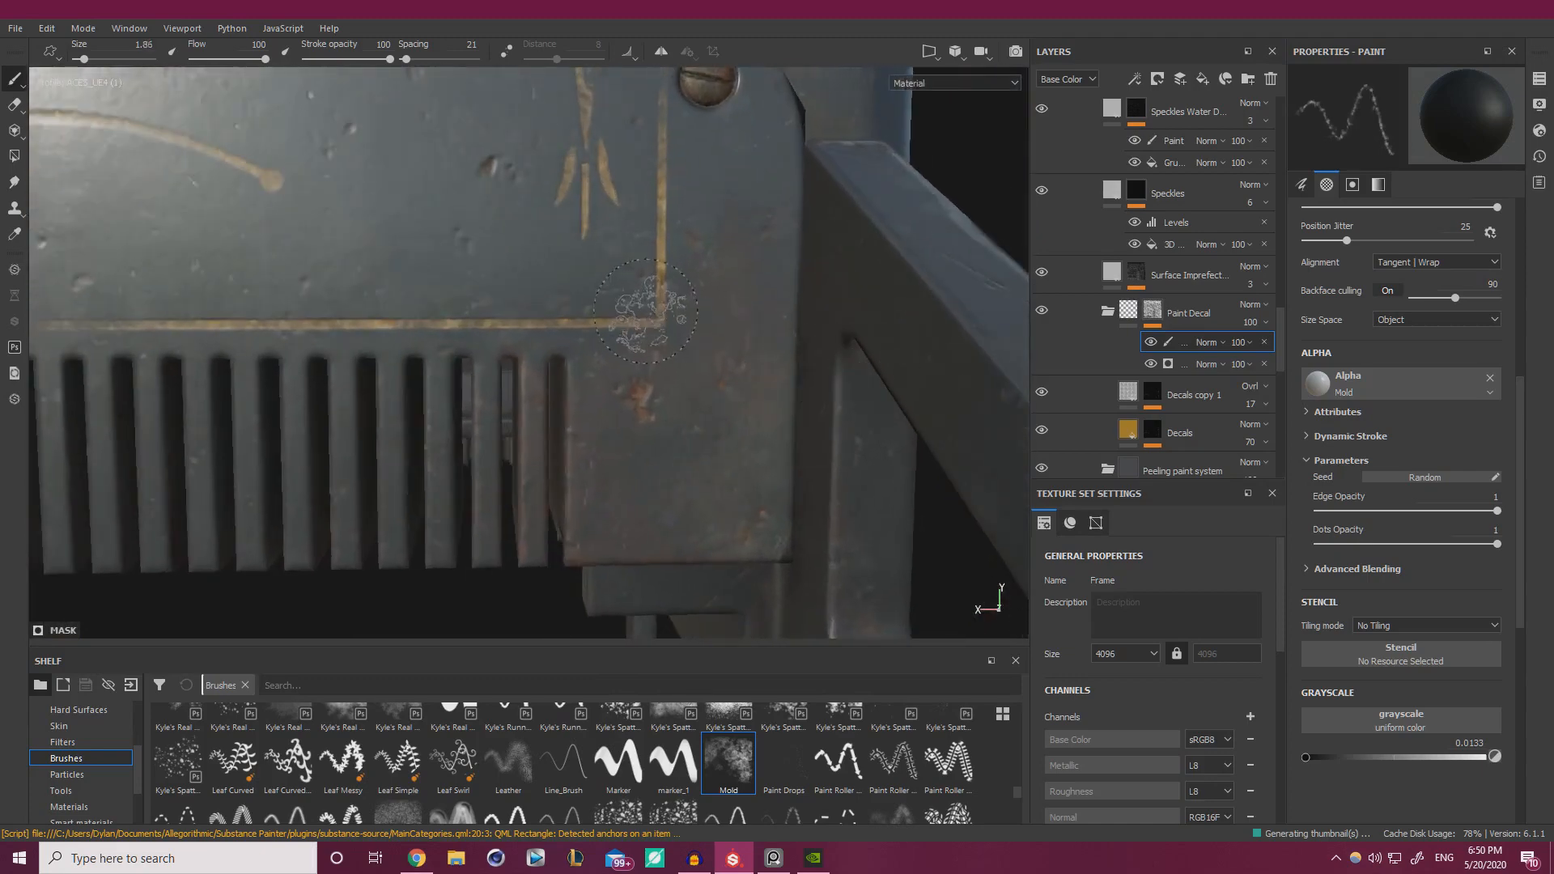
{"action": "right_click_drag", "start_coordinate": [648, 324], "coordinate": [668, 290], "text": "ctrl"}
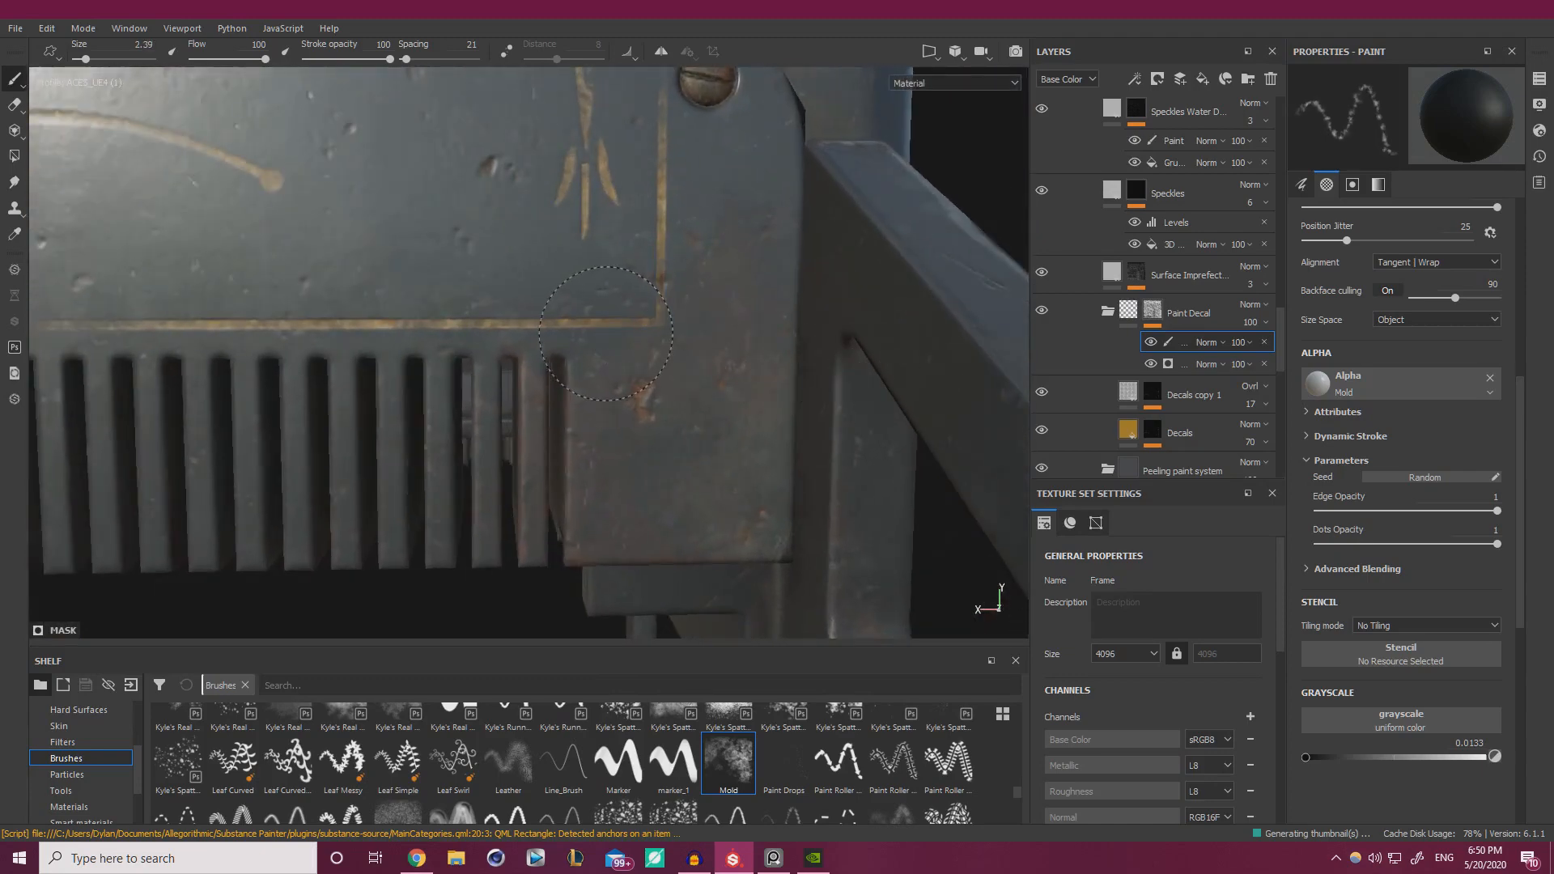
- Enlarge the brush to 3.26 and fade the gold border and ornament at the front plate's upper-left corner
{"action": "right_click_drag", "start_coordinate": [607, 298], "coordinate": [462, 321], "text": "alt"}
{"action": "middle_click_drag", "start_coordinate": [462, 321], "coordinate": [817, 364], "text": "alt"}
{"action": "right_click_drag", "start_coordinate": [818, 365], "coordinate": [453, 332], "text": "alt"}
{"action": "mouse_move", "coordinate": [454, 332]}
{"action": "left_mouse_down", "text": "alt"}
{"action": "mouse_move", "coordinate": [478, 355]}
{"action": "mouse_move", "coordinate": [579, 371]}
{"action": "mouse_move", "coordinate": [579, 350]}
{"action": "left_mouse_up", "text": "alt"}
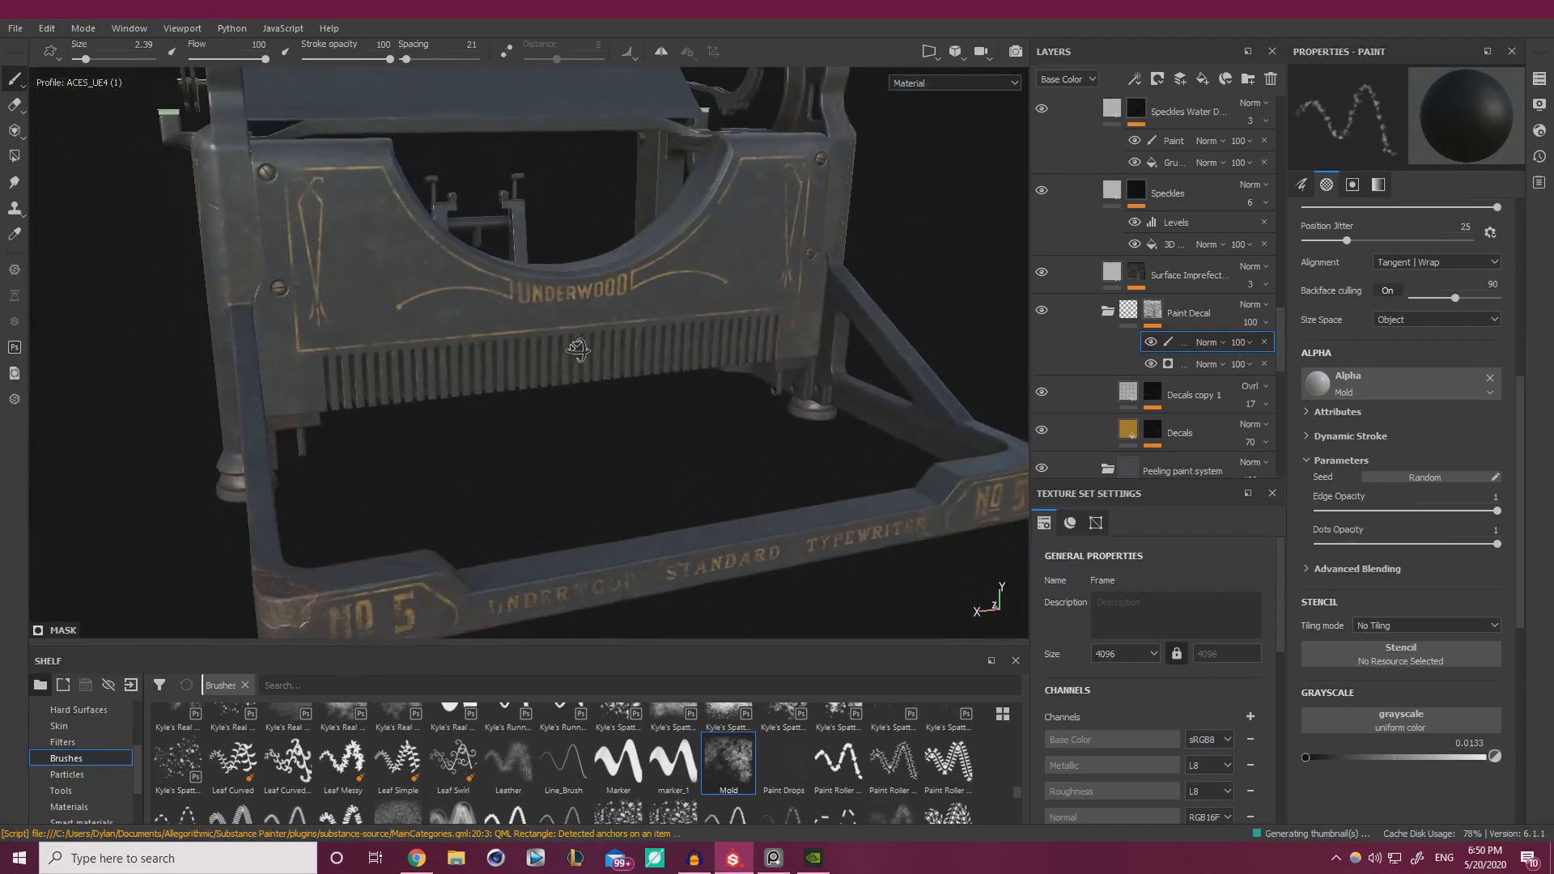
{"action": "right_click_drag", "start_coordinate": [518, 344], "coordinate": [566, 350], "text": "alt"}
{"action": "left_click_drag", "start_coordinate": [566, 350], "coordinate": [510, 324], "text": "alt"}
{"action": "middle_click_drag", "start_coordinate": [510, 323], "coordinate": [703, 432], "text": "alt"}
{"action": "right_click_drag", "start_coordinate": [703, 432], "coordinate": [753, 417], "text": "alt"}
{"action": "right_click_drag", "start_coordinate": [375, 306], "coordinate": [396, 306], "text": "ctrl"}
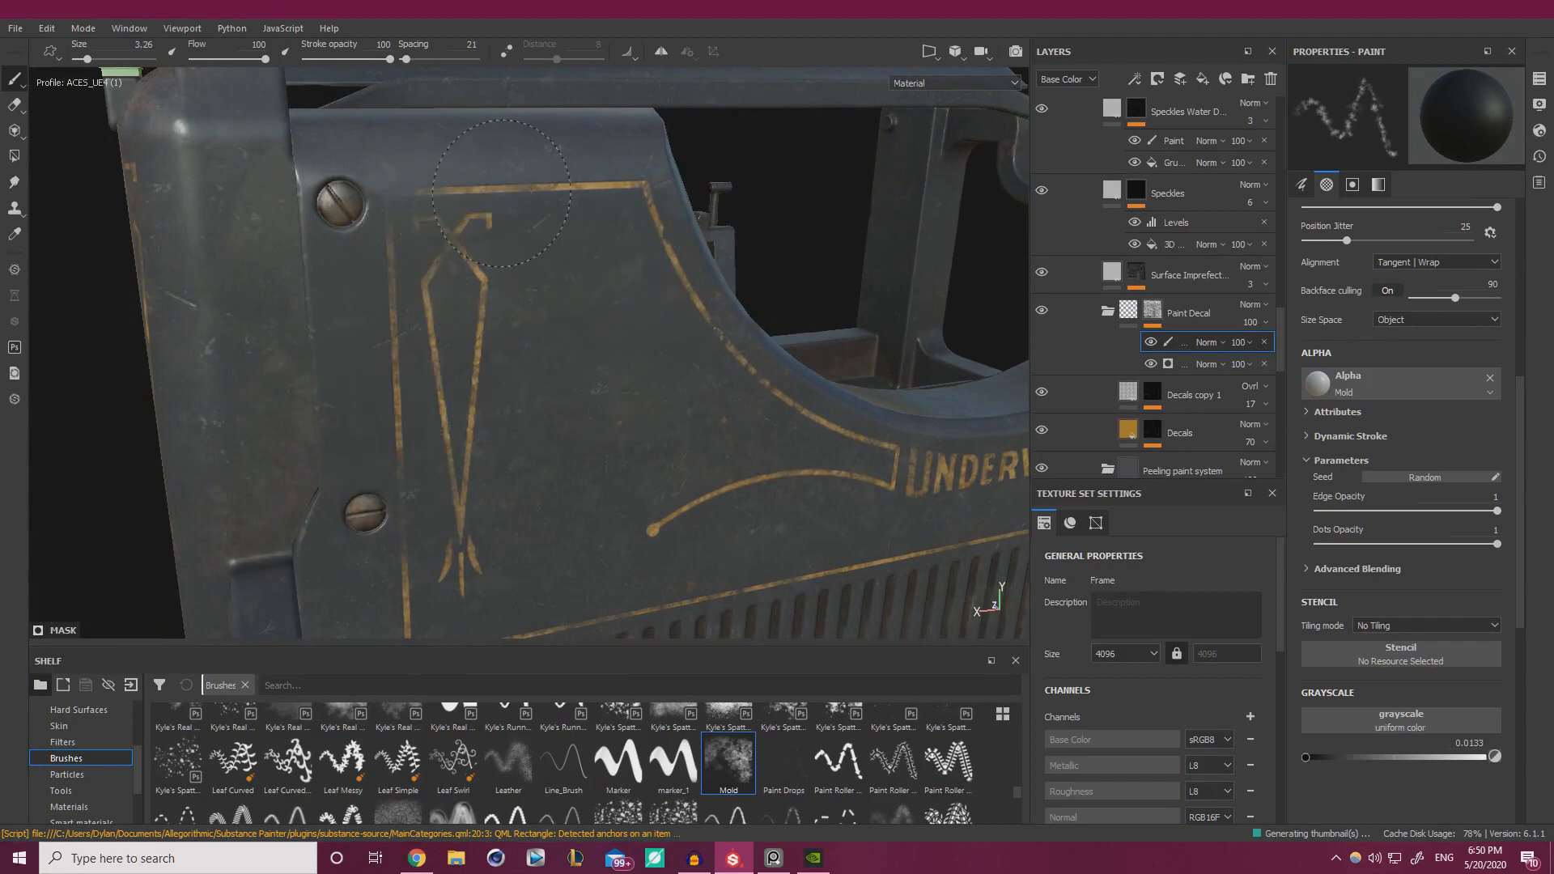
- Wear gaps into the curved border line and fade the ornament on the right half of the front plate
{"action": "right_click_drag", "start_coordinate": [635, 414], "coordinate": [558, 404], "text": "alt"}
{"action": "left_click_drag", "start_coordinate": [558, 405], "coordinate": [492, 304], "text": "alt"}
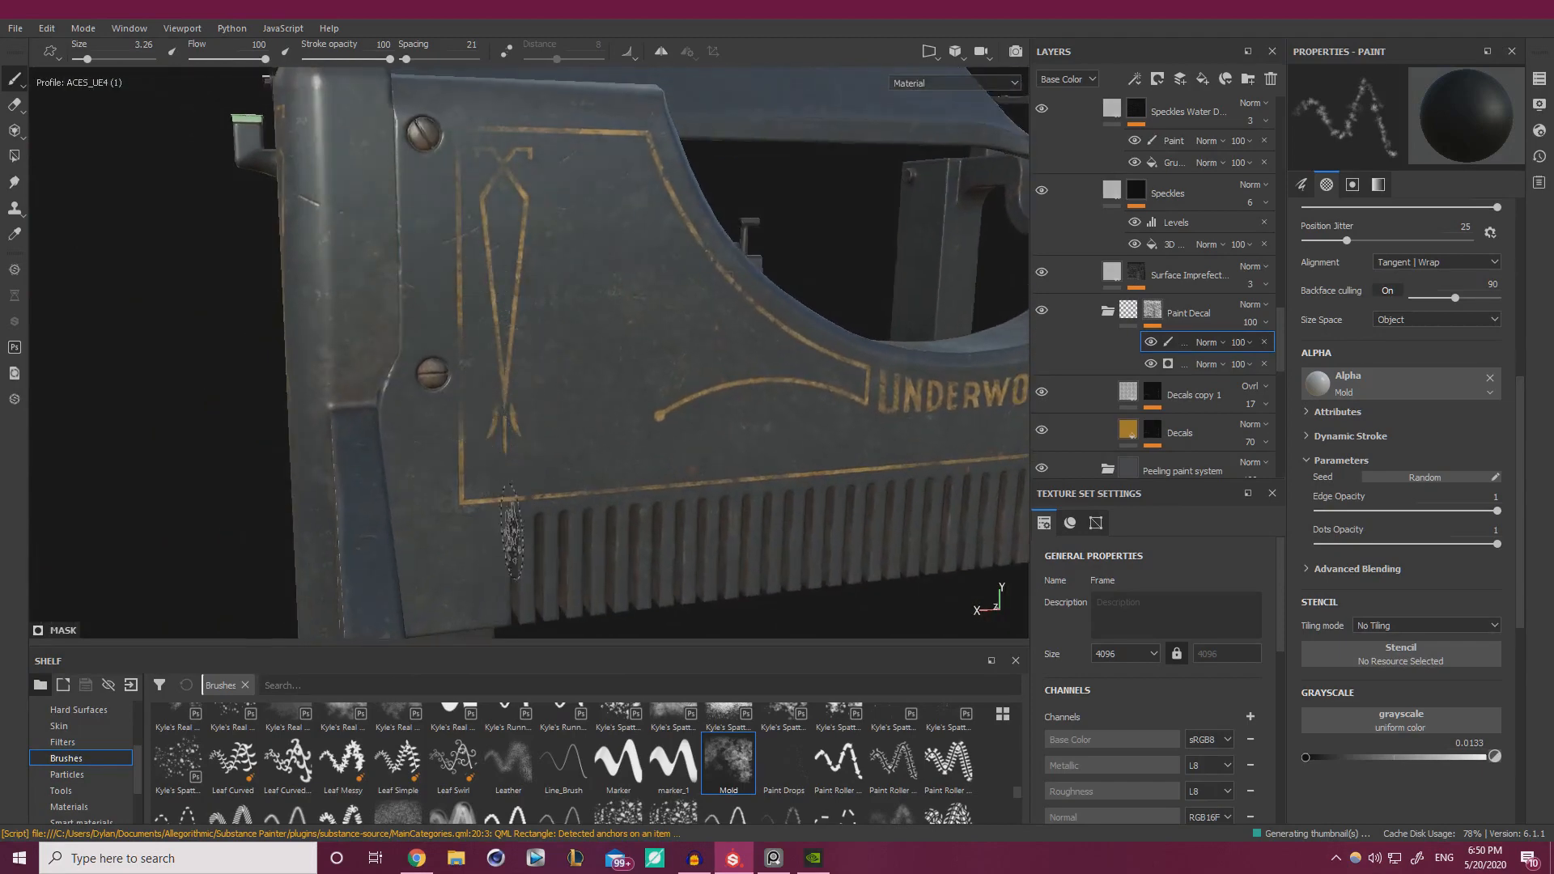
{"action": "right_click_drag", "start_coordinate": [671, 497], "coordinate": [625, 311], "text": "alt"}
{"action": "middle_click_drag", "start_coordinate": [625, 311], "coordinate": [394, 389], "text": "alt"}
{"action": "left_click_drag", "start_coordinate": [394, 388], "coordinate": [253, 354], "text": "alt"}
{"action": "right_click_drag", "start_coordinate": [253, 353], "coordinate": [912, 462], "text": "alt"}
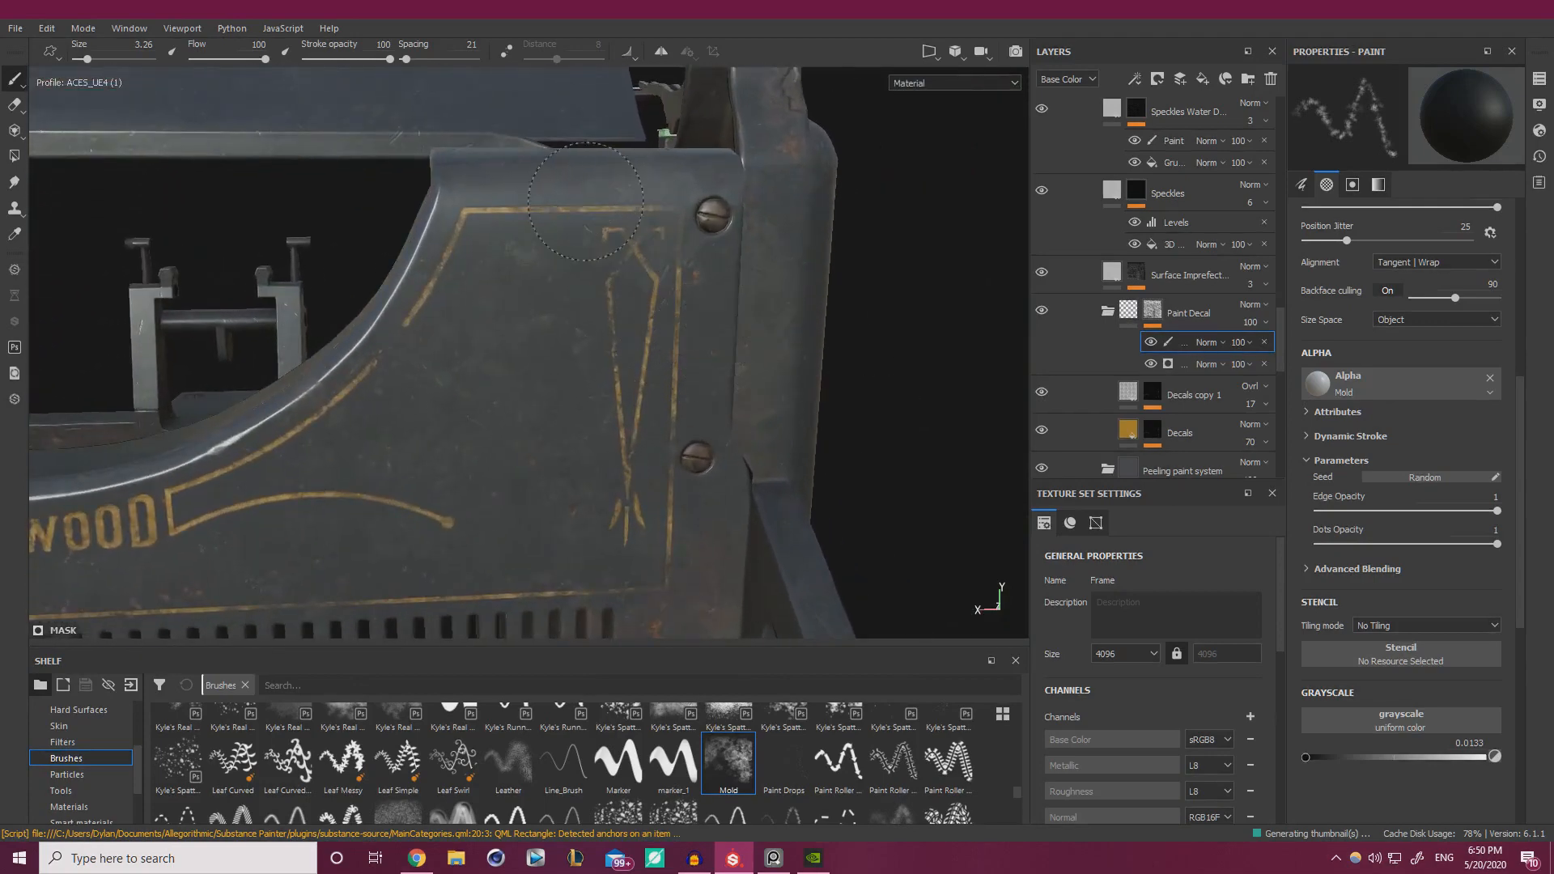
- Examine the worn gold decals on the front plate and whole frame from several angles
{"action": "right_click_drag", "start_coordinate": [850, 354], "coordinate": [647, 336], "text": "alt"}
{"action": "left_click_drag", "start_coordinate": [647, 336], "coordinate": [818, 324], "text": "alt"}
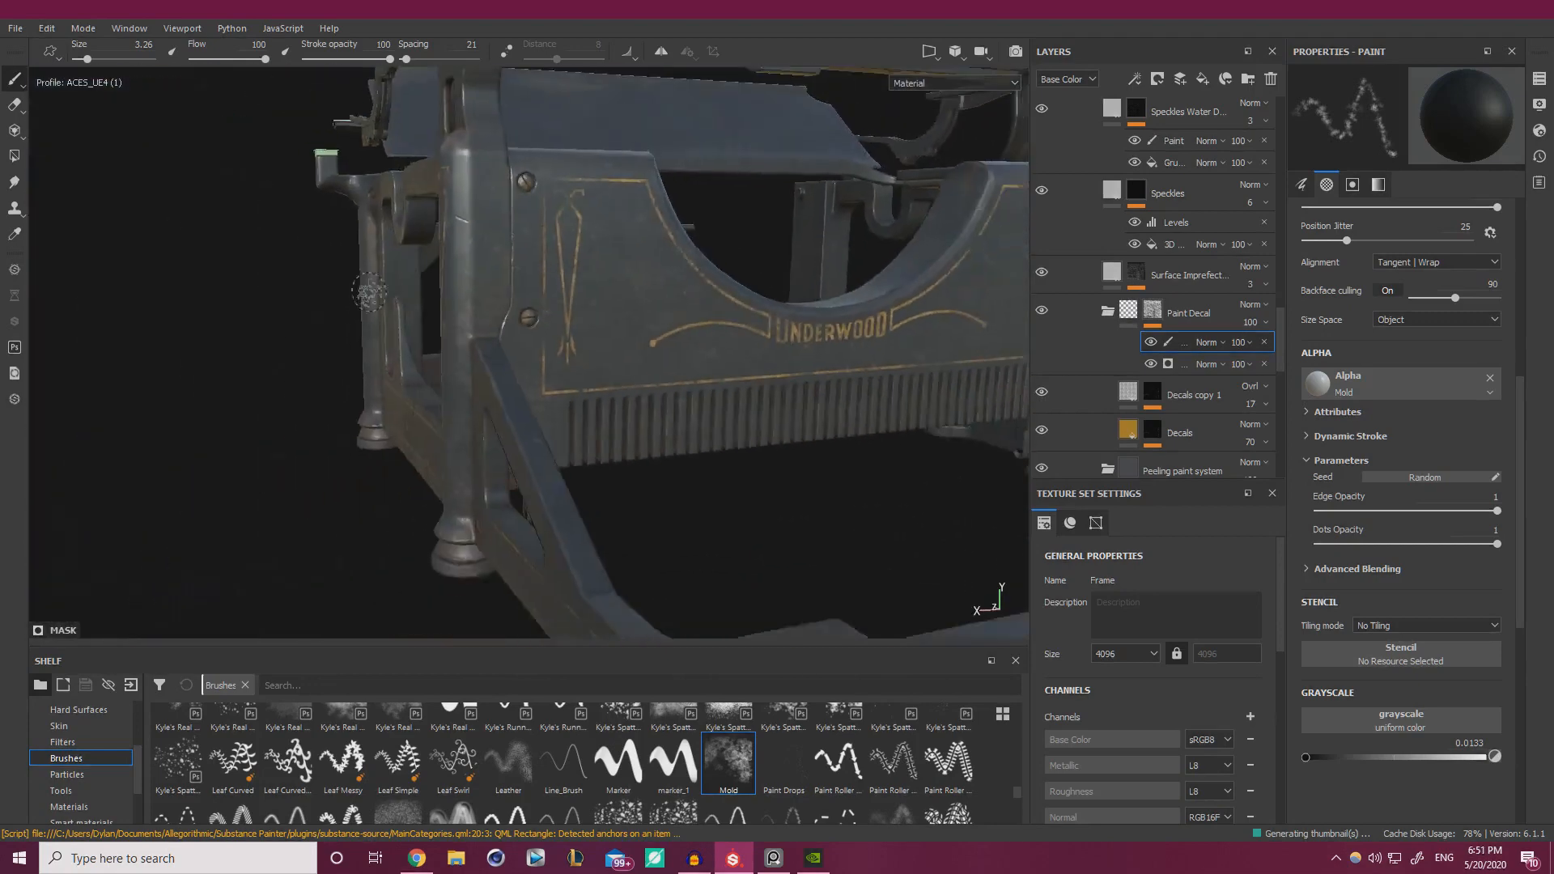
{"action": "right_click_drag", "start_coordinate": [817, 324], "coordinate": [395, 249], "text": "alt"}
{"action": "left_click_drag", "start_coordinate": [395, 248], "coordinate": [465, 279], "text": "alt"}
{"action": "right_click_drag", "start_coordinate": [466, 279], "coordinate": [494, 296], "text": "alt"}
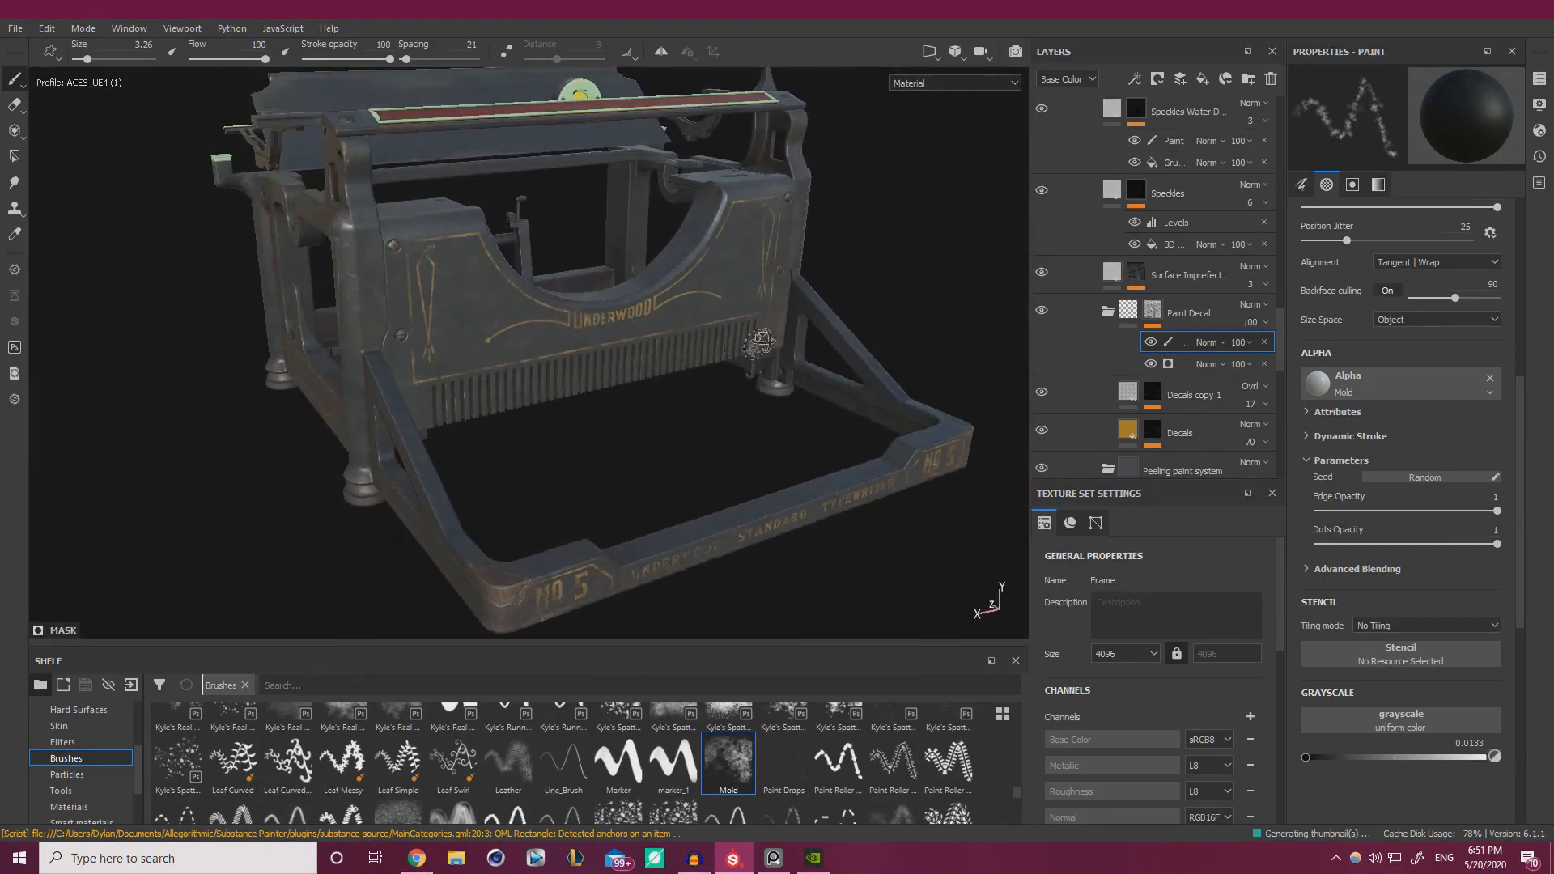
{"action": "left_click_drag", "start_coordinate": [758, 344], "coordinate": [858, 348], "text": "alt"}
{"action": "right_click_drag", "start_coordinate": [858, 349], "coordinate": [516, 331], "text": "alt"}
{"action": "left_click_drag", "start_coordinate": [516, 330], "coordinate": [392, 314], "text": "alt"}
{"action": "right_click_drag", "start_coordinate": [392, 314], "coordinate": [870, 405], "text": "alt"}
{"action": "middle_click_drag", "start_coordinate": [870, 405], "coordinate": [750, 367], "text": "alt"}
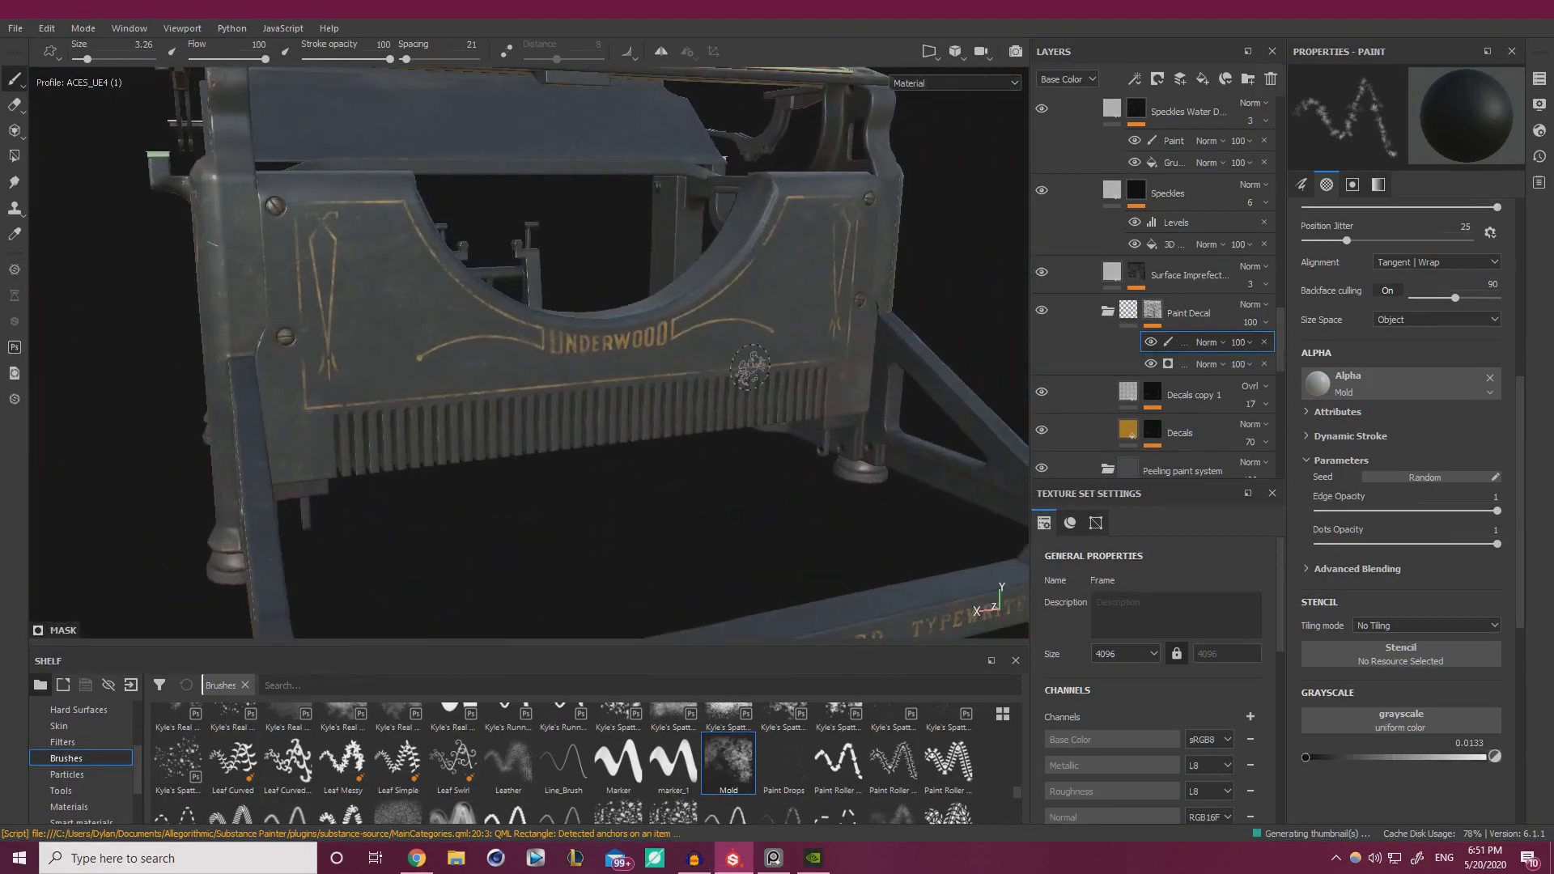
{"action": "left_click_drag", "start_coordinate": [735, 363], "coordinate": [703, 383], "text": "alt"}
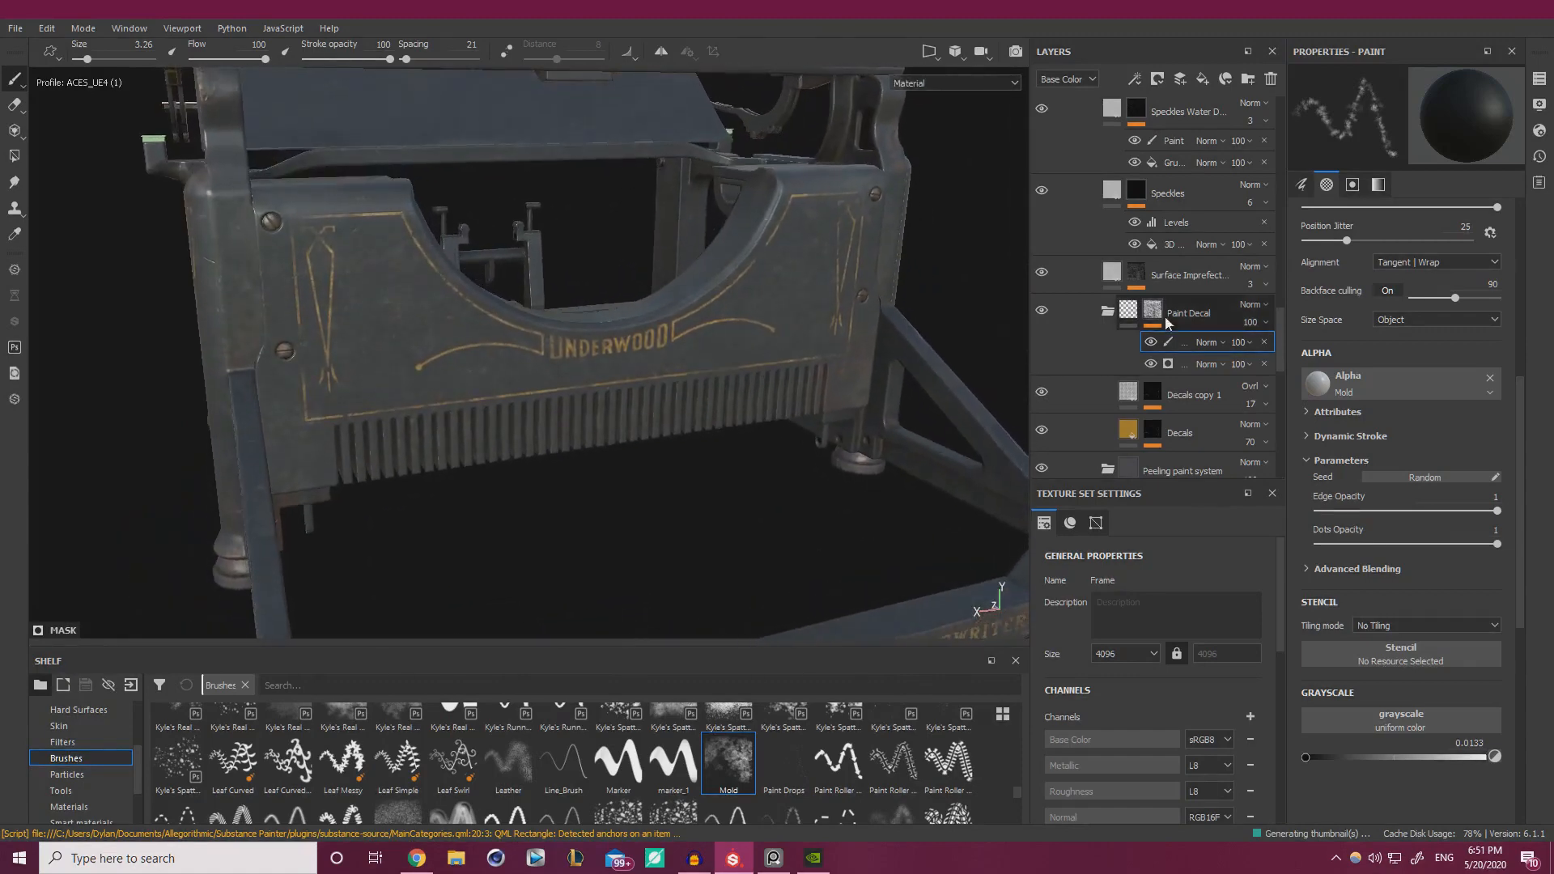
- Switch to the Rust Occlusion mask's paint effect and set the brush size to 2.04 and its grayscale to 0.6372
{"action": "scroll", "coordinate": [1166, 319], "scroll_direction": "up", "scroll_amount": 7}
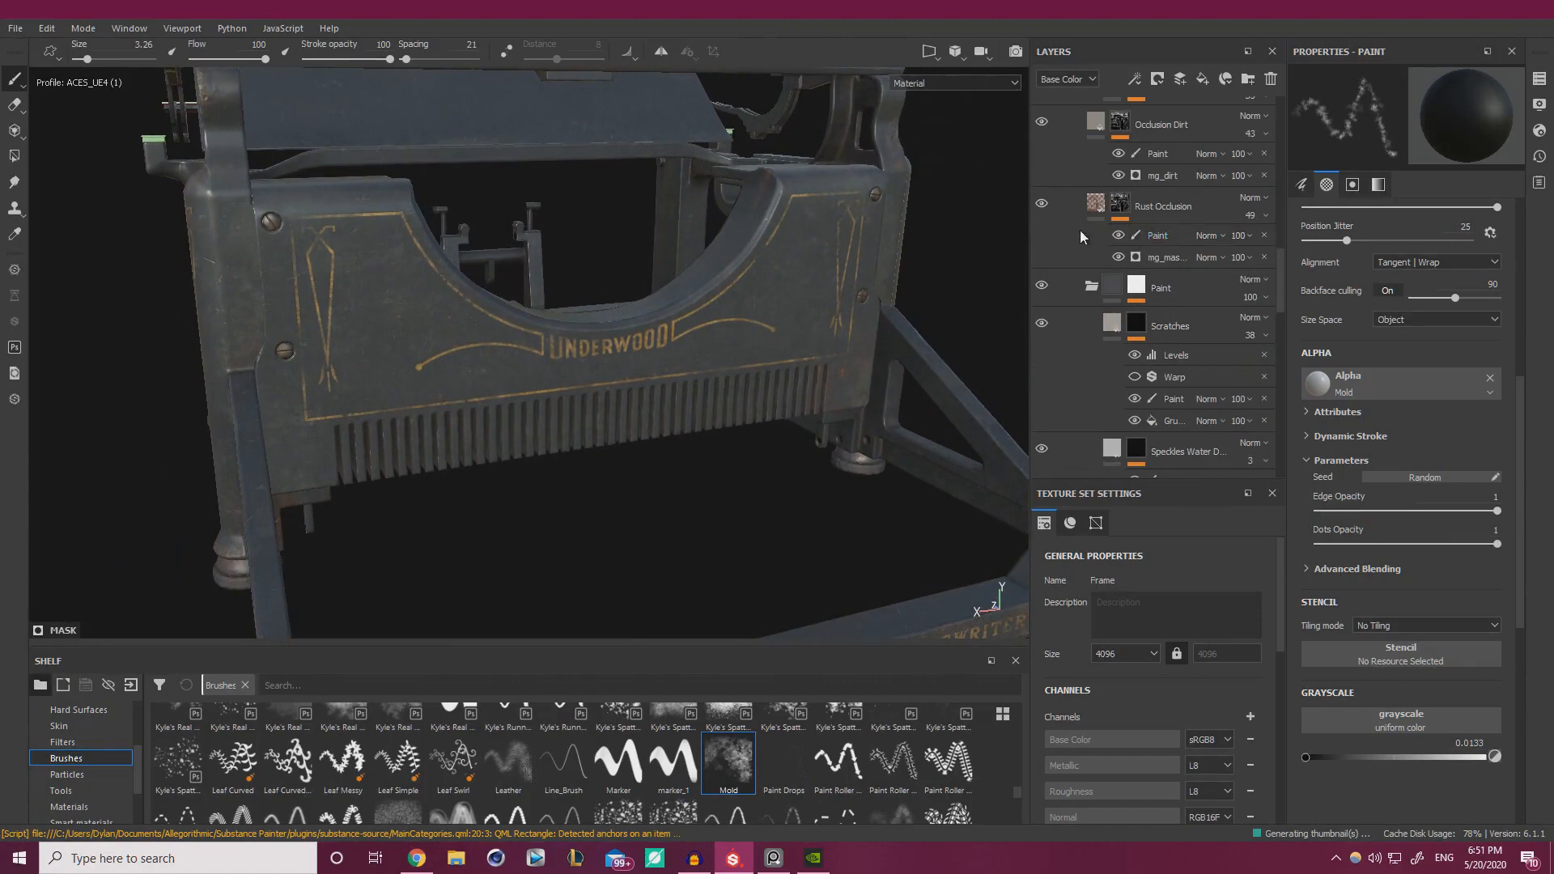
{"action": "left_click", "coordinate": [1158, 236]}
{"action": "scroll", "coordinate": [374, 300], "scroll_direction": "up", "scroll_amount": 10}
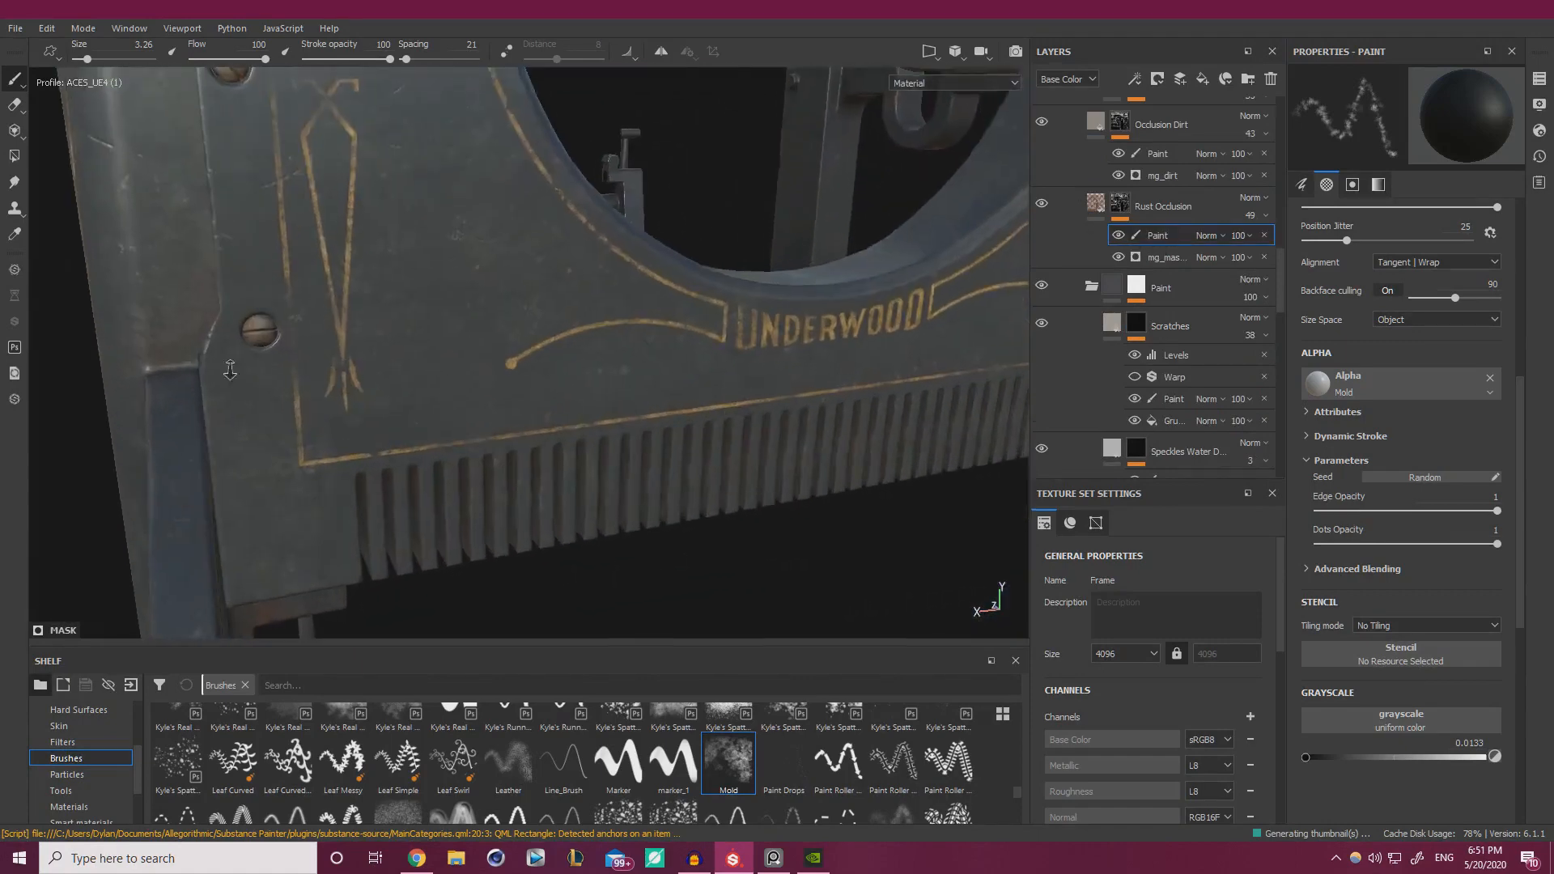
{"action": "right_click_drag", "start_coordinate": [312, 305], "coordinate": [290, 321], "text": "ctrl"}
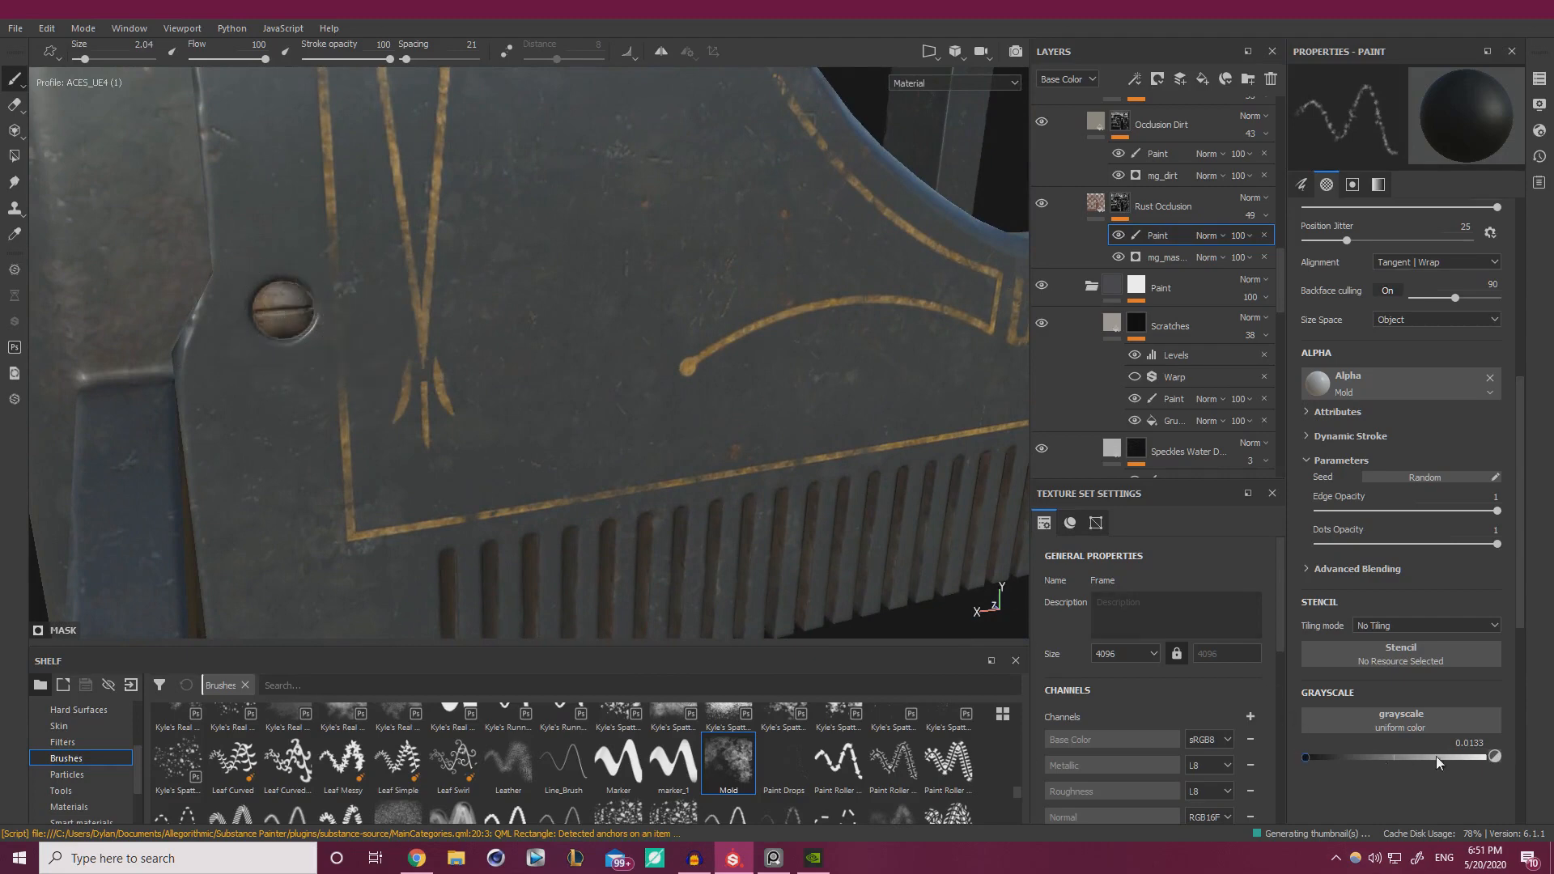
{"action": "left_click_drag", "start_coordinate": [1436, 756], "coordinate": [1420, 756]}
- Undo the last rust stroke, reduce the brush size to 1.6 and paint rust around the front plate's lower-left screw
{"action": "scroll", "coordinate": [283, 306], "scroll_direction": "up", "scroll_amount": 1}
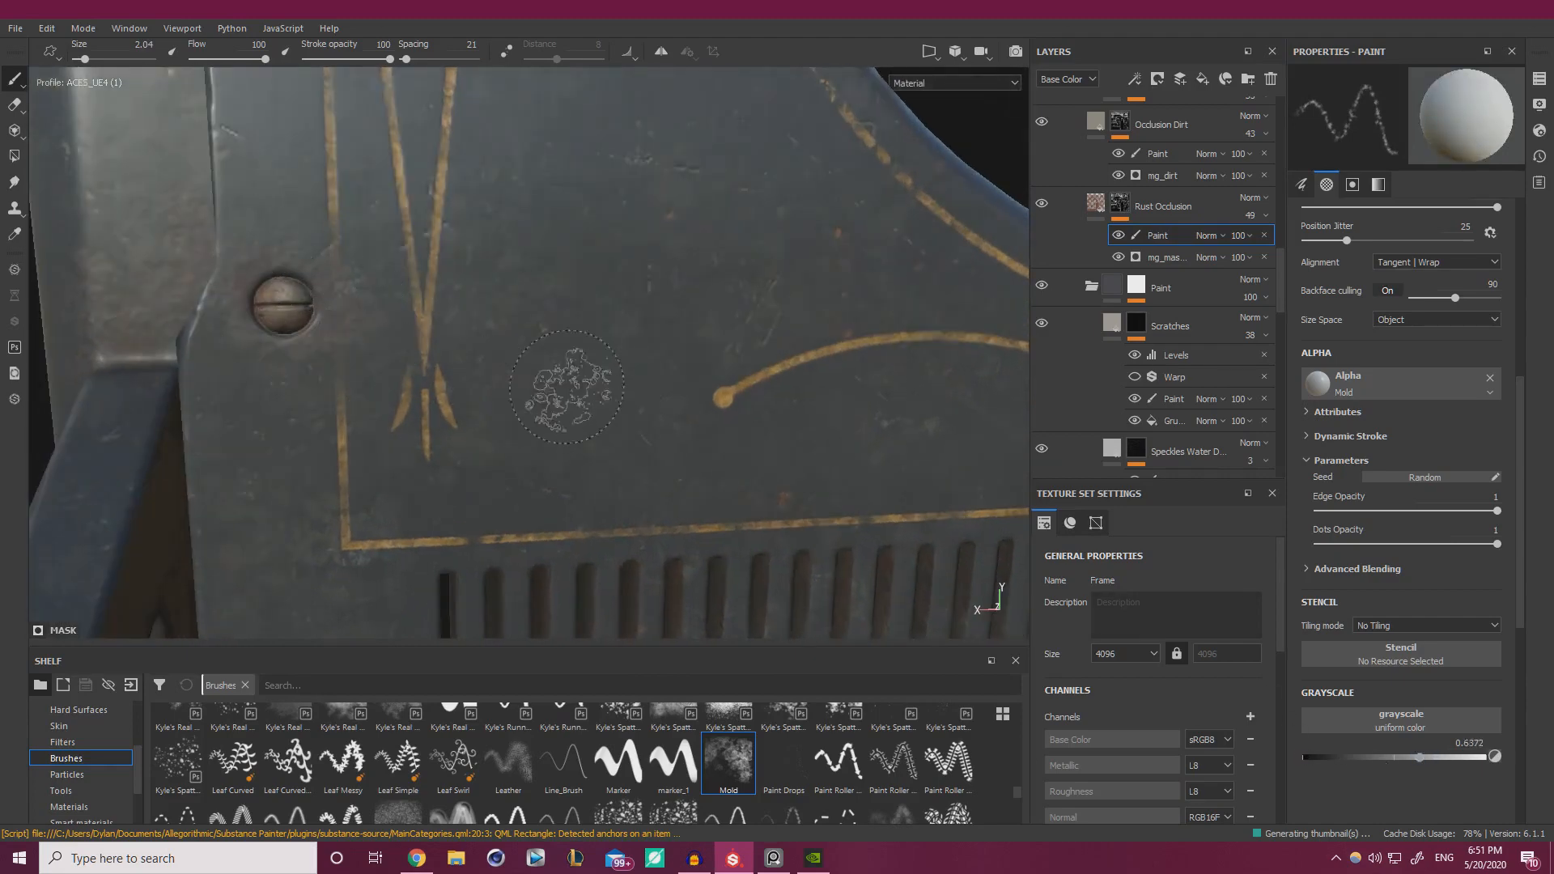
{"action": "scroll", "coordinate": [450, 336], "scroll_direction": "up", "scroll_amount": 2}
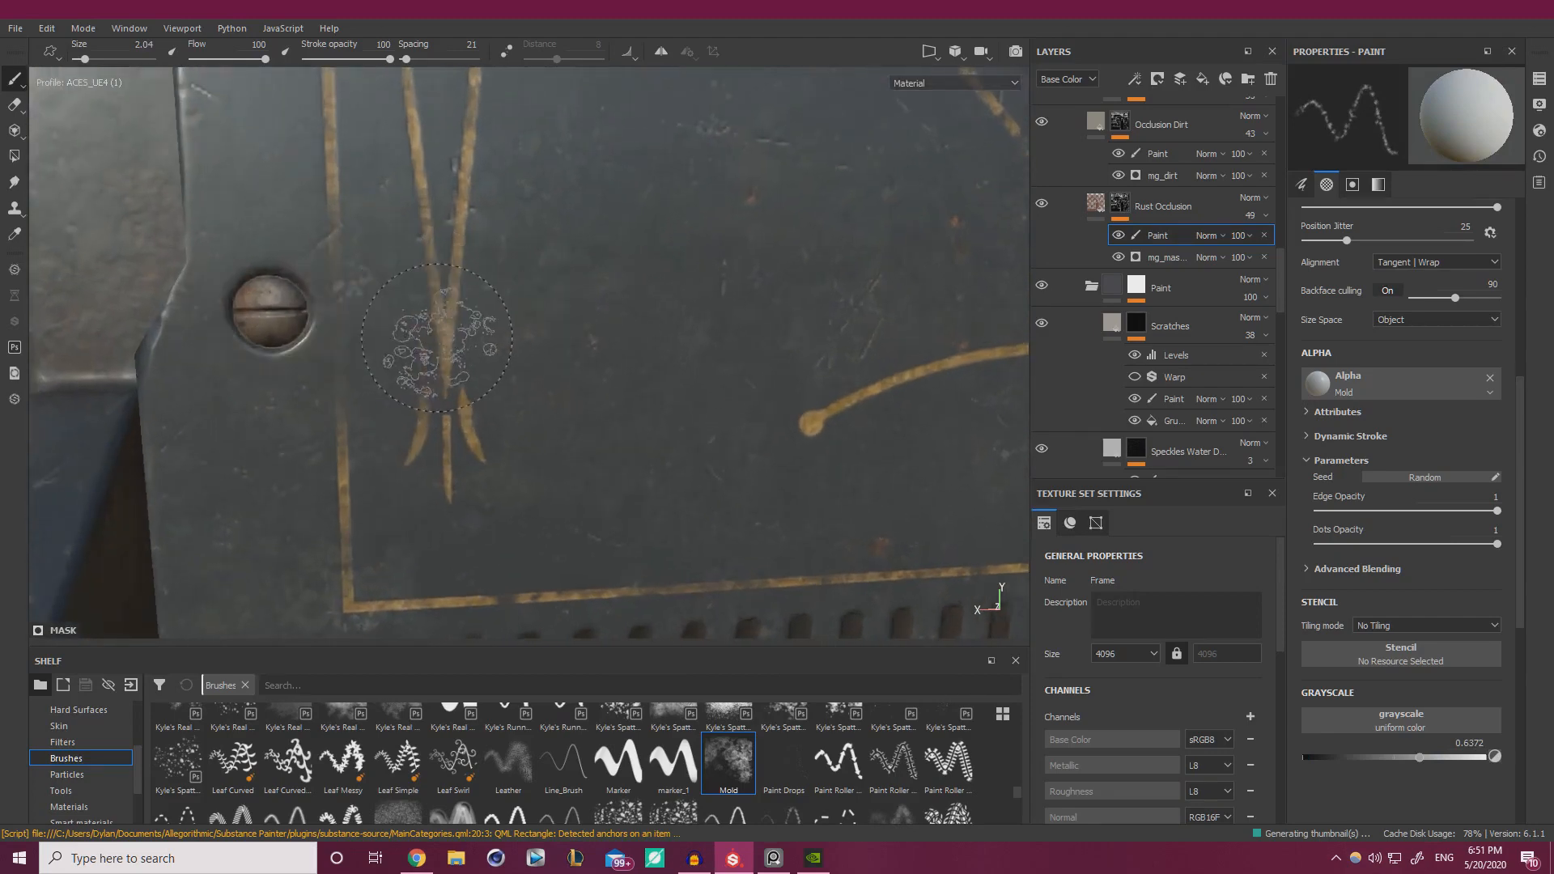
{"action": "key", "text": "ctrl+z"}
{"action": "right_click_drag", "start_coordinate": [325, 302], "coordinate": [315, 304], "text": "ctrl"}
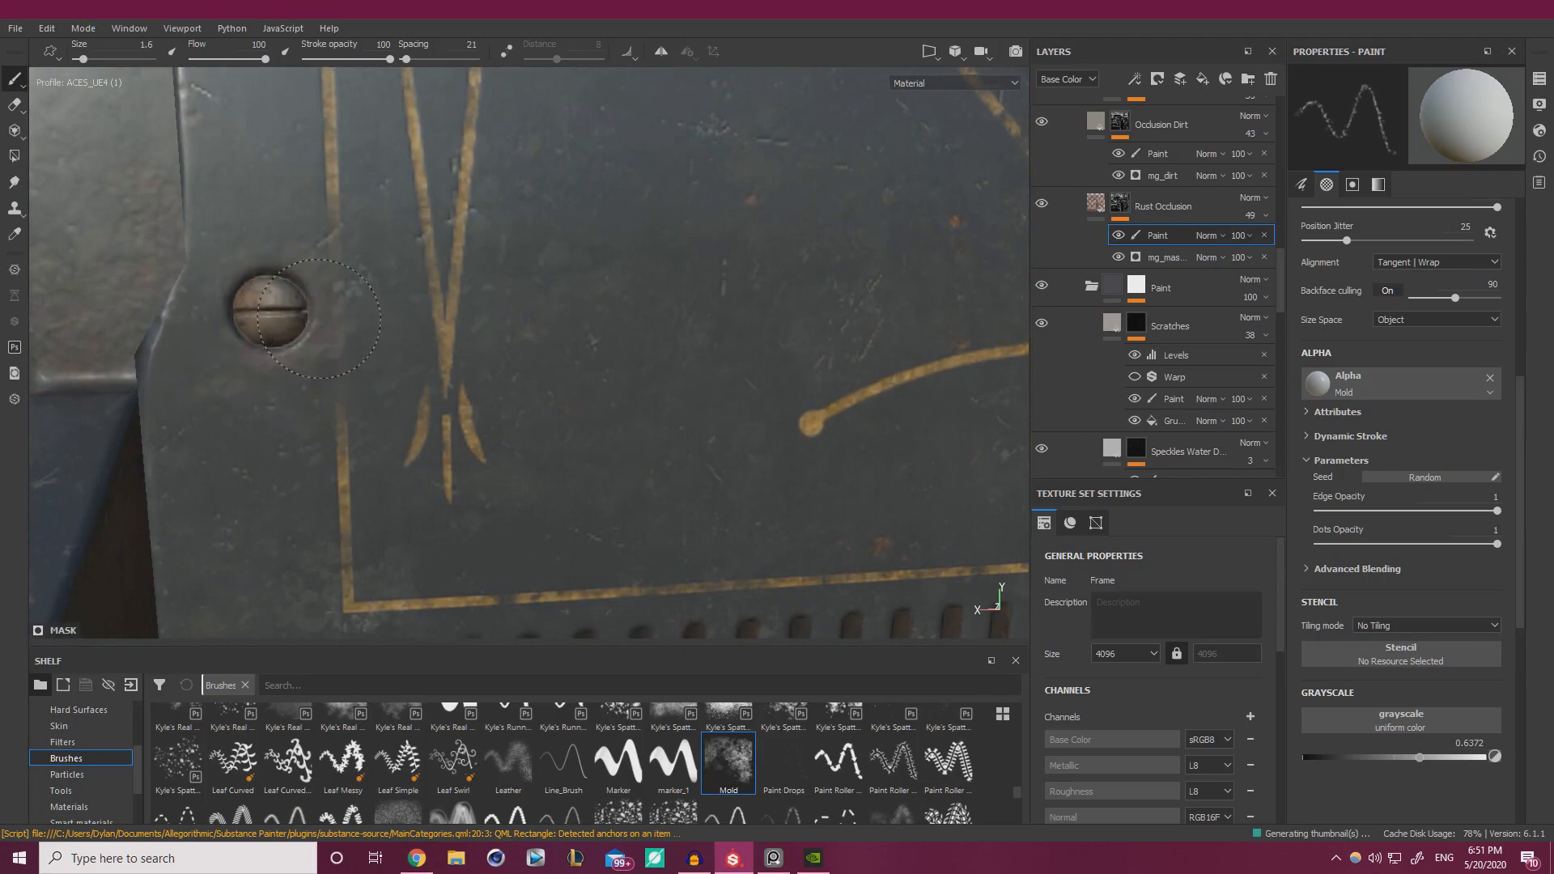
{"action": "right_click_drag", "start_coordinate": [458, 361], "coordinate": [183, 361], "text": "alt"}
{"action": "mouse_move", "coordinate": [131, 347]}
{"action": "left_mouse_down", "text": "alt"}
{"action": "mouse_move", "coordinate": [108, 316]}
{"action": "mouse_move", "coordinate": [401, 418]}
{"action": "left_mouse_up", "text": "alt"}
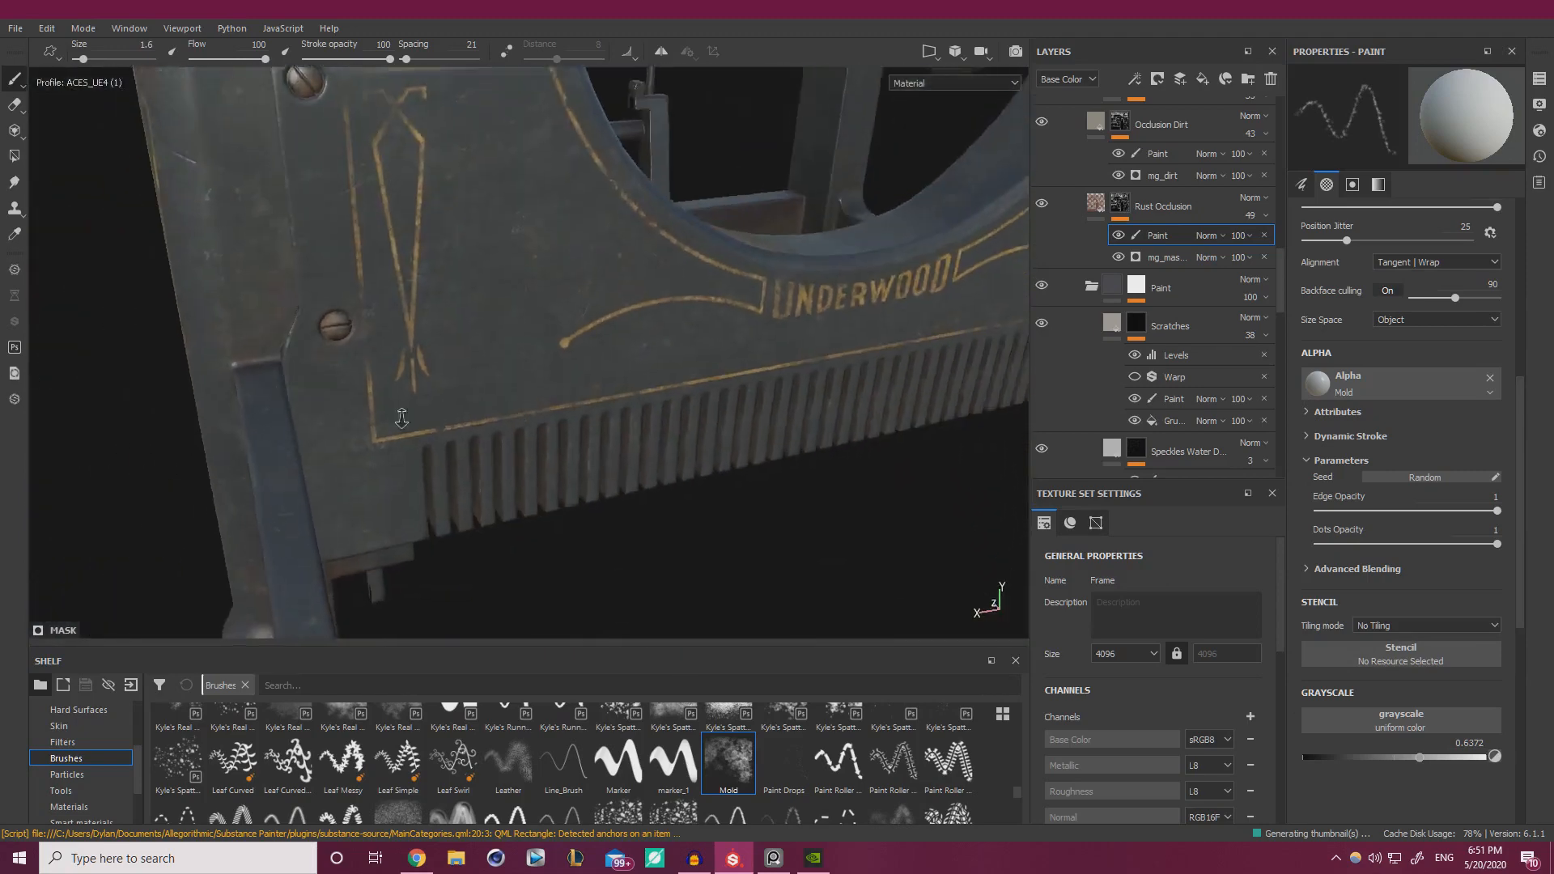
{"action": "right_click_drag", "start_coordinate": [402, 419], "coordinate": [510, 377], "text": "alt"}
{"action": "left_click_drag", "start_coordinate": [510, 377], "coordinate": [486, 319], "text": "alt"}
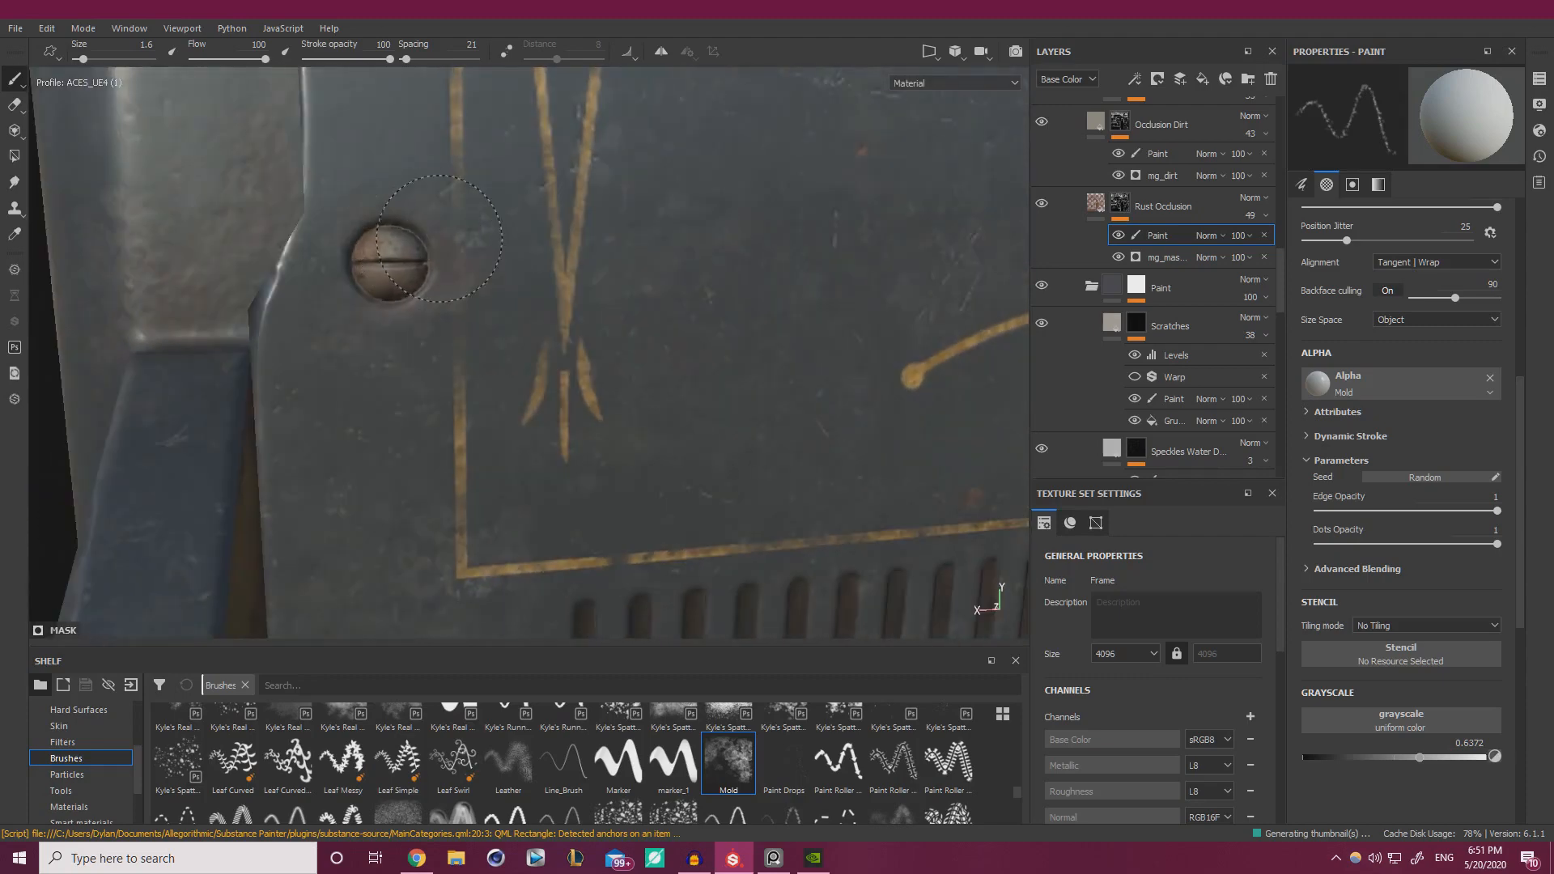
- Paint rust around the front plate's upper-left screw and soften it with the brush grayscale set to 0.3850
{"action": "left_click_drag", "start_coordinate": [549, 403], "coordinate": [663, 361], "text": "alt"}
{"action": "right_click_drag", "start_coordinate": [663, 362], "coordinate": [178, 232], "text": "alt"}
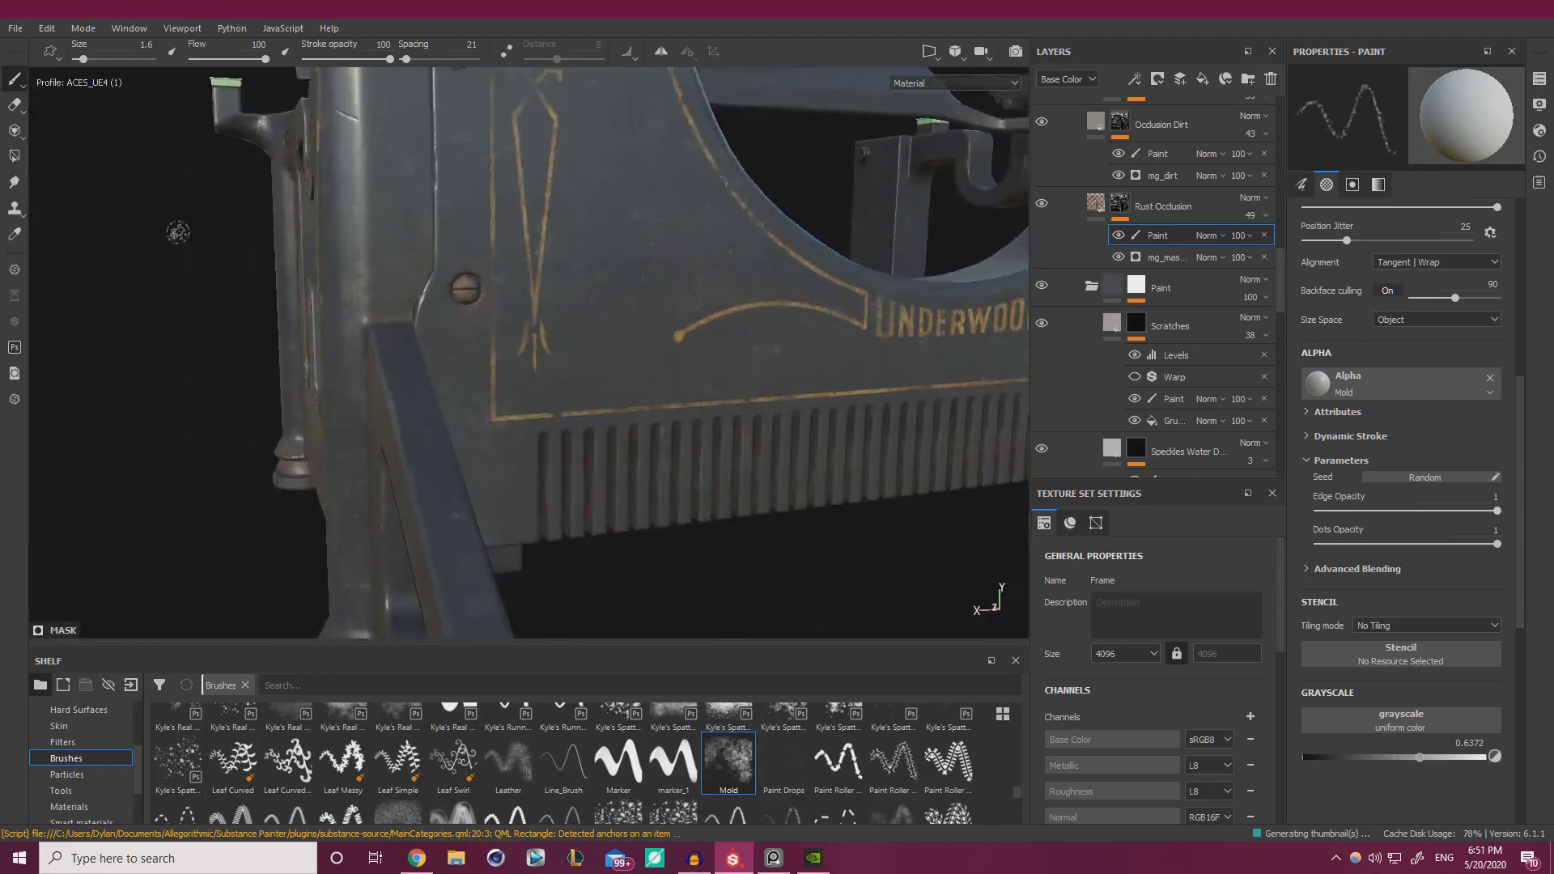
{"action": "mouse_move", "coordinate": [177, 233]}
{"action": "left_mouse_down", "text": "alt"}
{"action": "mouse_move", "coordinate": [197, 354]}
{"action": "mouse_move", "coordinate": [179, 353]}
{"action": "mouse_move", "coordinate": [231, 368]}
{"action": "left_mouse_up", "text": "alt"}
{"action": "right_click_drag", "start_coordinate": [589, 392], "coordinate": [609, 387], "text": "alt"}
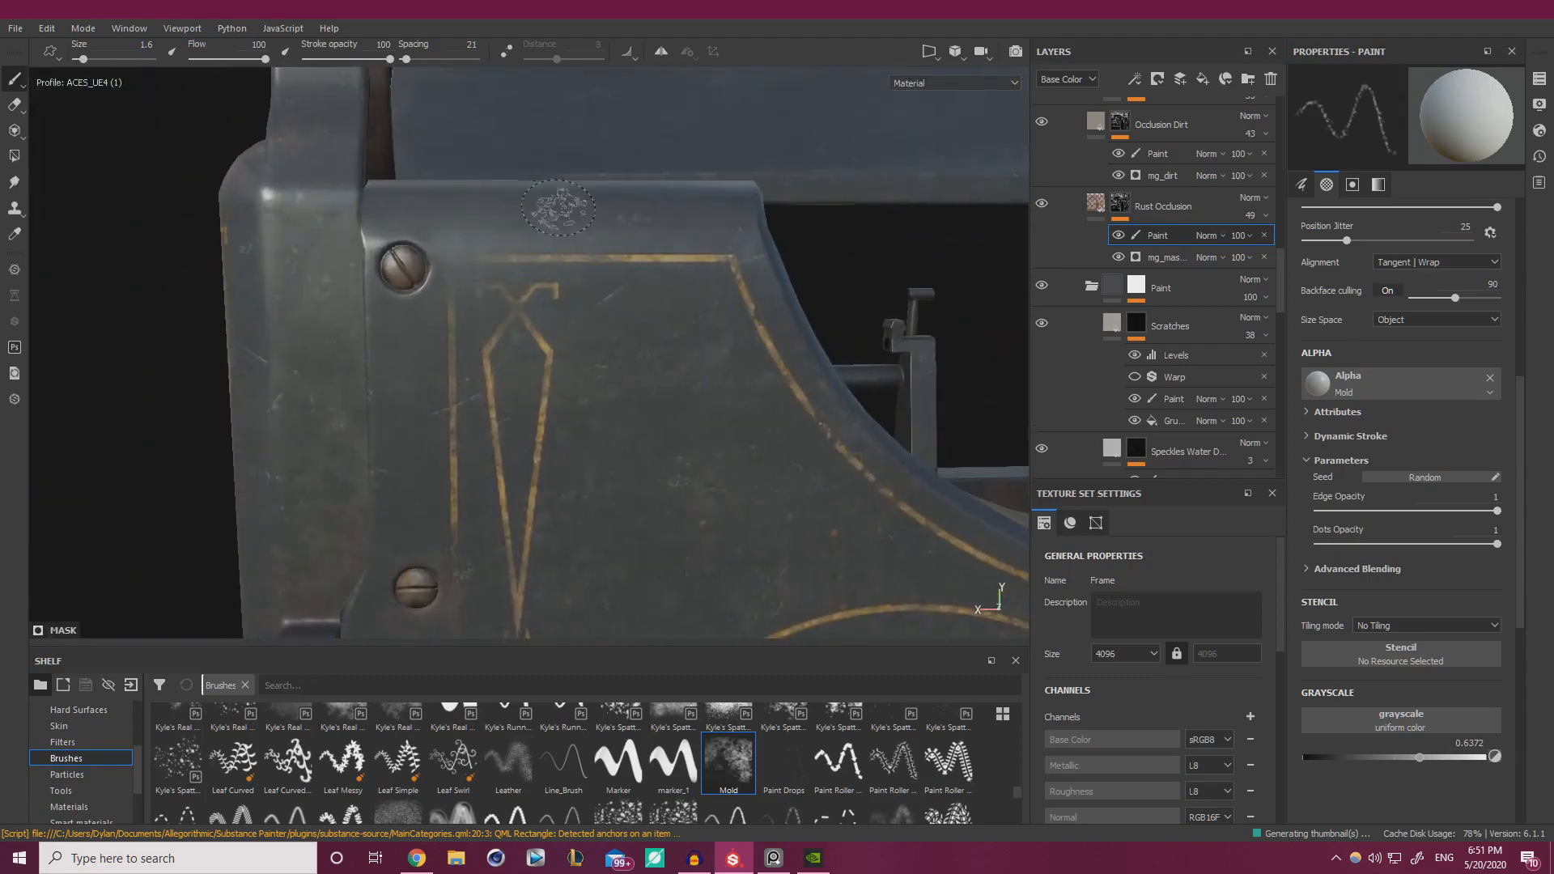
{"action": "mouse_move", "coordinate": [550, 209]}
{"action": "right_mouse_down", "text": "alt"}
{"action": "mouse_move", "coordinate": [522, 286]}
{"action": "mouse_move", "coordinate": [453, 312]}
{"action": "right_mouse_up", "text": "alt"}
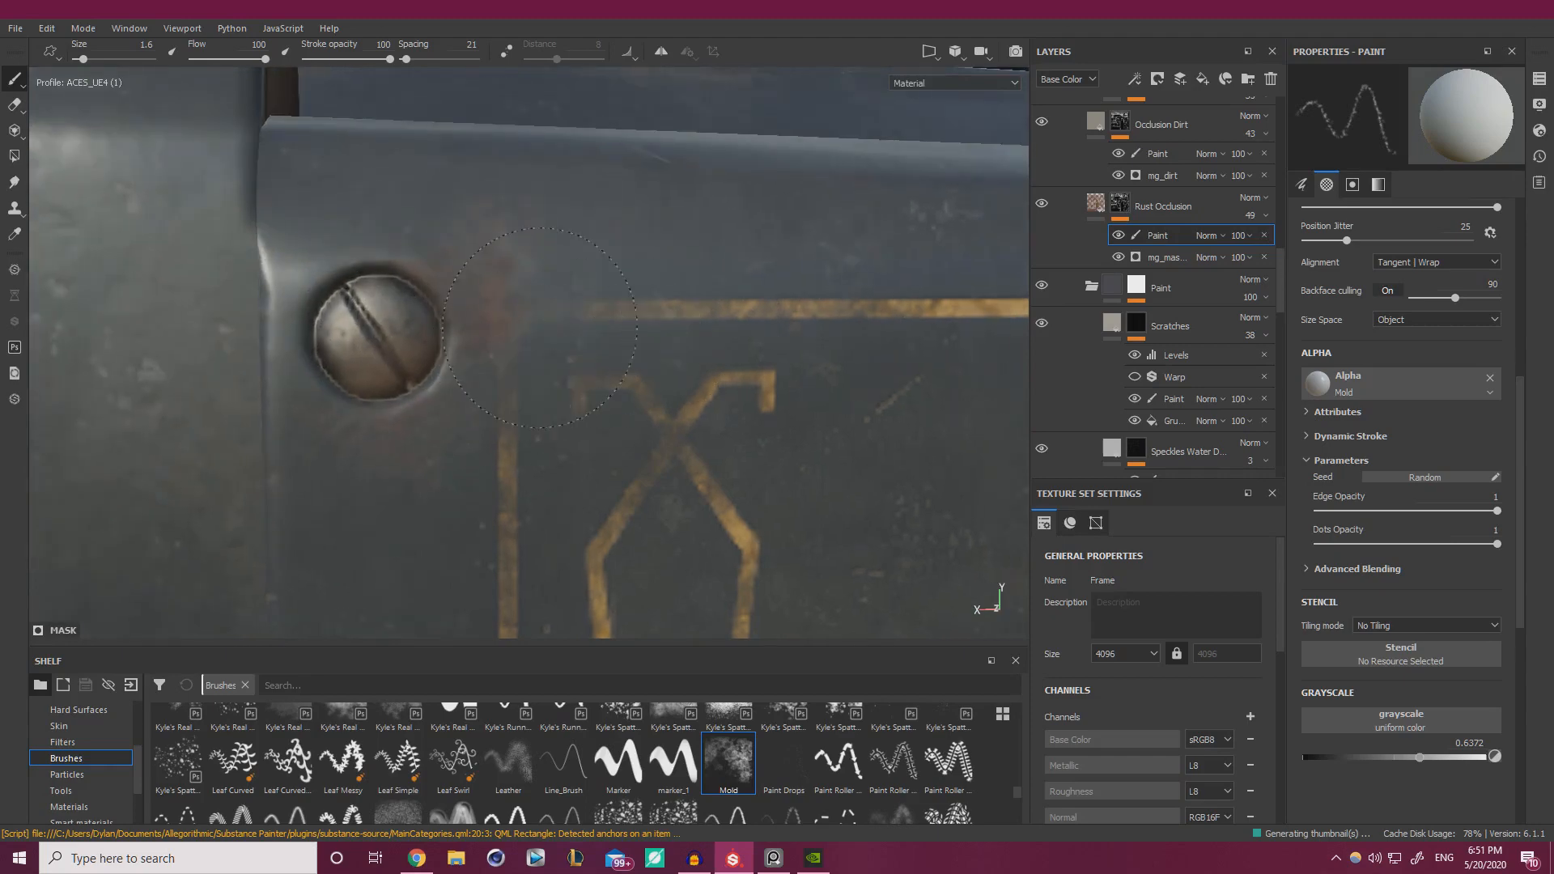
{"action": "scroll", "coordinate": [431, 321], "scroll_direction": "down", "scroll_amount": 6}
{"action": "scroll", "coordinate": [432, 322], "scroll_direction": "up", "scroll_amount": 6}
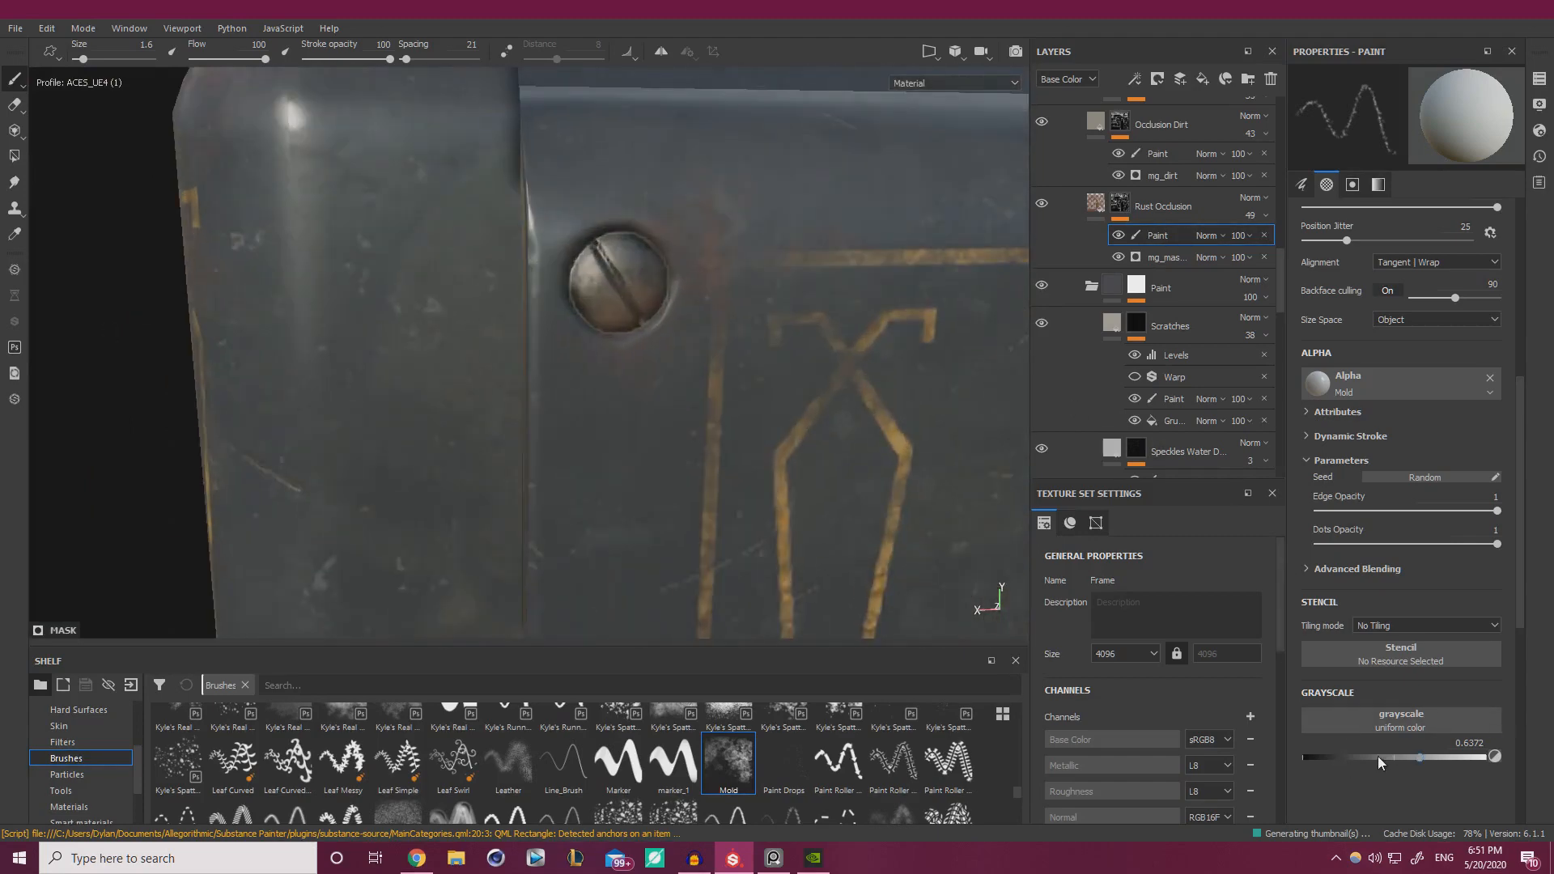
{"action": "left_click", "coordinate": [1377, 757]}
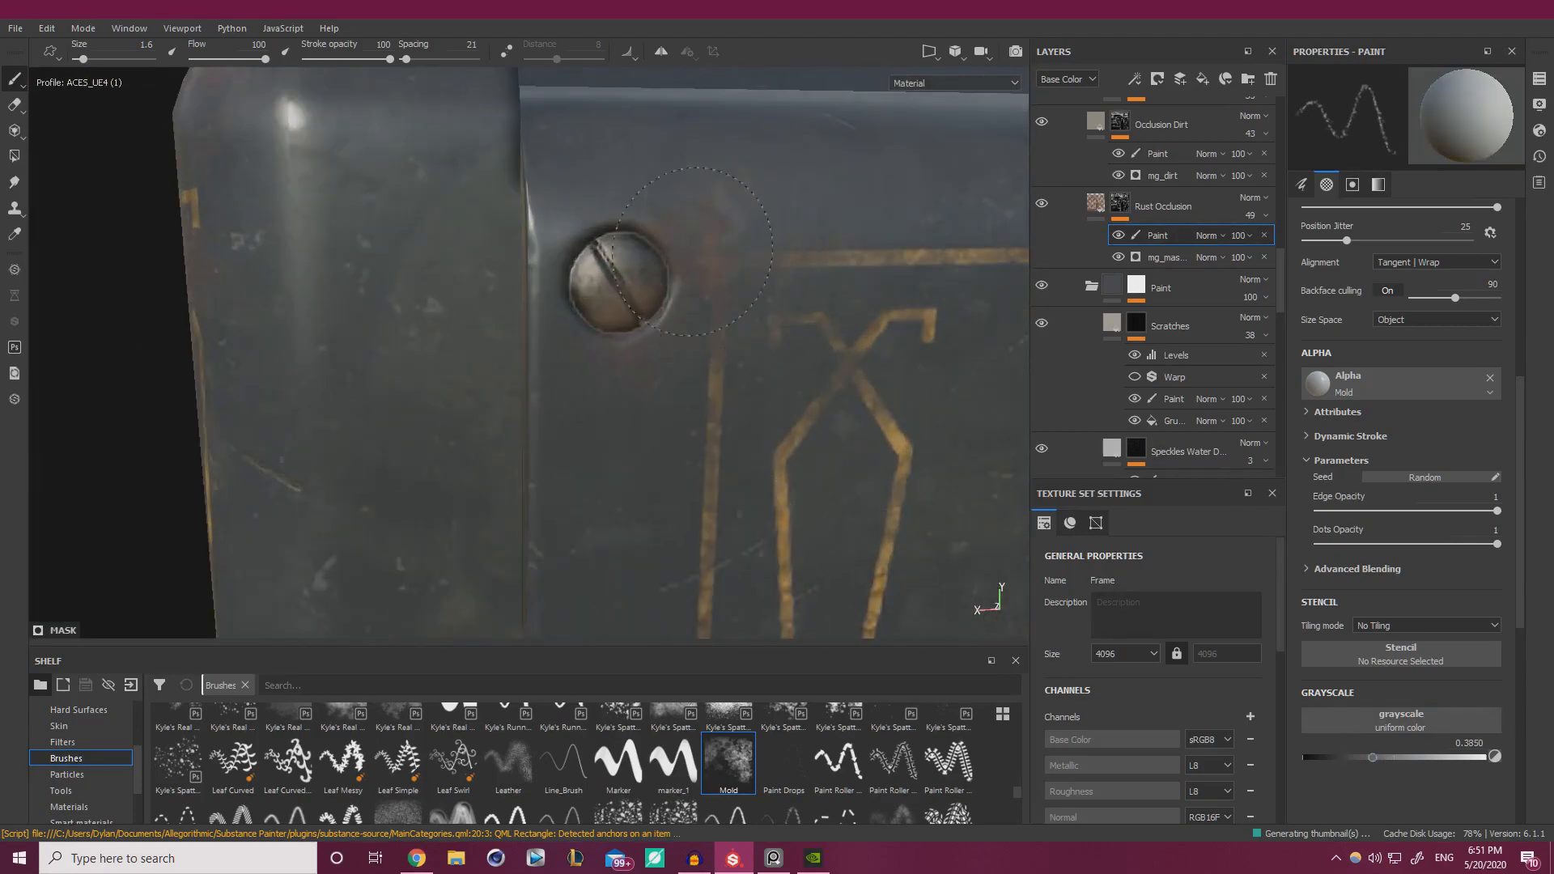
{"action": "scroll", "coordinate": [646, 360], "scroll_direction": "down", "scroll_amount": 6}
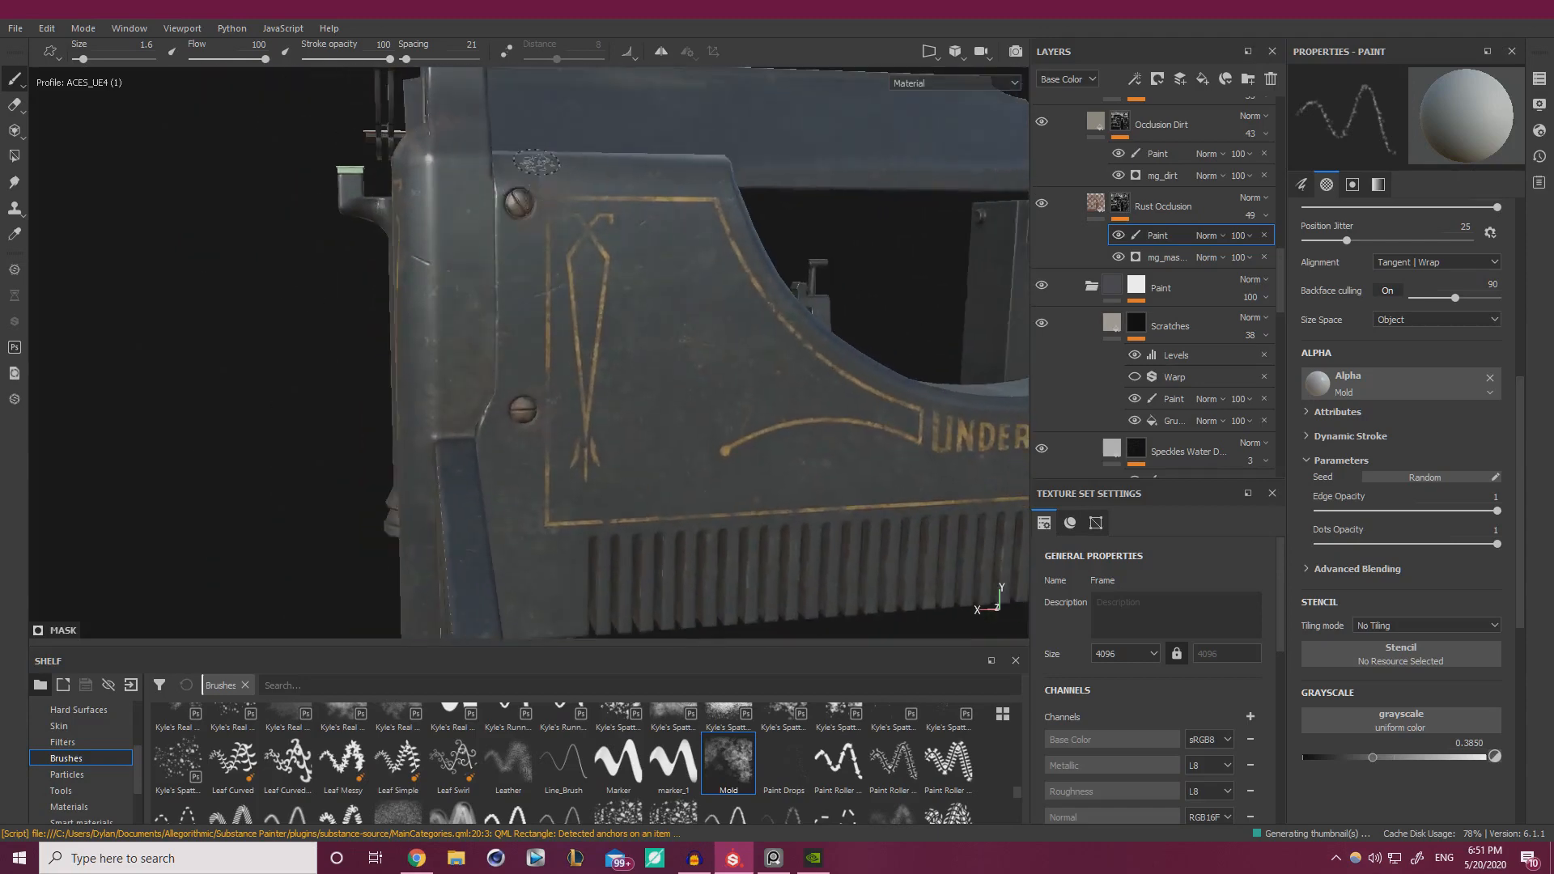
- Set the brush grayscale to 0.6549 and paint rust around the front plate's lower-right screw
{"action": "left_click_drag", "start_coordinate": [607, 272], "coordinate": [453, 276], "text": "alt"}
{"action": "middle_click_drag", "start_coordinate": [810, 364], "coordinate": [389, 332], "text": "alt"}
{"action": "right_click_drag", "start_coordinate": [777, 357], "coordinate": [877, 396], "text": "alt"}
{"action": "scroll", "coordinate": [646, 305], "scroll_direction": "up", "scroll_amount": 5}
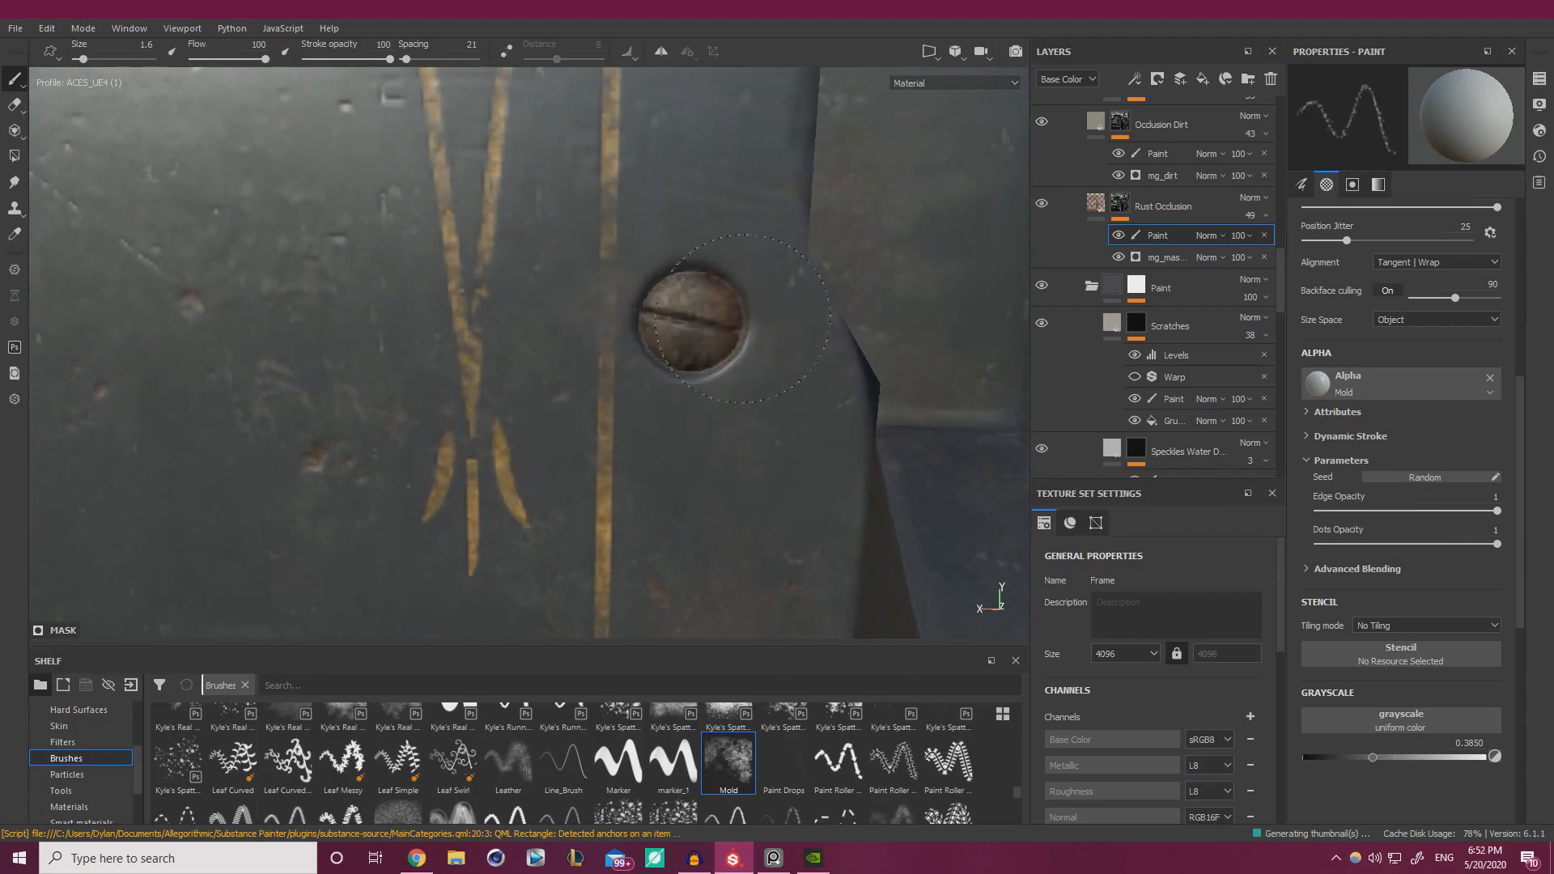
{"action": "left_click", "coordinate": [1423, 757]}
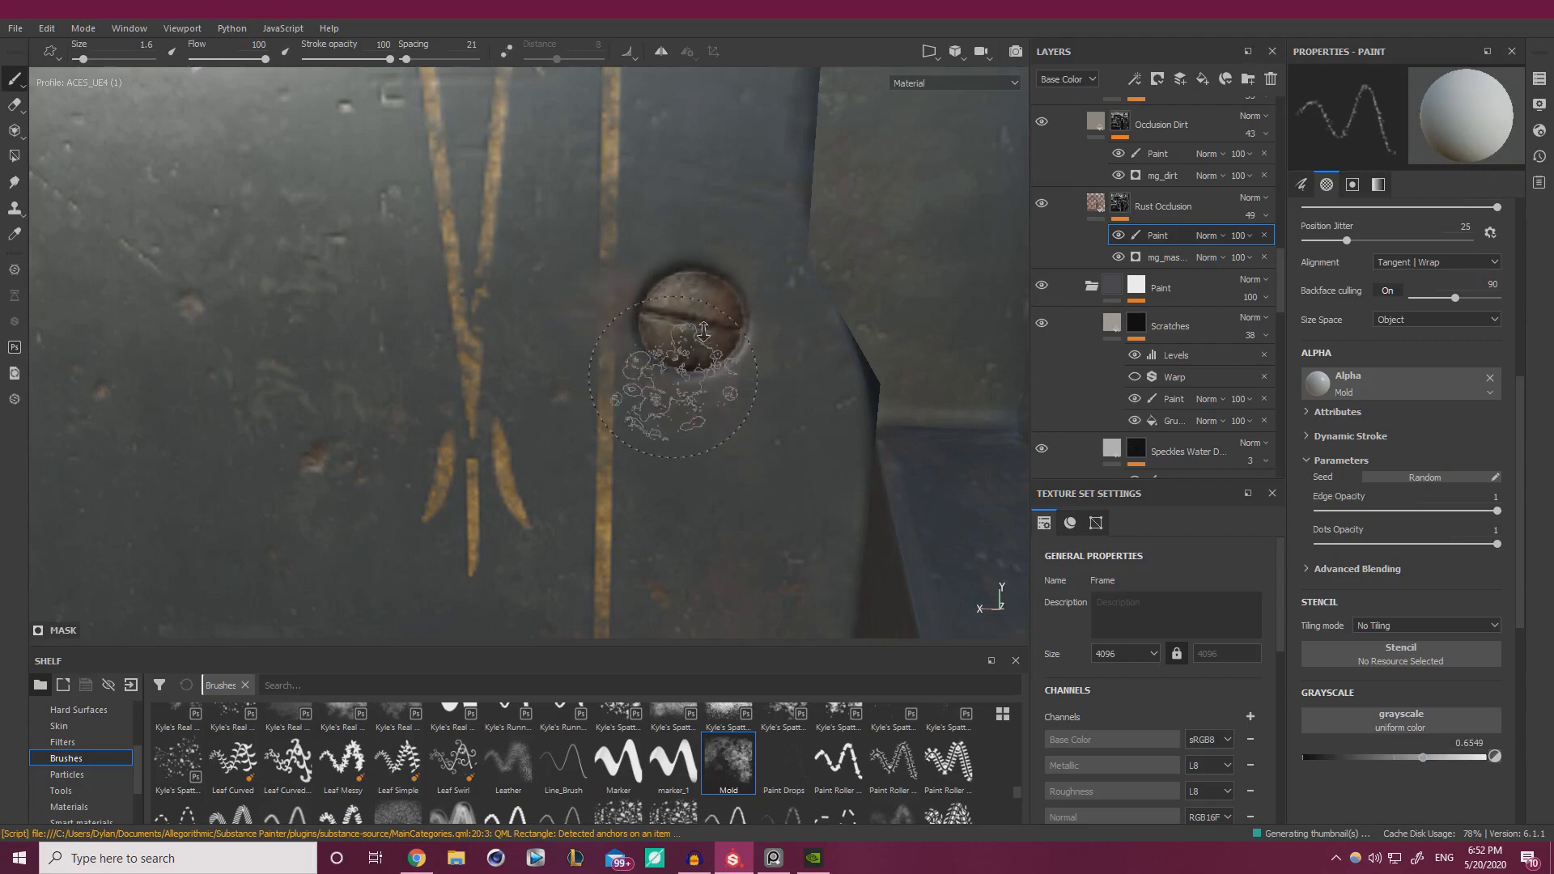
{"action": "scroll", "coordinate": [703, 331], "scroll_direction": "down", "scroll_amount": 4}
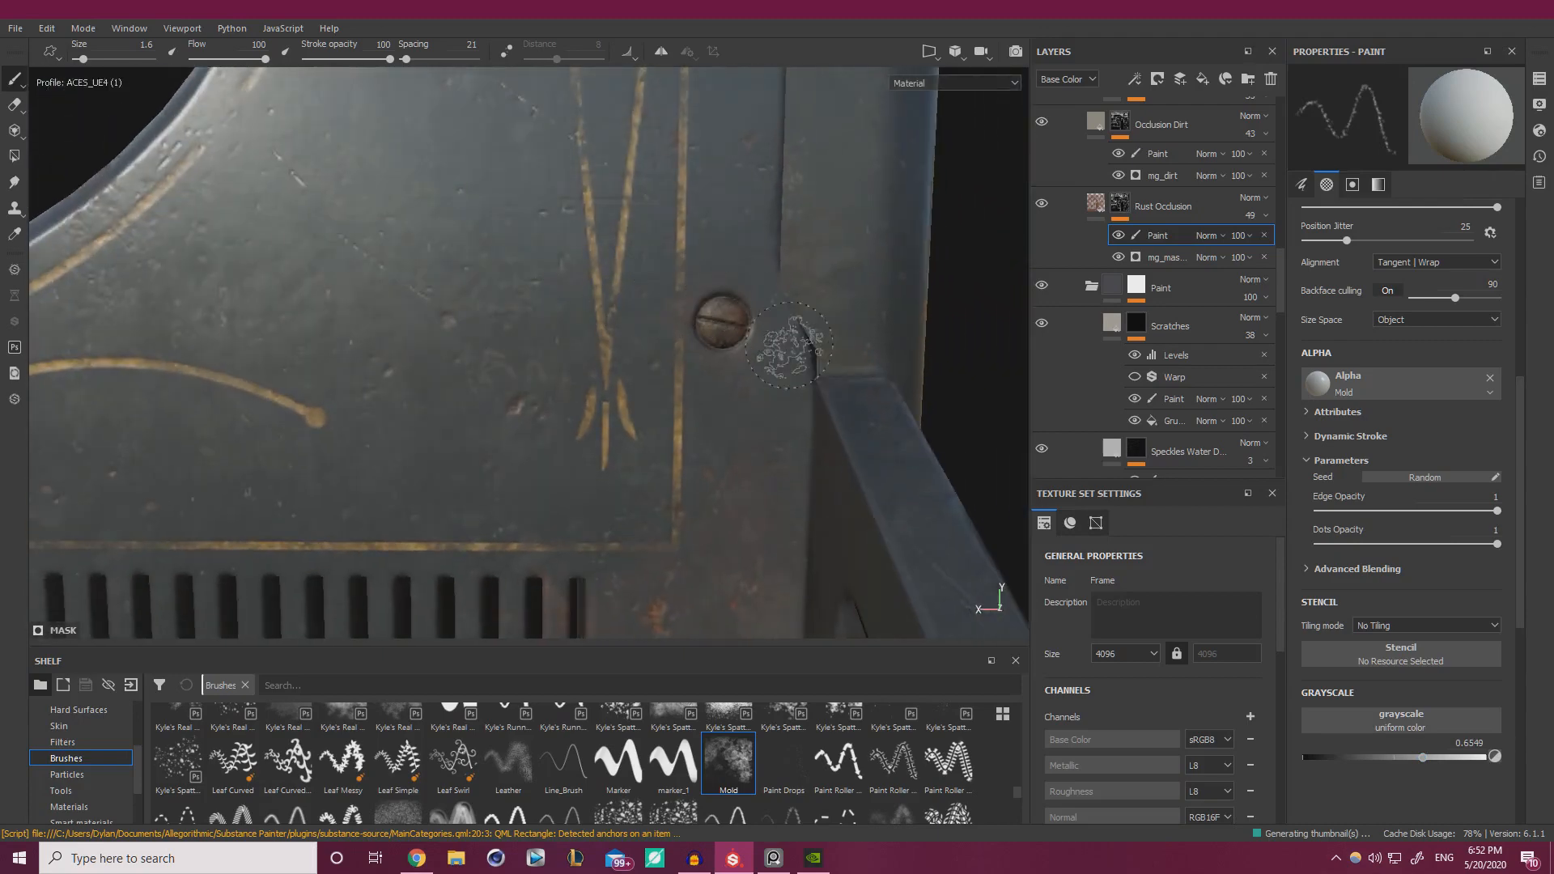
- Paint rust onto the front plate's lower corners beside the vent slots
{"action": "left_click_drag", "start_coordinate": [833, 591], "coordinate": [855, 313], "text": "alt"}
{"action": "scroll", "coordinate": [227, 340], "scroll_direction": "up", "scroll_amount": 4}
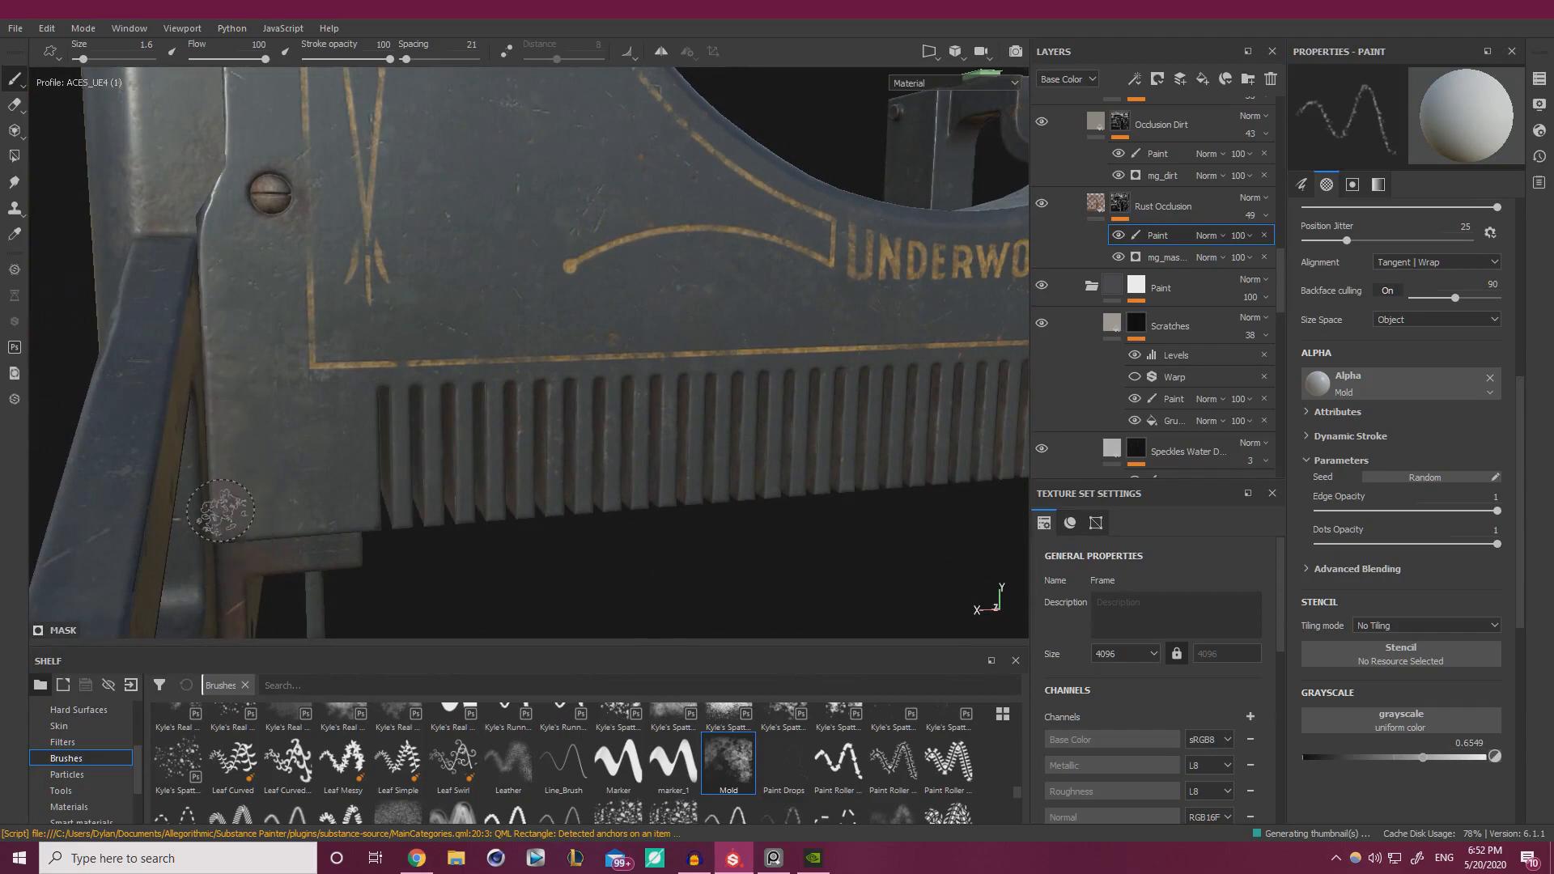
{"action": "scroll", "coordinate": [442, 437], "scroll_direction": "down", "scroll_amount": 3}
{"action": "left_click_drag", "start_coordinate": [442, 437], "coordinate": [351, 340], "text": "alt"}
{"action": "middle_click_drag", "start_coordinate": [590, 395], "coordinate": [783, 386], "text": "alt"}
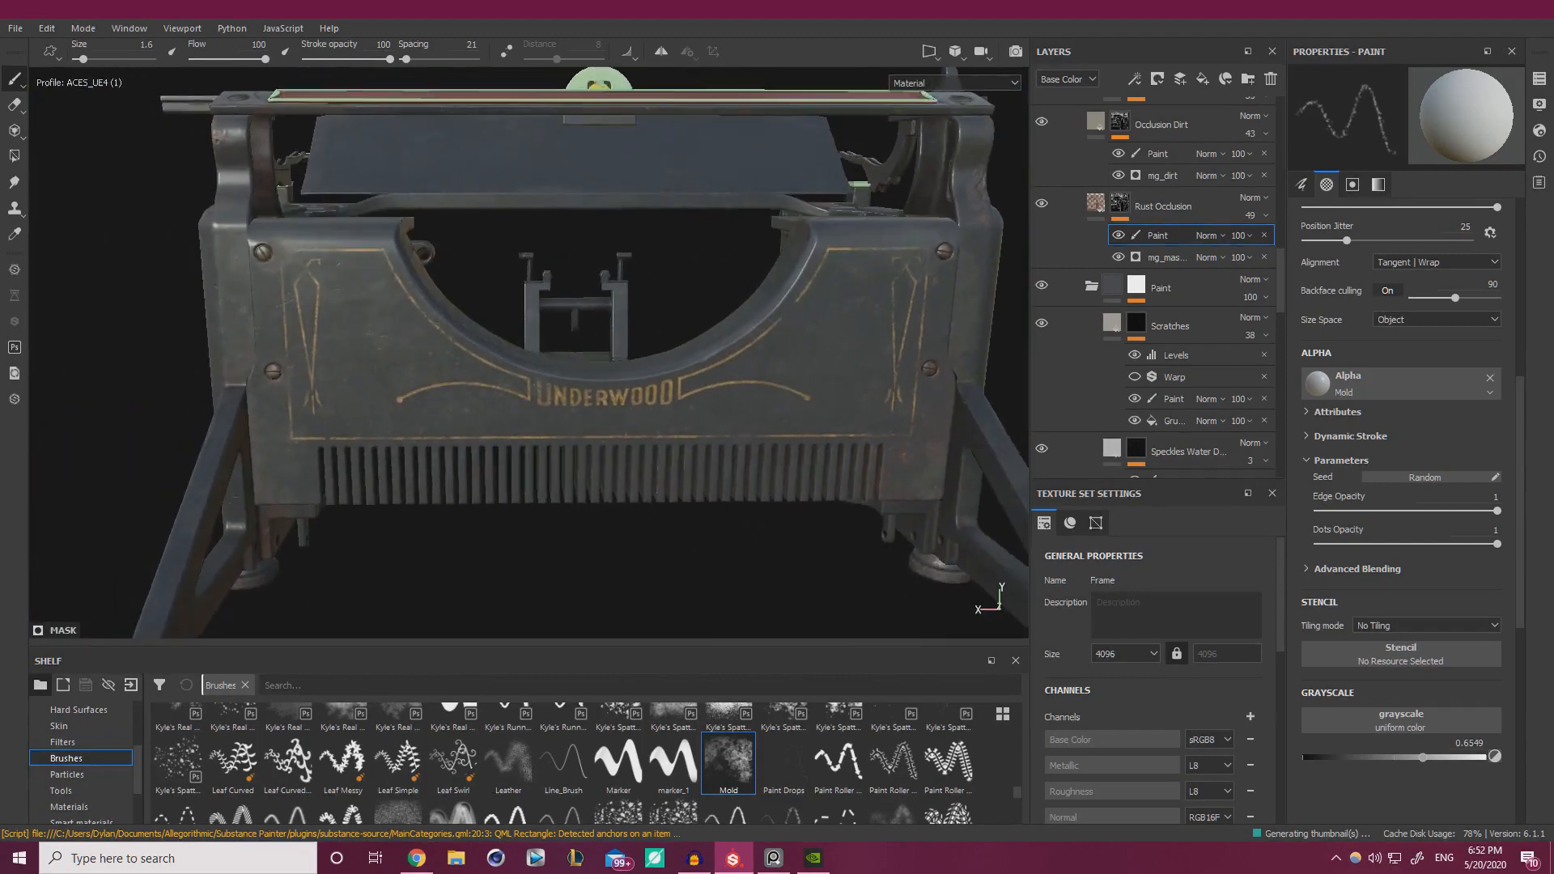
- Paint rust around the front plate's upper-right screw and adjoining seam, setting the brush grayscale to 0.4469
{"action": "middle_click_drag", "start_coordinate": [988, 596], "coordinate": [793, 429], "text": "alt"}
{"action": "right_click_drag", "start_coordinate": [794, 429], "coordinate": [948, 324], "text": "alt"}
{"action": "scroll", "coordinate": [948, 324], "scroll_direction": "up", "scroll_amount": 3}
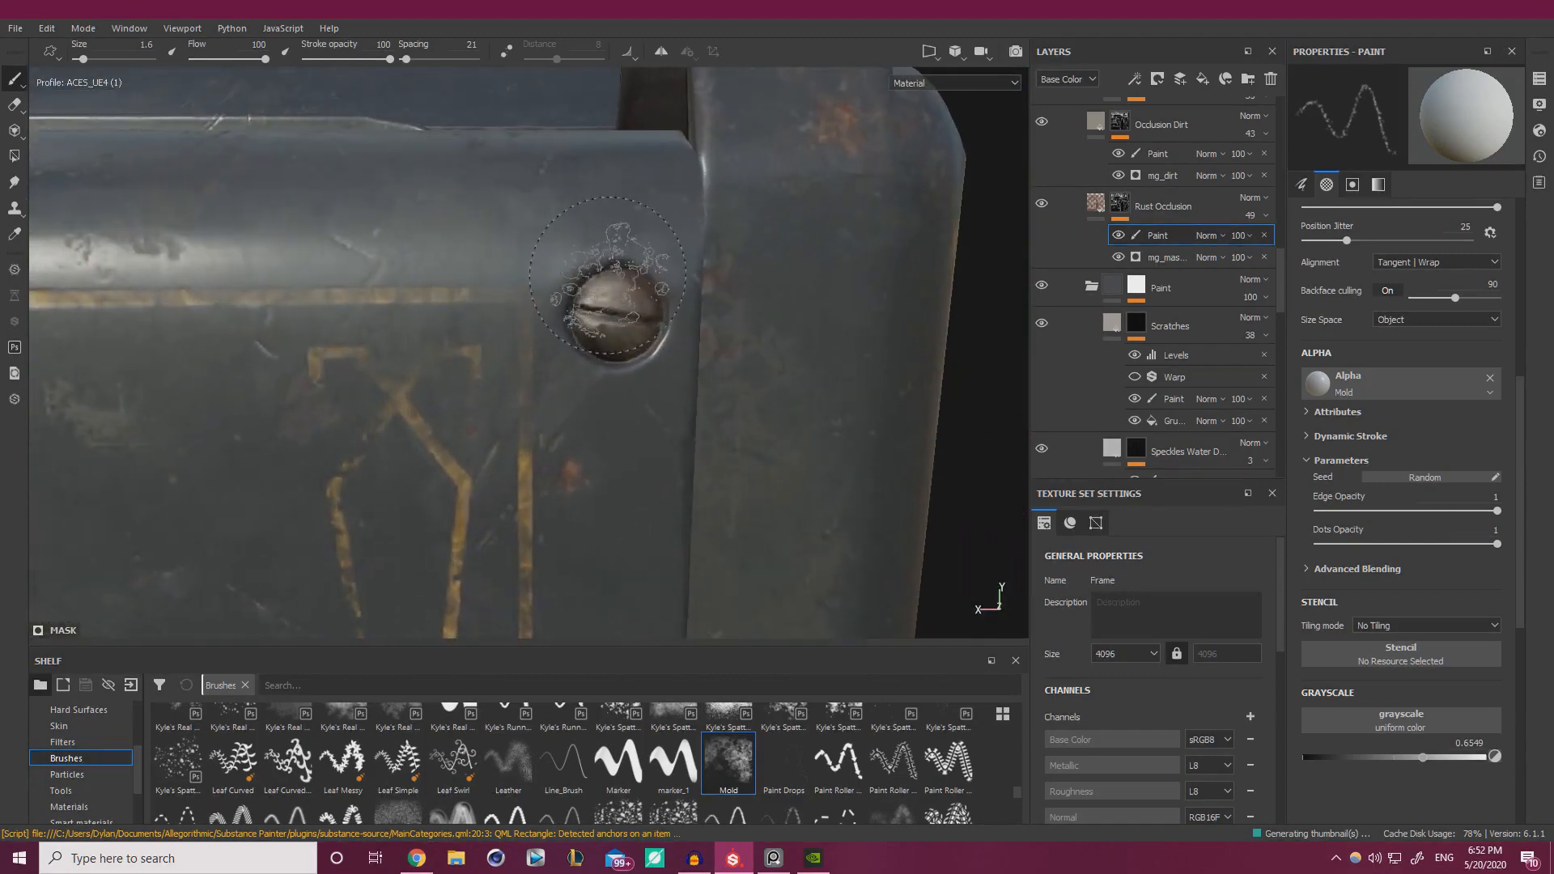
{"action": "left_click", "coordinate": [1384, 758]}
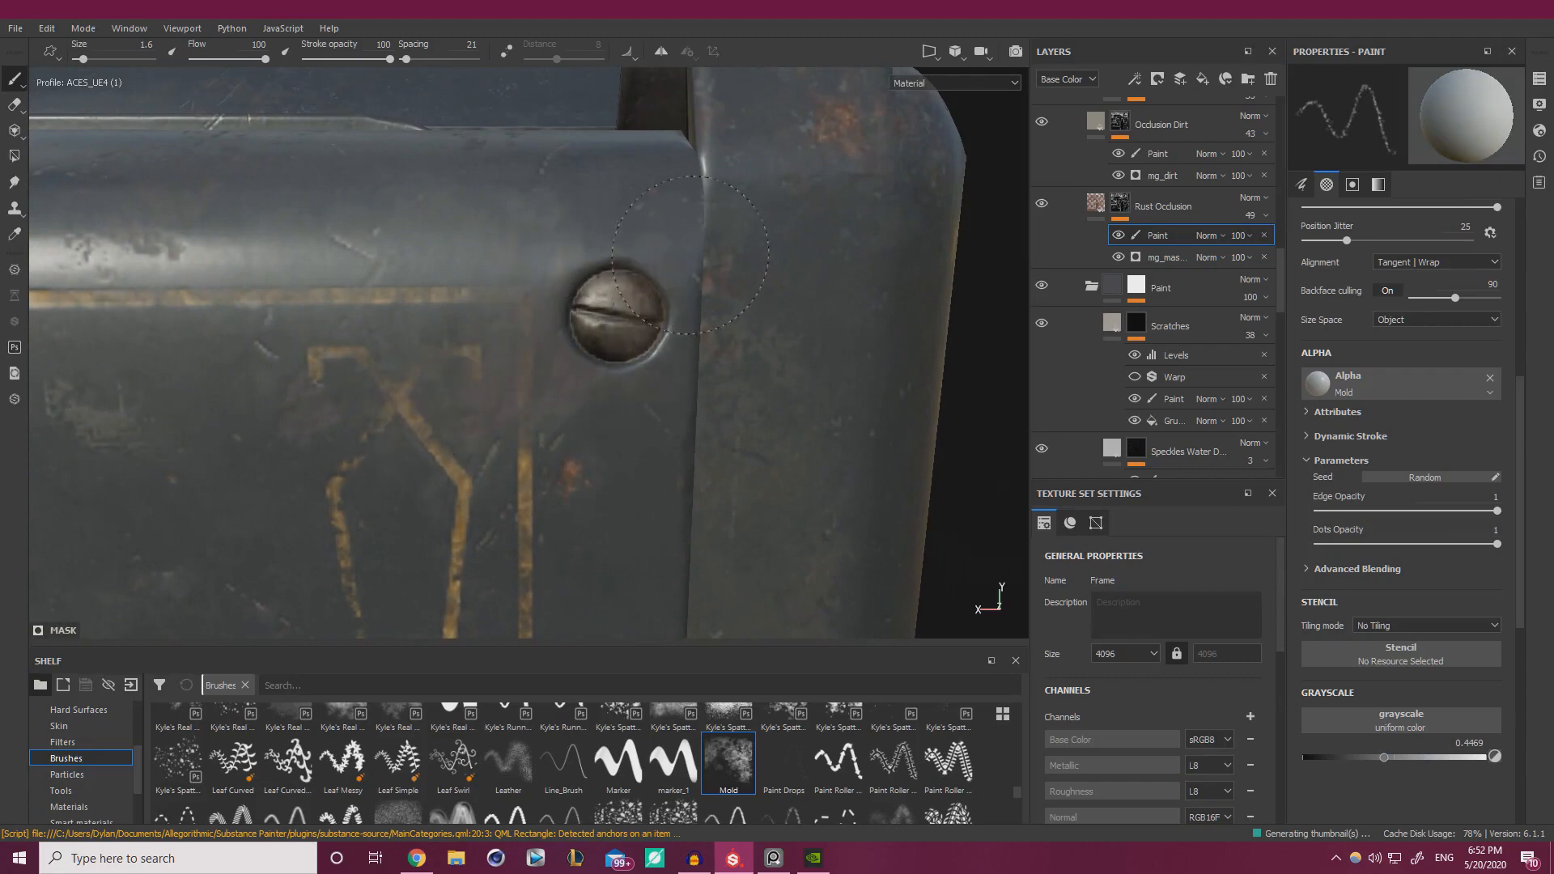
{"action": "left_click_drag", "start_coordinate": [680, 372], "coordinate": [686, 408], "text": "alt"}
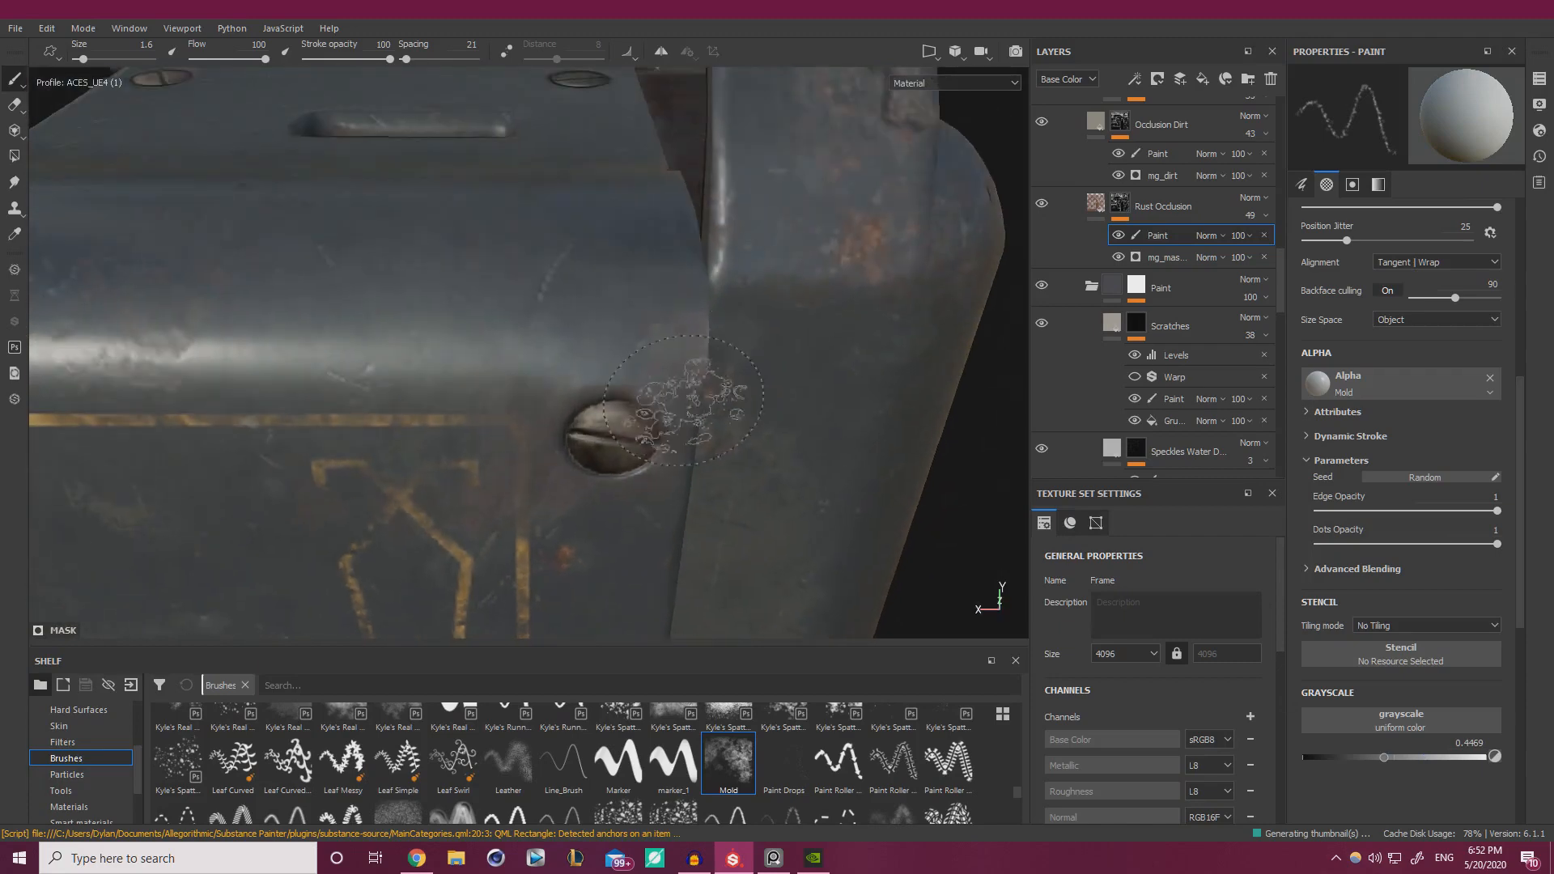
{"action": "mouse_move", "coordinate": [458, 434]}
{"action": "left_mouse_down"}
{"action": "mouse_move", "coordinate": [555, 465]}
{"action": "mouse_move", "coordinate": [711, 388]}
{"action": "left_mouse_up"}
- Examine the rust around the front plate's screws and corners from close up and from a distance
{"action": "right_click_drag", "start_coordinate": [712, 388], "coordinate": [587, 405], "text": "alt"}
{"action": "left_click_drag", "start_coordinate": [587, 404], "coordinate": [535, 431], "text": "alt"}
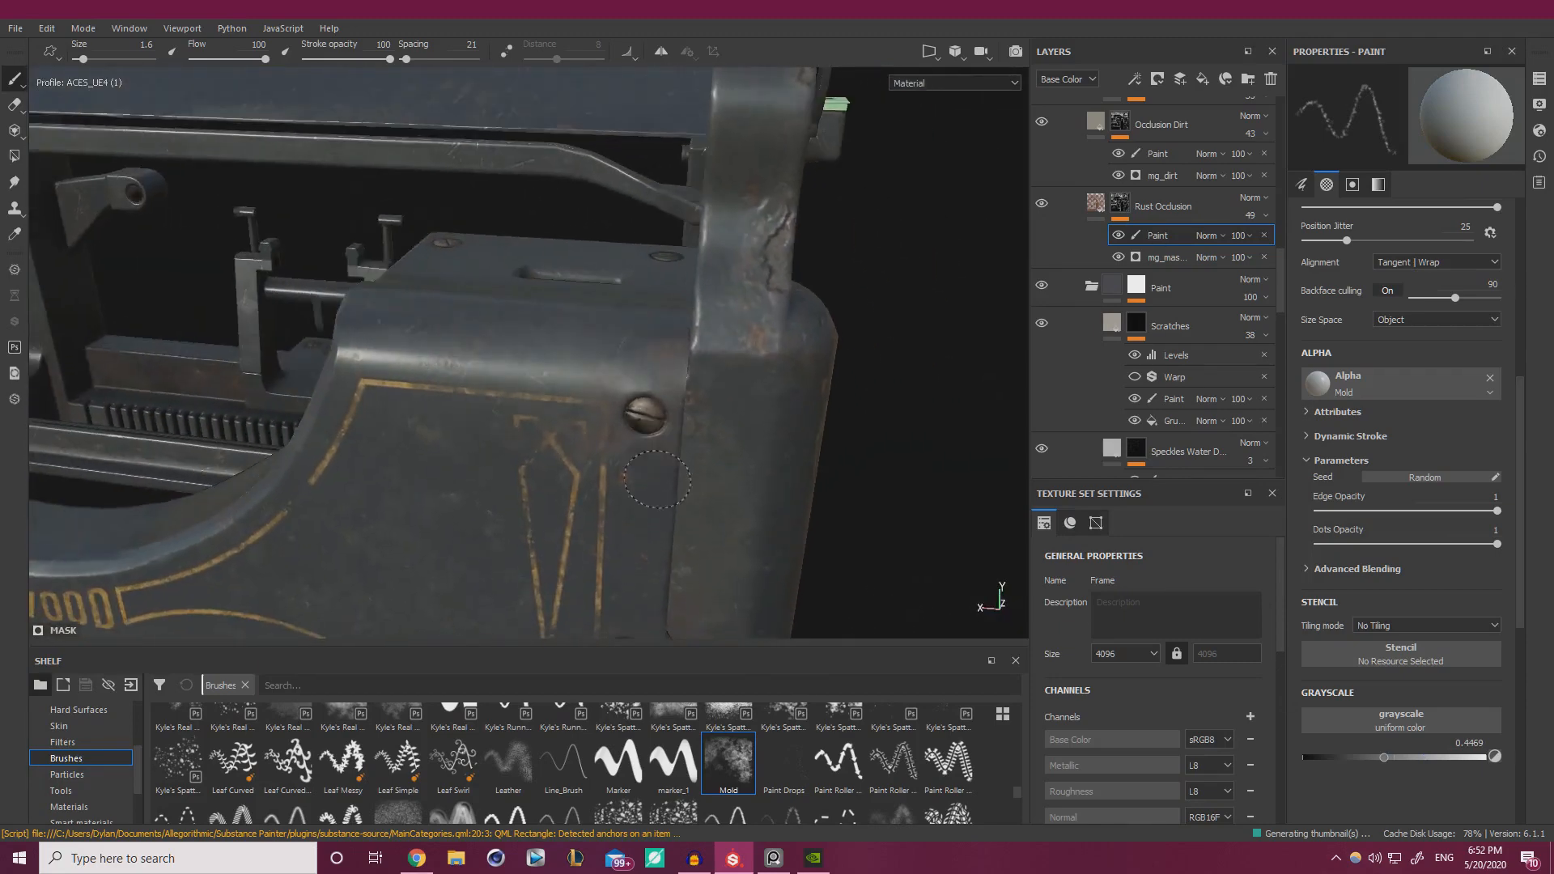
{"action": "right_click_drag", "start_coordinate": [871, 425], "coordinate": [696, 433], "text": "alt"}
{"action": "left_click_drag", "start_coordinate": [697, 434], "coordinate": [648, 425], "text": "alt"}
{"action": "middle_click_drag", "start_coordinate": [648, 425], "coordinate": [713, 360], "text": "alt"}
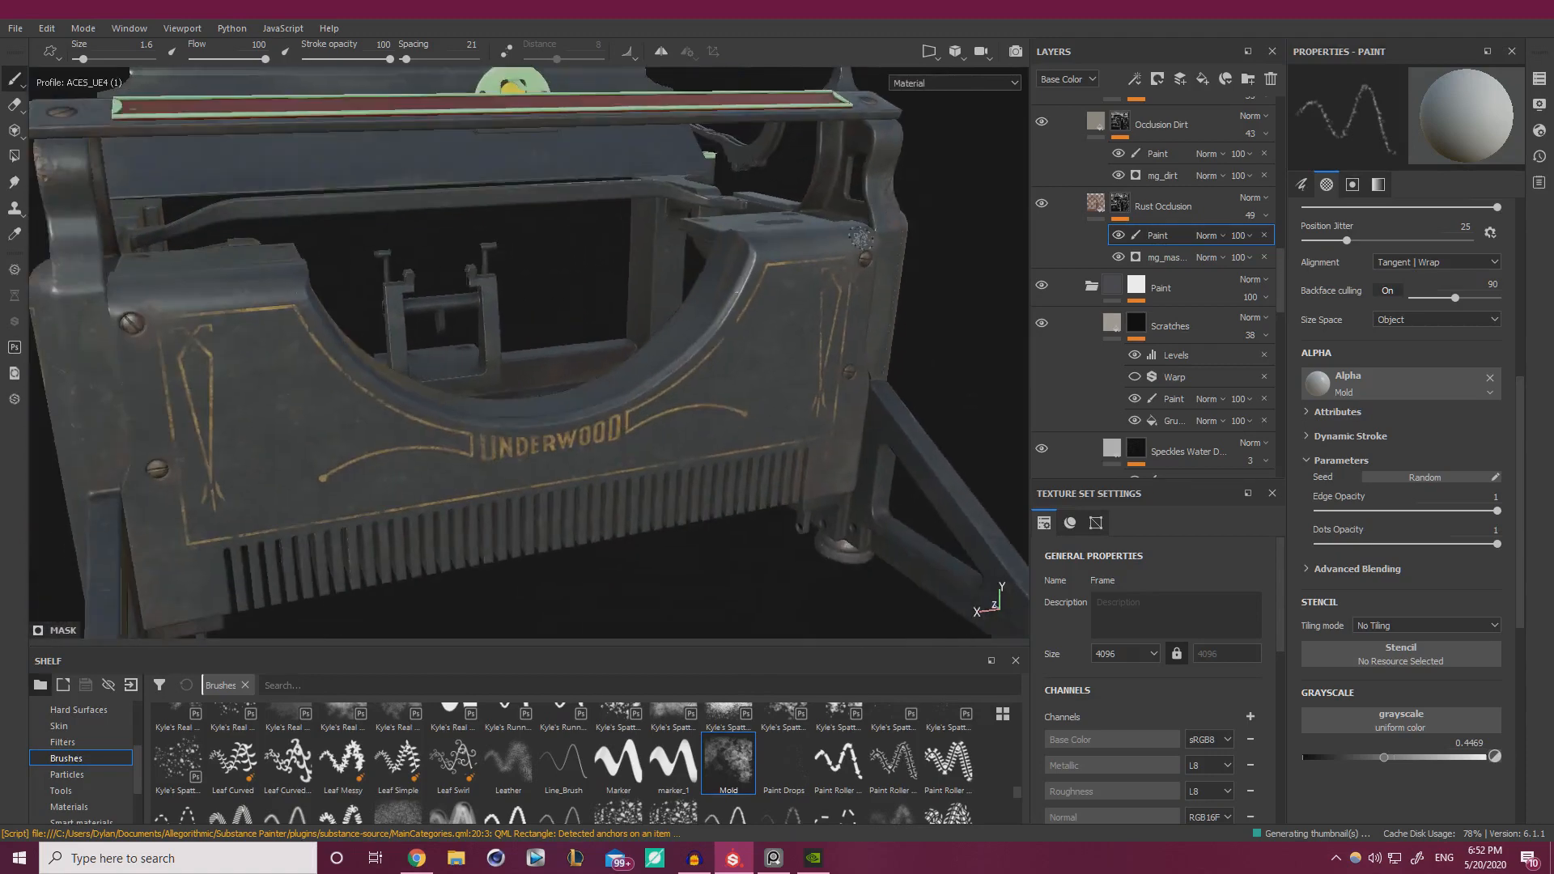
{"action": "right_click_drag", "start_coordinate": [712, 360], "coordinate": [633, 309], "text": "alt"}
{"action": "left_click_drag", "start_coordinate": [633, 309], "coordinate": [904, 295], "text": "alt"}
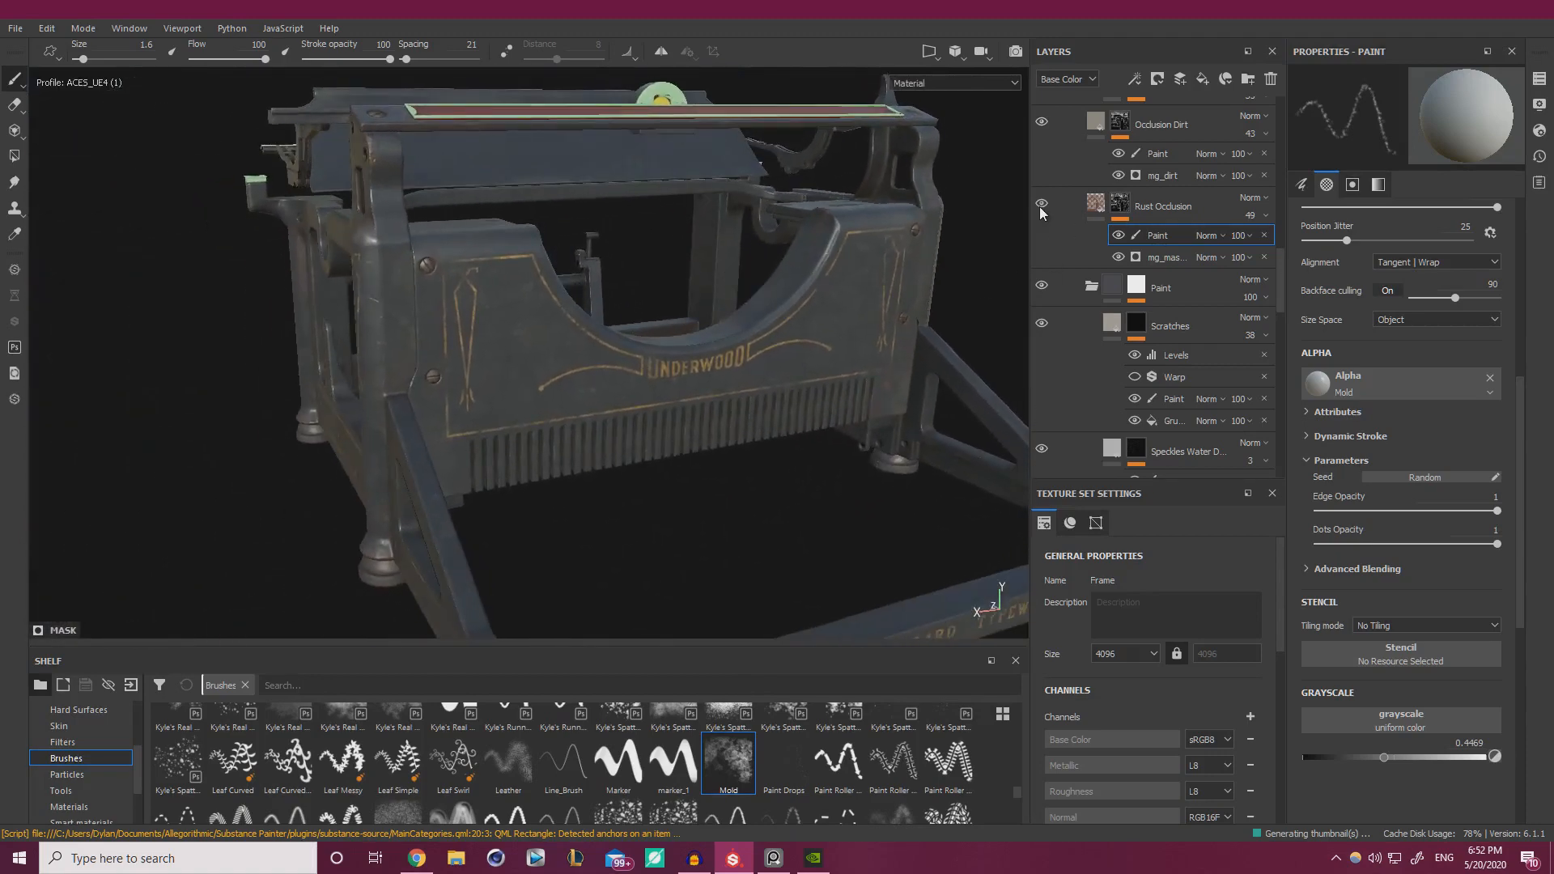
{"action": "right_click_drag", "start_coordinate": [696, 348], "coordinate": [858, 340], "text": "alt"}
{"action": "left_click_drag", "start_coordinate": [858, 340], "coordinate": [915, 397], "text": "alt"}
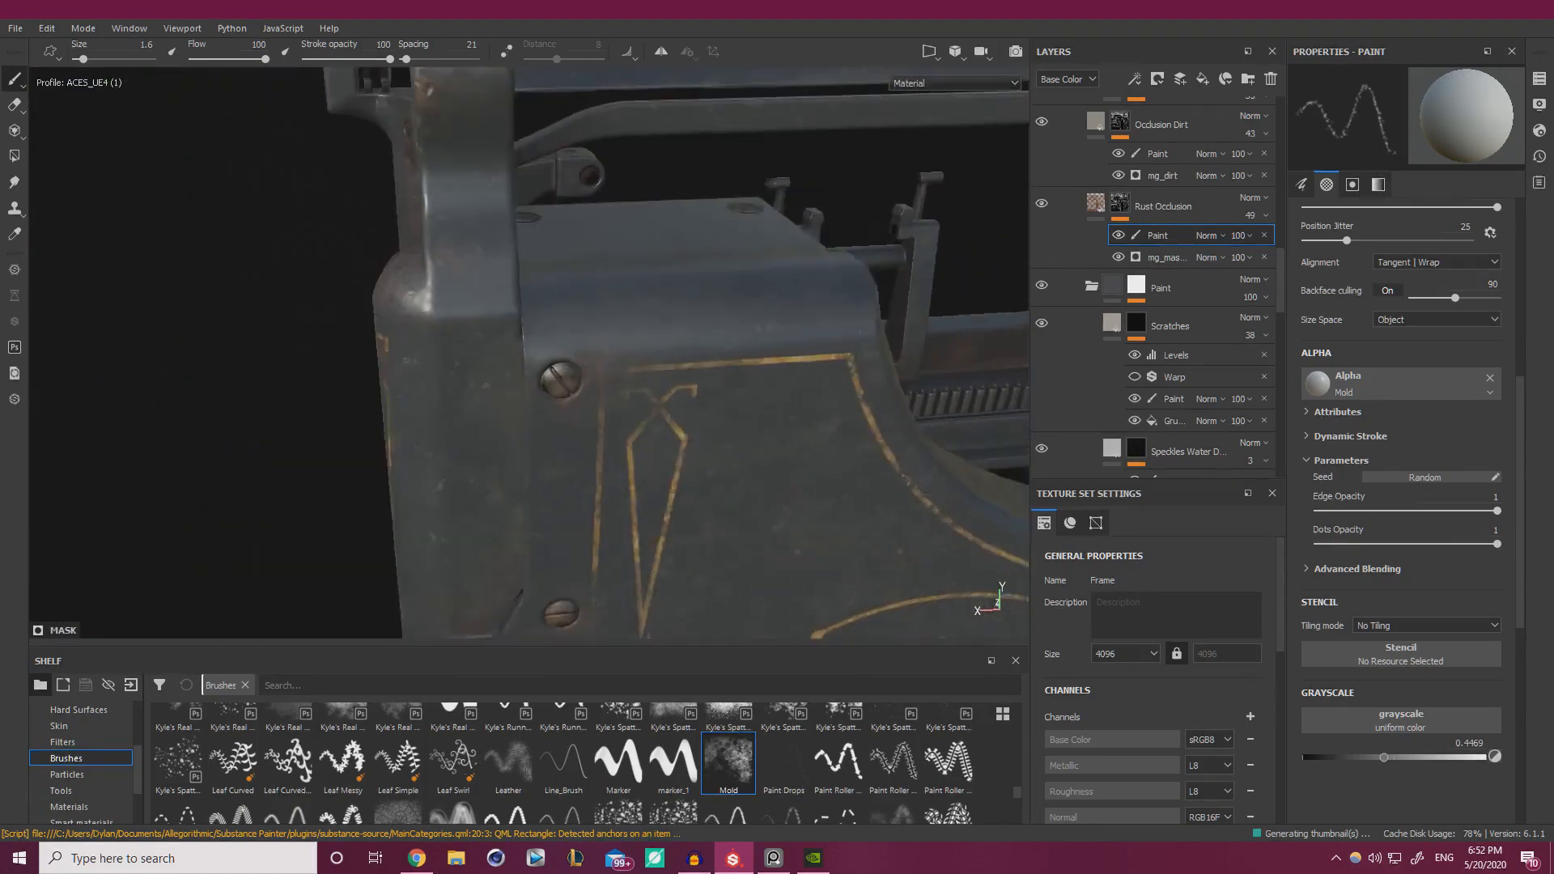
- Set the brush grayscale to 0.1770 and tone down the rust beside the front plate's upper-left screw
{"action": "right_click_drag", "start_coordinate": [510, 348], "coordinate": [572, 354], "text": "alt"}
{"action": "left_click_drag", "start_coordinate": [501, 450], "coordinate": [510, 388], "text": "alt"}
{"action": "left_click_drag", "start_coordinate": [1372, 758], "coordinate": [1335, 758]}
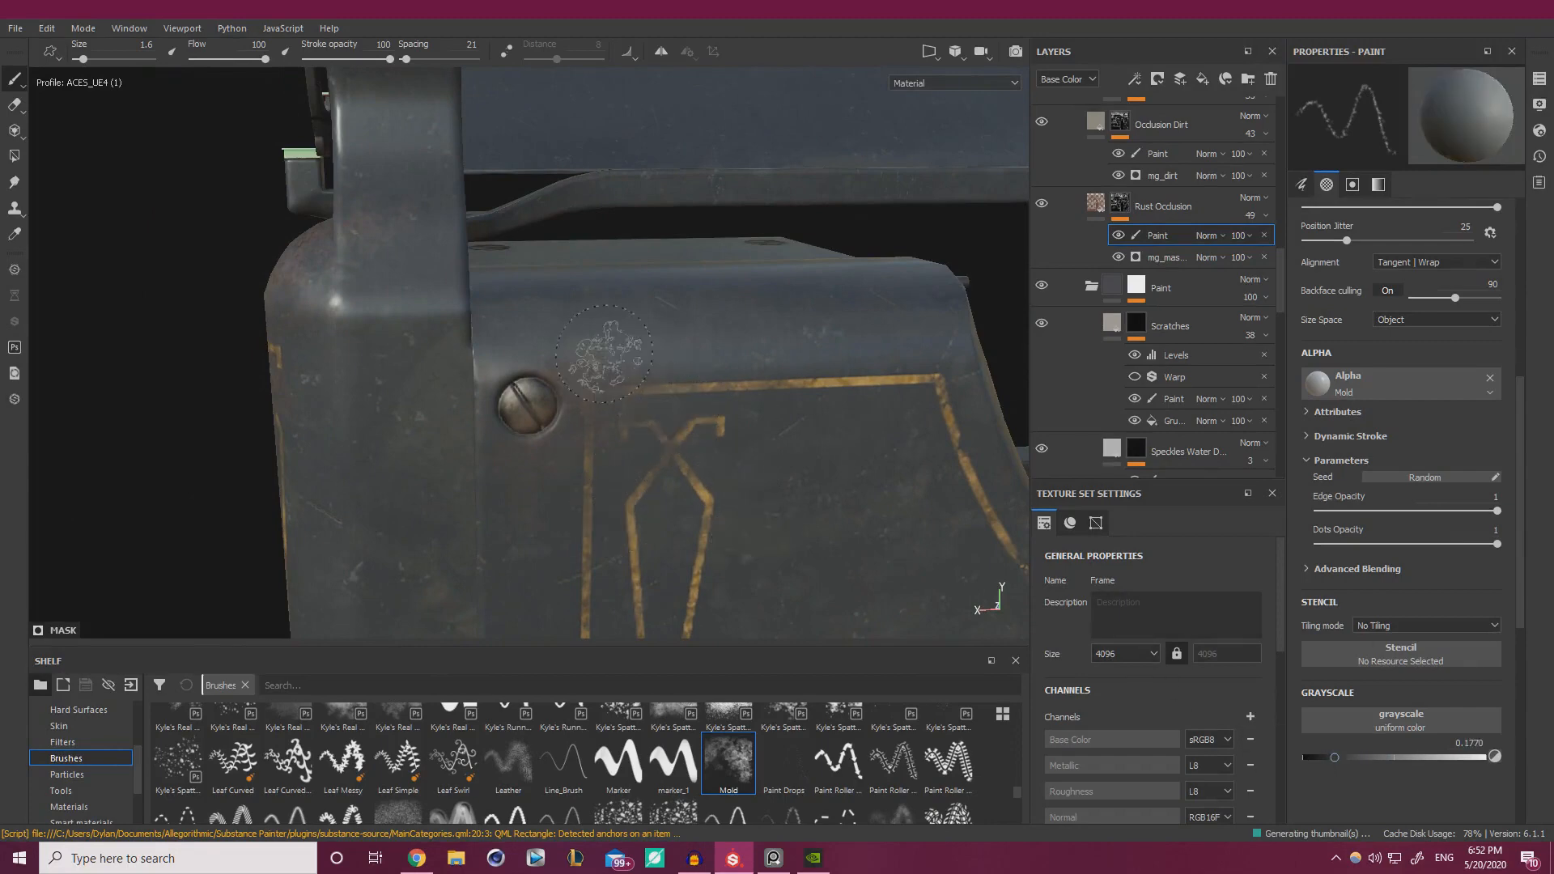
- Examine the whole frame and the gold decals on the front plate from several angles
{"action": "right_click_drag", "start_coordinate": [785, 441], "coordinate": [391, 431], "text": "alt"}
{"action": "middle_click_drag", "start_coordinate": [931, 405], "coordinate": [560, 288], "text": "alt"}
{"action": "left_click_drag", "start_coordinate": [560, 288], "coordinate": [603, 284], "text": "alt"}
{"action": "right_click_drag", "start_coordinate": [603, 283], "coordinate": [470, 273], "text": "alt"}
{"action": "middle_click_drag", "start_coordinate": [469, 274], "coordinate": [422, 280], "text": "alt"}
{"action": "mouse_move", "coordinate": [476, 287]}
{"action": "left_mouse_down", "text": "alt"}
{"action": "mouse_move", "coordinate": [550, 279]}
{"action": "mouse_move", "coordinate": [397, 280]}
{"action": "mouse_move", "coordinate": [494, 284]}
{"action": "left_mouse_up", "text": "alt"}
{"action": "middle_click_drag", "start_coordinate": [494, 283], "coordinate": [559, 340], "text": "alt"}
{"action": "right_click_drag", "start_coordinate": [558, 340], "coordinate": [910, 347], "text": "alt"}
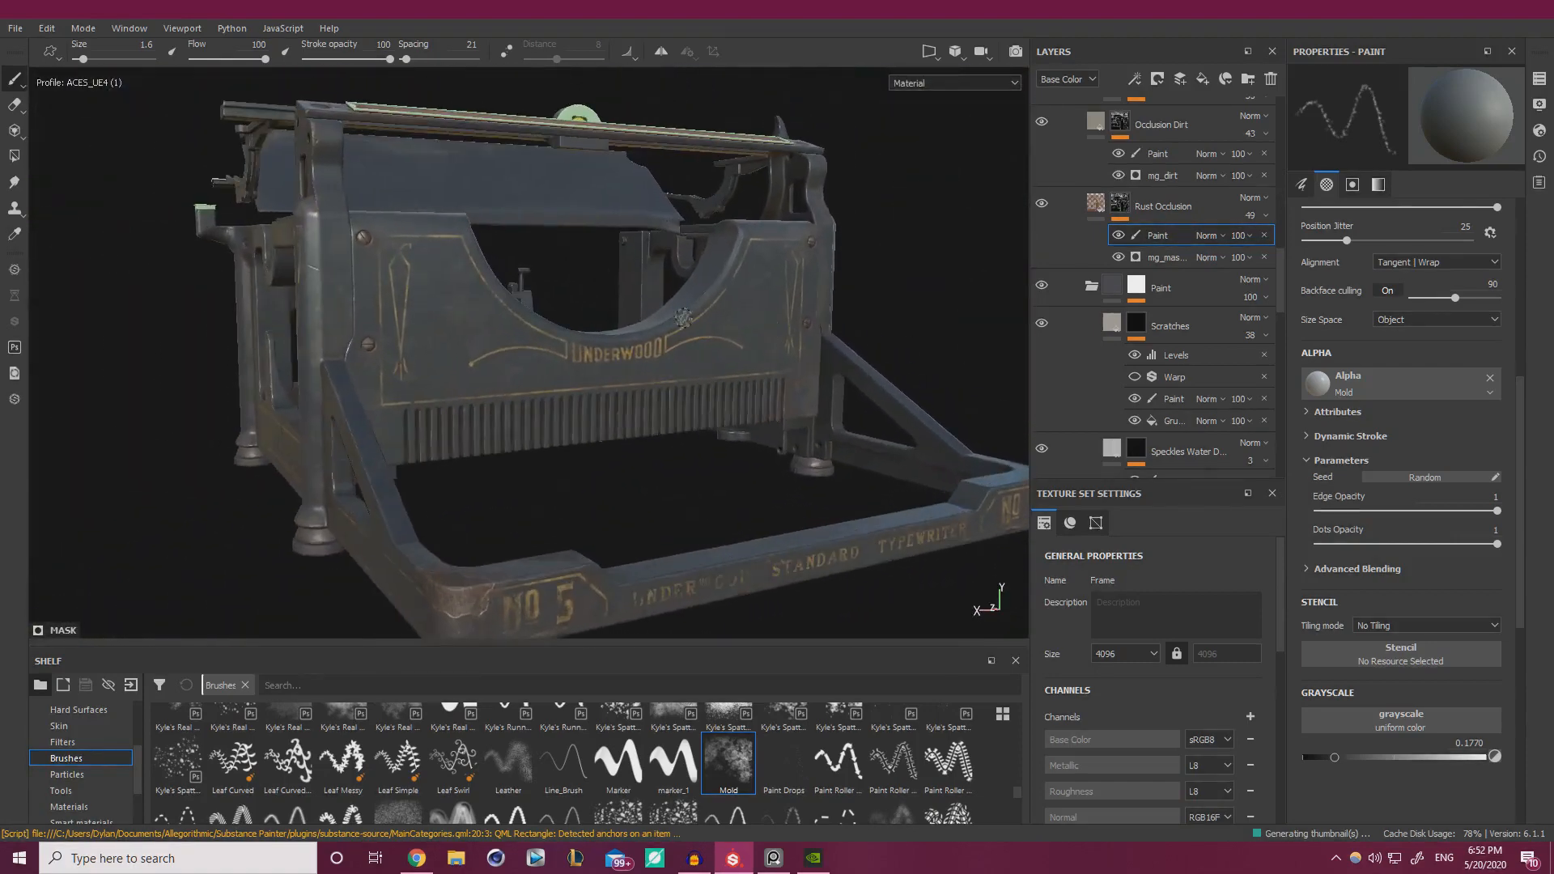
{"action": "right_click_drag", "start_coordinate": [680, 320], "coordinate": [793, 348], "text": "alt"}
{"action": "middle_click_drag", "start_coordinate": [733, 364], "coordinate": [720, 421], "text": "alt"}
{"action": "left_click_drag", "start_coordinate": [720, 422], "coordinate": [672, 417], "text": "alt"}
- Select the Decals fill layer and slightly reduce the saturation of its gold base color
{"action": "scroll", "coordinate": [1213, 314], "scroll_direction": "down", "scroll_amount": 7}
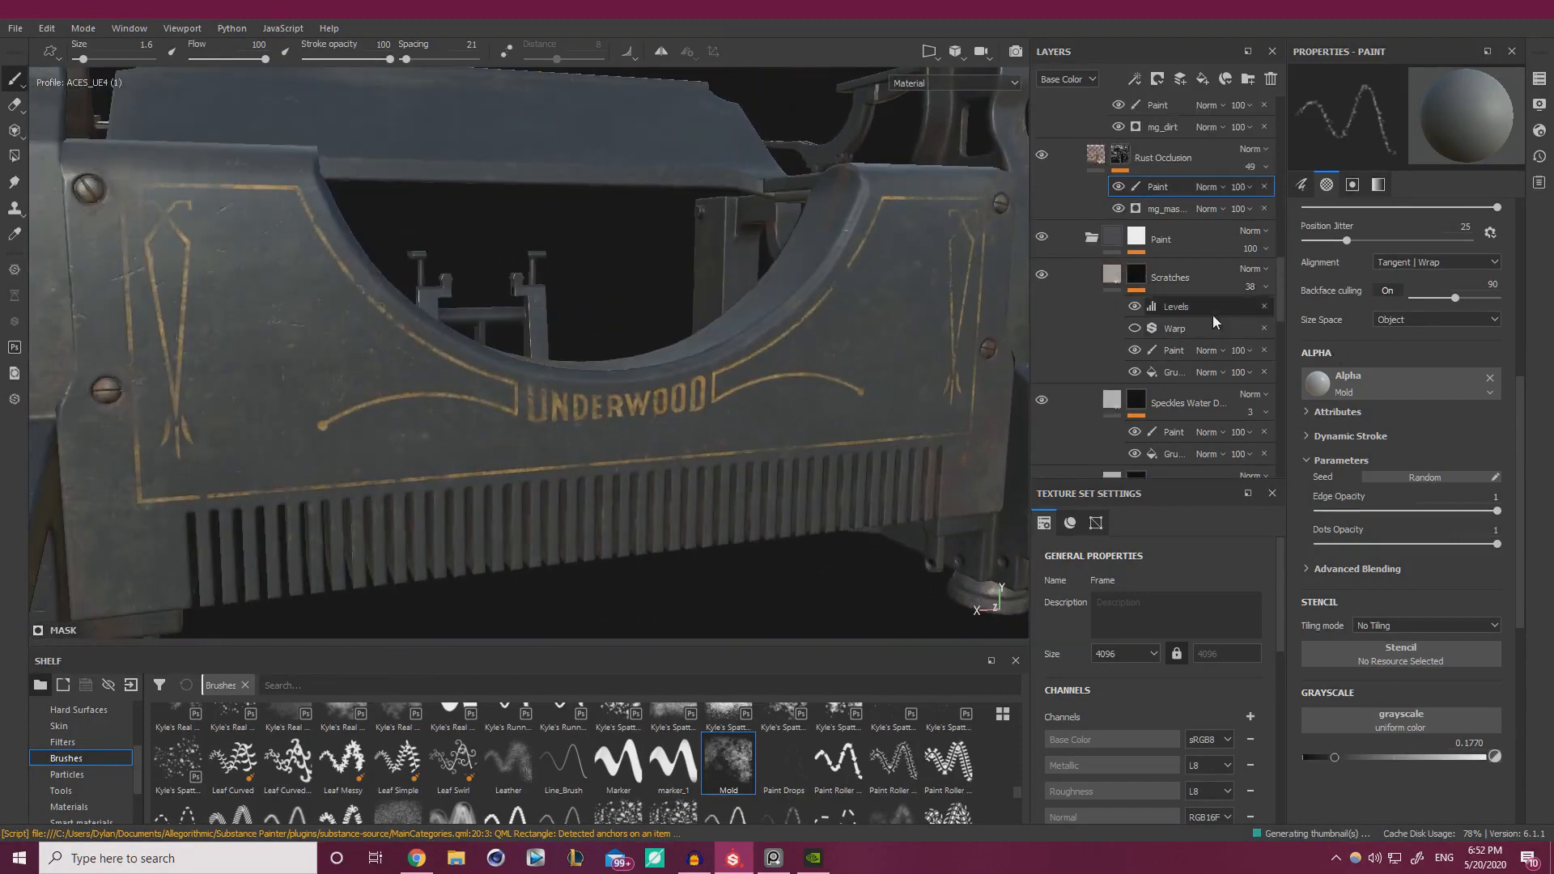
{"action": "scroll", "coordinate": [1149, 298], "scroll_direction": "down", "scroll_amount": 2}
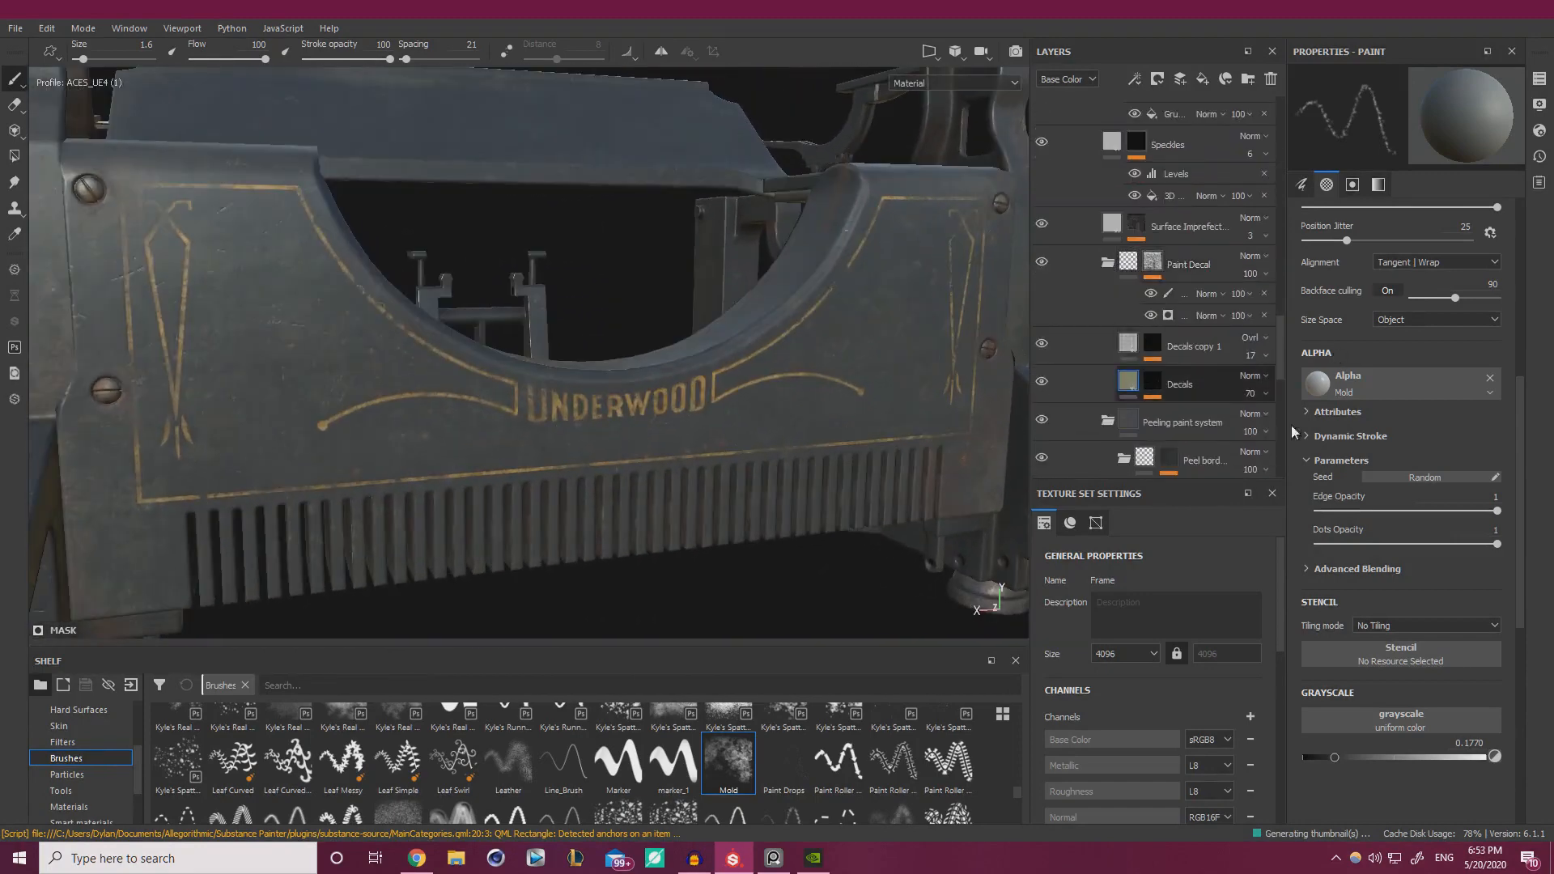
{"action": "left_click", "coordinate": [1179, 385]}
{"action": "left_click", "coordinate": [1400, 453]}
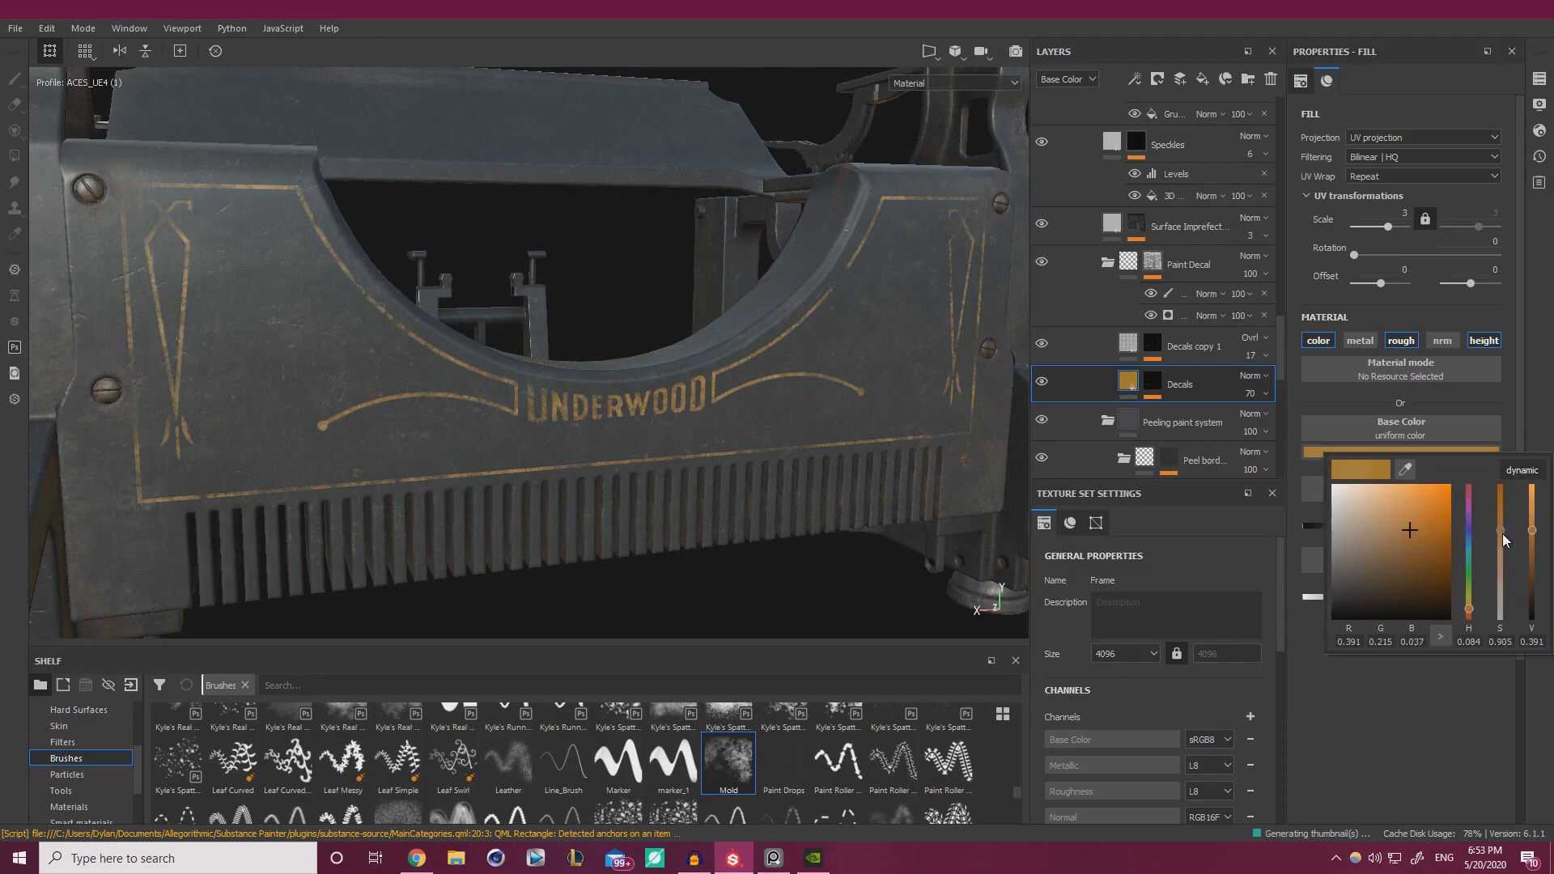
{"action": "left_click_drag", "start_coordinate": [1503, 533], "coordinate": [1503, 536]}
{"action": "scroll", "coordinate": [239, 396], "scroll_direction": "down", "scroll_amount": 5}
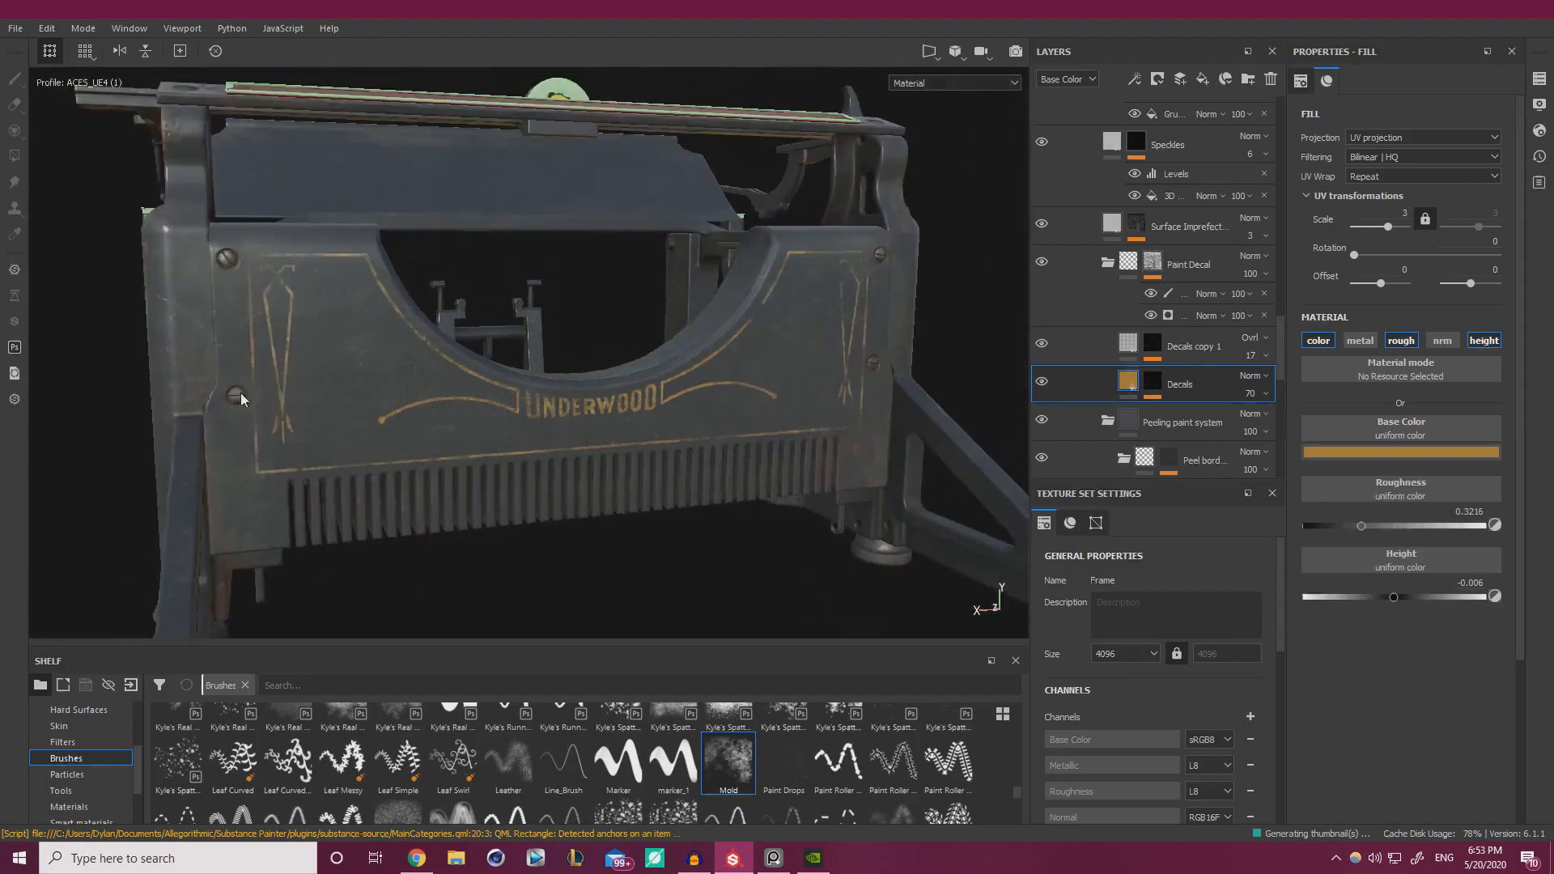
- Switch to the Paint Decal mask's paint effect, set the brush grayscale to 1 and close in on the UNDERWOOD lettering
{"action": "left_click_drag", "start_coordinate": [239, 397], "coordinate": [387, 382], "text": "alt"}
{"action": "right_click_drag", "start_coordinate": [386, 382], "coordinate": [631, 454], "text": "alt"}
{"action": "mouse_move", "coordinate": [631, 454]}
{"action": "left_mouse_down", "text": "alt"}
{"action": "mouse_move", "coordinate": [670, 440]}
{"action": "mouse_move", "coordinate": [628, 454]}
{"action": "left_mouse_up", "text": "alt"}
{"action": "right_click_drag", "start_coordinate": [628, 454], "coordinate": [926, 481], "text": "alt"}
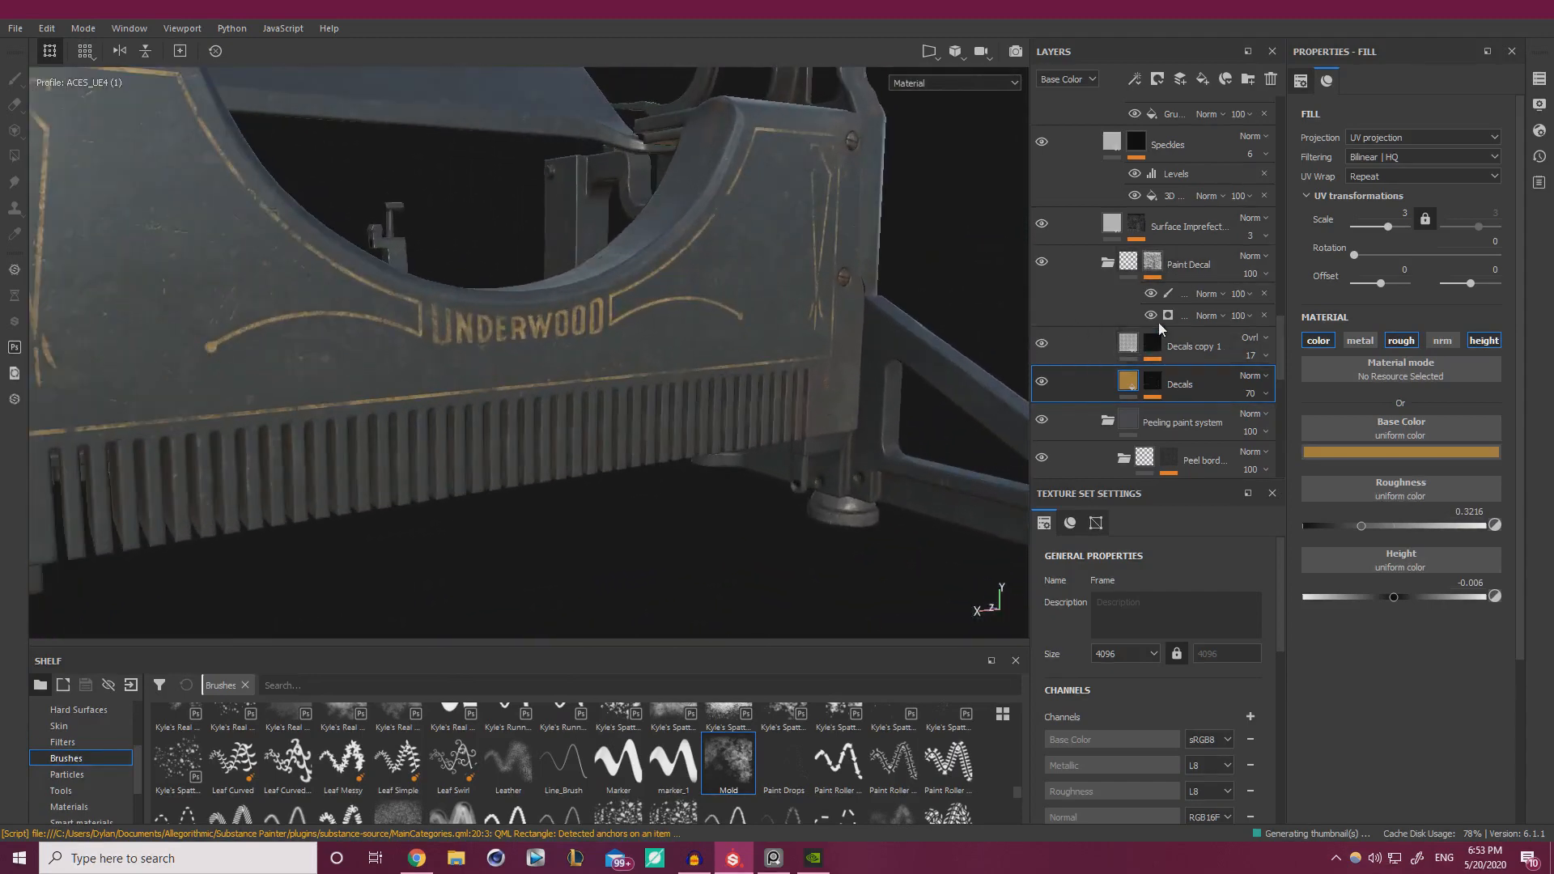
{"action": "left_click", "coordinate": [1167, 293]}
{"action": "right_click_drag", "start_coordinate": [510, 337], "coordinate": [640, 348], "text": "alt"}
{"action": "left_click_drag", "start_coordinate": [1335, 758], "coordinate": [1253, 750]}
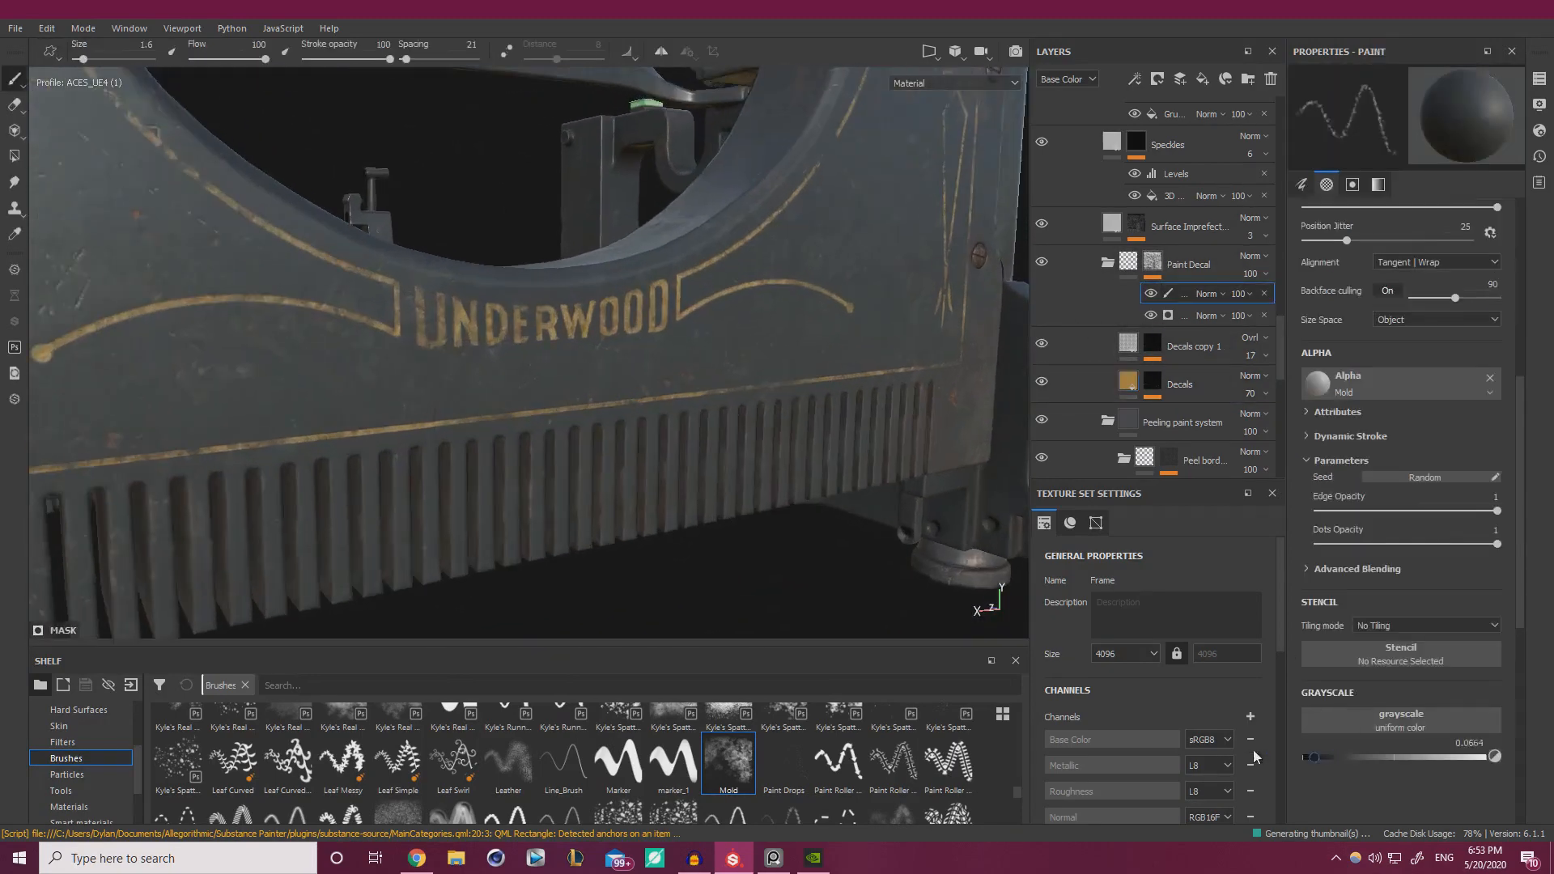
{"action": "left_click_drag", "start_coordinate": [706, 518], "coordinate": [777, 510], "text": "alt"}
{"action": "left_click", "coordinate": [1485, 758]}
{"action": "left_click_drag", "start_coordinate": [502, 360], "coordinate": [412, 372], "text": "alt"}
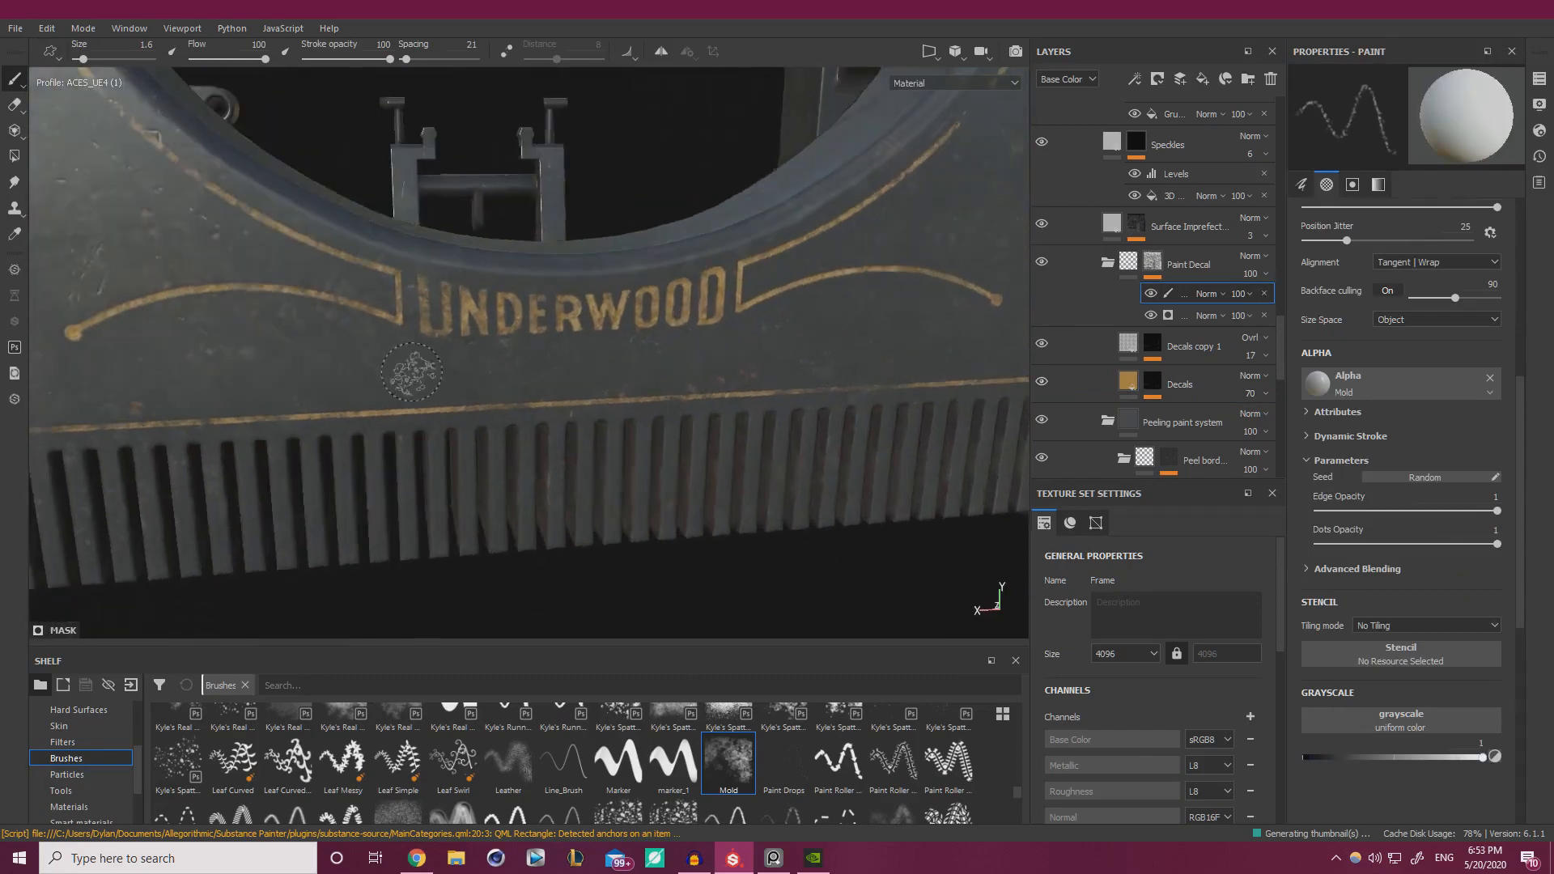
{"action": "right_click_drag", "start_coordinate": [413, 371], "coordinate": [397, 304], "text": "alt"}
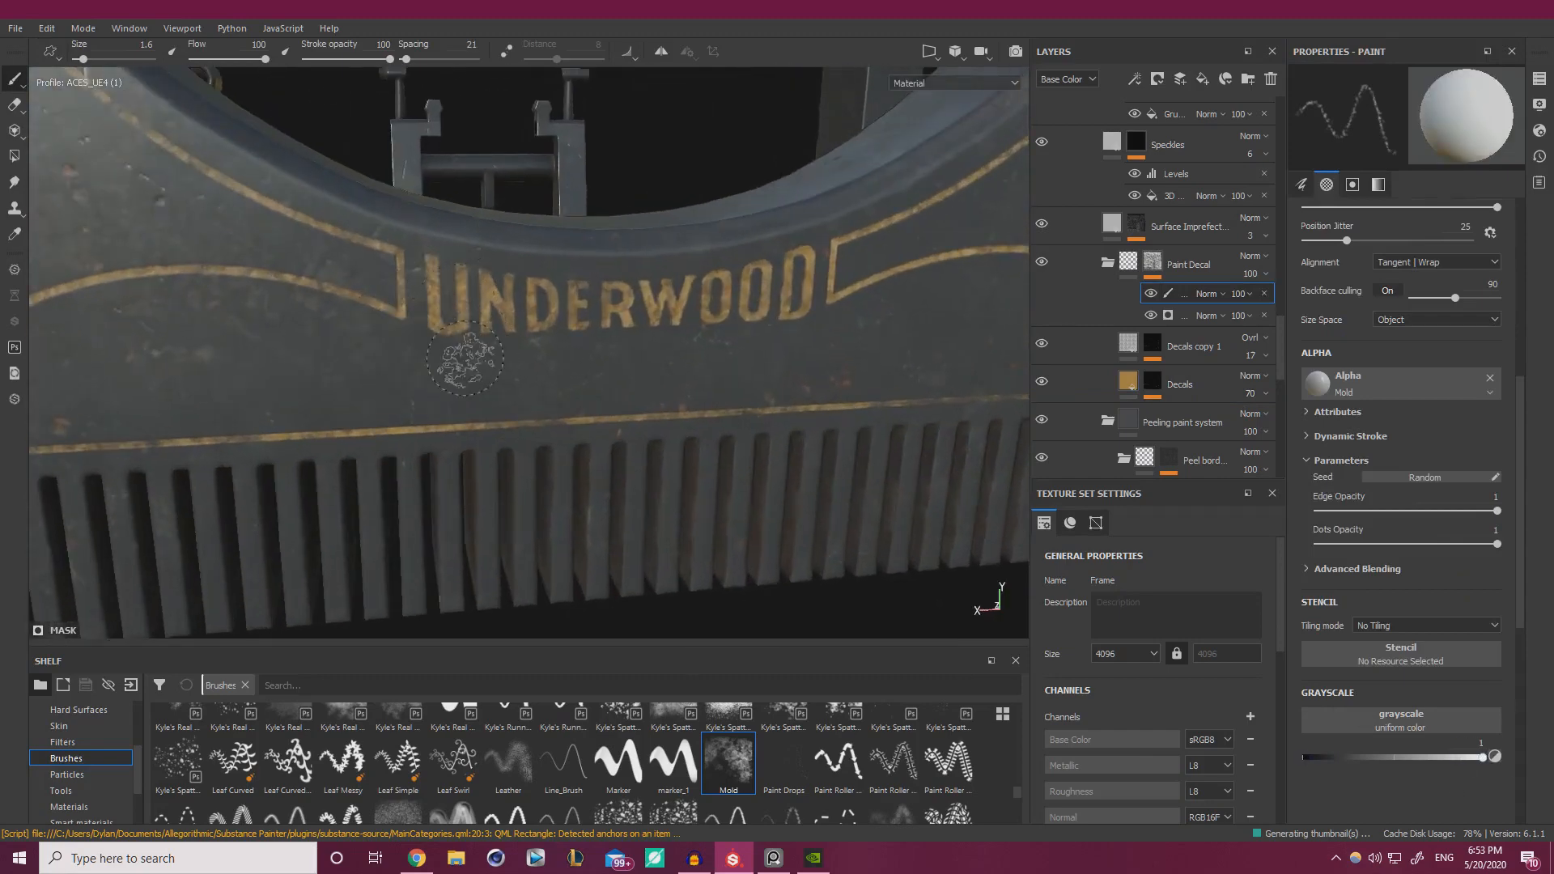
- Paint back worn parts of the gold UNDERWOOD lettering on the front plate
{"action": "right_click_drag", "start_coordinate": [564, 374], "coordinate": [569, 429], "text": "alt"}
{"action": "middle_click_drag", "start_coordinate": [569, 385], "coordinate": [663, 382], "text": "alt"}
{"action": "right_click_drag", "start_coordinate": [663, 381], "coordinate": [575, 357], "text": "alt"}
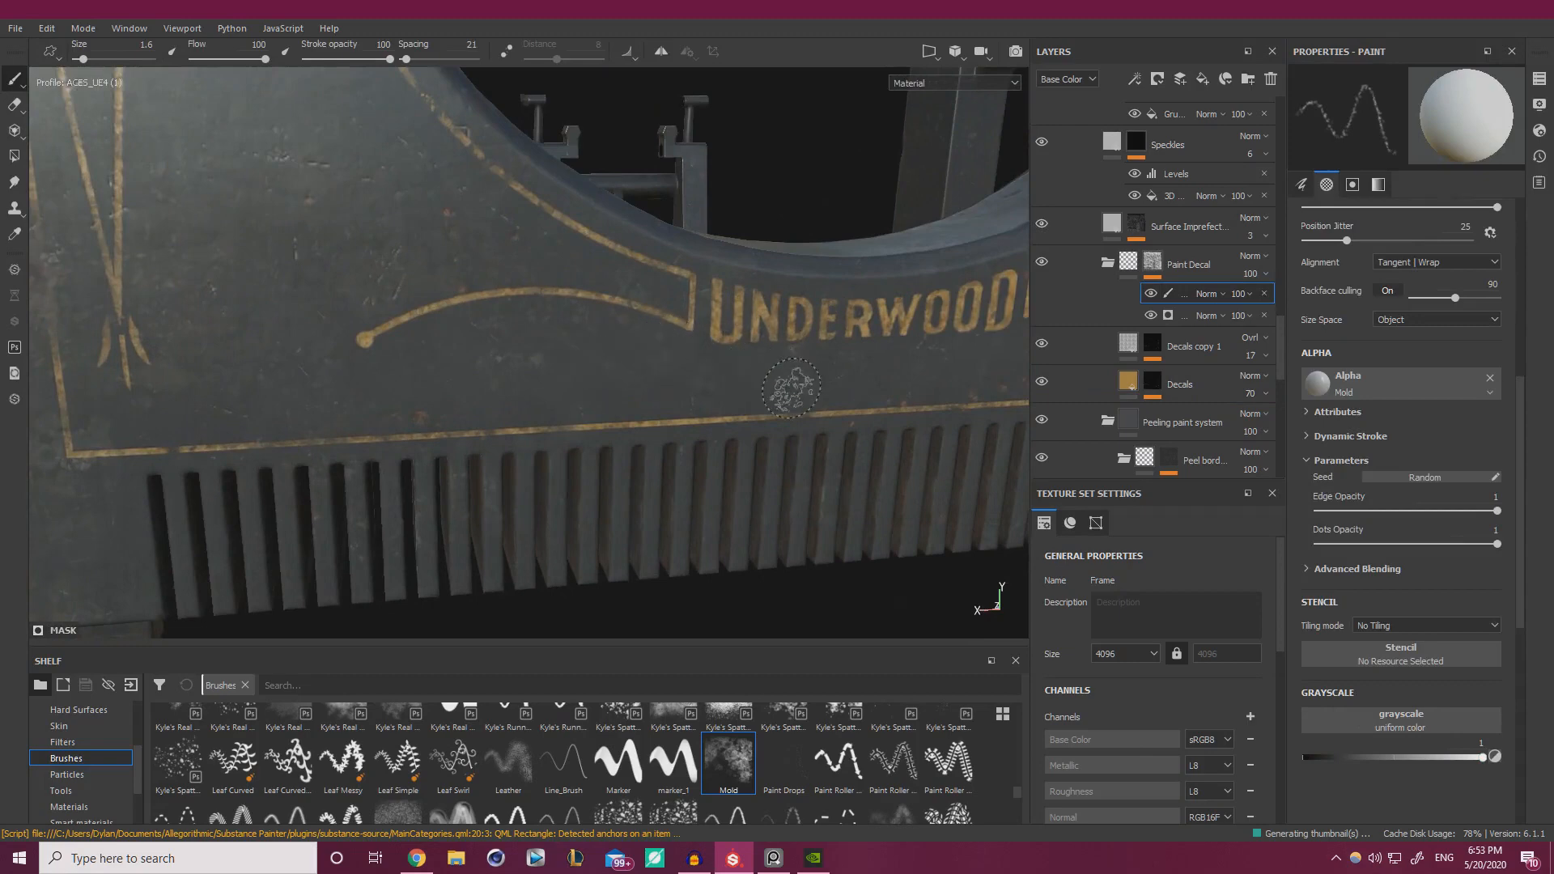
{"action": "right_click_drag", "start_coordinate": [792, 388], "coordinate": [378, 440], "text": "alt"}
{"action": "left_click_drag", "start_coordinate": [378, 440], "coordinate": [299, 436], "text": "alt"}
{"action": "right_click_drag", "start_coordinate": [469, 437], "coordinate": [765, 449], "text": "alt"}
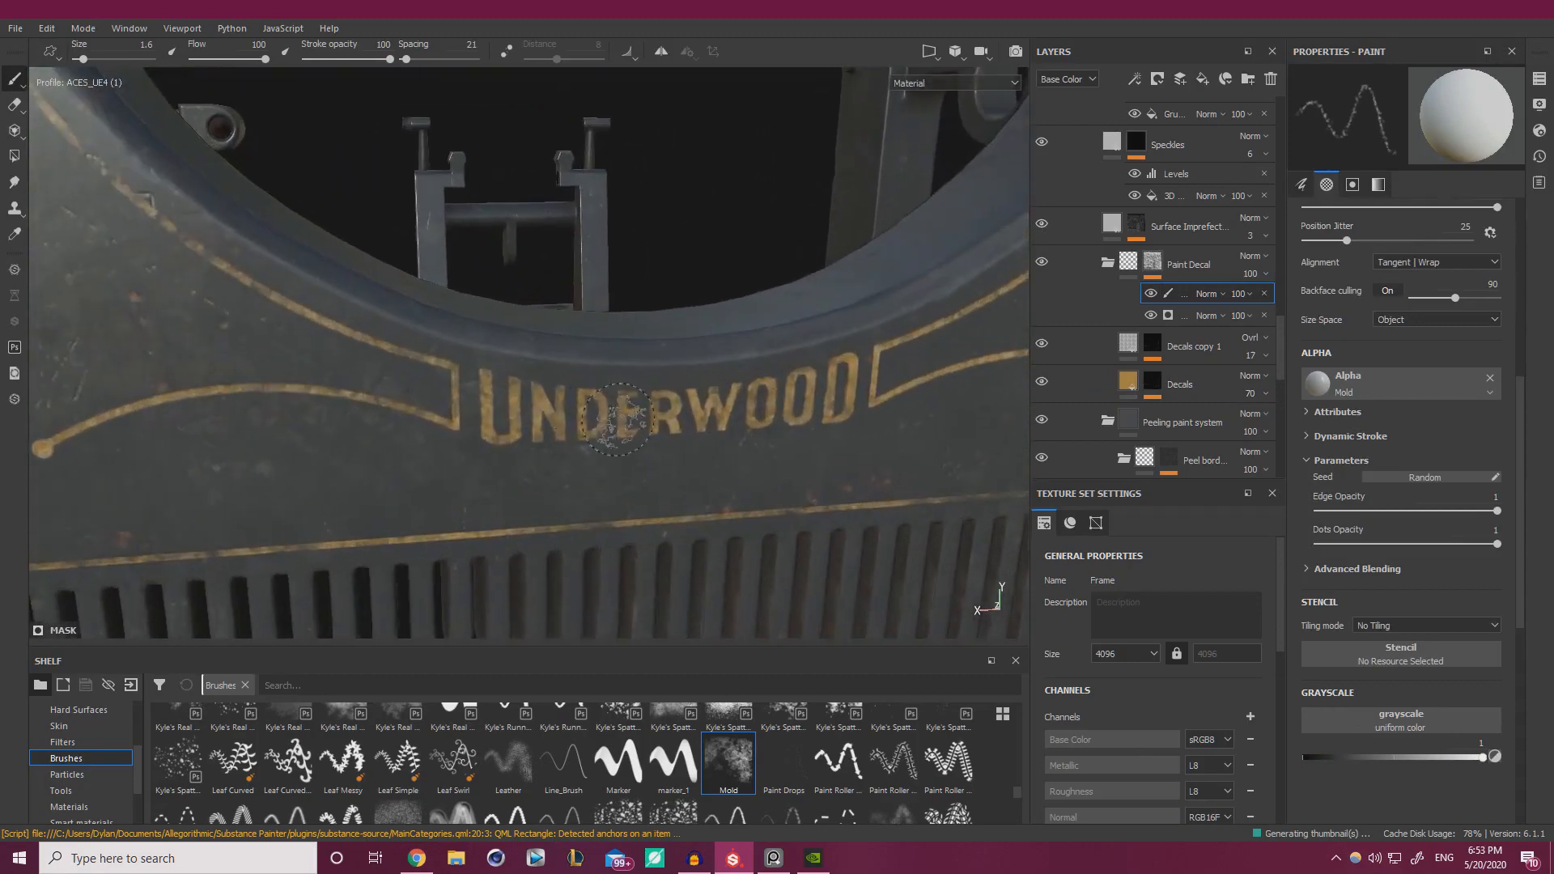
{"action": "mouse_move", "coordinate": [615, 391]}
{"action": "left_mouse_down", "text": "alt"}
{"action": "mouse_move", "coordinate": [548, 381]}
{"action": "mouse_move", "coordinate": [609, 384]}
{"action": "left_mouse_up", "text": "alt"}
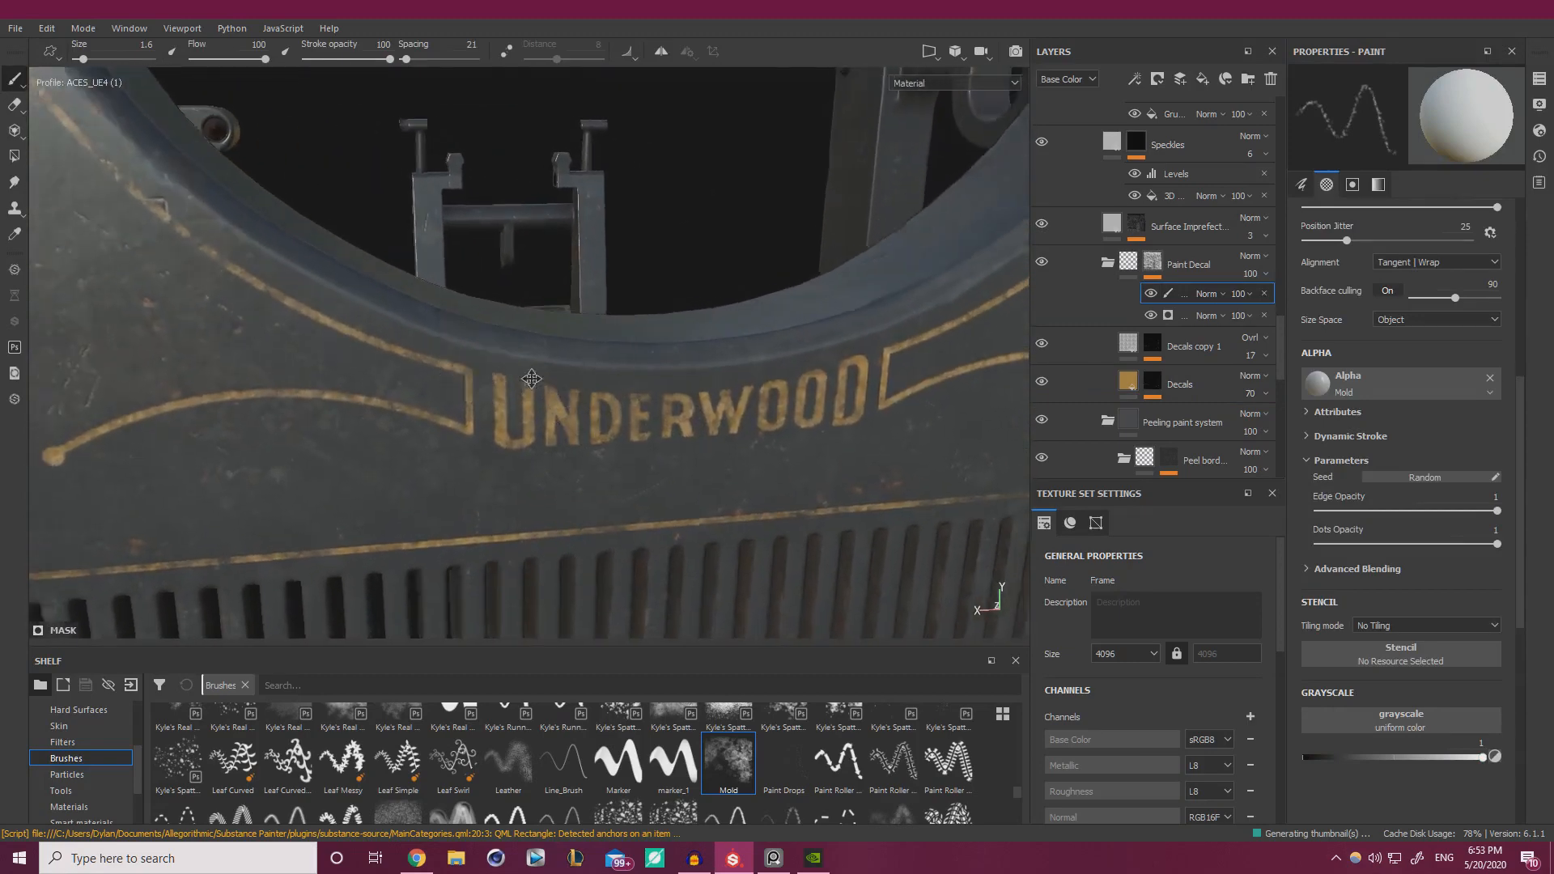
- Set the brush grayscale to 0 and wear the curved gold border line on the front plate's left half
{"action": "middle_click_drag", "start_coordinate": [523, 372], "coordinate": [668, 405], "text": "alt"}
{"action": "left_click_drag", "start_coordinate": [1362, 758], "coordinate": [1295, 757]}
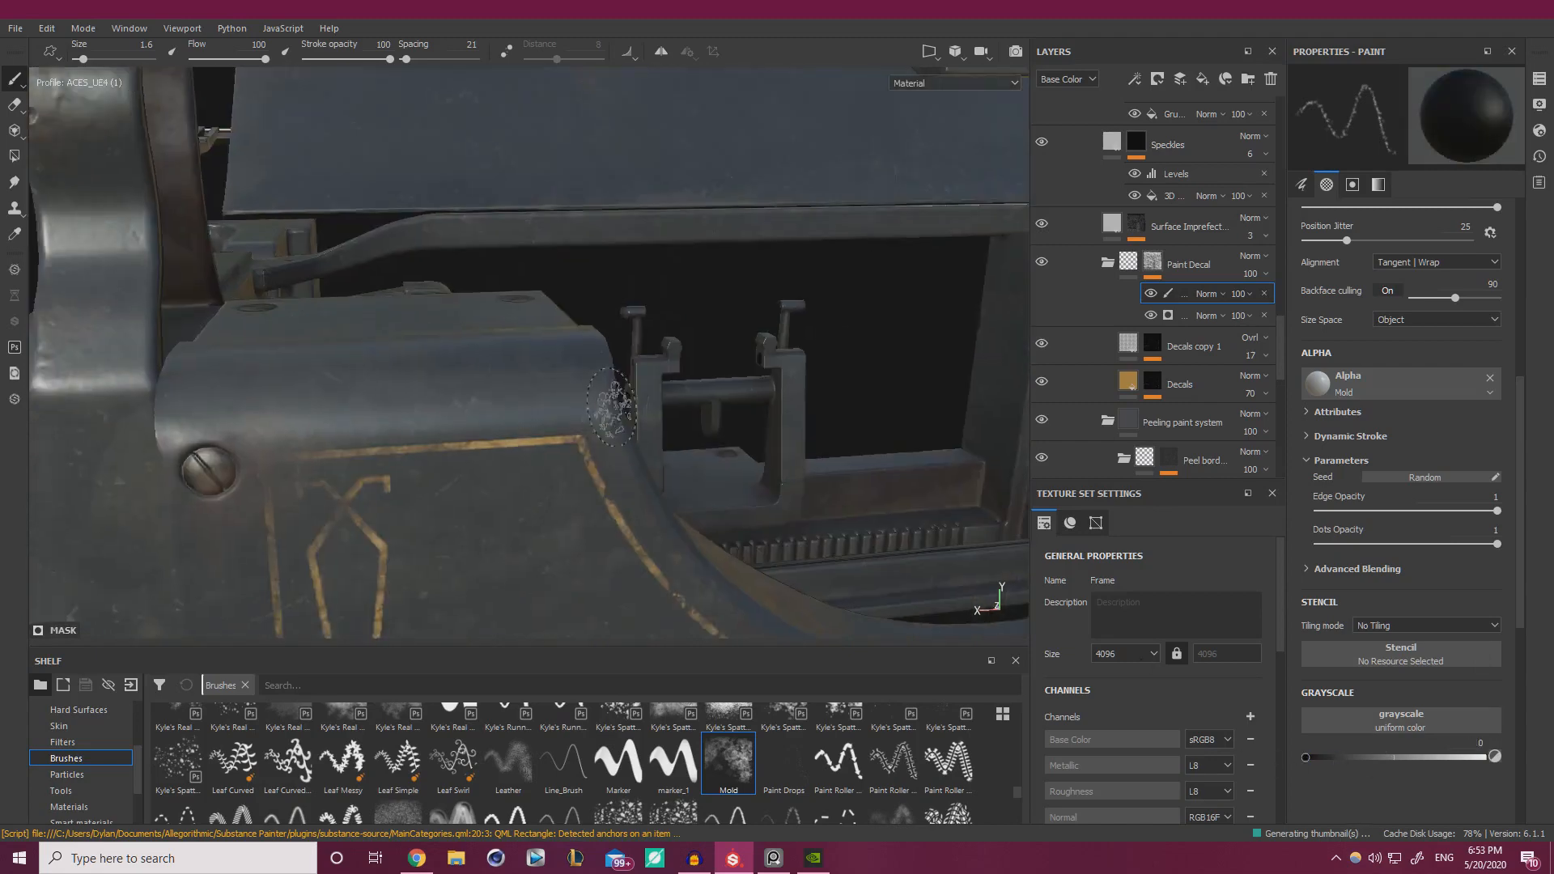
{"action": "left_click_drag", "start_coordinate": [635, 472], "coordinate": [598, 444], "text": "alt"}
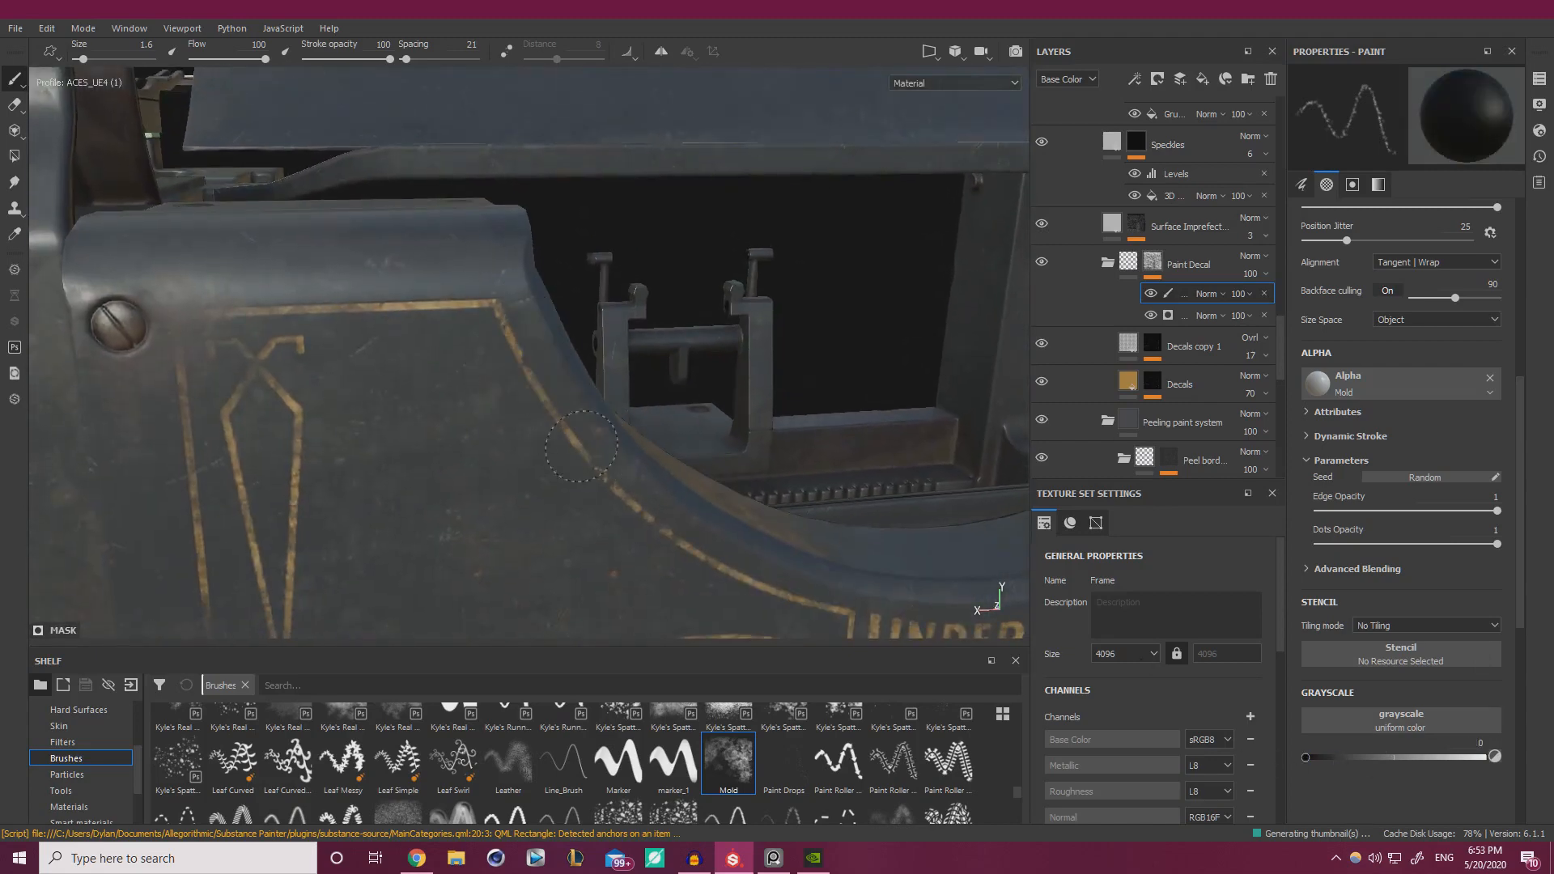
{"action": "right_click_drag", "start_coordinate": [648, 518], "coordinate": [567, 486], "text": "alt"}
{"action": "left_click_drag", "start_coordinate": [632, 485], "coordinate": [597, 347], "text": "alt"}
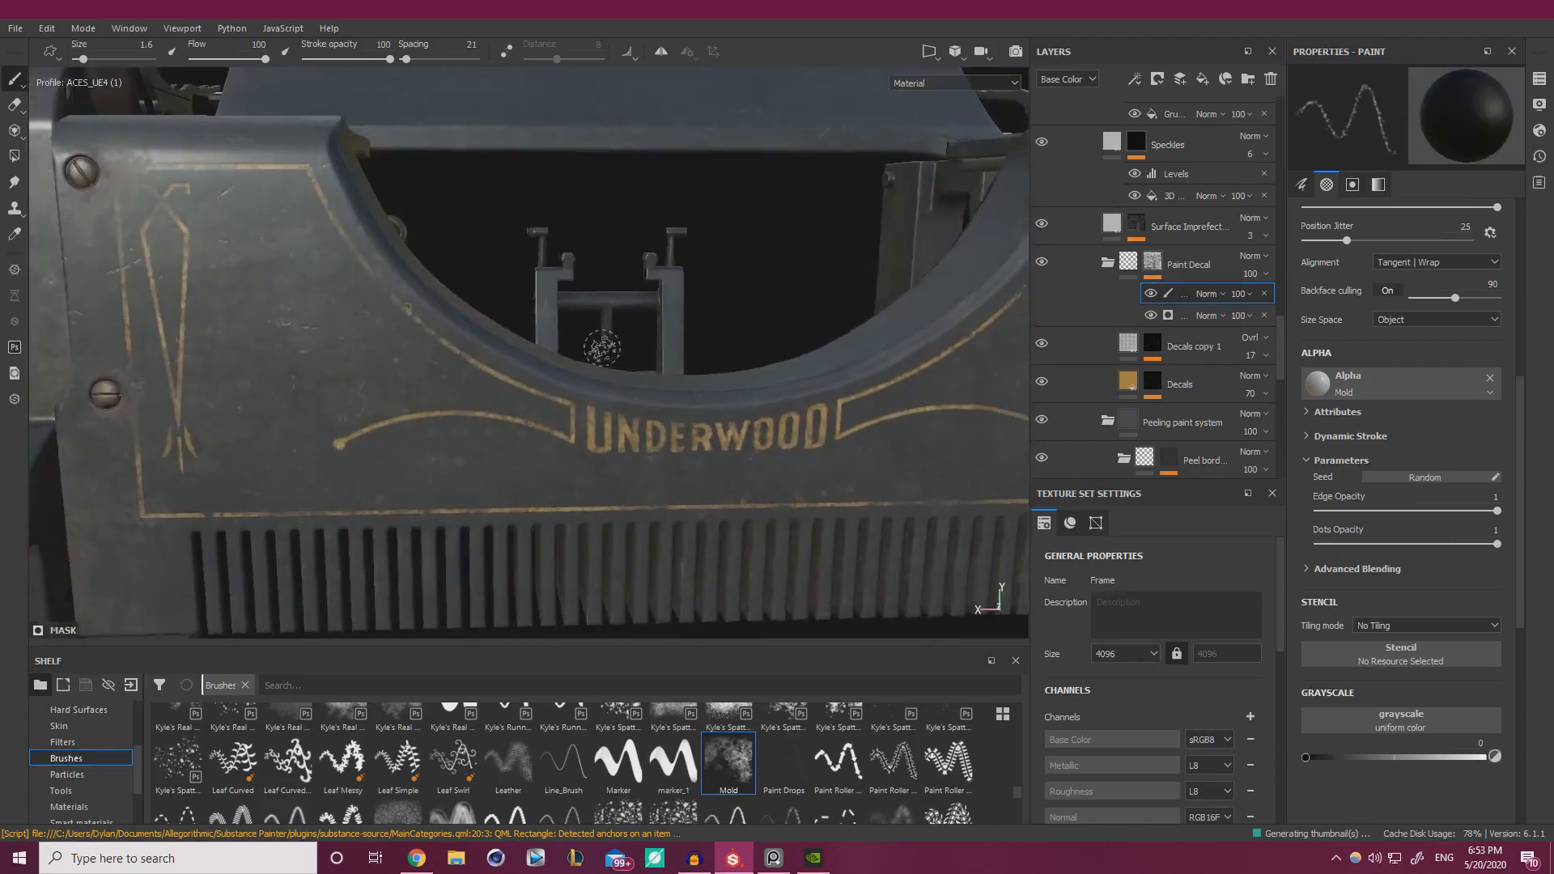
{"action": "middle_click_drag", "start_coordinate": [597, 347], "coordinate": [276, 345], "text": "alt"}
{"action": "right_click_drag", "start_coordinate": [485, 356], "coordinate": [324, 389], "text": "alt"}
{"action": "left_click_drag", "start_coordinate": [211, 389], "coordinate": [173, 408], "text": "alt"}
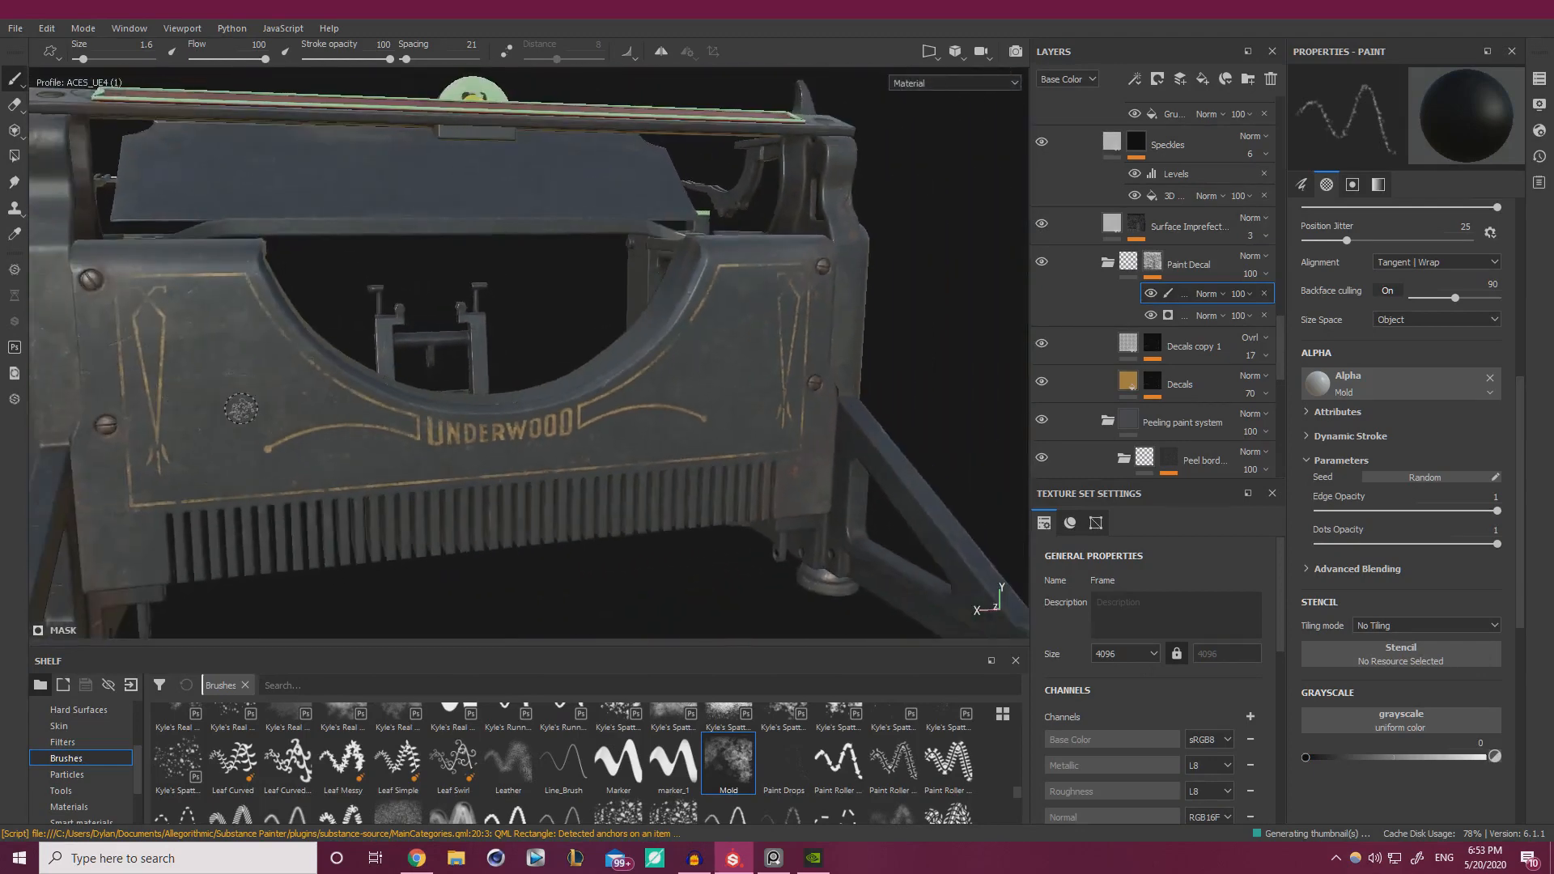
- Examine the worn gold lettering and border decals on the front plate and base from several angles and distances
{"action": "right_click_drag", "start_coordinate": [242, 409], "coordinate": [212, 414], "text": "alt"}
{"action": "left_click_drag", "start_coordinate": [212, 415], "coordinate": [231, 429], "text": "alt"}
{"action": "right_click_drag", "start_coordinate": [231, 429], "coordinate": [203, 397], "text": "alt"}
{"action": "left_click_drag", "start_coordinate": [202, 396], "coordinate": [550, 348], "text": "alt"}
{"action": "right_click_drag", "start_coordinate": [551, 348], "coordinate": [649, 373], "text": "alt"}
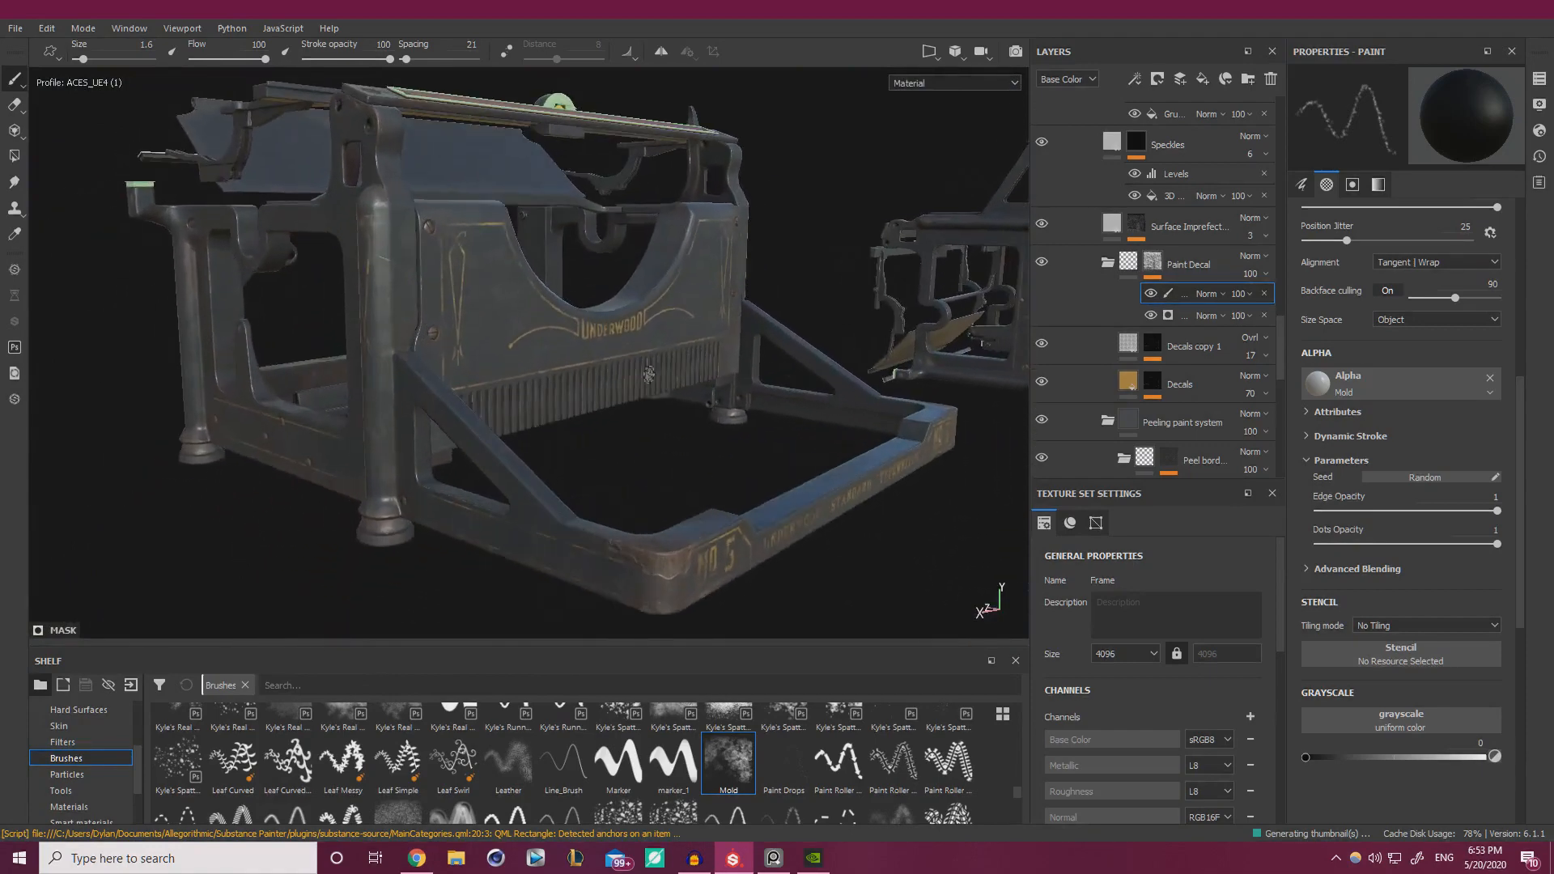
{"action": "left_click_drag", "start_coordinate": [465, 362], "coordinate": [397, 353], "text": "alt"}
{"action": "right_click_drag", "start_coordinate": [396, 353], "coordinate": [836, 385], "text": "alt"}
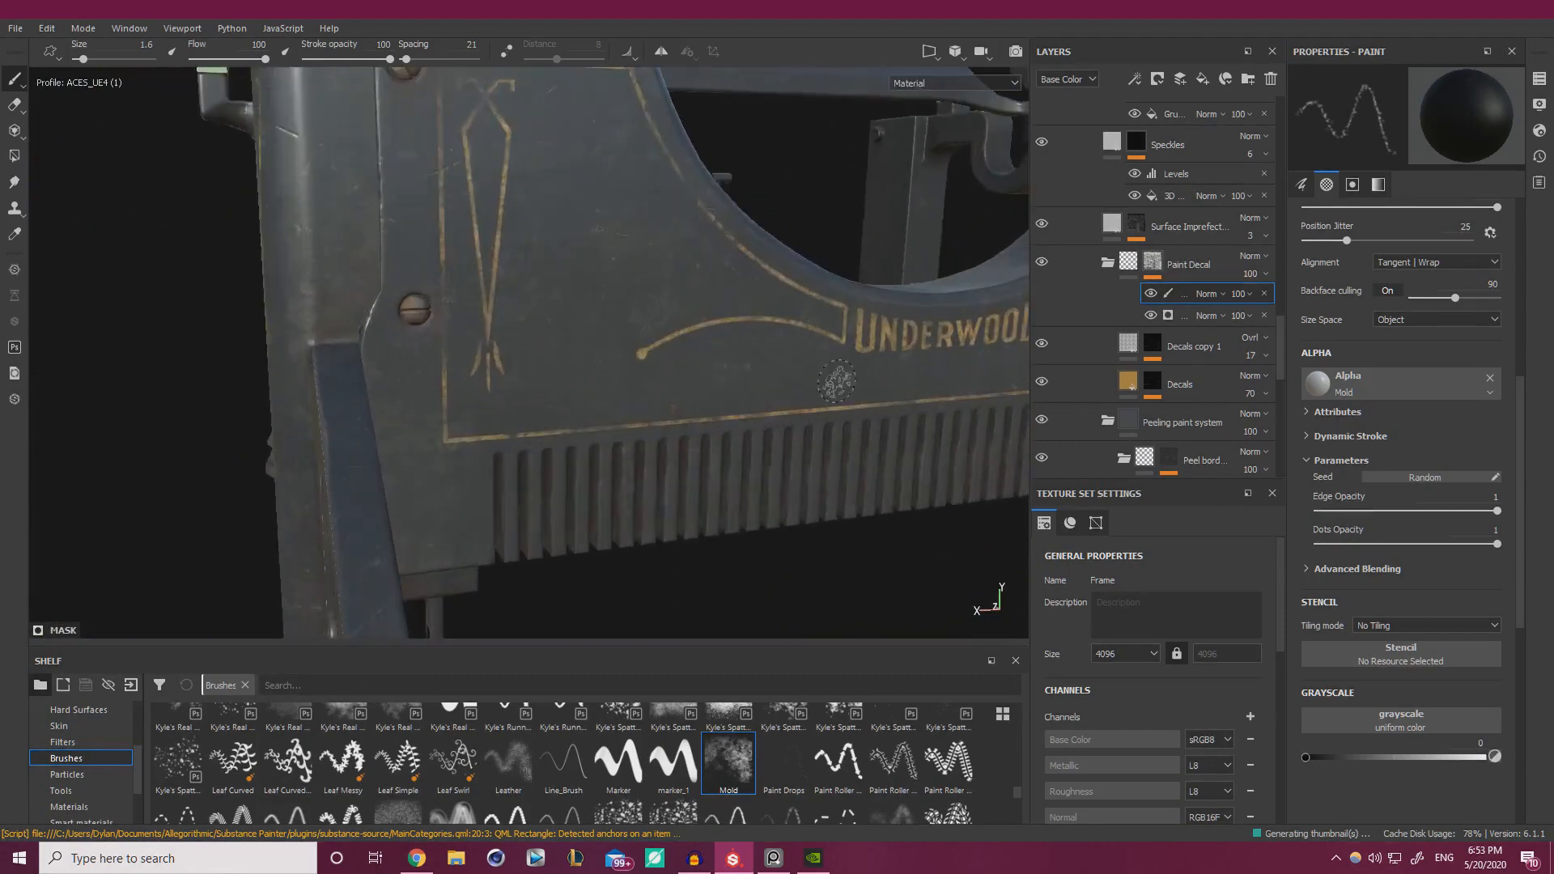
{"action": "left_click_drag", "start_coordinate": [836, 386], "coordinate": [385, 427], "text": "alt"}
- Select the Rust Occlusion mask's paint effect and set the brush grayscale to 0.1726
{"action": "scroll", "coordinate": [1156, 280], "scroll_direction": "up", "scroll_amount": 5}
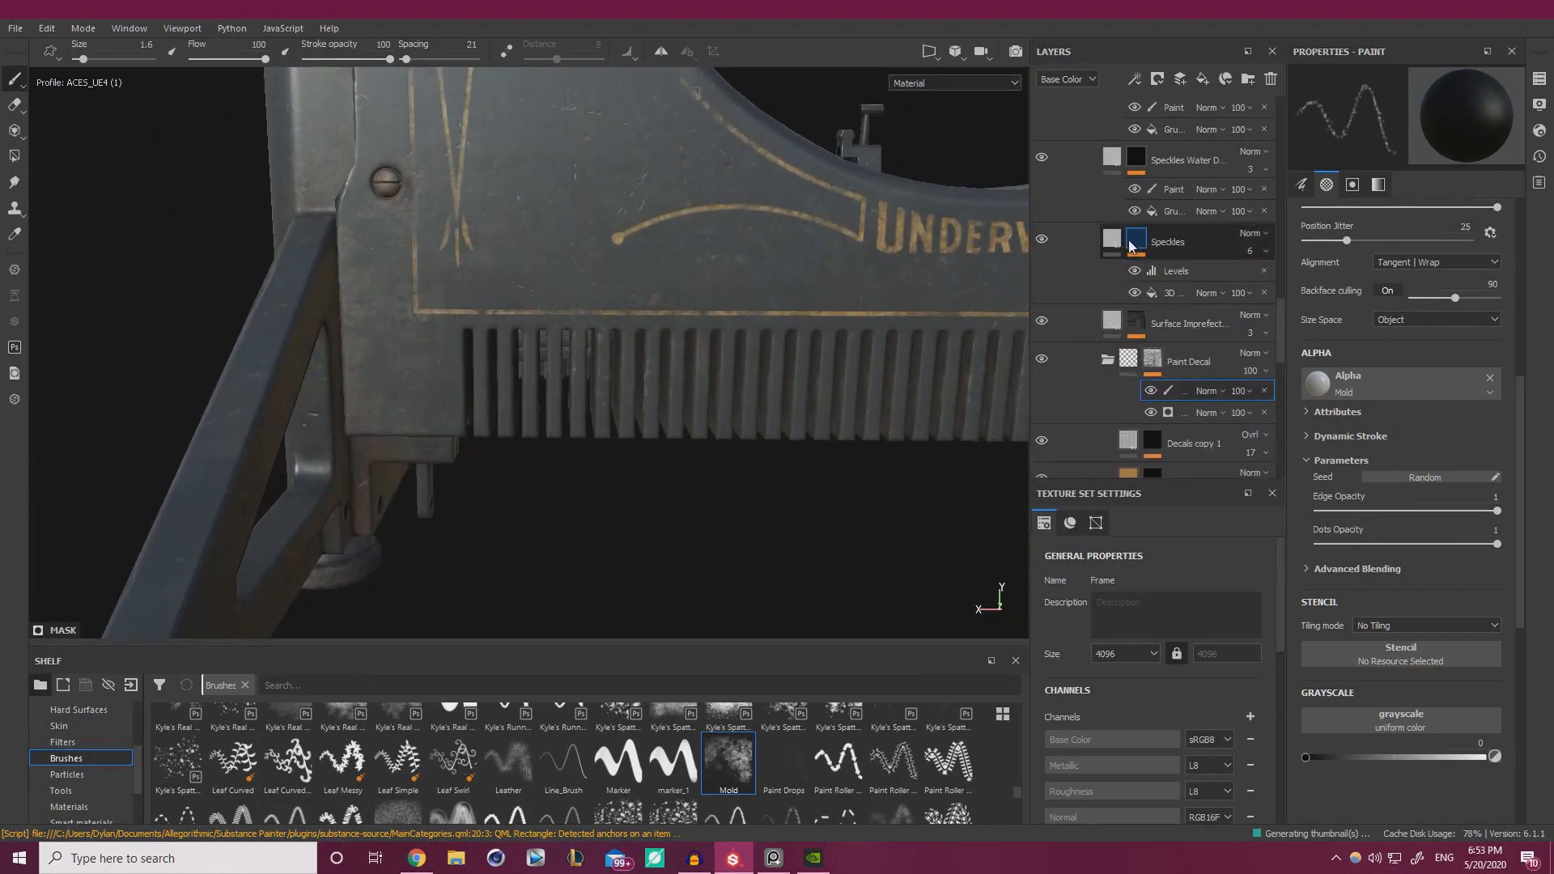
{"action": "left_click", "coordinate": [1146, 235]}
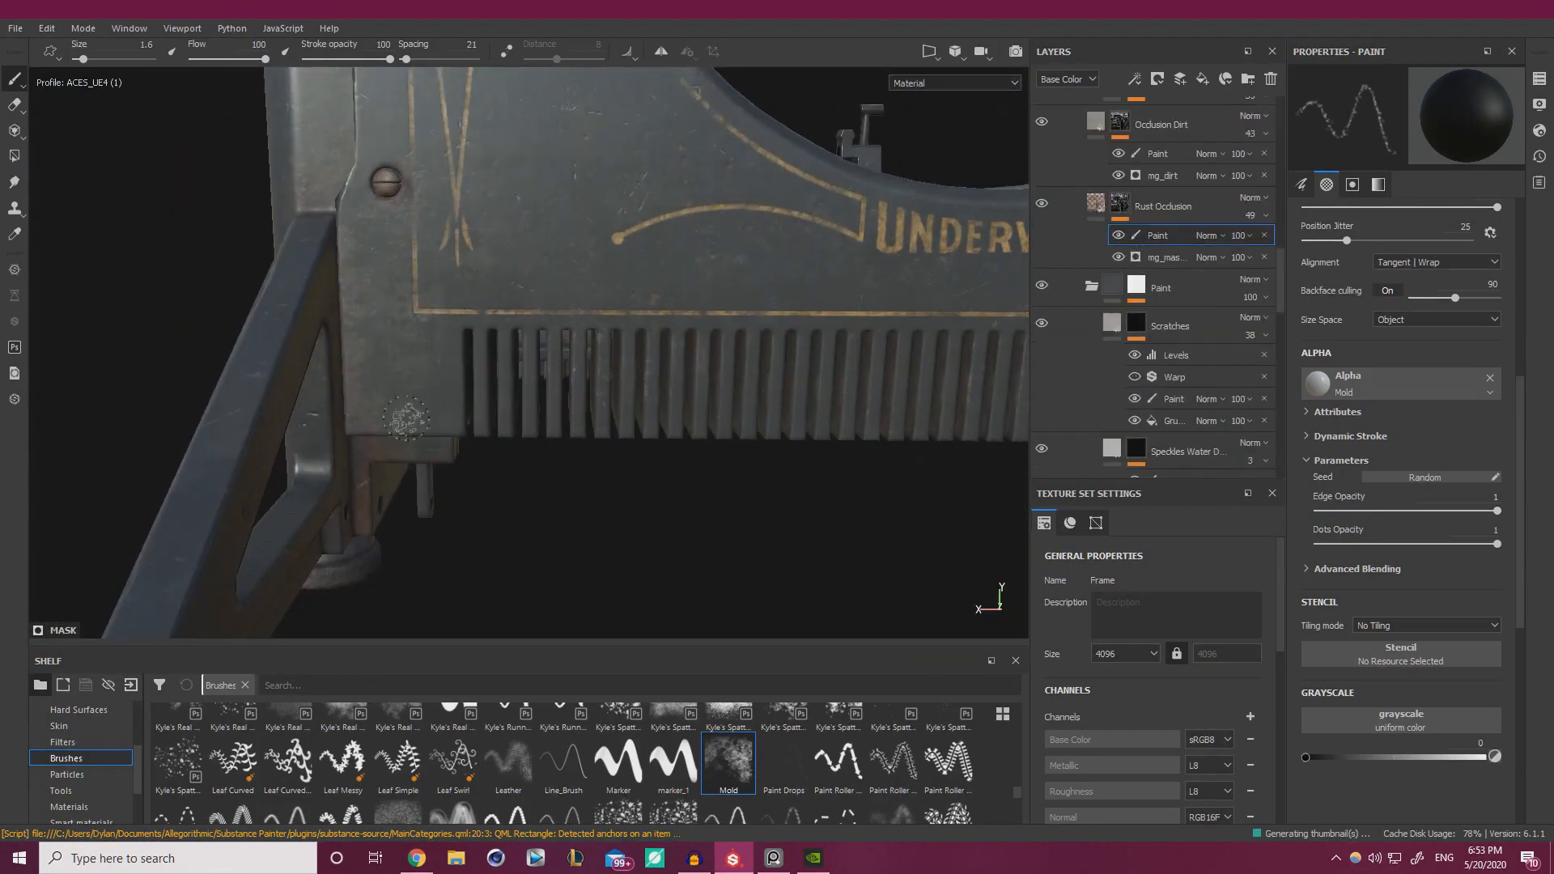
{"action": "right_click_drag", "start_coordinate": [406, 420], "coordinate": [775, 481], "text": "alt"}
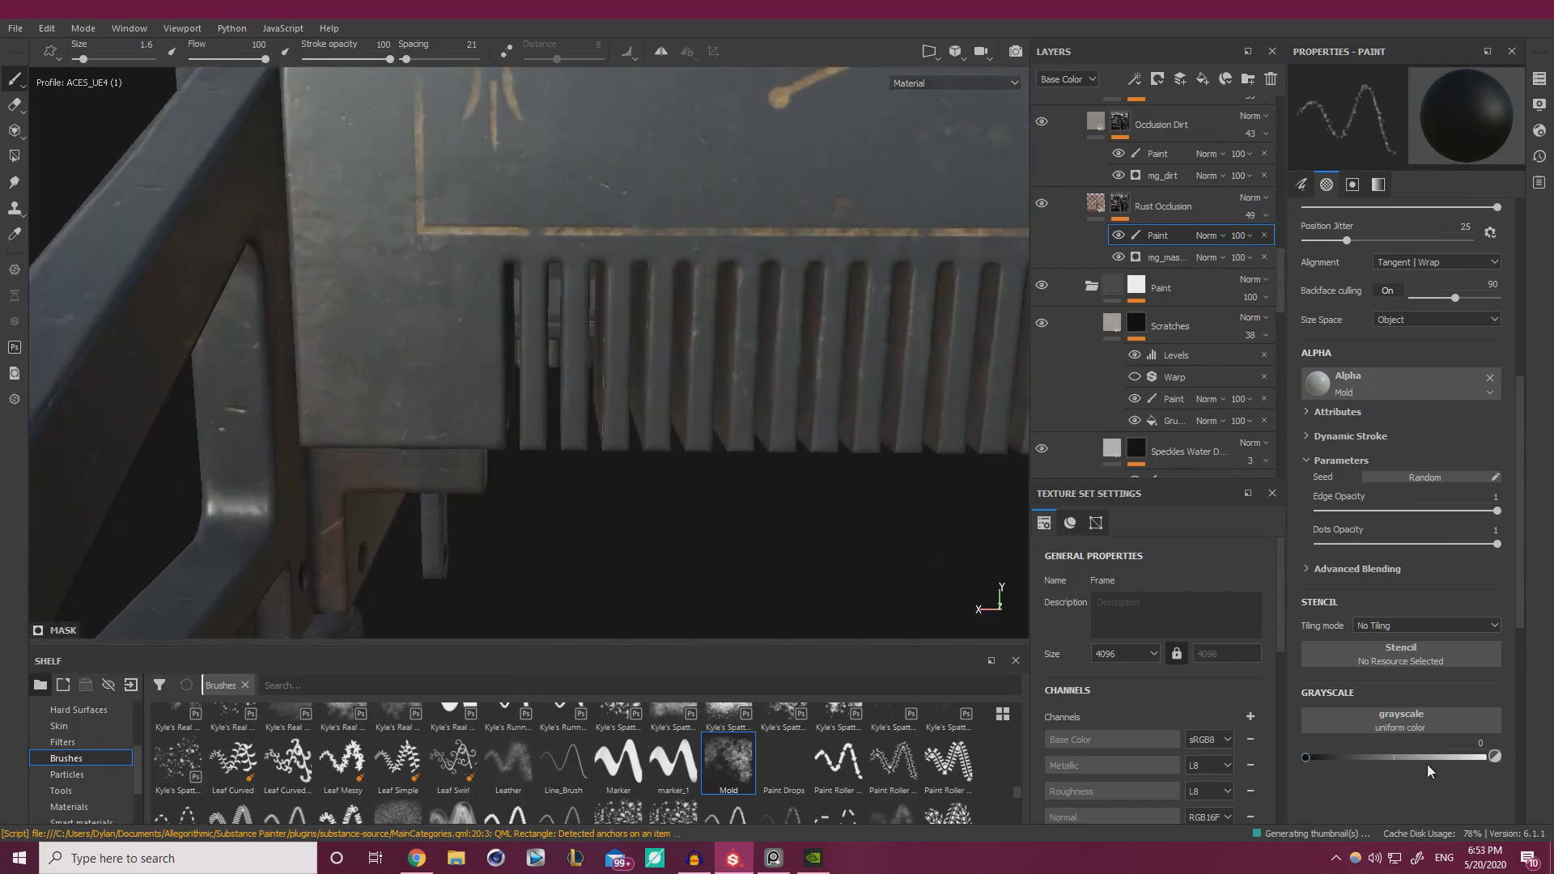
{"action": "left_click", "coordinate": [1374, 758]}
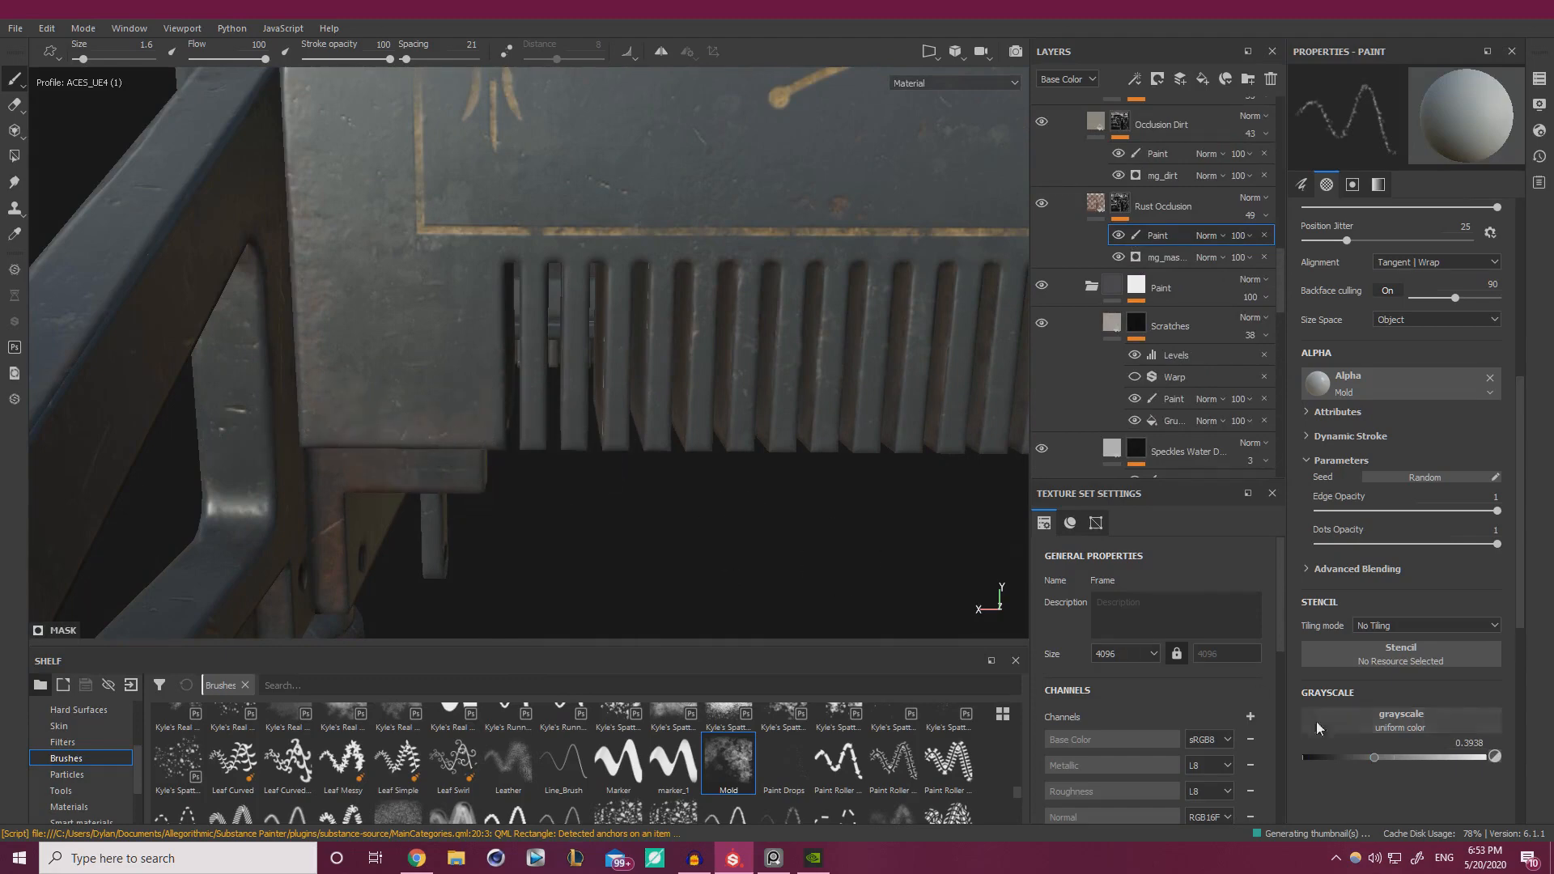
{"action": "left_click", "coordinate": [1327, 757]}
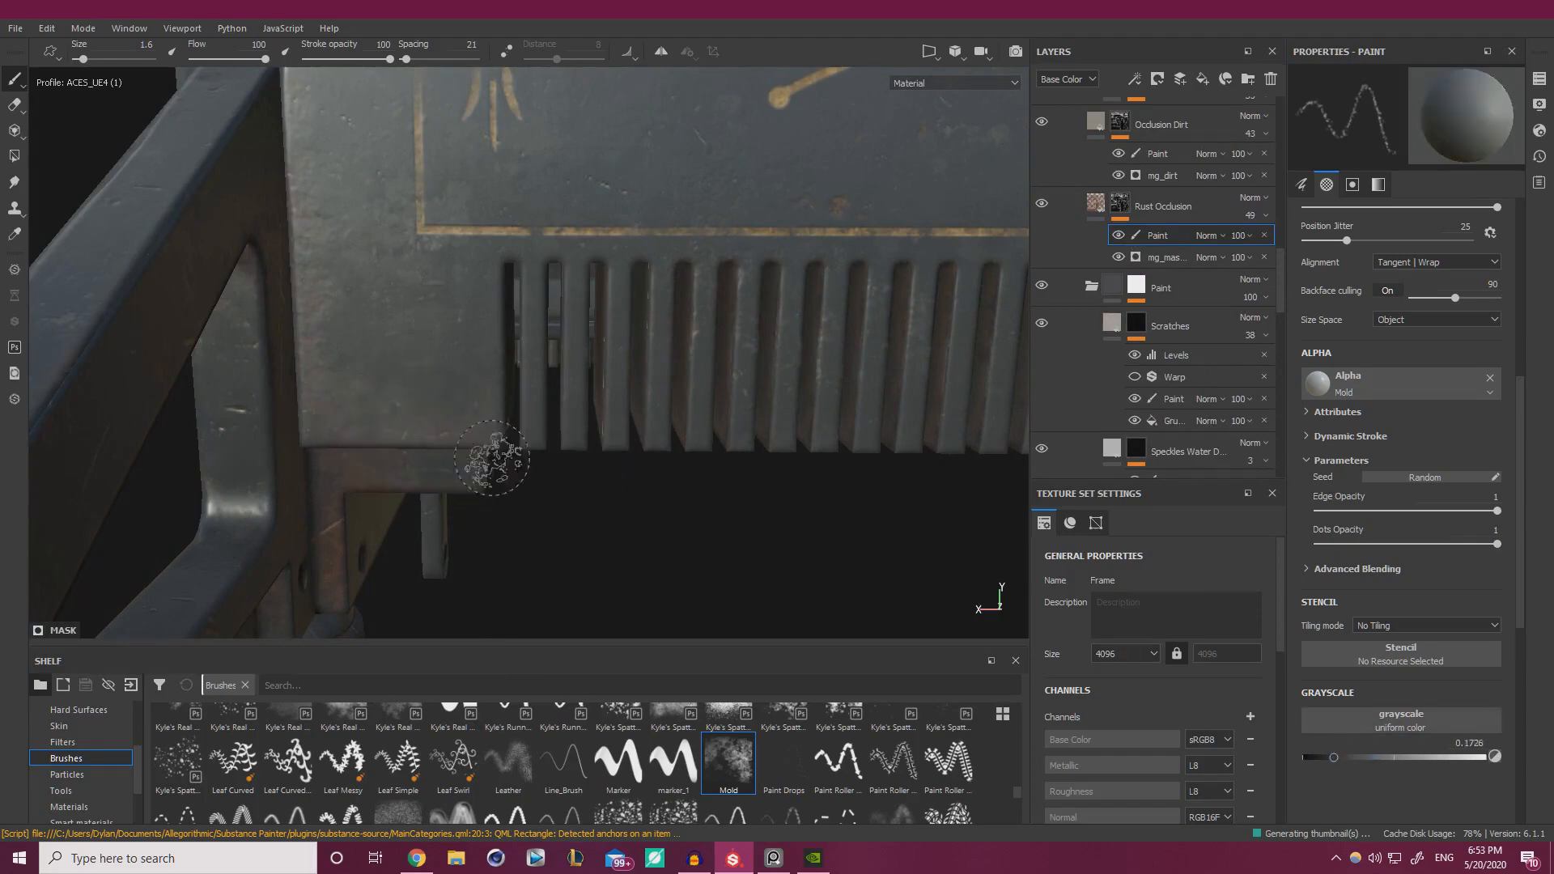
- Set the brush grayscale to 0 for refining rust on the bracket and foot beneath the front plate
{"action": "left_click_drag", "start_coordinate": [490, 354], "coordinate": [555, 323], "text": "alt"}
{"action": "right_click_drag", "start_coordinate": [556, 323], "coordinate": [682, 431], "text": "alt"}
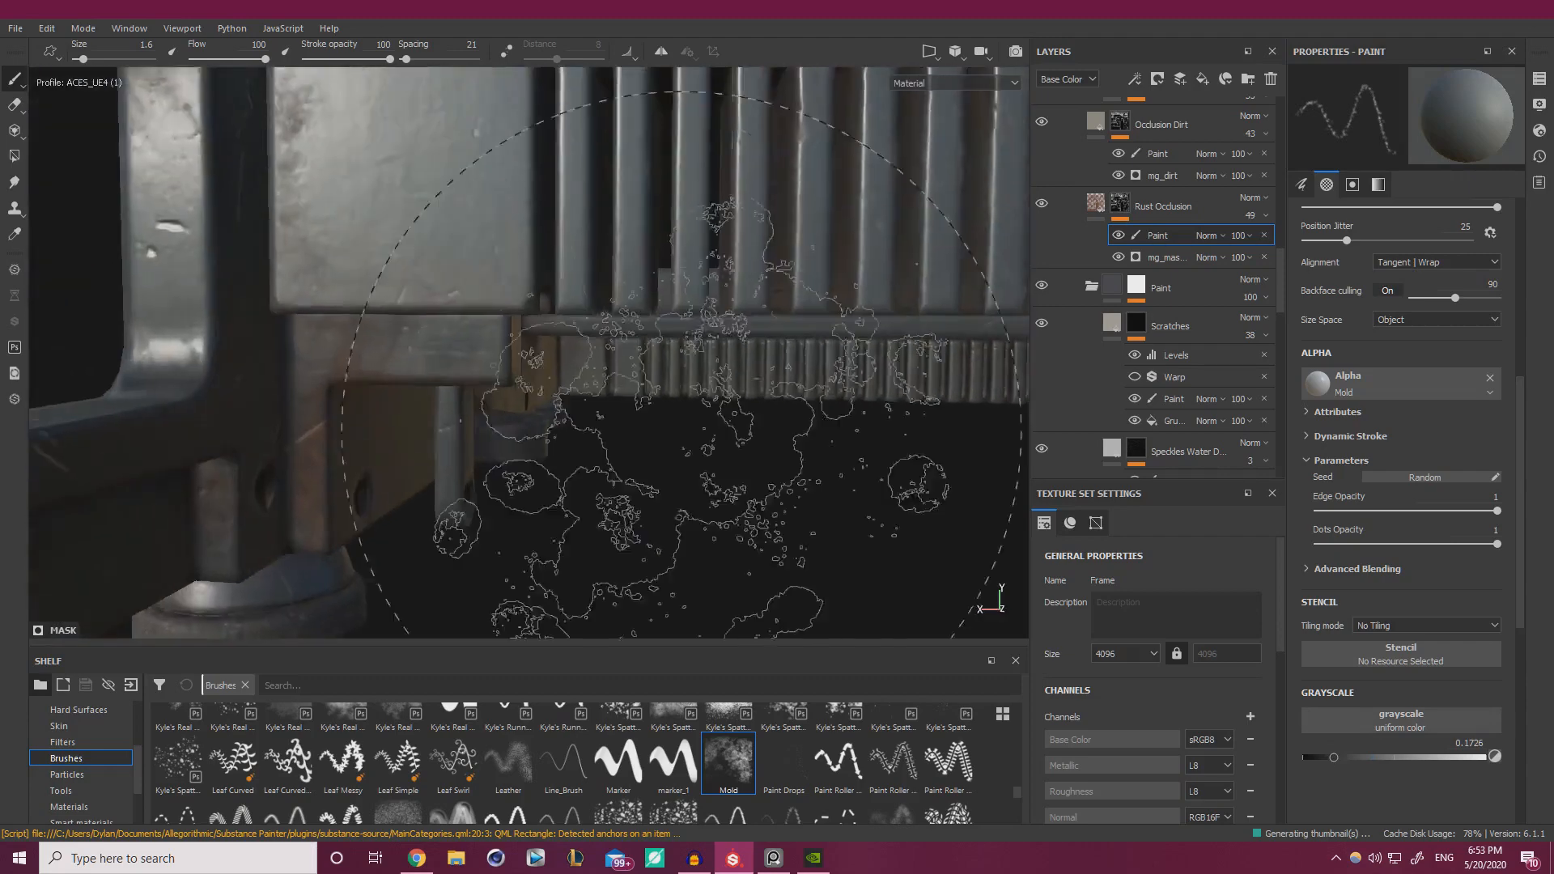
{"action": "mouse_move", "coordinate": [682, 431]}
{"action": "left_mouse_down", "text": "alt"}
{"action": "mouse_move", "coordinate": [656, 364]}
{"action": "mouse_move", "coordinate": [850, 357]}
{"action": "left_mouse_up", "text": "alt"}
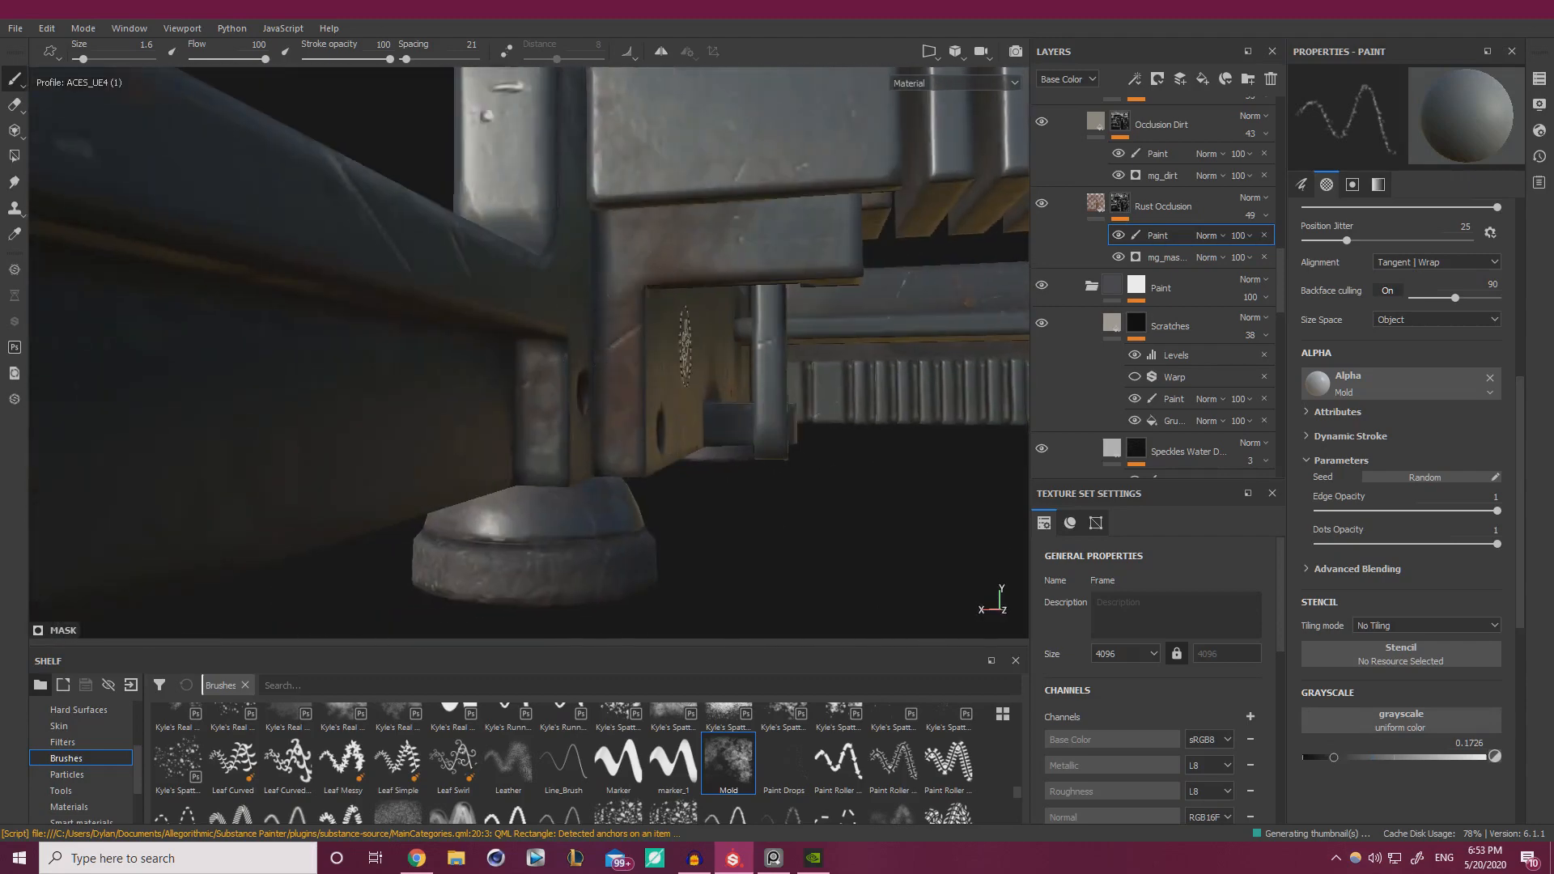
{"action": "middle_click_drag", "start_coordinate": [684, 340], "coordinate": [600, 361], "text": "alt"}
{"action": "right_click_drag", "start_coordinate": [833, 372], "coordinate": [721, 347], "text": "alt"}
{"action": "left_click_drag", "start_coordinate": [721, 347], "coordinate": [683, 350], "text": "alt"}
{"action": "right_click_drag", "start_coordinate": [684, 351], "coordinate": [724, 359], "text": "alt"}
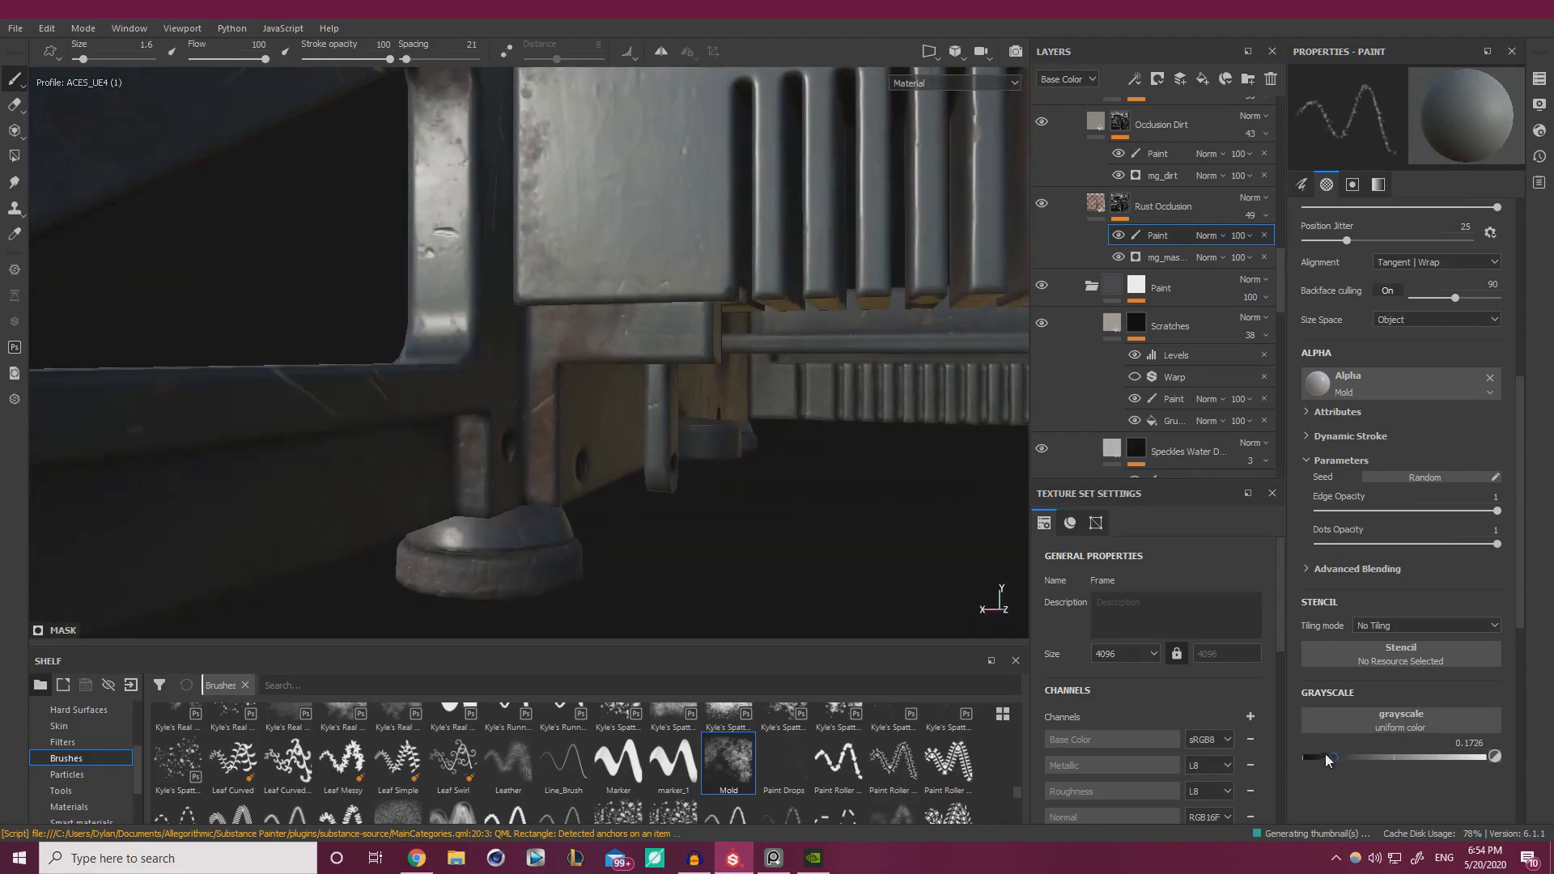
{"action": "left_click_drag", "start_coordinate": [1327, 758], "coordinate": [1303, 758]}
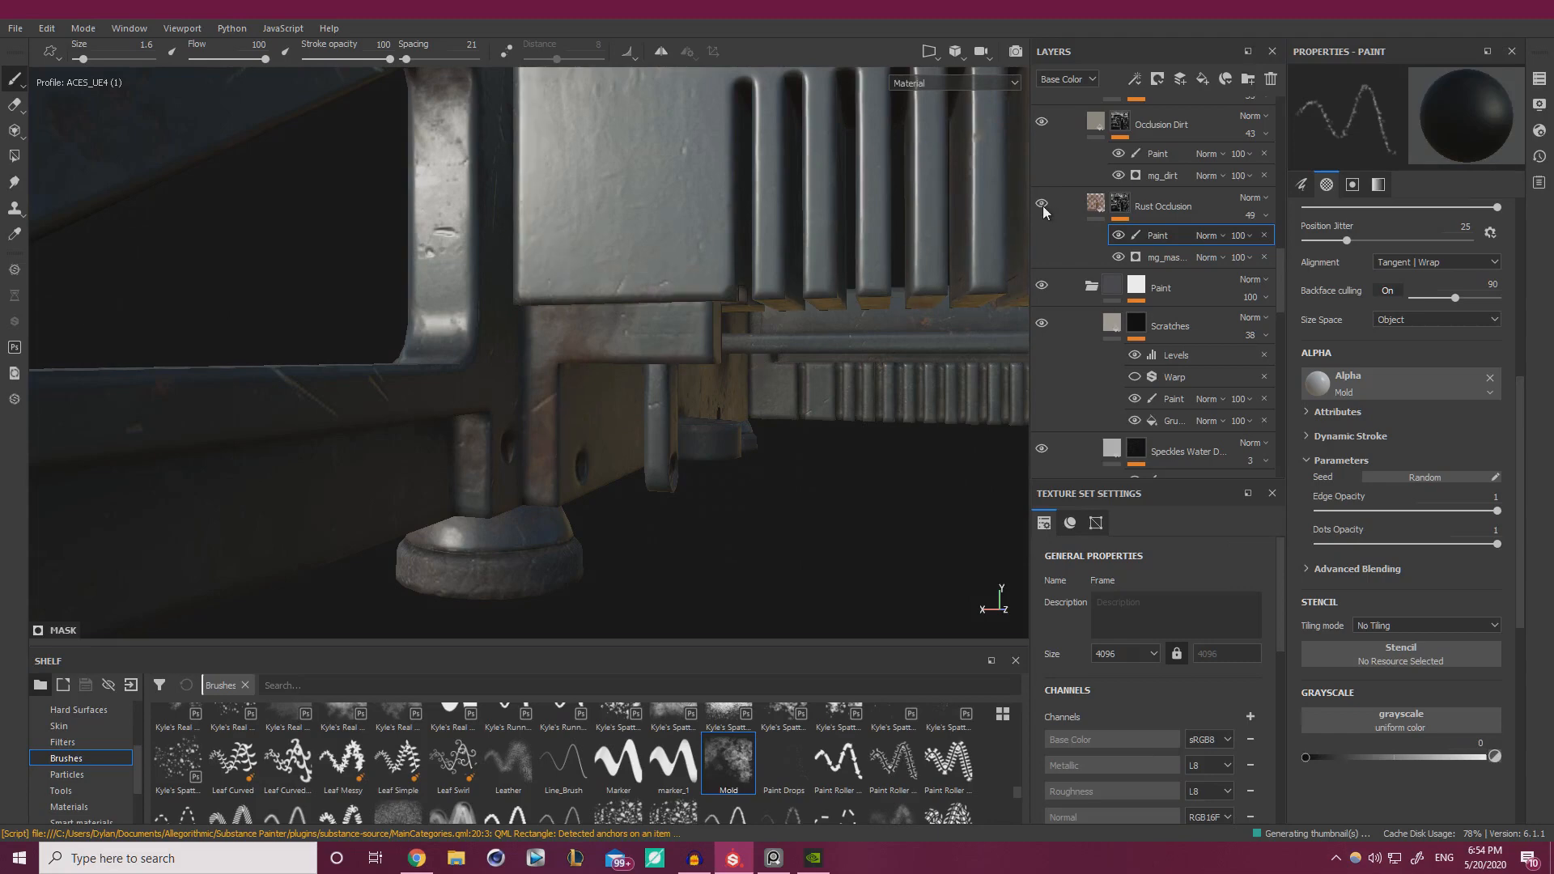
- Review the dirt, rust and paint layers while examining the frame's side brace and lower feet
{"action": "scroll", "coordinate": [1063, 246], "scroll_direction": "up", "scroll_amount": 3}
{"action": "scroll", "coordinate": [1063, 250], "scroll_direction": "up", "scroll_amount": 4}
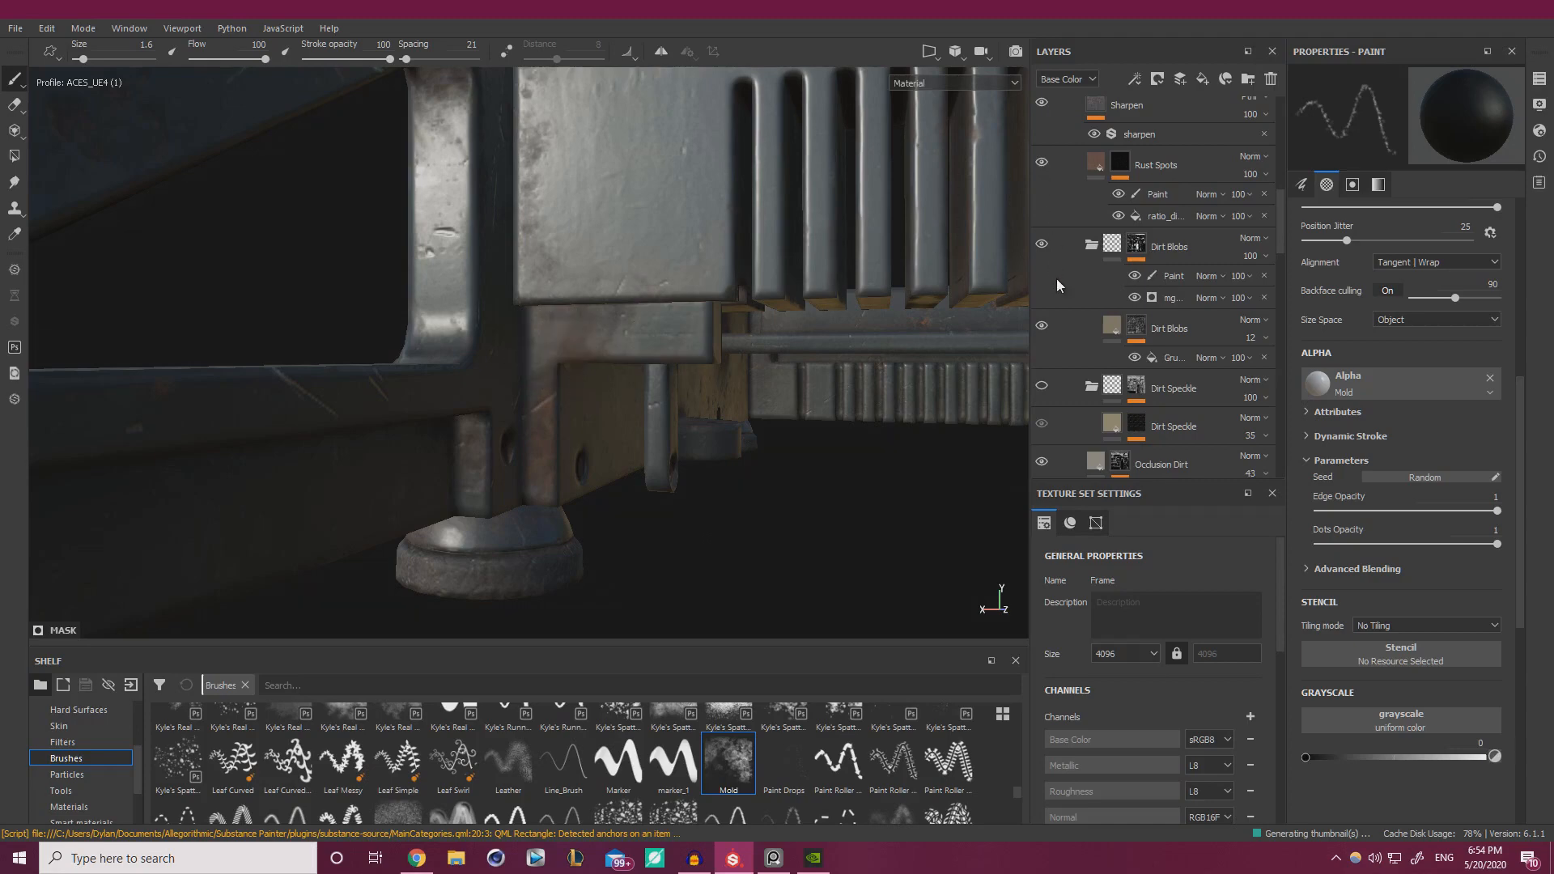
{"action": "scroll", "coordinate": [1079, 242], "scroll_direction": "down", "scroll_amount": 4}
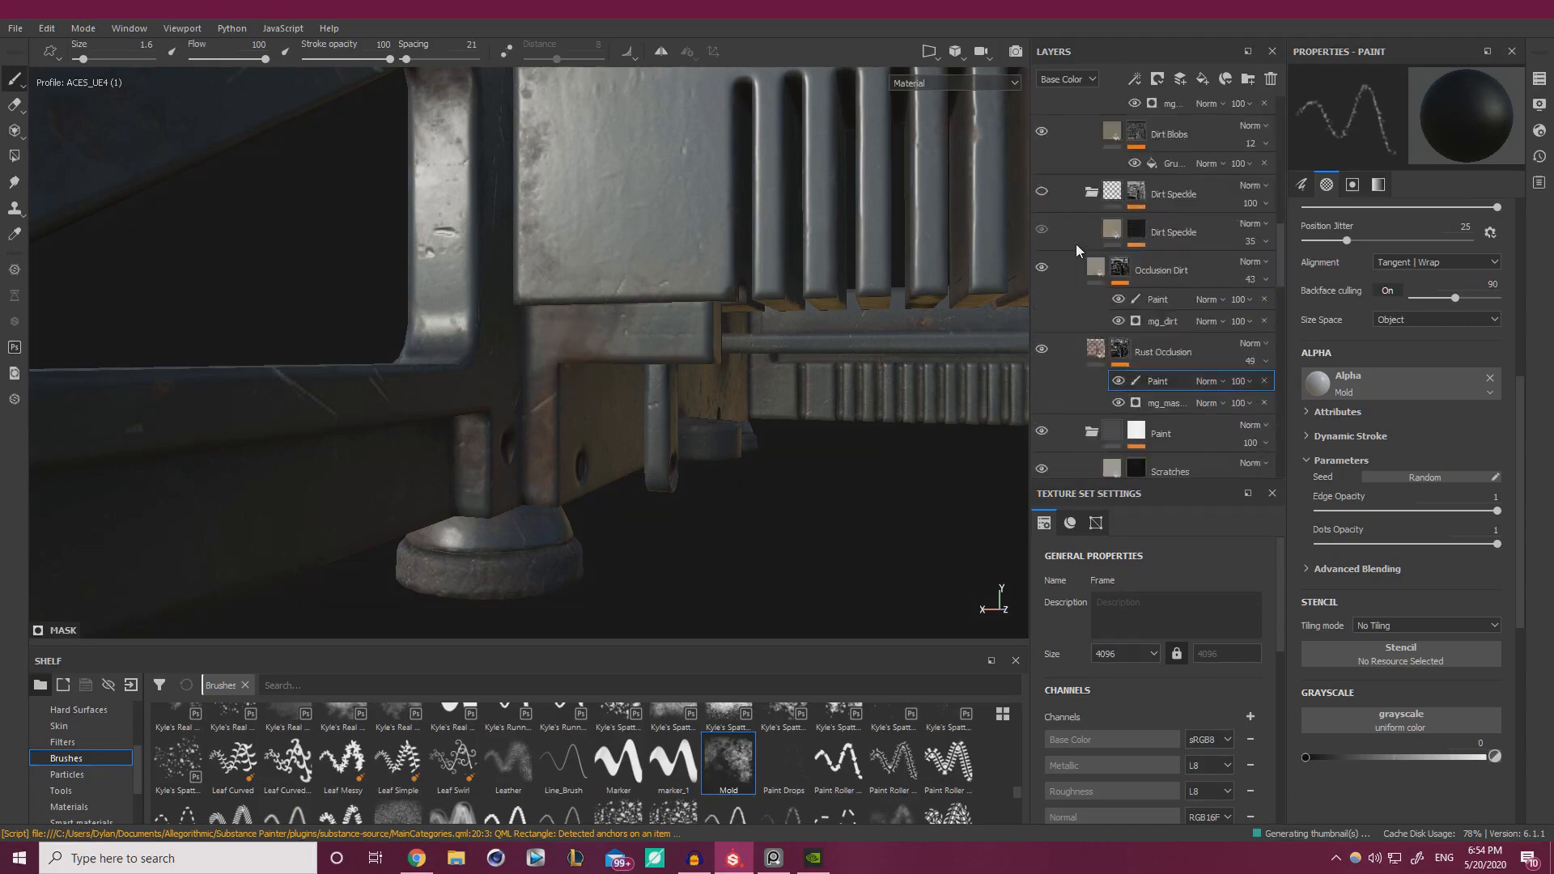
{"action": "scroll", "coordinate": [1076, 243], "scroll_direction": "down", "scroll_amount": 8}
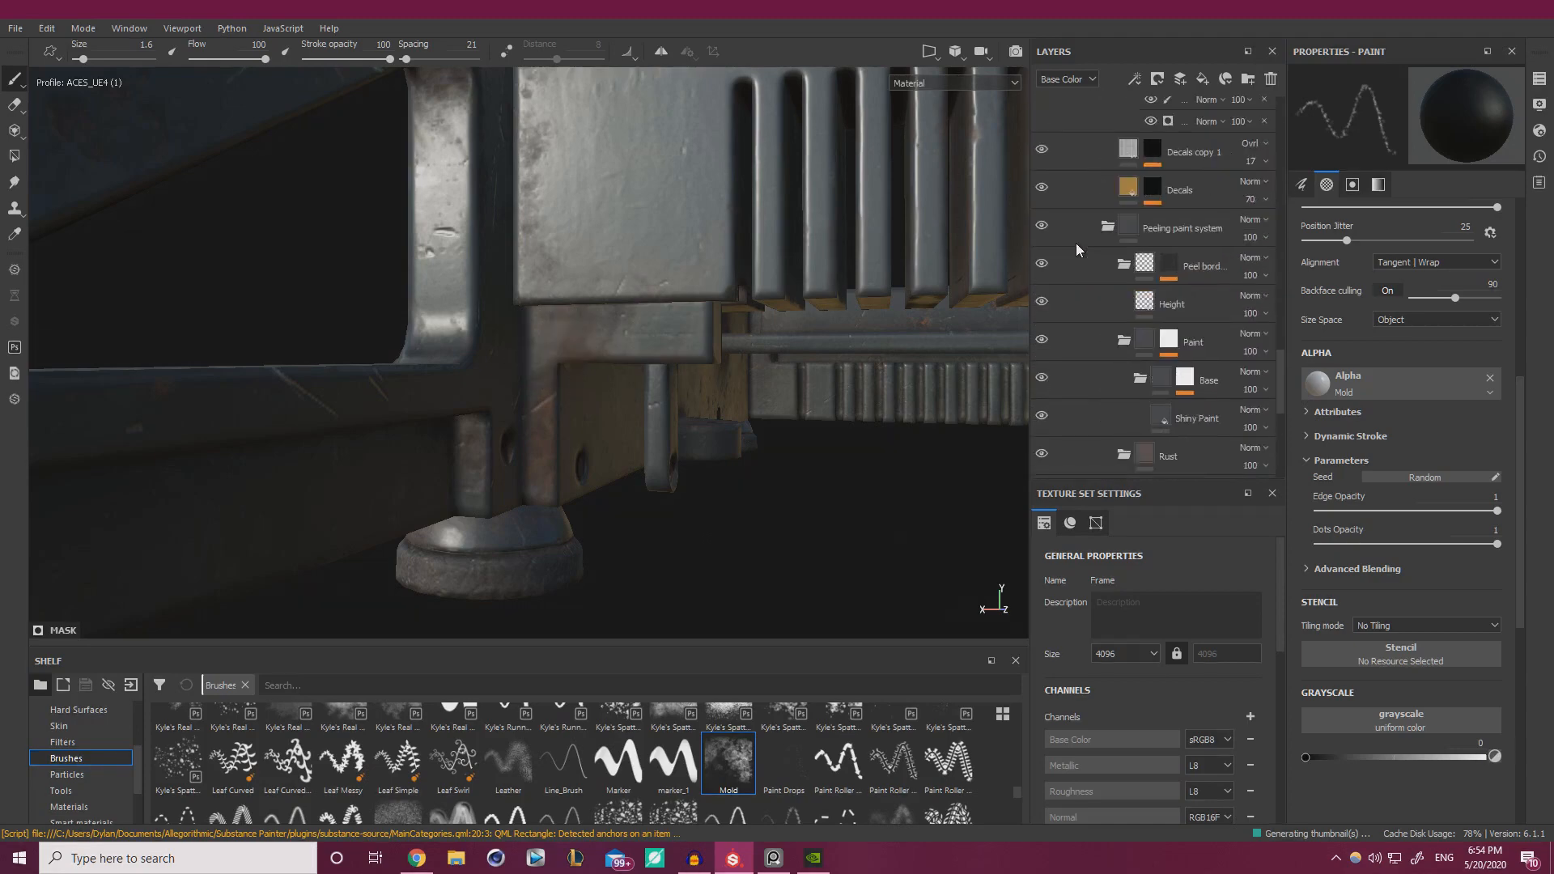
{"action": "mouse_move", "coordinate": [709, 320]}
{"action": "left_mouse_down", "text": "alt"}
{"action": "mouse_move", "coordinate": [299, 328]}
{"action": "mouse_move", "coordinate": [243, 267]}
{"action": "left_mouse_up", "text": "alt"}
{"action": "right_click_drag", "start_coordinate": [243, 267], "coordinate": [144, 181], "text": "alt"}
{"action": "middle_click_drag", "start_coordinate": [528, 220], "coordinate": [157, 410], "text": "alt"}
{"action": "left_click_drag", "start_coordinate": [583, 324], "coordinate": [405, 267], "text": "alt"}
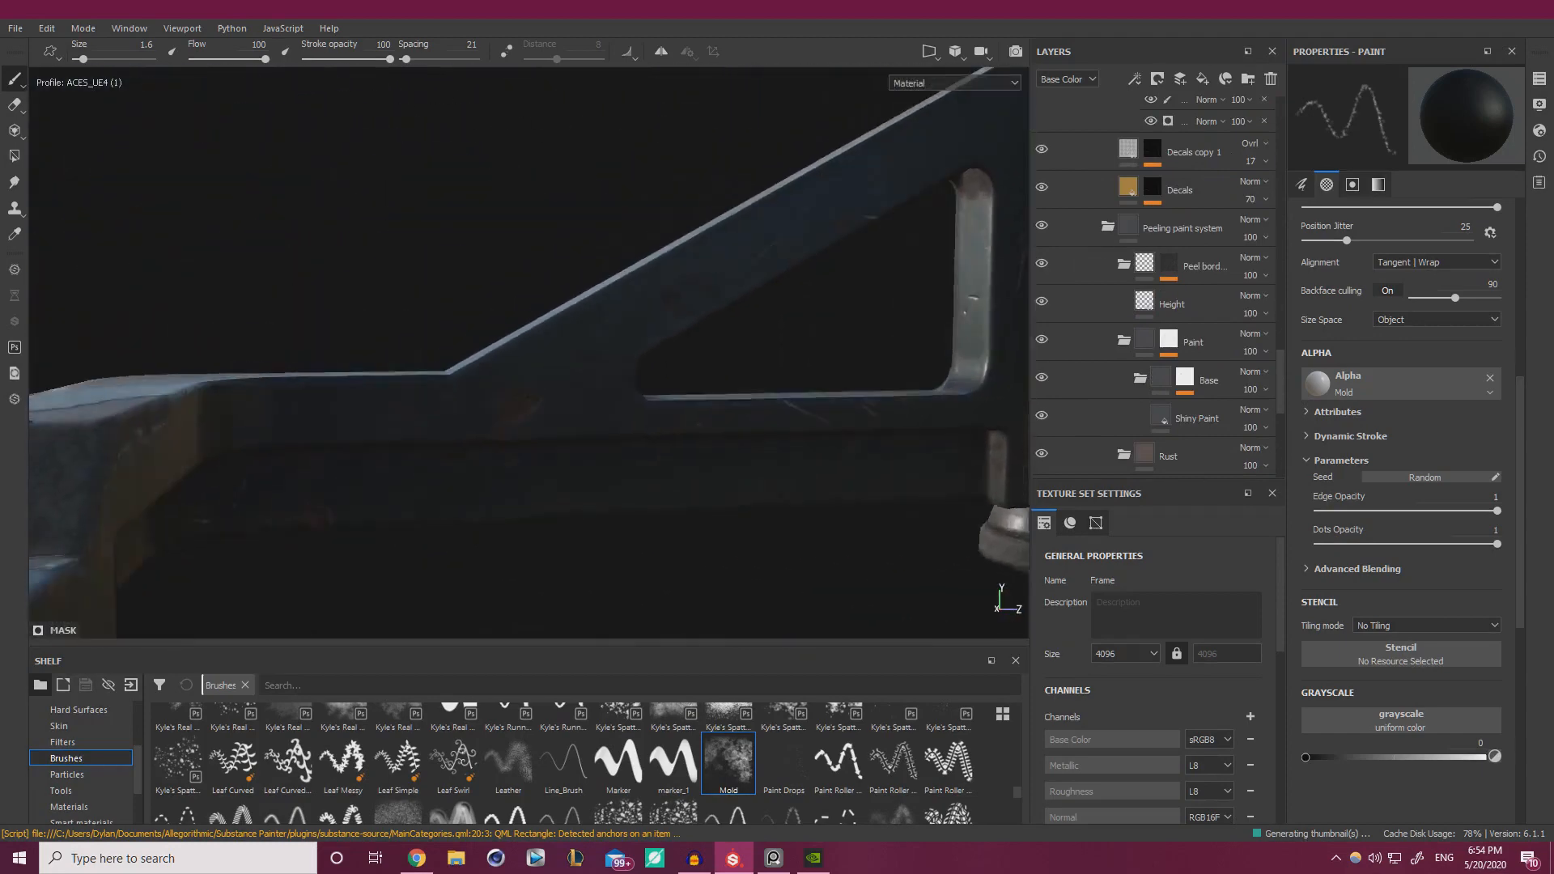
{"action": "mouse_move", "coordinate": [789, 231]}
{"action": "middle_mouse_down", "text": "alt"}
{"action": "mouse_move", "coordinate": [614, 236]}
{"action": "mouse_move", "coordinate": [340, 134]}
{"action": "middle_mouse_up", "text": "alt"}
{"action": "mouse_move", "coordinate": [607, 271]}
{"action": "left_mouse_down", "text": "alt"}
{"action": "mouse_move", "coordinate": [568, 246]}
{"action": "mouse_move", "coordinate": [329, 236]}
{"action": "mouse_move", "coordinate": [818, 258]}
{"action": "left_mouse_up", "text": "alt"}
{"action": "scroll", "coordinate": [1053, 243], "scroll_direction": "up", "scroll_amount": 5}
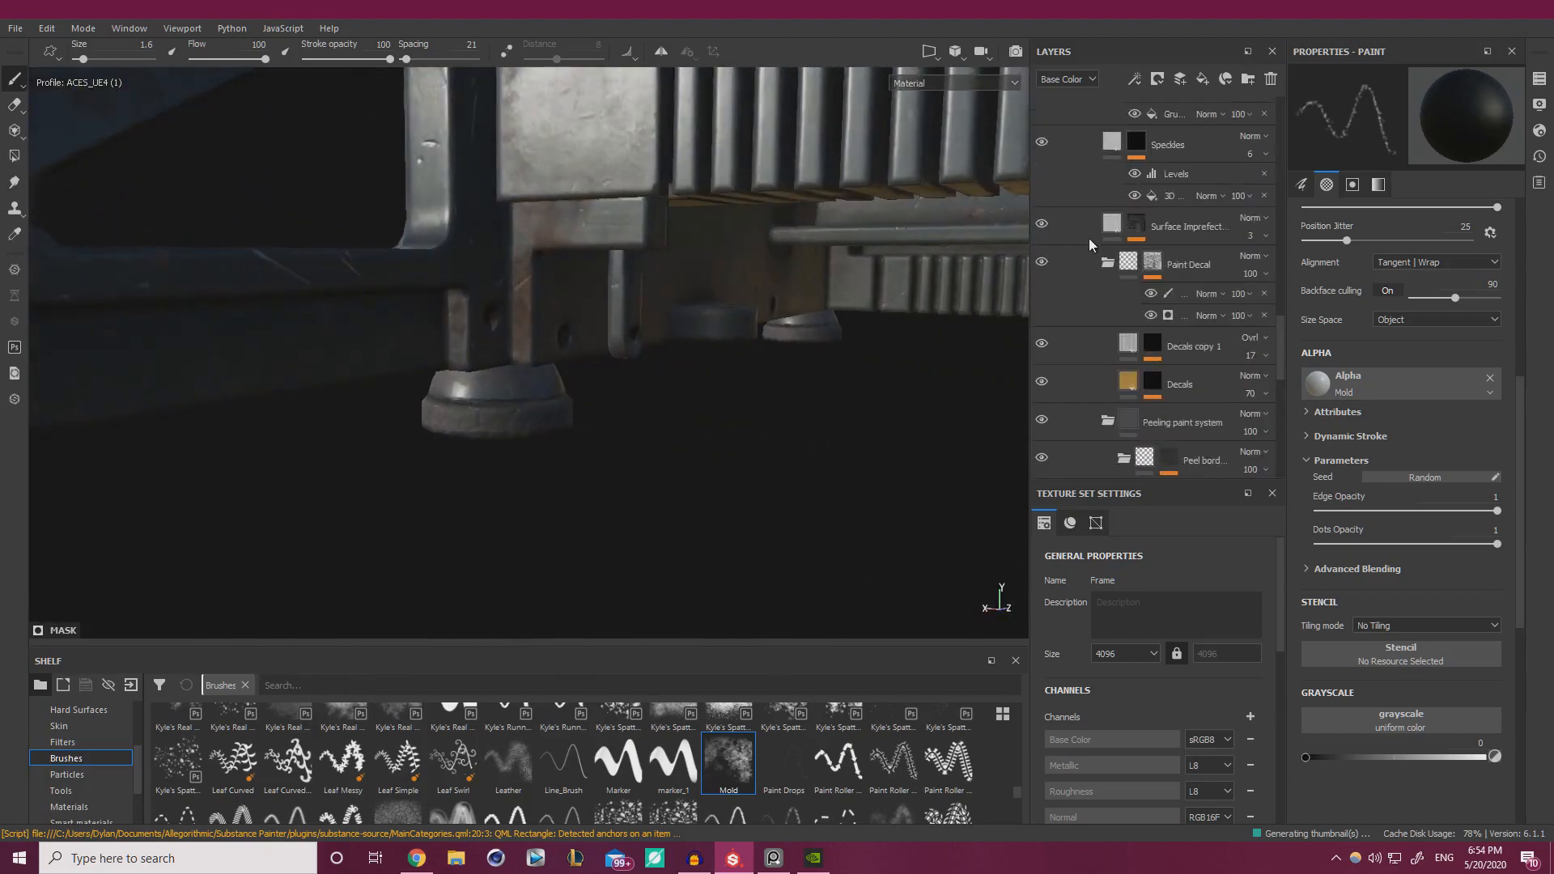
{"action": "scroll", "coordinate": [1044, 236], "scroll_direction": "up", "scroll_amount": 6}
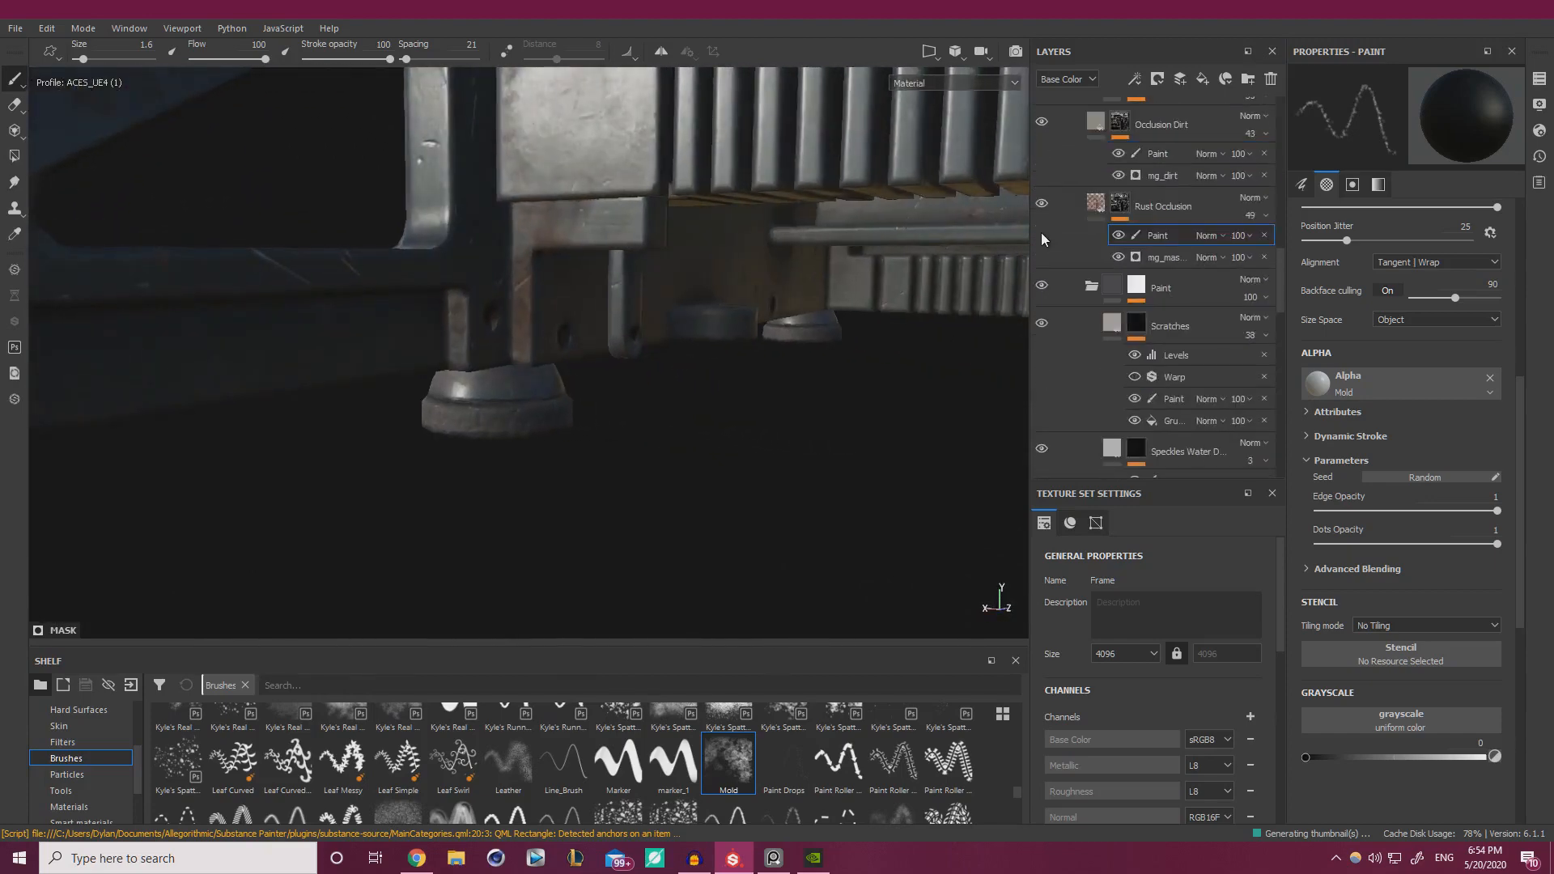
{"action": "scroll", "coordinate": [1038, 230], "scroll_direction": "up", "scroll_amount": 1}
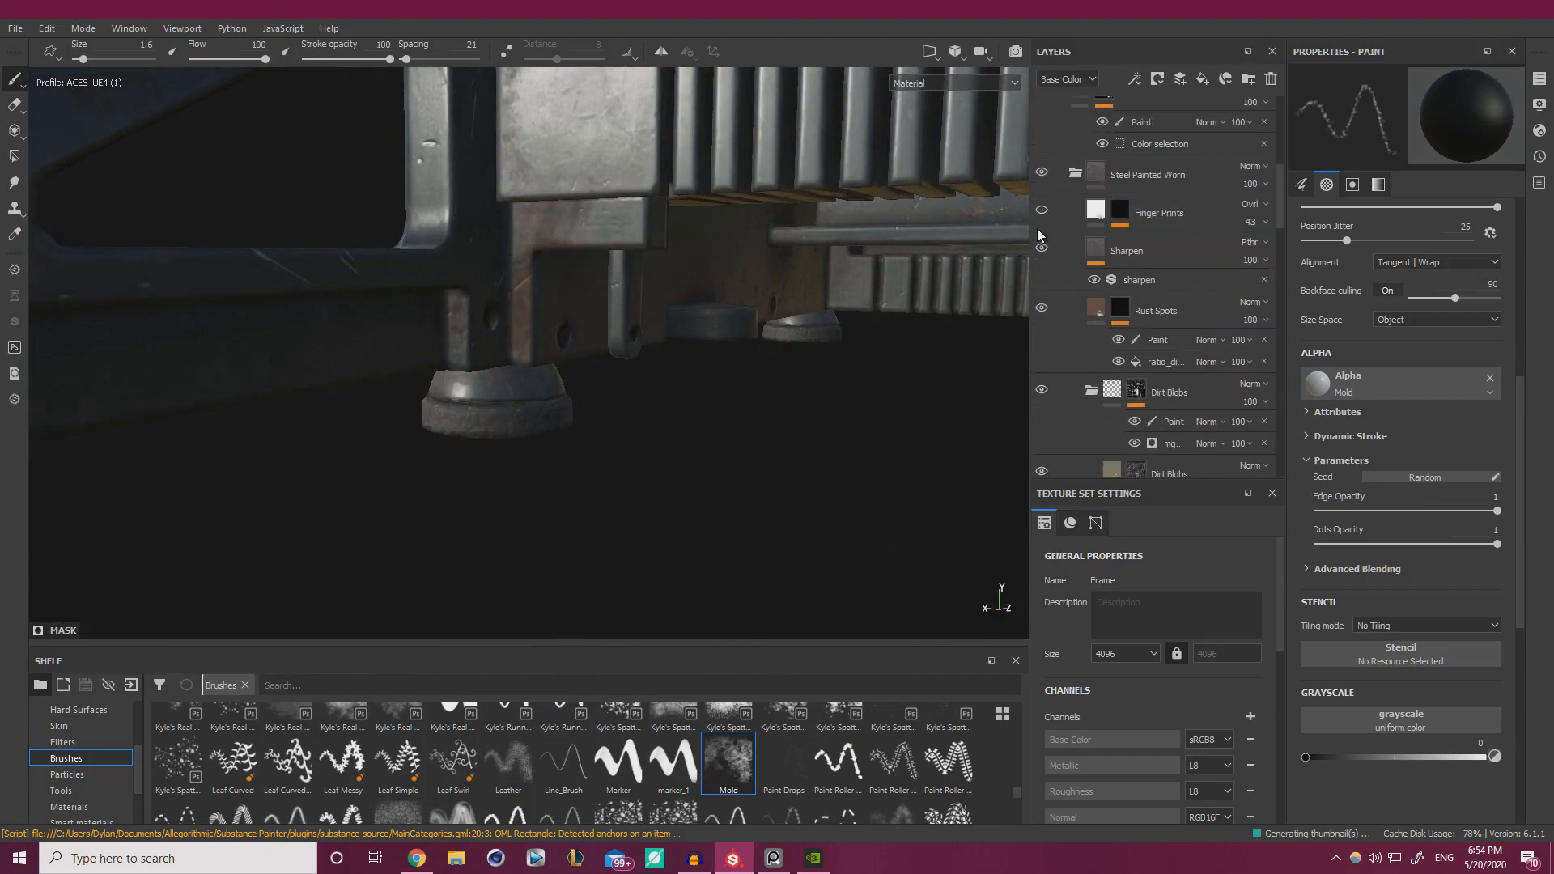
- Check the Steel Painted Worn folder's visibility and examine the frame's side and the back of the front plate
{"action": "left_click", "coordinate": [1042, 172]}
{"action": "left_click_drag", "start_coordinate": [939, 268], "coordinate": [579, 288], "text": "alt"}
{"action": "right_click_drag", "start_coordinate": [579, 288], "coordinate": [669, 291], "text": "alt"}
{"action": "middle_click_drag", "start_coordinate": [669, 291], "coordinate": [881, 381], "text": "alt"}
{"action": "left_click_drag", "start_coordinate": [881, 382], "coordinate": [411, 197], "text": "alt"}
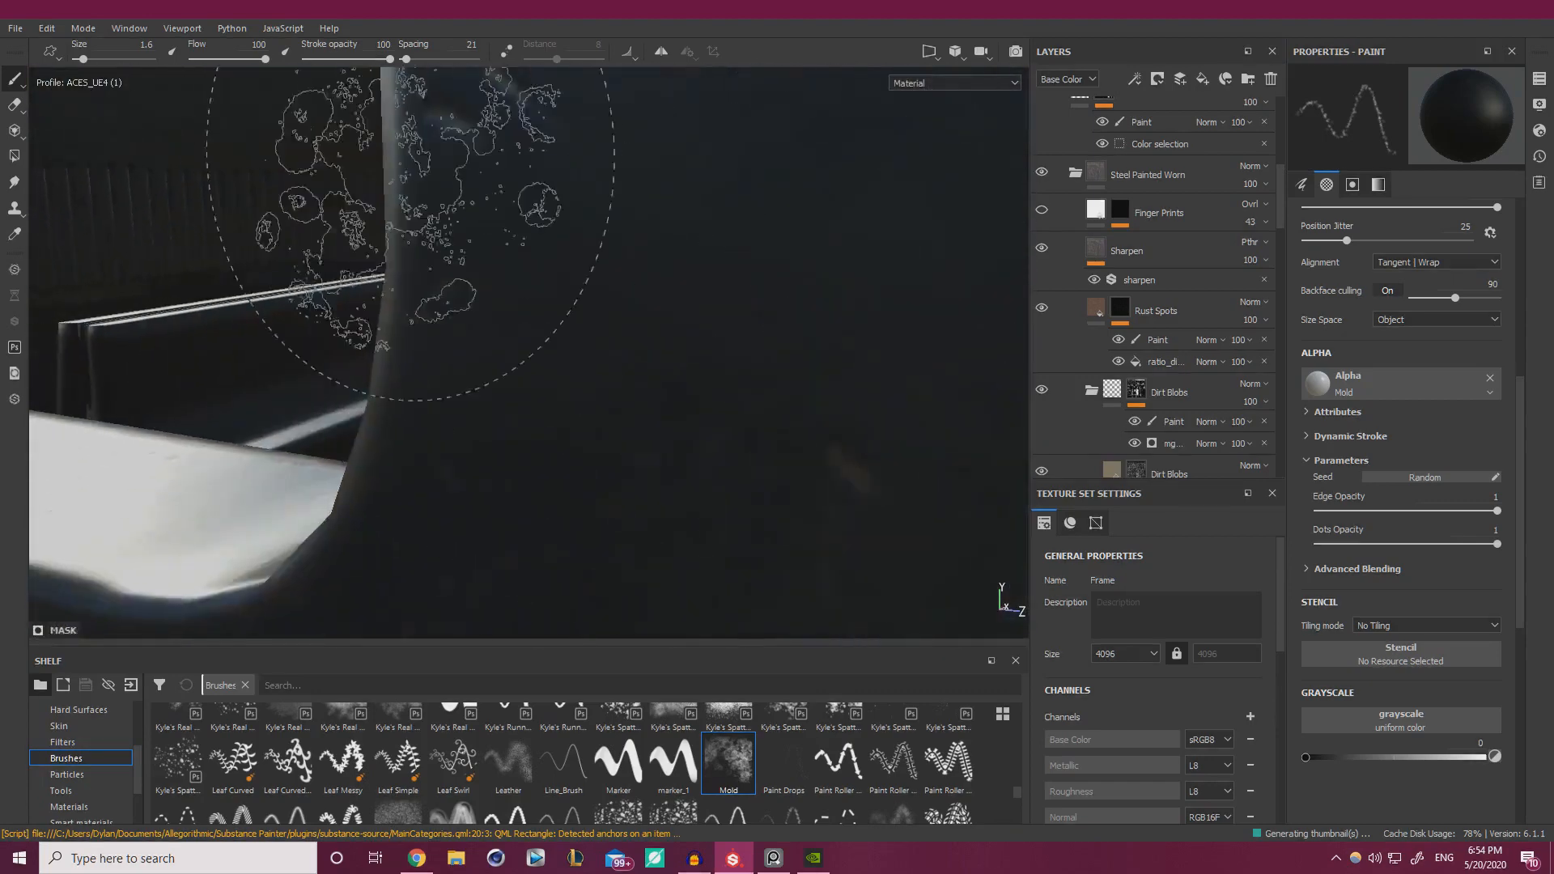
{"action": "right_click_drag", "start_coordinate": [410, 197], "coordinate": [307, 199], "text": "alt"}
{"action": "middle_click_drag", "start_coordinate": [307, 199], "coordinate": [324, 130], "text": "alt"}
{"action": "left_click_drag", "start_coordinate": [324, 129], "coordinate": [703, 207], "text": "alt"}
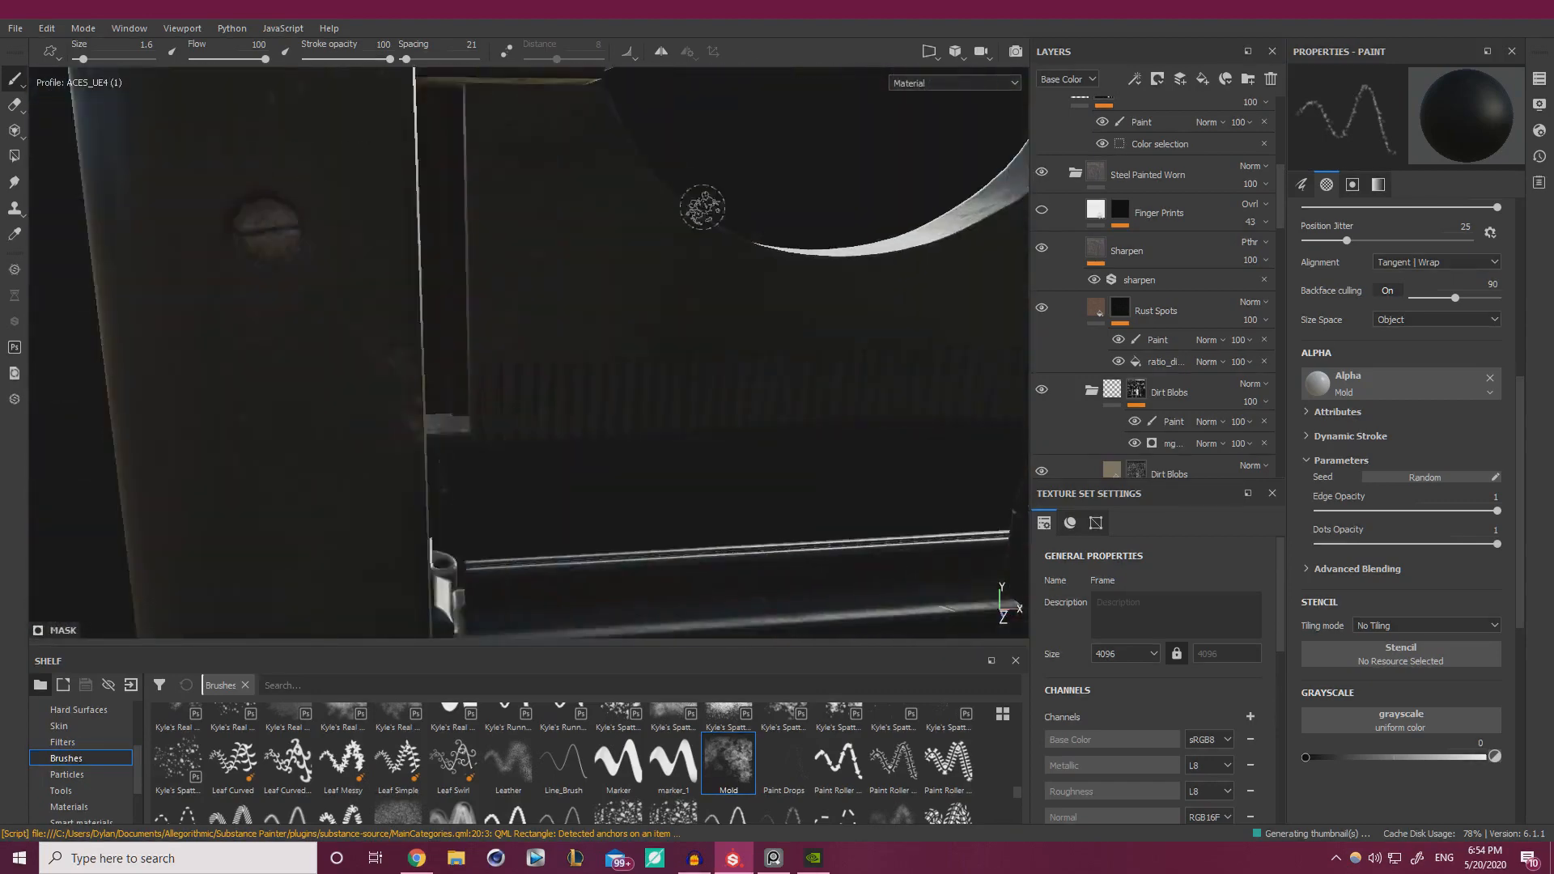
{"action": "right_click_drag", "start_coordinate": [703, 207], "coordinate": [732, 232], "text": "alt"}
{"action": "left_click_drag", "start_coordinate": [732, 233], "coordinate": [694, 226], "text": "alt"}
{"action": "middle_click_drag", "start_coordinate": [693, 226], "coordinate": [598, 311], "text": "alt"}
{"action": "right_click_drag", "start_coordinate": [598, 311], "coordinate": [756, 284], "text": "alt"}
{"action": "left_click_drag", "start_coordinate": [756, 284], "coordinate": [945, 331], "text": "alt"}
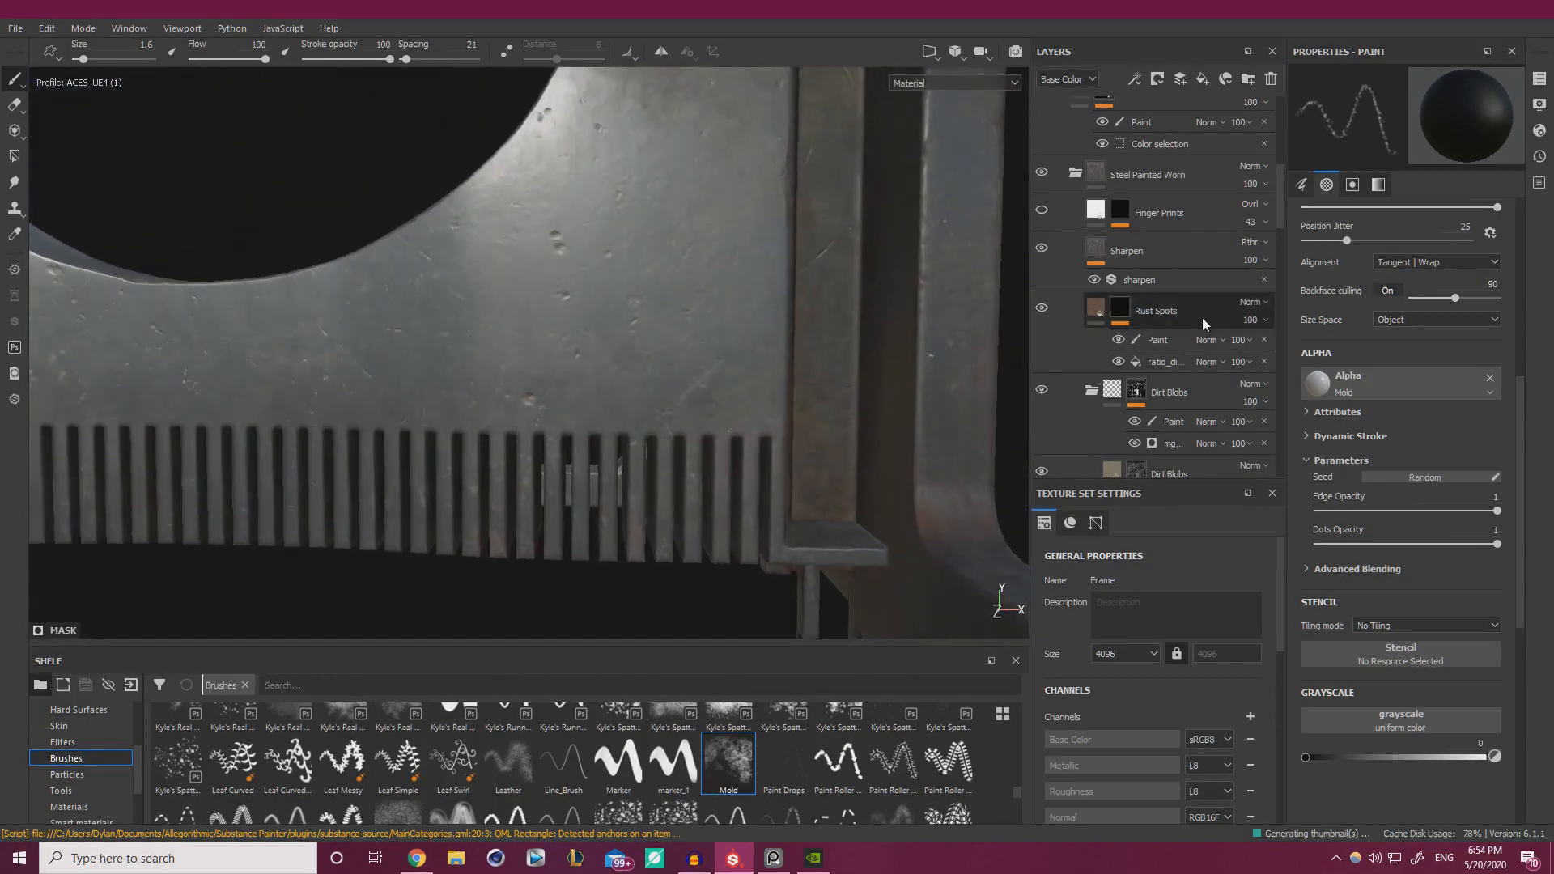
- Return to the Rust Occlusion mask's paint effect and set the brush to size 3.23 and grayscale 0.3363
{"action": "scroll", "coordinate": [1164, 345], "scroll_direction": "down", "scroll_amount": 5}
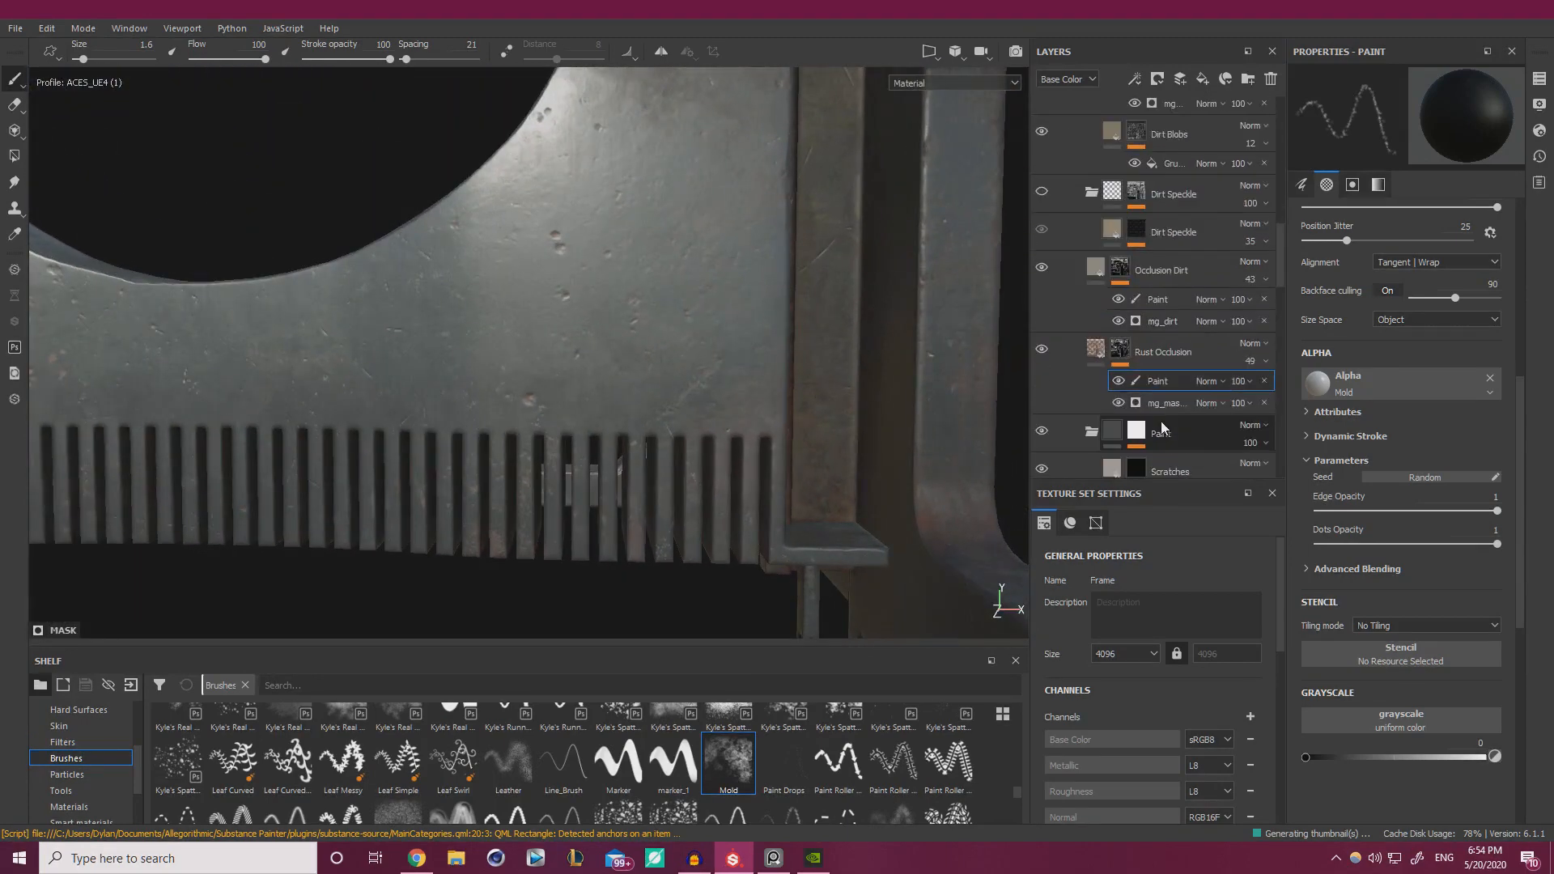
{"action": "left_click", "coordinate": [1158, 381]}
{"action": "right_click_drag", "start_coordinate": [764, 296], "coordinate": [725, 335], "text": "alt"}
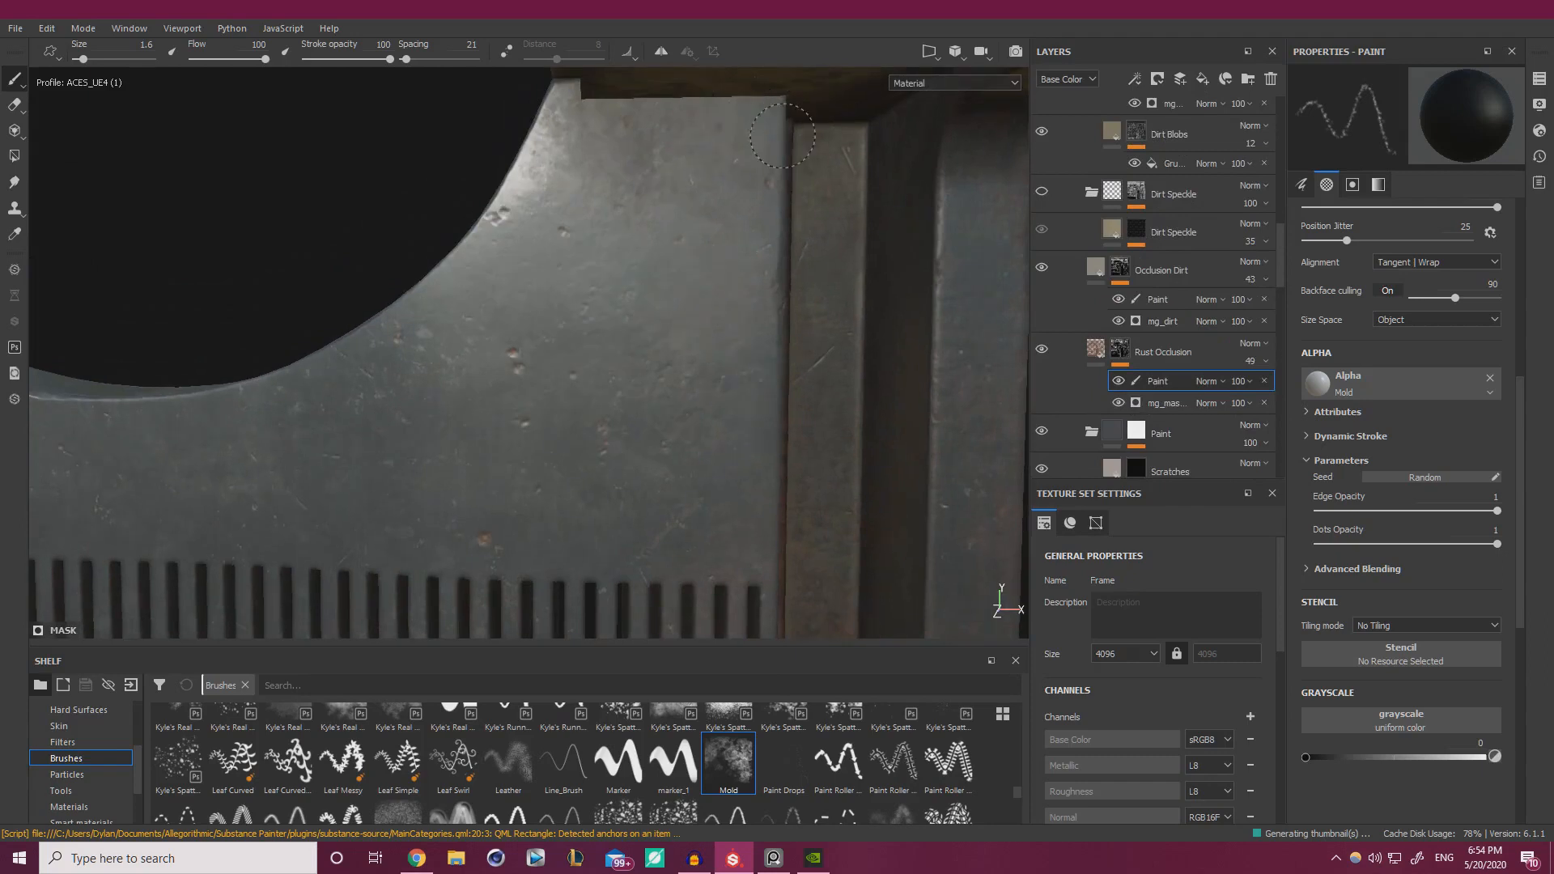
{"action": "right_click_drag", "start_coordinate": [693, 148], "coordinate": [745, 153], "text": "ctrl"}
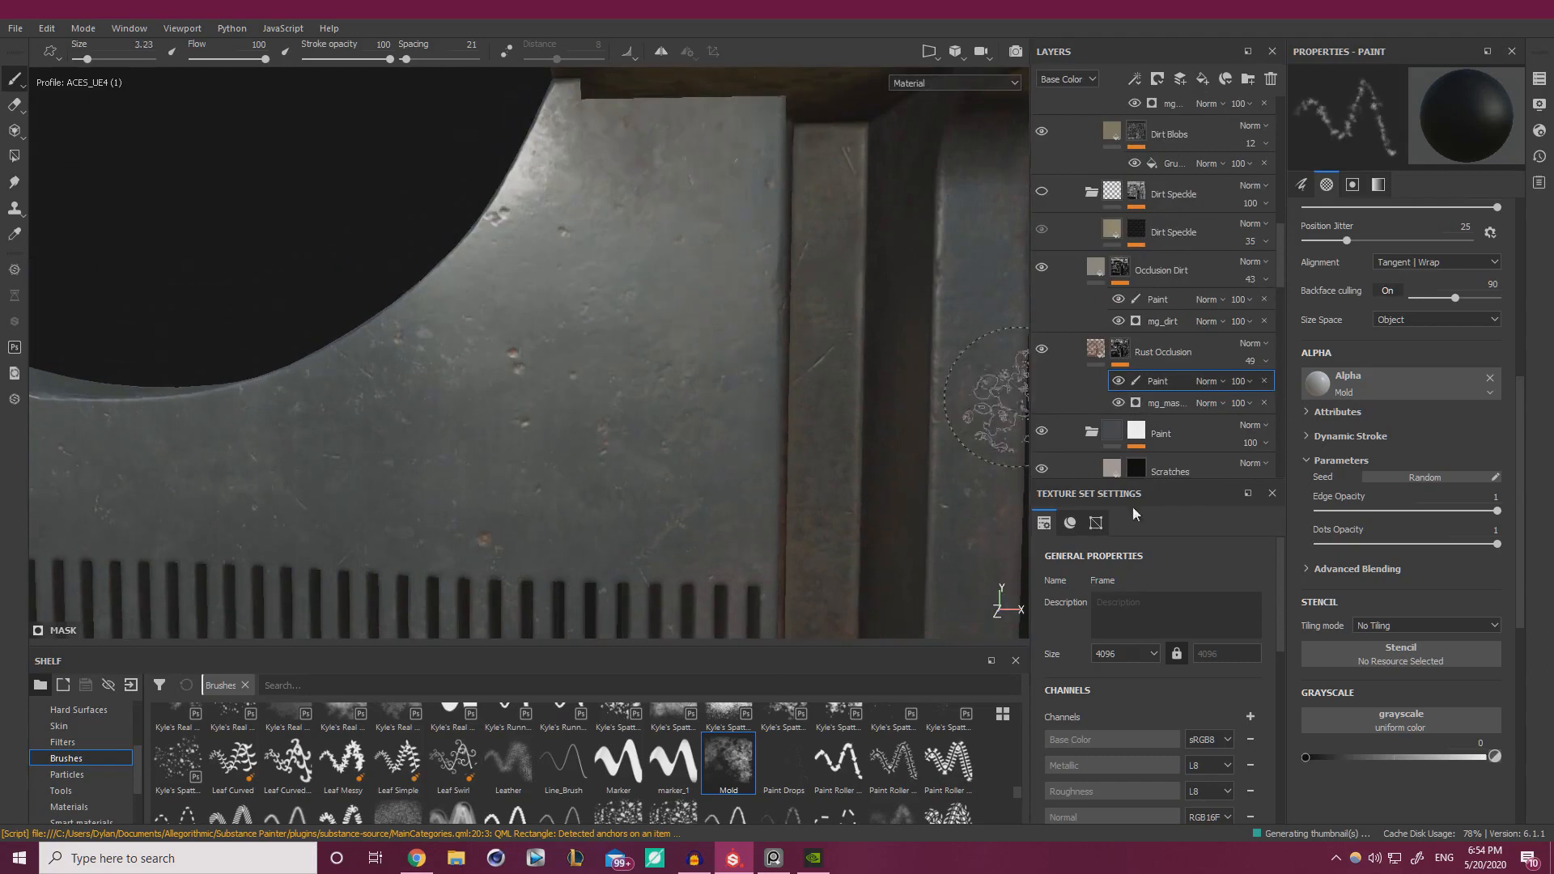
{"action": "left_click", "coordinate": [1364, 756]}
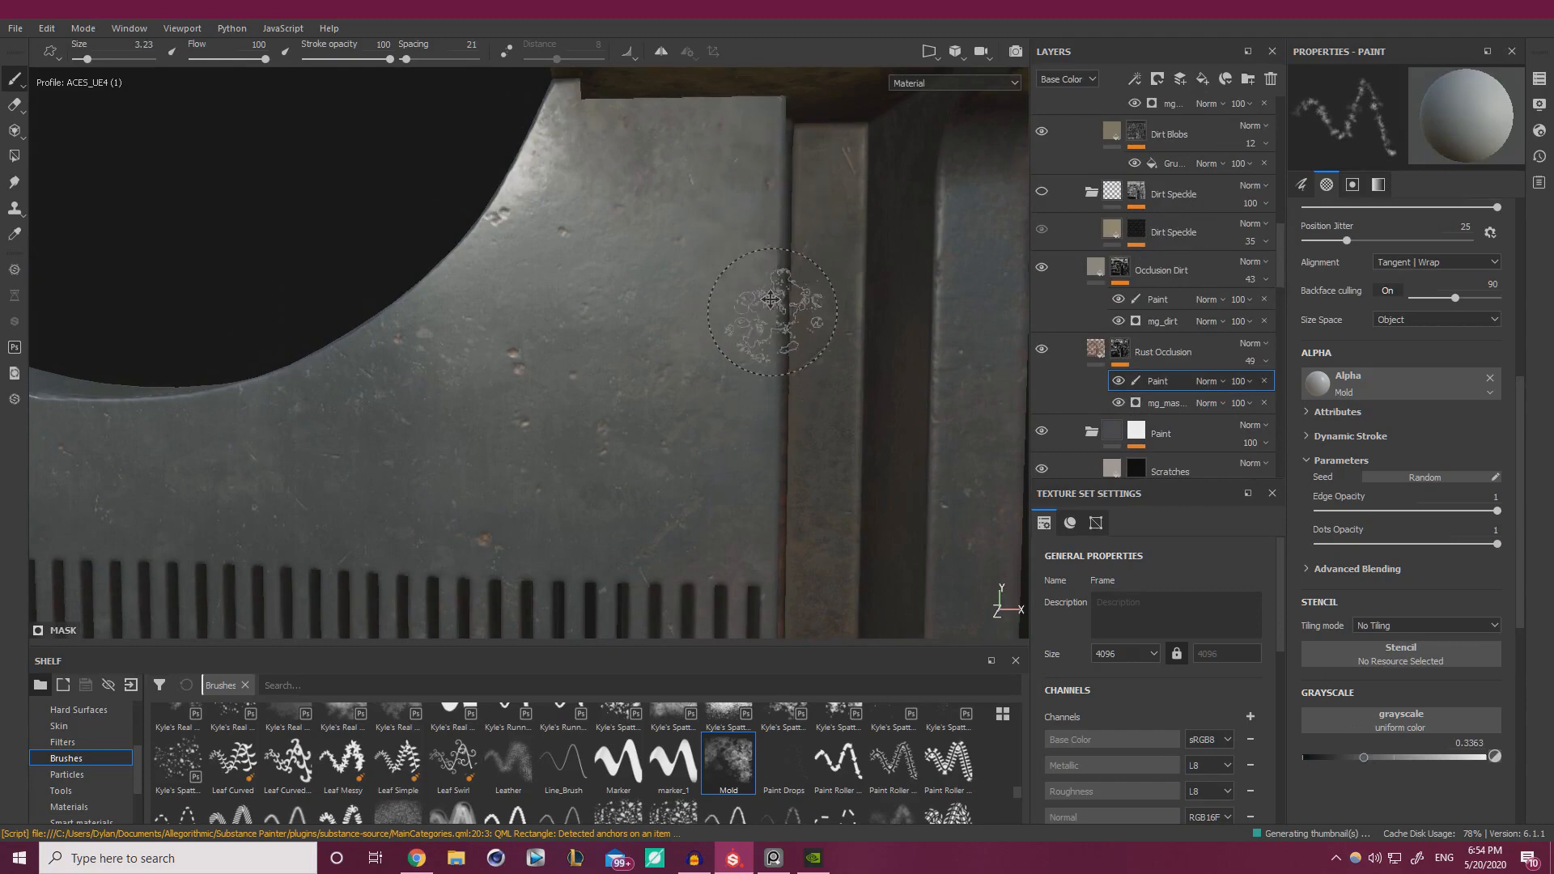
- Paint rust into the recessed strip beside the plate's back, reducing the brush to size 2.13 and grayscale 0.1062
{"action": "left_click_drag", "start_coordinate": [771, 299], "coordinate": [749, 378], "text": "alt"}
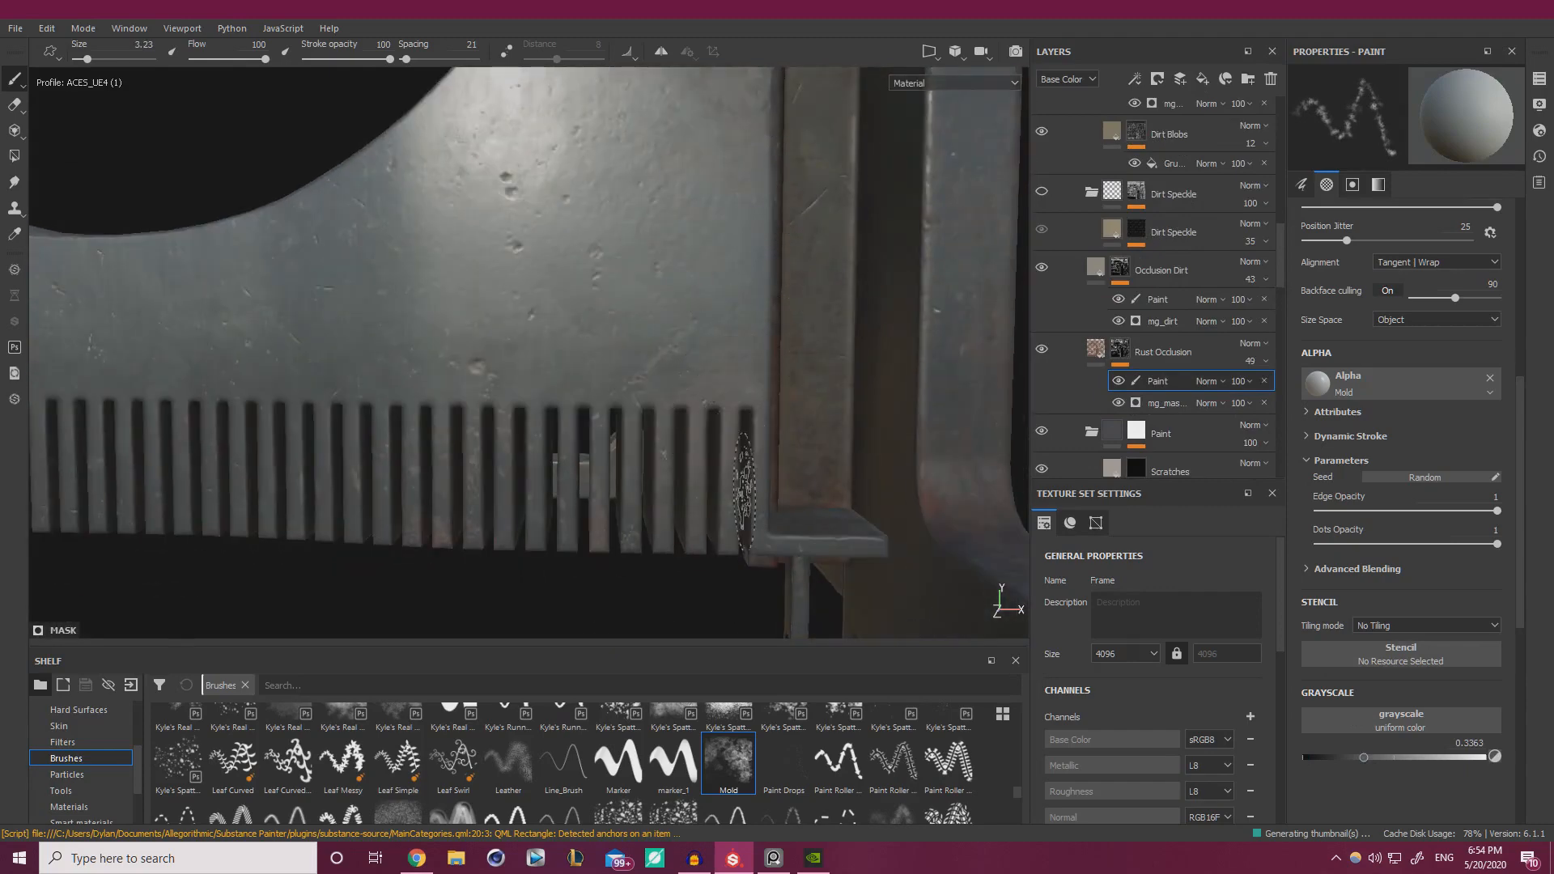
{"action": "mouse_move", "coordinate": [726, 542]}
{"action": "left_mouse_down", "text": "alt"}
{"action": "mouse_move", "coordinate": [745, 552]}
{"action": "mouse_move", "coordinate": [750, 477]}
{"action": "mouse_move", "coordinate": [712, 469]}
{"action": "mouse_move", "coordinate": [809, 319]}
{"action": "mouse_move", "coordinate": [704, 337]}
{"action": "mouse_move", "coordinate": [726, 315]}
{"action": "mouse_move", "coordinate": [652, 382]}
{"action": "left_mouse_up", "text": "alt"}
{"action": "left_click_drag", "start_coordinate": [1335, 767], "coordinate": [1322, 761]}
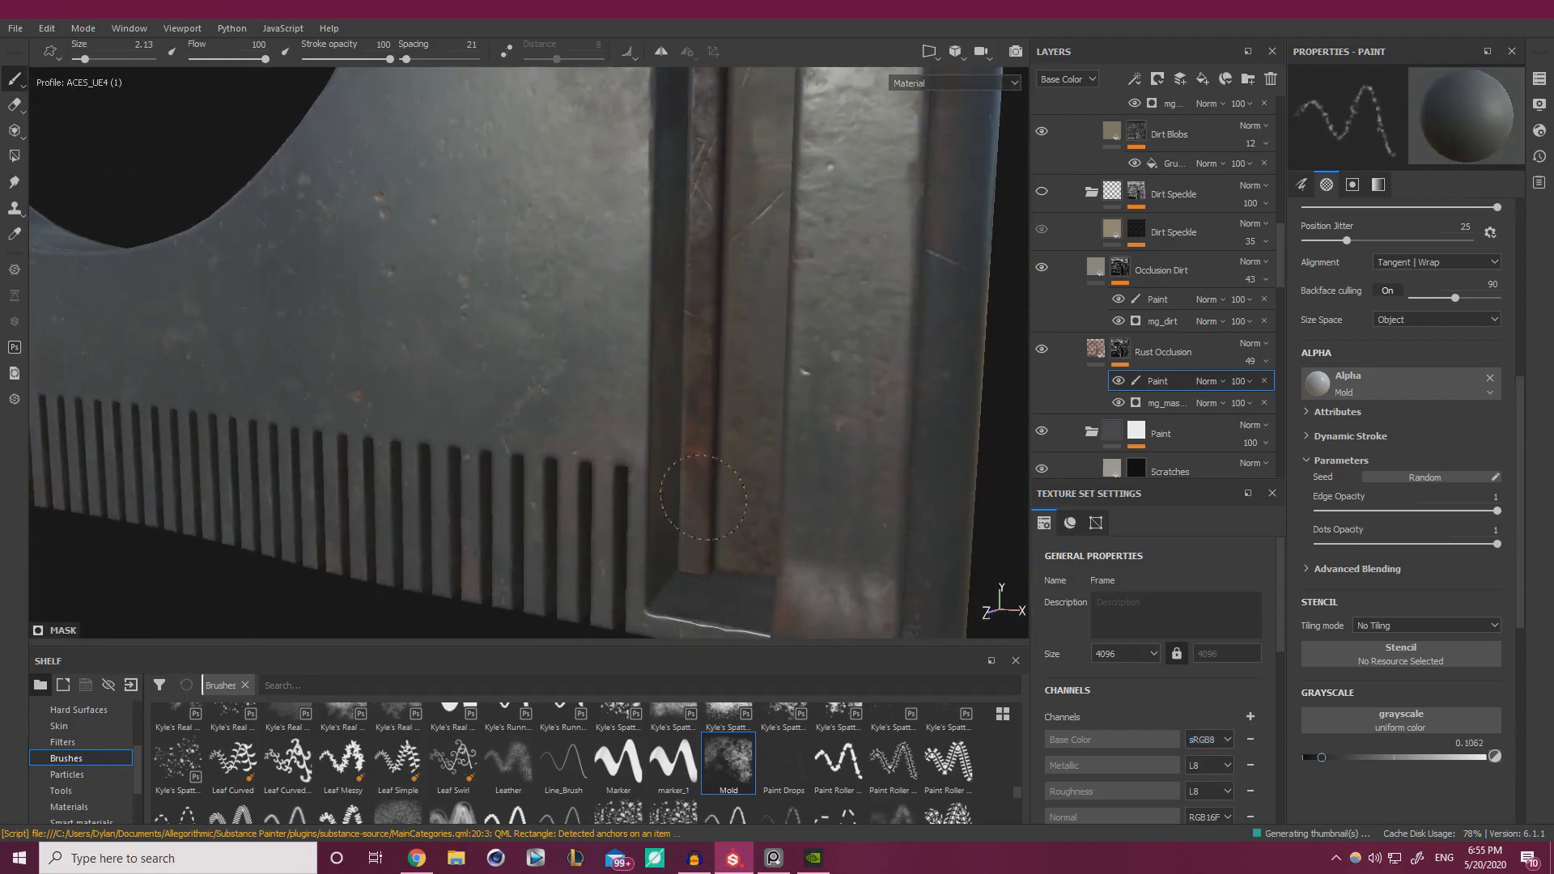
{"action": "left_click_drag", "start_coordinate": [716, 424], "coordinate": [752, 439], "text": "alt"}
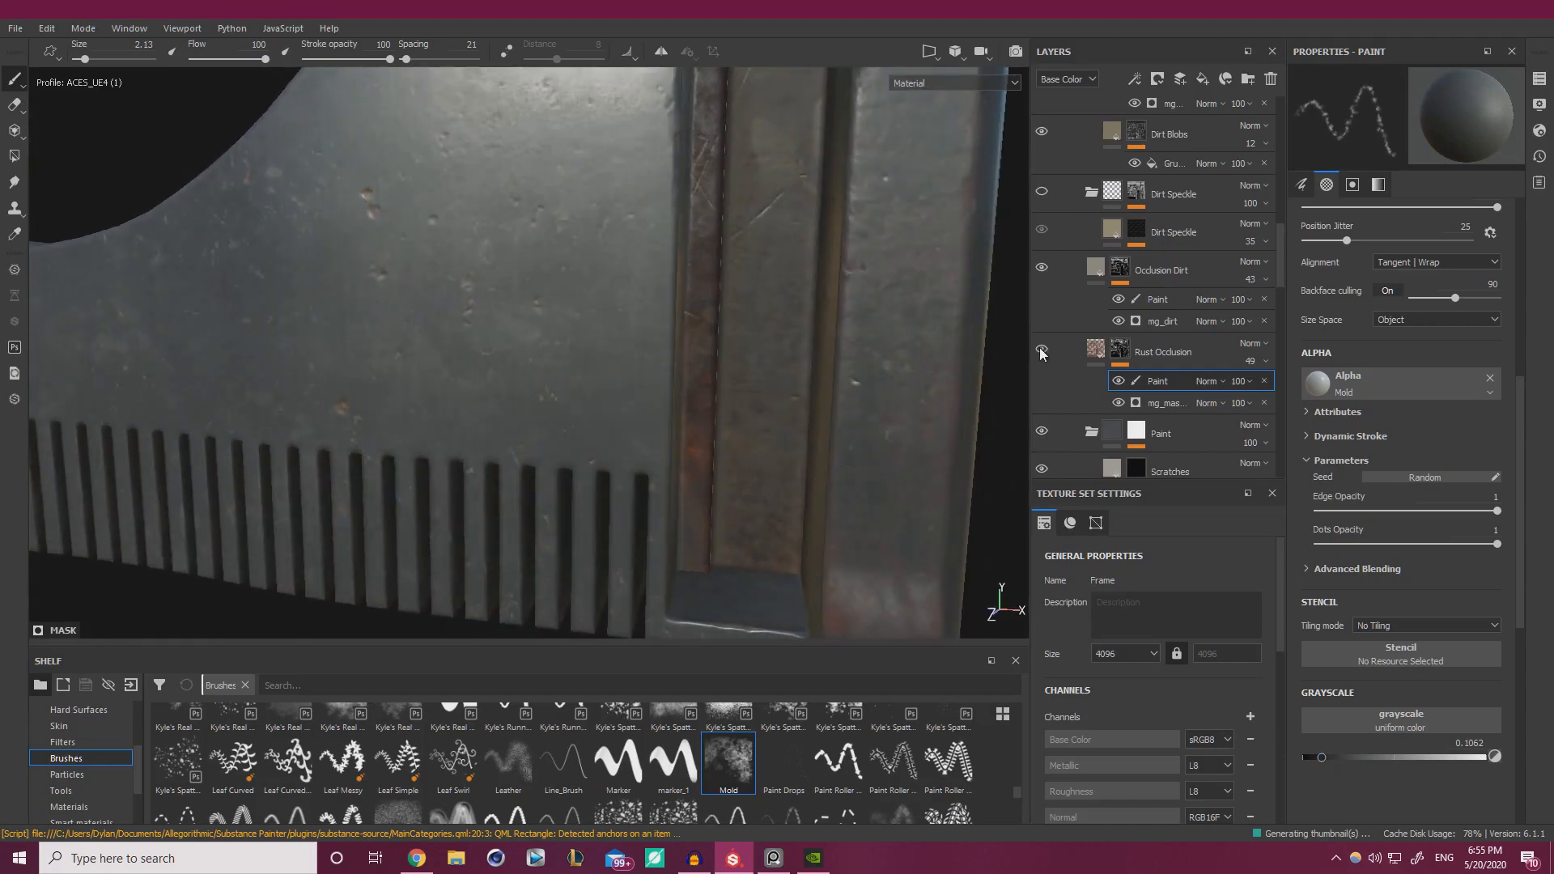
- Set the brush to size 5.75 and grayscale 0.5088 and paint rust above the slats at the opposite end of the plate's back
{"action": "mouse_move", "coordinate": [591, 381]}
{"action": "left_mouse_down", "text": "alt"}
{"action": "mouse_move", "coordinate": [623, 364]}
{"action": "mouse_move", "coordinate": [538, 357]}
{"action": "mouse_move", "coordinate": [728, 406]}
{"action": "mouse_move", "coordinate": [387, 424]}
{"action": "mouse_move", "coordinate": [874, 389]}
{"action": "mouse_move", "coordinate": [799, 312]}
{"action": "mouse_move", "coordinate": [555, 259]}
{"action": "mouse_move", "coordinate": [394, 283]}
{"action": "left_mouse_up", "text": "alt"}
{"action": "middle_click_drag", "start_coordinate": [394, 282], "coordinate": [656, 263], "text": "alt"}
{"action": "right_click_drag", "start_coordinate": [566, 365], "coordinate": [618, 430], "text": "alt"}
{"action": "left_click_drag", "start_coordinate": [618, 430], "coordinate": [649, 503], "text": "alt"}
{"action": "middle_click_drag", "start_coordinate": [569, 397], "coordinate": [654, 277], "text": "alt"}
{"action": "left_click_drag", "start_coordinate": [566, 337], "coordinate": [680, 498], "text": "alt"}
{"action": "left_click", "coordinate": [1396, 759]}
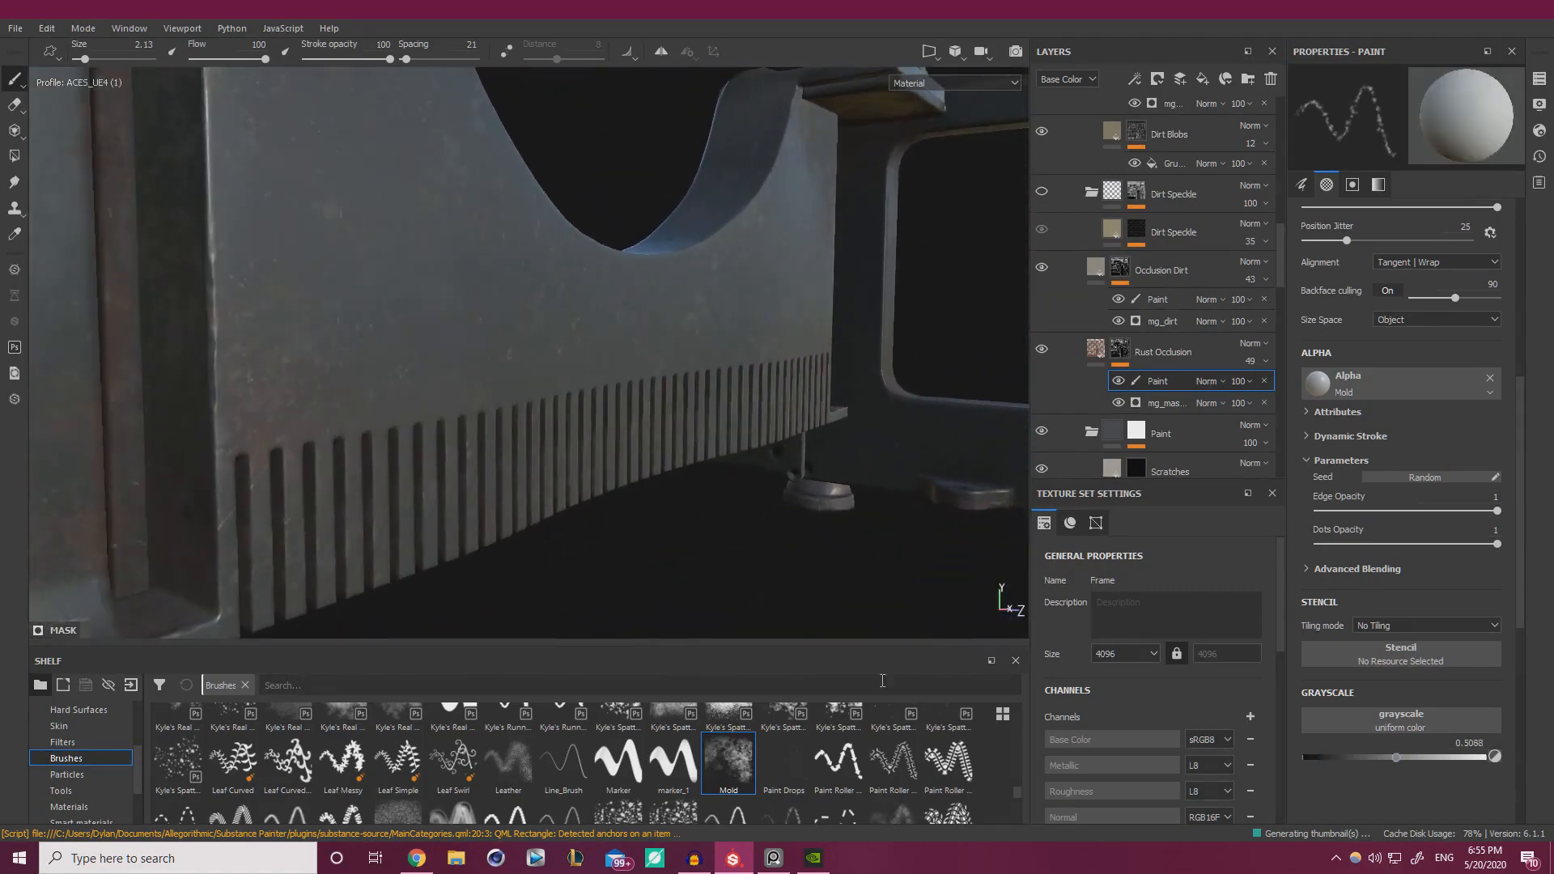
{"action": "right_click_drag", "start_coordinate": [330, 371], "coordinate": [373, 372], "text": "ctrl"}
{"action": "mouse_move", "coordinate": [333, 356]}
{"action": "left_mouse_down"}
{"action": "mouse_move", "coordinate": [316, 276]}
{"action": "mouse_move", "coordinate": [348, 348]}
{"action": "left_mouse_up"}
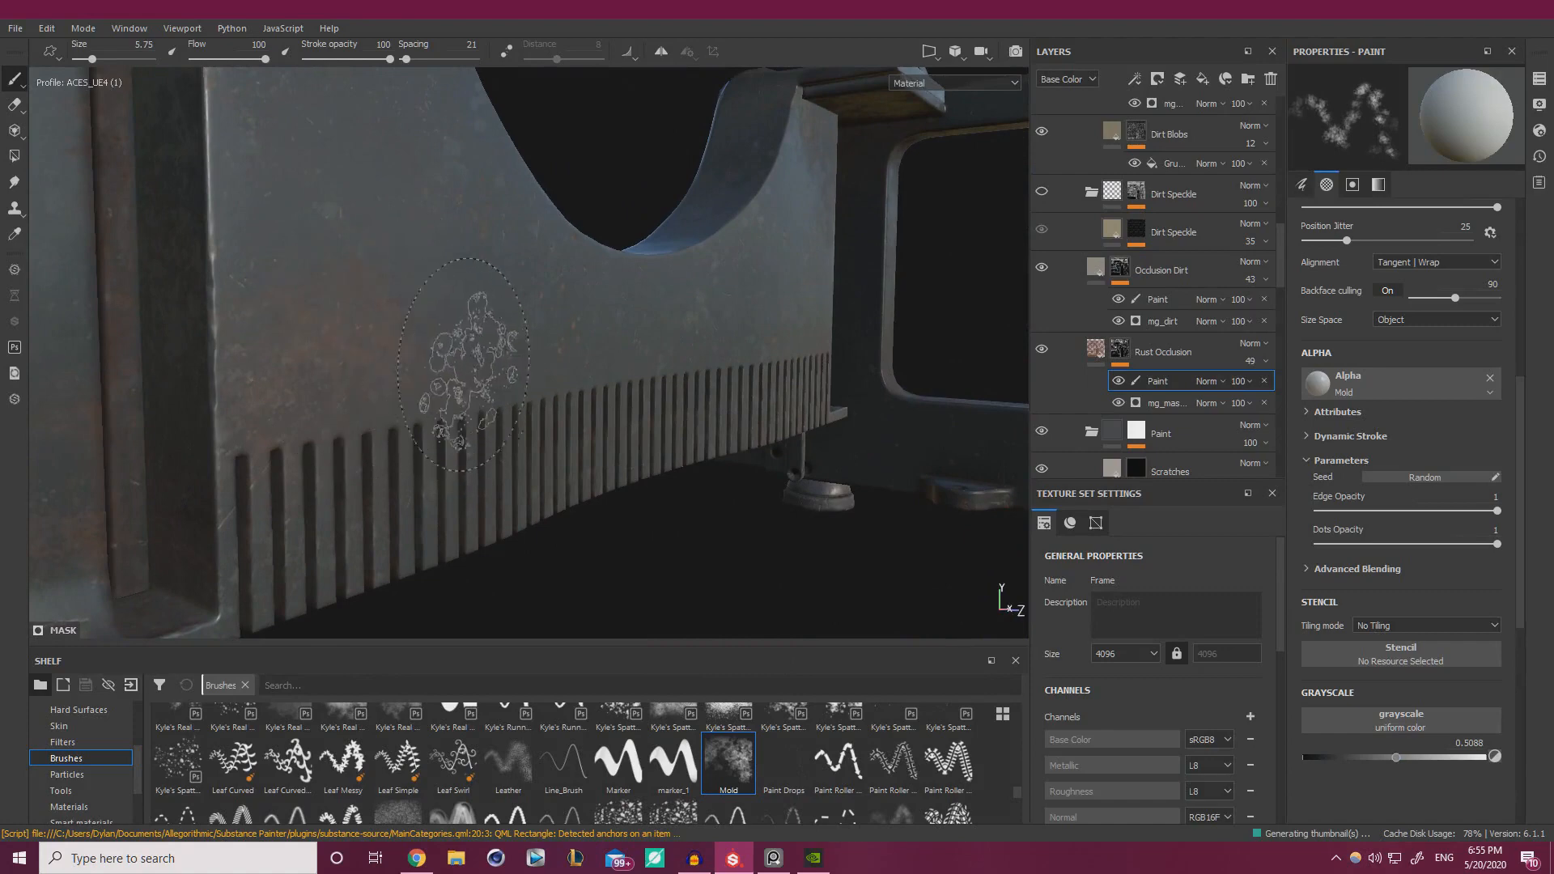
{"action": "middle_click_drag", "start_coordinate": [409, 493], "coordinate": [434, 477], "text": "alt"}
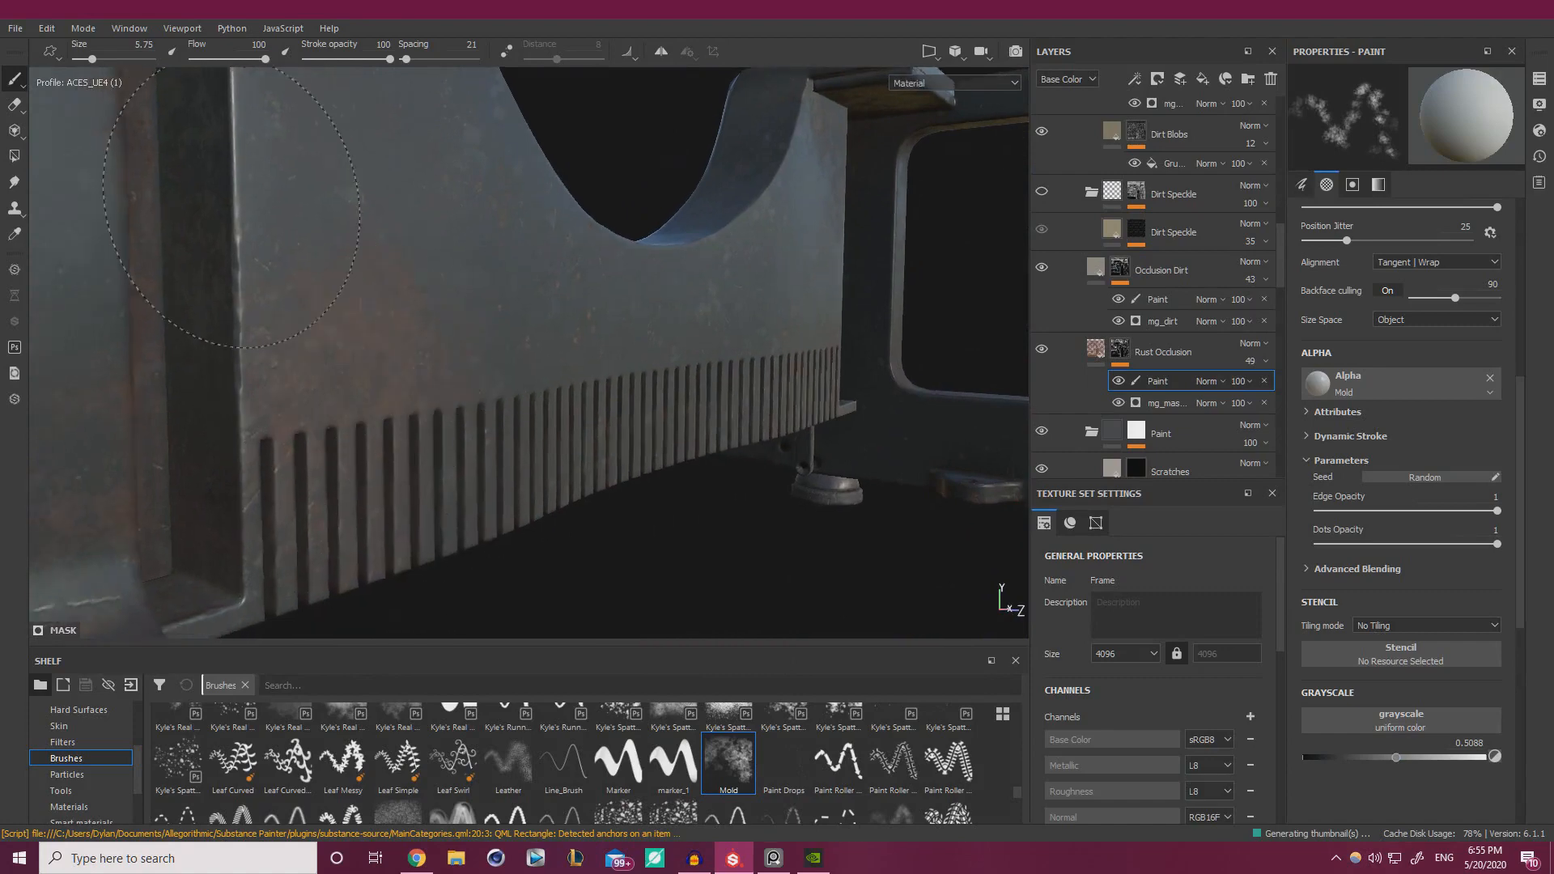
- Set the brush grayscale to 0.2168 and inspect the rust around the slats on the plate's back from several angles
{"action": "left_click_drag", "start_coordinate": [389, 243], "coordinate": [324, 324], "text": "alt"}
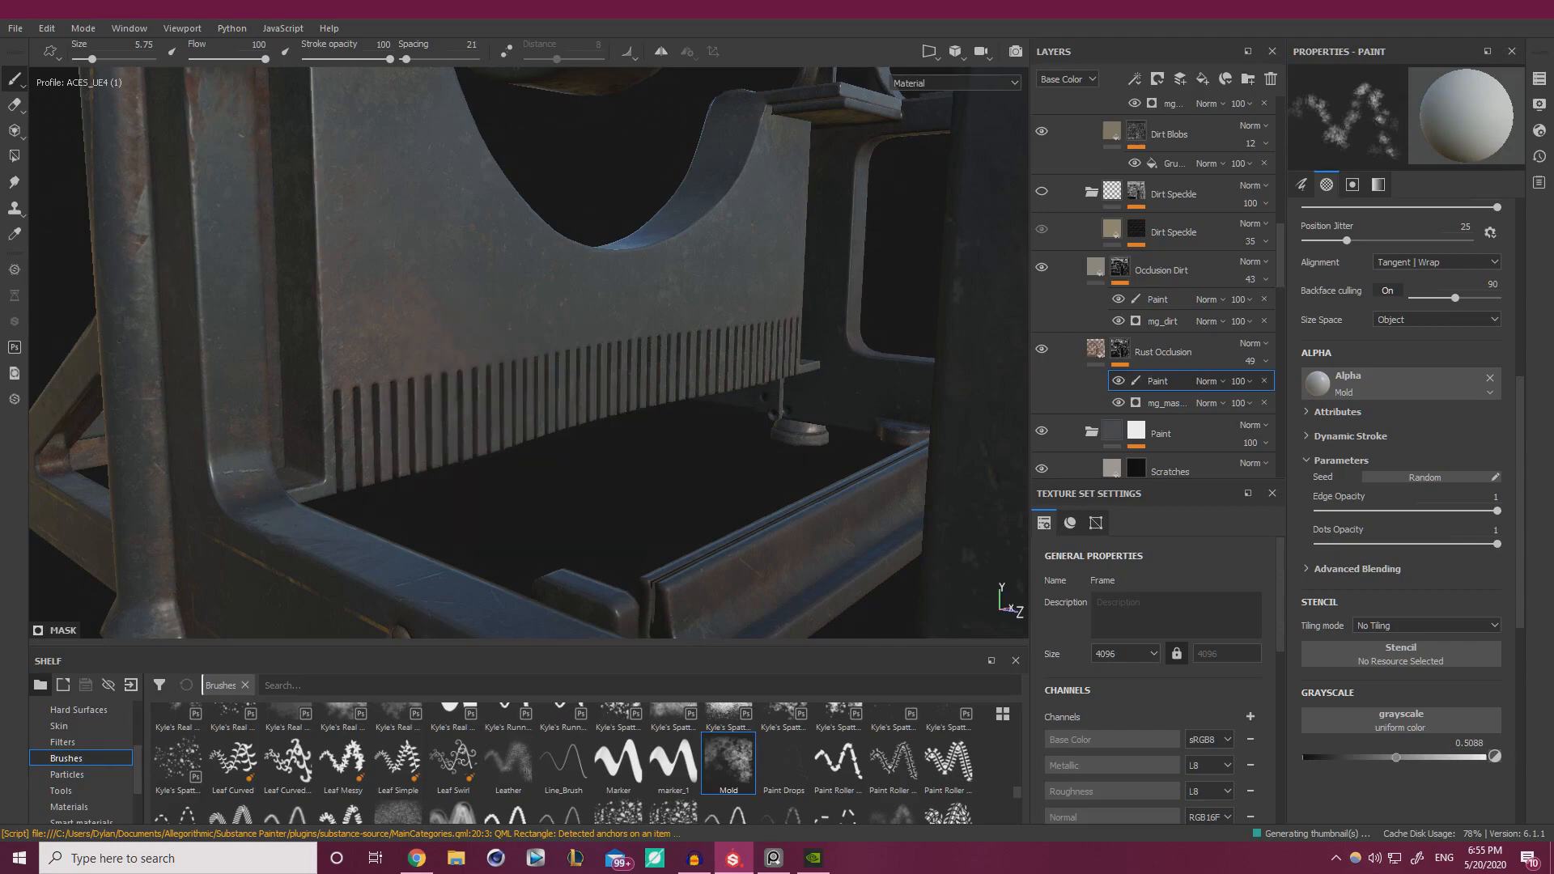
{"action": "left_click_drag", "start_coordinate": [620, 330], "coordinate": [500, 374], "text": "alt"}
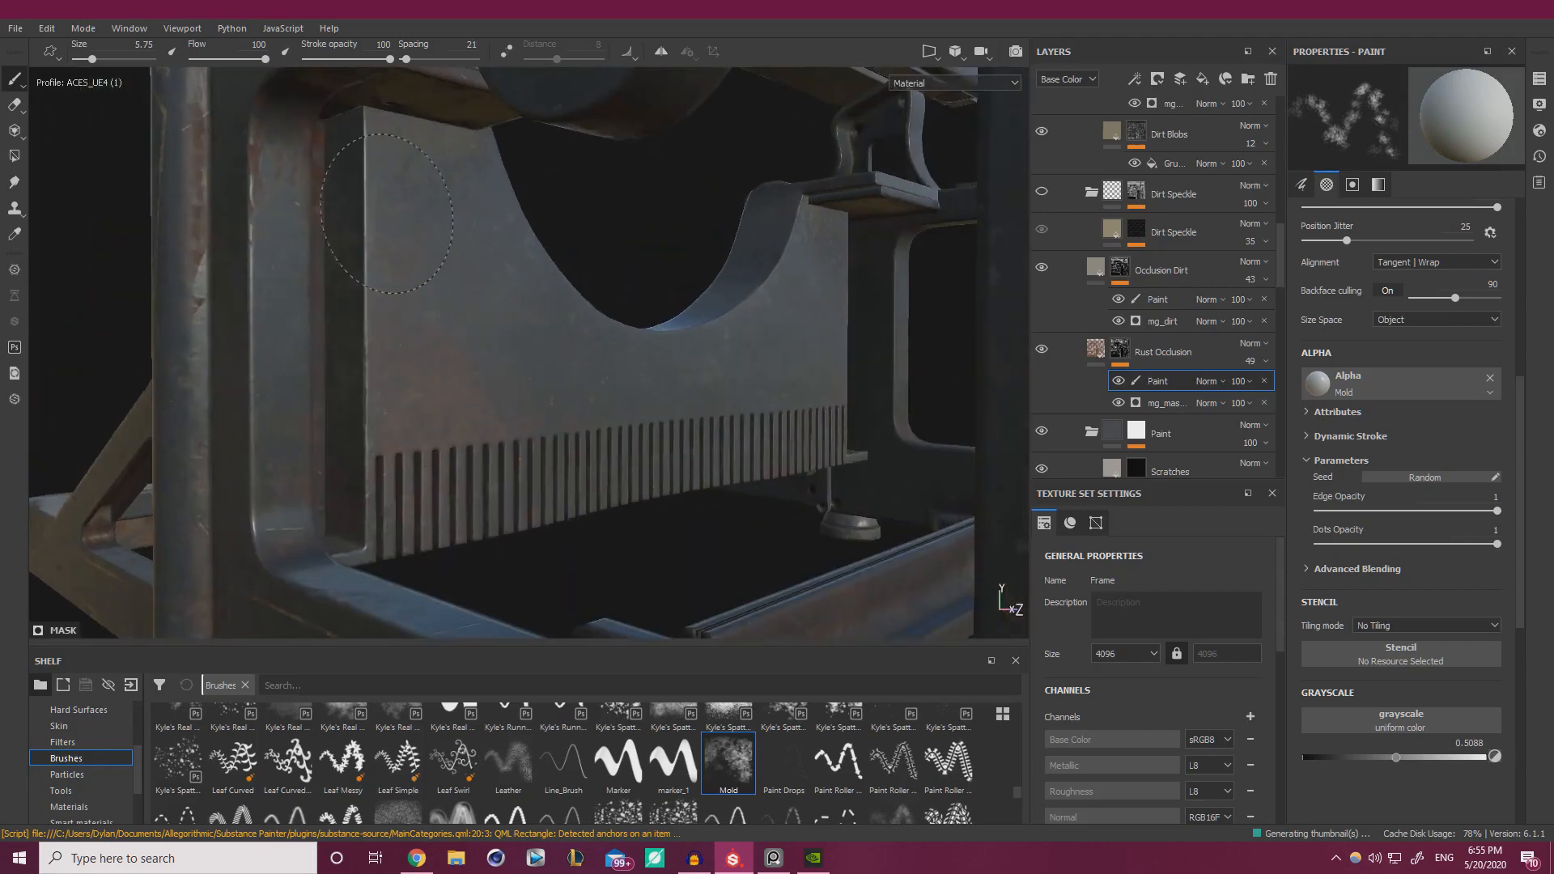
{"action": "left_click_drag", "start_coordinate": [387, 212], "coordinate": [680, 474], "text": "alt"}
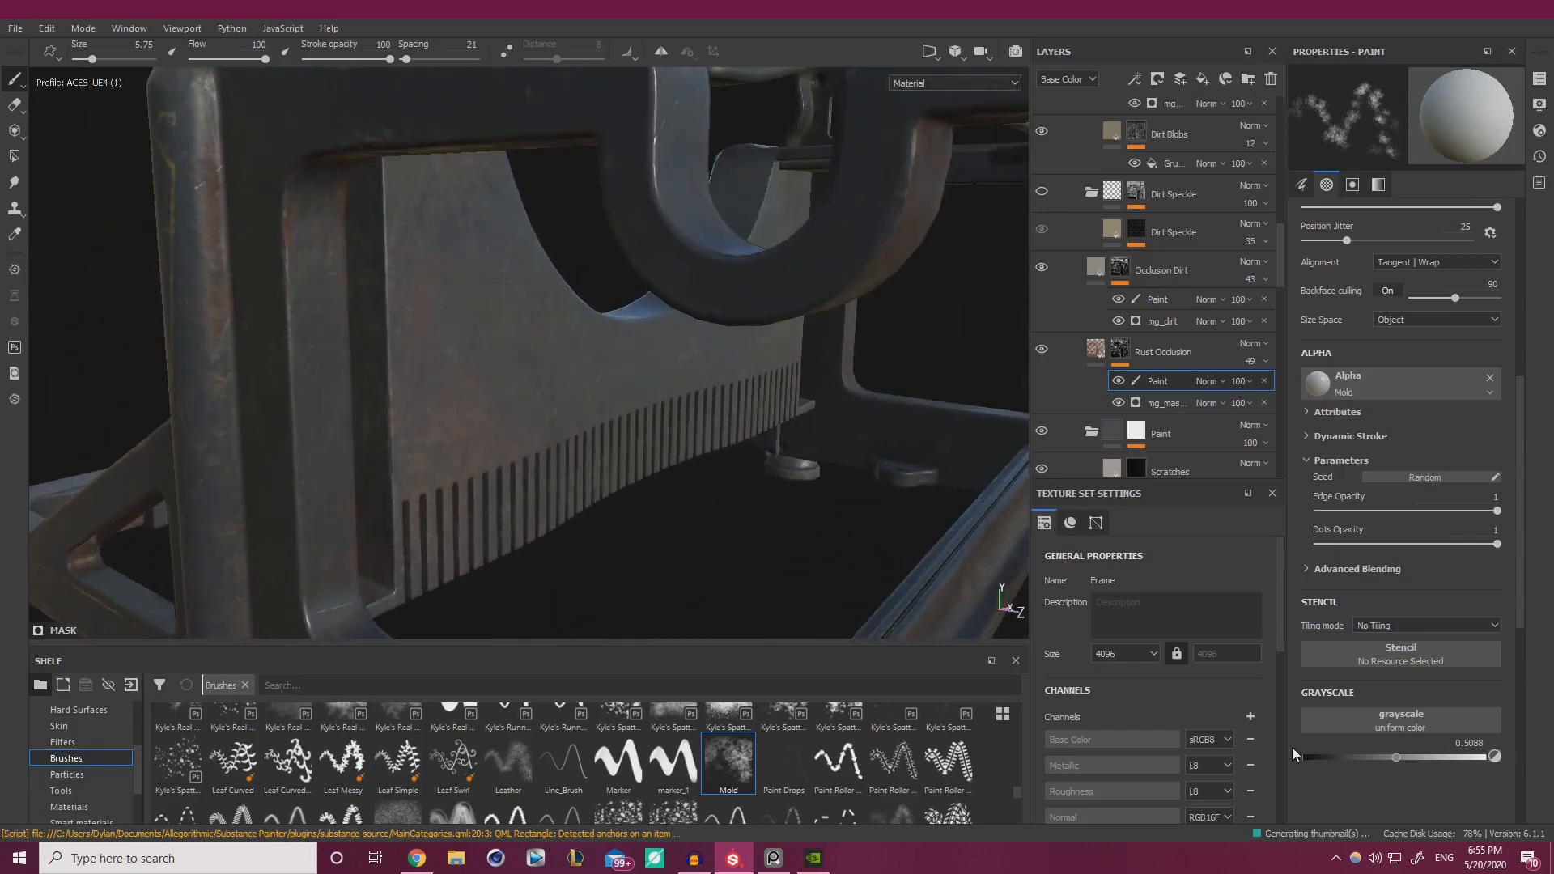
{"action": "left_click", "coordinate": [1339, 761]}
{"action": "left_click_drag", "start_coordinate": [510, 420], "coordinate": [425, 333], "text": "alt"}
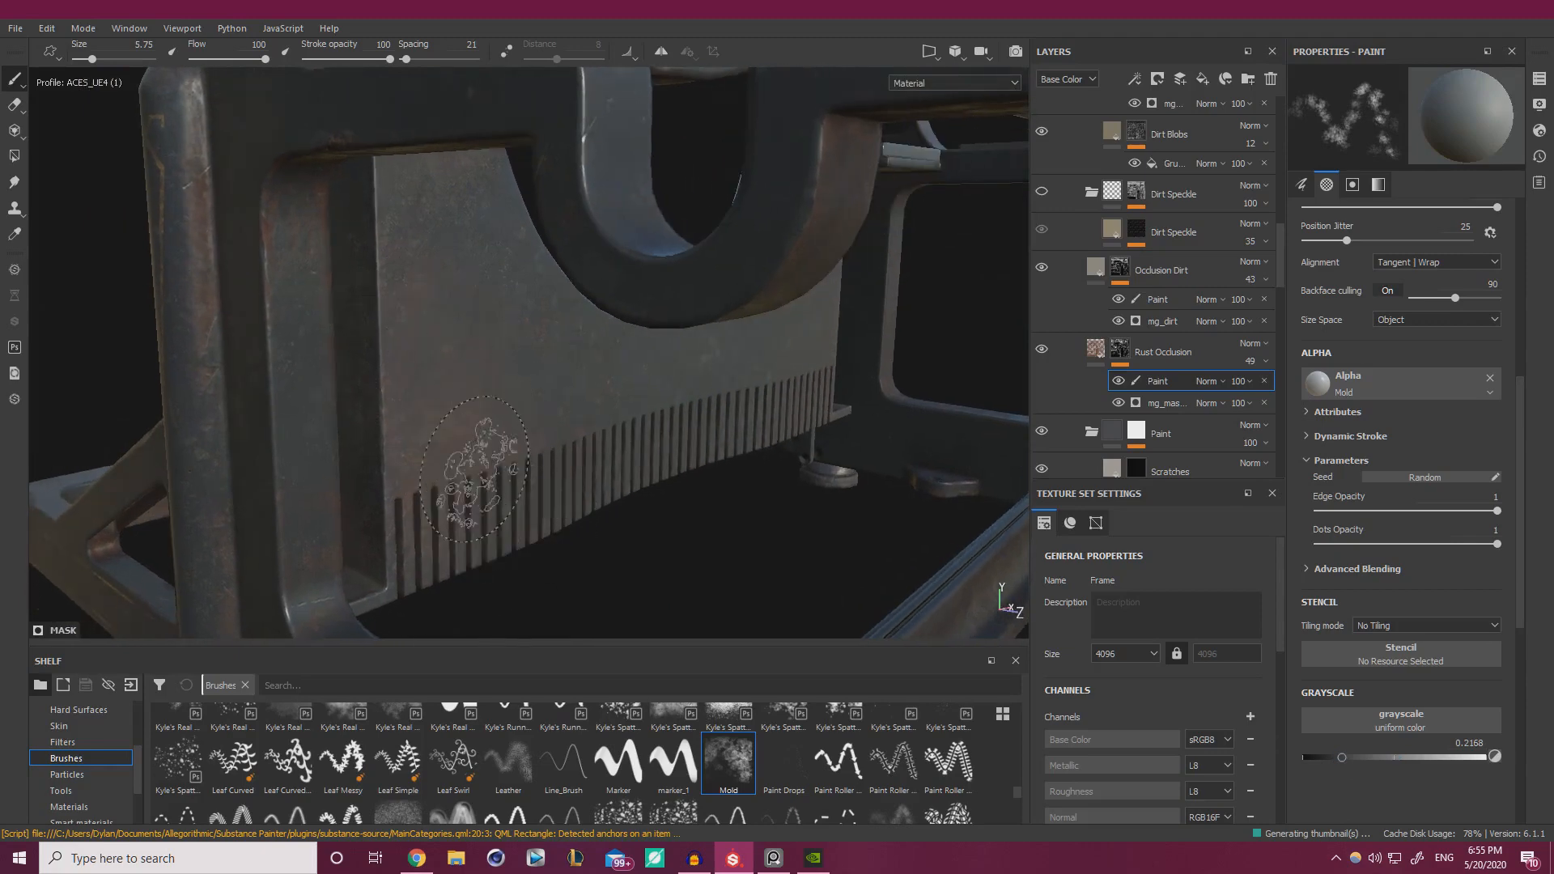
{"action": "mouse_move", "coordinate": [474, 470]}
{"action": "left_mouse_down", "text": "alt"}
{"action": "mouse_move", "coordinate": [521, 450]}
{"action": "mouse_move", "coordinate": [513, 348]}
{"action": "mouse_move", "coordinate": [513, 445]}
{"action": "left_mouse_up", "text": "alt"}
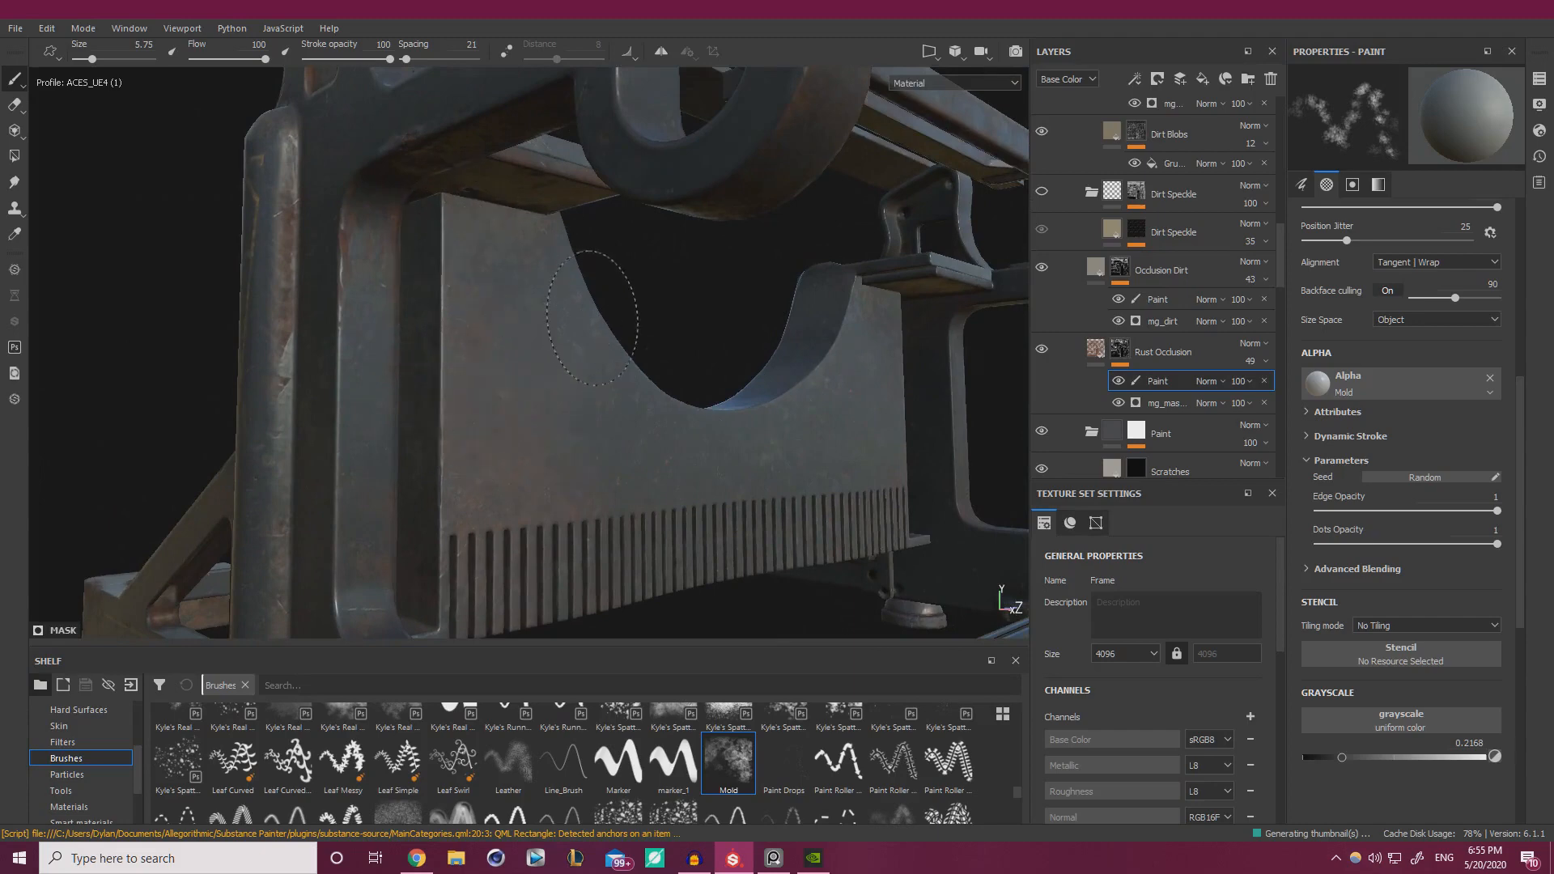
- Examine the whole typewriter from the front, including the gold decals and Underwood lettering on the front plate
{"action": "mouse_move", "coordinate": [694, 438]}
{"action": "left_mouse_down", "text": "alt"}
{"action": "mouse_move", "coordinate": [728, 451]}
{"action": "mouse_move", "coordinate": [741, 484]}
{"action": "left_mouse_up", "text": "alt"}
{"action": "mouse_move", "coordinate": [539, 405]}
{"action": "right_mouse_down", "text": "alt"}
{"action": "mouse_move", "coordinate": [538, 427]}
{"action": "mouse_move", "coordinate": [572, 337]}
{"action": "right_mouse_up", "text": "alt"}
{"action": "left_click_drag", "start_coordinate": [573, 337], "coordinate": [607, 348], "text": "alt"}
{"action": "right_click_drag", "start_coordinate": [607, 348], "coordinate": [623, 389], "text": "alt"}
{"action": "left_click_drag", "start_coordinate": [632, 381], "coordinate": [956, 373], "text": "alt"}
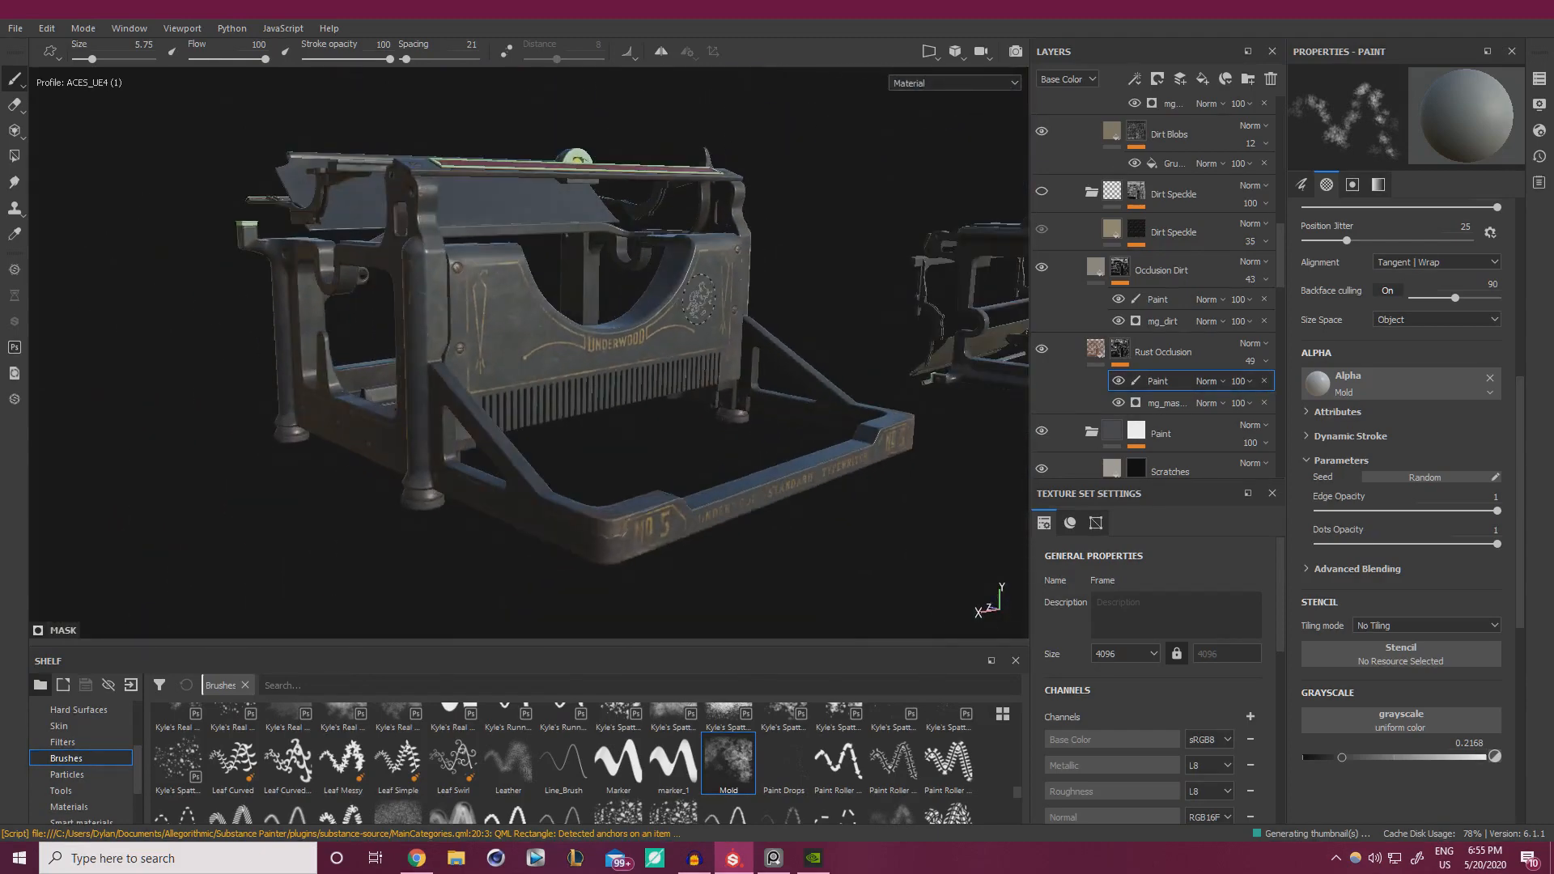
{"action": "right_click_drag", "start_coordinate": [697, 216], "coordinate": [719, 332], "text": "alt"}
{"action": "left_click_drag", "start_coordinate": [719, 332], "coordinate": [646, 349], "text": "alt"}
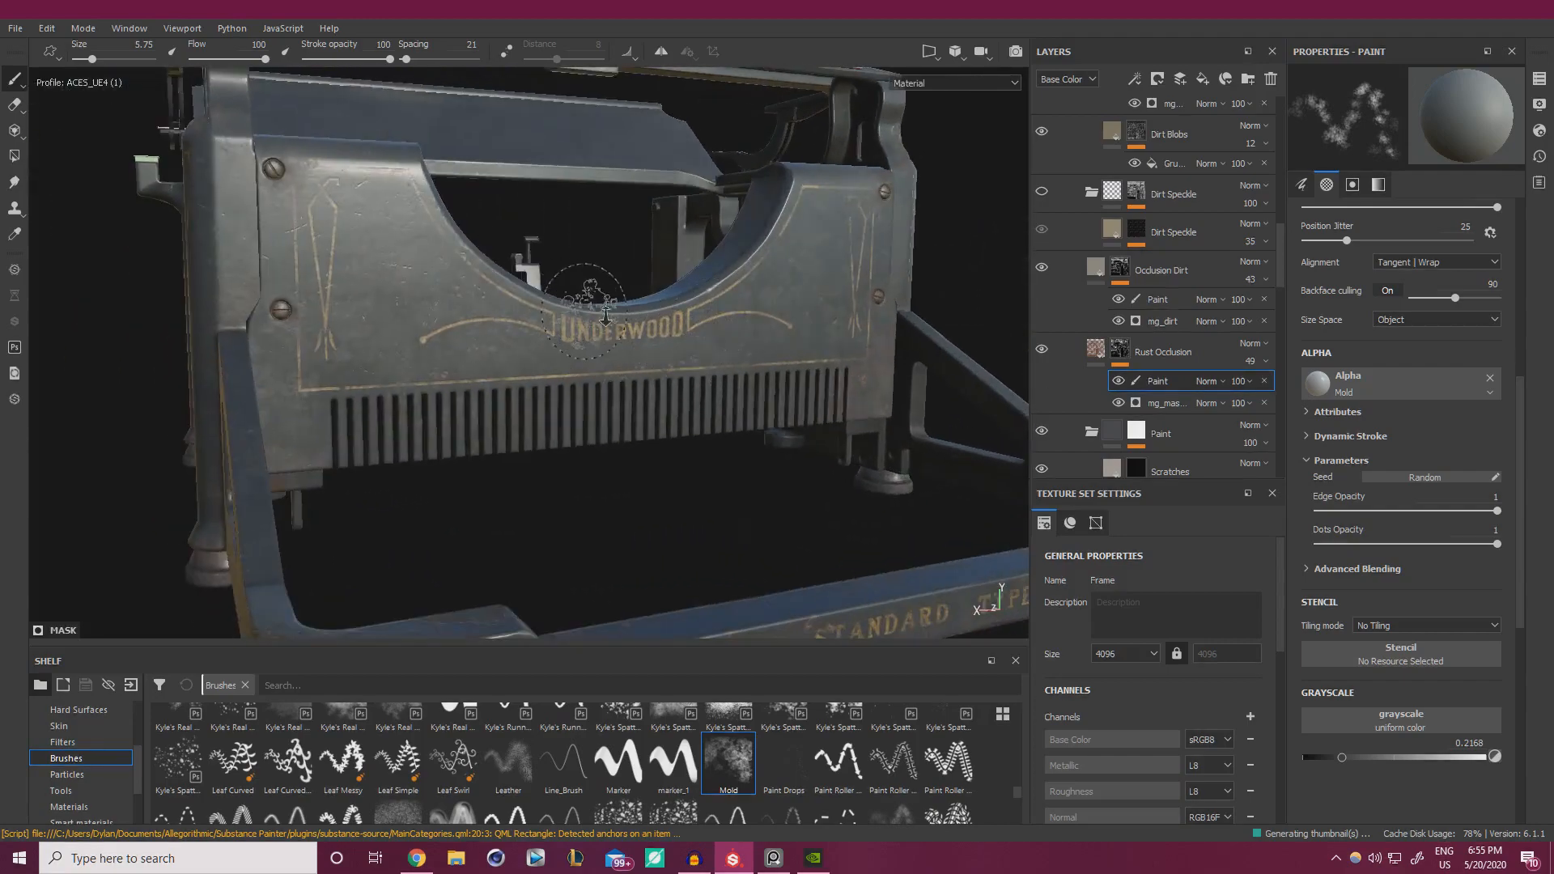
{"action": "right_click_drag", "start_coordinate": [594, 296], "coordinate": [1294, 430], "text": "alt"}
- Switch to the reference board and compare the photographed Underwood lettering with the model's front plate
{"action": "key", "text": "alt+Tab"}
{"action": "right_click_drag", "start_coordinate": [879, 449], "coordinate": [539, 412]}
{"action": "scroll", "coordinate": [704, 425], "scroll_direction": "up", "scroll_amount": 5}
{"action": "middle_click_drag", "start_coordinate": [726, 444], "coordinate": [660, 464]}
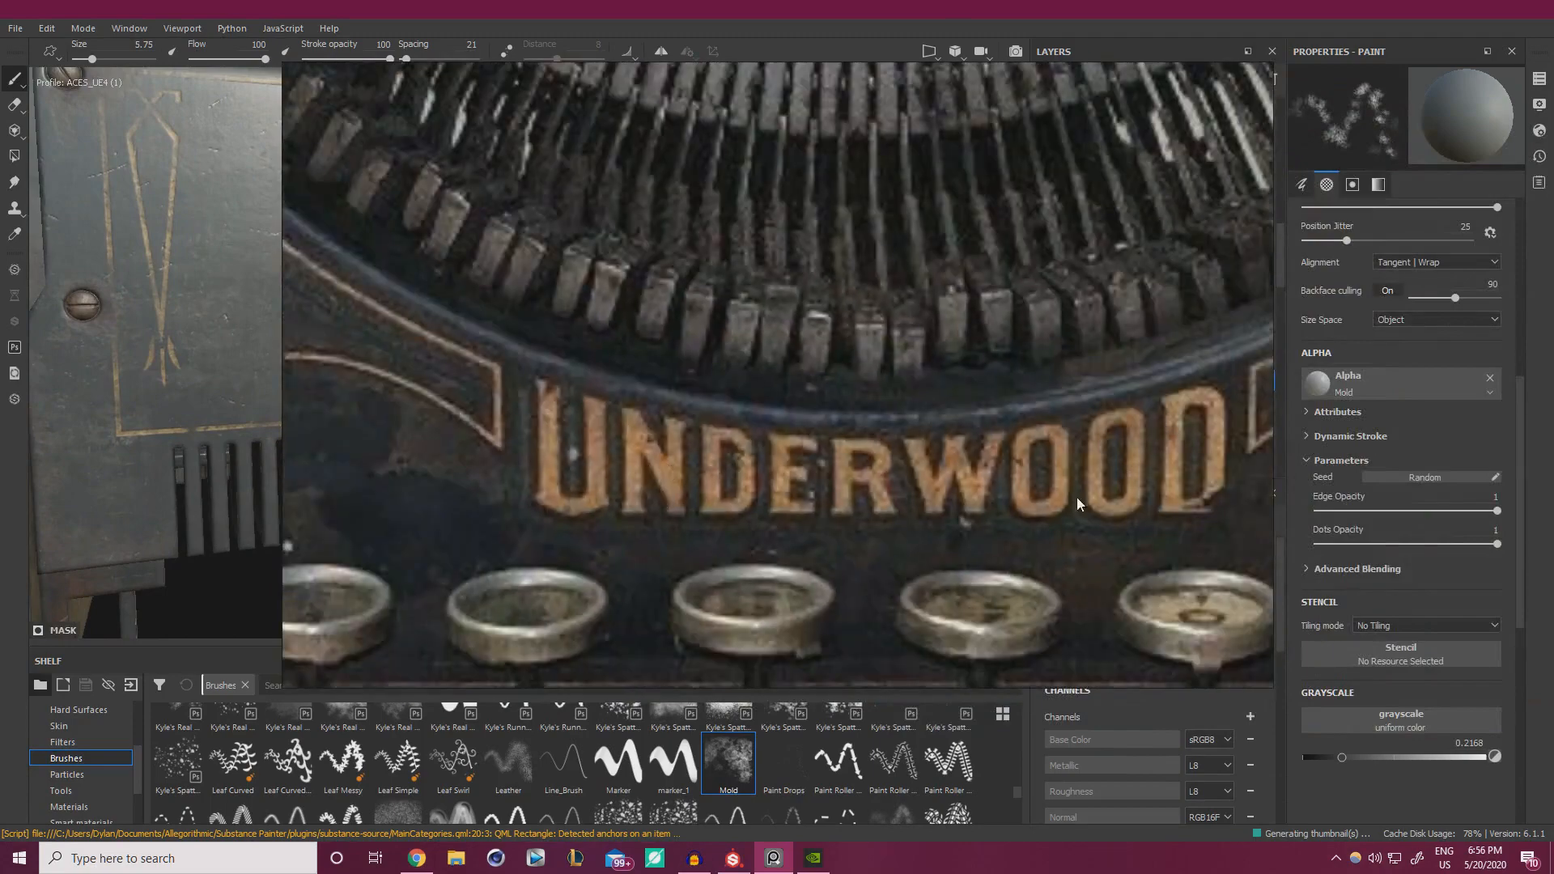
{"action": "mouse_move", "coordinate": [450, 446]}
{"action": "right_mouse_down"}
{"action": "mouse_move", "coordinate": [1553, 485]}
{"action": "mouse_move", "coordinate": [1061, 557]}
{"action": "mouse_move", "coordinate": [640, 493]}
{"action": "mouse_move", "coordinate": [1553, 544]}
{"action": "right_mouse_up"}
{"action": "right_click_drag", "start_coordinate": [596, 284], "coordinate": [485, 296], "text": "alt"}
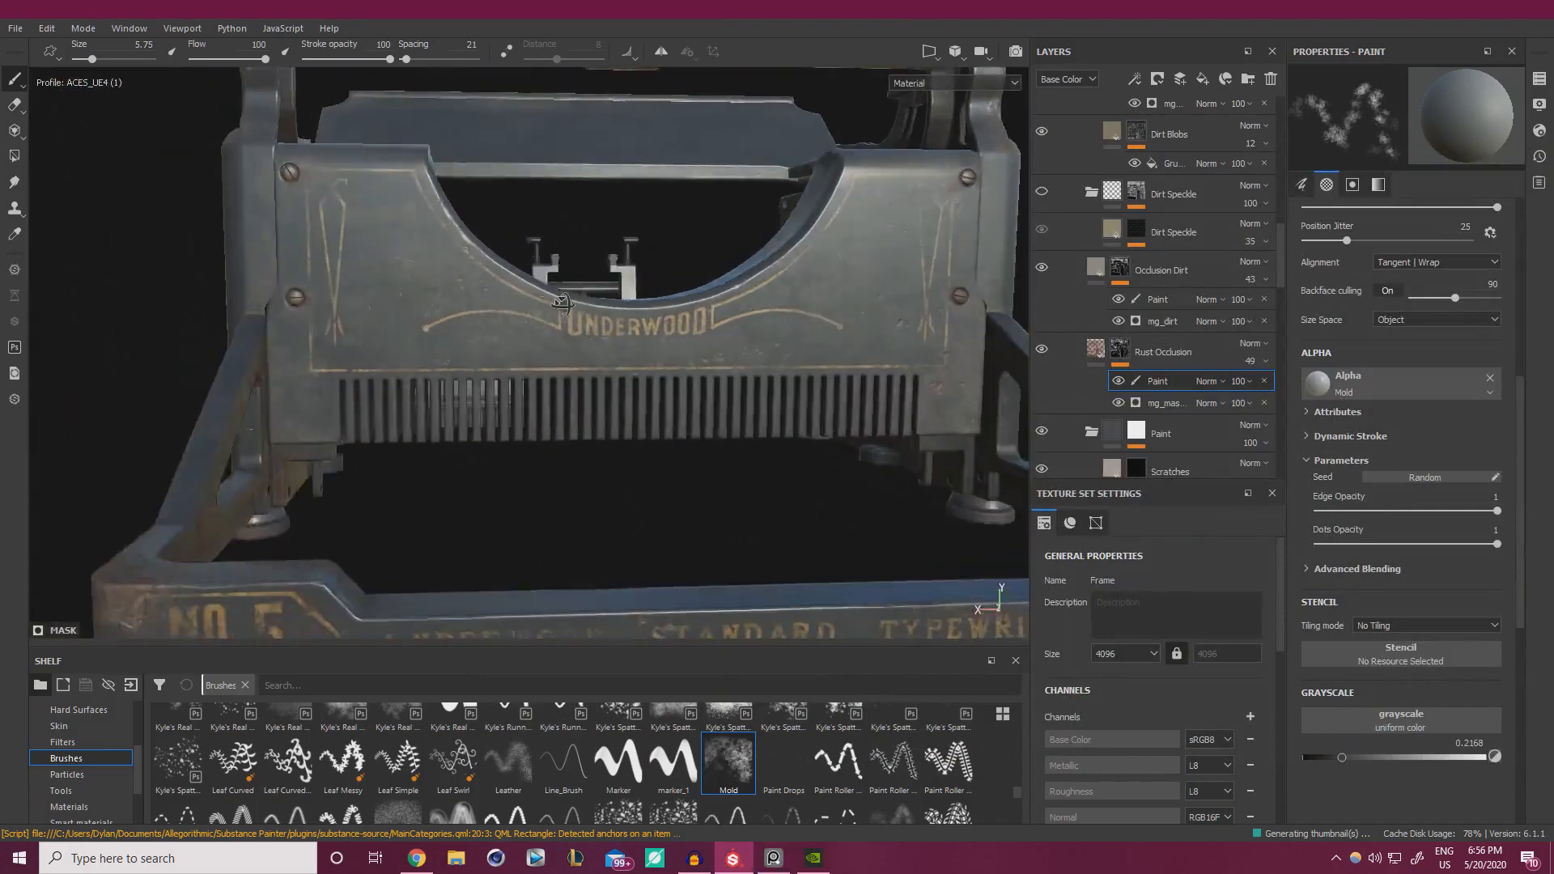
{"action": "left_click_drag", "start_coordinate": [486, 296], "coordinate": [688, 322], "text": "alt"}
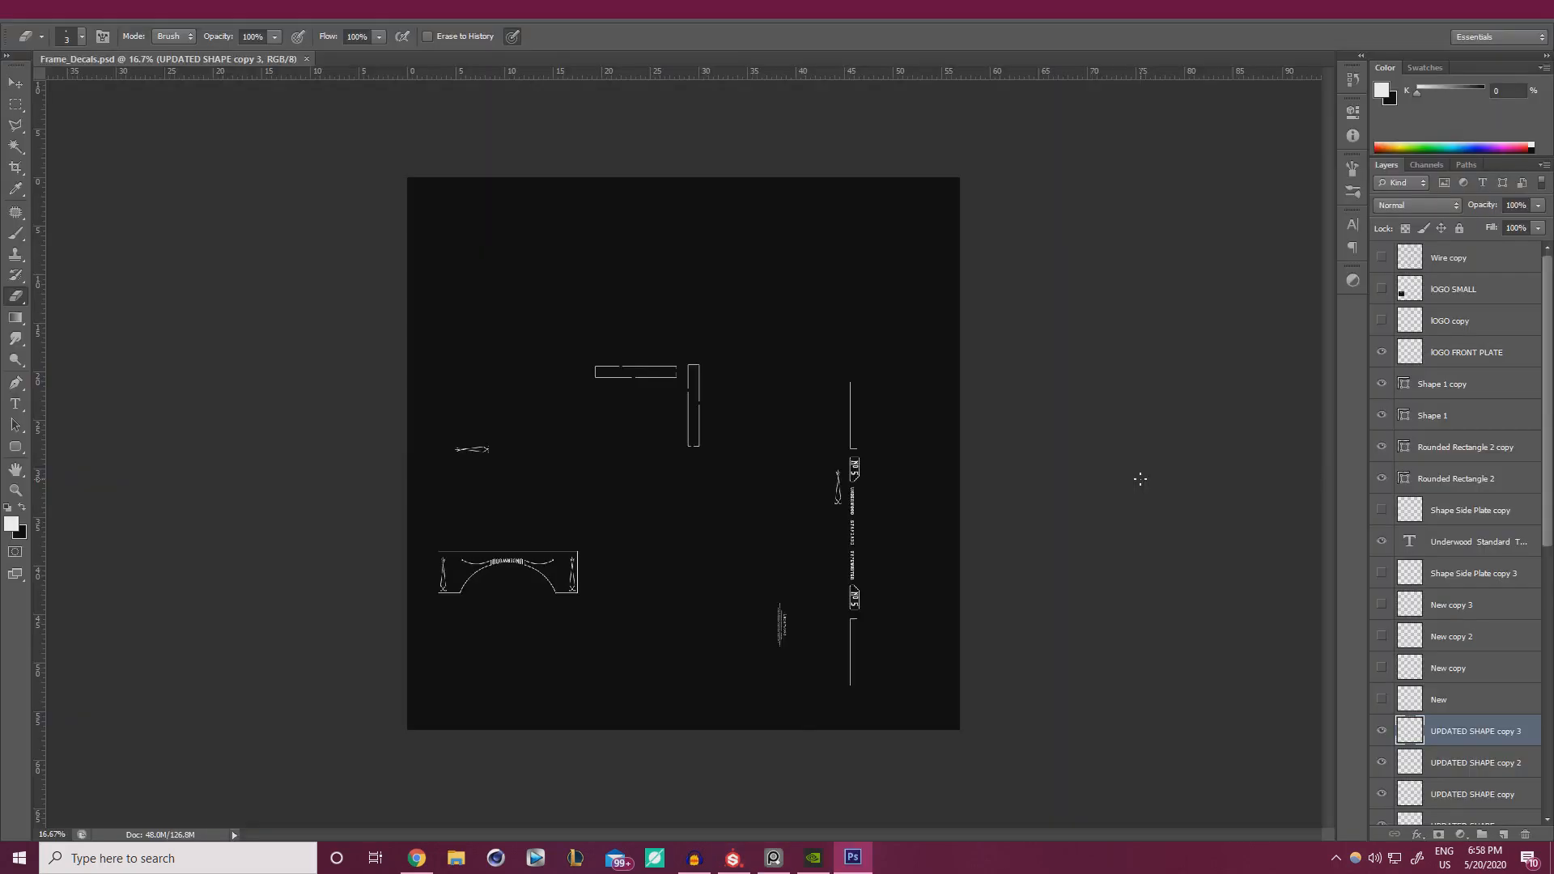
- Switch to Frame_Decals.psd in Photoshop and toggle the LOGO FRONT PLATE layer's visibility to identify the Underwood lettering
{"action": "right_click_drag", "start_coordinate": [1553, 444], "coordinate": [670, 465]}
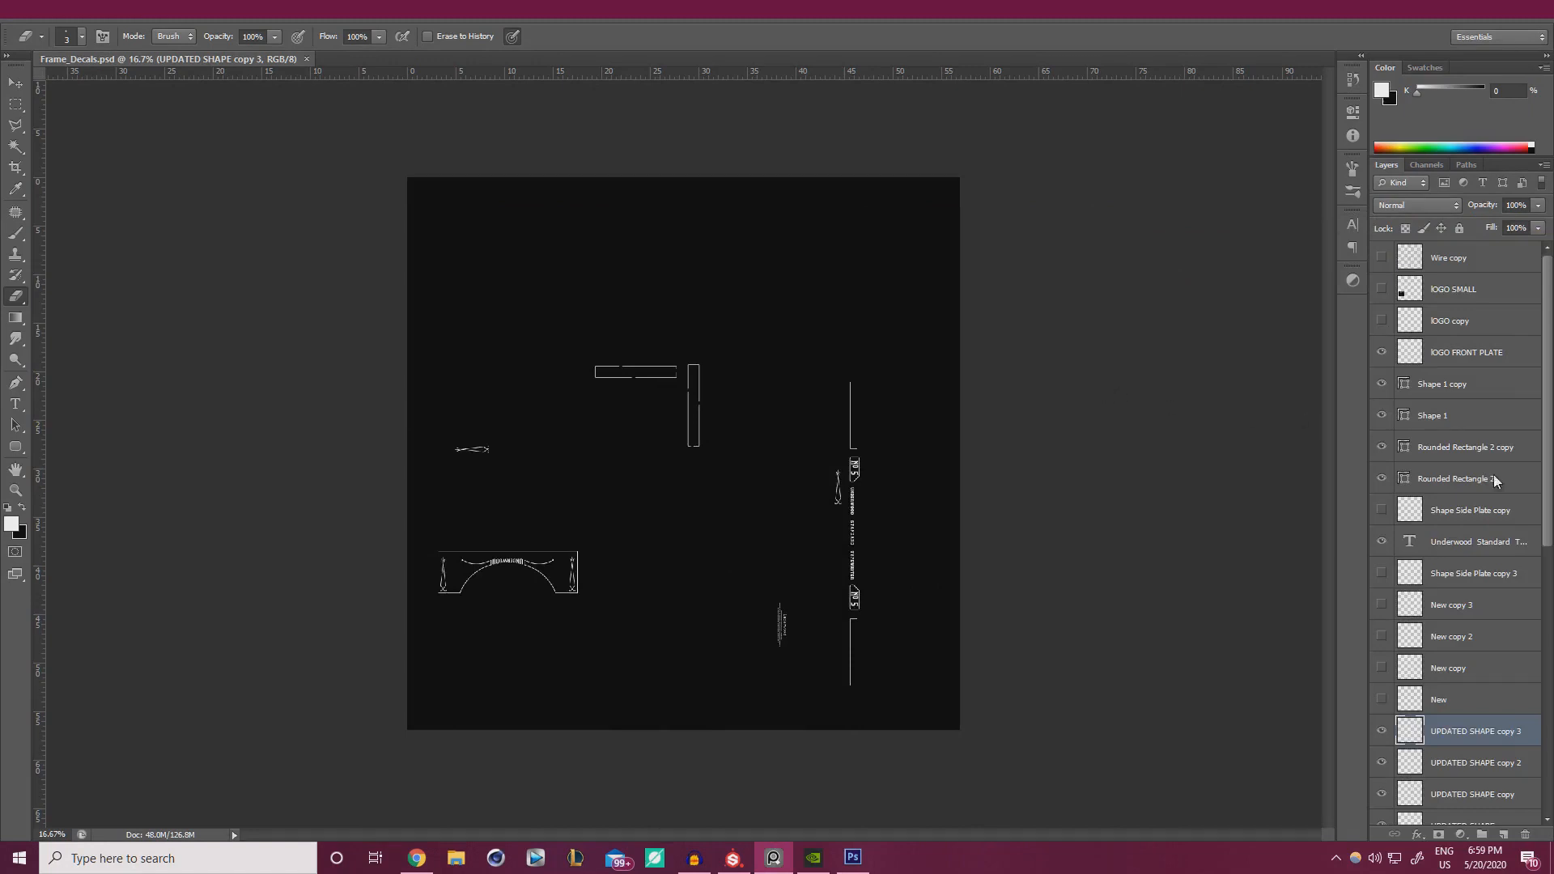
{"action": "left_click", "coordinate": [874, 23]}
{"action": "scroll", "coordinate": [491, 568], "scroll_direction": "up", "scroll_amount": 10, "text": "alt"}
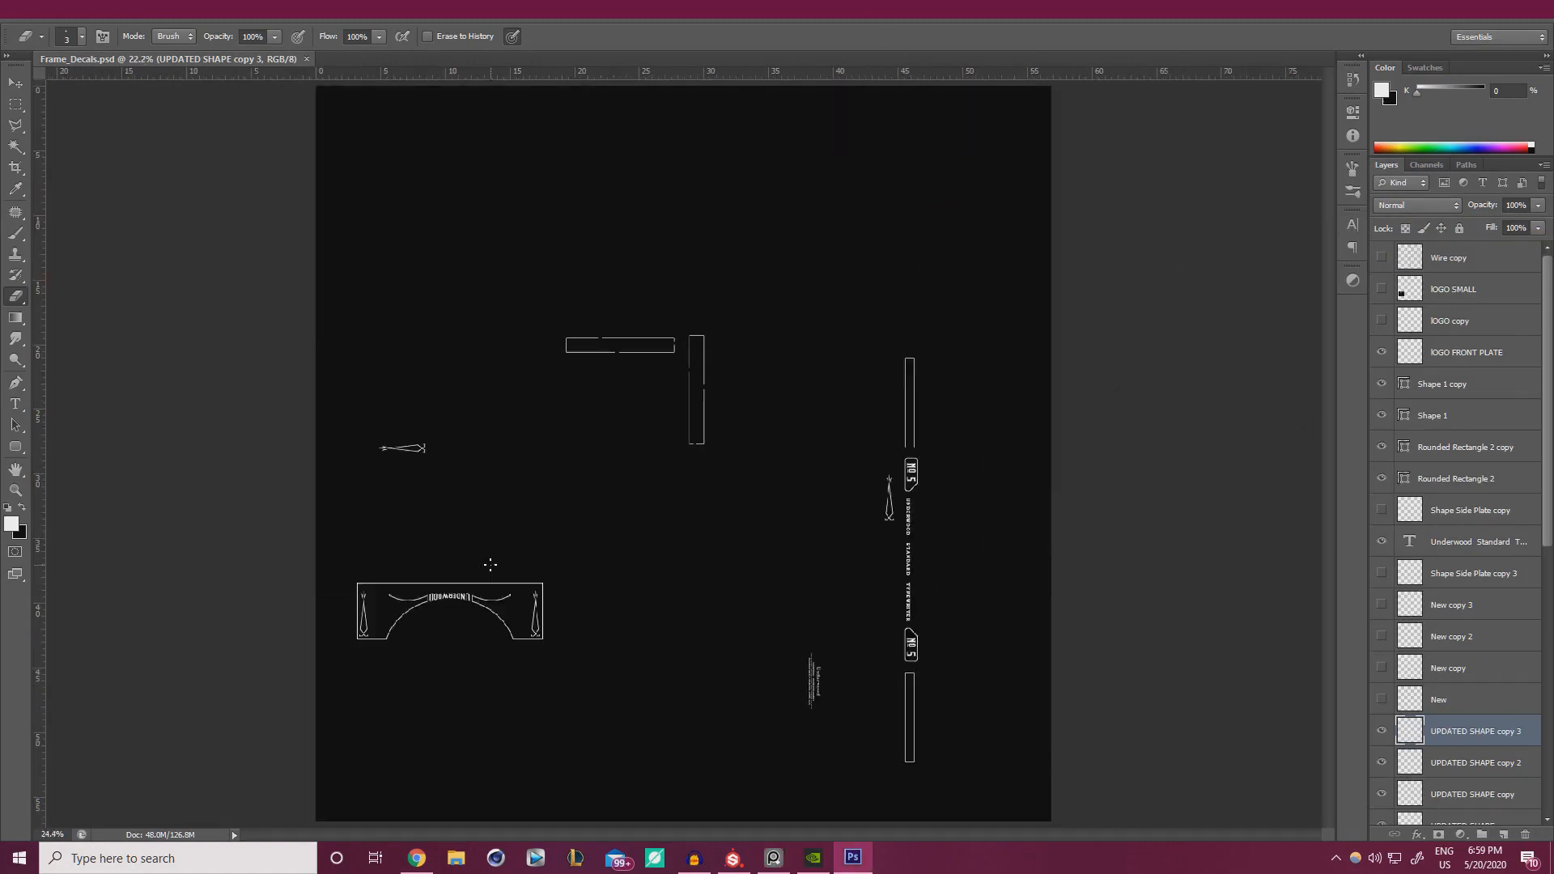
{"action": "scroll", "coordinate": [400, 609], "scroll_direction": "up", "scroll_amount": 6, "text": "alt"}
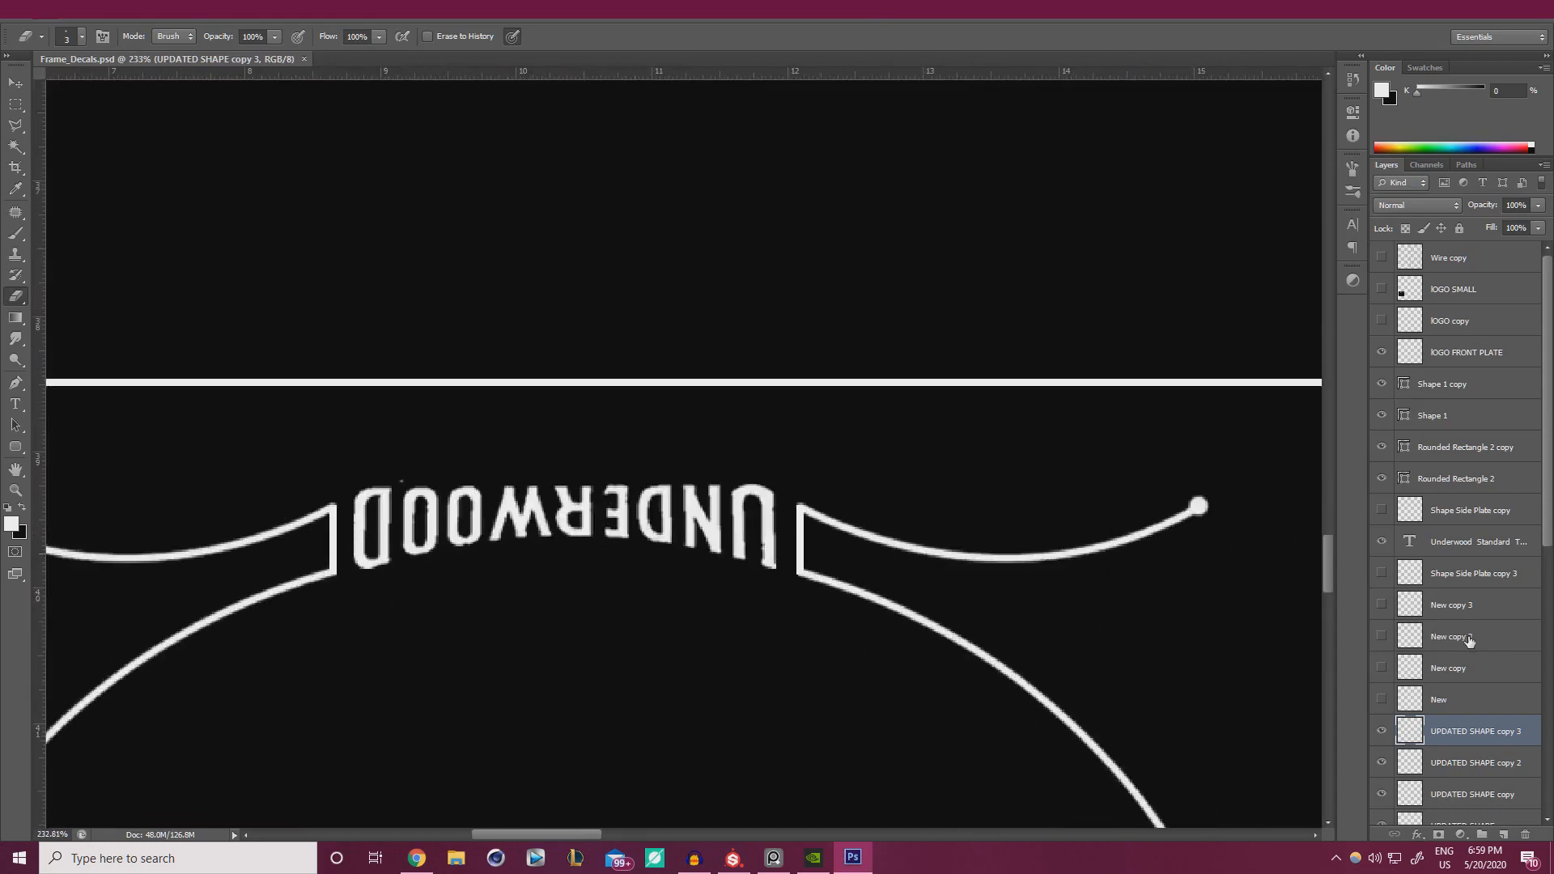
{"action": "left_click", "coordinate": [1381, 353]}
{"action": "left_click", "coordinate": [1383, 353]}
- Duplicate the LOGO FRONT PLATE layer and place the copy beneath the original
{"action": "left_click", "coordinate": [1457, 353]}
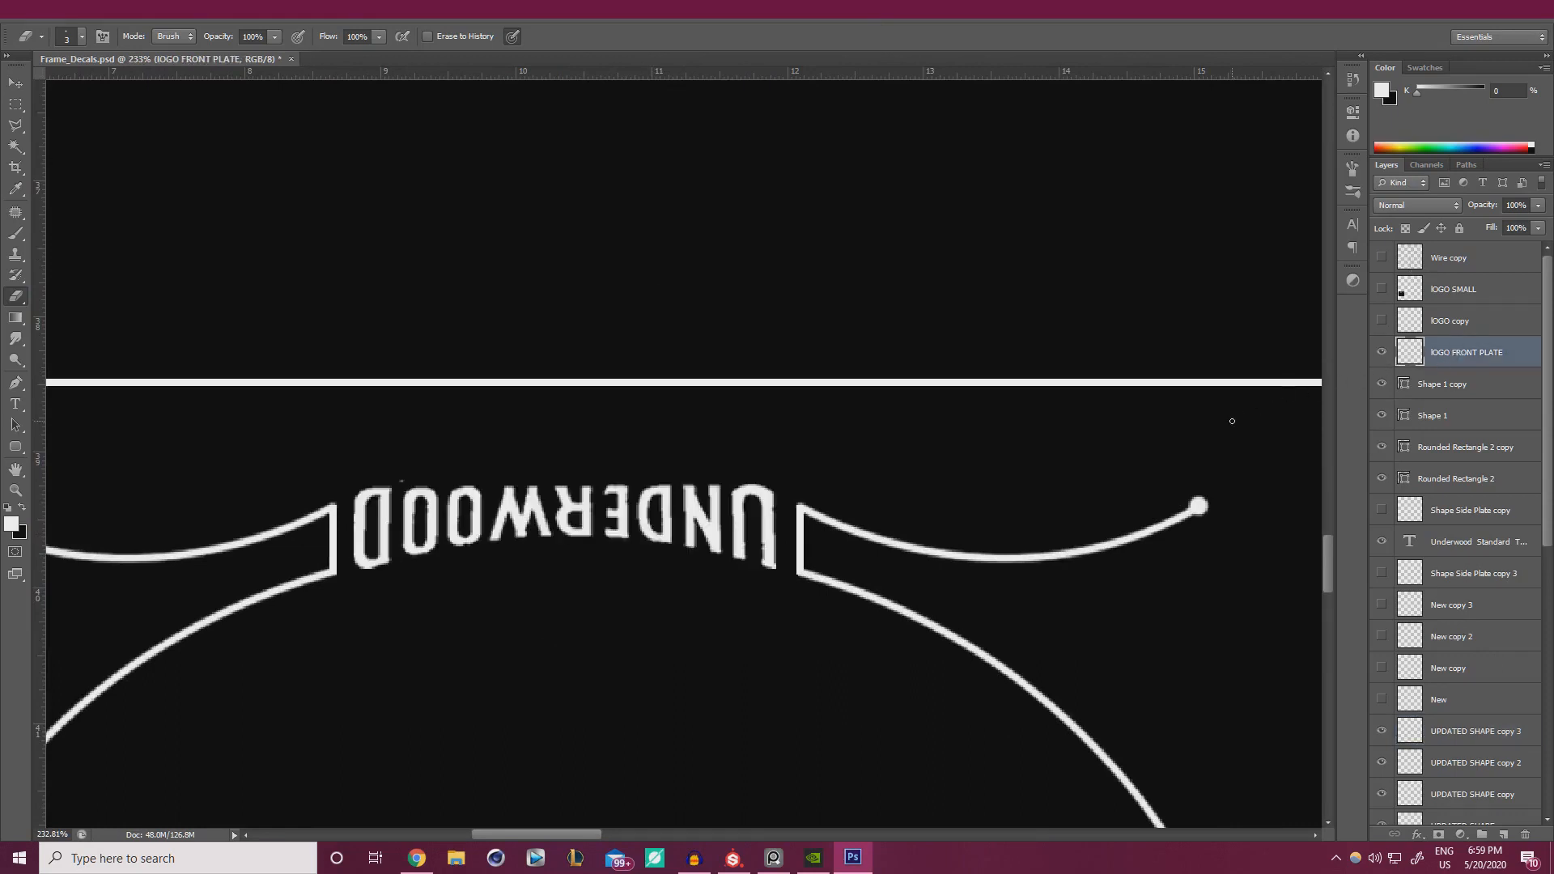
{"action": "scroll", "coordinate": [791, 416], "scroll_direction": "down", "scroll_amount": 5, "text": "alt"}
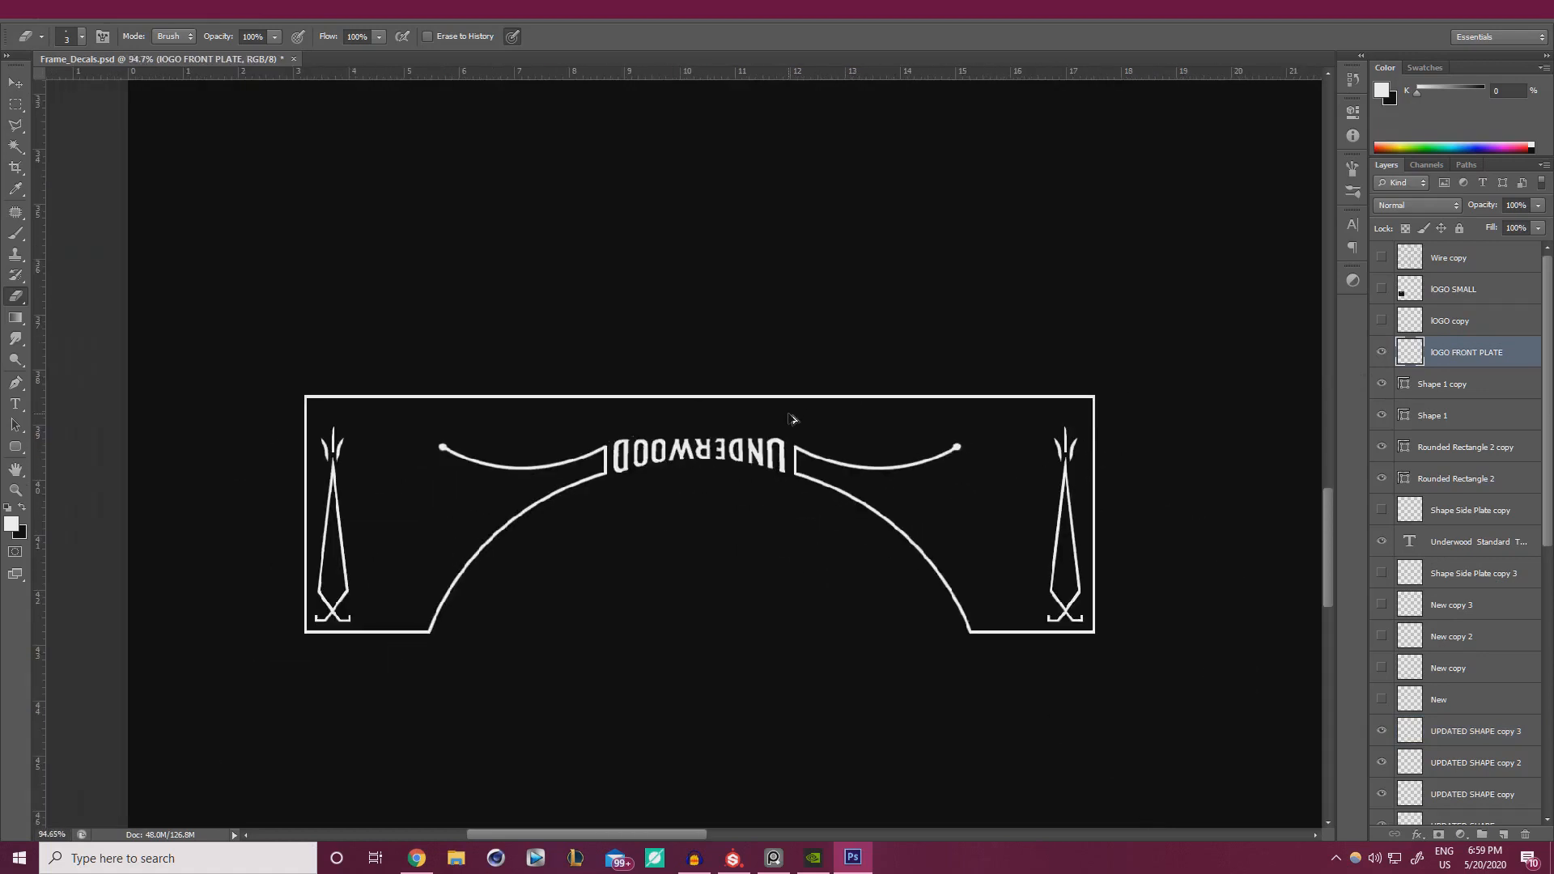
{"action": "scroll", "coordinate": [766, 432], "scroll_direction": "up", "scroll_amount": 6, "text": "alt"}
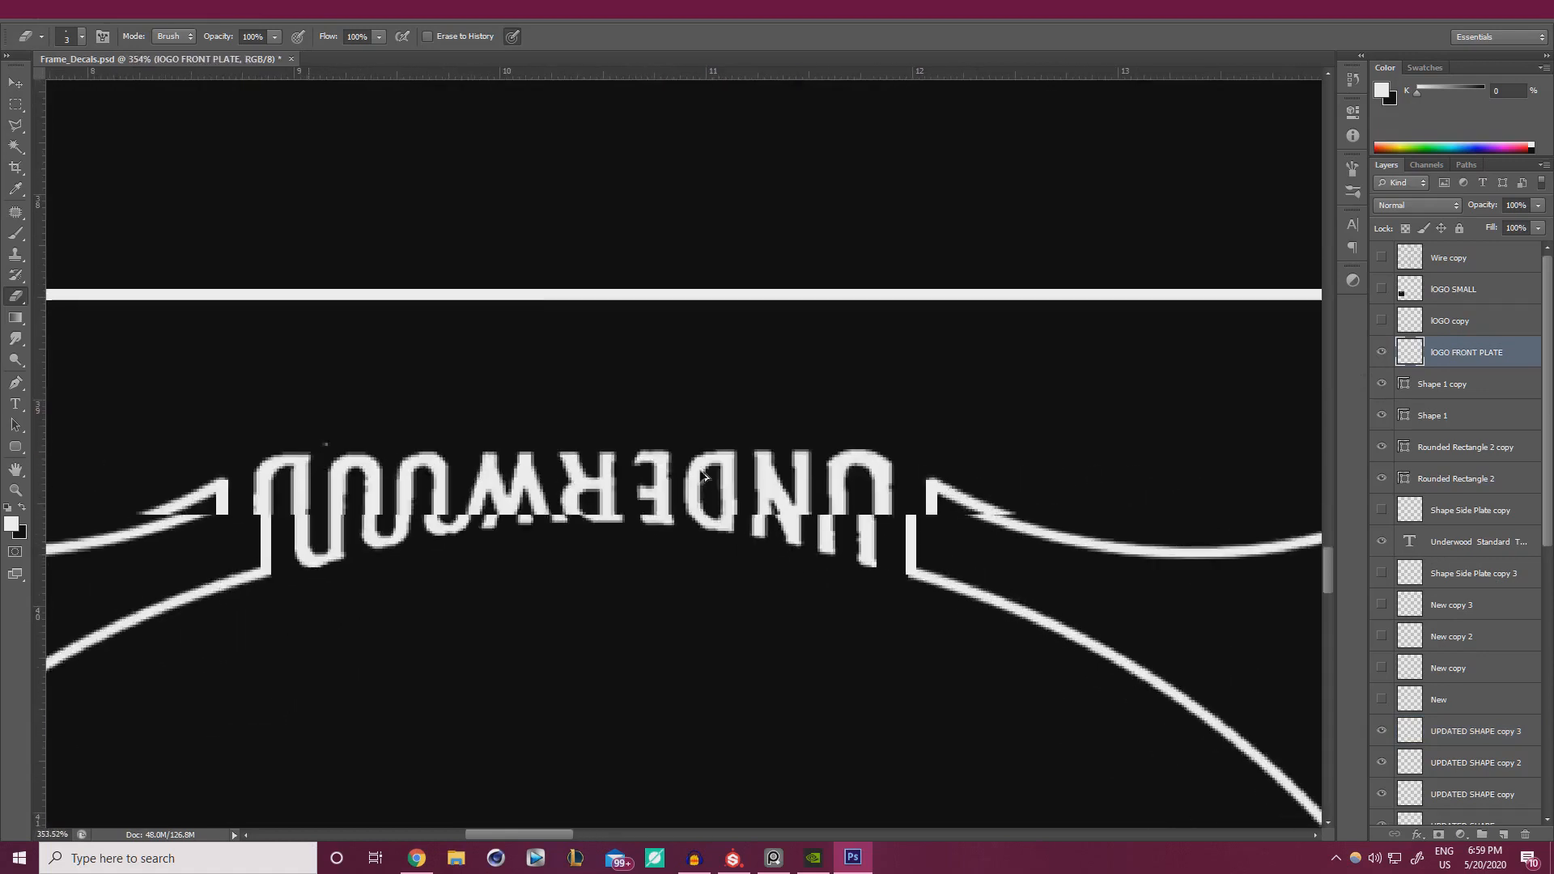
{"action": "key", "text": "ctrl+j"}
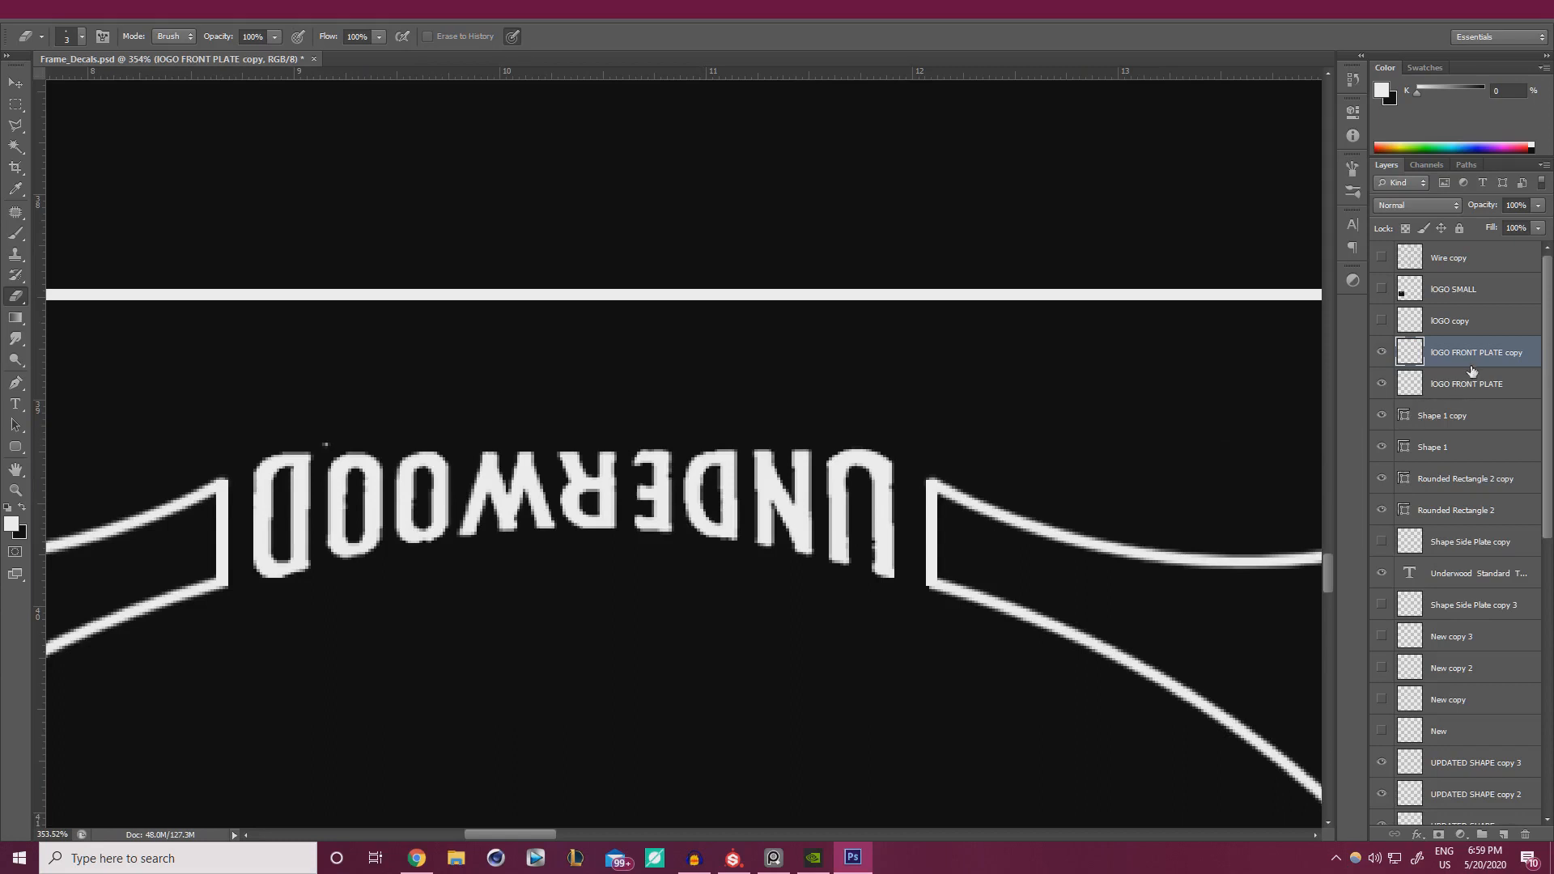
{"action": "left_click_drag", "start_coordinate": [1472, 350], "coordinate": [1467, 386]}
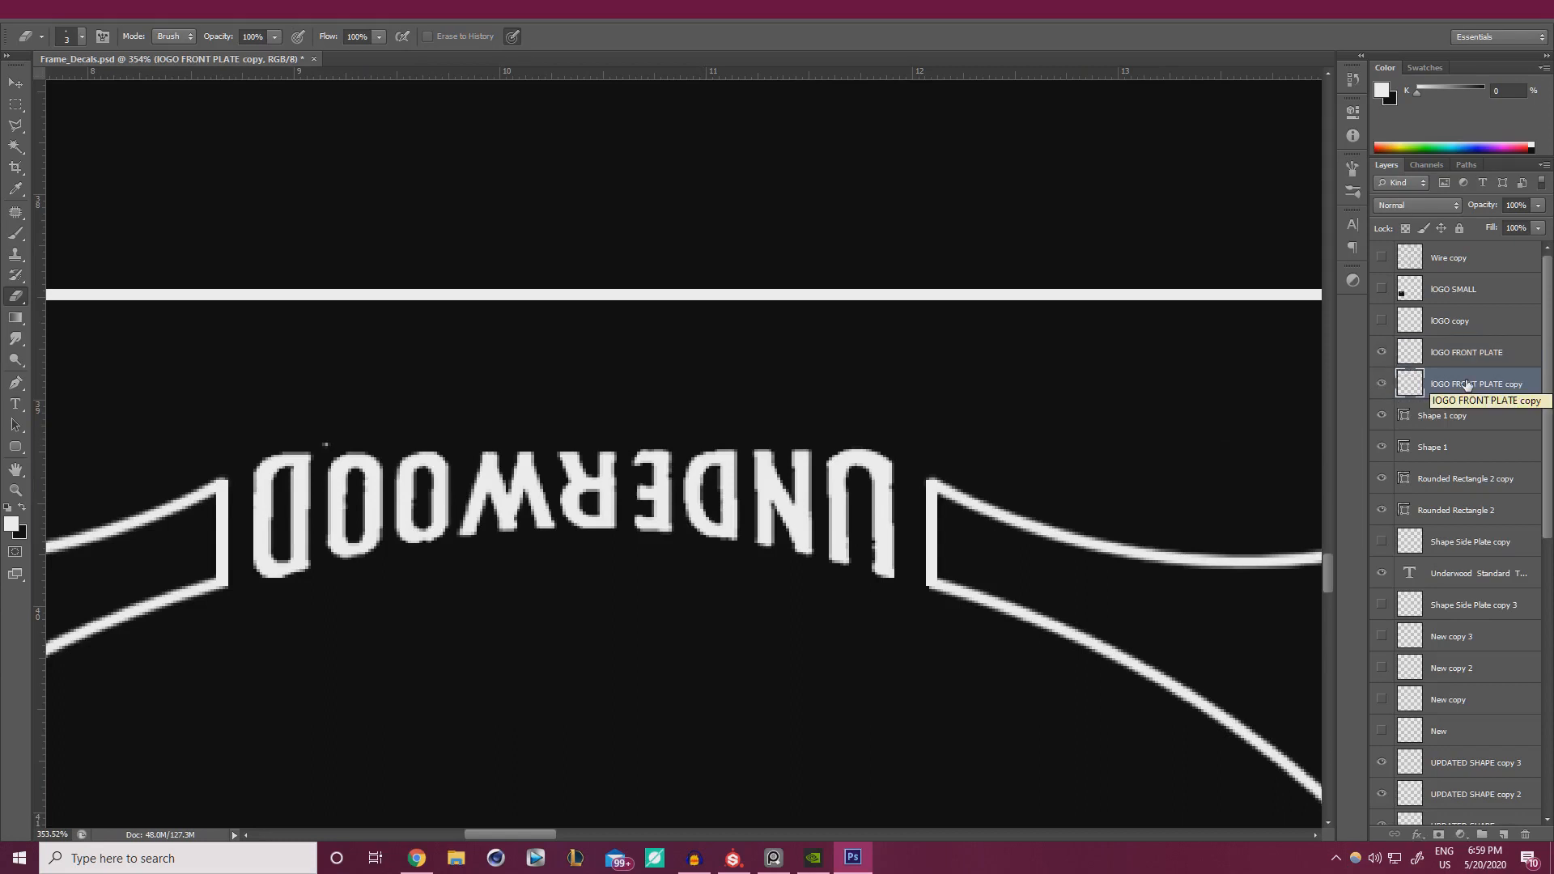
- Offset the logo copy to X 749 px and Y 2844.5 px as a drop shadow, consulting the reference photo's lettering
{"action": "key", "text": "ctrl+t"}
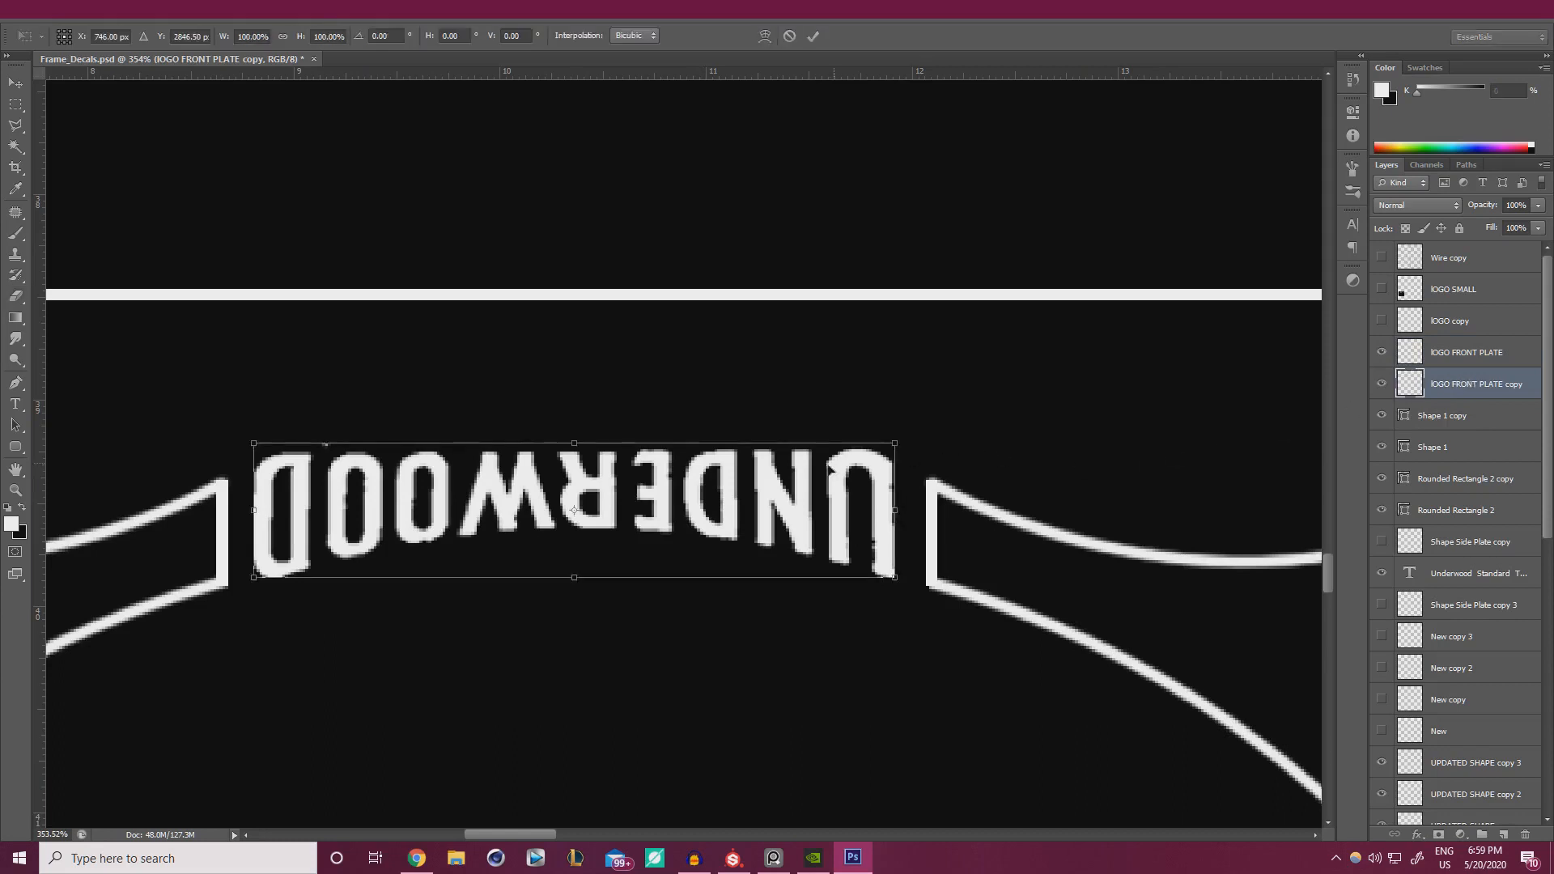
{"action": "scroll", "coordinate": [807, 472], "scroll_direction": "up", "scroll_amount": 1, "text": "alt"}
{"action": "scroll", "coordinate": [807, 472], "scroll_direction": "up", "scroll_amount": 3, "text": "alt"}
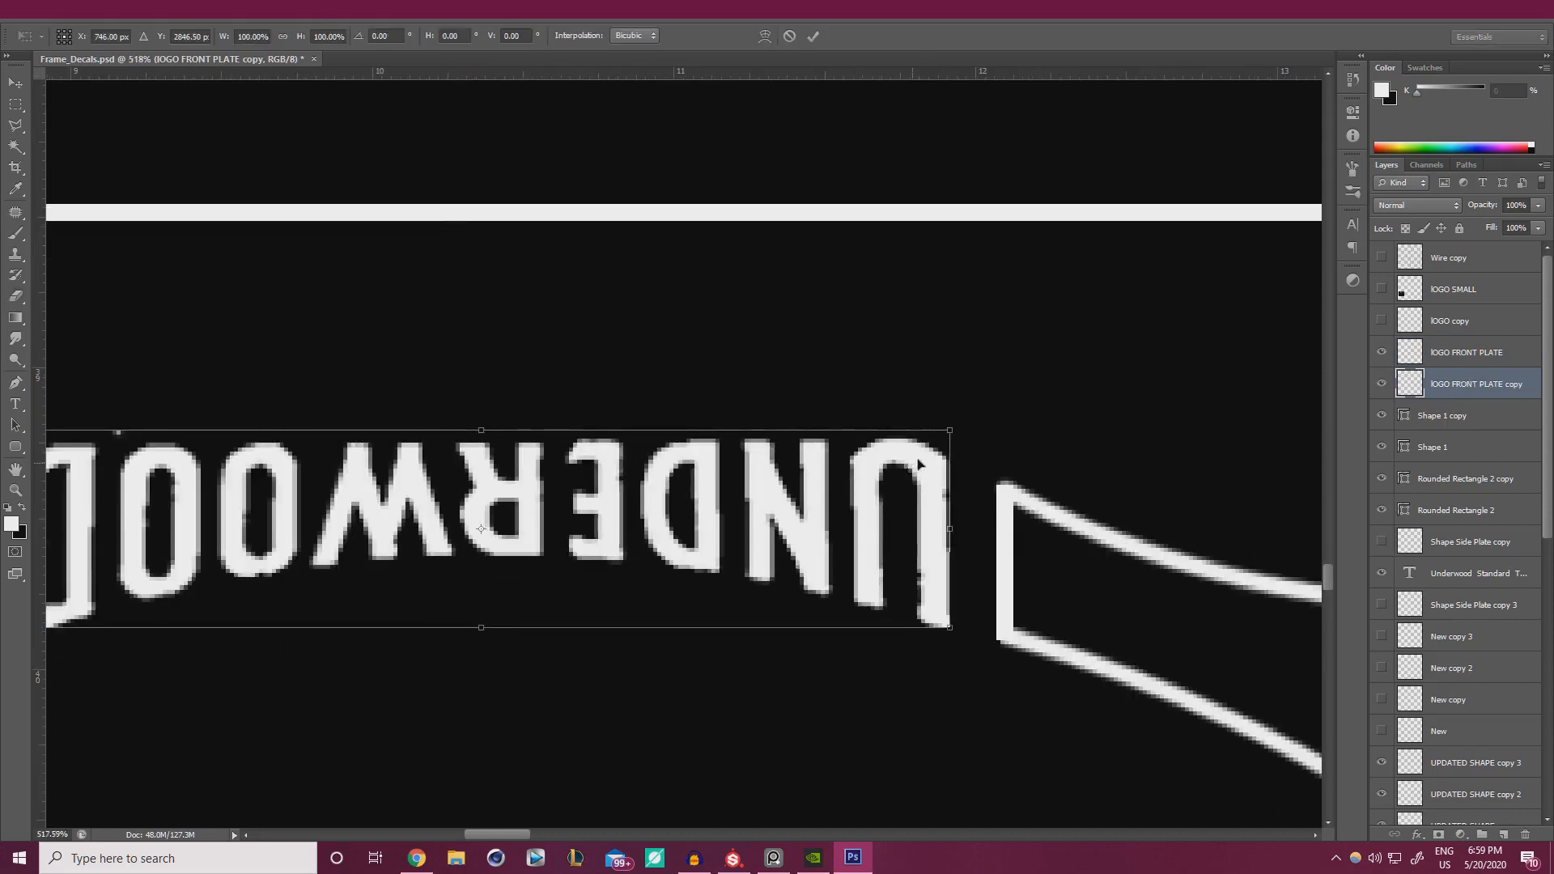
{"action": "left_click_drag", "start_coordinate": [920, 467], "coordinate": [923, 458]}
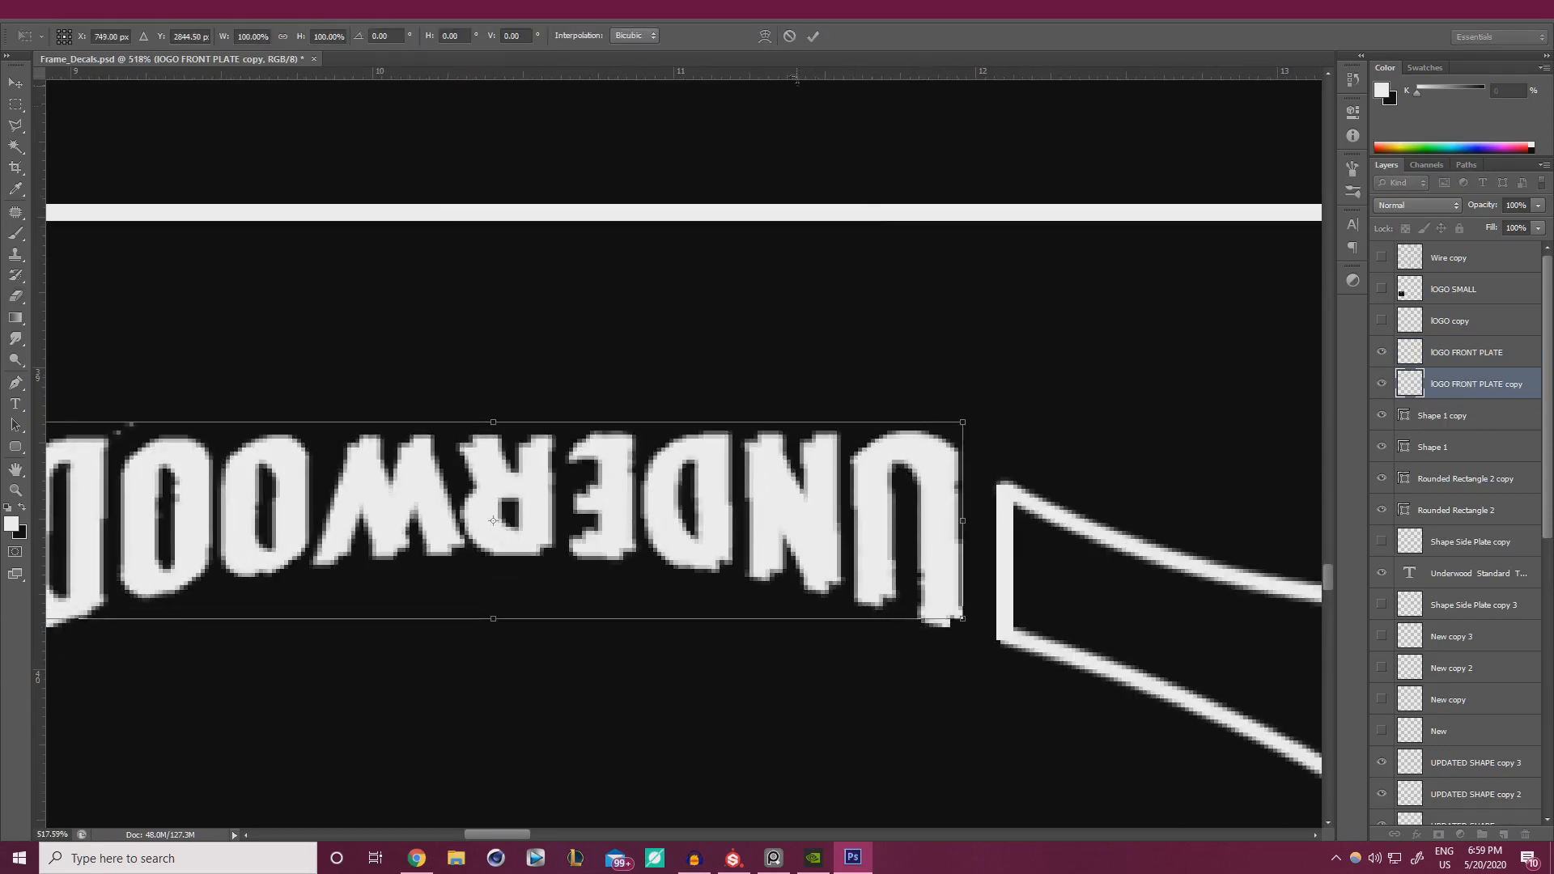
{"action": "left_click", "coordinate": [773, 858]}
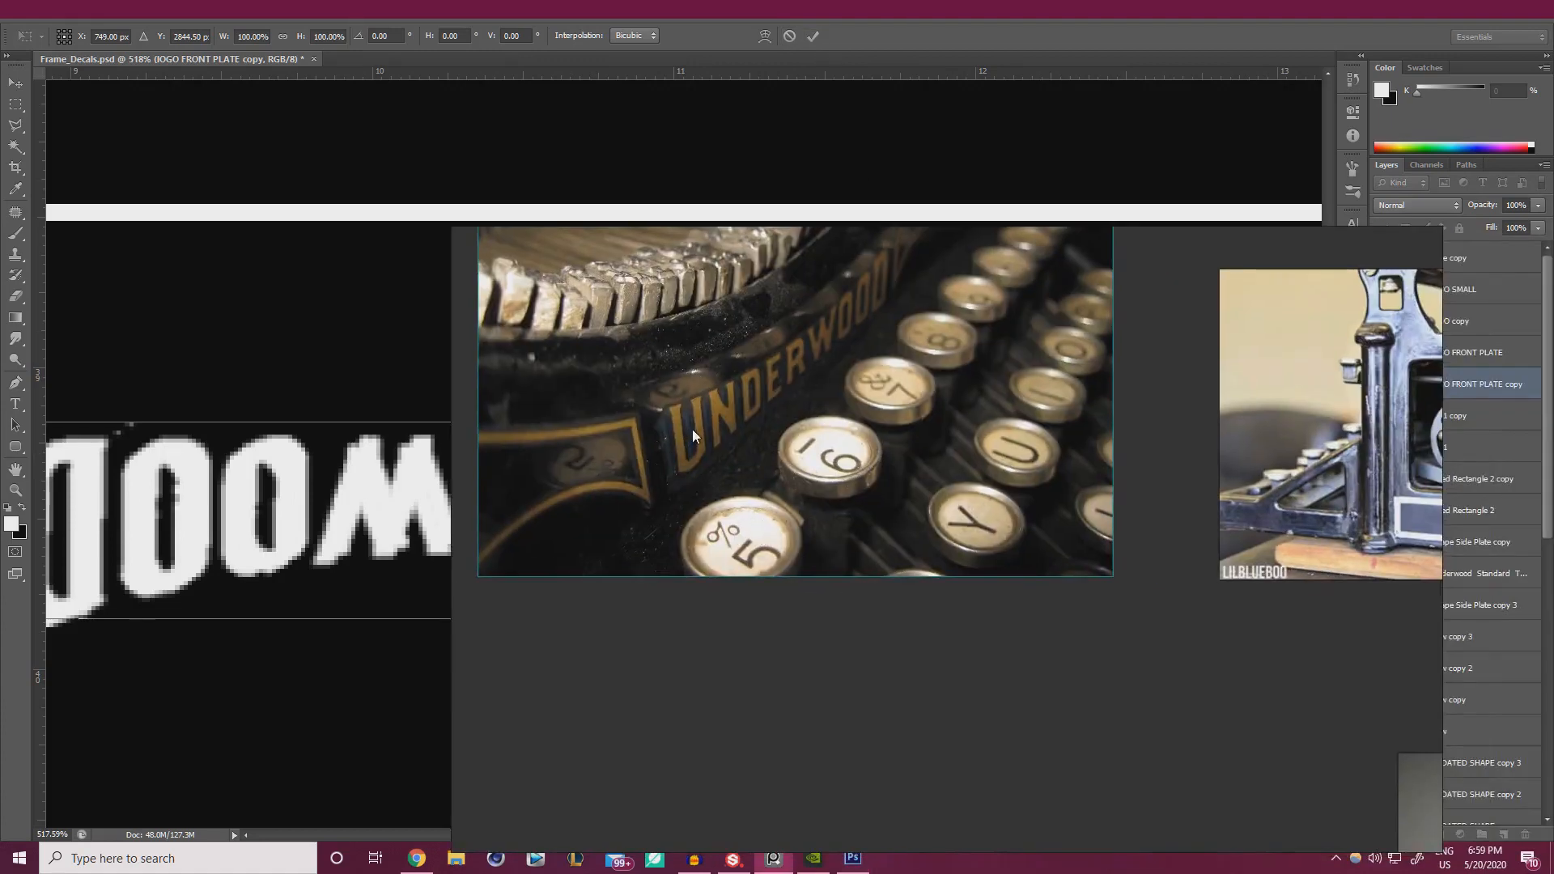
{"action": "scroll", "coordinate": [692, 435], "scroll_direction": "up", "scroll_amount": 4}
{"action": "right_click_drag", "start_coordinate": [678, 586], "coordinate": [1553, 534]}
{"action": "left_click", "coordinate": [813, 36]}
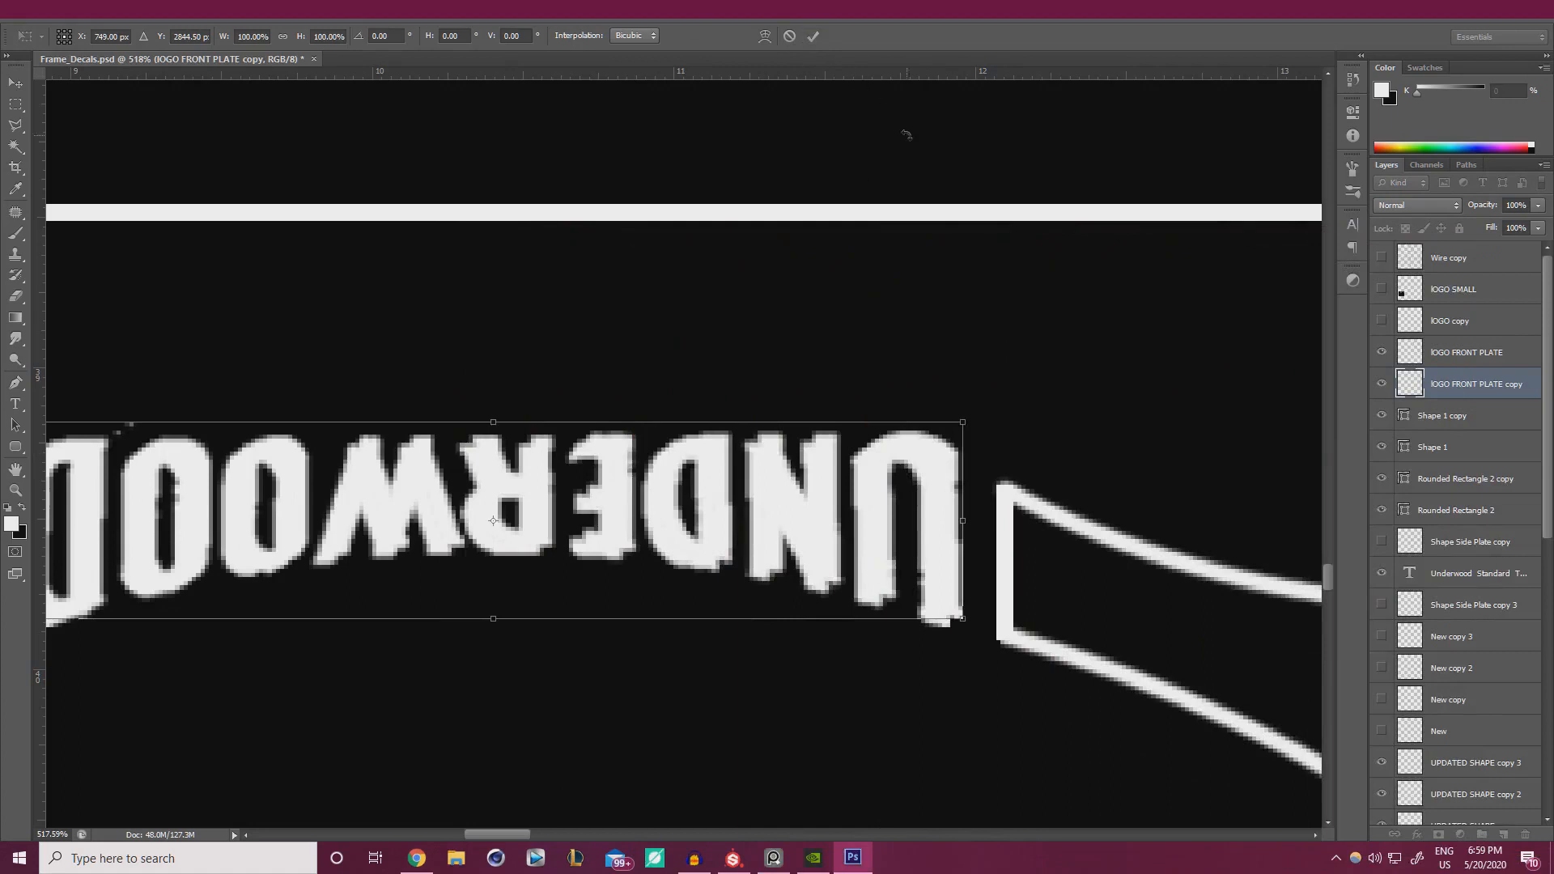
{"action": "left_click", "coordinate": [813, 36]}
- Darken the offset logo copy with Hue/Saturation, setting Lightness to -32
{"action": "key", "text": "e"}
{"action": "key", "text": "ctrl+u"}
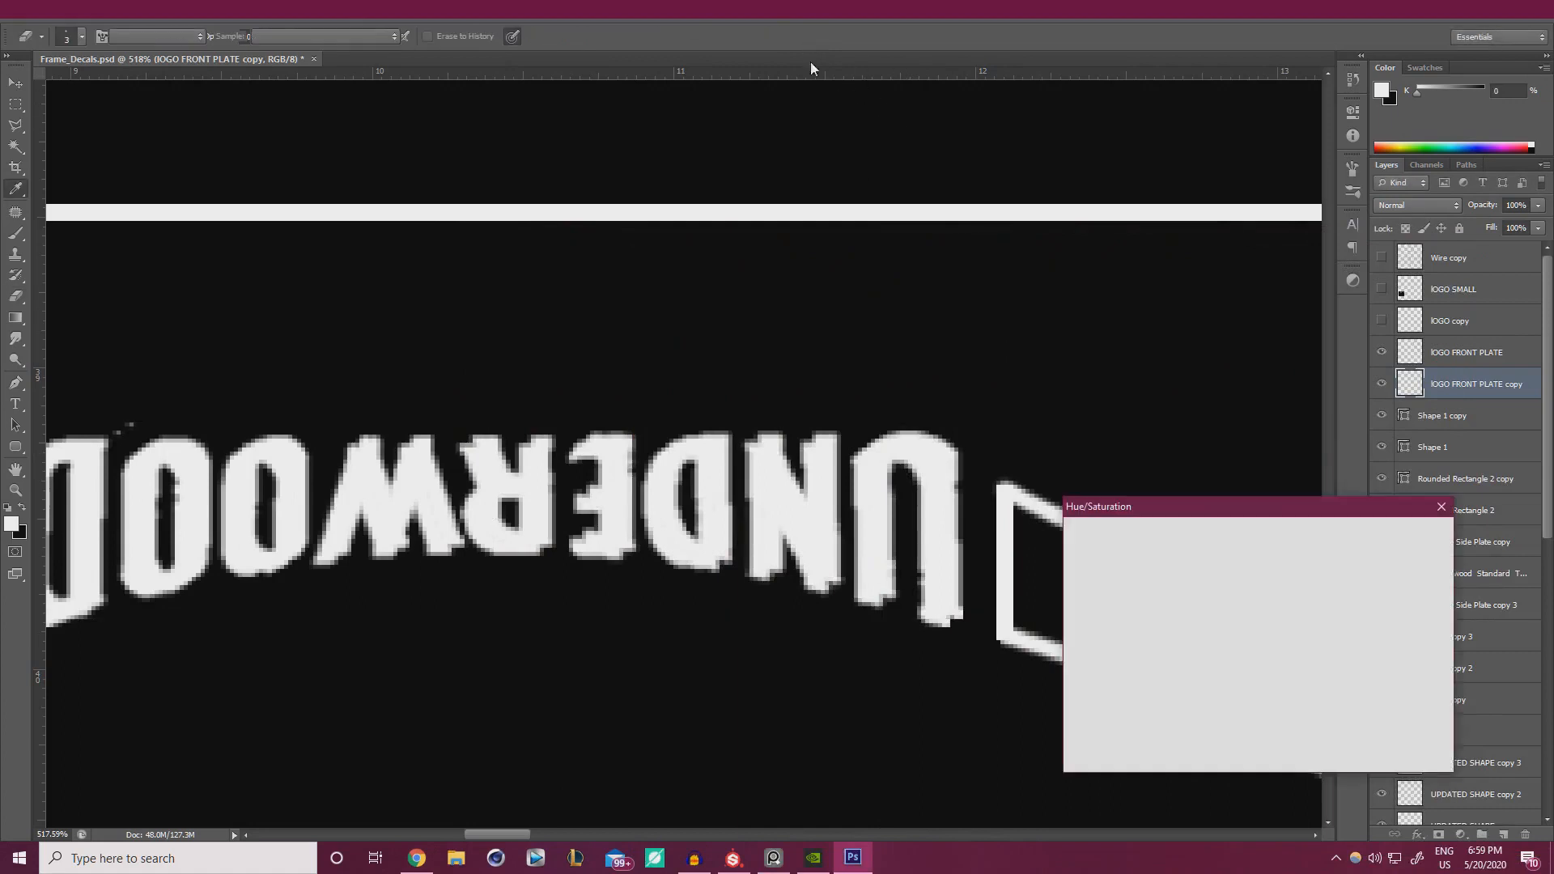
{"action": "left_click", "coordinate": [1205, 688]}
{"action": "left_click_drag", "start_coordinate": [1204, 689], "coordinate": [1195, 689]}
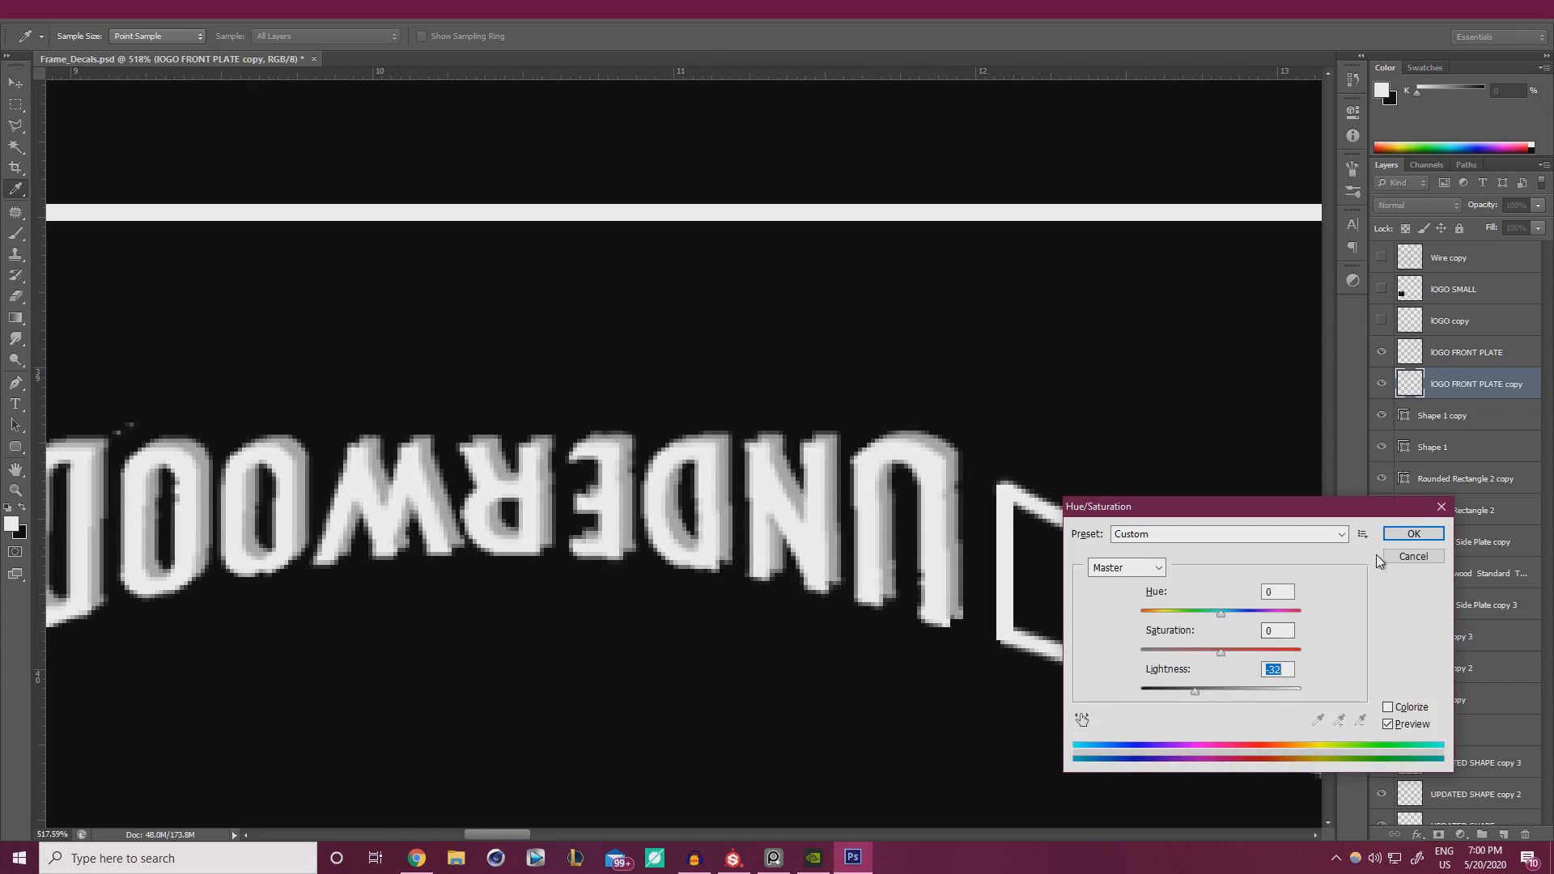
{"action": "left_click", "coordinate": [1413, 533]}
- Try to nudge the darkened logo copy slightly with Free Transform to refine the shadow offset
{"action": "scroll", "coordinate": [930, 494], "scroll_direction": "up", "scroll_amount": 1, "text": "alt"}
{"action": "scroll", "coordinate": [929, 494], "scroll_direction": "up", "scroll_amount": 1, "text": "alt"}
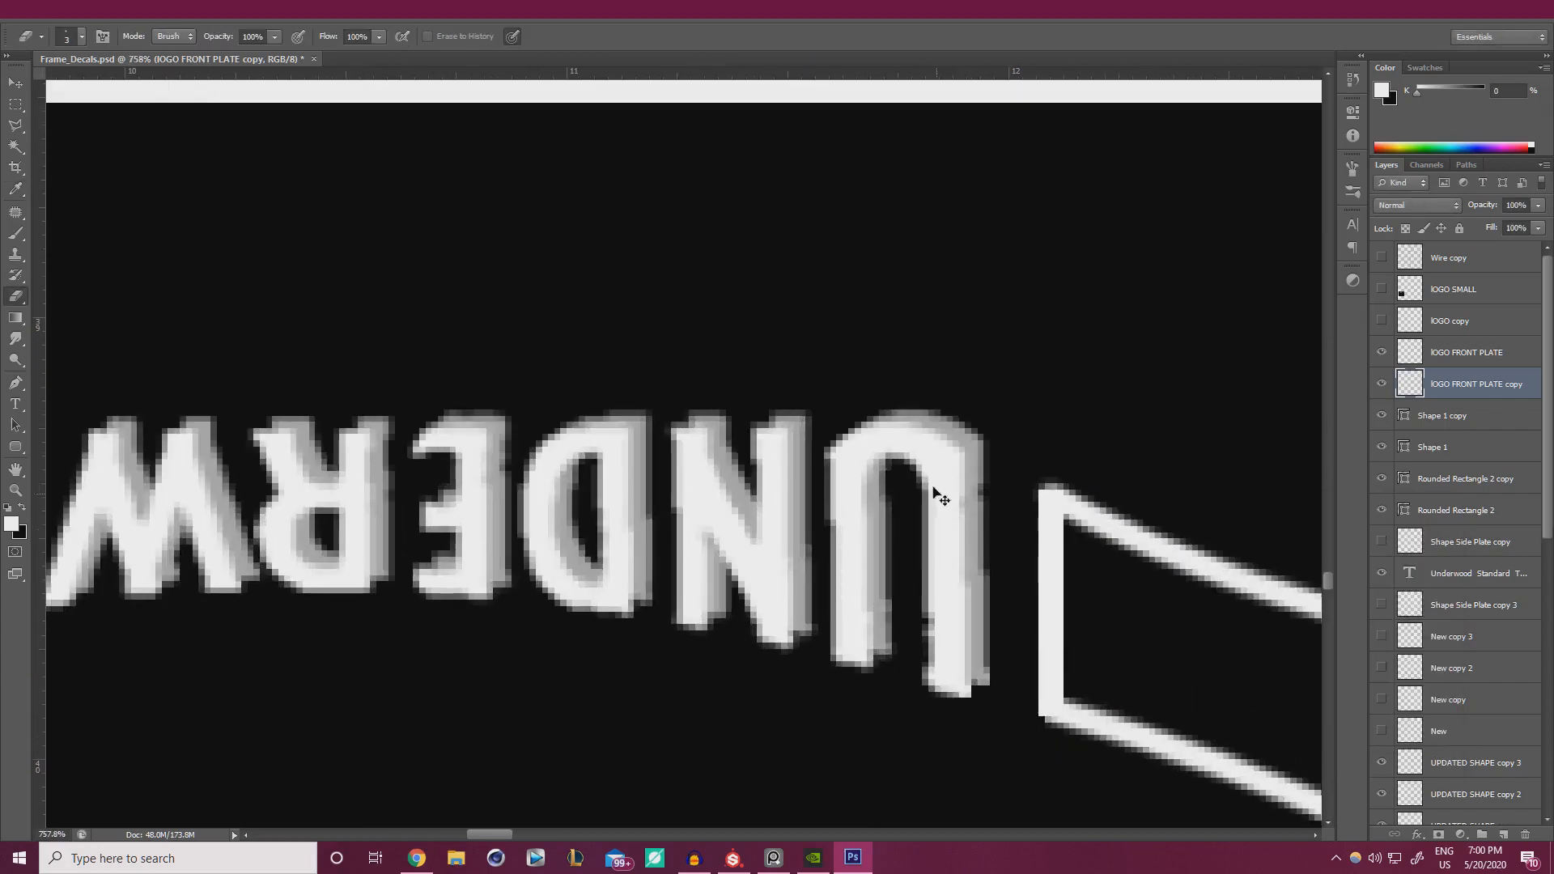
{"action": "key", "text": "ctrl+t"}
{"action": "scroll", "coordinate": [939, 486], "scroll_direction": "up", "scroll_amount": 2, "text": "alt"}
{"action": "left_click_drag", "start_coordinate": [966, 426], "coordinate": [964, 425]}
{"action": "scroll", "coordinate": [964, 425], "scroll_direction": "down", "scroll_amount": 5, "text": "alt"}
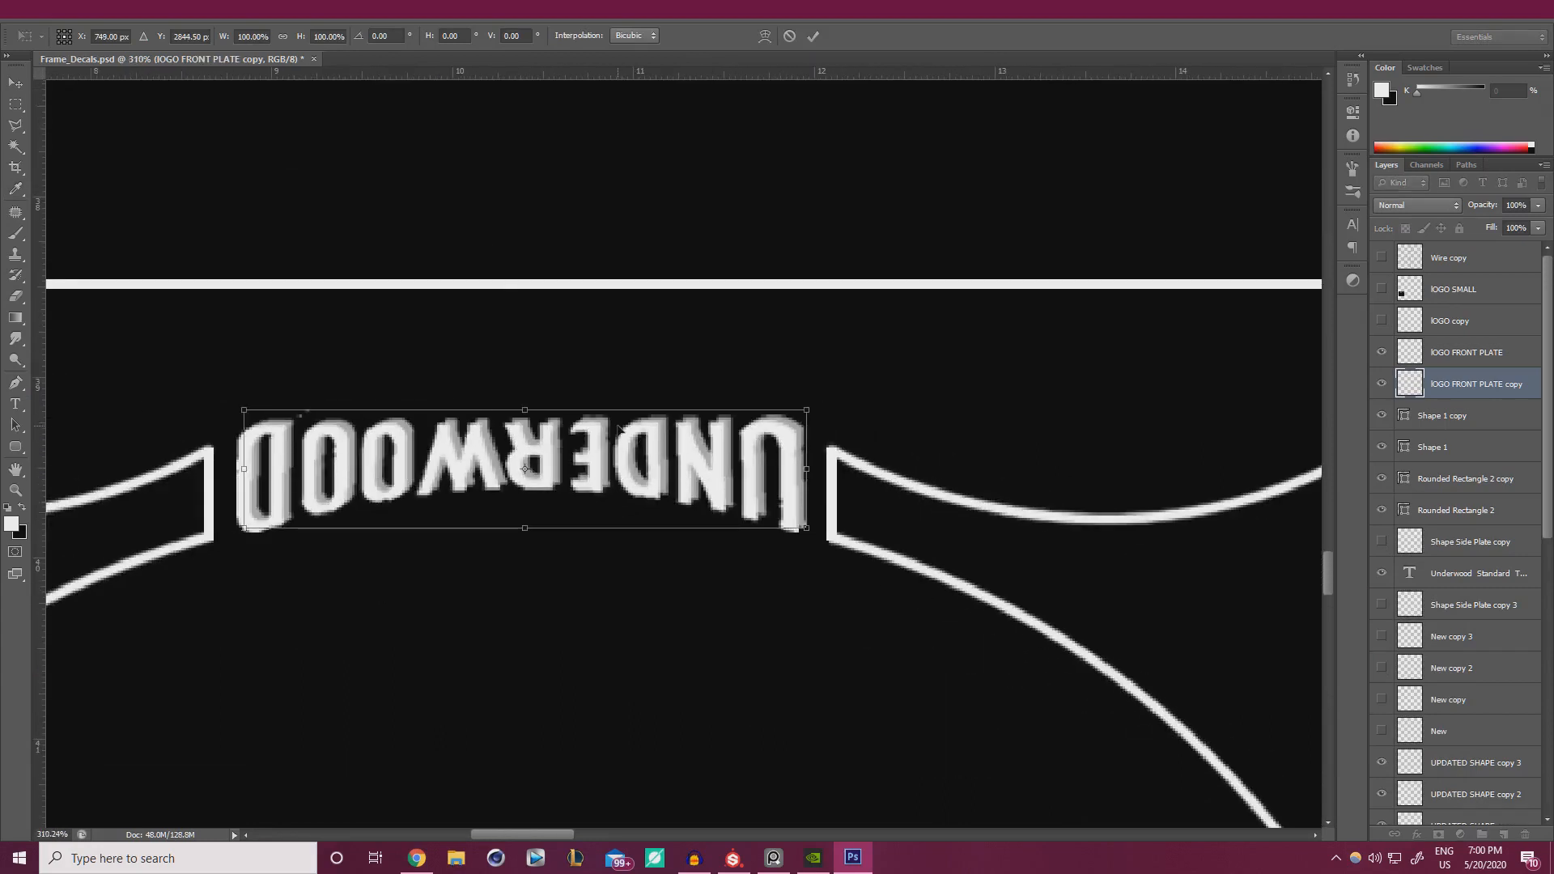
{"action": "left_click", "coordinate": [813, 36]}
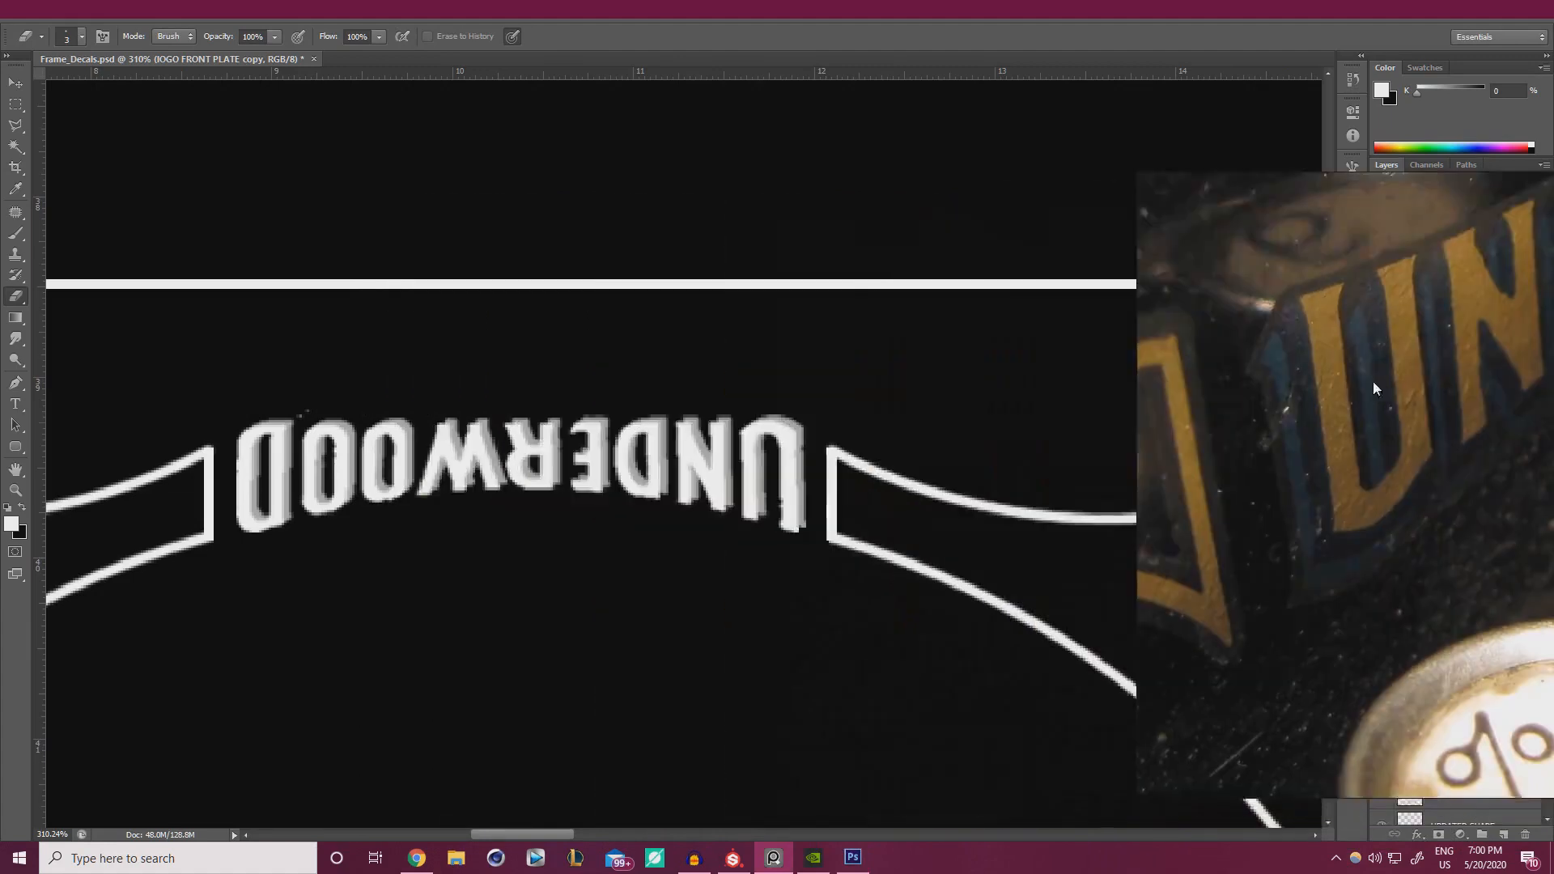
- Duplicate the darkened logo copy, place the duplicate beneath it, and reduce its lightness with Hue/Saturation
{"action": "left_click", "coordinate": [1478, 381]}
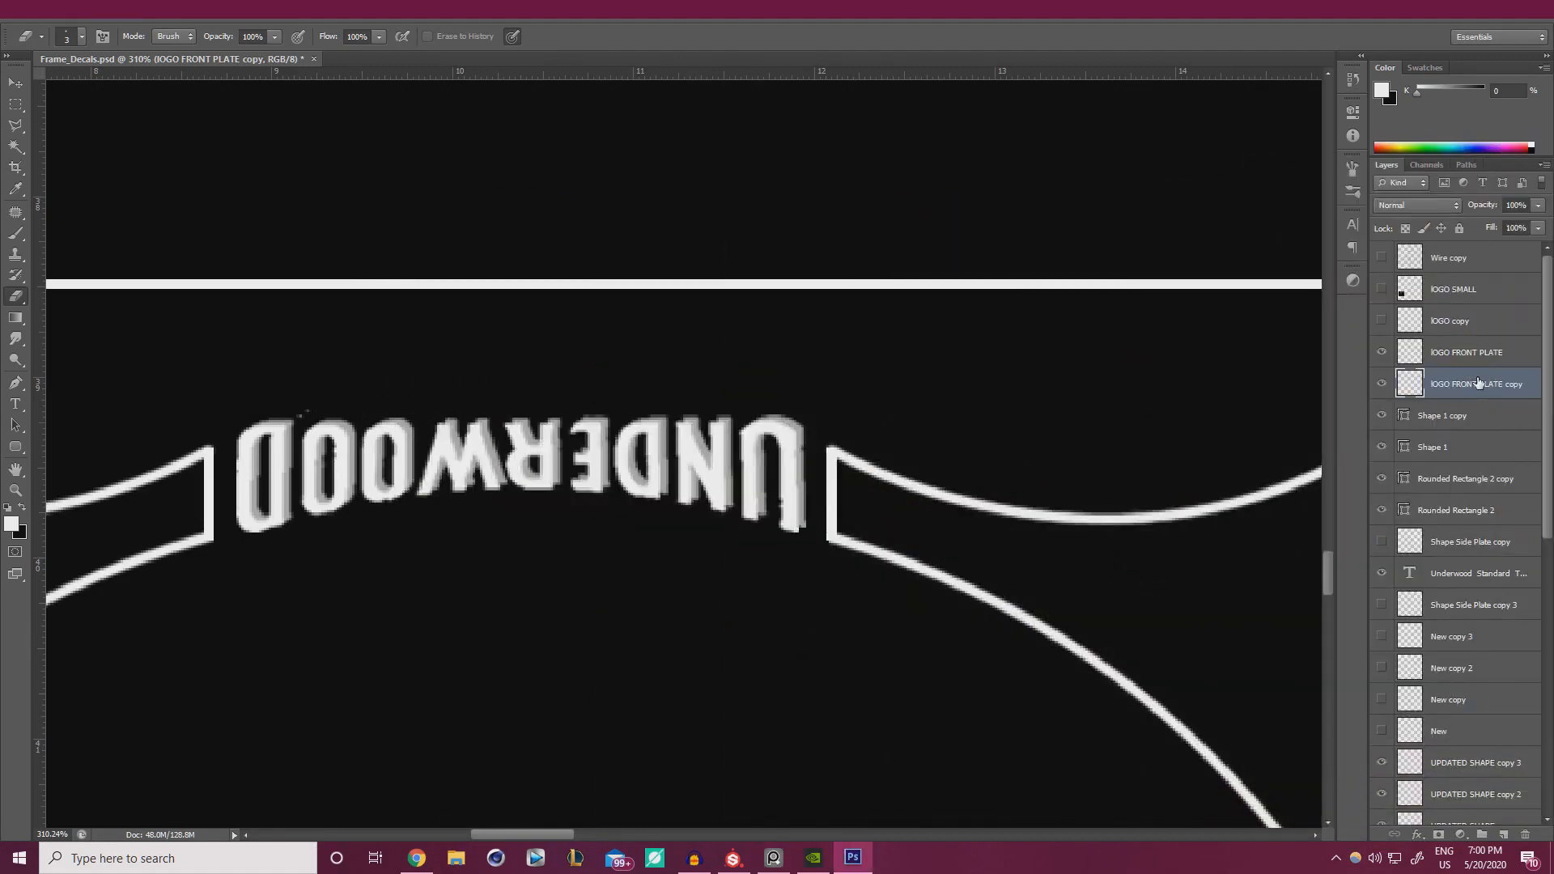
{"action": "key", "text": "ctrl+j"}
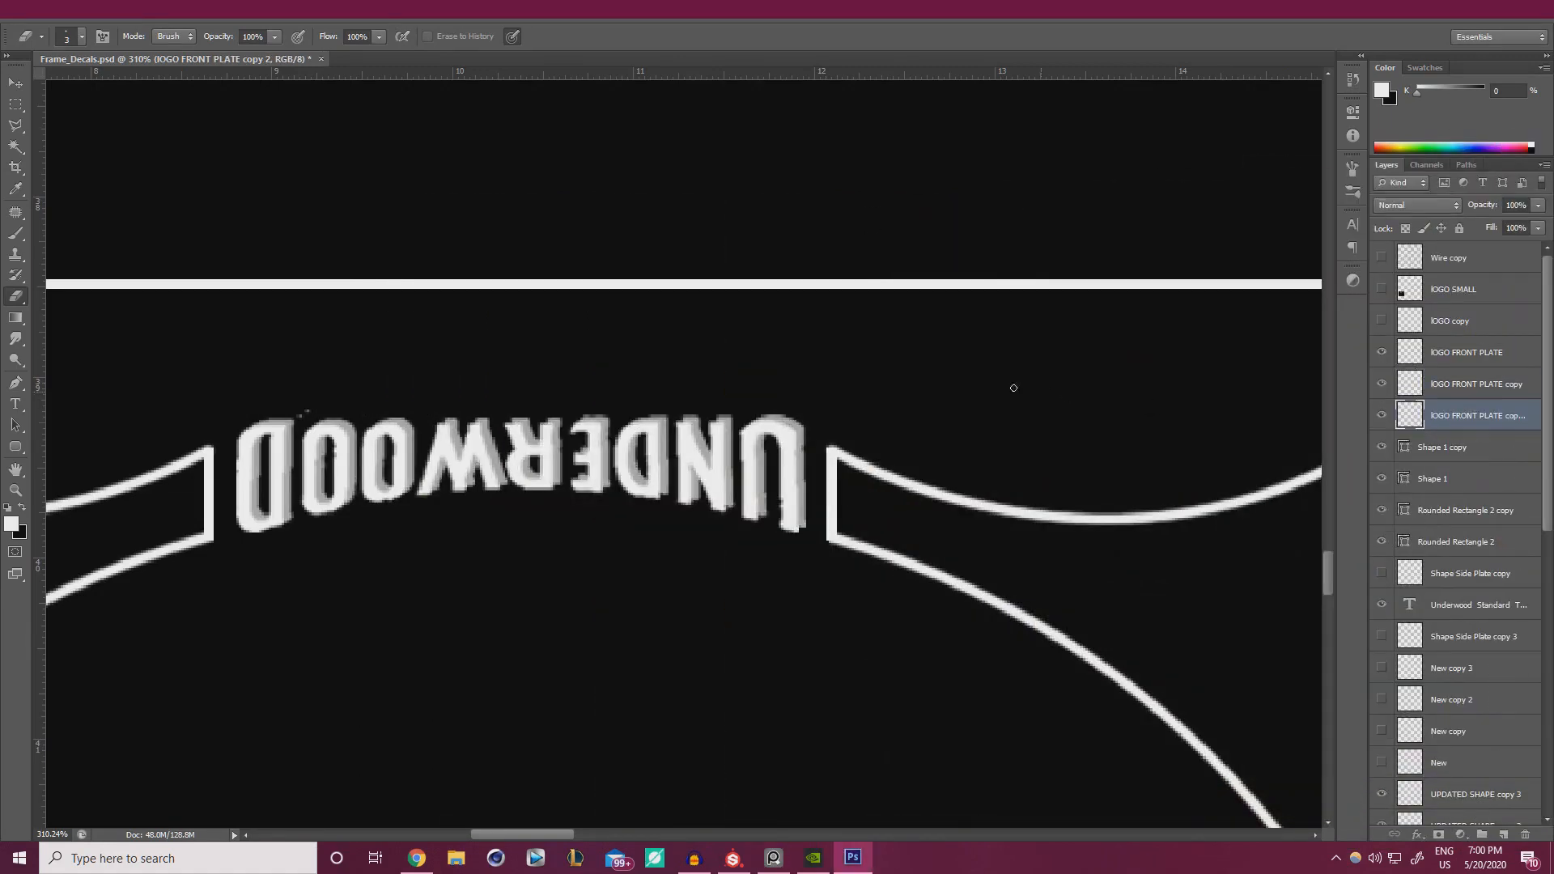
{"action": "key", "text": "ctrl+u"}
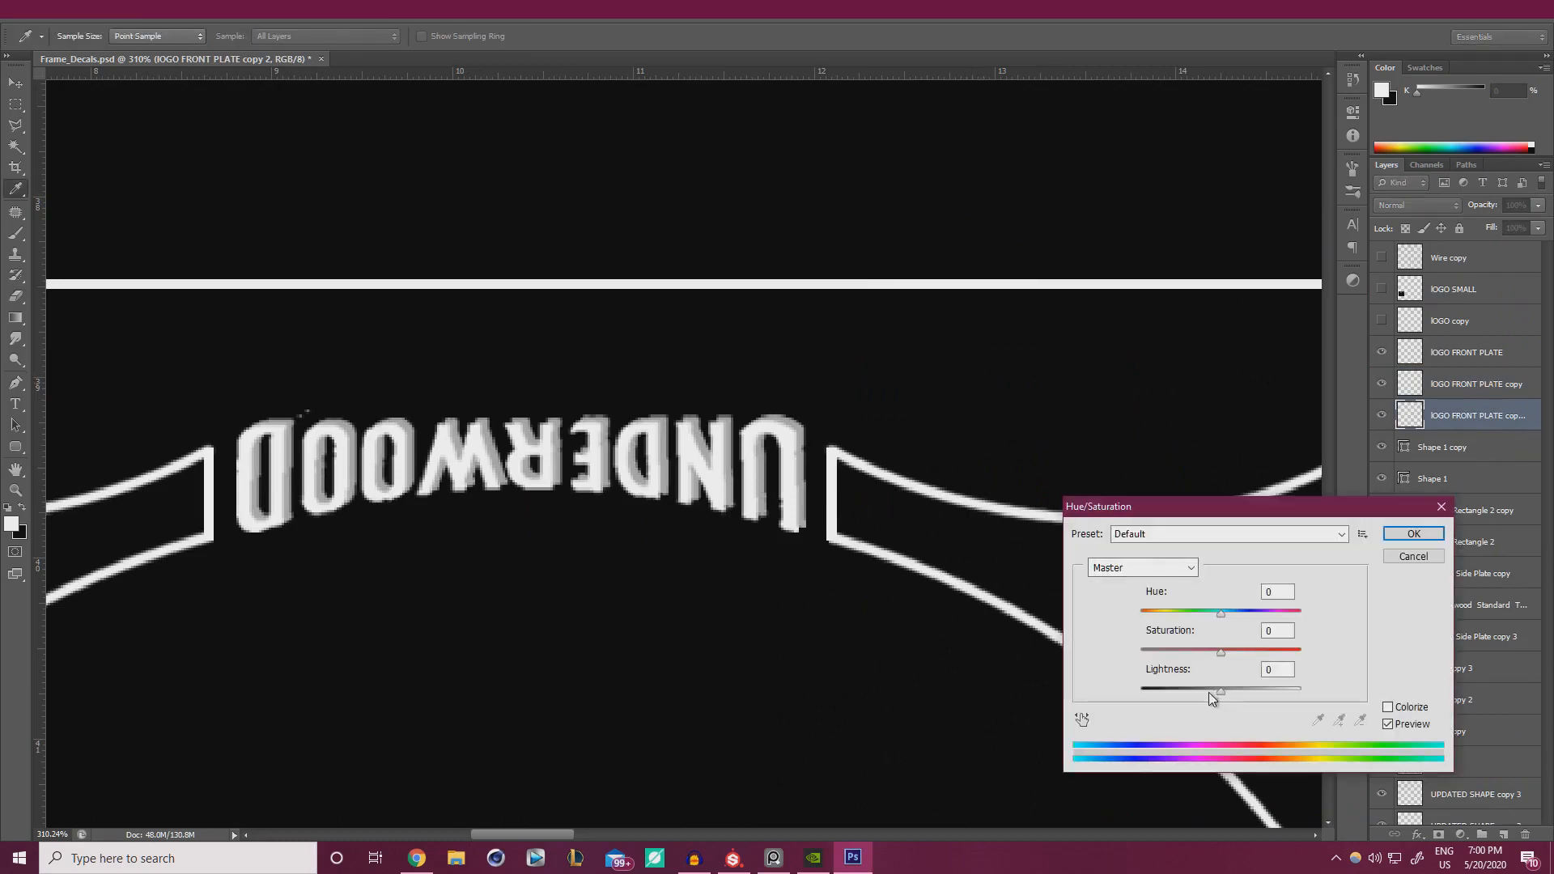
{"action": "left_click", "coordinate": [1207, 691]}
{"action": "left_click", "coordinate": [1403, 534]}
{"action": "scroll", "coordinate": [810, 435], "scroll_direction": "up", "scroll_amount": 4, "text": "alt"}
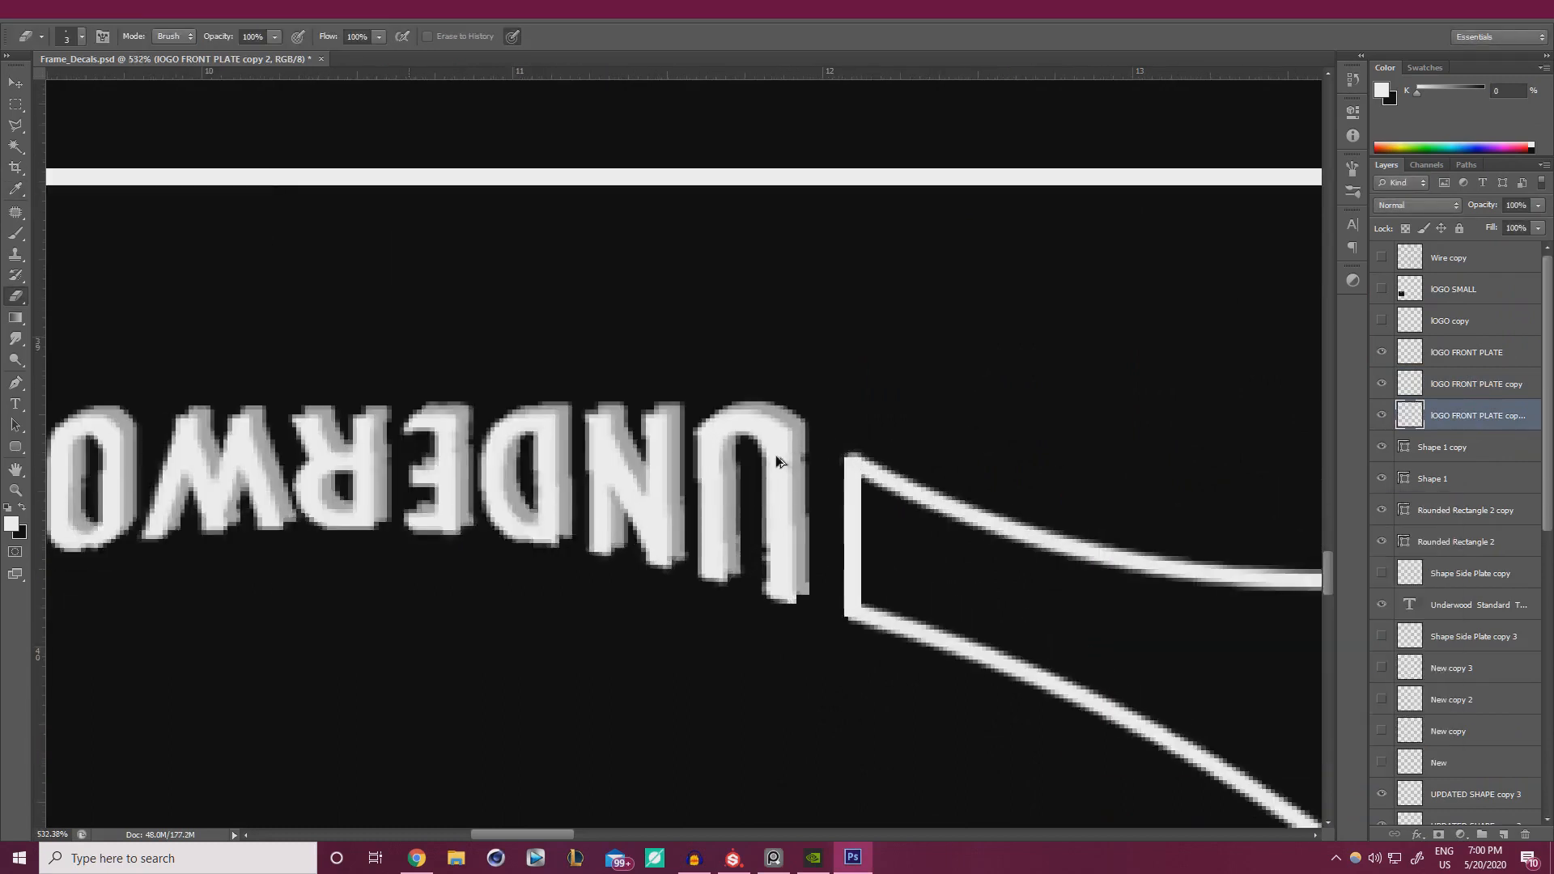
- Shift the lOGO FRONT PLATE copy 2 lettering slightly up and to the right, to X 752 px and Y 2842.5 px
{"action": "key", "text": "ctrl+t"}
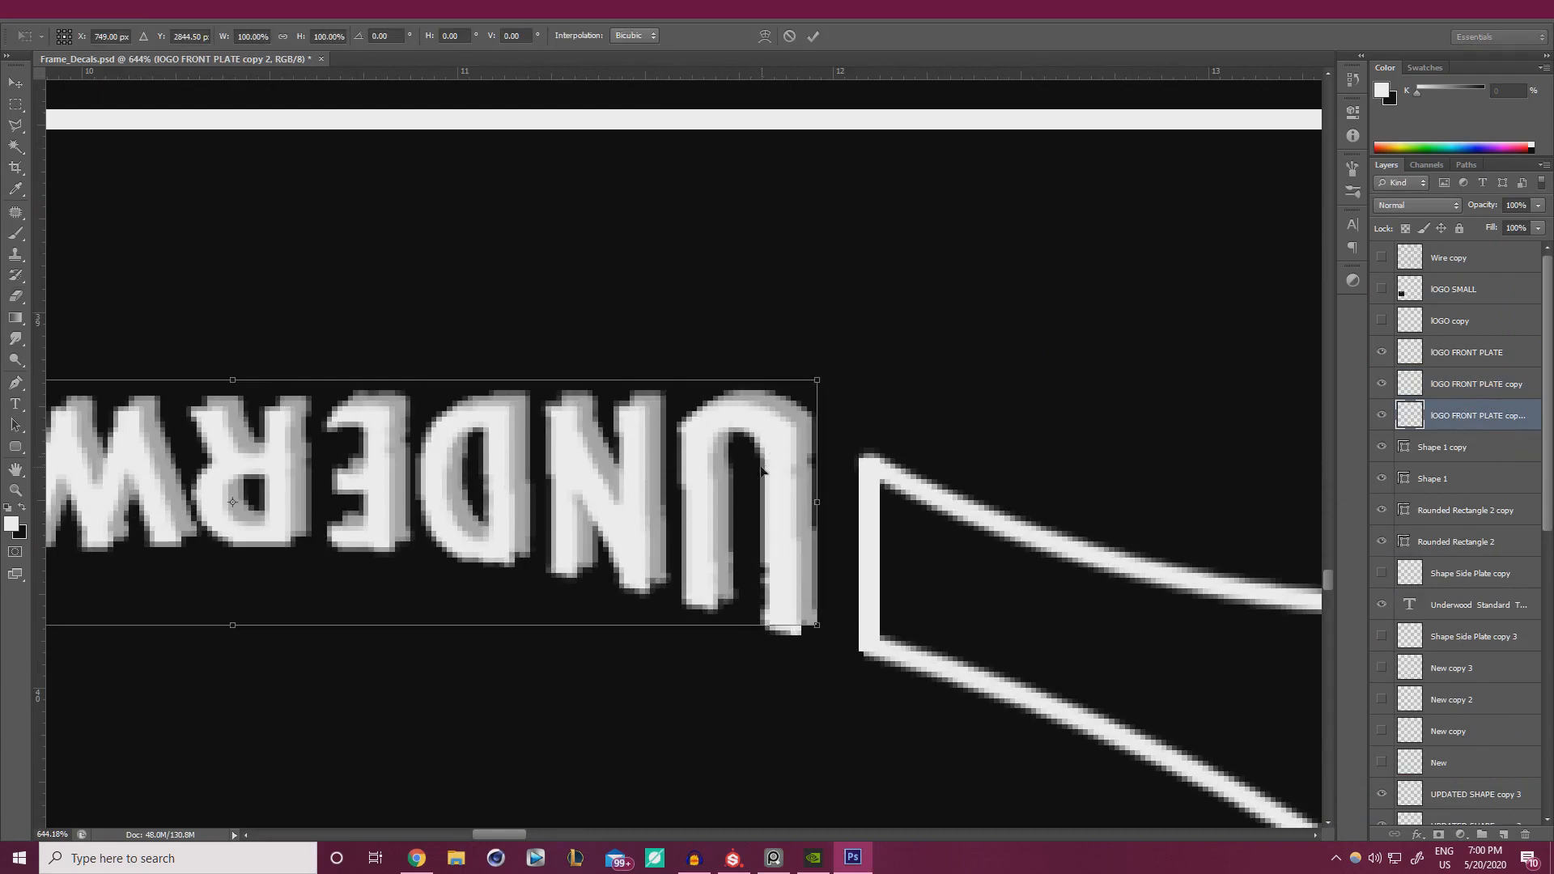
{"action": "left_click_drag", "start_coordinate": [760, 430], "coordinate": [775, 420]}
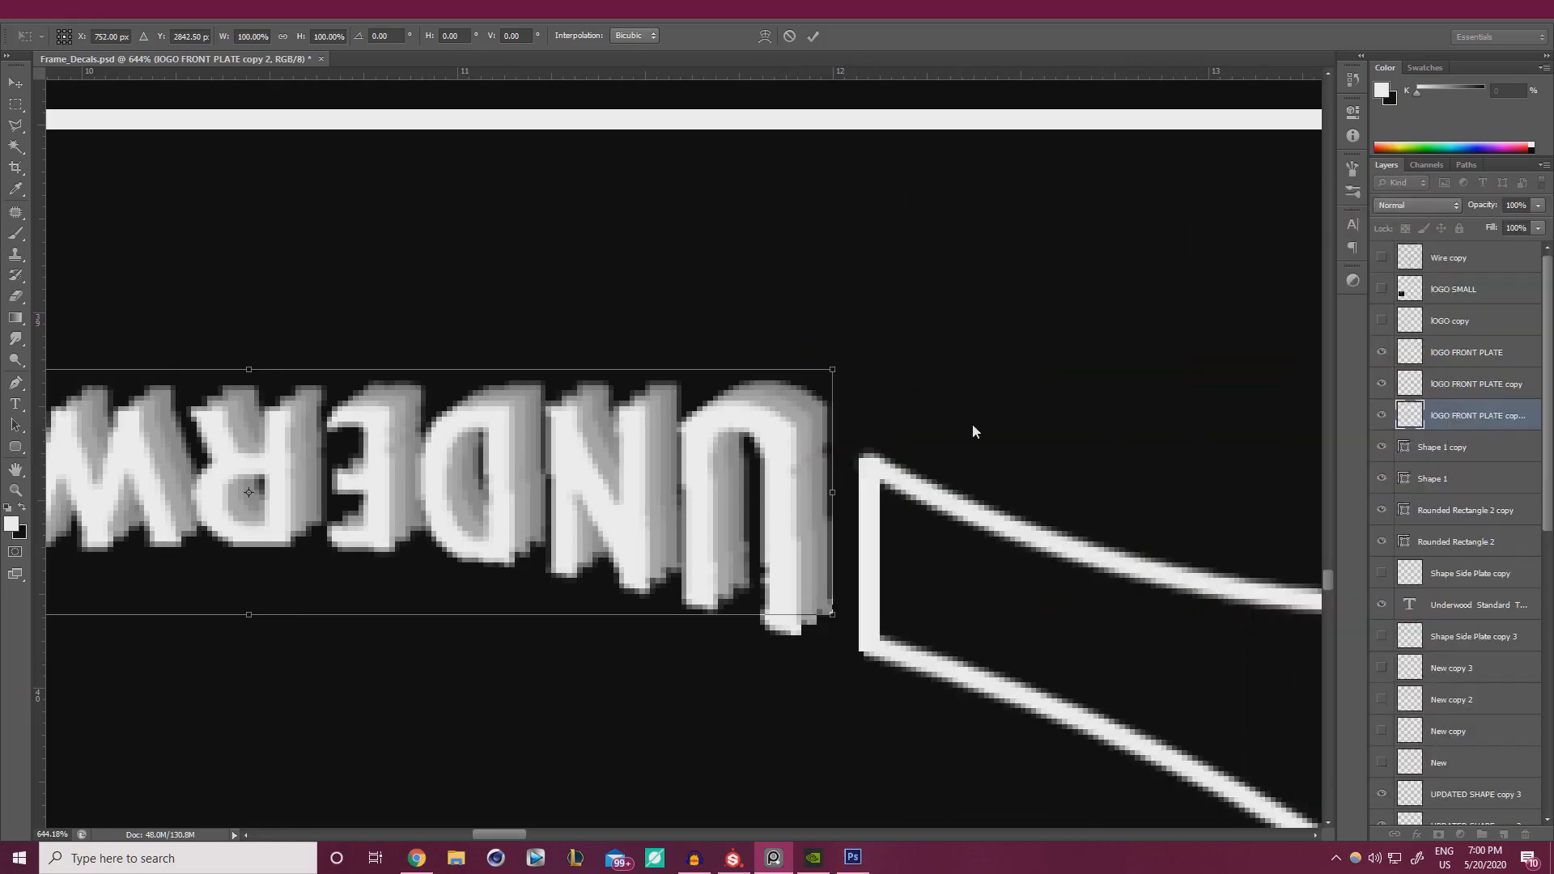
{"action": "scroll", "coordinate": [817, 434], "scroll_direction": "up", "scroll_amount": 2, "text": "alt"}
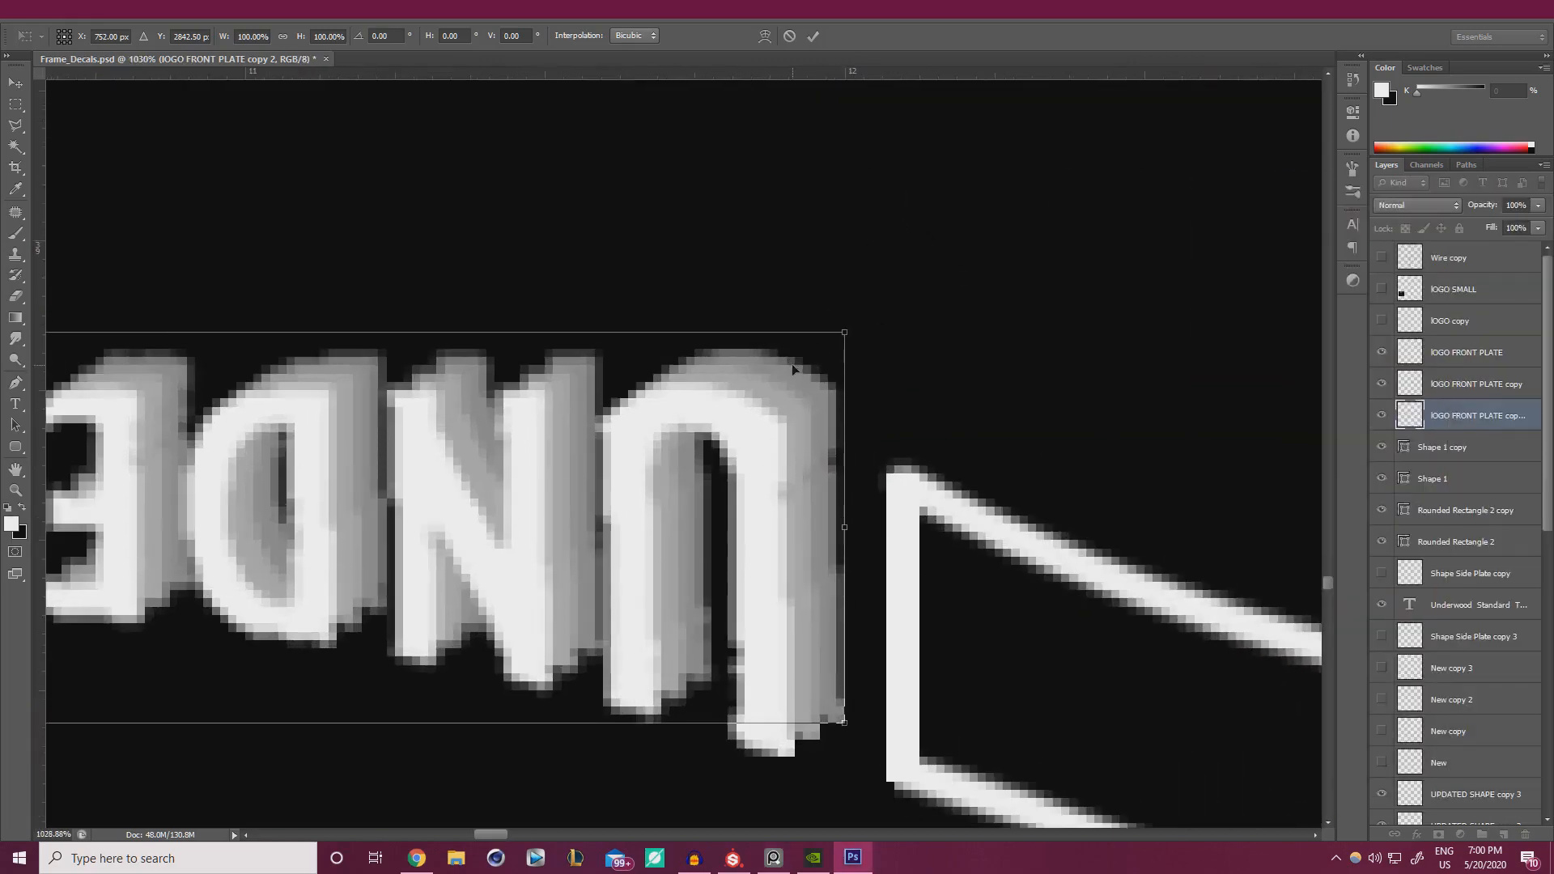
{"action": "left_click", "coordinate": [813, 38]}
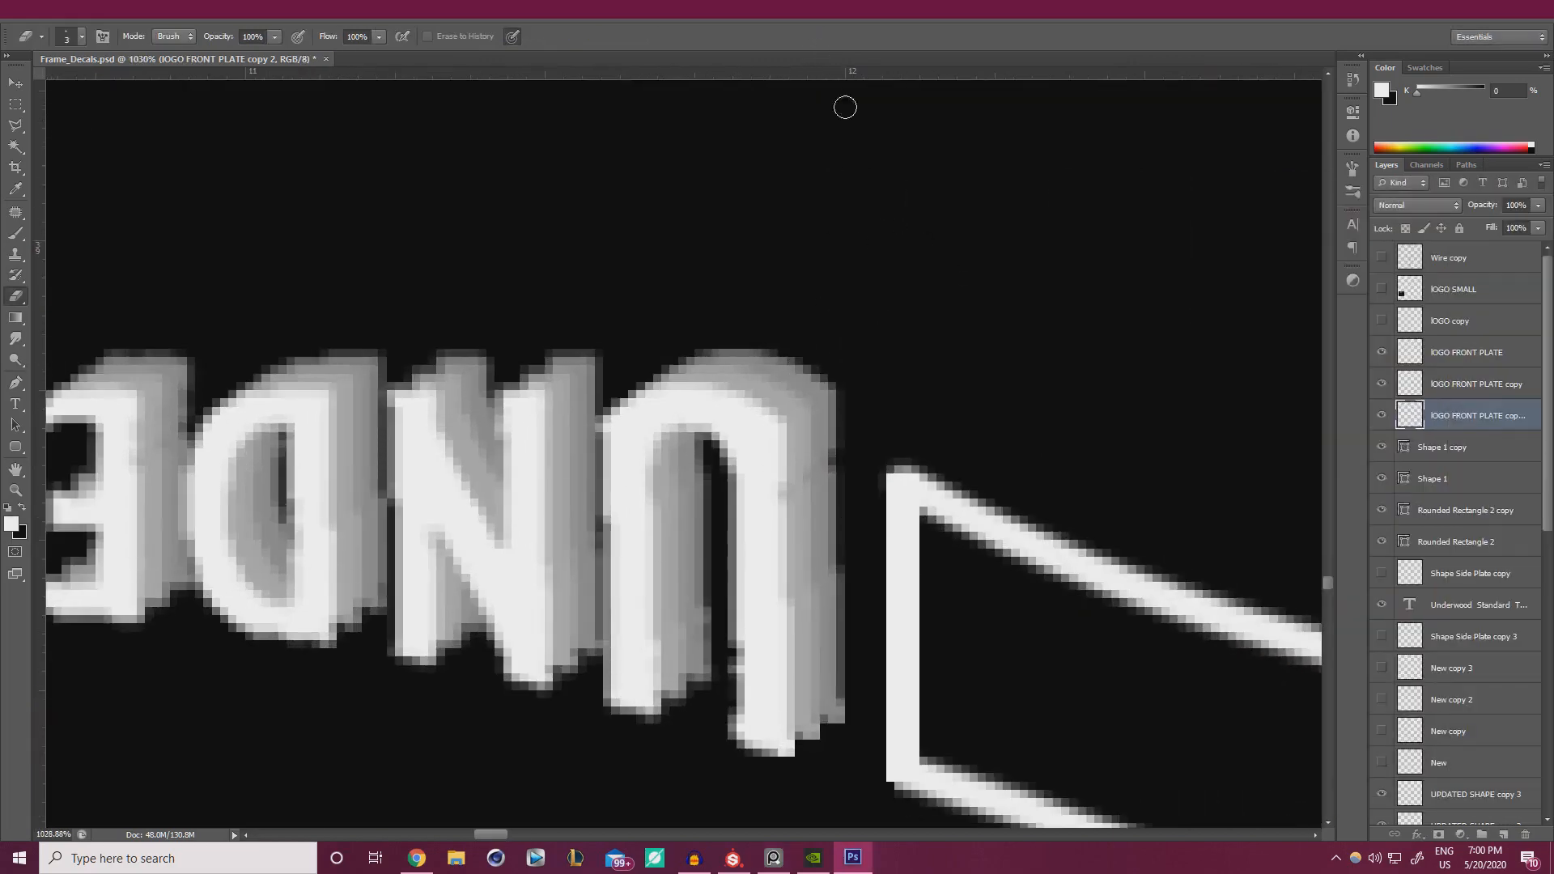
- Darken the lOGO FRONT PLATE copy 2 lettering with Hue/Saturation by setting Lightness to -26
{"action": "key", "text": "ctrl+u"}
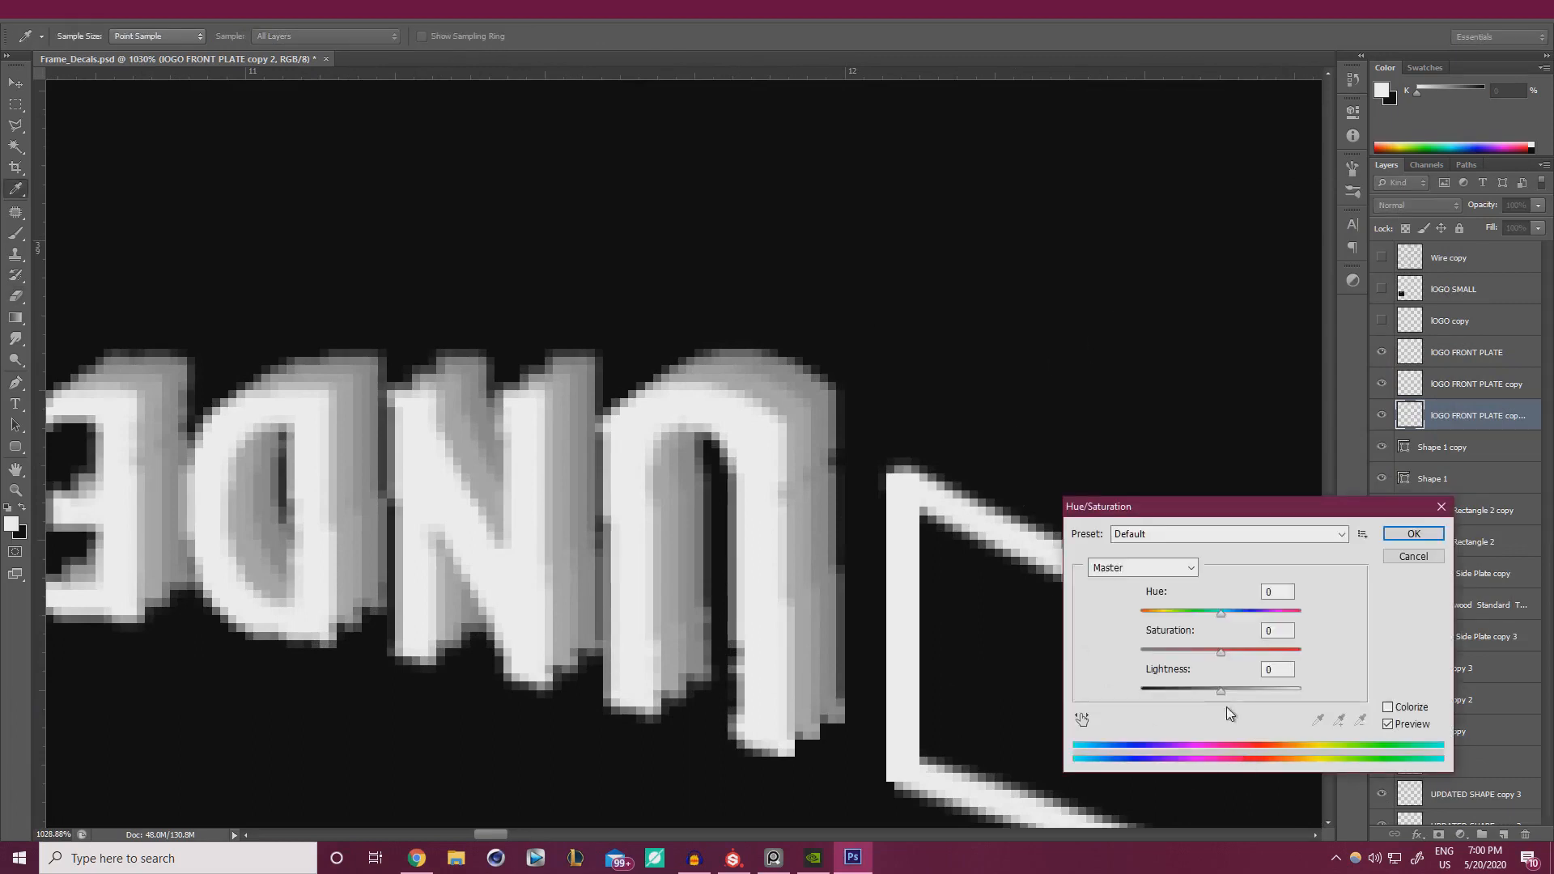
{"action": "left_click_drag", "start_coordinate": [1221, 691], "coordinate": [1209, 692]}
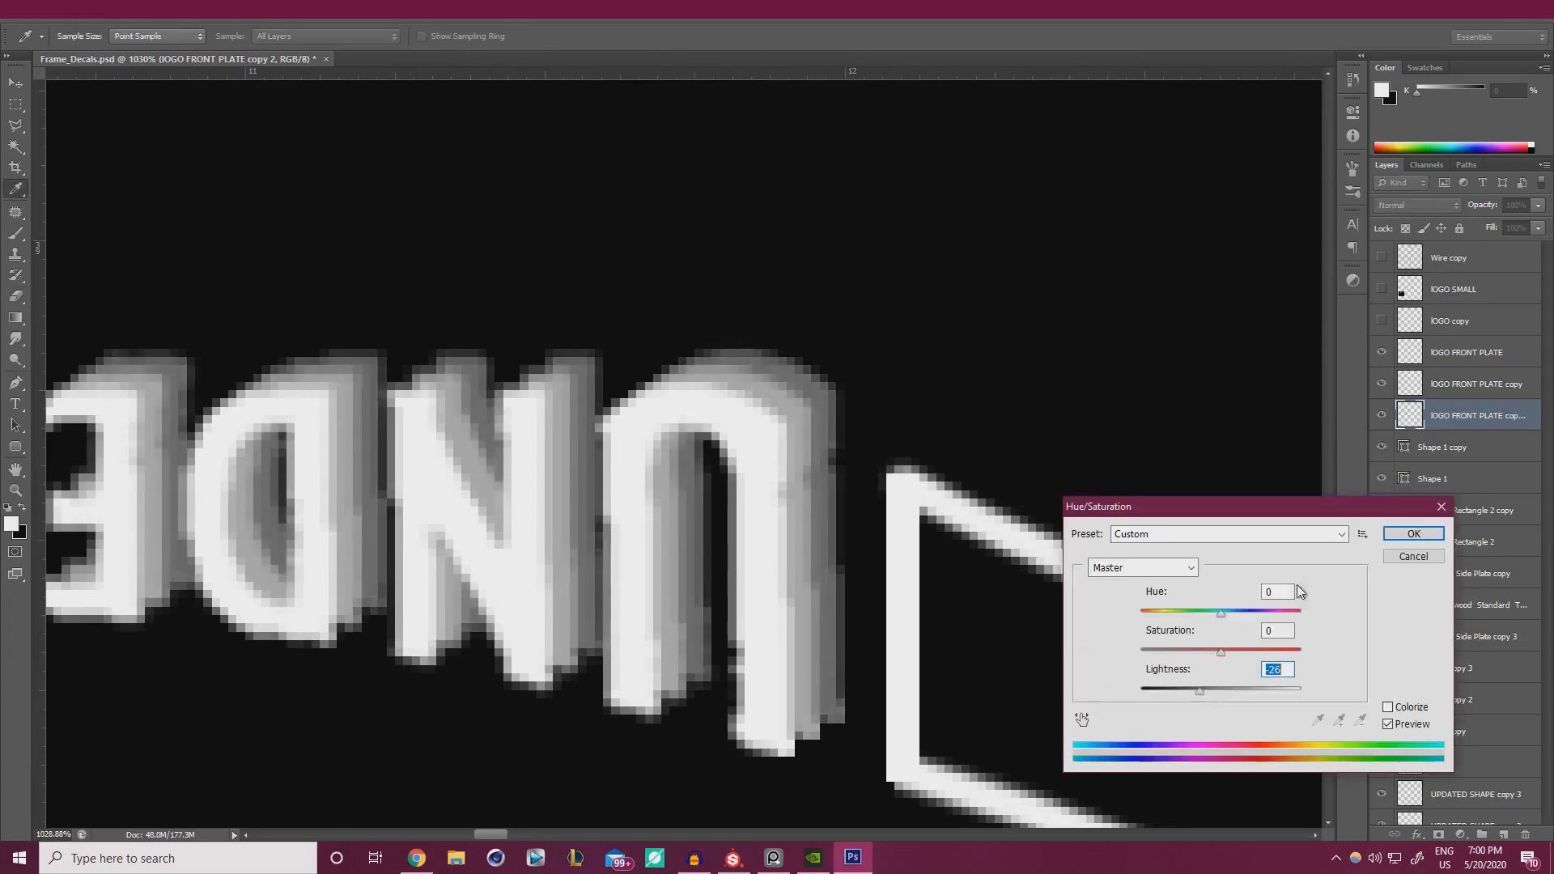
{"action": "left_click", "coordinate": [1414, 533]}
{"action": "key", "text": "e"}
{"action": "scroll", "coordinate": [724, 377], "scroll_direction": "down", "scroll_amount": 3, "text": "alt"}
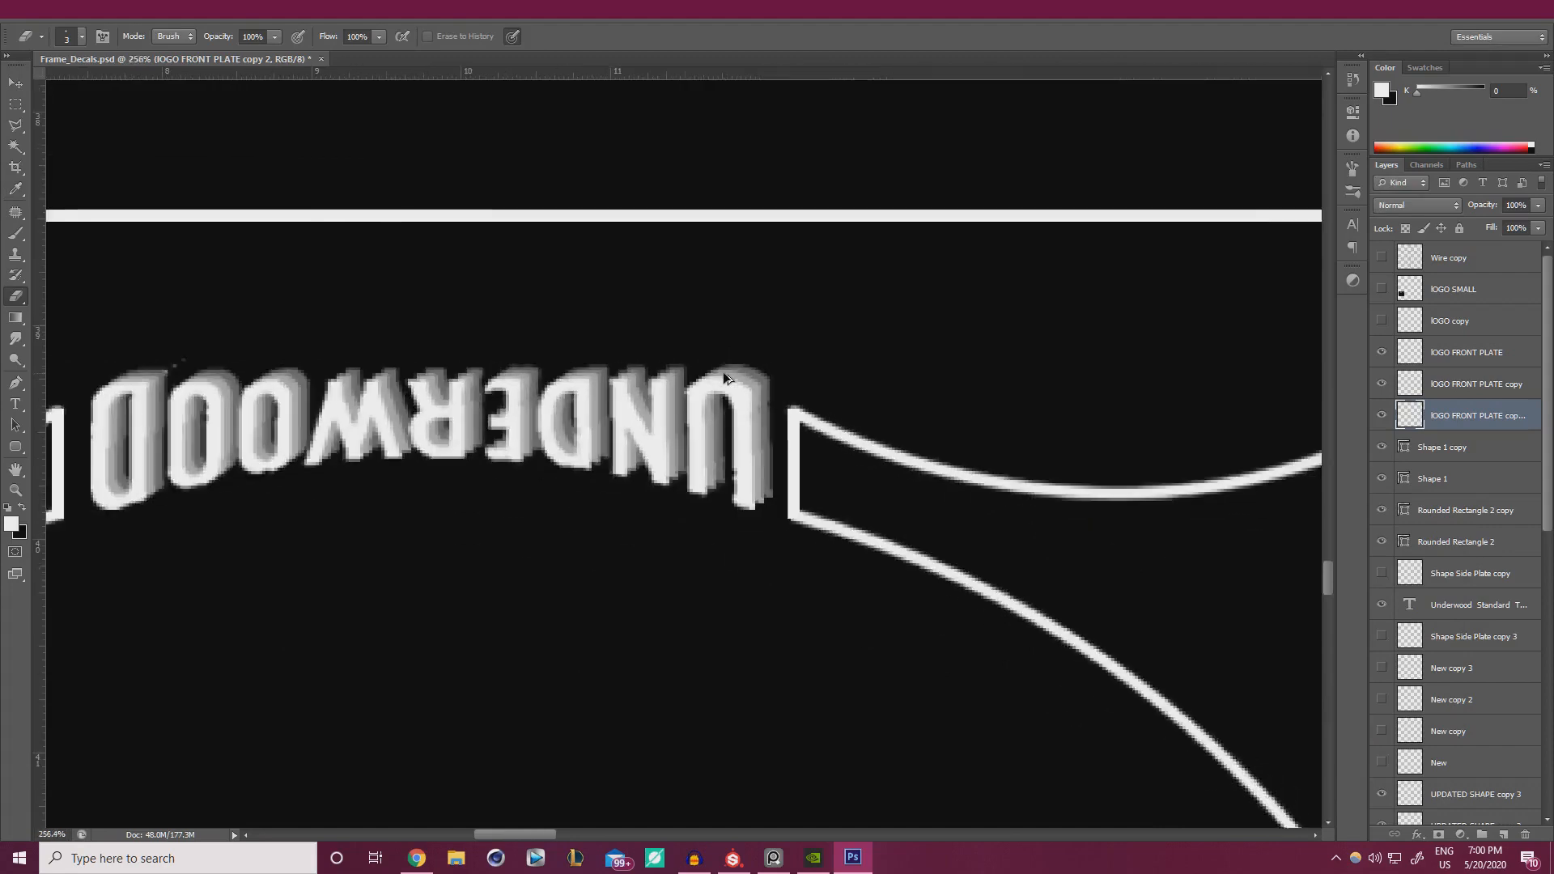
{"action": "scroll", "coordinate": [606, 380], "scroll_direction": "up", "scroll_amount": 1, "text": "alt"}
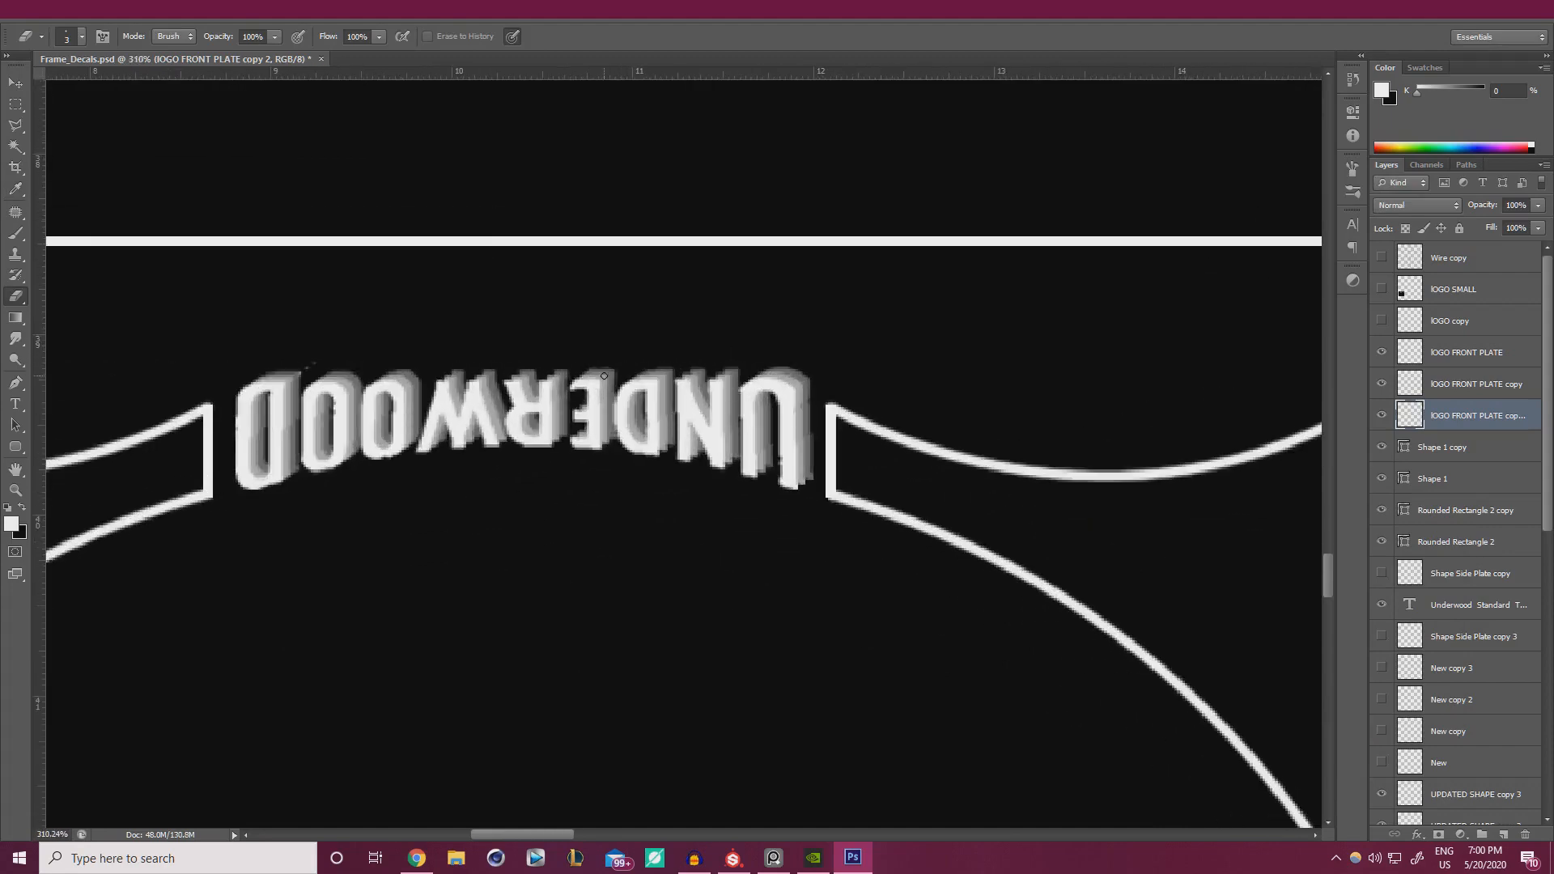
- Examine the lettering and its offset shadow colors in the Underwood typewriter reference photo, then return to Photoshop
{"action": "left_click", "coordinate": [773, 858]}
{"action": "right_click_drag", "start_coordinate": [872, 471], "coordinate": [754, 469]}
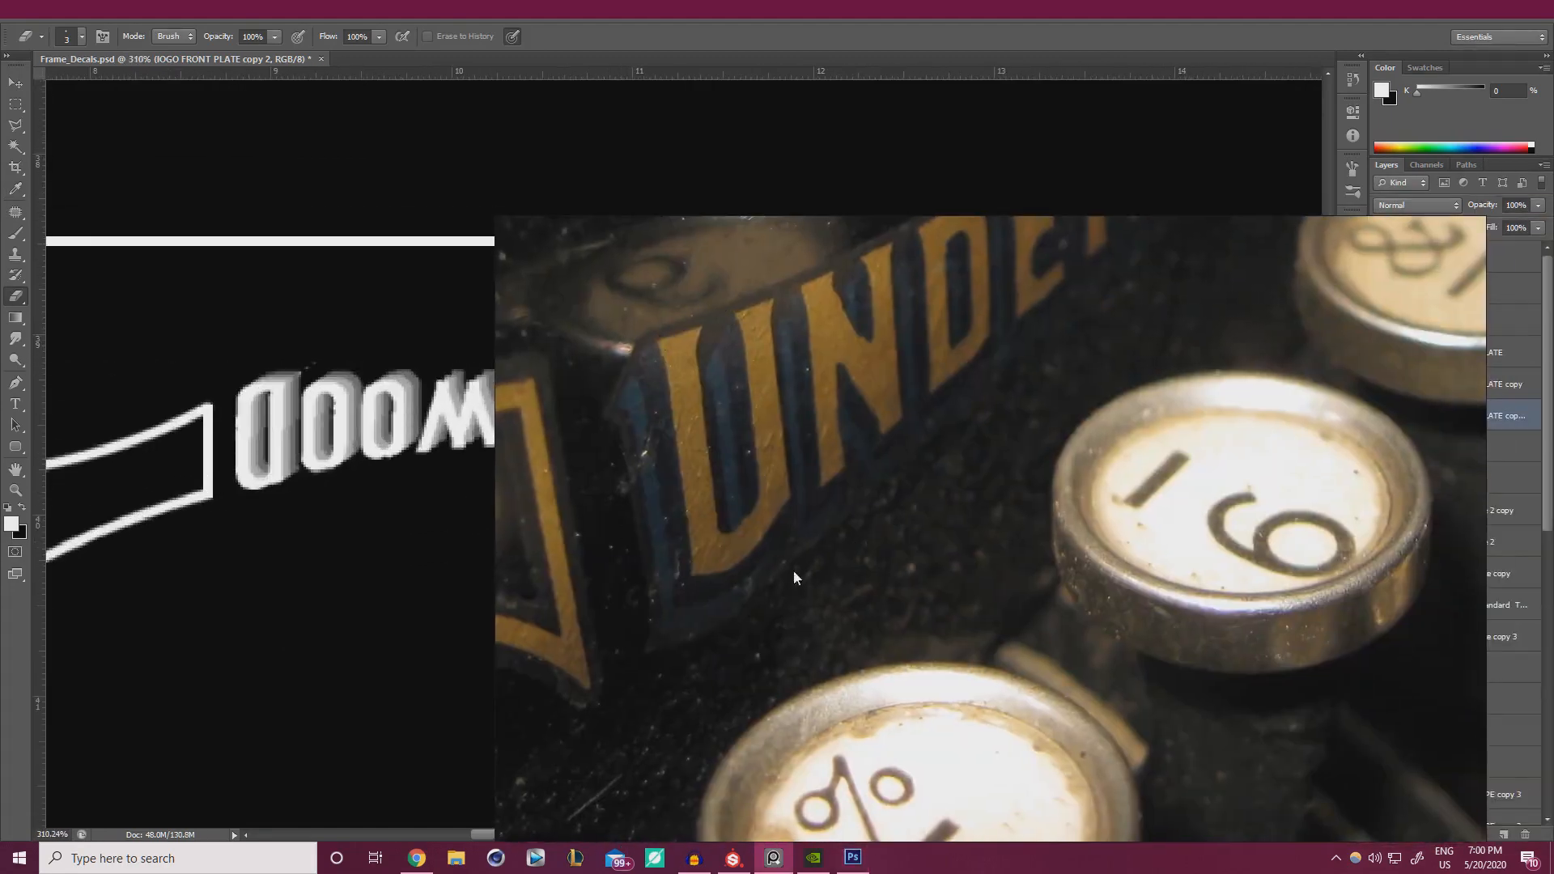
{"action": "key", "text": "alt+Tab"}
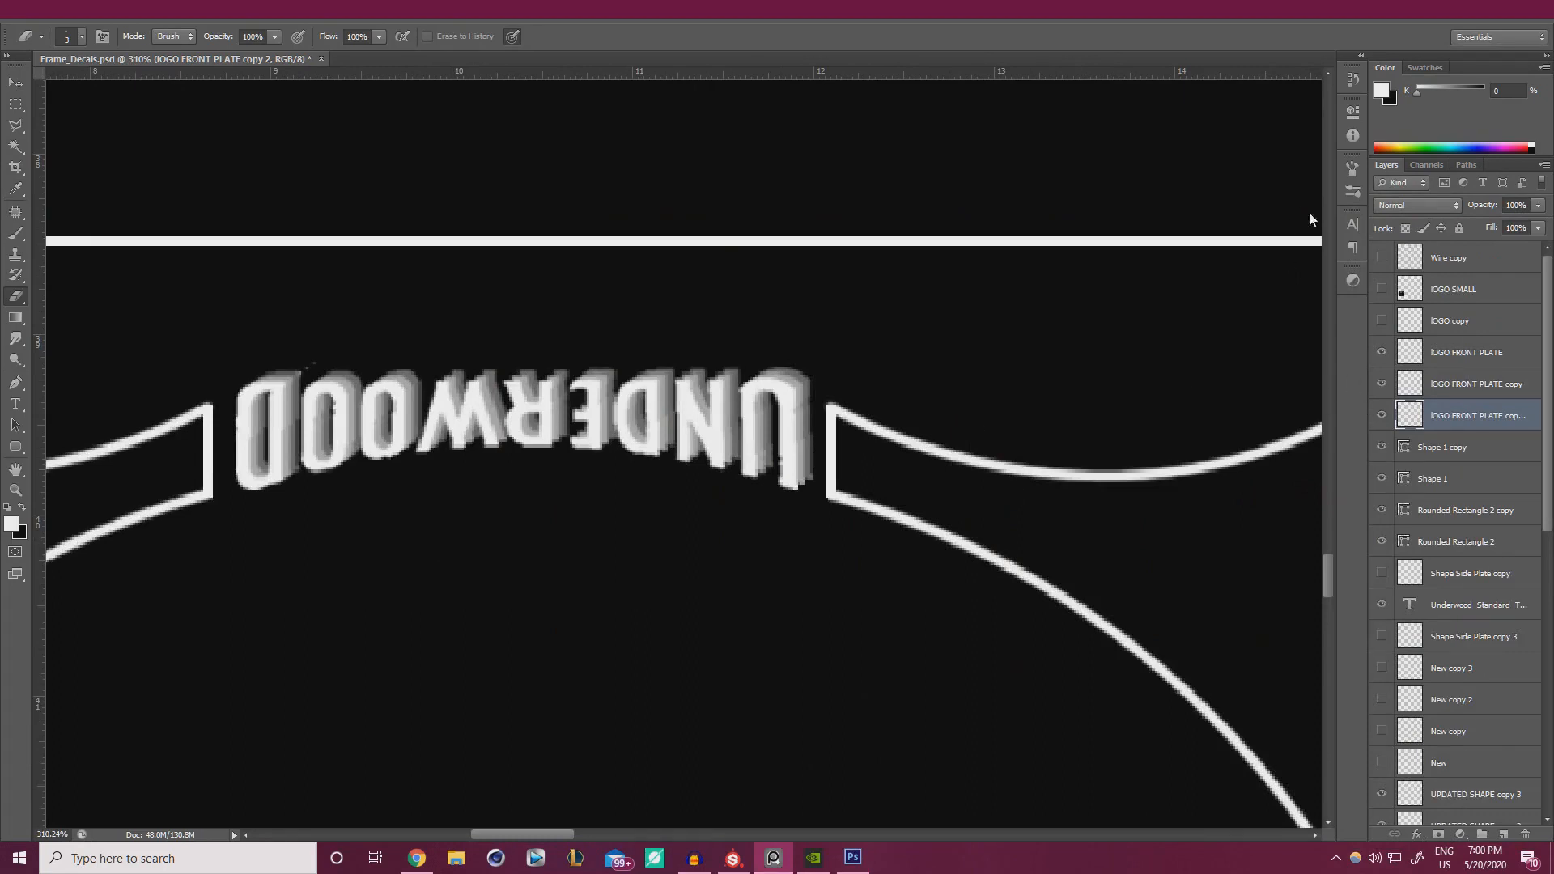
{"action": "left_click", "coordinate": [1468, 453]}
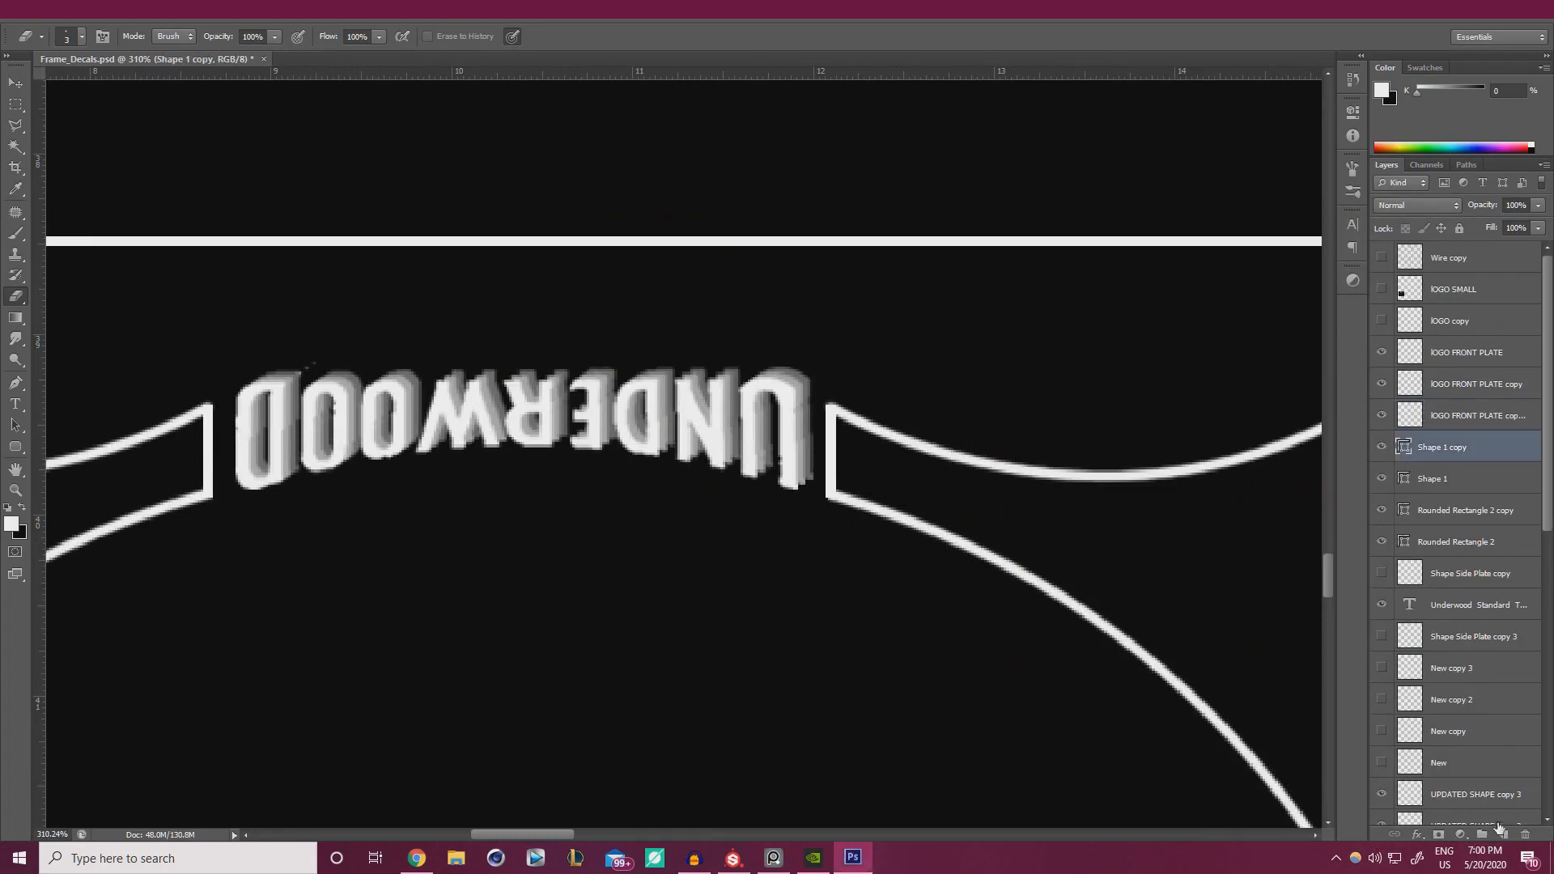
{"action": "left_click", "coordinate": [1502, 824]}
{"action": "key", "text": "ctrl+z"}
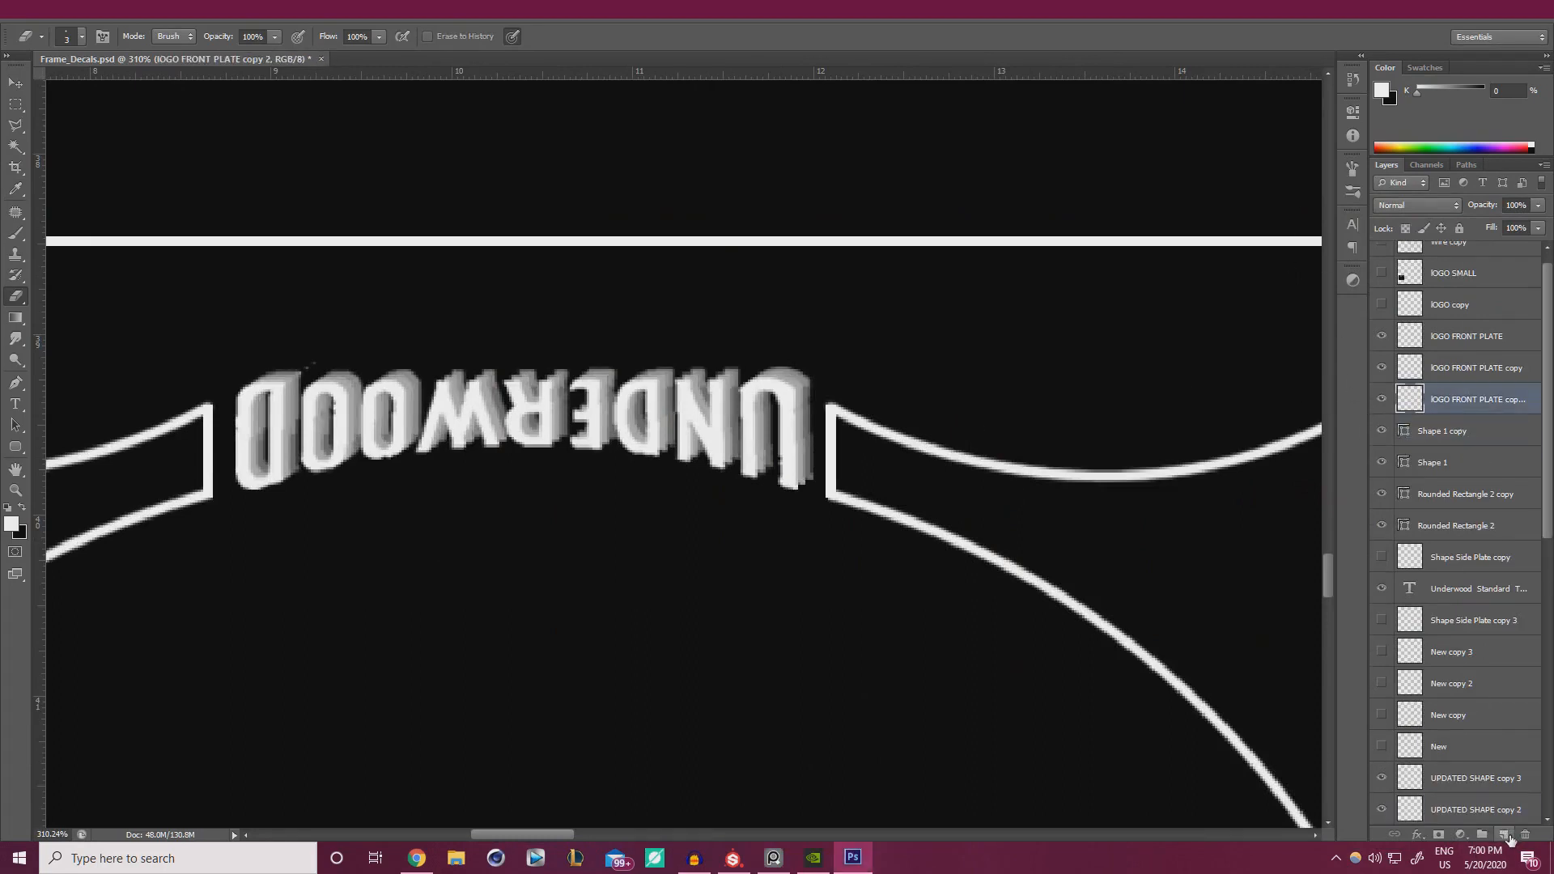
- Add a new layer directly above Shape 1 copy and fill it entirely with black
{"action": "left_click", "coordinate": [1463, 435]}
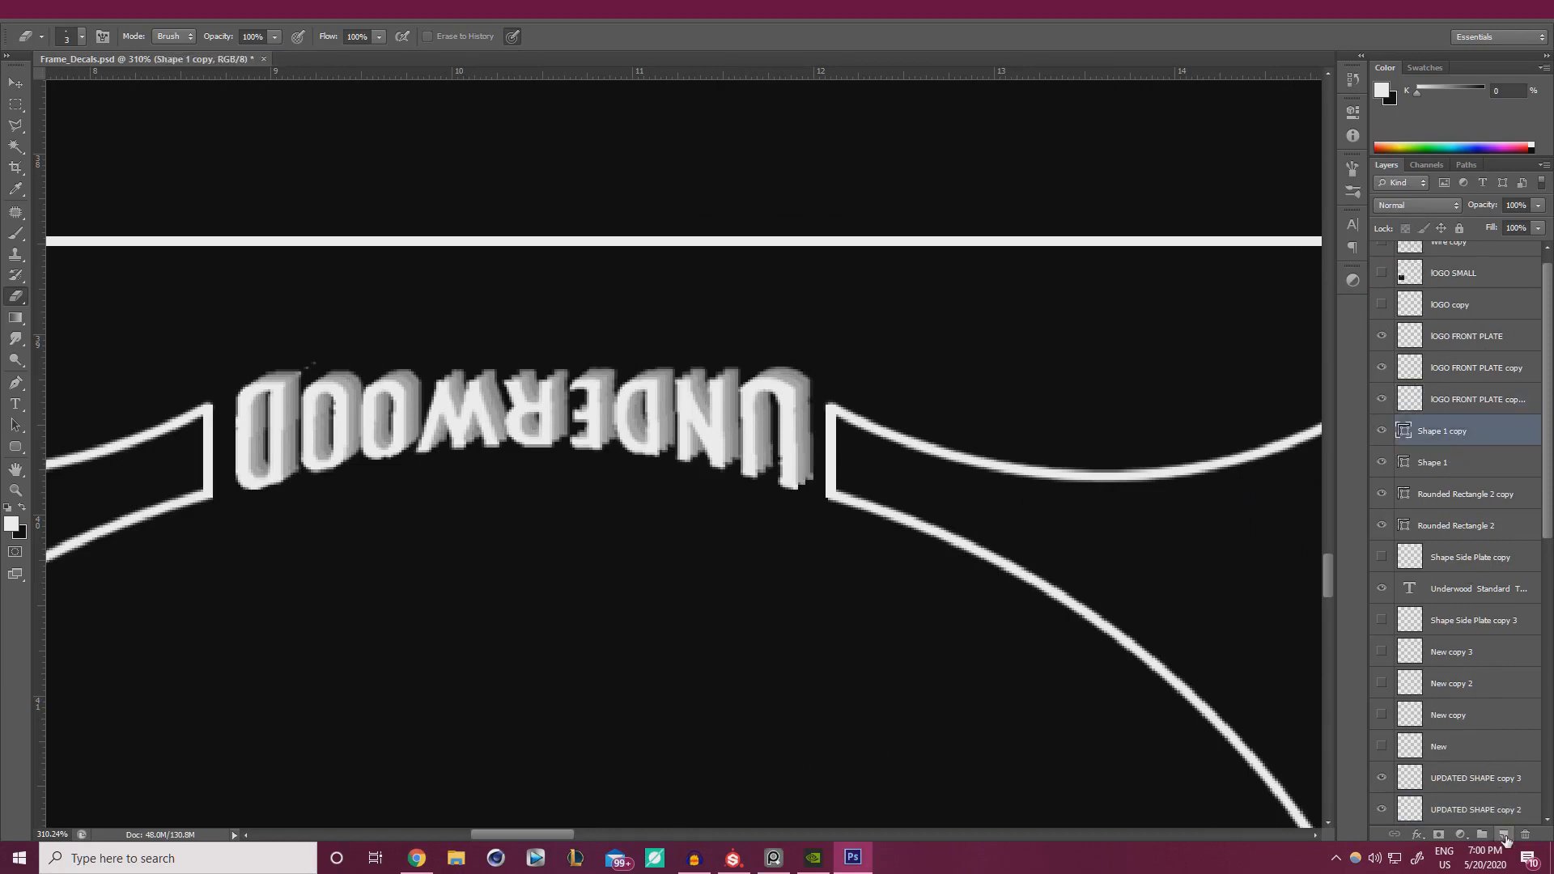
{"action": "left_click", "coordinate": [1504, 836]}
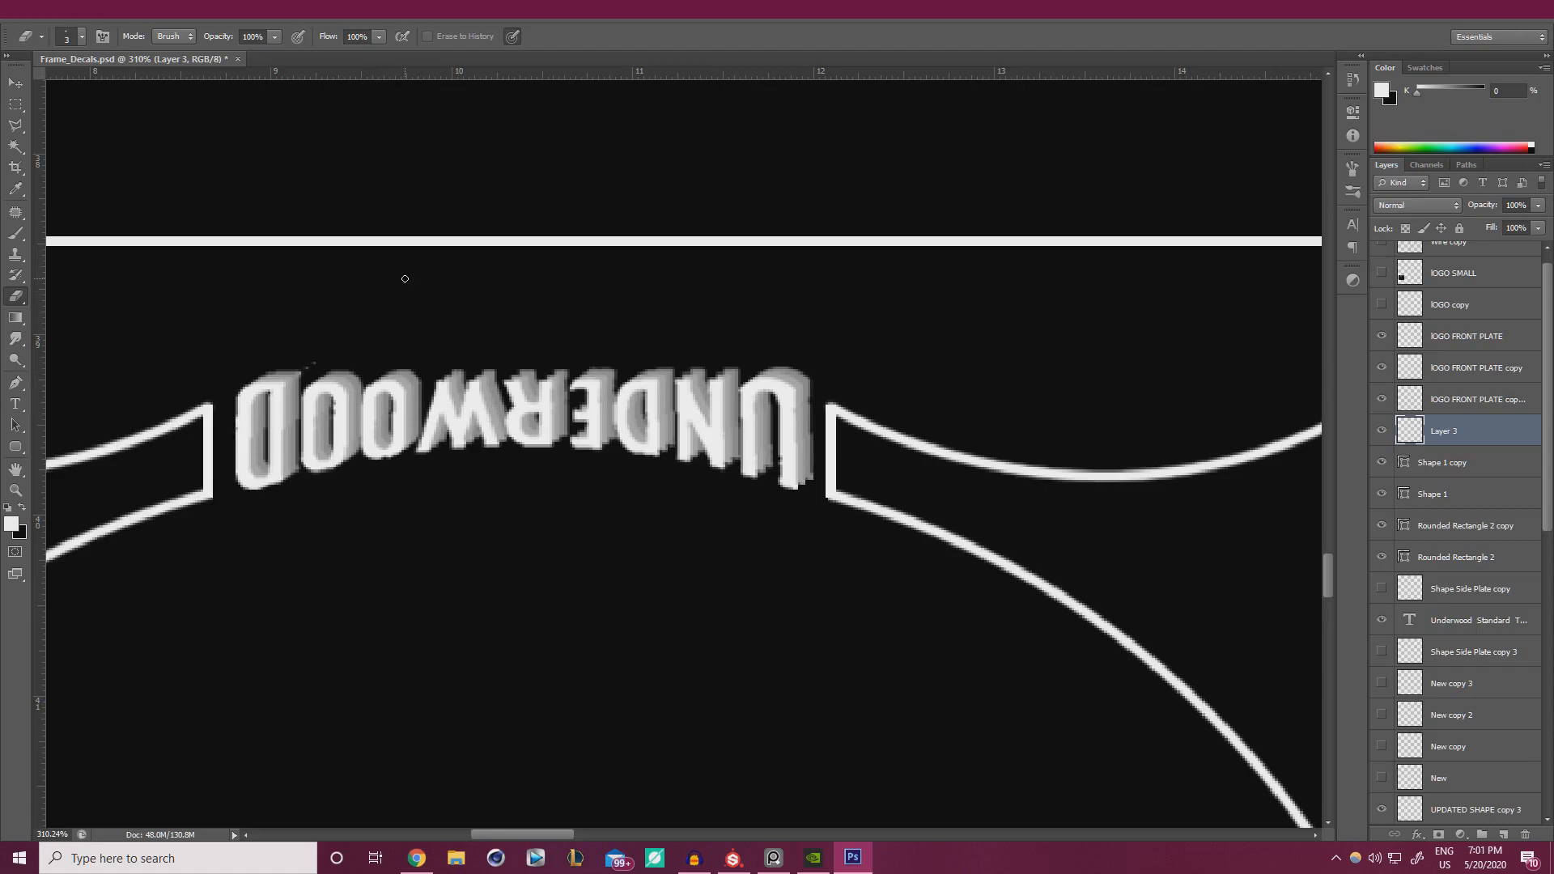
{"action": "left_click", "coordinate": [15, 233]}
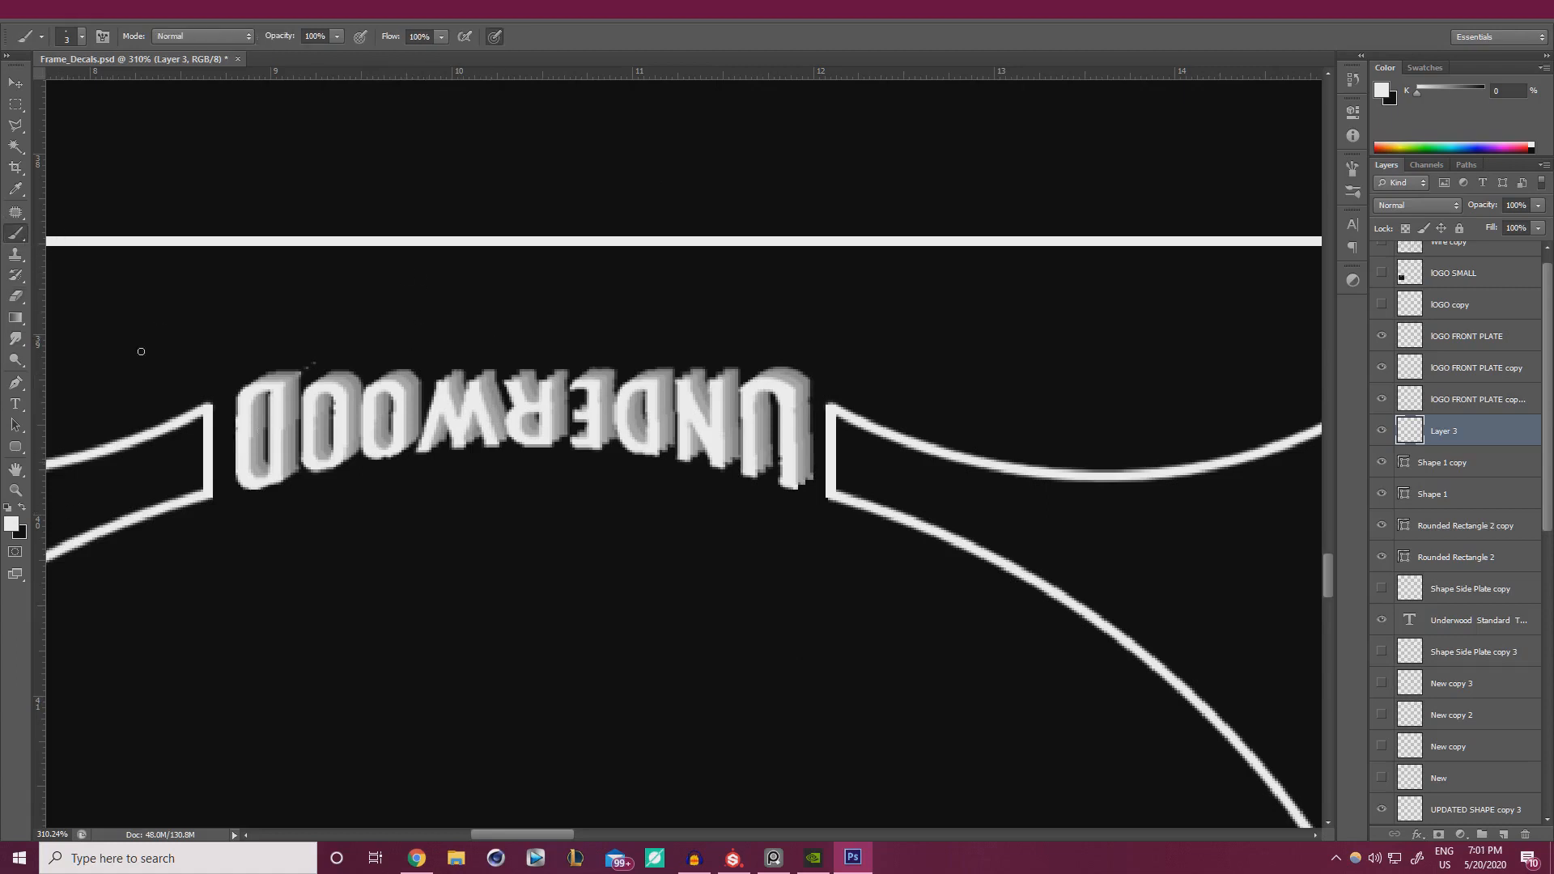
{"action": "key", "text": "x"}
{"action": "key", "text": "alt+BackSpace"}
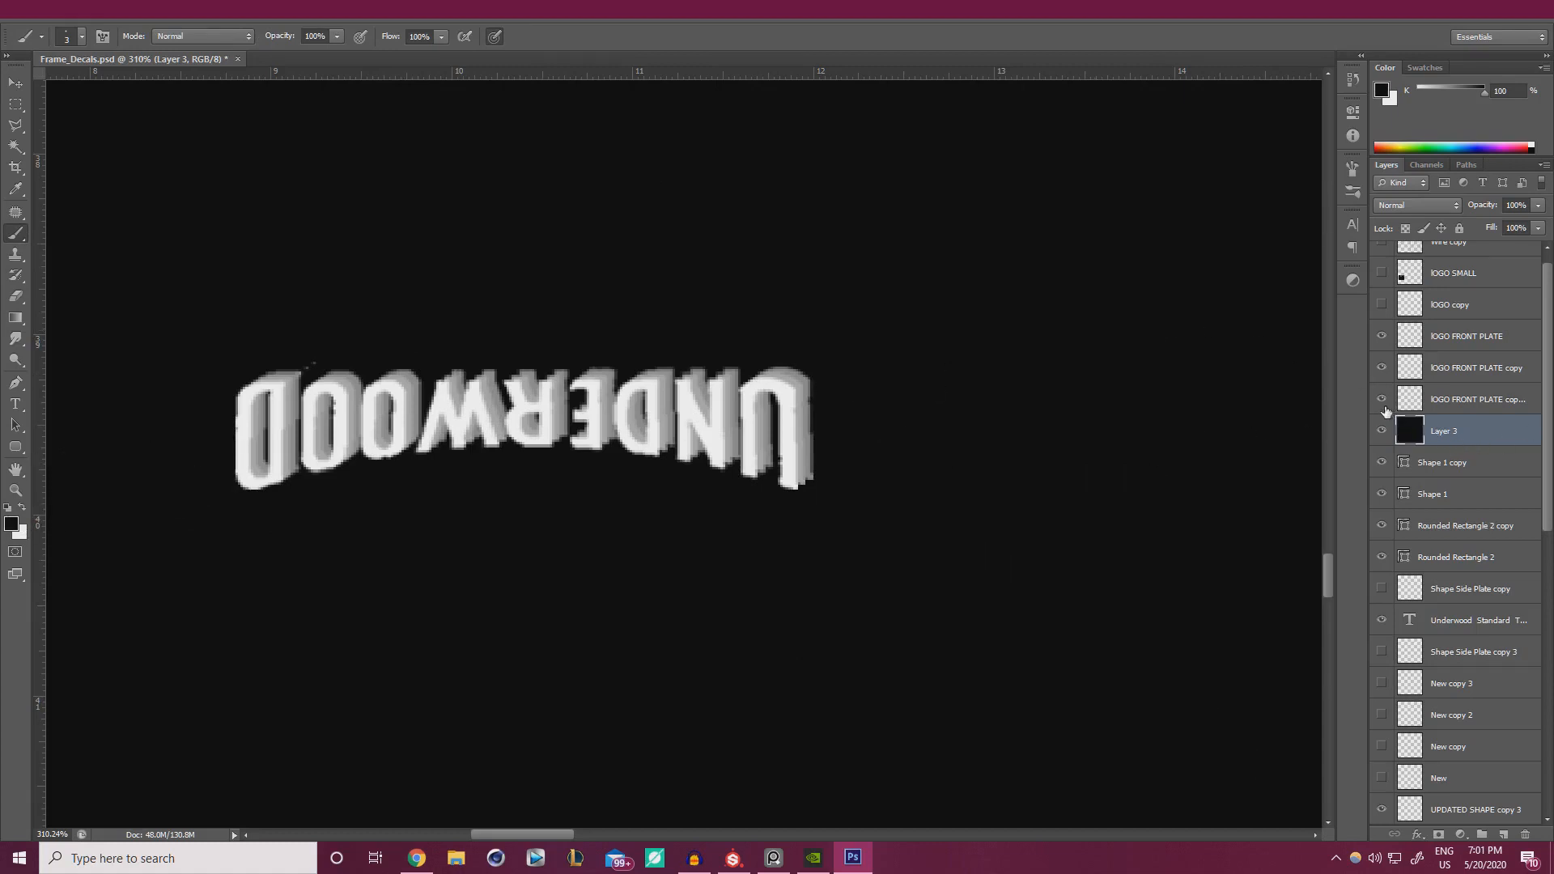
- Toggle the visibility of the three lOGO FRONT PLATE layers to compare the lettering on each one against black
{"action": "left_click", "coordinate": [1383, 400]}
{"action": "left_click", "coordinate": [1382, 367]}
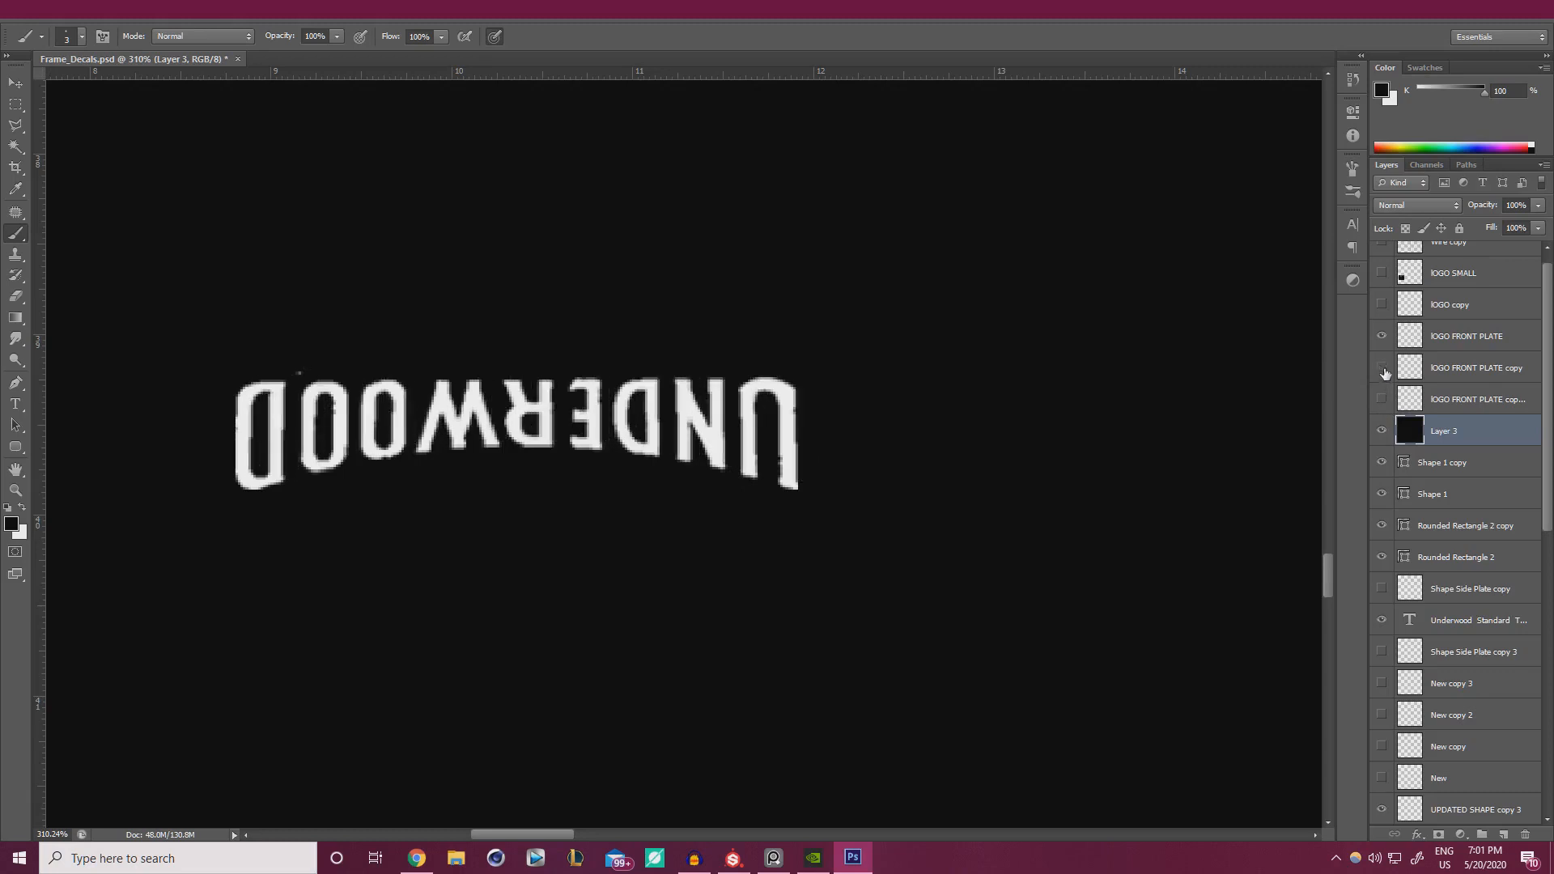
{"action": "left_click", "coordinate": [1382, 335]}
{"action": "left_click", "coordinate": [1383, 368]}
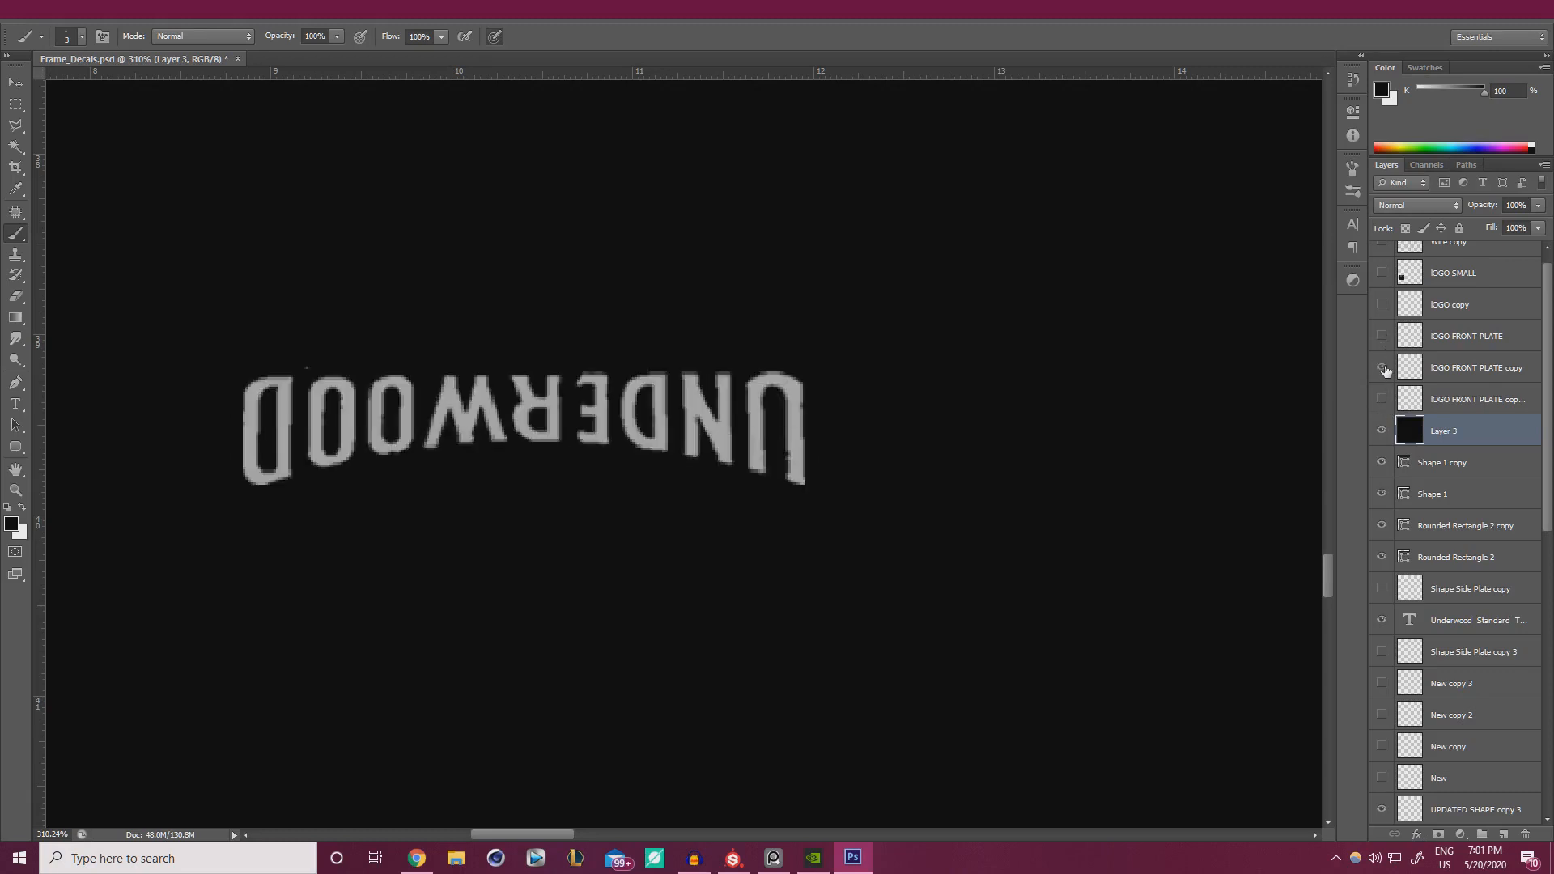
{"action": "left_click", "coordinate": [1382, 367]}
{"action": "left_click", "coordinate": [1383, 336]}
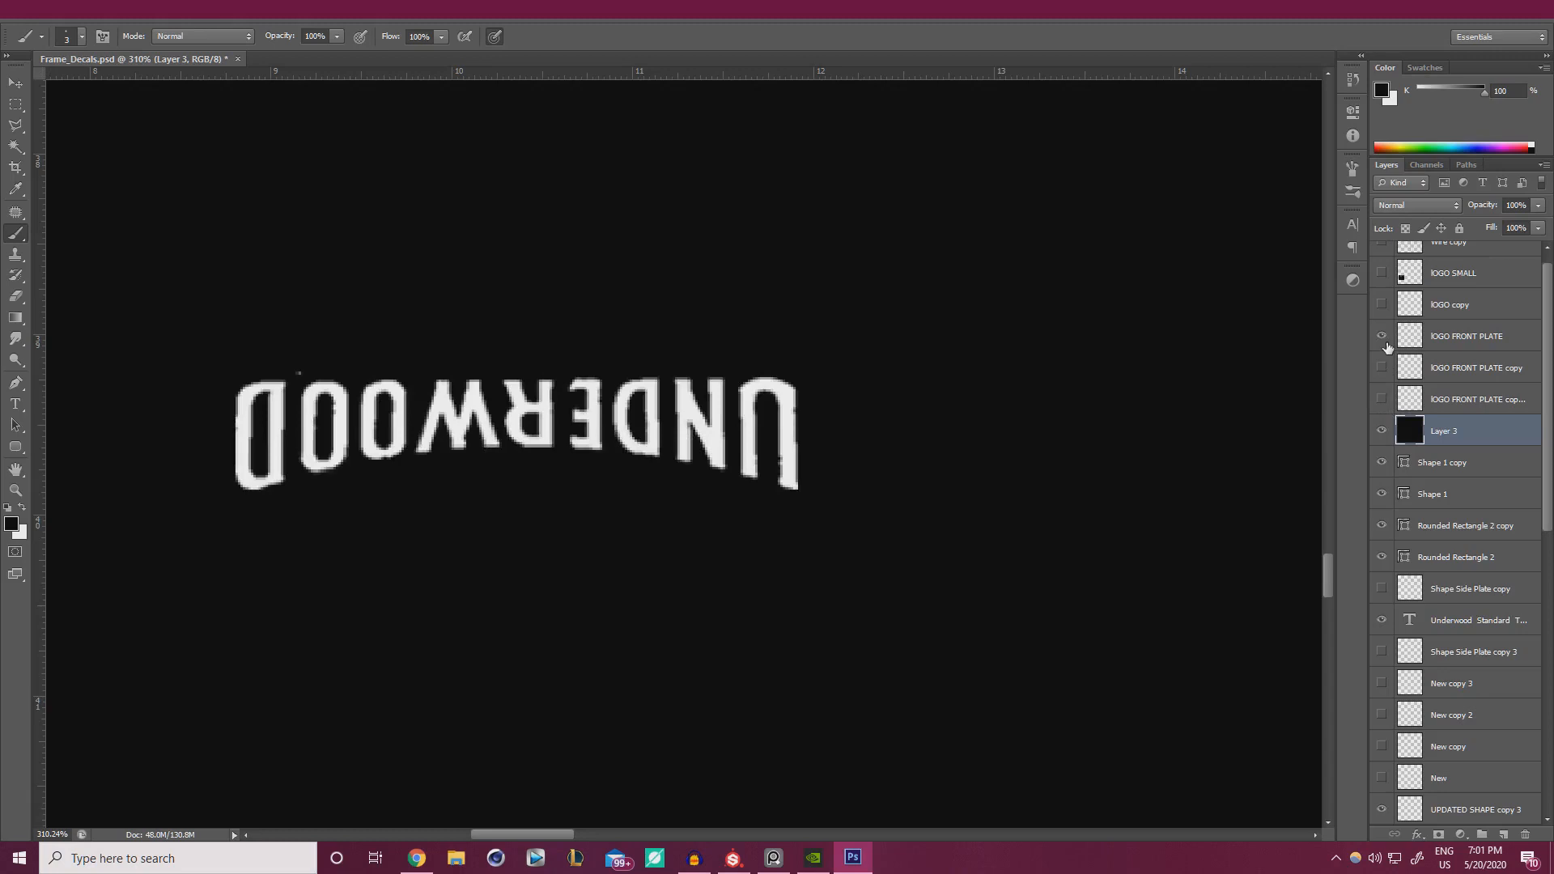
{"action": "left_click", "coordinate": [1382, 368]}
{"action": "left_click", "coordinate": [1382, 399]}
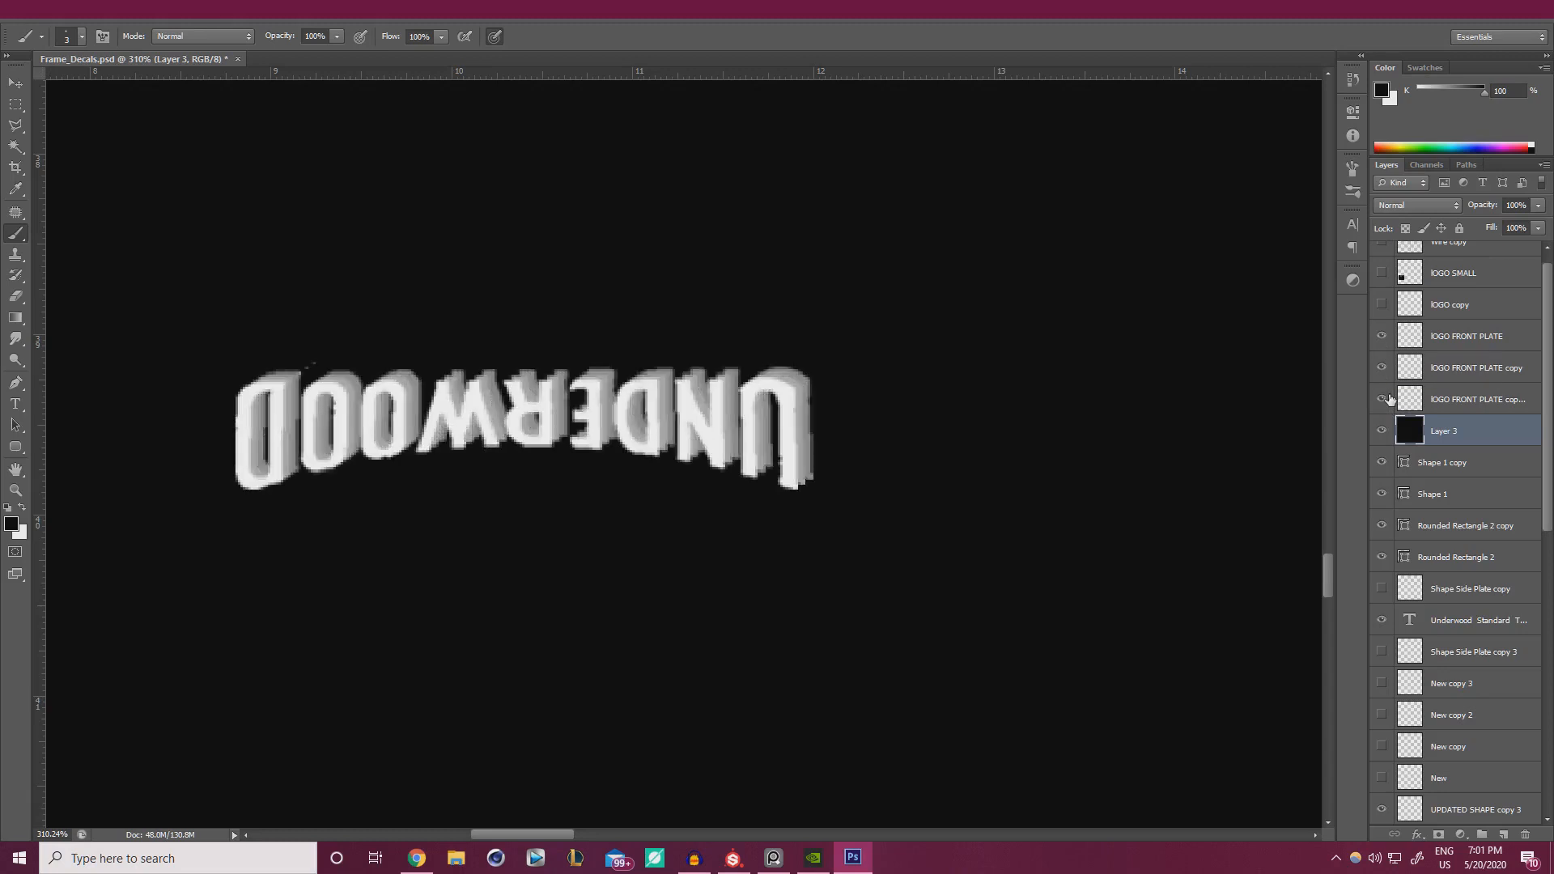
- Hide the lOGO FRONT PLATE and lOGO FRONT PLATE copy 2 layers so only the middle copy's lettering shows
{"action": "left_click", "coordinate": [1382, 399]}
{"action": "left_click", "coordinate": [1381, 367]}
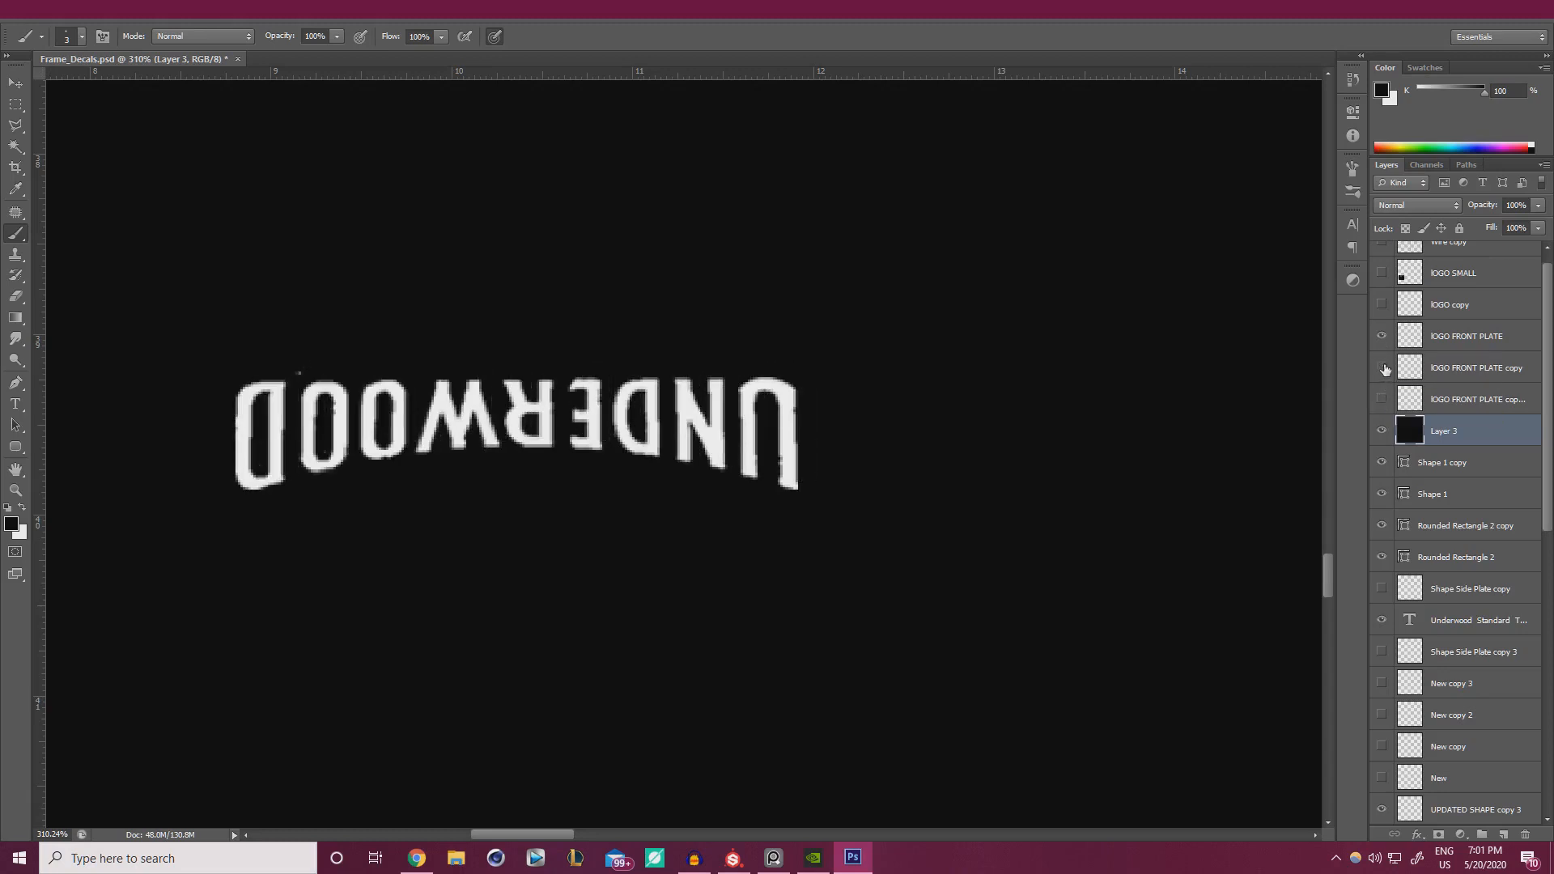
{"action": "left_click", "coordinate": [1383, 337]}
{"action": "left_click", "coordinate": [1383, 366]}
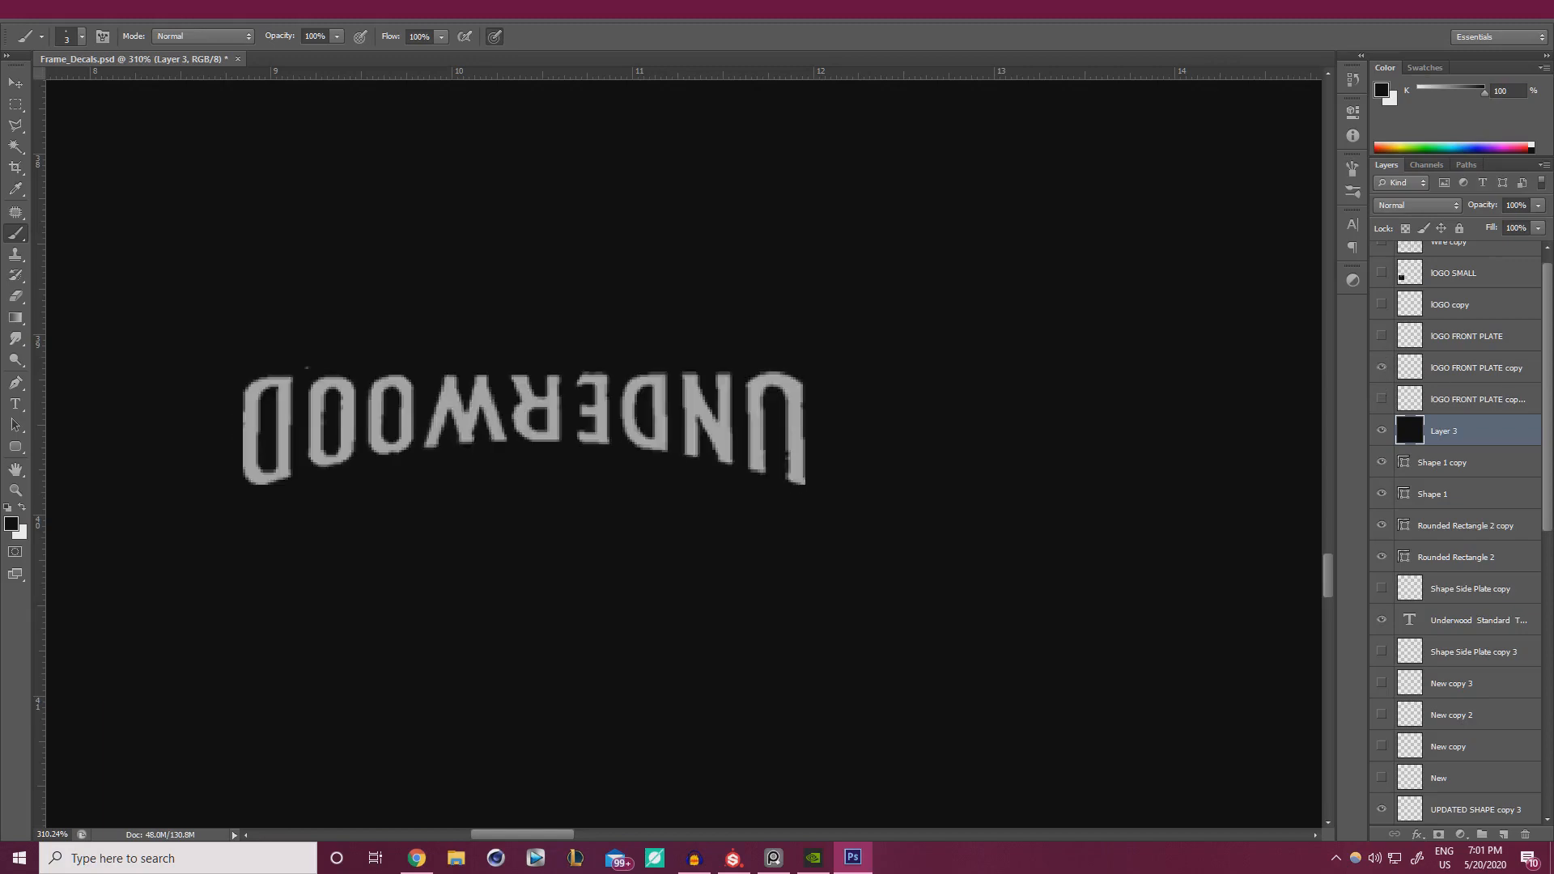
{"action": "mouse_move", "coordinate": [1553, 486]}
{"action": "right_mouse_down"}
{"action": "mouse_move", "coordinate": [662, 481]}
{"action": "mouse_move", "coordinate": [1553, 469]}
{"action": "right_mouse_up"}
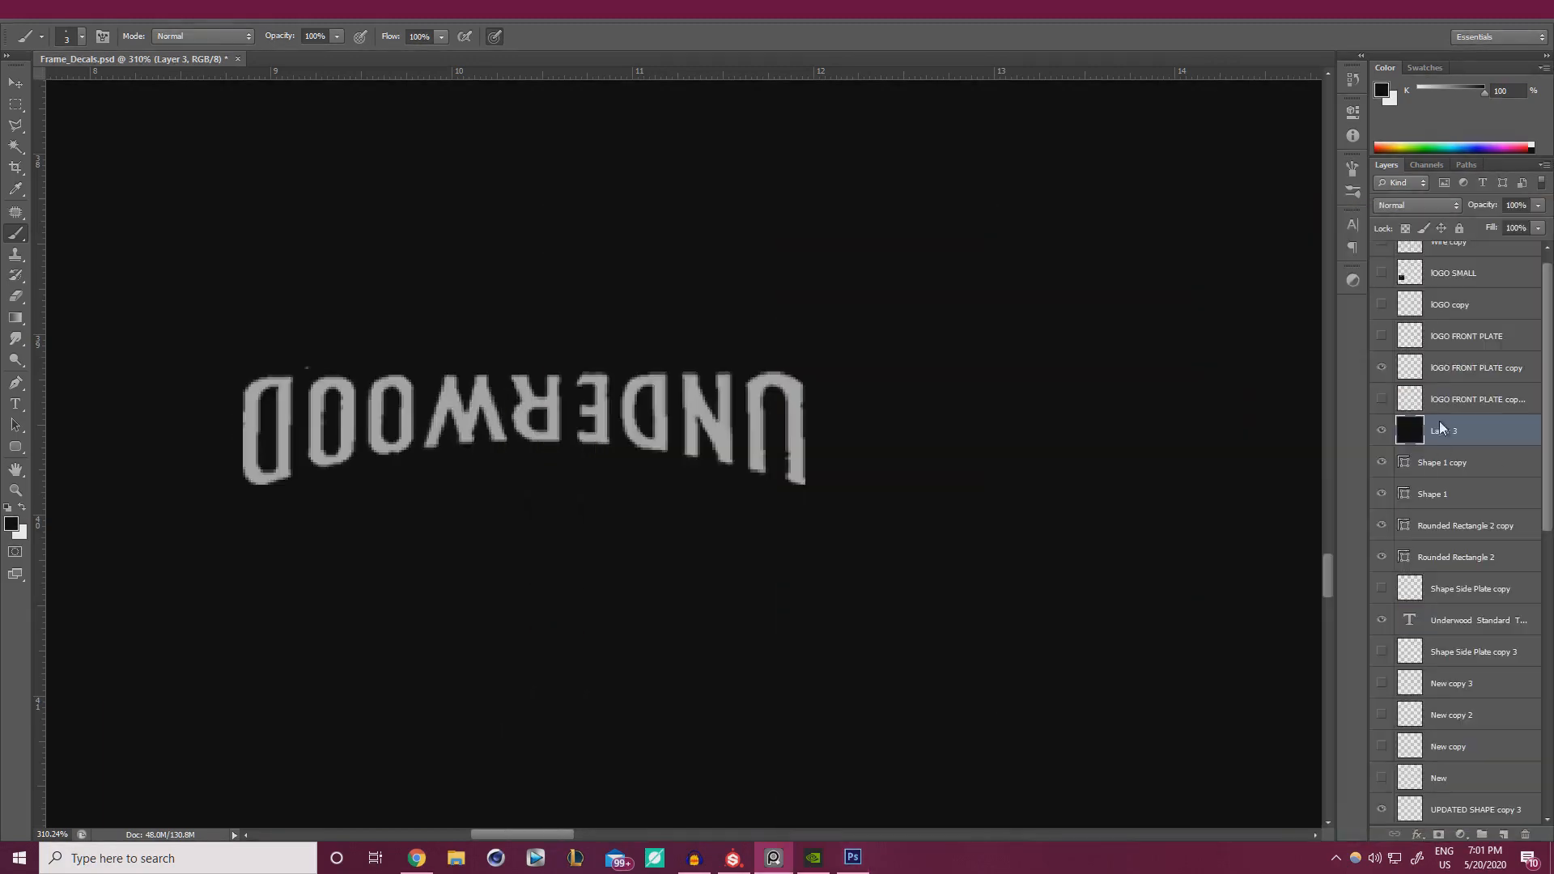
- Turn the lOGO FRONT PLATE copy lettering white with Hue/Saturation by setting Lightness to +100
{"action": "left_click", "coordinate": [1465, 371]}
{"action": "key", "text": "ctrl+u"}
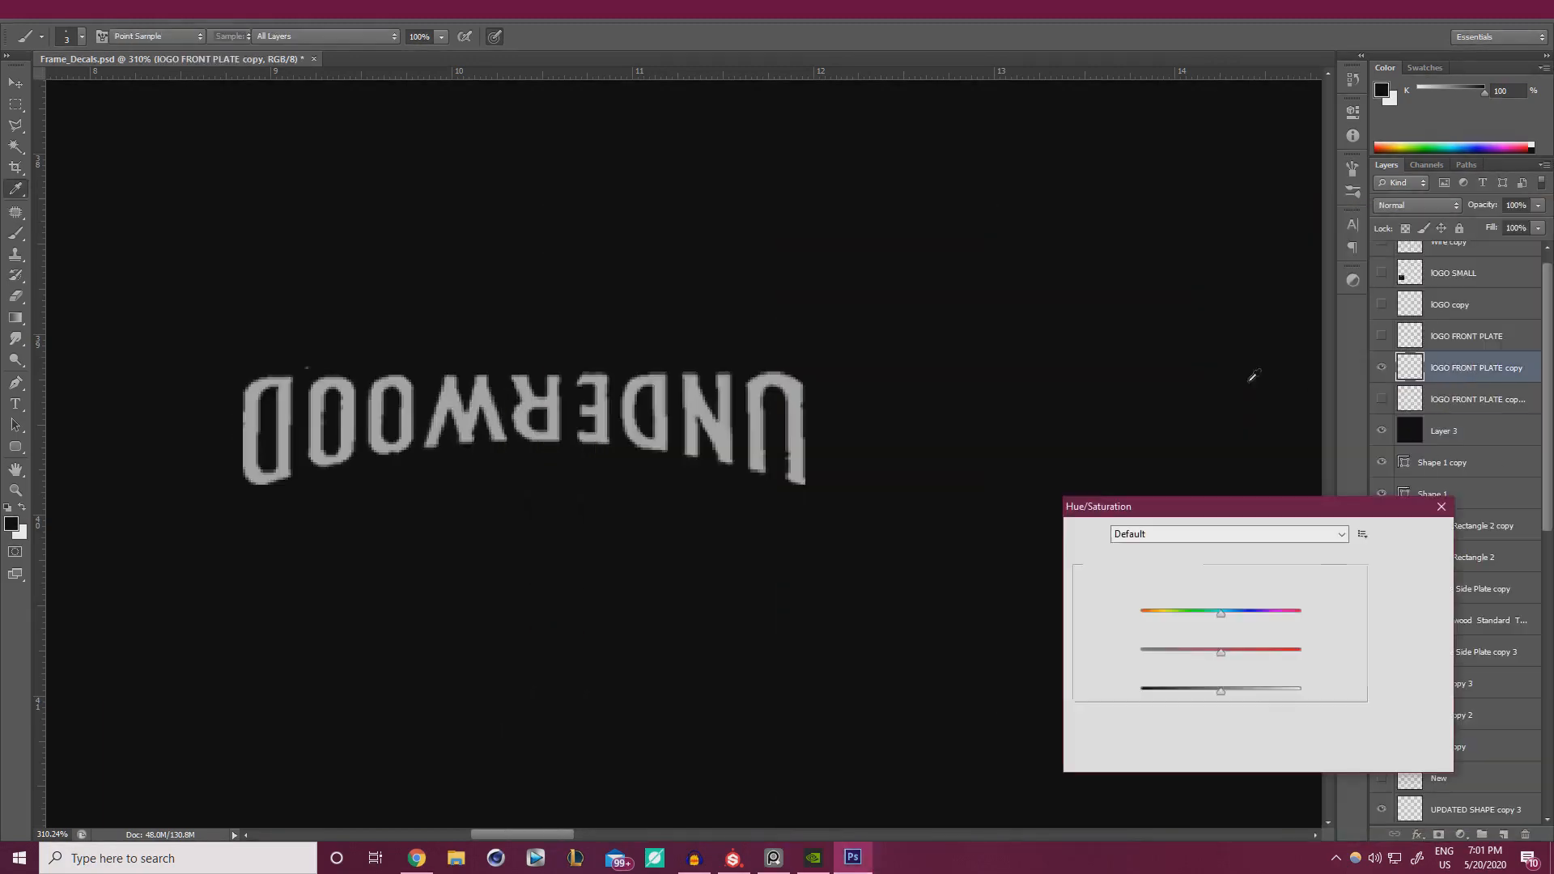
{"action": "left_click_drag", "start_coordinate": [1221, 690], "coordinate": [1301, 691]}
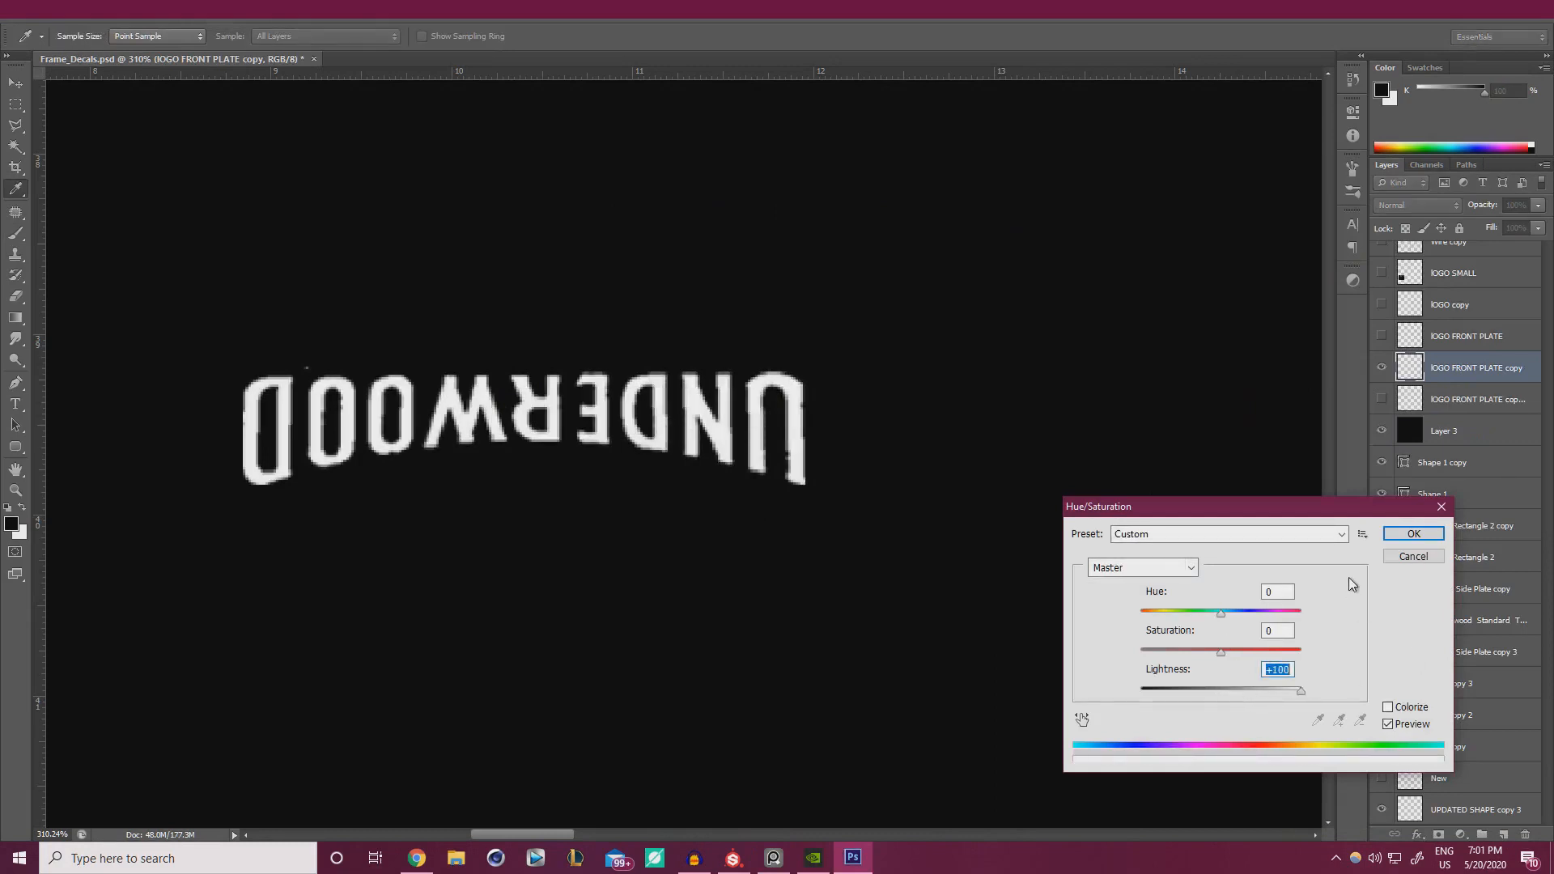
{"action": "left_click", "coordinate": [1413, 534]}
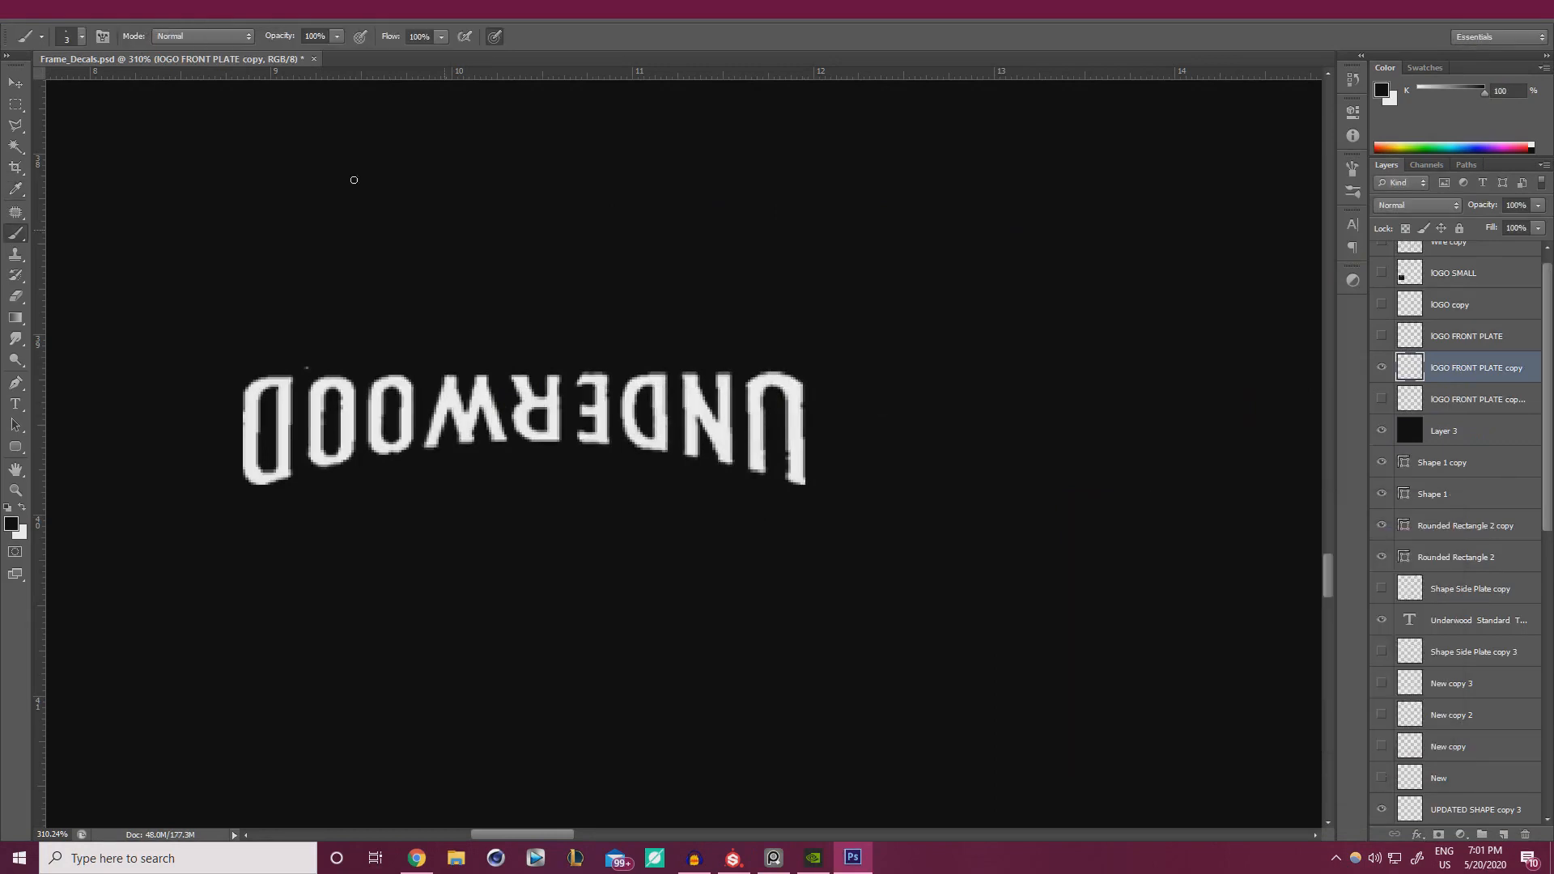
- Save the document under the new name Frame_Decals_DarkBlue in Photoshop format, accepting the format options
{"action": "left_click", "coordinate": [38, 18]}
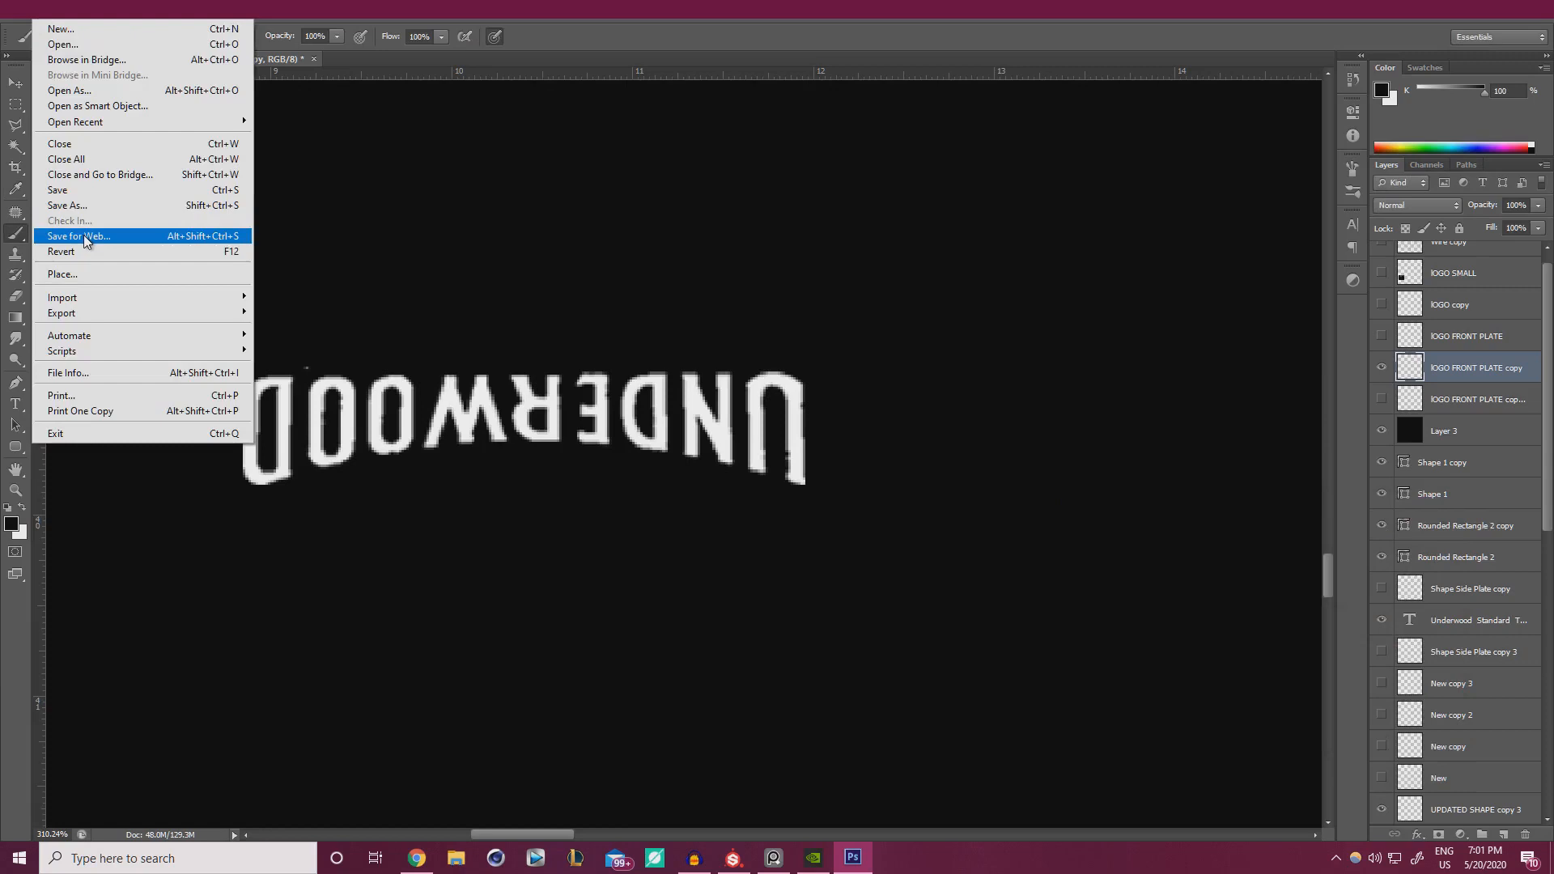
{"action": "left_click", "coordinate": [90, 205]}
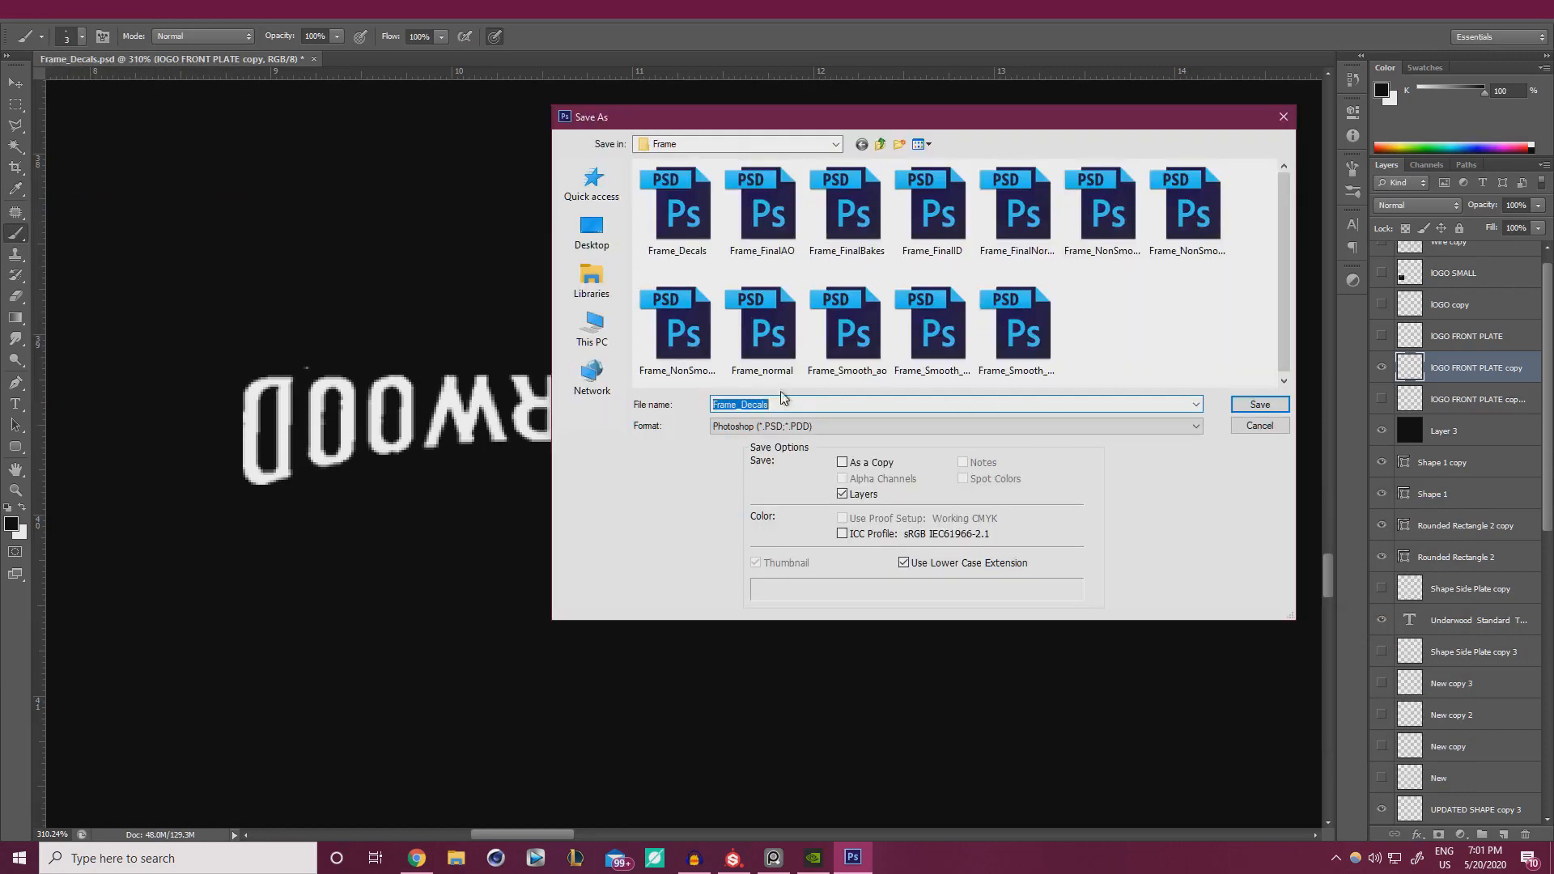
{"action": "left_click", "coordinate": [788, 402]}
{"action": "type", "text": "_DarkBlue"}
{"action": "key", "text": "Return"}
{"action": "left_click", "coordinate": [947, 260]}
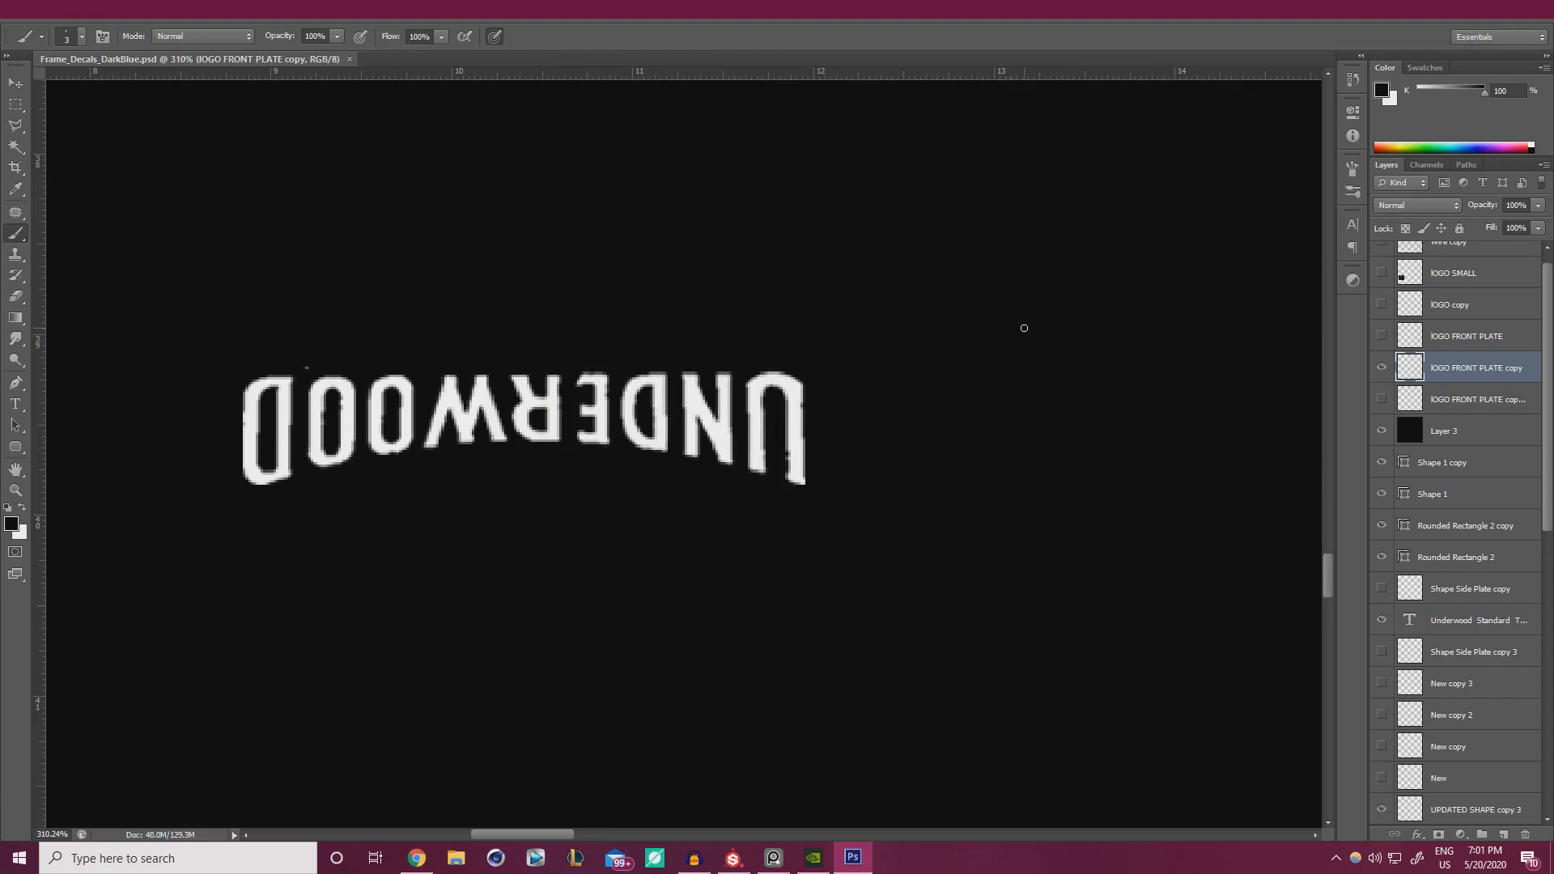
- Show lOGO FRONT PLATE copy 2 in place of lOGO FRONT PLATE copy and raise its Hue/Saturation Lightness to the maximum
{"action": "left_click", "coordinate": [1382, 400]}
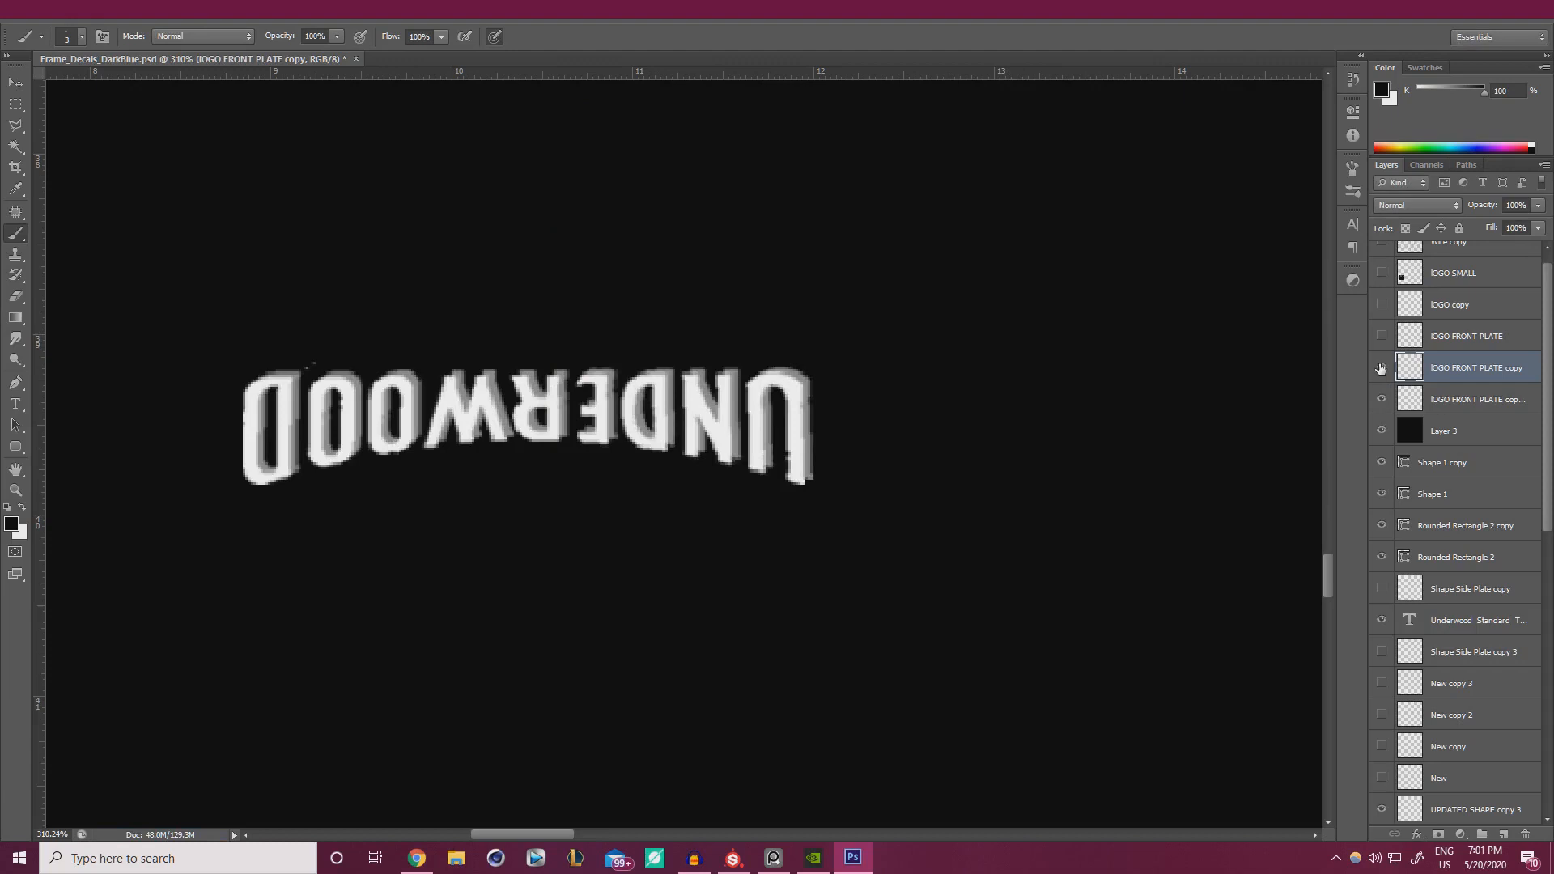
{"action": "left_click", "coordinate": [1382, 368]}
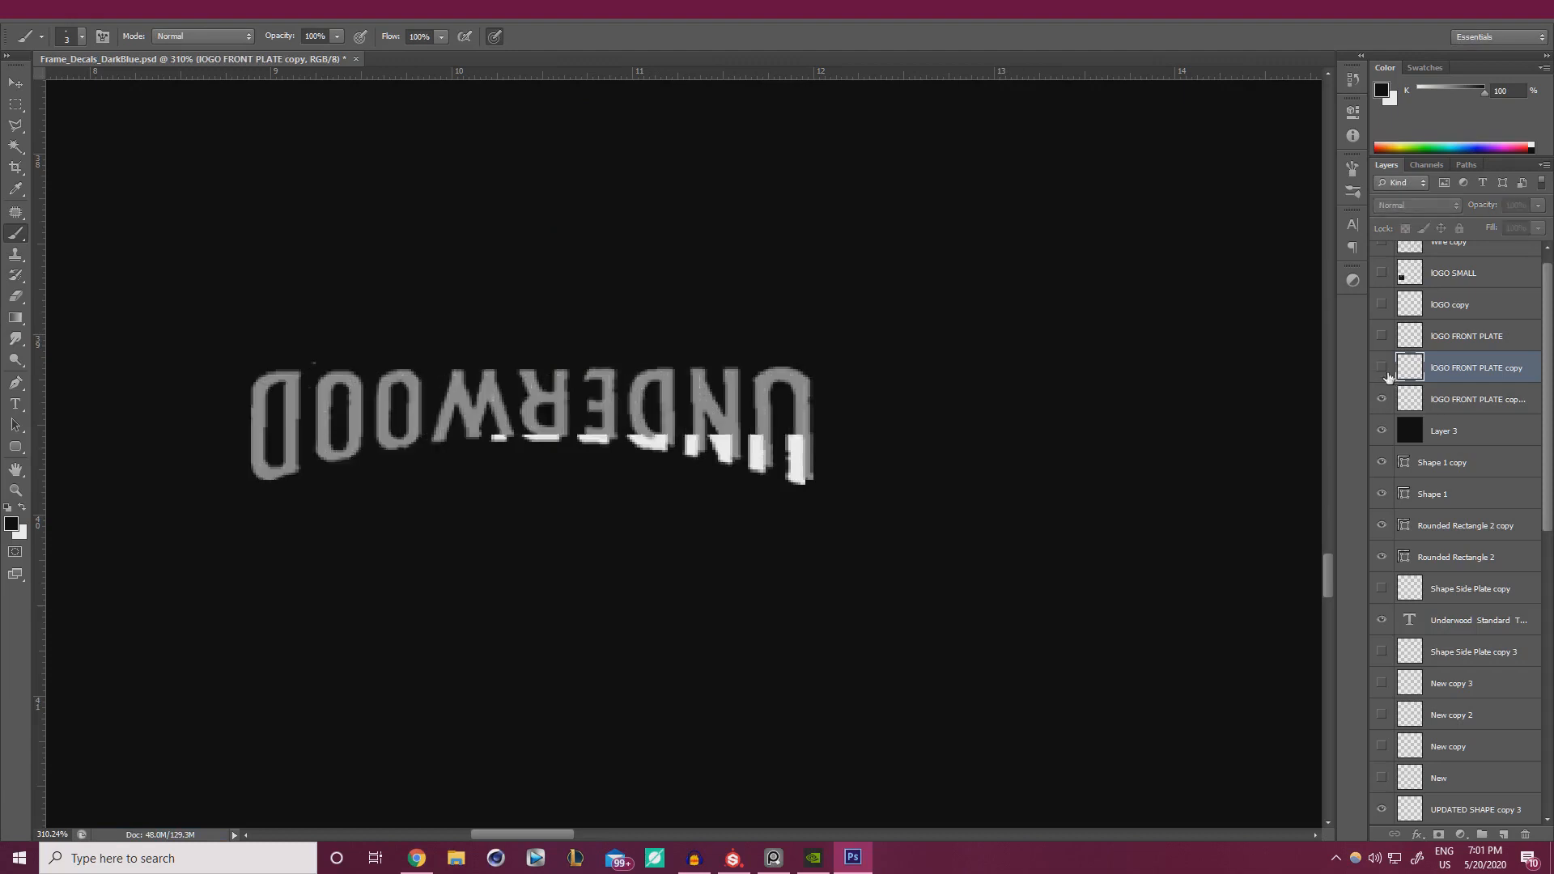
{"action": "left_click", "coordinate": [1465, 399]}
{"action": "key", "text": "ctrl+u"}
{"action": "left_click_drag", "start_coordinate": [1221, 690], "coordinate": [1356, 689]}
{"action": "left_click", "coordinate": [1413, 533]}
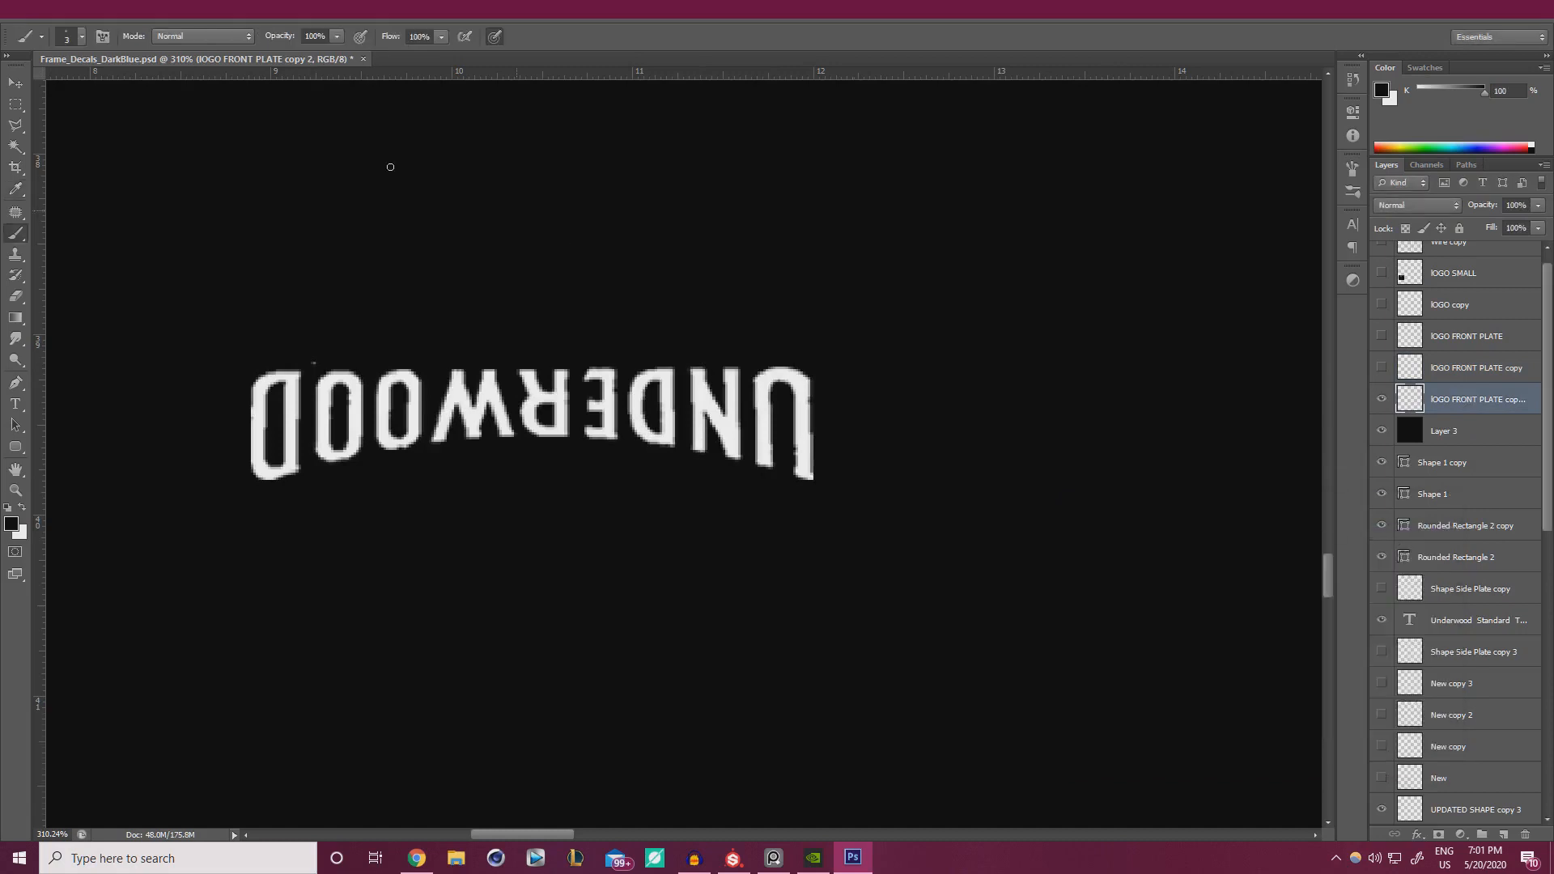
- Save the document under the new name Frame_Decals_LightBlue in Photoshop format with Maximize Compatibility enabled
{"action": "left_click", "coordinate": [47, 16]}
{"action": "left_click", "coordinate": [94, 205]}
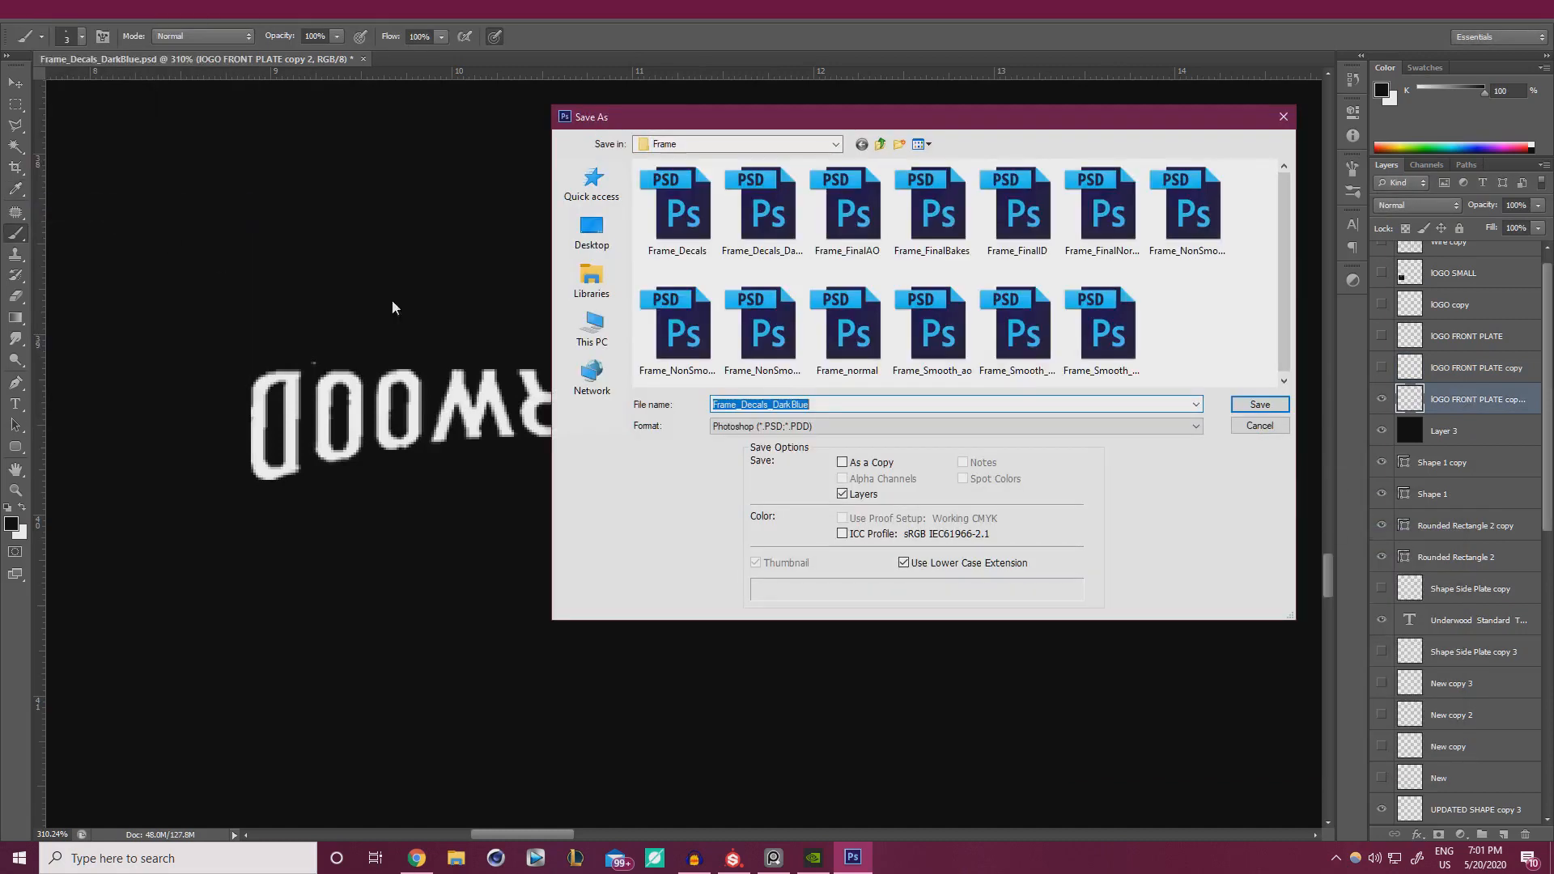
{"action": "left_click", "coordinate": [820, 404]}
{"action": "type", "text": "Light"}
{"action": "left_click", "coordinate": [1260, 404]}
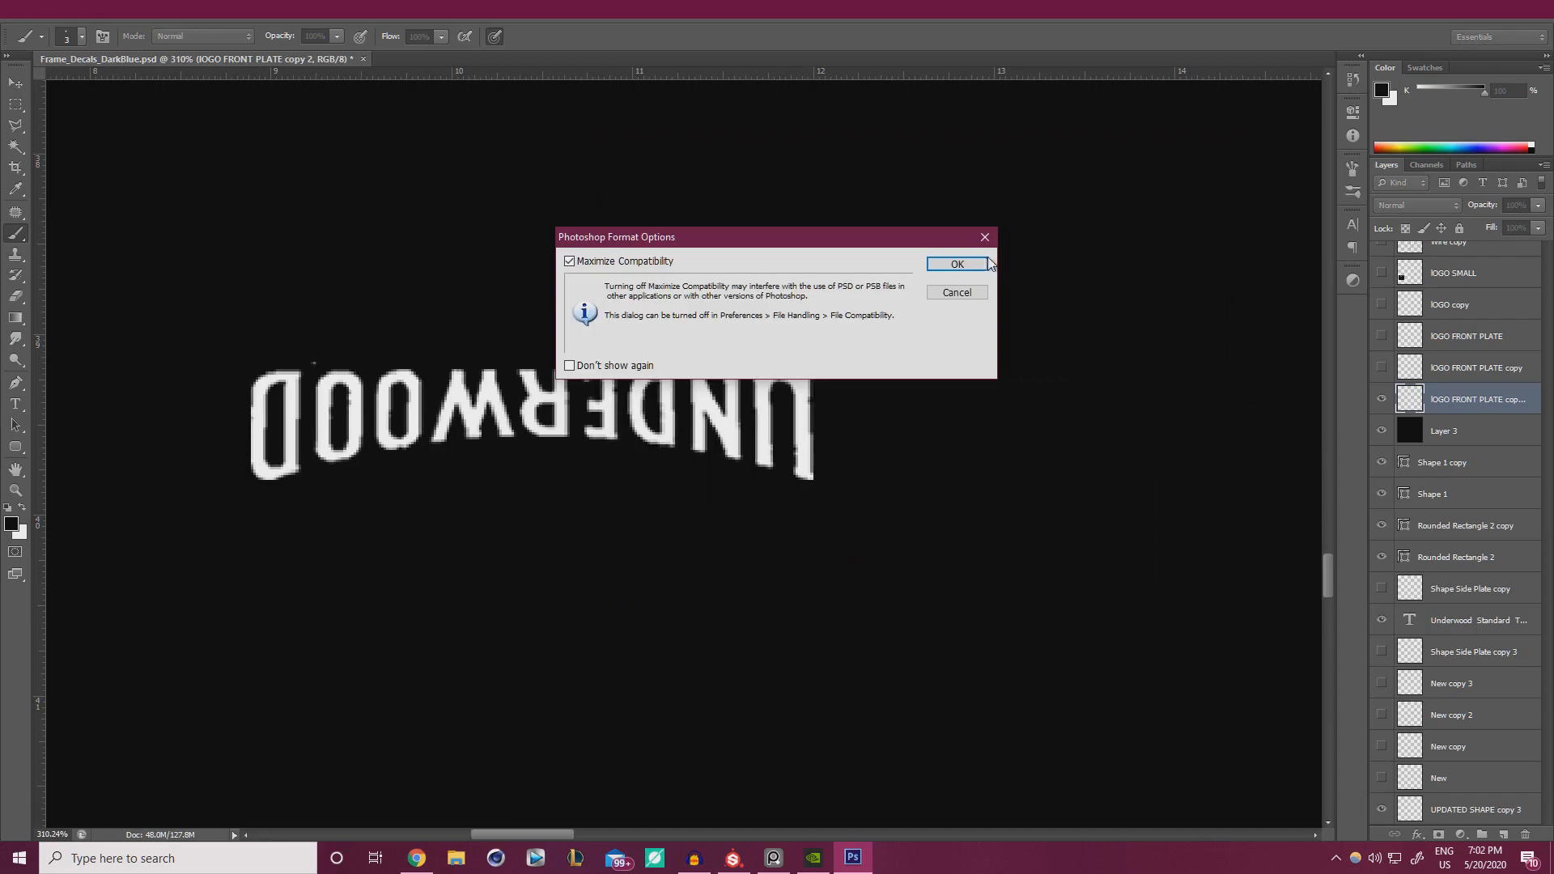
{"action": "left_click", "coordinate": [957, 264]}
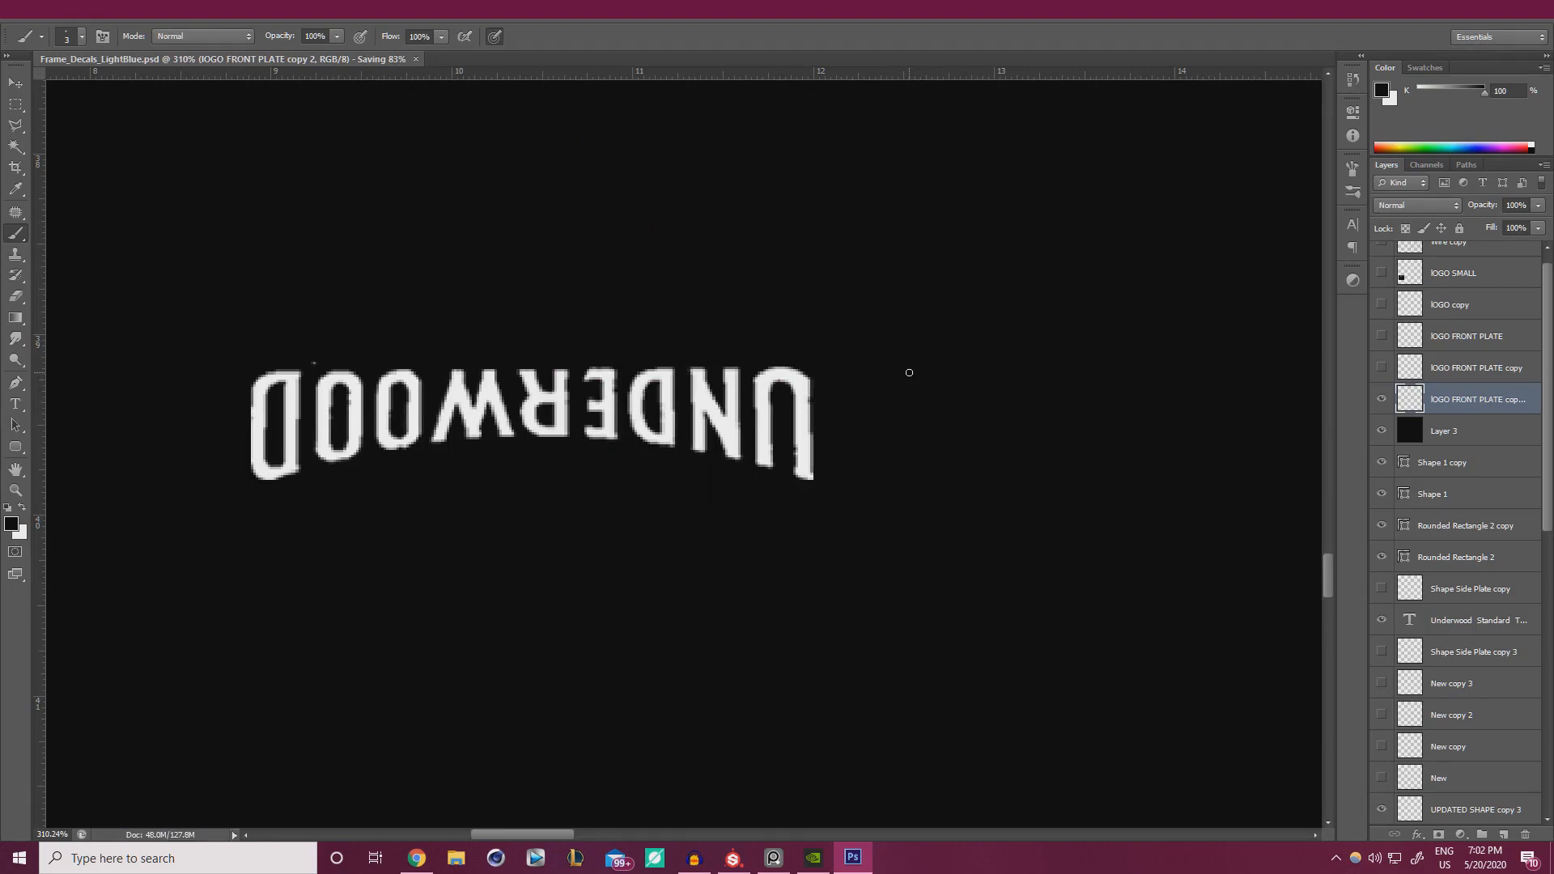
- Show lOGO FRONT PLATE copy and lOGO FRONT PLATE, and merge them with lOGO FRONT PLATE copy 2 into one layer
{"action": "left_click", "coordinate": [1382, 368]}
{"action": "left_click", "coordinate": [1382, 336]}
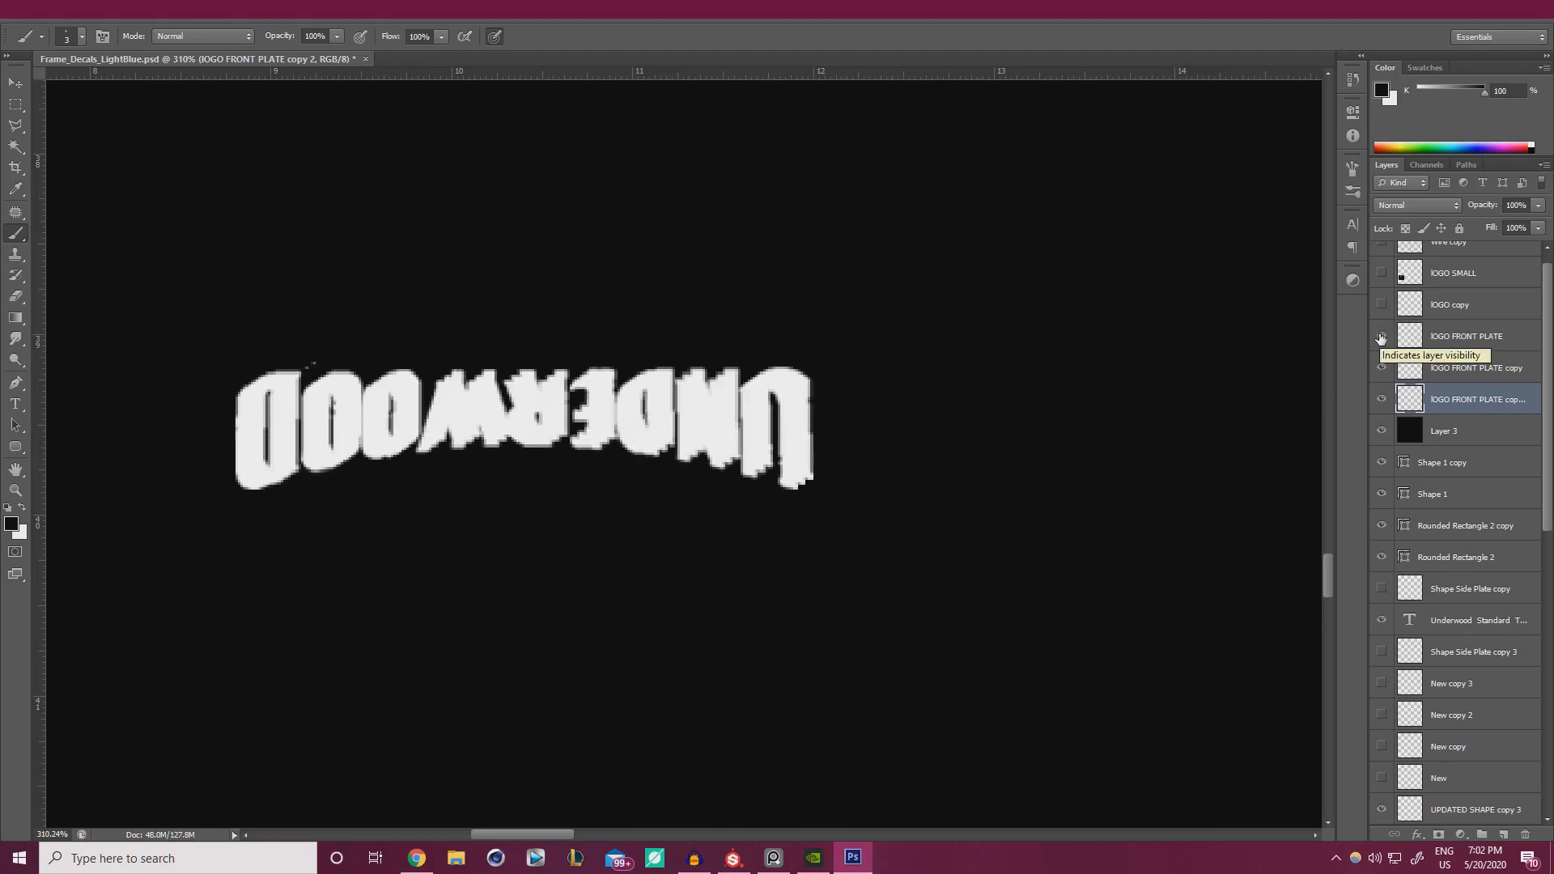
{"action": "left_click", "coordinate": [1472, 340], "text": "shift"}
{"action": "key", "text": "ctrl+e"}
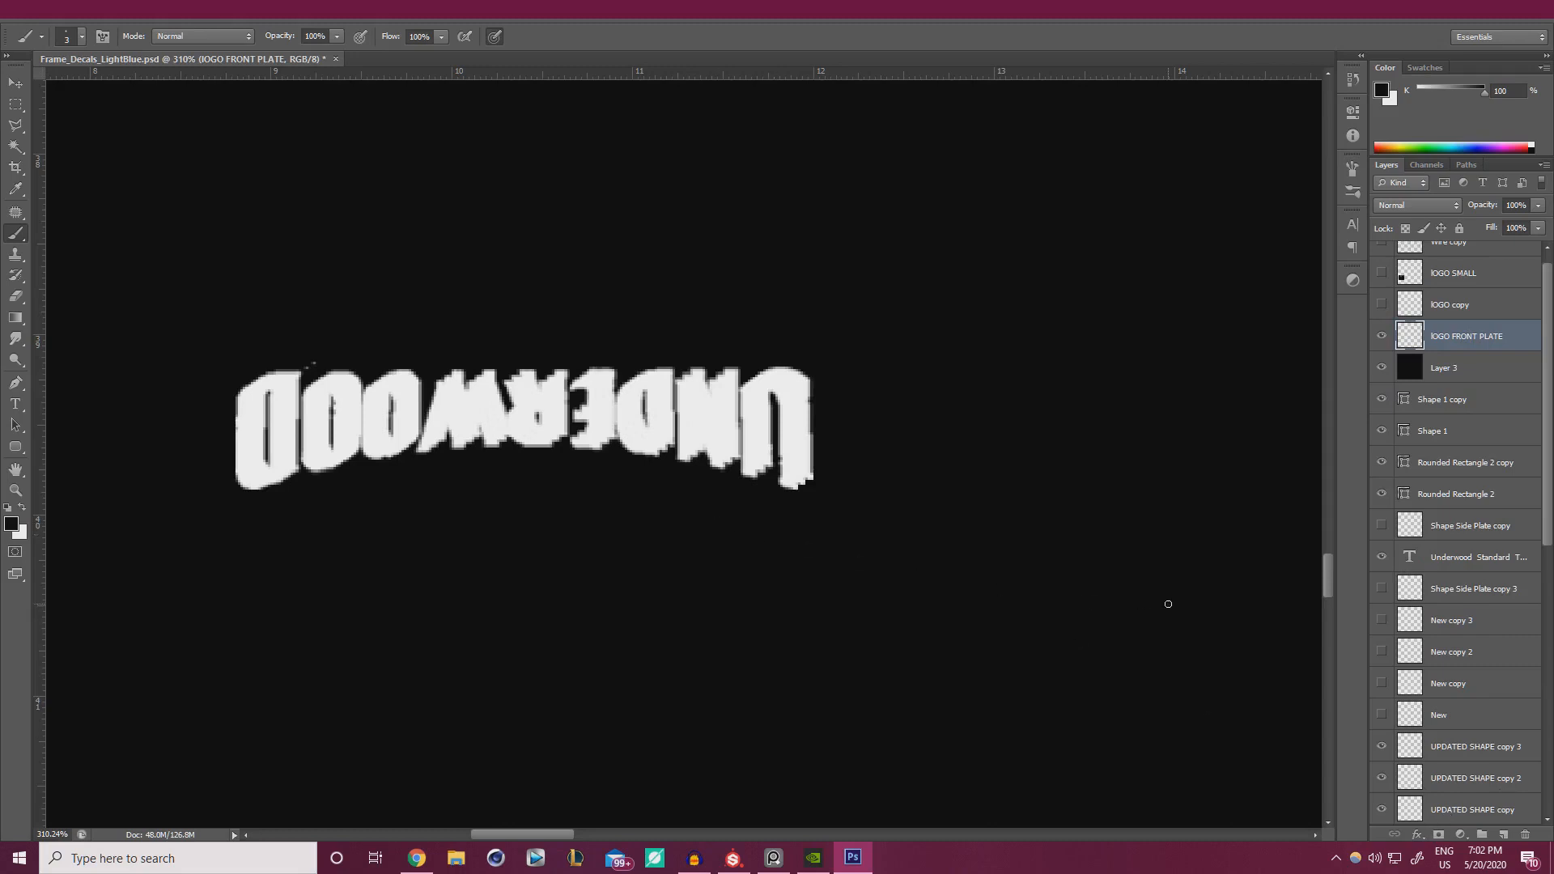
- Turn the merged lOGO FRONT PLATE lettering black with Hue/Saturation by setting Lightness to -100
{"action": "key", "text": "ctrl+u"}
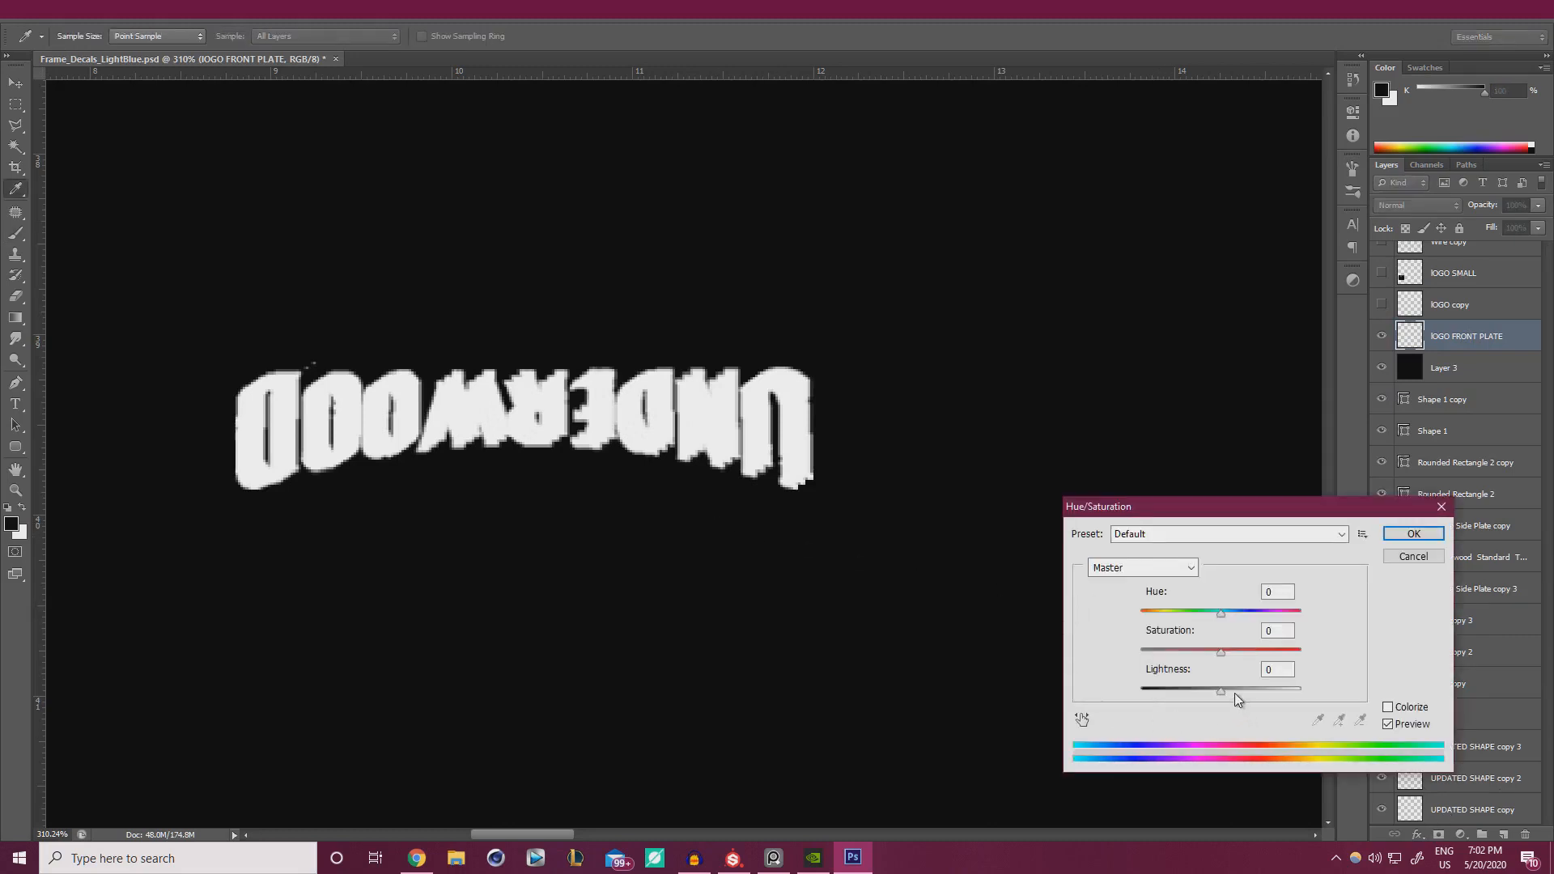
{"action": "left_click_drag", "start_coordinate": [1235, 693], "coordinate": [987, 687]}
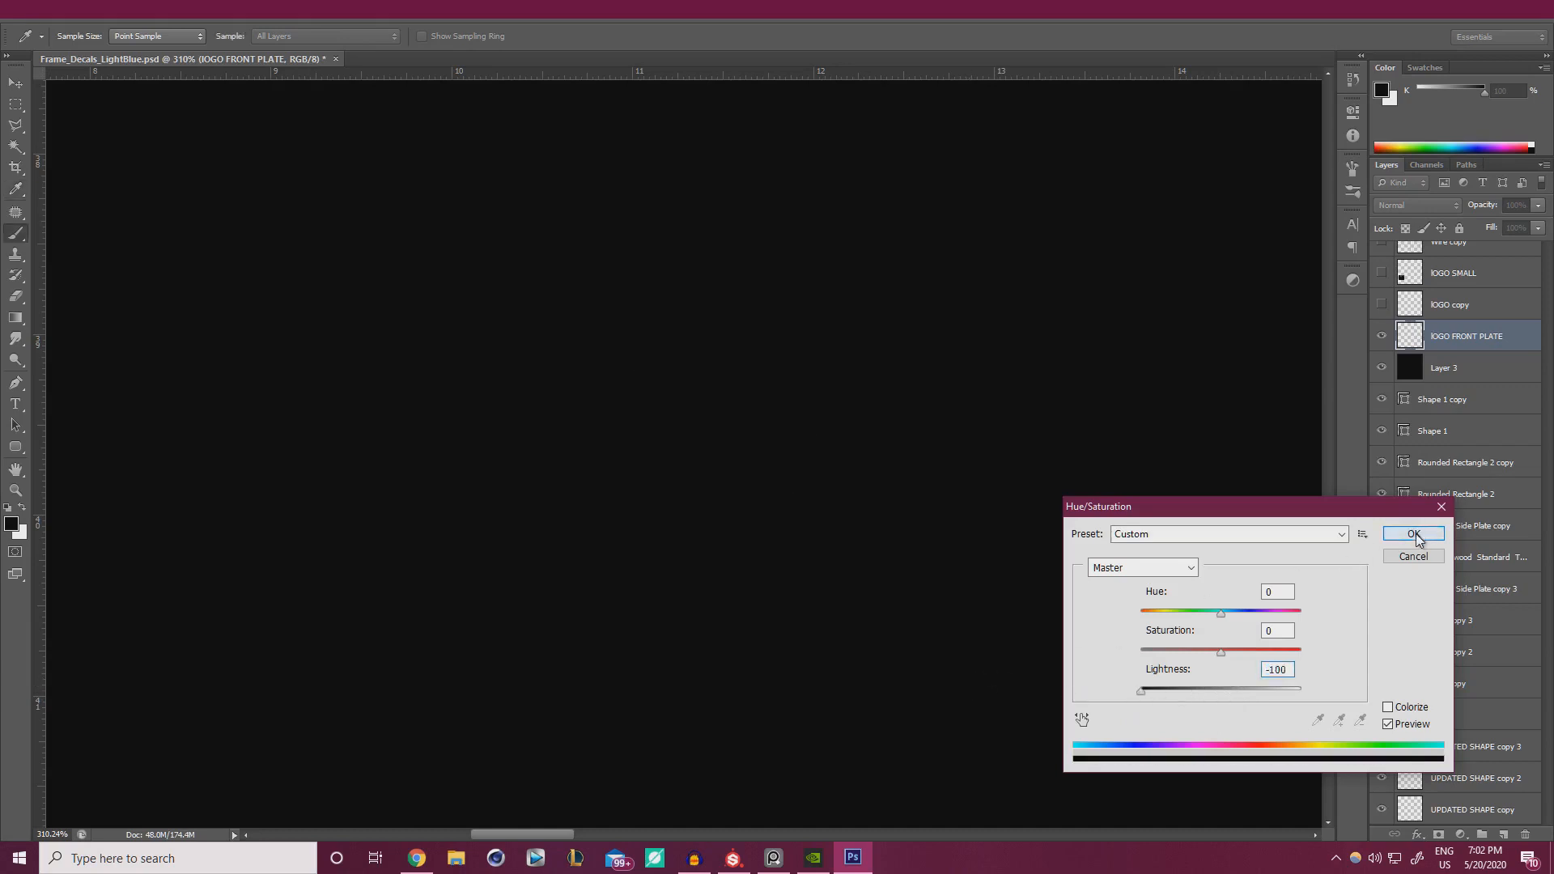
{"action": "left_click", "coordinate": [1415, 534]}
- Add a white (ffffff) Stroke layer style of 3 px, positioned outside, to the lOGO FRONT PLATE layer
{"action": "left_click", "coordinate": [1419, 835]}
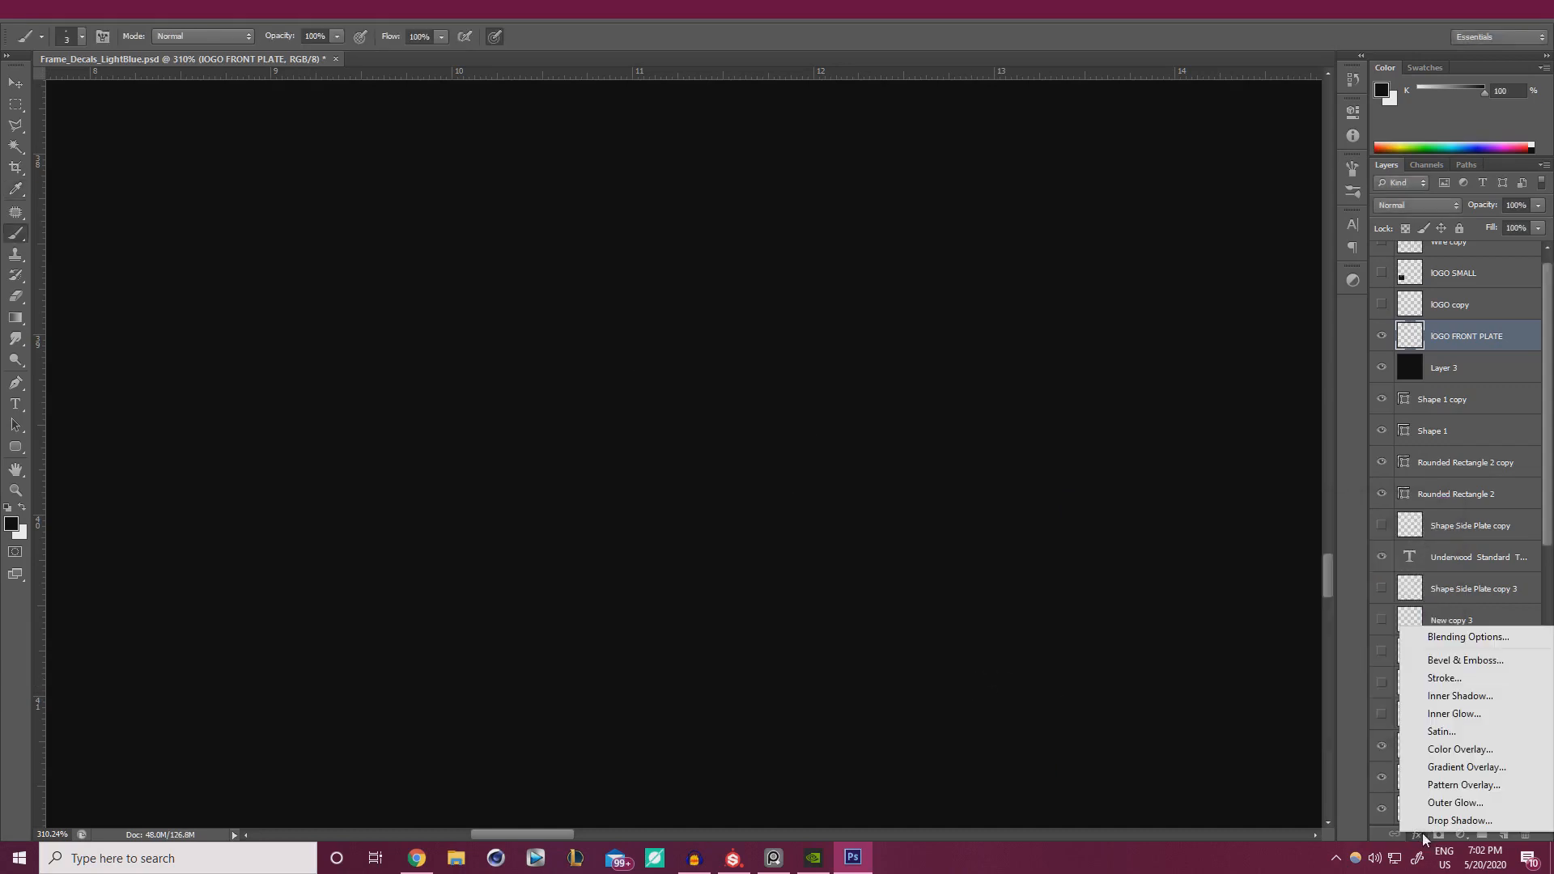
{"action": "left_click", "coordinate": [1444, 679]}
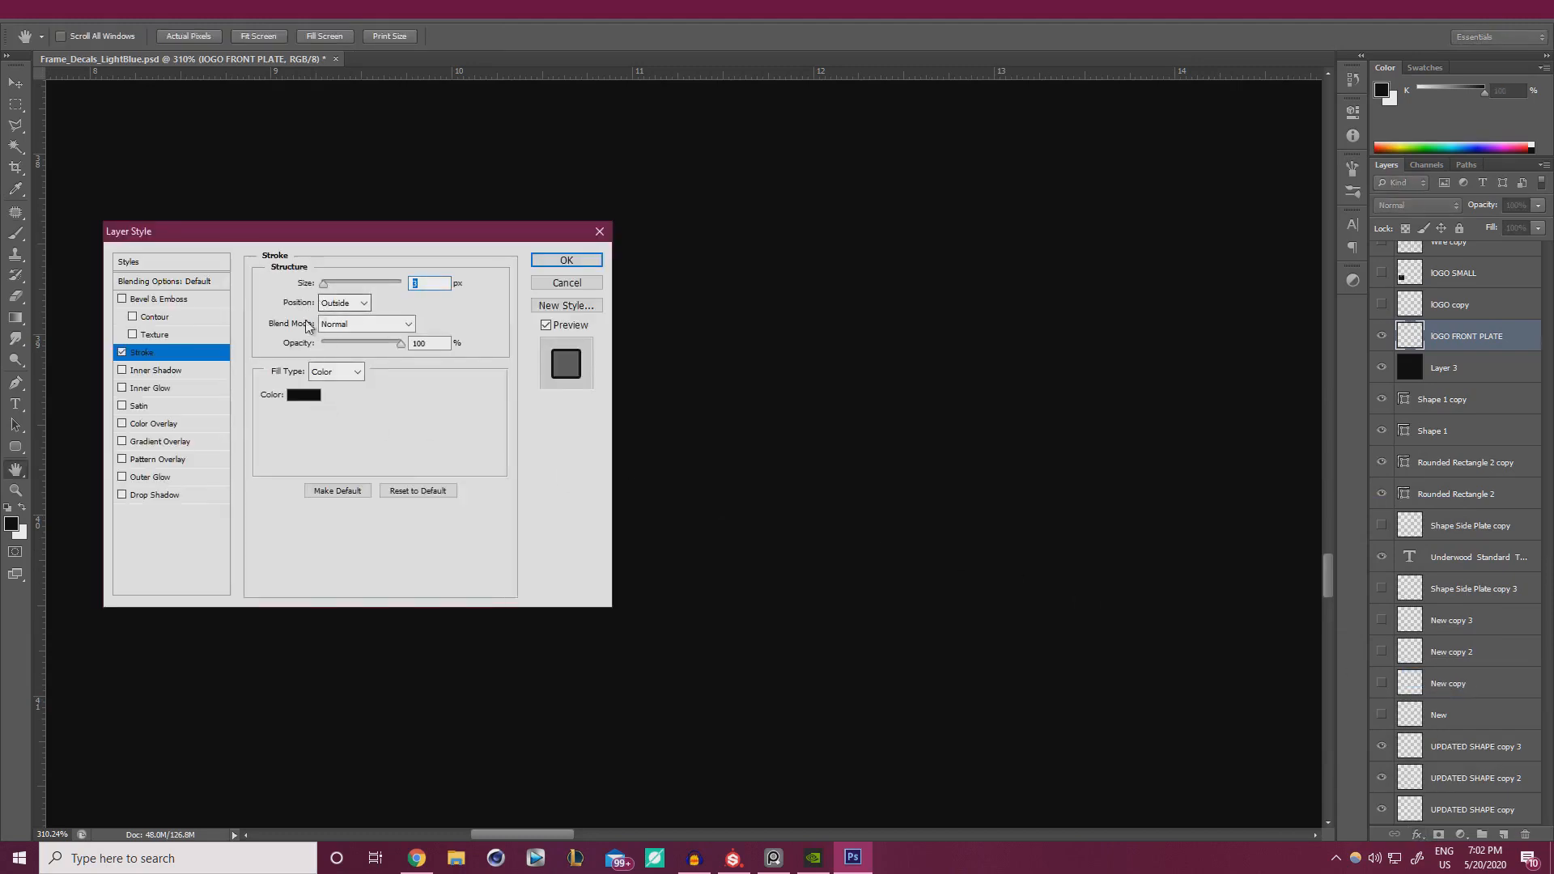
{"action": "left_click", "coordinate": [301, 395]}
{"action": "left_click_drag", "start_coordinate": [428, 547], "coordinate": [317, 469]}
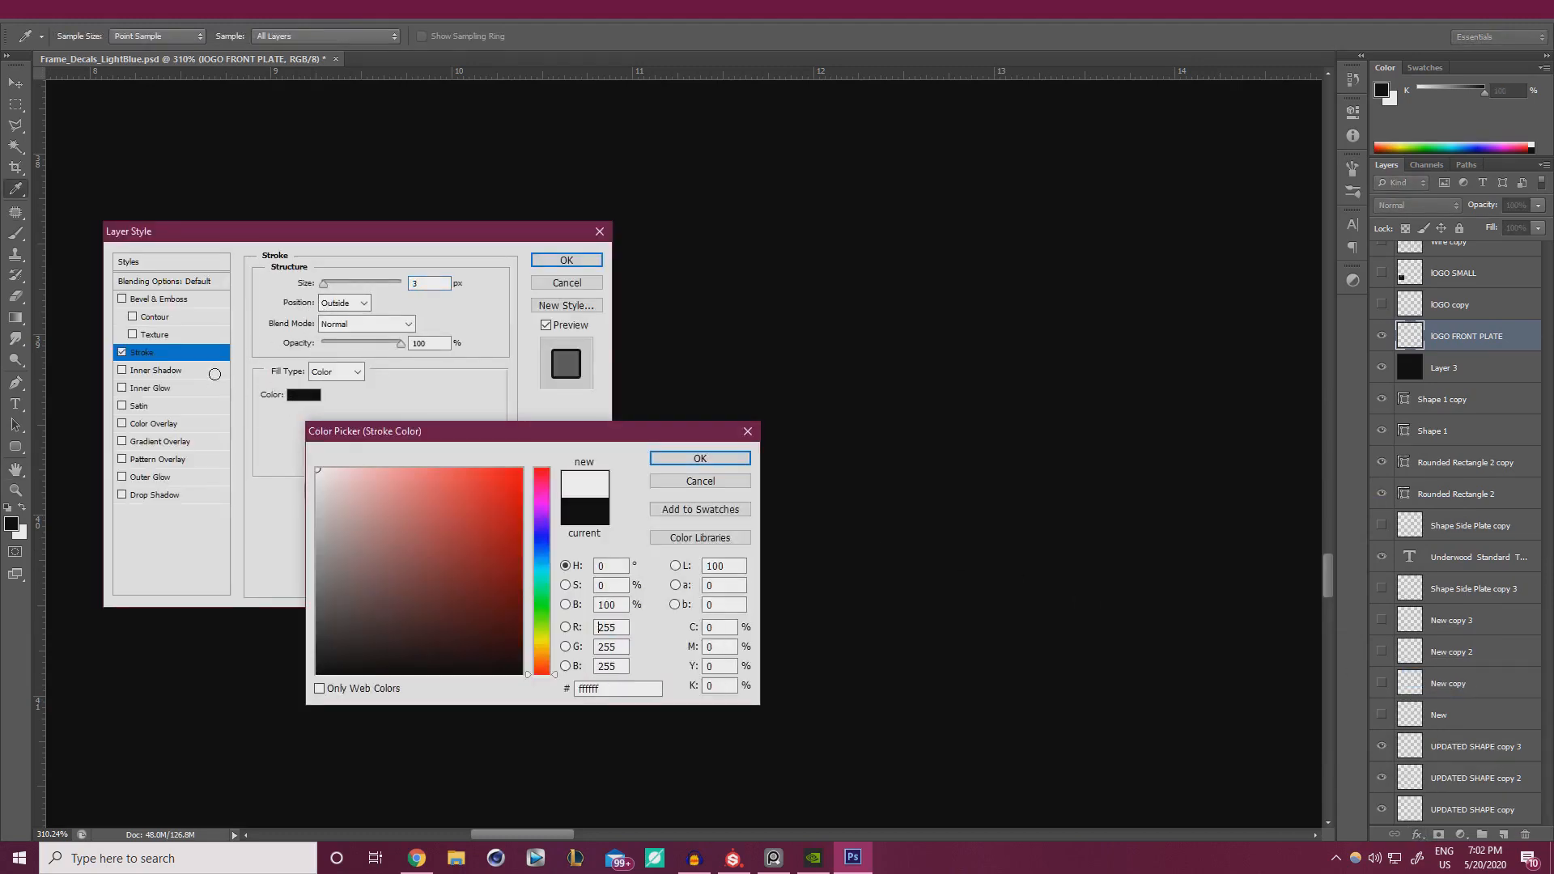
{"action": "left_click", "coordinate": [701, 458]}
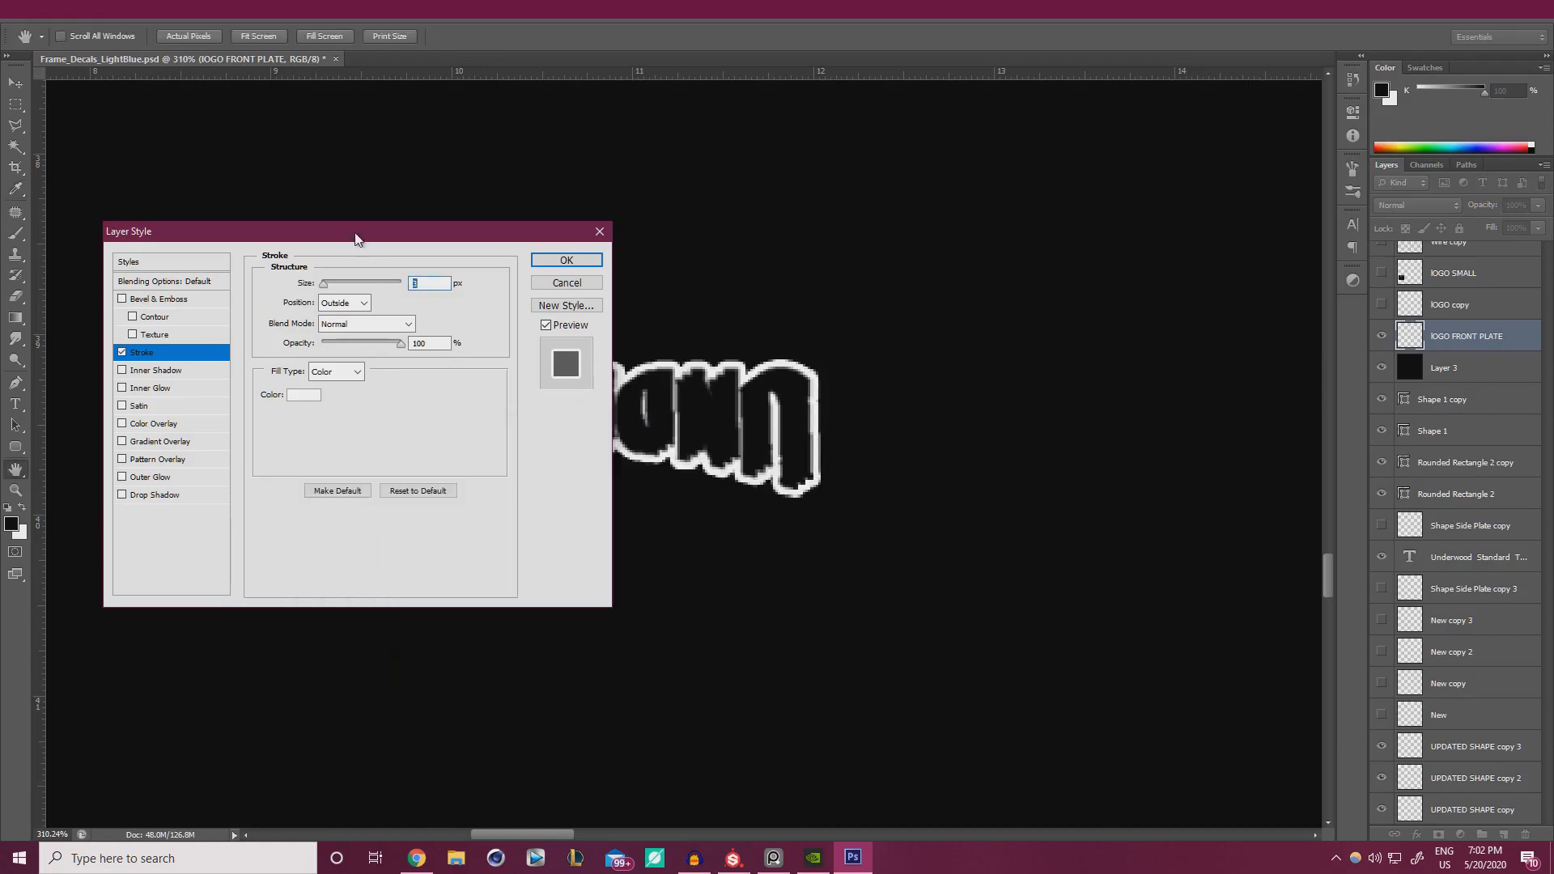
{"action": "left_click_drag", "start_coordinate": [356, 239], "coordinate": [1037, 563]}
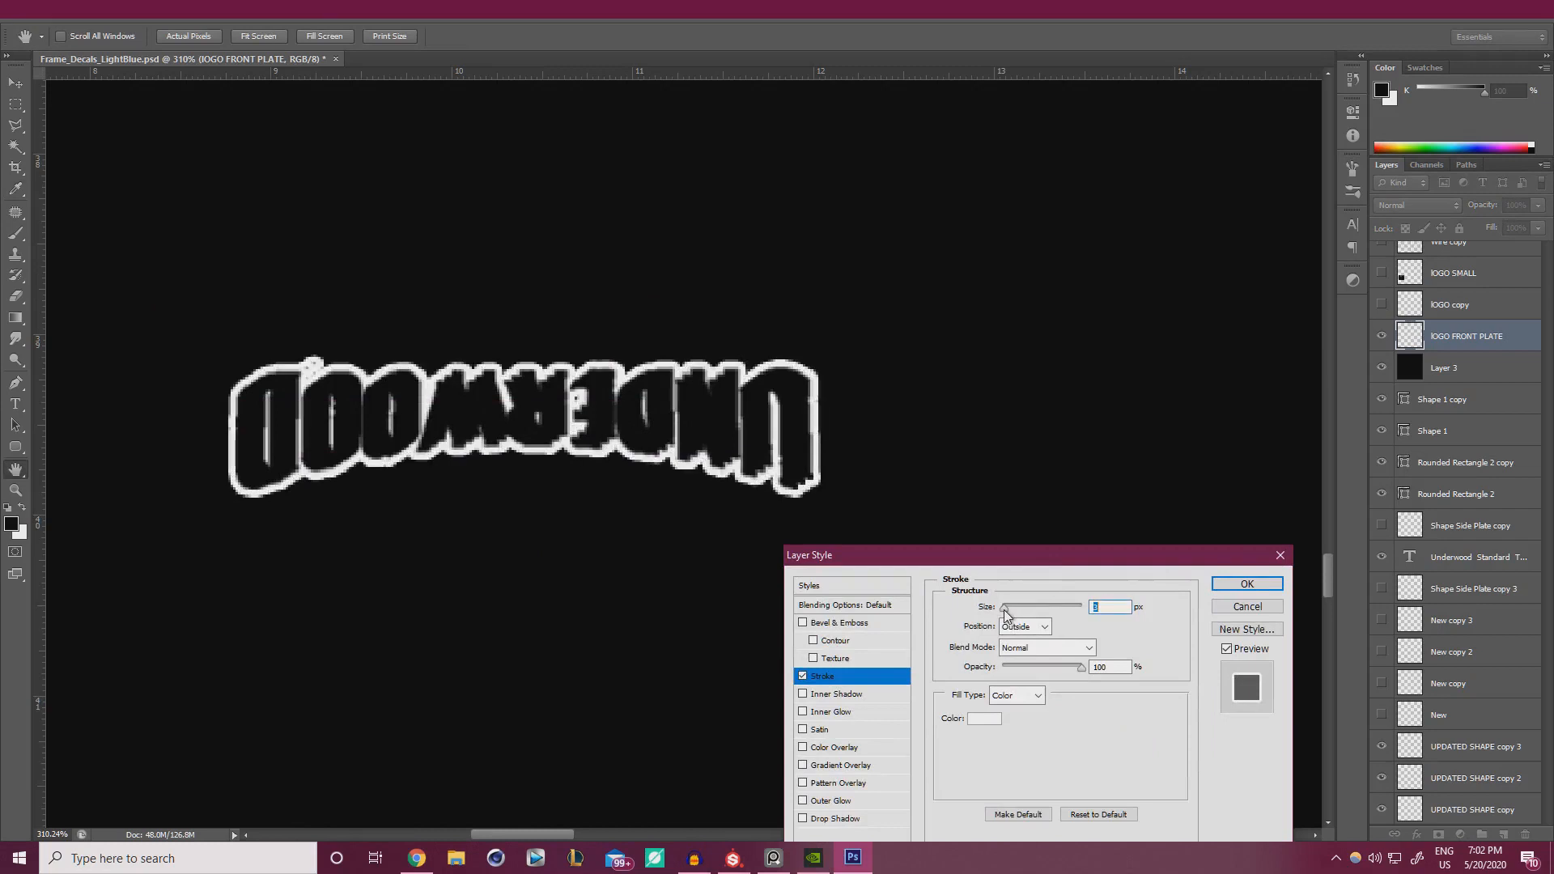
{"action": "left_click", "coordinate": [1248, 584]}
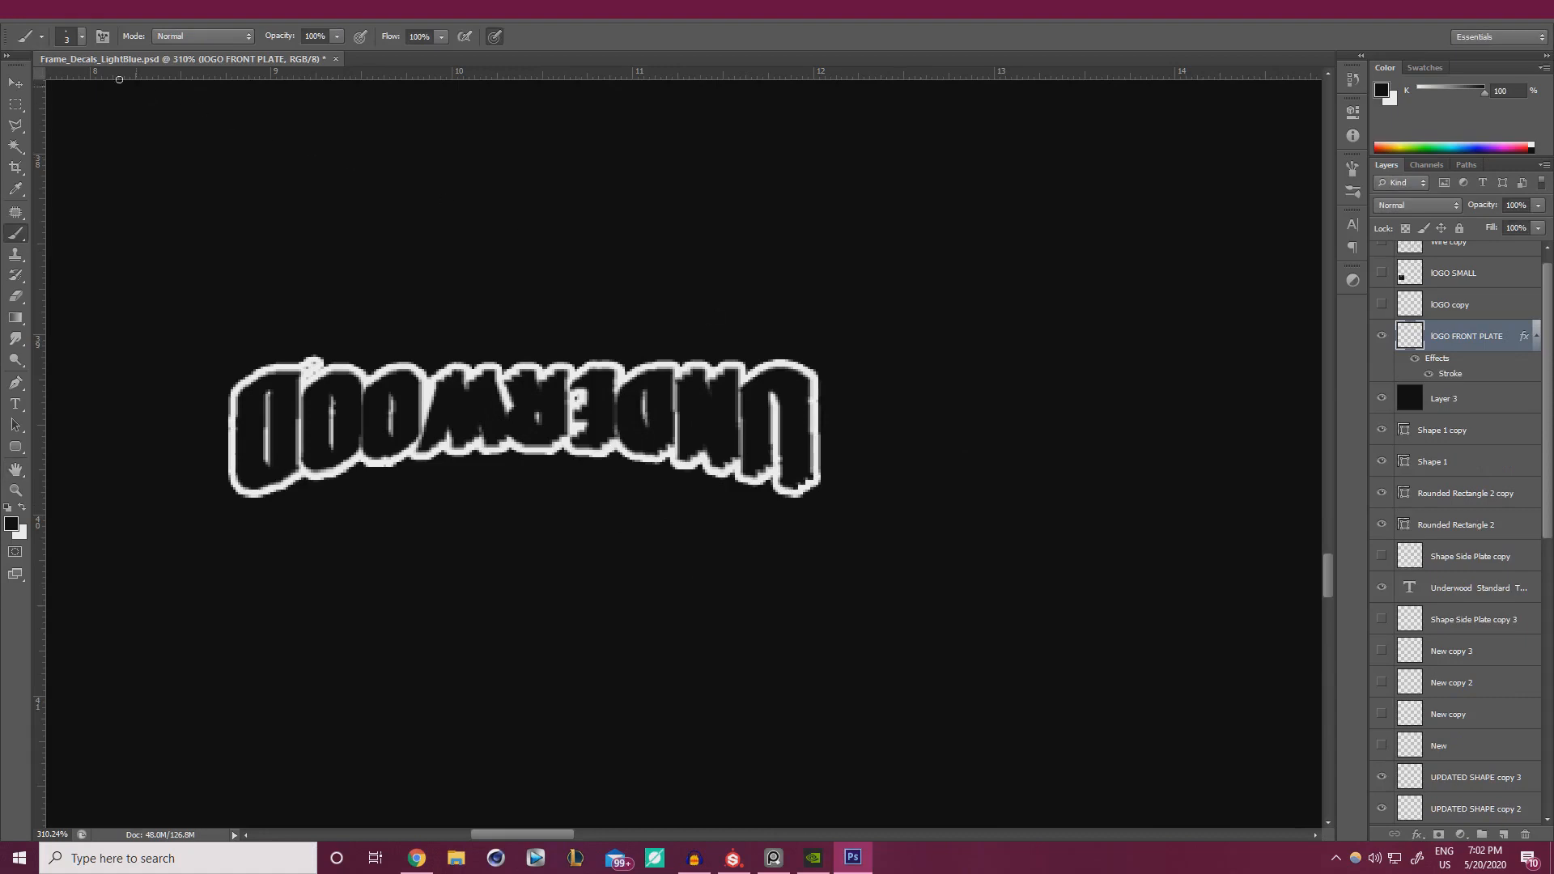
- Save the document under the new name Frame_Decals_Edges in Photoshop format, accepting the format options
{"action": "left_click", "coordinate": [46, 12]}
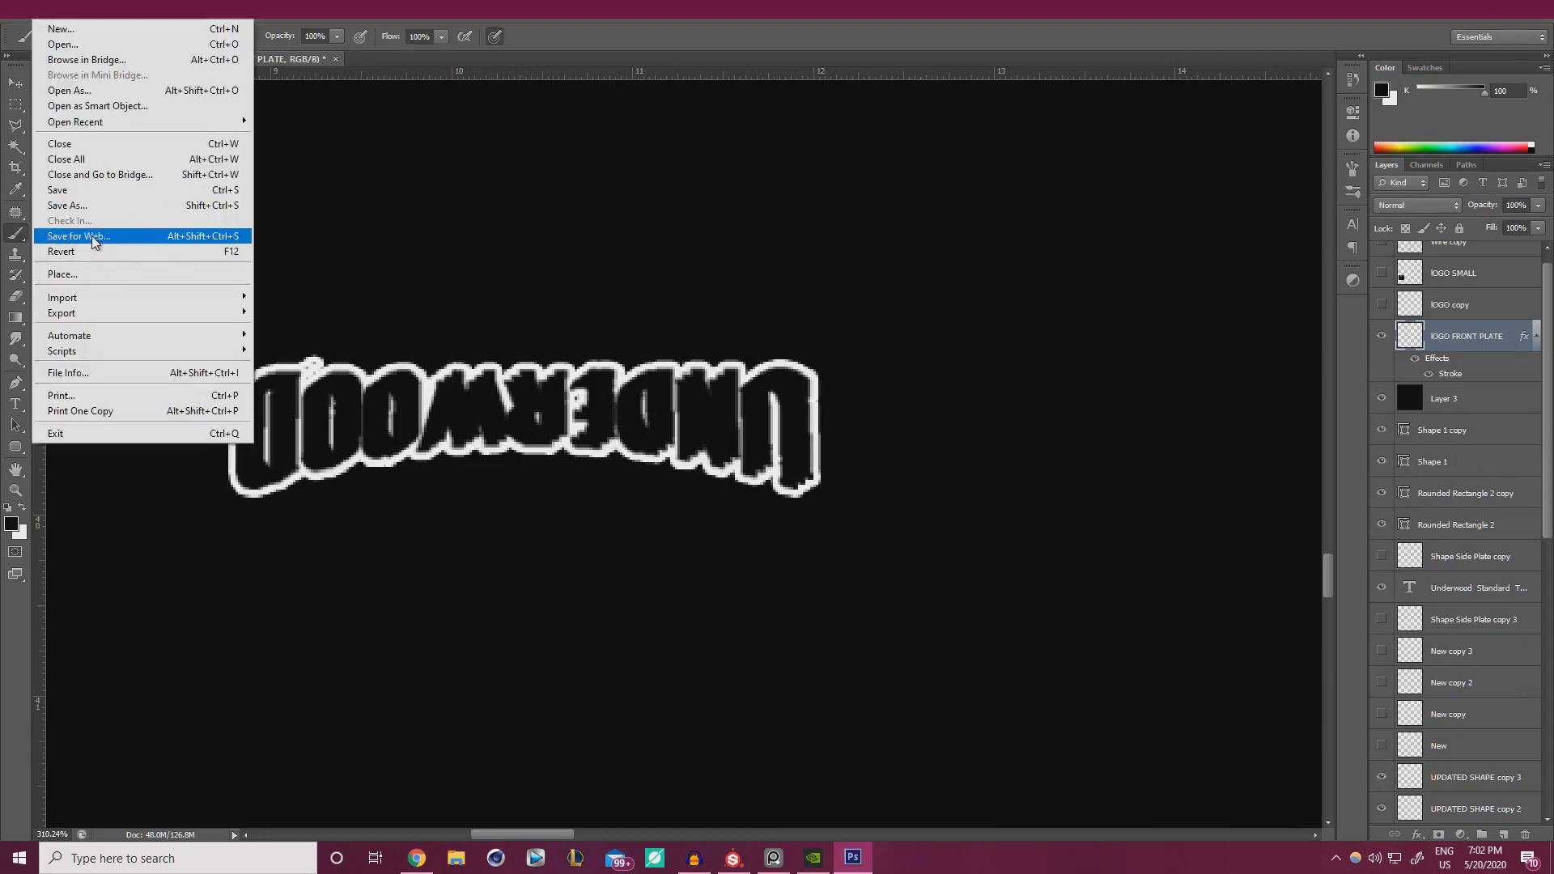
{"action": "left_click", "coordinate": [92, 207]}
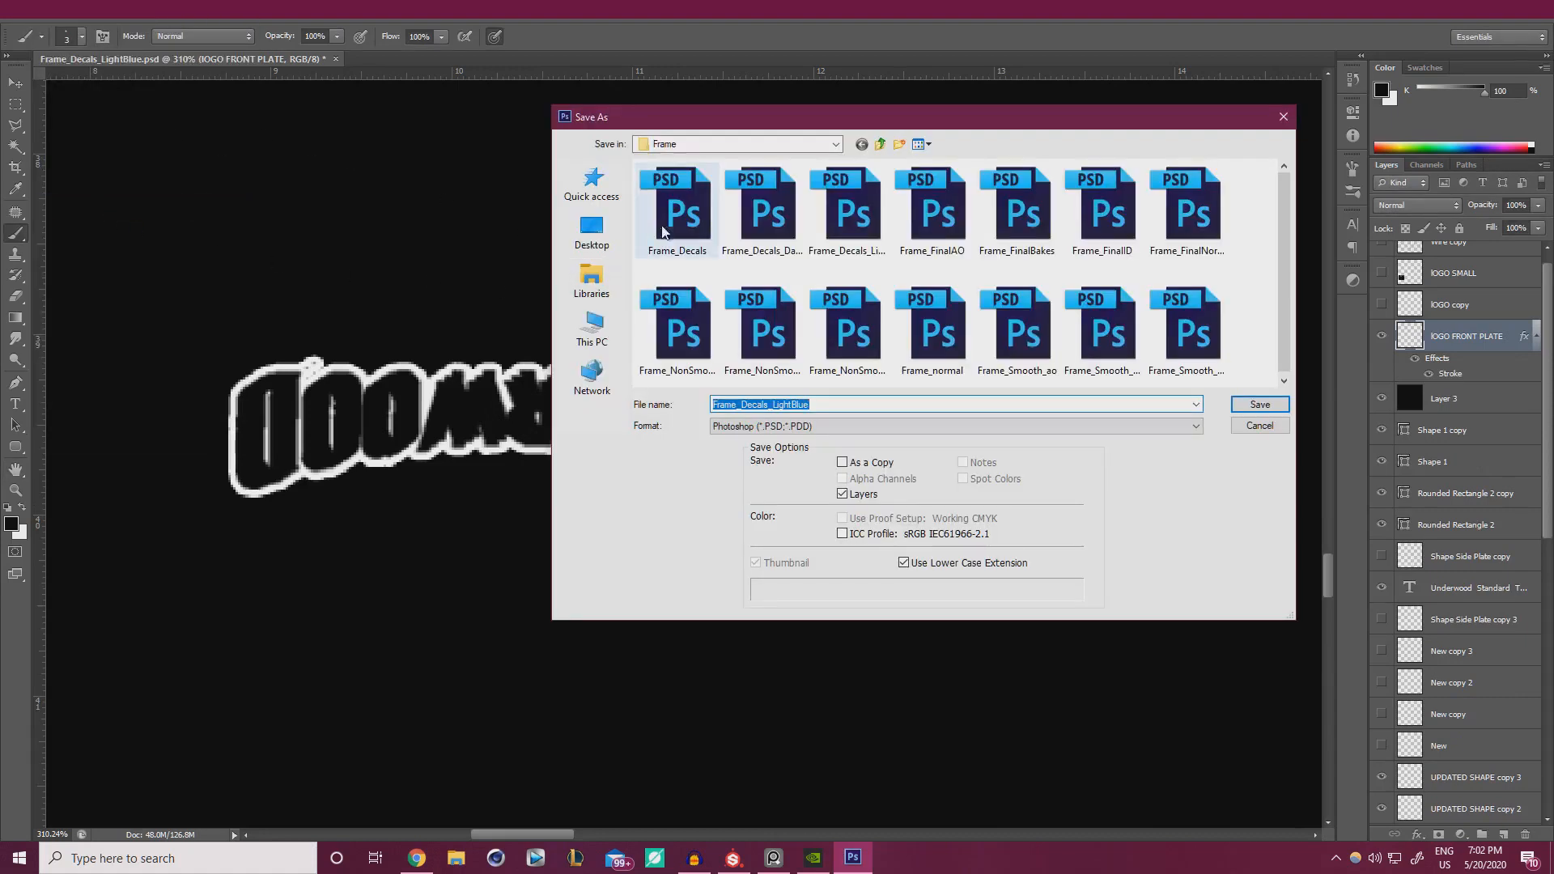
{"action": "left_click", "coordinate": [825, 405]}
{"action": "key", "text": "BackSpace"}
{"action": "key", "text": "BackSpace"}
{"action": "key", "text": "BackSpace"}
{"action": "key", "text": "BackSpace"}
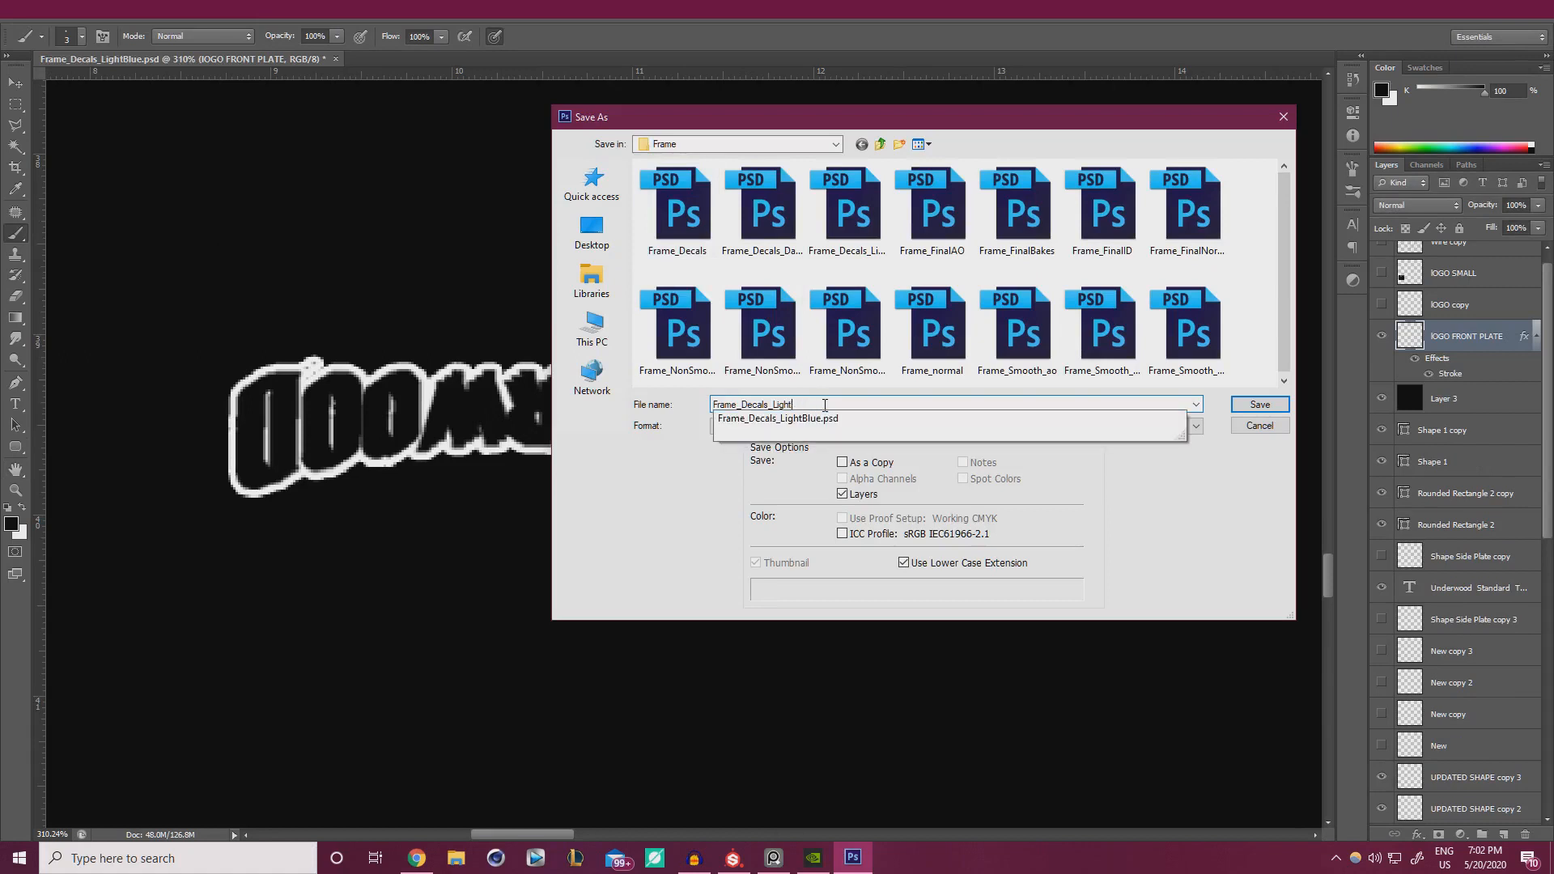
{"action": "key", "text": "BackSpace"}
{"action": "key", "text": "BackSpace"}
{"action": "type", "text": "Edges"}
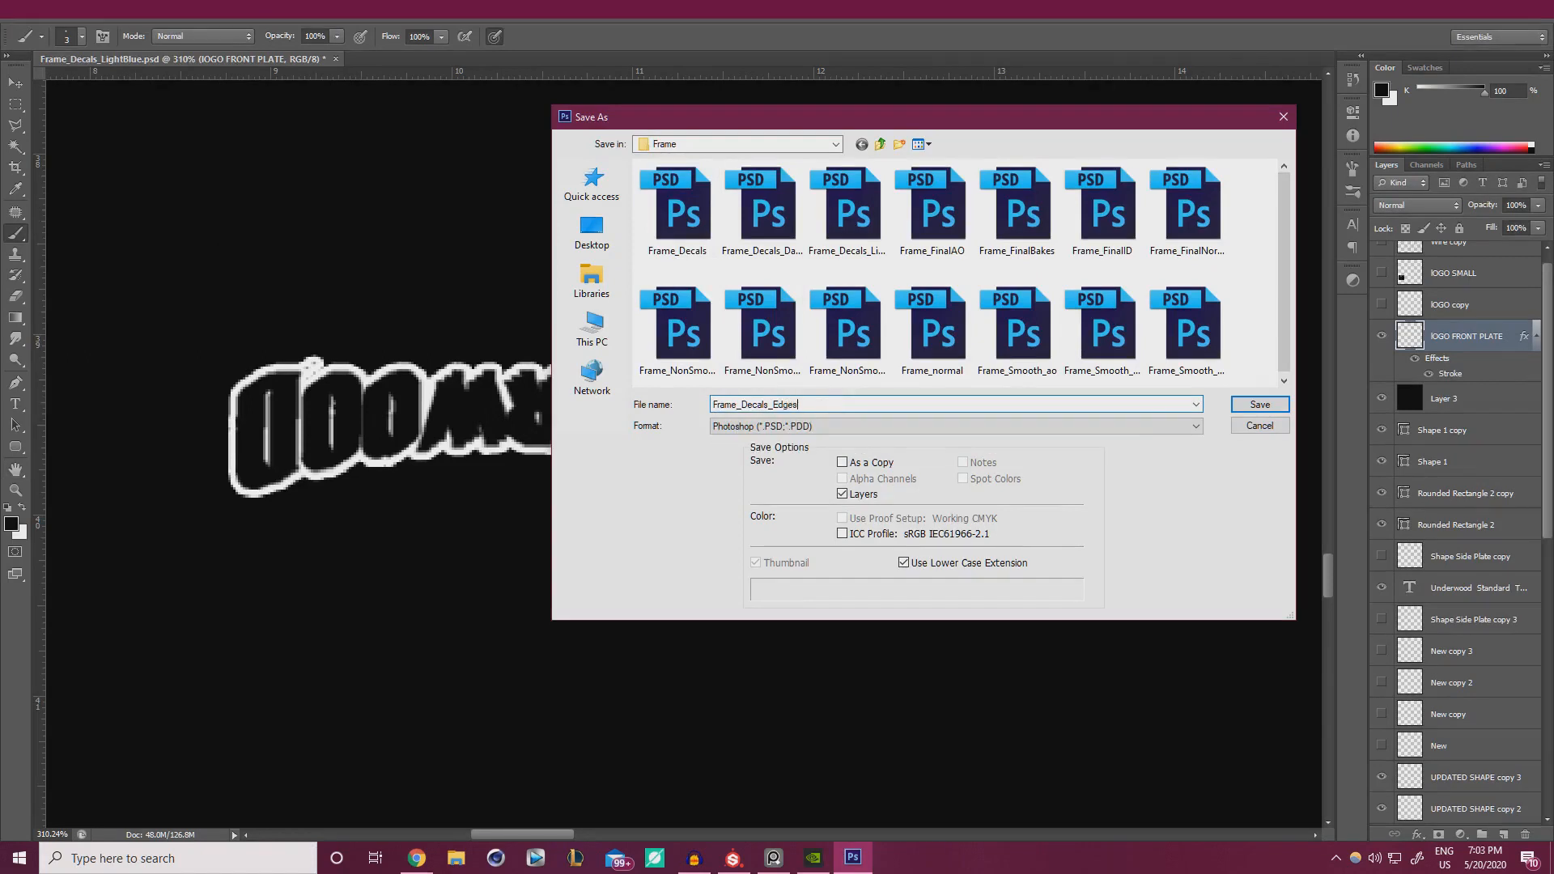
{"action": "key", "text": "Return"}
{"action": "left_click", "coordinate": [958, 271]}
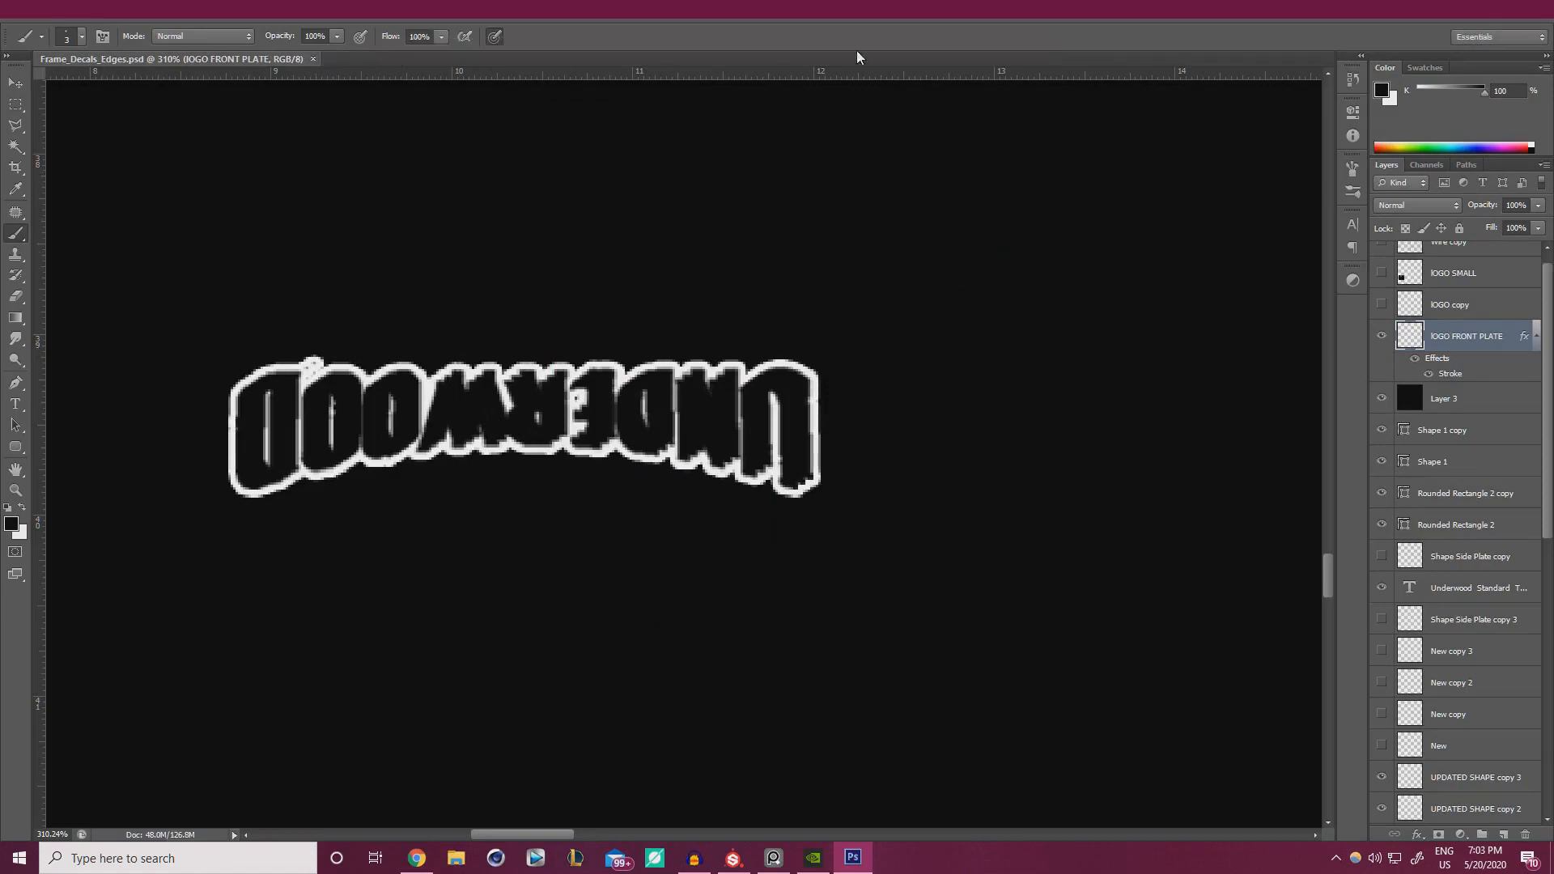
- Close the saved decal document, minimize Photoshop and switch to Substance Painter
{"action": "left_click", "coordinate": [313, 59]}
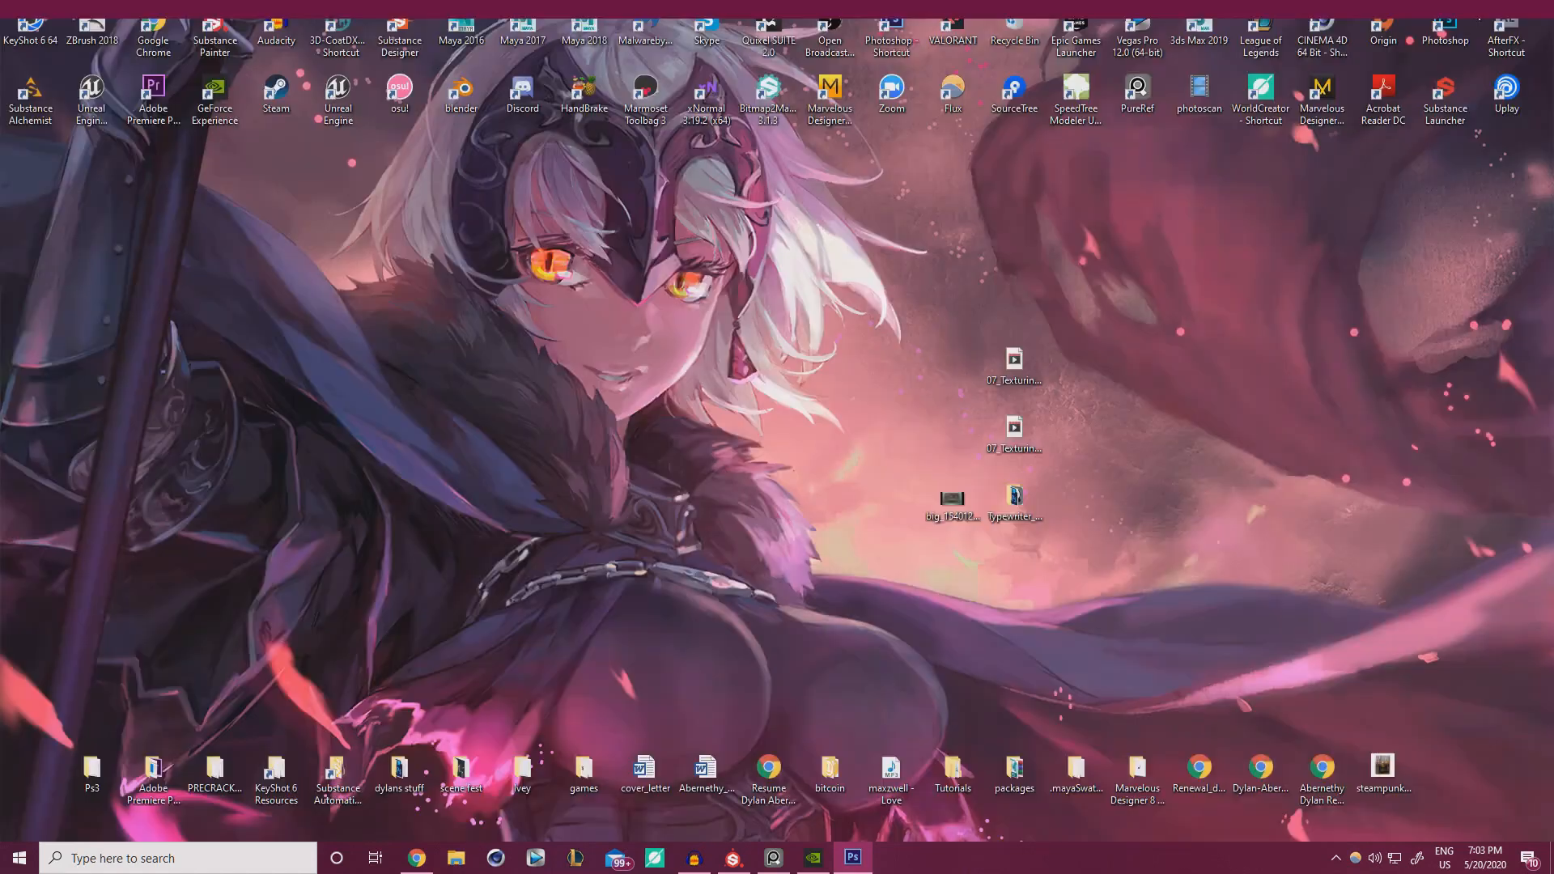
{"action": "left_click", "coordinate": [1433, 20]}
{"action": "left_click", "coordinate": [733, 858]}
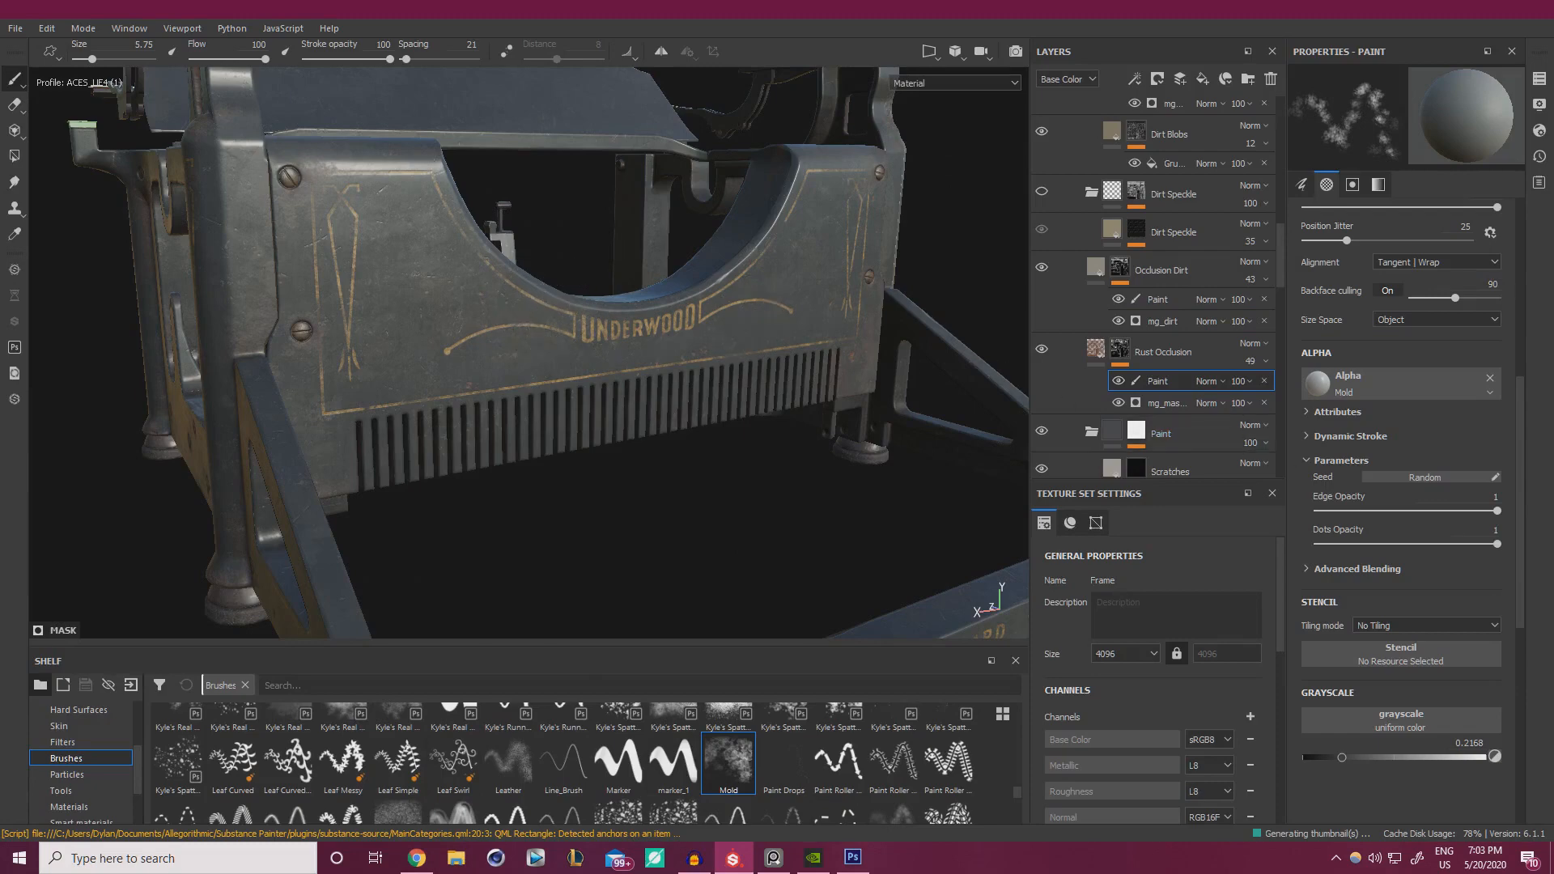
- Open the Frame folder under Typewriter_Tutorial, WorkFiles, Baked Textured in File Explorer, moving the reference image out of the way
{"action": "left_click", "coordinate": [456, 858]}
{"action": "right_click_drag", "start_coordinate": [1380, 528], "coordinate": [917, 503]}
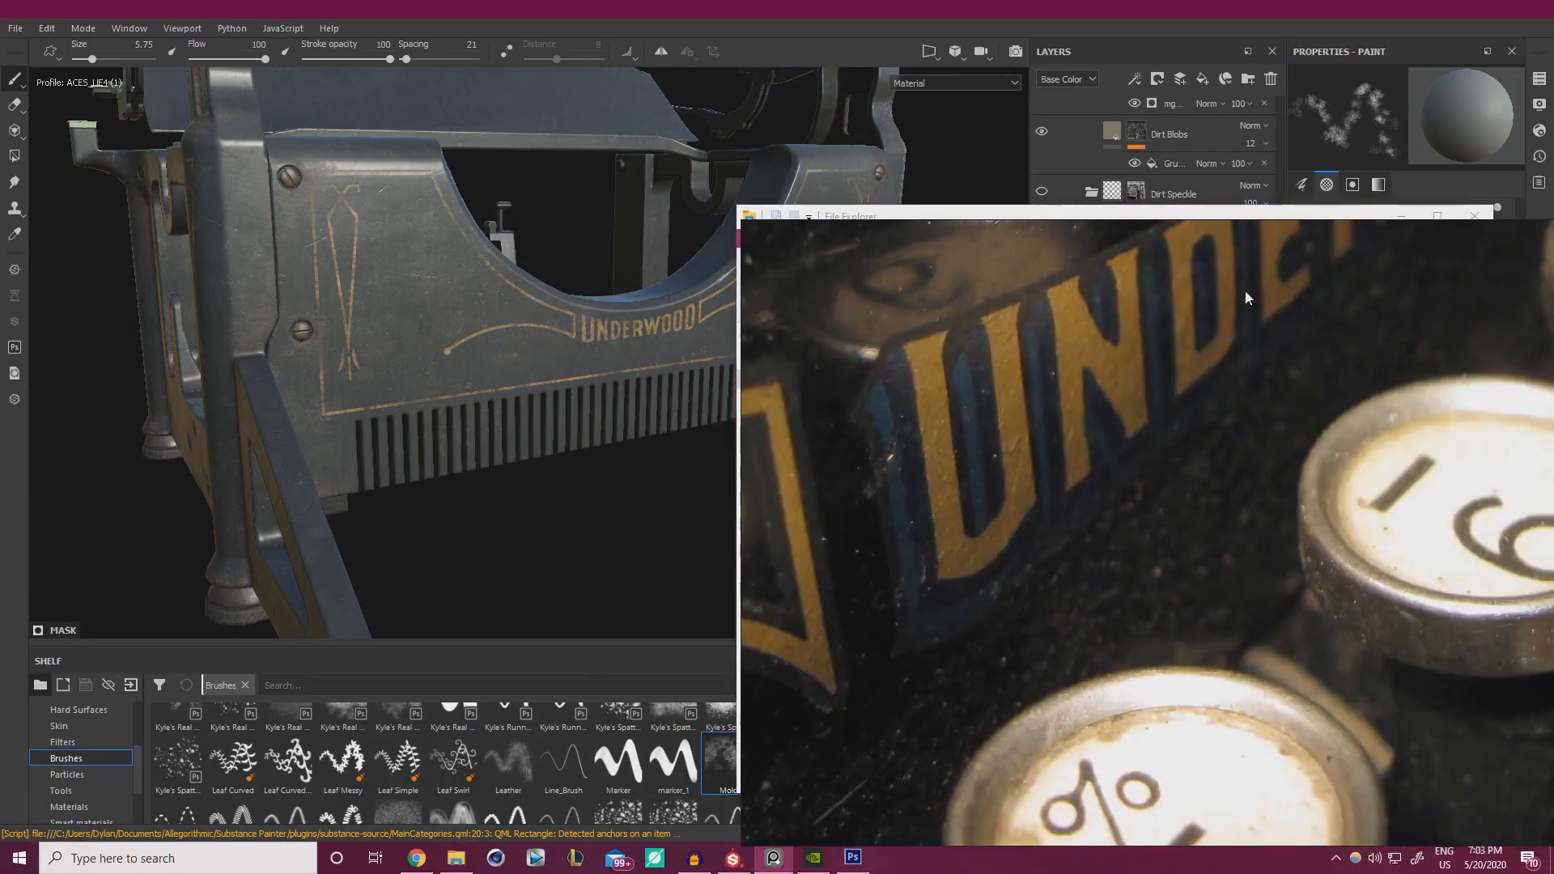
{"action": "right_click_drag", "start_coordinate": [1213, 348], "coordinate": [1553, 340]}
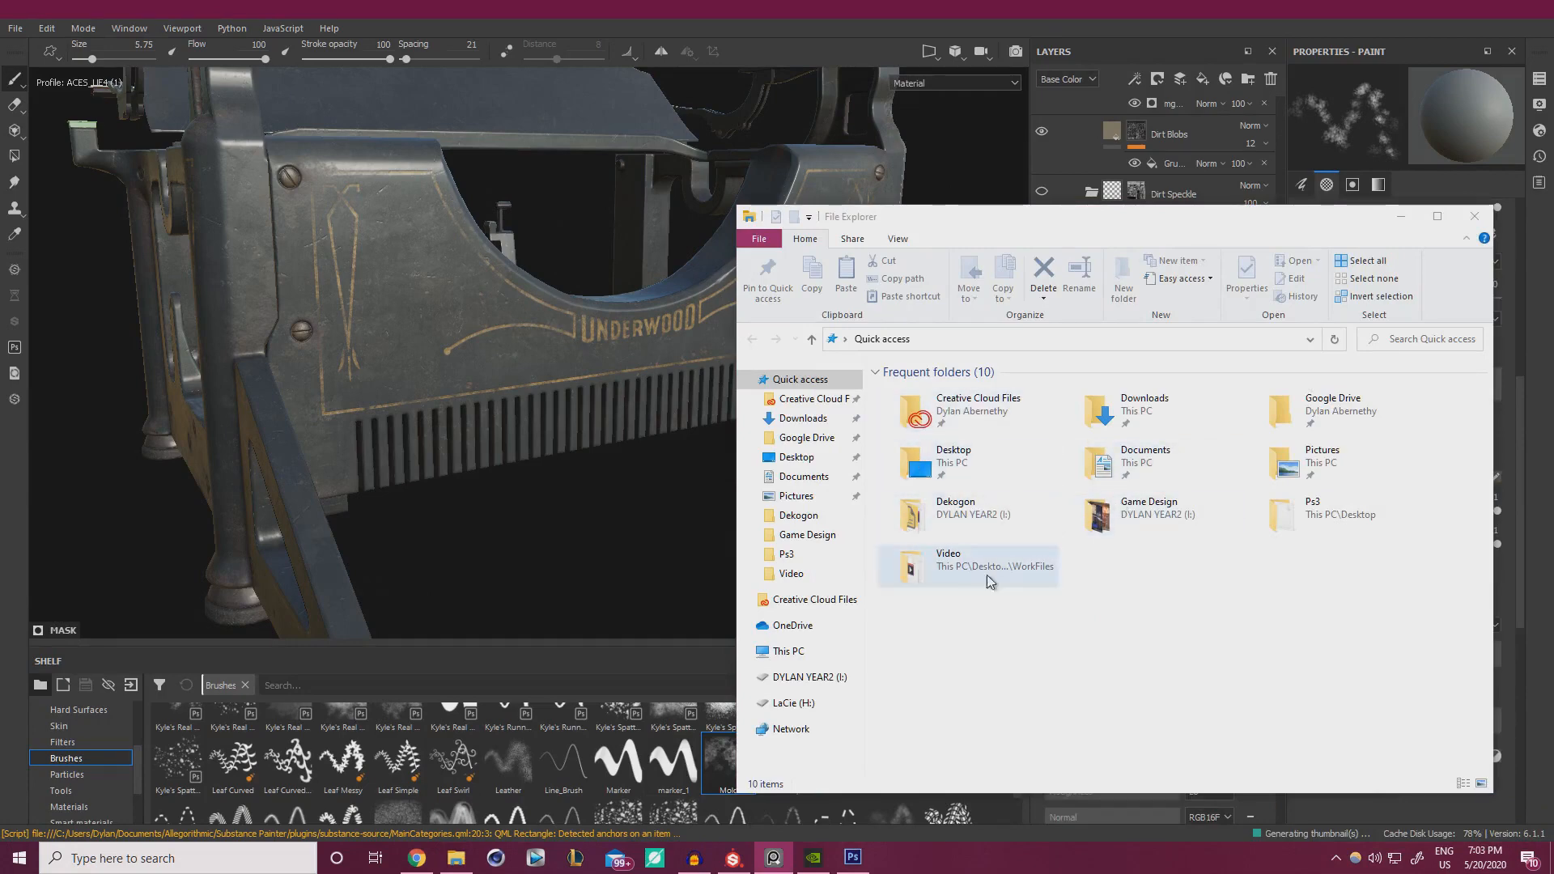
{"action": "double_click", "coordinate": [955, 464]}
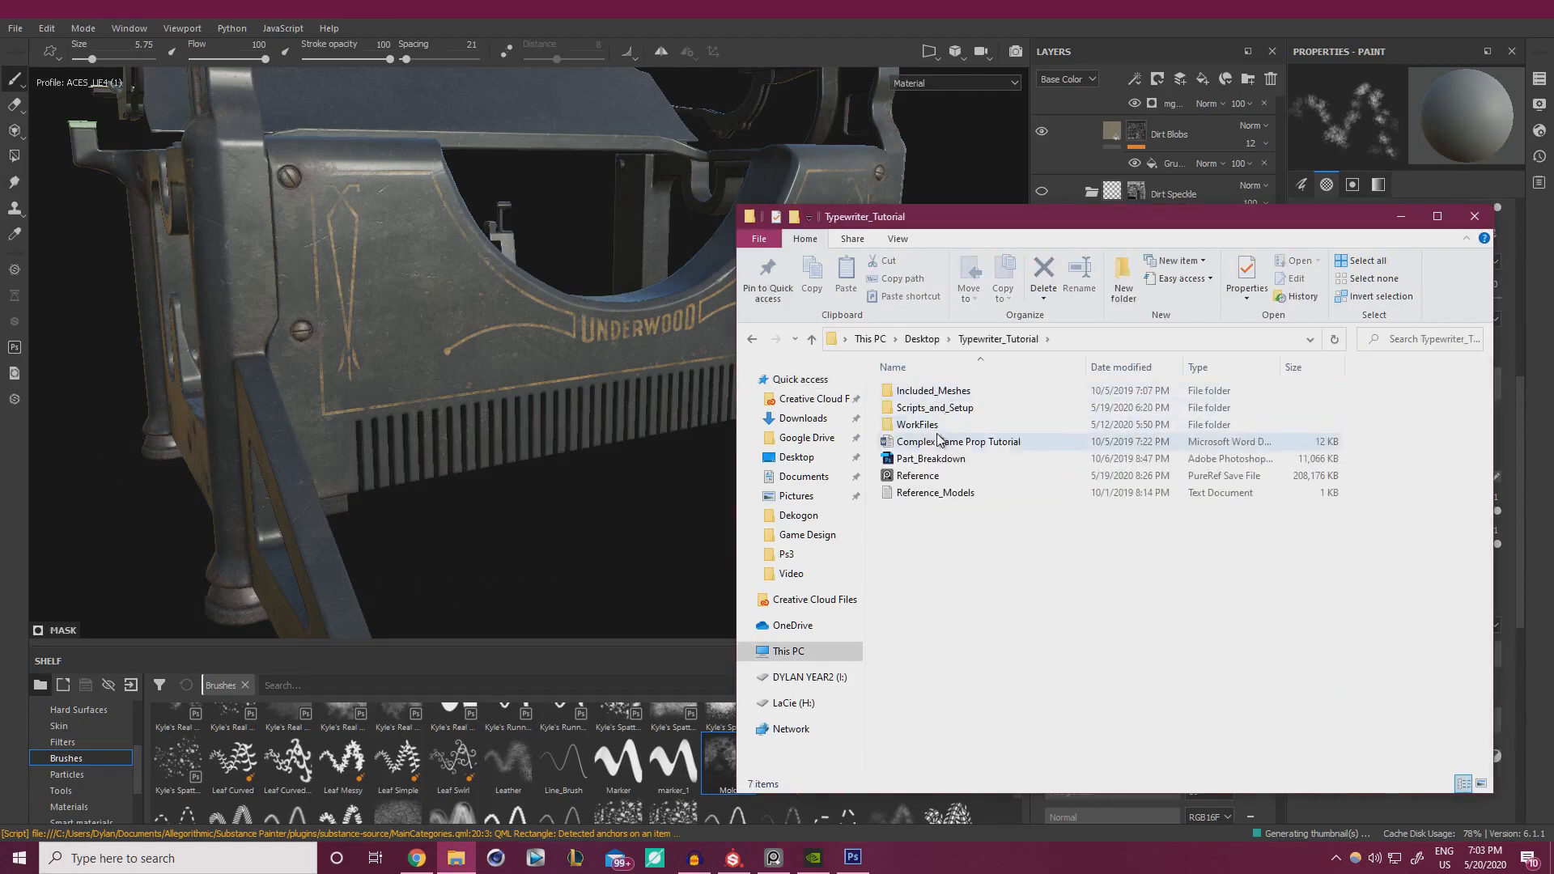
{"action": "double_click", "coordinate": [932, 425]}
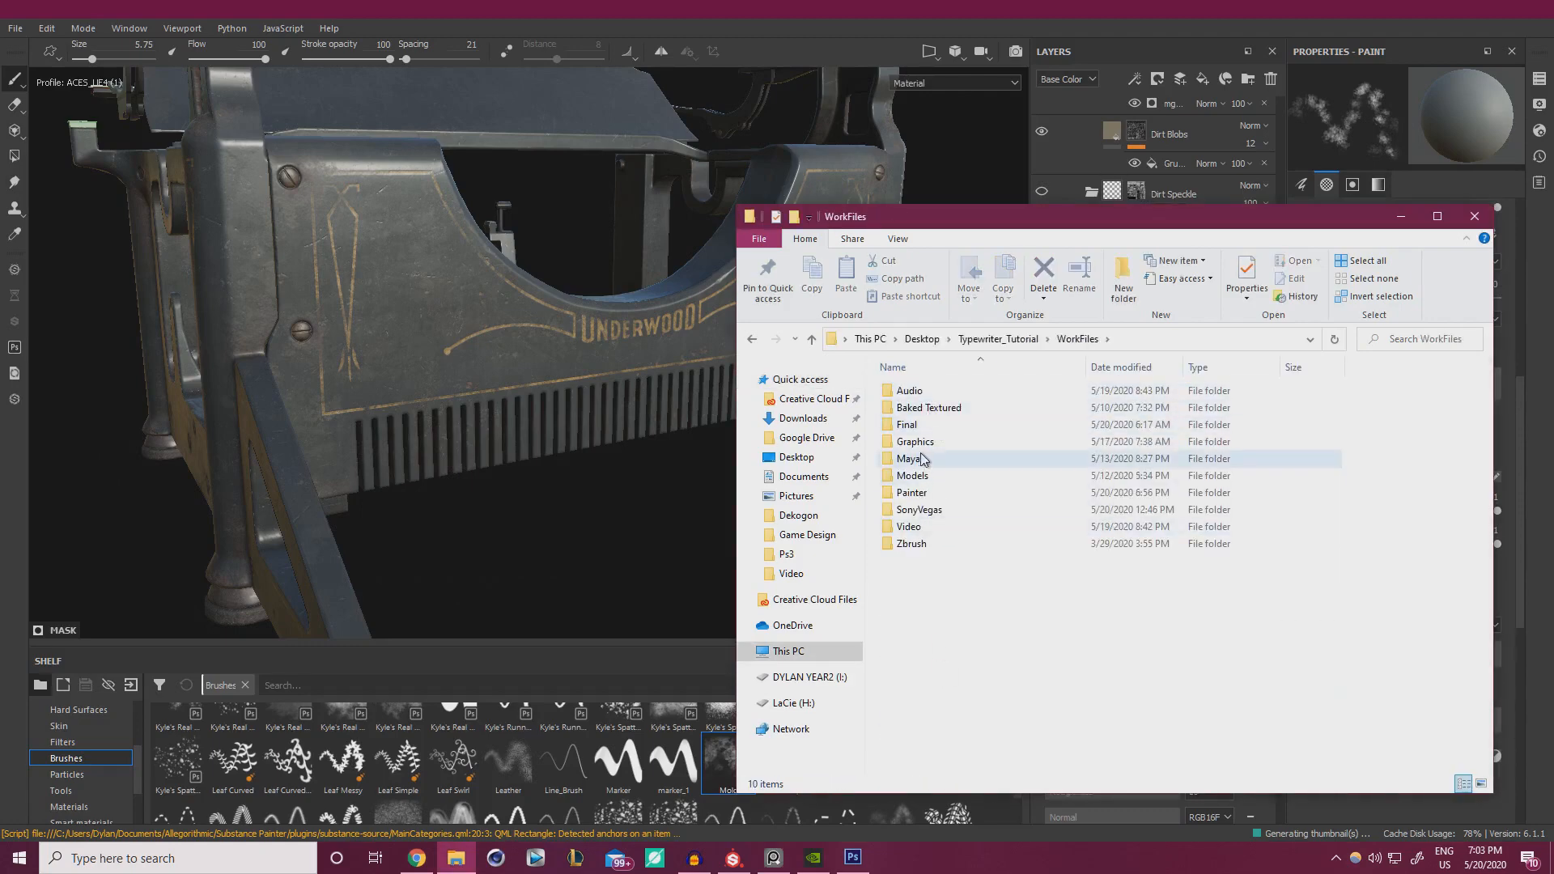
{"action": "double_click", "coordinate": [937, 408]}
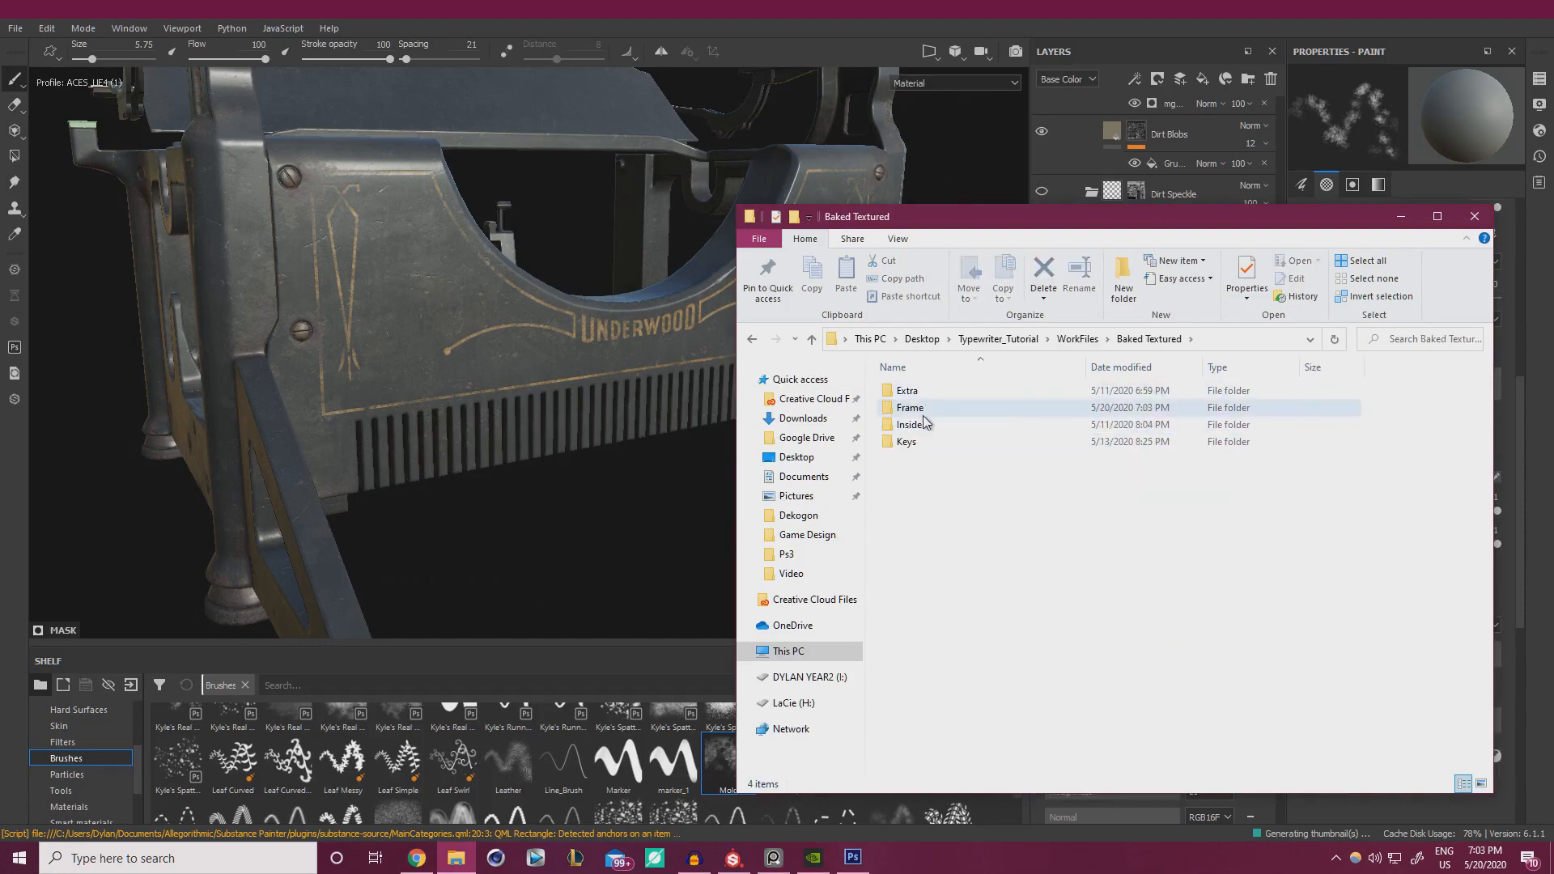
{"action": "double_click", "coordinate": [931, 410]}
- Bring Frame_Decals_DarkBlue, Frame_Decals_Edges and Frame_Decals_LightBlue from the folder into the Substance Painter shelf for import
{"action": "left_click", "coordinate": [1093, 420]}
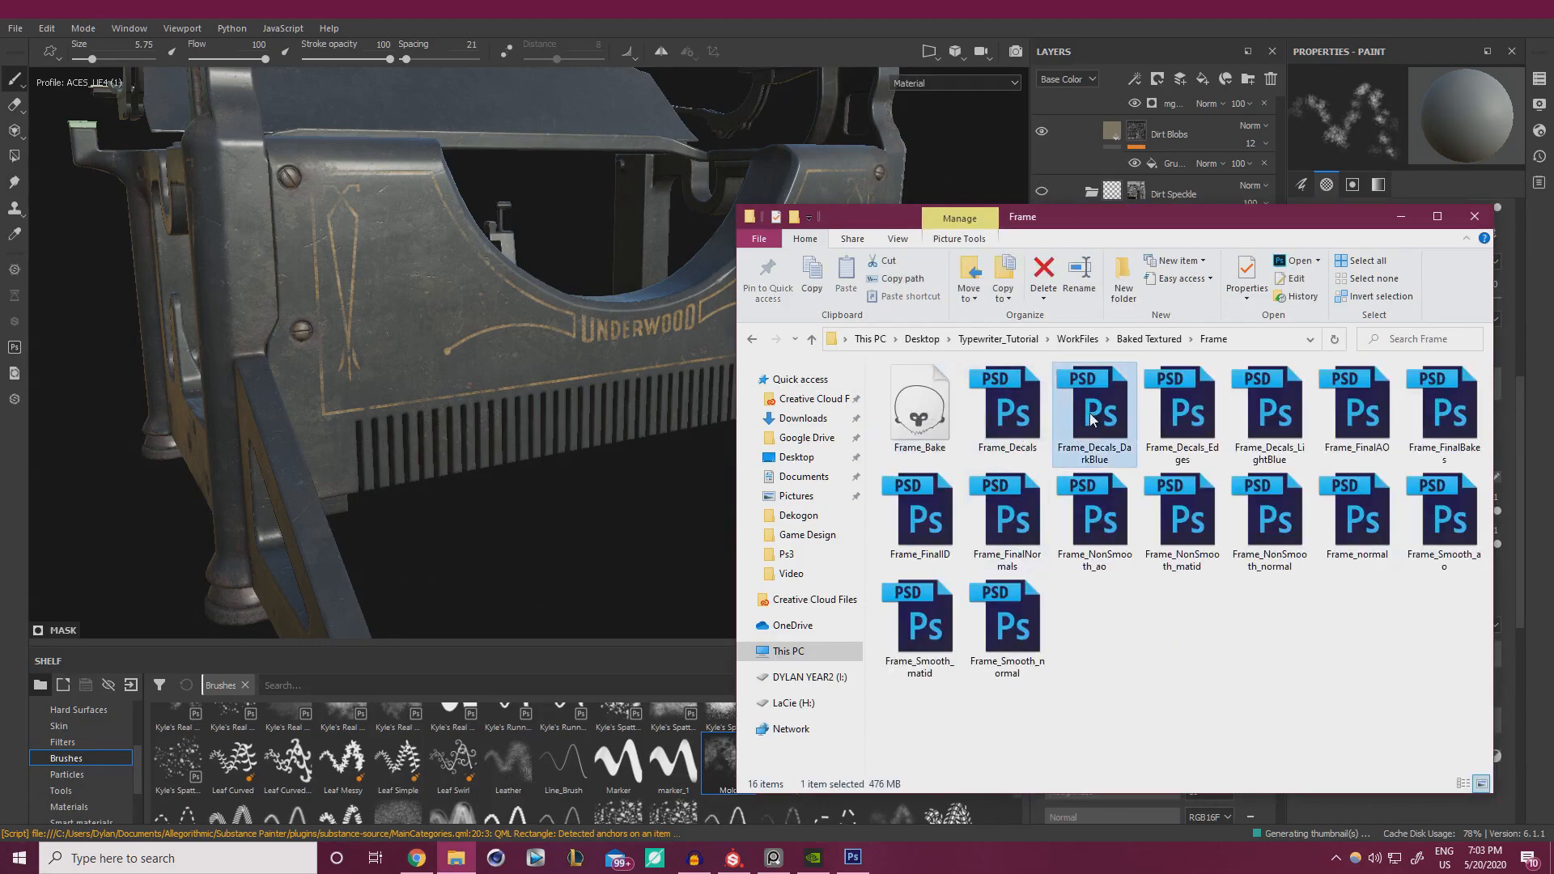
{"action": "left_click", "coordinate": [1269, 412], "text": "shift"}
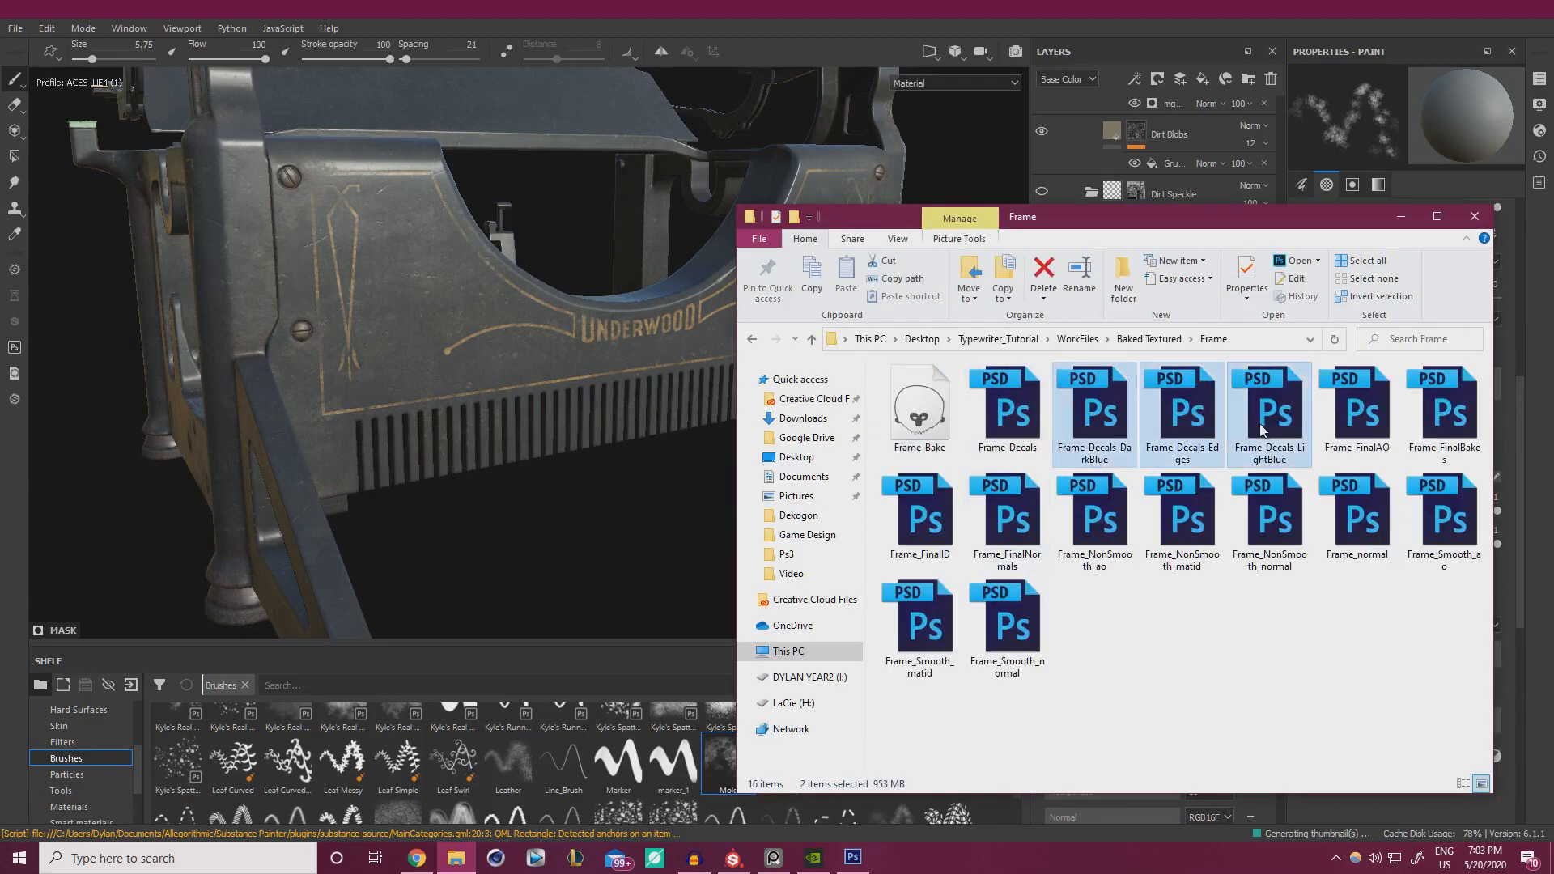
{"action": "left_click_drag", "start_coordinate": [1117, 433], "coordinate": [513, 717]}
{"action": "left_click_drag", "start_coordinate": [1226, 219], "coordinate": [0, 348]}
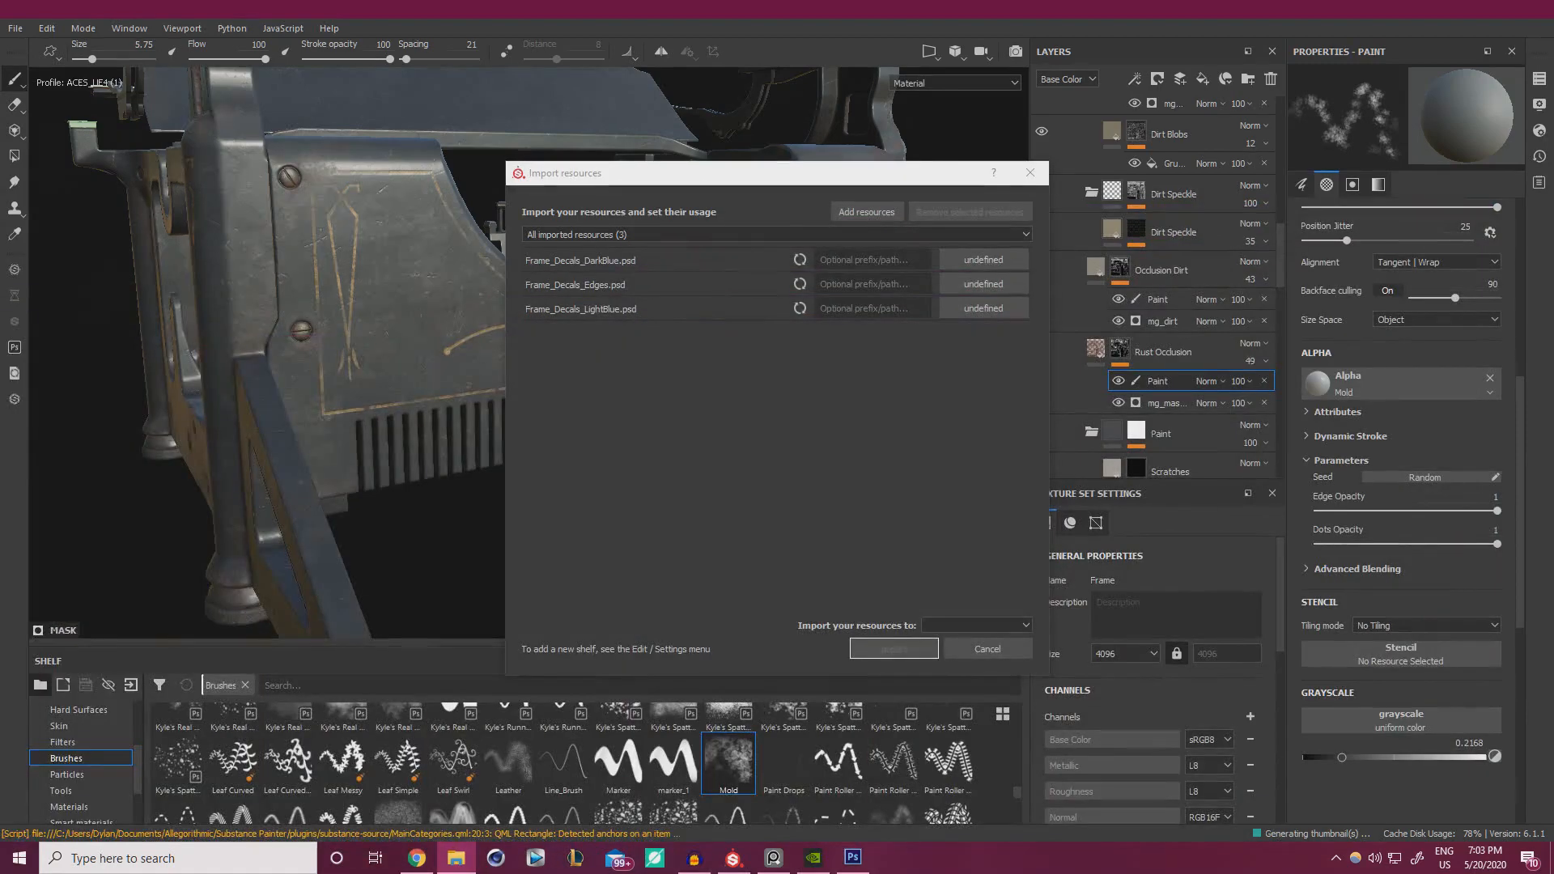
- Set the usage of all three decal files to texture and import them into the project 'TypeWriter_01'
{"action": "left_click", "coordinate": [984, 261]}
{"action": "left_click", "coordinate": [1015, 319]}
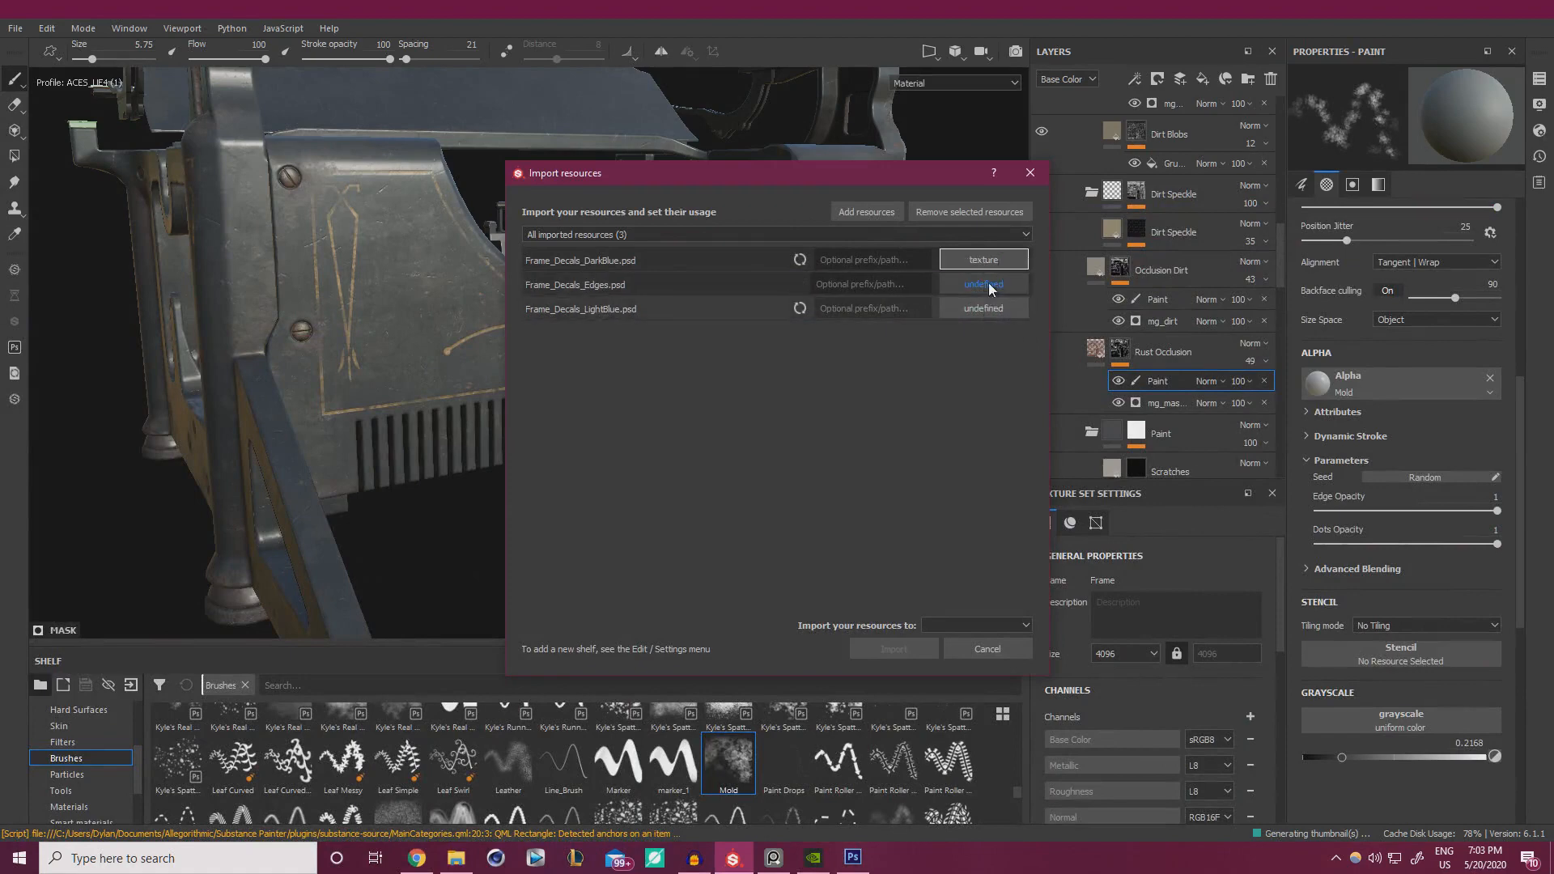
{"action": "left_click", "coordinate": [989, 284]}
{"action": "left_click", "coordinate": [1006, 340]}
{"action": "left_click", "coordinate": [987, 310]}
{"action": "left_click", "coordinate": [1012, 370]}
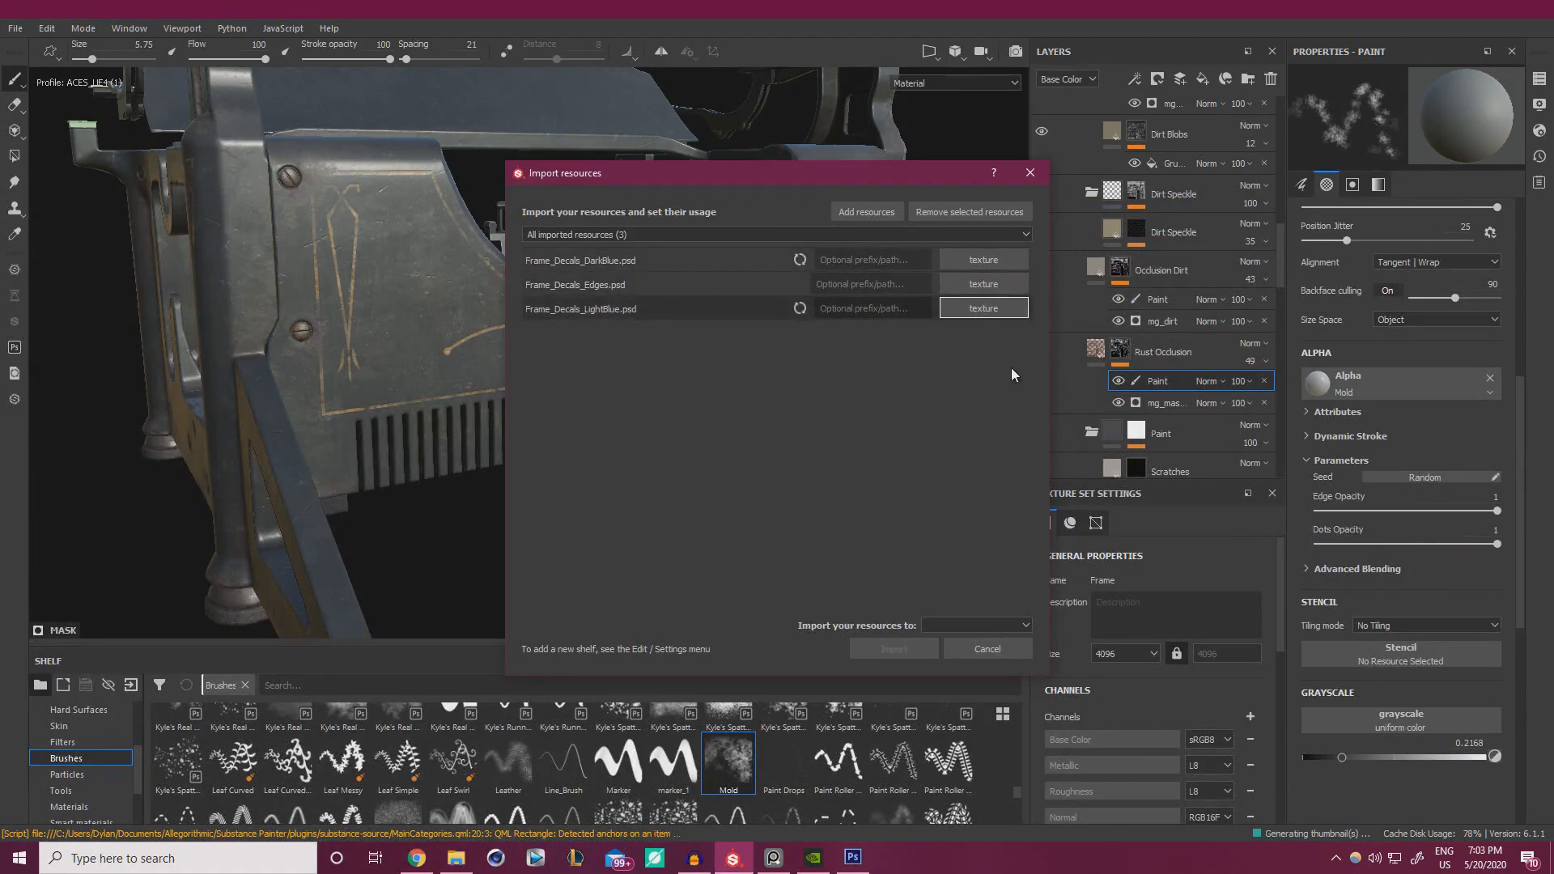
{"action": "left_click", "coordinate": [1004, 625]}
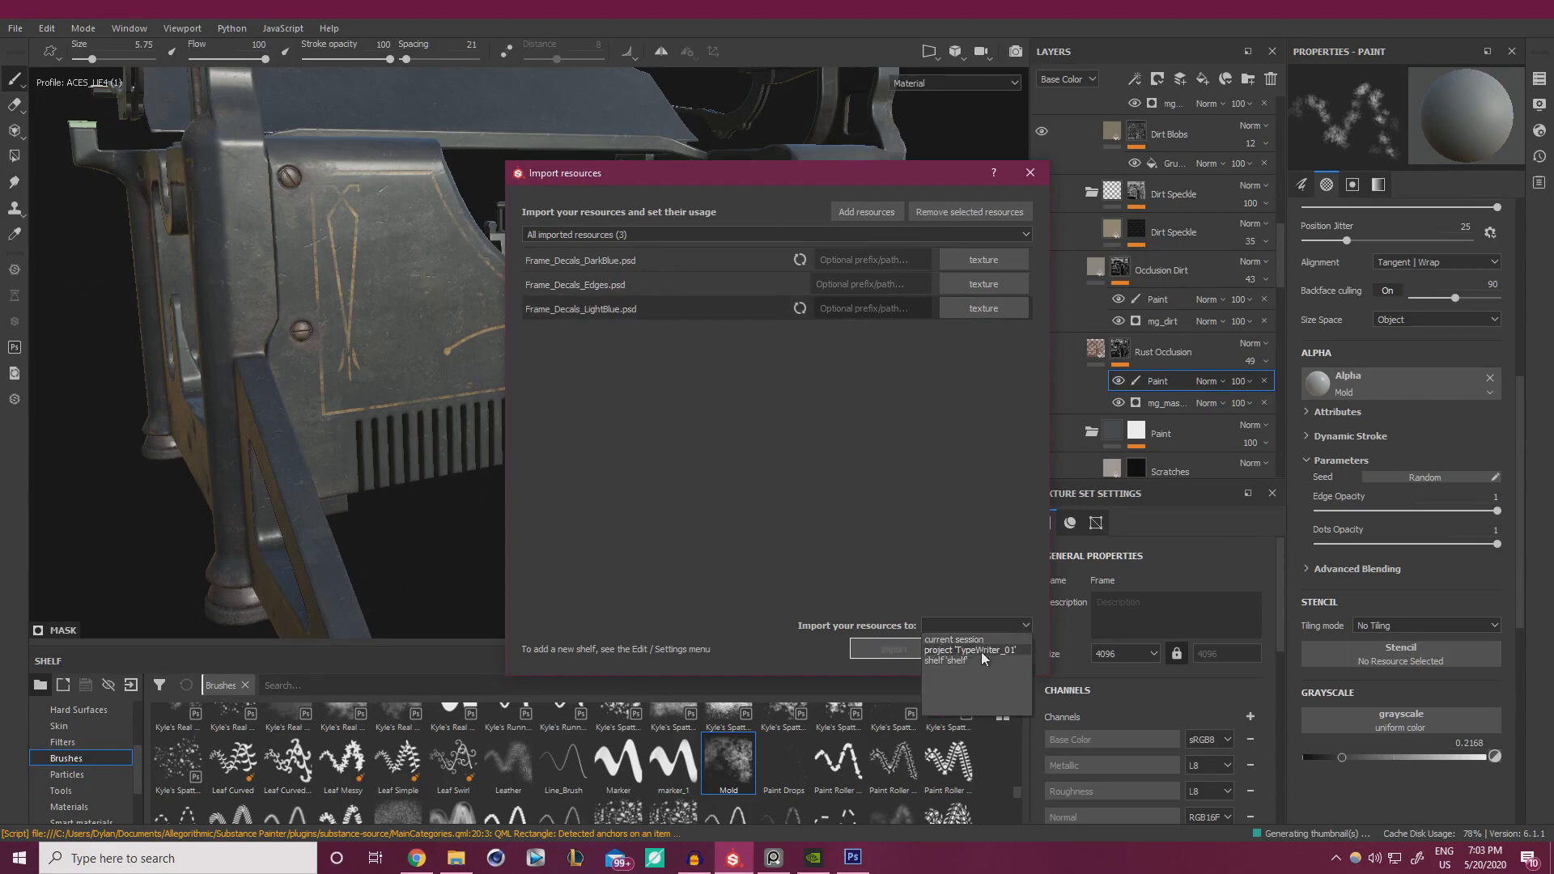
{"action": "left_click", "coordinate": [979, 651]}
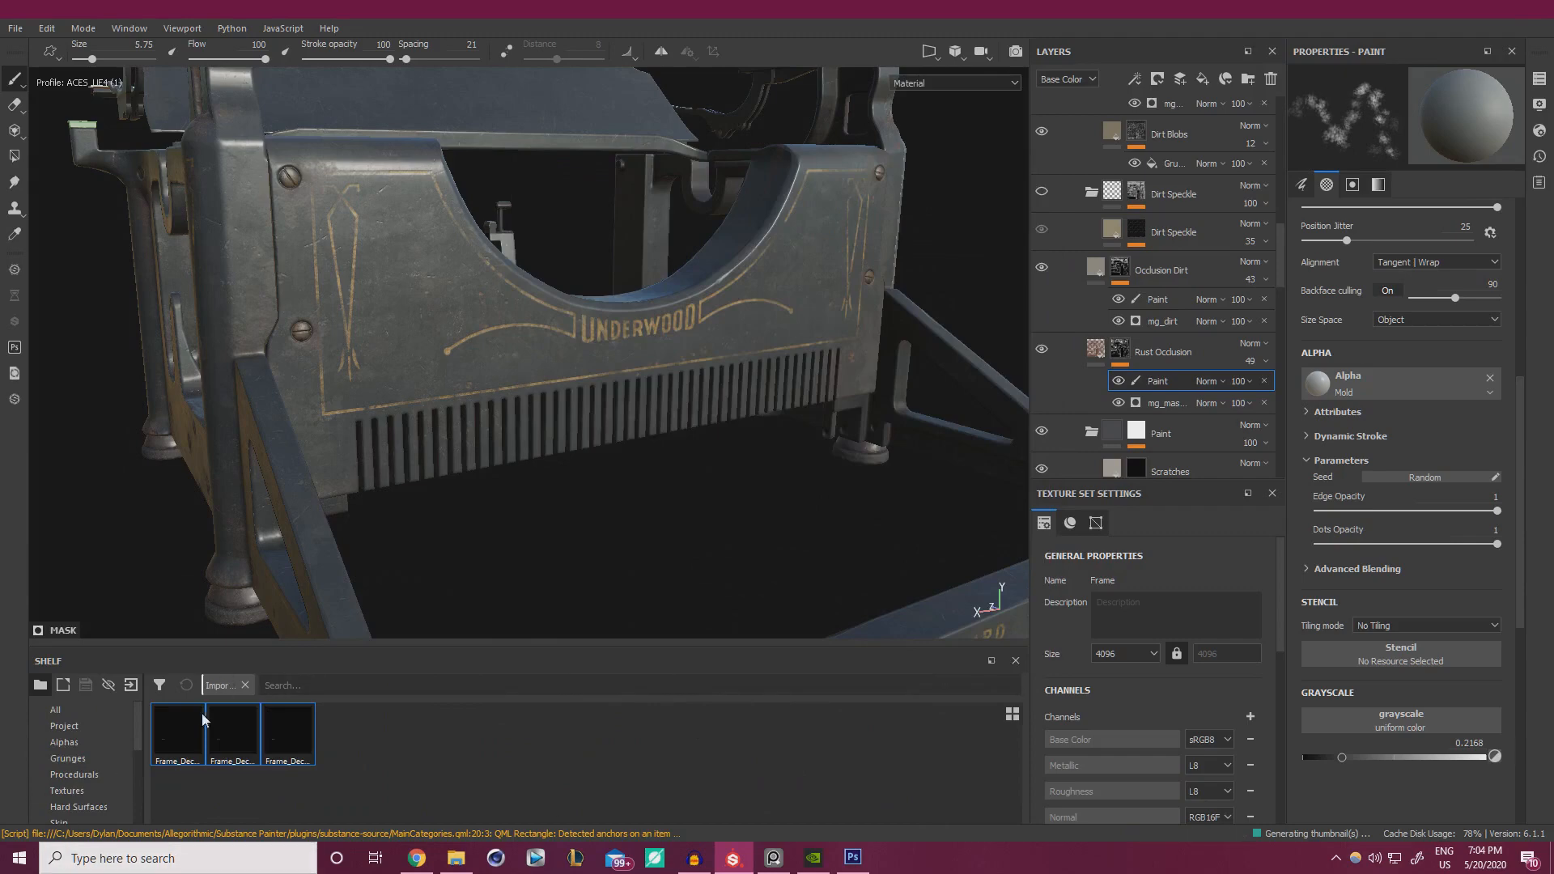
- Duplicate the gold Decals fill layer in the Paint Decal folder and place the copy directly beneath the original
{"action": "scroll", "coordinate": [1203, 361], "scroll_direction": "down", "scroll_amount": 5}
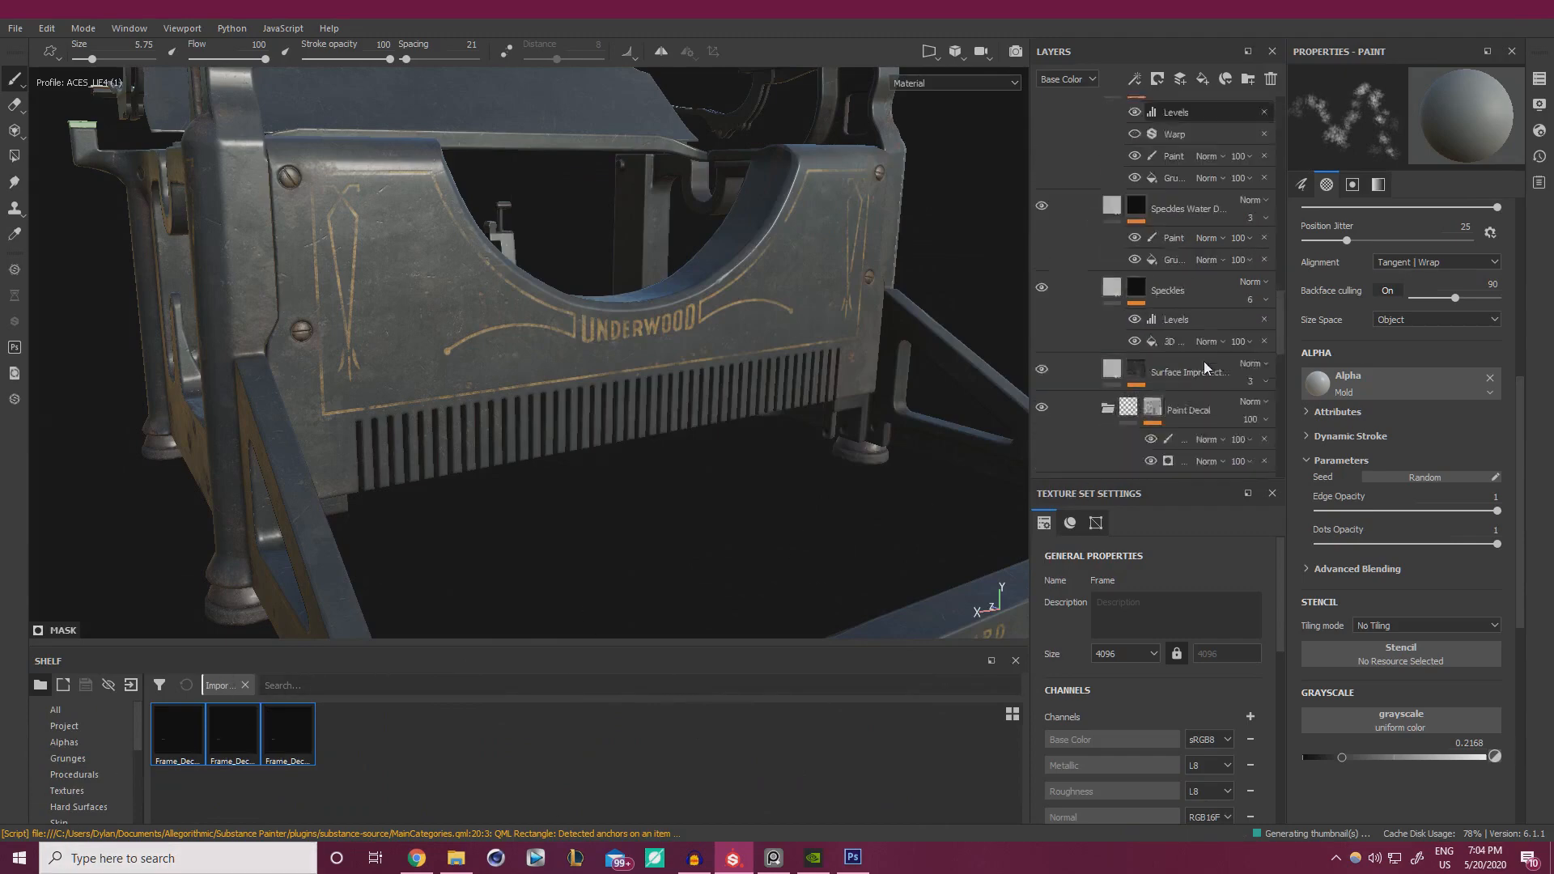
{"action": "scroll", "coordinate": [1204, 366], "scroll_direction": "down", "scroll_amount": 5}
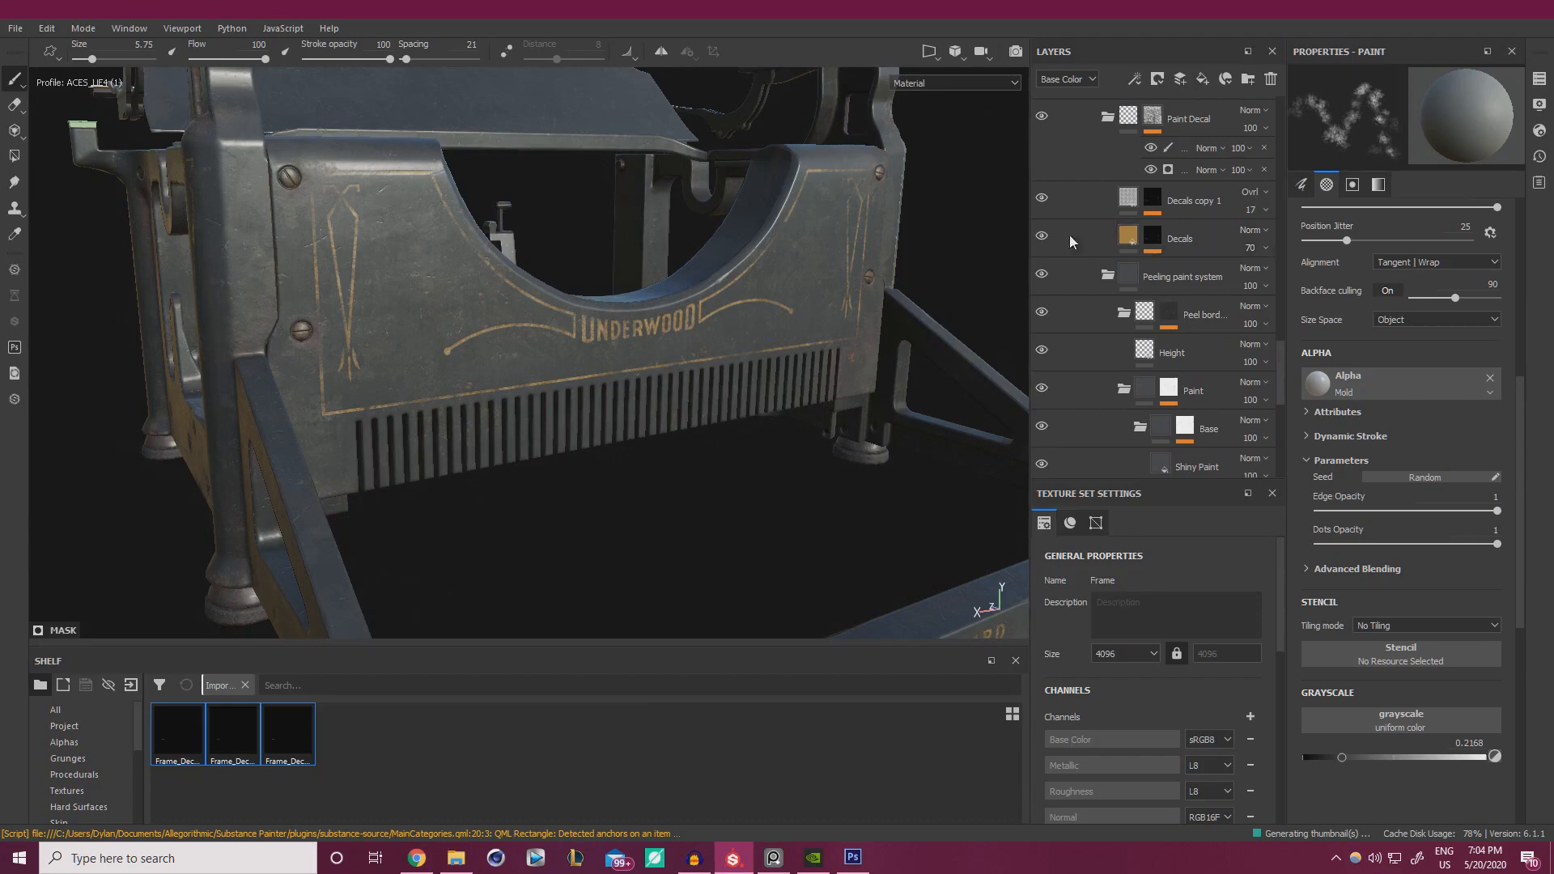
{"action": "left_click", "coordinate": [1182, 240]}
{"action": "right_click", "coordinate": [1175, 241]}
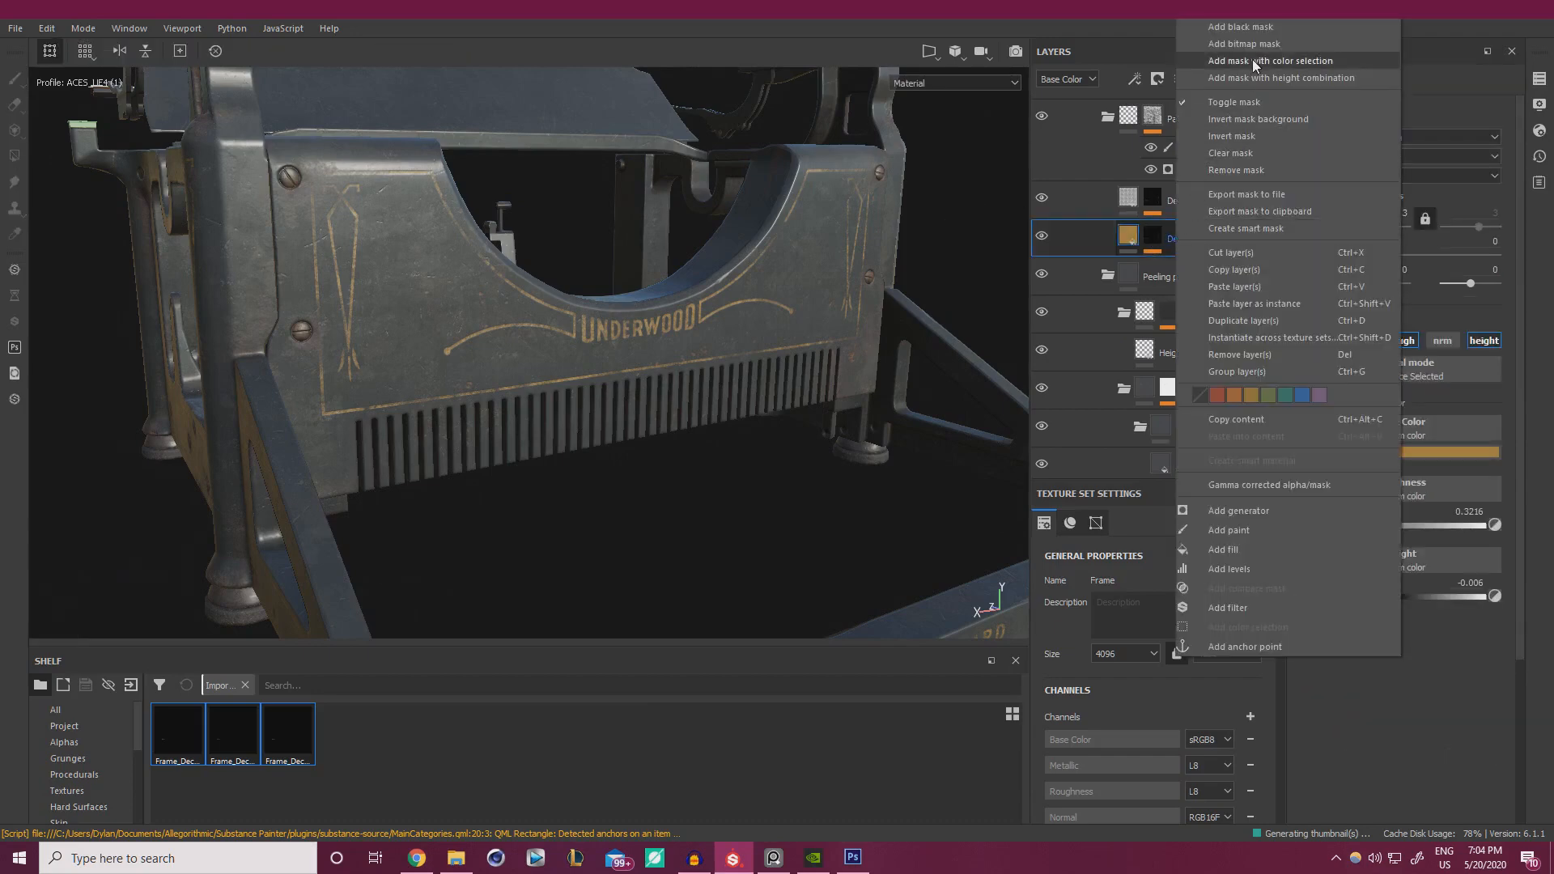
{"action": "left_click", "coordinate": [1170, 244]}
{"action": "key", "text": "ctrl+d"}
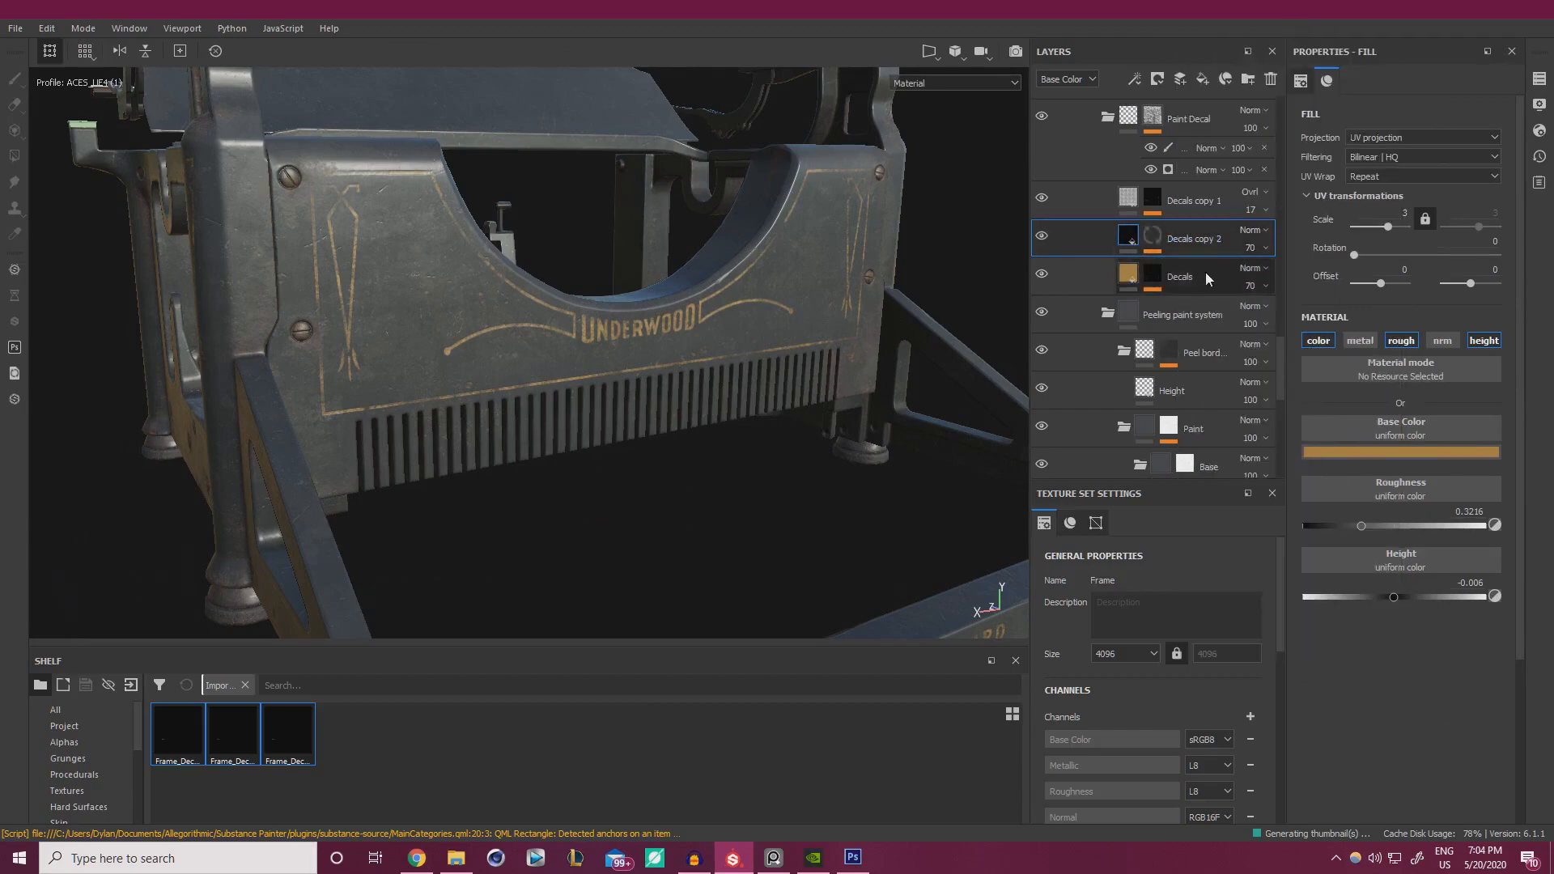
{"action": "left_click", "coordinate": [1180, 236]}
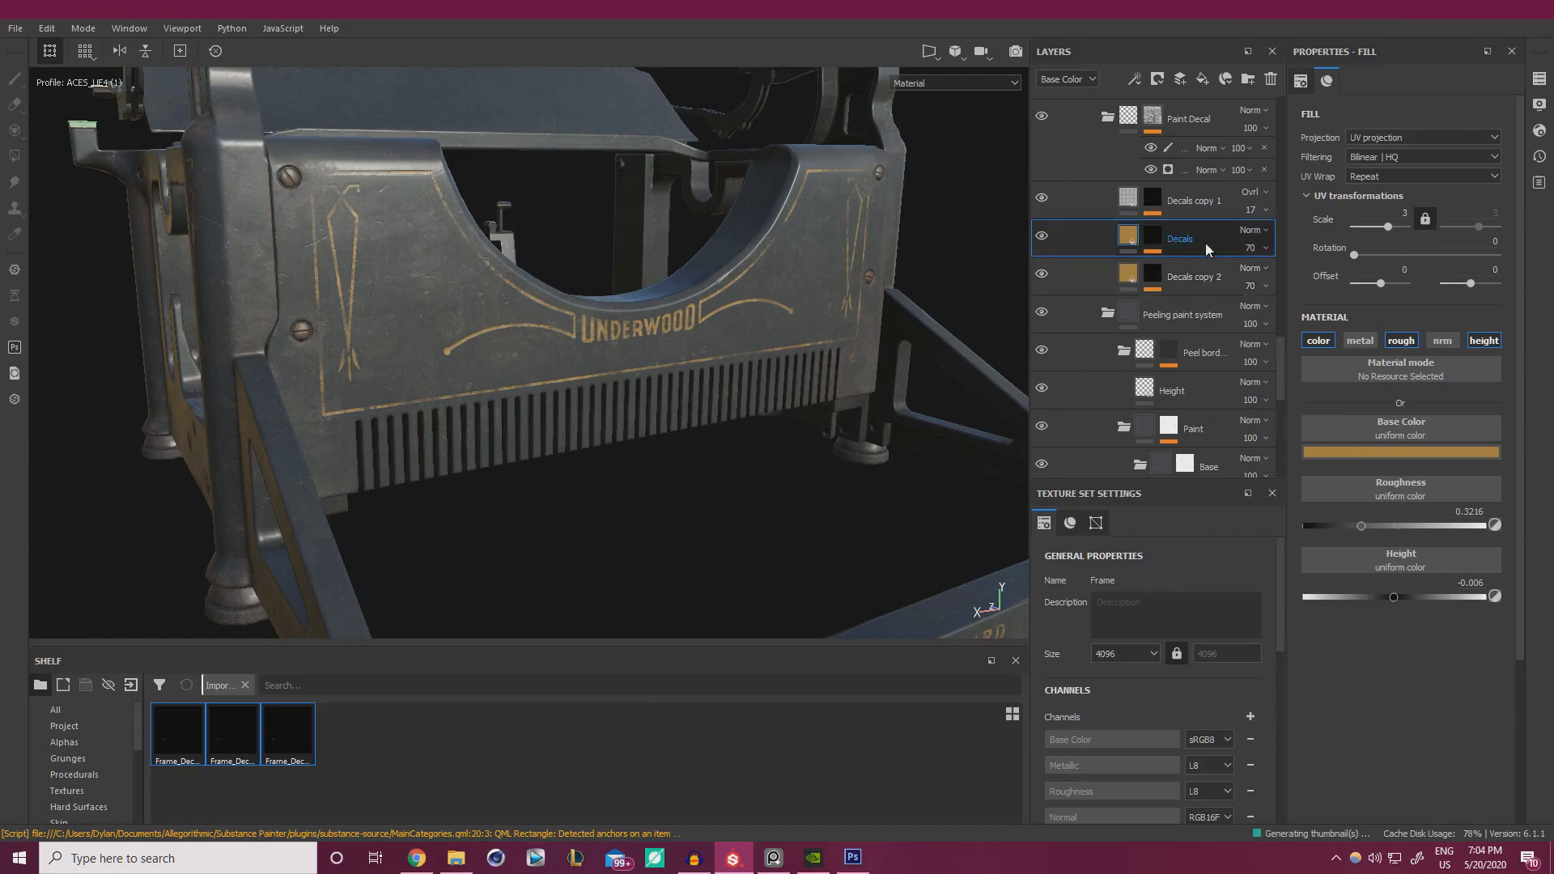
{"action": "key", "text": "Delete"}
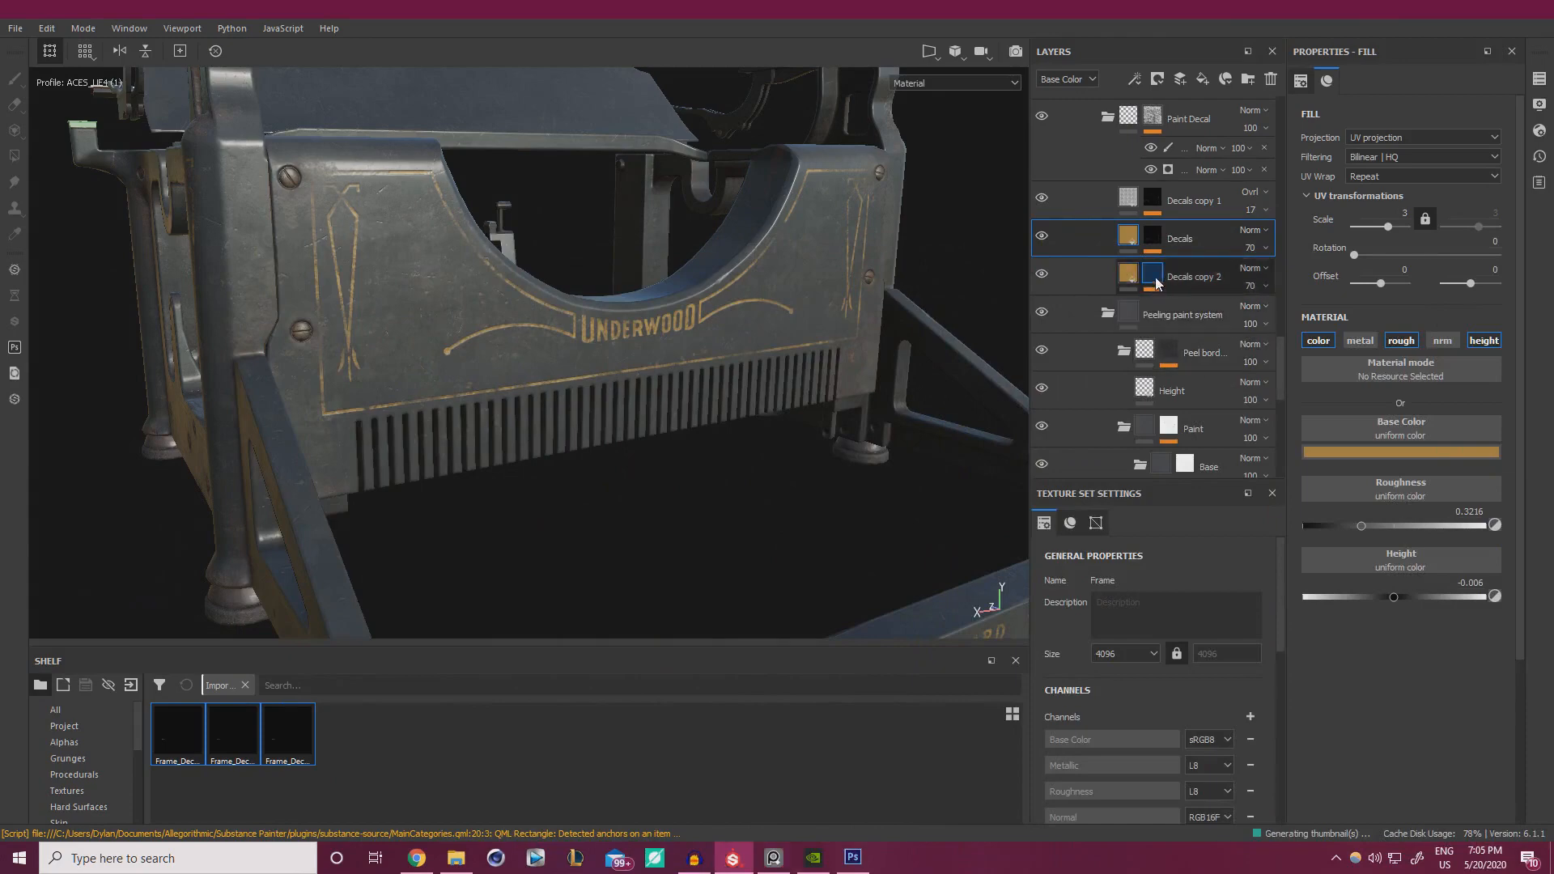
- Replace the grayscale texture in the mask fill of the Decals copy 2 layer with Frame_Decals_DarkBlue
{"action": "left_click", "coordinate": [1156, 283]}
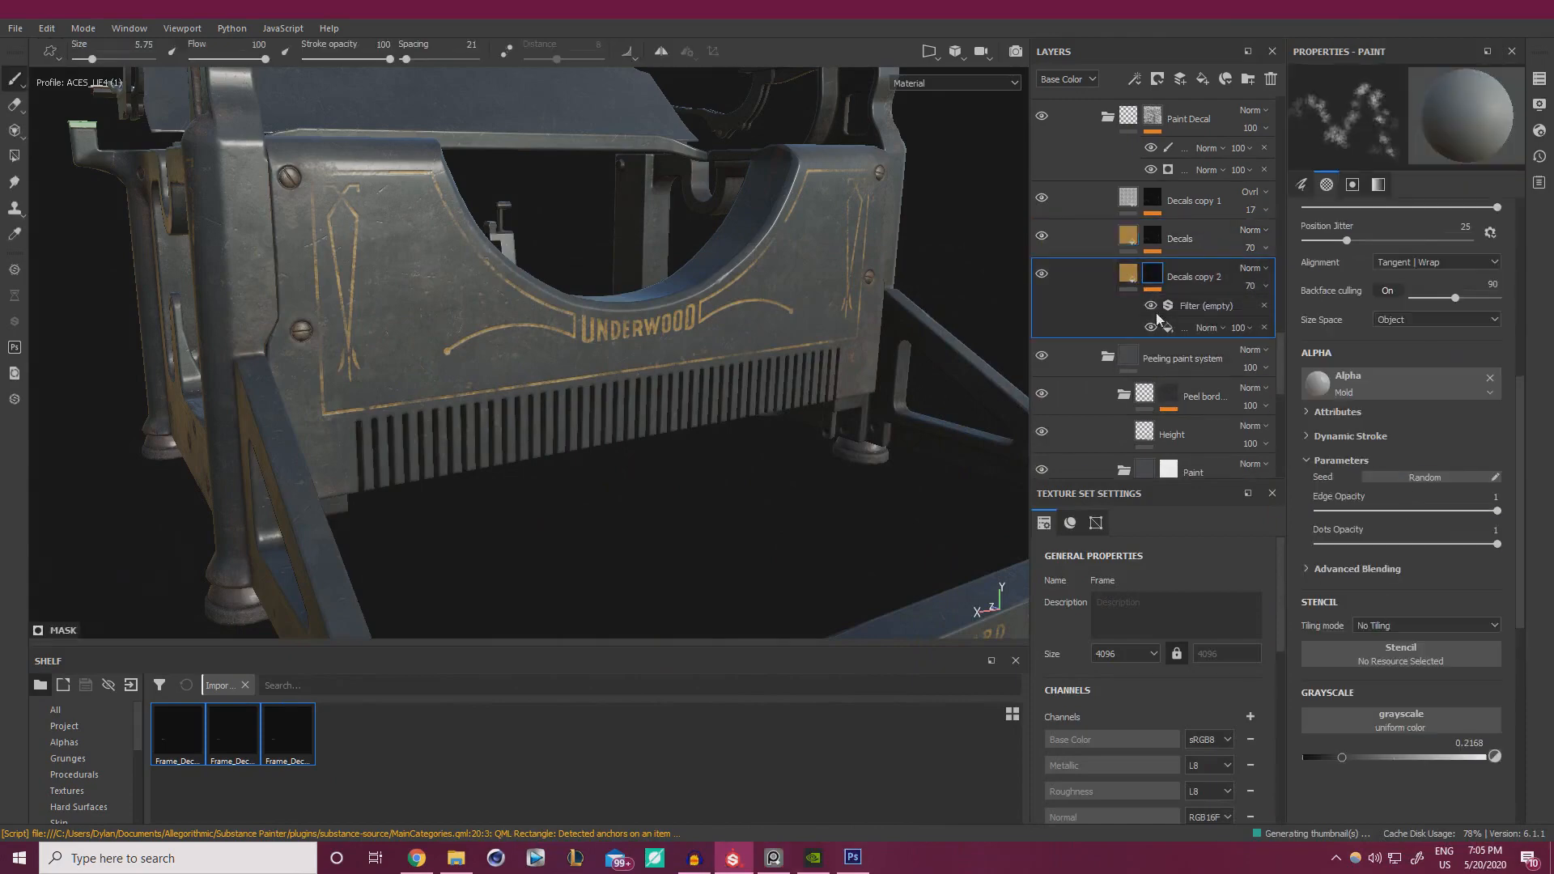
{"action": "left_click", "coordinate": [1174, 328]}
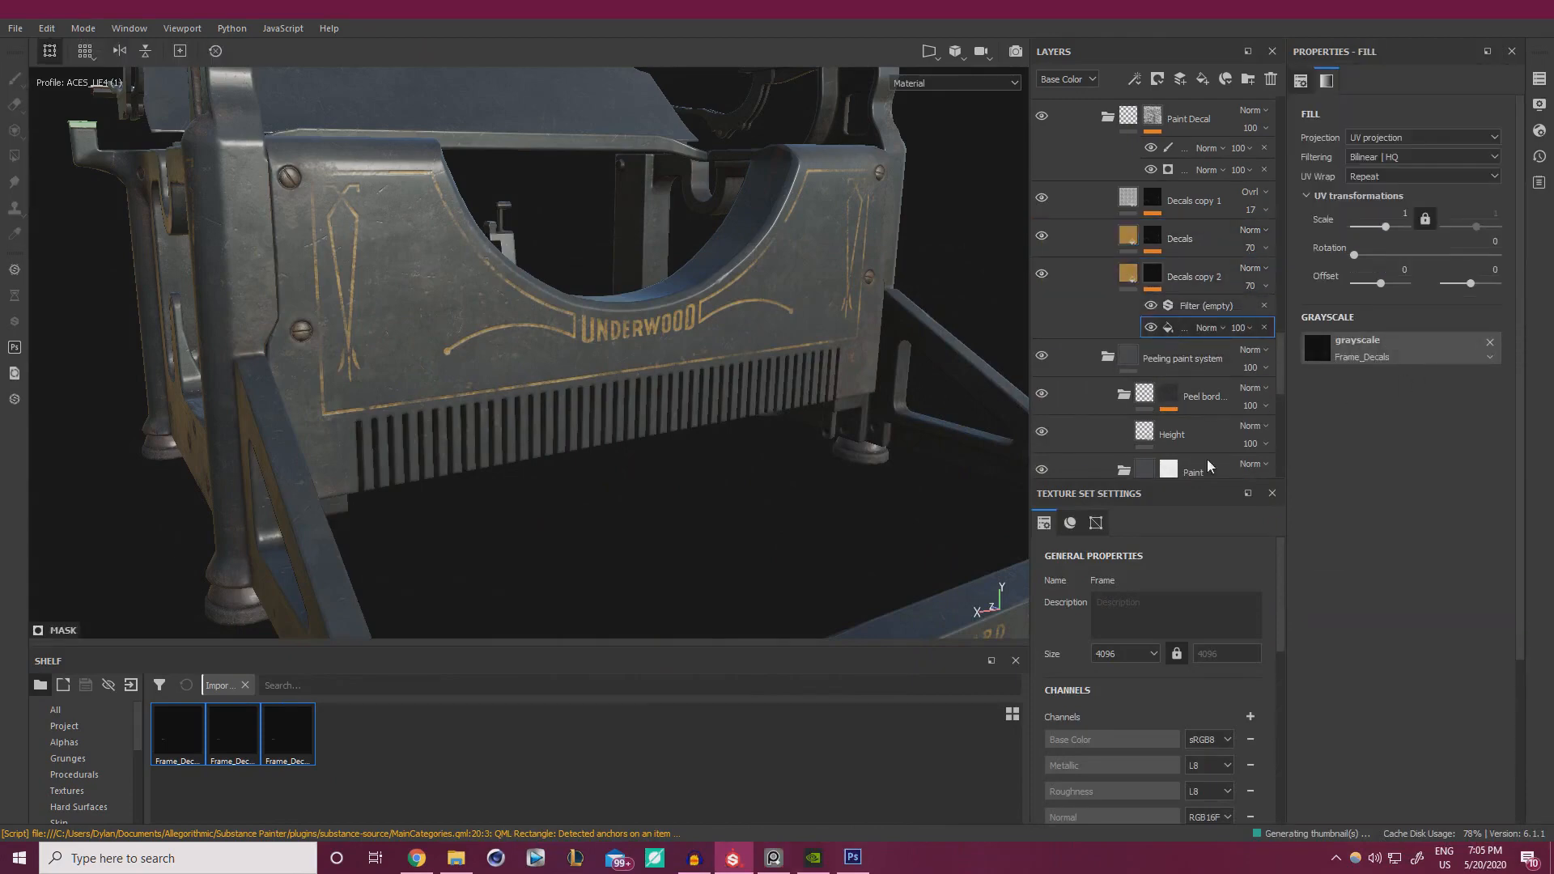
{"action": "mouse_move", "coordinate": [292, 740]}
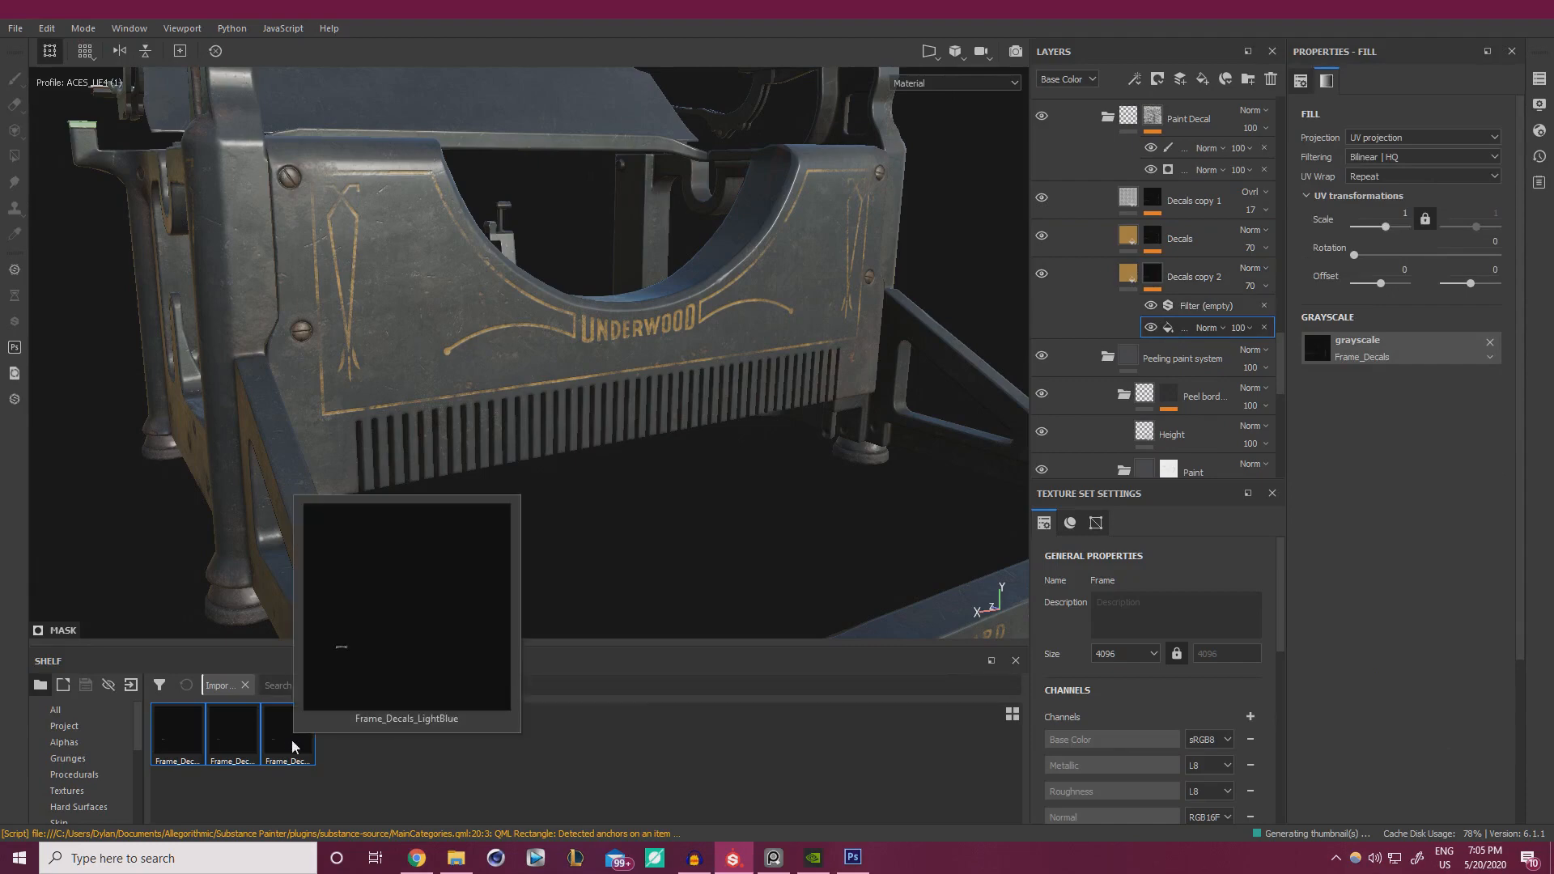
{"action": "left_click", "coordinate": [199, 750]}
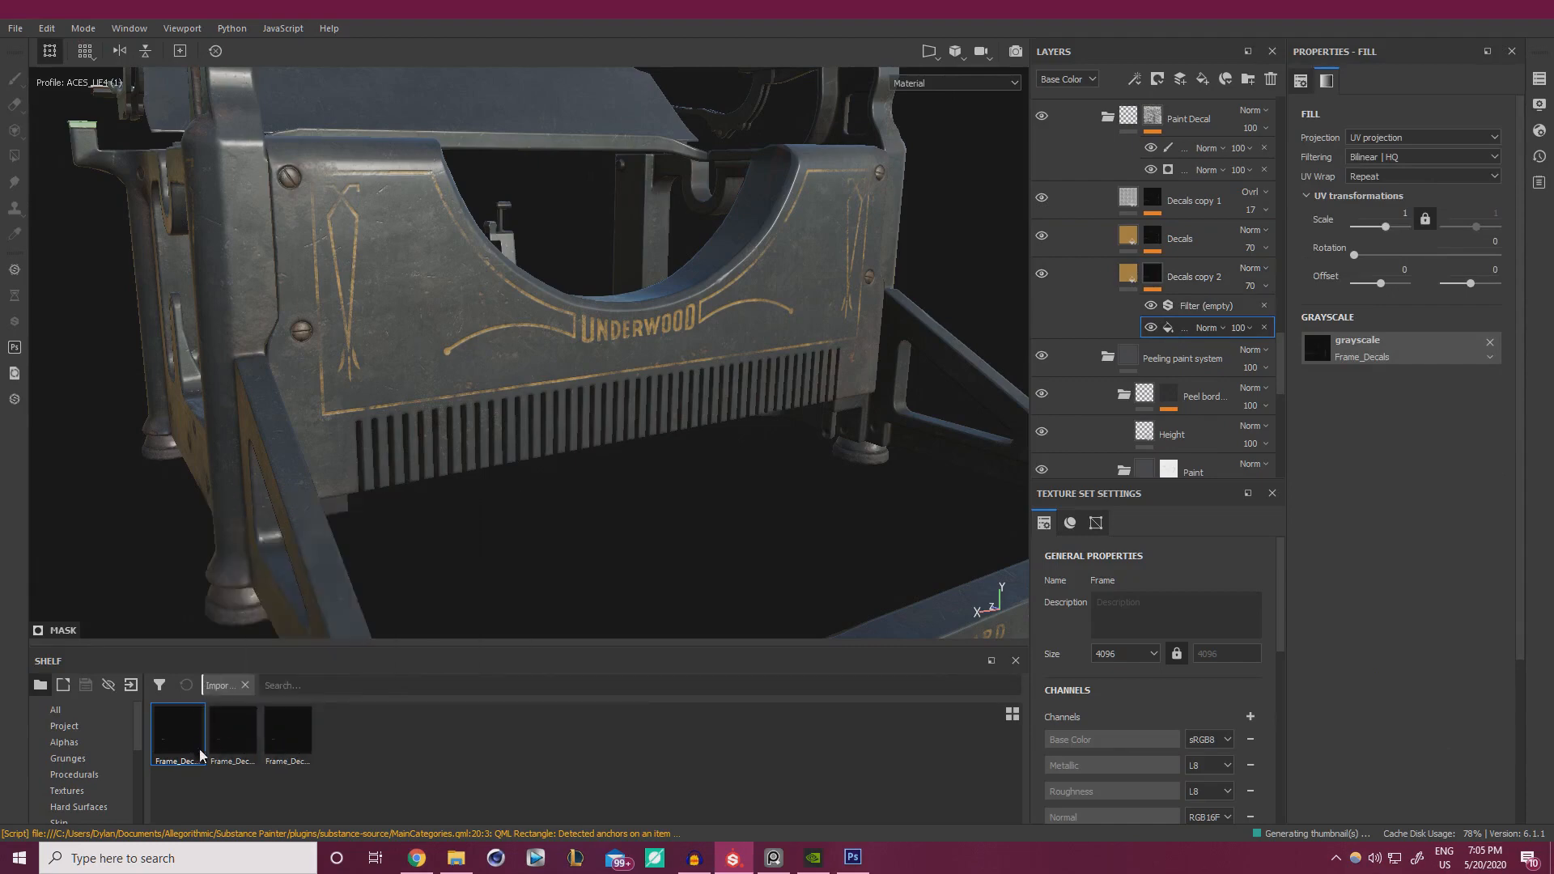
{"action": "left_click_drag", "start_coordinate": [1392, 353], "coordinate": [1391, 351]}
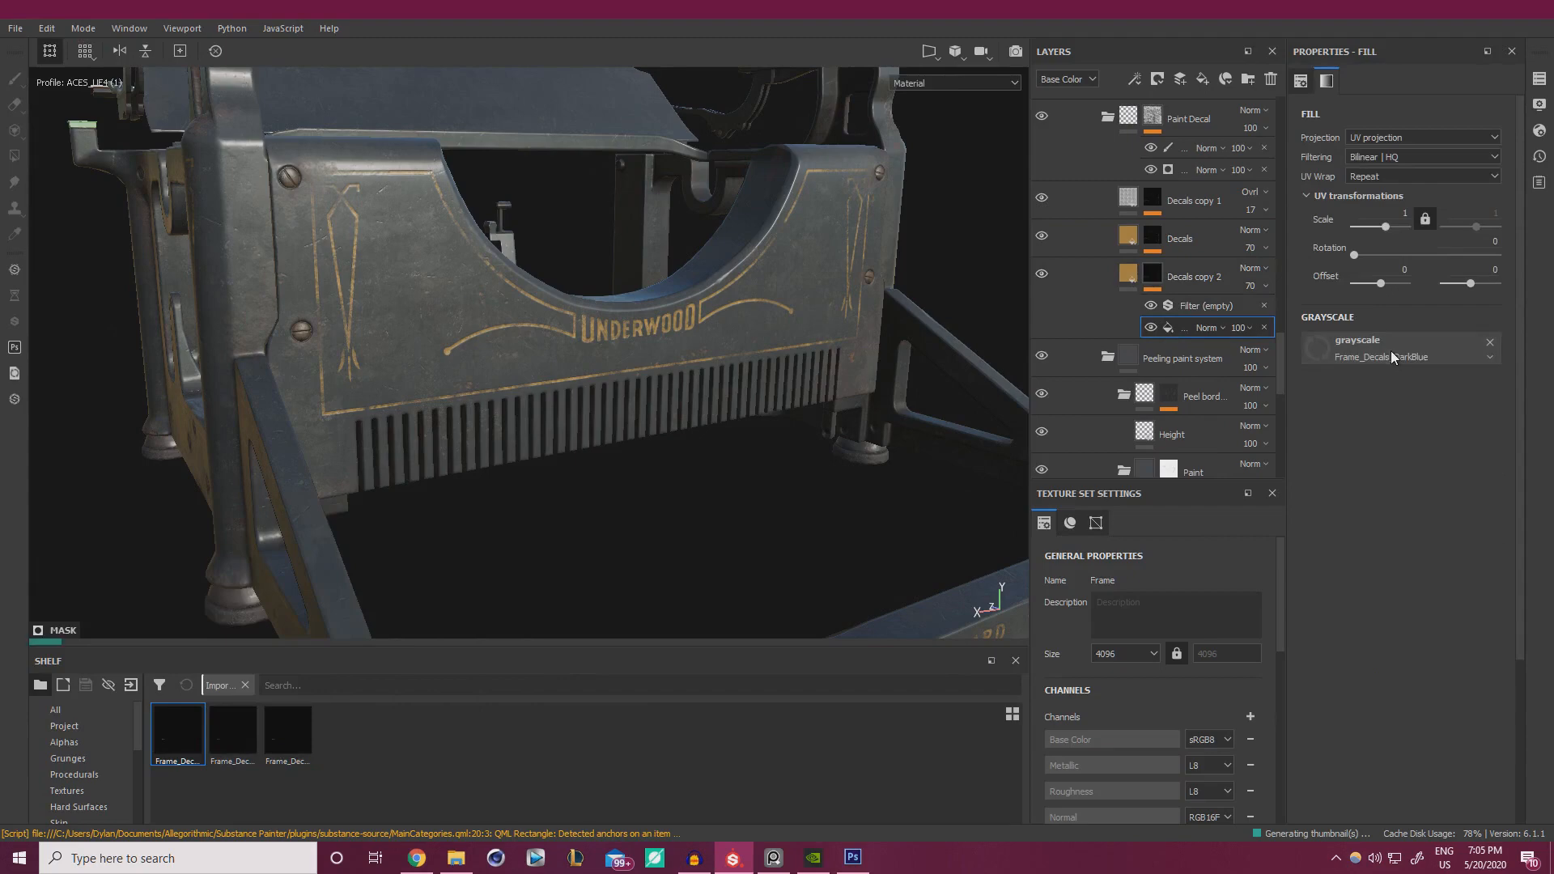
- Change the Decals copy 2 layer's base color to a medium blue with hue 0.635, saturation 0.883 and value 0.391
{"action": "scroll", "coordinate": [566, 364], "scroll_direction": "up", "scroll_amount": 6}
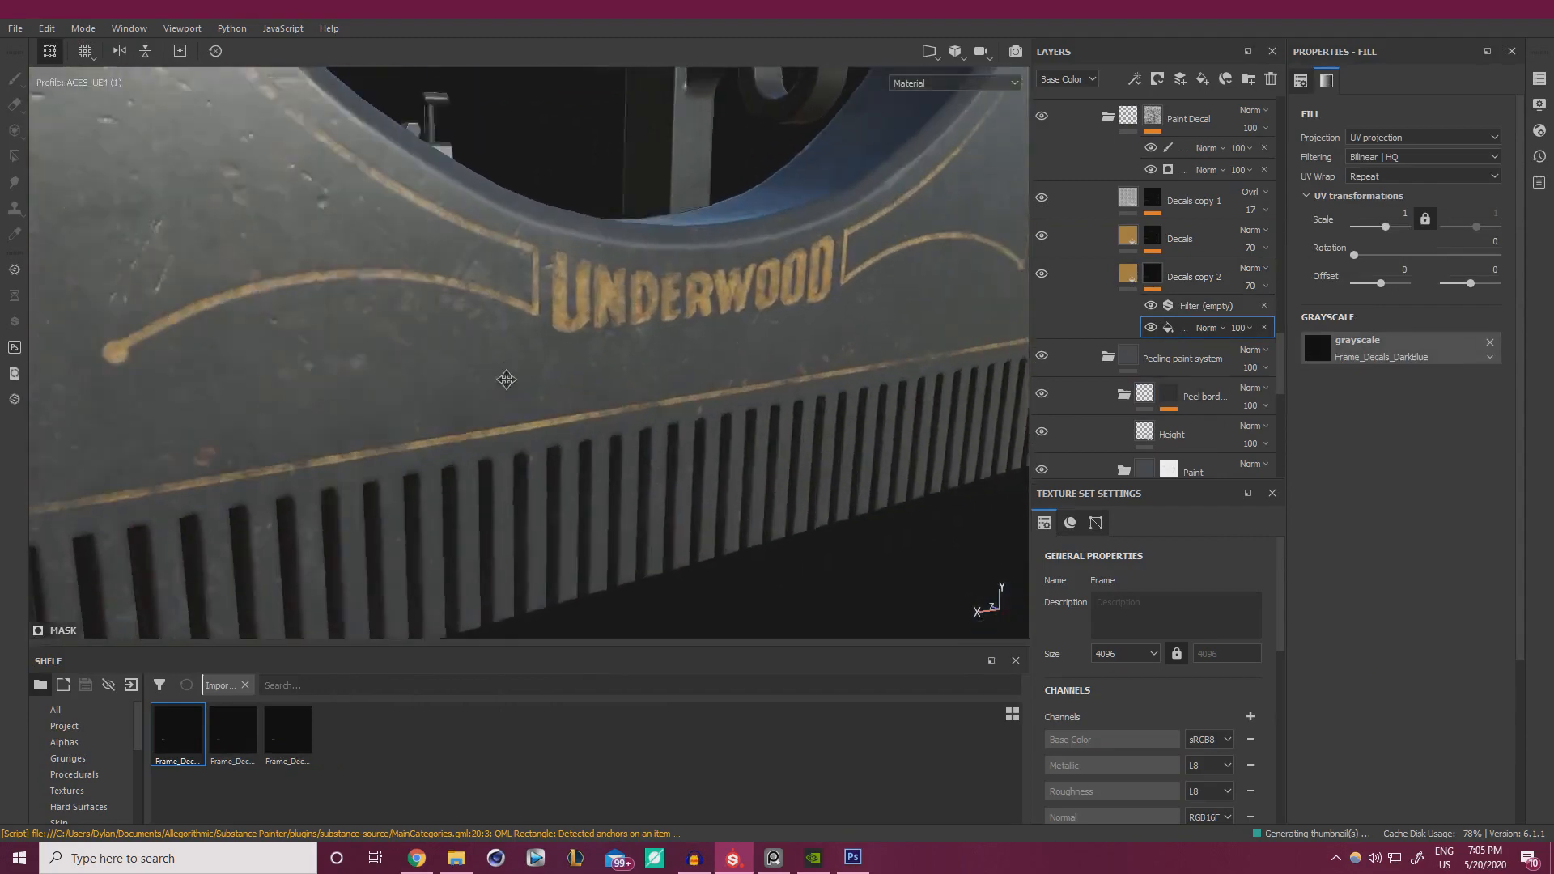
{"action": "scroll", "coordinate": [606, 419], "scroll_direction": "up", "scroll_amount": 2}
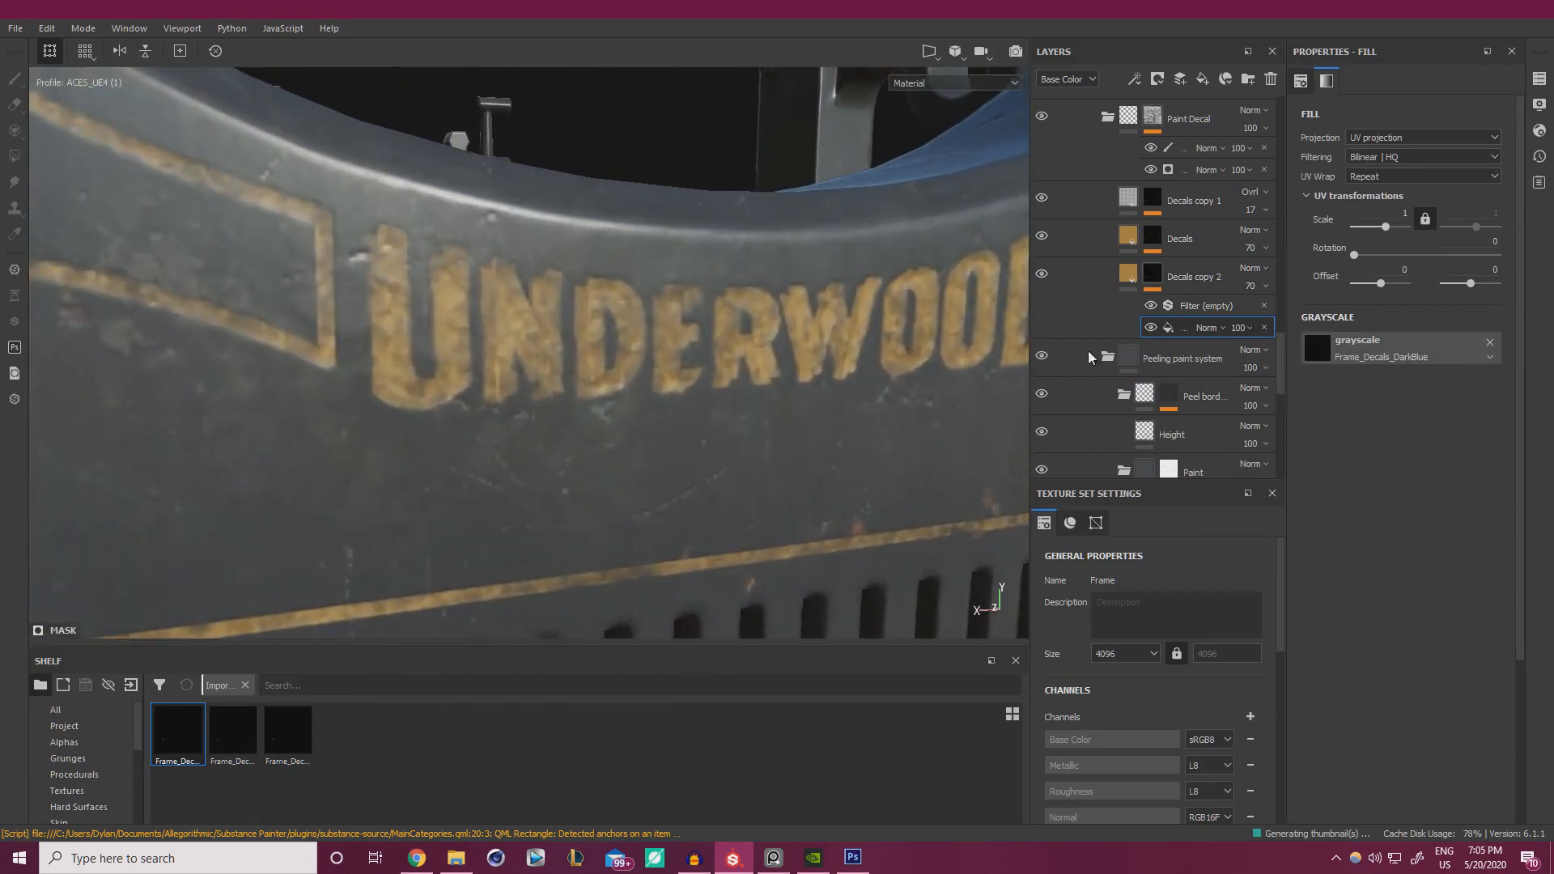
{"action": "left_click", "coordinate": [1125, 280]}
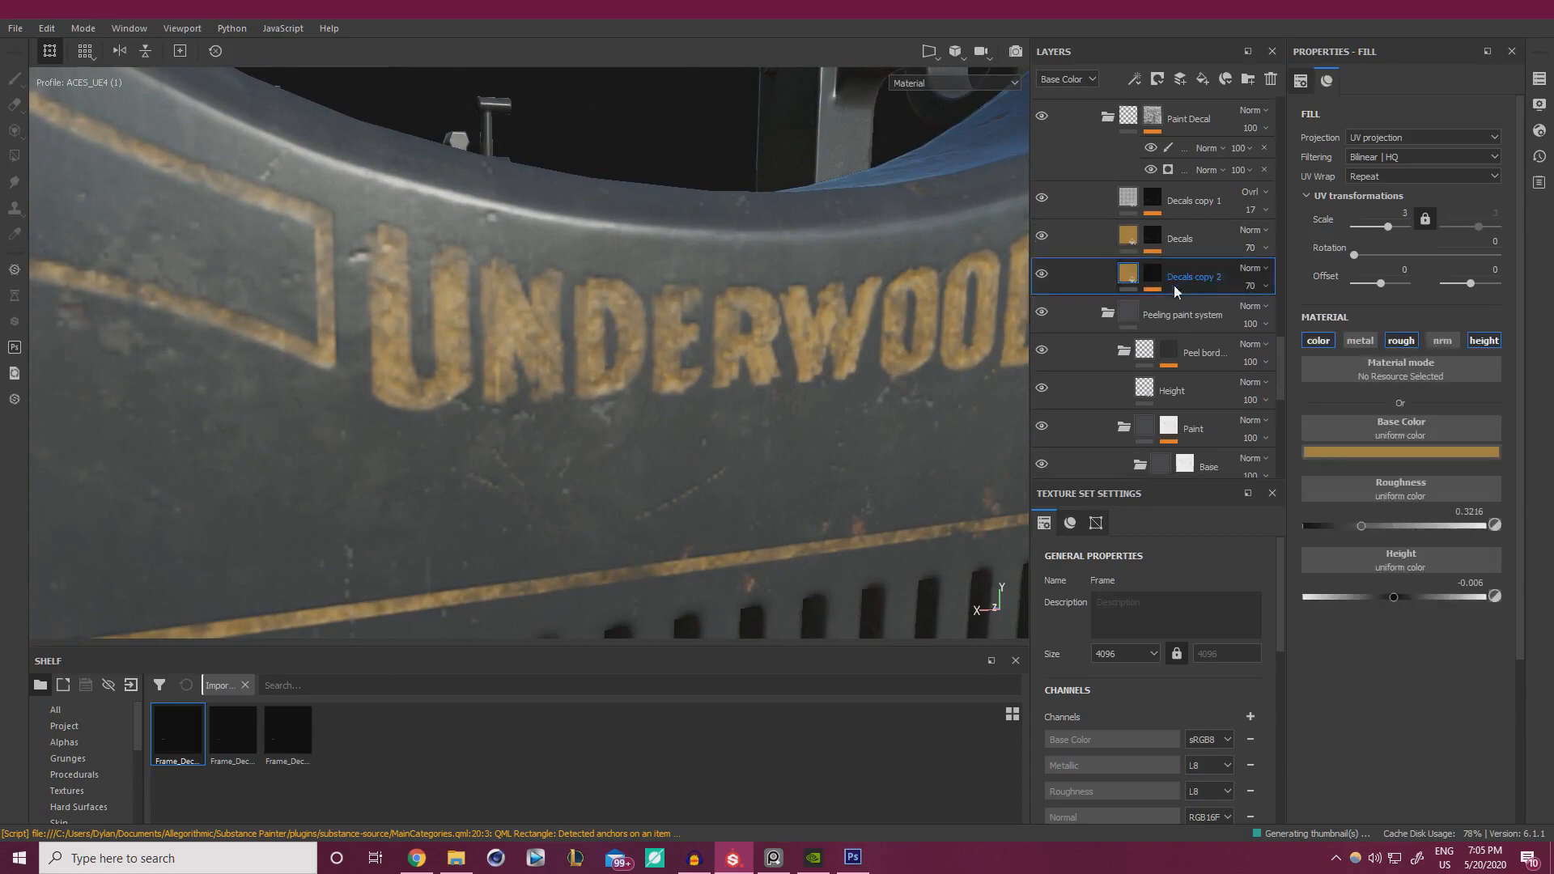
{"action": "left_click", "coordinate": [1410, 452]}
{"action": "left_click", "coordinate": [1469, 536]}
{"action": "key", "text": "alt+Tab"}
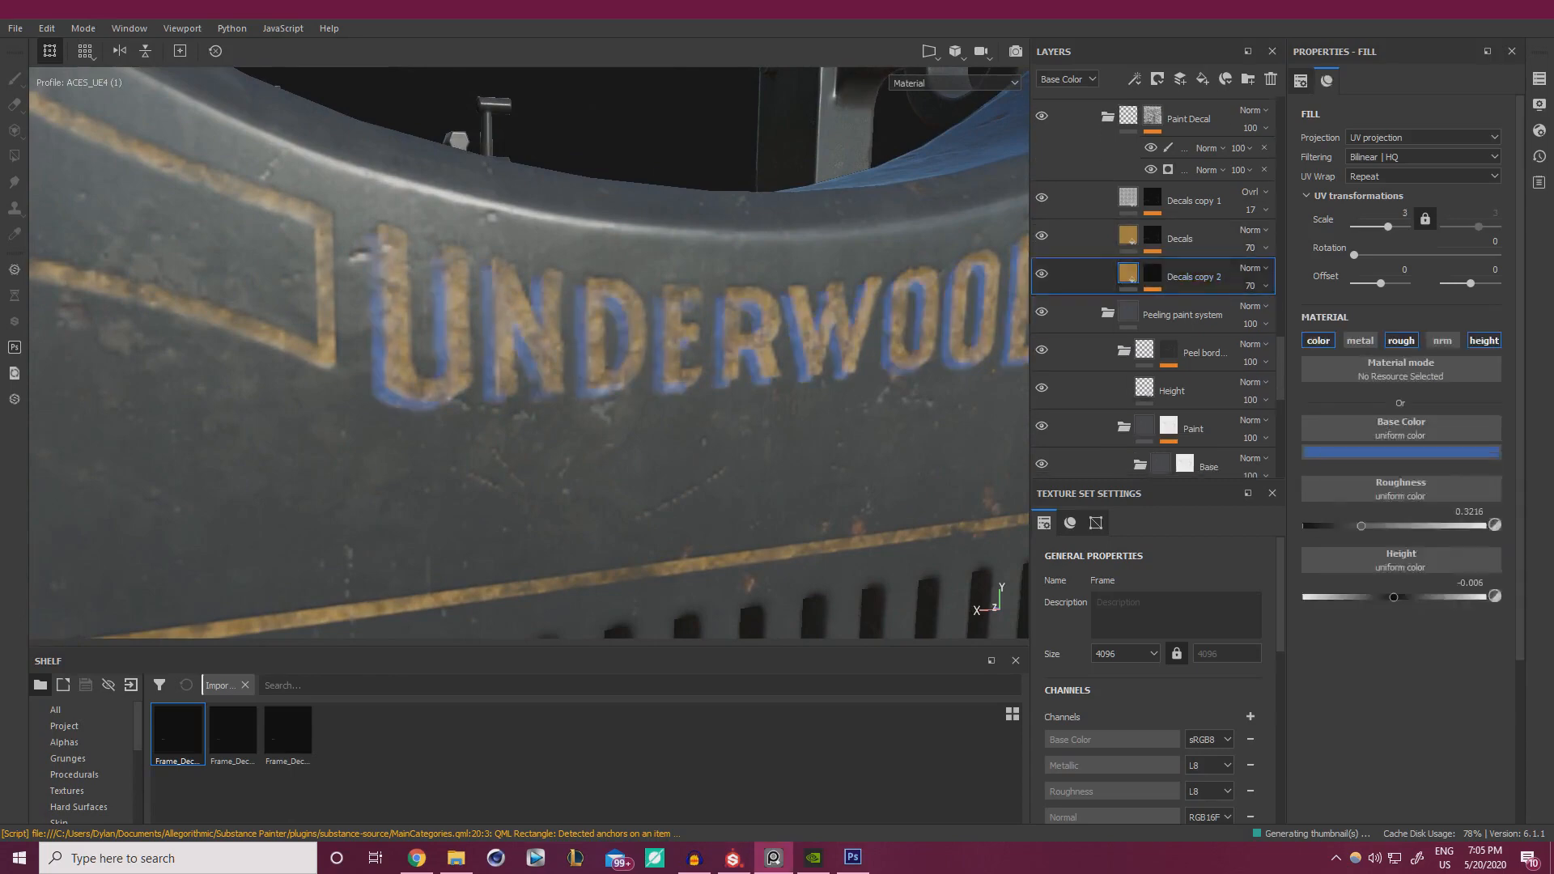
{"action": "key", "text": "alt+Tab"}
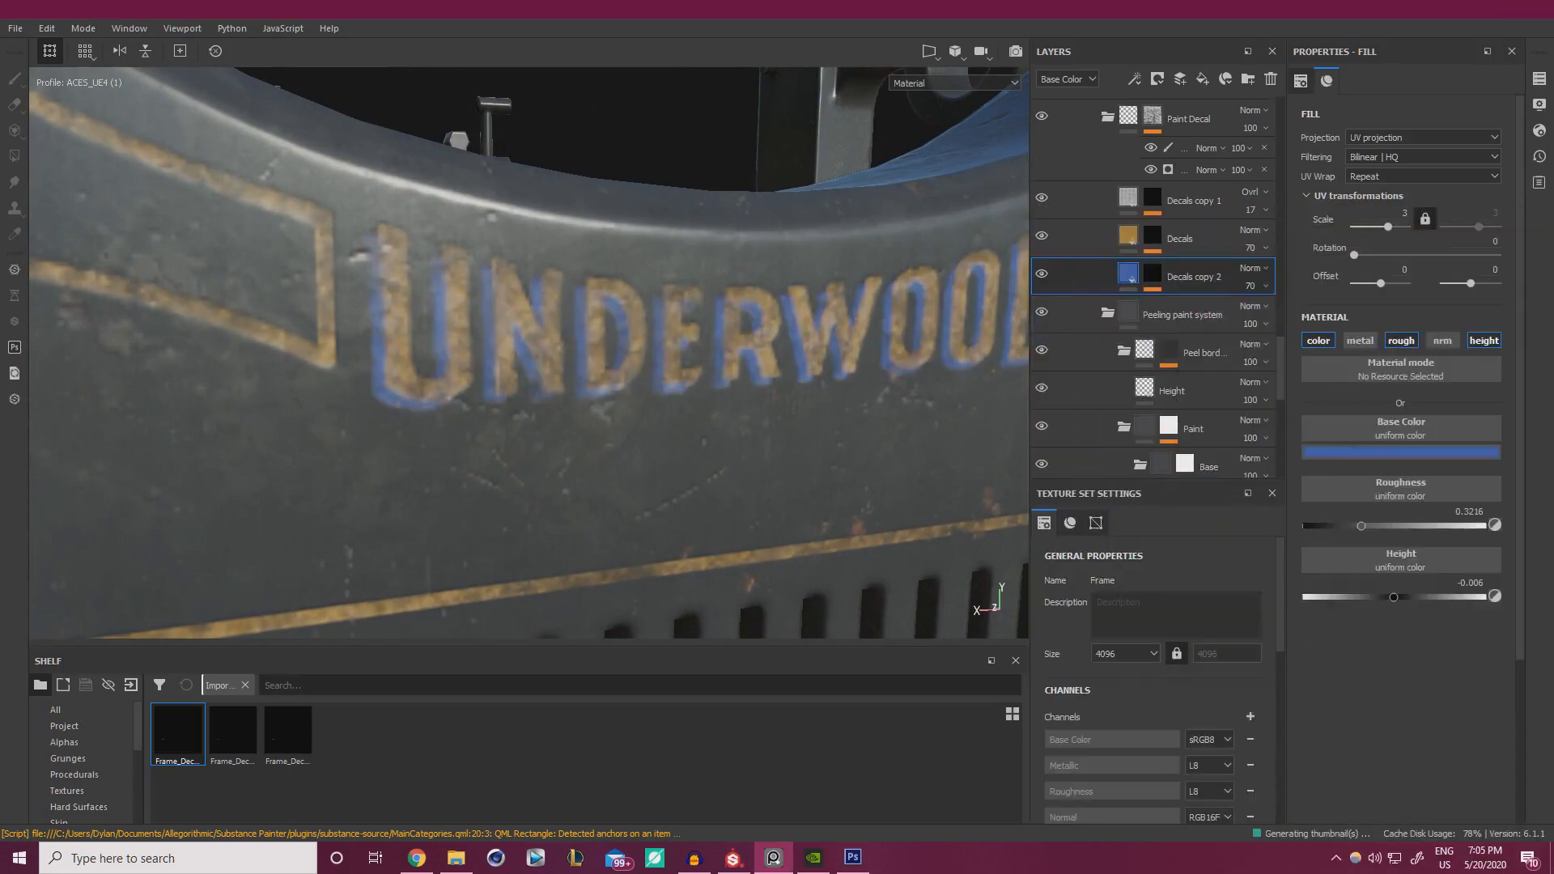
- Darken the Decals copy 2 base color to a muted violet-blue with hue 0.671, saturation 0.534 and value 0.056
{"action": "left_click", "coordinate": [1382, 454]}
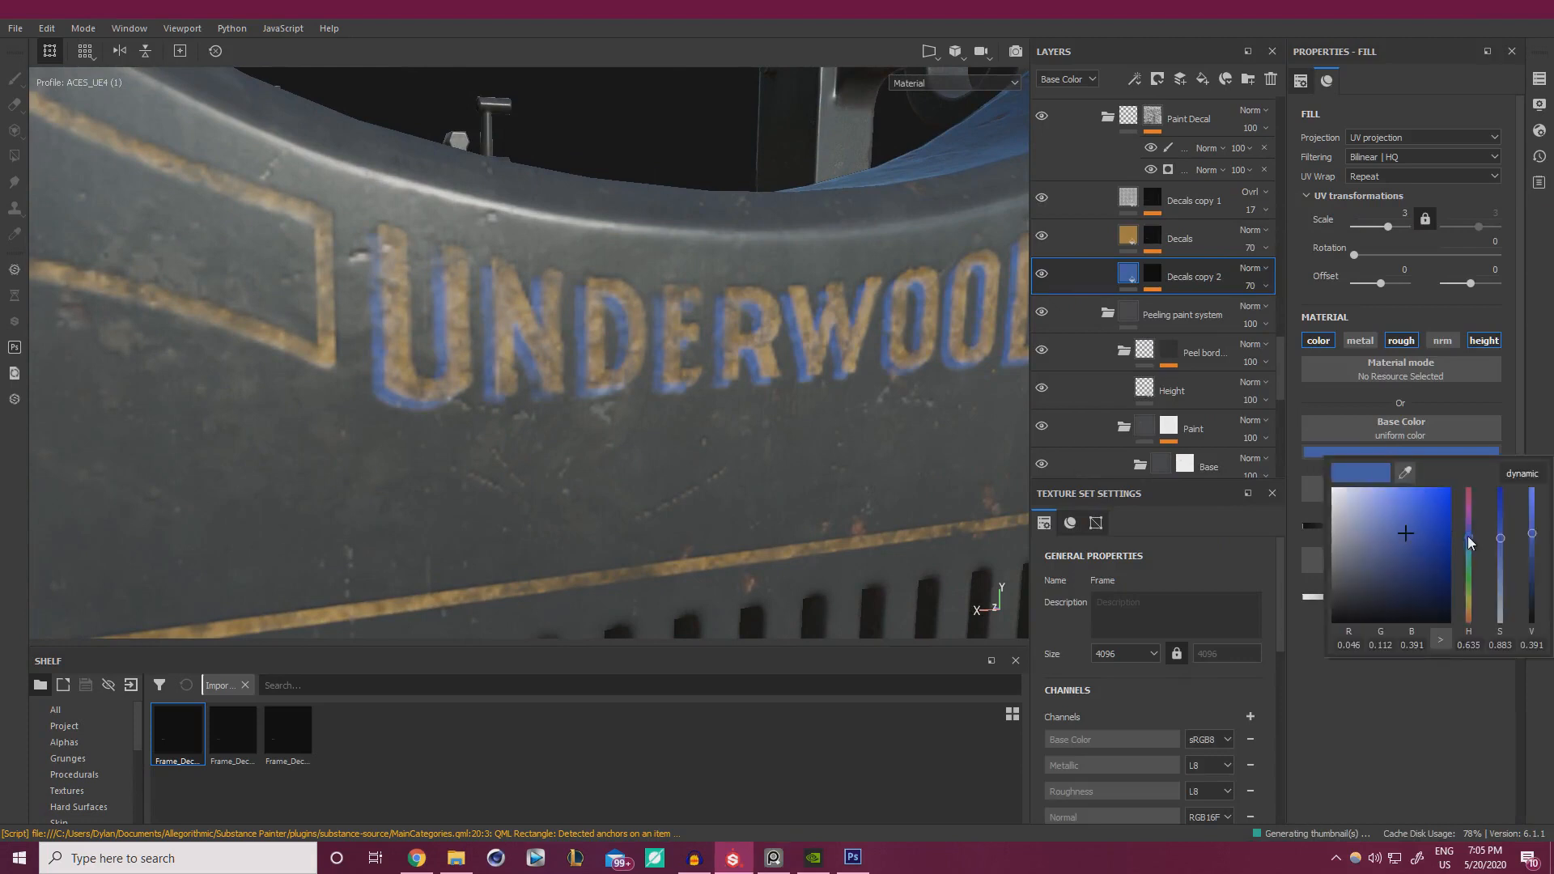
{"action": "left_click", "coordinate": [1469, 532]}
{"action": "left_click", "coordinate": [1500, 563]}
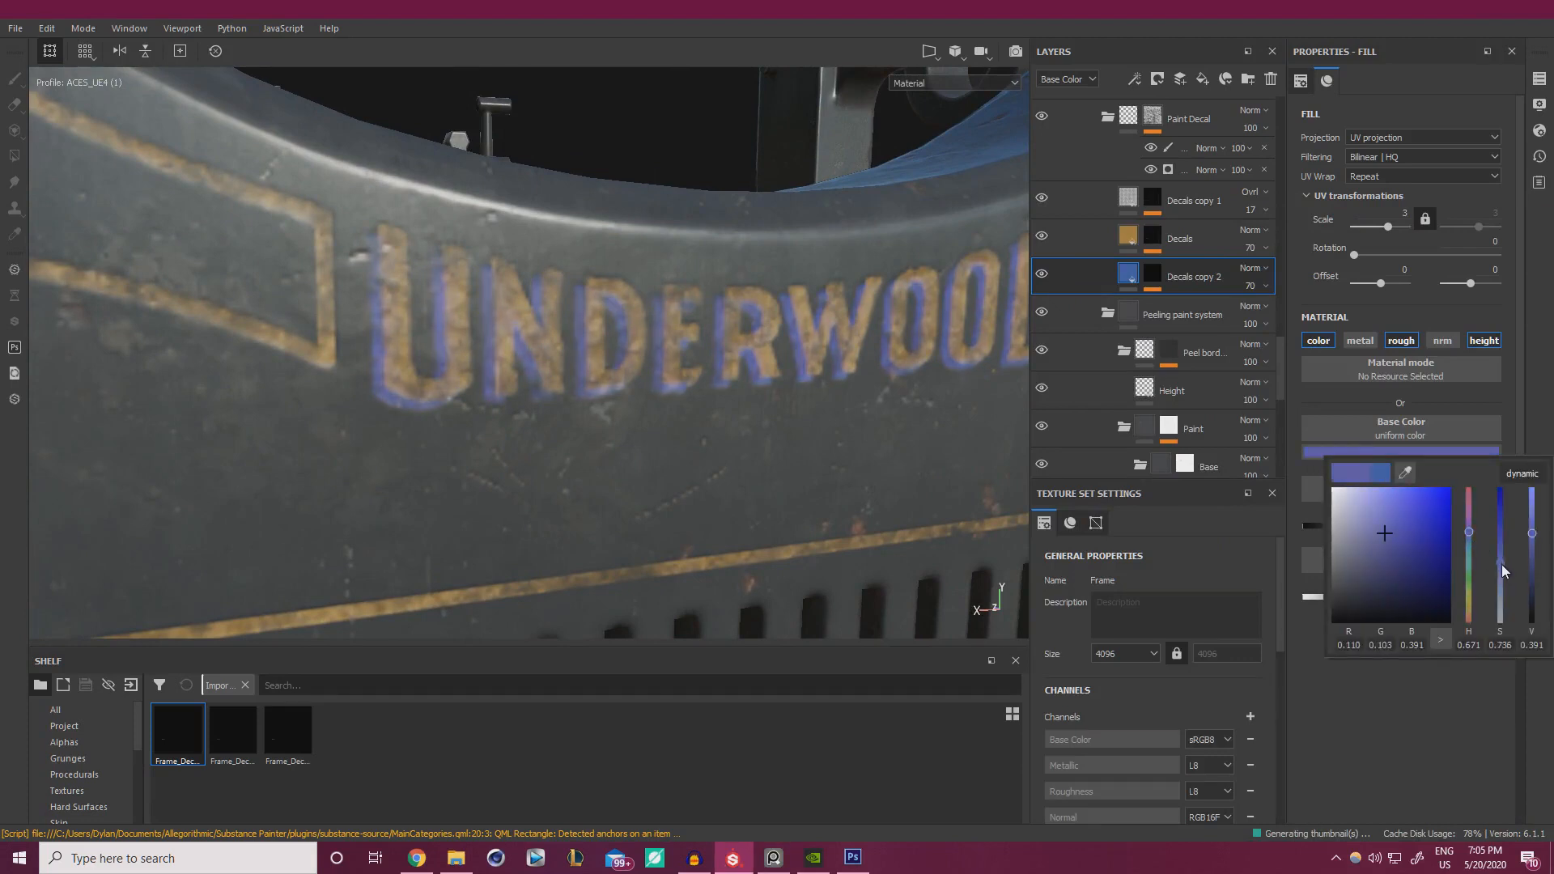
{"action": "left_click", "coordinate": [1532, 576]}
{"action": "left_click_drag", "start_coordinate": [1534, 575], "coordinate": [1503, 546]}
{"action": "left_click", "coordinate": [1504, 583]}
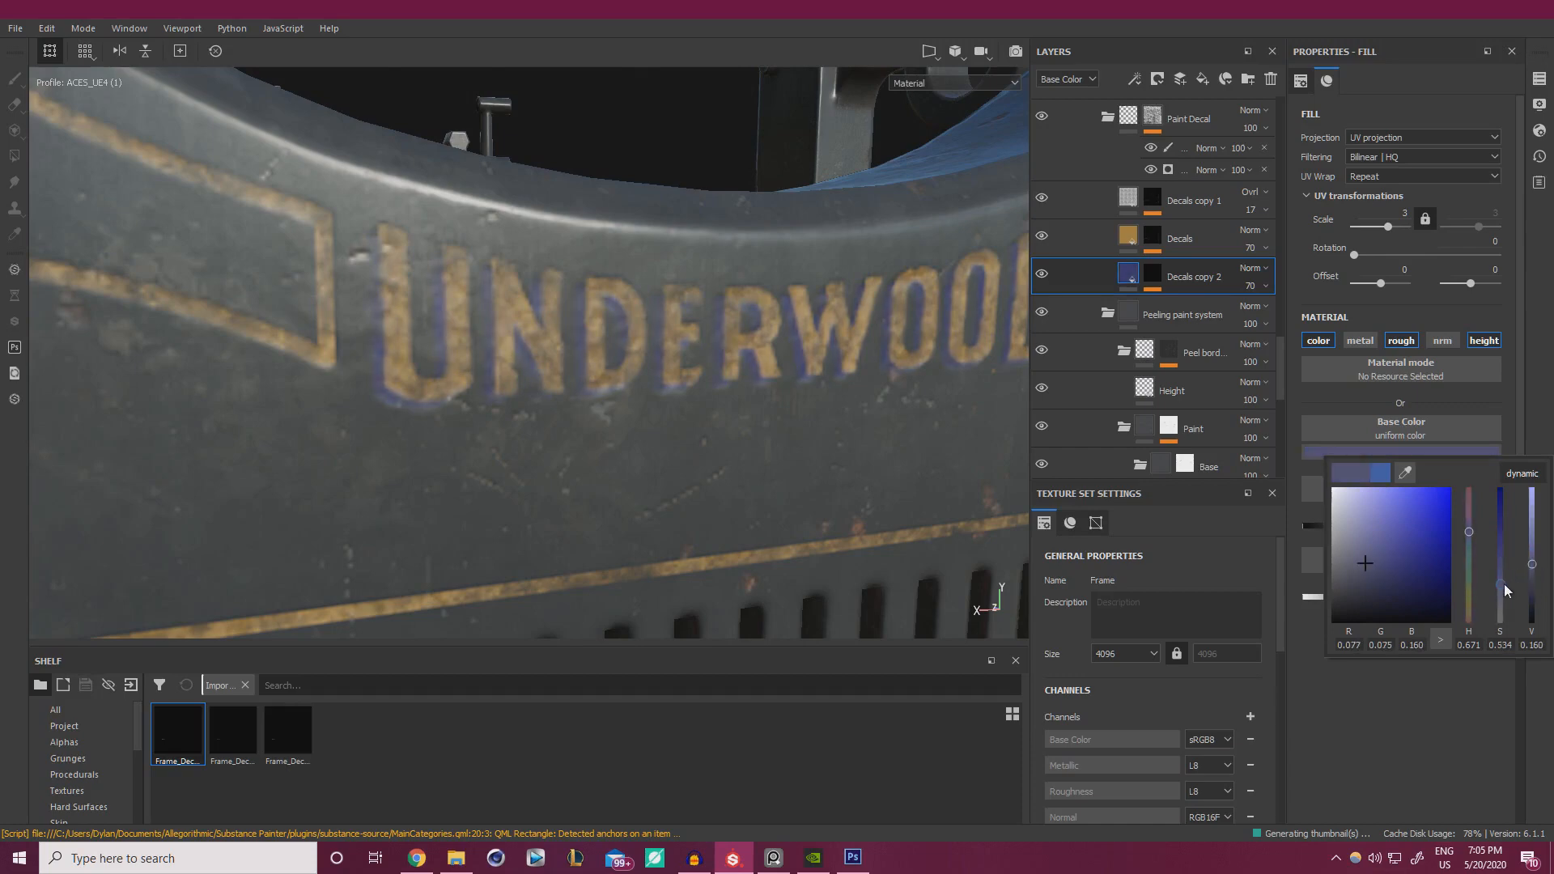
{"action": "left_click", "coordinate": [1534, 588]}
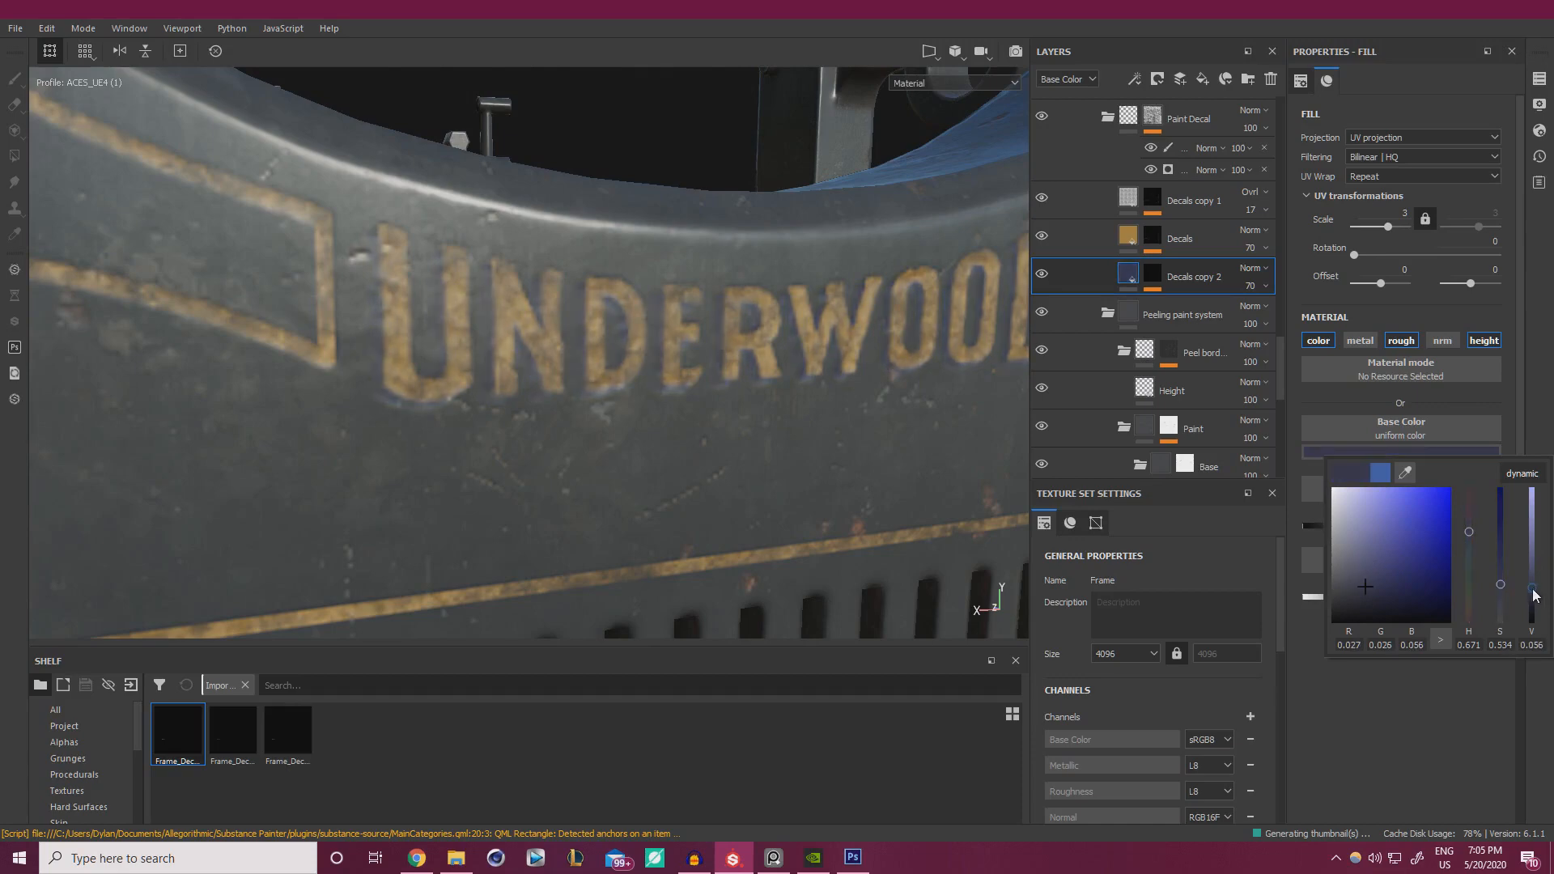
{"action": "left_click_drag", "start_coordinate": [687, 433], "coordinate": [677, 454], "text": "alt"}
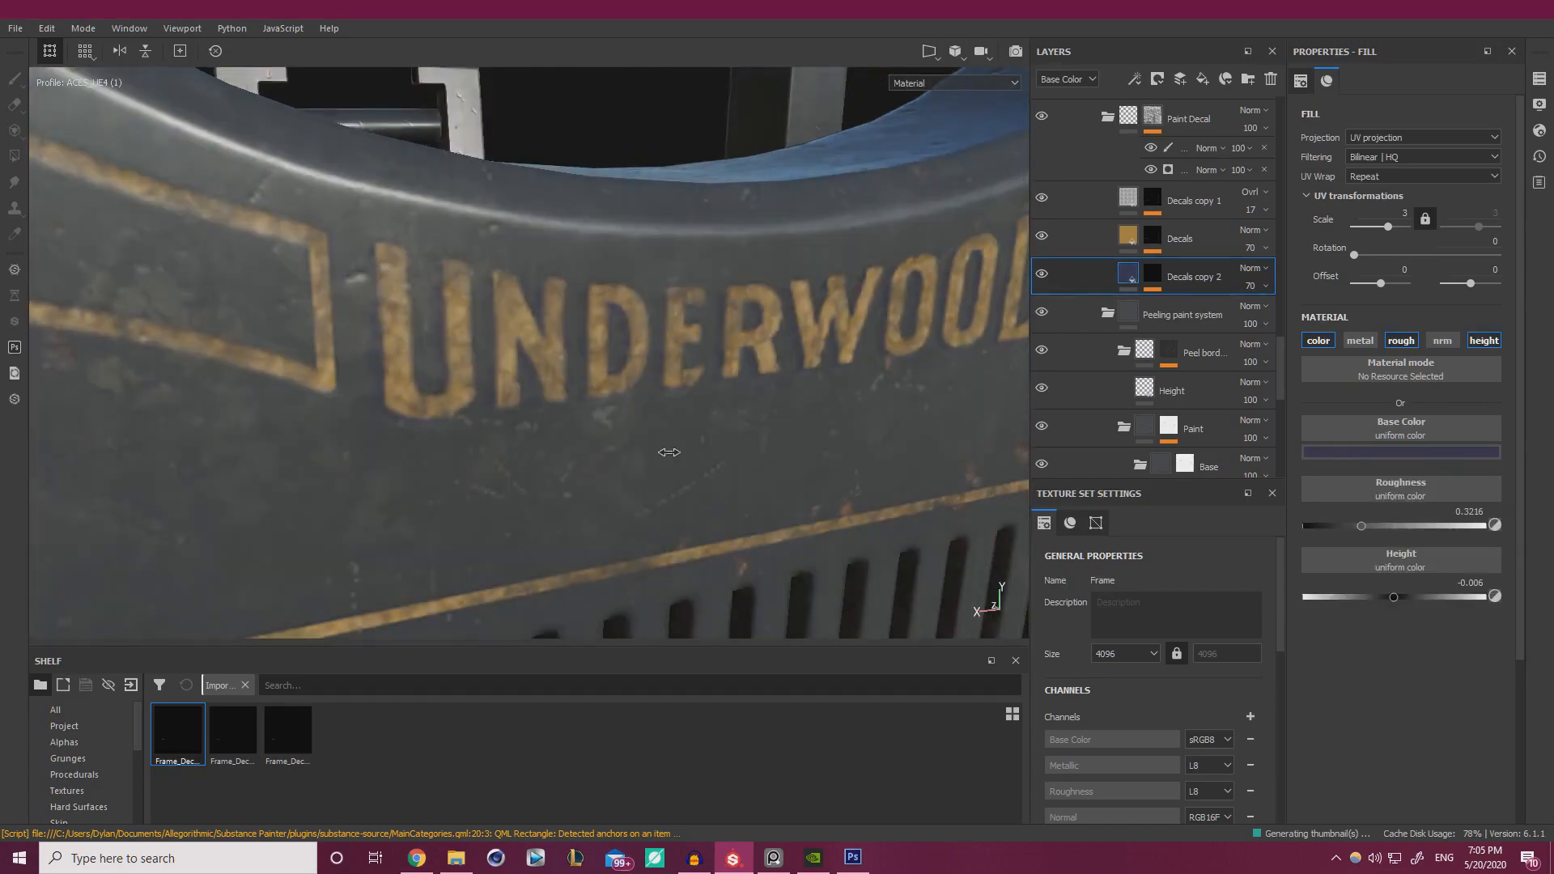
- Adjust the Decals copy 2 base color to a dark navy with hue 0.653, saturation 0.632 and value 0.034
{"action": "left_click", "coordinate": [1365, 451]}
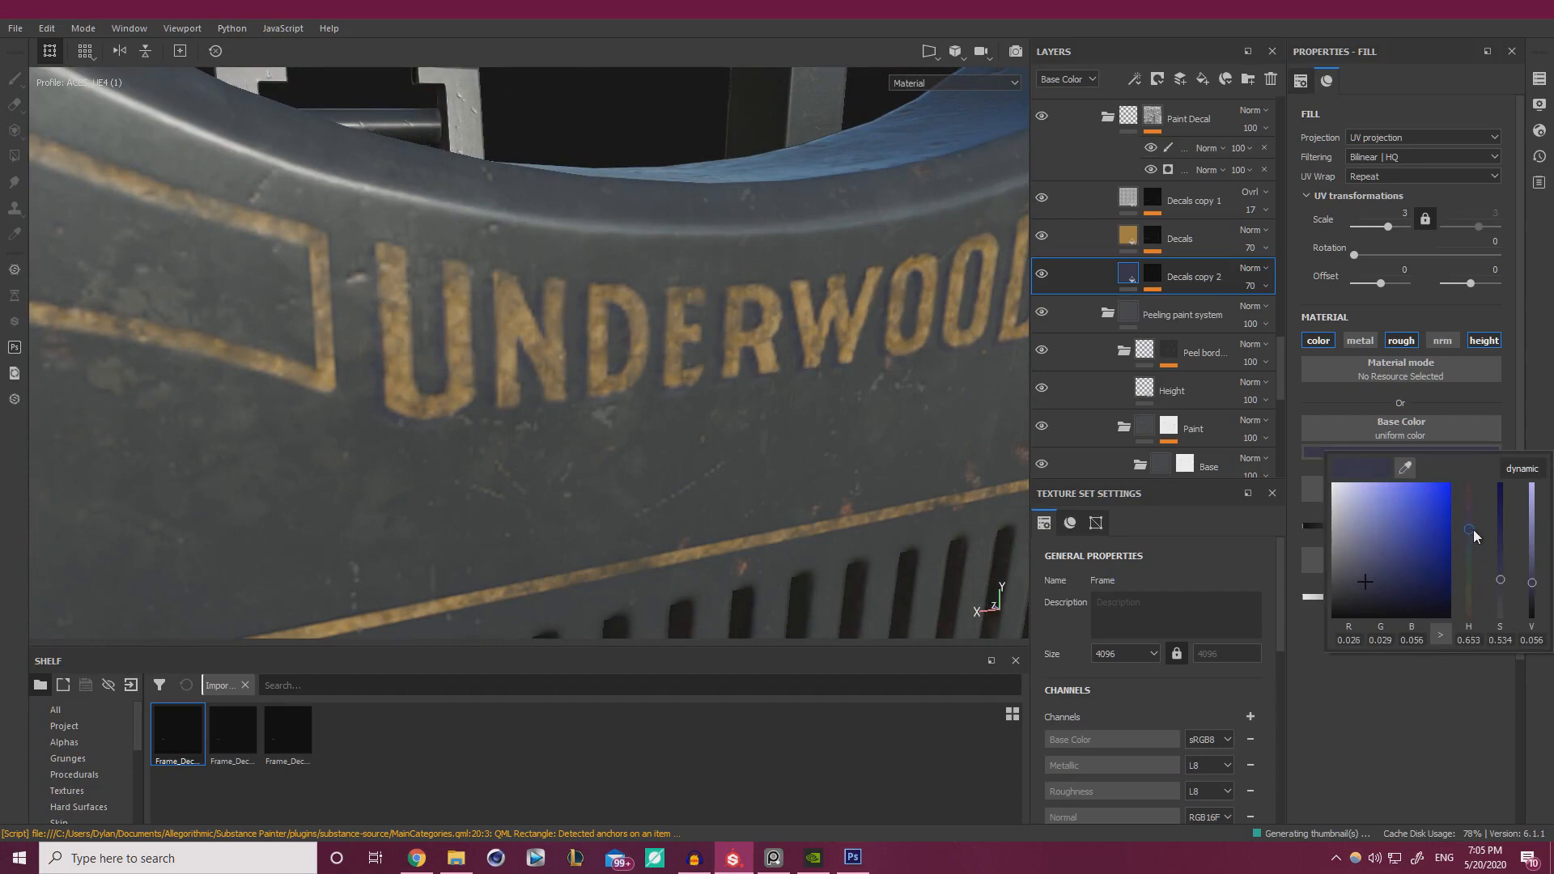
{"action": "left_click", "coordinate": [1534, 581]}
{"action": "left_click_drag", "start_coordinate": [1534, 581], "coordinate": [1535, 577]}
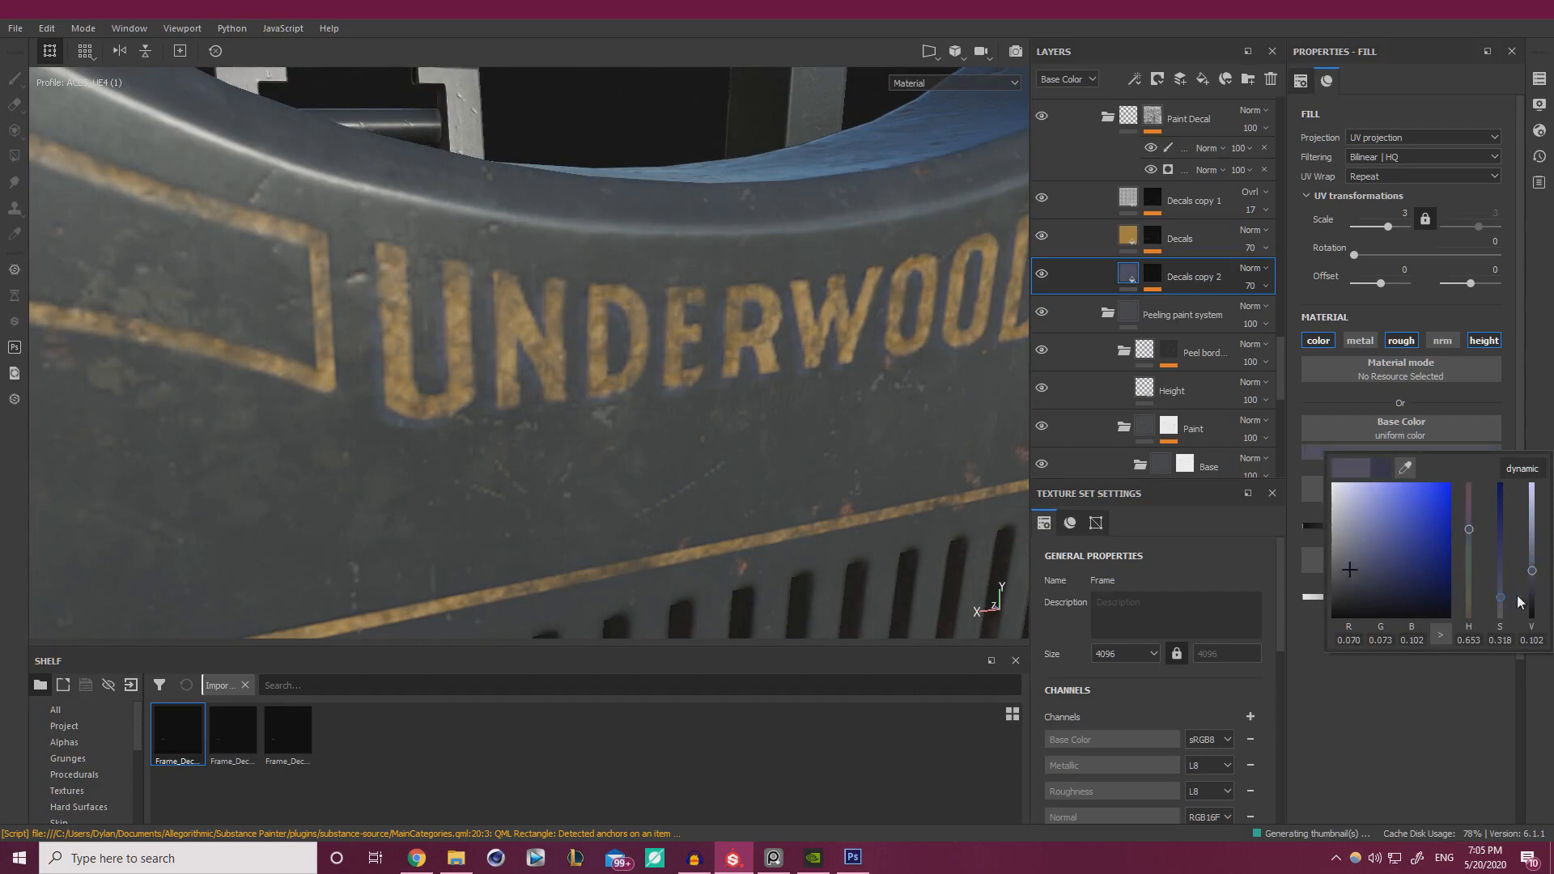
{"action": "left_click", "coordinate": [1535, 597]}
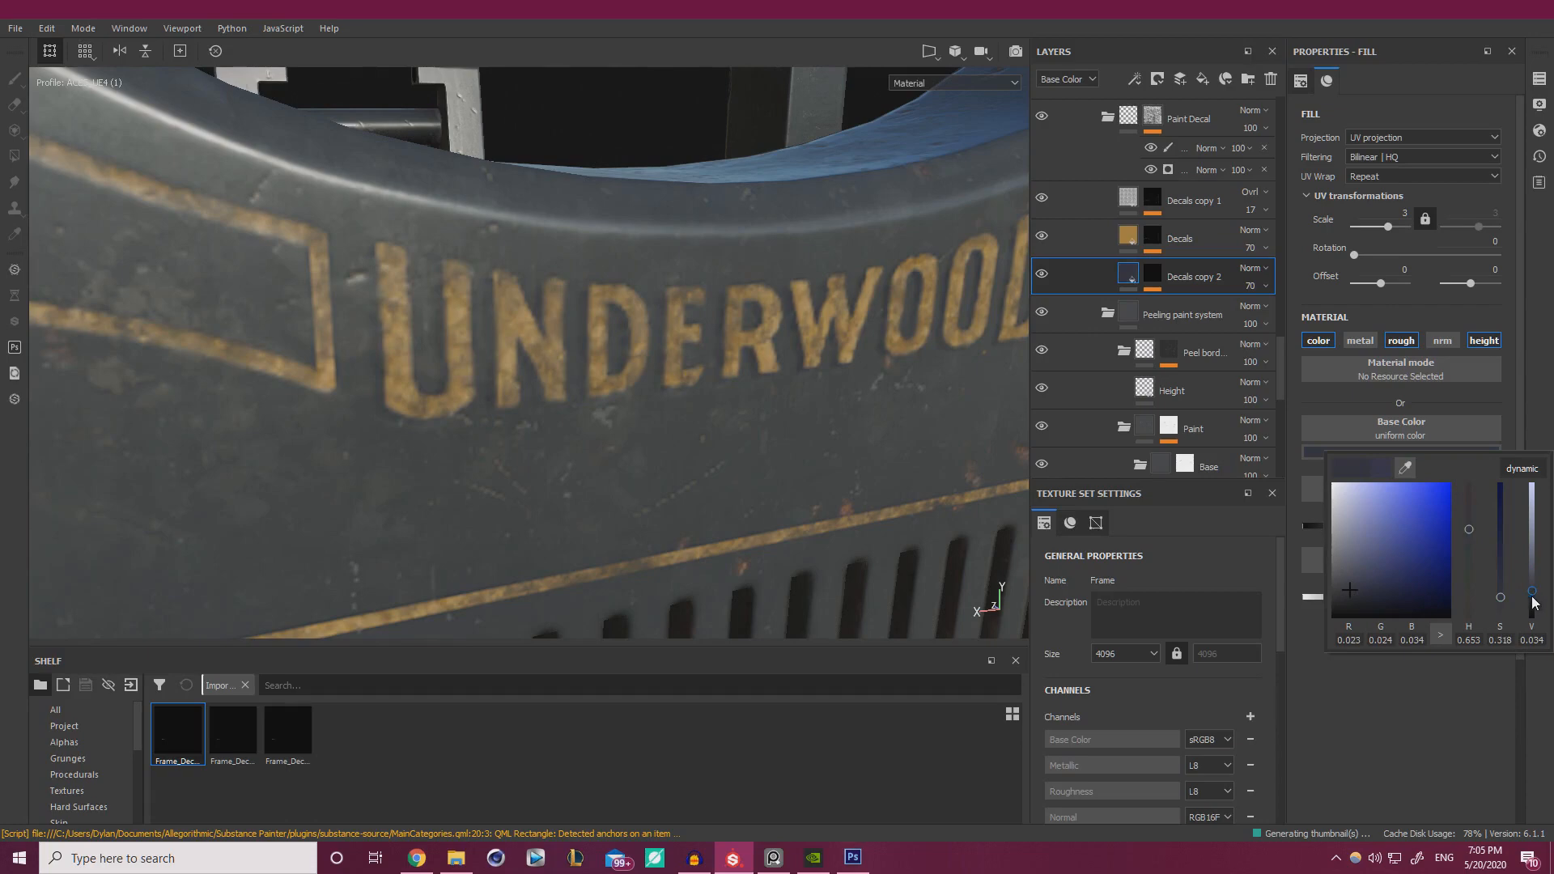
{"action": "left_click", "coordinate": [1501, 569]}
{"action": "scroll", "coordinate": [834, 413], "scroll_direction": "down", "scroll_amount": 3}
{"action": "left_click_drag", "start_coordinate": [753, 405], "coordinate": [814, 415], "text": "alt"}
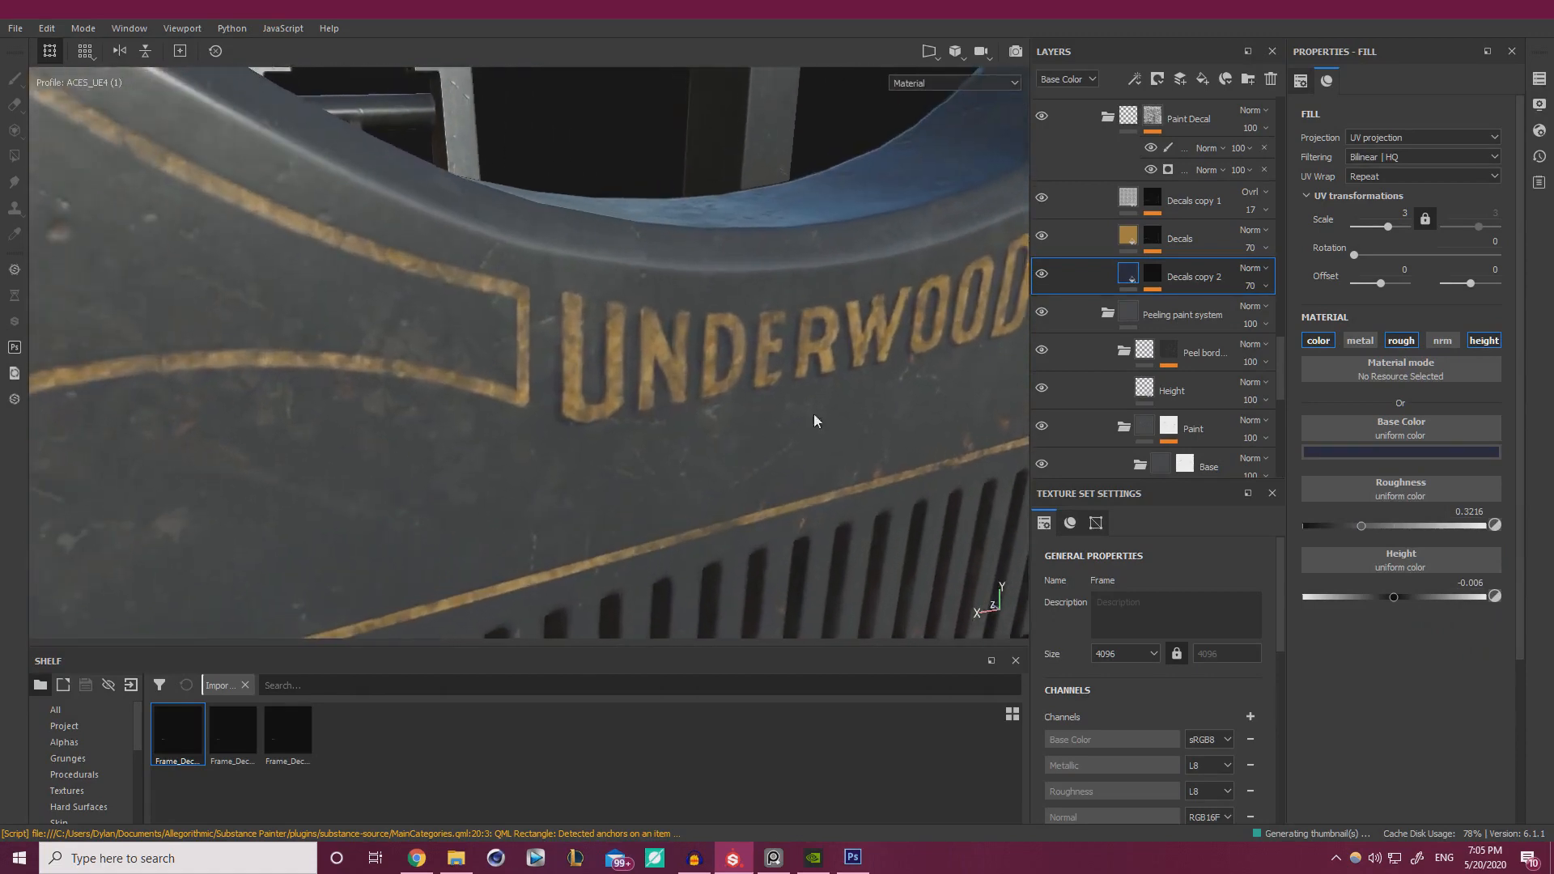
- Rename the navy decal layer to Decals Dark Blue, and duplicate it with the copy placed directly beneath the original
{"action": "double_click", "coordinate": [1229, 277]}
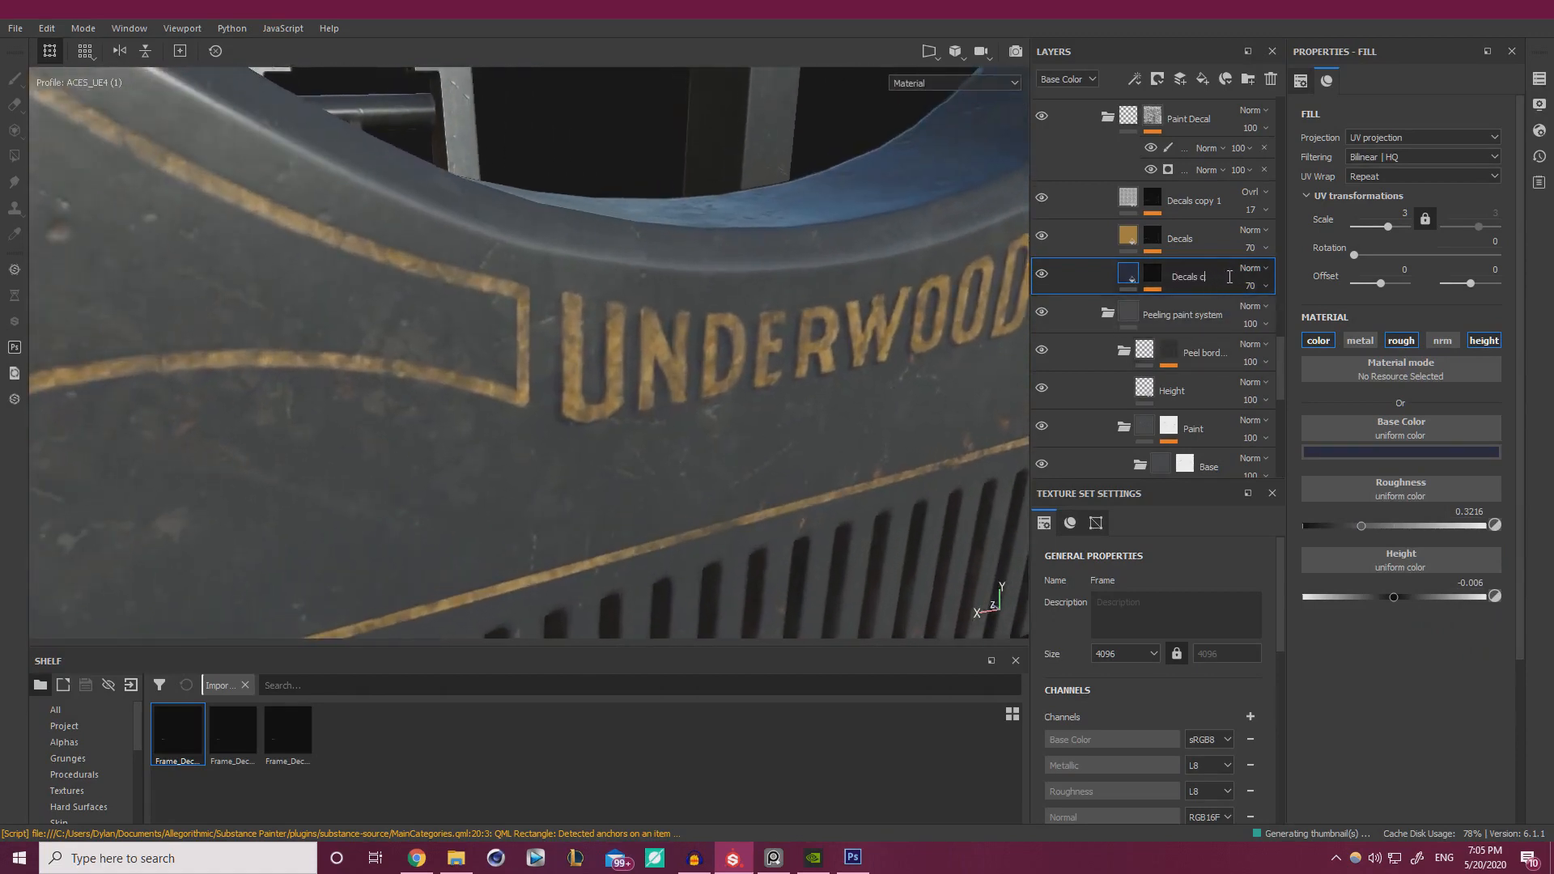
{"action": "type", "text": "Dark Blue"}
{"action": "right_click", "coordinate": [1194, 277]}
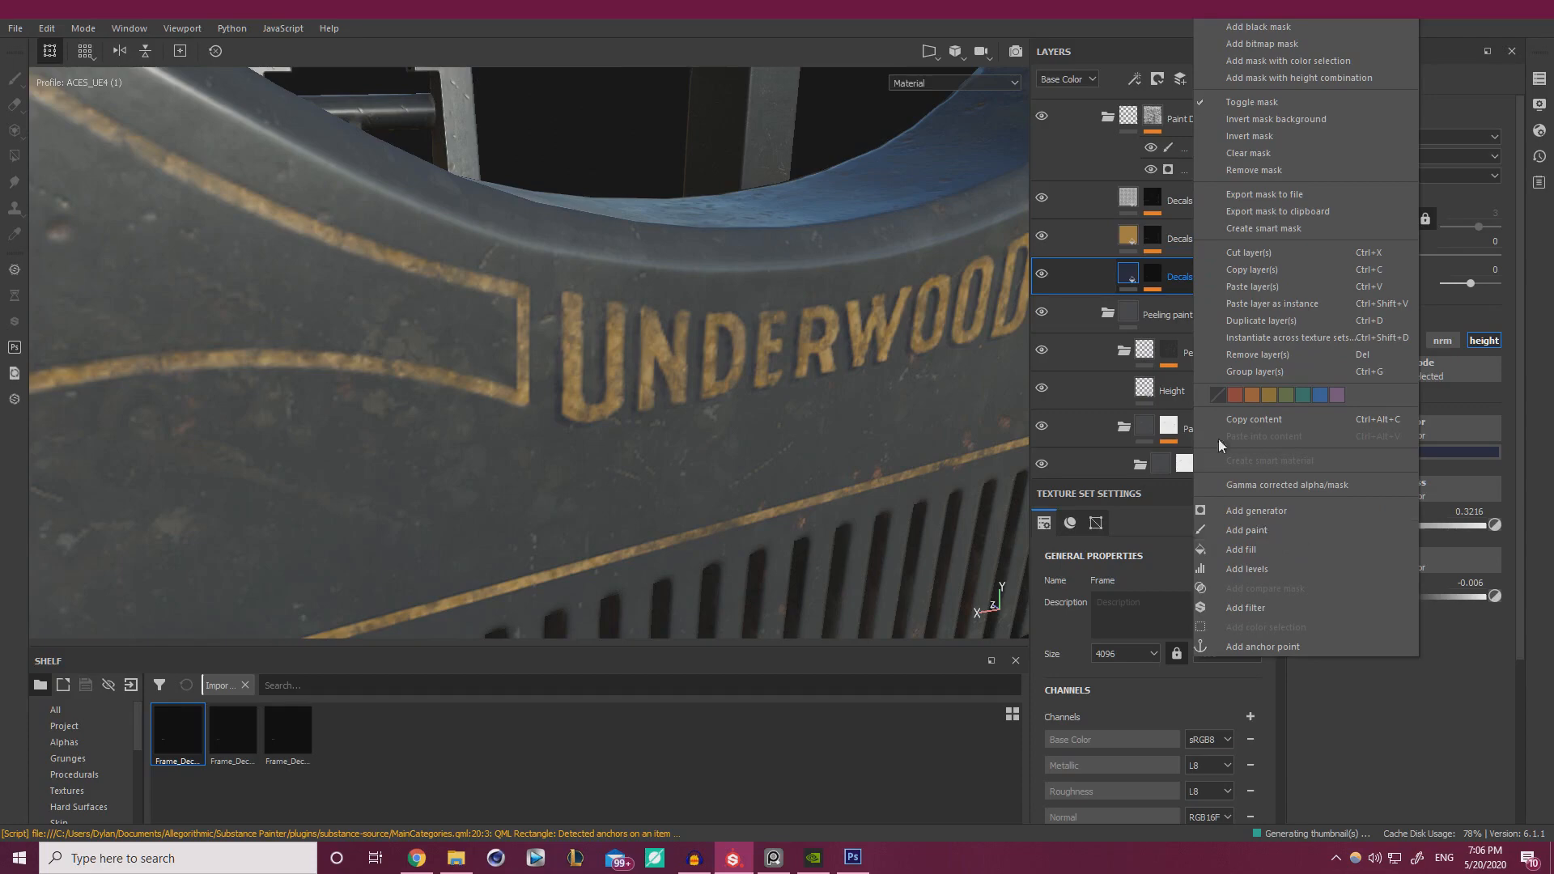
{"action": "left_click", "coordinate": [1184, 275]}
{"action": "key", "text": "ctrl+d"}
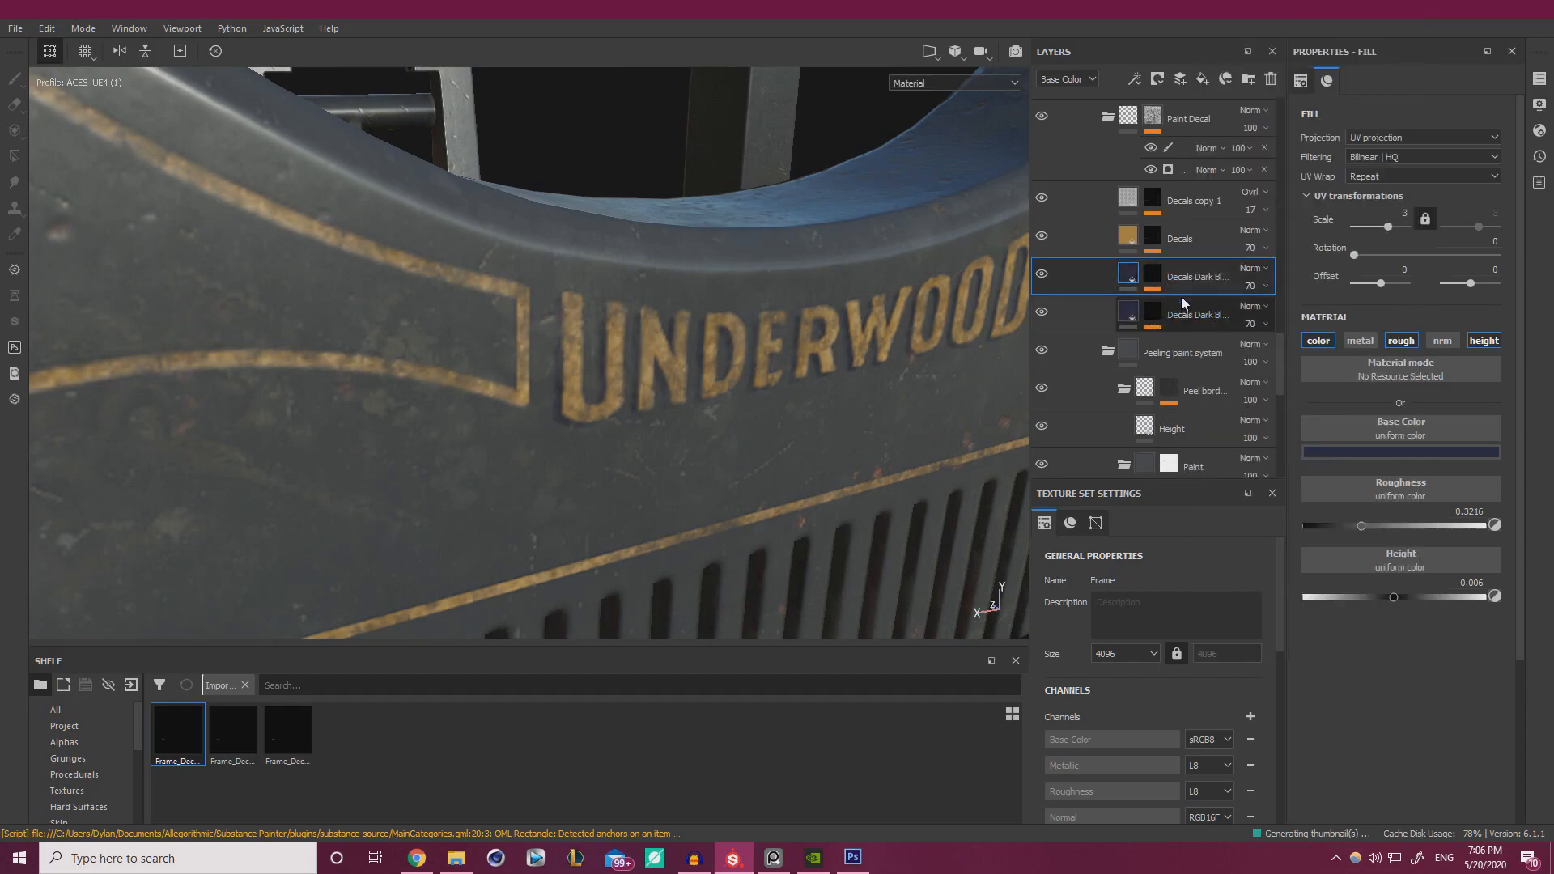
{"action": "left_click_drag", "start_coordinate": [1184, 282], "coordinate": [1199, 323]}
- Rename the lower copy of the dark blue decal layer to Decals Light Blue
{"action": "double_click", "coordinate": [1197, 316]}
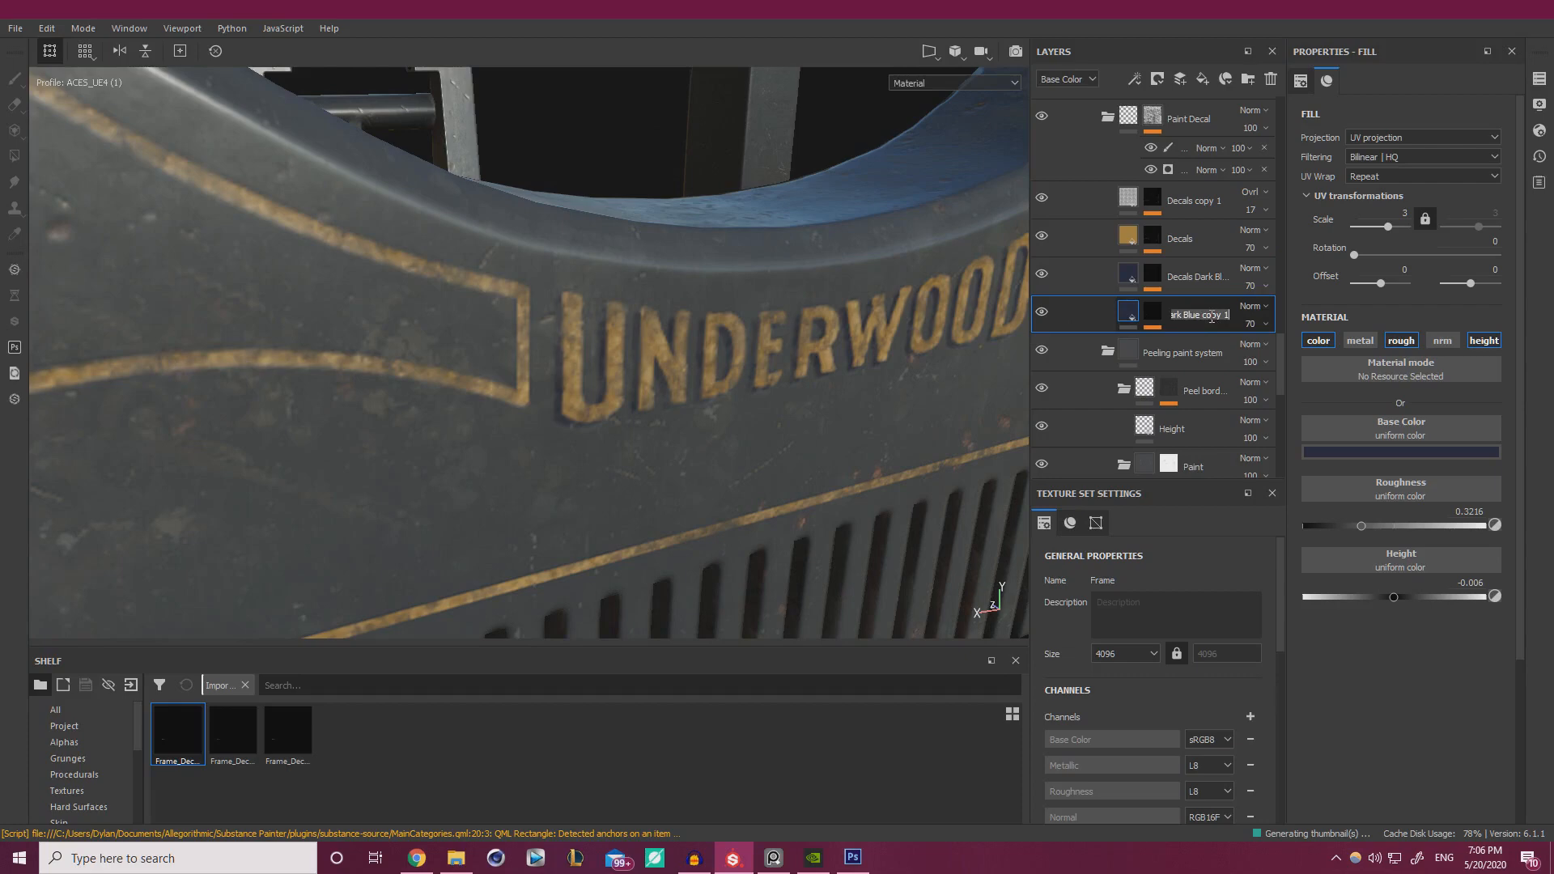
{"action": "key", "text": "End"}
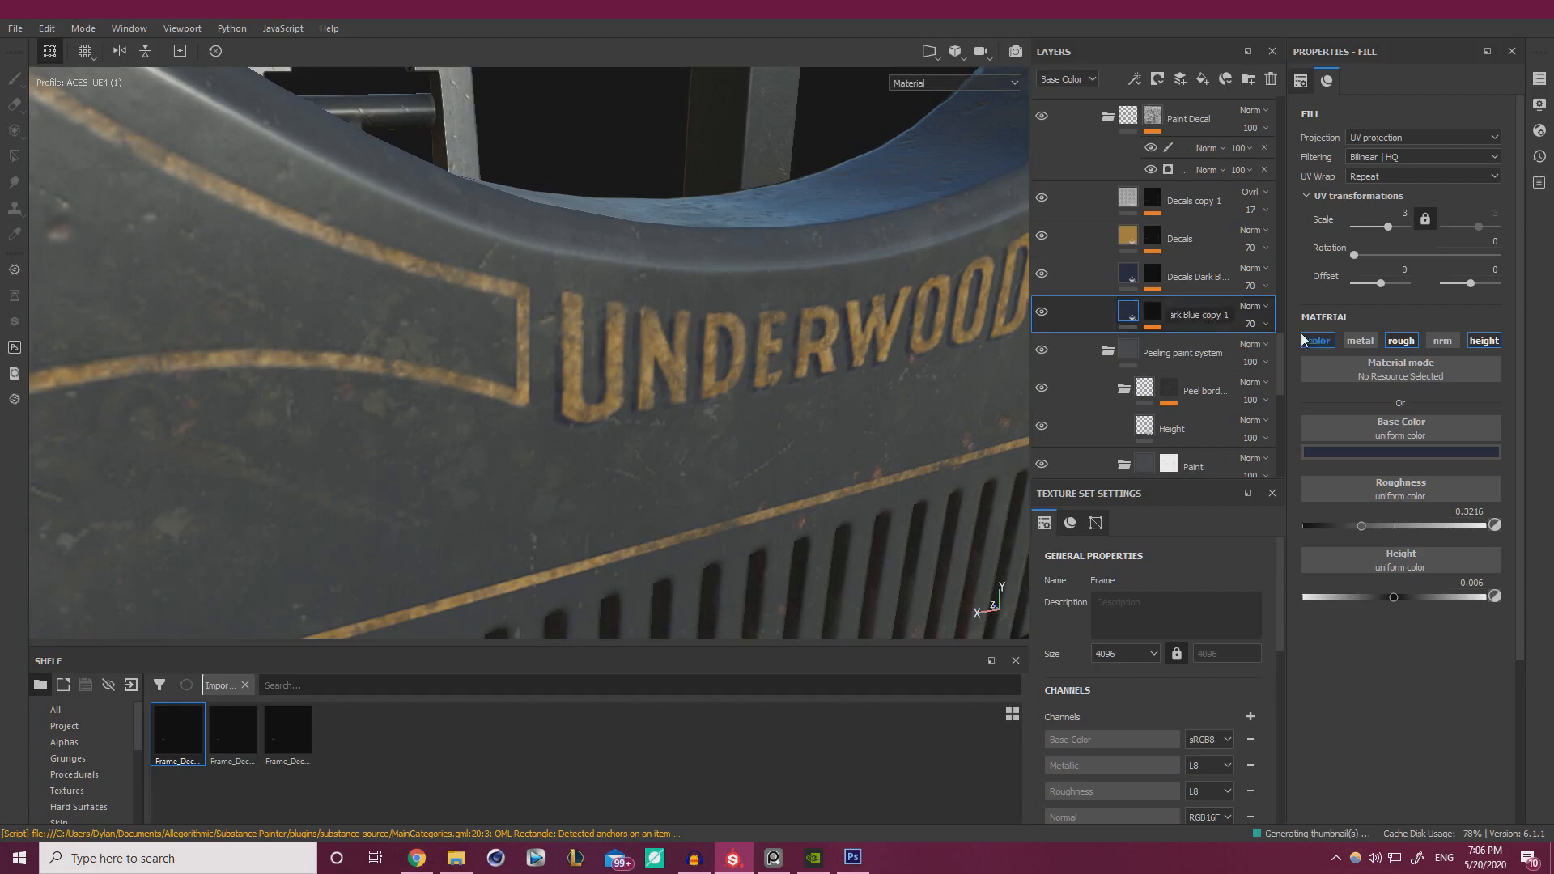
{"action": "key", "text": "BackSpace"}
{"action": "key", "text": "BackSpace"}
{"action": "key", "text": "BackSpace"}
{"action": "key", "text": "BackSpace"}
{"action": "key", "text": "BackSpace"}
{"action": "key", "text": "BackSpace"}
{"action": "key", "text": "BackSpace"}
{"action": "key", "text": "BackSpace"}
{"action": "key", "text": "BackSpace"}
{"action": "key", "text": "BackSpace"}
{"action": "type", "text": "Light"}
{"action": "key", "text": "Return"}
- Replace the grayscale texture in the Decals Light Blue layer's mask fill with Frame_Decals_LightBlue
{"action": "left_click", "coordinate": [280, 731]}
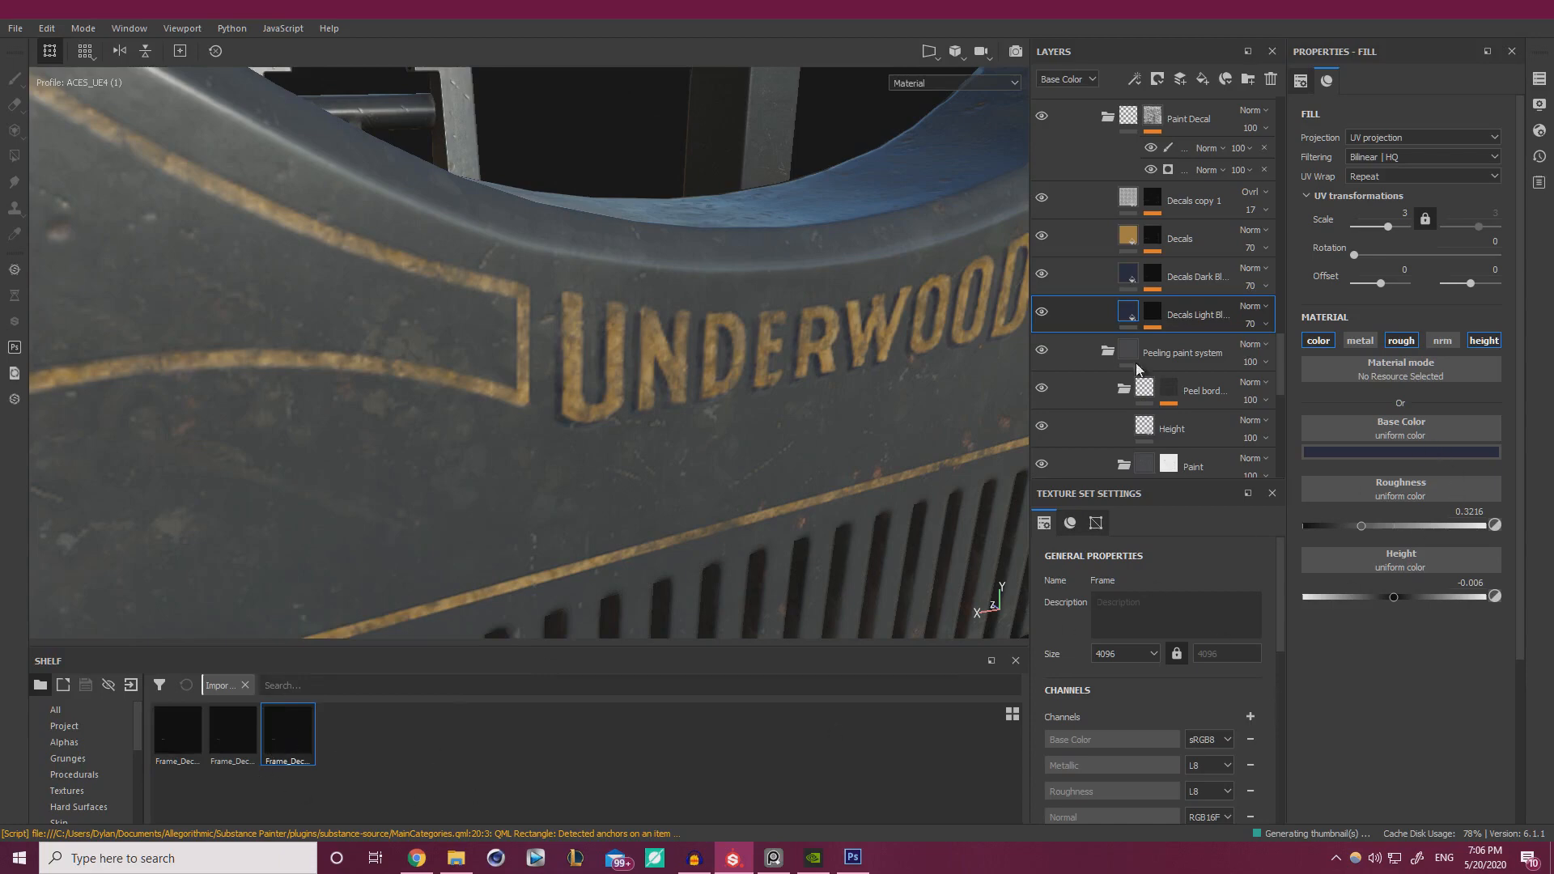
{"action": "left_click", "coordinate": [1153, 324]}
{"action": "left_click", "coordinate": [1176, 369]}
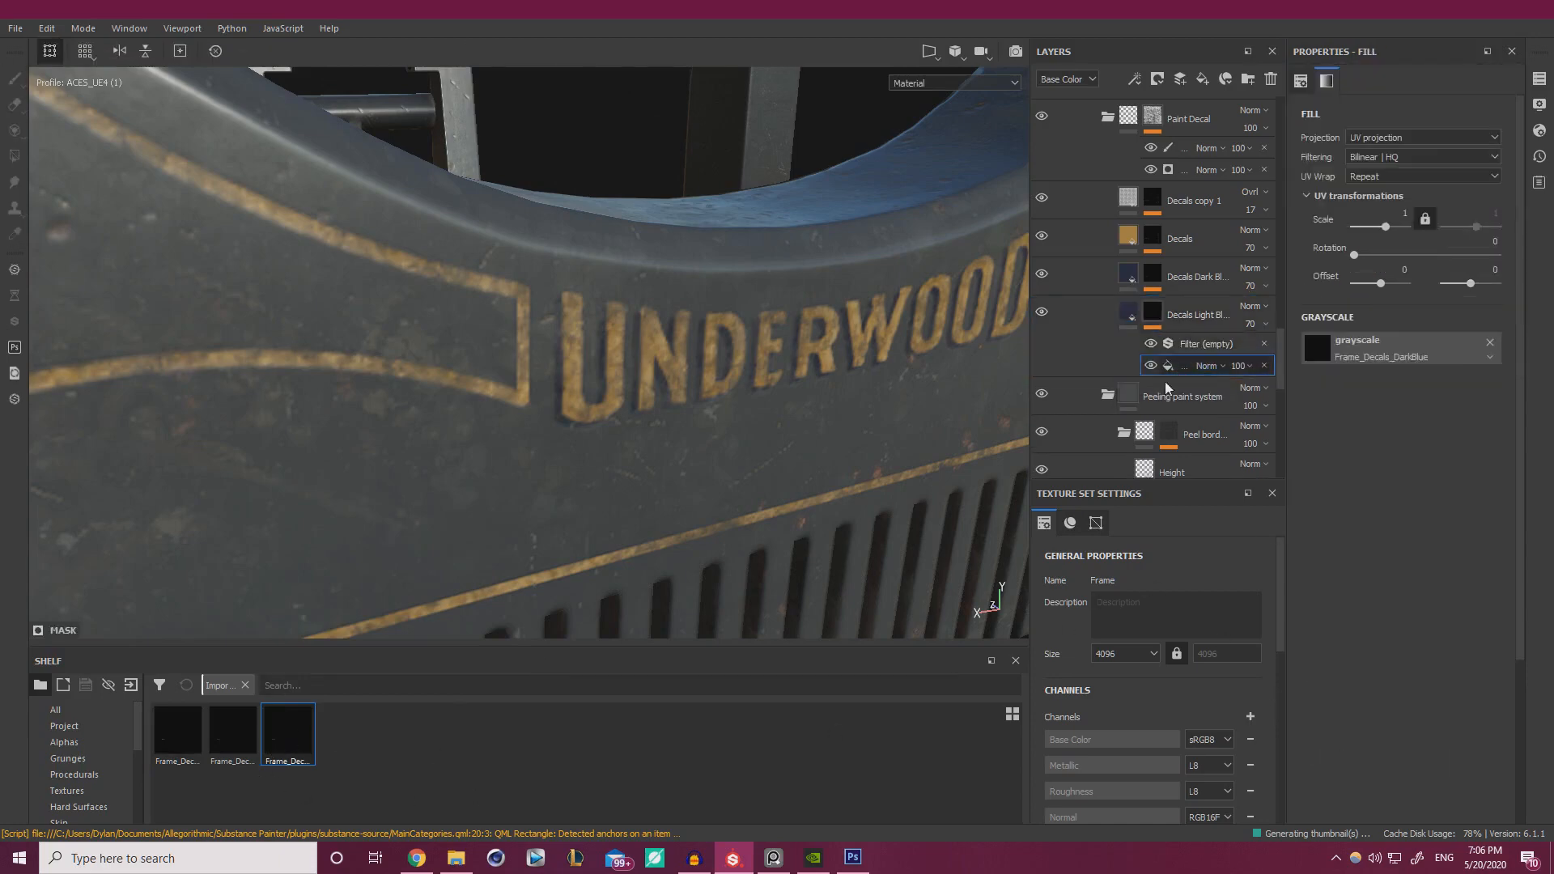
{"action": "left_click_drag", "start_coordinate": [1326, 353], "coordinate": [1322, 349]}
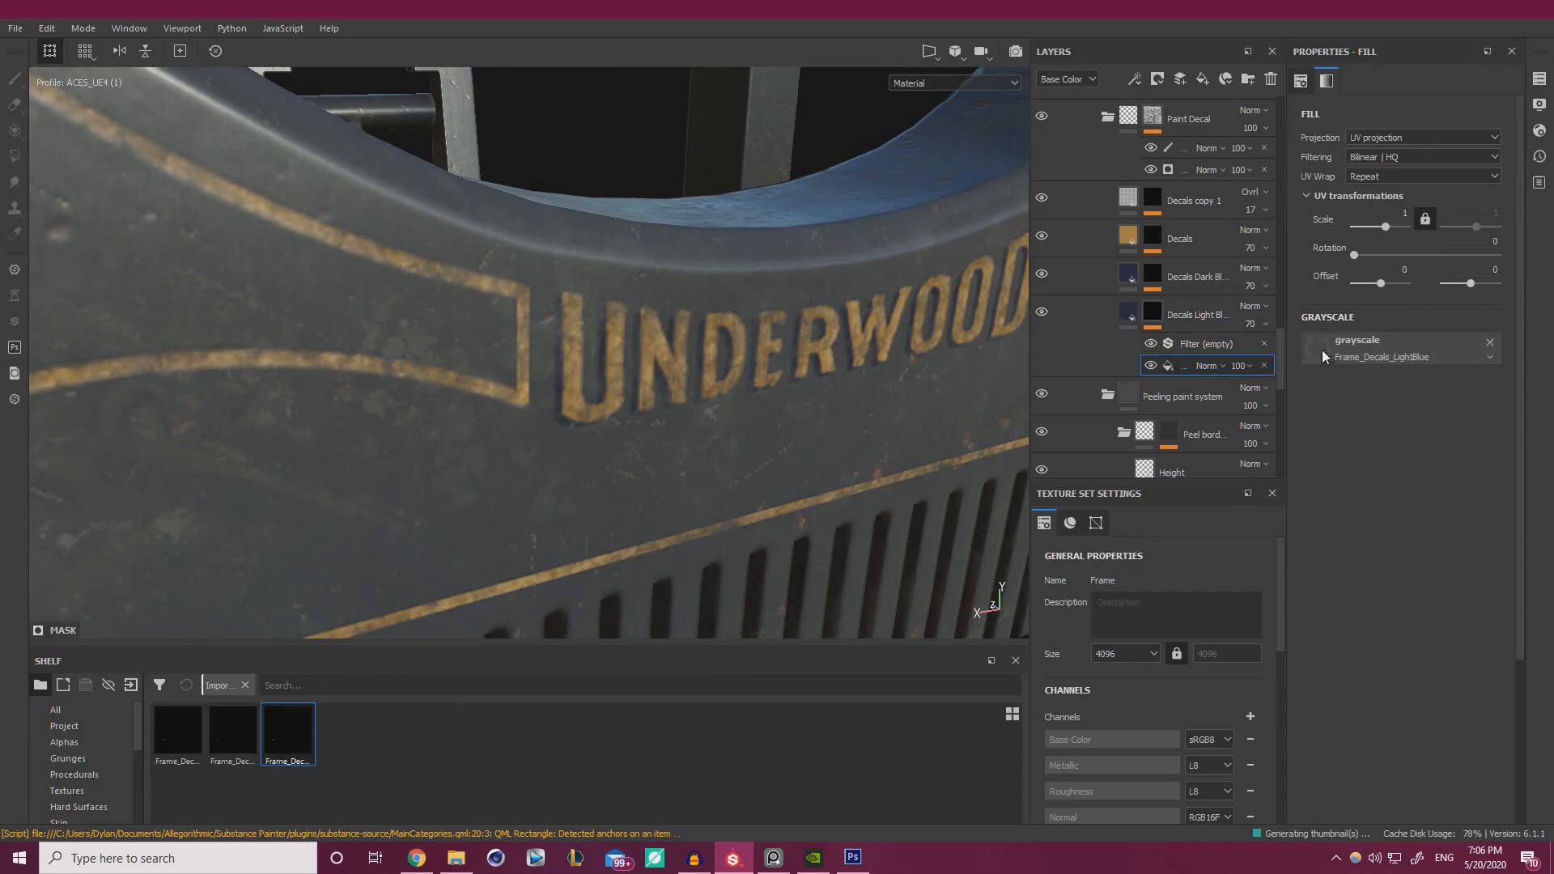
- Set the Decals Light Blue layer's base color to a muted steel blue with hue 0.575, saturation 0.609 and value 0.142
{"action": "left_click", "coordinate": [1126, 316]}
{"action": "left_click", "coordinate": [1381, 454]}
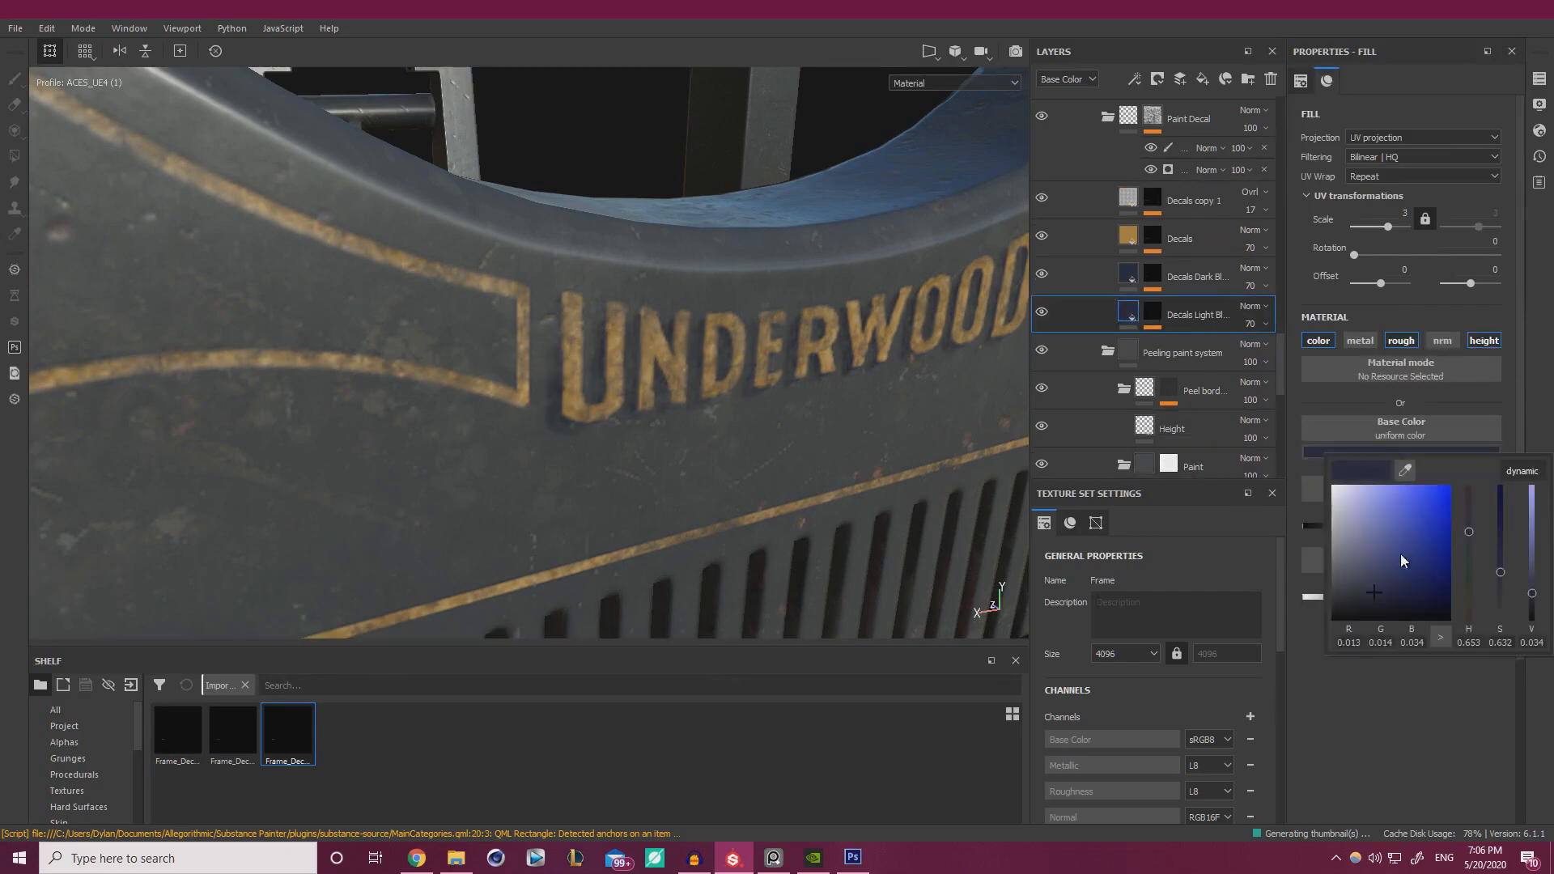
{"action": "left_click_drag", "start_coordinate": [1462, 548], "coordinate": [1469, 547]}
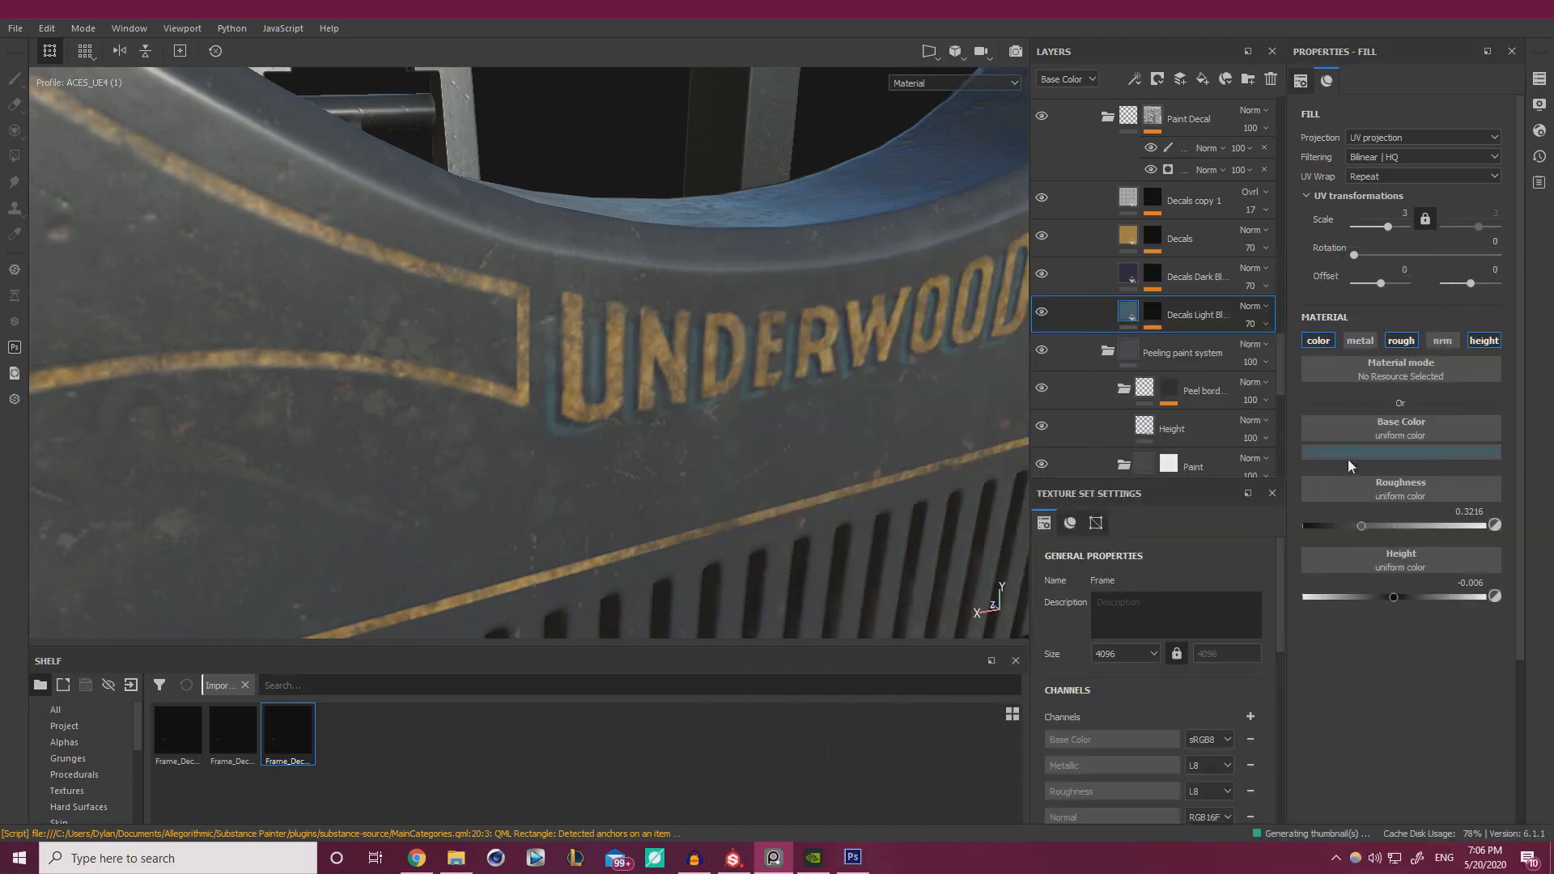
{"action": "left_click", "coordinate": [1349, 453]}
{"action": "left_click_drag", "start_coordinate": [1469, 576], "coordinate": [1470, 575]}
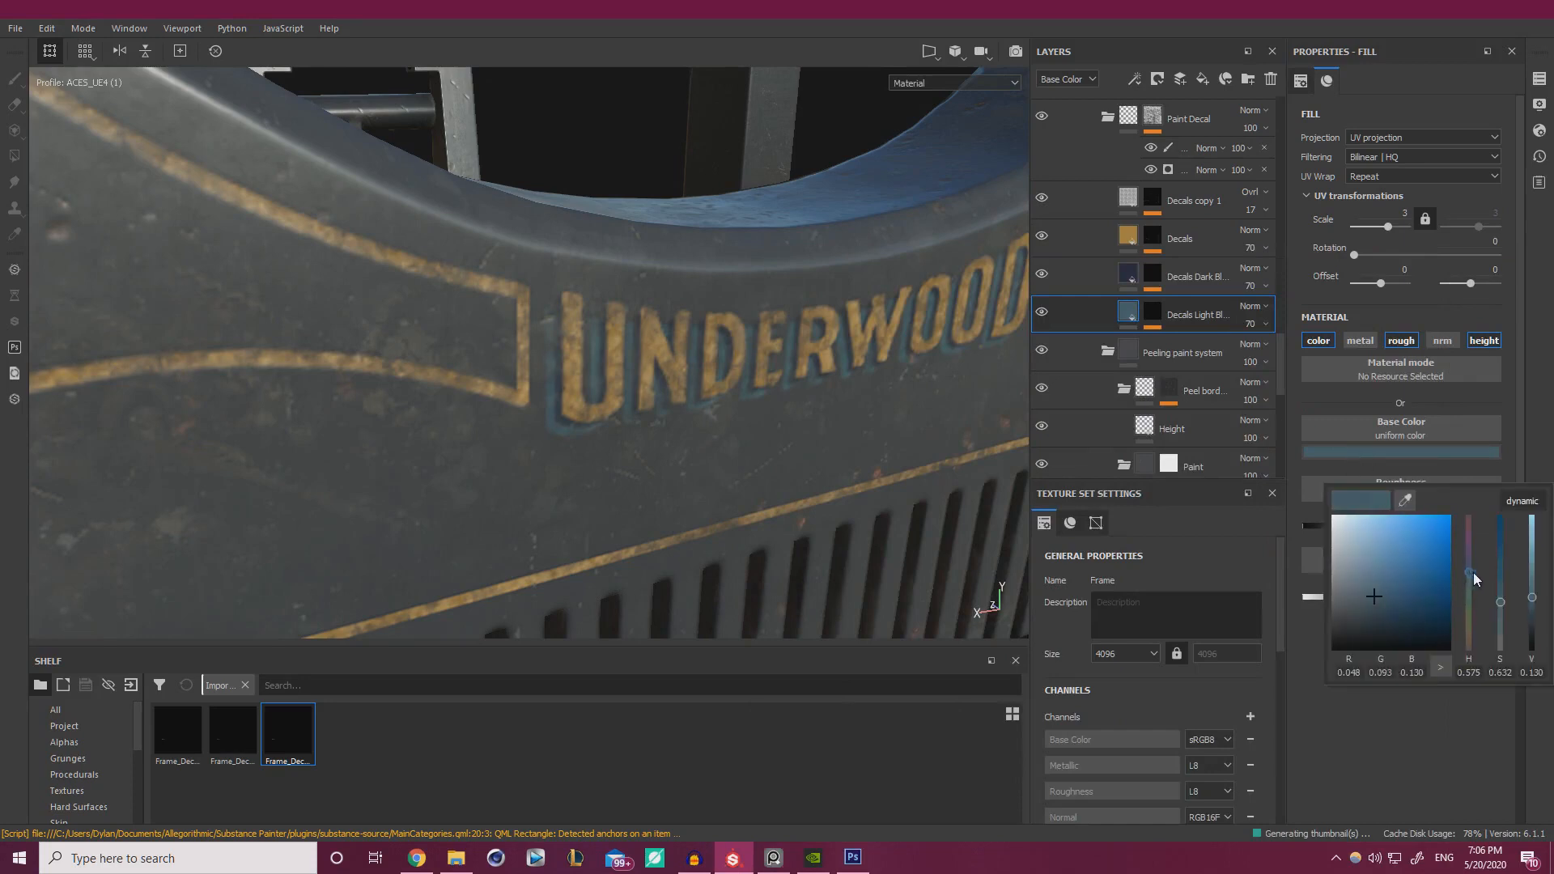
{"action": "left_click", "coordinate": [1502, 579]}
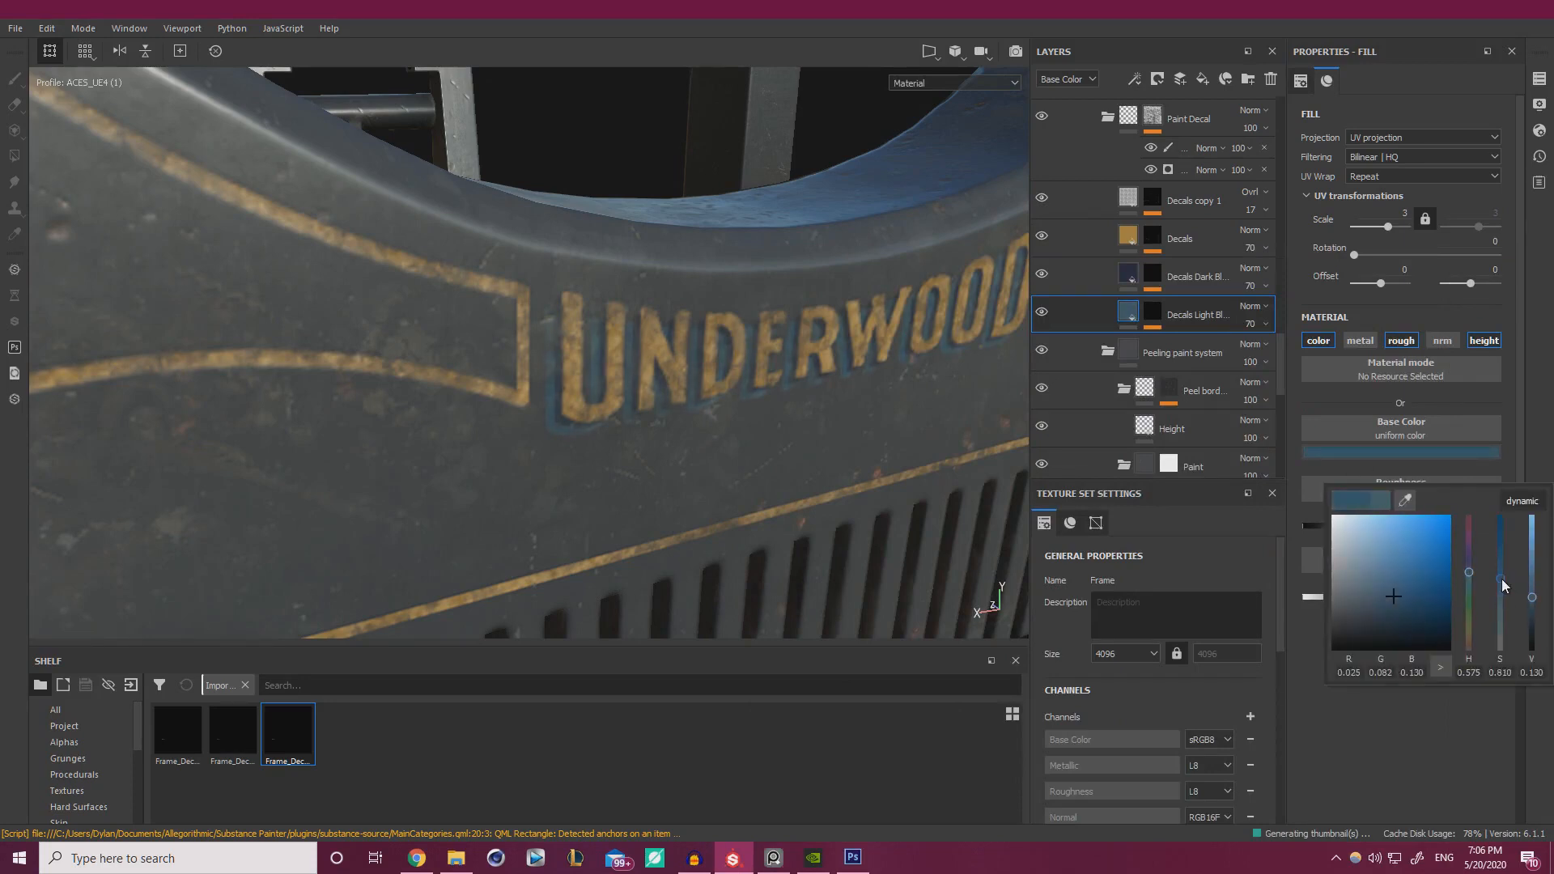
{"action": "left_click", "coordinate": [1531, 591]}
{"action": "left_click", "coordinate": [1532, 599]}
{"action": "mouse_move", "coordinate": [1503, 584]}
{"action": "left_mouse_down"}
{"action": "mouse_move", "coordinate": [1532, 612]}
{"action": "mouse_move", "coordinate": [1533, 595]}
{"action": "mouse_move", "coordinate": [1505, 605]}
{"action": "left_mouse_up"}
{"action": "left_click", "coordinate": [1501, 613]}
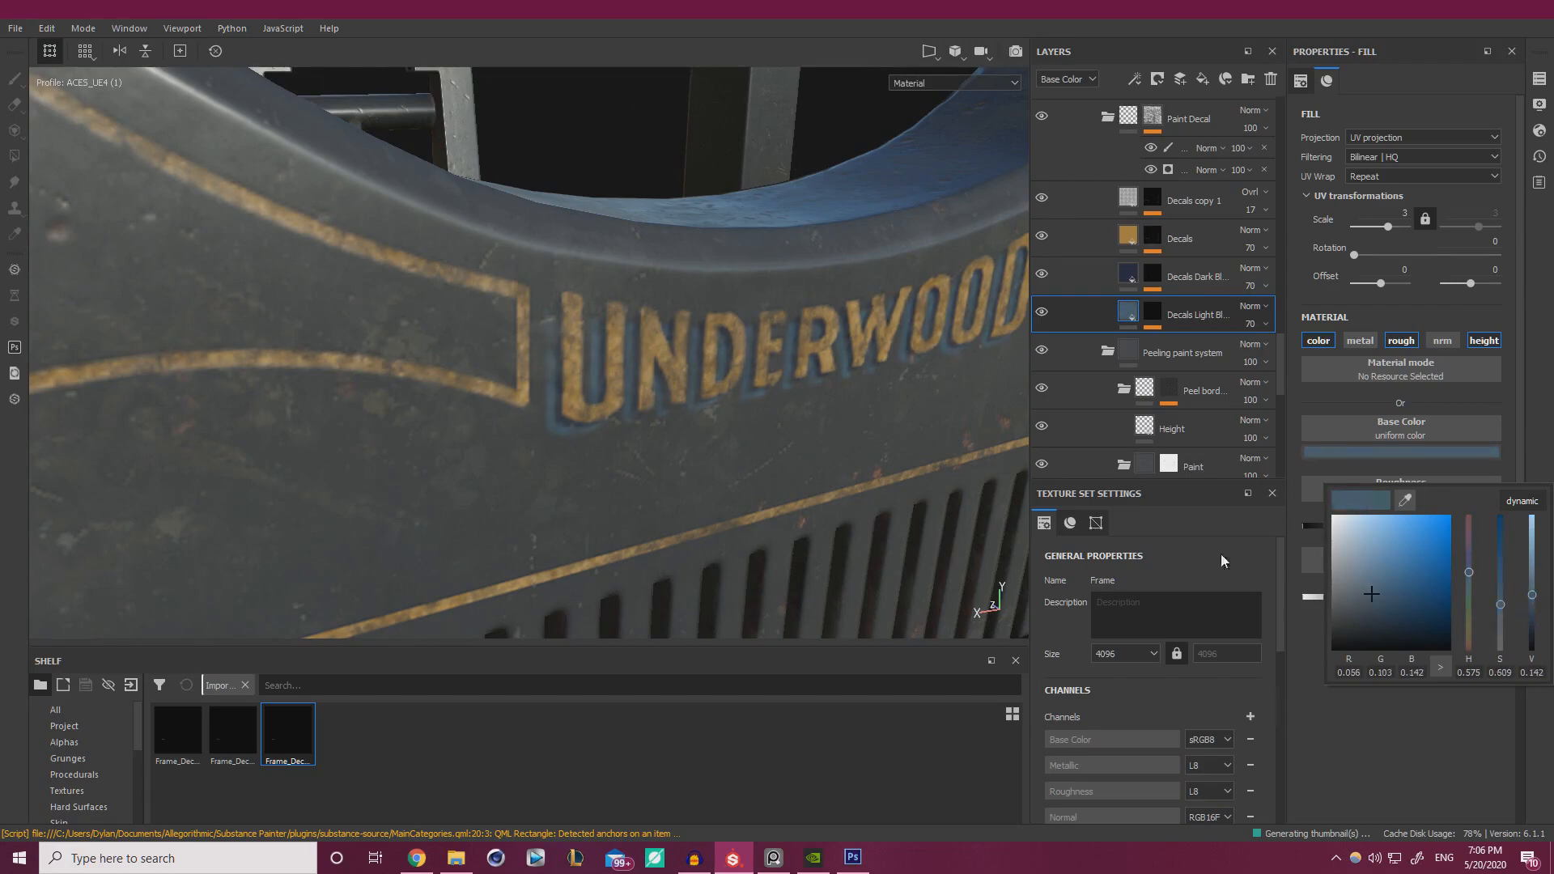
- Examine the layered blue shading around the UNDERWOOD lettering on the front plate from several distances and under different lighting
{"action": "scroll", "coordinate": [540, 271], "scroll_direction": "down", "scroll_amount": 5}
{"action": "left_click_drag", "start_coordinate": [726, 361], "coordinate": [538, 314], "text": "alt"}
{"action": "scroll", "coordinate": [322, 279], "scroll_direction": "down", "scroll_amount": 3}
{"action": "mouse_move", "coordinate": [1553, 526]}
{"action": "right_mouse_down"}
{"action": "mouse_move", "coordinate": [1114, 482]}
{"action": "mouse_move", "coordinate": [1553, 510]}
{"action": "right_mouse_up"}
{"action": "scroll", "coordinate": [667, 449], "scroll_direction": "up", "scroll_amount": 8}
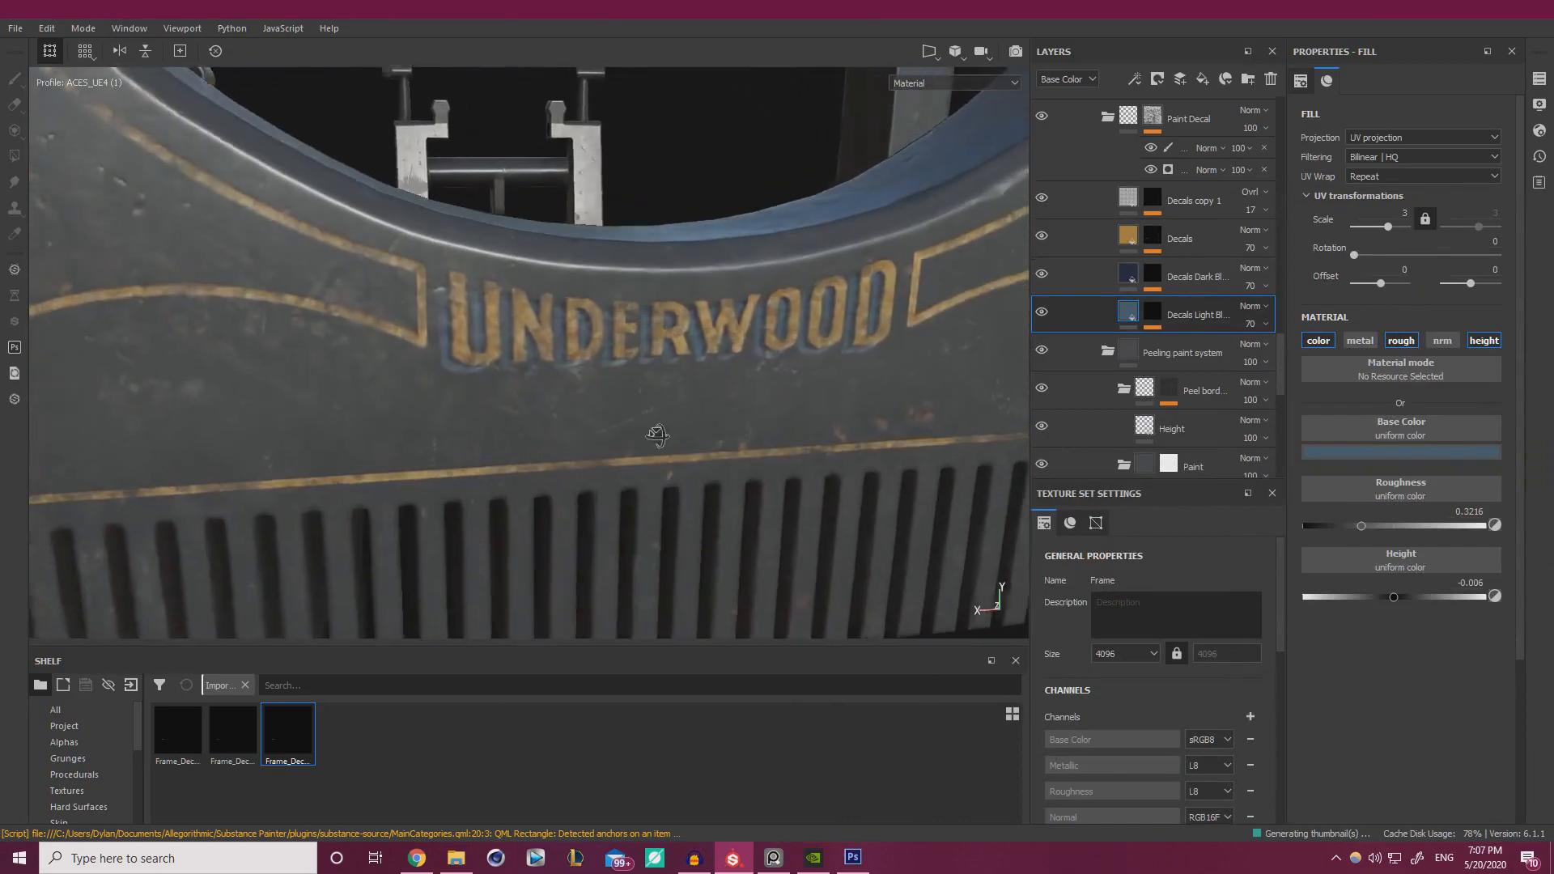
{"action": "scroll", "coordinate": [712, 483], "scroll_direction": "up", "scroll_amount": 1}
{"action": "mouse_move", "coordinate": [713, 482]}
{"action": "left_mouse_down", "text": "alt"}
{"action": "mouse_move", "coordinate": [673, 459]}
{"action": "mouse_move", "coordinate": [687, 483]}
{"action": "mouse_move", "coordinate": [706, 466]}
{"action": "left_mouse_up", "text": "alt"}
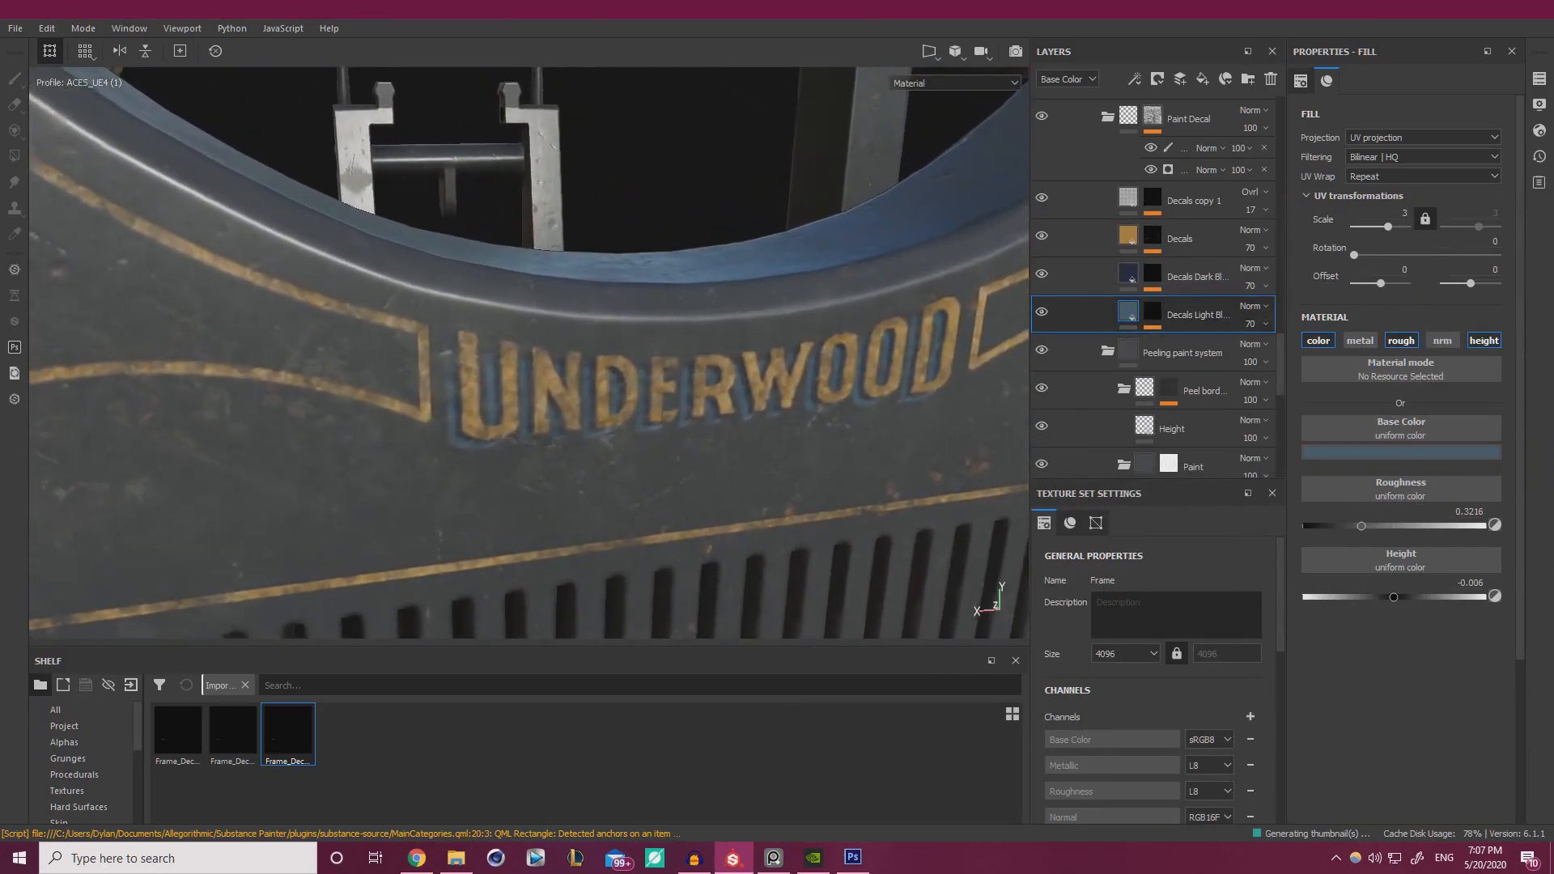
{"action": "right_click_drag", "start_coordinate": [1553, 360], "coordinate": [881, 398]}
{"action": "right_click_drag", "start_coordinate": [879, 584], "coordinate": [1553, 599]}
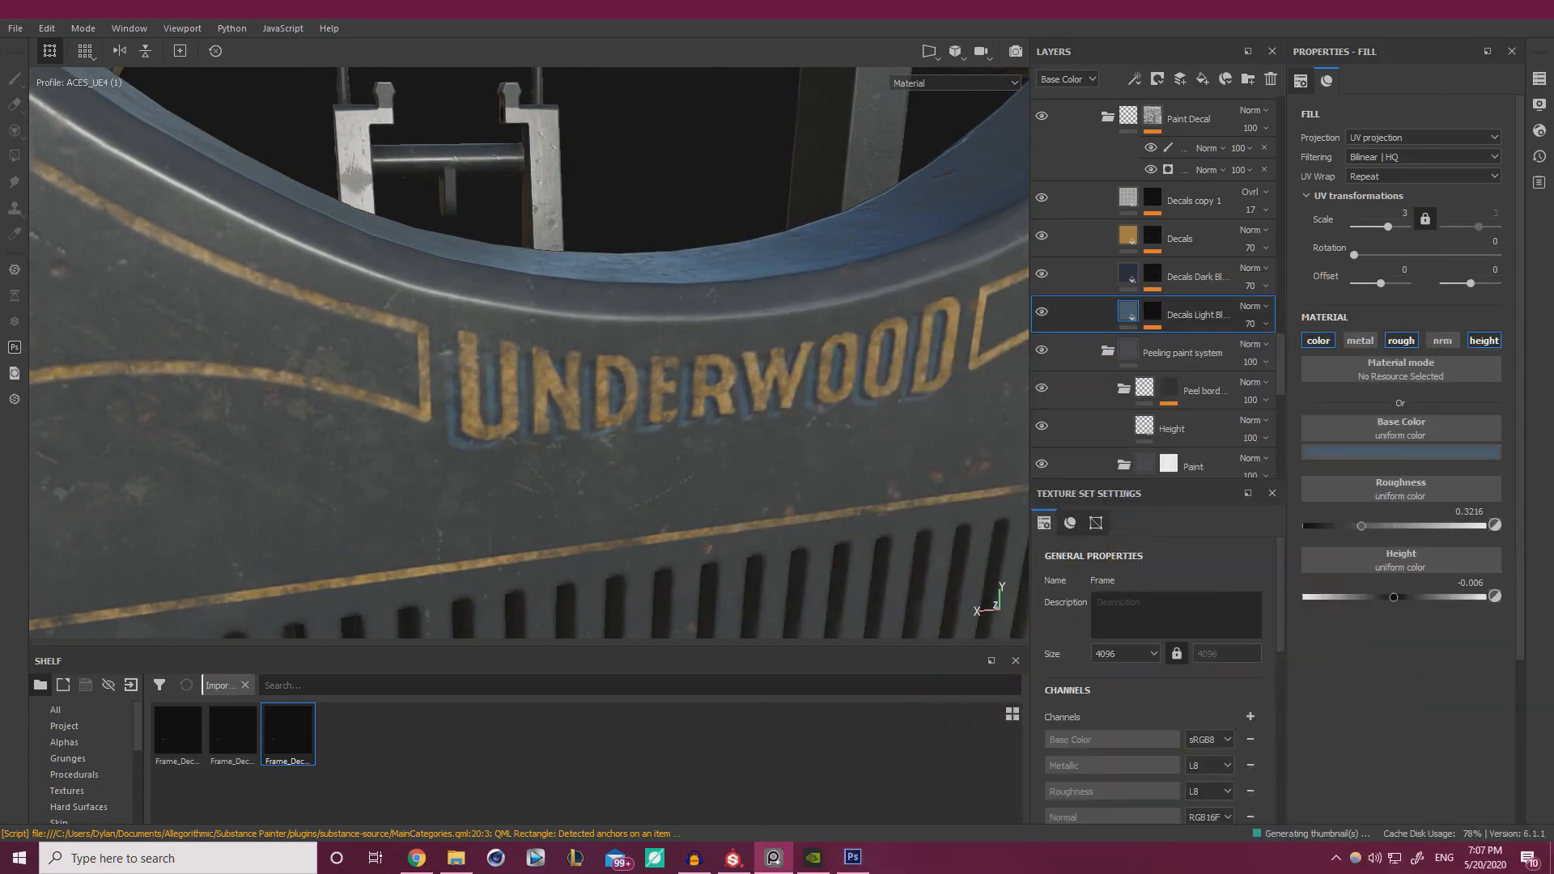
- Duplicate the Decals Light Blue fill layer
{"action": "right_click", "coordinate": [1197, 317]}
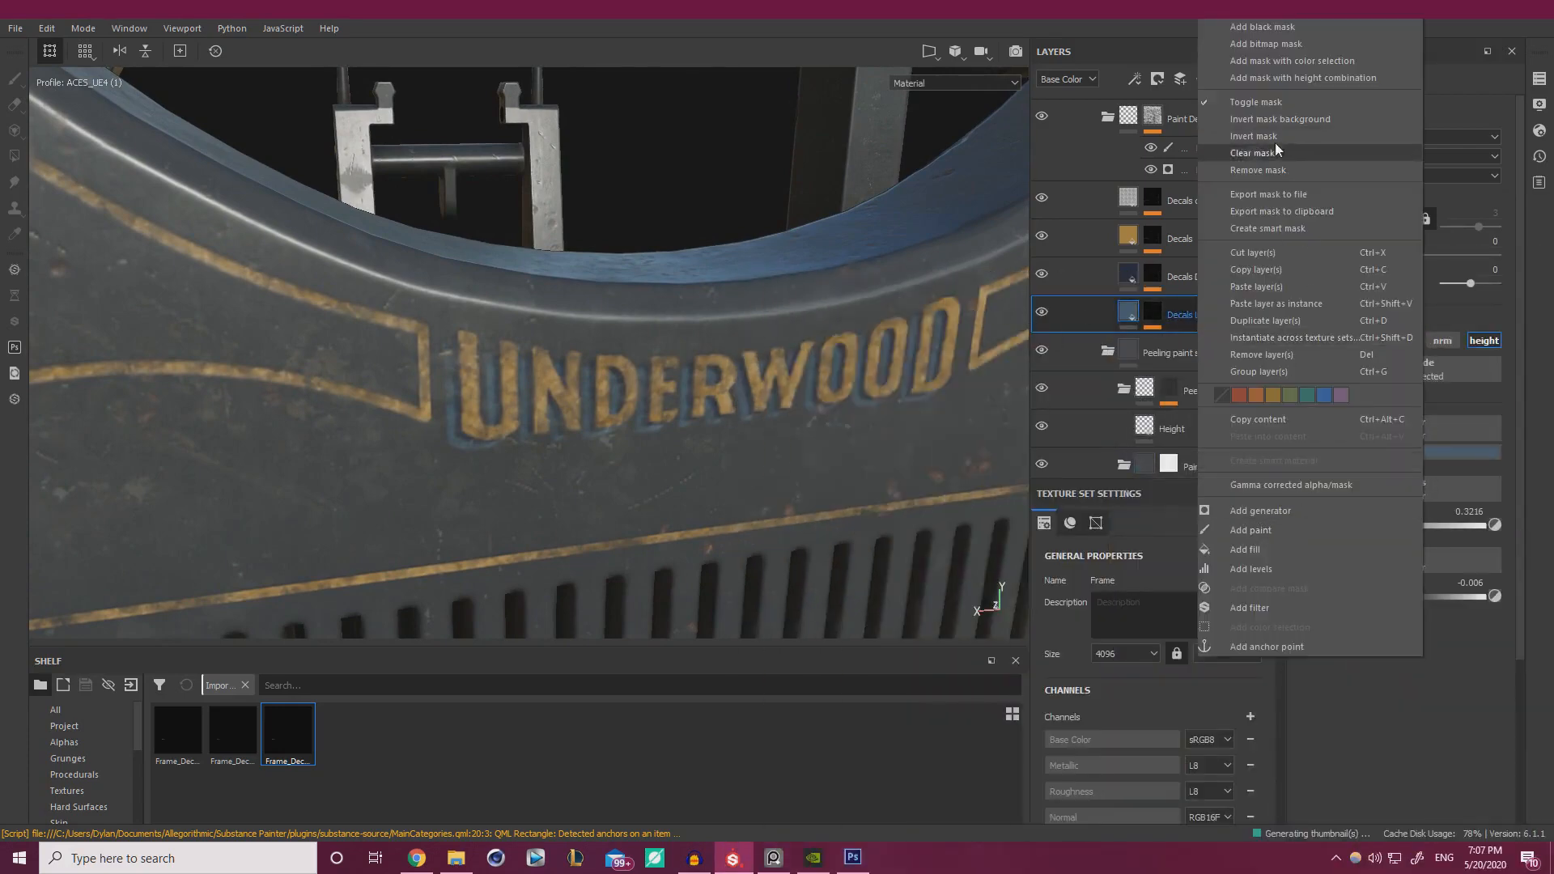
{"action": "left_click", "coordinate": [1183, 319]}
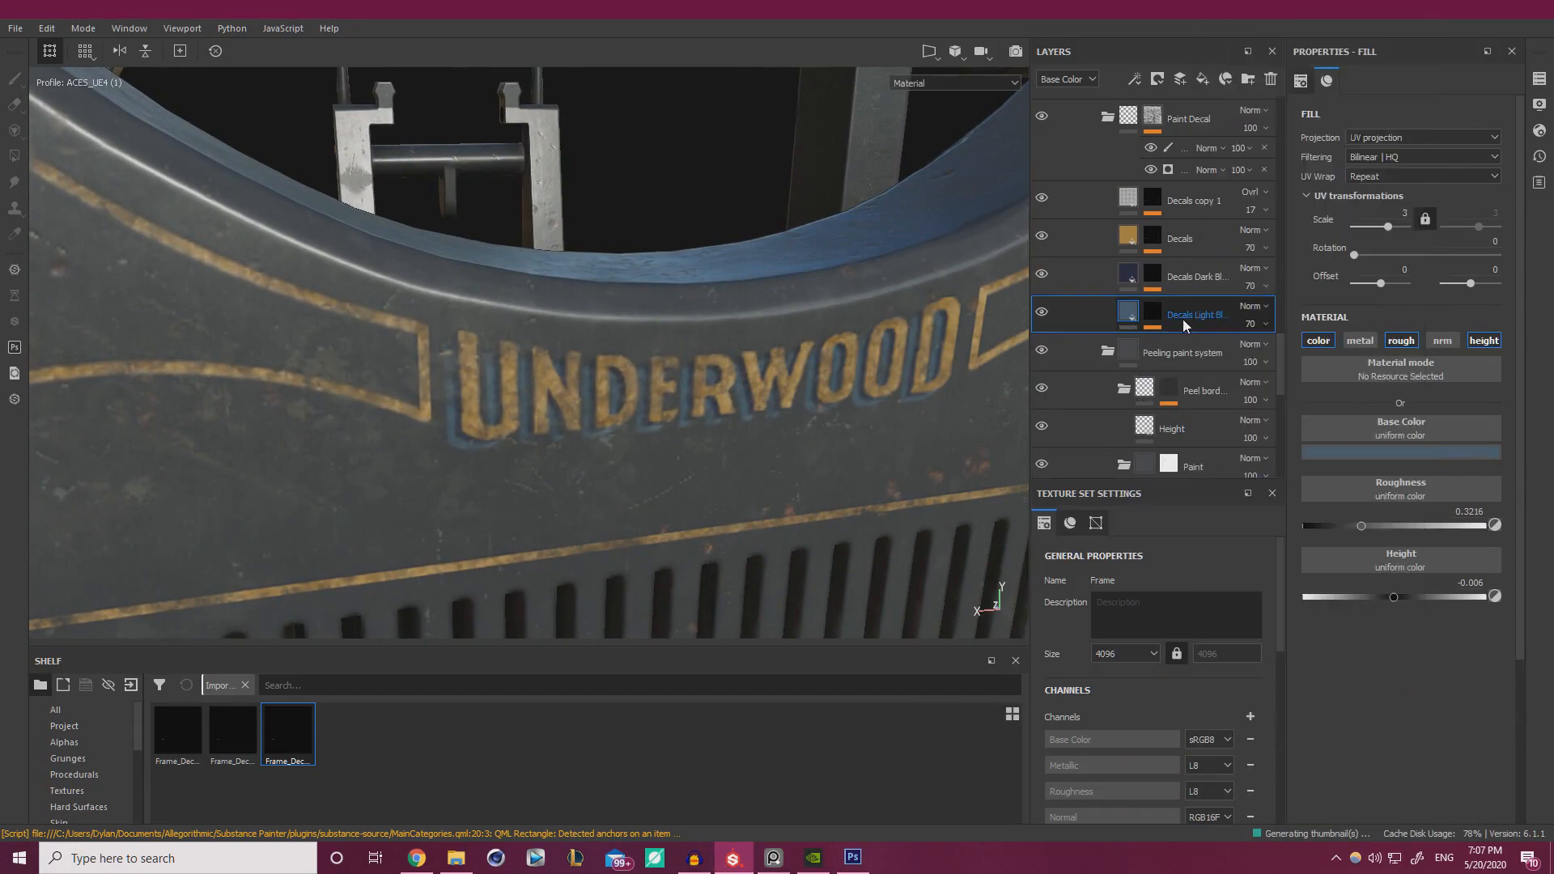
{"action": "key", "text": "ctrl+d"}
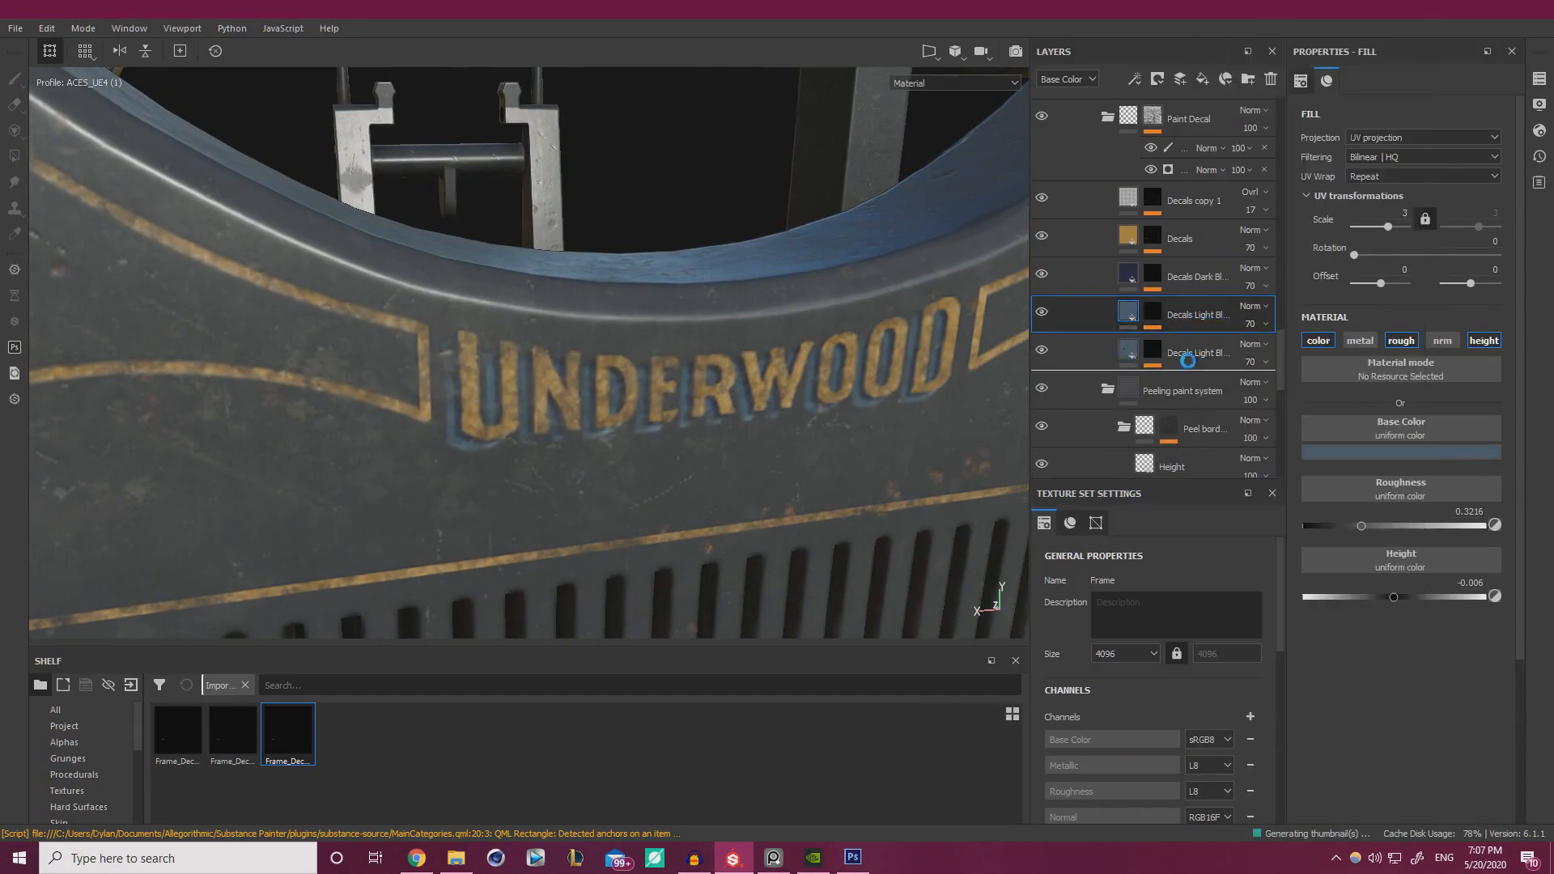
- Rename the lower copy of the light blue decal layer to Decals Edges
{"action": "double_click", "coordinate": [1203, 352]}
{"action": "left_click", "coordinate": [1205, 352]}
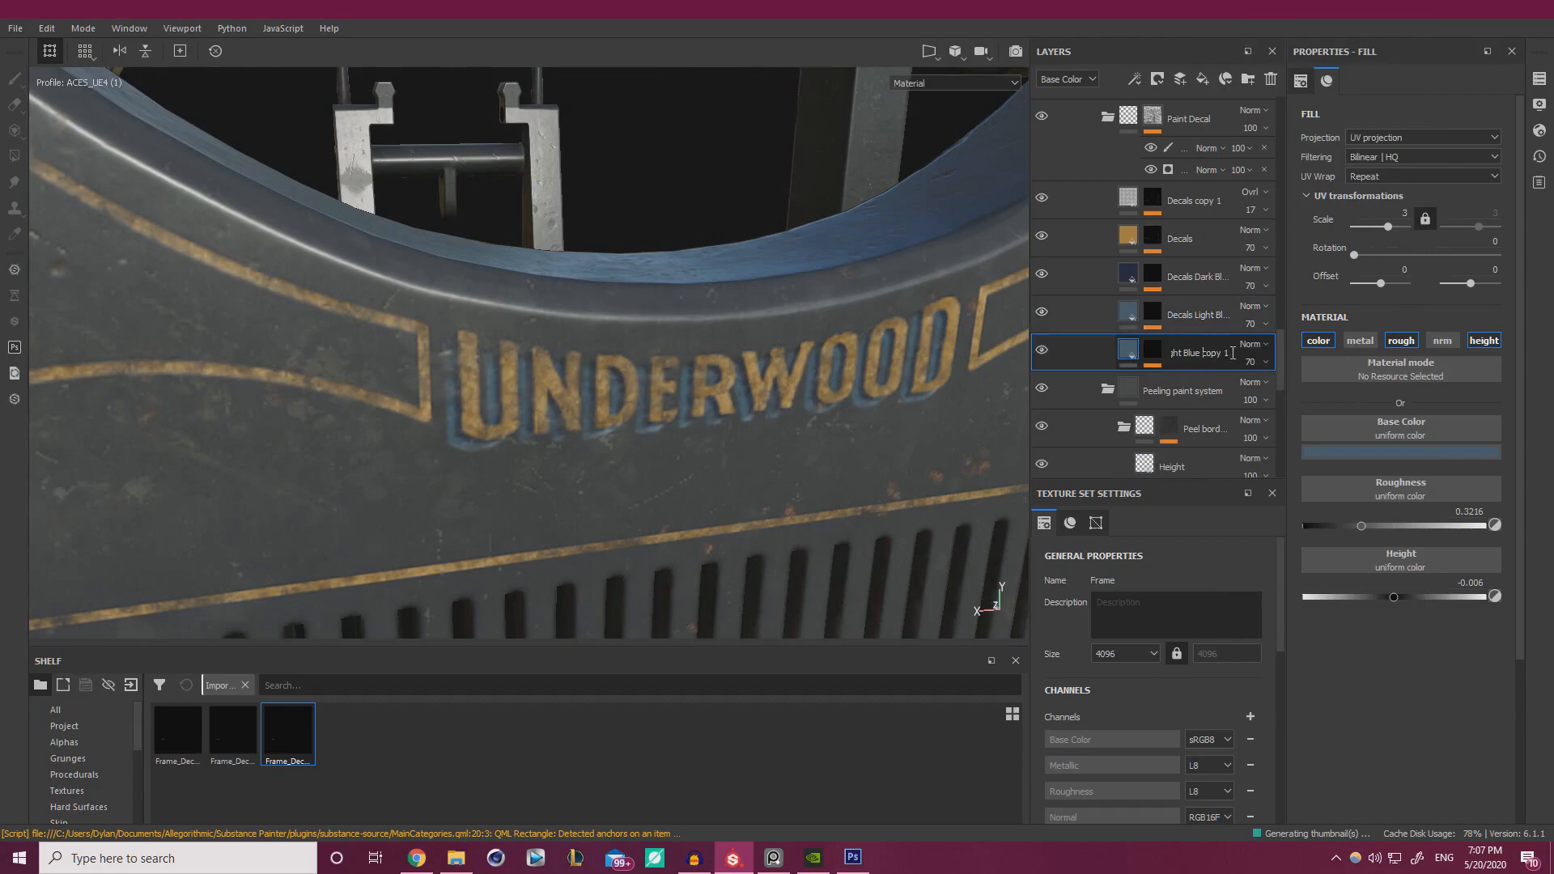
{"action": "left_click", "coordinate": [1233, 353]}
{"action": "key", "text": "BackSpace"}
{"action": "key", "text": "BackSpace"}
{"action": "key", "text": "BackSpace"}
{"action": "key", "text": "BackSpace"}
{"action": "key", "text": "BackSpace"}
{"action": "key", "text": "BackSpace"}
{"action": "key", "text": "BackSpace"}
{"action": "key", "text": "BackSpace"}
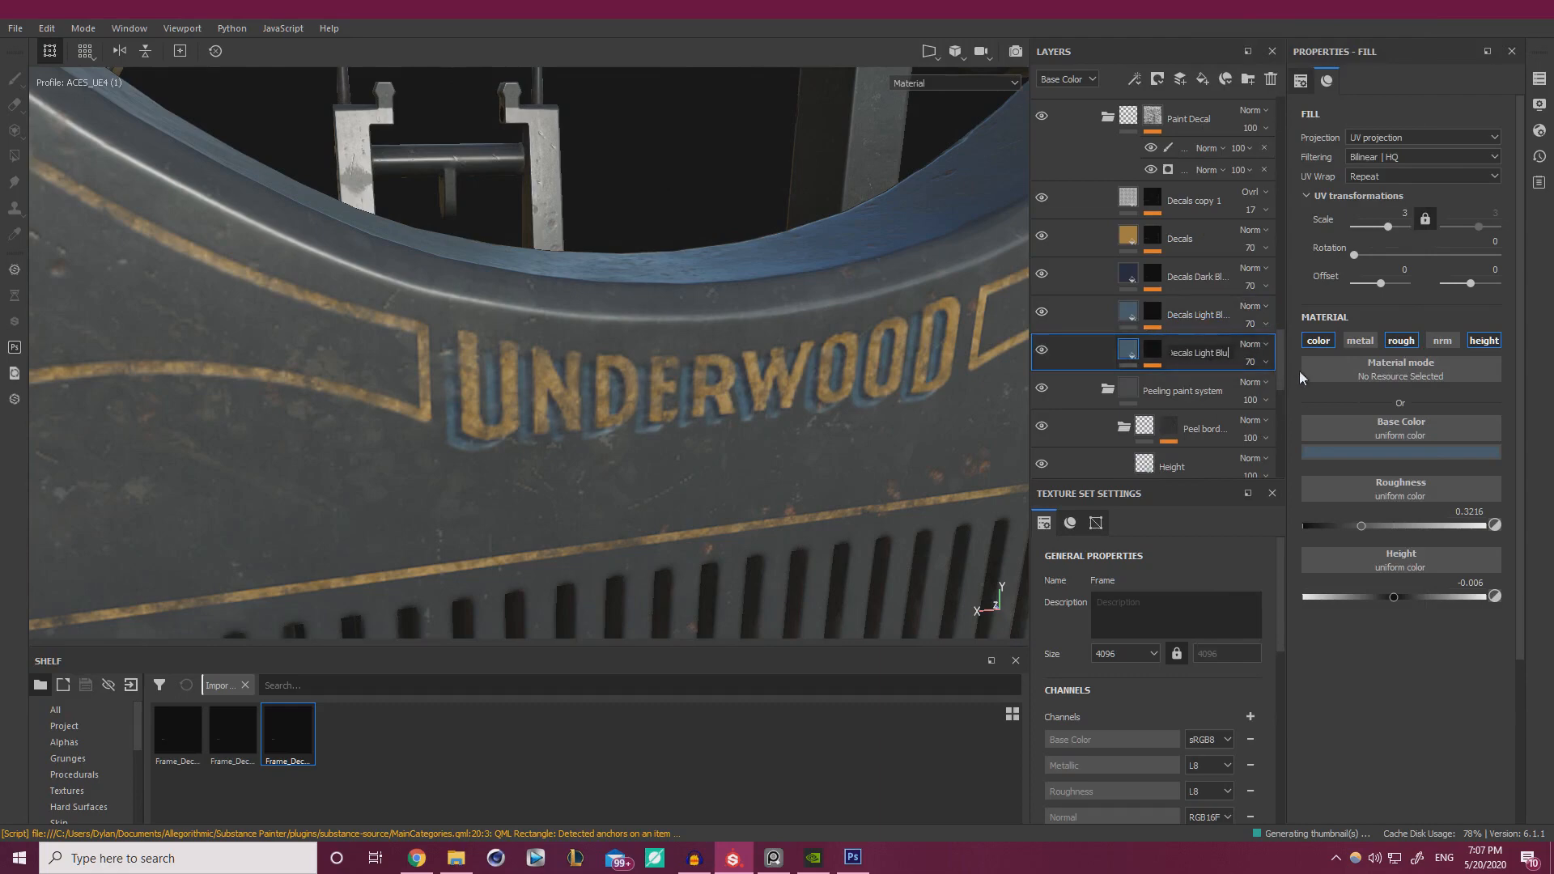
{"action": "key", "text": "BackSpace"}
{"action": "key", "text": "BackSpace"}
{"action": "key", "text": "BackSpace"}
{"action": "key", "text": "BackSpace"}
{"action": "key", "text": "BackSpace"}
{"action": "key", "text": "BackSpace"}
{"action": "key", "text": "BackSpace"}
{"action": "key", "text": "BackSpace"}
{"action": "key", "text": "BackSpace"}
{"action": "type", "text": "Edges"}
{"action": "key", "text": "Return"}
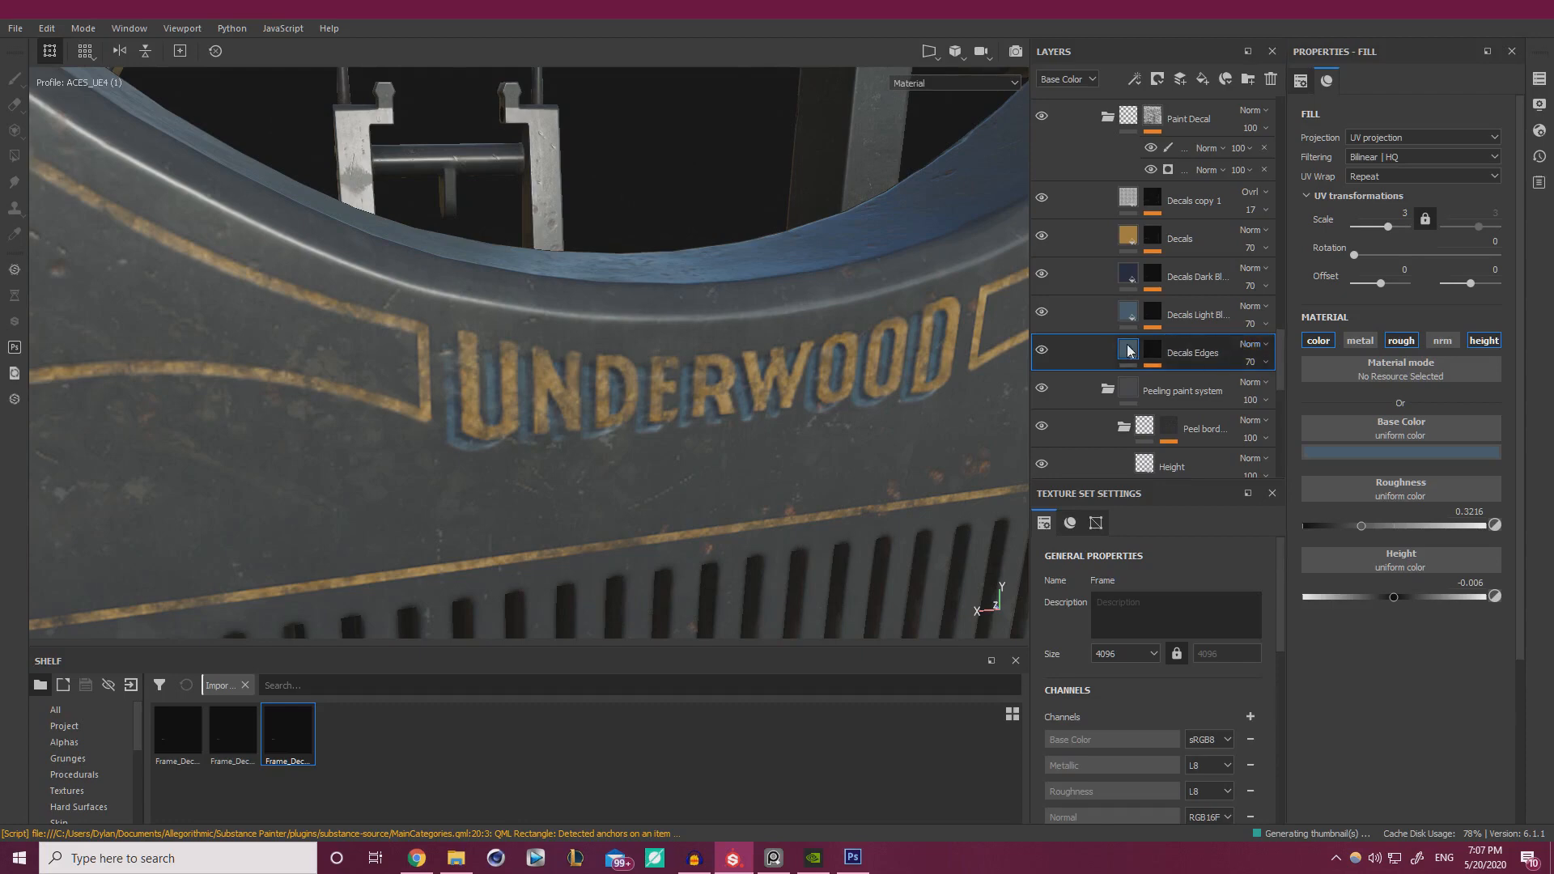
- Set the Decals Edges layer's base color to a dark neutral gray with saturation 0 and value 0.024
{"action": "left_click", "coordinate": [1397, 453]}
{"action": "left_click_drag", "start_coordinate": [1501, 575], "coordinate": [1539, 600]}
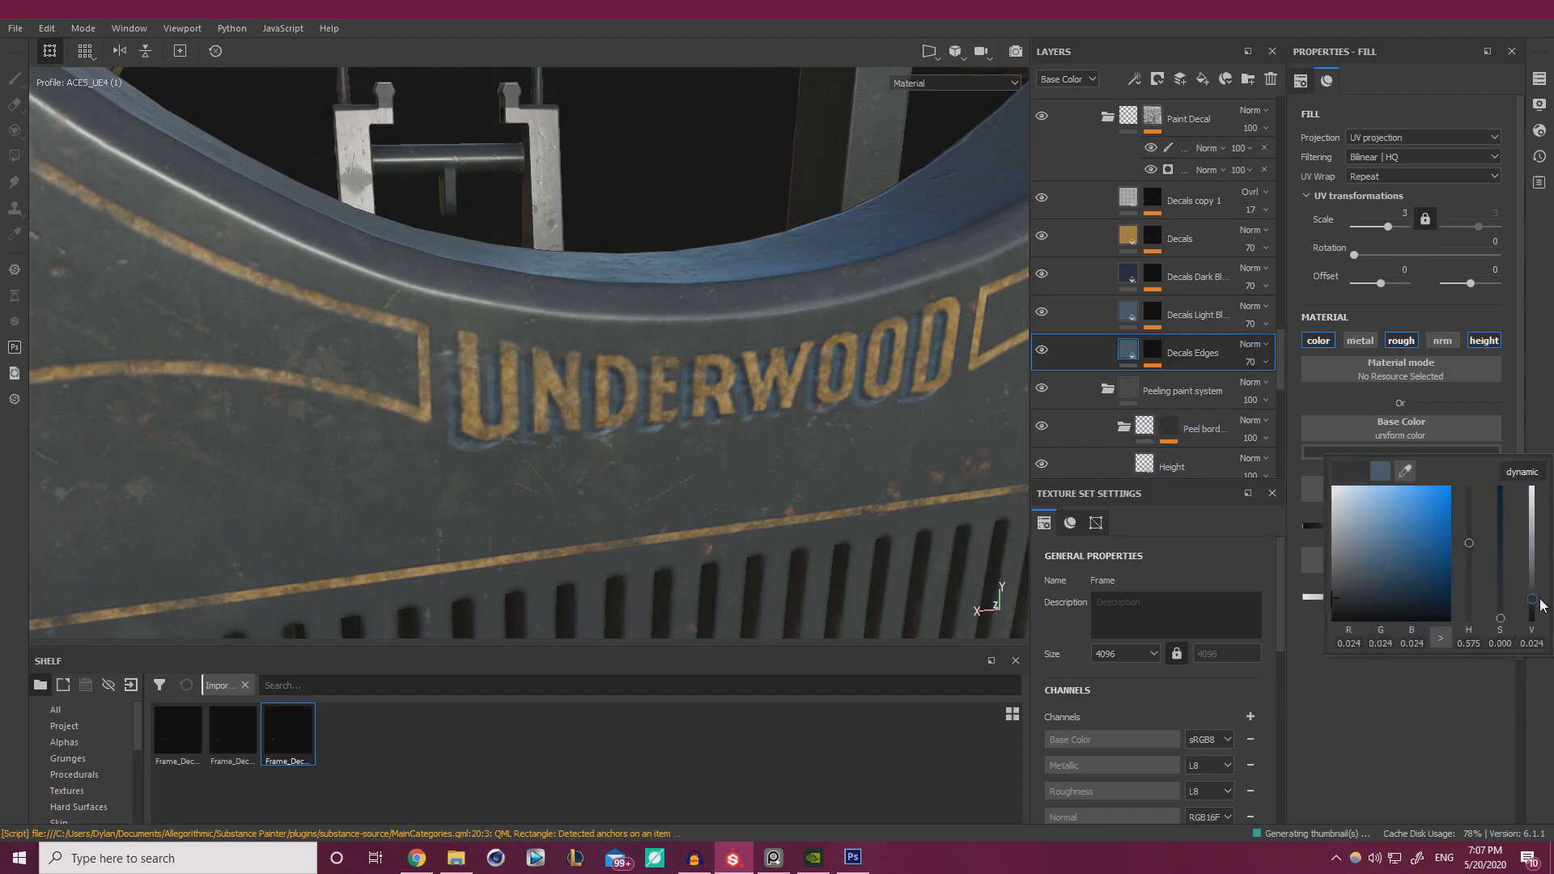
{"action": "left_click", "coordinate": [1436, 759]}
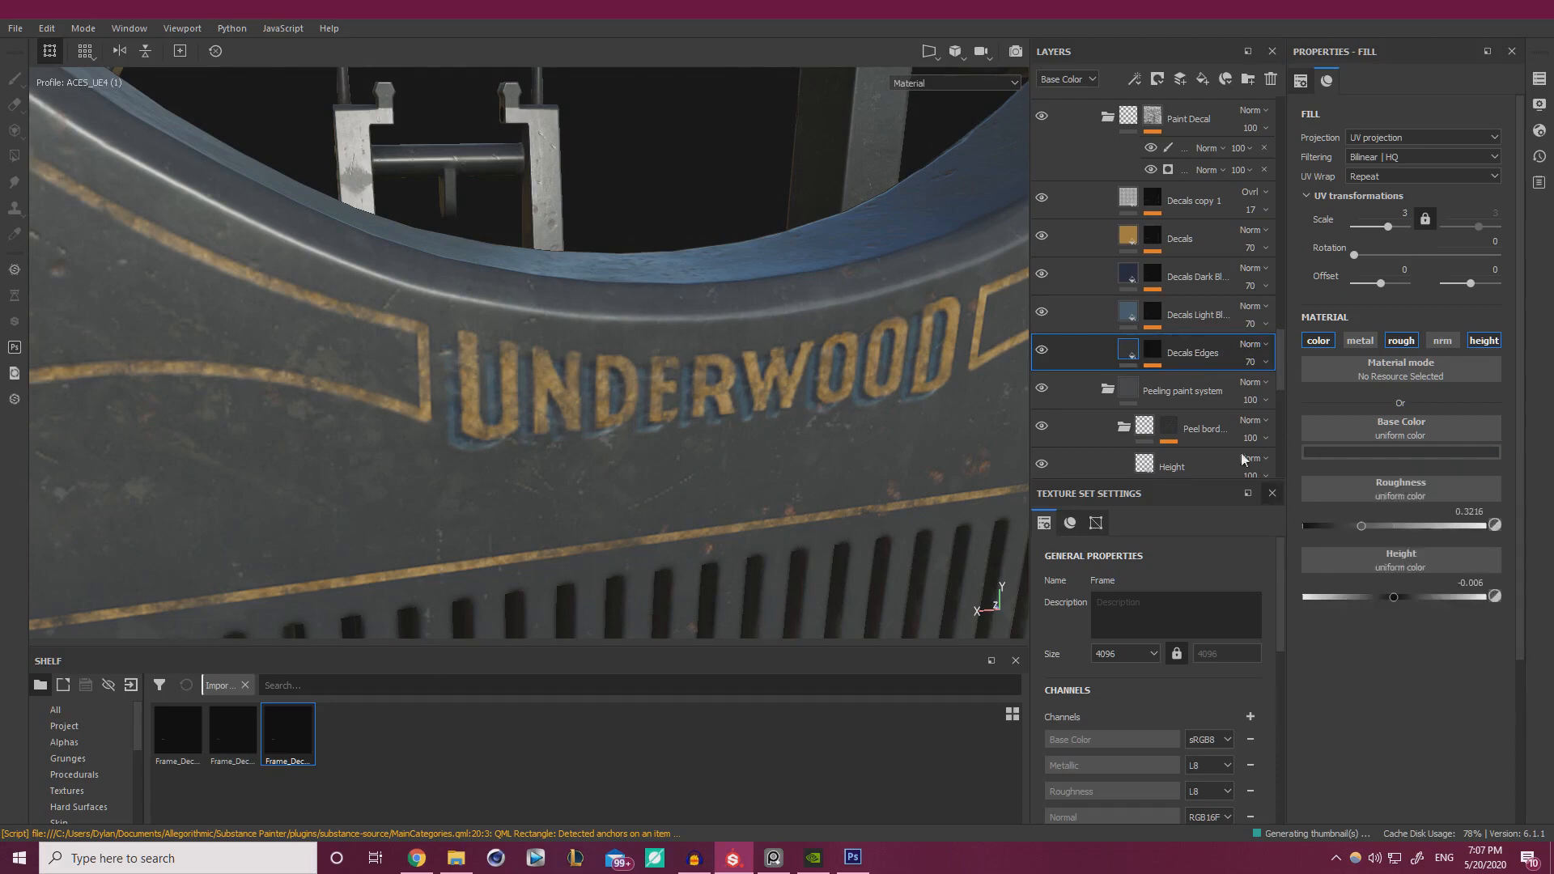
- Replace the grayscale texture in the Decals Edges layer's mask fill with Frame_Decals_Edges
{"action": "left_click", "coordinate": [1158, 354]}
{"action": "left_click", "coordinate": [241, 736]}
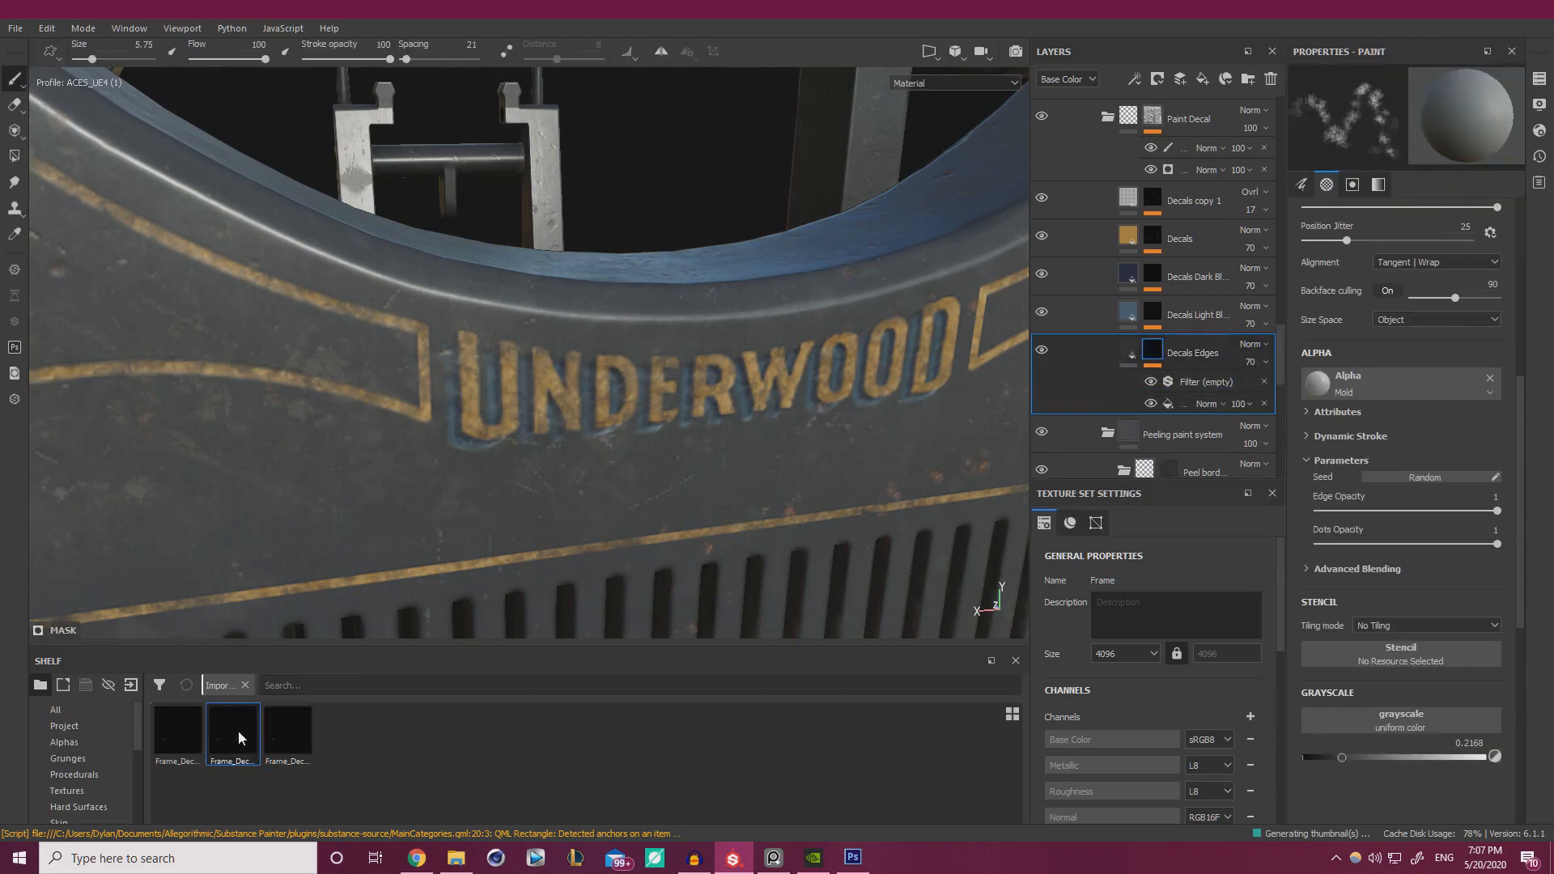
{"action": "left_click", "coordinate": [1168, 405]}
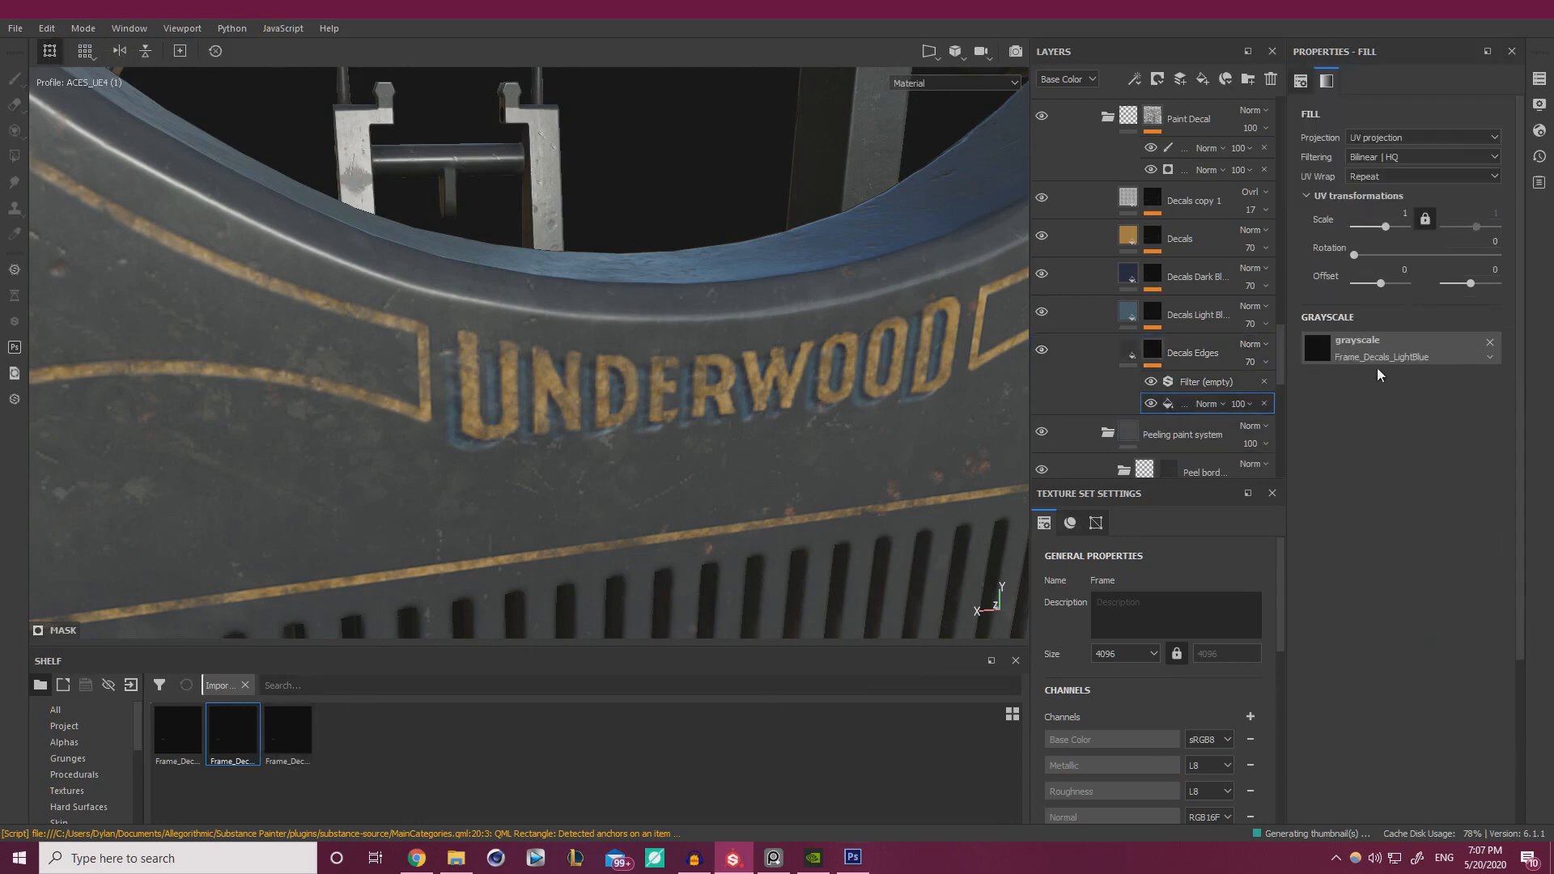
{"action": "left_click_drag", "start_coordinate": [1377, 368], "coordinate": [1388, 349]}
{"action": "left_click_drag", "start_coordinate": [699, 438], "coordinate": [833, 372], "text": "alt"}
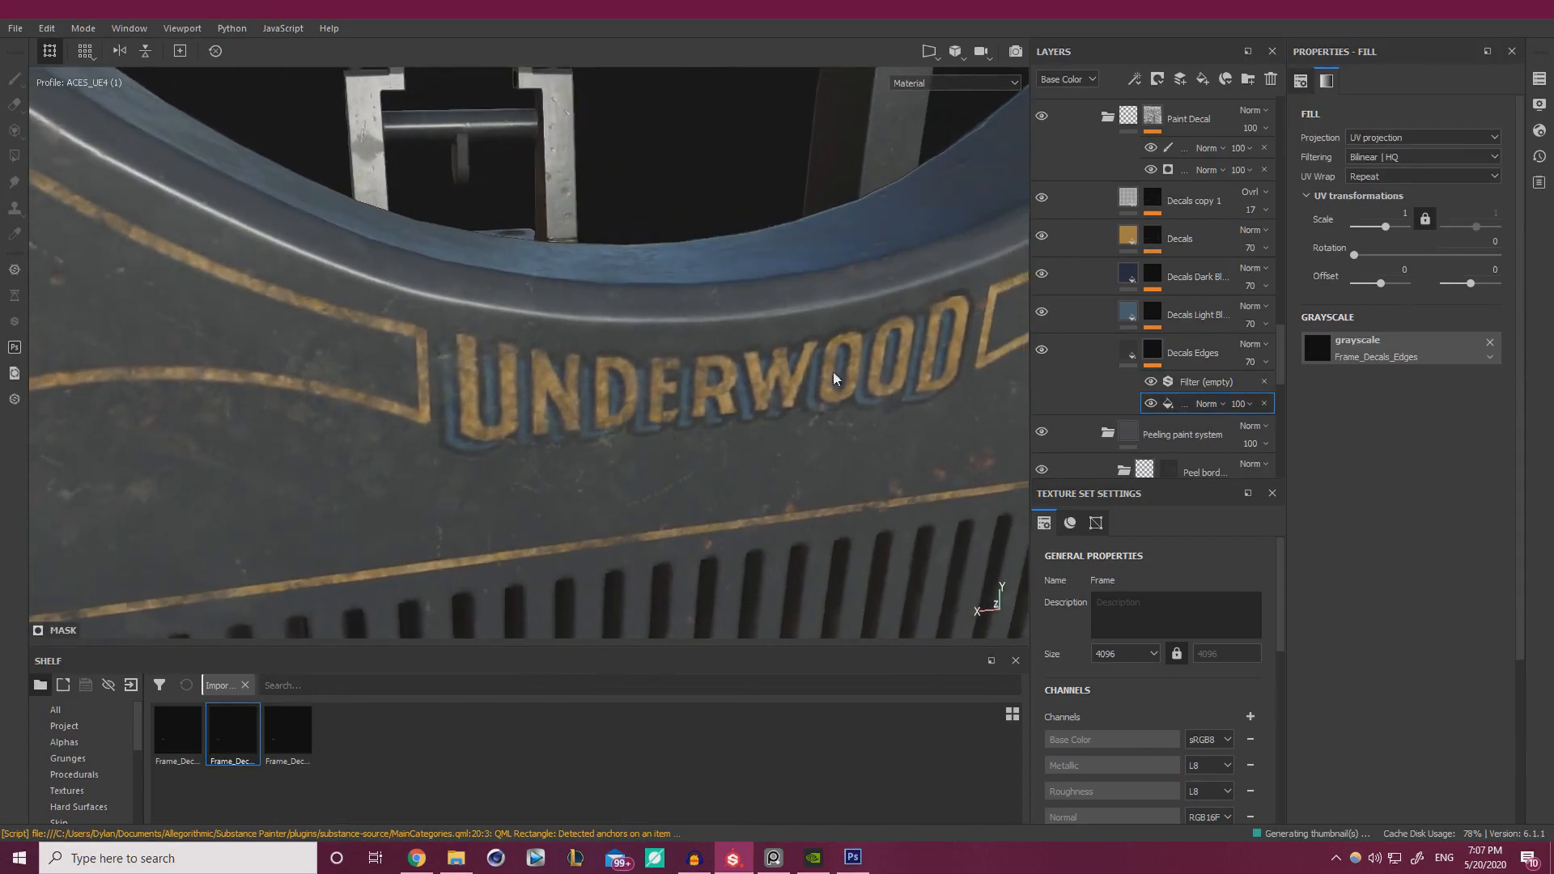
- Adjust the Decals Edges layer's base color to a neutral dark gray with value 0.029
{"action": "left_click", "coordinate": [1129, 350]}
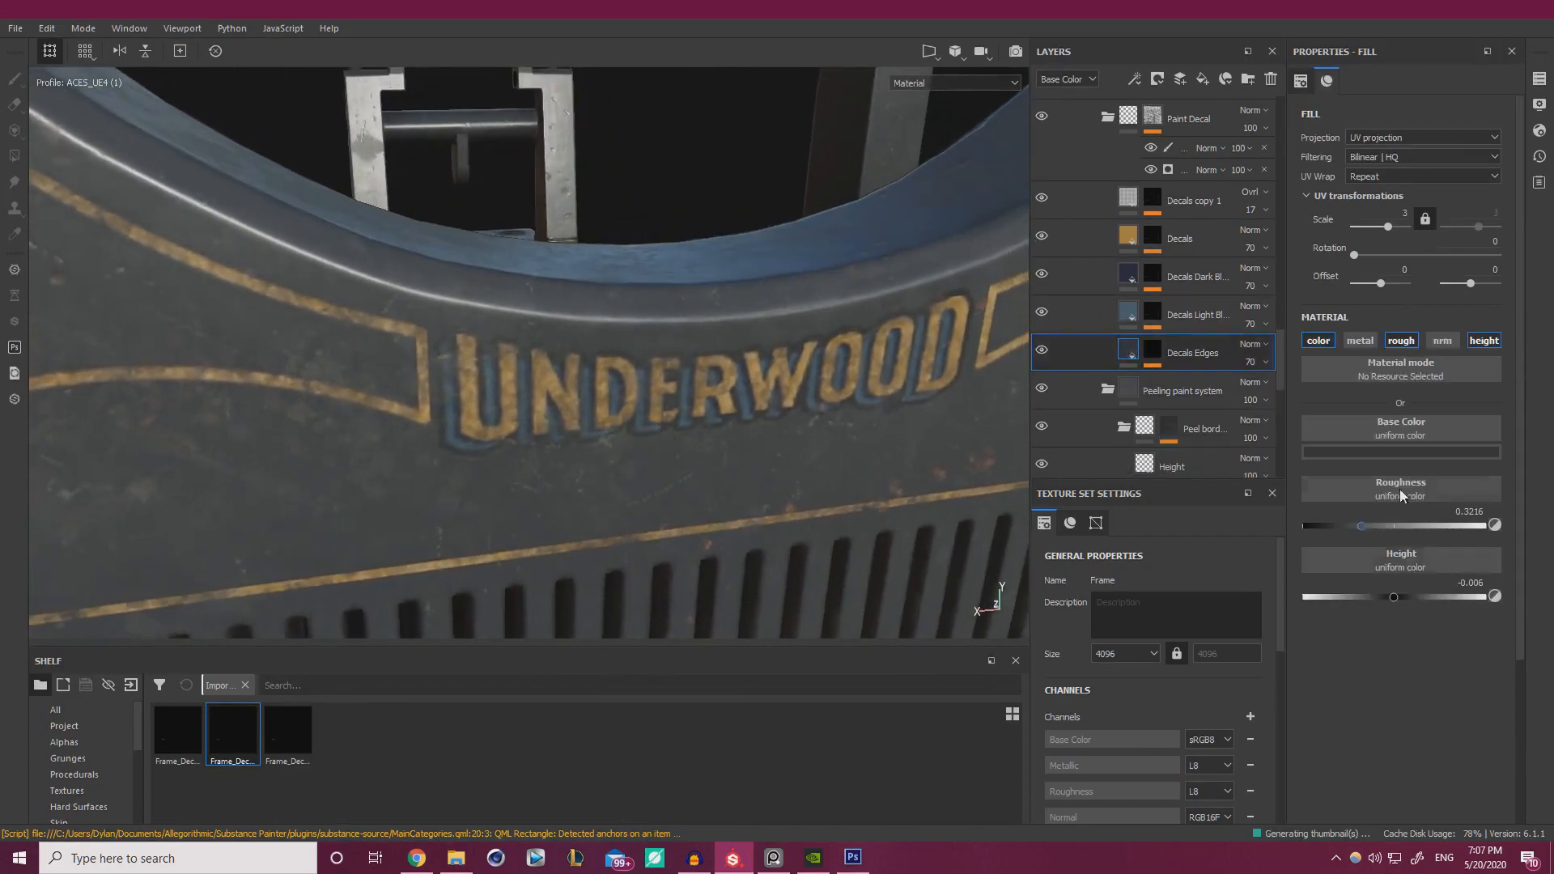
{"action": "left_click", "coordinate": [1400, 451]}
{"action": "left_click_drag", "start_coordinate": [1532, 607], "coordinate": [1534, 615]}
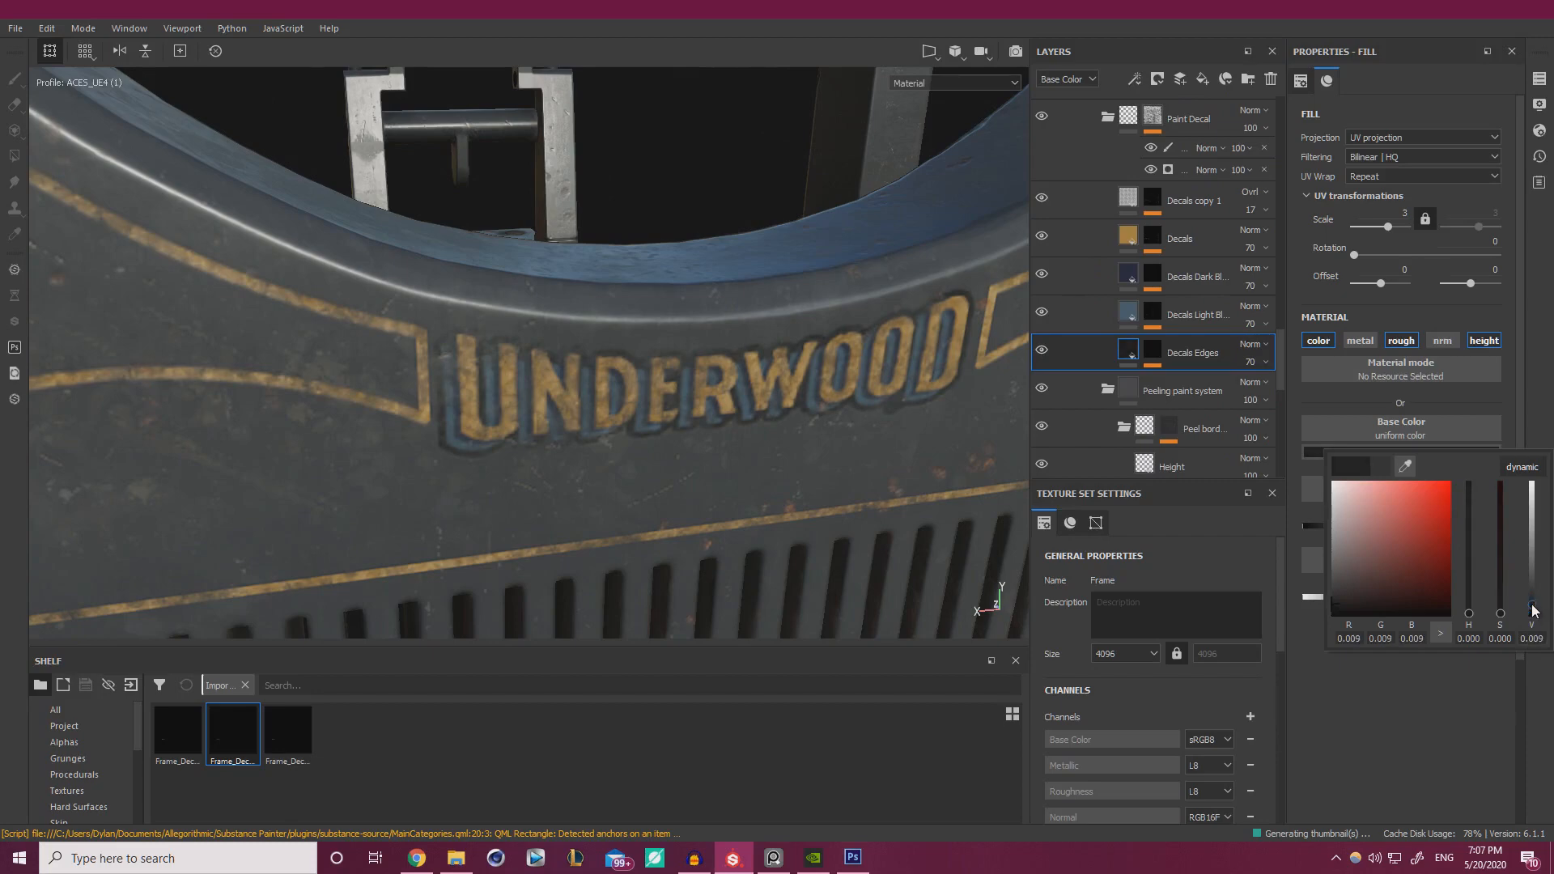
{"action": "left_click_drag", "start_coordinate": [1534, 611], "coordinate": [1534, 588]}
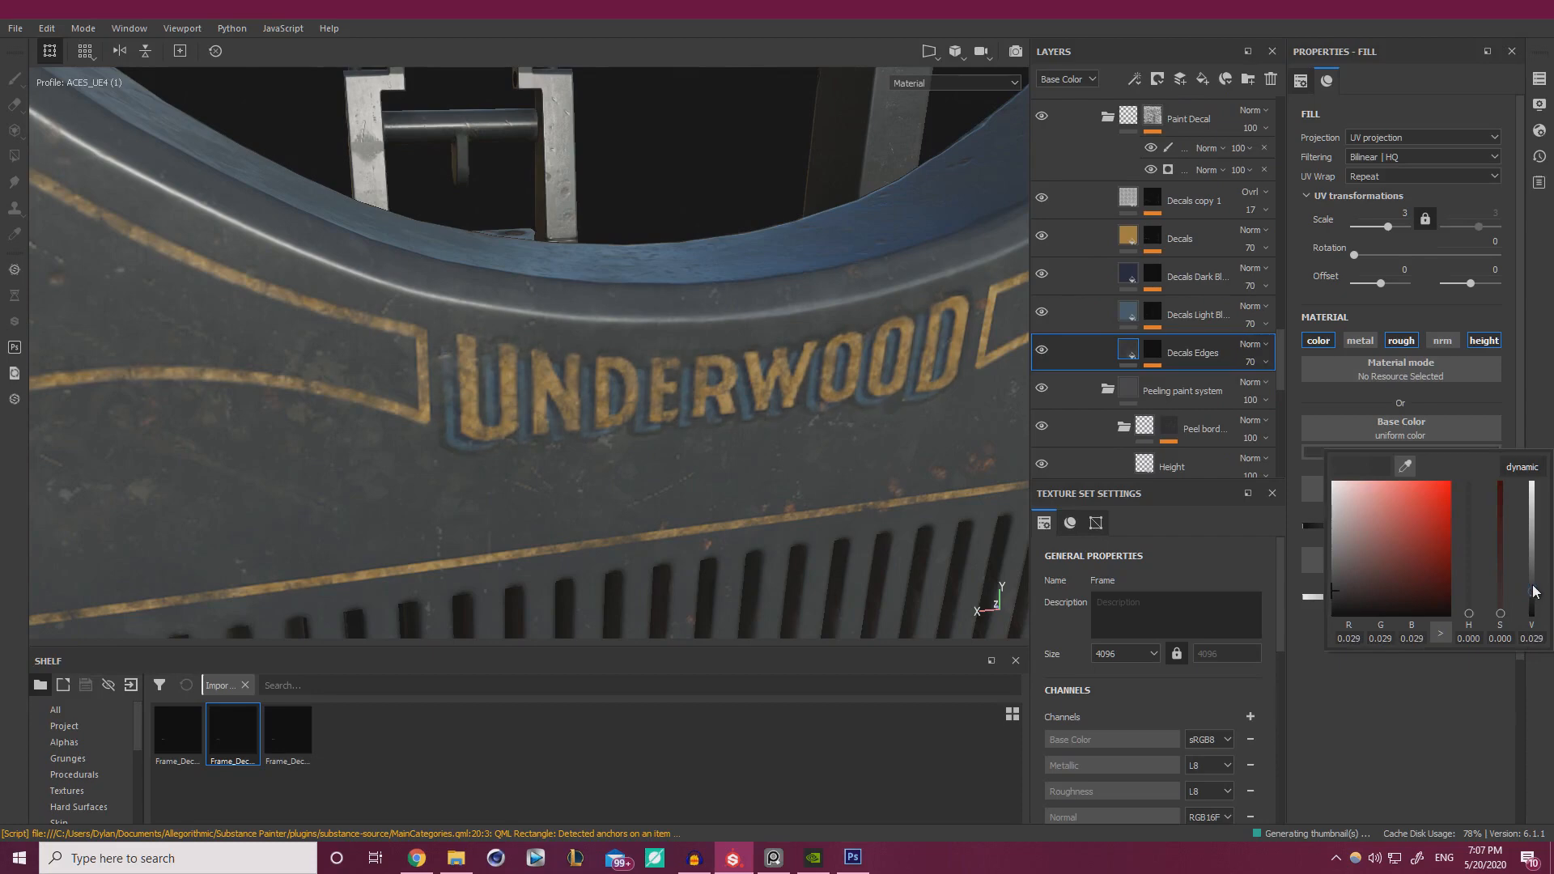
{"action": "left_click", "coordinate": [1536, 587]}
- Examine the dark edge outline around the UNDERWOOD lettering from a distance and close up
{"action": "right_click_drag", "start_coordinate": [680, 373], "coordinate": [364, 315], "text": "alt"}
{"action": "right_click_drag", "start_coordinate": [733, 338], "coordinate": [494, 349], "text": "alt"}
{"action": "left_click_drag", "start_coordinate": [494, 348], "coordinate": [599, 396], "text": "alt"}
{"action": "right_click_drag", "start_coordinate": [485, 405], "coordinate": [688, 413], "text": "alt"}
{"action": "left_click_drag", "start_coordinate": [687, 413], "coordinate": [615, 405], "text": "alt"}
{"action": "right_click_drag", "start_coordinate": [696, 409], "coordinate": [842, 417], "text": "alt"}
{"action": "mouse_move", "coordinate": [599, 368]}
{"action": "right_mouse_down", "text": "alt"}
{"action": "mouse_move", "coordinate": [729, 372]}
{"action": "mouse_move", "coordinate": [894, 337]}
{"action": "mouse_move", "coordinate": [1020, 348]}
{"action": "right_mouse_up", "text": "alt"}
- Add a paint effect above the fill in the Decals Edges mask, with brush size 0.17 and grayscale 0
{"action": "left_click", "coordinate": [1153, 351]}
{"action": "right_click_drag", "start_coordinate": [622, 354], "coordinate": [518, 354], "text": "ctrl"}
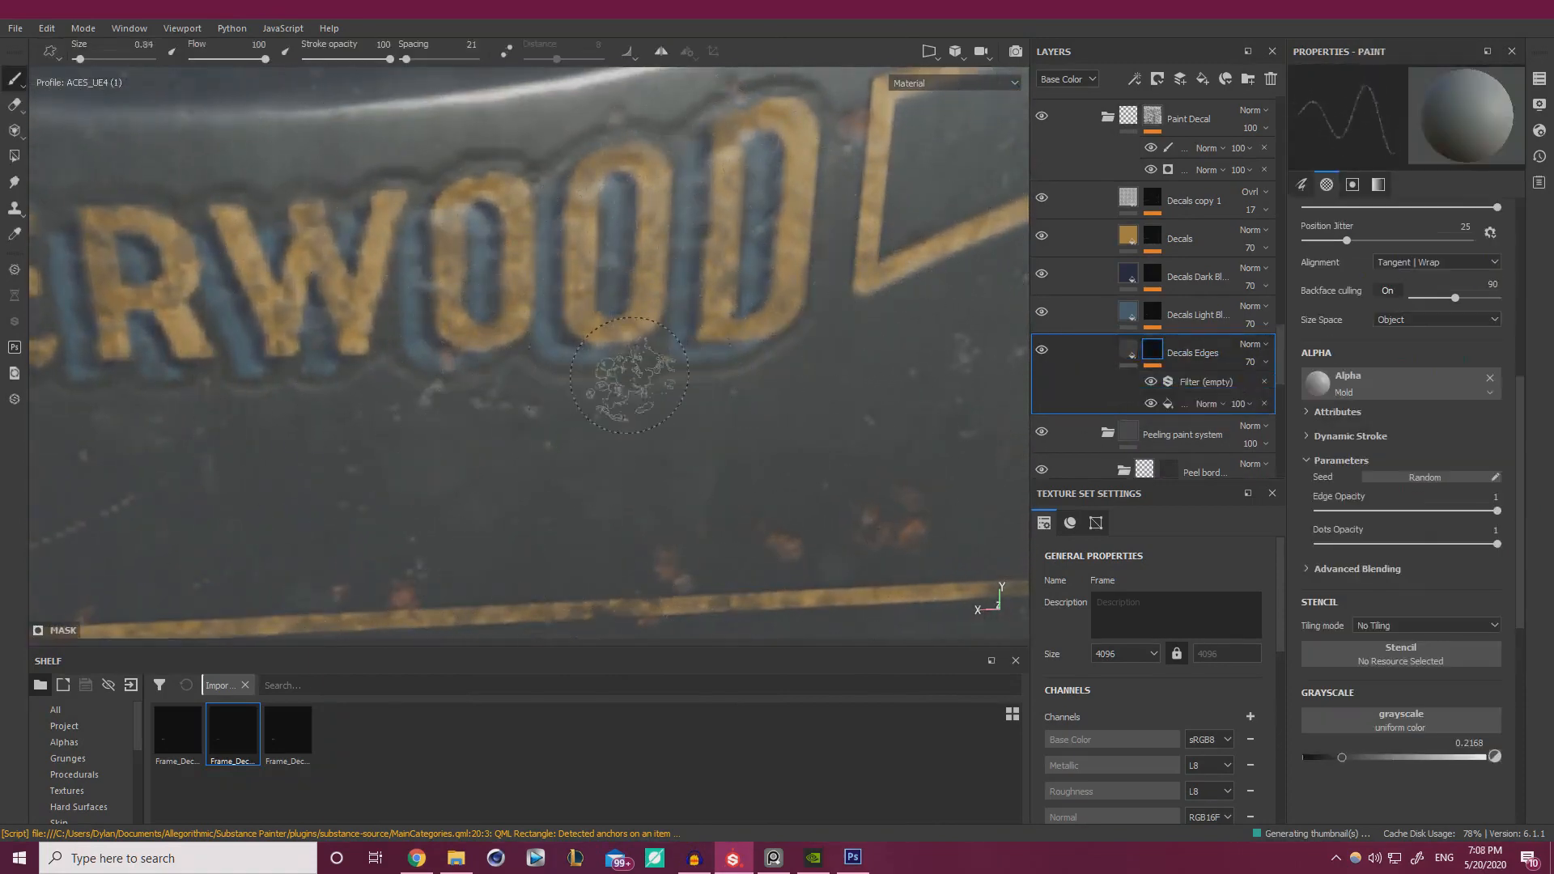
{"action": "left_click_drag", "start_coordinate": [1280, 765], "coordinate": [1275, 765]}
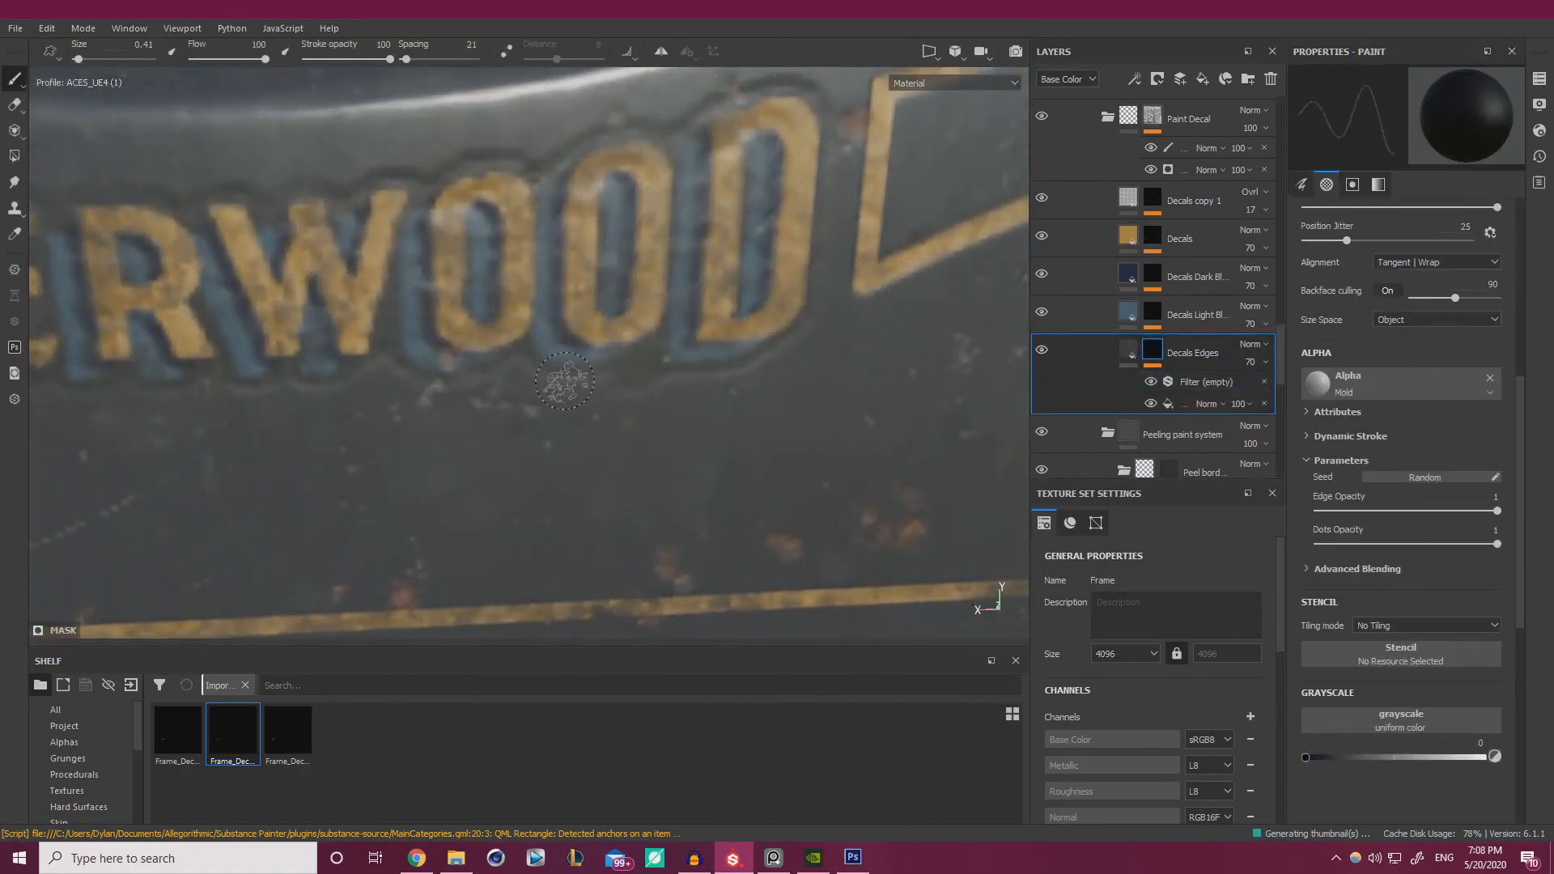
{"action": "right_click_drag", "start_coordinate": [564, 381], "coordinate": [853, 437], "text": "alt"}
{"action": "right_click_drag", "start_coordinate": [644, 386], "coordinate": [625, 386], "text": "ctrl"}
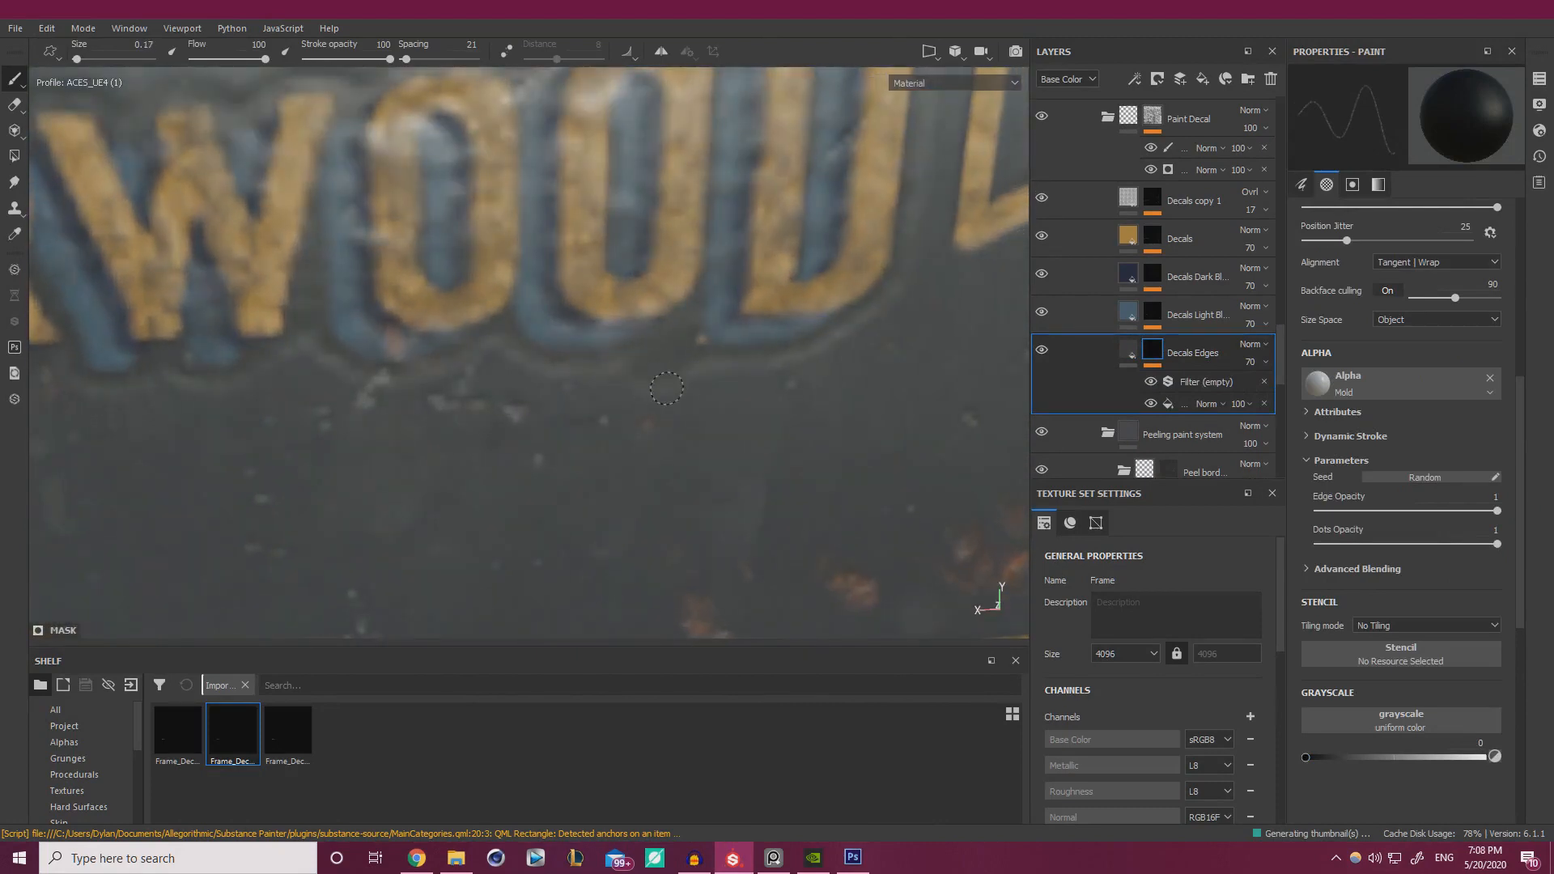
{"action": "left_click", "coordinate": [1172, 404]}
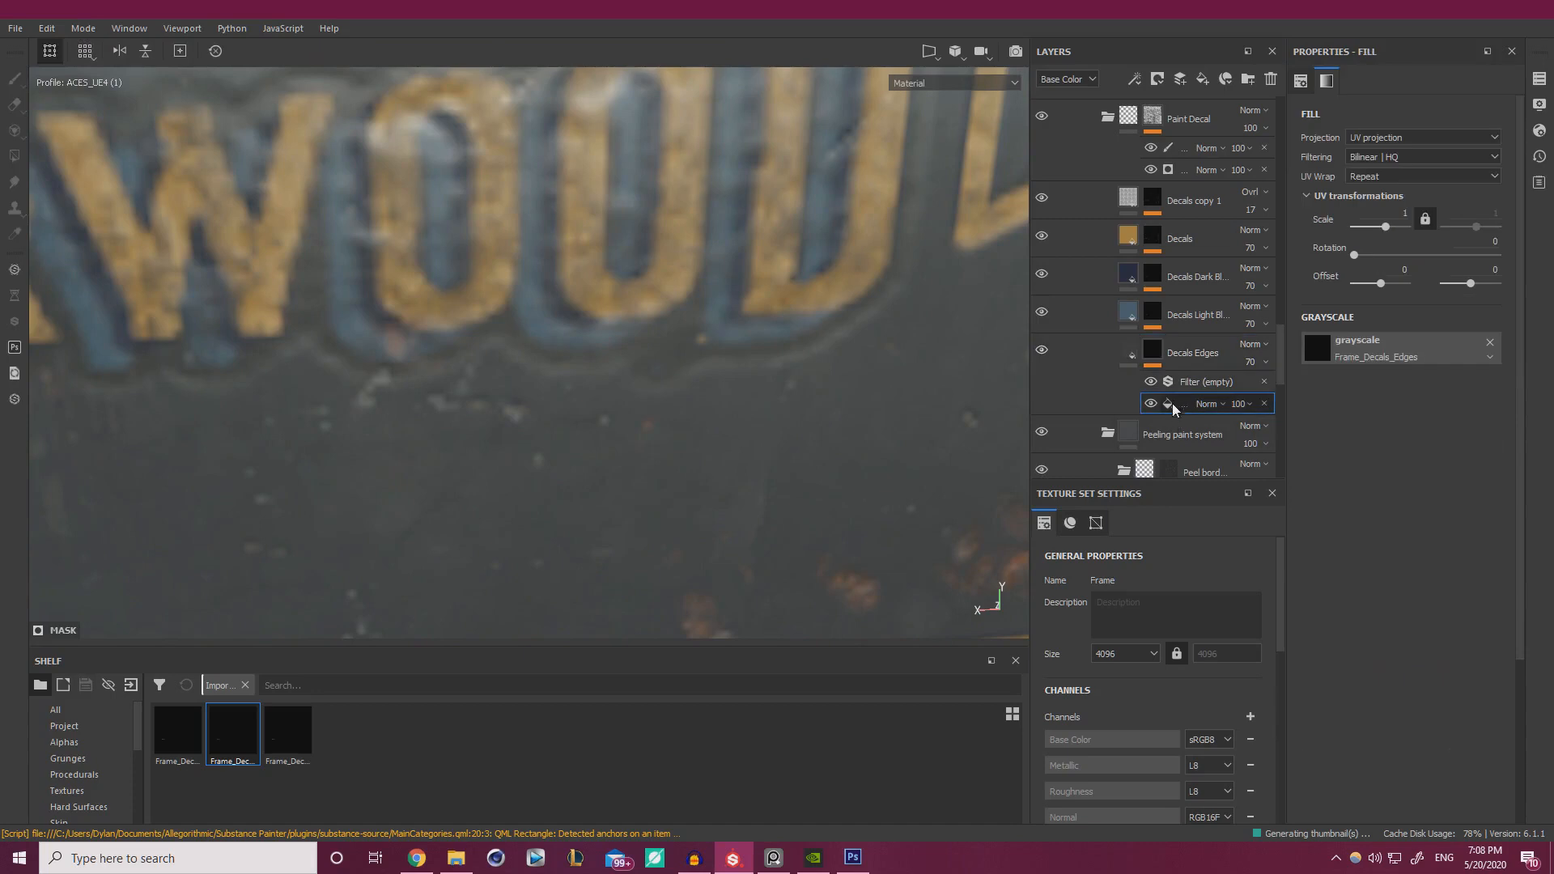
{"action": "right_click", "coordinate": [1171, 407]}
{"action": "left_click", "coordinate": [1224, 438]}
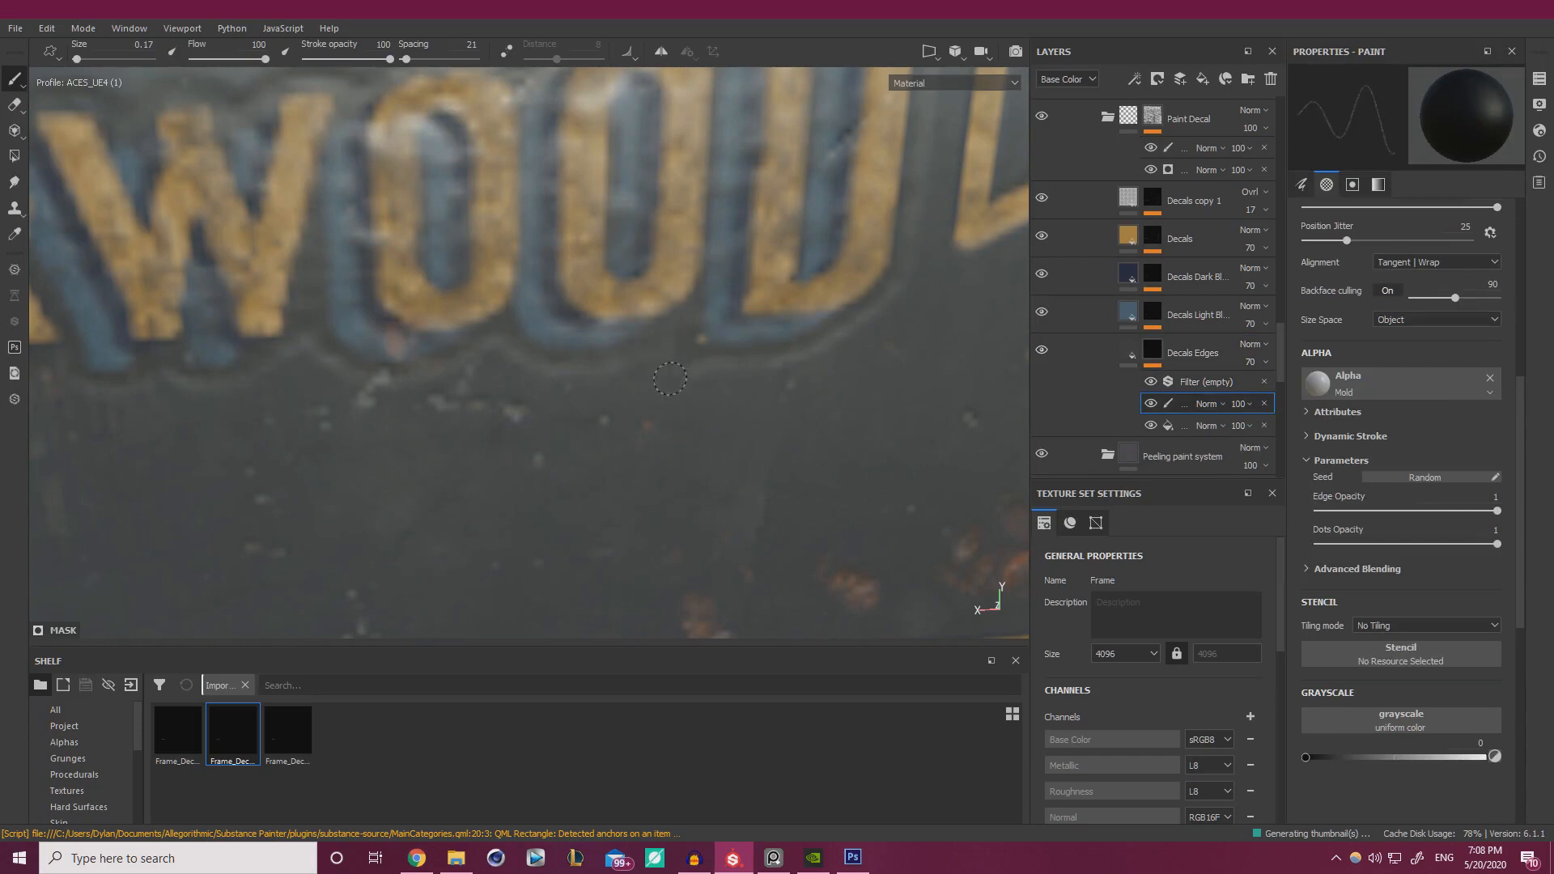
- Examine the layered lettering on the typewriter's front plate from several distances and angles
{"action": "scroll", "coordinate": [689, 379], "scroll_direction": "down", "scroll_amount": 5}
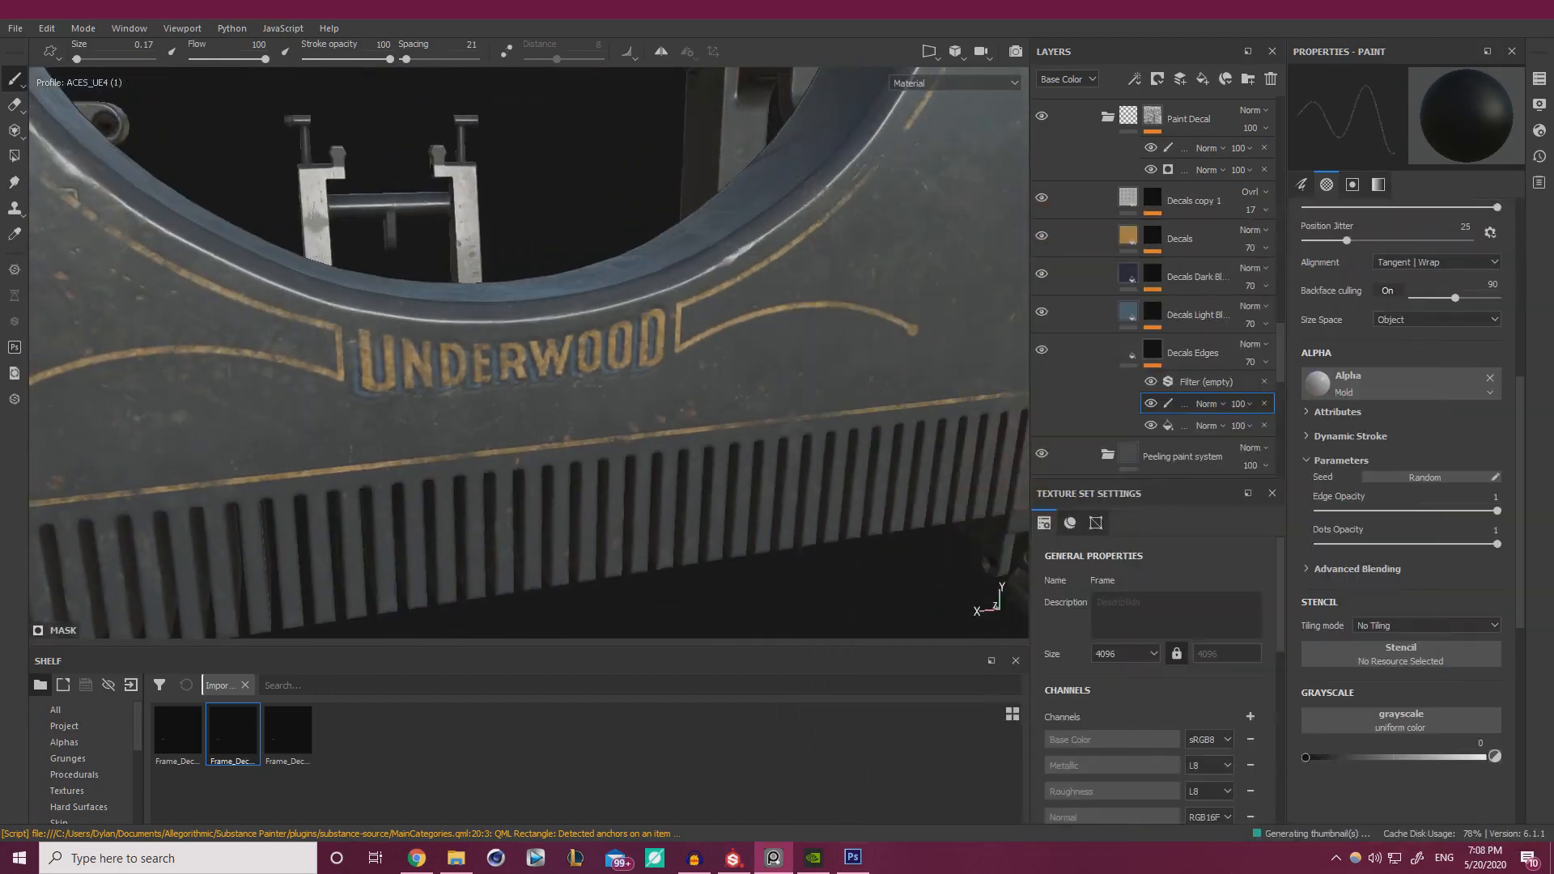
{"action": "scroll", "coordinate": [503, 414], "scroll_direction": "up", "scroll_amount": 3}
{"action": "scroll", "coordinate": [503, 414], "scroll_direction": "up", "scroll_amount": 1}
{"action": "middle_click_drag", "start_coordinate": [503, 415], "coordinate": [688, 405], "text": "alt"}
{"action": "left_click_drag", "start_coordinate": [639, 399], "coordinate": [631, 360], "text": "alt"}
{"action": "scroll", "coordinate": [632, 361], "scroll_direction": "down", "scroll_amount": 4}
{"action": "middle_click_drag", "start_coordinate": [738, 336], "coordinate": [713, 333], "text": "alt"}
{"action": "scroll", "coordinate": [713, 333], "scroll_direction": "down", "scroll_amount": 2}
{"action": "mouse_move", "coordinate": [713, 333]}
{"action": "left_mouse_down", "text": "alt"}
{"action": "mouse_move", "coordinate": [769, 344]}
{"action": "mouse_move", "coordinate": [688, 320]}
{"action": "left_mouse_up", "text": "alt"}
{"action": "scroll", "coordinate": [769, 344], "scroll_direction": "down", "scroll_amount": 3}
{"action": "scroll", "coordinate": [672, 324], "scroll_direction": "up", "scroll_amount": 8}
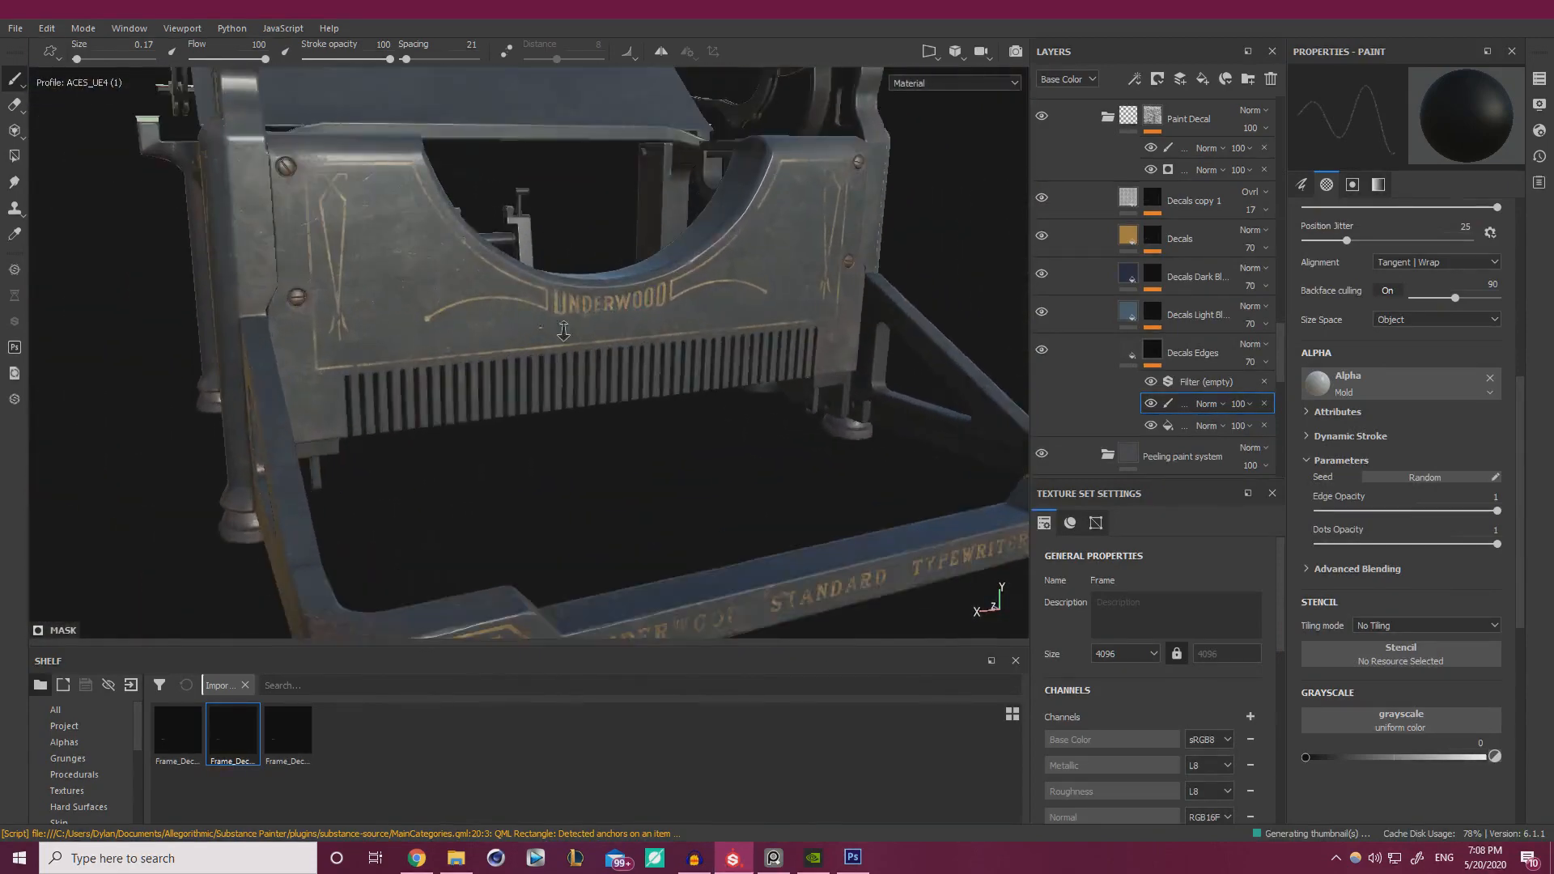
- Set the value of the Decals Light Blue layer's base color to 0.160
{"action": "left_click", "coordinate": [1189, 316]}
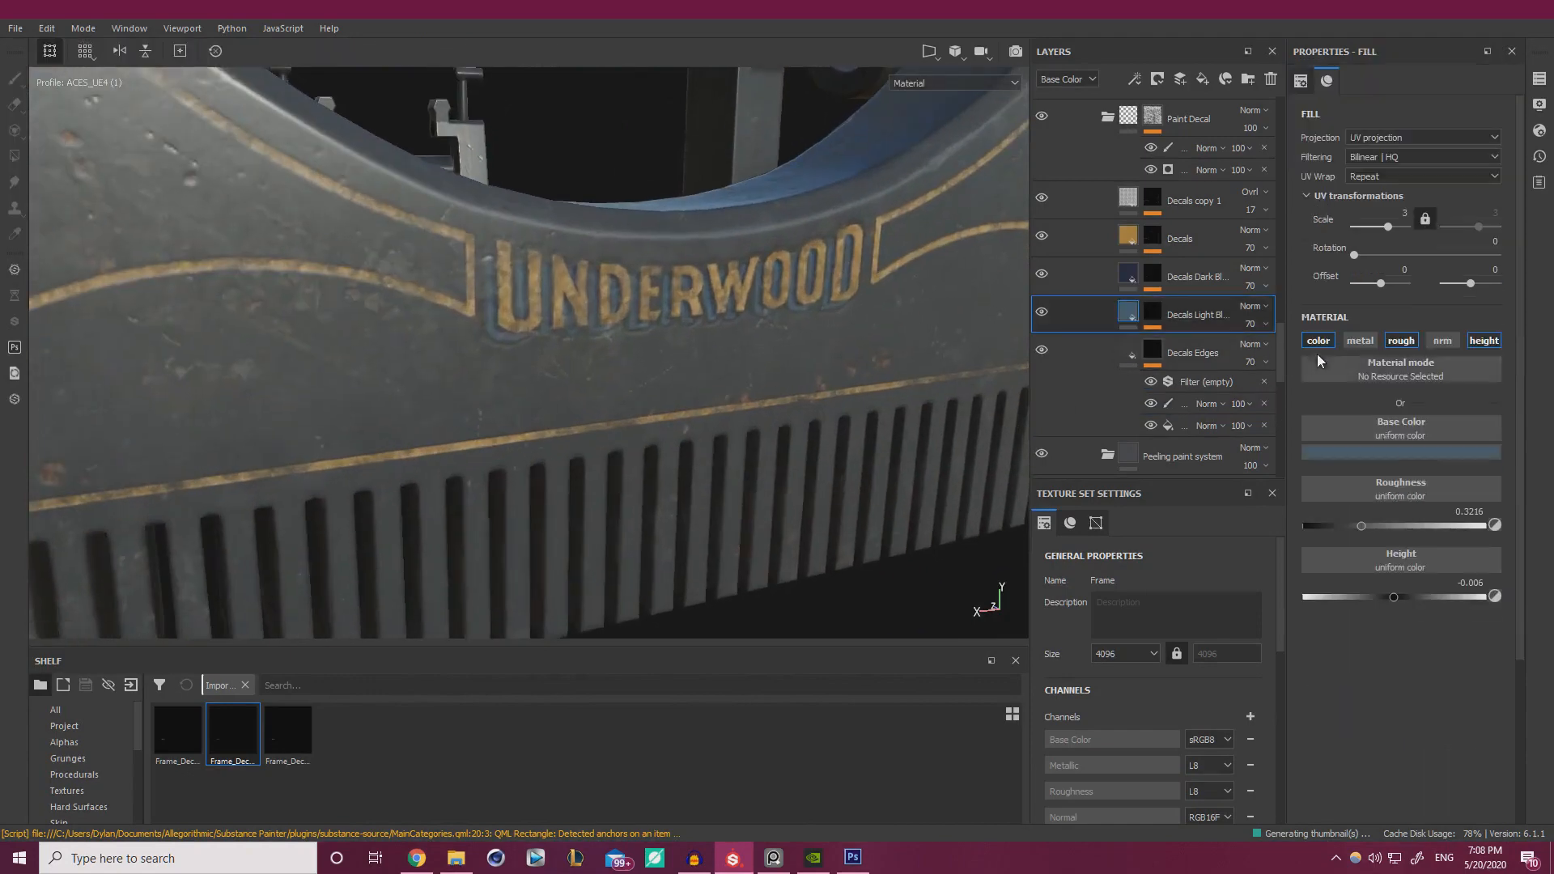
{"action": "left_click", "coordinate": [1401, 453]}
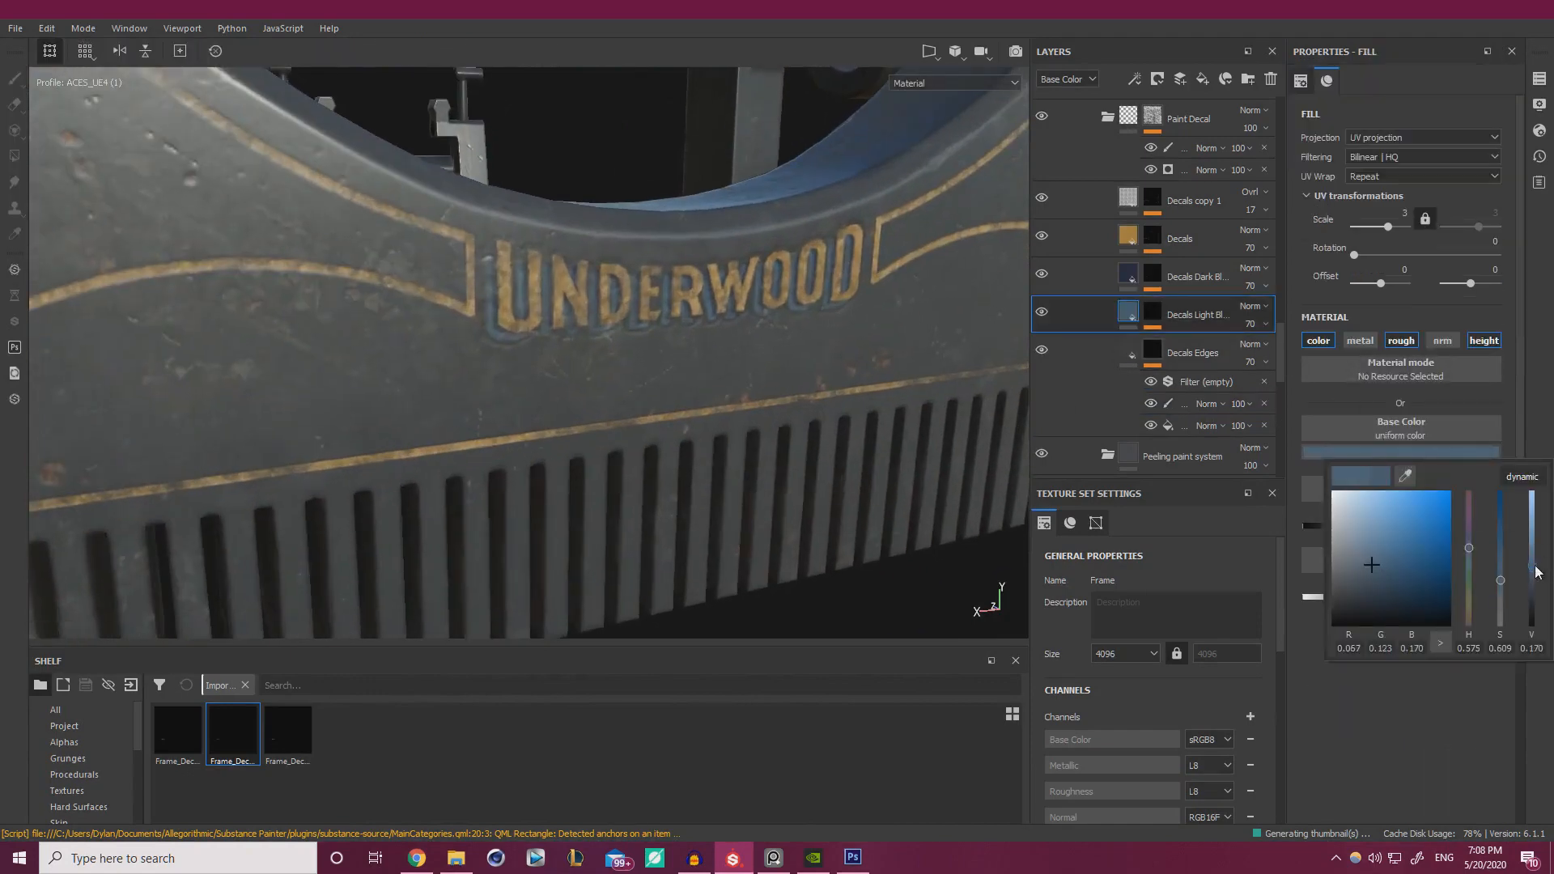
{"action": "right_click_drag", "start_coordinate": [912, 433], "coordinate": [1150, 437], "text": "alt"}
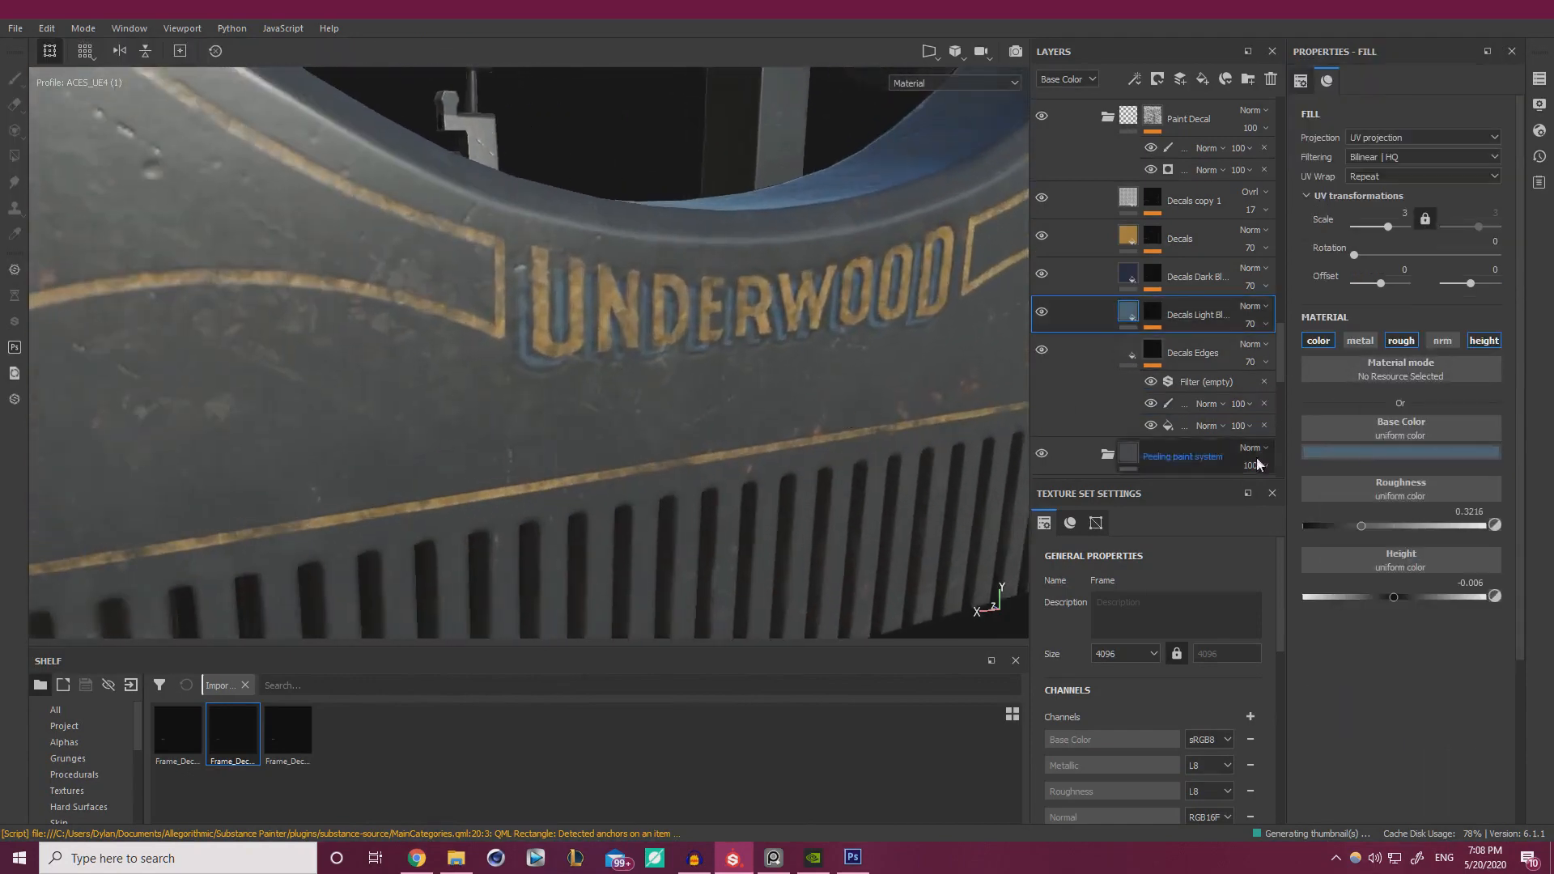
{"action": "left_click", "coordinate": [1428, 455]}
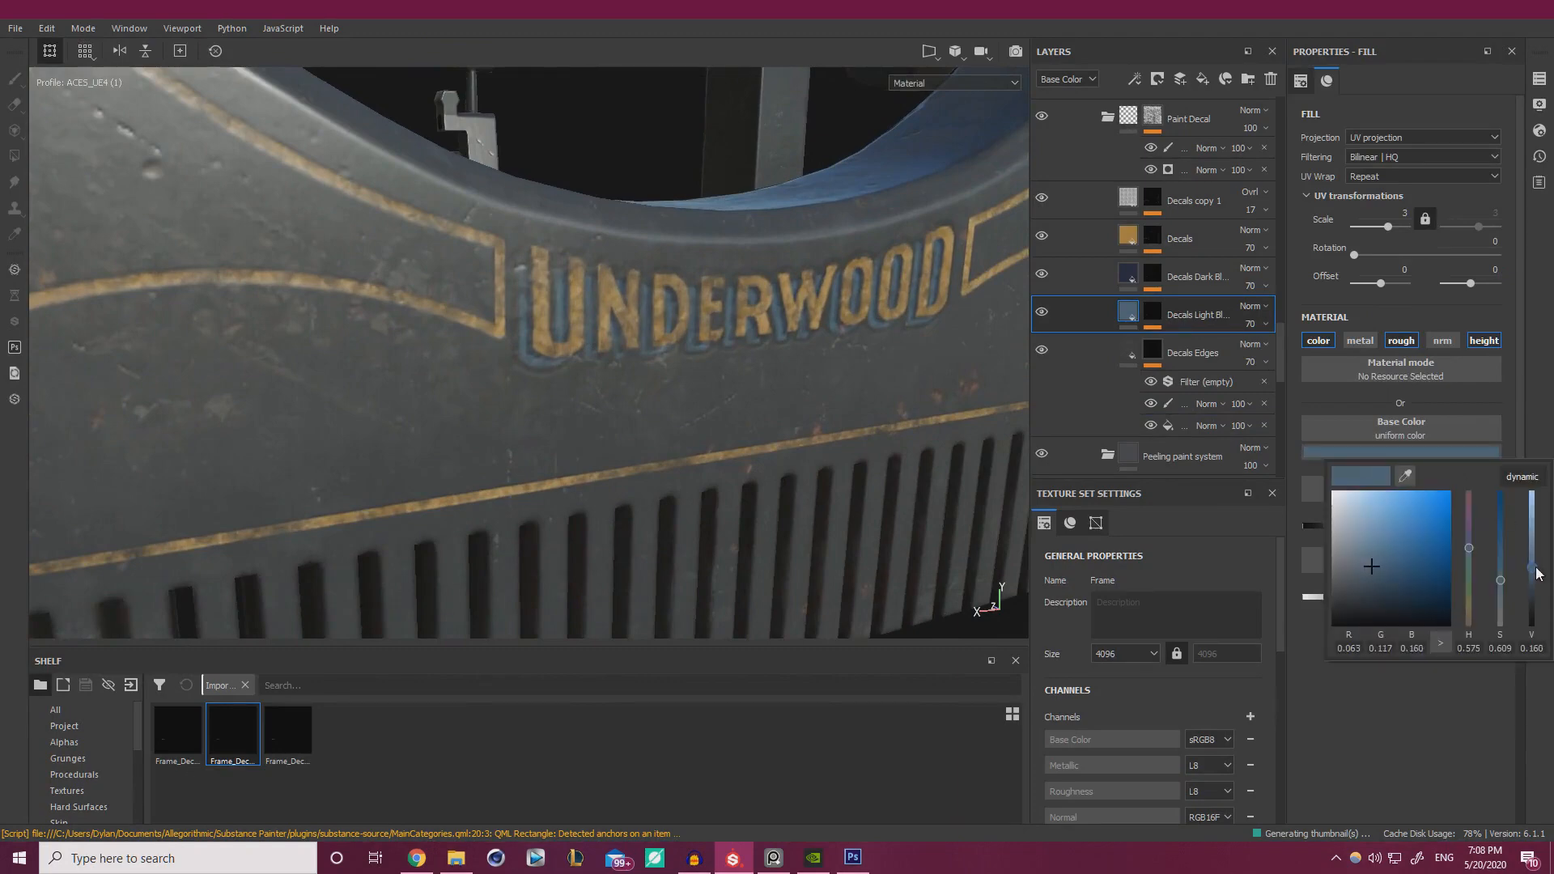
- Inspect the light blue shading and the thin corner ornaments across the whole front plate
{"action": "right_click_drag", "start_coordinate": [656, 287], "coordinate": [395, 250], "text": "alt"}
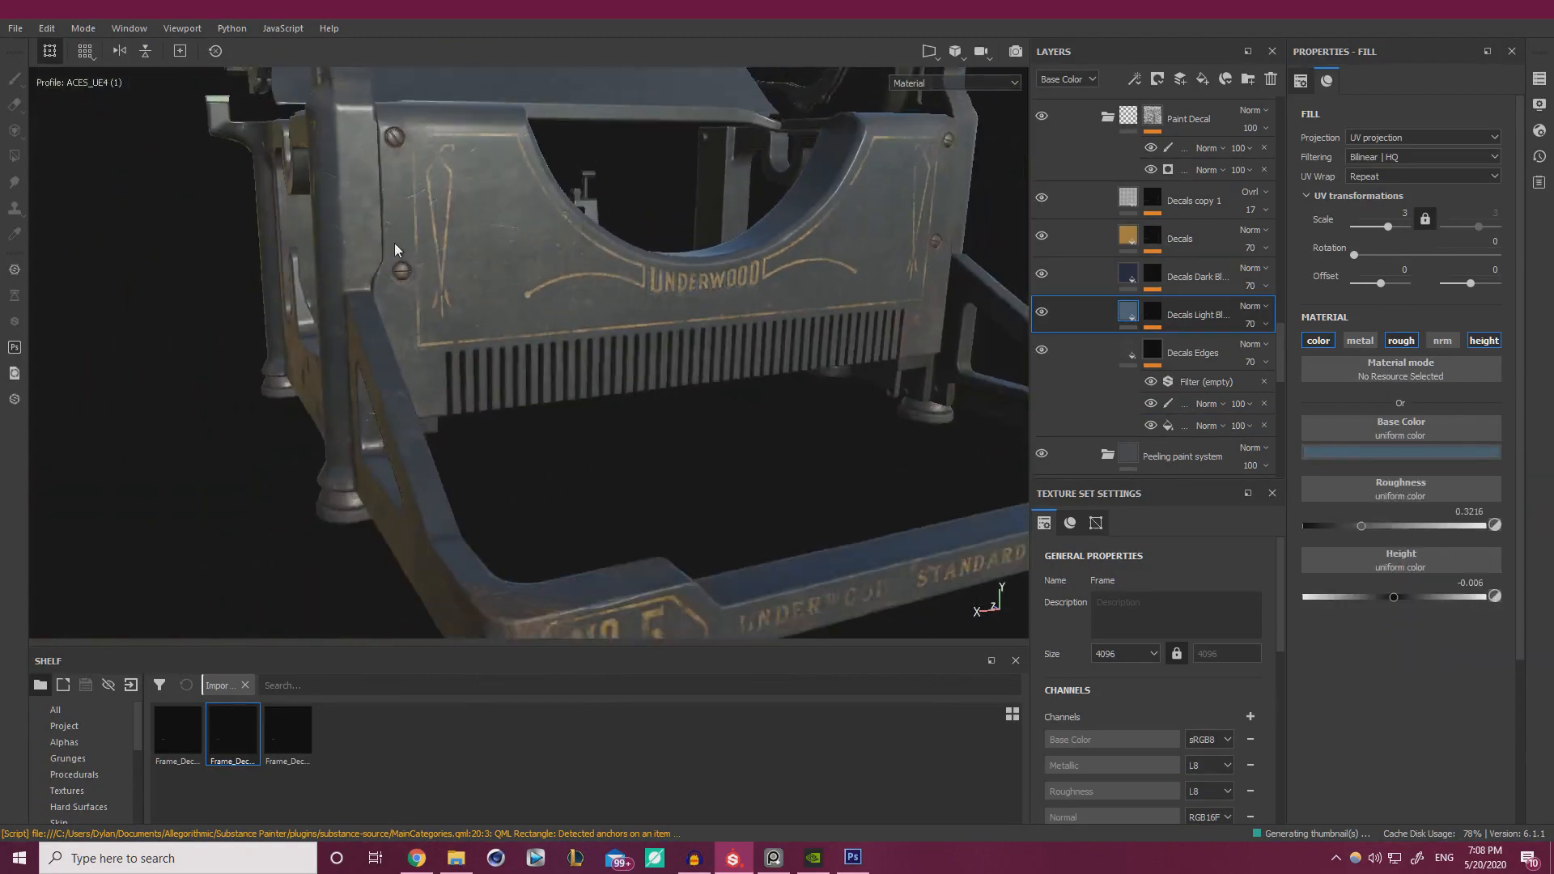
{"action": "left_click_drag", "start_coordinate": [396, 250], "coordinate": [447, 255], "text": "alt"}
{"action": "right_click_drag", "start_coordinate": [486, 270], "coordinate": [693, 293], "text": "alt"}
{"action": "left_click_drag", "start_coordinate": [693, 293], "coordinate": [735, 330], "text": "alt"}
{"action": "right_click_drag", "start_coordinate": [735, 330], "coordinate": [558, 315], "text": "alt"}
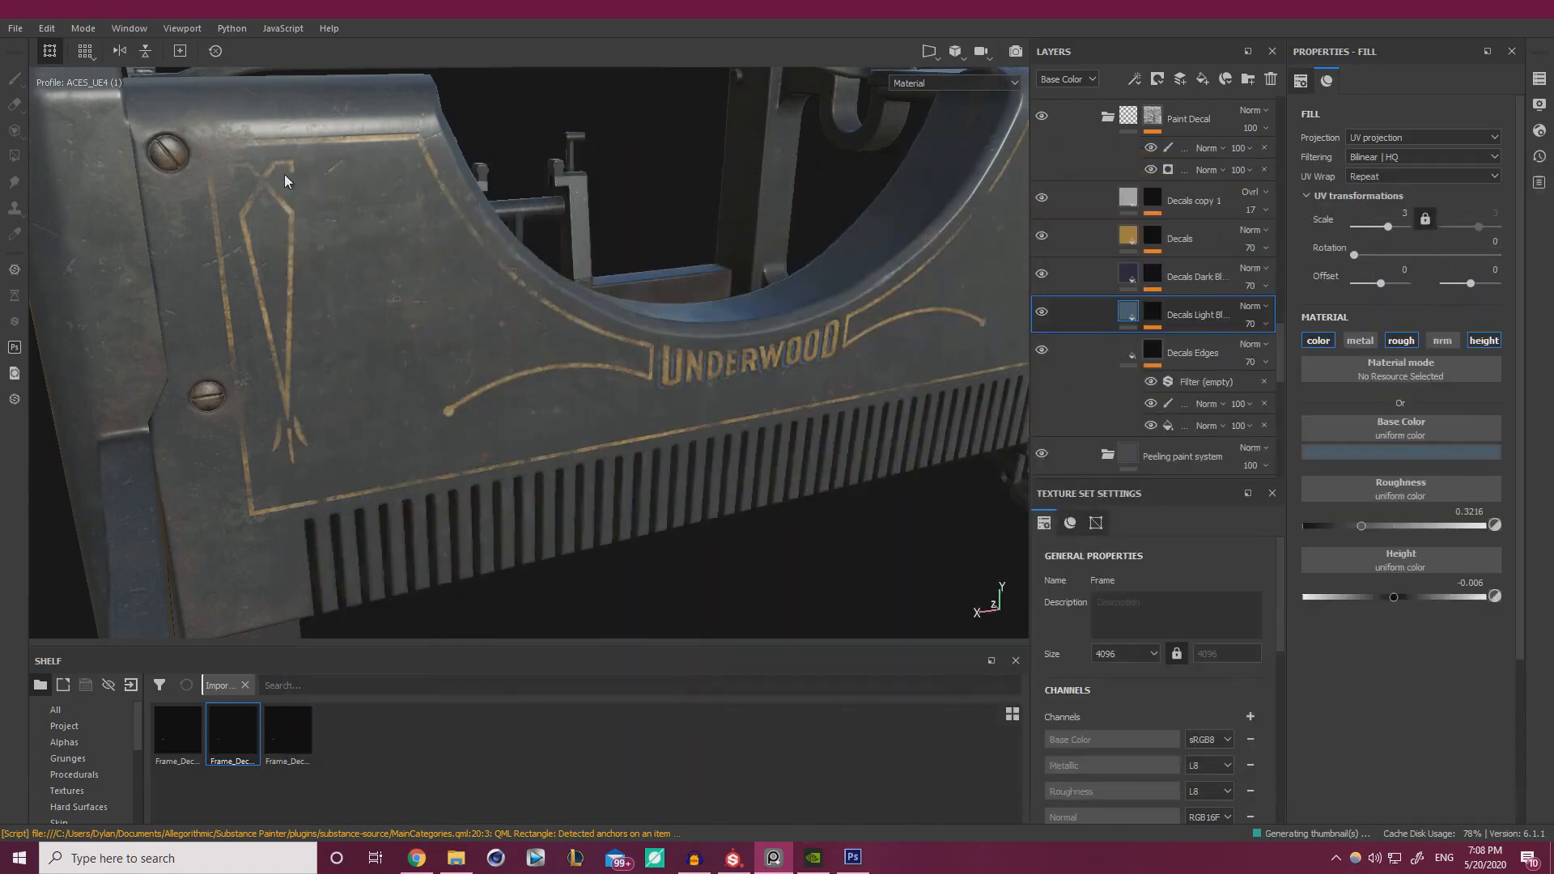
{"action": "left_click_drag", "start_coordinate": [284, 173], "coordinate": [470, 409], "text": "alt"}
- Switch to Photoshop and merge all Frame_Decals.psd layers from Shape Front copy 3 up to Wire copy into one
{"action": "left_click", "coordinate": [852, 857]}
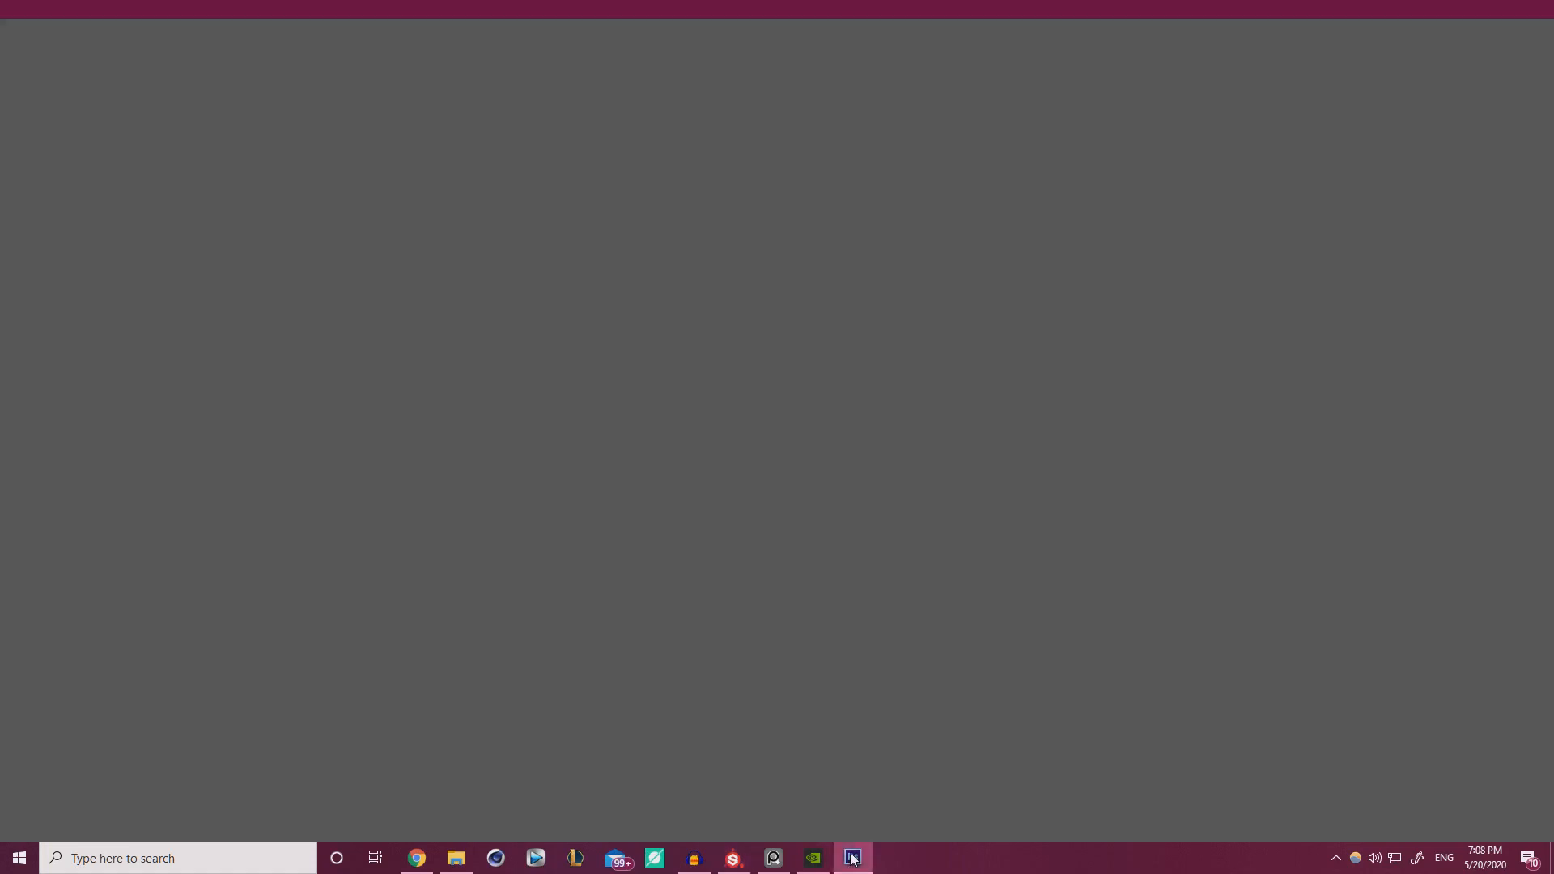
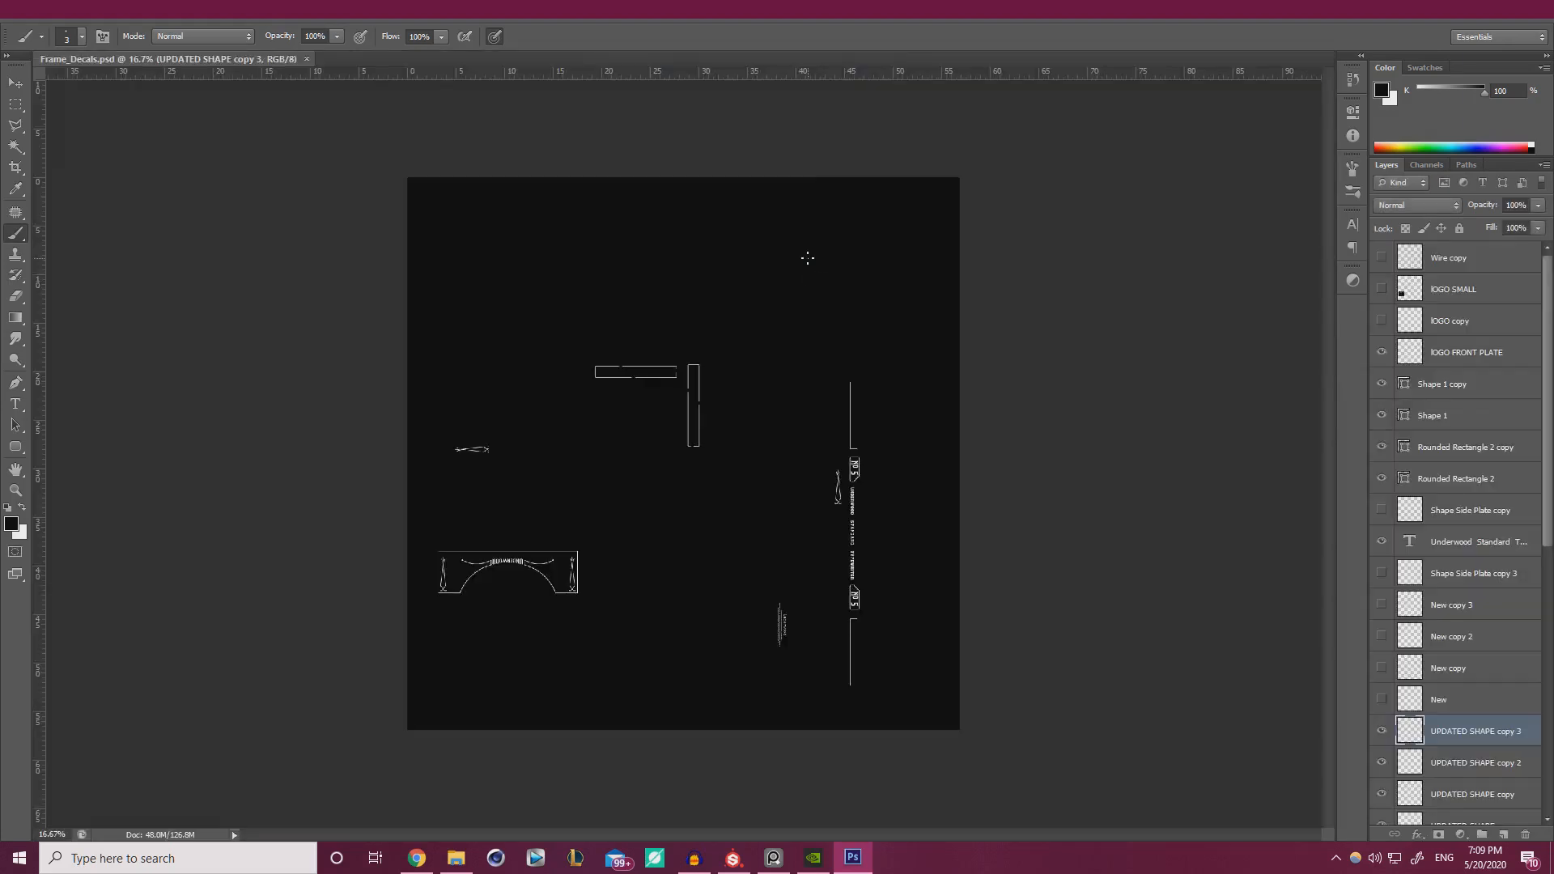
{"action": "scroll", "coordinate": [1495, 471], "scroll_direction": "down", "scroll_amount": 6}
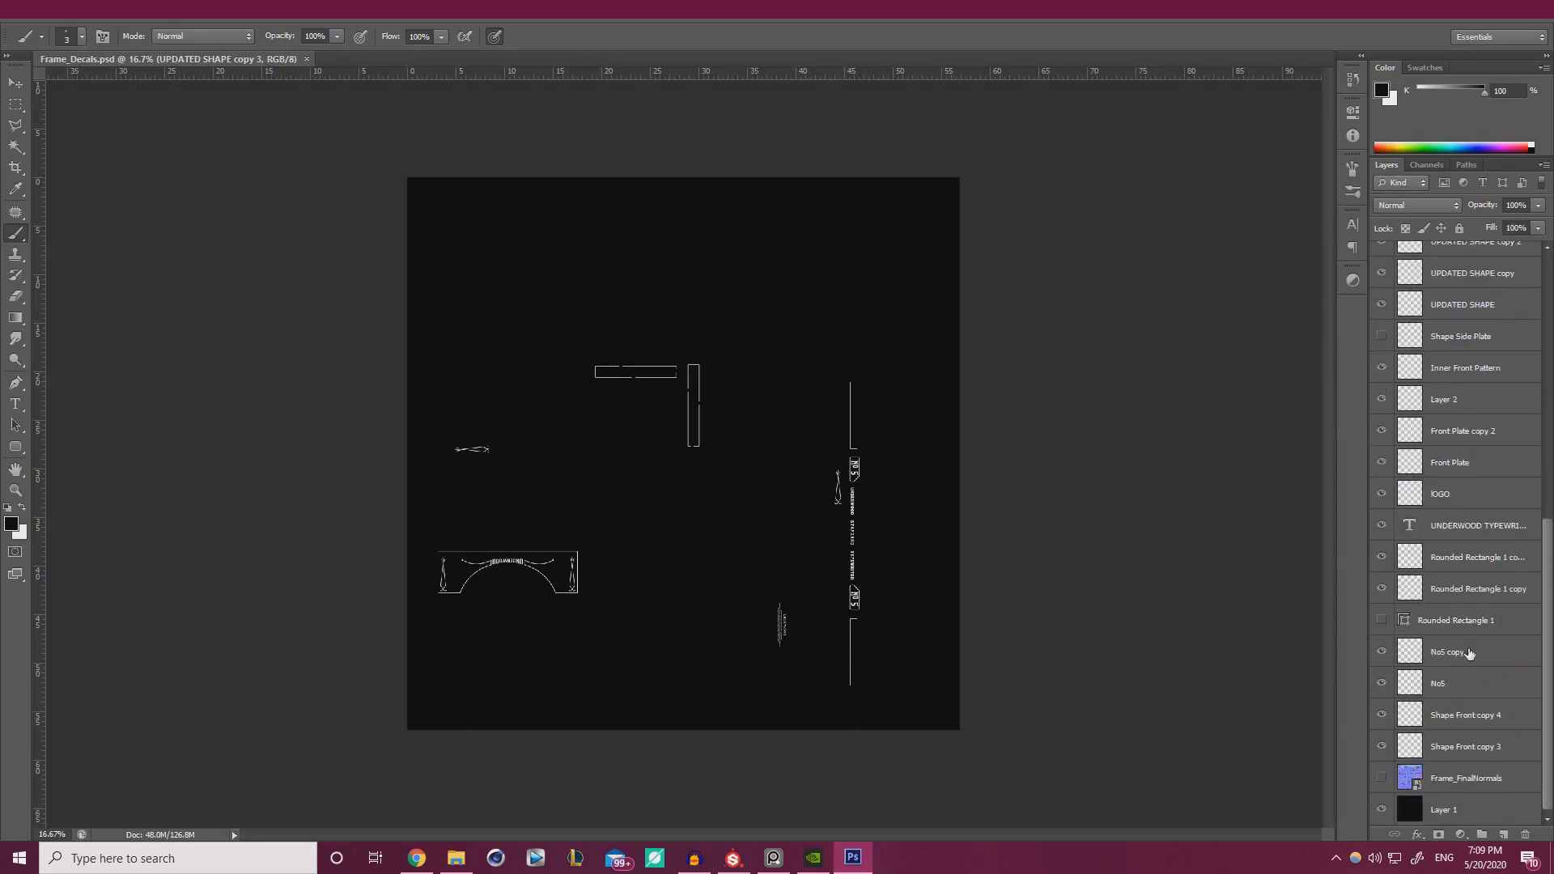
{"action": "left_click", "coordinate": [1467, 759]}
{"action": "scroll", "coordinate": [1471, 688], "scroll_direction": "up", "scroll_amount": 6}
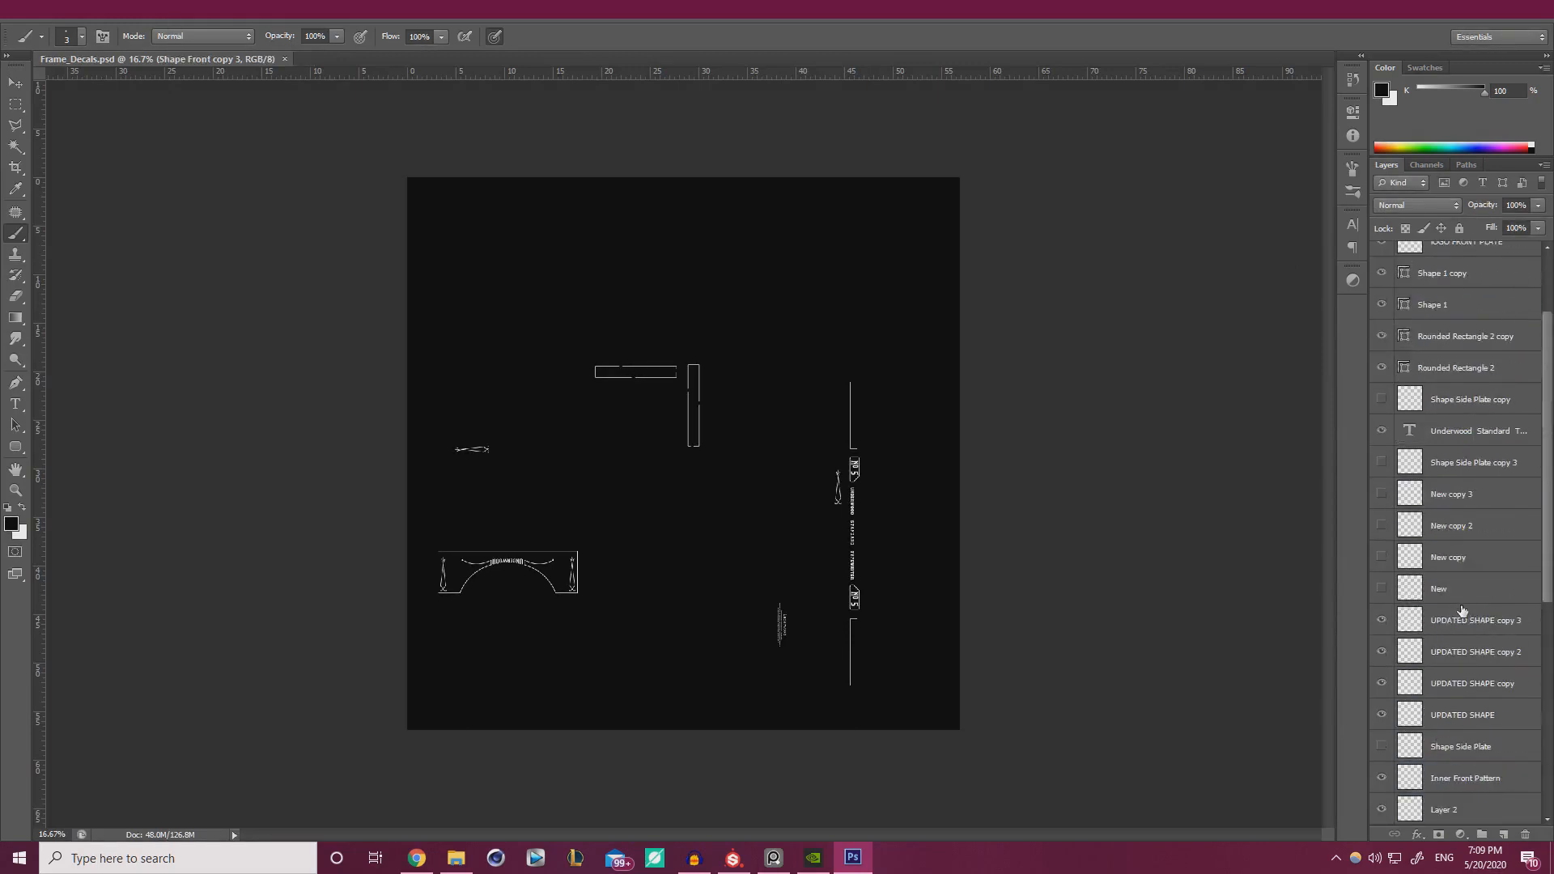
{"action": "left_click", "coordinate": [1457, 263], "text": "shift"}
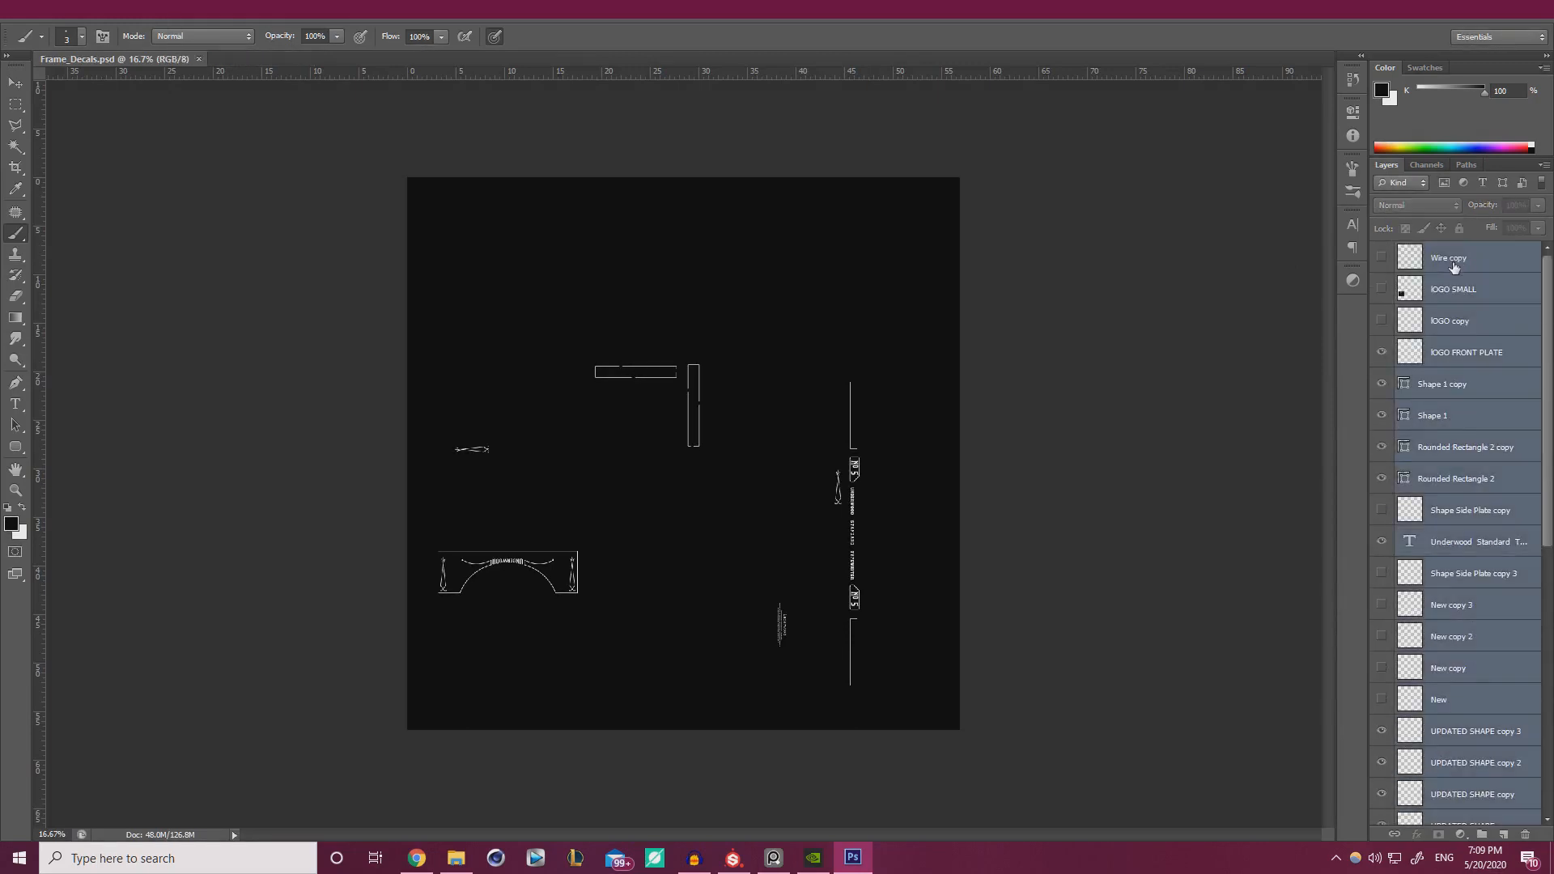
{"action": "key", "text": "ctrl+e"}
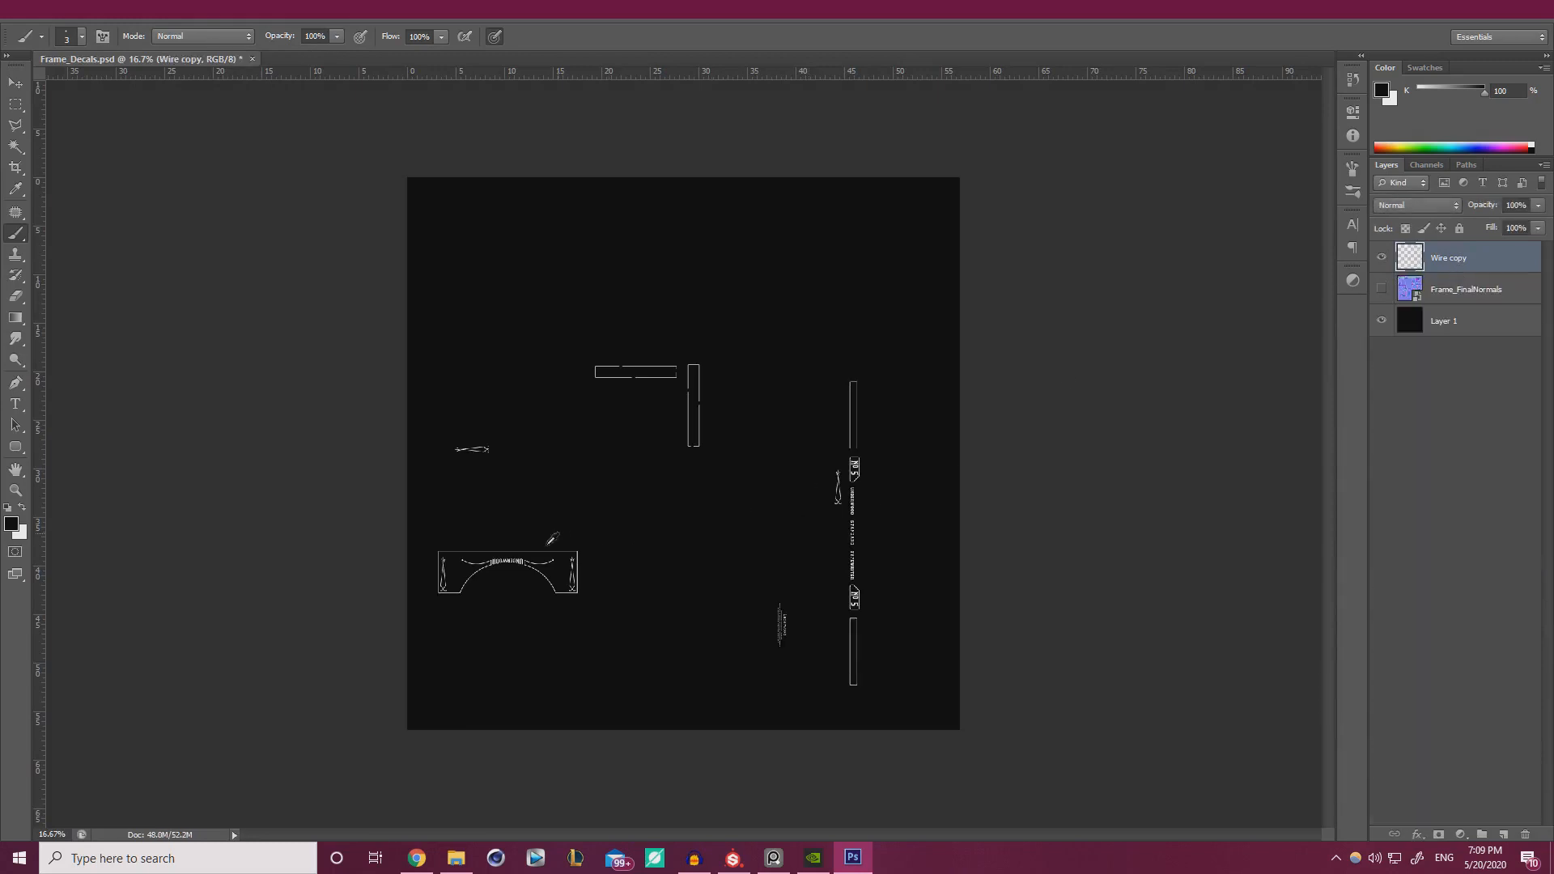
- Erase the Underwood lettering between the two curved ornaments on the Wire copy layer with a 22 px eraser
{"action": "scroll", "coordinate": [553, 539], "scroll_direction": "up", "scroll_amount": 8, "text": "alt"}
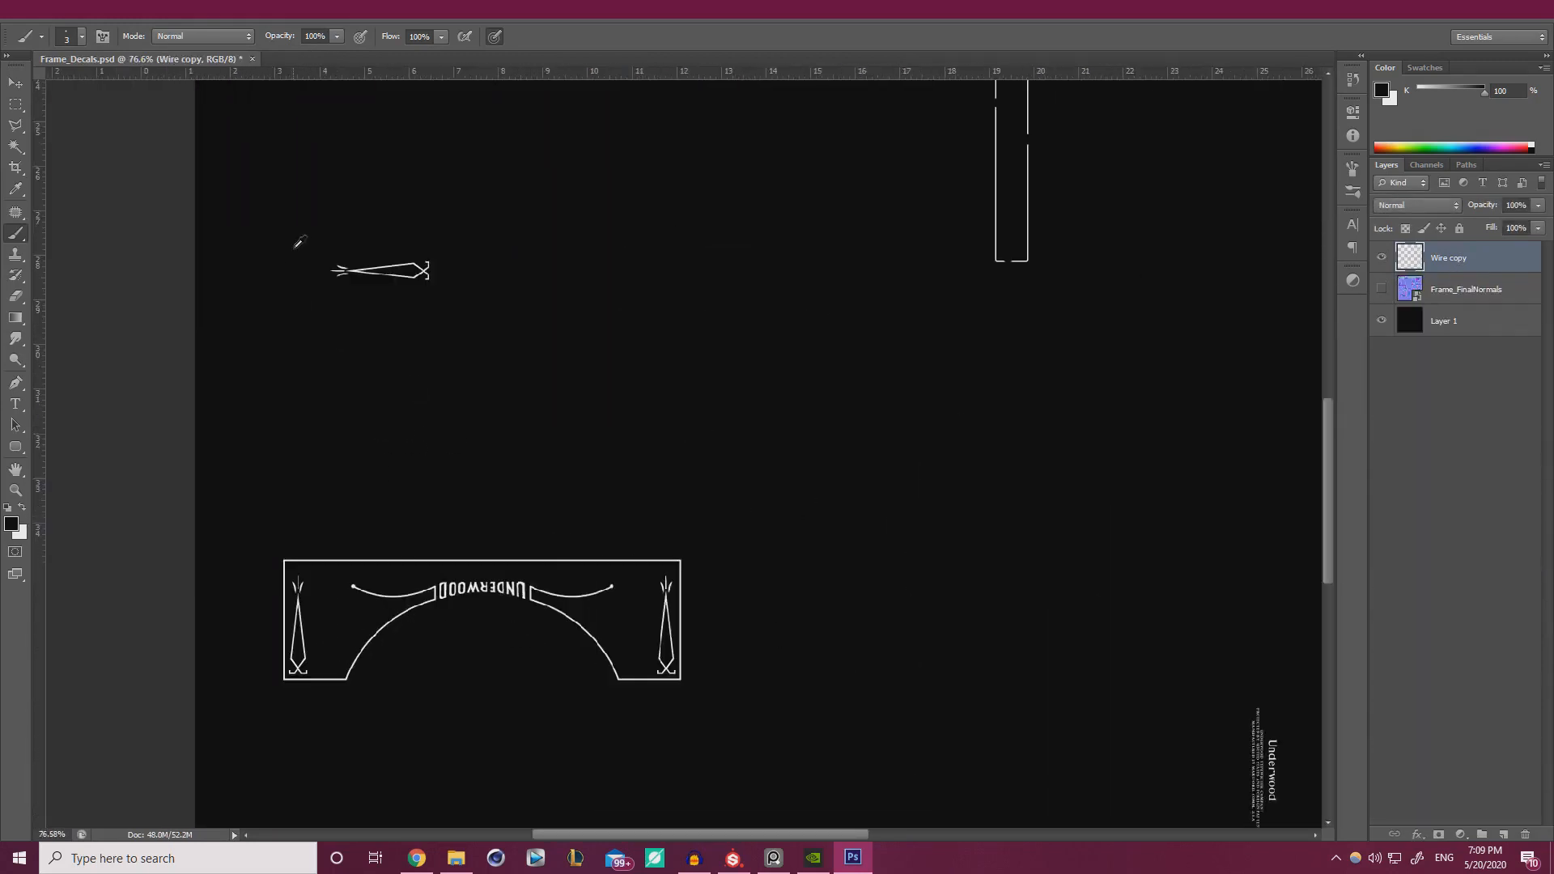
{"action": "scroll", "coordinate": [298, 243], "scroll_direction": "up", "scroll_amount": 4, "text": "alt"}
{"action": "scroll", "coordinate": [686, 390], "scroll_direction": "down", "scroll_amount": 2}
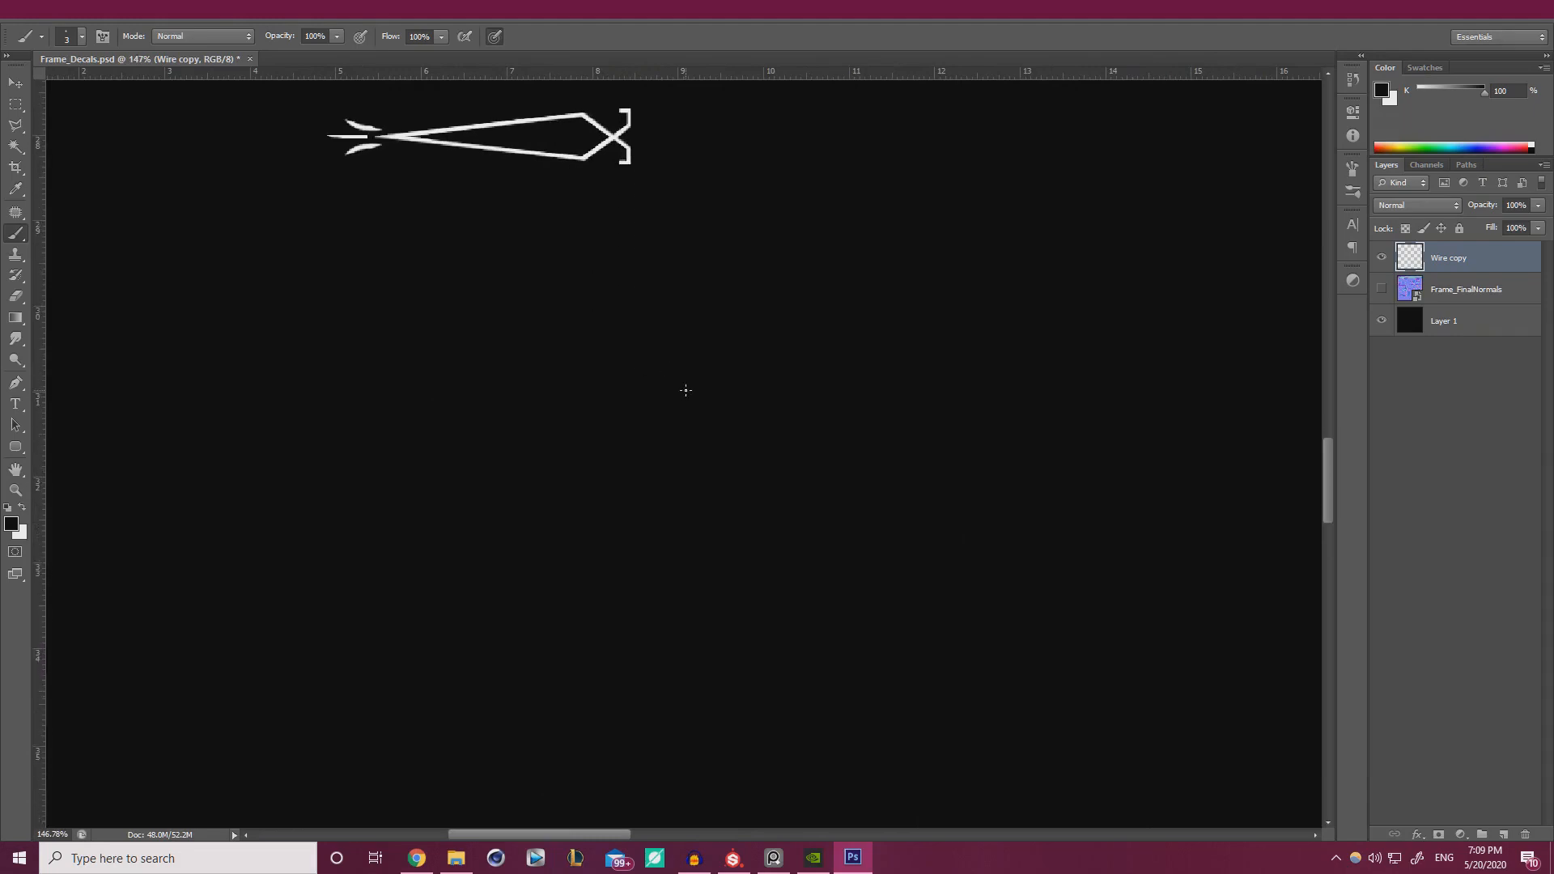
{"action": "scroll", "coordinate": [685, 390], "scroll_direction": "down", "scroll_amount": 10}
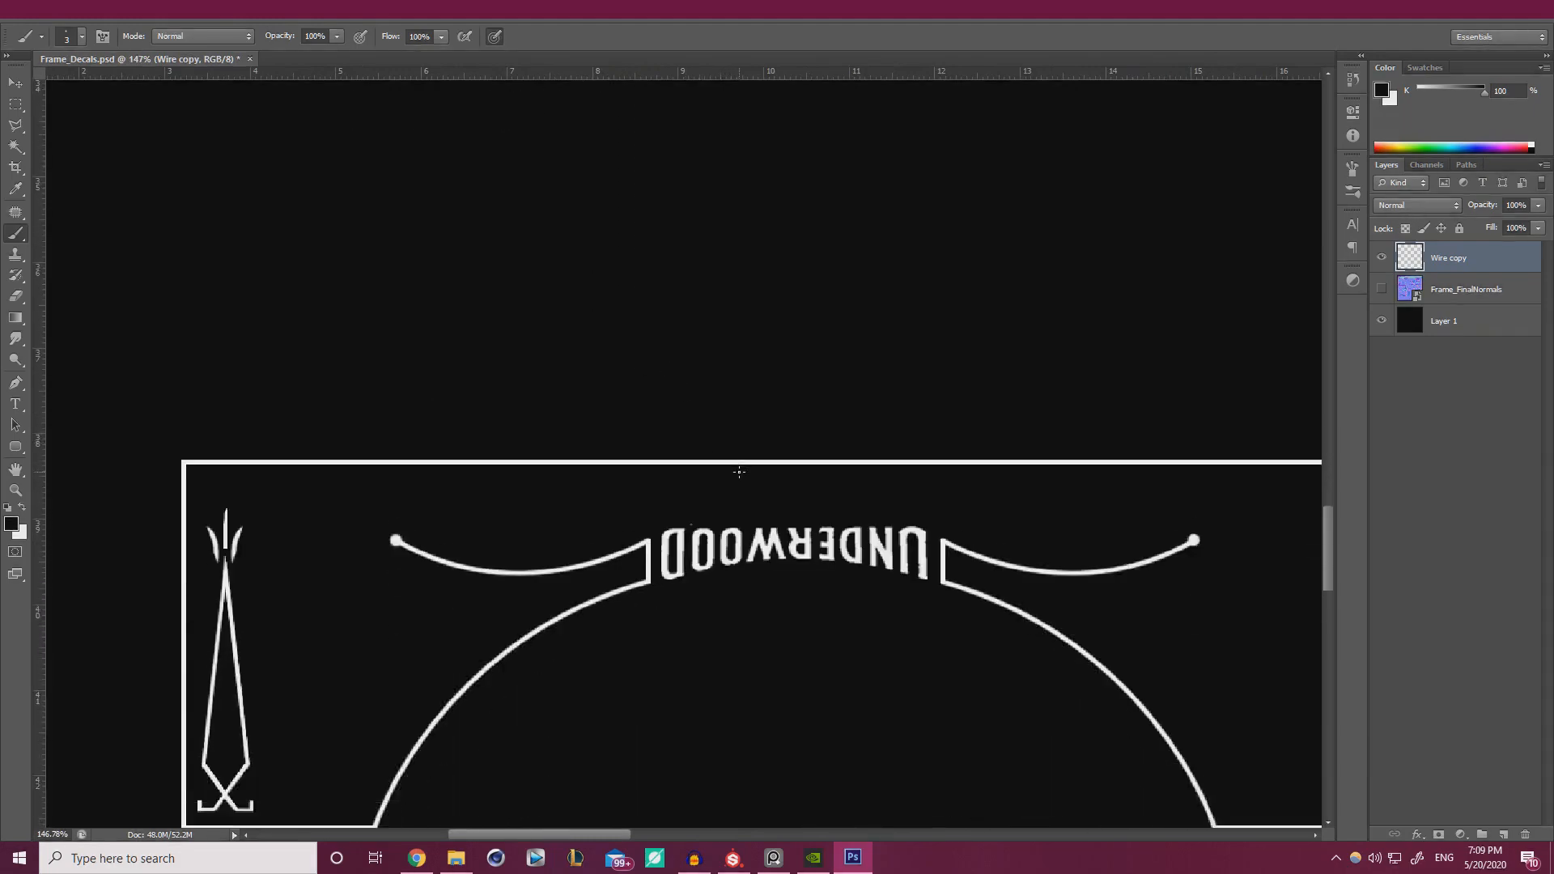
{"action": "scroll", "coordinate": [739, 472], "scroll_direction": "down", "scroll_amount": 3, "text": "alt"}
{"action": "scroll", "coordinate": [413, 474], "scroll_direction": "up", "scroll_amount": 4, "text": "alt"}
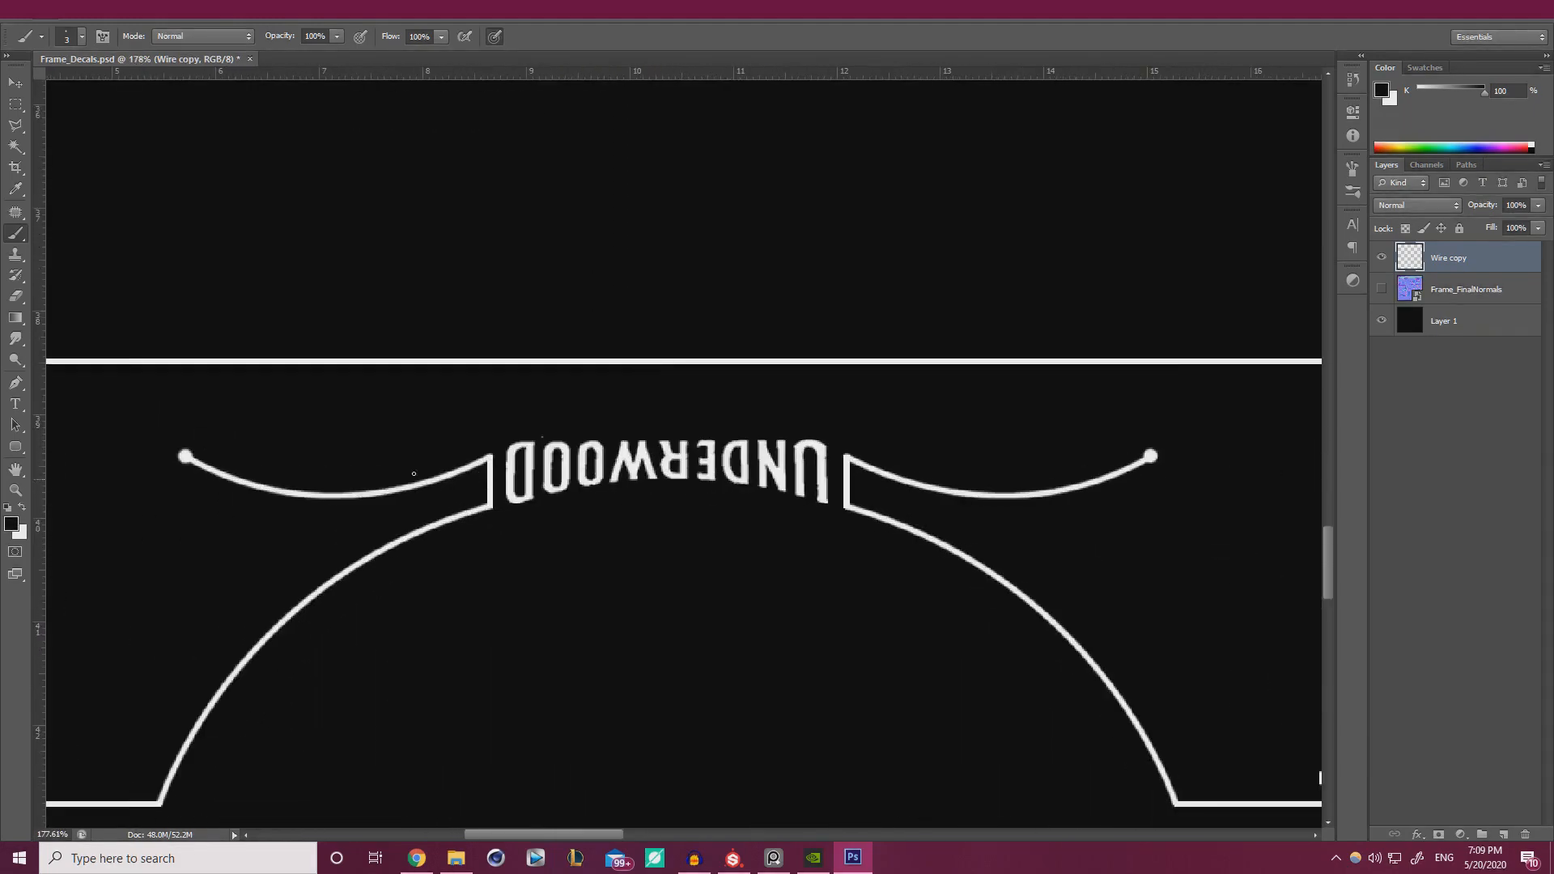
{"action": "key", "text": "e"}
{"action": "key", "text": "alt+e"}
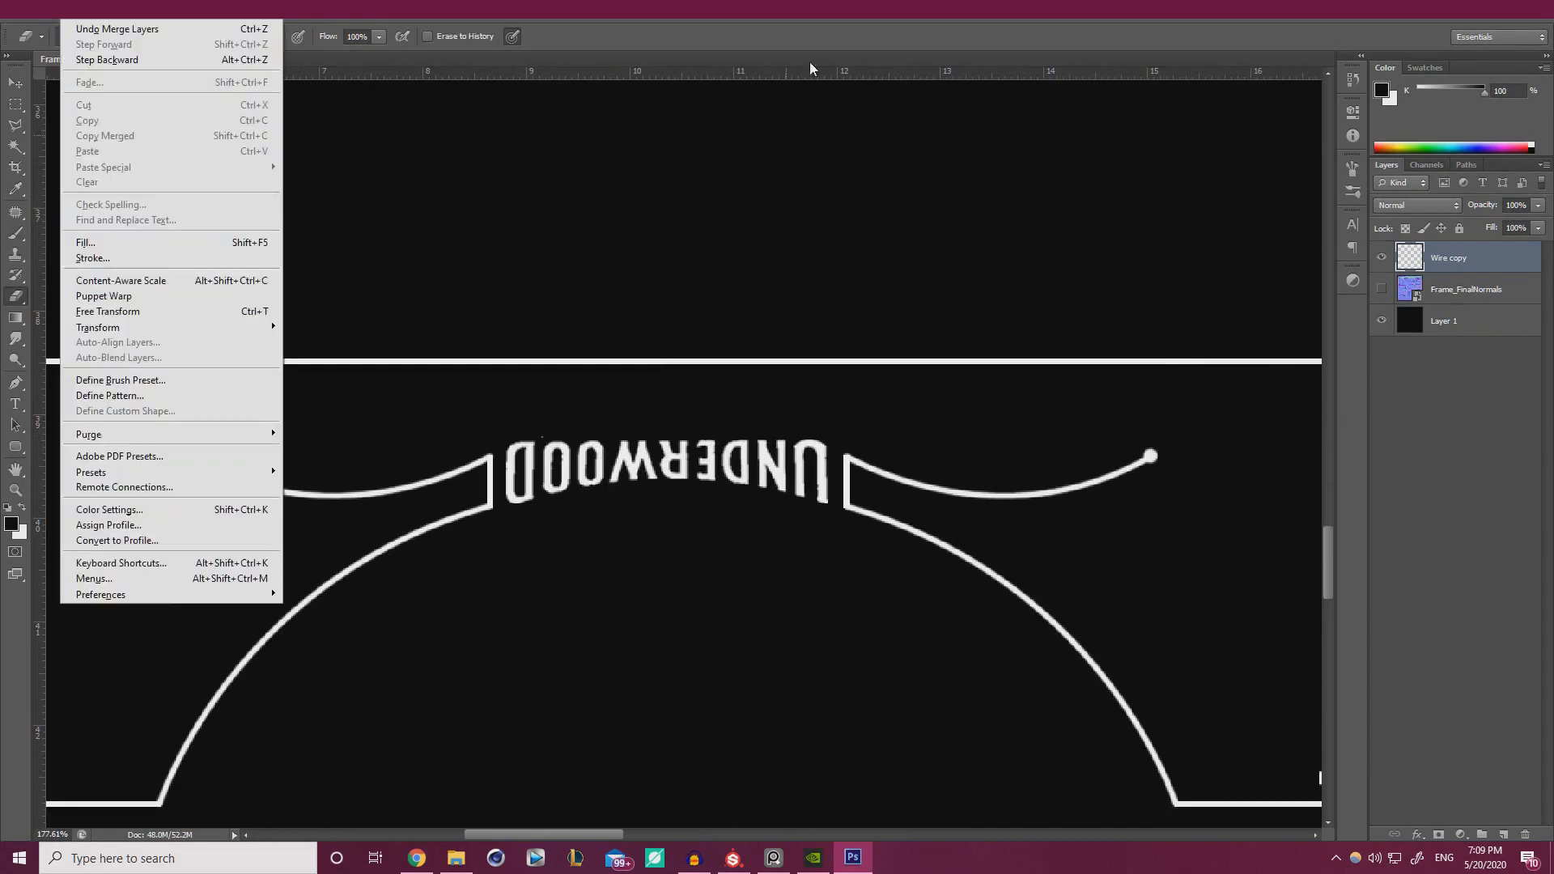
{"action": "key", "text": "Escape"}
{"action": "scroll", "coordinate": [614, 510], "scroll_direction": "up", "scroll_amount": 5, "text": "alt"}
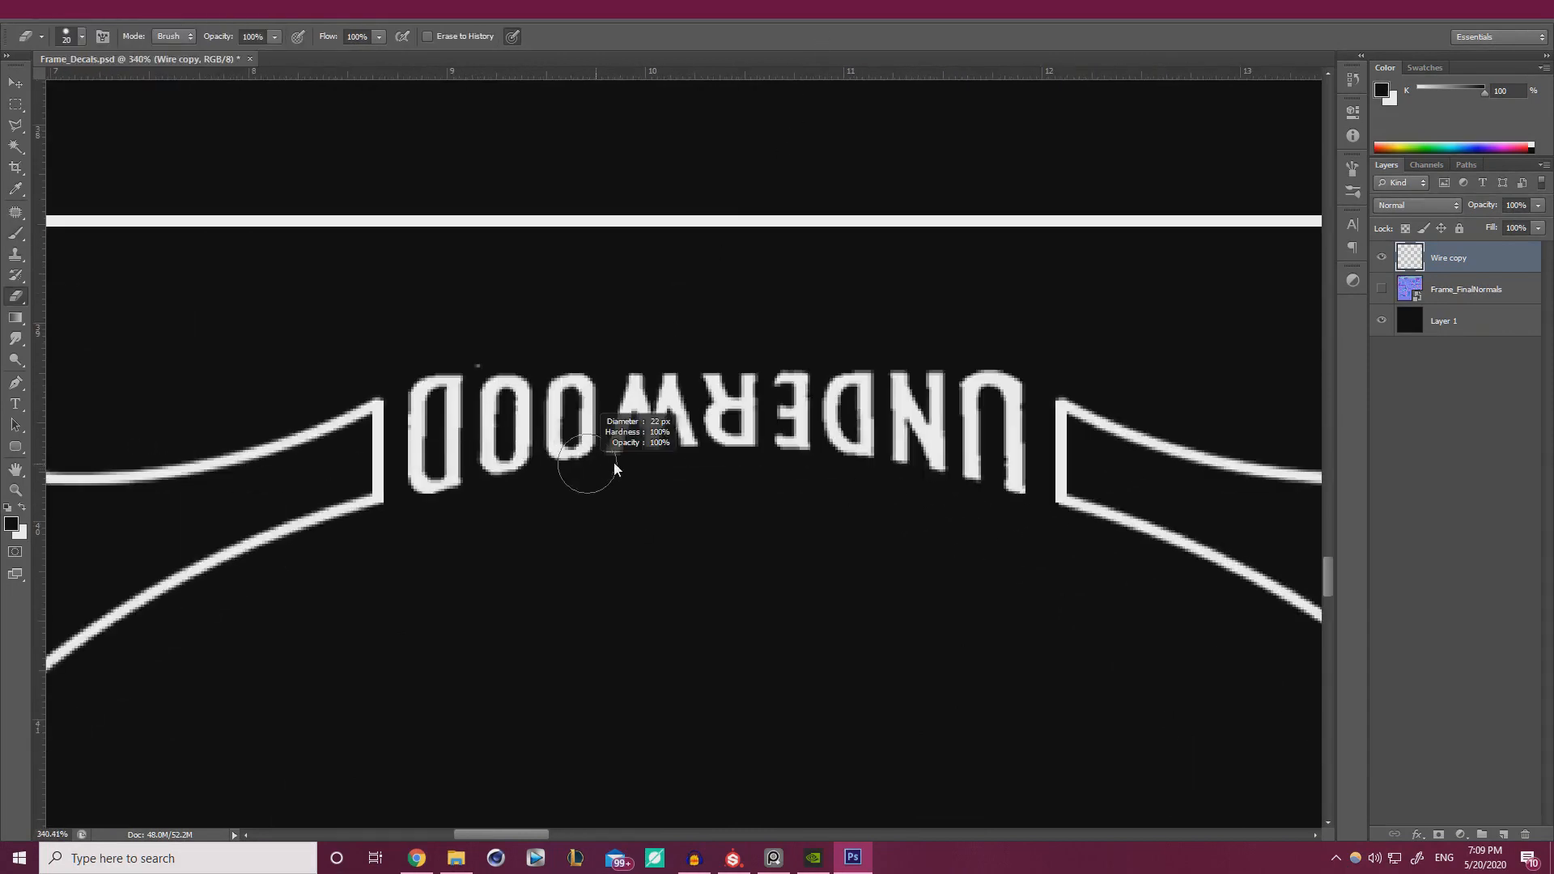
{"action": "mouse_move", "coordinate": [508, 459]}
{"action": "left_mouse_down"}
{"action": "mouse_move", "coordinate": [429, 455]}
{"action": "mouse_move", "coordinate": [435, 381]}
{"action": "mouse_move", "coordinate": [527, 336]}
{"action": "mouse_move", "coordinate": [750, 308]}
{"action": "mouse_move", "coordinate": [843, 423]}
{"action": "mouse_move", "coordinate": [973, 445]}
{"action": "left_mouse_up"}
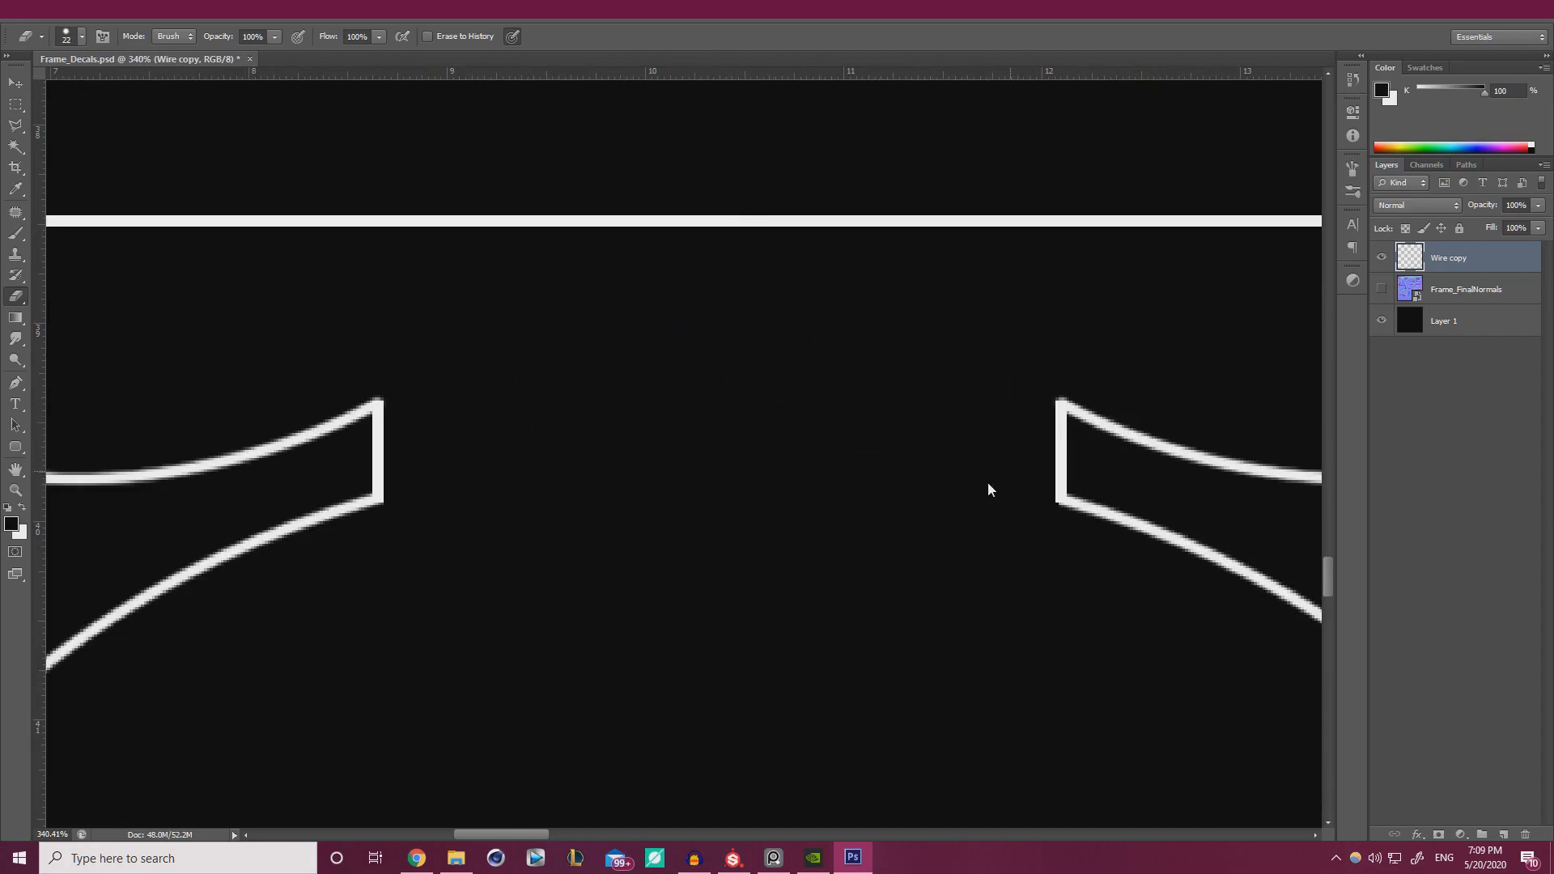
{"action": "left_click", "coordinate": [1415, 835]}
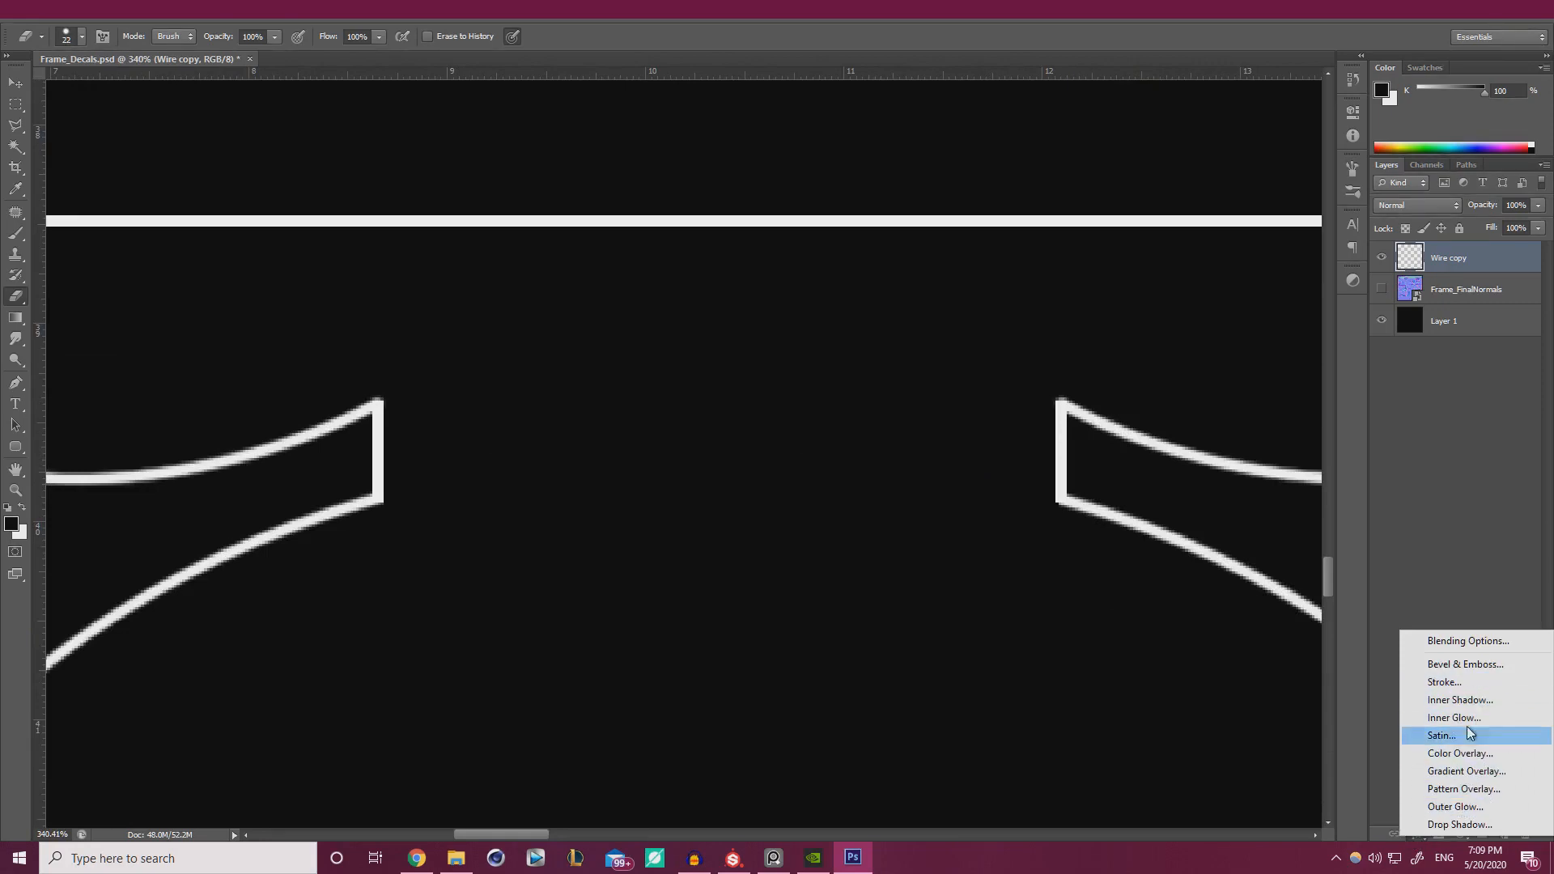
{"action": "left_click", "coordinate": [1466, 683]}
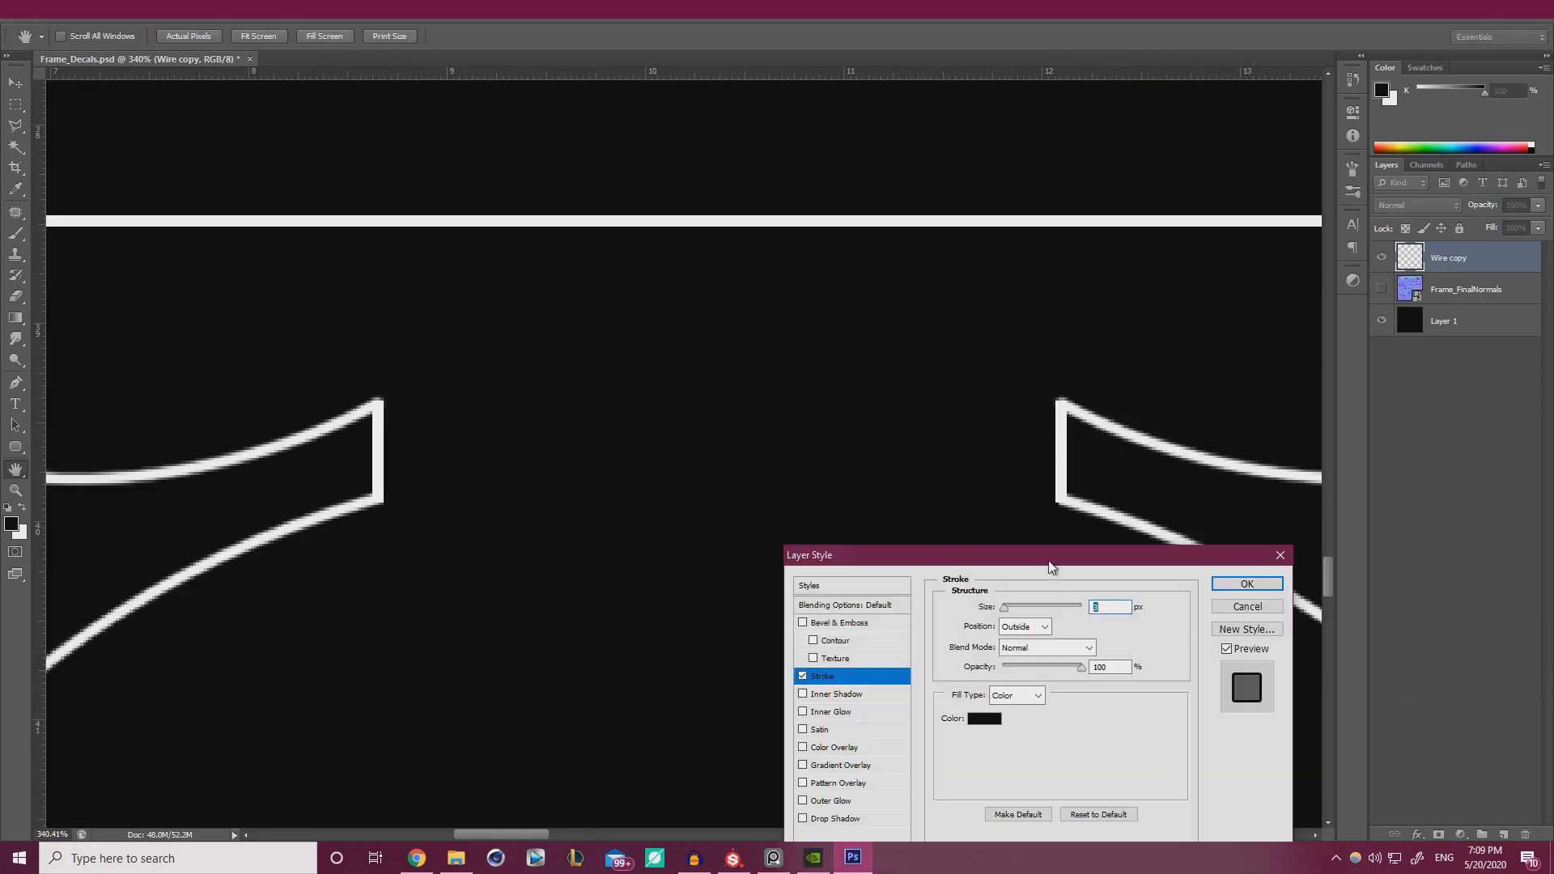
{"action": "left_click", "coordinate": [1025, 627]}
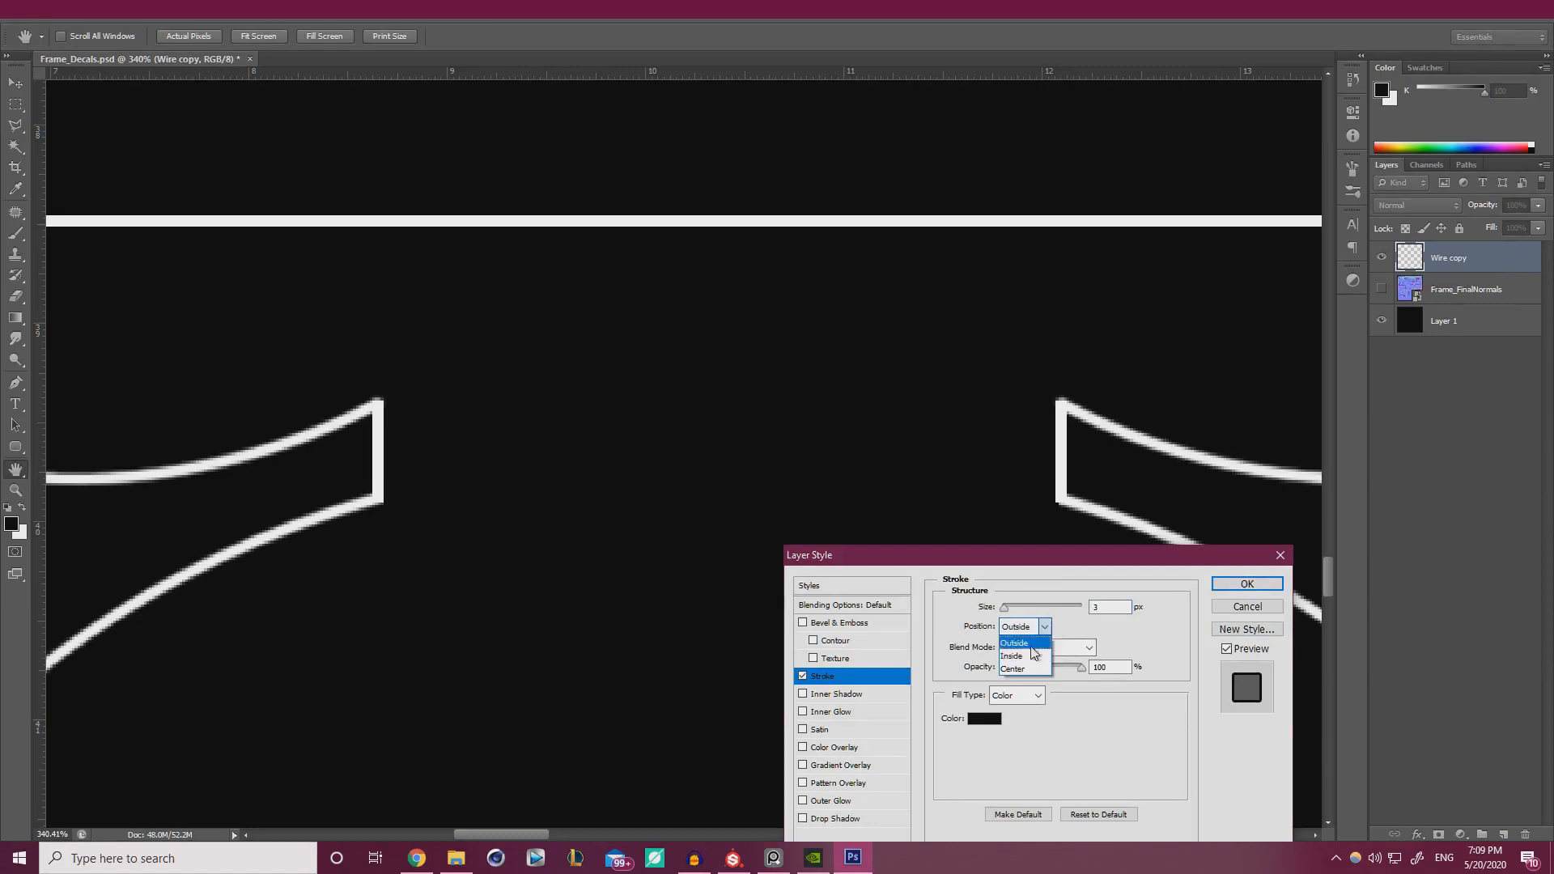
{"action": "left_click", "coordinate": [1017, 669]}
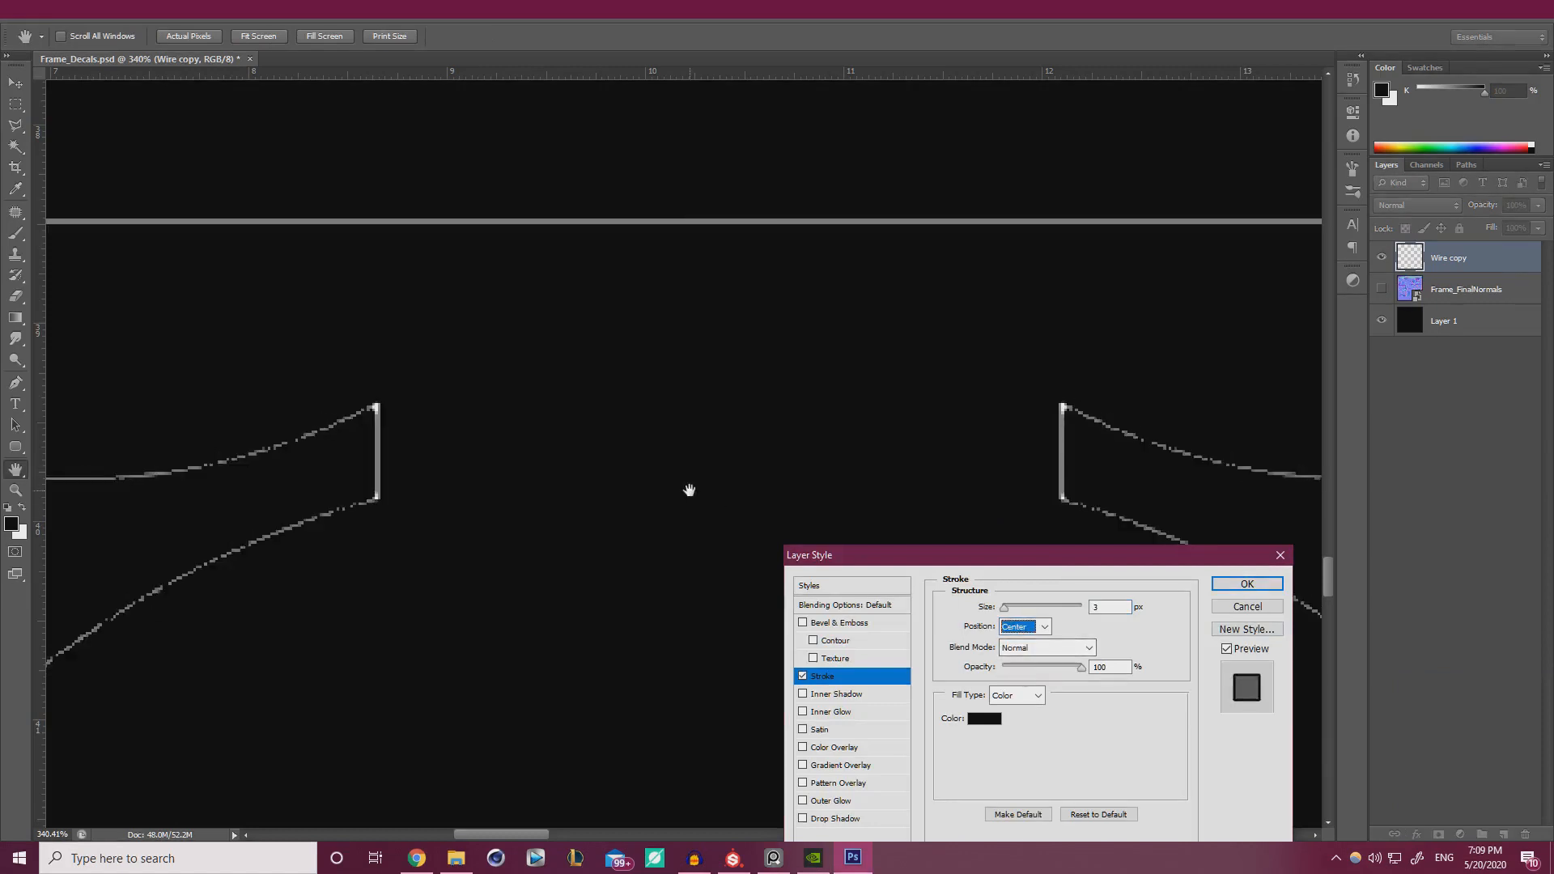
{"action": "left_click", "coordinate": [1025, 626]}
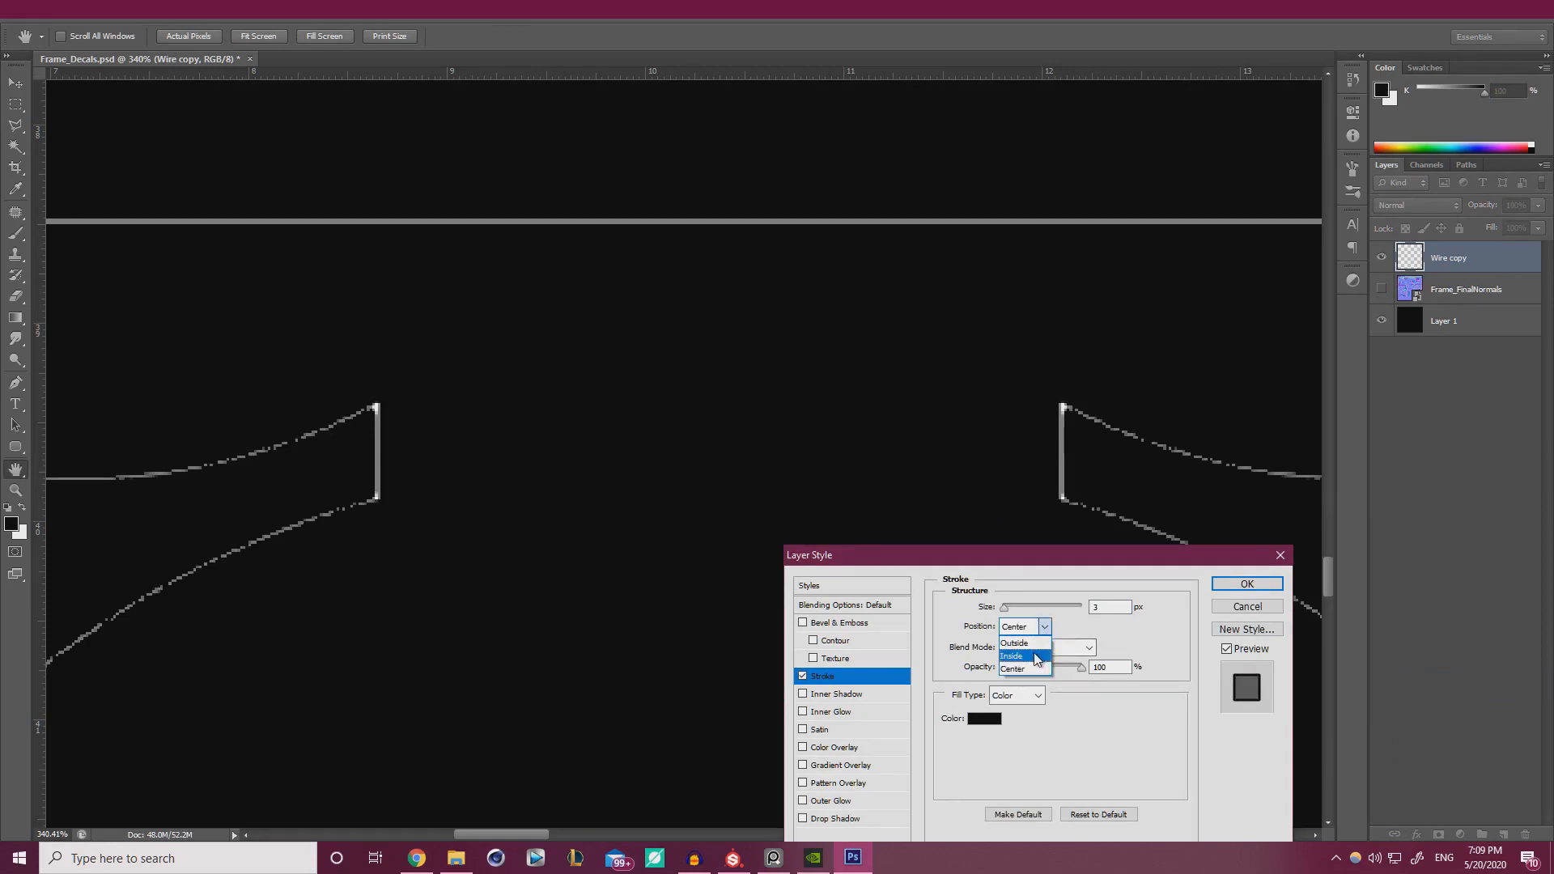
{"action": "left_click", "coordinate": [1037, 658]}
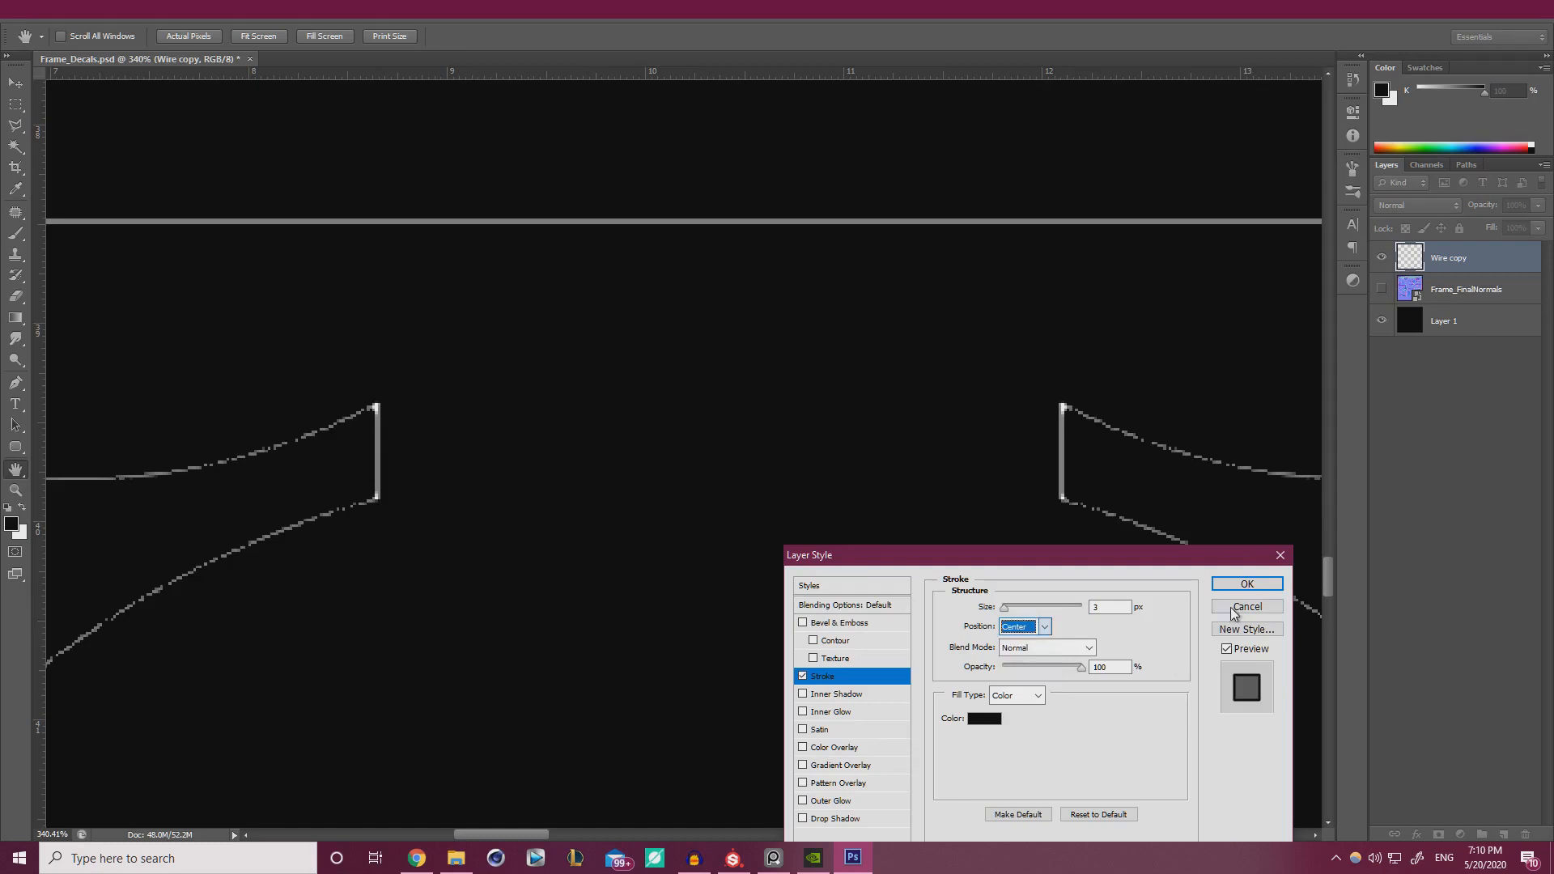
{"action": "left_click", "coordinate": [1246, 584]}
{"action": "key", "text": "e"}
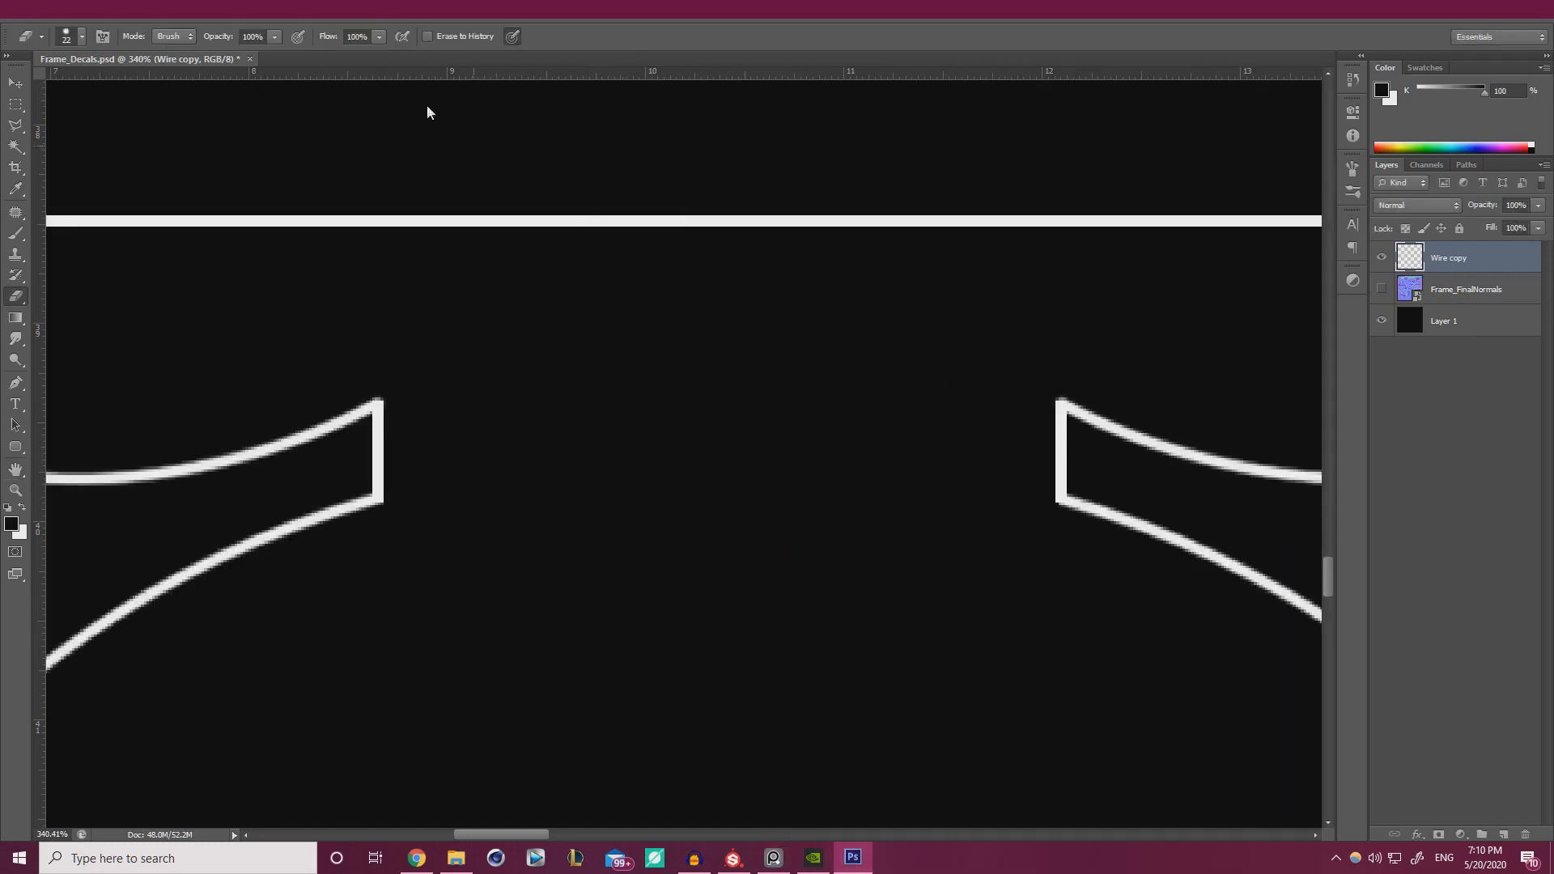
- Load the Wire copy layer's artwork as a selection and expand it by 2 pixels
{"action": "left_click", "coordinate": [1410, 258], "text": "ctrl"}
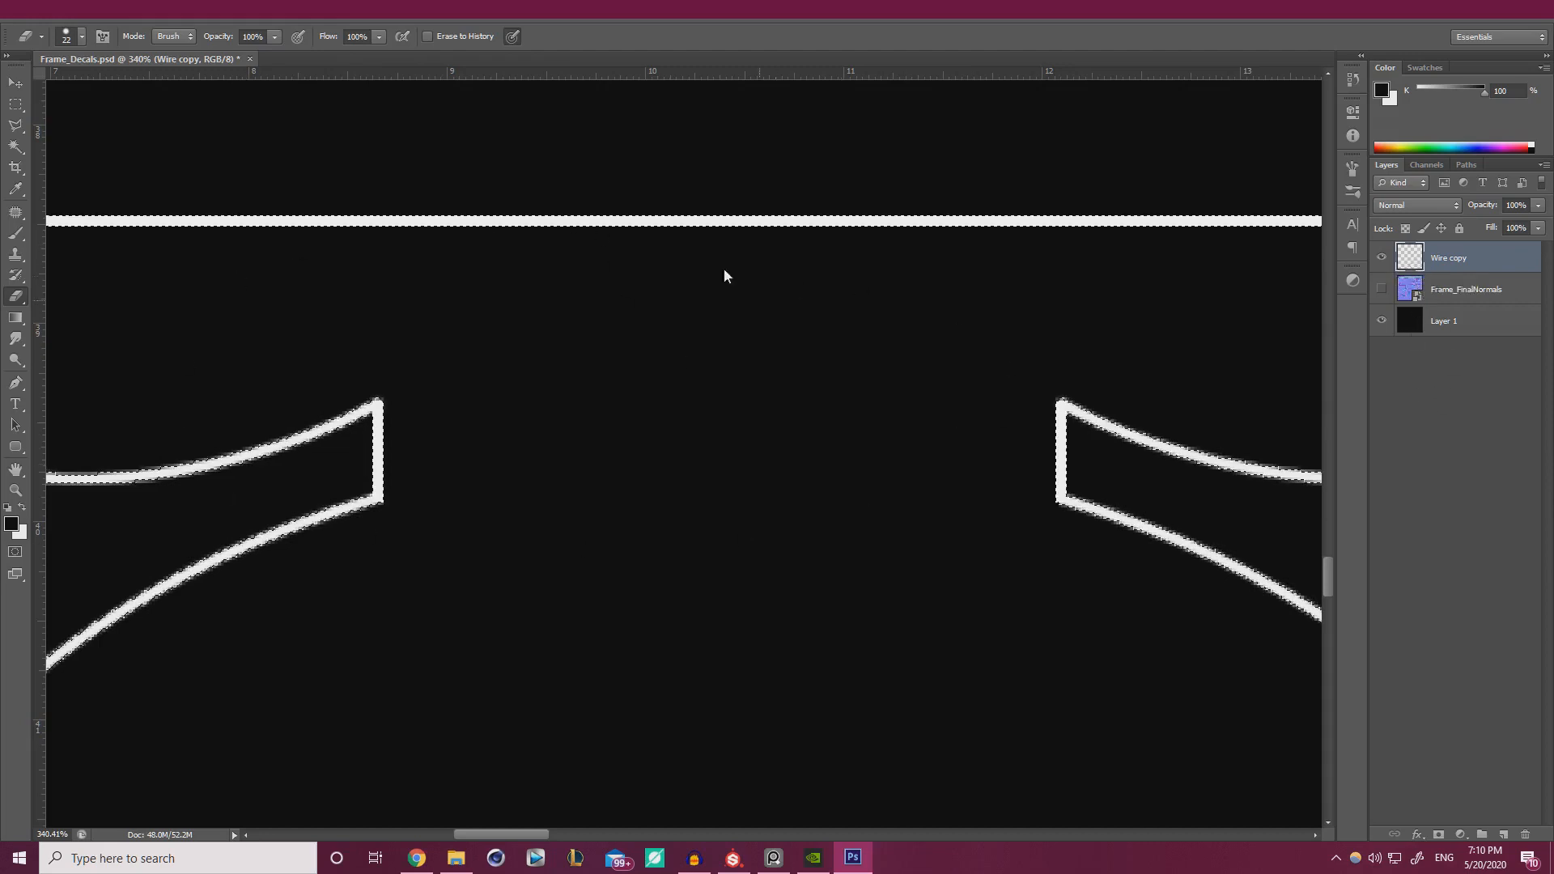
{"action": "left_click", "coordinate": [233, 13]}
{"action": "mouse_move", "coordinate": [283, 188]}
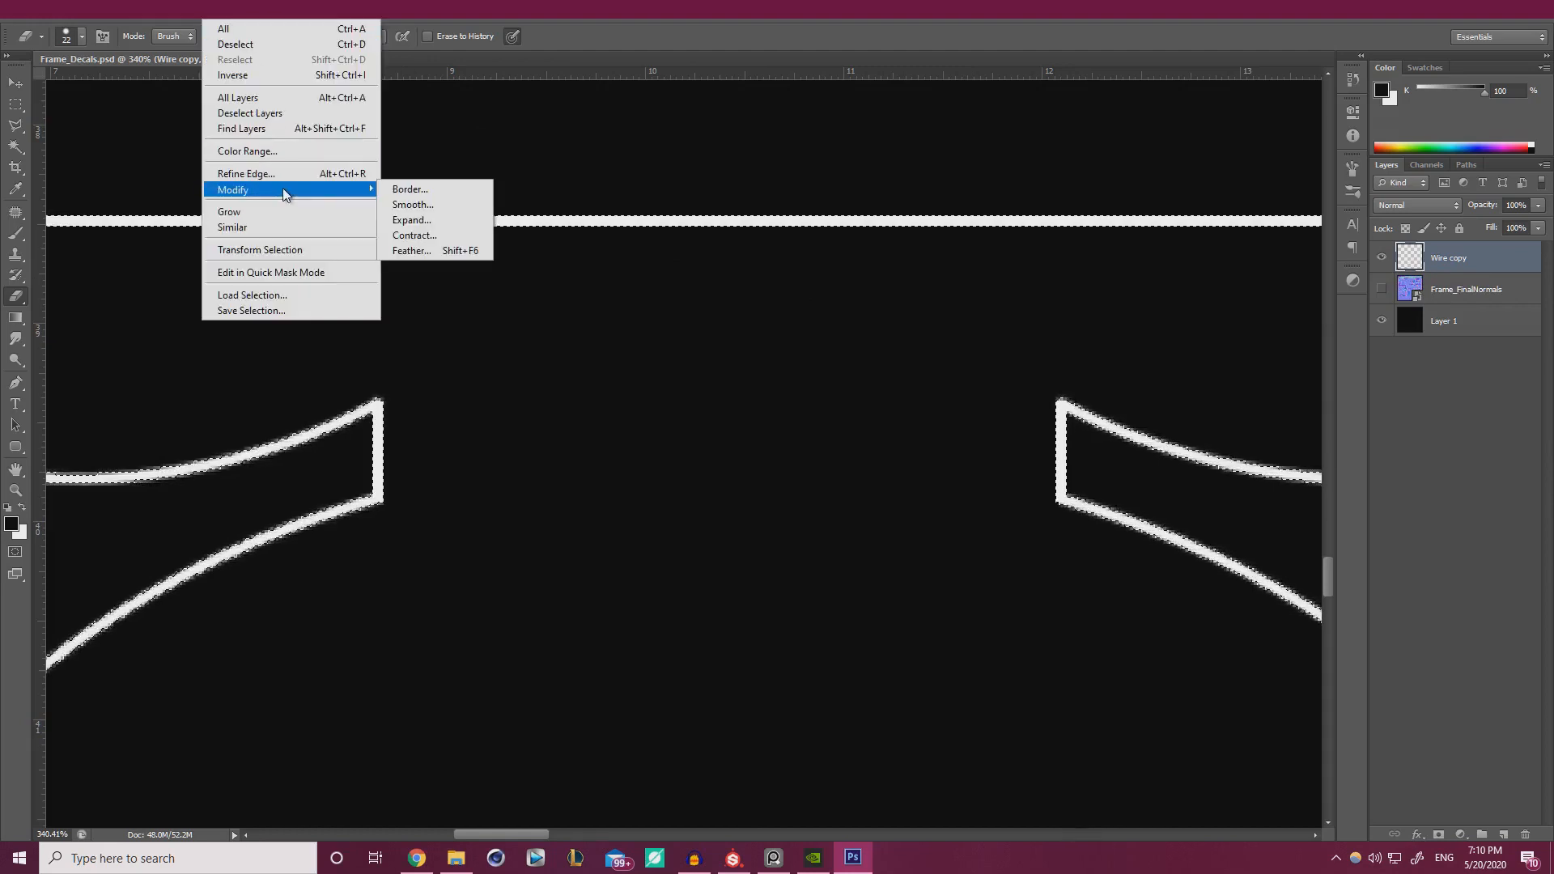
{"action": "left_click", "coordinate": [430, 220]}
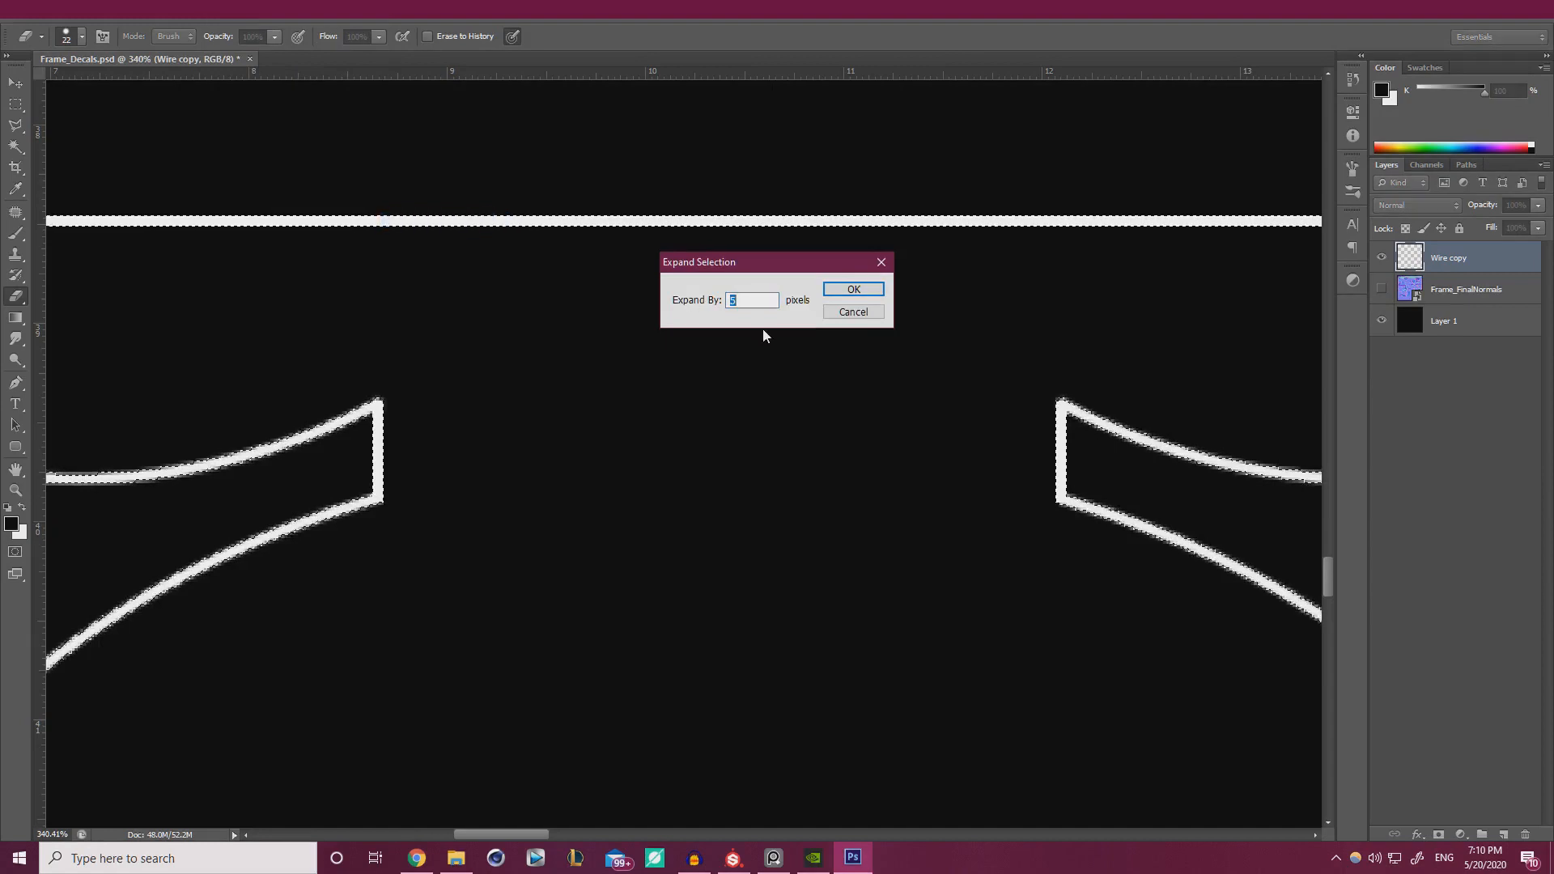
{"action": "type", "text": "2"}
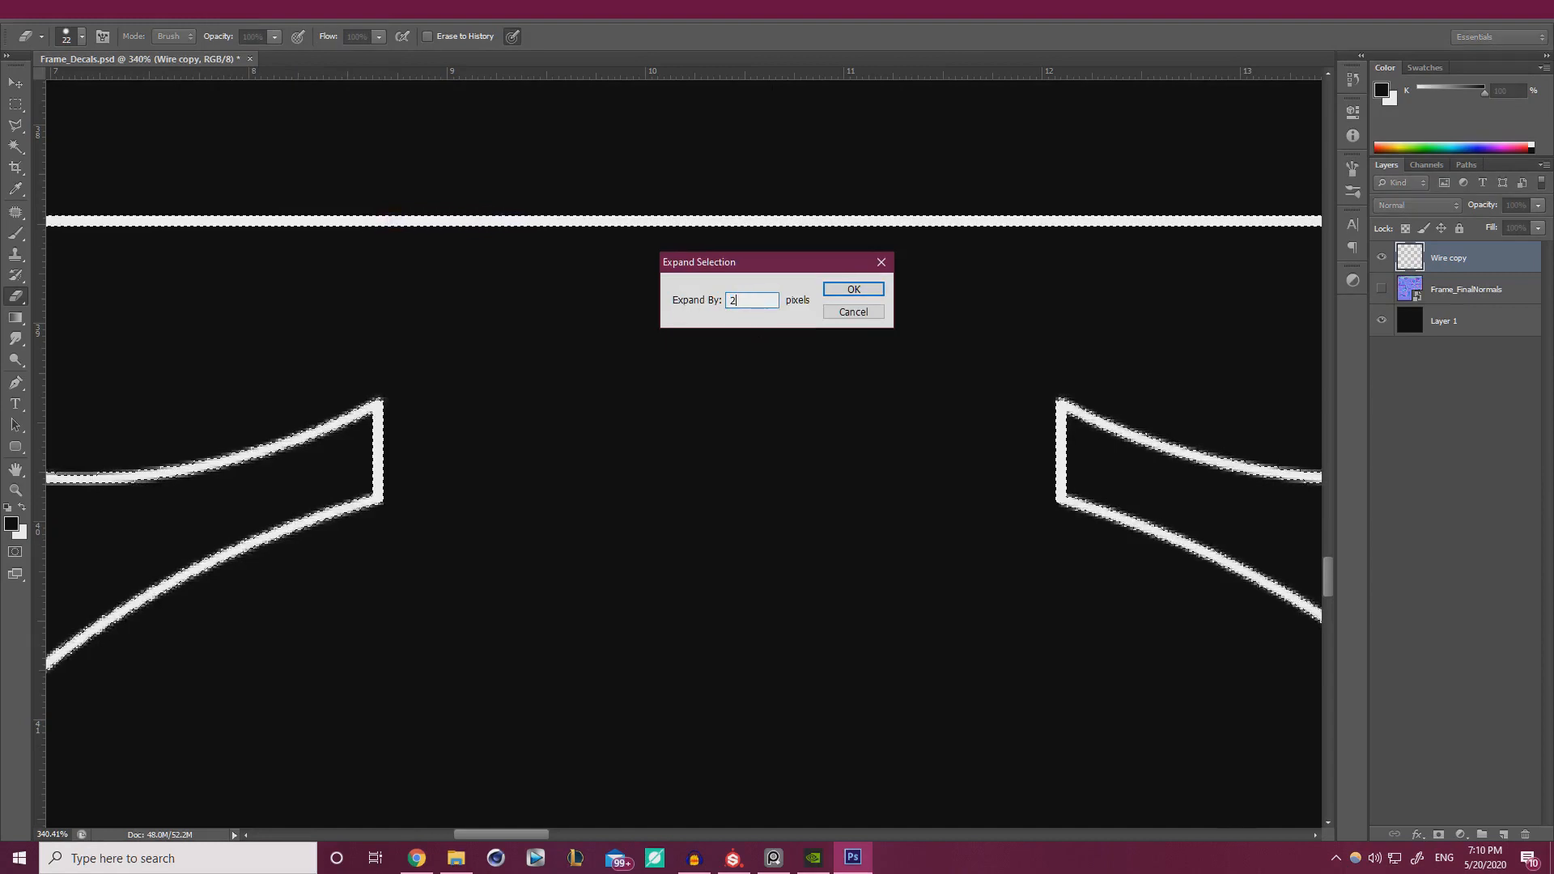
{"action": "left_click", "coordinate": [838, 292]}
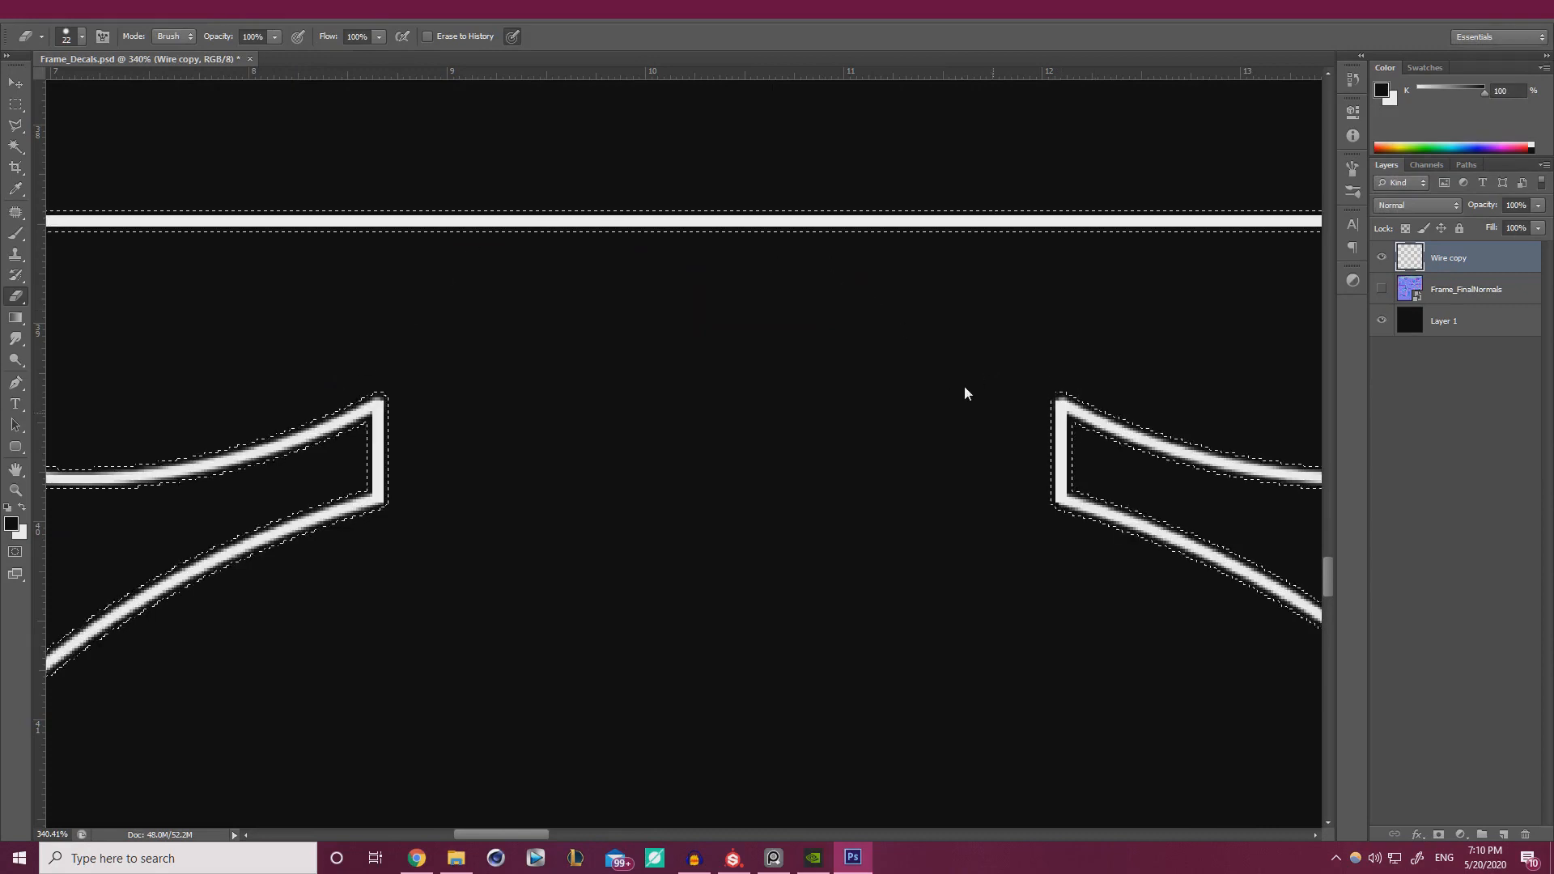
- Fill the expanded selection with white to thicken the decal lines, and deselect
{"action": "key", "text": "b"}
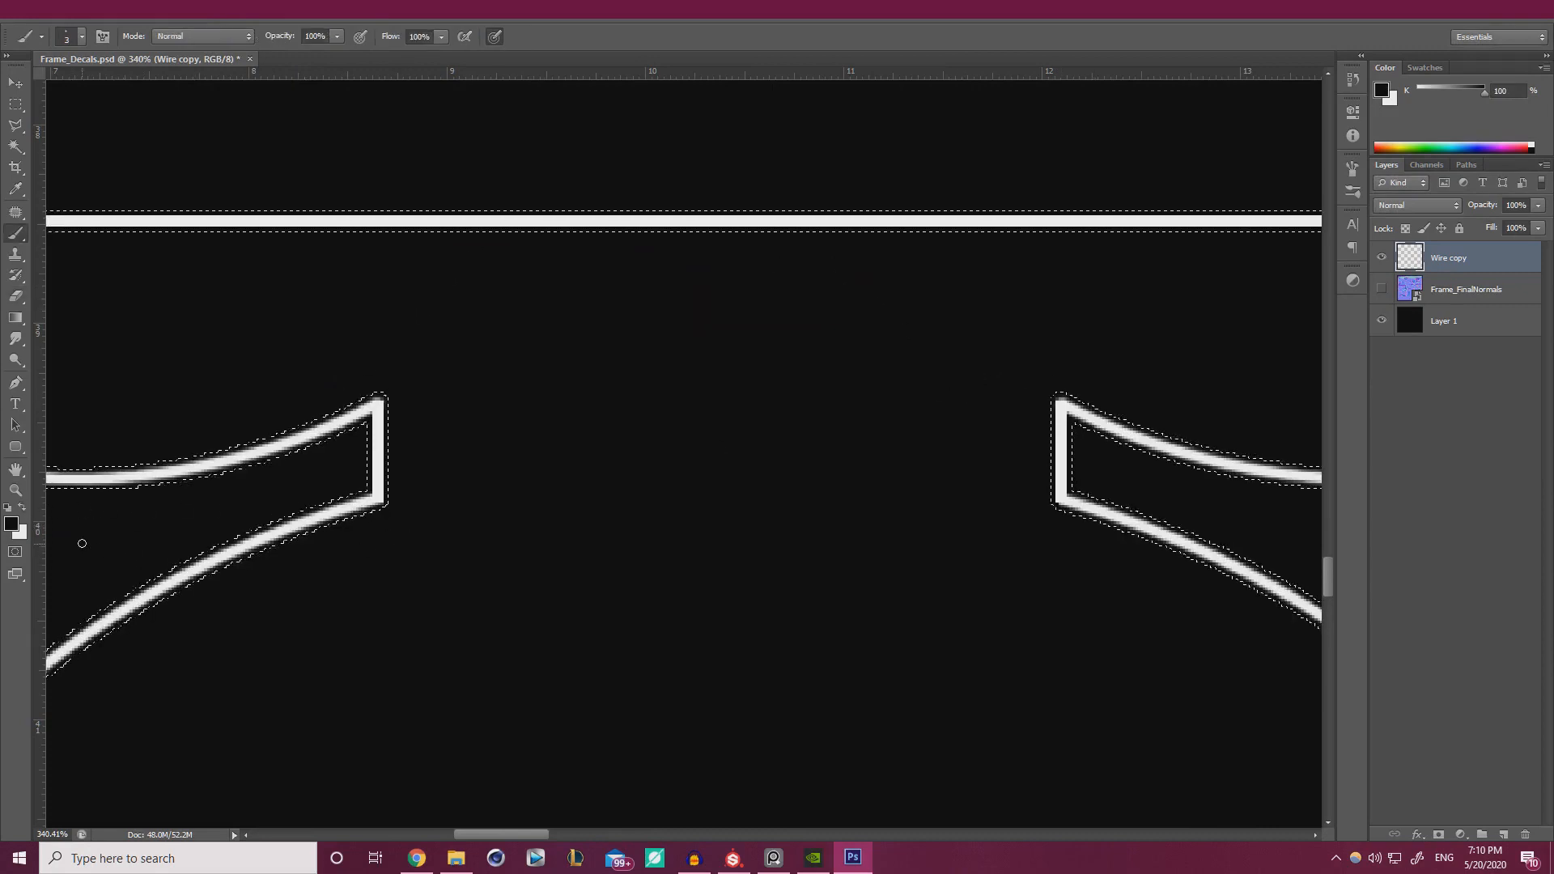
{"action": "left_click", "coordinate": [22, 510]}
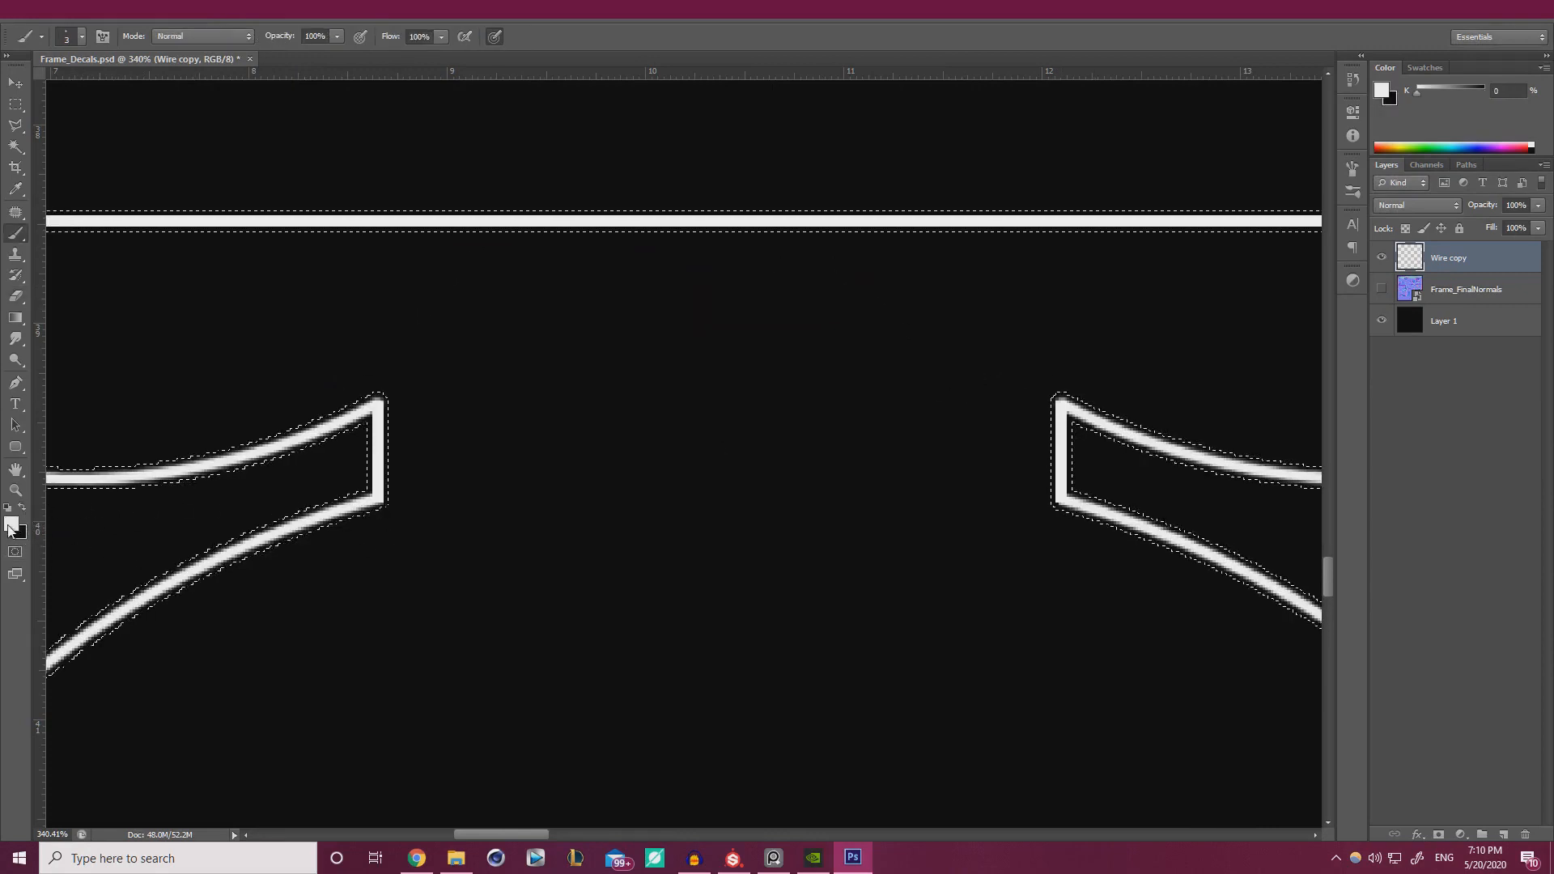
{"action": "scroll", "coordinate": [704, 478], "scroll_direction": "down", "scroll_amount": 2, "text": "alt"}
{"action": "key", "text": "alt+BackSpace"}
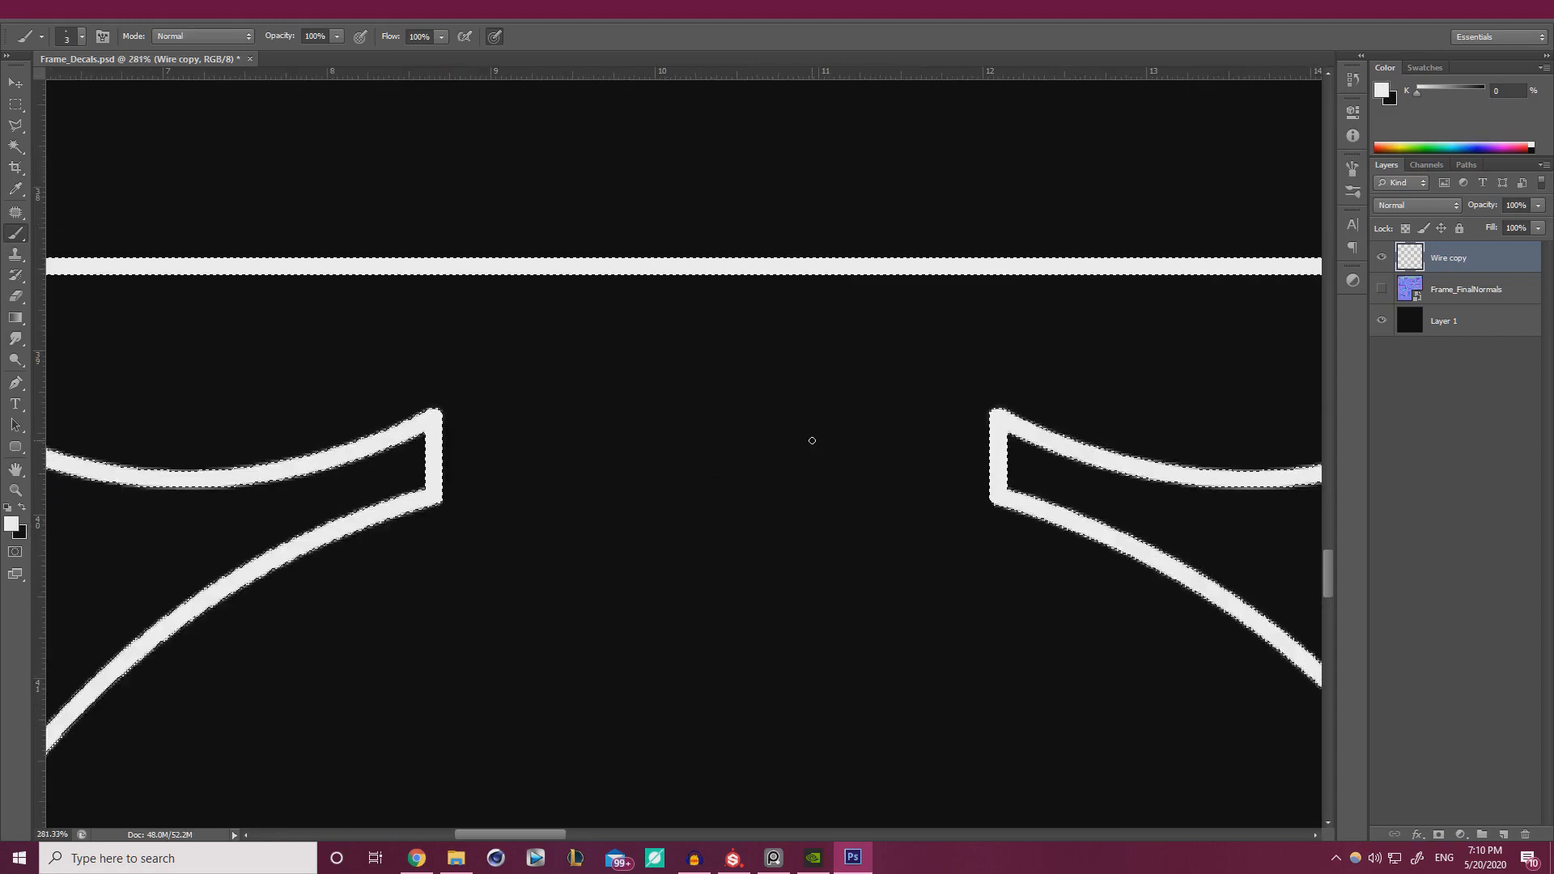
{"action": "key", "text": "ctrl+d"}
{"action": "scroll", "coordinate": [606, 390], "scroll_direction": "down", "scroll_amount": 10, "text": "alt"}
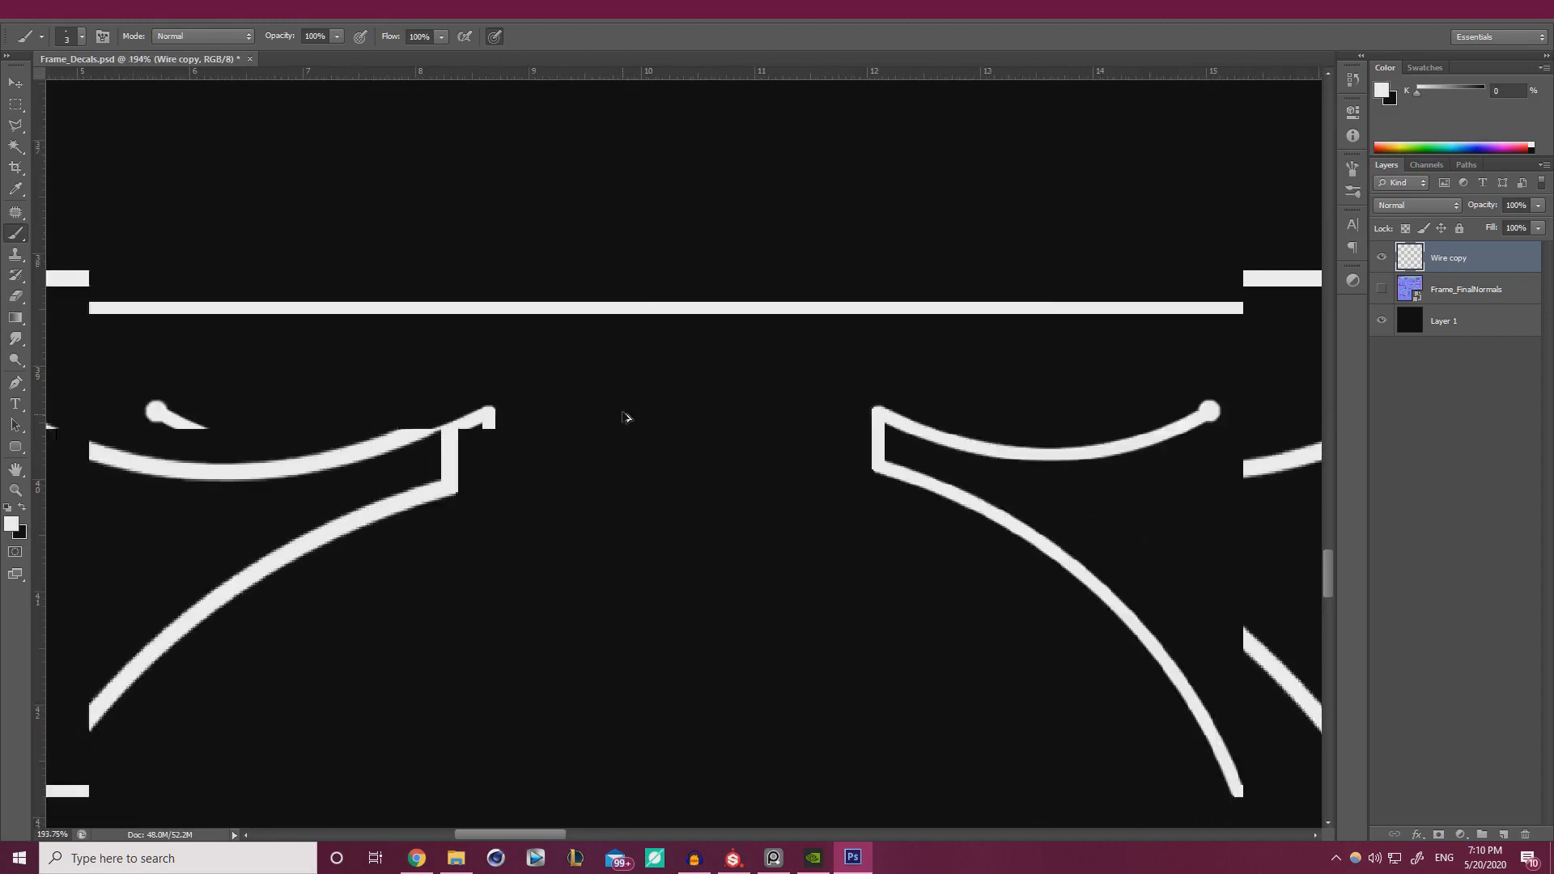
{"action": "scroll", "coordinate": [684, 425], "scroll_direction": "down", "scroll_amount": 1, "text": "alt"}
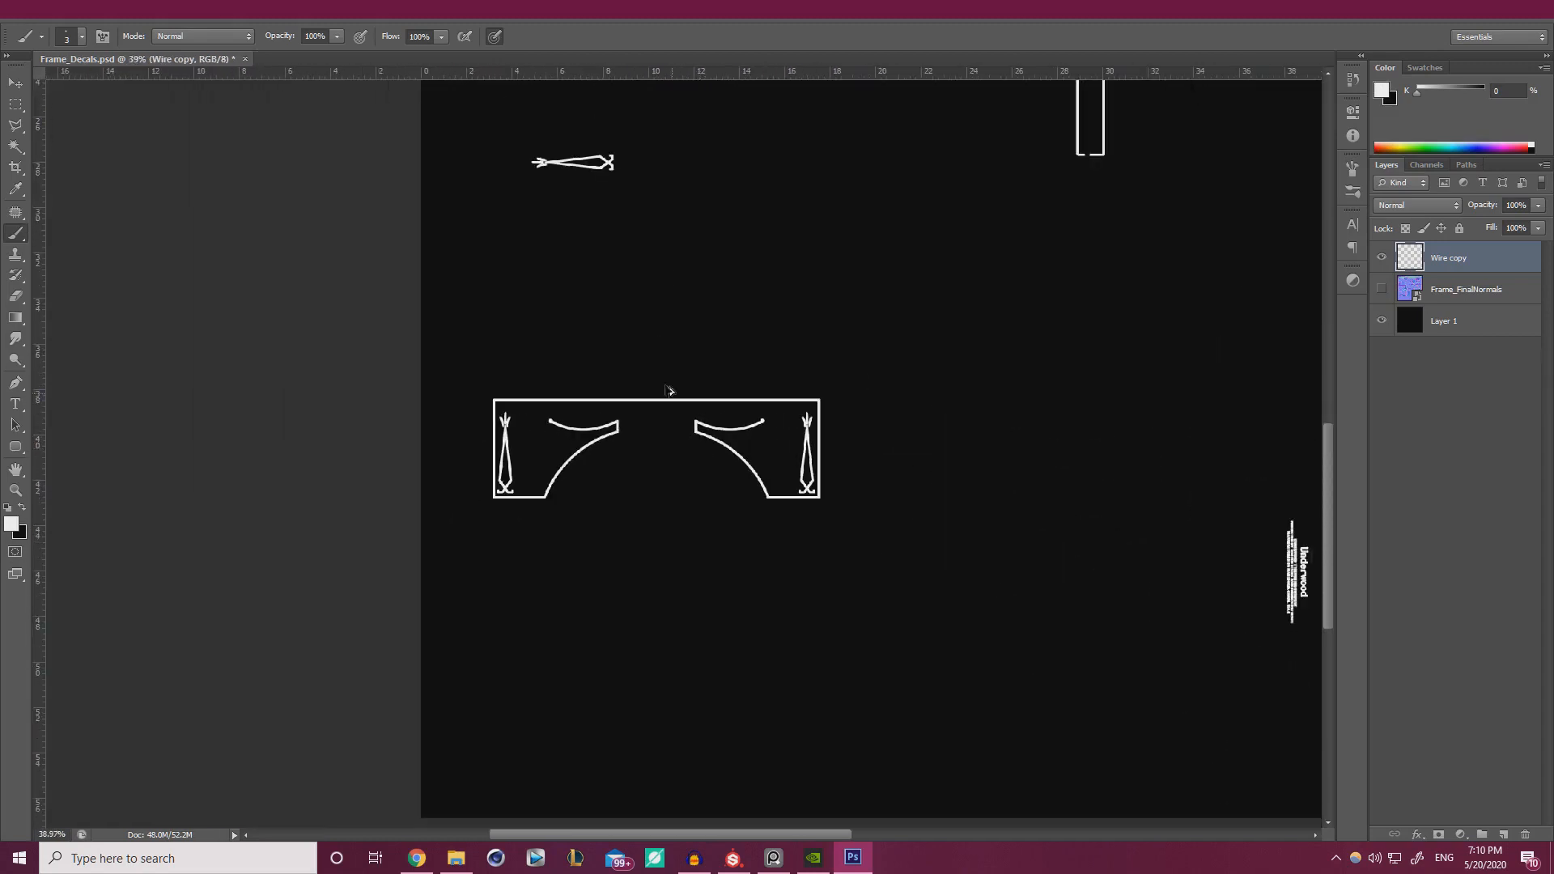
- Save the document as a new PSD named Frame_Decals_Boarders with maximized compatibility
{"action": "left_click", "coordinate": [44, 18]}
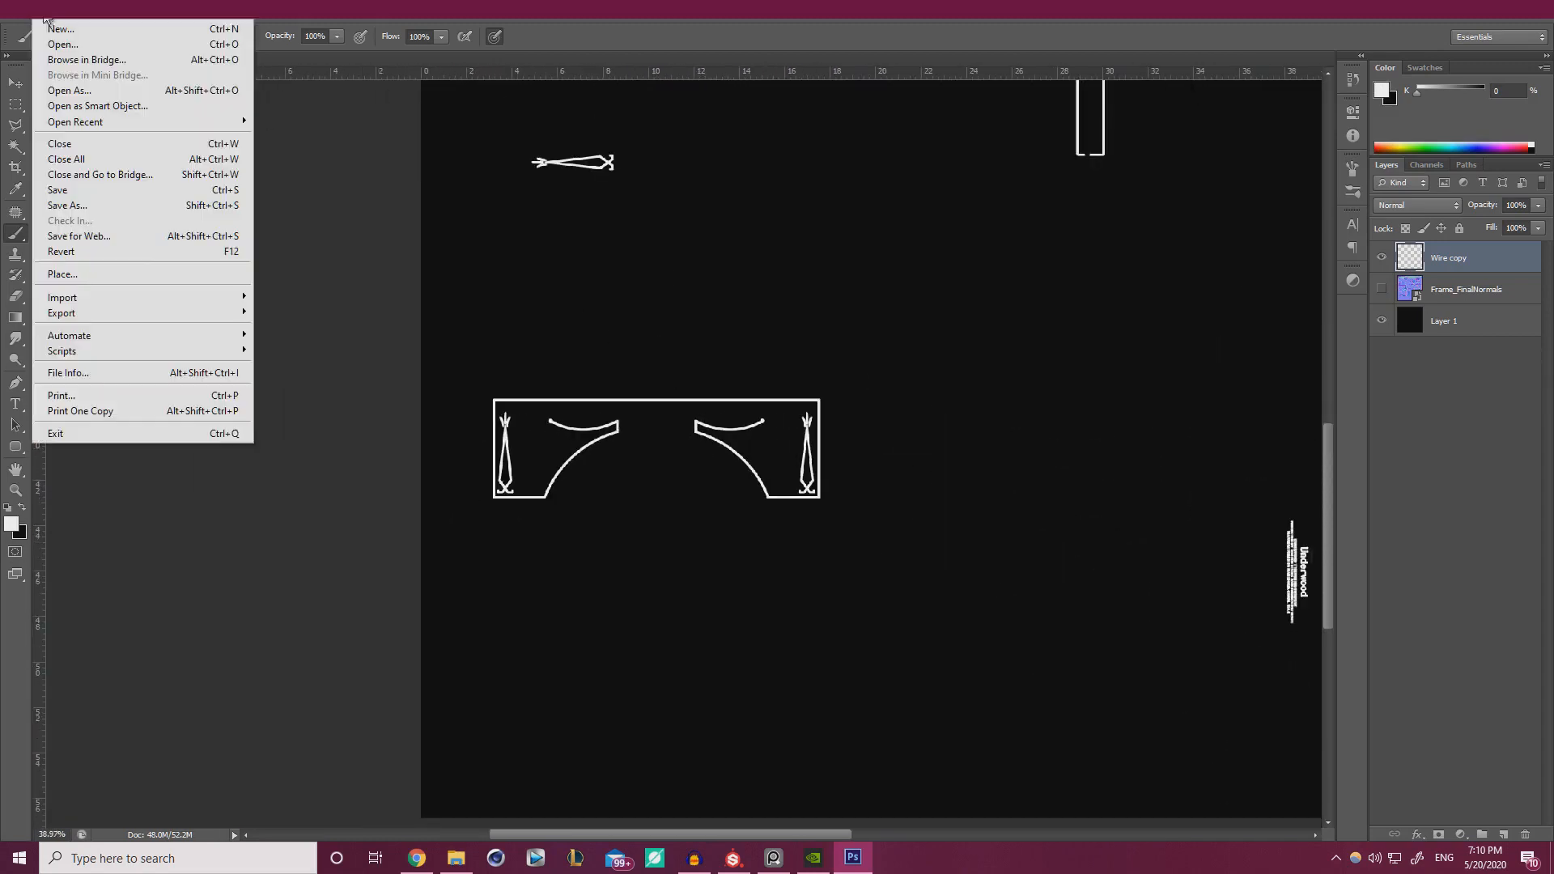
{"action": "left_click", "coordinate": [80, 209]}
{"action": "left_click", "coordinate": [677, 211]}
{"action": "double_click", "coordinate": [807, 404]}
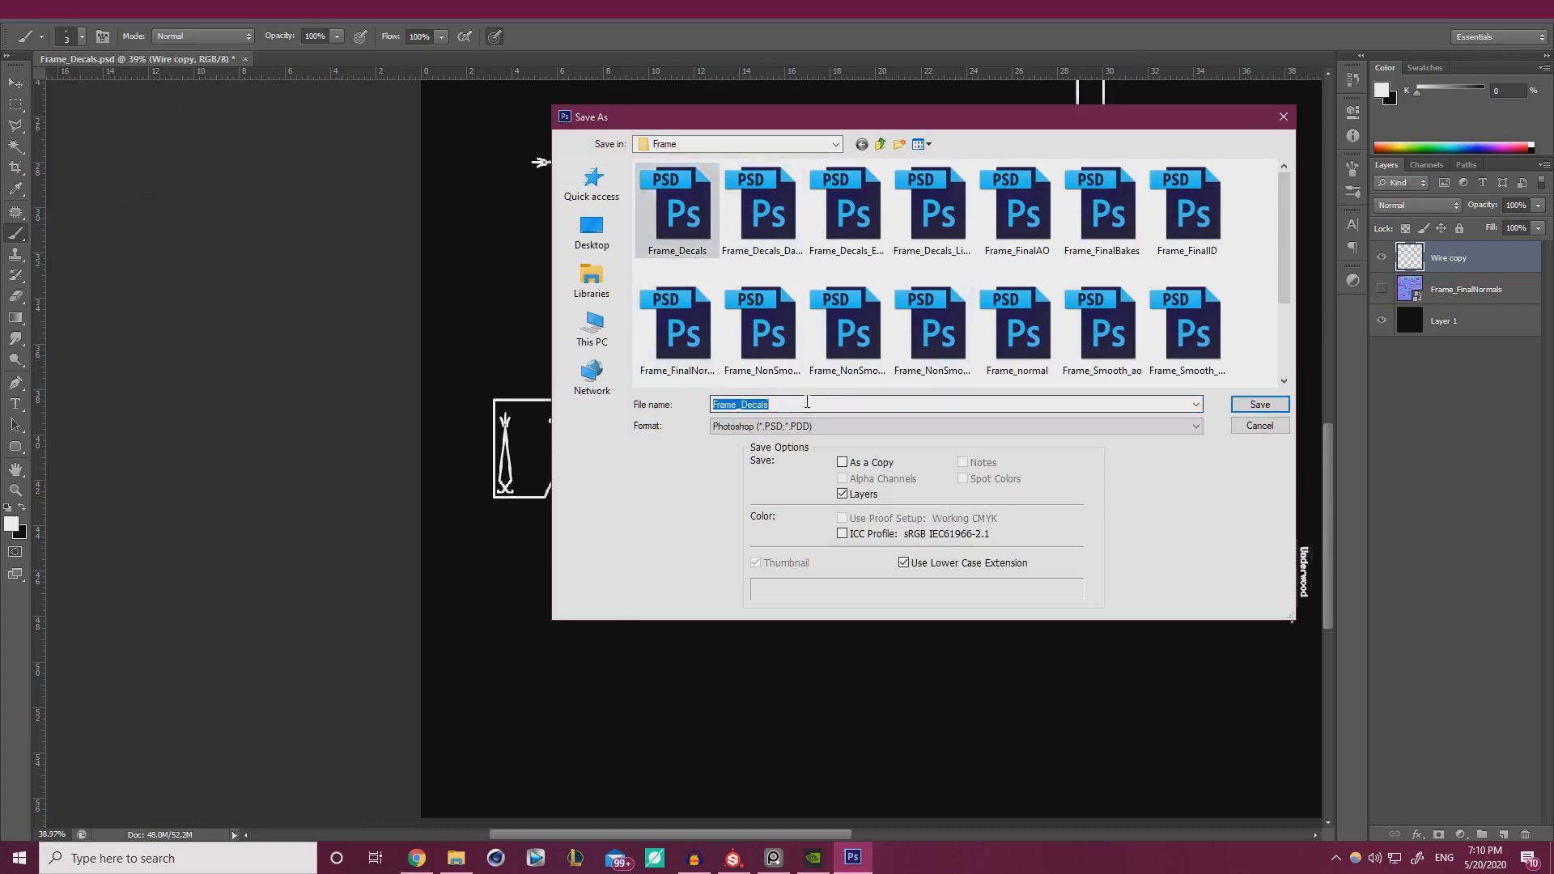
{"action": "left_click", "coordinate": [818, 404]}
{"action": "type", "text": "_Boarders"}
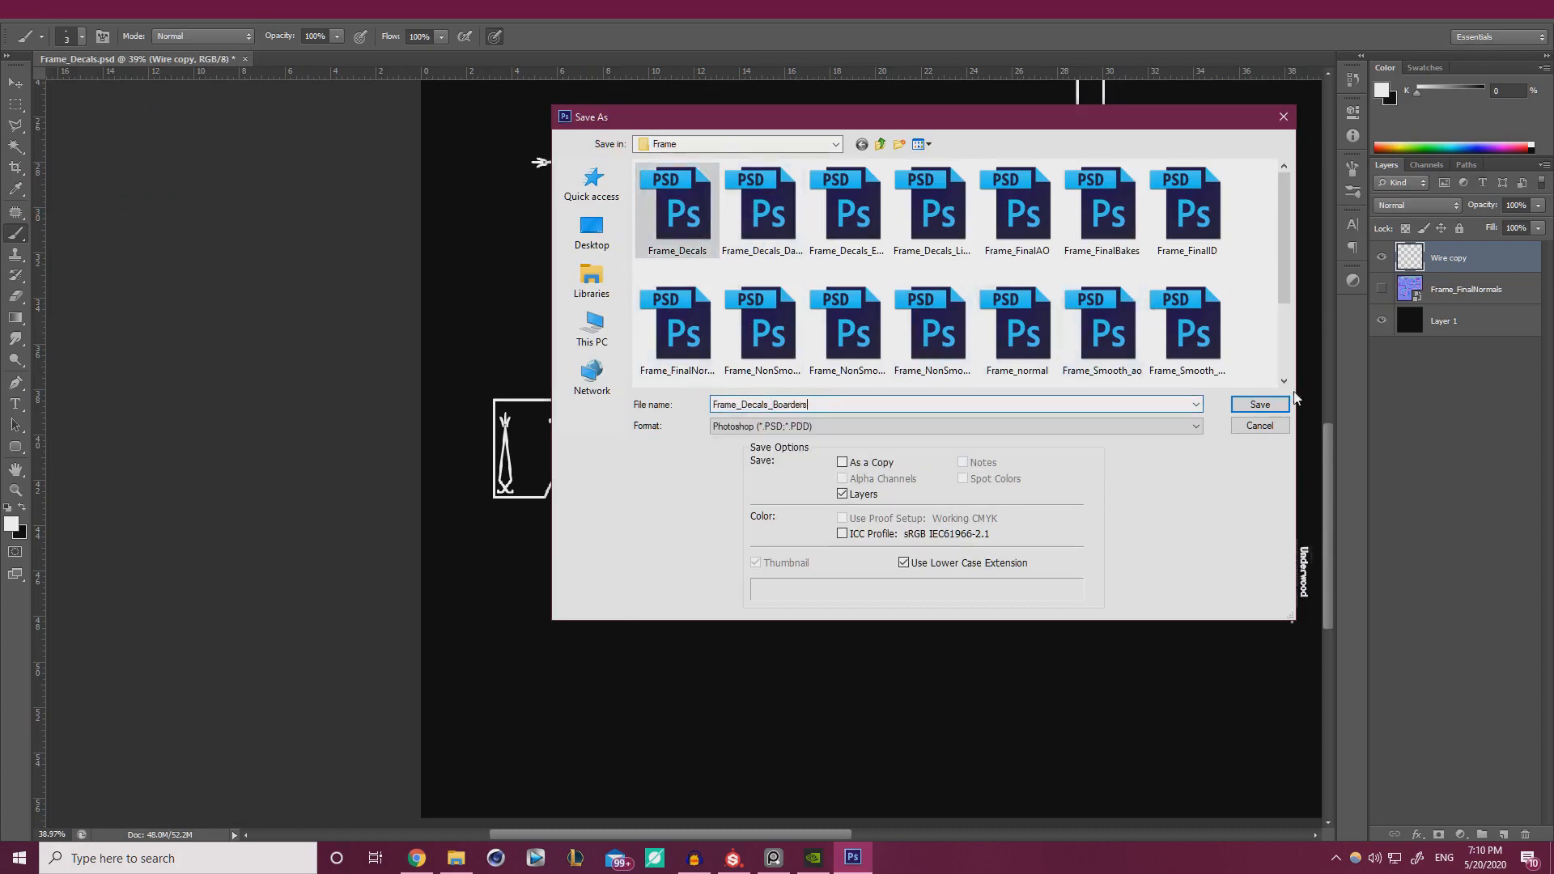
{"action": "left_click", "coordinate": [1275, 409]}
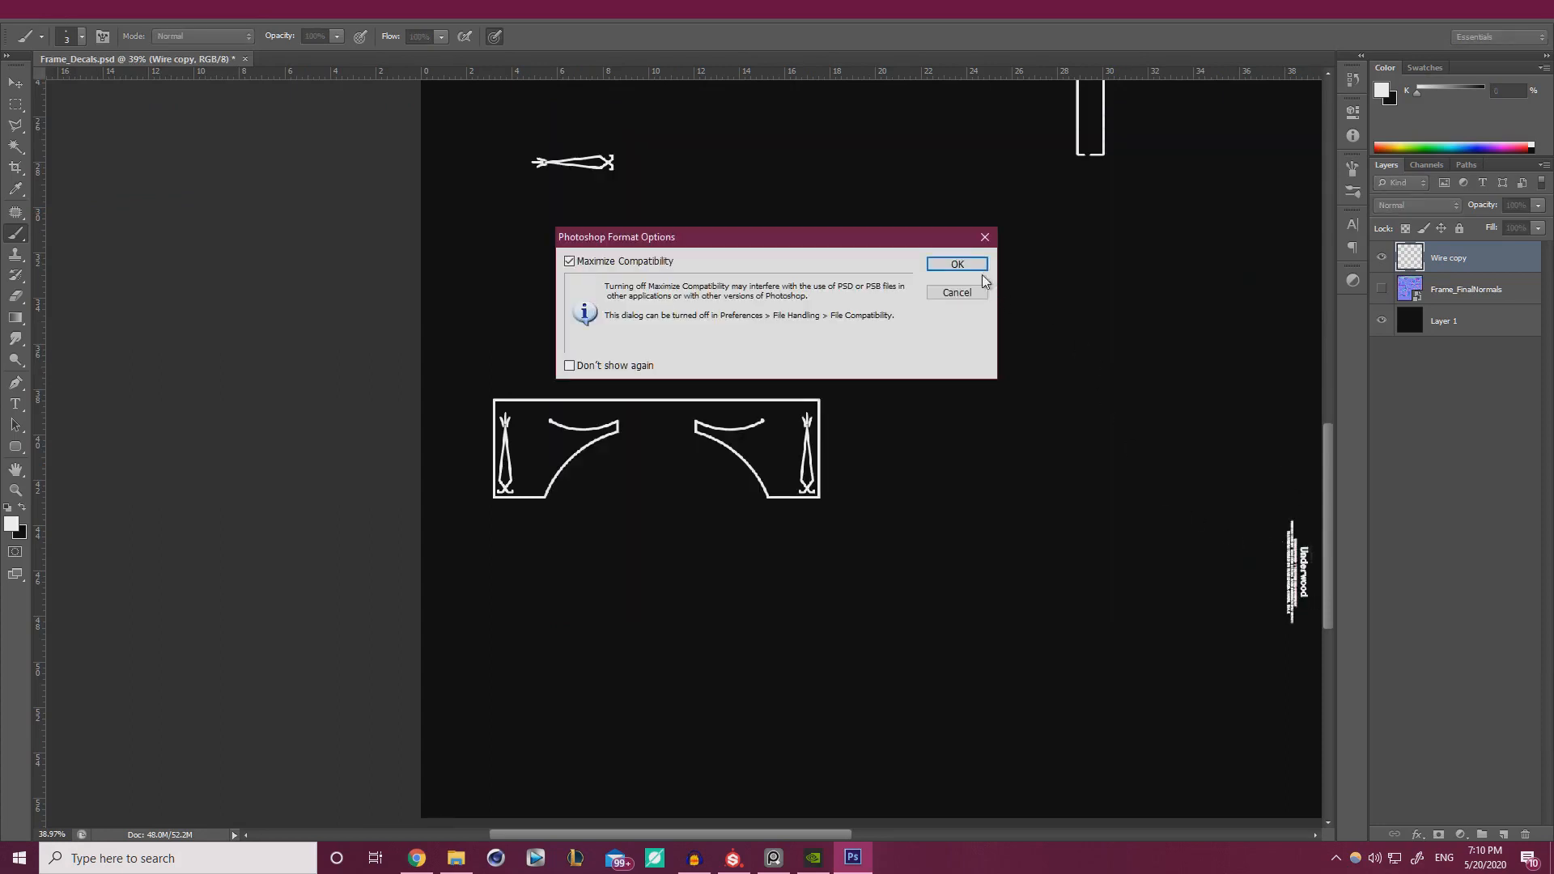
{"action": "left_click", "coordinate": [956, 264]}
- Erase the small vertical Underwood text block with a larger eraser and save the file
{"action": "scroll", "coordinate": [1017, 424], "scroll_direction": "right", "scroll_amount": 5}
{"action": "scroll", "coordinate": [1030, 435], "scroll_direction": "right", "scroll_amount": 2}
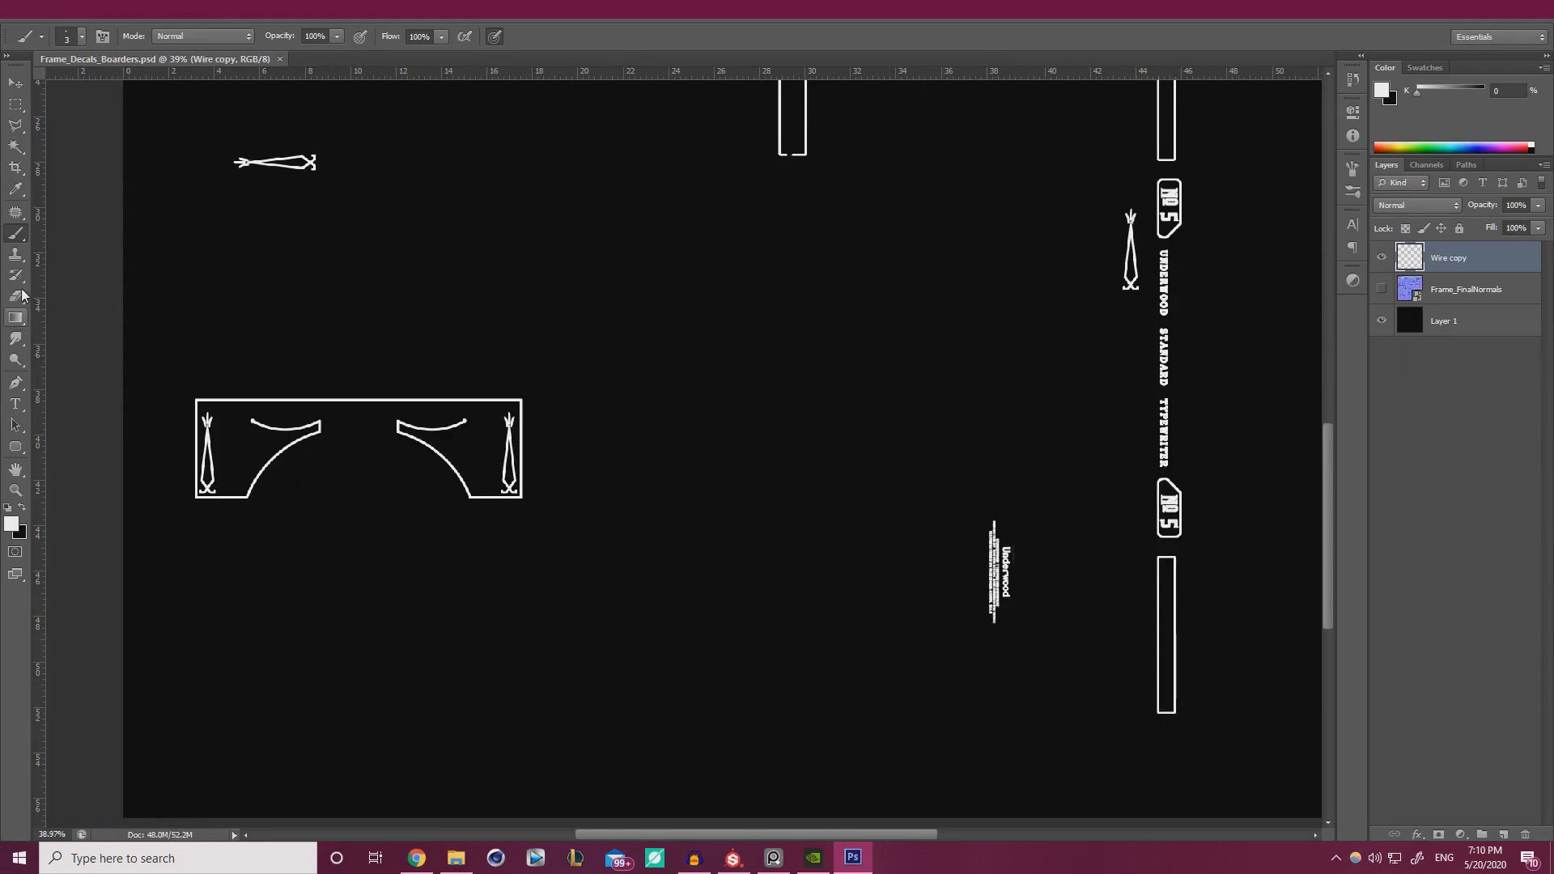
{"action": "key", "text": "e"}
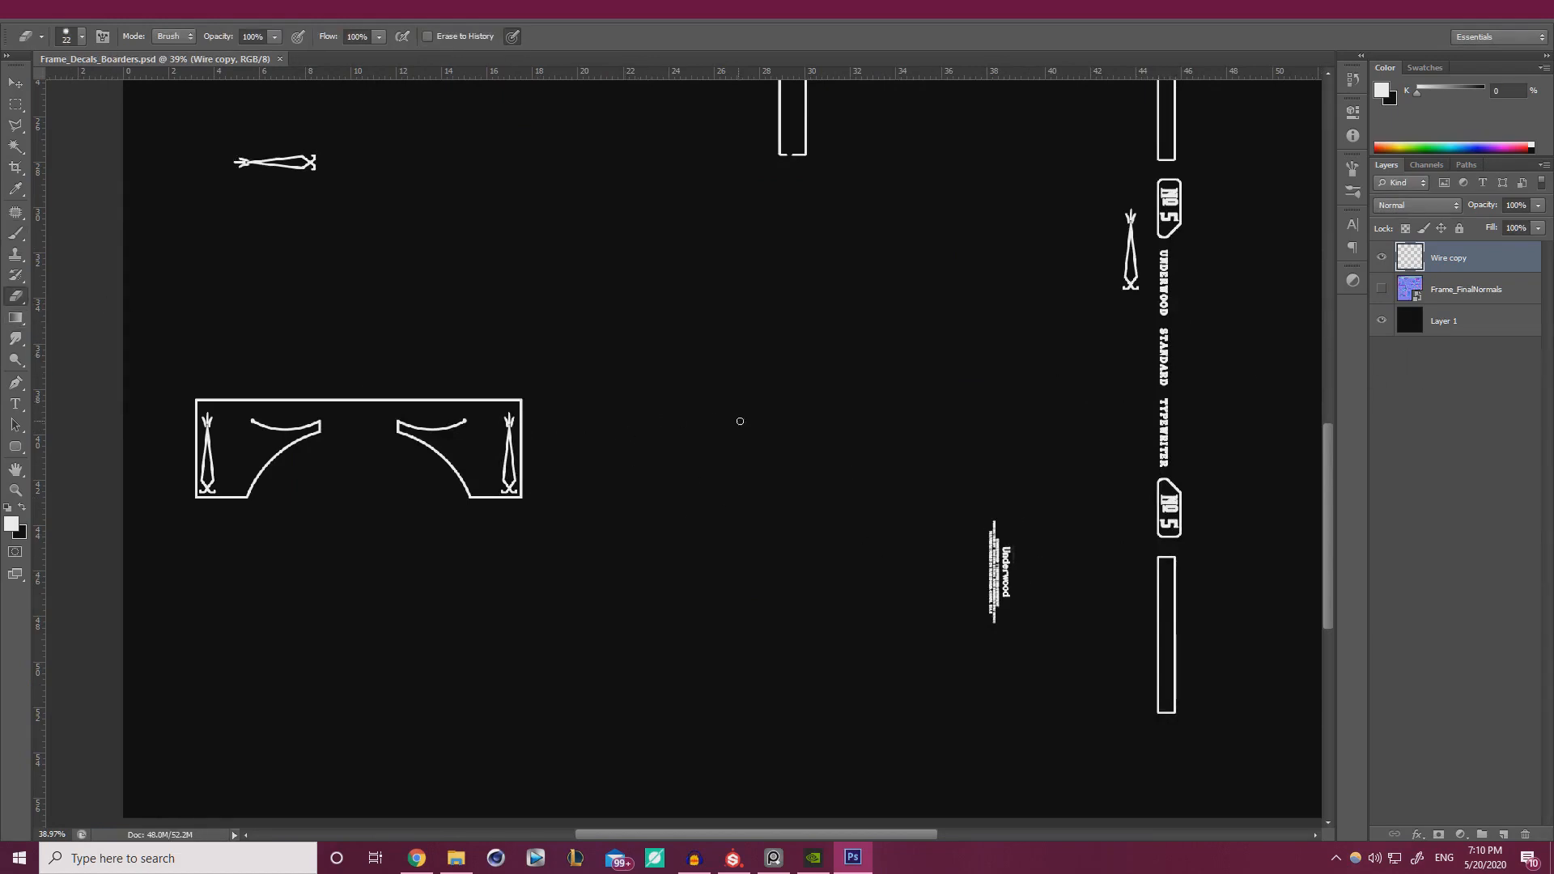
{"action": "right_click", "coordinate": [966, 507], "text": "ctrl"}
{"action": "left_click", "coordinate": [965, 484]}
{"action": "right_click_drag", "start_coordinate": [965, 485], "coordinate": [991, 481], "text": "alt"}
{"action": "left_click_drag", "start_coordinate": [997, 528], "coordinate": [1011, 588]}
{"action": "key", "text": "ctrl+s"}
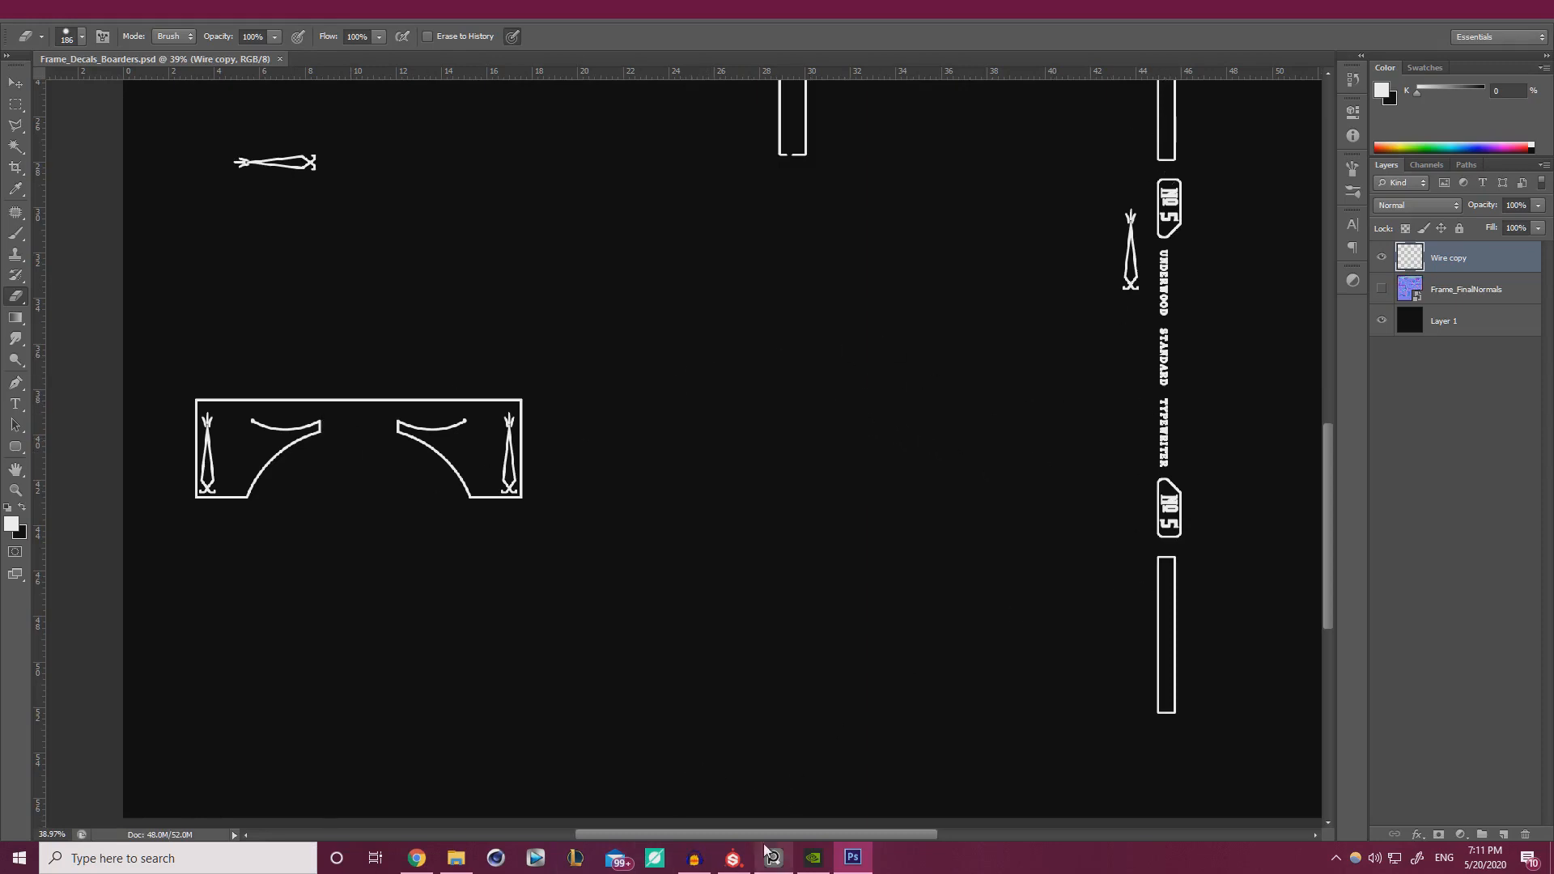
- Switch to Substance Painter and import Frame_Decals_Boarders.psd as a texture into the current typewriter project
{"action": "left_click", "coordinate": [732, 858]}
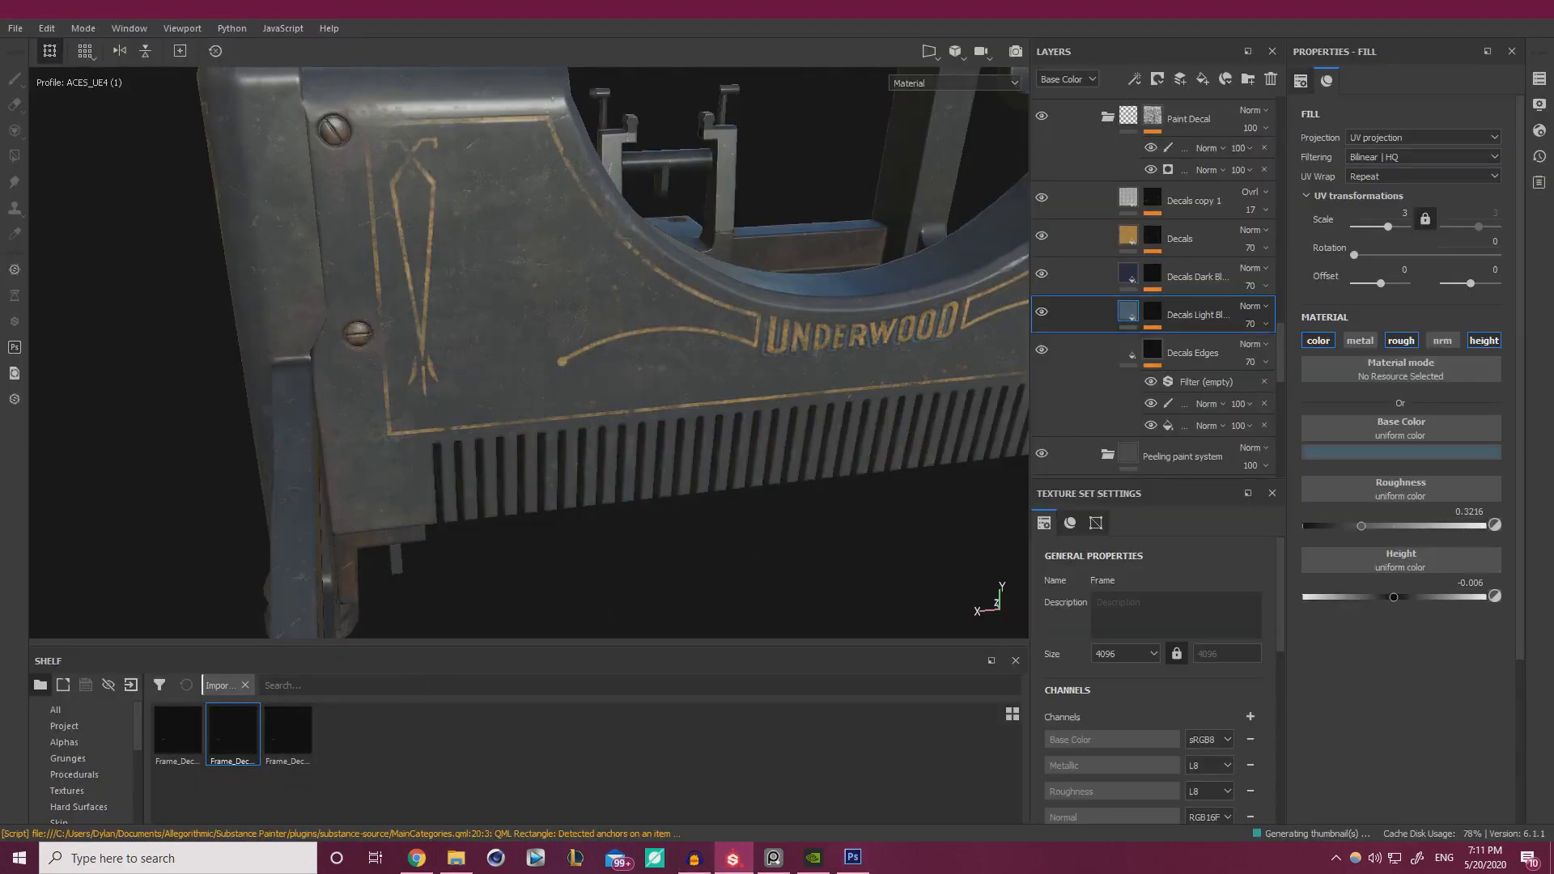
{"action": "left_click_drag", "start_coordinate": [610, 481], "coordinate": [585, 752]}
{"action": "left_click", "coordinate": [979, 260]}
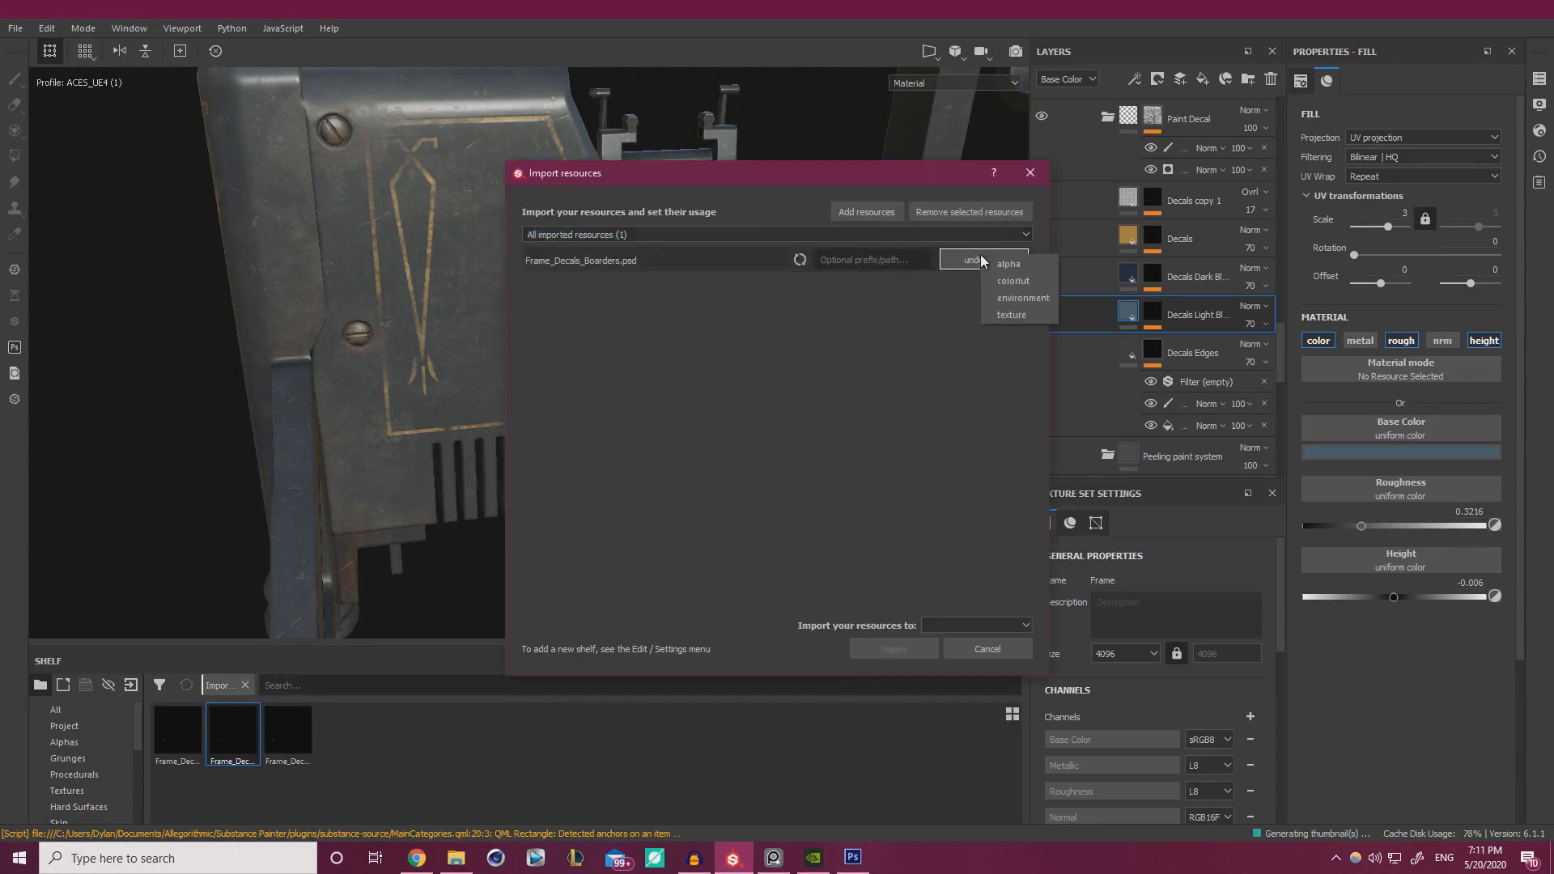
{"action": "left_click", "coordinate": [1013, 315]}
{"action": "left_click", "coordinate": [994, 631]}
{"action": "left_click", "coordinate": [960, 650]}
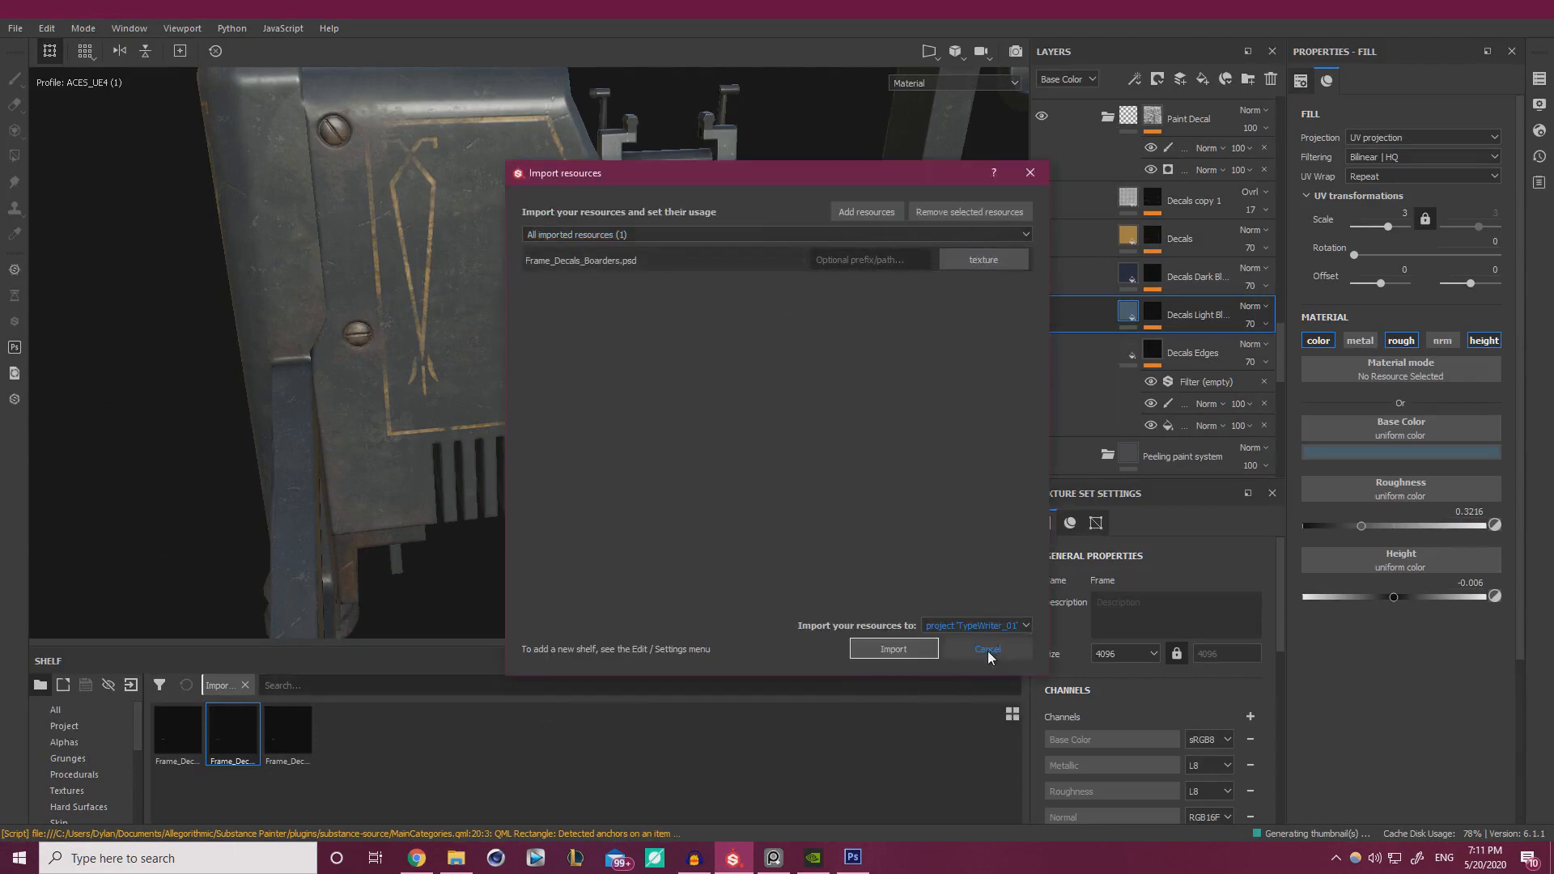
{"action": "left_click", "coordinate": [891, 649]}
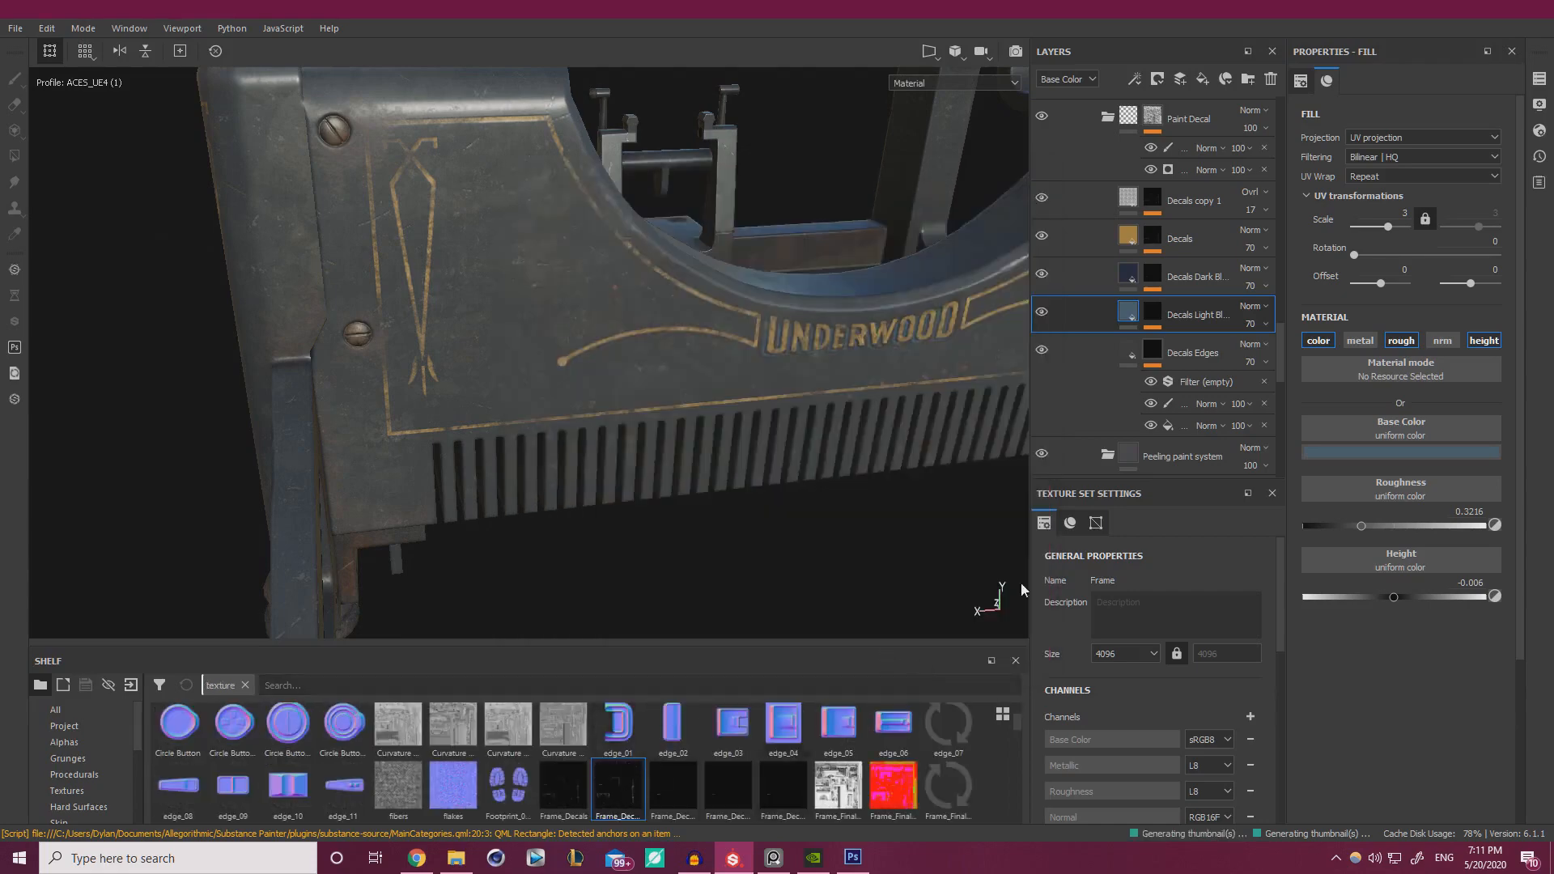
- Duplicate the Decals Edges layer and place the copy directly beneath the original in the layer stack
{"action": "left_click", "coordinate": [1182, 358]}
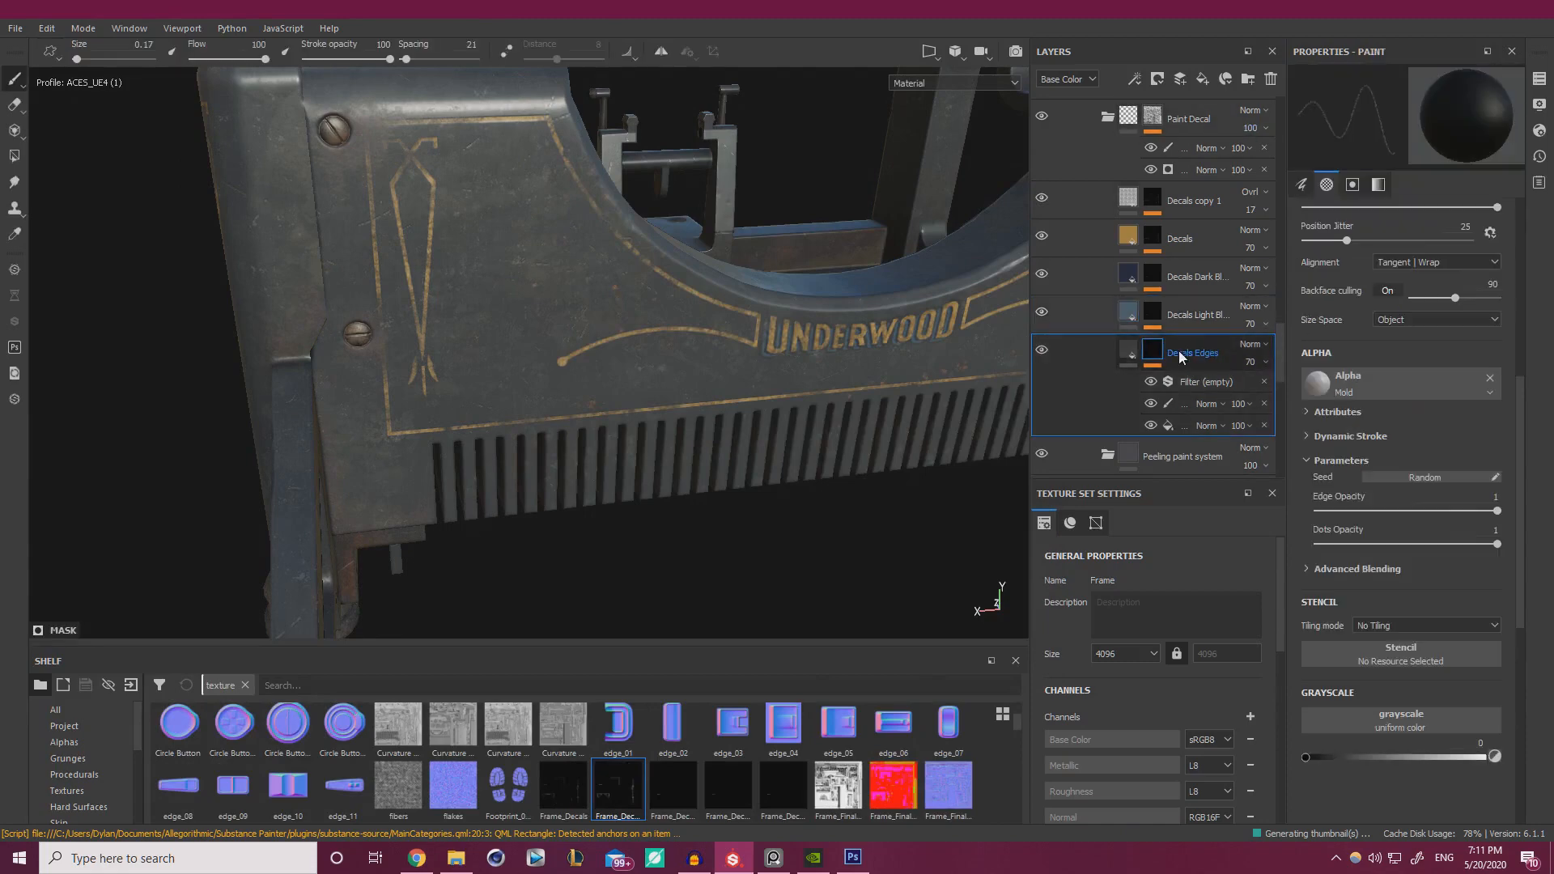
{"action": "key", "text": "ctrl+d"}
{"action": "scroll", "coordinate": [1190, 395], "scroll_direction": "down", "scroll_amount": 1}
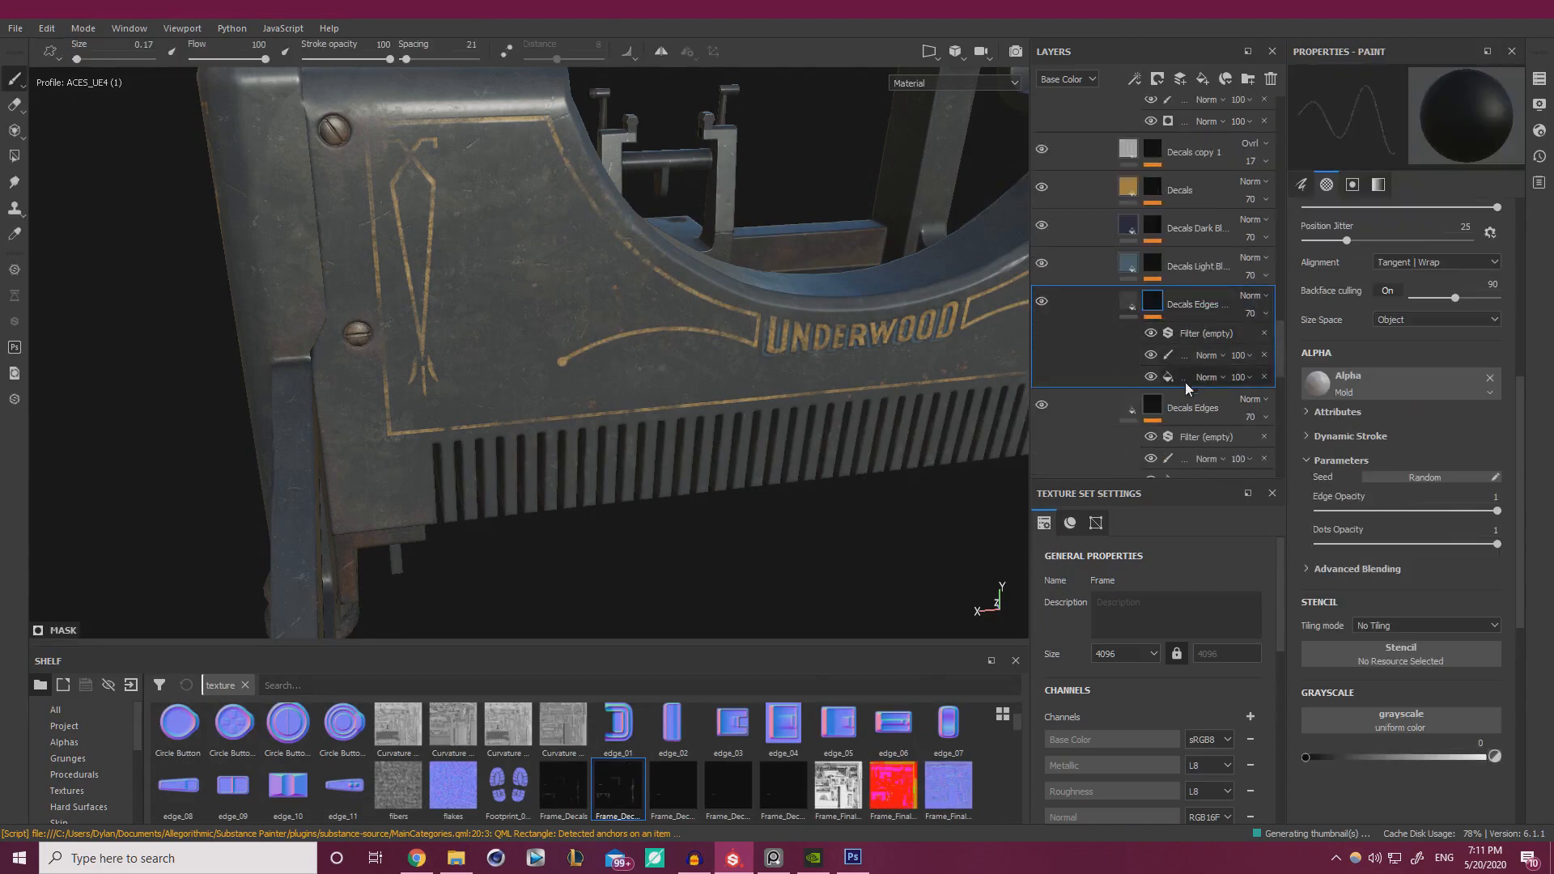
{"action": "left_click_drag", "start_coordinate": [1187, 388], "coordinate": [1190, 312]}
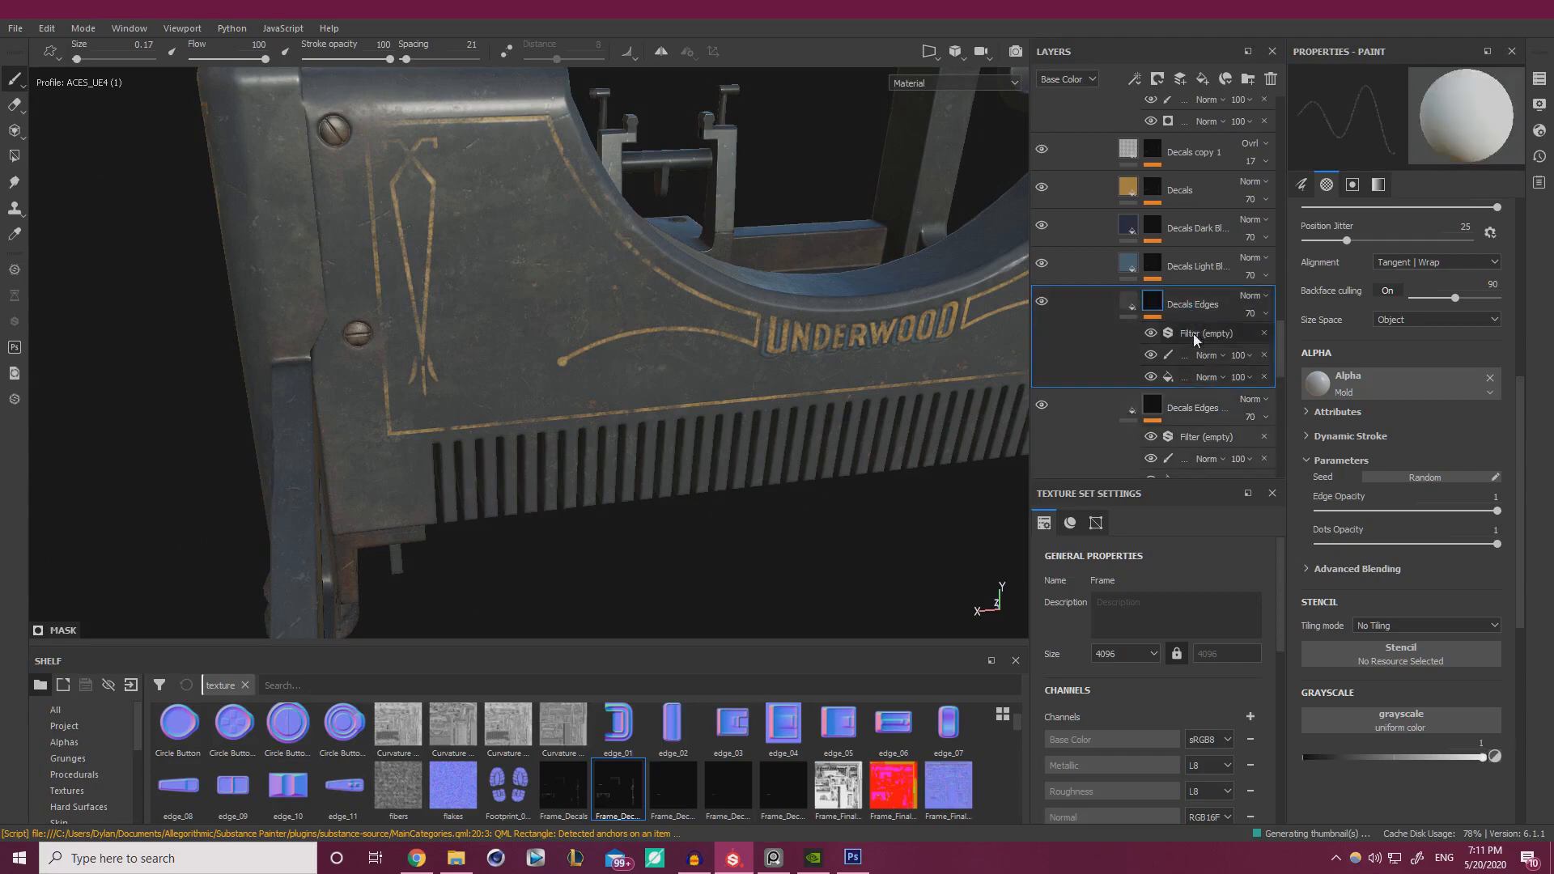
- Rename the copied edges layer as EDGES
{"action": "double_click", "coordinate": [1196, 406]}
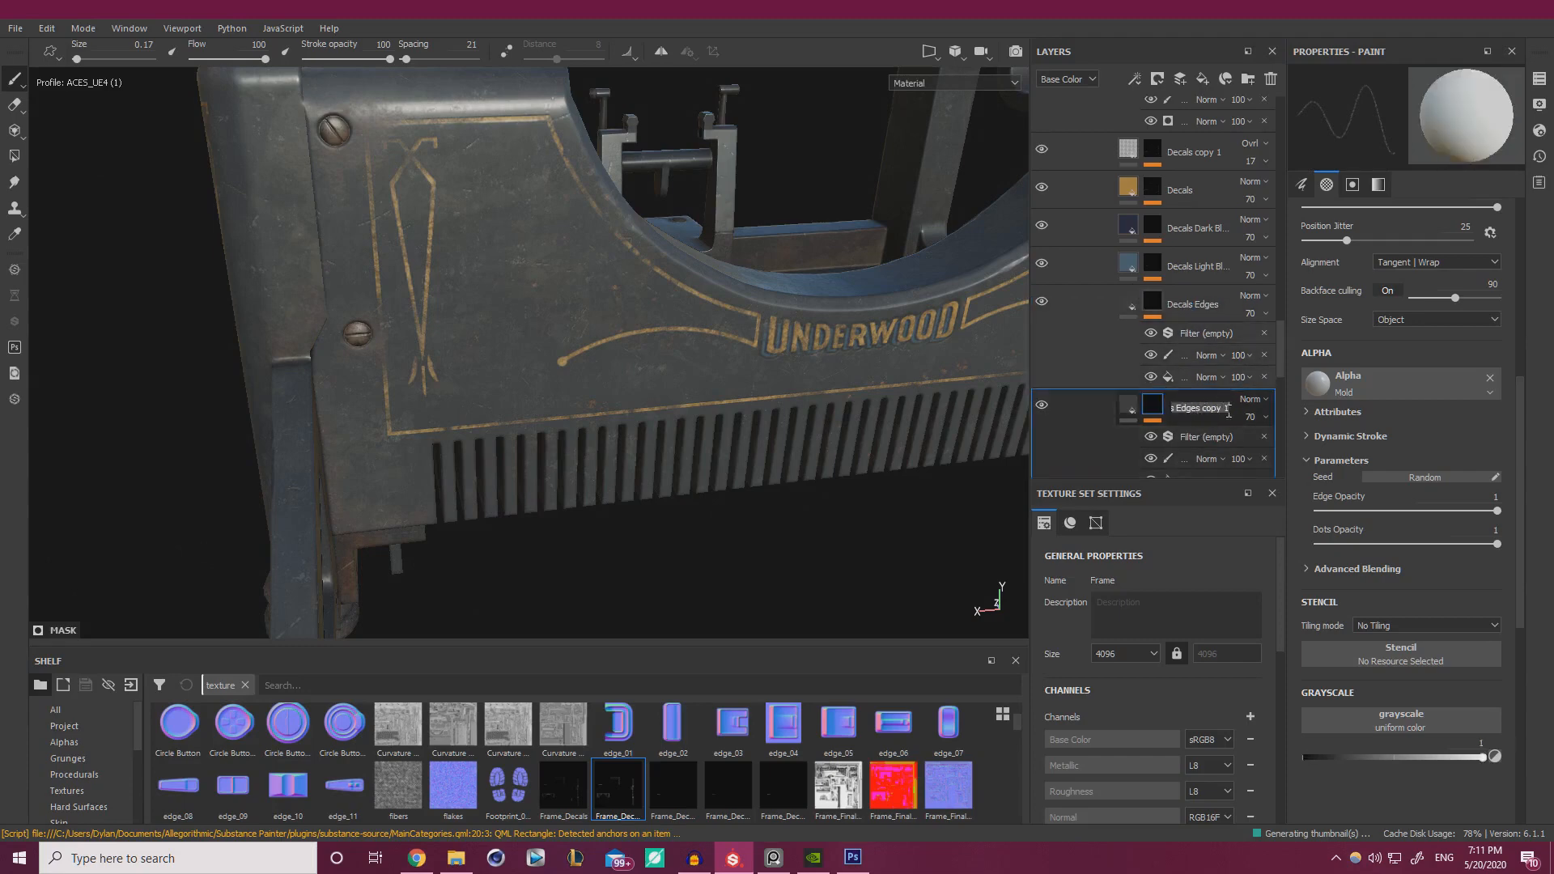
{"action": "key", "text": "Return"}
{"action": "key", "text": "BackSpace"}
{"action": "key", "text": "BackSpace"}
{"action": "key", "text": "BackSpace"}
{"action": "key", "text": "BackSpace"}
{"action": "key", "text": "BackSpace"}
{"action": "key", "text": "BackSpace"}
{"action": "key", "text": "BackSpace"}
{"action": "key", "text": "BackSpace"}
{"action": "scroll", "coordinate": [1227, 397], "scroll_direction": "down", "scroll_amount": 1}
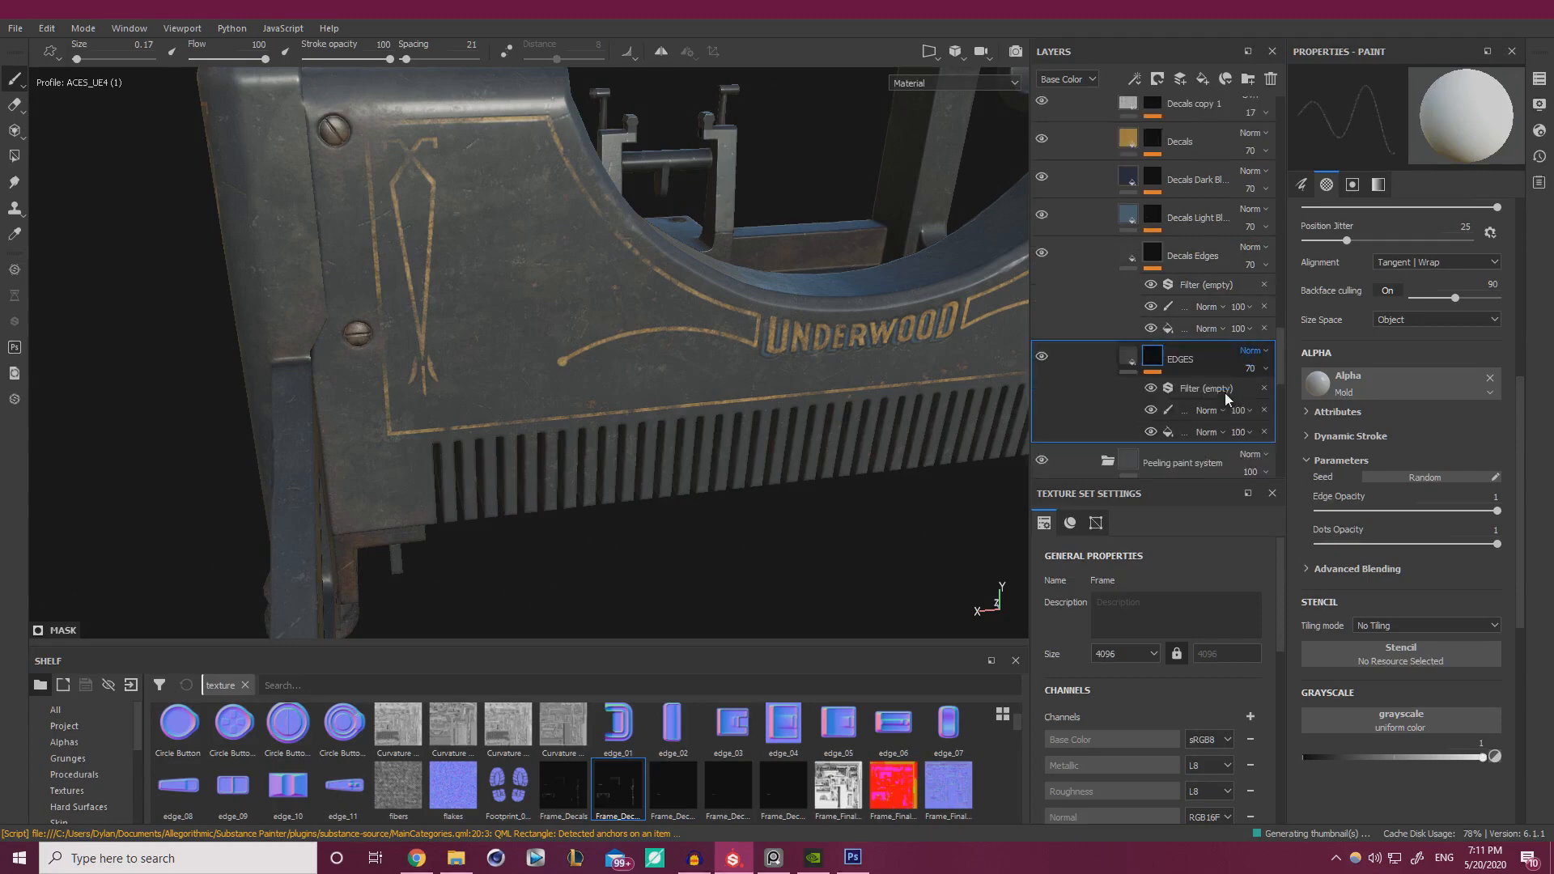
- Remove the paint effect from the EDGES mask and swap its fill texture for Frame_Decals_Boarders
{"action": "left_click", "coordinate": [1264, 411]}
{"action": "left_click", "coordinate": [1164, 411]}
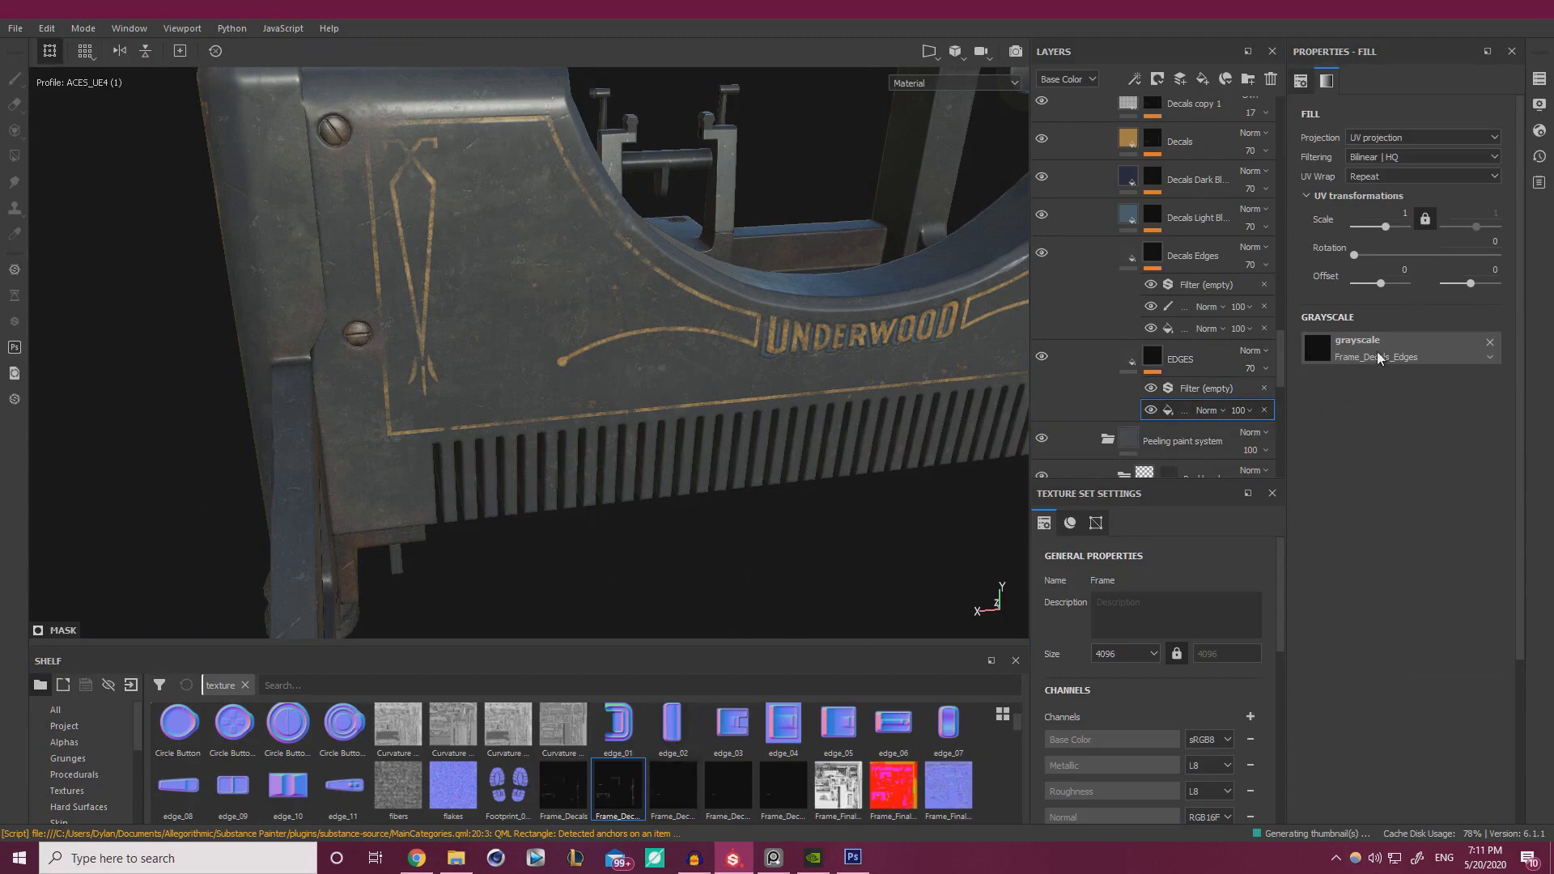
{"action": "left_click_drag", "start_coordinate": [1377, 351], "coordinate": [1374, 348]}
{"action": "scroll", "coordinate": [559, 187], "scroll_direction": "up", "scroll_amount": 2}
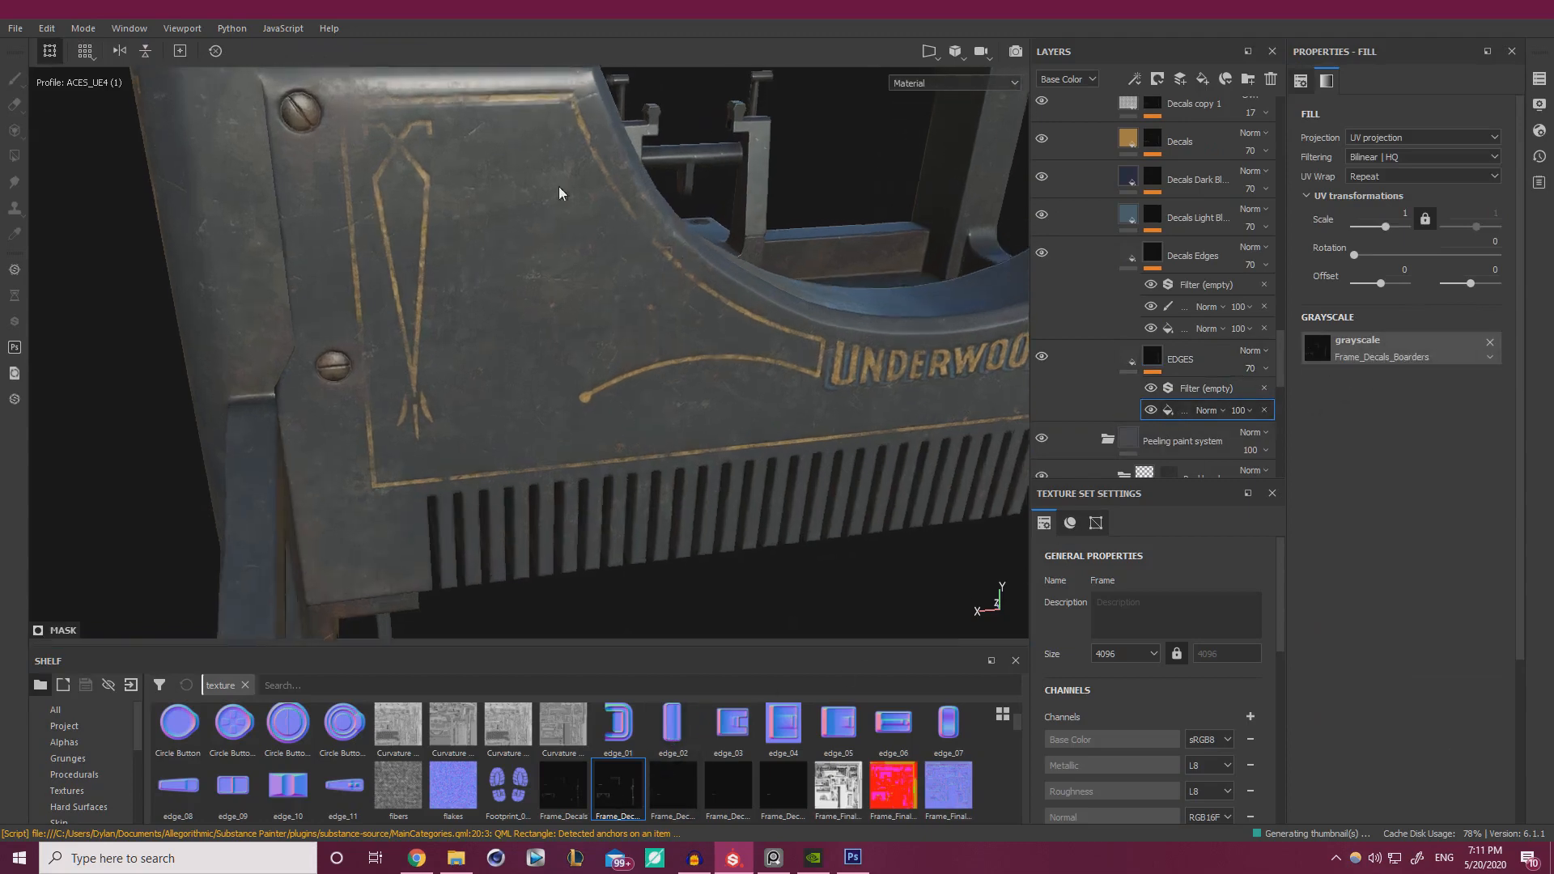
- Disable the EDGES layer's height channel, and raise its opacity to 100 and its roughness to about 0.85
{"action": "scroll", "coordinate": [559, 187], "scroll_direction": "up", "scroll_amount": 5}
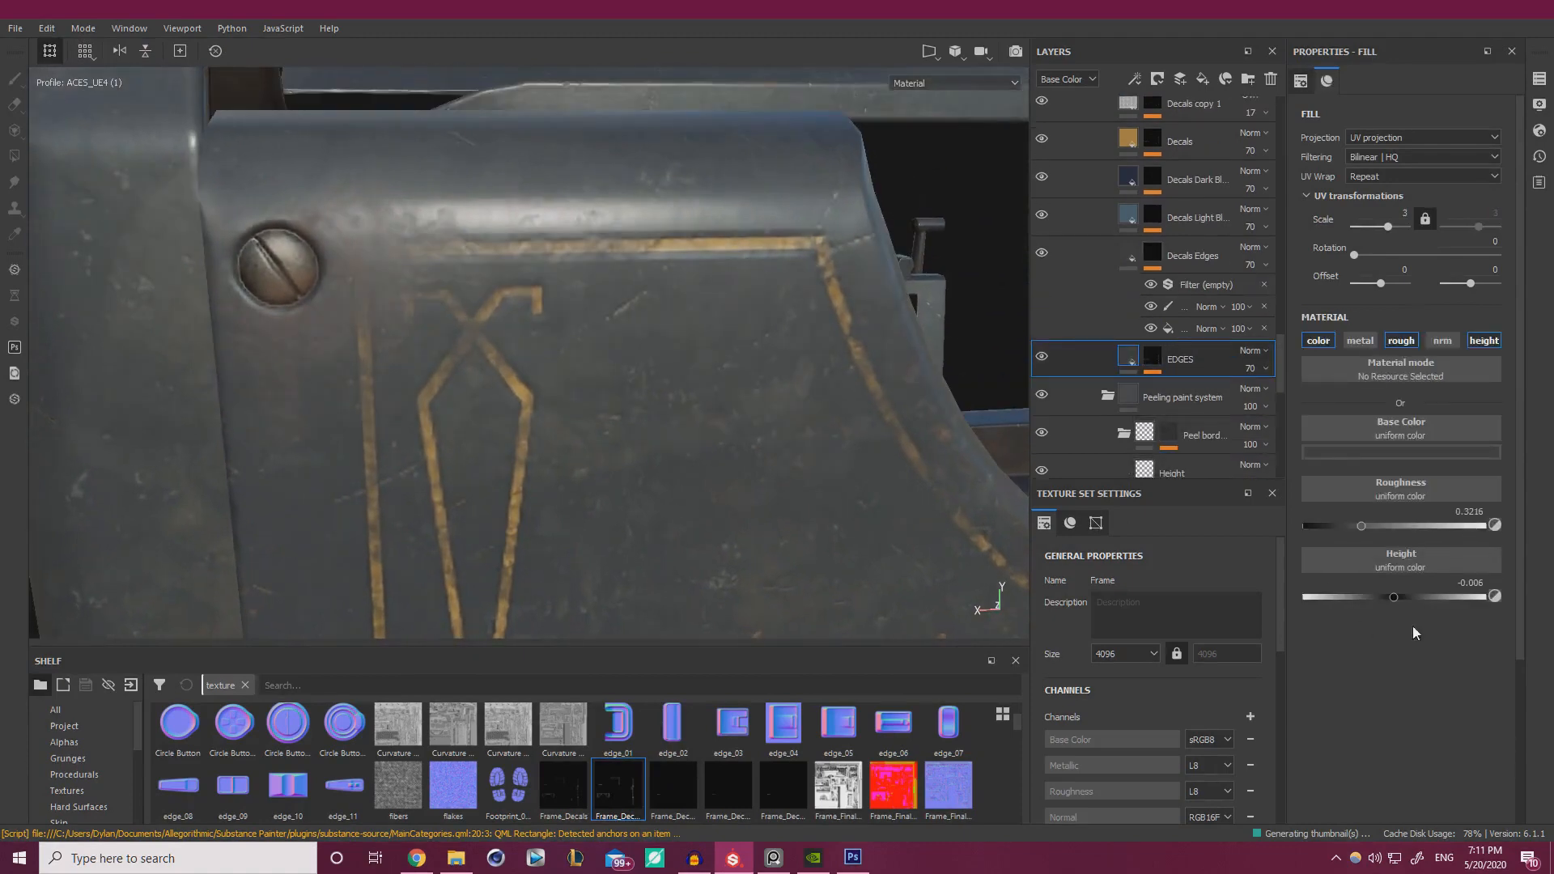
{"action": "left_click", "coordinate": [1478, 341]}
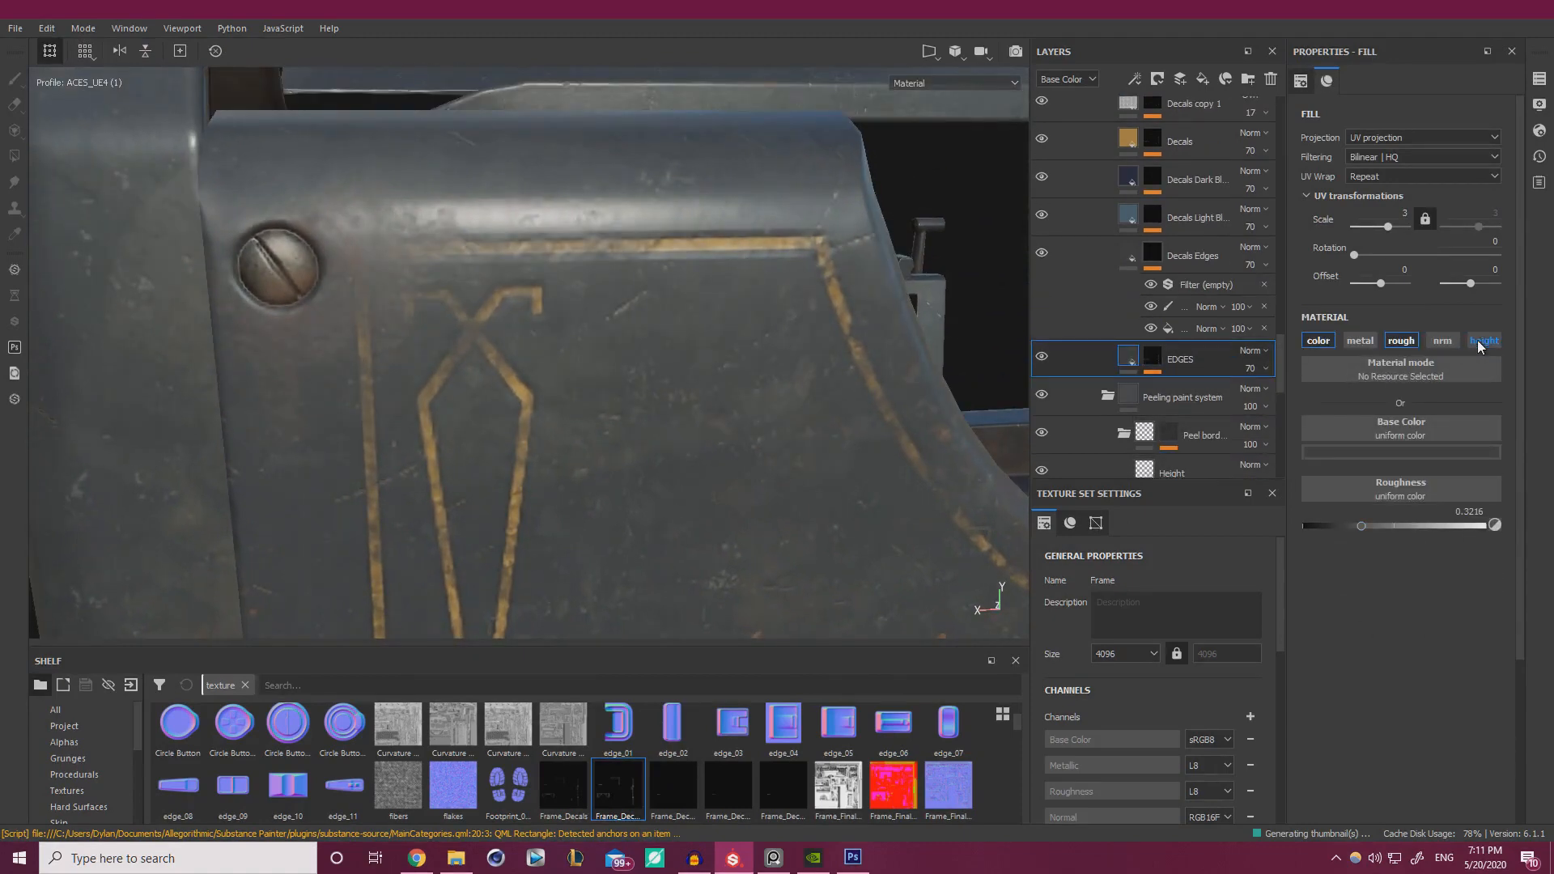
{"action": "left_click_drag", "start_coordinate": [892, 408], "coordinate": [873, 406], "text": "alt"}
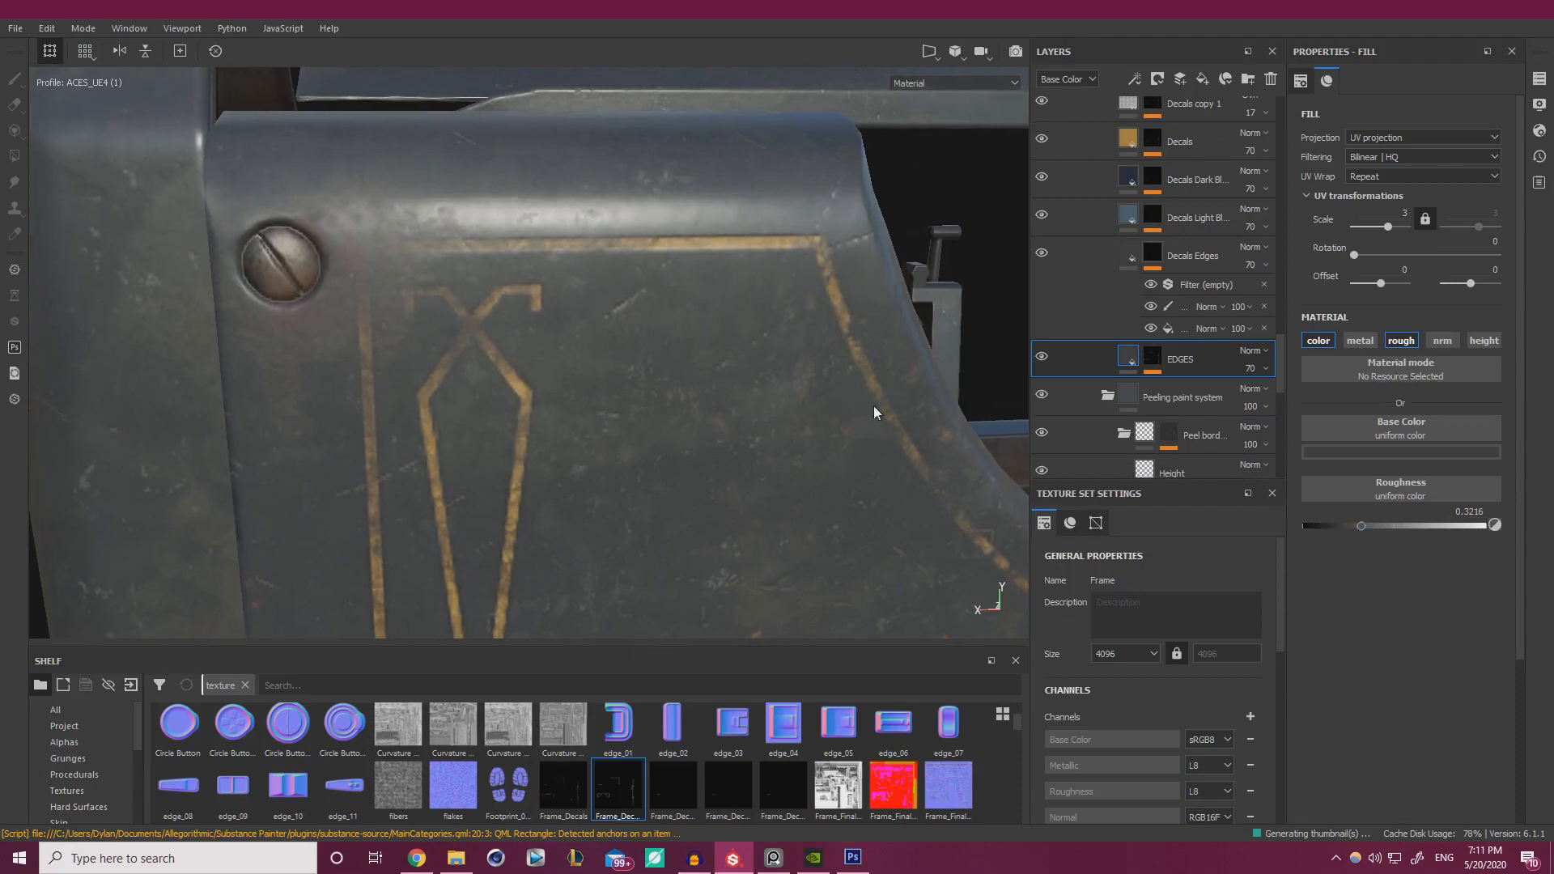
{"action": "left_click", "coordinate": [1251, 368]}
{"action": "left_click_drag", "start_coordinate": [1291, 398], "coordinate": [1370, 395]}
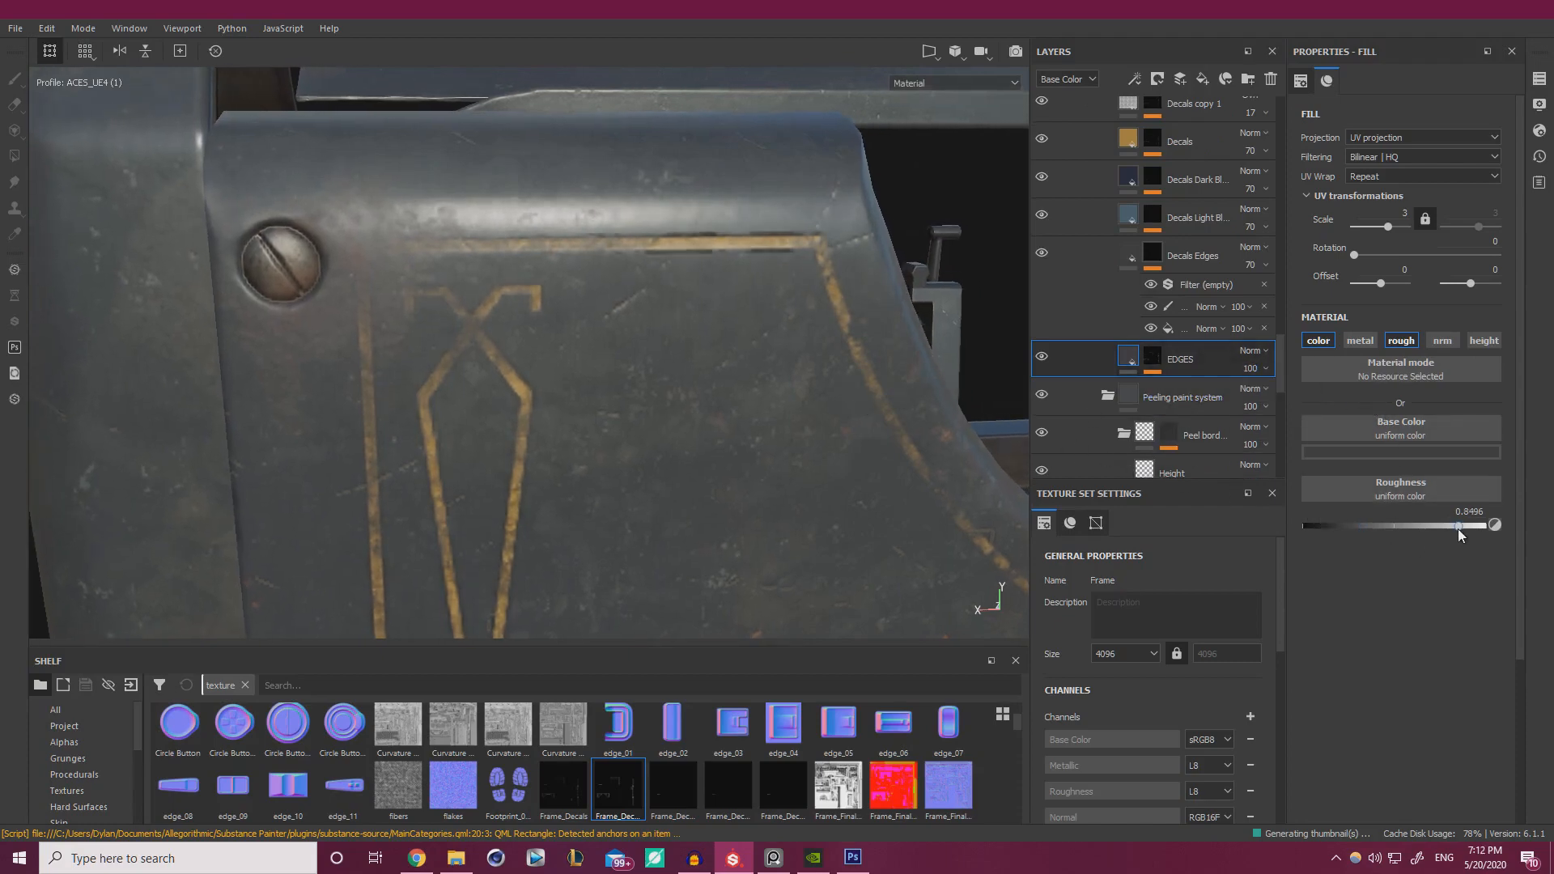
{"action": "left_click_drag", "start_coordinate": [619, 396], "coordinate": [688, 364], "text": "alt"}
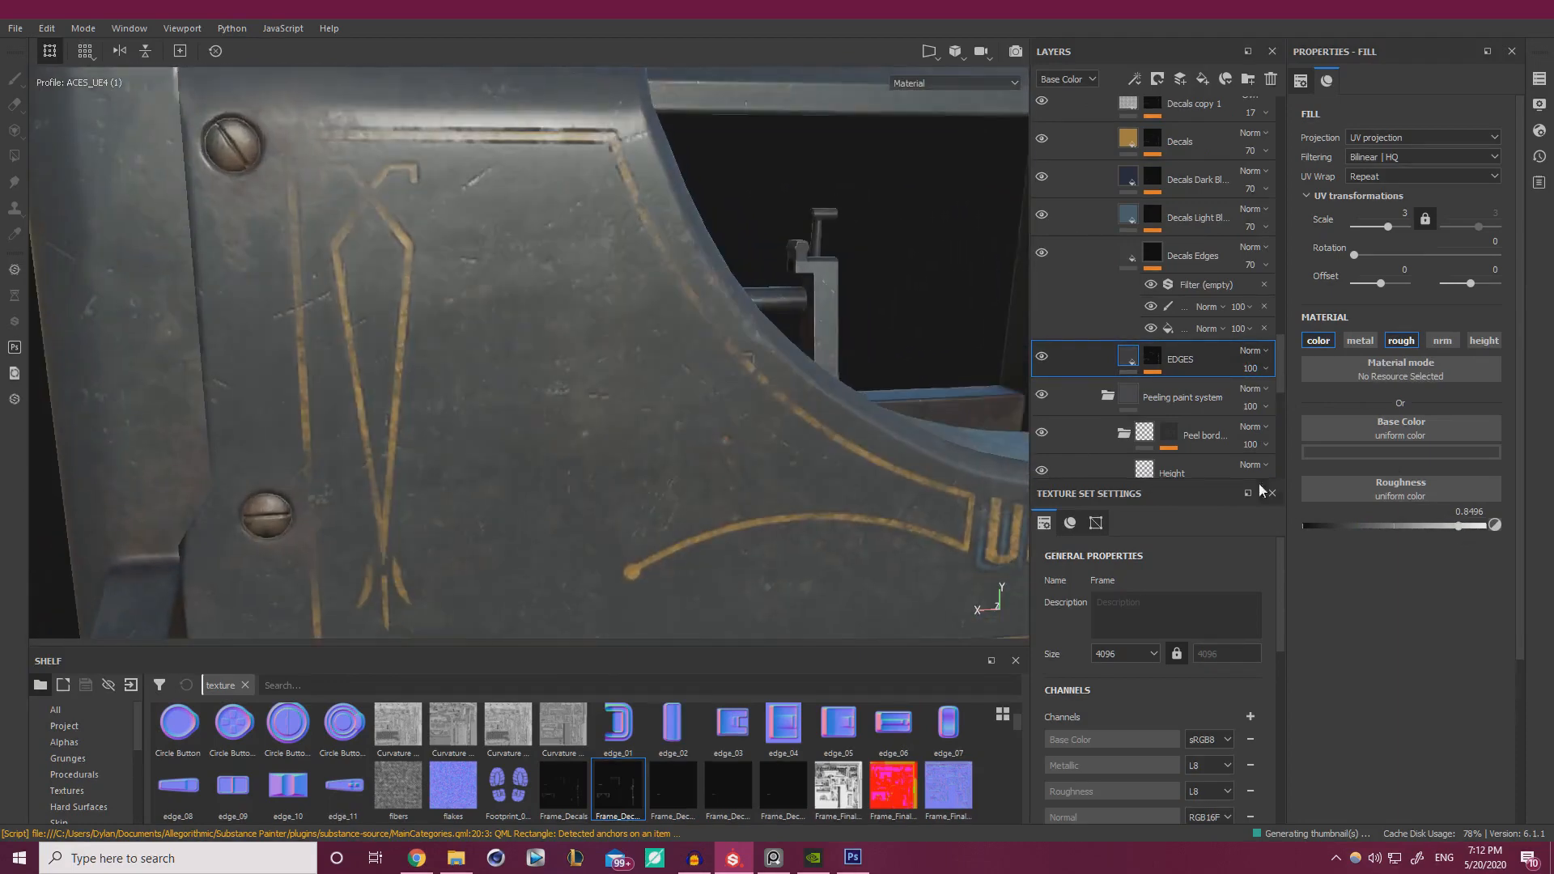
- Set the EDGES layer's base color to a neutral grey with a value of 0.079
{"action": "left_click", "coordinate": [1364, 453]}
{"action": "left_click_drag", "start_coordinate": [1533, 586], "coordinate": [1532, 578]}
{"action": "scroll", "coordinate": [577, 345], "scroll_direction": "down", "scroll_amount": 3}
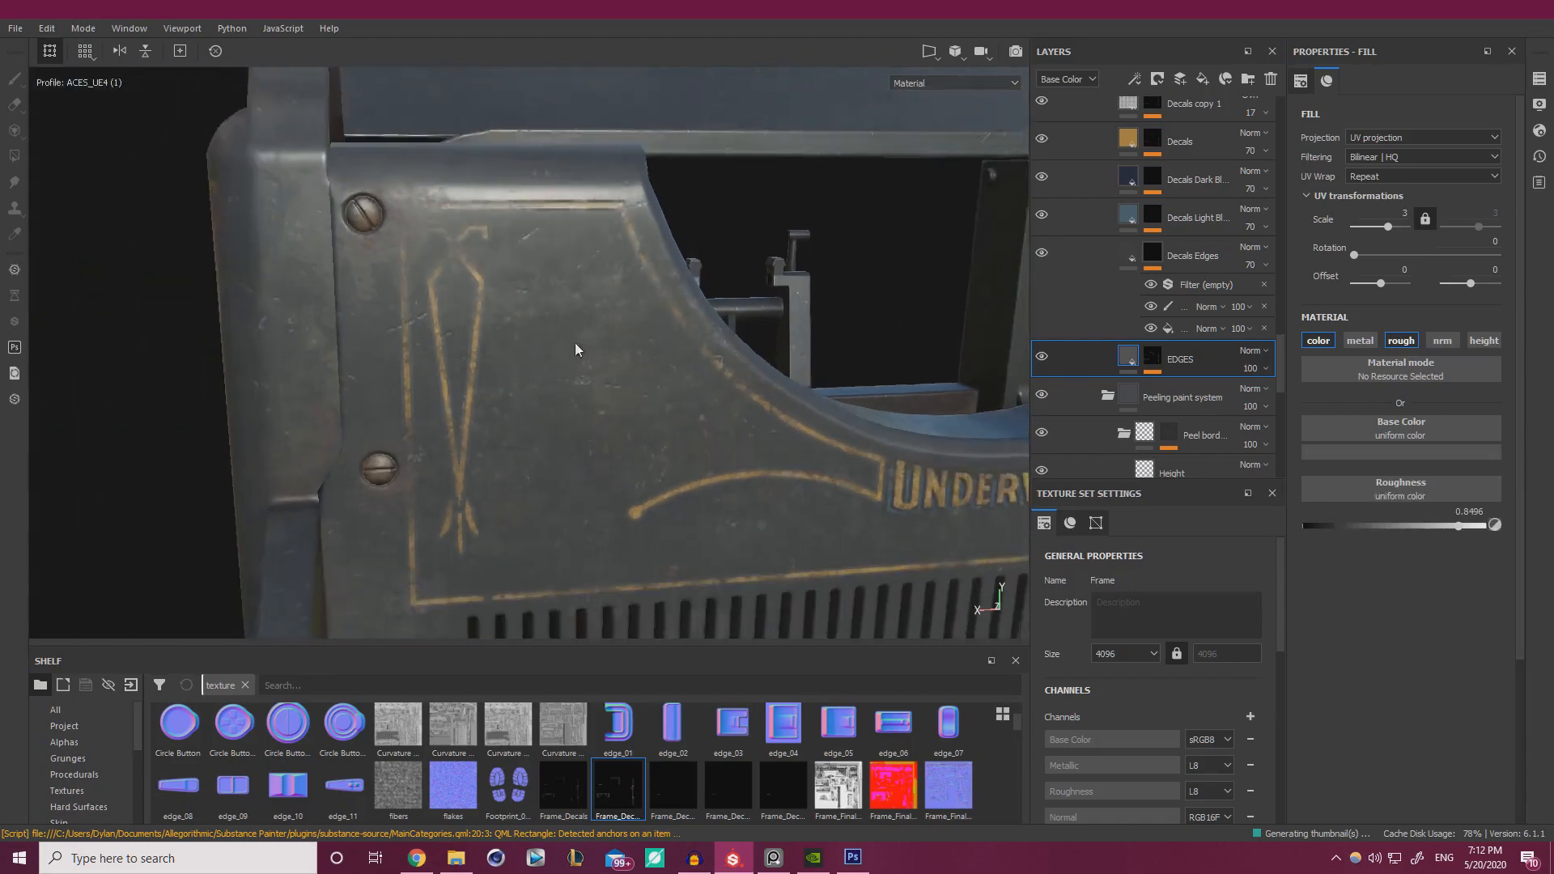
{"action": "scroll", "coordinate": [575, 344], "scroll_direction": "down", "scroll_amount": 3}
{"action": "left_click_drag", "start_coordinate": [365, 299], "coordinate": [635, 399], "text": "alt"}
{"action": "middle_click_drag", "start_coordinate": [634, 399], "coordinate": [704, 596], "text": "alt"}
{"action": "scroll", "coordinate": [586, 340], "scroll_direction": "up", "scroll_amount": 5}
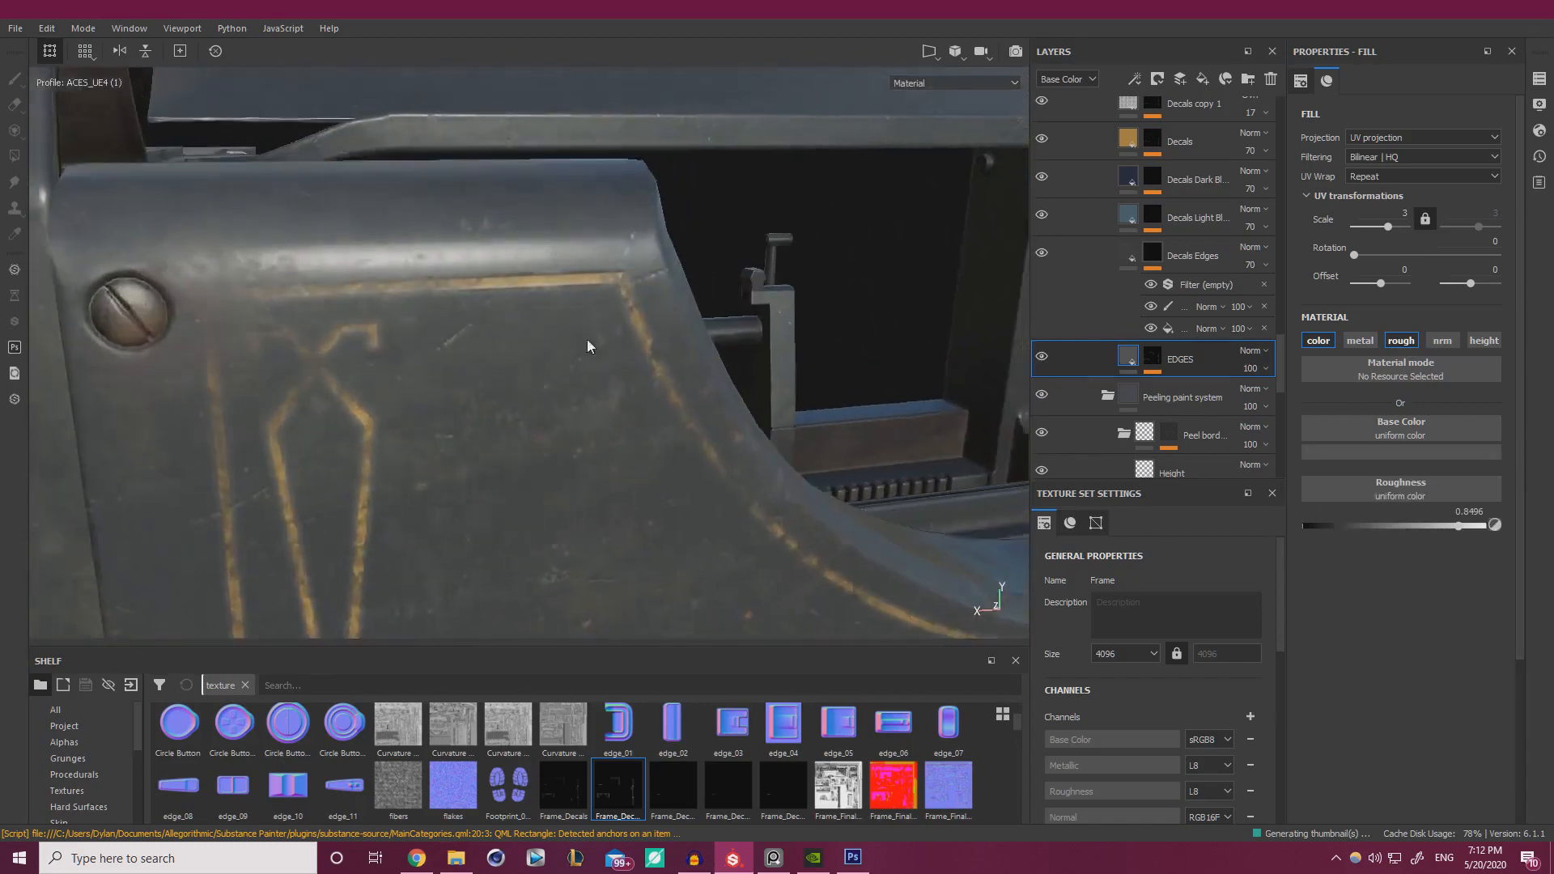
{"action": "scroll", "coordinate": [588, 346], "scroll_direction": "up", "scroll_amount": 3}
- Switch to the reference photo and examine the dark outline around the gold decal lines, and return to Substance Painter
{"action": "left_click", "coordinate": [1413, 451]}
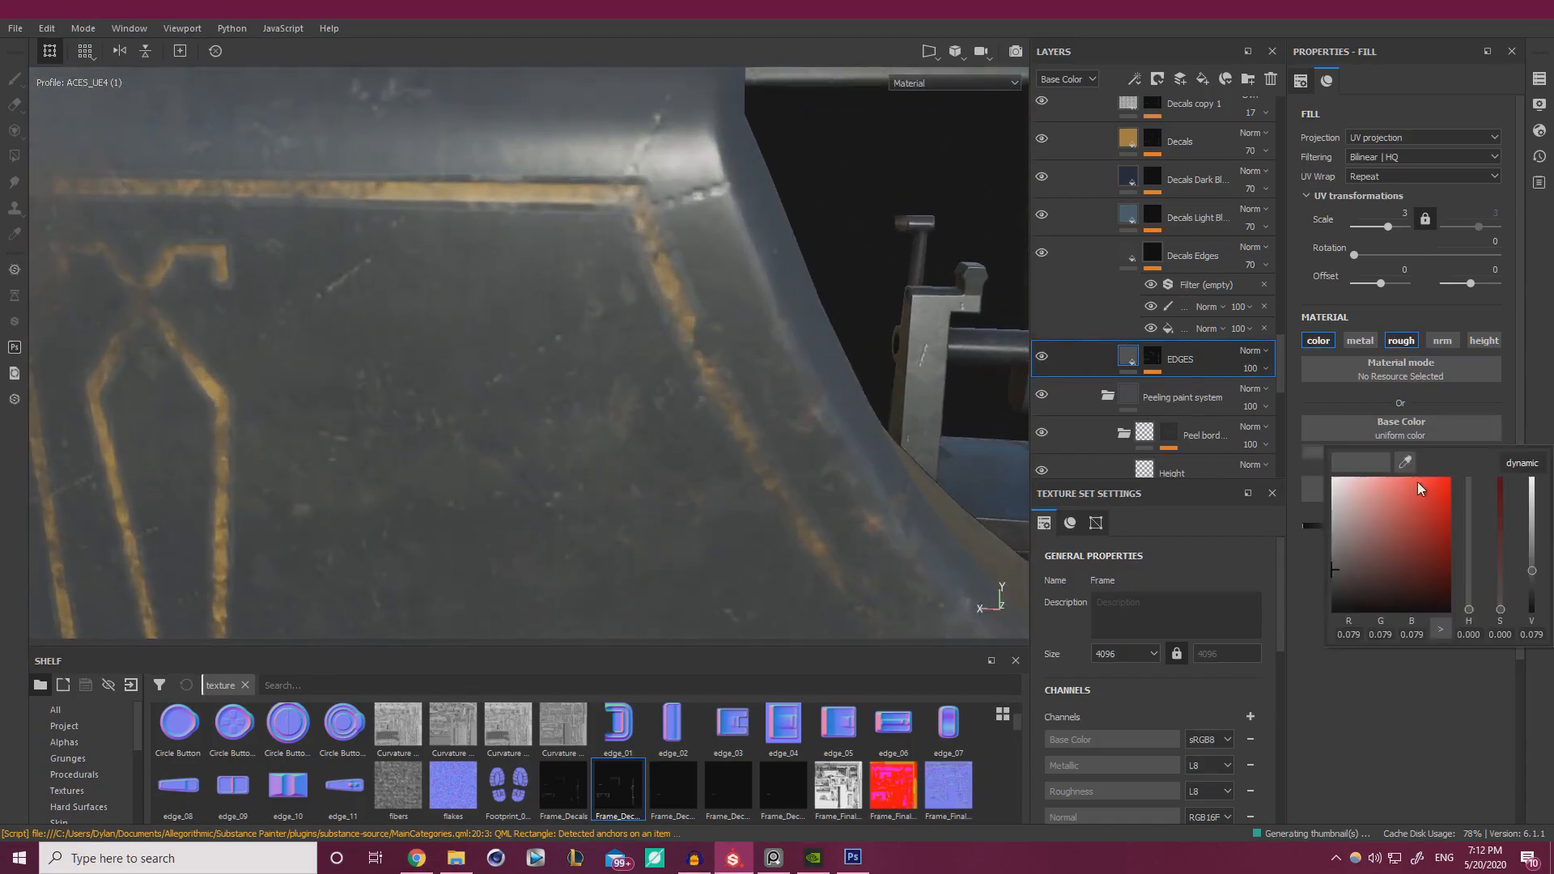
{"action": "key", "text": "alt+Tab"}
{"action": "right_click_drag", "start_coordinate": [1349, 657], "coordinate": [1113, 657]}
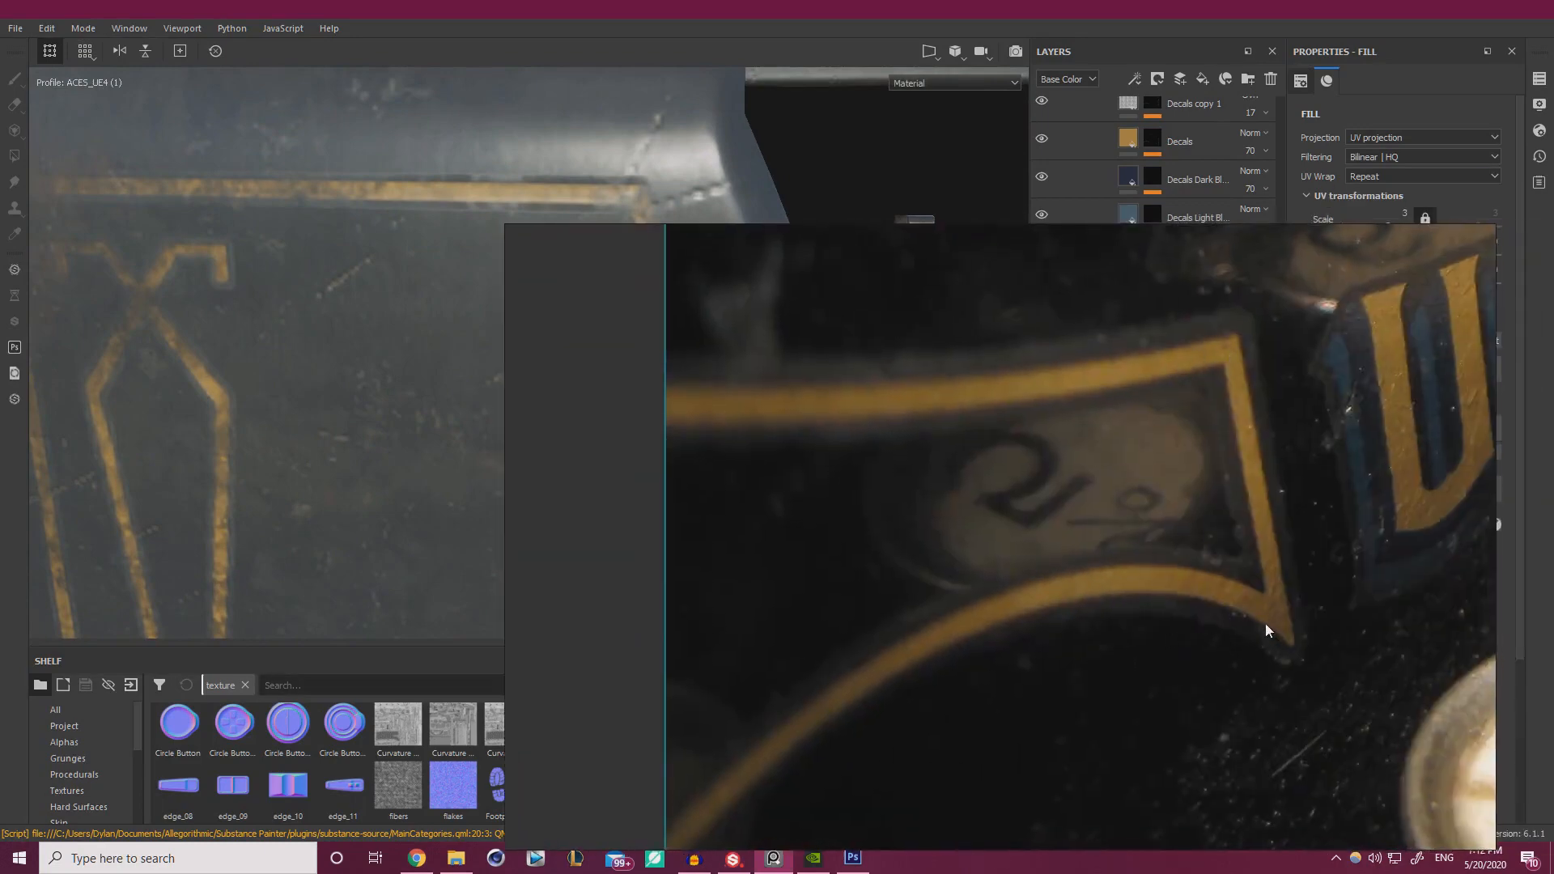
{"action": "key", "text": "alt+Tab"}
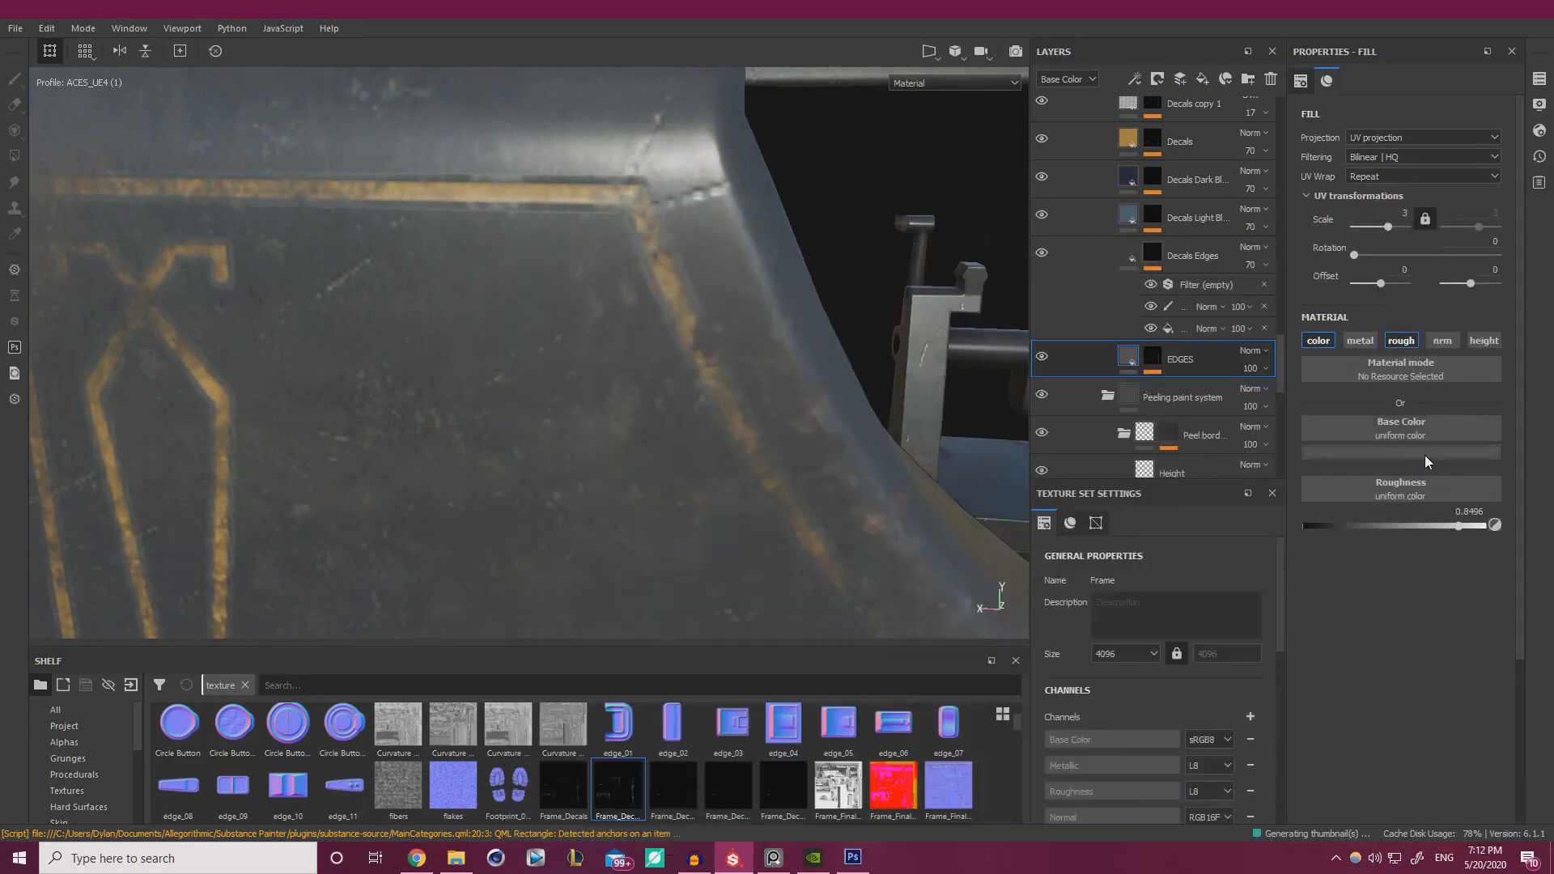
- Darken the EDGES base color to a near-black grey of value 0.018 and set its roughness to about 0.42
{"action": "left_click", "coordinate": [1424, 451]}
{"action": "left_click", "coordinate": [1532, 672]}
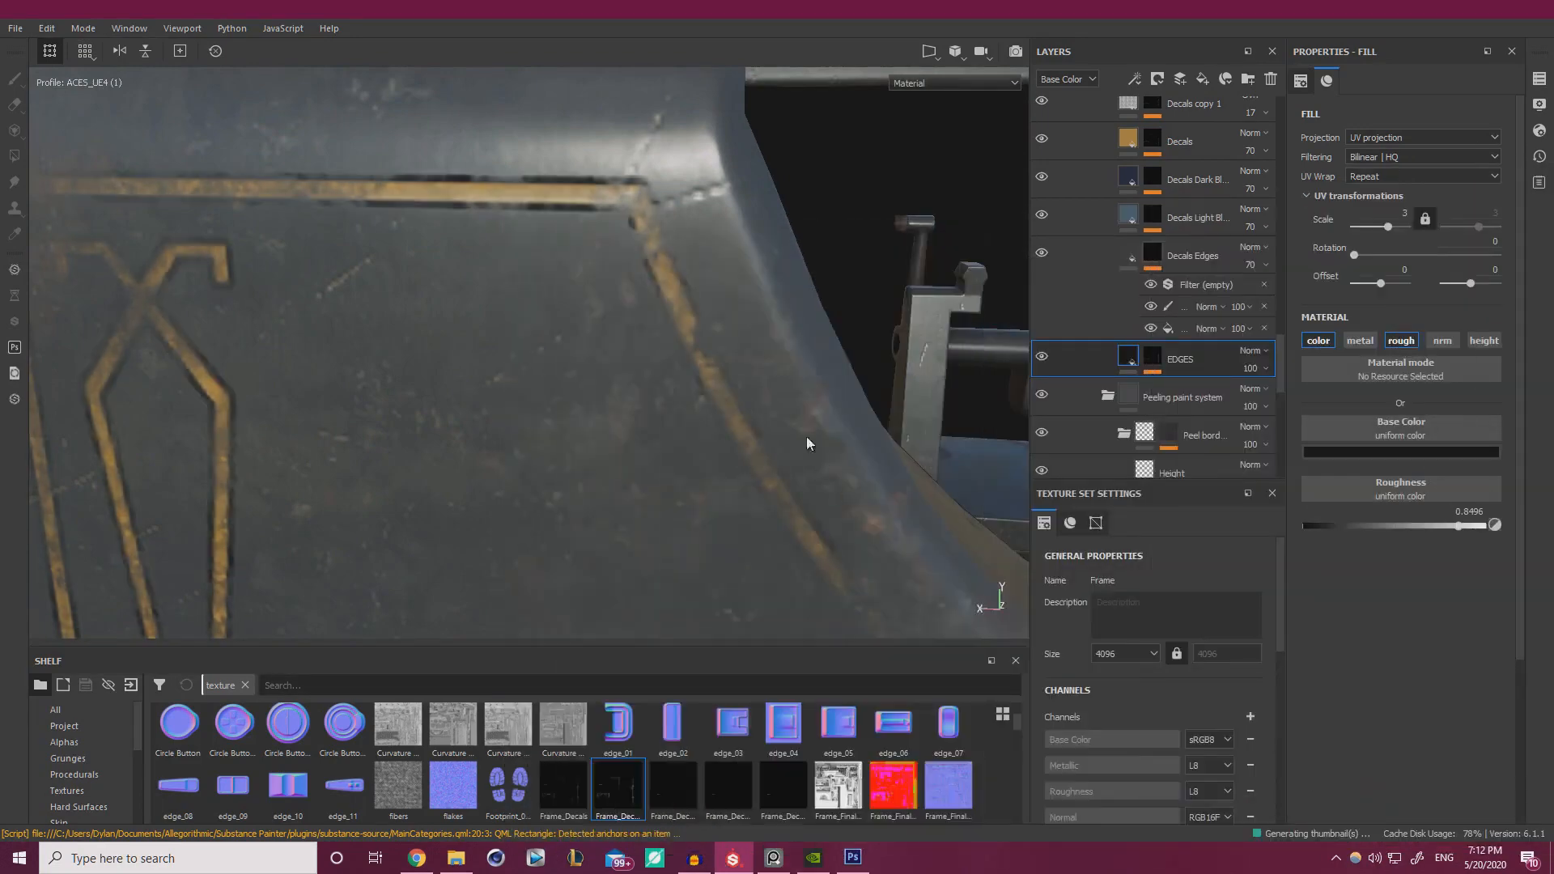
{"action": "scroll", "coordinate": [806, 437], "scroll_direction": "down", "scroll_amount": 2}
{"action": "left_click_drag", "start_coordinate": [558, 364], "coordinate": [632, 355], "text": "alt"}
{"action": "scroll", "coordinate": [632, 354], "scroll_direction": "up", "scroll_amount": 1}
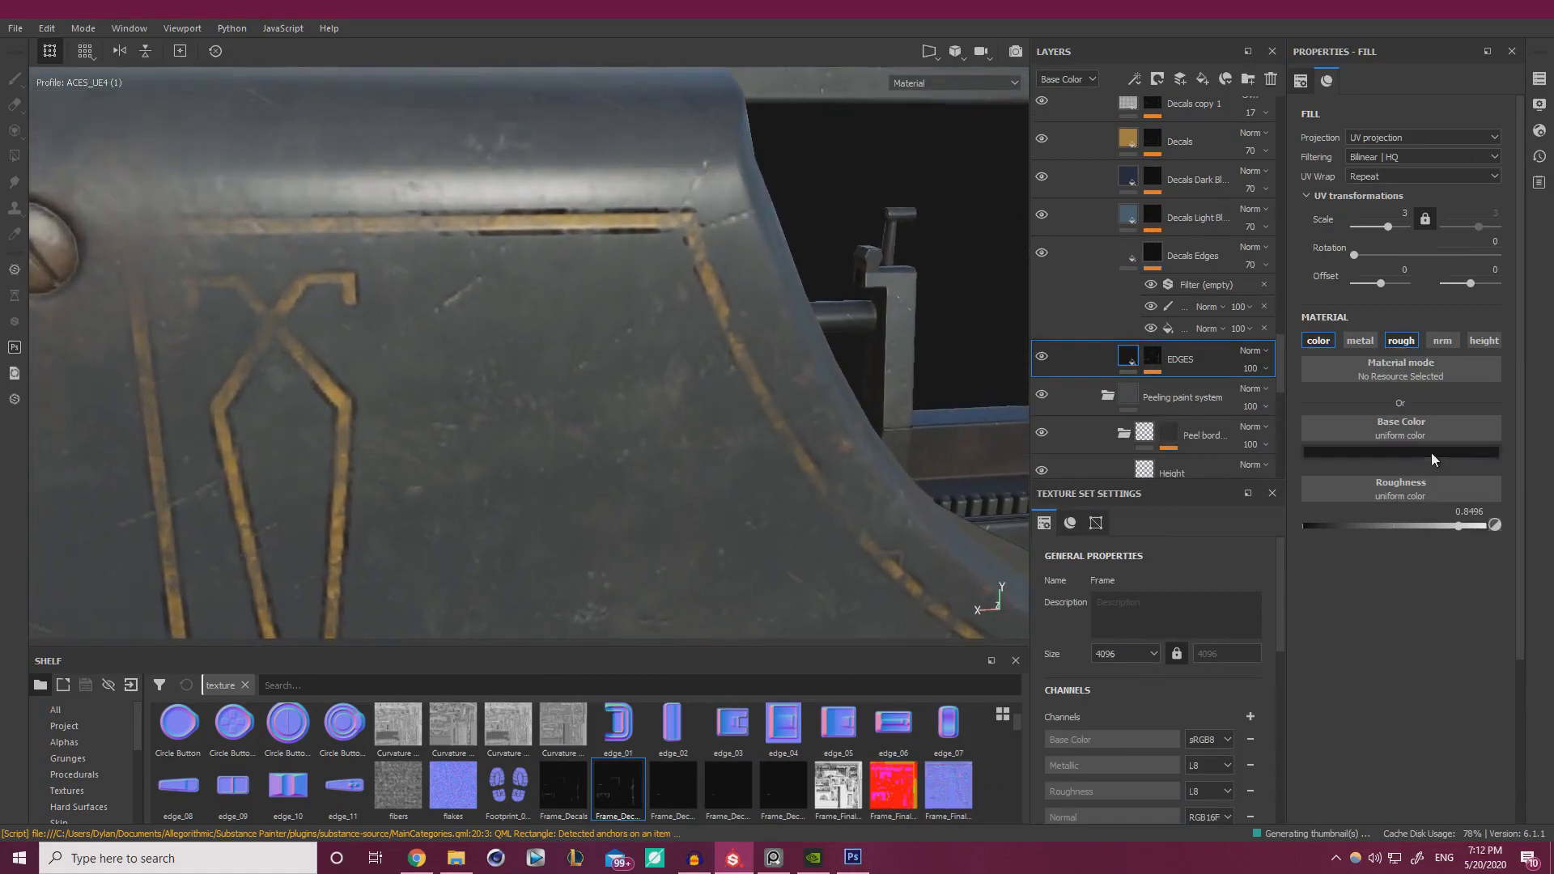
{"action": "left_click", "coordinate": [1431, 452]}
{"action": "left_click", "coordinate": [1532, 615]}
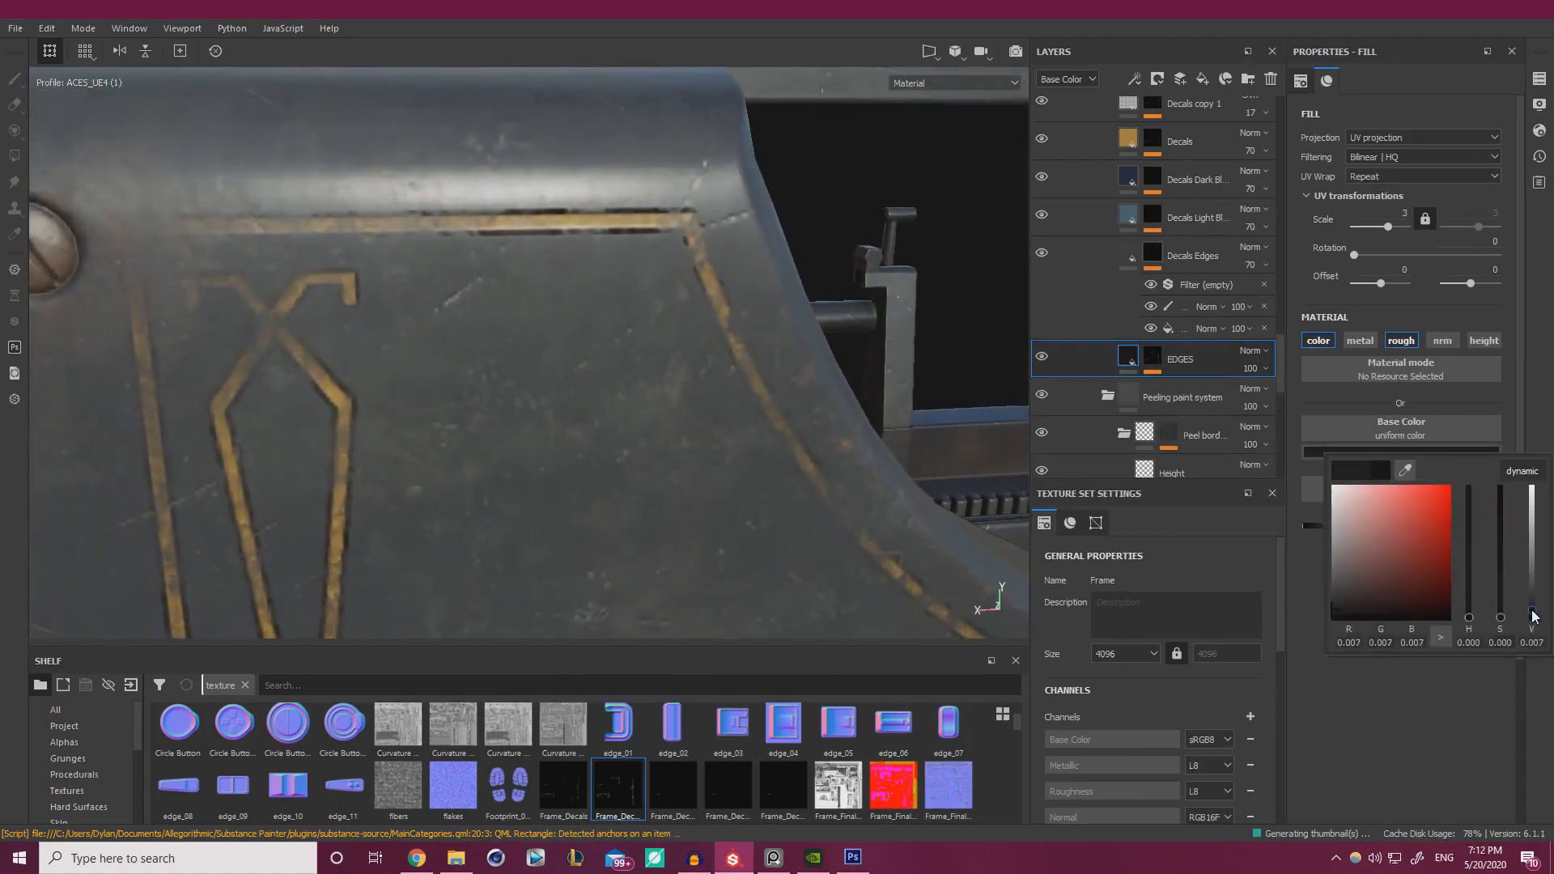
{"action": "left_click_drag", "start_coordinate": [1535, 611], "coordinate": [1535, 610]}
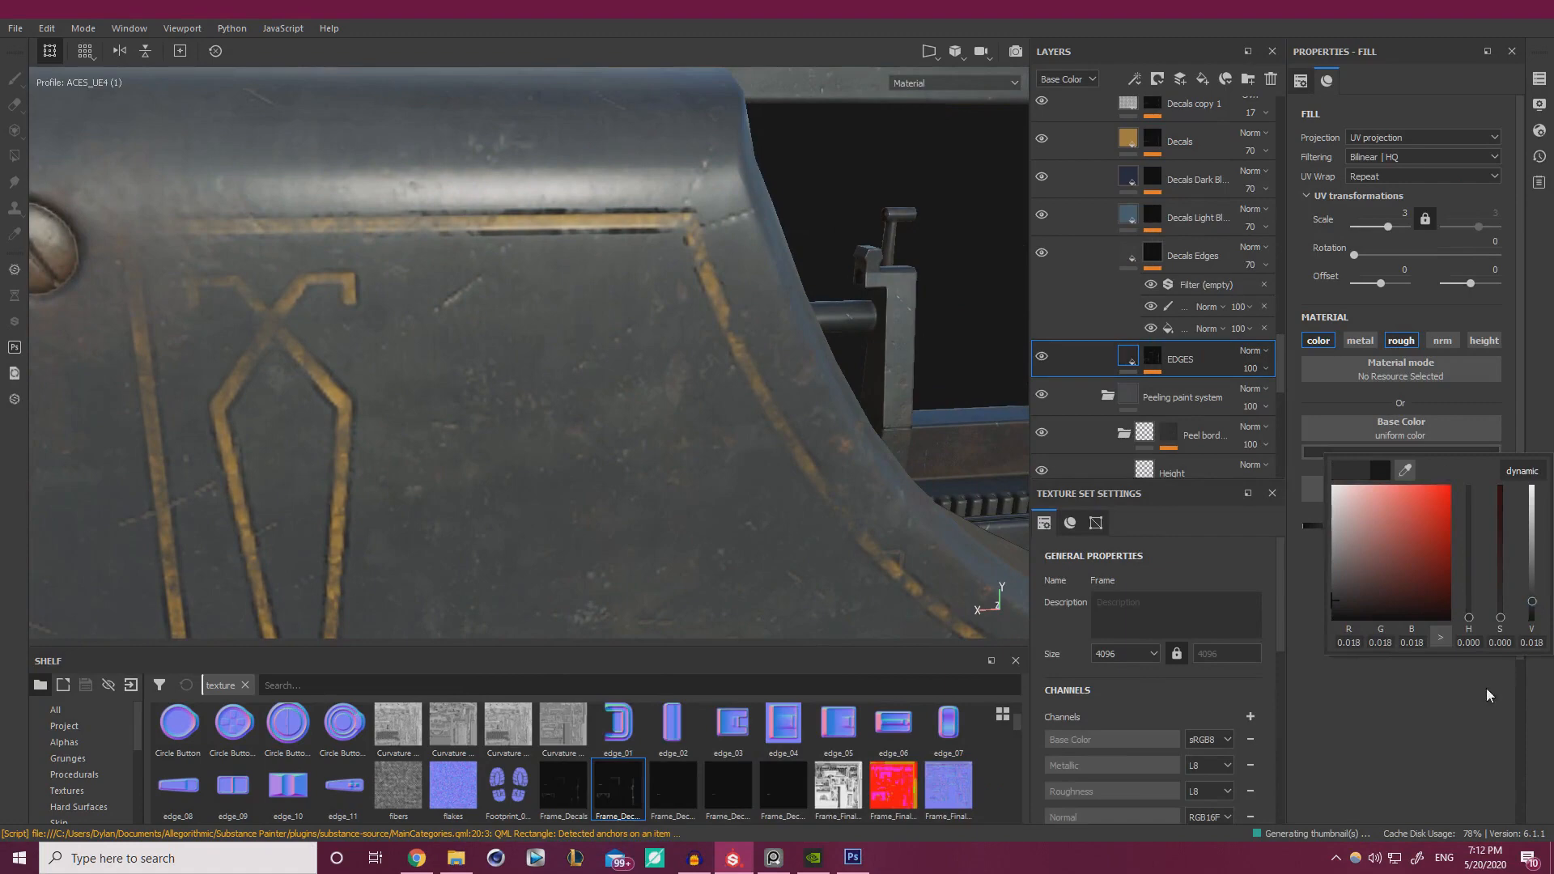
{"action": "left_click", "coordinate": [1393, 526]}
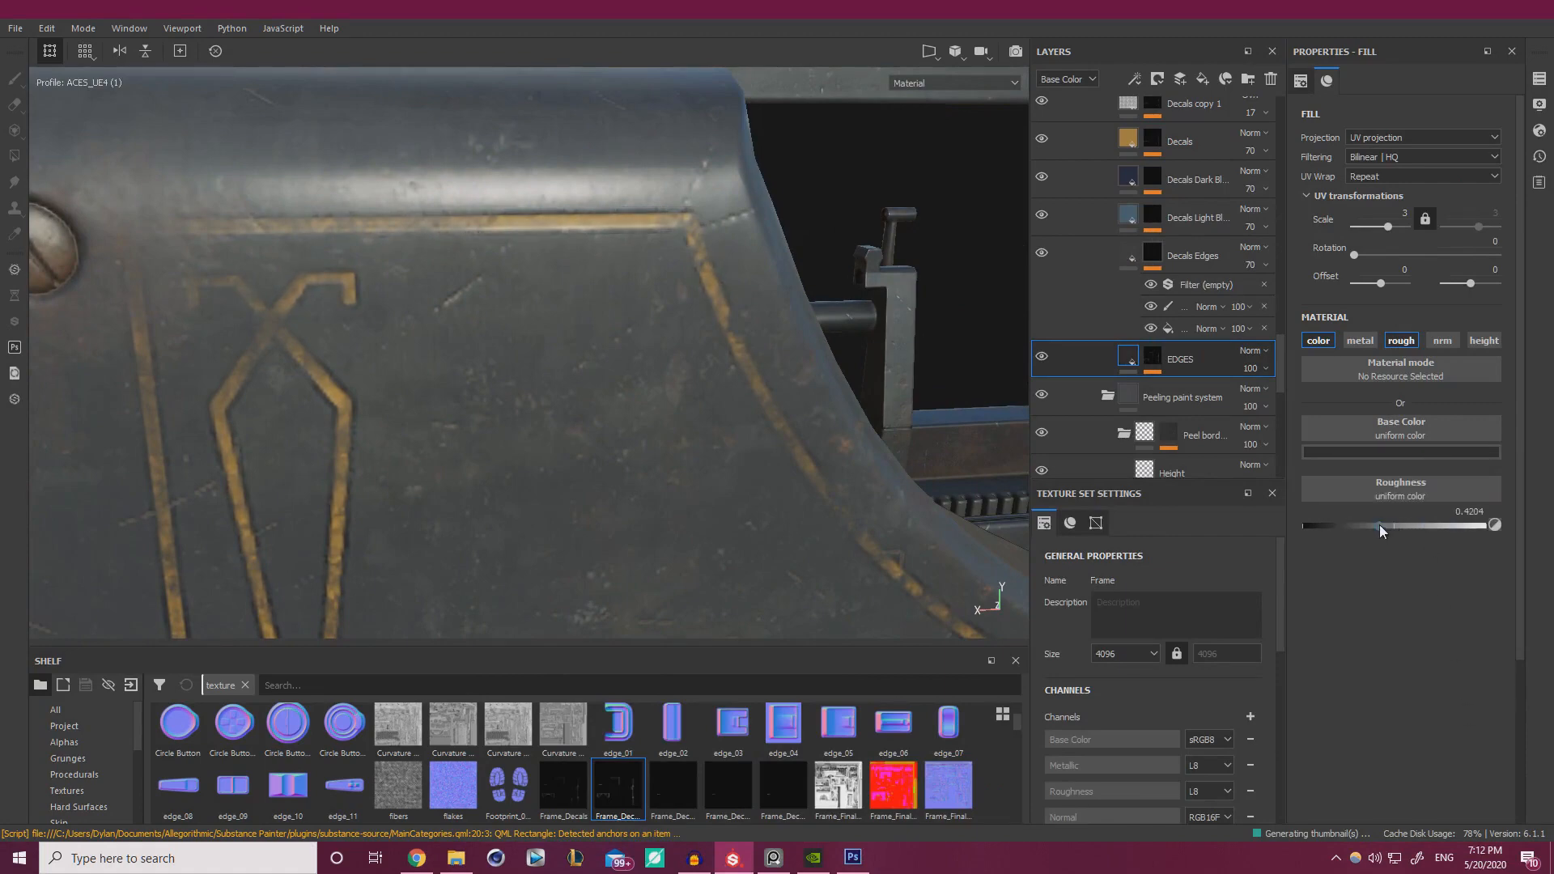
- Examine the dark borders along the gold decal lines on the frame's front from several distances and angles
{"action": "right_click_drag", "start_coordinate": [615, 388], "coordinate": [356, 437], "text": "alt"}
{"action": "left_click_drag", "start_coordinate": [567, 405], "coordinate": [905, 375], "text": "alt"}
{"action": "right_click_drag", "start_coordinate": [809, 397], "coordinate": [931, 405], "text": "alt"}
{"action": "left_click_drag", "start_coordinate": [931, 405], "coordinate": [809, 435], "text": "alt"}
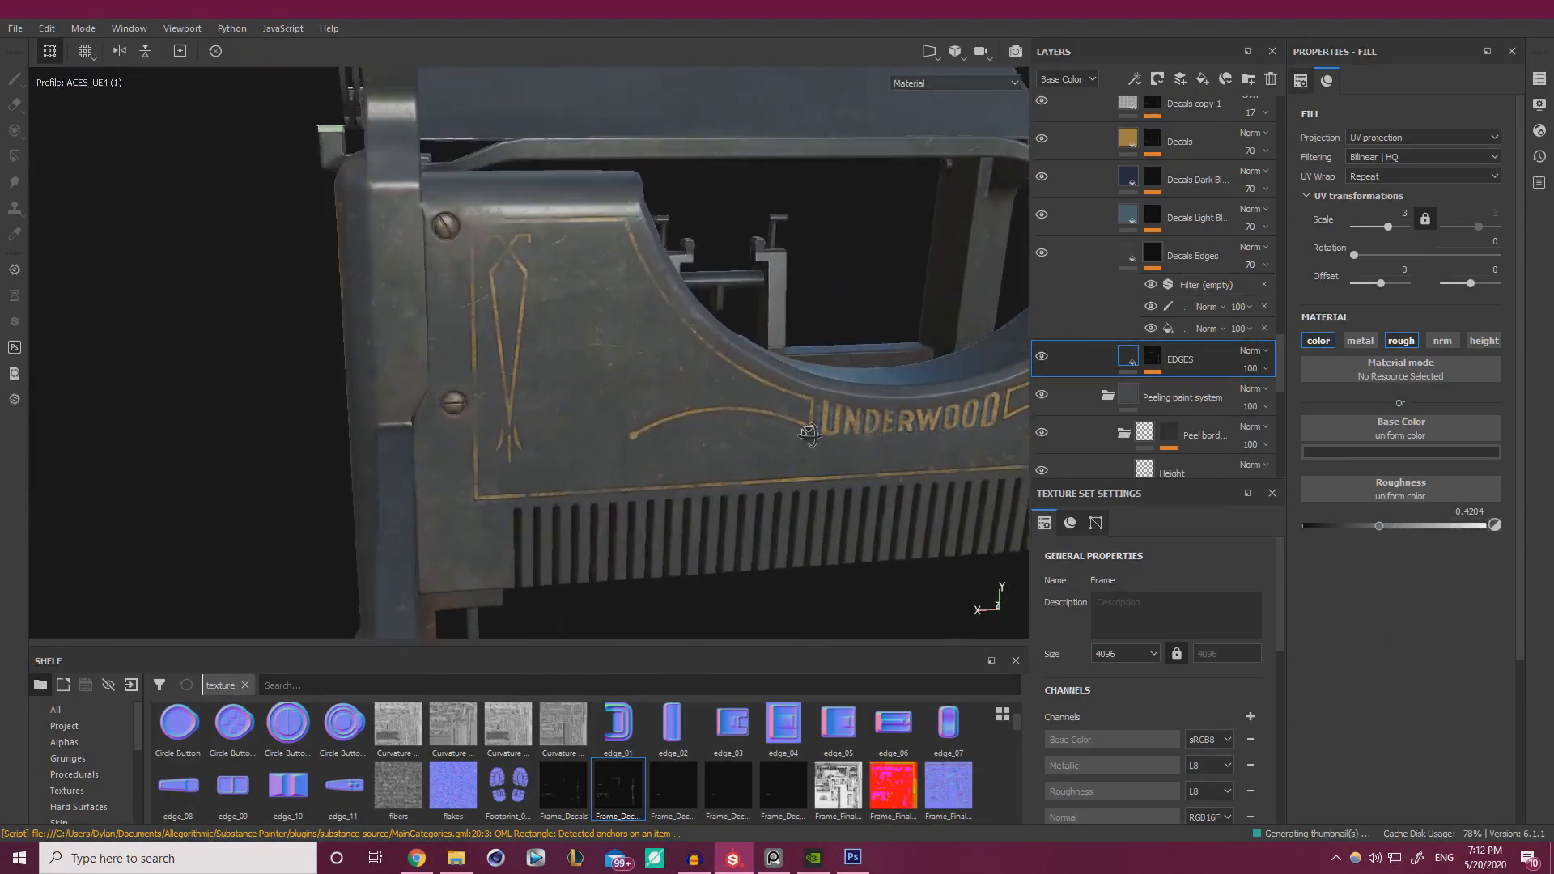
{"action": "right_click_drag", "start_coordinate": [582, 413], "coordinate": [672, 422], "text": "alt"}
{"action": "left_click_drag", "start_coordinate": [672, 423], "coordinate": [885, 478], "text": "alt"}
{"action": "right_click_drag", "start_coordinate": [559, 429], "coordinate": [647, 455], "text": "alt"}
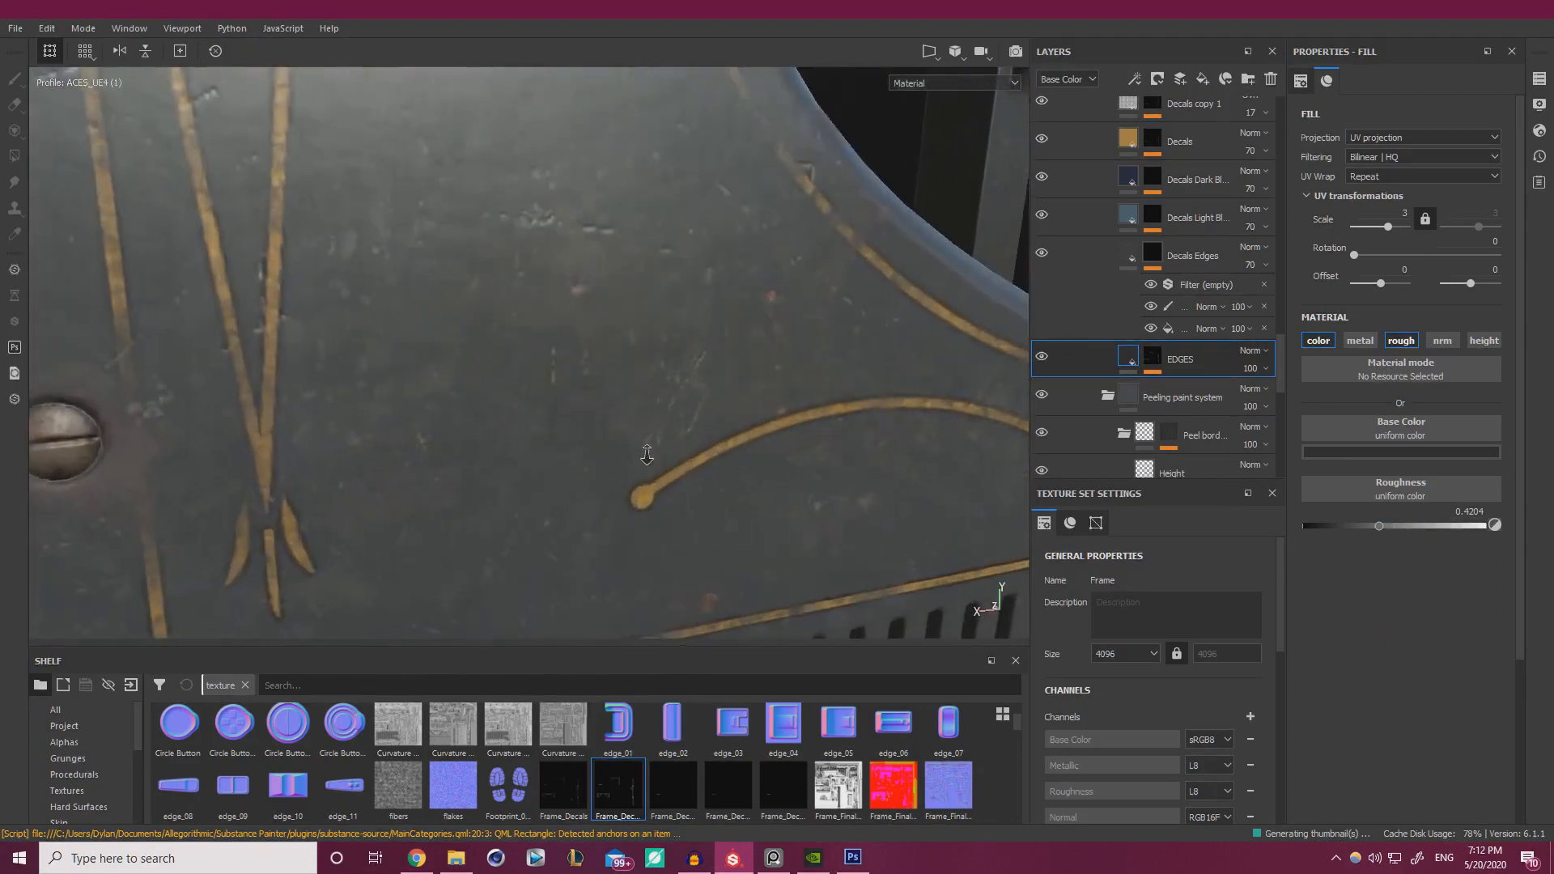
{"action": "middle_click_drag", "start_coordinate": [485, 227], "coordinate": [556, 351], "text": "alt"}
{"action": "left_click_drag", "start_coordinate": [556, 351], "coordinate": [542, 319], "text": "alt"}
{"action": "middle_click_drag", "start_coordinate": [542, 319], "coordinate": [746, 430], "text": "alt"}
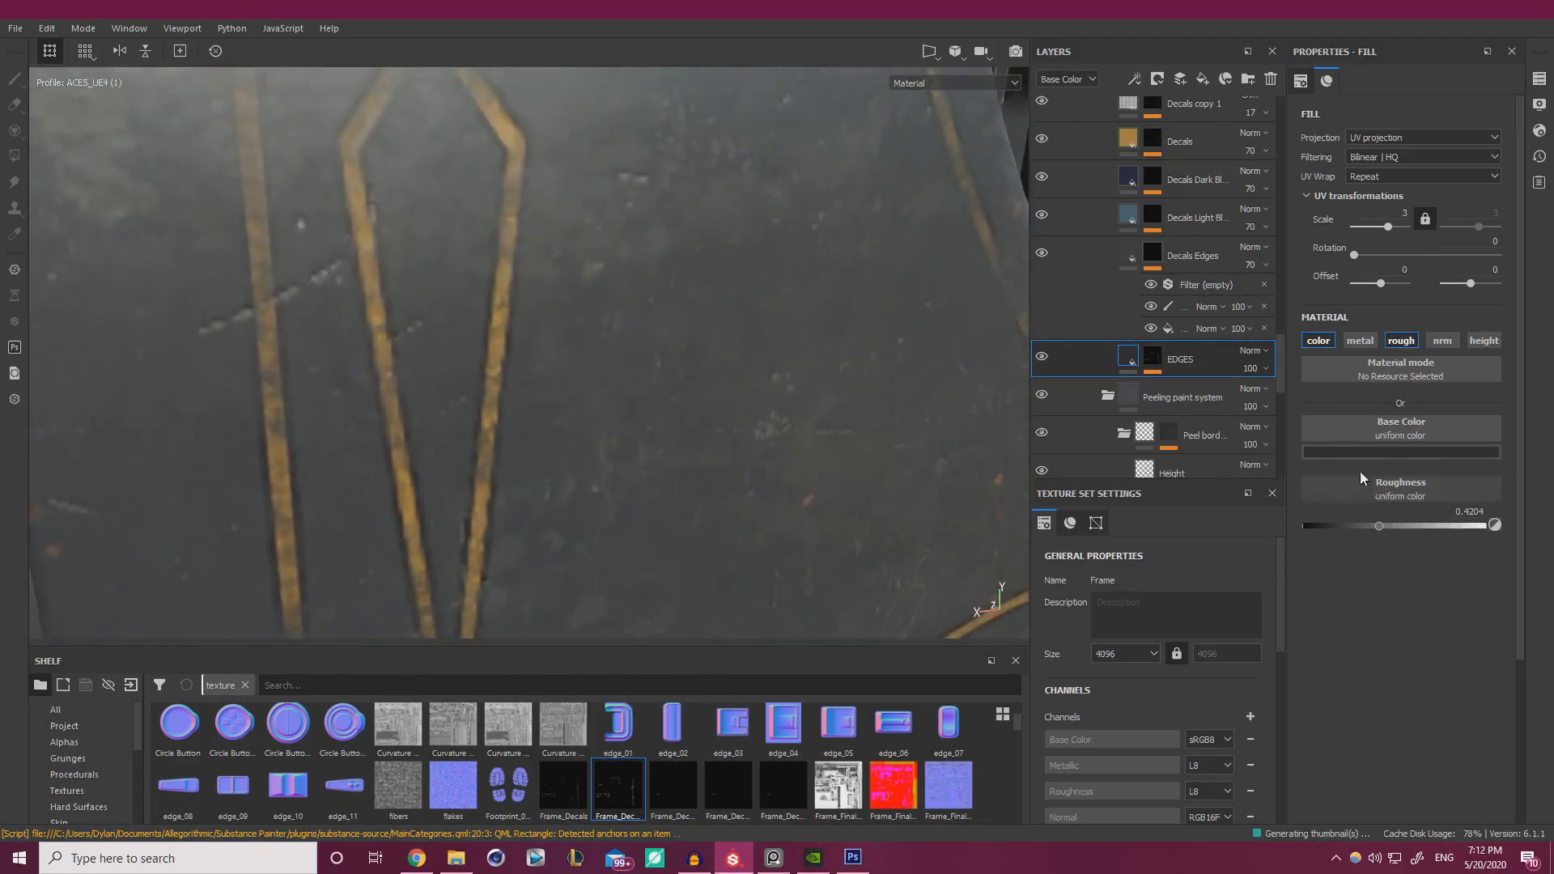
- Lighten the EDGES base color to a grey value of 0.034, checking it against the gold decal lines
{"action": "left_click", "coordinate": [1401, 451]}
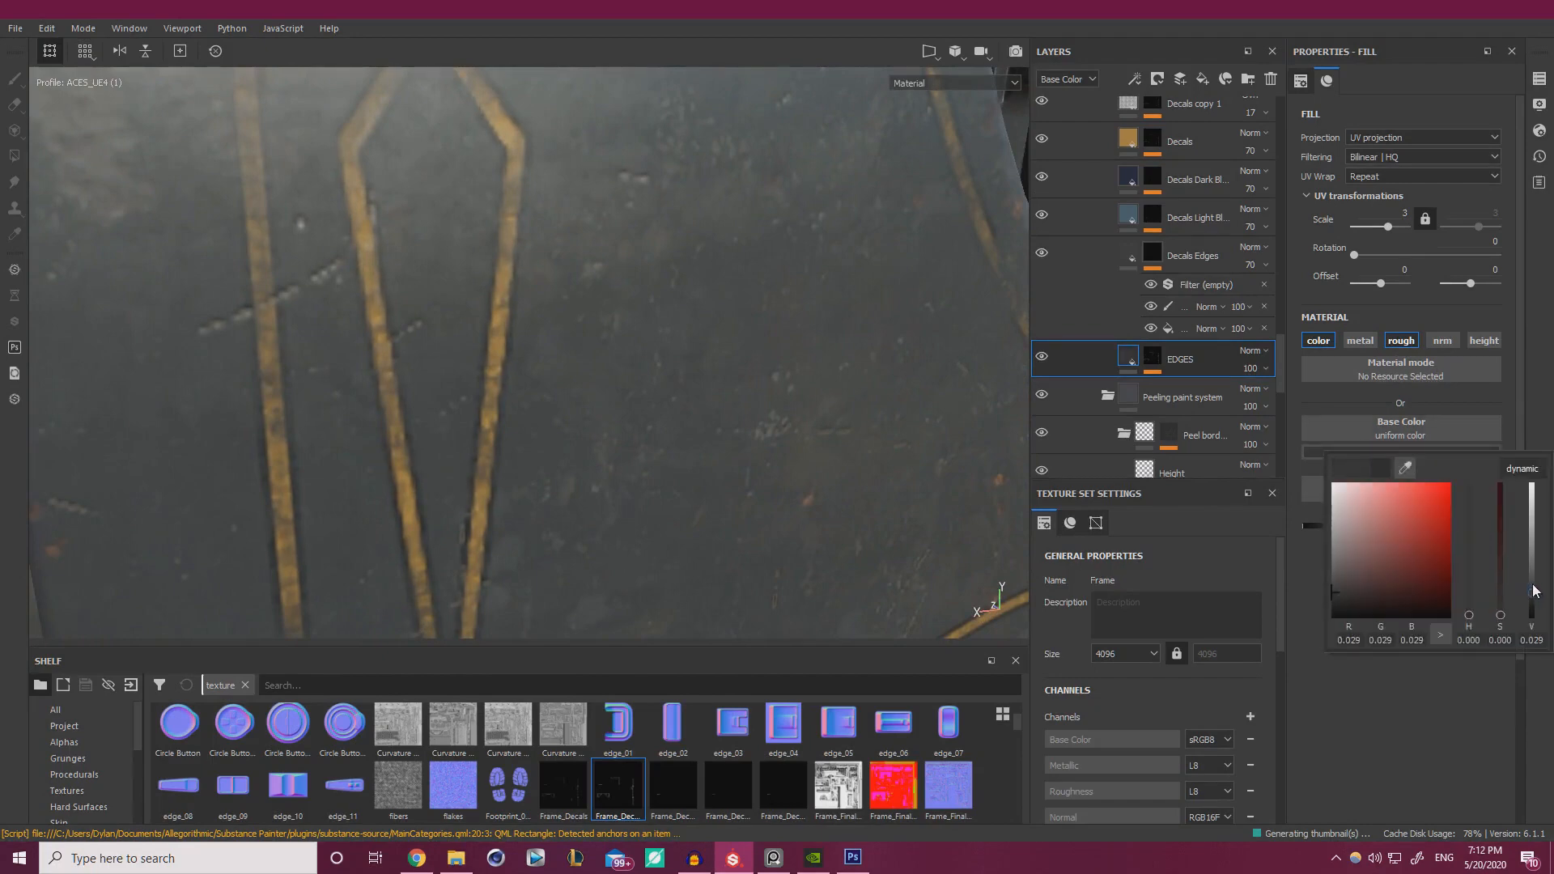
{"action": "left_click_drag", "start_coordinate": [1535, 592], "coordinate": [1535, 587]}
{"action": "scroll", "coordinate": [706, 300], "scroll_direction": "down", "scroll_amount": 5}
{"action": "left_click_drag", "start_coordinate": [705, 299], "coordinate": [333, 299], "text": "alt"}
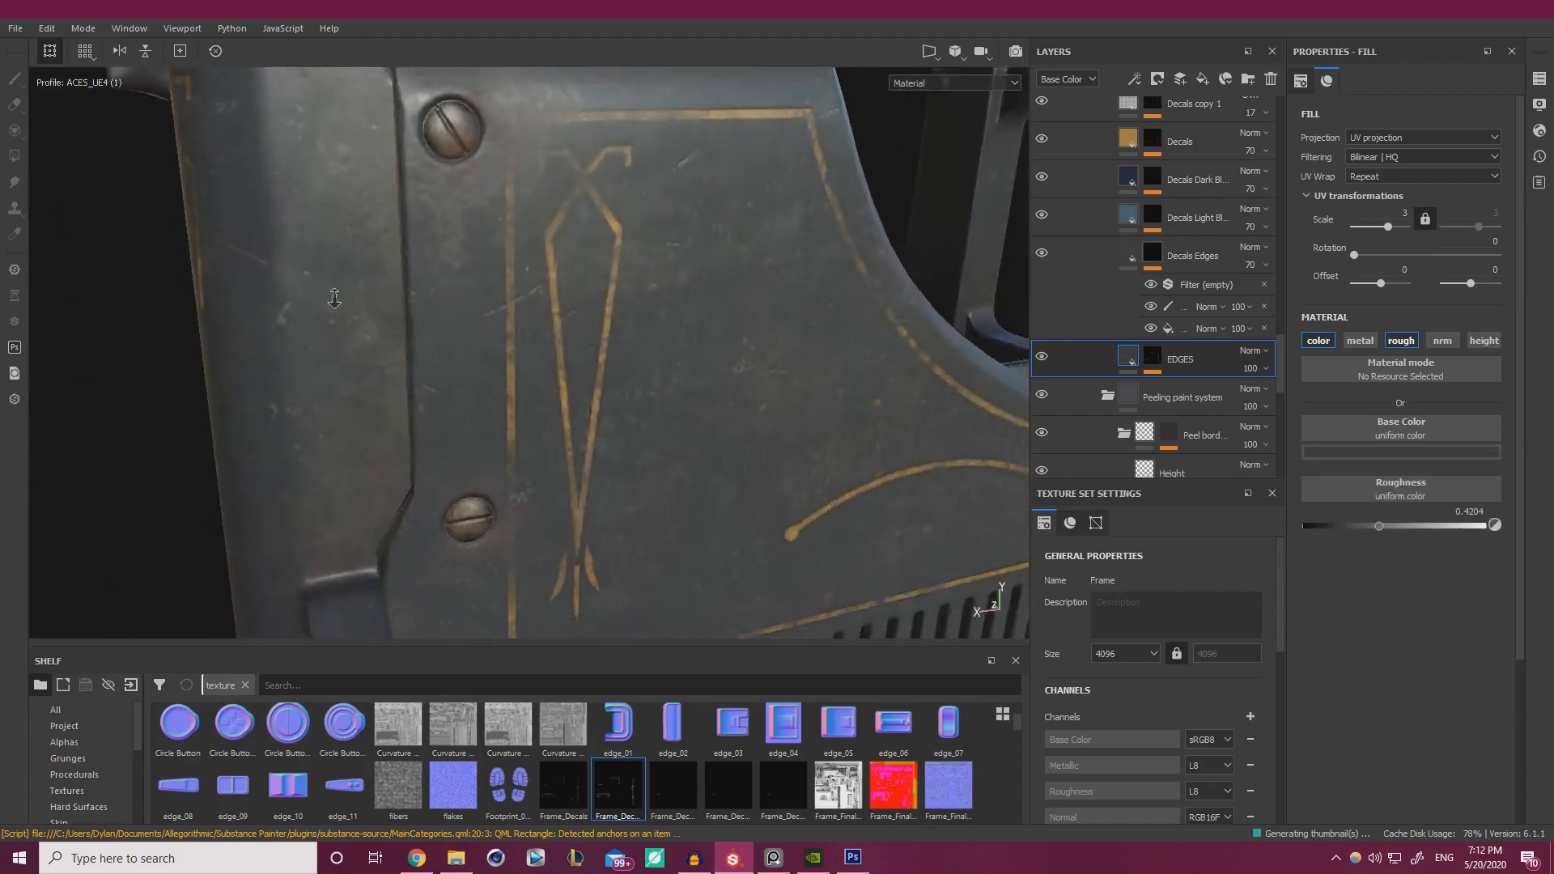
{"action": "scroll", "coordinate": [424, 243], "scroll_direction": "down", "scroll_amount": 4}
{"action": "scroll", "coordinate": [801, 396], "scroll_direction": "up", "scroll_amount": 10}
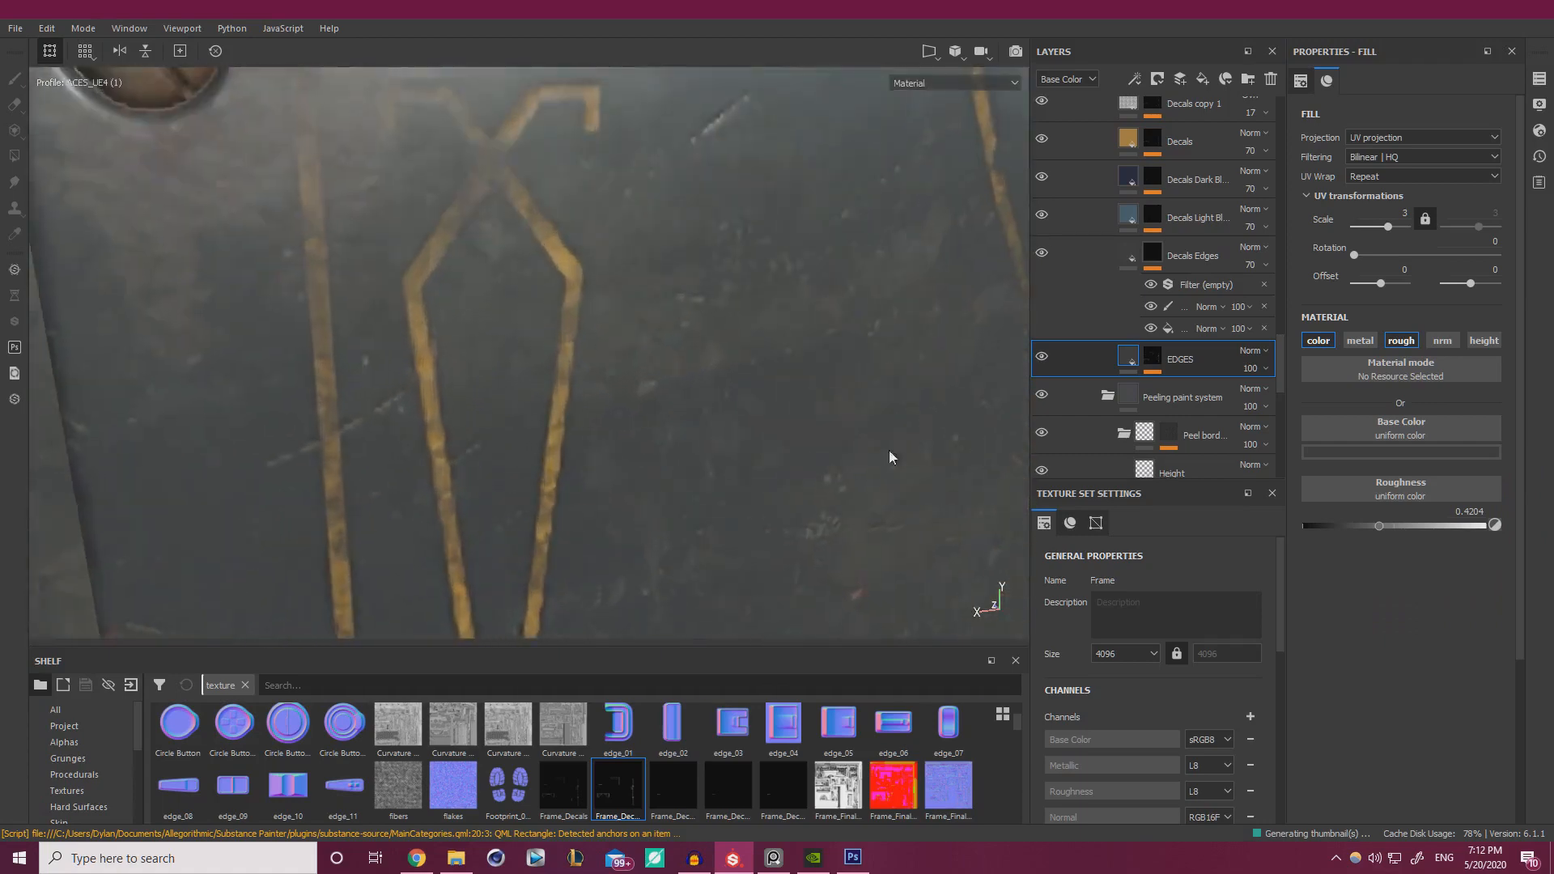
{"action": "left_click", "coordinate": [1487, 524]}
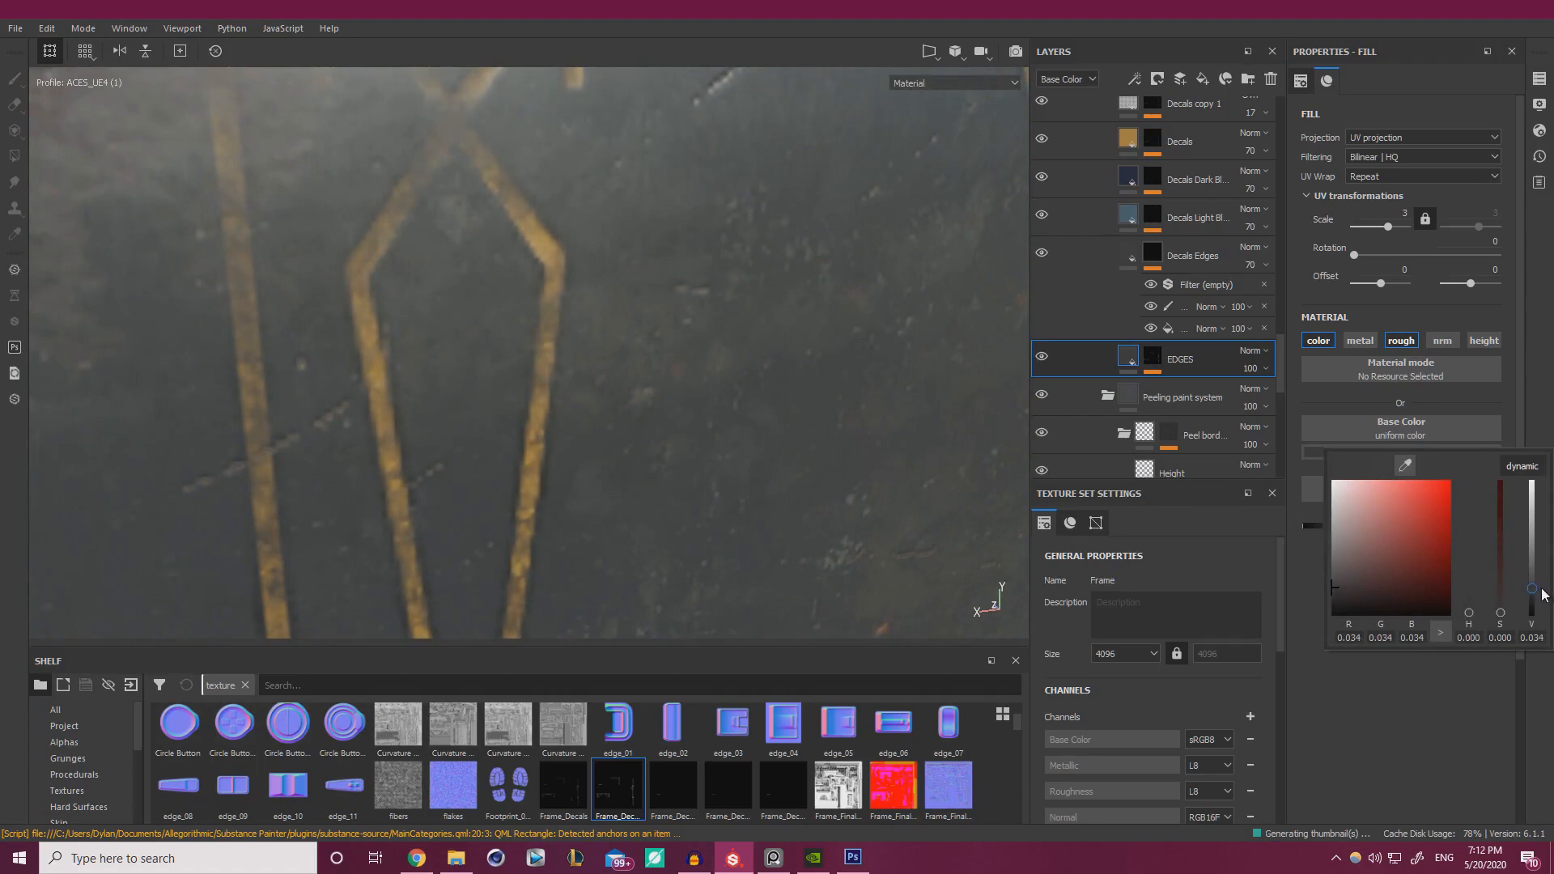
- Inspect the bordered decals around the Underwood lettering and on the frame's rounded side post
{"action": "scroll", "coordinate": [702, 332], "scroll_direction": "down", "scroll_amount": 10}
{"action": "left_click_drag", "start_coordinate": [516, 191], "coordinate": [660, 280], "text": "alt"}
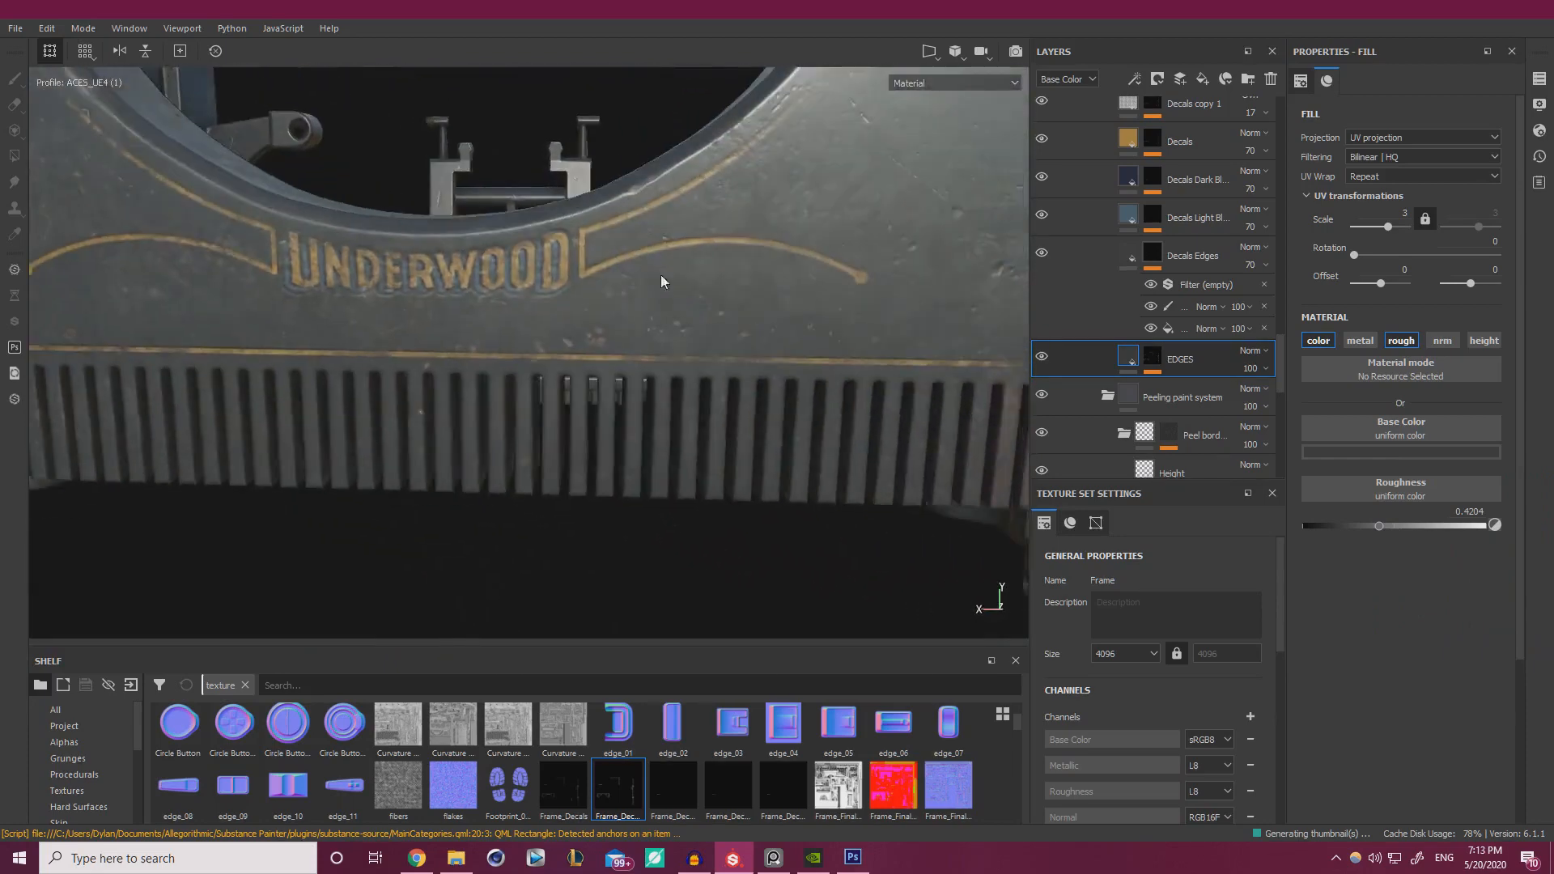
{"action": "scroll", "coordinate": [661, 280], "scroll_direction": "down", "scroll_amount": 8}
{"action": "left_click_drag", "start_coordinate": [295, 158], "coordinate": [864, 302], "text": "alt"}
{"action": "scroll", "coordinate": [810, 299], "scroll_direction": "up", "scroll_amount": 3}
{"action": "middle_click_drag", "start_coordinate": [567, 203], "coordinate": [559, 294], "text": "alt"}
{"action": "scroll", "coordinate": [558, 293], "scroll_direction": "up", "scroll_amount": 2}
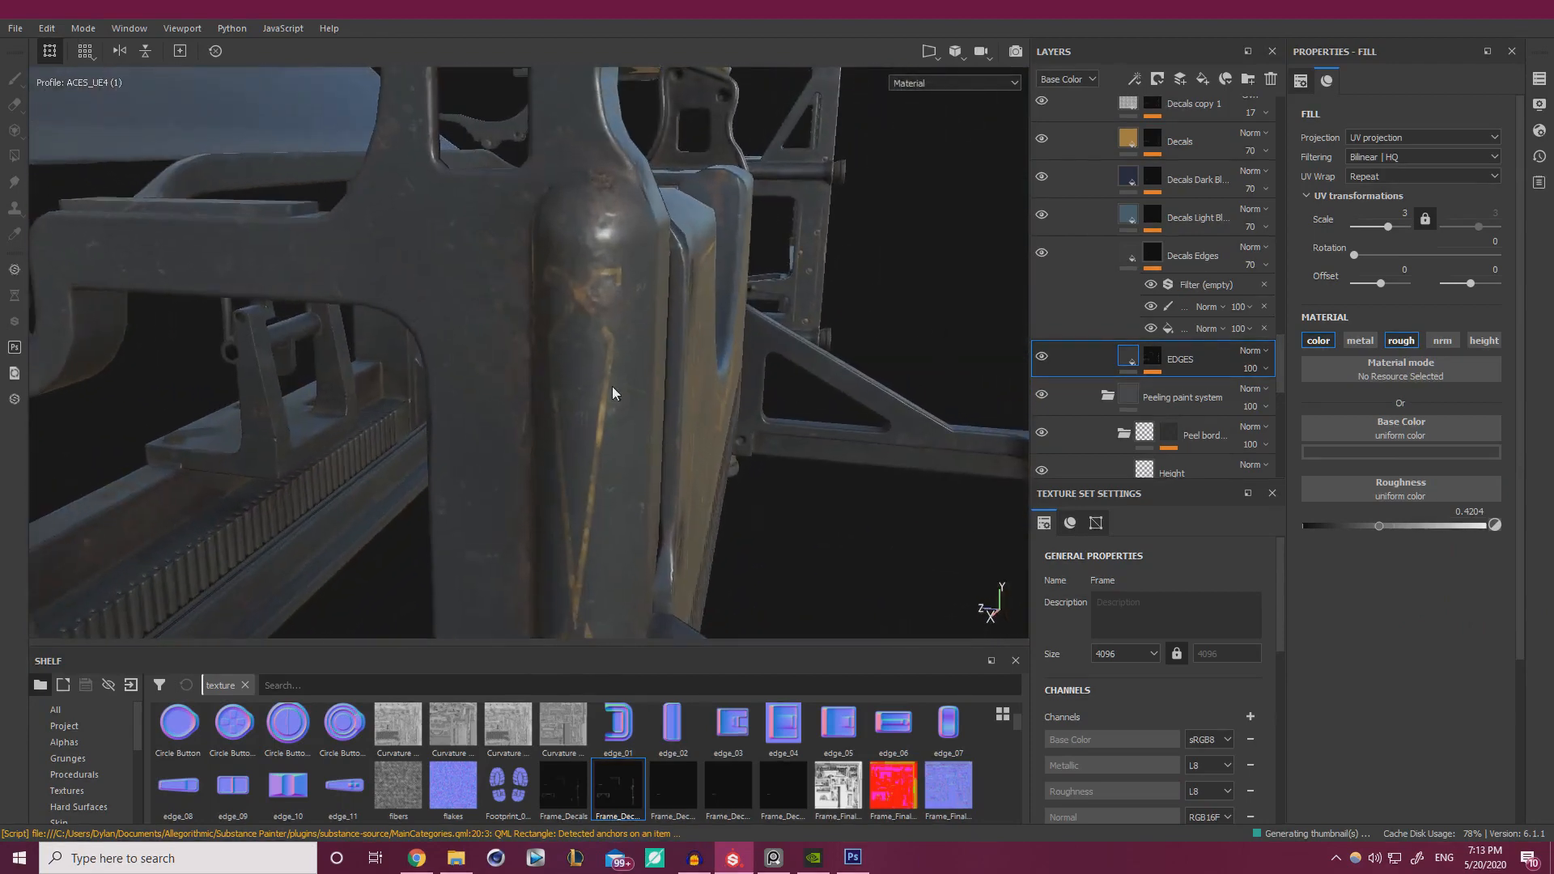
- Open the Metal Frame group's Steel Painted Worn material and expand its Paint Decal folder
{"action": "scroll", "coordinate": [1120, 311], "scroll_direction": "up", "scroll_amount": 5}
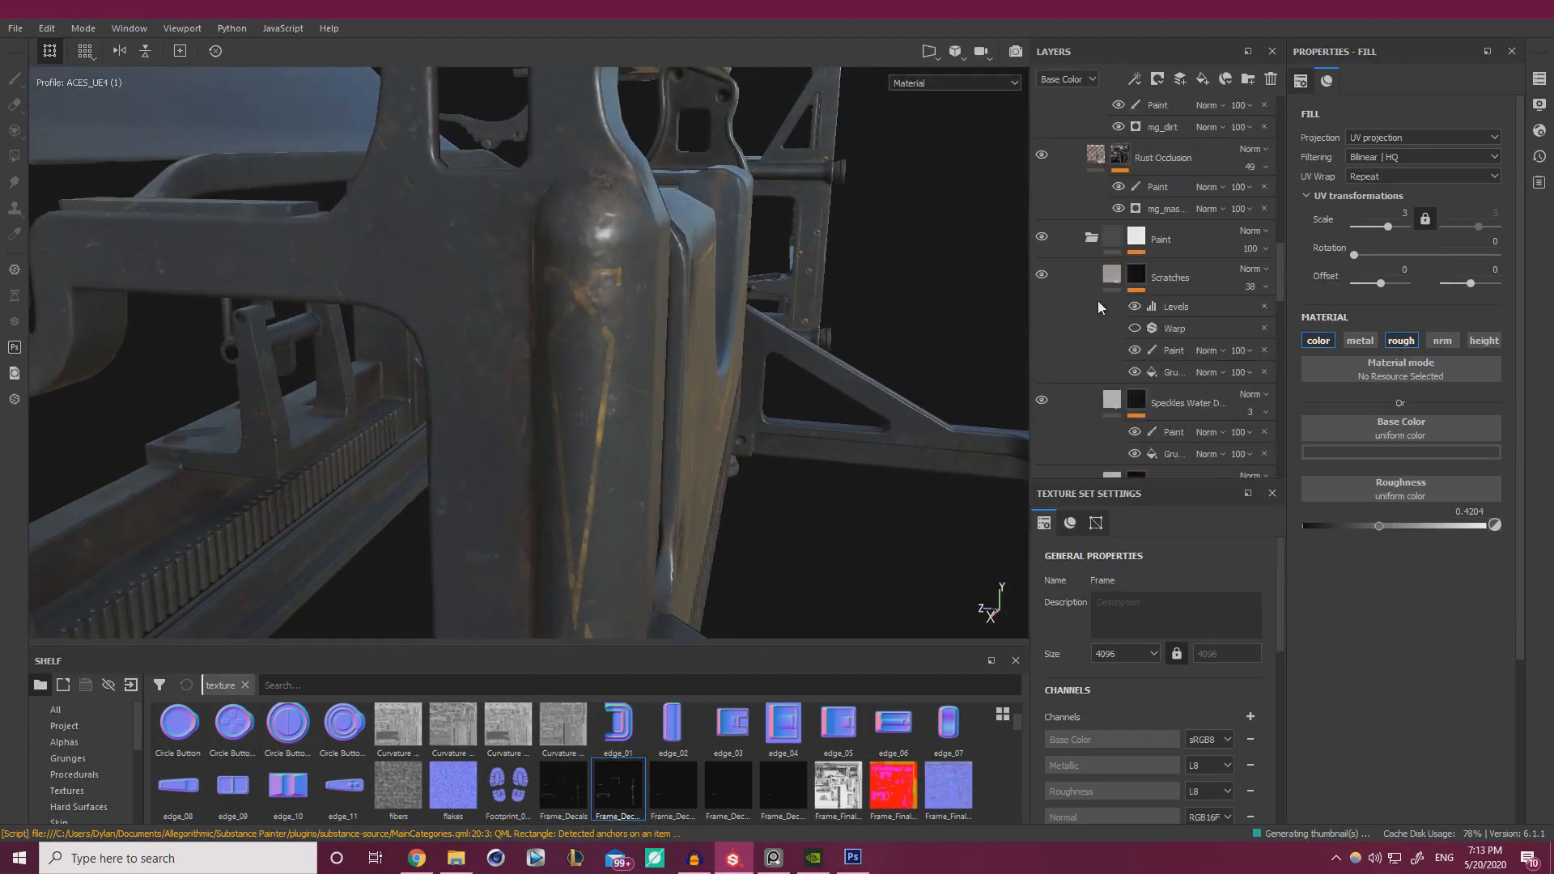
{"action": "scroll", "coordinate": [1097, 298], "scroll_direction": "up", "scroll_amount": 10}
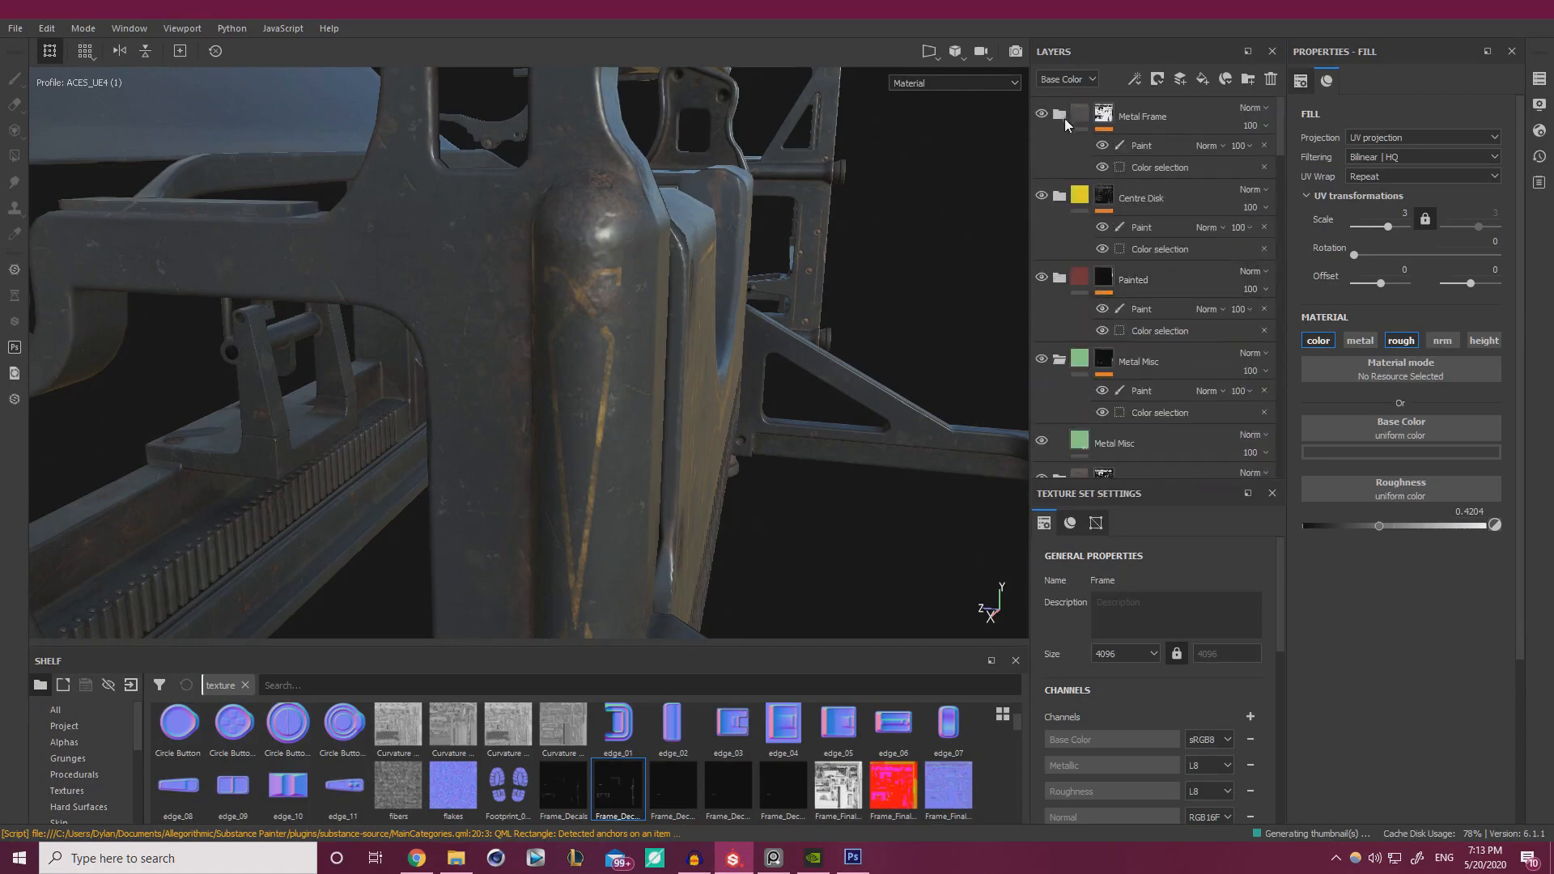
{"action": "left_click", "coordinate": [1061, 115]}
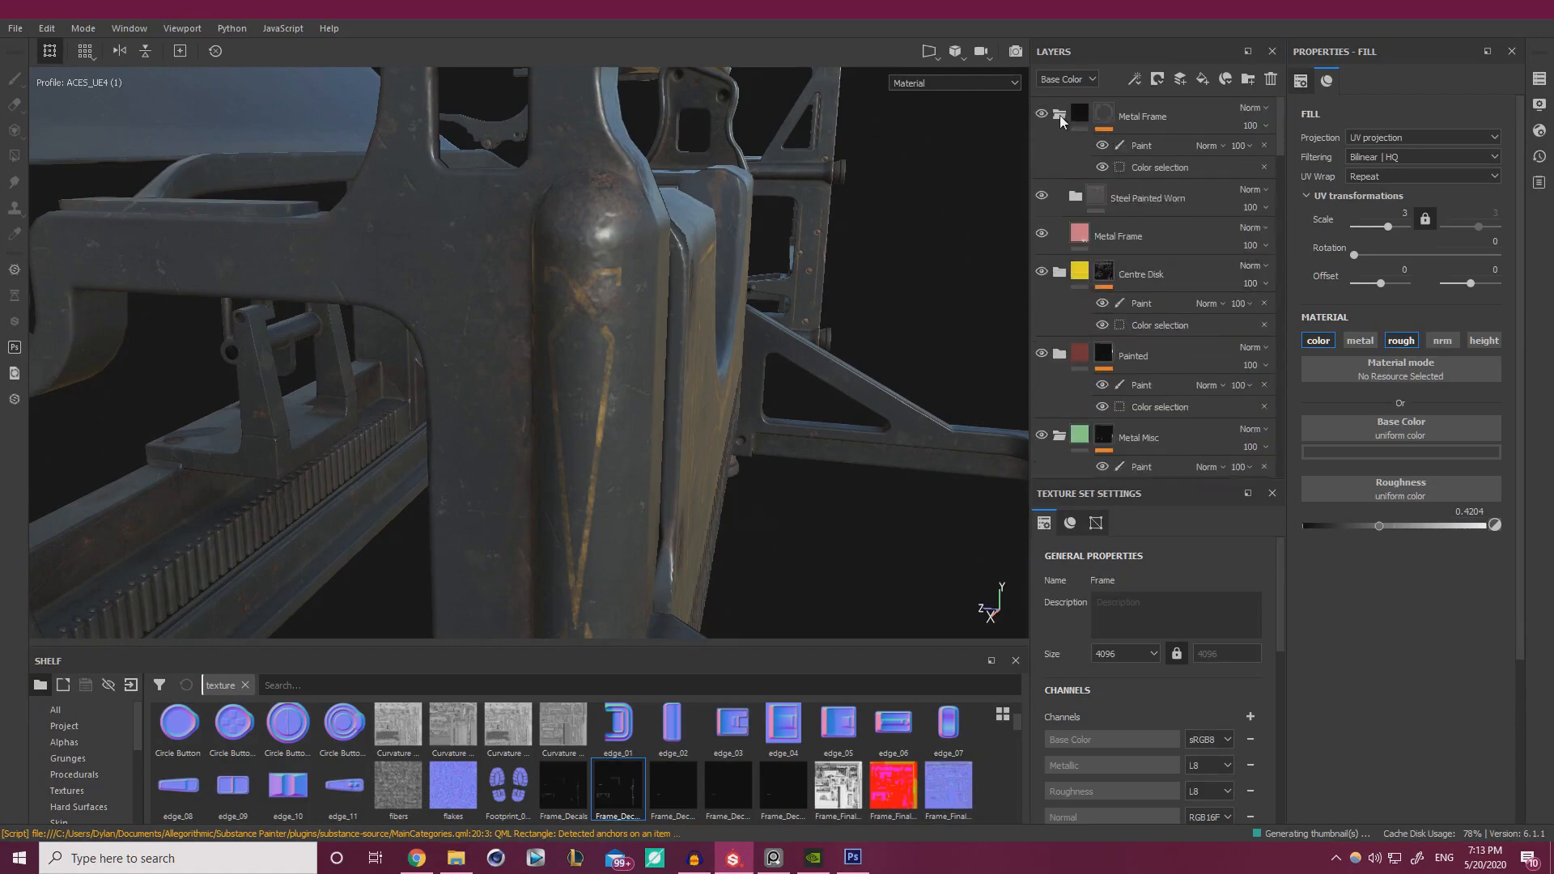
{"action": "left_click", "coordinate": [1077, 197]}
{"action": "scroll", "coordinate": [1125, 299], "scroll_direction": "down", "scroll_amount": 5}
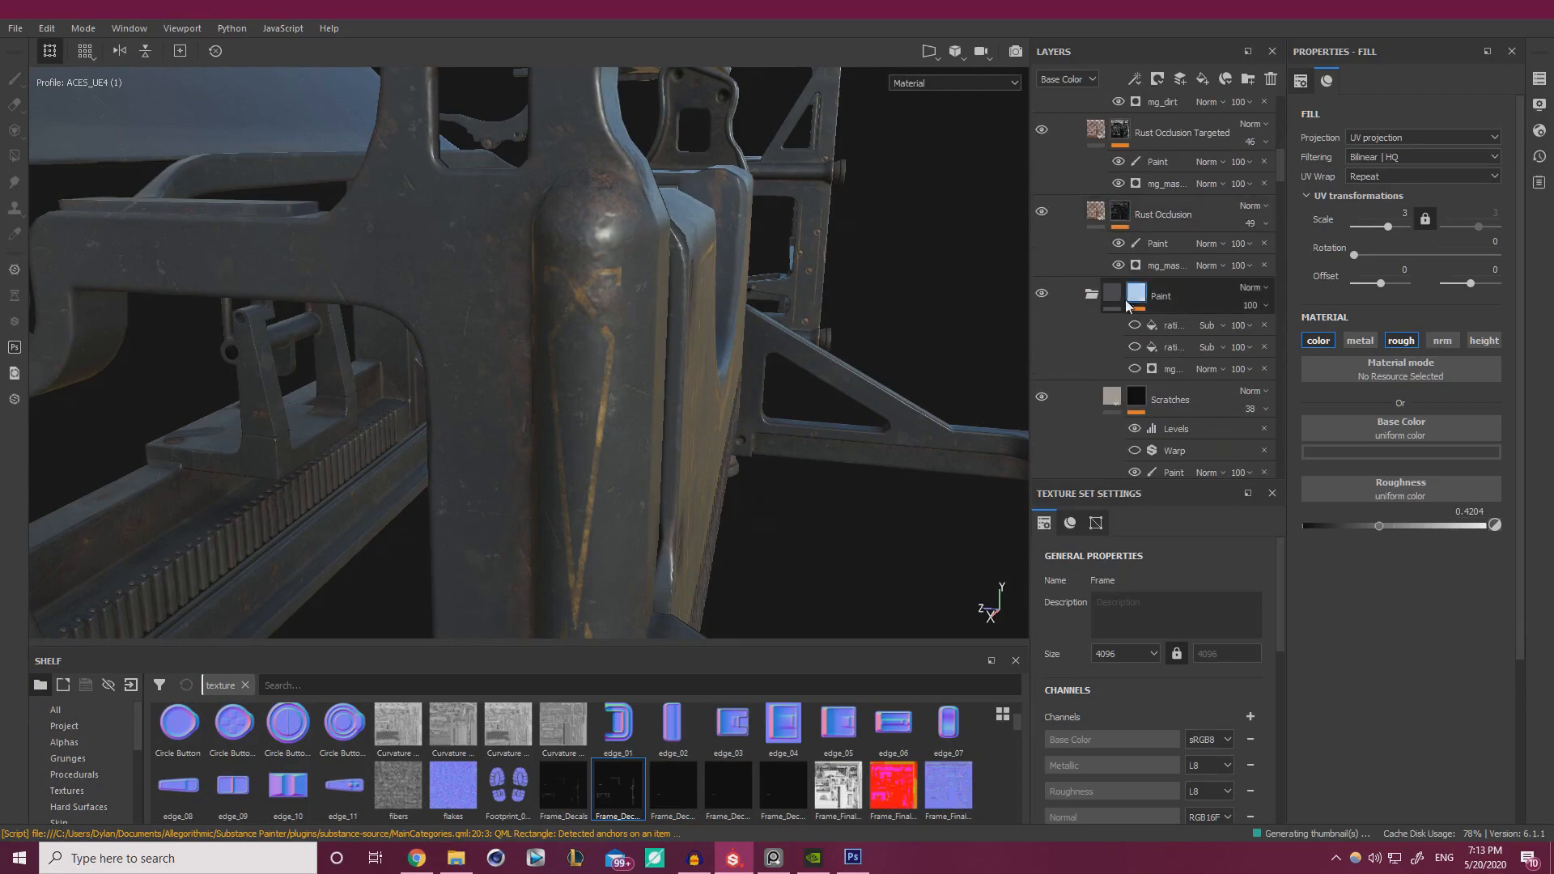
{"action": "scroll", "coordinate": [1135, 298], "scroll_direction": "down", "scroll_amount": 5}
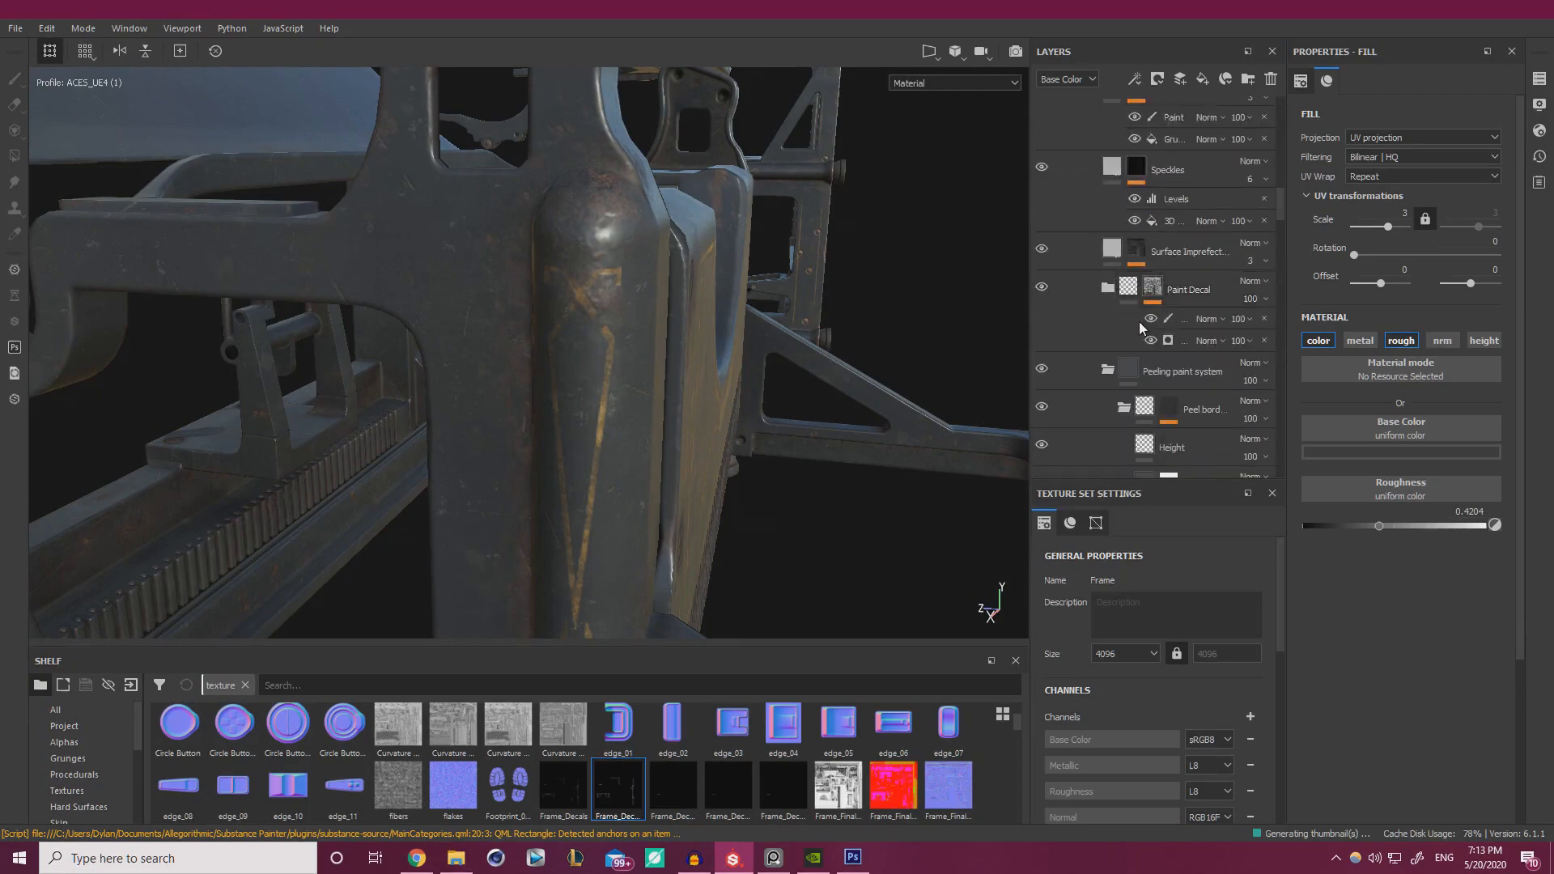
{"action": "scroll", "coordinate": [1198, 348], "scroll_direction": "down", "scroll_amount": 5}
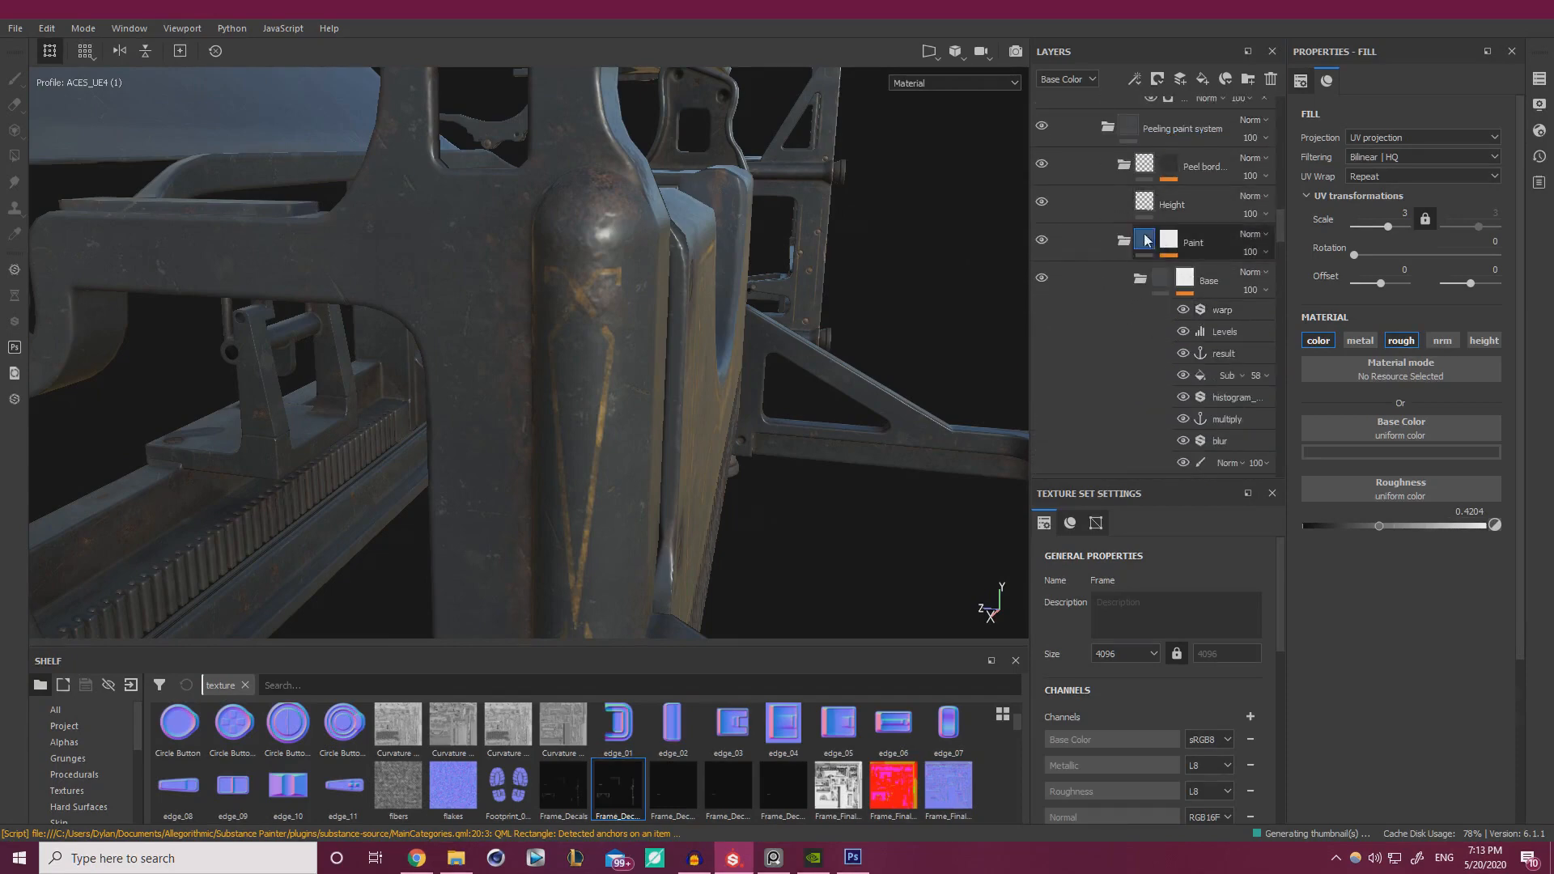
{"action": "scroll", "coordinate": [1121, 201], "scroll_direction": "down", "scroll_amount": 4}
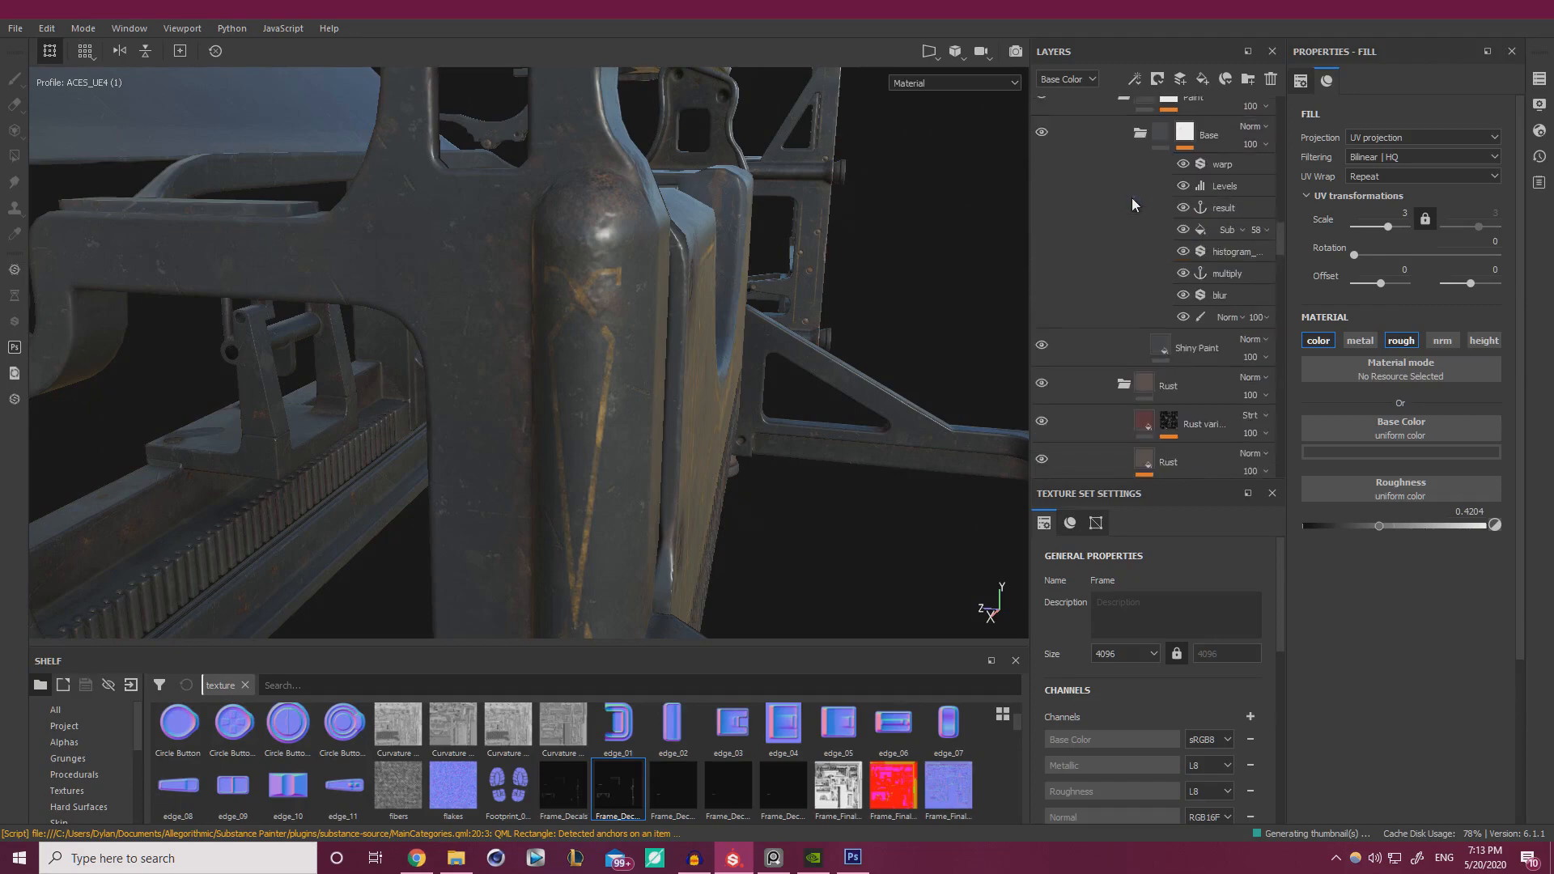
{"action": "scroll", "coordinate": [1134, 205], "scroll_direction": "up", "scroll_amount": 9}
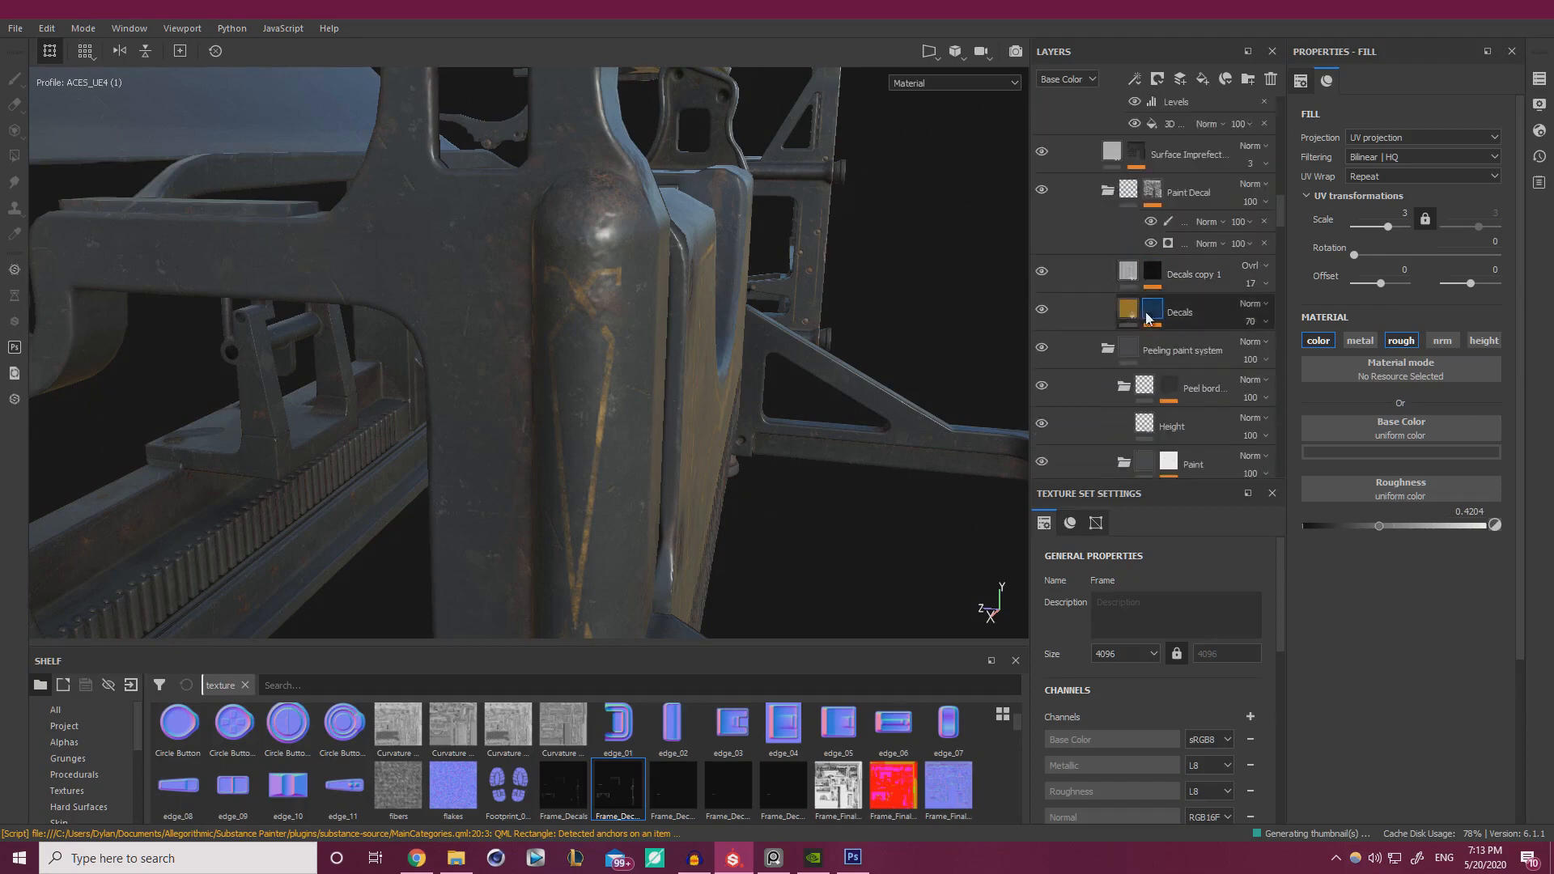
- Brighten the Decals layer's gold base color to hue 0.090, saturation 0.930 and value 0.407
{"action": "left_click", "coordinate": [1129, 311]}
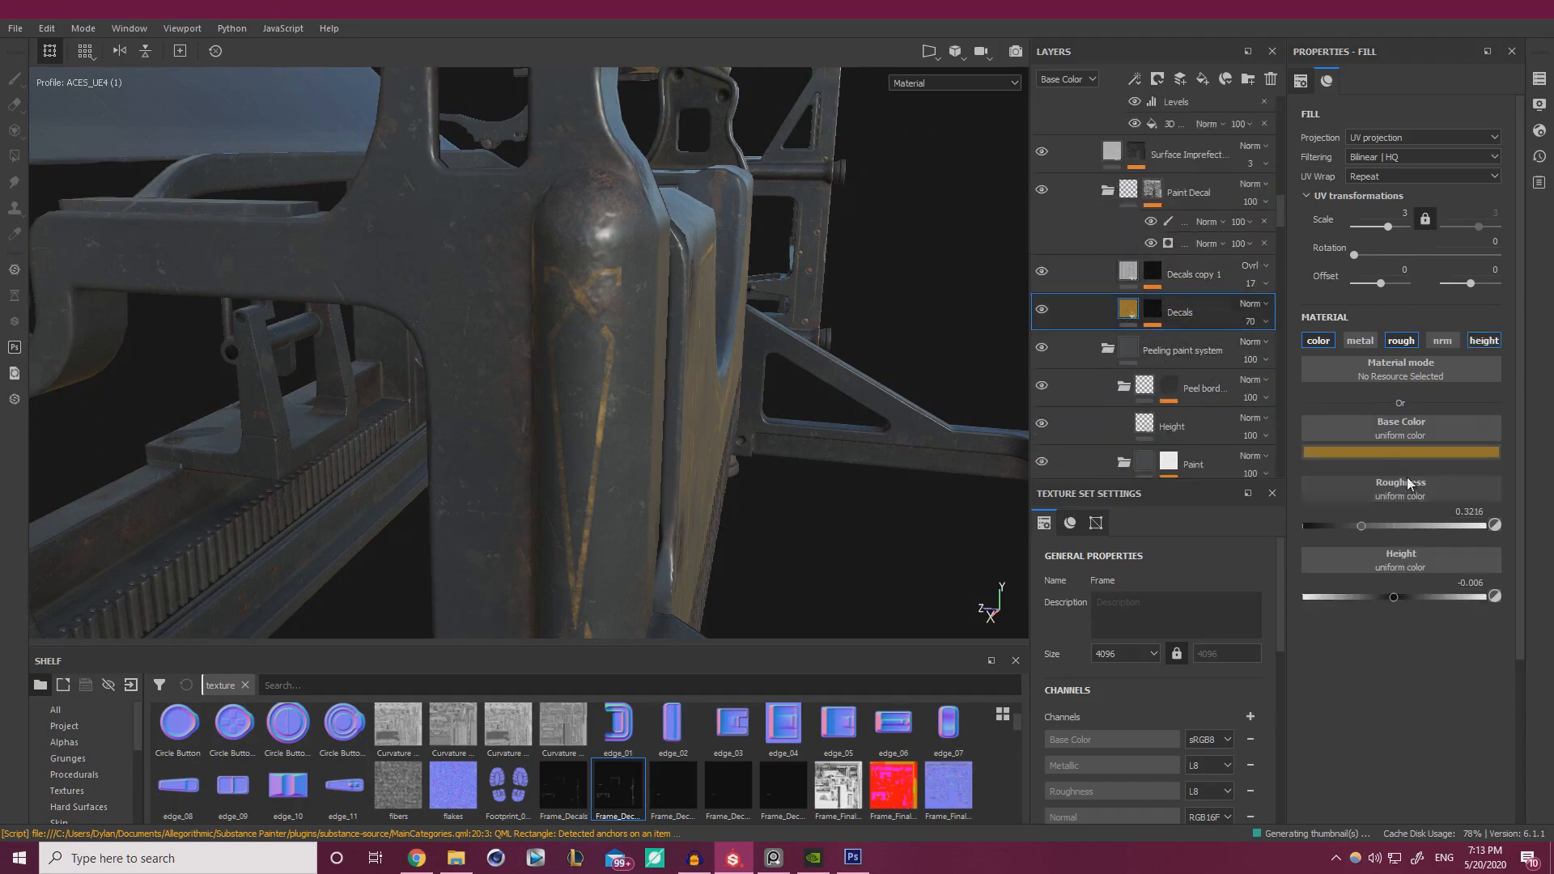
{"action": "left_click", "coordinate": [1399, 451]}
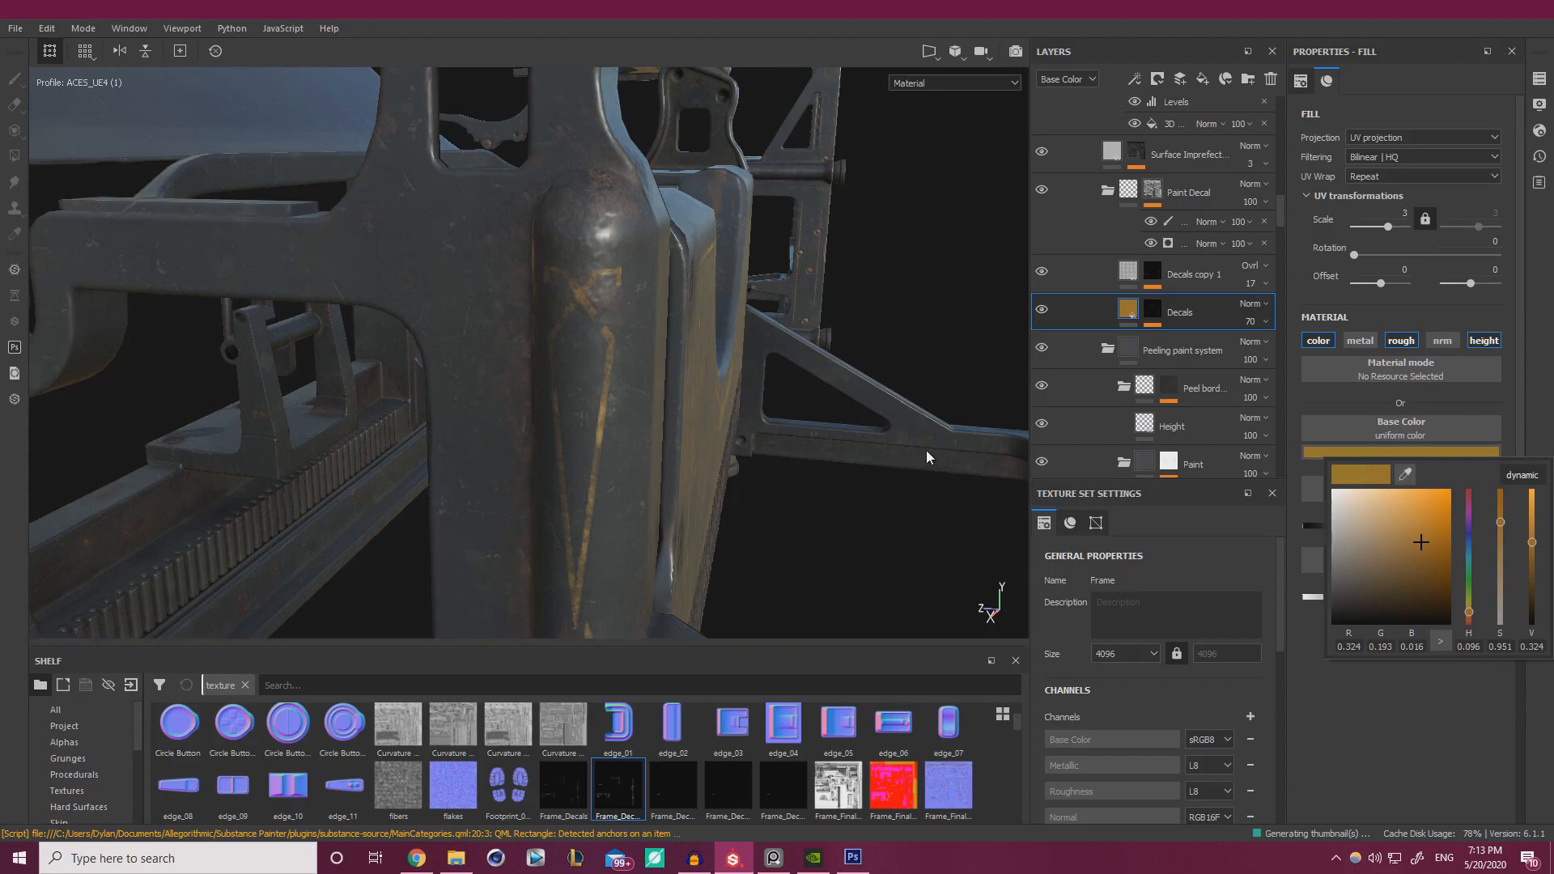
{"action": "left_click", "coordinate": [1535, 533]}
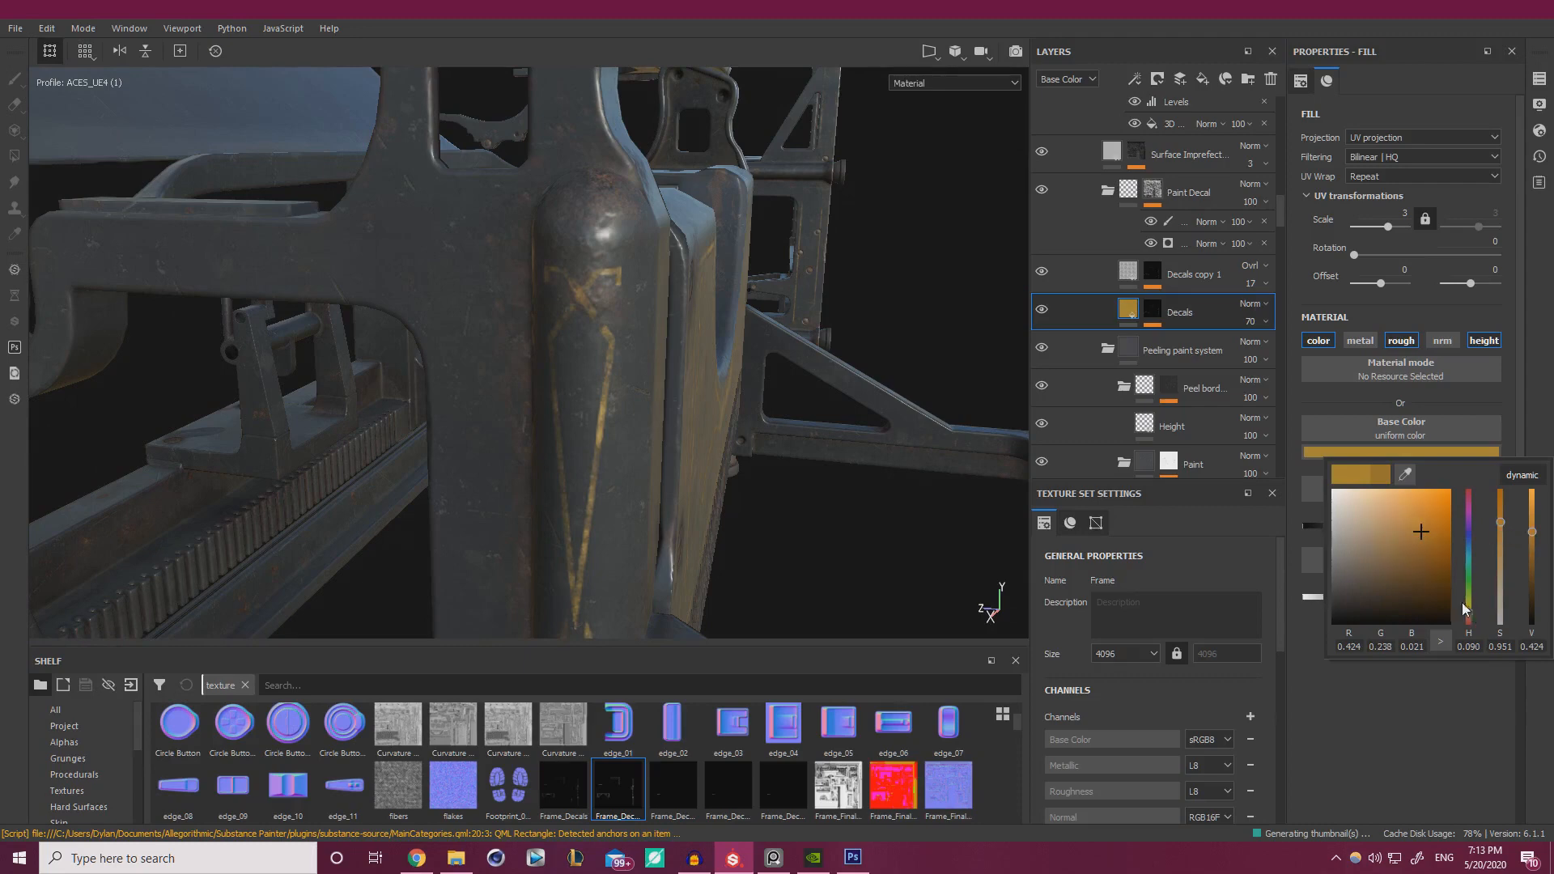
{"action": "left_click_drag", "start_coordinate": [826, 431], "coordinate": [544, 395], "text": "alt"}
{"action": "right_click_drag", "start_coordinate": [544, 395], "coordinate": [866, 502], "text": "alt"}
{"action": "left_click_drag", "start_coordinate": [866, 502], "coordinate": [1321, 521], "text": "alt"}
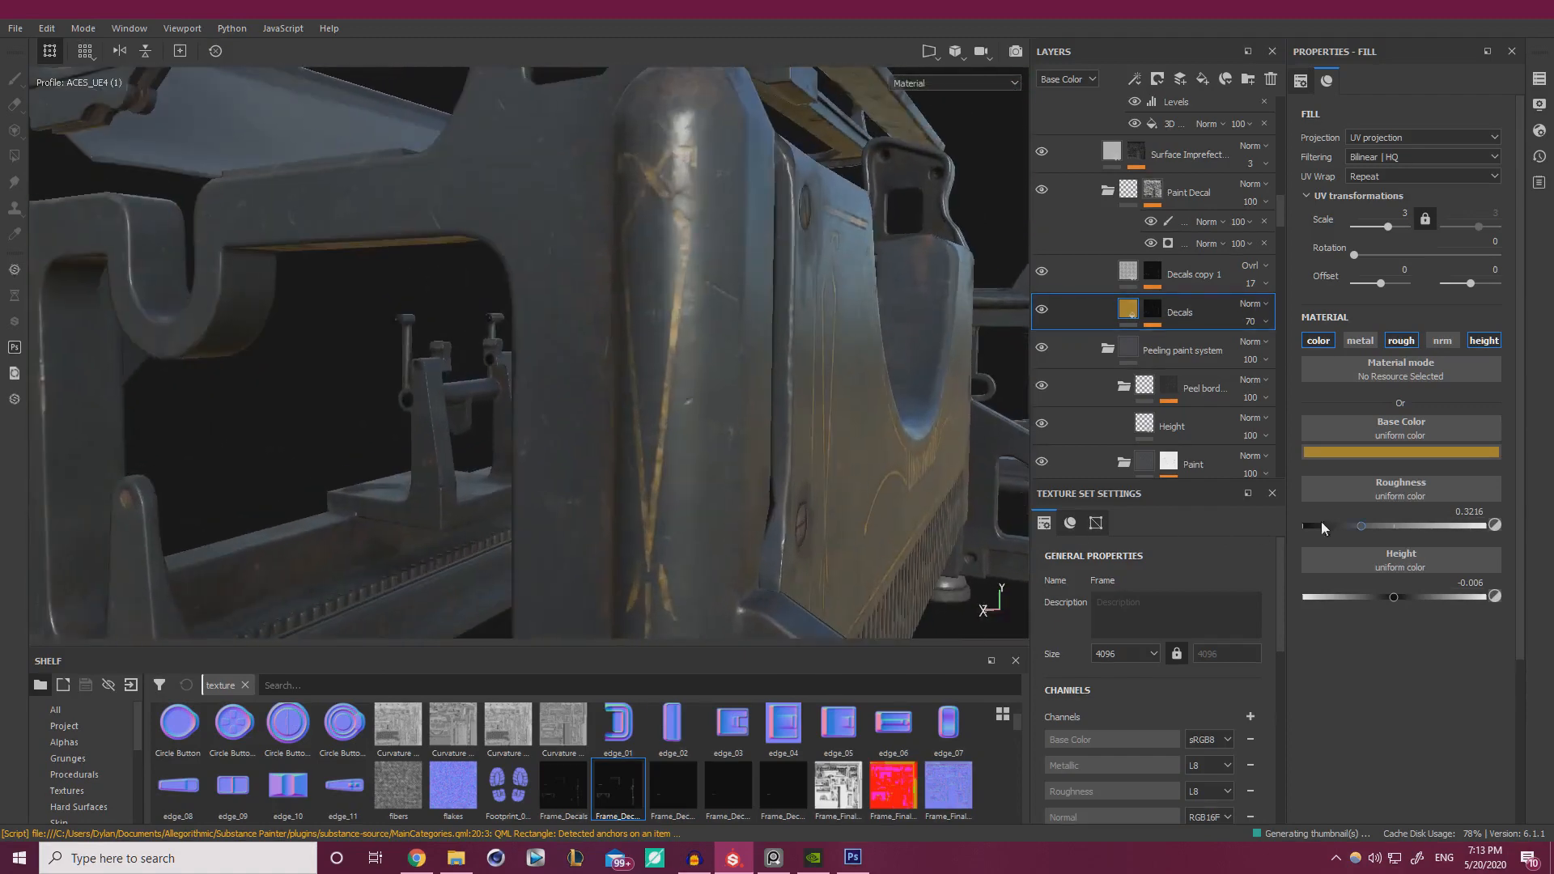
{"action": "left_click", "coordinate": [1374, 453]}
{"action": "left_click_drag", "start_coordinate": [1498, 539], "coordinate": [1502, 535]}
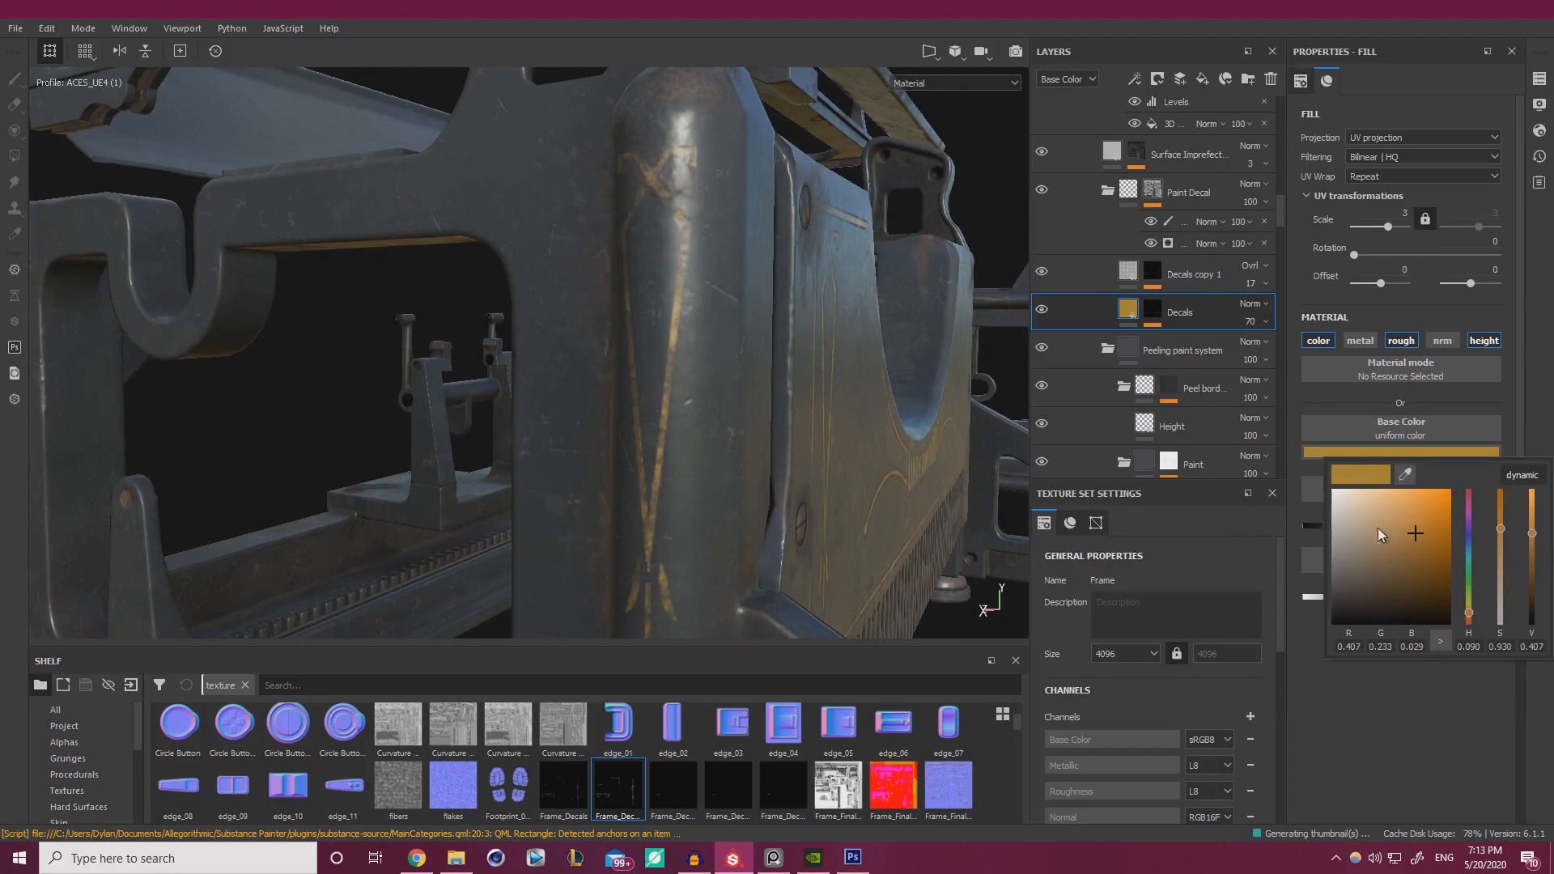
- Duplicate the gold Decals layer, move the copy beneath the original and rename it EDGES
{"action": "right_click_drag", "start_coordinate": [858, 429], "coordinate": [356, 349], "text": "alt"}
{"action": "left_click_drag", "start_coordinate": [693, 384], "coordinate": [475, 328], "text": "alt"}
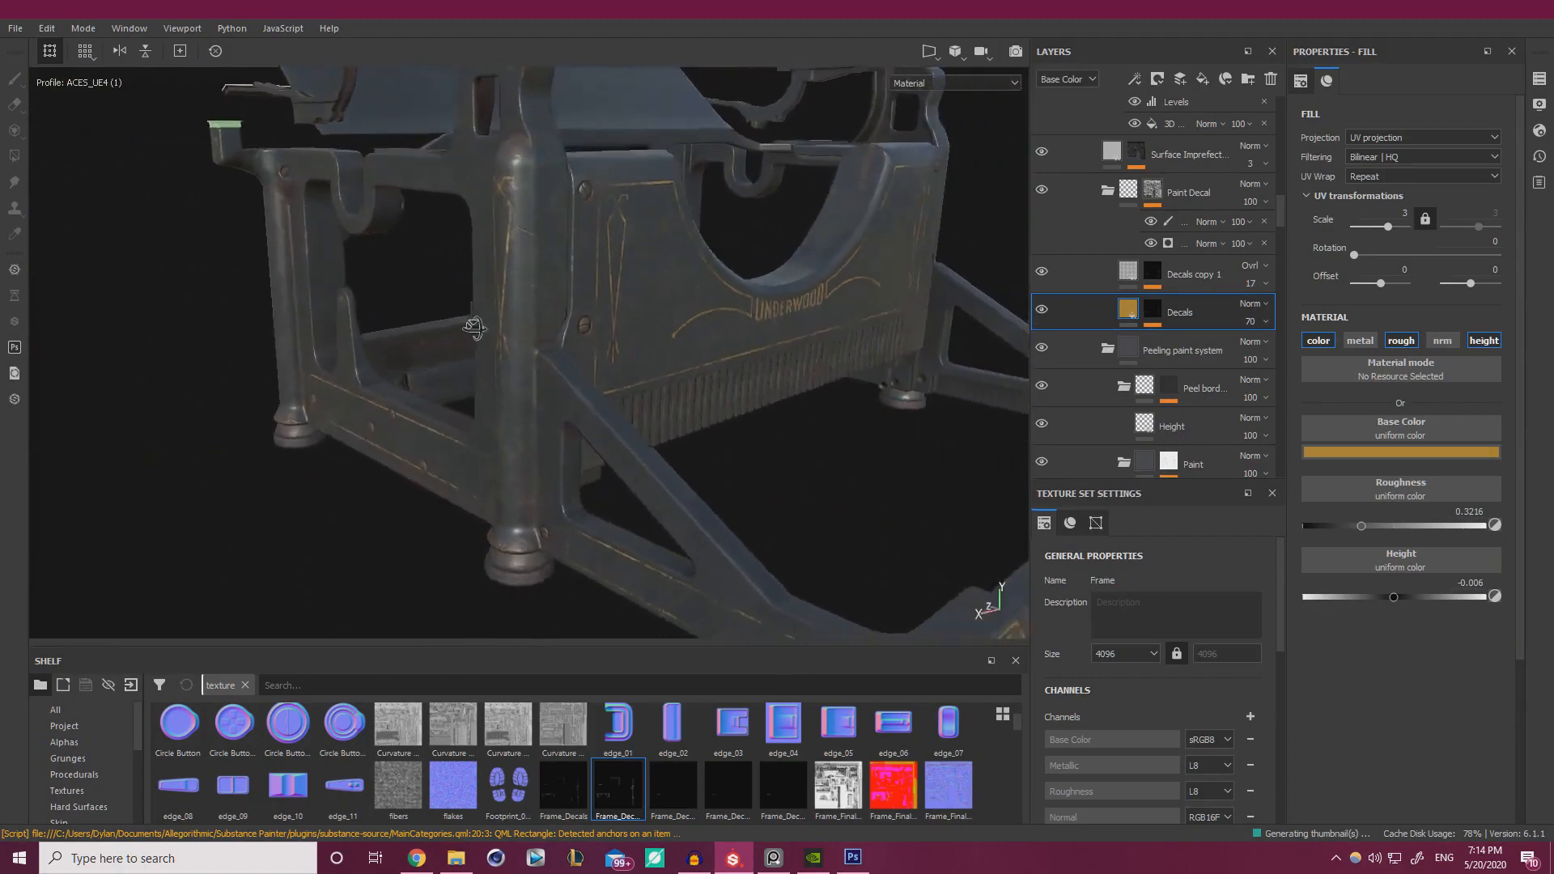
{"action": "right_click_drag", "start_coordinate": [474, 328], "coordinate": [572, 319], "text": "alt"}
{"action": "left_click_drag", "start_coordinate": [572, 319], "coordinate": [718, 392], "text": "alt"}
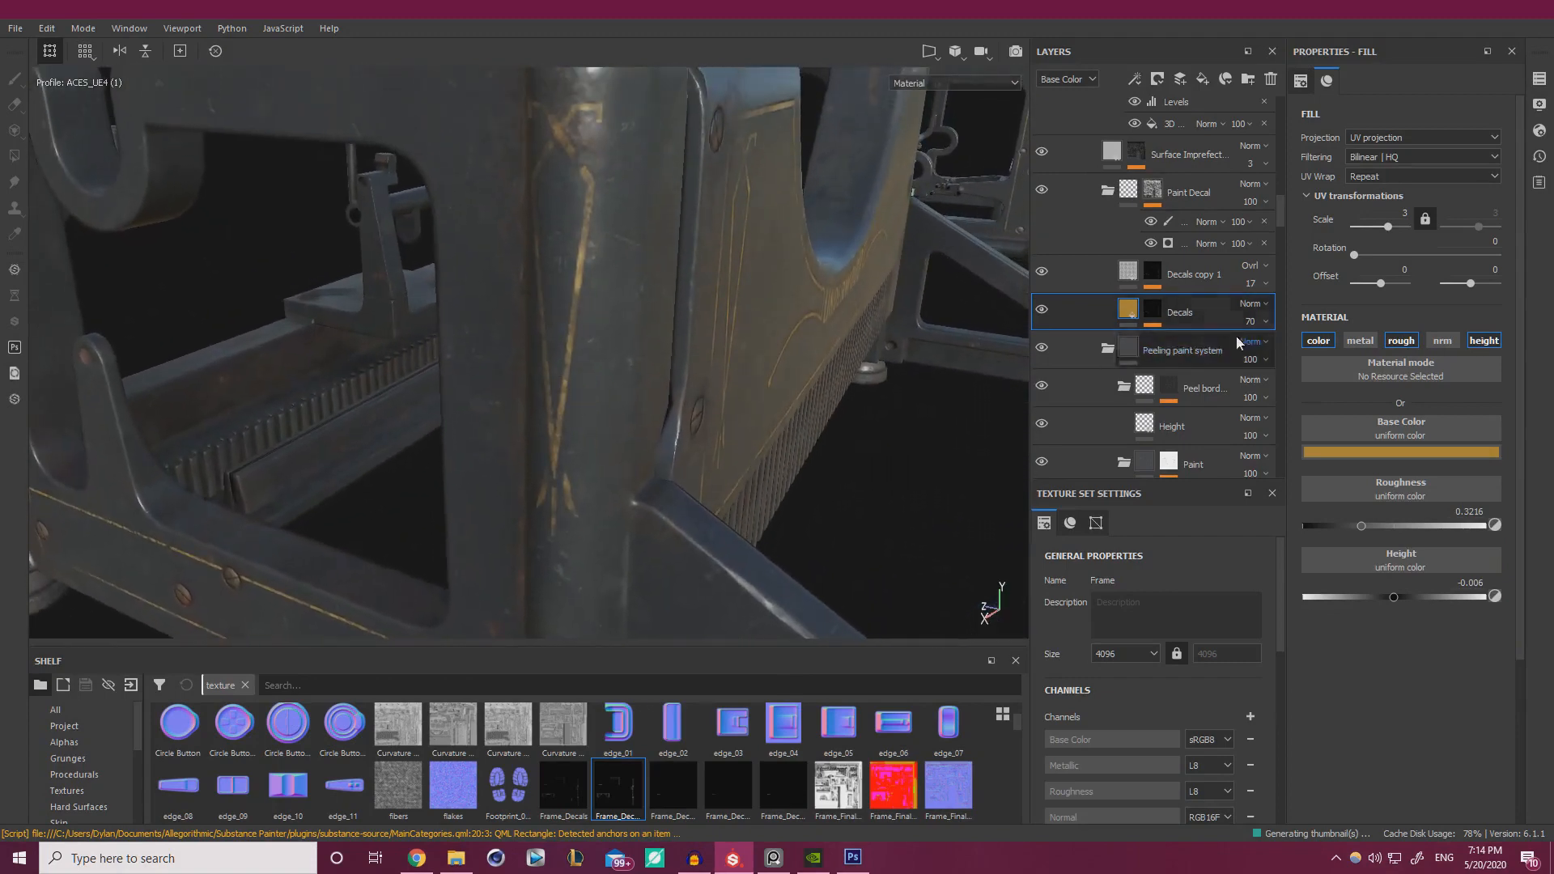
{"action": "key", "text": "ctrl+d"}
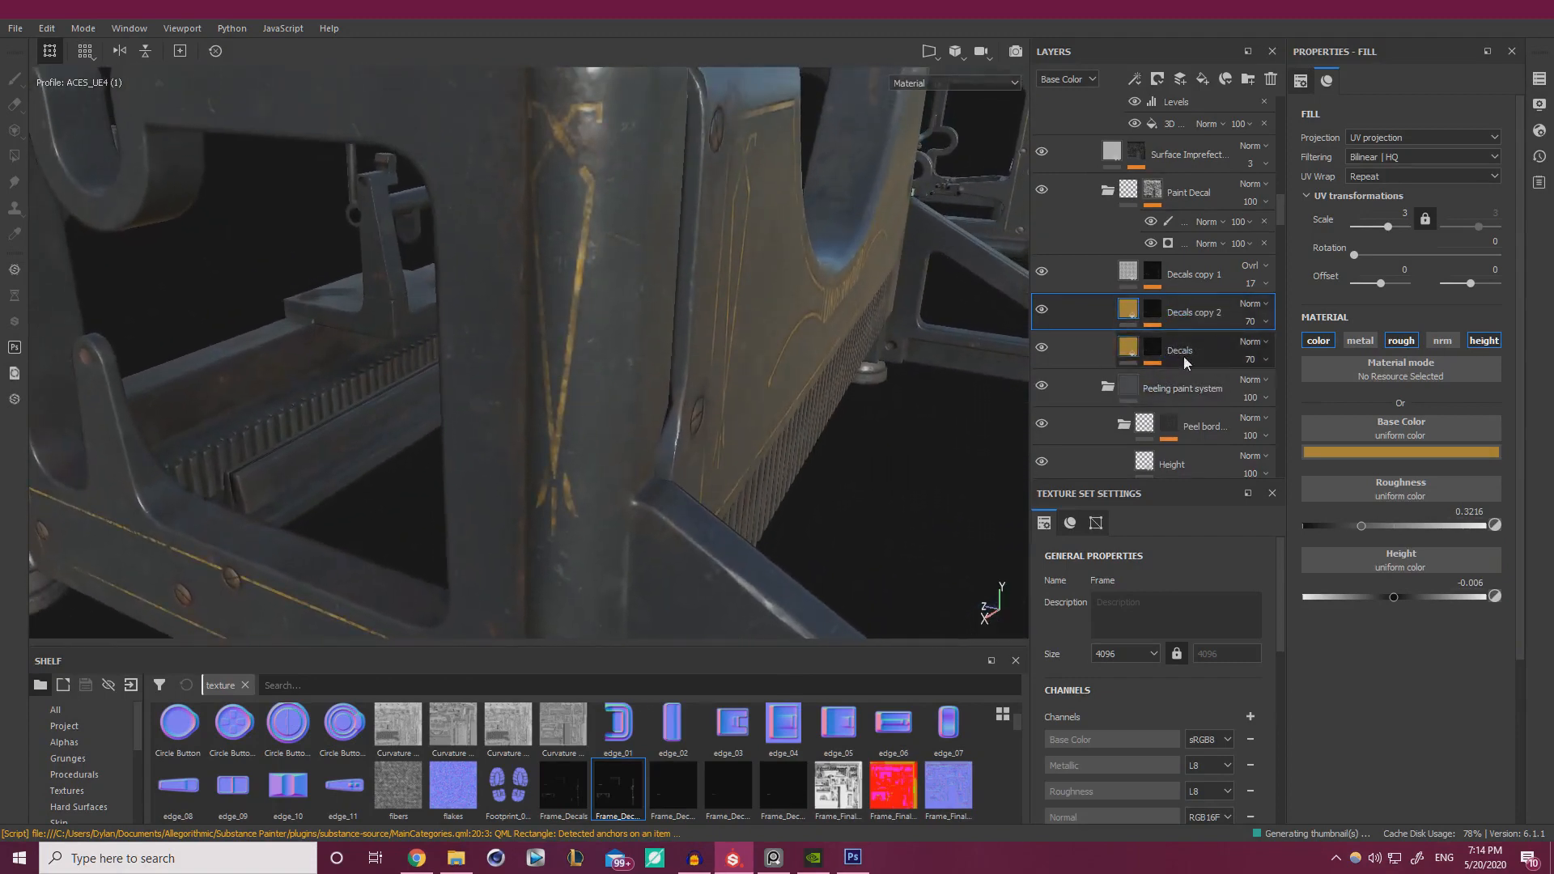
{"action": "left_click_drag", "start_coordinate": [1187, 331], "coordinate": [1186, 360]}
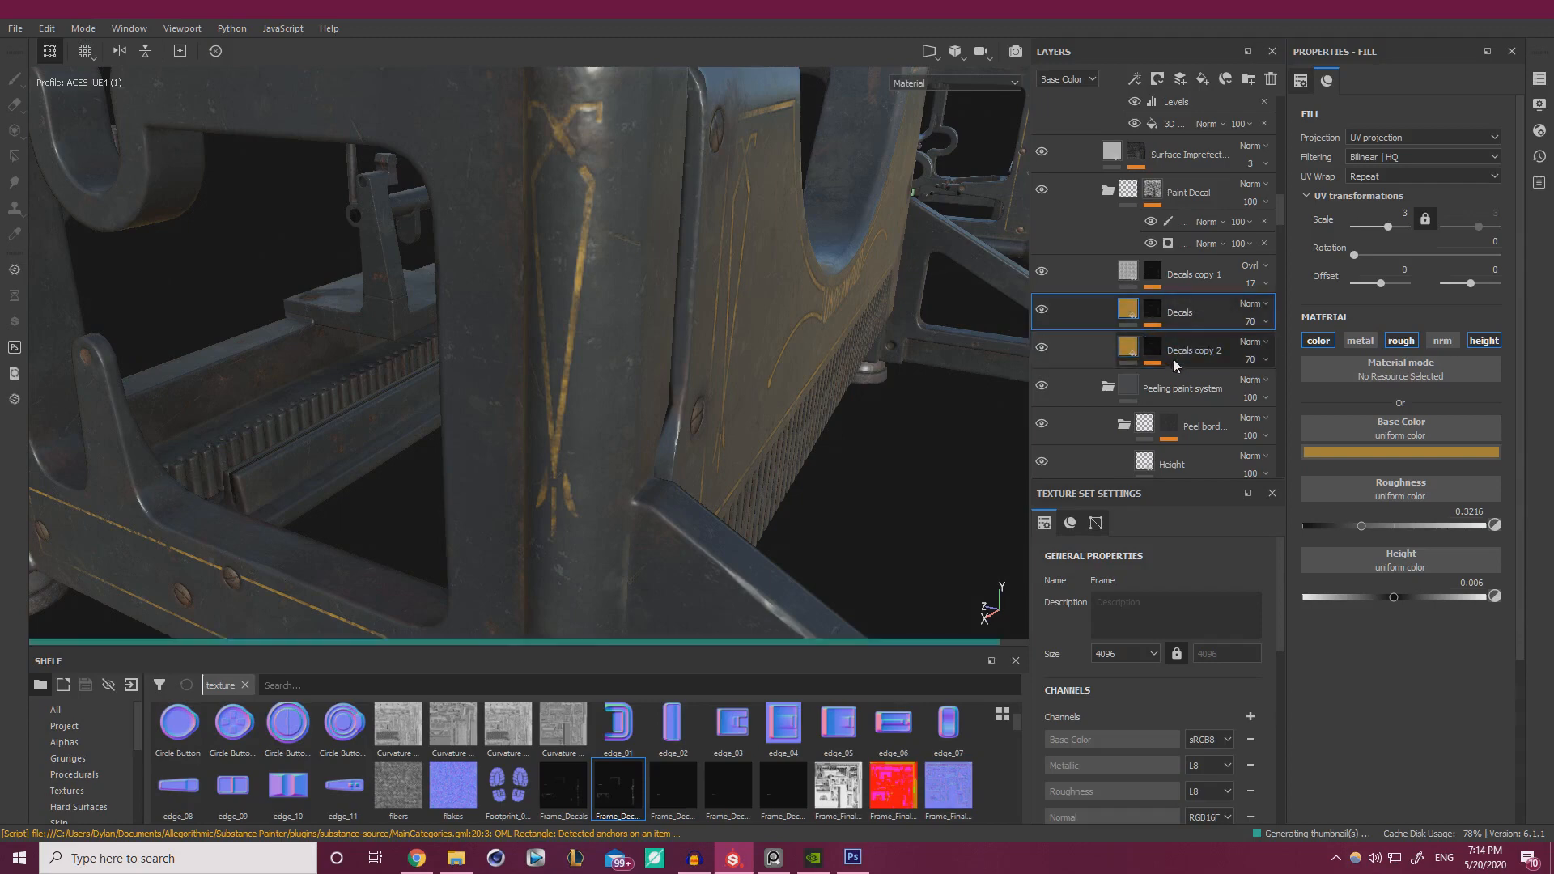
{"action": "double_click", "coordinate": [1199, 353]}
{"action": "type", "text": "EDGES"}
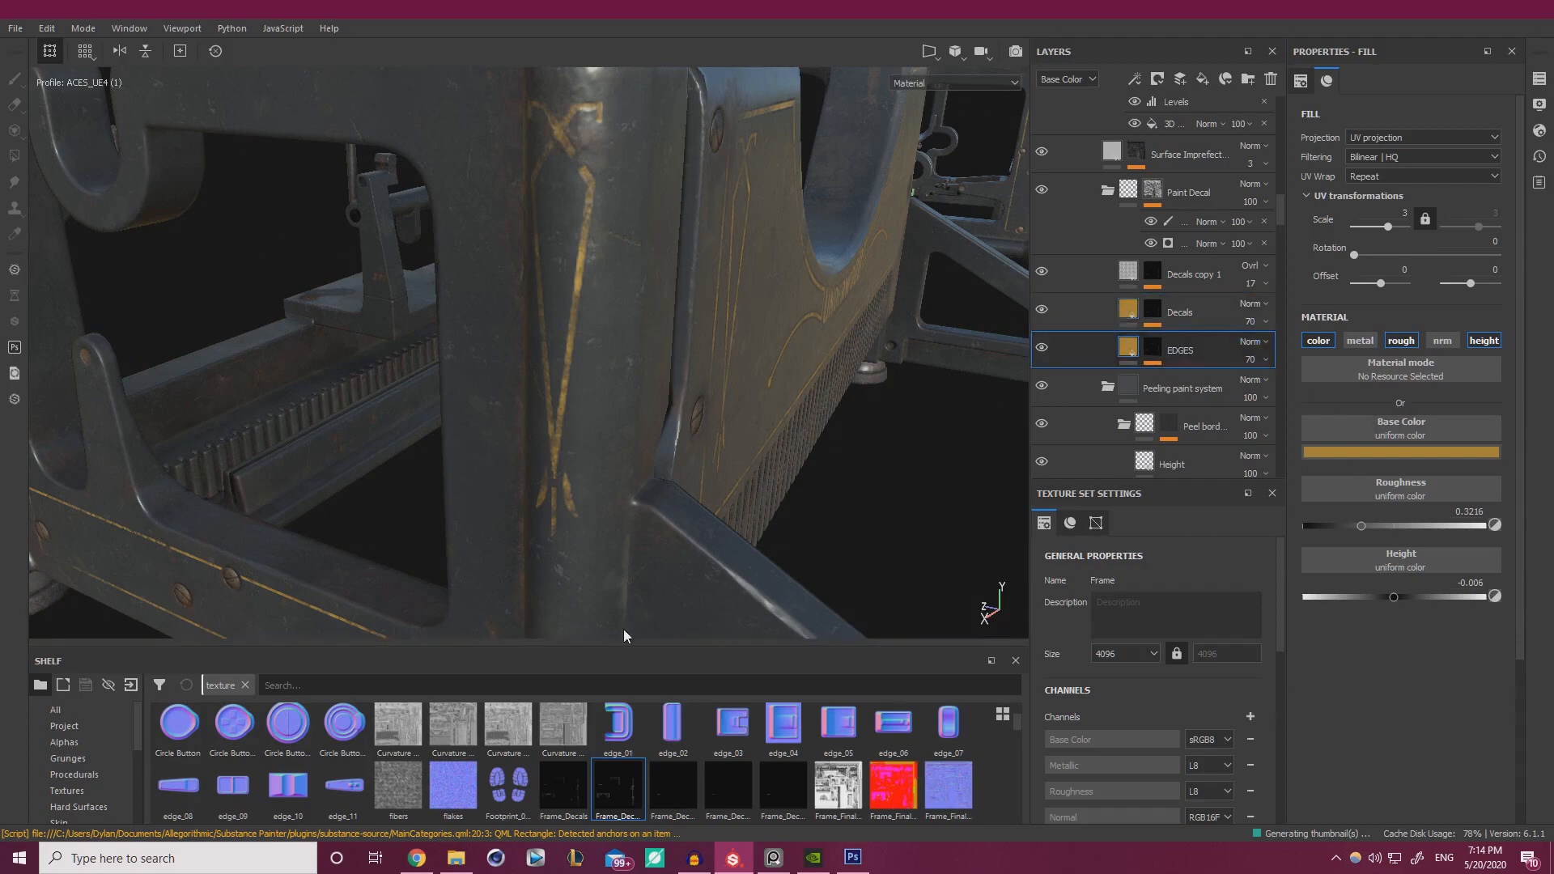
- Swap the EDGES mask's fill texture to Frame_Decals_Boarders and disable the layer's height channel
{"action": "left_click", "coordinate": [1155, 351]}
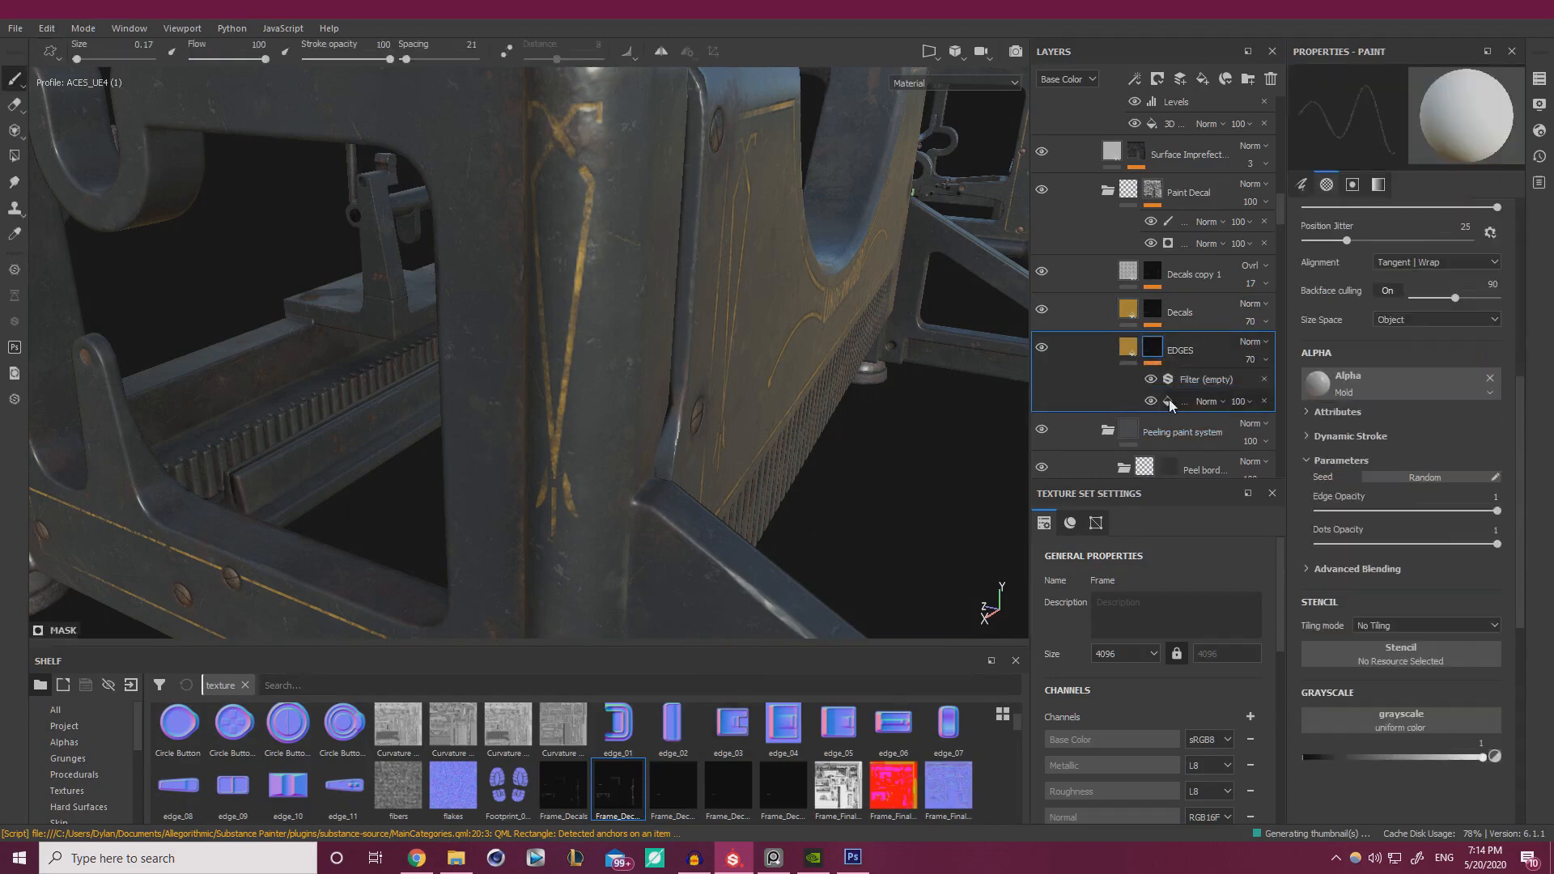
{"action": "left_click", "coordinate": [1172, 402]}
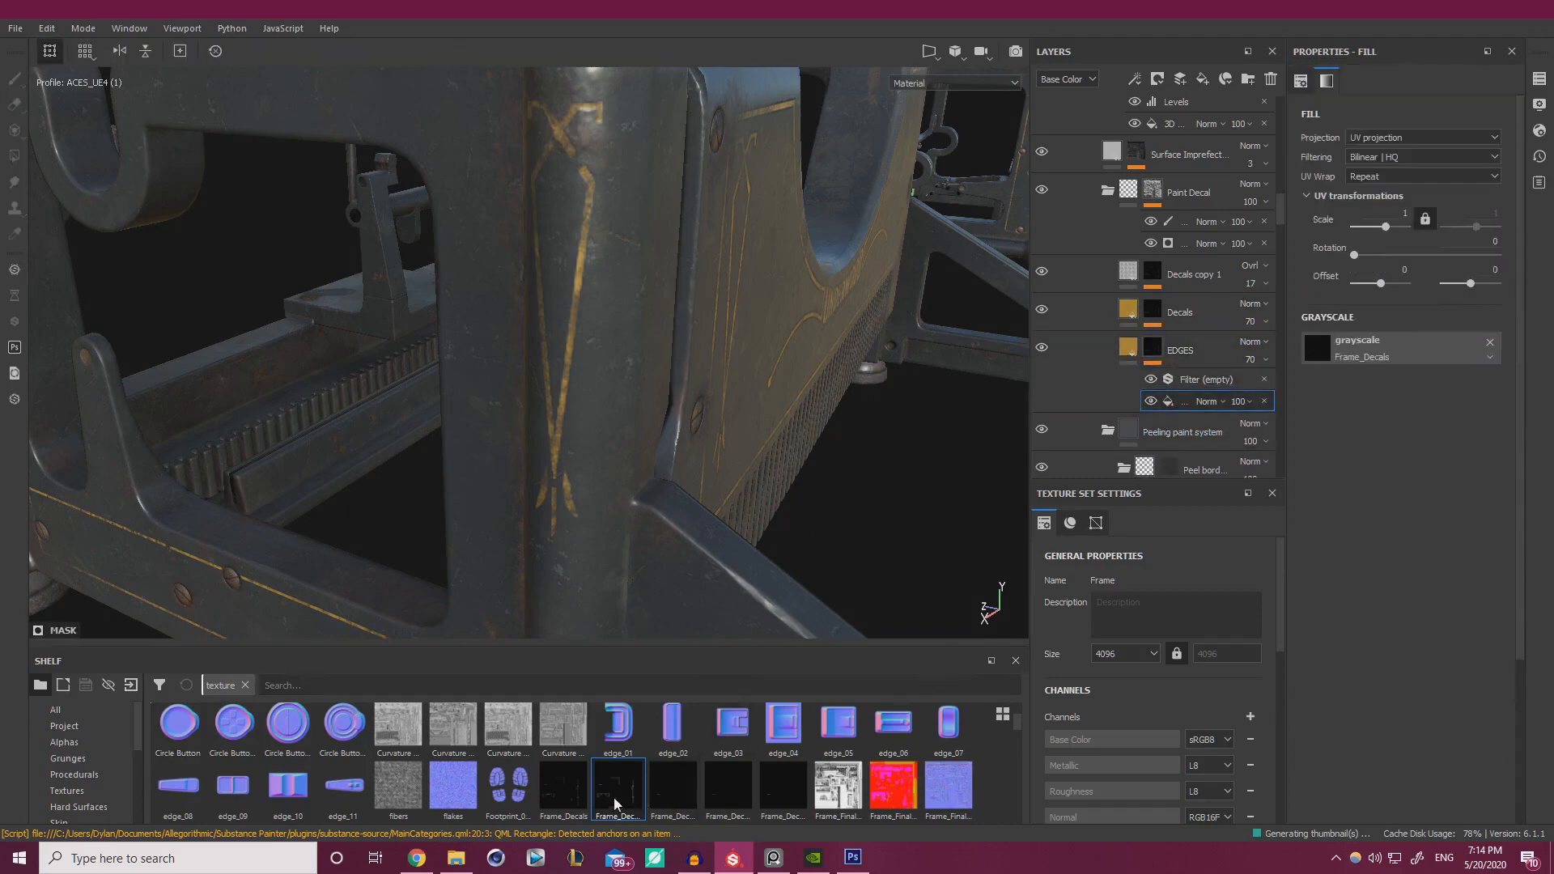
{"action": "left_click_drag", "start_coordinate": [1371, 355], "coordinate": [1367, 346]}
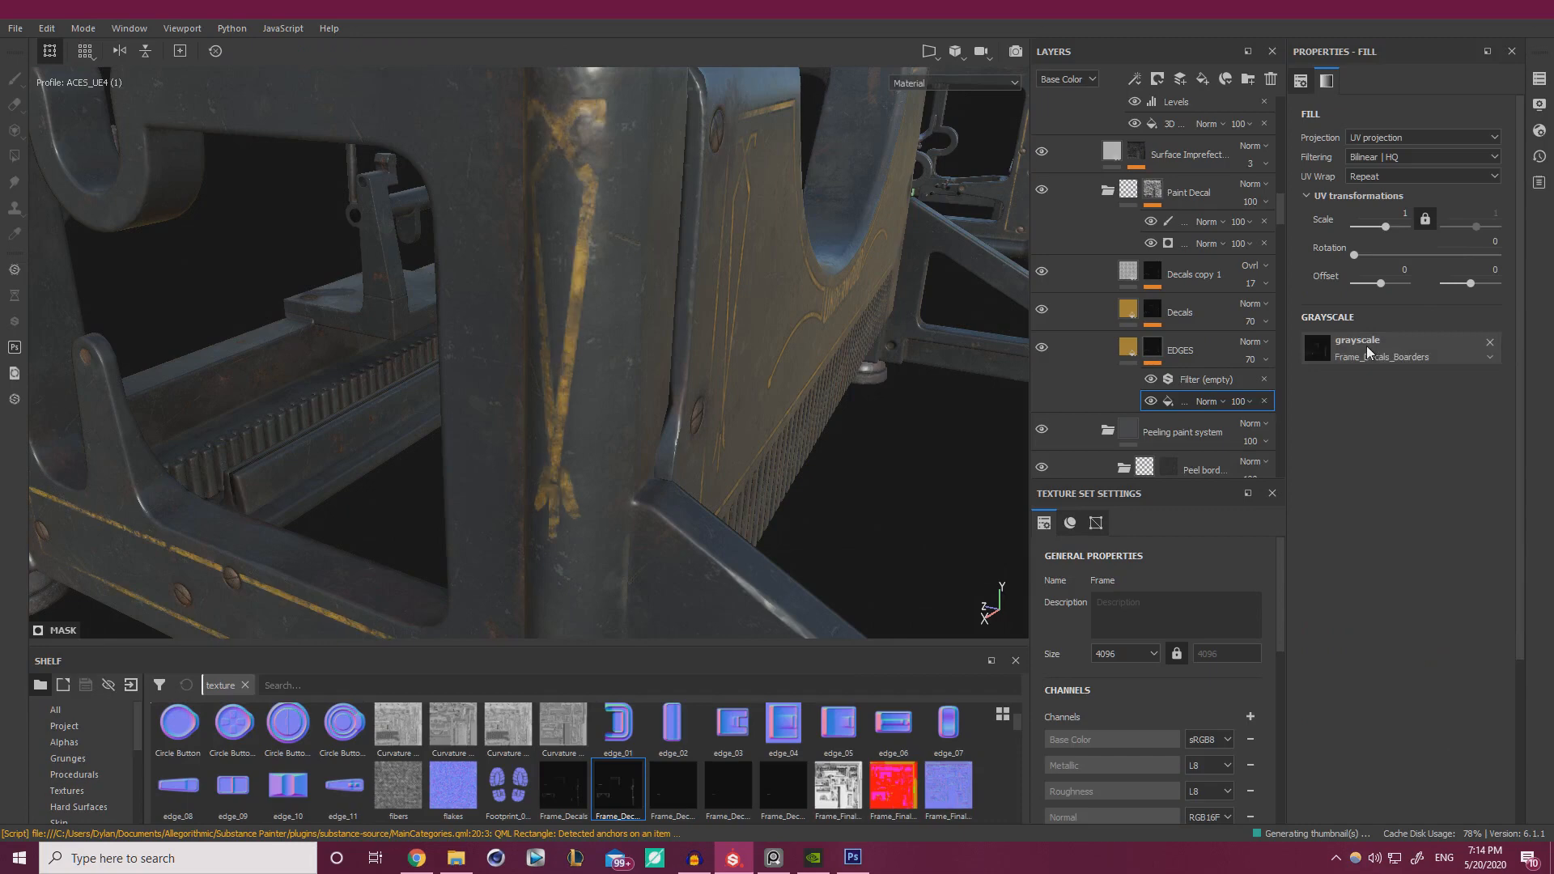
{"action": "left_click", "coordinate": [1128, 348]}
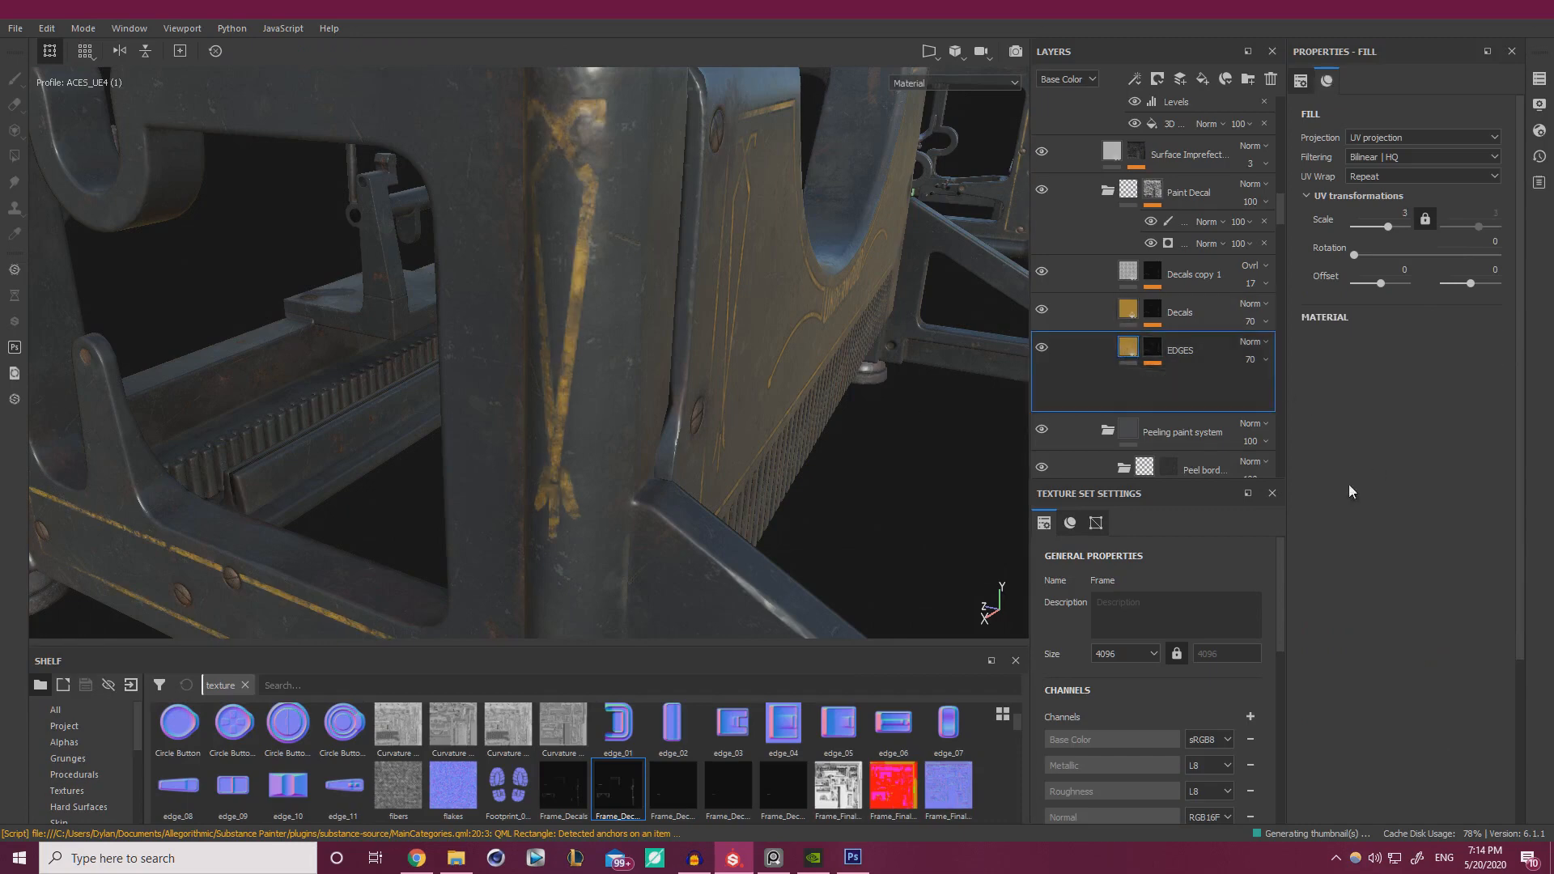
{"action": "left_click", "coordinate": [1489, 342]}
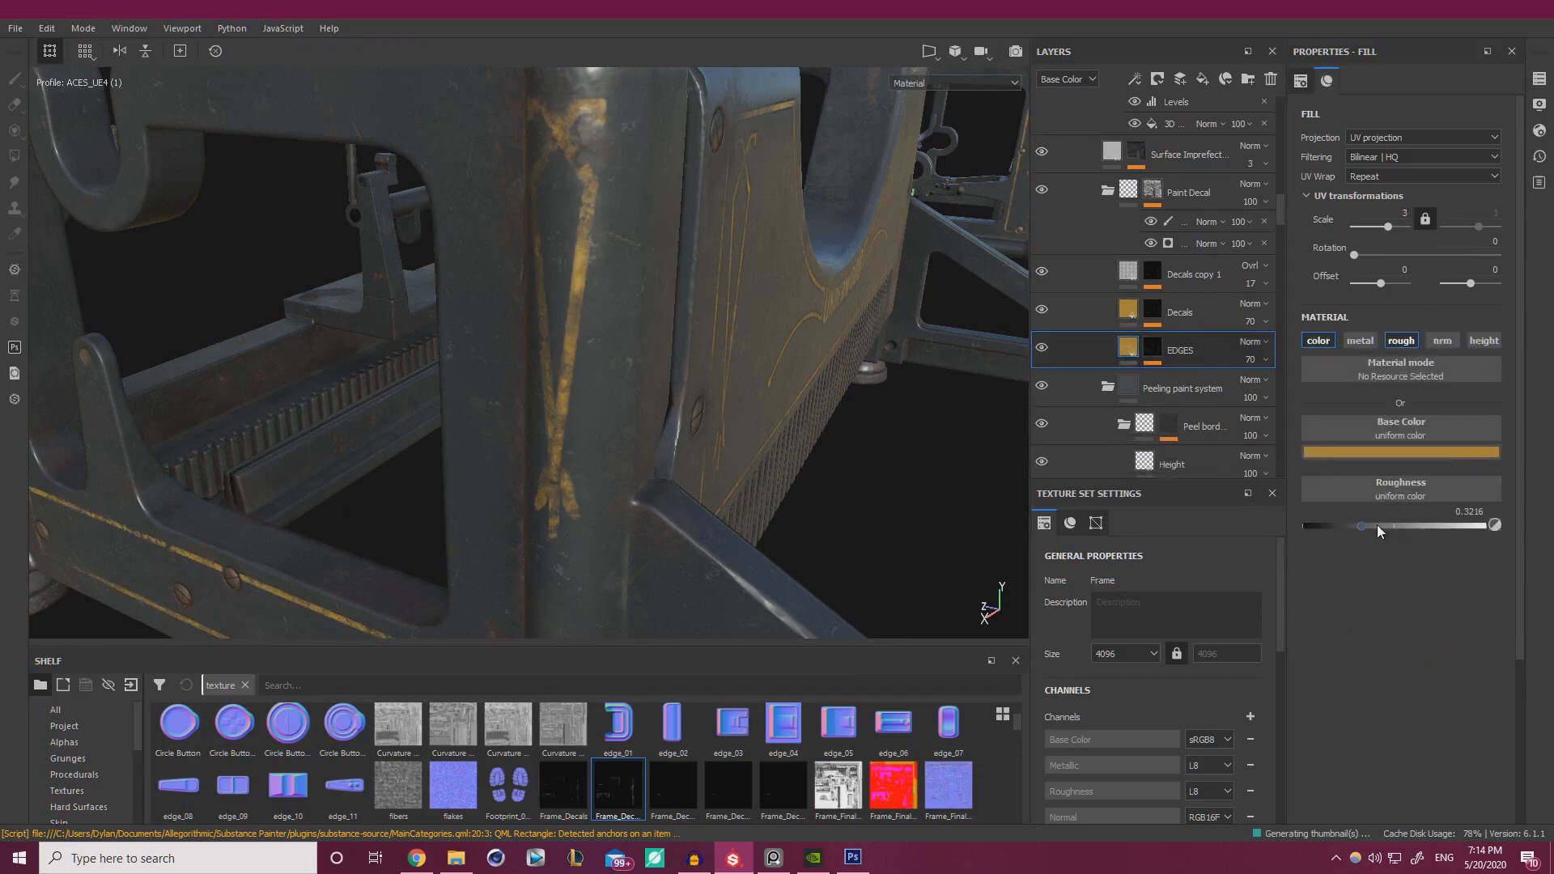
- Change the EDGES base color to a dark grey of value 0.067 and raise its roughness to about 0.72
{"action": "left_click", "coordinate": [1401, 450]}
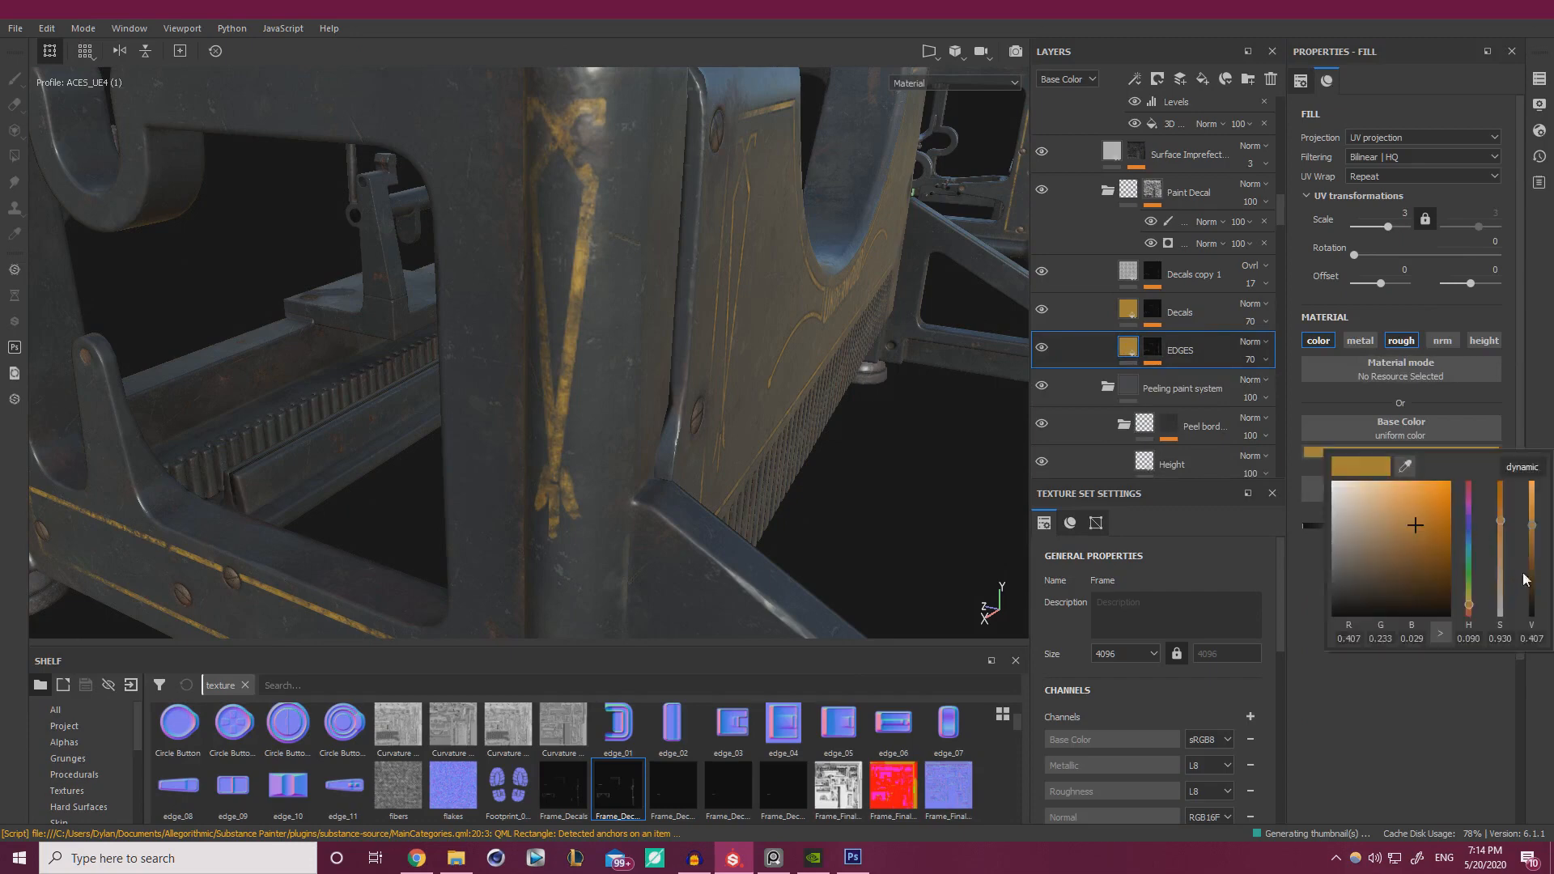
{"action": "left_click_drag", "start_coordinate": [1501, 522], "coordinate": [1508, 630]}
{"action": "left_click_drag", "start_coordinate": [1532, 526], "coordinate": [1529, 579]}
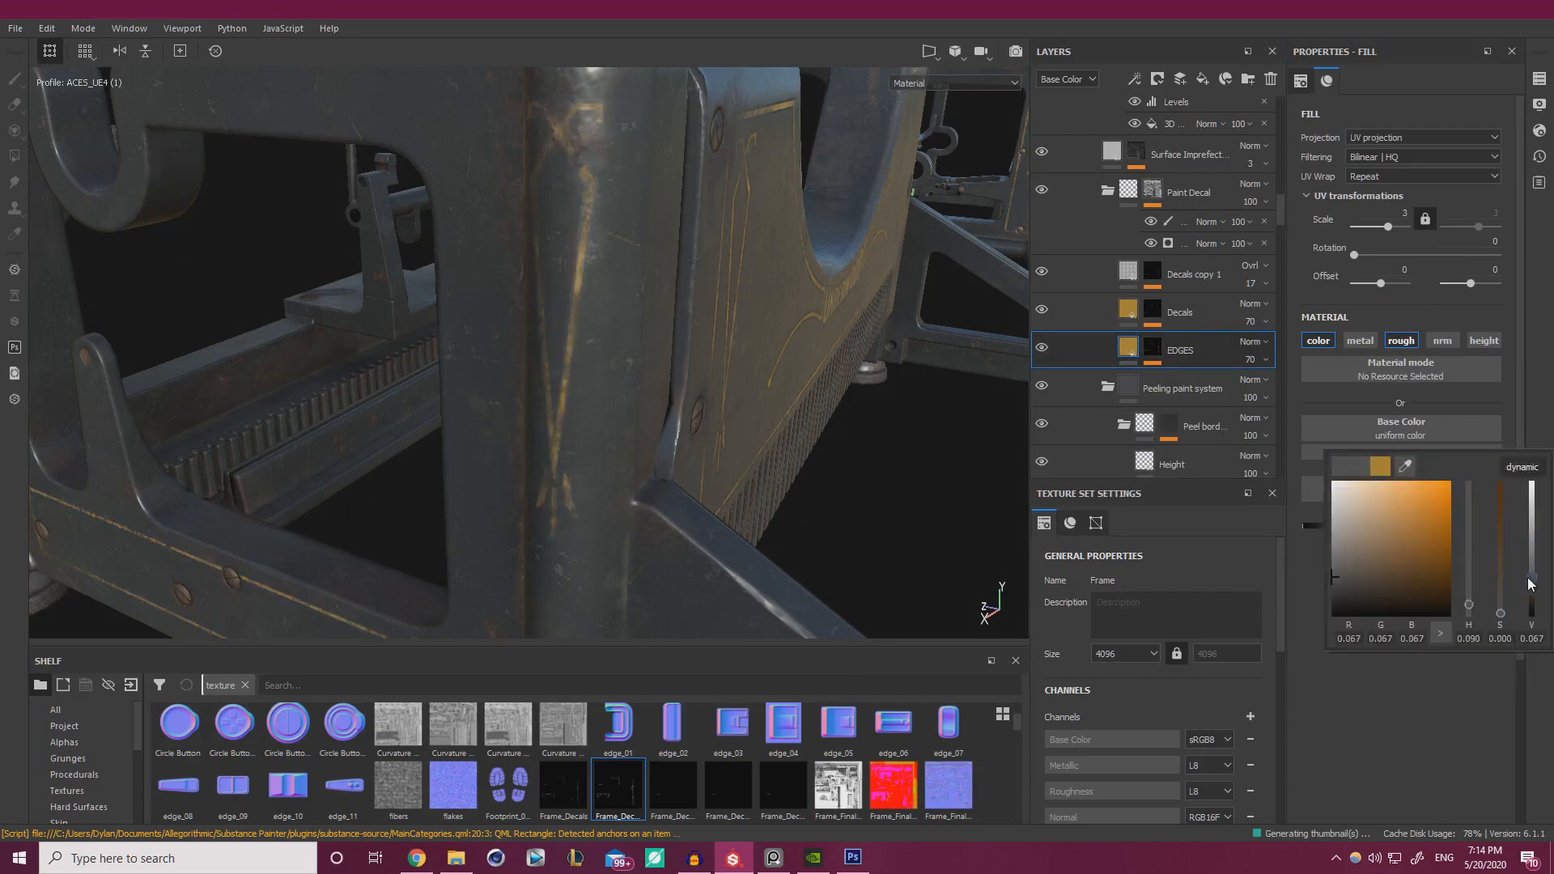
{"action": "left_click_drag", "start_coordinate": [702, 417], "coordinate": [591, 448], "text": "alt"}
{"action": "scroll", "coordinate": [635, 337], "scroll_direction": "up", "scroll_amount": 2}
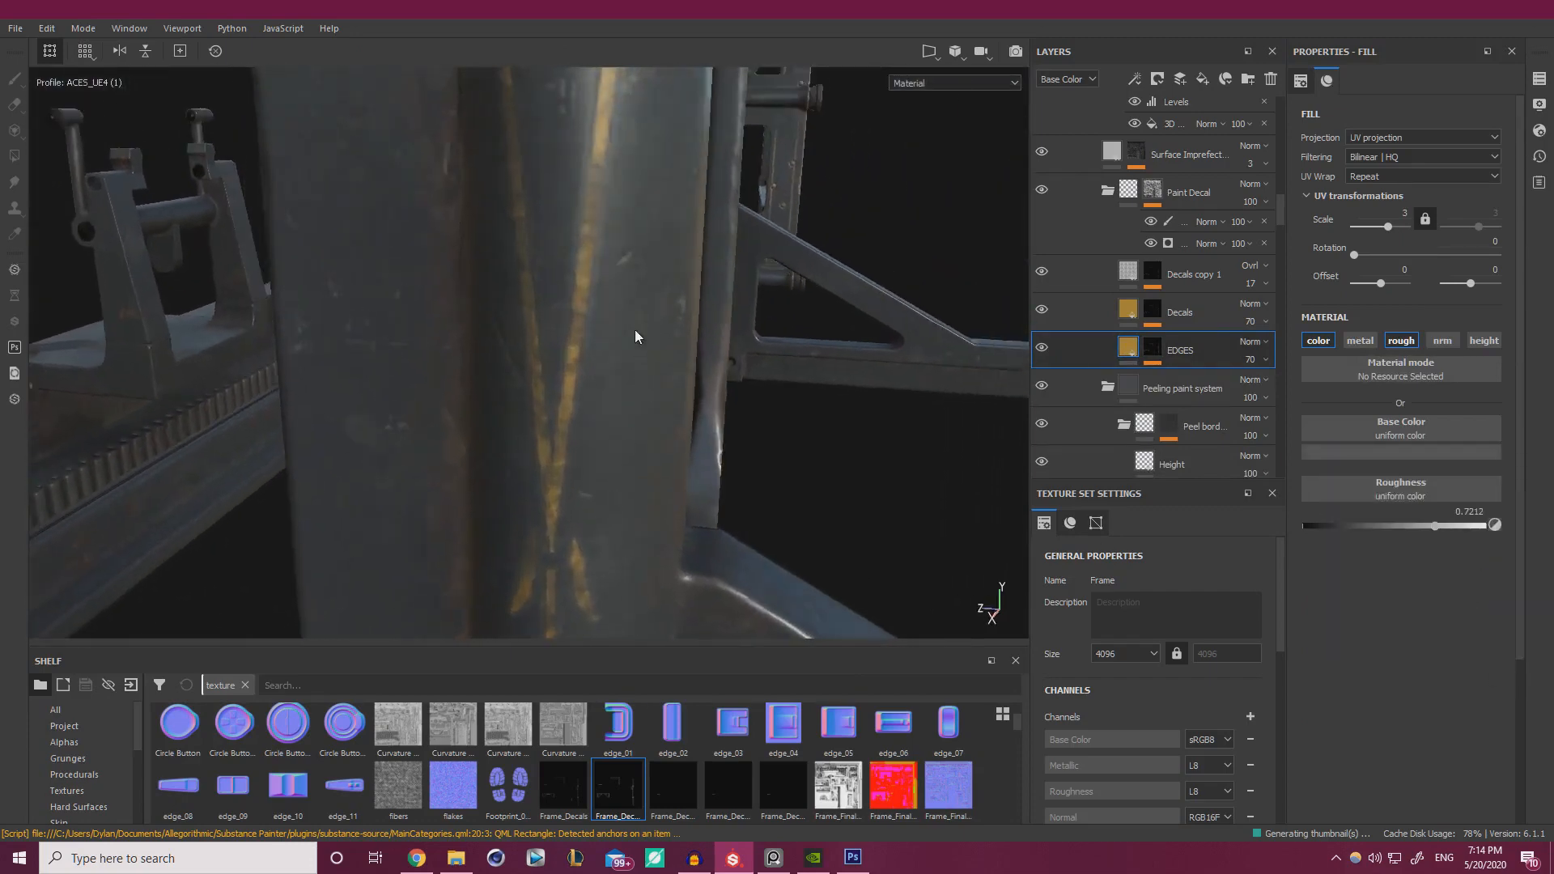
- Lighten the EDGES base color to a grey value of 0.085, checking it against the gold line beside a frame screw
{"action": "left_click_drag", "start_coordinate": [634, 337], "coordinate": [559, 463], "text": "alt"}
{"action": "scroll", "coordinate": [559, 464], "scroll_direction": "down", "scroll_amount": 3}
{"action": "middle_click_drag", "start_coordinate": [510, 558], "coordinate": [729, 299], "text": "alt"}
{"action": "scroll", "coordinate": [495, 462], "scroll_direction": "up", "scroll_amount": 2}
{"action": "scroll", "coordinate": [495, 462], "scroll_direction": "up", "scroll_amount": 3}
{"action": "left_click_drag", "start_coordinate": [531, 479], "coordinate": [562, 413], "text": "alt"}
{"action": "scroll", "coordinate": [565, 405], "scroll_direction": "up", "scroll_amount": 2}
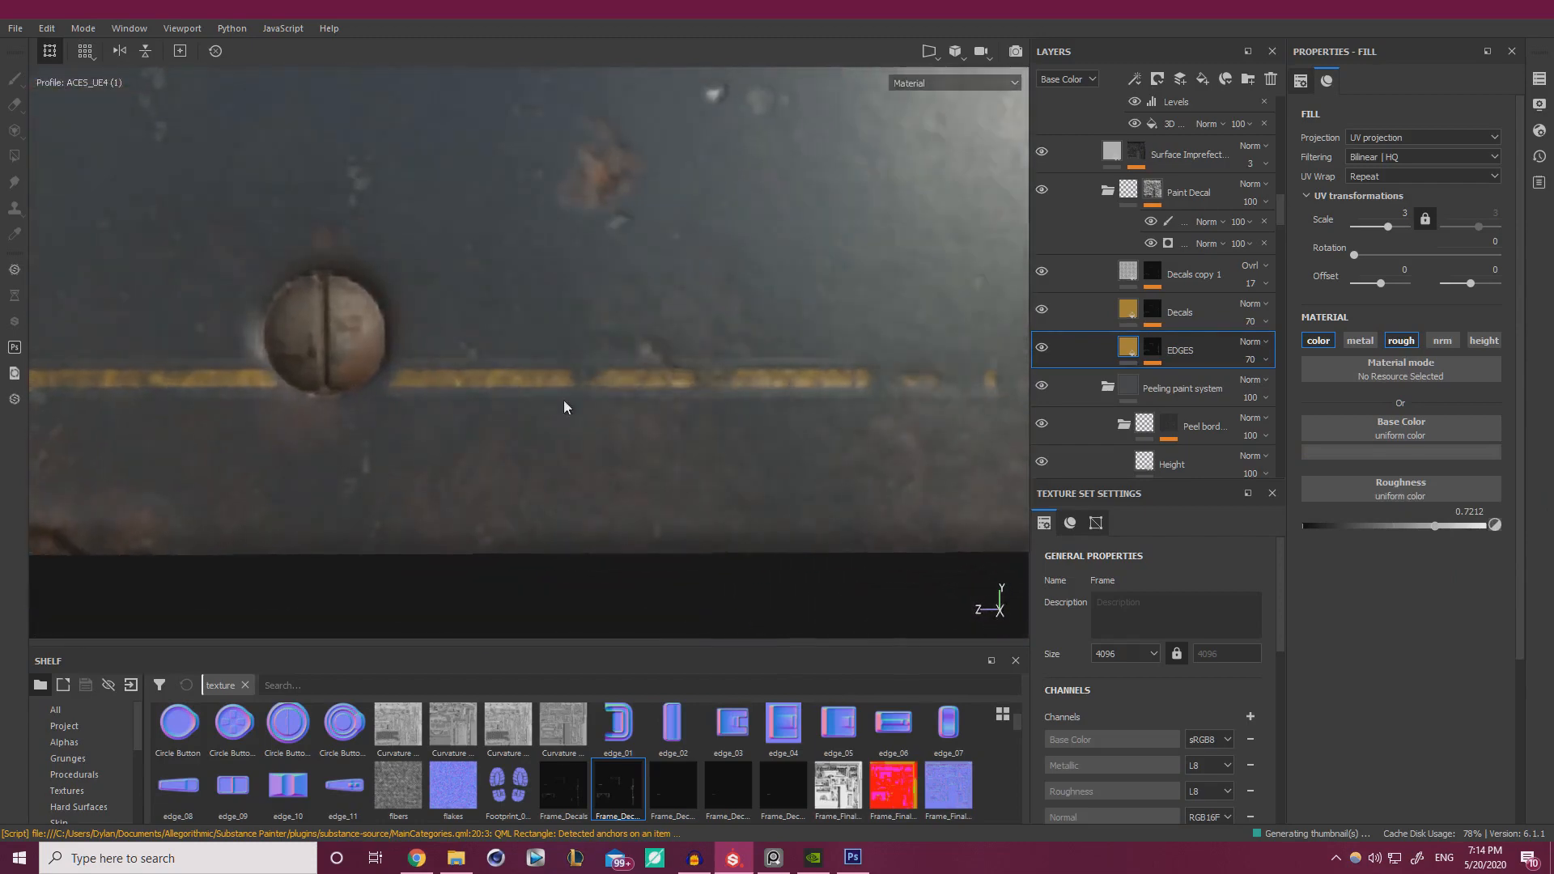
{"action": "left_click", "coordinate": [1394, 453]}
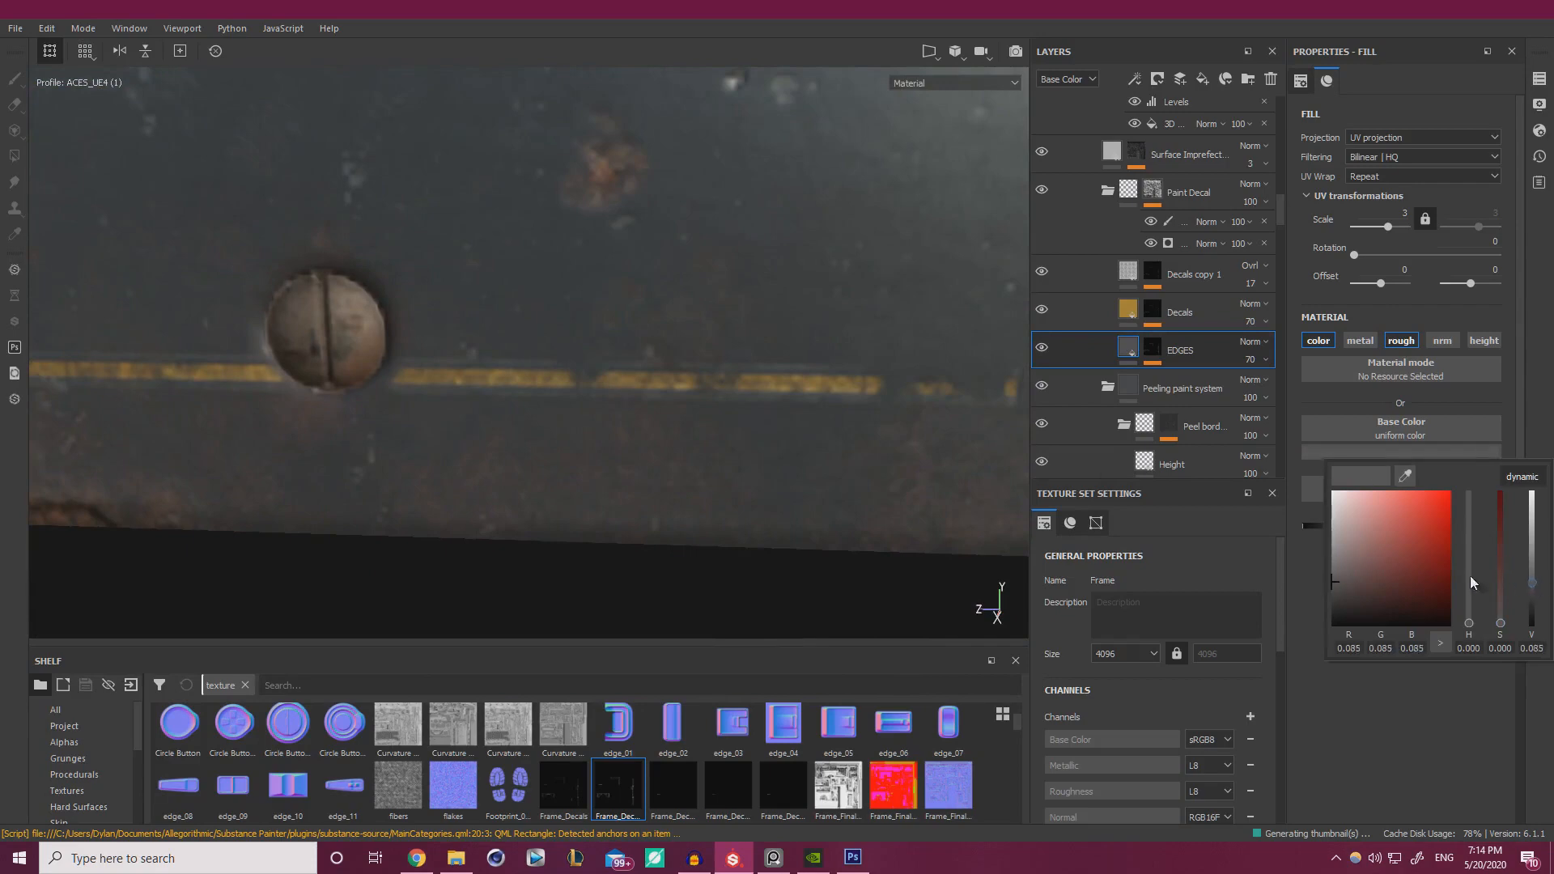
- Examine the bordered decals on the frame's side, around the Underwood lettering and on the No 5 corner
{"action": "scroll", "coordinate": [94, 243], "scroll_direction": "down", "scroll_amount": 5}
{"action": "middle_click_drag", "start_coordinate": [113, 251], "coordinate": [399, 378], "text": "alt"}
{"action": "left_click_drag", "start_coordinate": [399, 378], "coordinate": [635, 374], "text": "alt"}
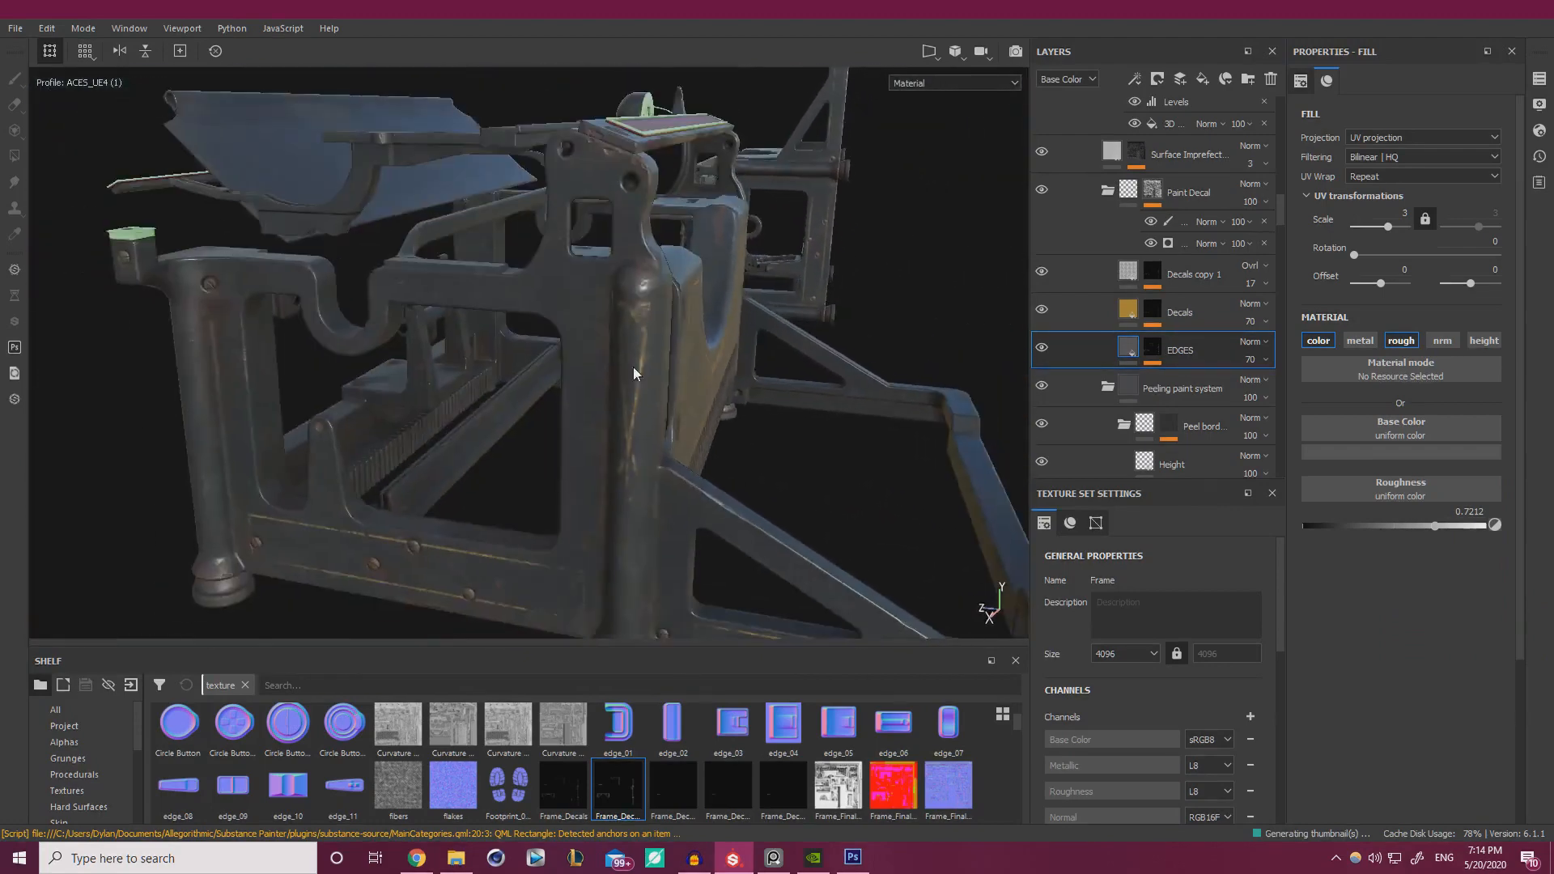
{"action": "scroll", "coordinate": [635, 374], "scroll_direction": "down", "scroll_amount": 4}
{"action": "middle_click_drag", "start_coordinate": [635, 374], "coordinate": [687, 294], "text": "alt"}
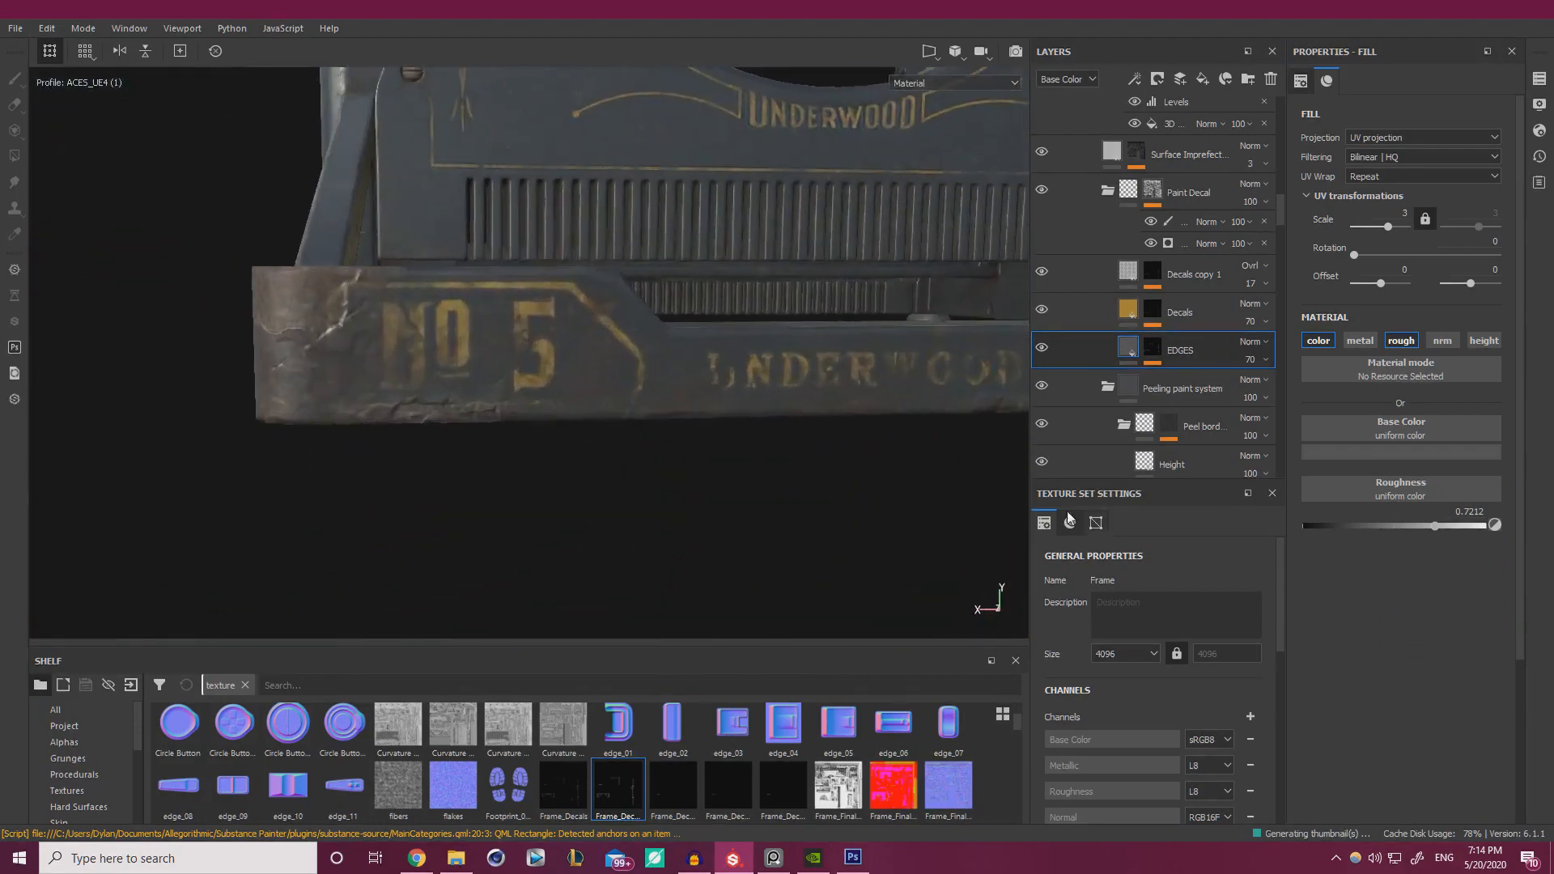
{"action": "scroll", "coordinate": [806, 449], "scroll_direction": "up", "scroll_amount": 3}
{"action": "left_click_drag", "start_coordinate": [814, 466], "coordinate": [349, 347], "text": "alt"}
{"action": "left_click_drag", "start_coordinate": [712, 364], "coordinate": [955, 409], "text": "alt"}
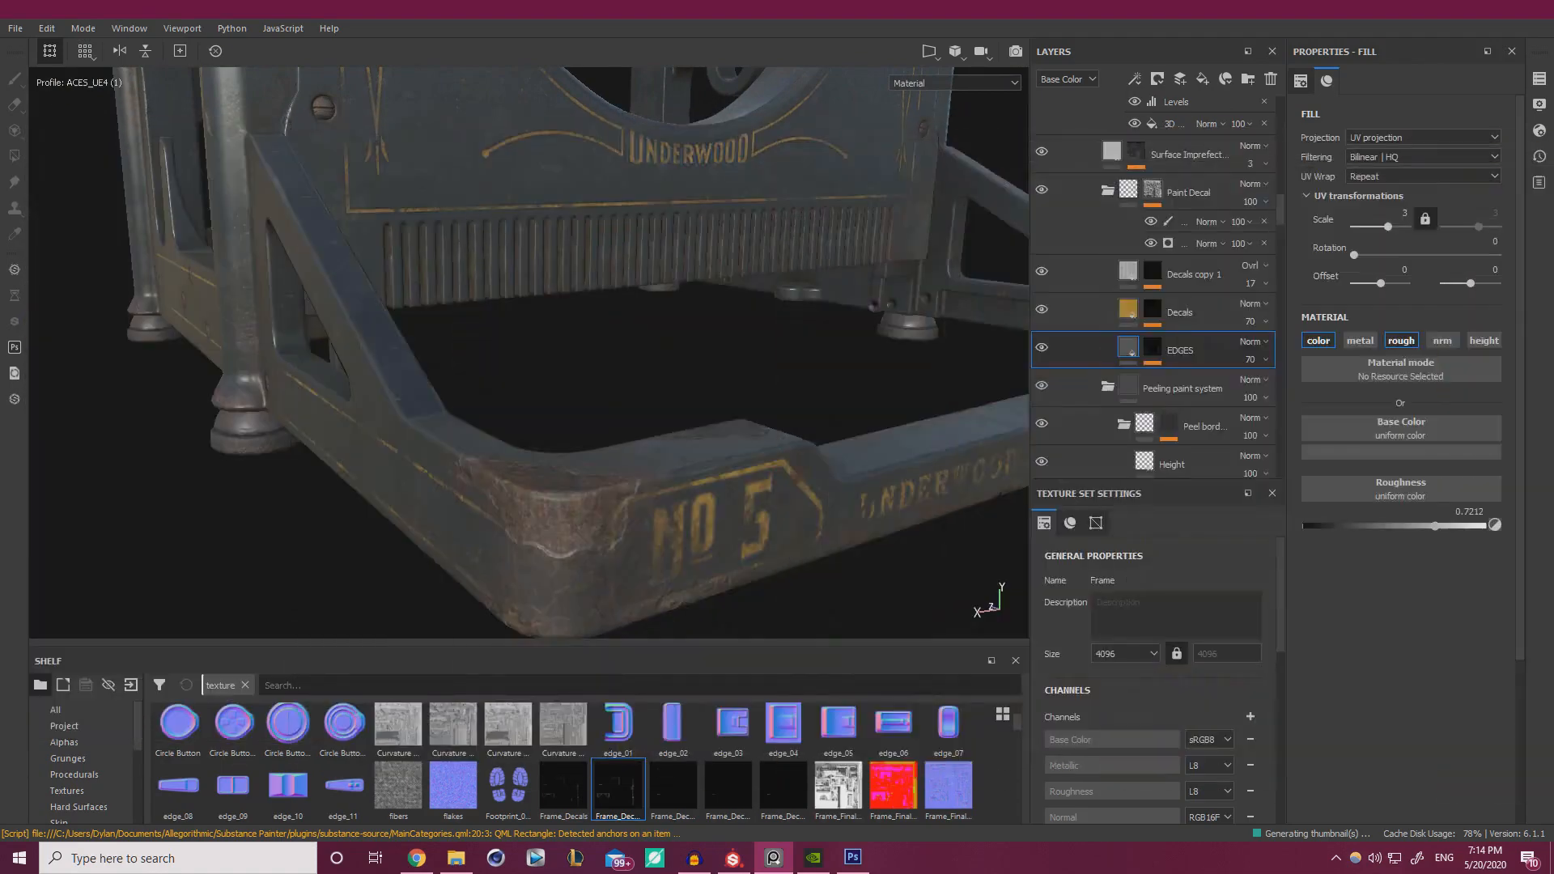
{"action": "left_click_drag", "start_coordinate": [611, 329], "coordinate": [680, 267], "text": "alt"}
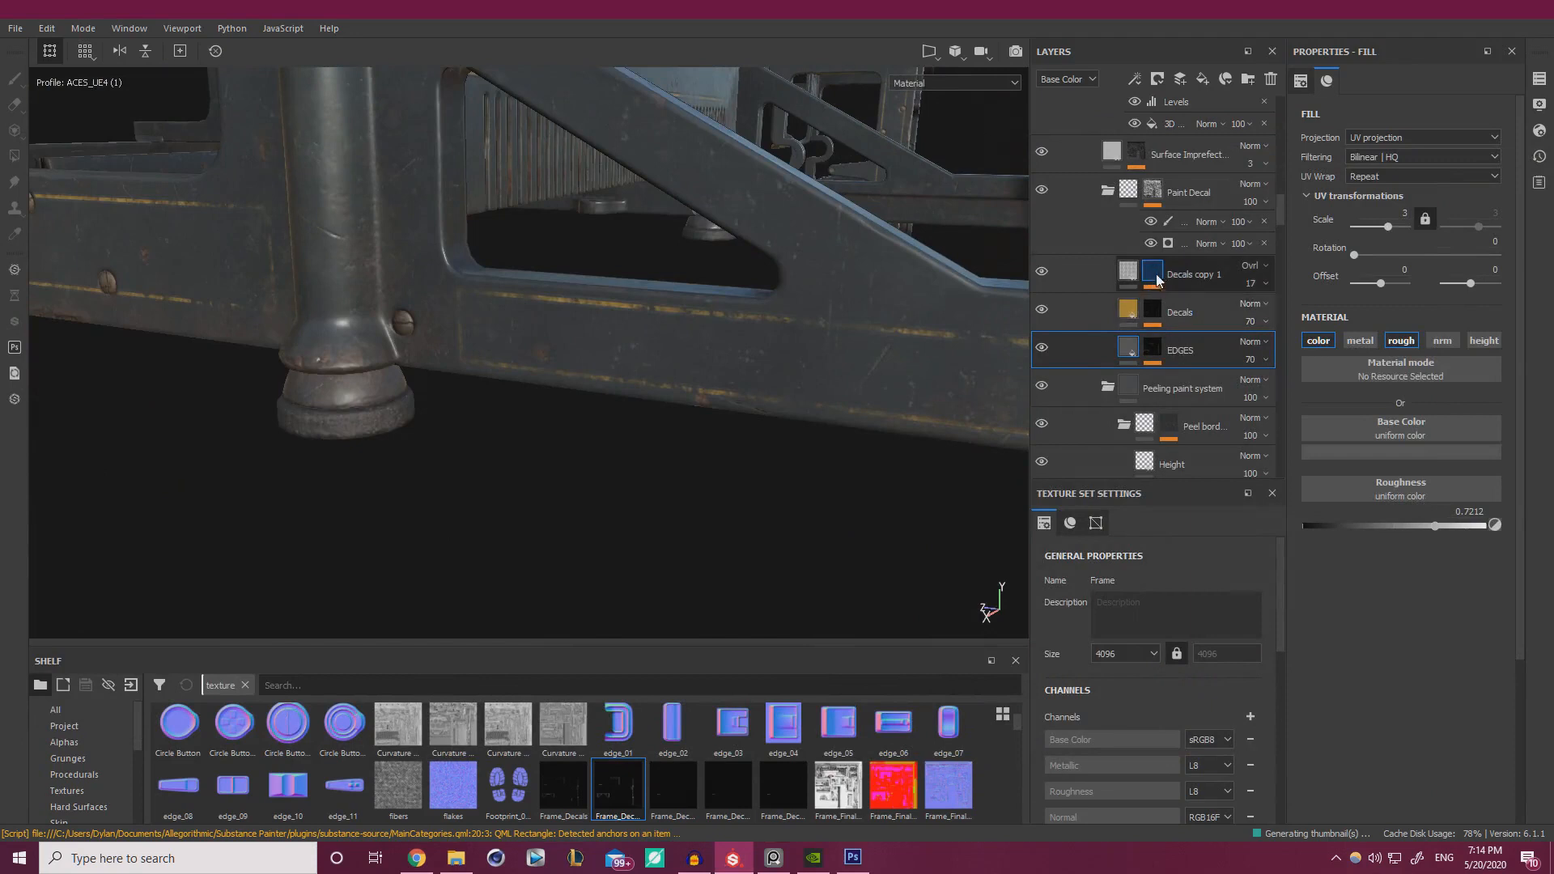
- Add a fill layer above Decals copy 1 in the Paint Decal folder and name it Height
{"action": "left_click", "coordinate": [1188, 275]}
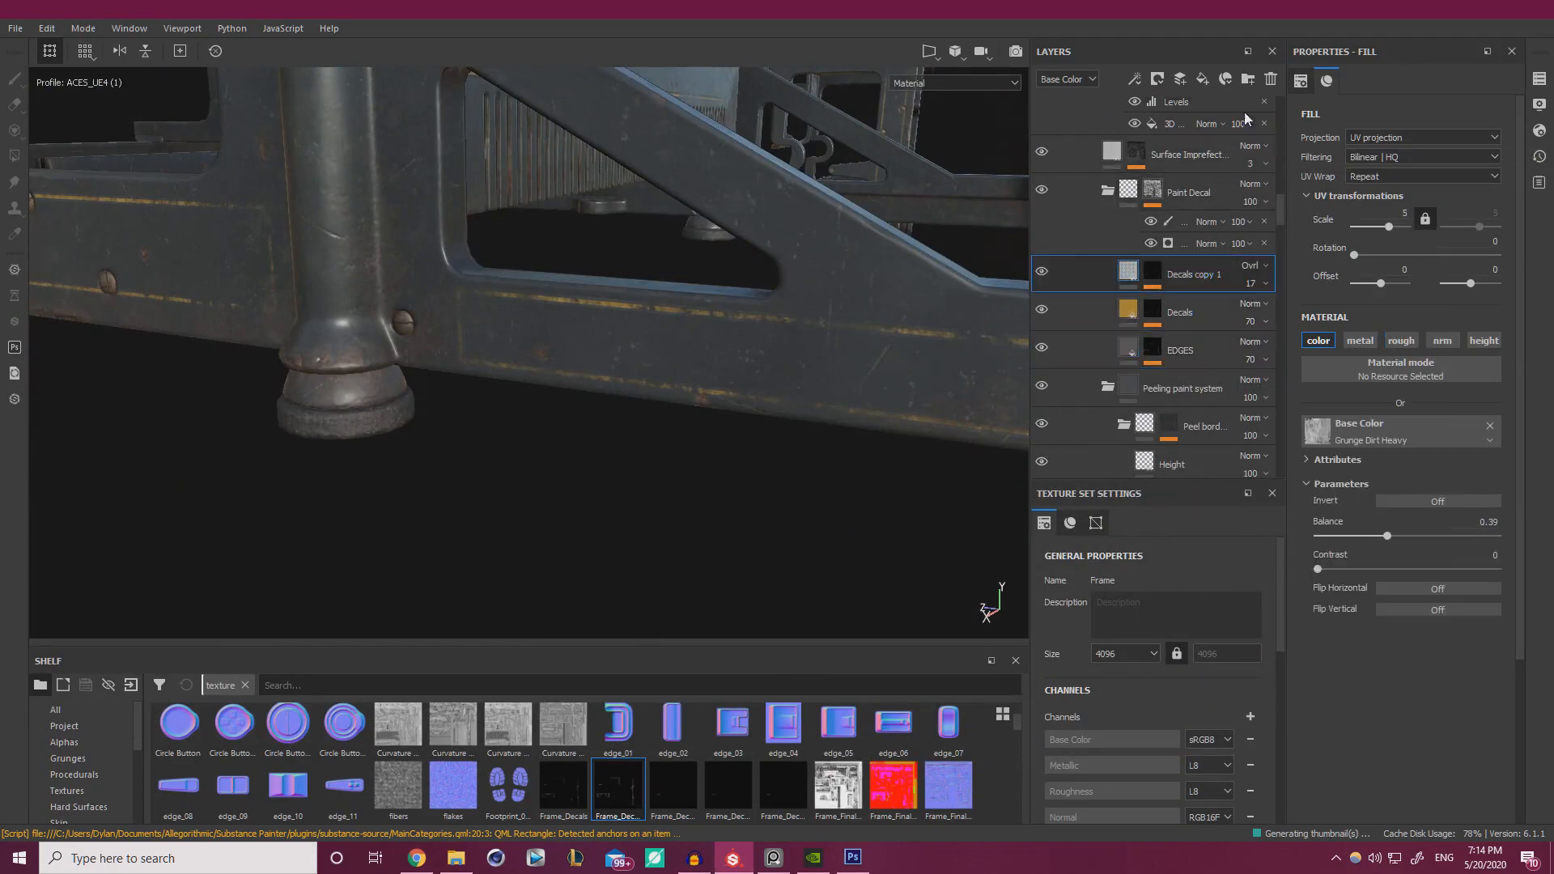
{"action": "left_click", "coordinate": [1203, 79]}
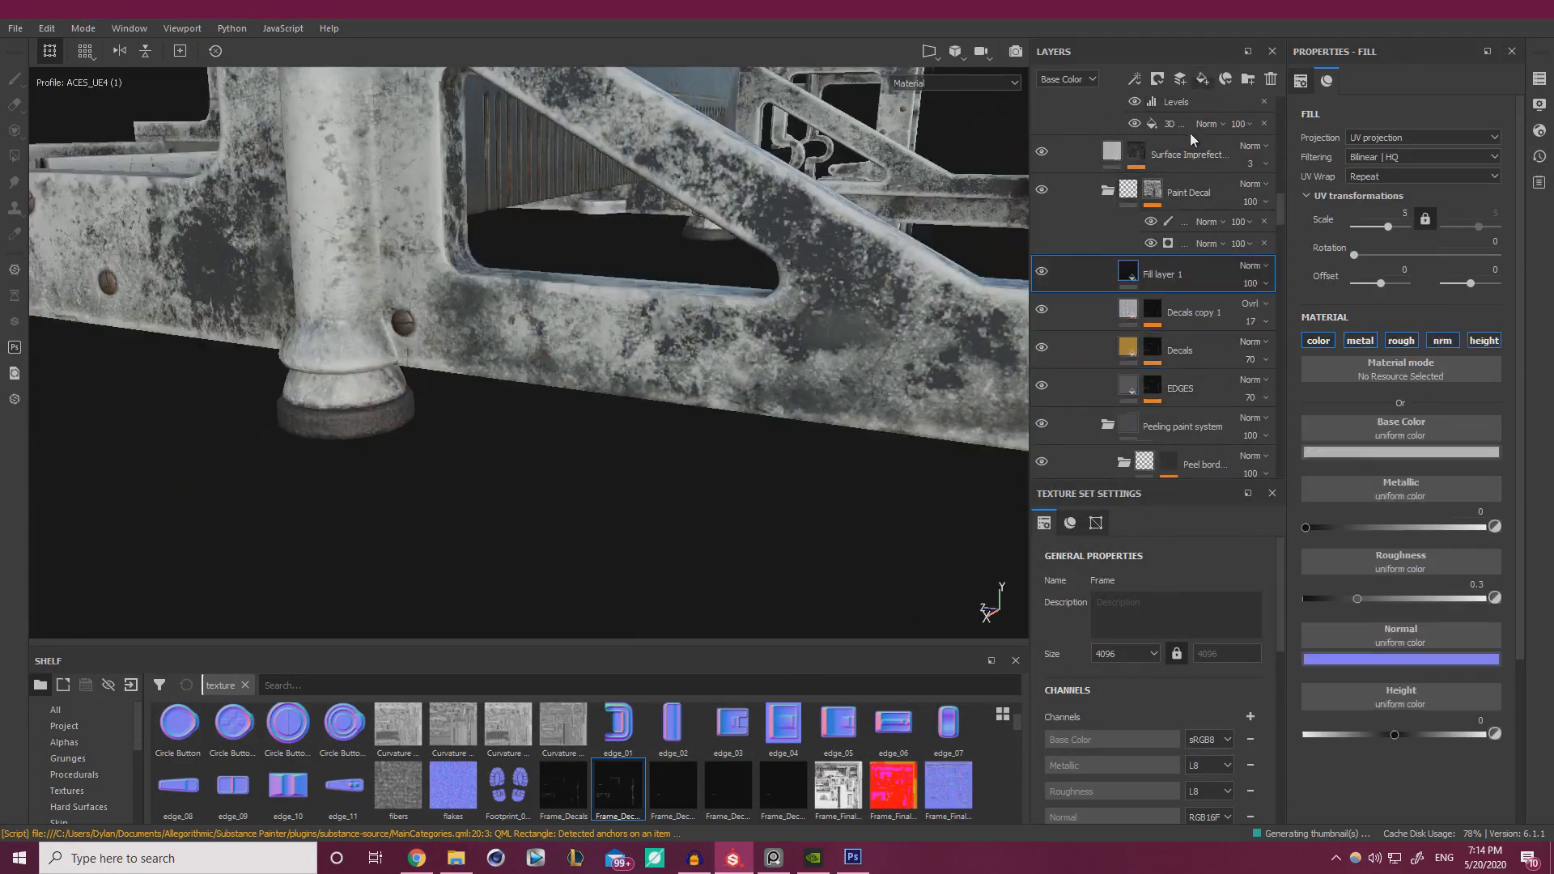
{"action": "double_click", "coordinate": [1171, 275]}
{"action": "type", "text": "H"}
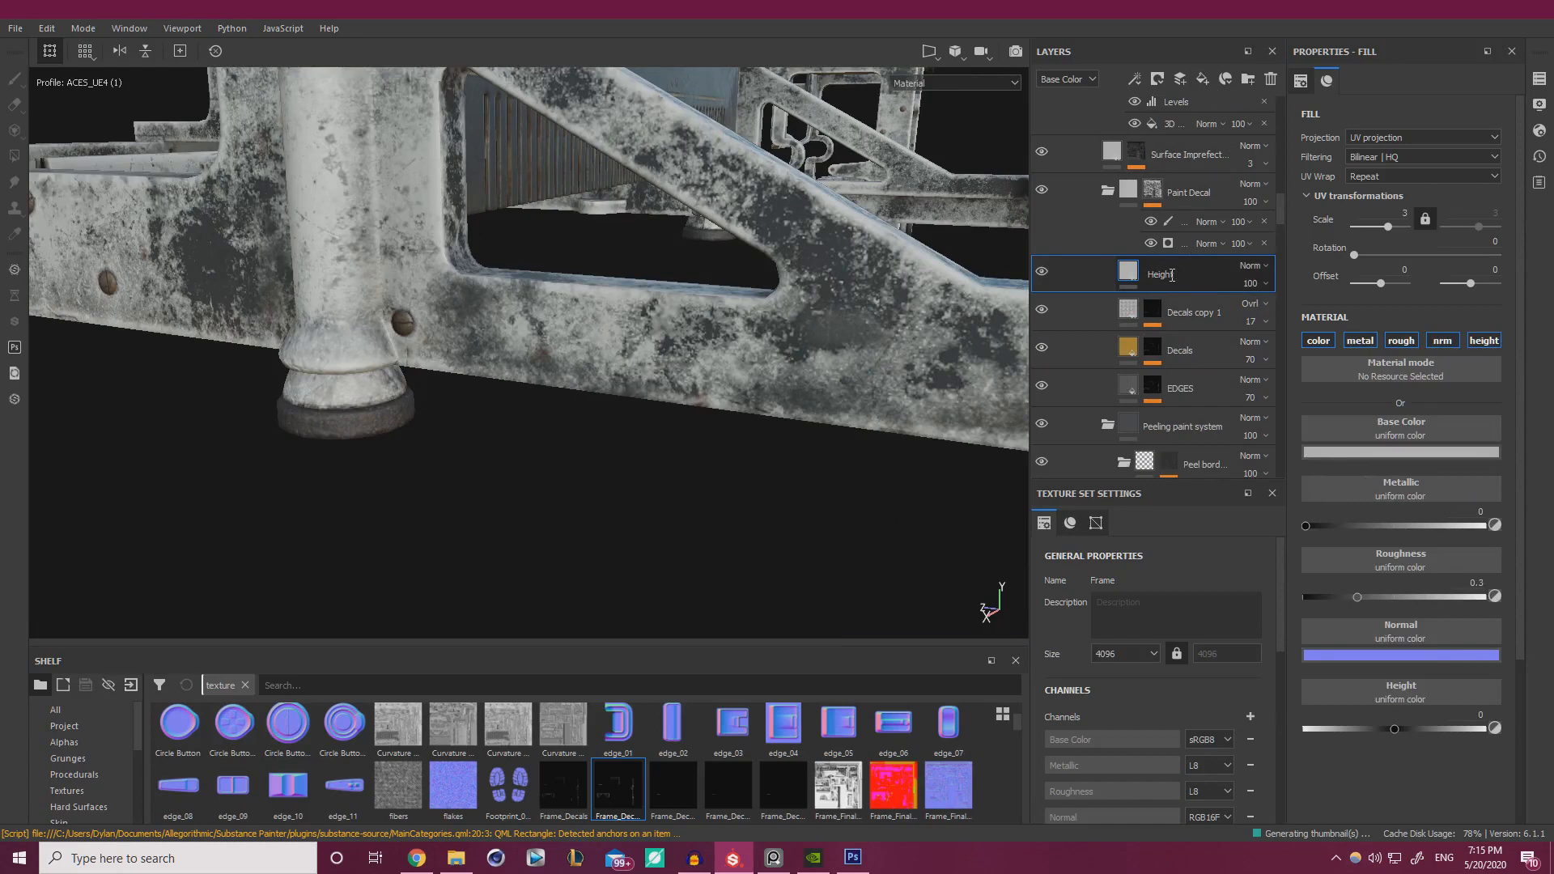
- Rename the new fill layer Height Crinkle and disable its color, metal, rough and nrm channels, leaving only height
{"action": "type", "text": "eight Crinkle"}
{"action": "key", "text": "Return"}
{"action": "left_click", "coordinate": [1318, 341]}
{"action": "left_click", "coordinate": [1361, 340]}
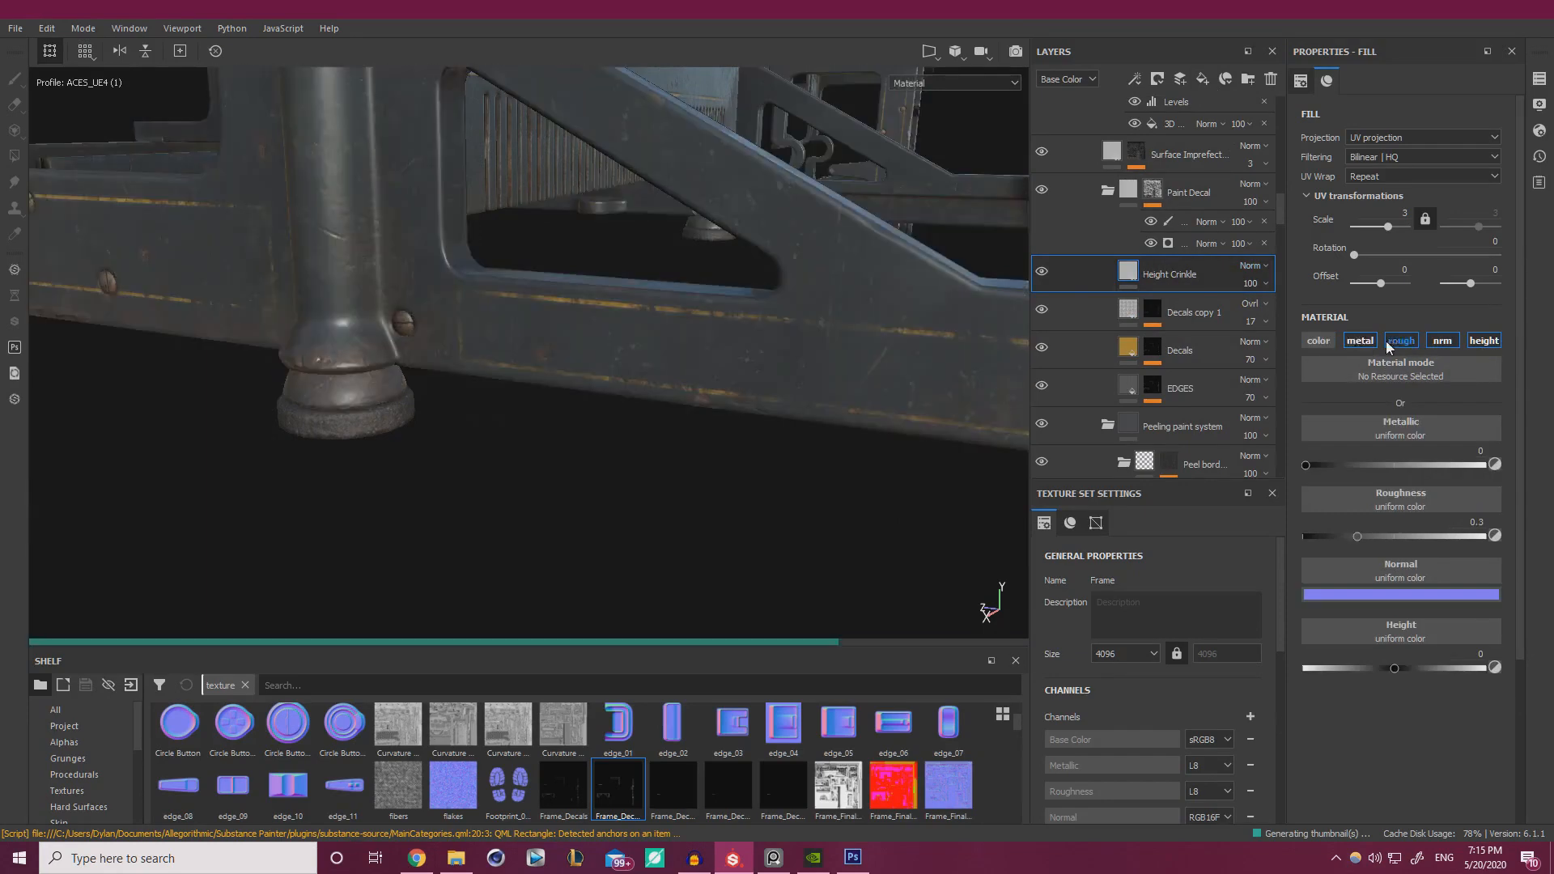
{"action": "left_click", "coordinate": [1402, 341]}
{"action": "left_click", "coordinate": [1443, 340]}
- Raise the Height Crinkle layer's height slightly above zero while viewing the frame's gold line up close
{"action": "left_click_drag", "start_coordinate": [822, 366], "coordinate": [600, 305], "text": "alt"}
{"action": "right_click_drag", "start_coordinate": [600, 306], "coordinate": [714, 390], "text": "alt"}
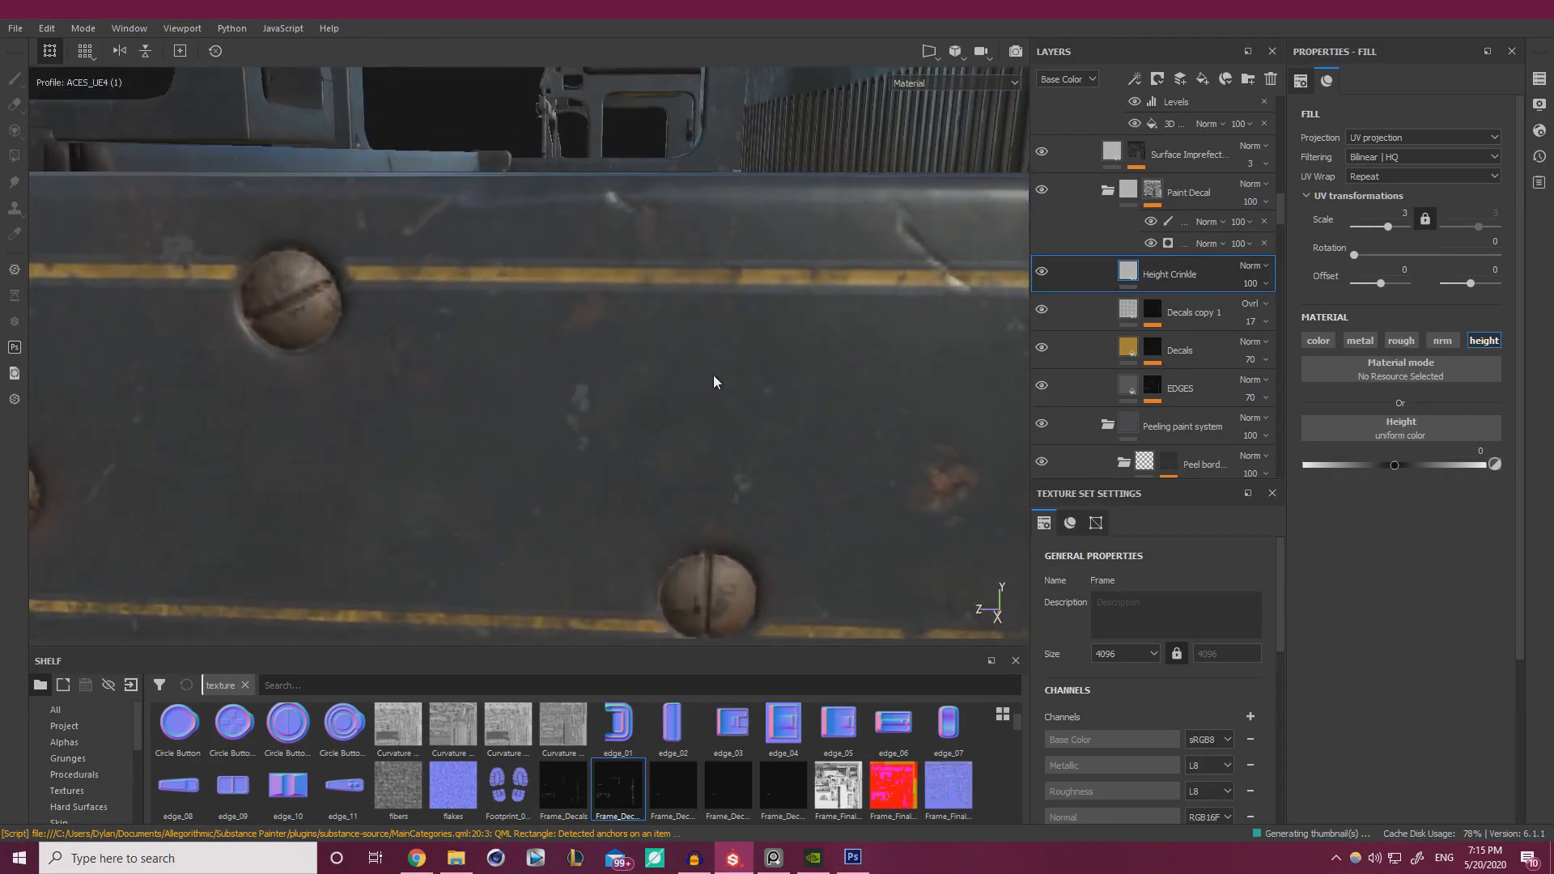
{"action": "left_click_drag", "start_coordinate": [736, 273], "coordinate": [1097, 256], "text": "alt"}
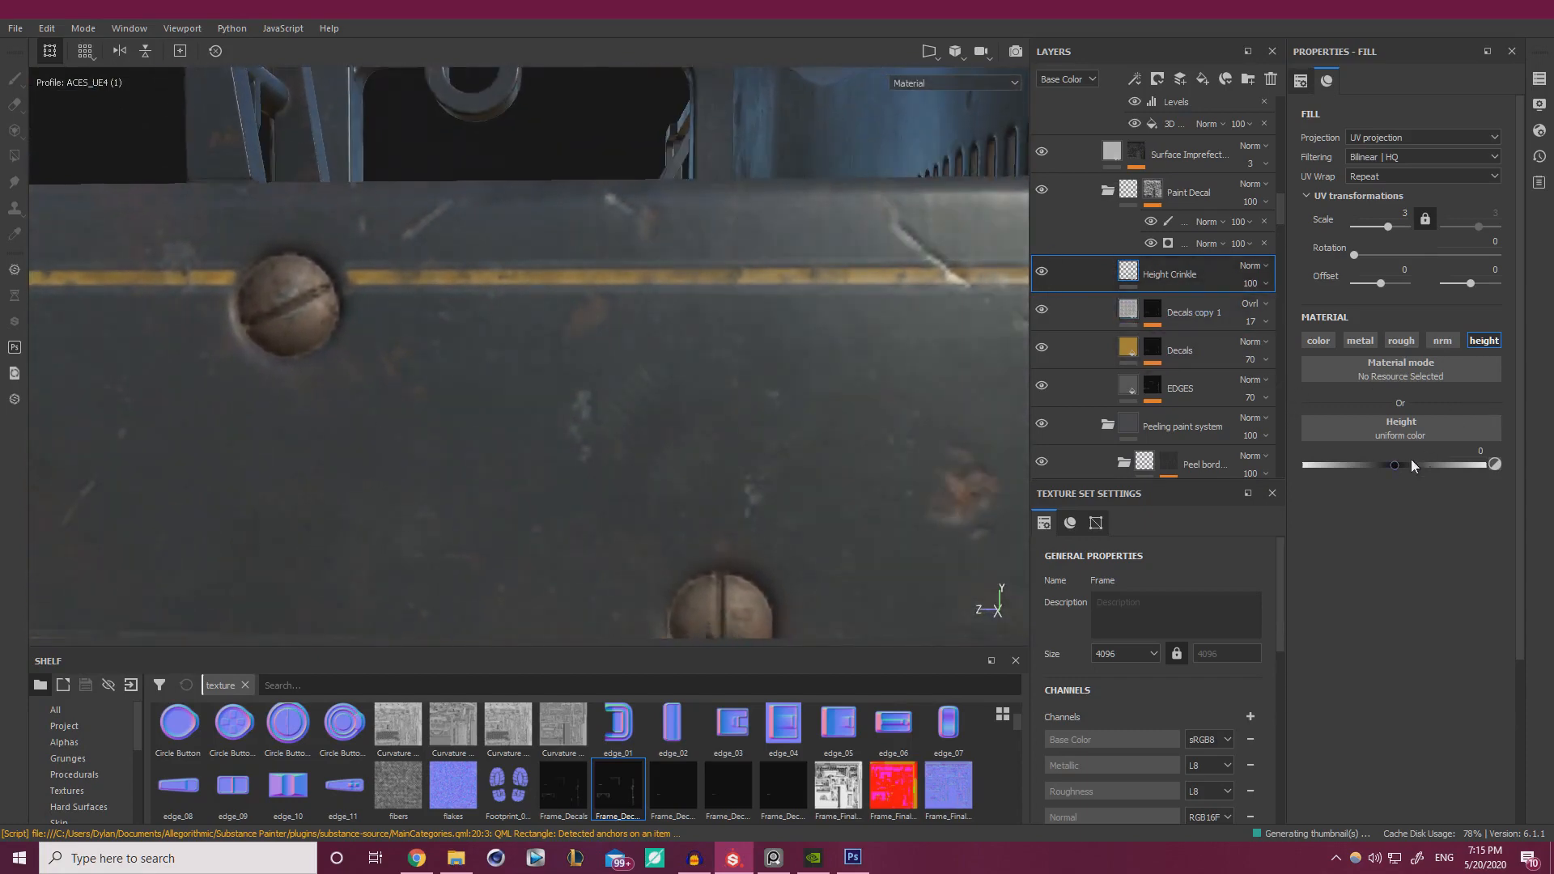
{"action": "left_click_drag", "start_coordinate": [1396, 468], "coordinate": [1398, 470]}
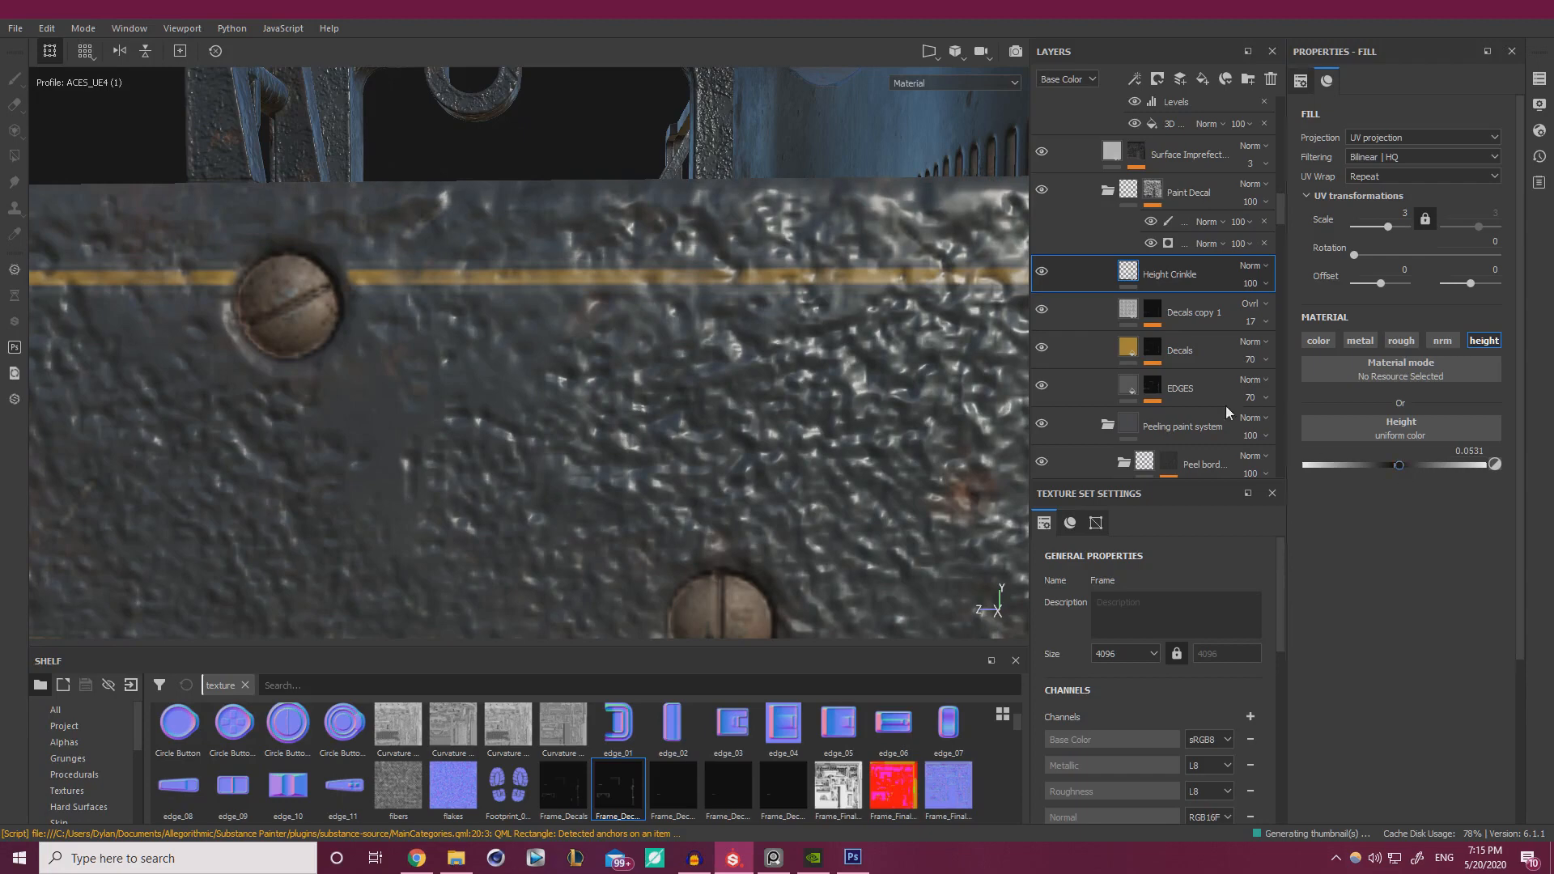
- Add a black mask to Height Crinkle and give it a fill using the Cells 3 texture as grayscale
{"action": "right_click", "coordinate": [1153, 275]}
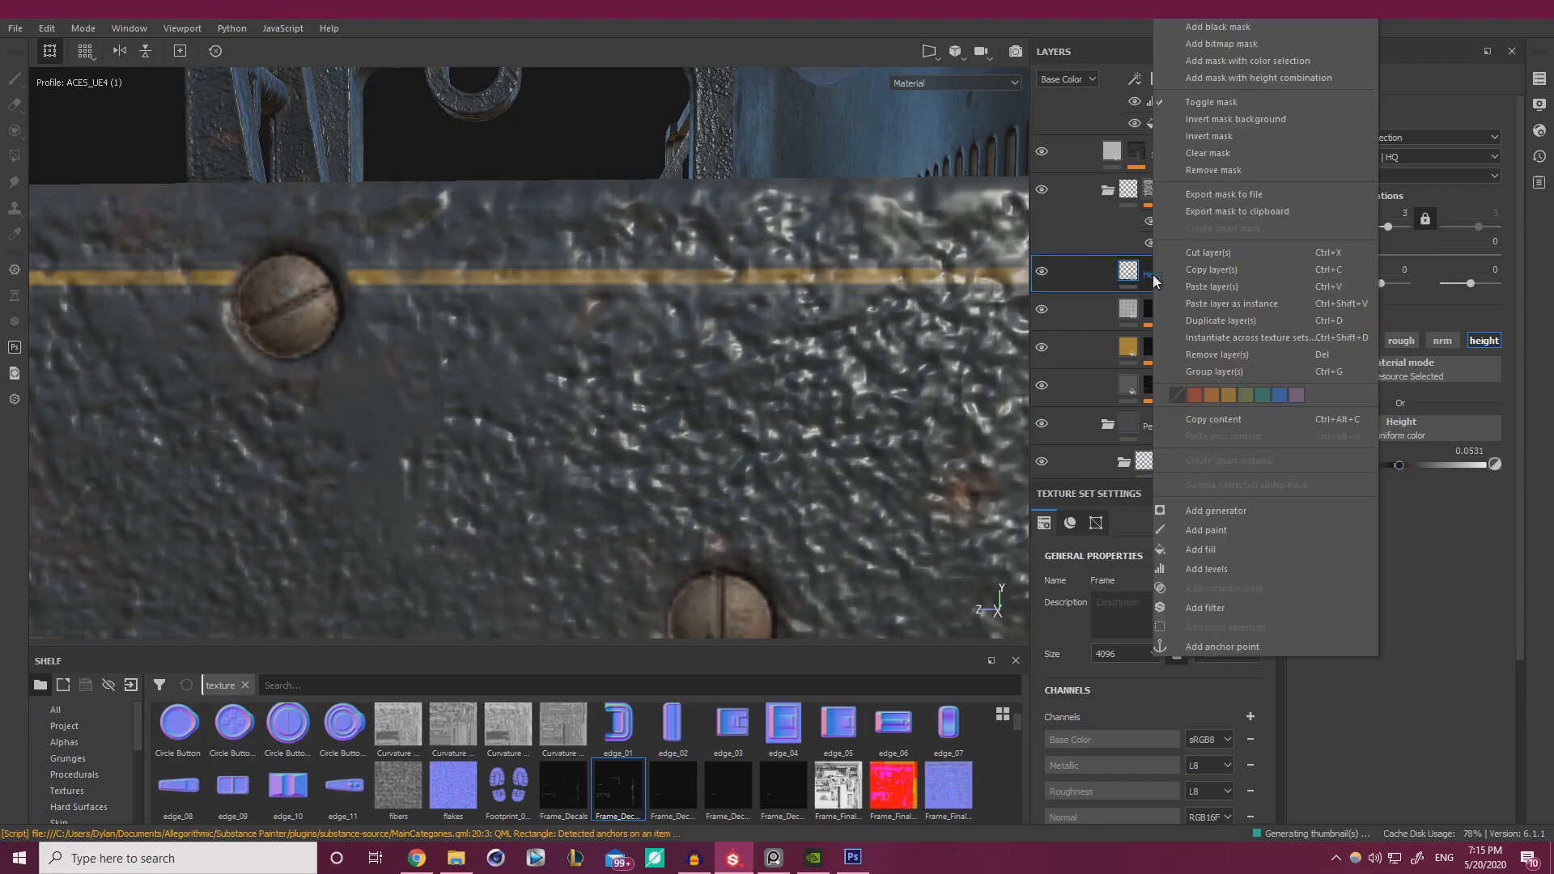
{"action": "left_click", "coordinate": [1235, 26]}
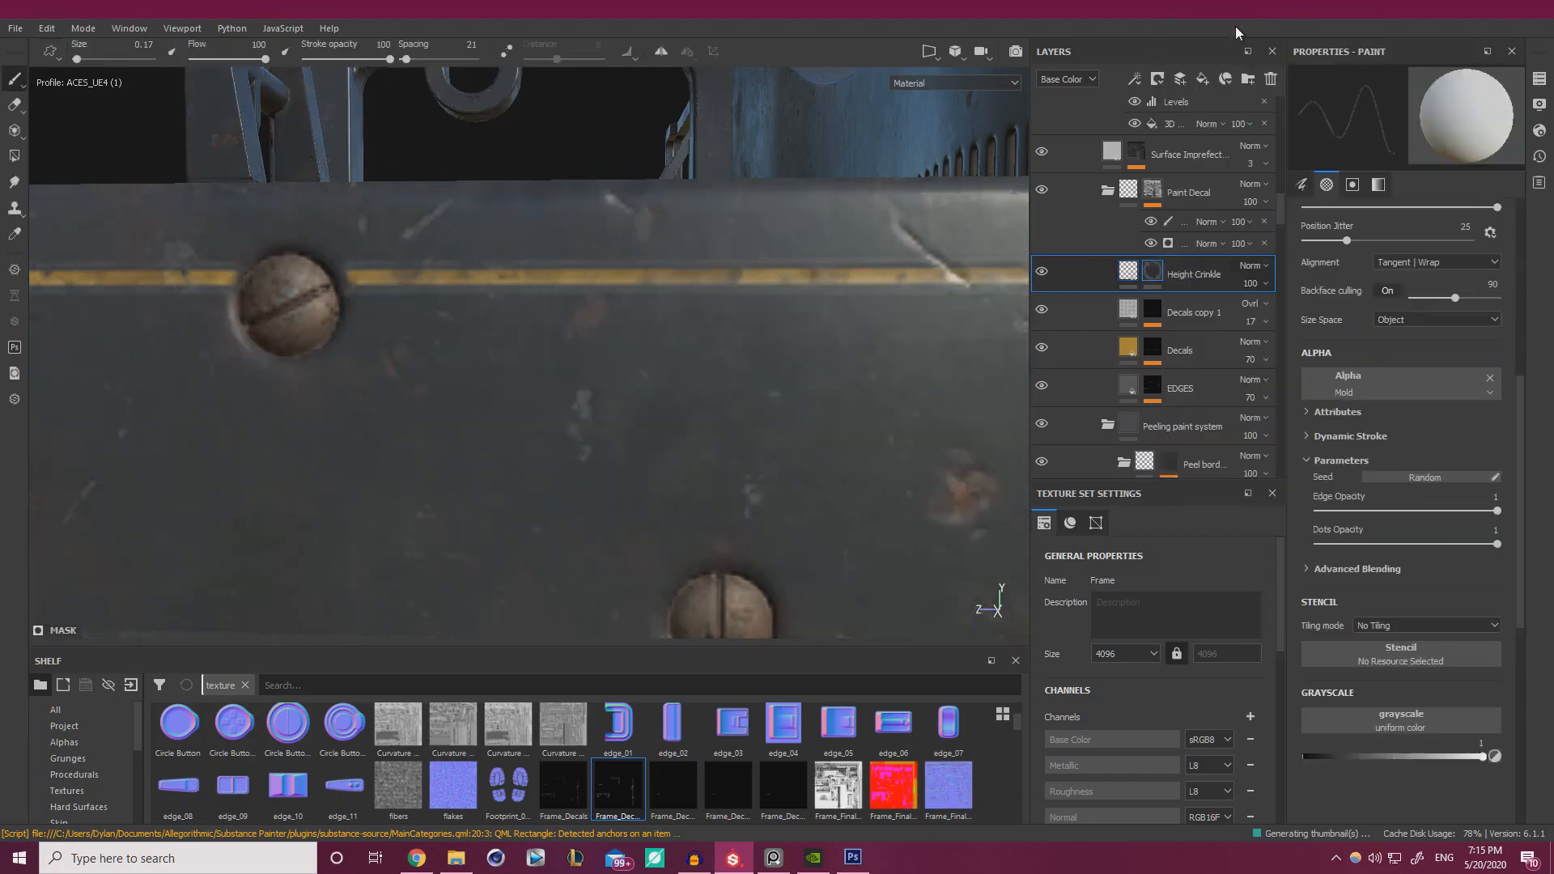
{"action": "right_click", "coordinate": [1152, 273]}
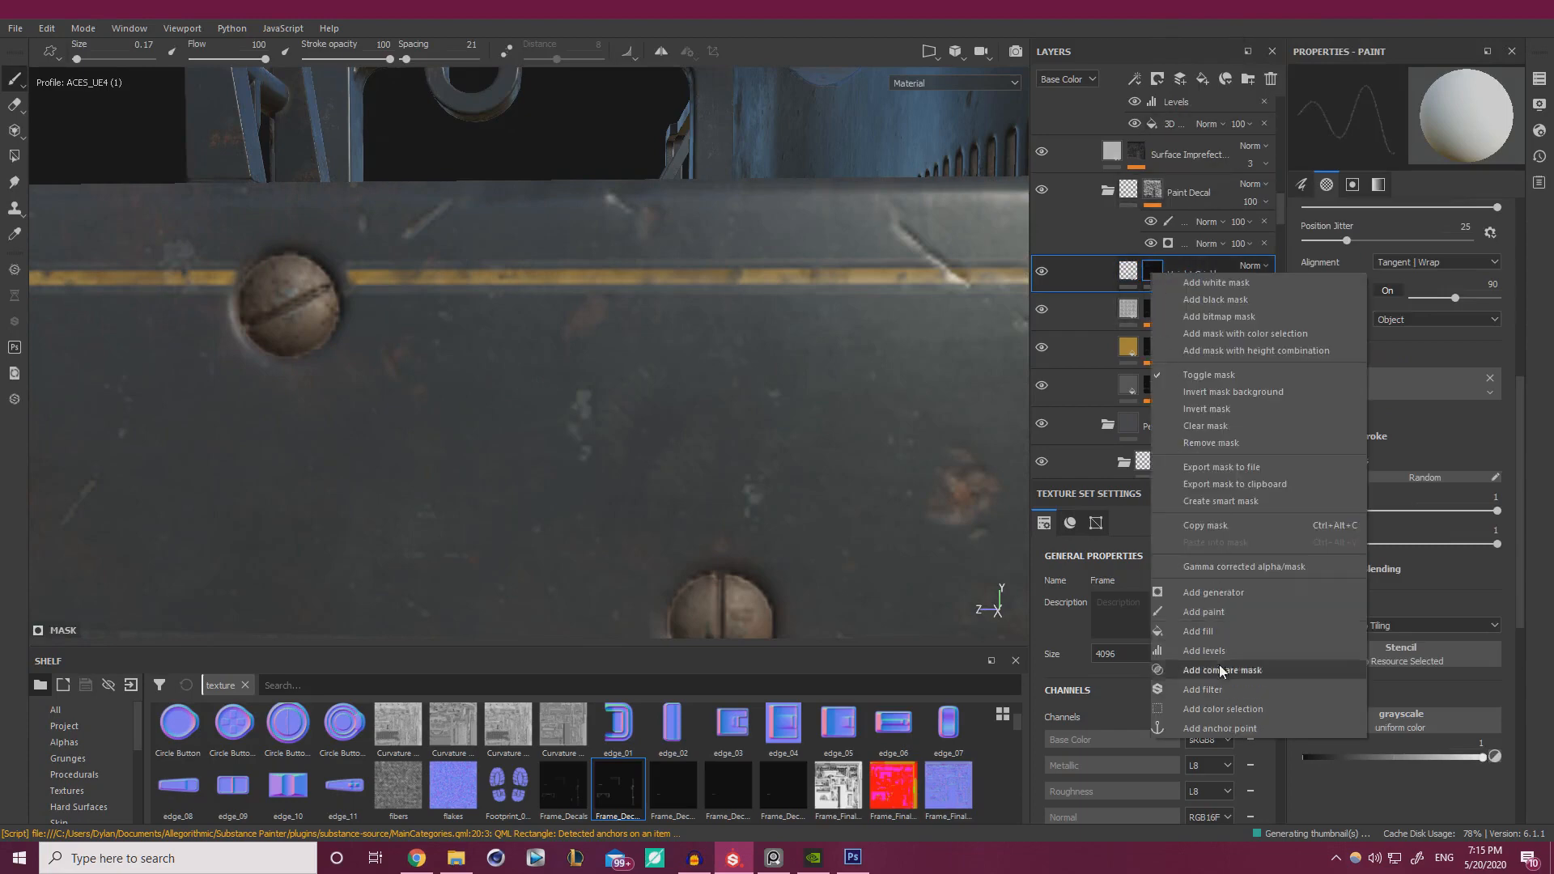
{"action": "left_click", "coordinate": [1224, 629]}
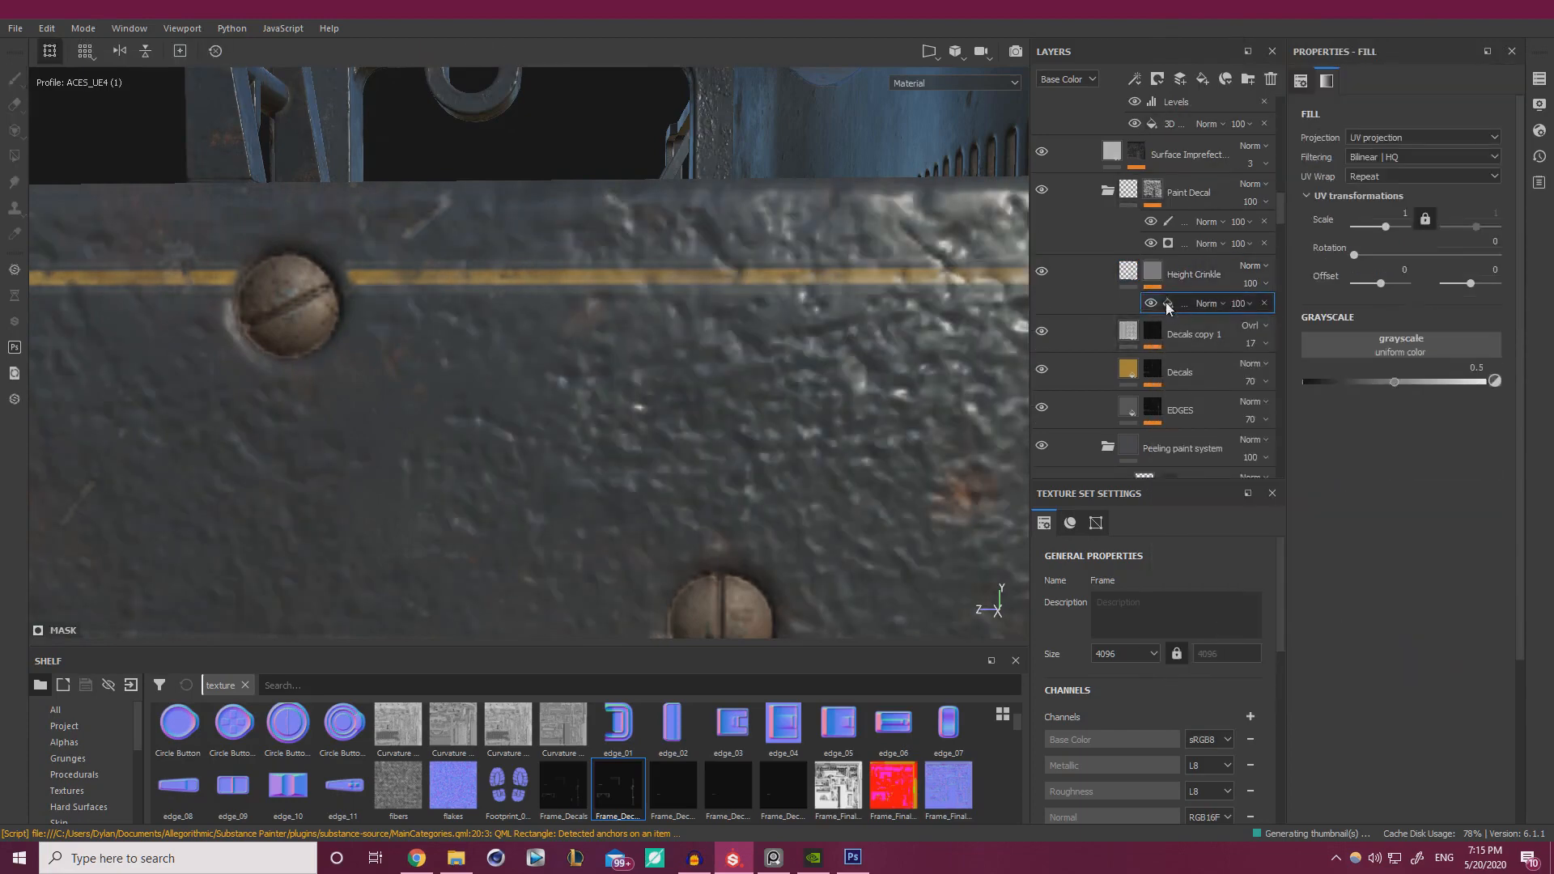
{"action": "left_click", "coordinate": [1386, 350]}
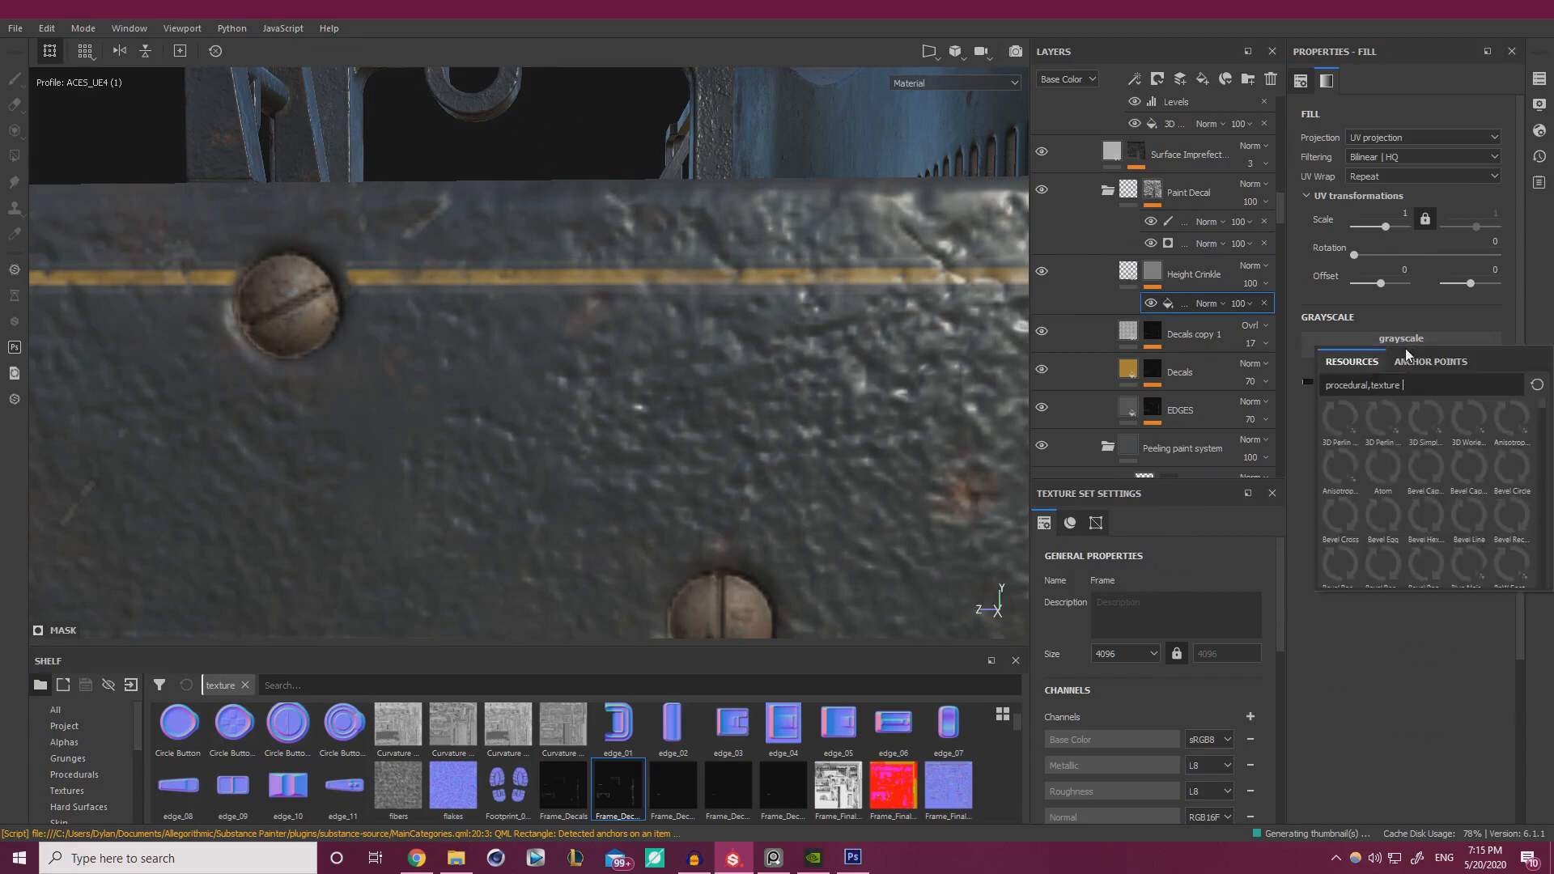
{"action": "key", "text": "ctrl+a"}
{"action": "type", "text": "cells"}
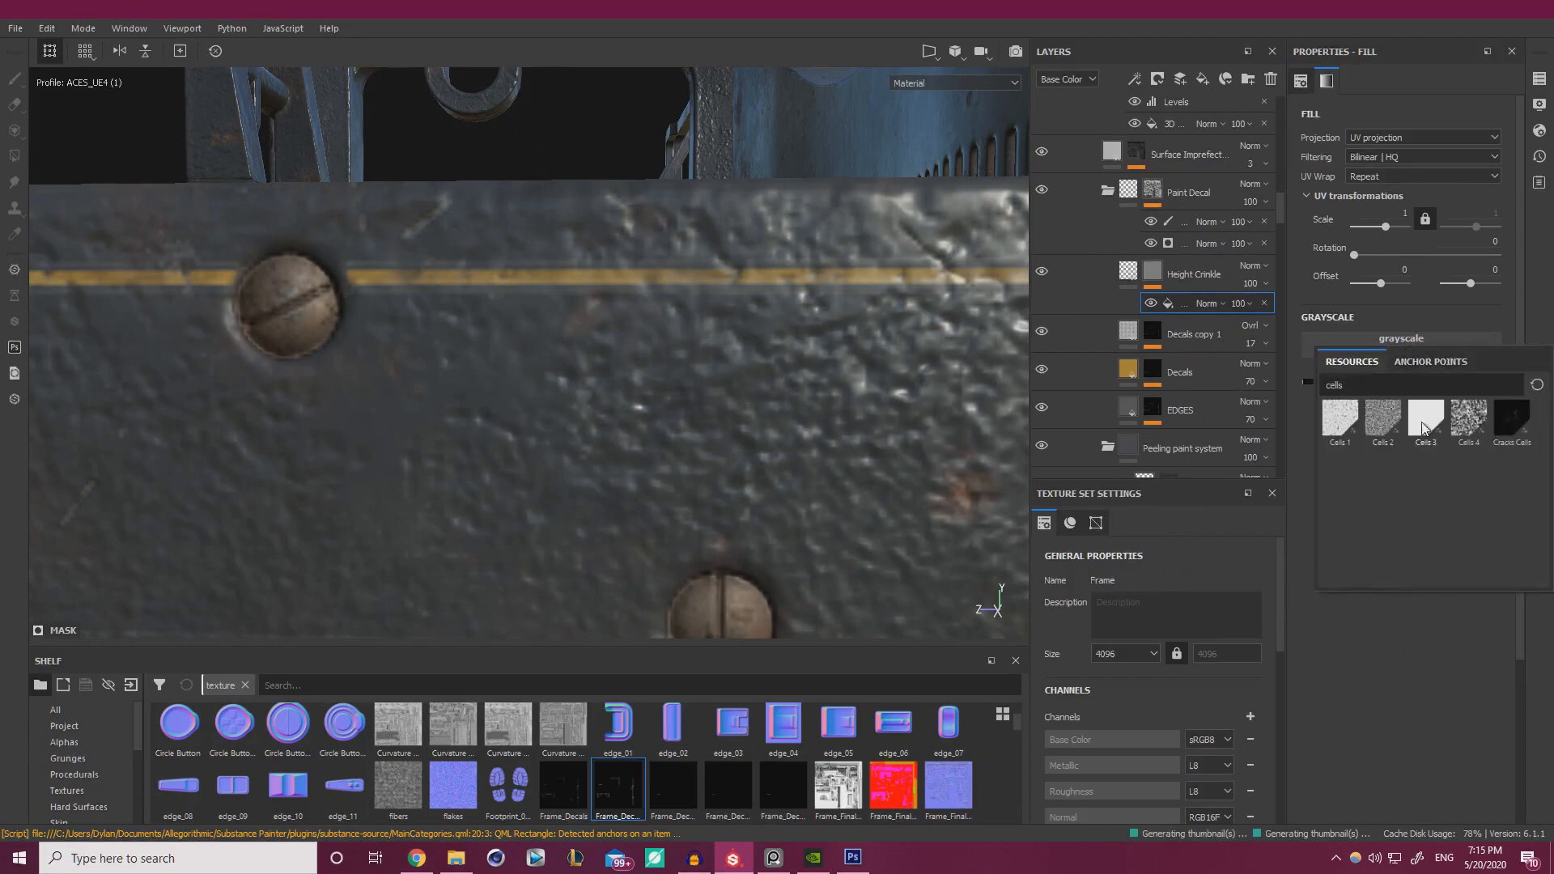
{"action": "left_click", "coordinate": [1425, 425]}
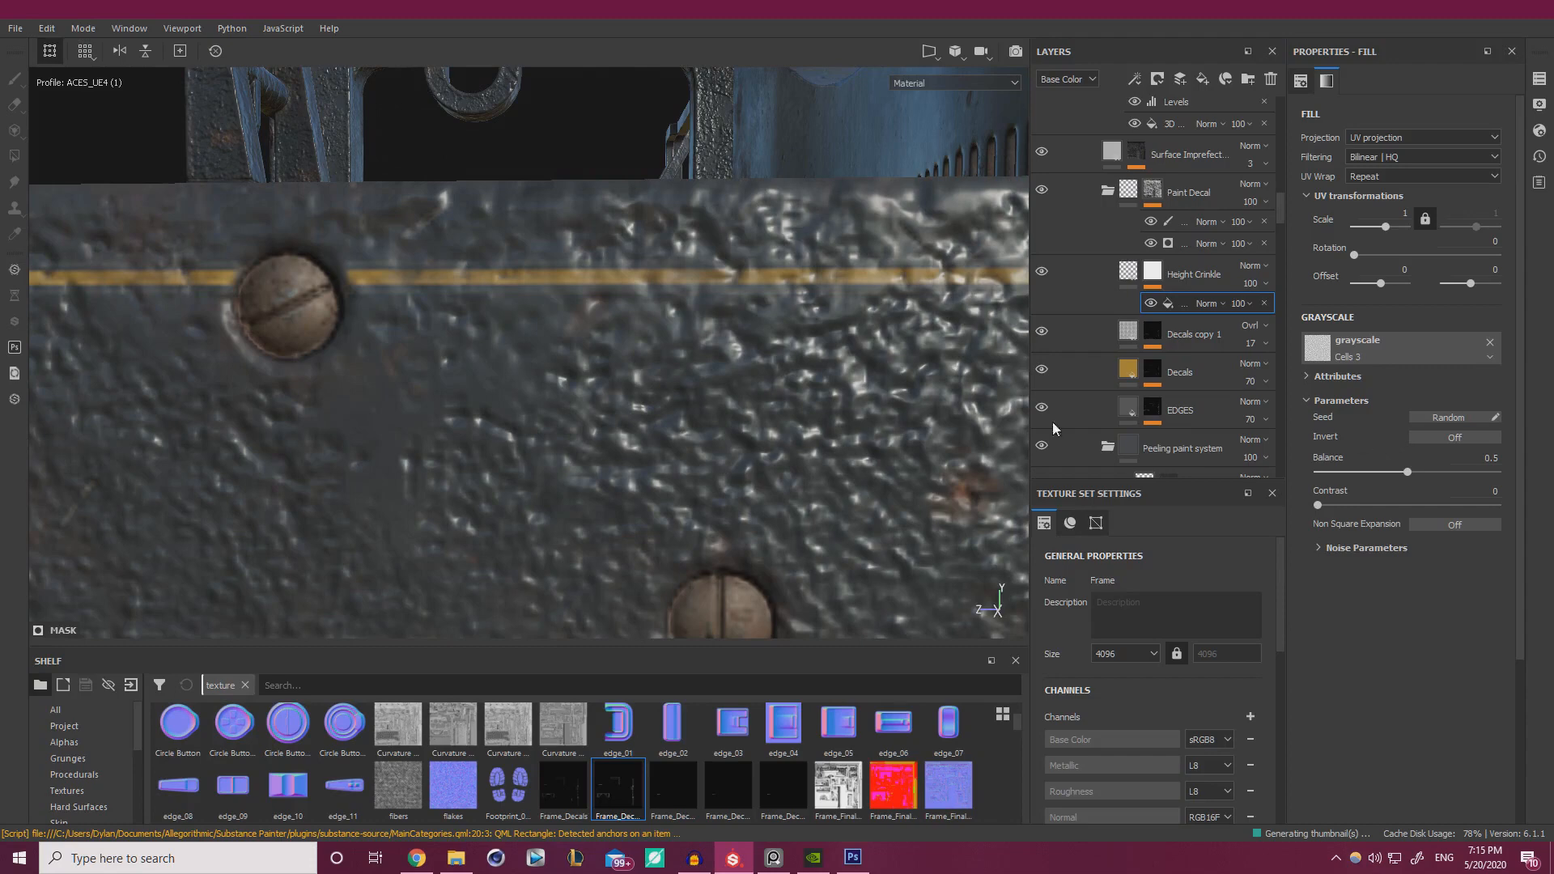
- Create a folder above Height Crinkle and name it Height Mask
{"action": "left_click", "coordinate": [1182, 272]}
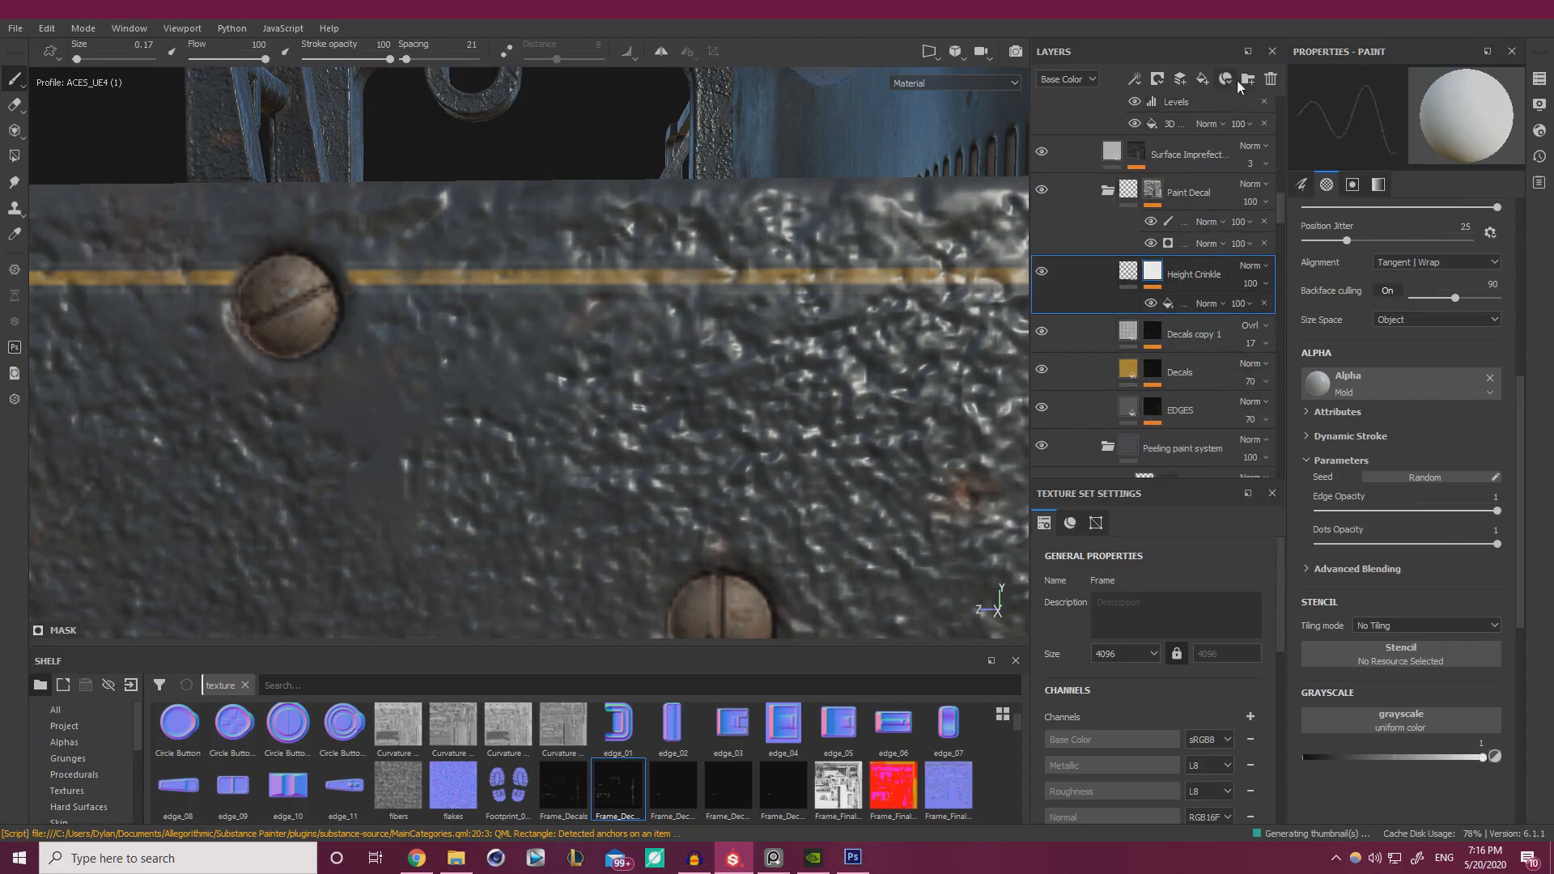
{"action": "double_click", "coordinate": [1172, 277]}
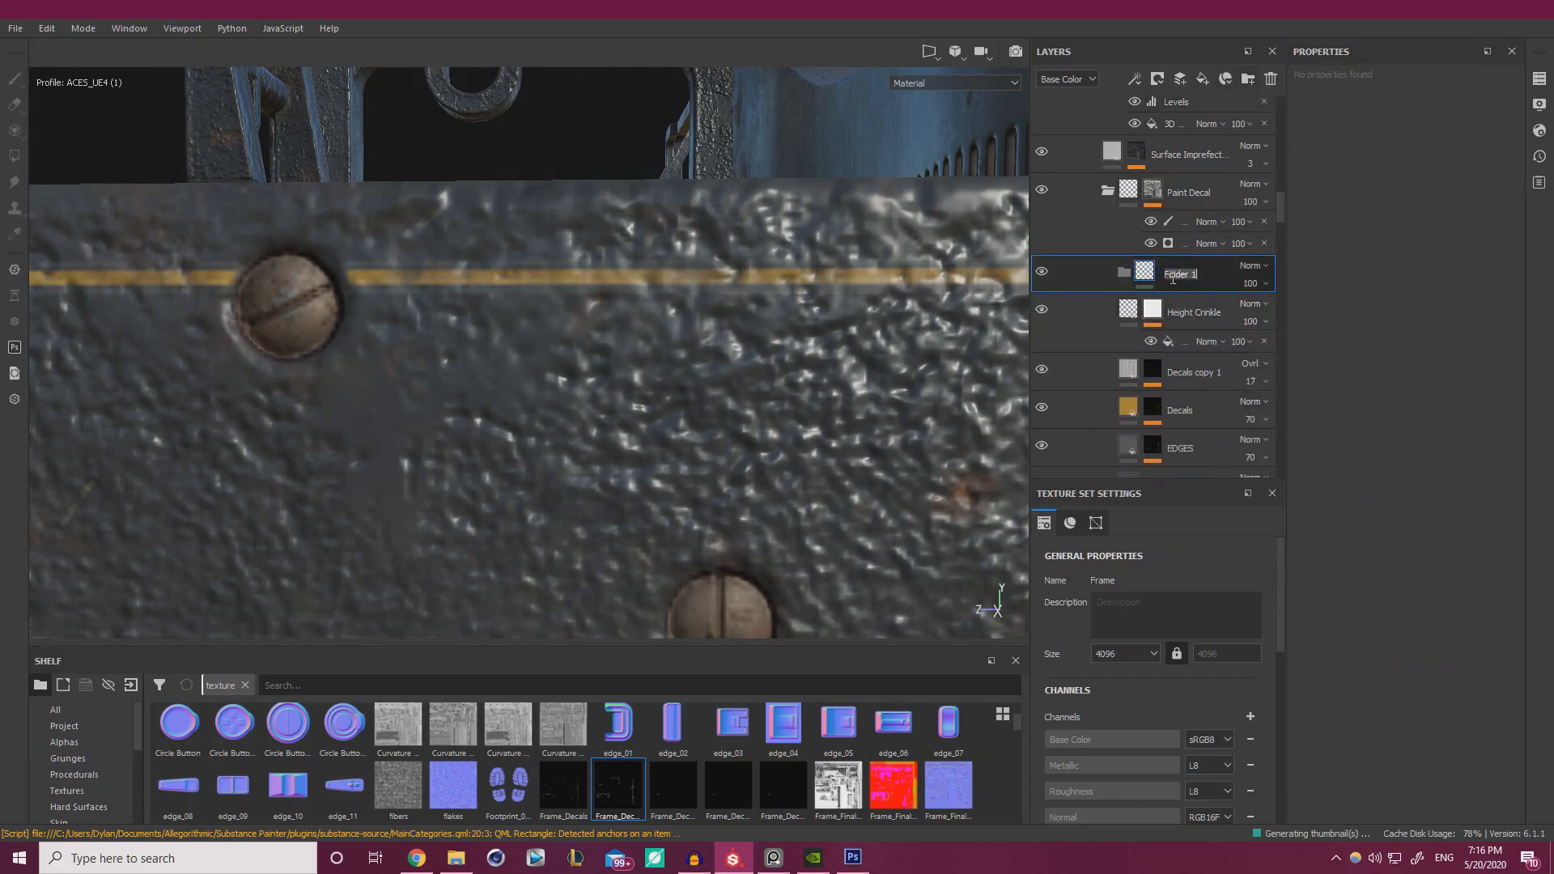
{"action": "type", "text": "Height Mask"}
{"action": "key", "text": "Return"}
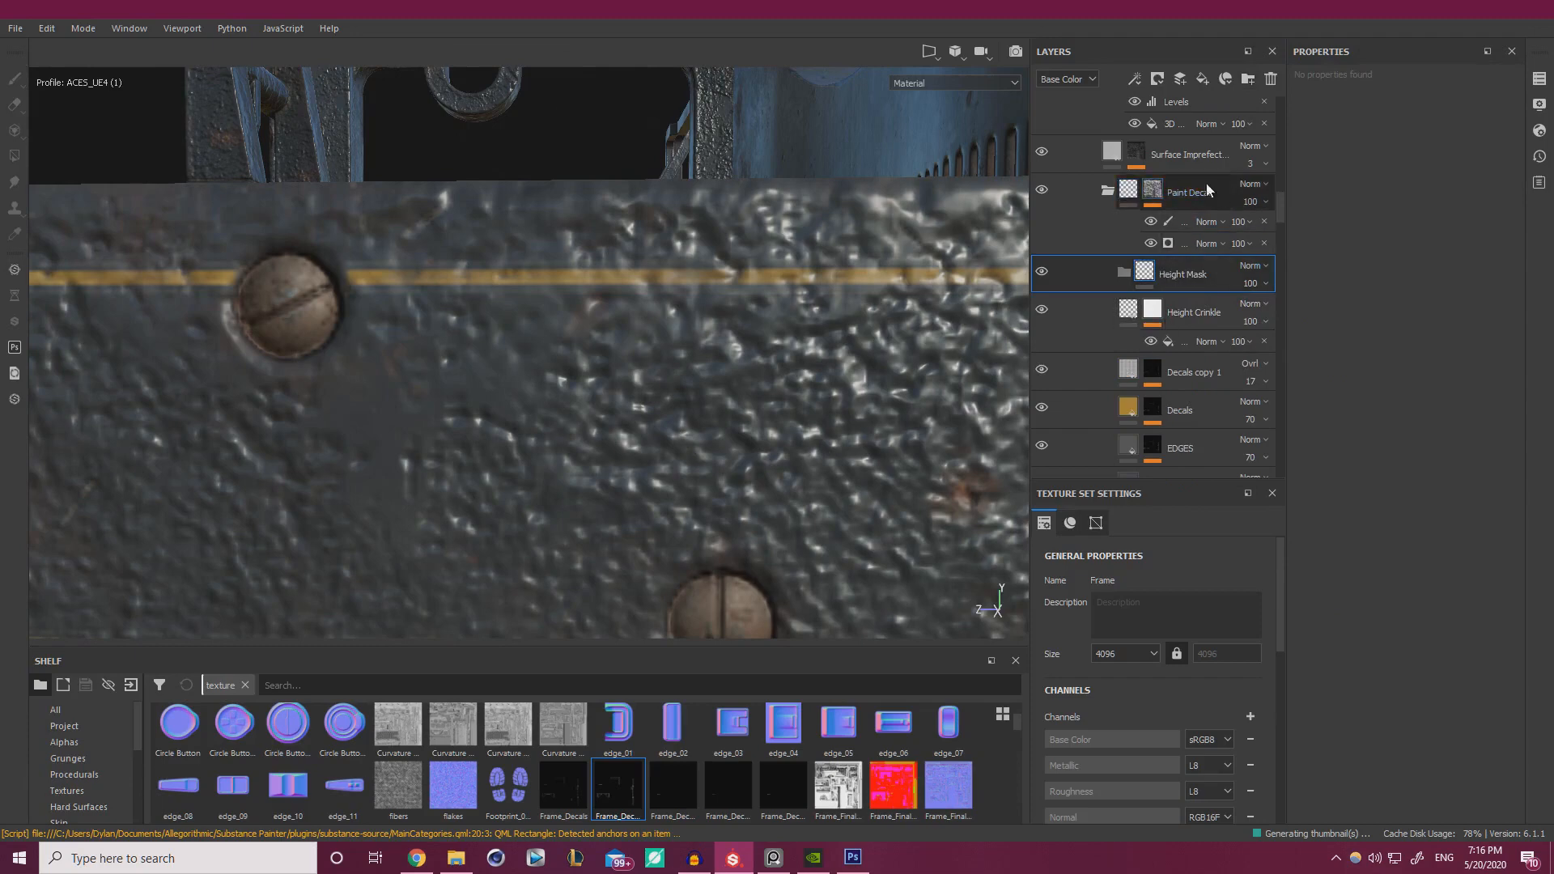
- Add a black mask to the Height Mask folder and fill it with the Frame_Decals_Boarders texture
{"action": "mouse_move", "coordinate": [1159, 199]}
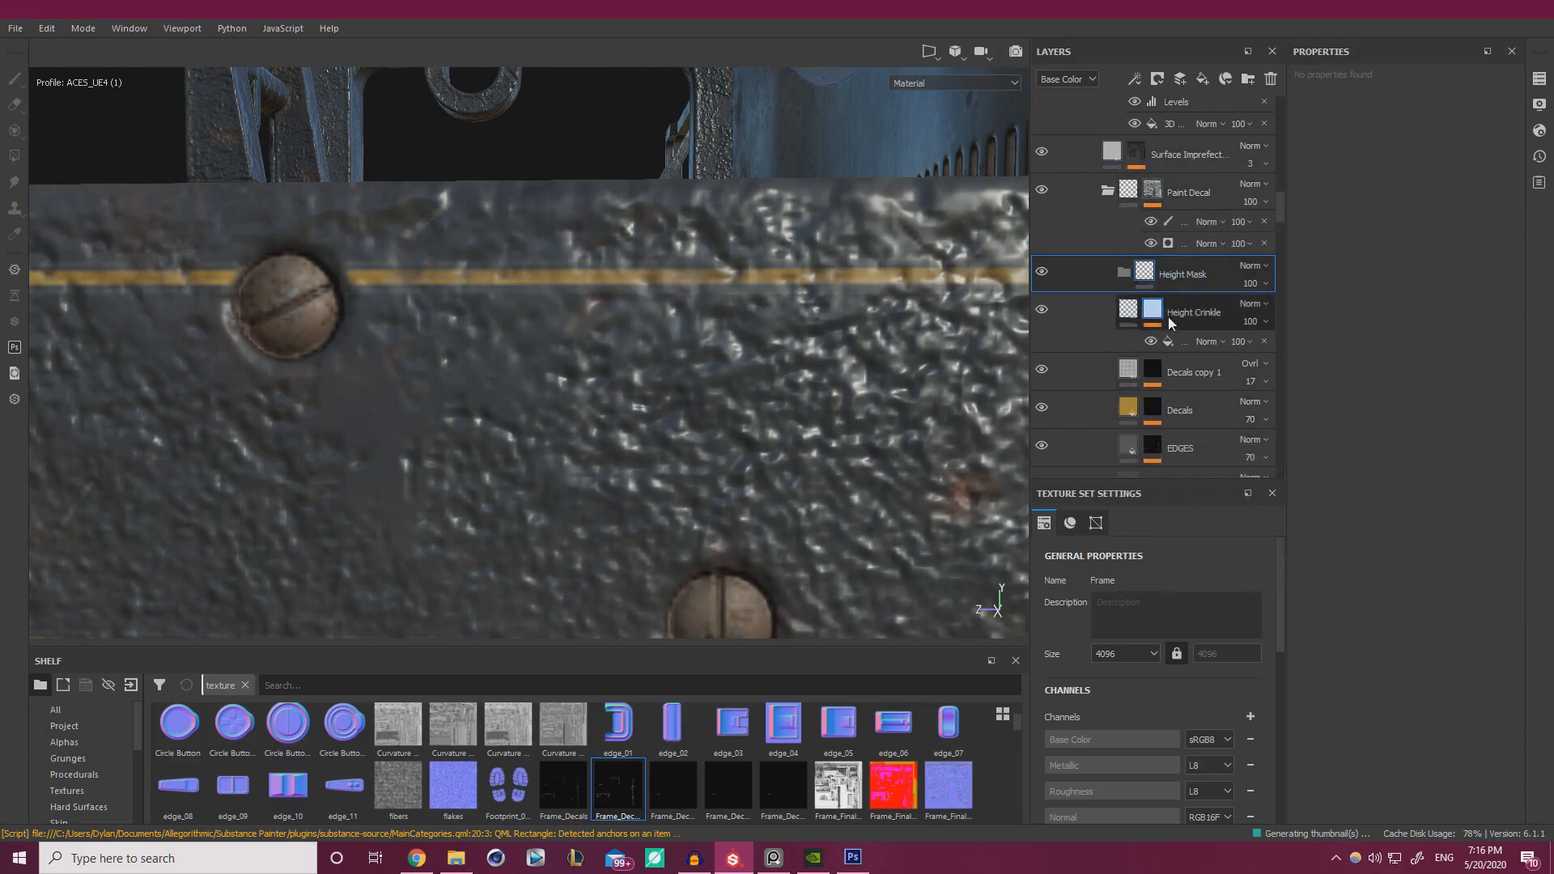
{"action": "right_click", "coordinate": [1178, 276]}
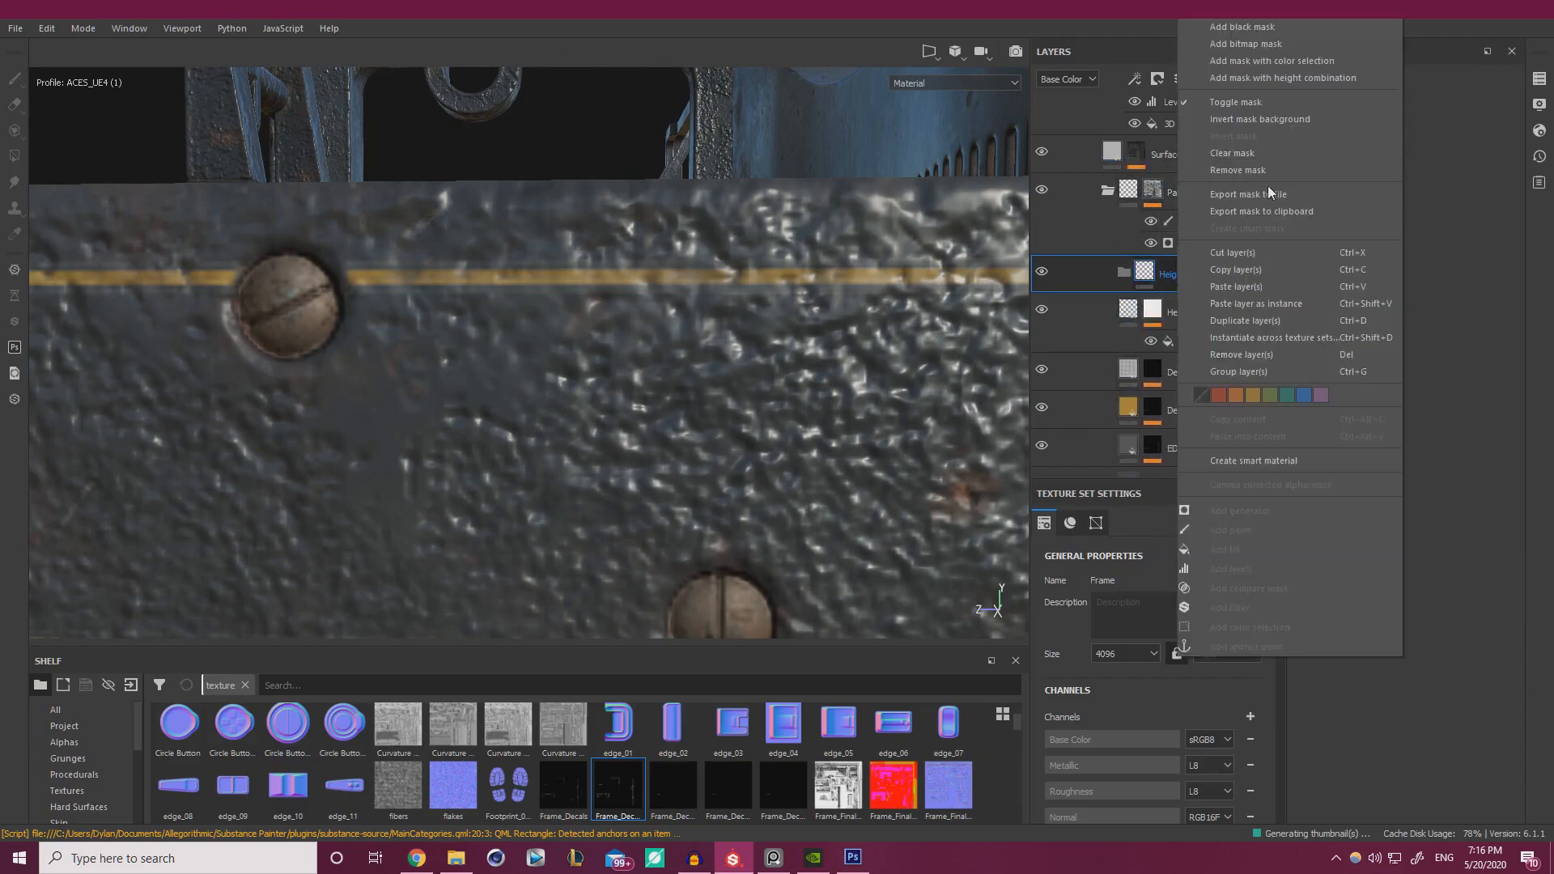
{"action": "left_click", "coordinate": [1251, 43]}
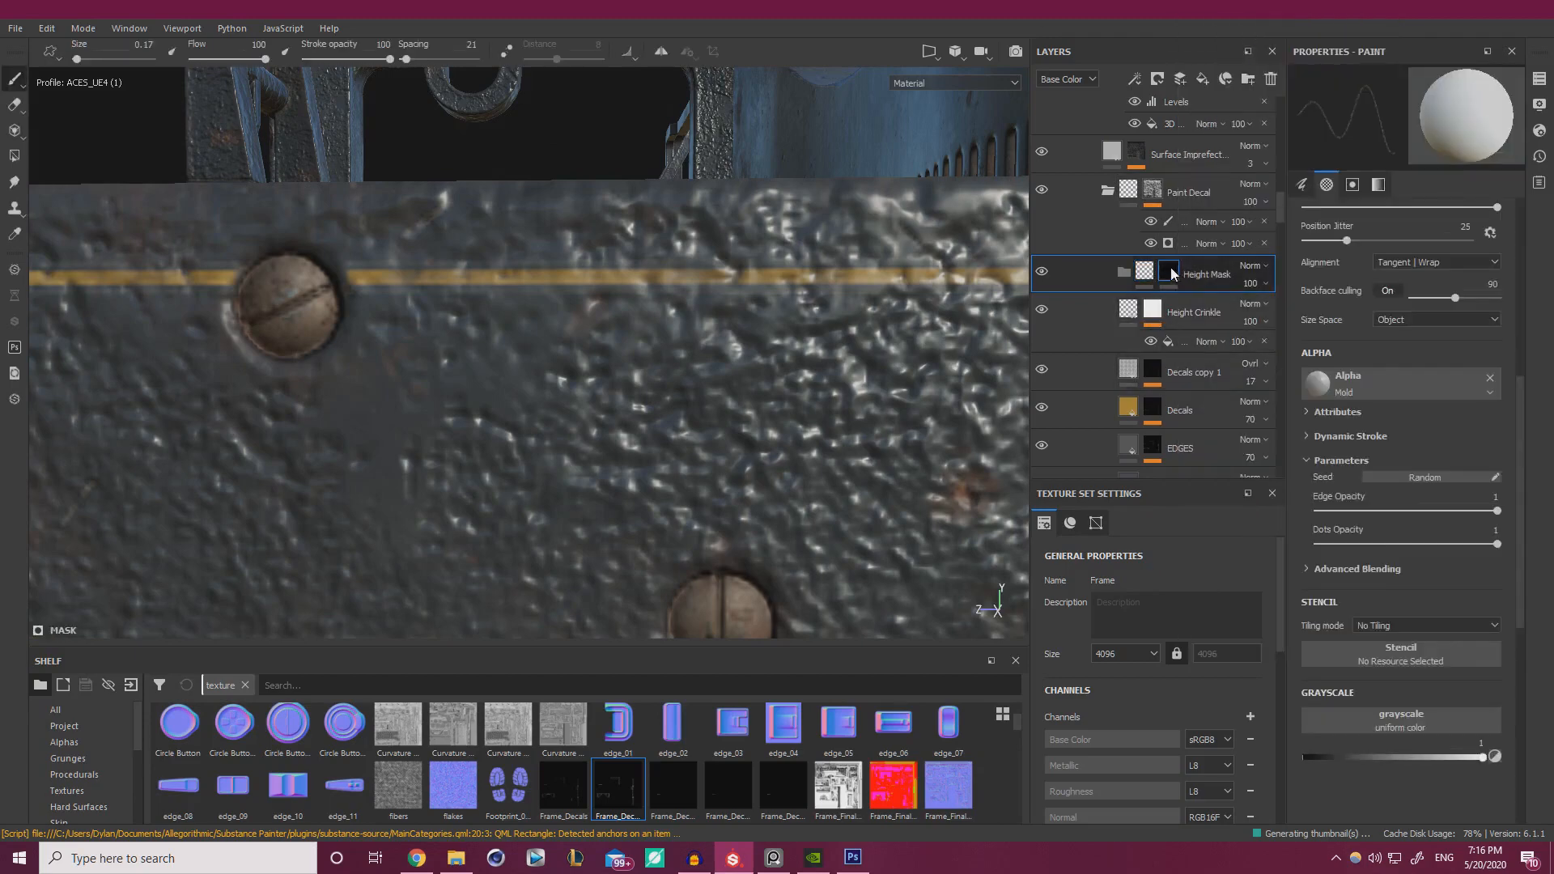
{"action": "right_click", "coordinate": [1172, 273]}
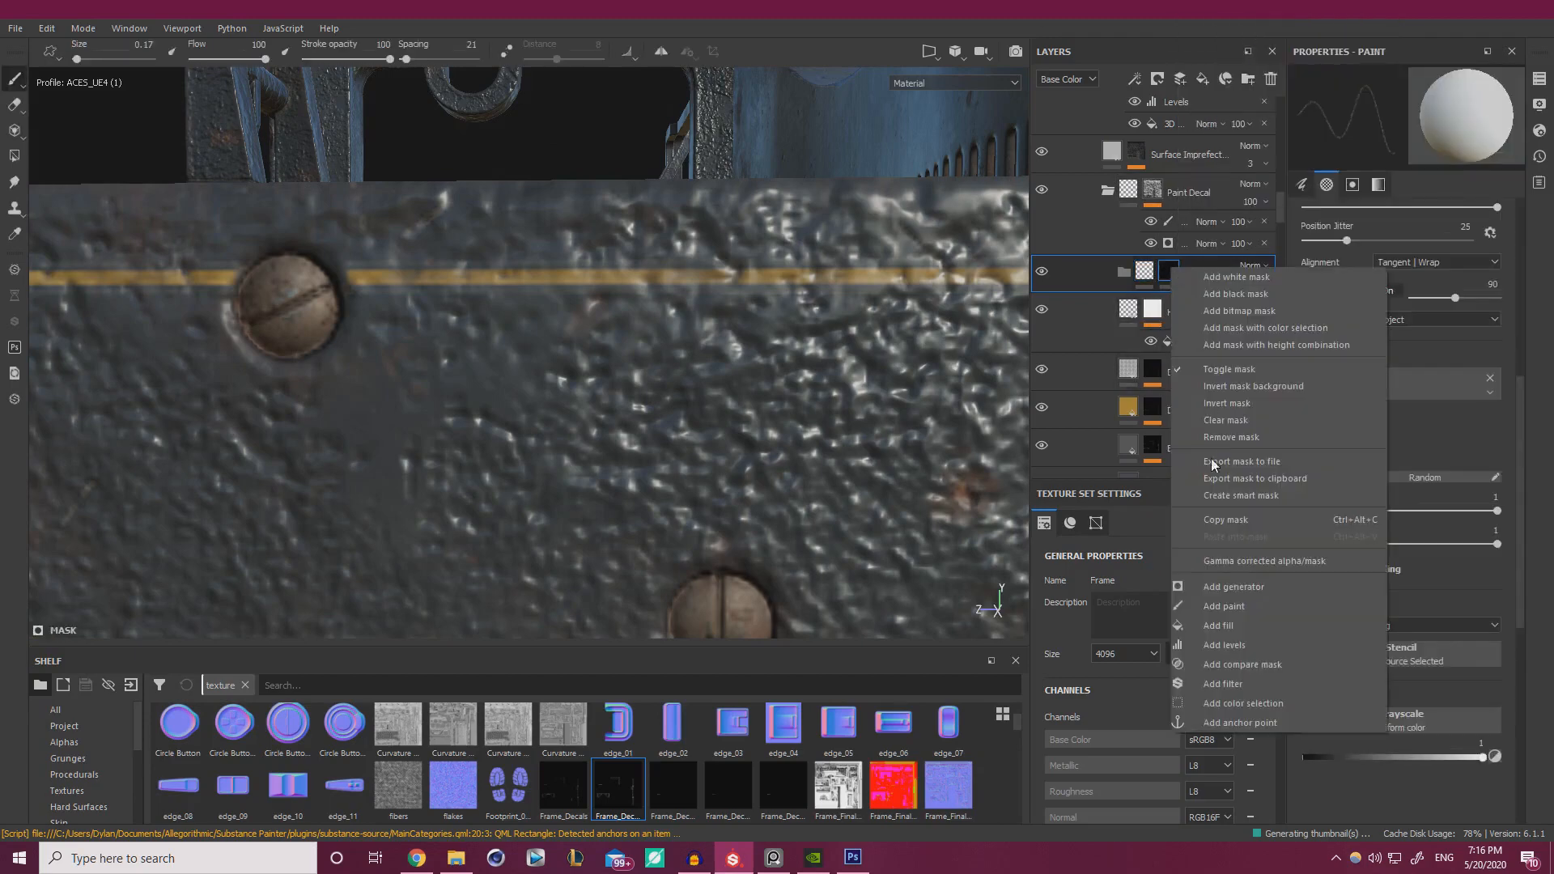
{"action": "left_click", "coordinate": [1244, 625]}
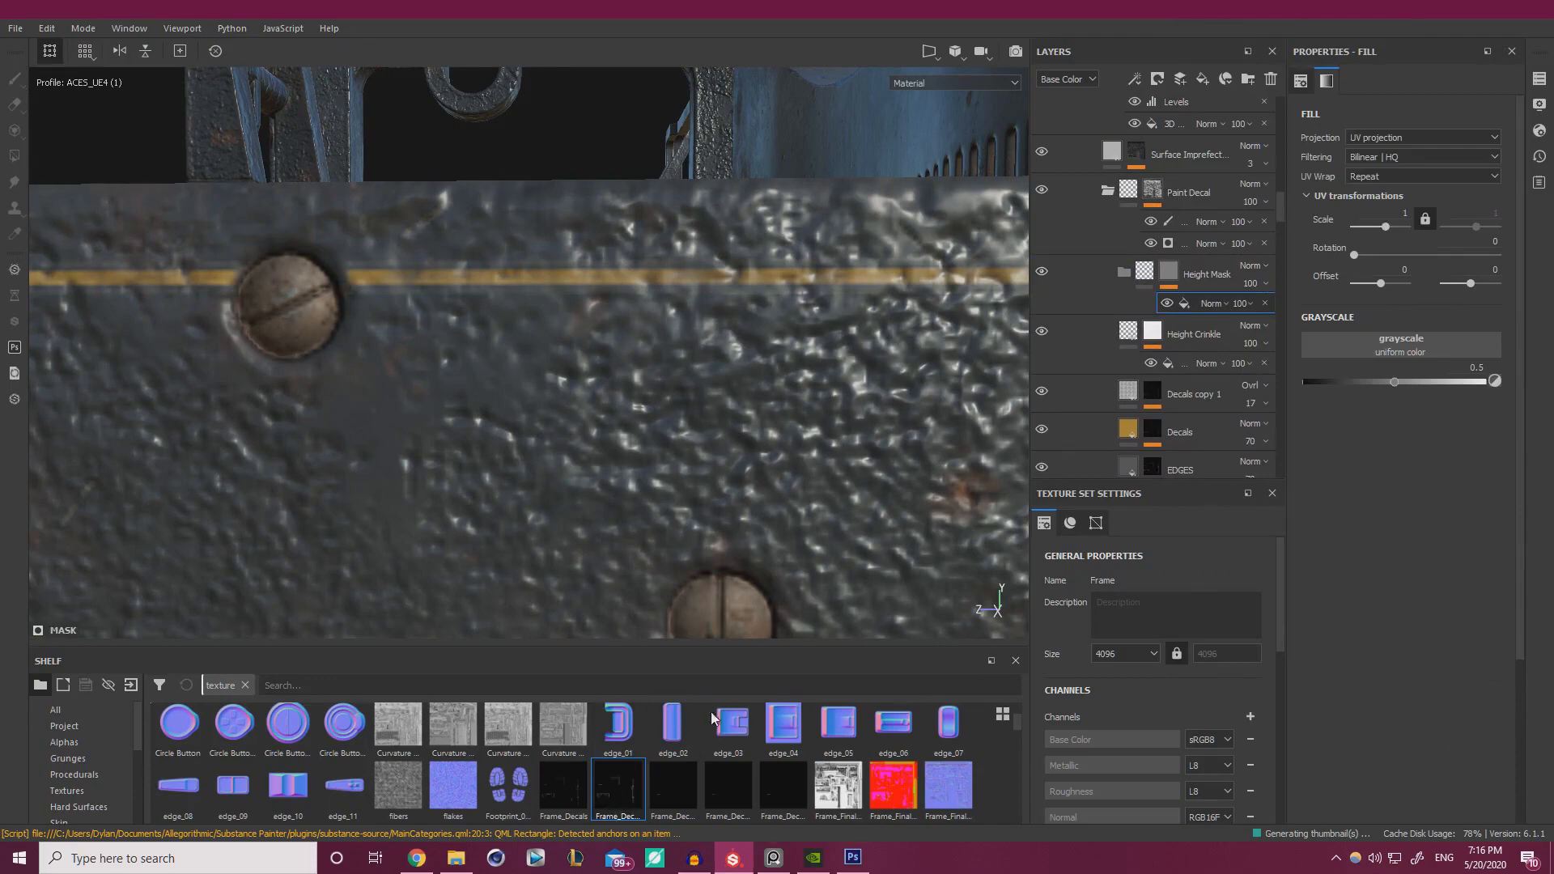
{"action": "left_click_drag", "start_coordinate": [712, 718], "coordinate": [1405, 353]}
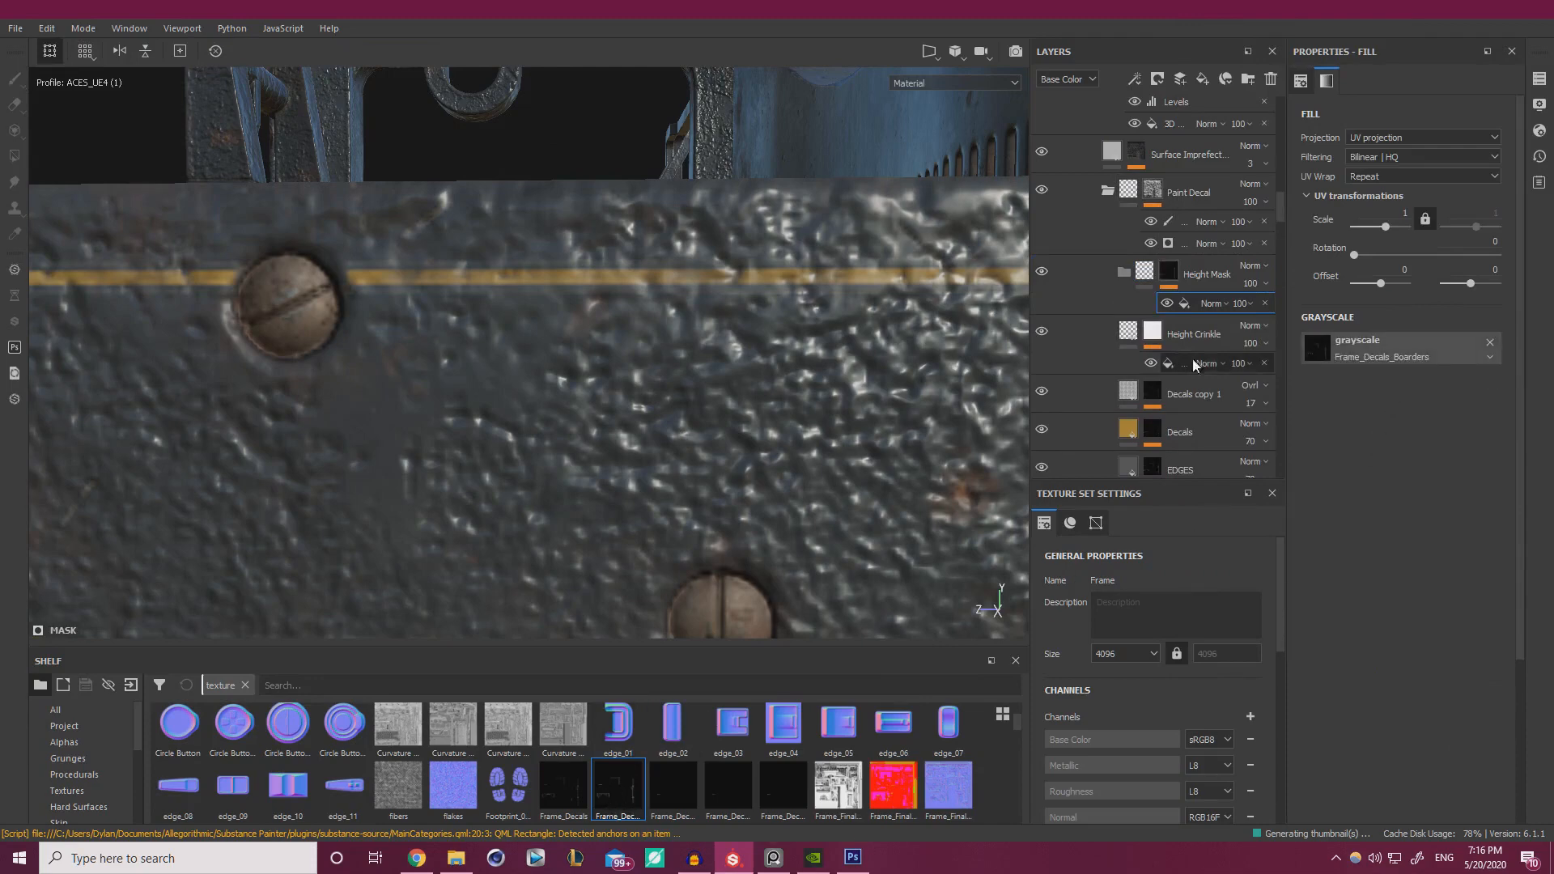
- Move Height Crinkle into the Height Mask folder and reduce its height to 0.0088, checking the relief on the gold lines
{"action": "mouse_move", "coordinate": [1177, 308]}
{"action": "left_mouse_down"}
{"action": "mouse_move", "coordinate": [1123, 259]}
{"action": "mouse_move", "coordinate": [1145, 267]}
{"action": "left_mouse_up"}
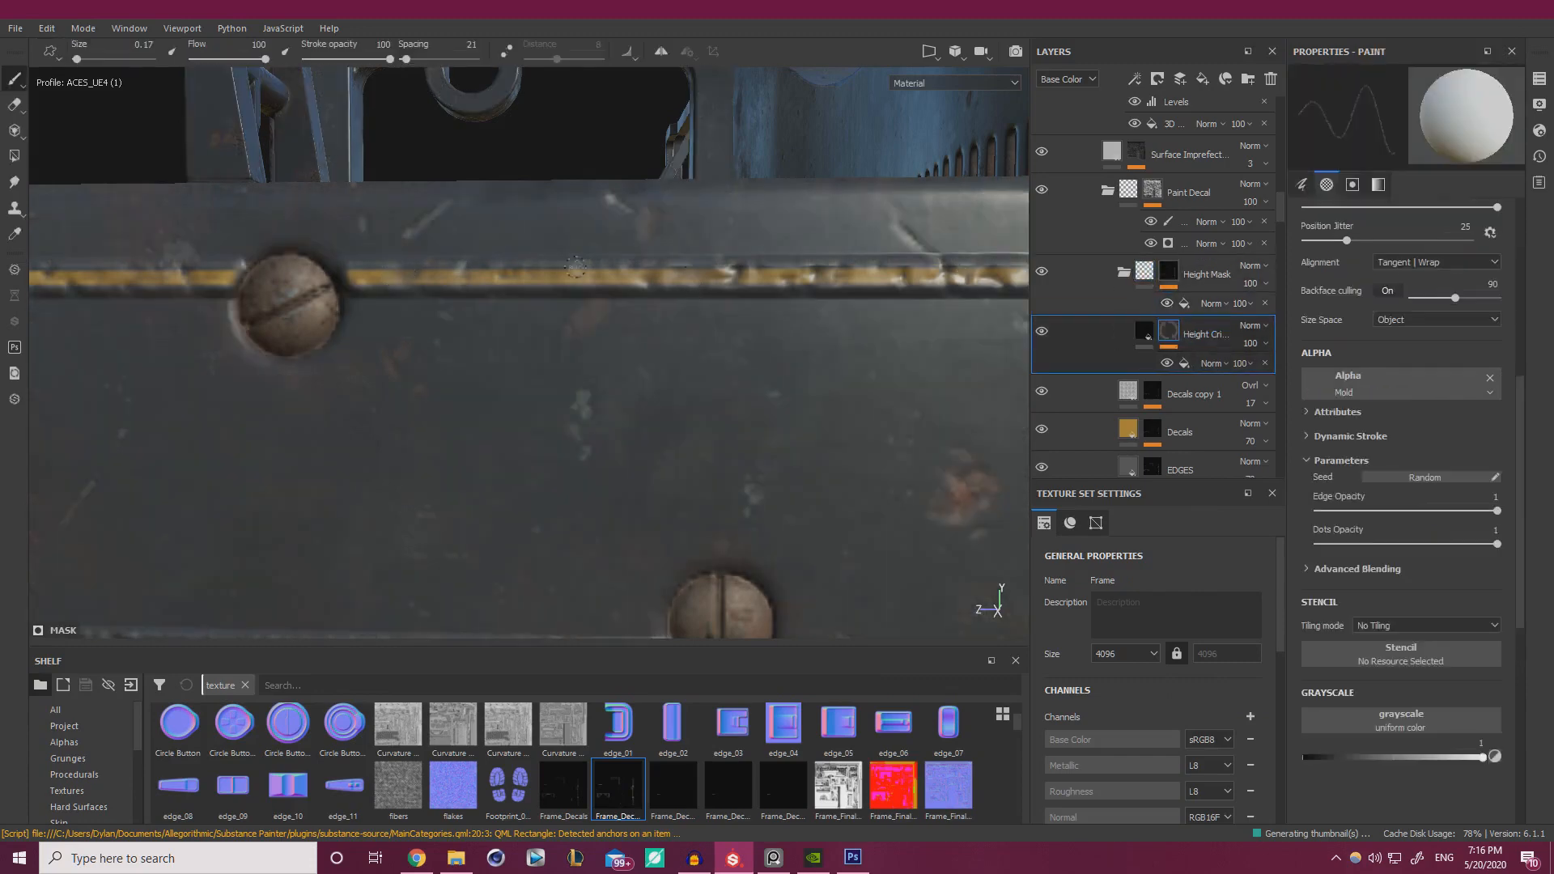
{"action": "right_click_drag", "start_coordinate": [741, 291], "coordinate": [621, 292], "text": "alt"}
{"action": "middle_click_drag", "start_coordinate": [622, 293], "coordinate": [421, 222], "text": "alt"}
{"action": "right_click_drag", "start_coordinate": [593, 319], "coordinate": [858, 374], "text": "alt"}
{"action": "left_click", "coordinate": [1188, 365]}
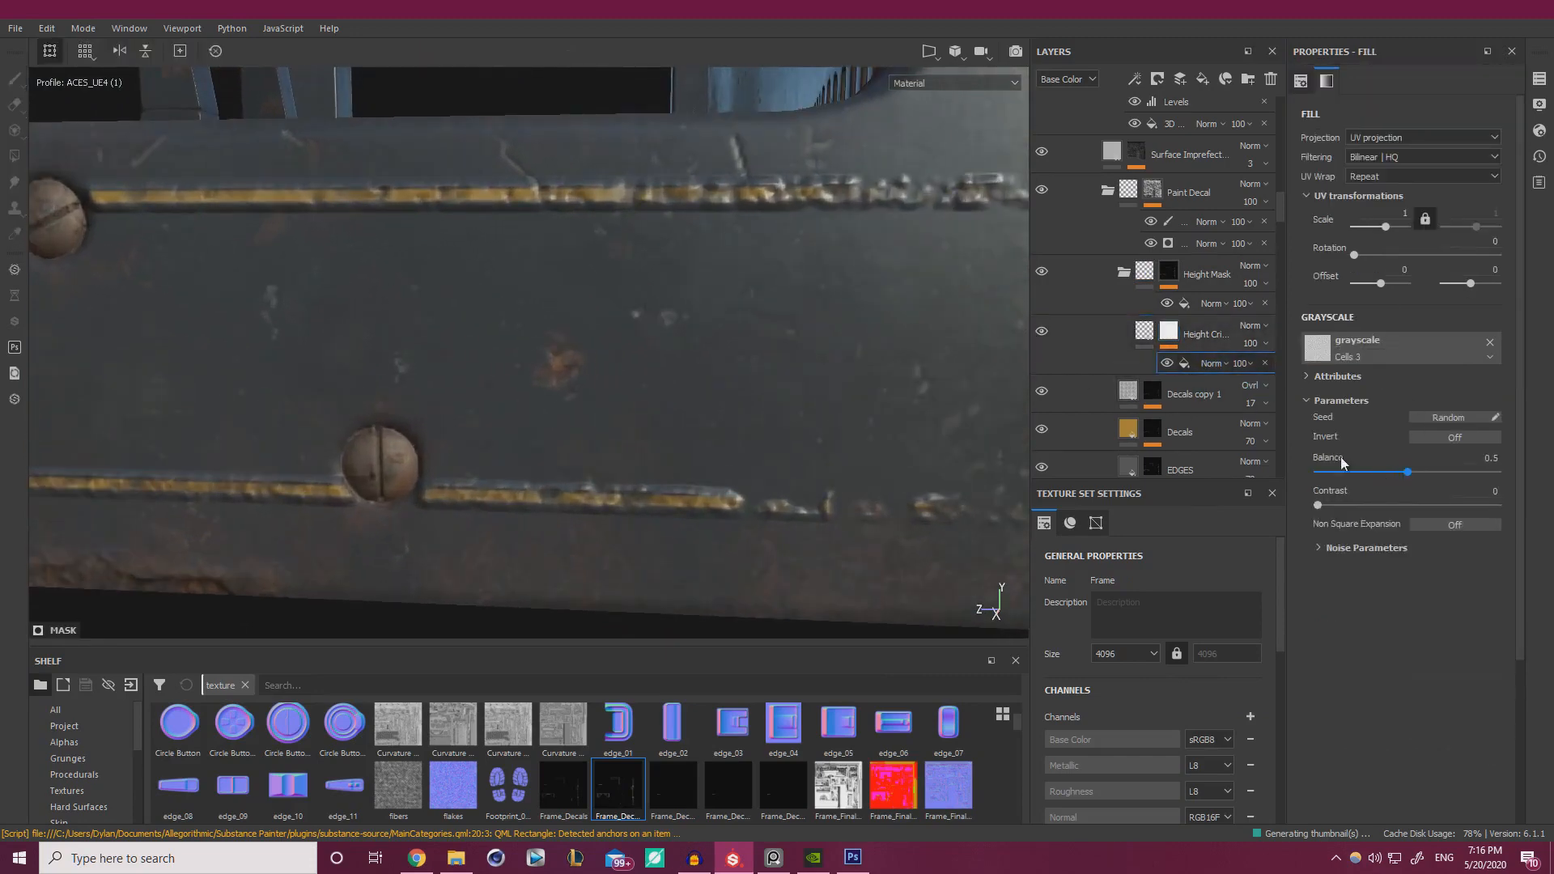
{"action": "left_click", "coordinate": [1144, 330]}
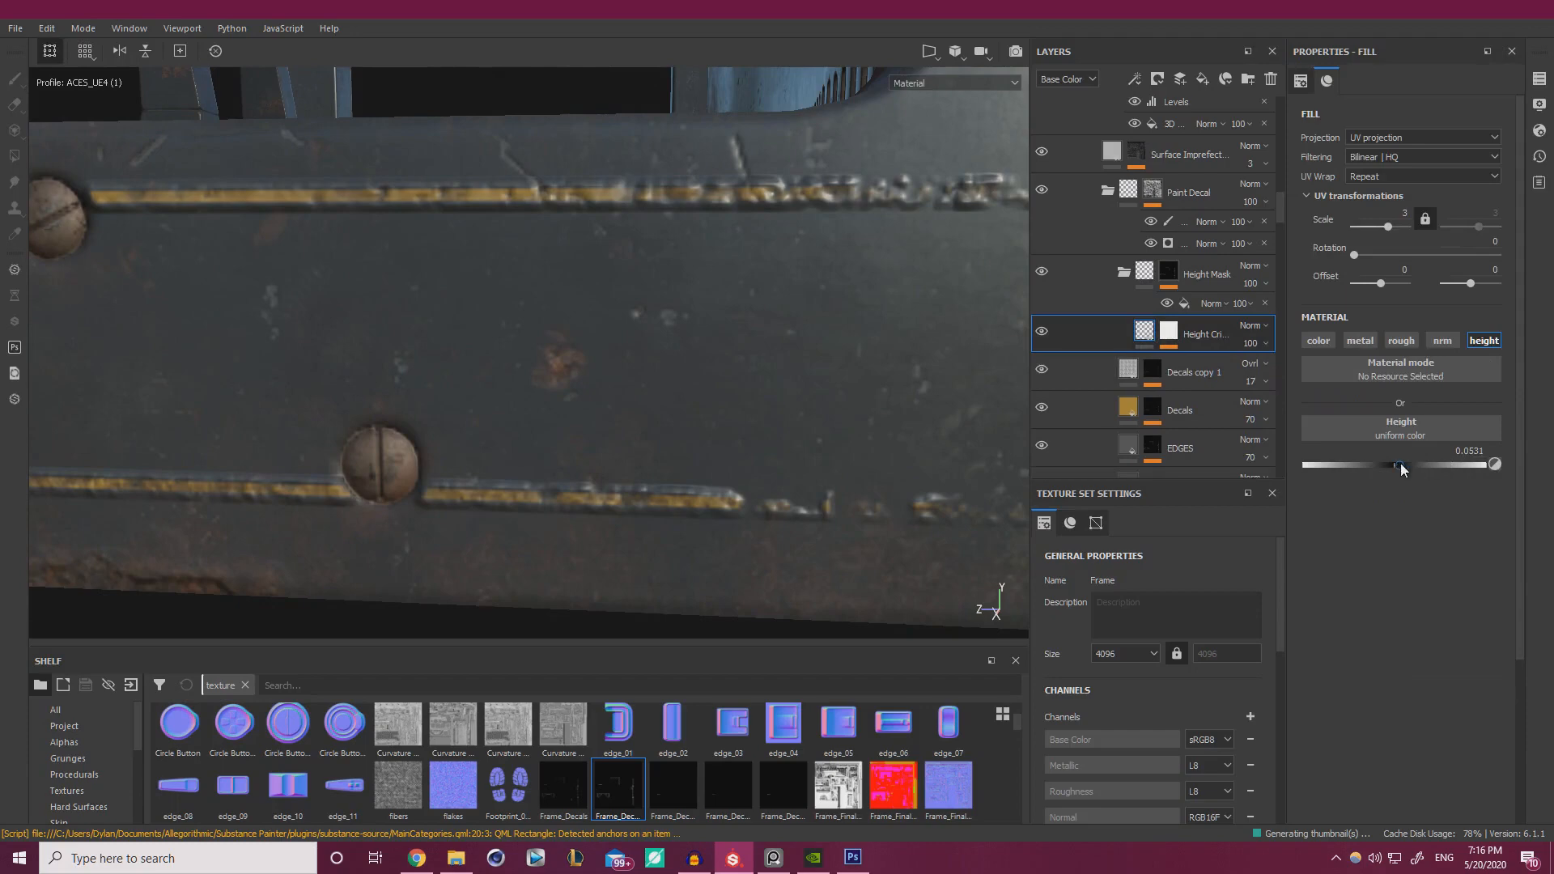
{"action": "left_click_drag", "start_coordinate": [1400, 464], "coordinate": [1396, 464]}
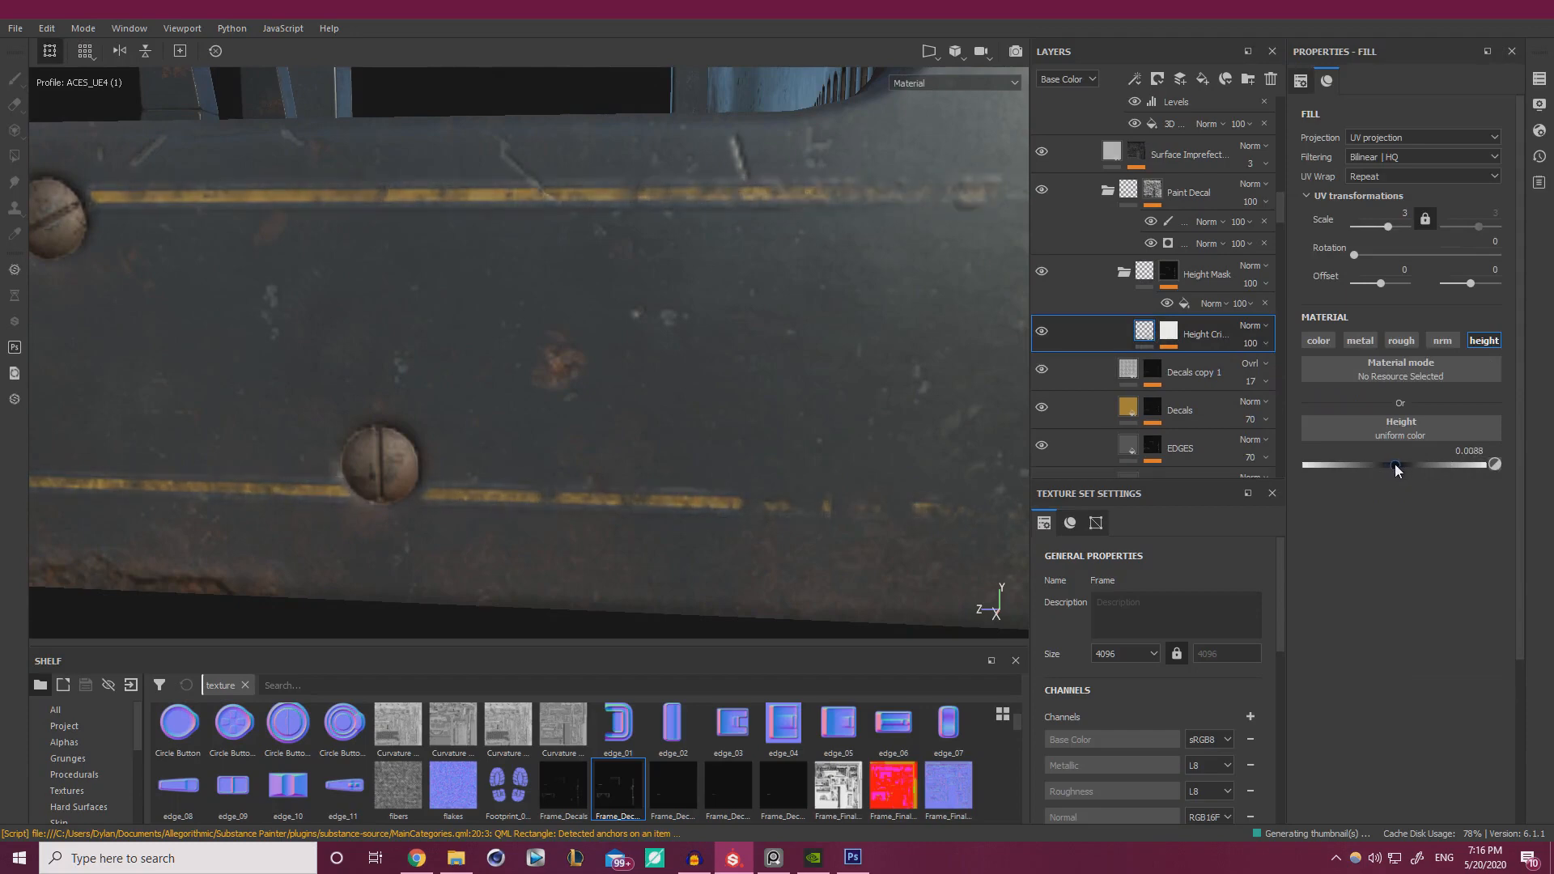
{"action": "left_click_drag", "start_coordinate": [712, 478], "coordinate": [888, 399], "text": "alt"}
- Set the Cells 3 mask fill's scale to 94.8, balance to 0.08 and contrast to 0.53, checking the gold lines around the screws
{"action": "left_click", "coordinate": [1172, 347]}
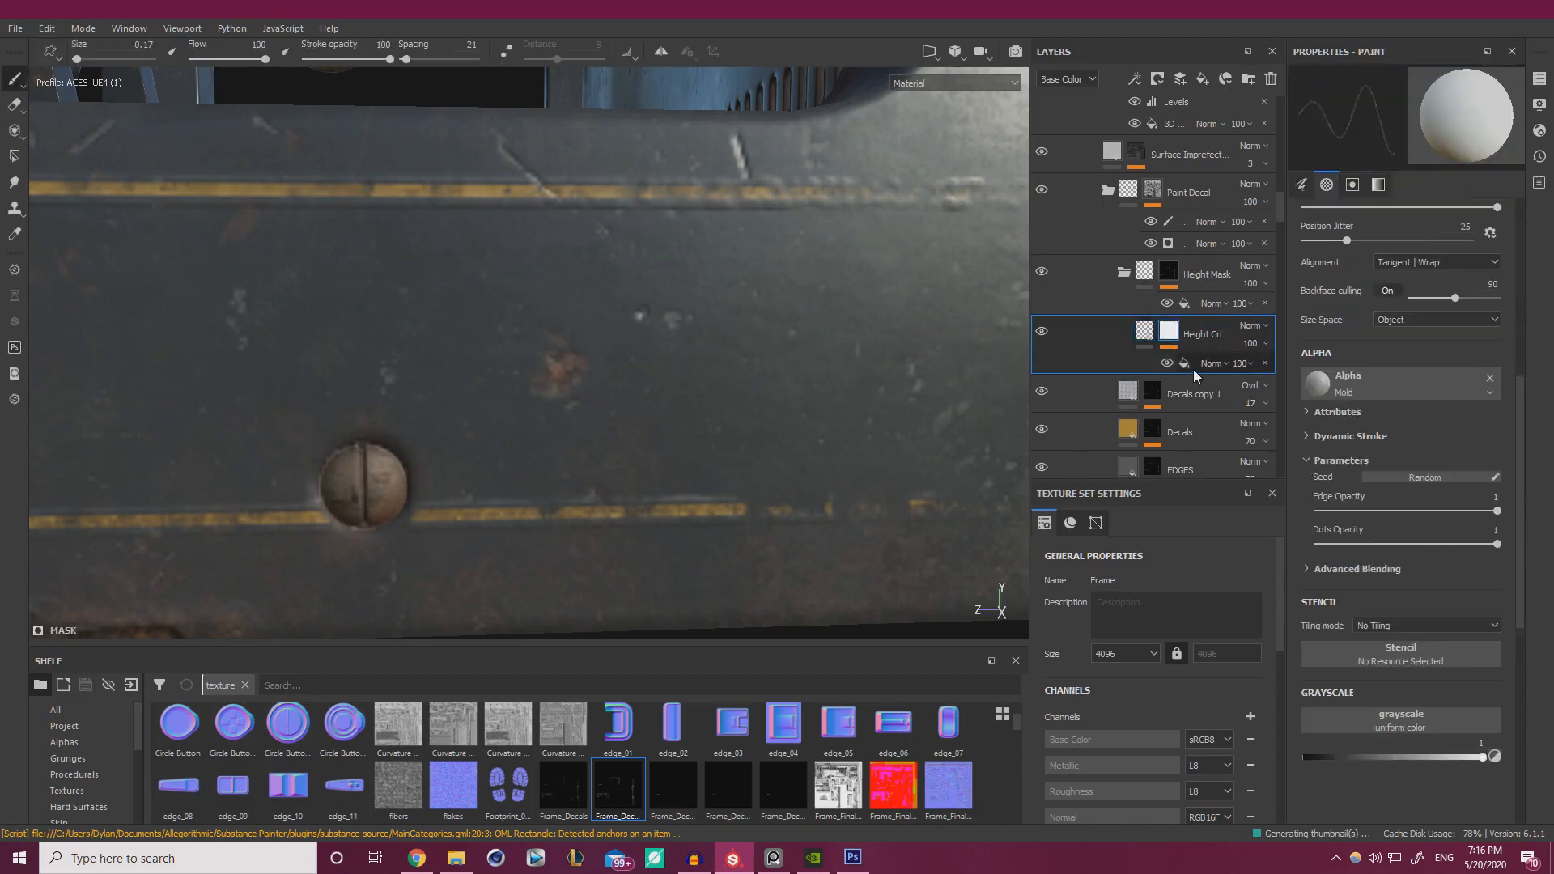
{"action": "left_click", "coordinate": [1193, 369]}
{"action": "mouse_move", "coordinate": [1386, 229]}
{"action": "left_mouse_down"}
{"action": "mouse_move", "coordinate": [1411, 225]}
{"action": "mouse_move", "coordinate": [1354, 229]}
{"action": "mouse_move", "coordinate": [1405, 226]}
{"action": "left_mouse_up"}
{"action": "left_click_drag", "start_coordinate": [1453, 473], "coordinate": [1329, 503]}
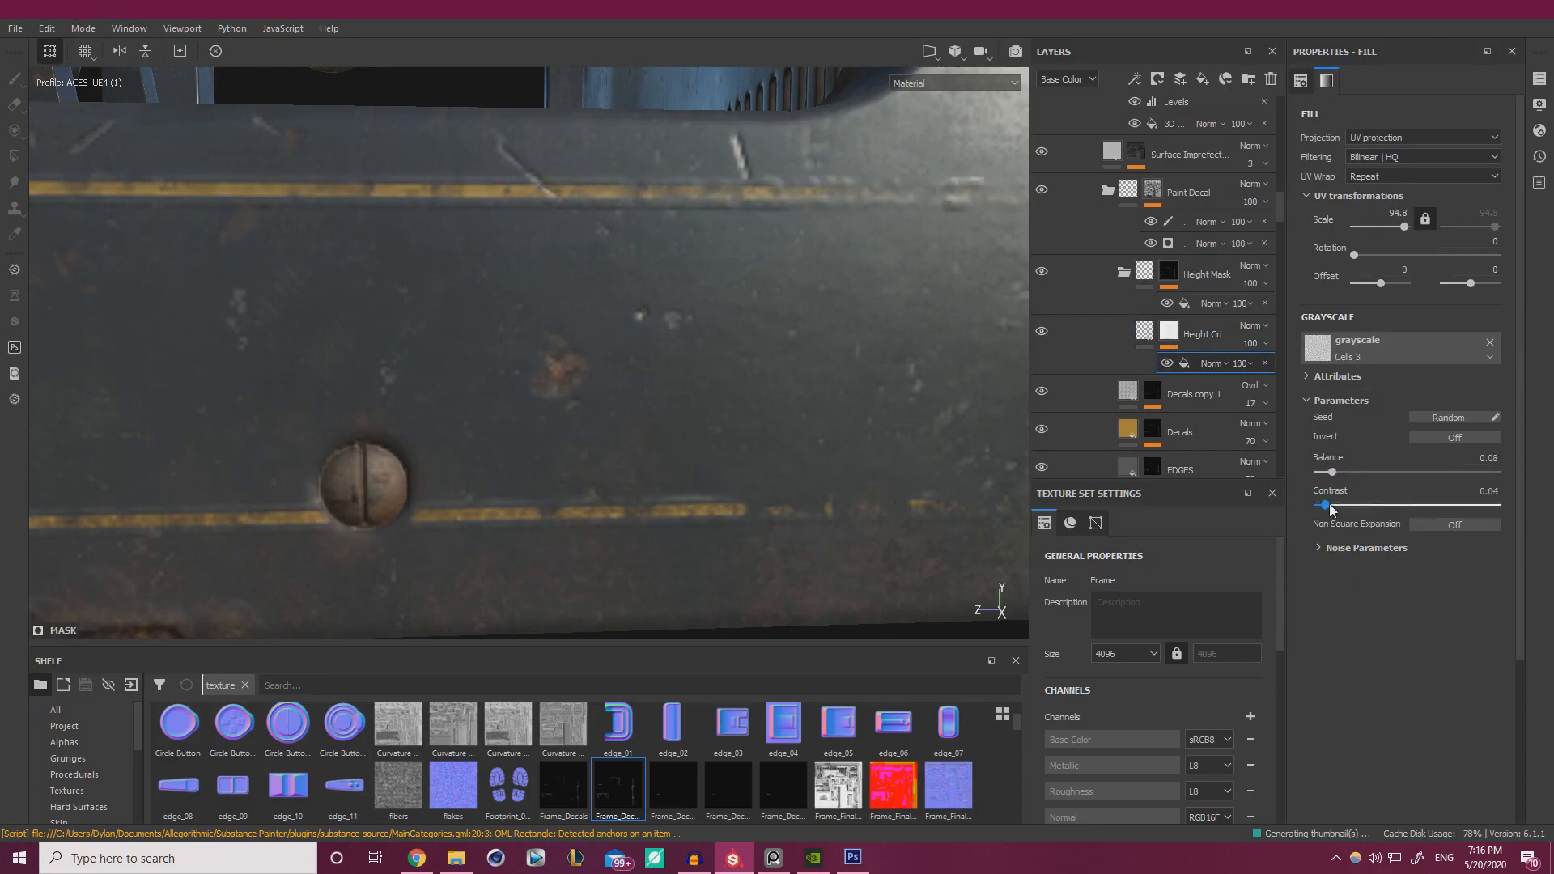
{"action": "mouse_move", "coordinate": [939, 368]}
{"action": "left_mouse_down", "text": "alt"}
{"action": "mouse_move", "coordinate": [861, 400]}
{"action": "mouse_move", "coordinate": [935, 366]}
{"action": "left_mouse_up", "text": "alt"}
{"action": "right_click_drag", "start_coordinate": [566, 308], "coordinate": [299, 289], "text": "alt"}
{"action": "middle_click_drag", "start_coordinate": [299, 289], "coordinate": [423, 297], "text": "alt"}
{"action": "left_click_drag", "start_coordinate": [423, 298], "coordinate": [280, 254], "text": "alt"}
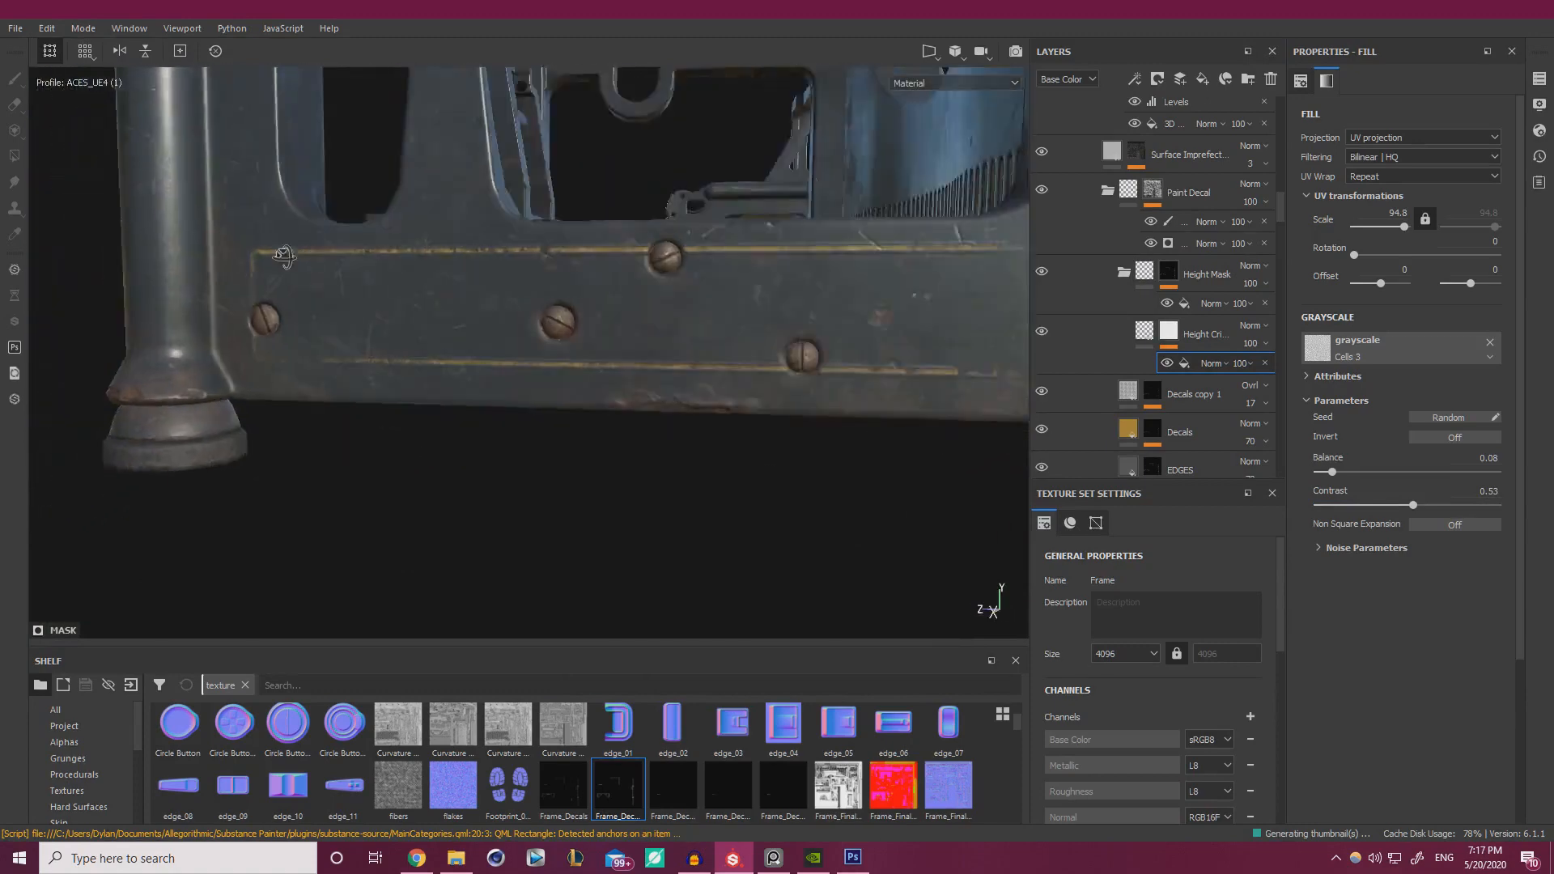
{"action": "right_click_drag", "start_coordinate": [281, 254], "coordinate": [458, 302], "text": "alt"}
{"action": "middle_click_drag", "start_coordinate": [697, 298], "coordinate": [526, 290], "text": "alt"}
{"action": "right_click_drag", "start_coordinate": [569, 289], "coordinate": [713, 324], "text": "alt"}
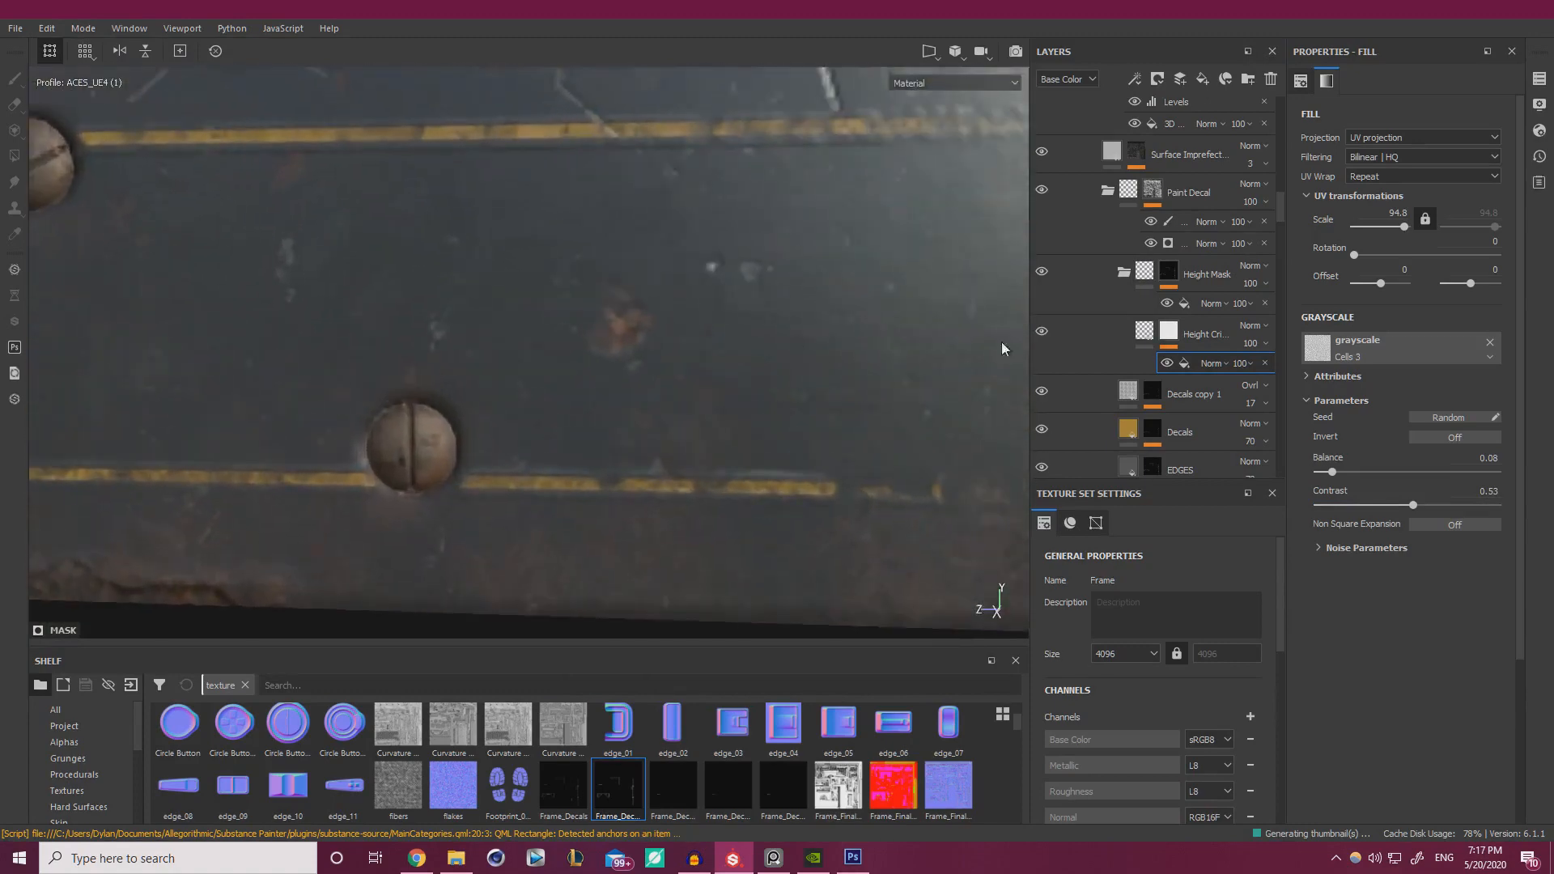
- Set the Cells 3 mask fill's scale to 5 and contrast to 0.09, and readjust its balance against the gold lines
{"action": "left_click", "coordinate": [1169, 333]}
{"action": "left_click", "coordinate": [1211, 362]}
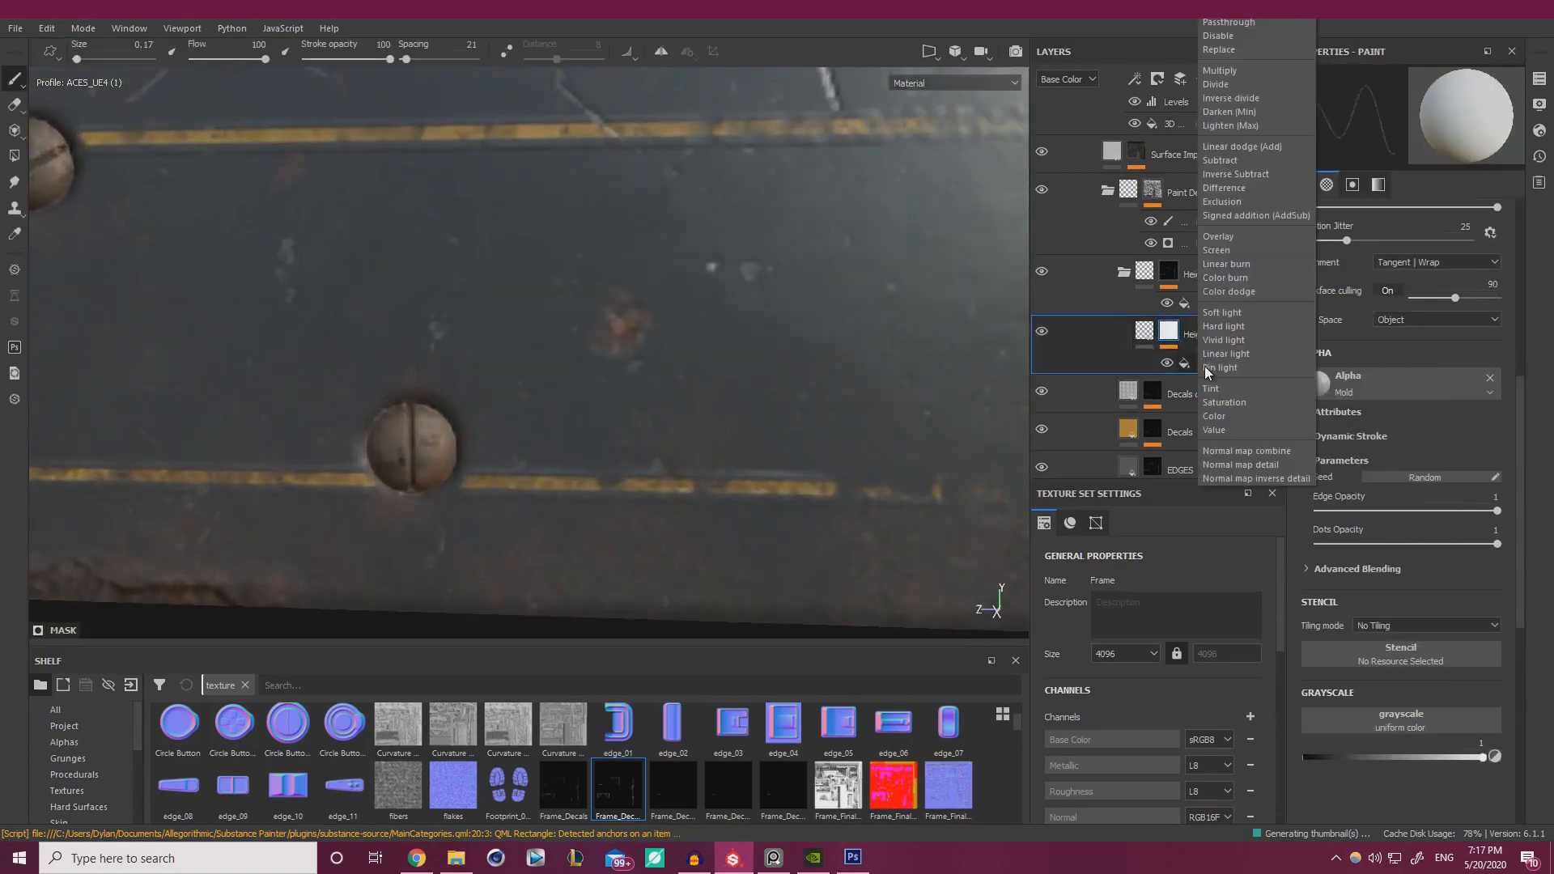
{"action": "left_click", "coordinate": [1184, 361]}
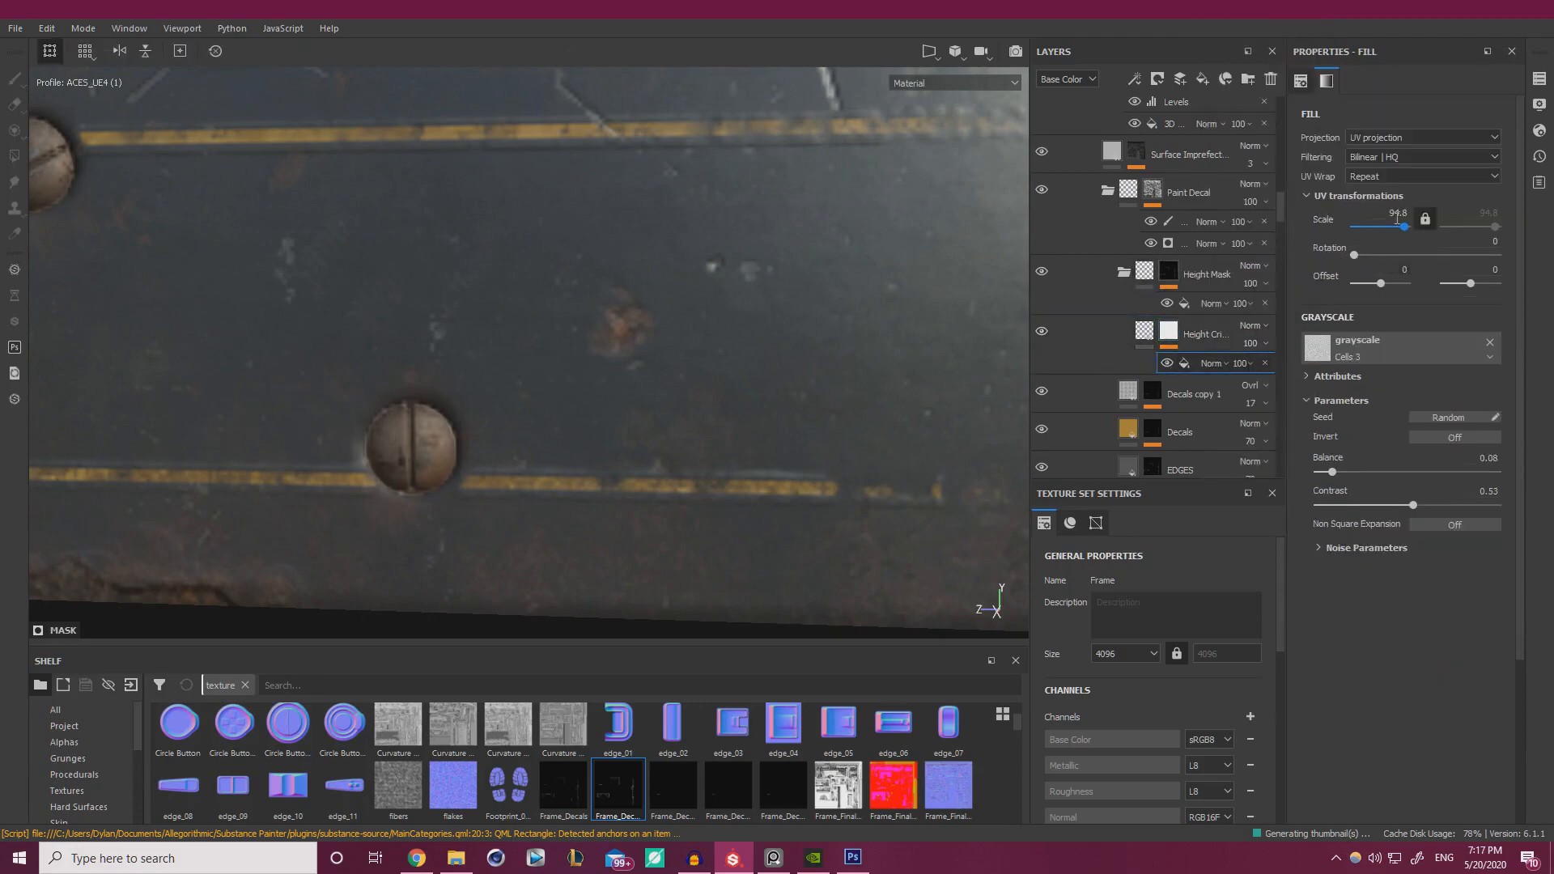
{"action": "type", "text": "3"}
{"action": "key", "text": "Return"}
{"action": "left_click_drag", "start_coordinate": [1331, 472], "coordinate": [1418, 474]}
{"action": "left_click_drag", "start_coordinate": [1326, 461], "coordinate": [1400, 458]}
{"action": "left_click_drag", "start_coordinate": [1340, 458], "coordinate": [1332, 456]}
{"action": "left_click_drag", "start_coordinate": [1354, 503], "coordinate": [1335, 504]}
{"action": "left_click_drag", "start_coordinate": [650, 281], "coordinate": [872, 245], "text": "alt"}
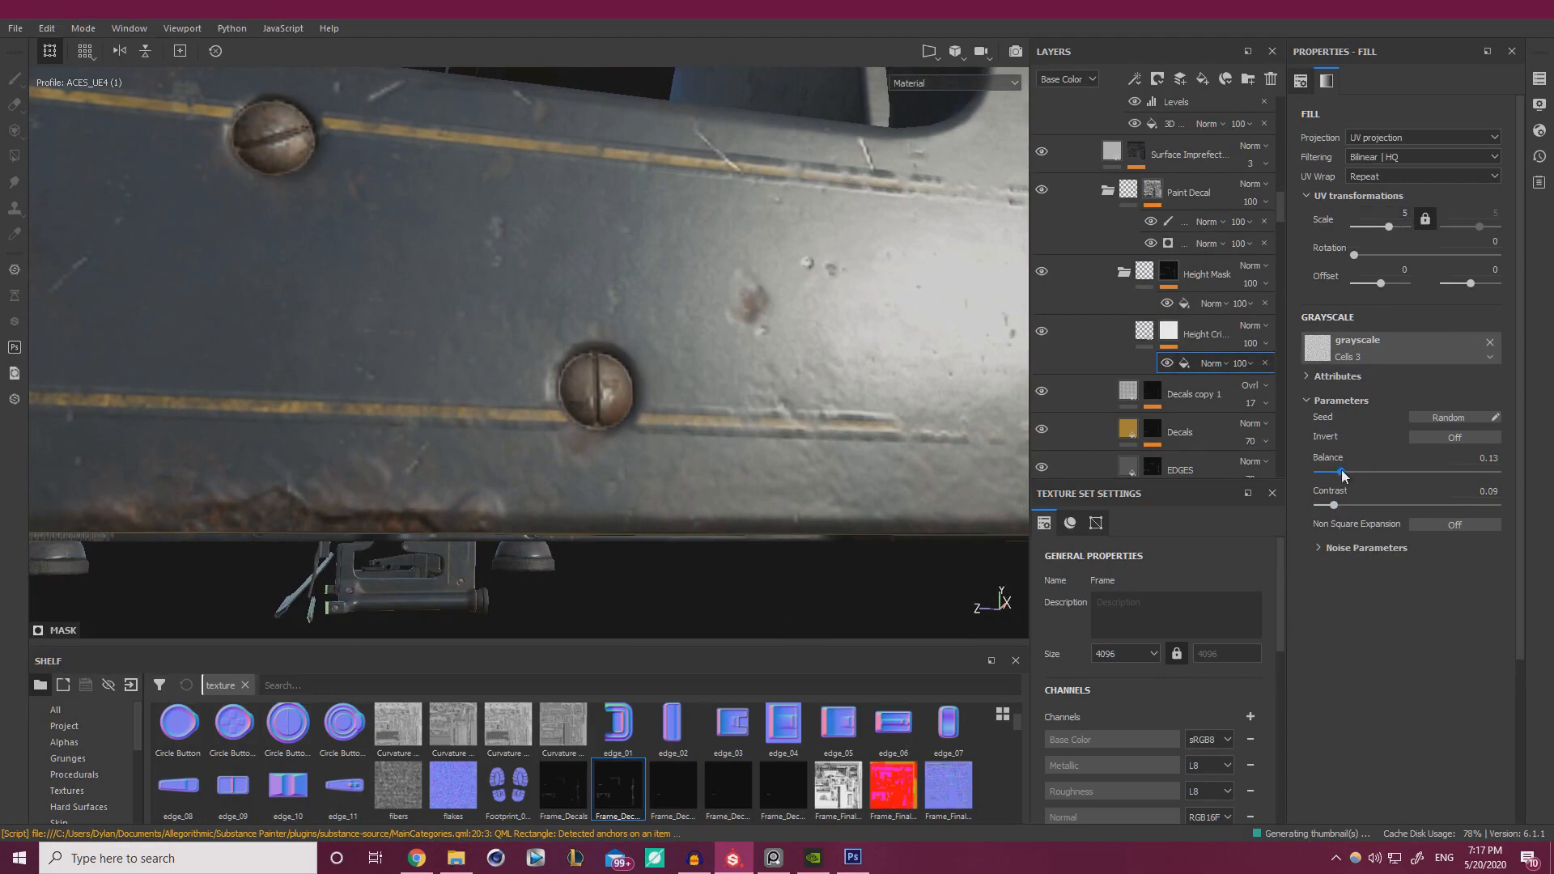
{"action": "left_click_drag", "start_coordinate": [1342, 472], "coordinate": [1329, 472]}
{"action": "left_click_drag", "start_coordinate": [1319, 472], "coordinate": [1400, 472]}
- Set Height Crinkle's height to 0.0048, check the frame's side, and collapse and select the Height Mask folder
{"action": "left_click", "coordinate": [1166, 349]}
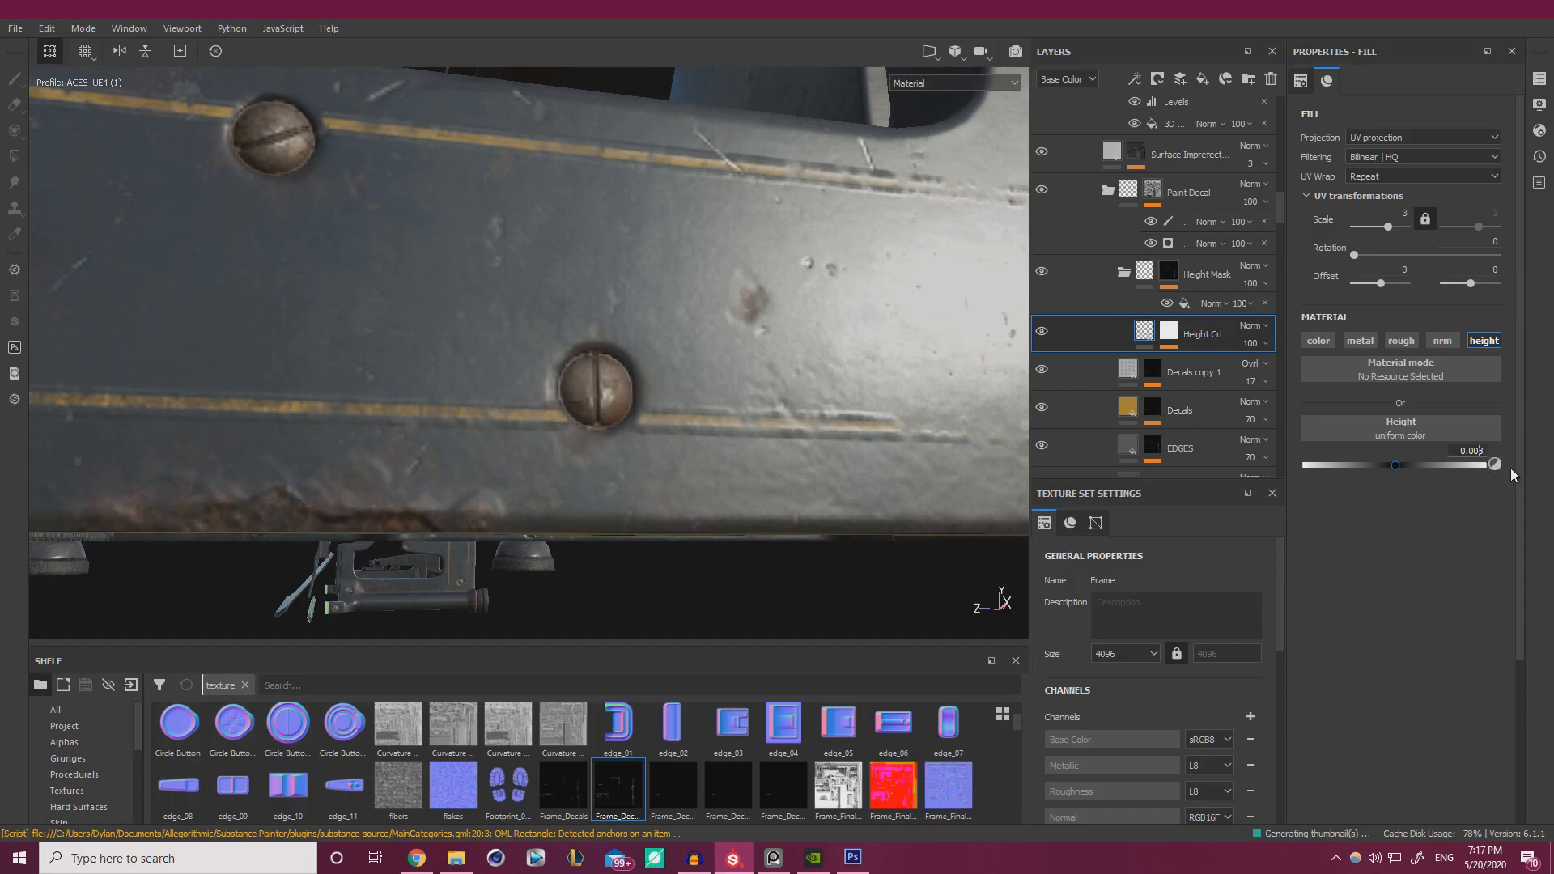
{"action": "type", "text": "48"}
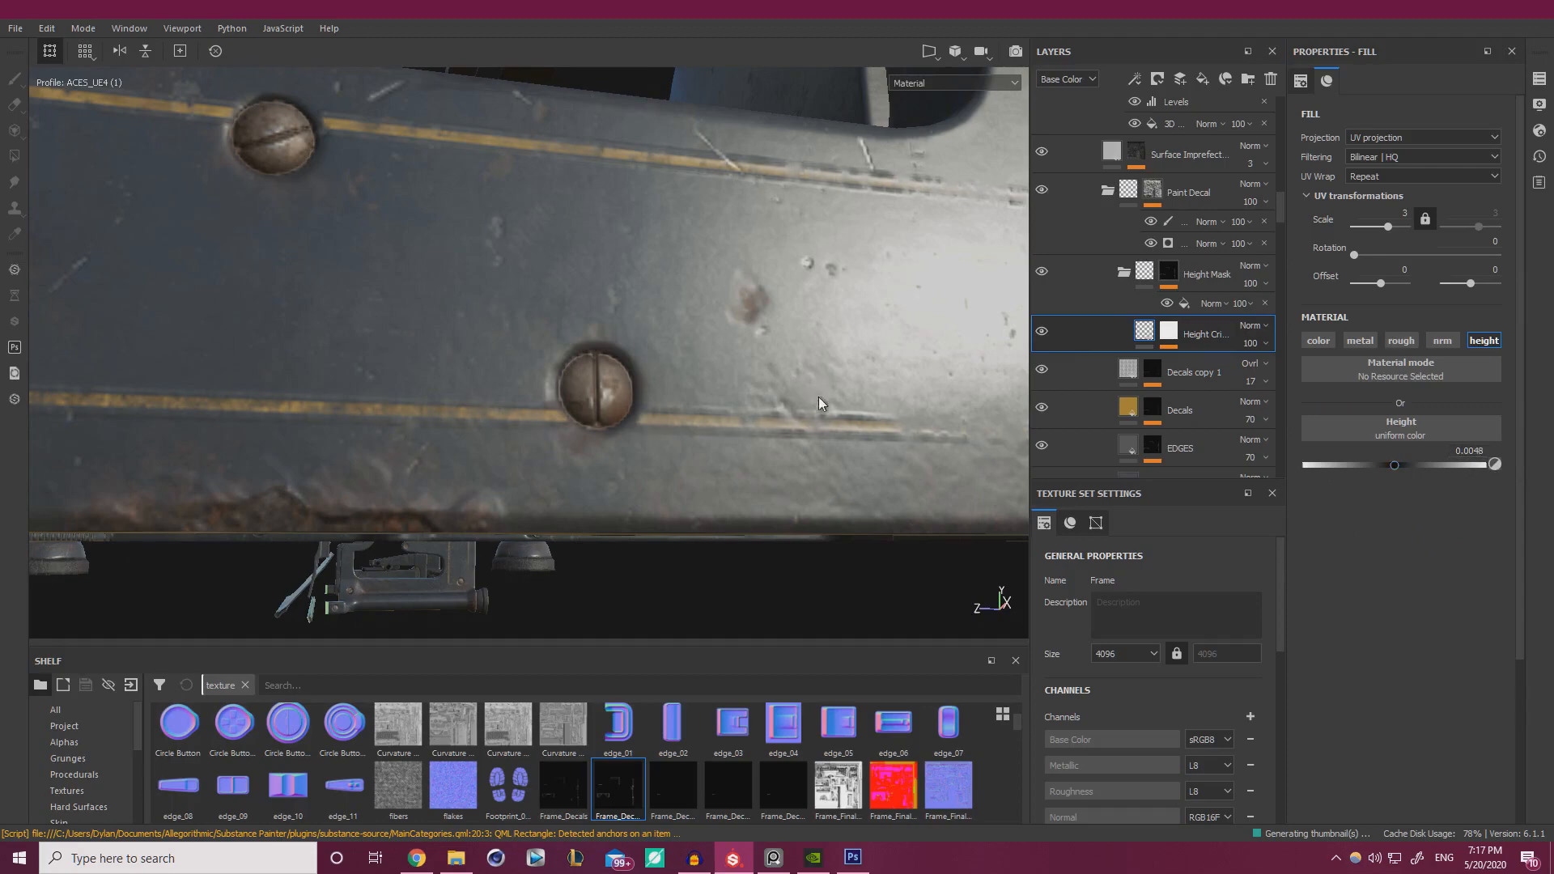
{"action": "left_click_drag", "start_coordinate": [818, 397], "coordinate": [864, 361], "text": "alt"}
{"action": "left_click", "coordinate": [1123, 274]}
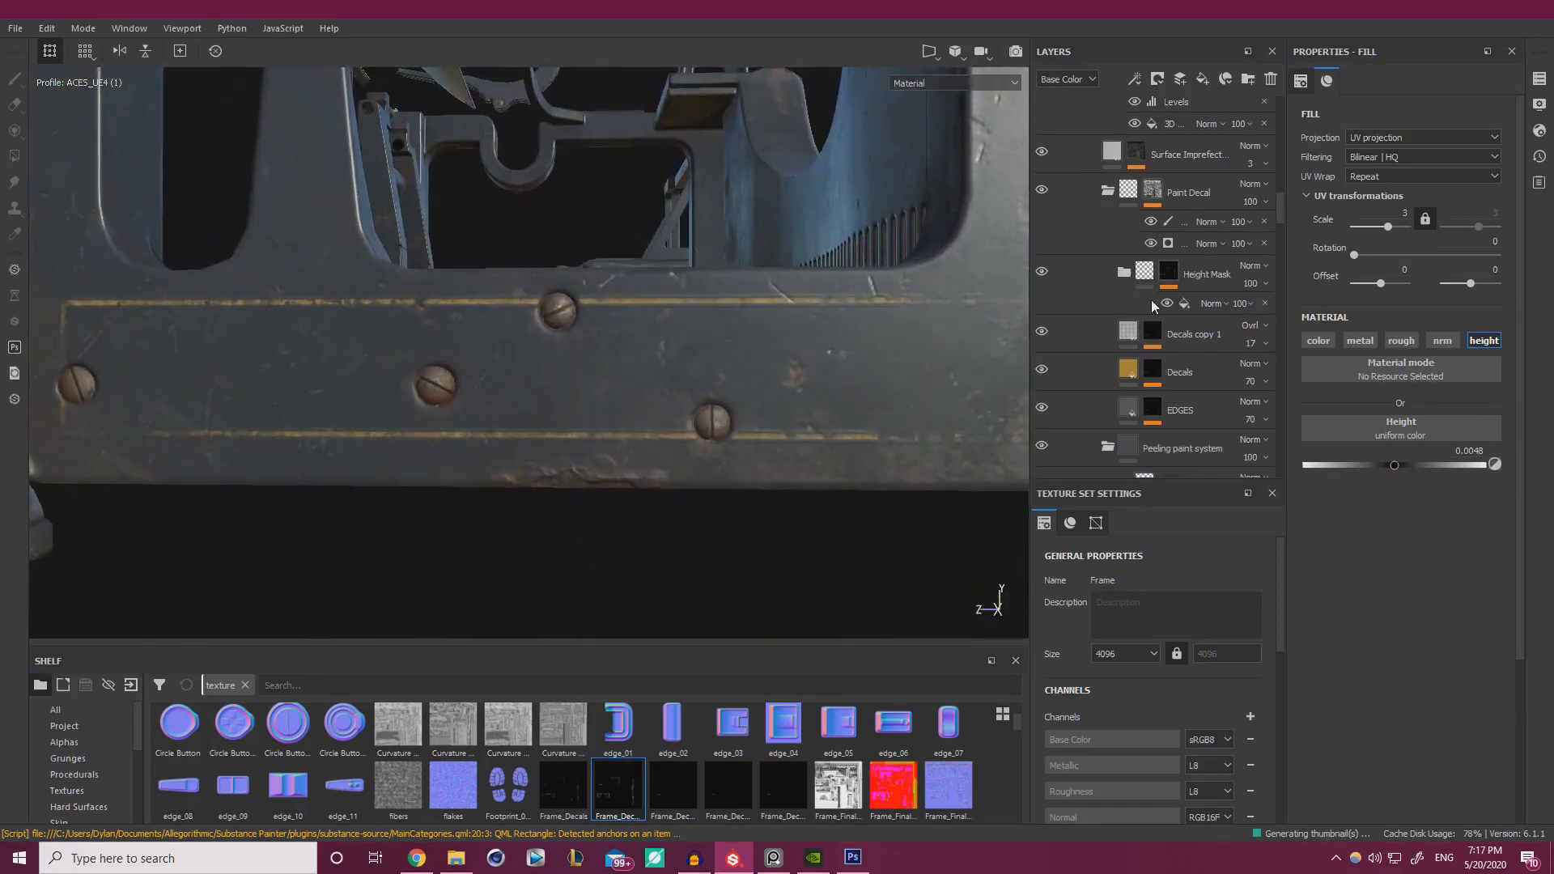
{"action": "left_click", "coordinate": [1198, 275]}
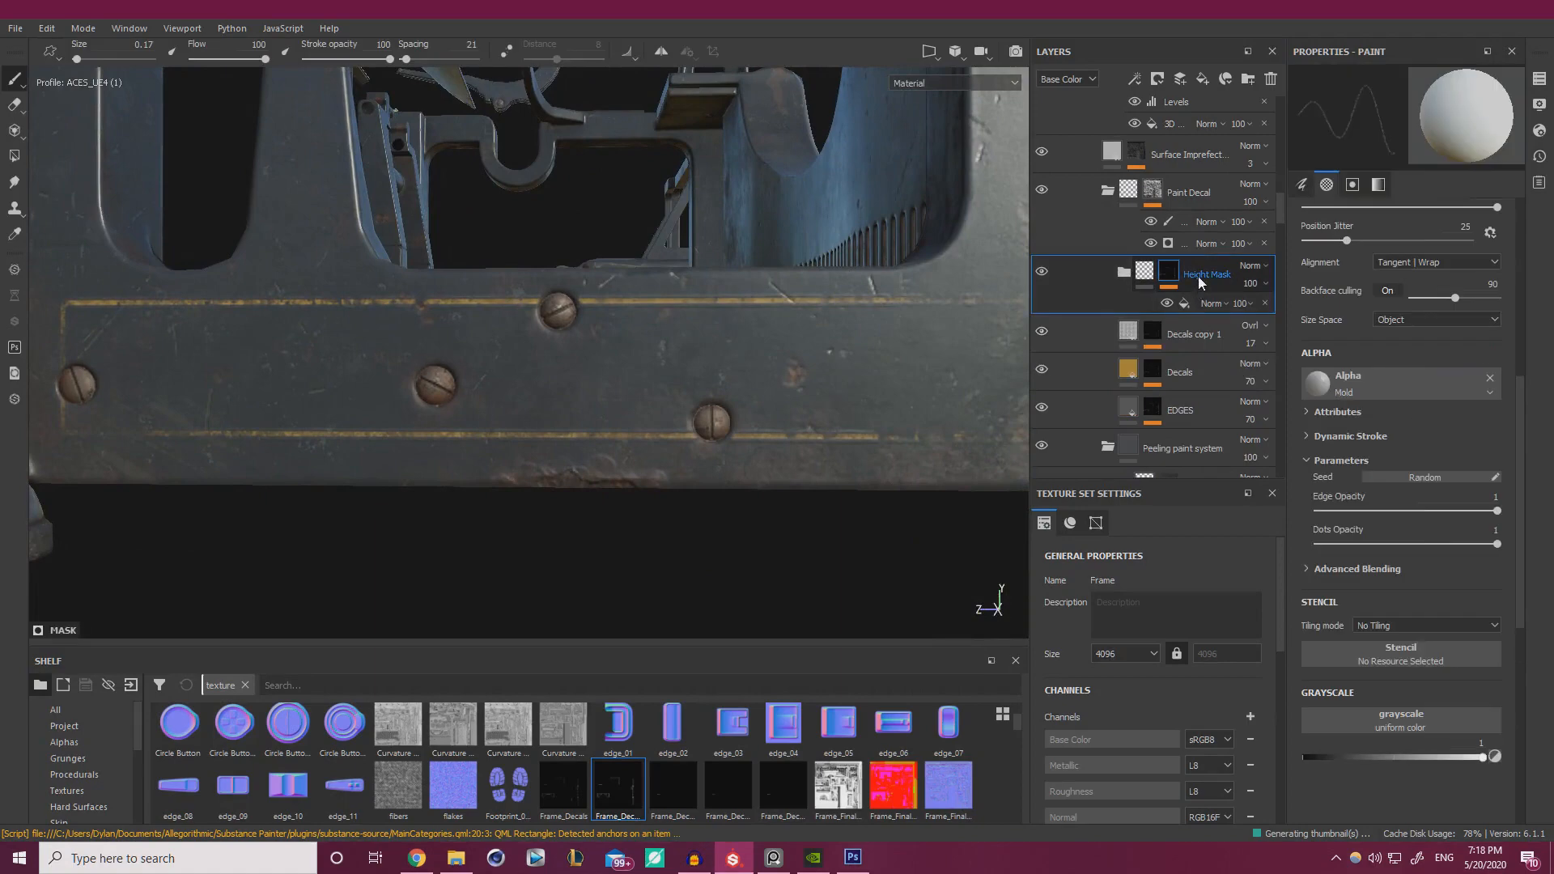
- Copy the Height Mask folder with its mask and collapse the Metal Frame group in the layer stack
{"action": "right_click", "coordinate": [1199, 280]}
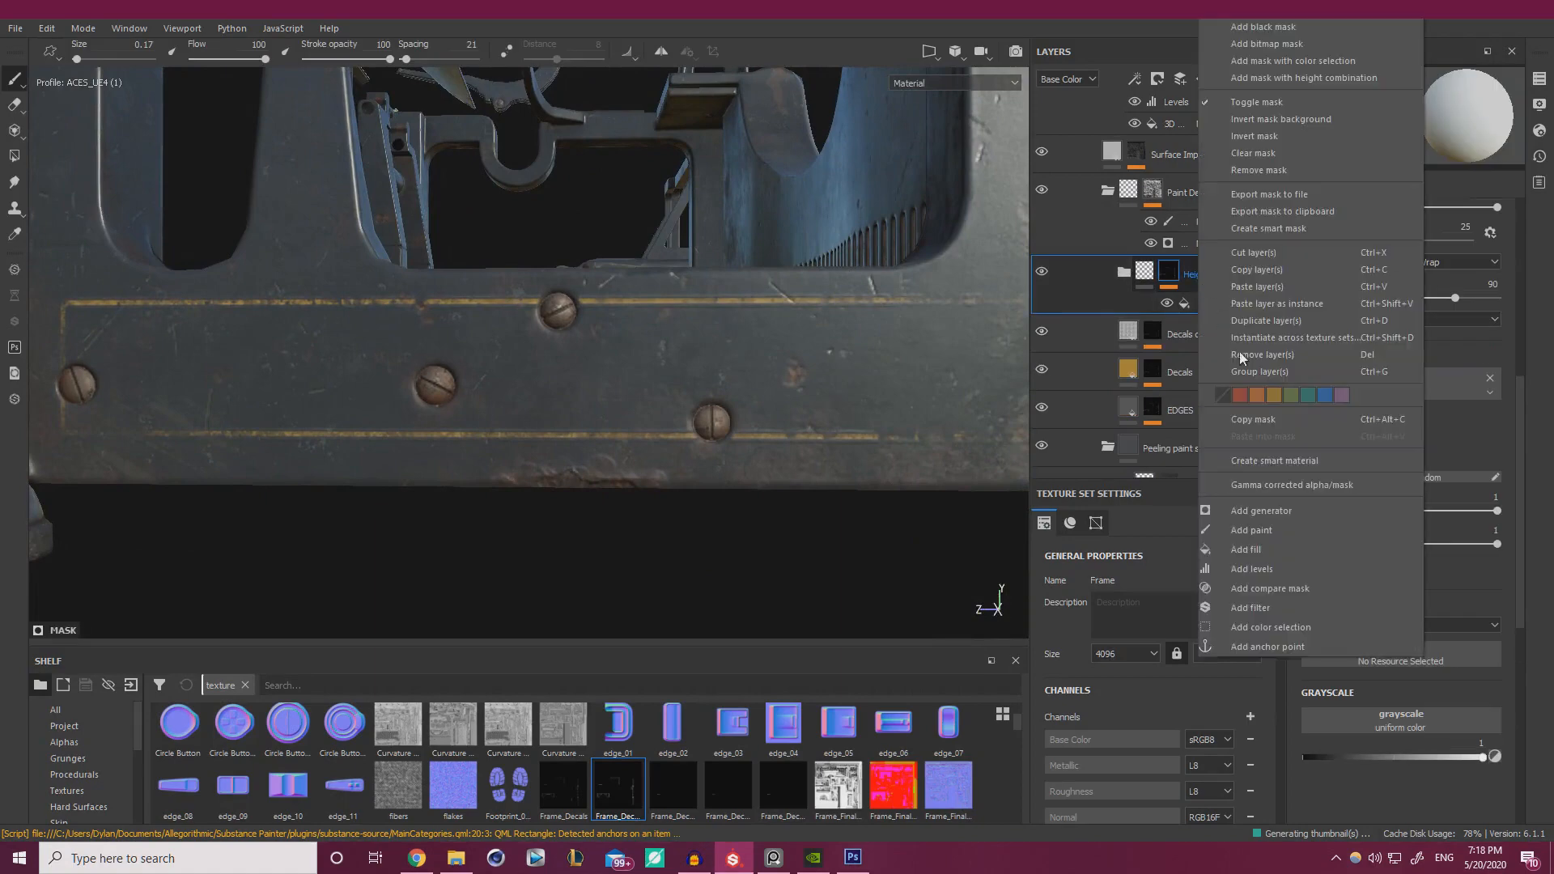
{"action": "left_click", "coordinate": [1269, 284]}
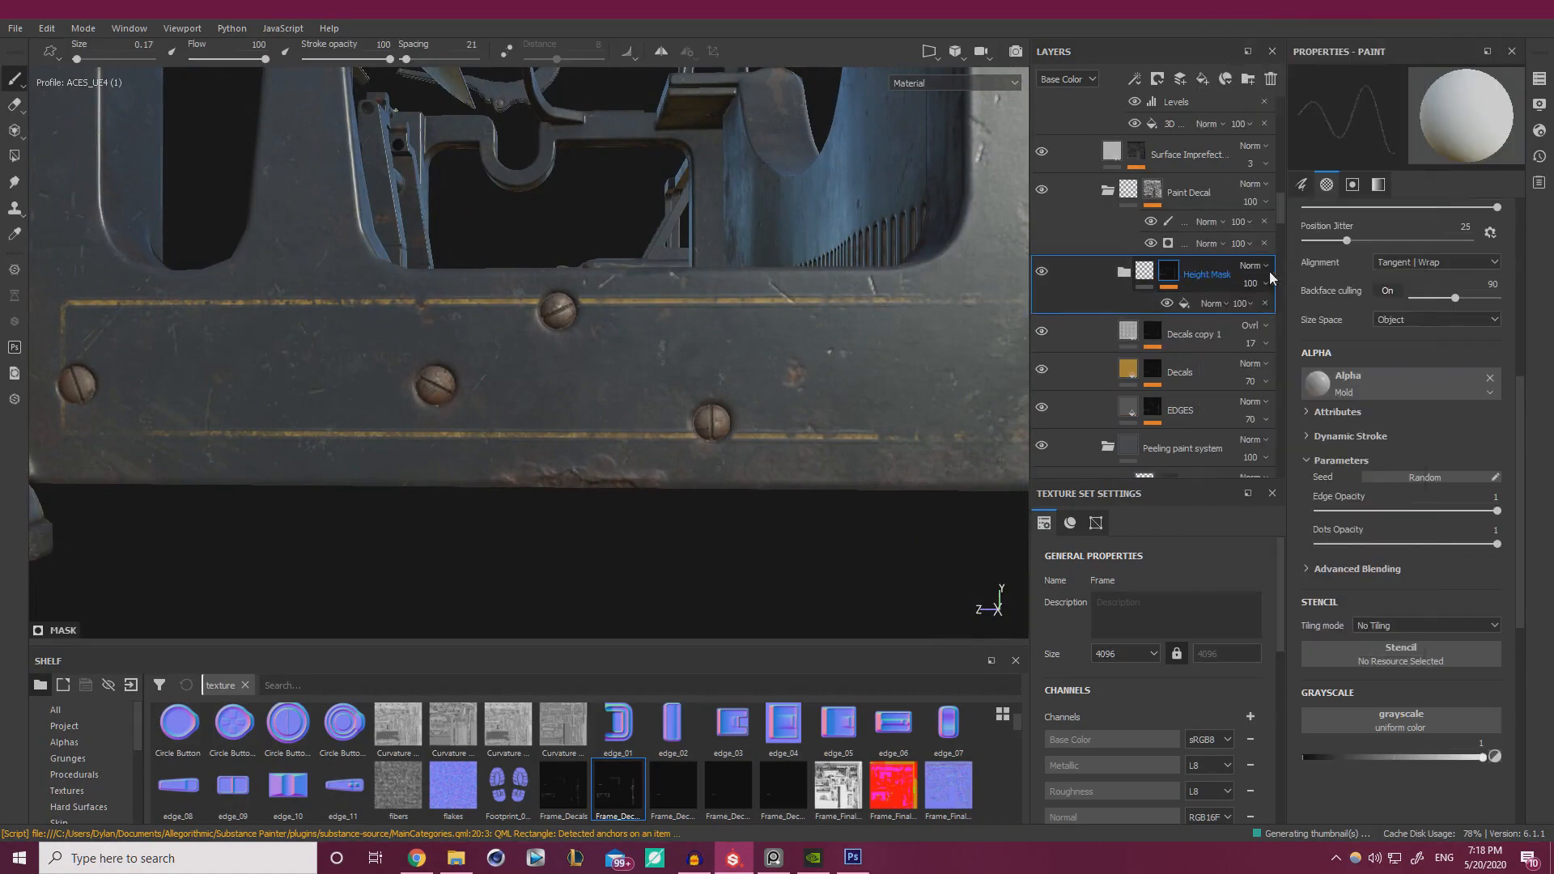
{"action": "scroll", "coordinate": [1147, 236], "scroll_direction": "up", "scroll_amount": 5}
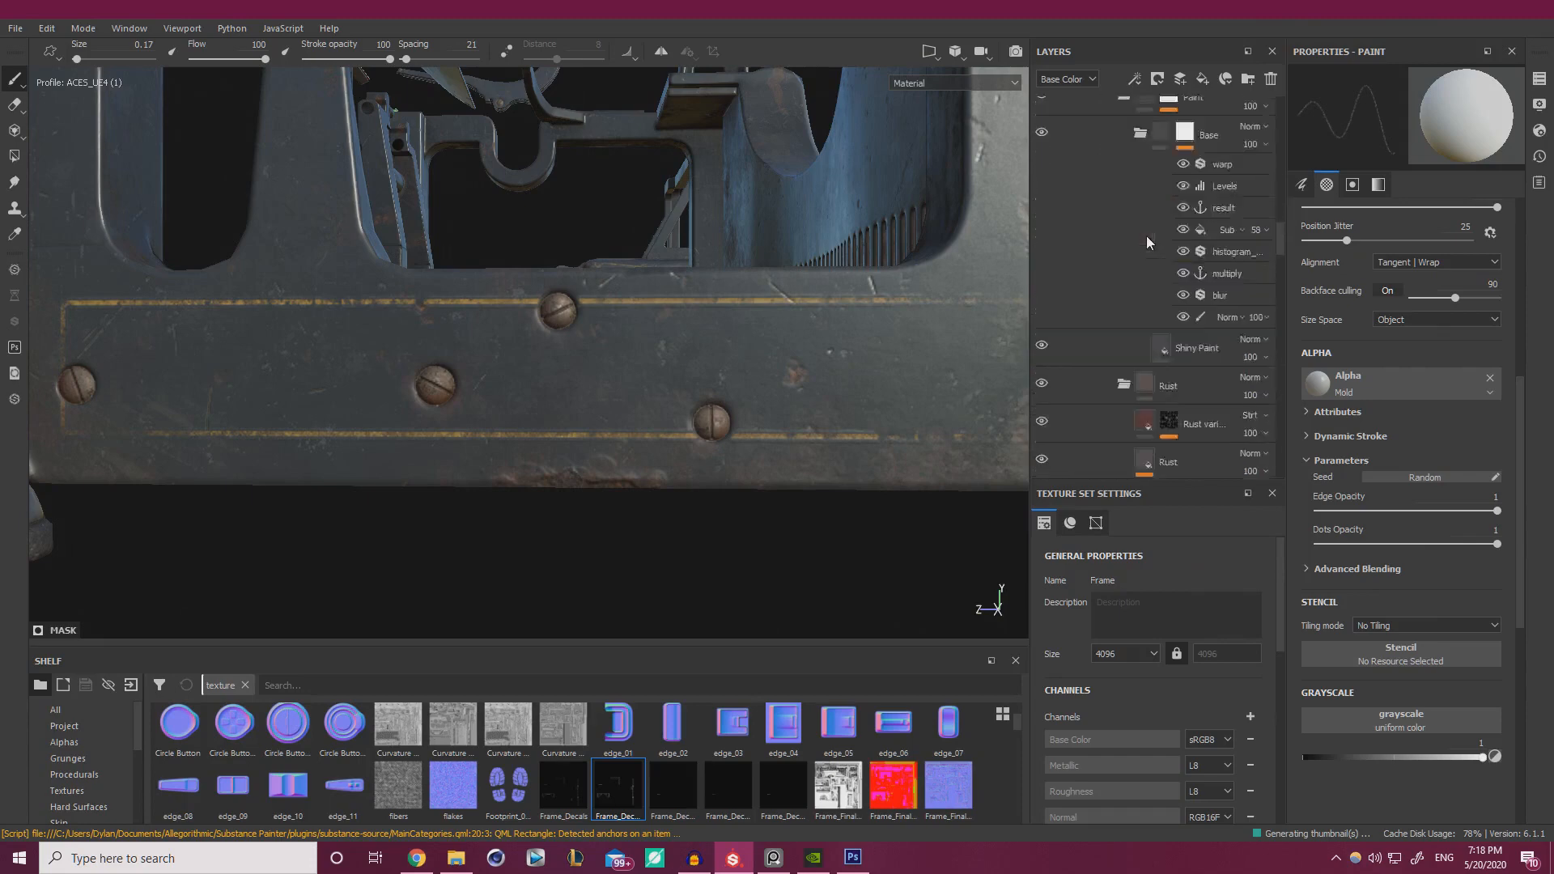
{"action": "scroll", "coordinate": [1103, 221], "scroll_direction": "up", "scroll_amount": 5}
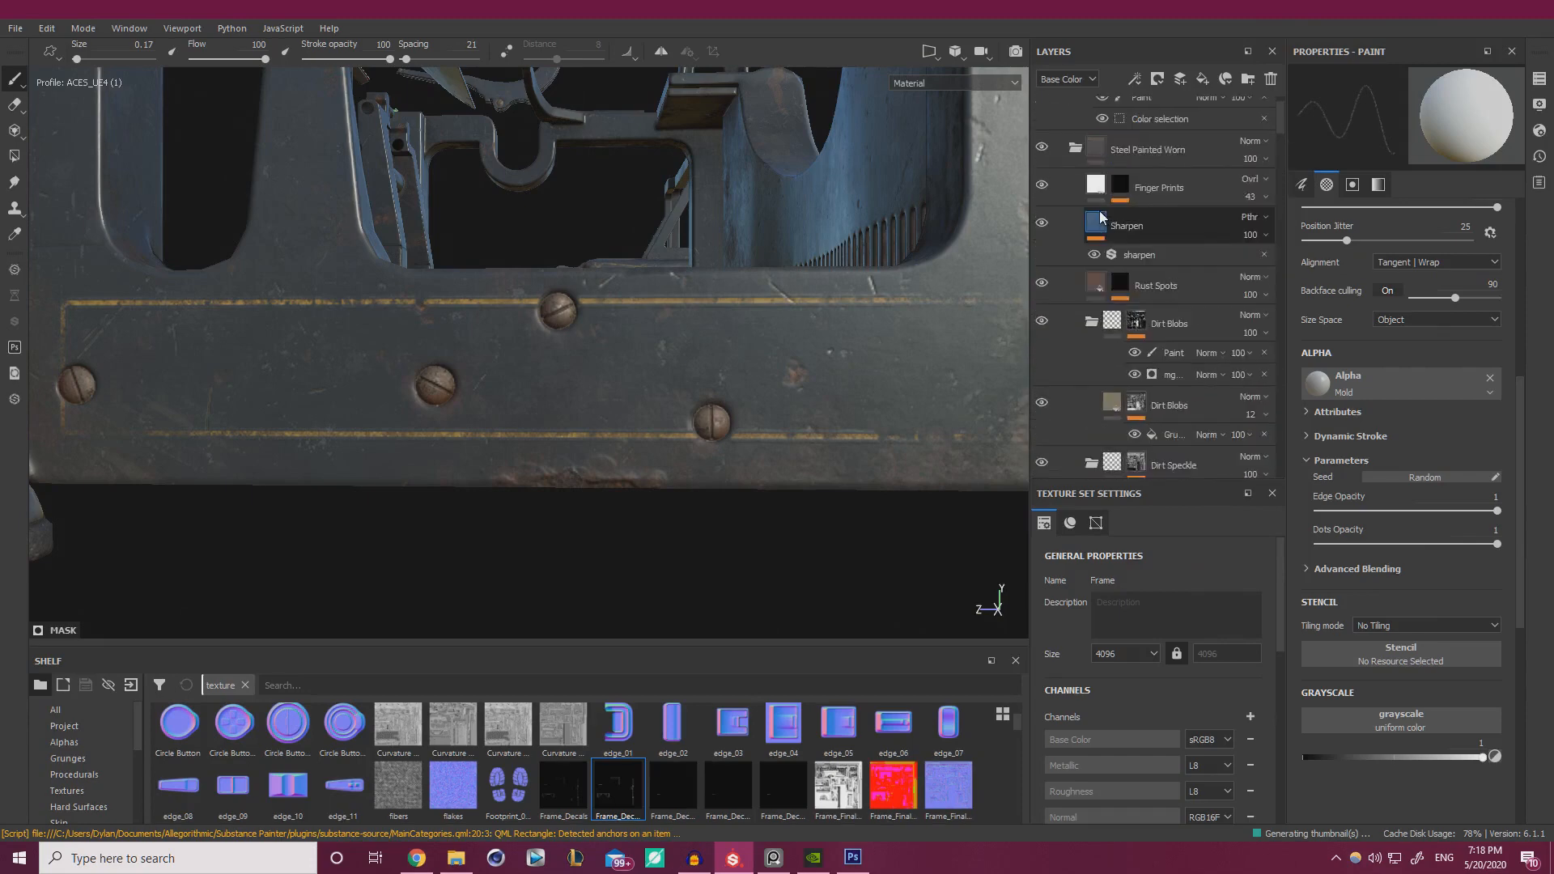
{"action": "scroll", "coordinate": [1056, 119], "scroll_direction": "down", "scroll_amount": 5}
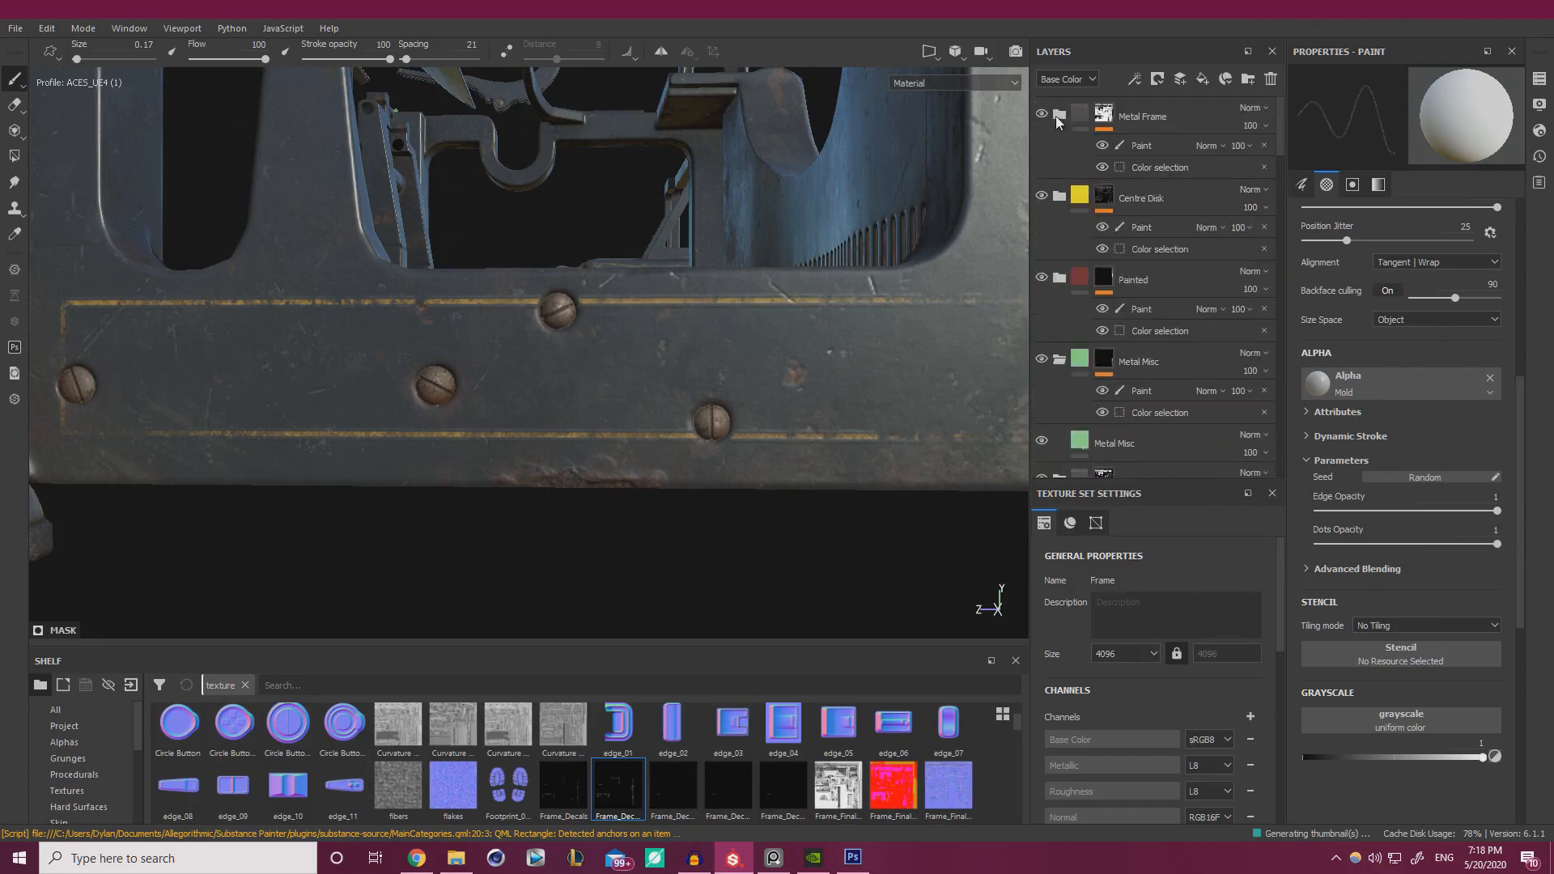
{"action": "scroll", "coordinate": [1129, 235], "scroll_direction": "down", "scroll_amount": 5}
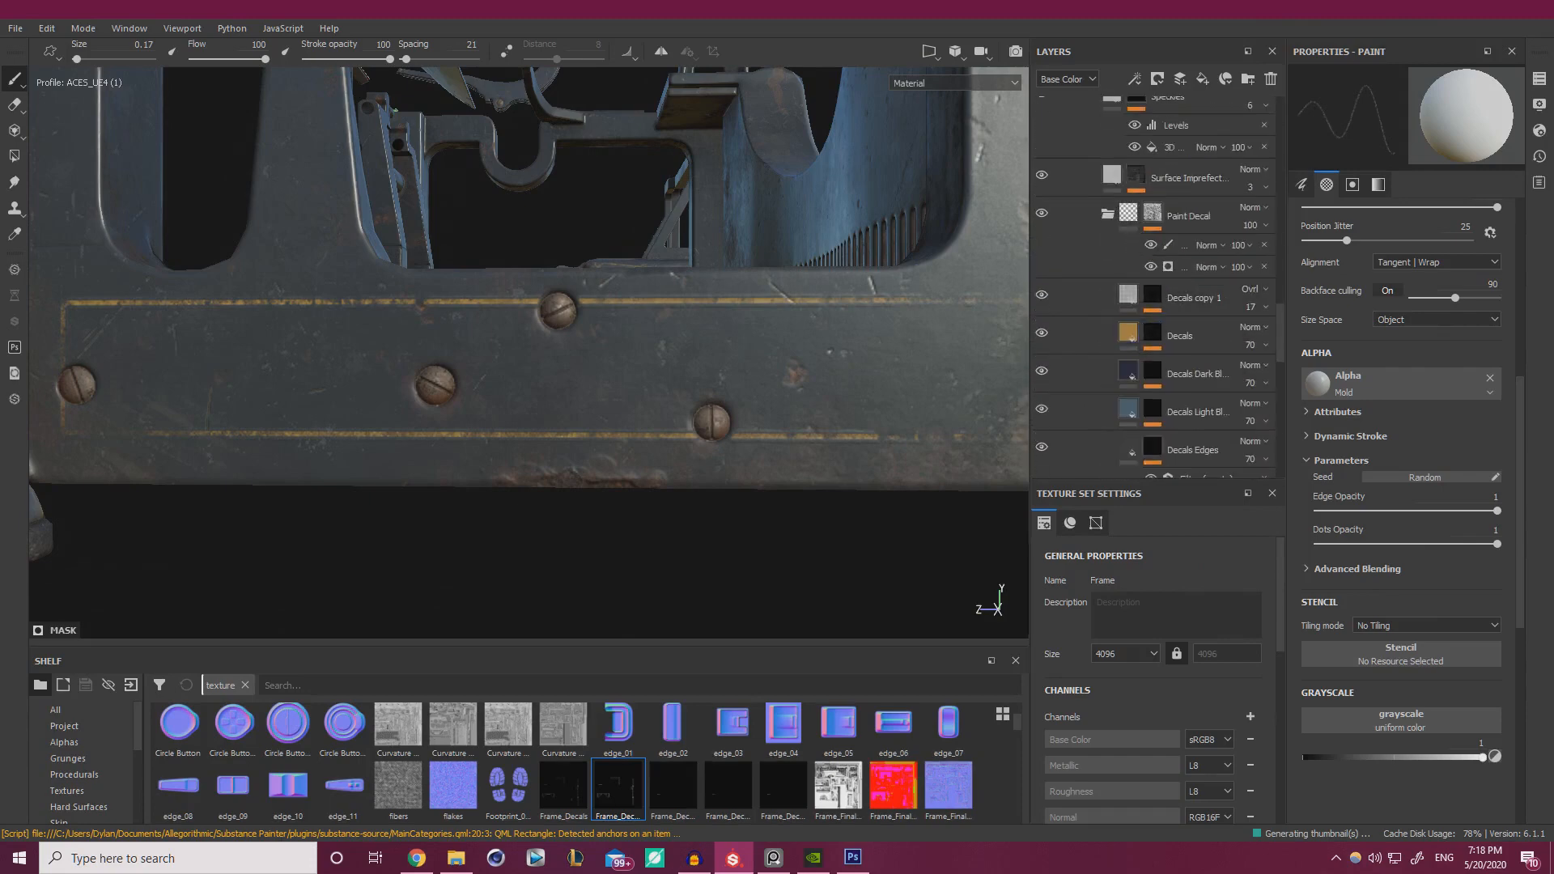
- Paste the Height Mask folder above Decals copy 1 in the Paint Decal folder that holds the front panel's Underwood decals
{"action": "right_click_drag", "start_coordinate": [778, 235], "coordinate": [392, 228], "text": "alt"}
{"action": "left_click_drag", "start_coordinate": [633, 314], "coordinate": [653, 357], "text": "alt"}
{"action": "mouse_move", "coordinate": [653, 357]}
{"action": "right_mouse_down", "text": "alt"}
{"action": "mouse_move", "coordinate": [623, 304]}
{"action": "mouse_move", "coordinate": [646, 357]}
{"action": "right_mouse_up", "text": "alt"}
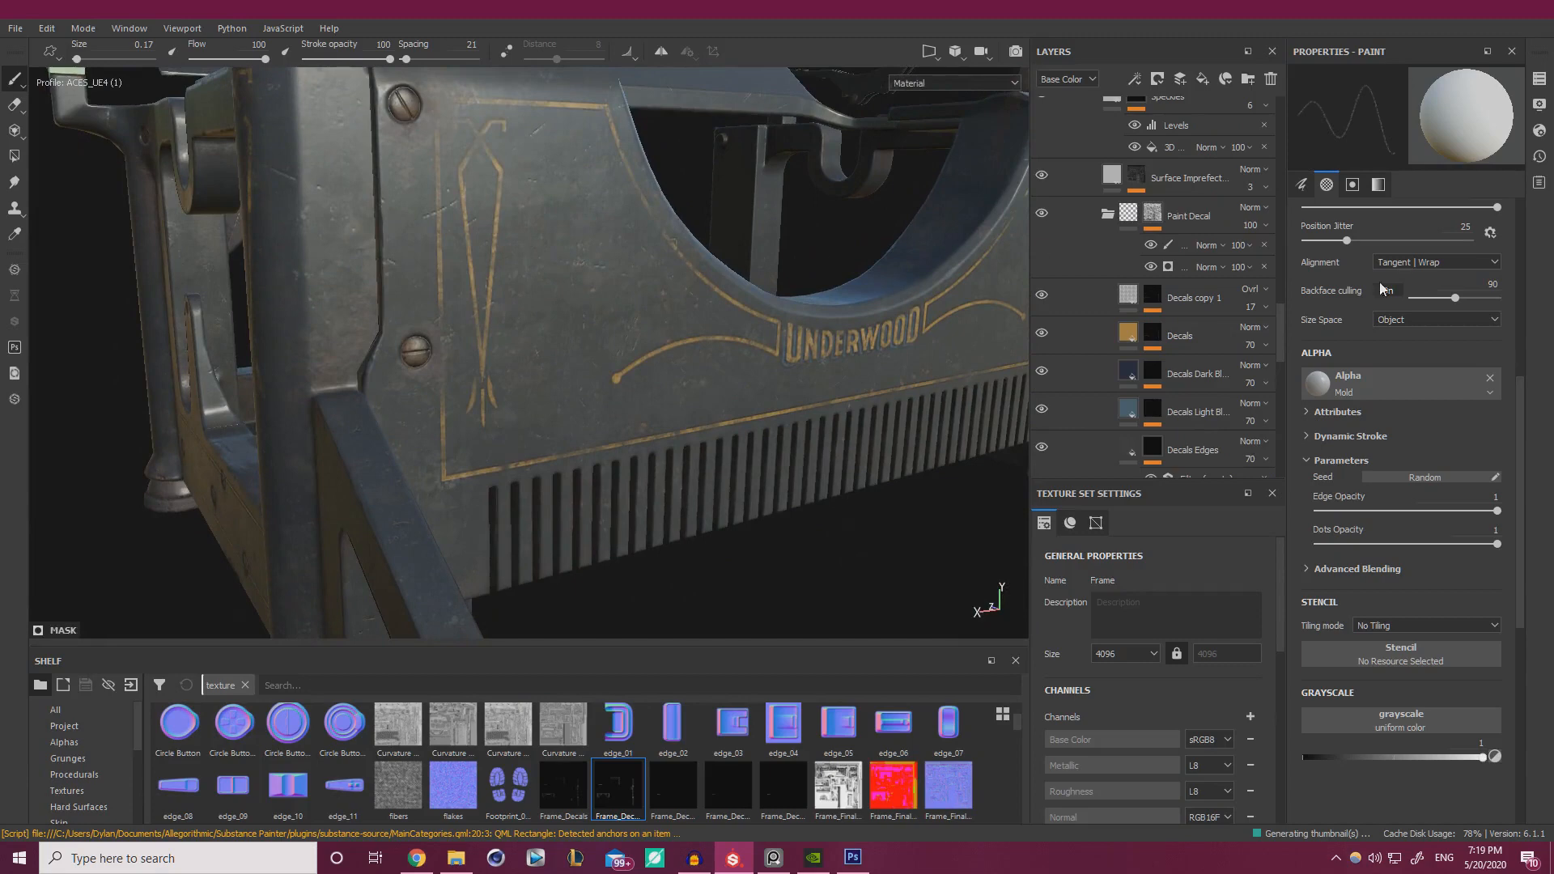
{"action": "scroll", "coordinate": [1198, 322], "scroll_direction": "down", "scroll_amount": 1}
{"action": "left_click", "coordinate": [1180, 253]}
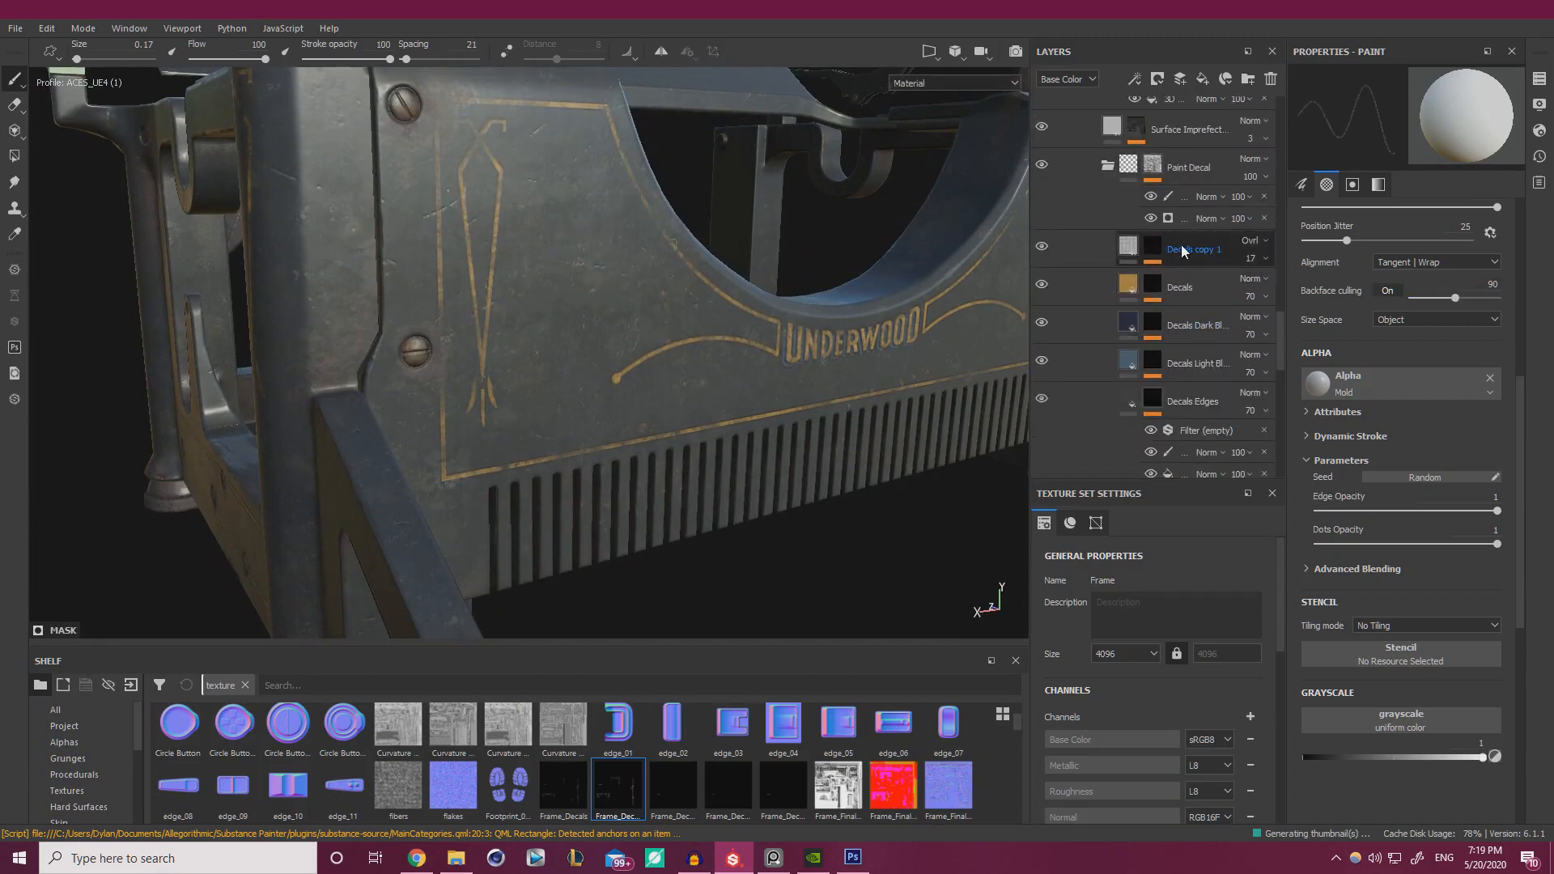
{"action": "left_click", "coordinate": [1185, 253]}
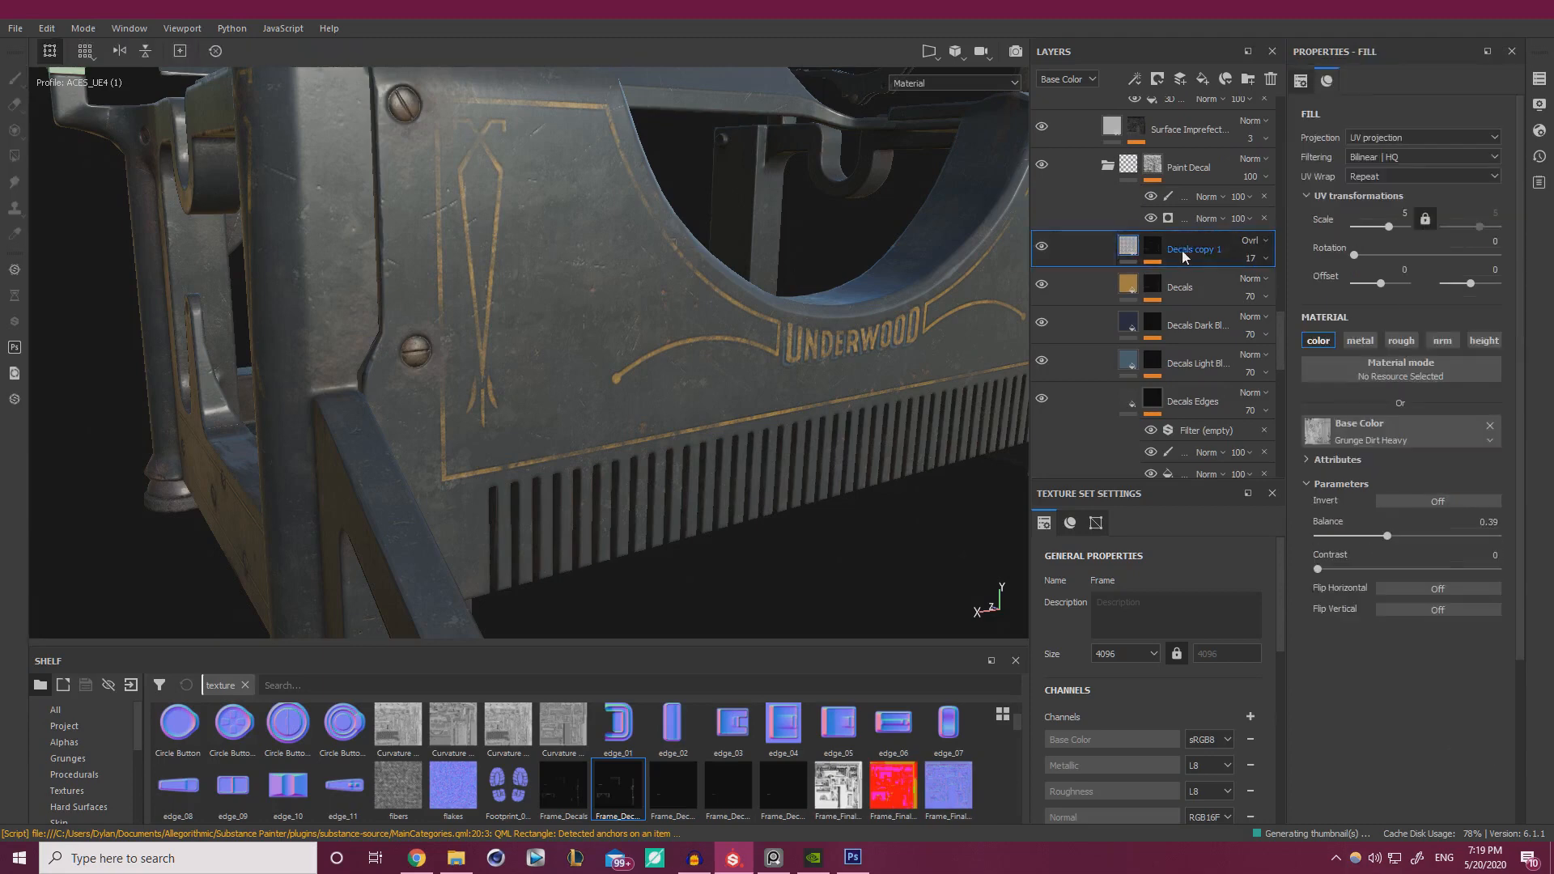
{"action": "key", "text": "ctrl+v"}
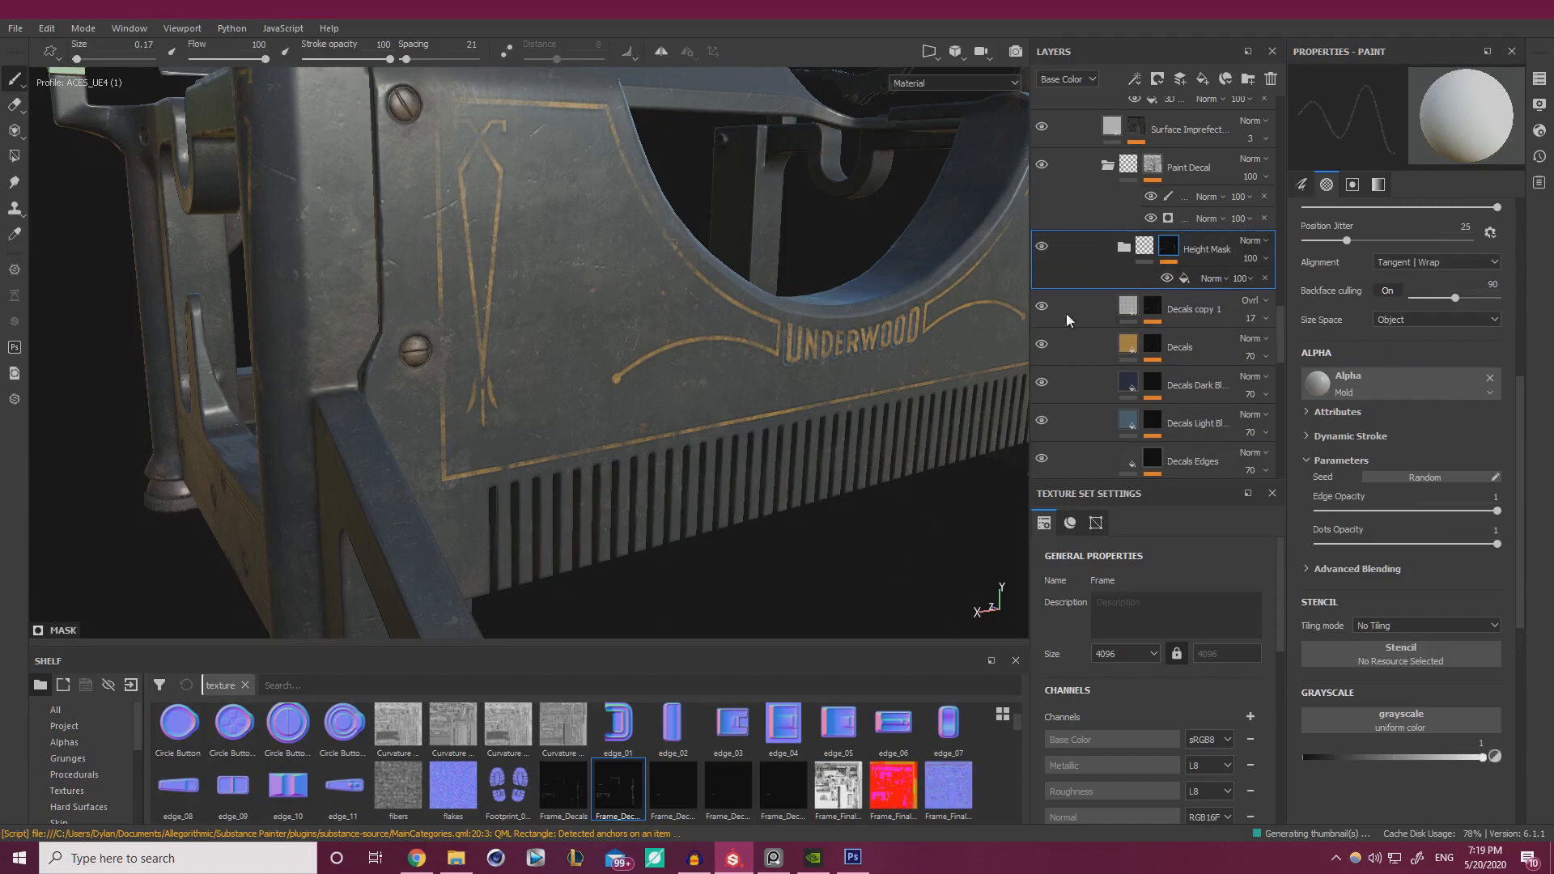
- Restore the gold line along the front panel's curved cutout by painting white in the Paint Decal mask with brush size 1.75
{"action": "right_click_drag", "start_coordinate": [1022, 334], "coordinate": [911, 453], "text": "alt"}
{"action": "left_click_drag", "start_coordinate": [911, 453], "coordinate": [818, 455], "text": "alt"}
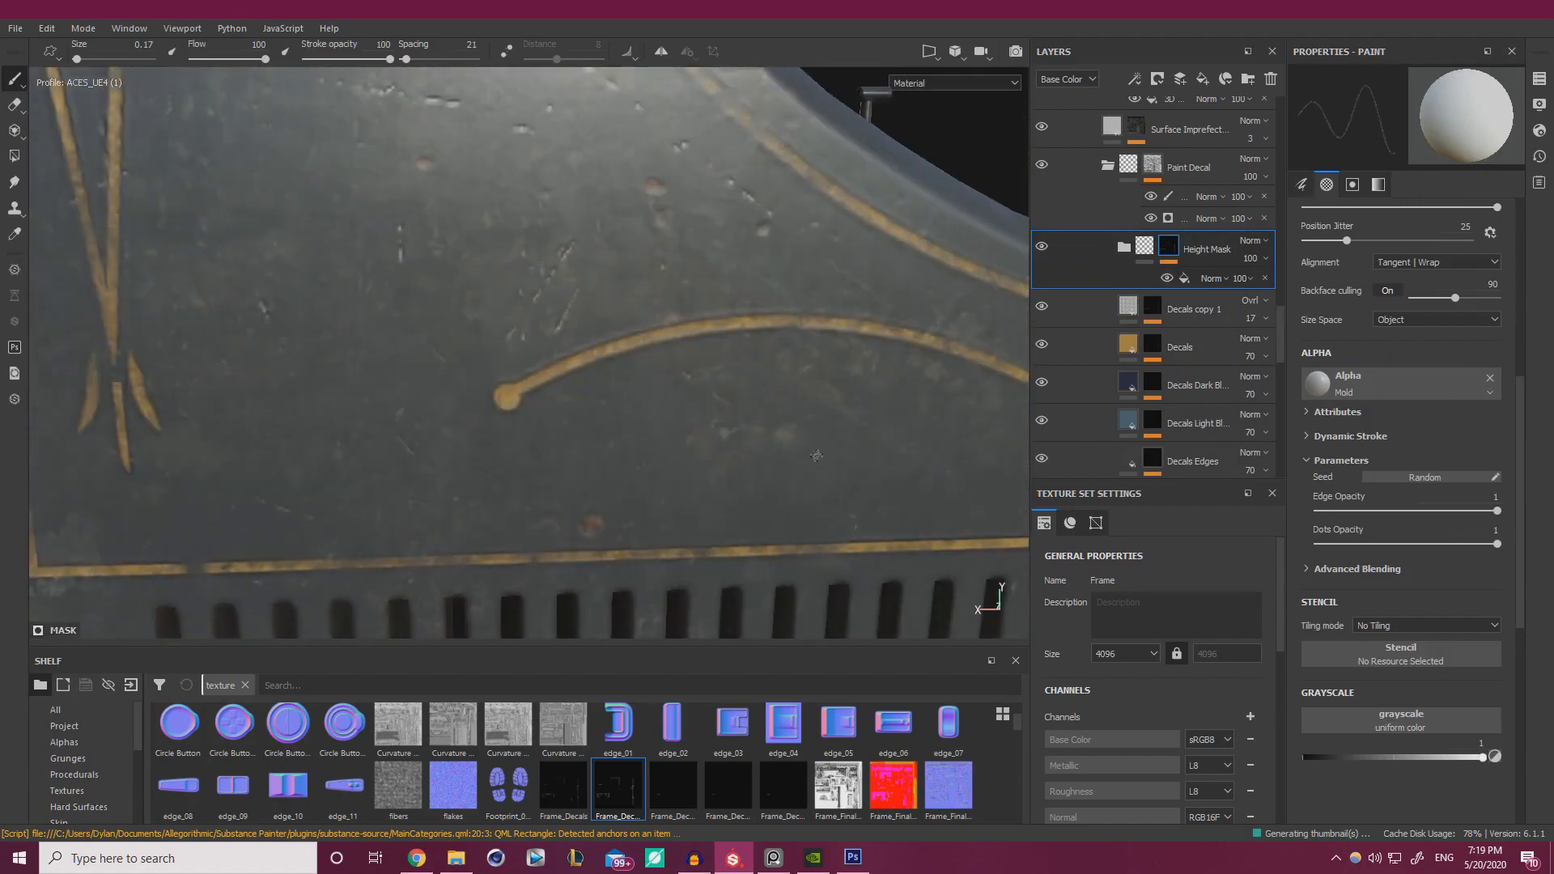
{"action": "middle_click_drag", "start_coordinate": [743, 291], "coordinate": [805, 498], "text": "alt"}
{"action": "right_click_drag", "start_coordinate": [761, 389], "coordinate": [680, 291], "text": "alt"}
{"action": "middle_click_drag", "start_coordinate": [676, 283], "coordinate": [720, 443], "text": "alt"}
{"action": "left_click_drag", "start_coordinate": [720, 443], "coordinate": [753, 463], "text": "alt"}
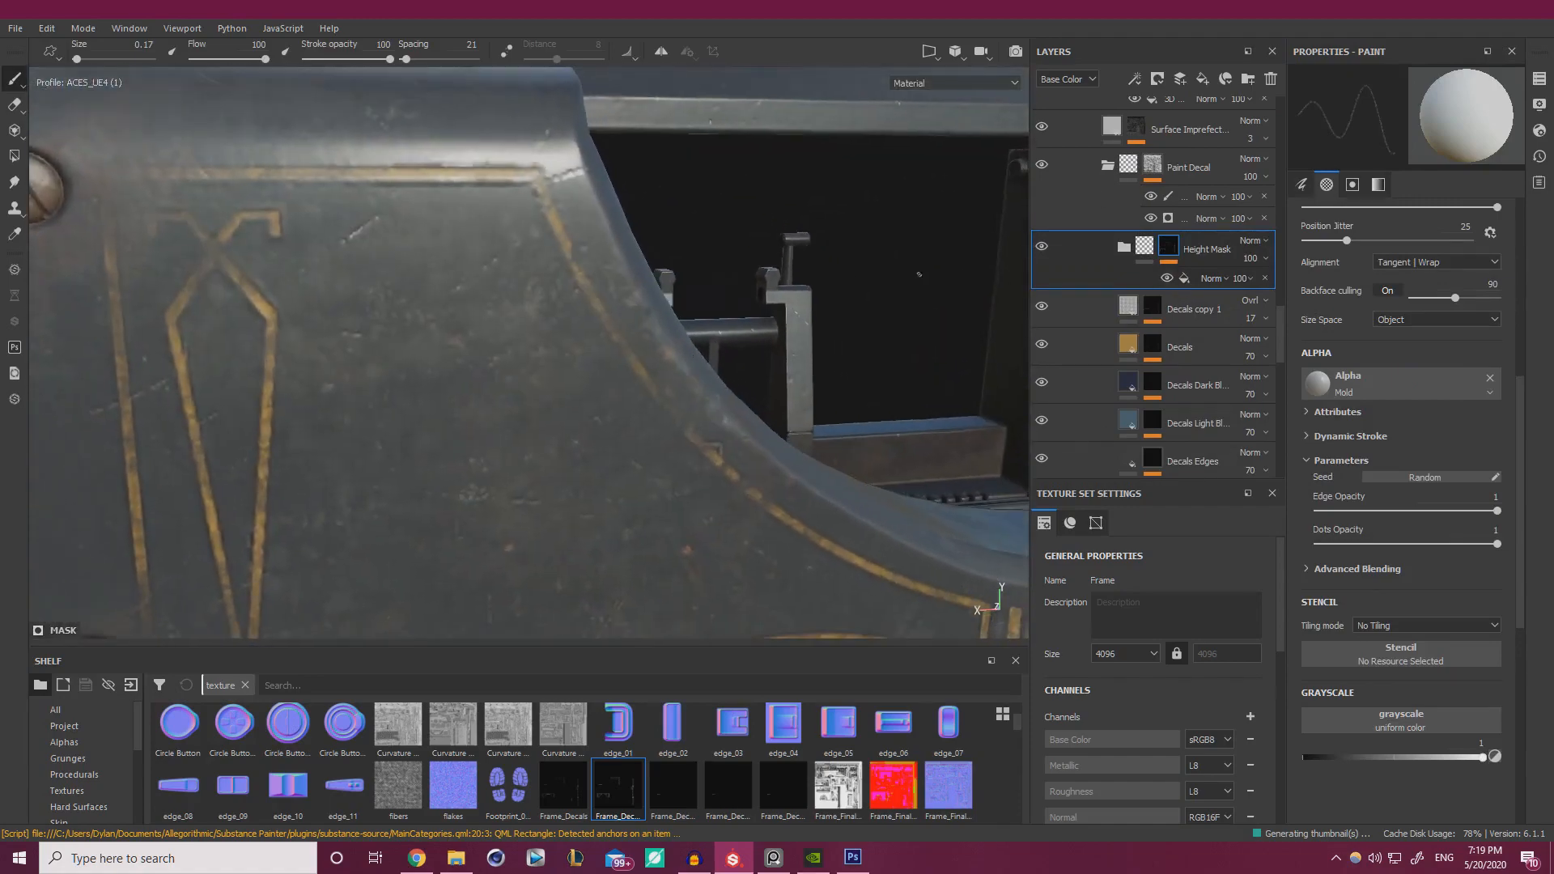
{"action": "left_click", "coordinate": [1171, 199]}
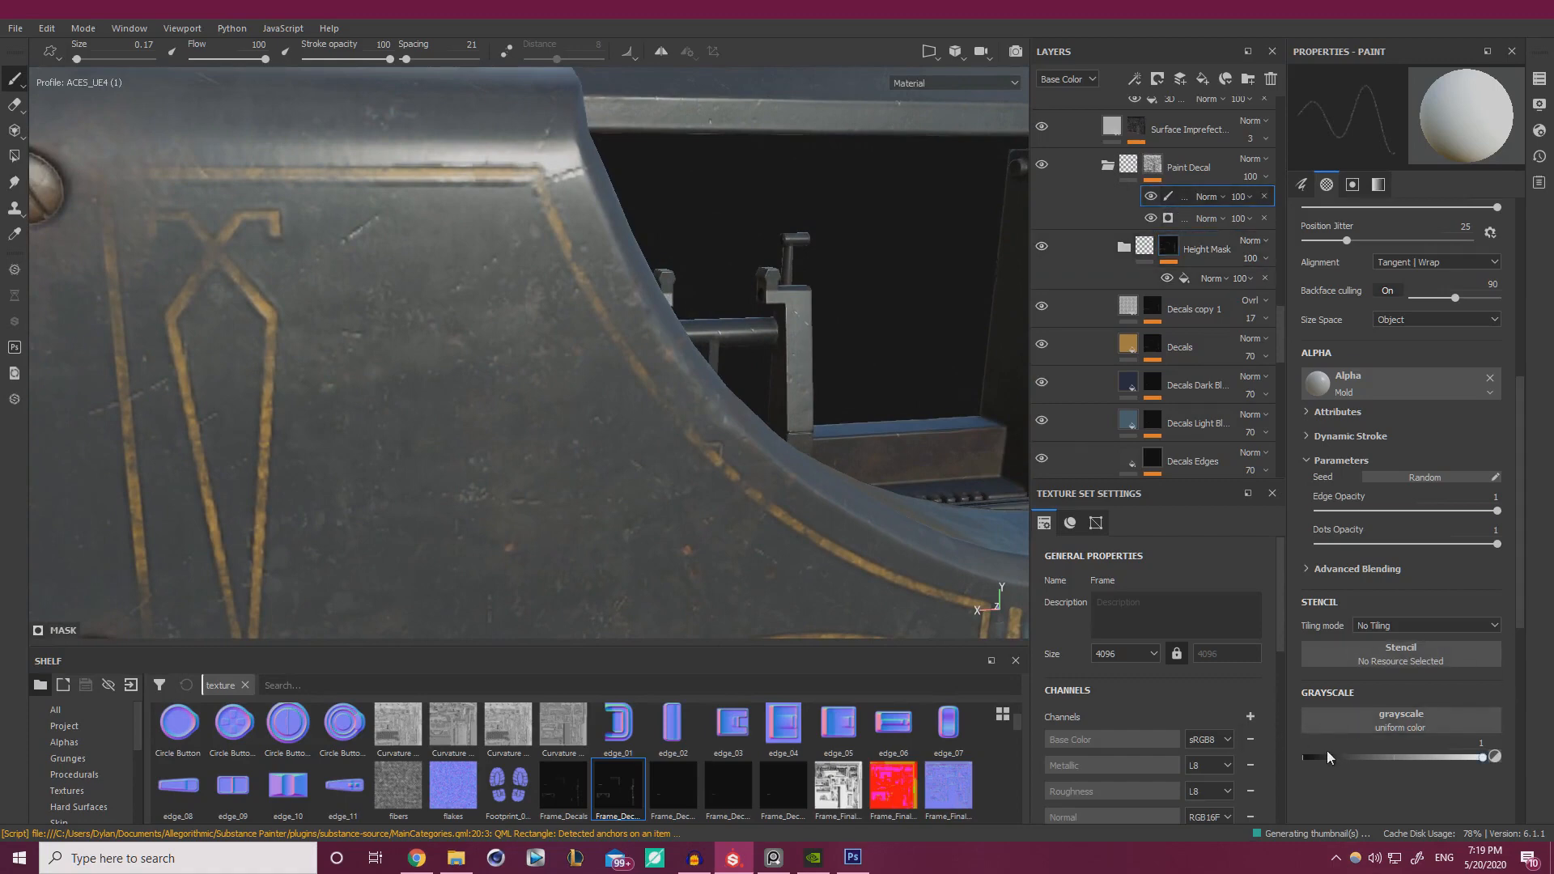
{"action": "key", "text": "bracketright"}
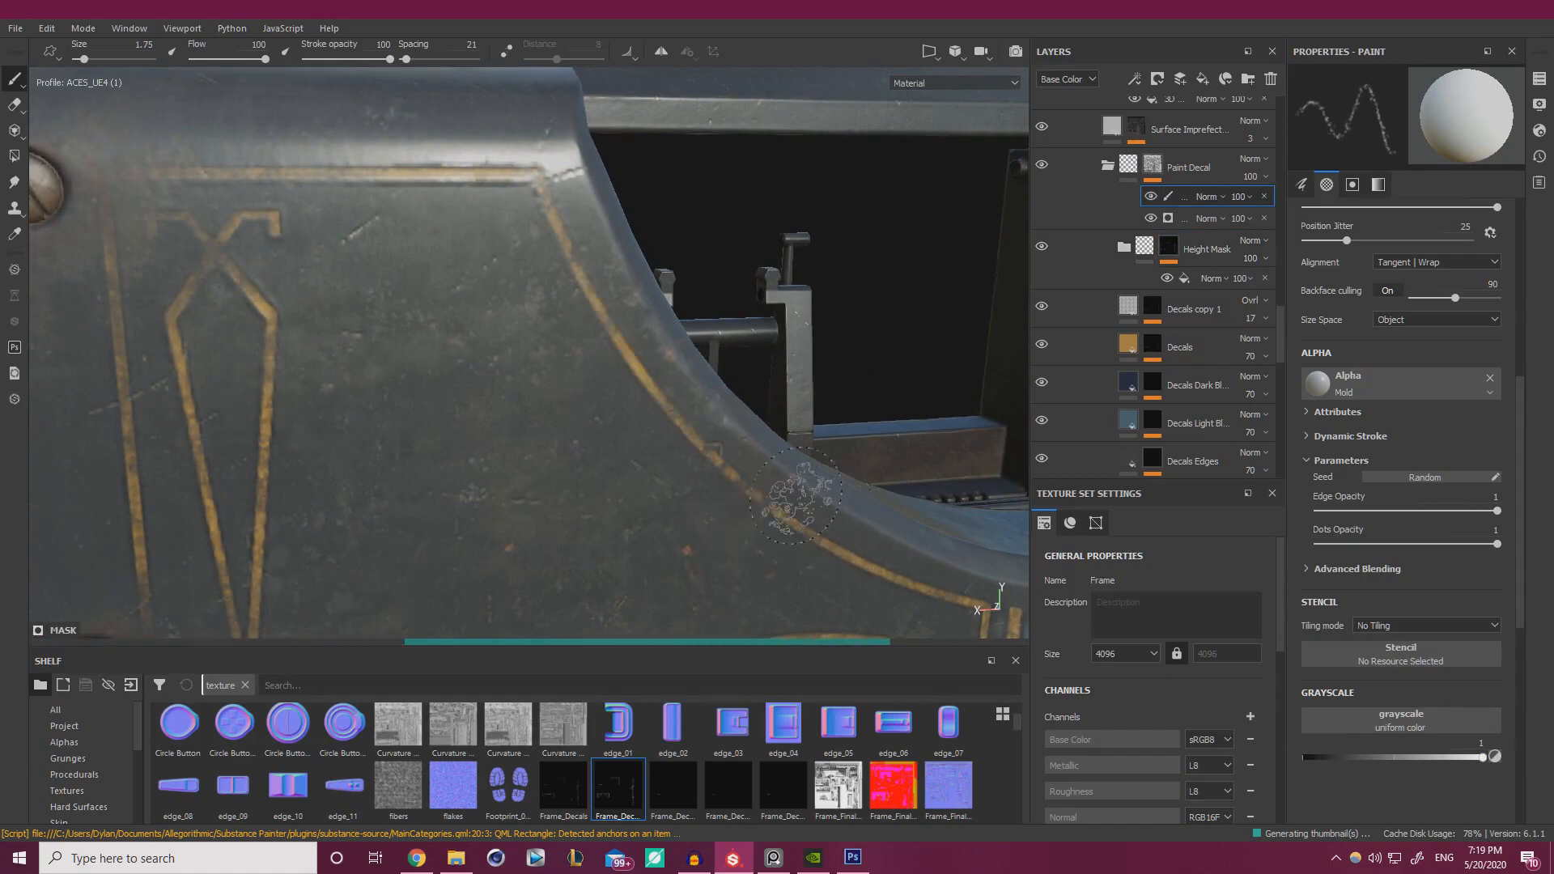
- Paint white in the Paint Decal mask over the Underwood lettering and the gold lines beside it
{"action": "mouse_move", "coordinate": [615, 407]}
{"action": "right_mouse_down", "text": "alt"}
{"action": "mouse_move", "coordinate": [453, 356]}
{"action": "mouse_move", "coordinate": [688, 420]}
{"action": "right_mouse_up", "text": "alt"}
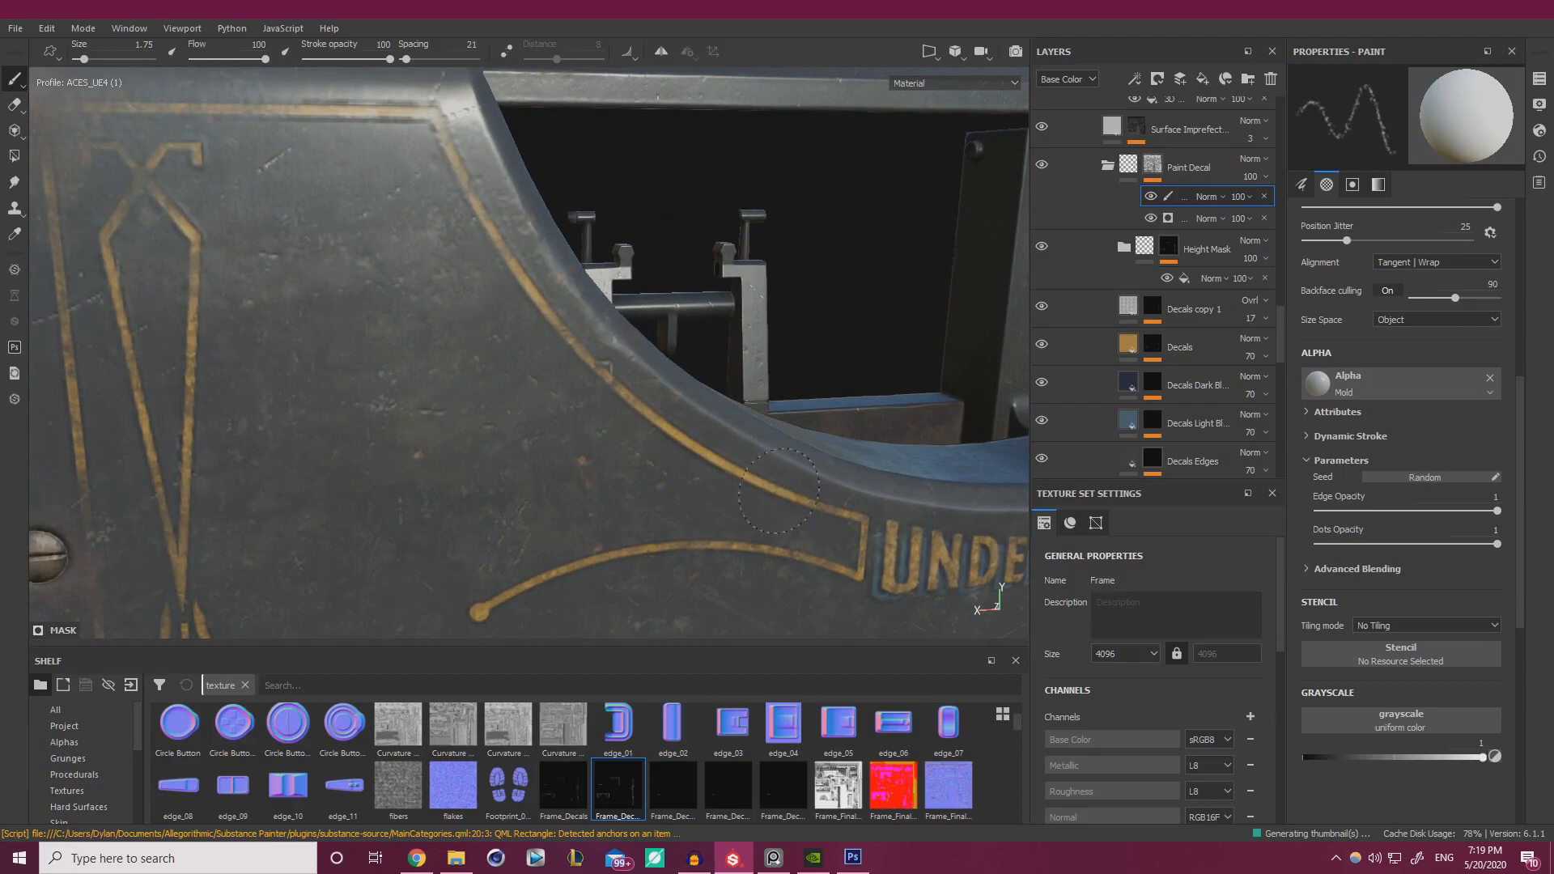
{"action": "middle_click_drag", "start_coordinate": [787, 485], "coordinate": [453, 364], "text": "alt"}
{"action": "right_click_drag", "start_coordinate": [583, 429], "coordinate": [642, 458], "text": "alt"}
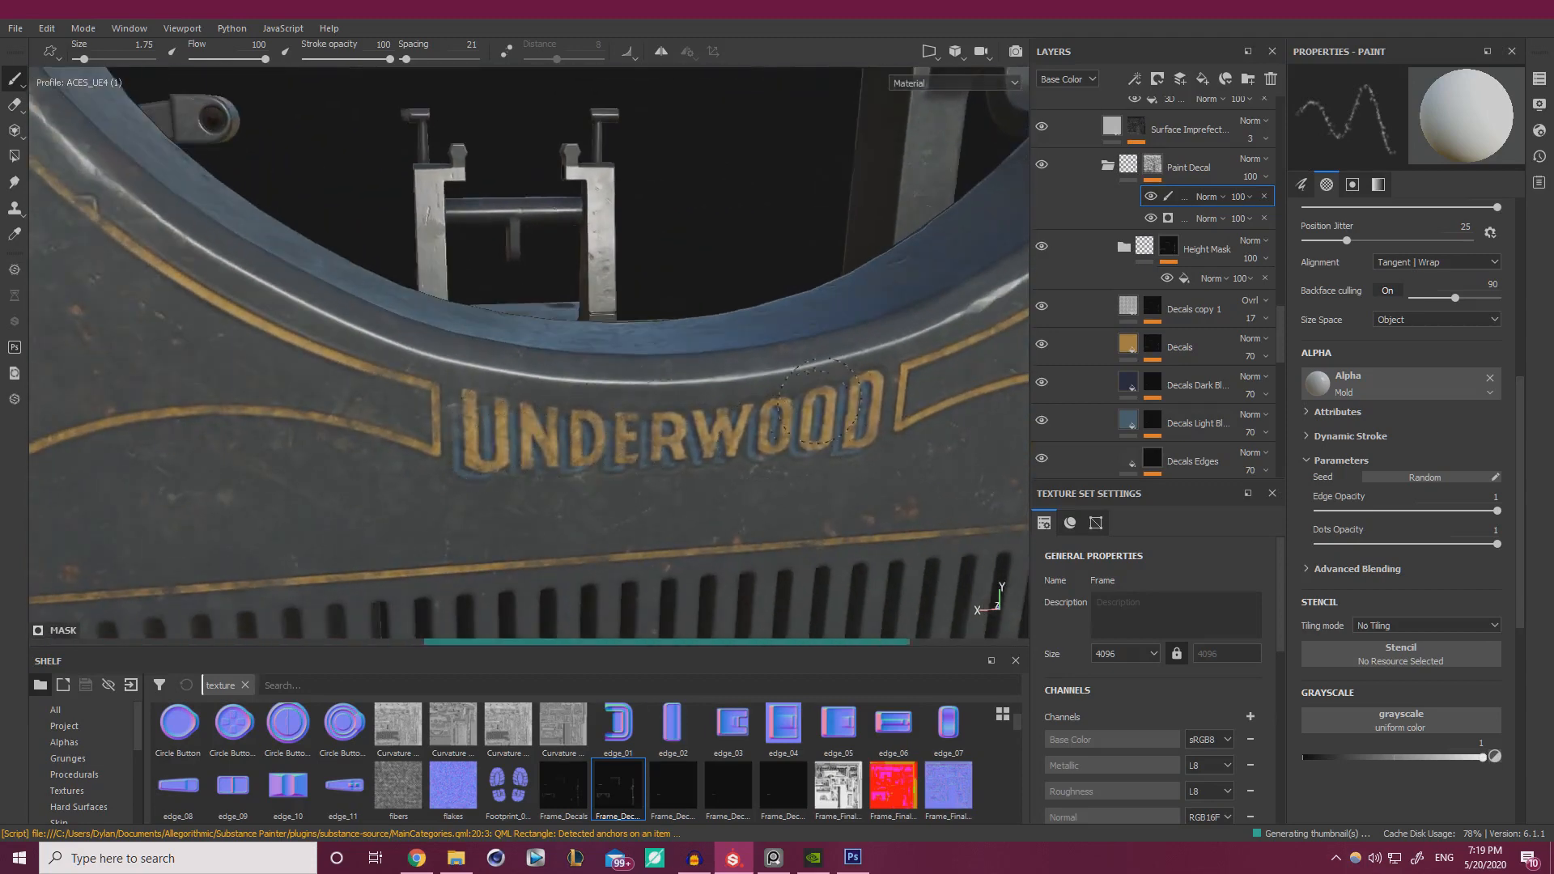
{"action": "mouse_move", "coordinate": [823, 497]}
{"action": "left_mouse_down", "text": "alt"}
{"action": "mouse_move", "coordinate": [631, 318]}
{"action": "mouse_move", "coordinate": [512, 411]}
{"action": "left_mouse_up", "text": "alt"}
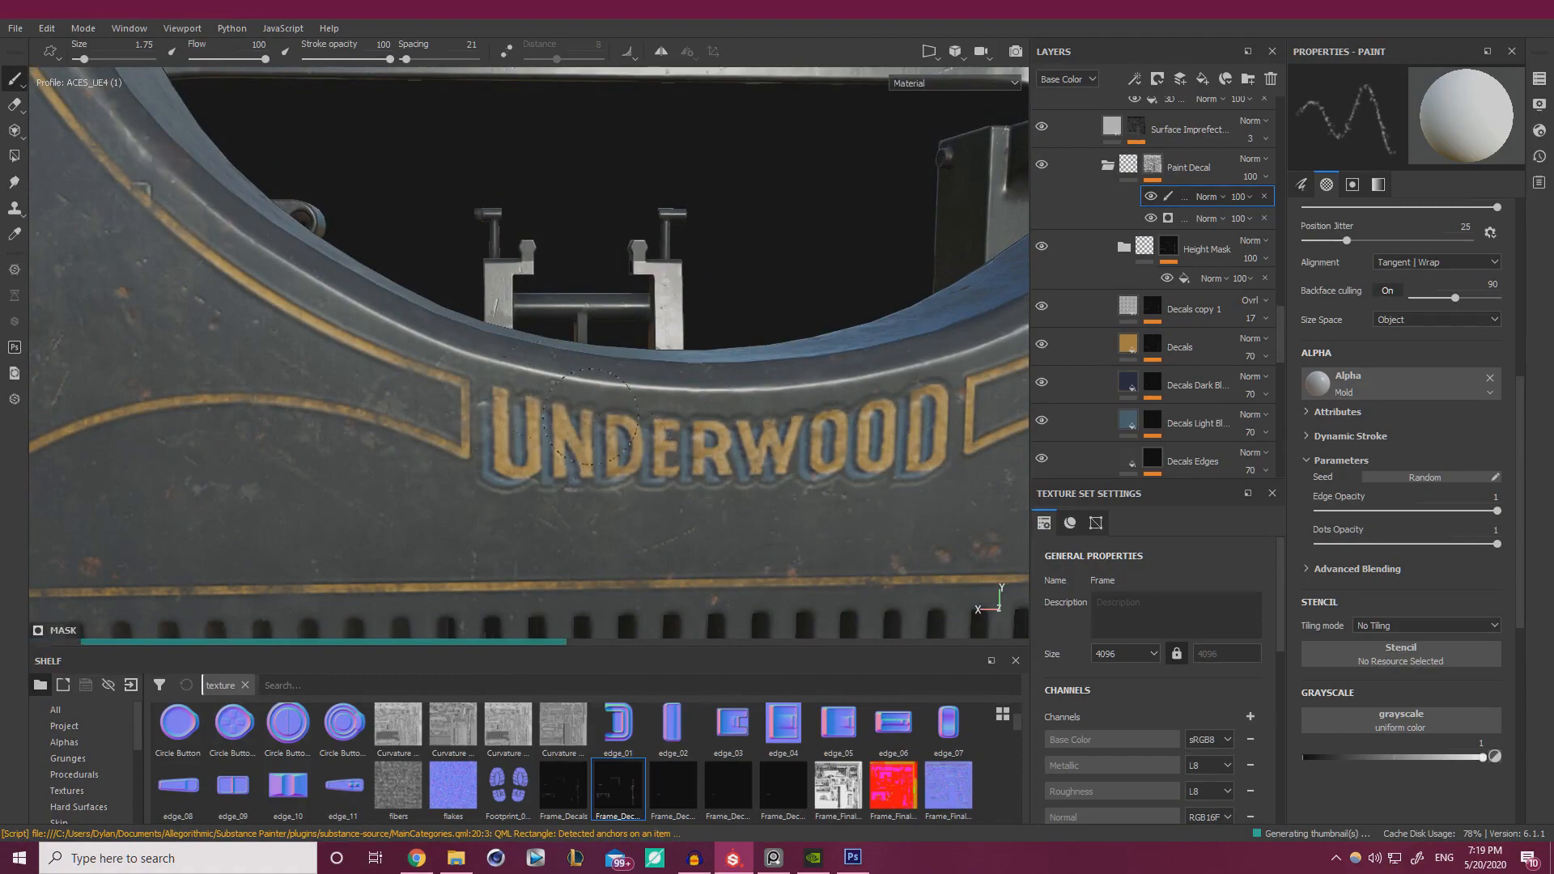
- Turn off the height channel on the Decals Dark Blue and Decals Edges layers, checking the relief around the Underwood lettering
{"action": "left_click_drag", "start_coordinate": [769, 441], "coordinate": [732, 469], "text": "alt"}
{"action": "right_click_drag", "start_coordinate": [733, 469], "coordinate": [963, 528], "text": "alt"}
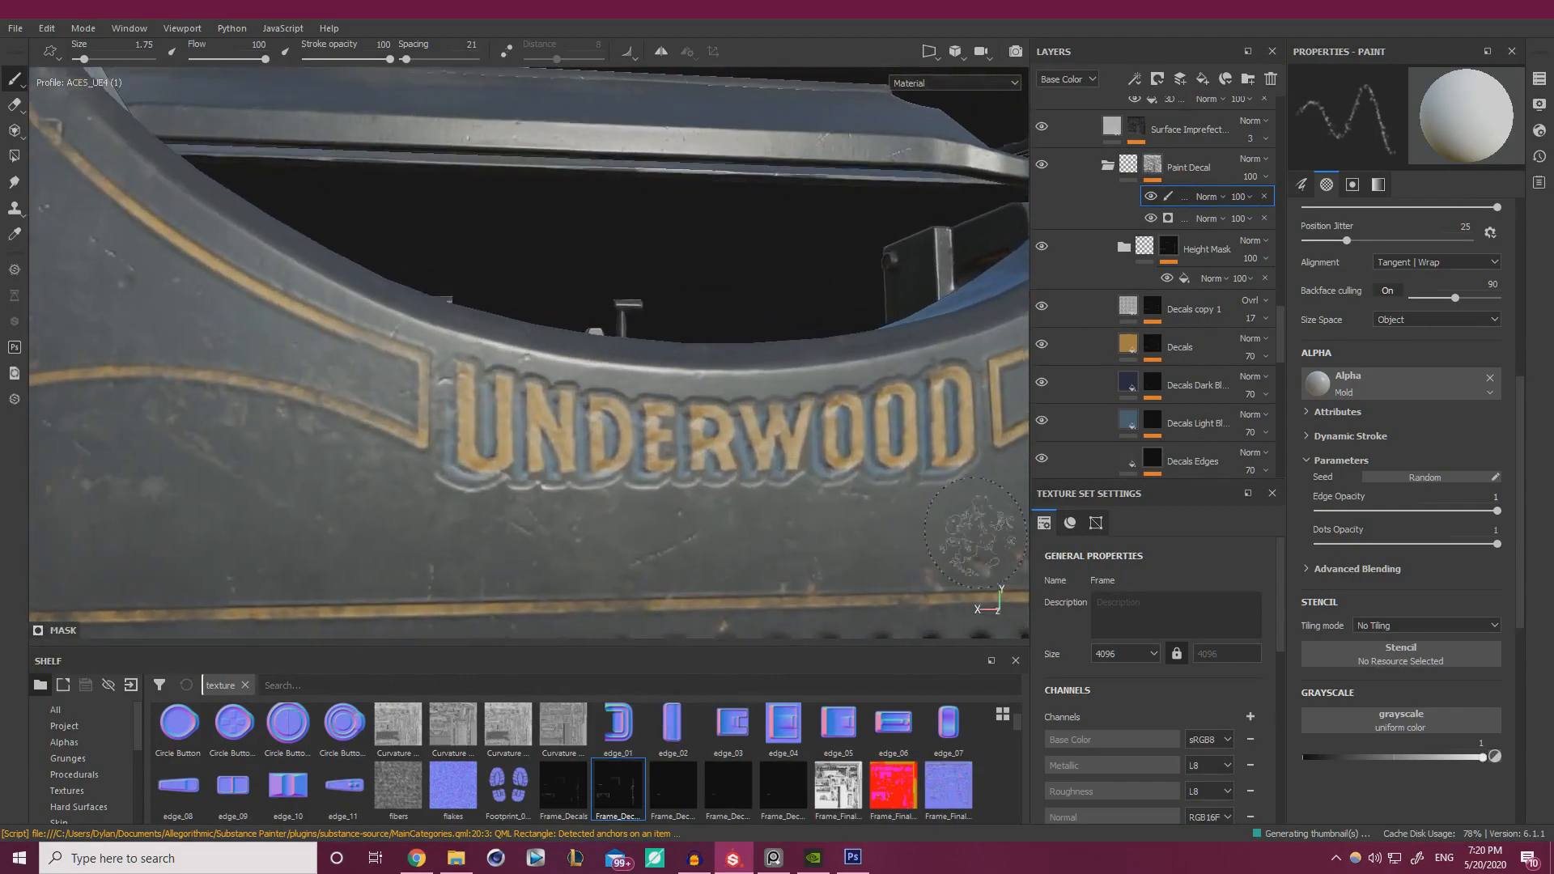
{"action": "scroll", "coordinate": [1113, 447], "scroll_direction": "down", "scroll_amount": 1}
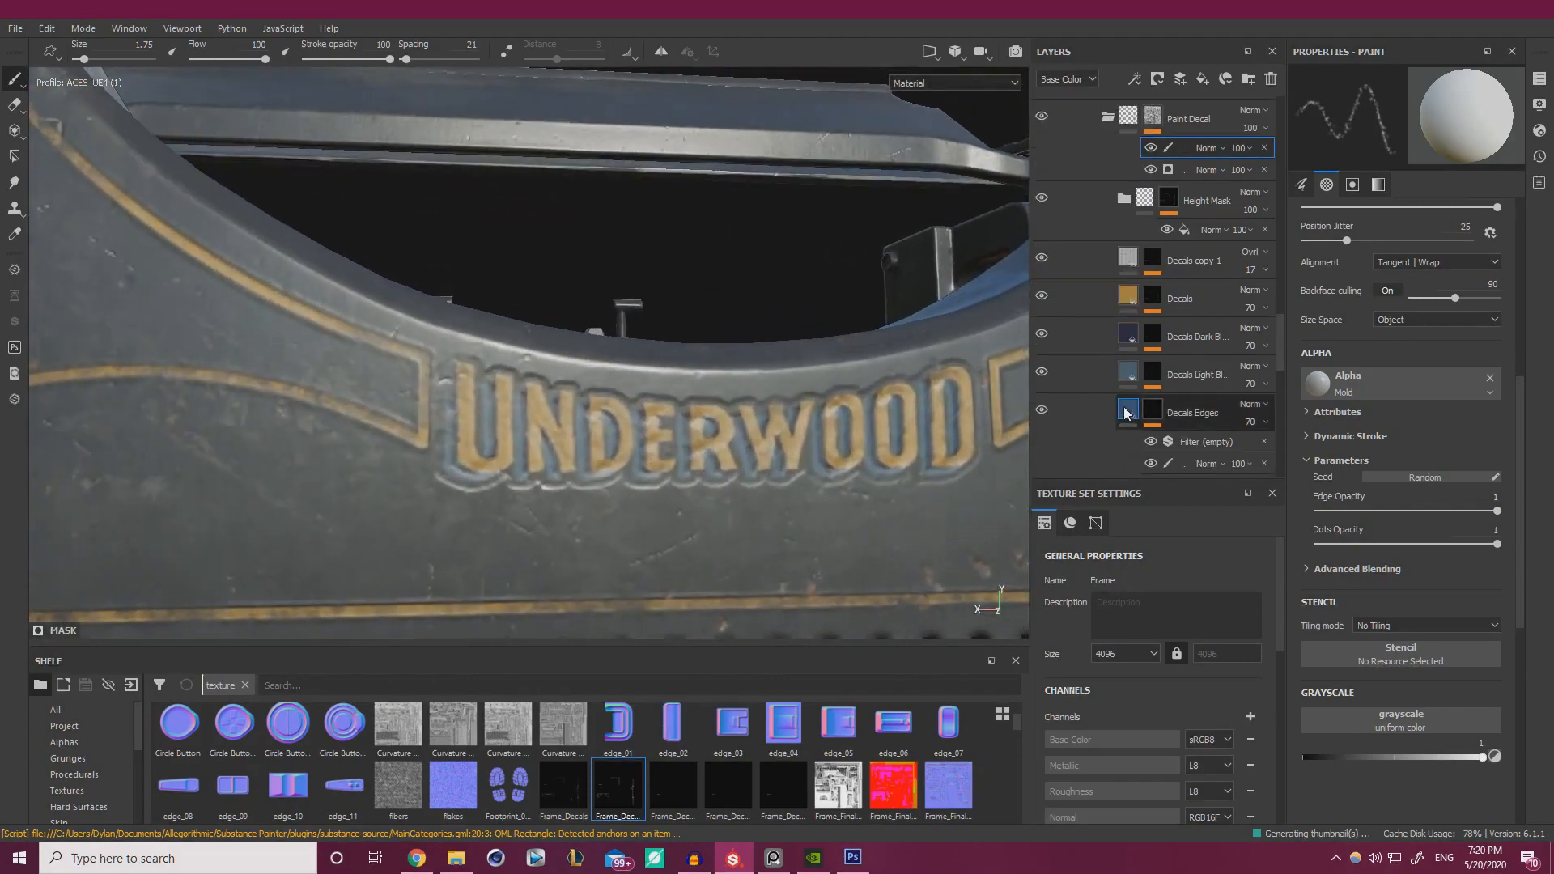
{"action": "left_click", "coordinate": [1127, 413]}
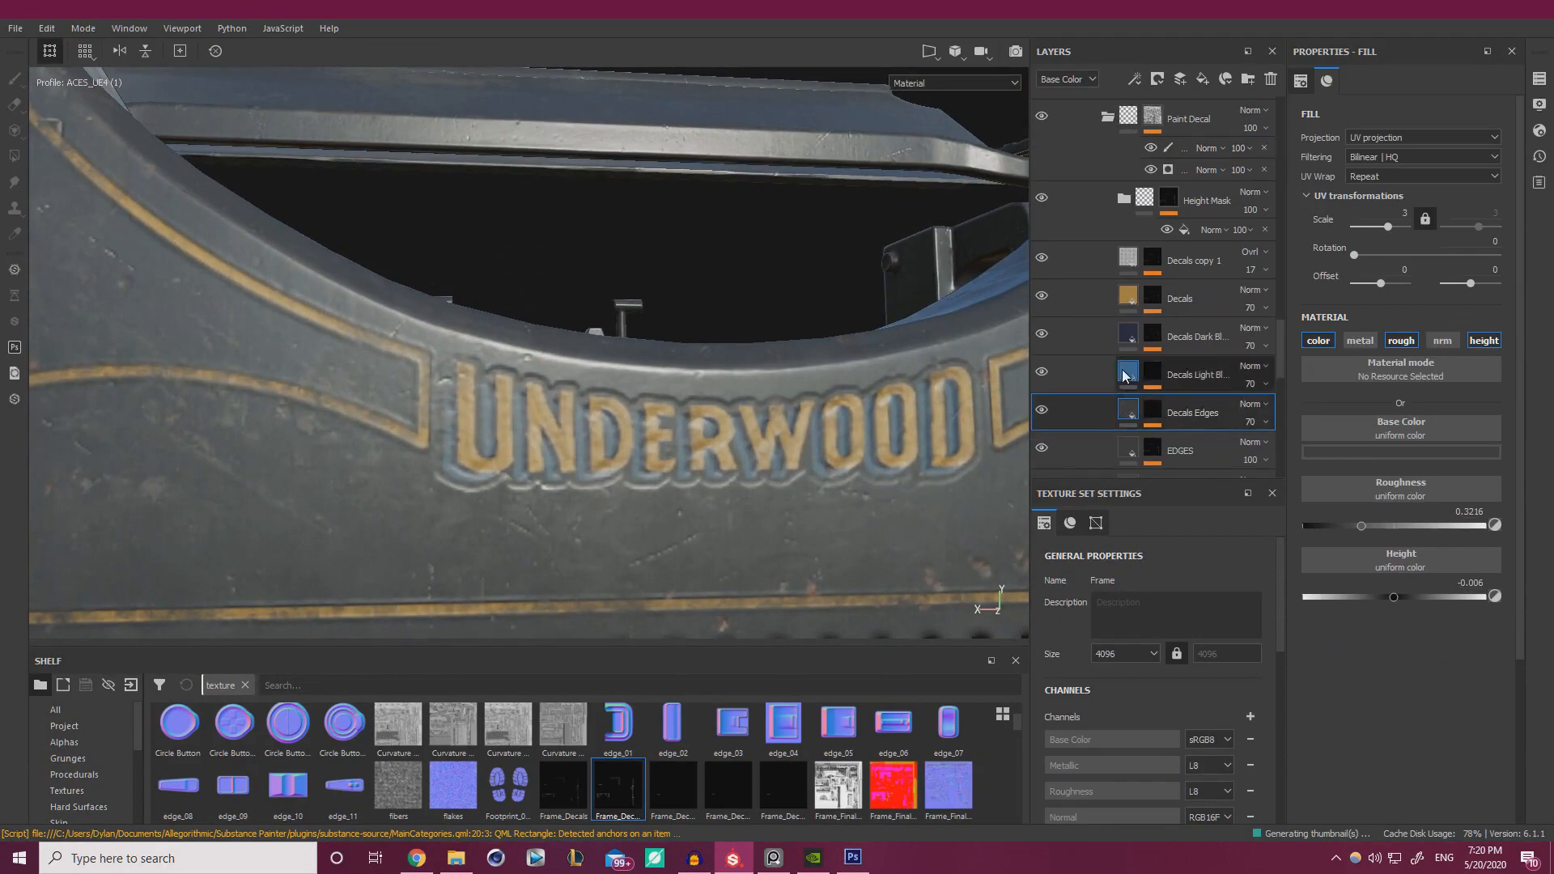
{"action": "left_click", "coordinate": [1126, 374]}
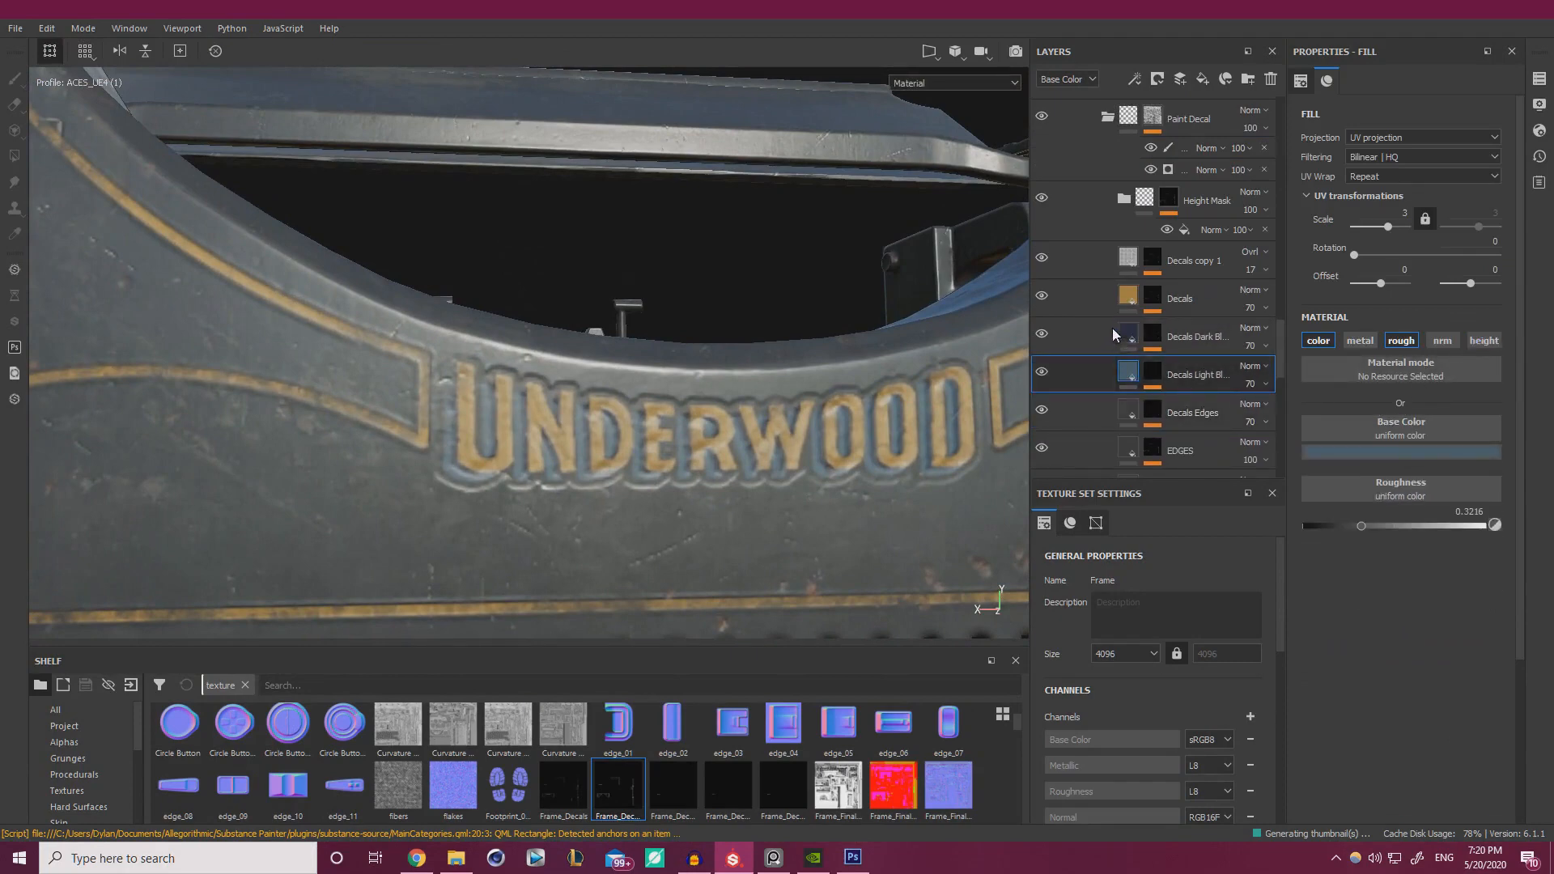
{"action": "left_click", "coordinate": [1126, 336]}
{"action": "left_click", "coordinate": [1494, 342]}
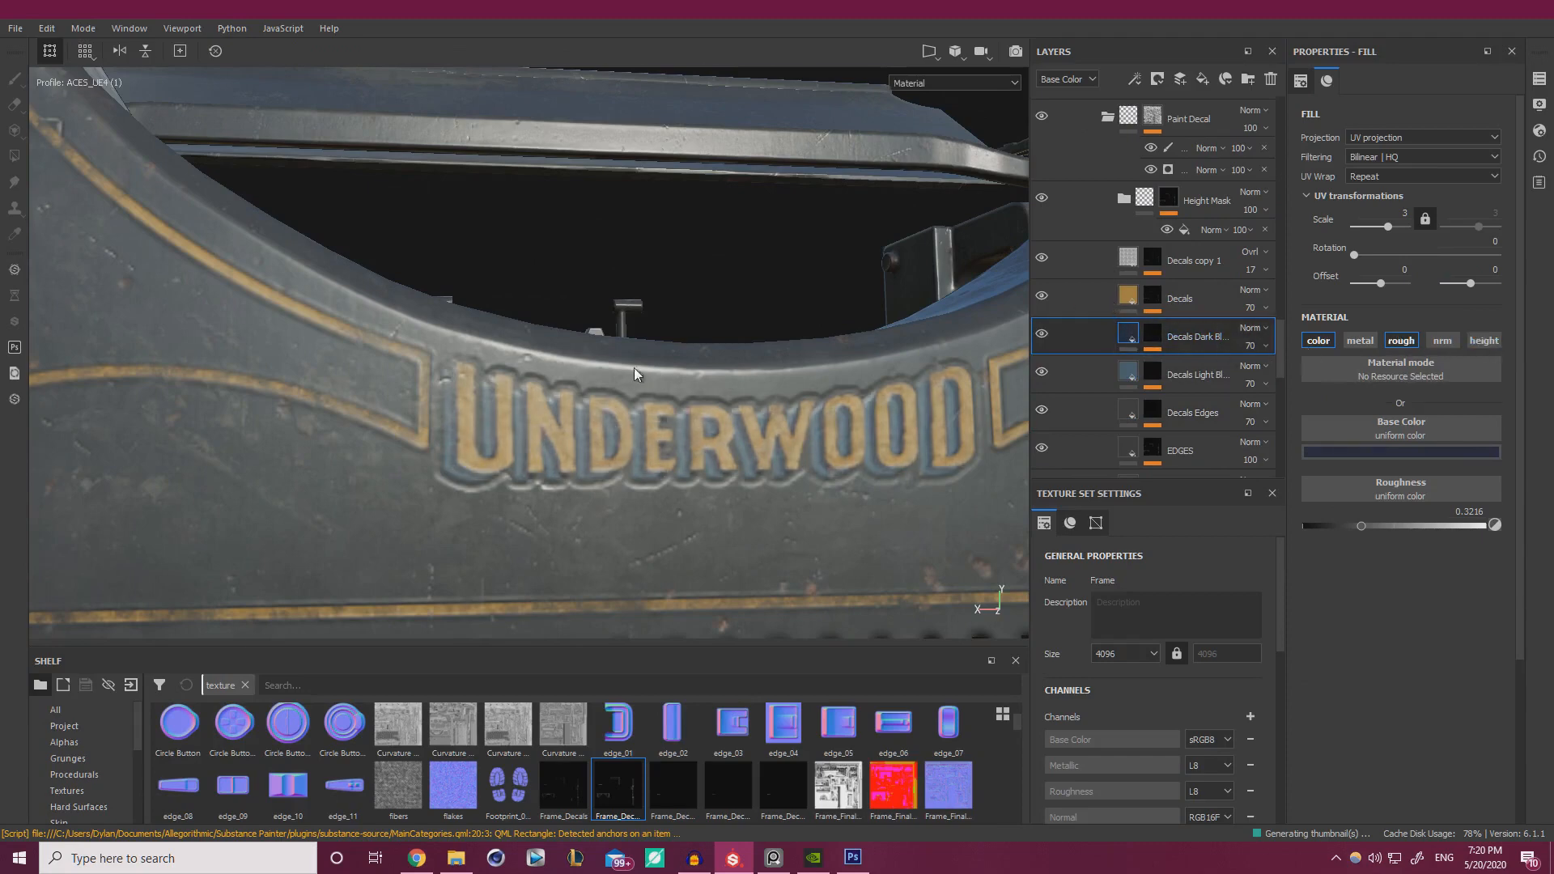
{"action": "left_click_drag", "start_coordinate": [635, 370], "coordinate": [624, 356], "text": "alt"}
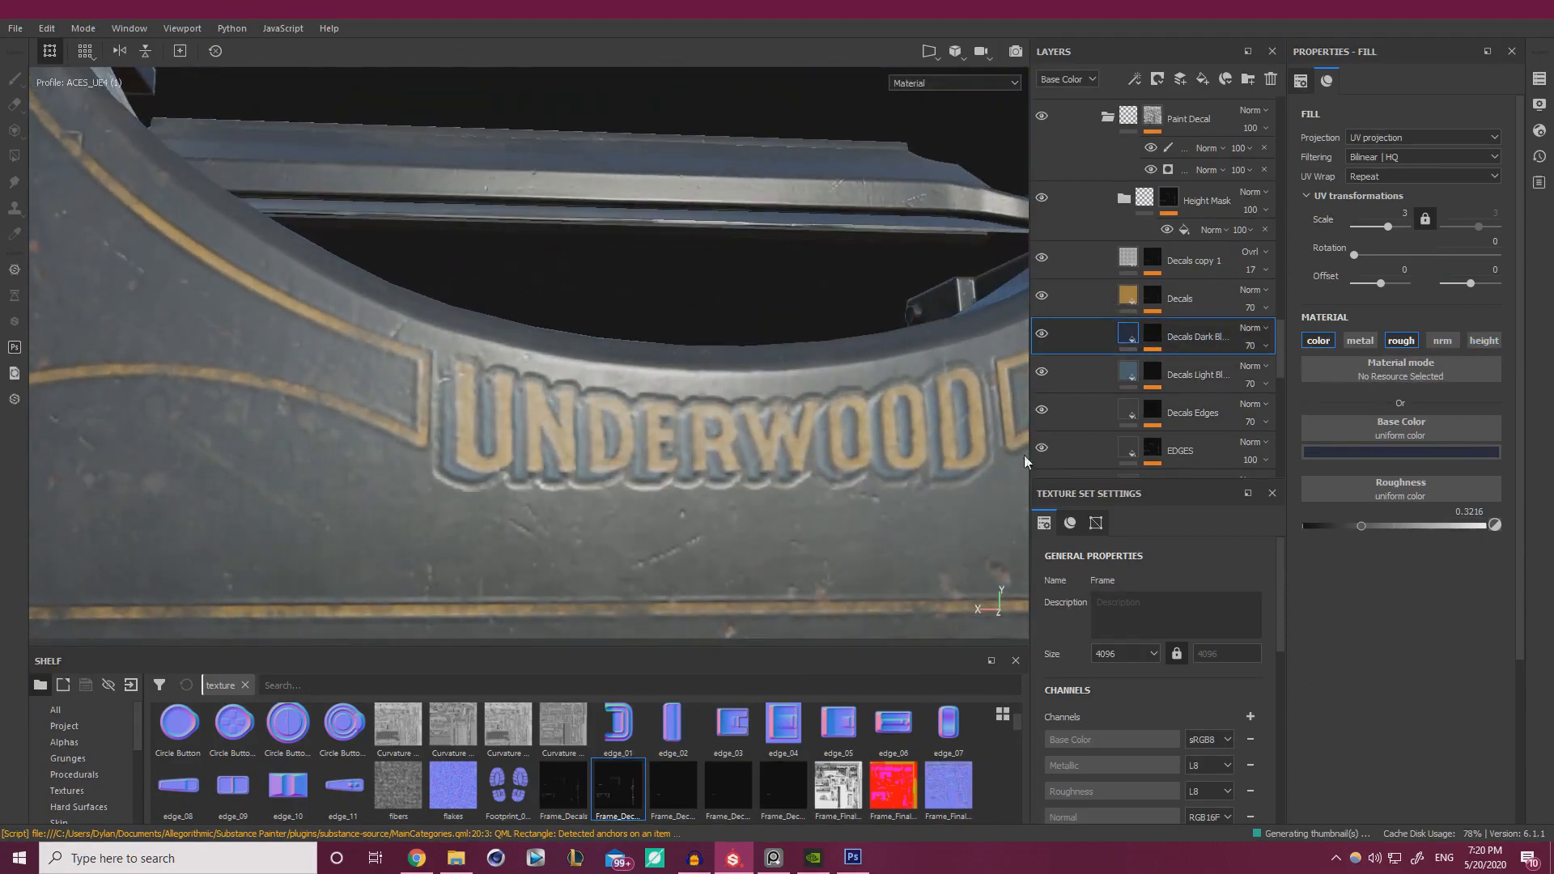
{"action": "left_click", "coordinate": [1124, 418]}
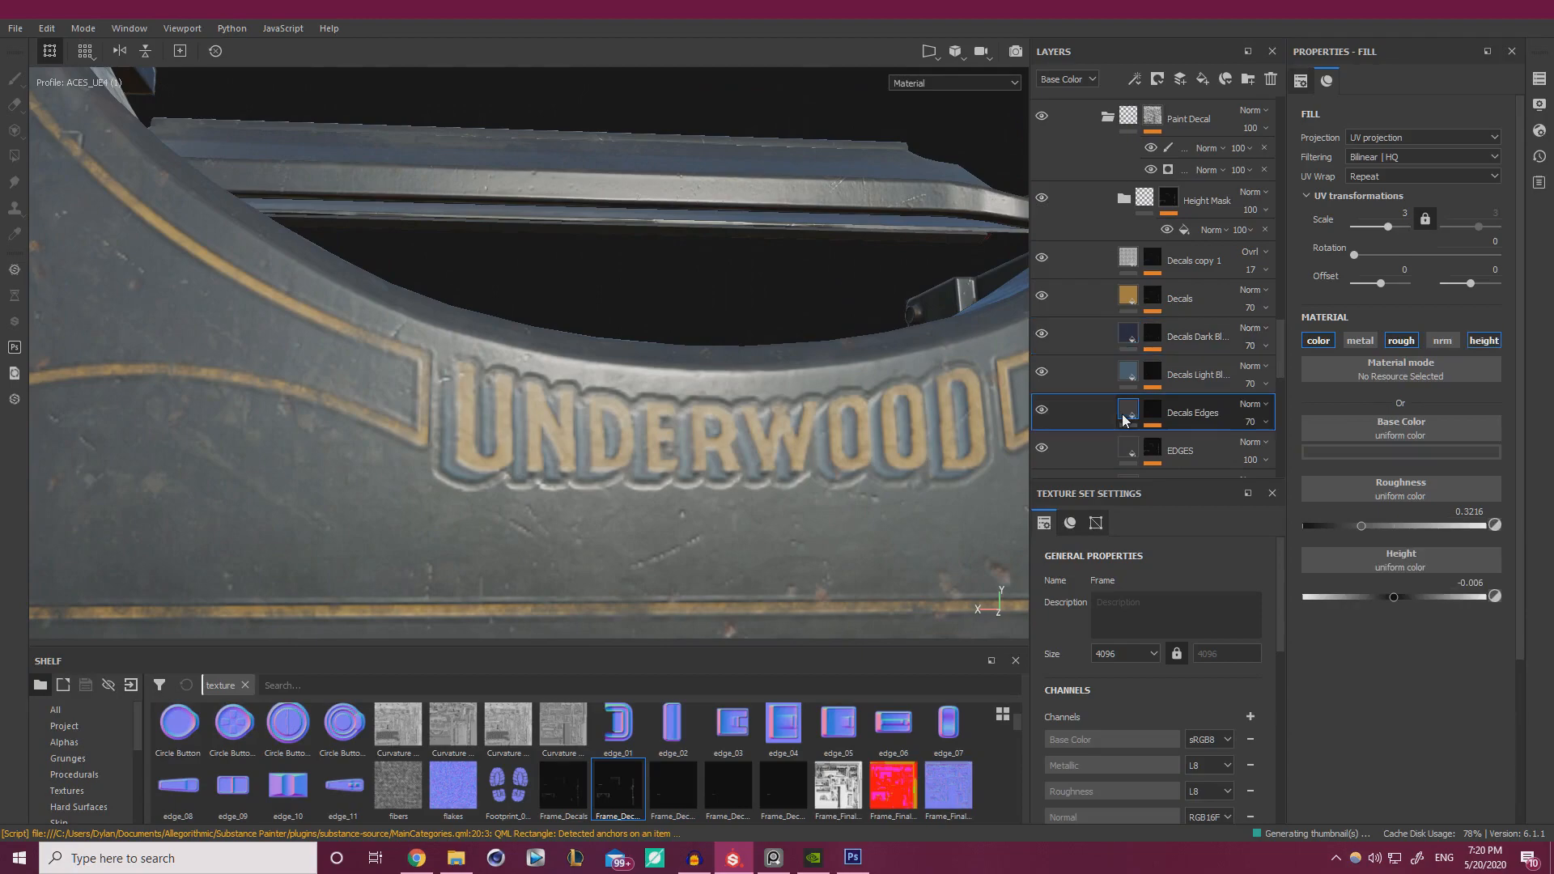
{"action": "left_click", "coordinate": [1483, 341]}
{"action": "left_click_drag", "start_coordinate": [797, 412], "coordinate": [789, 377], "text": "alt"}
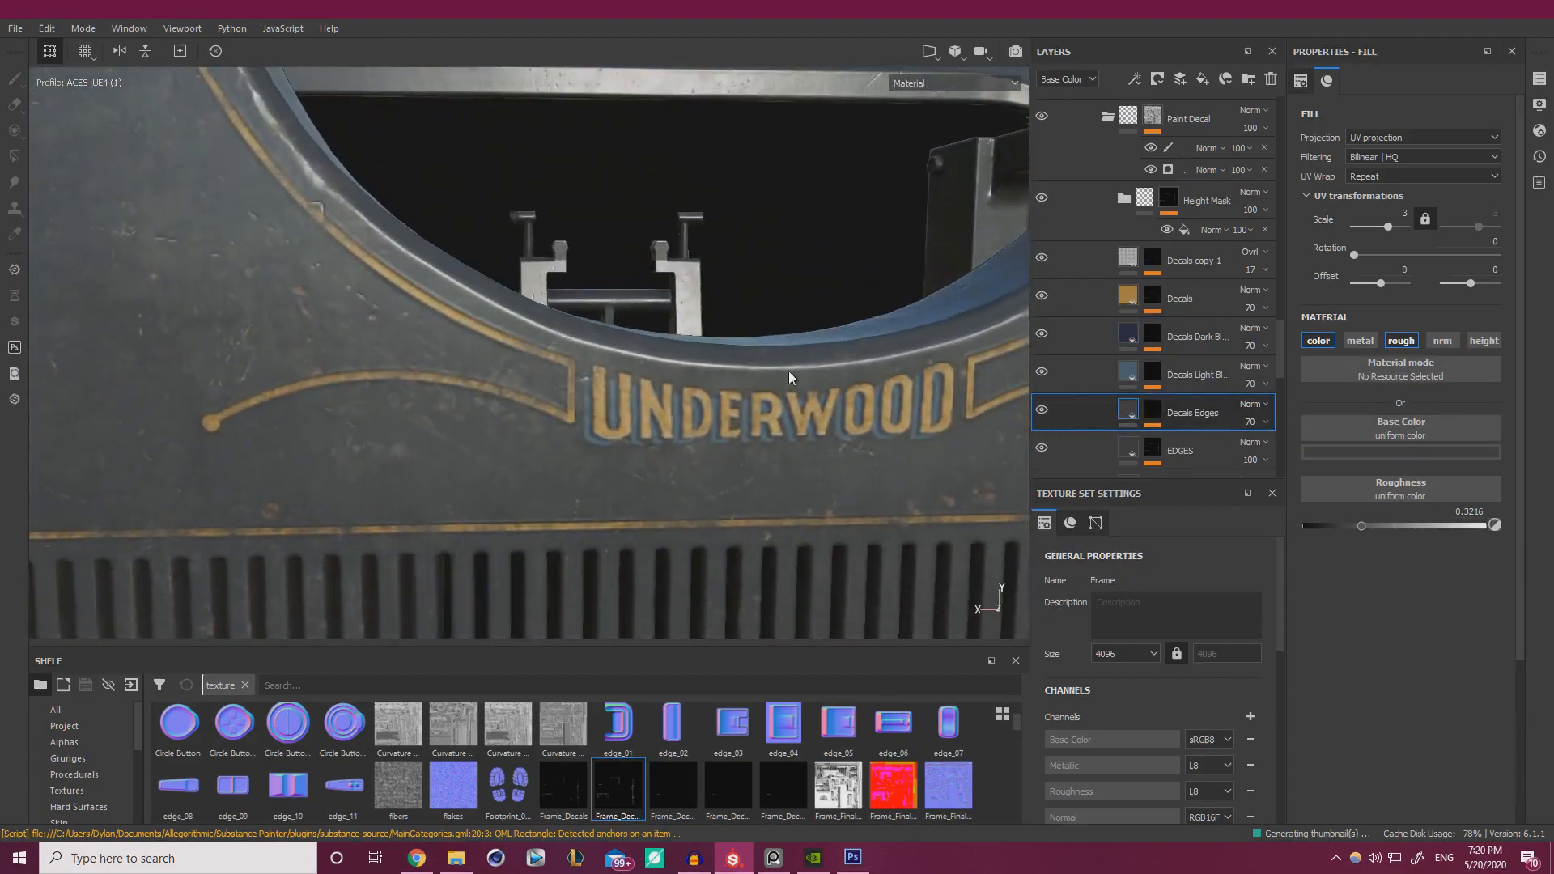
- Select the paint effect in the Paint Decal mask and set the brush's grayscale to 0 for painting out decals
{"action": "scroll", "coordinate": [1177, 247], "scroll_direction": "up", "scroll_amount": 1}
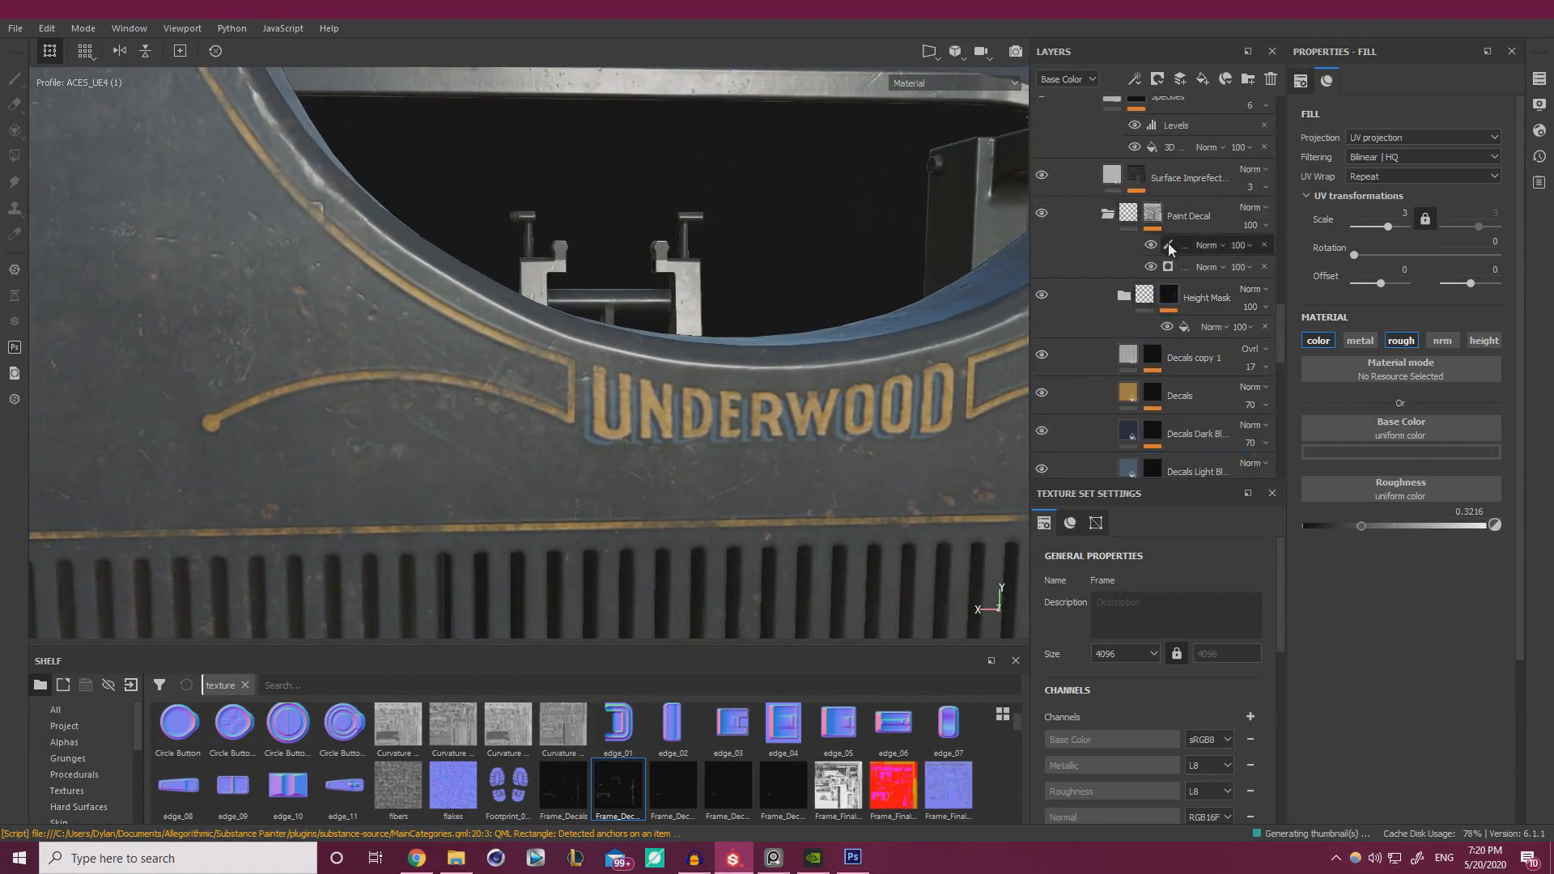
{"action": "left_click", "coordinate": [1168, 246]}
{"action": "right_click_drag", "start_coordinate": [534, 477], "coordinate": [587, 486], "text": "alt"}
{"action": "left_click_drag", "start_coordinate": [587, 485], "coordinate": [717, 505], "text": "alt"}
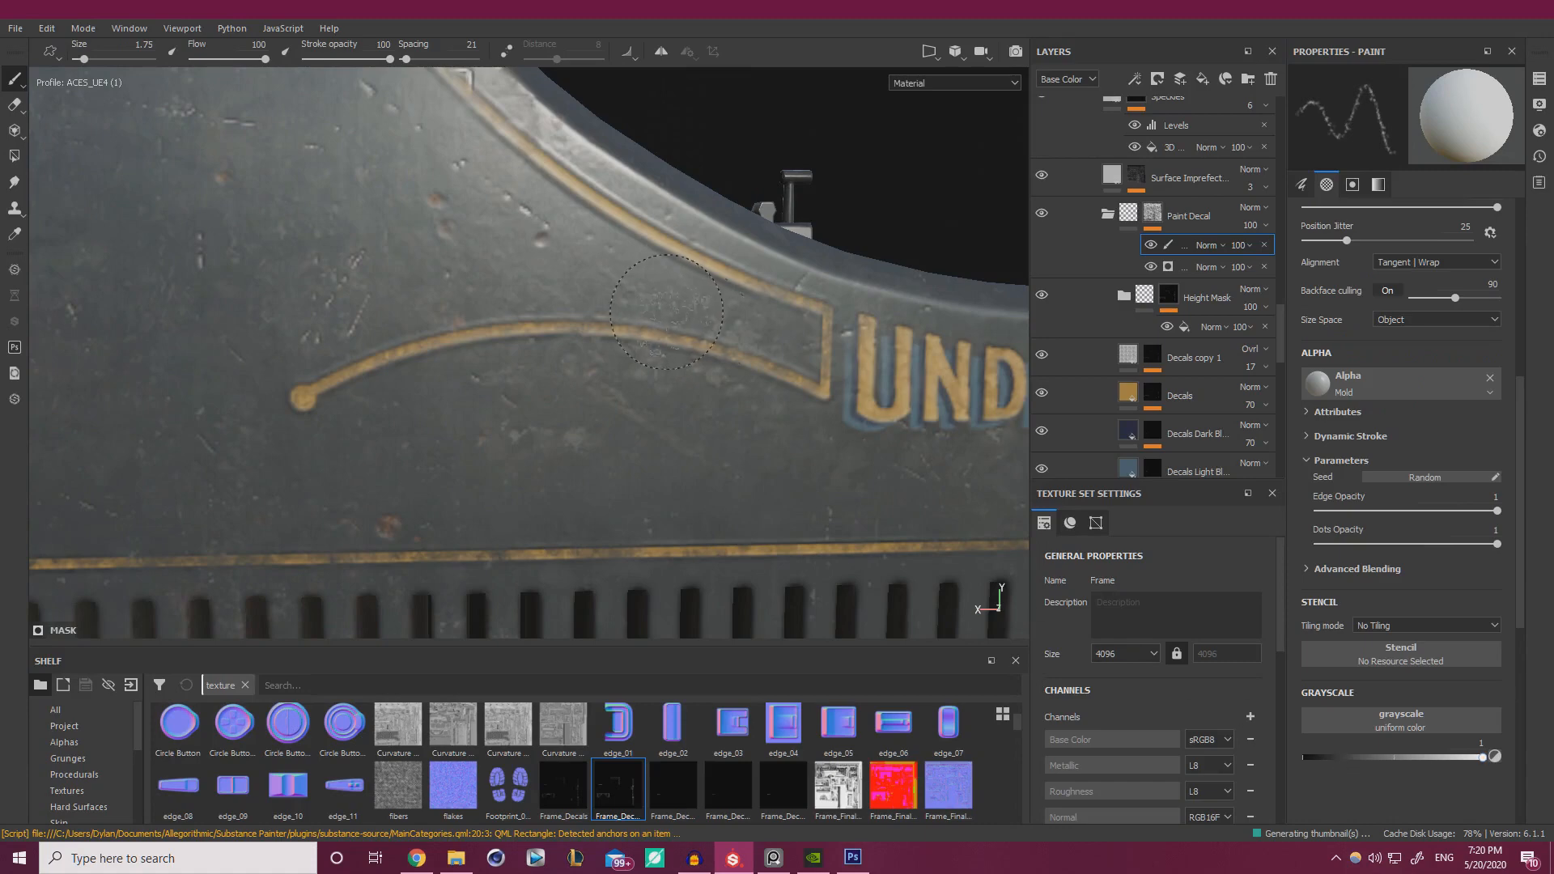
{"action": "left_click_drag", "start_coordinate": [1352, 759], "coordinate": [1320, 759]}
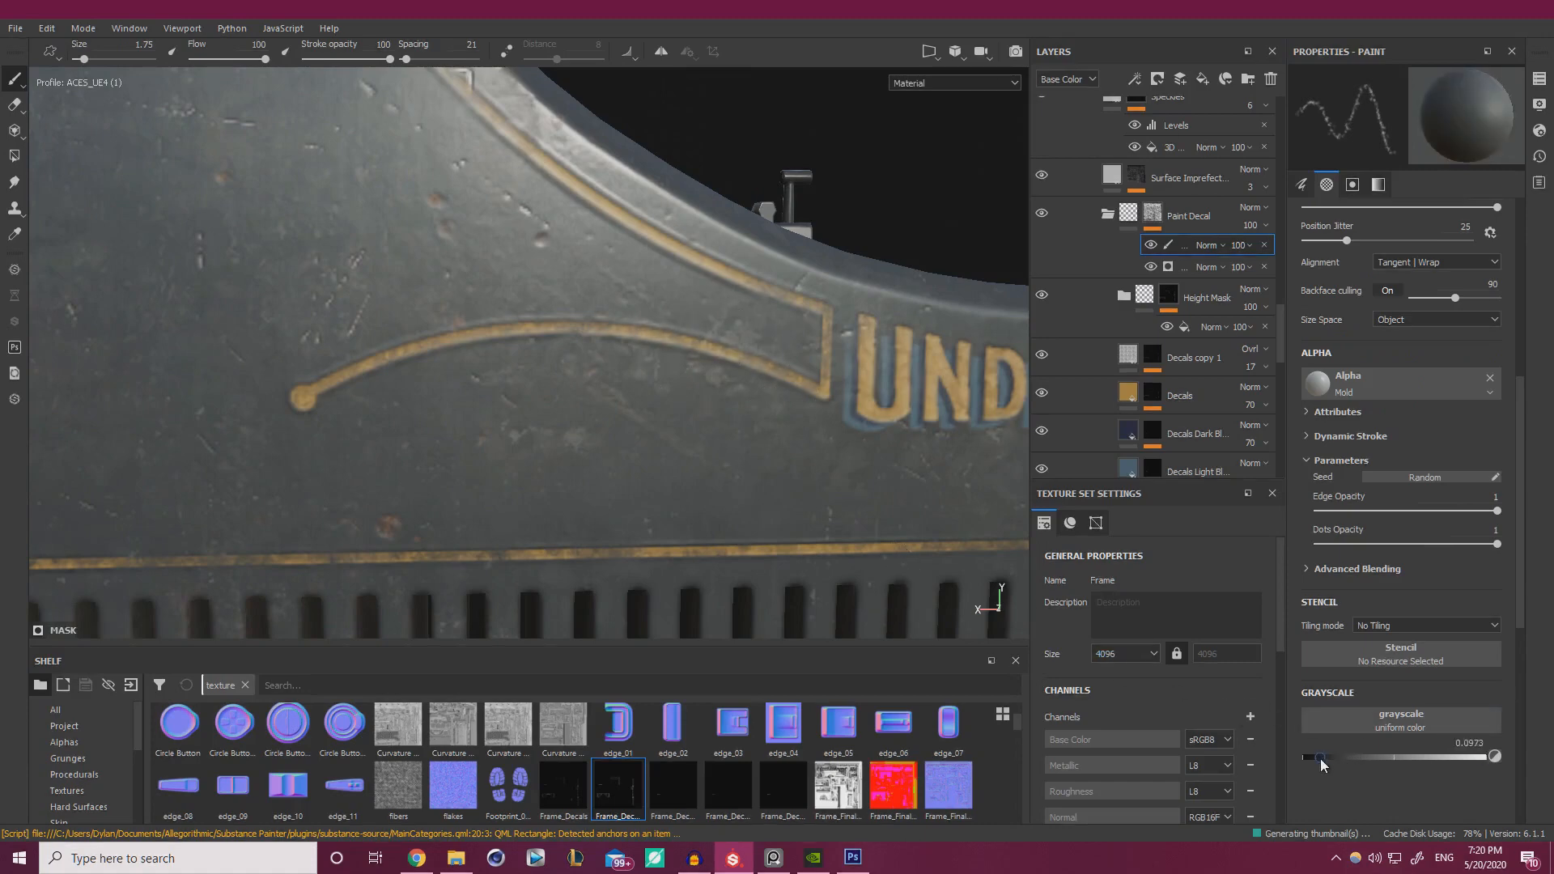
{"action": "scroll", "coordinate": [630, 424], "scroll_direction": "down", "scroll_amount": 3}
{"action": "right_click_drag", "start_coordinate": [450, 385], "coordinate": [337, 361], "text": "alt"}
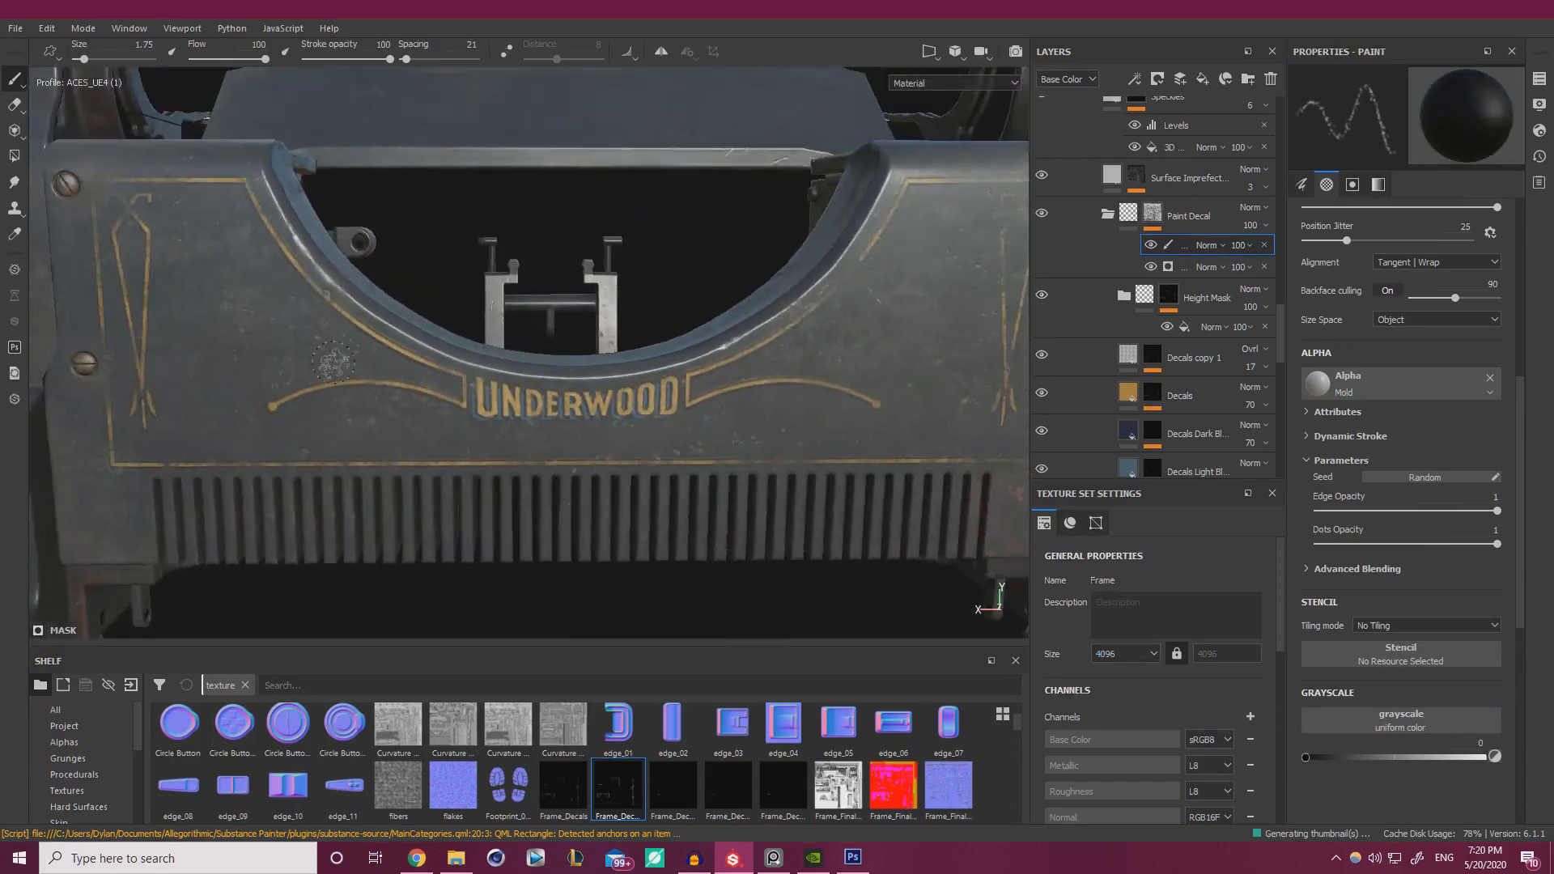
- Wear away part of the gold line along the right side of the front panel's curved cutout with black mask strokes
{"action": "mouse_move", "coordinate": [337, 361]}
{"action": "left_mouse_down", "text": "alt"}
{"action": "mouse_move", "coordinate": [534, 421]}
{"action": "mouse_move", "coordinate": [524, 437]}
{"action": "left_mouse_up", "text": "alt"}
{"action": "right_click_drag", "start_coordinate": [524, 437], "coordinate": [885, 388], "text": "alt"}
{"action": "left_click_drag", "start_coordinate": [885, 387], "coordinate": [841, 372], "text": "alt"}
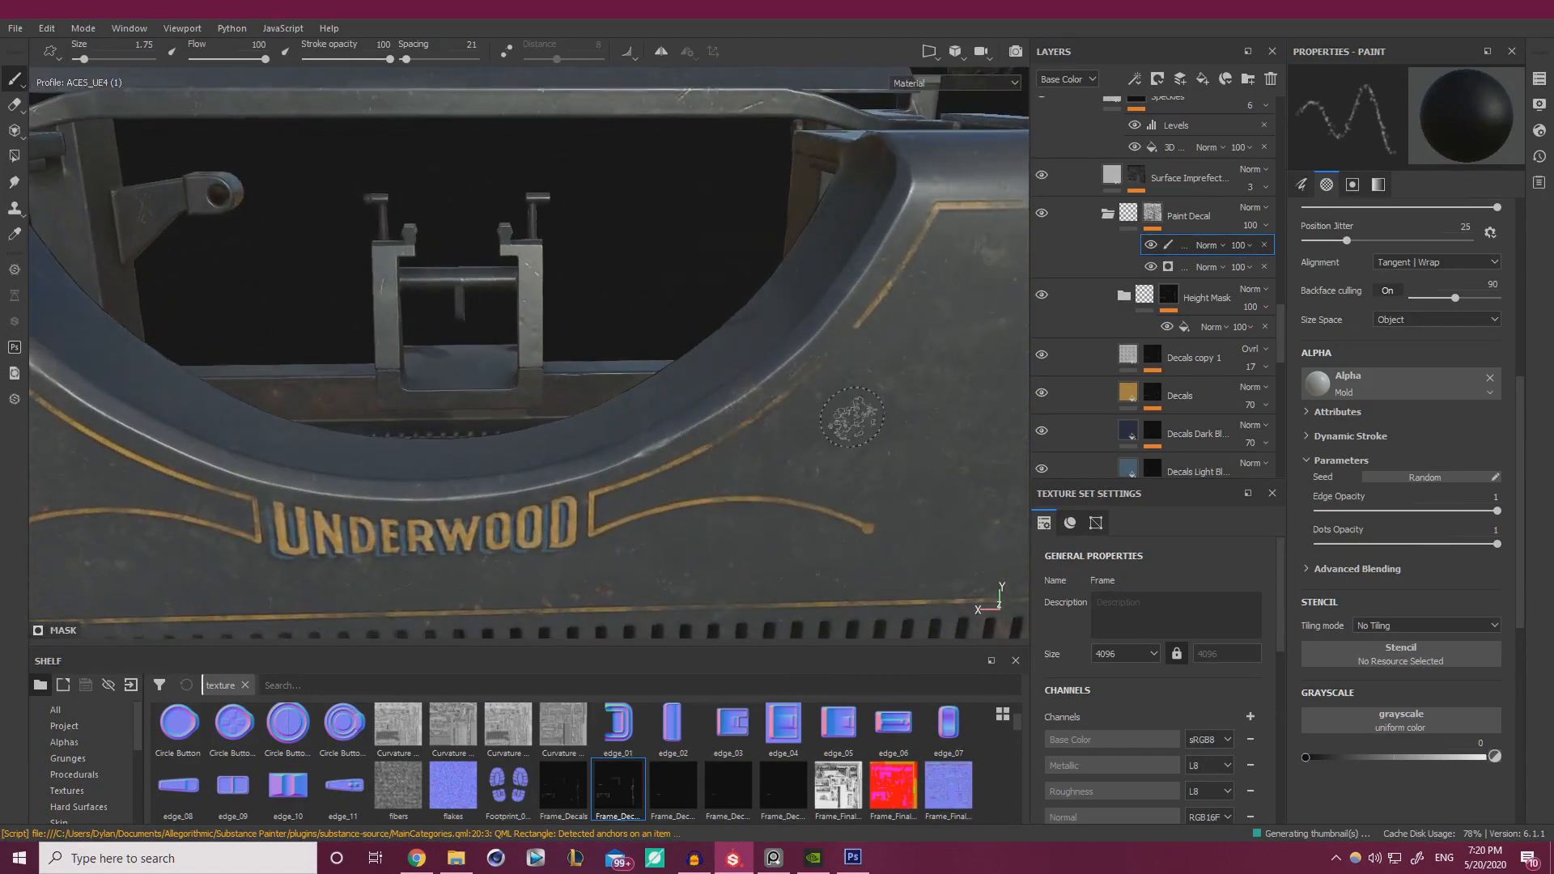
{"action": "mouse_move", "coordinate": [865, 443]}
{"action": "left_mouse_down", "text": "alt"}
{"action": "mouse_move", "coordinate": [610, 448]}
{"action": "mouse_move", "coordinate": [462, 364]}
{"action": "left_mouse_up", "text": "alt"}
{"action": "right_click_drag", "start_coordinate": [461, 364], "coordinate": [512, 283], "text": "alt"}
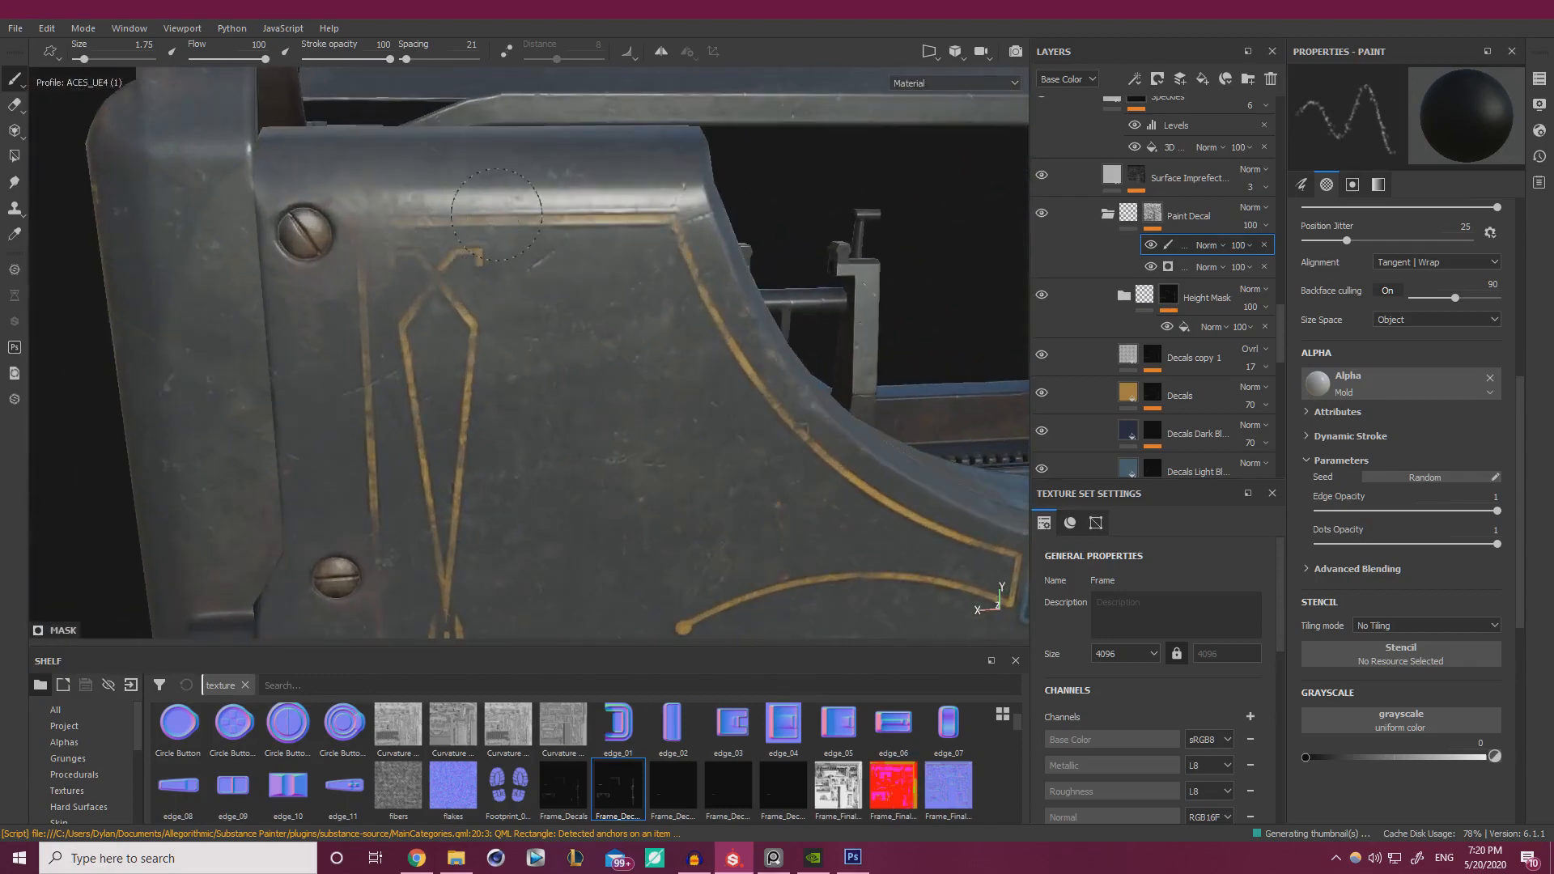
- Paint black wear into the Paint Decal mask around the left ornament and its surrounding gold border
{"action": "mouse_move", "coordinate": [631, 324]}
{"action": "right_mouse_down", "text": "alt"}
{"action": "mouse_move", "coordinate": [617, 354]}
{"action": "mouse_move", "coordinate": [190, 328]}
{"action": "right_mouse_up", "text": "alt"}
{"action": "middle_click_drag", "start_coordinate": [447, 385], "coordinate": [496, 284], "text": "alt"}
{"action": "mouse_move", "coordinate": [364, 364]}
{"action": "right_mouse_down", "text": "alt"}
{"action": "mouse_move", "coordinate": [453, 413]}
{"action": "mouse_move", "coordinate": [463, 502]}
{"action": "right_mouse_up", "text": "alt"}
{"action": "right_click_drag", "start_coordinate": [737, 413], "coordinate": [697, 407], "text": "alt"}
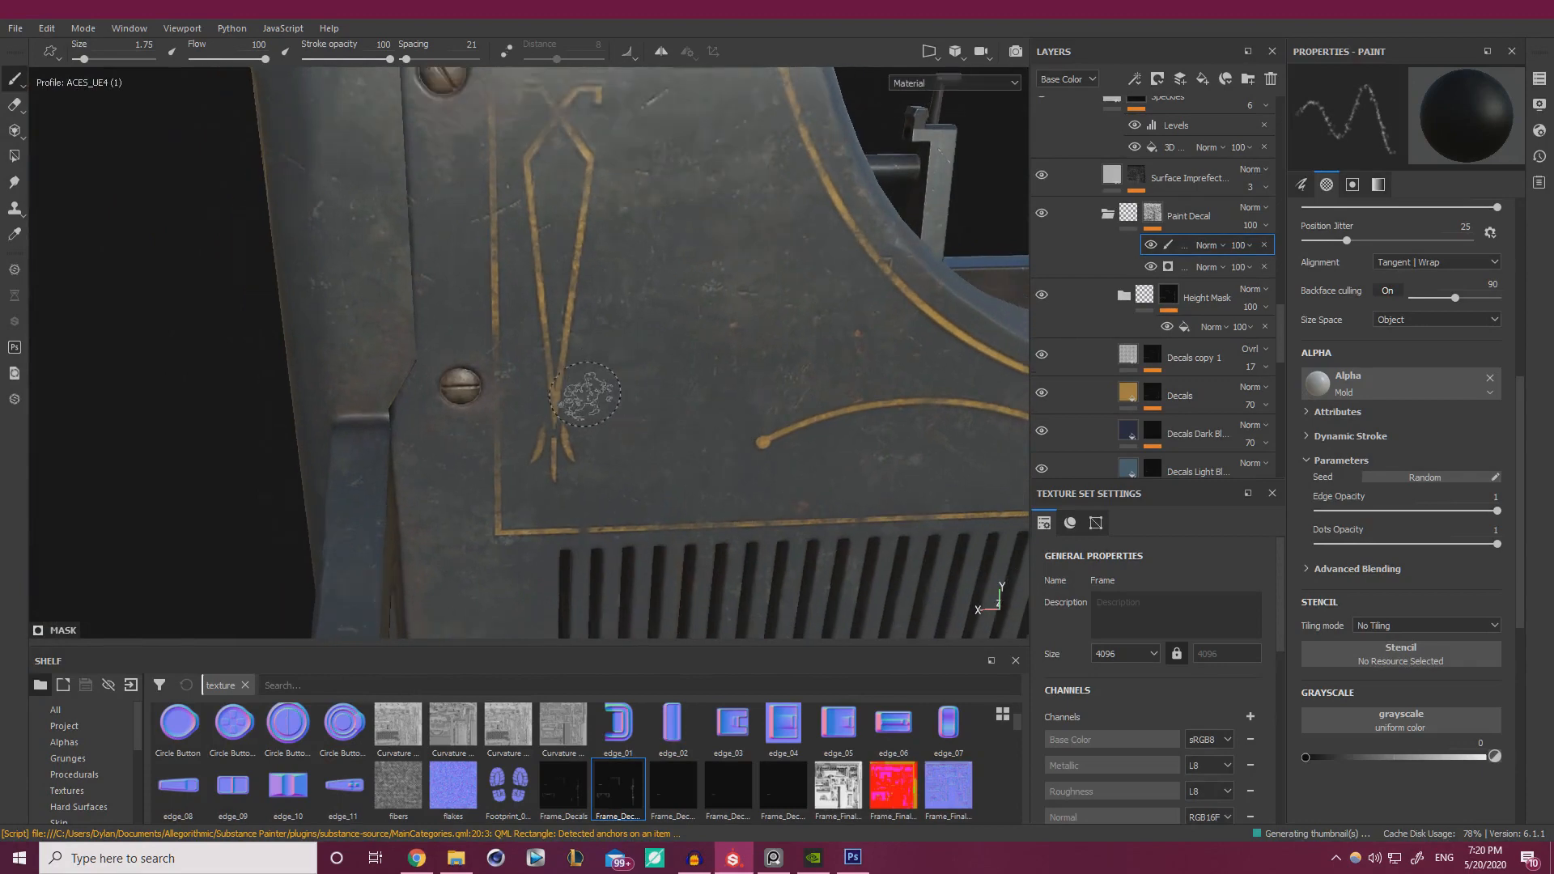
{"action": "left_click_drag", "start_coordinate": [576, 392], "coordinate": [543, 369]}
- Wear away the gold border near the front panel's lower-right corner and screw with black strokes in the Paint Decal mask
{"action": "right_click_drag", "start_coordinate": [746, 404], "coordinate": [615, 392], "text": "alt"}
{"action": "middle_click_drag", "start_coordinate": [729, 380], "coordinate": [284, 415], "text": "alt"}
{"action": "left_click_drag", "start_coordinate": [389, 388], "coordinate": [559, 409], "text": "alt"}
{"action": "right_click_drag", "start_coordinate": [558, 397], "coordinate": [429, 364], "text": "alt"}
{"action": "left_click_drag", "start_coordinate": [429, 364], "coordinate": [219, 413], "text": "alt"}
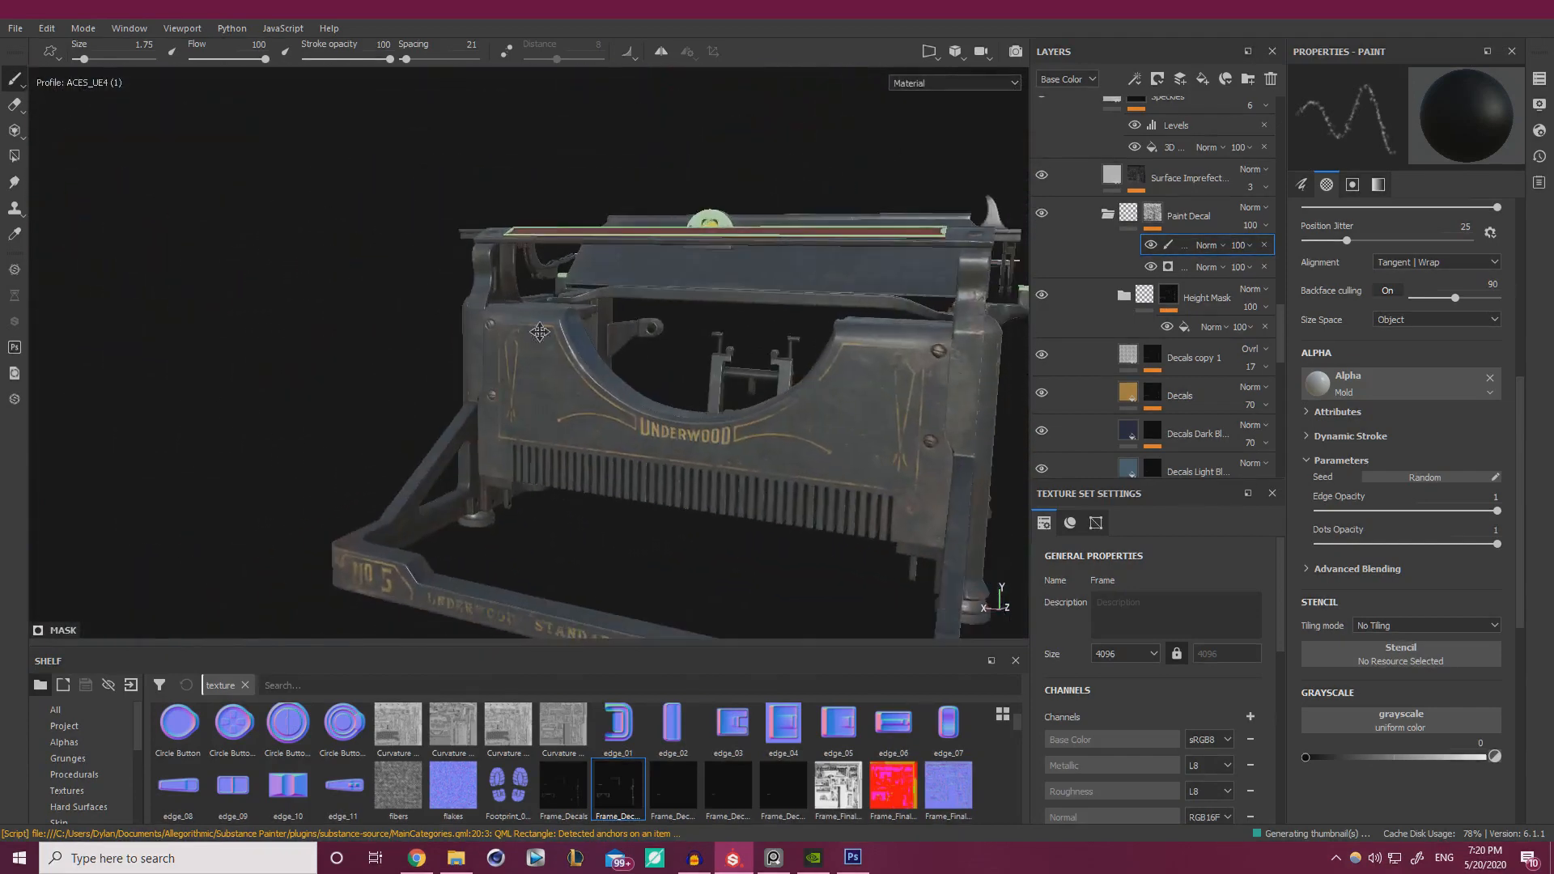
{"action": "middle_click_drag", "start_coordinate": [777, 461], "coordinate": [655, 400], "text": "alt"}
{"action": "right_click_drag", "start_coordinate": [696, 405], "coordinate": [902, 409], "text": "alt"}
{"action": "middle_click_drag", "start_coordinate": [858, 409], "coordinate": [781, 477], "text": "alt"}
{"action": "left_click_drag", "start_coordinate": [744, 477], "coordinate": [817, 469], "text": "alt"}
{"action": "middle_click_drag", "start_coordinate": [817, 470], "coordinate": [1097, 367], "text": "alt"}
{"action": "left_click_drag", "start_coordinate": [964, 518], "coordinate": [761, 518], "text": "alt"}
{"action": "right_click_drag", "start_coordinate": [666, 382], "coordinate": [739, 366], "text": "alt"}
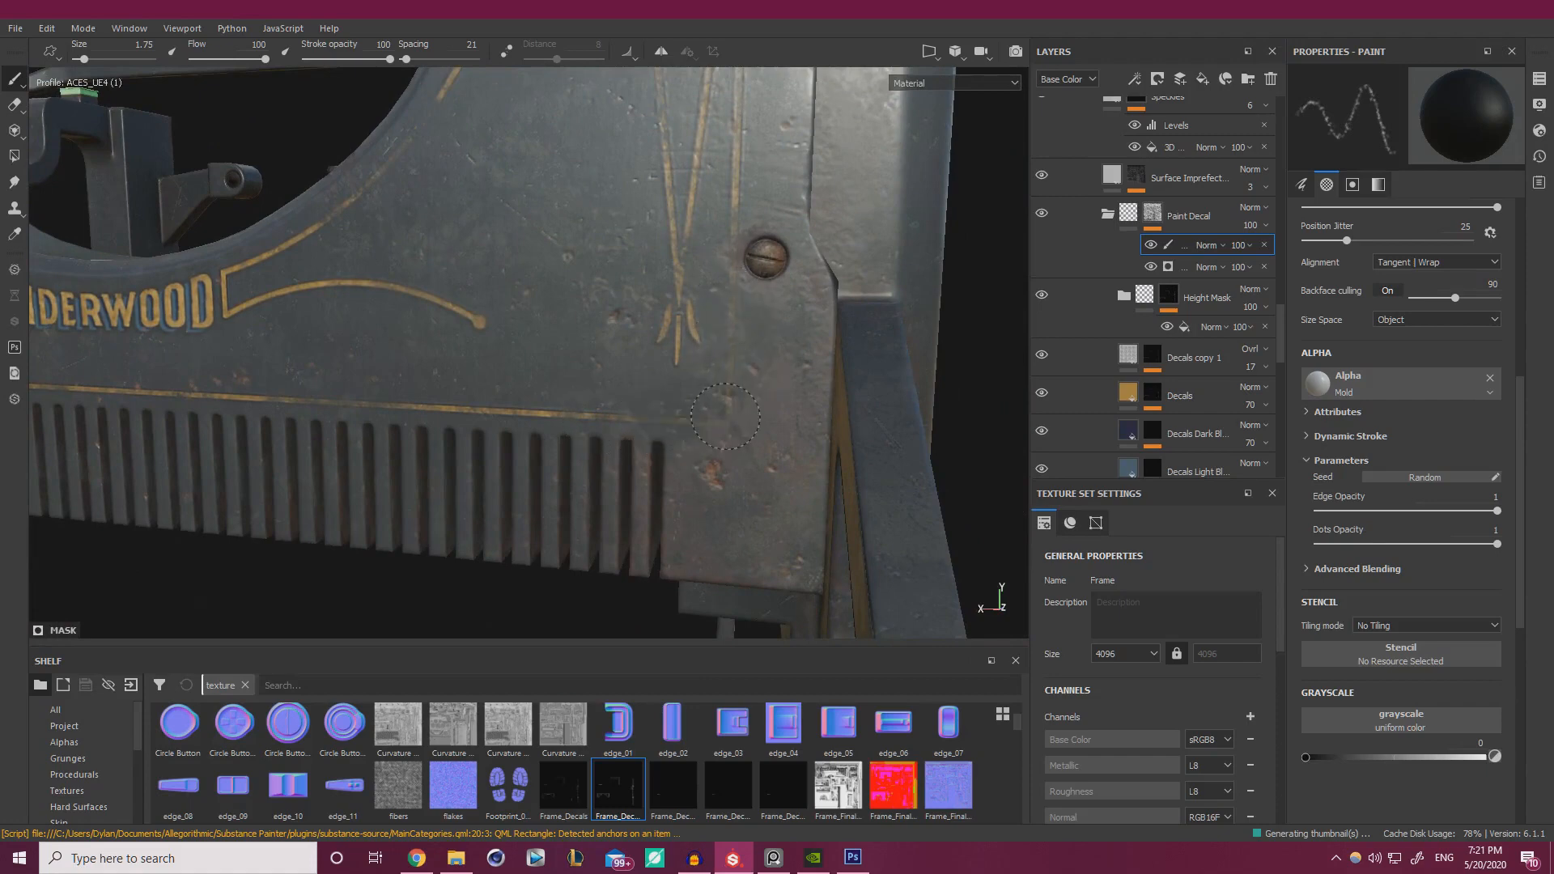
{"action": "right_click_drag", "start_coordinate": [681, 431], "coordinate": [579, 399], "text": "alt"}
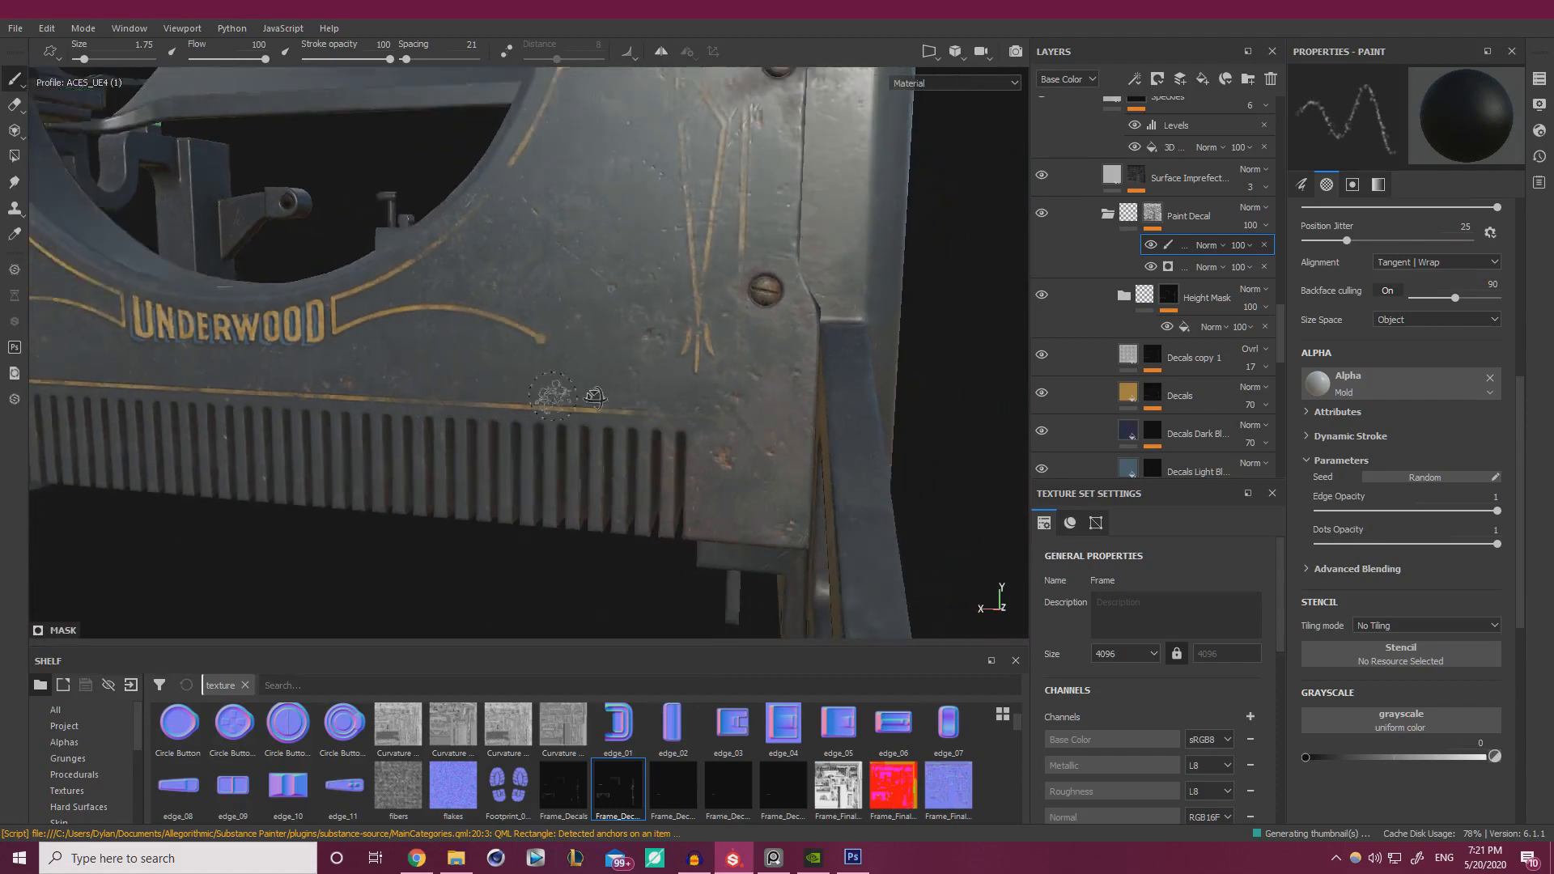
- Examine the worn gold decals on the front panel from several angles and distances
{"action": "left_click_drag", "start_coordinate": [579, 399], "coordinate": [680, 394], "text": "alt"}
{"action": "right_click_drag", "start_coordinate": [680, 394], "coordinate": [641, 390], "text": "alt"}
{"action": "middle_click_drag", "start_coordinate": [641, 390], "coordinate": [660, 388], "text": "alt"}
{"action": "left_click_drag", "start_coordinate": [419, 432], "coordinate": [615, 390], "text": "alt"}
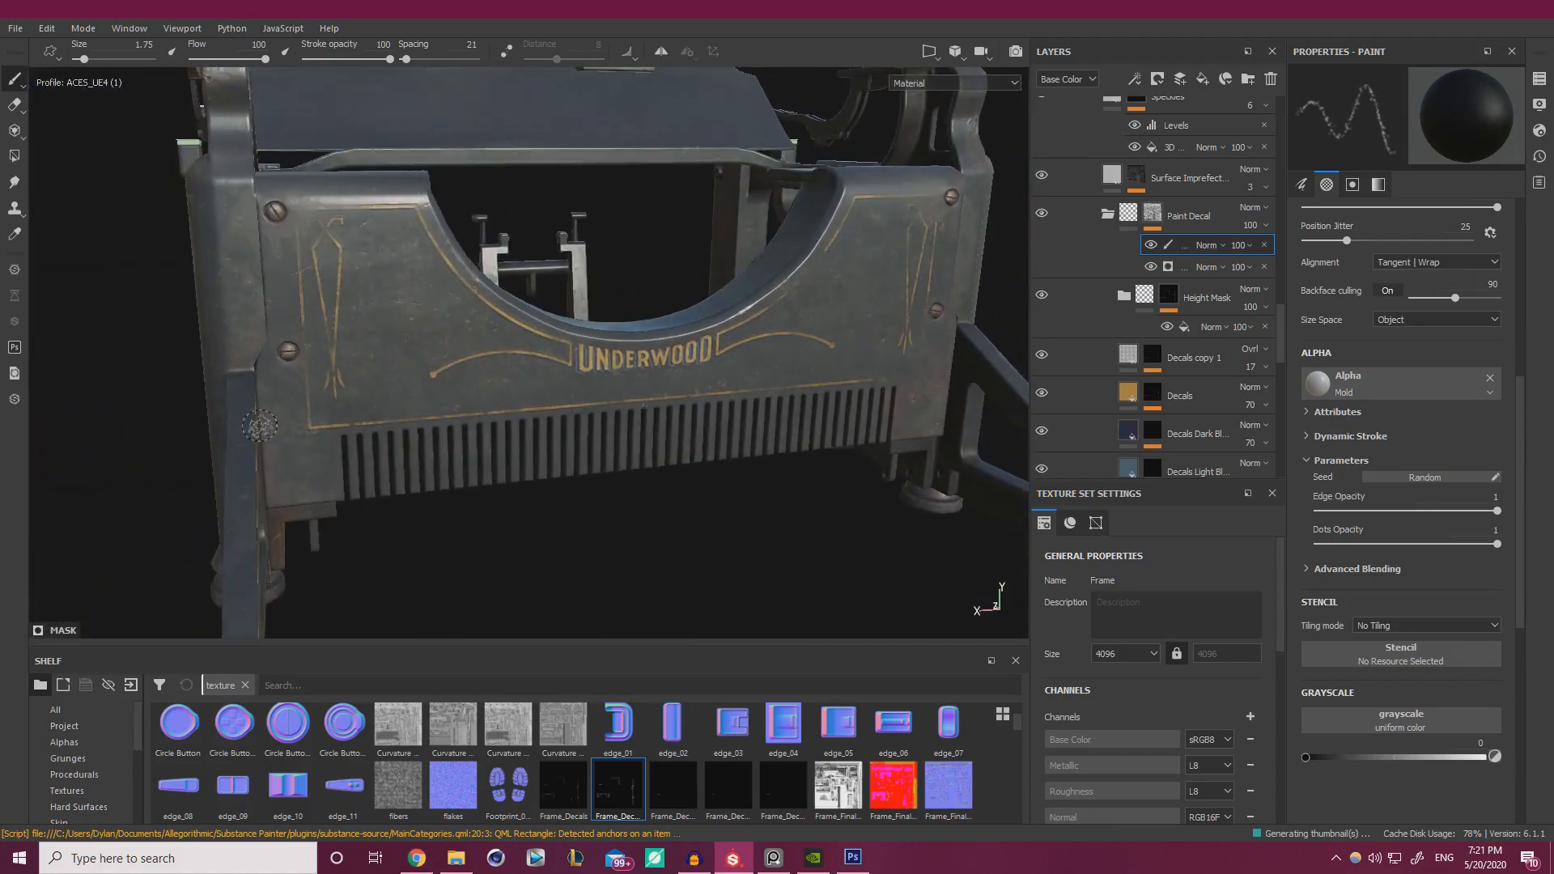
{"action": "left_click_drag", "start_coordinate": [510, 372], "coordinate": [872, 286], "text": "alt"}
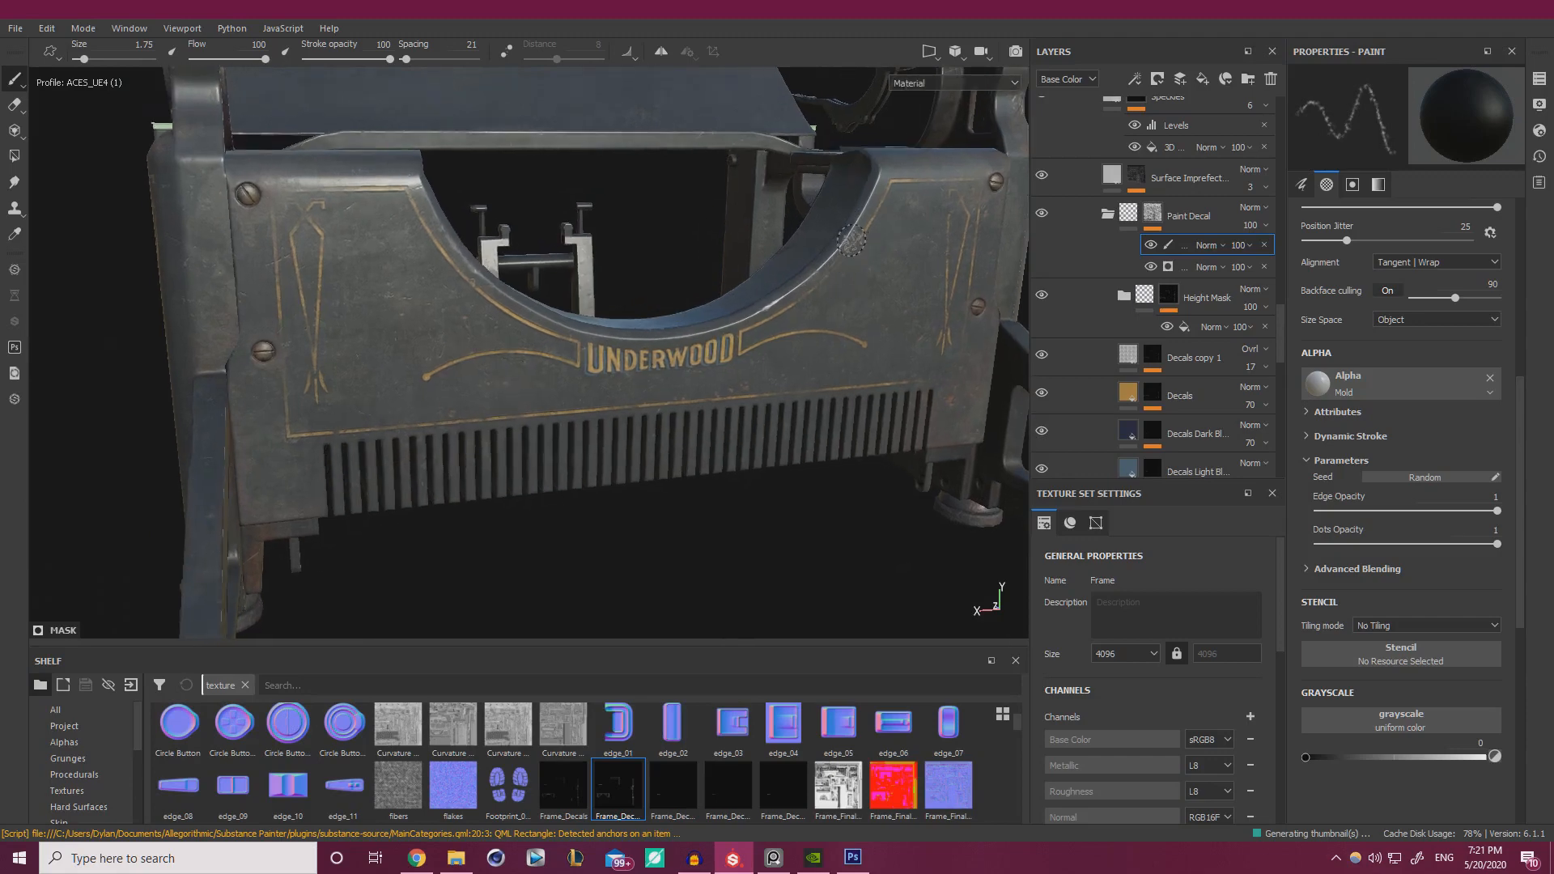
{"action": "left_click_drag", "start_coordinate": [896, 363], "coordinate": [860, 374], "text": "alt"}
{"action": "right_click_drag", "start_coordinate": [623, 368], "coordinate": [882, 395], "text": "alt"}
{"action": "middle_click_drag", "start_coordinate": [882, 395], "coordinate": [659, 425], "text": "alt"}
{"action": "left_click_drag", "start_coordinate": [659, 425], "coordinate": [669, 452], "text": "alt"}
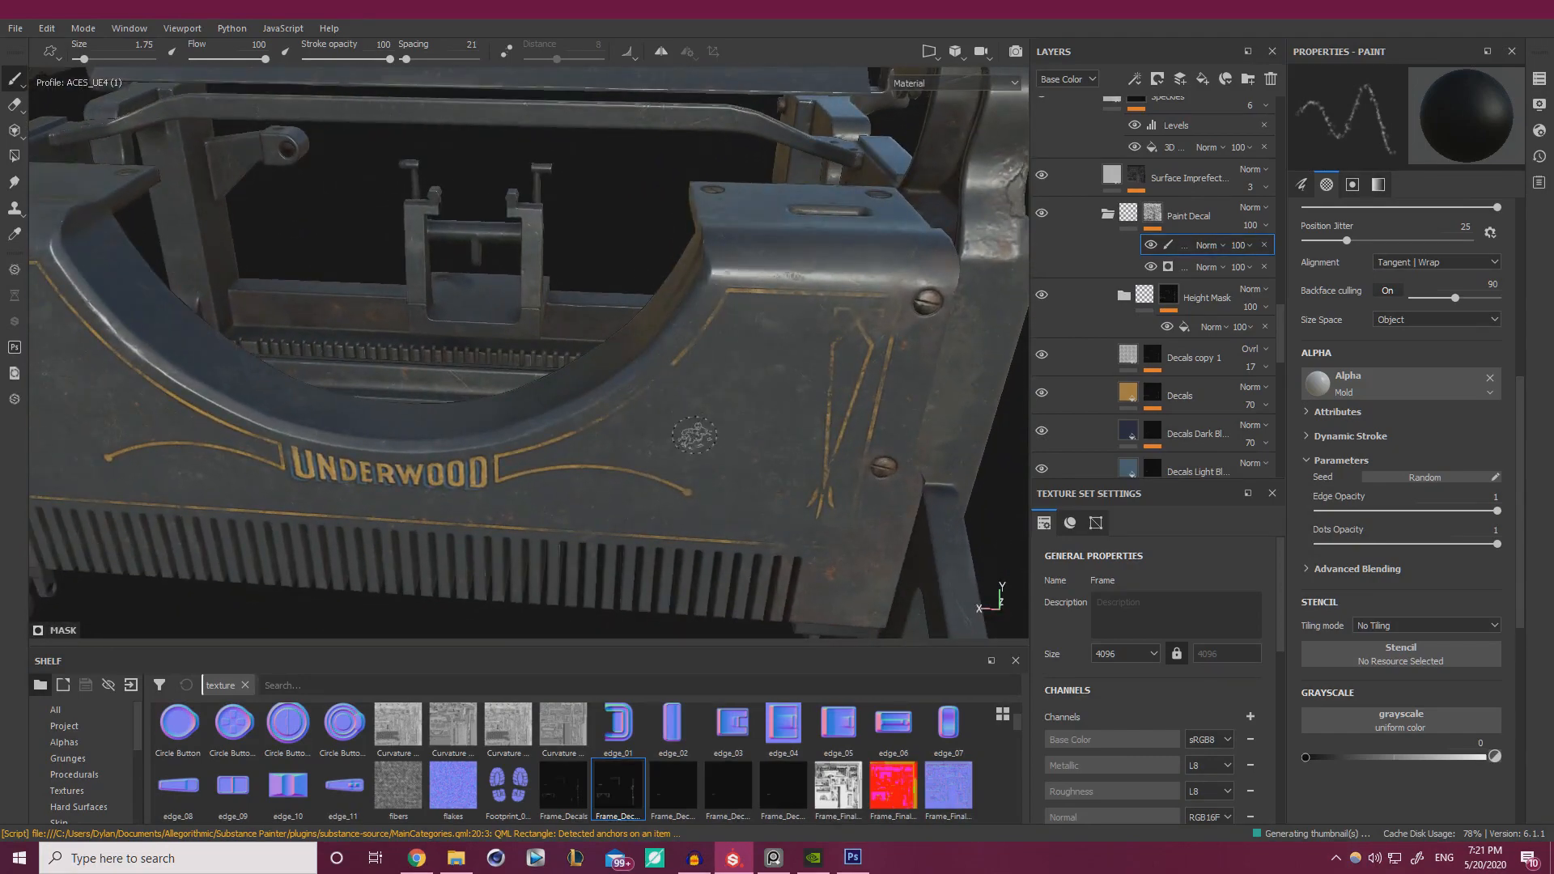
{"action": "right_click_drag", "start_coordinate": [694, 435], "coordinate": [591, 417], "text": "alt"}
{"action": "left_click_drag", "start_coordinate": [591, 417], "coordinate": [732, 380], "text": "alt"}
{"action": "right_click_drag", "start_coordinate": [732, 381], "coordinate": [584, 295], "text": "alt"}
{"action": "middle_click_drag", "start_coordinate": [585, 296], "coordinate": [574, 302], "text": "alt"}
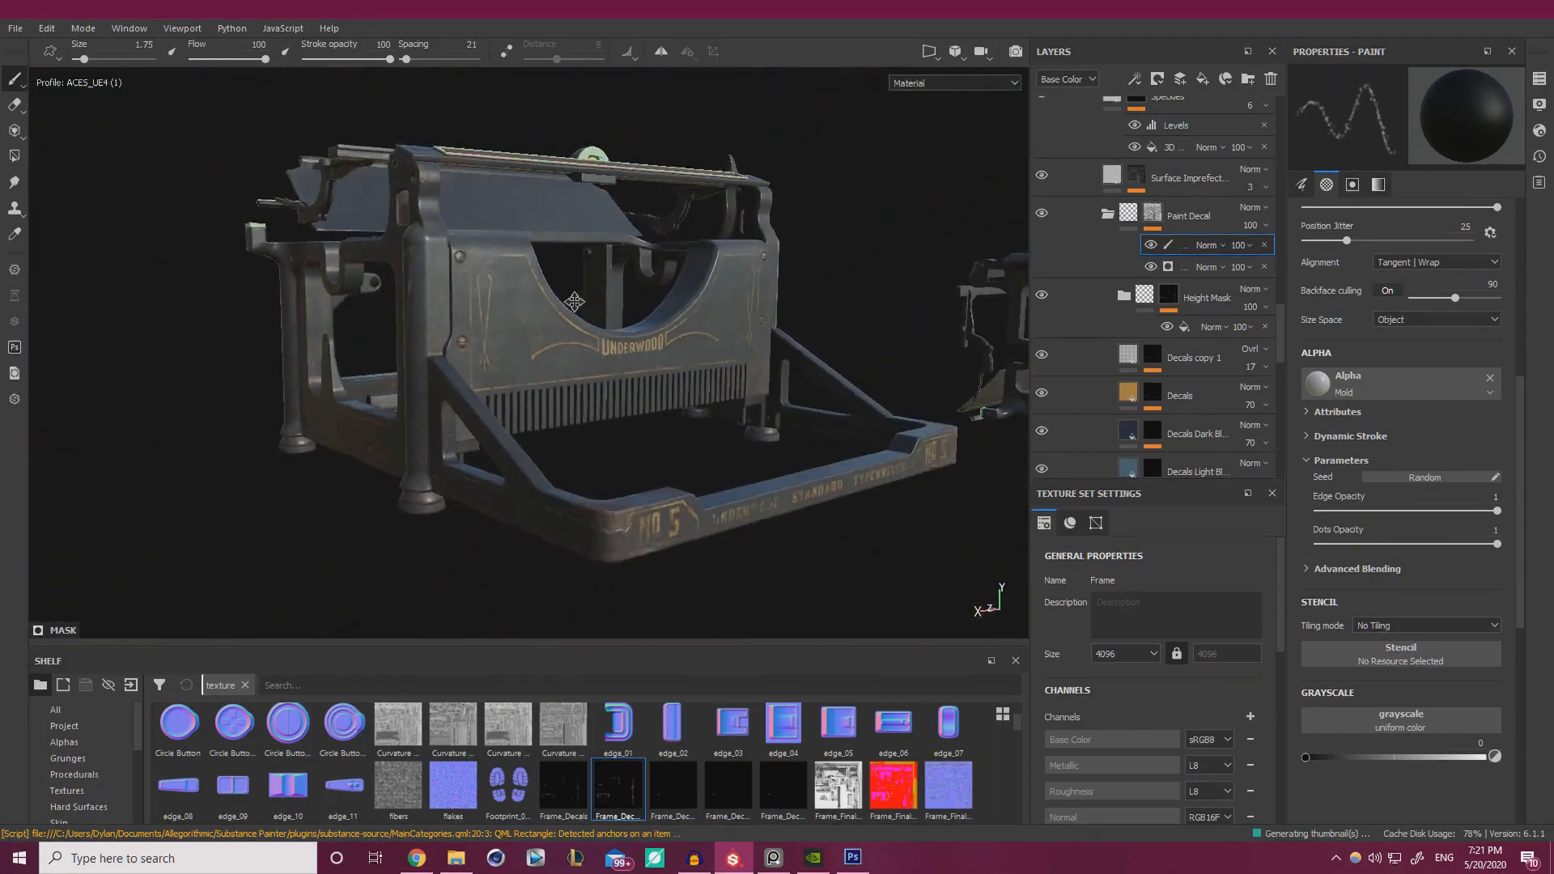
{"action": "mouse_move", "coordinate": [575, 302]}
{"action": "left_mouse_down", "text": "alt"}
{"action": "mouse_move", "coordinate": [764, 349]}
{"action": "mouse_move", "coordinate": [753, 332]}
{"action": "mouse_move", "coordinate": [749, 377]}
{"action": "mouse_move", "coordinate": [553, 378]}
{"action": "mouse_move", "coordinate": [688, 385]}
{"action": "mouse_move", "coordinate": [712, 340]}
{"action": "mouse_move", "coordinate": [735, 419]}
{"action": "mouse_move", "coordinate": [515, 374]}
{"action": "mouse_move", "coordinate": [566, 311]}
{"action": "mouse_move", "coordinate": [607, 314]}
{"action": "left_mouse_up", "text": "alt"}
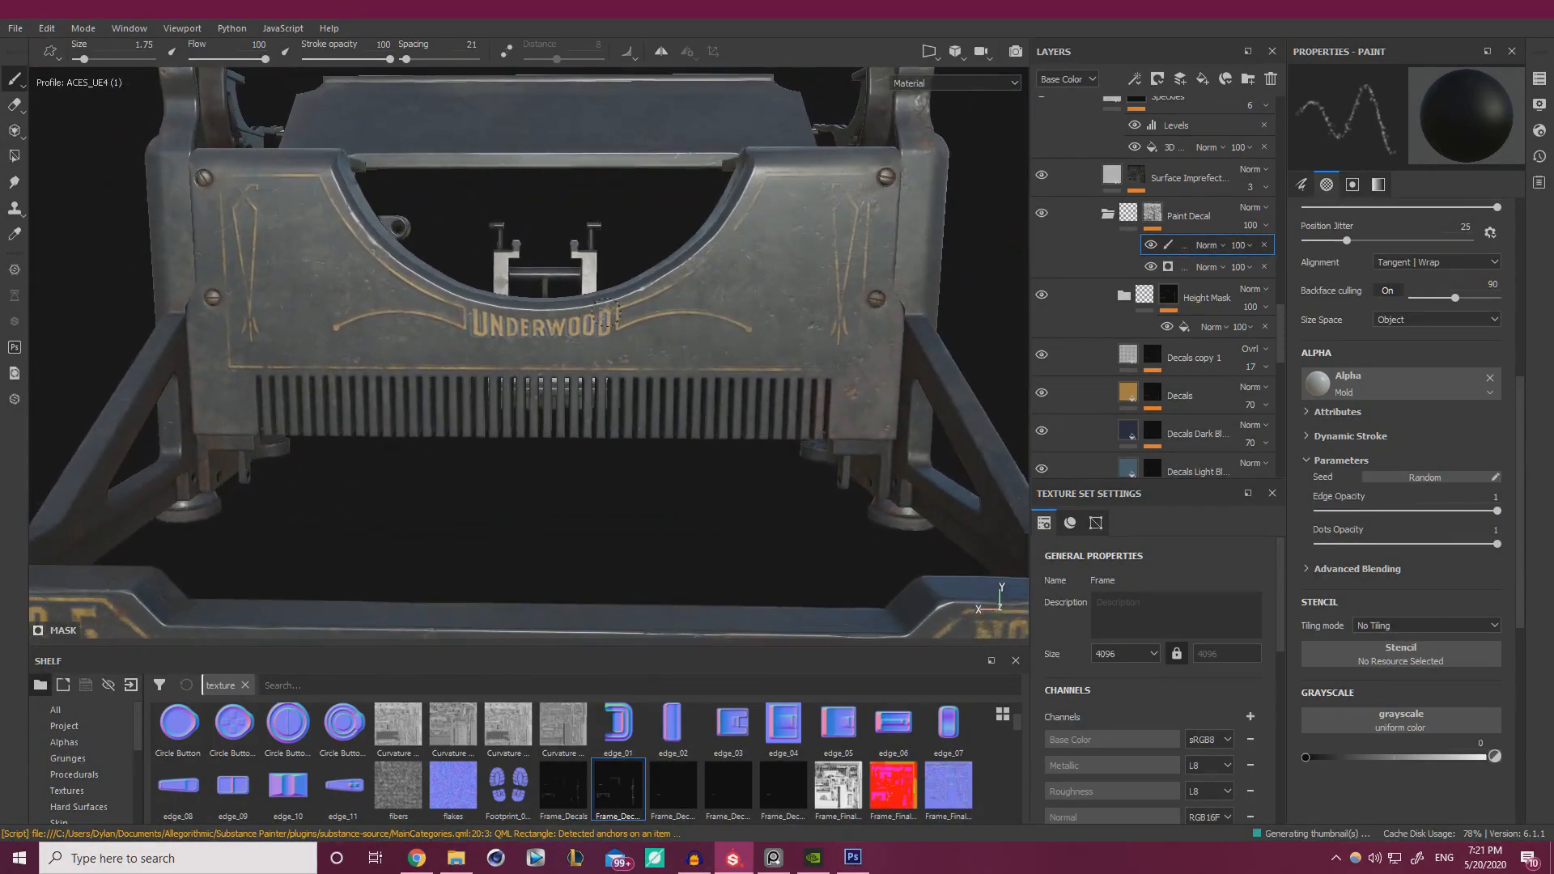
- Wear the UNDERWOOD lettering with black in the Paint Decal mask, reducing the brush size to 1.06 and then enlarging it to 1.81
{"action": "right_click_drag", "start_coordinate": [860, 365], "coordinate": [1043, 524], "text": "alt"}
{"action": "left_click_drag", "start_coordinate": [493, 430], "coordinate": [478, 445], "text": "alt"}
{"action": "right_click_drag", "start_coordinate": [478, 445], "coordinate": [493, 430], "text": "alt"}
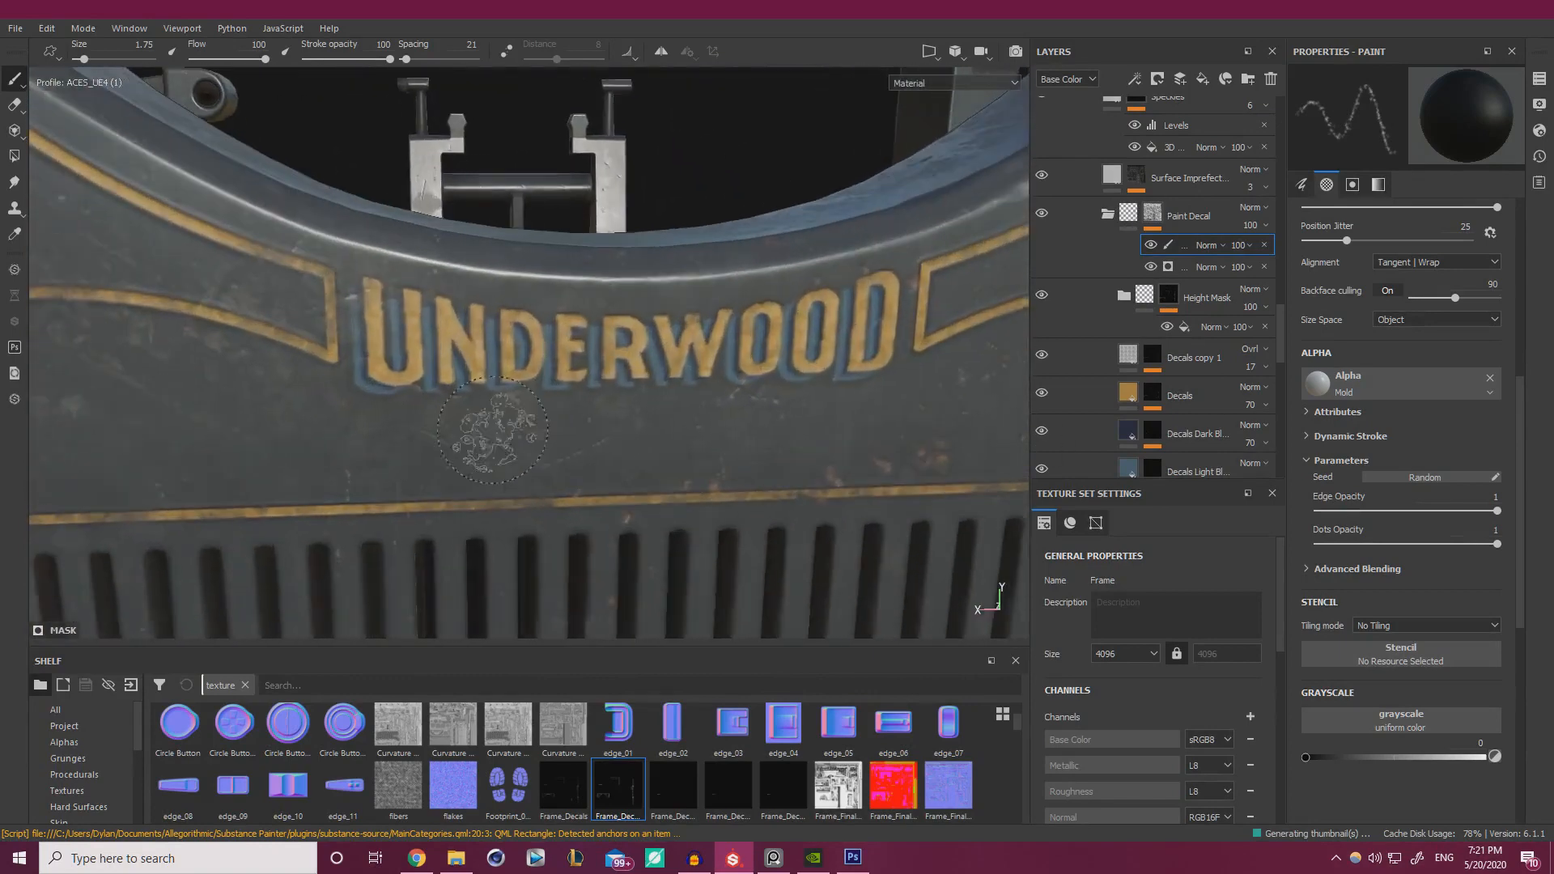
{"action": "left_click", "coordinate": [459, 379]}
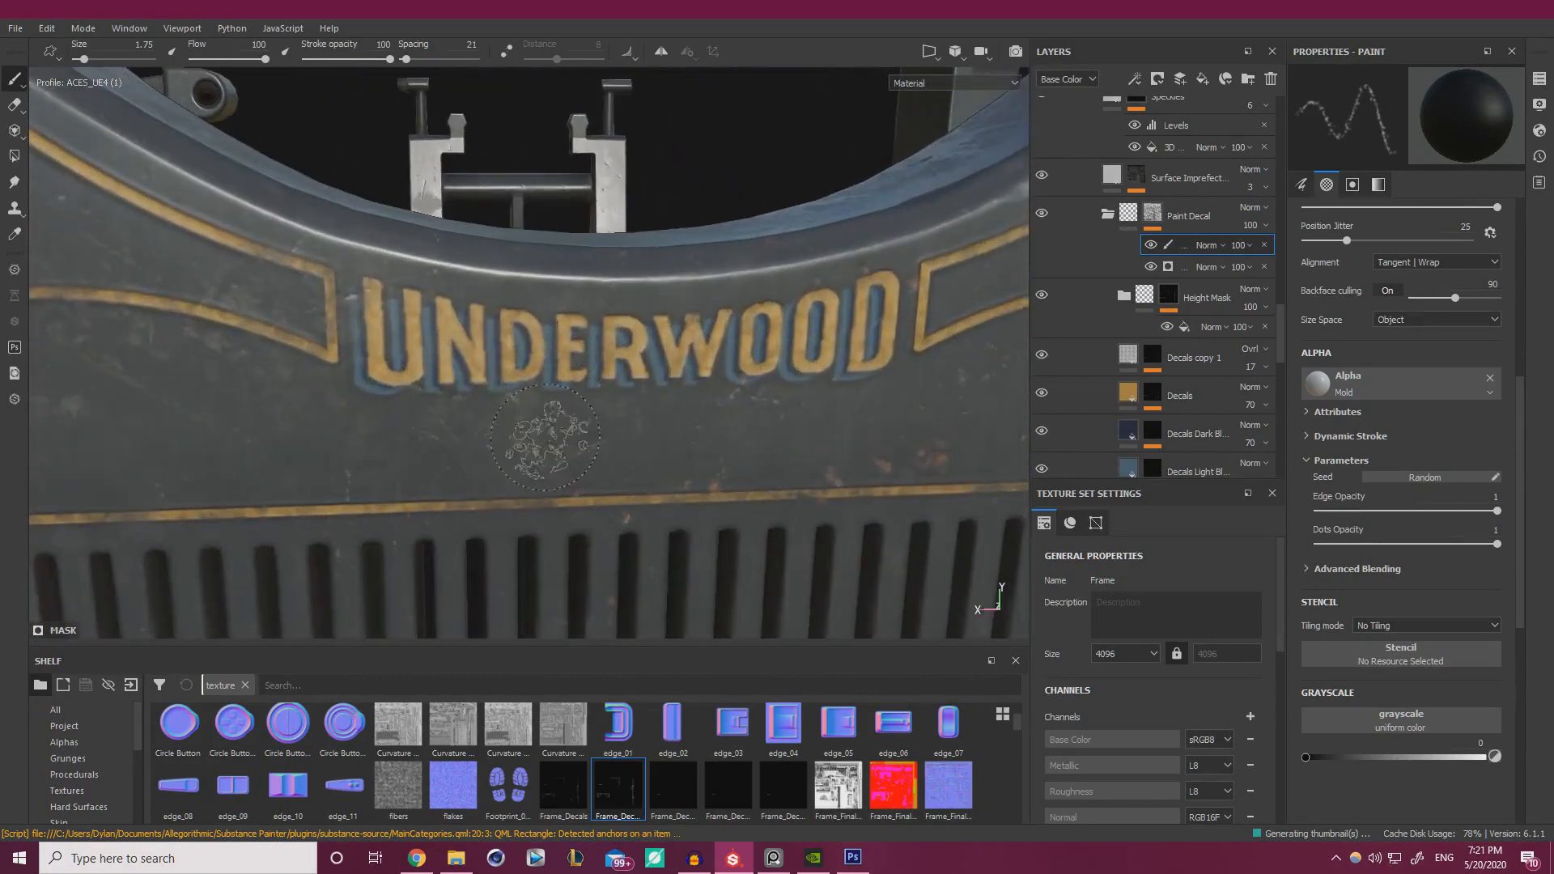
{"action": "right_click_drag", "start_coordinate": [382, 396], "coordinate": [364, 399], "text": "ctrl"}
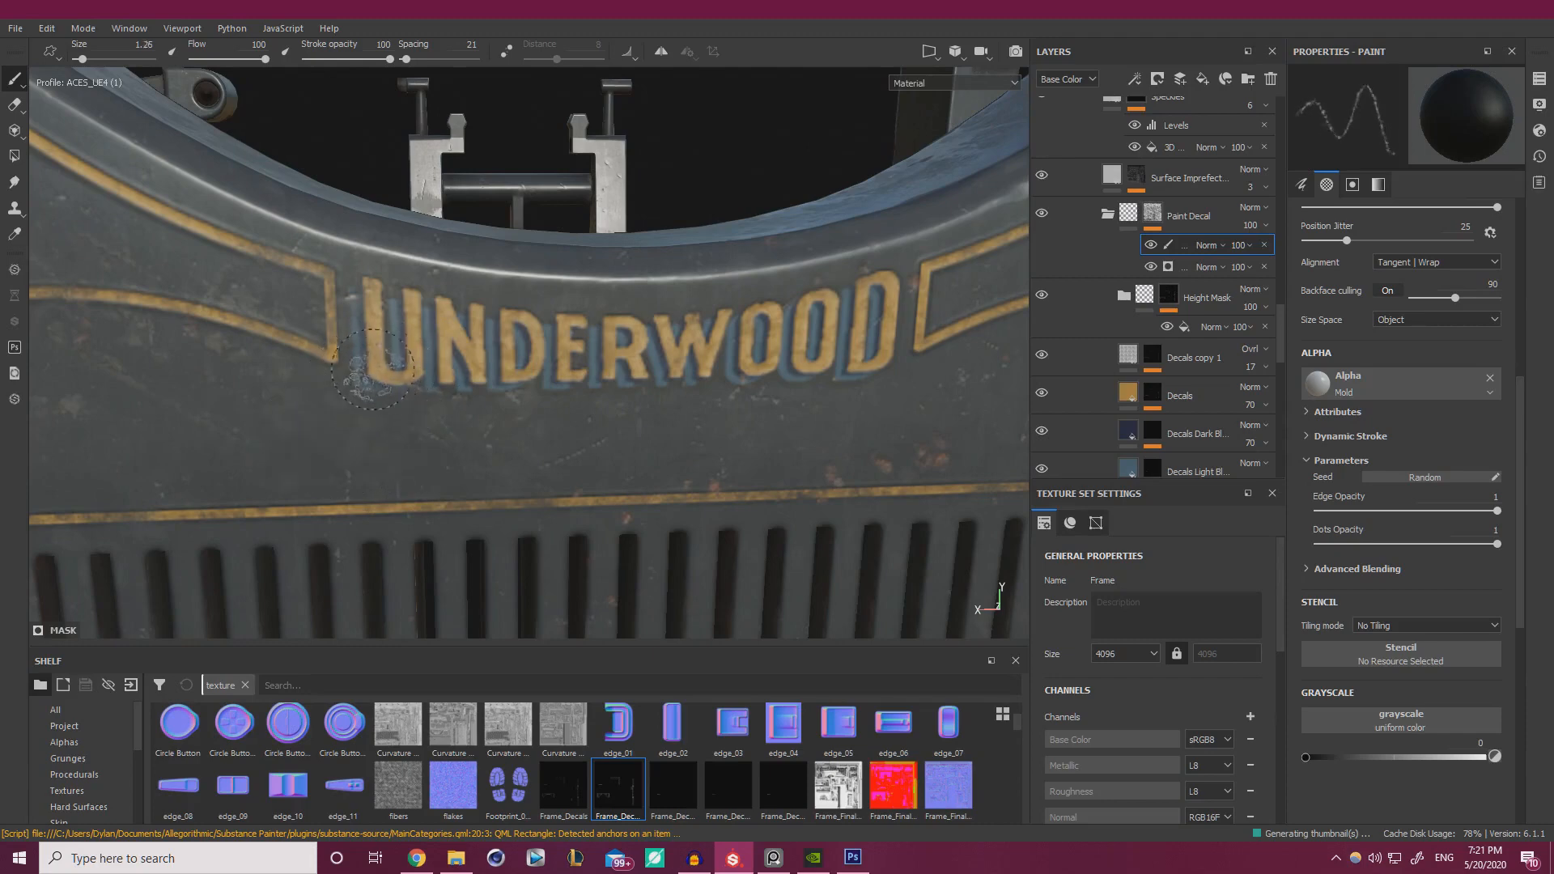
{"action": "left_click_drag", "start_coordinate": [484, 496], "coordinate": [561, 432], "text": "alt"}
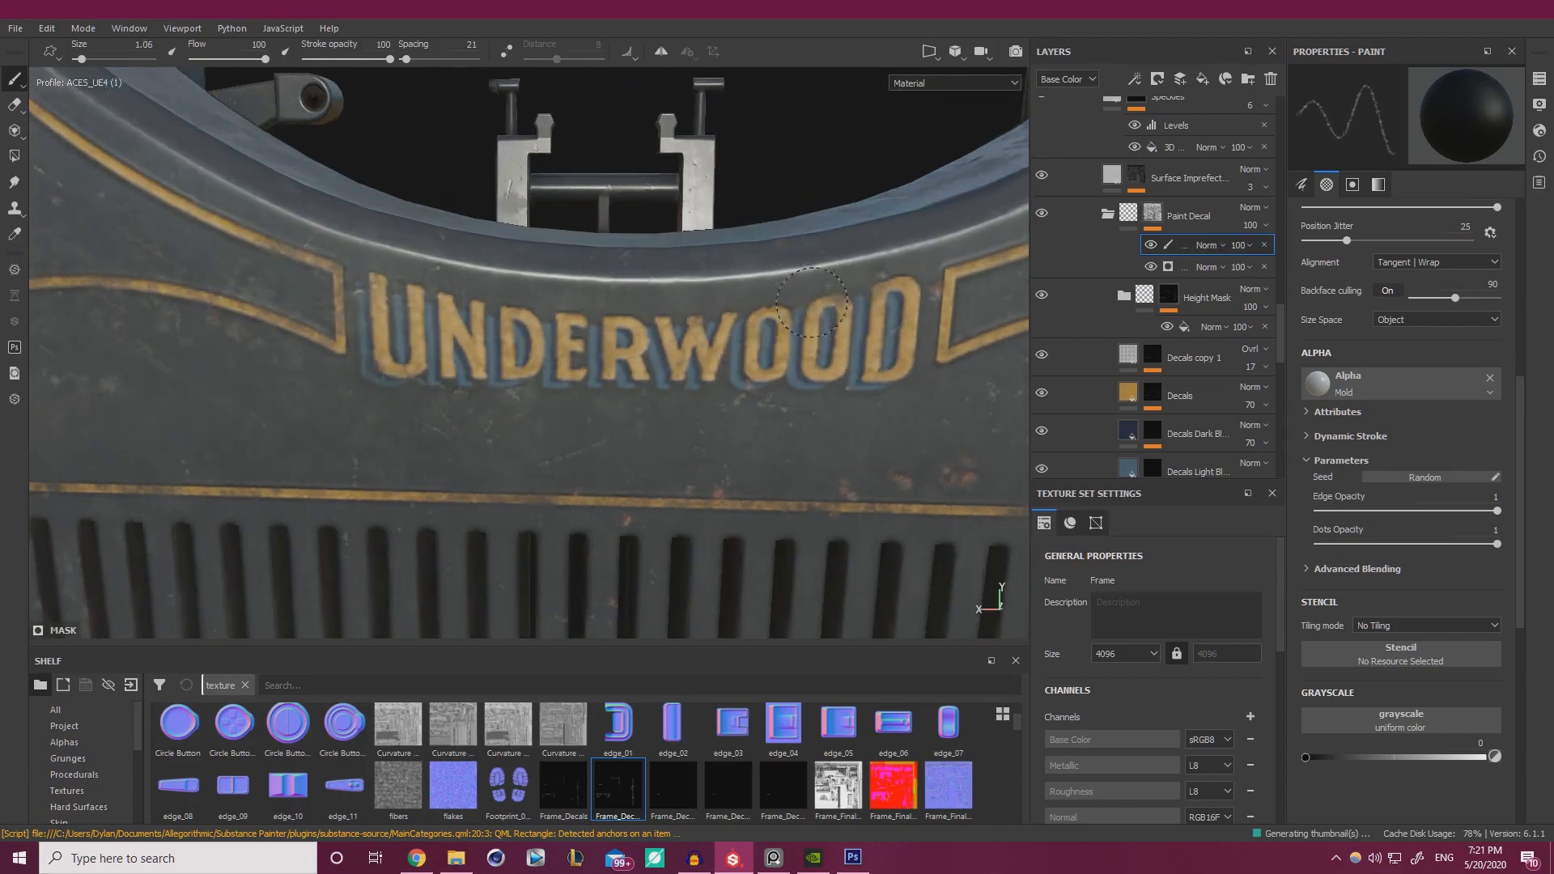
{"action": "left_click_drag", "start_coordinate": [842, 441], "coordinate": [832, 397], "text": "alt"}
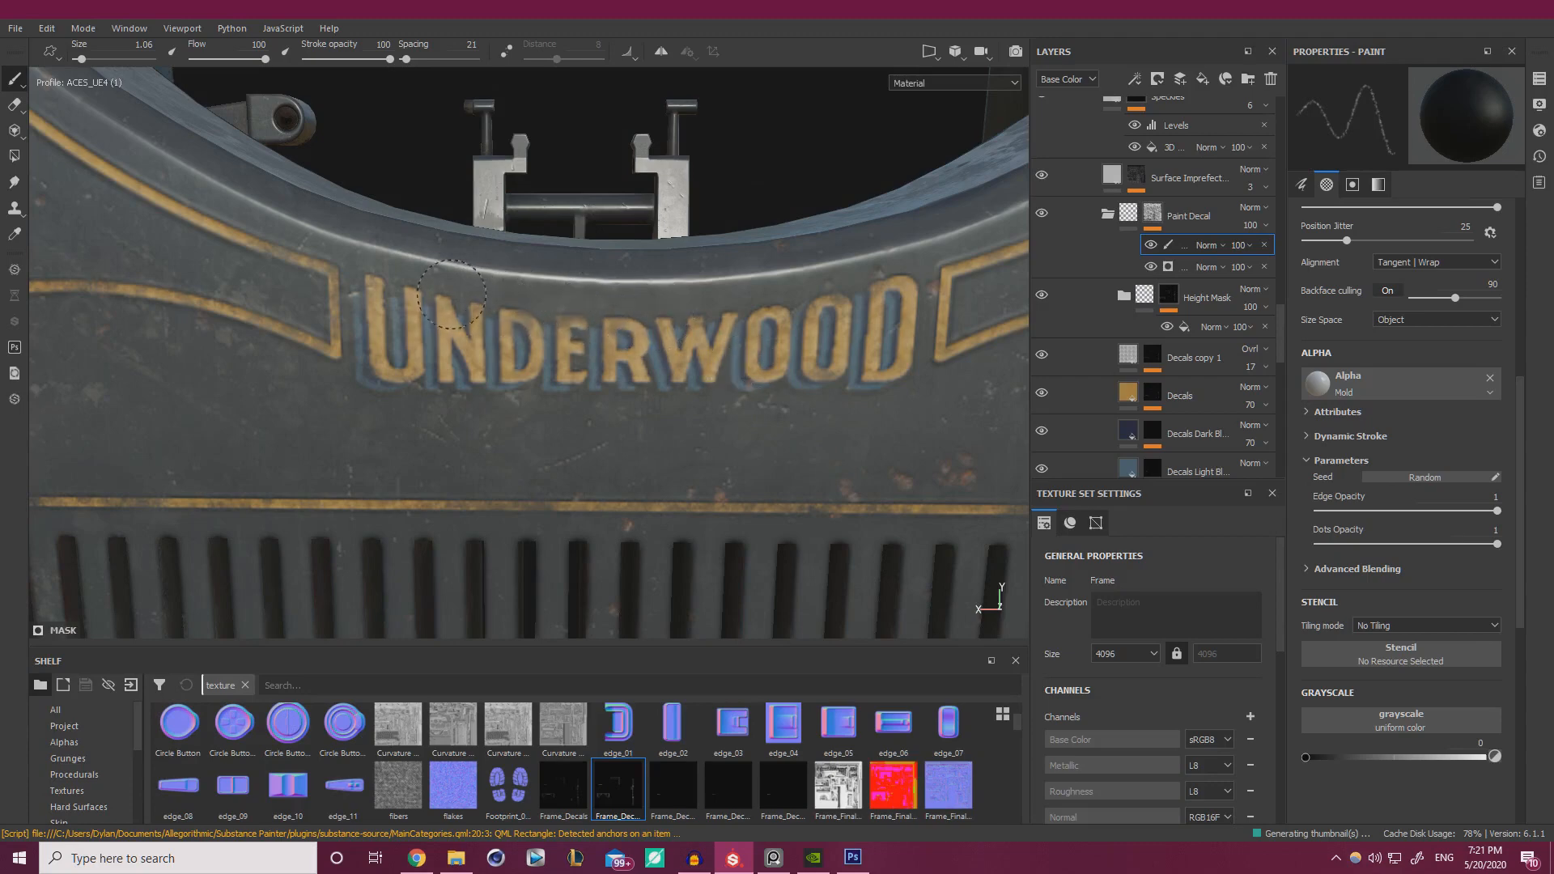
{"action": "left_click_drag", "start_coordinate": [689, 410], "coordinate": [583, 358], "text": "alt"}
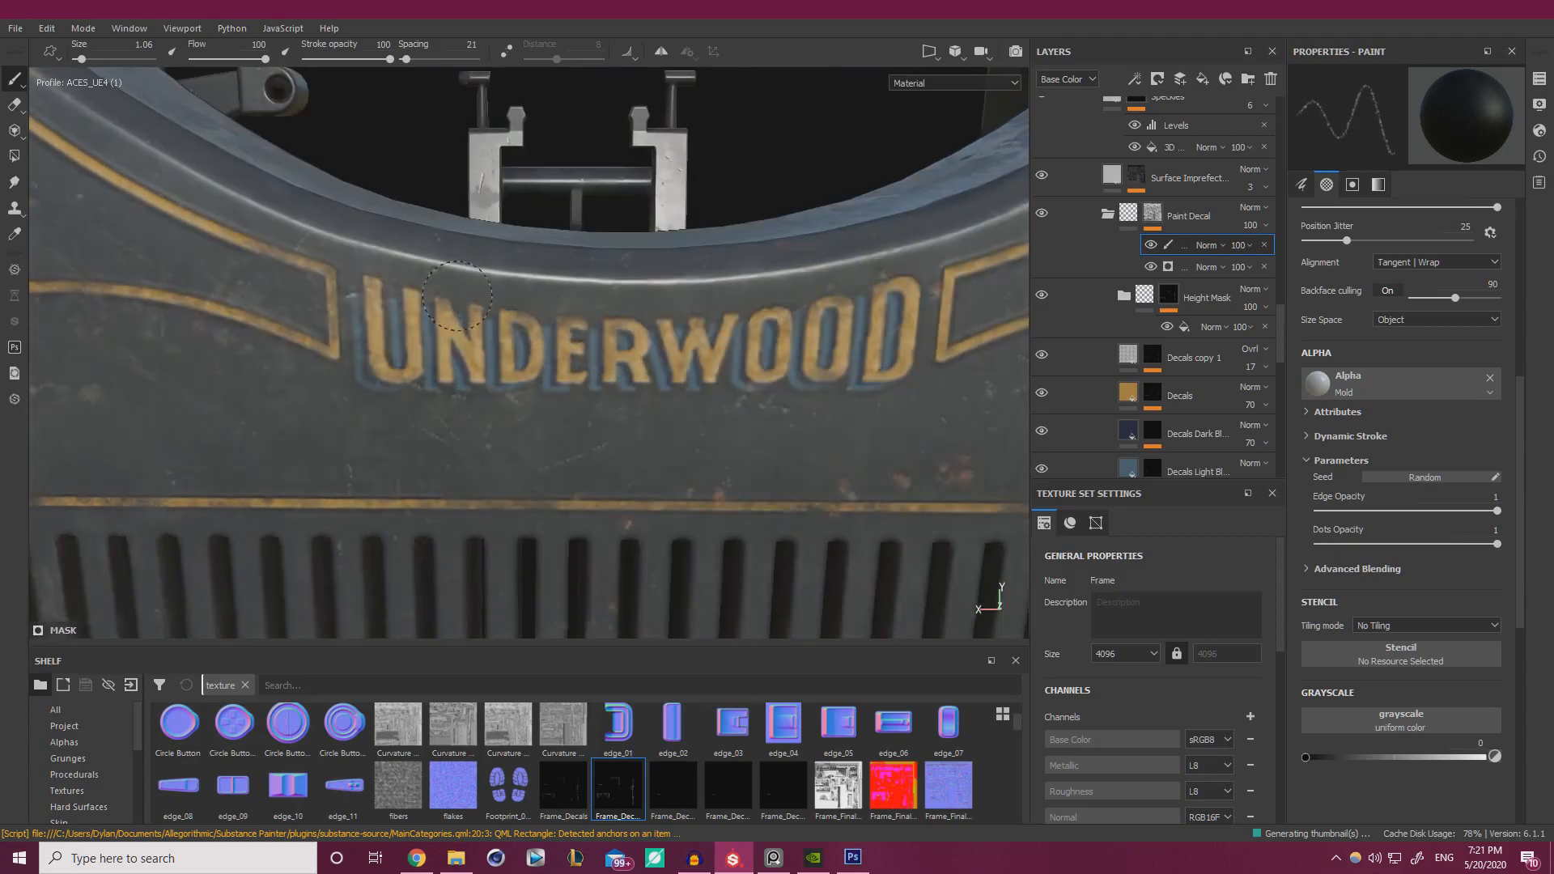
{"action": "right_click_drag", "start_coordinate": [766, 401], "coordinate": [800, 350], "text": "ctrl"}
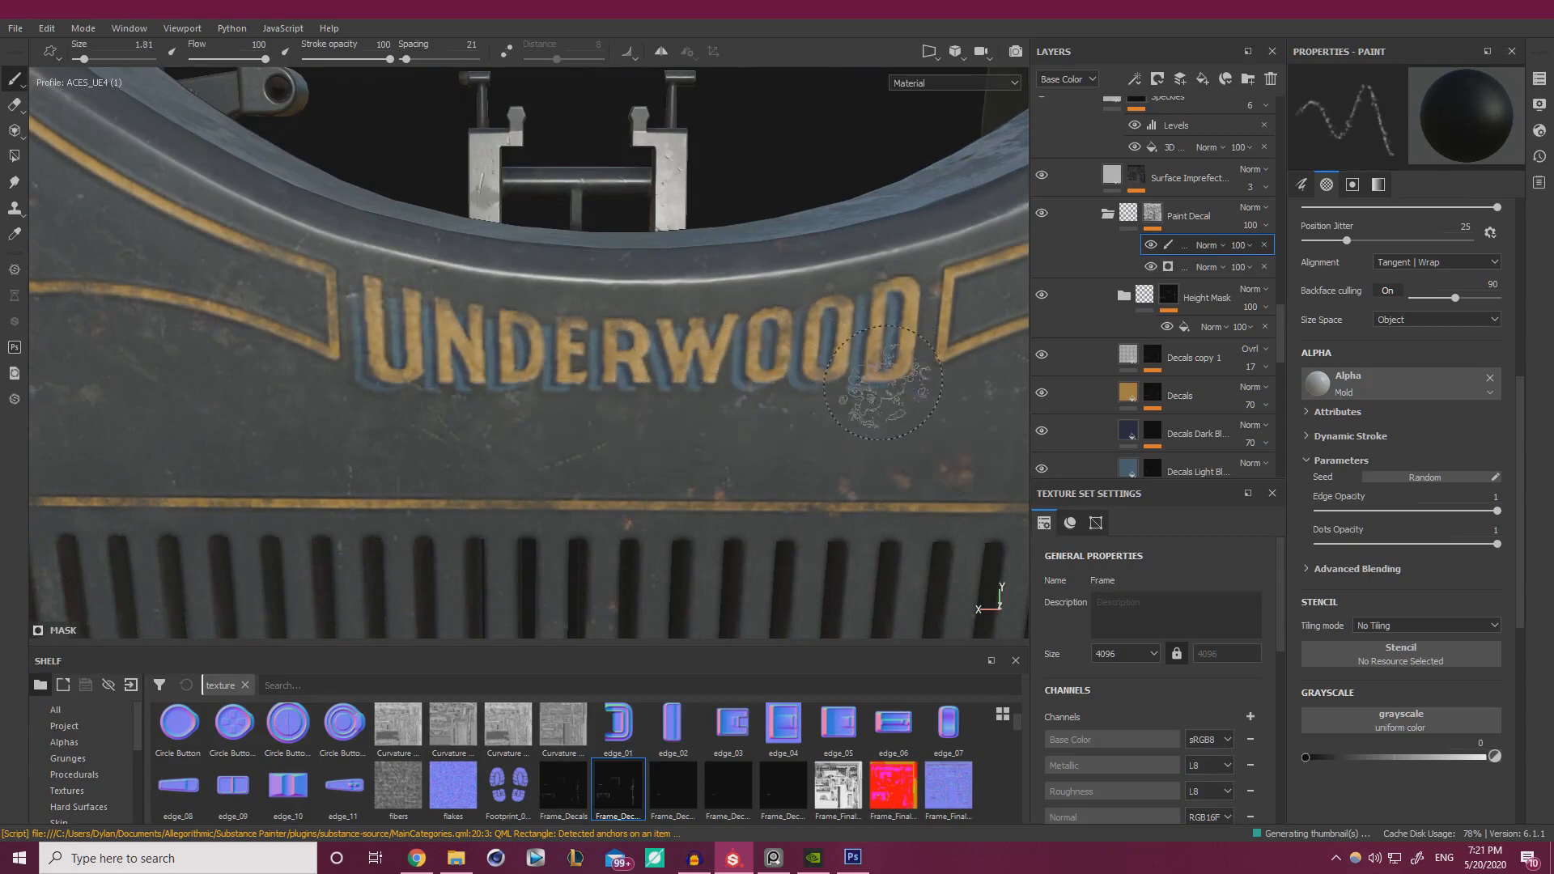
{"action": "mouse_move", "coordinate": [898, 421]}
{"action": "left_mouse_down", "text": "alt"}
{"action": "mouse_move", "coordinate": [710, 385]}
{"action": "mouse_move", "coordinate": [837, 295]}
{"action": "left_mouse_up", "text": "alt"}
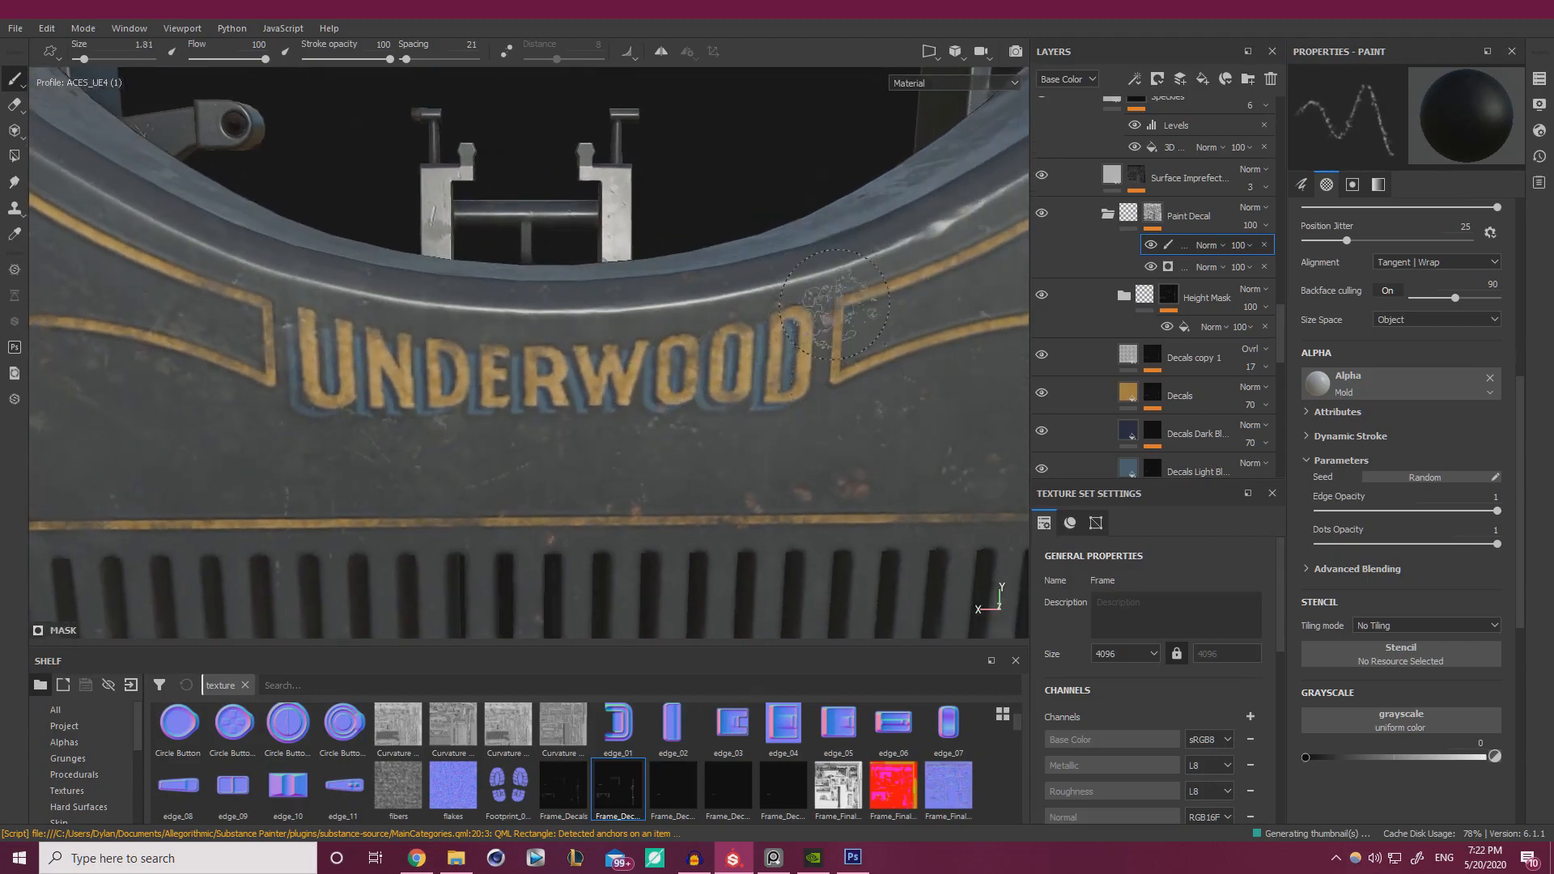
- Examine the UNDERWOOD lettering and surrounding gold lines both close up and across the whole front panel
{"action": "right_click_drag", "start_coordinate": [821, 409], "coordinate": [729, 429], "text": "alt"}
{"action": "left_click_drag", "start_coordinate": [729, 429], "coordinate": [850, 405], "text": "alt"}
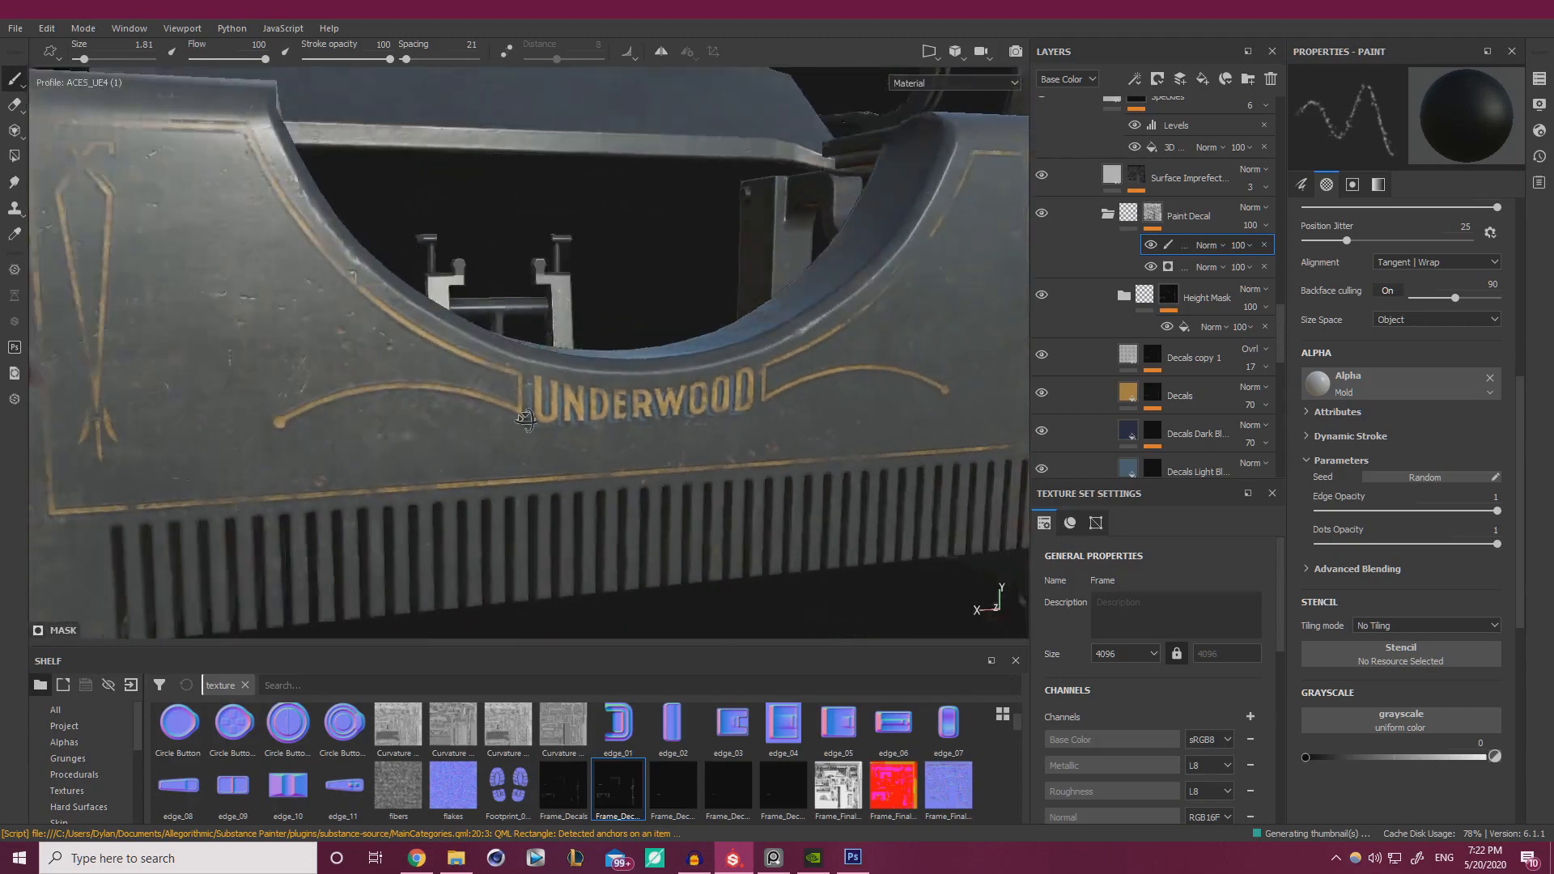
{"action": "right_click_drag", "start_coordinate": [850, 405], "coordinate": [931, 389], "text": "alt"}
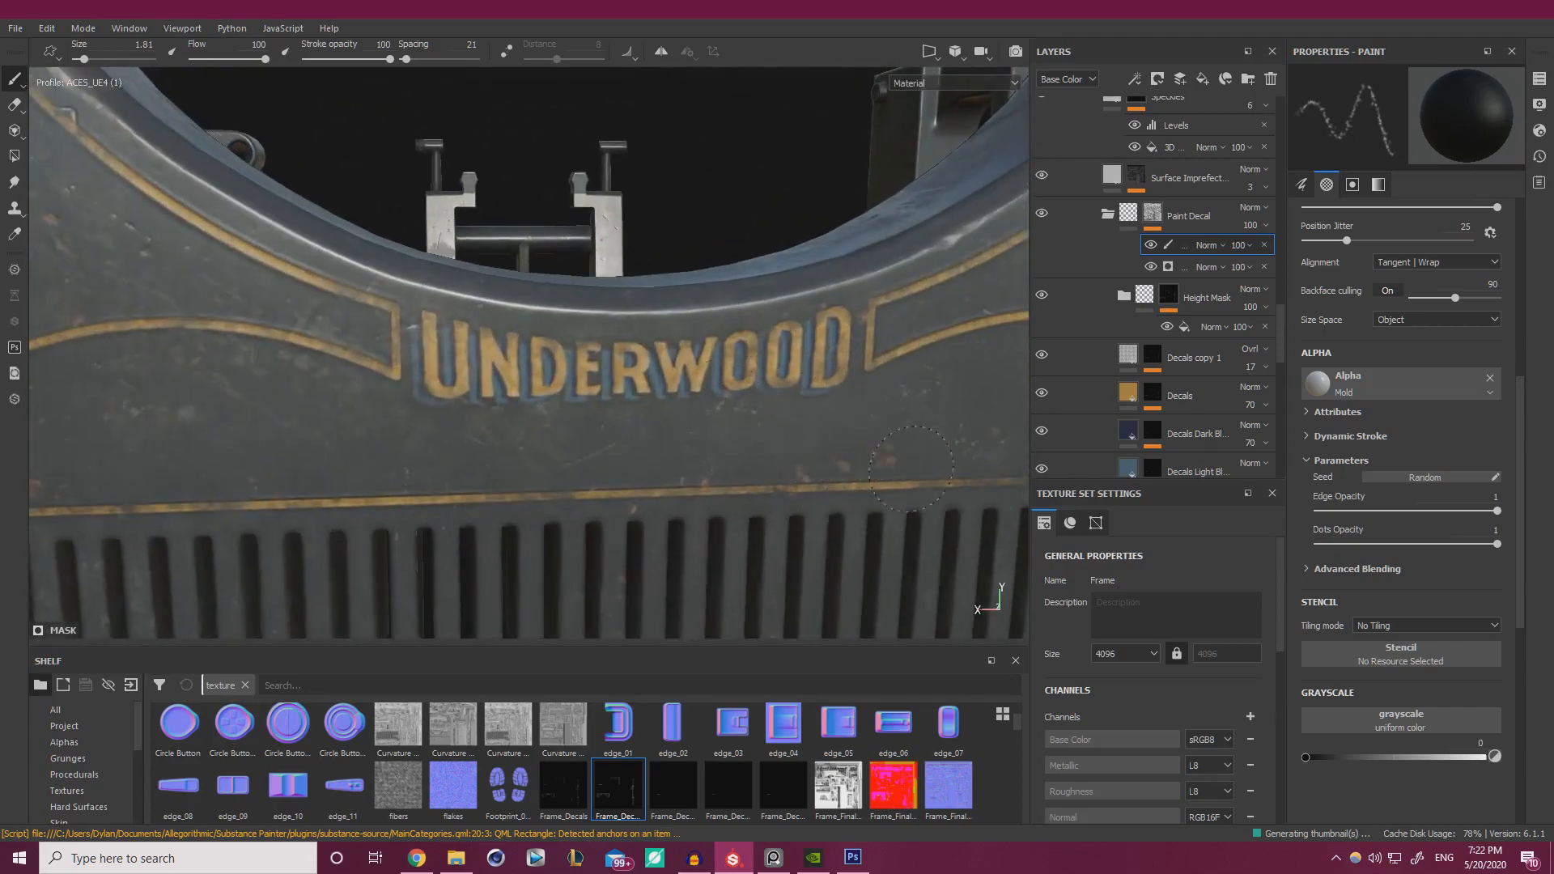
{"action": "right_click_drag", "start_coordinate": [800, 497], "coordinate": [342, 435], "text": "alt"}
{"action": "left_click_drag", "start_coordinate": [342, 434], "coordinate": [634, 444], "text": "alt"}
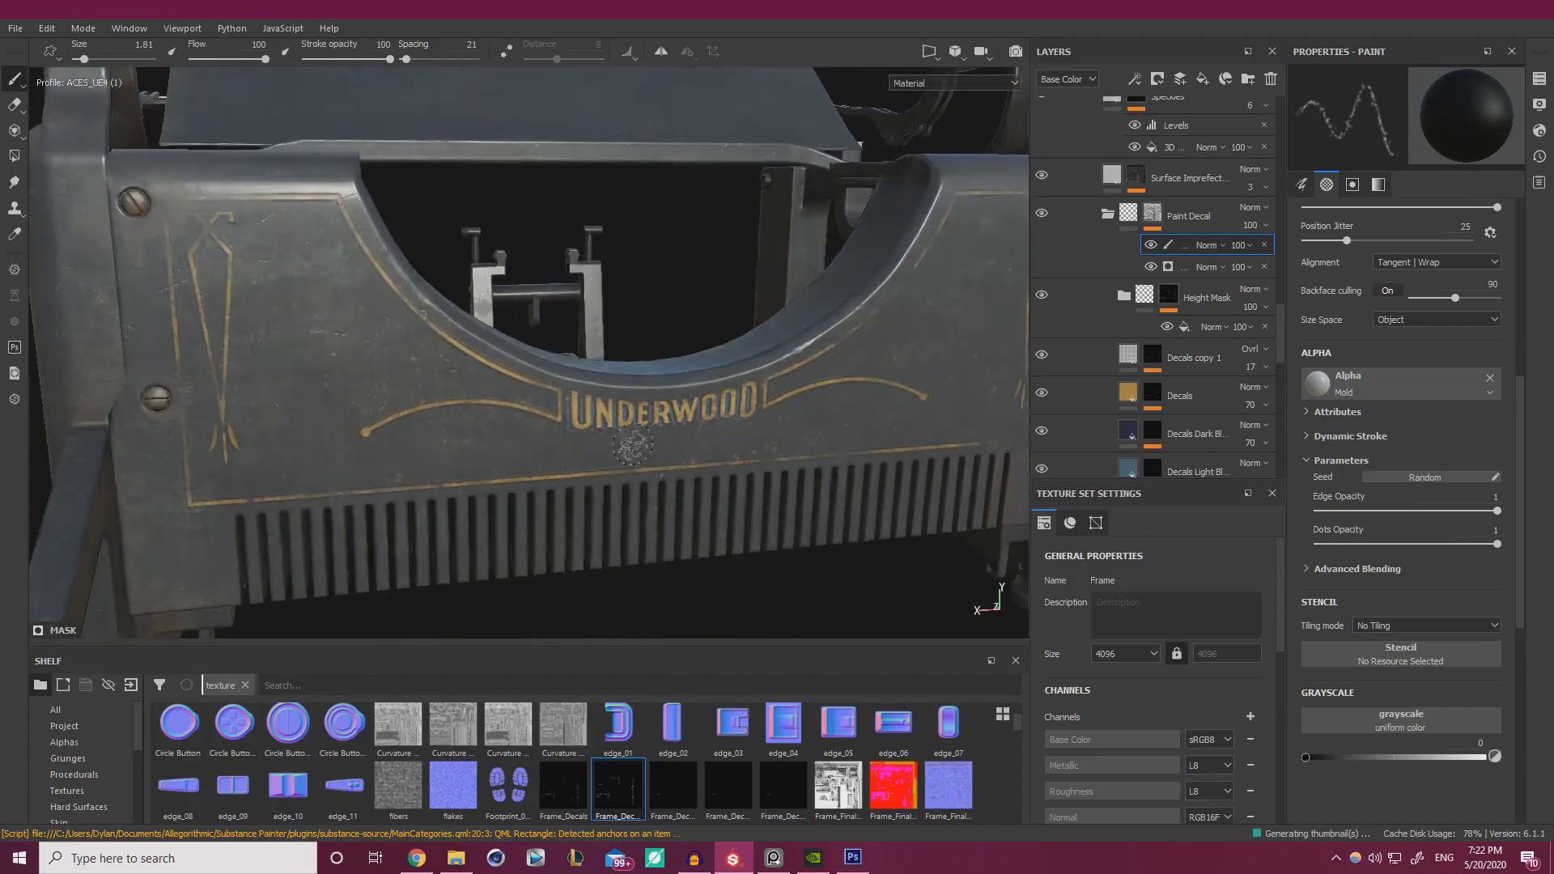
{"action": "right_click_drag", "start_coordinate": [634, 445], "coordinate": [1031, 479], "text": "alt"}
{"action": "right_click_drag", "start_coordinate": [649, 449], "coordinate": [329, 424], "text": "alt"}
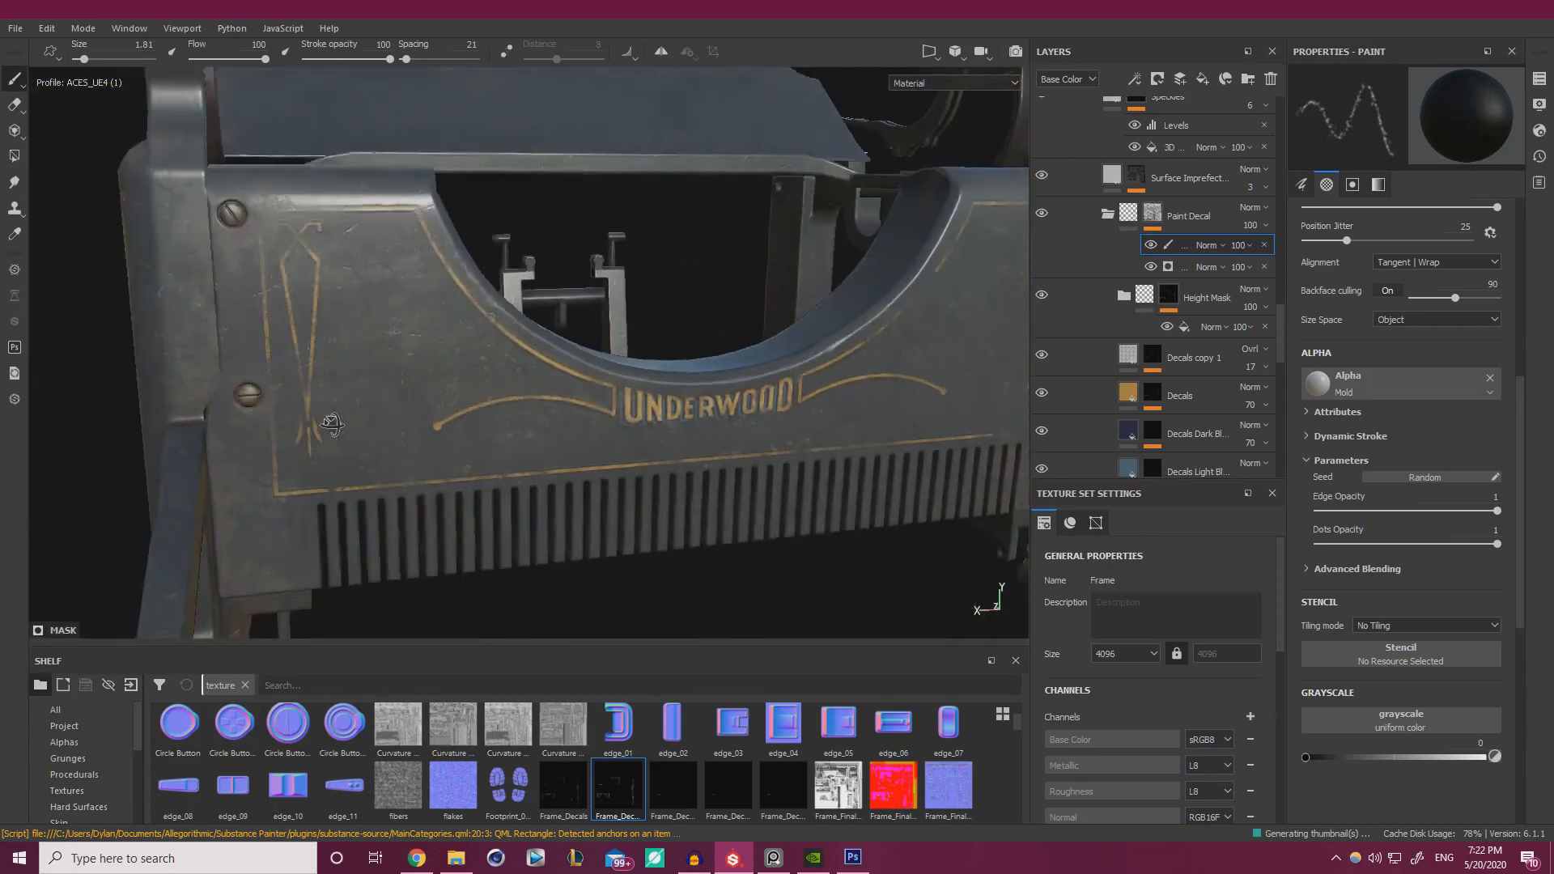
{"action": "left_click_drag", "start_coordinate": [329, 424], "coordinate": [429, 388], "text": "alt"}
{"action": "right_click_drag", "start_coordinate": [429, 389], "coordinate": [296, 344], "text": "alt"}
{"action": "left_click_drag", "start_coordinate": [295, 344], "coordinate": [554, 390], "text": "alt"}
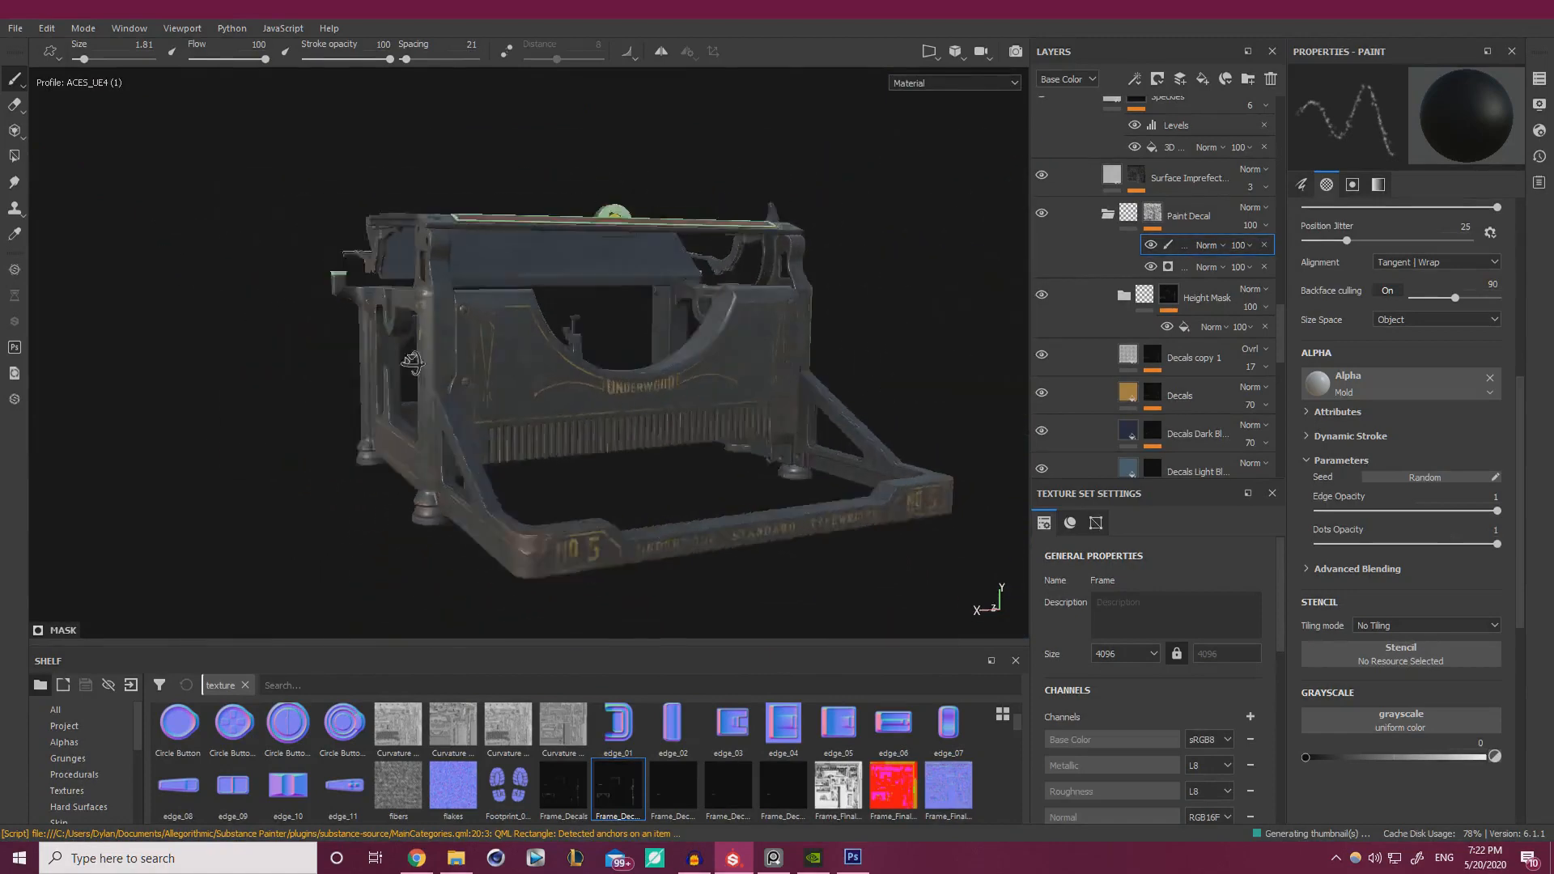
- Examine the left half of the front panel and the NO 5 decal beside the front bar's worn corner
{"action": "right_click_drag", "start_coordinate": [554, 390], "coordinate": [774, 475], "text": "alt"}
{"action": "left_click_drag", "start_coordinate": [774, 475], "coordinate": [701, 465], "text": "alt"}
{"action": "right_click_drag", "start_coordinate": [701, 465], "coordinate": [583, 429], "text": "alt"}
{"action": "middle_click_drag", "start_coordinate": [515, 407], "coordinate": [501, 401], "text": "alt"}
{"action": "left_click", "coordinate": [1137, 389]}
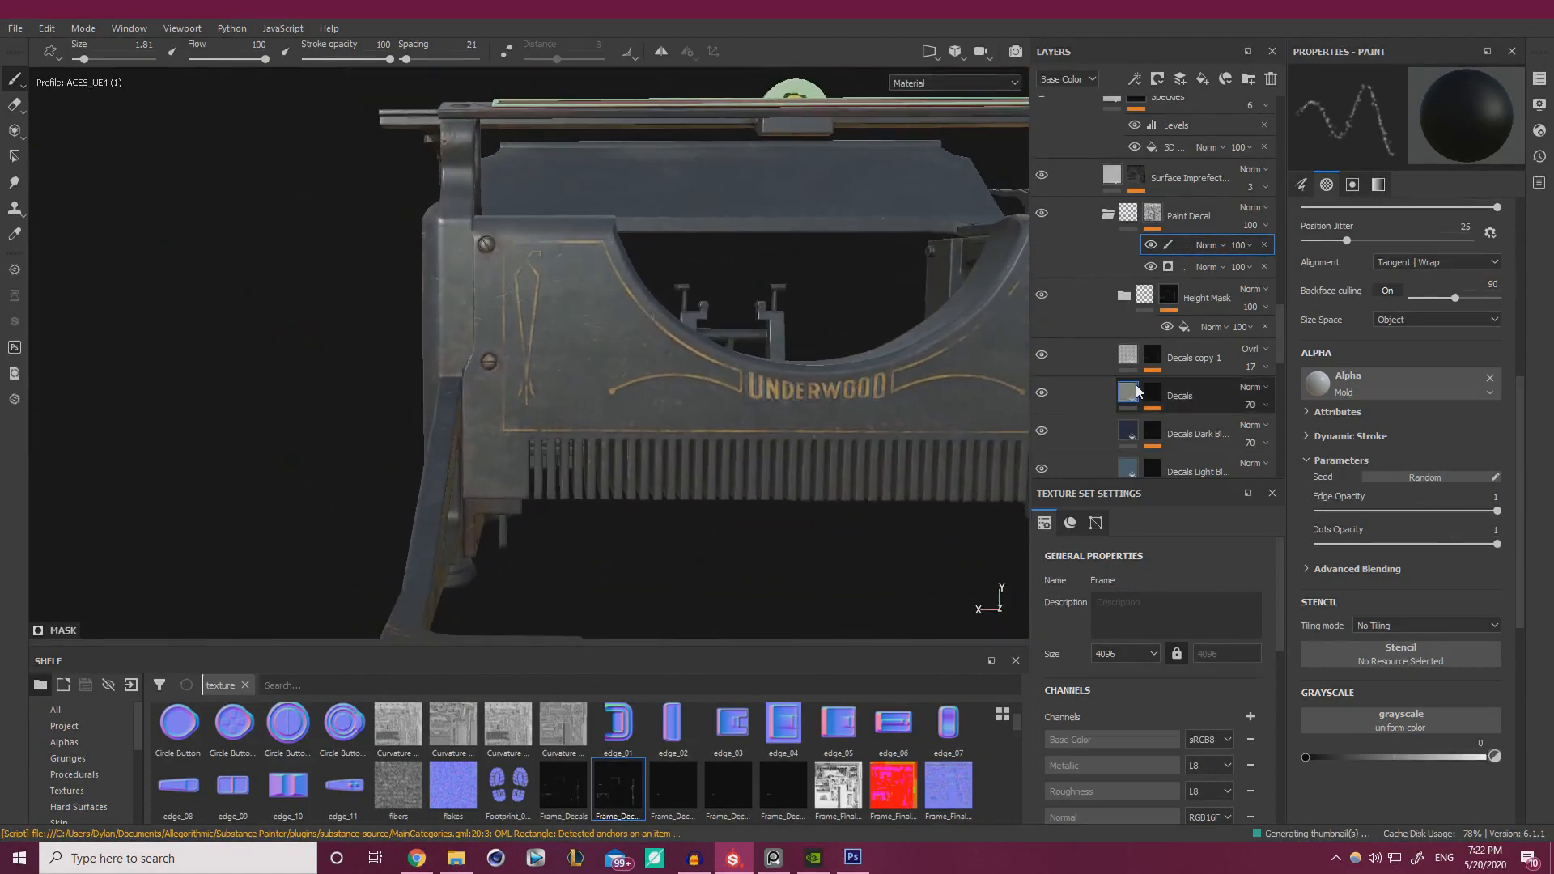
{"action": "left_click_drag", "start_coordinate": [579, 441], "coordinate": [643, 477], "text": "alt"}
{"action": "middle_click_drag", "start_coordinate": [643, 478], "coordinate": [640, 380], "text": "alt"}
{"action": "right_click_drag", "start_coordinate": [640, 405], "coordinate": [704, 463], "text": "alt"}
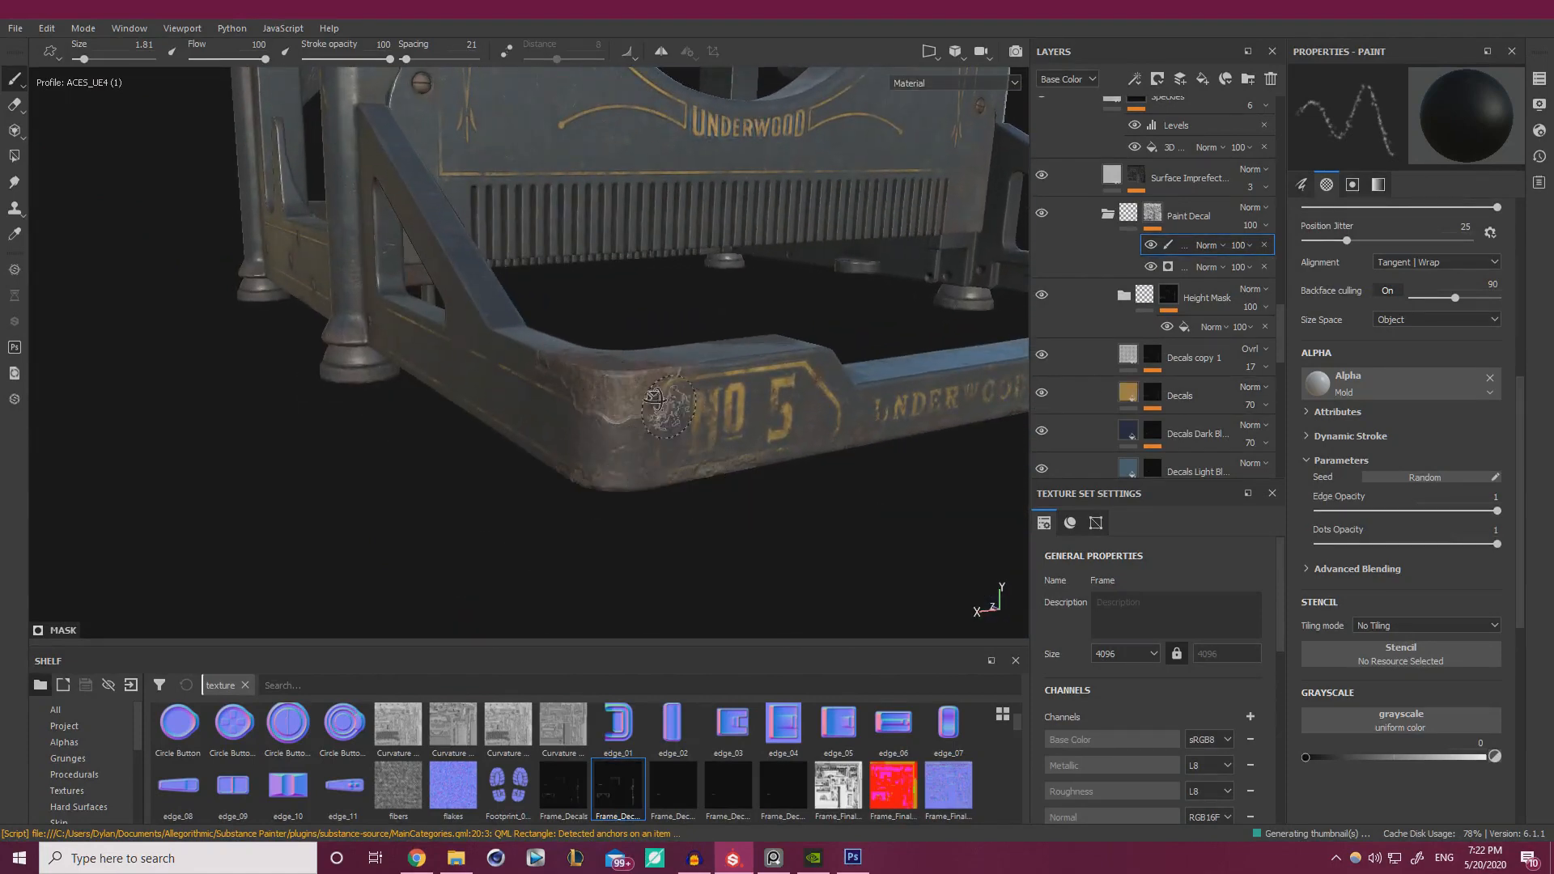
{"action": "left_click_drag", "start_coordinate": [654, 397], "coordinate": [578, 389], "text": "alt"}
{"action": "left_click_drag", "start_coordinate": [632, 371], "coordinate": [728, 320], "text": "alt"}
- Select the Scratches mask's paint effect in the Metal Frame group and paint a short black stroke on the front bar's corner
{"action": "scroll", "coordinate": [1141, 304], "scroll_direction": "up", "scroll_amount": 10}
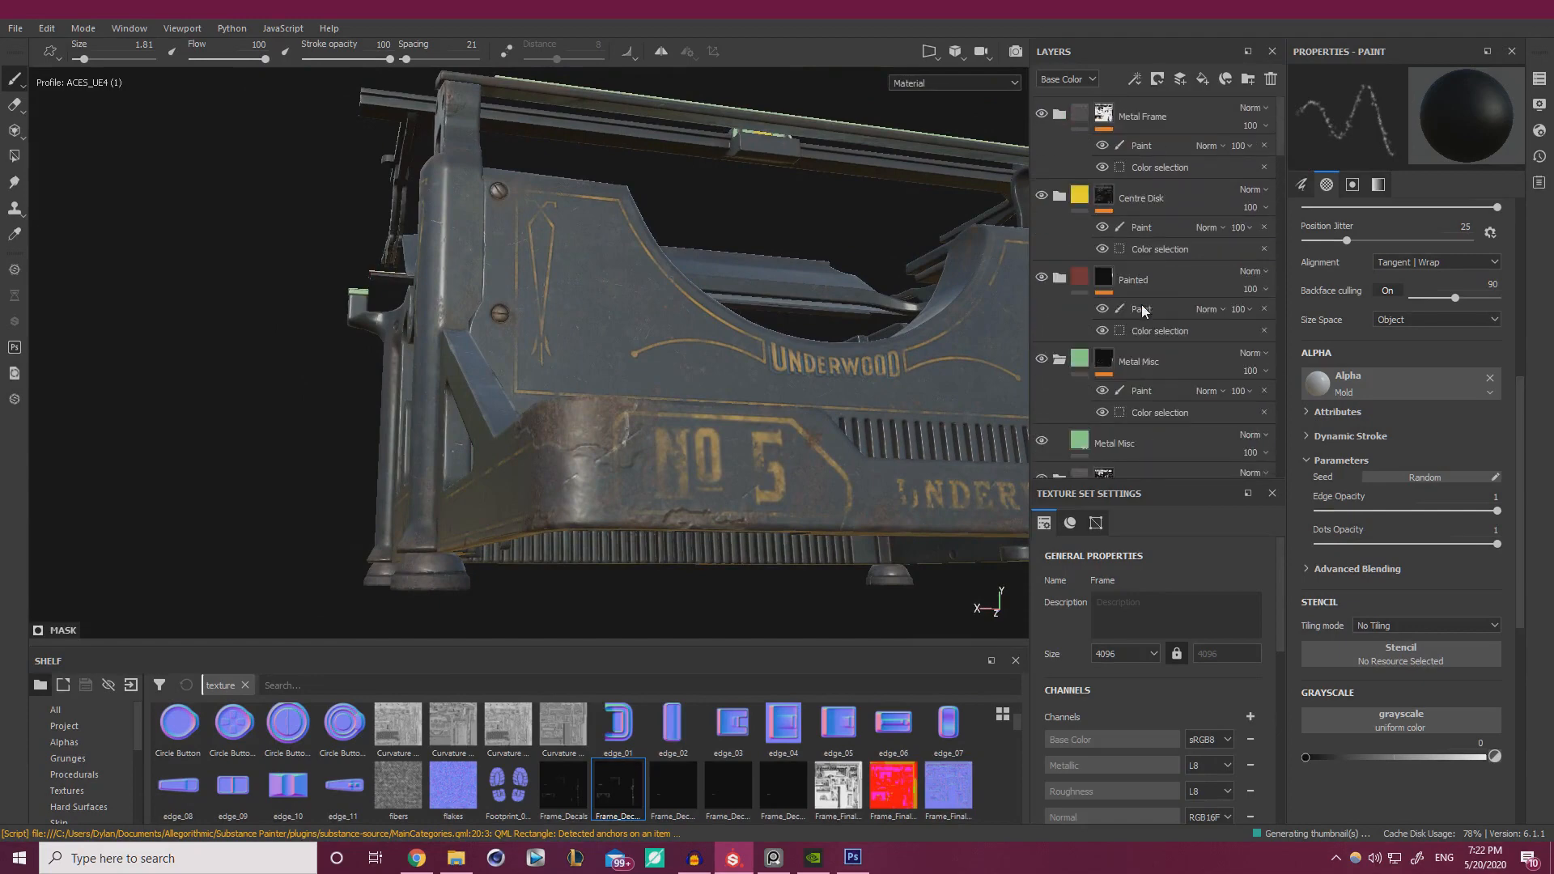
{"action": "left_click", "coordinate": [1058, 115]}
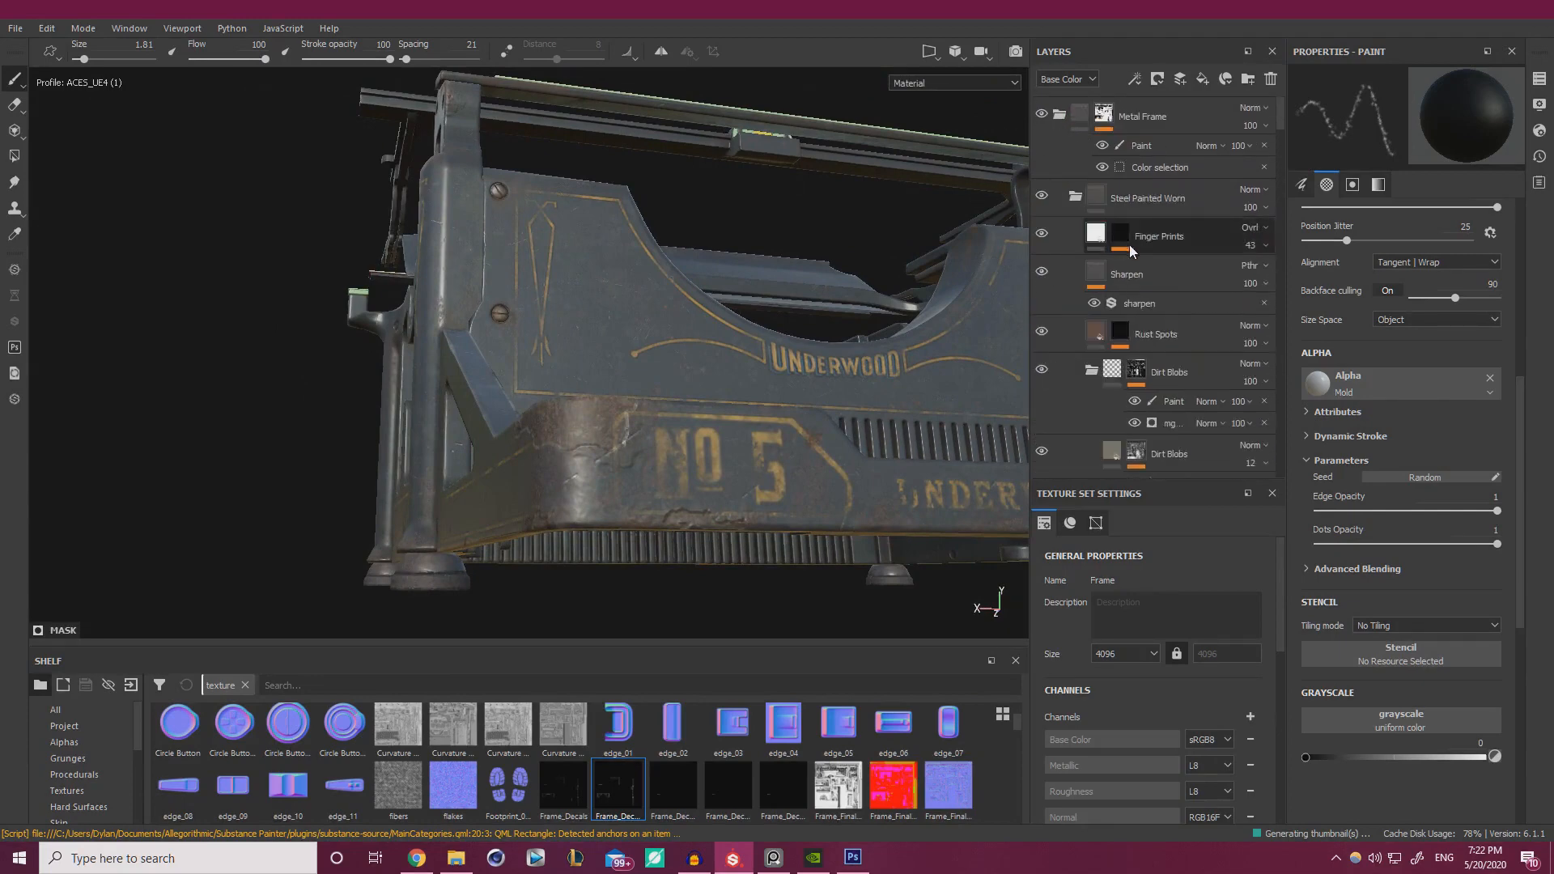
{"action": "scroll", "coordinate": [1131, 251], "scroll_direction": "down", "scroll_amount": 5}
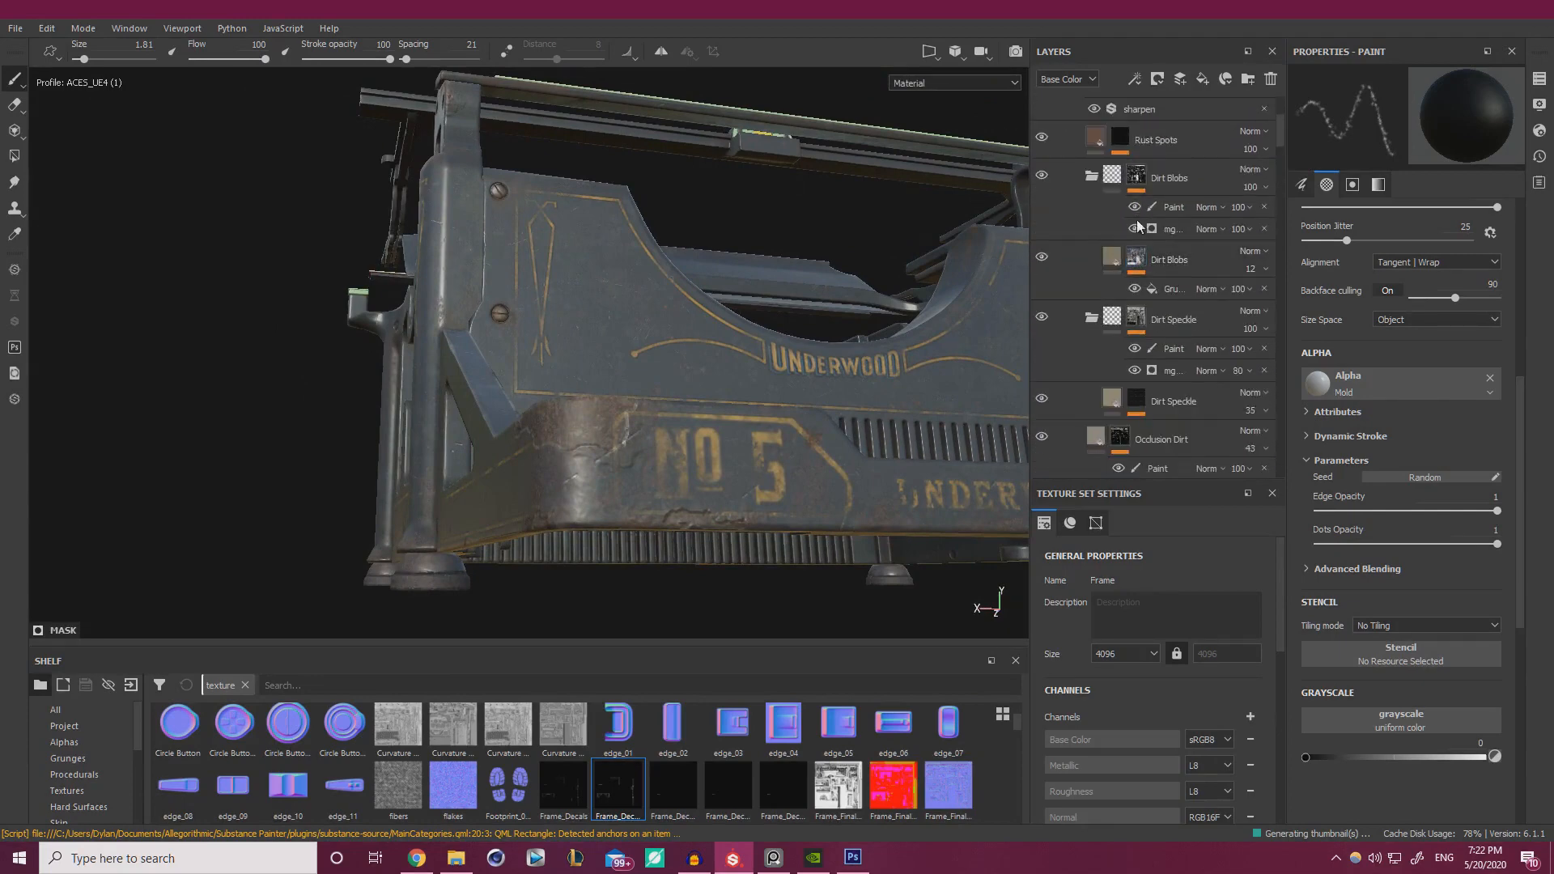
{"action": "scroll", "coordinate": [1167, 226], "scroll_direction": "down", "scroll_amount": 10}
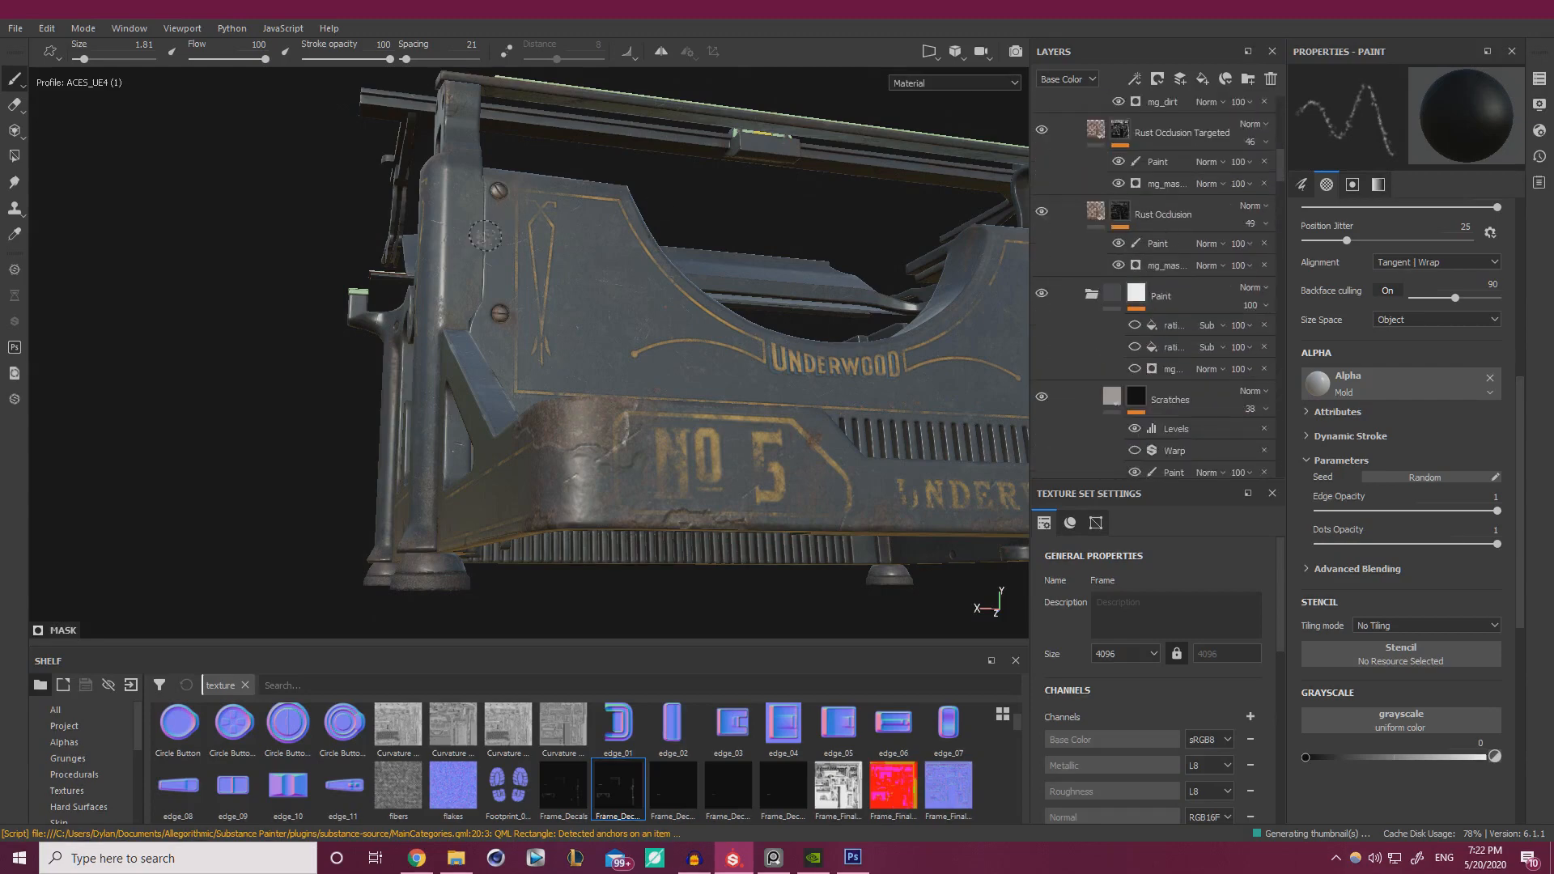
{"action": "scroll", "coordinate": [1171, 405], "scroll_direction": "down", "scroll_amount": 2}
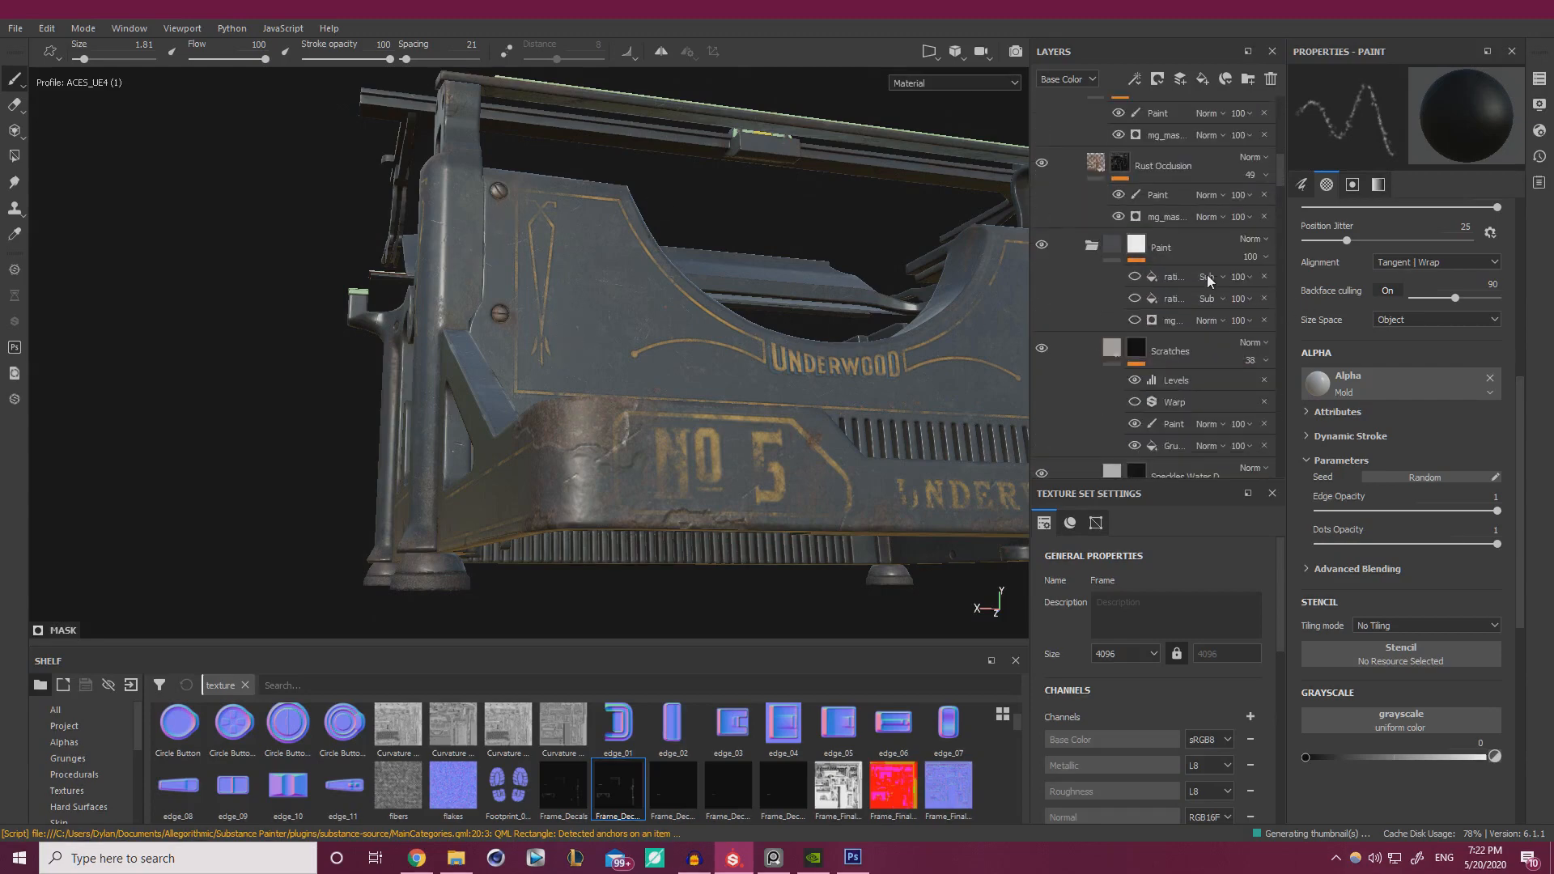
{"action": "left_click", "coordinate": [1172, 427]}
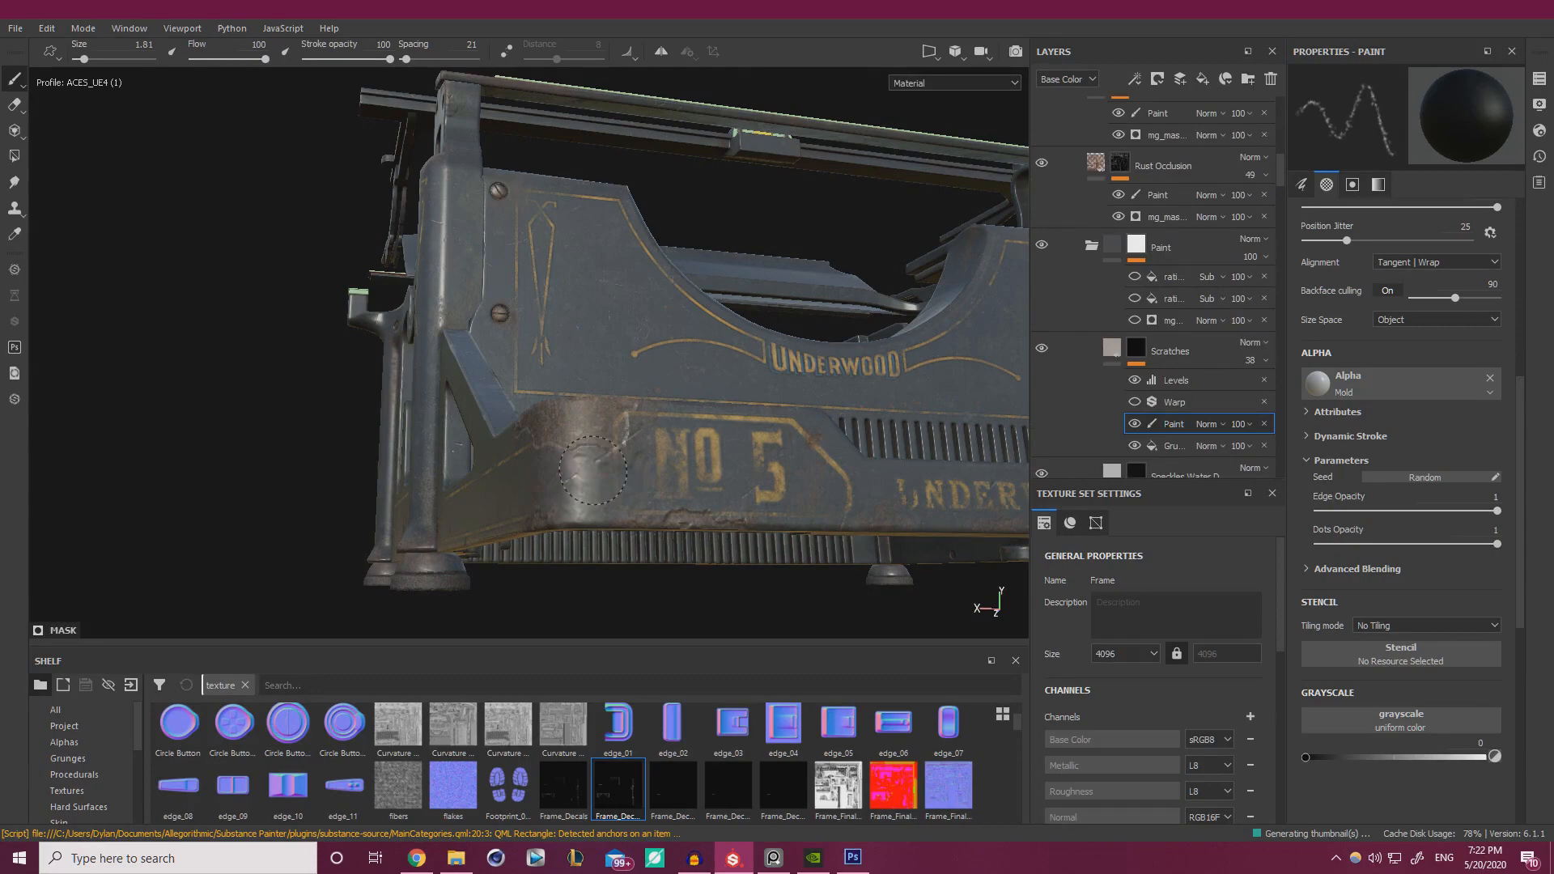
{"action": "left_click_drag", "start_coordinate": [593, 470], "coordinate": [602, 467]}
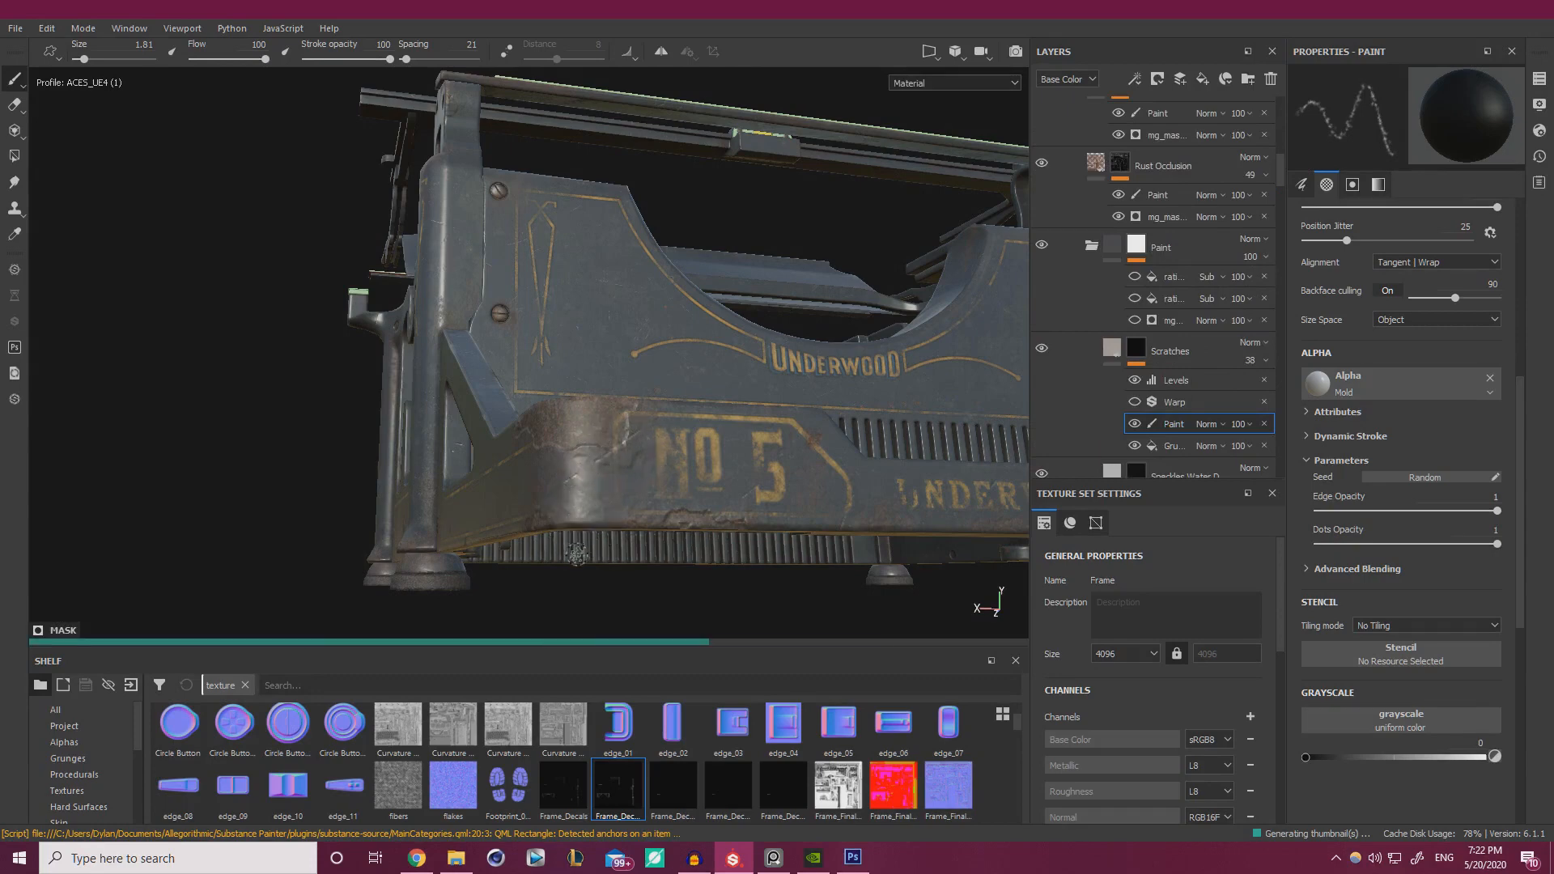
- Collapse the Metal Frame group and select the paint effect in the Base folder's mask within the Peeling paint system
{"action": "left_click_drag", "start_coordinate": [576, 554], "coordinate": [646, 511], "text": "alt"}
{"action": "scroll", "coordinate": [1151, 279], "scroll_direction": "up", "scroll_amount": 5}
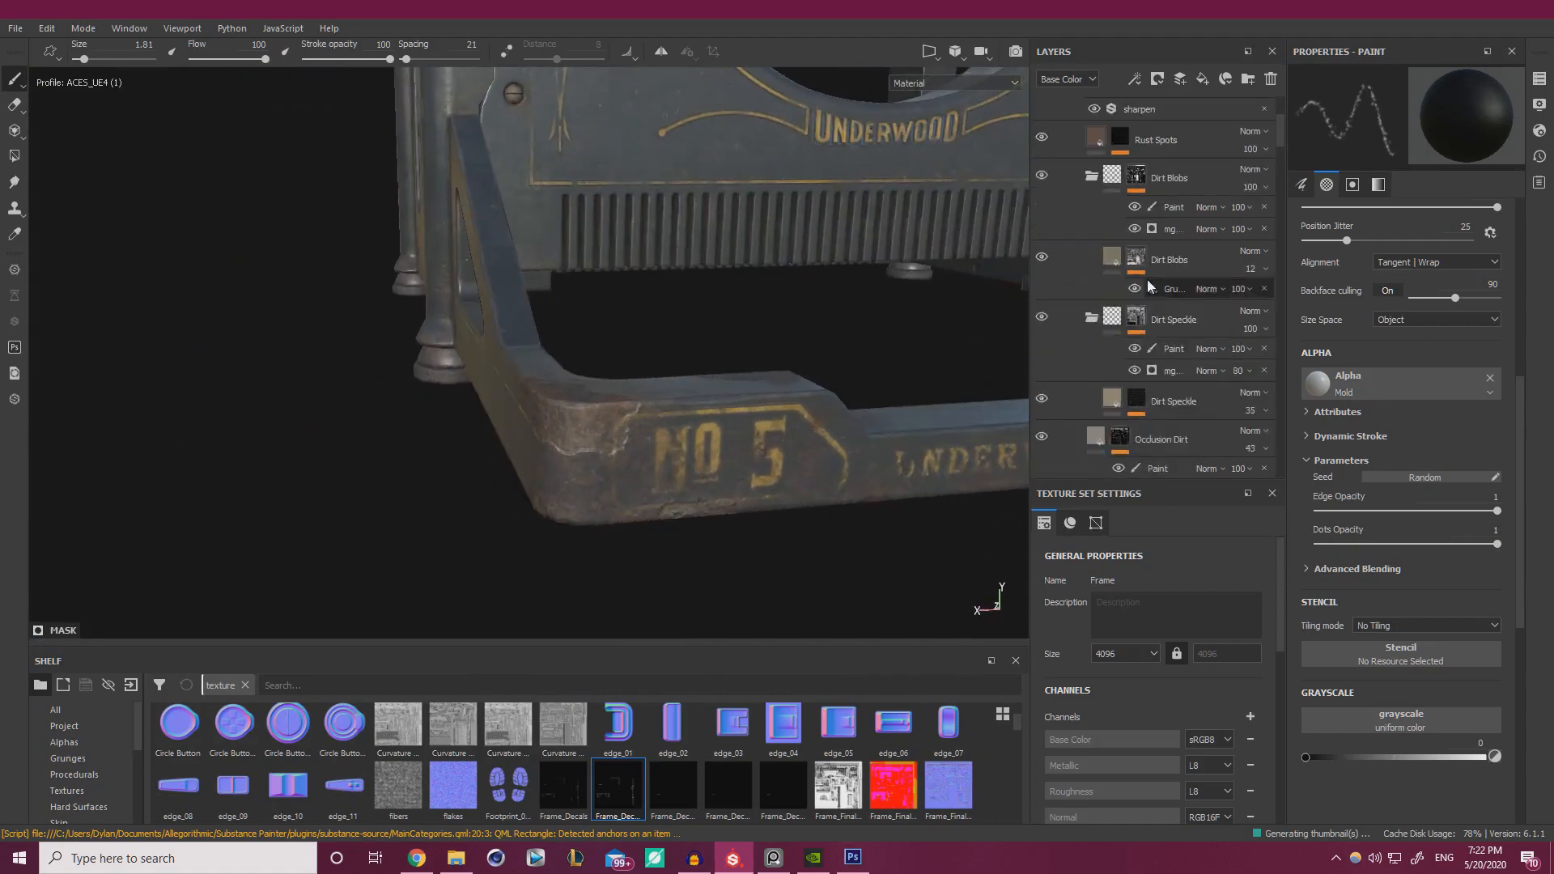
{"action": "scroll", "coordinate": [1148, 281], "scroll_direction": "up", "scroll_amount": 3}
{"action": "left_click", "coordinate": [1062, 117]}
{"action": "scroll", "coordinate": [1145, 278], "scroll_direction": "down", "scroll_amount": 6}
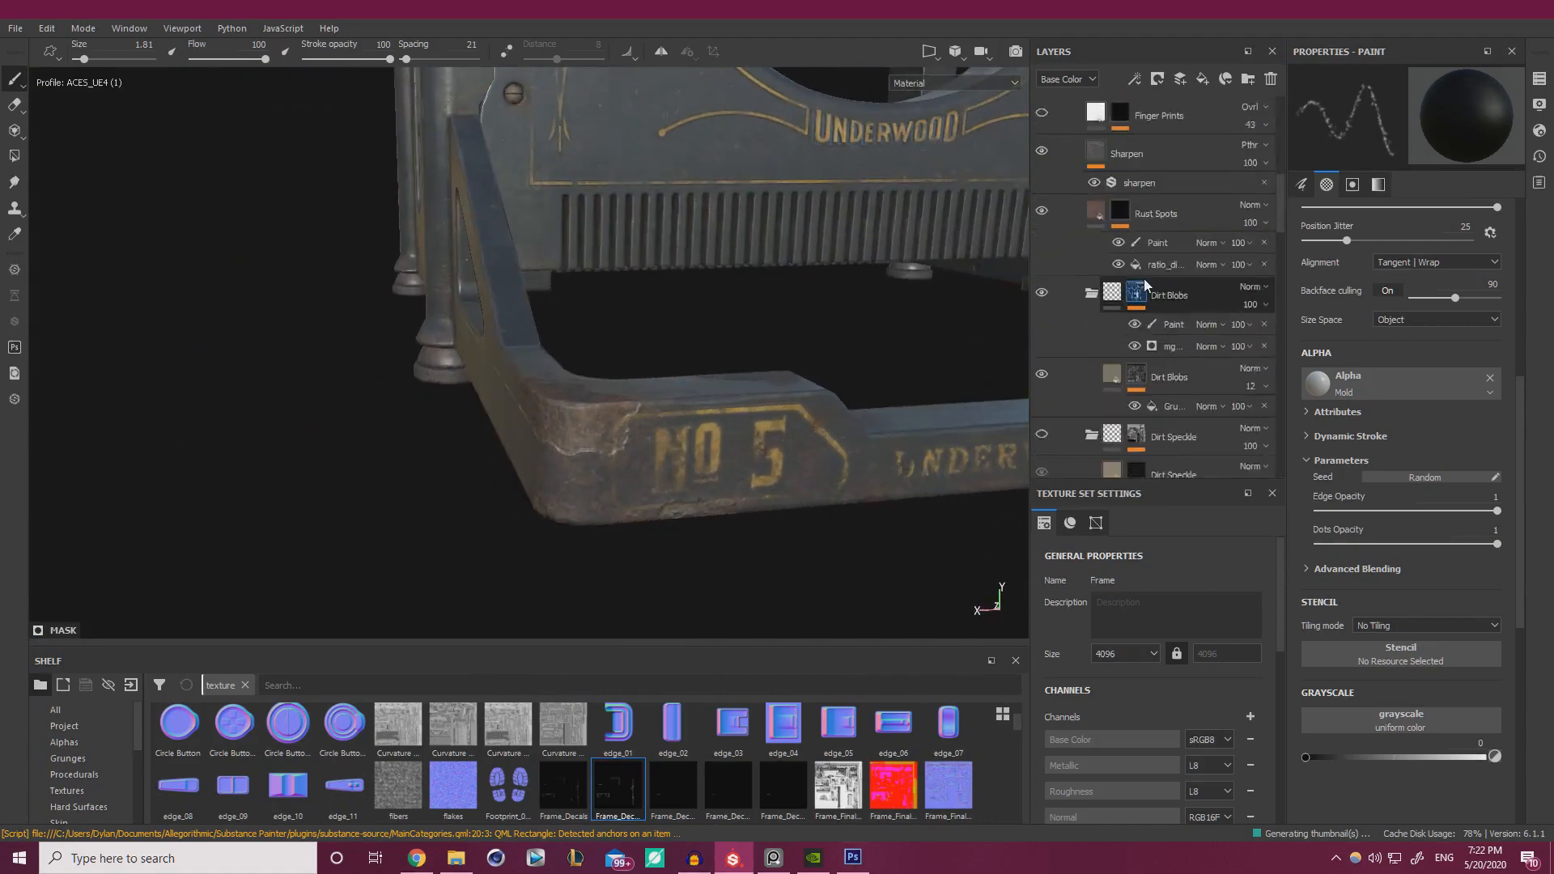
{"action": "scroll", "coordinate": [1144, 279], "scroll_direction": "down", "scroll_amount": 8}
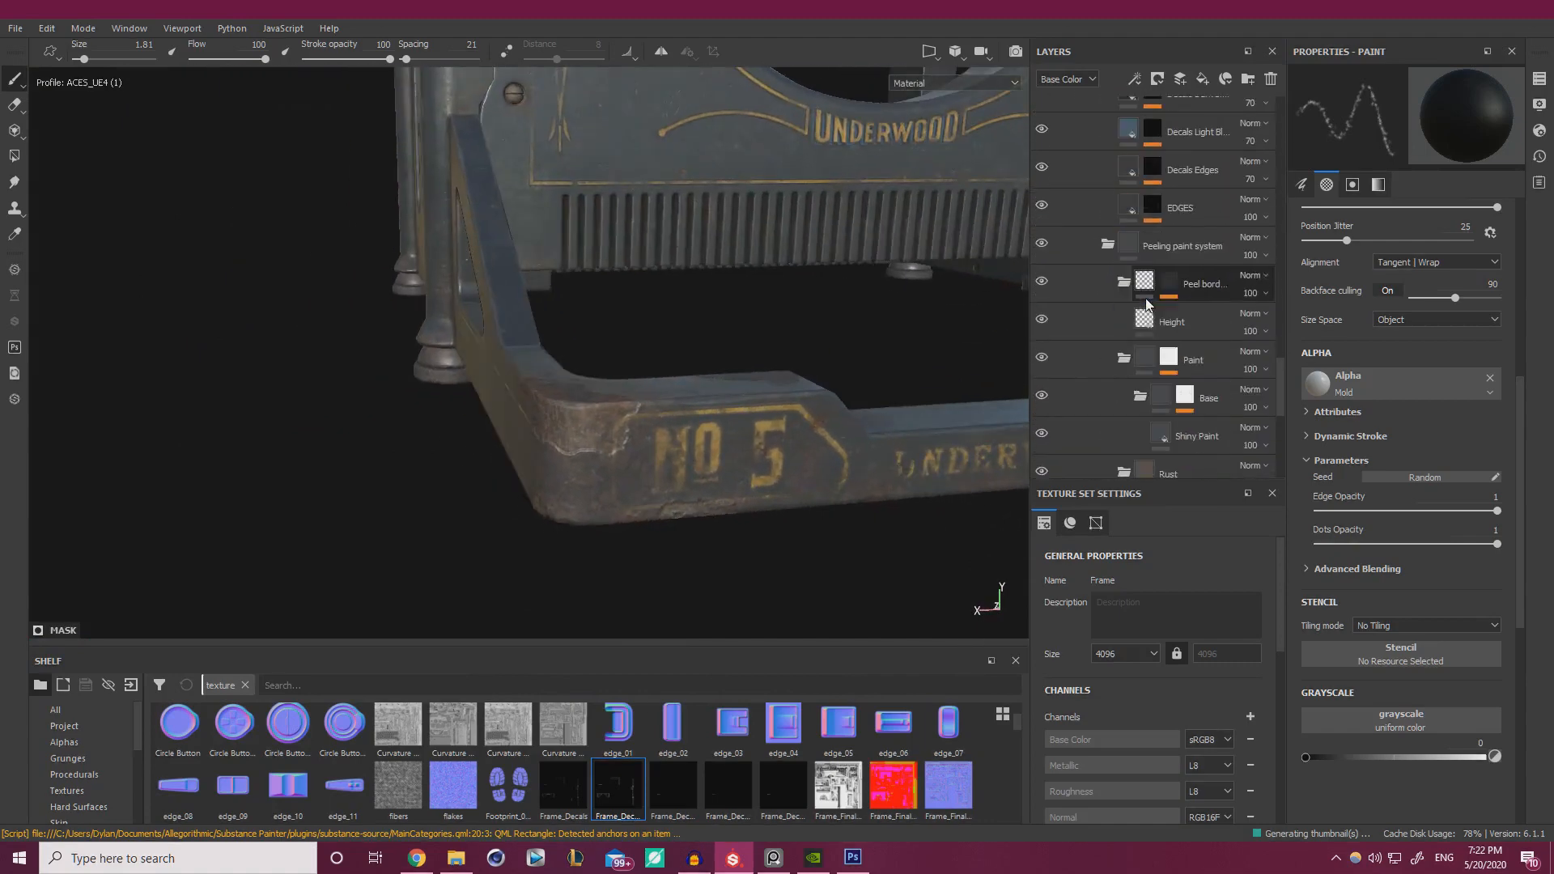
{"action": "left_click", "coordinate": [1185, 398]}
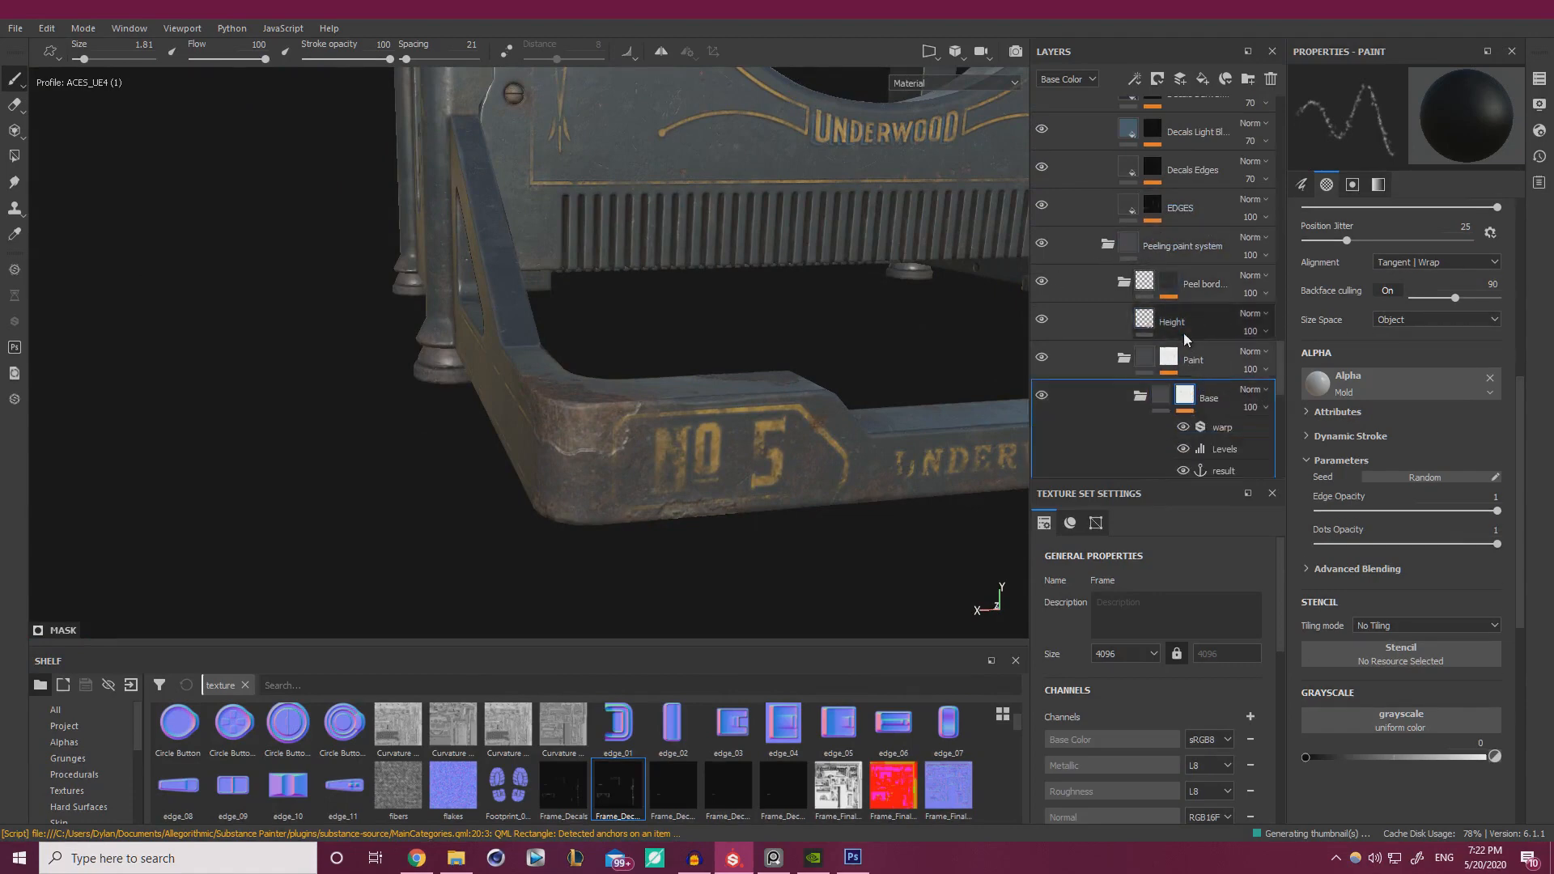
{"action": "scroll", "coordinate": [1184, 334], "scroll_direction": "down", "scroll_amount": 3}
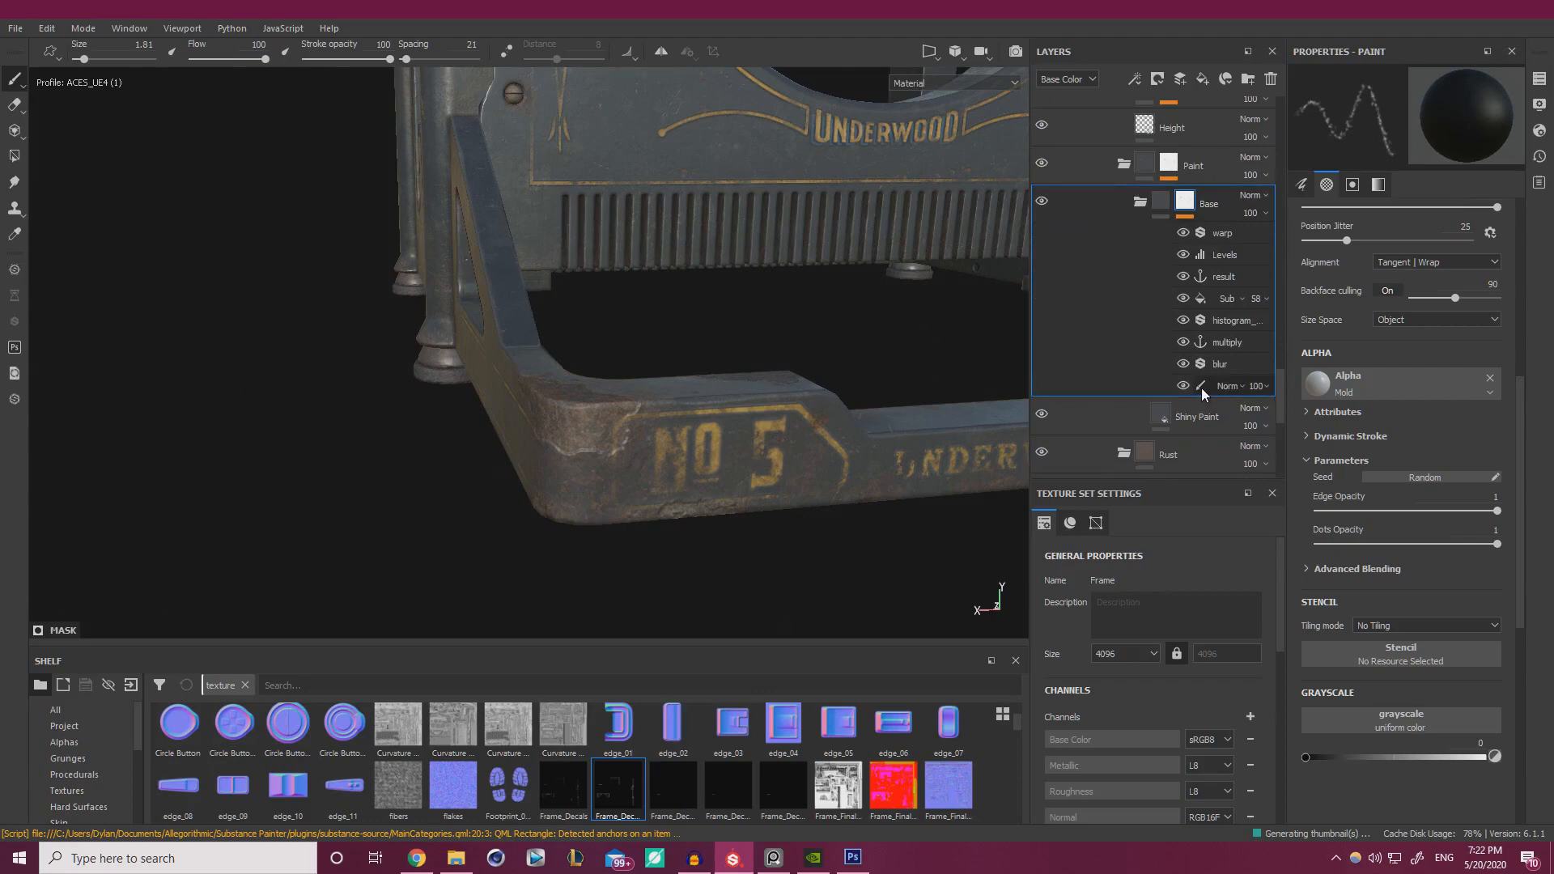
{"action": "left_click", "coordinate": [1201, 387]}
- Examine the front panel's left ornament, screws and the adjoining frame column from several angles
{"action": "mouse_move", "coordinate": [751, 311]}
{"action": "left_mouse_down", "text": "alt"}
{"action": "mouse_move", "coordinate": [692, 314]}
{"action": "mouse_move", "coordinate": [758, 313]}
{"action": "mouse_move", "coordinate": [680, 357]}
{"action": "mouse_move", "coordinate": [625, 300]}
{"action": "left_mouse_up", "text": "alt"}
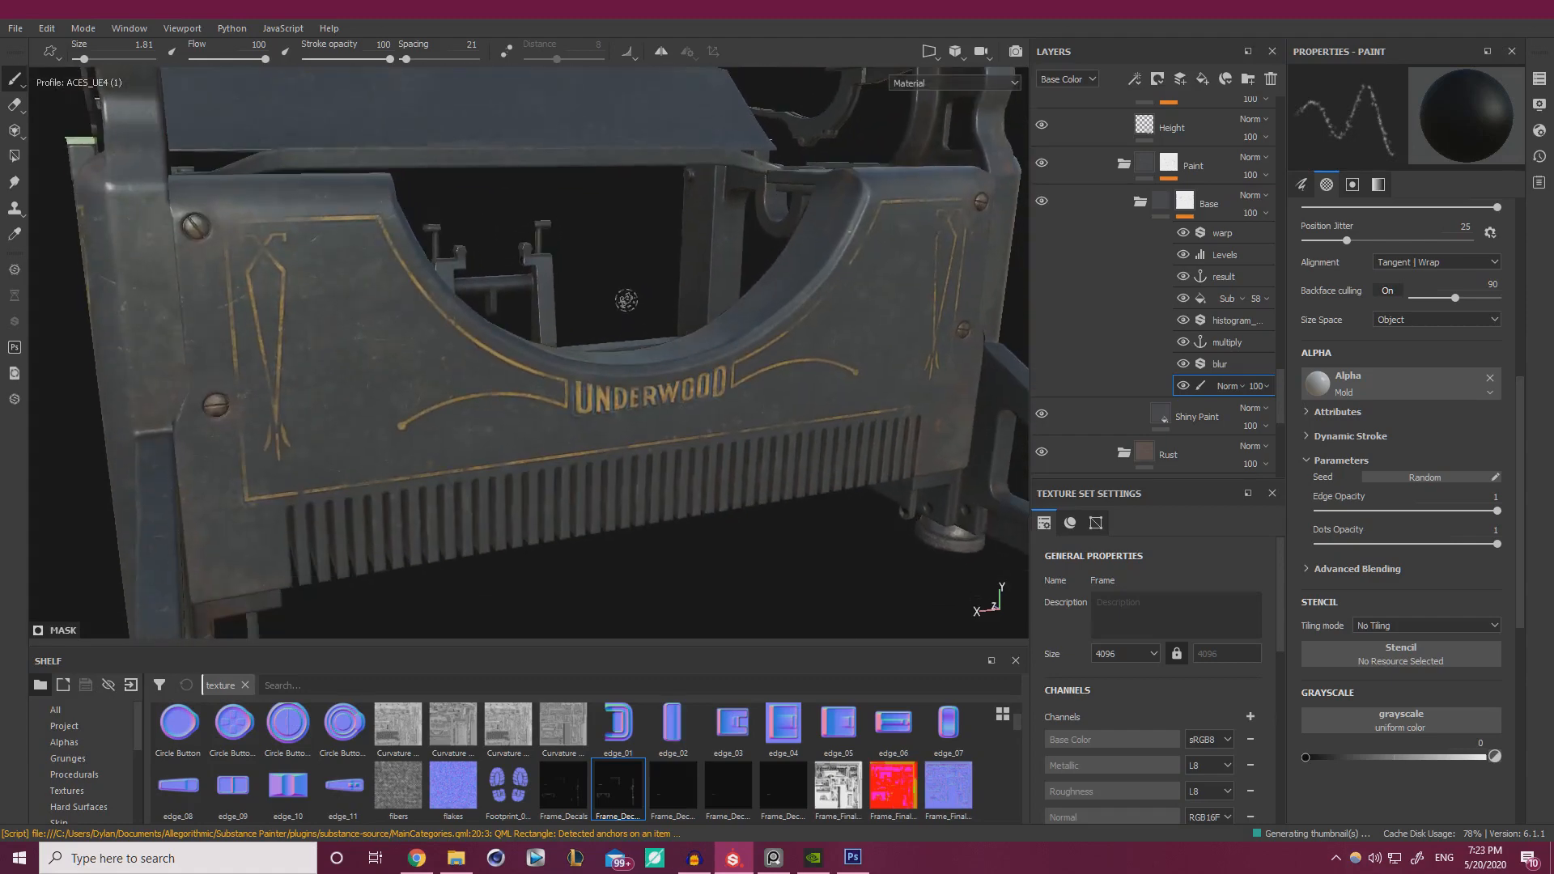
{"action": "right_click_drag", "start_coordinate": [505, 263], "coordinate": [496, 357], "text": "alt"}
{"action": "left_click_drag", "start_coordinate": [497, 357], "coordinate": [558, 405], "text": "alt"}
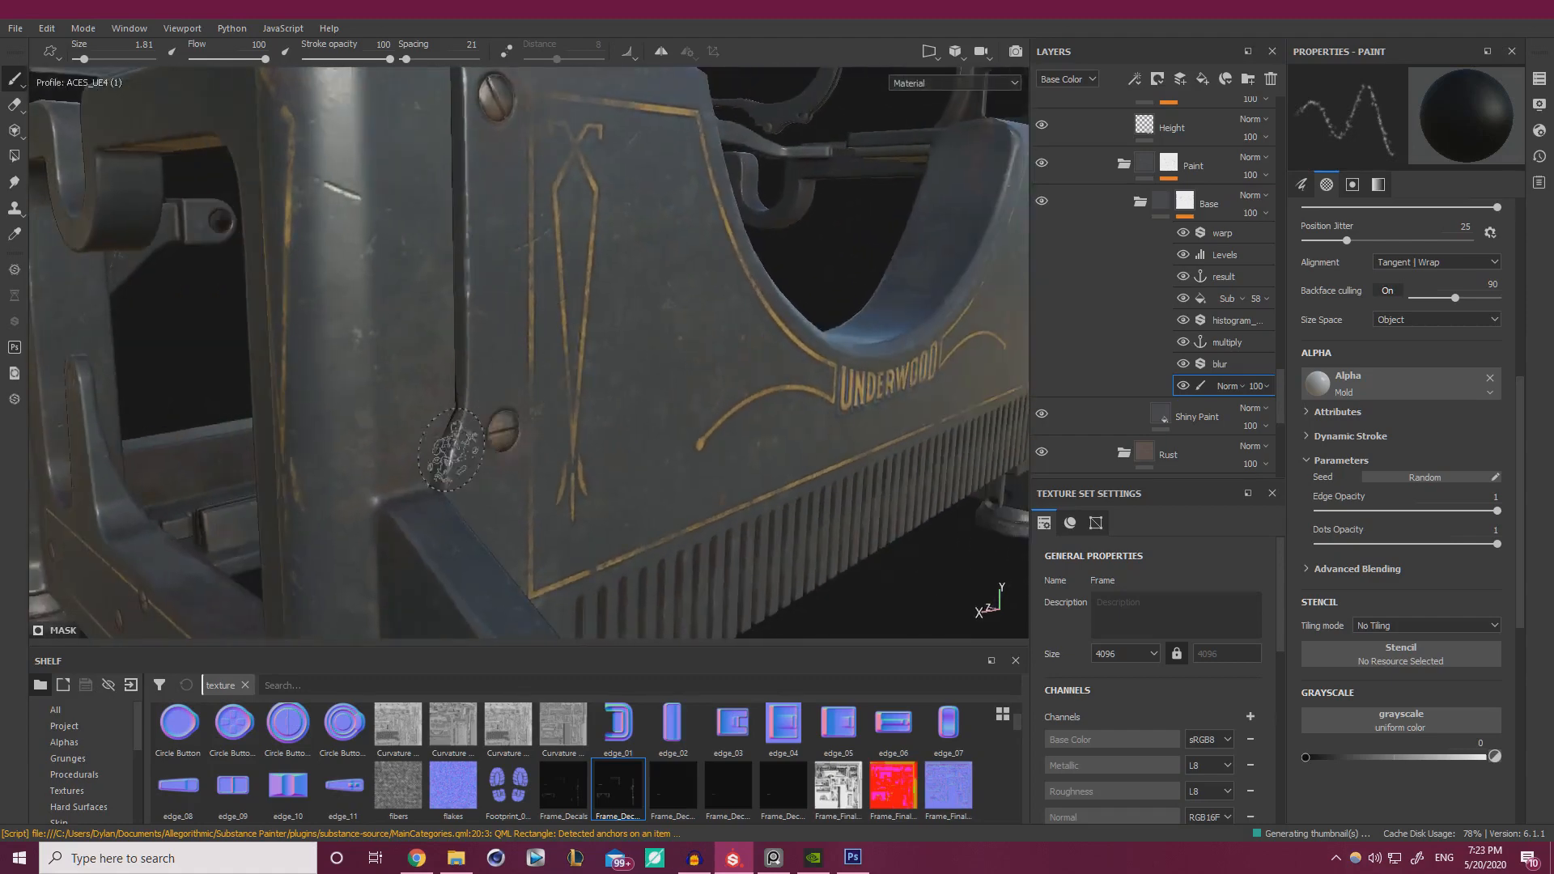
{"action": "left_click_drag", "start_coordinate": [452, 449], "coordinate": [628, 430], "text": "alt"}
{"action": "right_click_drag", "start_coordinate": [629, 429], "coordinate": [486, 299], "text": "alt"}
{"action": "left_click_drag", "start_coordinate": [405, 280], "coordinate": [453, 275], "text": "alt"}
{"action": "right_click_drag", "start_coordinate": [453, 275], "coordinate": [435, 319], "text": "alt"}
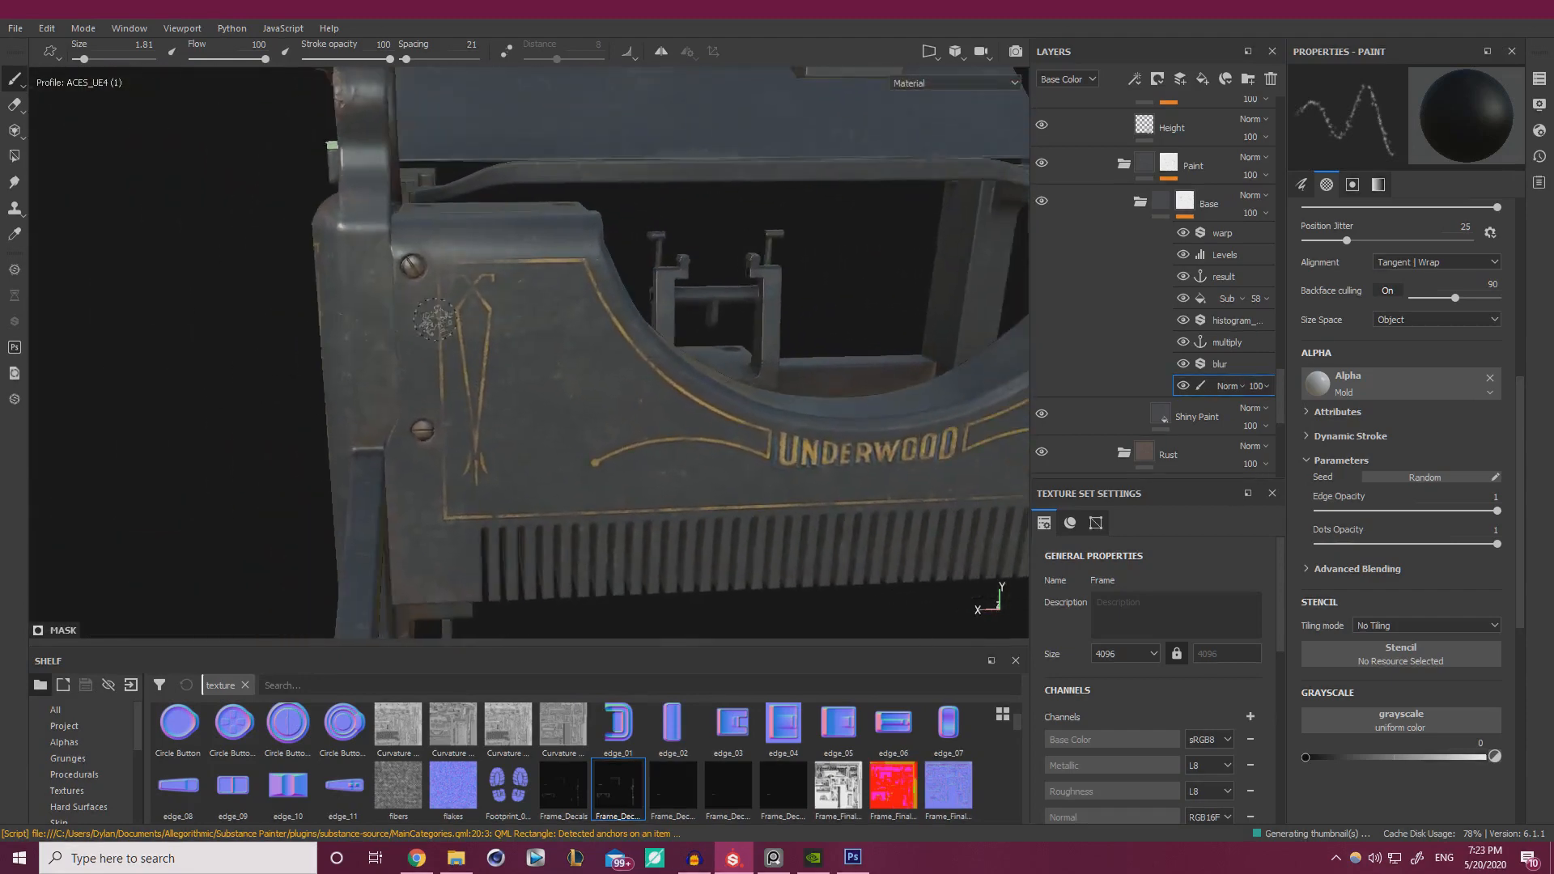
- Set the brush size to 0.93 and its grayscale value to 0.6150 for the Base mask's paint effect
{"action": "left_click_drag", "start_coordinate": [436, 319], "coordinate": [504, 317], "text": "alt"}
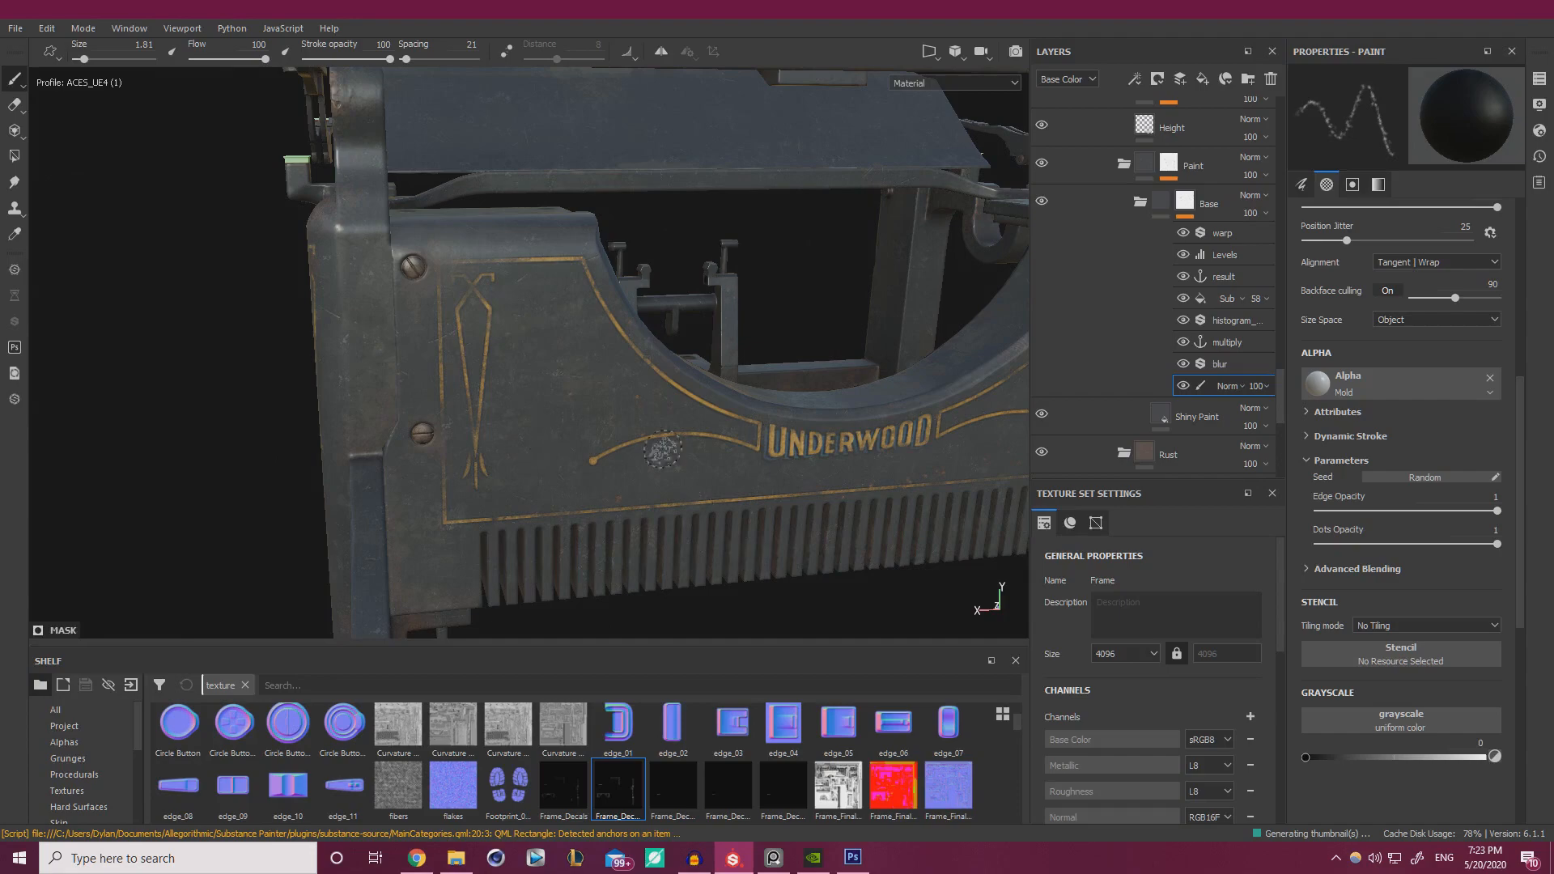
{"action": "left_click_drag", "start_coordinate": [550, 438], "coordinate": [512, 429], "text": "alt"}
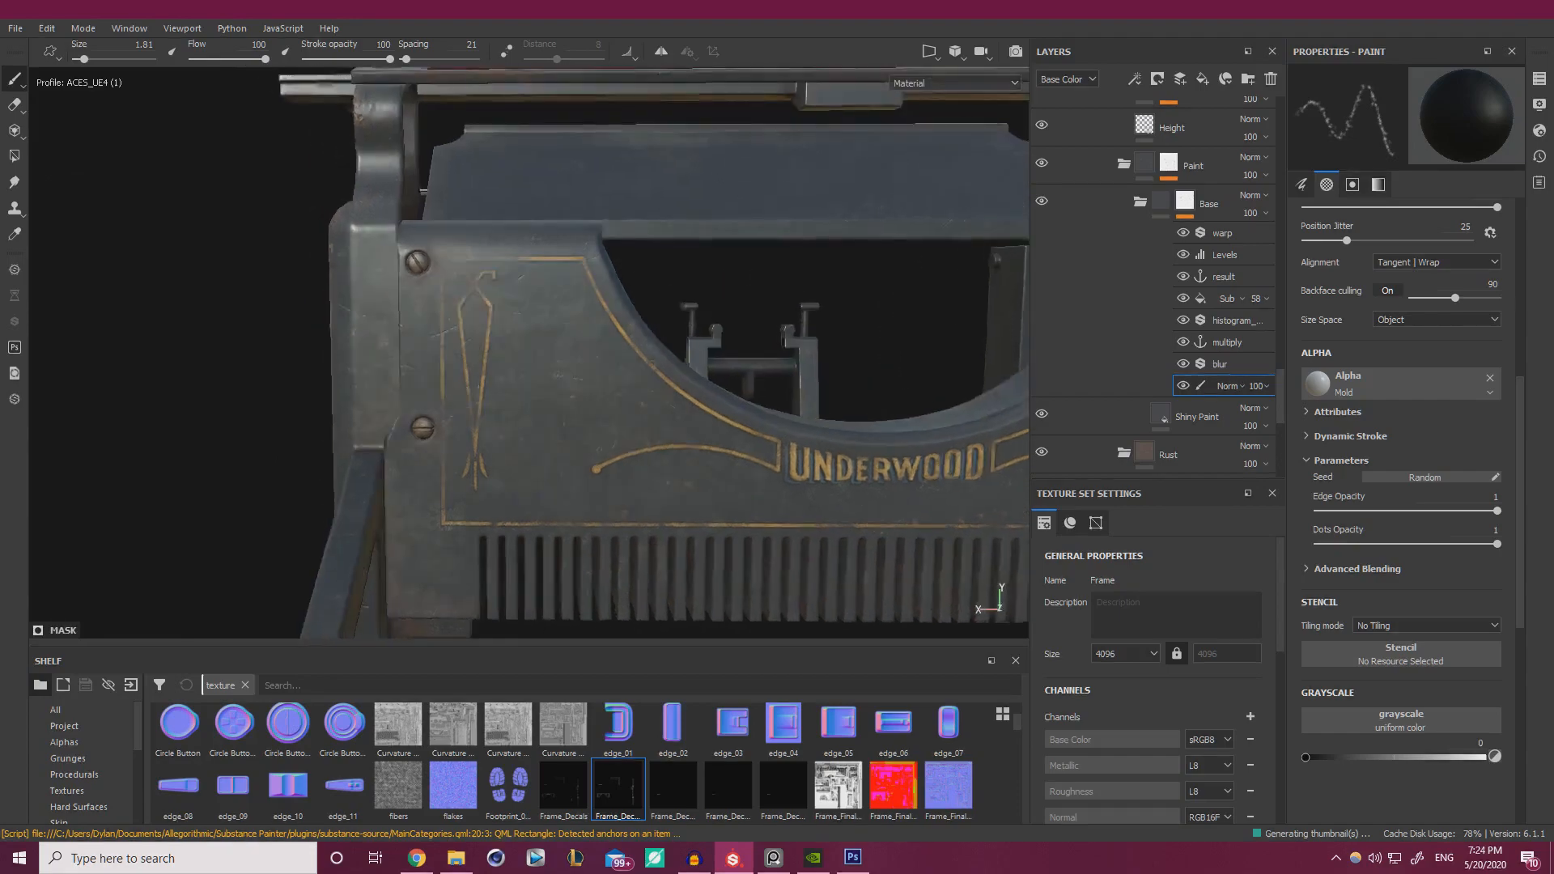
{"action": "right_click_drag", "start_coordinate": [512, 429], "coordinate": [1065, 527], "text": "alt"}
{"action": "mouse_move", "coordinate": [567, 405]}
{"action": "left_mouse_down", "text": "alt"}
{"action": "mouse_move", "coordinate": [607, 348]}
{"action": "mouse_move", "coordinate": [637, 341]}
{"action": "mouse_move", "coordinate": [645, 361]}
{"action": "mouse_move", "coordinate": [538, 315]}
{"action": "mouse_move", "coordinate": [552, 350]}
{"action": "mouse_move", "coordinate": [632, 399]}
{"action": "left_mouse_up", "text": "alt"}
{"action": "middle_click_drag", "start_coordinate": [632, 399], "coordinate": [717, 350], "text": "alt"}
{"action": "right_click_drag", "start_coordinate": [717, 350], "coordinate": [1364, 765], "text": "alt"}
{"action": "left_click", "coordinate": [1415, 758]}
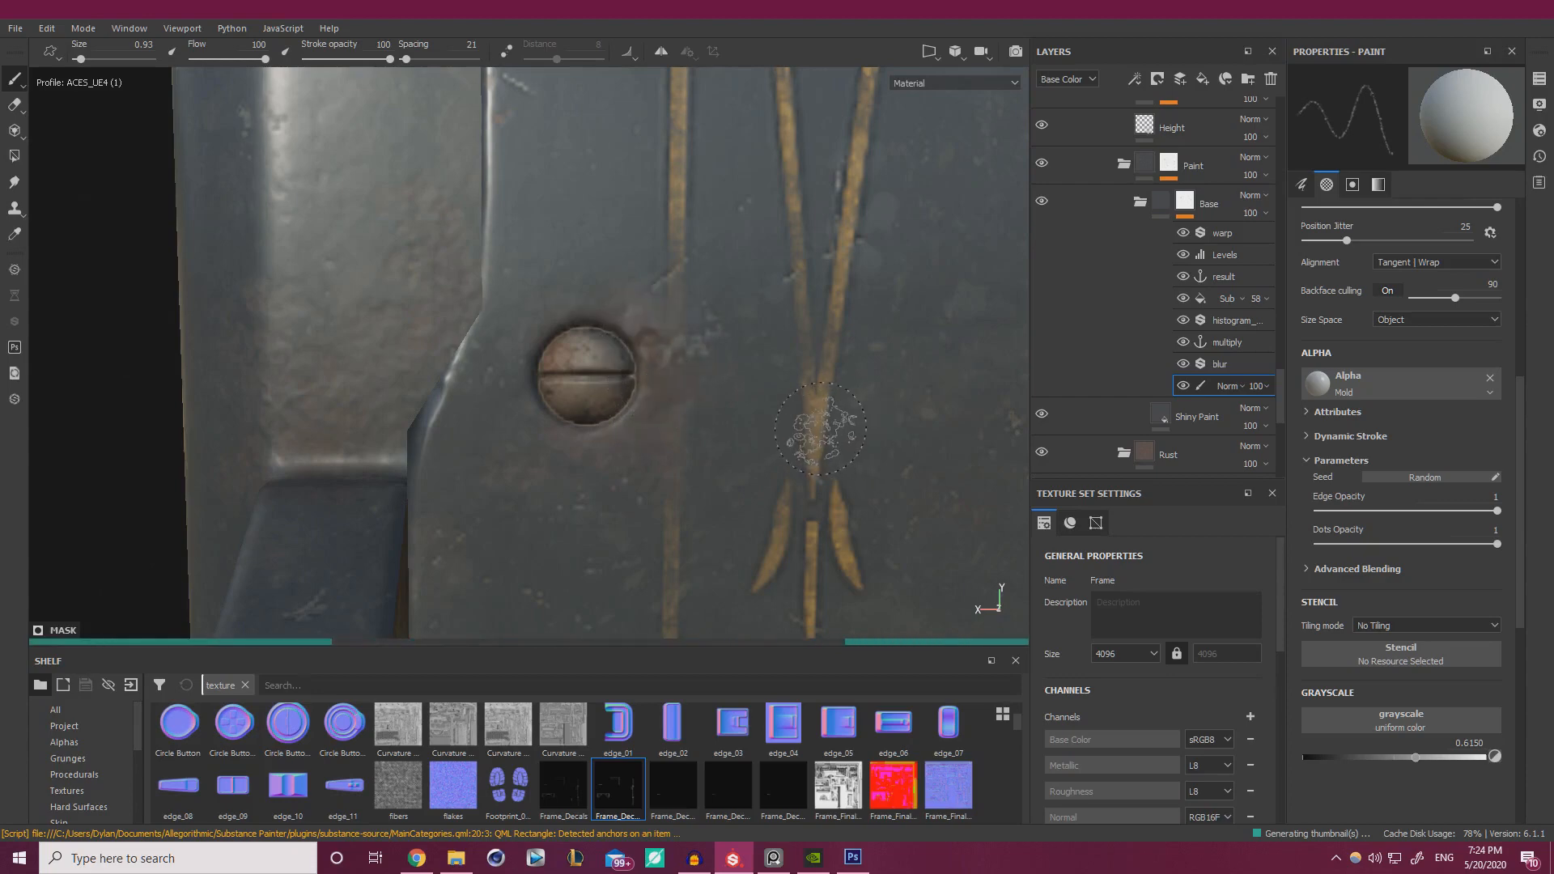
- Try dabbing peeling paint just below the lower screw on the front panel's left end
{"action": "mouse_move", "coordinate": [745, 312]}
{"action": "left_mouse_down", "text": "alt"}
{"action": "mouse_move", "coordinate": [624, 285]}
{"action": "mouse_move", "coordinate": [652, 373]}
{"action": "left_mouse_up", "text": "alt"}
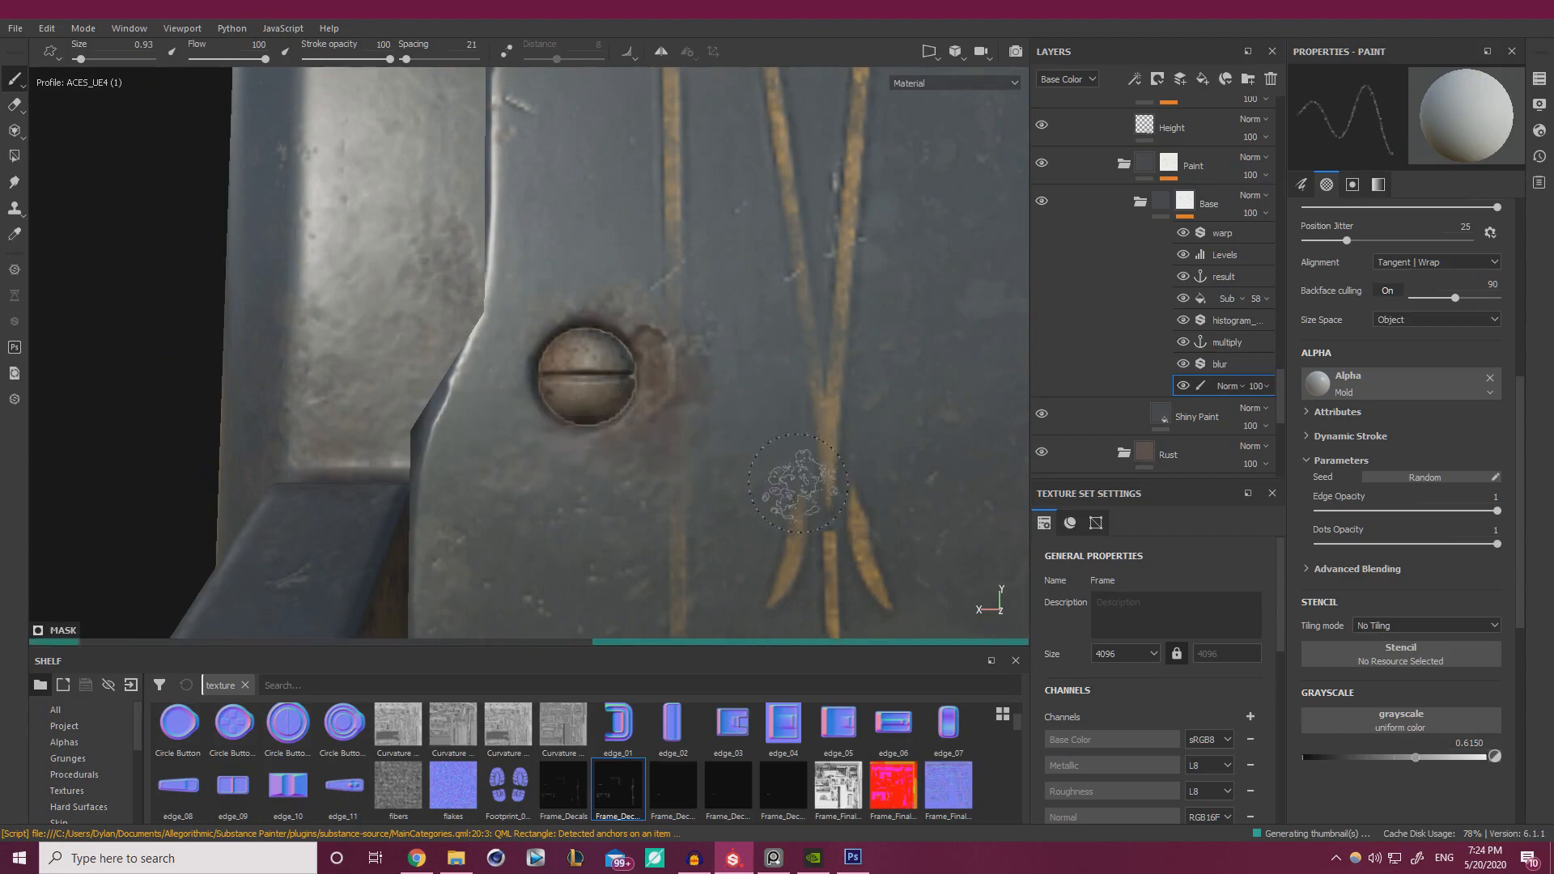
{"action": "left_click_drag", "start_coordinate": [737, 468], "coordinate": [773, 453], "text": "alt"}
{"action": "right_click_drag", "start_coordinate": [773, 454], "coordinate": [567, 356], "text": "alt"}
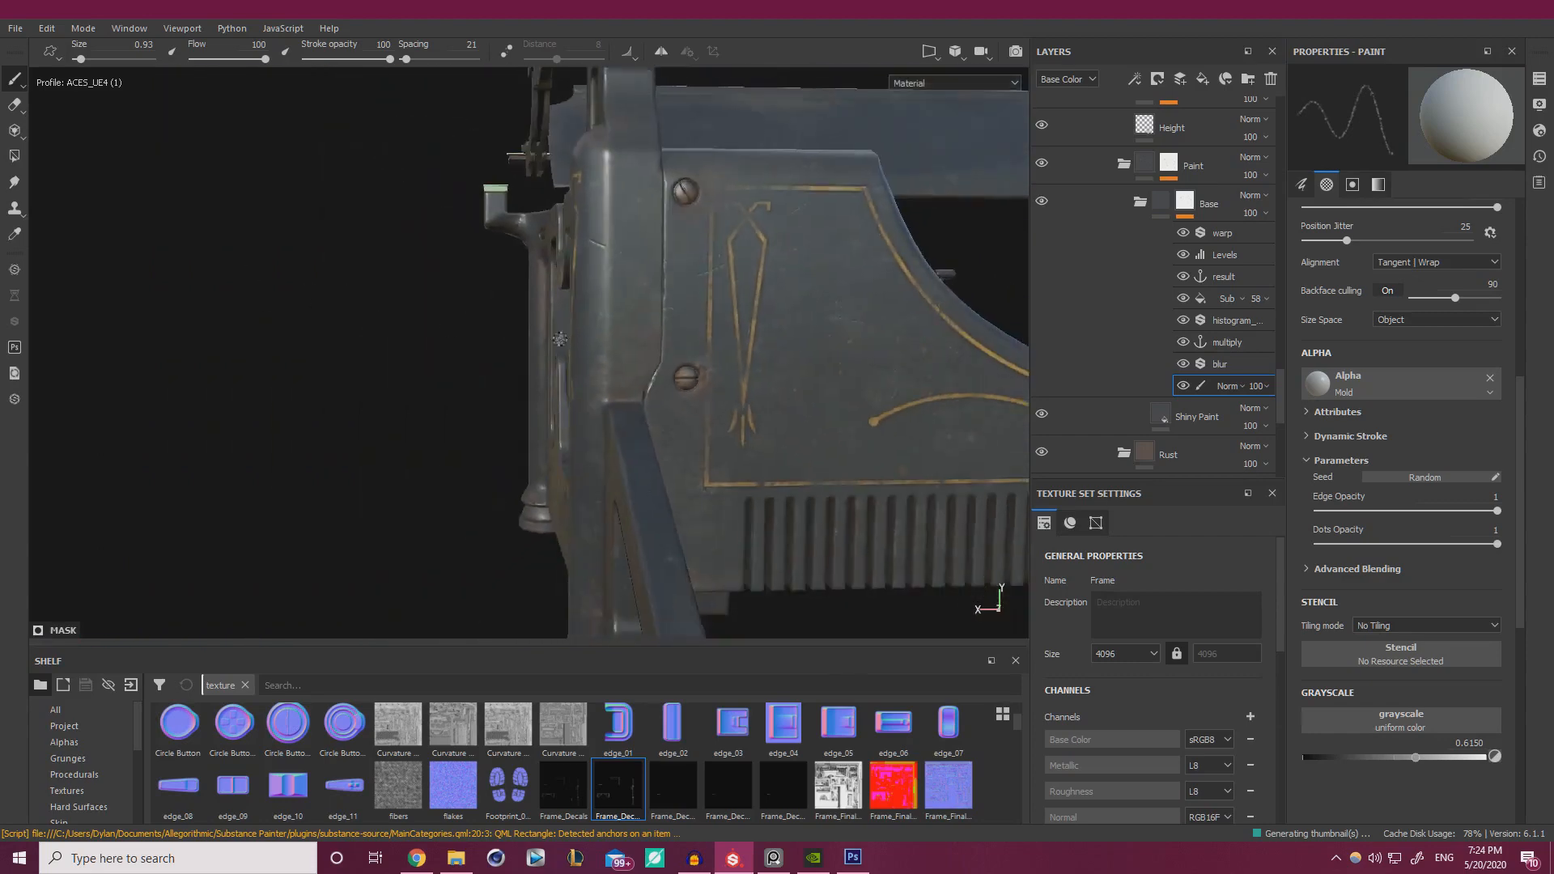
{"action": "mouse_move", "coordinate": [567, 356]}
{"action": "left_mouse_down", "text": "alt"}
{"action": "mouse_move", "coordinate": [496, 346]}
{"action": "mouse_move", "coordinate": [591, 364]}
{"action": "mouse_move", "coordinate": [640, 324]}
{"action": "mouse_move", "coordinate": [559, 348]}
{"action": "left_mouse_up", "text": "alt"}
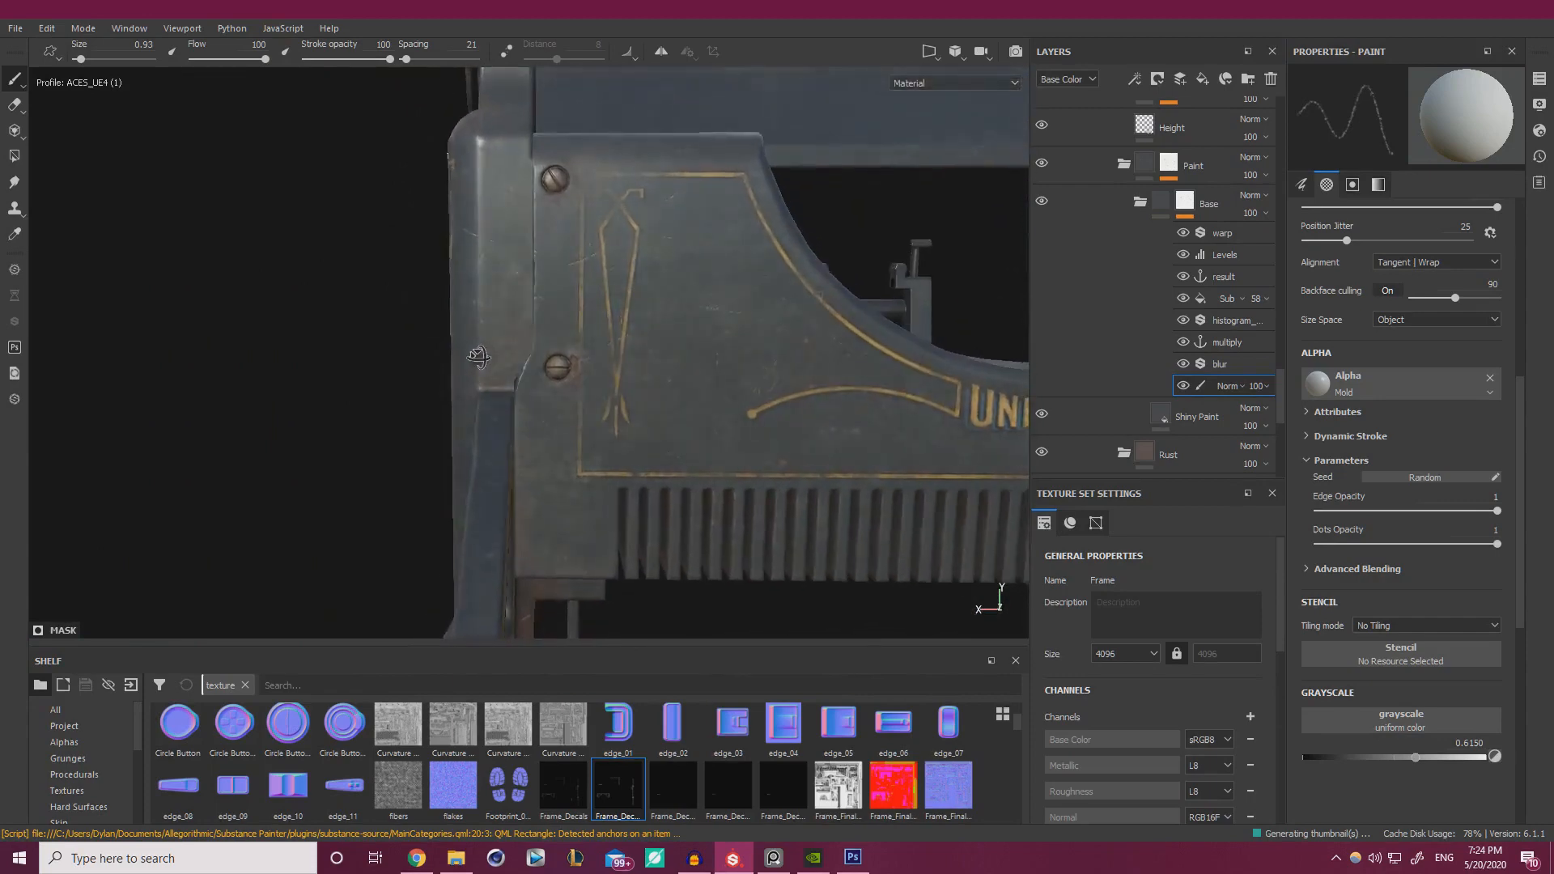
{"action": "mouse_move", "coordinate": [559, 348]}
{"action": "right_mouse_down", "text": "alt"}
{"action": "mouse_move", "coordinate": [899, 419]}
{"action": "mouse_move", "coordinate": [809, 389]}
{"action": "right_mouse_up", "text": "alt"}
{"action": "left_click_drag", "start_coordinate": [810, 389], "coordinate": [684, 347], "text": "alt"}
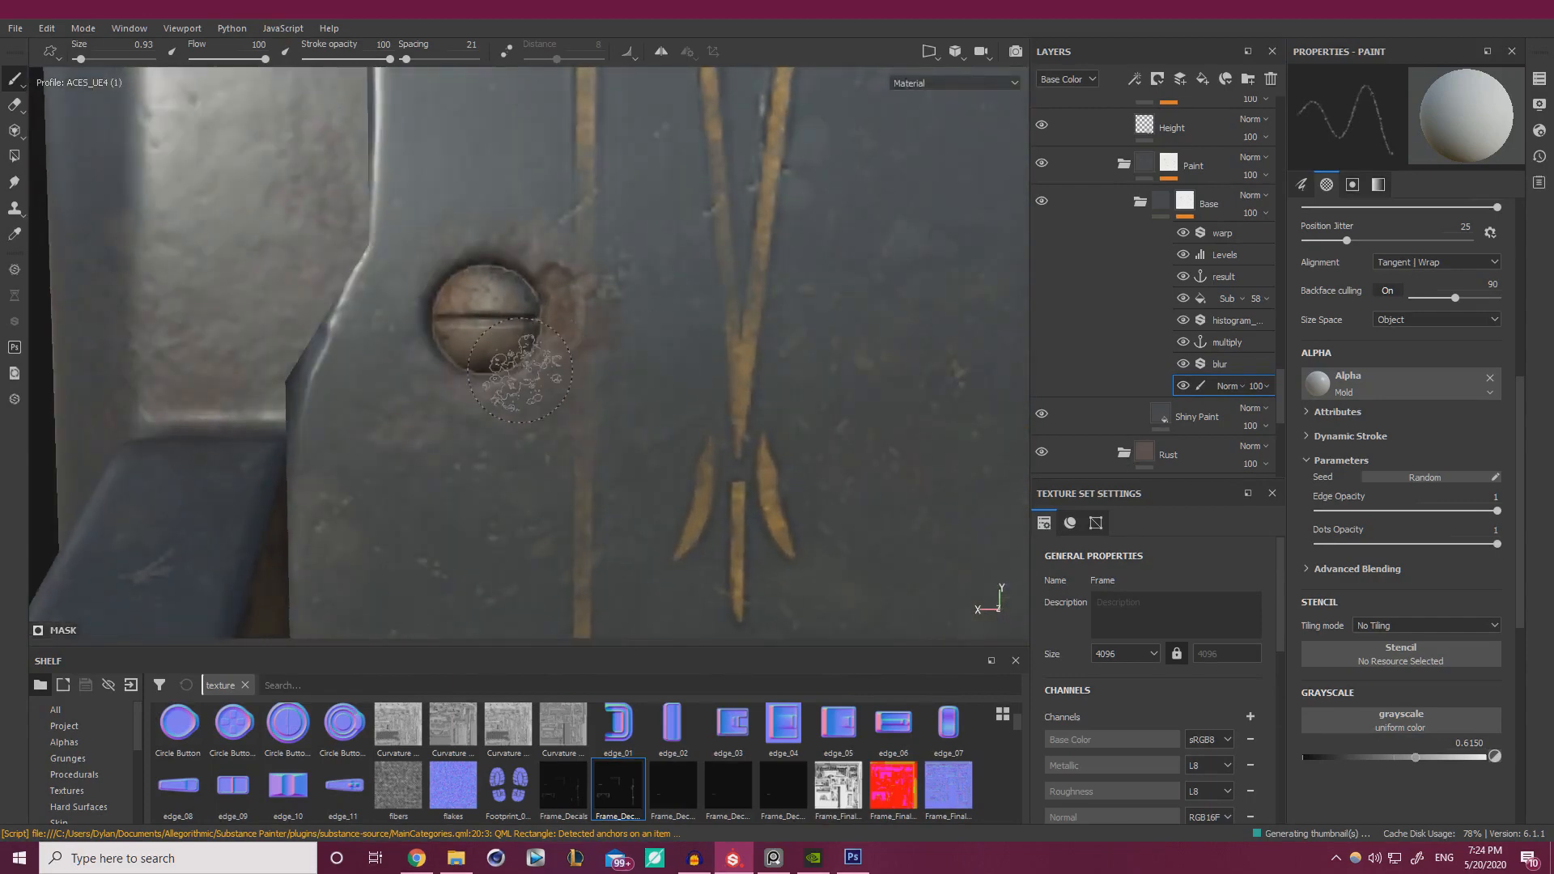
{"action": "left_click", "coordinate": [524, 370]}
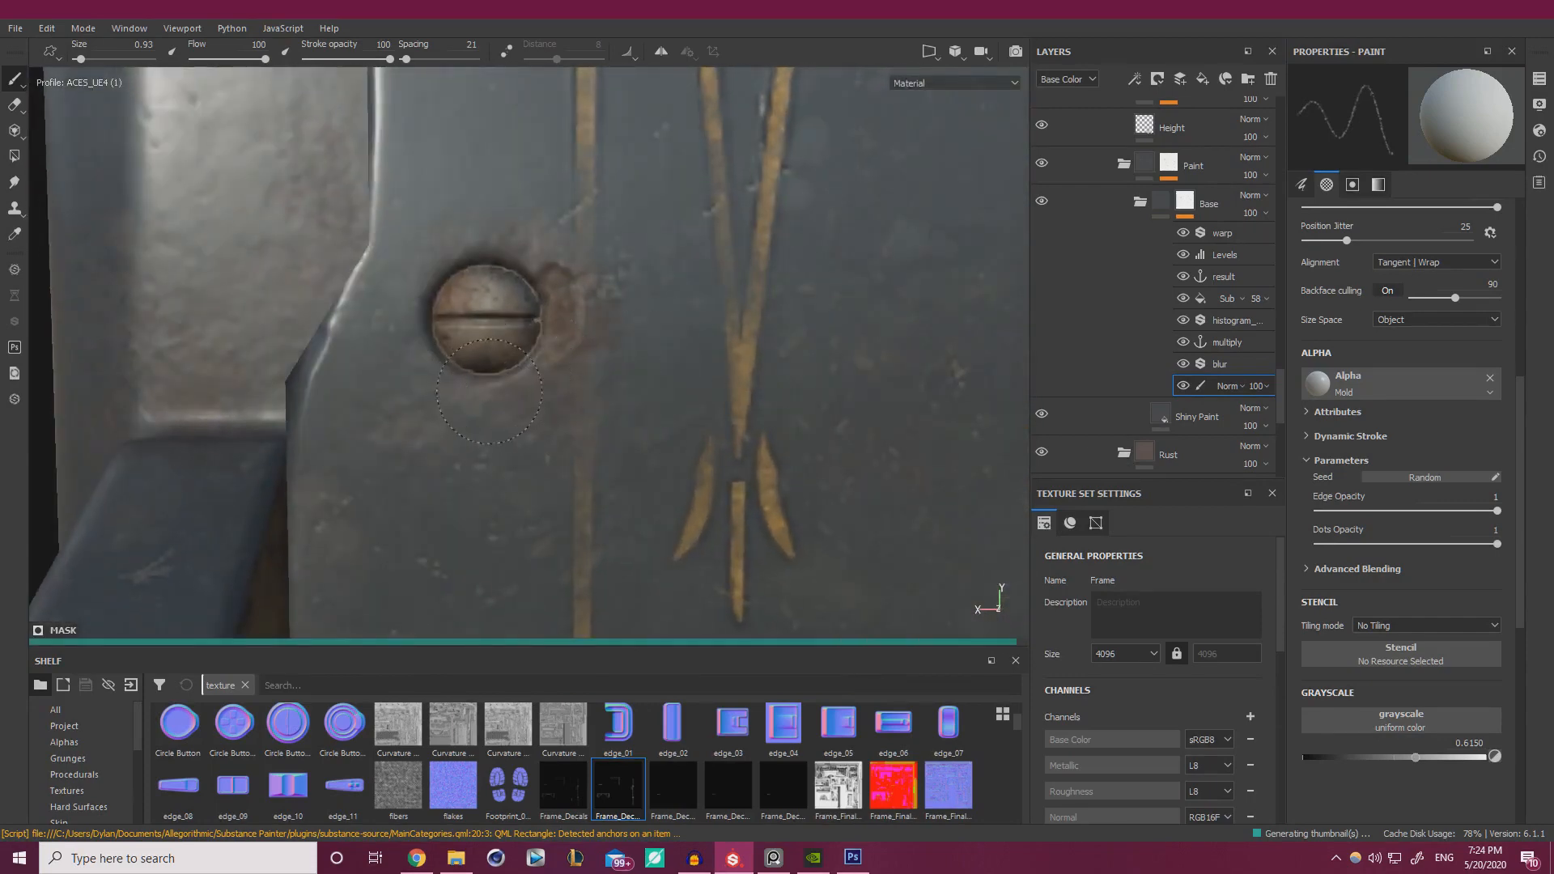
{"action": "left_click", "coordinate": [489, 391]}
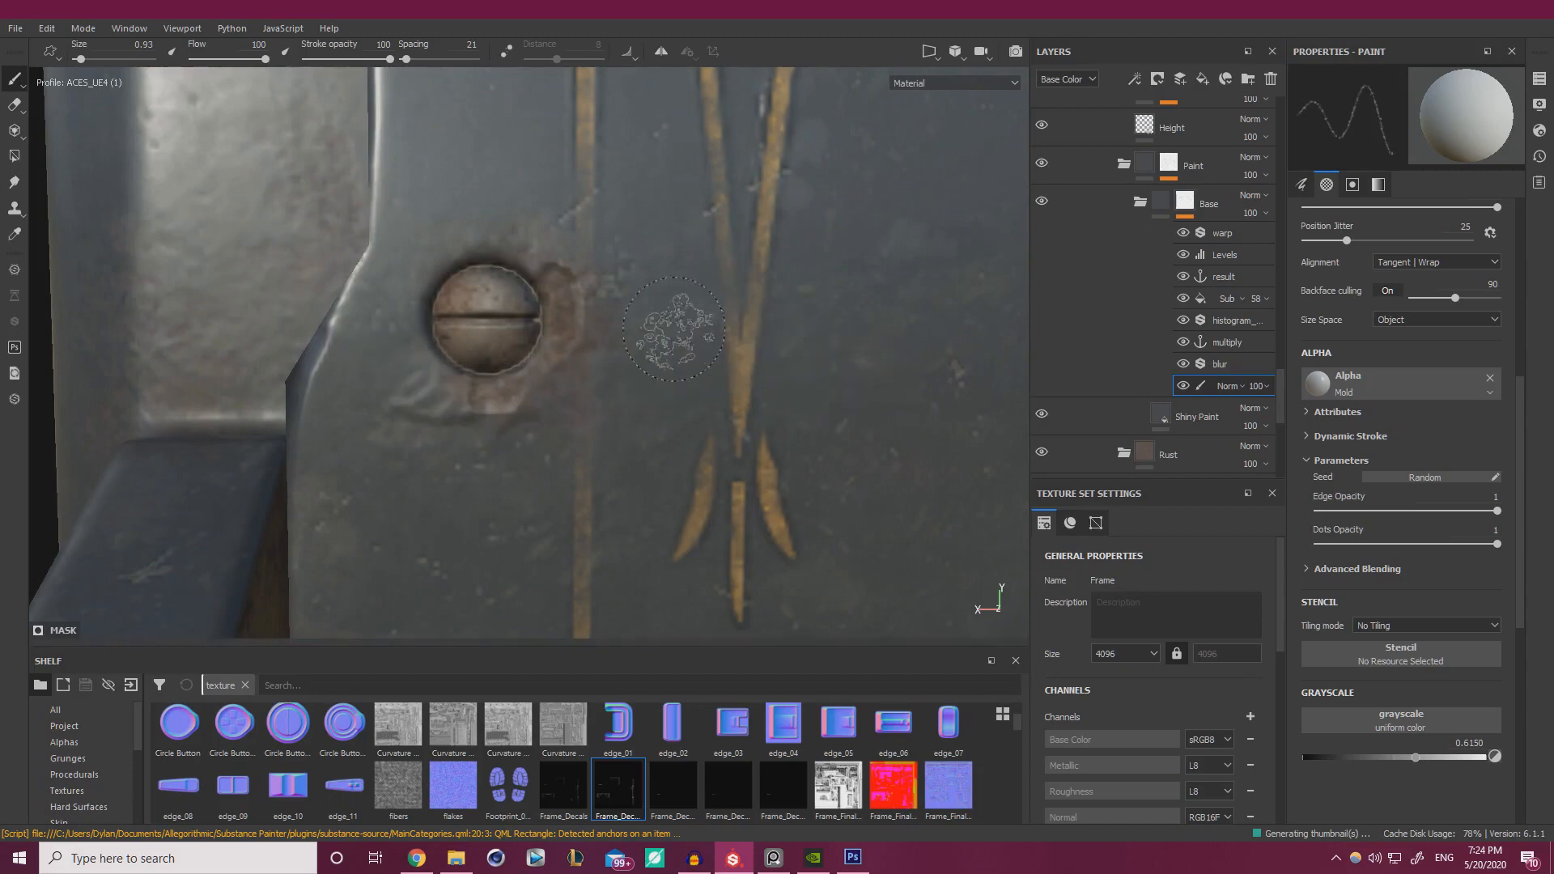
- Undo the paint dabs below the lower screw
{"action": "right_click_drag", "start_coordinate": [674, 329], "coordinate": [89, 212], "text": "alt"}
{"action": "left_click_drag", "start_coordinate": [567, 303], "coordinate": [674, 314], "text": "alt"}
{"action": "right_click_drag", "start_coordinate": [674, 314], "coordinate": [753, 352], "text": "alt"}
{"action": "key", "text": "ctrl+z"}
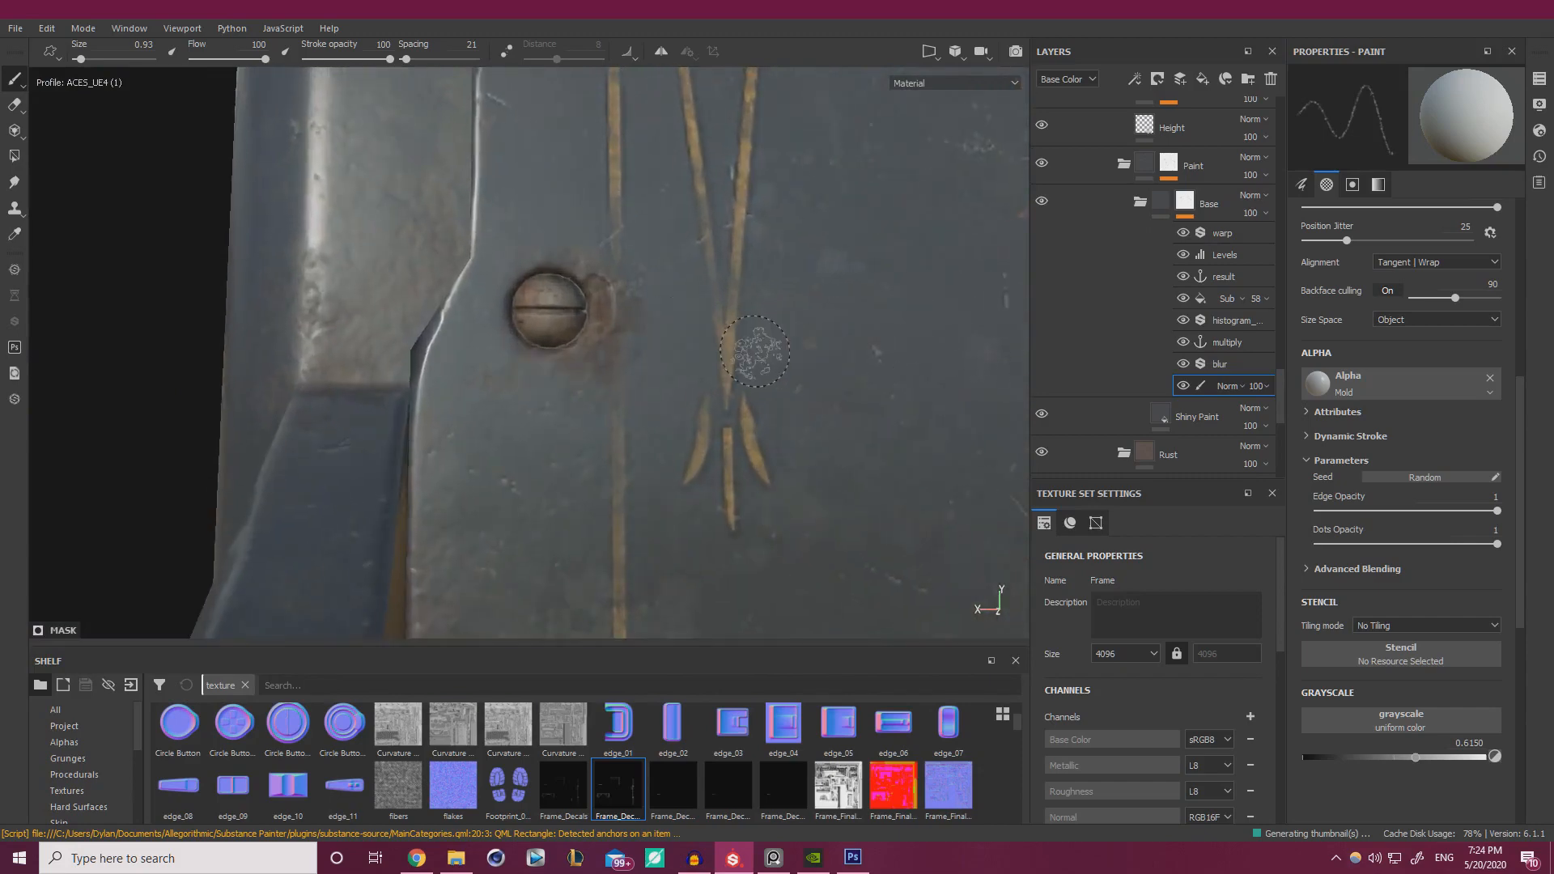
{"action": "left_click_drag", "start_coordinate": [754, 351], "coordinate": [688, 336], "text": "alt"}
{"action": "right_click_drag", "start_coordinate": [688, 336], "coordinate": [718, 357], "text": "alt"}
{"action": "key", "text": "ctrl+z"}
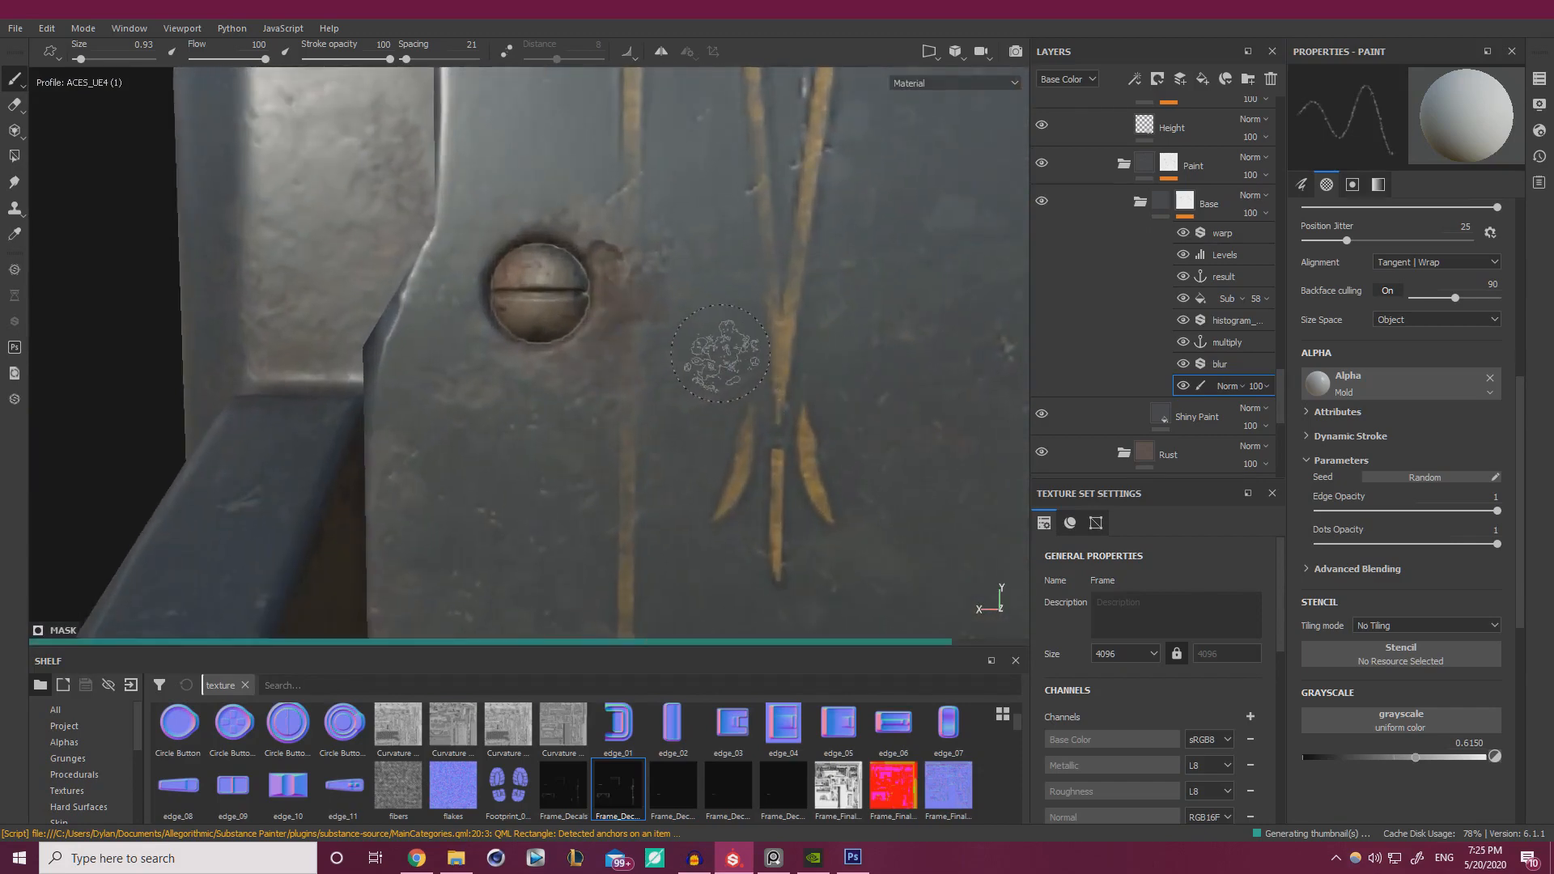
- Dab worn paint beside the lower screw and paint a peeling patch around the upper screw's right side
{"action": "left_click", "coordinate": [601, 328]}
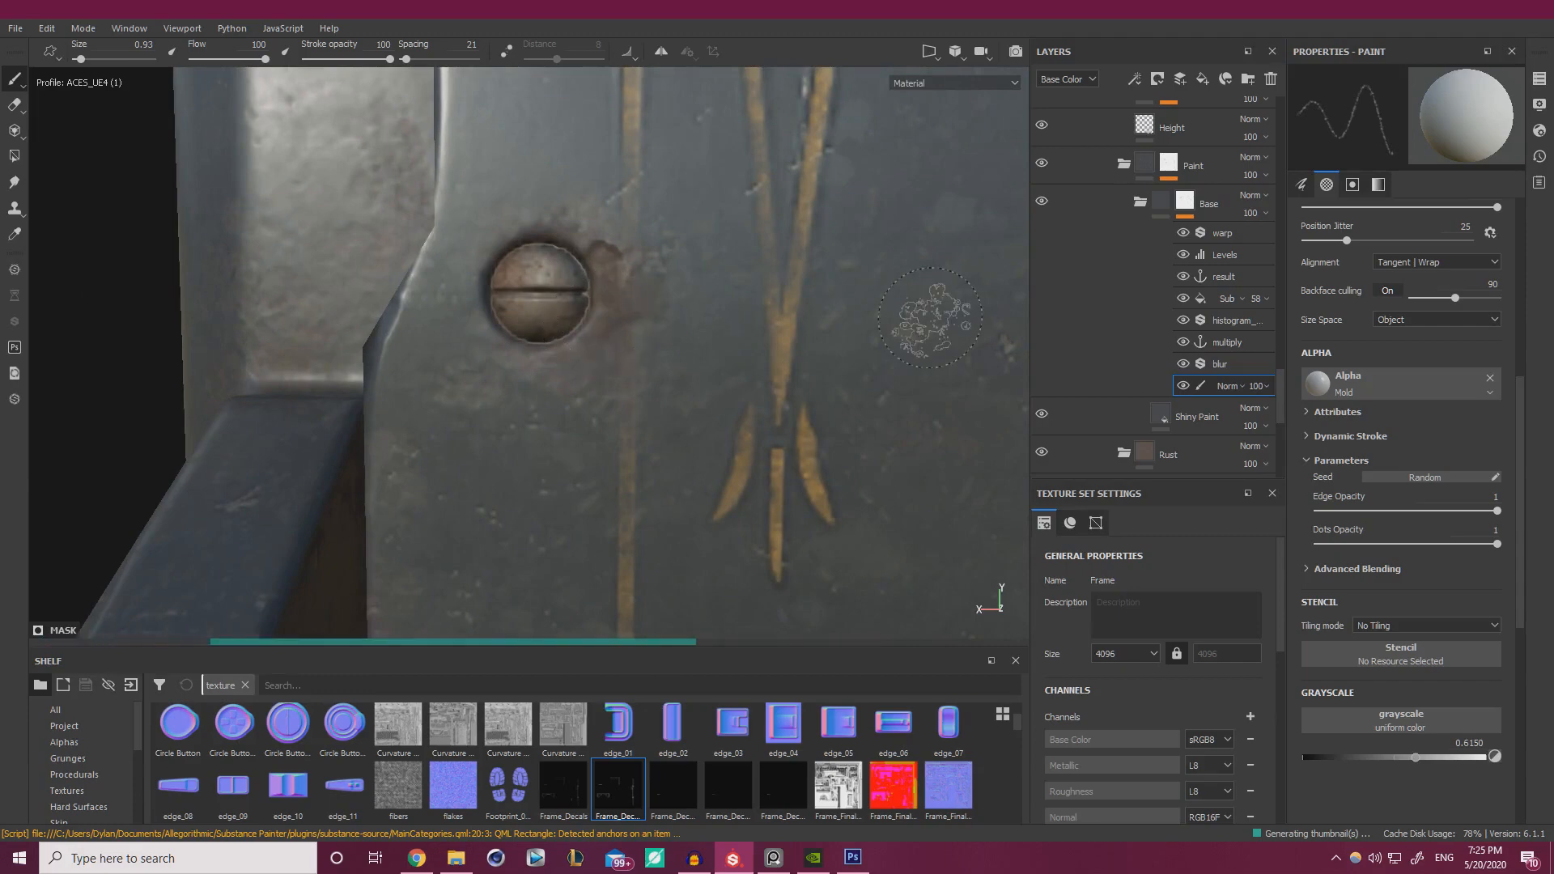
{"action": "scroll", "coordinate": [645, 227], "scroll_direction": "down", "scroll_amount": 3}
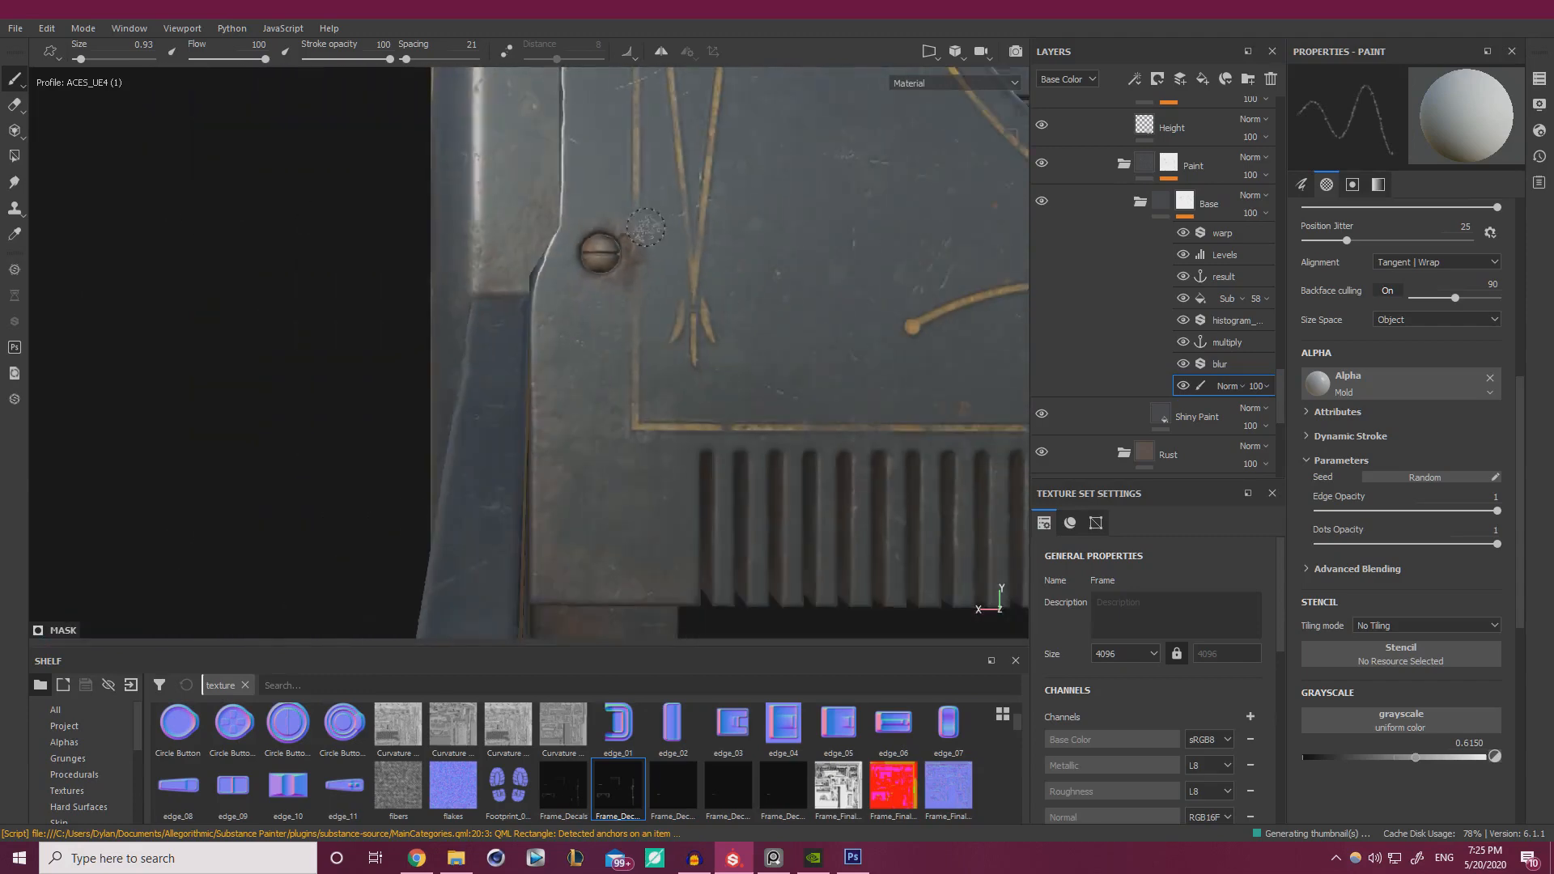
{"action": "right_click_drag", "start_coordinate": [646, 227], "coordinate": [281, 305], "text": "alt"}
{"action": "left_click_drag", "start_coordinate": [281, 305], "coordinate": [472, 288], "text": "alt"}
{"action": "right_click_drag", "start_coordinate": [472, 289], "coordinate": [672, 106], "text": "alt"}
{"action": "middle_click_drag", "start_coordinate": [672, 106], "coordinate": [668, 257], "text": "alt"}
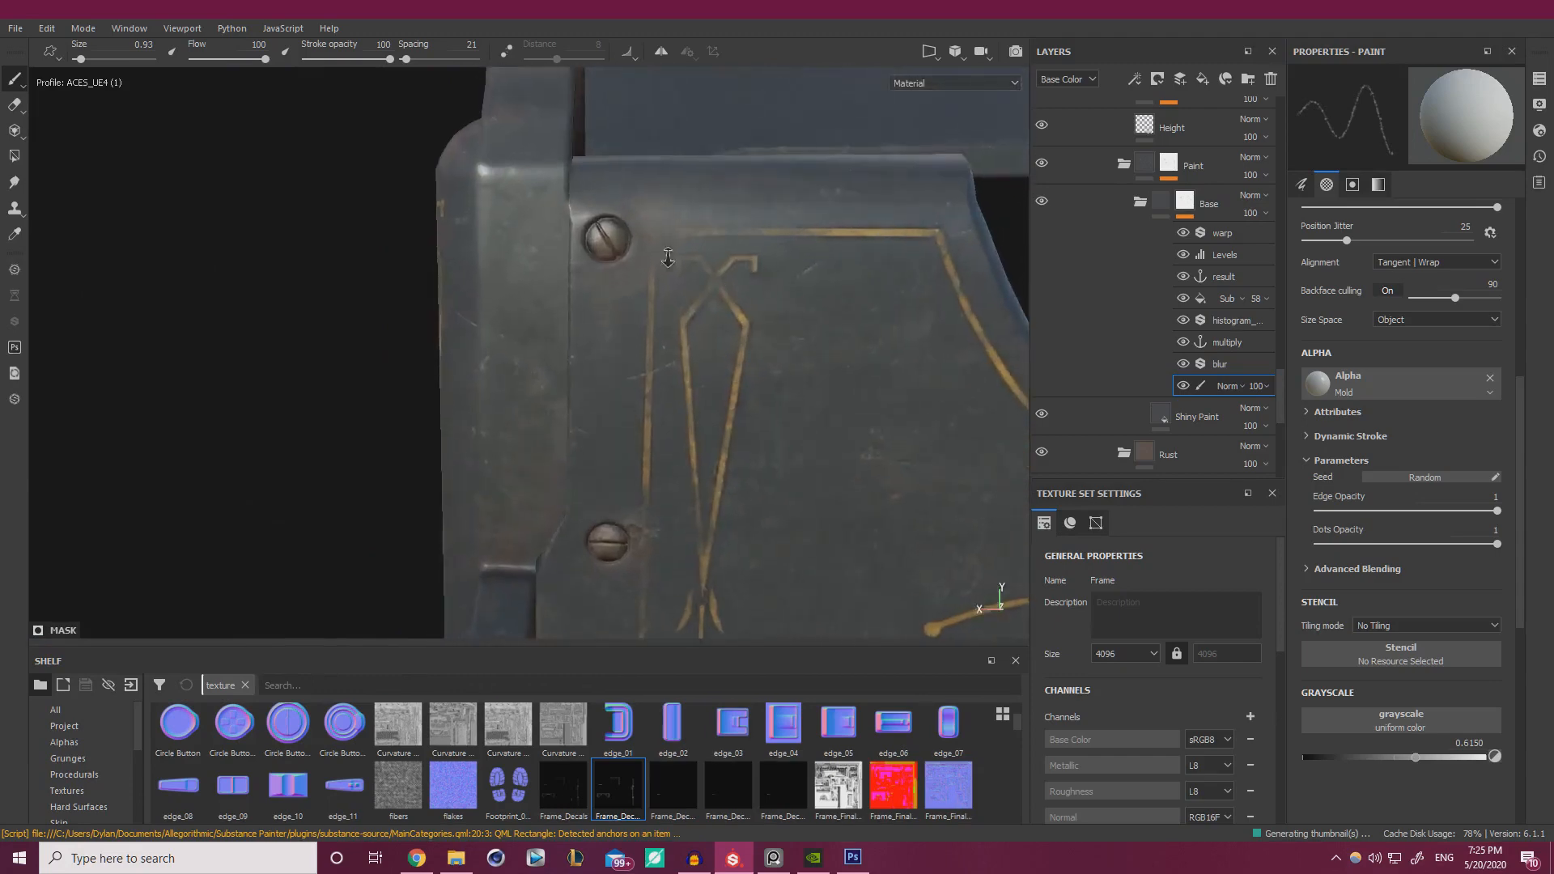
{"action": "scroll", "coordinate": [668, 257], "scroll_direction": "up", "scroll_amount": 5}
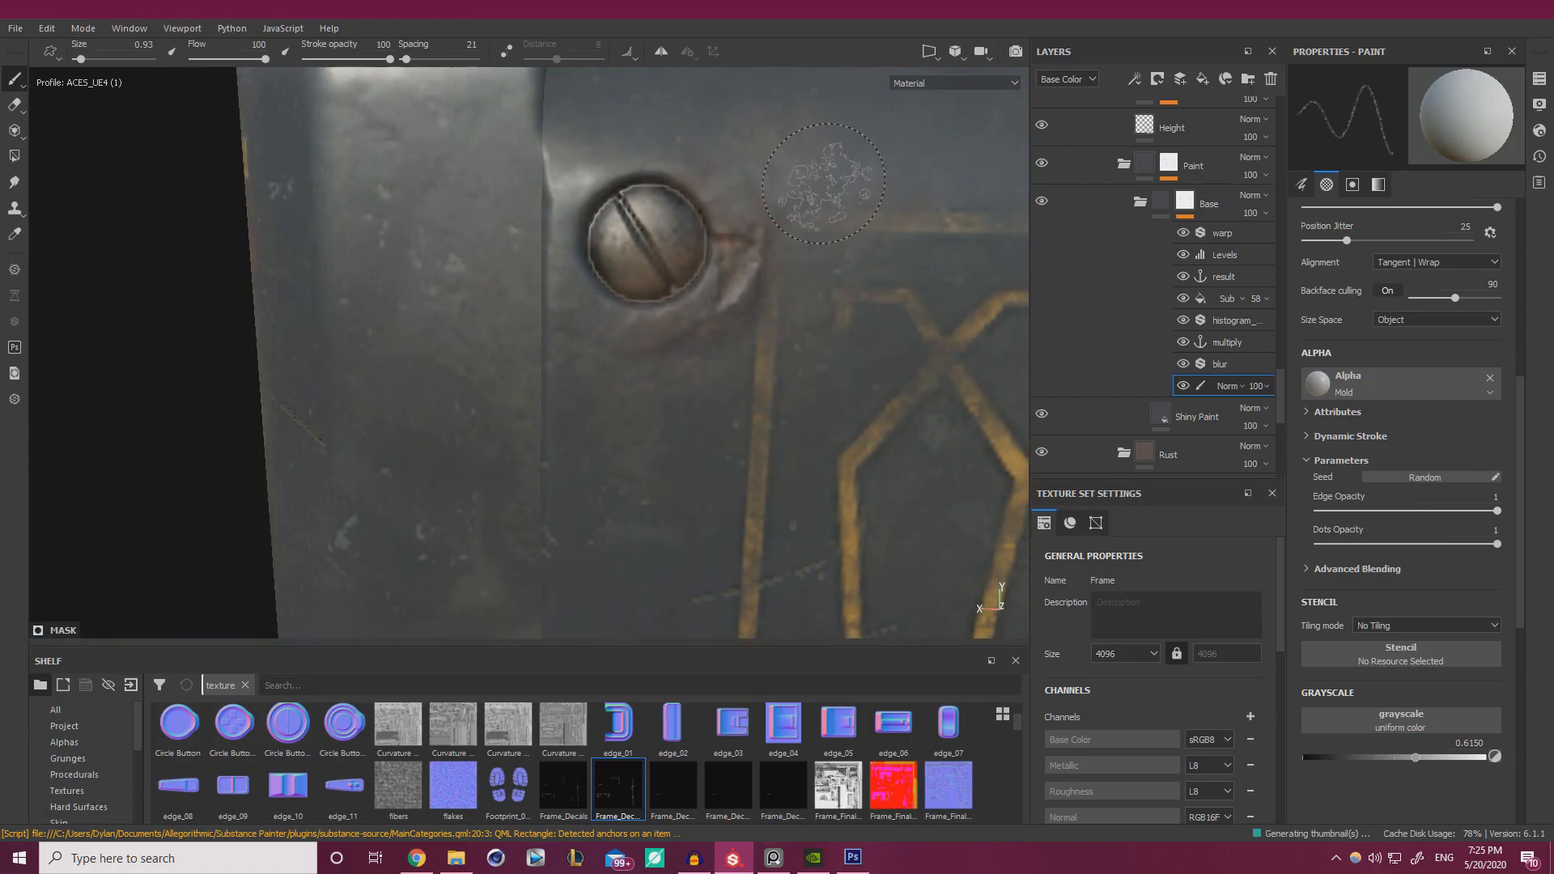
- Try a short stroke of wear near the gold ornament's upper tip below the upper screw, and undo it
{"action": "mouse_move", "coordinate": [822, 158]}
{"action": "right_mouse_down", "text": "alt"}
{"action": "mouse_move", "coordinate": [599, 226]}
{"action": "mouse_move", "coordinate": [395, 236]}
{"action": "mouse_move", "coordinate": [403, 250]}
{"action": "mouse_move", "coordinate": [944, 299]}
{"action": "mouse_move", "coordinate": [883, 305]}
{"action": "right_mouse_up", "text": "alt"}
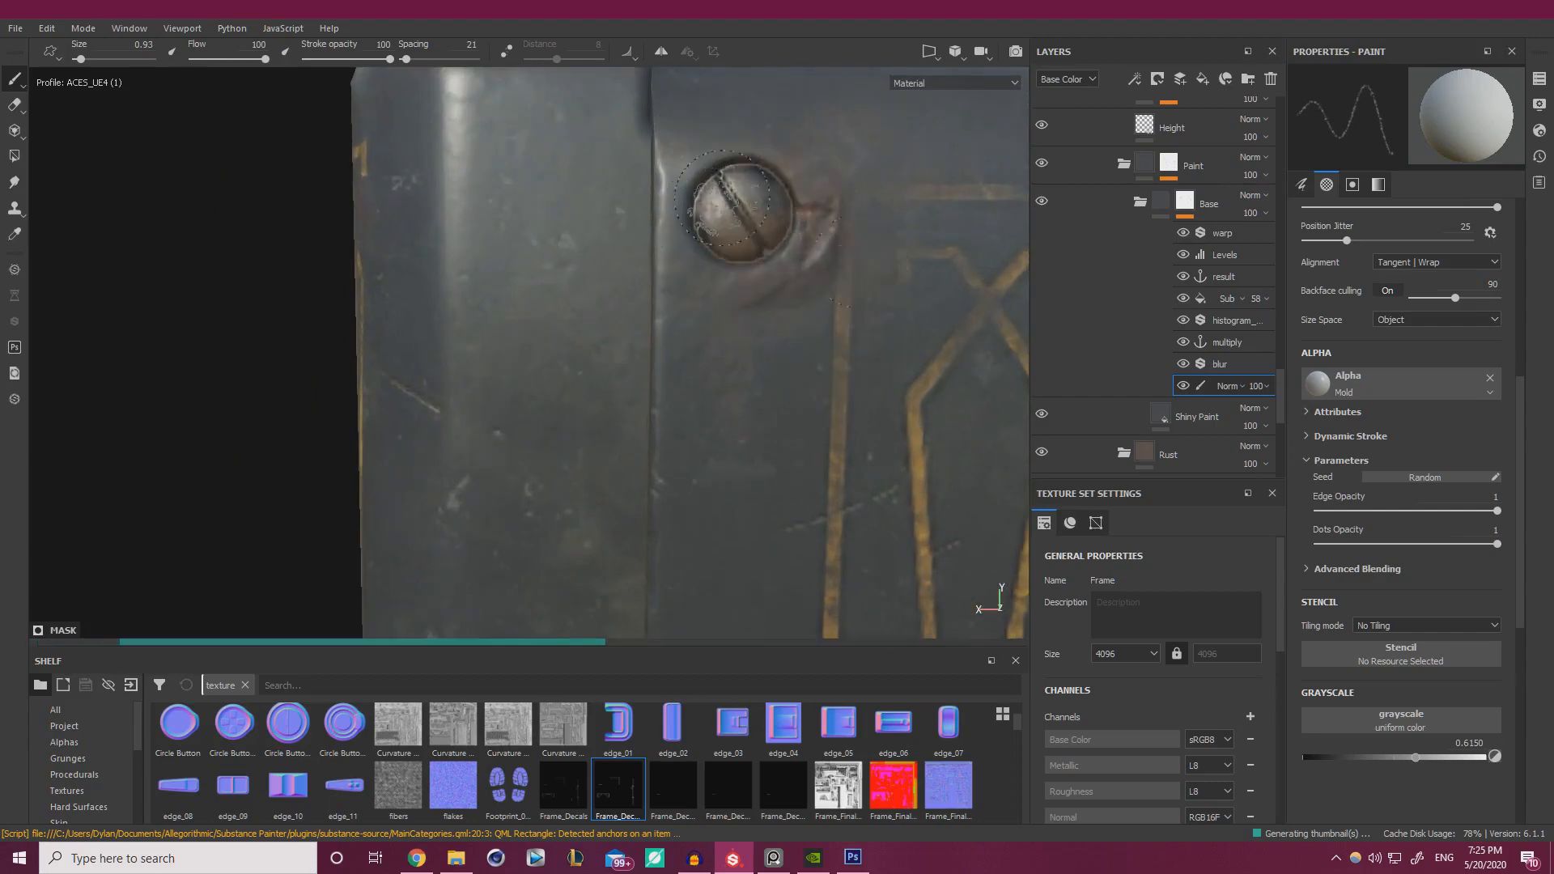
{"action": "right_click_drag", "start_coordinate": [764, 195], "coordinate": [194, 219], "text": "alt"}
{"action": "left_click_drag", "start_coordinate": [595, 296], "coordinate": [619, 320], "text": "alt"}
{"action": "right_click_drag", "start_coordinate": [620, 320], "coordinate": [915, 251], "text": "alt"}
{"action": "middle_click_drag", "start_coordinate": [915, 251], "coordinate": [754, 305], "text": "alt"}
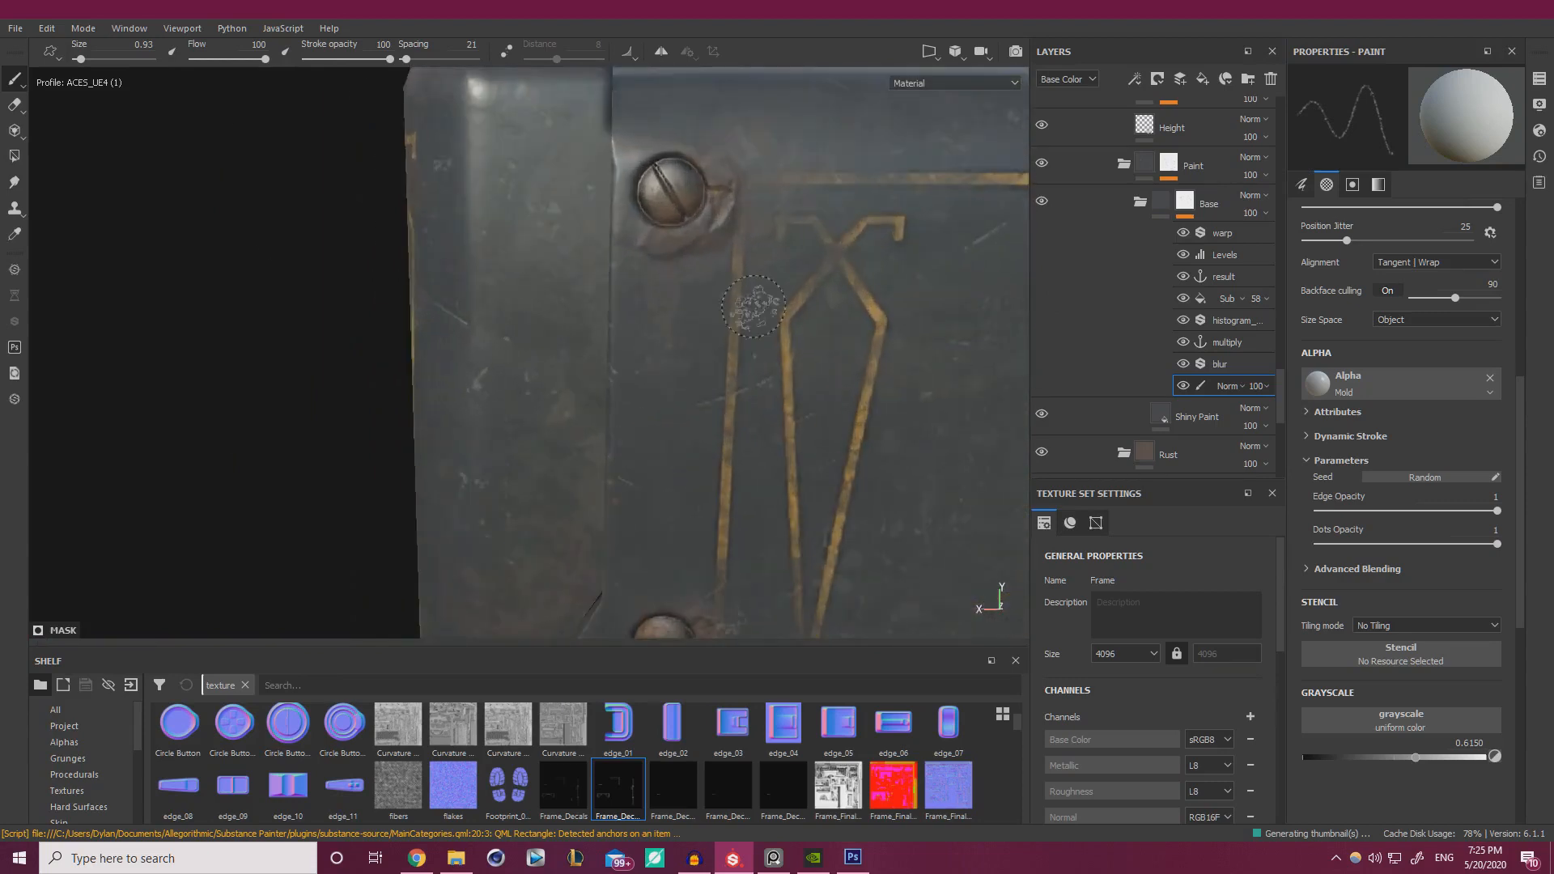
{"action": "left_click_drag", "start_coordinate": [812, 292], "coordinate": [808, 303]}
{"action": "key", "text": "ctrl+z"}
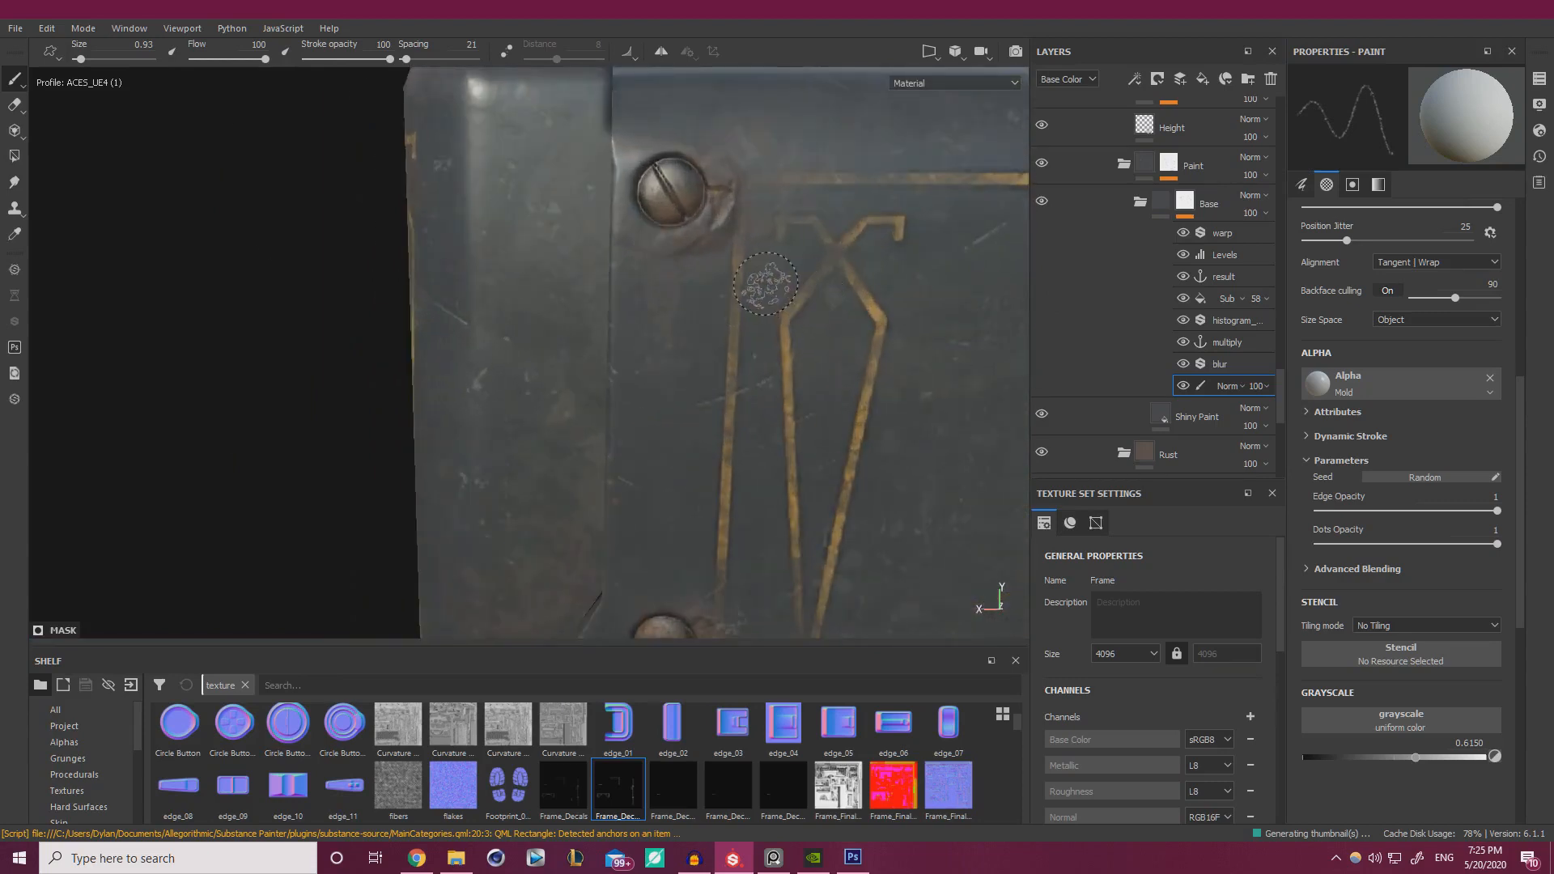
- Repaint the peeling patch along the right side of the upper screw in place of the previous one
{"action": "left_click", "coordinate": [809, 216]}
{"action": "left_click", "coordinate": [710, 174]}
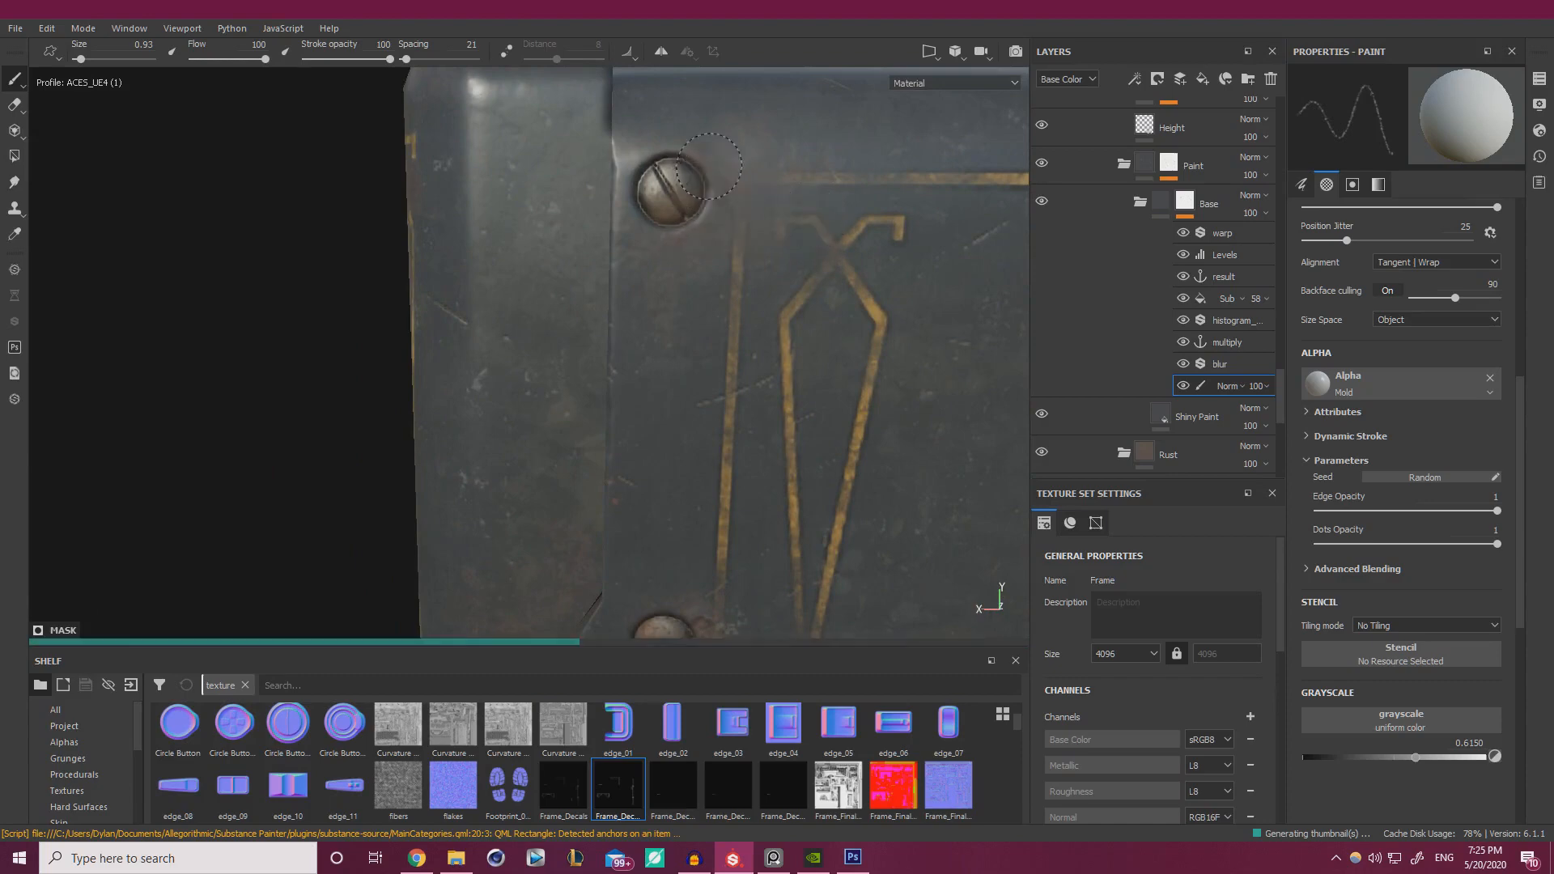
{"action": "mouse_move", "coordinate": [705, 160]}
{"action": "left_mouse_down"}
{"action": "mouse_move", "coordinate": [687, 202]}
{"action": "mouse_move", "coordinate": [732, 204]}
{"action": "left_mouse_up"}
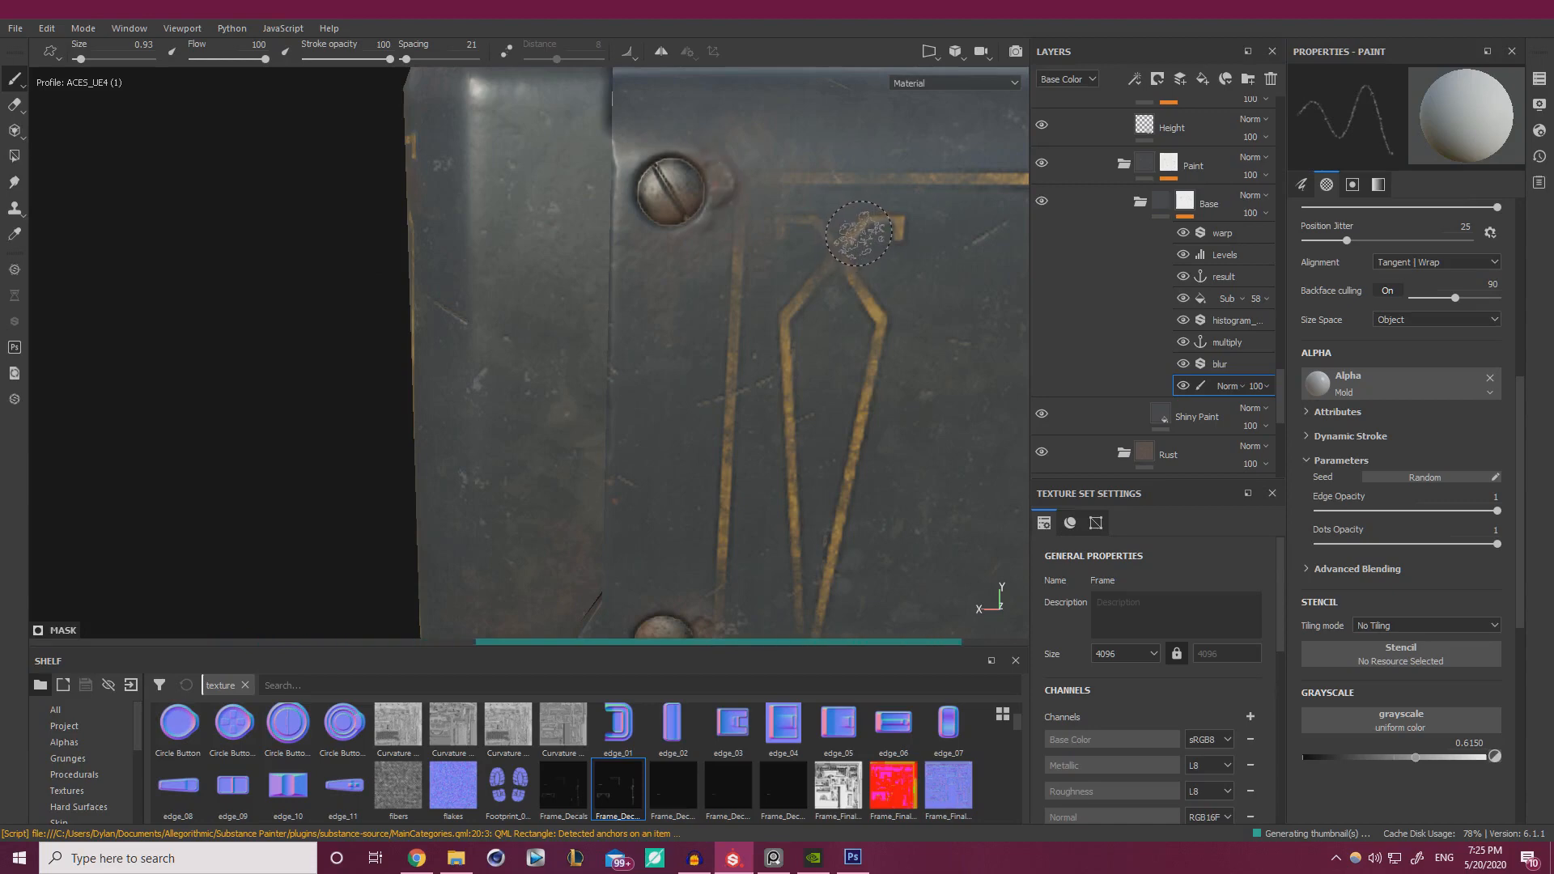
- Try brushing wear over the crossed tip of the gold ornament and the start of the top border line
{"action": "mouse_move", "coordinate": [859, 234]}
{"action": "left_mouse_down"}
{"action": "mouse_move", "coordinate": [776, 231]}
{"action": "mouse_move", "coordinate": [784, 246]}
{"action": "left_mouse_up"}
{"action": "left_click_drag", "start_coordinate": [776, 265], "coordinate": [702, 225], "text": "alt"}
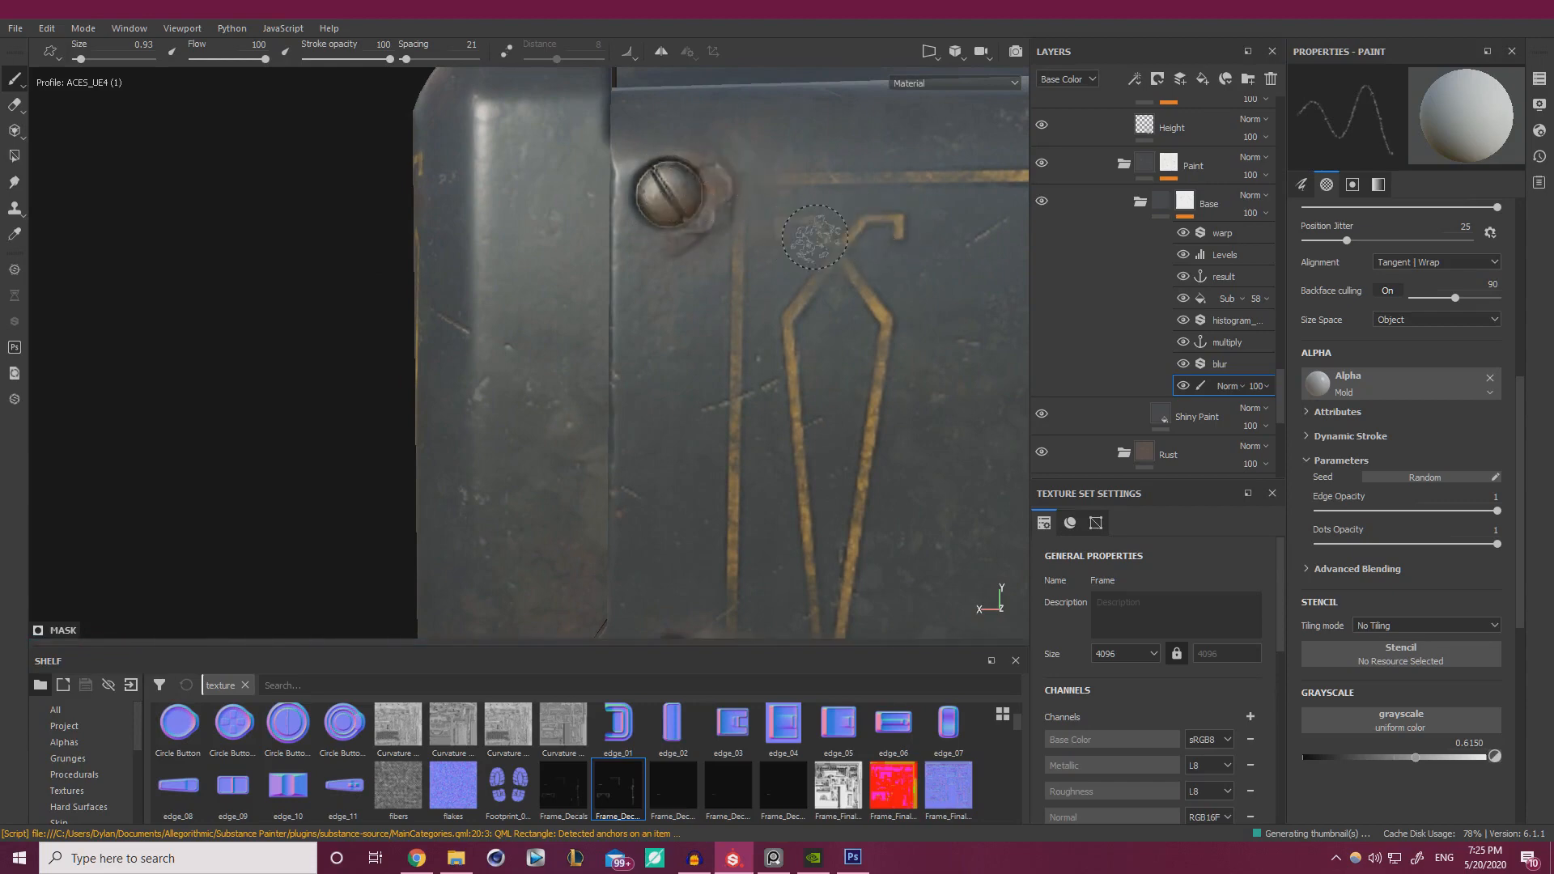
{"action": "mouse_move", "coordinate": [785, 254]}
{"action": "left_mouse_down", "text": "alt"}
{"action": "mouse_move", "coordinate": [839, 263]}
{"action": "mouse_move", "coordinate": [744, 232]}
{"action": "mouse_move", "coordinate": [381, 285]}
{"action": "mouse_move", "coordinate": [255, 234]}
{"action": "left_mouse_up", "text": "alt"}
{"action": "scroll", "coordinate": [484, 197], "scroll_direction": "up", "scroll_amount": 5}
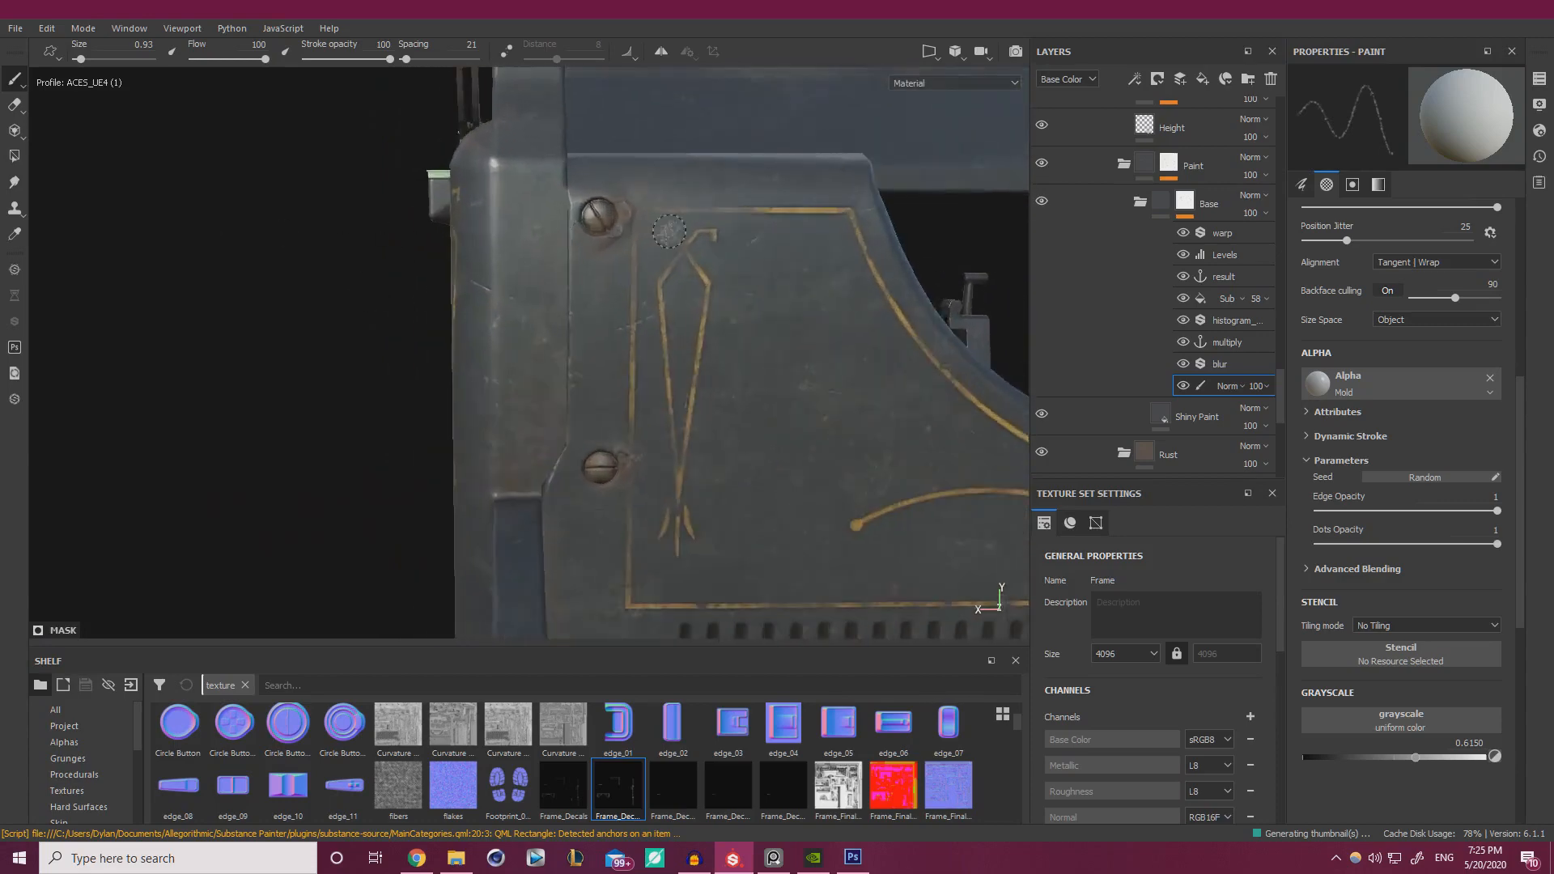
{"action": "left_click_drag", "start_coordinate": [761, 211], "coordinate": [734, 209]}
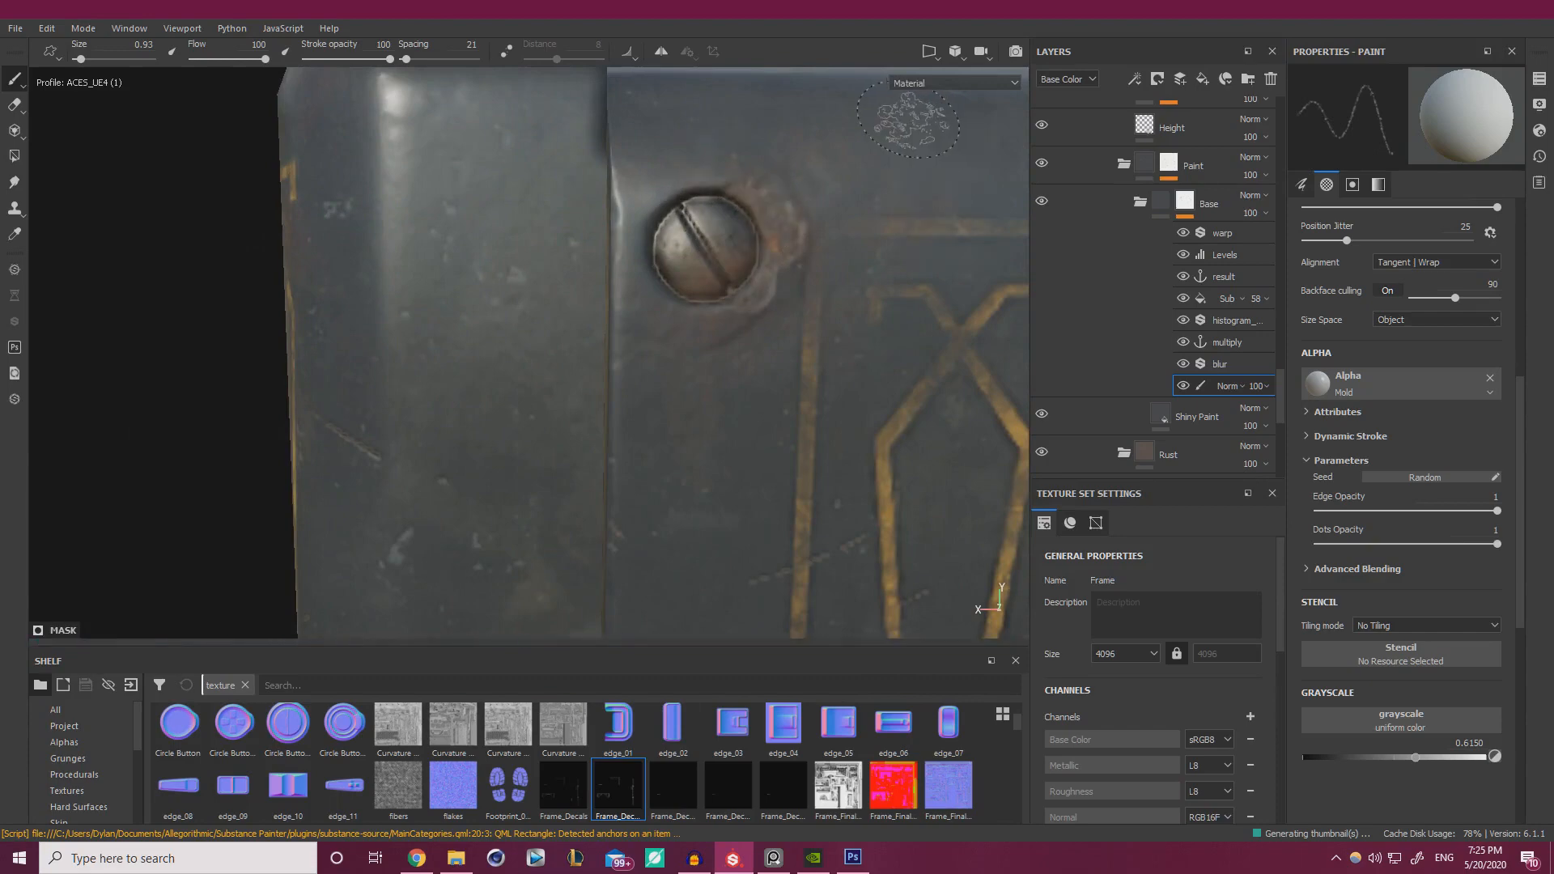
{"action": "scroll", "coordinate": [347, 156], "scroll_direction": "down", "scroll_amount": 5}
- Examine the front panel from its left screws across the UNDERWOOD lettering to the rusted lower right corner
{"action": "left_click_drag", "start_coordinate": [162, 158], "coordinate": [267, 166], "text": "alt"}
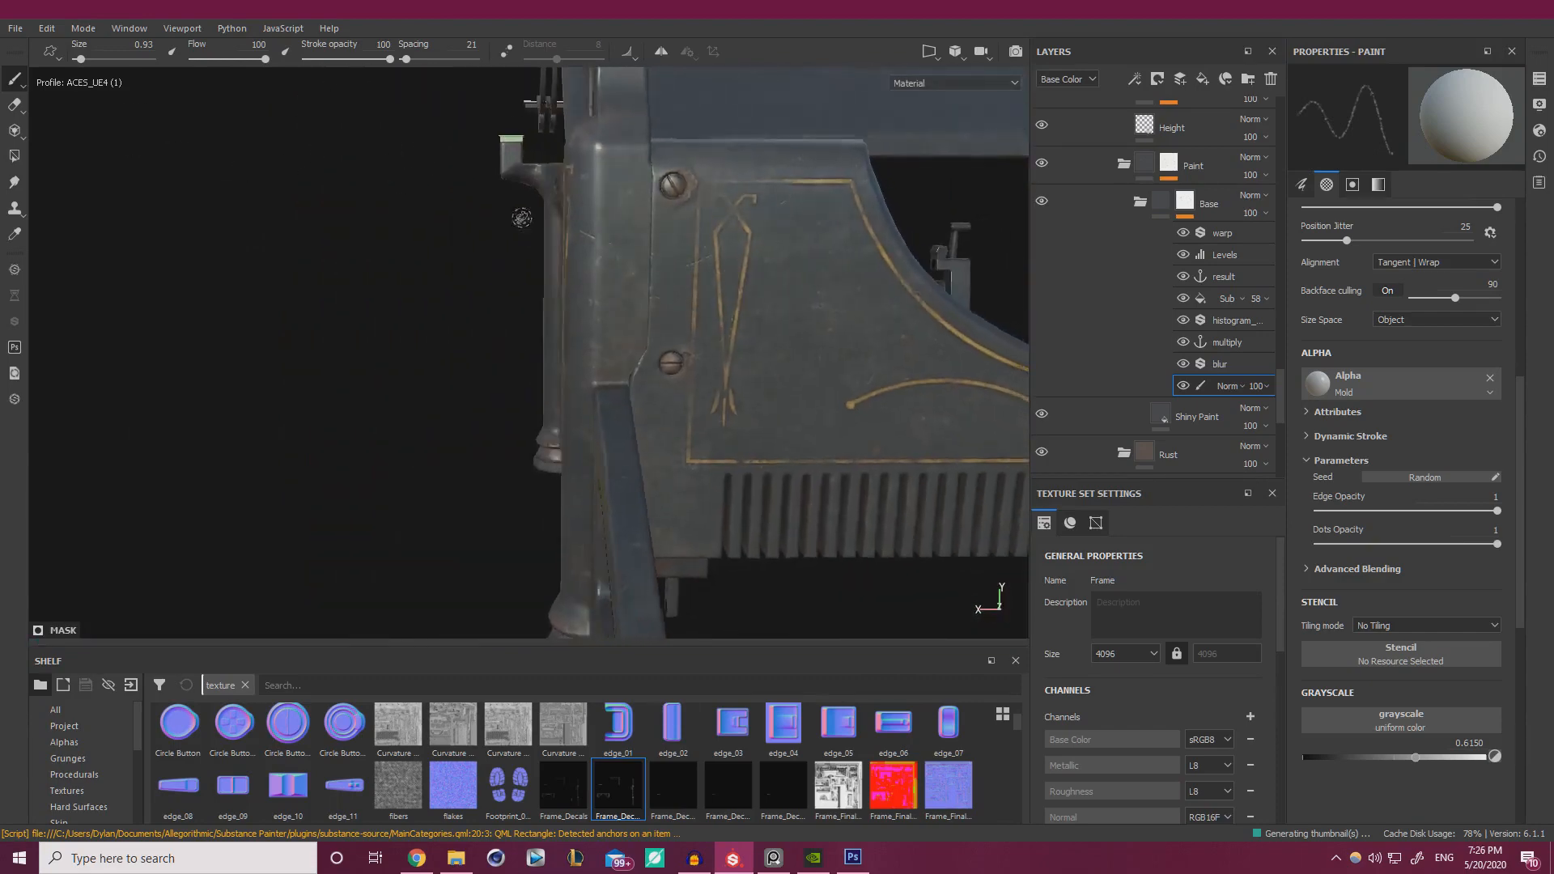
{"action": "right_click_drag", "start_coordinate": [486, 182], "coordinate": [347, 180], "text": "alt"}
{"action": "left_click_drag", "start_coordinate": [346, 181], "coordinate": [478, 203], "text": "alt"}
{"action": "right_click_drag", "start_coordinate": [477, 203], "coordinate": [666, 241], "text": "alt"}
{"action": "left_click_drag", "start_coordinate": [665, 241], "coordinate": [434, 197], "text": "alt"}
{"action": "middle_click_drag", "start_coordinate": [435, 196], "coordinate": [315, 223], "text": "alt"}
{"action": "right_click_drag", "start_coordinate": [316, 223], "coordinate": [380, 235], "text": "alt"}
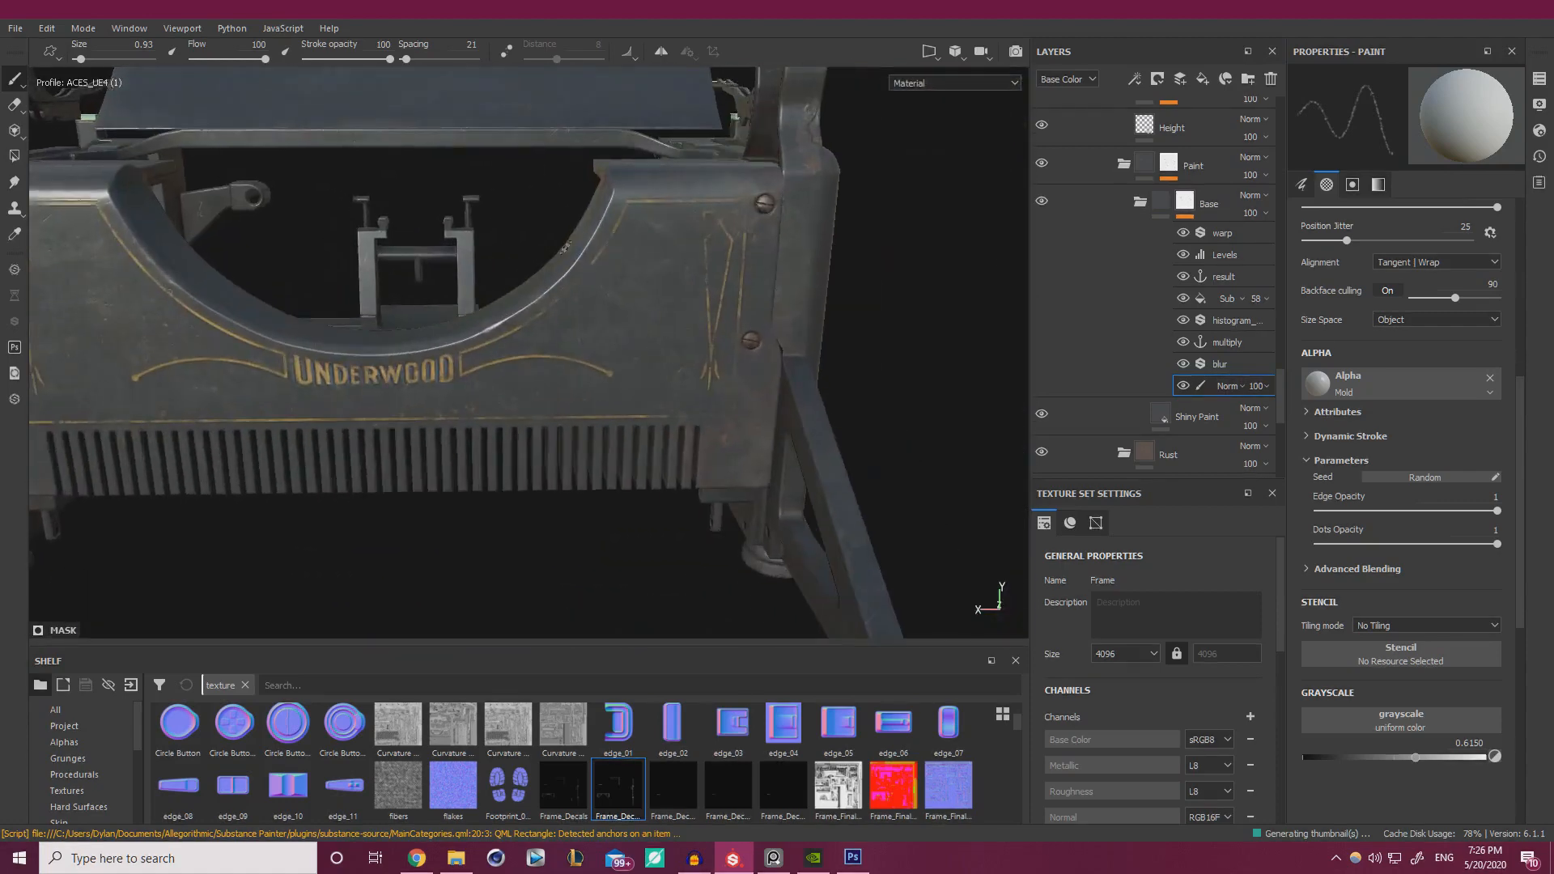
{"action": "mouse_move", "coordinate": [381, 235]}
{"action": "middle_mouse_down", "text": "alt"}
{"action": "mouse_move", "coordinate": [299, 198]}
{"action": "mouse_move", "coordinate": [364, 243]}
{"action": "middle_mouse_up", "text": "alt"}
{"action": "right_click_drag", "start_coordinate": [364, 243], "coordinate": [564, 340], "text": "alt"}
{"action": "left_click_drag", "start_coordinate": [564, 339], "coordinate": [570, 307], "text": "alt"}
{"action": "mouse_move", "coordinate": [570, 308]}
{"action": "right_mouse_down", "text": "alt"}
{"action": "mouse_move", "coordinate": [612, 283]}
{"action": "mouse_move", "coordinate": [659, 309]}
{"action": "right_mouse_up", "text": "alt"}
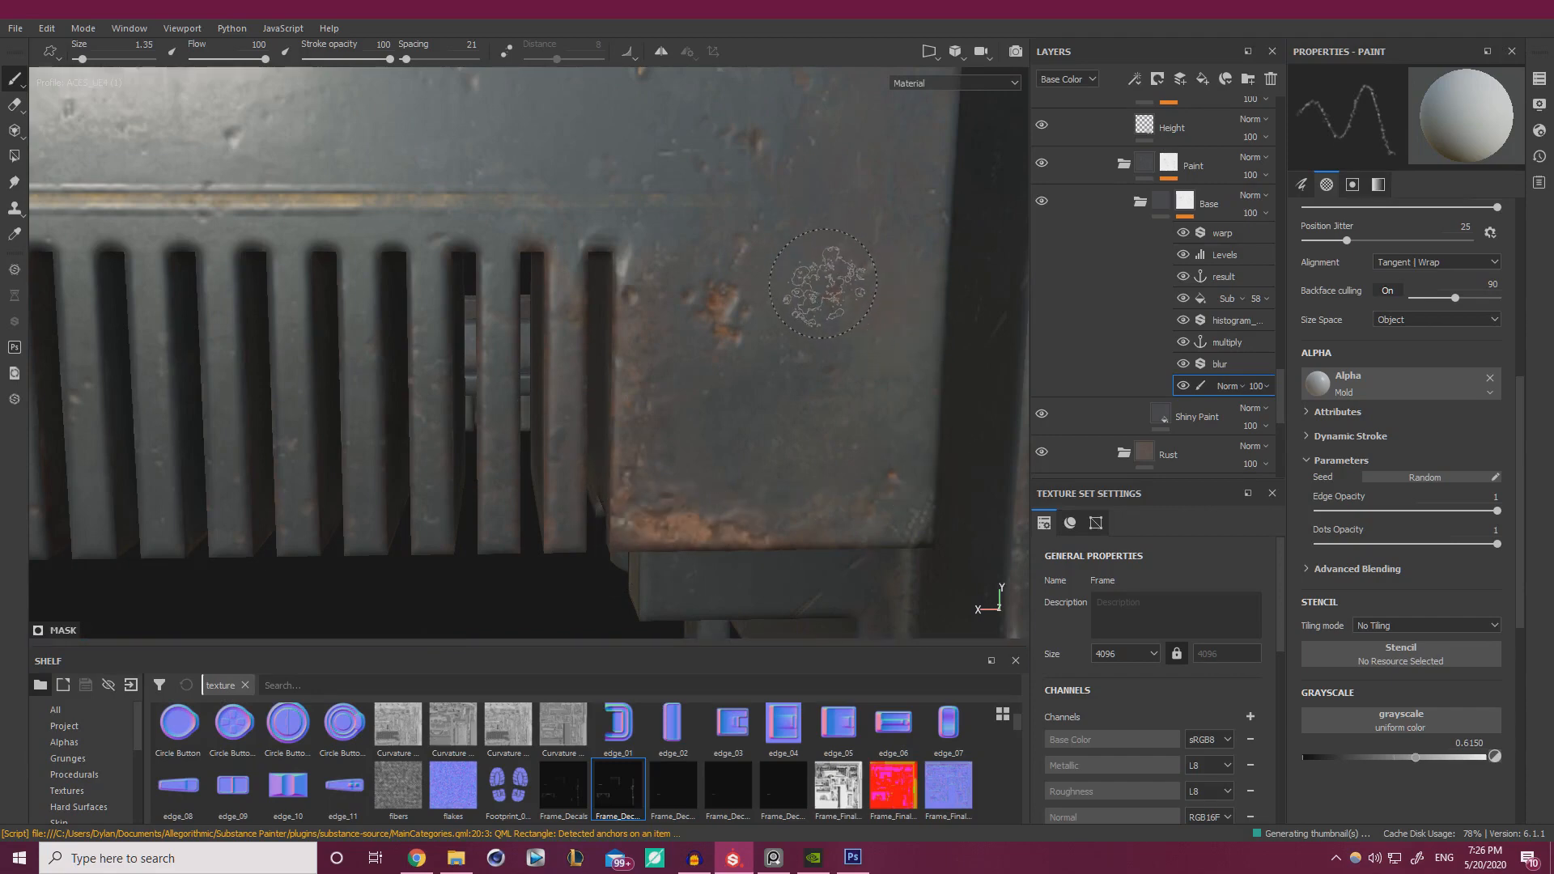
- Paint mask wear on the front plate's lower corner beside the vent slats and along its side edge near the lower screw
{"action": "mouse_move", "coordinate": [679, 351]}
{"action": "left_mouse_down", "text": "alt"}
{"action": "mouse_move", "coordinate": [603, 316]}
{"action": "mouse_move", "coordinate": [673, 557]}
{"action": "left_mouse_up", "text": "alt"}
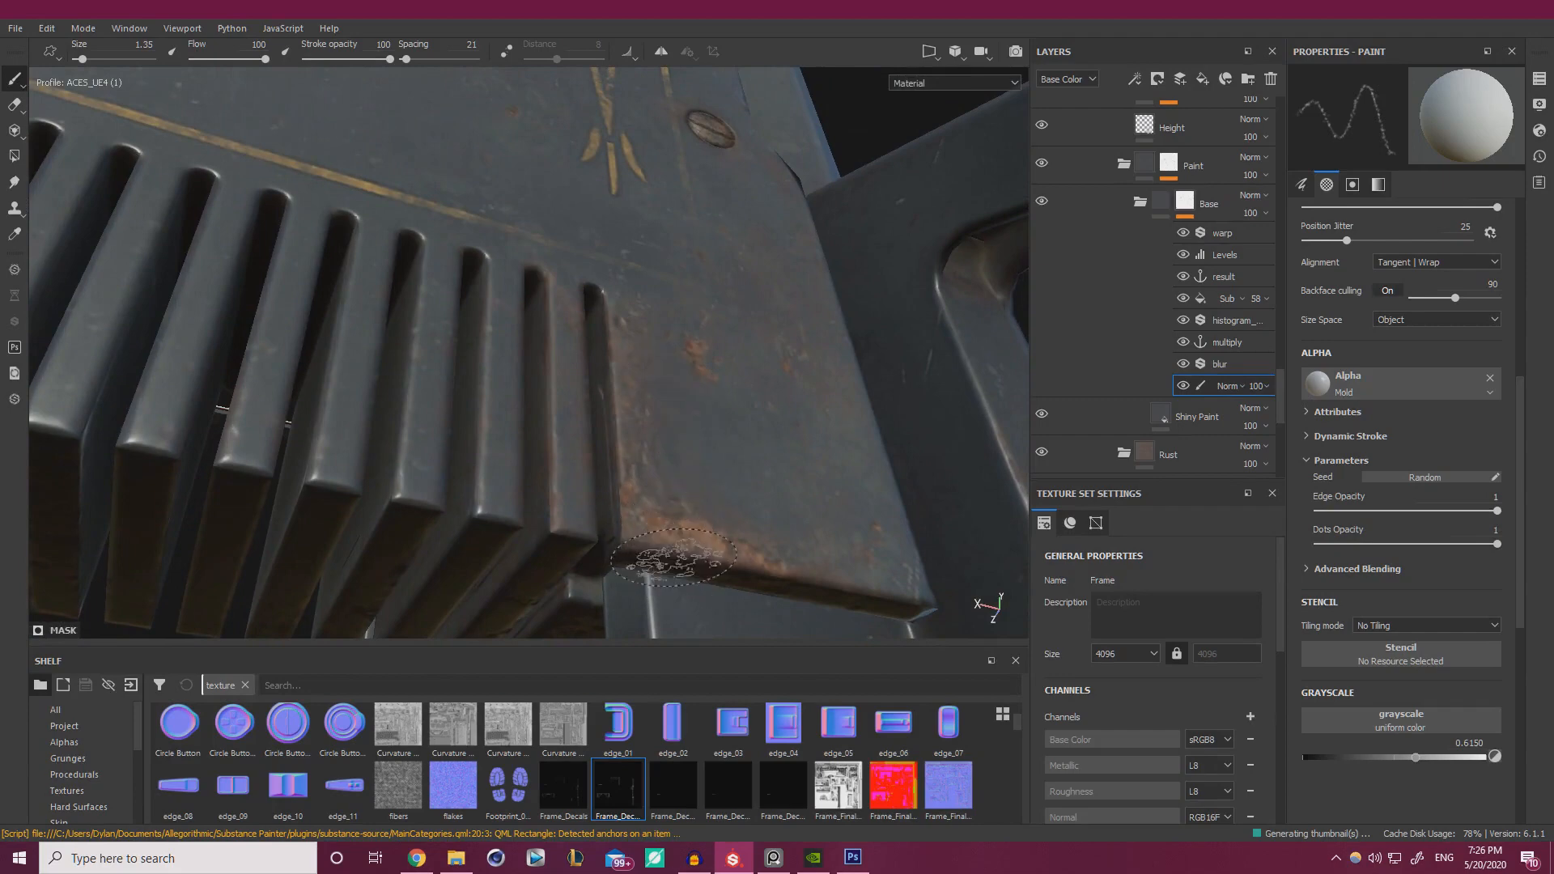
{"action": "left_click_drag", "start_coordinate": [584, 541], "coordinate": [600, 546]}
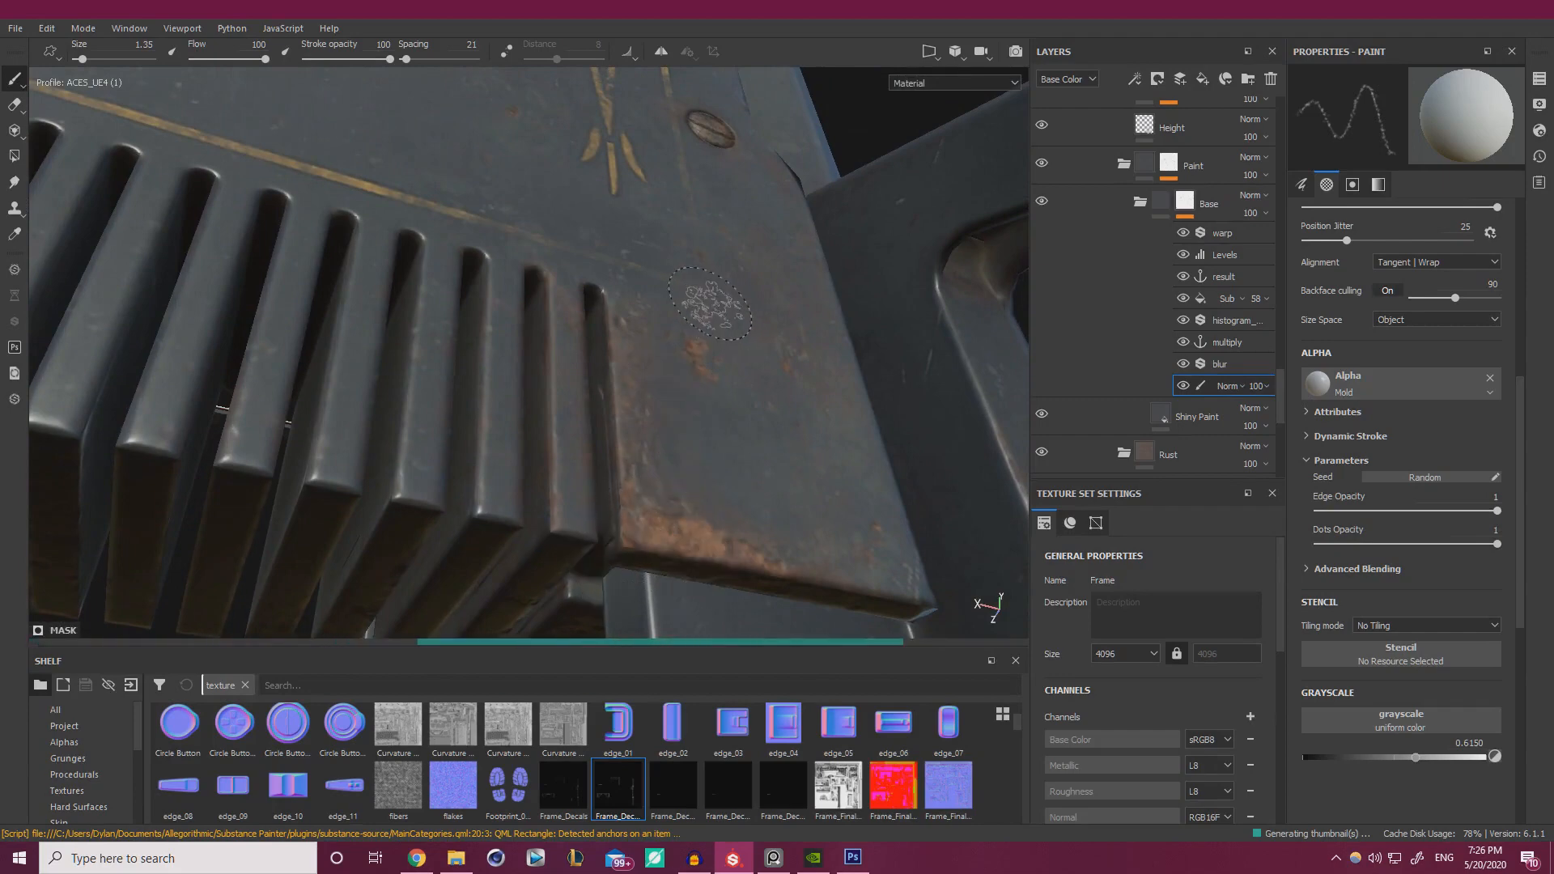
{"action": "mouse_move", "coordinate": [692, 344]}
{"action": "left_mouse_down", "text": "alt"}
{"action": "mouse_move", "coordinate": [653, 414]}
{"action": "mouse_move", "coordinate": [514, 337]}
{"action": "mouse_move", "coordinate": [476, 358]}
{"action": "mouse_move", "coordinate": [706, 323]}
{"action": "mouse_move", "coordinate": [534, 378]}
{"action": "mouse_move", "coordinate": [712, 378]}
{"action": "left_mouse_up", "text": "alt"}
{"action": "scroll", "coordinate": [513, 337], "scroll_direction": "down", "scroll_amount": 6}
{"action": "scroll", "coordinate": [534, 378], "scroll_direction": "up", "scroll_amount": 5}
{"action": "mouse_move", "coordinate": [453, 340]}
{"action": "left_mouse_down", "text": "alt"}
{"action": "mouse_move", "coordinate": [420, 343]}
{"action": "mouse_move", "coordinate": [566, 372]}
{"action": "left_mouse_up", "text": "alt"}
{"action": "scroll", "coordinate": [711, 475], "scroll_direction": "up", "scroll_amount": 2}
{"action": "scroll", "coordinate": [711, 475], "scroll_direction": "up", "scroll_amount": 3}
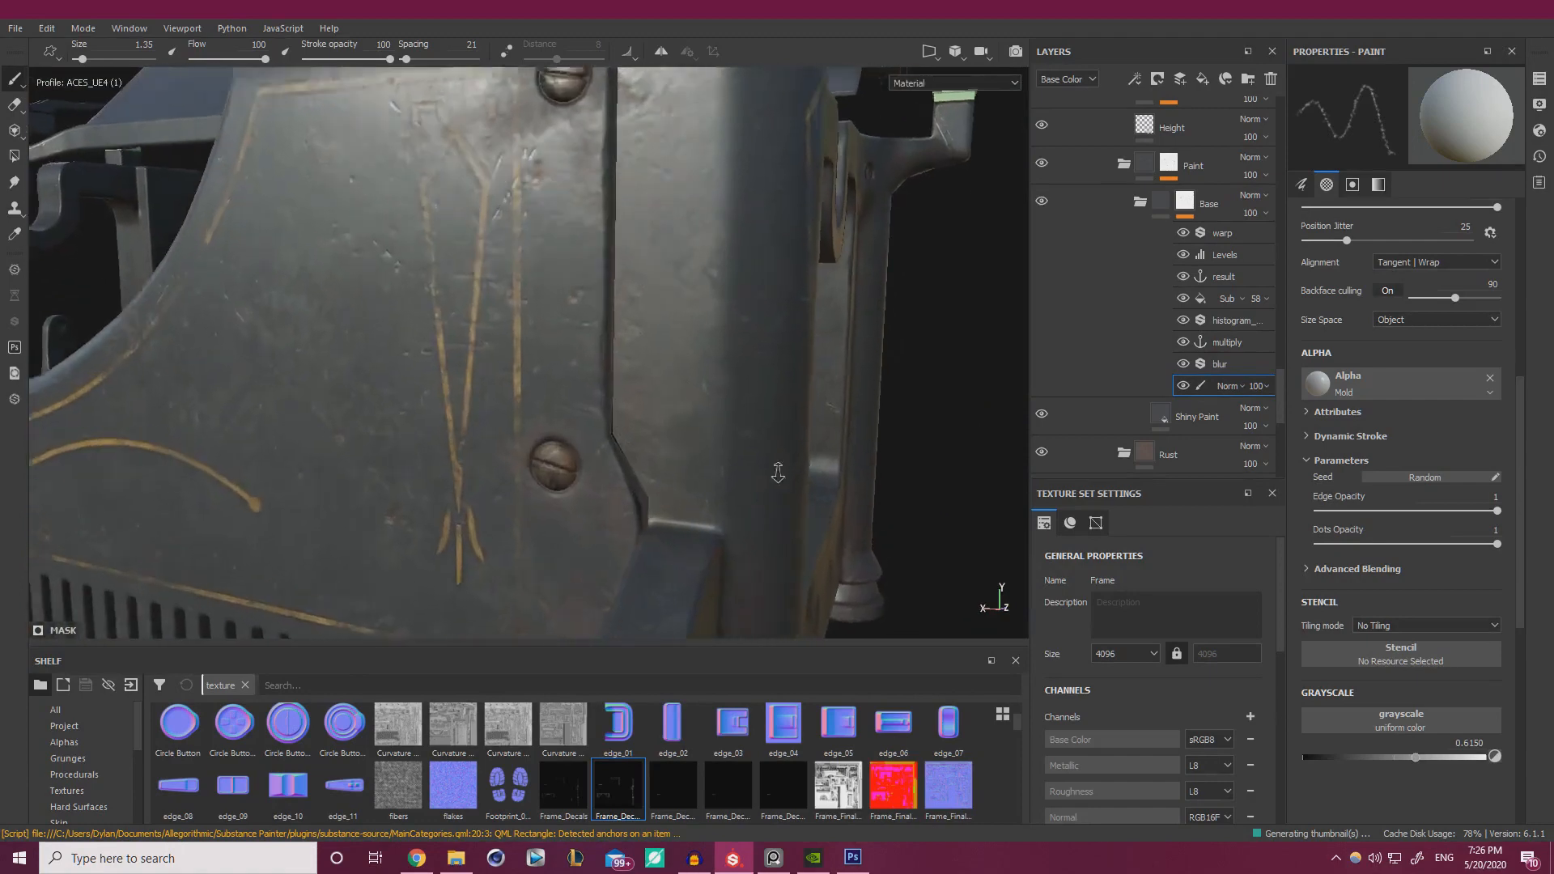
{"action": "left_click_drag", "start_coordinate": [711, 475], "coordinate": [623, 524], "text": "alt"}
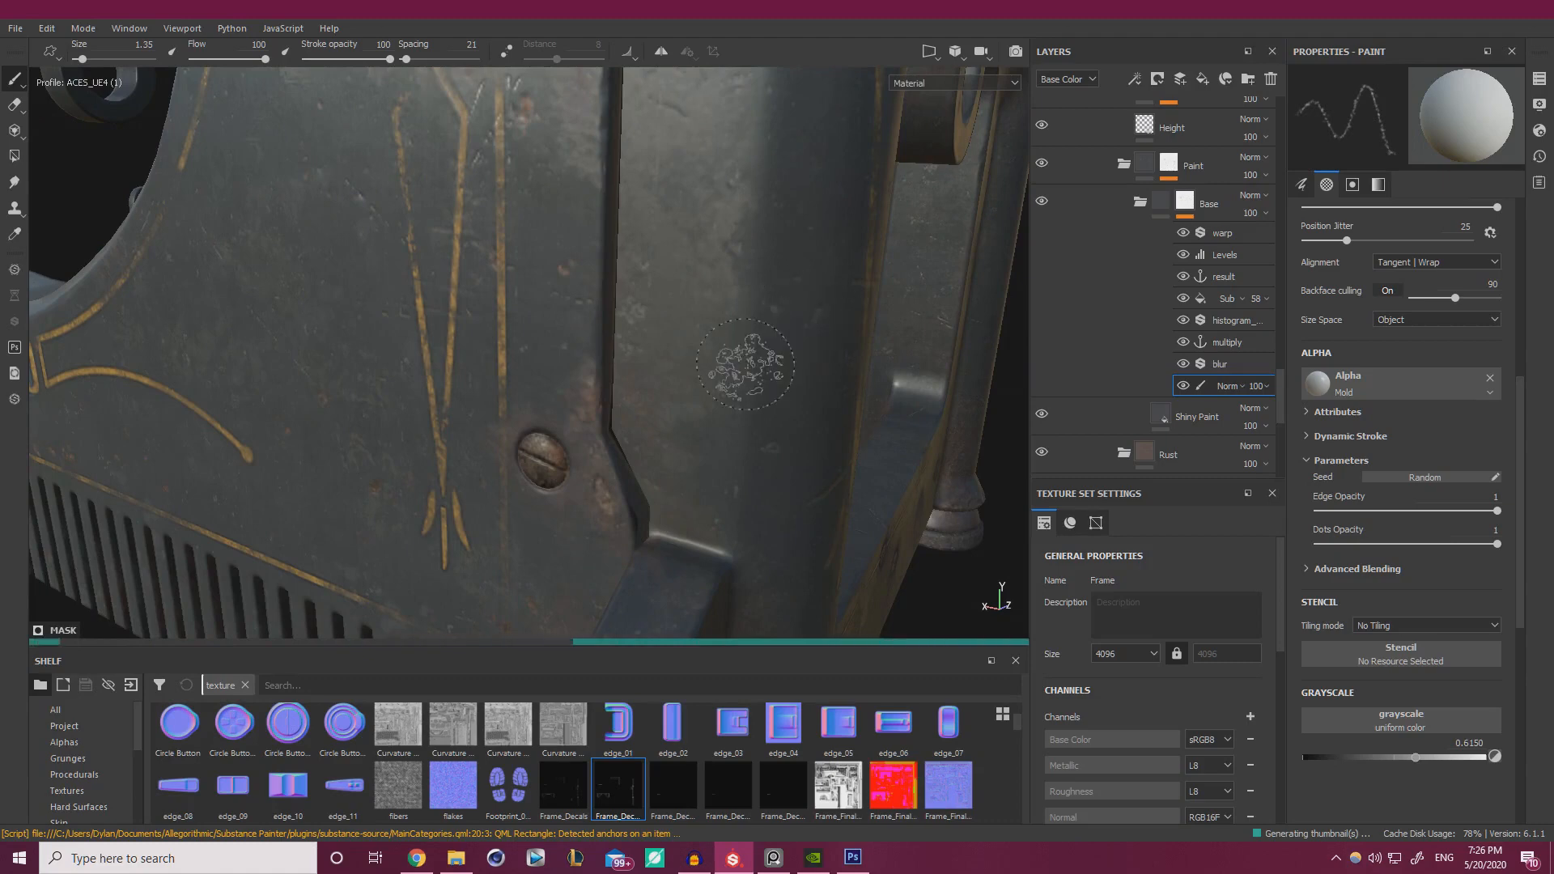
- Paint chipped wear along the vertical edge of the front plate's back face, just above the vent slots
{"action": "left_click_drag", "start_coordinate": [735, 368], "coordinate": [782, 364], "text": "alt"}
{"action": "scroll", "coordinate": [761, 360], "scroll_direction": "down", "scroll_amount": 4}
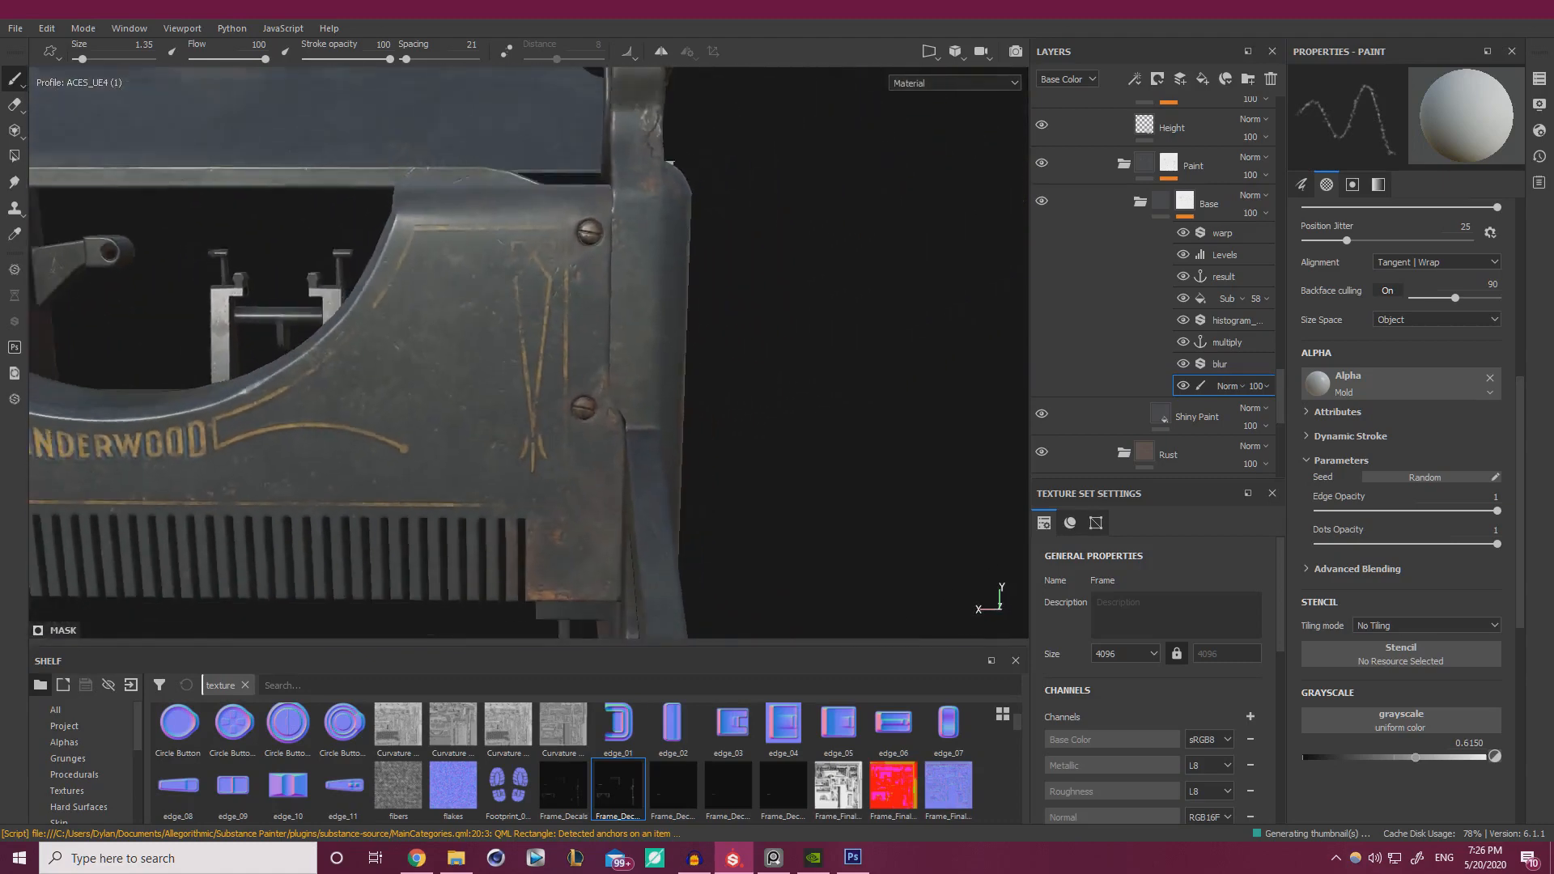
{"action": "left_click_drag", "start_coordinate": [680, 340], "coordinate": [780, 319], "text": "alt"}
{"action": "scroll", "coordinate": [765, 332], "scroll_direction": "down", "scroll_amount": 2}
{"action": "scroll", "coordinate": [781, 319], "scroll_direction": "down", "scroll_amount": 2}
{"action": "left_click_drag", "start_coordinate": [599, 267], "coordinate": [526, 316], "text": "alt"}
{"action": "left_click_drag", "start_coordinate": [380, 335], "coordinate": [550, 344], "text": "alt"}
{"action": "middle_click_drag", "start_coordinate": [324, 388], "coordinate": [583, 356], "text": "alt"}
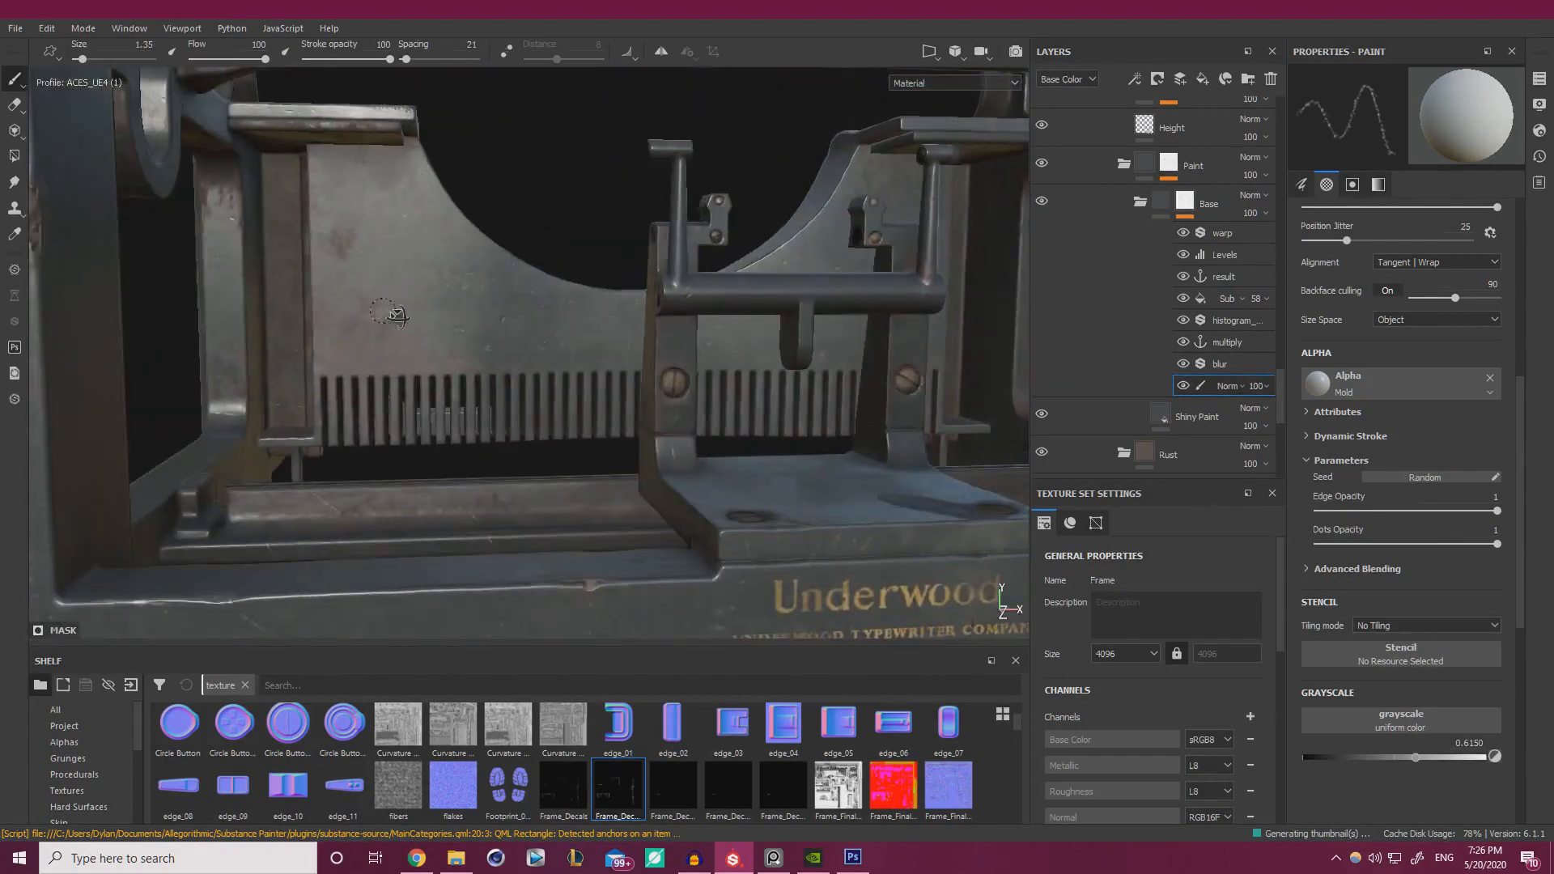
{"action": "right_click_drag", "start_coordinate": [307, 385], "coordinate": [220, 332], "text": "alt"}
{"action": "left_click_drag", "start_coordinate": [220, 332], "coordinate": [429, 378], "text": "alt"}
{"action": "right_click_drag", "start_coordinate": [388, 374], "coordinate": [454, 405], "text": "alt"}
{"action": "left_click_drag", "start_coordinate": [453, 405], "coordinate": [421, 397], "text": "alt"}
{"action": "right_click_drag", "start_coordinate": [405, 389], "coordinate": [518, 429], "text": "alt"}
{"action": "middle_click_drag", "start_coordinate": [558, 340], "coordinate": [572, 383], "text": "alt"}
{"action": "left_click_drag", "start_coordinate": [572, 383], "coordinate": [661, 395], "text": "alt"}
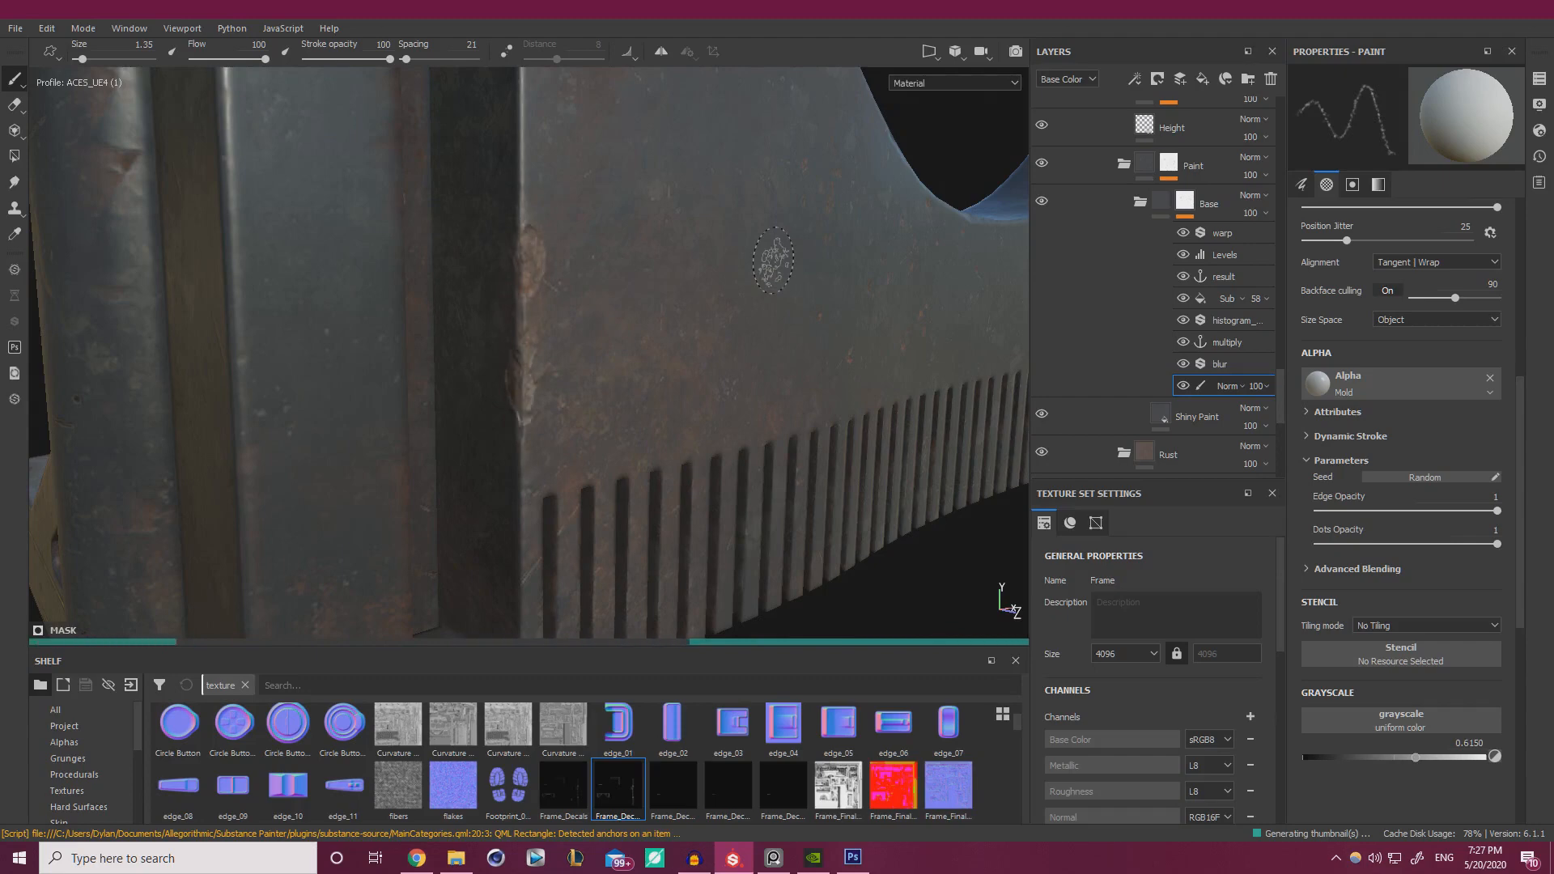
{"action": "mouse_move", "coordinate": [721, 299]}
{"action": "left_mouse_down", "text": "alt"}
{"action": "mouse_move", "coordinate": [652, 299]}
{"action": "mouse_move", "coordinate": [690, 303]}
{"action": "left_mouse_up", "text": "alt"}
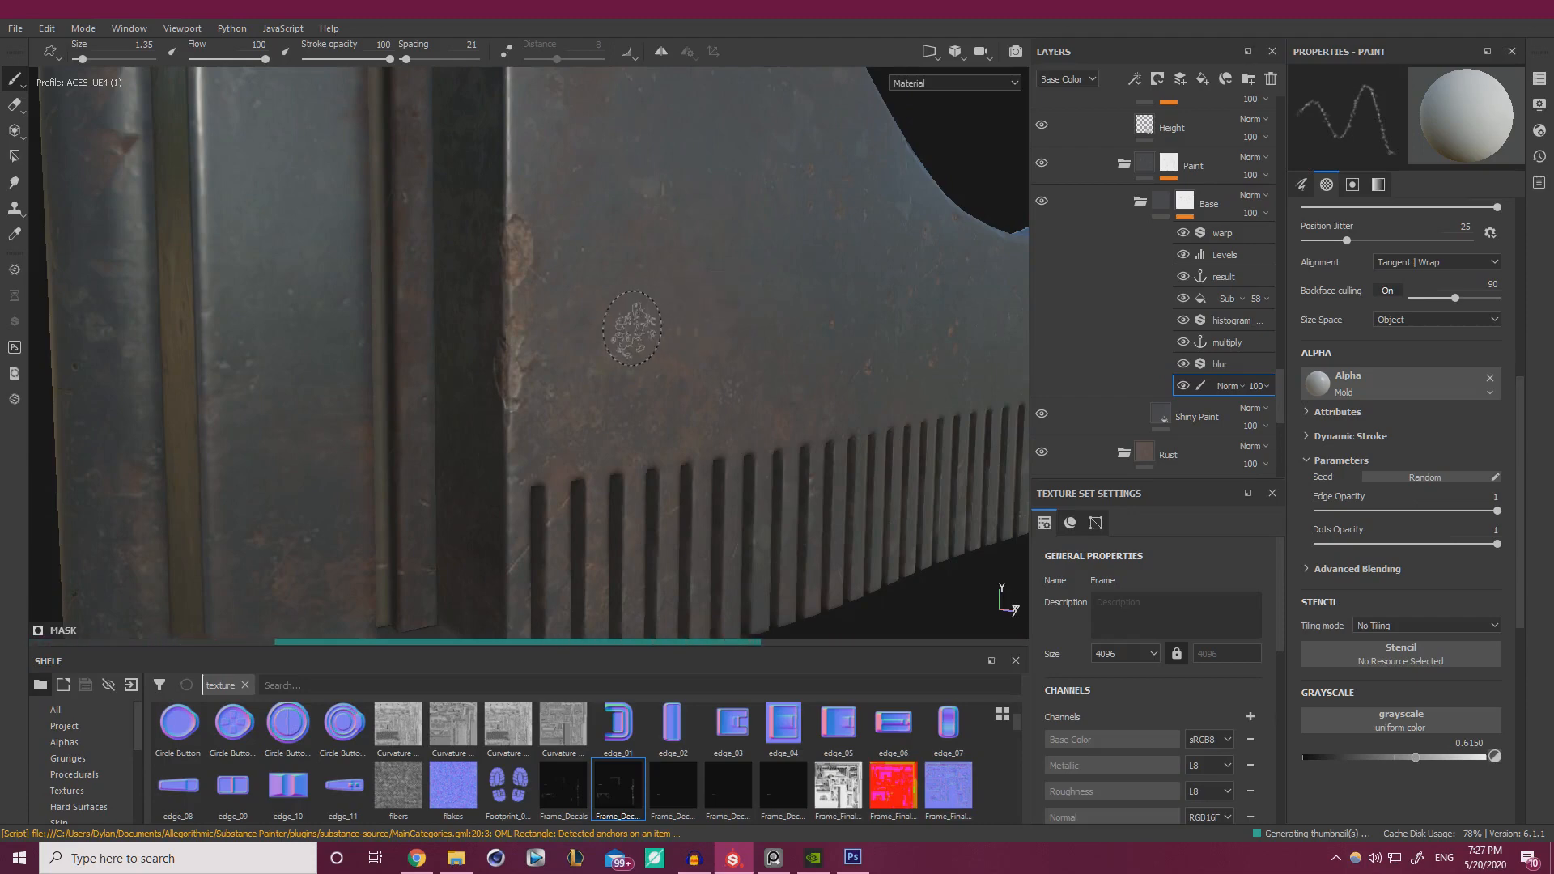
- Add mask wear around the lower corner of the plate's back face, near the first vent slats and adjoining frame edge
{"action": "mouse_move", "coordinate": [610, 319]}
{"action": "left_mouse_down", "text": "alt"}
{"action": "mouse_move", "coordinate": [502, 333]}
{"action": "mouse_move", "coordinate": [434, 381]}
{"action": "left_mouse_up", "text": "alt"}
{"action": "mouse_move", "coordinate": [797, 364]}
{"action": "right_mouse_down", "text": "alt"}
{"action": "mouse_move", "coordinate": [836, 368]}
{"action": "mouse_move", "coordinate": [739, 423]}
{"action": "mouse_move", "coordinate": [795, 419]}
{"action": "right_mouse_up", "text": "alt"}
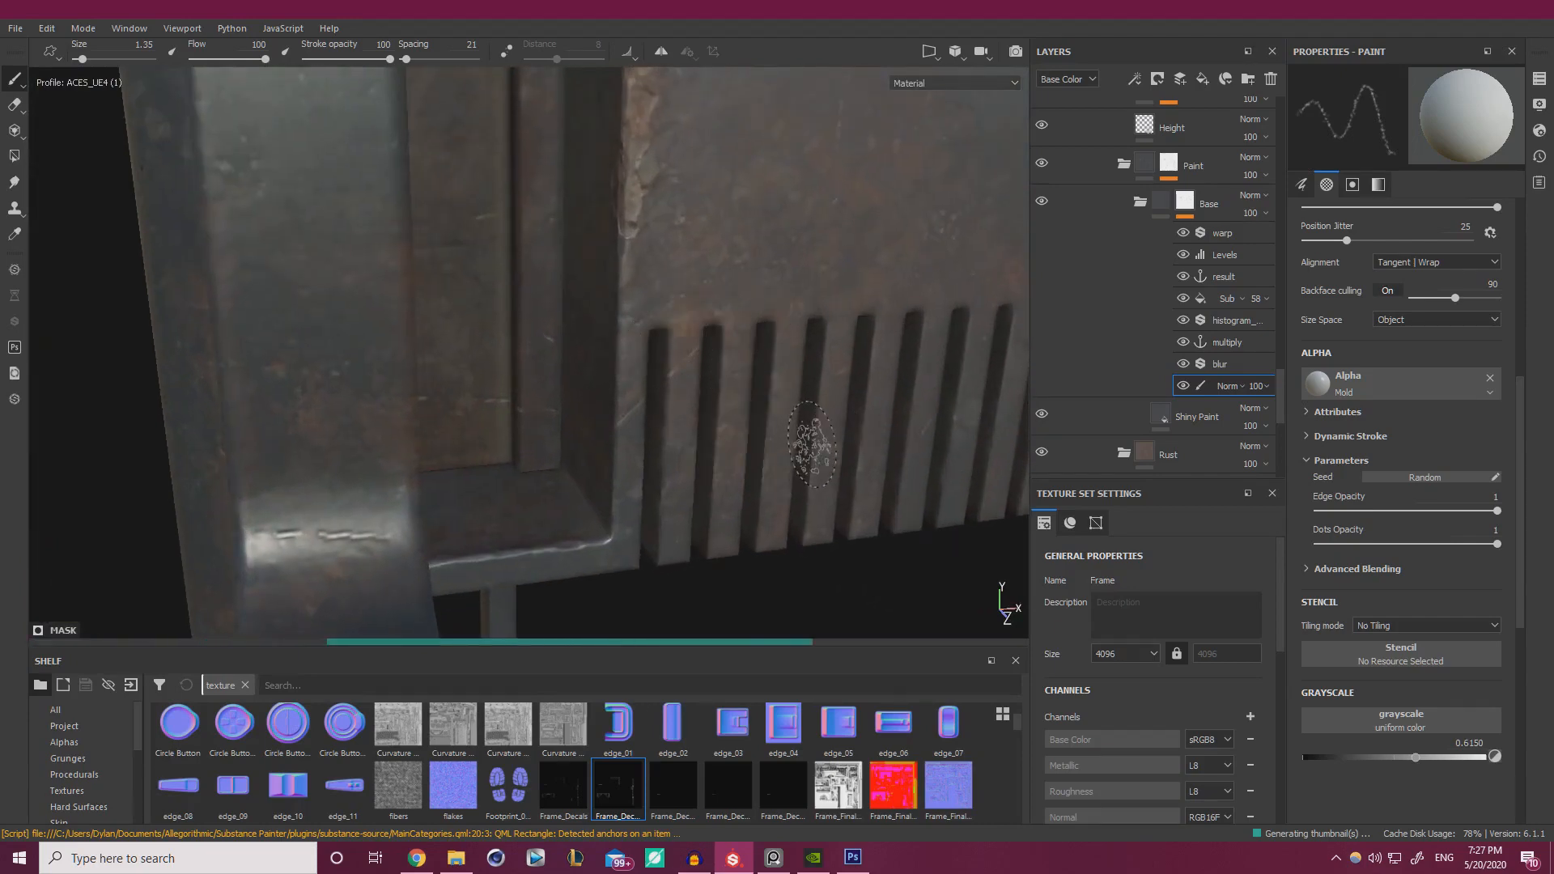
{"action": "left_click_drag", "start_coordinate": [779, 363], "coordinate": [828, 354], "text": "alt"}
{"action": "mouse_move", "coordinate": [720, 372]}
{"action": "left_mouse_down", "text": "alt"}
{"action": "mouse_move", "coordinate": [628, 451]}
{"action": "mouse_move", "coordinate": [706, 260]}
{"action": "left_mouse_up", "text": "alt"}
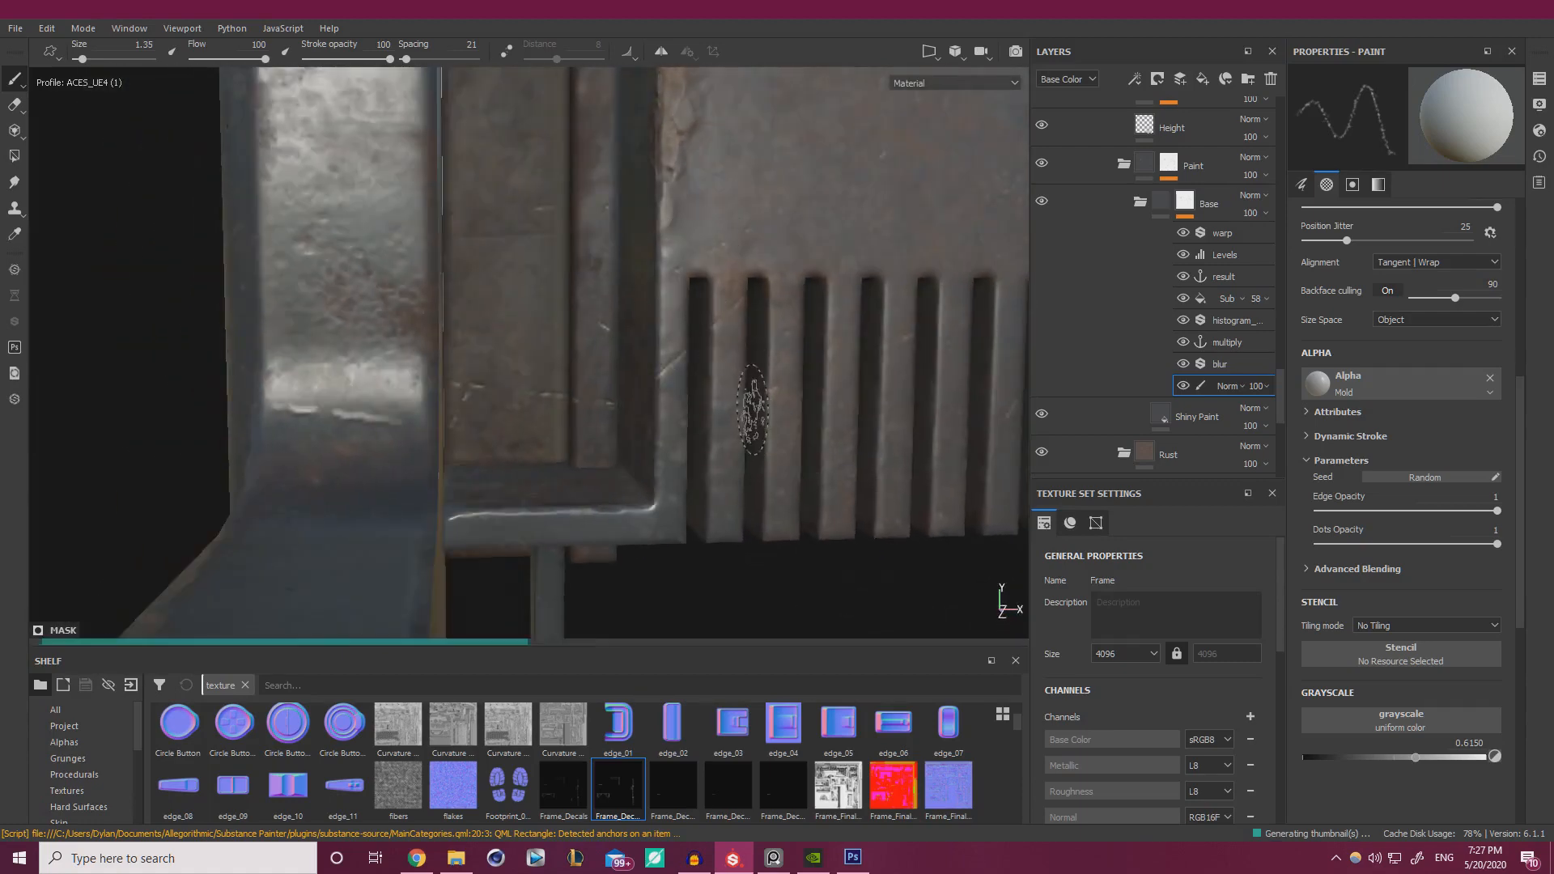
- Set the brush grayscale to 0.0929 and touch up the chipped vertical edge above the vent slots
{"action": "left_click_drag", "start_coordinate": [659, 389], "coordinate": [545, 370], "text": "alt"}
{"action": "right_click_drag", "start_coordinate": [546, 370], "coordinate": [791, 410], "text": "alt"}
{"action": "left_click_drag", "start_coordinate": [791, 410], "coordinate": [673, 394], "text": "alt"}
{"action": "right_click_drag", "start_coordinate": [618, 348], "coordinate": [697, 462], "text": "alt"}
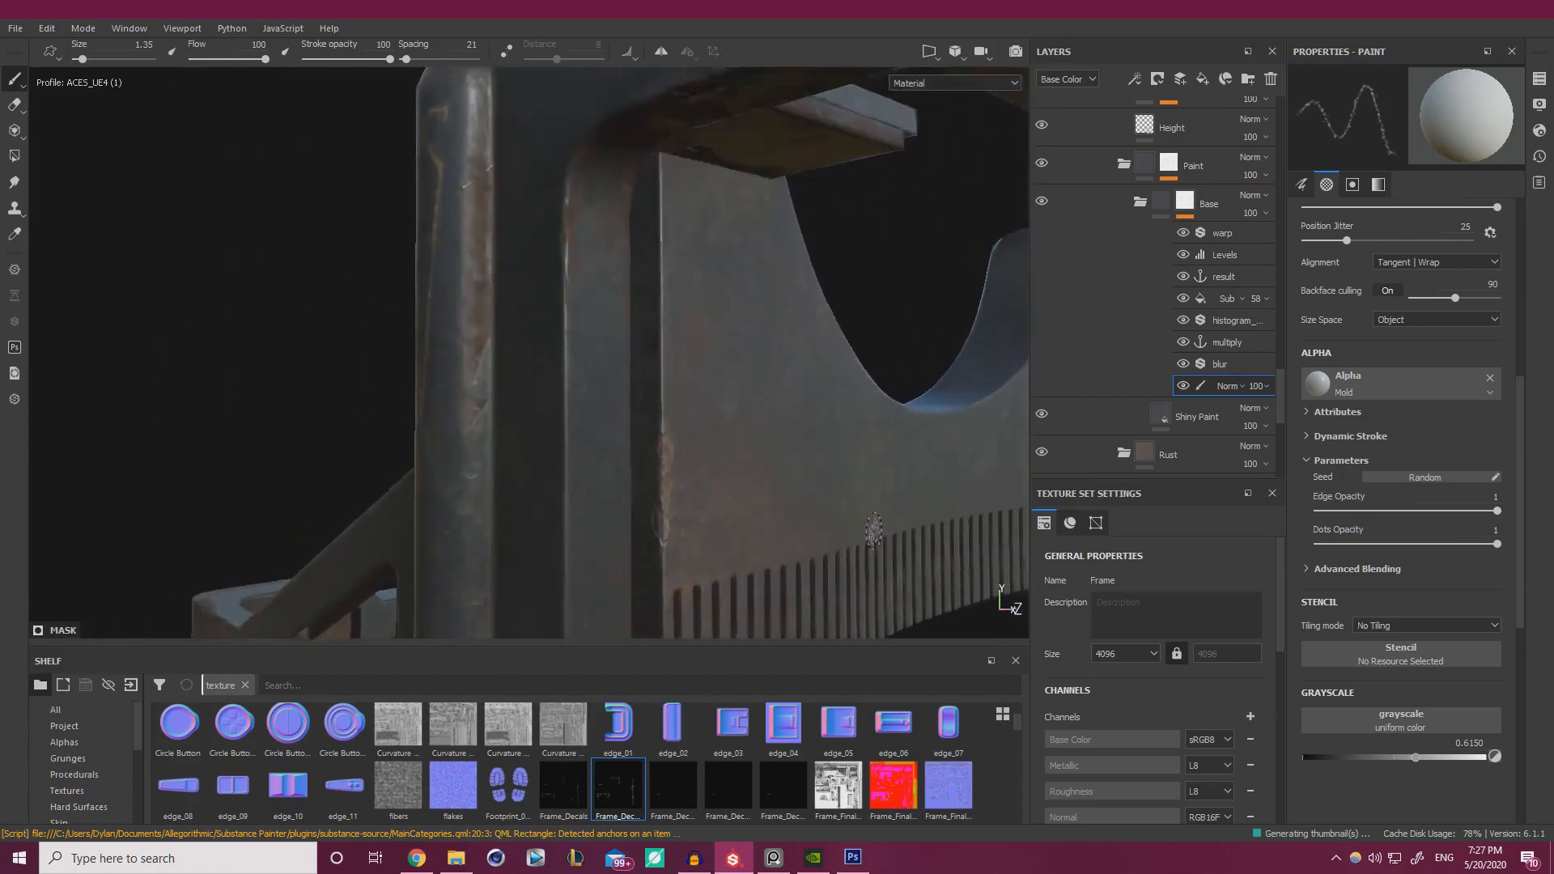
{"action": "middle_click_drag", "start_coordinate": [696, 461], "coordinate": [551, 356], "text": "alt"}
{"action": "right_click_drag", "start_coordinate": [551, 357], "coordinate": [992, 502], "text": "alt"}
{"action": "left_click", "coordinate": [1319, 756]}
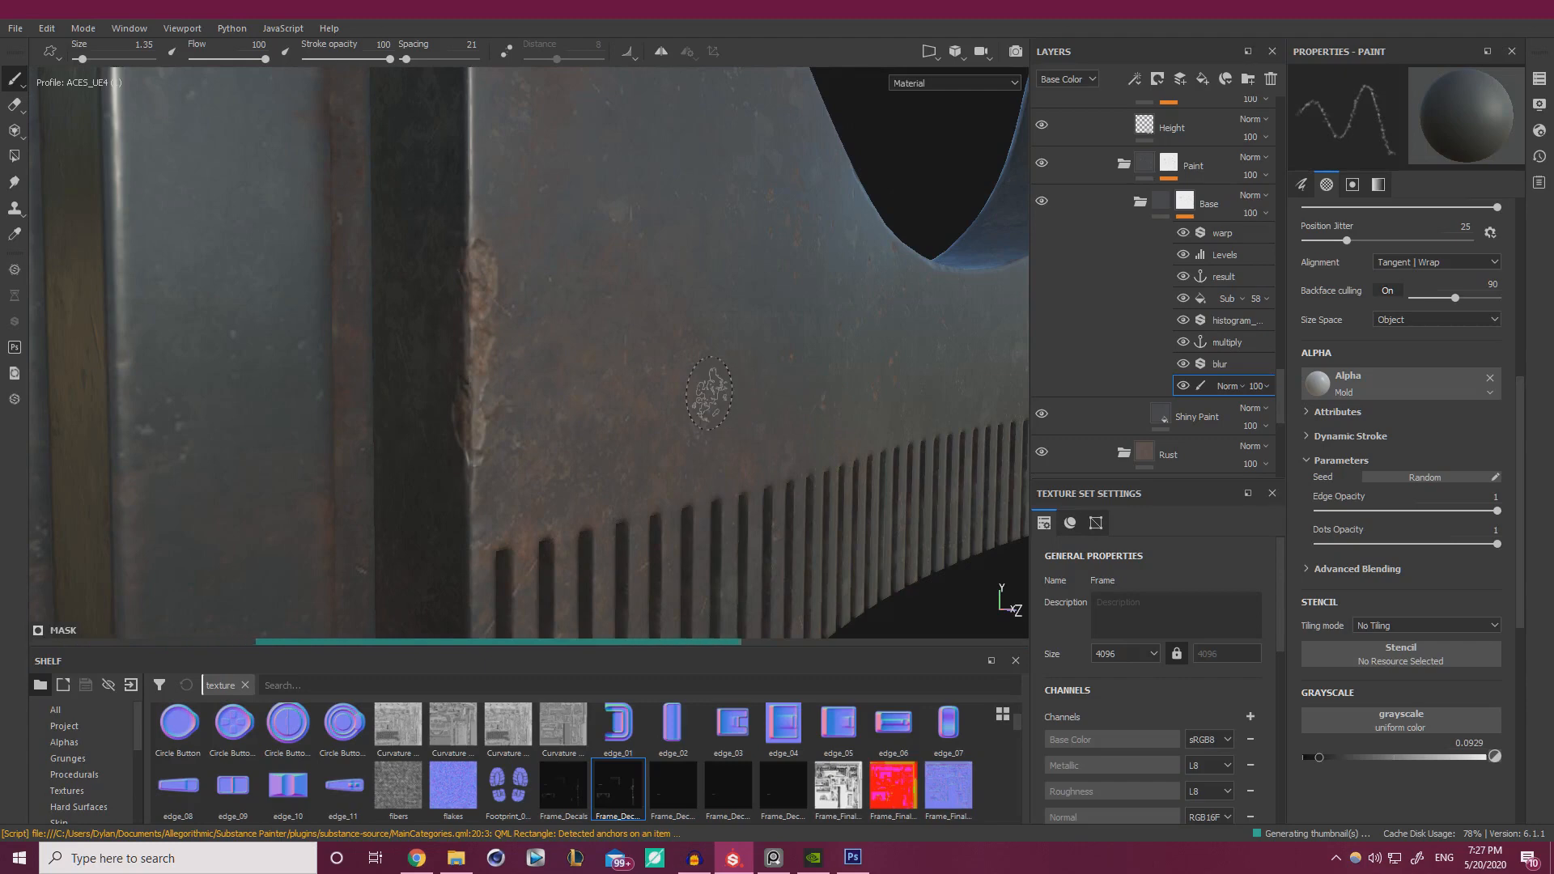
- Set the brush grayscale to 0.6150
{"action": "left_click_drag", "start_coordinate": [709, 393], "coordinate": [422, 359], "text": "alt"}
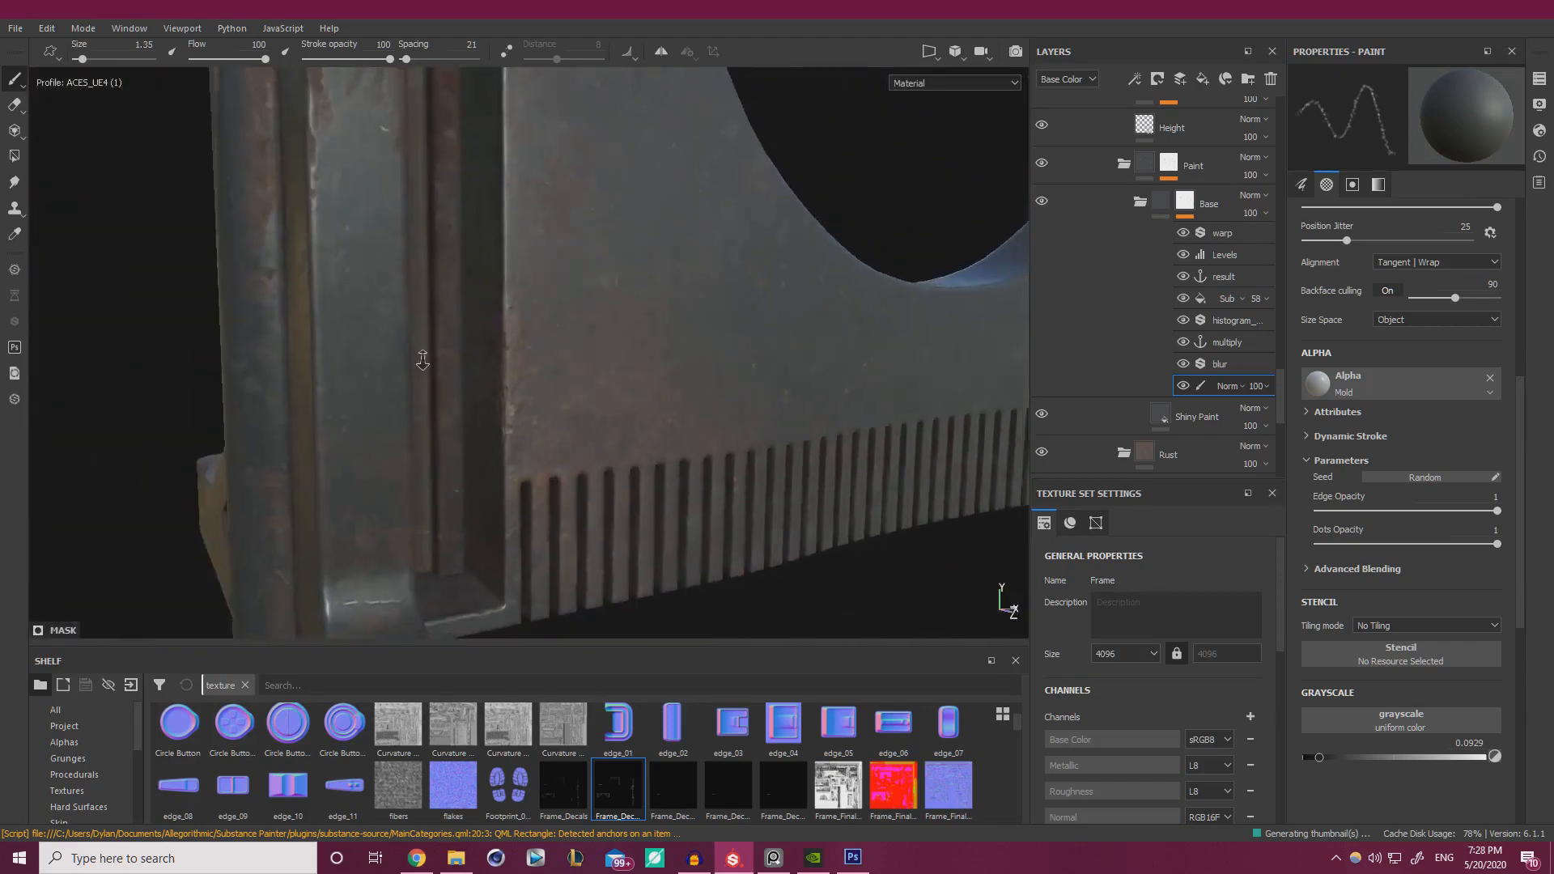
{"action": "right_click_drag", "start_coordinate": [423, 360], "coordinate": [360, 328], "text": "alt"}
{"action": "left_click", "coordinate": [1416, 760]}
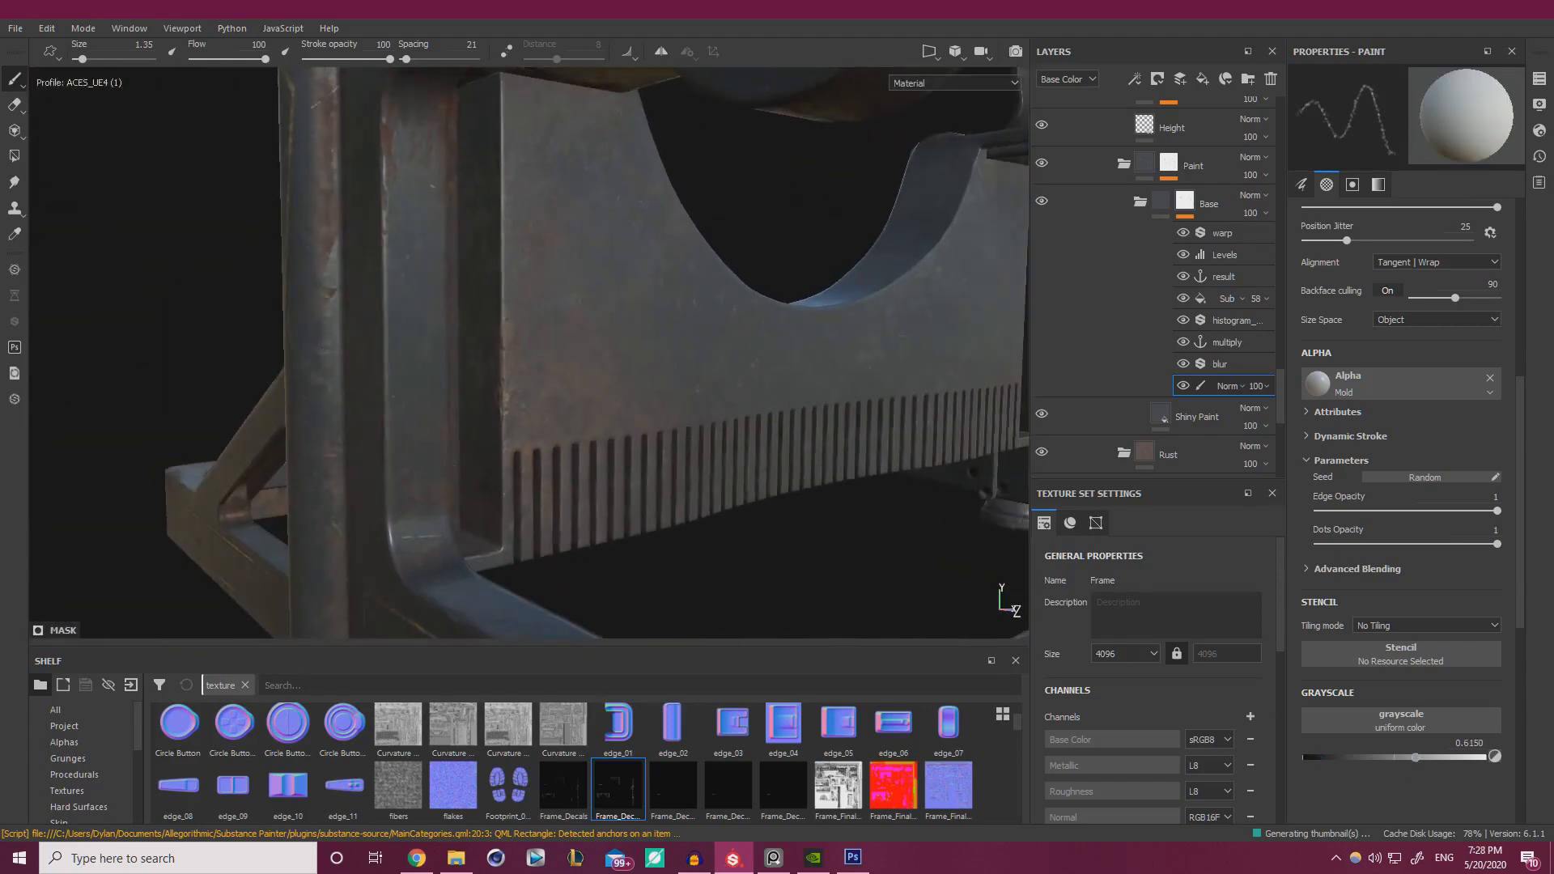
- Try painting a chipped patch on the front edge of the small ledge at the opposite end of the vent slots
{"action": "right_click_drag", "start_coordinate": [518, 437], "coordinate": [198, 340], "text": "alt"}
{"action": "left_click_drag", "start_coordinate": [753, 323], "coordinate": [411, 308], "text": "alt"}
{"action": "right_click_drag", "start_coordinate": [411, 308], "coordinate": [818, 388], "text": "alt"}
{"action": "middle_click_drag", "start_coordinate": [818, 389], "coordinate": [472, 423], "text": "alt"}
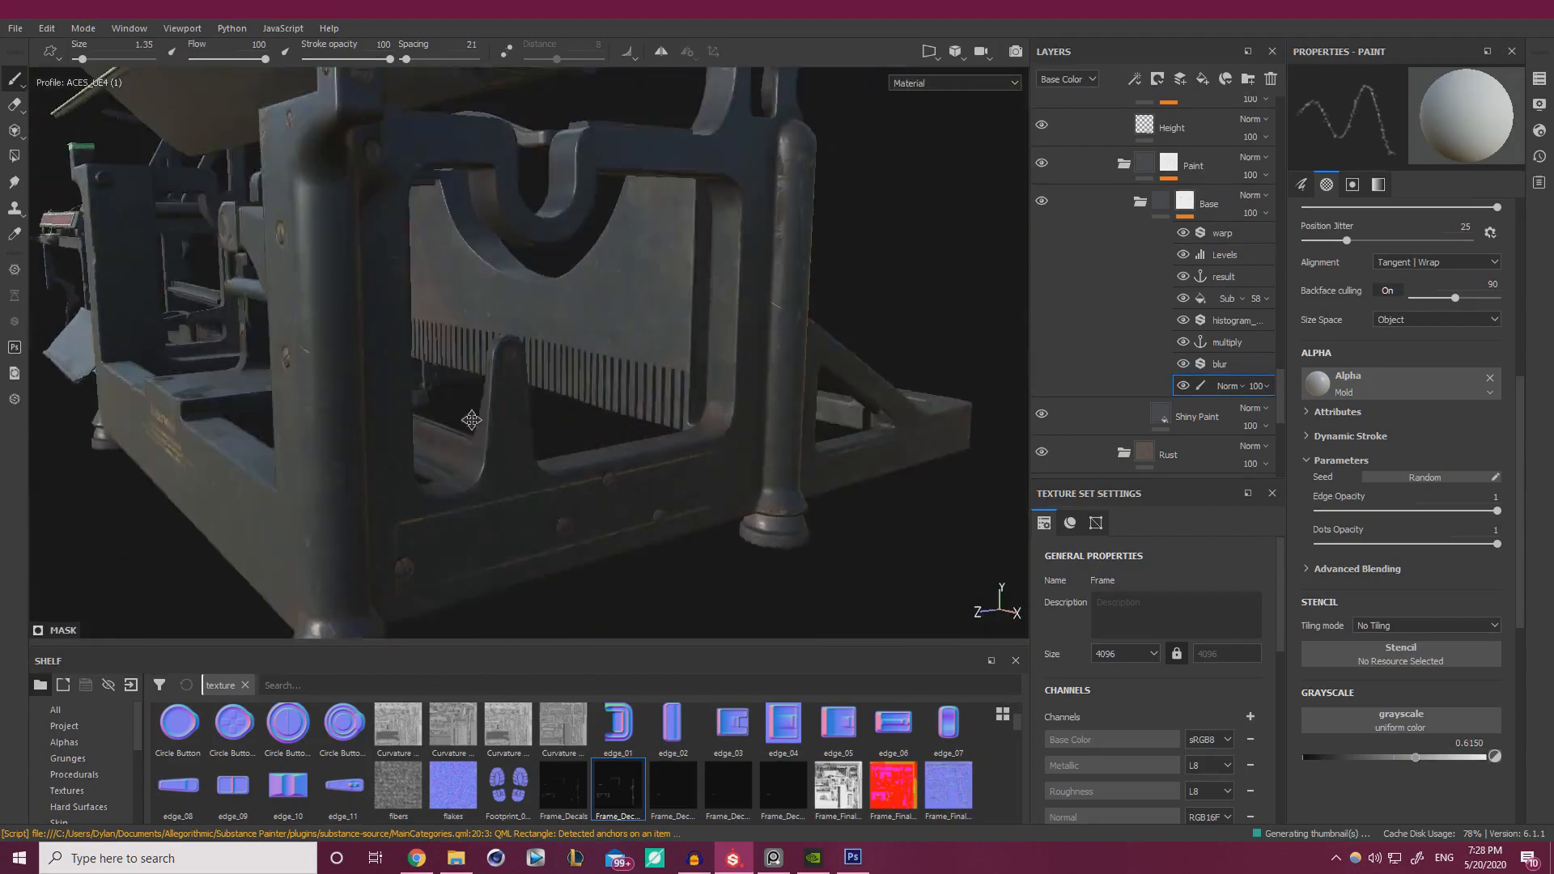
{"action": "right_click_drag", "start_coordinate": [472, 424], "coordinate": [777, 441], "text": "alt"}
{"action": "middle_click_drag", "start_coordinate": [778, 441], "coordinate": [672, 477], "text": "alt"}
{"action": "right_click_drag", "start_coordinate": [672, 478], "coordinate": [873, 428], "text": "alt"}
{"action": "left_click_drag", "start_coordinate": [872, 428], "coordinate": [689, 380], "text": "alt"}
{"action": "middle_click_drag", "start_coordinate": [688, 380], "coordinate": [703, 239], "text": "alt"}
{"action": "mouse_move", "coordinate": [703, 239]}
{"action": "left_mouse_down", "text": "alt"}
{"action": "mouse_move", "coordinate": [743, 302]}
{"action": "mouse_move", "coordinate": [738, 559]}
{"action": "left_mouse_up", "text": "alt"}
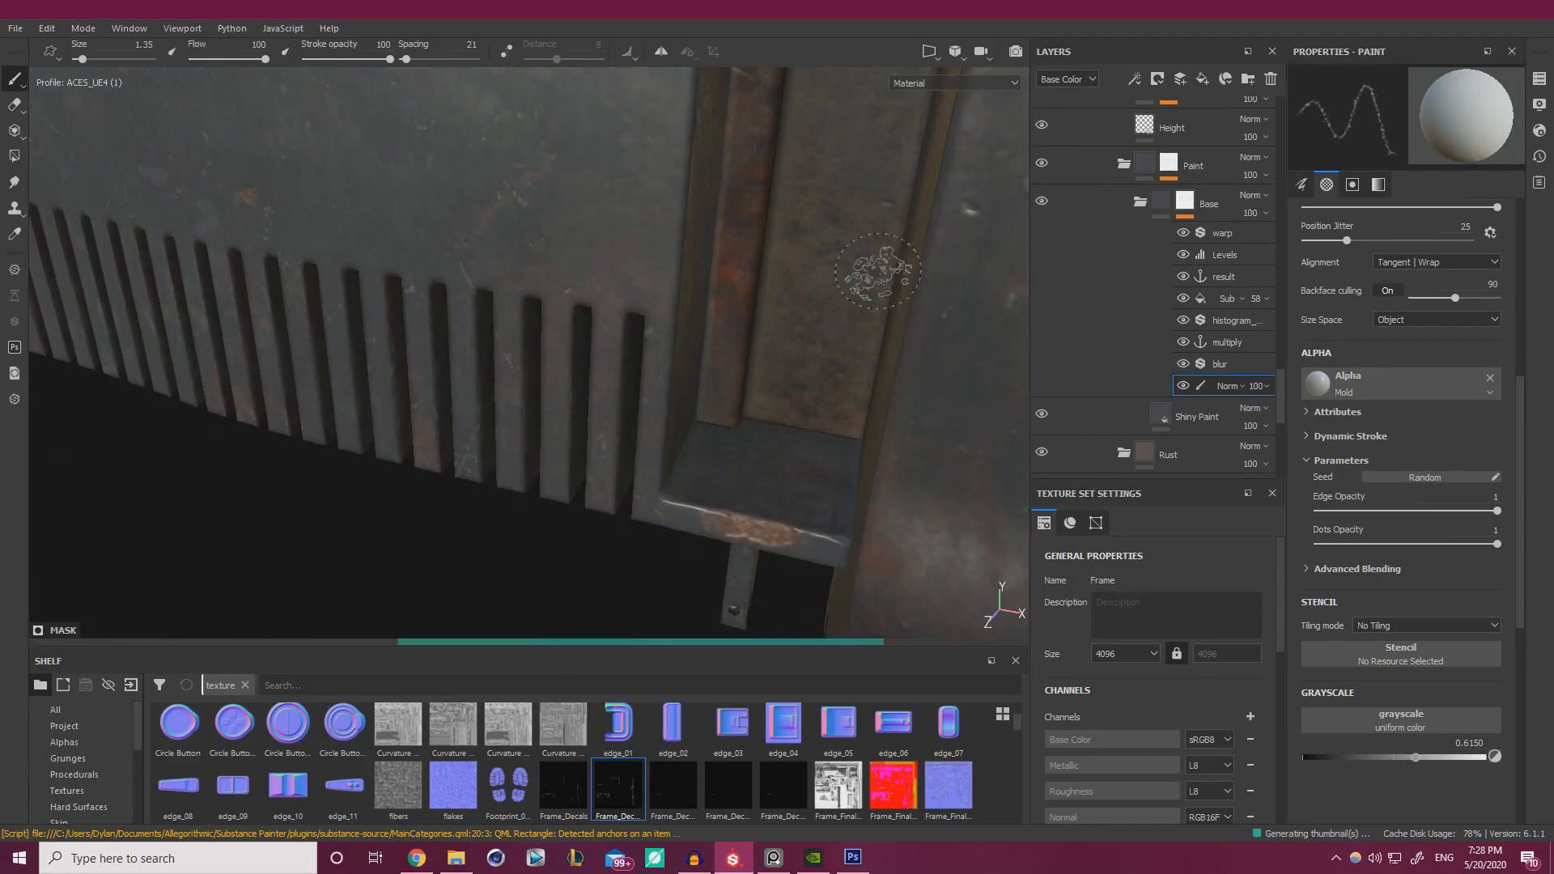
{"action": "mouse_move", "coordinate": [836, 271]}
{"action": "left_mouse_down", "text": "alt"}
{"action": "mouse_move", "coordinate": [707, 371]}
{"action": "mouse_move", "coordinate": [683, 410]}
{"action": "mouse_move", "coordinate": [768, 511]}
{"action": "left_mouse_up", "text": "alt"}
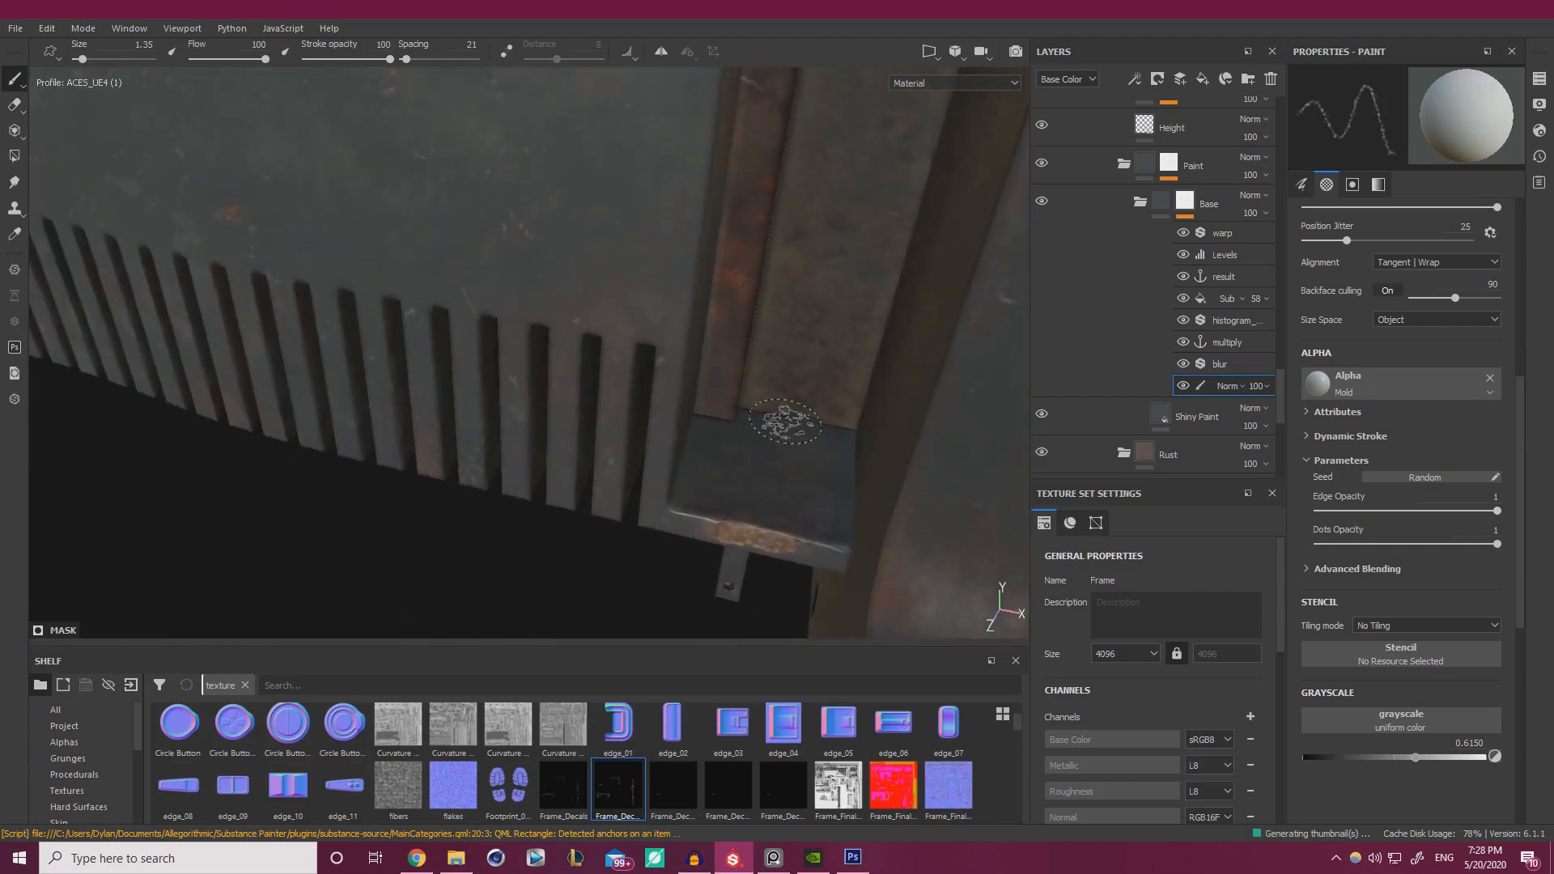
- Paint a small worn patch on the corner where the last vent slat meets the ledge
{"action": "mouse_move", "coordinate": [764, 451]}
{"action": "left_mouse_down", "text": "alt"}
{"action": "mouse_move", "coordinate": [712, 461]}
{"action": "mouse_move", "coordinate": [712, 514]}
{"action": "mouse_move", "coordinate": [745, 417]}
{"action": "mouse_move", "coordinate": [650, 494]}
{"action": "left_mouse_up", "text": "alt"}
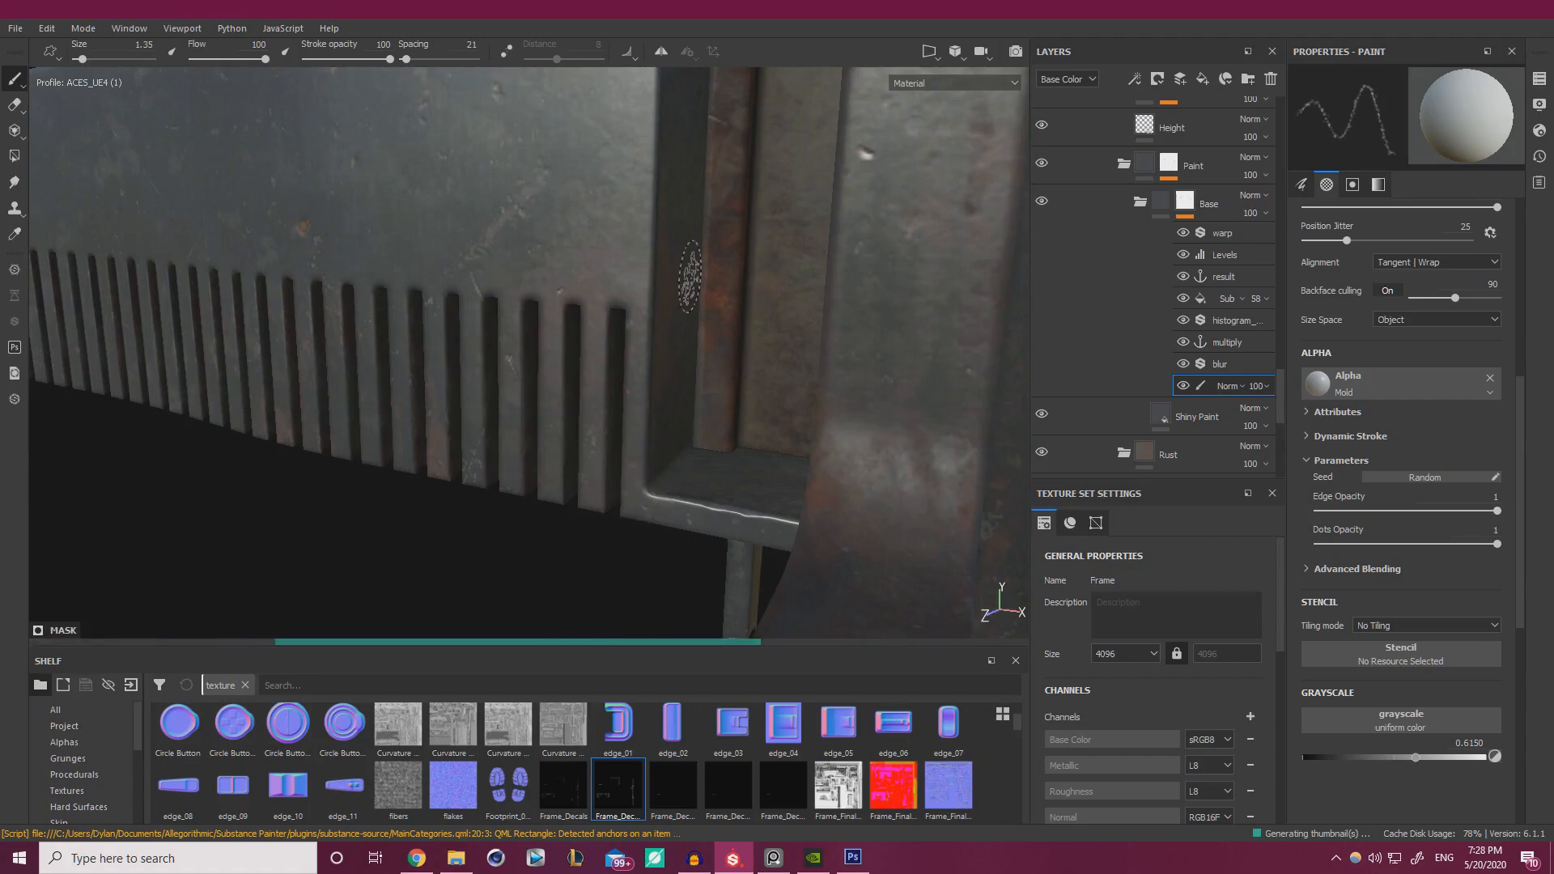
{"action": "left_click_drag", "start_coordinate": [697, 270], "coordinate": [648, 472], "text": "alt"}
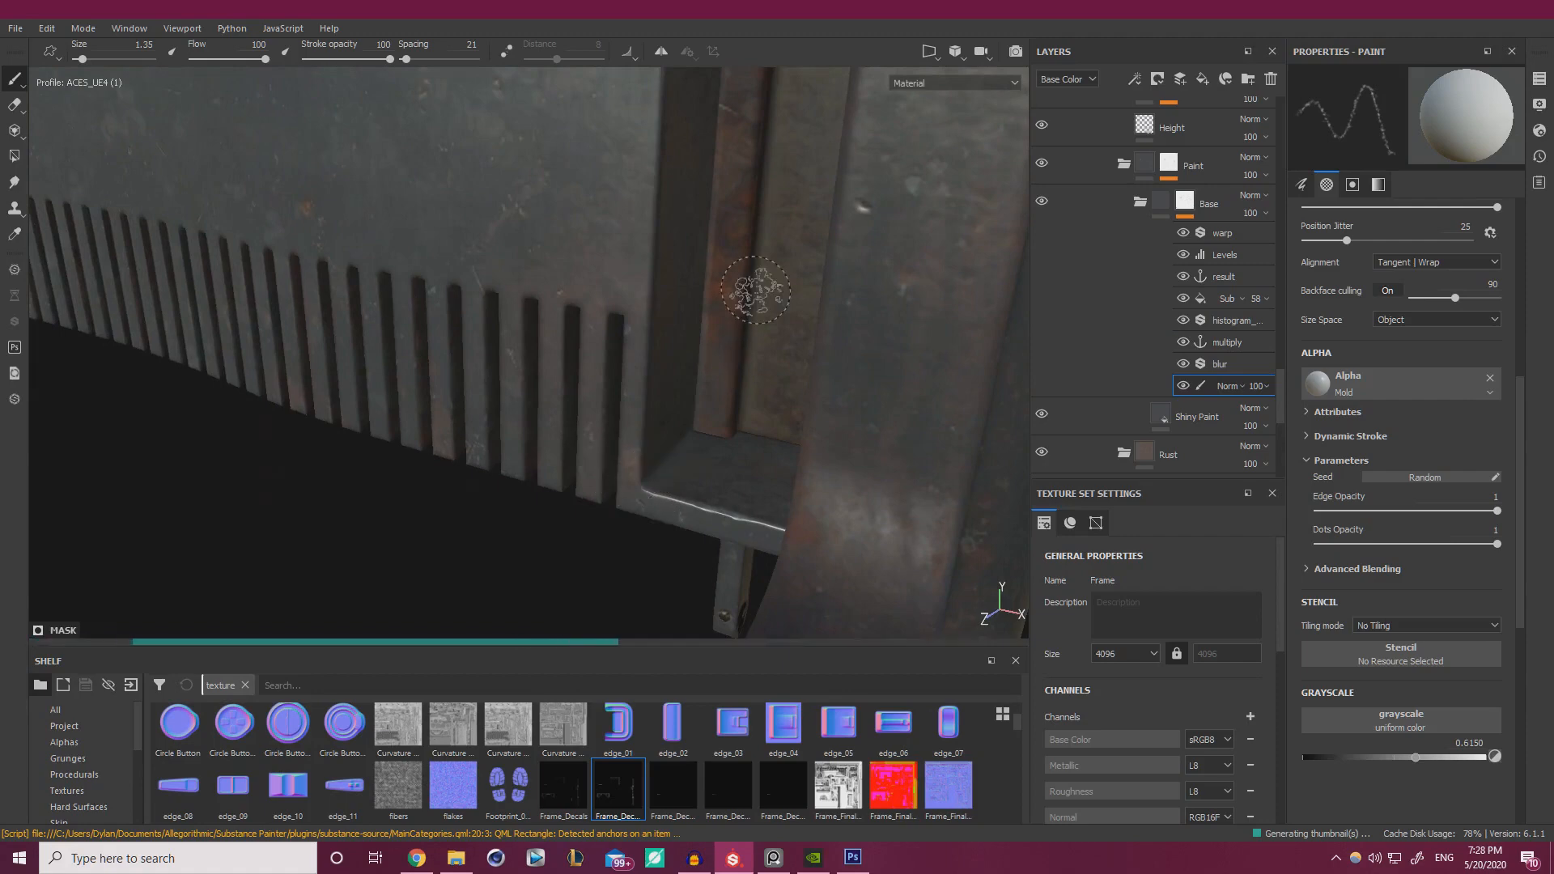
{"action": "mouse_move", "coordinate": [646, 366]}
{"action": "left_mouse_down", "text": "alt"}
{"action": "mouse_move", "coordinate": [780, 350]}
{"action": "mouse_move", "coordinate": [765, 421]}
{"action": "left_mouse_up", "text": "alt"}
{"action": "left_click_drag", "start_coordinate": [640, 473], "coordinate": [680, 471]}
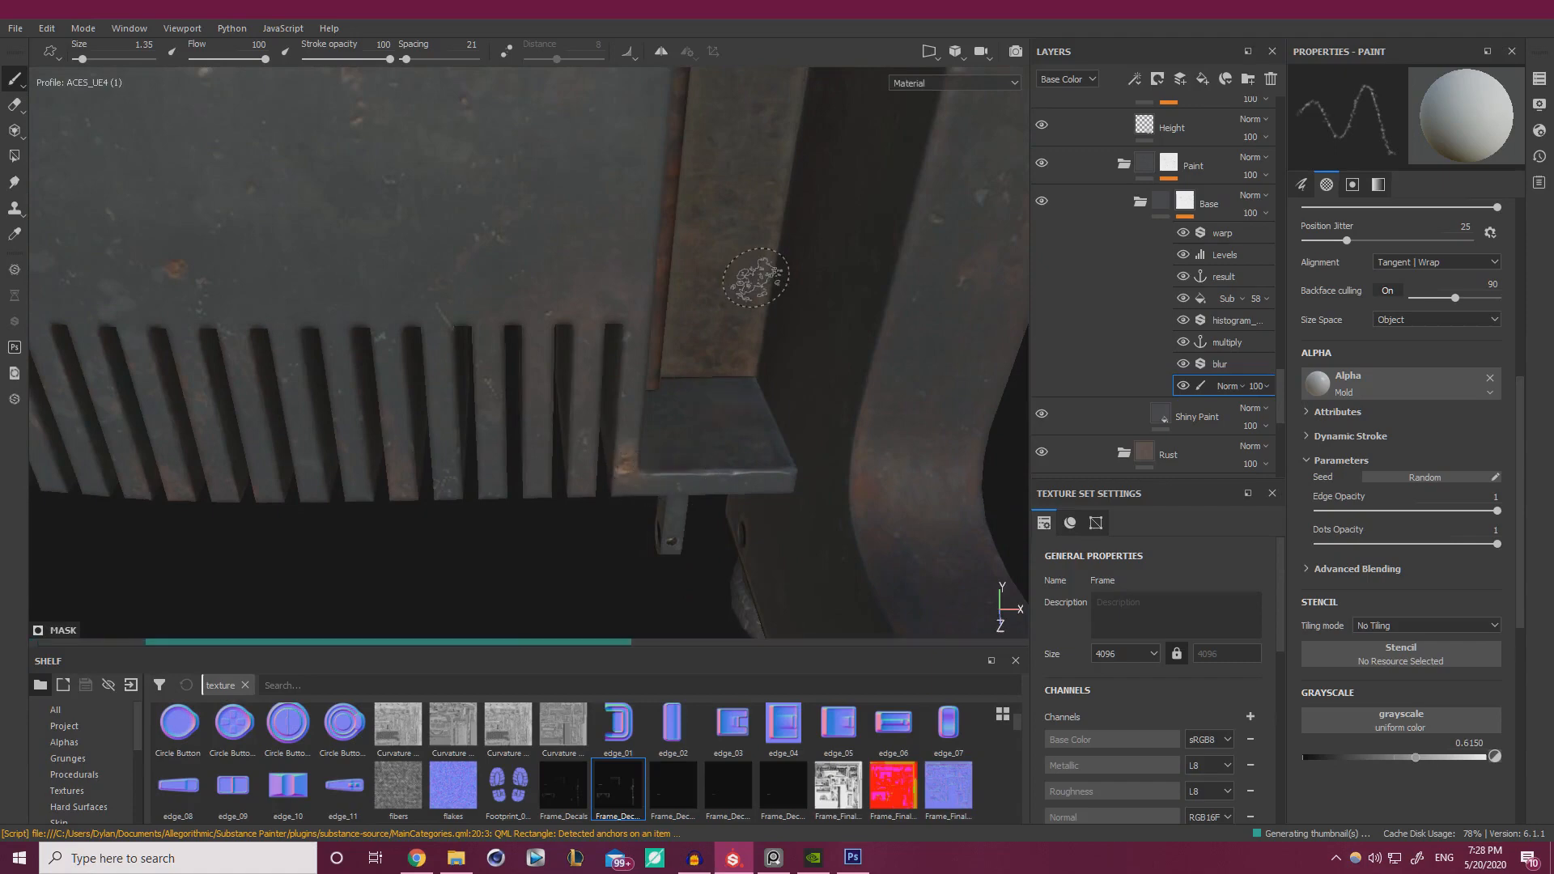
- Paint chips along the plate's vertical back edge, level with the curved cutout
{"action": "left_click_drag", "start_coordinate": [663, 319], "coordinate": [659, 385], "text": "alt"}
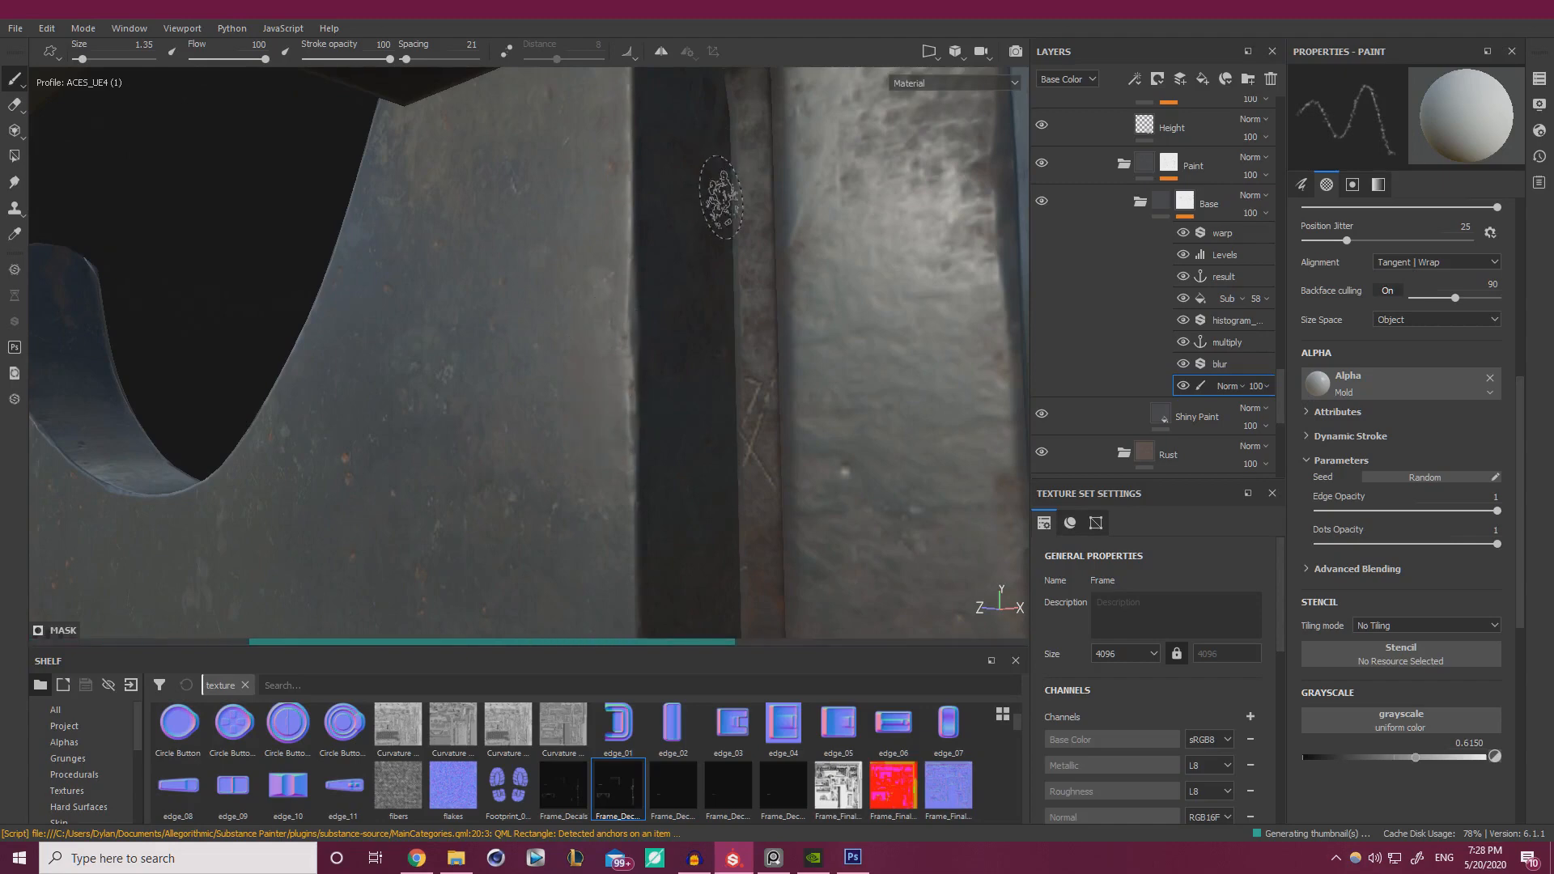
{"action": "mouse_move", "coordinate": [661, 260]}
{"action": "left_mouse_down", "text": "alt"}
{"action": "mouse_move", "coordinate": [625, 271]}
{"action": "mouse_move", "coordinate": [651, 278]}
{"action": "left_mouse_up", "text": "alt"}
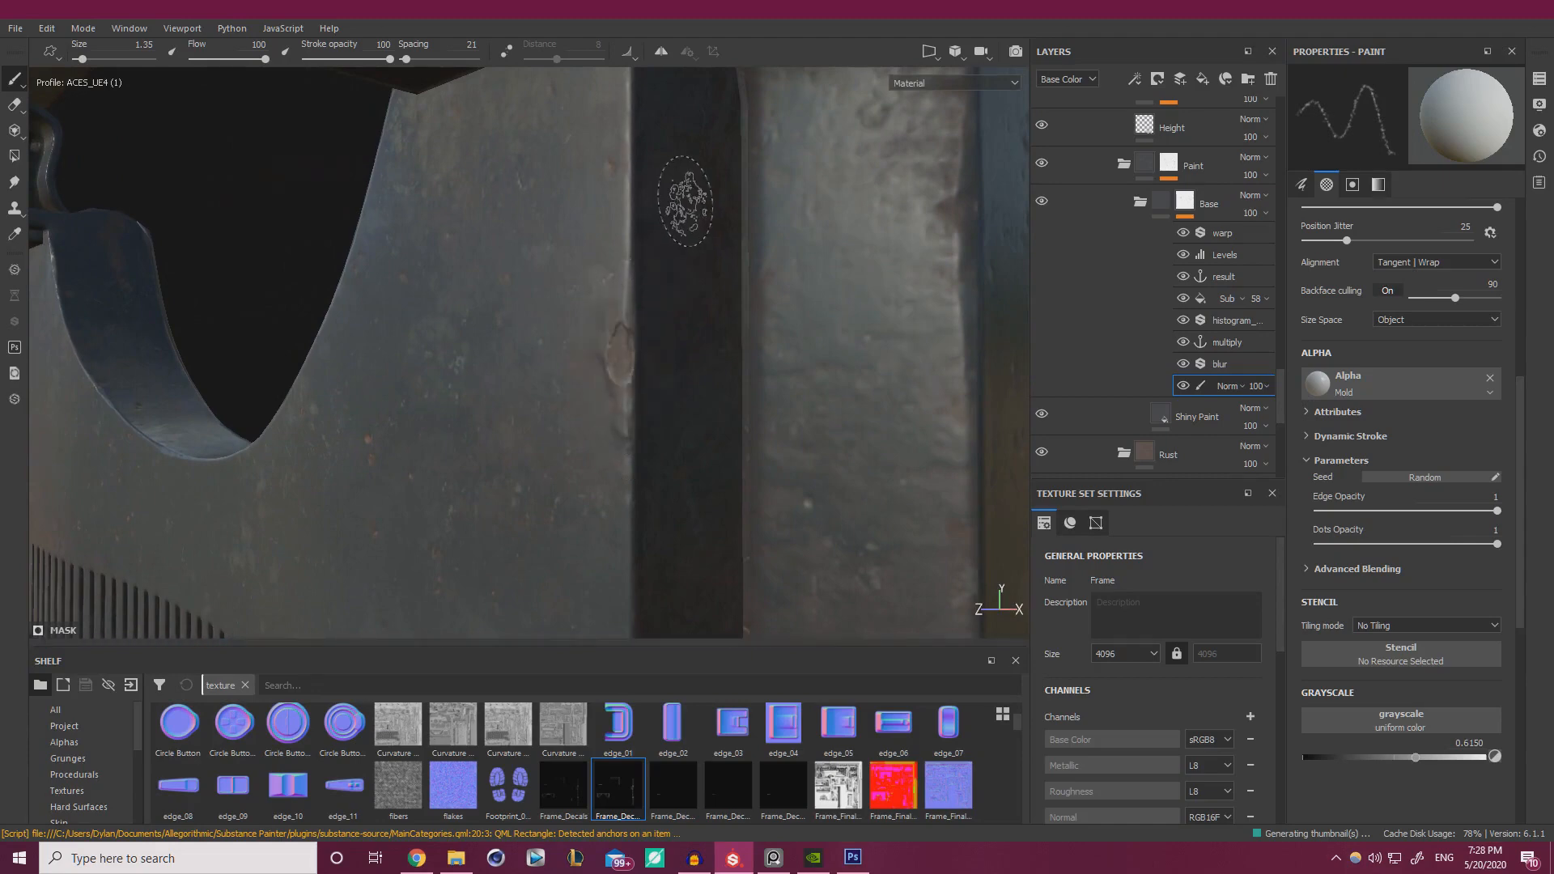
{"action": "left_click_drag", "start_coordinate": [654, 208], "coordinate": [602, 258], "text": "alt"}
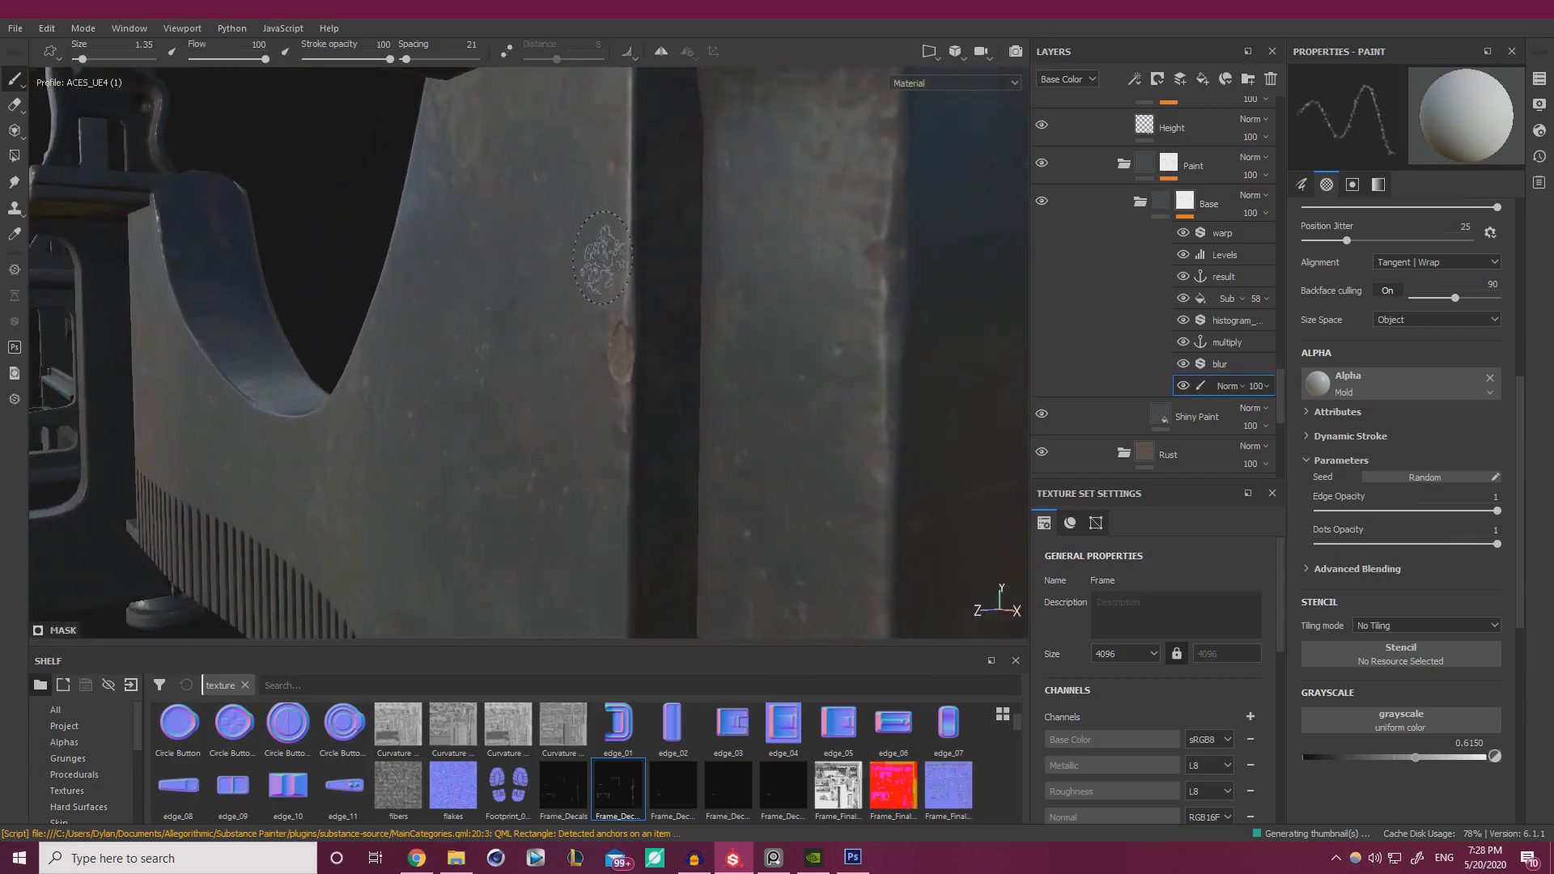
{"action": "left_click_drag", "start_coordinate": [630, 433], "coordinate": [631, 460]}
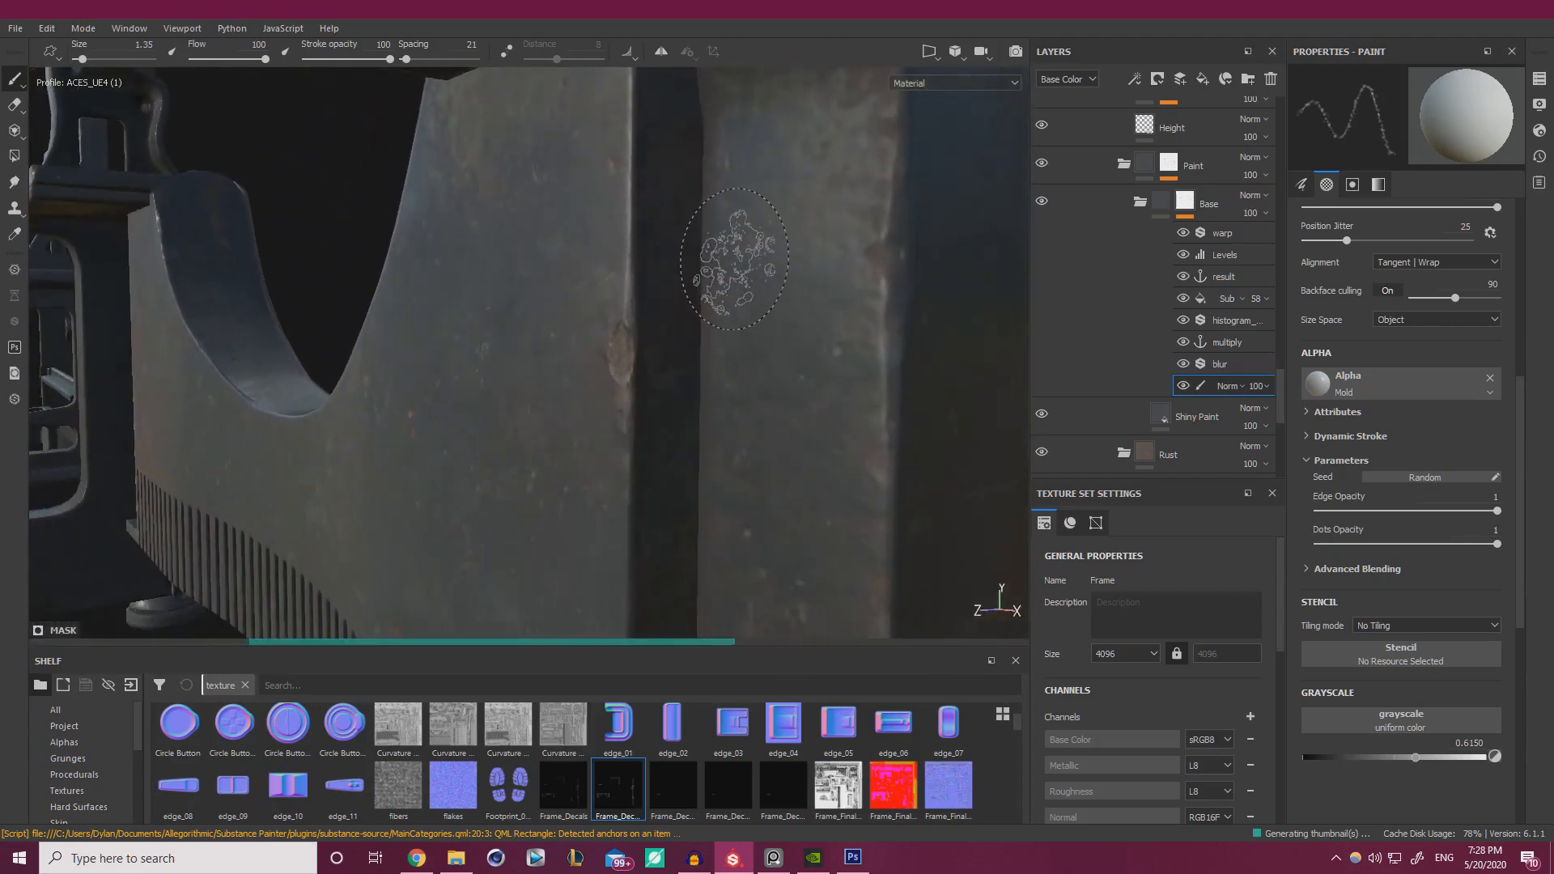
{"action": "mouse_move", "coordinate": [722, 251]}
{"action": "left_mouse_down", "text": "alt"}
{"action": "mouse_move", "coordinate": [647, 255]}
{"action": "mouse_move", "coordinate": [631, 320]}
{"action": "left_mouse_up", "text": "alt"}
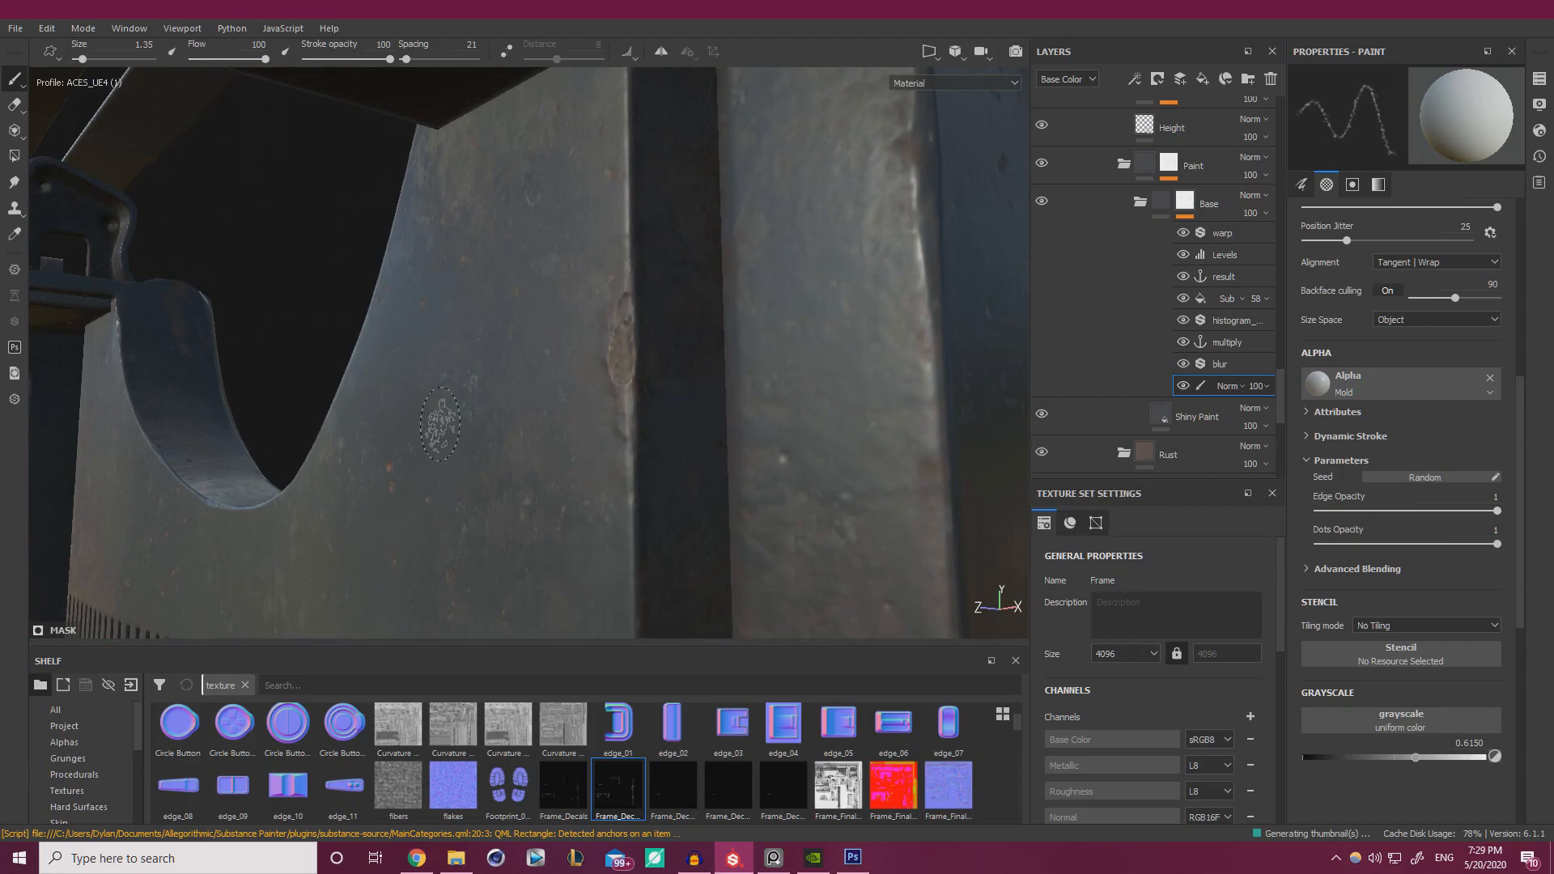
- Examine the wear on the front plate around the UNDERWOOD lettering and the curved rim
{"action": "mouse_move", "coordinate": [440, 425]}
{"action": "left_mouse_down", "text": "alt"}
{"action": "mouse_move", "coordinate": [486, 424]}
{"action": "mouse_move", "coordinate": [451, 420]}
{"action": "left_mouse_up", "text": "alt"}
{"action": "right_click_drag", "start_coordinate": [451, 420], "coordinate": [441, 372], "text": "alt"}
{"action": "left_click_drag", "start_coordinate": [441, 371], "coordinate": [615, 433], "text": "alt"}
{"action": "right_click_drag", "start_coordinate": [616, 433], "coordinate": [830, 438], "text": "alt"}
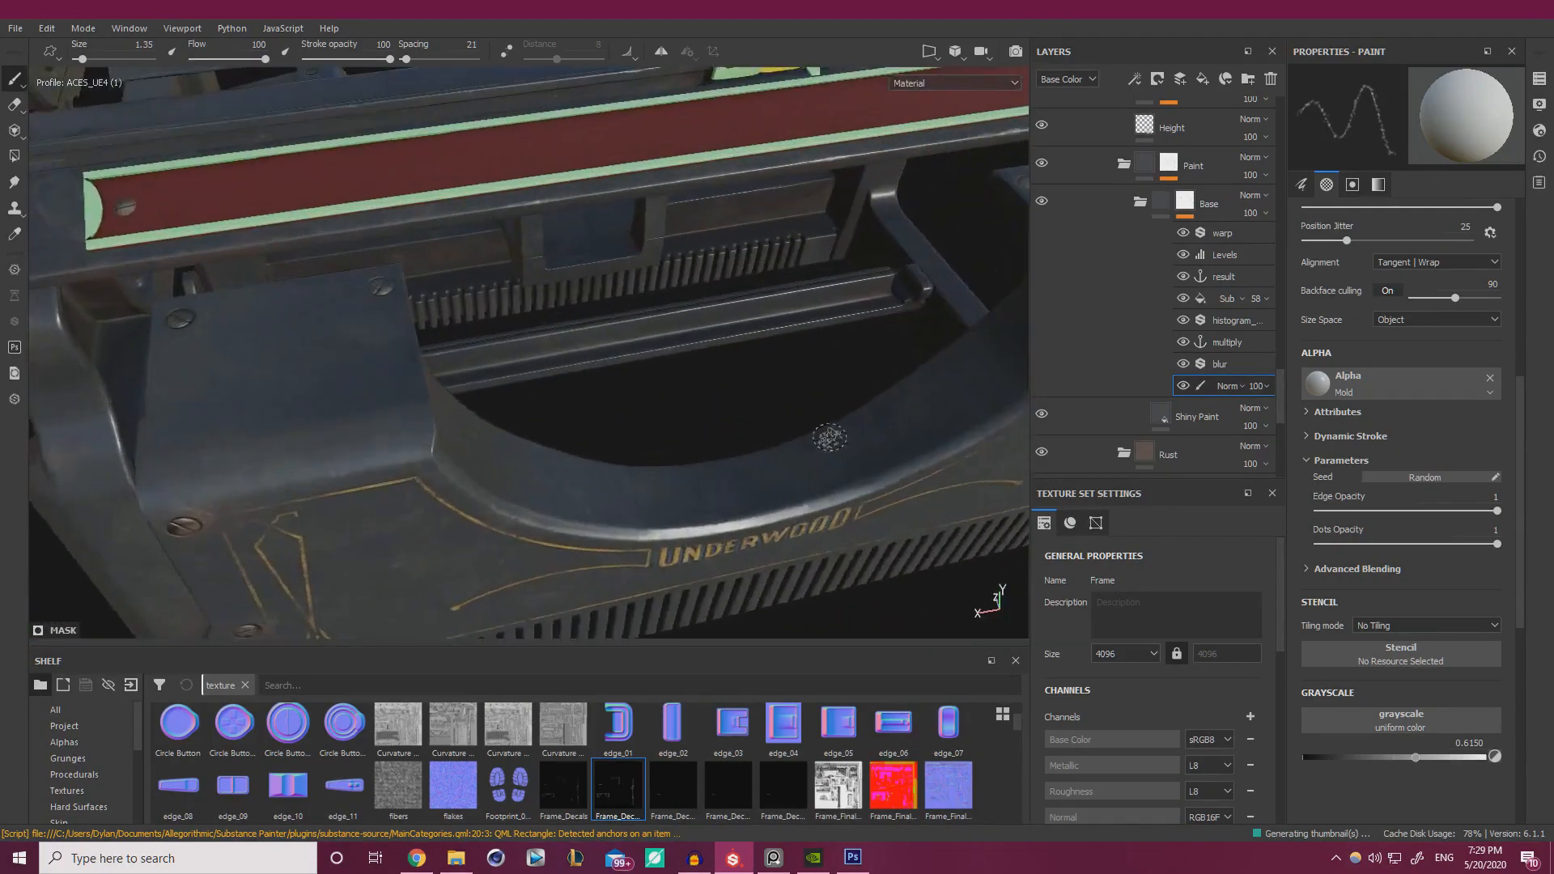
{"action": "left_click_drag", "start_coordinate": [830, 438], "coordinate": [518, 158], "text": "alt"}
{"action": "middle_click_drag", "start_coordinate": [694, 306], "coordinate": [645, 395], "text": "alt"}
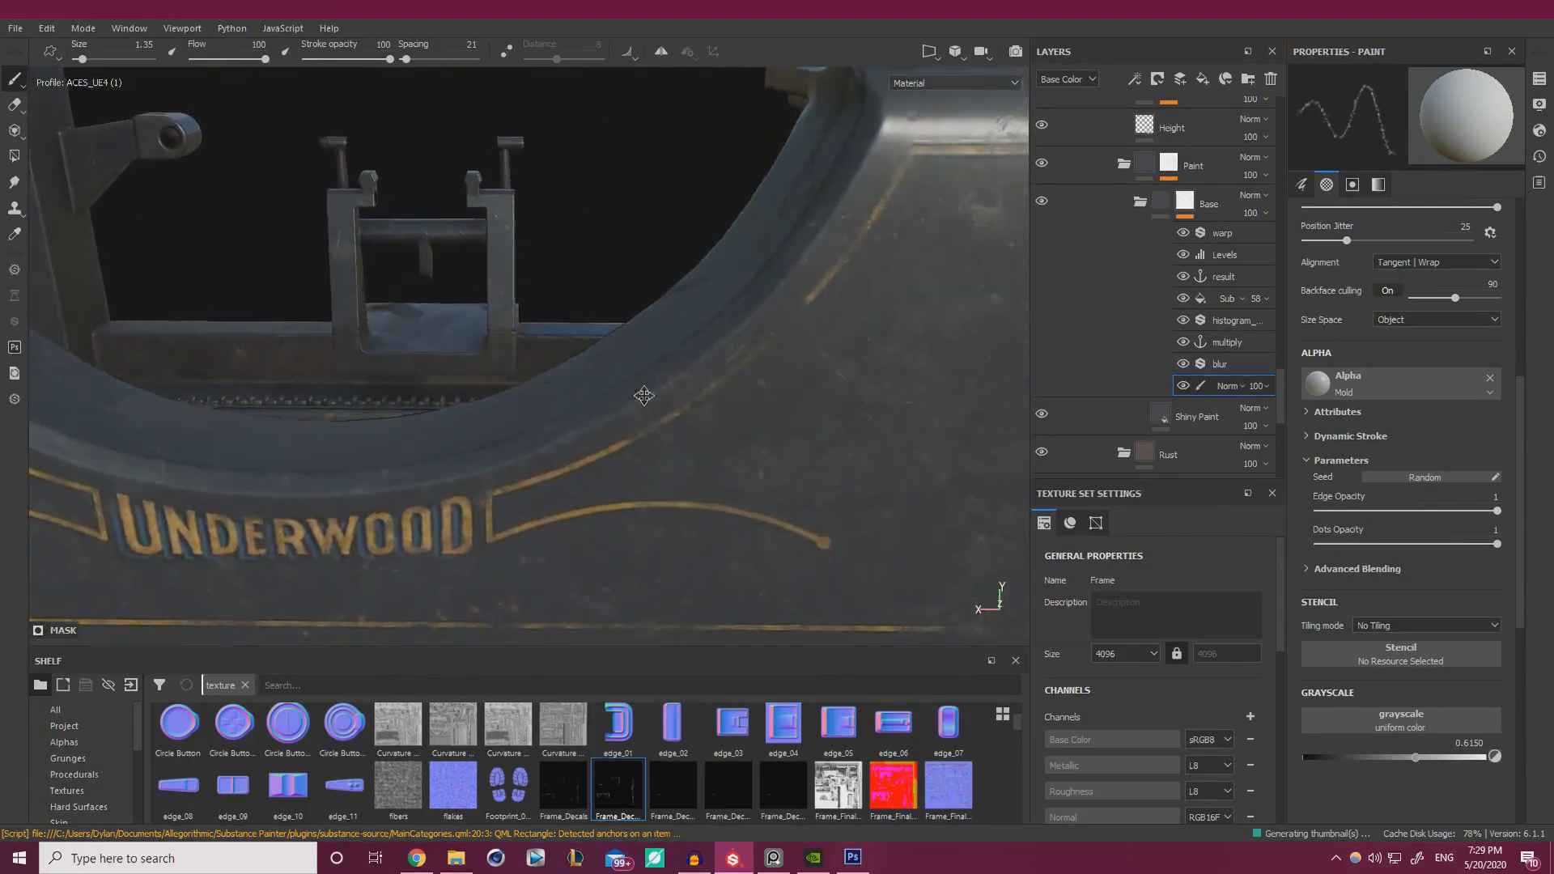
{"action": "left_click_drag", "start_coordinate": [644, 395], "coordinate": [601, 379], "text": "alt"}
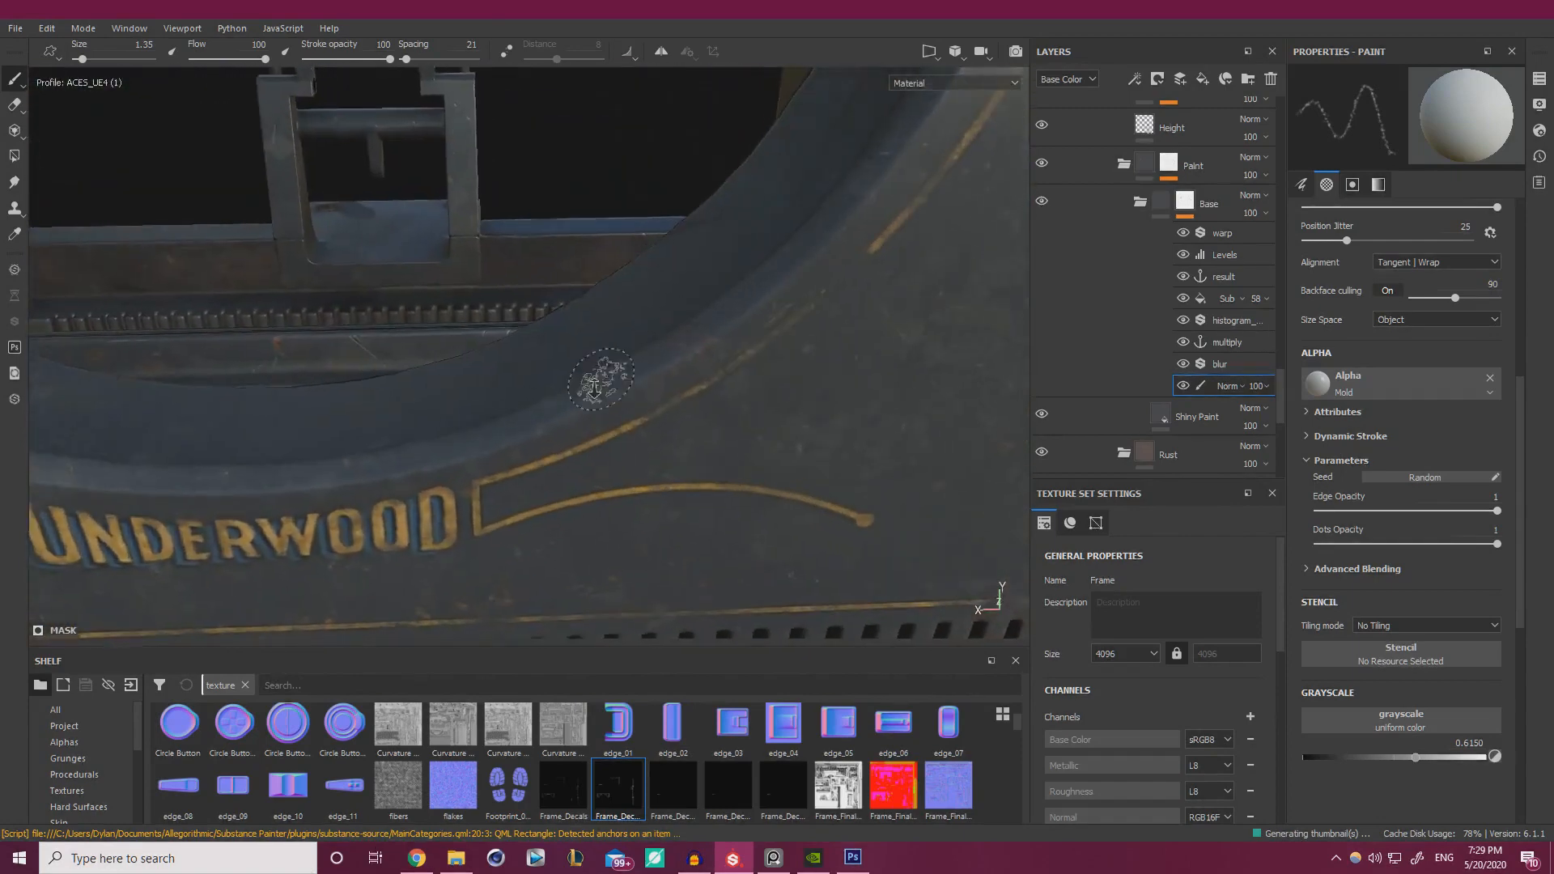
{"action": "right_click_drag", "start_coordinate": [601, 379], "coordinate": [601, 404], "text": "alt"}
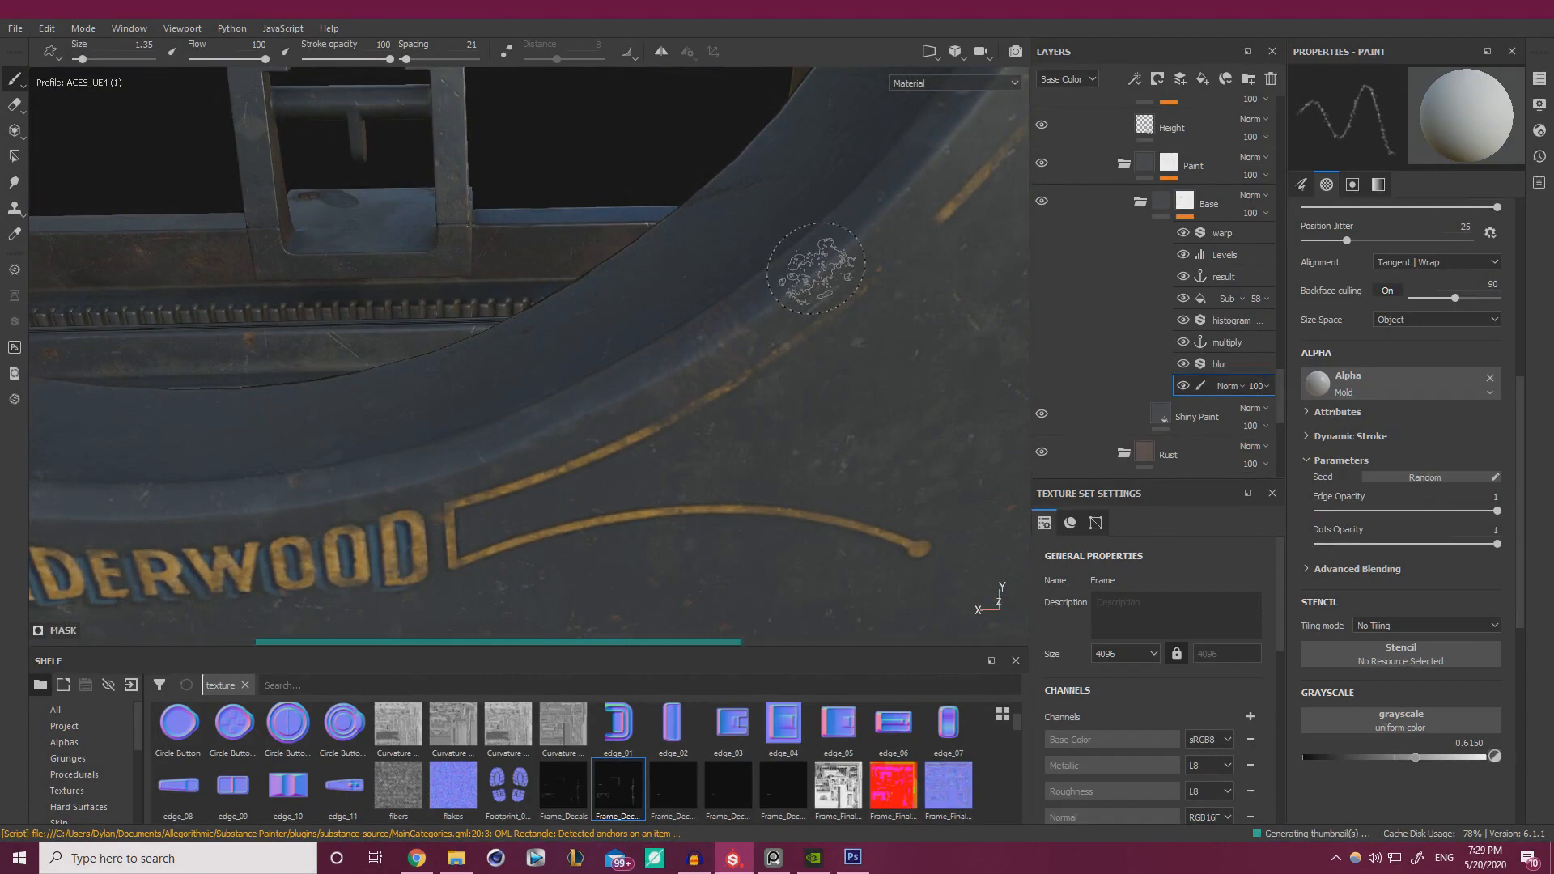
{"action": "left_click_drag", "start_coordinate": [832, 269], "coordinate": [882, 100], "text": "alt"}
{"action": "right_click_drag", "start_coordinate": [882, 100], "coordinate": [514, 299], "text": "alt"}
{"action": "left_click_drag", "start_coordinate": [514, 300], "coordinate": [502, 311], "text": "alt"}
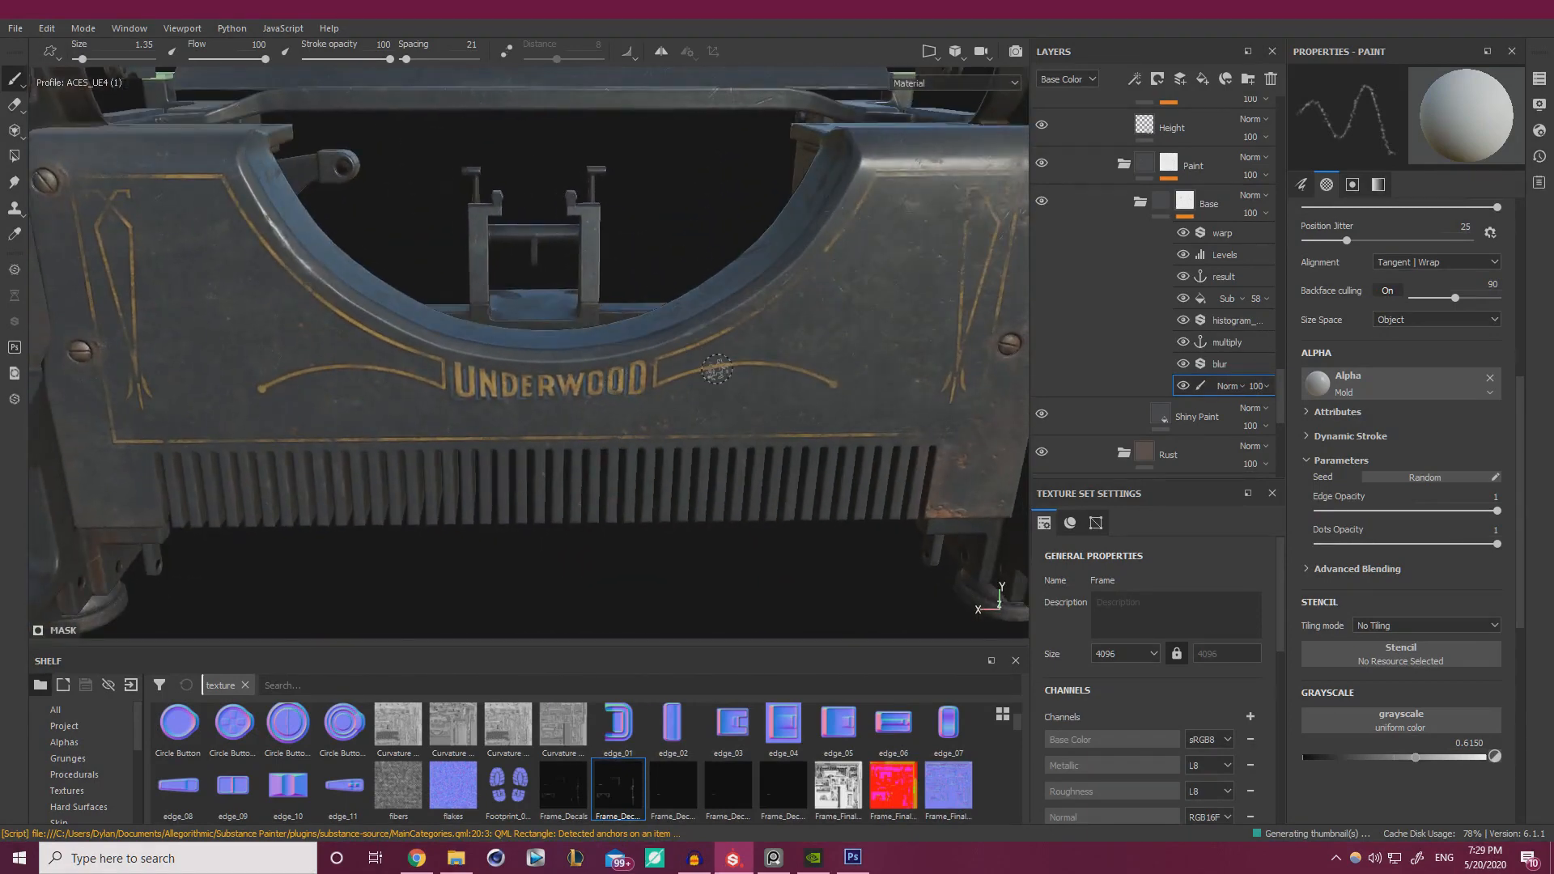
- Set the brush size to 0.57 and dab chipped wear onto the curved rim edge beside the UNDERWOOD lettering's gold trim
{"action": "mouse_move", "coordinate": [718, 369]}
{"action": "right_mouse_down", "text": "alt"}
{"action": "mouse_move", "coordinate": [734, 338]}
{"action": "mouse_move", "coordinate": [808, 400]}
{"action": "mouse_move", "coordinate": [911, 374]}
{"action": "right_mouse_up", "text": "alt"}
{"action": "mouse_move", "coordinate": [911, 374]}
{"action": "middle_mouse_down", "text": "alt"}
{"action": "mouse_move", "coordinate": [843, 364]}
{"action": "mouse_move", "coordinate": [769, 383]}
{"action": "middle_mouse_up", "text": "alt"}
{"action": "right_click_drag", "start_coordinate": [769, 383], "coordinate": [842, 416], "text": "alt"}
{"action": "right_click_drag", "start_coordinate": [748, 333], "coordinate": [721, 334], "text": "ctrl"}
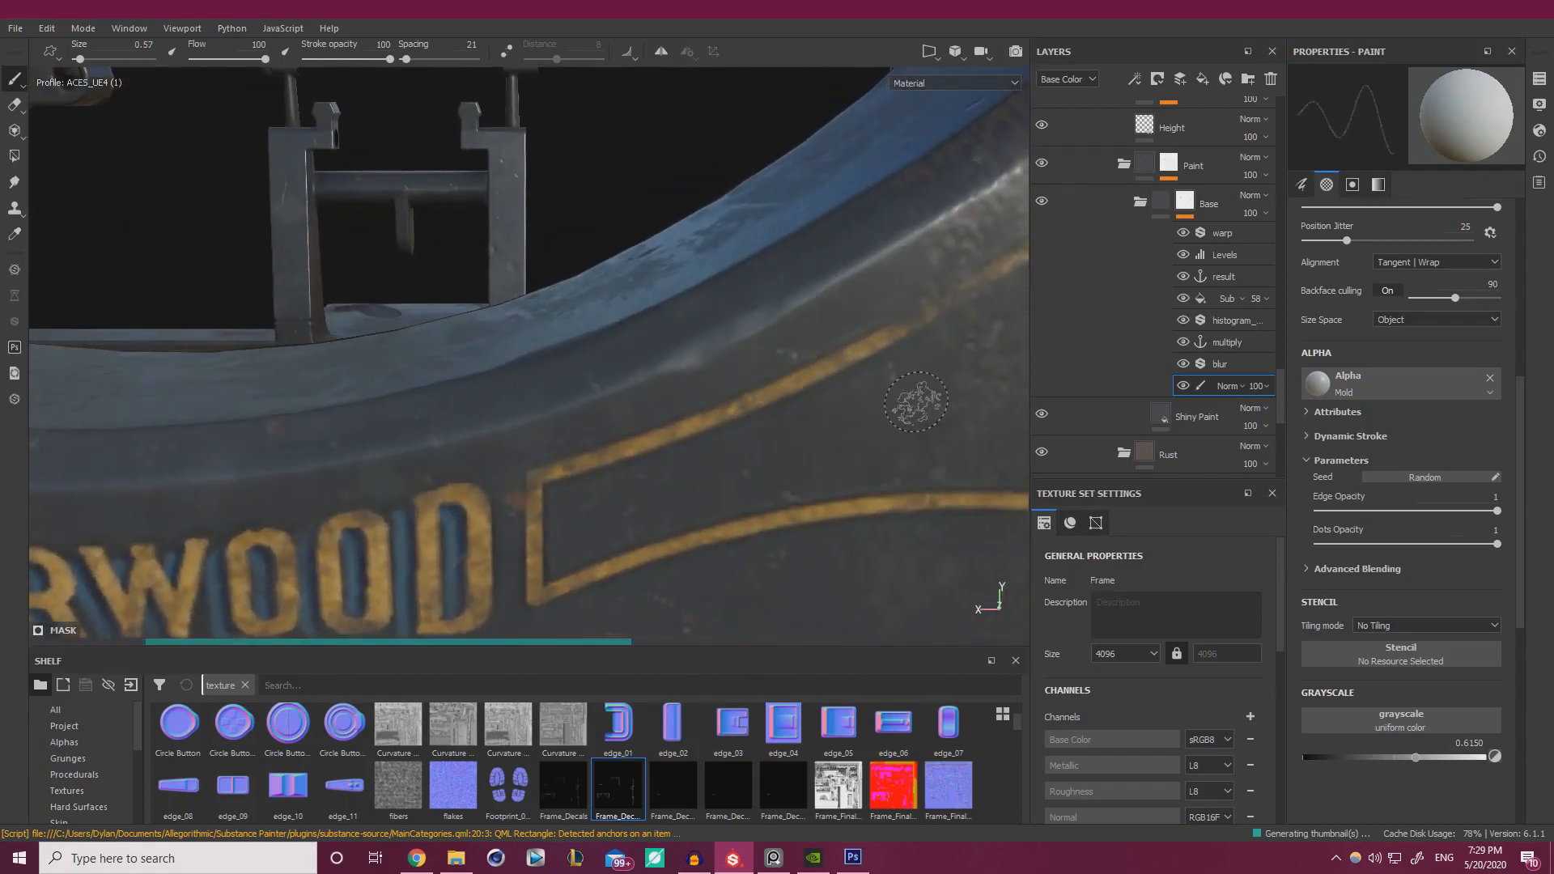
{"action": "left_click_drag", "start_coordinate": [824, 324], "coordinate": [731, 361], "text": "alt"}
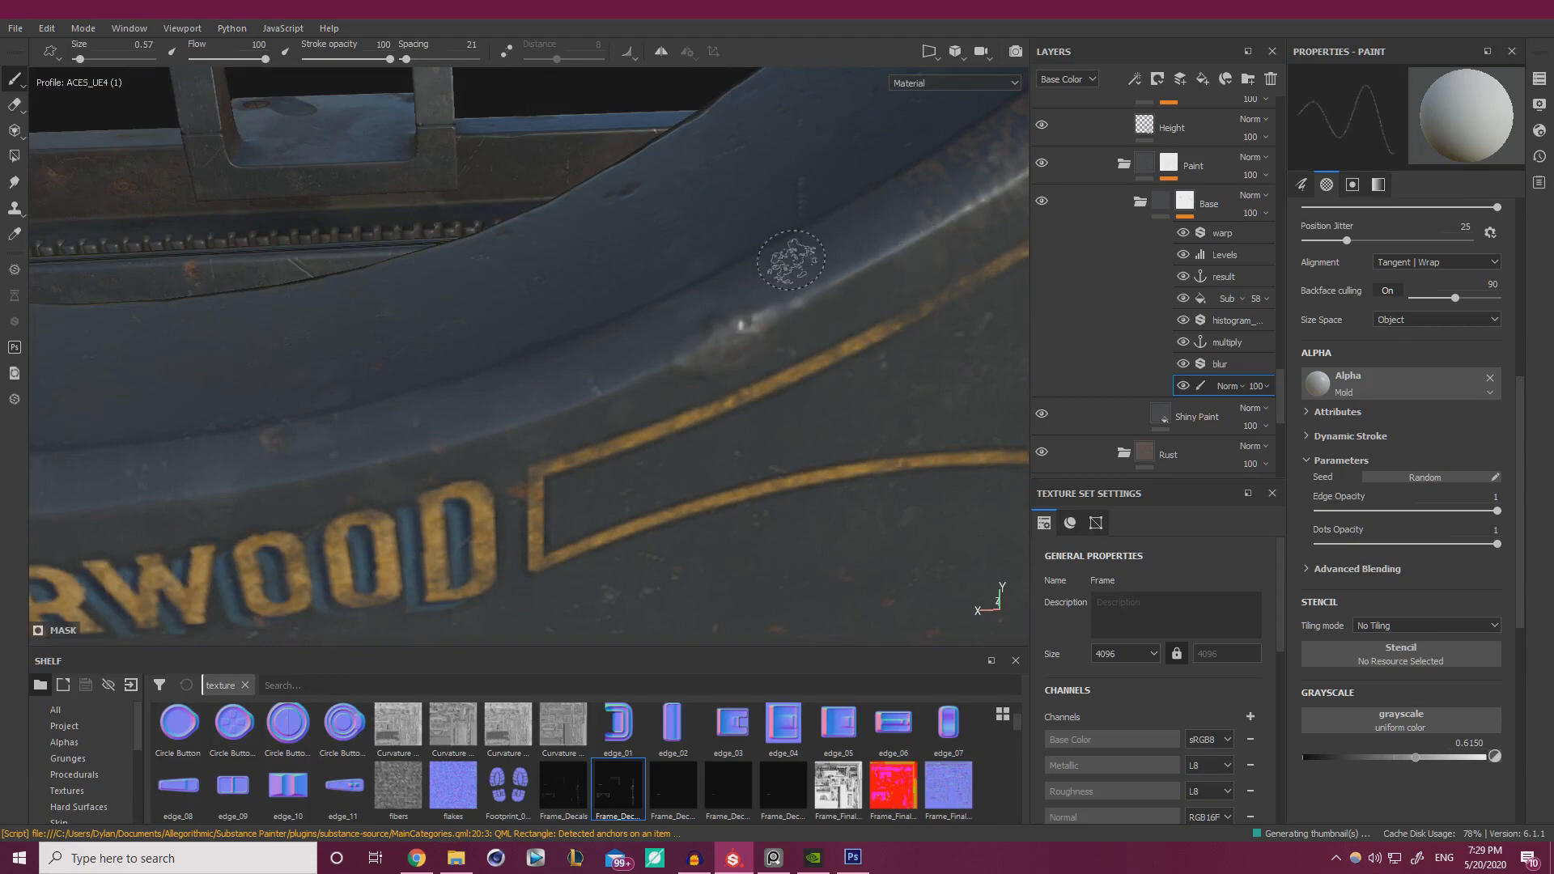
{"action": "mouse_move", "coordinate": [836, 300]}
{"action": "left_mouse_down", "text": "alt"}
{"action": "mouse_move", "coordinate": [815, 262]}
{"action": "mouse_move", "coordinate": [793, 267]}
{"action": "left_mouse_up", "text": "alt"}
{"action": "left_click", "coordinate": [727, 346]}
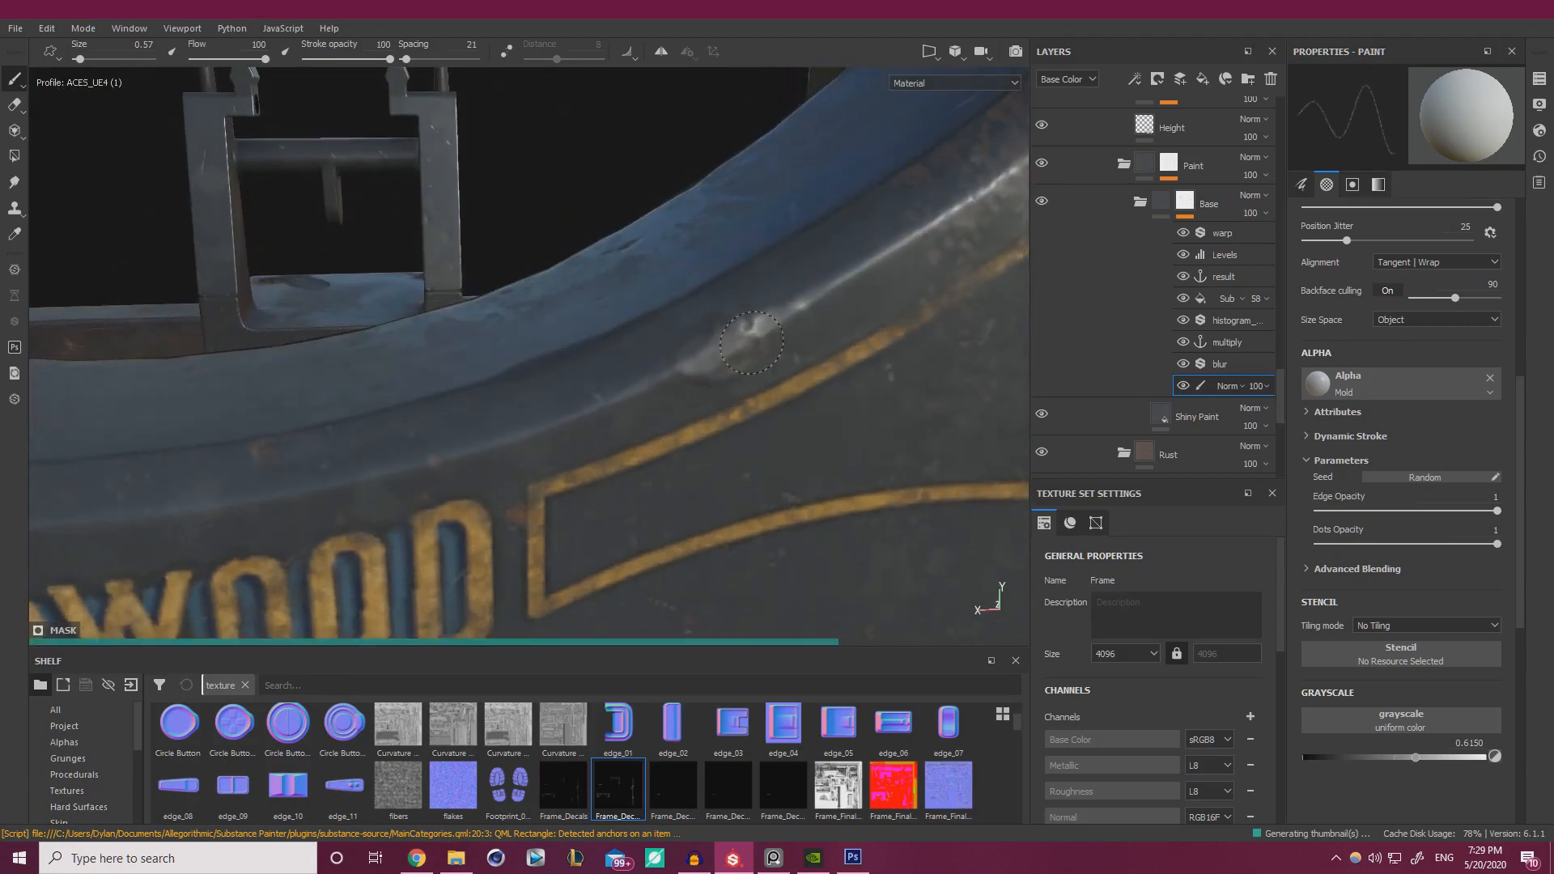
{"action": "left_click", "coordinate": [749, 337]}
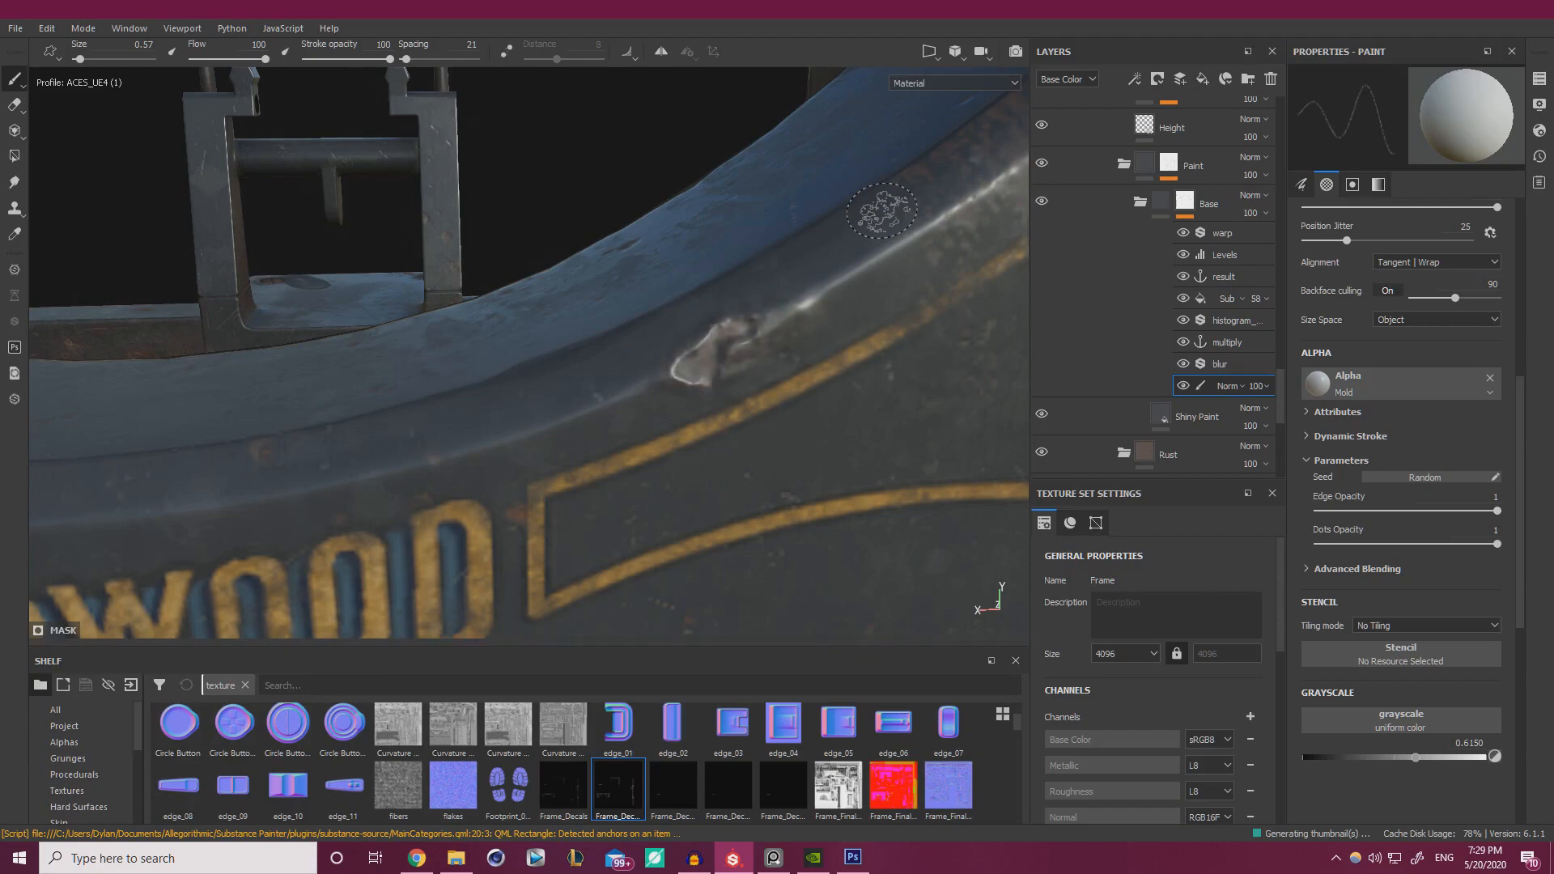
{"action": "right_click_drag", "start_coordinate": [732, 322], "coordinate": [601, 301], "text": "alt"}
{"action": "left_click_drag", "start_coordinate": [601, 301], "coordinate": [554, 351], "text": "alt"}
{"action": "scroll", "coordinate": [554, 352], "scroll_direction": "up", "scroll_amount": 6}
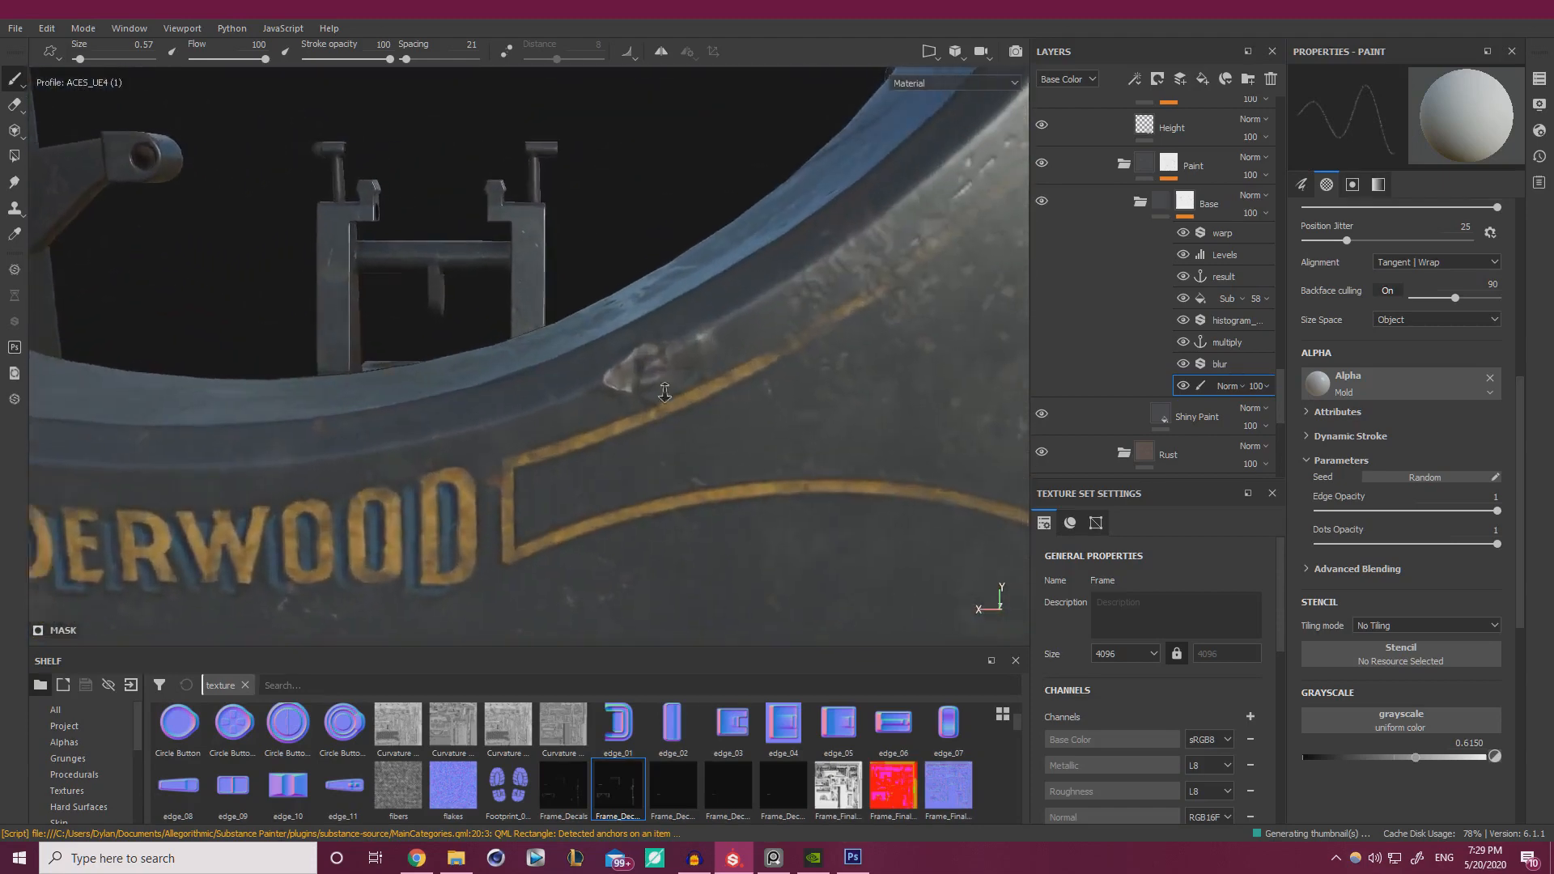
- Dab more chipped wear onto the curved rim edge beside the gold trim at the D end of the UNDERWOOD lettering
{"action": "left_click", "coordinate": [628, 351]}
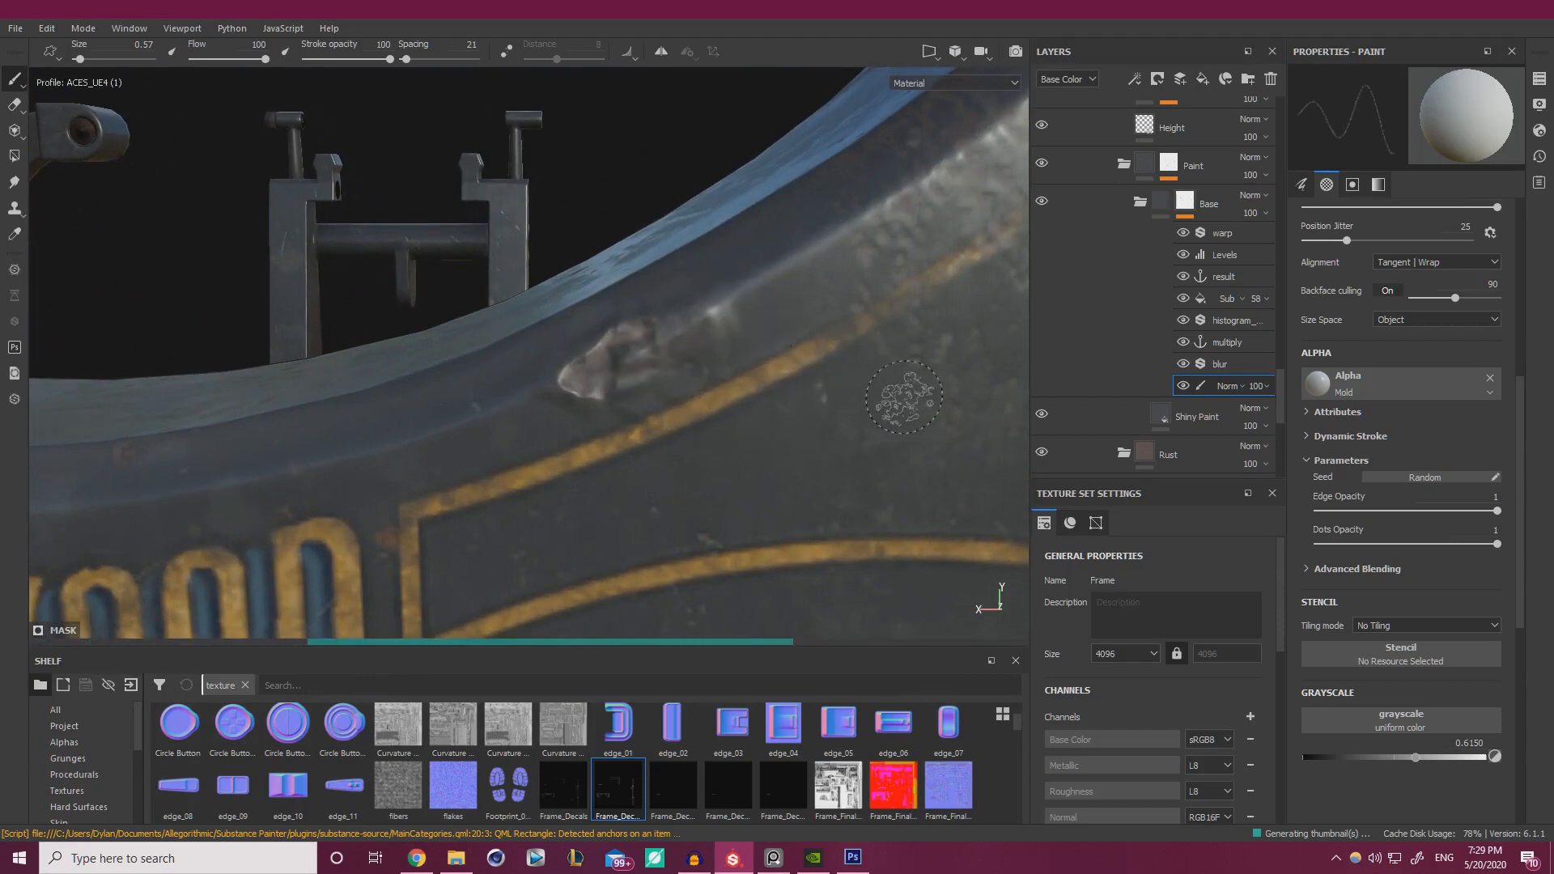
{"action": "mouse_move", "coordinate": [897, 392]}
{"action": "left_mouse_down", "text": "alt"}
{"action": "mouse_move", "coordinate": [904, 338]}
{"action": "mouse_move", "coordinate": [733, 371]}
{"action": "left_mouse_up", "text": "alt"}
{"action": "left_click", "coordinate": [703, 356]}
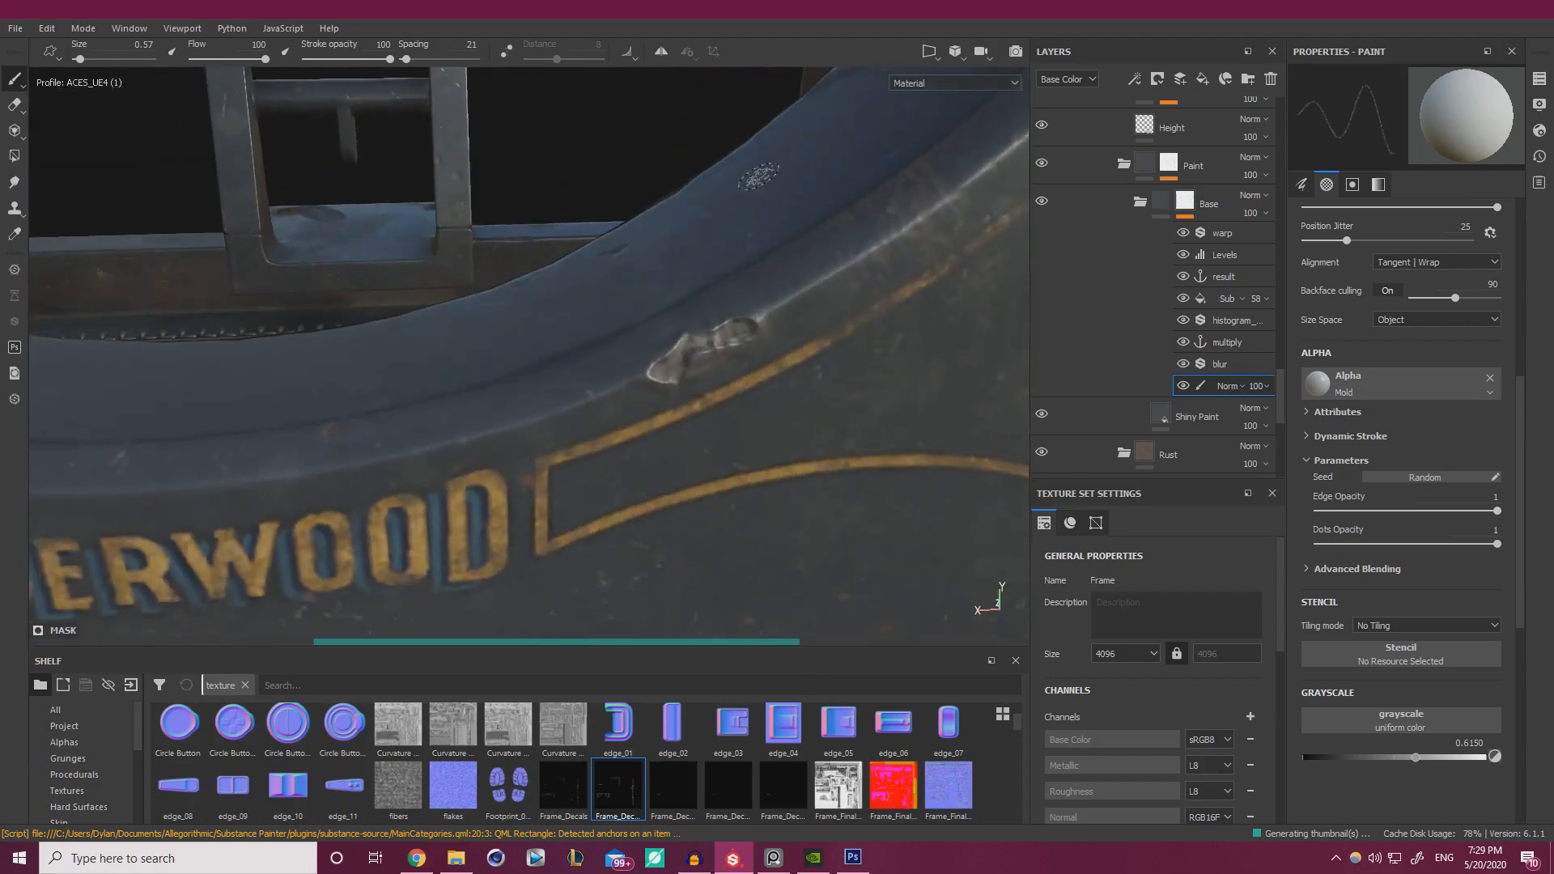
{"action": "left_click_drag", "start_coordinate": [758, 177], "coordinate": [664, 405], "text": "alt"}
{"action": "scroll", "coordinate": [695, 434], "scroll_direction": "up", "scroll_amount": 4}
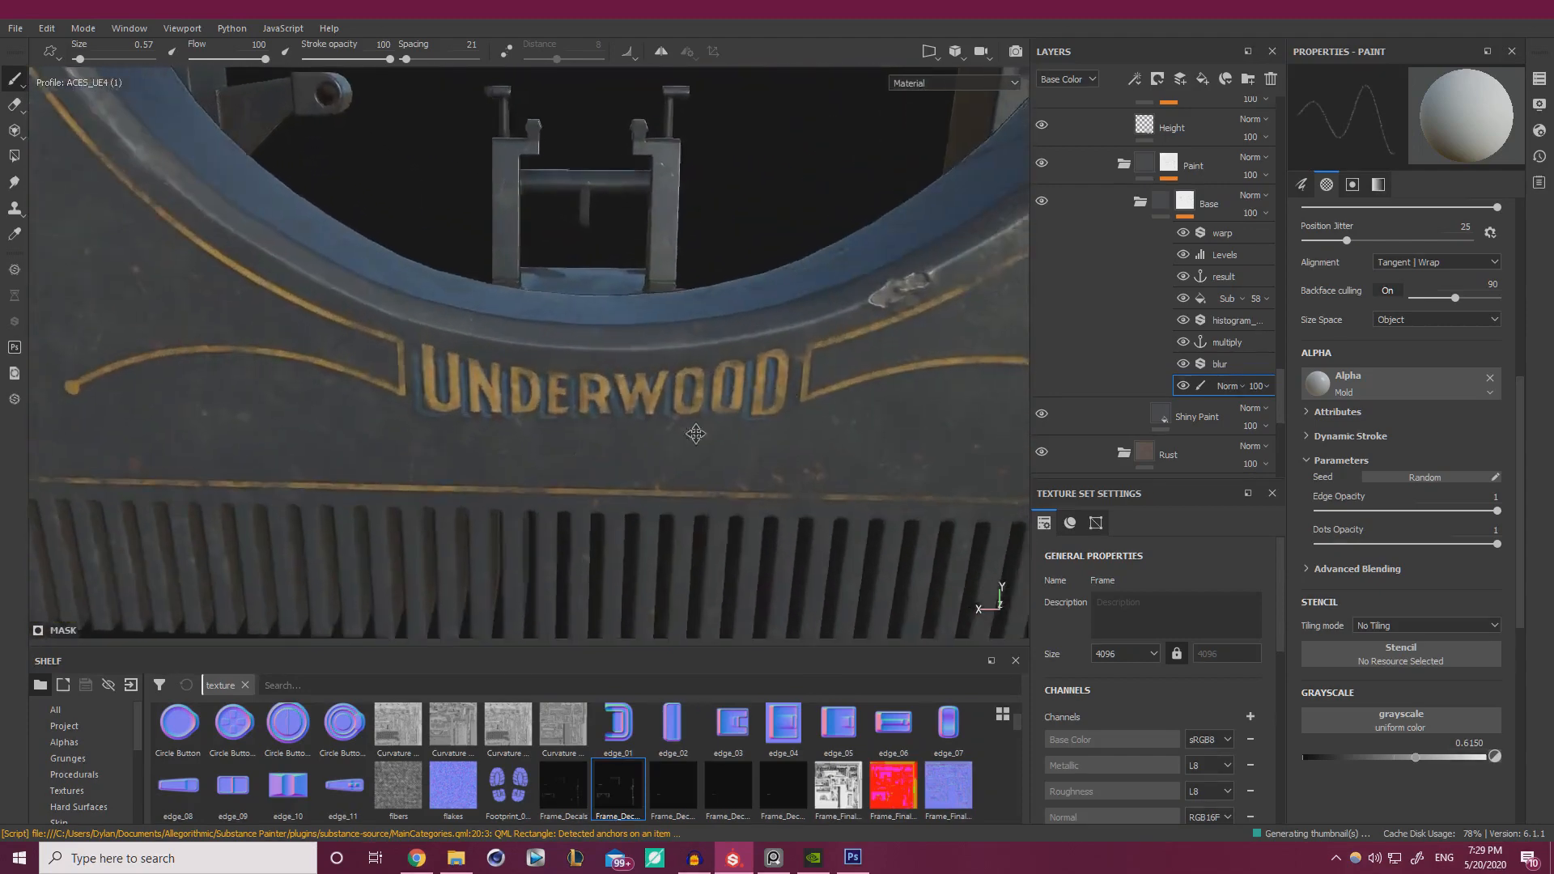
{"action": "middle_click_drag", "start_coordinate": [696, 434], "coordinate": [567, 485], "text": "alt"}
- Set the brush grayscale to 0 and paint out the chips on the rim edge at the lettering's D end
{"action": "left_click_drag", "start_coordinate": [1328, 756], "coordinate": [1305, 757]}
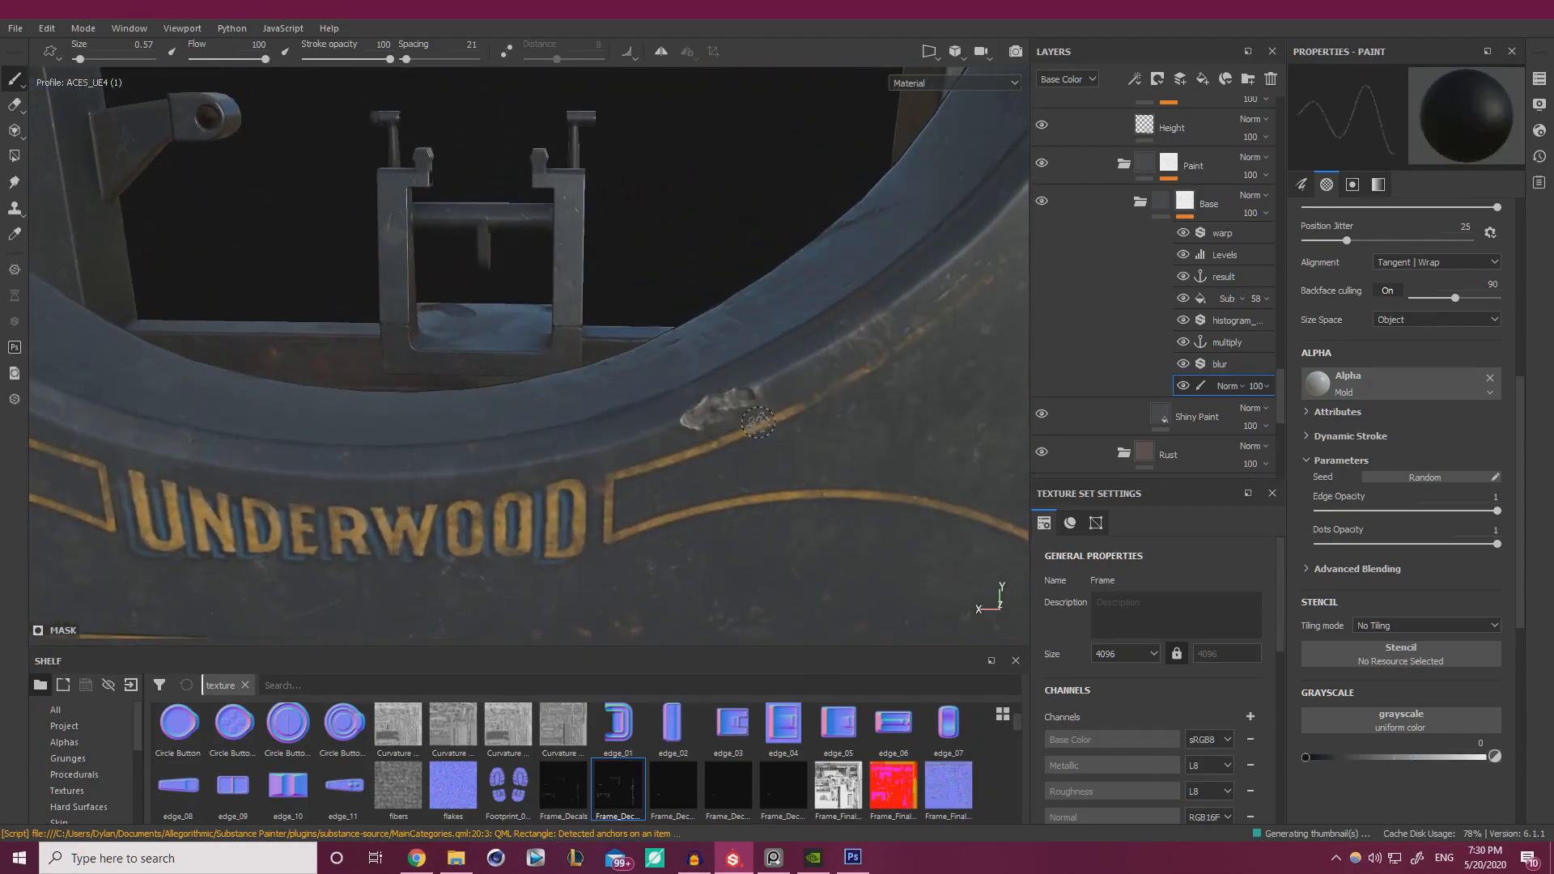
{"action": "left_click", "coordinate": [697, 417]}
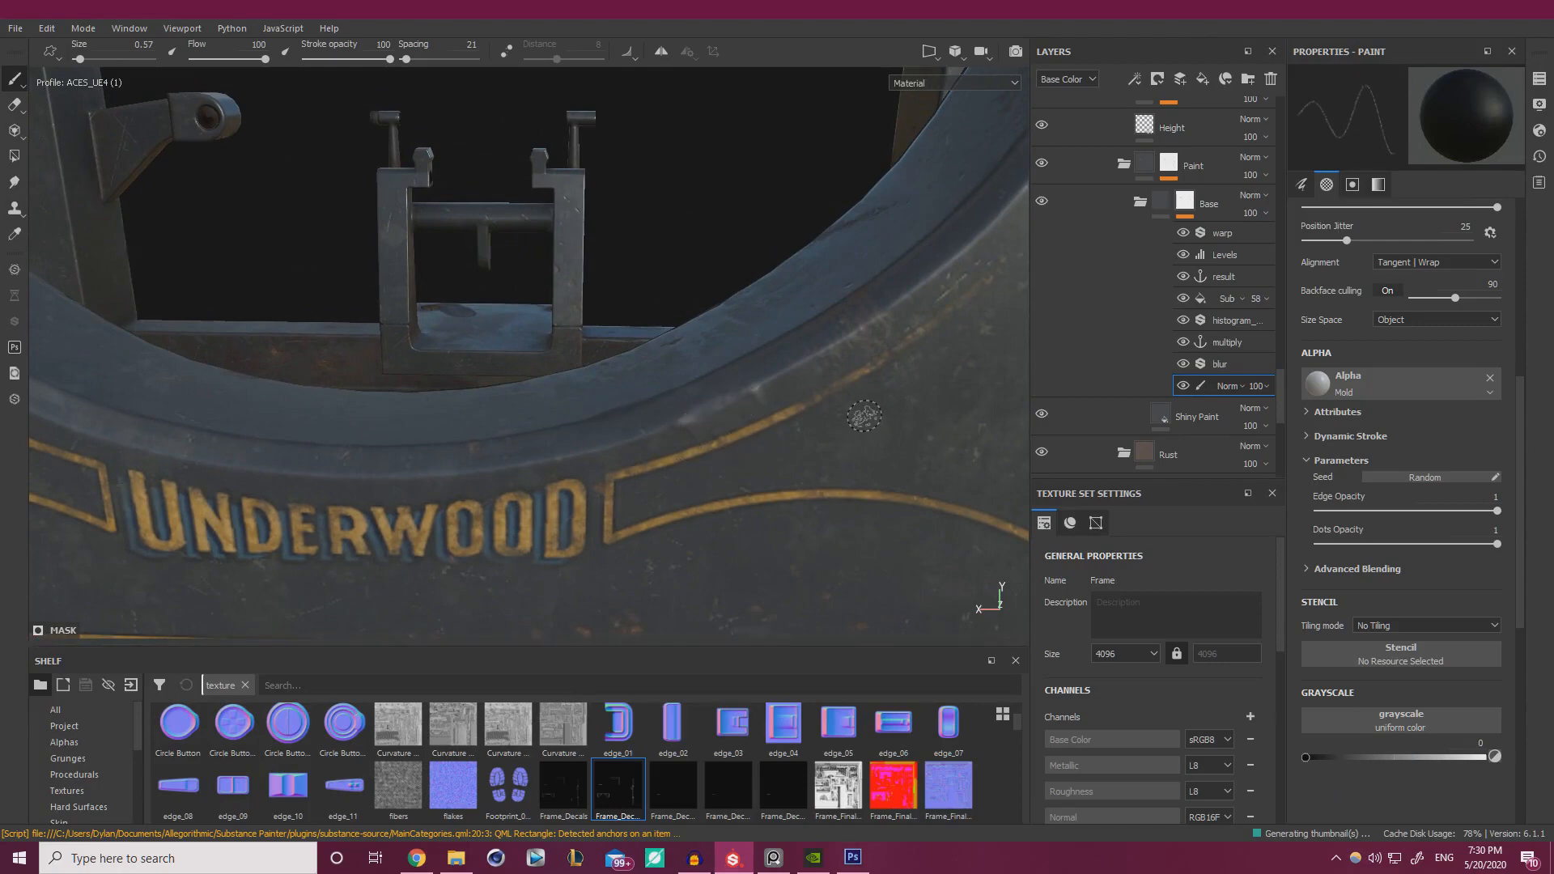
{"action": "scroll", "coordinate": [863, 373], "scroll_direction": "down", "scroll_amount": 5}
- Set the brush grayscale to 0.6726 and paint a small chip on the curved rim edge at the lettering's U side
{"action": "left_click_drag", "start_coordinate": [863, 373], "coordinate": [688, 402], "text": "alt"}
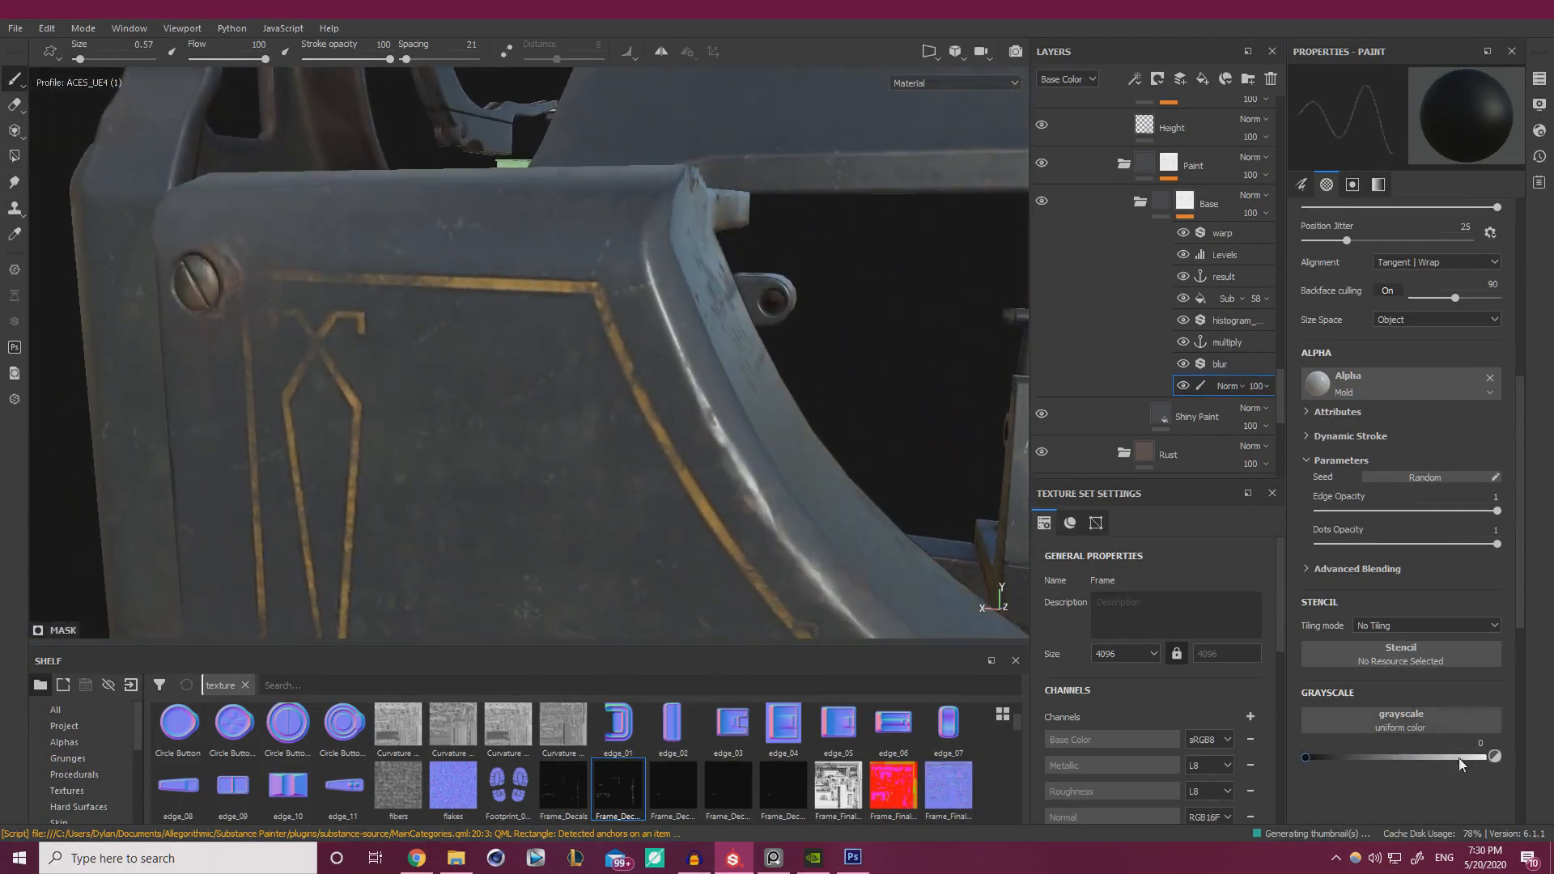
{"action": "left_click", "coordinate": [1426, 758]}
{"action": "left_click_drag", "start_coordinate": [810, 453], "coordinate": [716, 447], "text": "alt"}
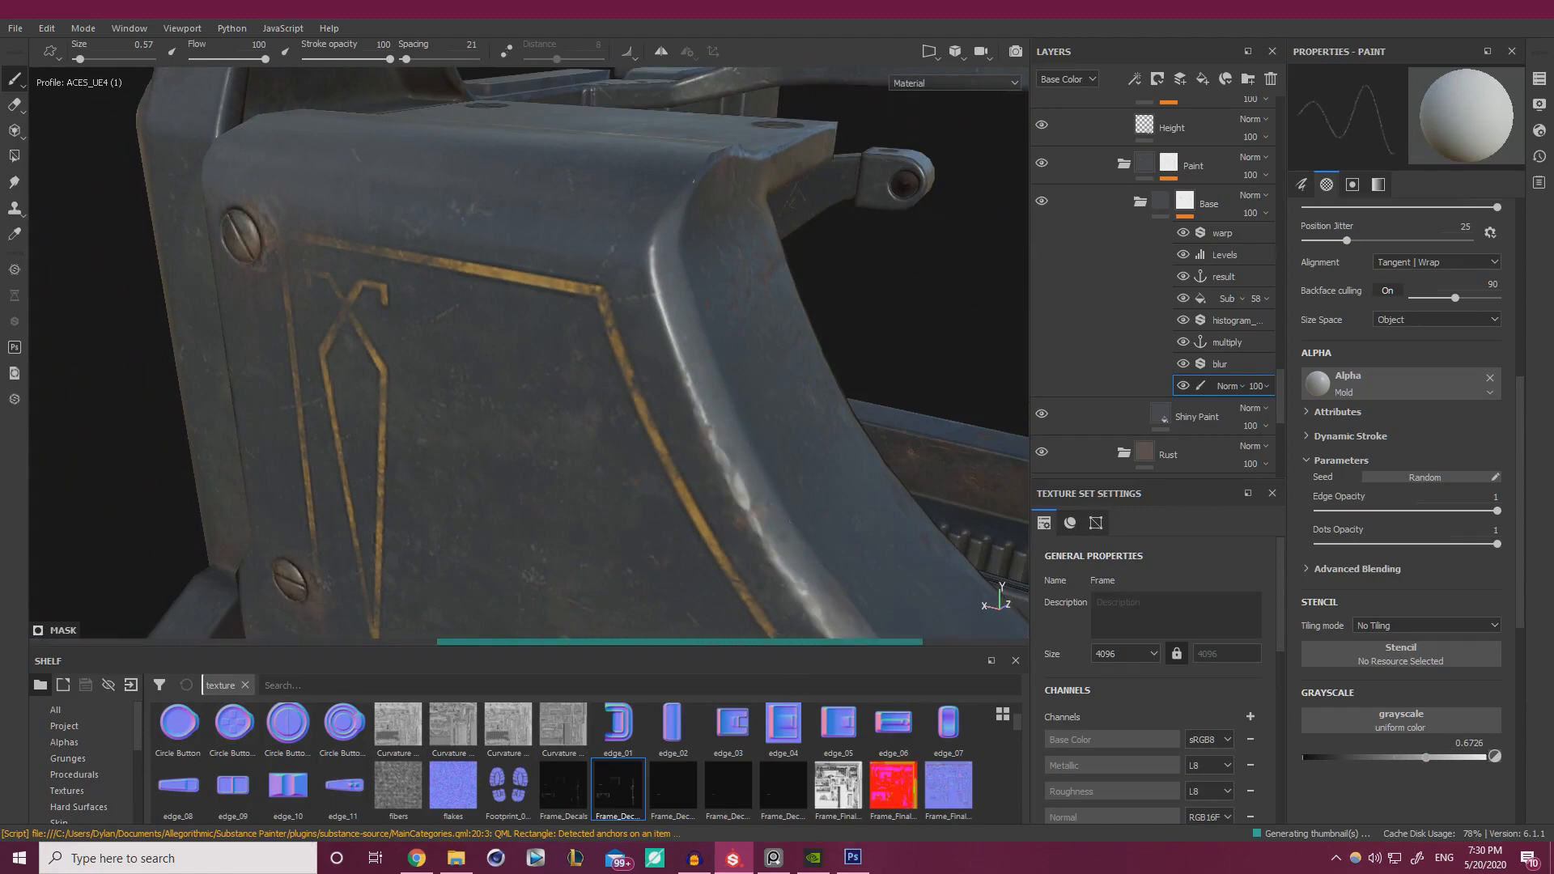
{"action": "left_click_drag", "start_coordinate": [814, 423], "coordinate": [728, 460], "text": "alt"}
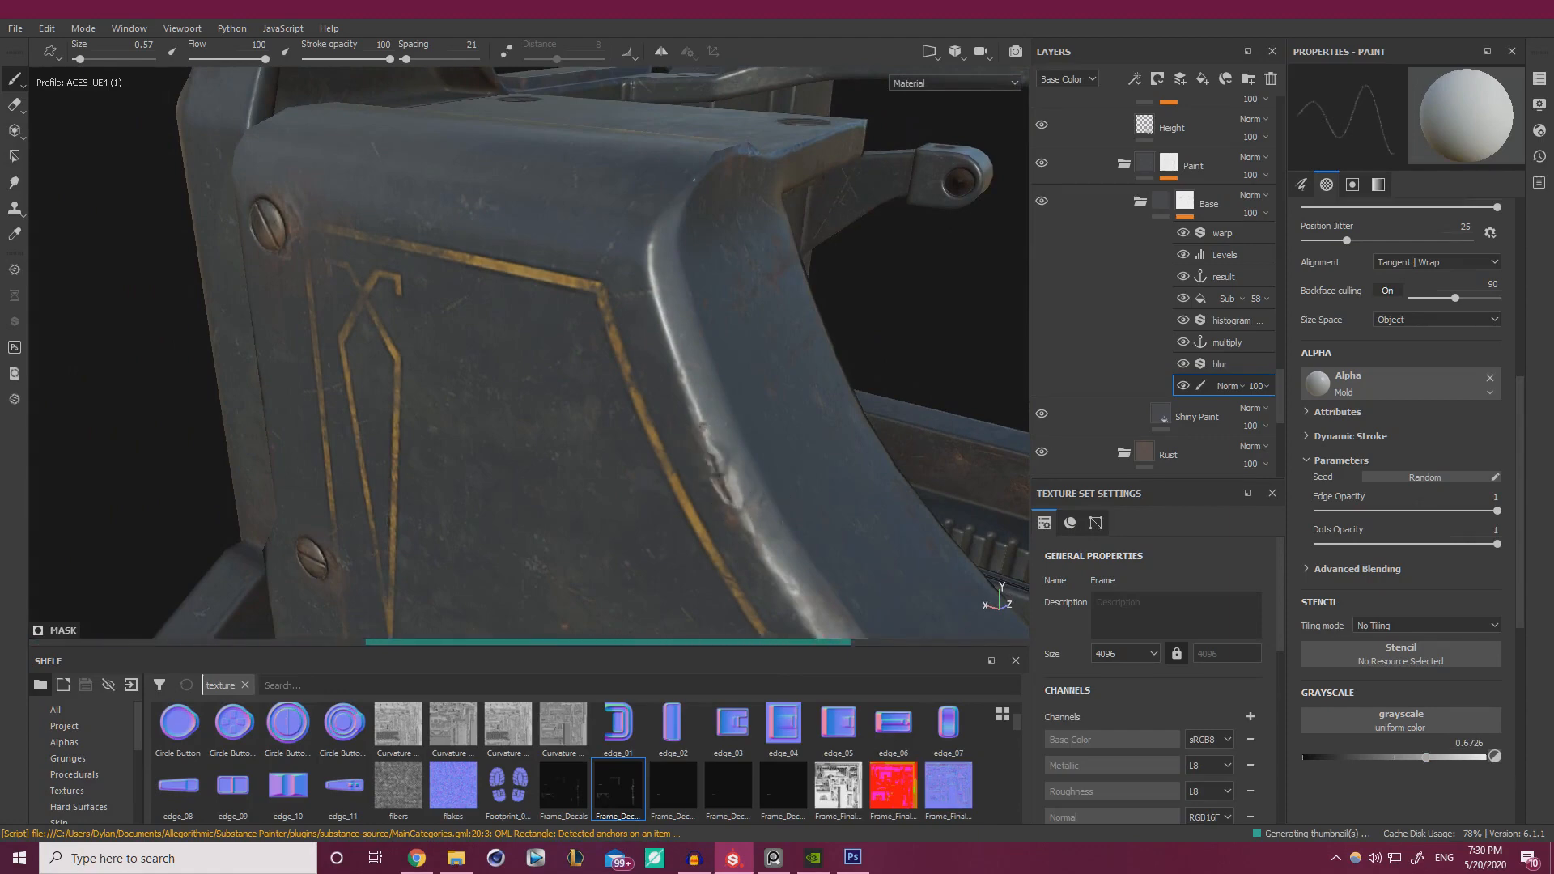
- Examine the wear on the front plate's curved rim edges on both sides of the UNDERWOOD lettering
{"action": "left_click_drag", "start_coordinate": [704, 426], "coordinate": [818, 388], "text": "alt"}
{"action": "right_click_drag", "start_coordinate": [818, 389], "coordinate": [421, 317], "text": "alt"}
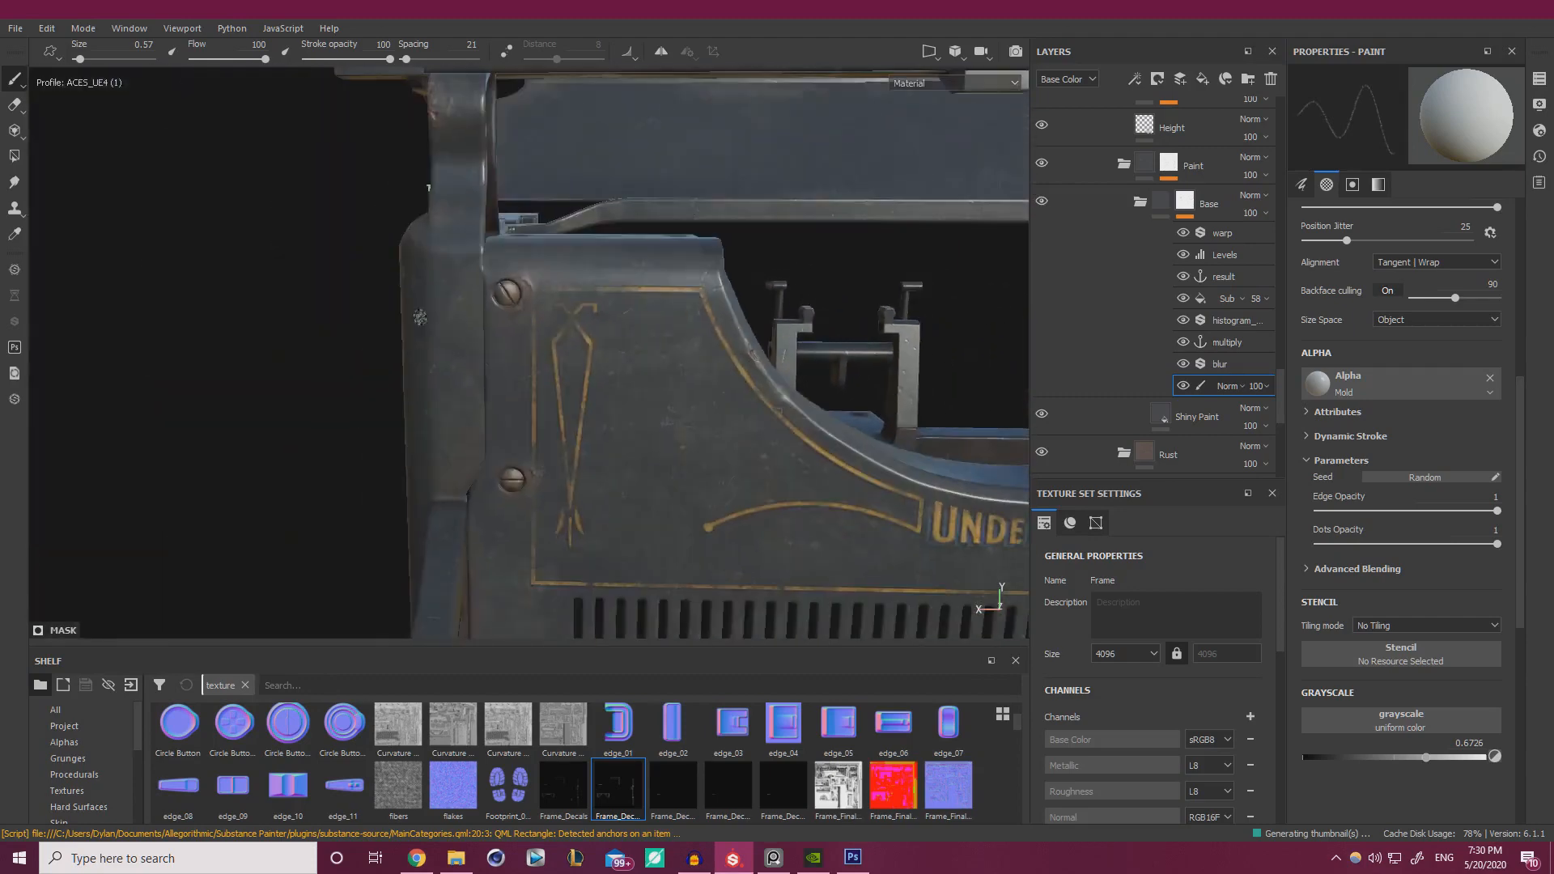
{"action": "left_click_drag", "start_coordinate": [688, 352], "coordinate": [596, 385], "text": "alt"}
{"action": "middle_click_drag", "start_coordinate": [915, 397], "coordinate": [421, 413], "text": "alt"}
{"action": "right_click_drag", "start_coordinate": [502, 409], "coordinate": [674, 425], "text": "alt"}
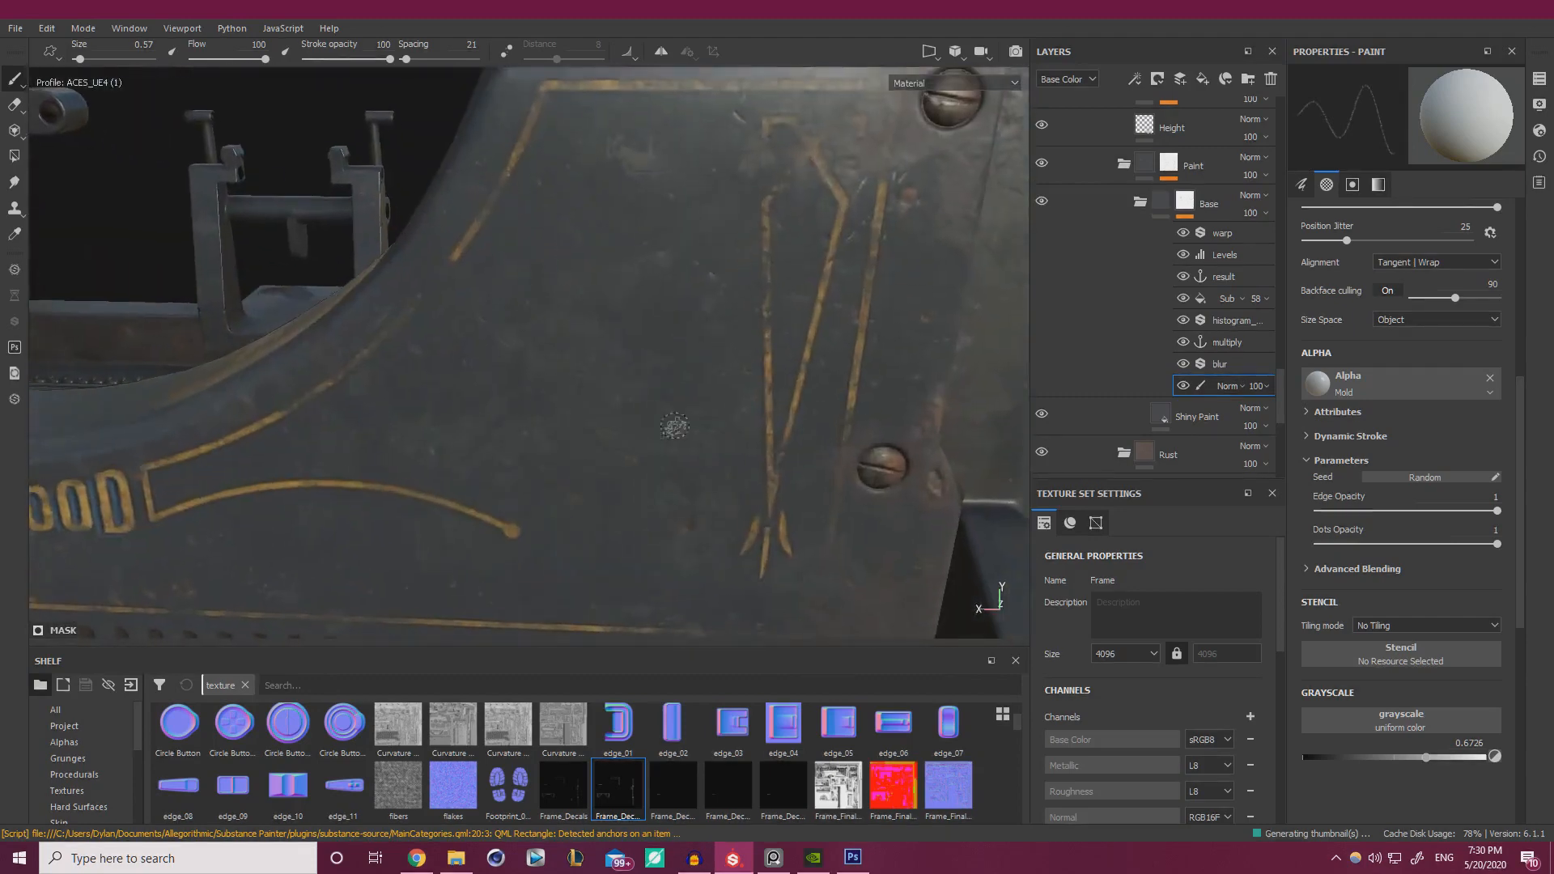
{"action": "left_click_drag", "start_coordinate": [674, 426], "coordinate": [456, 467], "text": "alt"}
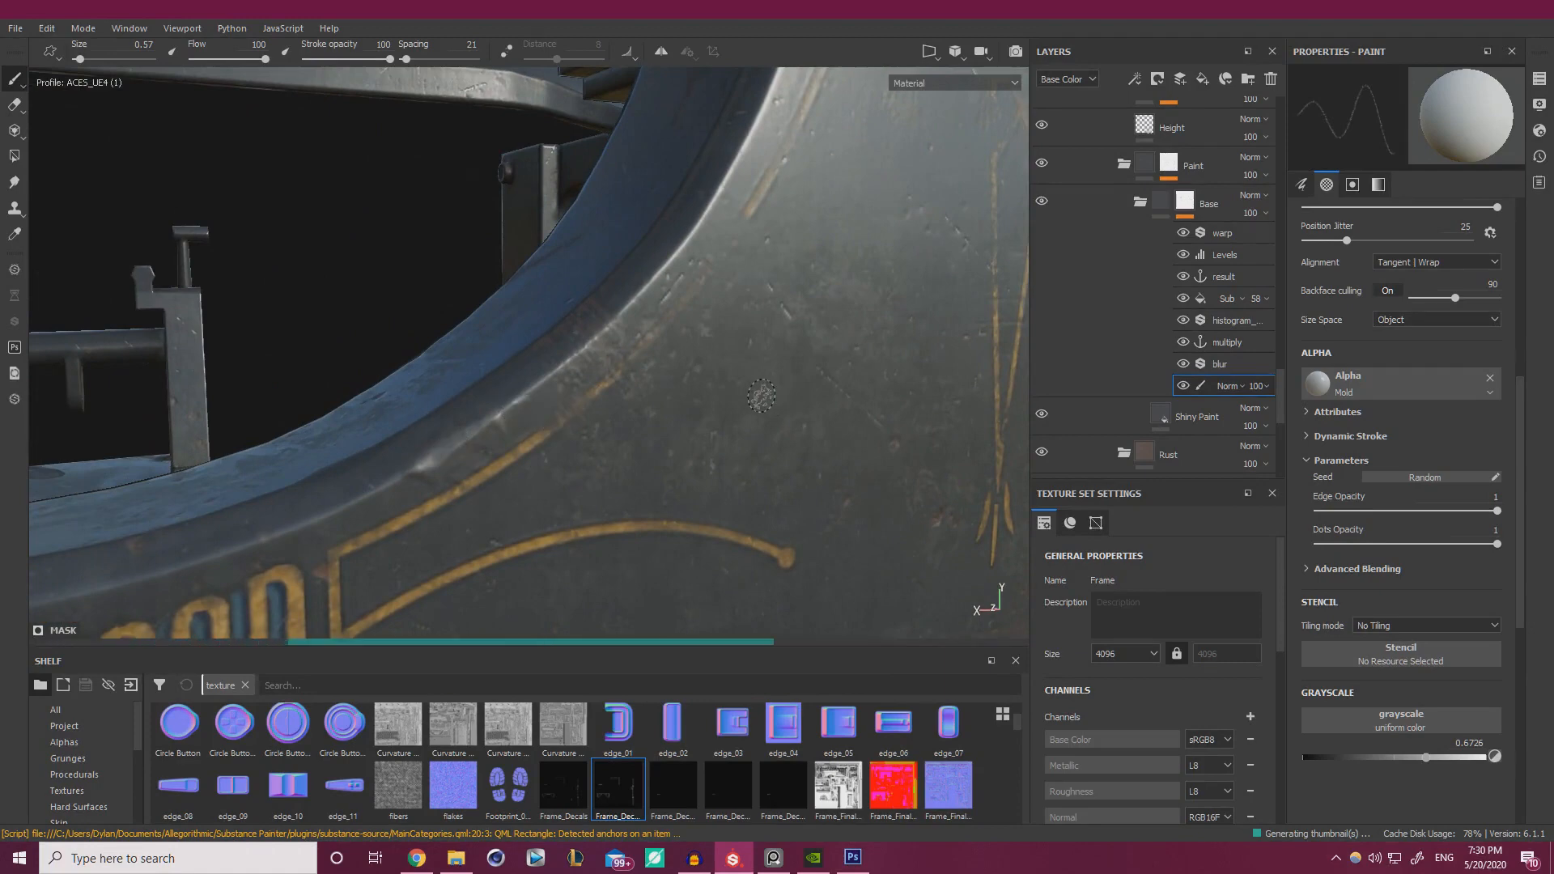
{"action": "left_click_drag", "start_coordinate": [690, 415], "coordinate": [459, 446], "text": "alt"}
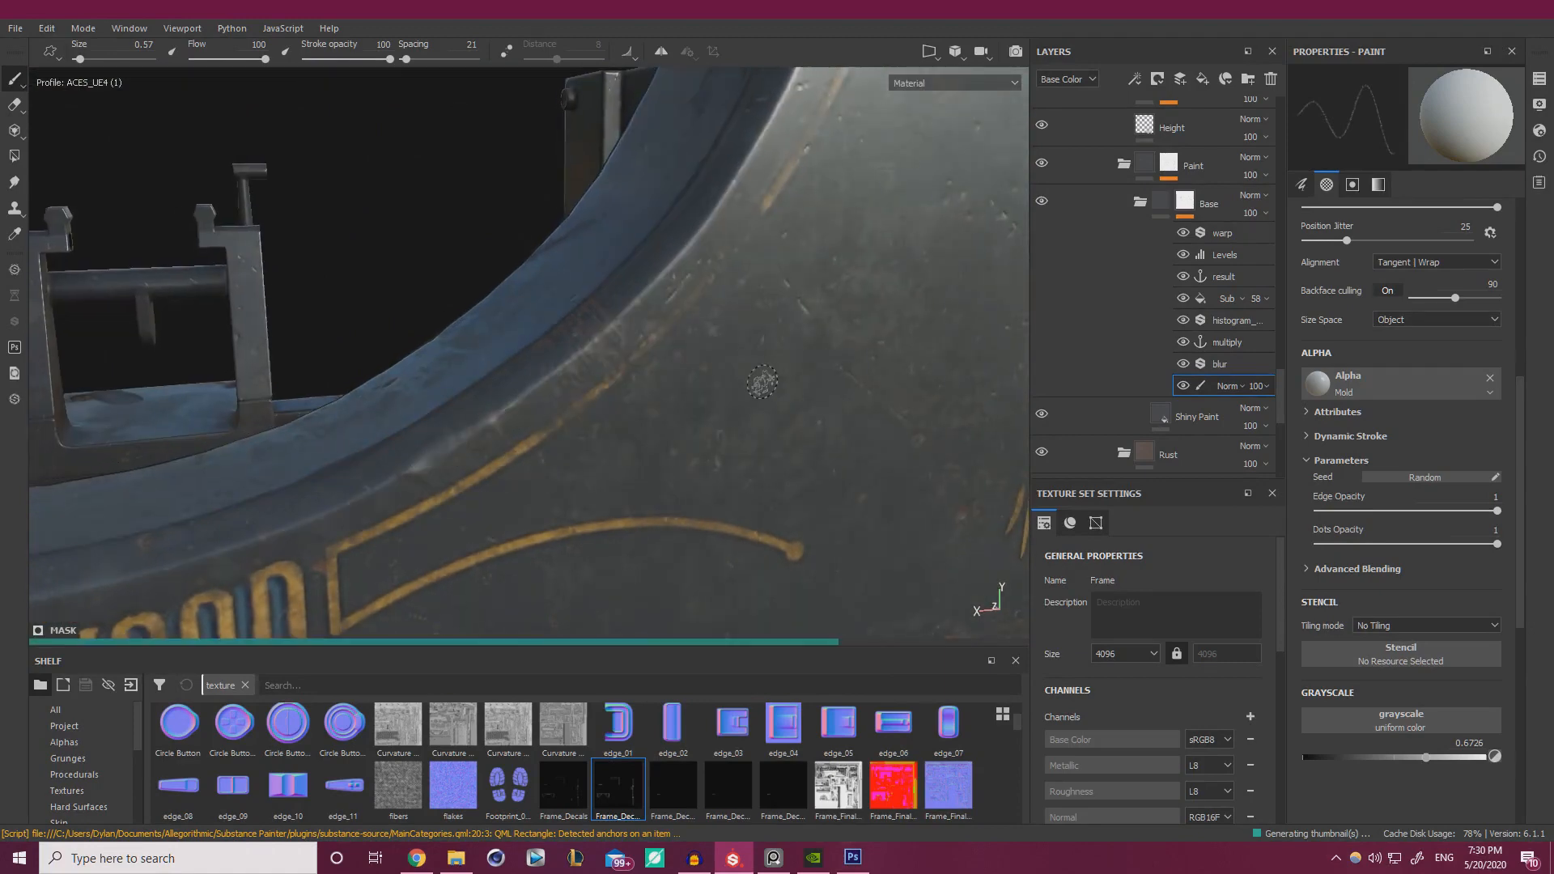
{"action": "left_click_drag", "start_coordinate": [742, 391], "coordinate": [640, 387], "text": "alt"}
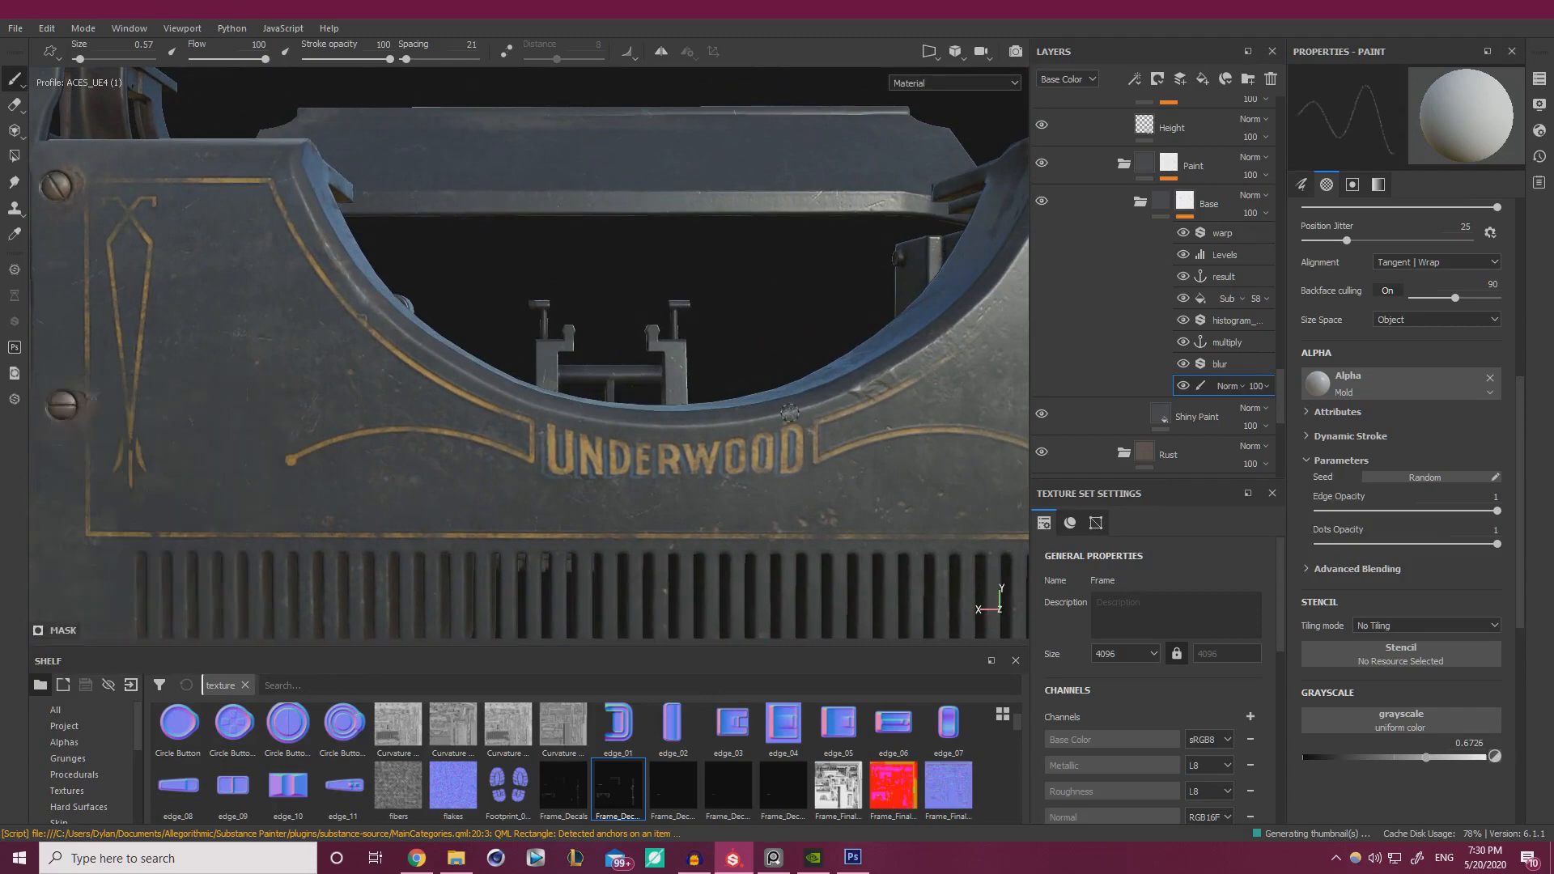
- Paint short chipped strokes along the rim highlight at the lettering's U side, extending the existing chip upward
{"action": "right_click_drag", "start_coordinate": [790, 413], "coordinate": [660, 426], "text": "alt"}
{"action": "mouse_move", "coordinate": [599, 421]}
{"action": "left_mouse_down", "text": "alt"}
{"action": "mouse_move", "coordinate": [538, 403]}
{"action": "mouse_move", "coordinate": [484, 357]}
{"action": "left_mouse_up", "text": "alt"}
{"action": "left_click_drag", "start_coordinate": [377, 286], "coordinate": [386, 262], "text": "alt"}
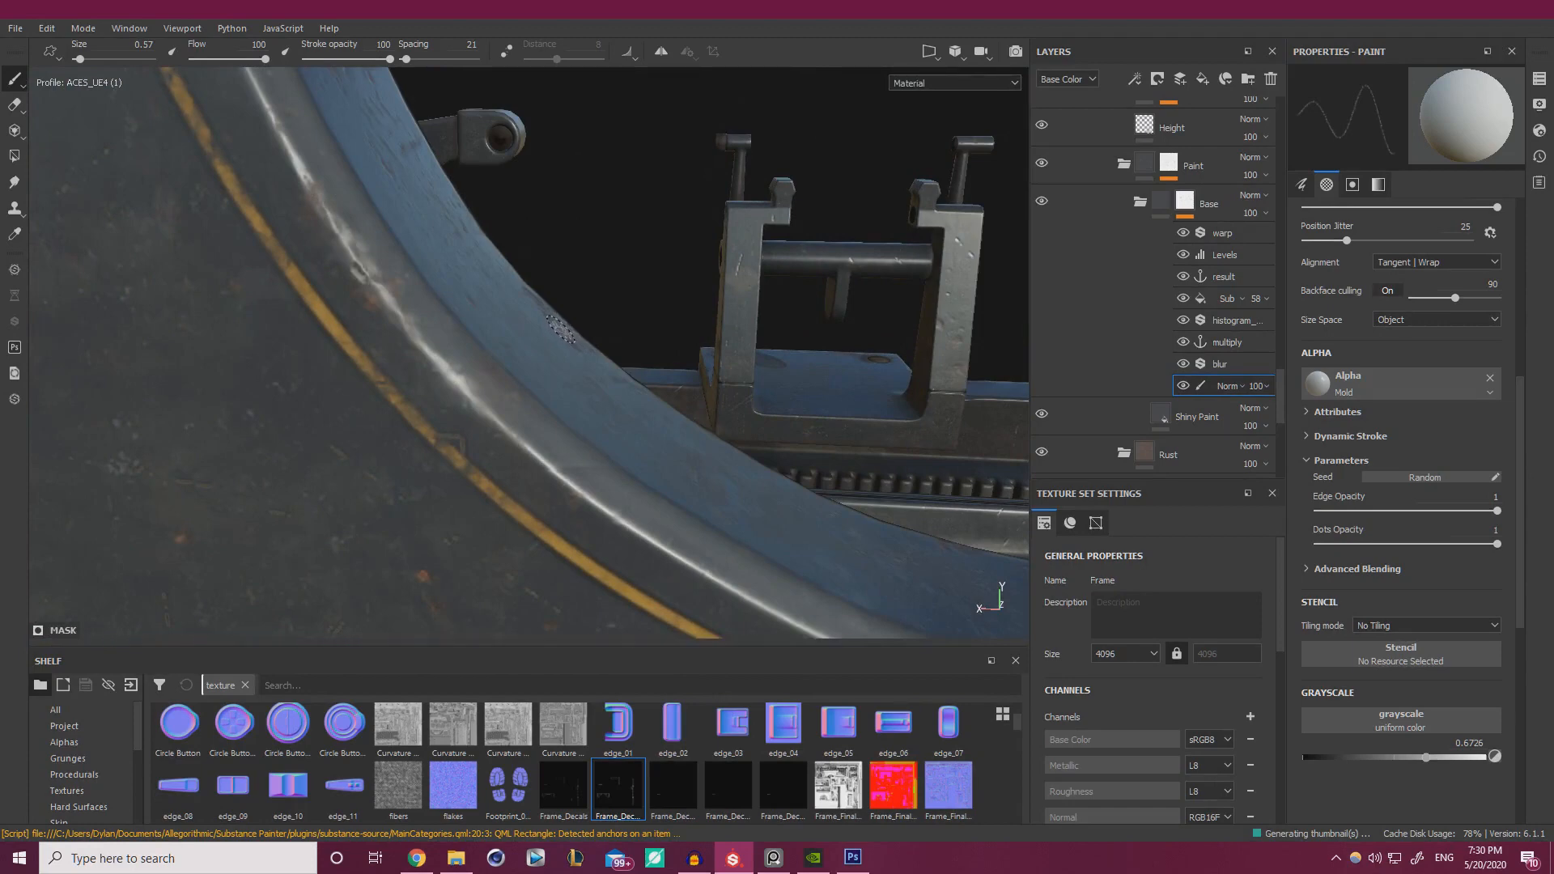
{"action": "mouse_move", "coordinate": [562, 329]}
{"action": "left_mouse_down", "text": "alt"}
{"action": "mouse_move", "coordinate": [381, 283]}
{"action": "mouse_move", "coordinate": [373, 263]}
{"action": "left_mouse_up", "text": "alt"}
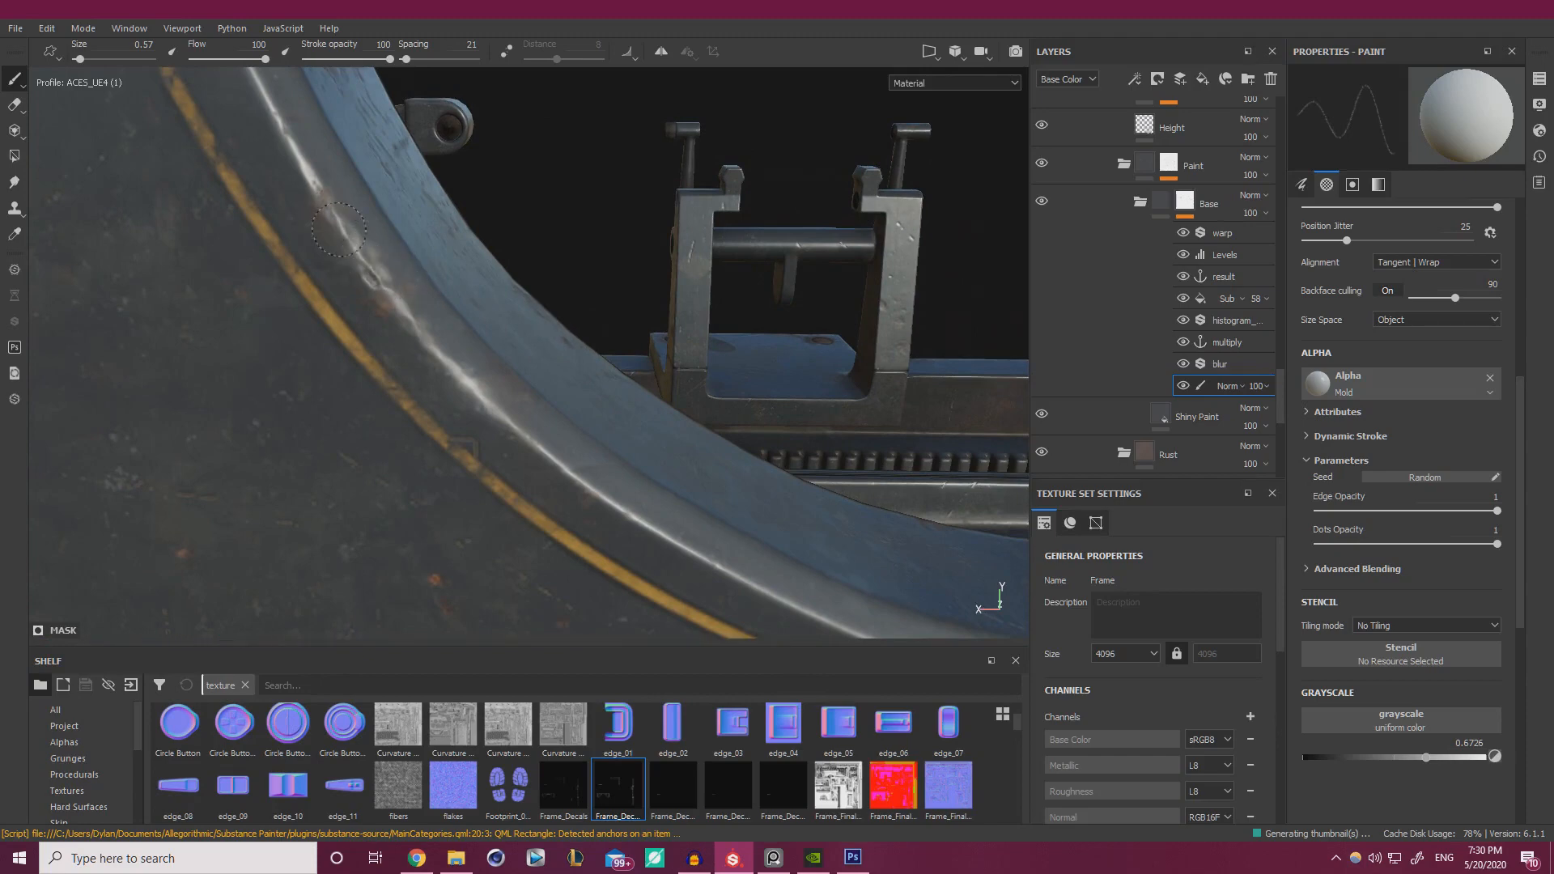
{"action": "left_click_drag", "start_coordinate": [338, 229], "coordinate": [402, 271]}
{"action": "left_click_drag", "start_coordinate": [328, 212], "coordinate": [374, 250]}
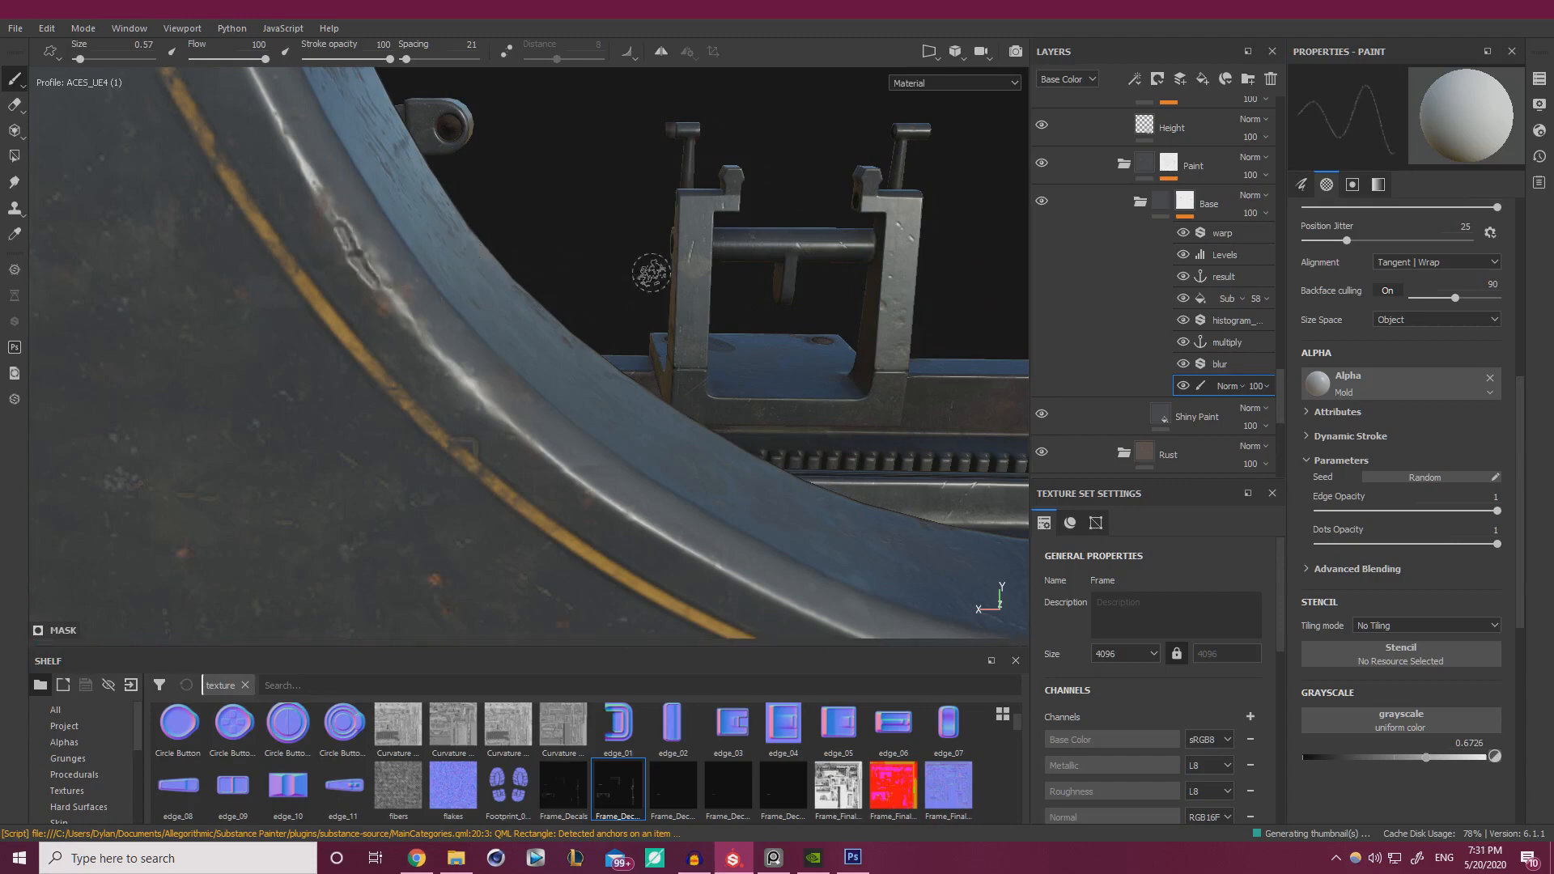
- Dab two further spots of wear onto the chips along the rim edge at the lettering's U side
{"action": "right_click_drag", "start_coordinate": [595, 297], "coordinate": [502, 283], "text": "alt"}
{"action": "left_click_drag", "start_coordinate": [502, 283], "coordinate": [445, 271], "text": "alt"}
{"action": "right_click_drag", "start_coordinate": [445, 270], "coordinate": [842, 348], "text": "alt"}
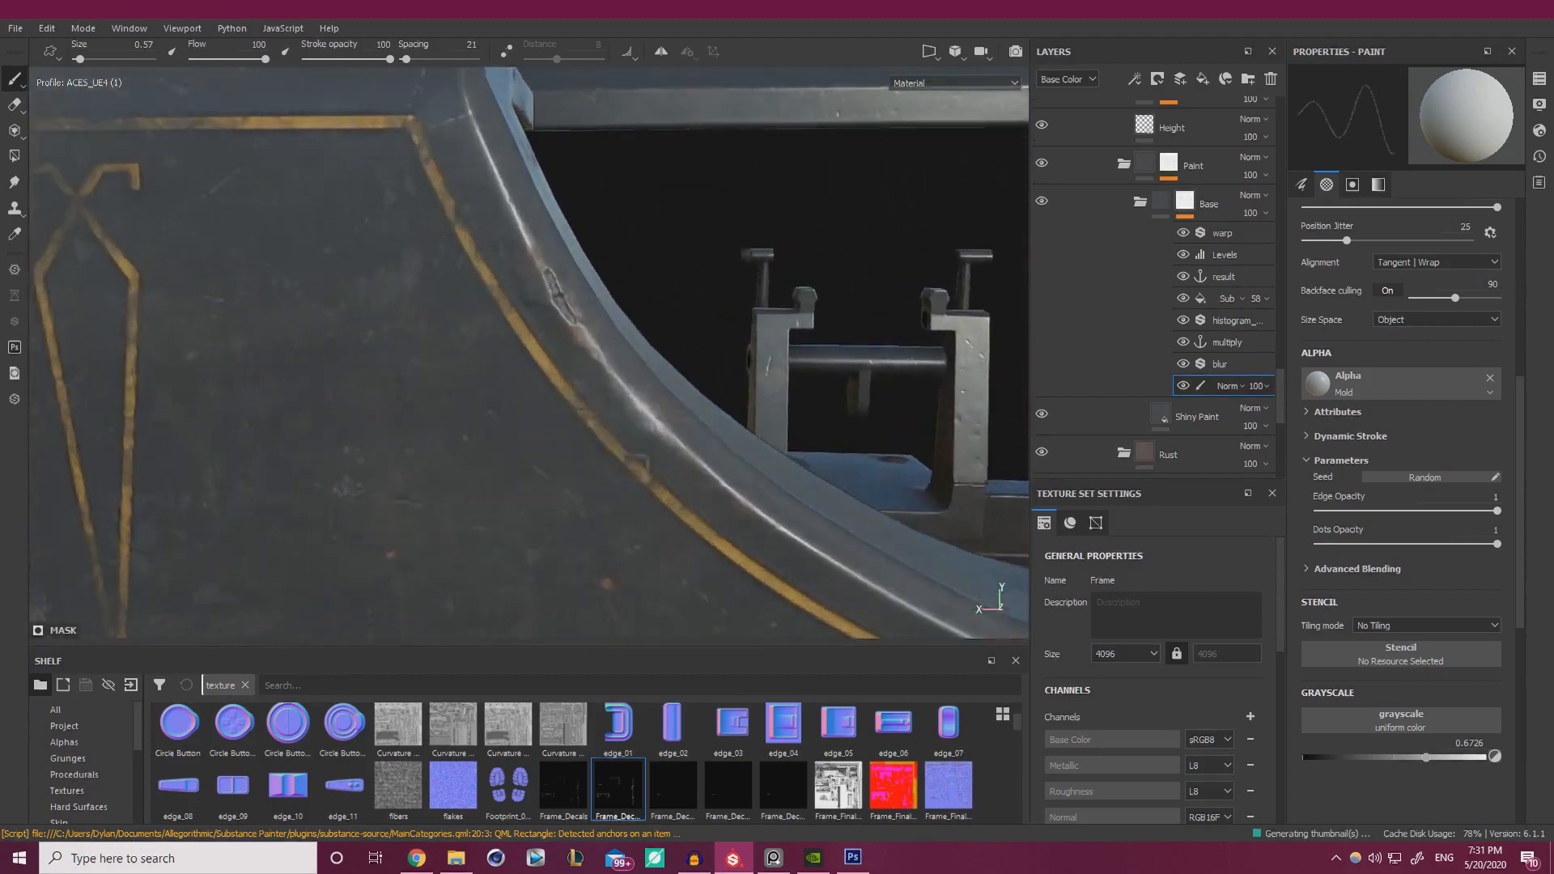
{"action": "left_click_drag", "start_coordinate": [842, 348], "coordinate": [819, 395], "text": "alt"}
{"action": "left_click", "coordinate": [568, 284]}
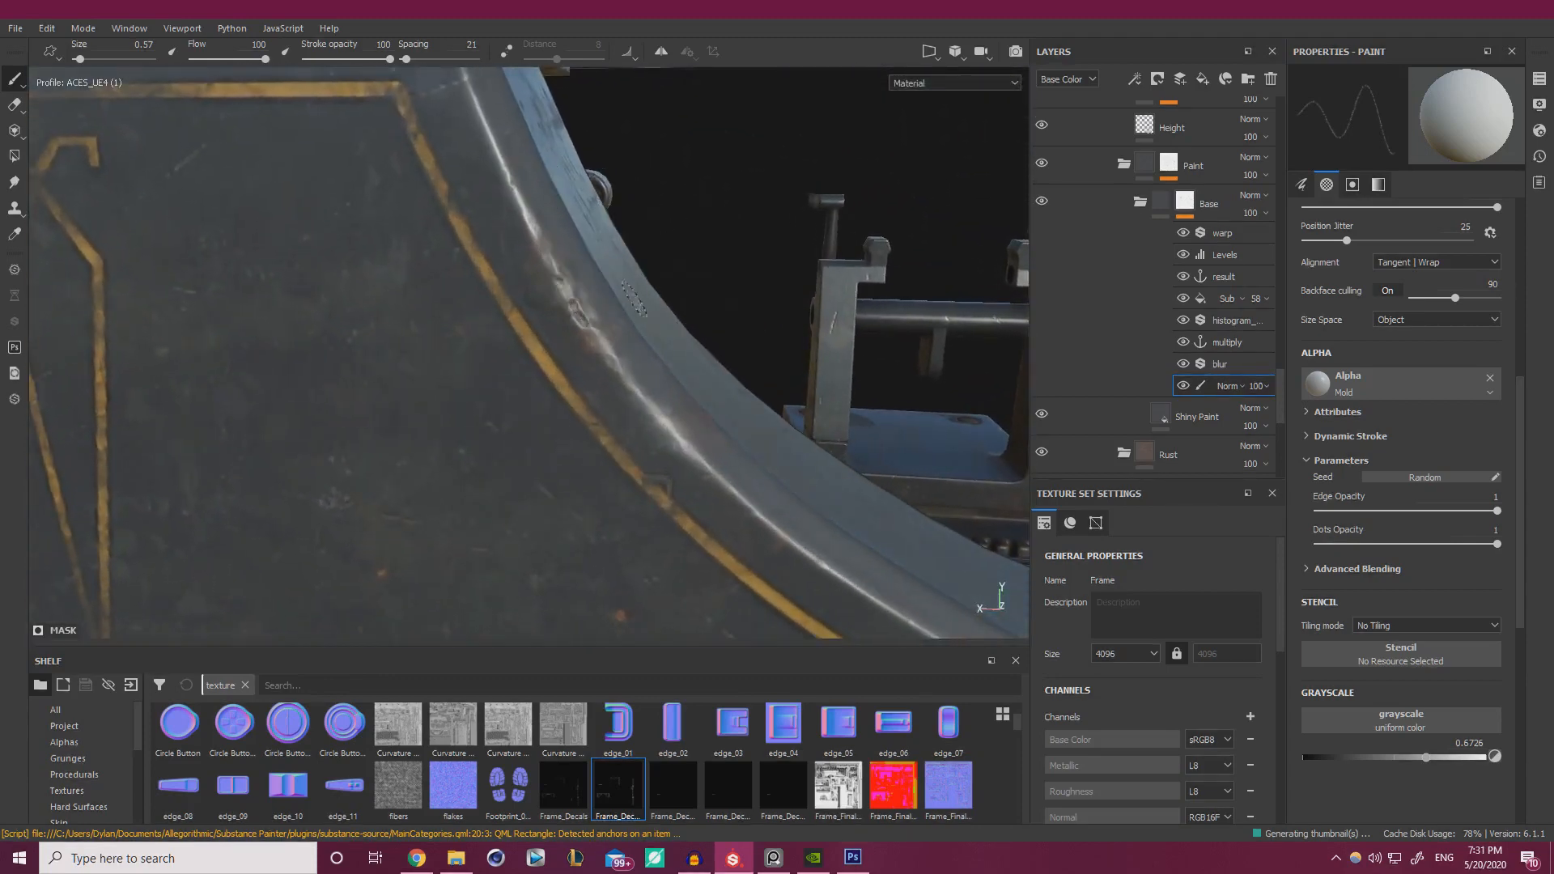
{"action": "left_click", "coordinate": [591, 316]}
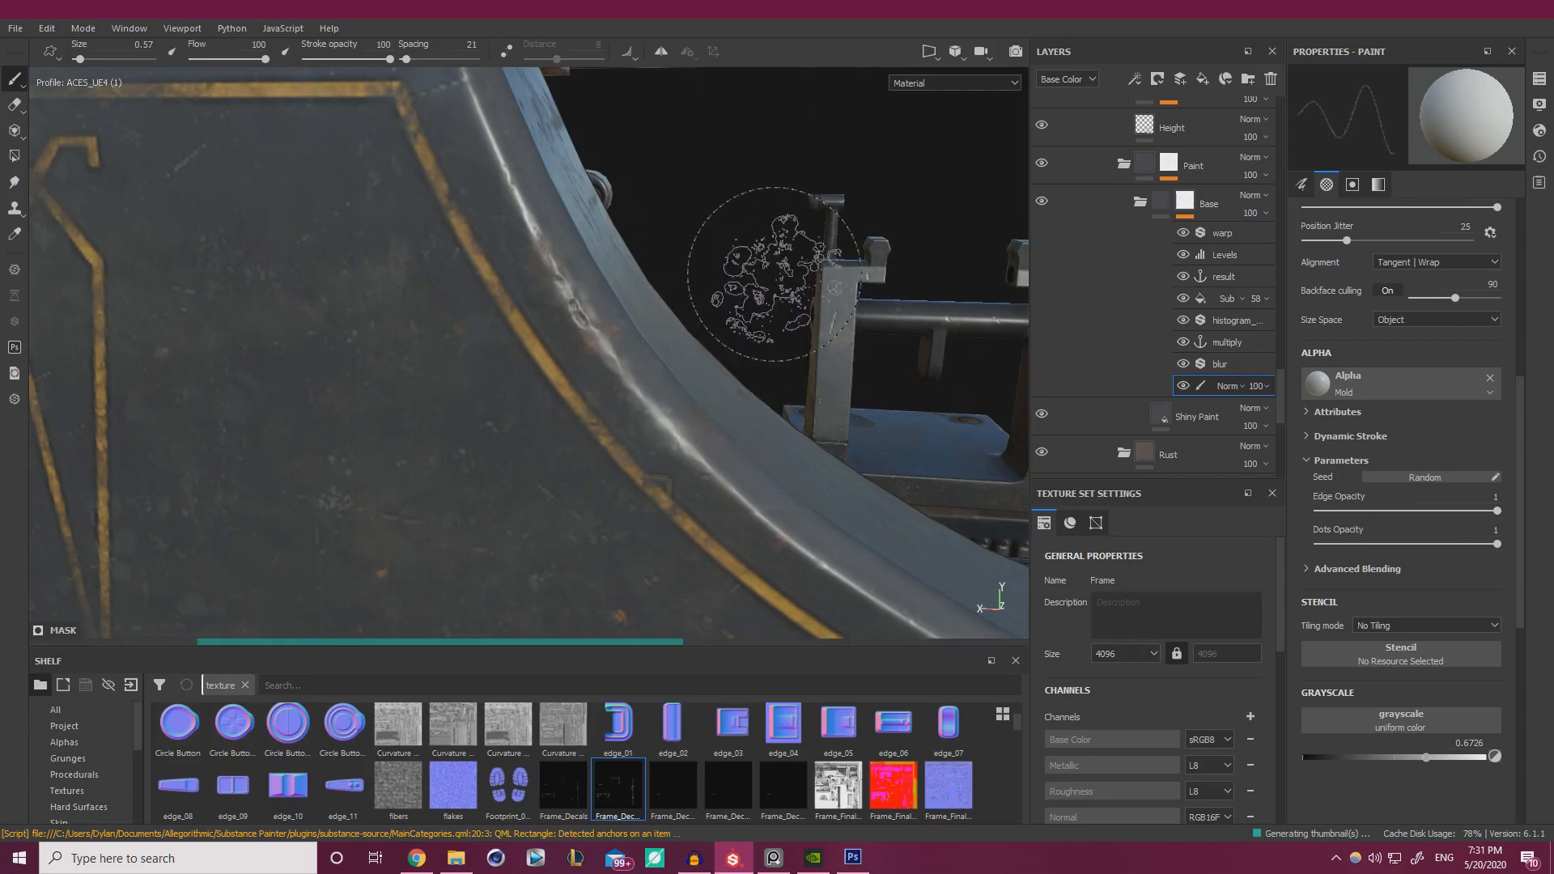
- Inspect the chipped rim edge from several angles and dab extra wear to widen the chip into one larger patch
{"action": "mouse_move", "coordinate": [768, 332]}
{"action": "left_mouse_down", "text": "alt"}
{"action": "mouse_move", "coordinate": [771, 263]}
{"action": "mouse_move", "coordinate": [741, 272]}
{"action": "left_mouse_up", "text": "alt"}
{"action": "scroll", "coordinate": [769, 263], "scroll_direction": "down", "scroll_amount": 4}
{"action": "scroll", "coordinate": [728, 275], "scroll_direction": "down", "scroll_amount": 1}
{"action": "middle_click_drag", "start_coordinate": [705, 284], "coordinate": [428, 251], "text": "alt"}
{"action": "left_click_drag", "start_coordinate": [428, 251], "coordinate": [566, 356], "text": "alt"}
{"action": "scroll", "coordinate": [597, 378], "scroll_direction": "up", "scroll_amount": 3}
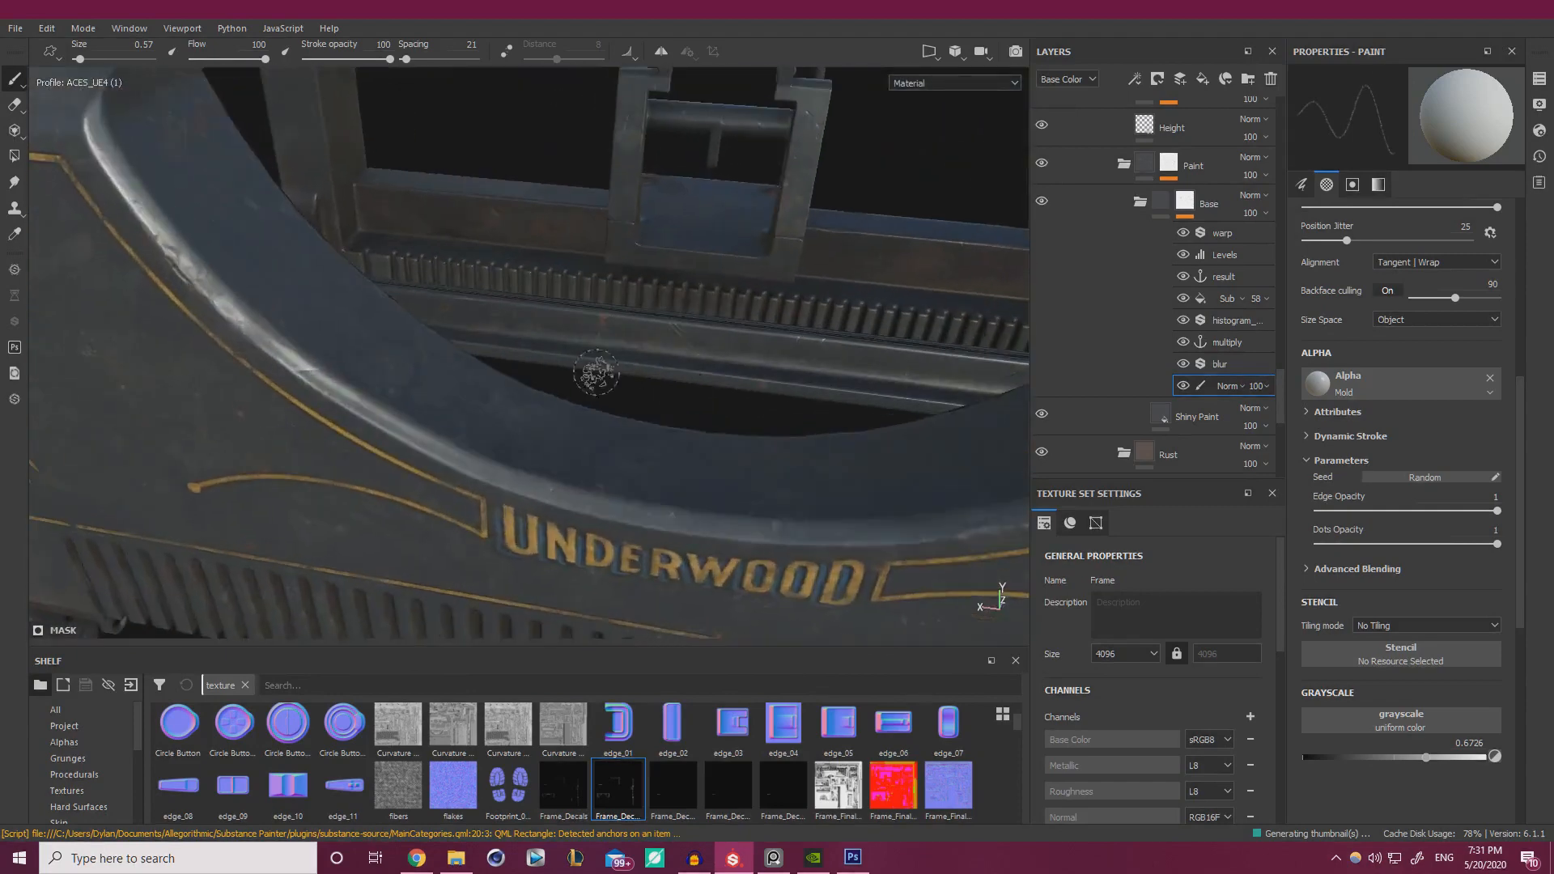
{"action": "middle_click_drag", "start_coordinate": [597, 378], "coordinate": [729, 412], "text": "alt"}
{"action": "scroll", "coordinate": [571, 364], "scroll_direction": "up", "scroll_amount": 2}
{"action": "left_click", "coordinate": [402, 334]}
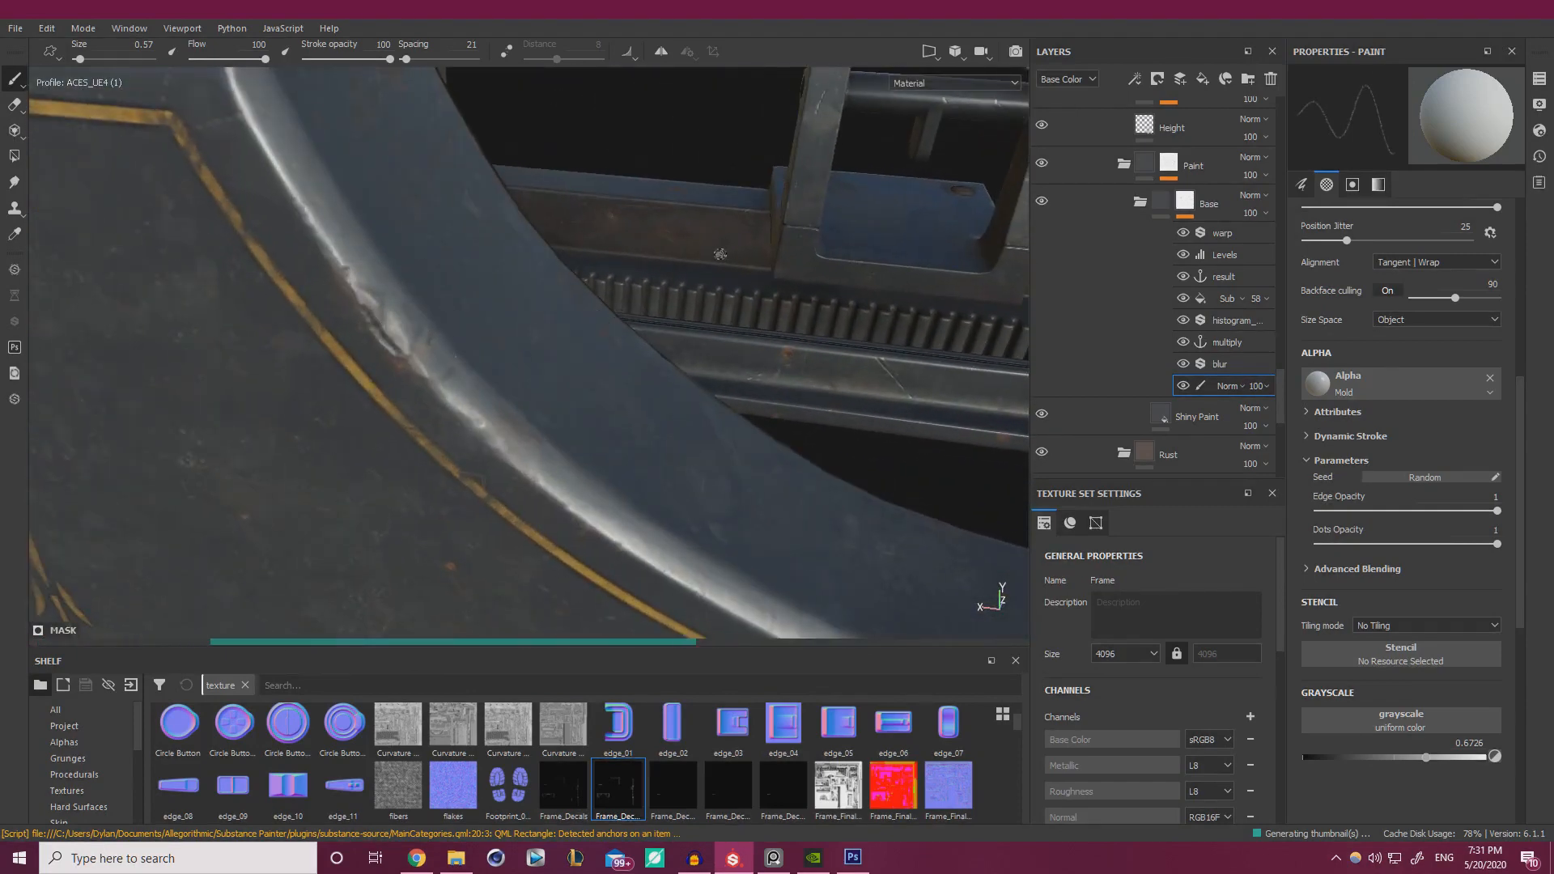
{"action": "left_click_drag", "start_coordinate": [559, 352], "coordinate": [608, 231], "text": "alt"}
{"action": "left_click", "coordinate": [449, 259]}
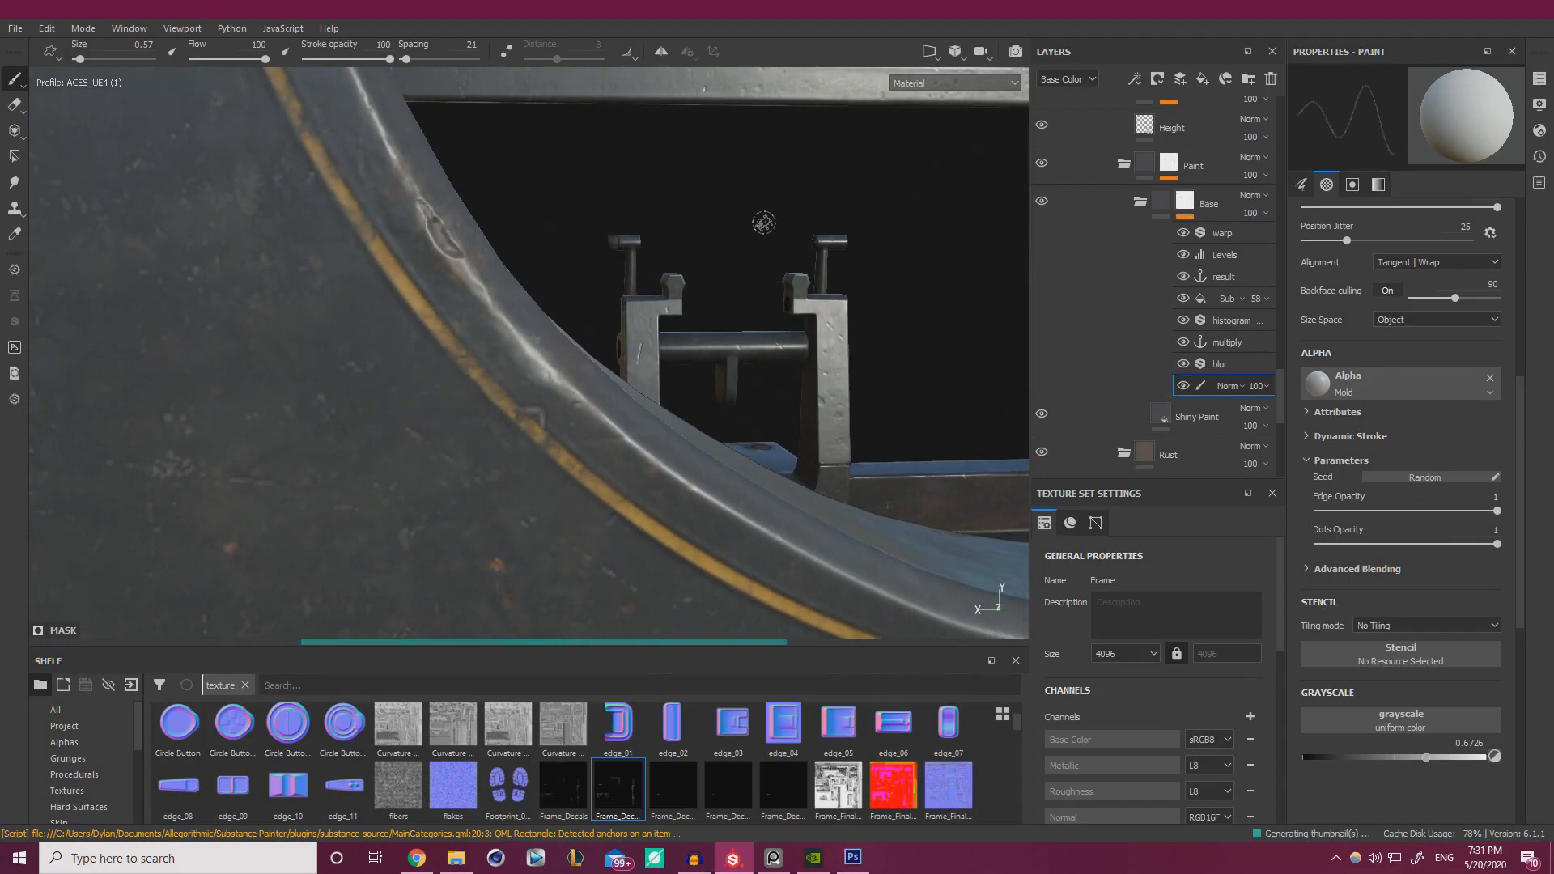
- Set the brush grayscale to 0.0929 and dab over the large rim chip to break up its shape
{"action": "left_click_drag", "start_coordinate": [673, 282], "coordinate": [640, 299], "text": "alt"}
{"action": "right_click_drag", "start_coordinate": [640, 299], "coordinate": [90, 145], "text": "alt"}
{"action": "left_click_drag", "start_coordinate": [324, 307], "coordinate": [373, 316], "text": "alt"}
{"action": "right_click_drag", "start_coordinate": [372, 316], "coordinate": [587, 373], "text": "alt"}
{"action": "left_click_drag", "start_coordinate": [587, 374], "coordinate": [558, 380], "text": "alt"}
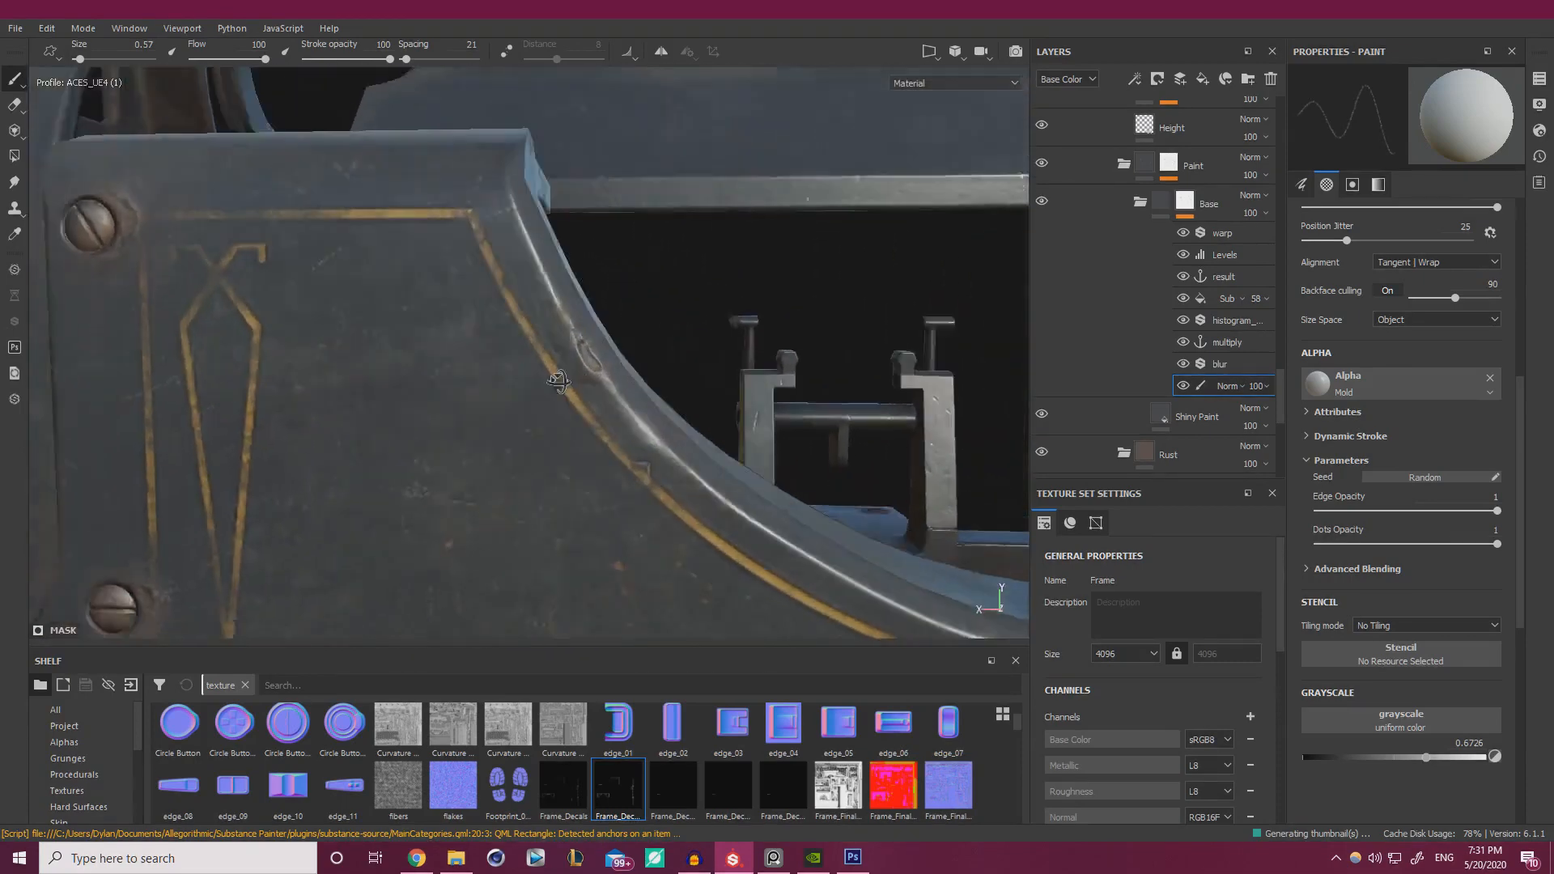
{"action": "right_click_drag", "start_coordinate": [558, 381], "coordinate": [1201, 493], "text": "alt"}
{"action": "left_click_drag", "start_coordinate": [1326, 763], "coordinate": [1319, 758]}
{"action": "left_click", "coordinate": [562, 306]}
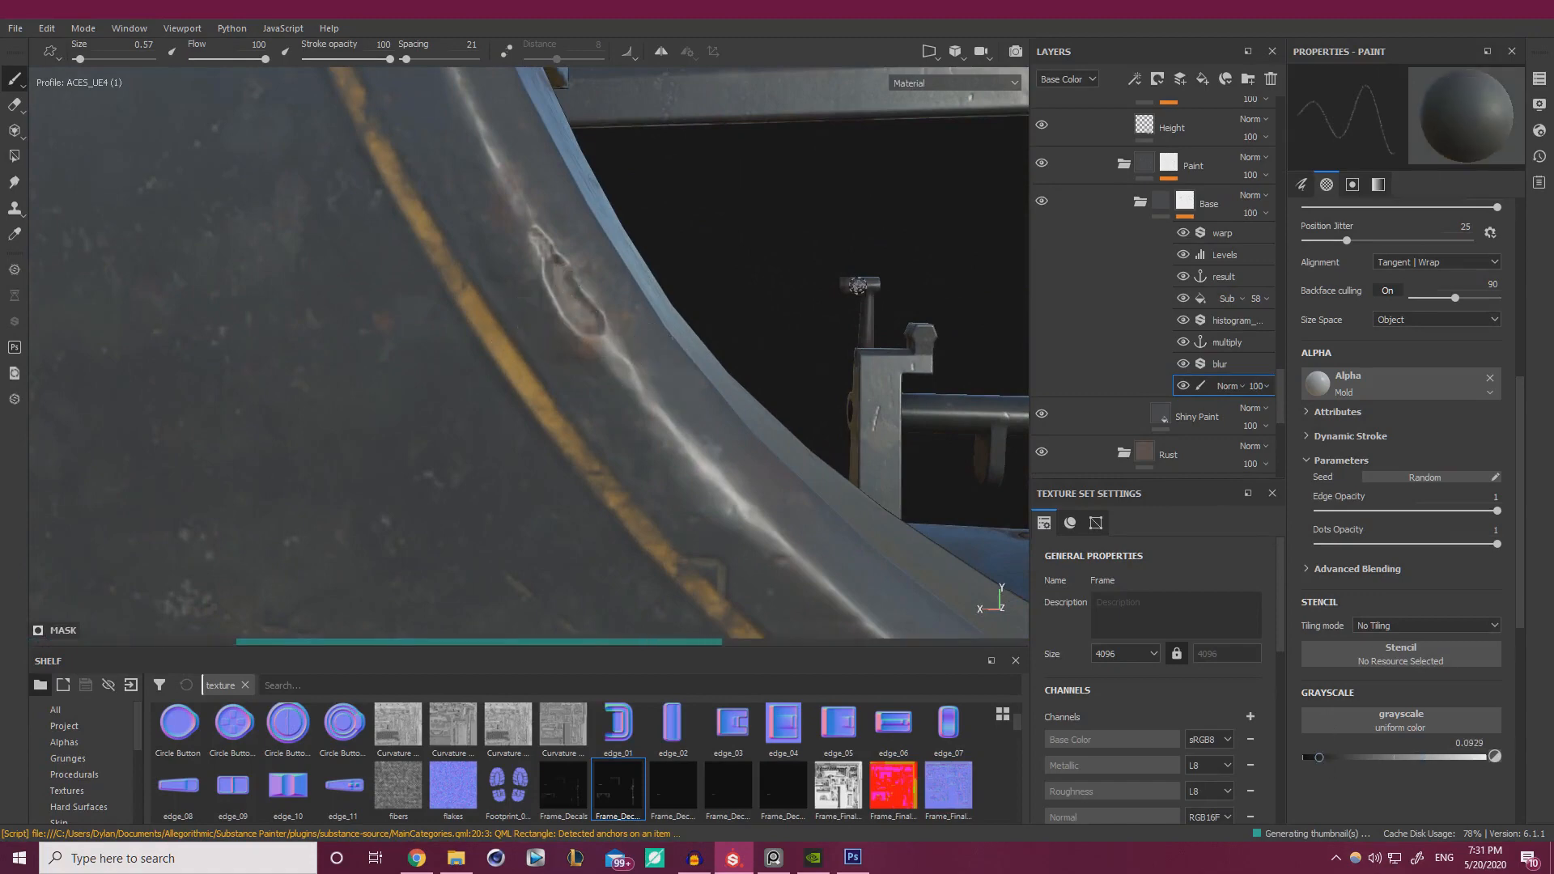
- Check the rim chip at a distance and dab the 0.0929 grayscale Paint brush over it once more
{"action": "right_click_drag", "start_coordinate": [401, 238], "coordinate": [337, 226], "text": "alt"}
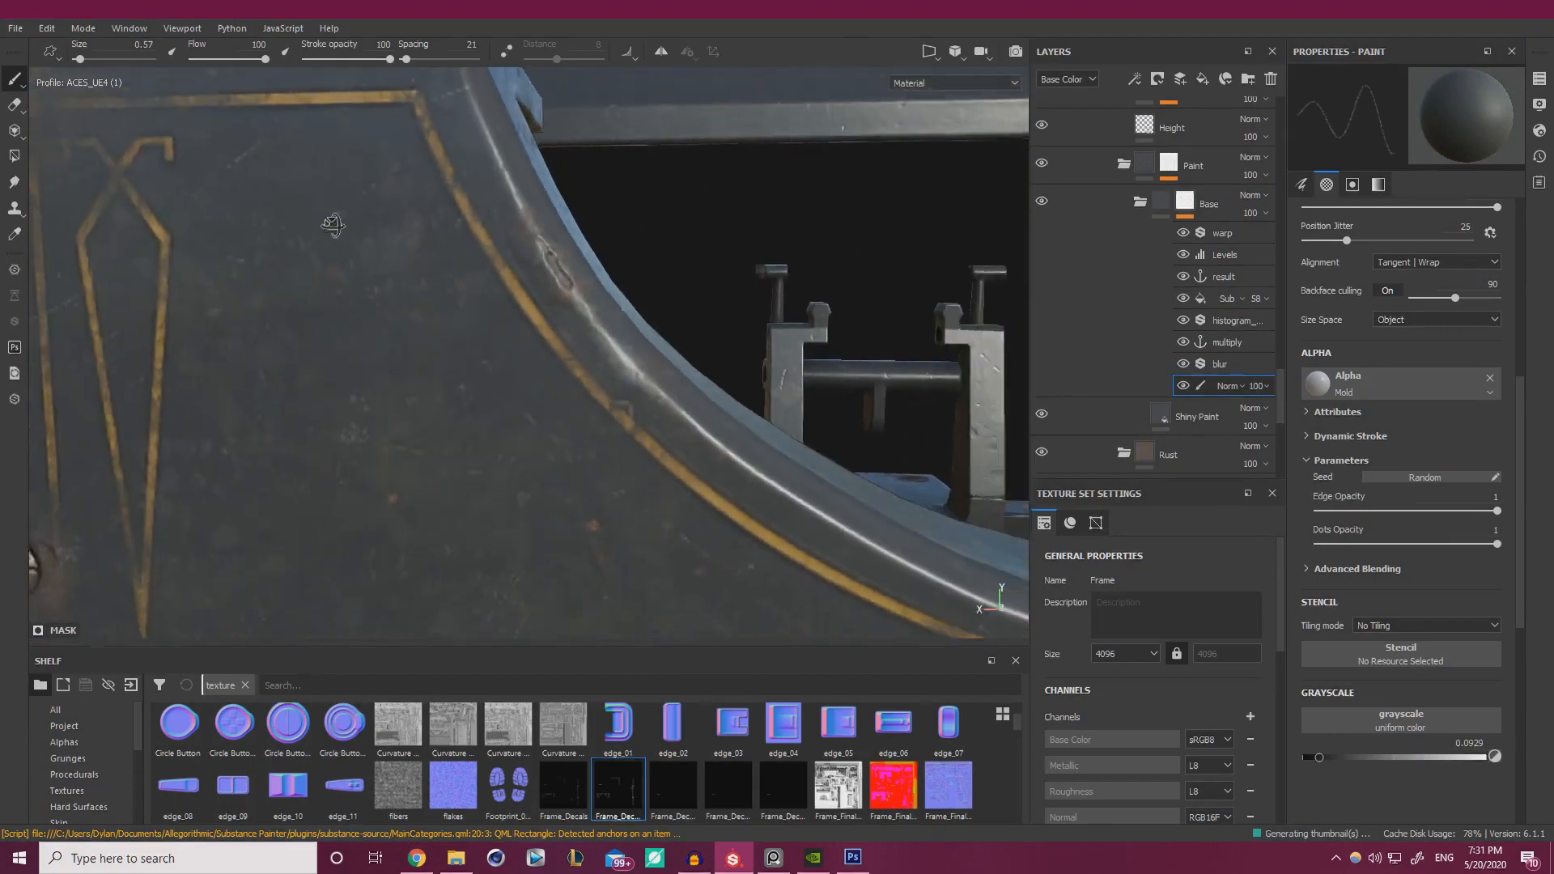
{"action": "left_click_drag", "start_coordinate": [337, 226], "coordinate": [446, 235], "text": "alt"}
{"action": "right_click_drag", "start_coordinate": [445, 235], "coordinate": [404, 242], "text": "alt"}
{"action": "key", "text": "5"}
{"action": "left_click_drag", "start_coordinate": [405, 243], "coordinate": [515, 297], "text": "alt"}
{"action": "right_click_drag", "start_coordinate": [516, 298], "coordinate": [421, 271], "text": "alt"}
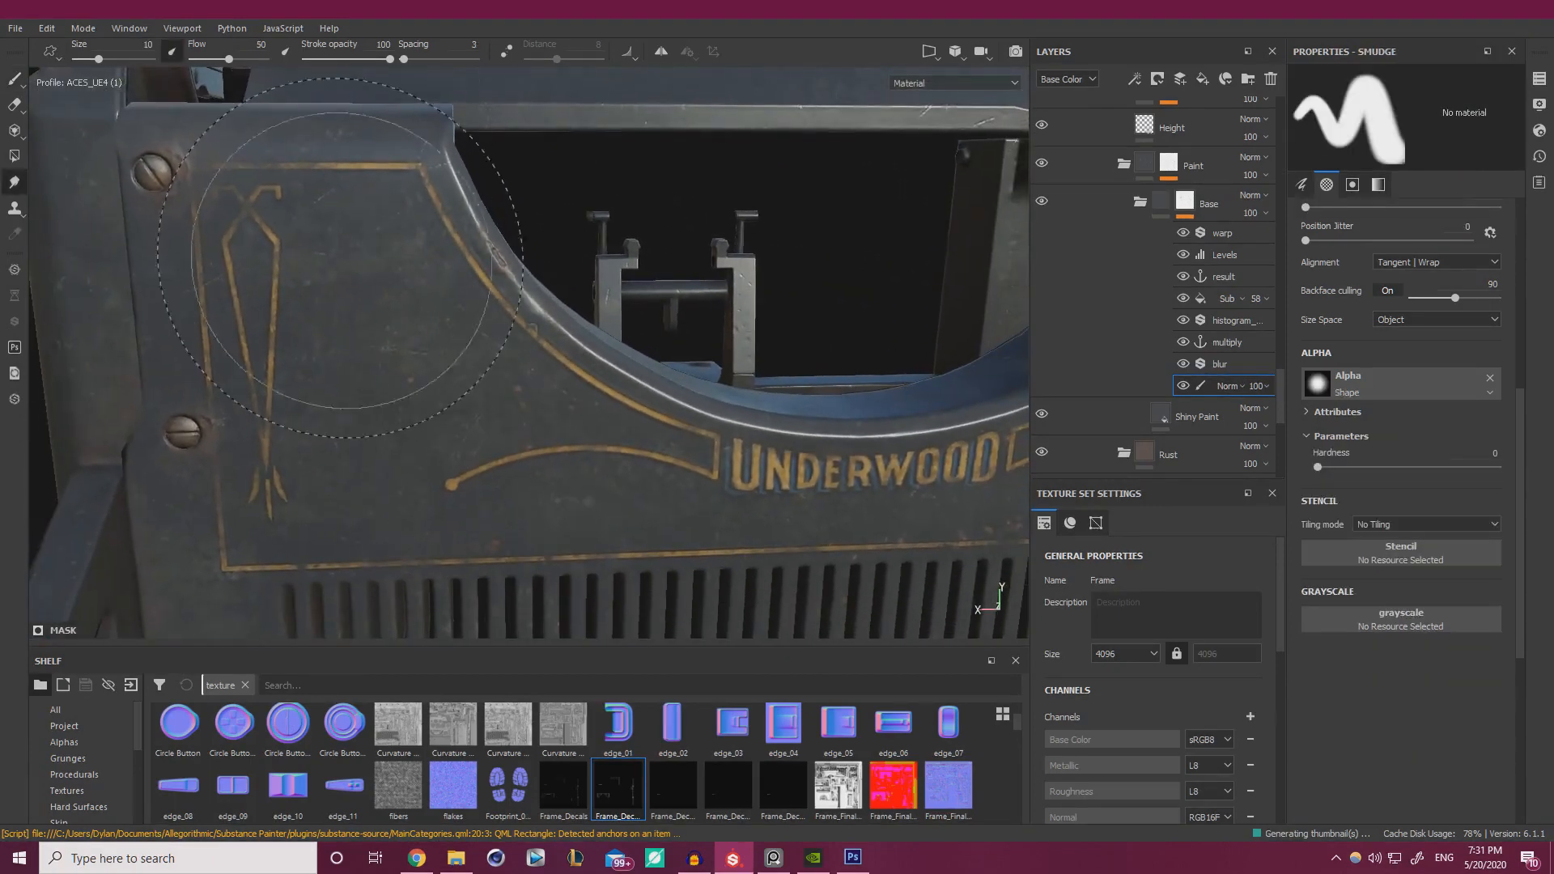
{"action": "left_click", "coordinate": [16, 80]}
{"action": "left_click_drag", "start_coordinate": [636, 327], "coordinate": [583, 332], "text": "alt"}
{"action": "right_click_drag", "start_coordinate": [583, 332], "coordinate": [696, 348], "text": "alt"}
{"action": "left_click_drag", "start_coordinate": [696, 348], "coordinate": [616, 357], "text": "alt"}
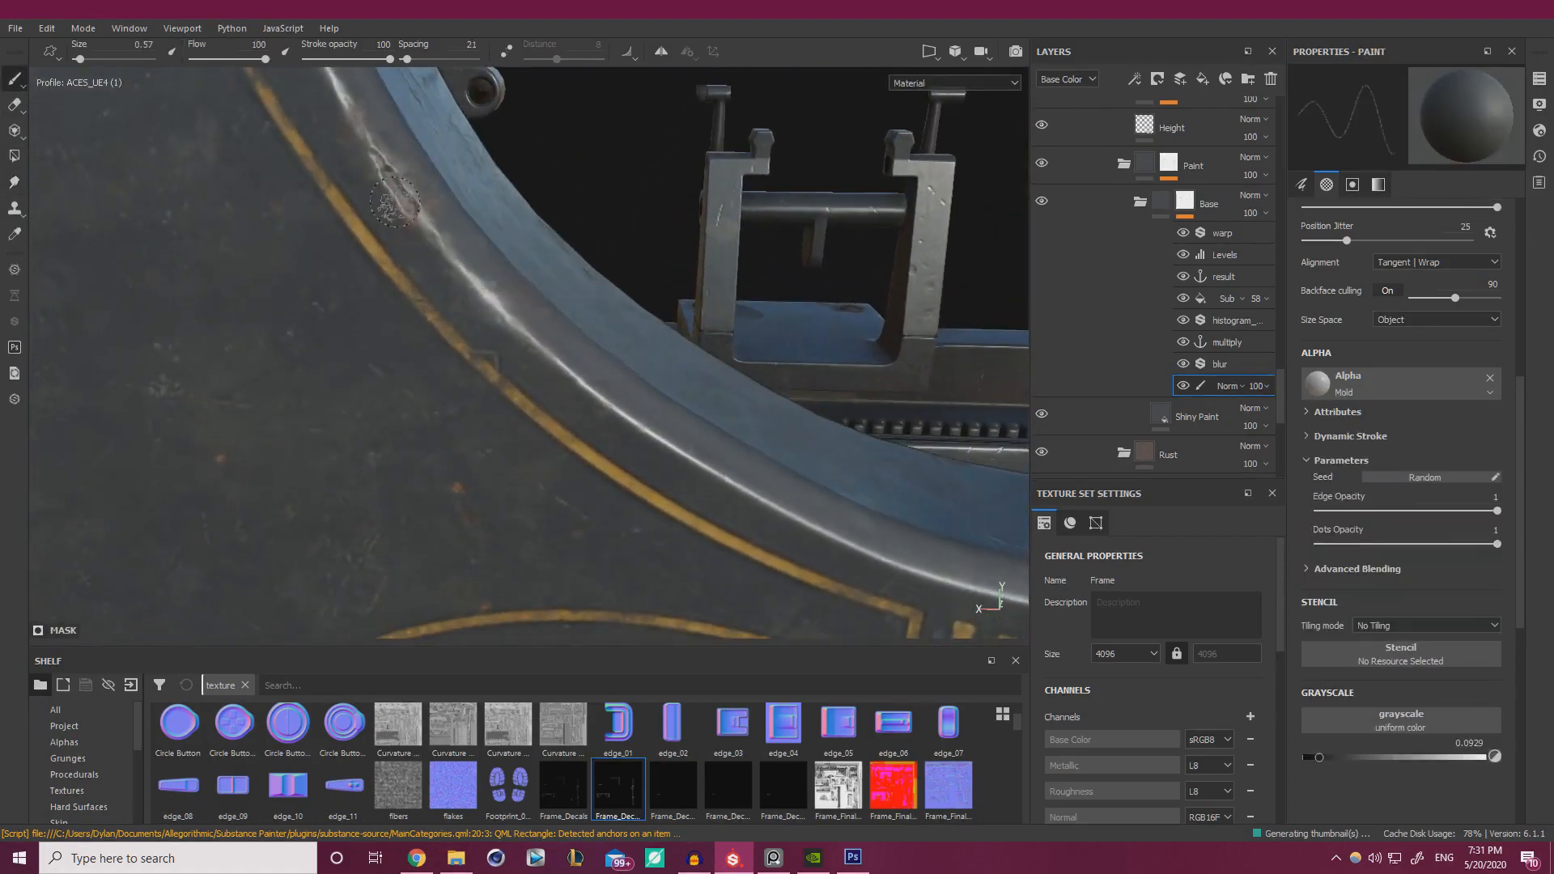
{"action": "left_click", "coordinate": [385, 183]}
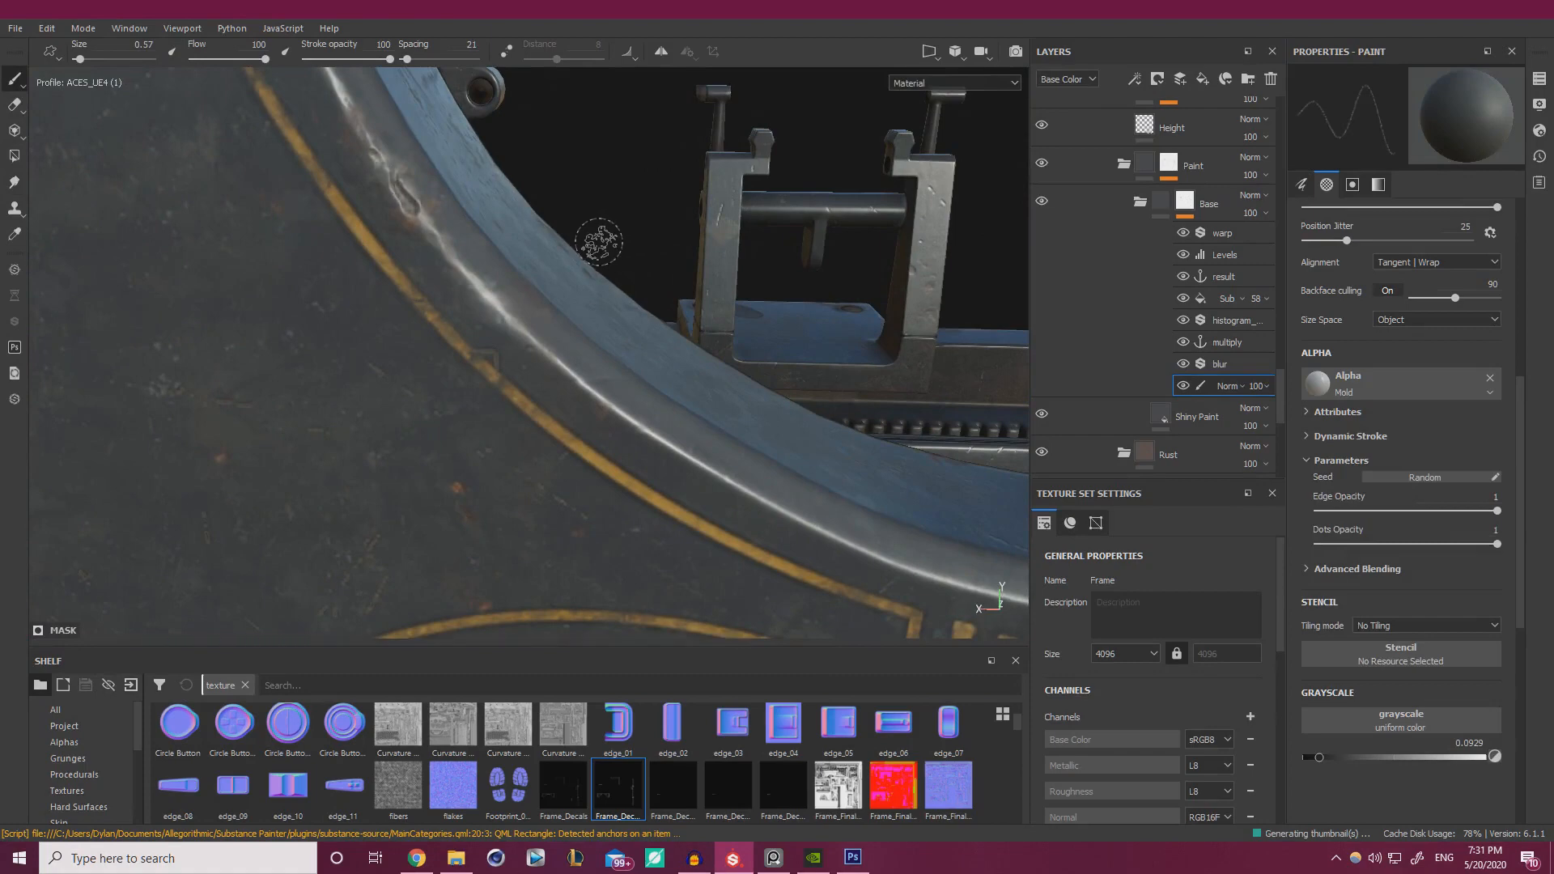
- Dab the low-grayscale brush over the rim edge wear at the lettering's D end, and set the brush size to 1.19
{"action": "right_click_drag", "start_coordinate": [599, 242], "coordinate": [559, 251], "text": "alt"}
{"action": "left_click_drag", "start_coordinate": [558, 251], "coordinate": [538, 264], "text": "alt"}
{"action": "right_click_drag", "start_coordinate": [538, 263], "coordinate": [485, 279], "text": "alt"}
{"action": "left_click_drag", "start_coordinate": [486, 279], "coordinate": [500, 295], "text": "alt"}
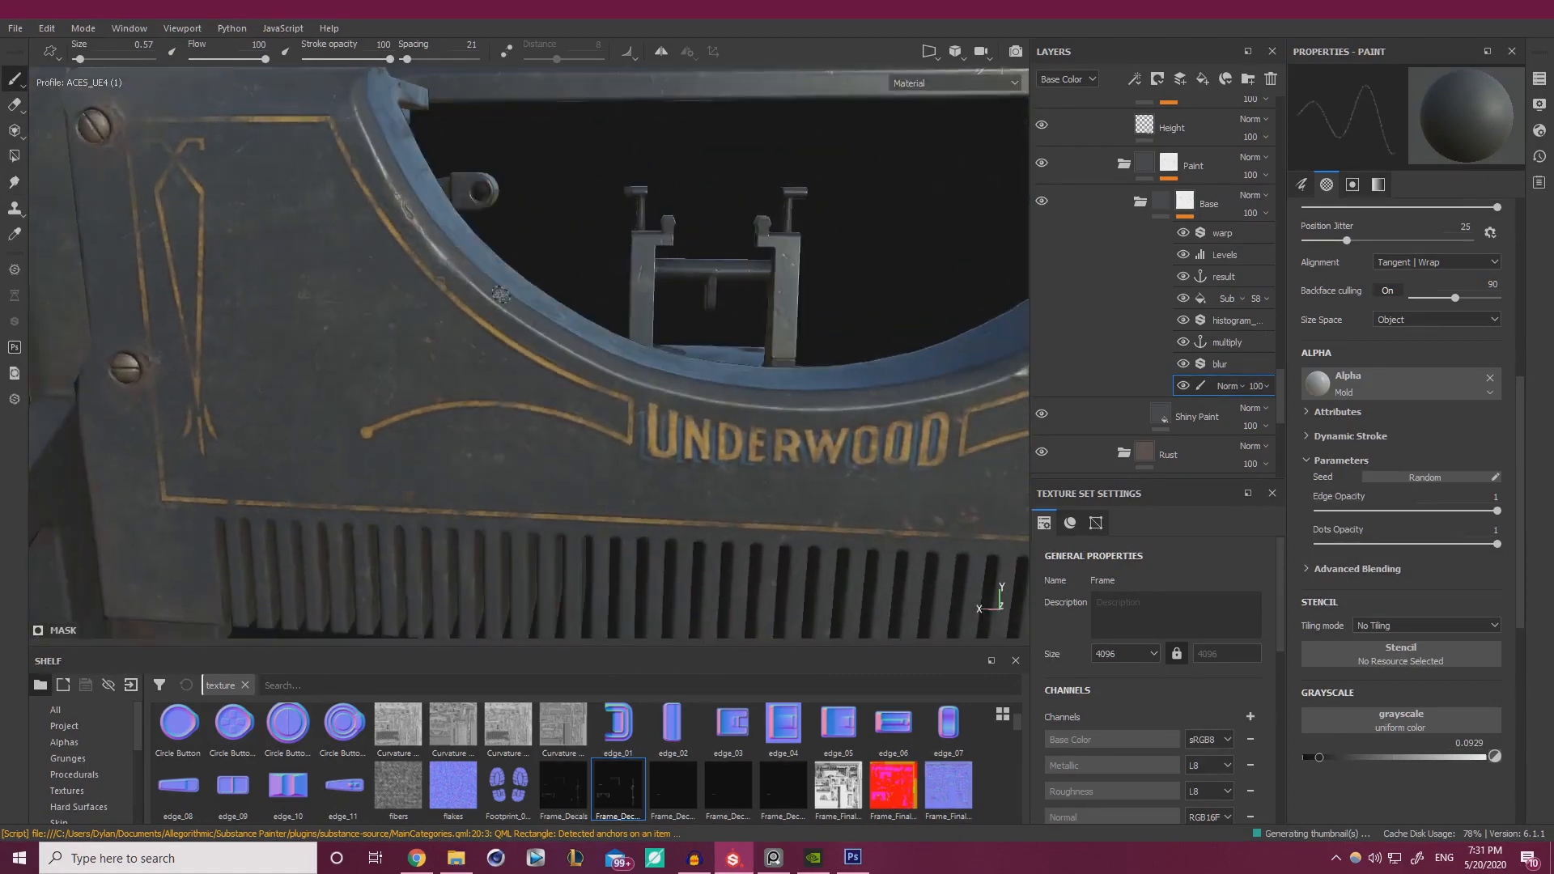
{"action": "right_click_drag", "start_coordinate": [500, 294], "coordinate": [809, 348], "text": "alt"}
{"action": "middle_click_drag", "start_coordinate": [809, 348], "coordinate": [567, 381], "text": "alt"}
{"action": "left_click_drag", "start_coordinate": [567, 381], "coordinate": [686, 409], "text": "alt"}
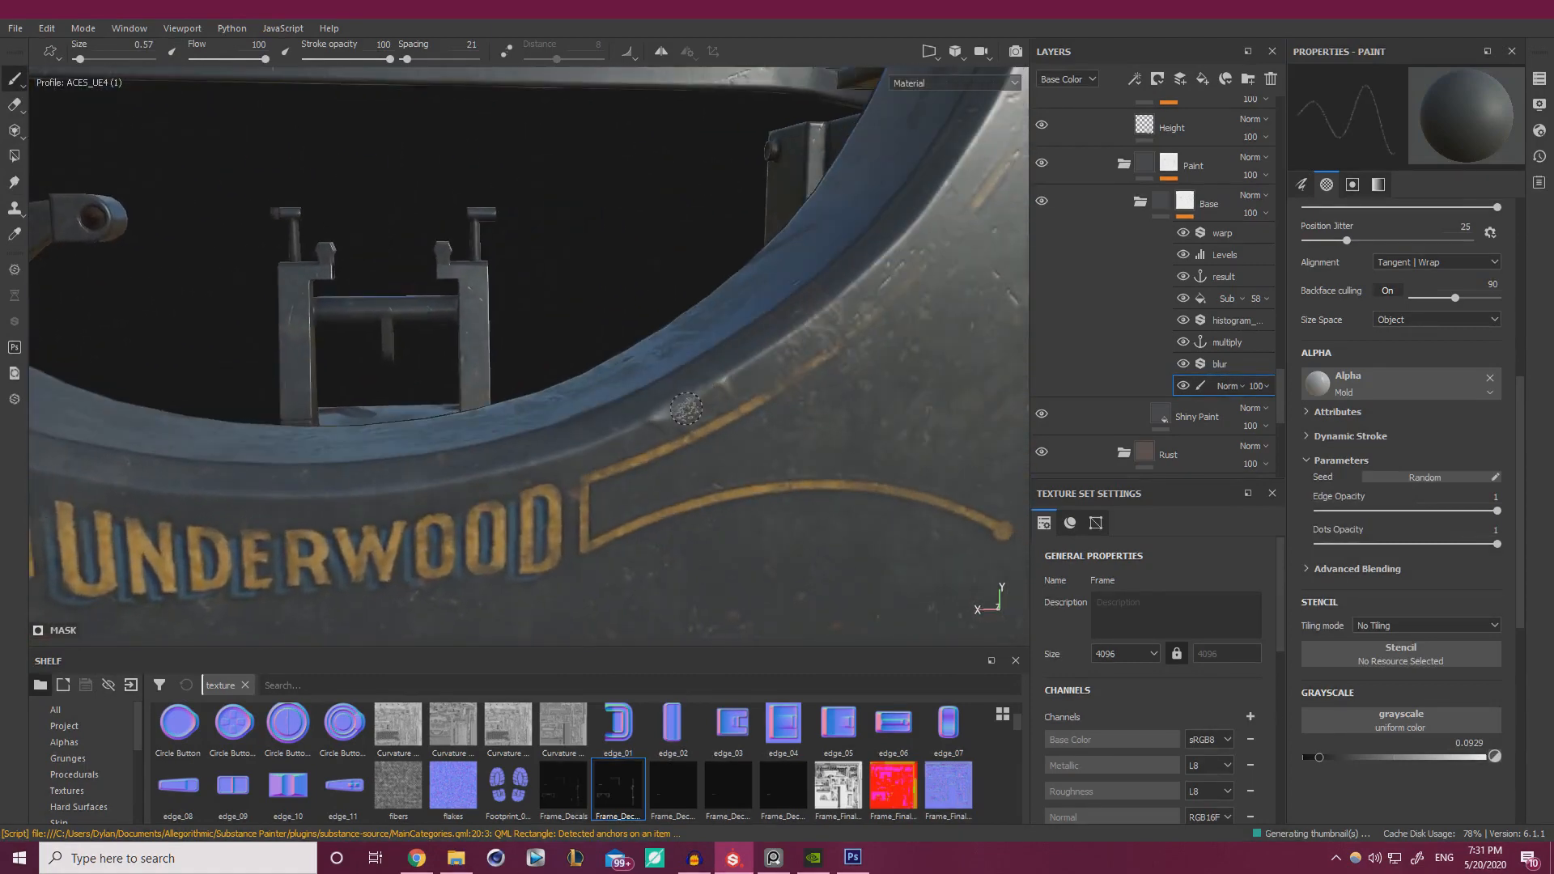
{"action": "left_click", "coordinate": [659, 420]}
{"action": "right_click_drag", "start_coordinate": [842, 304], "coordinate": [822, 394], "text": "alt"}
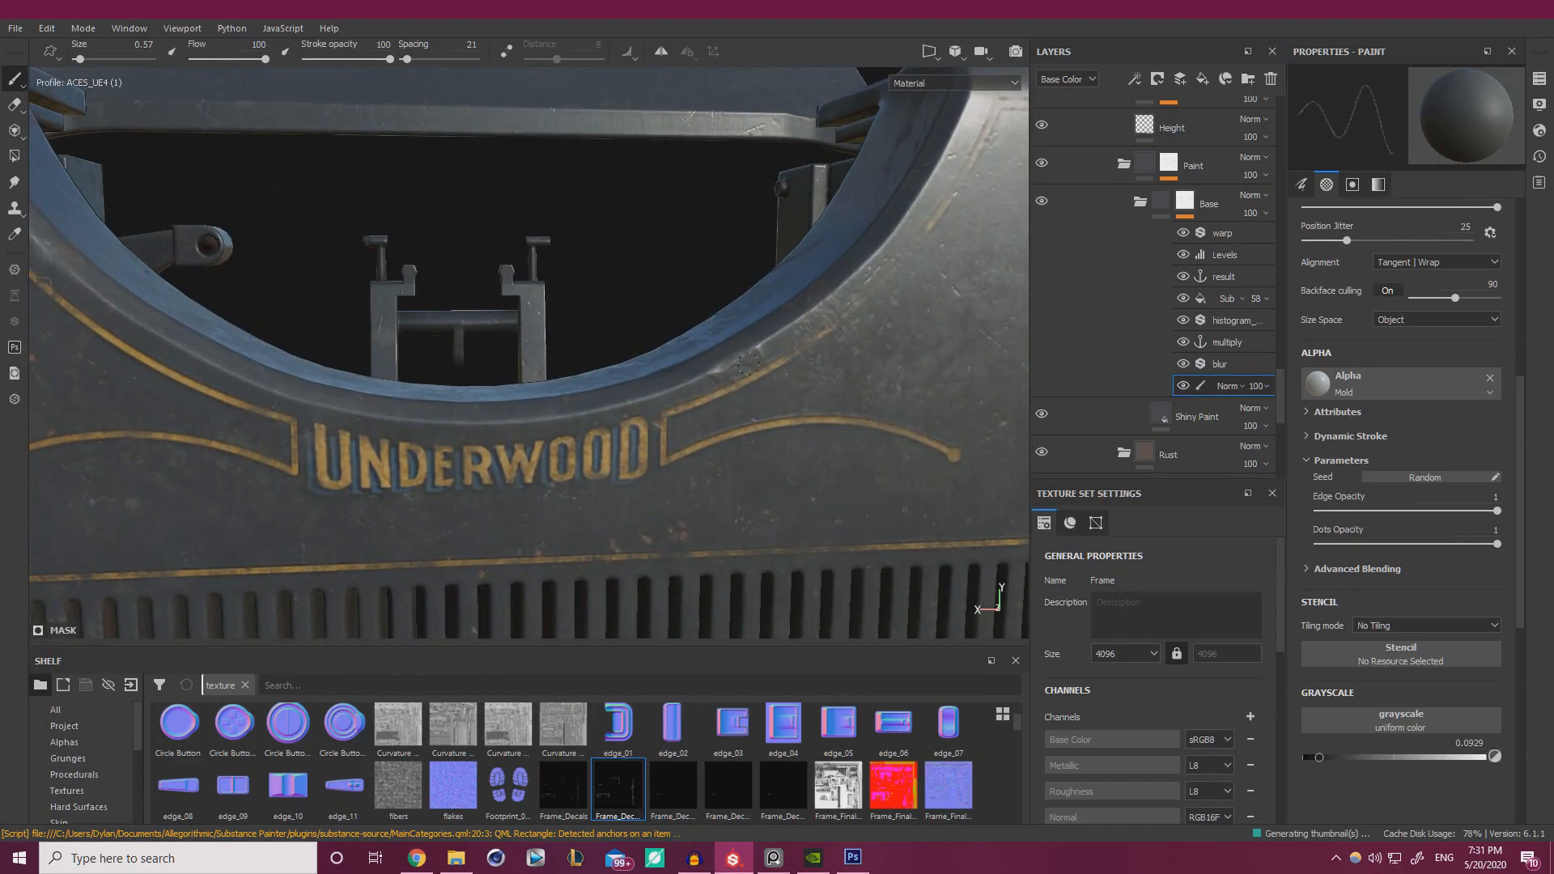
{"action": "left_click", "coordinate": [749, 363]}
{"action": "left_click_drag", "start_coordinate": [828, 403], "coordinate": [737, 388], "text": "alt"}
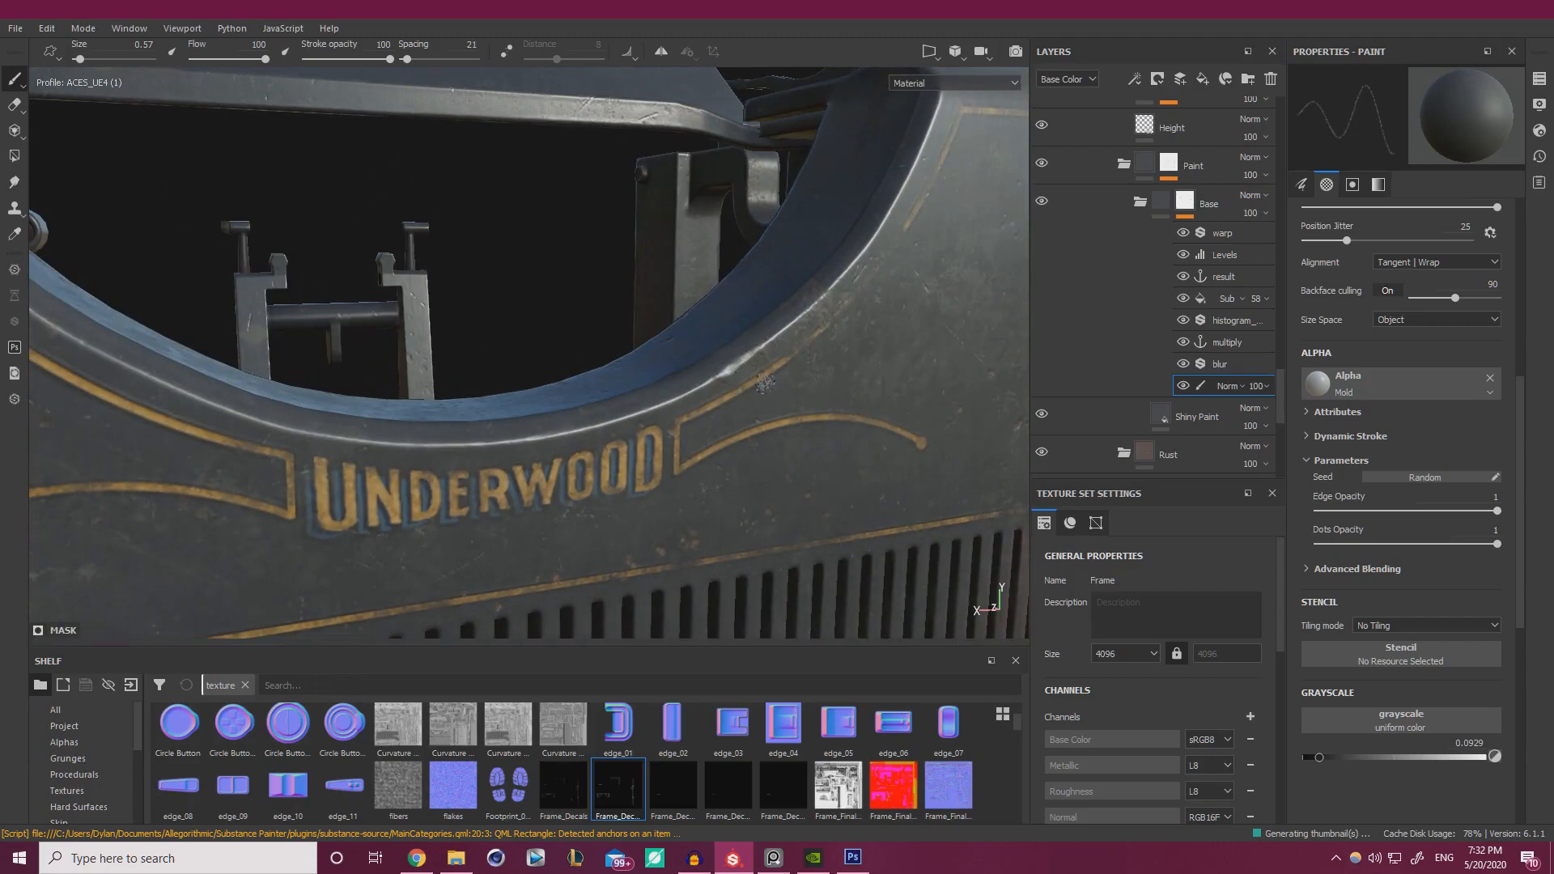
{"action": "left_click_drag", "start_coordinate": [765, 384], "coordinate": [753, 367], "text": "alt"}
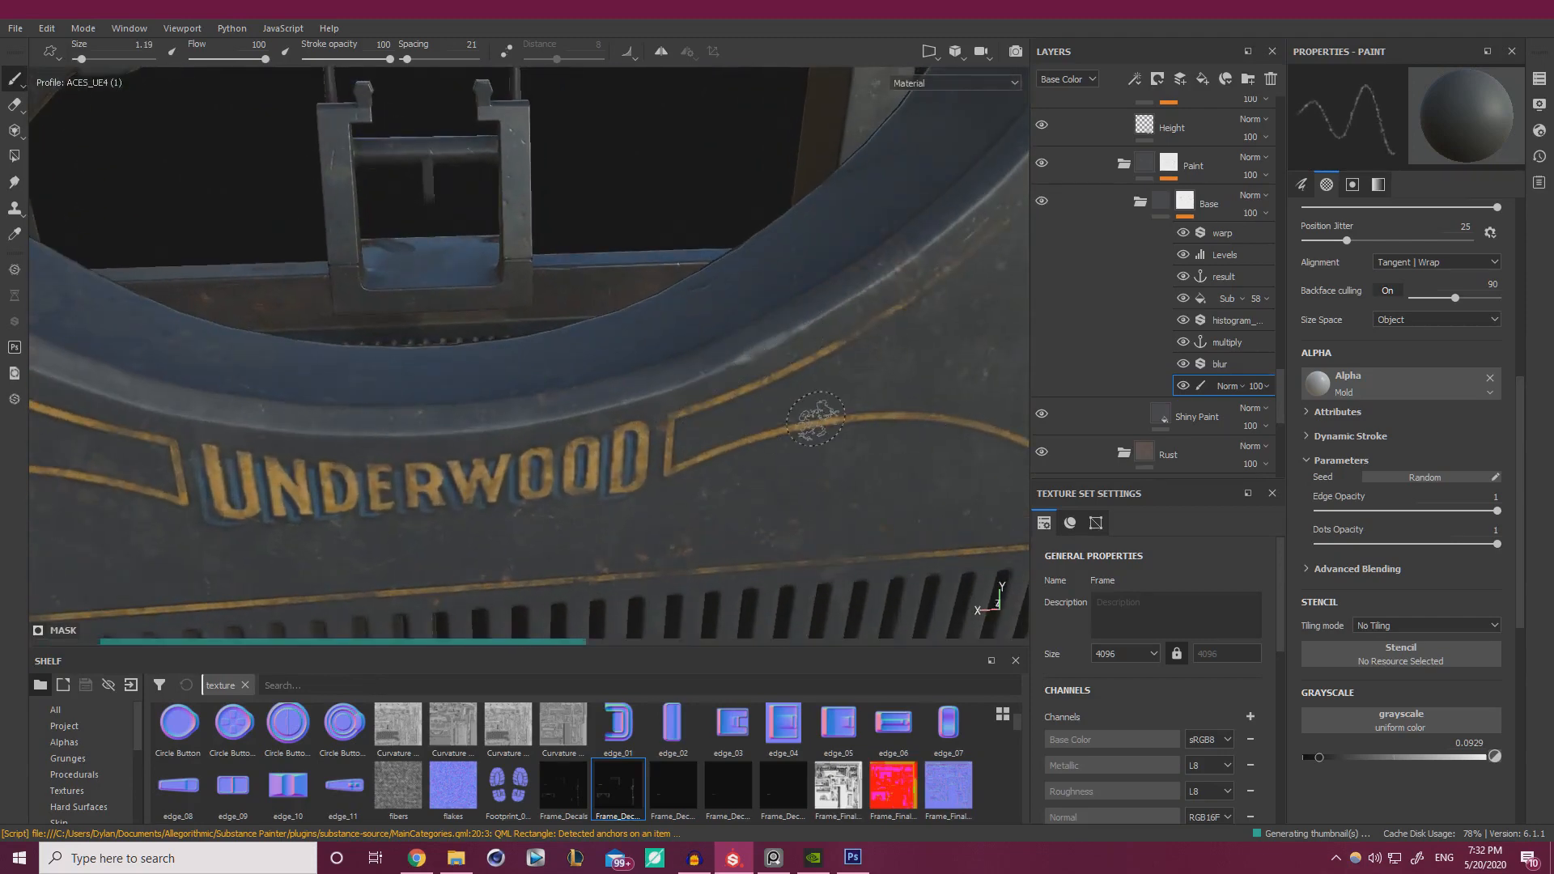
- Set the brush grayscale to 0.8230 and dab chipped paint around the two screws on the frame's slotted plate
{"action": "mouse_move", "coordinate": [816, 419]}
{"action": "left_mouse_down", "text": "alt"}
{"action": "mouse_move", "coordinate": [564, 282]}
{"action": "mouse_move", "coordinate": [527, 324]}
{"action": "mouse_move", "coordinate": [461, 348]}
{"action": "mouse_move", "coordinate": [356, 348]}
{"action": "mouse_move", "coordinate": [478, 453]}
{"action": "mouse_move", "coordinate": [516, 409]}
{"action": "left_mouse_up", "text": "alt"}
{"action": "left_click_drag", "start_coordinate": [547, 329], "coordinate": [211, 537], "text": "alt"}
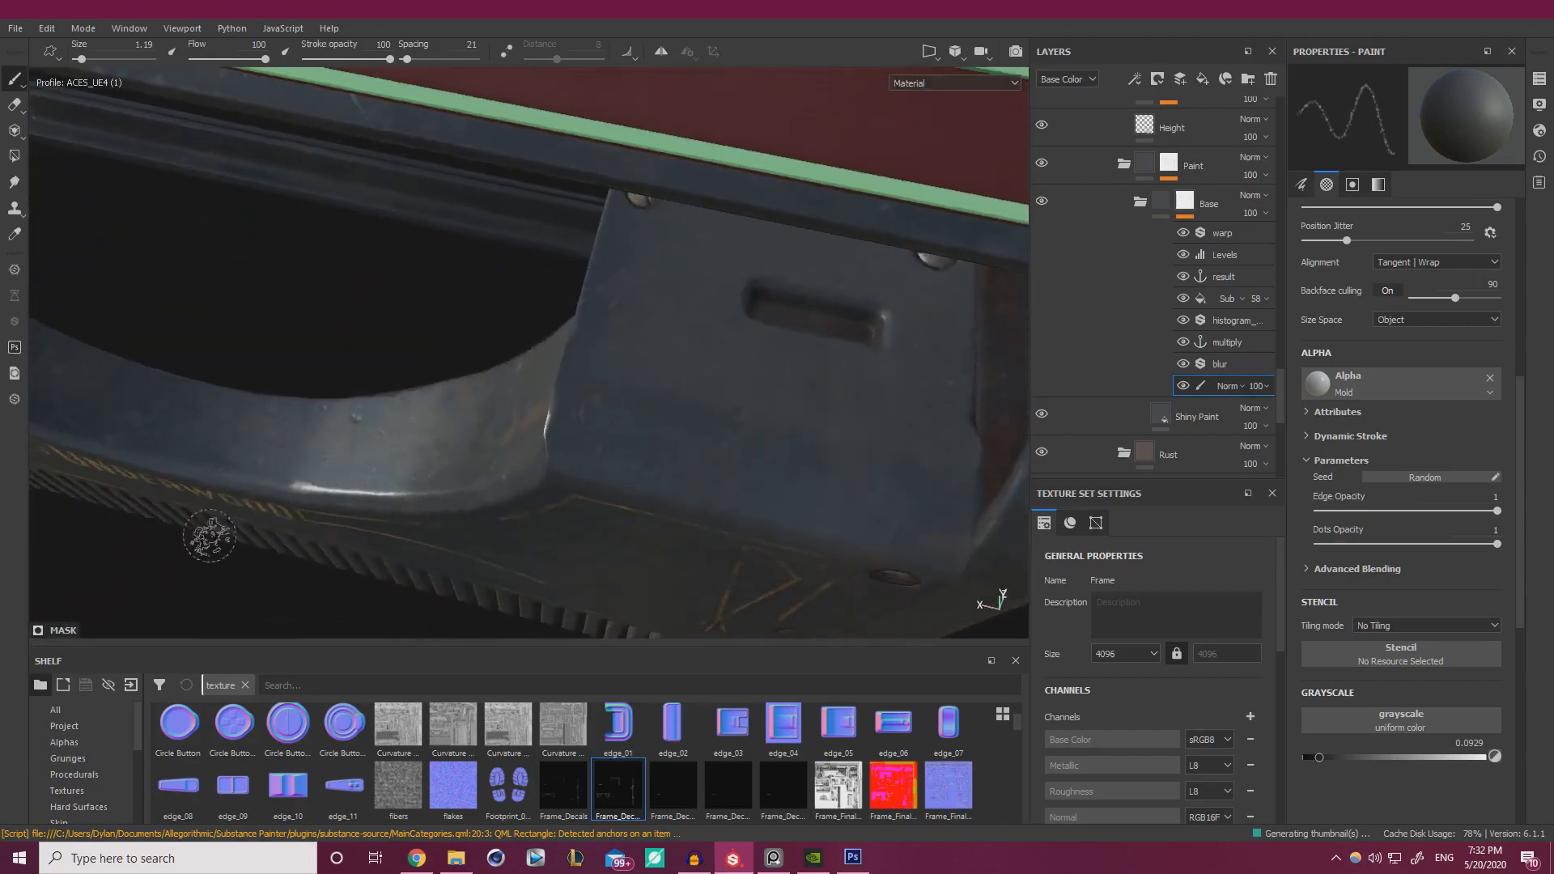
{"action": "middle_click_drag", "start_coordinate": [804, 378], "coordinate": [635, 416], "text": "alt"}
{"action": "right_click_drag", "start_coordinate": [634, 416], "coordinate": [810, 421], "text": "alt"}
{"action": "middle_click_drag", "start_coordinate": [810, 421], "coordinate": [704, 444], "text": "alt"}
{"action": "left_click_drag", "start_coordinate": [753, 393], "coordinate": [708, 366], "text": "alt"}
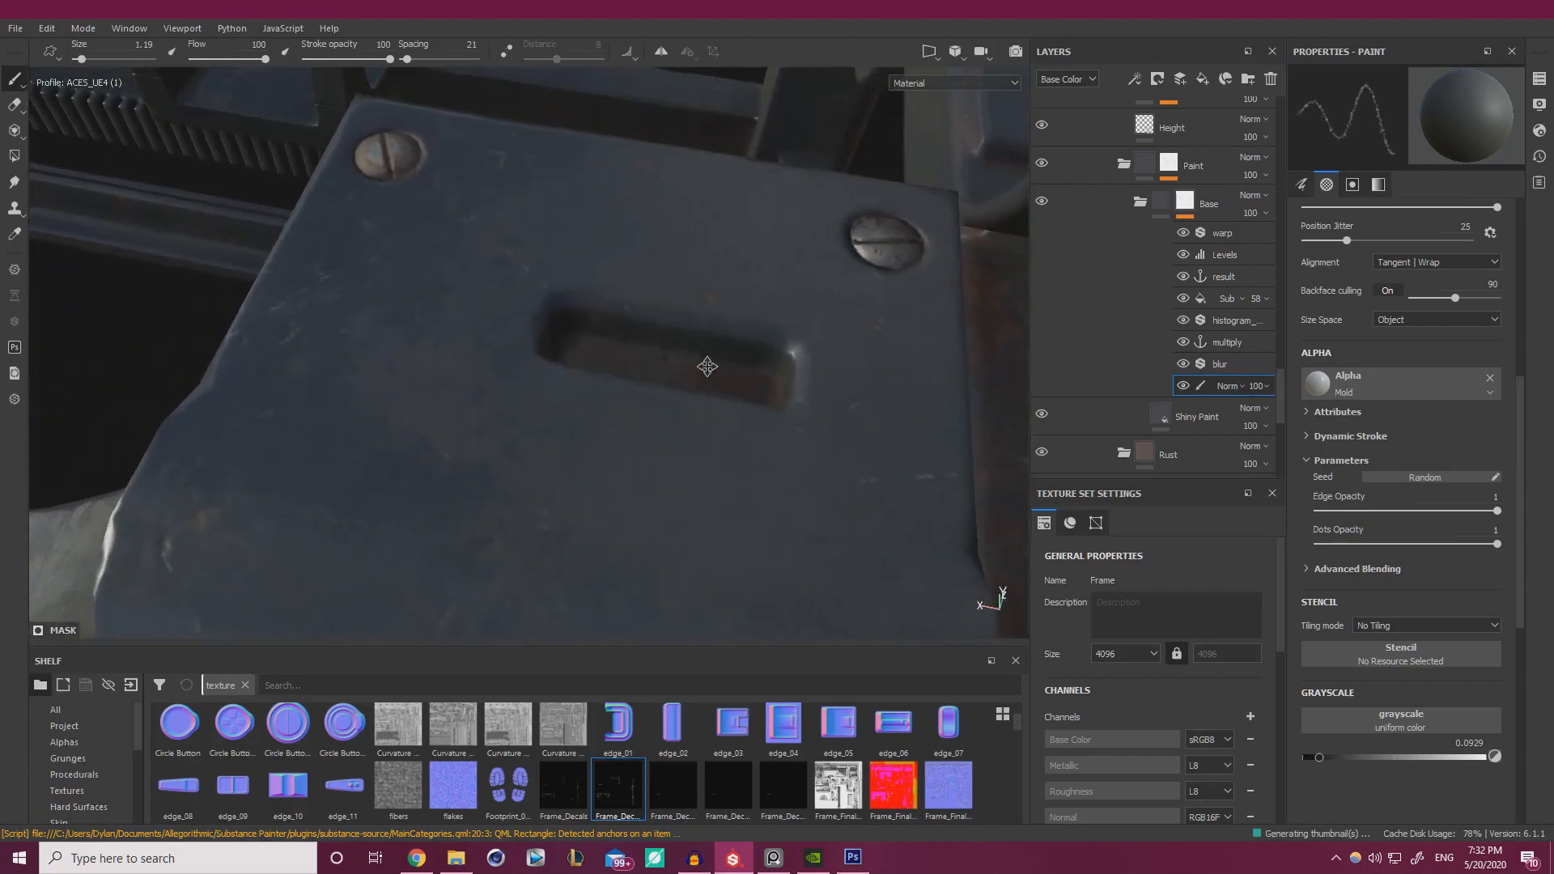
{"action": "left_click", "coordinate": [1415, 756]}
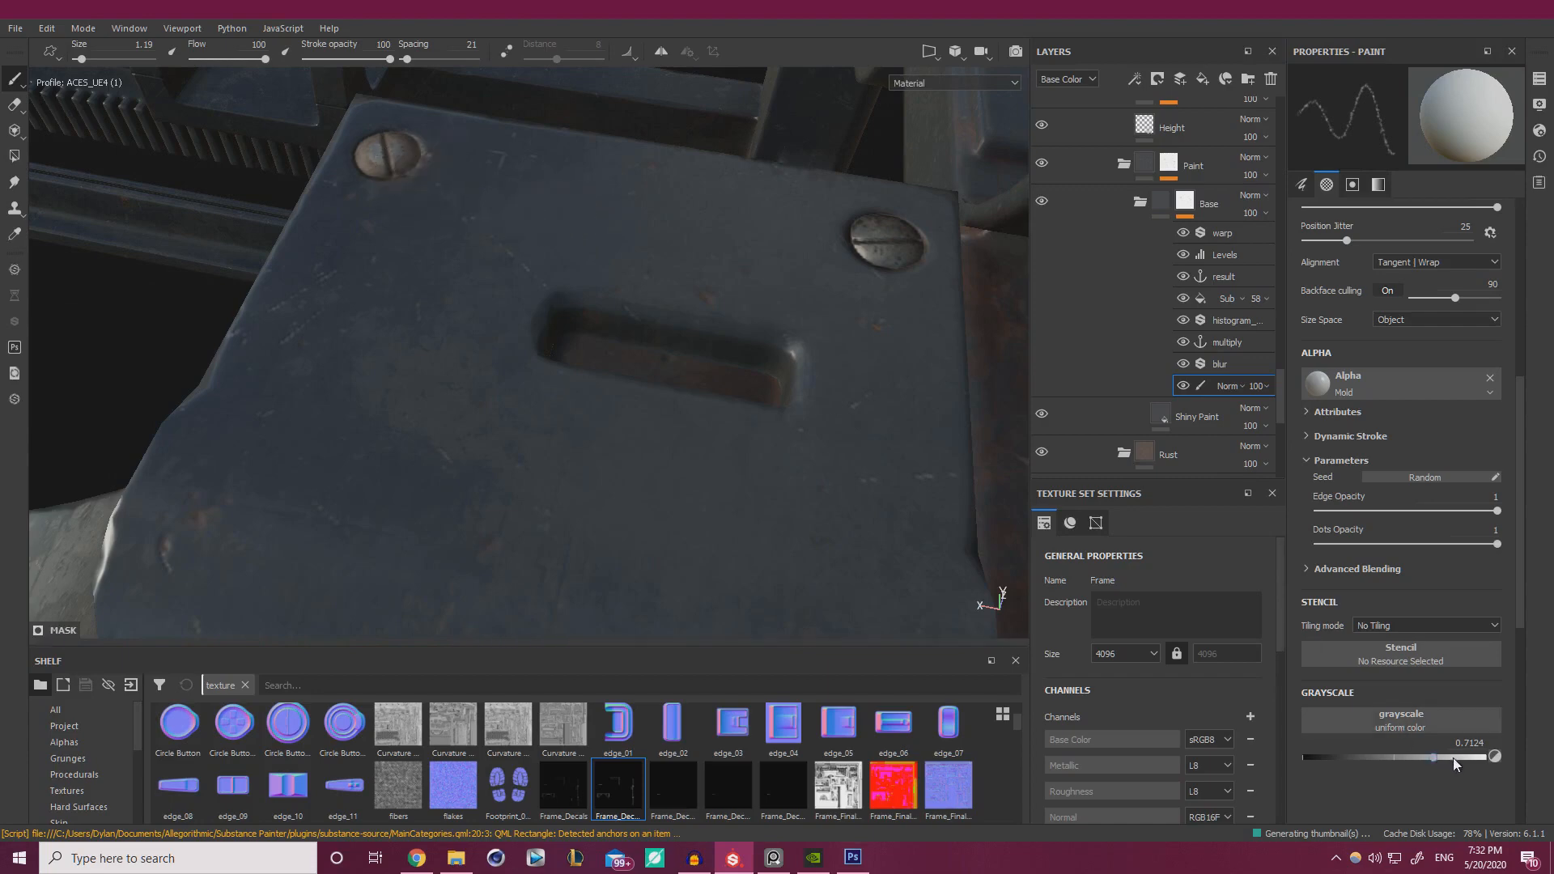
{"action": "left_click", "coordinate": [1454, 758]}
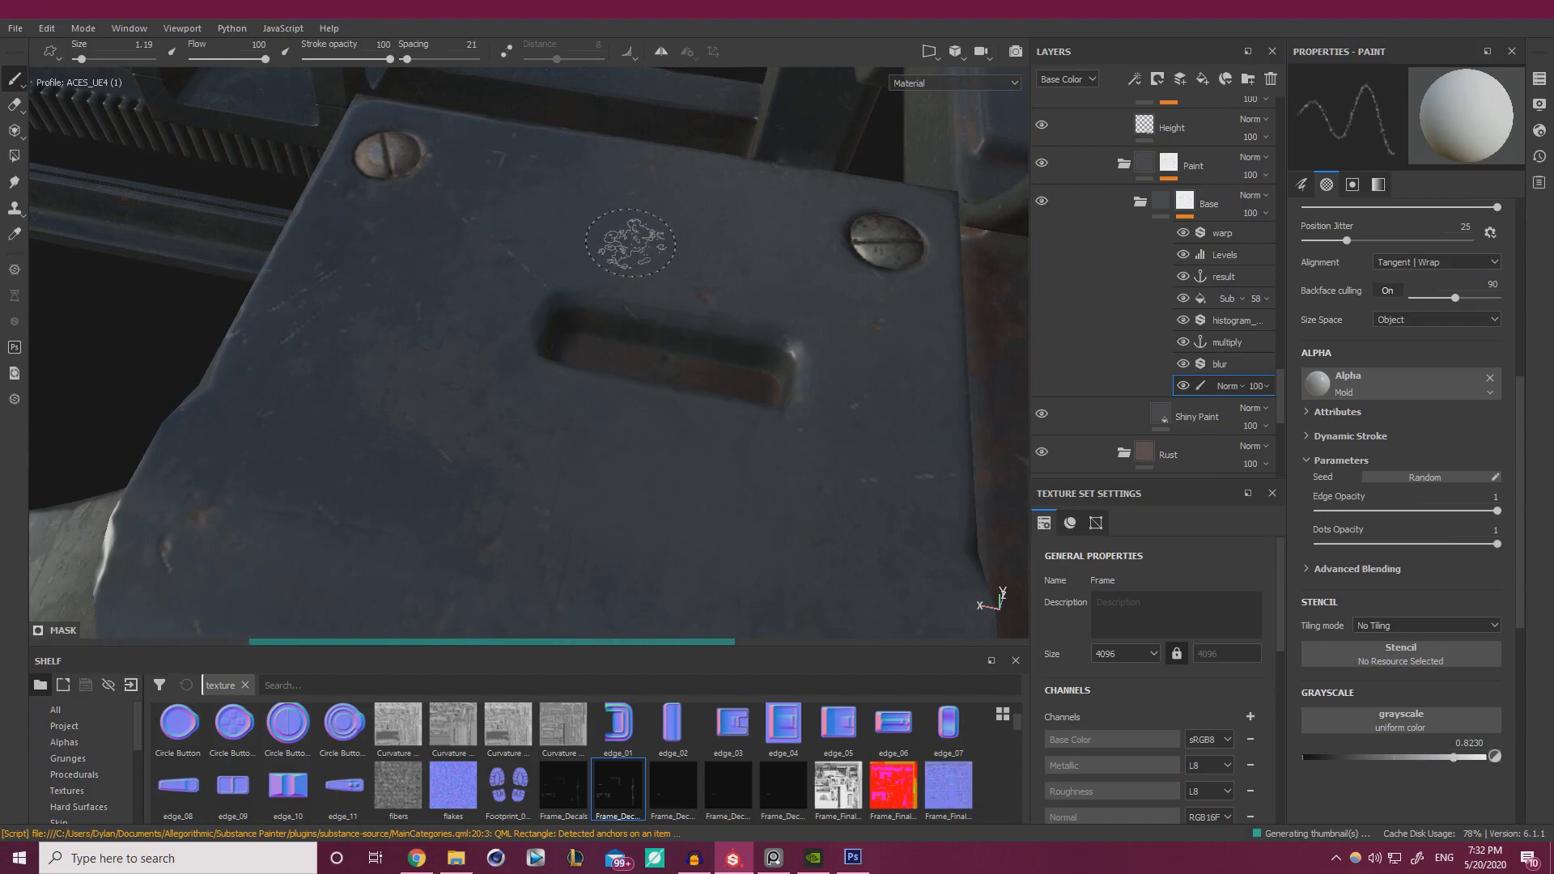
{"action": "mouse_move", "coordinate": [624, 245]}
{"action": "left_mouse_down", "text": "alt"}
{"action": "mouse_move", "coordinate": [688, 217]}
{"action": "mouse_move", "coordinate": [631, 242]}
{"action": "left_mouse_up", "text": "alt"}
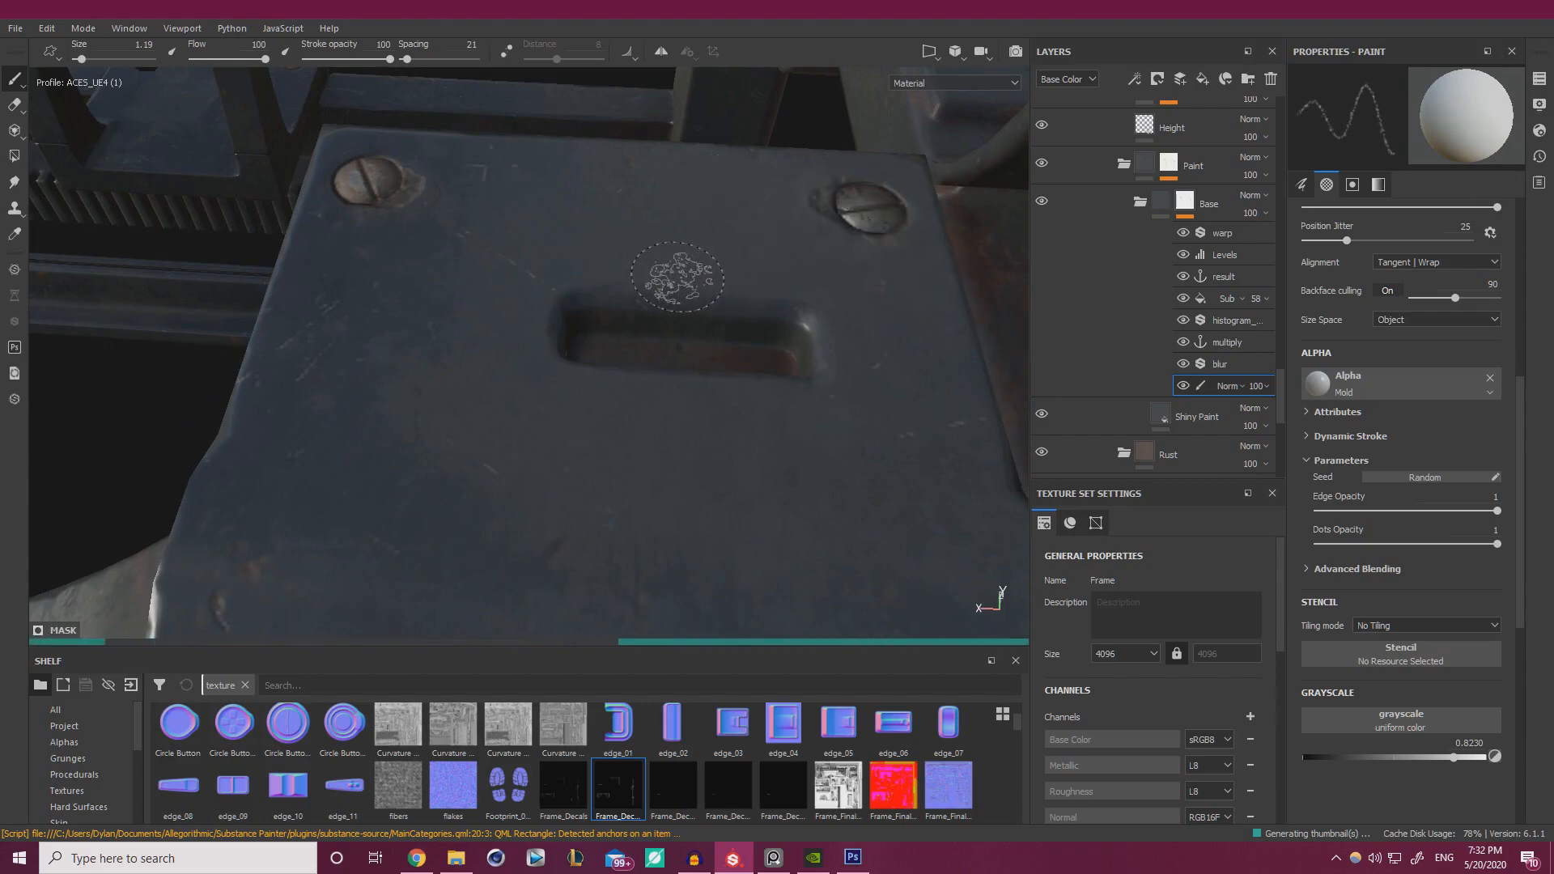
{"action": "mouse_move", "coordinate": [660, 261]}
{"action": "left_mouse_down", "text": "alt"}
{"action": "mouse_move", "coordinate": [782, 237]}
{"action": "mouse_move", "coordinate": [712, 251]}
{"action": "mouse_move", "coordinate": [782, 325]}
{"action": "left_mouse_up", "text": "alt"}
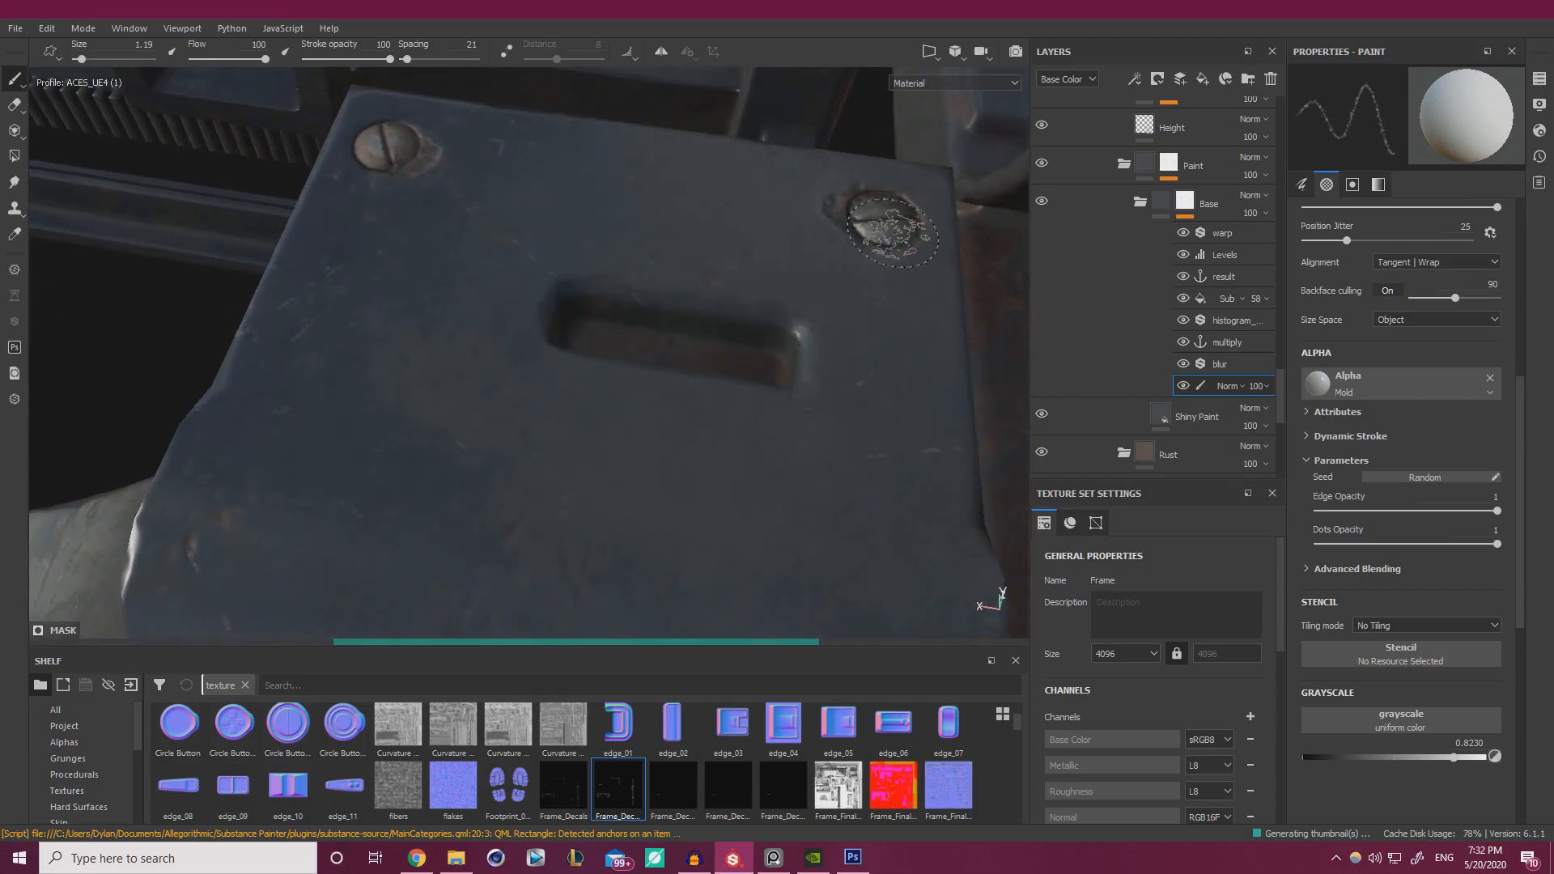
- Dab chipped paint around the two screws on top of the frame's opposite plate
{"action": "mouse_move", "coordinate": [890, 231]}
{"action": "left_mouse_down", "text": "alt"}
{"action": "mouse_move", "coordinate": [580, 259]}
{"action": "mouse_move", "coordinate": [581, 293]}
{"action": "mouse_move", "coordinate": [534, 308]}
{"action": "left_mouse_up", "text": "alt"}
{"action": "right_click_drag", "start_coordinate": [533, 308], "coordinate": [771, 410], "text": "alt"}
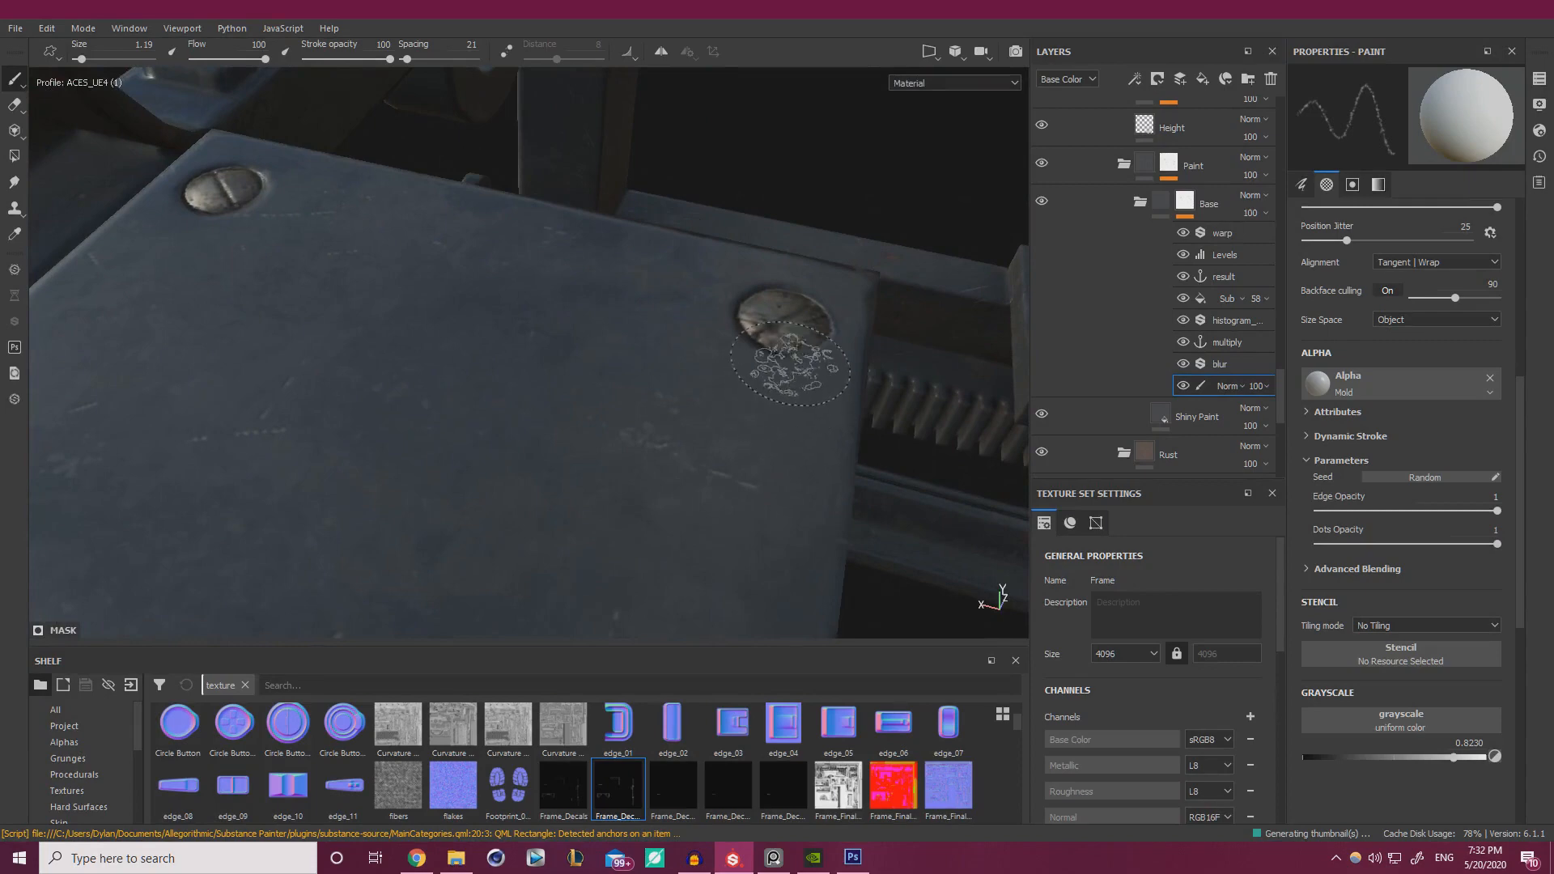
{"action": "left_click_drag", "start_coordinate": [790, 364], "coordinate": [789, 379], "text": "alt"}
{"action": "left_click", "coordinate": [752, 314]}
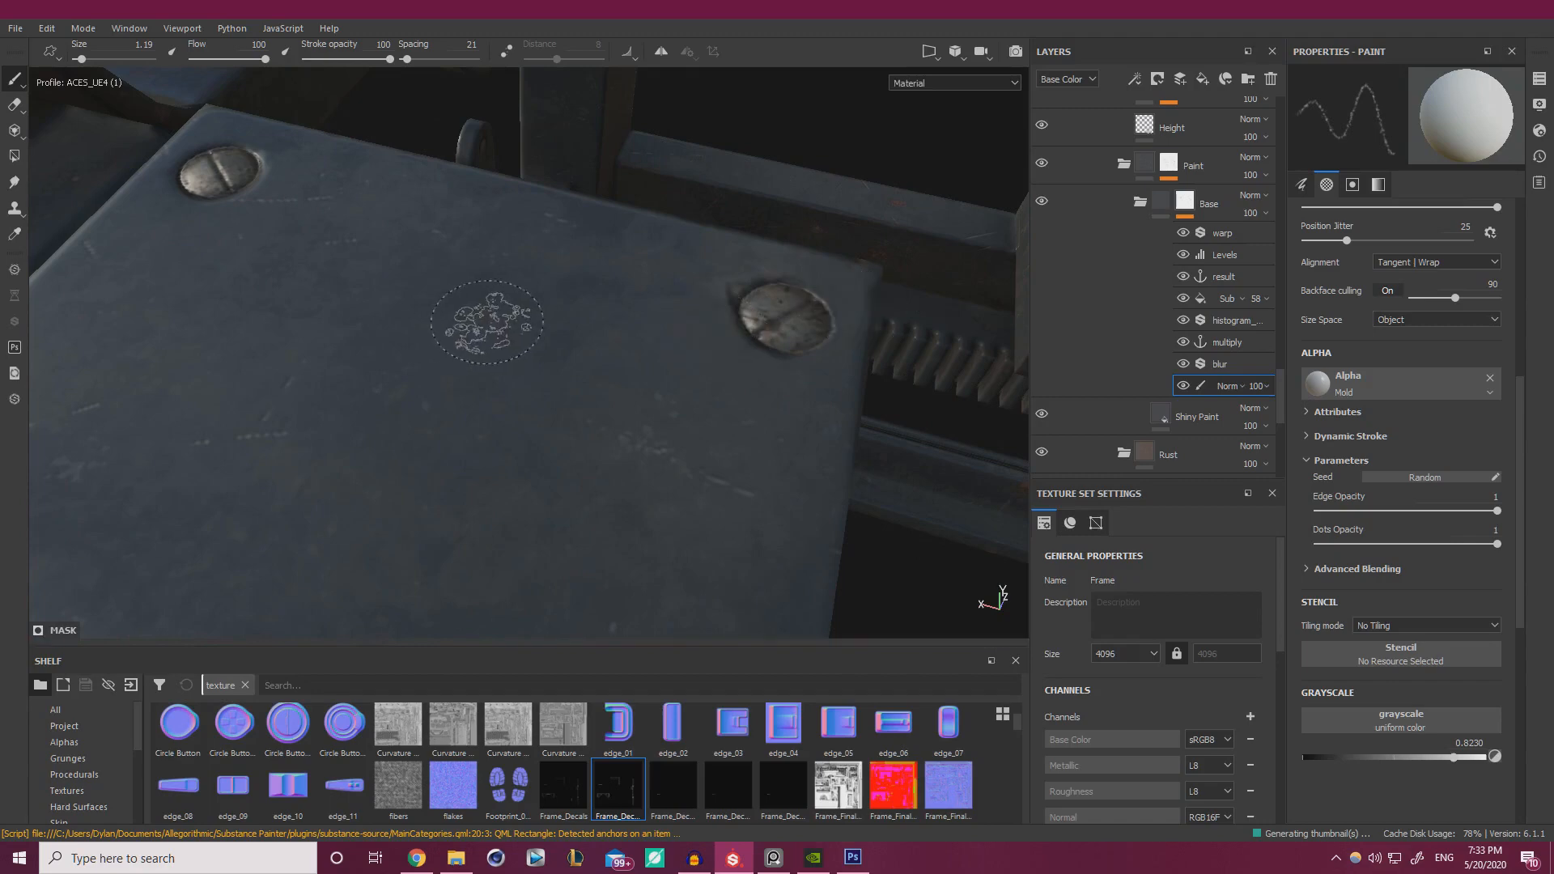
{"action": "left_click_drag", "start_coordinate": [468, 312], "coordinate": [336, 227], "text": "alt"}
{"action": "left_click", "coordinate": [350, 209]}
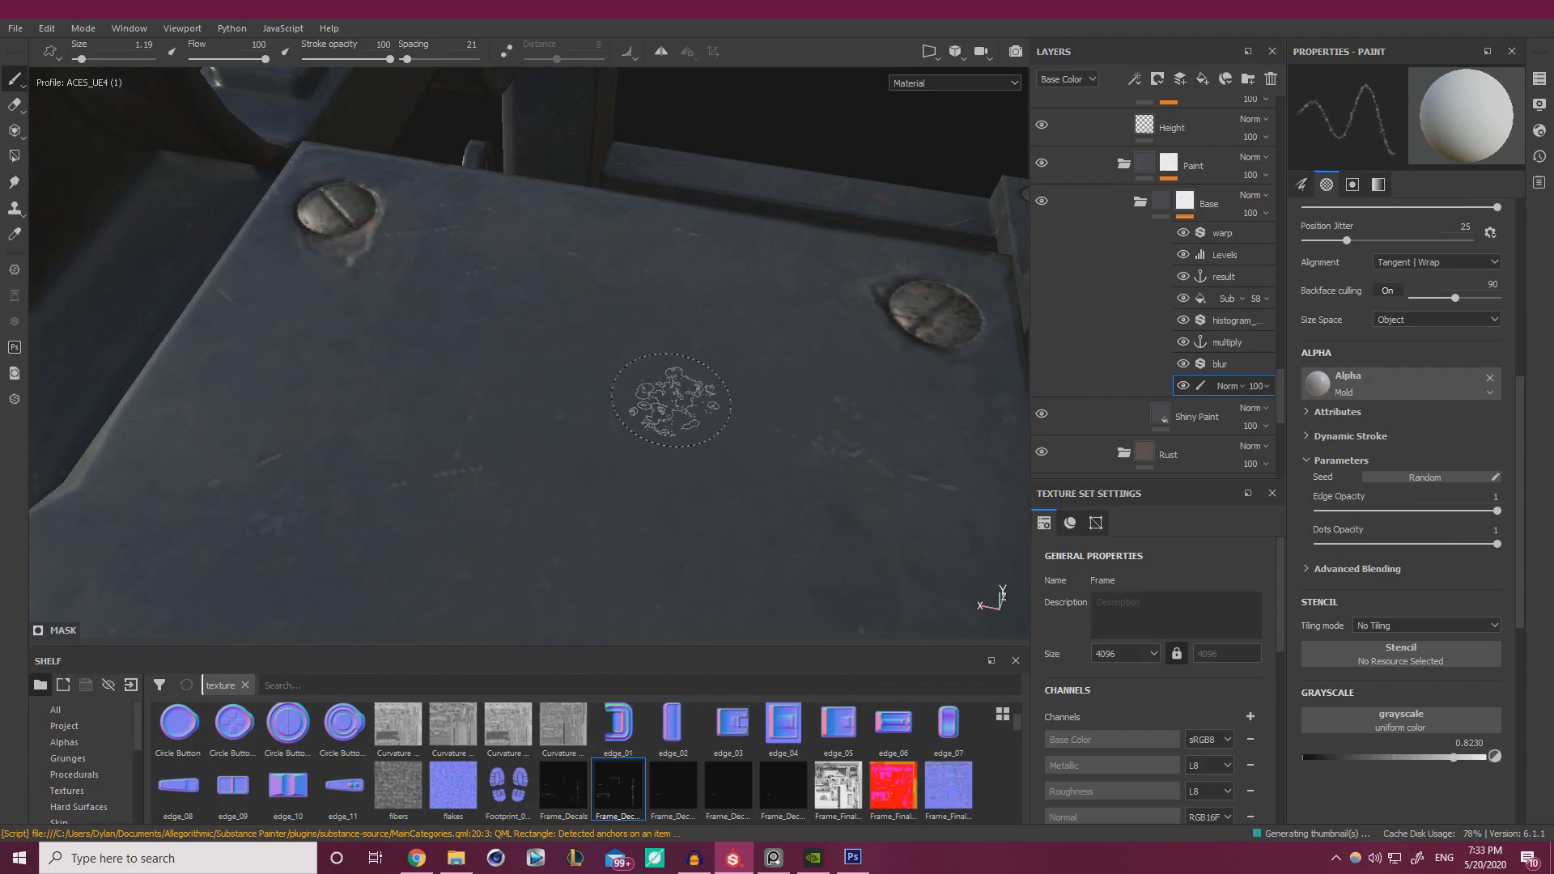
- Adjust the Decals fill layer's gold base color by lowering its saturation
{"action": "right_click_drag", "start_coordinate": [671, 397], "coordinate": [324, 340], "text": "alt"}
{"action": "left_click_drag", "start_coordinate": [324, 340], "coordinate": [108, 305], "text": "alt"}
{"action": "left_click_drag", "start_coordinate": [489, 298], "coordinate": [514, 314], "text": "alt"}
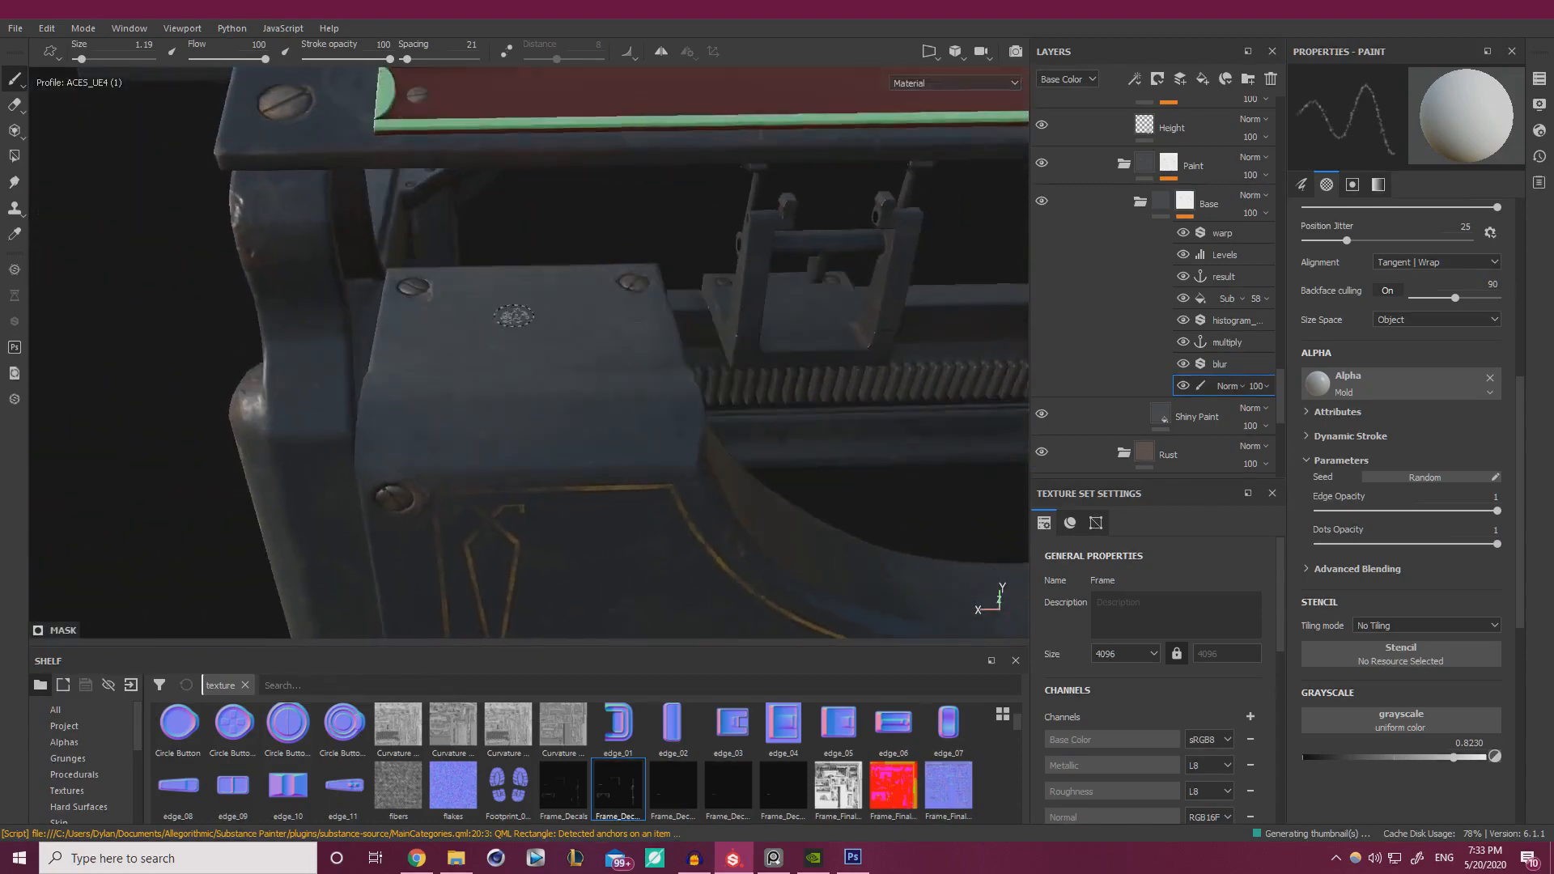
{"action": "right_click_drag", "start_coordinate": [515, 314], "coordinate": [537, 329], "text": "alt"}
{"action": "middle_click_drag", "start_coordinate": [537, 329], "coordinate": [550, 203], "text": "alt"}
{"action": "left_click_drag", "start_coordinate": [550, 202], "coordinate": [470, 334], "text": "alt"}
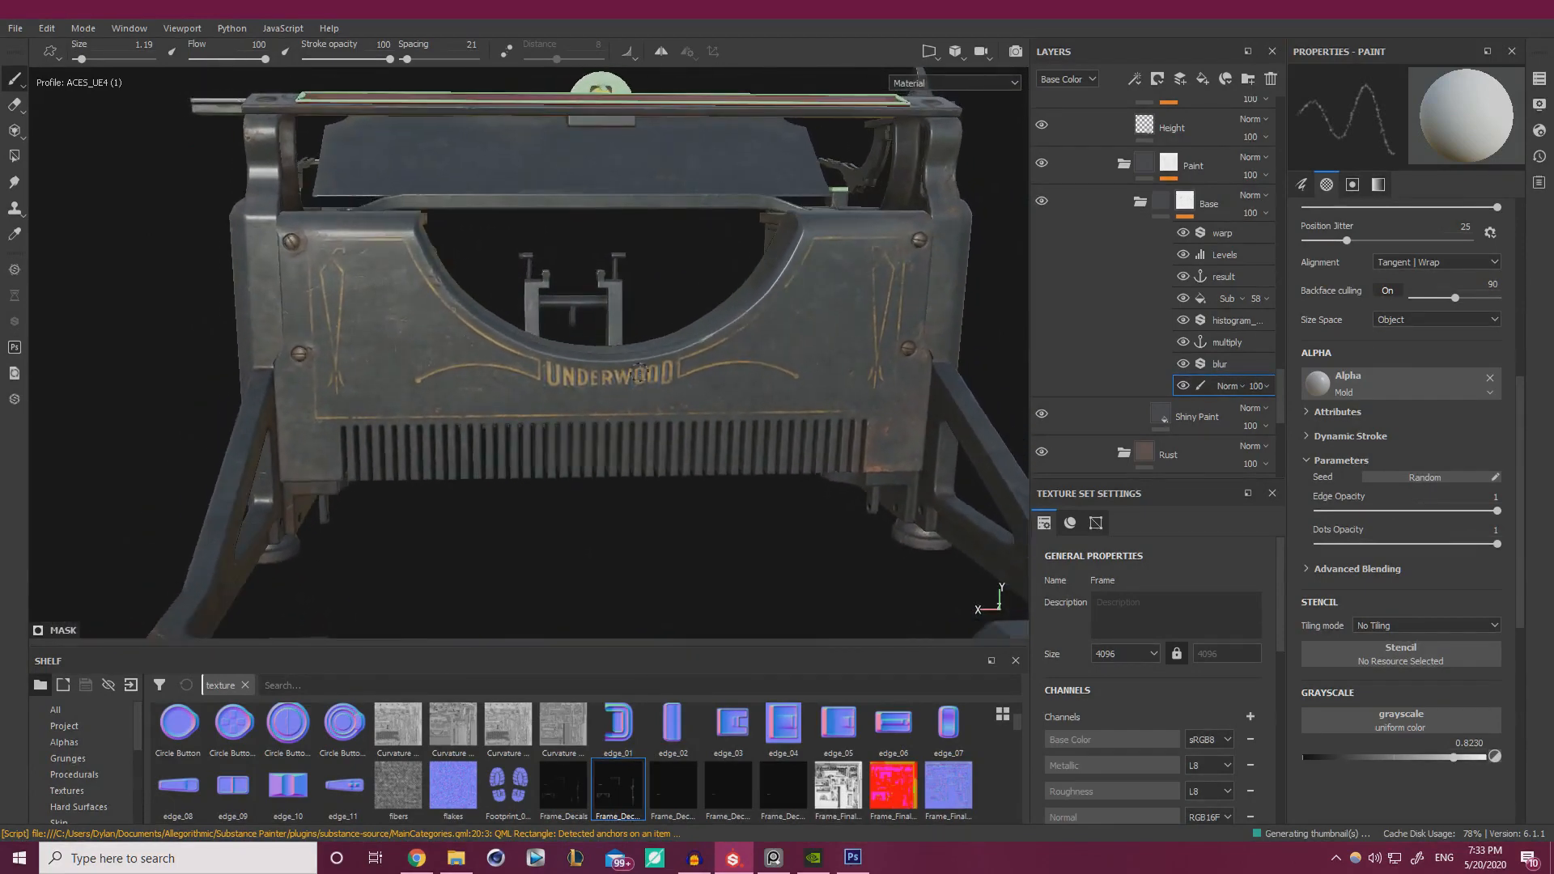
{"action": "scroll", "coordinate": [1109, 309], "scroll_direction": "up", "scroll_amount": 6}
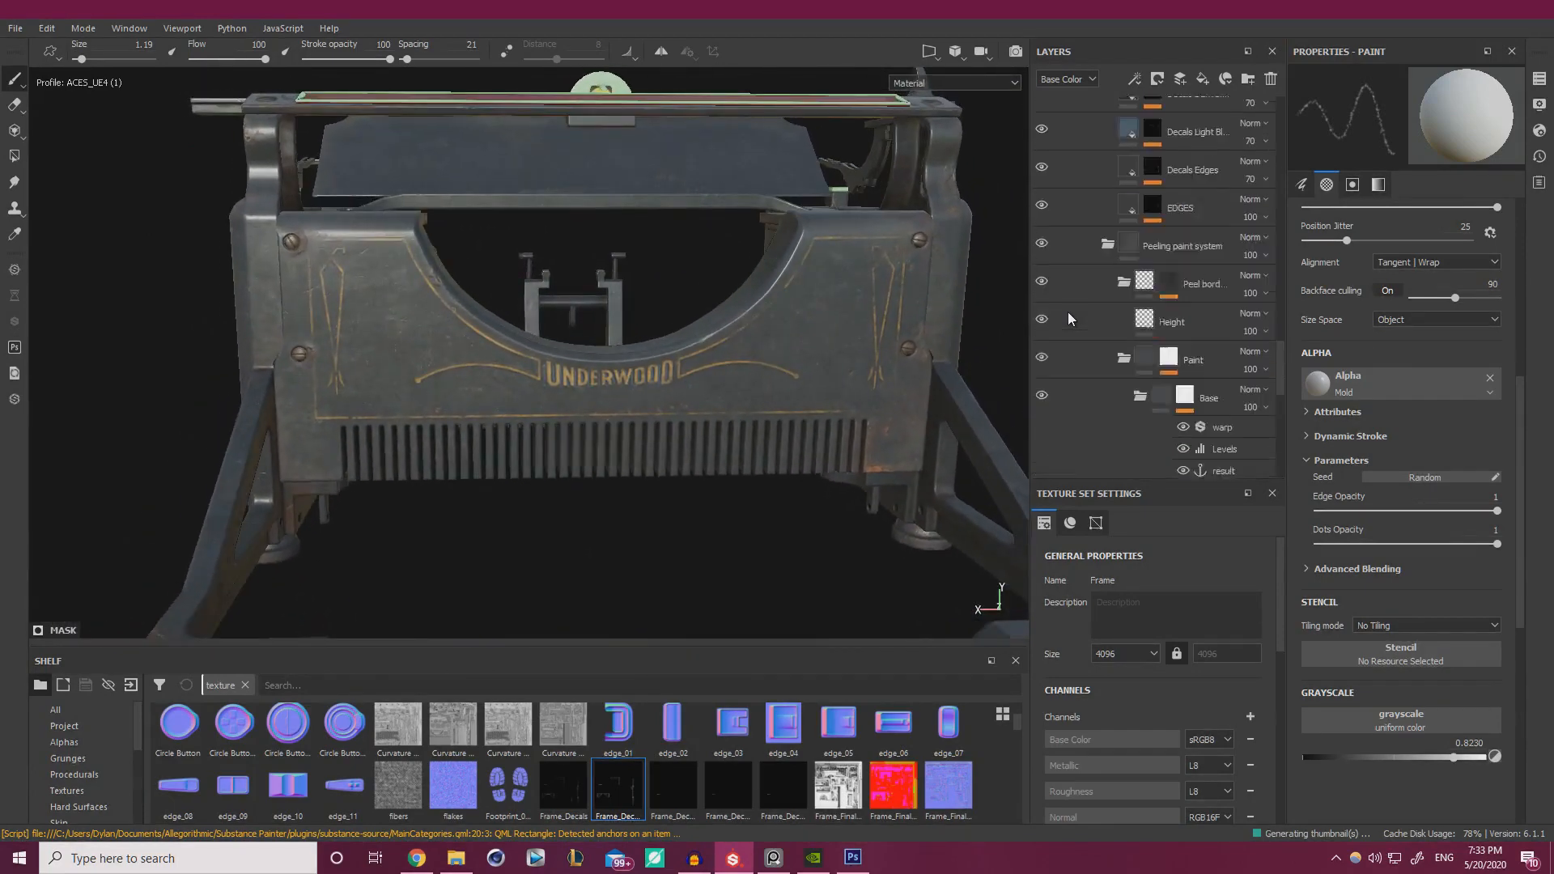
{"action": "left_click", "coordinate": [1125, 148]}
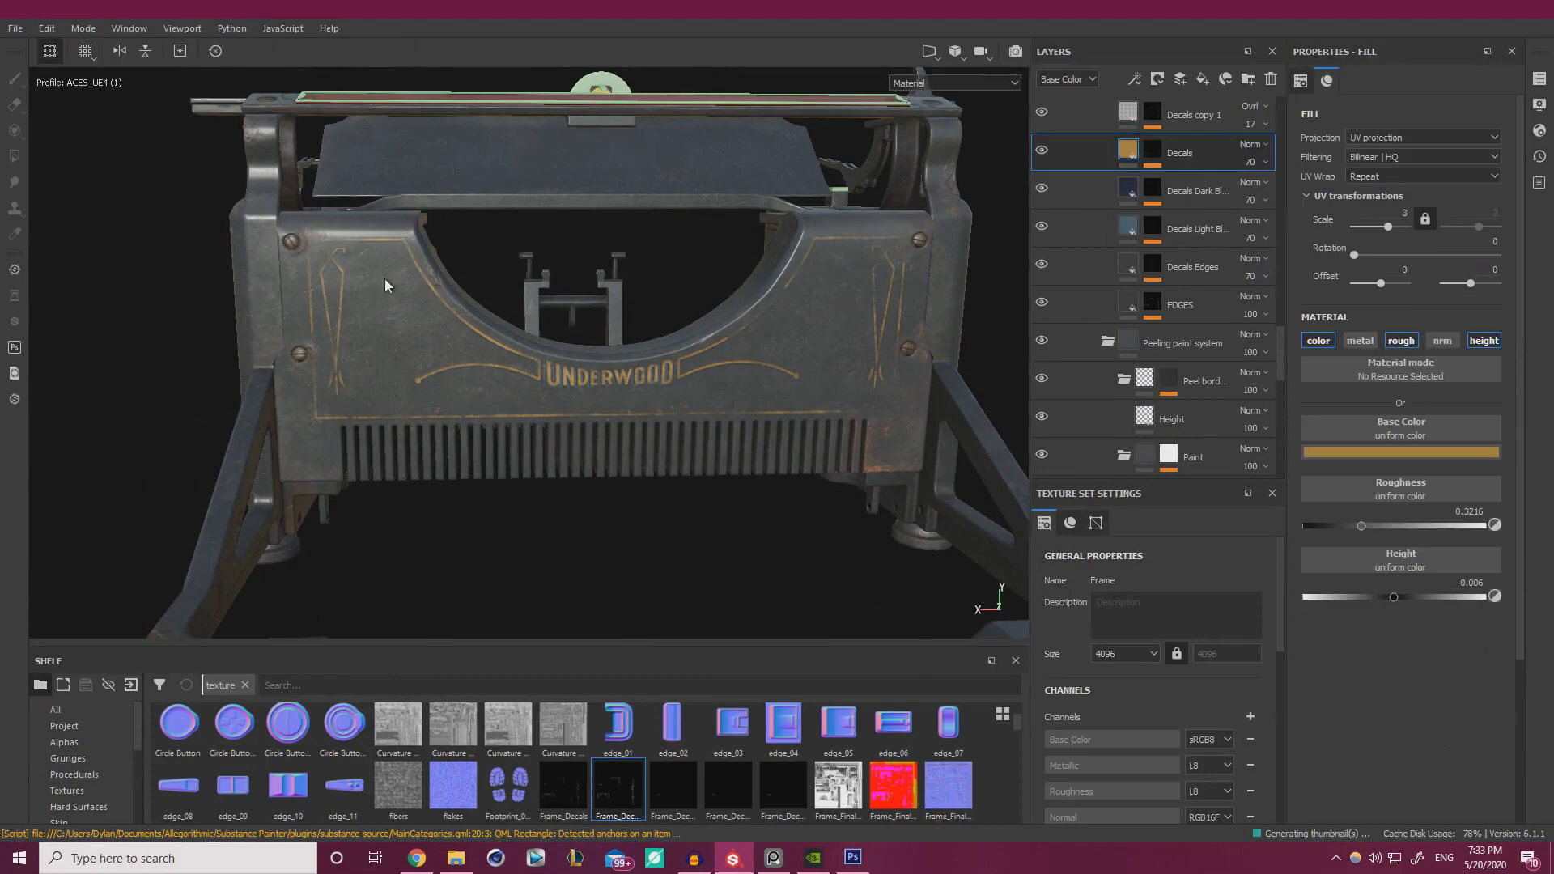
{"action": "right_click_drag", "start_coordinate": [385, 284], "coordinate": [567, 356], "text": "alt"}
{"action": "left_click_drag", "start_coordinate": [583, 380], "coordinate": [688, 404], "text": "alt"}
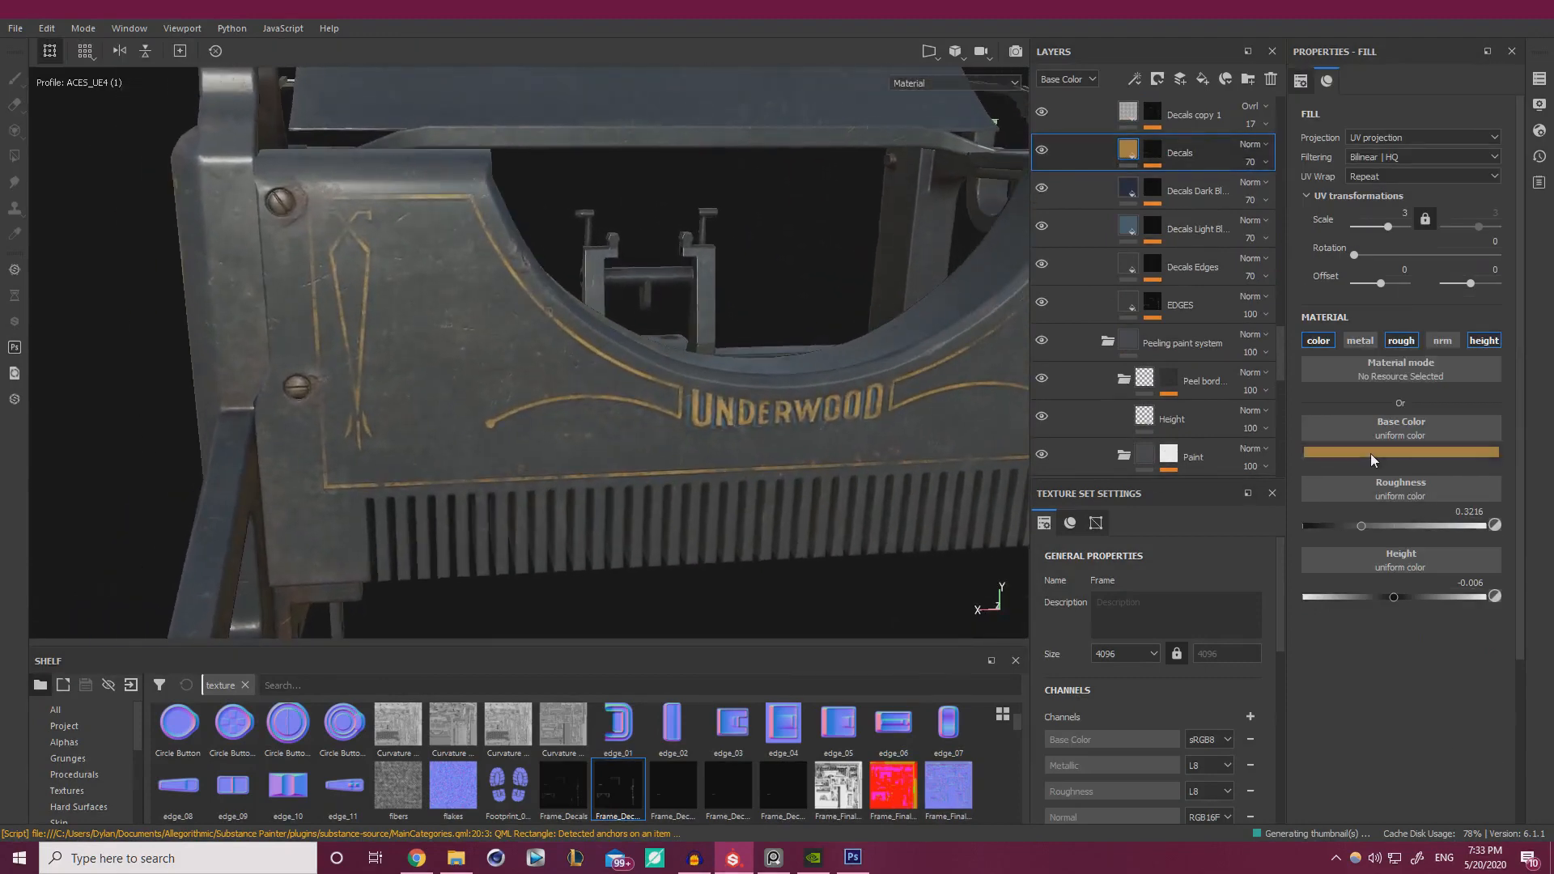
{"action": "left_click", "coordinate": [1372, 453]}
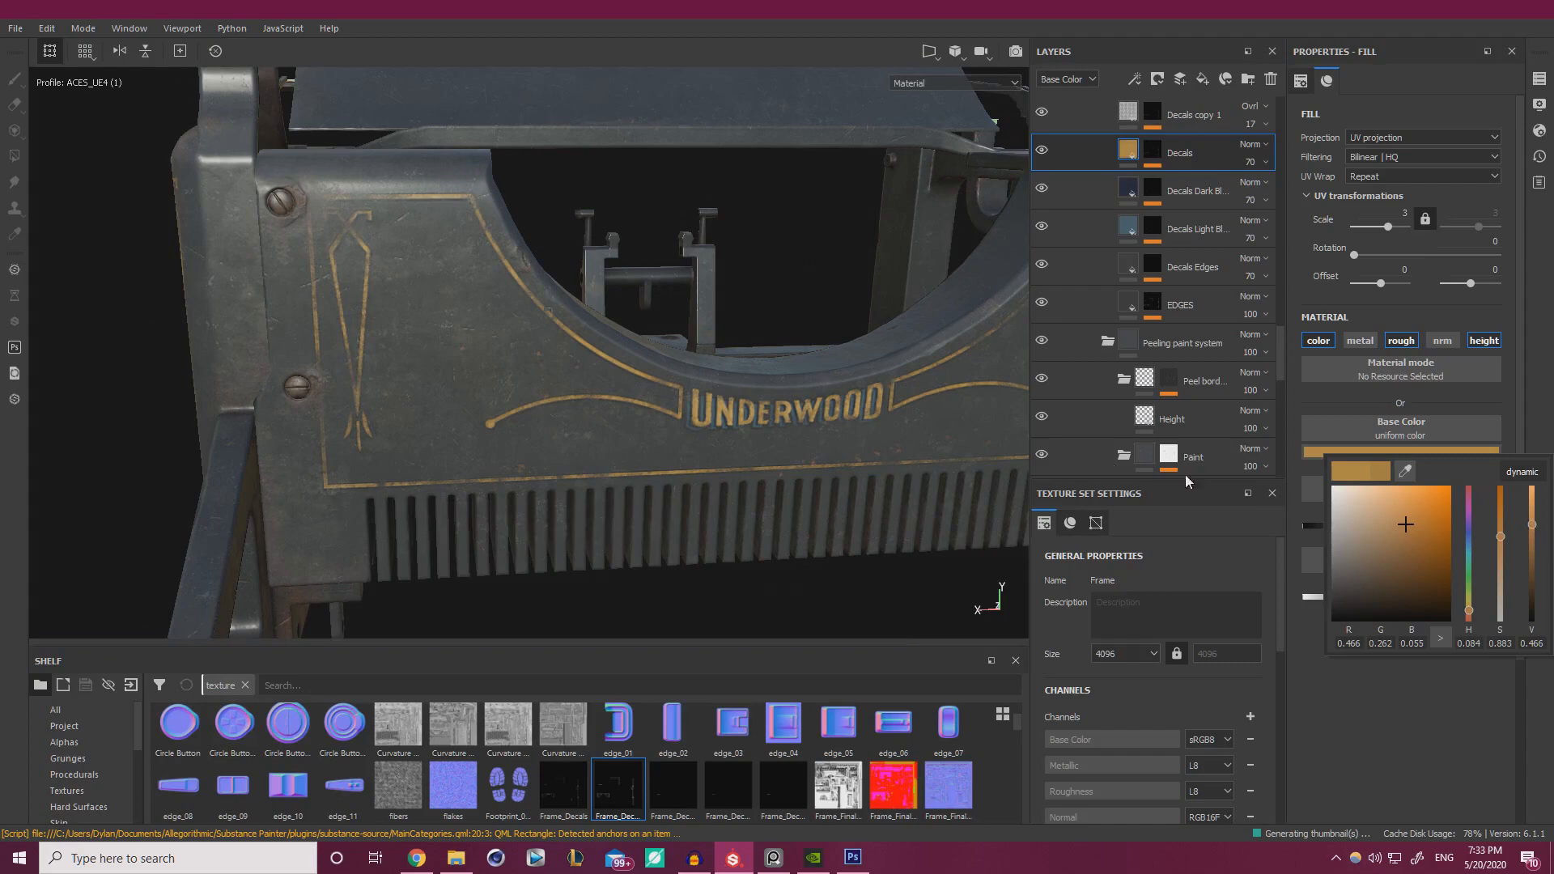
{"action": "left_click", "coordinate": [1503, 551]}
- Set the EDGES fill layer's base color to a neutral dark gray with a value of 0.024
{"action": "scroll", "coordinate": [518, 340], "scroll_direction": "down", "scroll_amount": 4}
{"action": "left_click_drag", "start_coordinate": [485, 340], "coordinate": [599, 343], "text": "alt"}
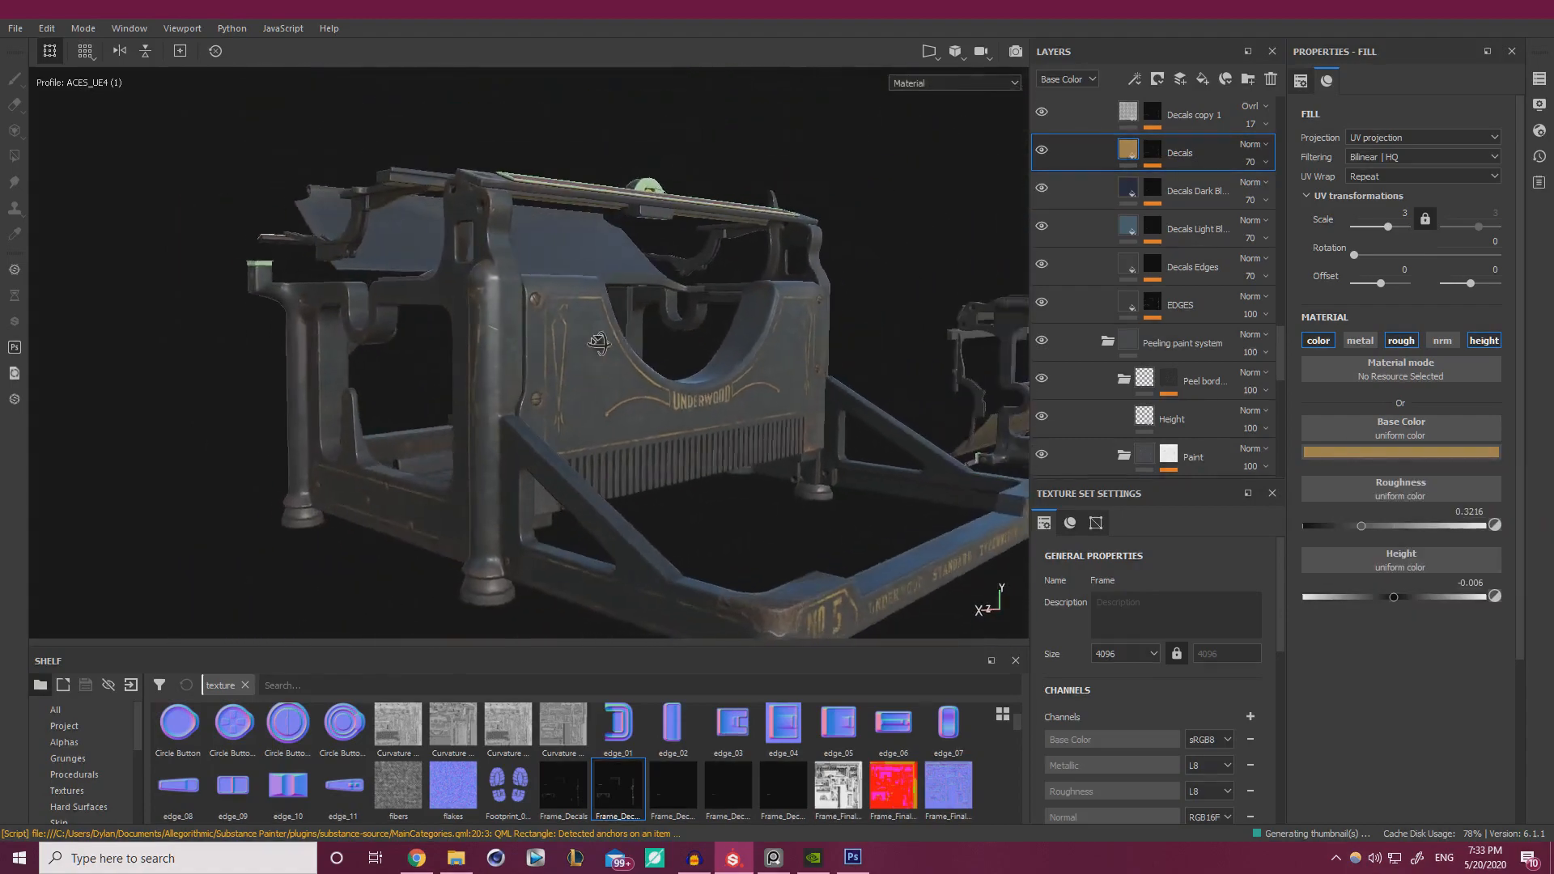
{"action": "scroll", "coordinate": [599, 343], "scroll_direction": "up", "scroll_amount": 8}
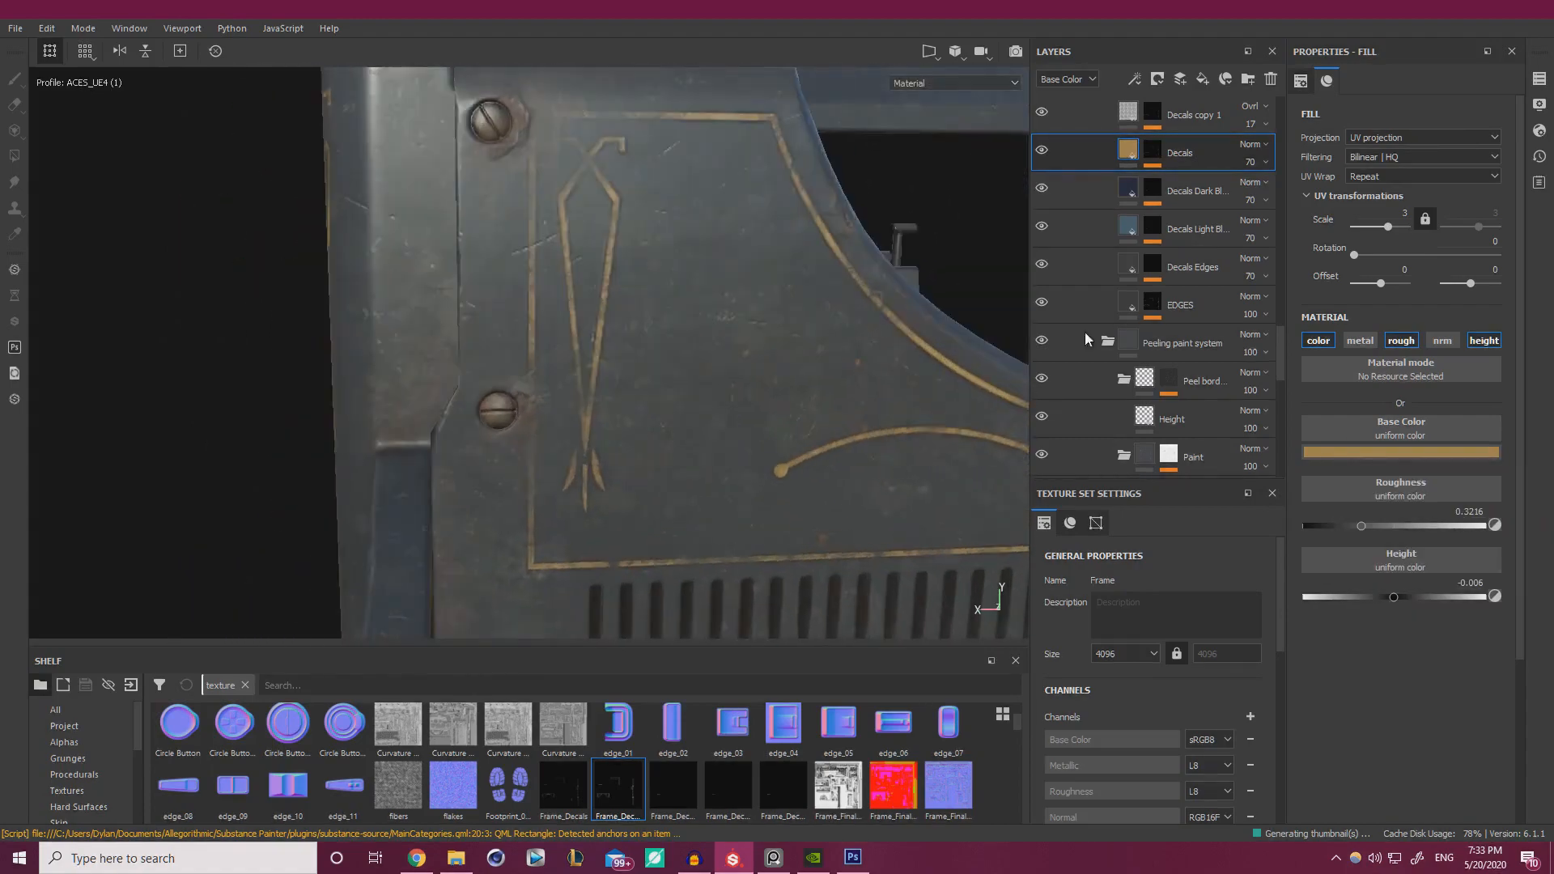
{"action": "left_click", "coordinate": [1125, 305]}
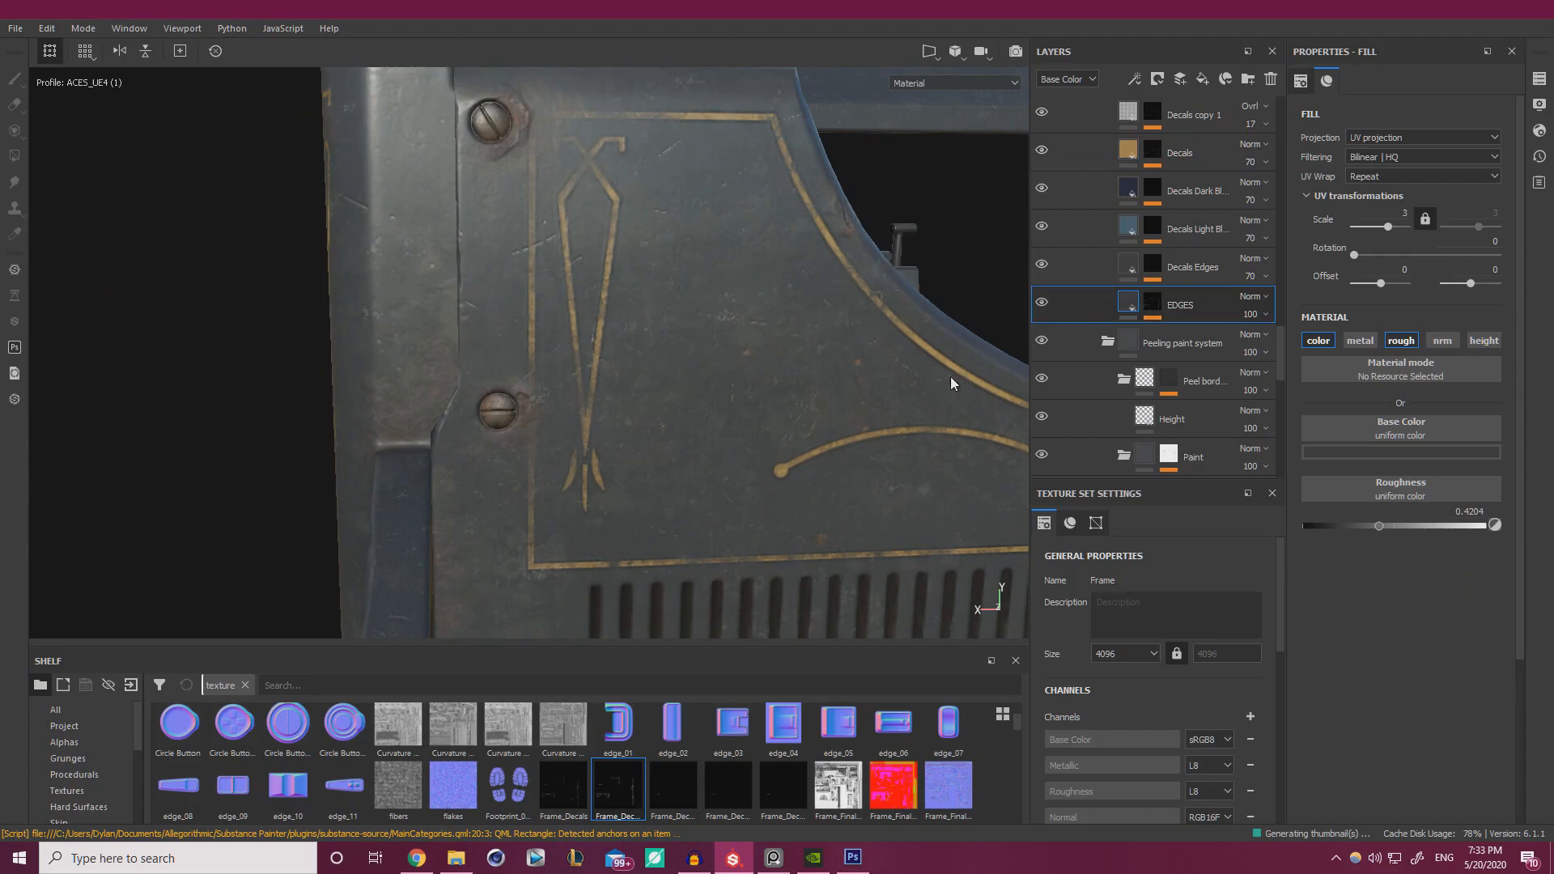
{"action": "left_click", "coordinate": [1452, 454]}
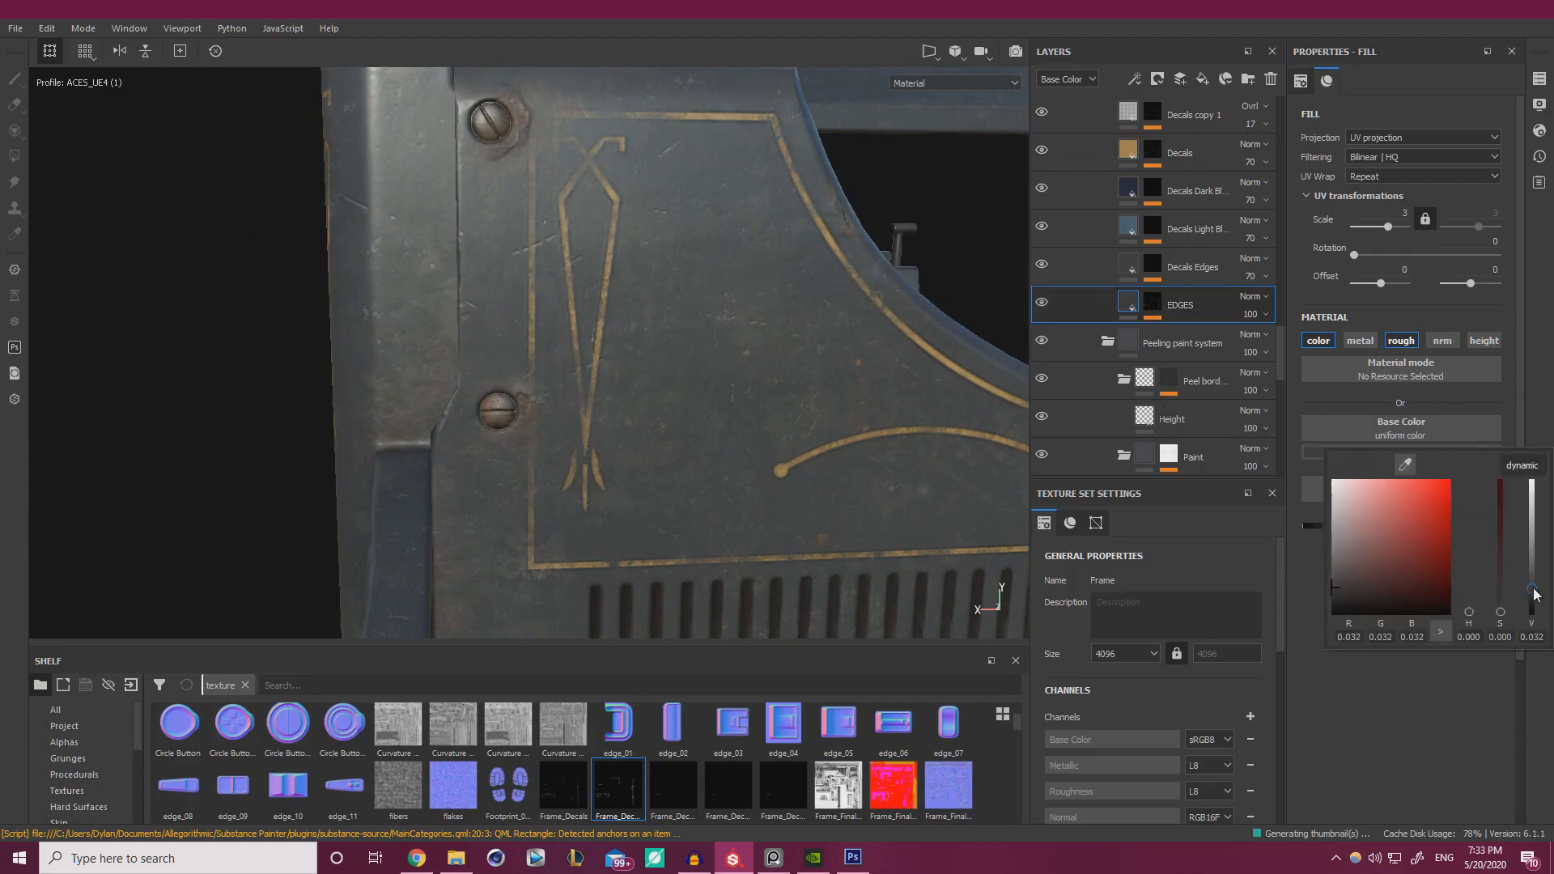
{"action": "scroll", "coordinate": [671, 347], "scroll_direction": "up", "scroll_amount": 4}
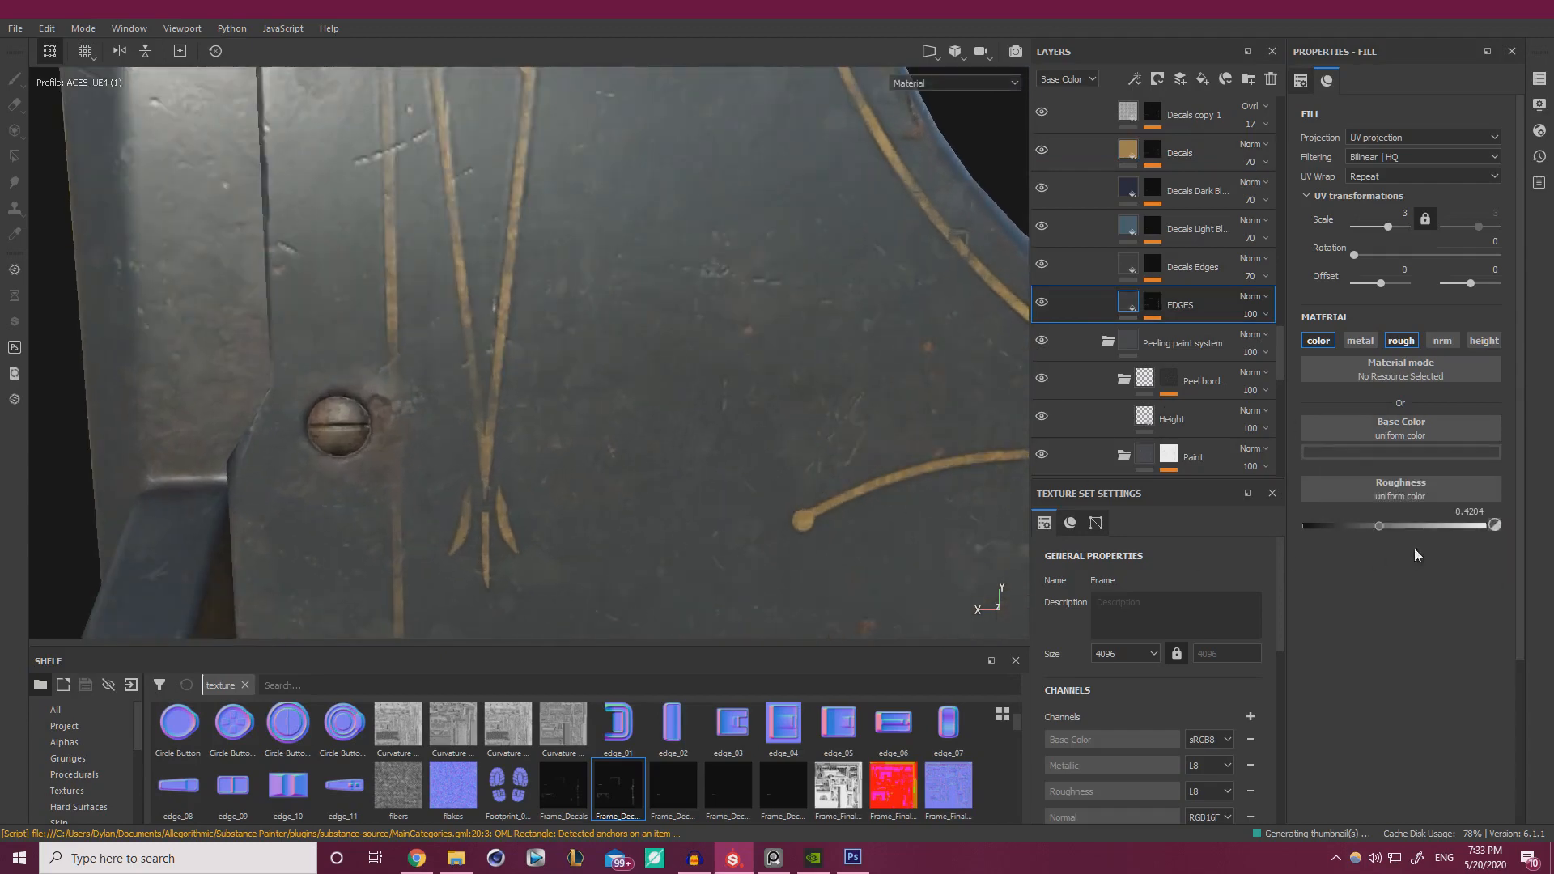
{"action": "left_click", "coordinate": [1377, 450]}
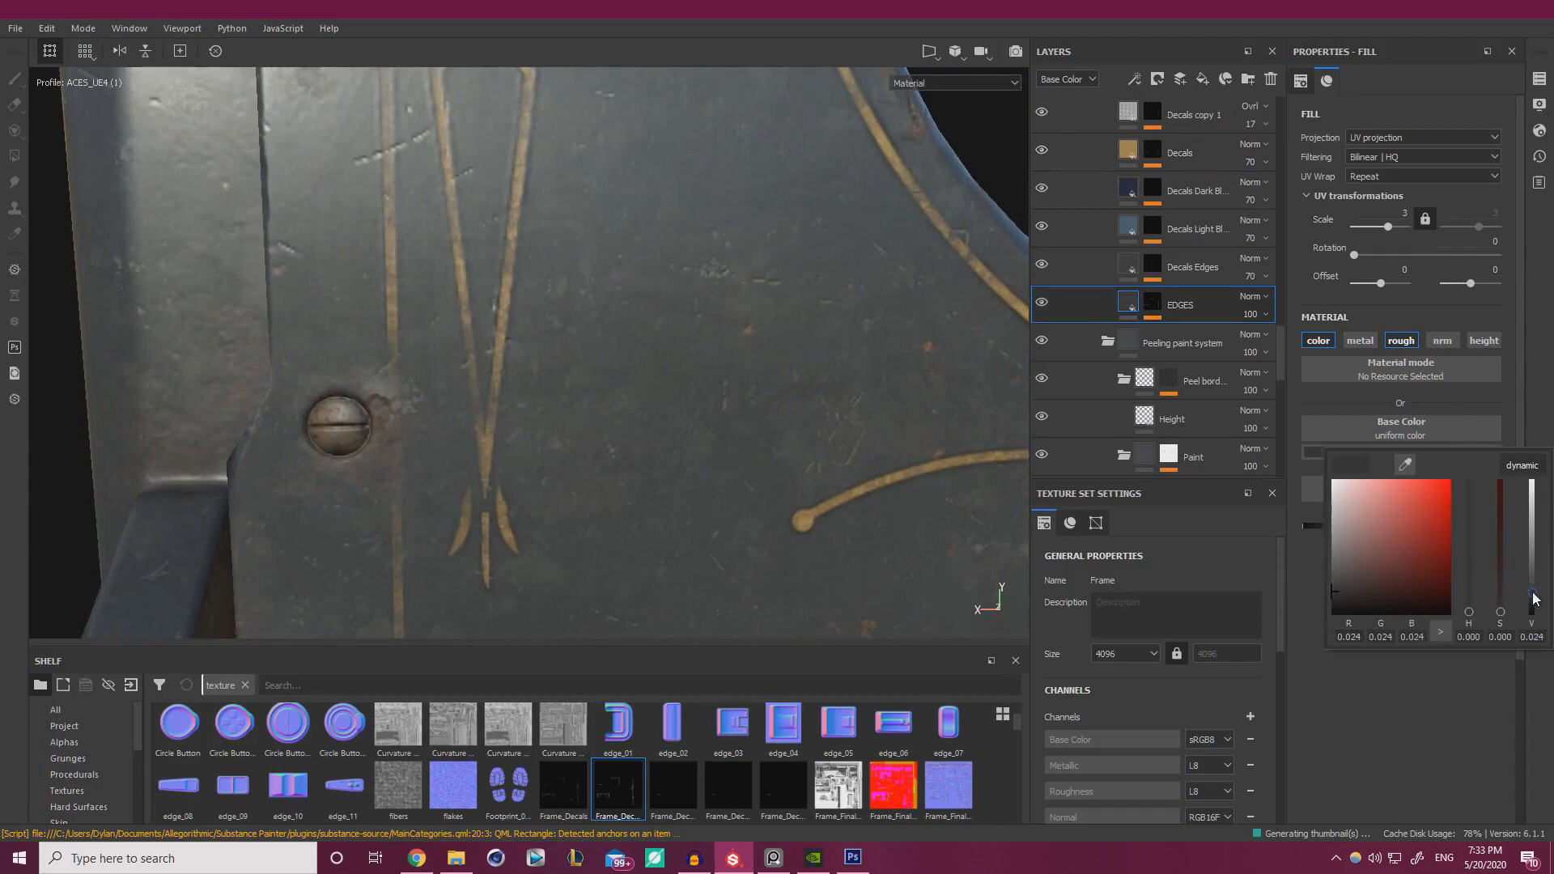
- Examine the gold decal lines, their edges and the lettering on the frame's front from several angles
{"action": "right_click_drag", "start_coordinate": [657, 345], "coordinate": [389, 304], "text": "alt"}
{"action": "left_click_drag", "start_coordinate": [388, 303], "coordinate": [416, 333], "text": "alt"}
{"action": "left_click_drag", "start_coordinate": [525, 351], "coordinate": [684, 418], "text": "alt"}
{"action": "right_click_drag", "start_coordinate": [684, 417], "coordinate": [502, 348], "text": "alt"}
{"action": "left_click_drag", "start_coordinate": [502, 348], "coordinate": [381, 312], "text": "alt"}
{"action": "right_click_drag", "start_coordinate": [599, 381], "coordinate": [722, 336], "text": "alt"}
{"action": "middle_click_drag", "start_coordinate": [723, 336], "coordinate": [572, 425], "text": "alt"}
{"action": "right_click_drag", "start_coordinate": [572, 425], "coordinate": [624, 416], "text": "alt"}
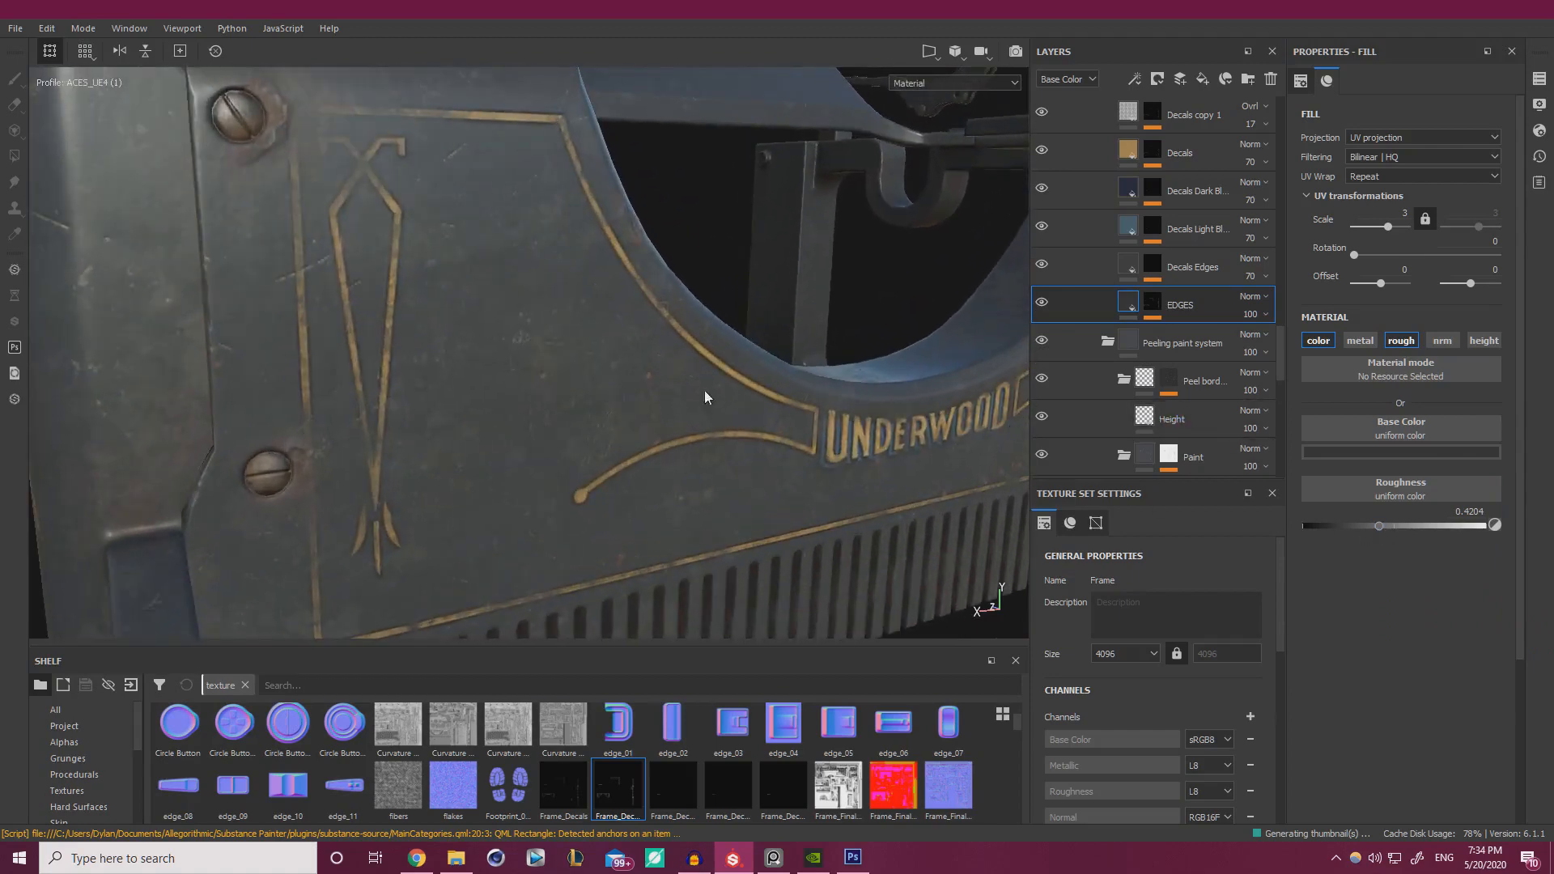
- Display only the Roughness channel and raise the EDGES fill layer's roughness slightly
{"action": "left_click", "coordinate": [985, 86]}
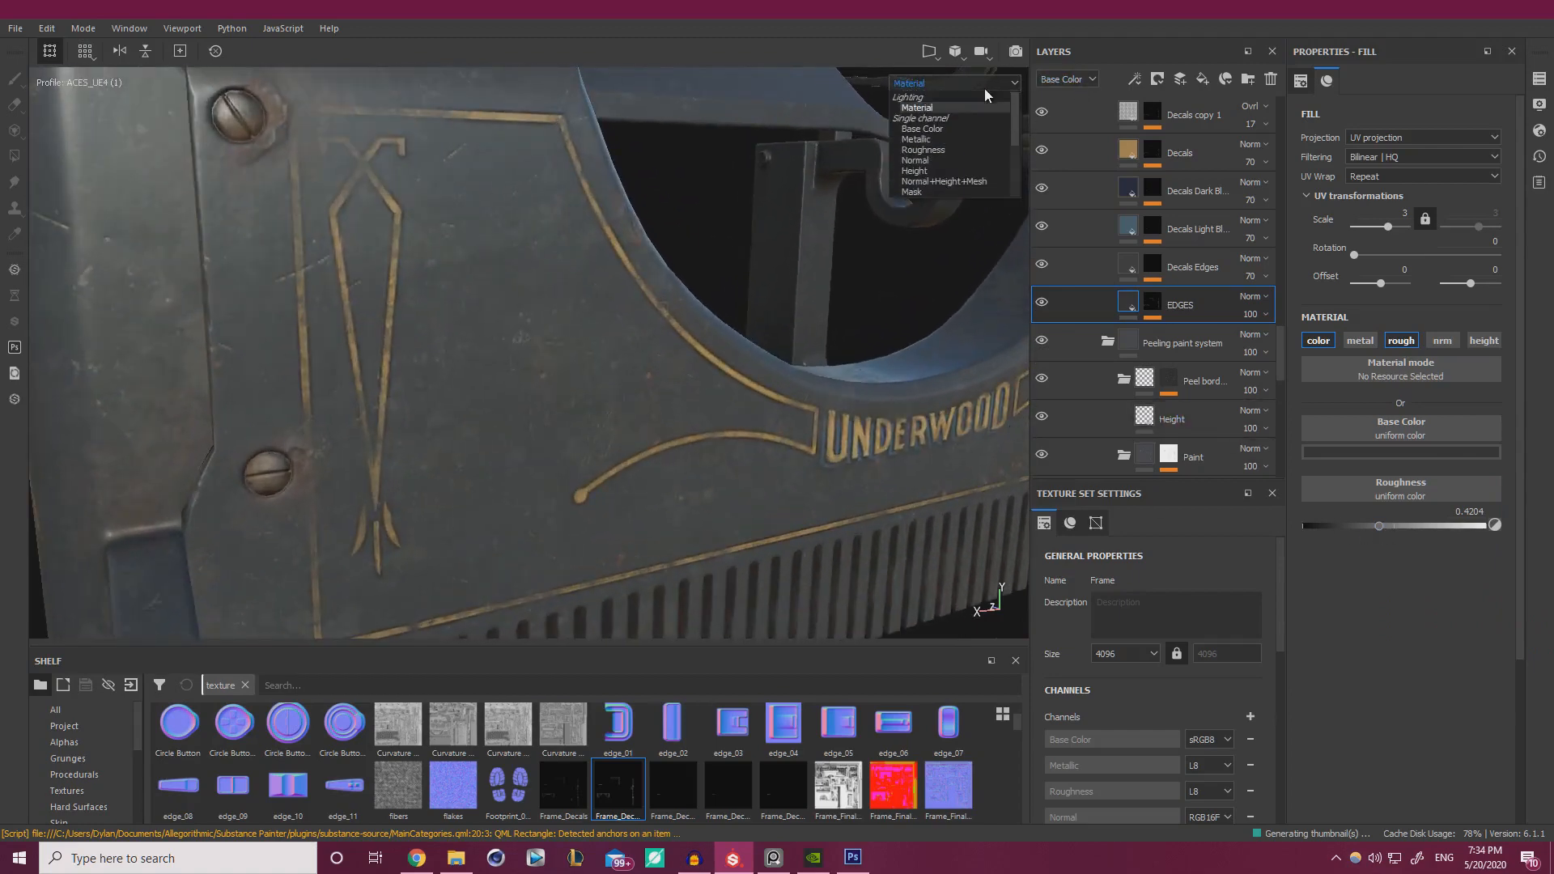
{"action": "left_click", "coordinate": [954, 146]}
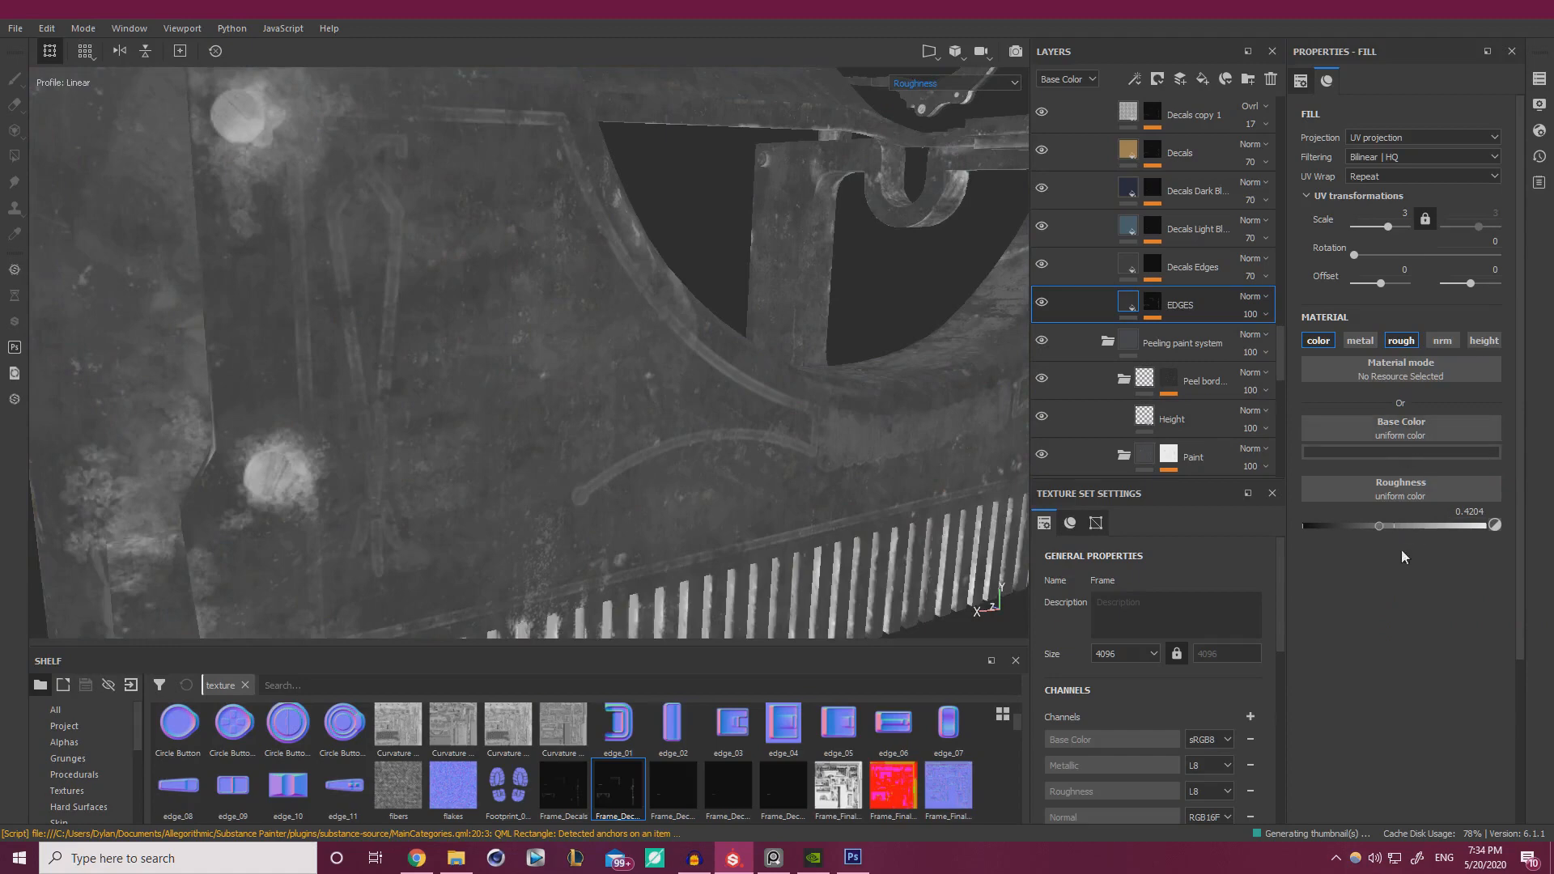
{"action": "left_click", "coordinate": [1431, 526]}
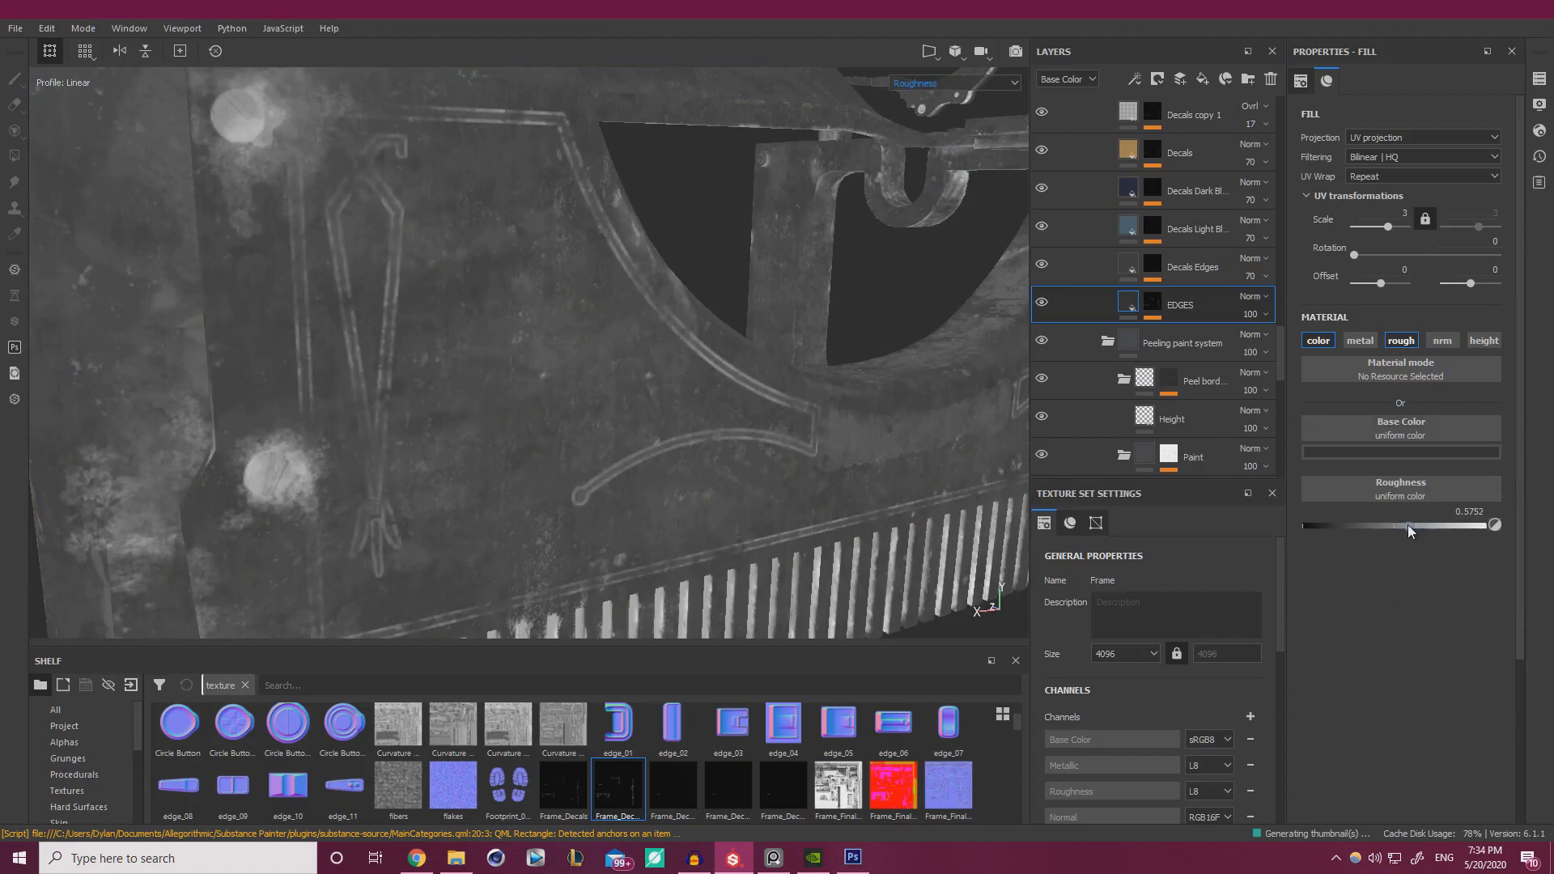
{"action": "left_click_drag", "start_coordinate": [1397, 526], "coordinate": [1394, 526]}
- Set the Decals fill layer's roughness to 0.3761, restore the Material display and check the decals from several angles
{"action": "left_click", "coordinate": [1128, 157]}
{"action": "left_click", "coordinate": [1411, 451]}
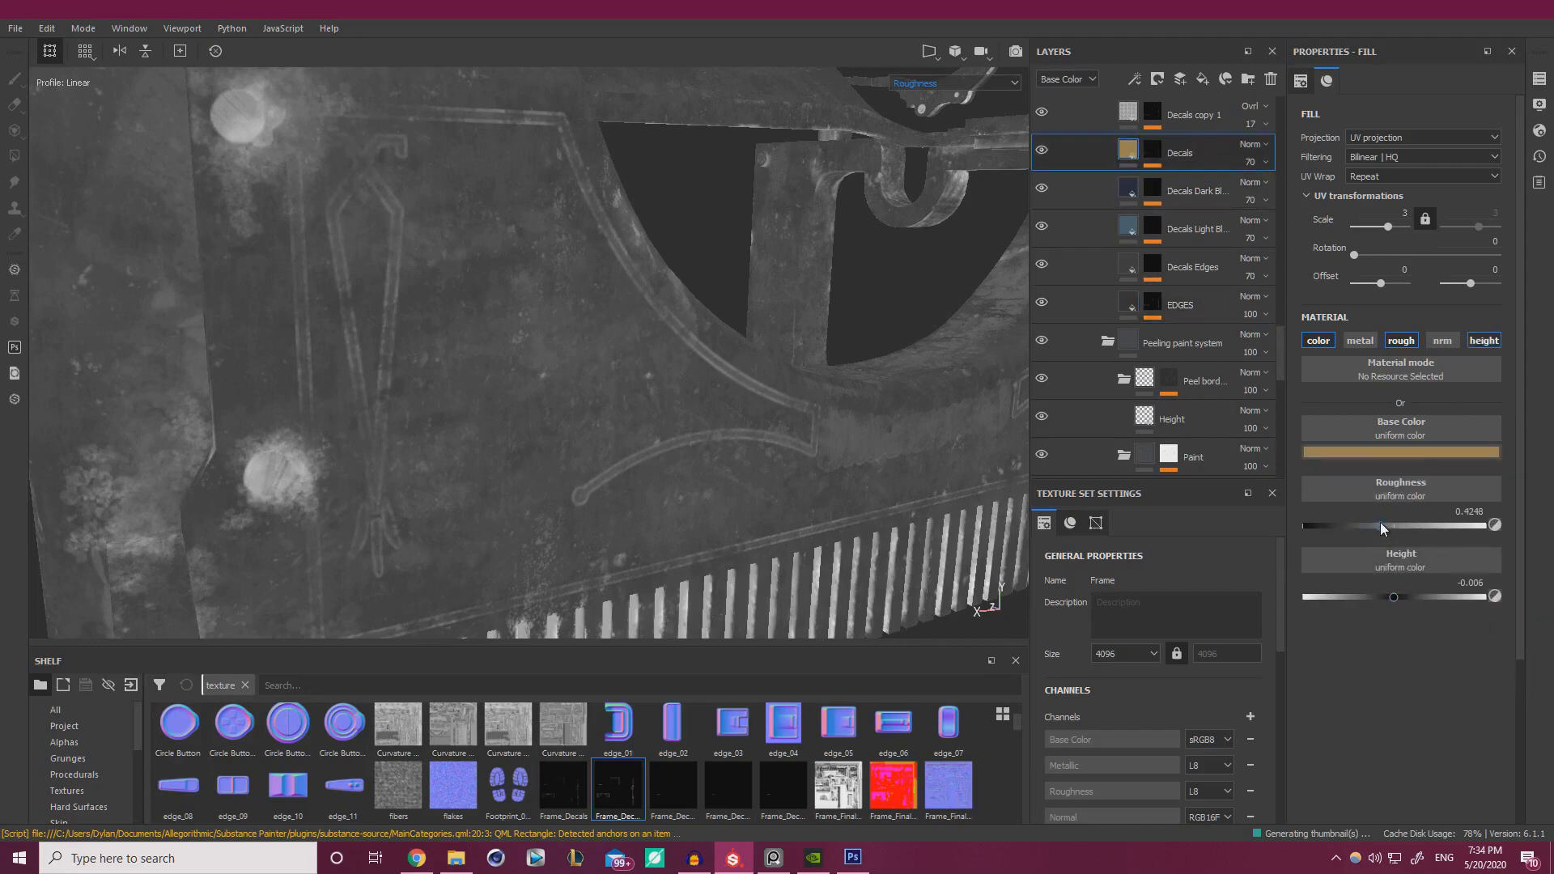
{"action": "left_click_drag", "start_coordinate": [1381, 522], "coordinate": [1374, 527]}
{"action": "left_click", "coordinate": [901, 84]}
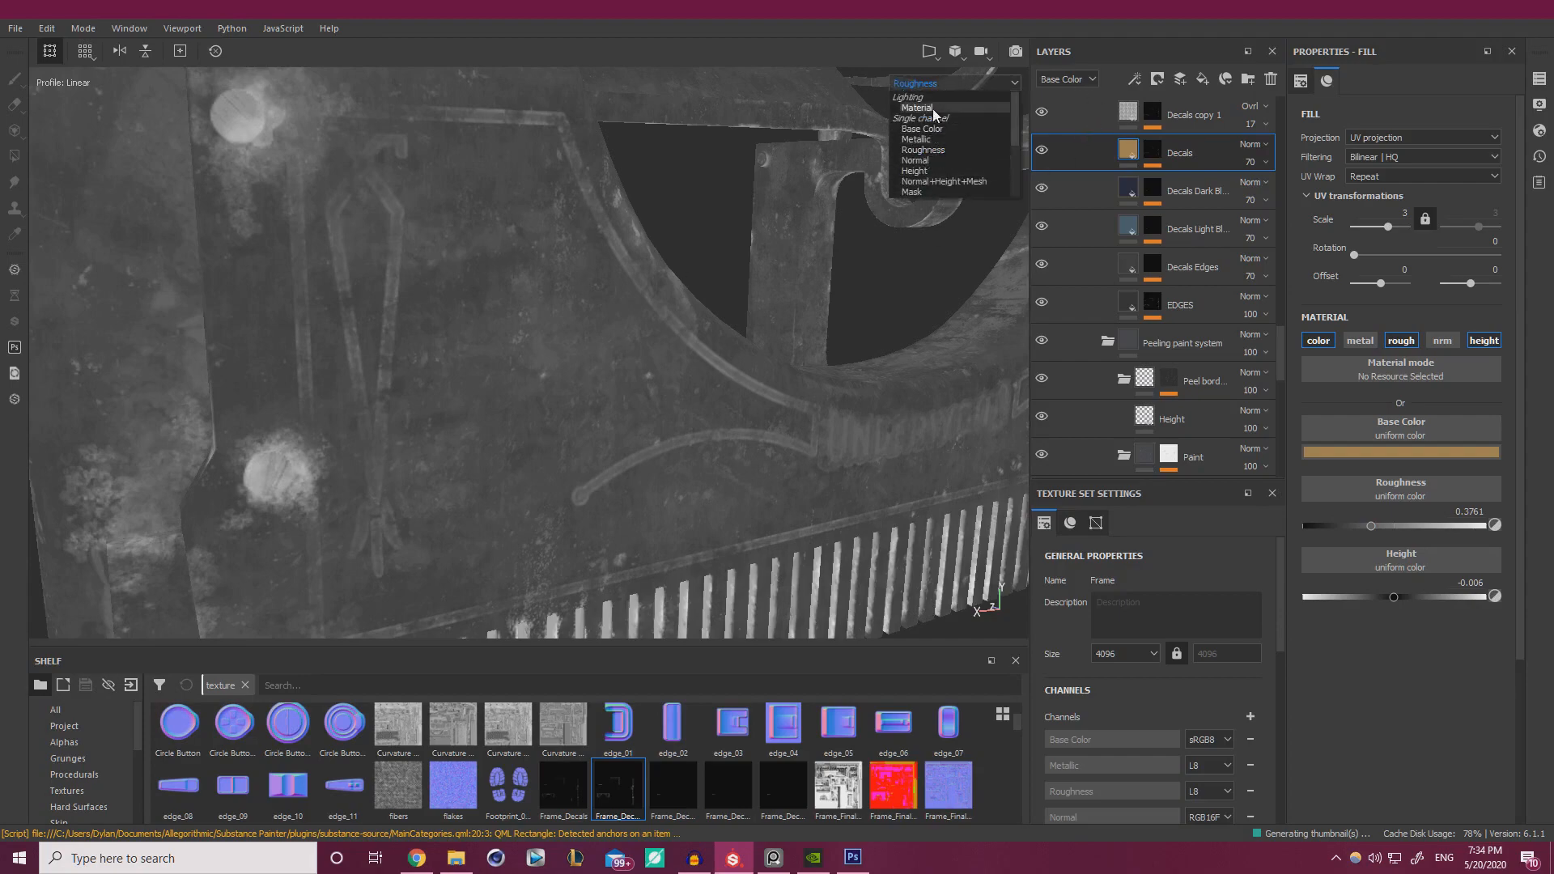
{"action": "left_click", "coordinate": [932, 109]}
{"action": "scroll", "coordinate": [385, 318], "scroll_direction": "down", "scroll_amount": 3}
{"action": "mouse_move", "coordinate": [385, 317]}
{"action": "left_mouse_down", "text": "alt"}
{"action": "mouse_move", "coordinate": [502, 284]}
{"action": "mouse_move", "coordinate": [435, 289]}
{"action": "mouse_move", "coordinate": [480, 312]}
{"action": "mouse_move", "coordinate": [409, 332]}
{"action": "left_mouse_up", "text": "alt"}
{"action": "left_click_drag", "start_coordinate": [801, 392], "coordinate": [664, 397], "text": "alt"}
{"action": "right_click_drag", "start_coordinate": [664, 397], "coordinate": [656, 391], "text": "alt"}
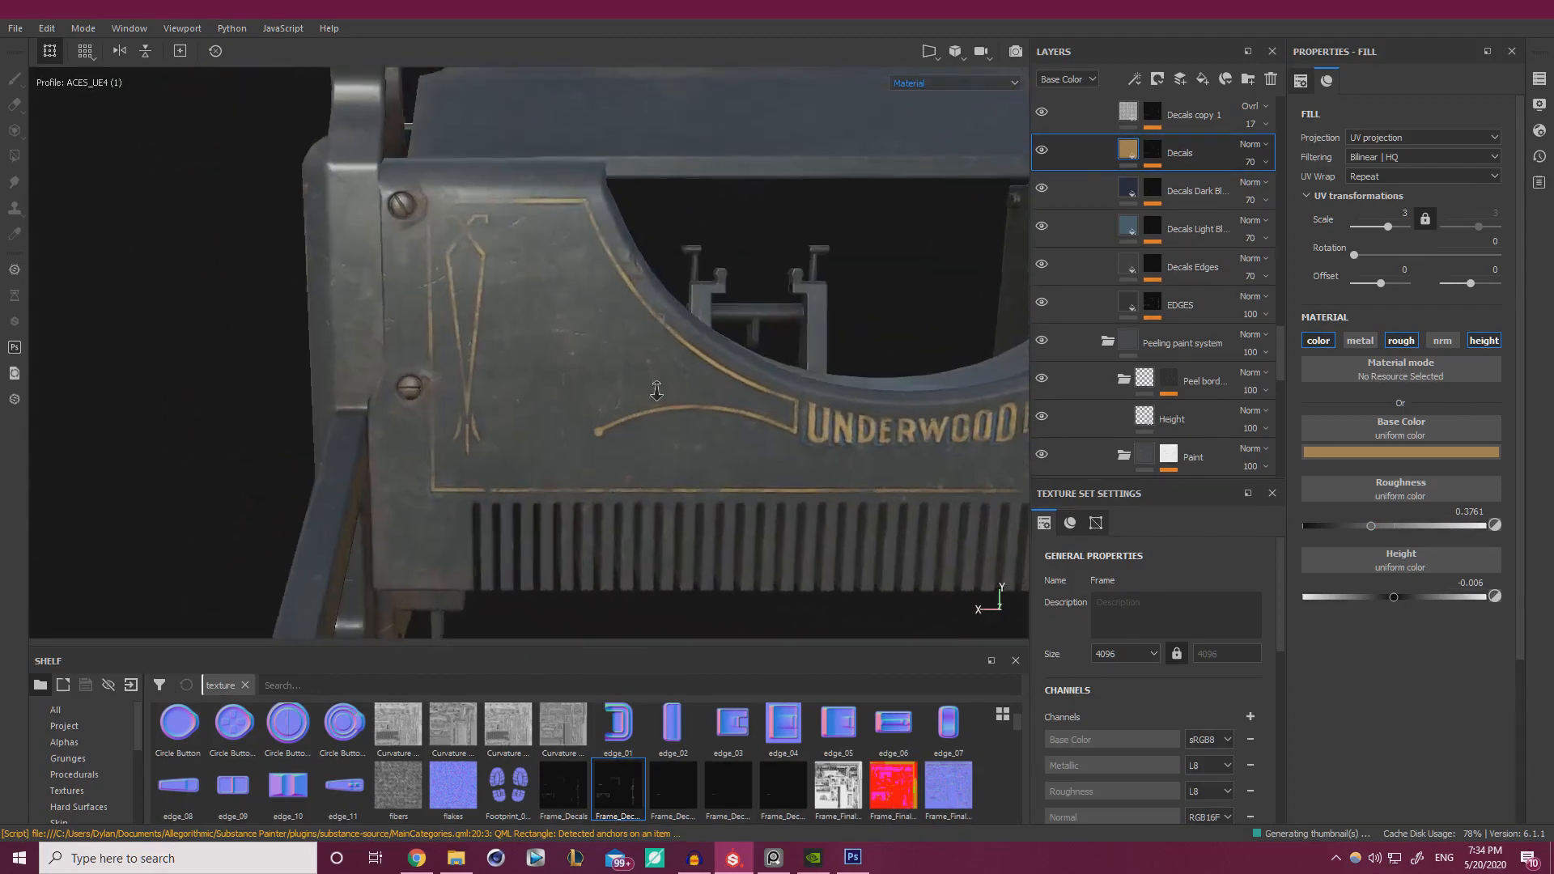
{"action": "middle_click_drag", "start_coordinate": [656, 391], "coordinate": [576, 399], "text": "alt"}
{"action": "left_click_drag", "start_coordinate": [575, 399], "coordinate": [890, 300], "text": "alt"}
- In the Rust Occlusion mask's Paint effect, use a grayscale 0 brush of size 3.05 to mask out rust along the frame's curved rim
{"action": "scroll", "coordinate": [1104, 274], "scroll_direction": "down", "scroll_amount": 10}
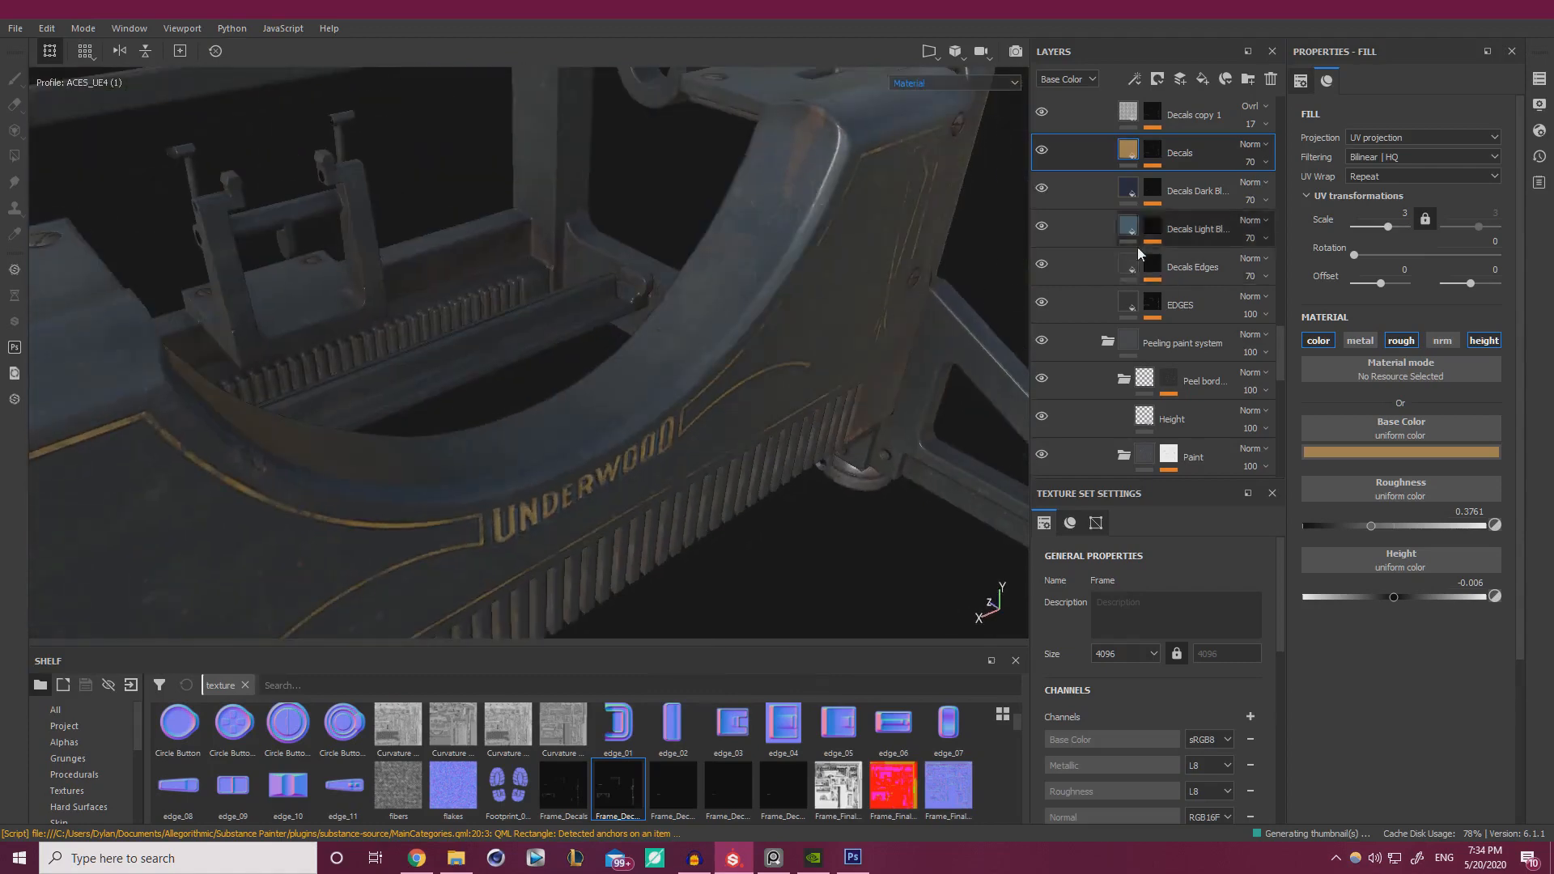
{"action": "scroll", "coordinate": [1080, 272], "scroll_direction": "up", "scroll_amount": 2}
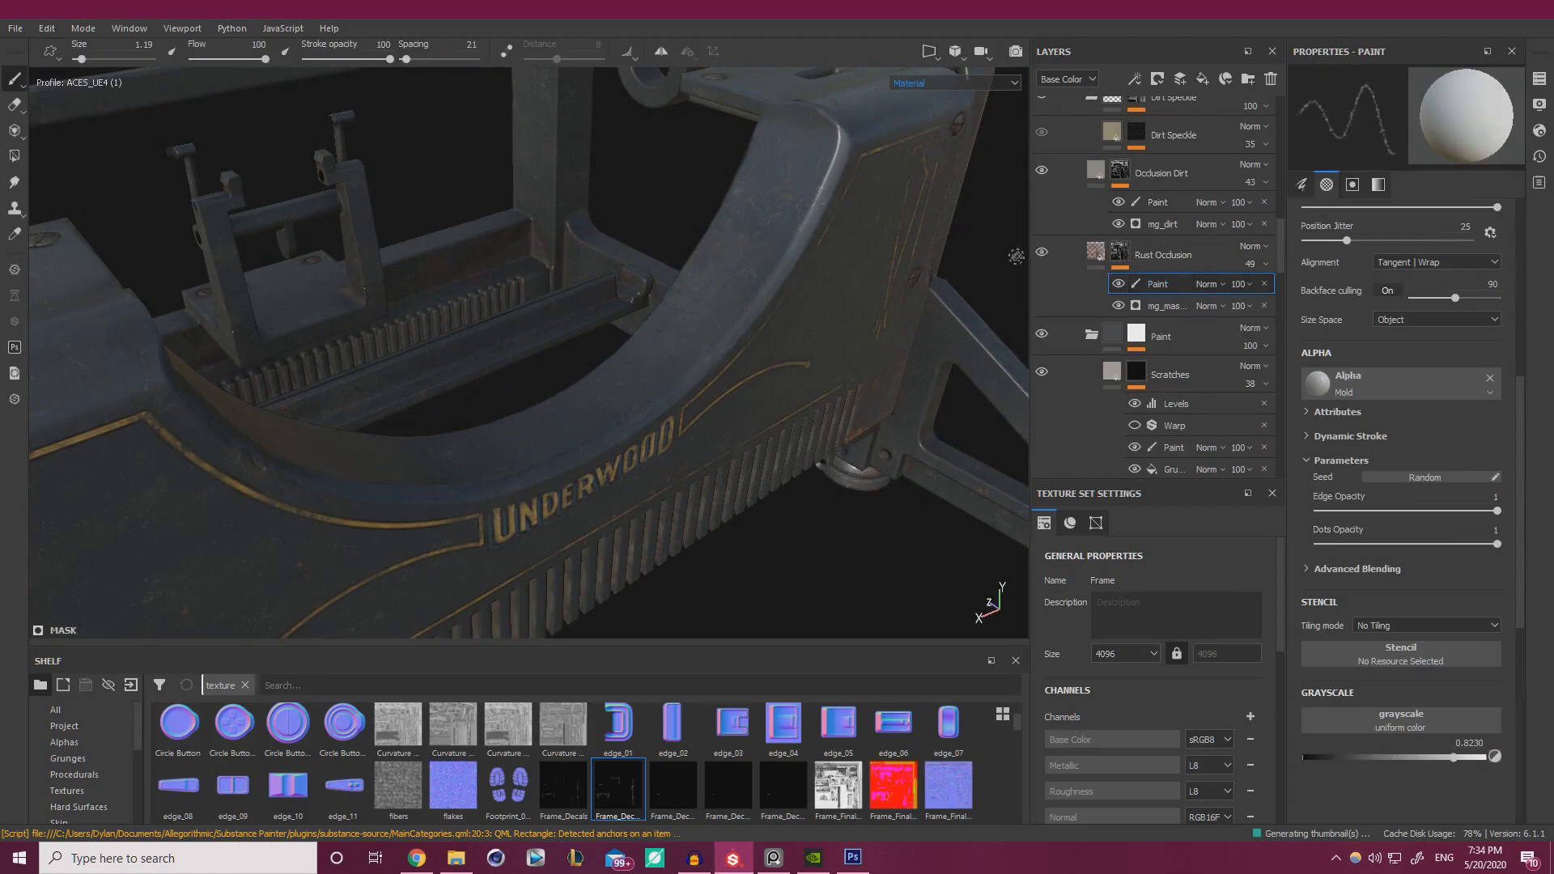
{"action": "left_click", "coordinate": [1311, 757]}
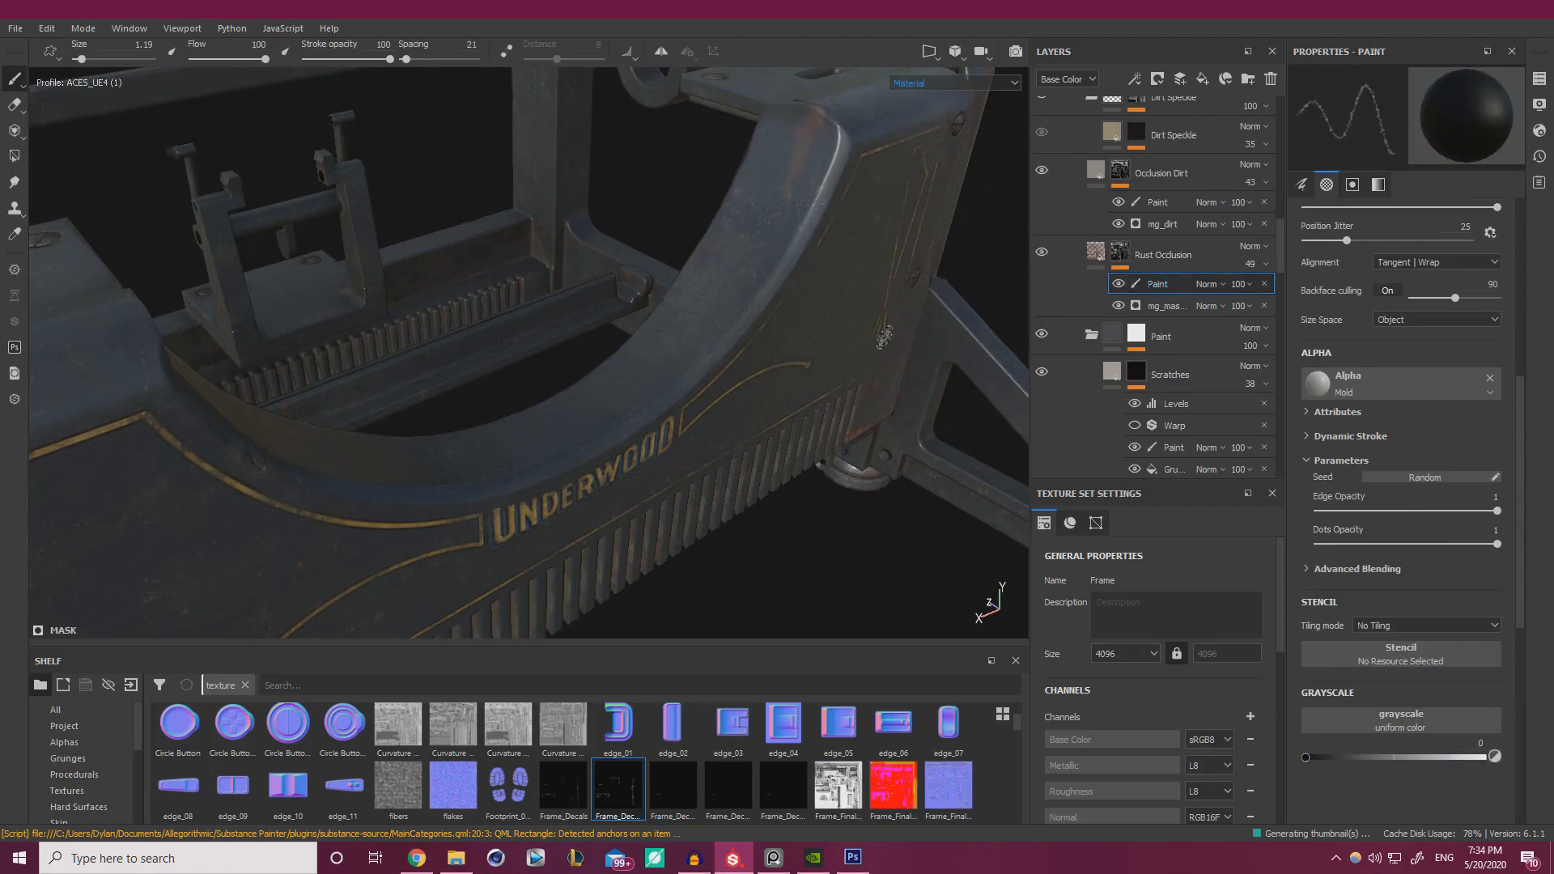
{"action": "key", "text": "bracketright"}
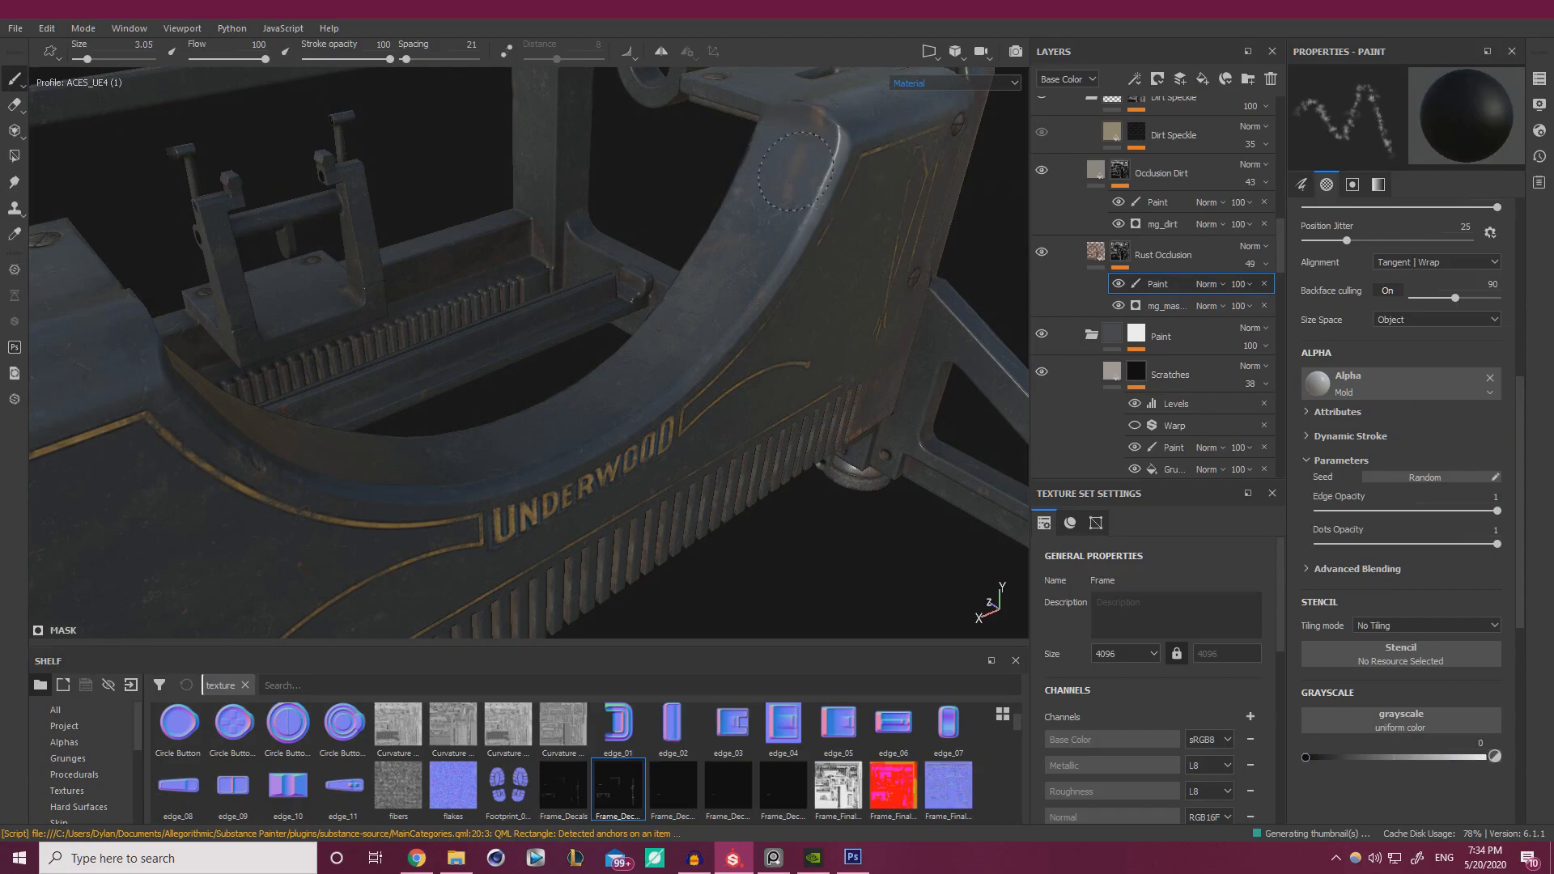
{"action": "mouse_move", "coordinate": [787, 231]}
{"action": "left_mouse_down", "text": "alt"}
{"action": "mouse_move", "coordinate": [834, 216]}
{"action": "mouse_move", "coordinate": [624, 305]}
{"action": "mouse_move", "coordinate": [675, 275]}
{"action": "mouse_move", "coordinate": [591, 259]}
{"action": "mouse_move", "coordinate": [653, 229]}
{"action": "mouse_move", "coordinate": [624, 216]}
{"action": "mouse_move", "coordinate": [493, 324]}
{"action": "mouse_move", "coordinate": [574, 224]}
{"action": "left_mouse_up", "text": "alt"}
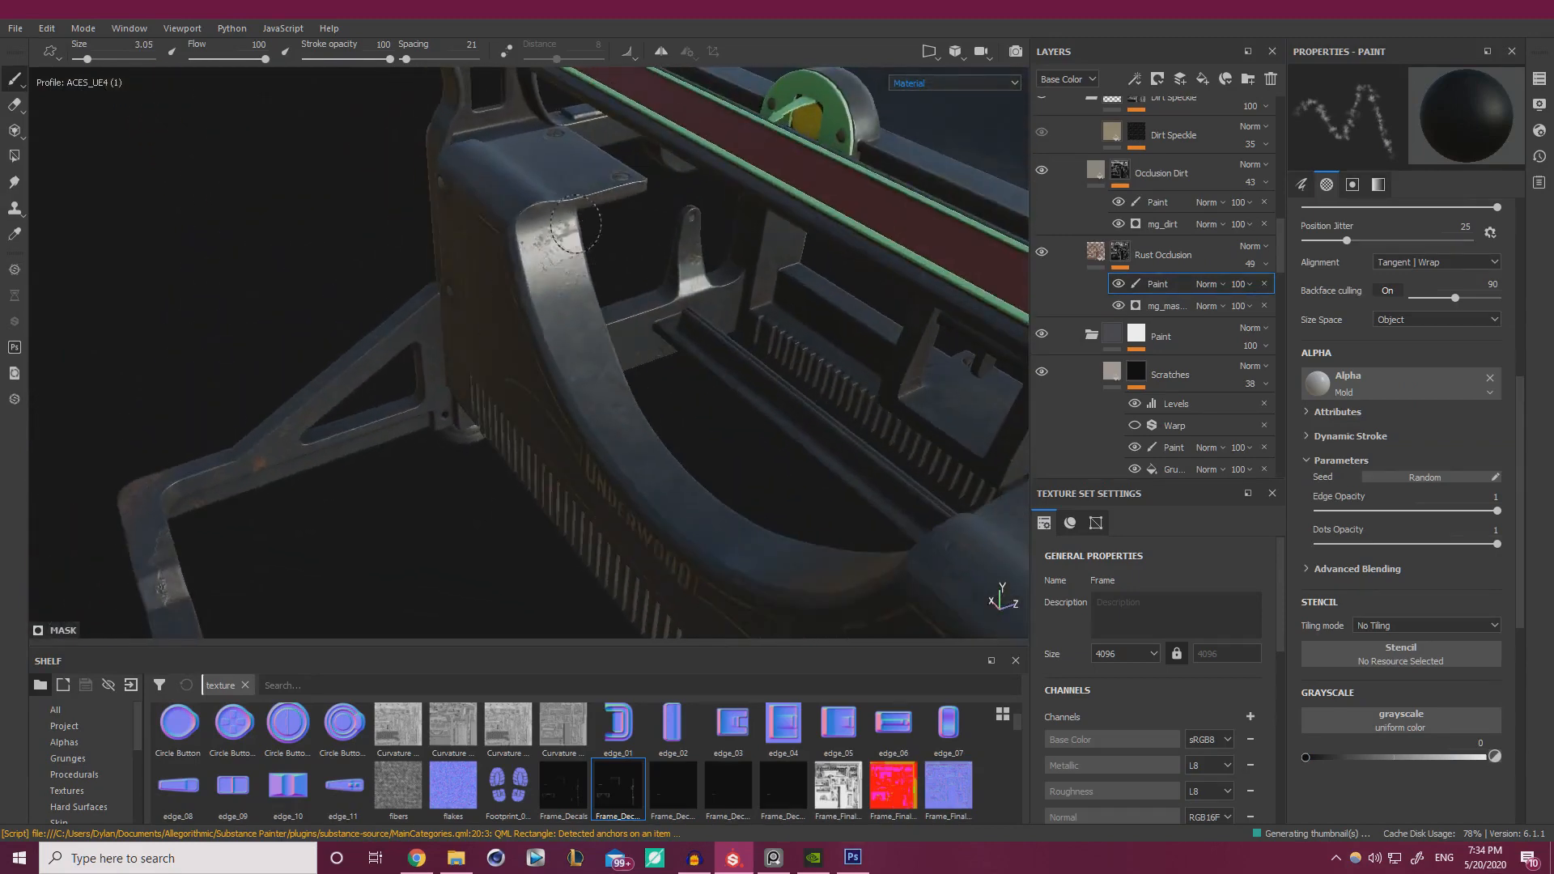
{"action": "left_click_drag", "start_coordinate": [611, 293], "coordinate": [518, 197], "text": "alt"}
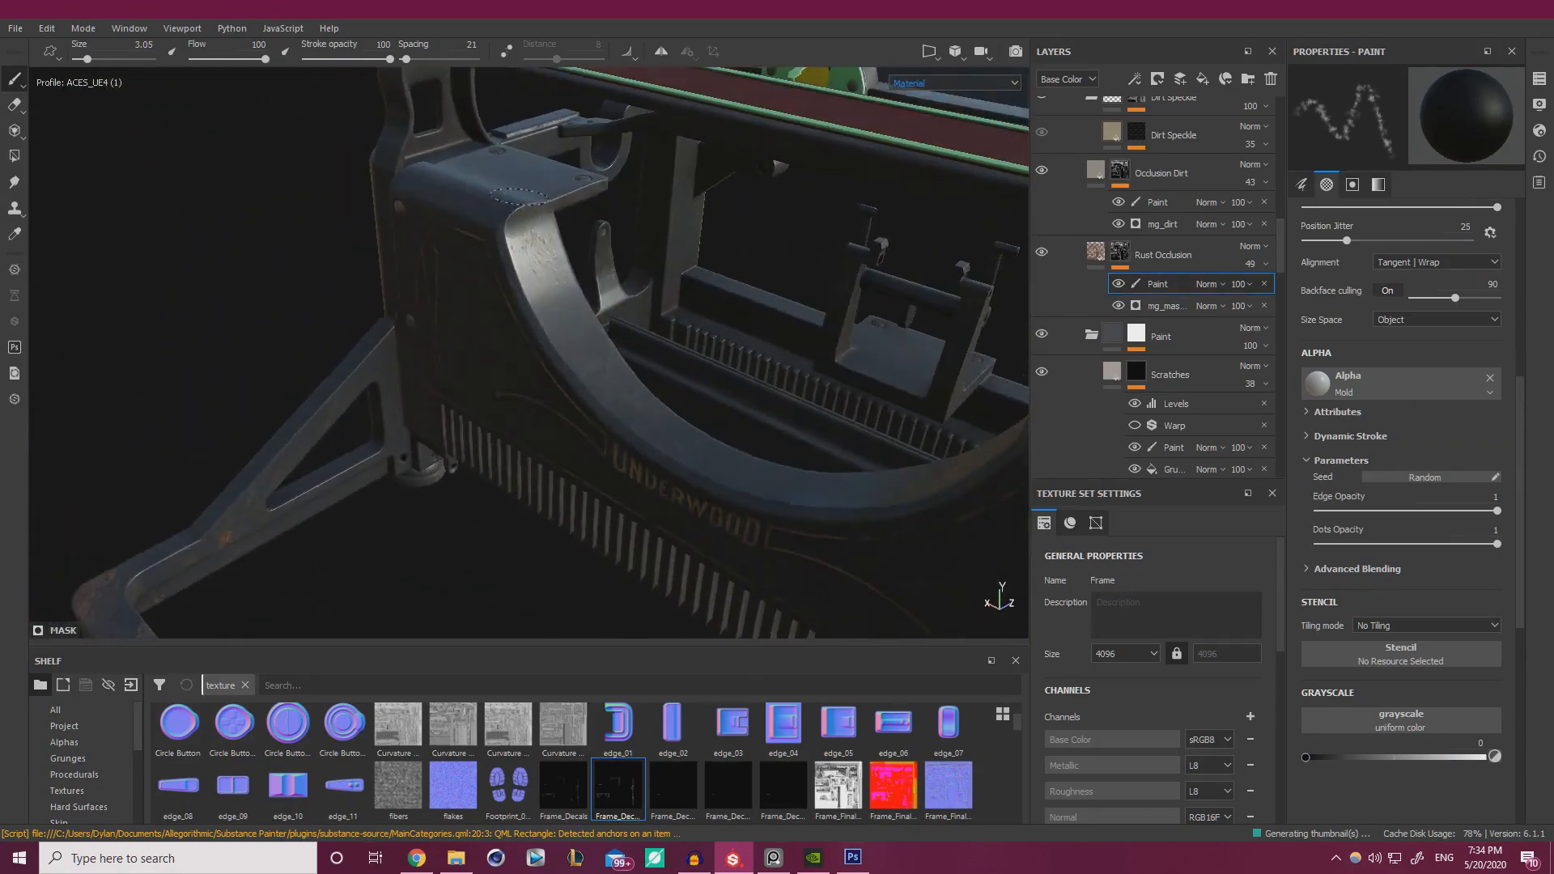
{"action": "left_click_drag", "start_coordinate": [583, 262], "coordinate": [477, 301], "text": "alt"}
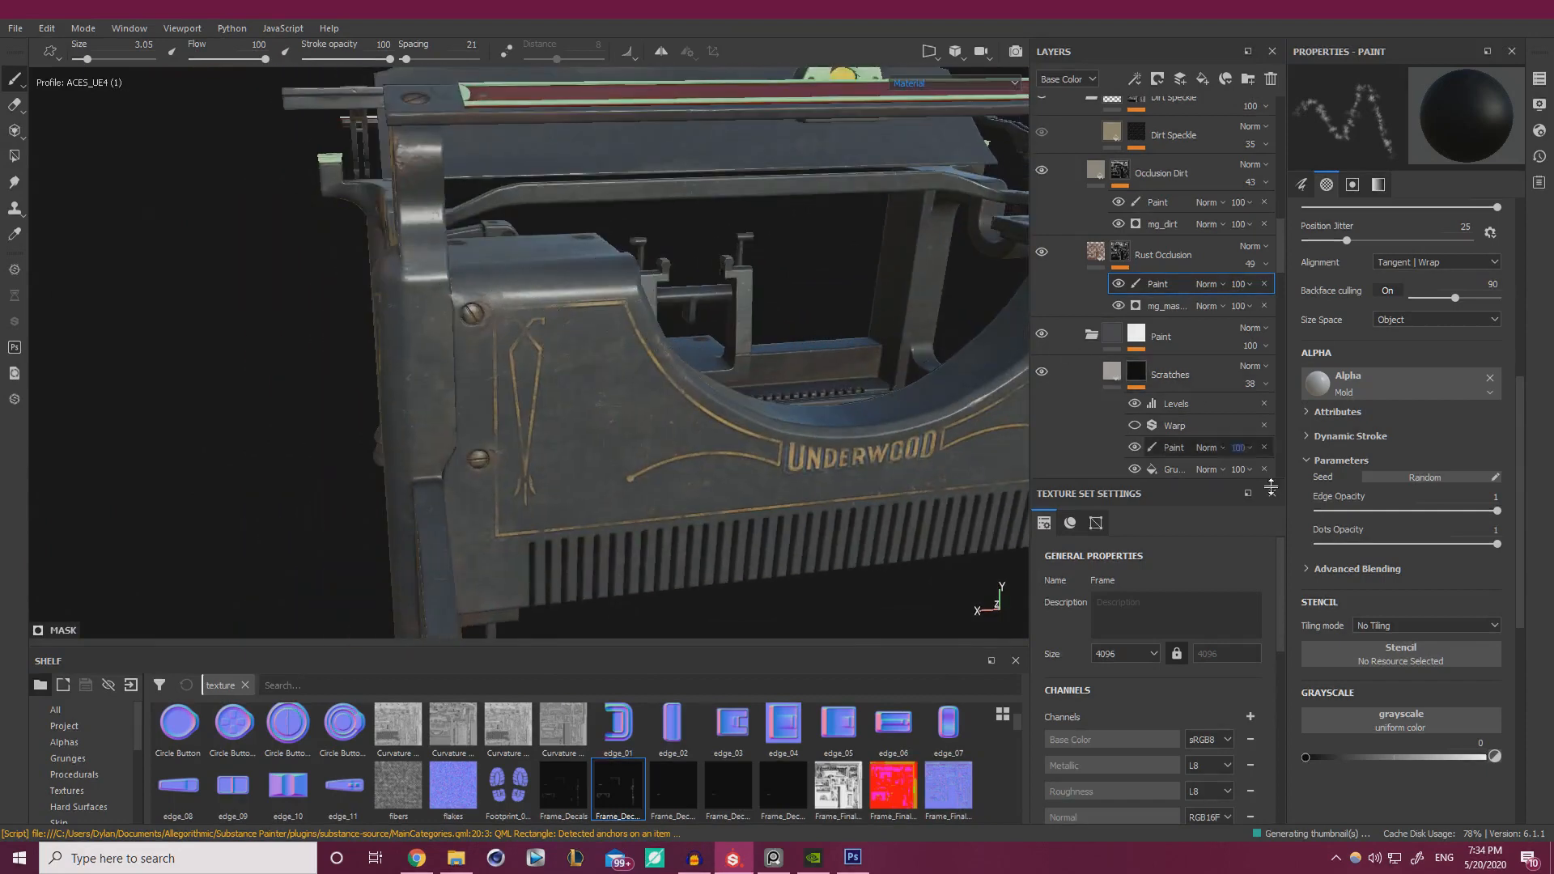
- In the Rust Occlusion mask's Paint effect, rework the rust around the front plate's screws with a size 4.87 brush at grayscale 0.2699 and 0.5
{"action": "left_click", "coordinate": [1348, 757]}
{"action": "scroll", "coordinate": [555, 310], "scroll_direction": "up", "scroll_amount": 3}
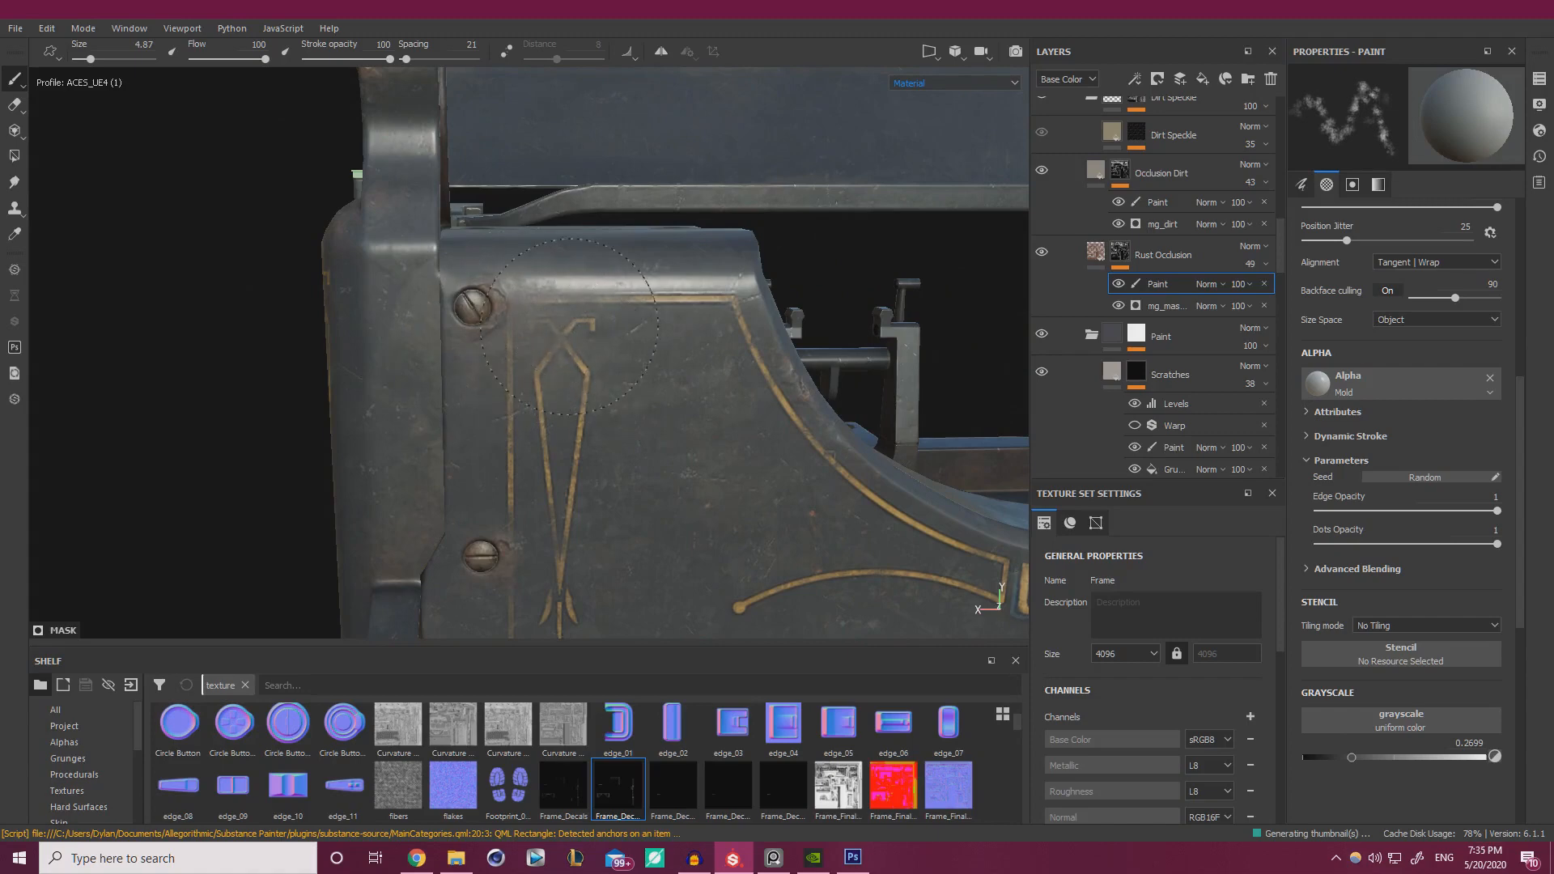
{"action": "left_click_drag", "start_coordinate": [457, 362], "coordinate": [455, 302], "text": "alt"}
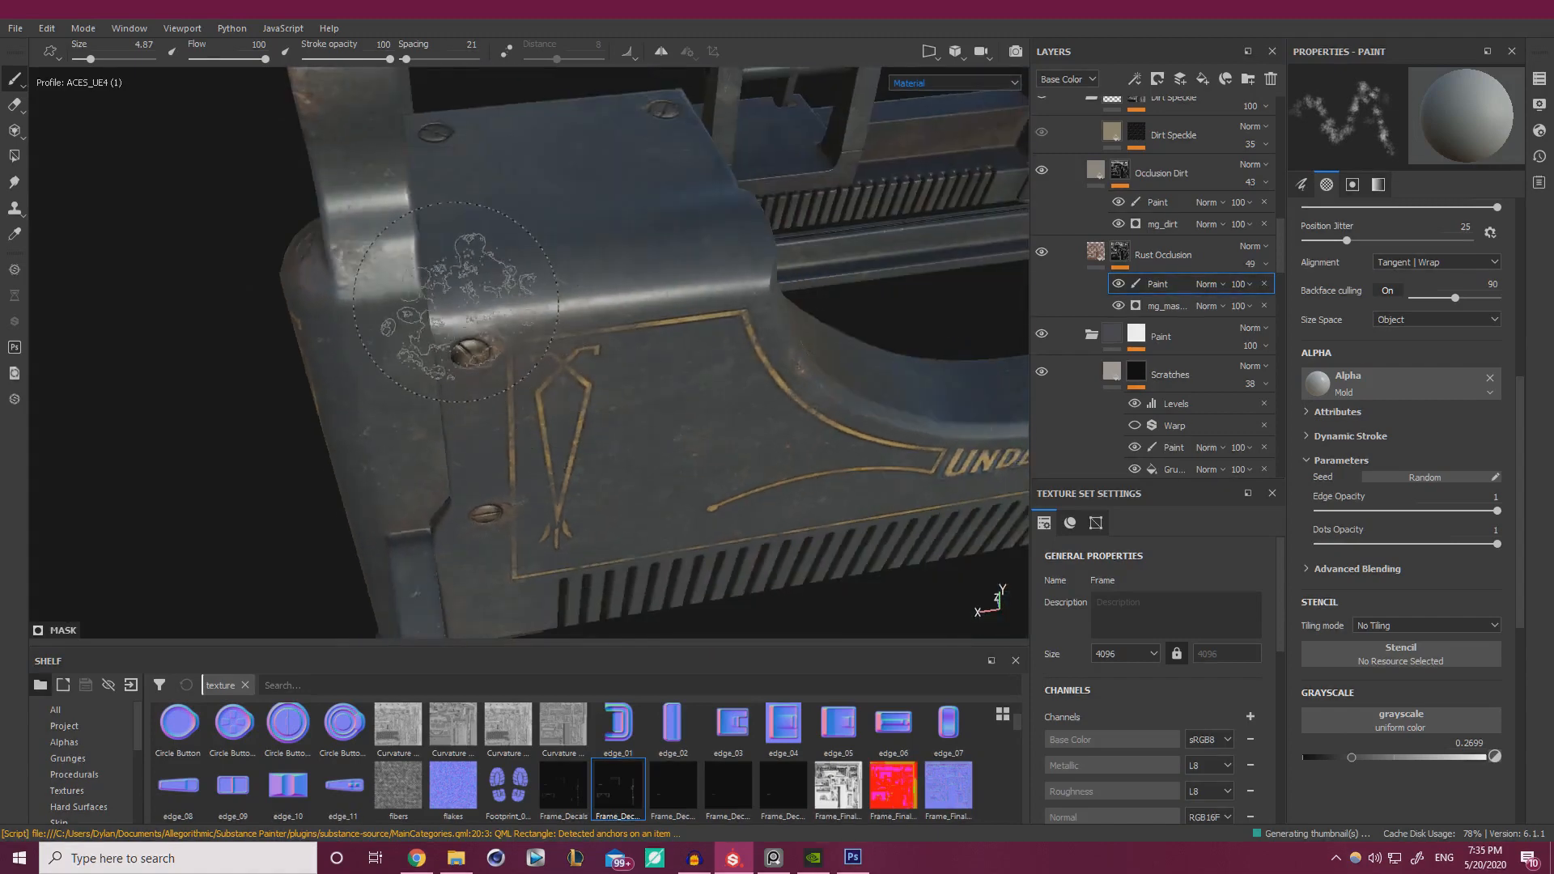
{"action": "left_click_drag", "start_coordinate": [715, 382], "coordinate": [753, 392], "text": "alt"}
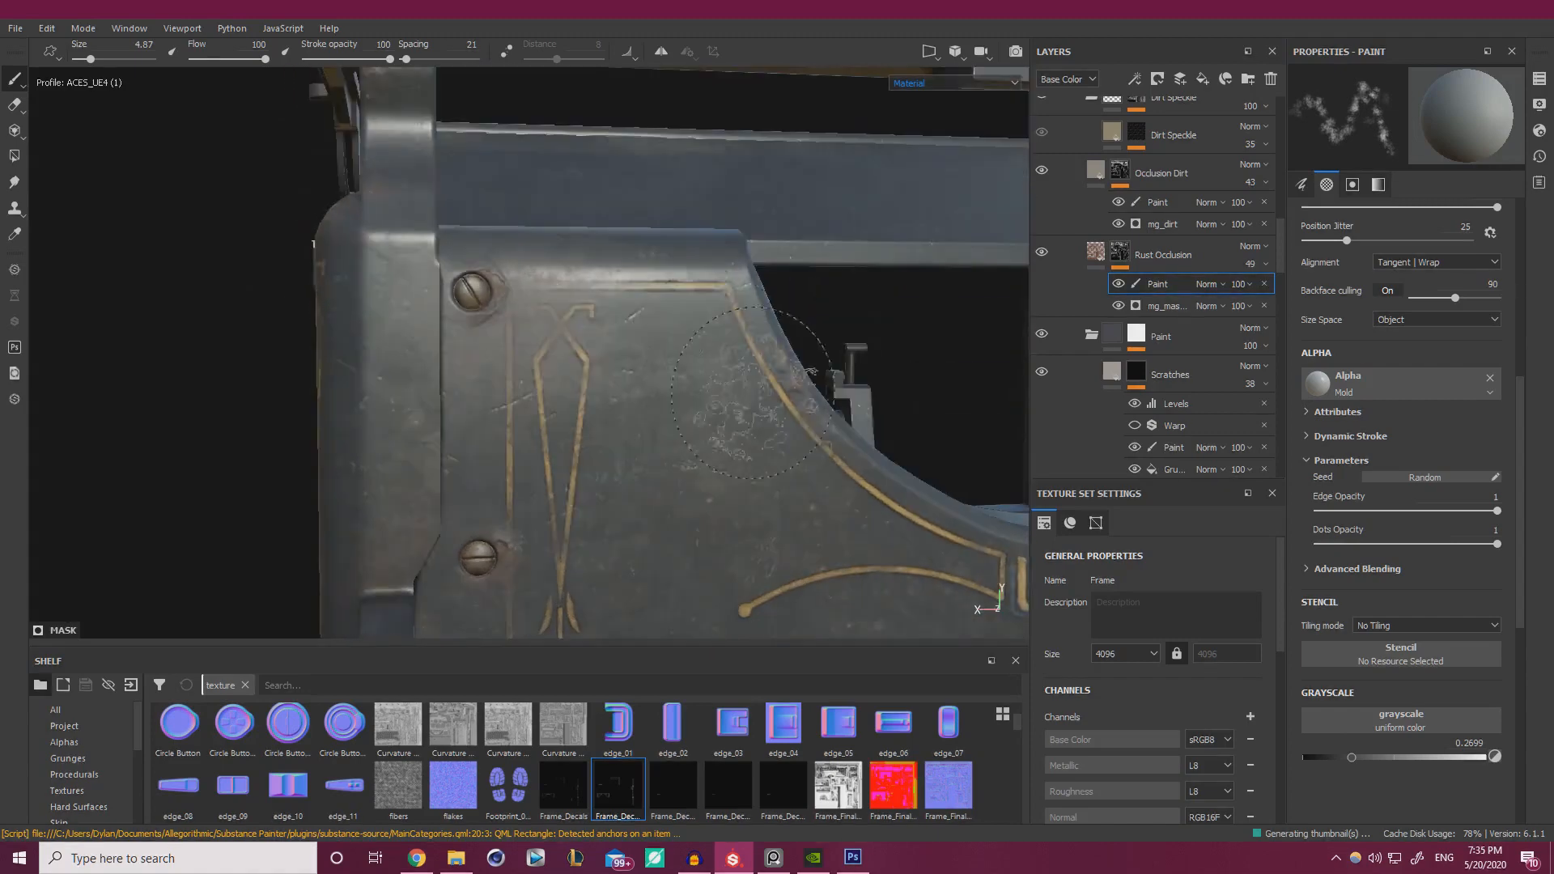
{"action": "left_click", "coordinate": [1394, 759]}
{"action": "left_click_drag", "start_coordinate": [564, 519], "coordinate": [533, 345], "text": "alt"}
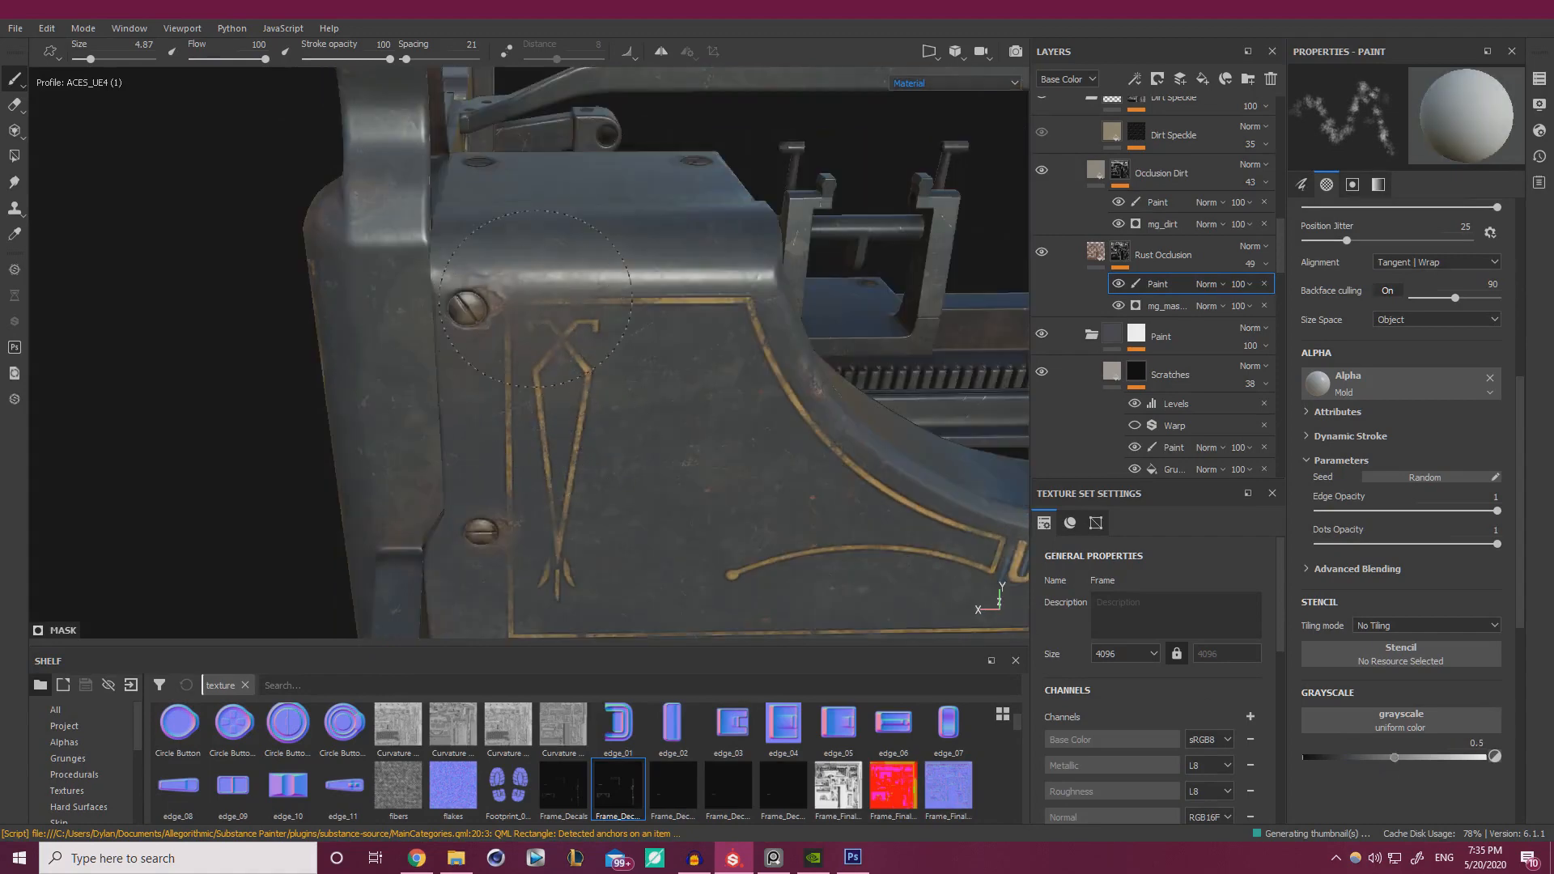
{"action": "mouse_move", "coordinate": [711, 433]}
{"action": "left_mouse_down", "text": "alt"}
{"action": "mouse_move", "coordinate": [476, 256]}
{"action": "mouse_move", "coordinate": [728, 208]}
{"action": "mouse_move", "coordinate": [299, 351]}
{"action": "mouse_move", "coordinate": [668, 388]}
{"action": "mouse_move", "coordinate": [638, 253]}
{"action": "mouse_move", "coordinate": [583, 292]}
{"action": "mouse_move", "coordinate": [557, 430]}
{"action": "left_mouse_up", "text": "alt"}
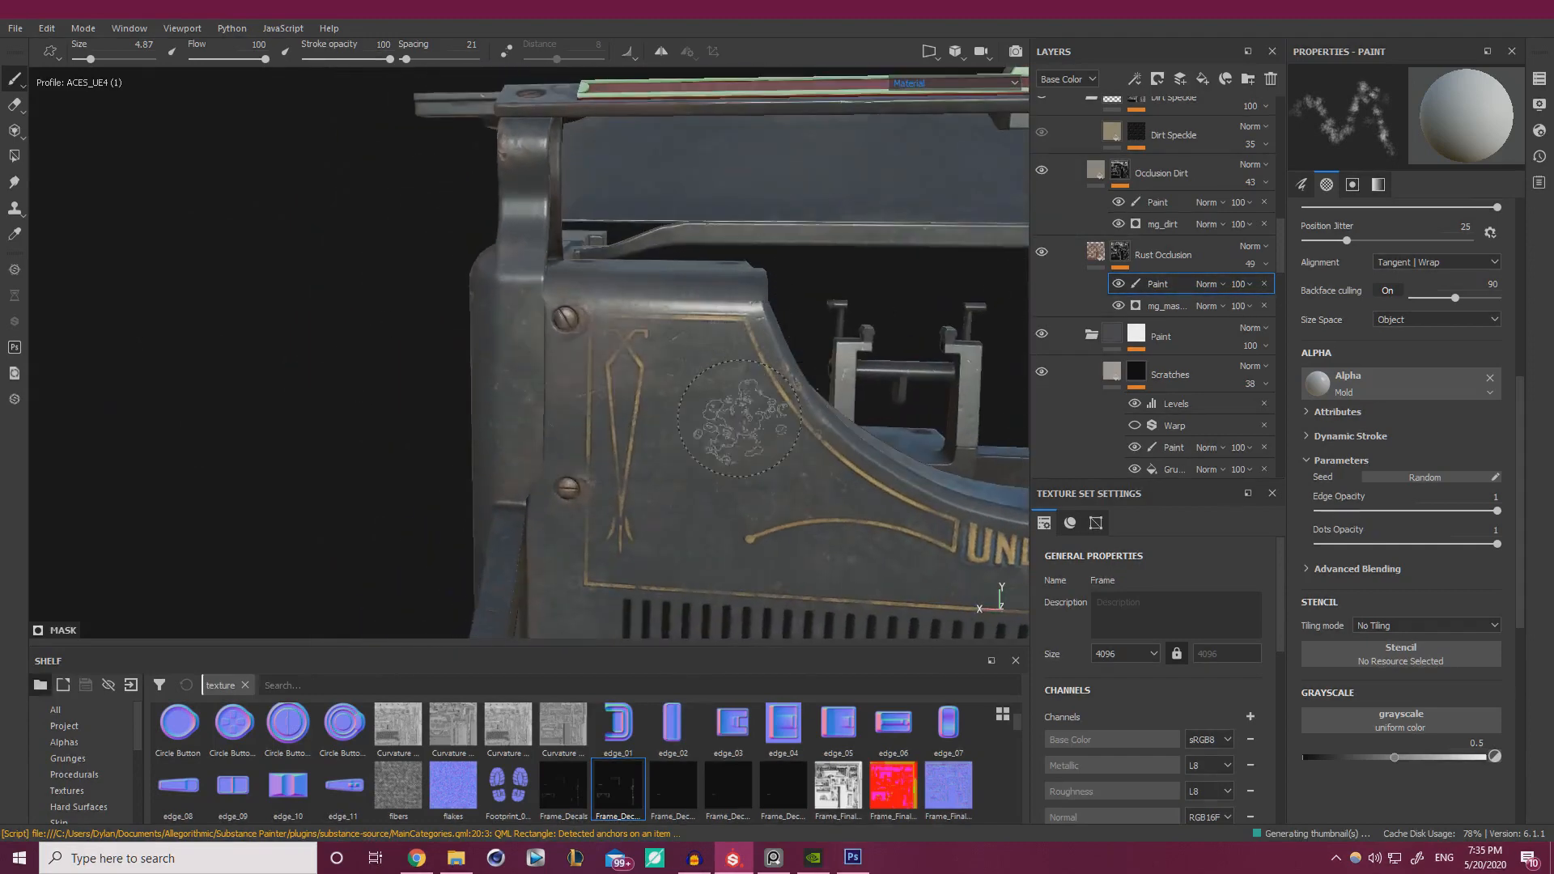
{"action": "left_click_drag", "start_coordinate": [601, 589], "coordinate": [577, 544], "text": "alt"}
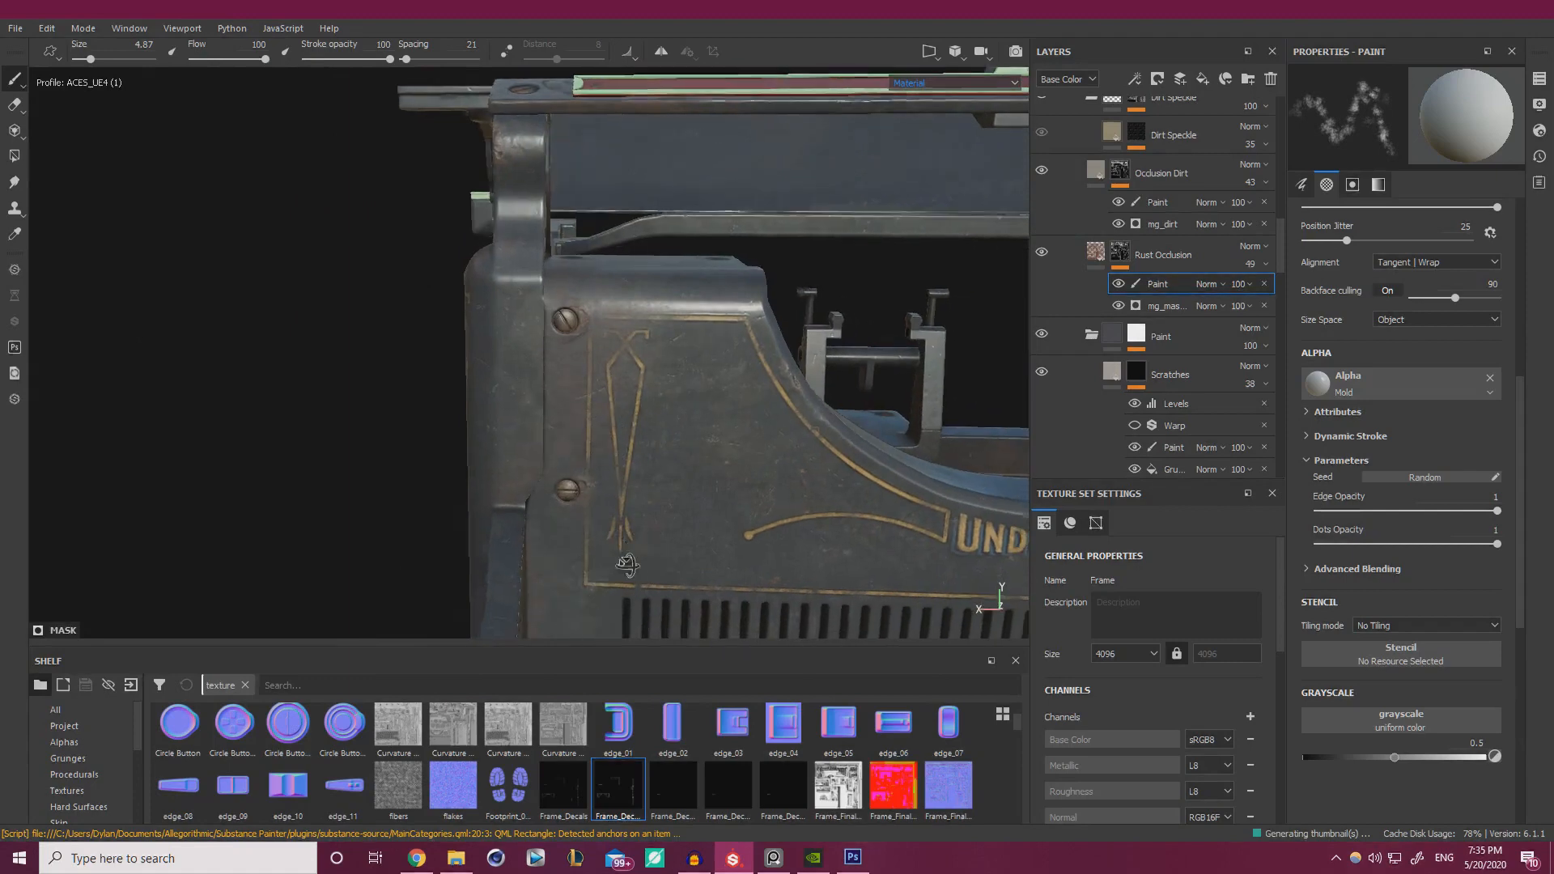
{"action": "mouse_move", "coordinate": [687, 531]}
{"action": "left_mouse_down", "text": "alt"}
{"action": "mouse_move", "coordinate": [735, 507]}
{"action": "mouse_move", "coordinate": [690, 431]}
{"action": "left_mouse_up", "text": "alt"}
- Paint the Rust Occlusion mask across the front plate's tall ornament at grayscale 0.2124, and lower the brush grayscale to 0.0841
{"action": "left_click", "coordinate": [1342, 758]}
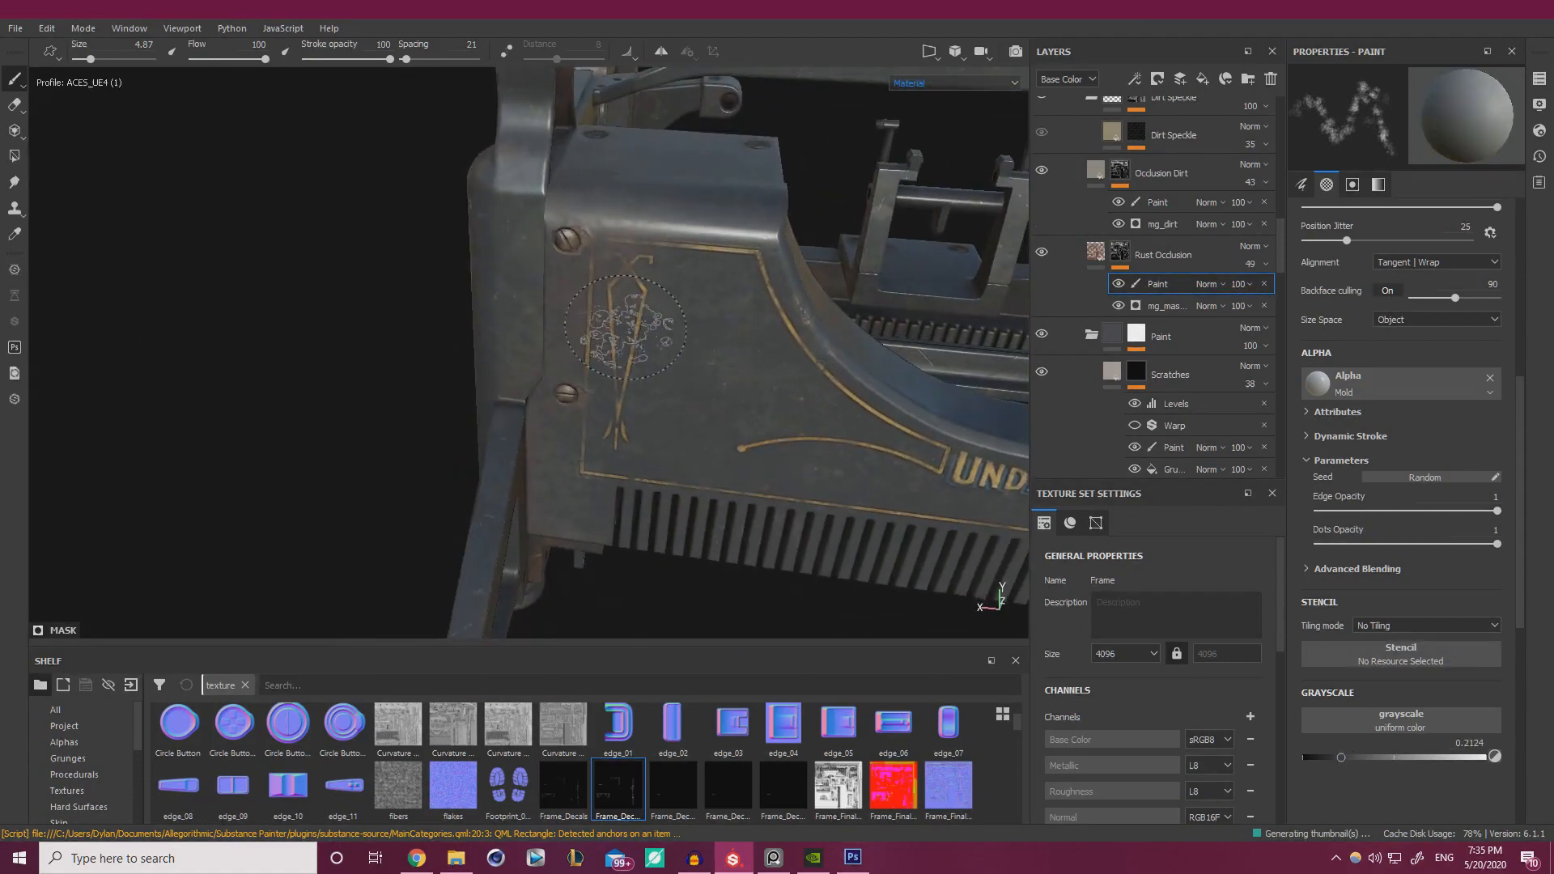
{"action": "left_click_drag", "start_coordinate": [702, 355], "coordinate": [759, 310], "text": "alt"}
{"action": "left_click_drag", "start_coordinate": [587, 333], "coordinate": [652, 328]}
{"action": "left_click_drag", "start_coordinate": [701, 336], "coordinate": [749, 415], "text": "alt"}
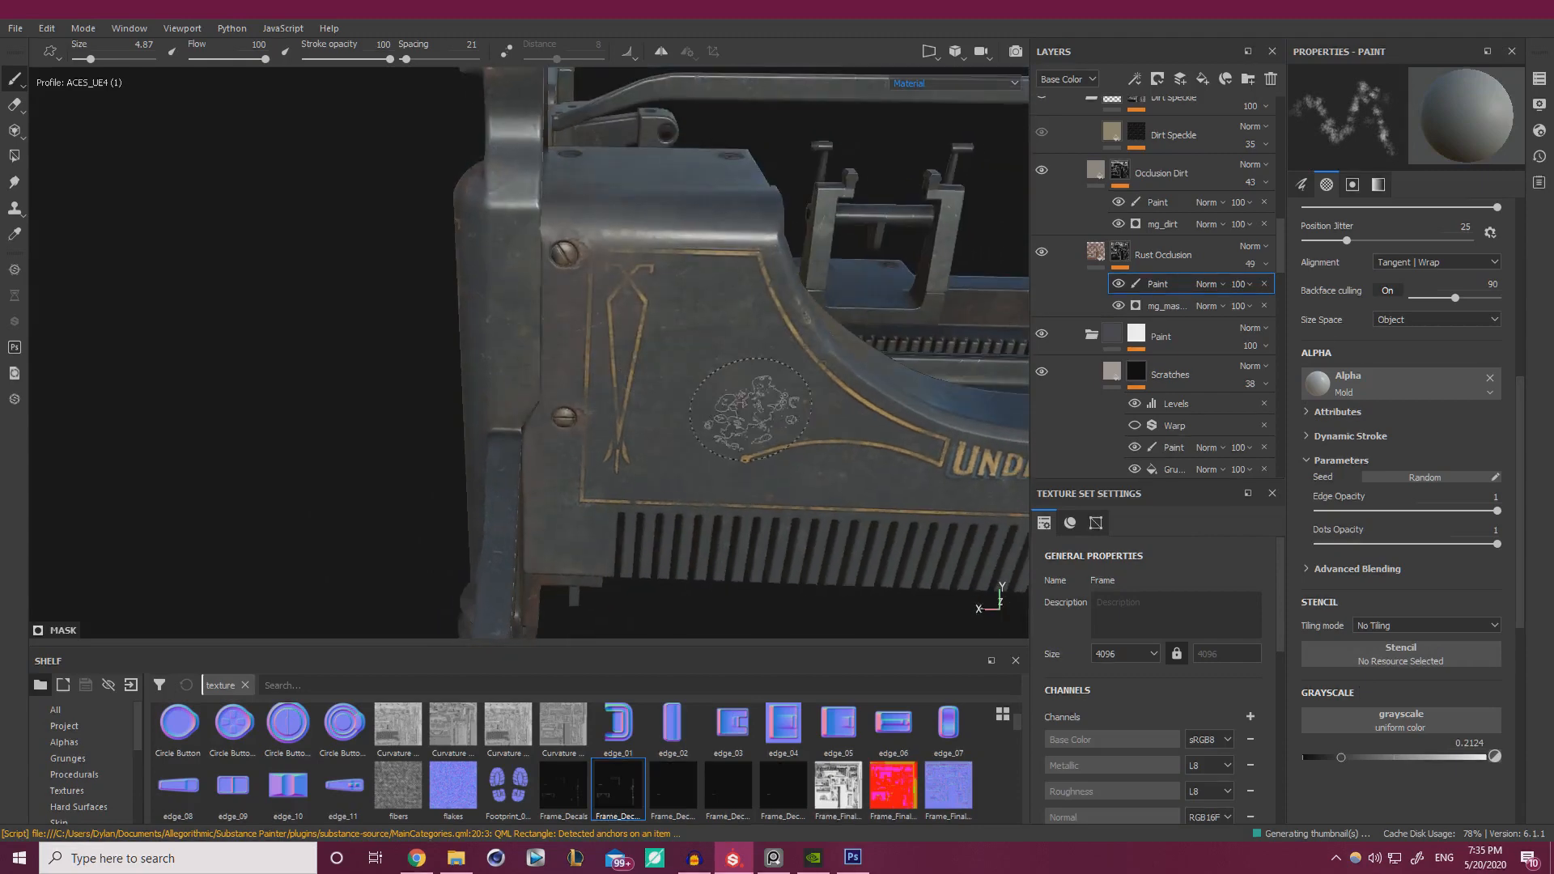
{"action": "left_click", "coordinate": [1317, 757]}
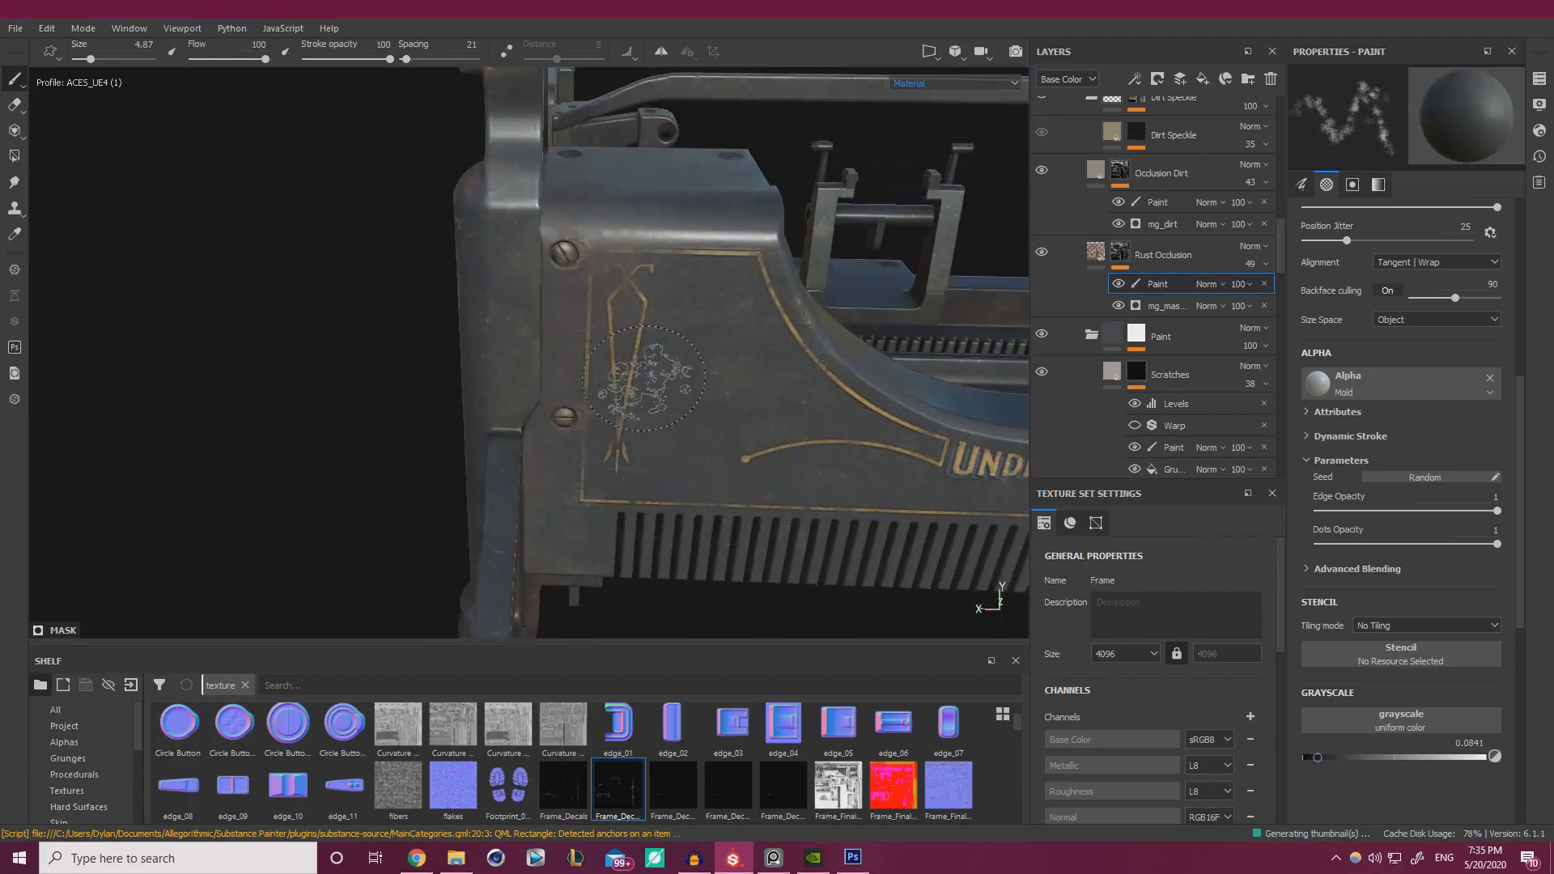
- Examine the rust along the front plate's corners, curved rim and lower slats from several angles
{"action": "mouse_move", "coordinate": [644, 378]}
{"action": "left_mouse_down", "text": "alt"}
{"action": "mouse_move", "coordinate": [633, 229]}
{"action": "mouse_move", "coordinate": [694, 303]}
{"action": "left_mouse_up", "text": "alt"}
{"action": "right_click_drag", "start_coordinate": [780, 444], "coordinate": [753, 526], "text": "alt"}
{"action": "middle_click_drag", "start_coordinate": [753, 527], "coordinate": [364, 389], "text": "alt"}
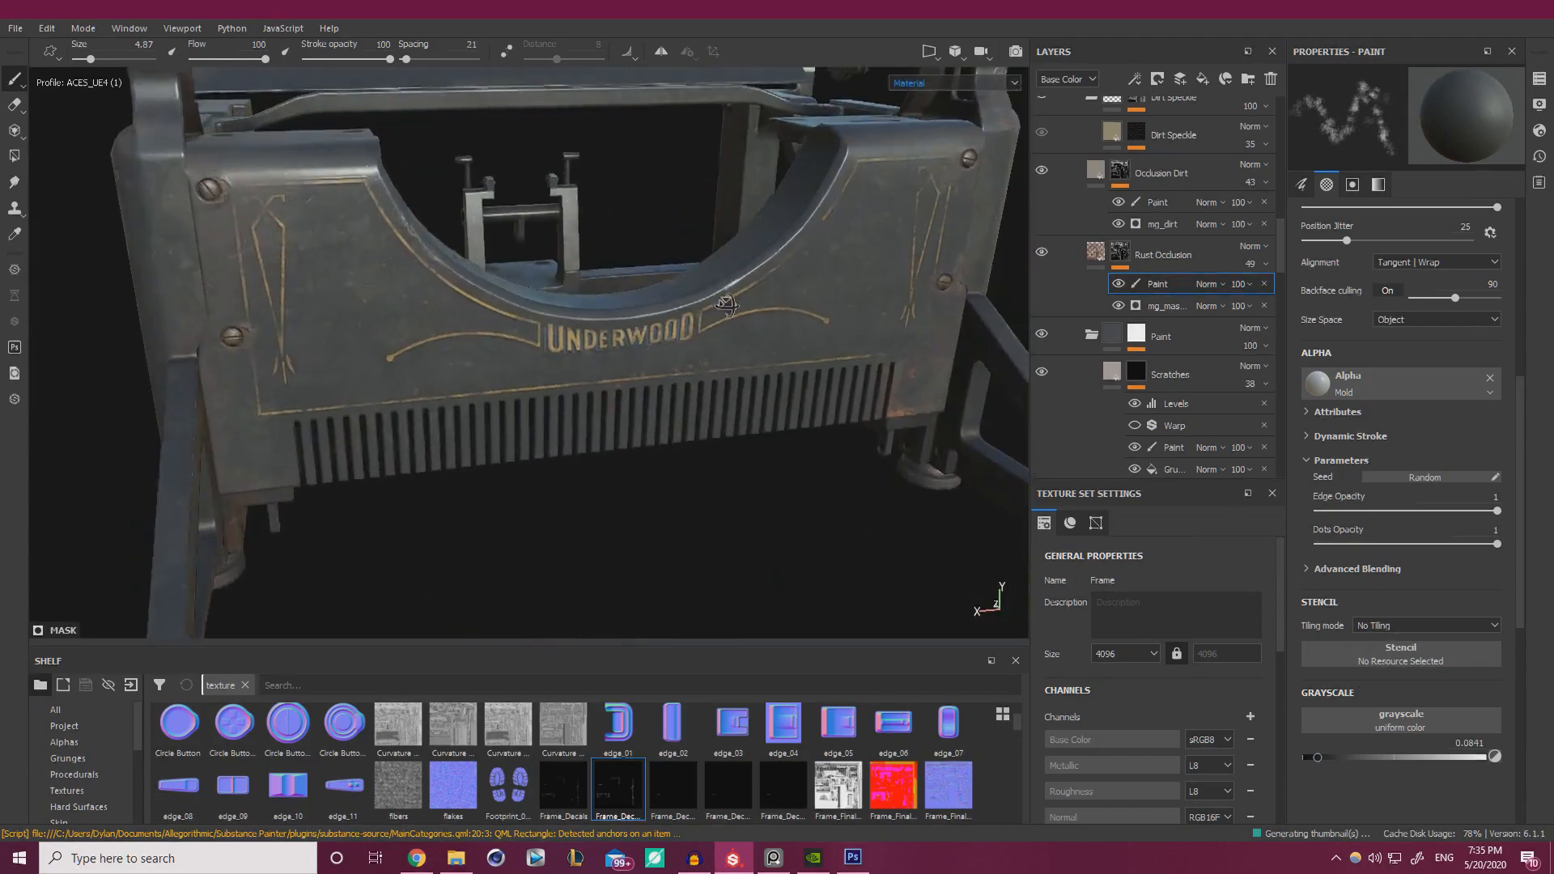
{"action": "mouse_move", "coordinate": [365, 388]}
{"action": "left_mouse_down", "text": "alt"}
{"action": "mouse_move", "coordinate": [396, 452]}
{"action": "mouse_move", "coordinate": [482, 463]}
{"action": "mouse_move", "coordinate": [429, 430]}
{"action": "left_mouse_up", "text": "alt"}
{"action": "left_click_drag", "start_coordinate": [324, 289], "coordinate": [840, 427], "text": "alt"}
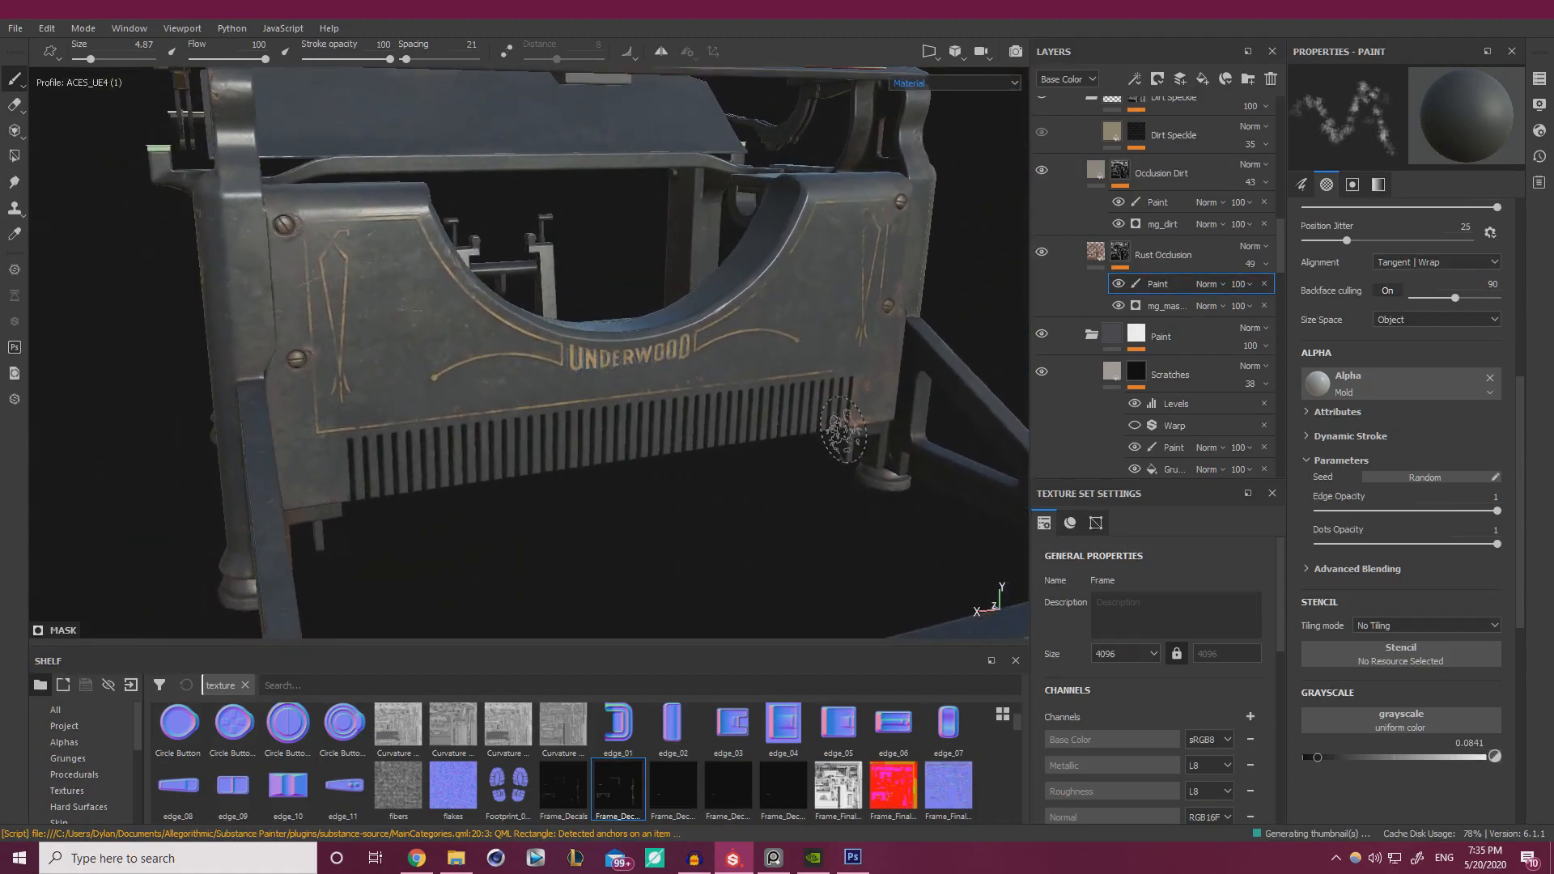
{"action": "left_click_drag", "start_coordinate": [679, 338], "coordinate": [587, 356], "text": "alt"}
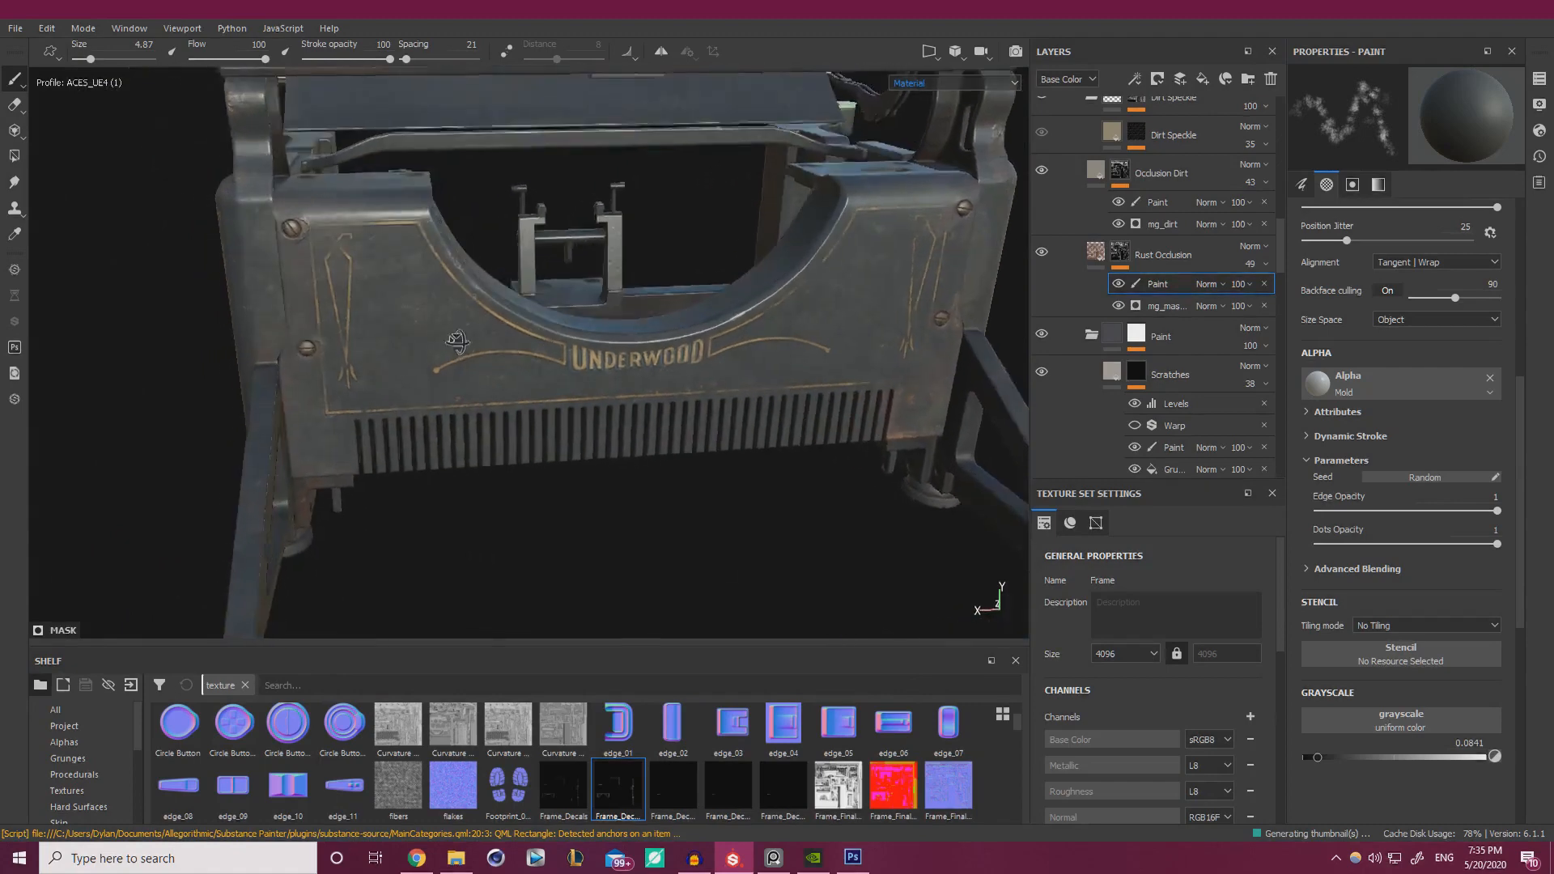
{"action": "right_click_drag", "start_coordinate": [587, 356], "coordinate": [616, 409], "text": "alt"}
{"action": "middle_click_drag", "start_coordinate": [616, 409], "coordinate": [746, 444], "text": "alt"}
{"action": "mouse_move", "coordinate": [745, 444]}
{"action": "left_mouse_down", "text": "alt"}
{"action": "mouse_move", "coordinate": [683, 451]}
{"action": "mouse_move", "coordinate": [698, 416]}
{"action": "mouse_move", "coordinate": [735, 452]}
{"action": "left_mouse_up", "text": "alt"}
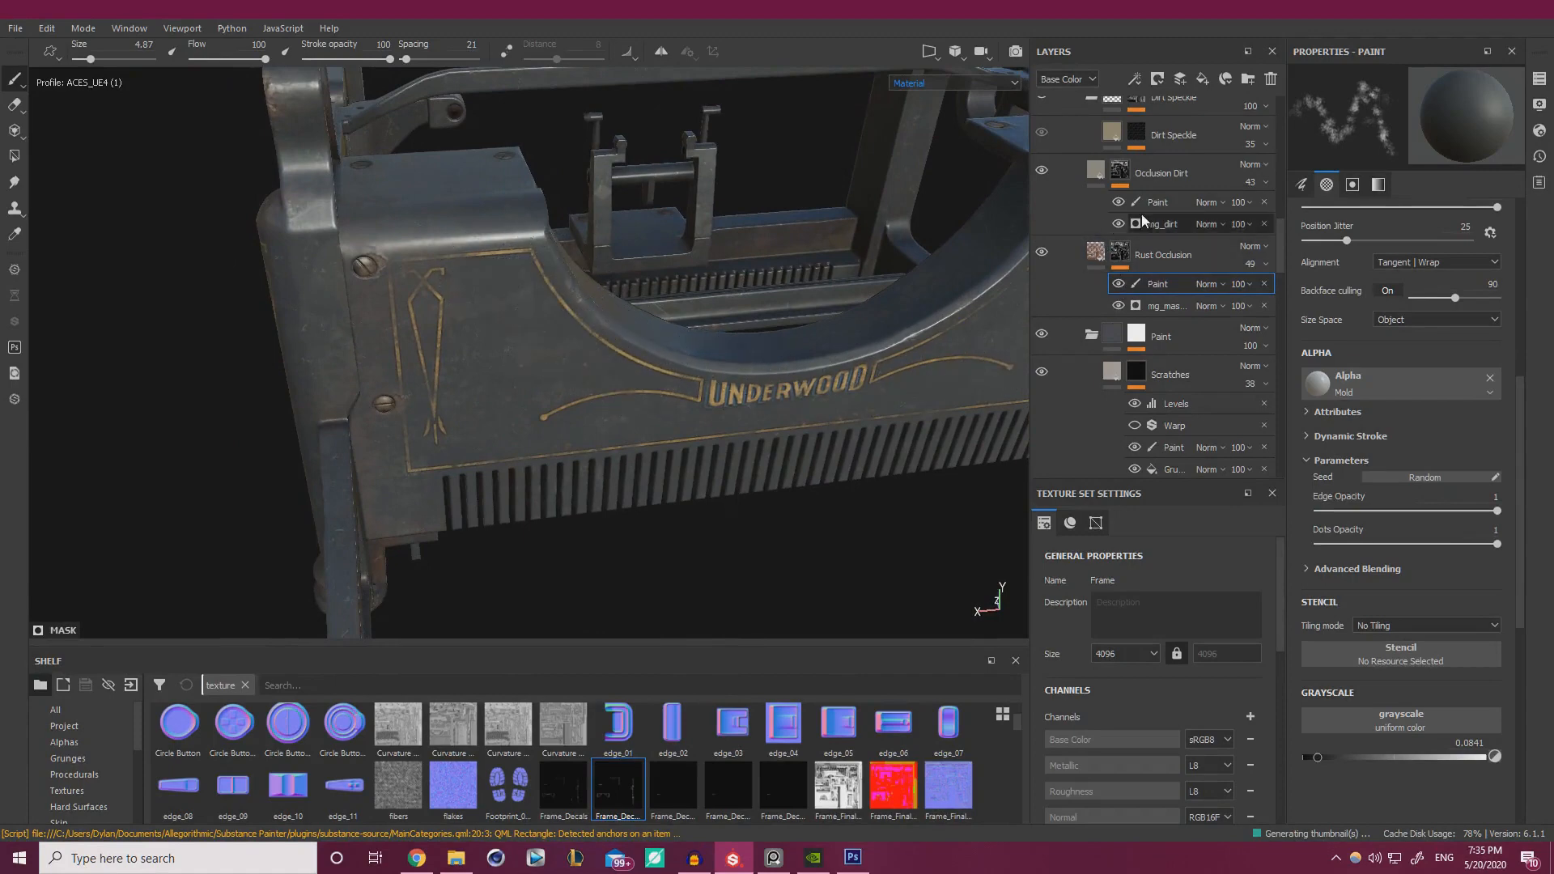
- Toggle the Occlusion Dirt layer off and on to compare, and make the Dirt Speckle folder visible
{"action": "left_click", "coordinate": [1043, 170]}
{"action": "left_click", "coordinate": [1042, 170]}
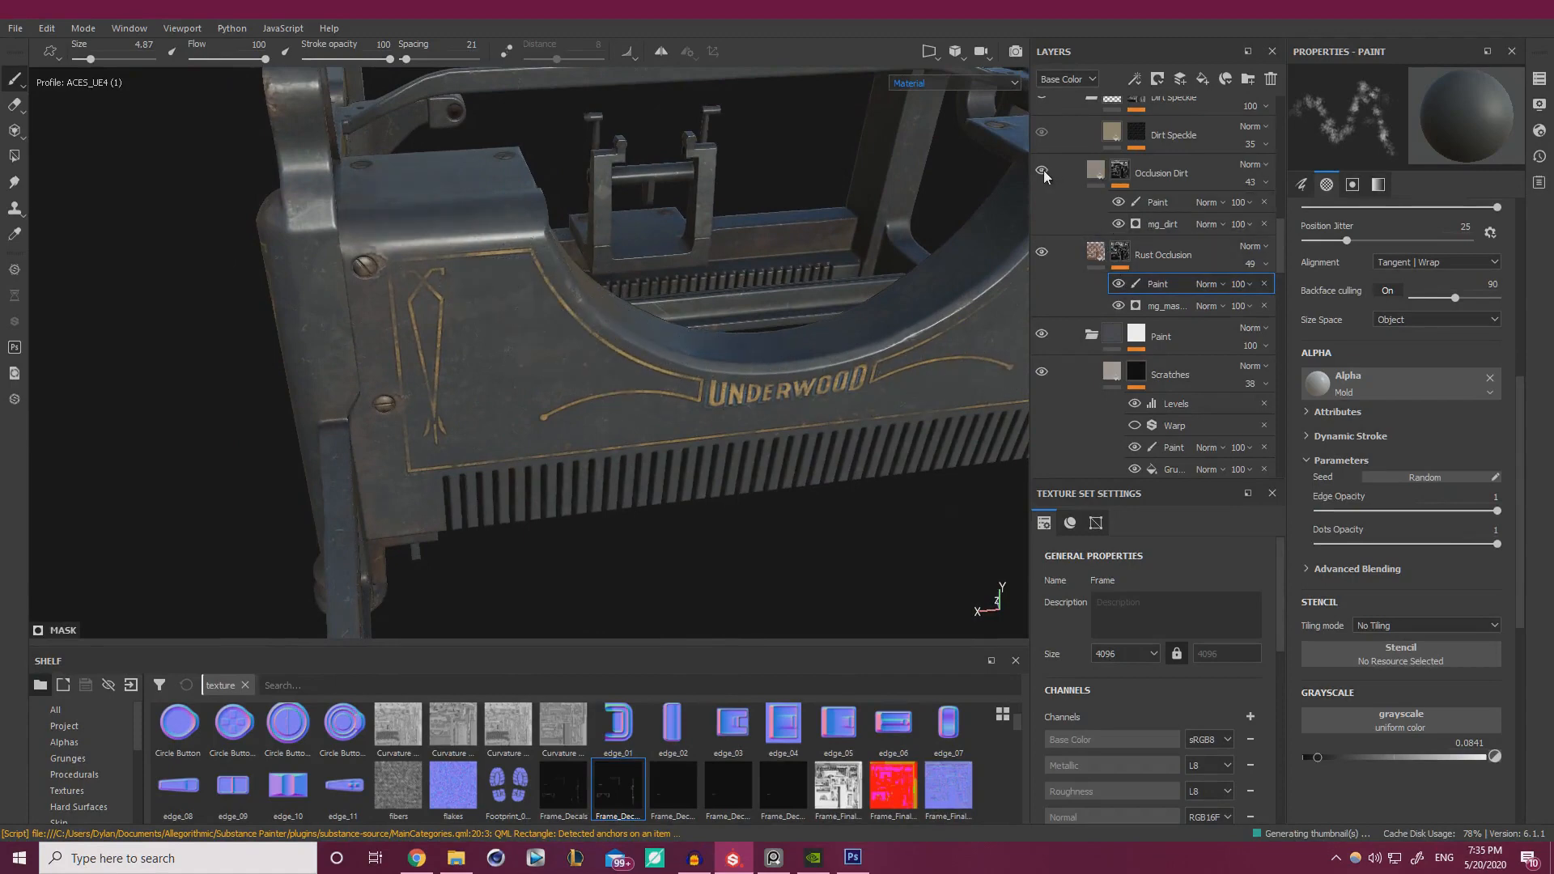
{"action": "scroll", "coordinate": [1116, 216], "scroll_direction": "up", "scroll_amount": 2}
{"action": "left_click", "coordinate": [1042, 192]}
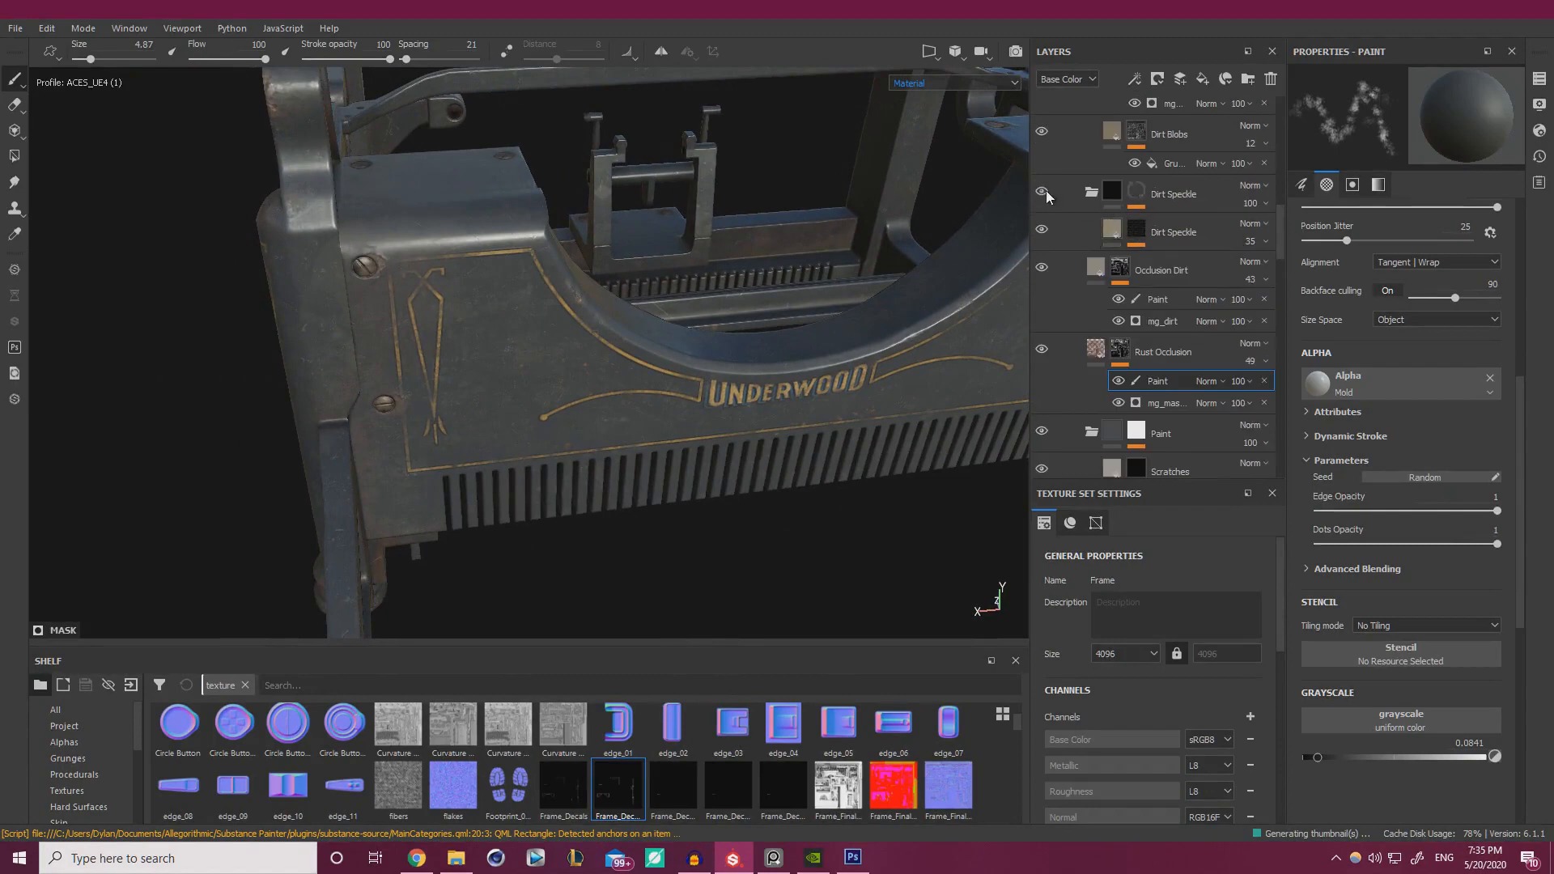
{"action": "left_click_drag", "start_coordinate": [955, 259], "coordinate": [864, 291], "text": "alt"}
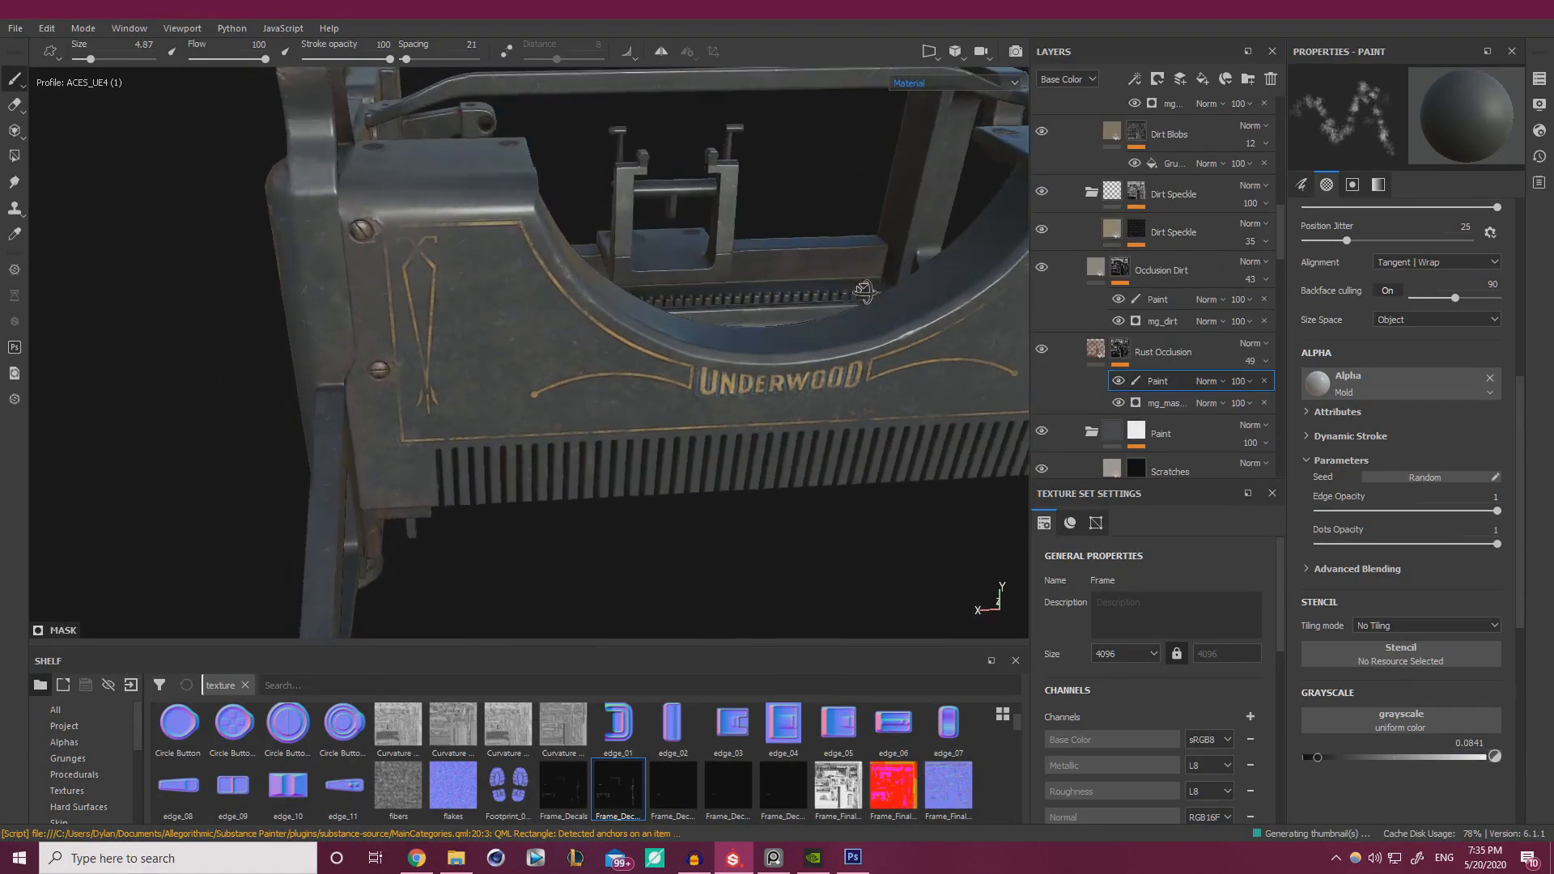
- Set the Grunge Dirt Muddy fill in the Dirt Speckle layer's mask to balance 0.63 and contrast 0.52
{"action": "left_click", "coordinate": [1137, 236]}
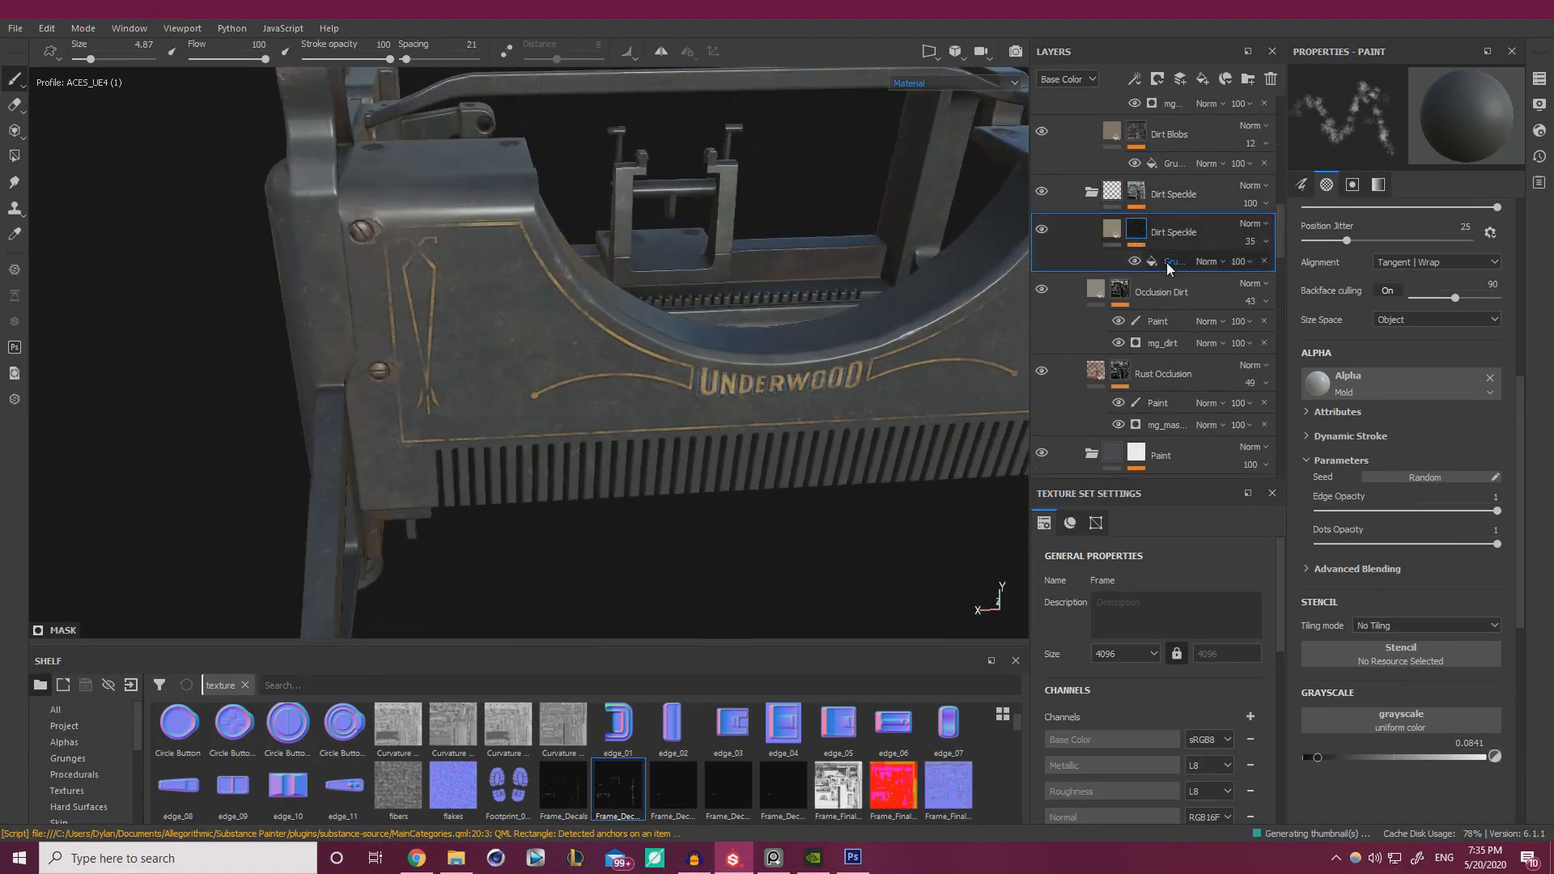
{"action": "left_click", "coordinate": [1166, 261]}
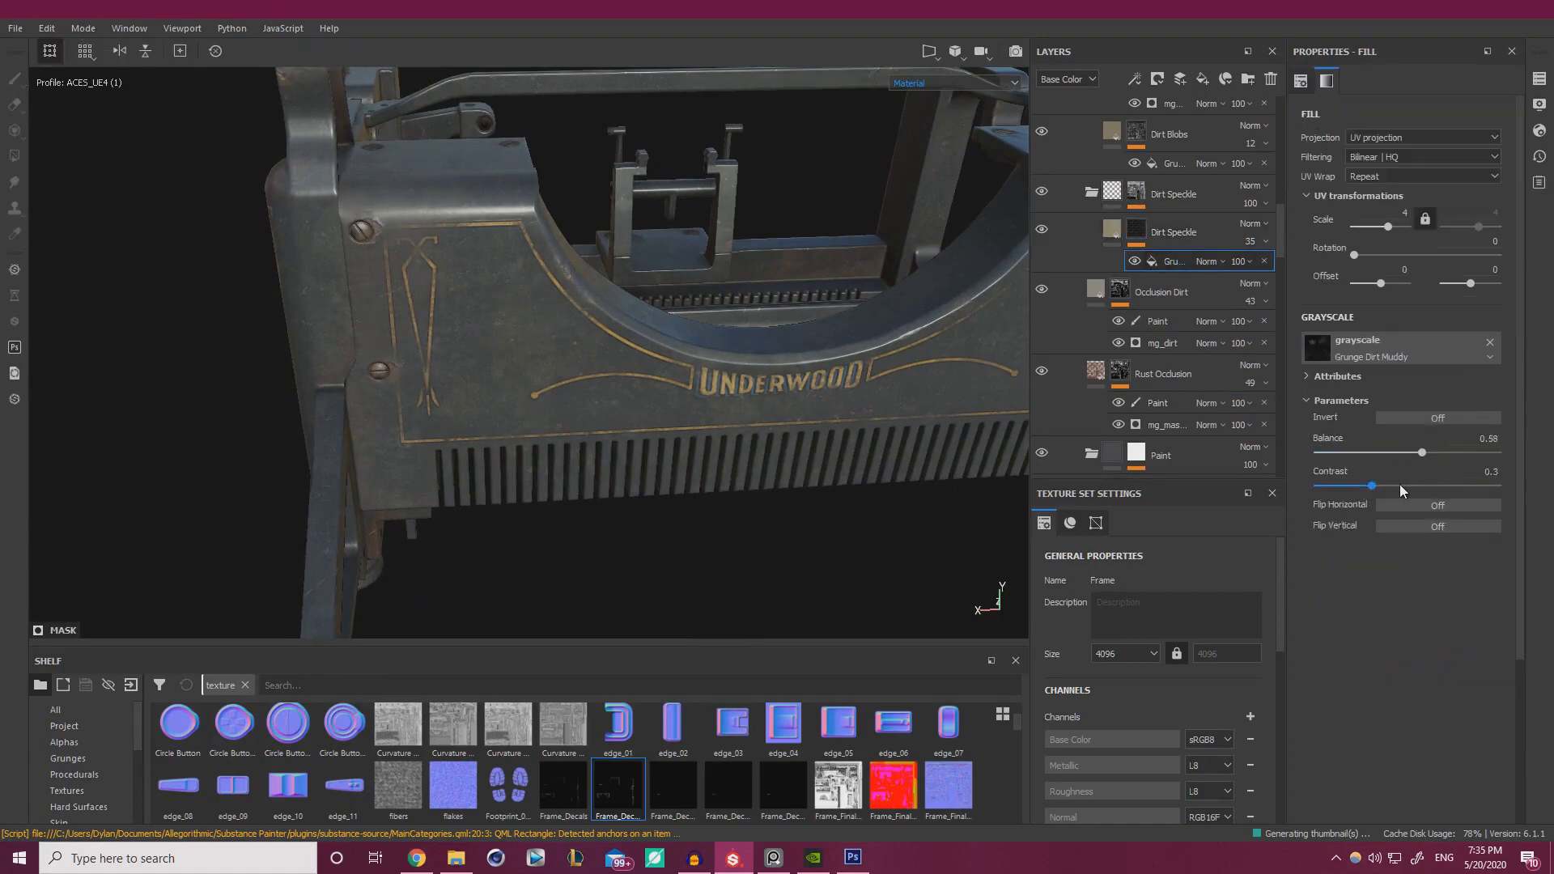
{"action": "left_click_drag", "start_coordinate": [1421, 452], "coordinate": [1448, 453]}
- Search the grayscale resources of the Dirt Speckle mask's fill for "grunge" and try a different grunge texture
{"action": "left_click", "coordinate": [1352, 356]}
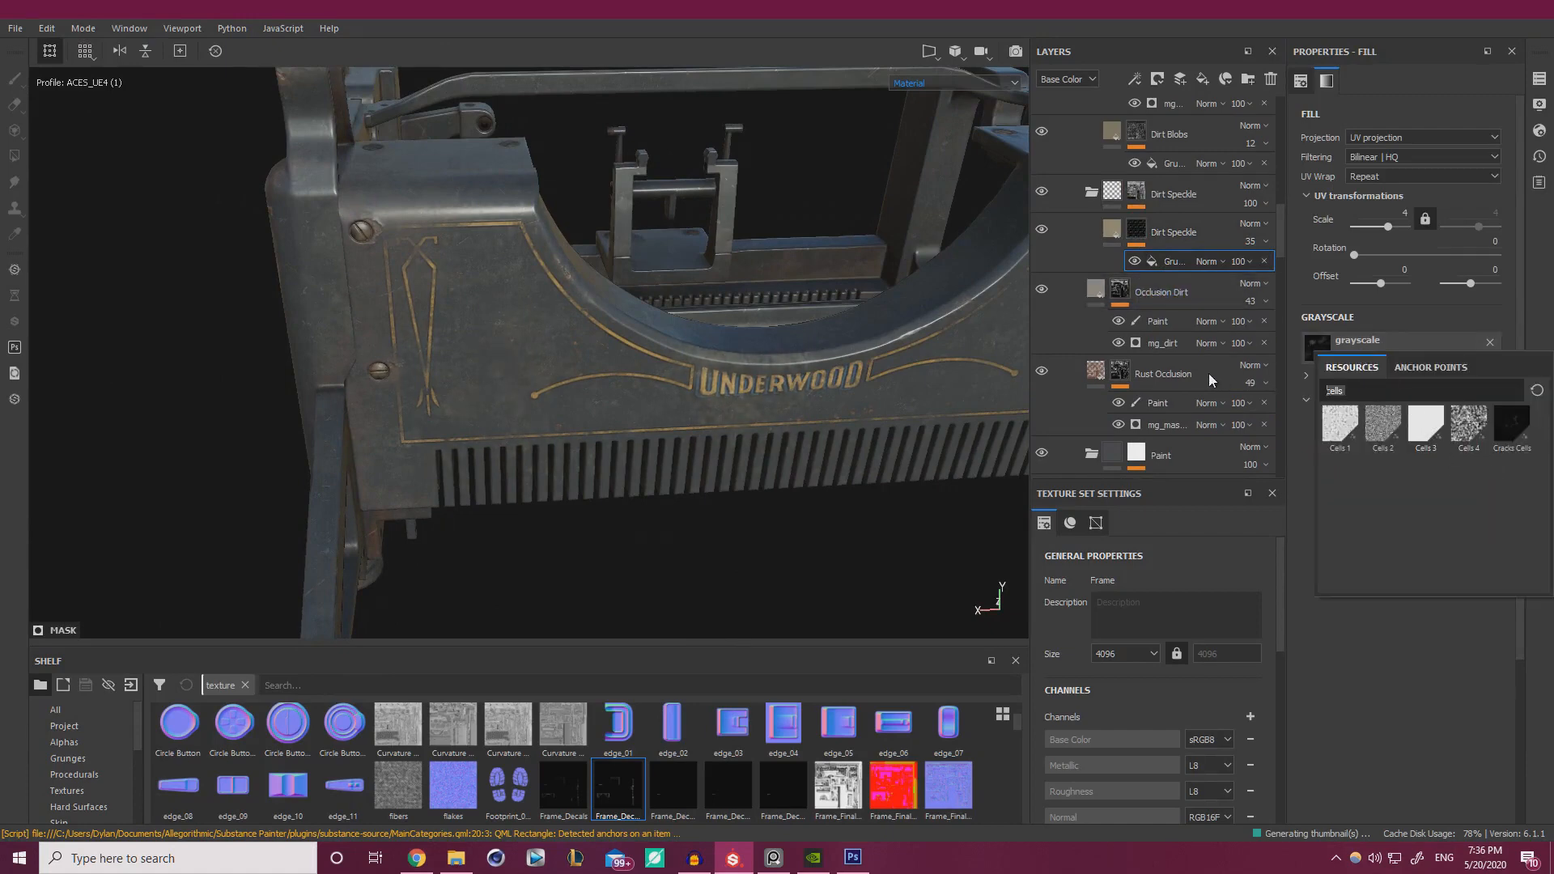
{"action": "key", "text": "BackSpace"}
{"action": "key", "text": "BackSpace"}
{"action": "key", "text": "BackSpace"}
{"action": "key", "text": "BackSpace"}
{"action": "key", "text": "BackSpace"}
{"action": "type", "text": "grunge"}
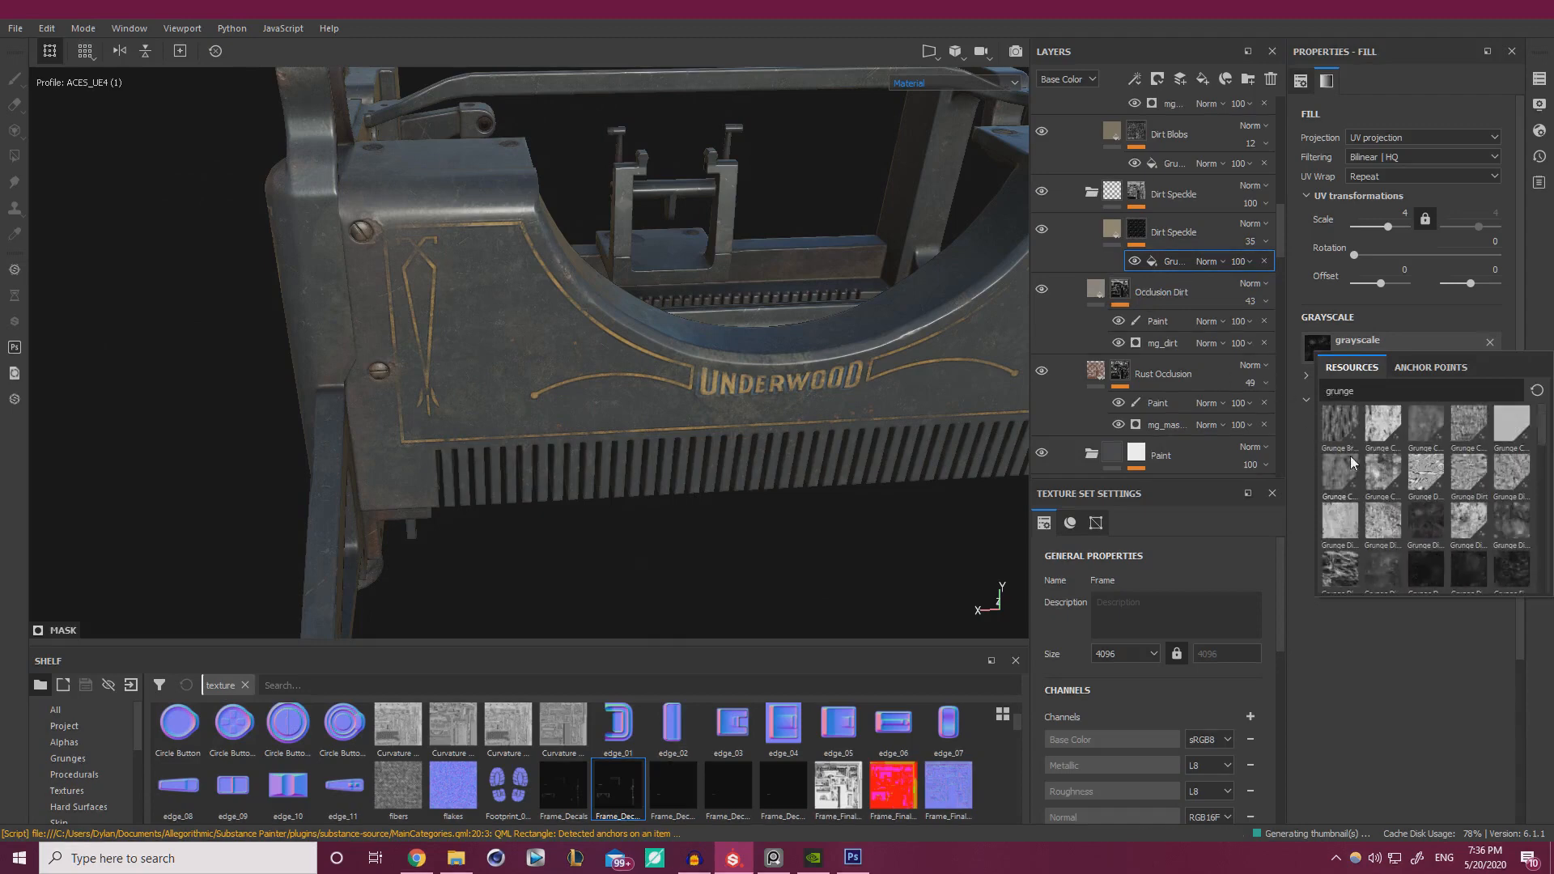
{"action": "scroll", "coordinate": [1452, 511], "scroll_direction": "down", "scroll_amount": 3}
{"action": "scroll", "coordinate": [1453, 514], "scroll_direction": "down", "scroll_amount": 3}
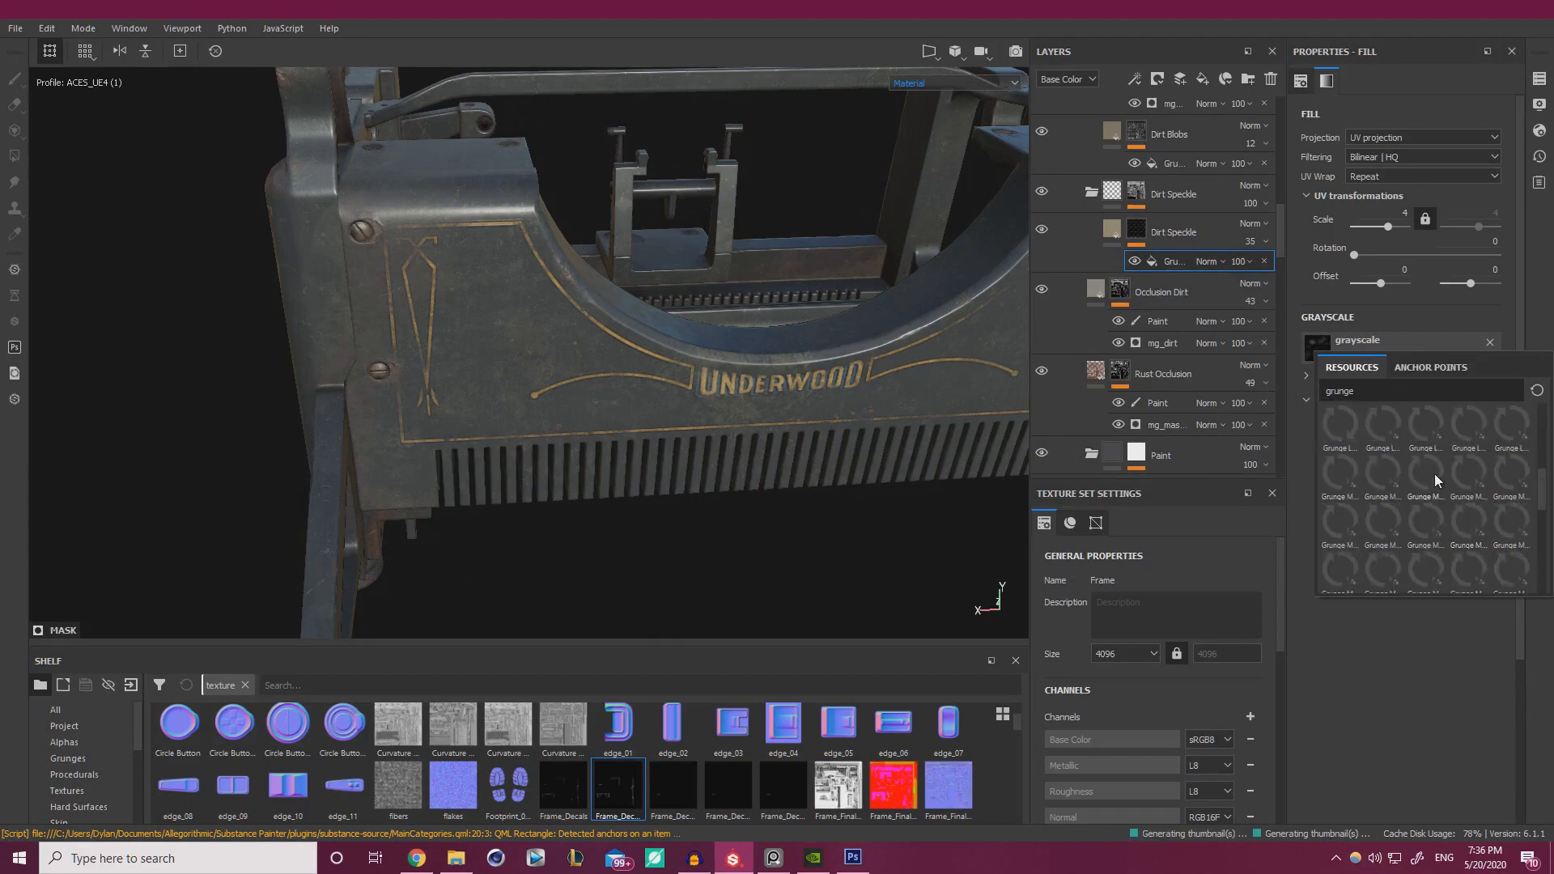
{"action": "left_click", "coordinate": [1470, 566]}
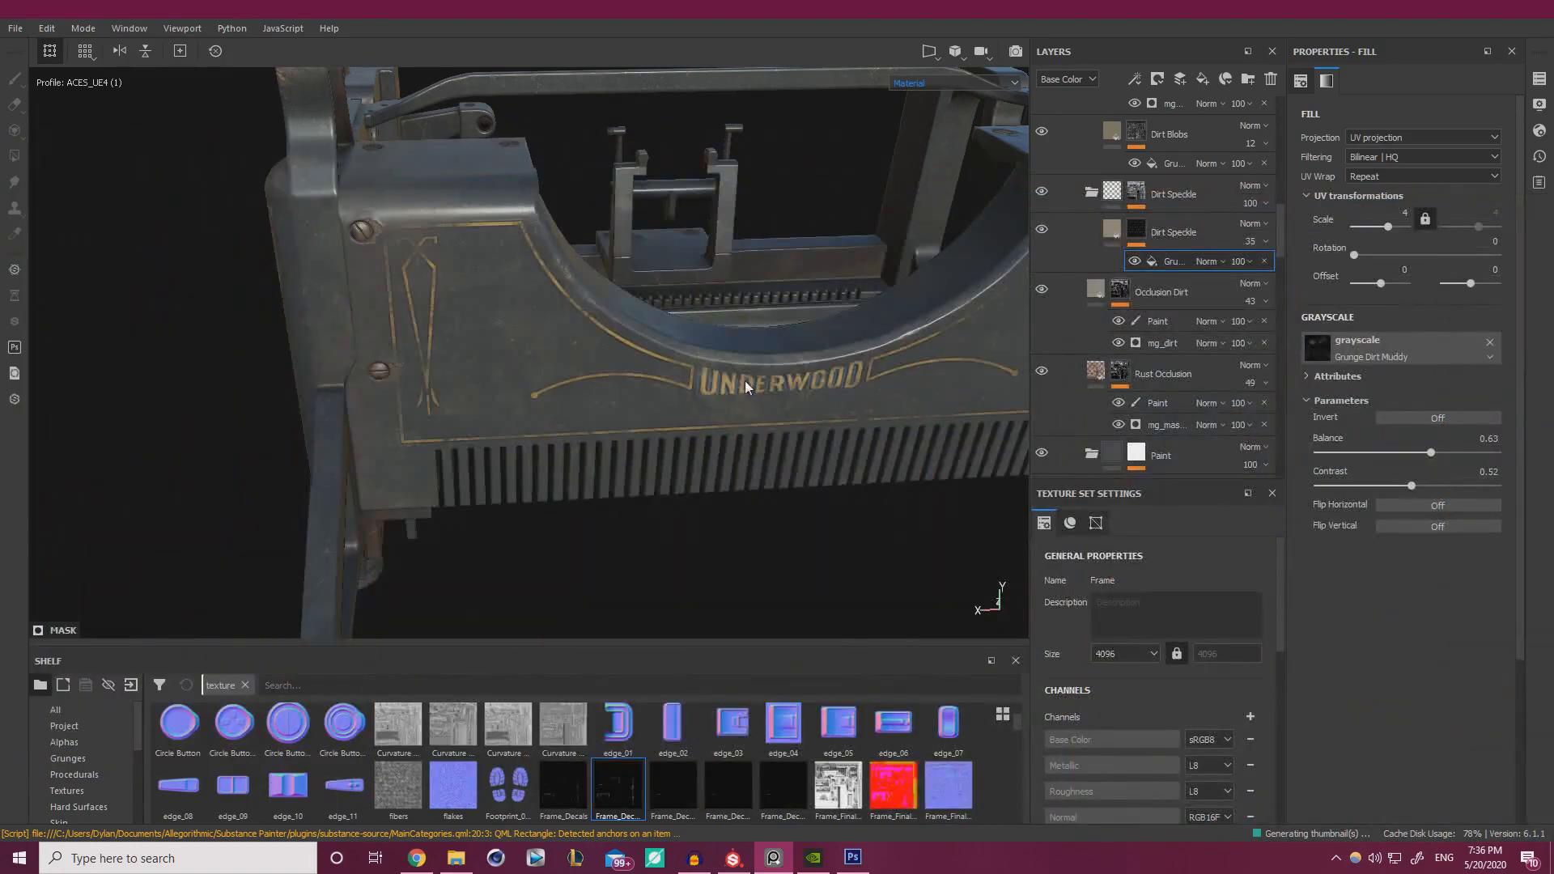
- Browse the grunge textures and try Grunge Rust Fine as the Dirt Speckle mask's grayscale with a reduced balance
{"action": "left_click_drag", "start_coordinate": [745, 380], "coordinate": [624, 341], "text": "alt"}
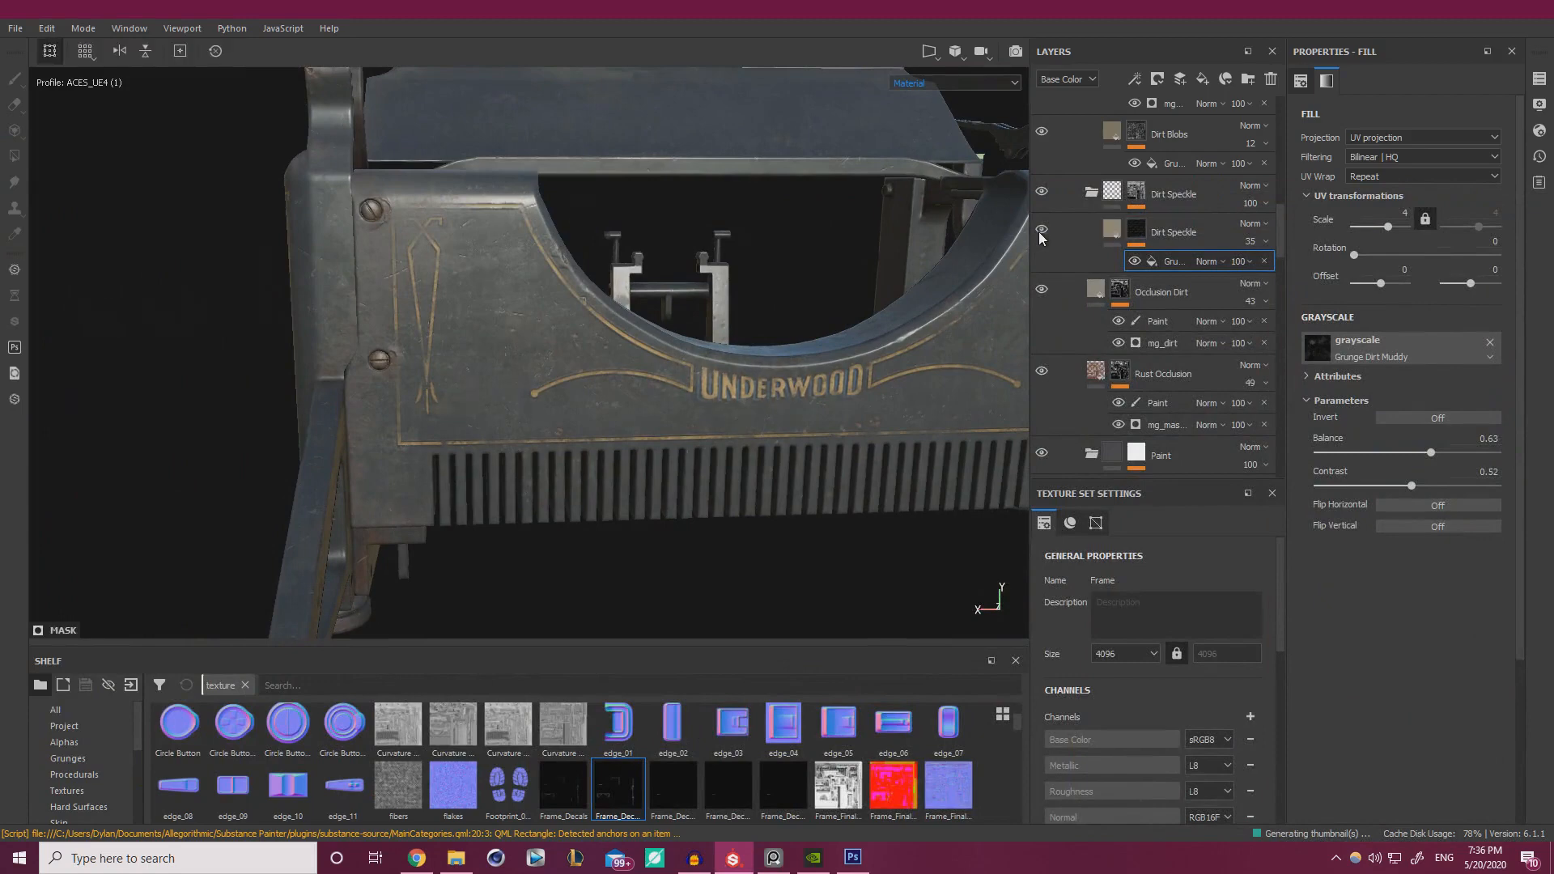
{"action": "left_click", "coordinate": [1393, 348]}
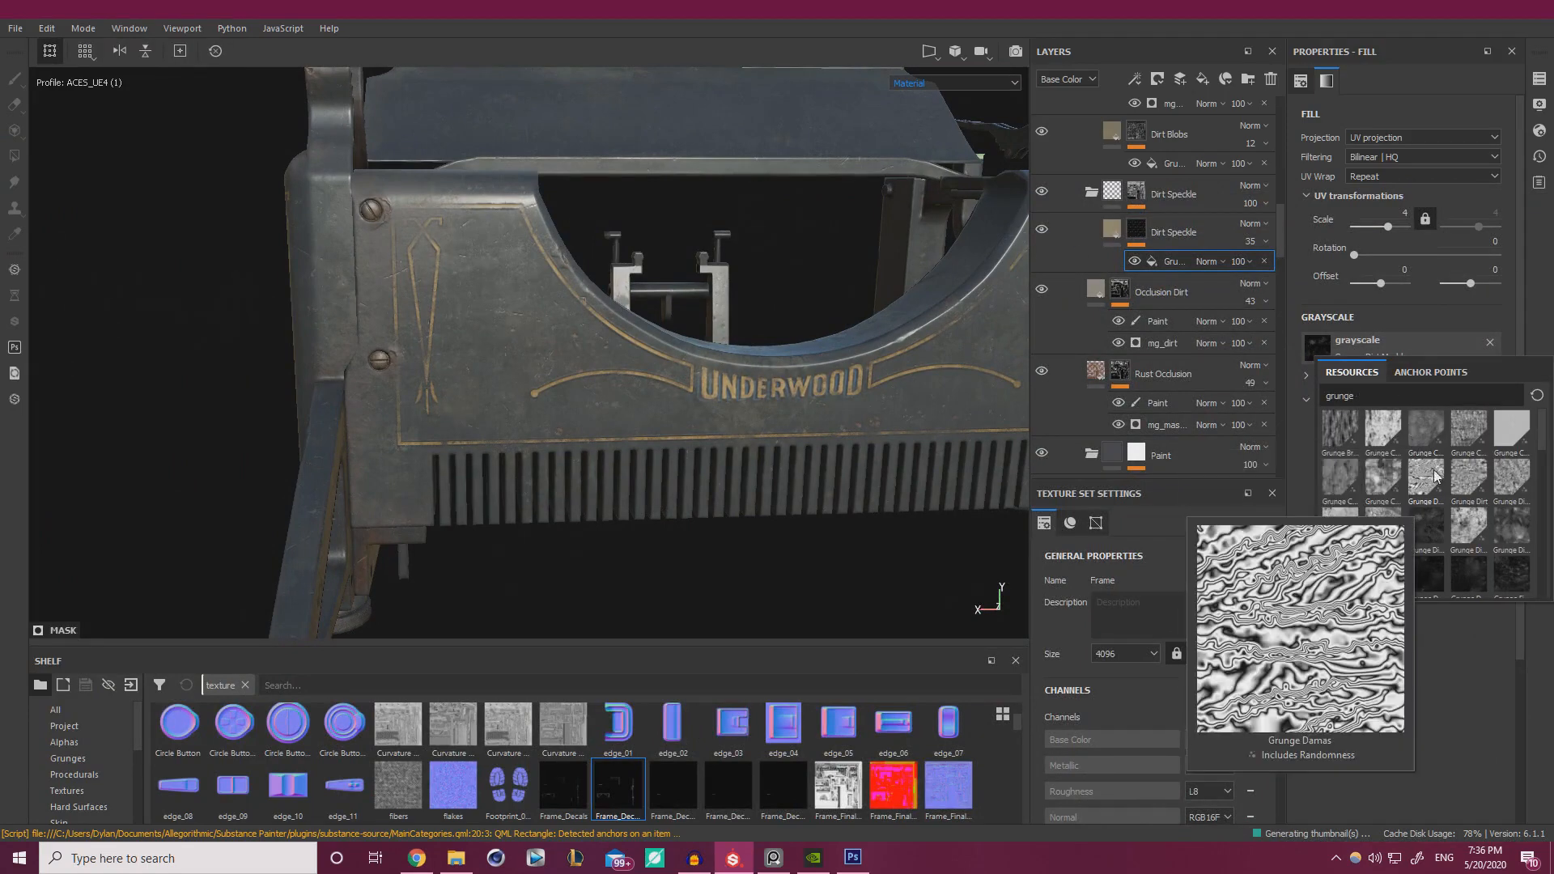
{"action": "scroll", "coordinate": [1443, 473], "scroll_direction": "down", "scroll_amount": 3}
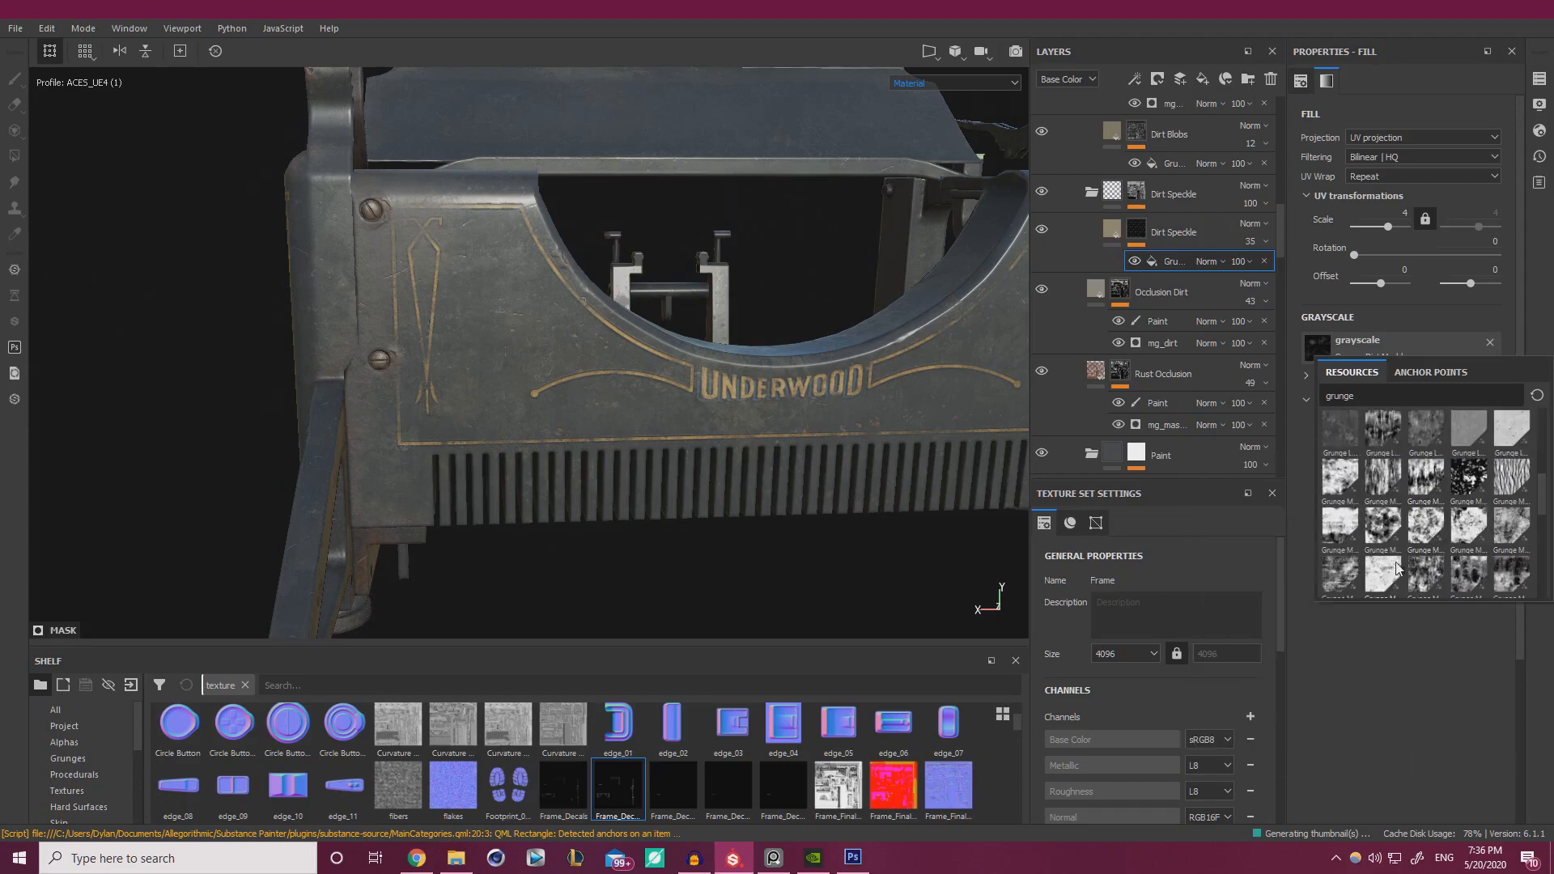
{"action": "scroll", "coordinate": [1433, 486], "scroll_direction": "down", "scroll_amount": 4}
{"action": "mouse_move", "coordinate": [1381, 478]}
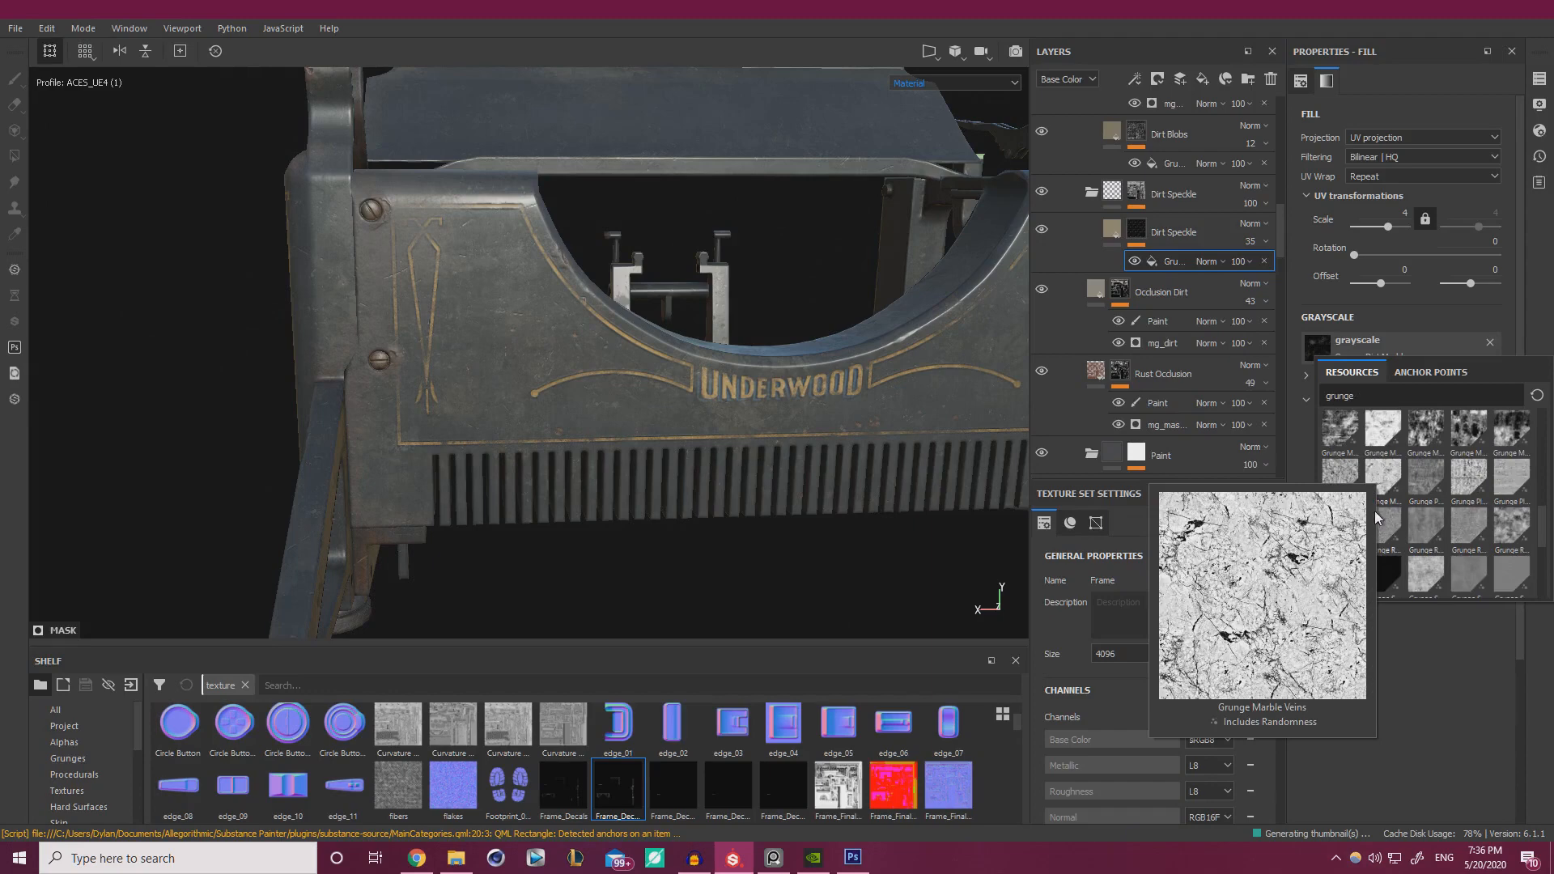
{"action": "mouse_move", "coordinate": [1379, 527]}
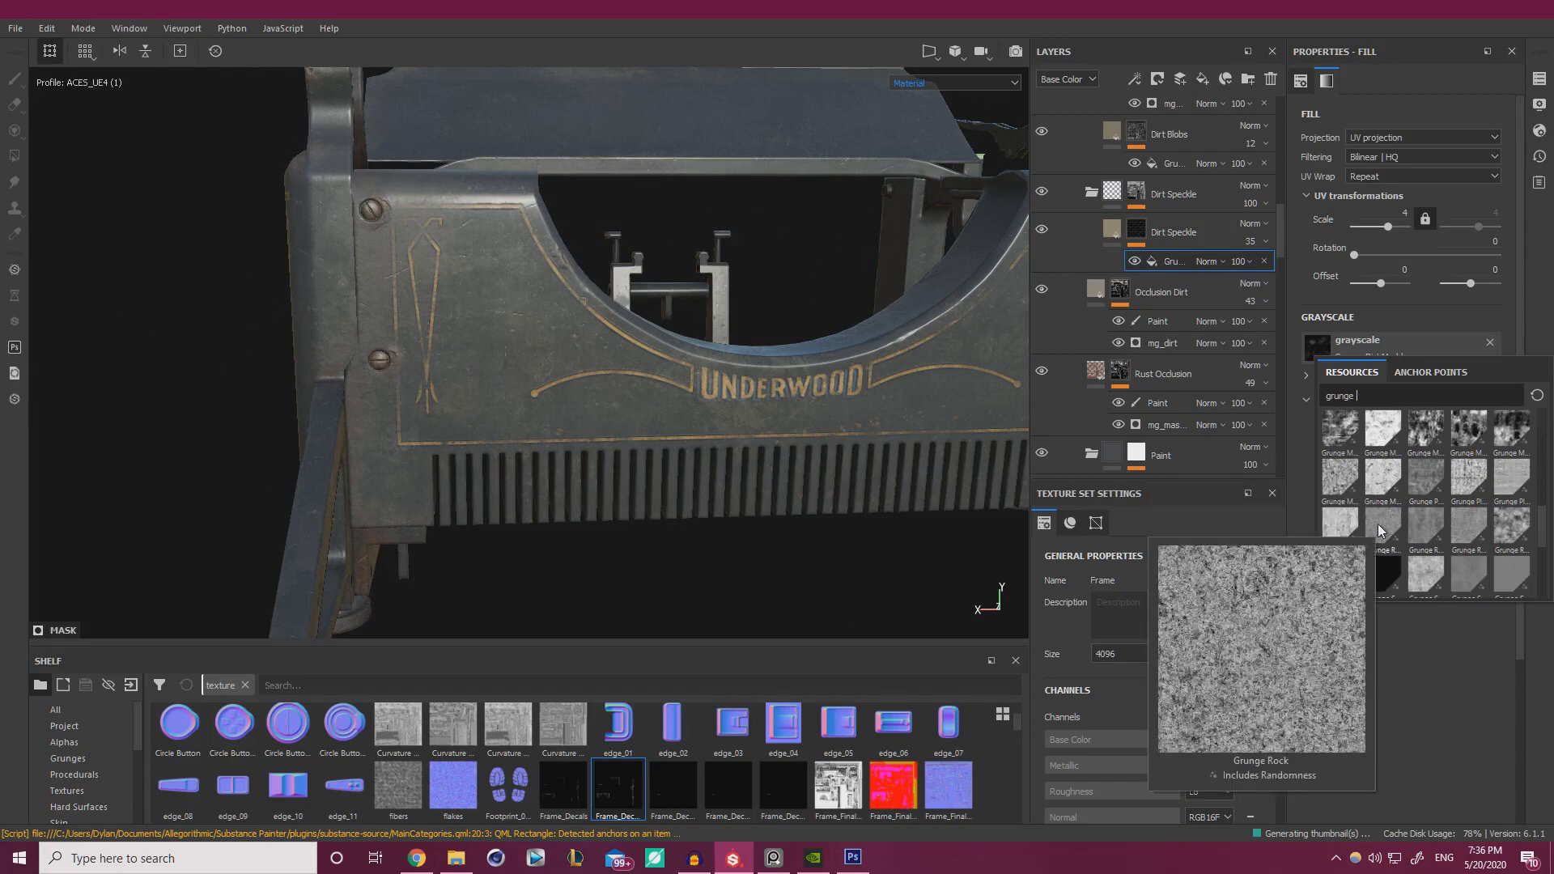
{"action": "mouse_move", "coordinate": [1467, 580]}
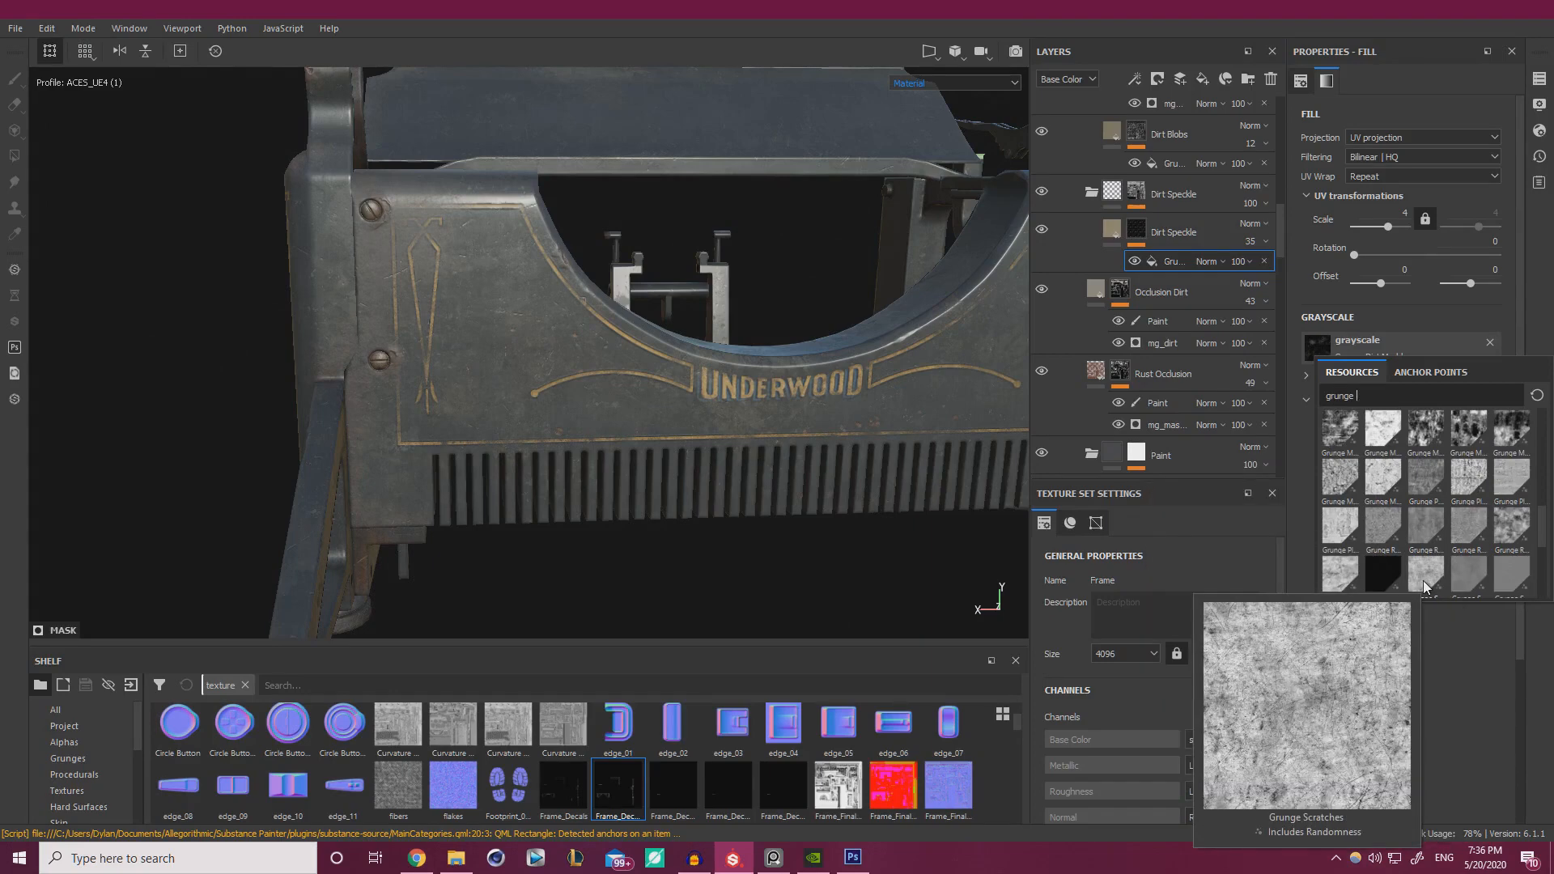
{"action": "mouse_move", "coordinate": [1510, 538]}
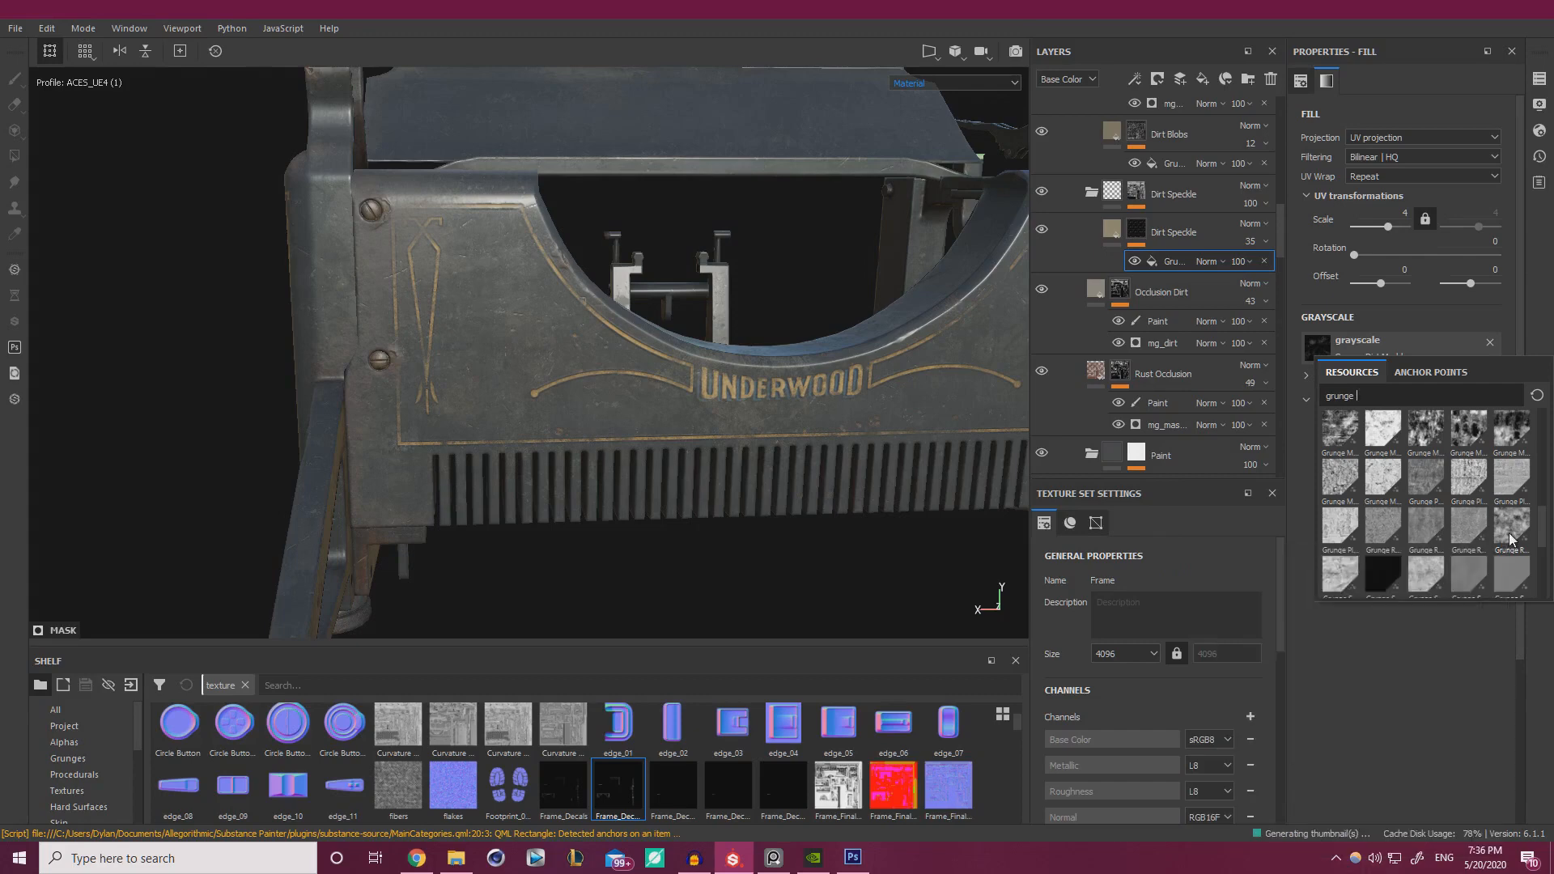
{"action": "left_click", "coordinate": [1511, 537]}
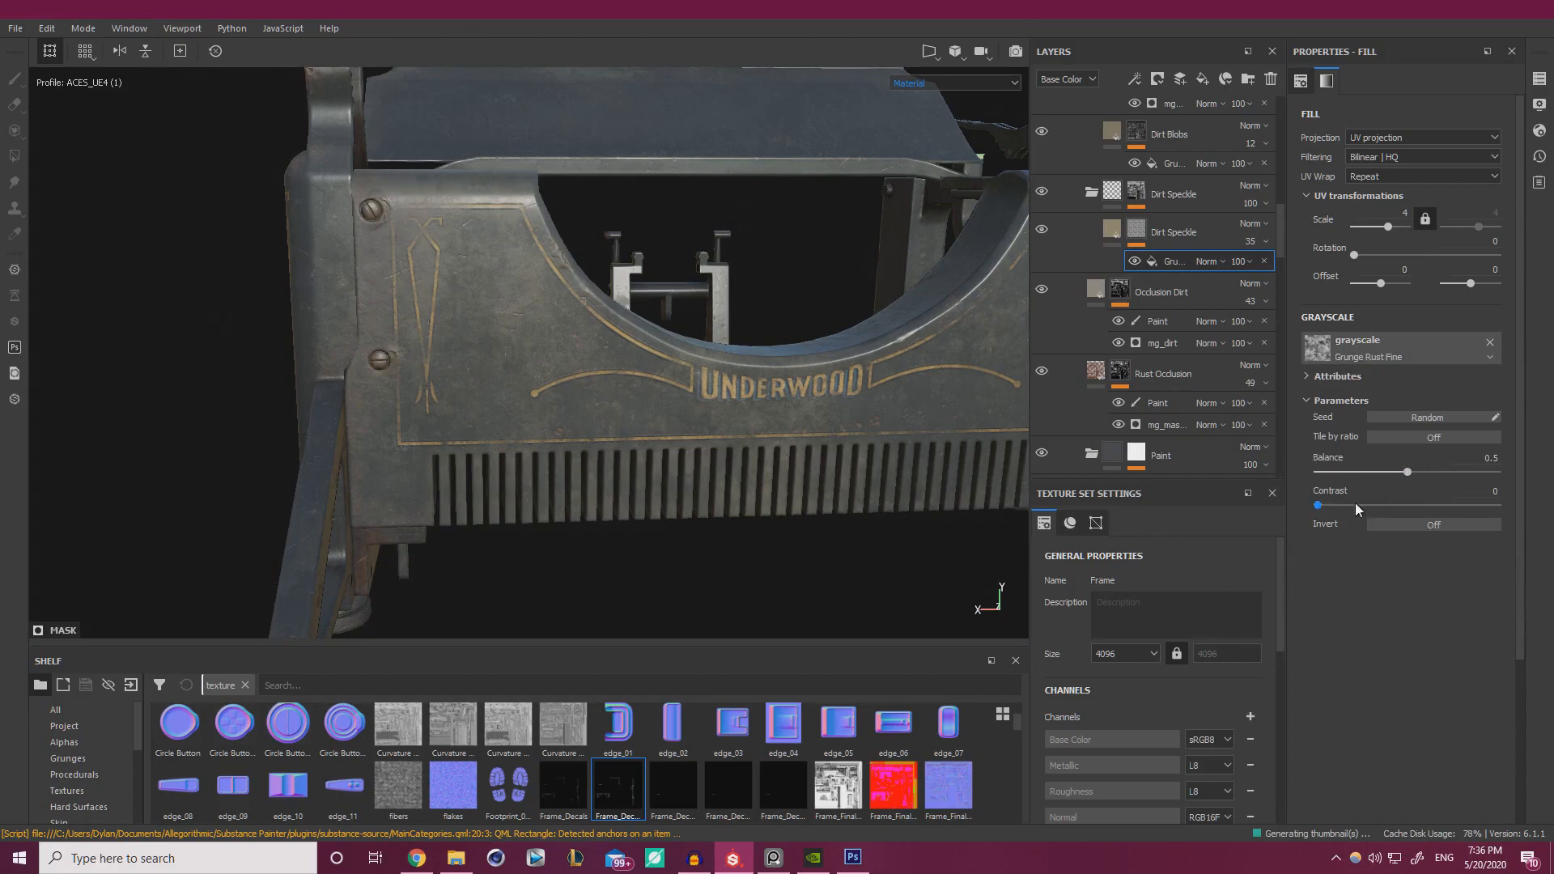
{"action": "left_click_drag", "start_coordinate": [1374, 465], "coordinate": [1341, 474]}
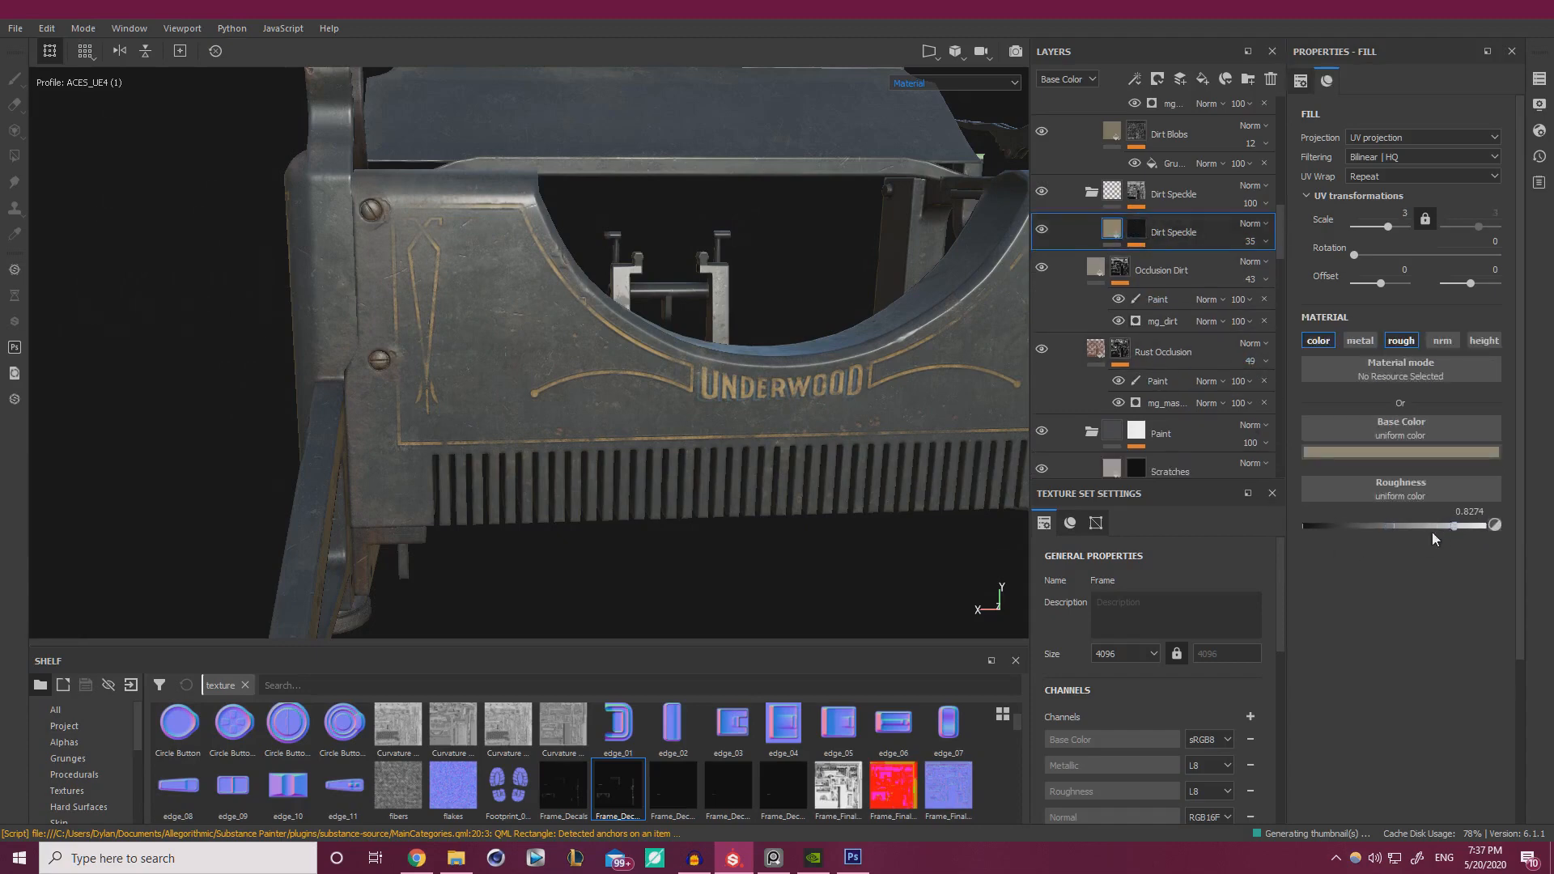
- Try lighter and more saturated beige base colors on the Dirt Speckle fill, toggling the layer's visibility to compare
{"action": "left_click", "coordinate": [1372, 451]}
{"action": "left_click", "coordinate": [1503, 605]}
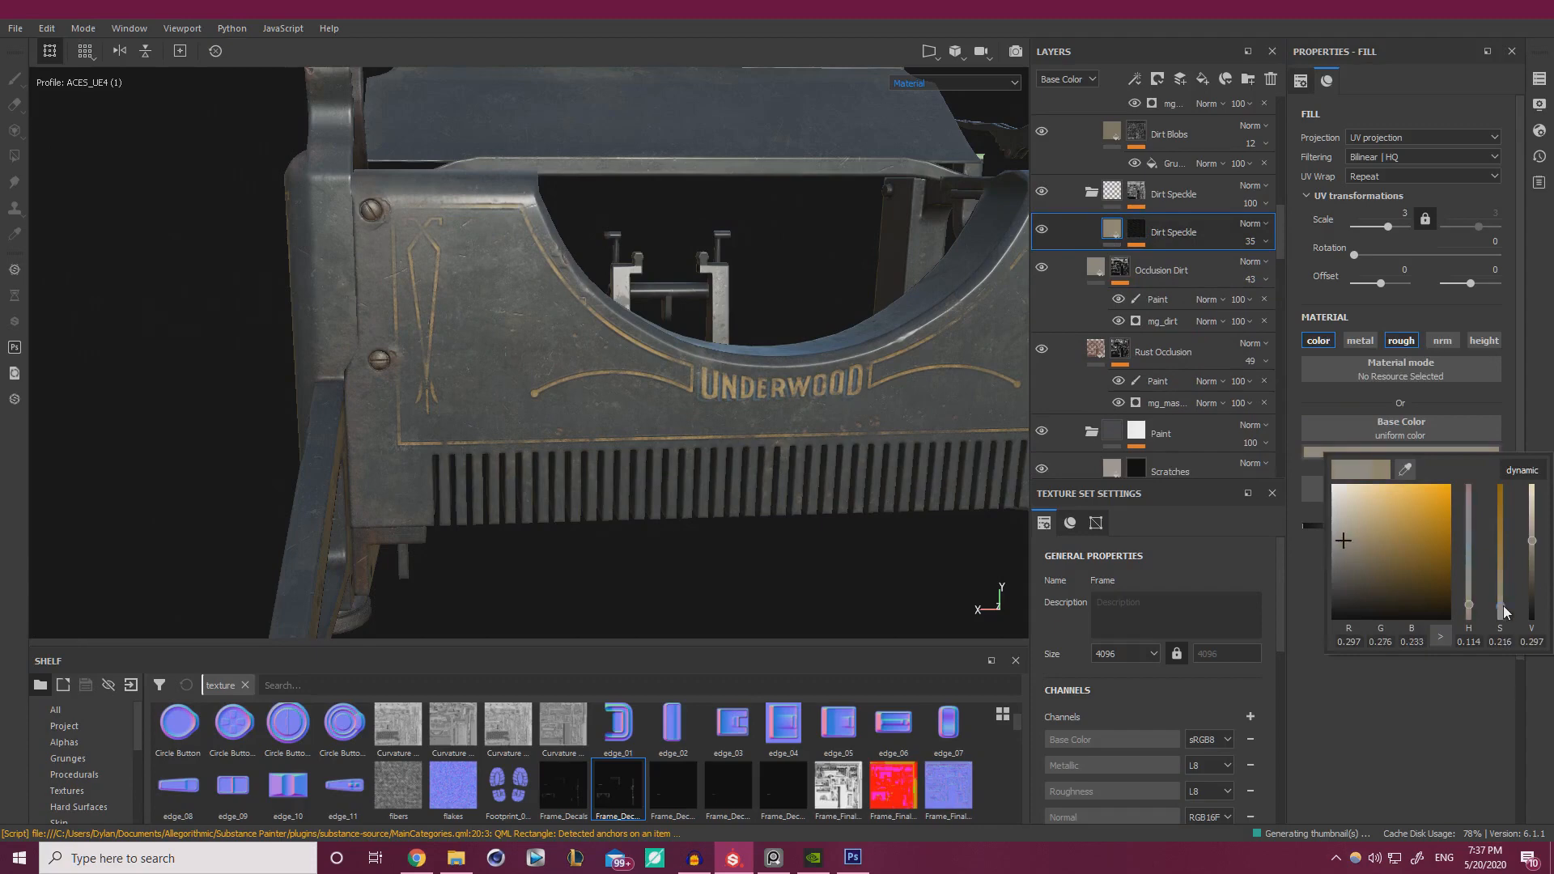
{"action": "left_click_drag", "start_coordinate": [1532, 540], "coordinate": [1533, 534]}
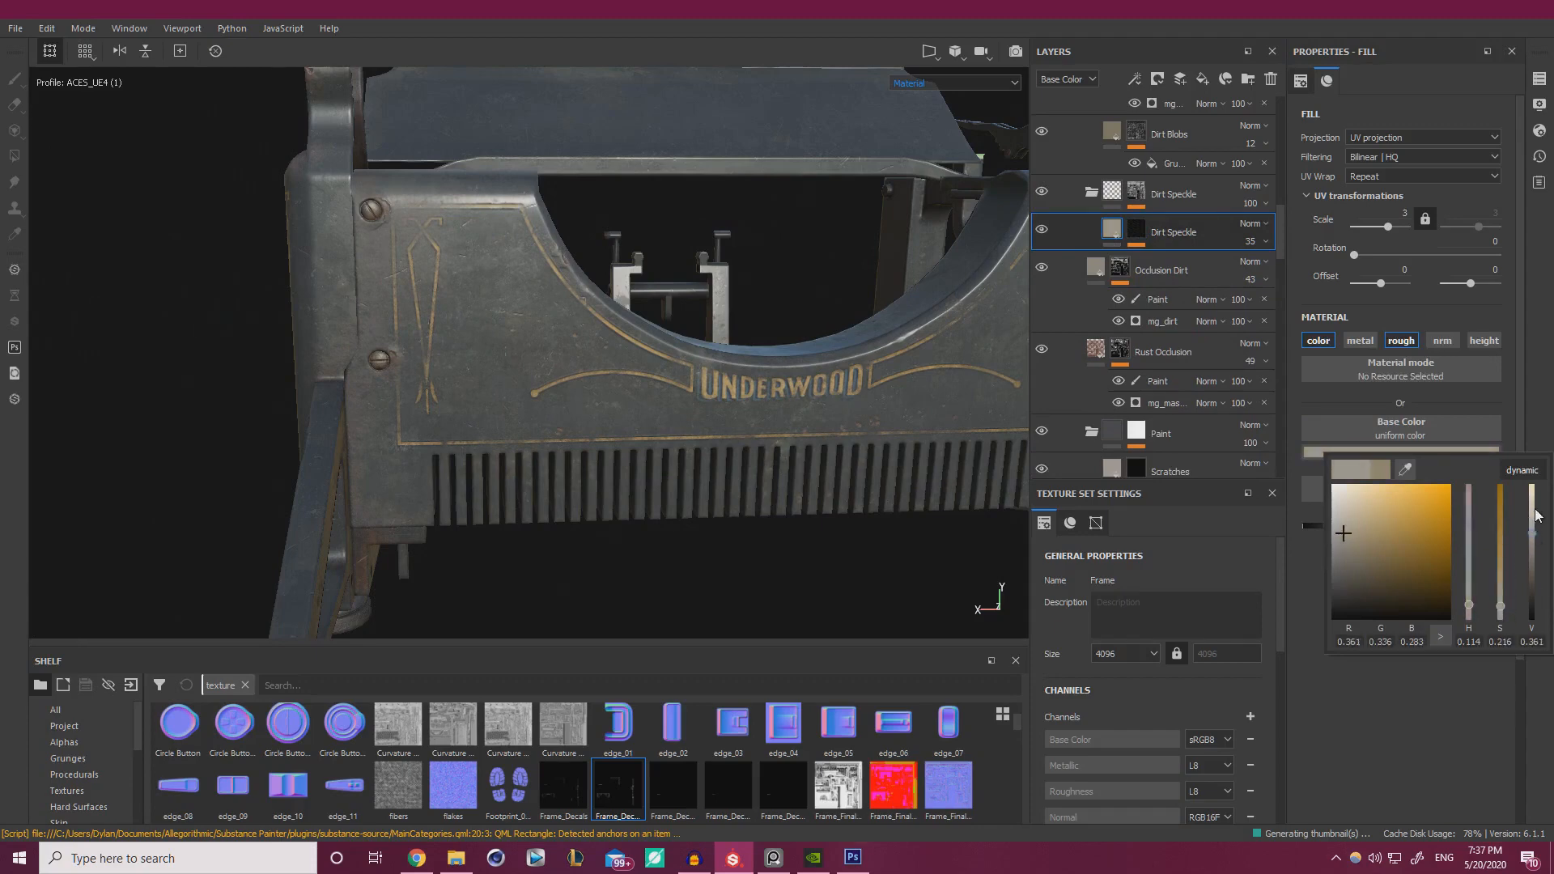
{"action": "left_click", "coordinate": [1534, 507]}
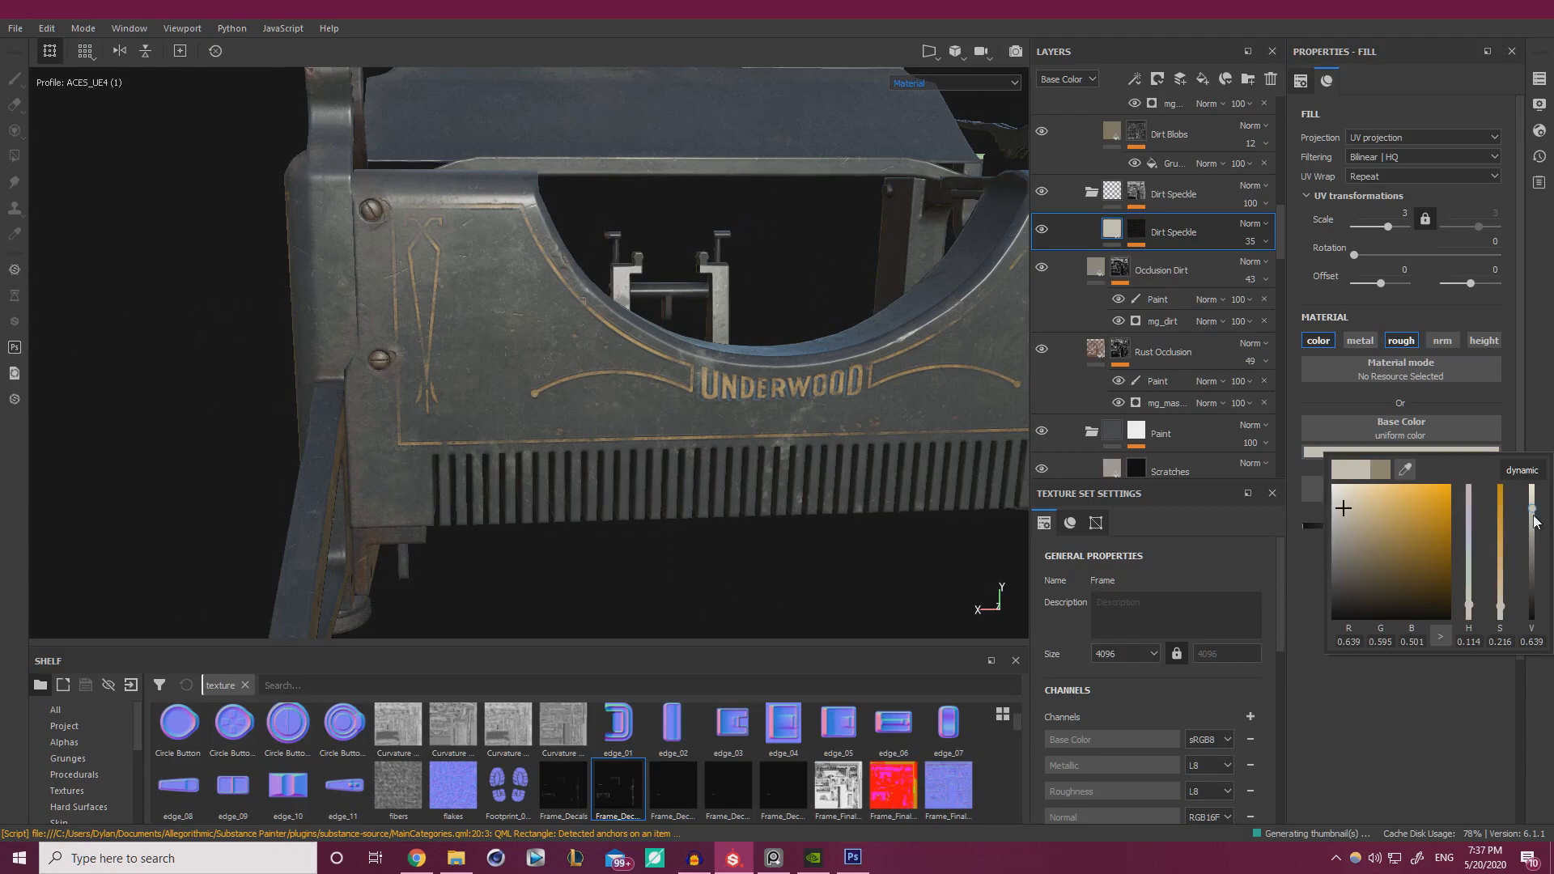
{"action": "left_click", "coordinate": [1533, 540]}
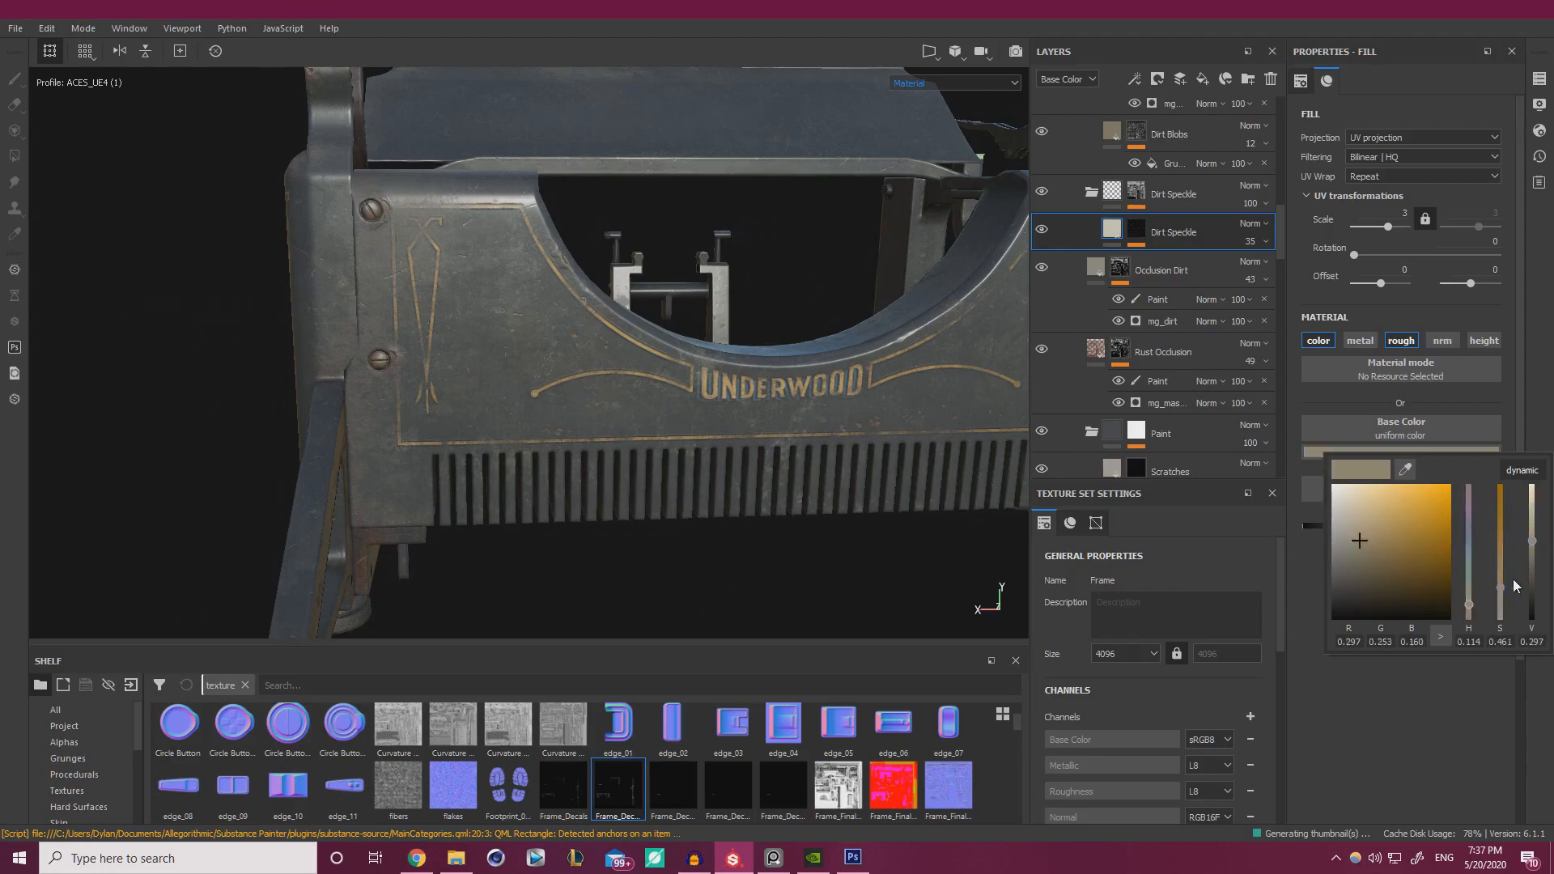
{"action": "left_click", "coordinate": [1041, 229]}
{"action": "left_click", "coordinate": [1041, 229]}
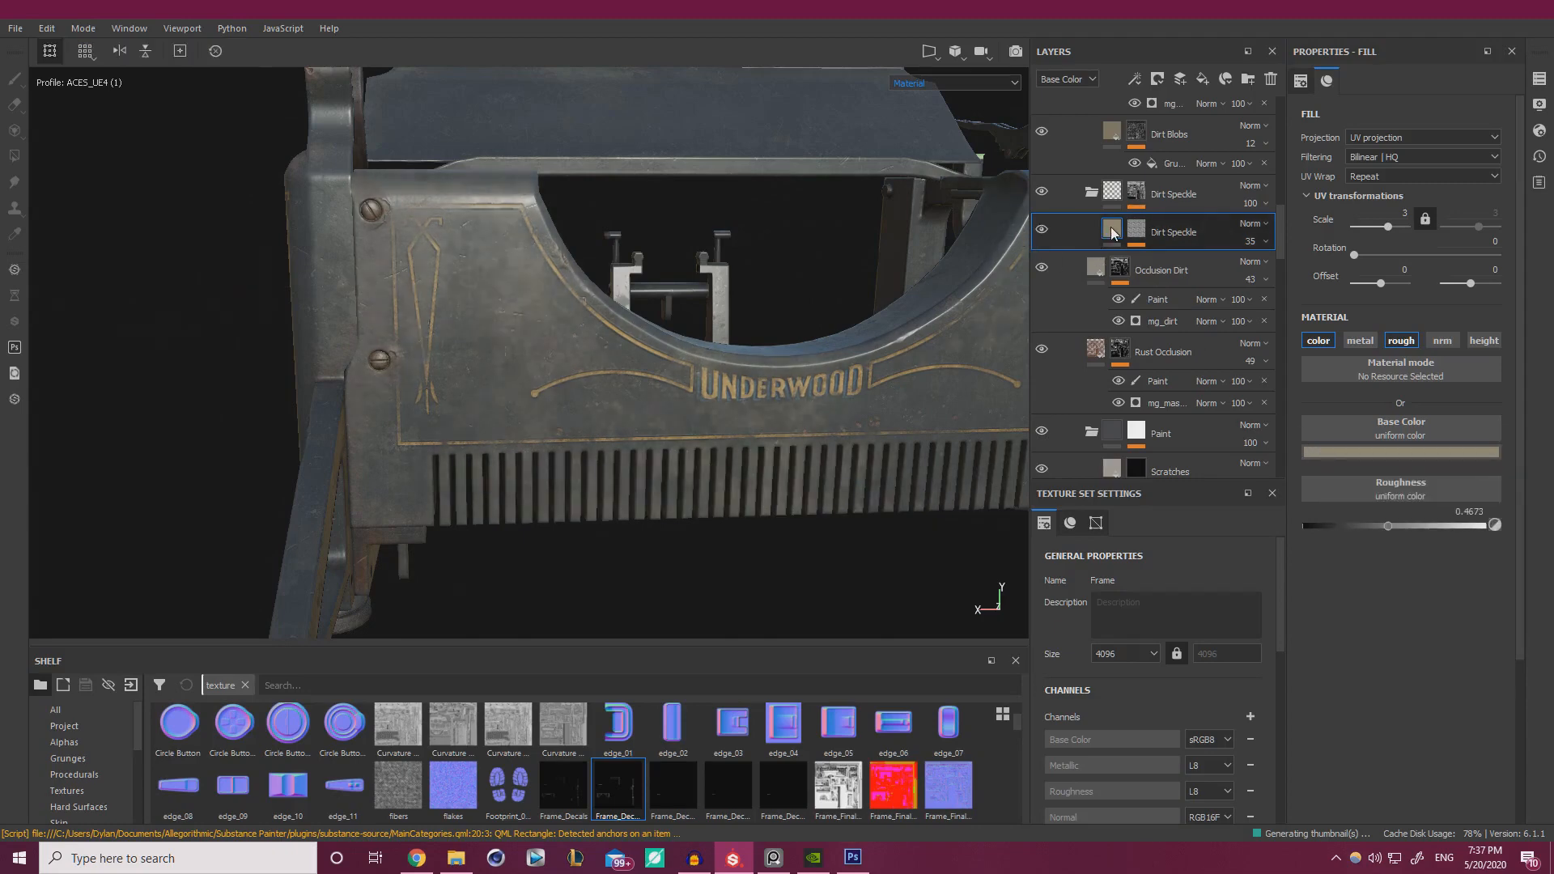
- Set the Dirt Speckle fill's base color to a lighter, nearly neutral gray
{"action": "left_click", "coordinate": [1410, 451]}
{"action": "left_click", "coordinate": [1502, 615]}
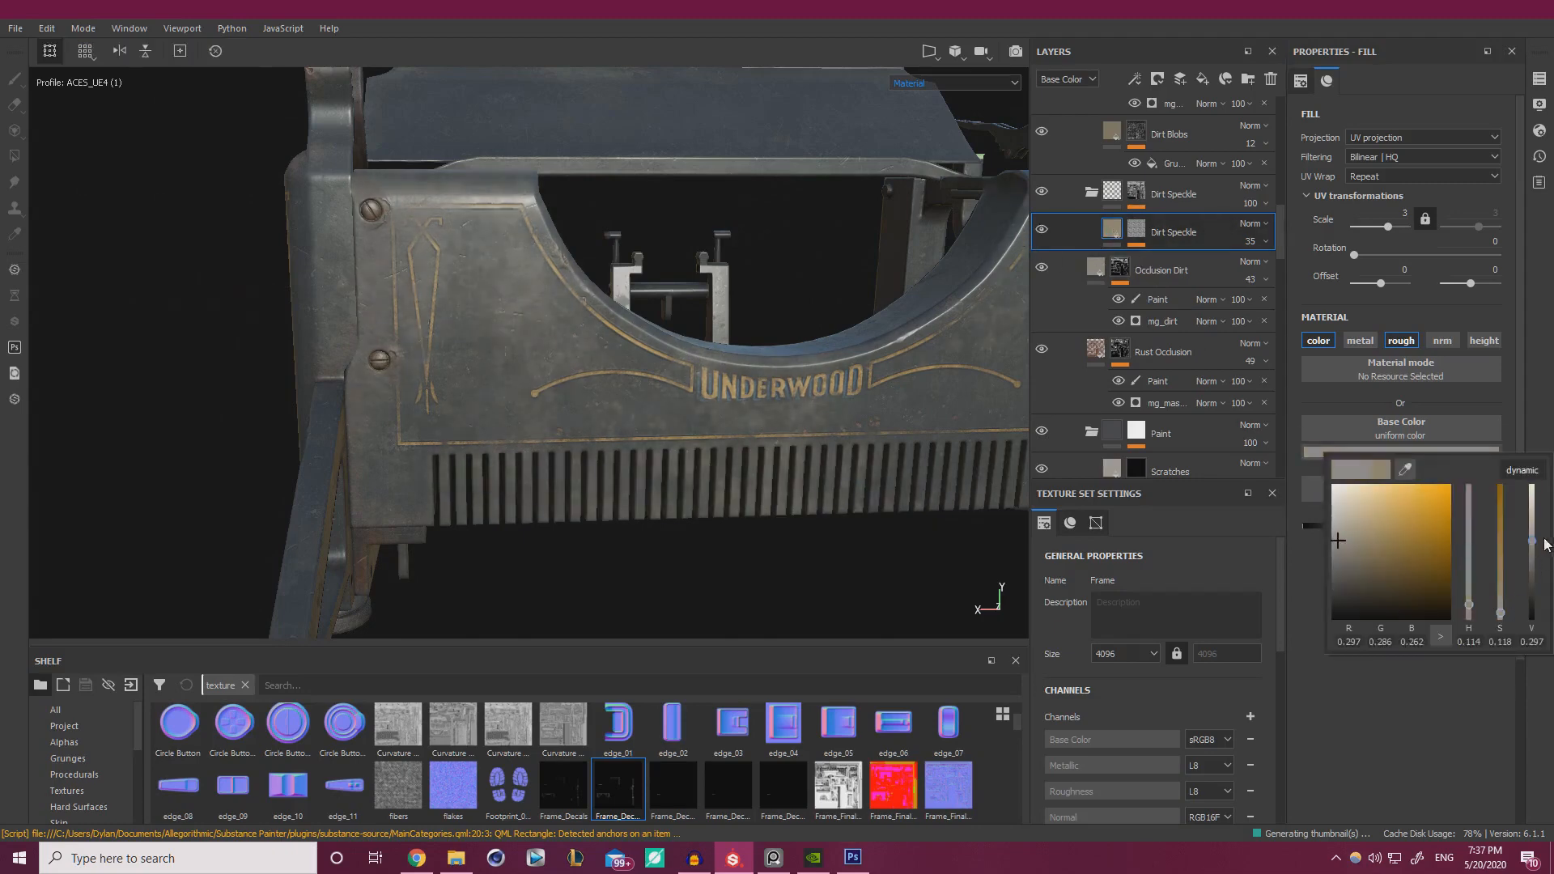
{"action": "left_click", "coordinate": [1531, 526]}
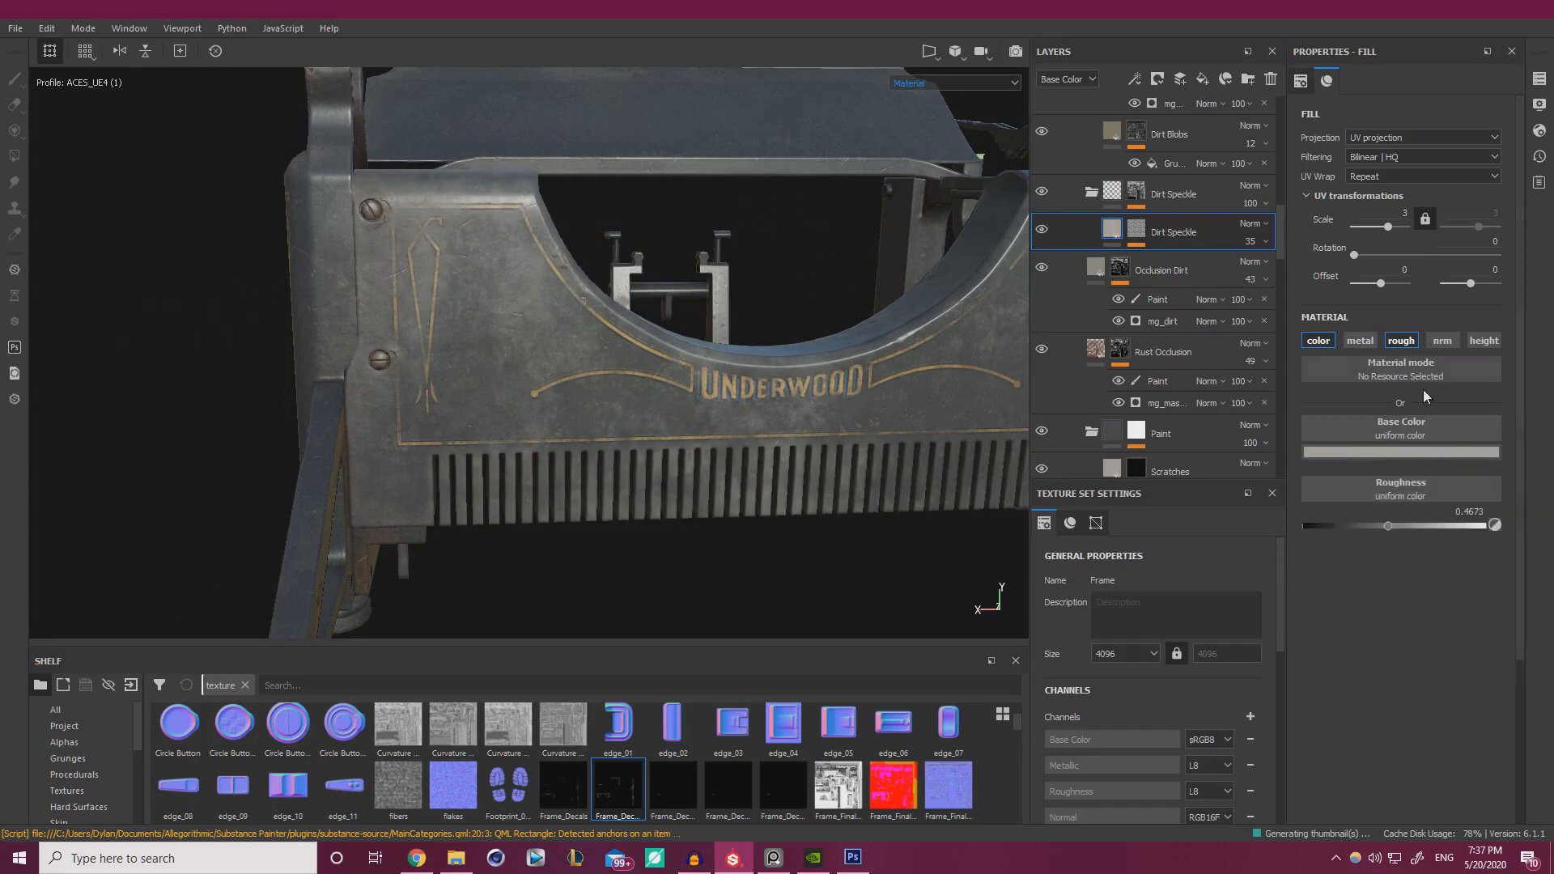
- In the Dirt Speckle mask, set the Grunge Rust Fine fill's balance to 0.21 and its horizontal offset to 0.4
{"action": "left_click", "coordinate": [1137, 232]}
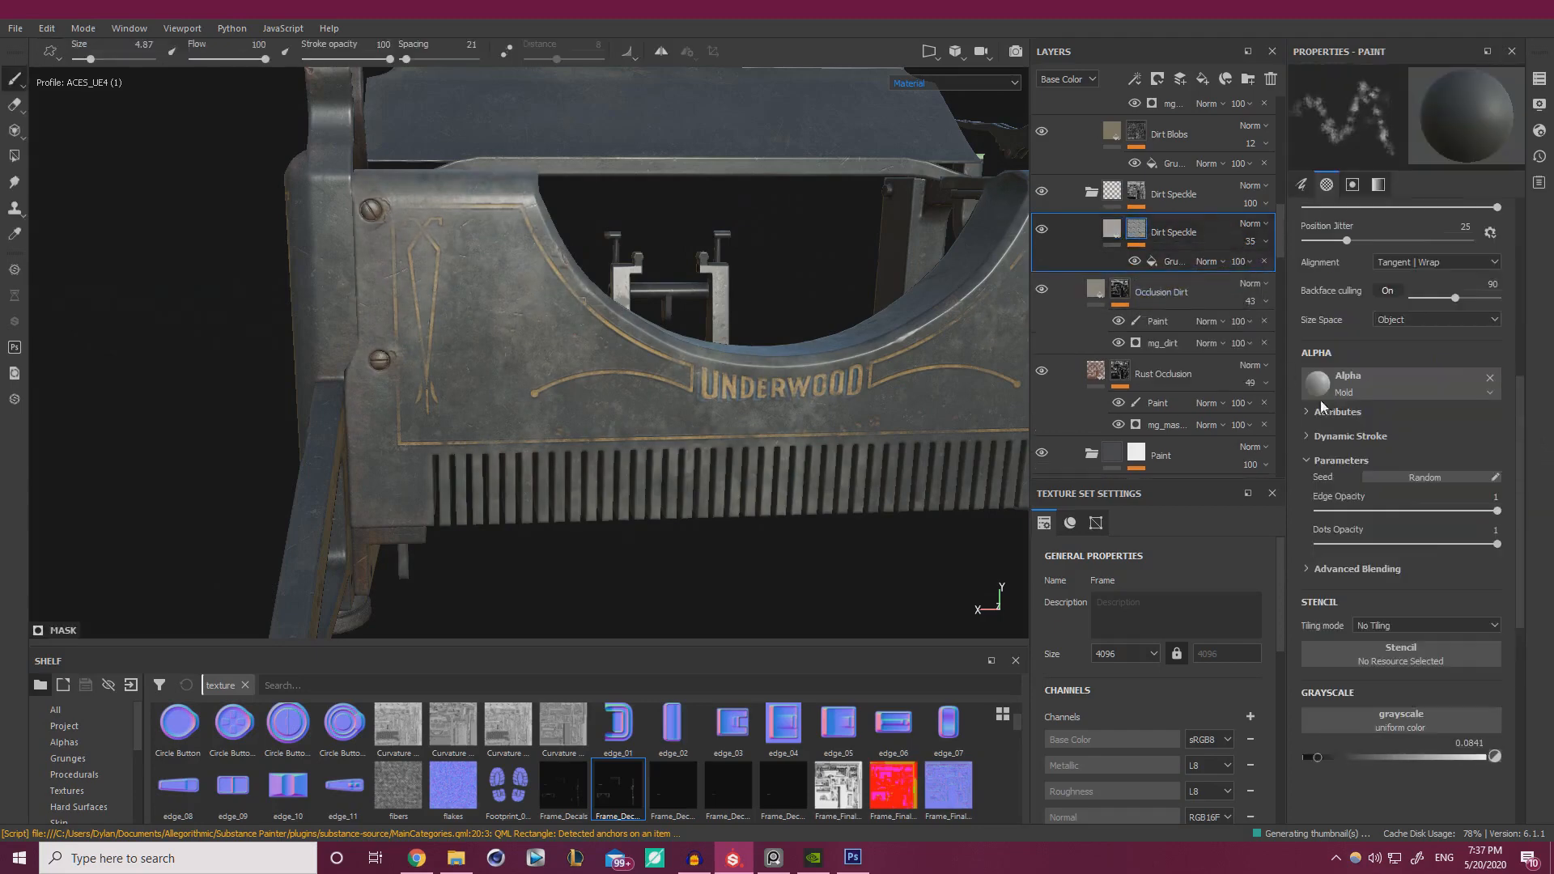
{"action": "left_click", "coordinate": [1166, 262]}
{"action": "left_click_drag", "start_coordinate": [1366, 475], "coordinate": [1356, 475]}
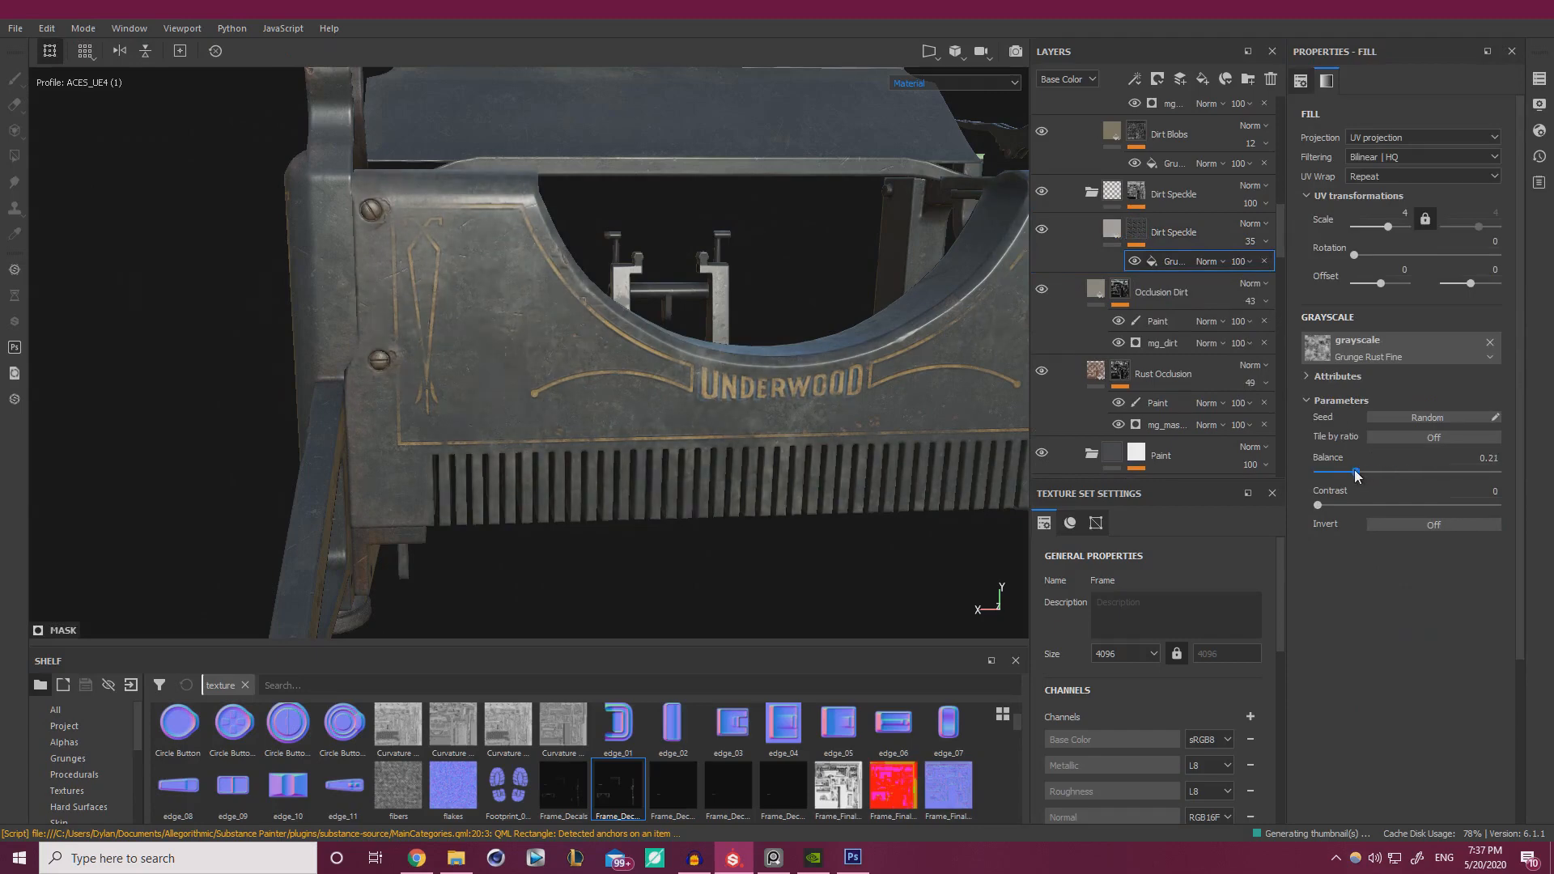
{"action": "mouse_move", "coordinate": [1380, 283]}
{"action": "left_mouse_down"}
{"action": "mouse_move", "coordinate": [1411, 287]}
{"action": "mouse_move", "coordinate": [1388, 286]}
{"action": "left_mouse_up"}
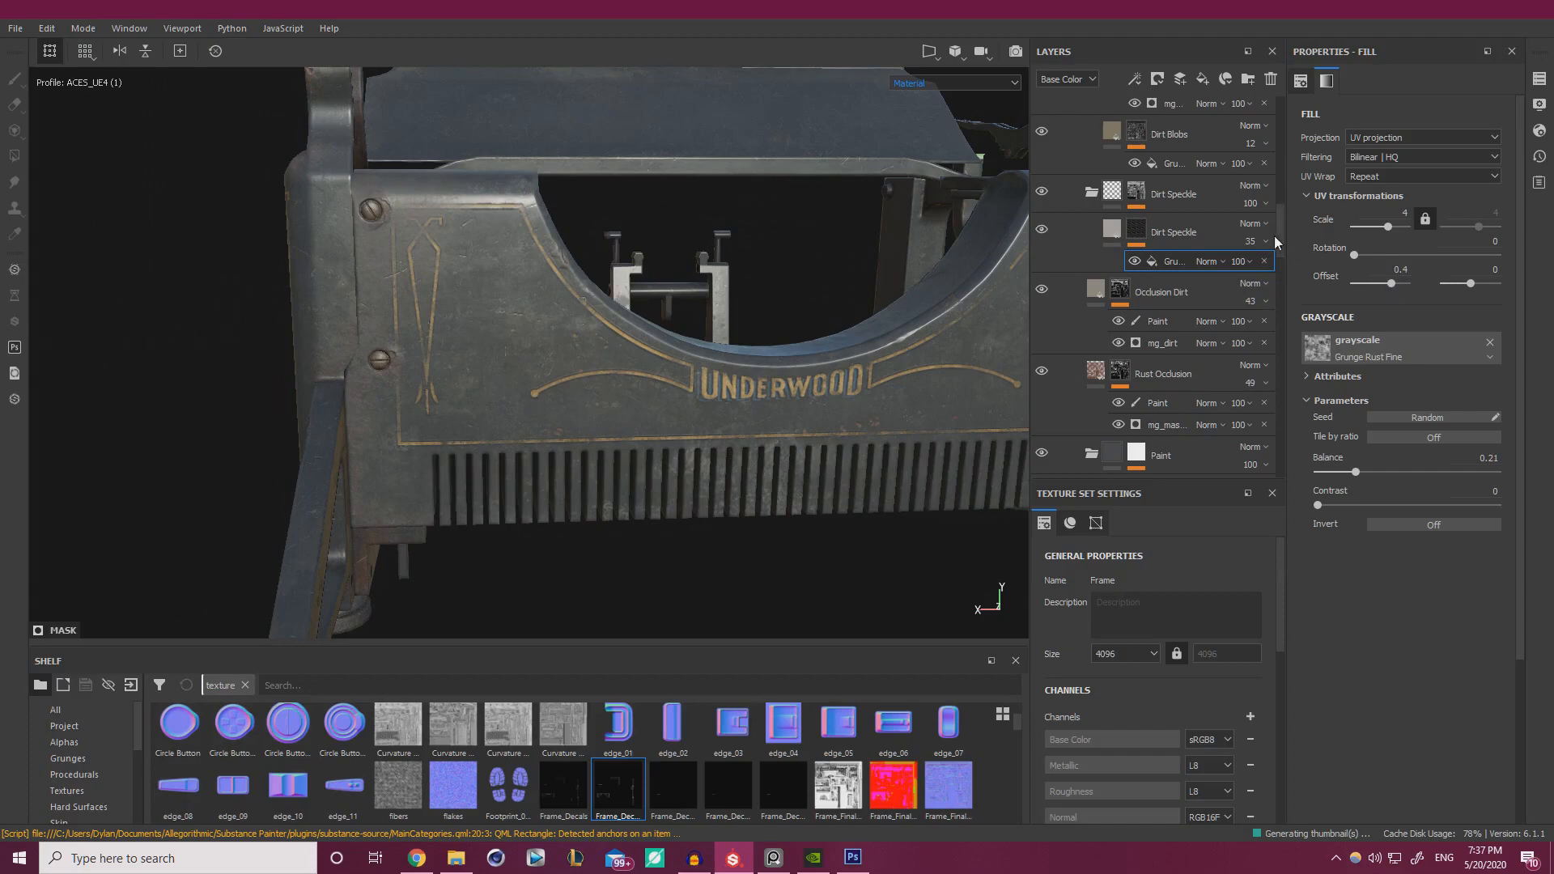
- Reduce the Dirt Speckle layer's opacity to 13 and toggle the layer off and on to compare
{"action": "left_click", "coordinate": [1266, 241]}
{"action": "left_click_drag", "start_coordinate": [1263, 270], "coordinate": [1244, 270]}
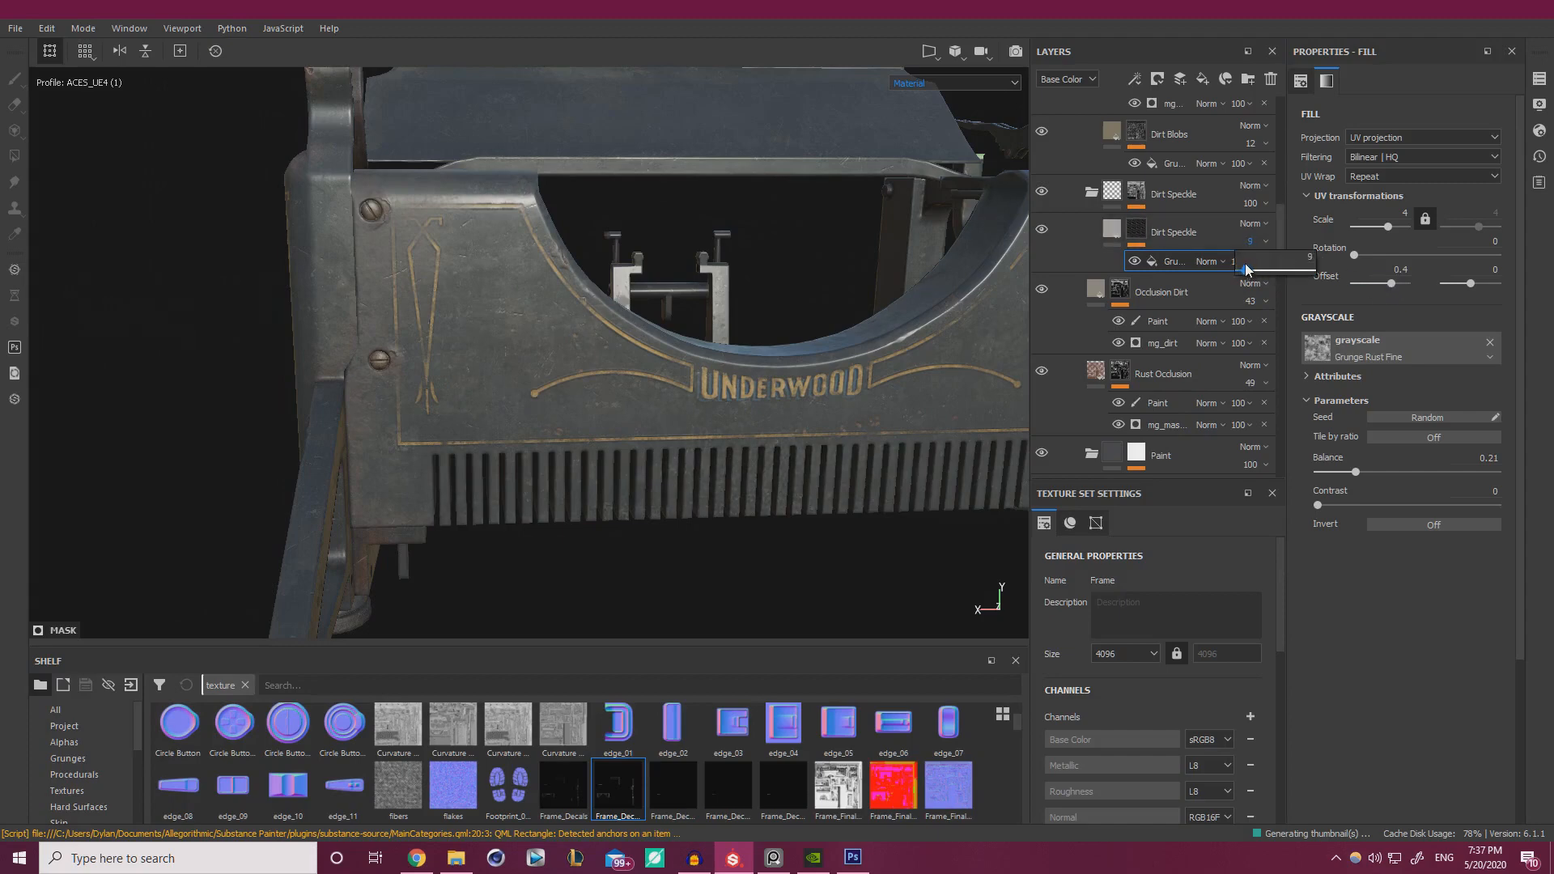
{"action": "left_click_drag", "start_coordinate": [809, 370], "coordinate": [985, 239], "text": "alt"}
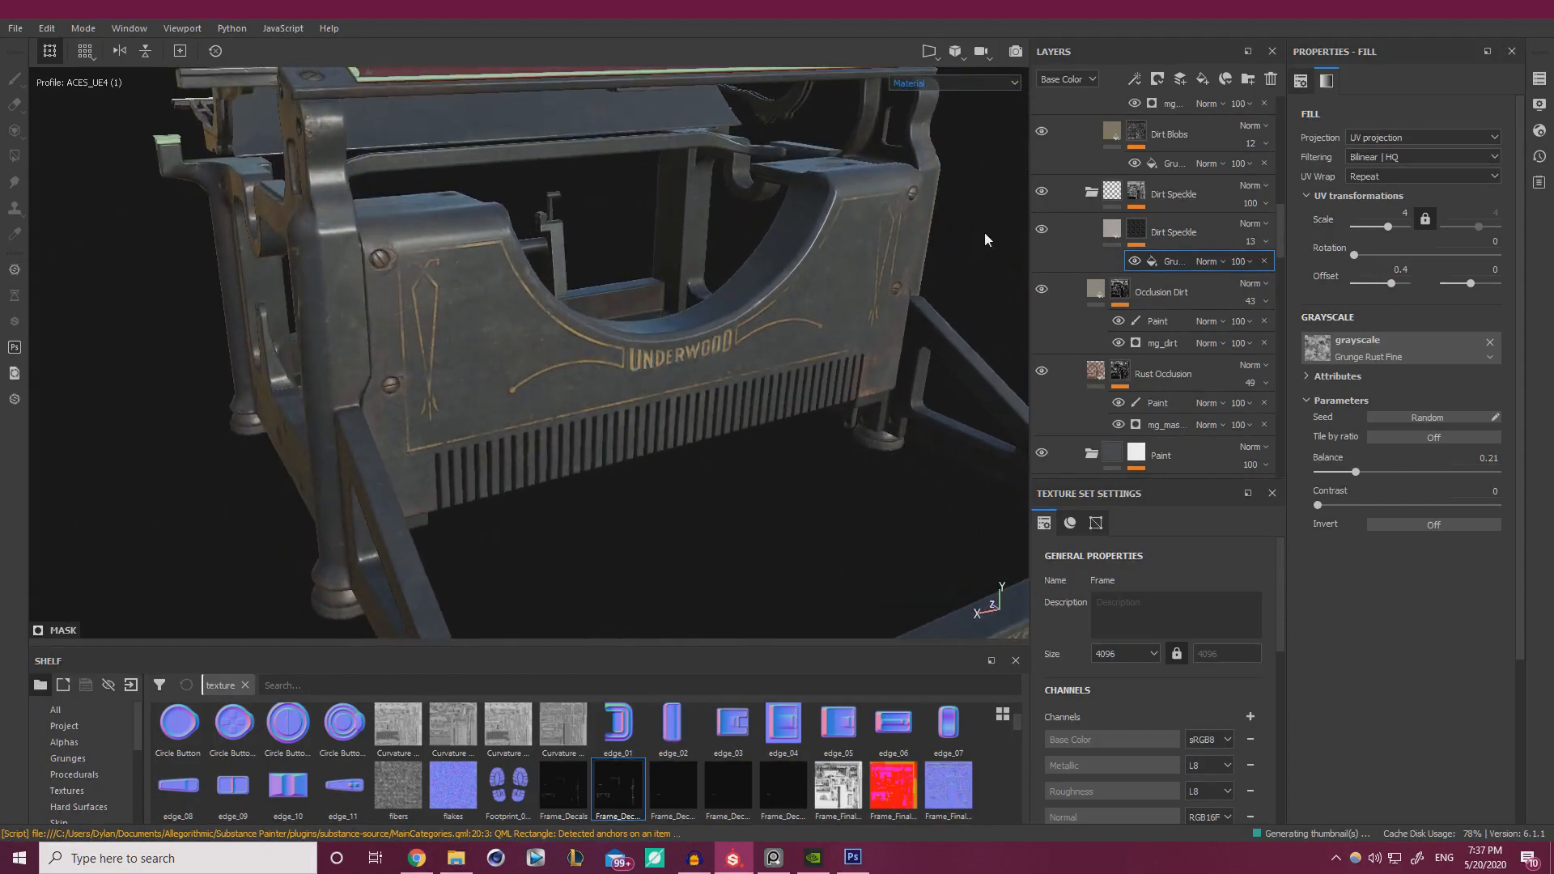
{"action": "left_click", "coordinate": [1044, 230]}
{"action": "left_click", "coordinate": [1044, 230]}
- Examine the speckled dirt on the typewriter's front panel and legs from several angles and distances
{"action": "mouse_move", "coordinate": [745, 305]}
{"action": "left_mouse_down", "text": "alt"}
{"action": "mouse_move", "coordinate": [587, 287]}
{"action": "mouse_move", "coordinate": [733, 288]}
{"action": "left_mouse_up", "text": "alt"}
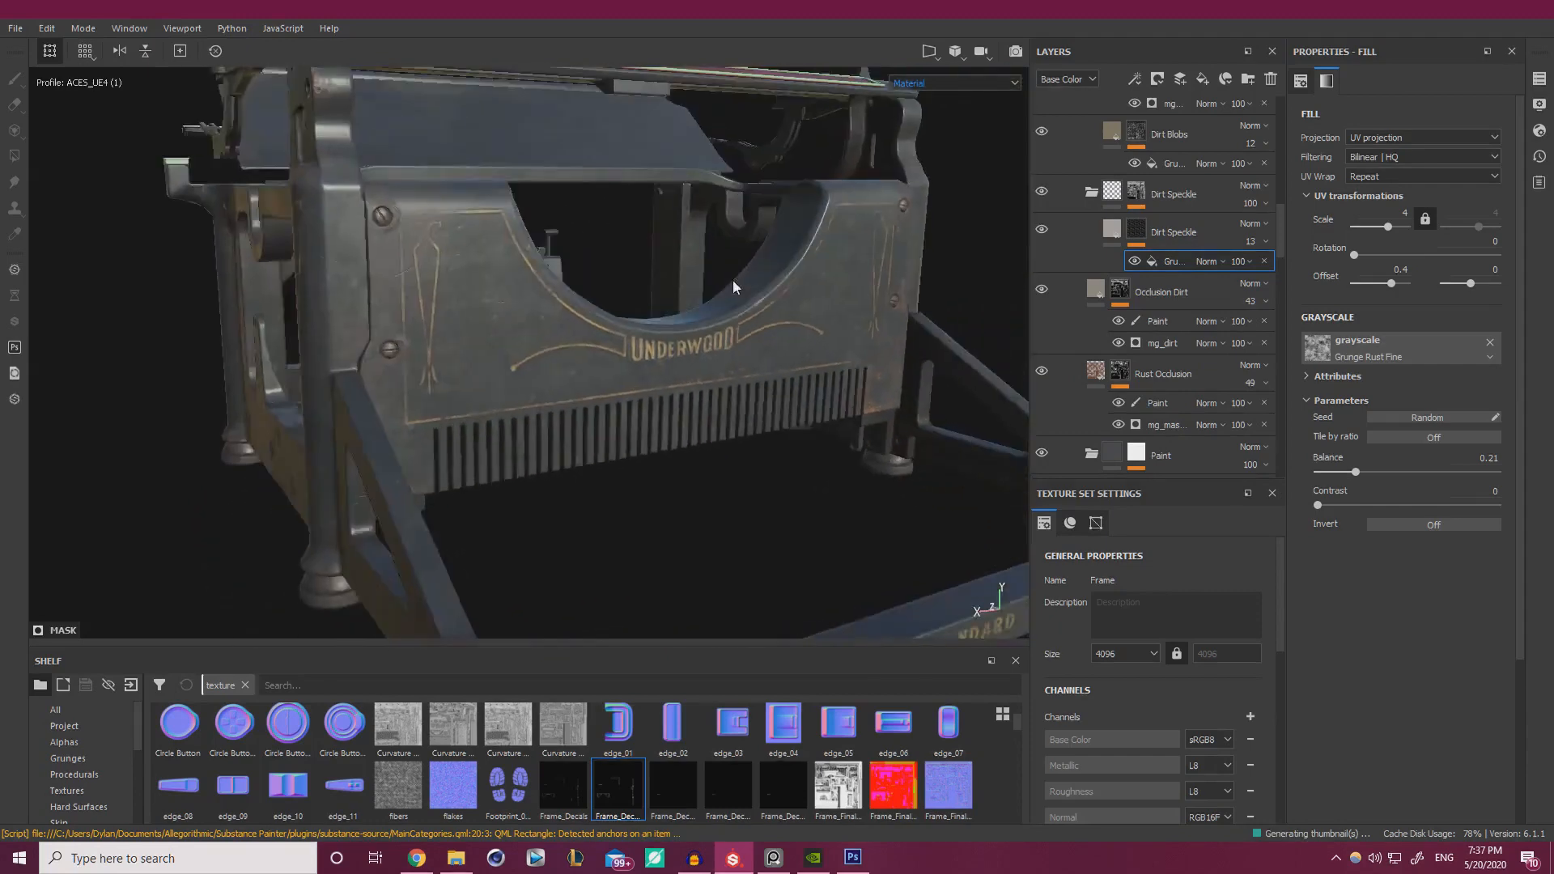
{"action": "scroll", "coordinate": [732, 280], "scroll_direction": "down", "scroll_amount": 5}
{"action": "scroll", "coordinate": [574, 323], "scroll_direction": "up", "scroll_amount": 3}
{"action": "left_click_drag", "start_coordinate": [574, 324], "coordinate": [518, 340], "text": "alt"}
{"action": "scroll", "coordinate": [539, 479], "scroll_direction": "up", "scroll_amount": 5}
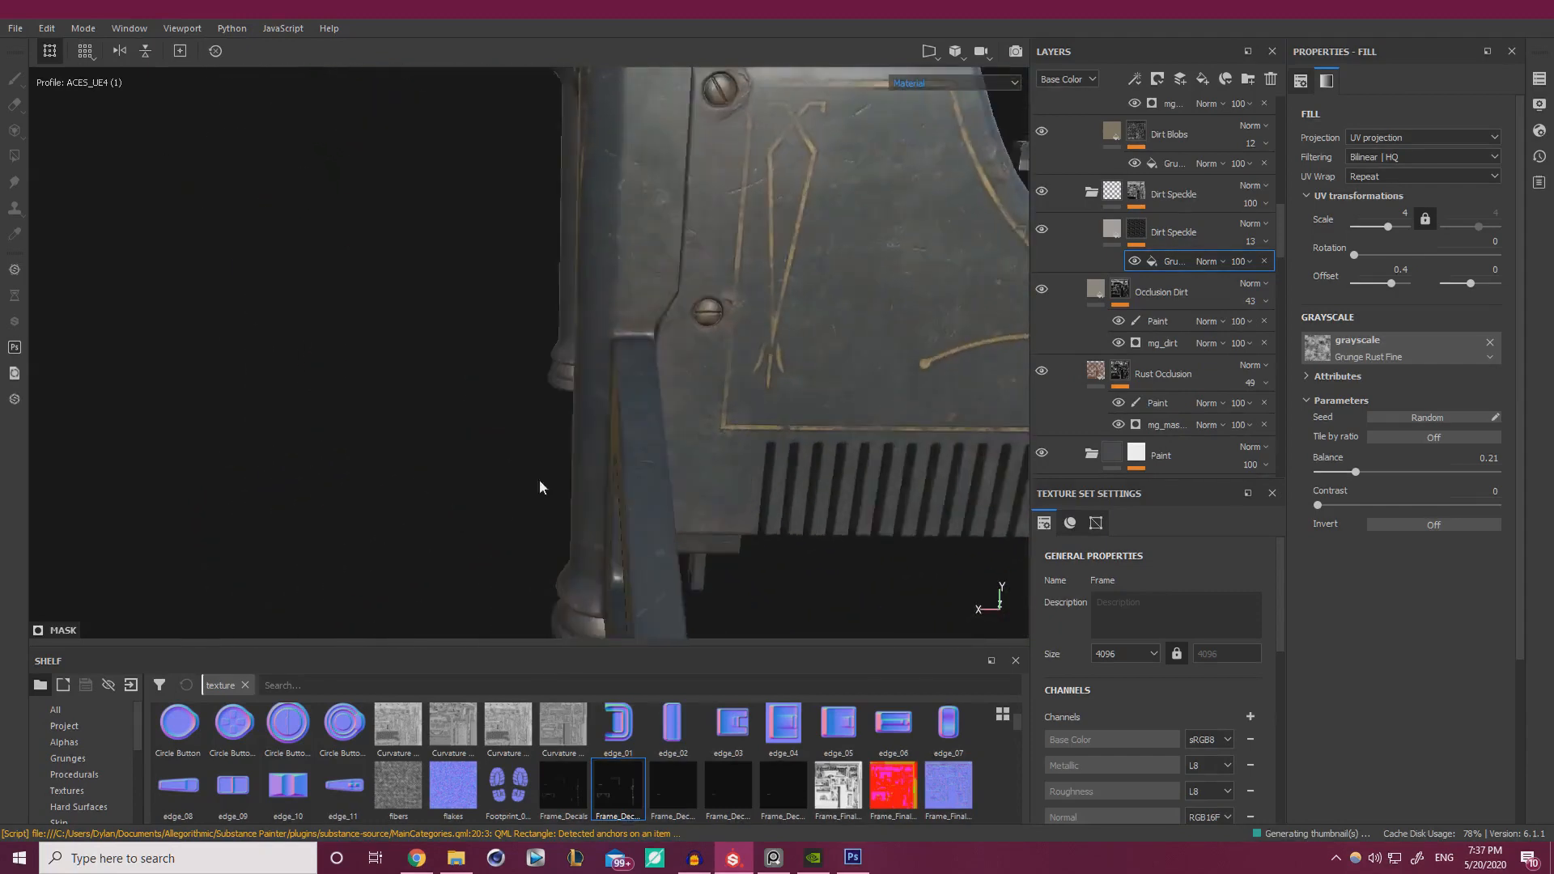
{"action": "middle_click_drag", "start_coordinate": [539, 479], "coordinate": [239, 530], "text": "alt"}
{"action": "left_click_drag", "start_coordinate": [421, 451], "coordinate": [566, 314], "text": "alt"}
{"action": "right_click_drag", "start_coordinate": [571, 330], "coordinate": [280, 325], "text": "alt"}
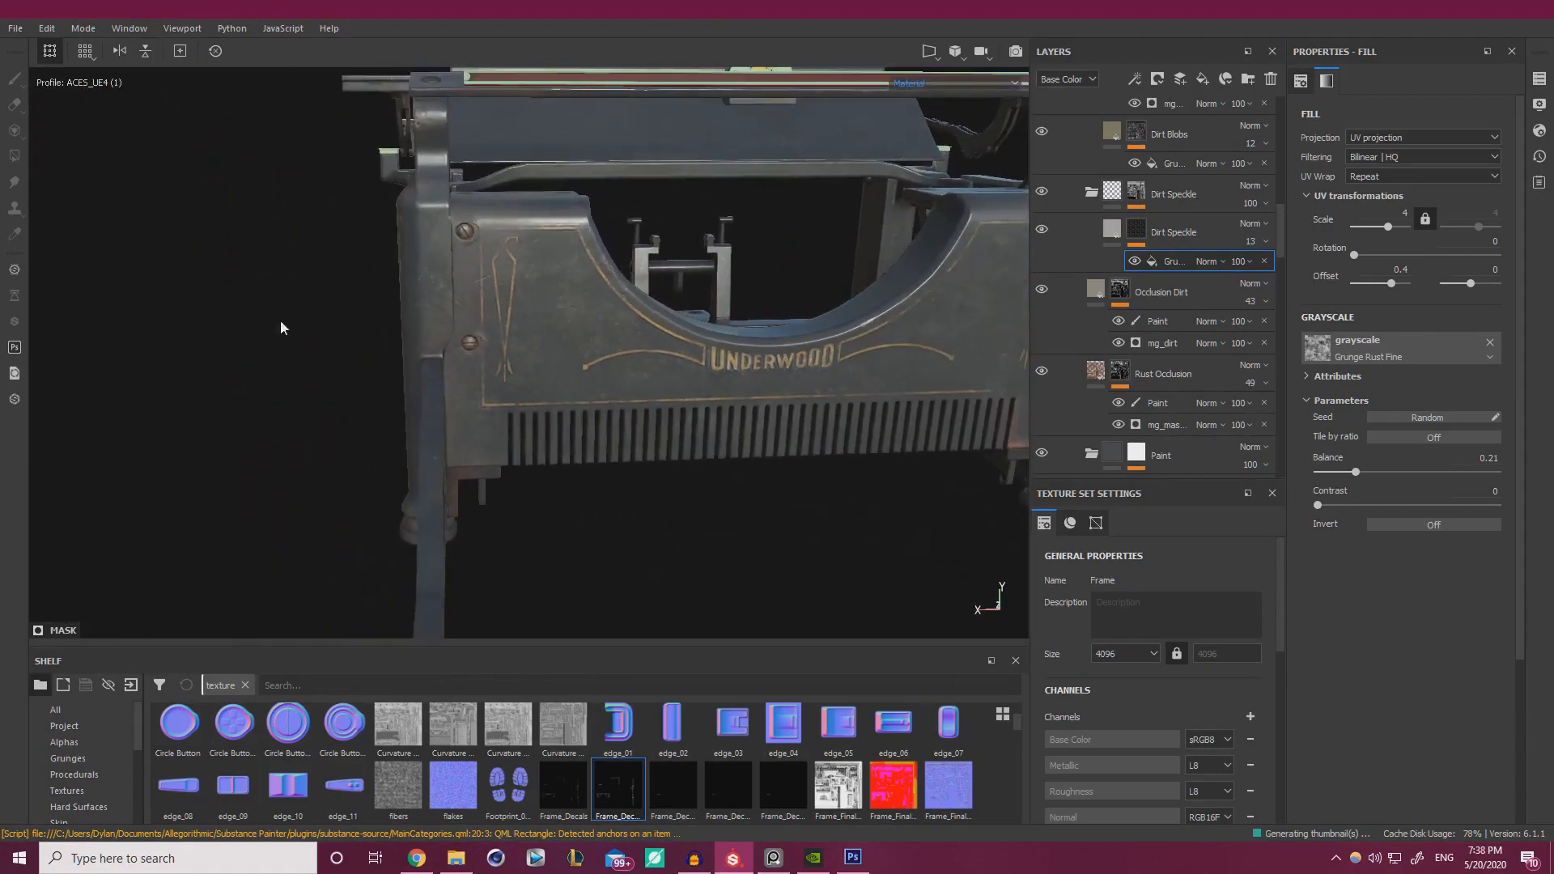
{"action": "left_click_drag", "start_coordinate": [753, 332], "coordinate": [688, 340], "text": "alt"}
{"action": "right_click_drag", "start_coordinate": [728, 340], "coordinate": [1012, 348], "text": "alt"}
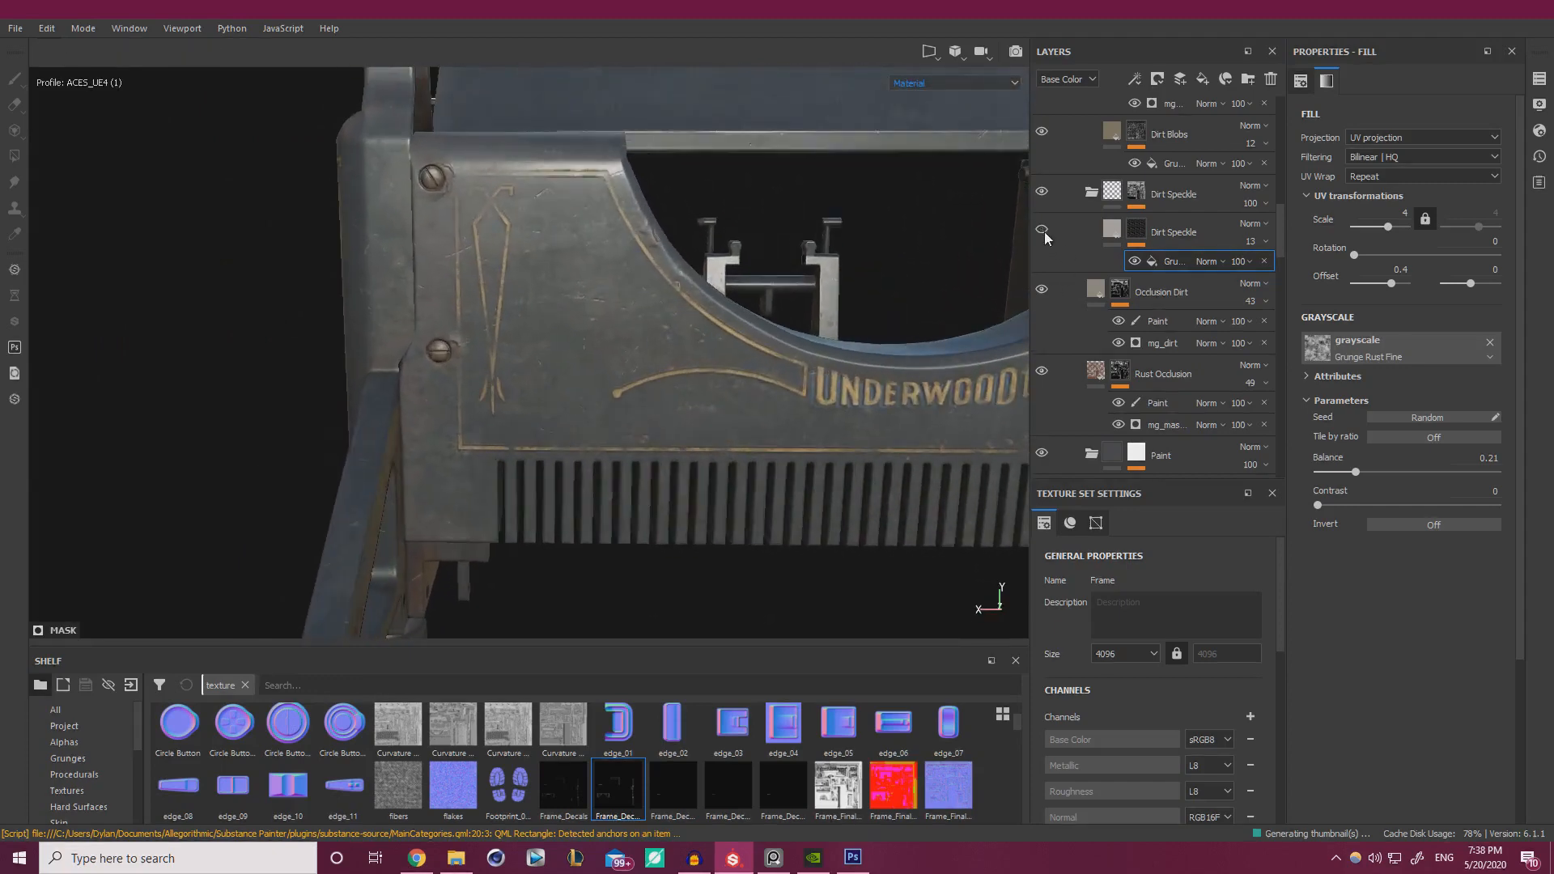
- Toggle the Occlusion Dirt and Dirt Blobs layers off and on to compare their effect on the front panel
{"action": "left_click", "coordinate": [1042, 290]}
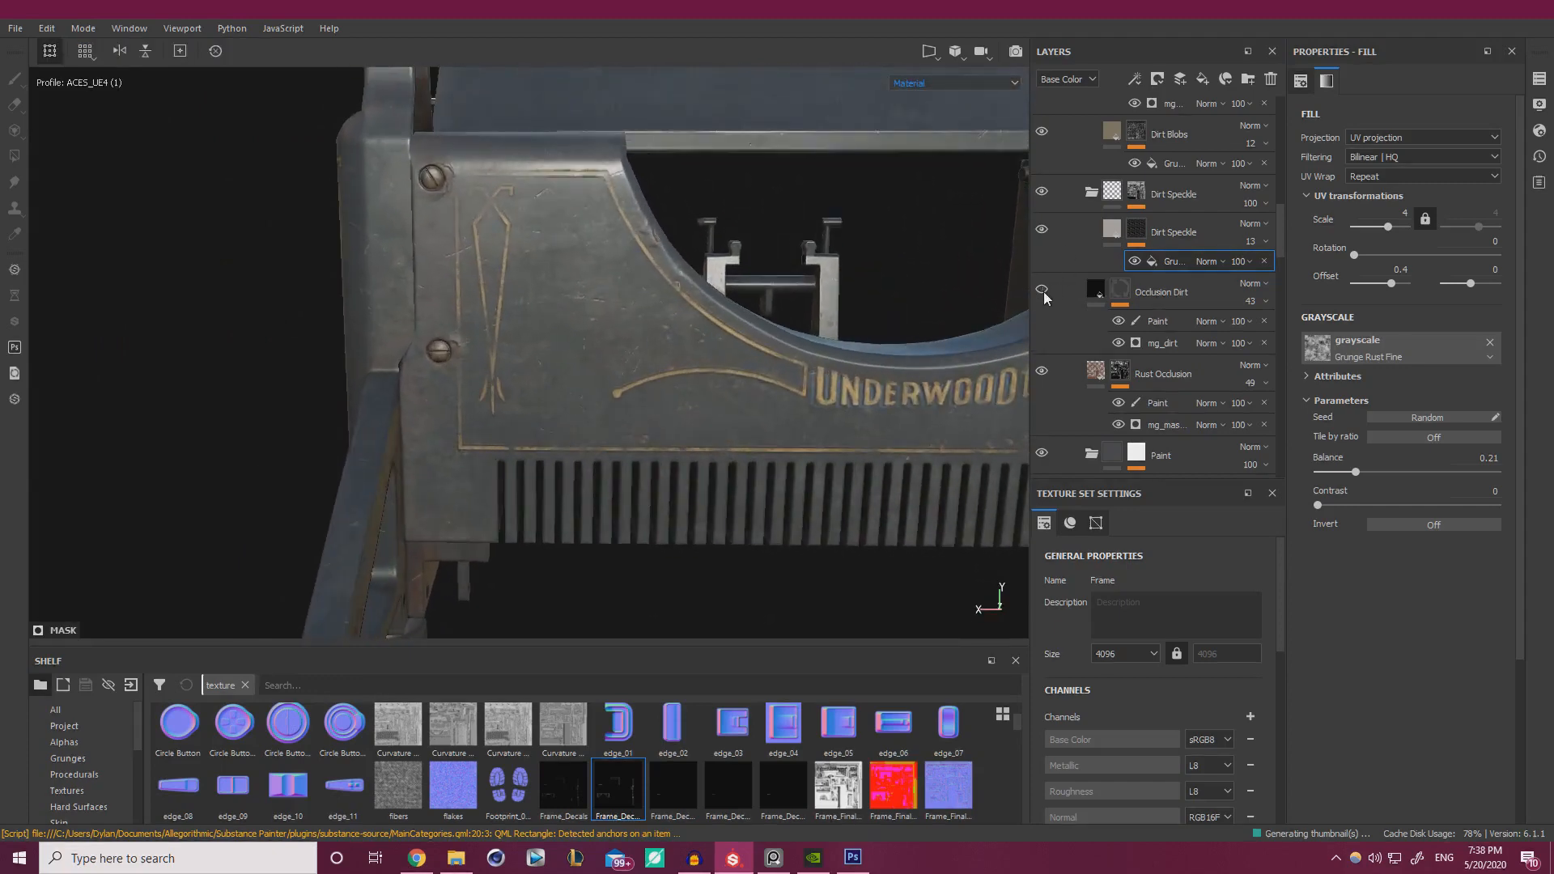
{"action": "left_click", "coordinate": [1042, 290]}
{"action": "left_click", "coordinate": [1038, 134]}
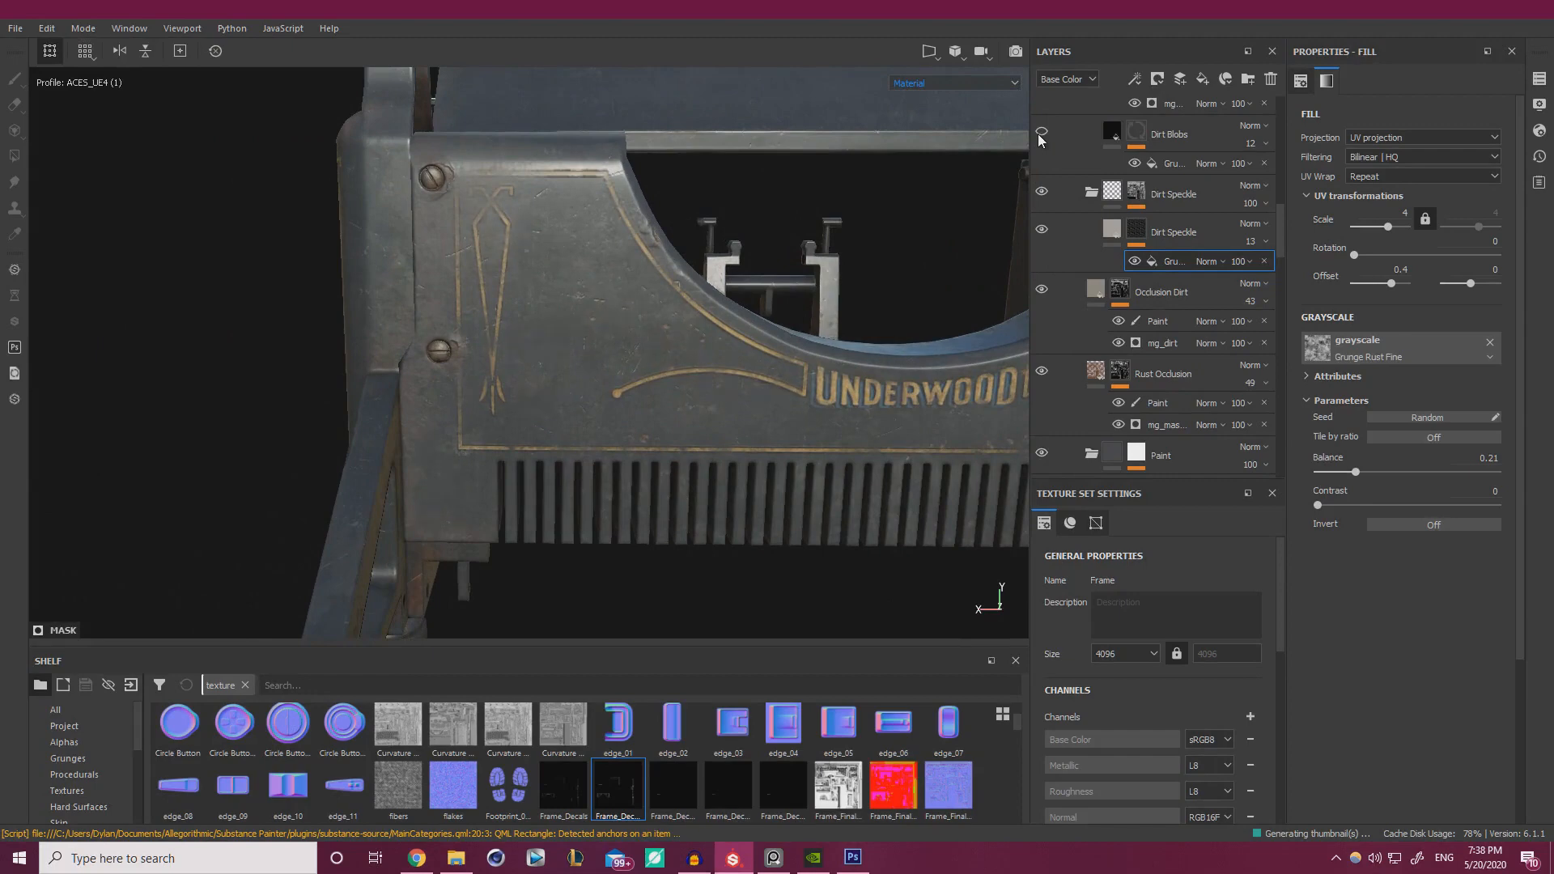
{"action": "left_click", "coordinate": [1038, 134]}
- Select the Paint effect in the Dirt Blobs folder's mask, with the brush's grayscale at 0 and its size at 8.47
{"action": "scroll", "coordinate": [1151, 159], "scroll_direction": "up", "scroll_amount": 1}
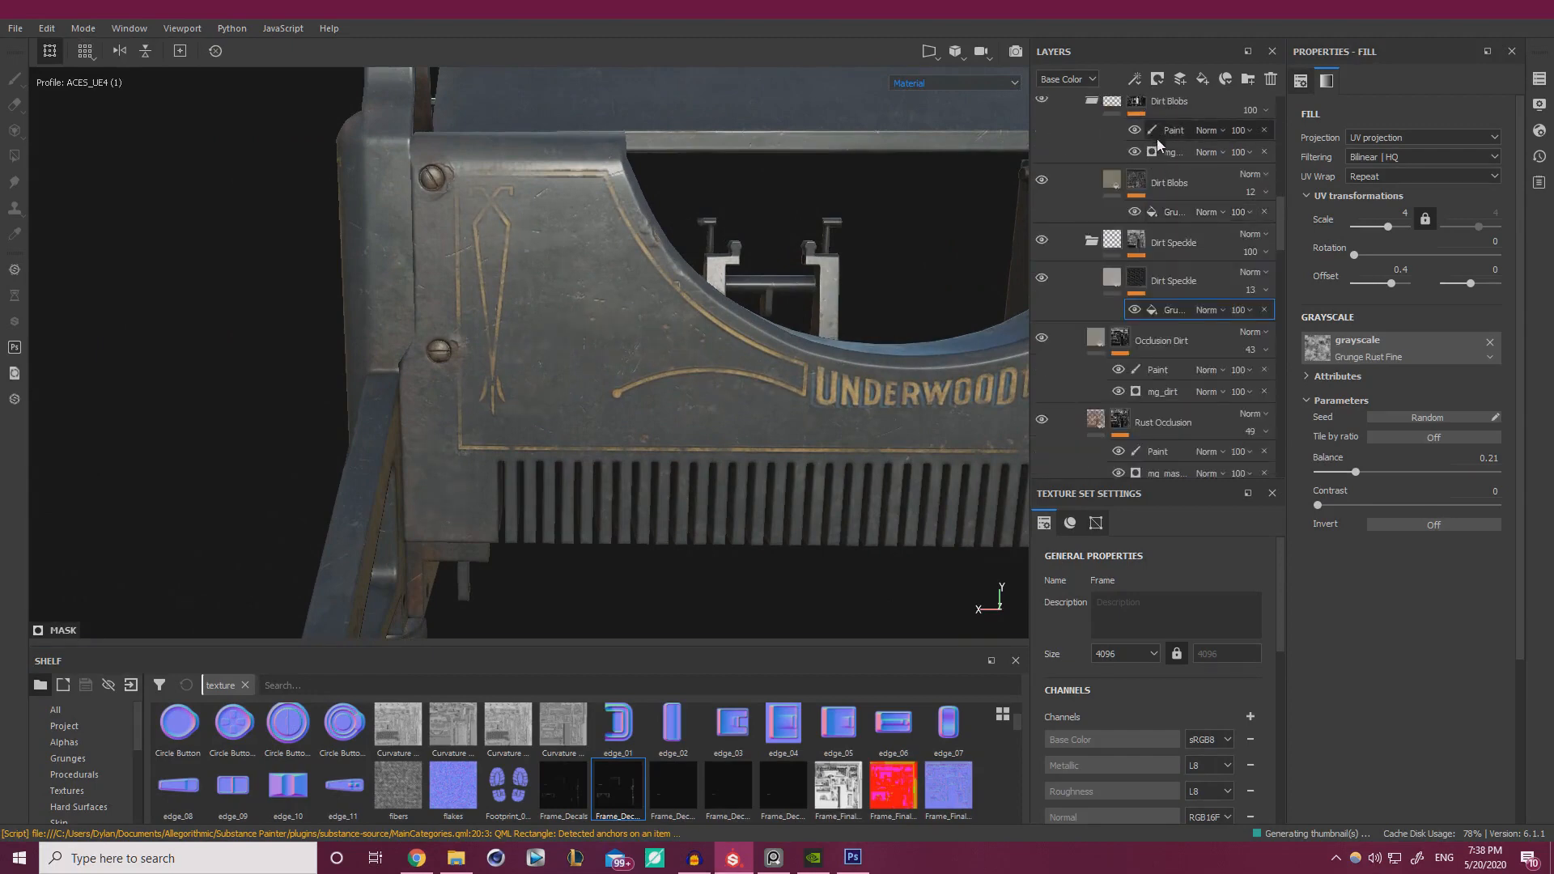
{"action": "left_click", "coordinate": [1157, 132]}
{"action": "left_click_drag", "start_coordinate": [1326, 761], "coordinate": [1297, 761]}
{"action": "right_click_drag", "start_coordinate": [557, 321], "coordinate": [599, 316], "text": "ctrl"}
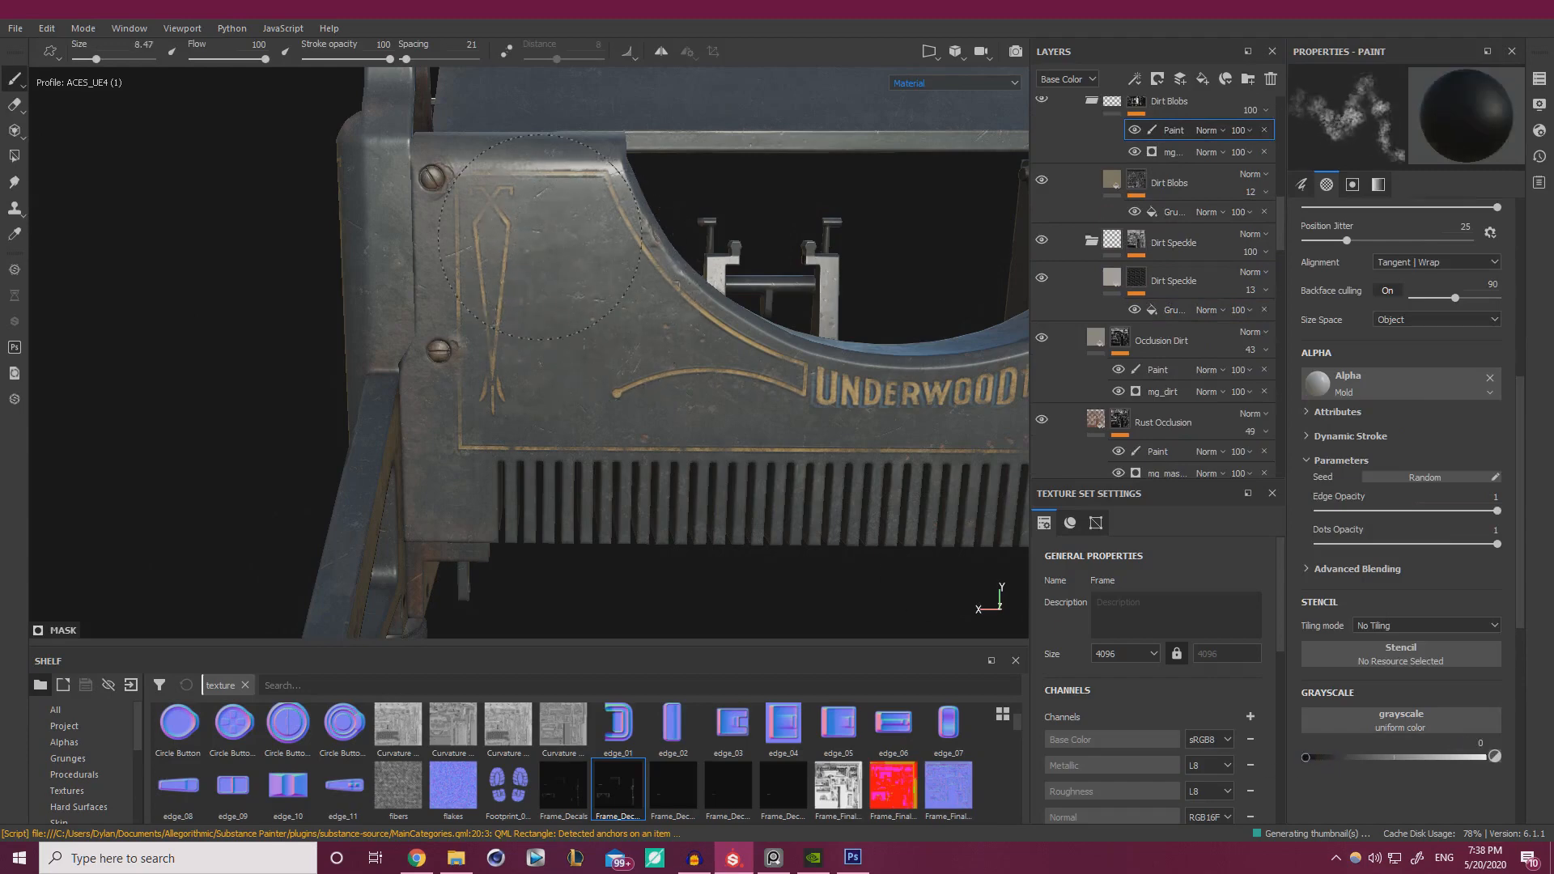
- Check the dirt and wear across the whole front of the frame, from both sides and at varying distances
{"action": "left_click_drag", "start_coordinate": [642, 432], "coordinate": [717, 404], "text": "alt"}
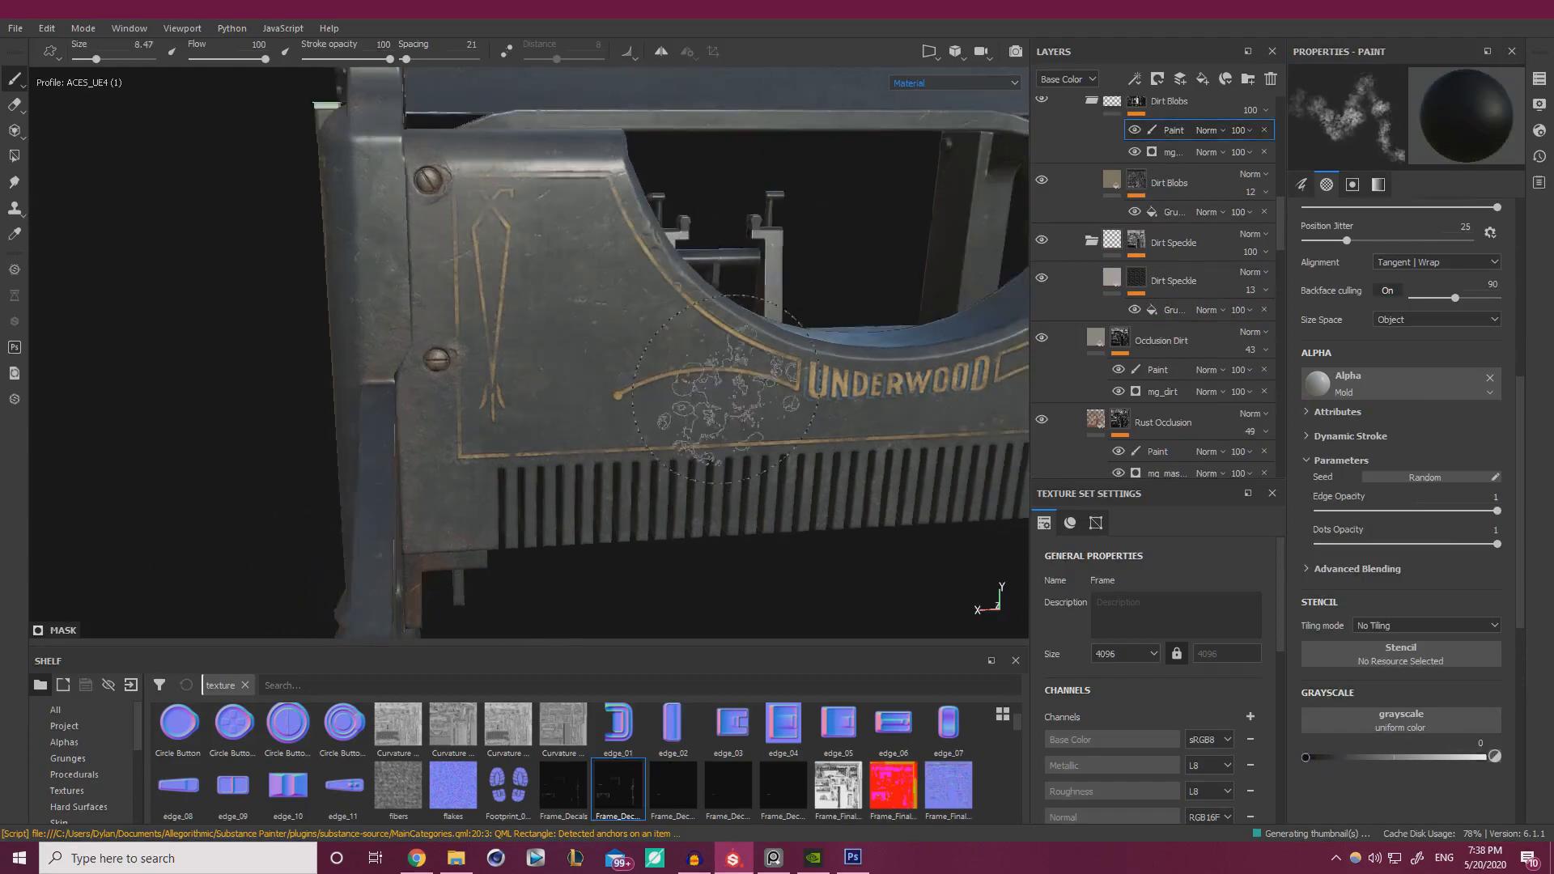
{"action": "middle_click_drag", "start_coordinate": [717, 404], "coordinate": [454, 388], "text": "alt"}
{"action": "left_click_drag", "start_coordinate": [567, 381], "coordinate": [624, 375], "text": "alt"}
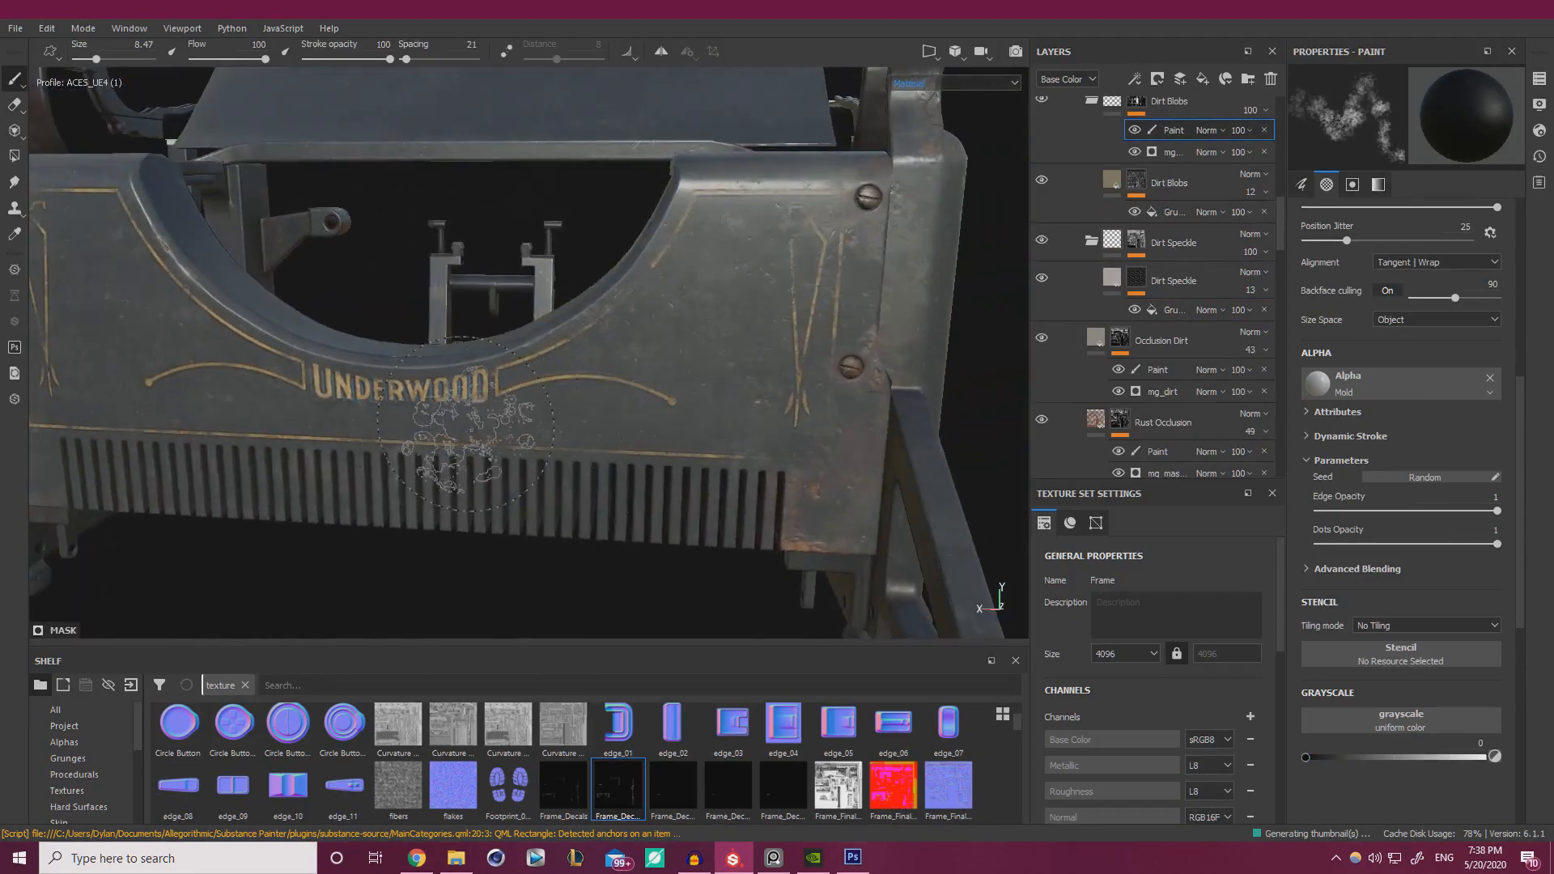
{"action": "left_click_drag", "start_coordinate": [485, 438], "coordinate": [550, 444], "text": "alt"}
{"action": "middle_click_drag", "start_coordinate": [485, 439], "coordinate": [642, 418], "text": "alt"}
{"action": "right_click_drag", "start_coordinate": [642, 418], "coordinate": [502, 405], "text": "alt"}
{"action": "left_click_drag", "start_coordinate": [486, 397], "coordinate": [450, 431], "text": "alt"}
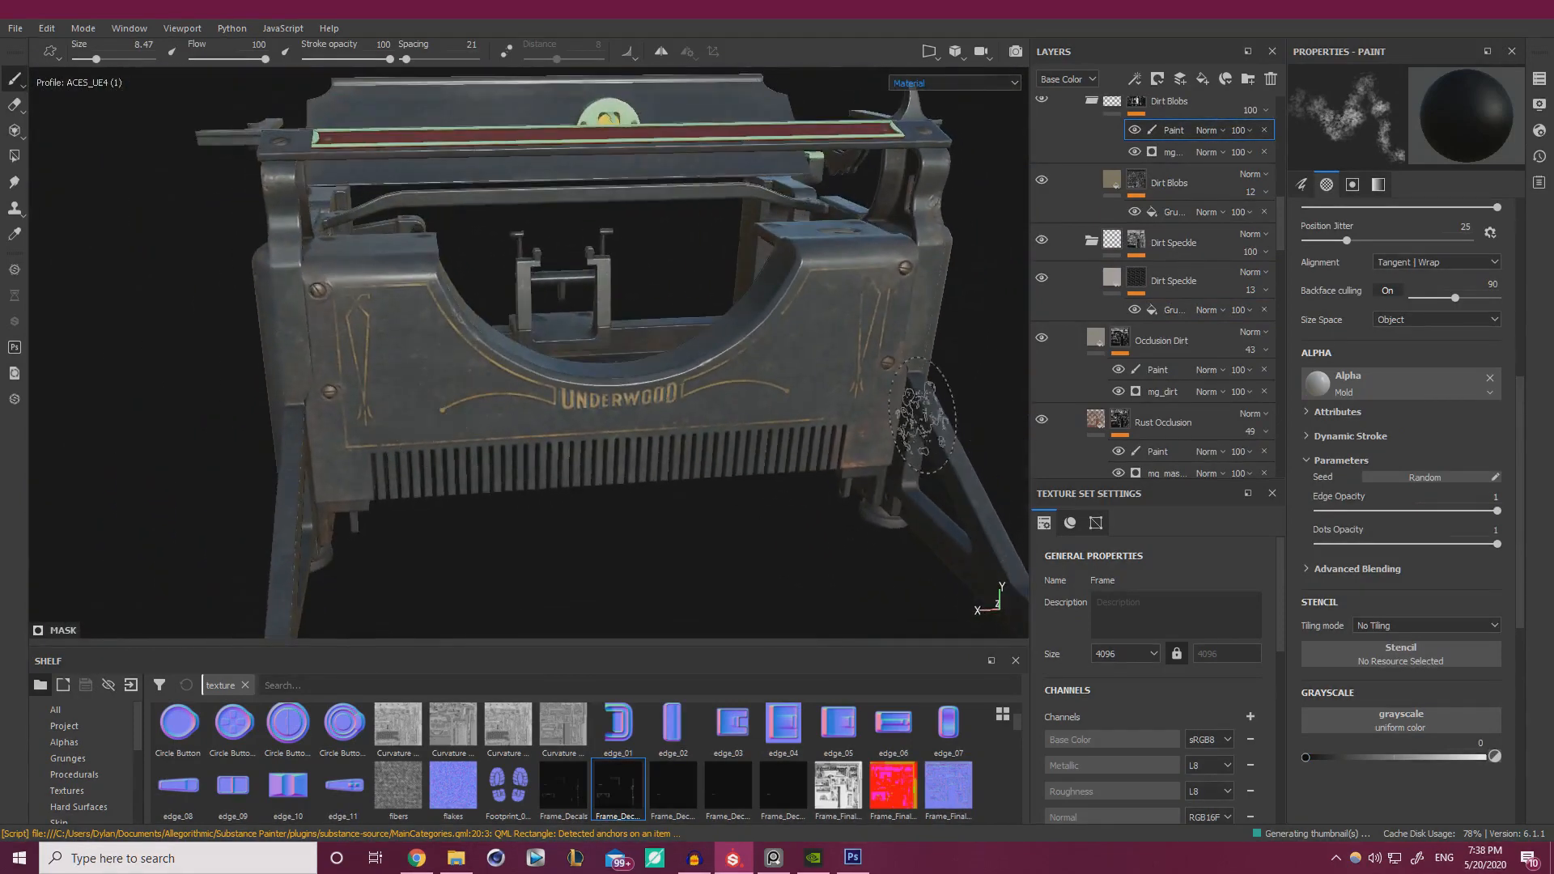
{"action": "left_click_drag", "start_coordinate": [603, 358], "coordinate": [535, 356], "text": "alt"}
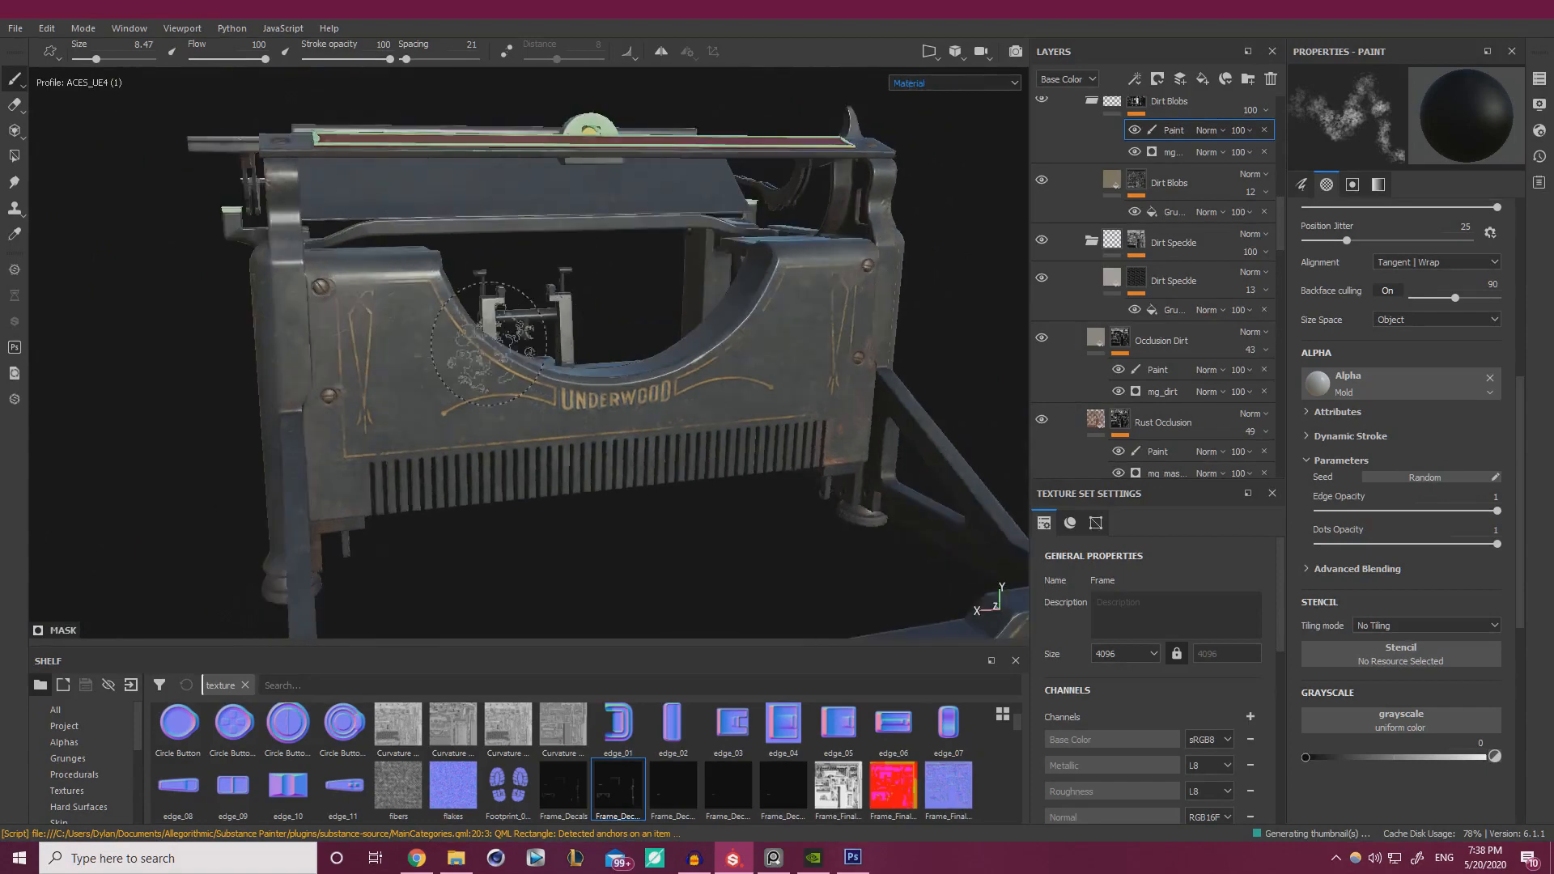
{"action": "right_click_drag", "start_coordinate": [534, 356], "coordinate": [599, 361], "text": "alt"}
{"action": "left_click_drag", "start_coordinate": [332, 360], "coordinate": [377, 357], "text": "alt"}
{"action": "right_click_drag", "start_coordinate": [378, 357], "coordinate": [218, 340], "text": "alt"}
{"action": "mouse_move", "coordinate": [518, 308]}
{"action": "left_mouse_down", "text": "alt"}
{"action": "mouse_move", "coordinate": [655, 263]}
{"action": "mouse_move", "coordinate": [617, 288]}
{"action": "left_mouse_up", "text": "alt"}
{"action": "right_click_drag", "start_coordinate": [618, 288], "coordinate": [733, 363], "text": "alt"}
{"action": "middle_click_drag", "start_coordinate": [733, 363], "coordinate": [684, 389], "text": "alt"}
- Study the Underwood reference photo's painted front and compare it with the frame's front panel in the model
{"action": "left_click", "coordinate": [774, 858]}
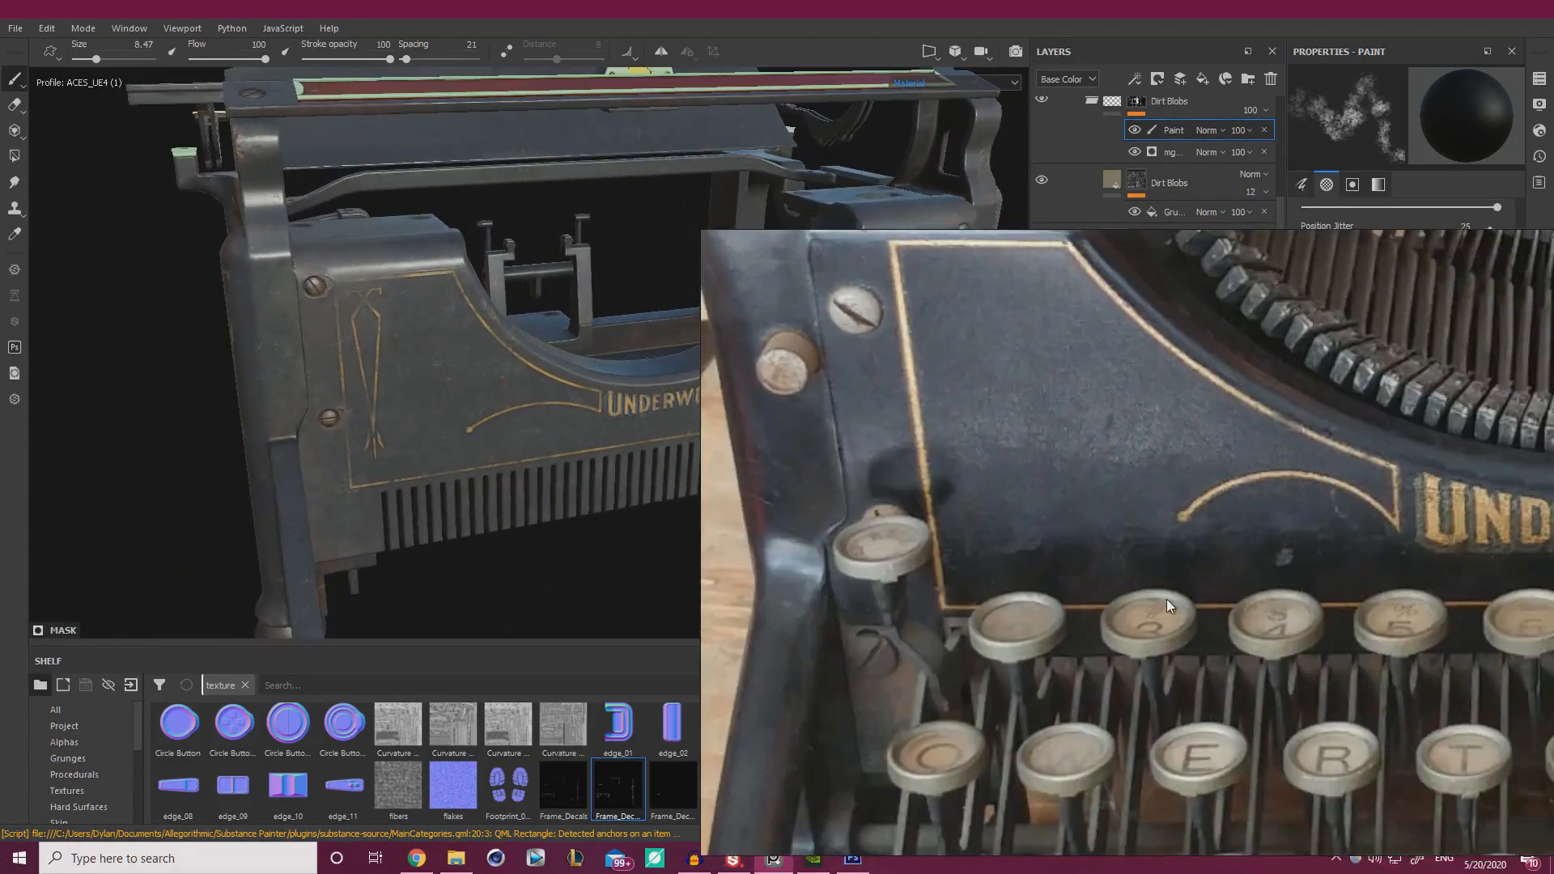
{"action": "scroll", "coordinate": [1089, 473], "scroll_direction": "down", "scroll_amount": 4}
{"action": "middle_click_drag", "start_coordinate": [1090, 472], "coordinate": [798, 458]}
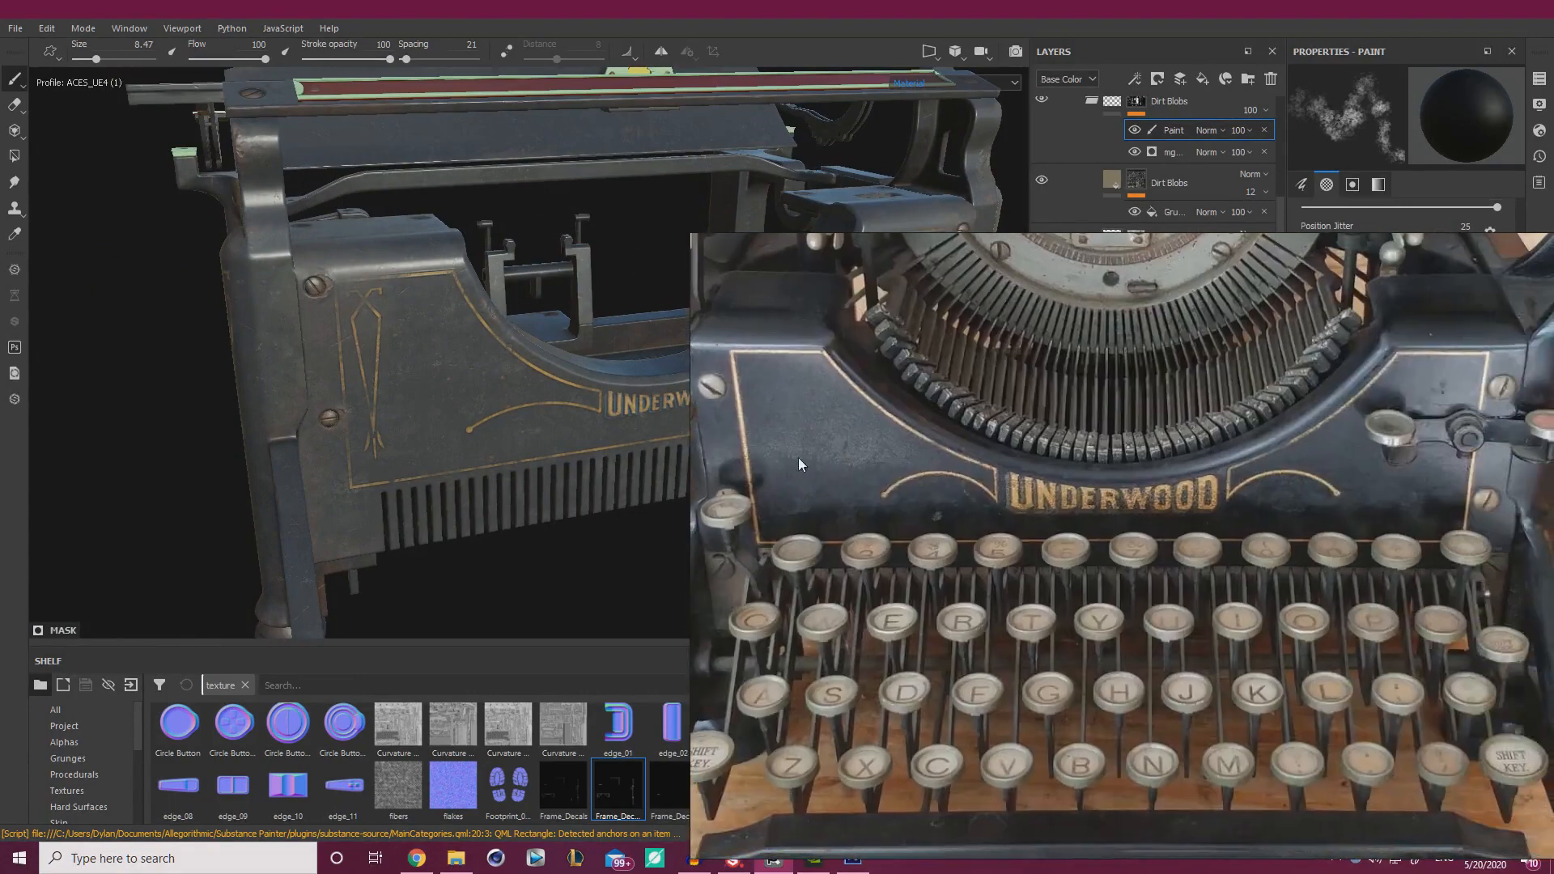
{"action": "scroll", "coordinate": [1346, 450], "scroll_direction": "up", "scroll_amount": 4}
{"action": "mouse_move", "coordinate": [1349, 451]}
{"action": "middle_mouse_down"}
{"action": "mouse_move", "coordinate": [892, 470]}
{"action": "mouse_move", "coordinate": [980, 472]}
{"action": "middle_mouse_up"}
{"action": "left_click", "coordinate": [774, 858]}
{"action": "left_click_drag", "start_coordinate": [761, 310], "coordinate": [670, 286], "text": "alt"}
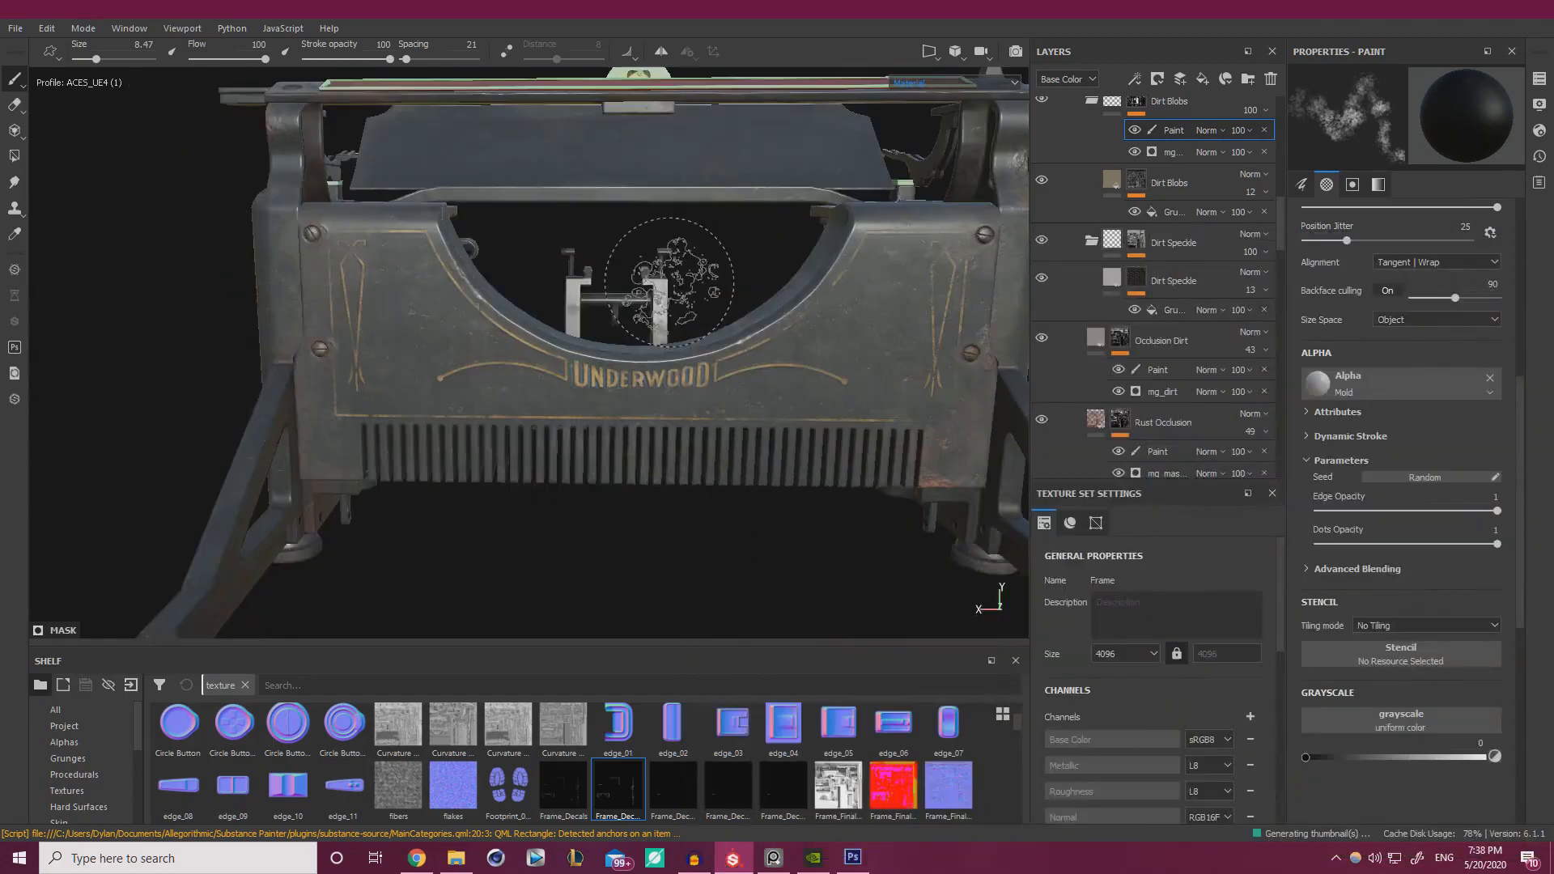
{"action": "left_click_drag", "start_coordinate": [714, 336], "coordinate": [704, 308], "text": "alt"}
{"action": "middle_click_drag", "start_coordinate": [567, 312], "coordinate": [719, 296], "text": "alt"}
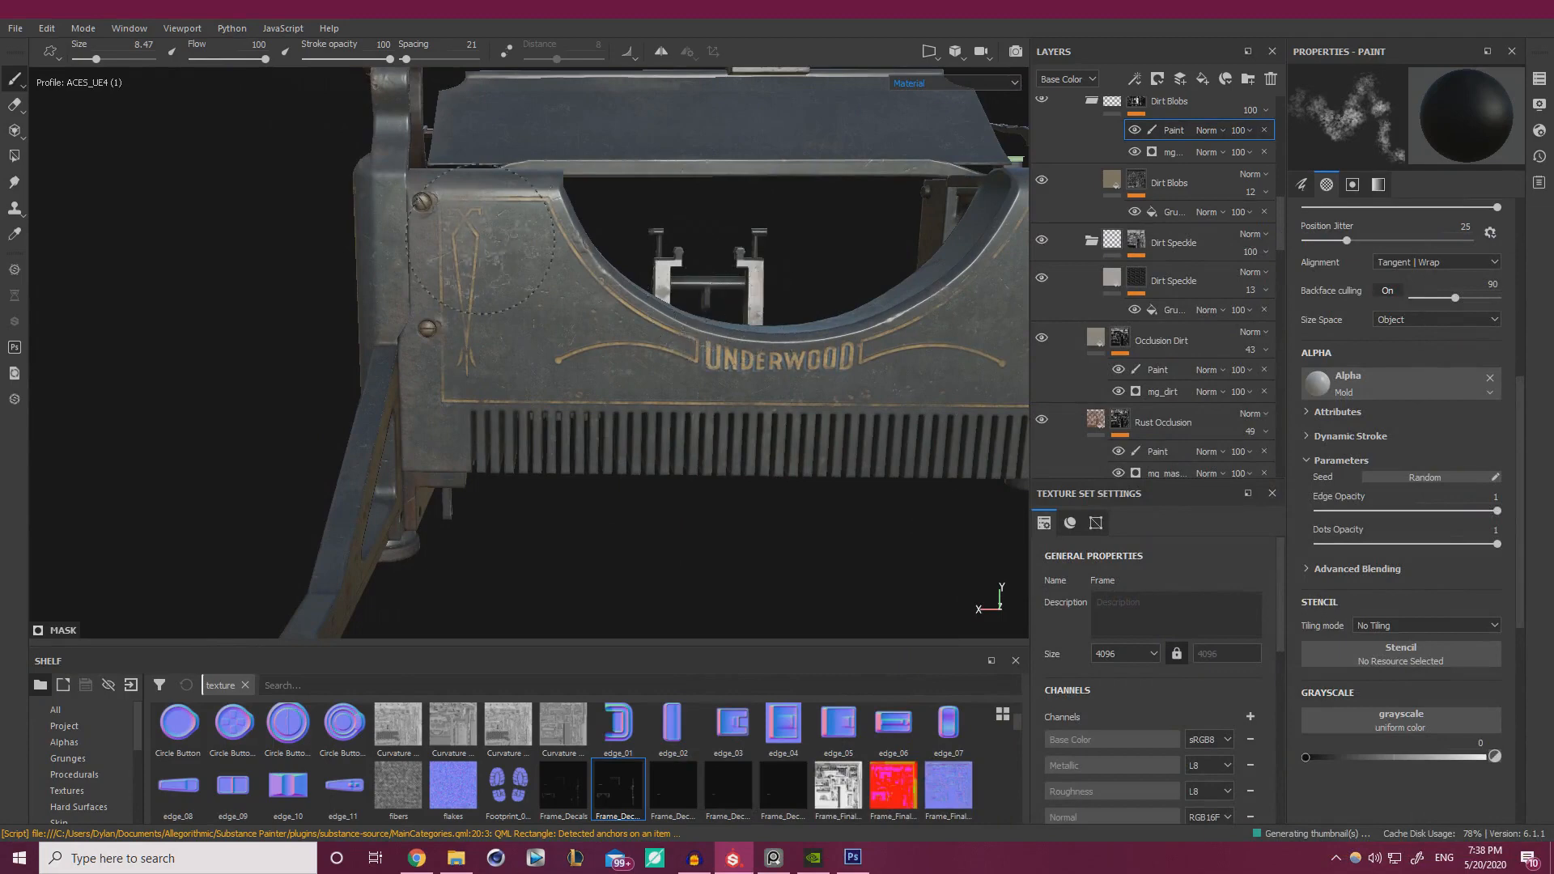
{"action": "left_click_drag", "start_coordinate": [518, 326], "coordinate": [616, 318], "text": "alt"}
{"action": "middle_click_drag", "start_coordinate": [931, 324], "coordinate": [836, 332], "text": "alt"}
- Look through the layer stack and check the Shiny Paint fill's material settings
{"action": "scroll", "coordinate": [1154, 294], "scroll_direction": "down", "scroll_amount": 5}
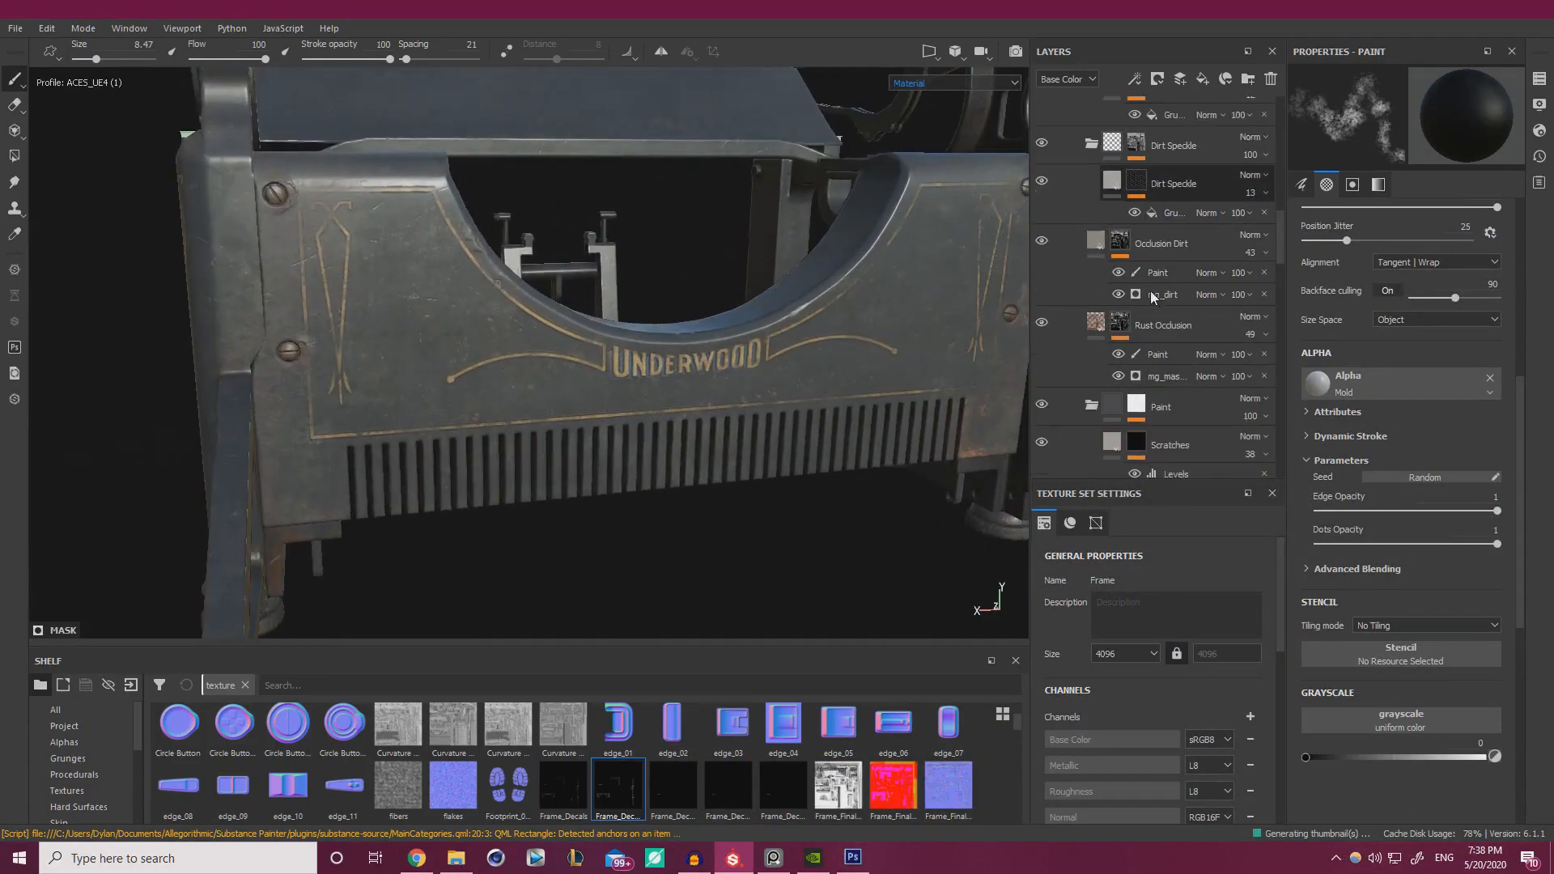
{"action": "scroll", "coordinate": [1154, 293], "scroll_direction": "down", "scroll_amount": 8}
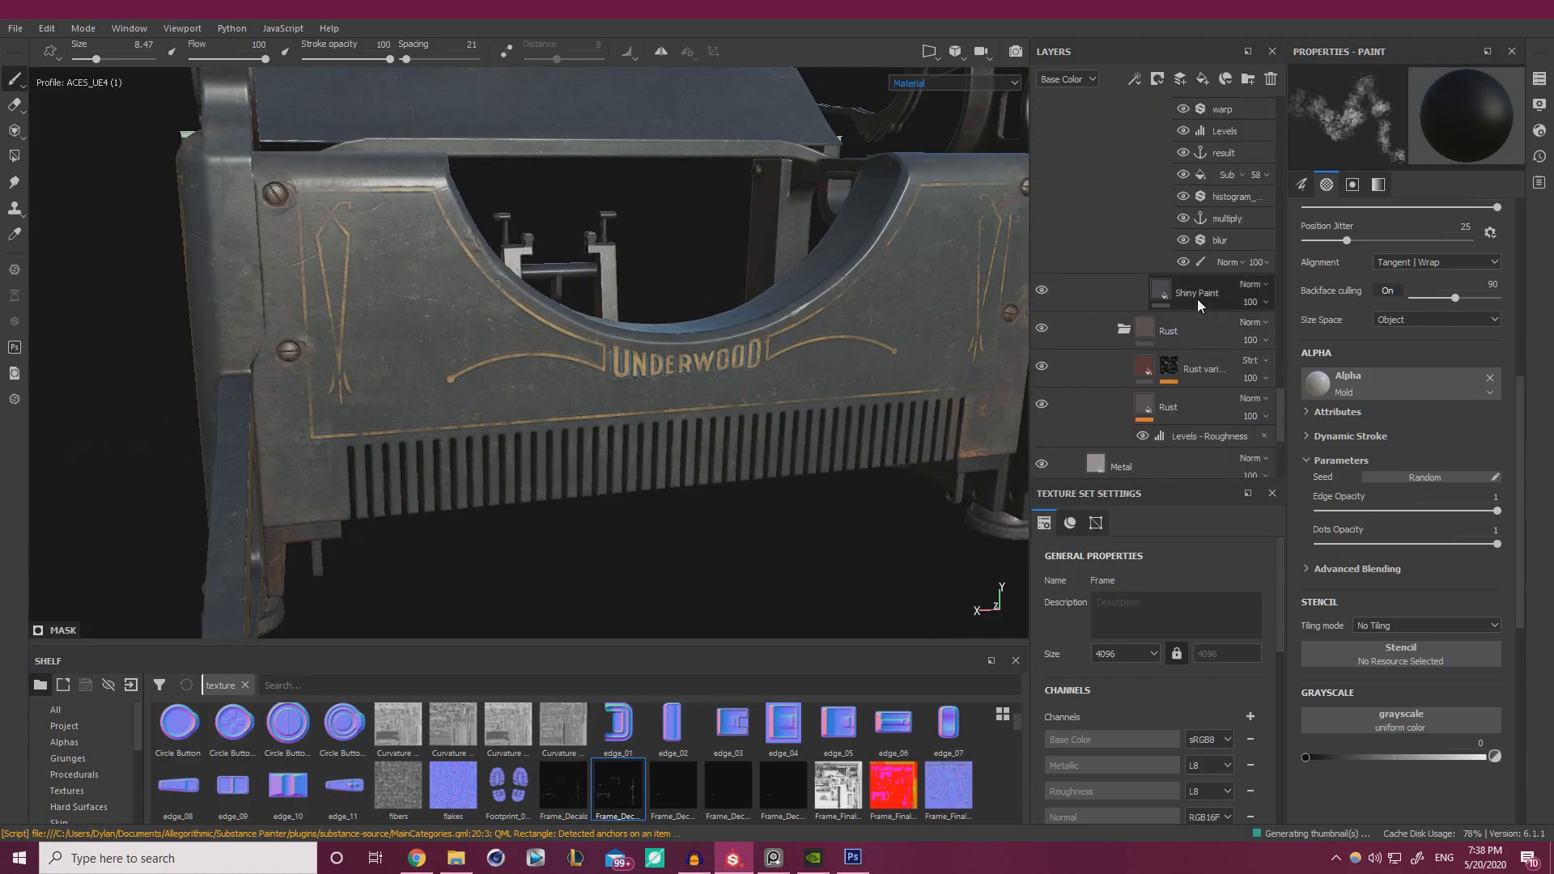
{"action": "left_click", "coordinate": [1197, 298]}
{"action": "scroll", "coordinate": [1140, 274], "scroll_direction": "up", "scroll_amount": 2}
{"action": "scroll", "coordinate": [1140, 273], "scroll_direction": "up", "scroll_amount": 6}
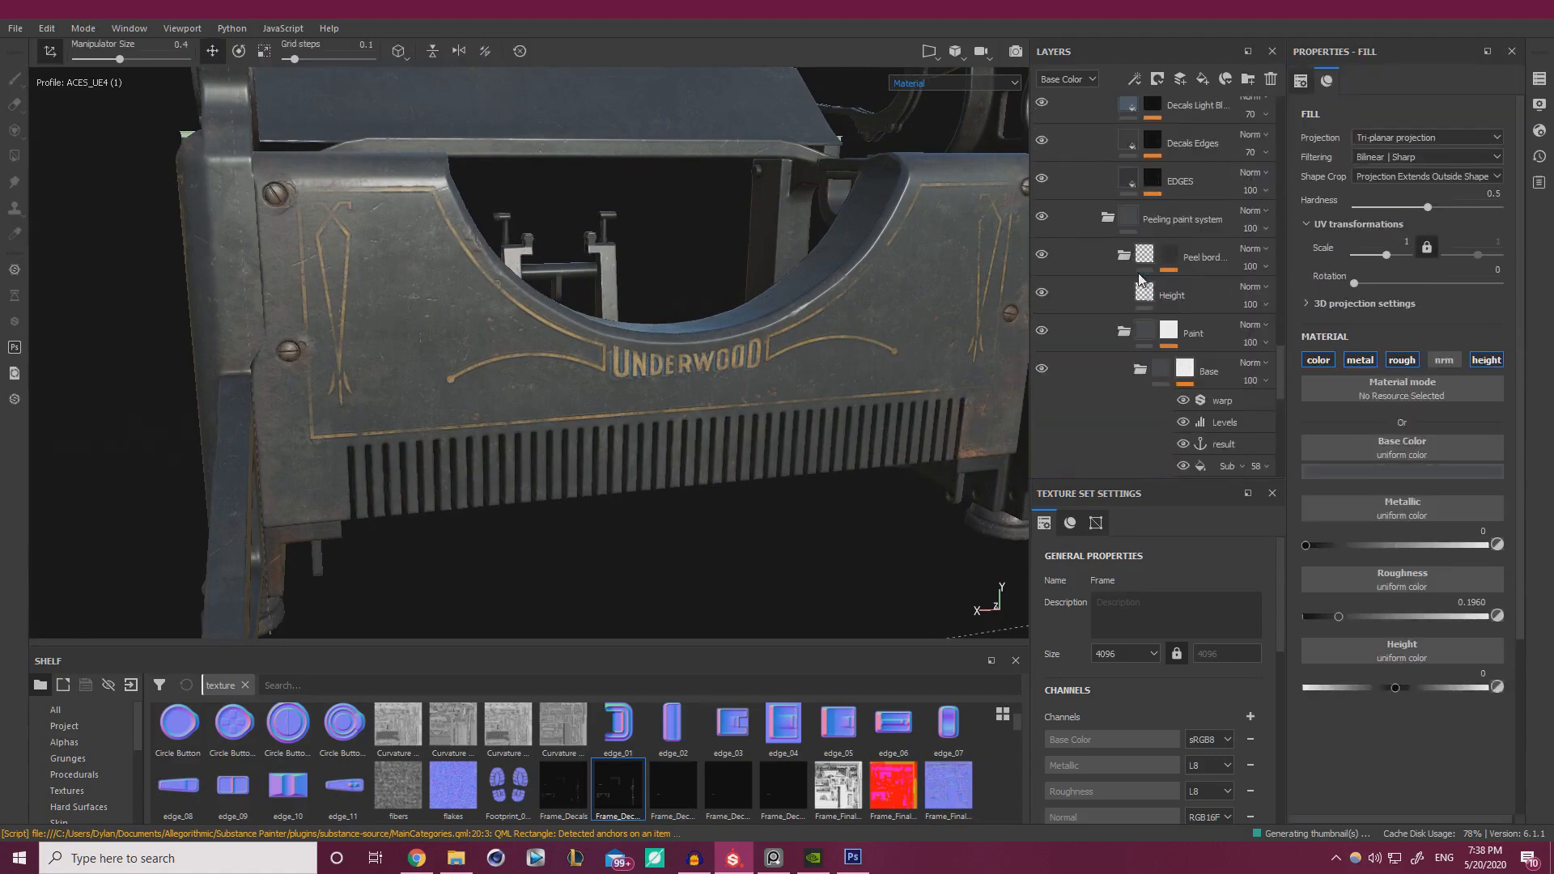
{"action": "scroll", "coordinate": [1188, 431], "scroll_direction": "down", "scroll_amount": 2}
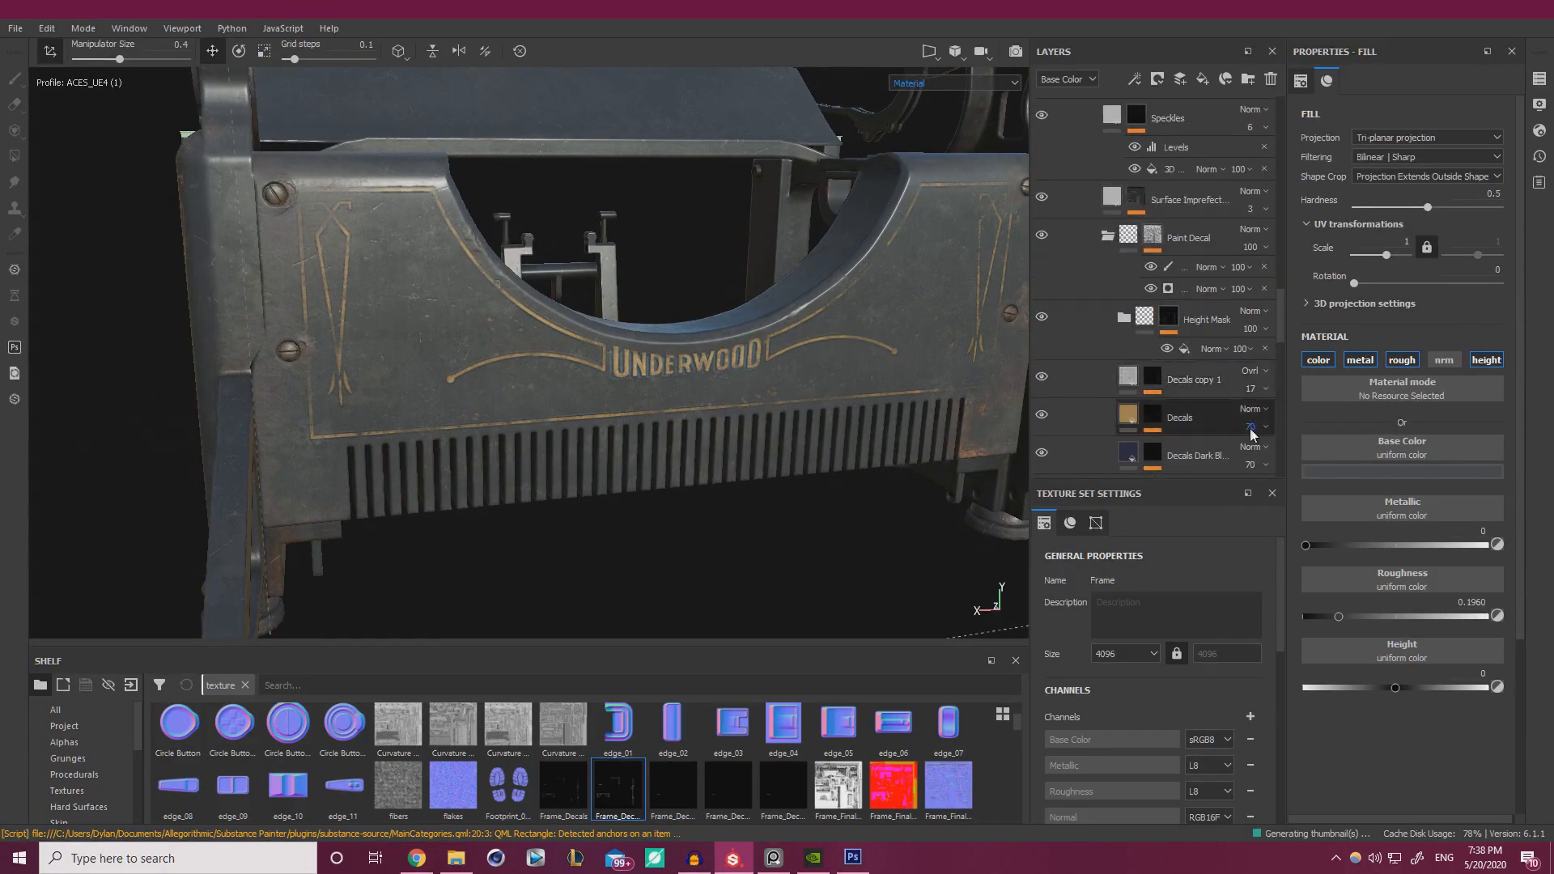
{"action": "scroll", "coordinate": [1186, 235], "scroll_direction": "up", "scroll_amount": 2}
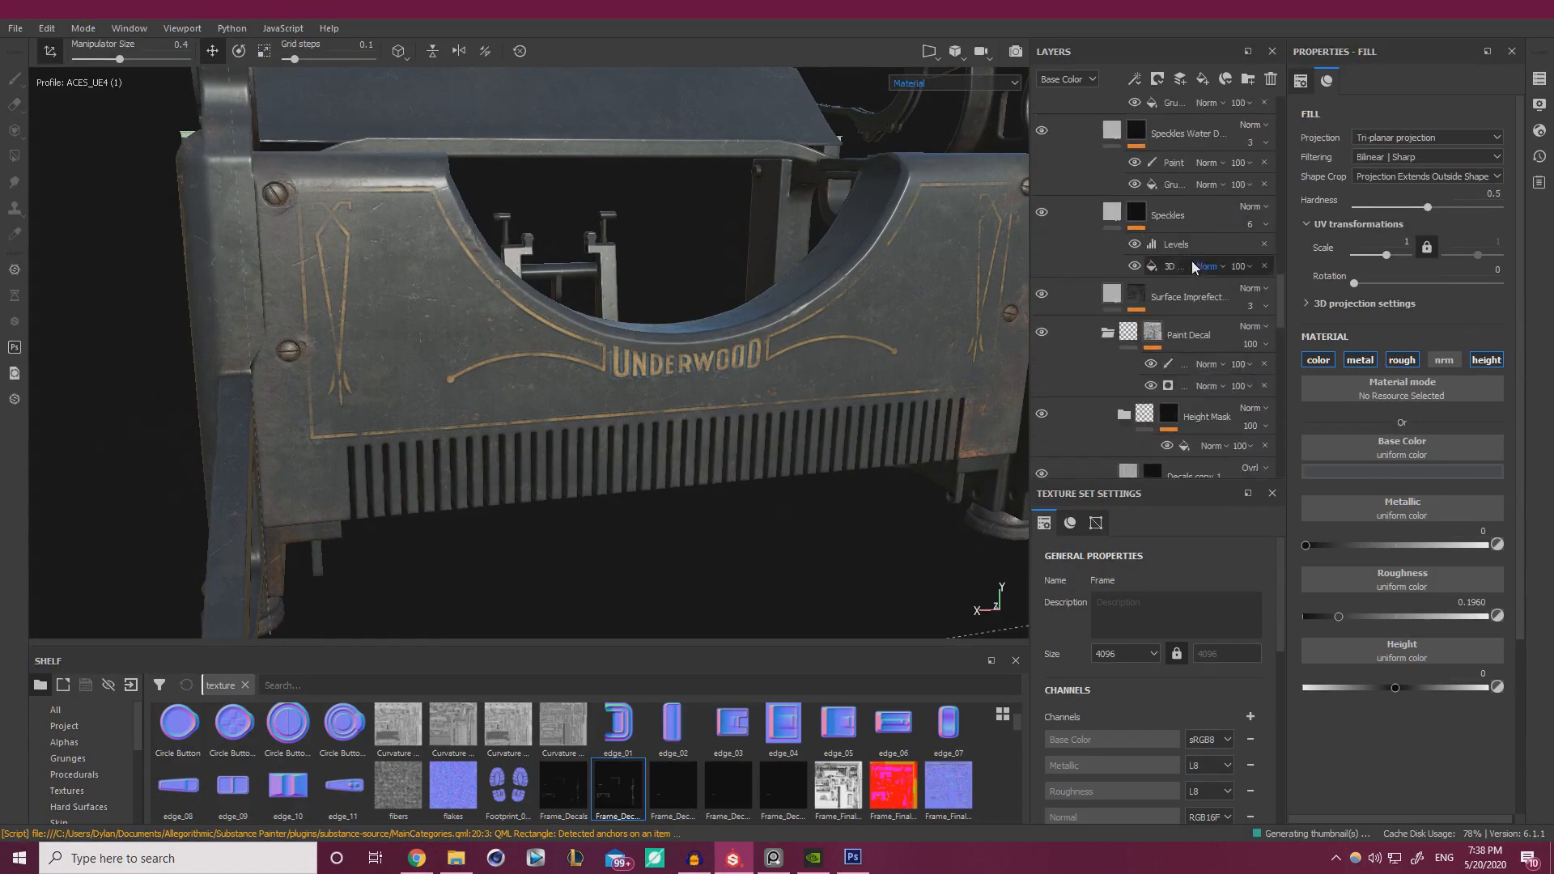
- Add a fill layer above the surface imperfections layer and leave only its height channel enabled
{"action": "left_click", "coordinate": [1180, 291]}
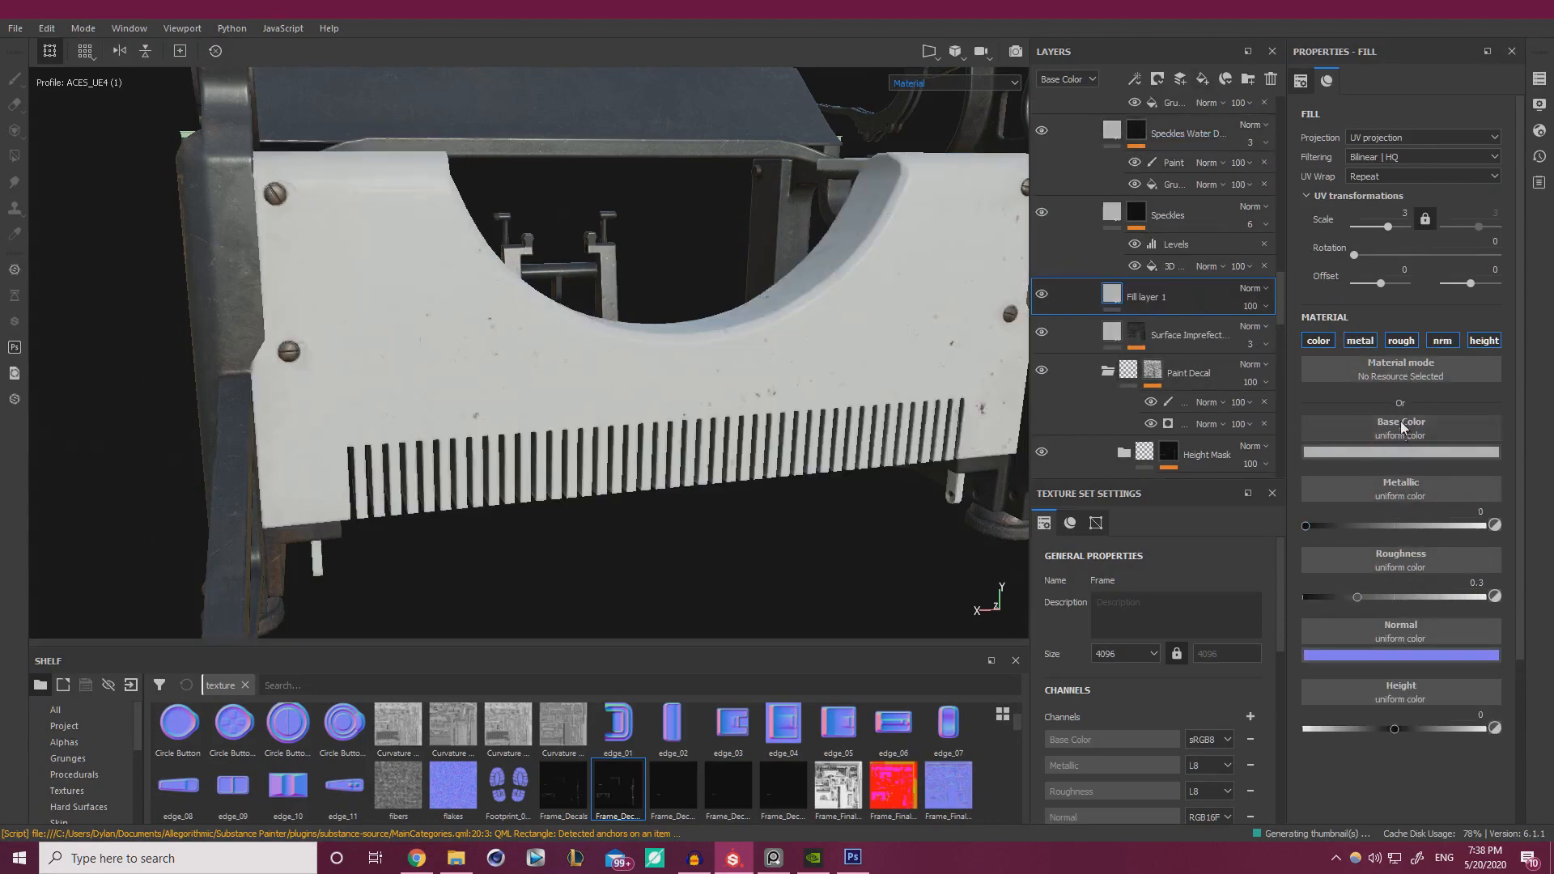
{"action": "left_click", "coordinate": [1322, 340]}
{"action": "left_click", "coordinate": [1360, 346]}
{"action": "left_click", "coordinate": [1401, 340]}
{"action": "left_click", "coordinate": [1441, 341]}
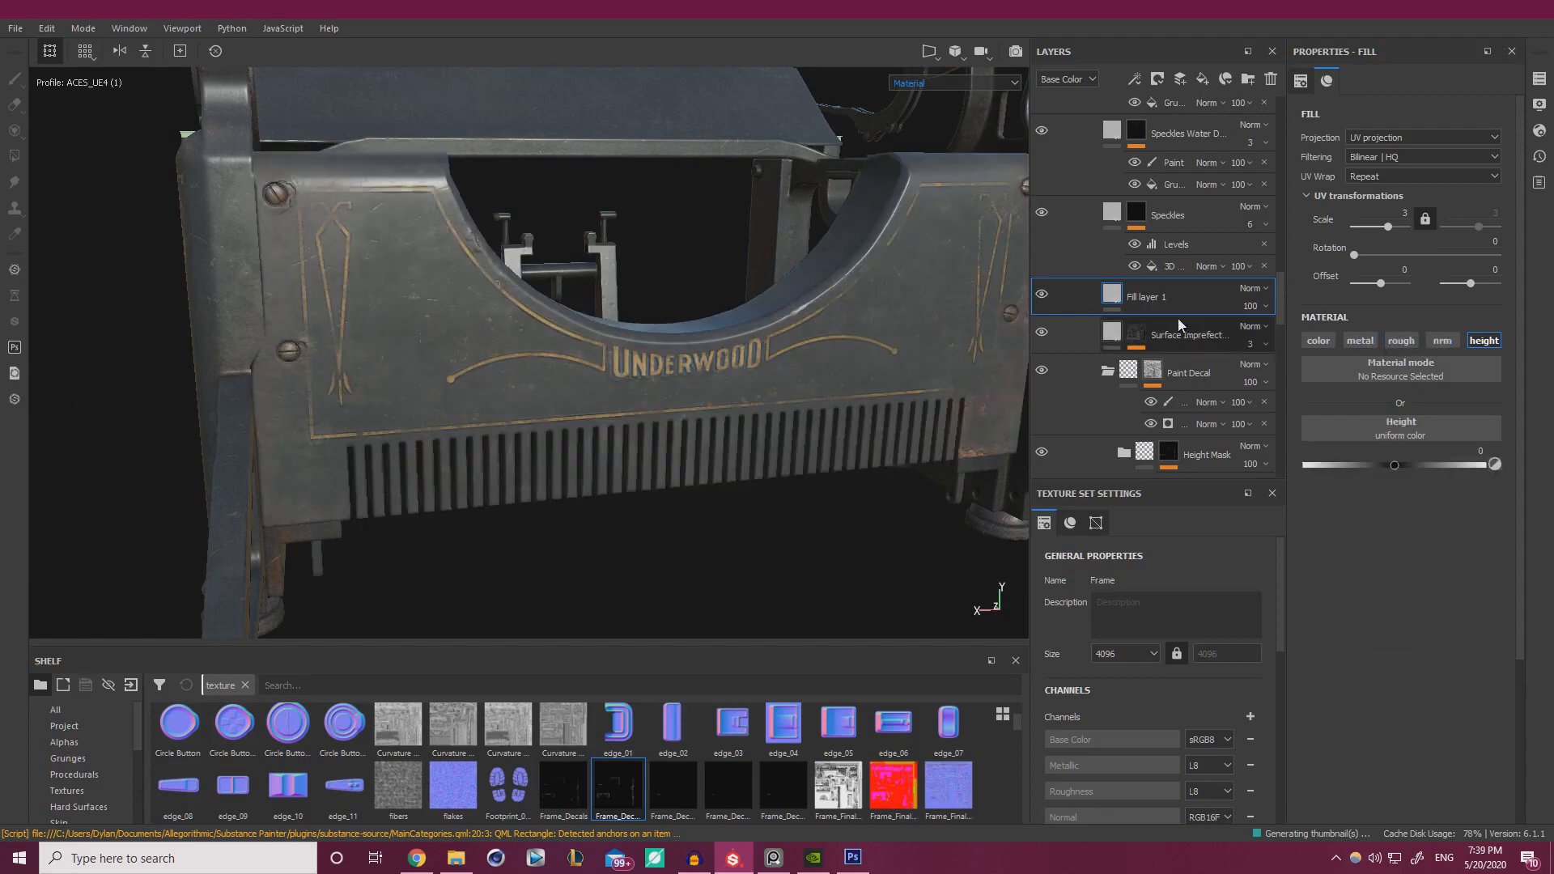
- Give the height fill layer a black mask and add a mask fill using the 3D Perlin Noise Fractal
{"action": "right_click", "coordinate": [1156, 305]}
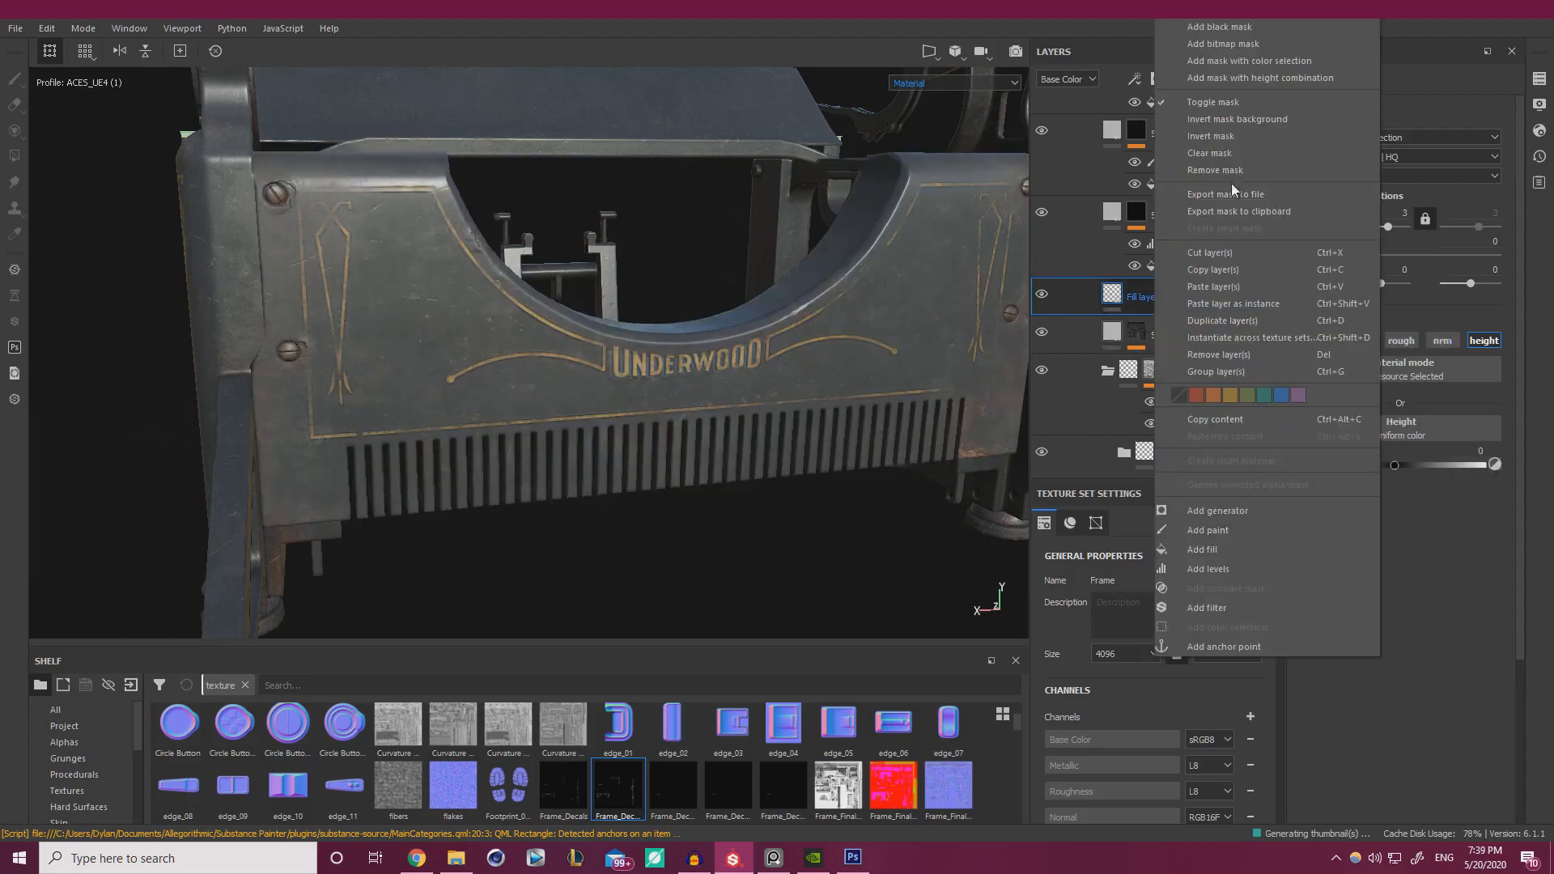
{"action": "left_click", "coordinate": [1237, 29]}
{"action": "right_click", "coordinate": [1138, 293]}
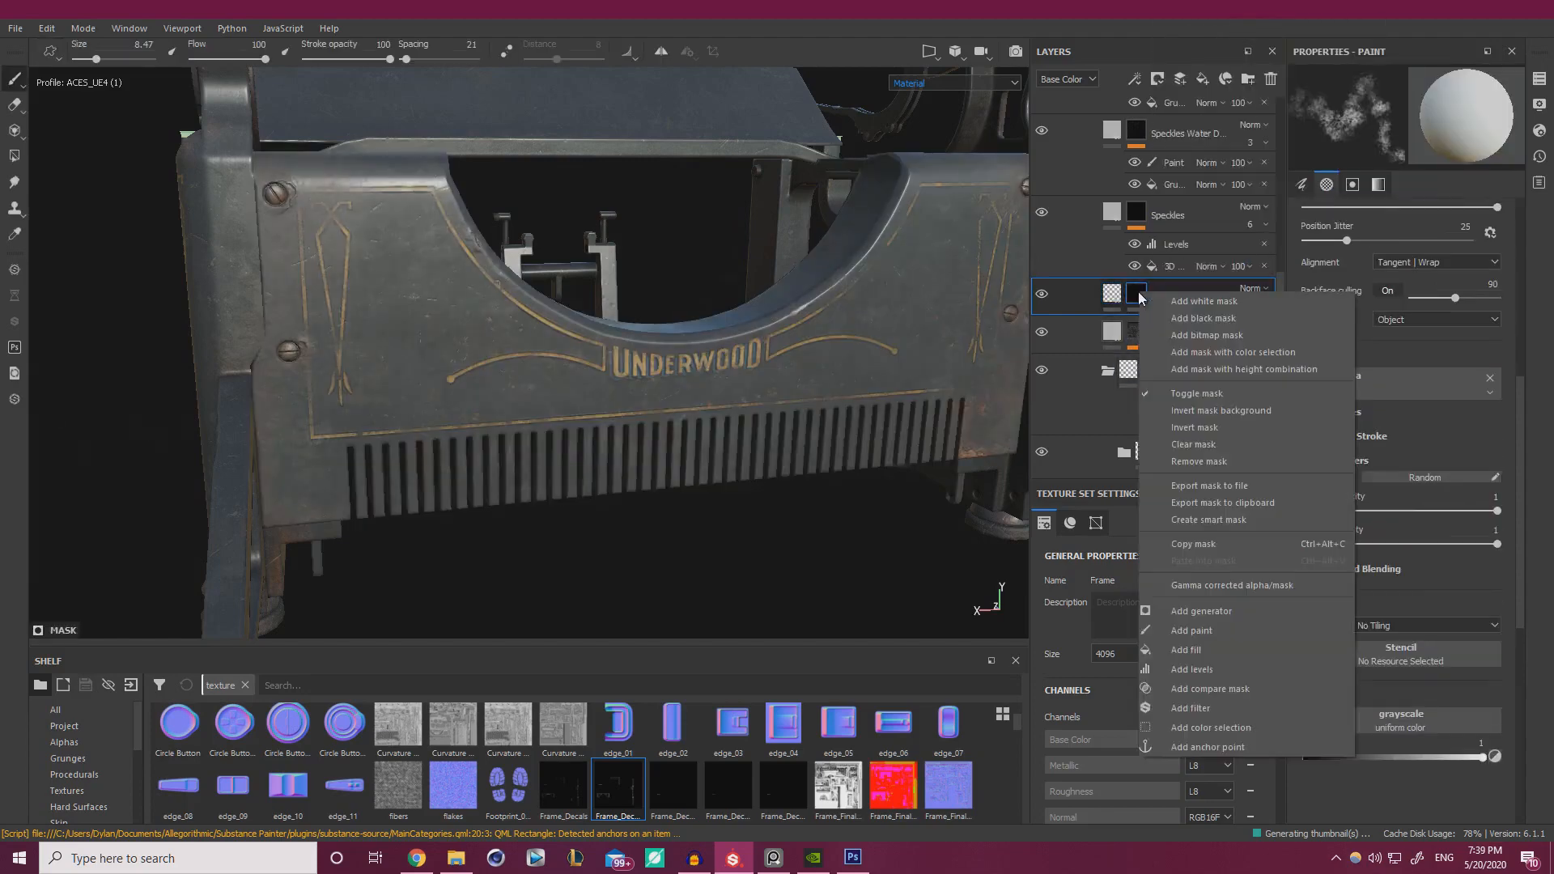
{"action": "left_click", "coordinate": [1214, 648]}
{"action": "left_click", "coordinate": [1390, 350]}
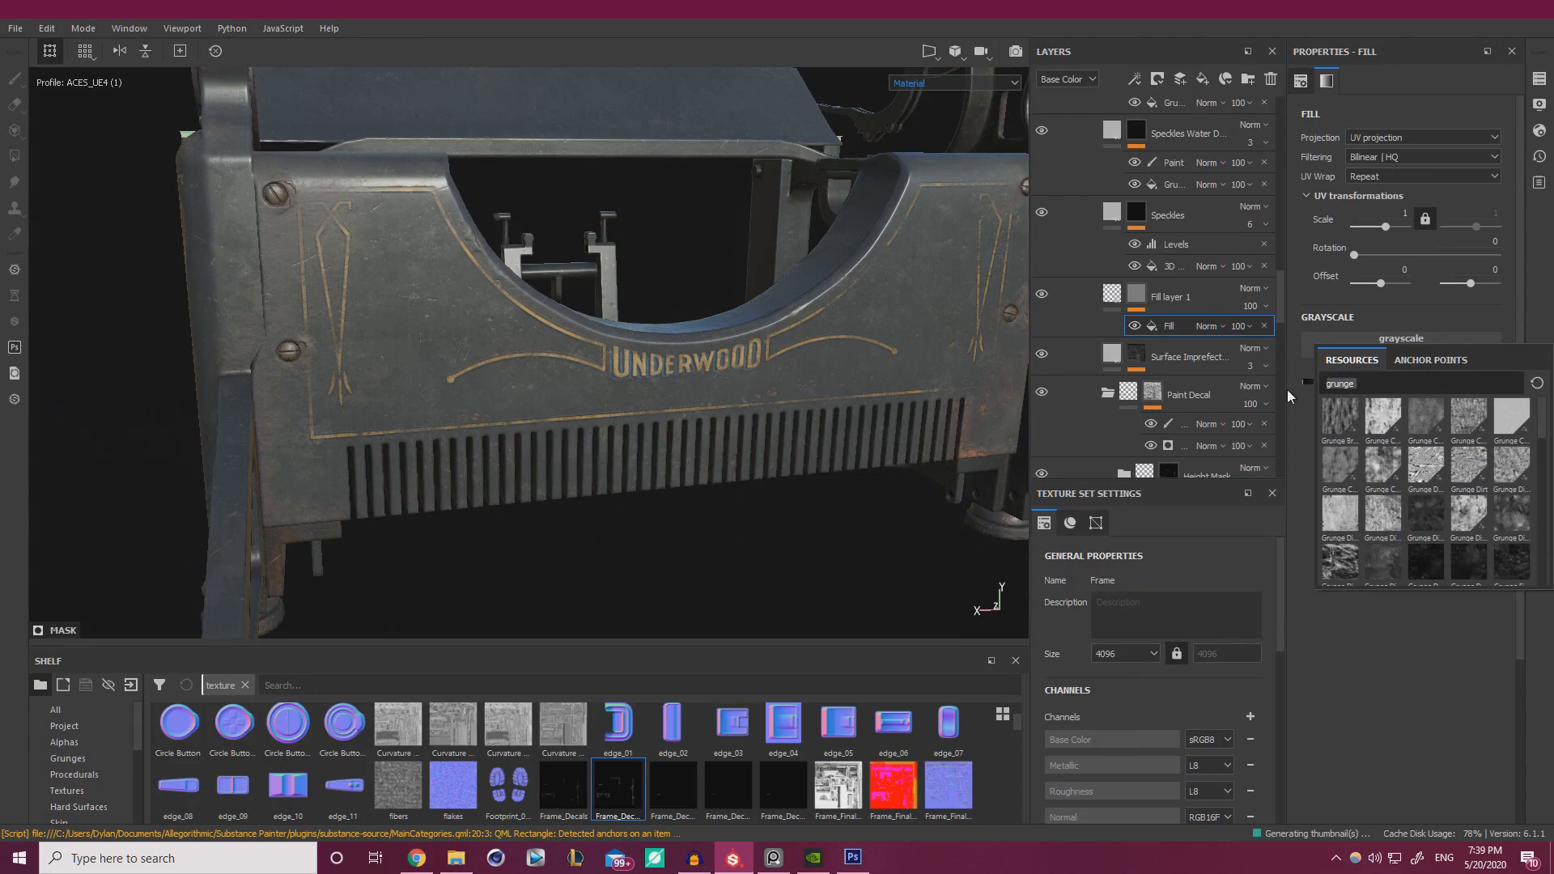
{"action": "type", "text": "nois"}
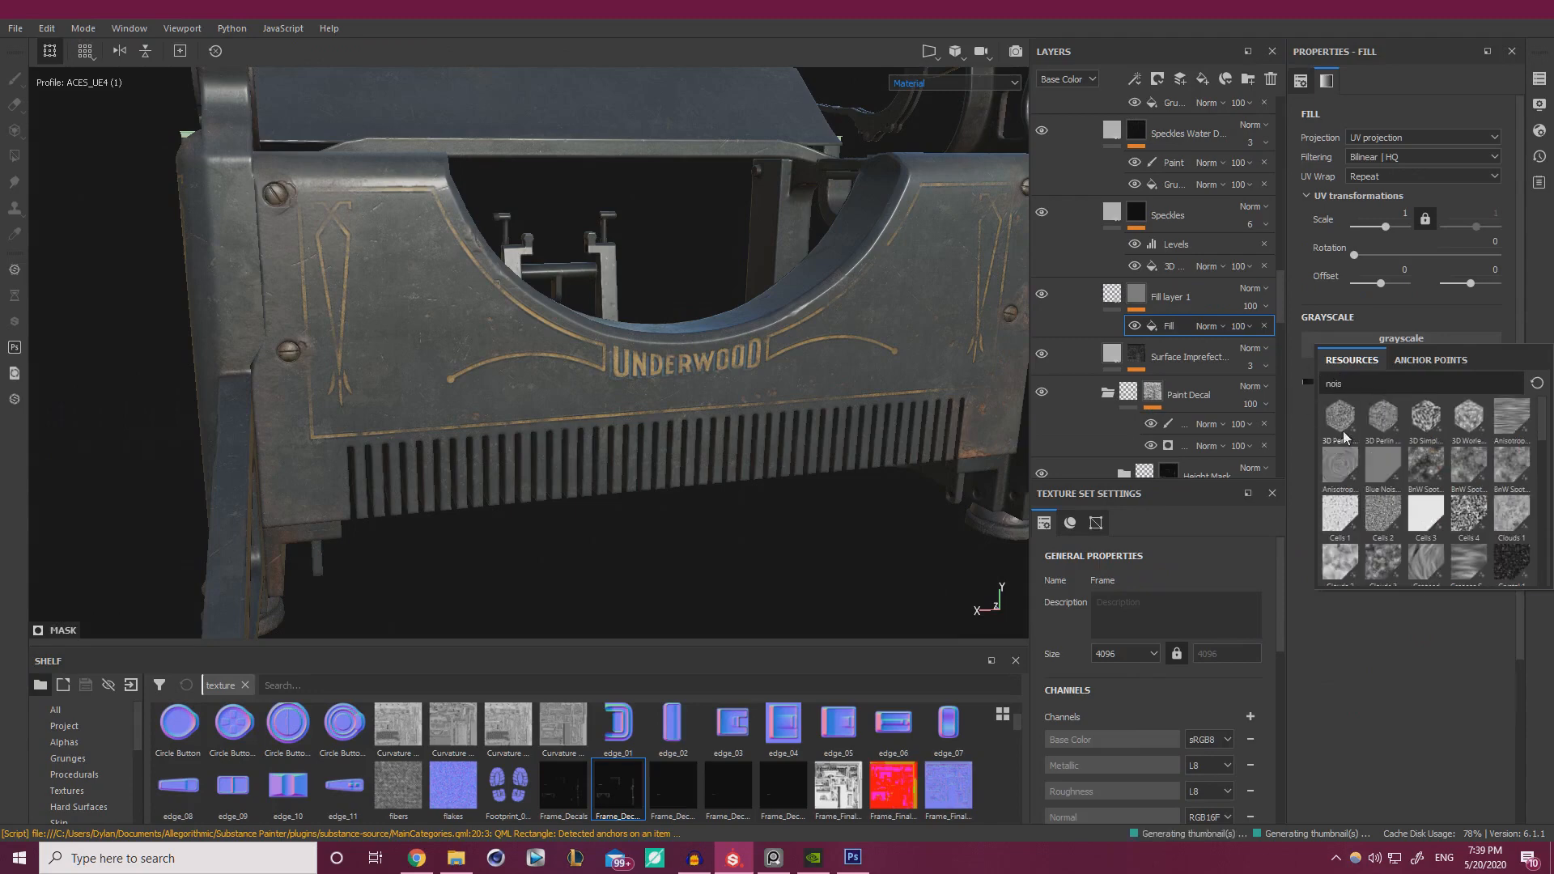
{"action": "left_click", "coordinate": [1386, 411]}
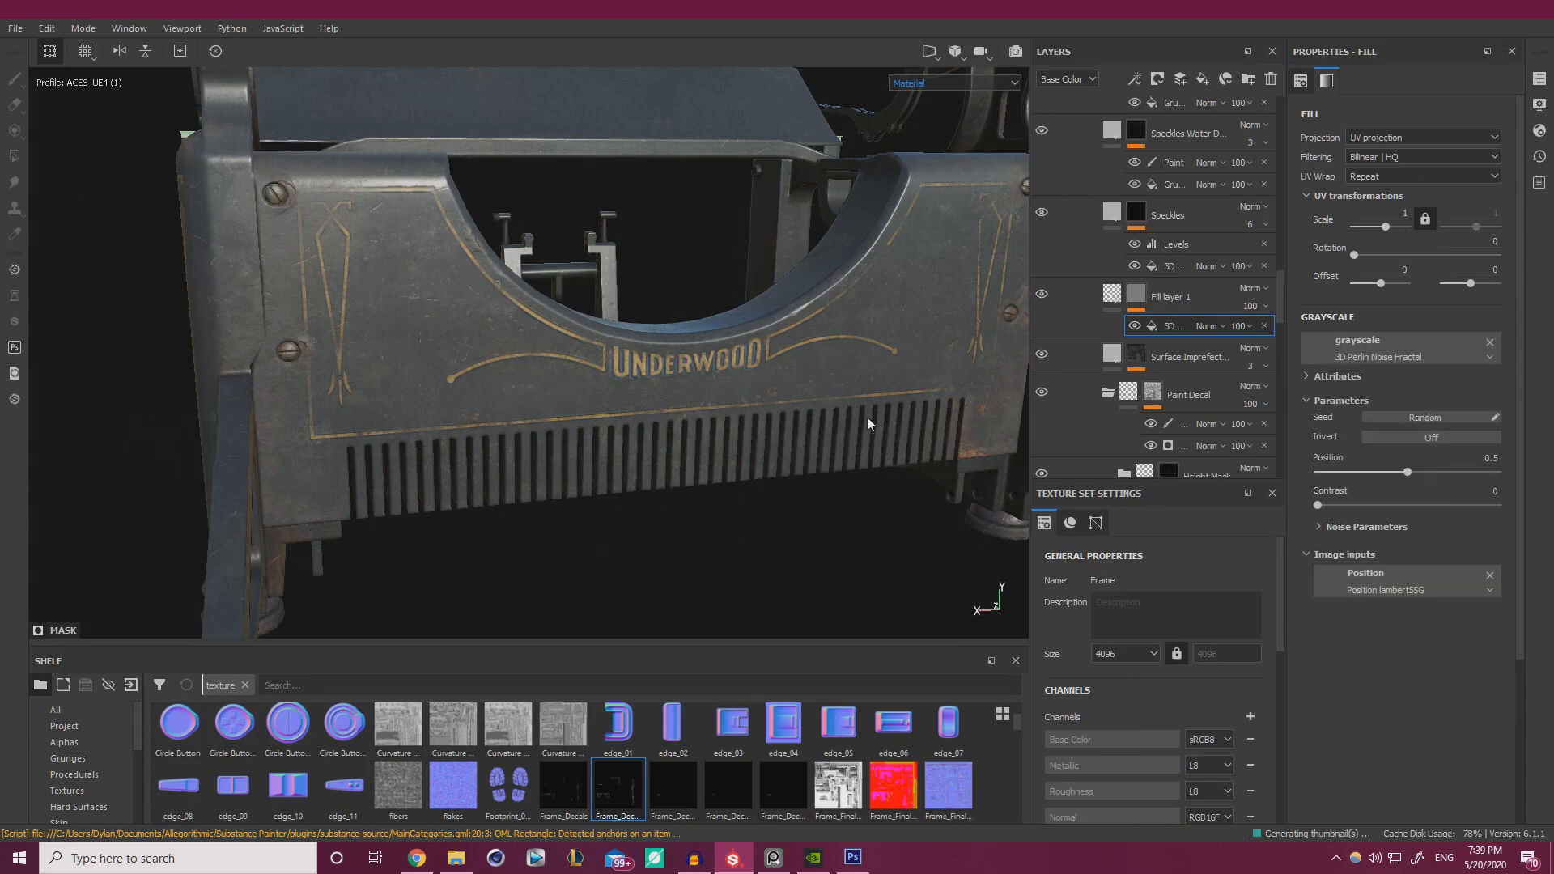
- Set the fill layer's height to 0.01 and rename the layer Height Bump
{"action": "left_click", "coordinate": [1115, 294]}
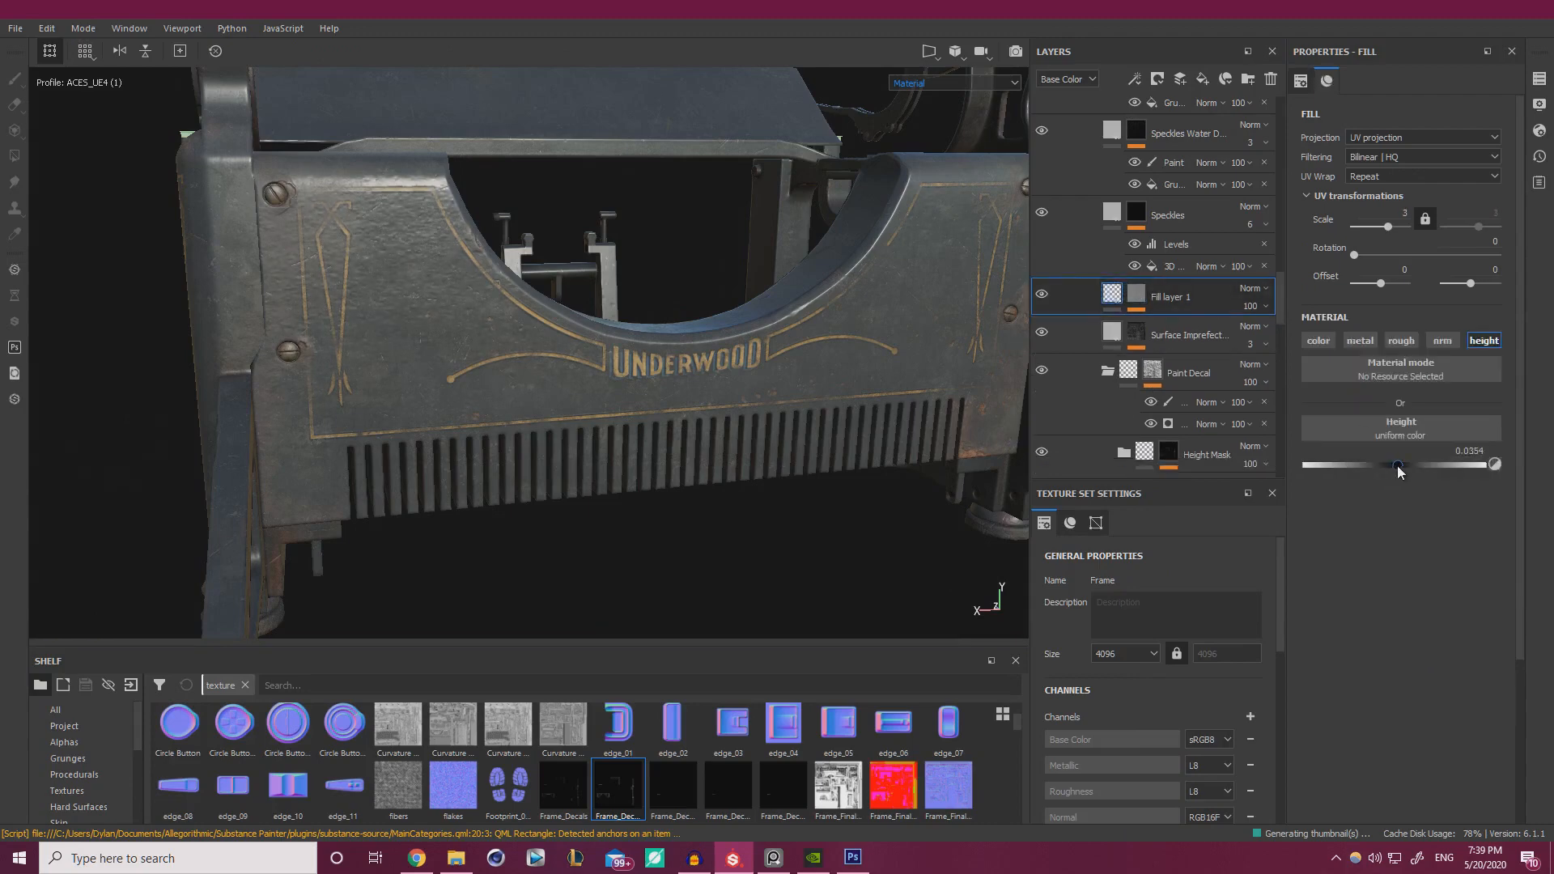
{"action": "scroll", "coordinate": [939, 454], "scroll_direction": "up", "scroll_amount": 5}
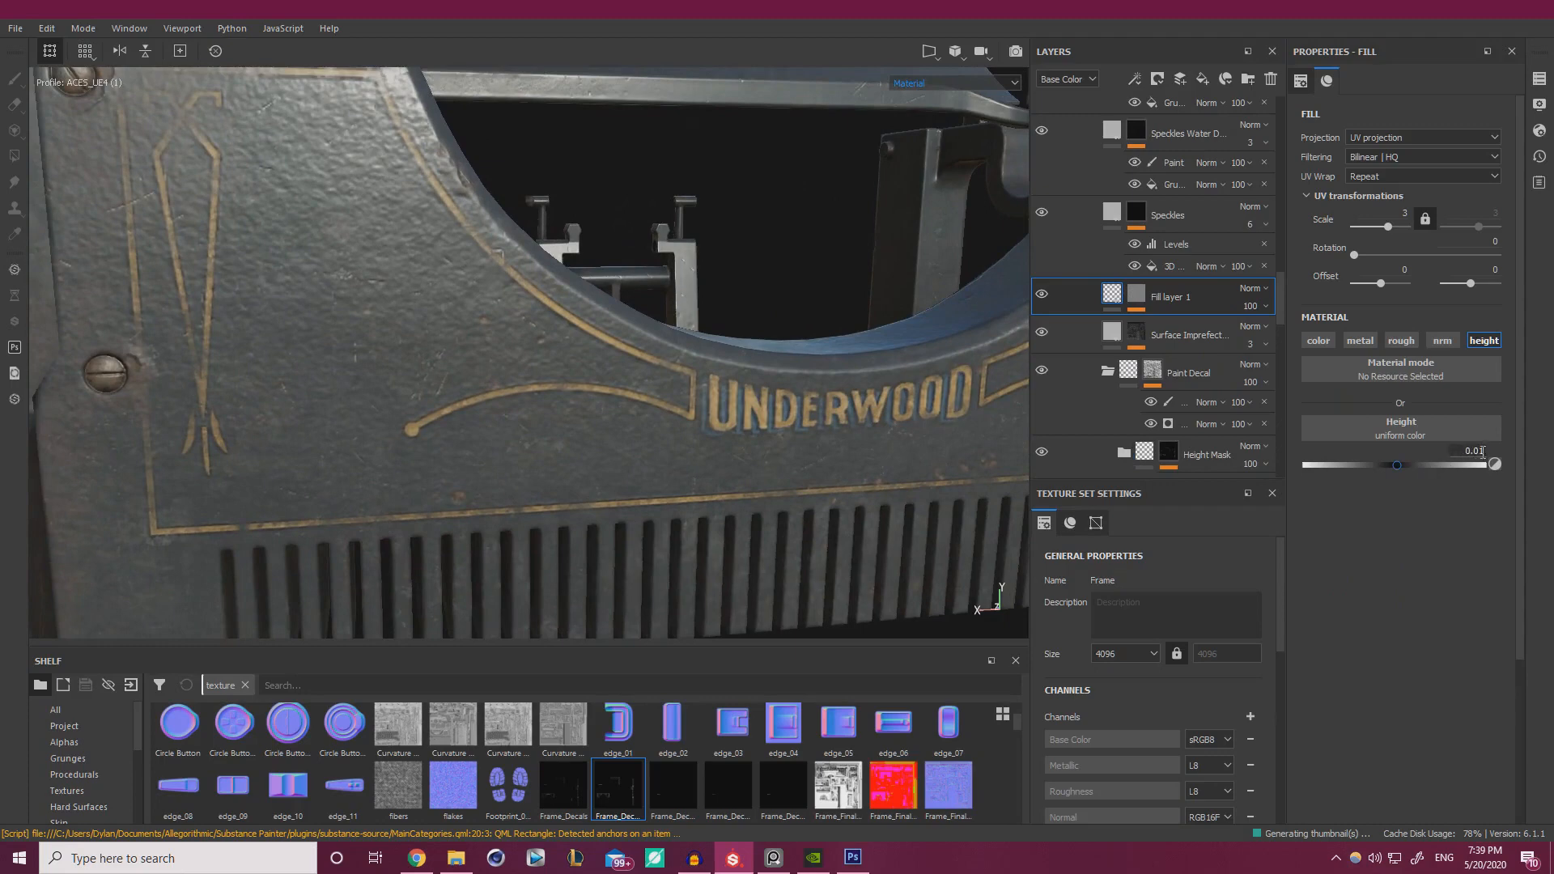
{"action": "mouse_move", "coordinate": [541, 314]}
{"action": "left_mouse_down", "text": "alt"}
{"action": "mouse_move", "coordinate": [565, 283]}
{"action": "mouse_move", "coordinate": [300, 332]}
{"action": "left_mouse_up", "text": "alt"}
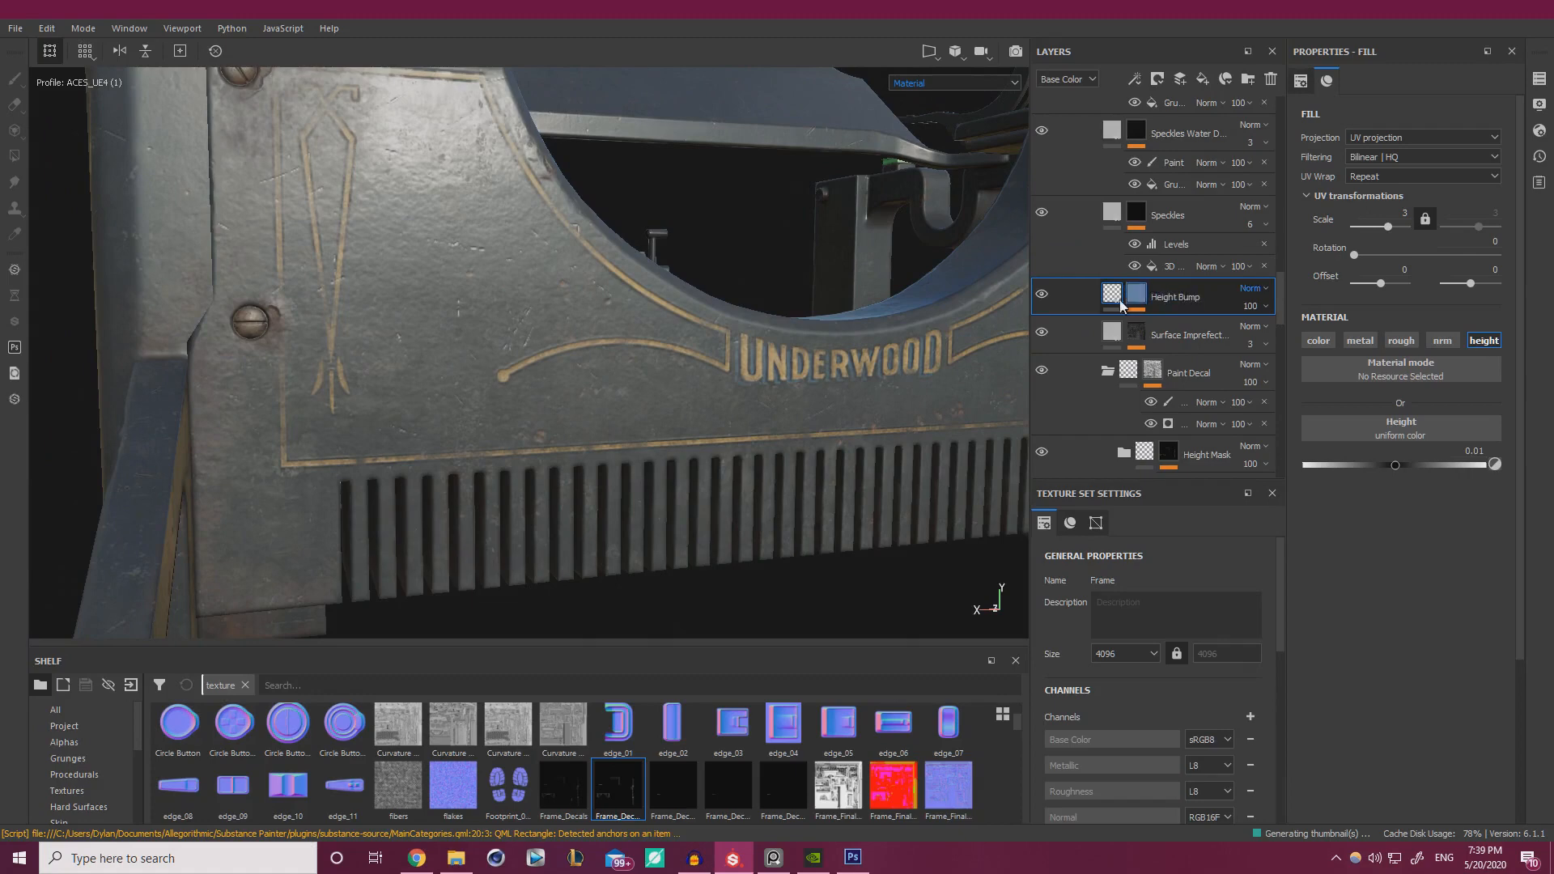
- Set the Perlin noise mask fill's scale to 3 and compare the front panel with Height Bump hidden and shown
{"action": "left_click", "coordinate": [1136, 296]}
{"action": "left_click", "coordinate": [1159, 330]}
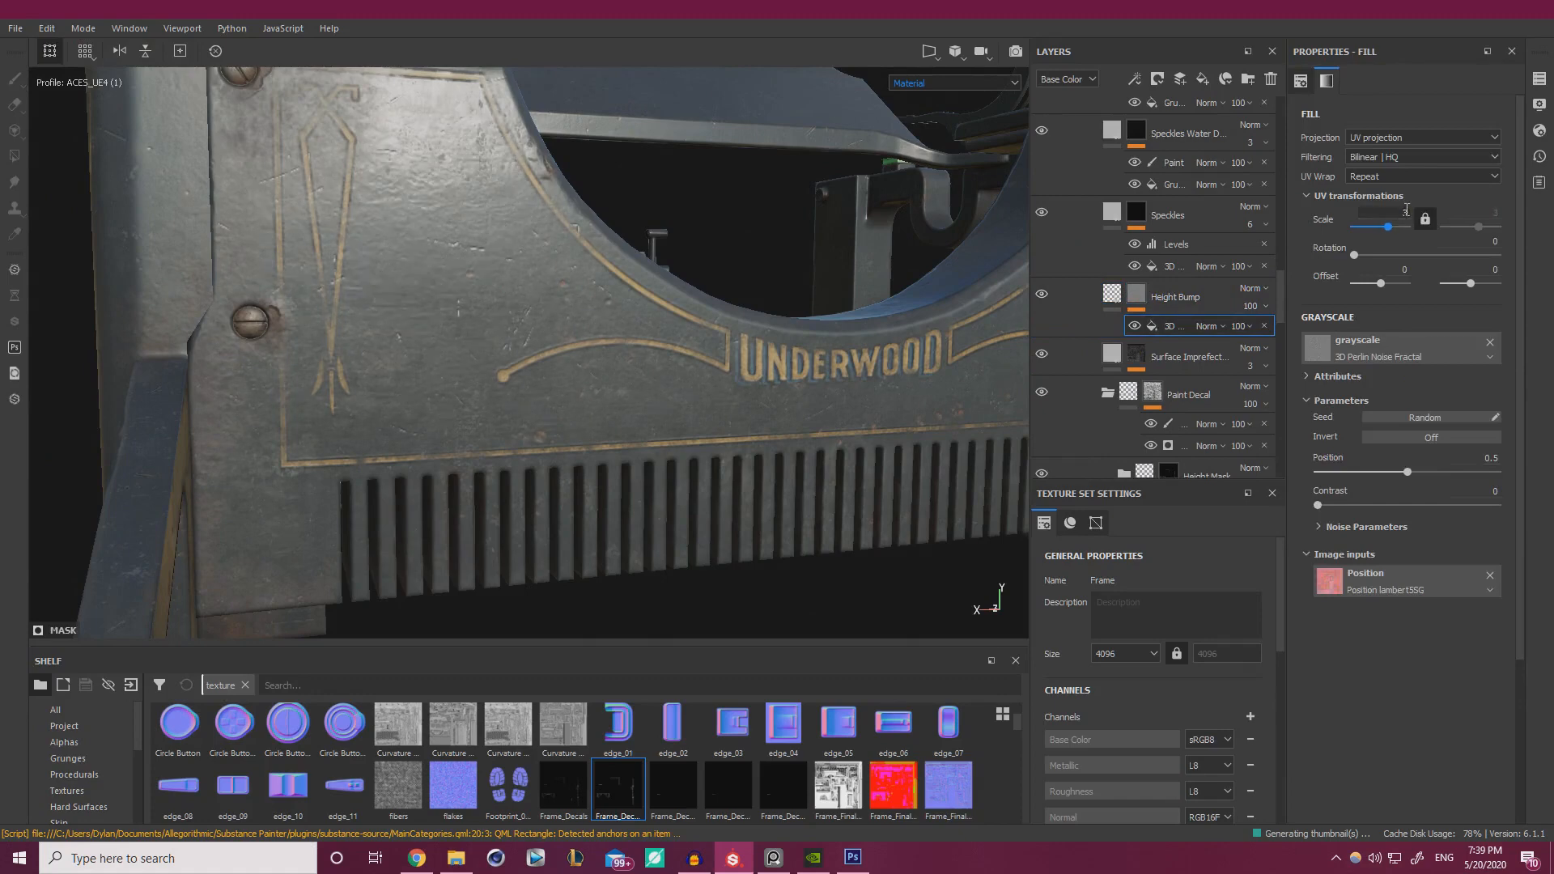
{"action": "left_click_drag", "start_coordinate": [754, 281], "coordinate": [677, 276], "text": "alt"}
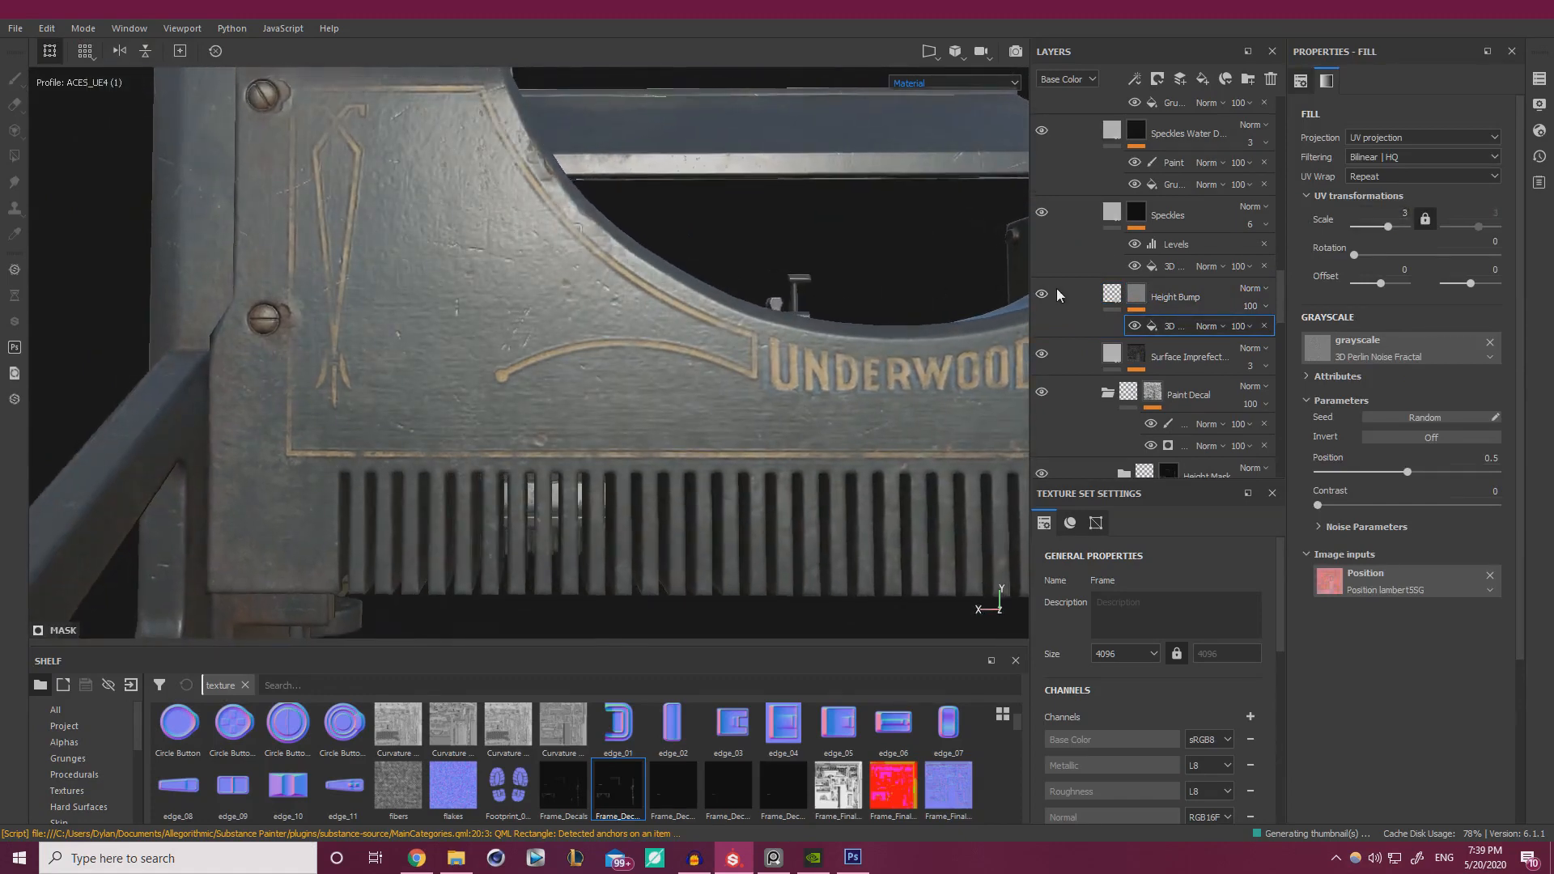
{"action": "left_click", "coordinate": [1043, 293]}
{"action": "left_click", "coordinate": [1042, 294]}
- Reset the noise fill's contrast to 0 and set its rotation to 129.6, comparing the panel with and without the bump
{"action": "left_click_drag", "start_coordinate": [841, 336], "coordinate": [650, 409], "text": "alt"}
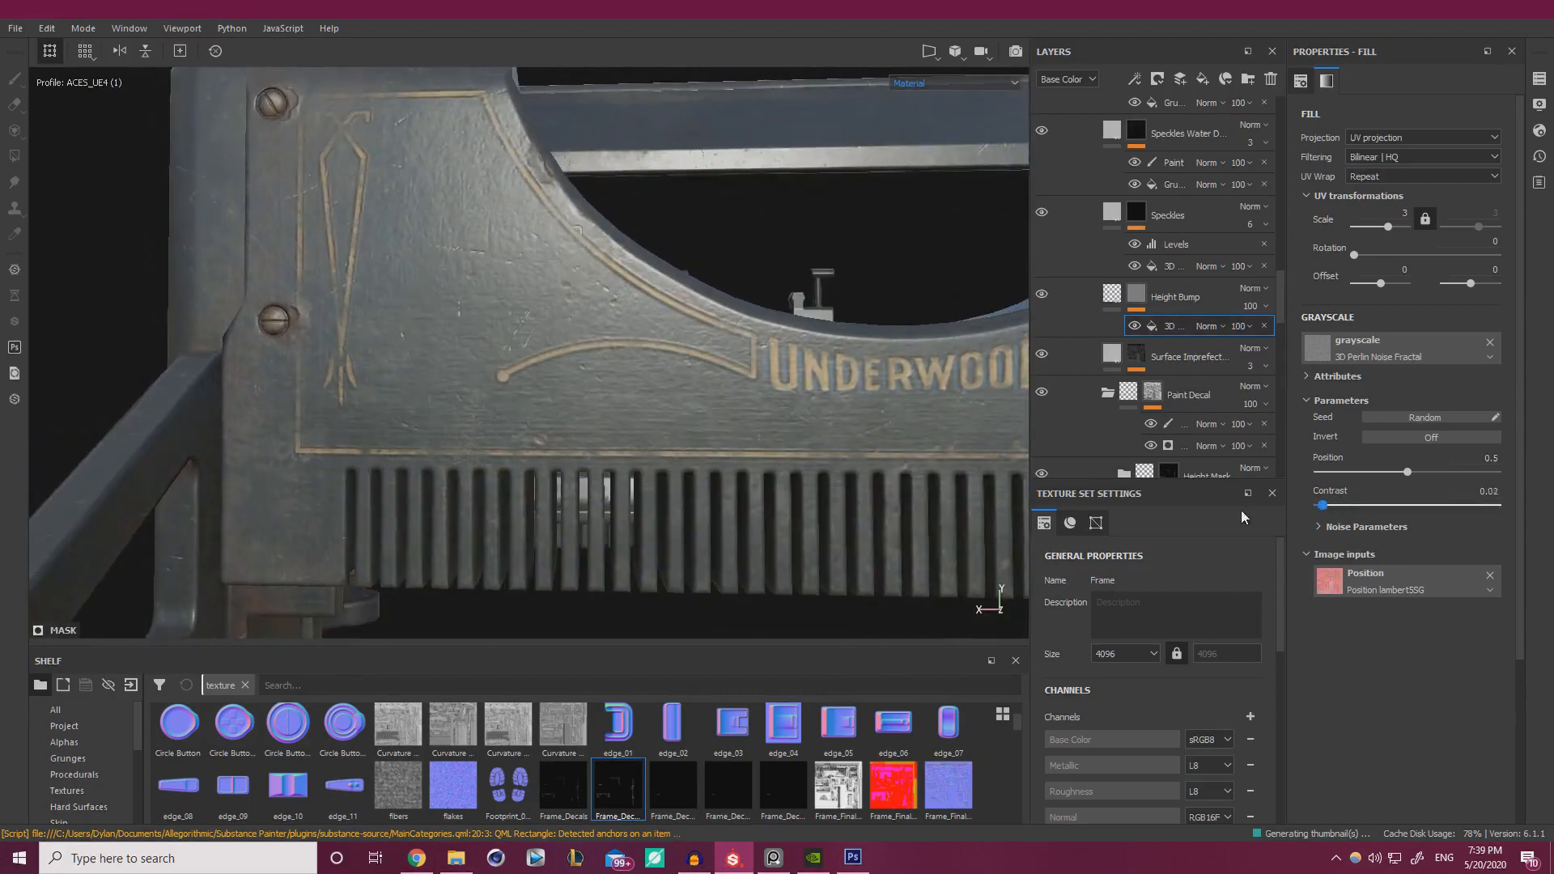
{"action": "left_click", "coordinate": [1317, 505]}
{"action": "left_click_drag", "start_coordinate": [1354, 255], "coordinate": [1372, 255]}
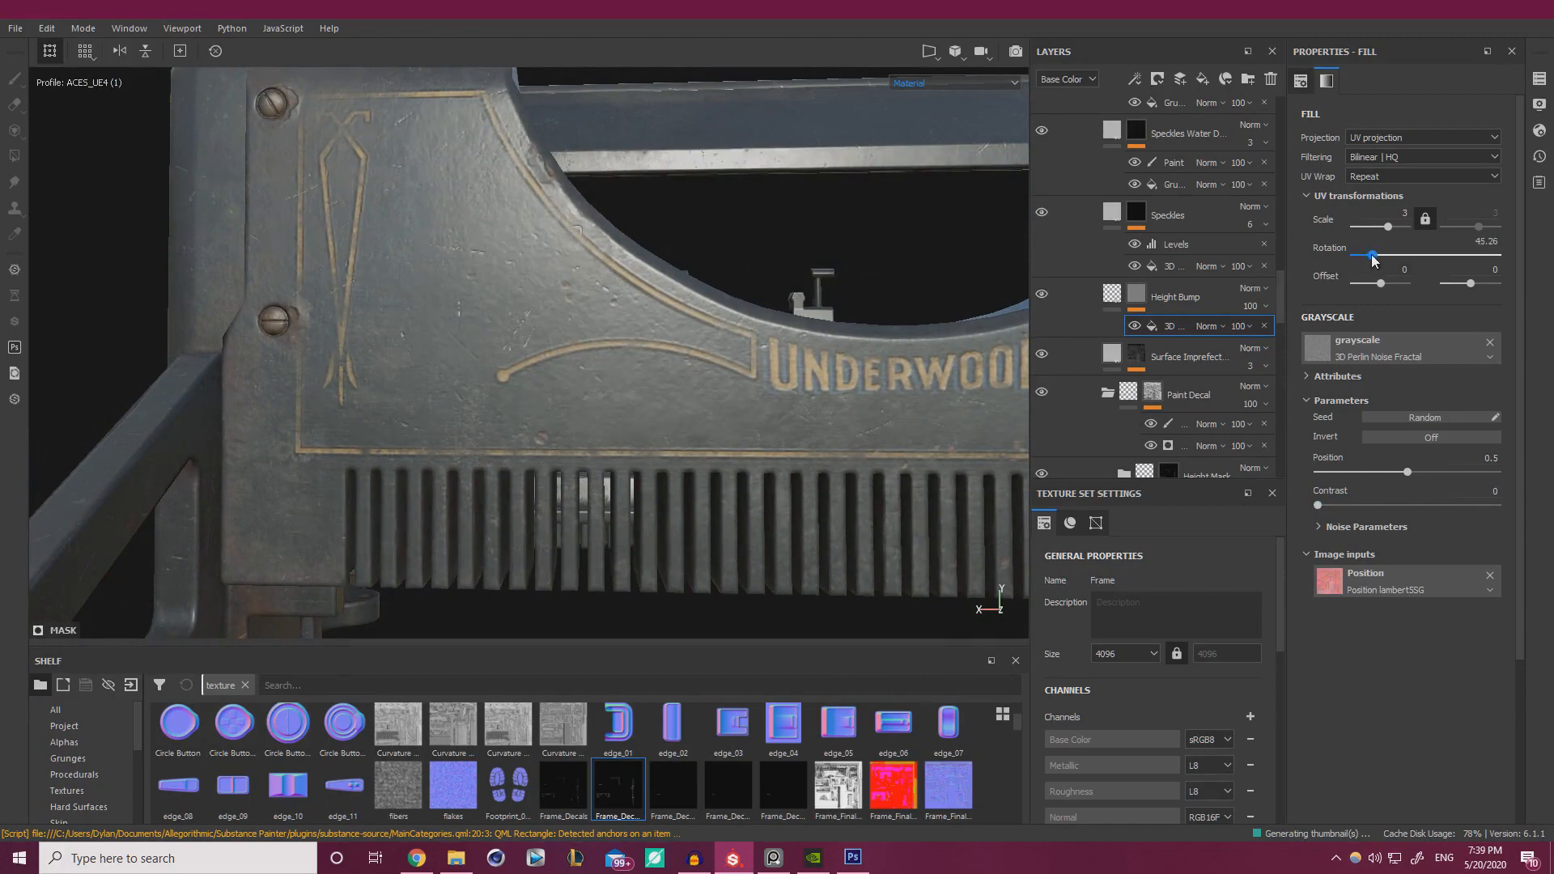
{"action": "left_click_drag", "start_coordinate": [632, 340], "coordinate": [680, 288], "text": "alt"}
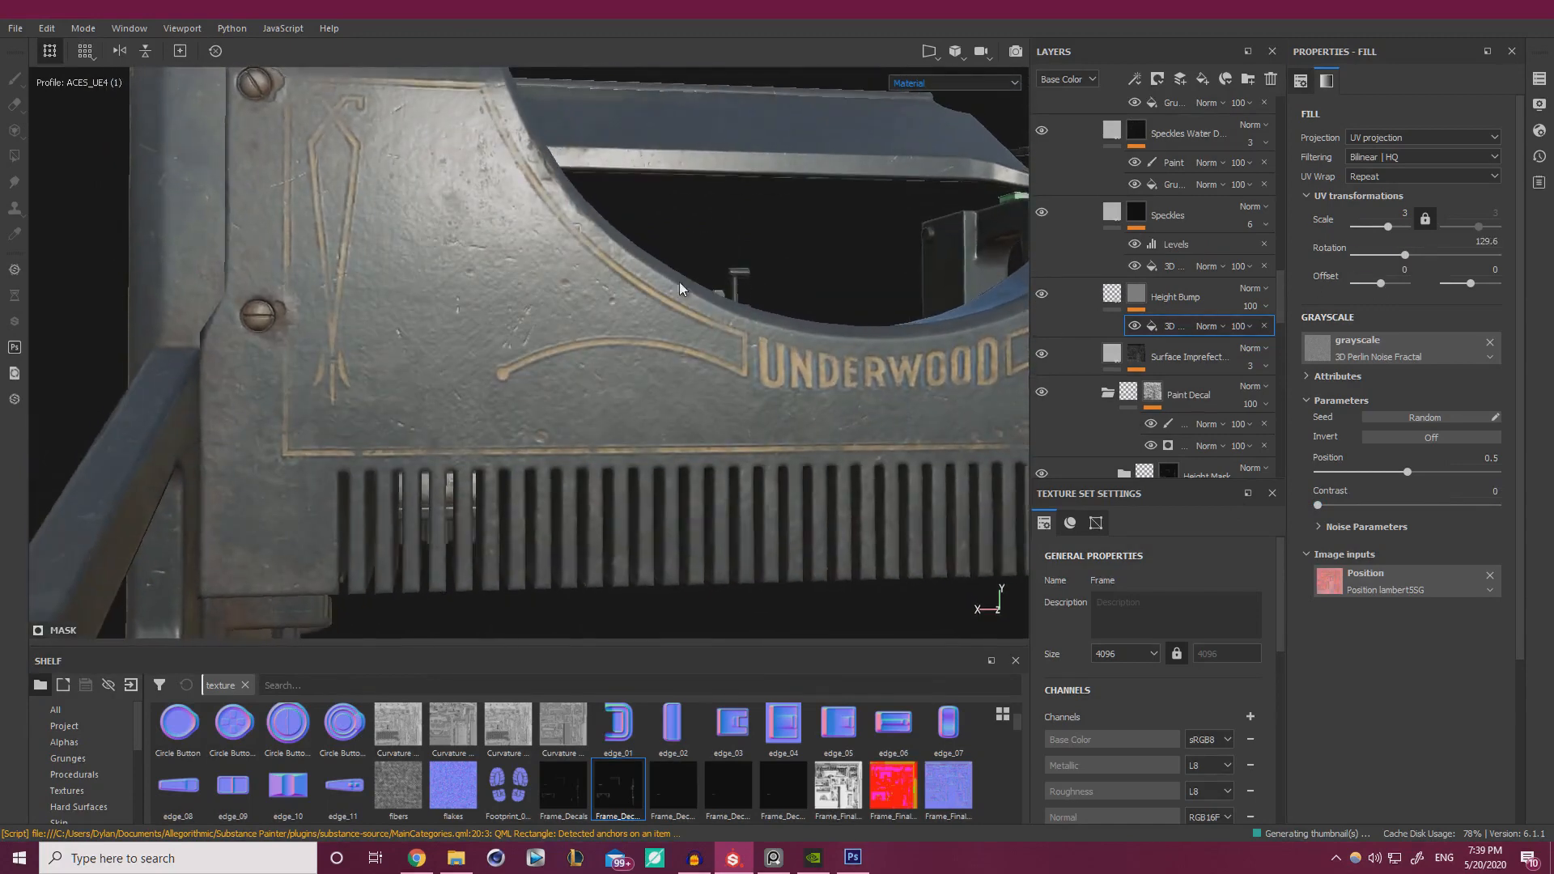
{"action": "left_click", "coordinate": [1042, 296]}
{"action": "left_click", "coordinate": [1042, 296]}
- Set the noise fill's scale to 5 and check the bump on the front panel
{"action": "left_click_drag", "start_coordinate": [958, 304], "coordinate": [474, 248], "text": "alt"}
{"action": "right_click_drag", "start_coordinate": [470, 243], "coordinate": [797, 365], "text": "alt"}
{"action": "middle_click_drag", "start_coordinate": [797, 364], "coordinate": [635, 388], "text": "alt"}
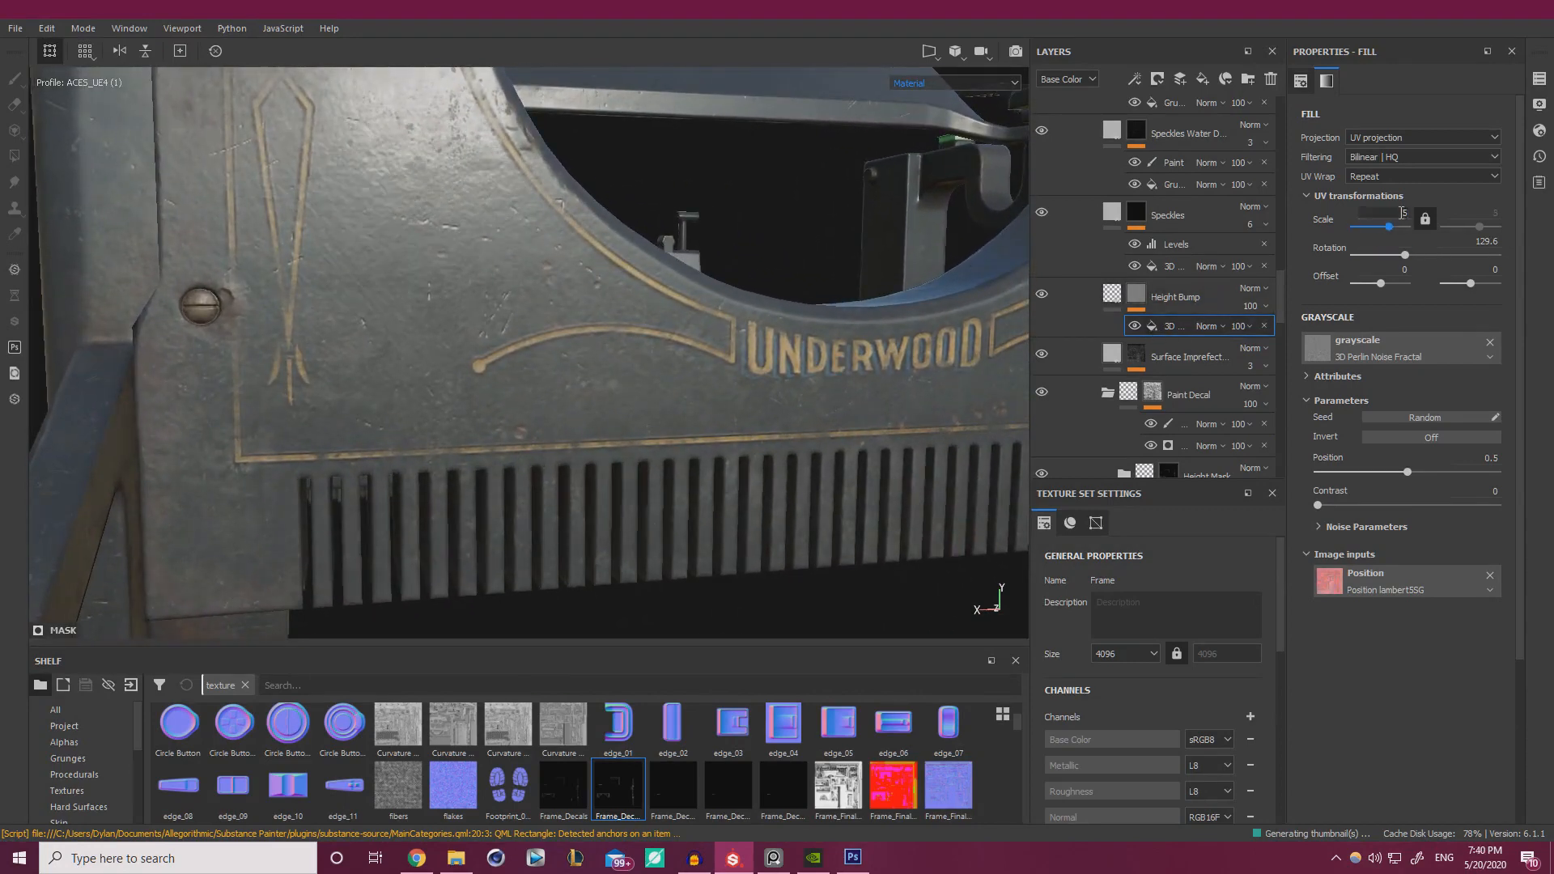
{"action": "left_click_drag", "start_coordinate": [582, 285], "coordinate": [596, 275], "text": "alt"}
{"action": "left_click_drag", "start_coordinate": [324, 288], "coordinate": [437, 304], "text": "alt"}
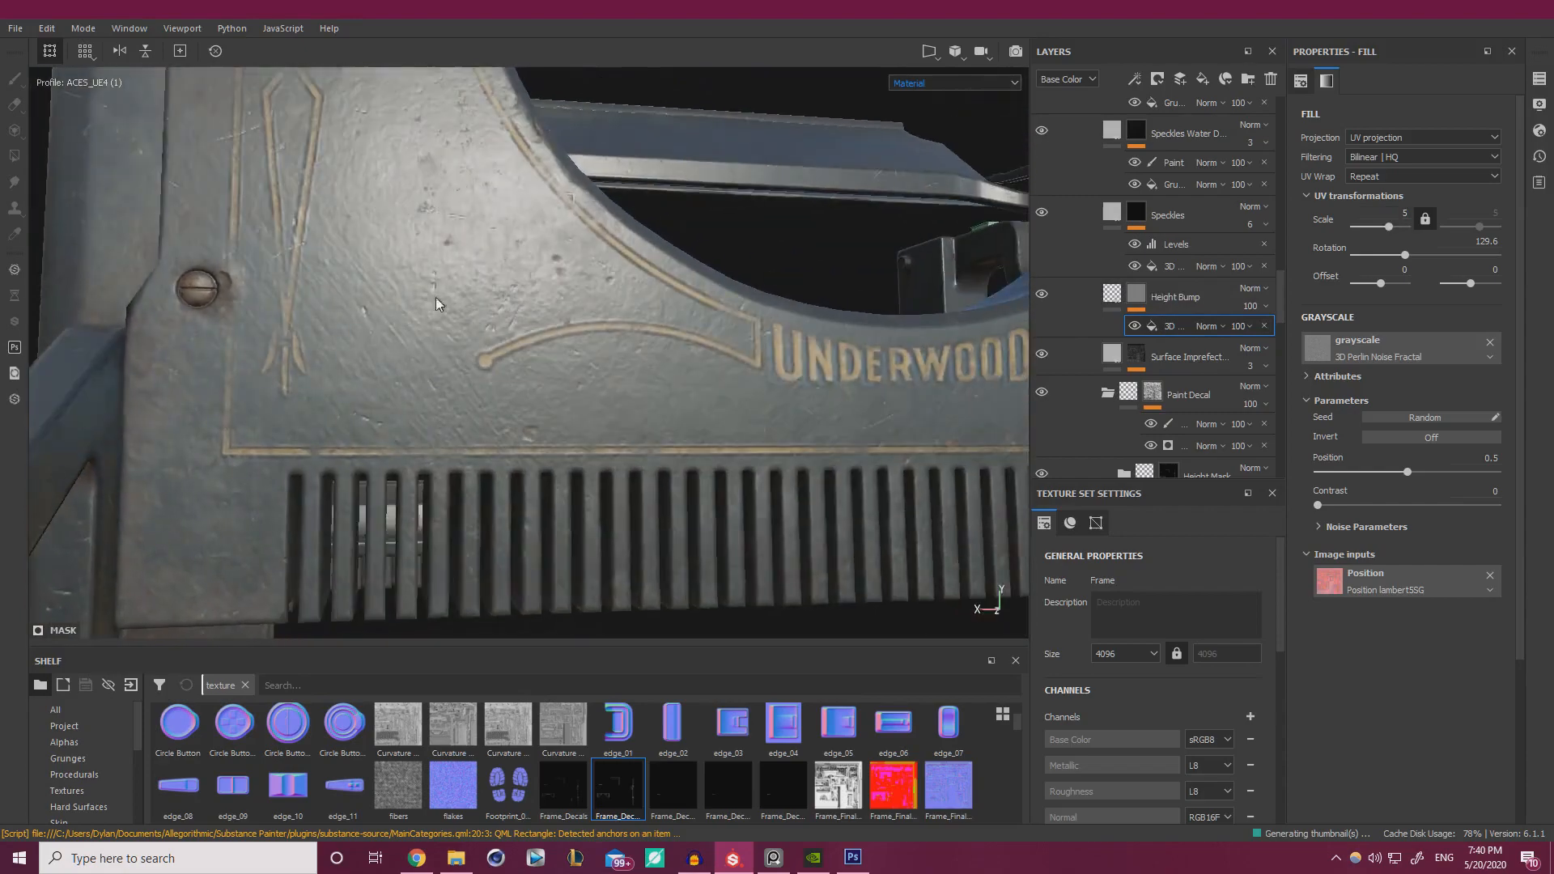
- Switch the noise fill to tri-planar projection and compare the front panel with Height Bump hidden and shown
{"action": "left_click", "coordinate": [1417, 143]}
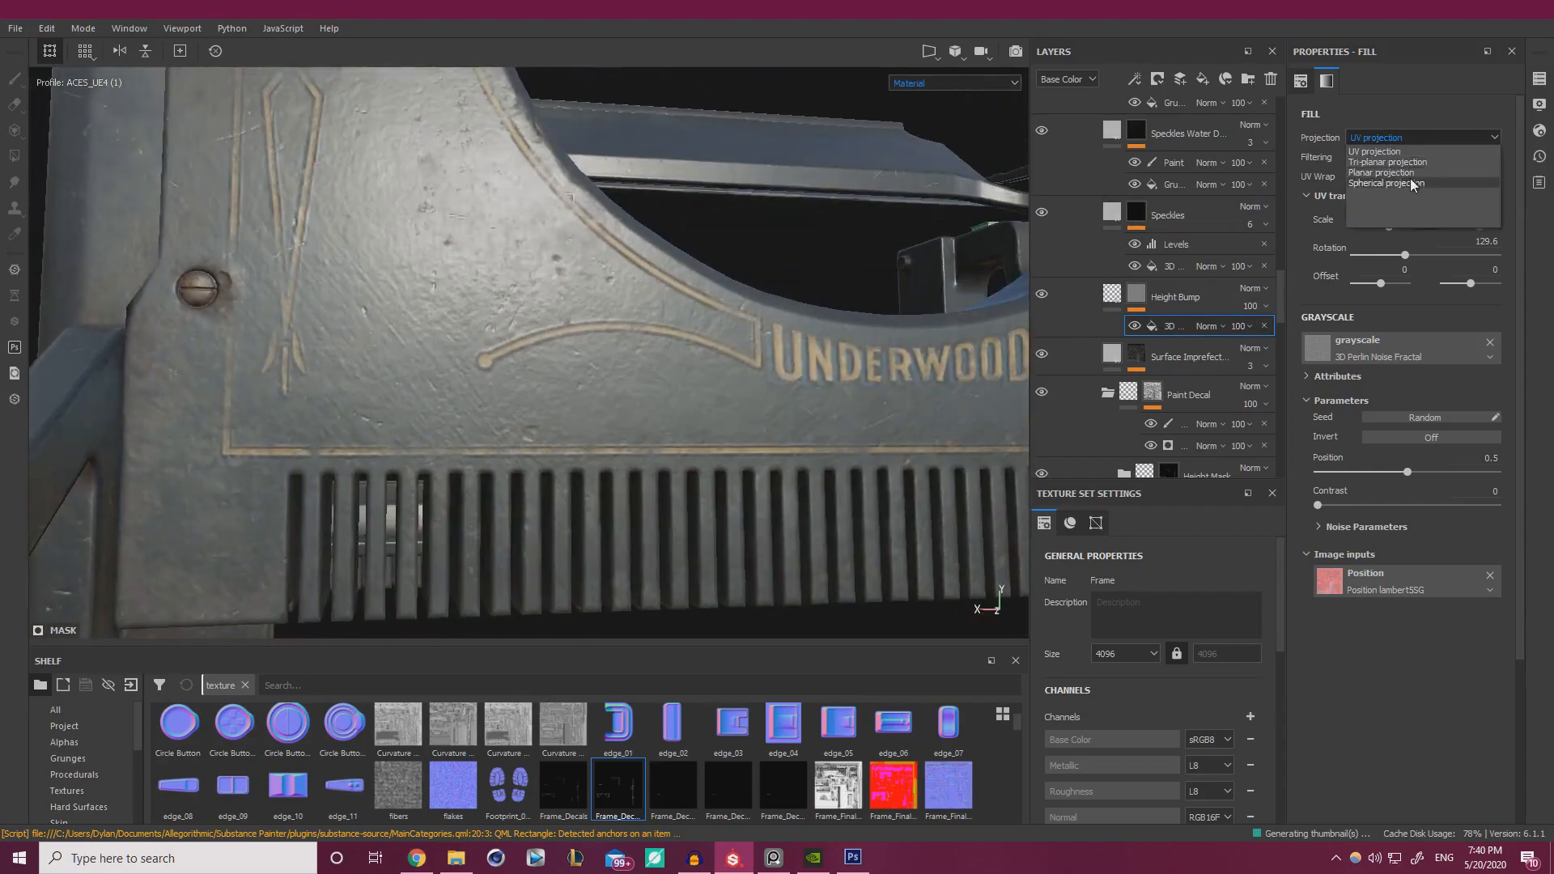
{"action": "left_click", "coordinate": [1410, 164]}
{"action": "scroll", "coordinate": [690, 293], "scroll_direction": "down", "scroll_amount": 3}
{"action": "mouse_move", "coordinate": [690, 293]}
{"action": "left_mouse_down", "text": "alt"}
{"action": "mouse_move", "coordinate": [516, 296]}
{"action": "mouse_move", "coordinate": [567, 301]}
{"action": "left_mouse_up", "text": "alt"}
{"action": "left_click", "coordinate": [1044, 293]}
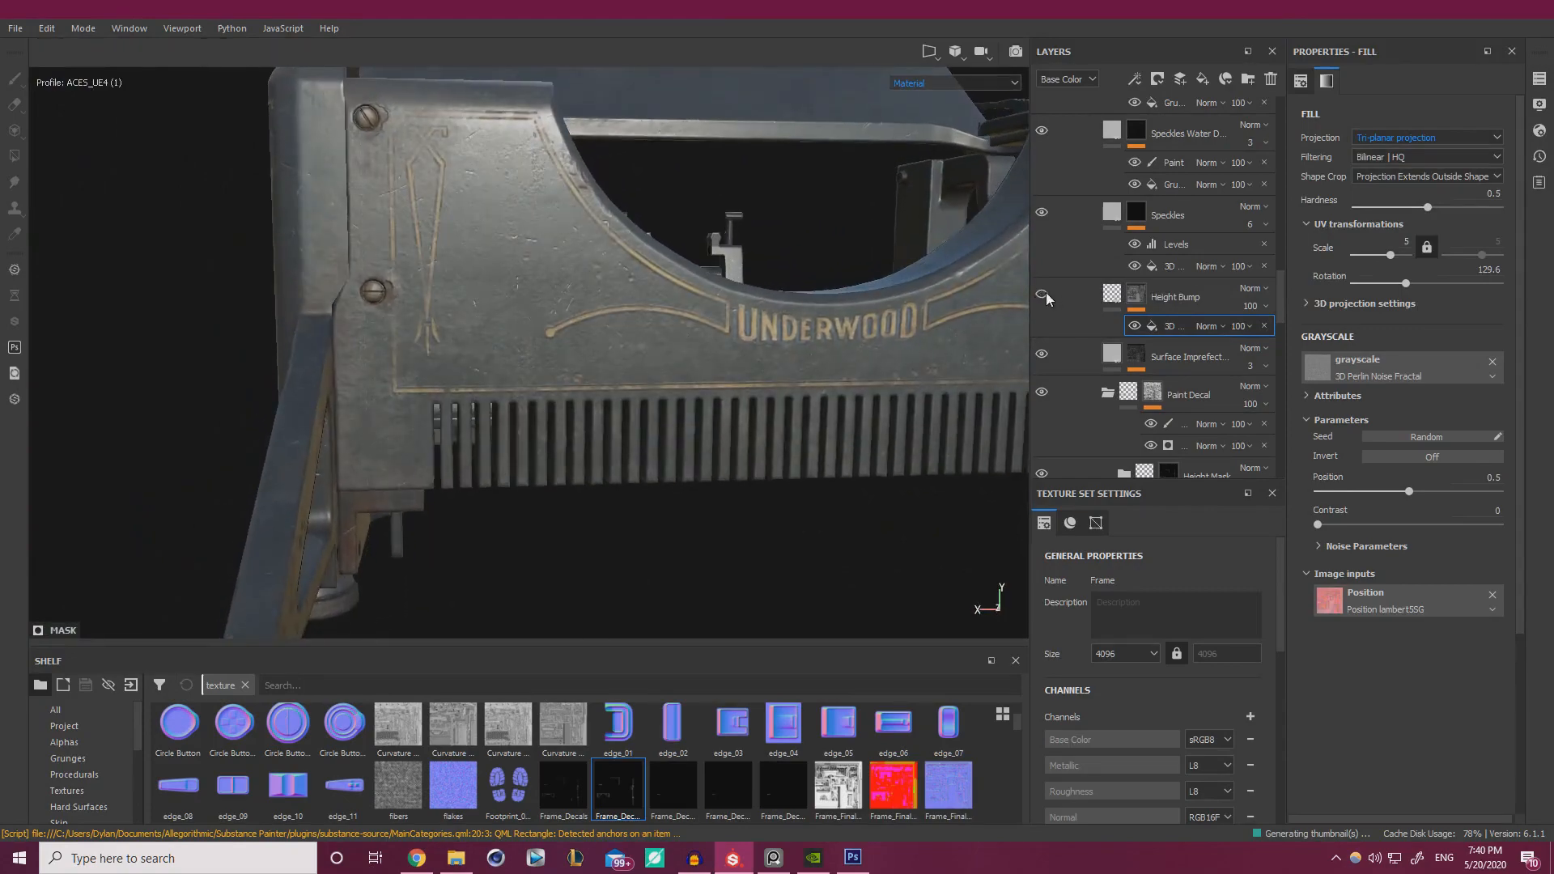
{"action": "left_click", "coordinate": [1044, 294]}
{"action": "left_click_drag", "start_coordinate": [680, 243], "coordinate": [639, 387], "text": "alt"}
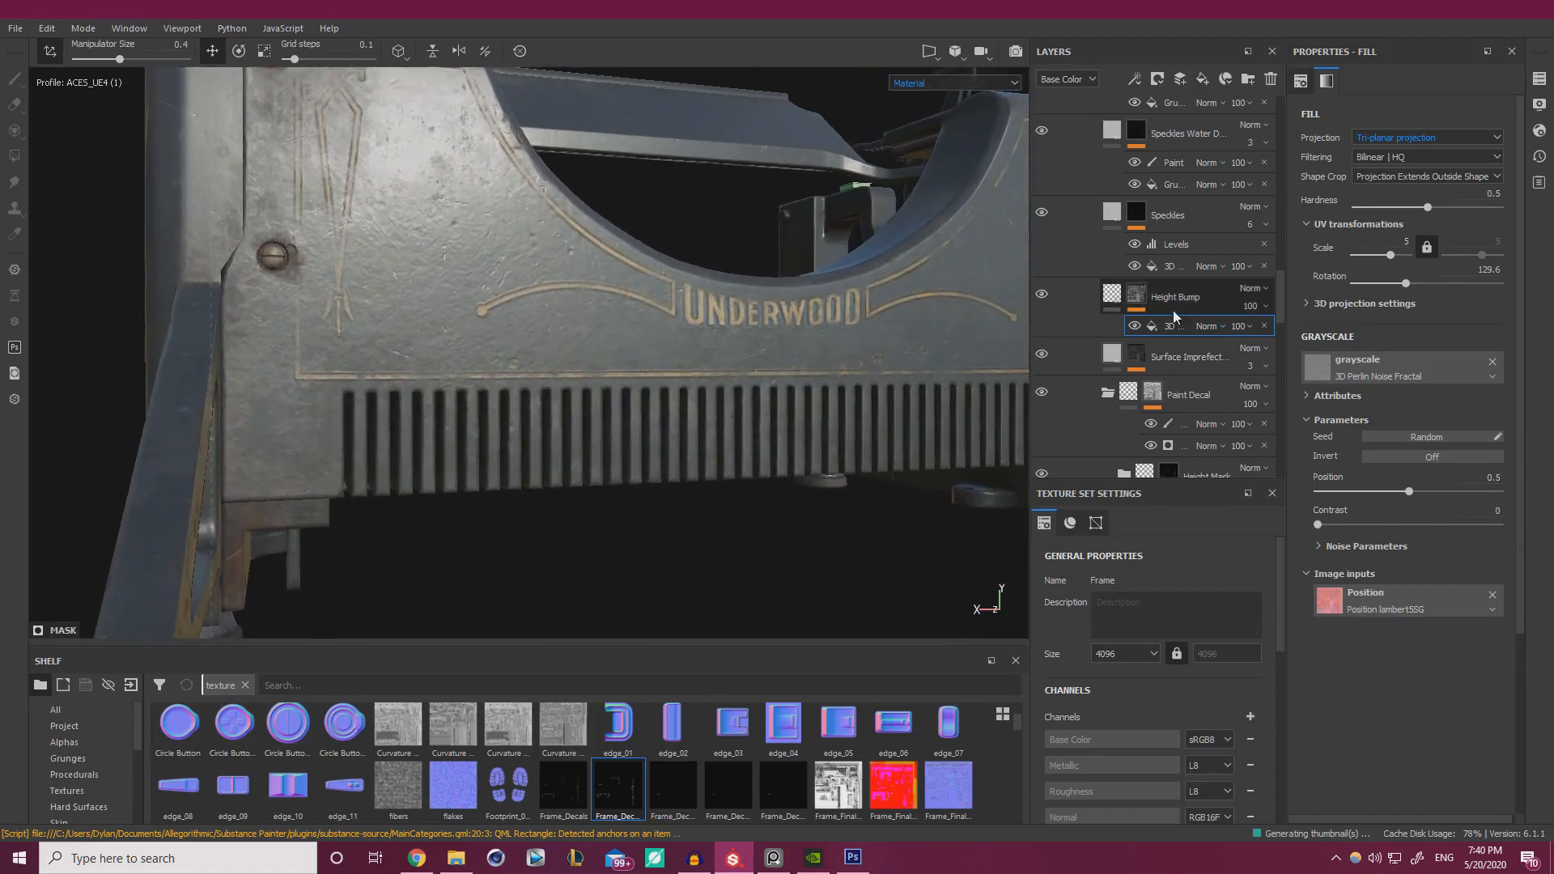
- Set the Height Bump layer's height to 0.008 and check the relief on the front panel
{"action": "left_click", "coordinate": [1113, 293]}
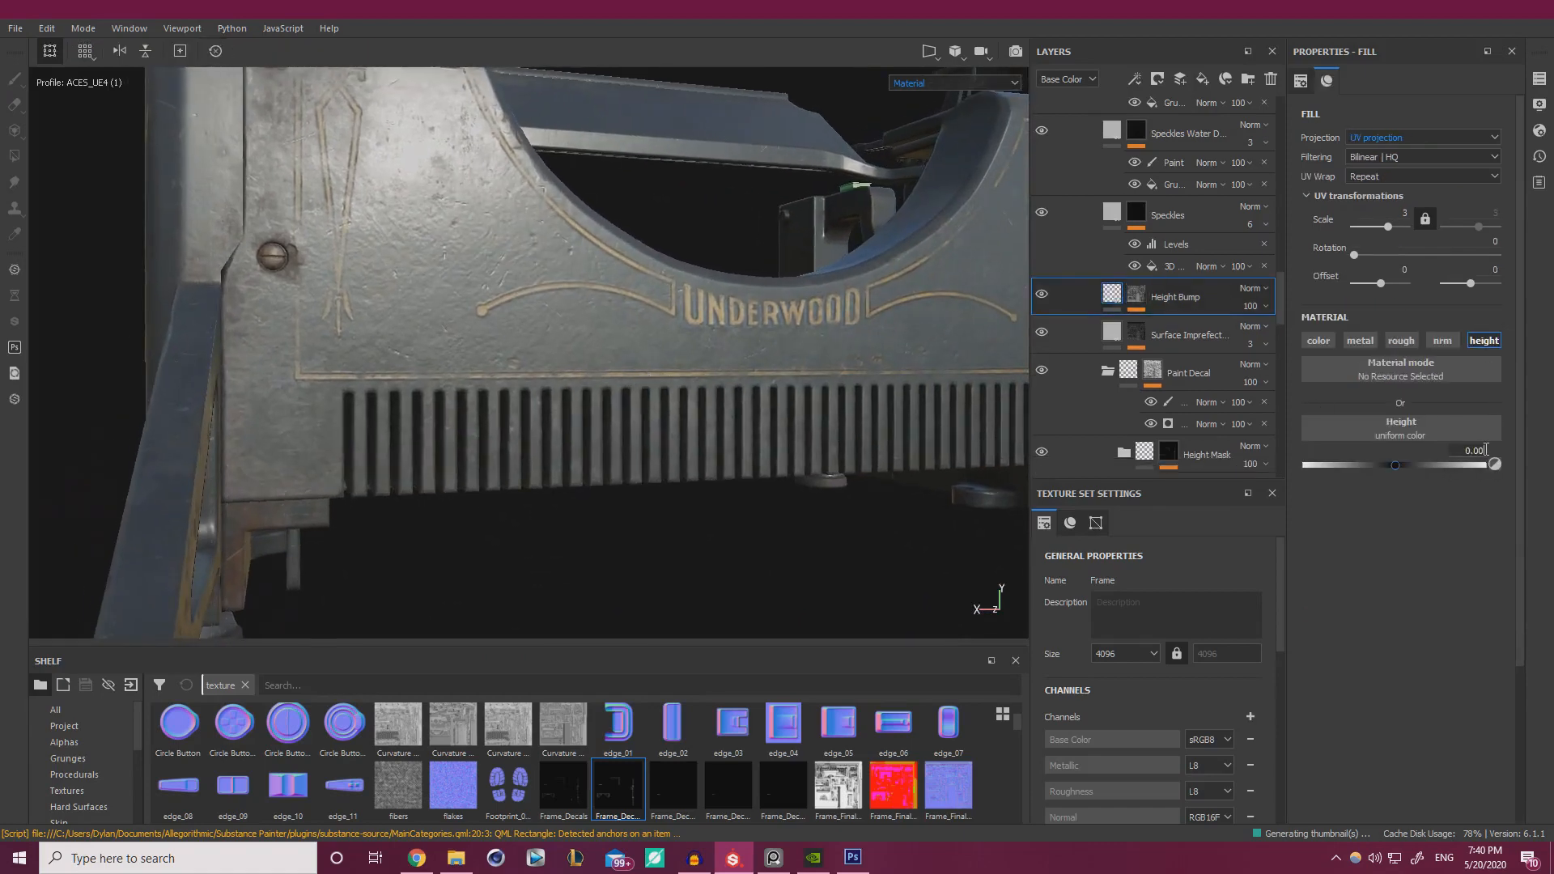
{"action": "left_click_drag", "start_coordinate": [581, 351], "coordinate": [753, 346], "text": "alt"}
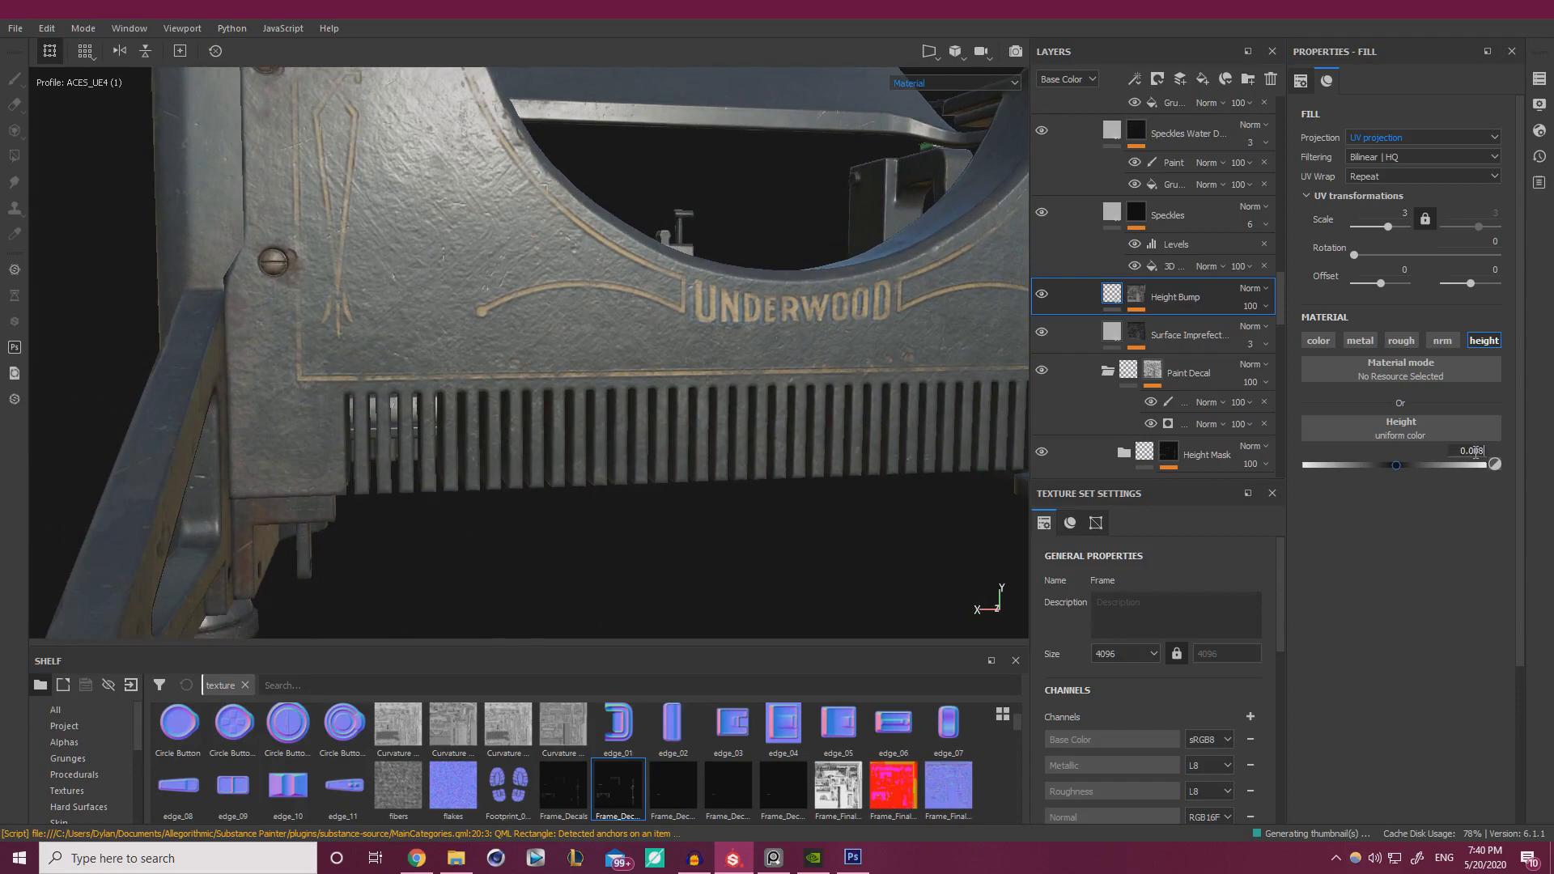
{"action": "left_click_drag", "start_coordinate": [421, 275], "coordinate": [599, 337], "text": "alt"}
{"action": "scroll", "coordinate": [249, 293], "scroll_direction": "down", "scroll_amount": 4}
- Copy the Height Bump layer and paste it above the surface imperfections layer in the Metal Frame group's Steel Painted Worn material
{"action": "right_click", "coordinate": [1169, 298]}
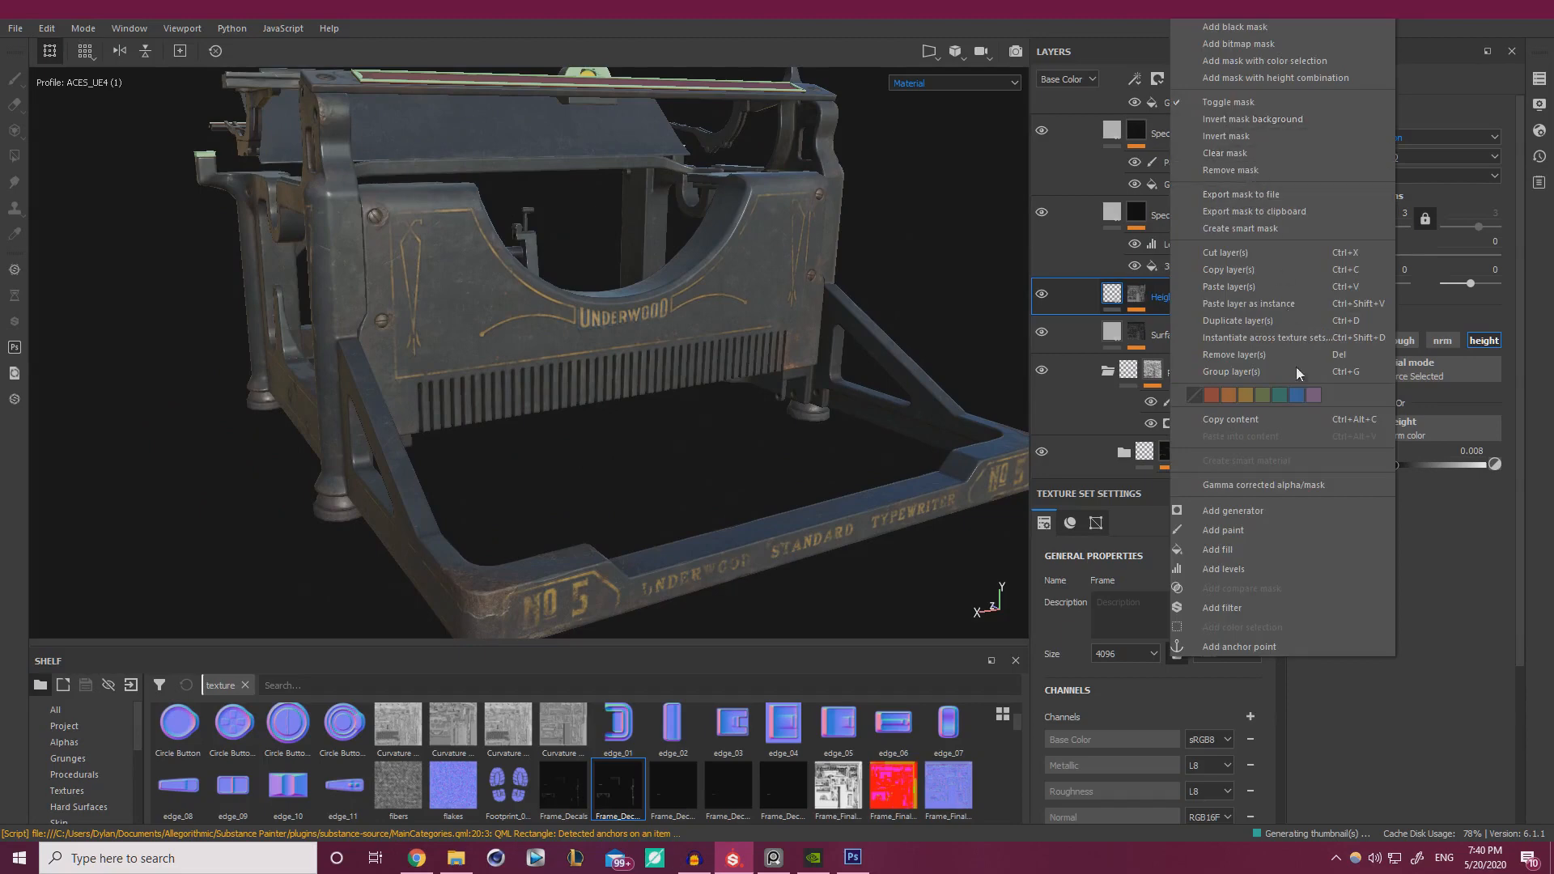
{"action": "left_click", "coordinate": [1246, 268]}
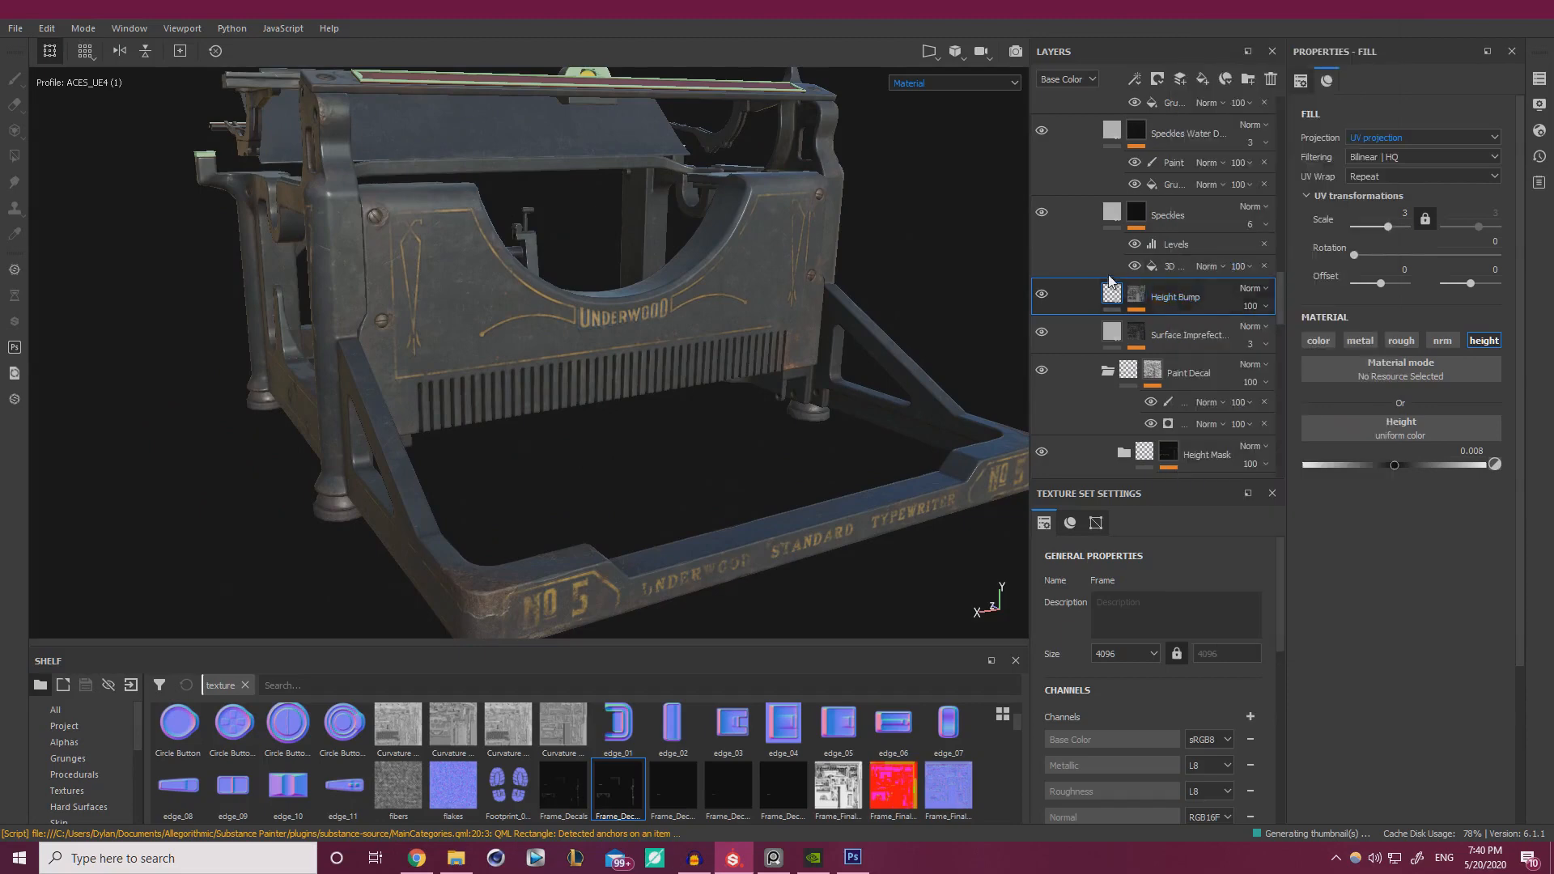
{"action": "scroll", "coordinate": [1096, 271], "scroll_direction": "up", "scroll_amount": 5}
{"action": "scroll", "coordinate": [1093, 275], "scroll_direction": "up", "scroll_amount": 10}
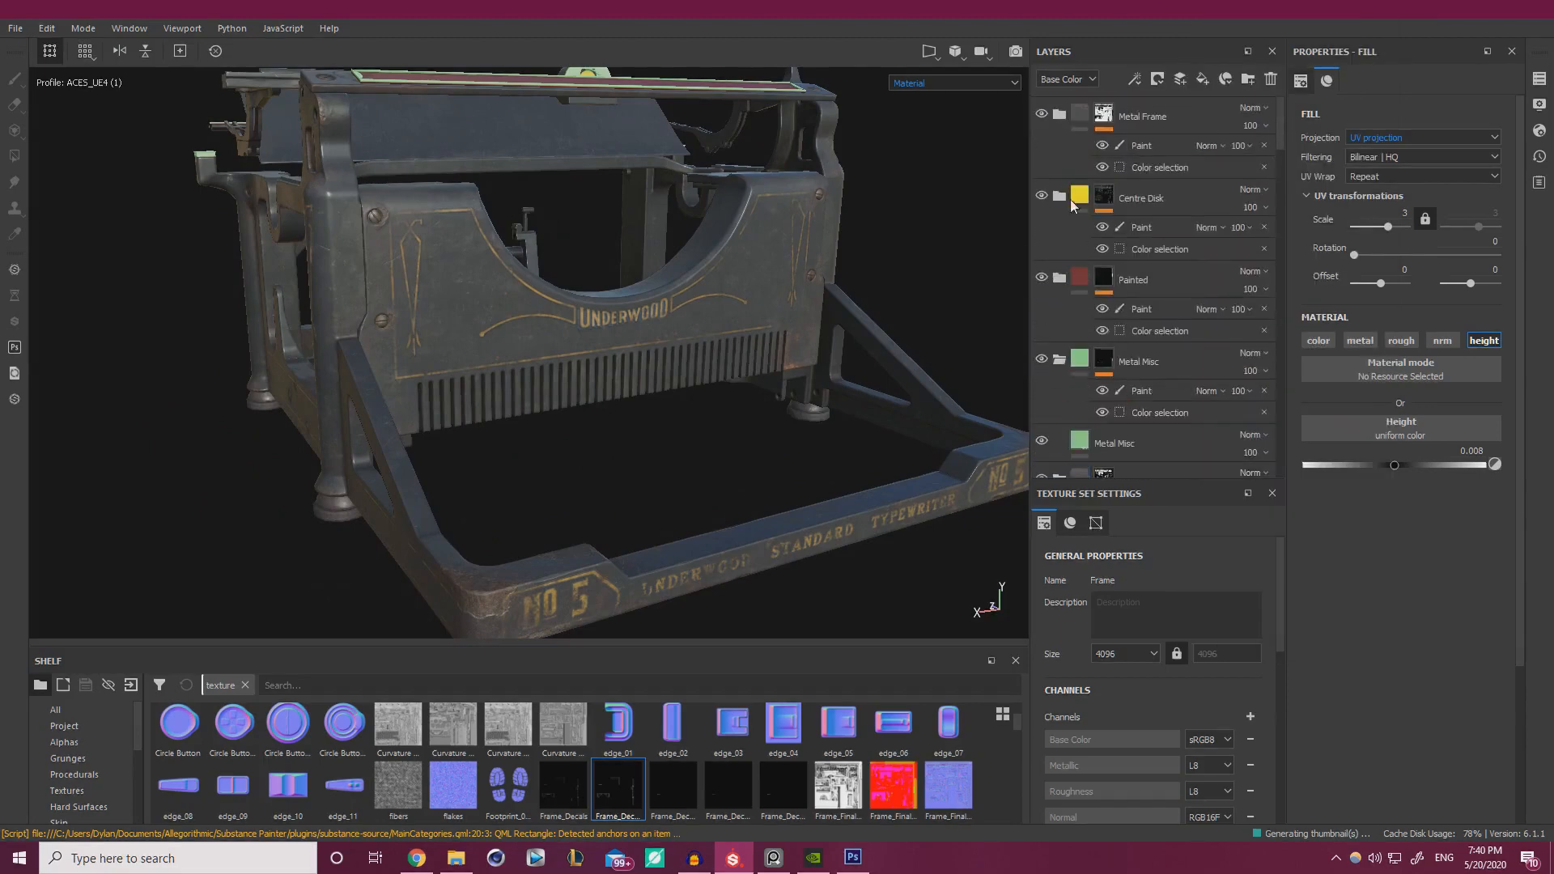
{"action": "scroll", "coordinate": [1064, 152], "scroll_direction": "down", "scroll_amount": 6}
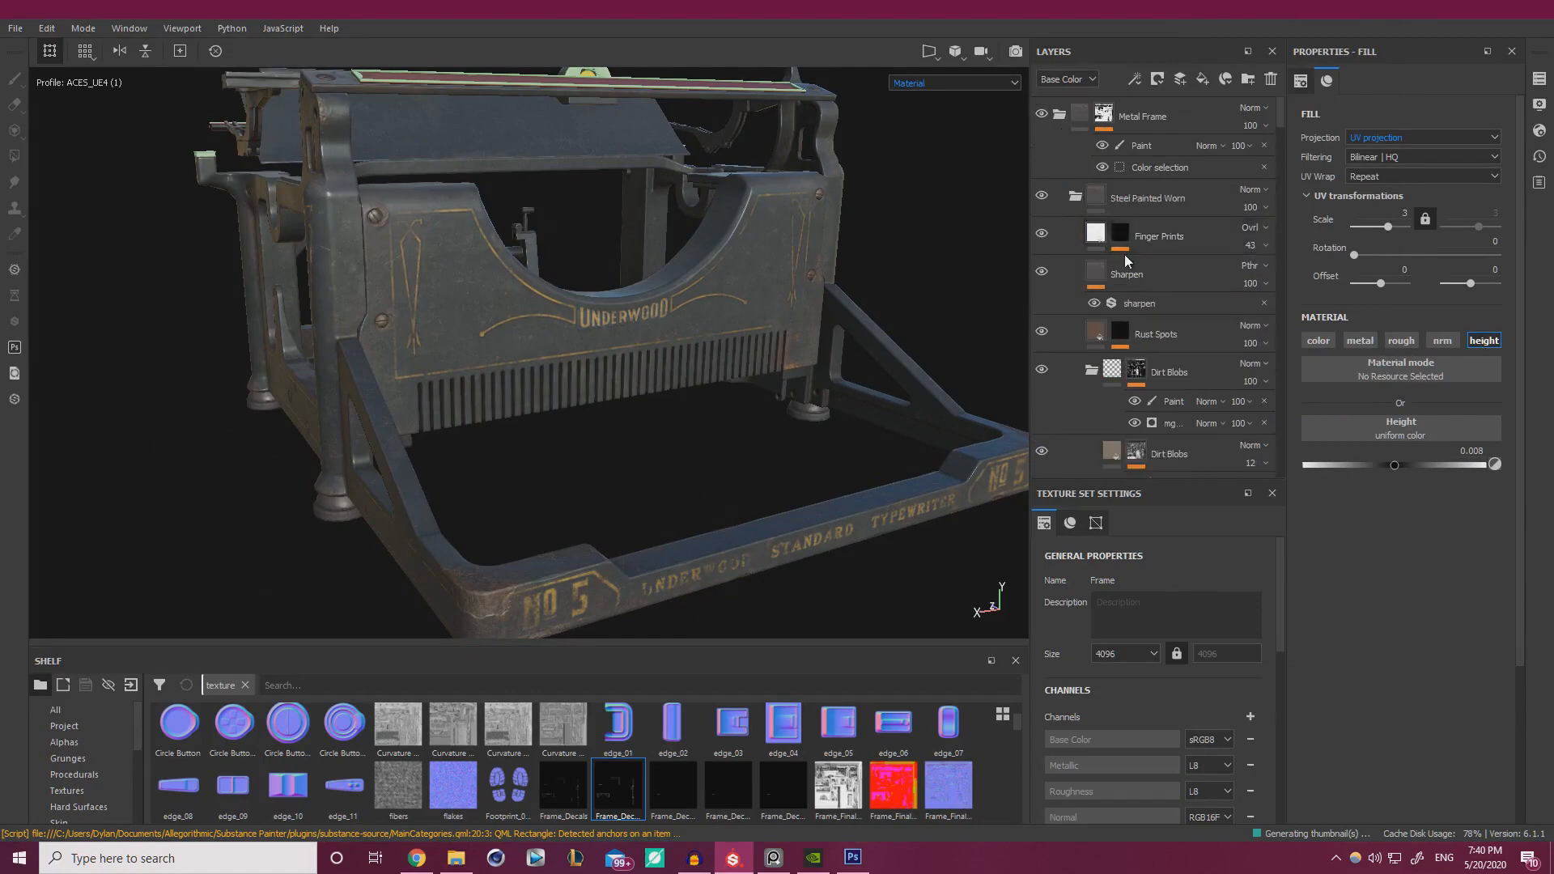
{"action": "scroll", "coordinate": [1125, 261], "scroll_direction": "down", "scroll_amount": 5}
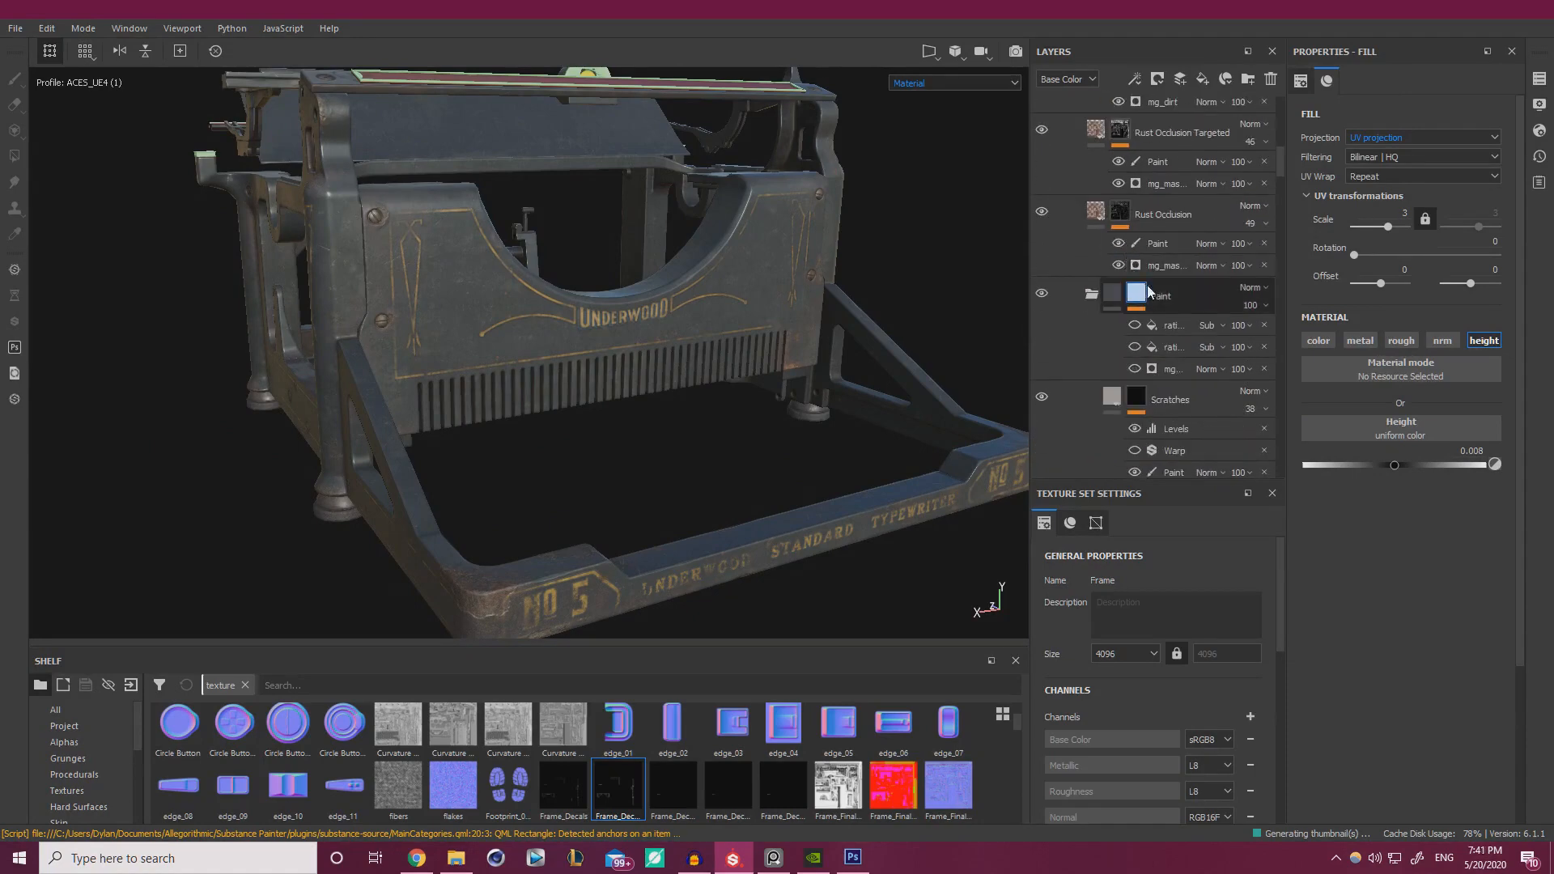
{"action": "scroll", "coordinate": [1194, 291], "scroll_direction": "down", "scroll_amount": 6}
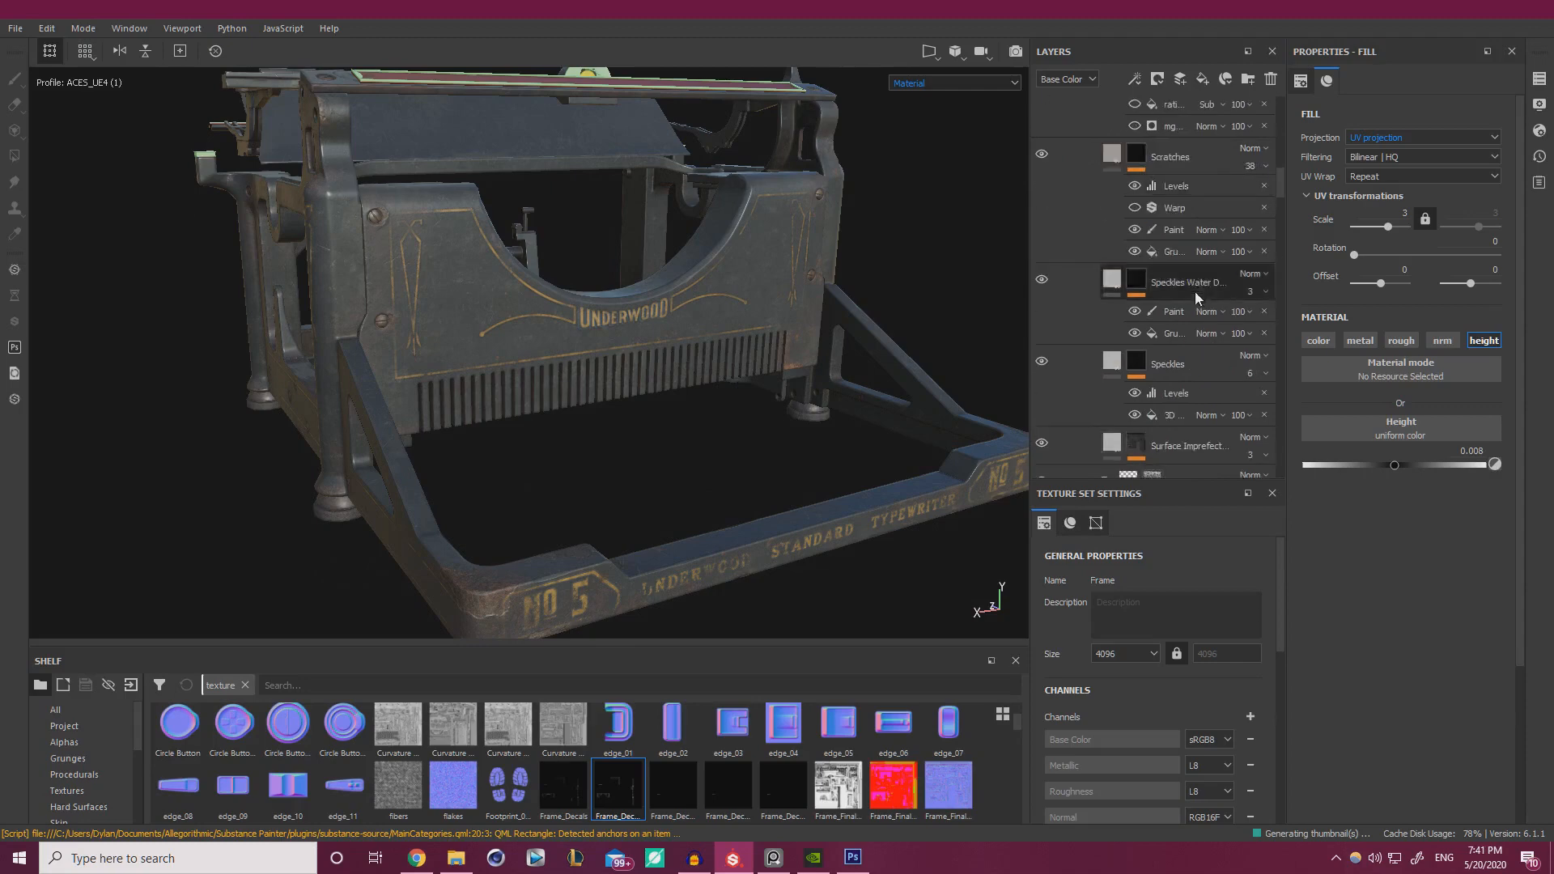
{"action": "left_click", "coordinate": [1186, 349]}
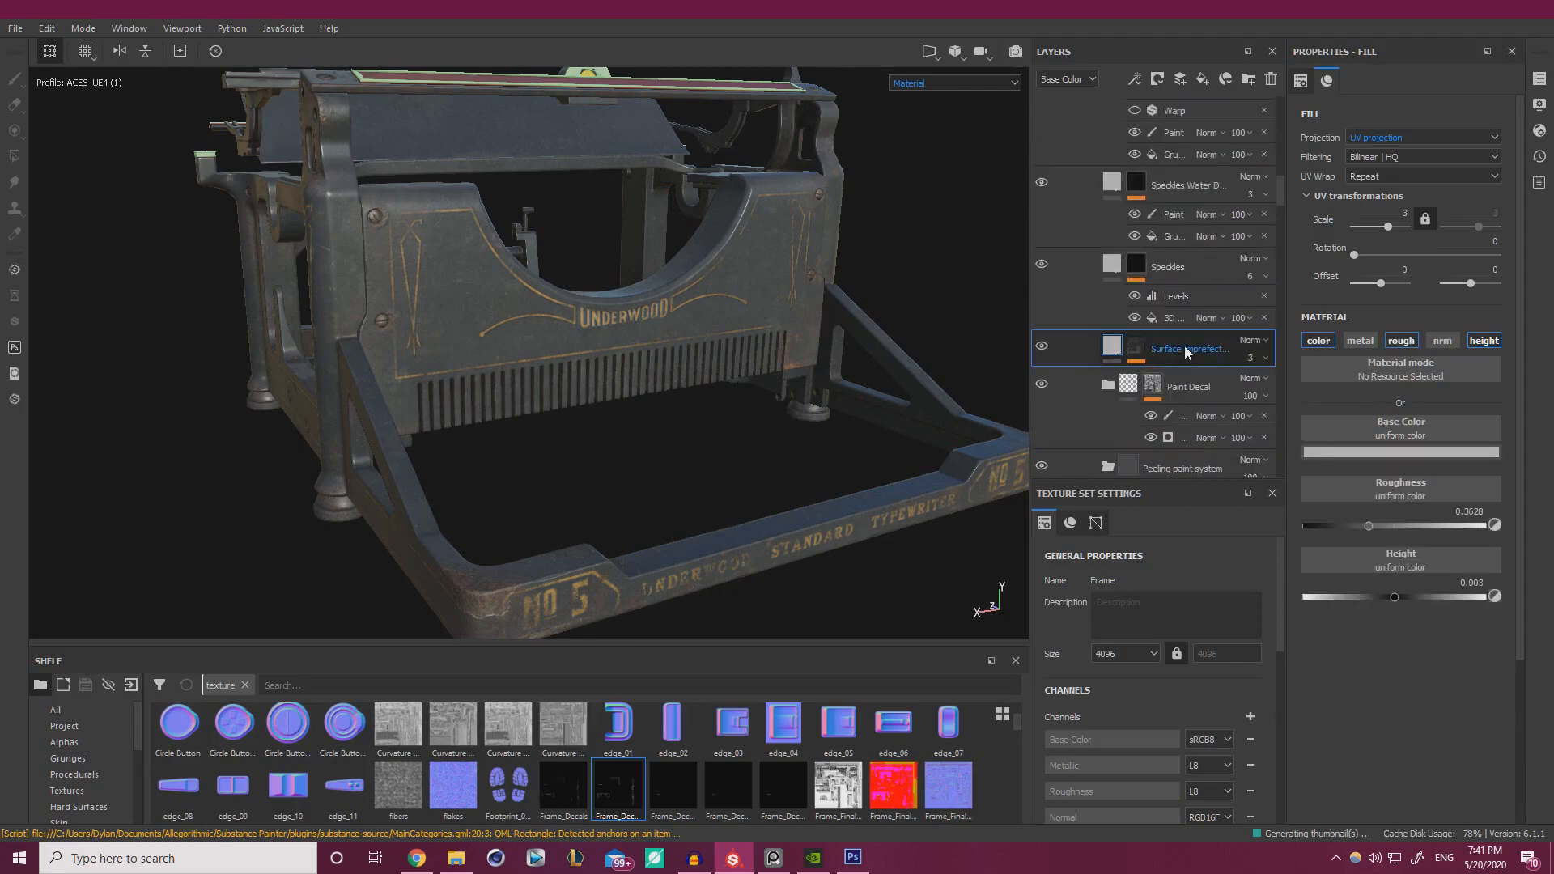
{"action": "key", "text": "ctrl+v"}
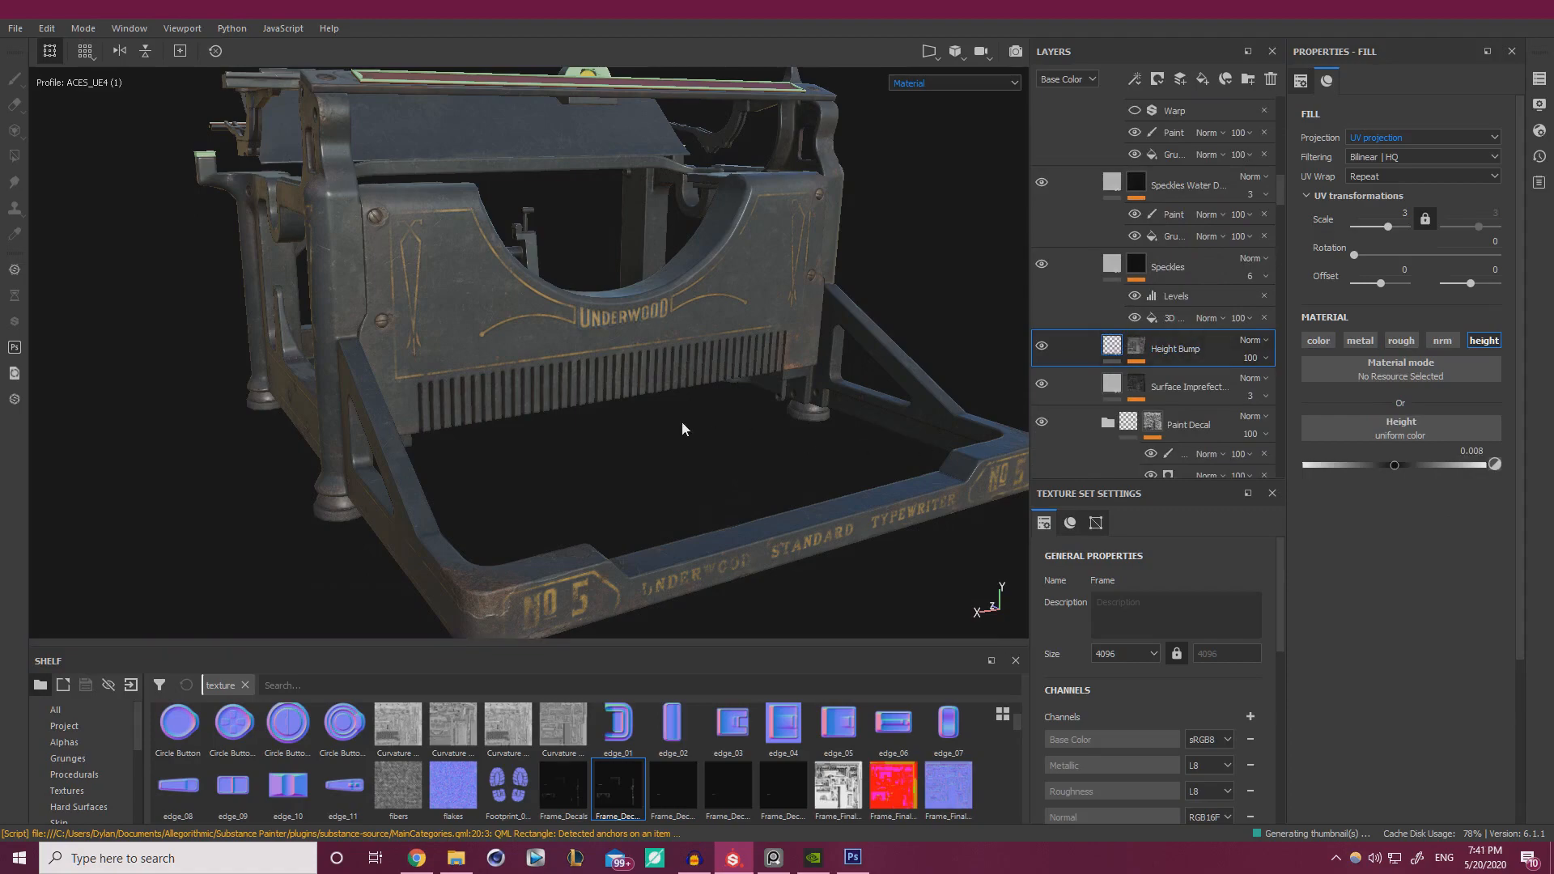
- Examine the pasted Height Bump on the front bar and side frame from several angles, comparing it hidden and shown
{"action": "scroll", "coordinate": [682, 421], "scroll_direction": "up", "scroll_amount": 5}
{"action": "left_click_drag", "start_coordinate": [863, 431], "coordinate": [924, 330], "text": "alt"}
{"action": "left_click", "coordinate": [1041, 348]}
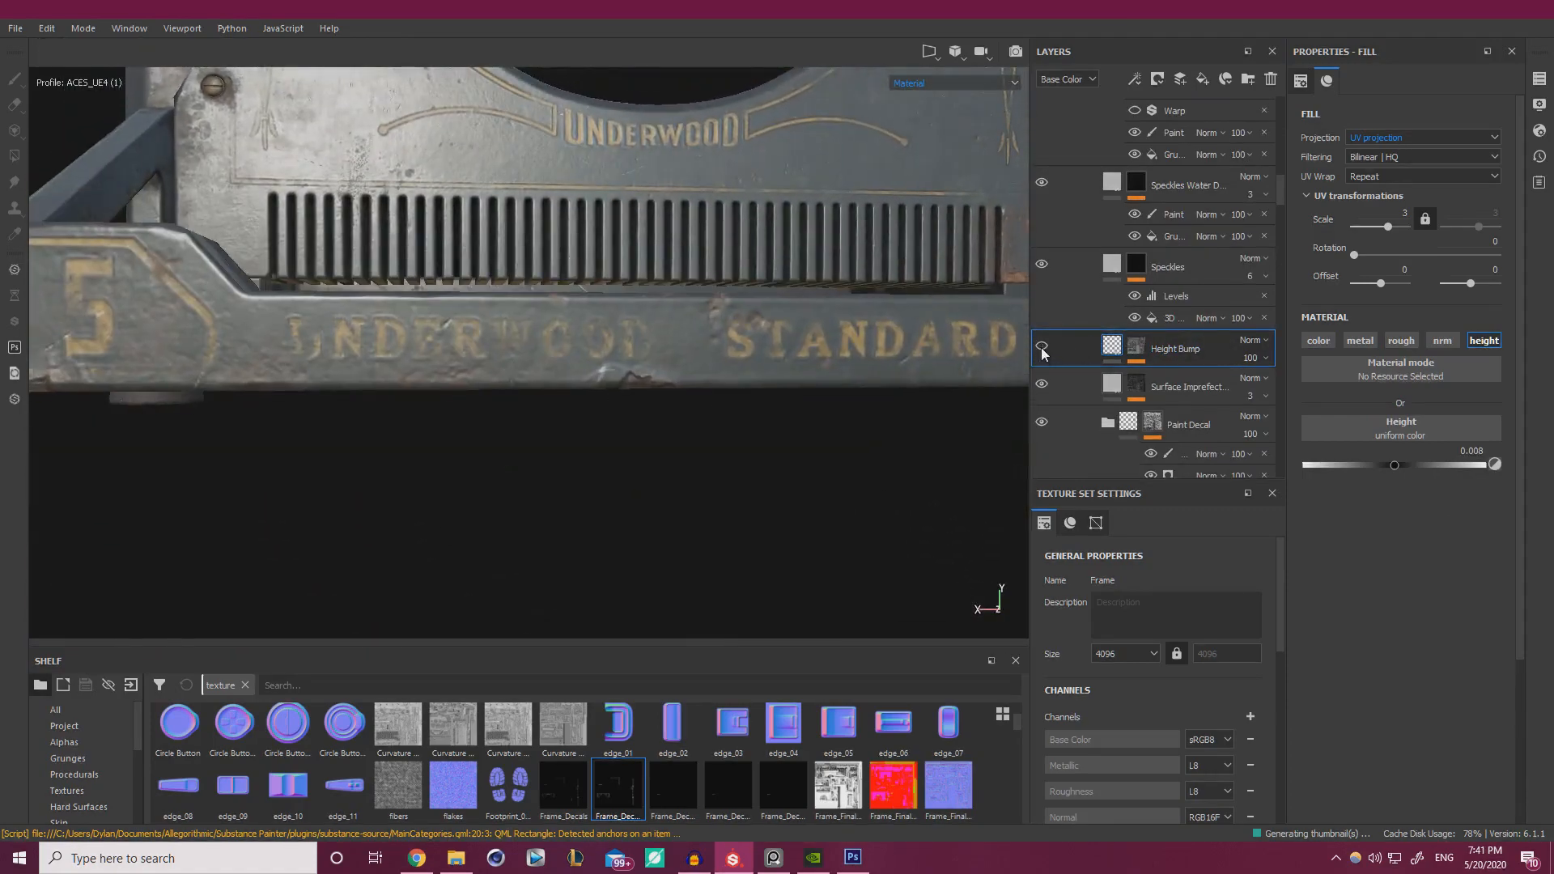
{"action": "left_click", "coordinate": [1042, 349]}
{"action": "scroll", "coordinate": [366, 306], "scroll_direction": "down", "scroll_amount": 1}
{"action": "left_click_drag", "start_coordinate": [366, 306], "coordinate": [563, 286], "text": "alt"}
{"action": "right_click_drag", "start_coordinate": [563, 286], "coordinate": [634, 277], "text": "alt"}
{"action": "middle_click_drag", "start_coordinate": [634, 277], "coordinate": [680, 310], "text": "alt"}
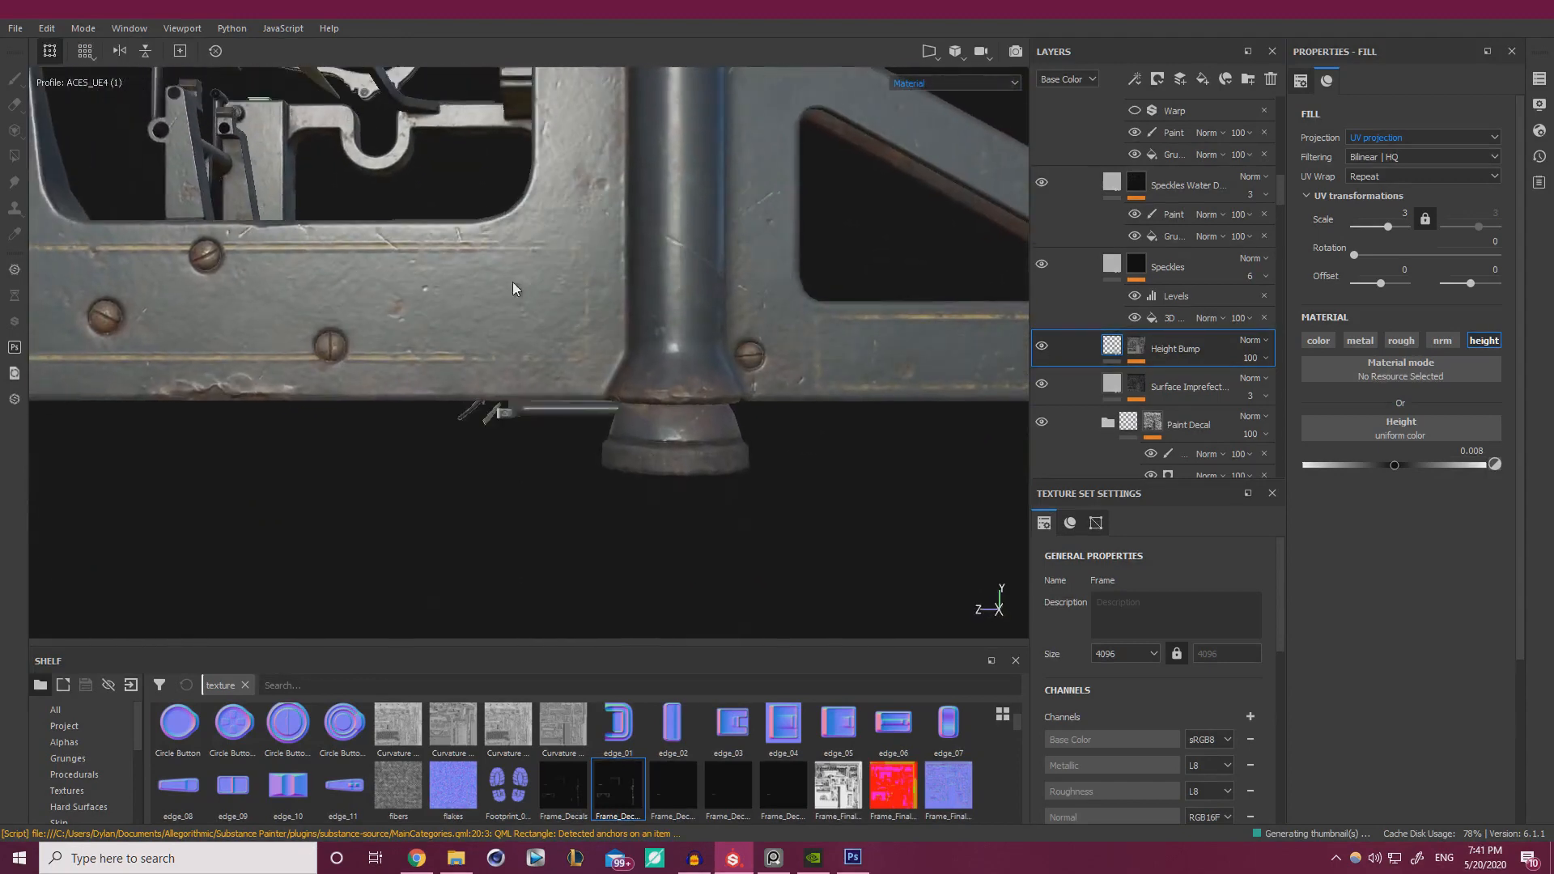
{"action": "left_click_drag", "start_coordinate": [512, 282], "coordinate": [496, 268], "text": "alt"}
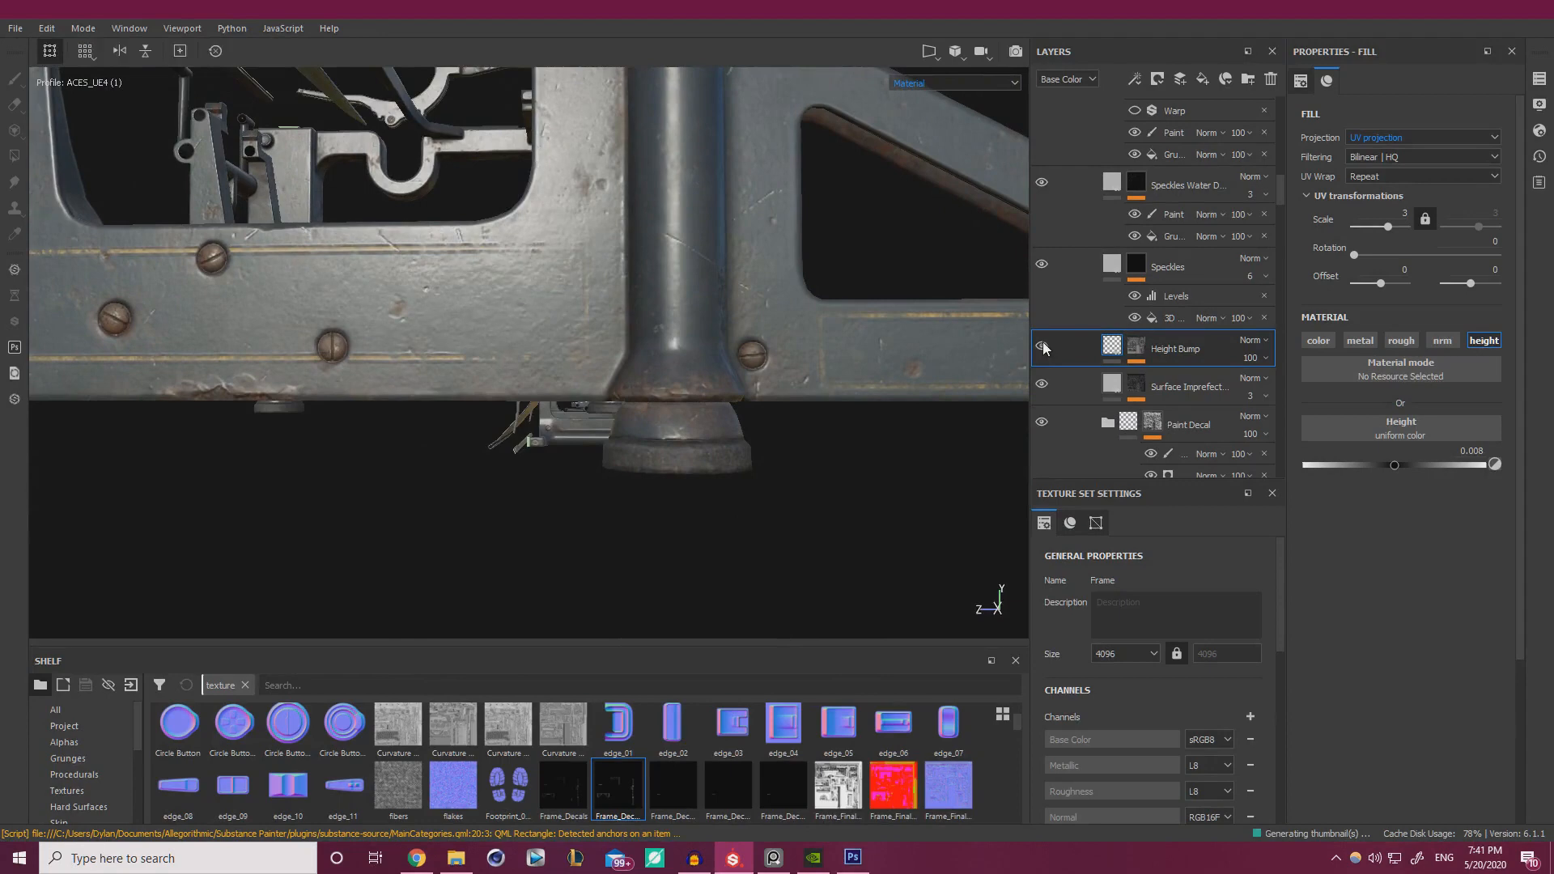
{"action": "left_click_drag", "start_coordinate": [765, 342], "coordinate": [616, 316], "text": "alt"}
{"action": "right_click_drag", "start_coordinate": [615, 316], "coordinate": [543, 311], "text": "alt"}
{"action": "left_click_drag", "start_coordinate": [542, 311], "coordinate": [639, 279], "text": "alt"}
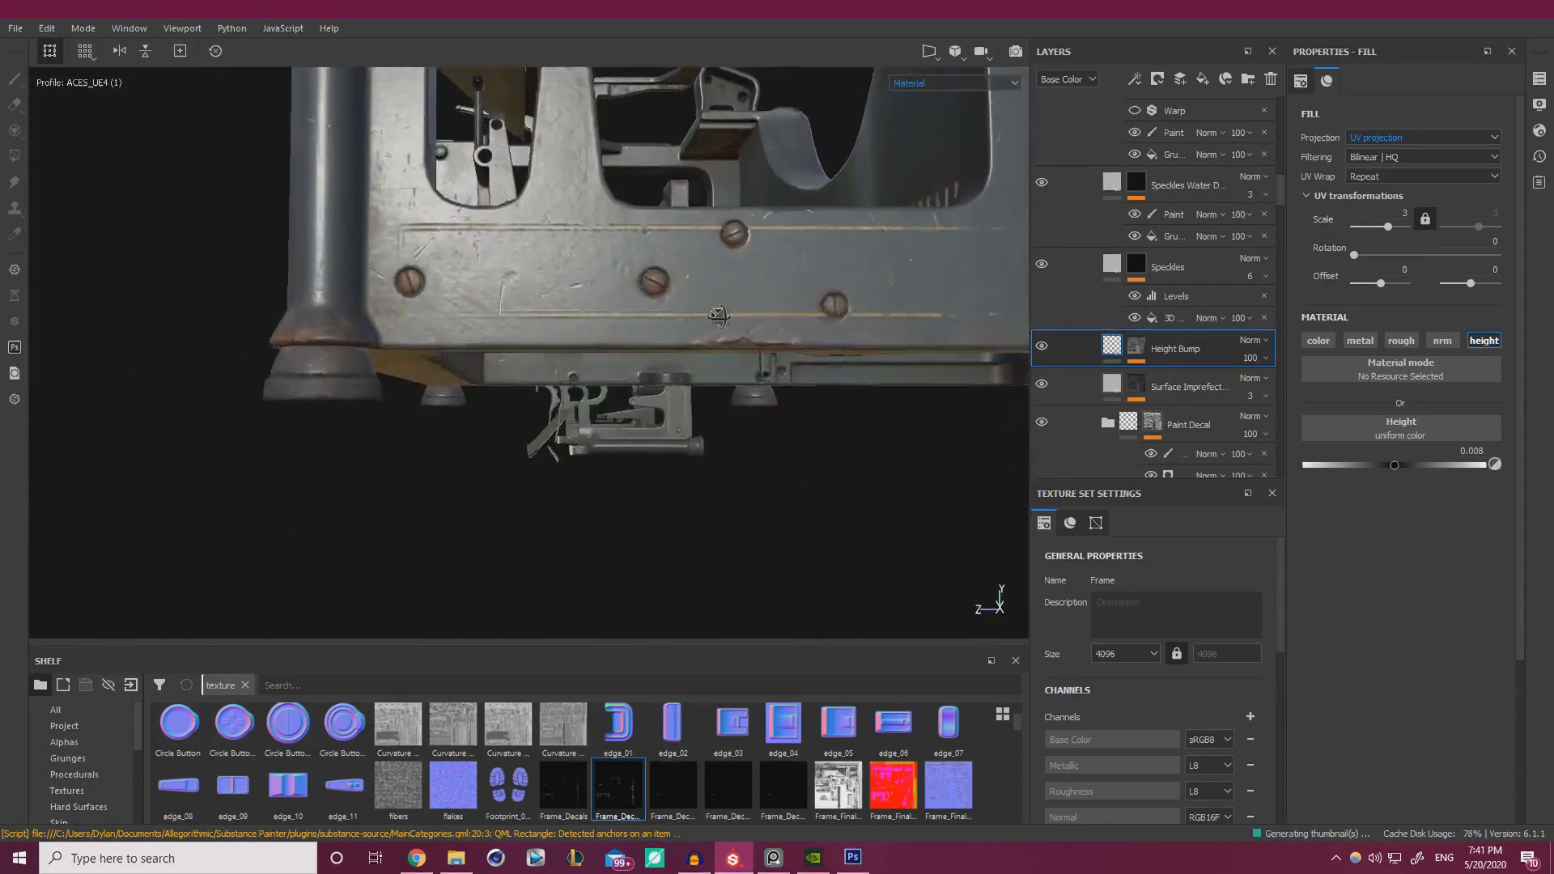
{"action": "right_click_drag", "start_coordinate": [640, 279], "coordinate": [529, 293], "text": "alt"}
{"action": "left_click_drag", "start_coordinate": [529, 293], "coordinate": [555, 278], "text": "alt"}
- Set the pasted Height Bump layer's height to 0.006
{"action": "right_click_drag", "start_coordinate": [556, 284], "coordinate": [1069, 384], "text": "alt"}
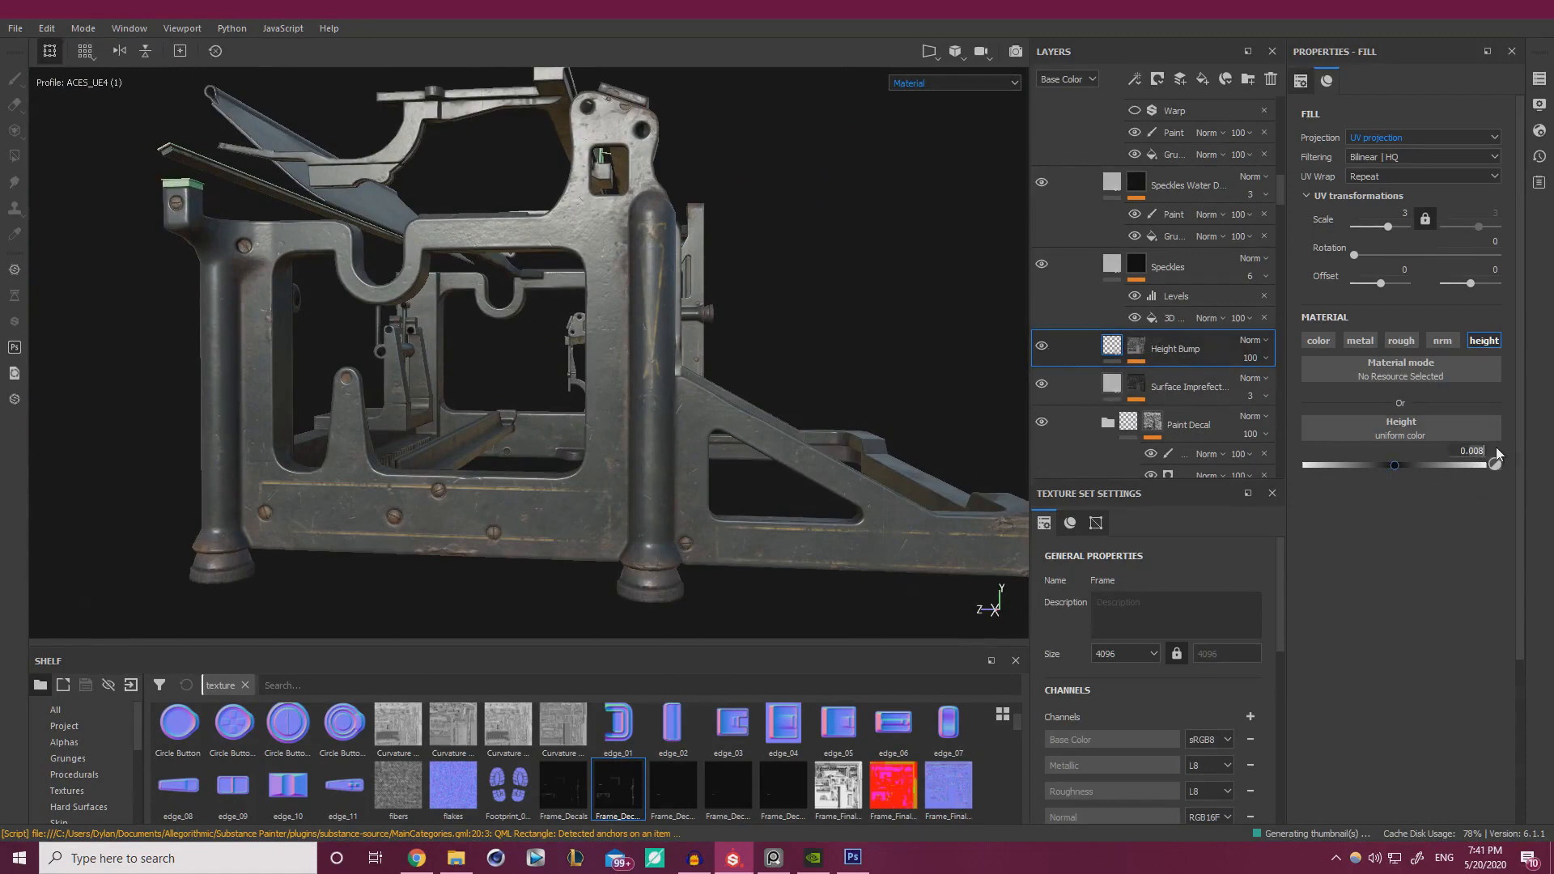
{"action": "key", "text": "BackSpace"}
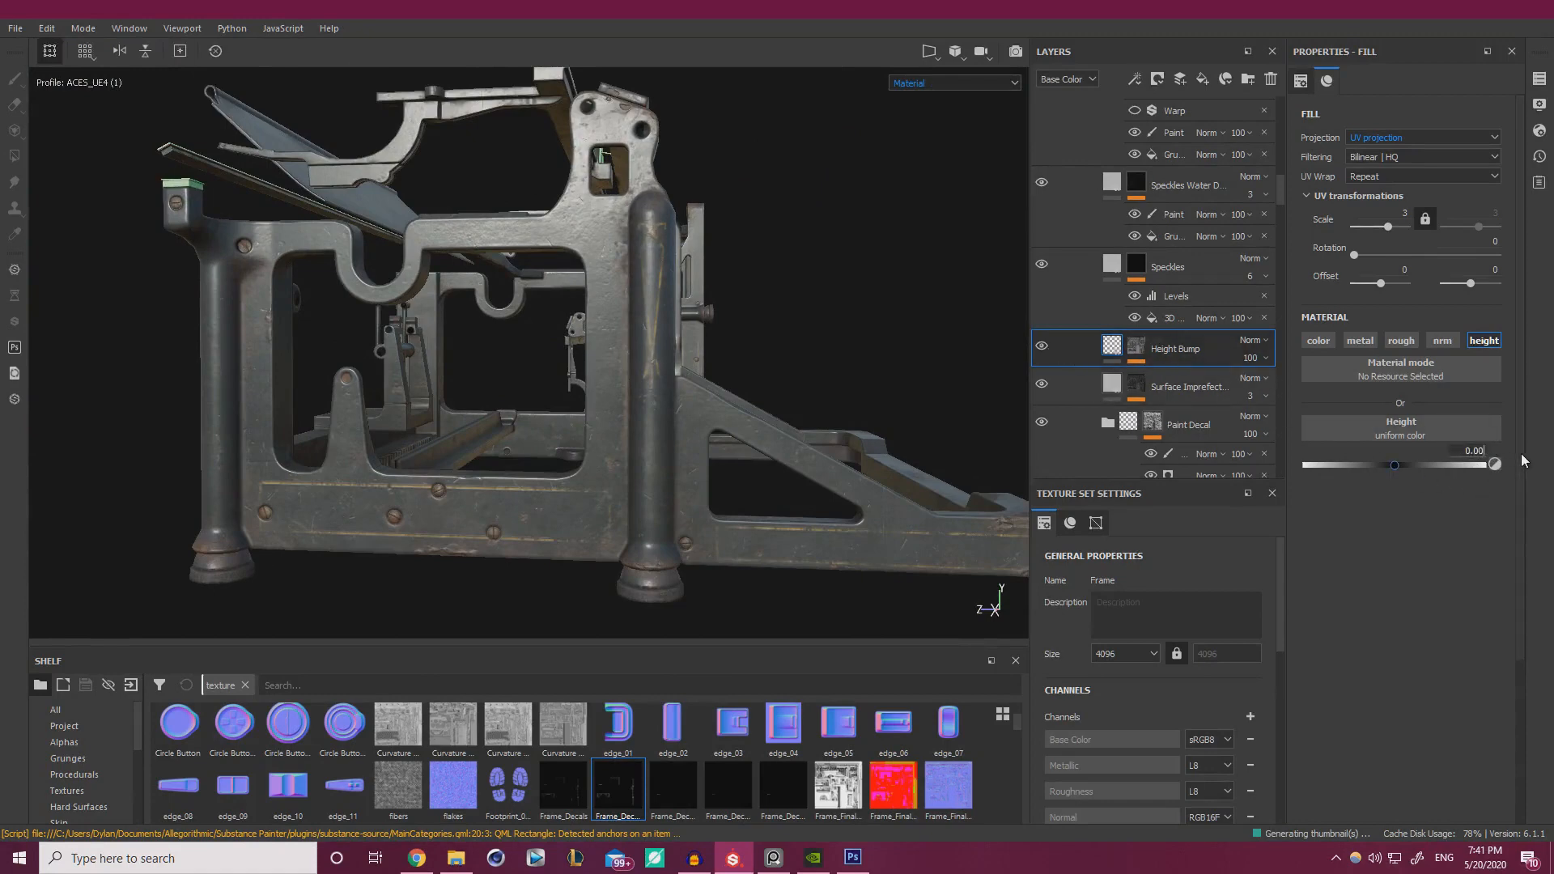
{"action": "type", "text": "6"}
{"action": "key", "text": "Return"}
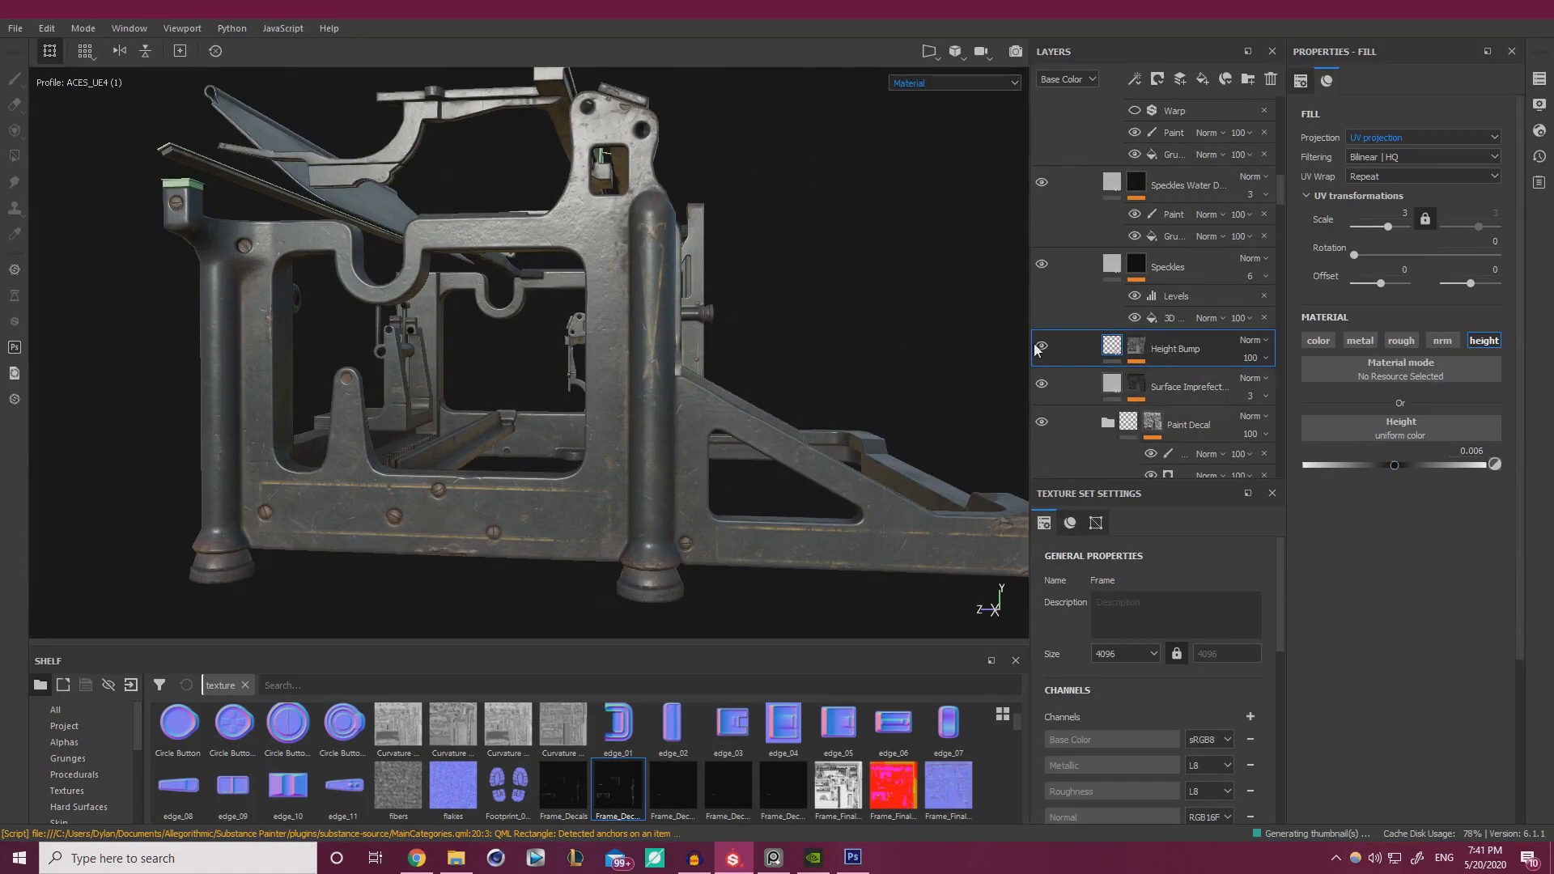
- Examine the height relief on the side frame and the Underwood front panel from several angles
{"action": "left_click_drag", "start_coordinate": [810, 340], "coordinate": [544, 270], "text": "alt"}
{"action": "right_click_drag", "start_coordinate": [544, 270], "coordinate": [565, 272], "text": "shift"}
{"action": "left_click_drag", "start_coordinate": [643, 291], "coordinate": [597, 332], "text": "alt"}
{"action": "right_click_drag", "start_coordinate": [598, 332], "coordinate": [834, 396], "text": "alt"}
{"action": "middle_click_drag", "start_coordinate": [834, 397], "coordinate": [429, 293], "text": "alt"}
{"action": "right_click_drag", "start_coordinate": [429, 293], "coordinate": [834, 404], "text": "alt"}
{"action": "left_click_drag", "start_coordinate": [834, 403], "coordinate": [765, 355], "text": "alt"}
{"action": "right_click_drag", "start_coordinate": [765, 355], "coordinate": [453, 324], "text": "alt"}
{"action": "middle_click_drag", "start_coordinate": [453, 324], "coordinate": [694, 358], "text": "alt"}
{"action": "left_click_drag", "start_coordinate": [694, 359], "coordinate": [859, 389], "text": "alt"}
{"action": "left_click_drag", "start_coordinate": [733, 375], "coordinate": [480, 317], "text": "alt"}
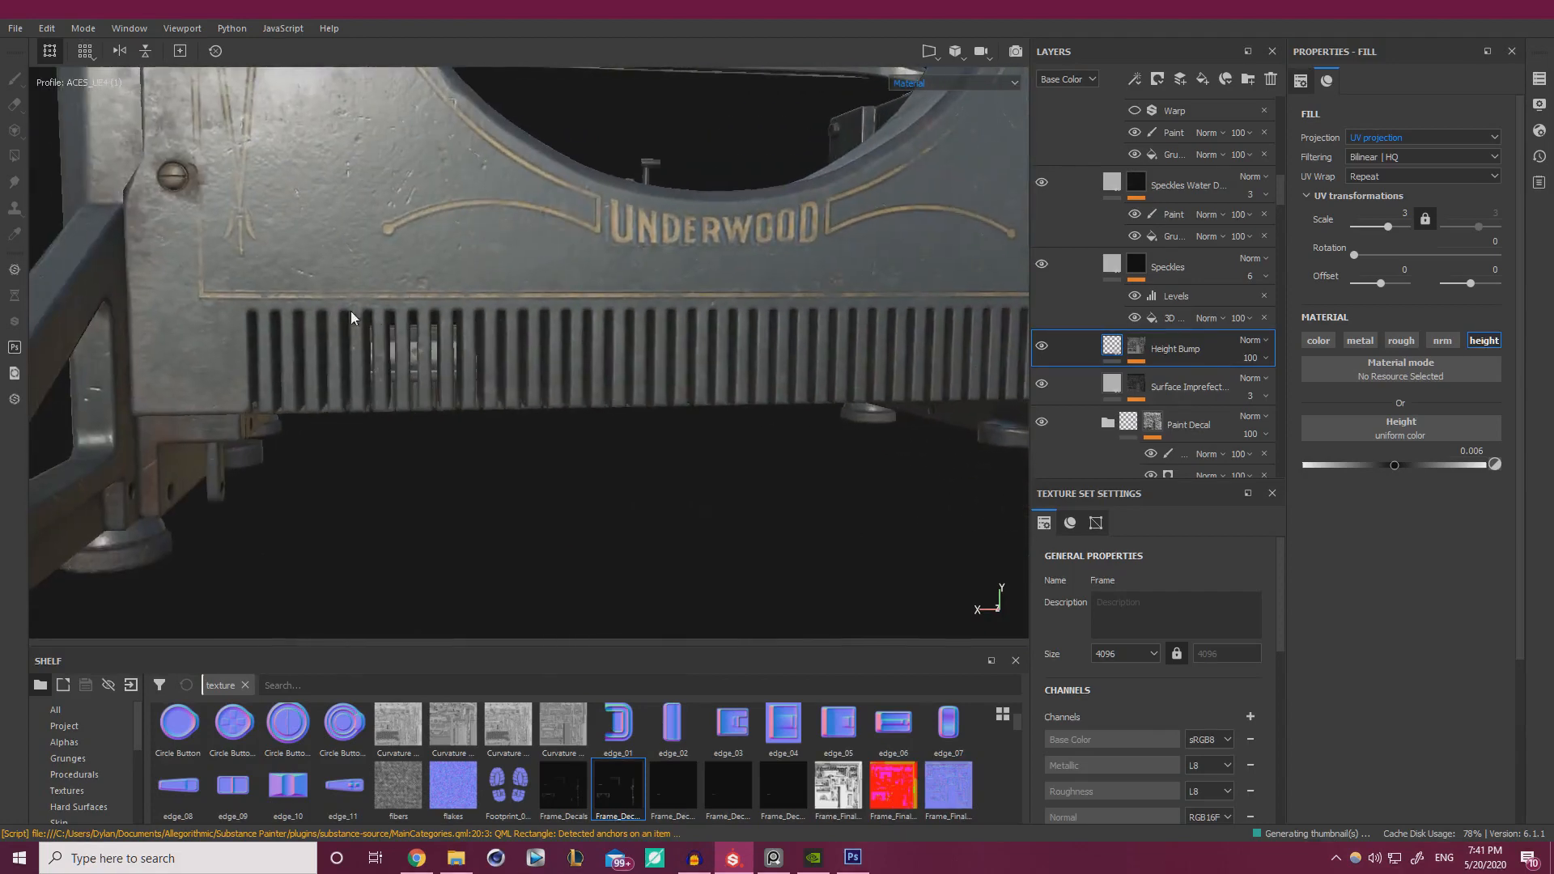
{"action": "right_click_drag", "start_coordinate": [352, 311], "coordinate": [401, 308], "text": "alt"}
- Find the Peeling paint system in the Metal Frame group and select the paint effect in its Base folder's mask
{"action": "scroll", "coordinate": [1137, 303], "scroll_direction": "down", "scroll_amount": 4}
{"action": "scroll", "coordinate": [1133, 290], "scroll_direction": "up", "scroll_amount": 1}
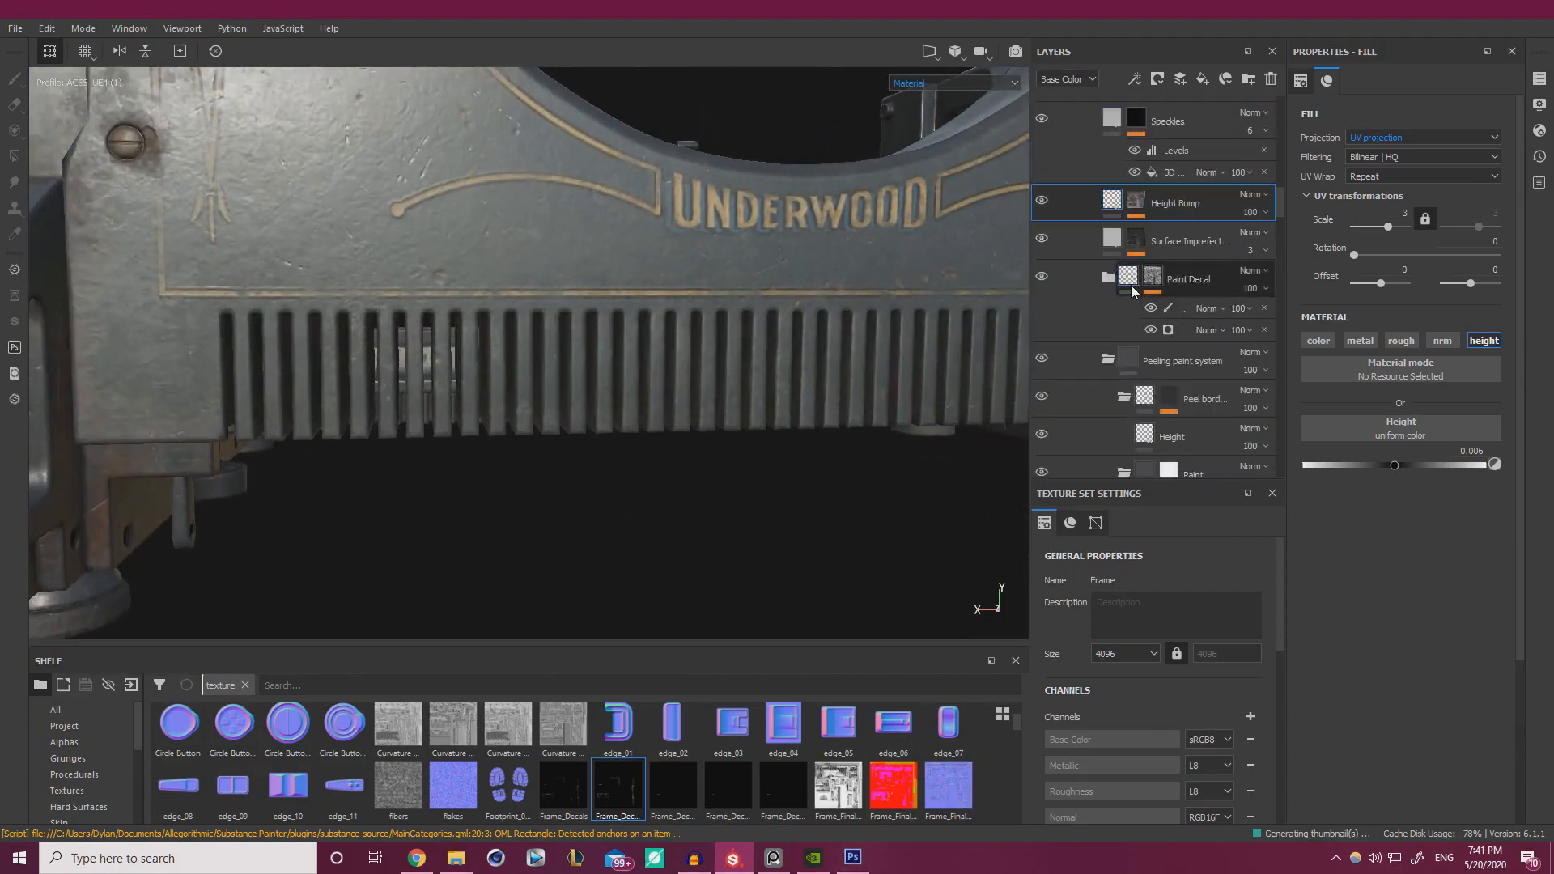
{"action": "scroll", "coordinate": [1128, 275], "scroll_direction": "up", "scroll_amount": 8}
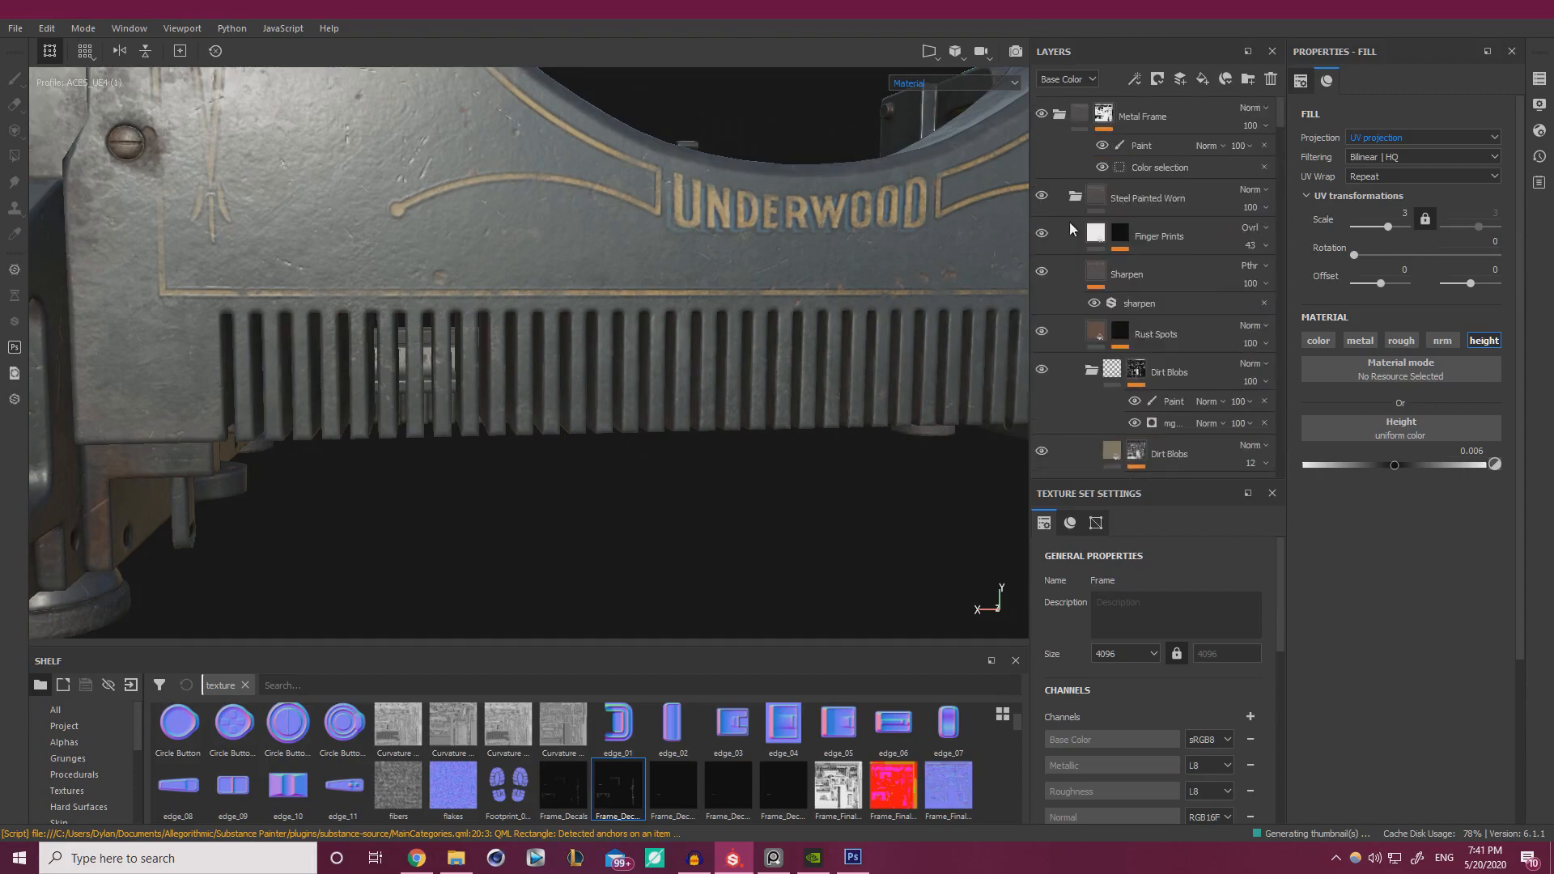
{"action": "left_click", "coordinate": [1061, 120]}
{"action": "mouse_move", "coordinate": [680, 252]}
{"action": "right_mouse_down", "text": "alt"}
{"action": "mouse_move", "coordinate": [386, 207]}
{"action": "mouse_move", "coordinate": [616, 376]}
{"action": "right_mouse_up", "text": "alt"}
{"action": "scroll", "coordinate": [1178, 329], "scroll_direction": "down", "scroll_amount": 5}
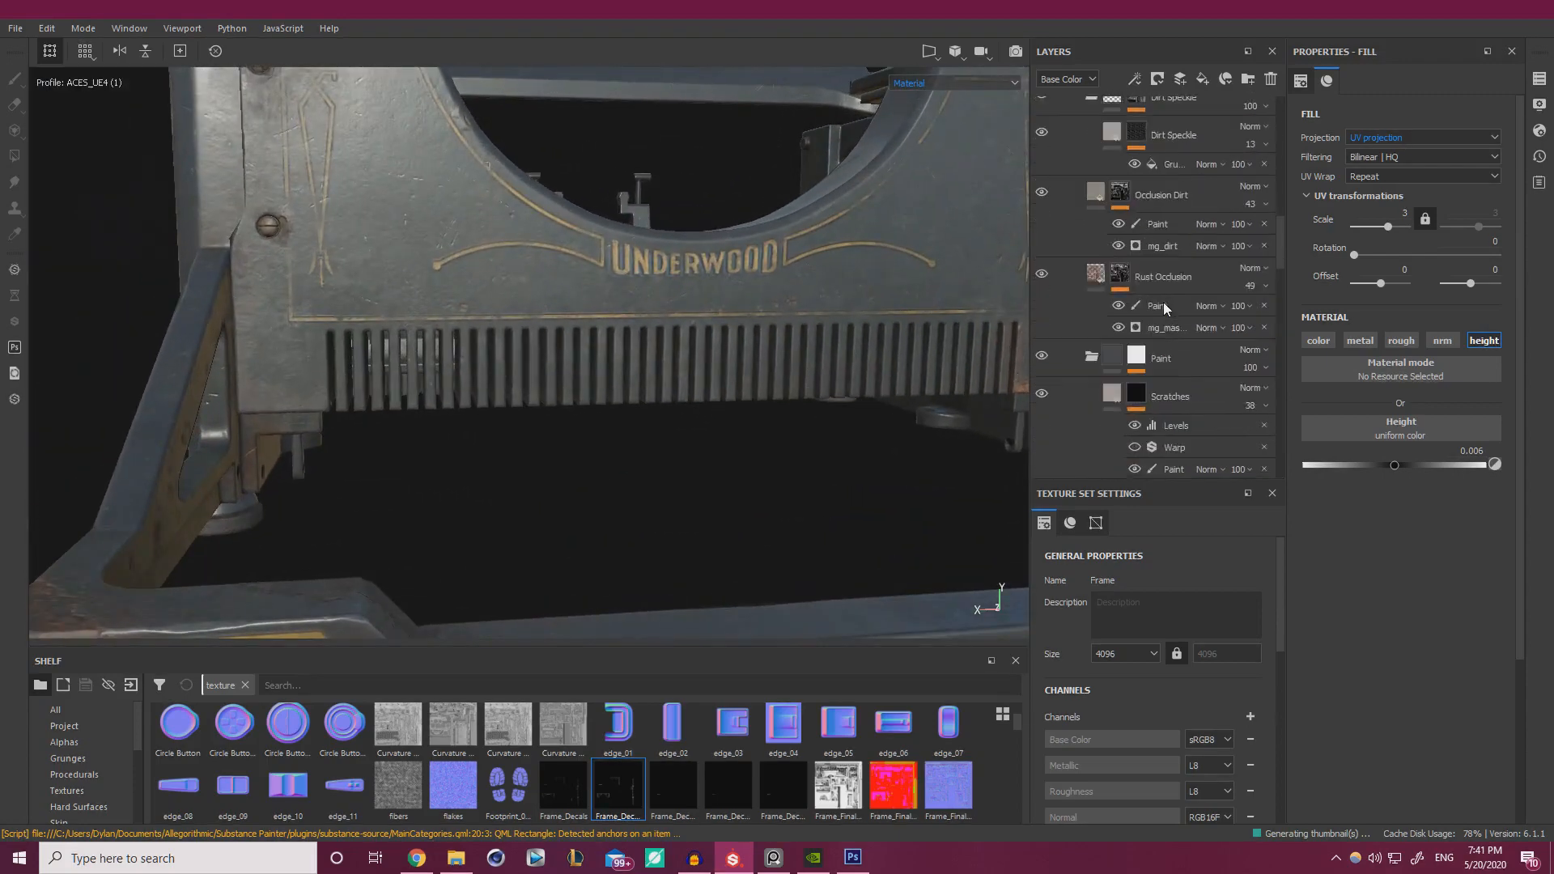
{"action": "scroll", "coordinate": [1163, 303], "scroll_direction": "down", "scroll_amount": 5}
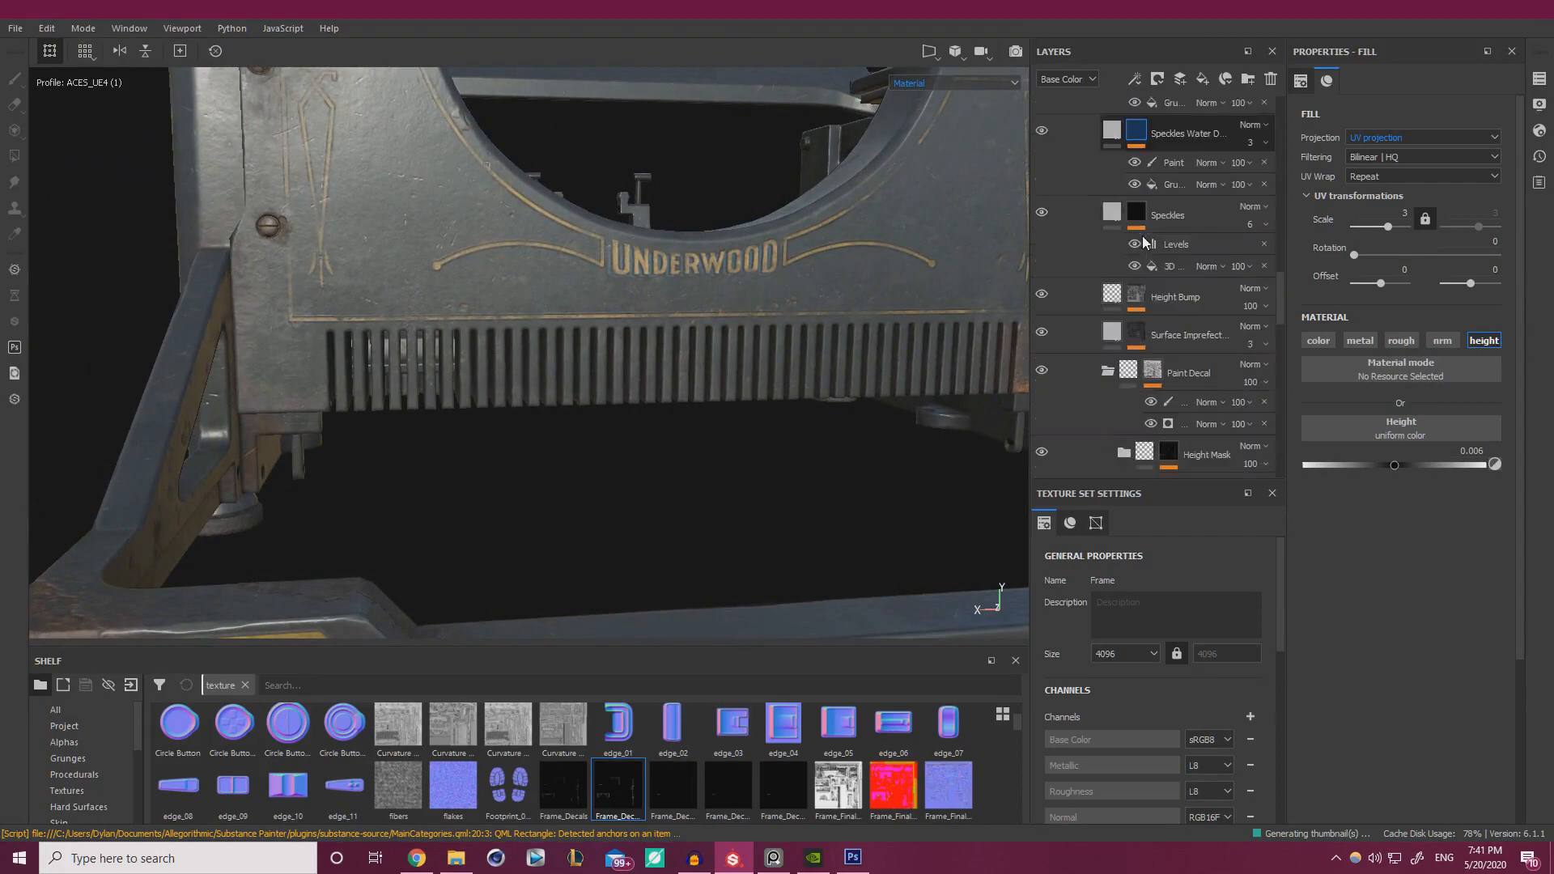
{"action": "scroll", "coordinate": [1146, 241], "scroll_direction": "down", "scroll_amount": 8}
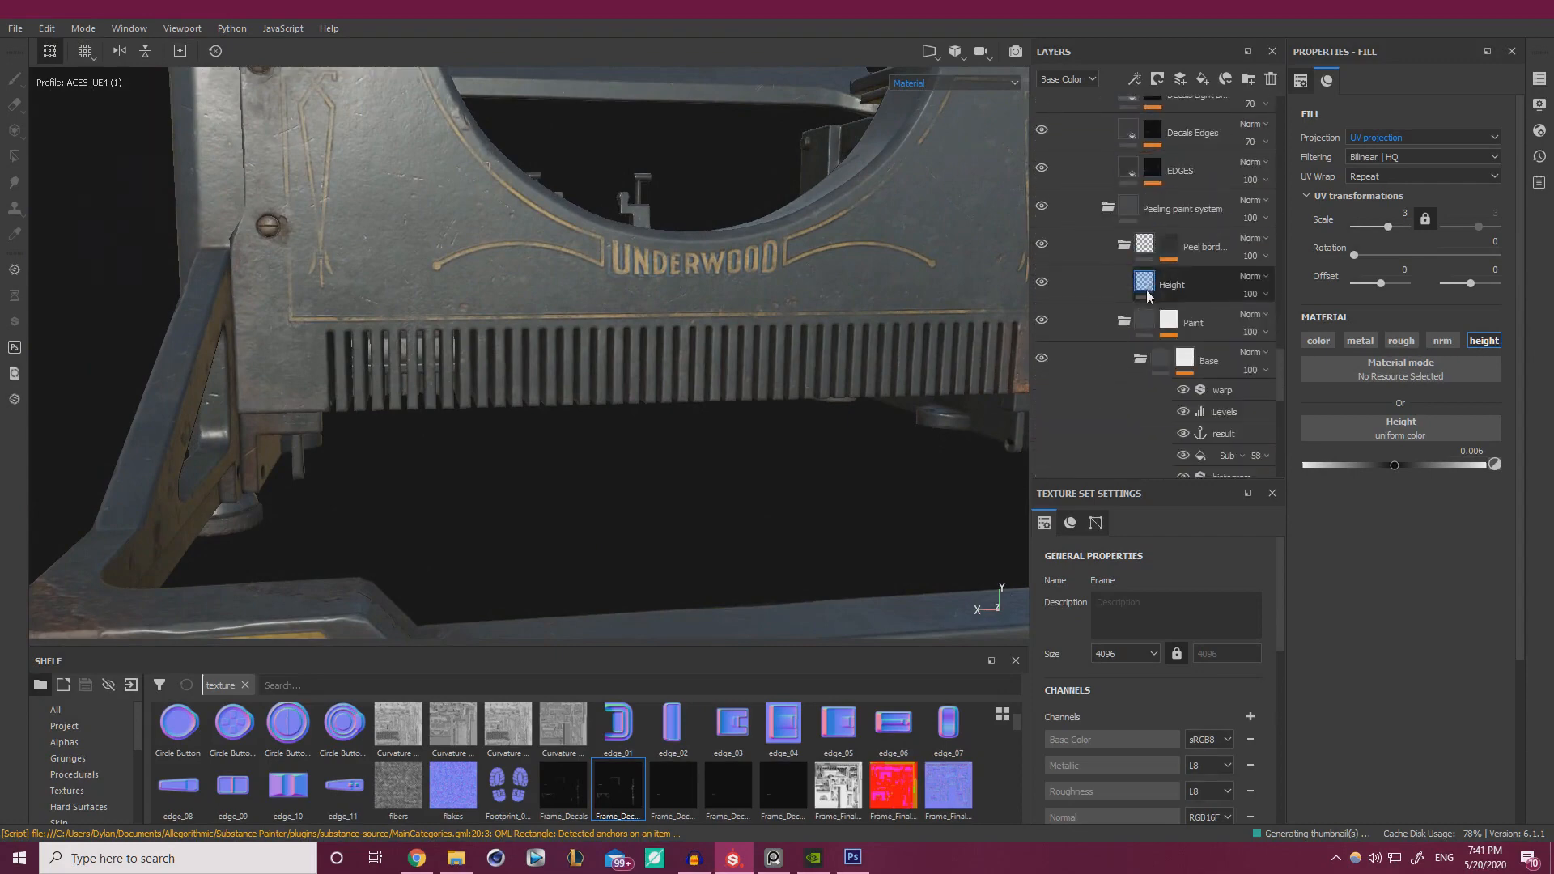
{"action": "scroll", "coordinate": [1149, 340], "scroll_direction": "down", "scroll_amount": 3}
{"action": "left_click", "coordinate": [1199, 291]}
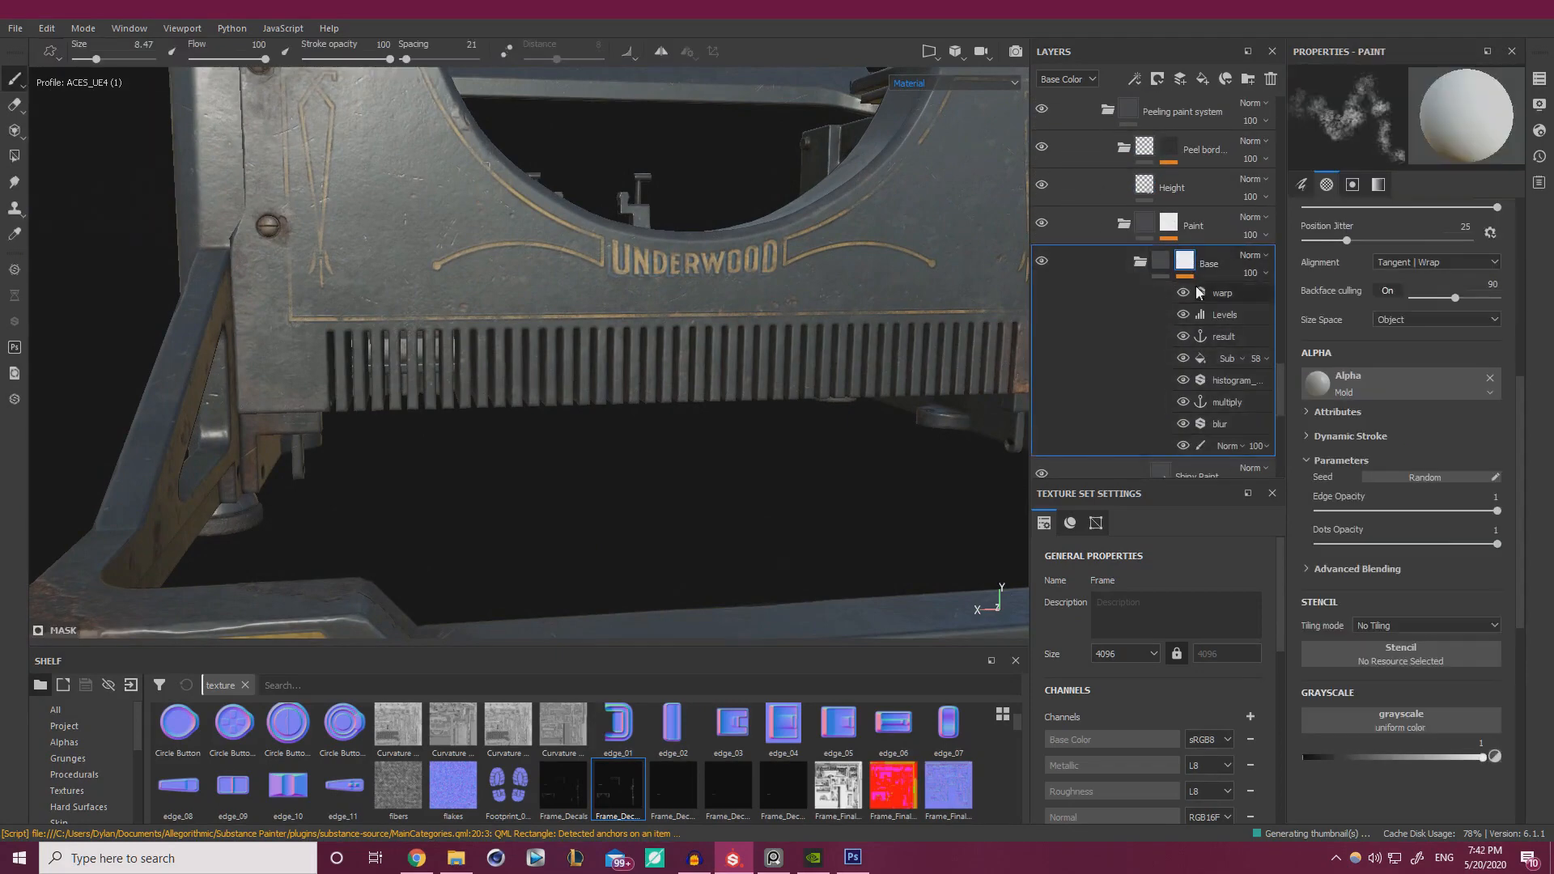
{"action": "left_click", "coordinate": [1201, 447]}
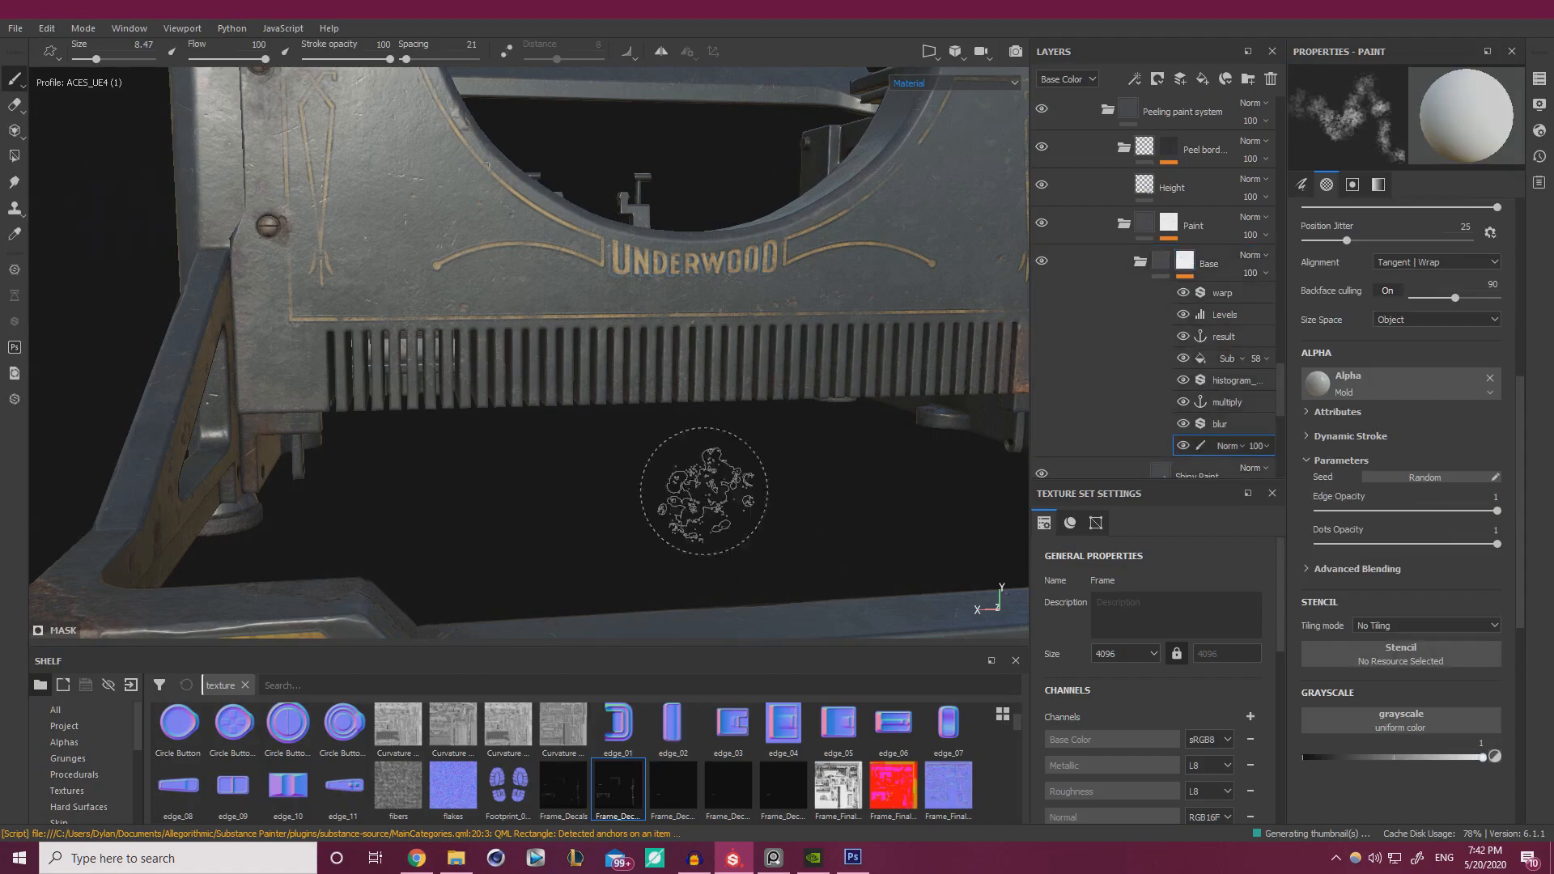
- Reduce the brush size to 1.18, set its grayscale to 0.7478 and try a paint chip above the front panel's vents
{"action": "right_click_drag", "start_coordinate": [363, 303], "coordinate": [947, 389], "text": "alt"}
{"action": "mouse_move", "coordinate": [567, 391]}
{"action": "right_mouse_down", "text": "ctrl"}
{"action": "mouse_move", "coordinate": [518, 381]}
{"action": "mouse_move", "coordinate": [499, 273]}
{"action": "mouse_move", "coordinate": [536, 324]}
{"action": "mouse_move", "coordinate": [477, 369]}
{"action": "right_mouse_up", "text": "ctrl"}
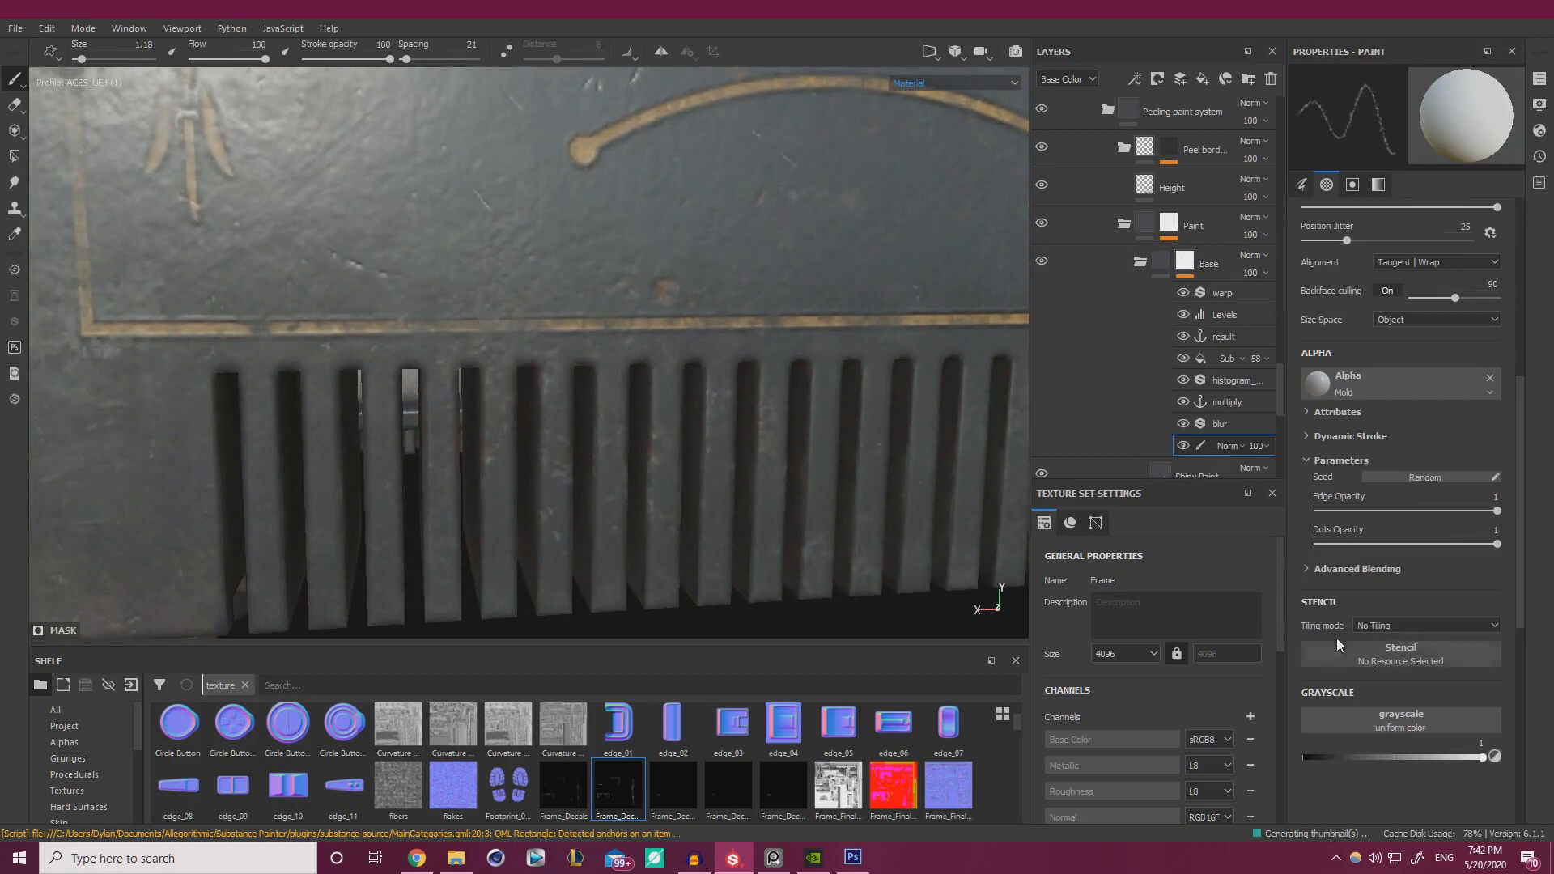
{"action": "left_click", "coordinate": [1440, 758]}
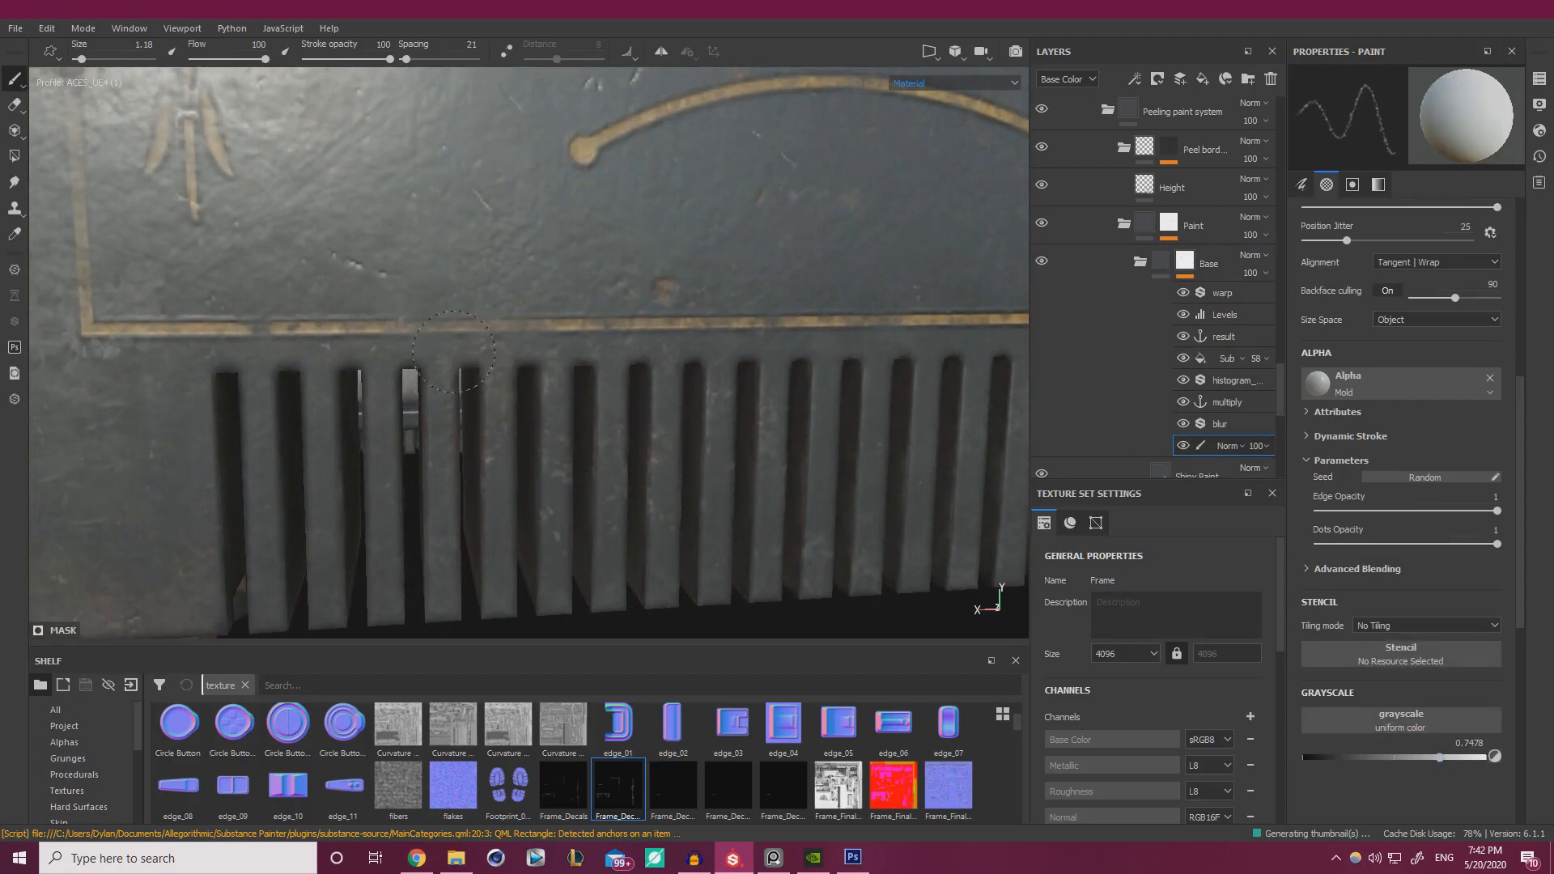
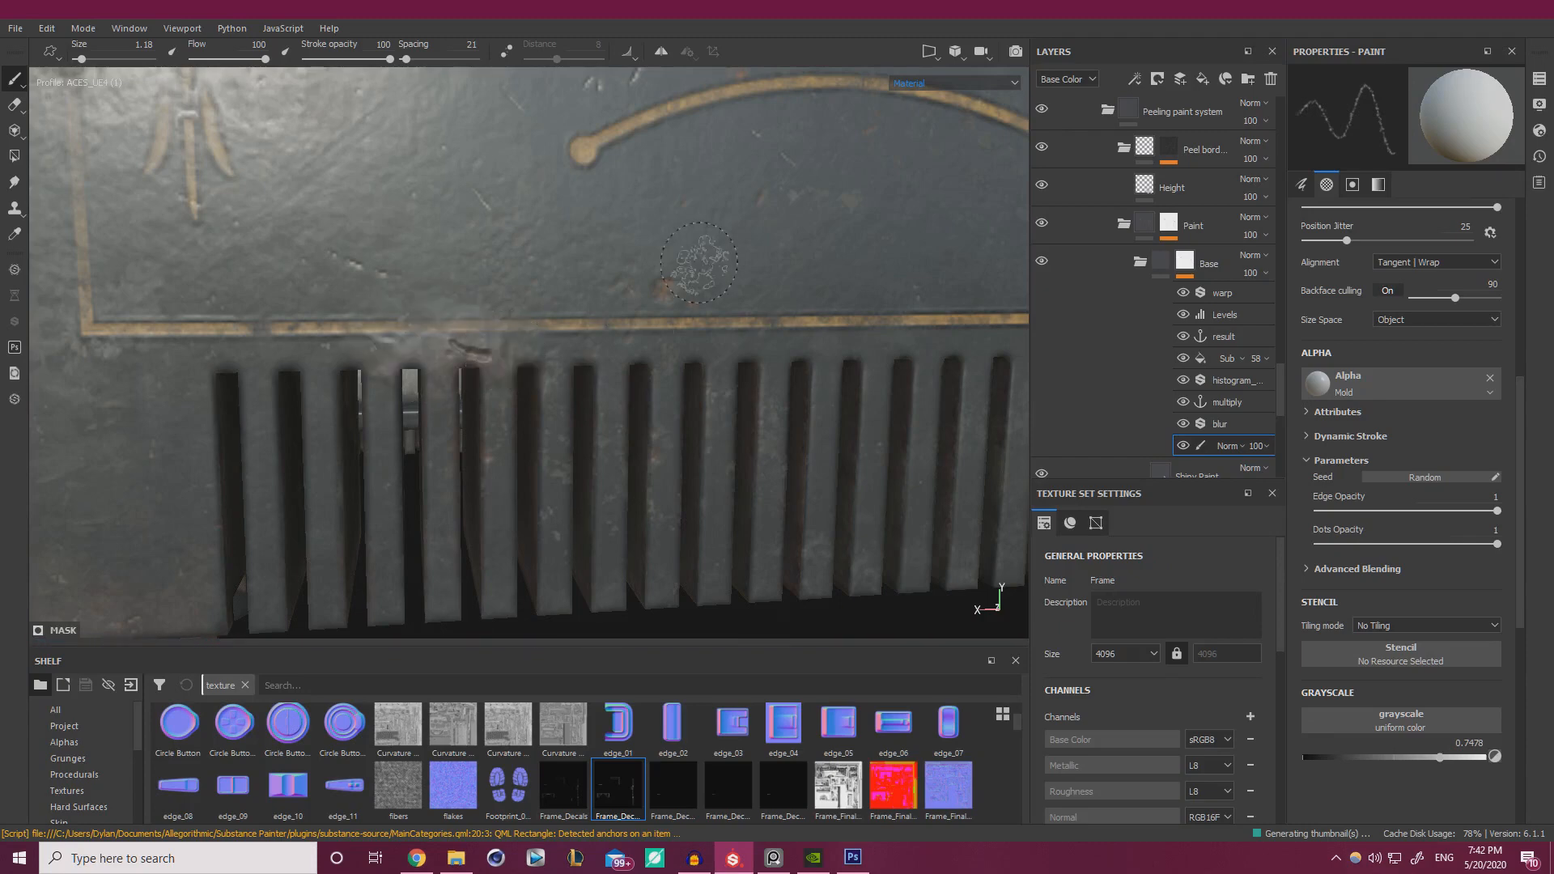
{"action": "right_click_drag", "start_coordinate": [689, 275], "coordinate": [186, 243], "text": "alt"}
{"action": "mouse_move", "coordinate": [186, 243]}
{"action": "left_mouse_down", "text": "alt"}
{"action": "mouse_move", "coordinate": [288, 215]}
{"action": "mouse_move", "coordinate": [435, 225]}
{"action": "mouse_move", "coordinate": [376, 220]}
{"action": "left_mouse_up", "text": "alt"}
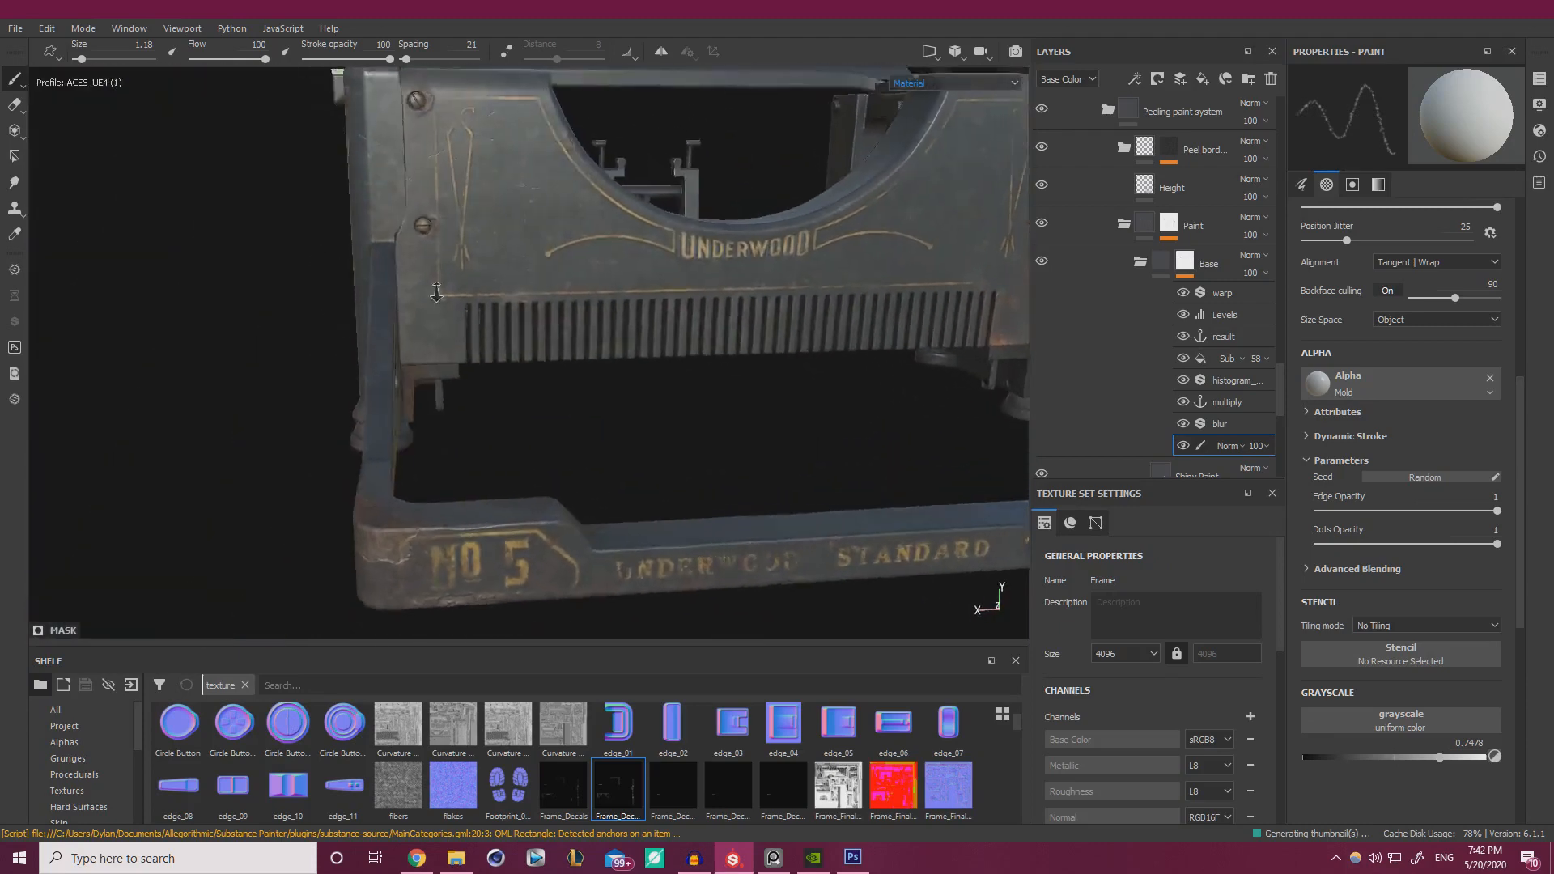
{"action": "middle_click_drag", "start_coordinate": [377, 220], "coordinate": [445, 280], "text": "alt"}
{"action": "right_click_drag", "start_coordinate": [445, 279], "coordinate": [713, 332], "text": "alt"}
{"action": "left_click_drag", "start_coordinate": [712, 332], "coordinate": [704, 361], "text": "alt"}
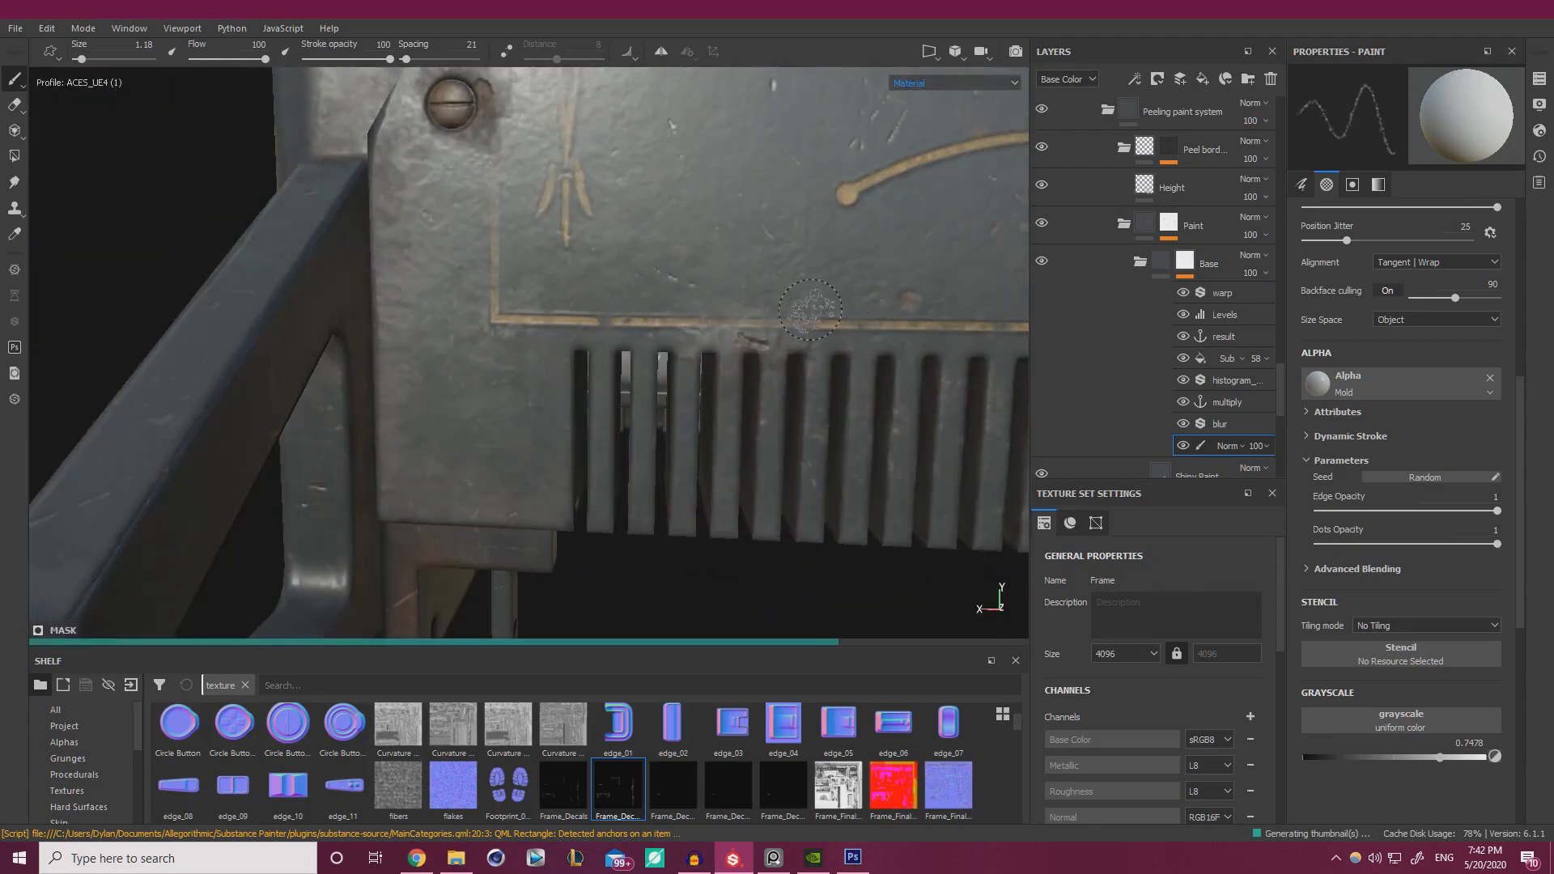
{"action": "right_click_drag", "start_coordinate": [670, 288], "coordinate": [801, 311], "text": "alt"}
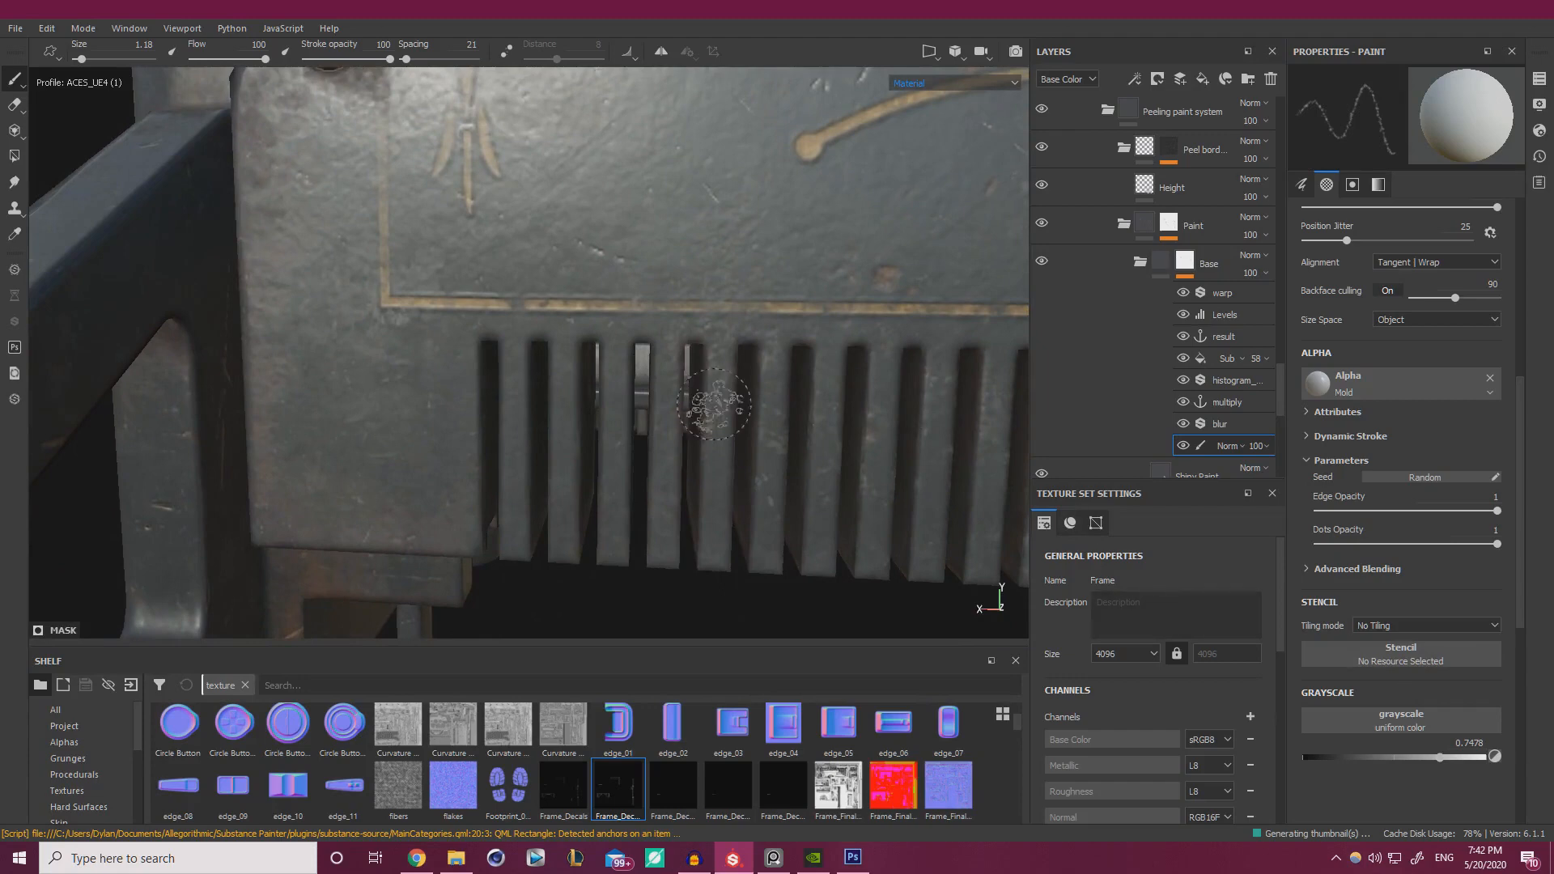
{"action": "middle_click_drag", "start_coordinate": [715, 409], "coordinate": [684, 404], "text": "alt"}
- Set the brush grayscale to 0.6460 and test peeling strokes along the upper ends of the front panel's vents
{"action": "left_click_drag", "start_coordinate": [1425, 756], "coordinate": [1420, 756]}
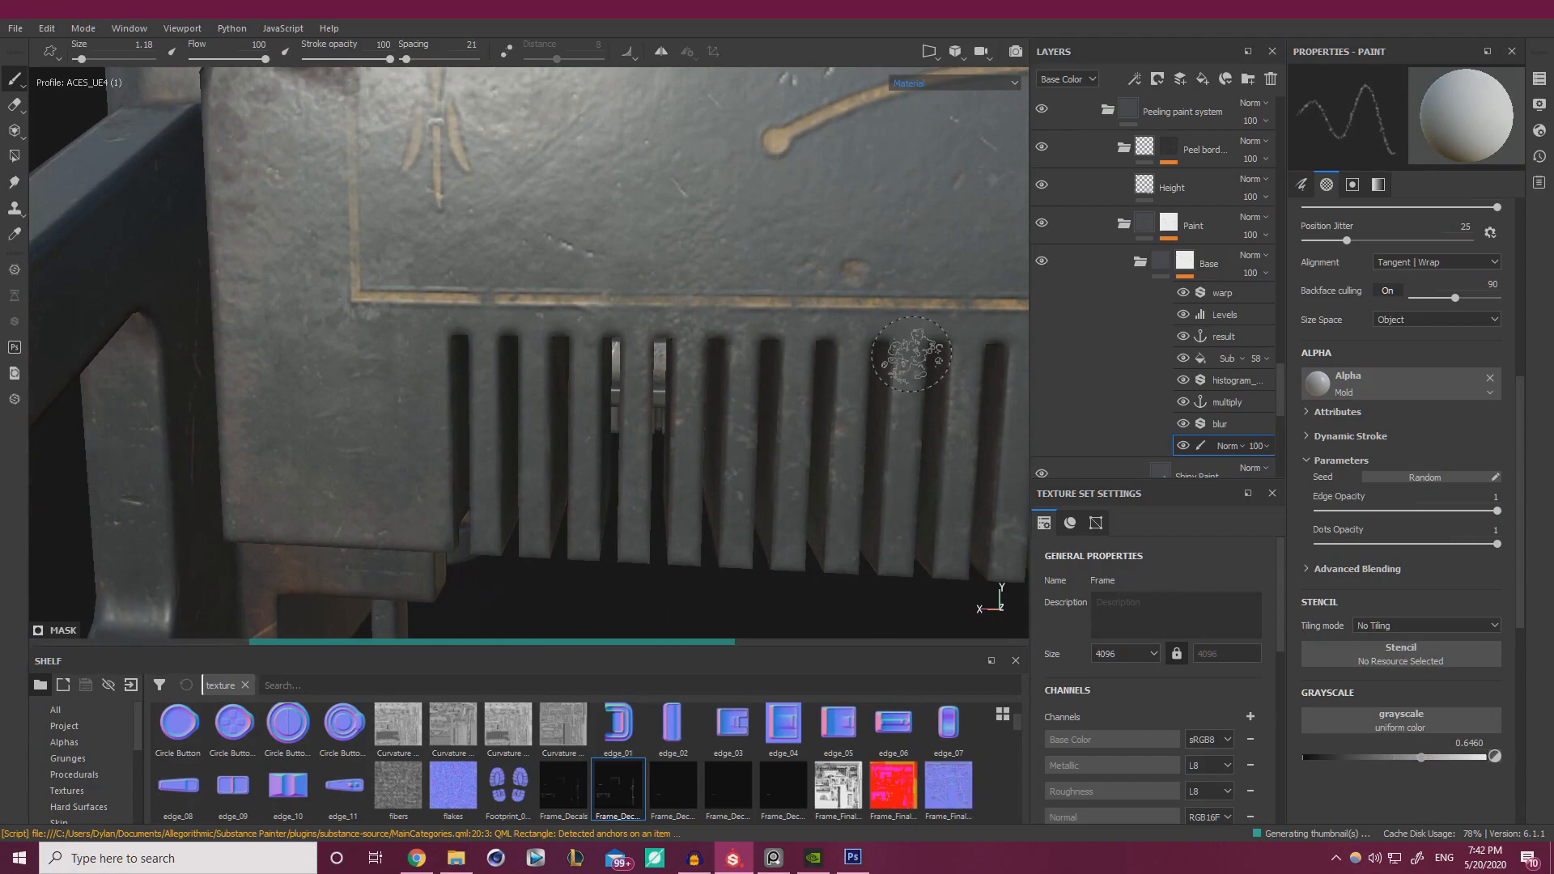
{"action": "left_click_drag", "start_coordinate": [912, 353], "coordinate": [619, 280], "text": "alt"}
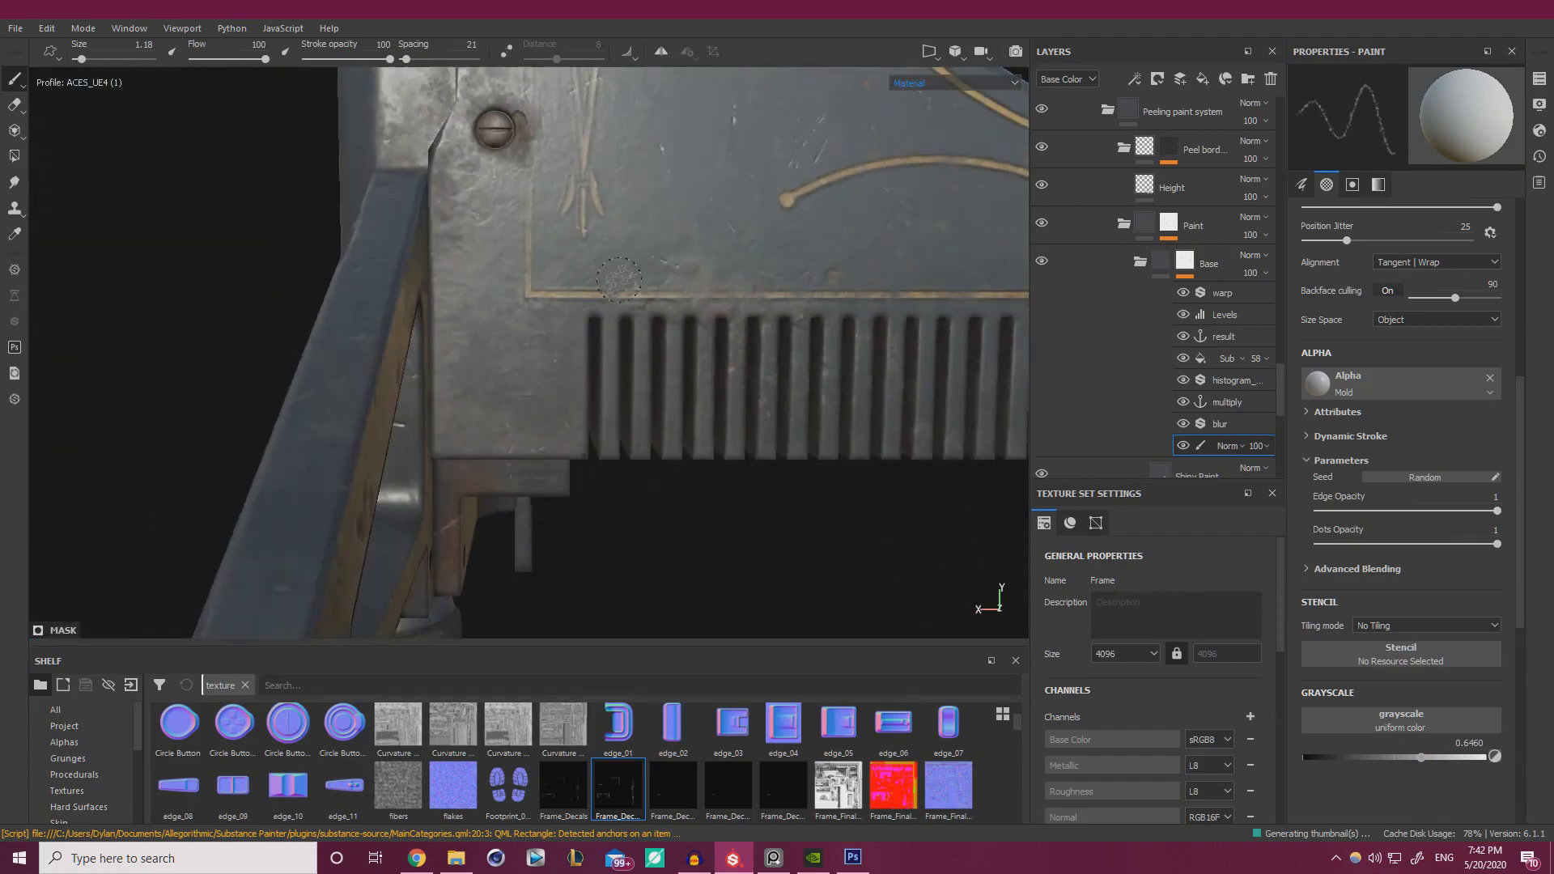
{"action": "right_click_drag", "start_coordinate": [499, 311], "coordinate": [717, 299], "text": "alt"}
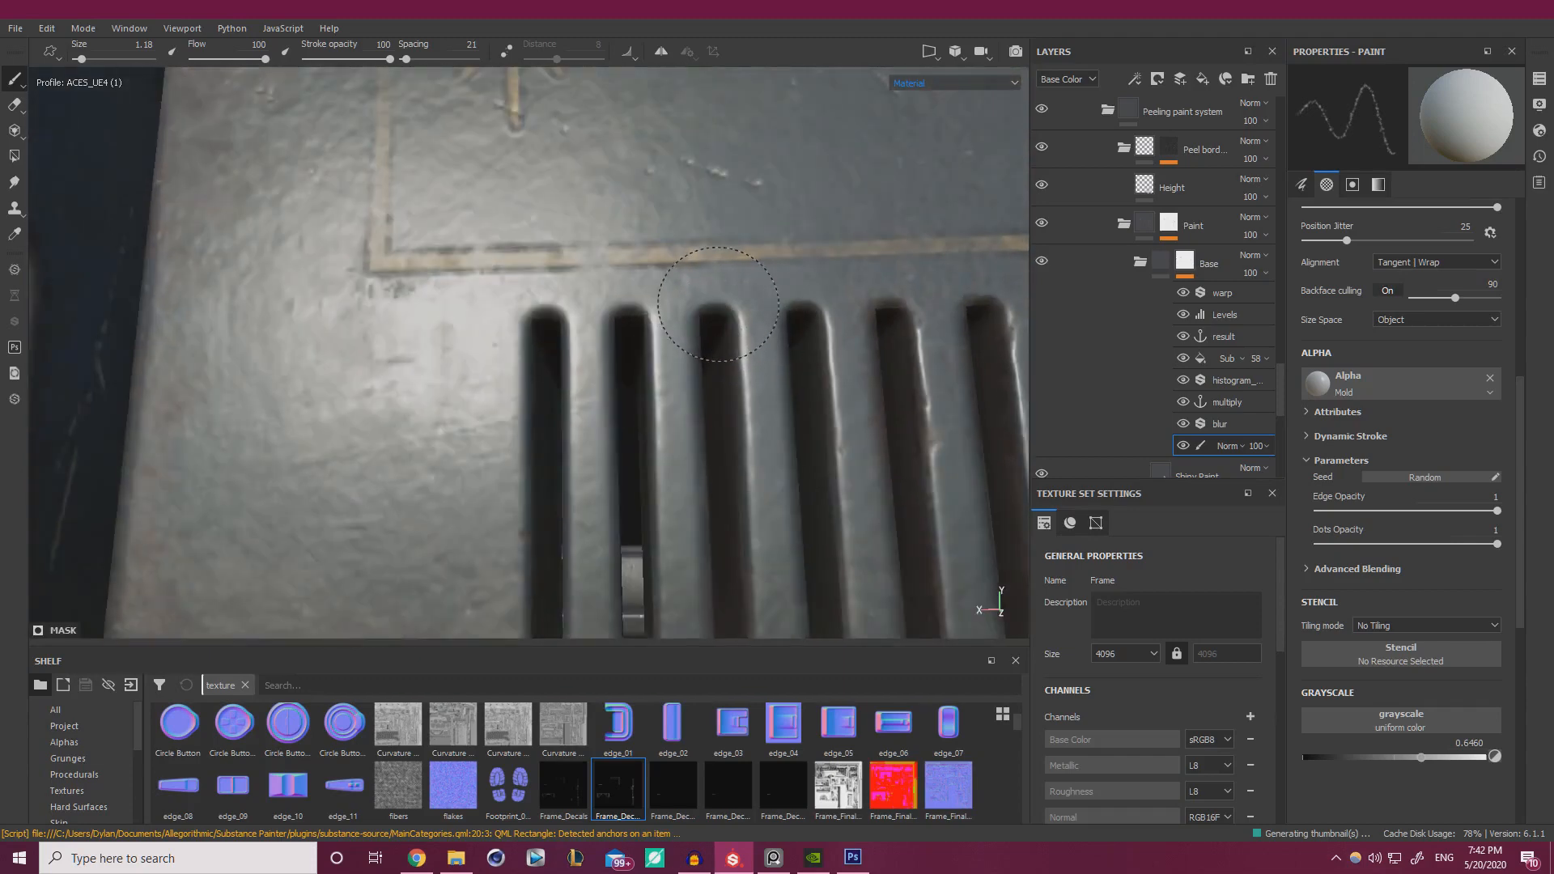
{"action": "left_click_drag", "start_coordinate": [718, 304], "coordinate": [683, 308]}
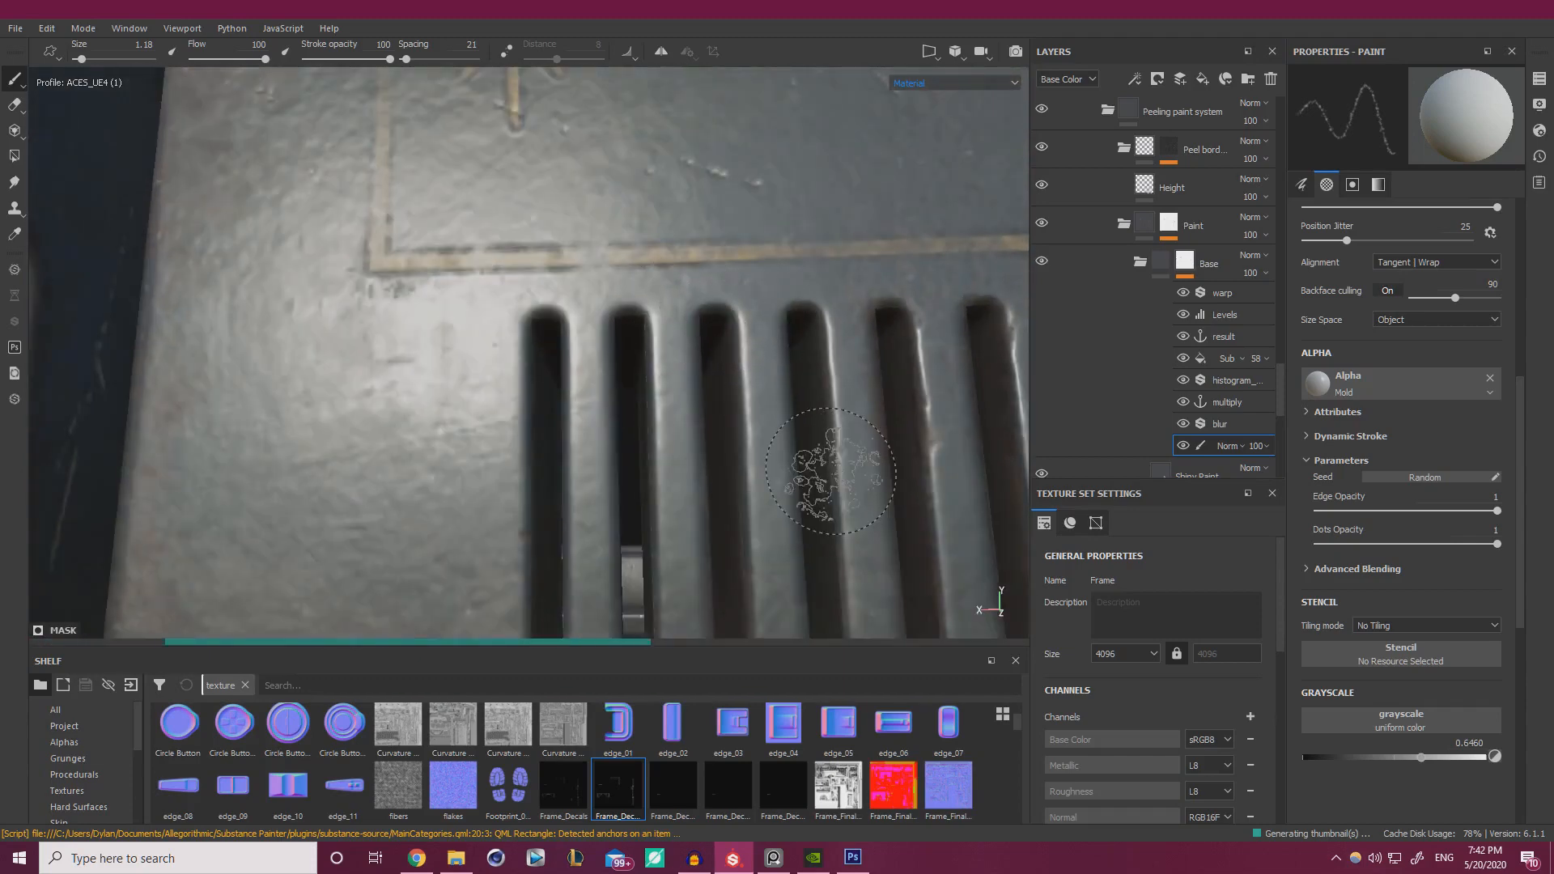
{"action": "right_click_drag", "start_coordinate": [831, 471], "coordinate": [552, 327], "text": "alt"}
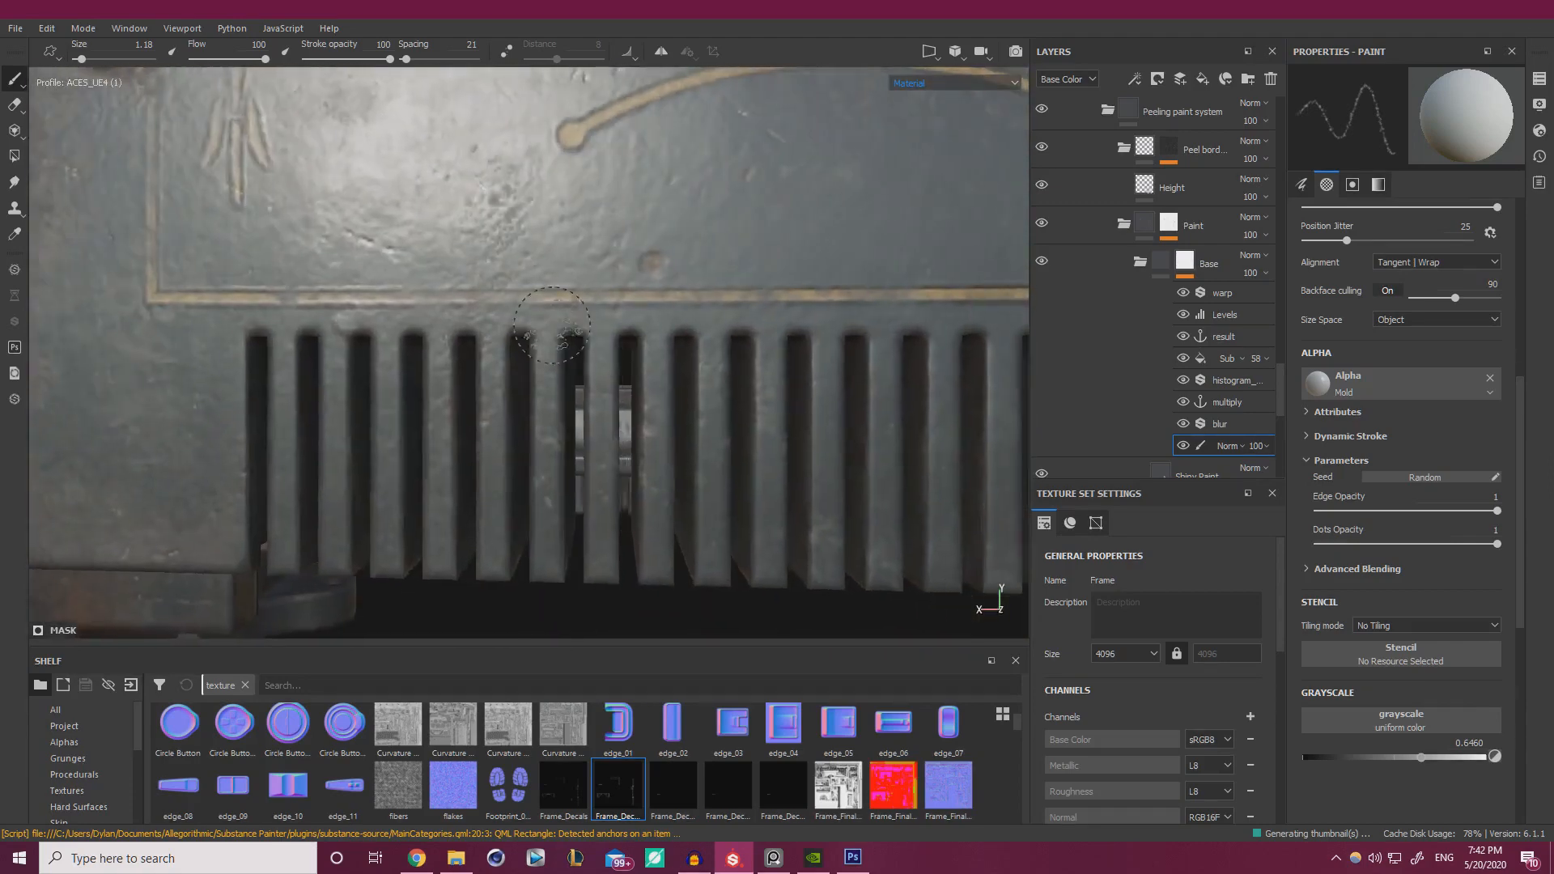
{"action": "left_click_drag", "start_coordinate": [552, 325], "coordinate": [611, 320], "text": "alt"}
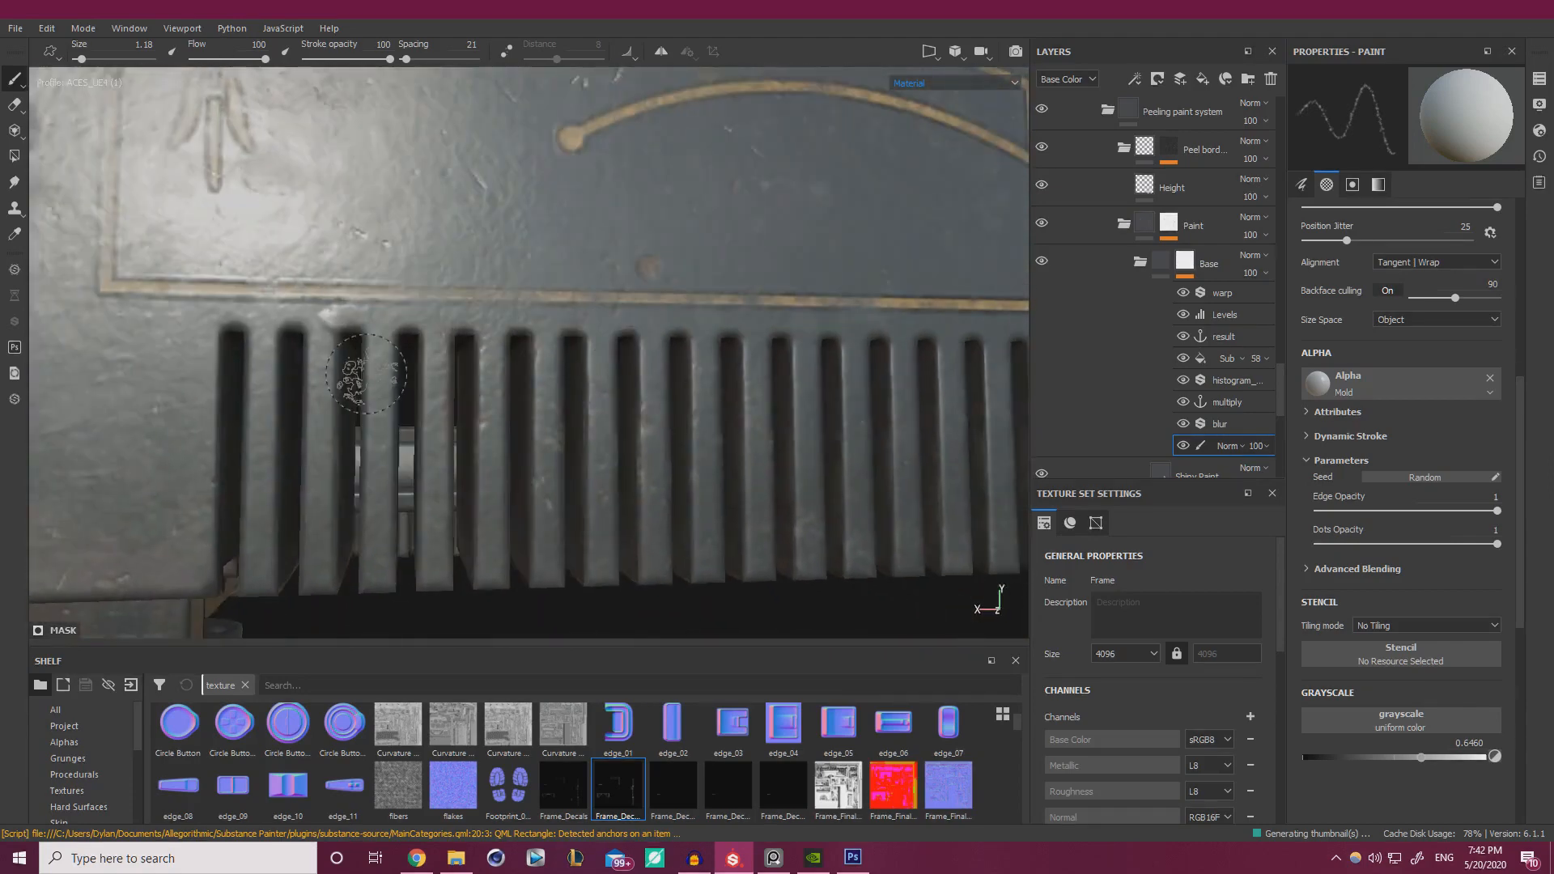
{"action": "mouse_move", "coordinate": [455, 363]}
{"action": "left_mouse_down", "text": "alt"}
{"action": "mouse_move", "coordinate": [406, 392]}
{"action": "mouse_move", "coordinate": [448, 333]}
{"action": "left_mouse_up", "text": "alt"}
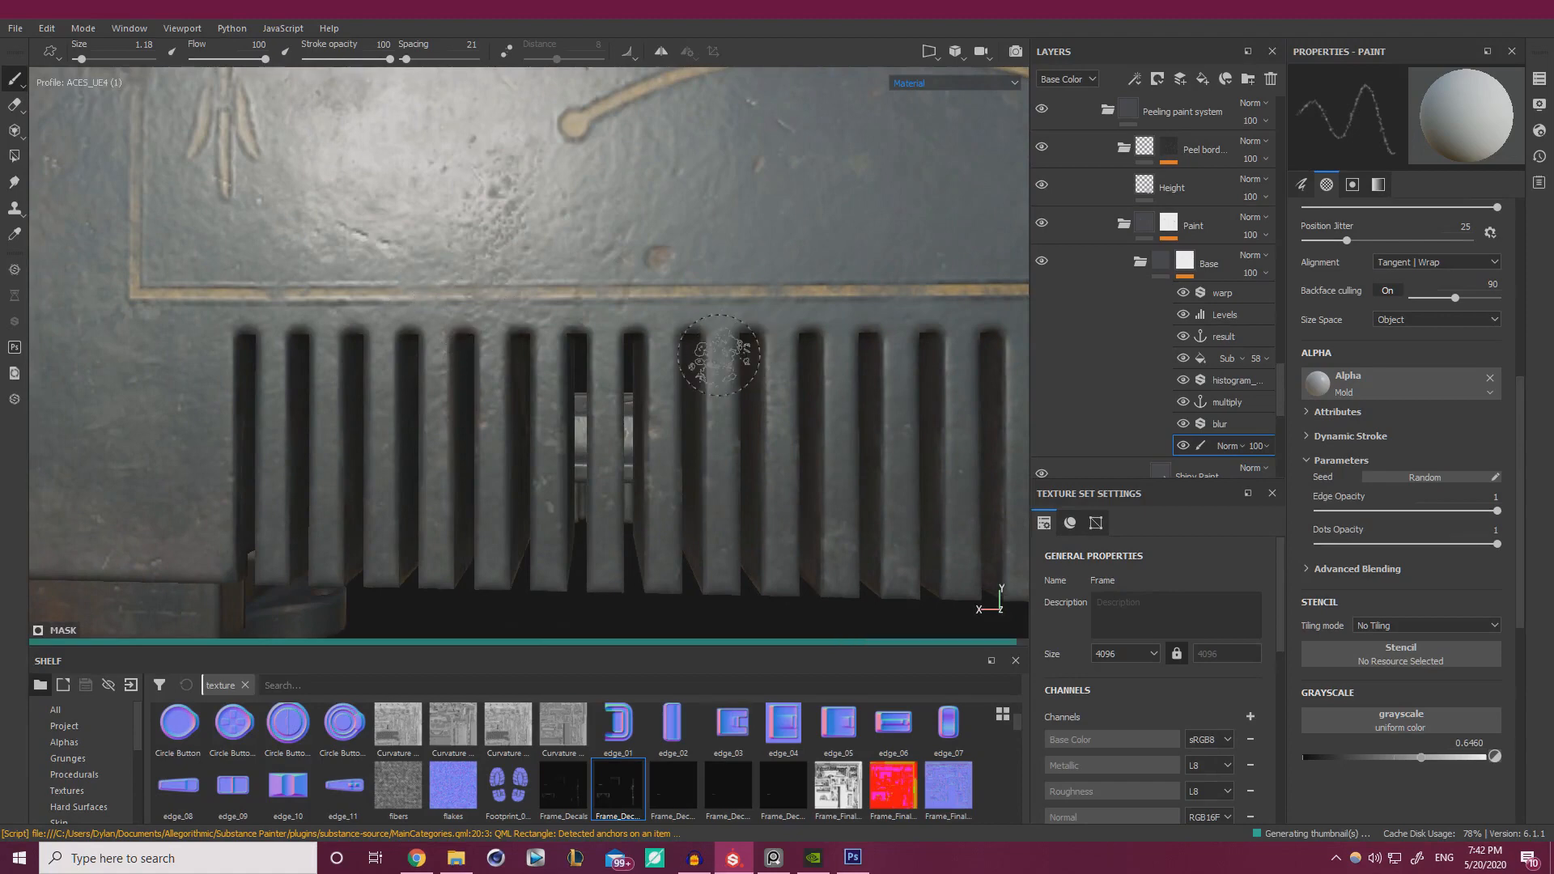
- Try a single peeled chip just below the gold line above the vents and inspect it up close
{"action": "left_click", "coordinate": [459, 299]}
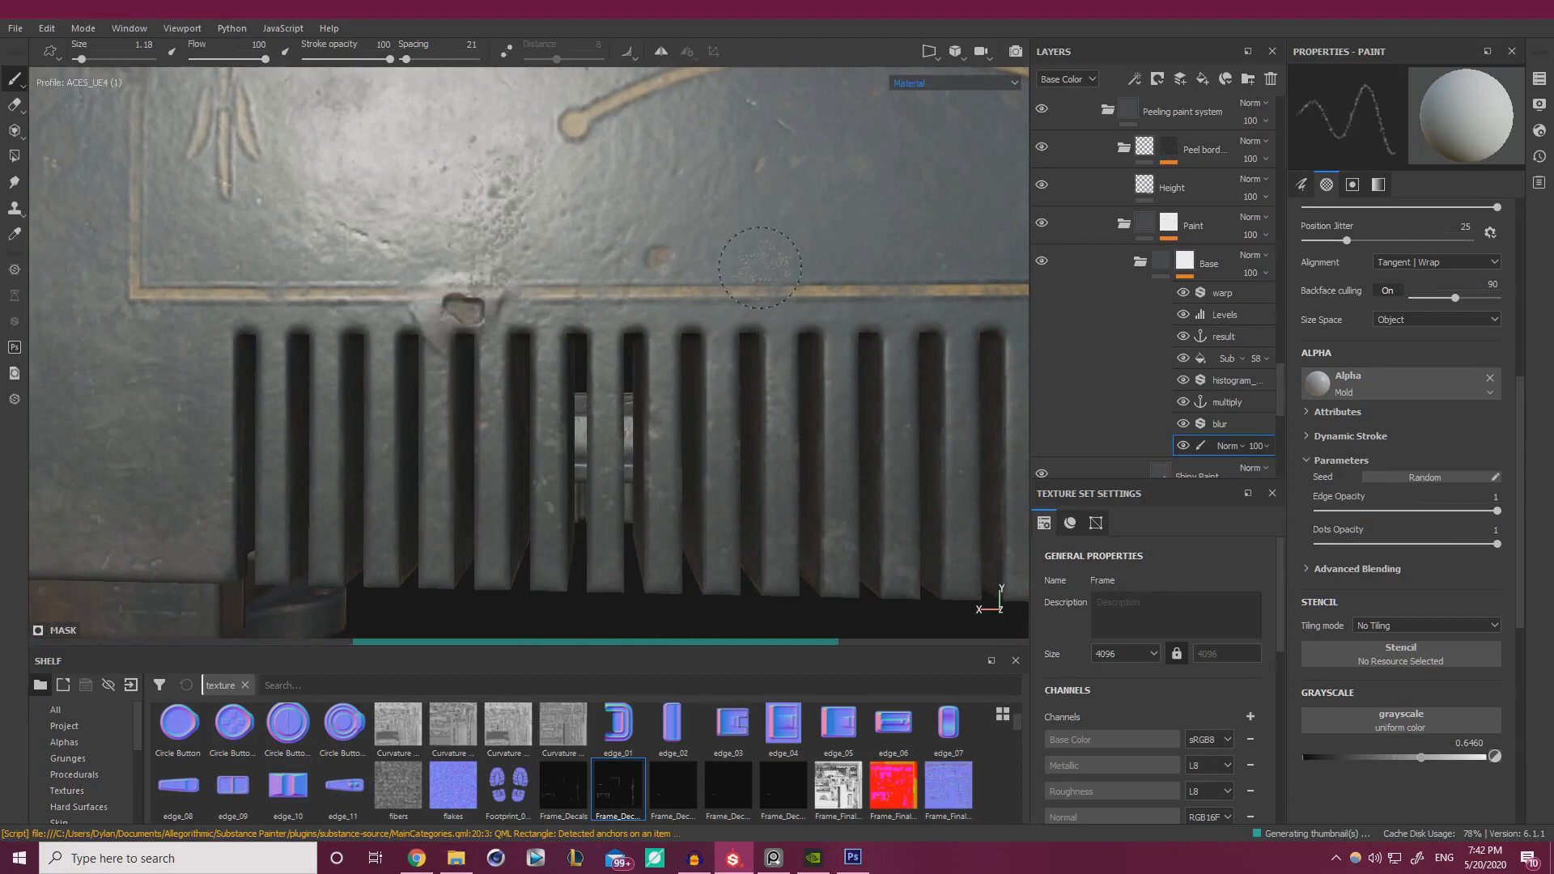
{"action": "left_click_drag", "start_coordinate": [490, 296], "coordinate": [530, 298], "text": "alt"}
{"action": "mouse_move", "coordinate": [632, 323]}
{"action": "right_mouse_down", "text": "alt"}
{"action": "mouse_move", "coordinate": [562, 272]}
{"action": "mouse_move", "coordinate": [574, 283]}
{"action": "mouse_move", "coordinate": [417, 296]}
{"action": "mouse_move", "coordinate": [710, 364]}
{"action": "mouse_move", "coordinate": [807, 366]}
{"action": "right_mouse_up", "text": "alt"}
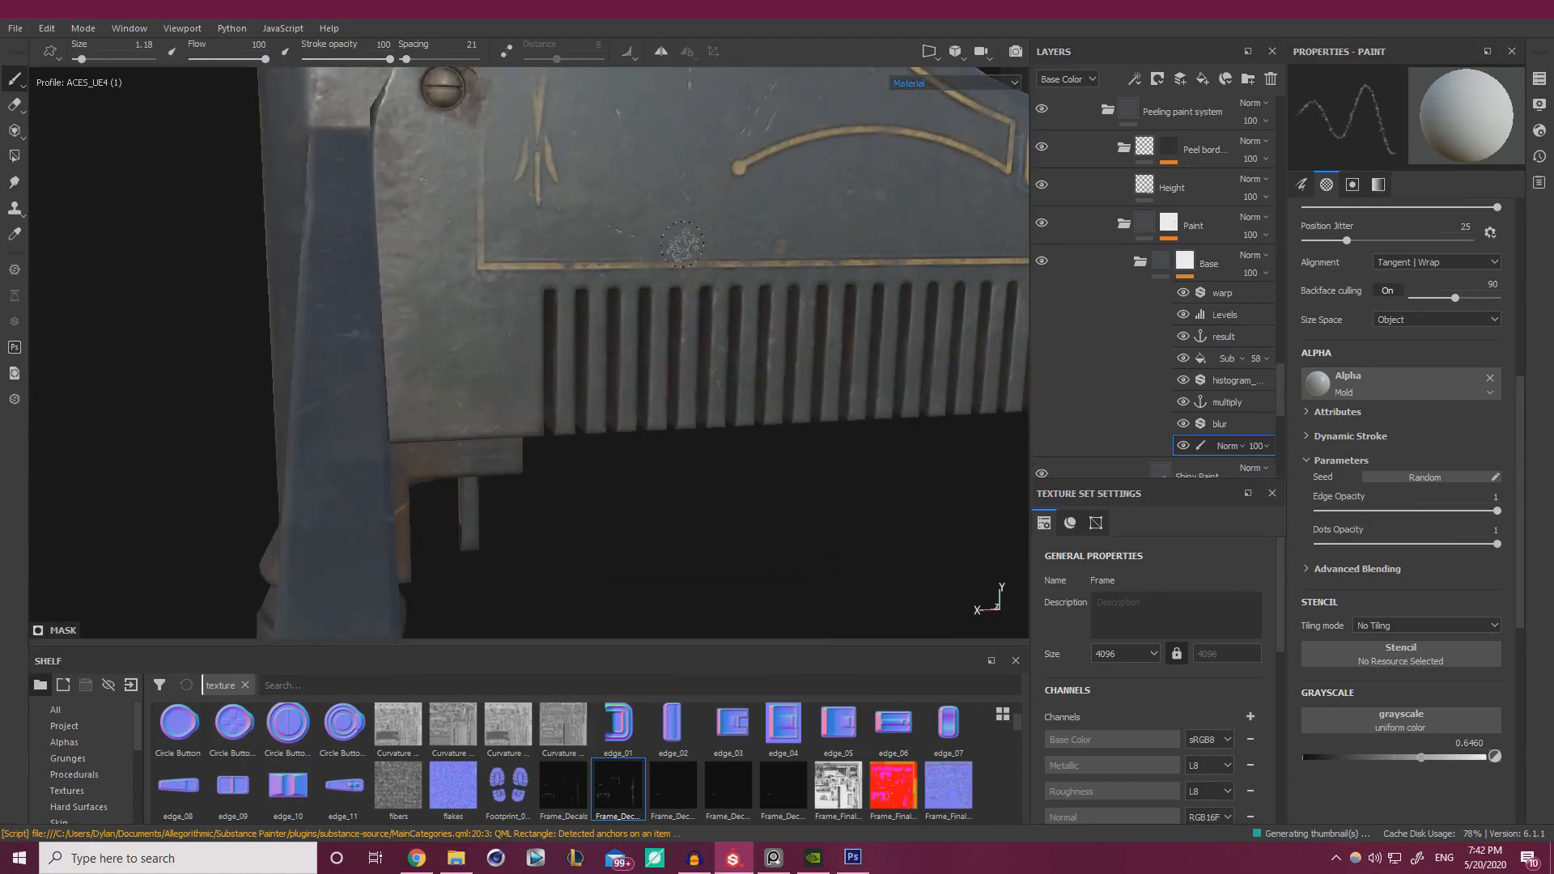
{"action": "left_click_drag", "start_coordinate": [652, 279], "coordinate": [624, 279], "text": "alt"}
{"action": "mouse_move", "coordinate": [623, 279]}
{"action": "right_mouse_down", "text": "alt"}
{"action": "mouse_move", "coordinate": [589, 276]}
{"action": "mouse_move", "coordinate": [598, 253]}
{"action": "right_mouse_up", "text": "alt"}
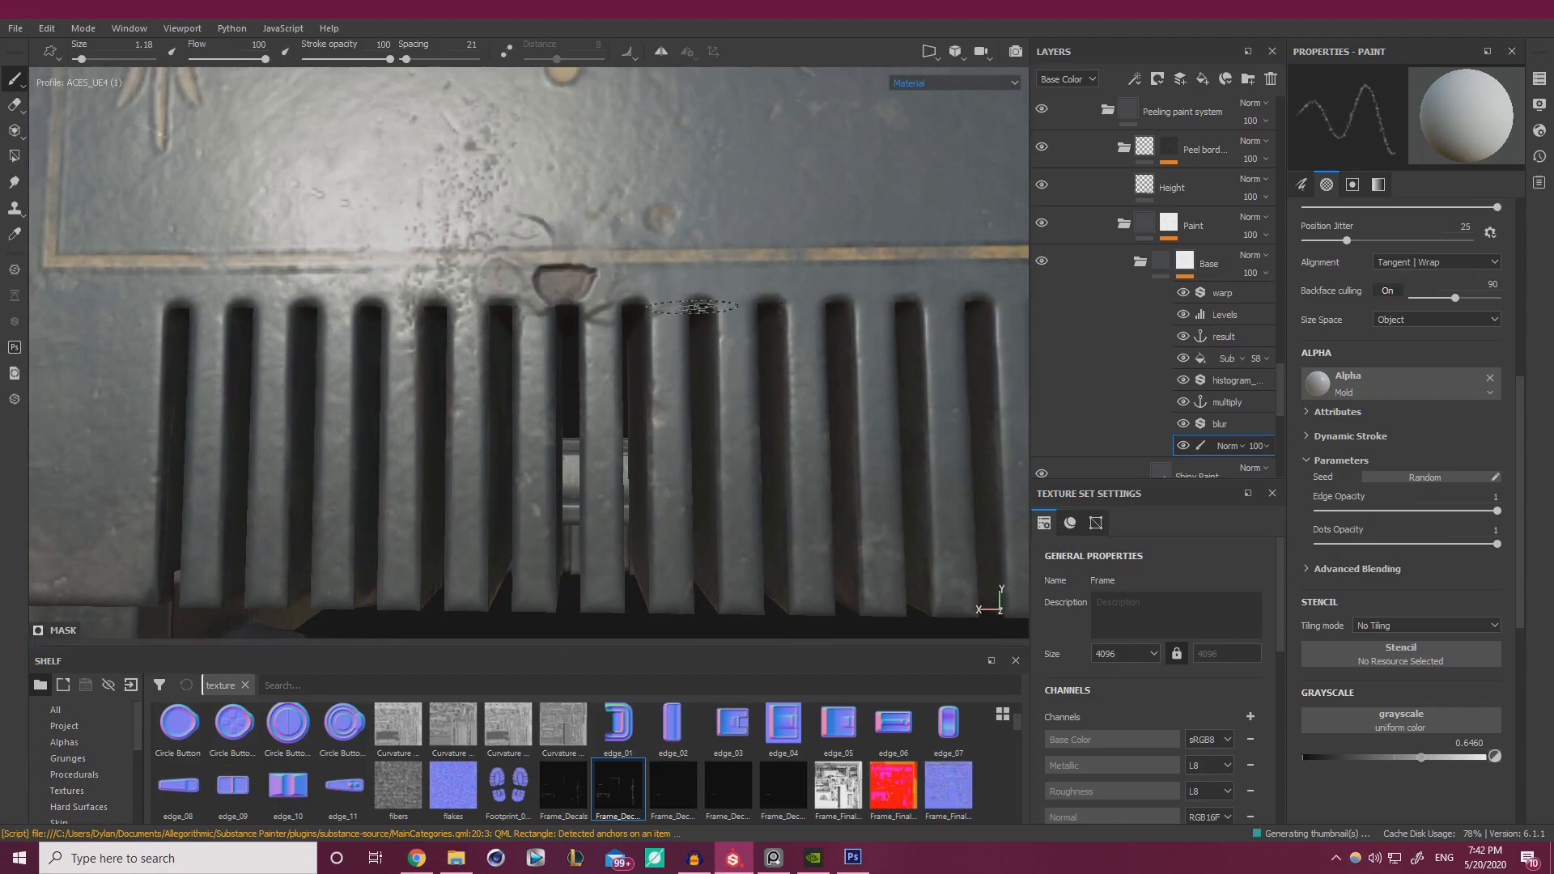
{"action": "left_click_drag", "start_coordinate": [717, 327], "coordinate": [548, 298], "text": "alt"}
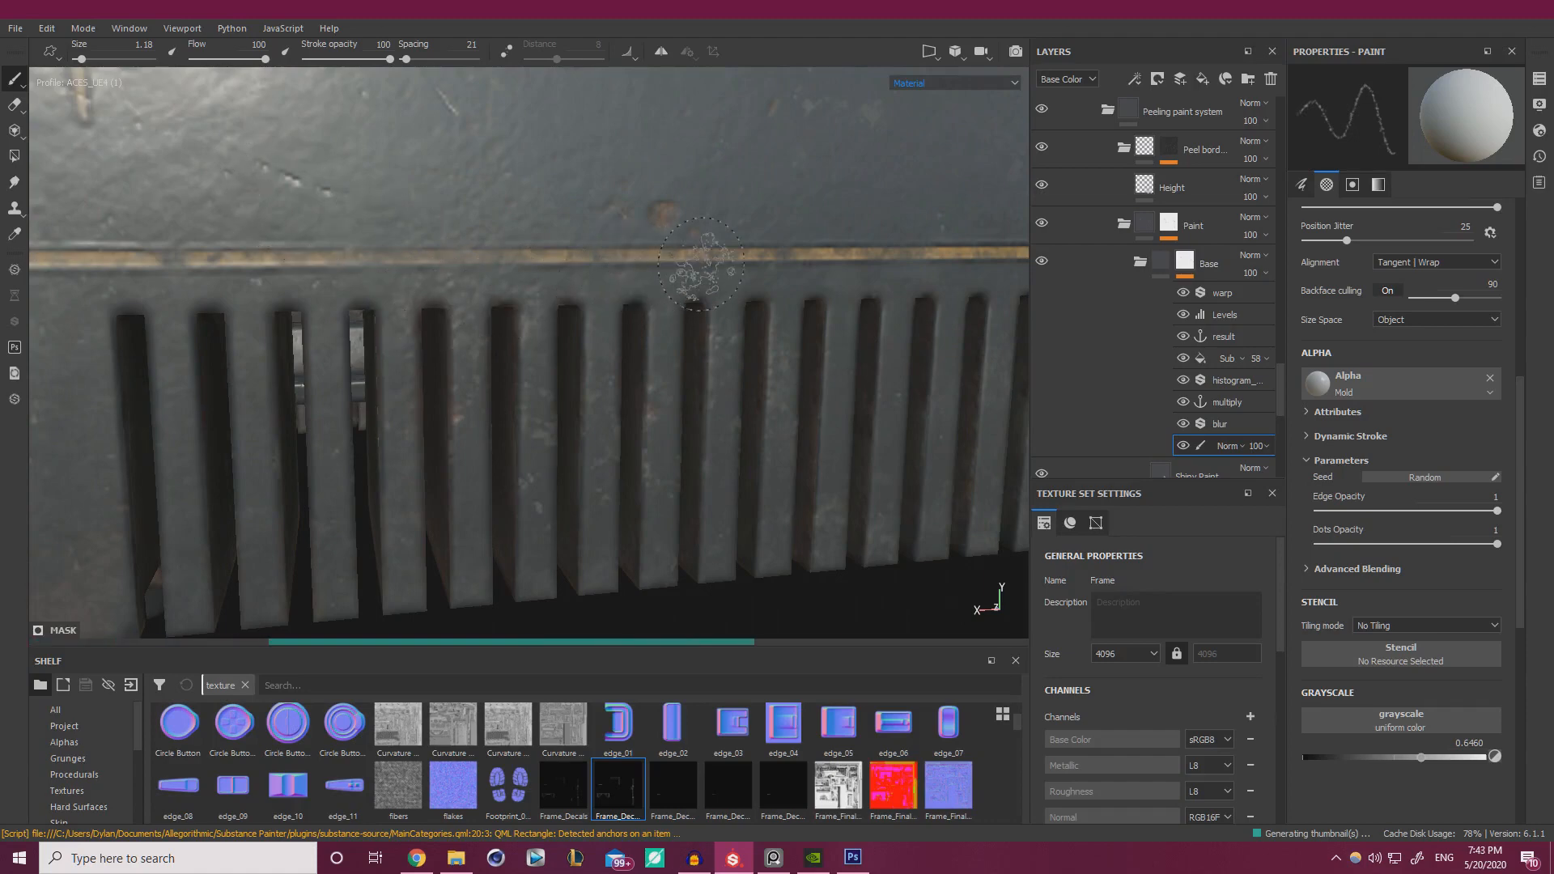
- Paint peeled-paint chips between the gold line and the upper ends of the front panel's vents
{"action": "right_click_drag", "start_coordinate": [706, 260], "coordinate": [699, 272], "text": "alt"}
{"action": "left_click_drag", "start_coordinate": [699, 272], "coordinate": [665, 268], "text": "alt"}
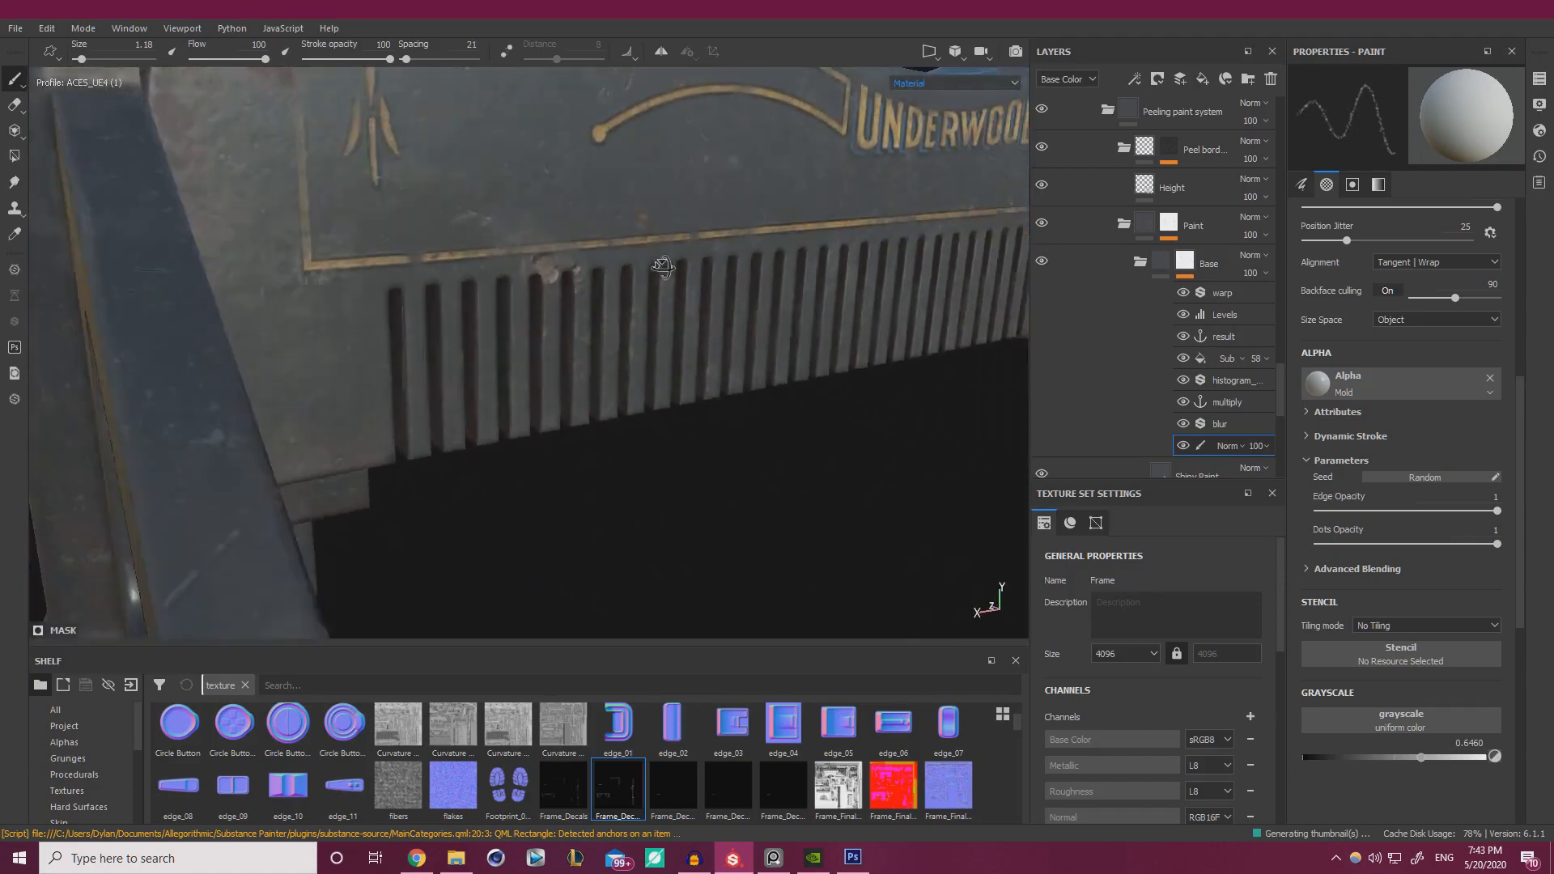
{"action": "mouse_move", "coordinate": [665, 268]}
{"action": "right_mouse_down", "text": "alt"}
{"action": "mouse_move", "coordinate": [563, 282]}
{"action": "mouse_move", "coordinate": [572, 259]}
{"action": "mouse_move", "coordinate": [798, 318]}
{"action": "right_mouse_up", "text": "alt"}
{"action": "left_click", "coordinate": [703, 273]}
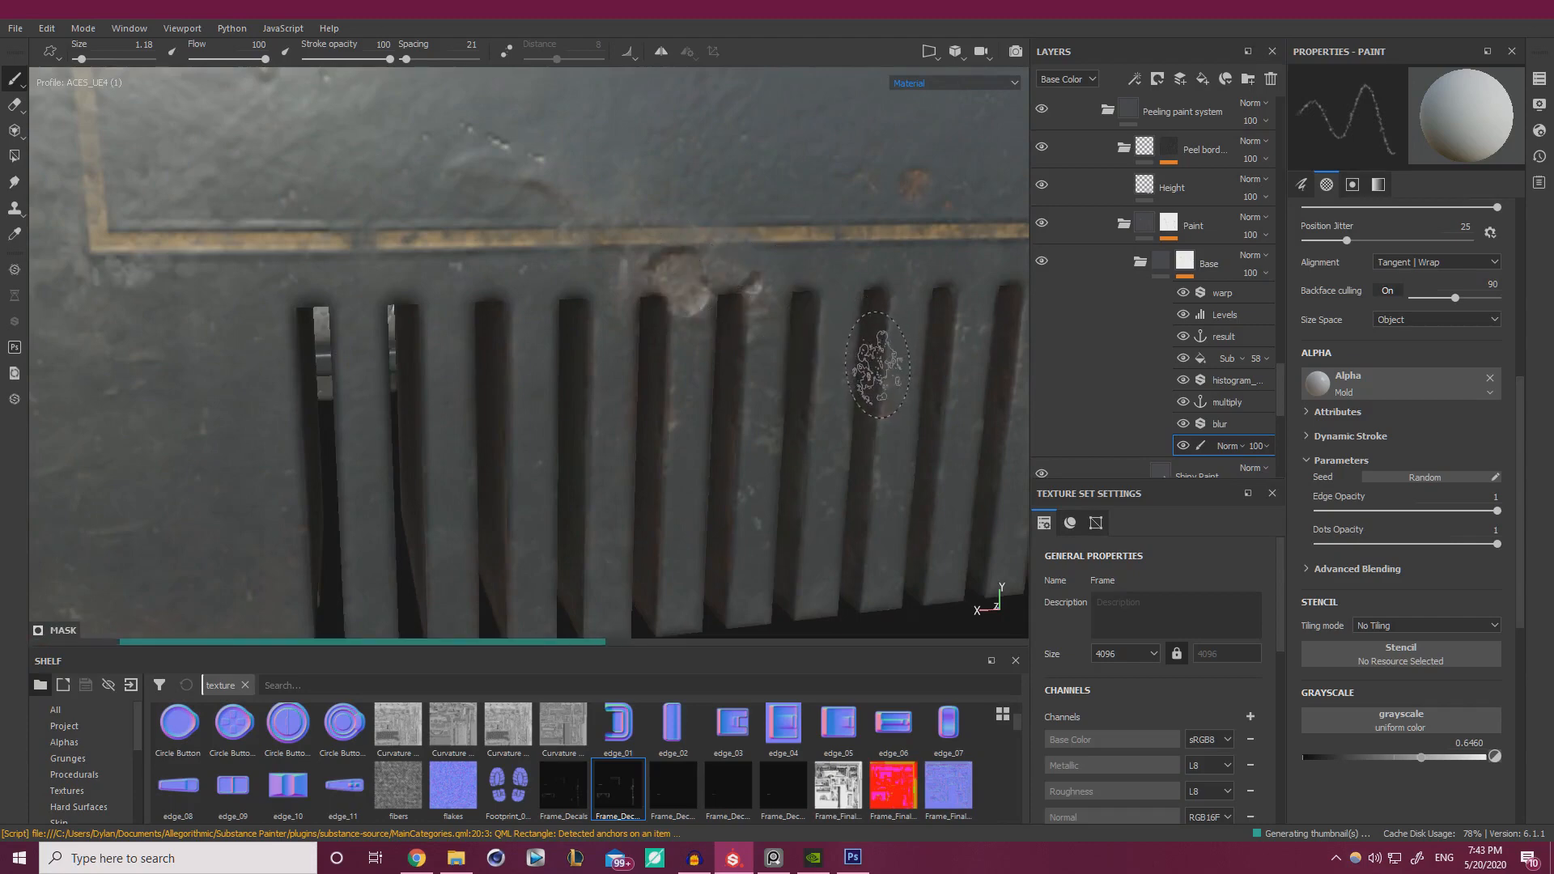
- Undo the last peeling stroke and set the brush grayscale to 0.1770 for touching up the chip above the vents
{"action": "mouse_move", "coordinate": [873, 362]}
{"action": "right_mouse_down", "text": "alt"}
{"action": "mouse_move", "coordinate": [636, 285]}
{"action": "mouse_move", "coordinate": [911, 395]}
{"action": "right_mouse_up", "text": "alt"}
{"action": "key", "text": "ctrl+z"}
{"action": "right_click_drag", "start_coordinate": [648, 322], "coordinate": [777, 369], "text": "alt"}
{"action": "left_click", "coordinate": [1335, 757]}
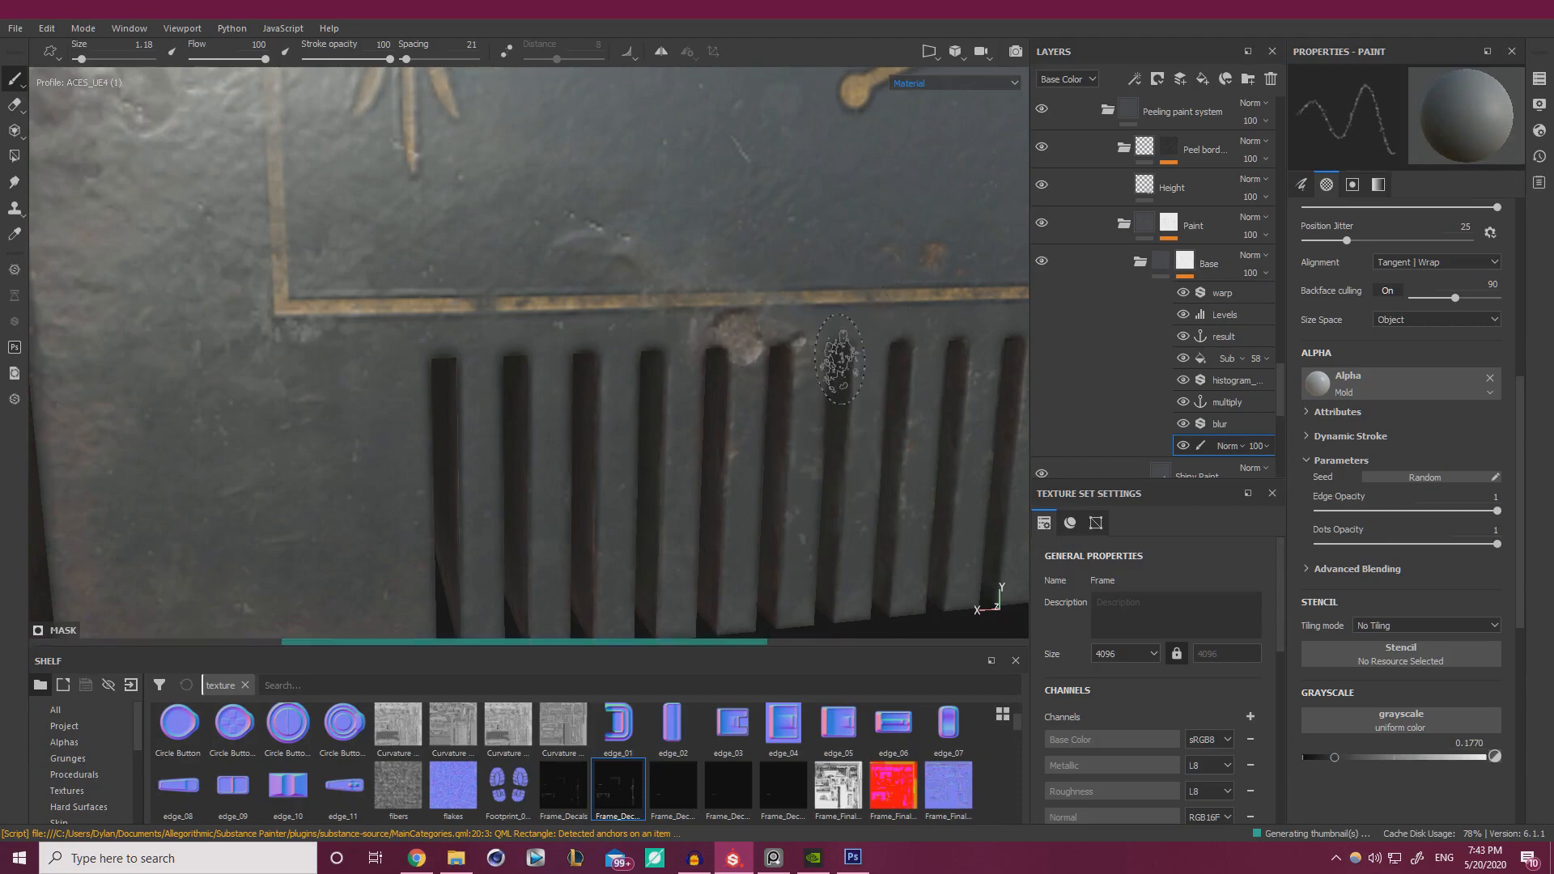
- Examine the peeled chip in relation to the whole front panel and frame from several distances and angles
{"action": "right_click_drag", "start_coordinate": [852, 347], "coordinate": [170, 291], "text": "alt"}
{"action": "middle_click_drag", "start_coordinate": [170, 292], "coordinate": [274, 253], "text": "alt"}
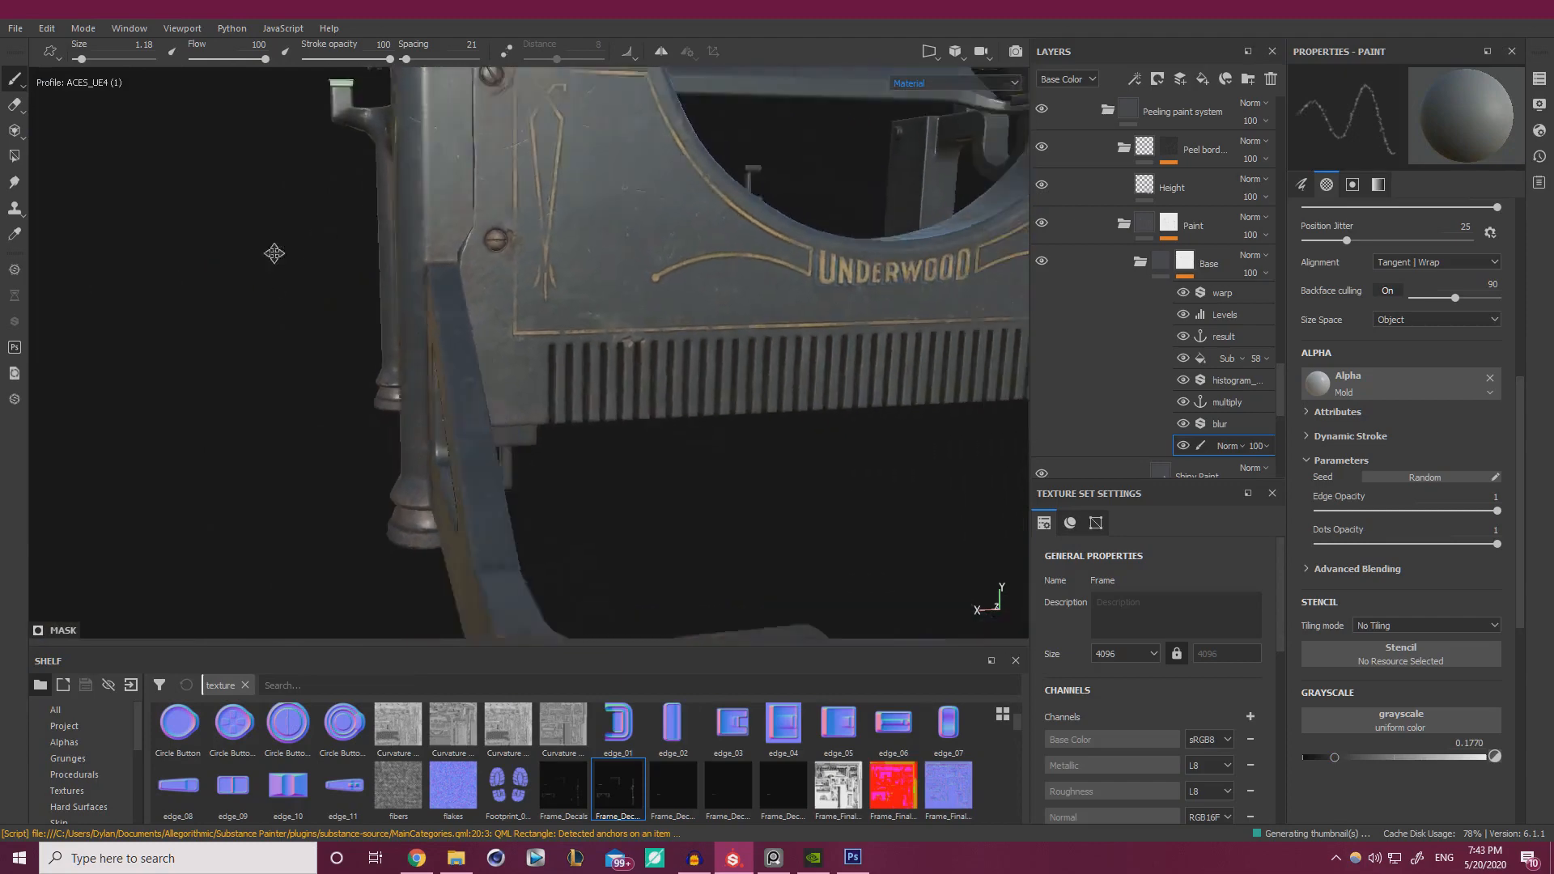
{"action": "right_click_drag", "start_coordinate": [275, 254], "coordinate": [81, 314], "text": "alt"}
{"action": "mouse_move", "coordinate": [342, 309]}
{"action": "left_mouse_down", "text": "alt"}
{"action": "mouse_move", "coordinate": [285, 305]}
{"action": "mouse_move", "coordinate": [324, 310]}
{"action": "left_mouse_up", "text": "alt"}
{"action": "right_click_drag", "start_coordinate": [324, 310], "coordinate": [177, 298], "text": "alt"}
{"action": "left_click_drag", "start_coordinate": [279, 307], "coordinate": [303, 314], "text": "alt"}
{"action": "right_click_drag", "start_coordinate": [303, 314], "coordinate": [314, 333], "text": "alt"}
{"action": "middle_click_drag", "start_coordinate": [314, 334], "coordinate": [330, 351], "text": "alt"}
{"action": "right_click_drag", "start_coordinate": [330, 351], "coordinate": [371, 369], "text": "shift"}
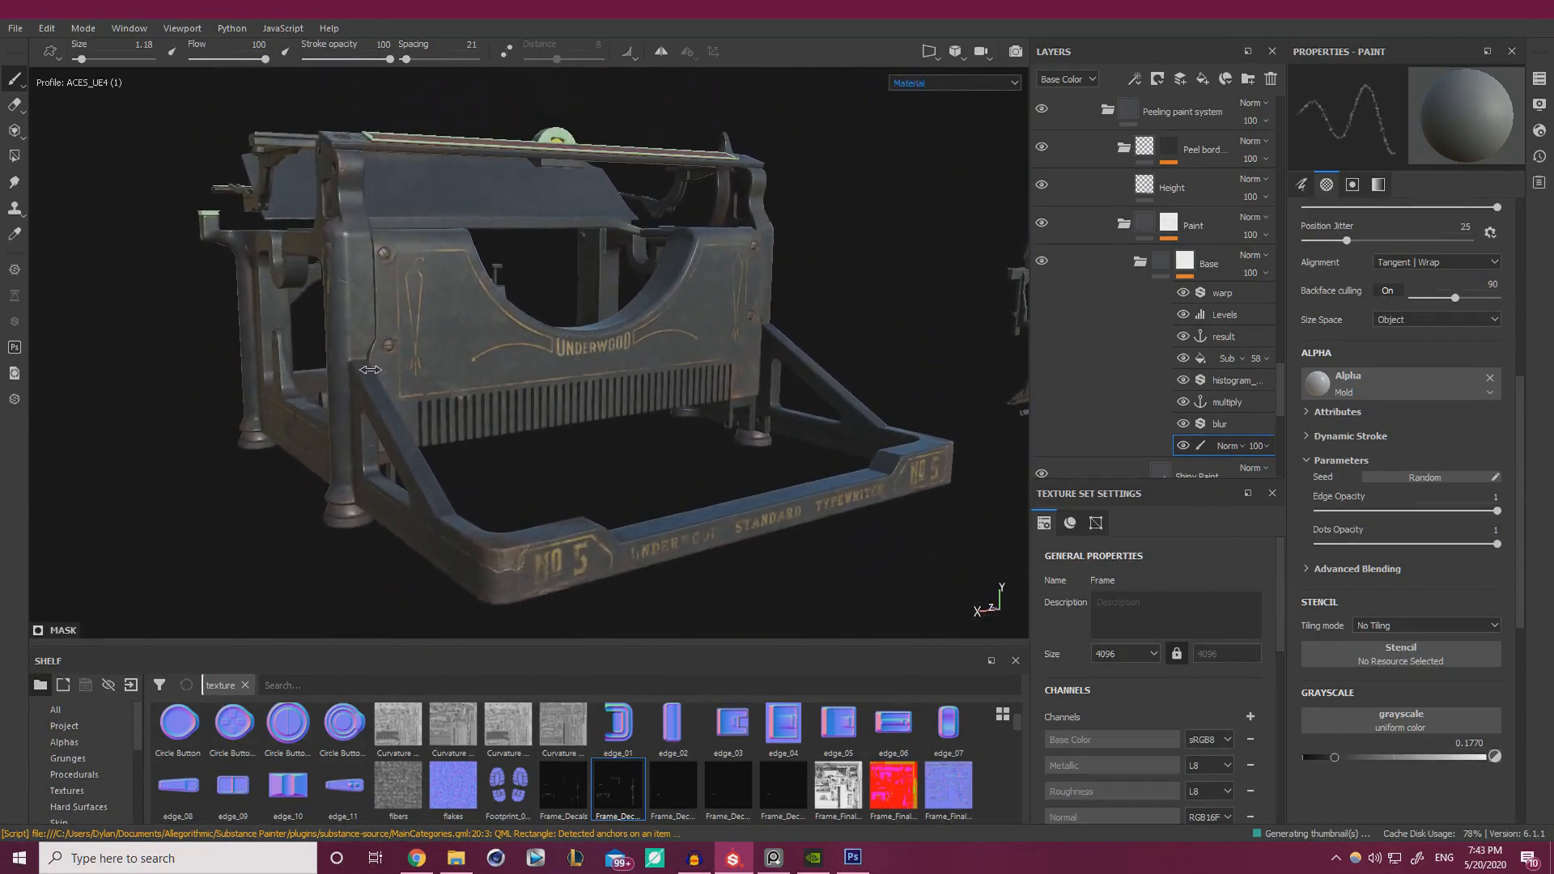
{"action": "left_click_drag", "start_coordinate": [392, 370], "coordinate": [361, 362], "text": "alt"}
{"action": "right_click_drag", "start_coordinate": [369, 361], "coordinate": [510, 361], "text": "alt"}
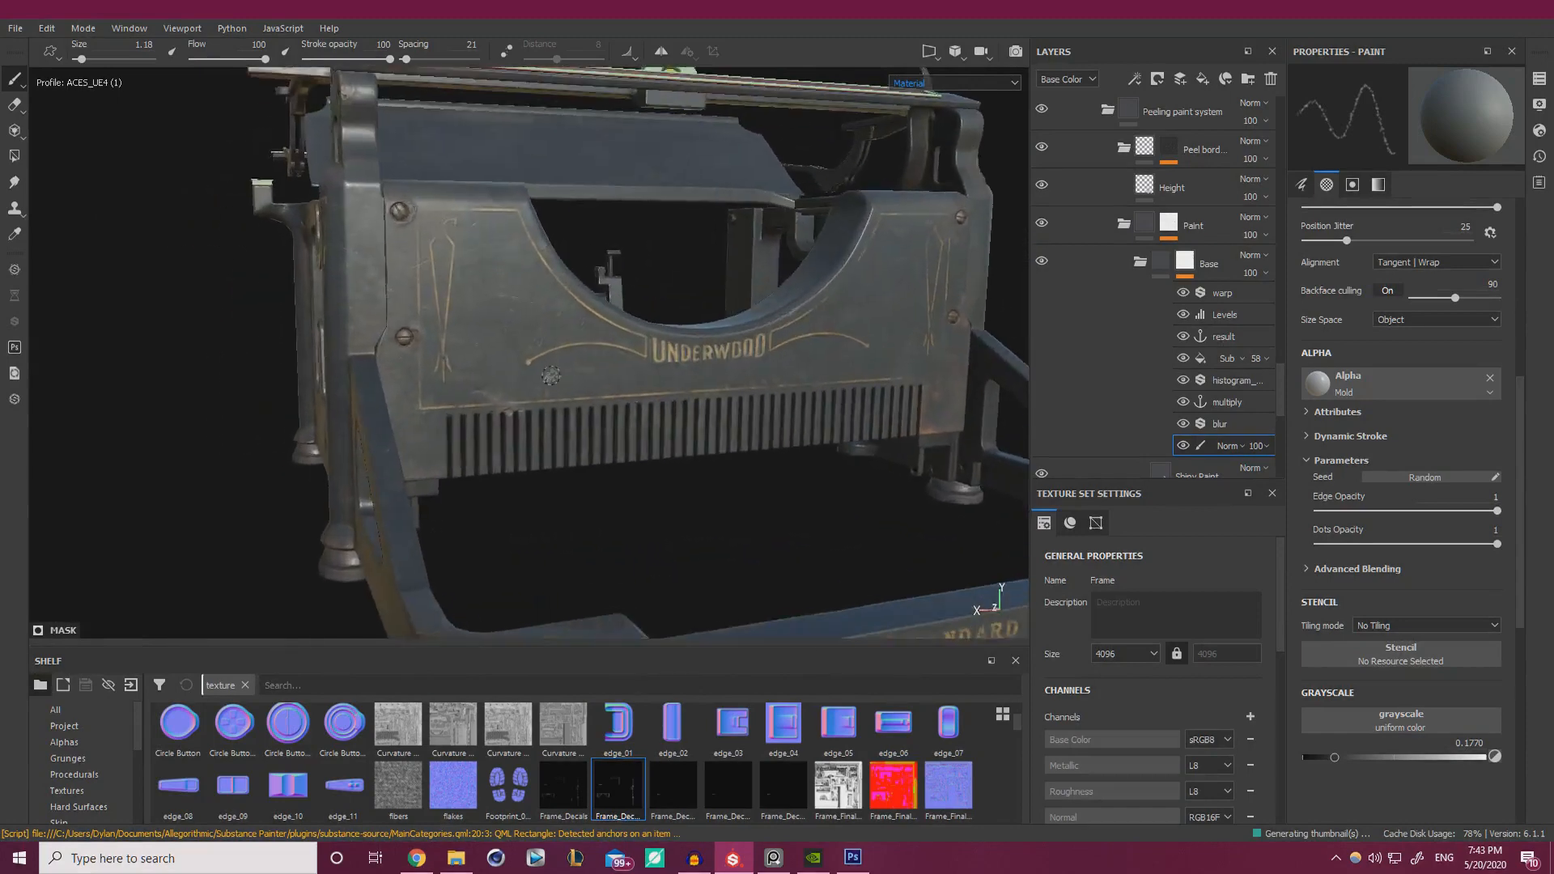
{"action": "middle_click_drag", "start_coordinate": [510, 360], "coordinate": [535, 441], "text": "alt"}
{"action": "right_click_drag", "start_coordinate": [535, 441], "coordinate": [618, 443], "text": "alt"}
{"action": "left_click_drag", "start_coordinate": [618, 444], "coordinate": [558, 453], "text": "alt"}
{"action": "right_click_drag", "start_coordinate": [428, 321], "coordinate": [496, 373], "text": "alt"}
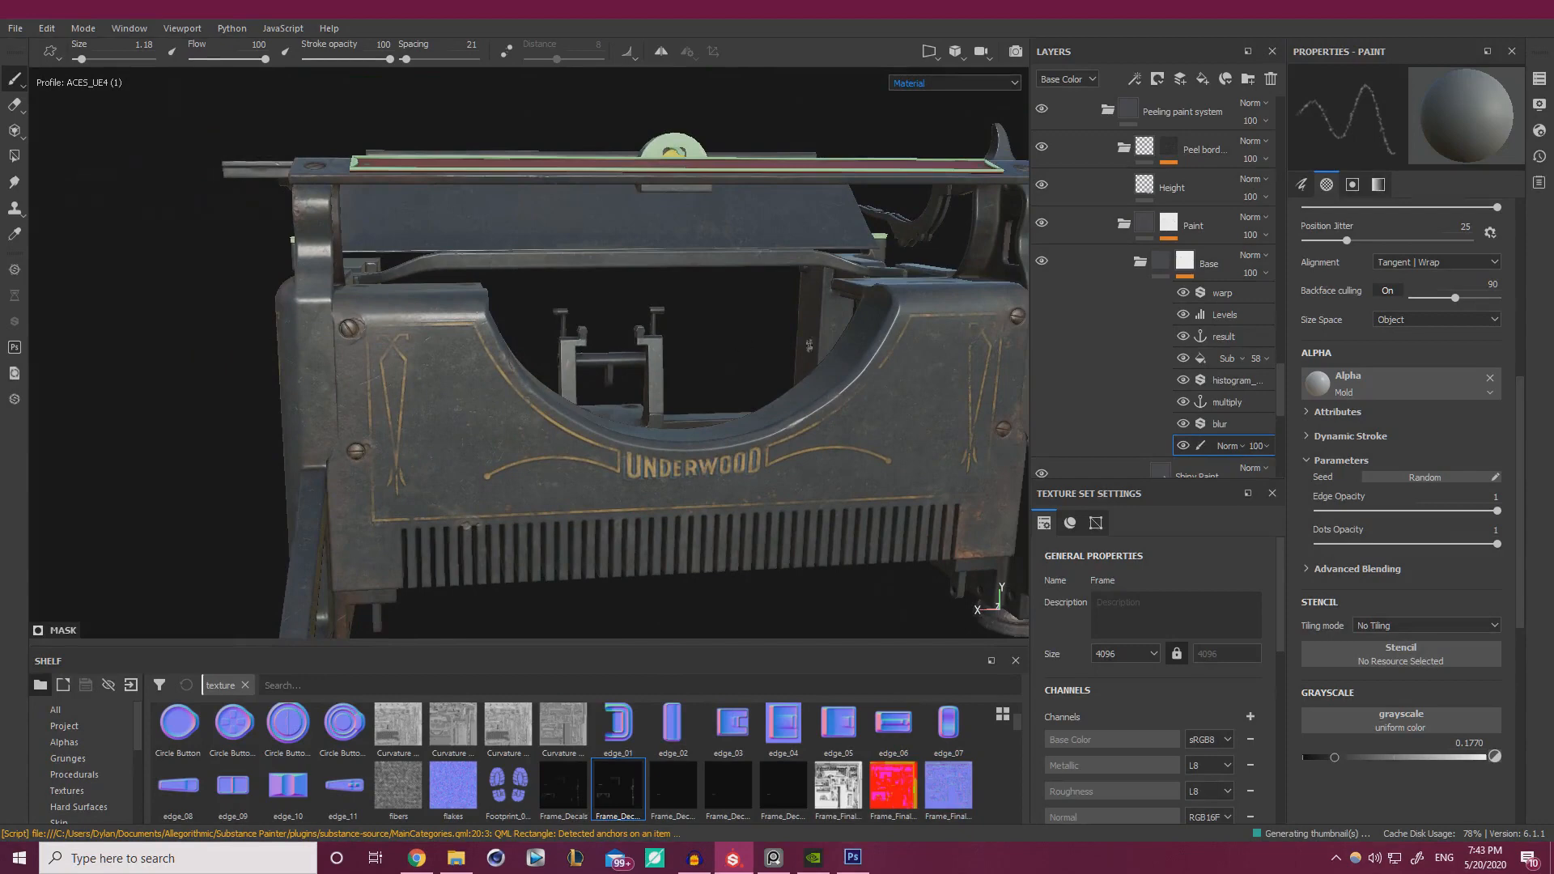
- Paint rust along the gold line and rim of the front panel's curved cutout in Rust Occlusion, raising the brush grayscale to 0.3053
{"action": "scroll", "coordinate": [1094, 280], "scroll_direction": "down", "scroll_amount": 10}
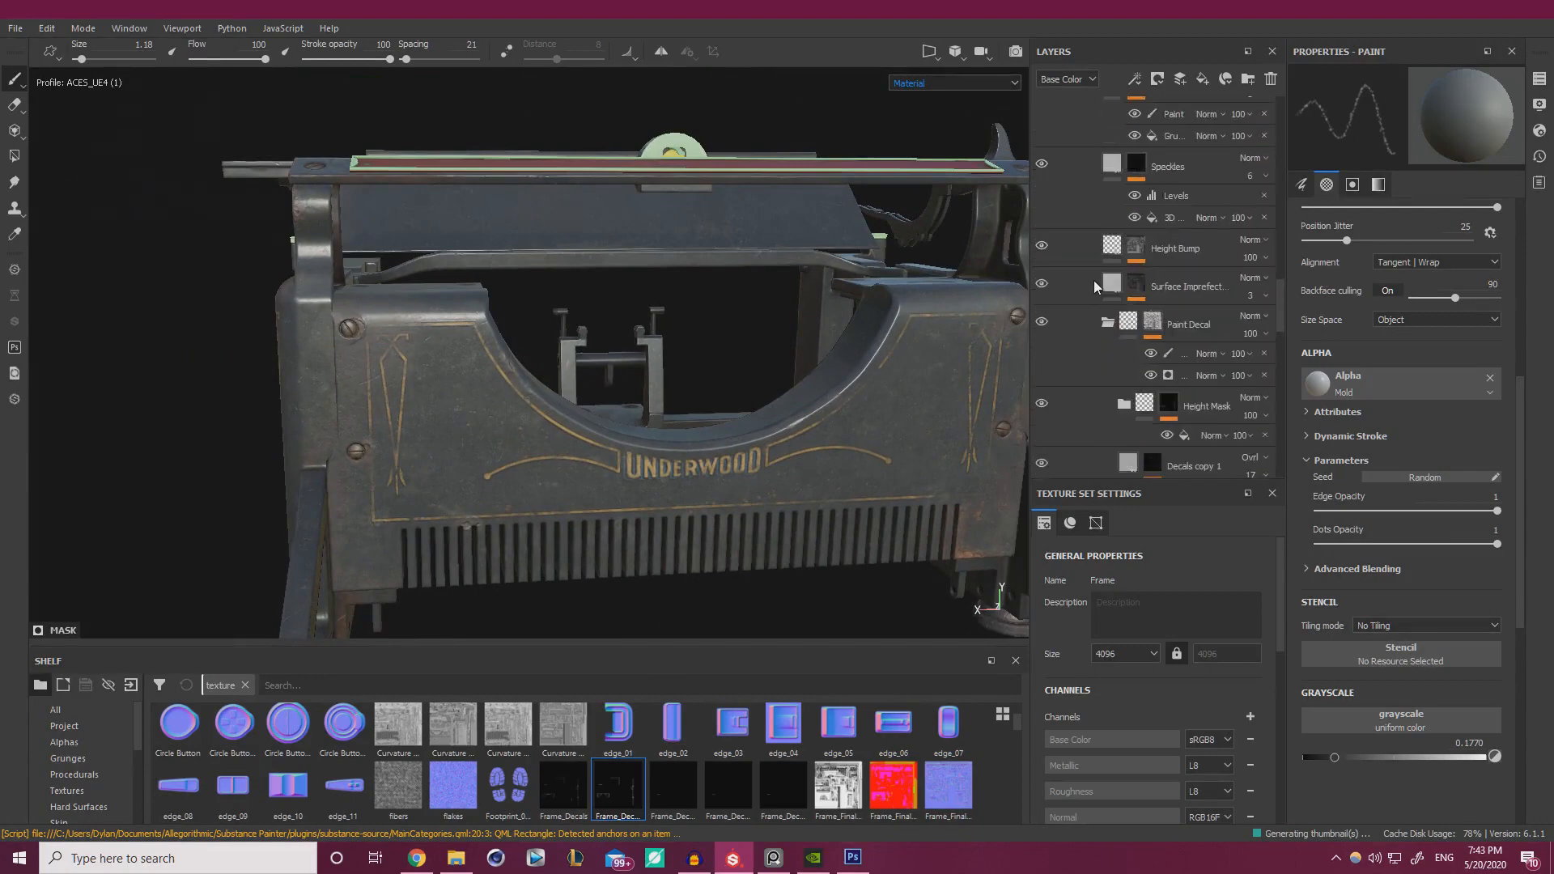
{"action": "scroll", "coordinate": [1091, 278], "scroll_direction": "up", "scroll_amount": 5}
{"action": "left_click", "coordinate": [1183, 354]}
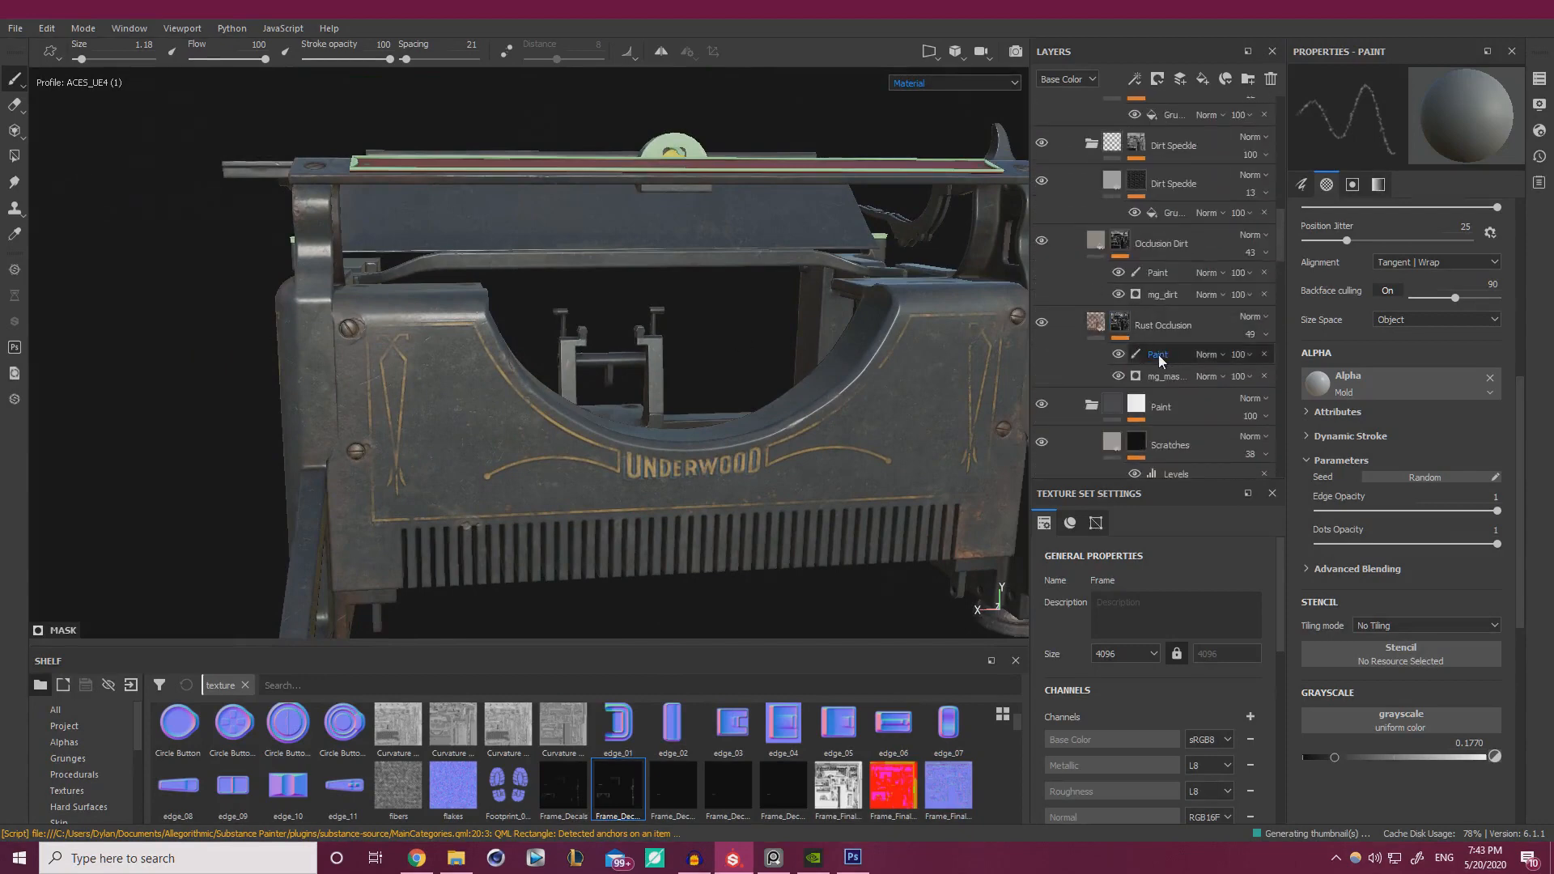
{"action": "right_click_drag", "start_coordinate": [434, 328], "coordinate": [518, 334], "text": "alt"}
{"action": "mouse_move", "coordinate": [519, 333]}
{"action": "left_mouse_down", "text": "alt"}
{"action": "mouse_move", "coordinate": [578, 404]}
{"action": "mouse_move", "coordinate": [496, 257]}
{"action": "mouse_move", "coordinate": [492, 226]}
{"action": "mouse_move", "coordinate": [508, 229]}
{"action": "left_mouse_up", "text": "alt"}
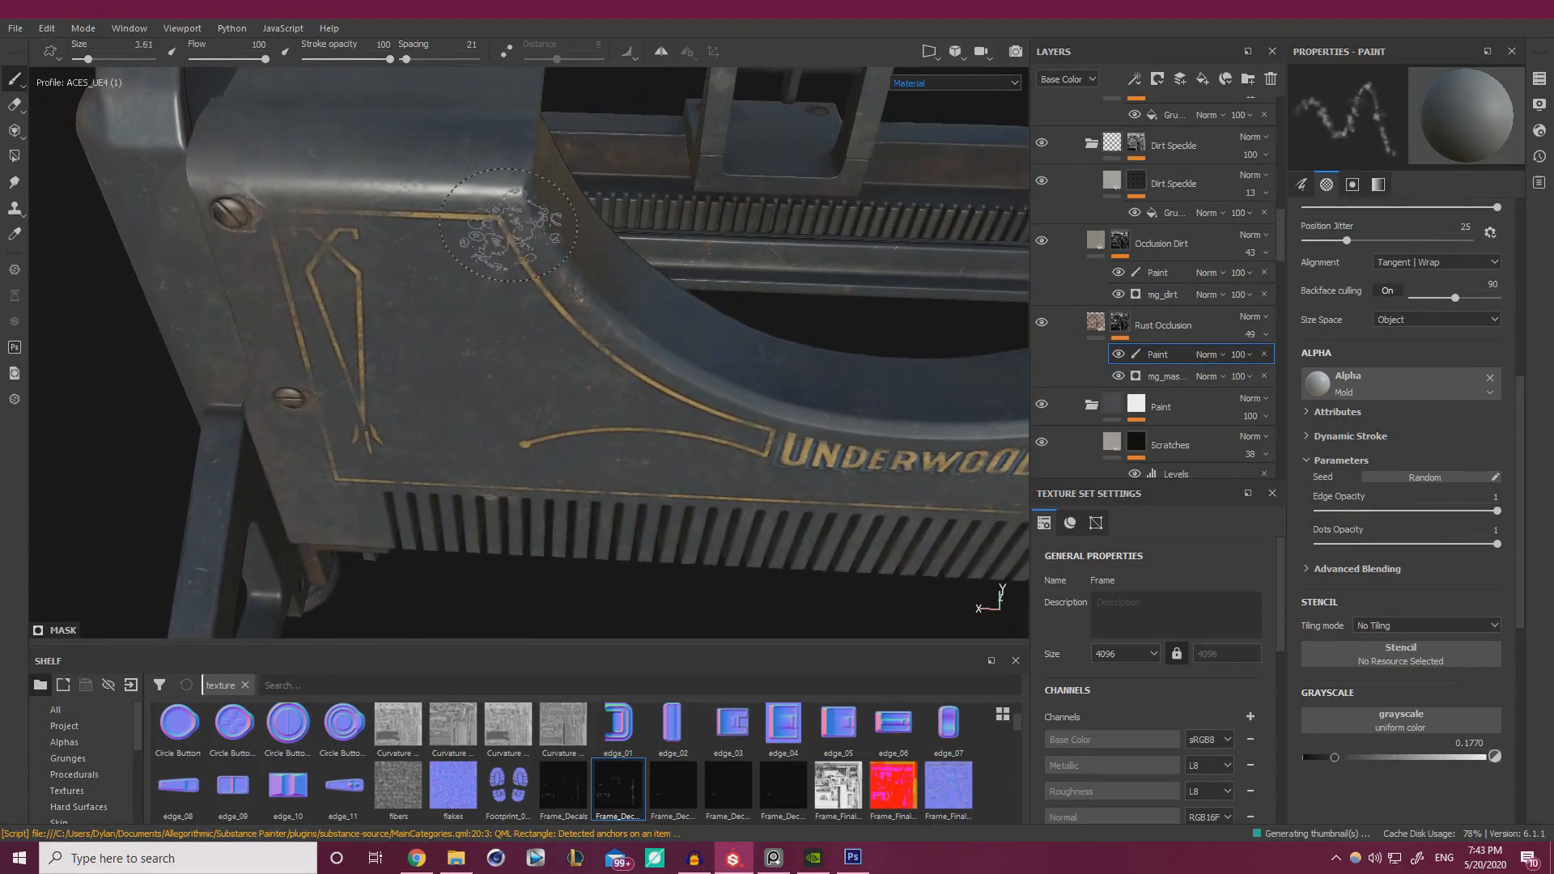
{"action": "right_click_drag", "start_coordinate": [508, 225], "coordinate": [547, 237], "text": "ctrl"}
{"action": "mouse_move", "coordinate": [568, 289]}
{"action": "left_mouse_down"}
{"action": "mouse_move", "coordinate": [501, 225]}
{"action": "mouse_move", "coordinate": [538, 271]}
{"action": "mouse_move", "coordinate": [737, 413]}
{"action": "left_mouse_up"}
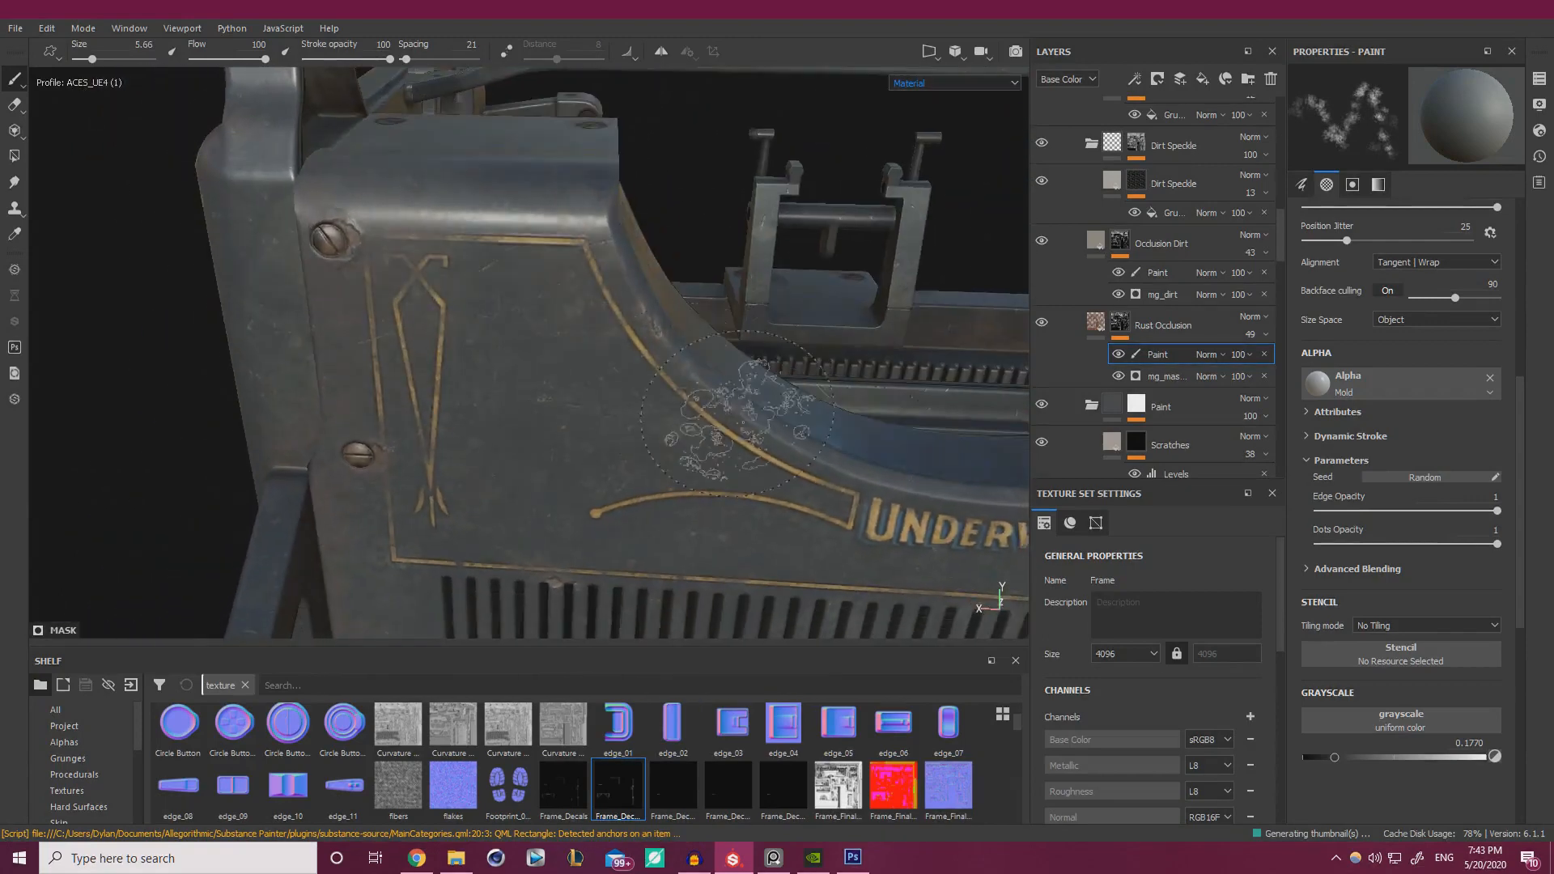
{"action": "left_click", "coordinate": [1360, 758]}
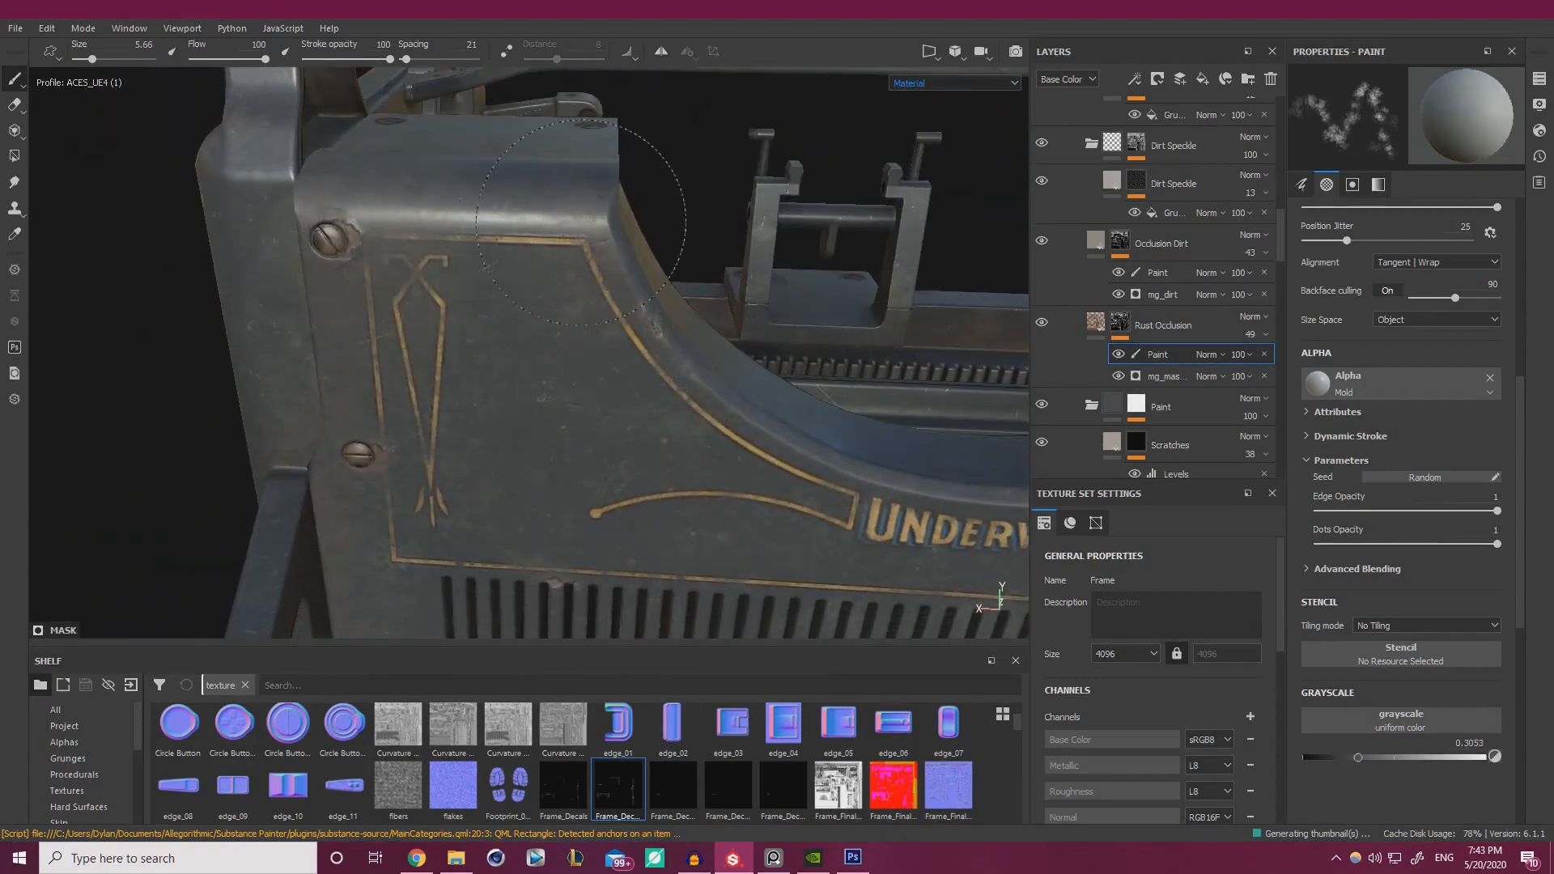
{"action": "left_click_drag", "start_coordinate": [635, 314], "coordinate": [597, 212]}
{"action": "mouse_move", "coordinate": [716, 366]}
{"action": "left_mouse_down", "text": "alt"}
{"action": "mouse_move", "coordinate": [781, 304]}
{"action": "mouse_move", "coordinate": [750, 364]}
{"action": "mouse_move", "coordinate": [702, 386]}
{"action": "left_mouse_up", "text": "alt"}
- Paint a peeled chip at the panel corner where the curved cutout begins, in the peeling Base mask with brush size 2.18 and grayscale 0.6814
{"action": "scroll", "coordinate": [1207, 364], "scroll_direction": "down", "scroll_amount": 10}
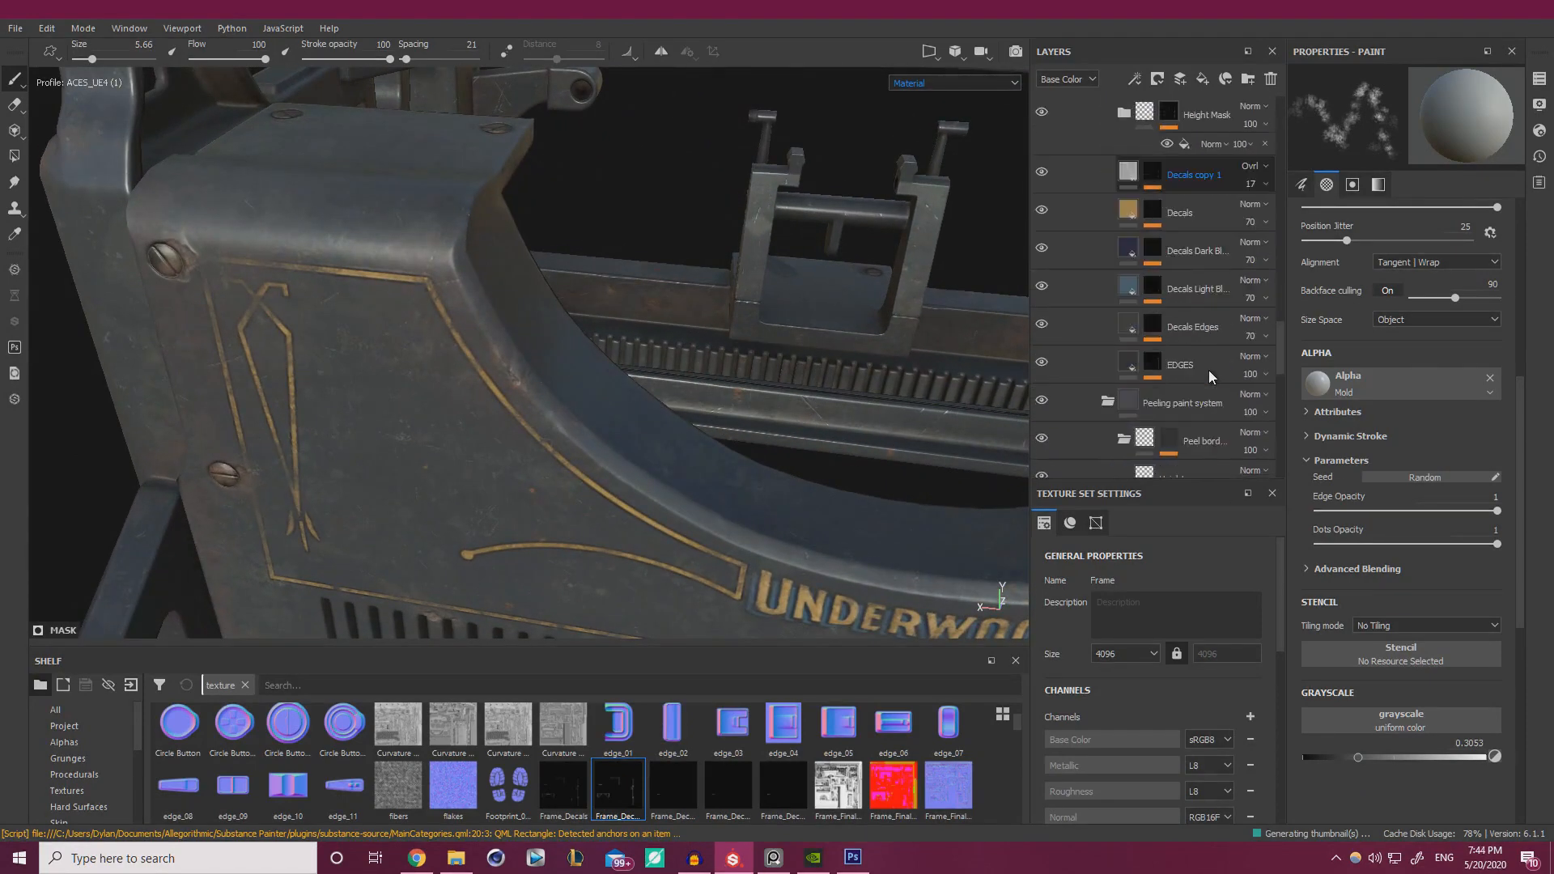
{"action": "scroll", "coordinate": [1207, 370], "scroll_direction": "down", "scroll_amount": 3}
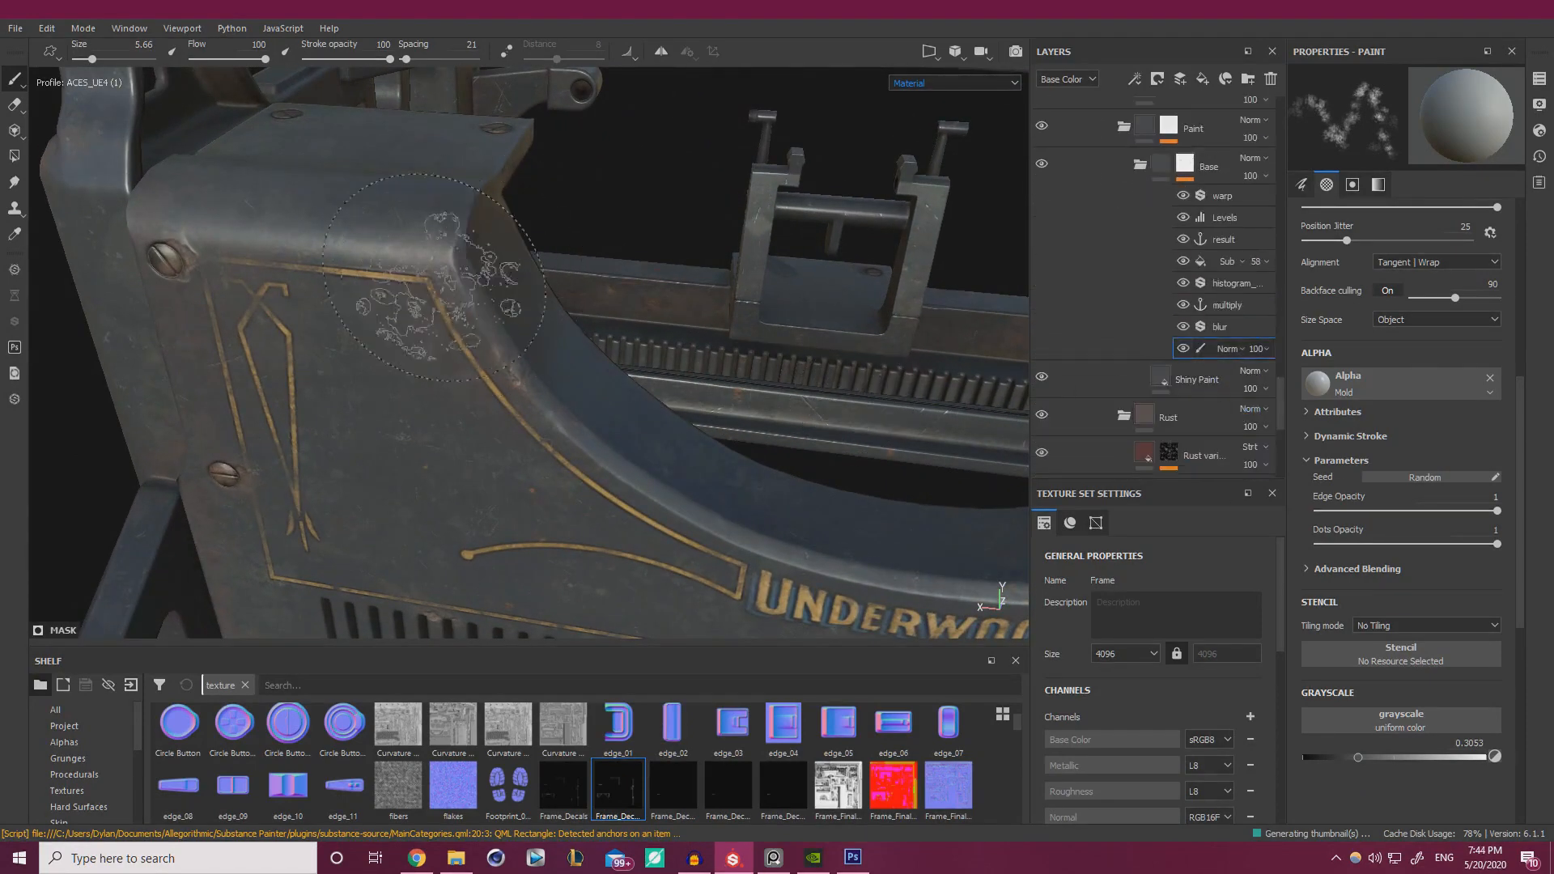
{"action": "right_click_drag", "start_coordinate": [483, 286], "coordinate": [441, 286], "text": "ctrl"}
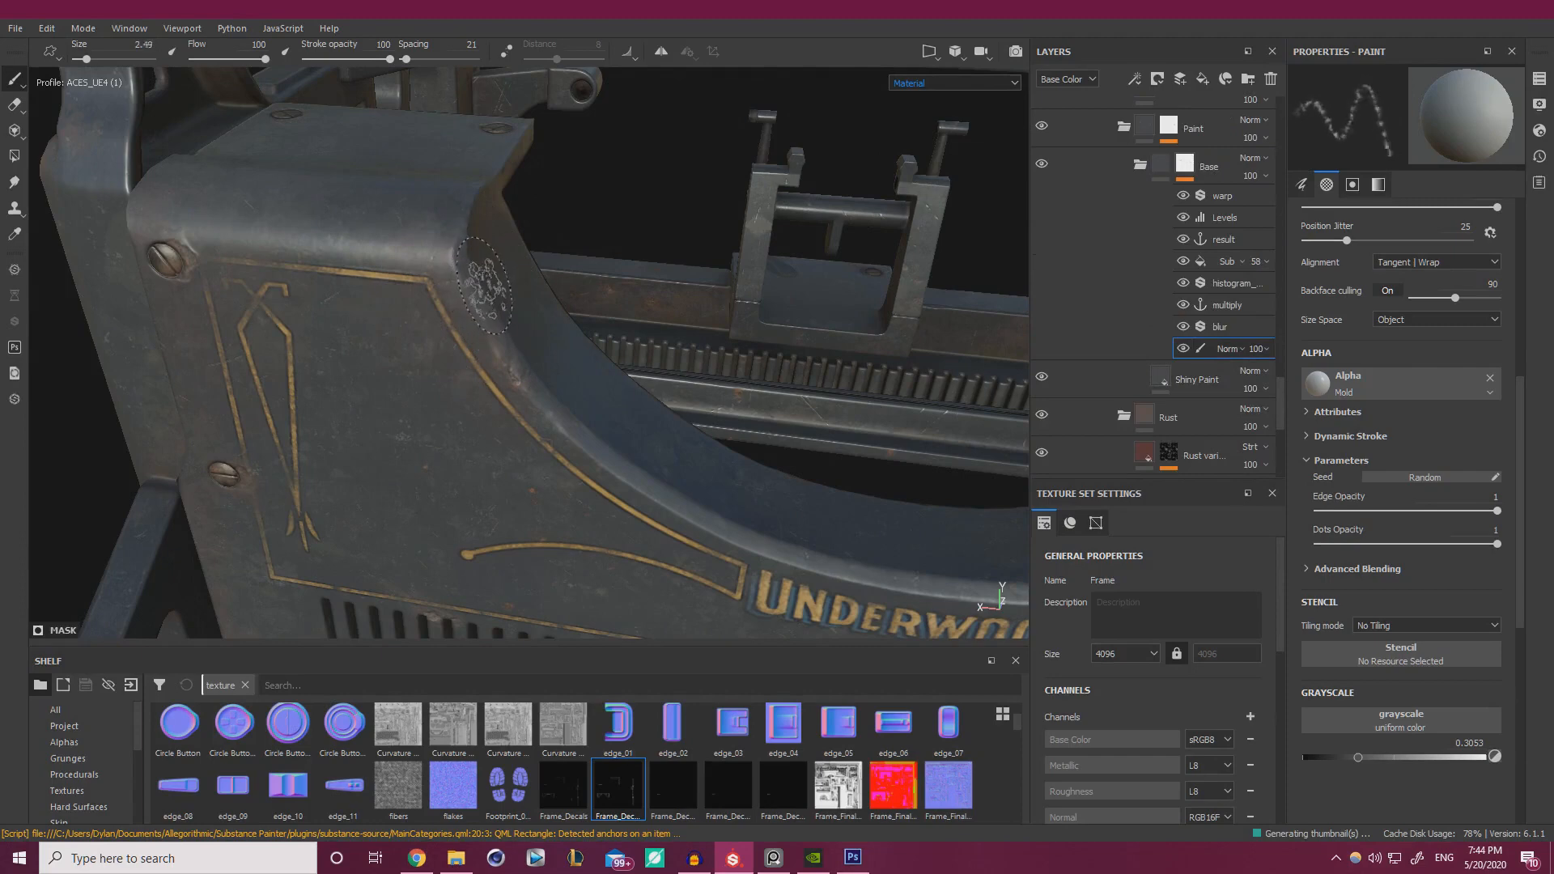
{"action": "left_click", "coordinate": [1427, 757]}
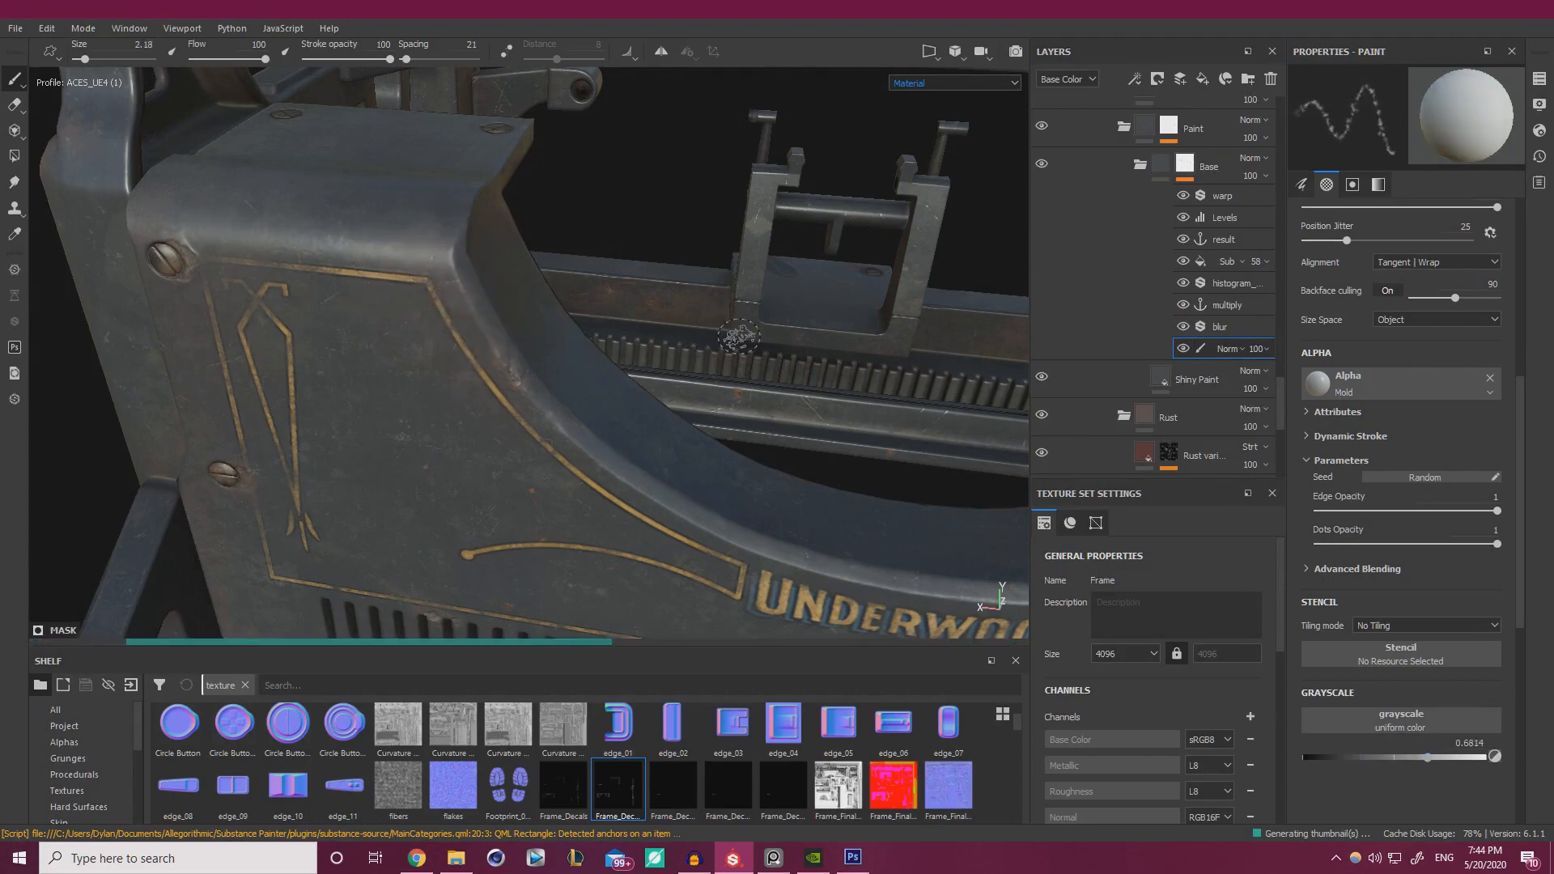
{"action": "mouse_move", "coordinate": [738, 337]}
{"action": "left_mouse_down", "text": "alt"}
{"action": "mouse_move", "coordinate": [481, 295]}
{"action": "mouse_move", "coordinate": [562, 291]}
{"action": "left_mouse_up", "text": "alt"}
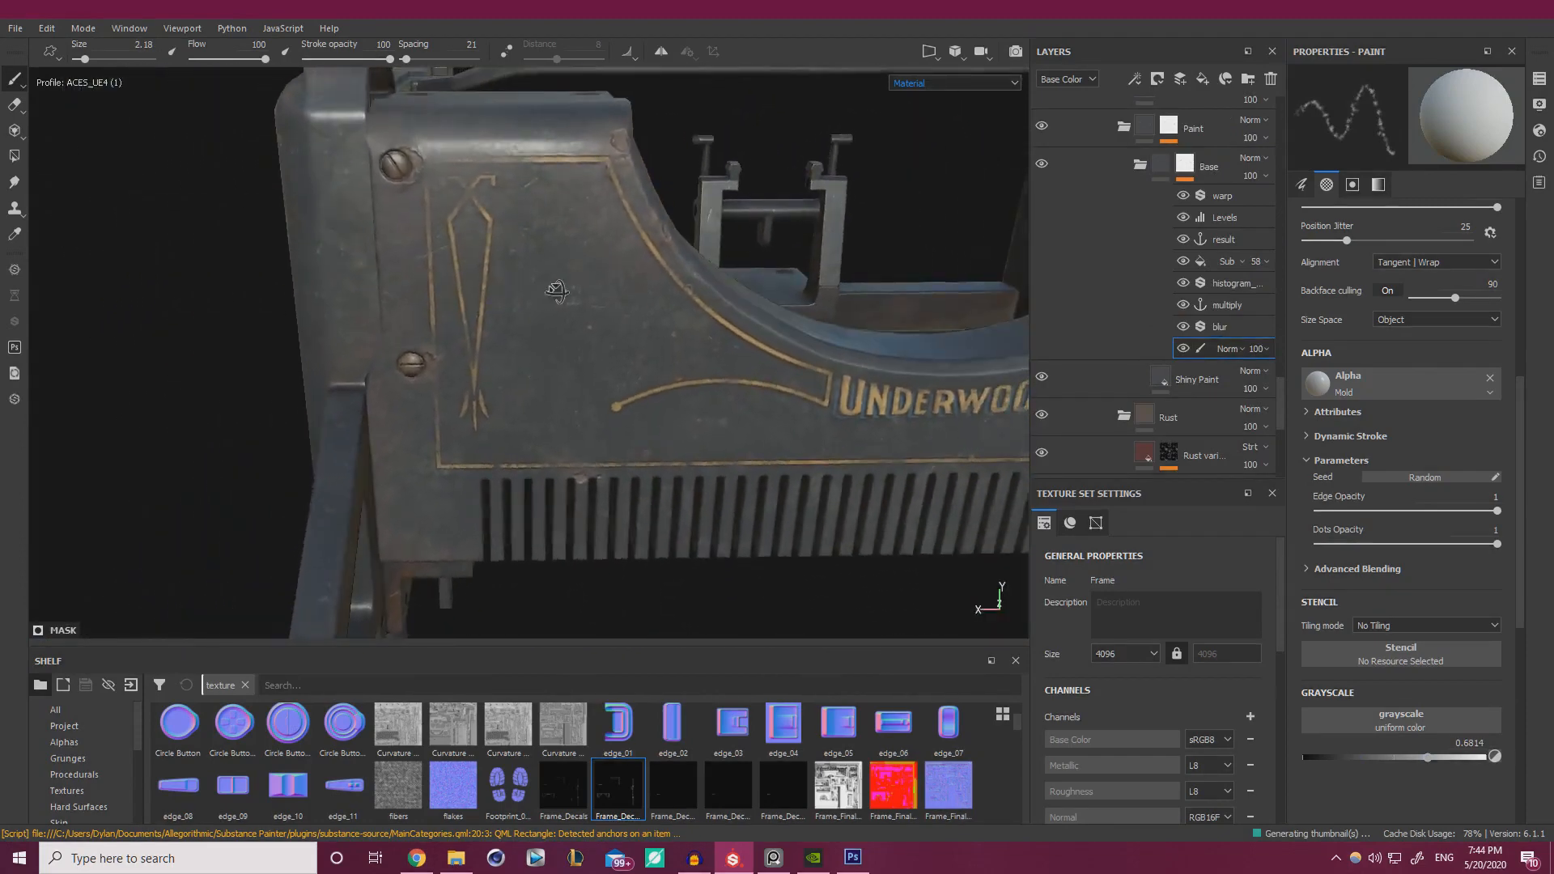
{"action": "right_click_drag", "start_coordinate": [562, 291], "coordinate": [770, 291], "text": "alt"}
{"action": "mouse_move", "coordinate": [770, 291]}
{"action": "left_mouse_down", "text": "alt"}
{"action": "mouse_move", "coordinate": [705, 337]}
{"action": "mouse_move", "coordinate": [657, 330]}
{"action": "left_mouse_up", "text": "alt"}
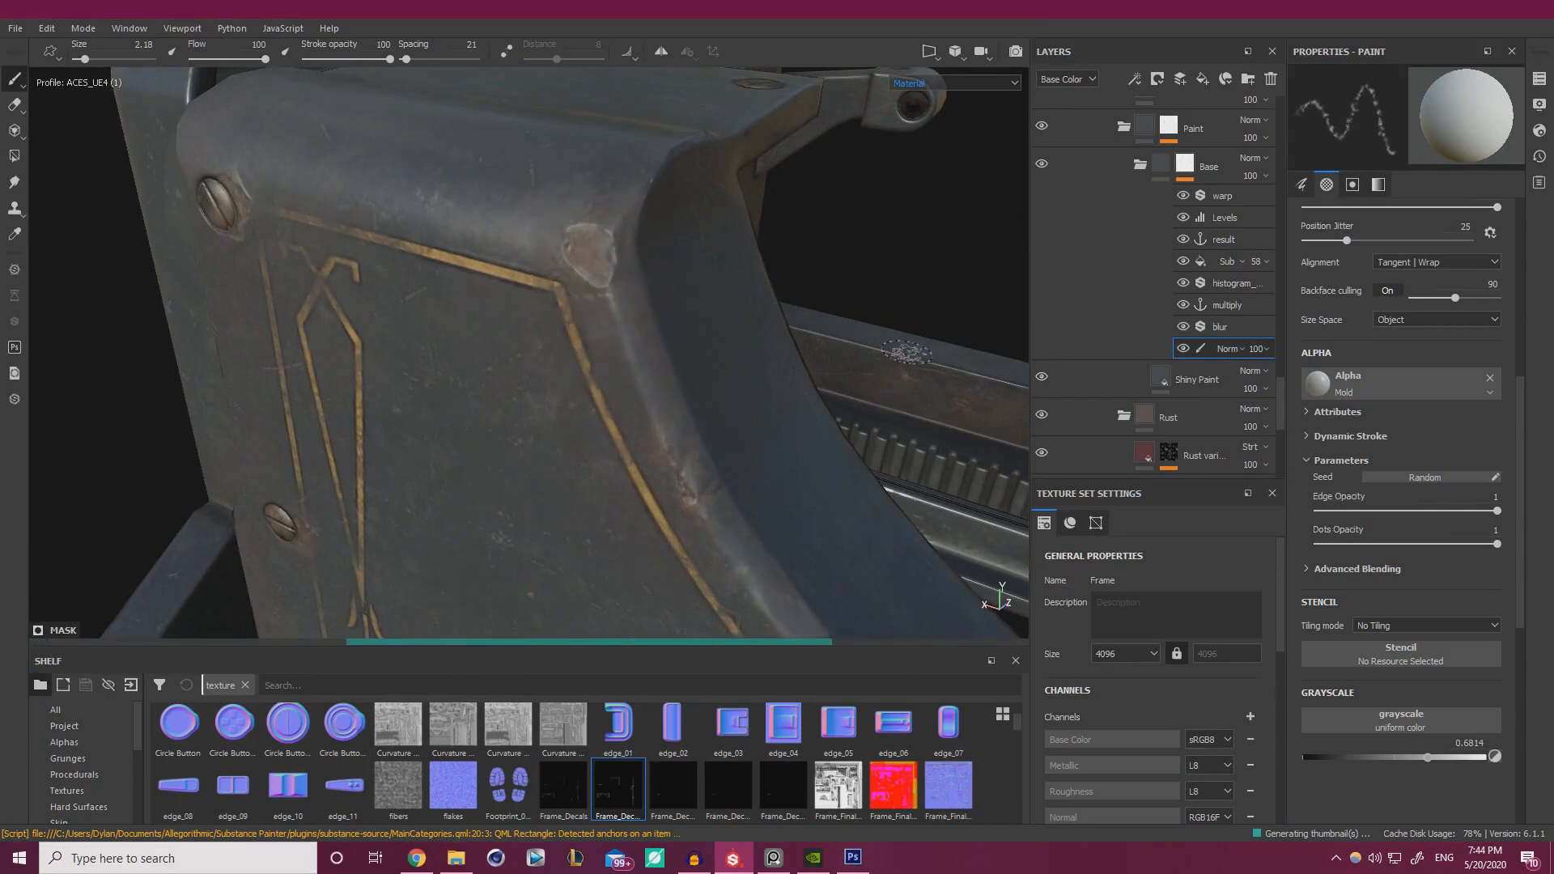
- Examine the new corner chip in relation to the front panel from several distances and angles
{"action": "left_click_drag", "start_coordinate": [773, 352], "coordinate": [822, 301], "text": "alt"}
{"action": "right_click_drag", "start_coordinate": [822, 300], "coordinate": [178, 241], "text": "alt"}
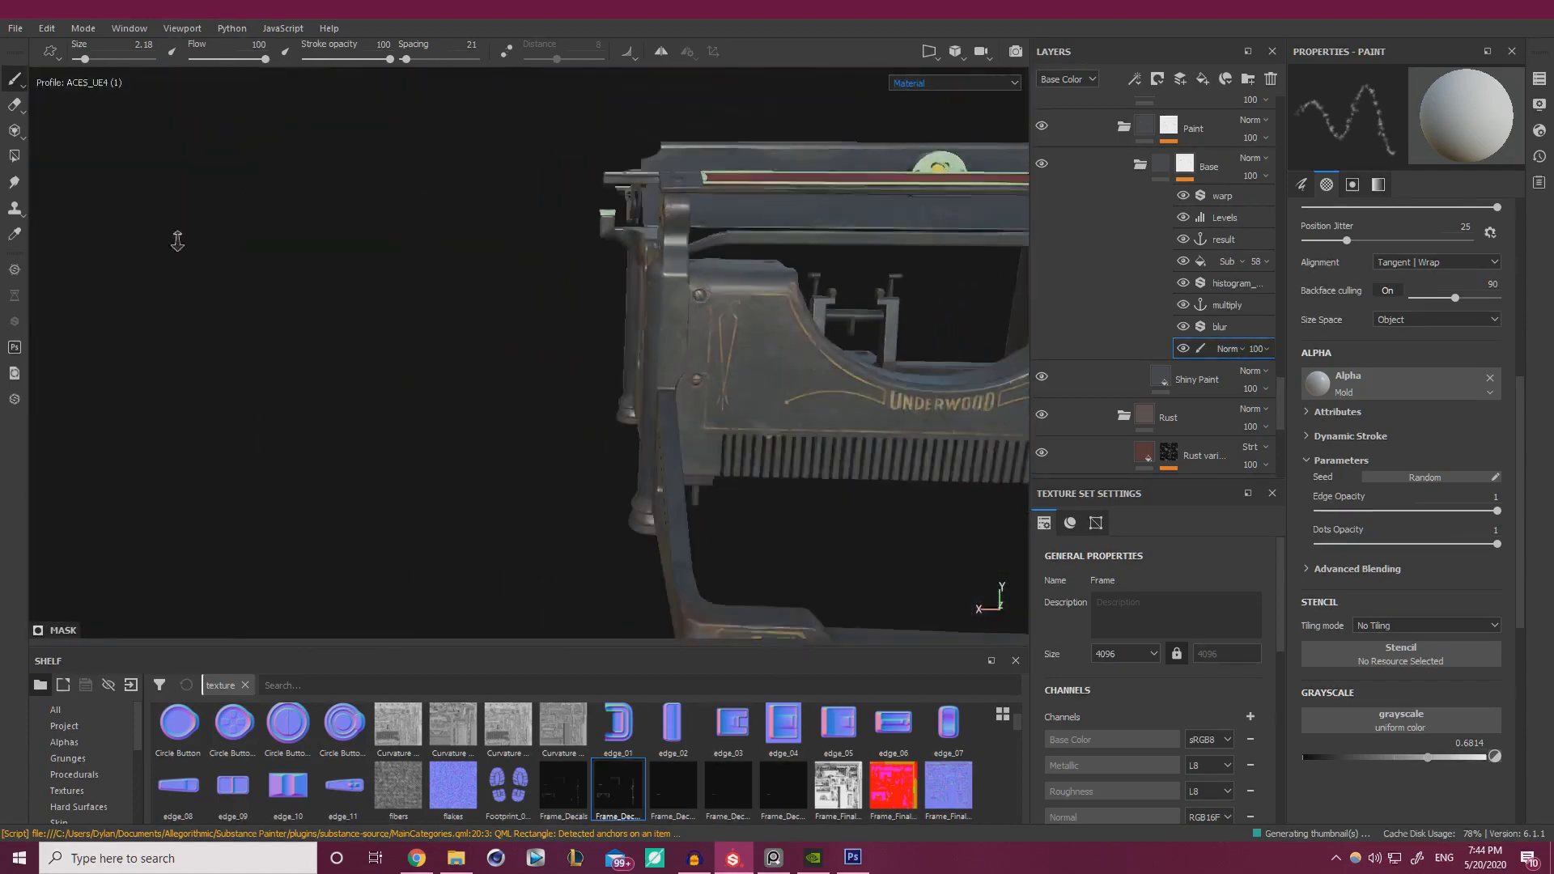
{"action": "middle_click_drag", "start_coordinate": [639, 324], "coordinate": [494, 331], "text": "alt"}
{"action": "left_click_drag", "start_coordinate": [493, 332], "coordinate": [662, 353], "text": "alt"}
{"action": "middle_click_drag", "start_coordinate": [662, 353], "coordinate": [599, 337], "text": "alt"}
{"action": "left_click_drag", "start_coordinate": [599, 336], "coordinate": [470, 348], "text": "alt"}
{"action": "right_click_drag", "start_coordinate": [470, 348], "coordinate": [599, 324], "text": "alt"}
{"action": "left_click_drag", "start_coordinate": [599, 324], "coordinate": [555, 327], "text": "alt"}
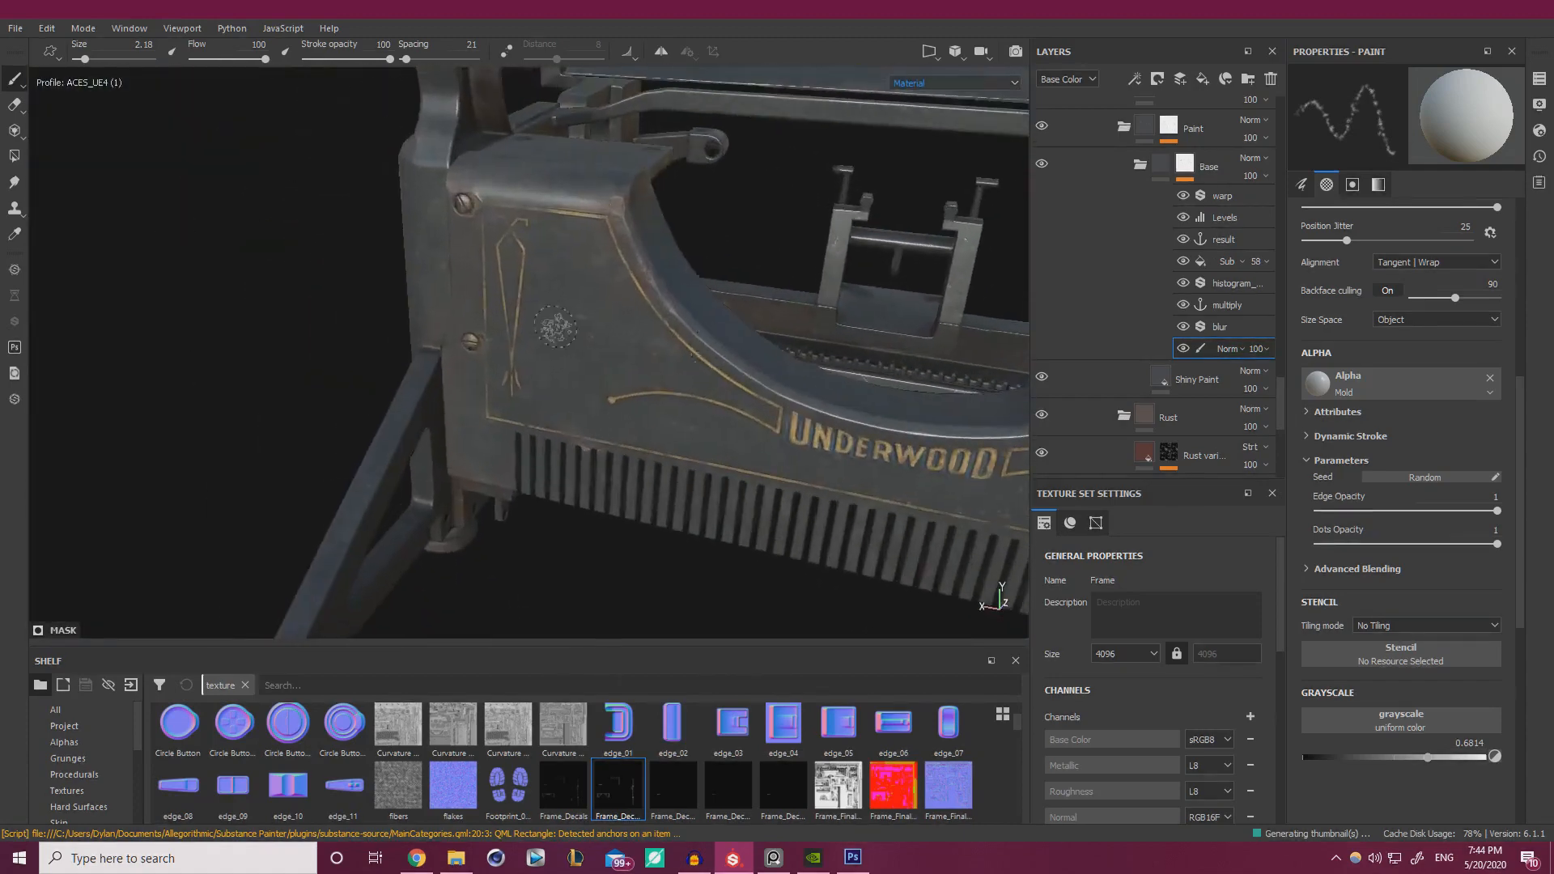
- Try extending the corner chip around the rounded edge into the cutout and undo that peeling stroke
{"action": "middle_click_drag", "start_coordinate": [639, 314], "coordinate": [548, 433], "text": "alt"}
{"action": "left_click_drag", "start_coordinate": [548, 434], "coordinate": [461, 453], "text": "alt"}
{"action": "right_click_drag", "start_coordinate": [519, 437], "coordinate": [712, 405], "text": "alt"}
{"action": "middle_click_drag", "start_coordinate": [712, 405], "coordinate": [620, 454], "text": "alt"}
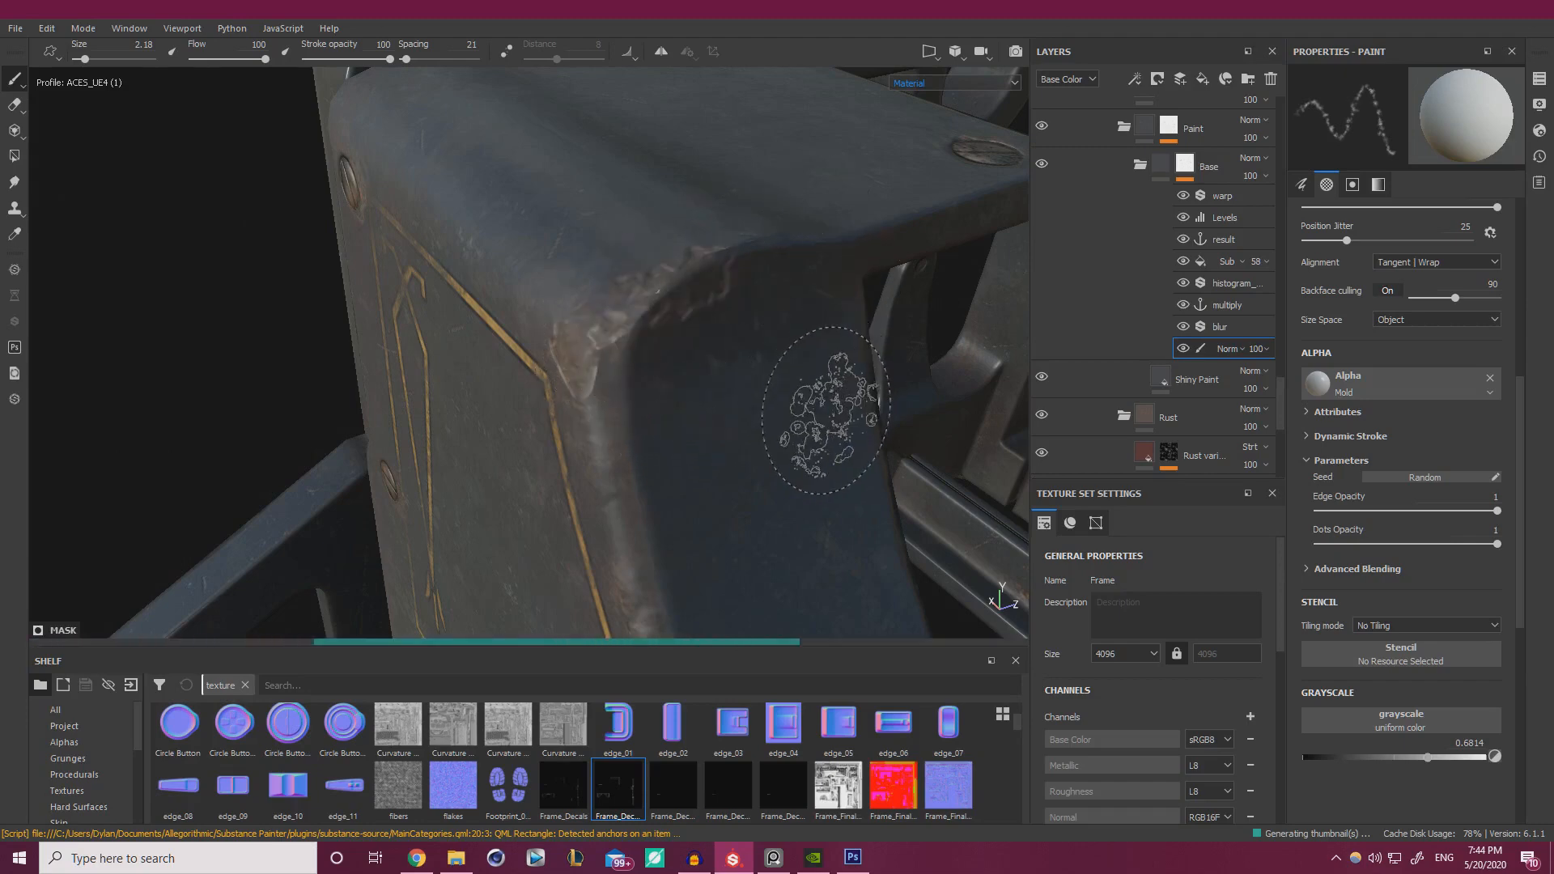
{"action": "left_click_drag", "start_coordinate": [759, 387], "coordinate": [931, 404], "text": "alt"}
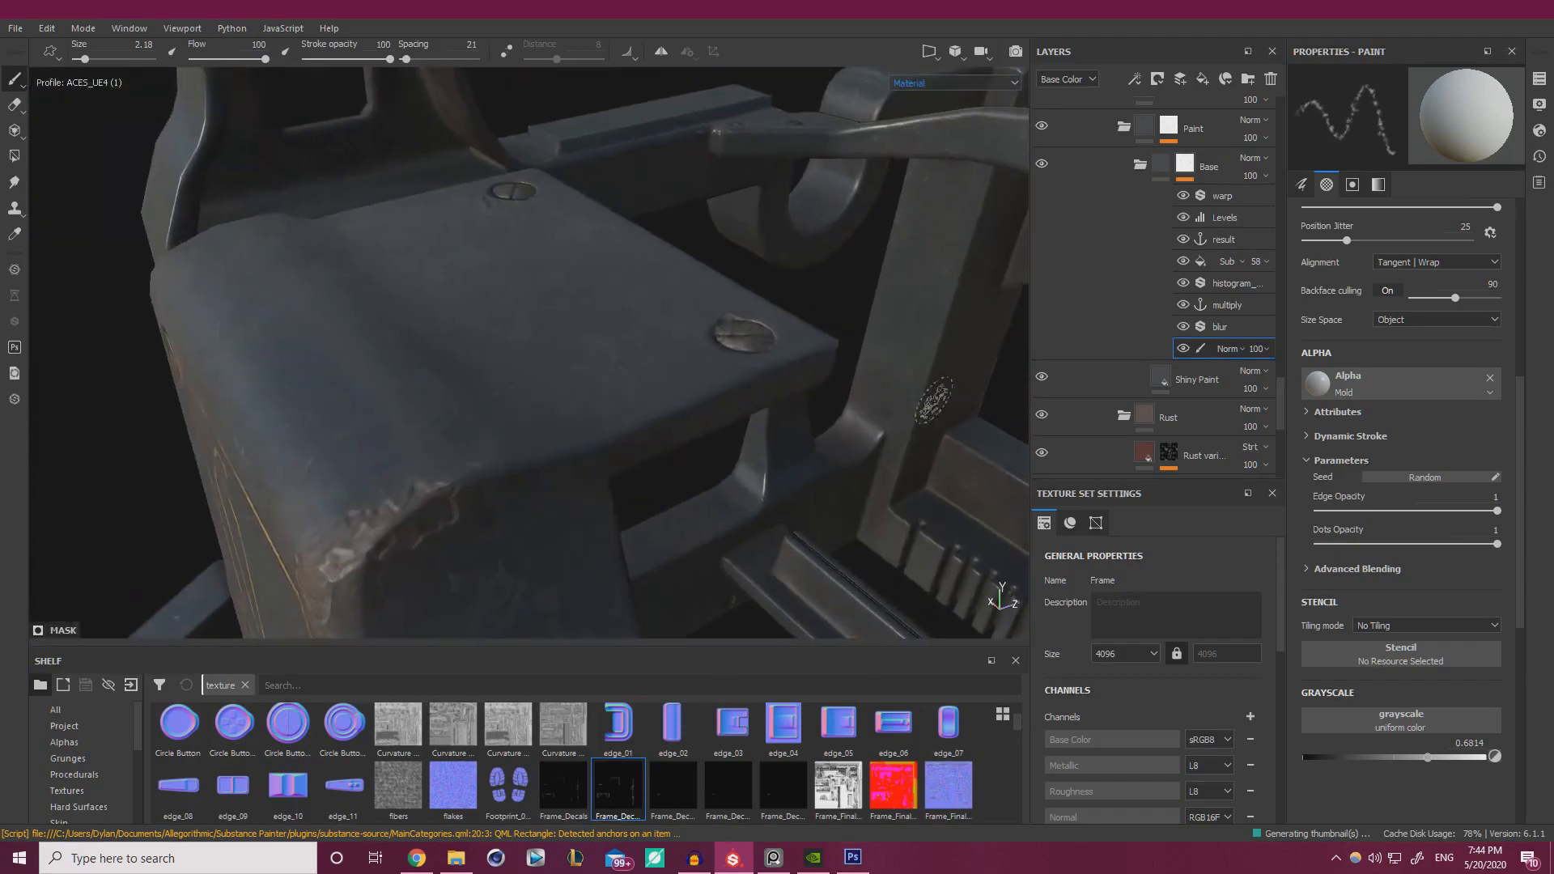
{"action": "middle_click_drag", "start_coordinate": [615, 340], "coordinate": [884, 220], "text": "alt"}
{"action": "key", "text": "ctrl+z"}
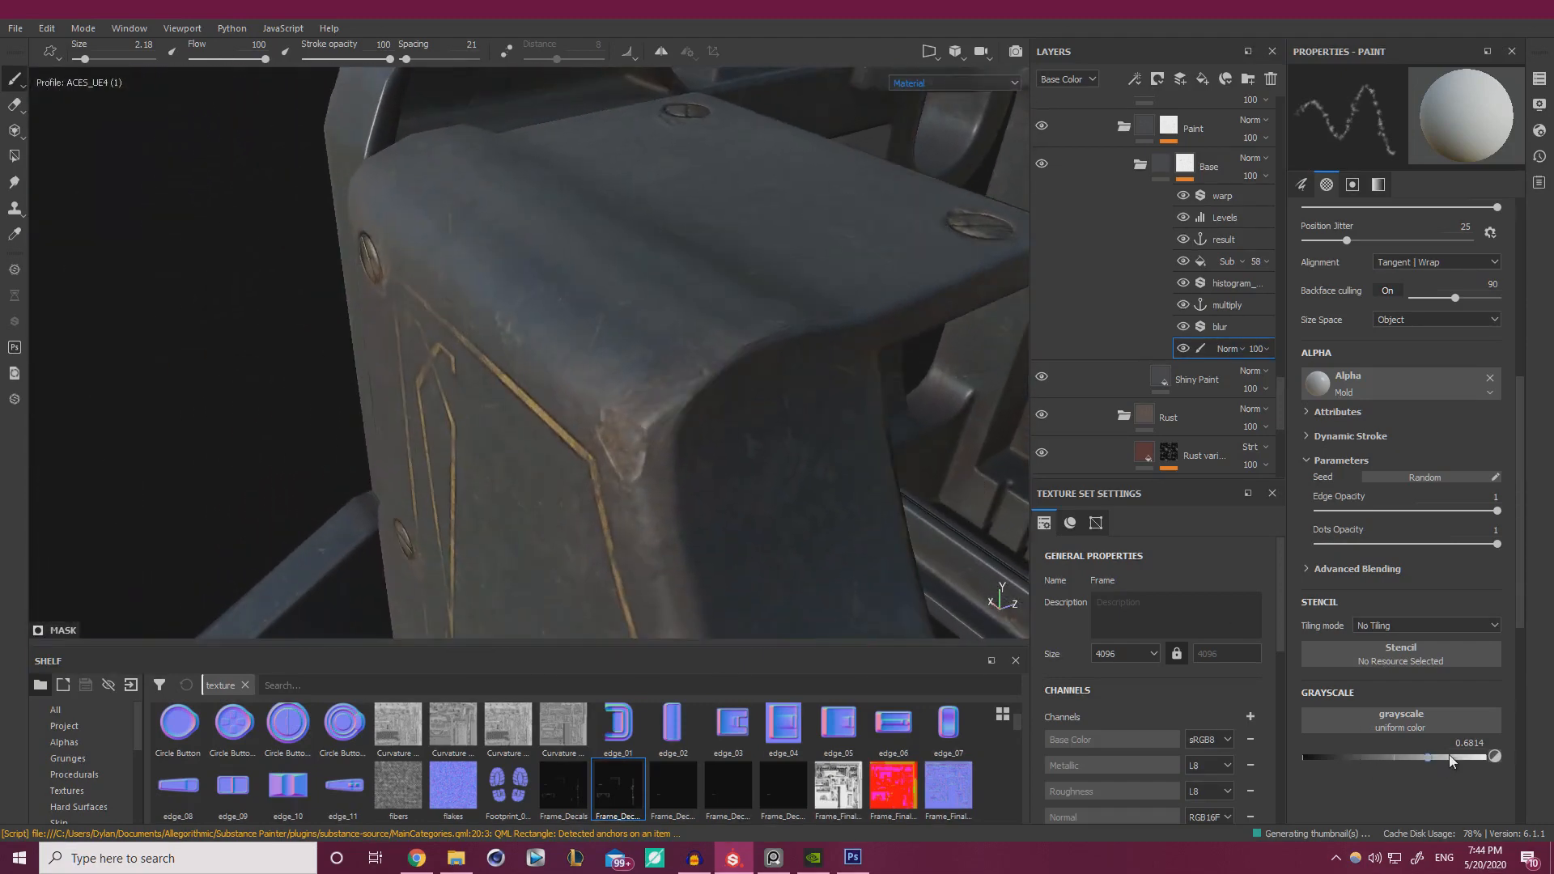
- Touch up the corner chip with a smaller brush at grayscale 0.8451, and dab it again at grayscale 0.1283
{"action": "right_click_drag", "start_coordinate": [695, 403], "coordinate": [671, 388], "text": "ctrl"}
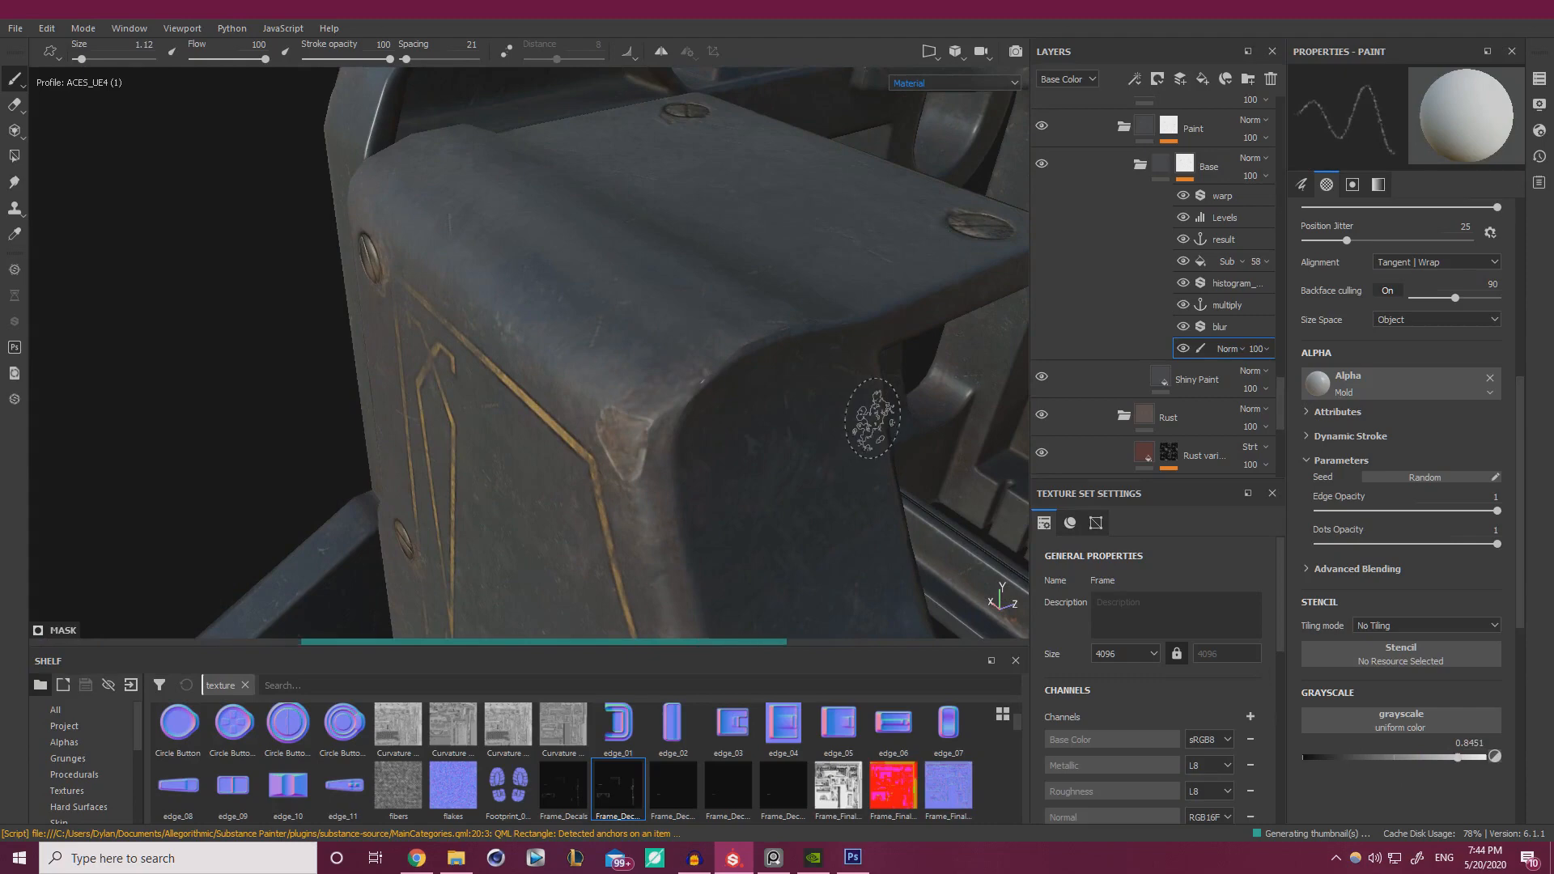
{"action": "left_click_drag", "start_coordinate": [790, 423], "coordinate": [964, 353], "text": "alt"}
{"action": "mouse_move", "coordinate": [518, 330]}
{"action": "right_mouse_down", "text": "alt"}
{"action": "mouse_move", "coordinate": [377, 329]}
{"action": "mouse_move", "coordinate": [783, 460]}
{"action": "right_mouse_up", "text": "alt"}
{"action": "left_click_drag", "start_coordinate": [1324, 754], "coordinate": [1305, 758]}
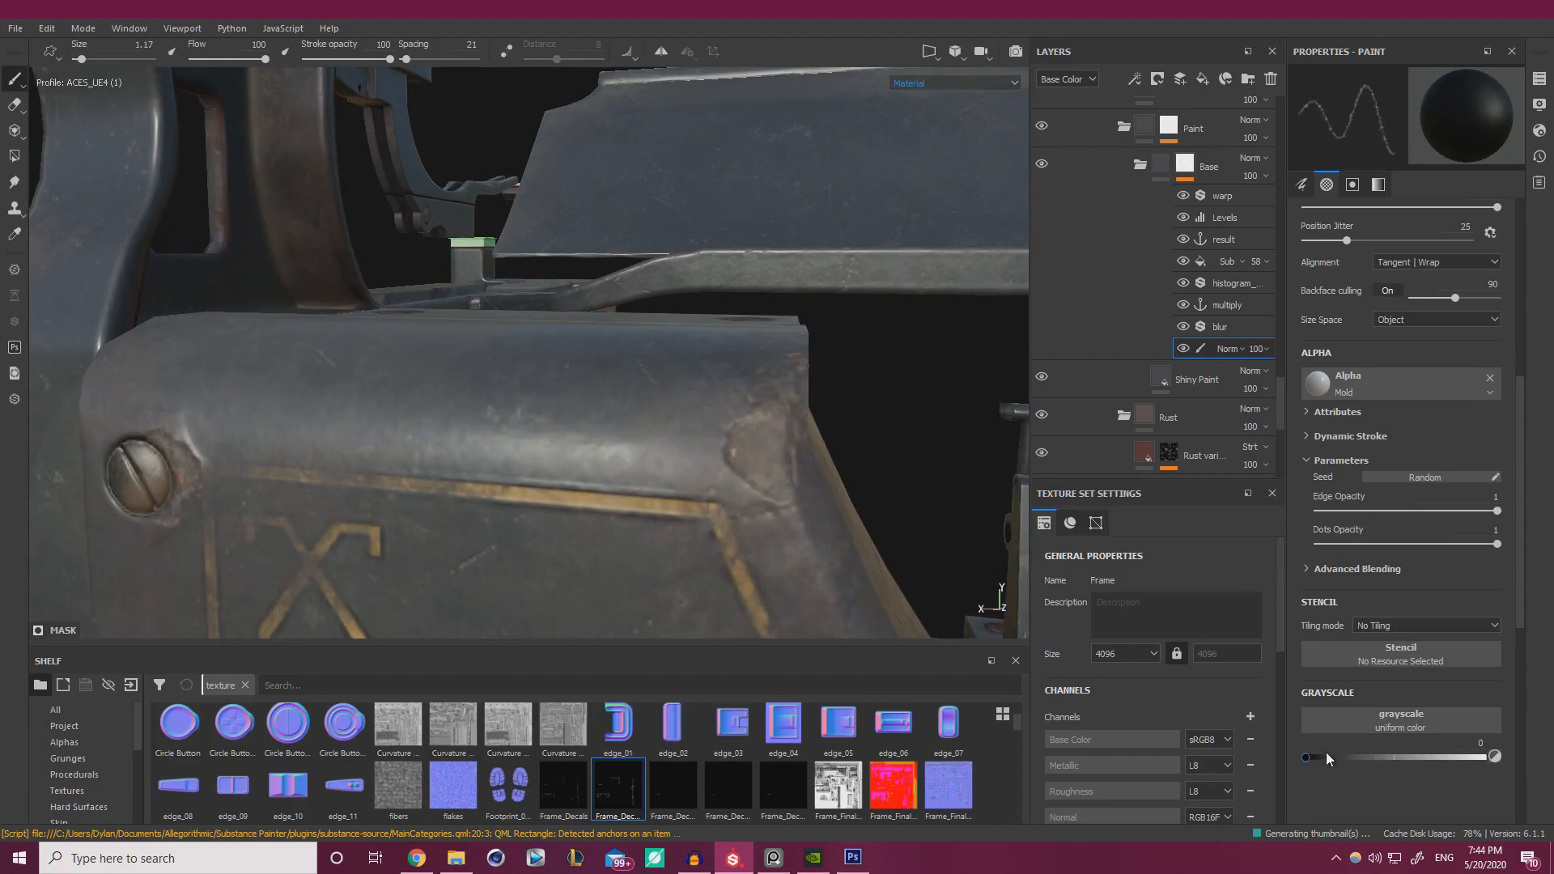
{"action": "left_click", "coordinate": [1326, 757]}
{"action": "left_click", "coordinate": [753, 468]}
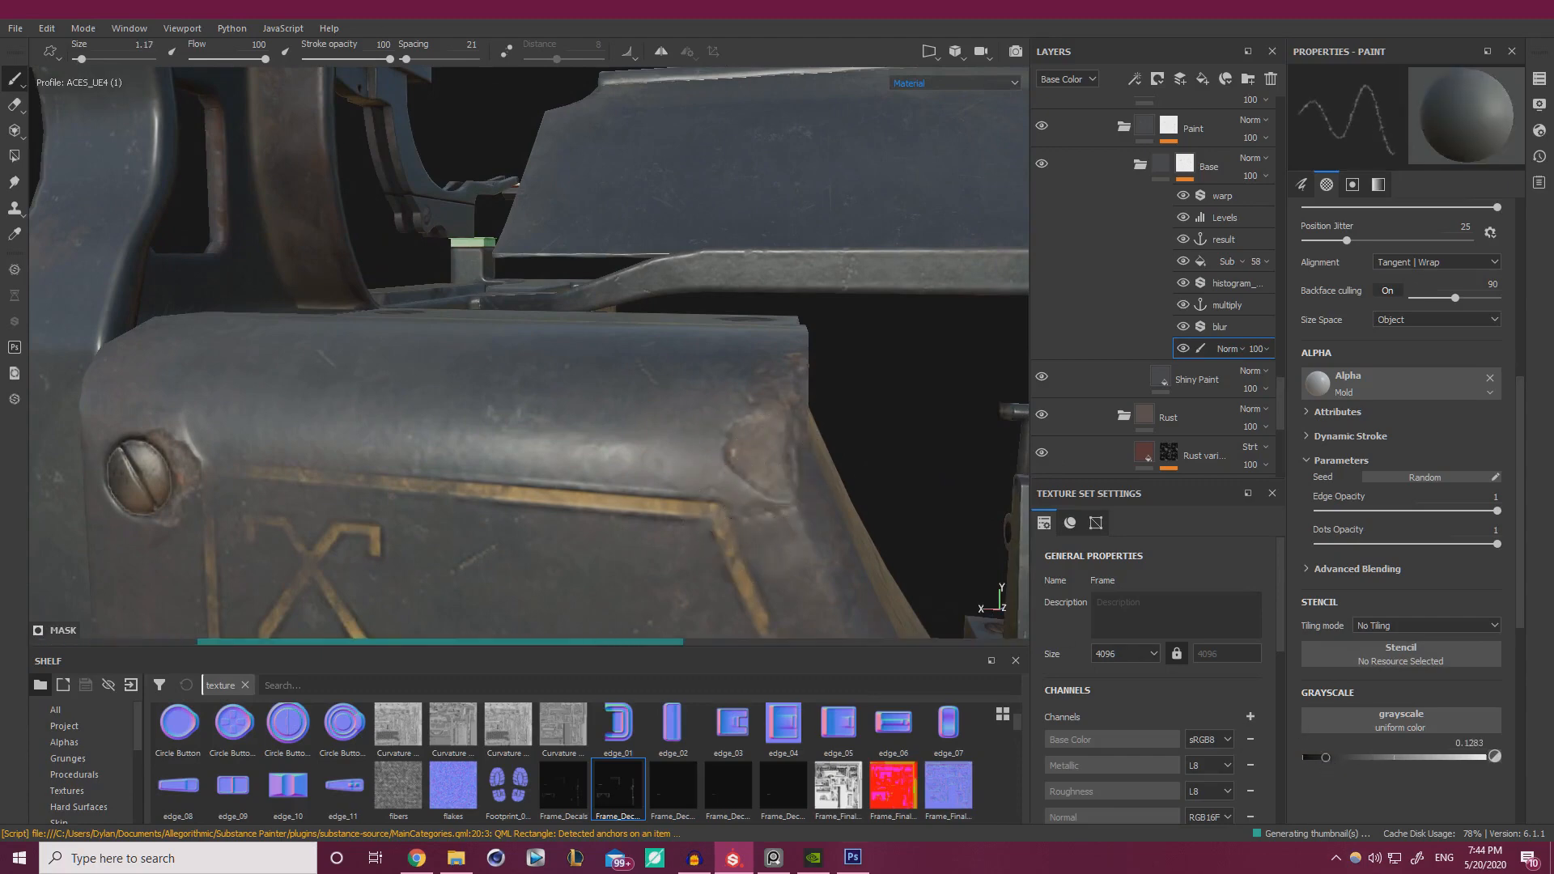
- Brush faint, broad peeling over the front panel beside the cutout with brush size 16.2 and grayscale 0.4115
{"action": "right_click_drag", "start_coordinate": [518, 380], "coordinate": [267, 389], "text": "alt"}
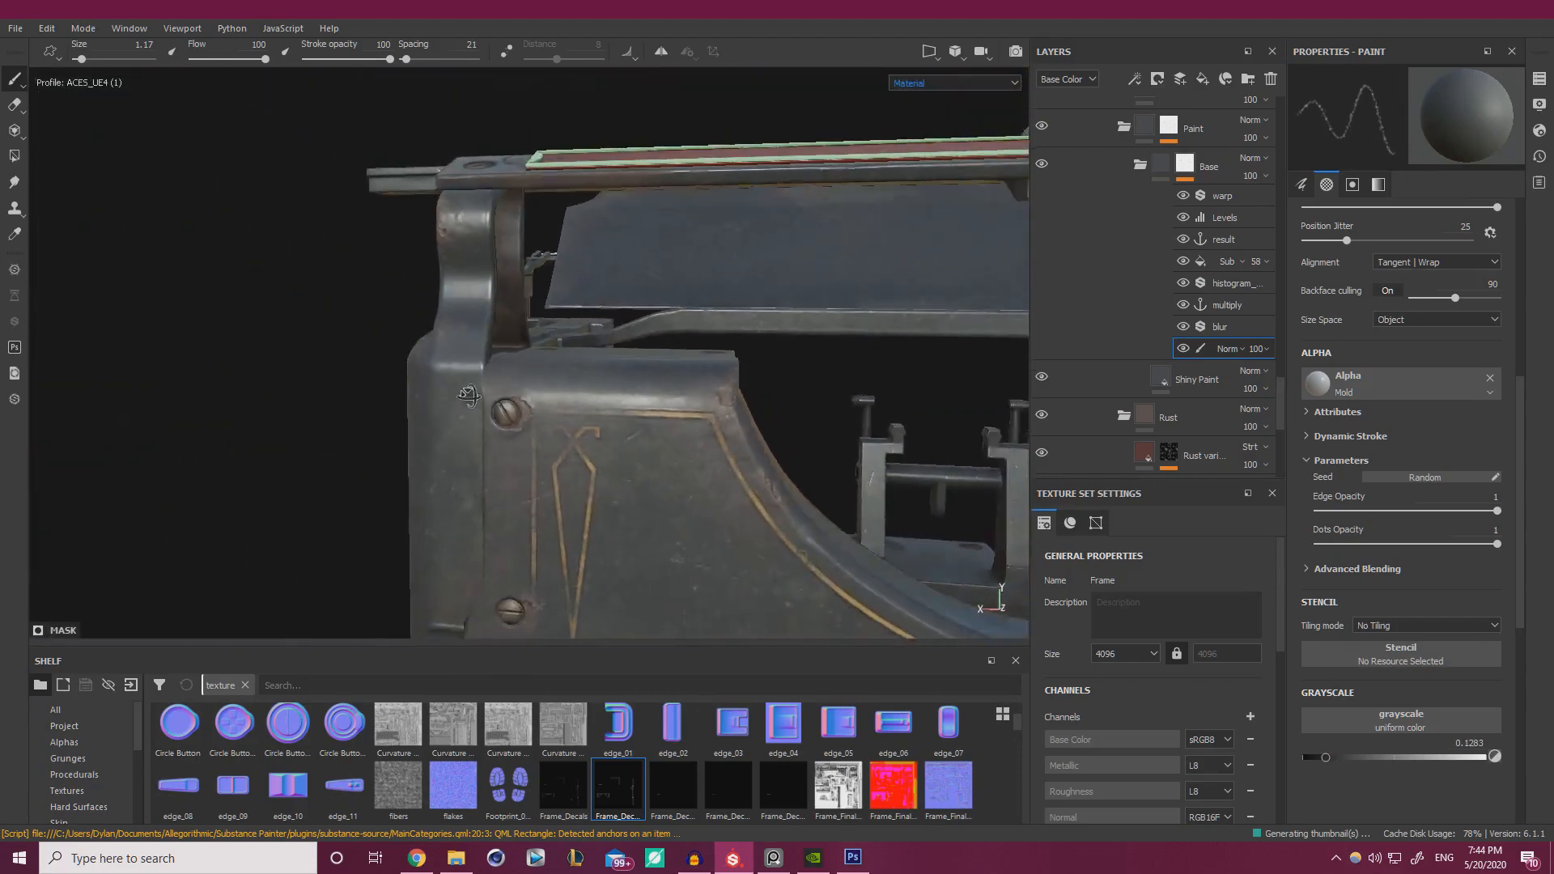
{"action": "left_click_drag", "start_coordinate": [389, 373], "coordinate": [444, 361], "text": "alt"}
{"action": "right_click_drag", "start_coordinate": [631, 332], "coordinate": [337, 364], "text": "alt"}
{"action": "left_click_drag", "start_coordinate": [337, 364], "coordinate": [442, 368], "text": "alt"}
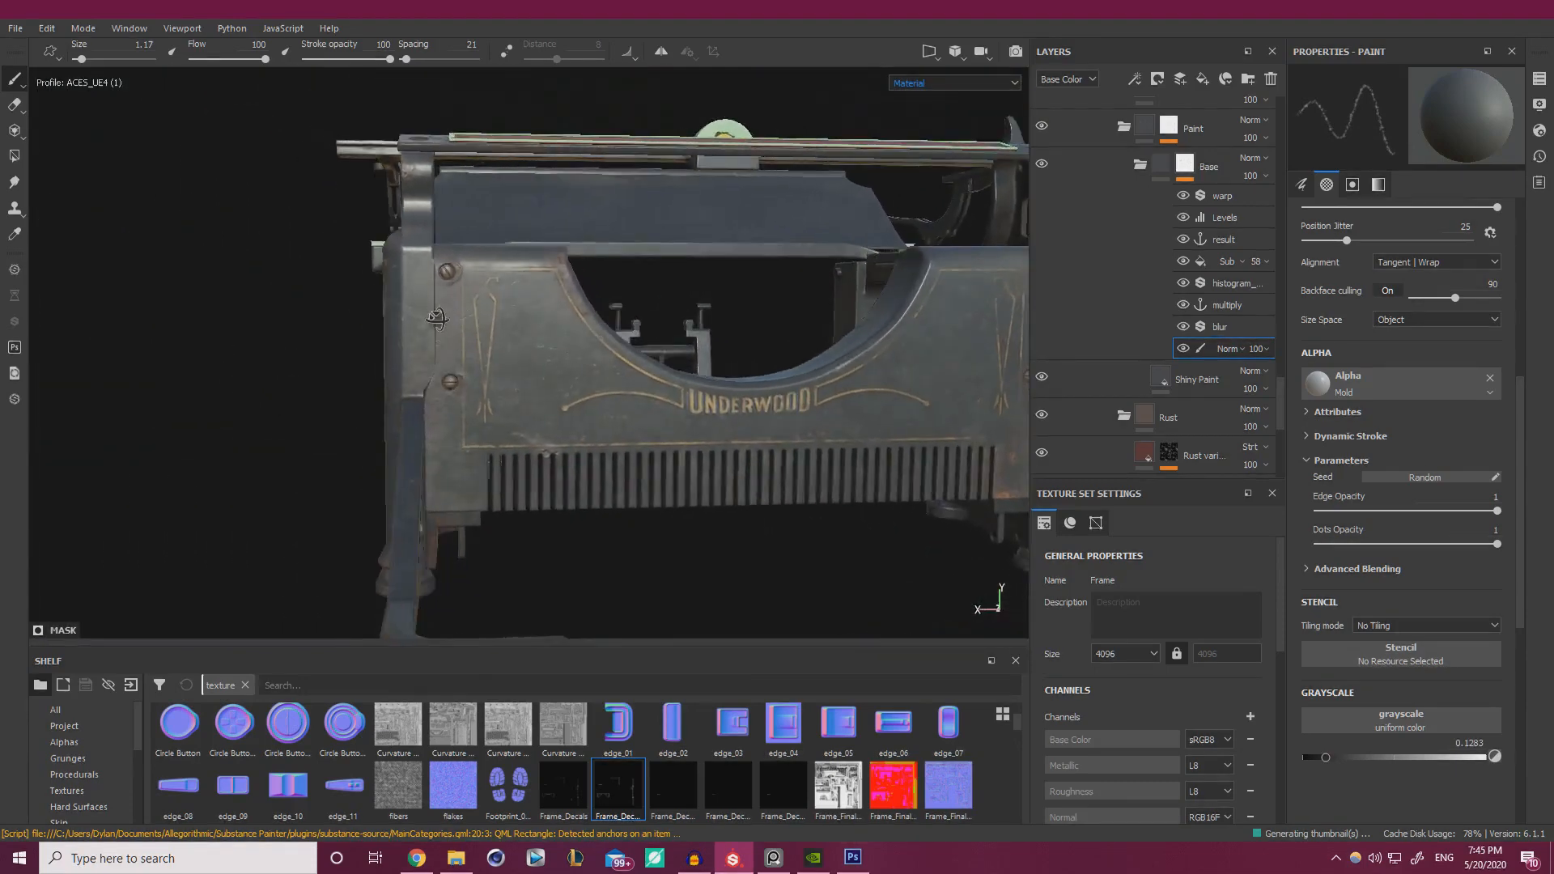
{"action": "right_click_drag", "start_coordinate": [486, 388], "coordinate": [618, 399], "text": "alt"}
{"action": "mouse_move", "coordinate": [618, 400]}
{"action": "left_mouse_down", "text": "alt"}
{"action": "mouse_move", "coordinate": [718, 408]}
{"action": "mouse_move", "coordinate": [615, 441]}
{"action": "mouse_move", "coordinate": [910, 495]}
{"action": "left_mouse_up", "text": "alt"}
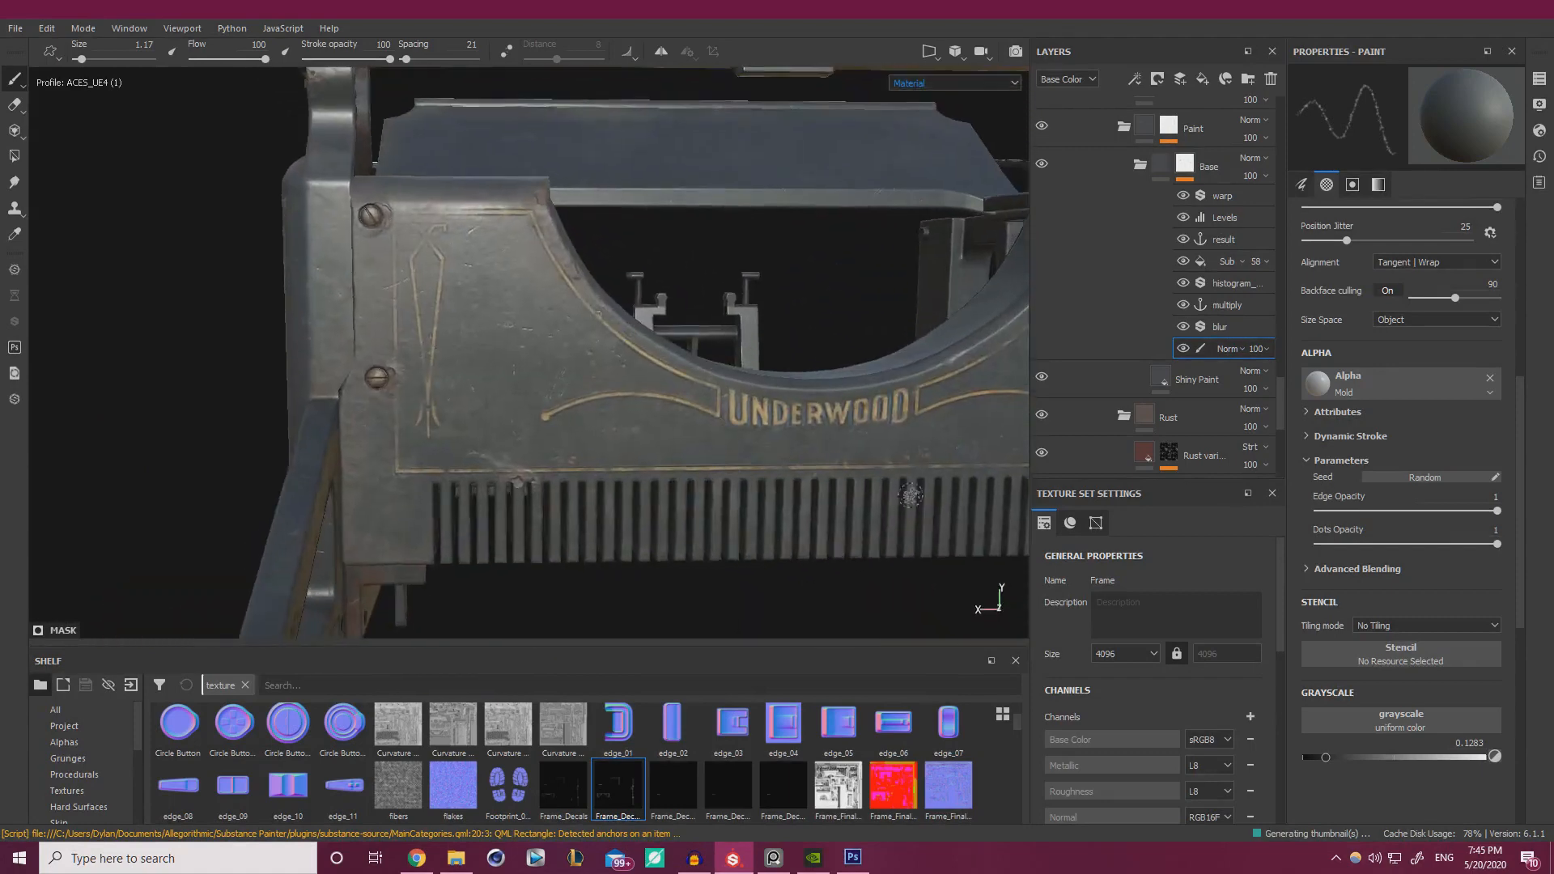
{"action": "left_click_drag", "start_coordinate": [1370, 760], "coordinate": [1377, 758]}
{"action": "right_click_drag", "start_coordinate": [487, 328], "coordinate": [579, 329], "text": "ctrl"}
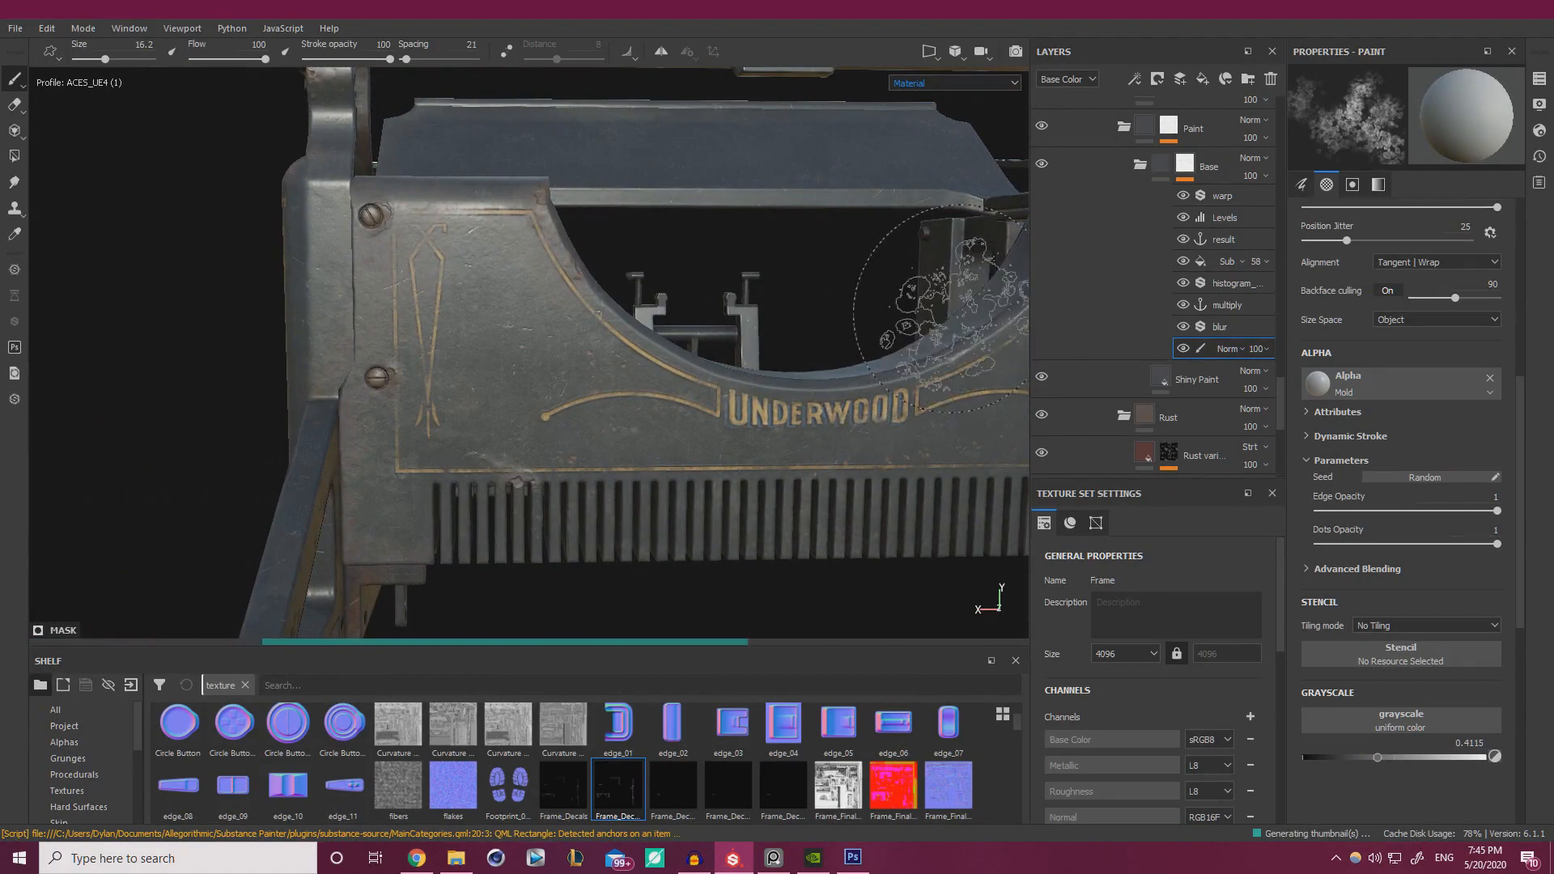
{"action": "left_click_drag", "start_coordinate": [834, 279], "coordinate": [883, 300], "text": "alt"}
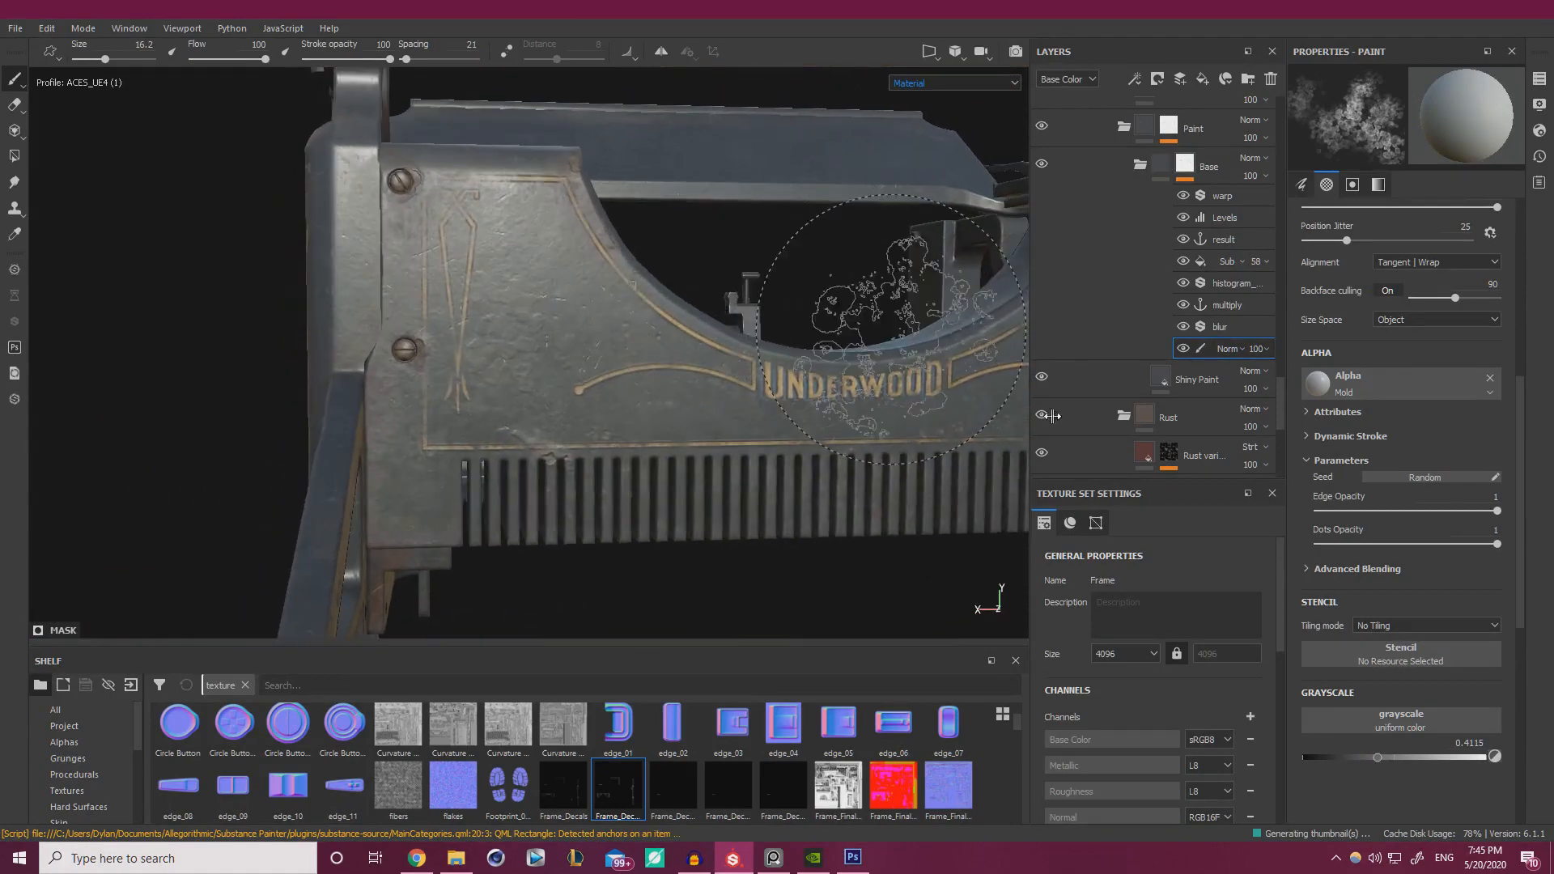
- Add more broad peeling texture to the front panel at grayscale 0.2566 and check it at a grazing angle
{"action": "left_click", "coordinate": [1349, 756]}
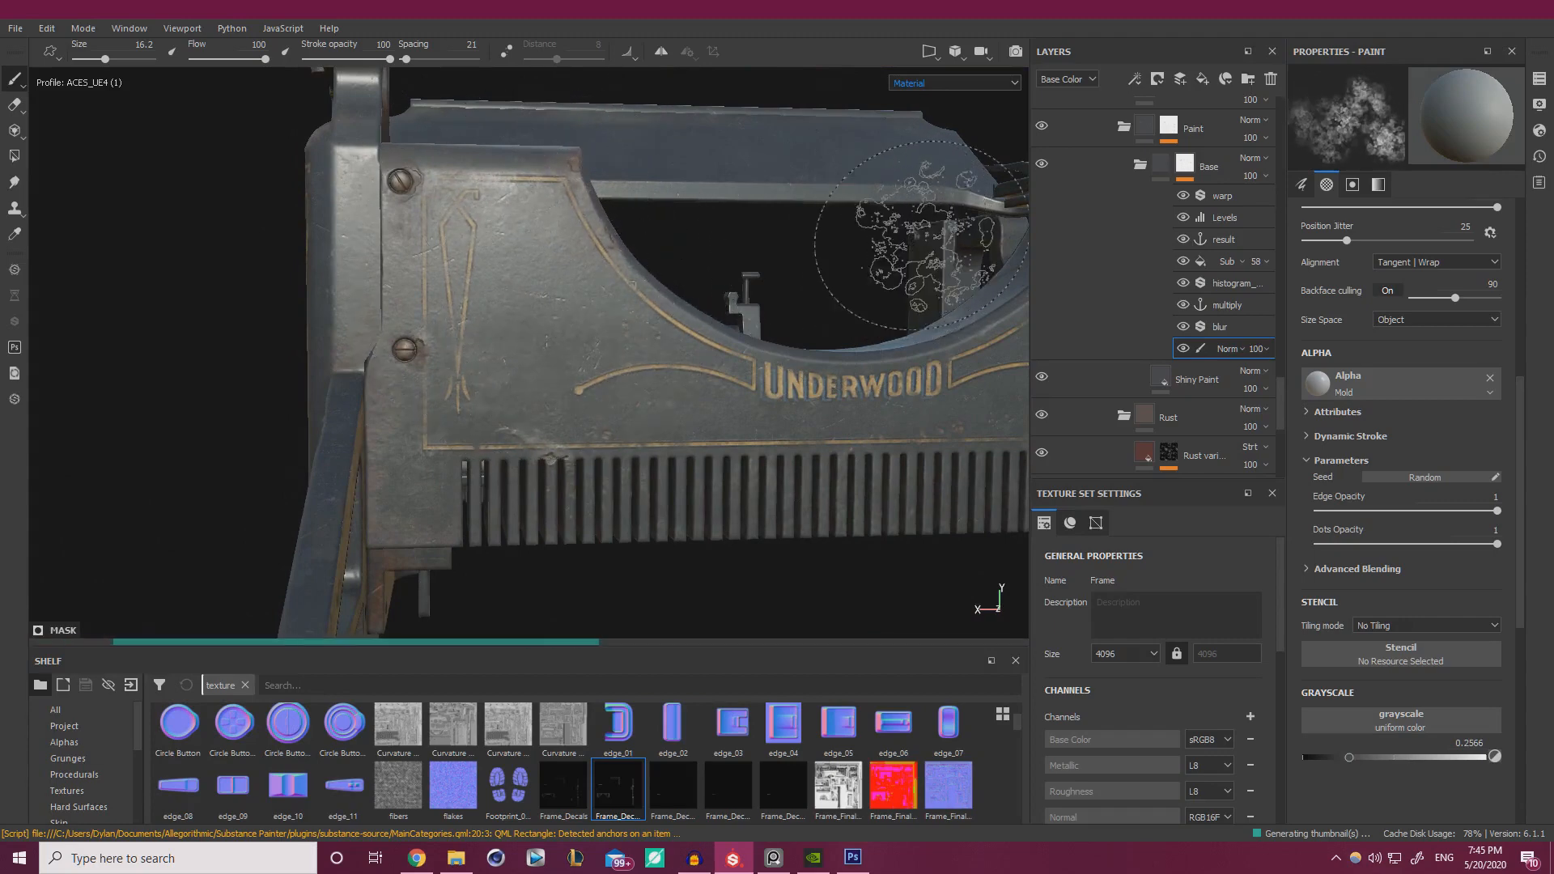
{"action": "left_click_drag", "start_coordinate": [914, 235], "coordinate": [439, 234], "text": "alt"}
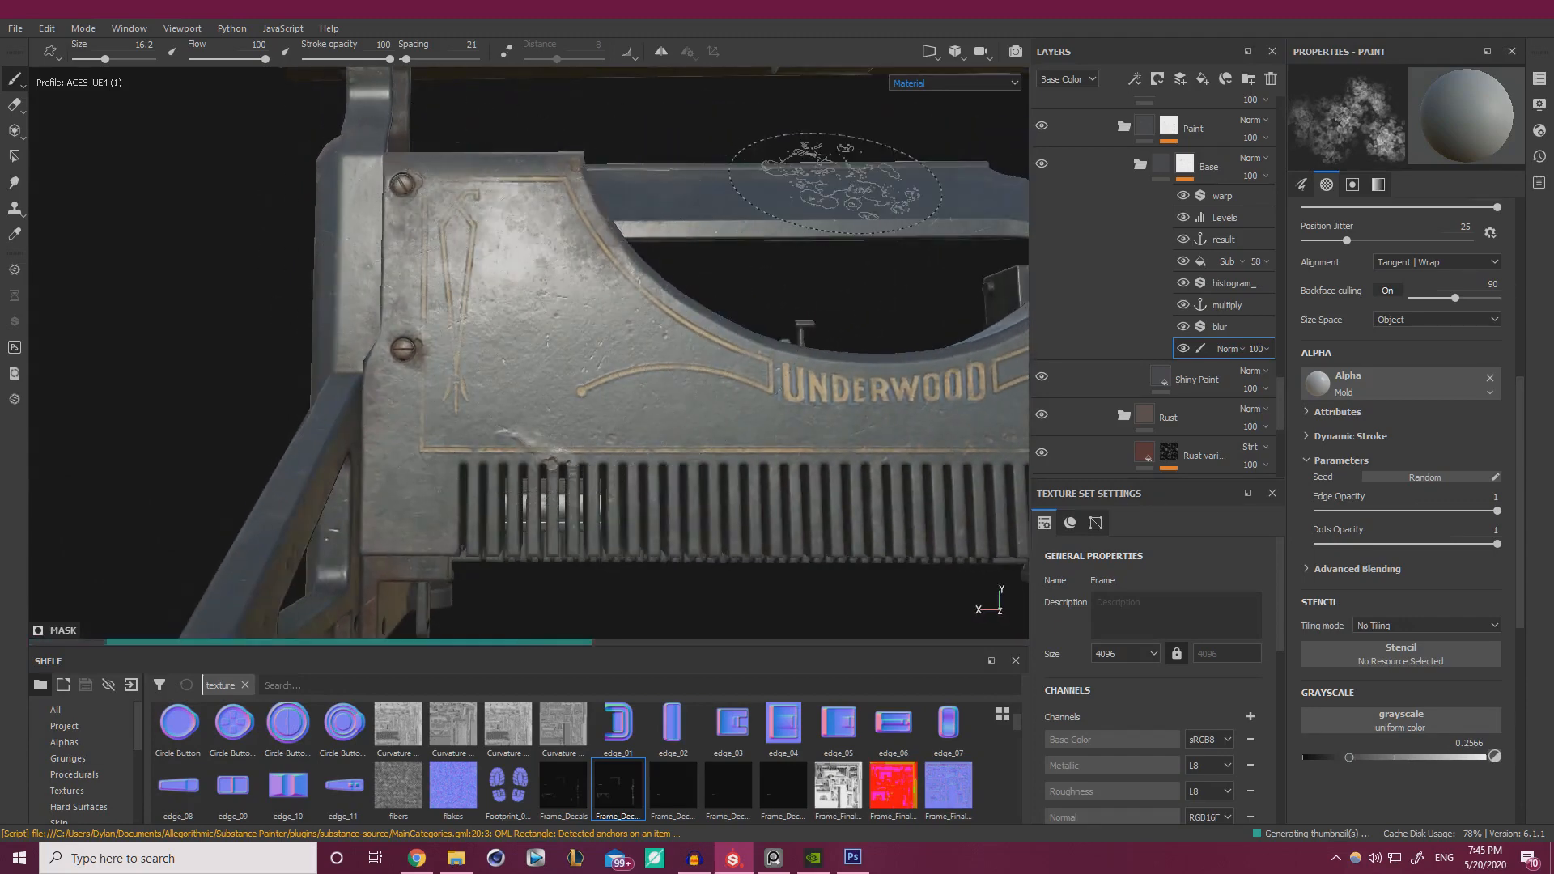
{"action": "mouse_move", "coordinate": [737, 261]}
{"action": "left_mouse_down", "text": "alt"}
{"action": "mouse_move", "coordinate": [662, 272]}
{"action": "mouse_move", "coordinate": [769, 221]}
{"action": "mouse_move", "coordinate": [635, 276]}
{"action": "mouse_move", "coordinate": [648, 279]}
{"action": "left_mouse_up", "text": "alt"}
- Paint light rust over the panel area beside the cutout in Rust Occlusion, with brush size 8.45 and grayscale 0.1239
{"action": "scroll", "coordinate": [1082, 309], "scroll_direction": "up", "scroll_amount": 8}
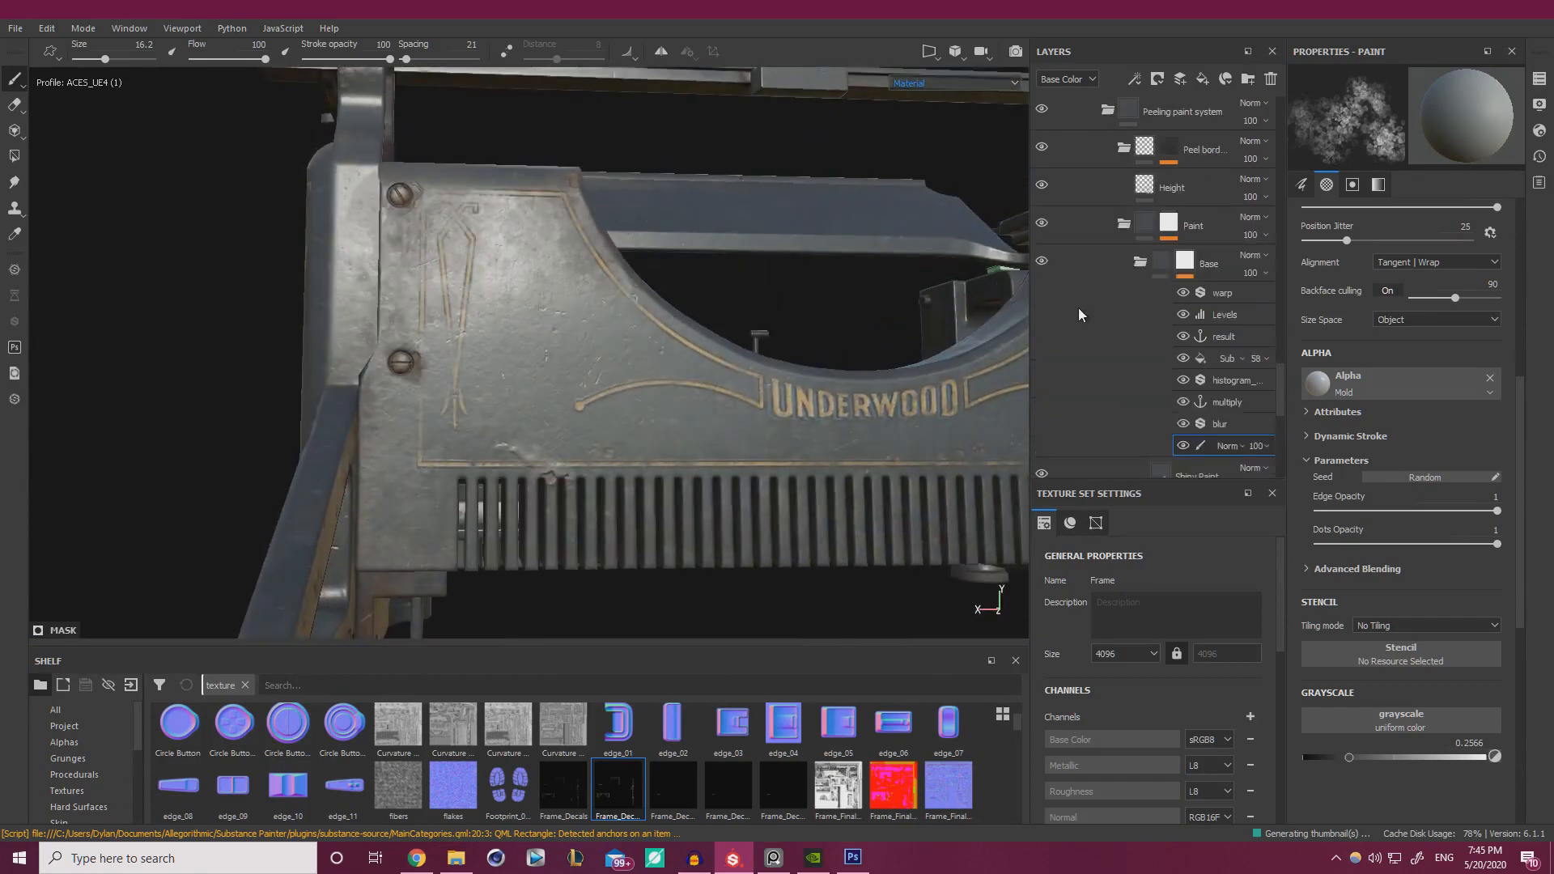
{"action": "scroll", "coordinate": [1084, 309], "scroll_direction": "up", "scroll_amount": 4}
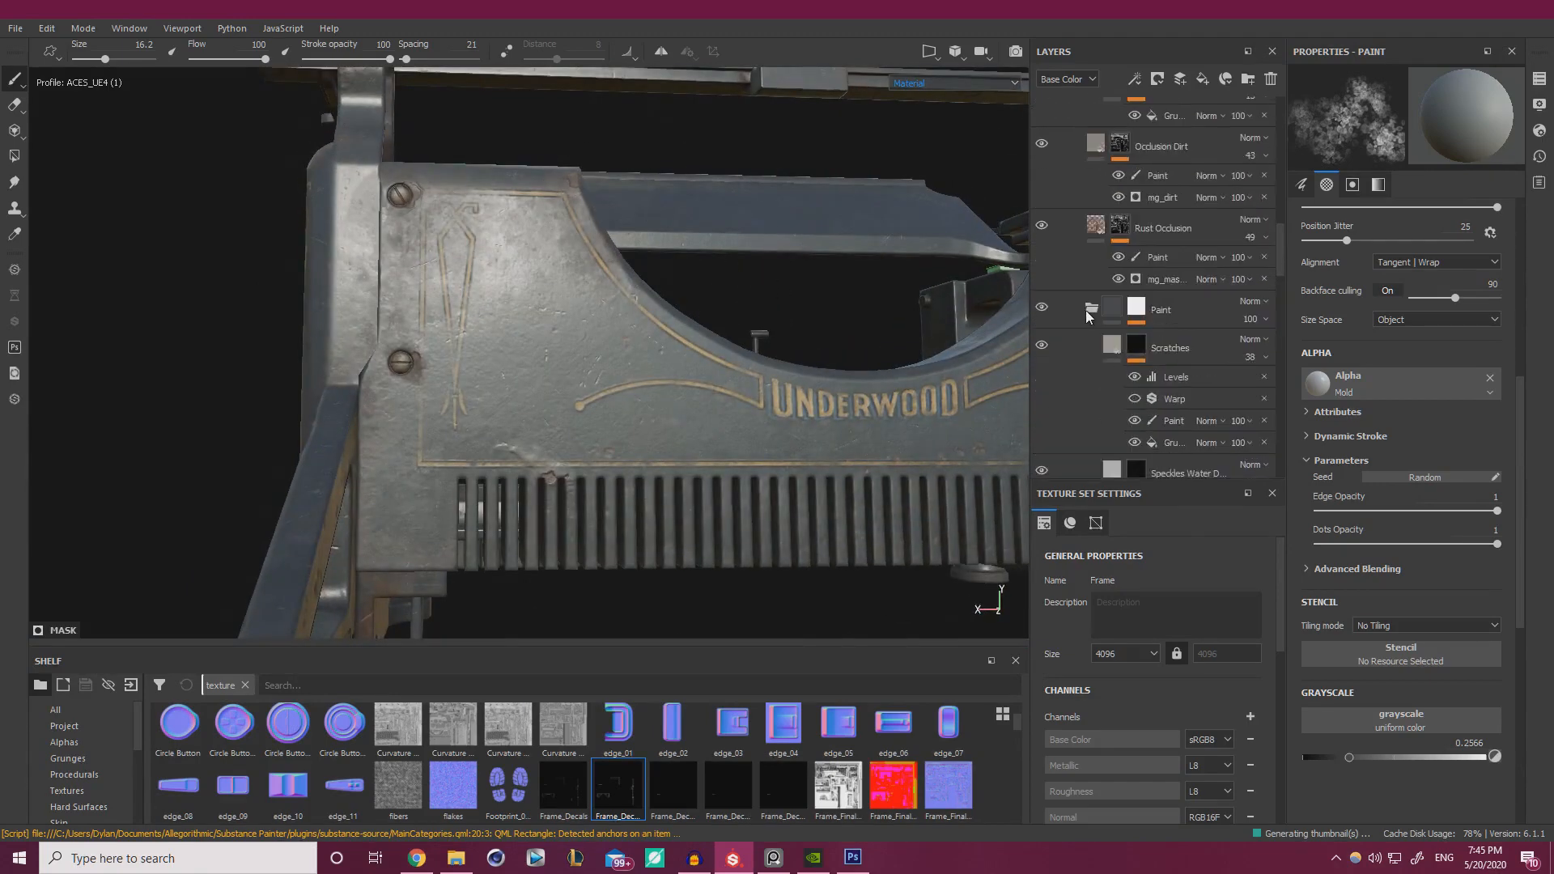
{"action": "left_click", "coordinate": [1153, 258]}
{"action": "key", "text": "bracketleft"}
{"action": "key", "text": "bracketleft"}
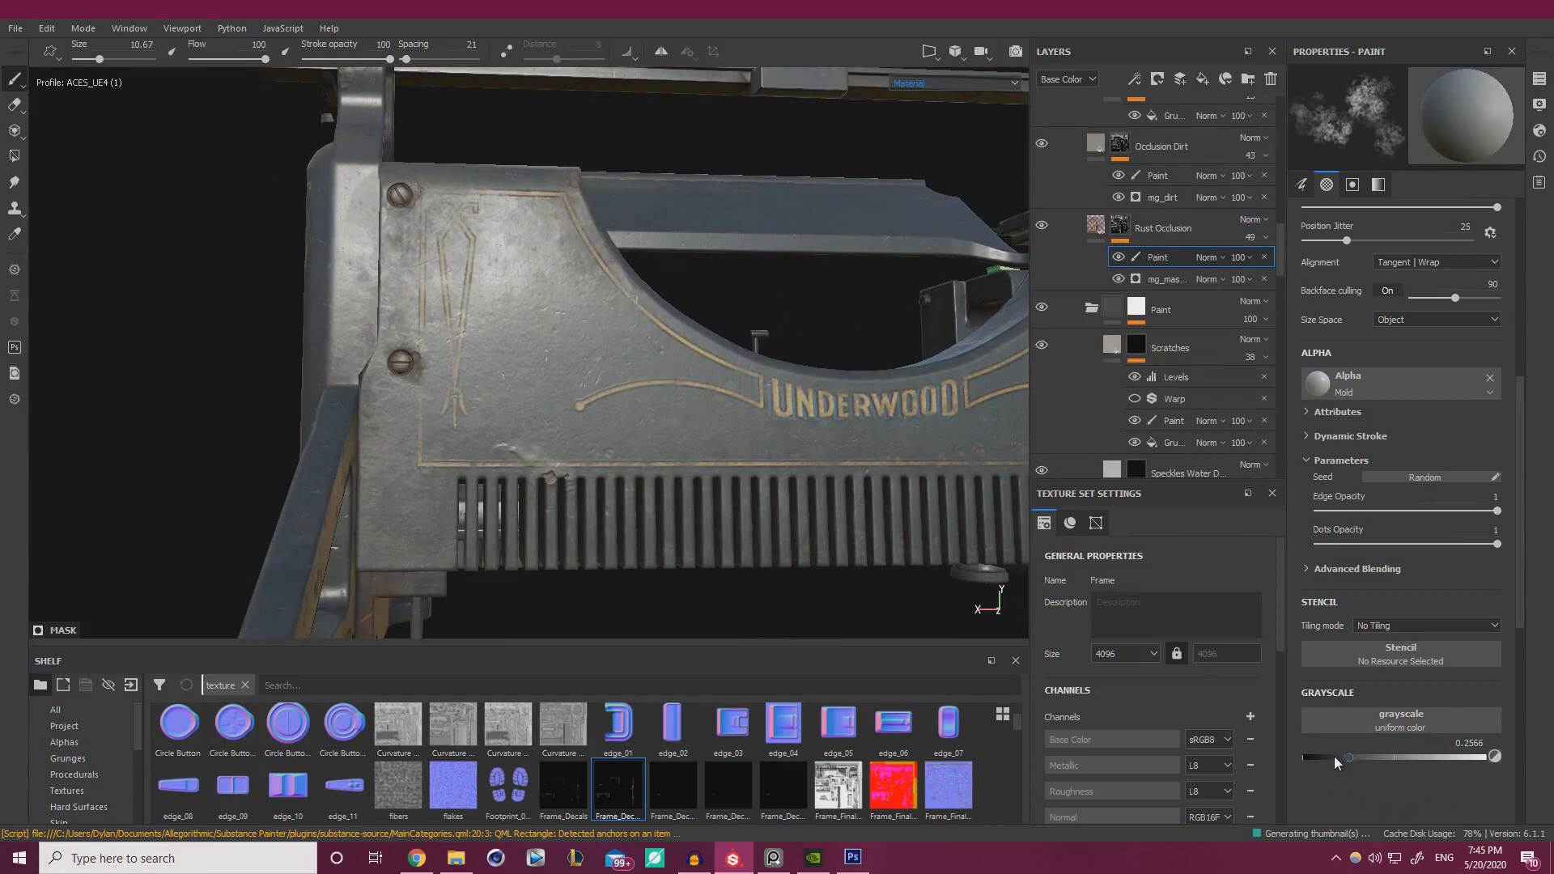
{"action": "left_click_drag", "start_coordinate": [1334, 756], "coordinate": [1324, 756]}
{"action": "key", "text": "bracketleft"}
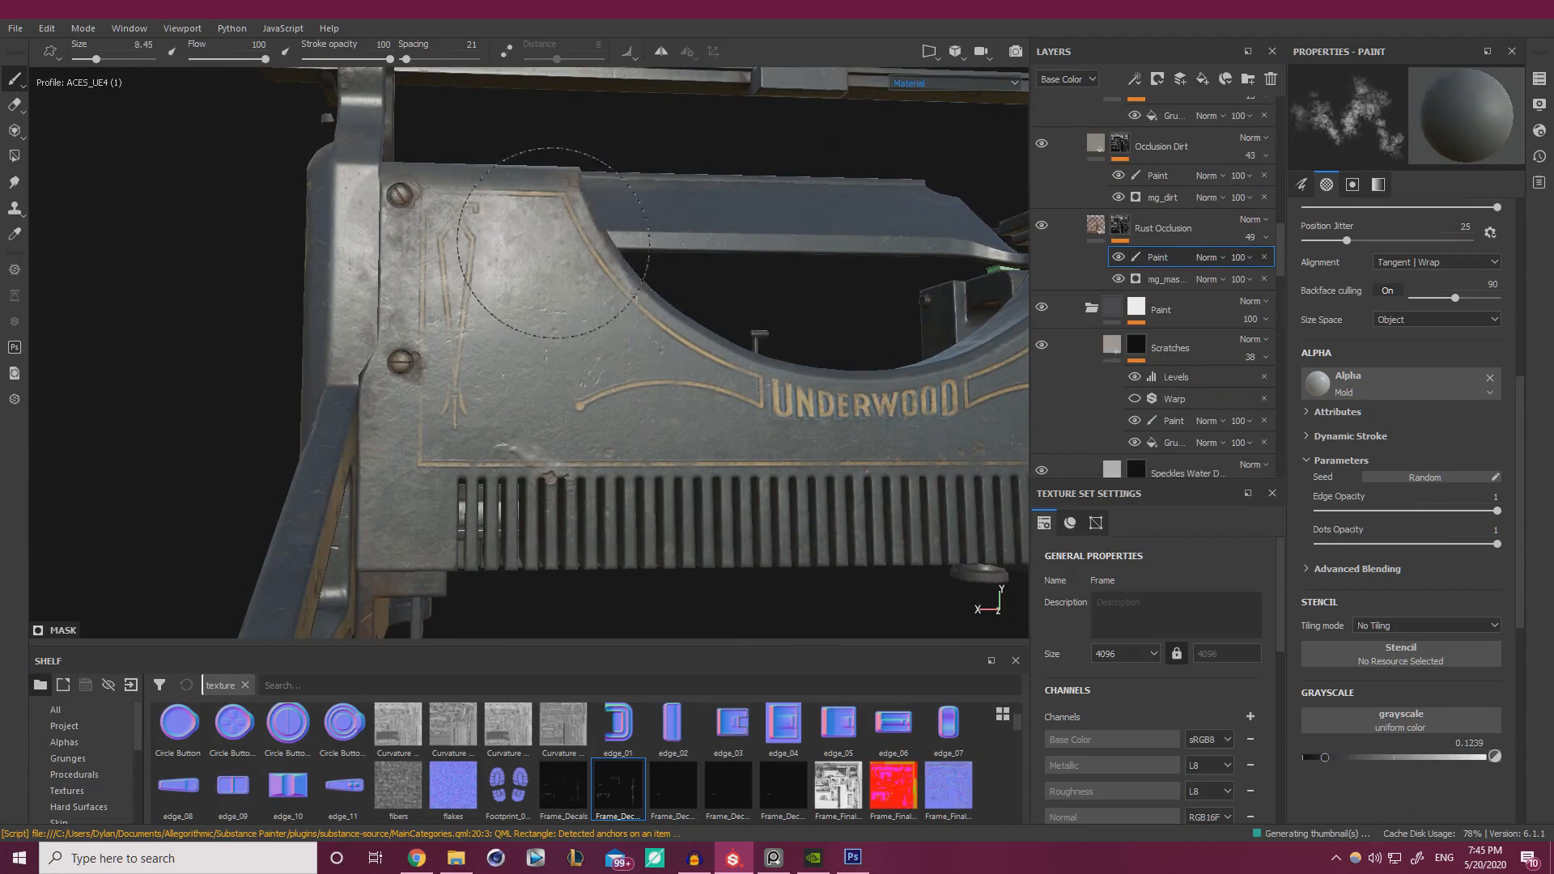
{"action": "left_click_drag", "start_coordinate": [611, 350], "coordinate": [524, 262], "text": "alt"}
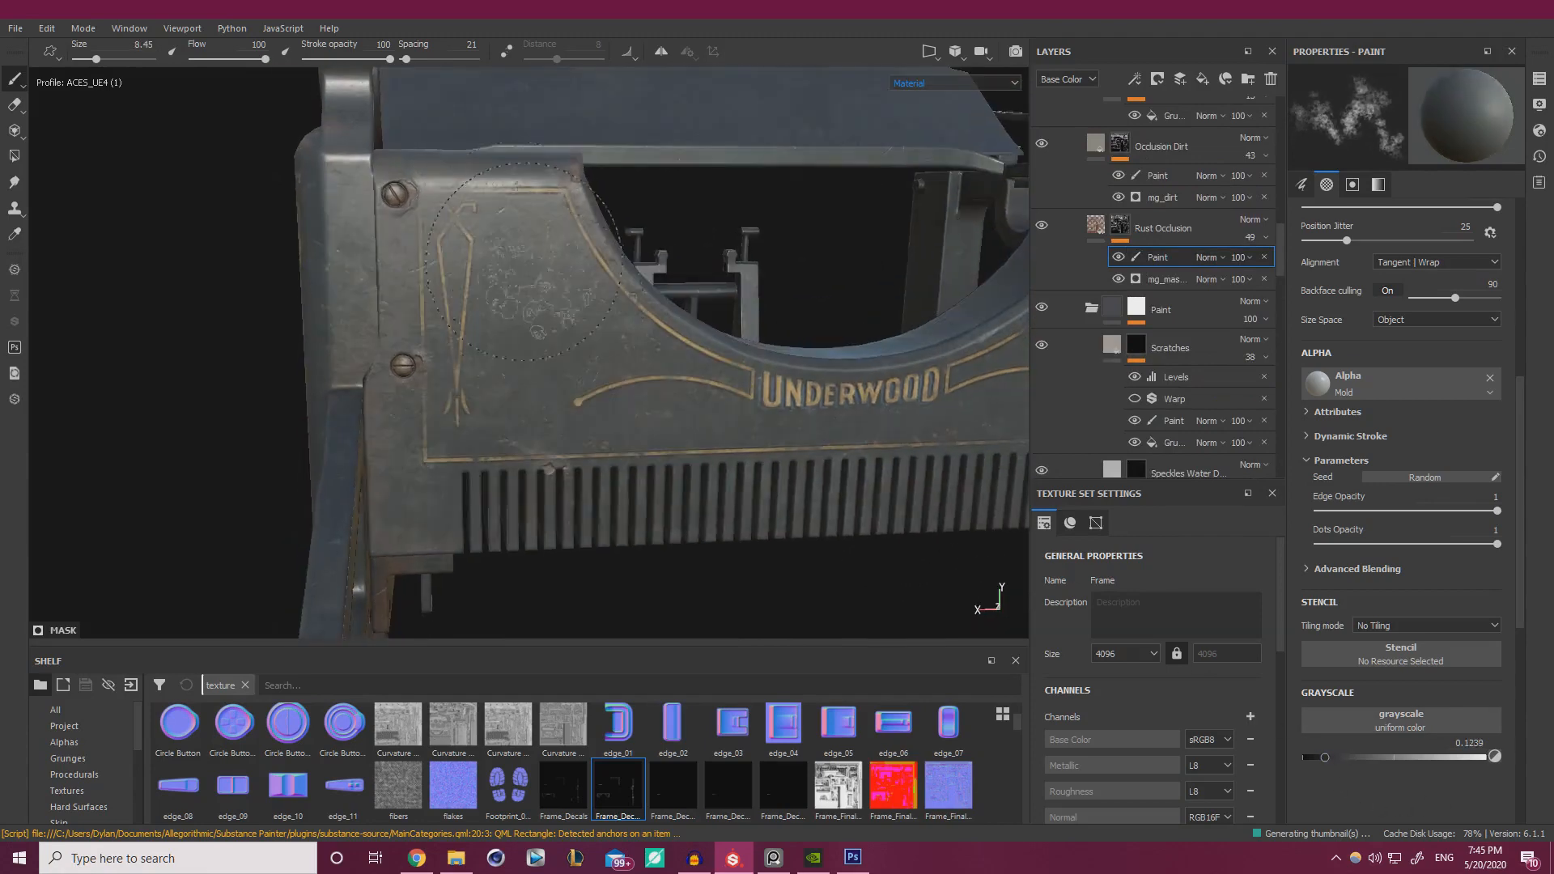
{"action": "left_click_drag", "start_coordinate": [454, 180], "coordinate": [609, 289], "text": "alt"}
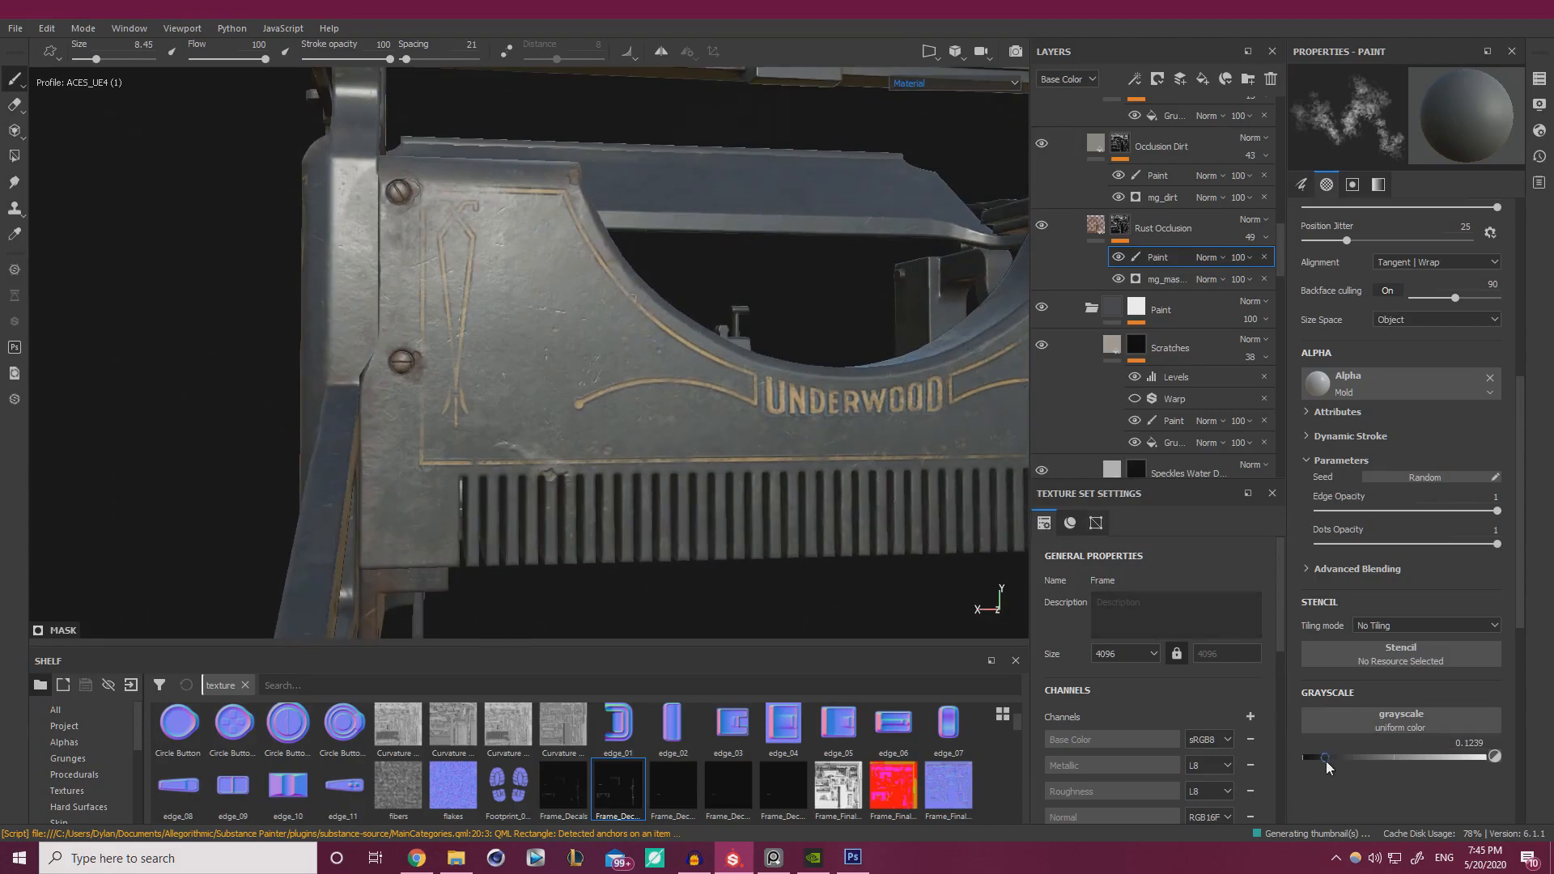
- Brush fainter rust around the screws and outer edge of the front panel, lowering grayscale to 0.0885 and brush size to 4.19
{"action": "left_click_drag", "start_coordinate": [1325, 758], "coordinate": [1318, 758]}
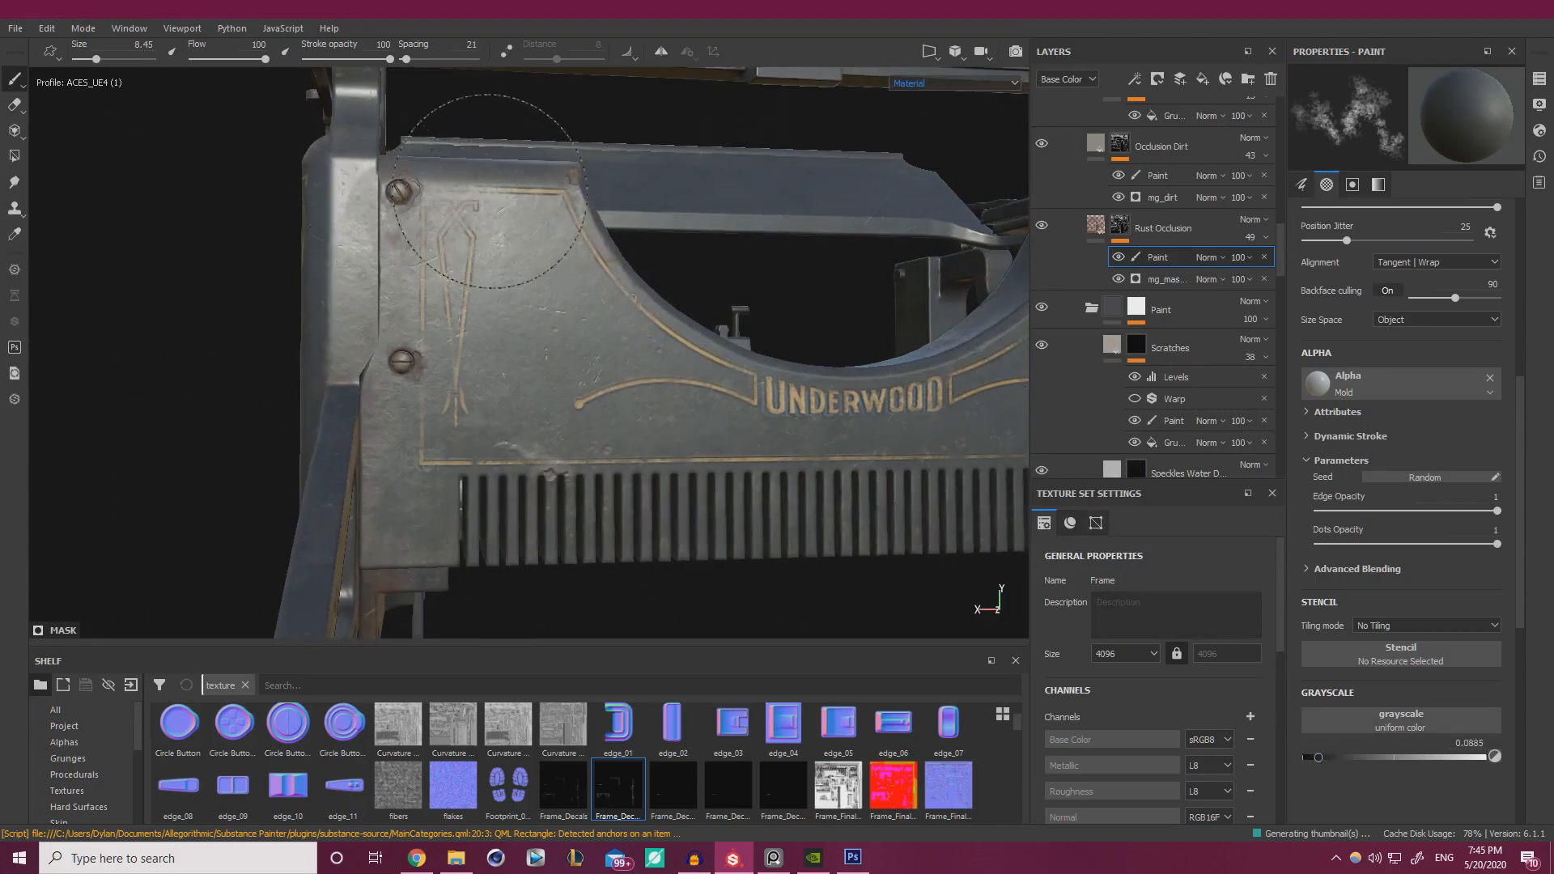
{"action": "mouse_move", "coordinate": [491, 232]}
{"action": "left_mouse_down", "text": "alt"}
{"action": "mouse_move", "coordinate": [590, 373]}
{"action": "mouse_move", "coordinate": [488, 441]}
{"action": "mouse_move", "coordinate": [503, 381]}
{"action": "left_mouse_up", "text": "alt"}
{"action": "middle_click_drag", "start_coordinate": [503, 381], "coordinate": [498, 354], "text": "alt"}
{"action": "right_click_drag", "start_coordinate": [504, 412], "coordinate": [456, 411], "text": "ctrl"}
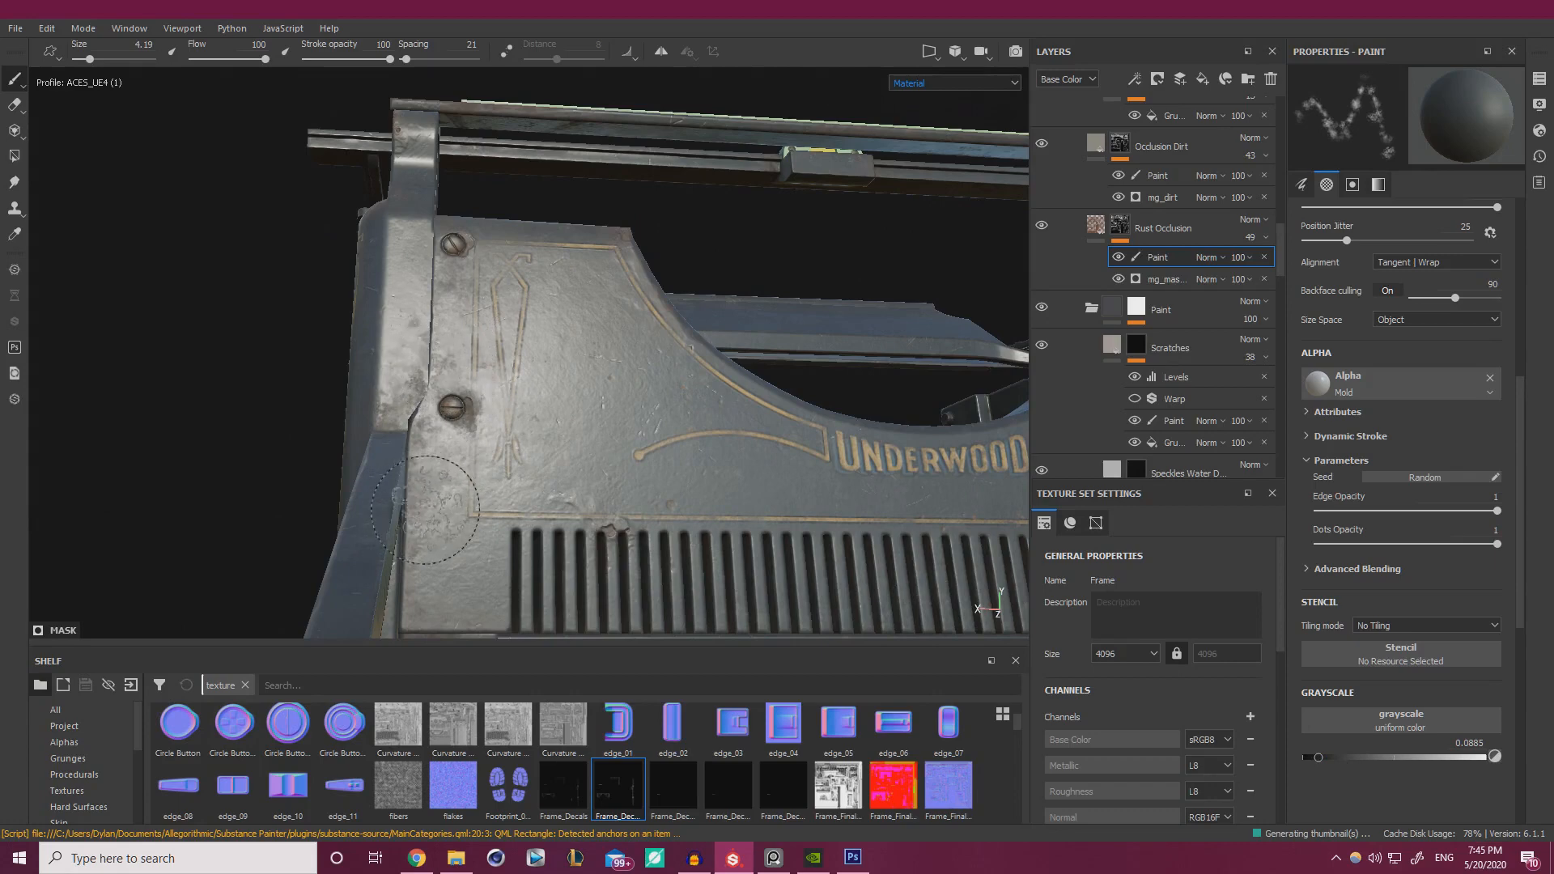
{"action": "left_click_drag", "start_coordinate": [470, 511], "coordinate": [444, 486], "text": "alt"}
{"action": "mouse_move", "coordinate": [477, 556]}
{"action": "left_mouse_down", "text": "alt"}
{"action": "mouse_move", "coordinate": [586, 452]}
{"action": "mouse_move", "coordinate": [605, 508]}
{"action": "mouse_move", "coordinate": [569, 494]}
{"action": "mouse_move", "coordinate": [565, 456]}
{"action": "mouse_move", "coordinate": [694, 311]}
{"action": "mouse_move", "coordinate": [692, 337]}
{"action": "mouse_move", "coordinate": [506, 302]}
{"action": "mouse_move", "coordinate": [502, 340]}
{"action": "mouse_move", "coordinate": [700, 413]}
{"action": "mouse_move", "coordinate": [489, 304]}
{"action": "mouse_move", "coordinate": [717, 468]}
{"action": "left_mouse_up", "text": "alt"}
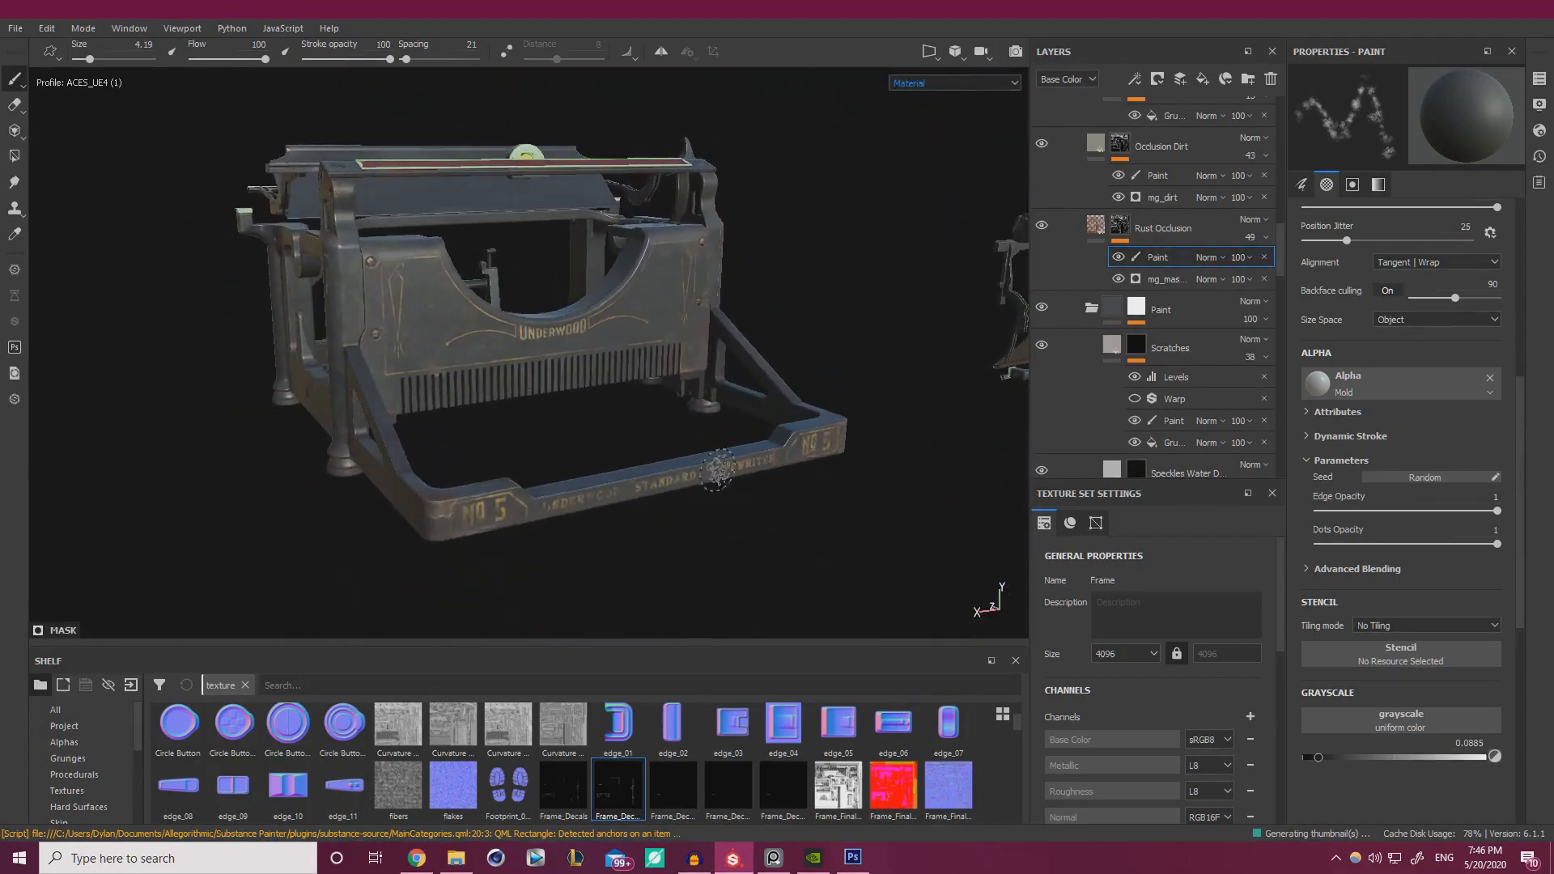
{"action": "left_click", "coordinate": [698, 861]}
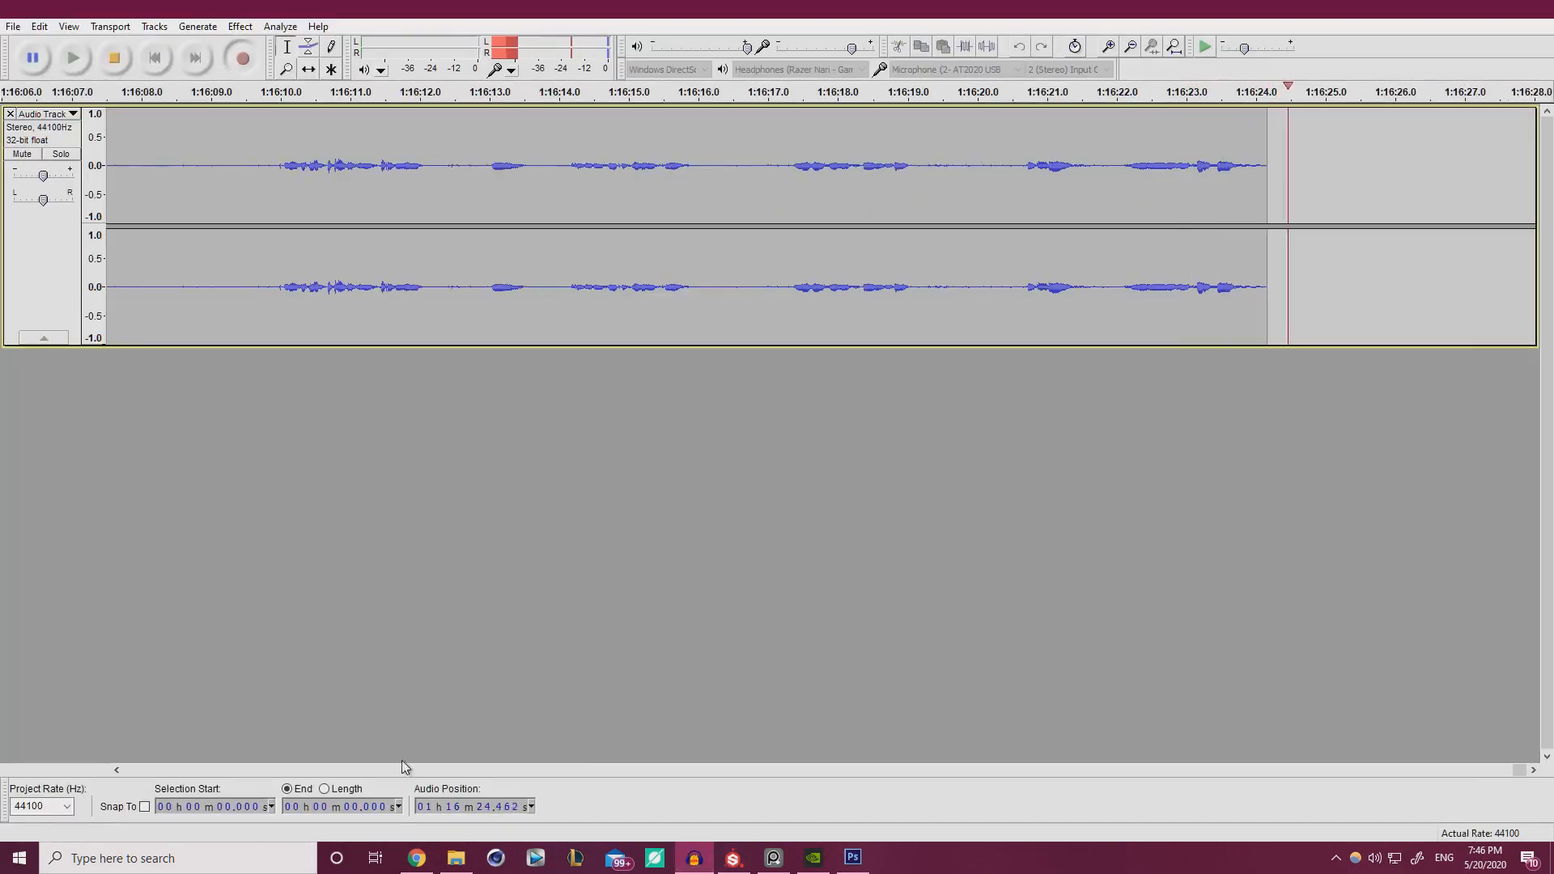
{"action": "left_click", "coordinate": [733, 859]}
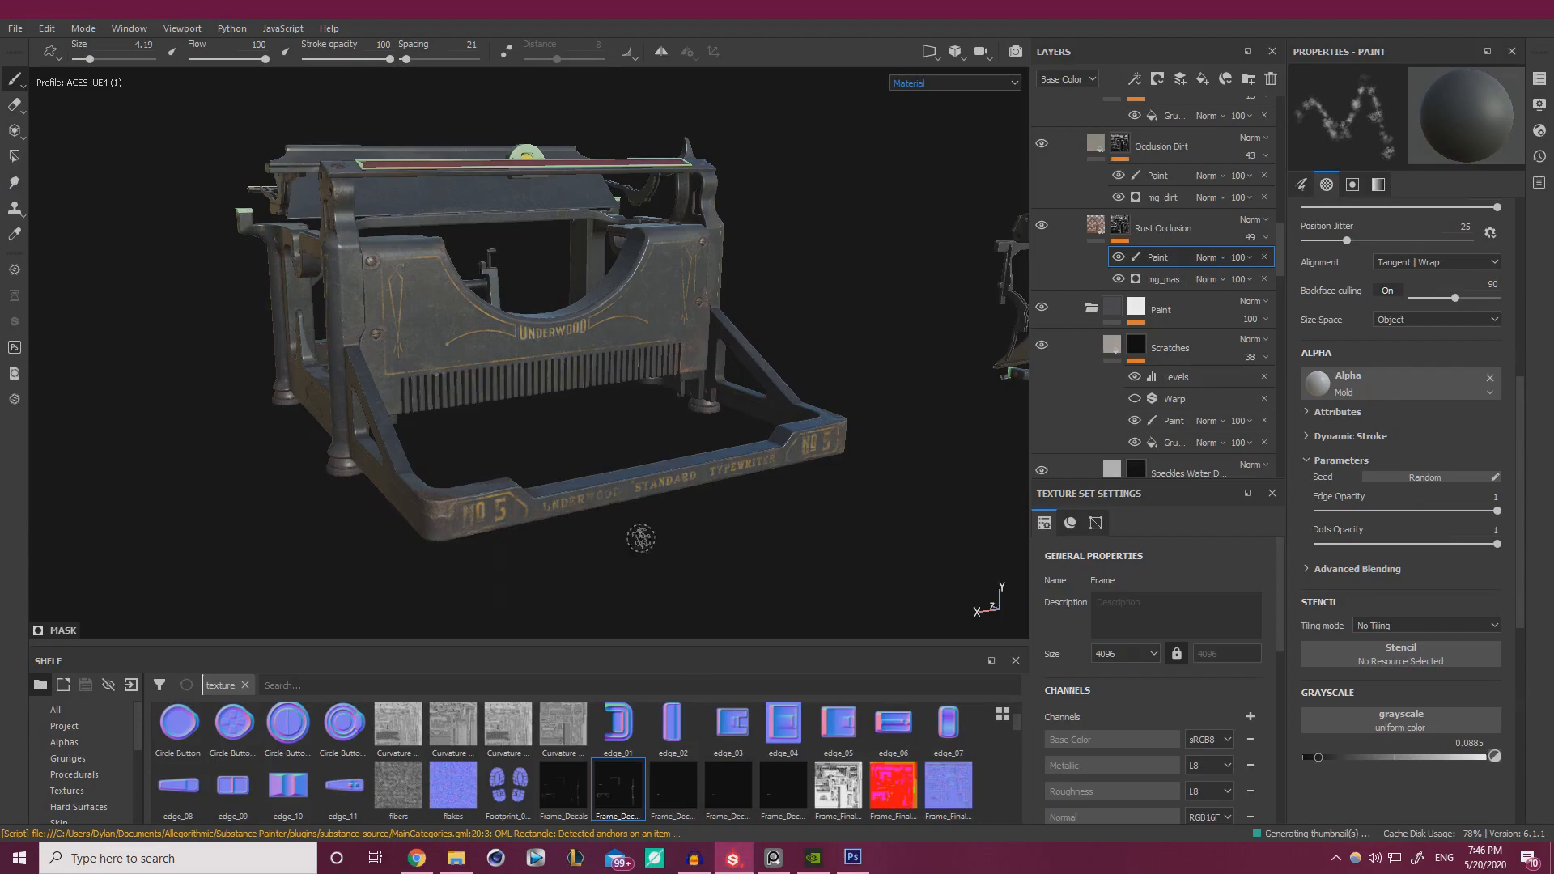
- Inspect the rust and peeling on the front panel and lettered front bar from several angles
{"action": "scroll", "coordinate": [641, 539], "scroll_direction": "up", "scroll_amount": 3}
{"action": "left_click_drag", "start_coordinate": [641, 535], "coordinate": [502, 486], "text": "alt"}
{"action": "scroll", "coordinate": [728, 562], "scroll_direction": "up", "scroll_amount": 2}
{"action": "left_click_drag", "start_coordinate": [729, 561], "coordinate": [607, 520], "text": "alt"}
{"action": "scroll", "coordinate": [607, 520], "scroll_direction": "down", "scroll_amount": 3}
{"action": "scroll", "coordinate": [607, 518], "scroll_direction": "up", "scroll_amount": 3}
{"action": "left_click_drag", "start_coordinate": [826, 493], "coordinate": [648, 478], "text": "alt"}
{"action": "right_click_drag", "start_coordinate": [648, 478], "coordinate": [558, 469], "text": "alt"}
{"action": "left_click_drag", "start_coordinate": [559, 470], "coordinate": [696, 445], "text": "alt"}
{"action": "right_click_drag", "start_coordinate": [559, 404], "coordinate": [648, 380], "text": "alt"}
{"action": "left_click_drag", "start_coordinate": [559, 372], "coordinate": [628, 350], "text": "alt"}
{"action": "right_click_drag", "start_coordinate": [627, 350], "coordinate": [316, 354], "text": "alt"}
{"action": "left_click_drag", "start_coordinate": [315, 354], "coordinate": [153, 356], "text": "alt"}
{"action": "left_click_drag", "start_coordinate": [567, 364], "coordinate": [518, 366], "text": "alt"}
{"action": "right_click_drag", "start_coordinate": [518, 366], "coordinate": [573, 370], "text": "alt"}
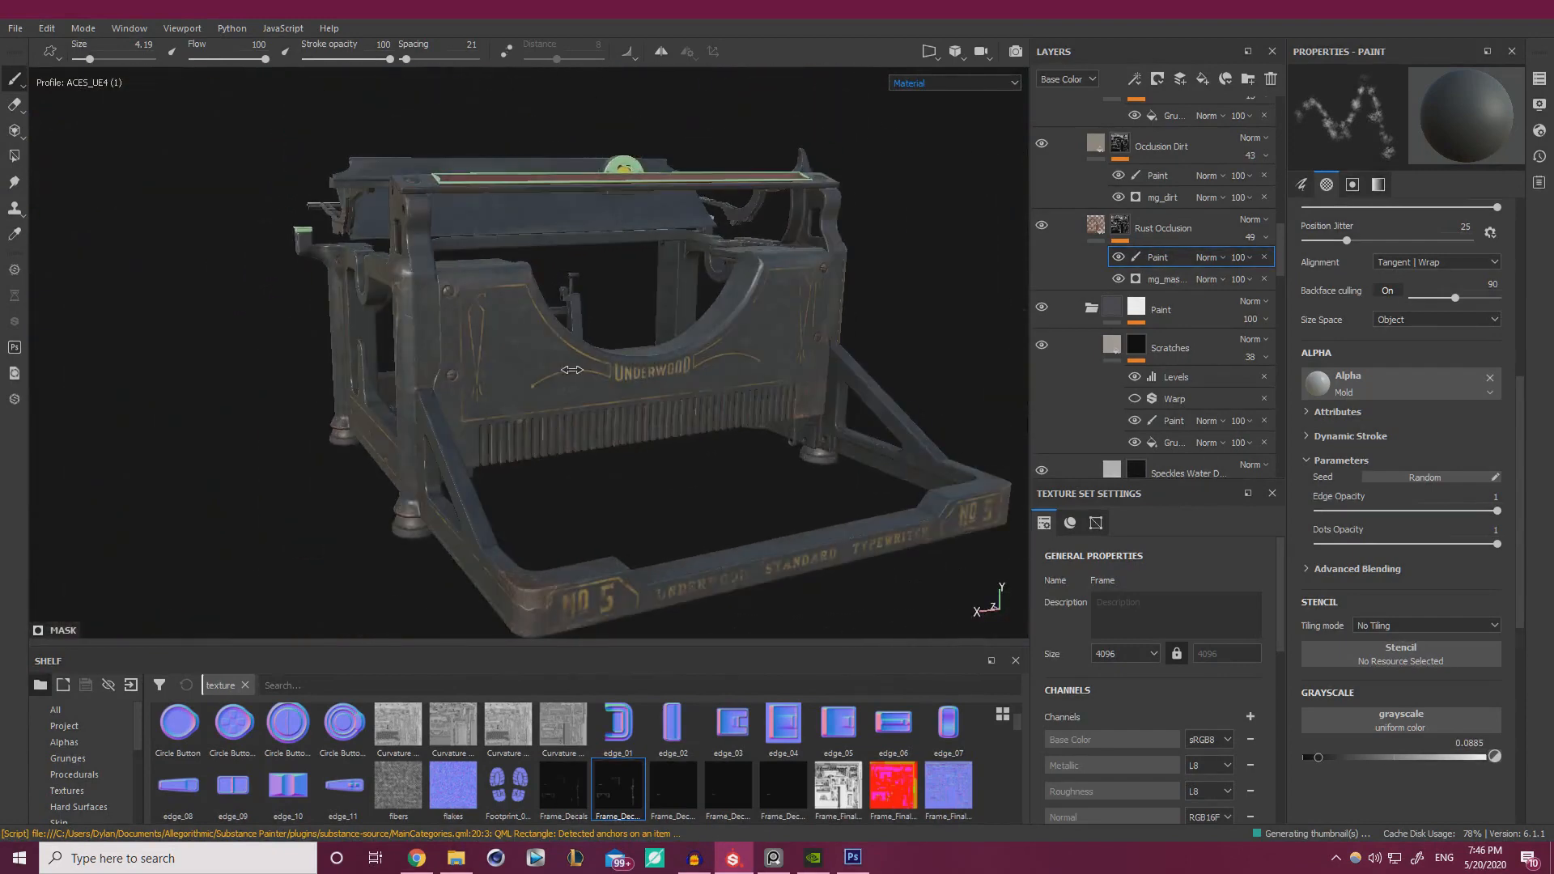
- Examine the frame's underside and the ribbed bar close up for rust and wear
{"action": "left_click_drag", "start_coordinate": [577, 371], "coordinate": [662, 385], "text": "alt"}
{"action": "right_click_drag", "start_coordinate": [656, 382], "coordinate": [493, 357], "text": "alt"}
{"action": "middle_click_drag", "start_coordinate": [729, 340], "coordinate": [477, 336], "text": "alt"}
{"action": "left_click_drag", "start_coordinate": [478, 336], "coordinate": [595, 299], "text": "alt"}
{"action": "right_click_drag", "start_coordinate": [595, 300], "coordinate": [664, 348], "text": "alt"}
{"action": "left_click_drag", "start_coordinate": [664, 348], "coordinate": [711, 399], "text": "alt"}
{"action": "right_click_drag", "start_coordinate": [501, 356], "coordinate": [580, 365], "text": "alt"}
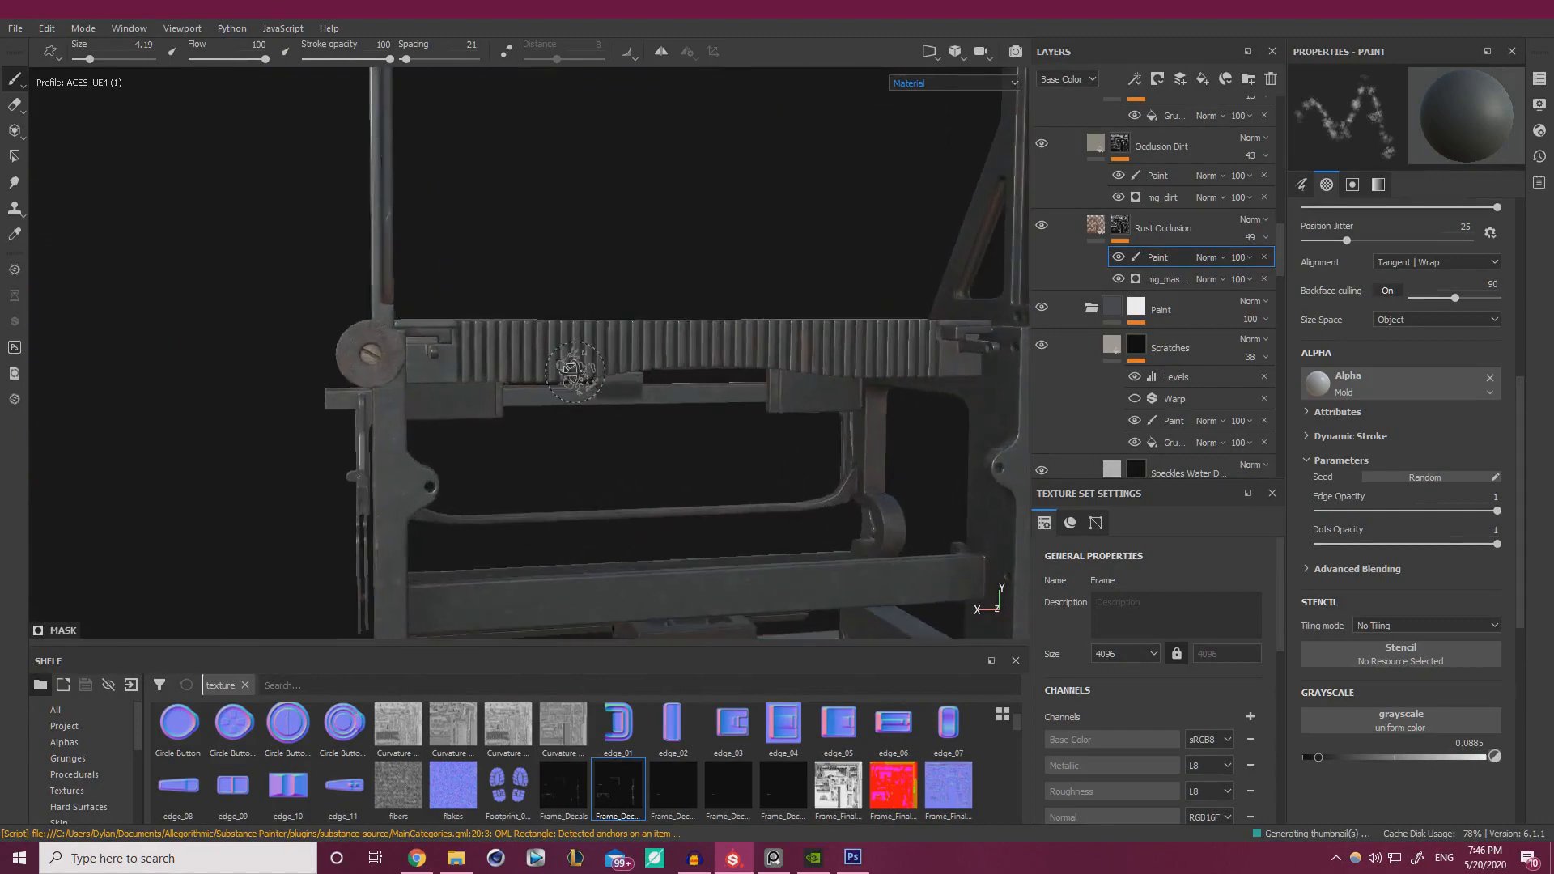
{"action": "left_click_drag", "start_coordinate": [579, 364], "coordinate": [712, 376], "text": "alt"}
{"action": "right_click_drag", "start_coordinate": [713, 377], "coordinate": [809, 378], "text": "alt"}
{"action": "mouse_move", "coordinate": [809, 378]}
{"action": "left_mouse_down", "text": "alt"}
{"action": "mouse_move", "coordinate": [670, 389]}
{"action": "mouse_move", "coordinate": [795, 382]}
{"action": "left_mouse_up", "text": "alt"}
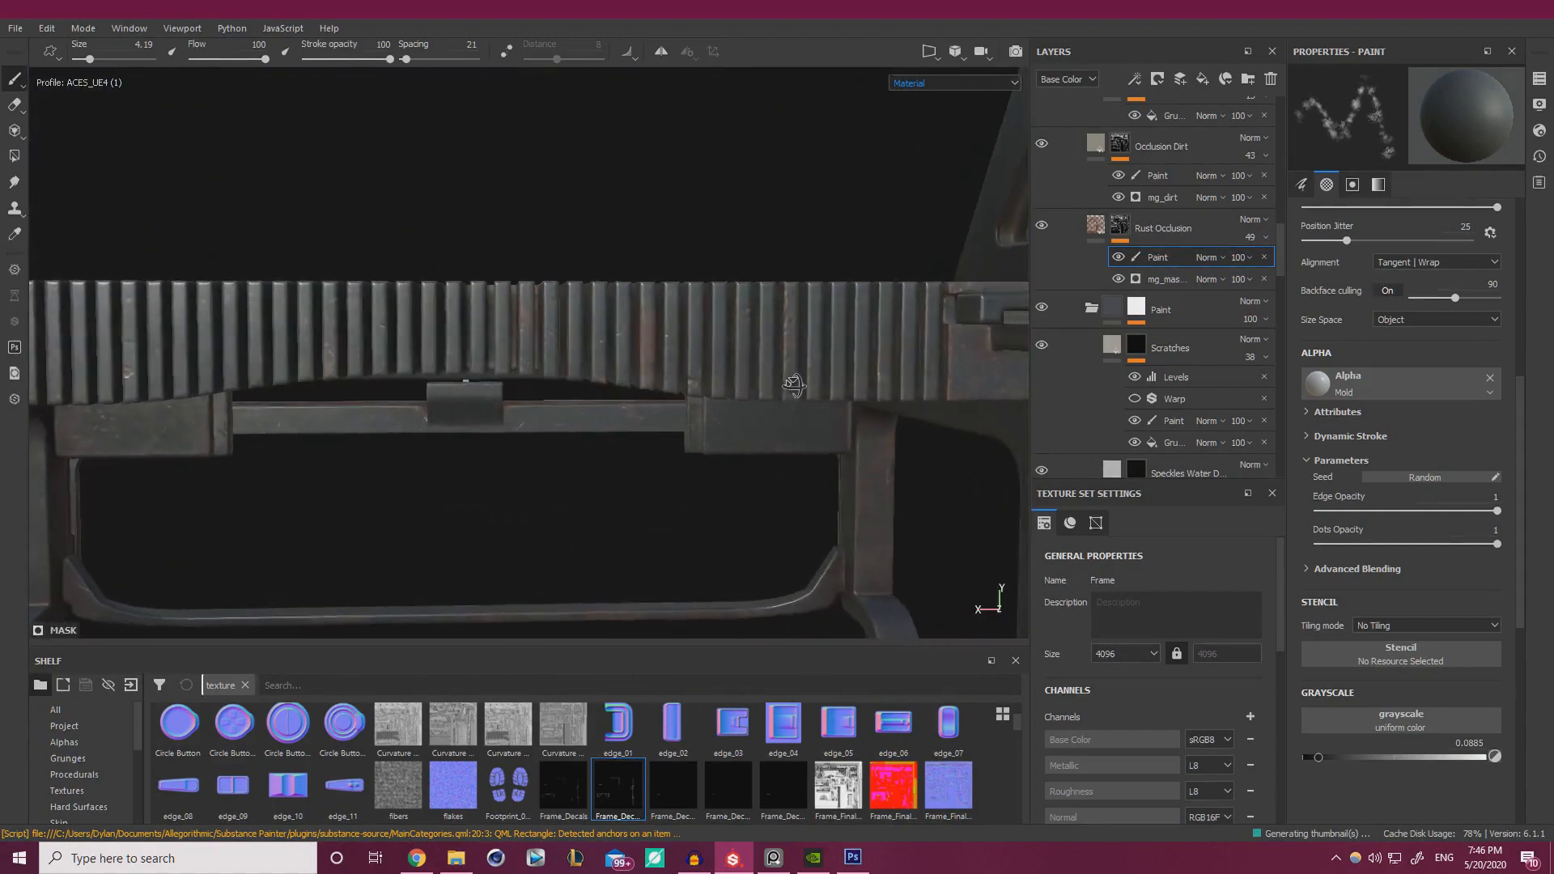
{"action": "middle_click_drag", "start_coordinate": [794, 382], "coordinate": [681, 378], "text": "alt"}
{"action": "left_click_drag", "start_coordinate": [682, 379], "coordinate": [640, 389], "text": "alt"}
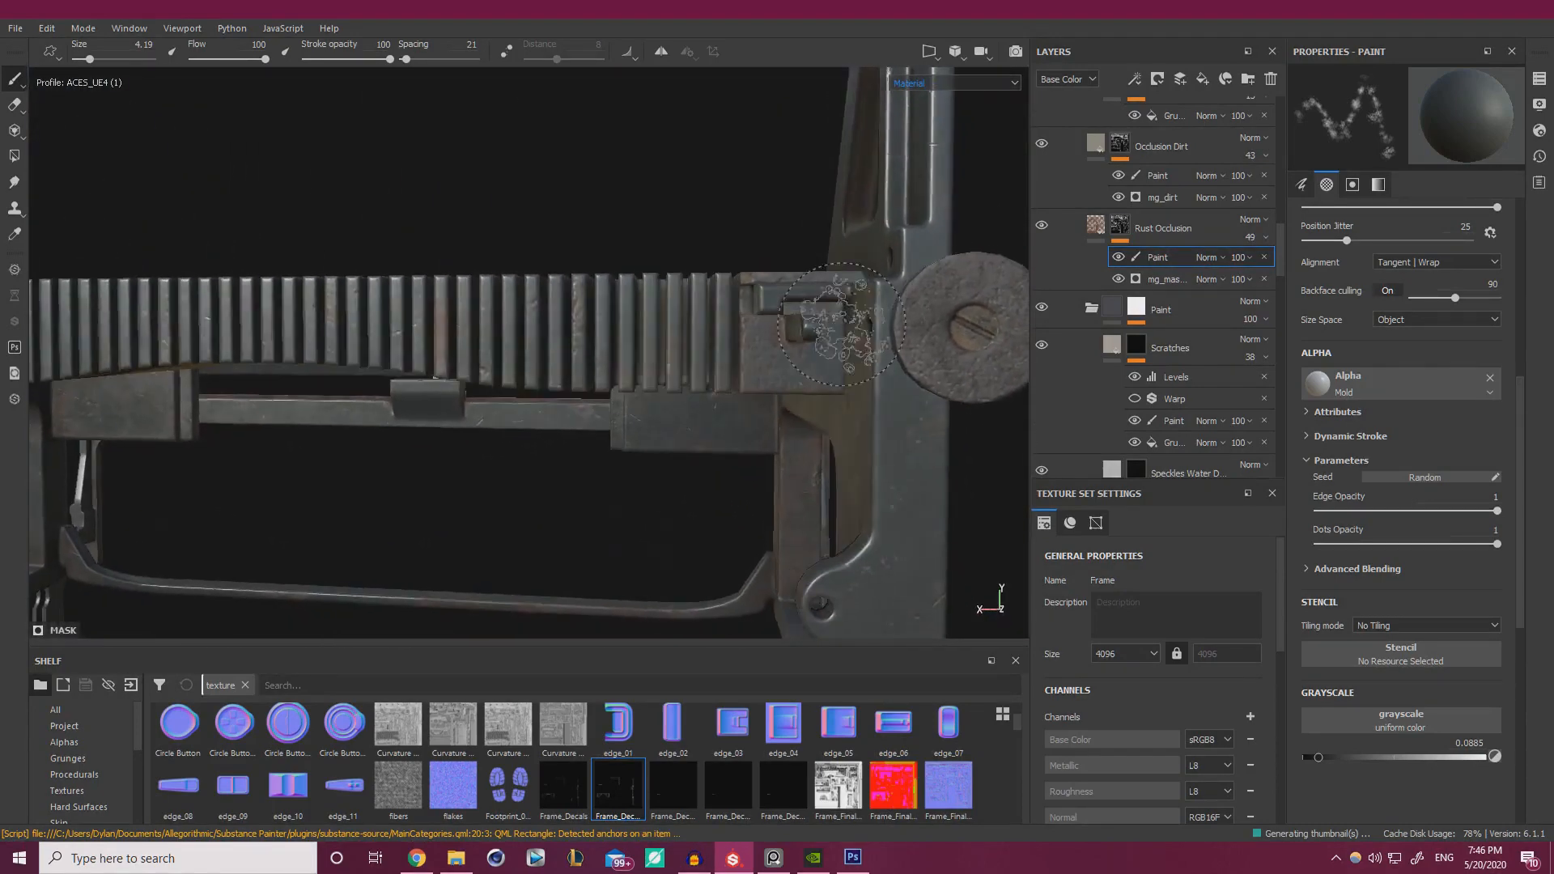
- Examine the round rubber foot and its screw at the end of the ribbed bar from several sides
{"action": "left_click_drag", "start_coordinate": [813, 320], "coordinate": [878, 325], "text": "alt"}
{"action": "right_click_drag", "start_coordinate": [878, 325], "coordinate": [777, 330], "text": "alt"}
{"action": "middle_click_drag", "start_coordinate": [271, 334], "coordinate": [558, 336], "text": "alt"}
{"action": "left_click_drag", "start_coordinate": [323, 311], "coordinate": [274, 363], "text": "alt"}
{"action": "middle_click_drag", "start_coordinate": [274, 364], "coordinate": [370, 352], "text": "alt"}
{"action": "right_click_drag", "start_coordinate": [371, 353], "coordinate": [502, 378], "text": "alt"}
{"action": "left_click_drag", "start_coordinate": [503, 378], "coordinate": [441, 381], "text": "alt"}
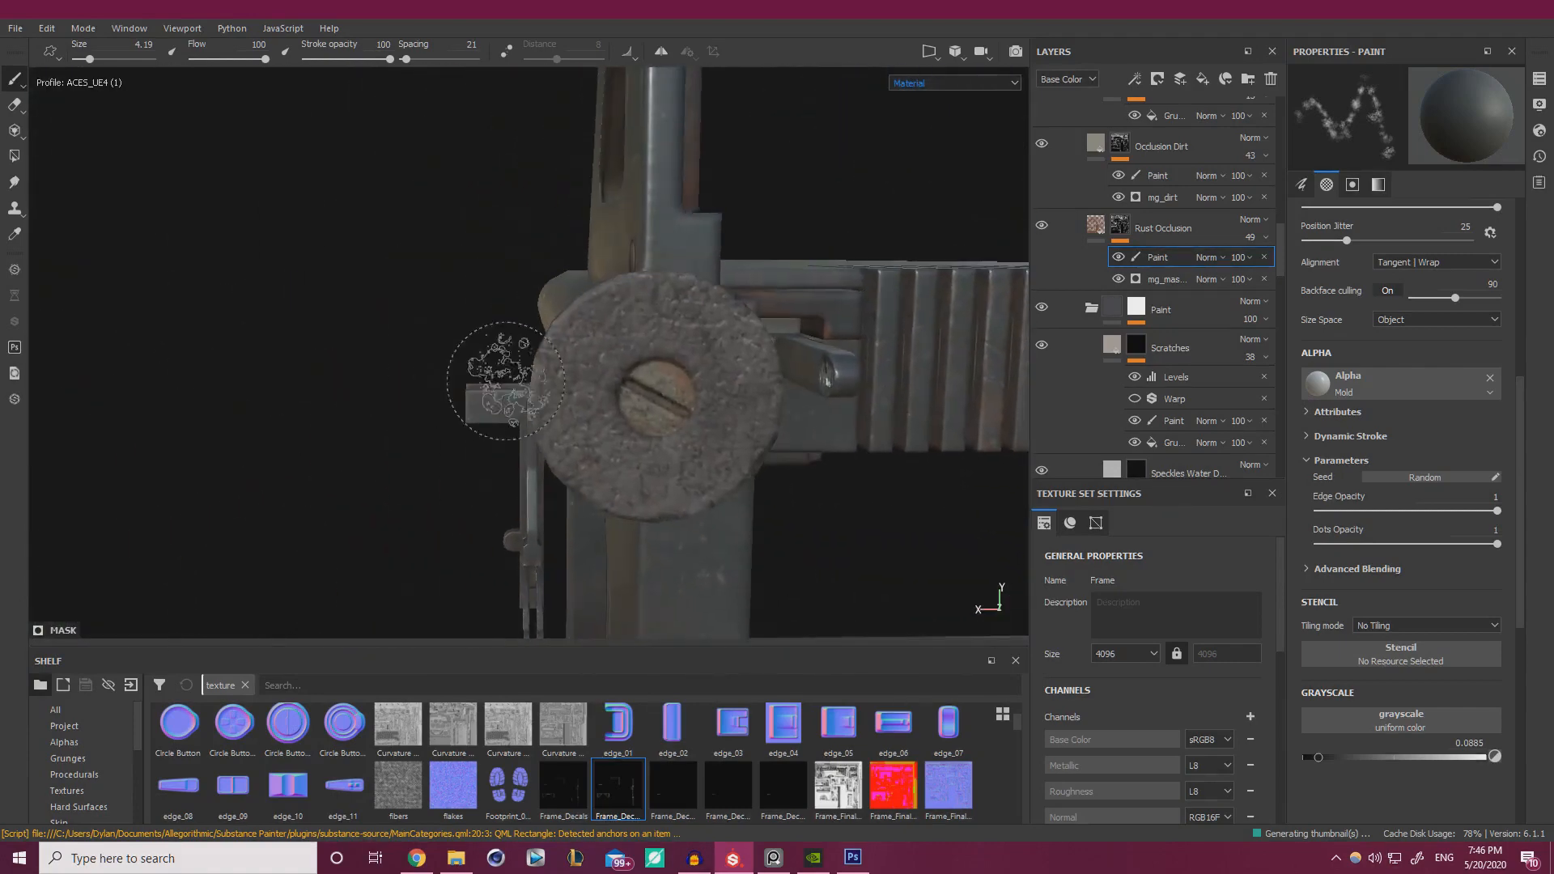
{"action": "left_click_drag", "start_coordinate": [682, 358], "coordinate": [899, 344], "text": "alt"}
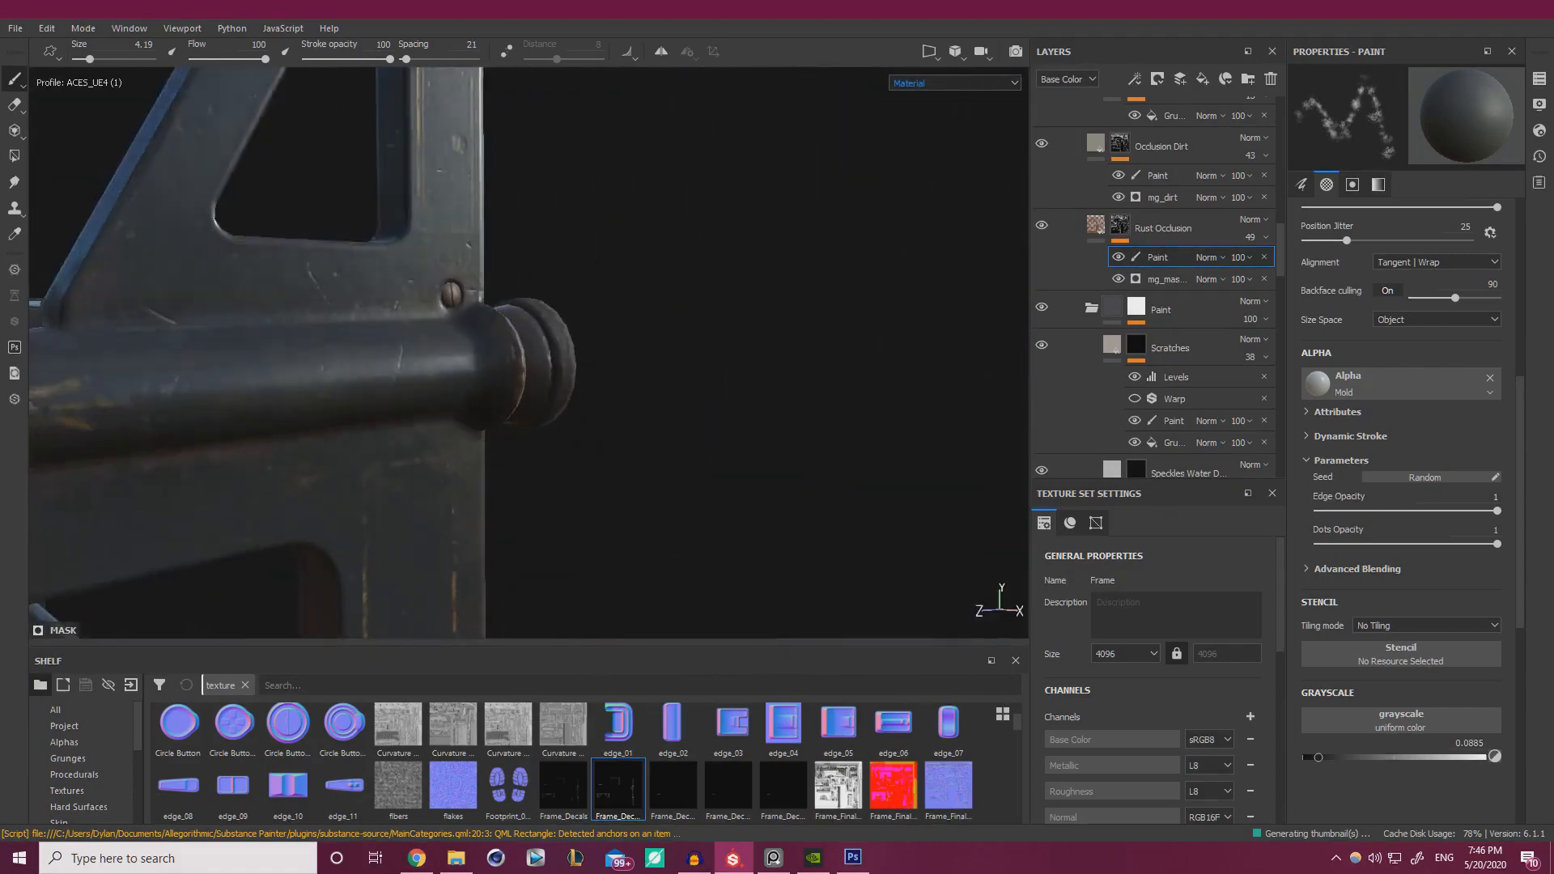
- Review the side and rear of the frame, including the red strip bar, up close and from a distance
{"action": "right_click_drag", "start_coordinate": [501, 324], "coordinate": [303, 303], "text": "alt"}
{"action": "left_click_drag", "start_coordinate": [304, 304], "coordinate": [564, 340], "text": "alt"}
{"action": "middle_click_drag", "start_coordinate": [530, 403], "coordinate": [535, 392], "text": "alt"}
{"action": "left_click_drag", "start_coordinate": [534, 392], "coordinate": [655, 402], "text": "alt"}
{"action": "right_click_drag", "start_coordinate": [656, 403], "coordinate": [930, 399], "text": "alt"}
{"action": "left_click_drag", "start_coordinate": [930, 399], "coordinate": [728, 330], "text": "alt"}
{"action": "middle_click_drag", "start_coordinate": [728, 329], "coordinate": [1000, 312], "text": "alt"}
{"action": "left_click_drag", "start_coordinate": [562, 264], "coordinate": [519, 276], "text": "alt"}
{"action": "right_click_drag", "start_coordinate": [519, 275], "coordinate": [347, 271], "text": "alt"}
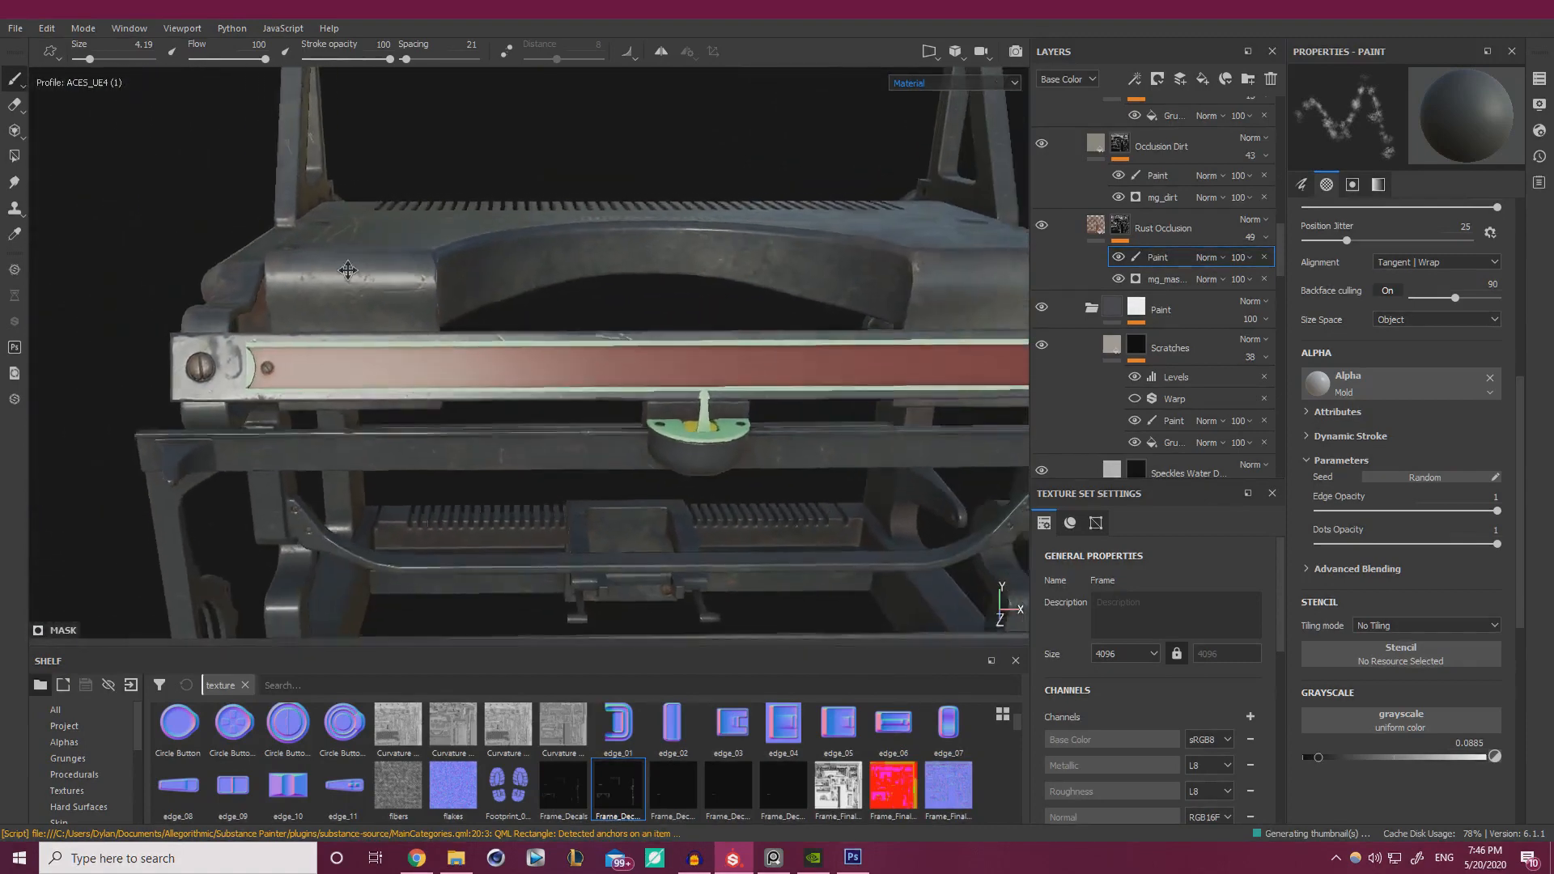
{"action": "middle_click_drag", "start_coordinate": [867, 261], "coordinate": [284, 266], "text": "alt"}
{"action": "right_click_drag", "start_coordinate": [664, 283], "coordinate": [211, 293], "text": "alt"}
{"action": "right_click_drag", "start_coordinate": [584, 288], "coordinate": [260, 256], "text": "alt"}
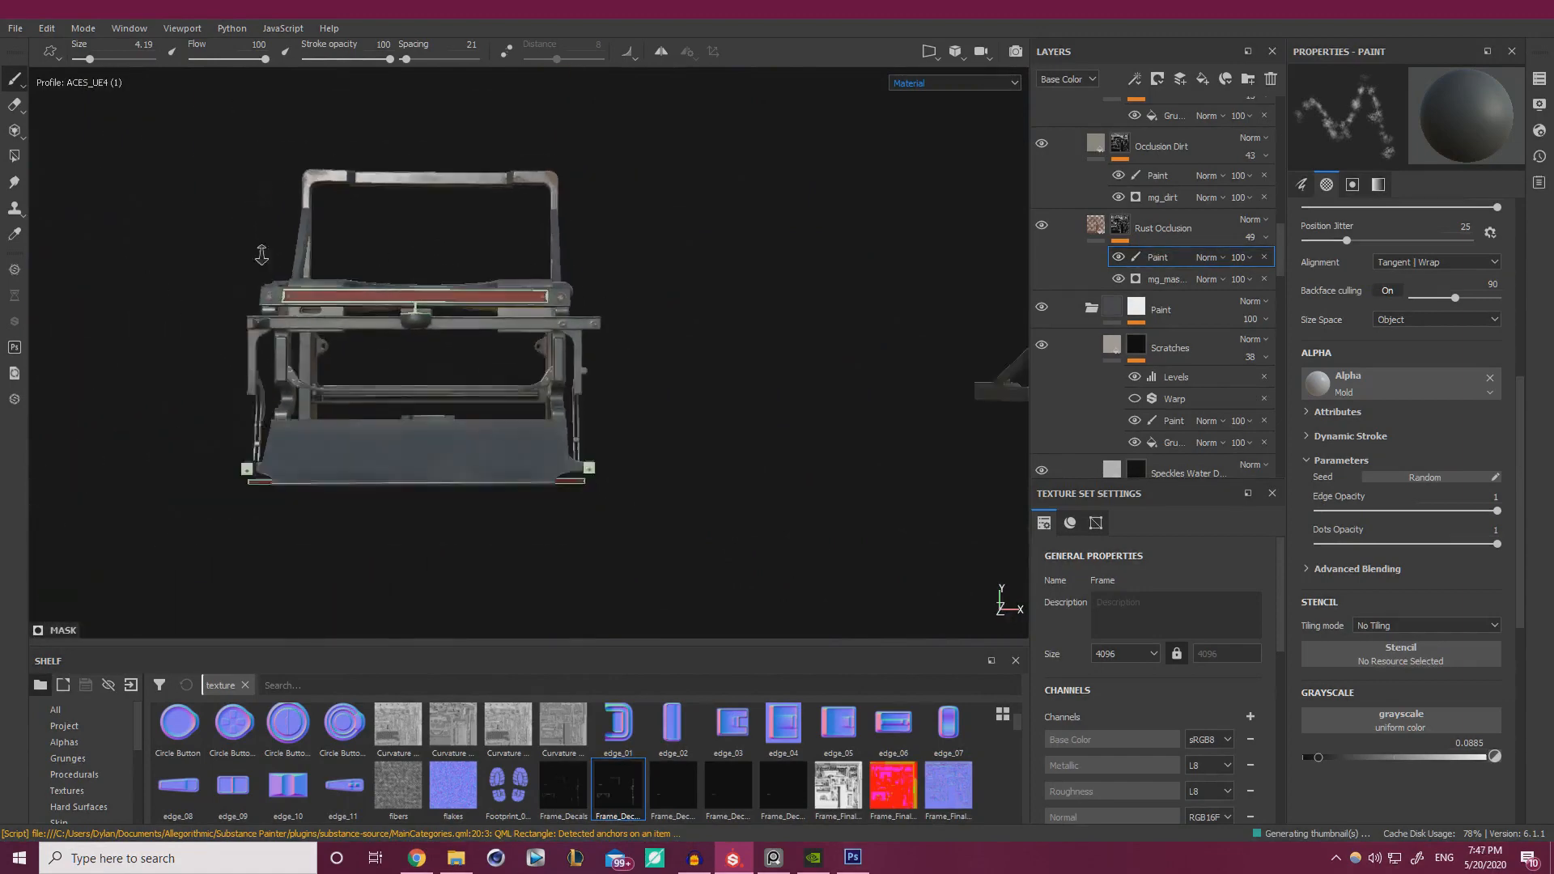
{"action": "middle_click_drag", "start_coordinate": [834, 259], "coordinate": [434, 263], "text": "alt"}
{"action": "left_click_drag", "start_coordinate": [434, 264], "coordinate": [98, 330], "text": "alt"}
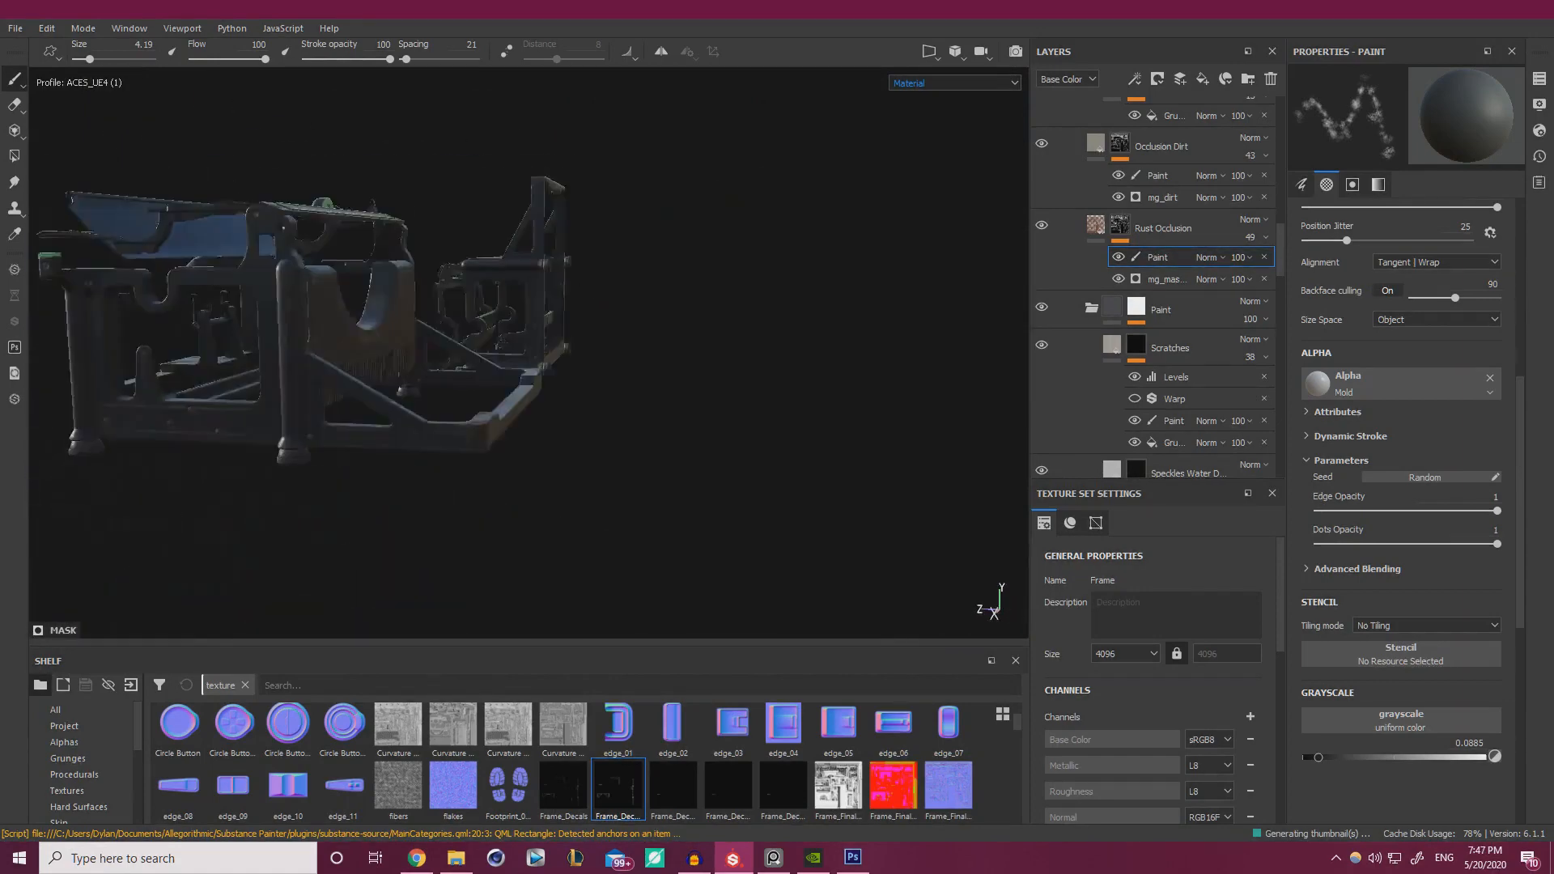
- Examine the whole frame's underside and its rubber foot beside the ribbed bar again
{"action": "middle_click_drag", "start_coordinate": [356, 272], "coordinate": [659, 288], "text": "alt"}
{"action": "left_click_drag", "start_coordinate": [659, 288], "coordinate": [405, 299], "text": "alt"}
{"action": "right_click_drag", "start_coordinate": [485, 301], "coordinate": [781, 312], "text": "alt"}
{"action": "middle_click_drag", "start_coordinate": [781, 312], "coordinate": [607, 304], "text": "alt"}
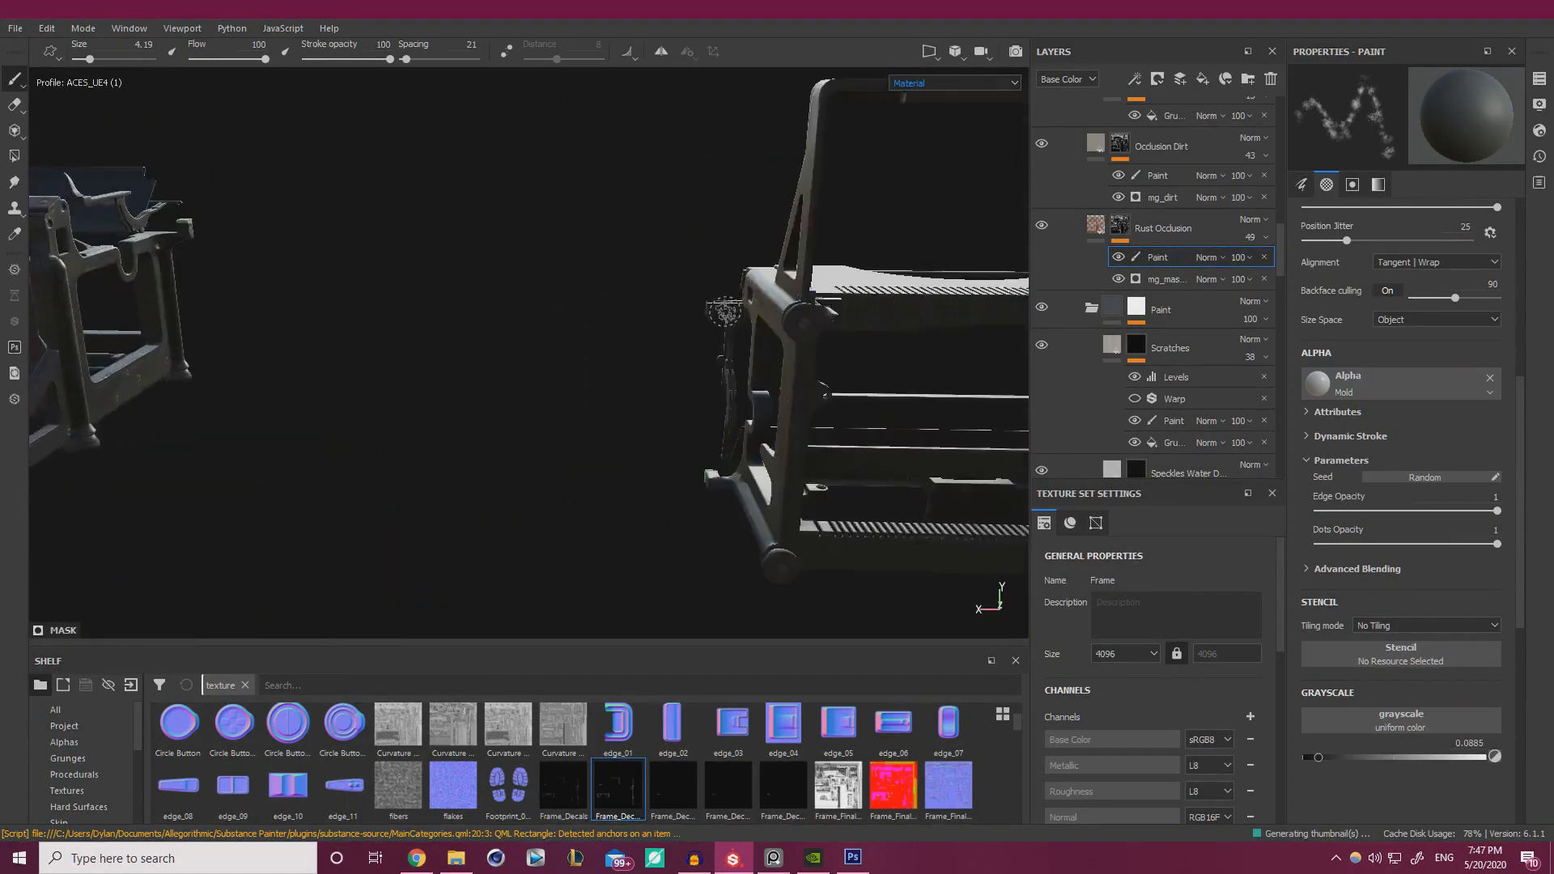
{"action": "right_click_drag", "start_coordinate": [607, 303], "coordinate": [755, 303], "text": "shift"}
{"action": "middle_click_drag", "start_coordinate": [850, 322], "coordinate": [596, 299], "text": "alt"}
{"action": "left_click_drag", "start_coordinate": [518, 291], "coordinate": [599, 307], "text": "alt"}
{"action": "right_click_drag", "start_coordinate": [462, 299], "coordinate": [648, 307], "text": "alt"}
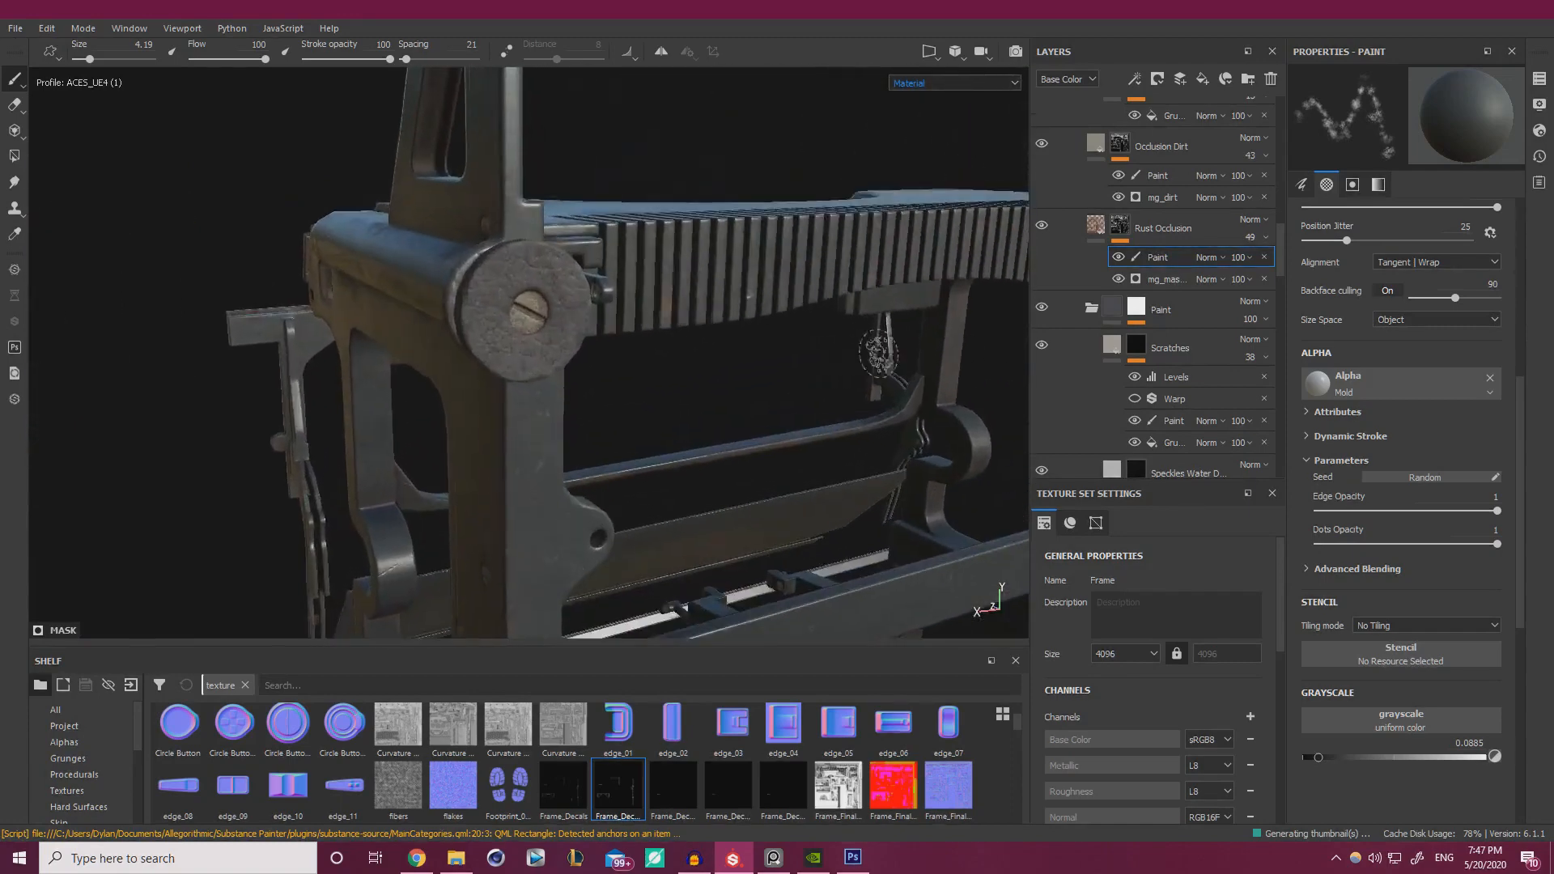
{"action": "left_click_drag", "start_coordinate": [648, 312], "coordinate": [688, 305], "text": "alt"}
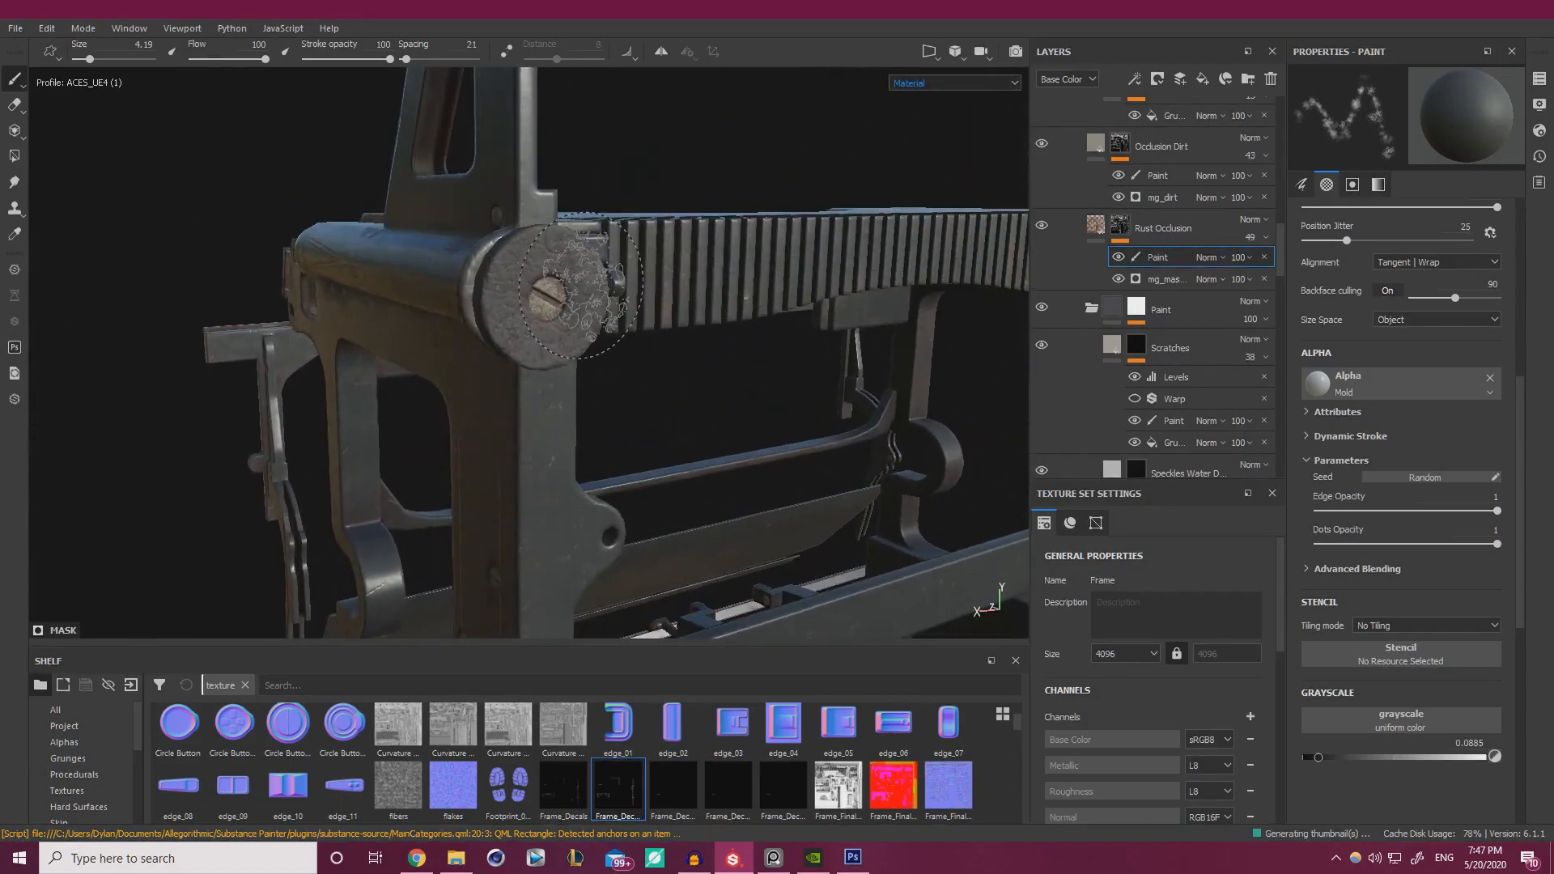
- Add a fill layer named Bottom Dust above the Rubber Dry folder inside the Rubber group
{"action": "scroll", "coordinate": [1052, 186], "scroll_direction": "up", "scroll_amount": 5}
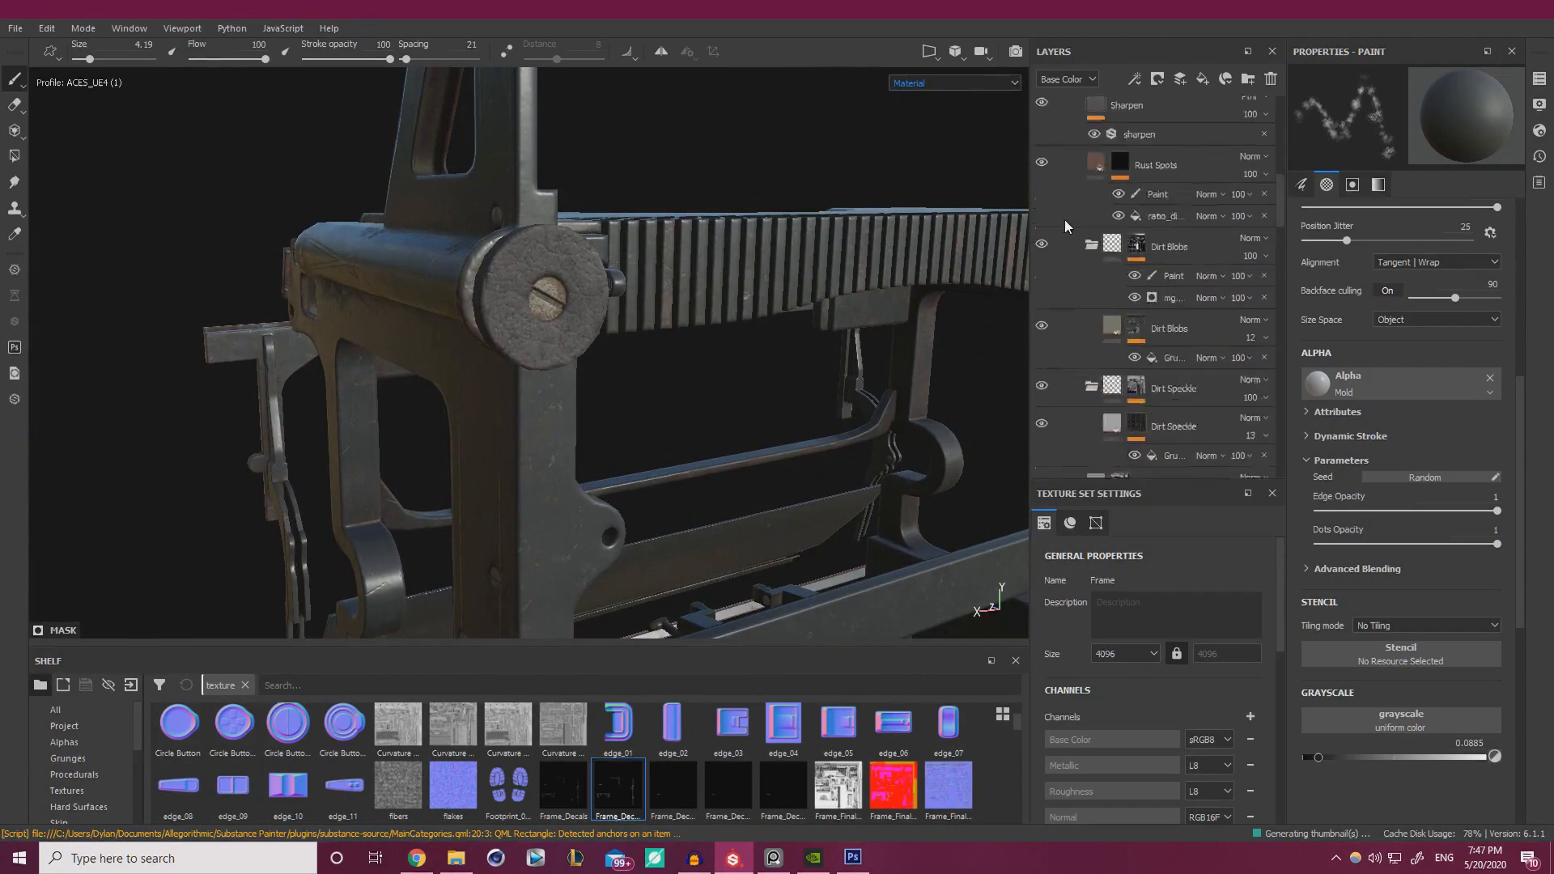
{"action": "left_click", "coordinate": [1075, 174]}
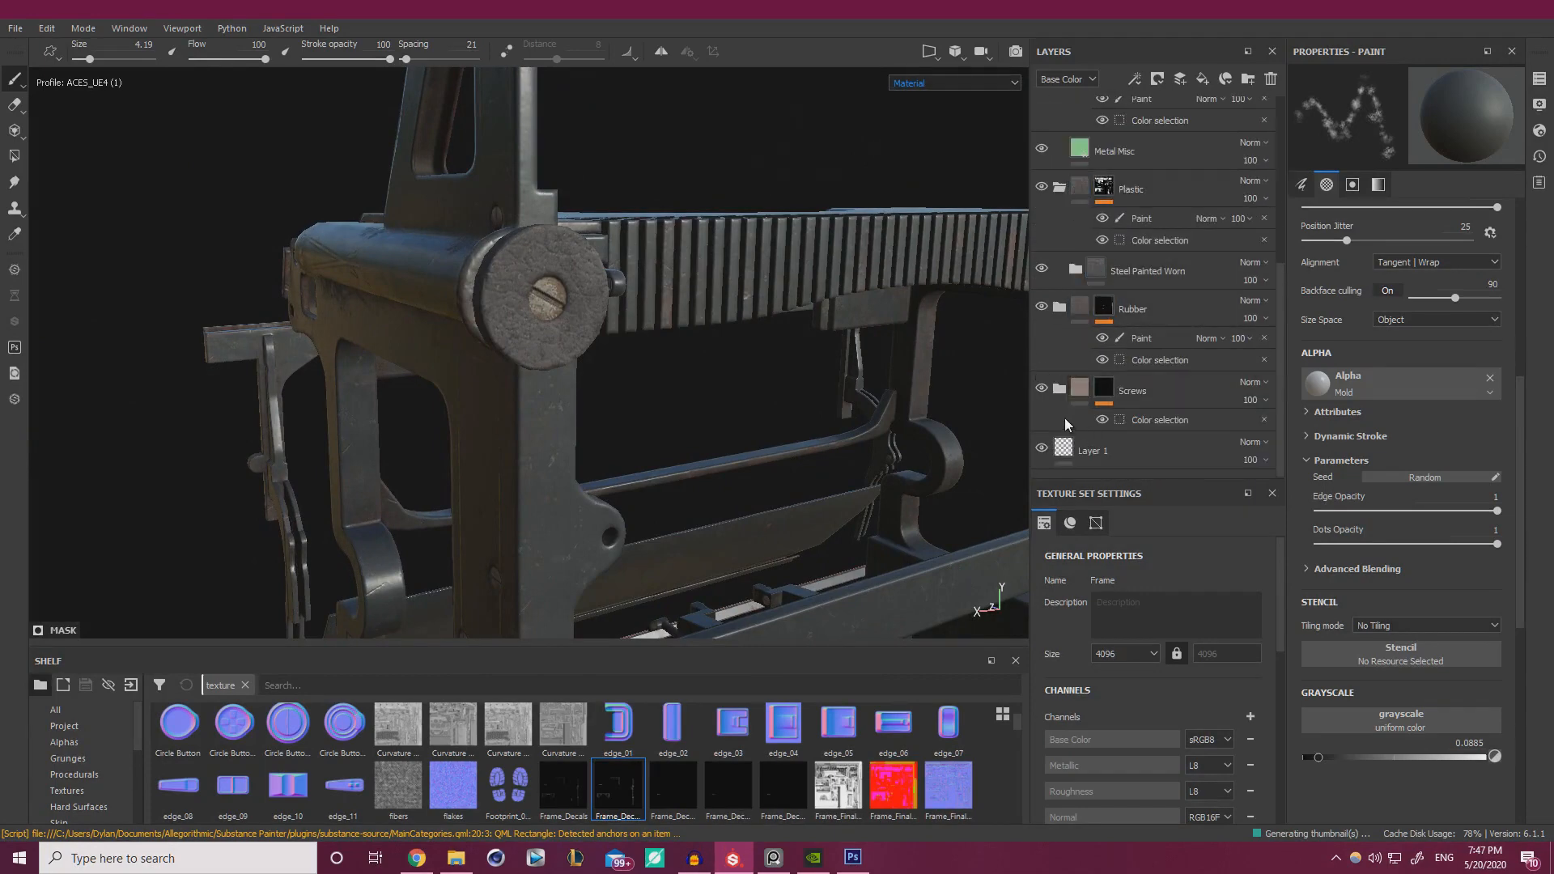
{"action": "left_click", "coordinate": [1060, 309]}
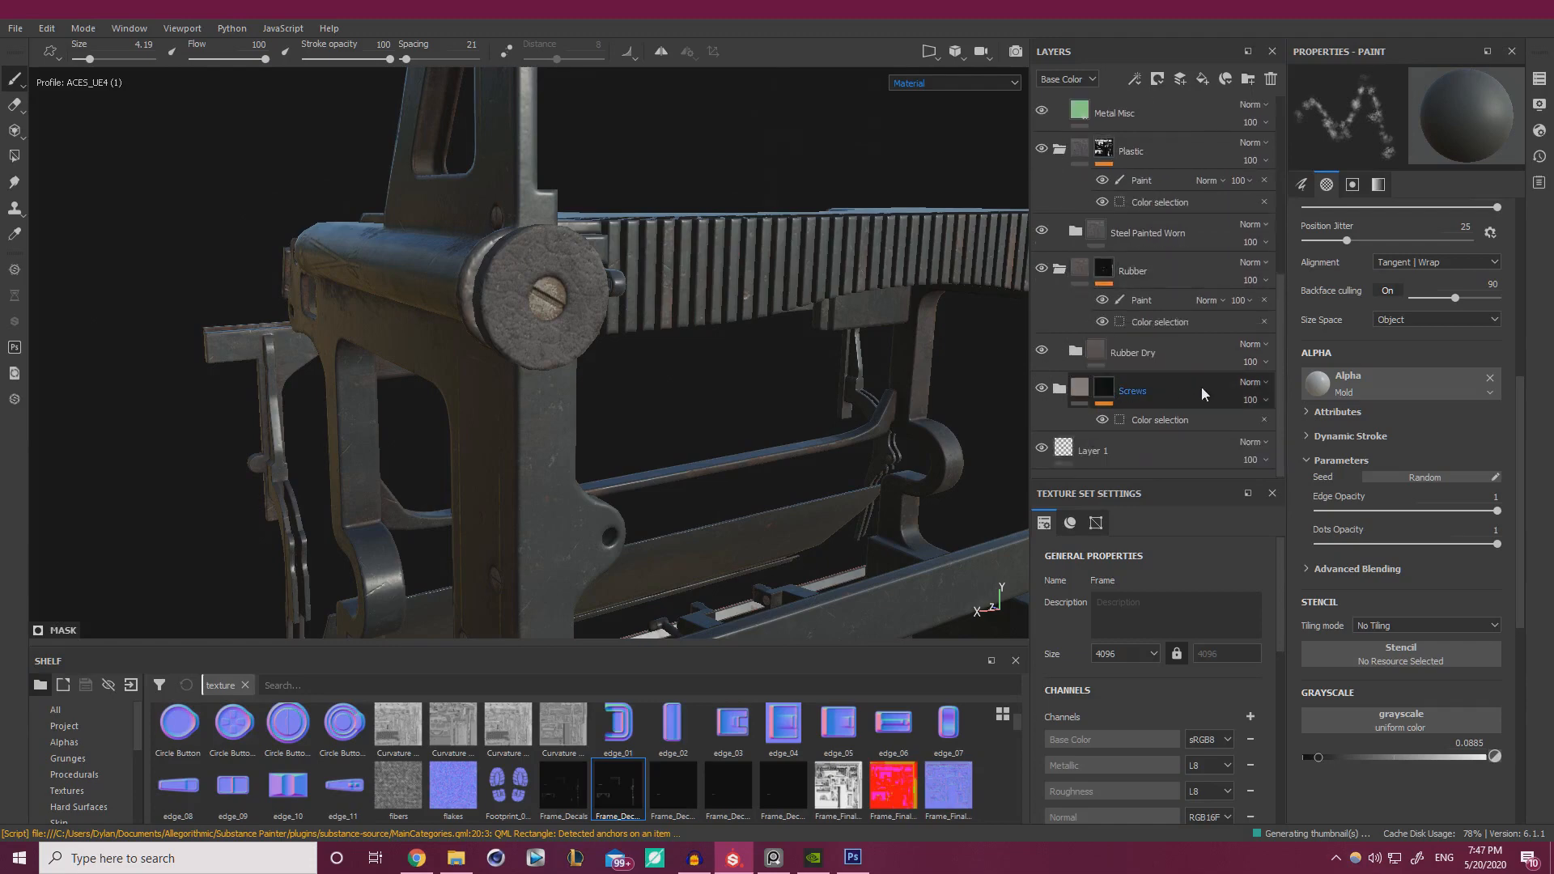
{"action": "left_click", "coordinate": [1077, 352]}
{"action": "left_click", "coordinate": [1141, 351]}
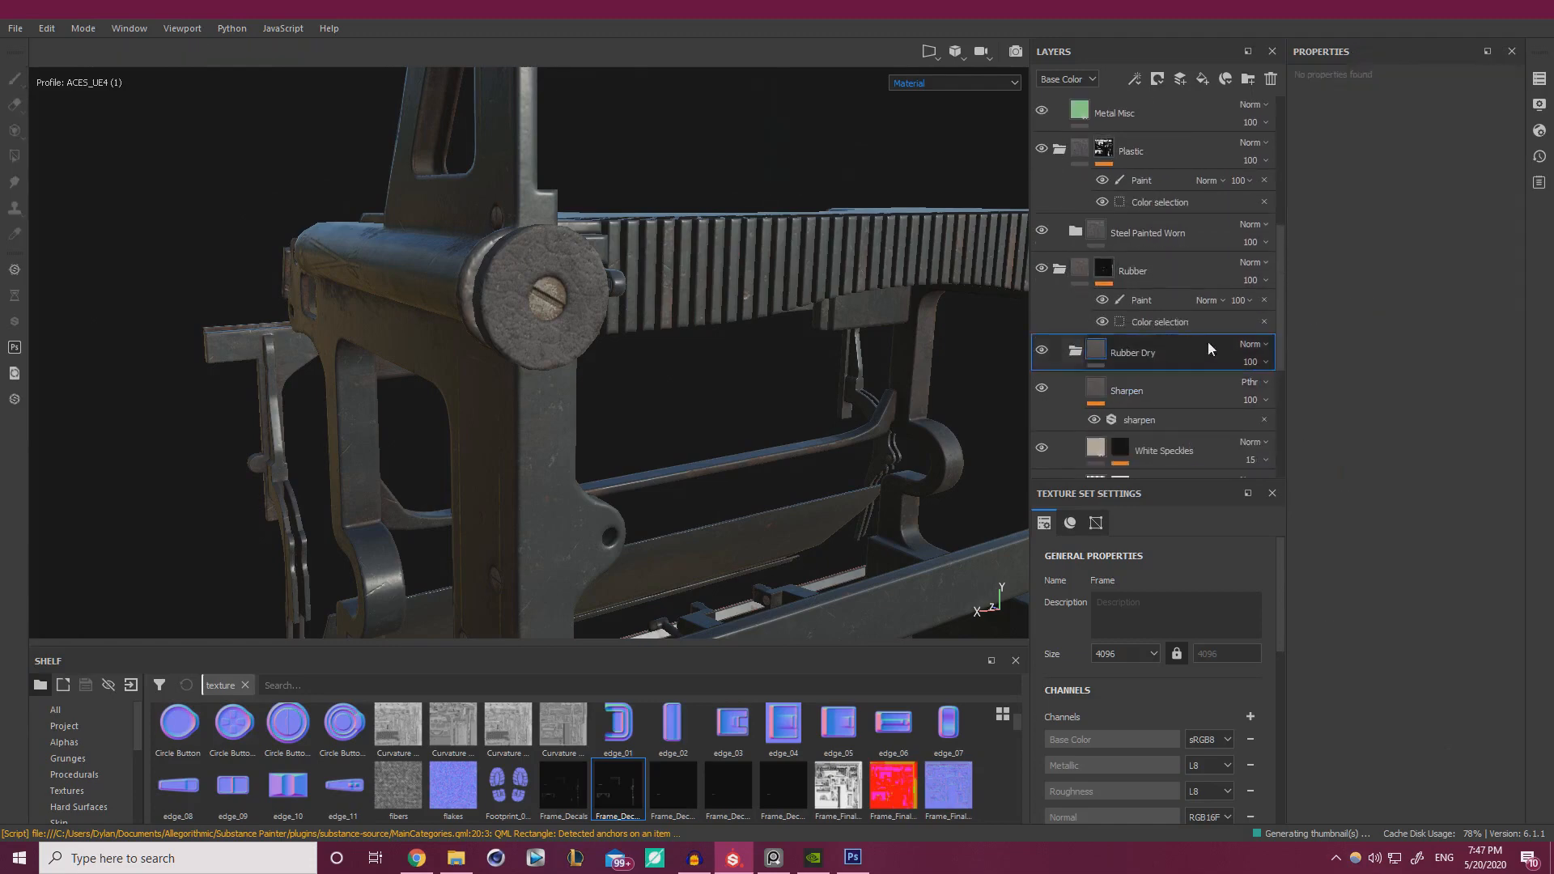
{"action": "left_click", "coordinate": [1201, 79]}
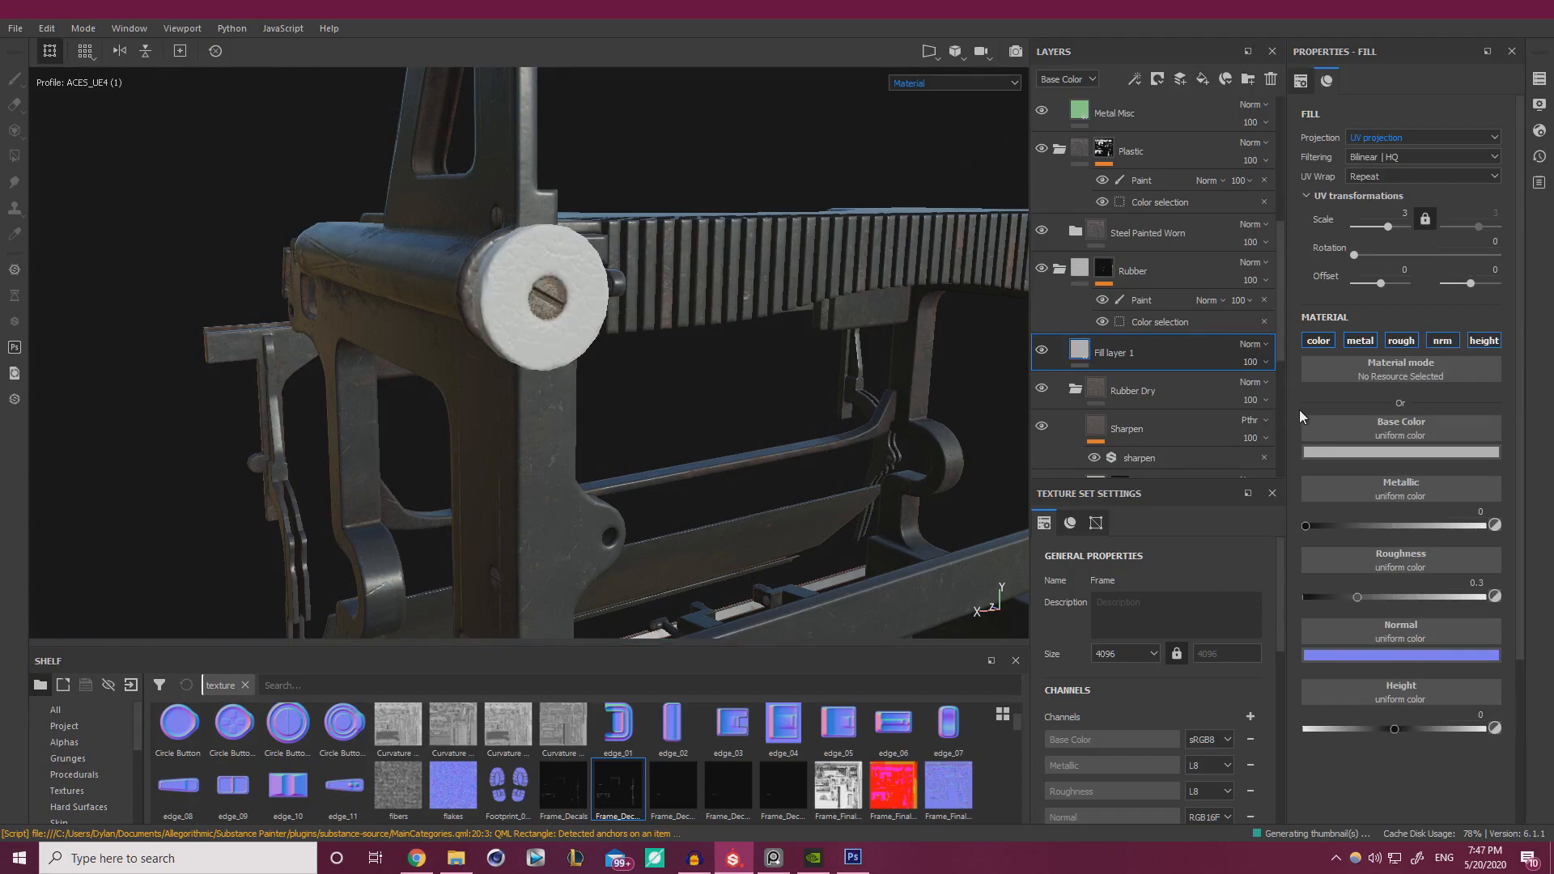
{"action": "double_click", "coordinate": [1124, 354]}
{"action": "type", "text": "Bottom Dust"}
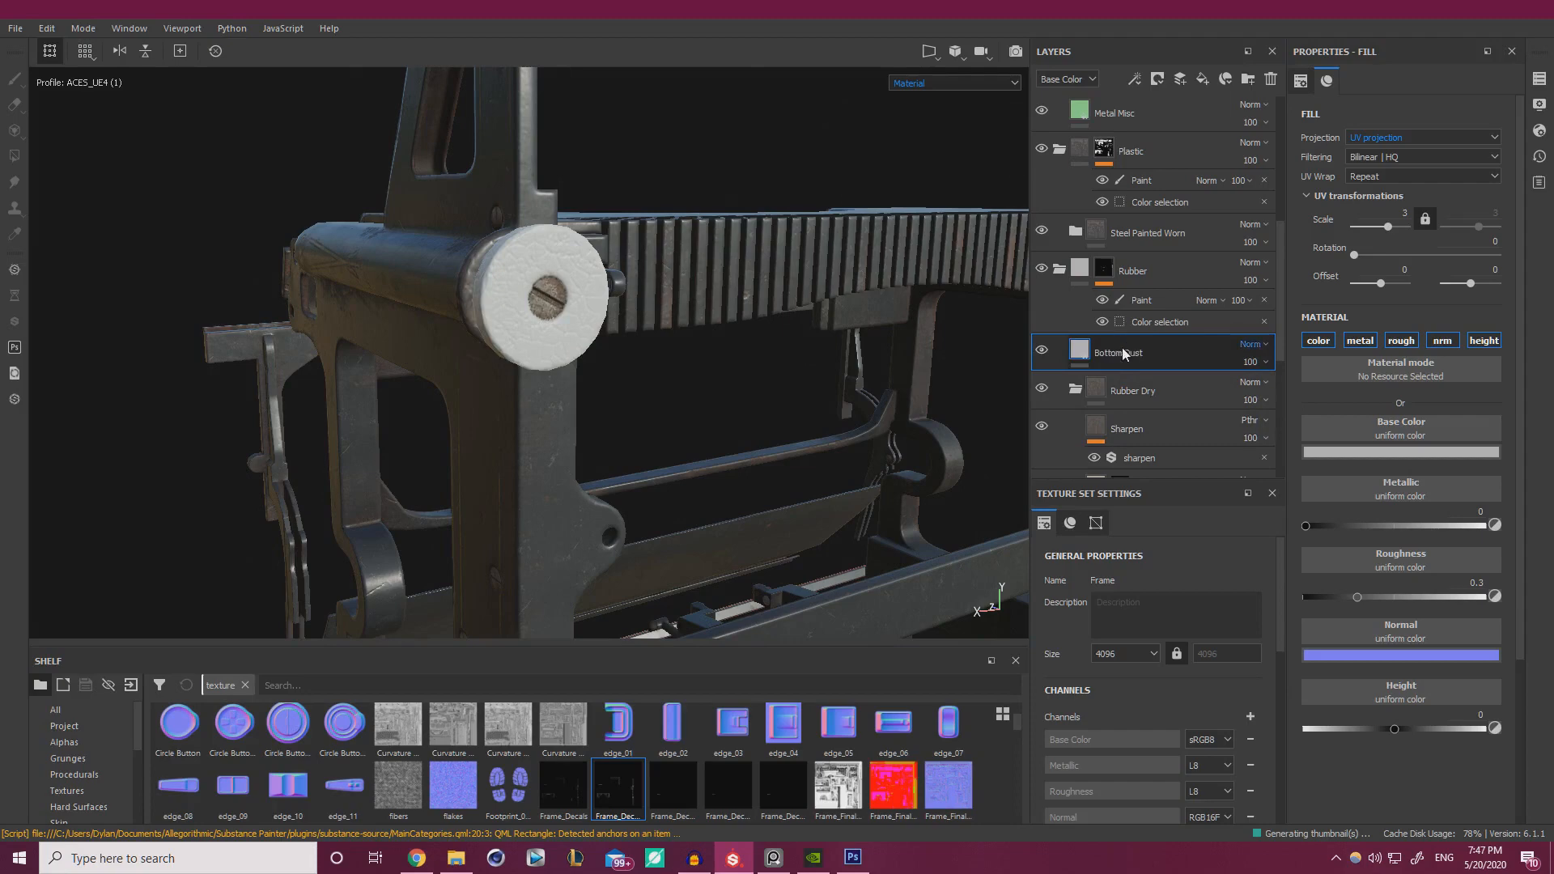
- Give Bottom Dust a warm beige base color and a roughness of 0.9248, and disable its metallic channel
{"action": "left_click", "coordinate": [1352, 452]}
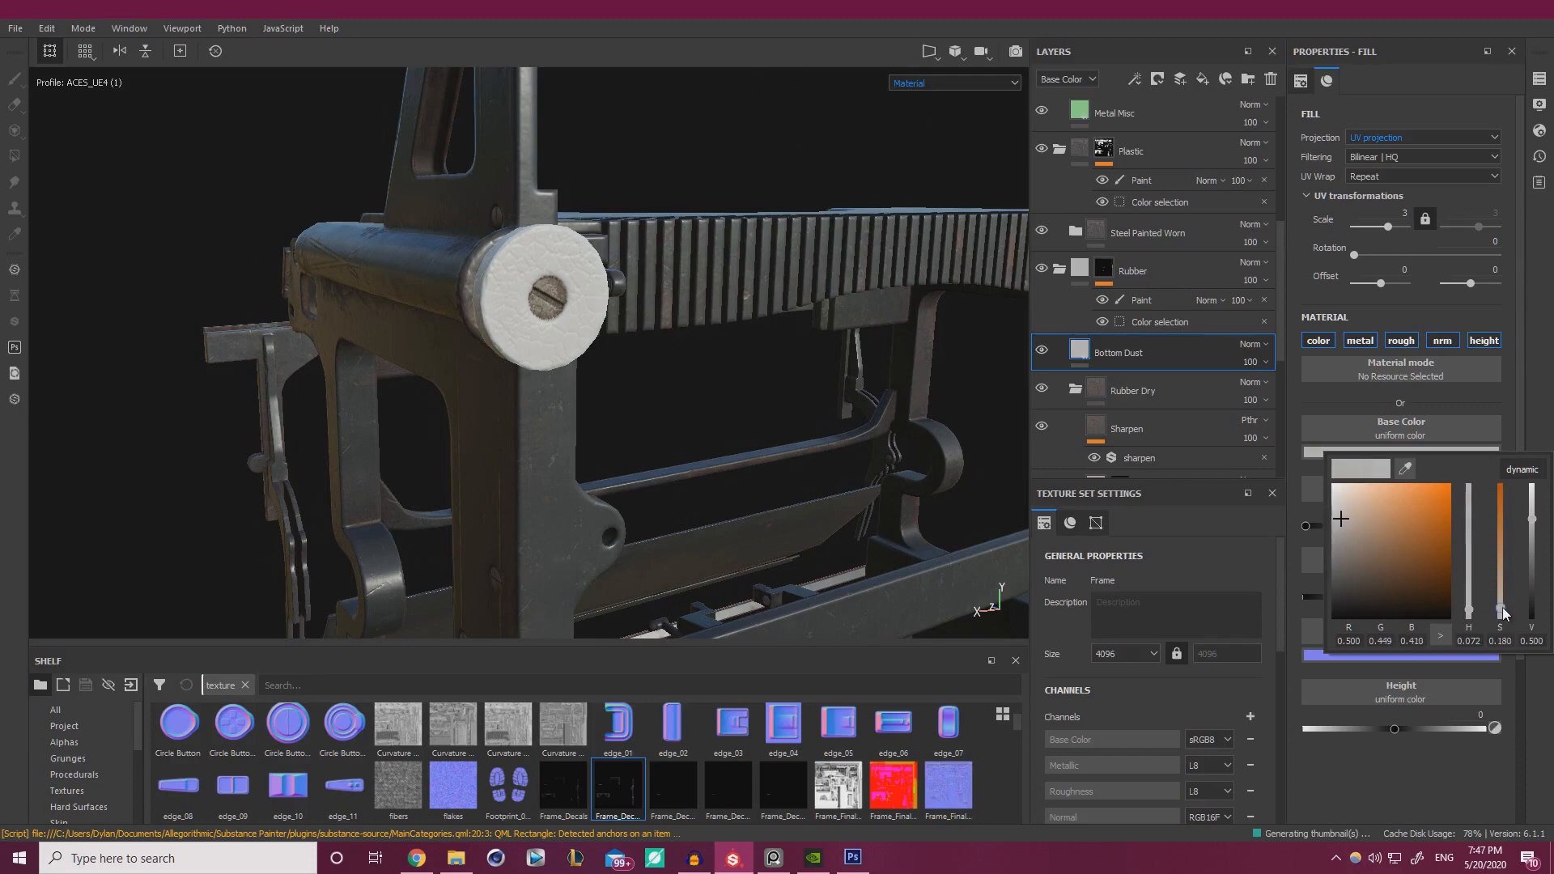
{"action": "mouse_move", "coordinate": [1504, 615]}
{"action": "left_mouse_down"}
{"action": "mouse_move", "coordinate": [1503, 596]}
{"action": "mouse_move", "coordinate": [1474, 604]}
{"action": "mouse_move", "coordinate": [1499, 592]}
{"action": "left_mouse_up"}
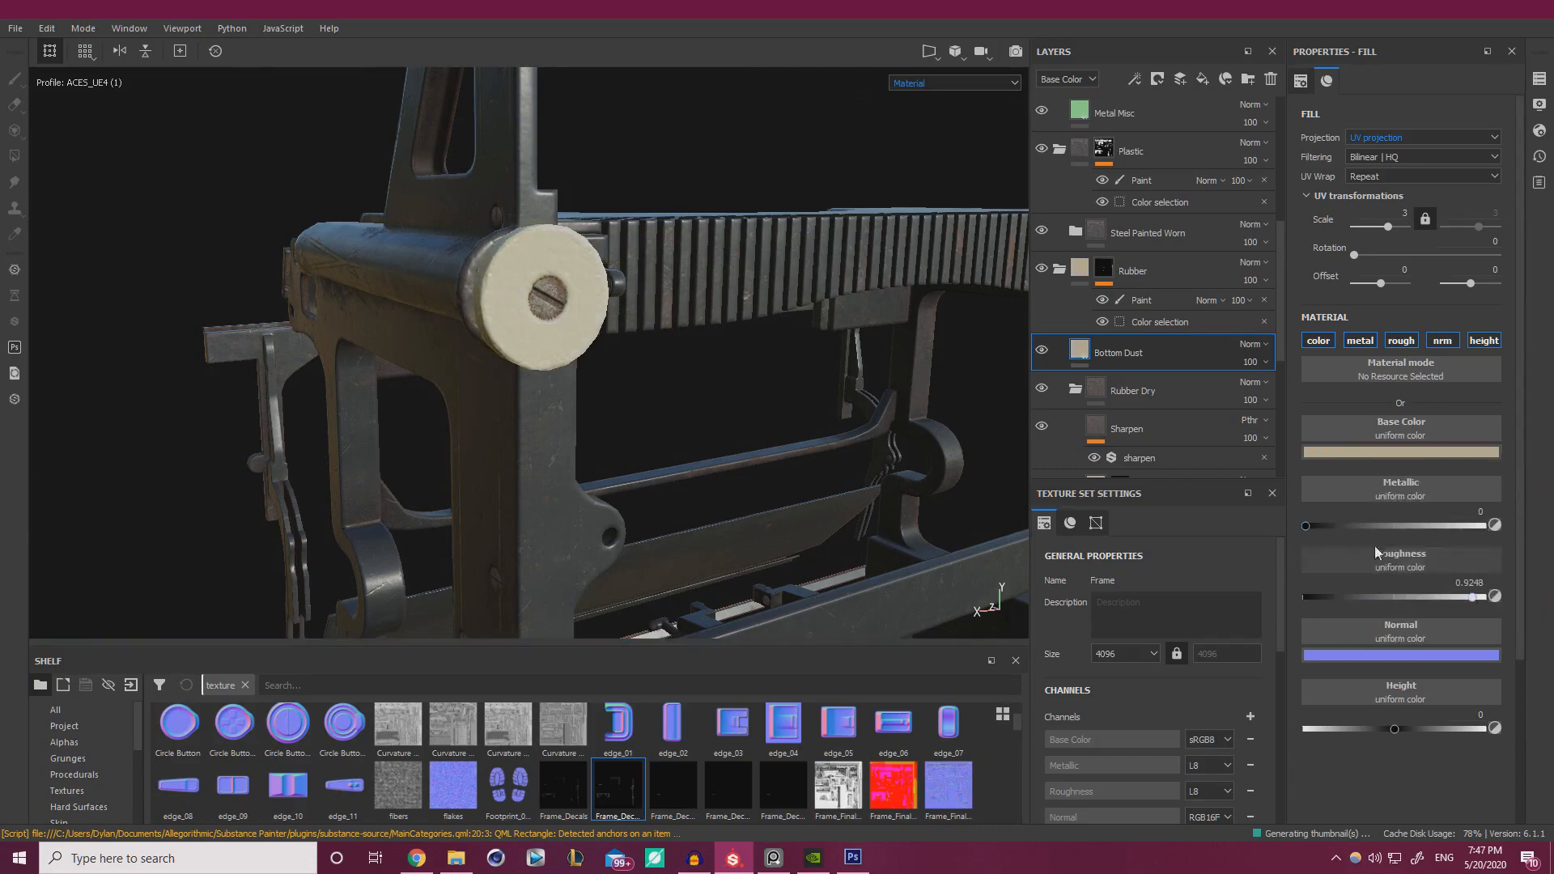
{"action": "left_click", "coordinate": [1373, 343]}
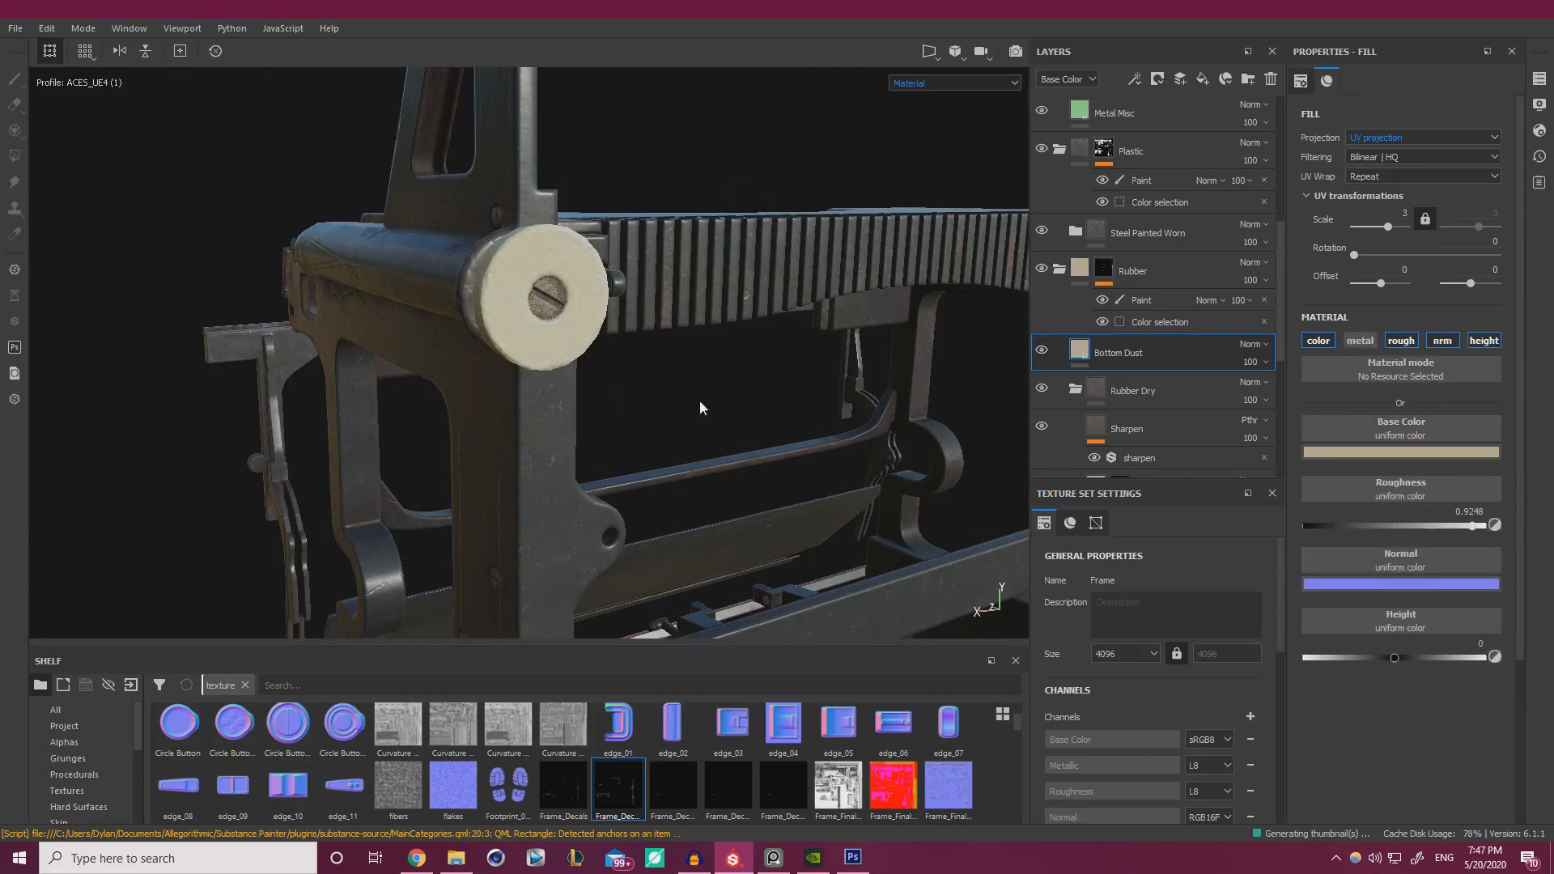
{"action": "right_click", "coordinate": [1124, 348]}
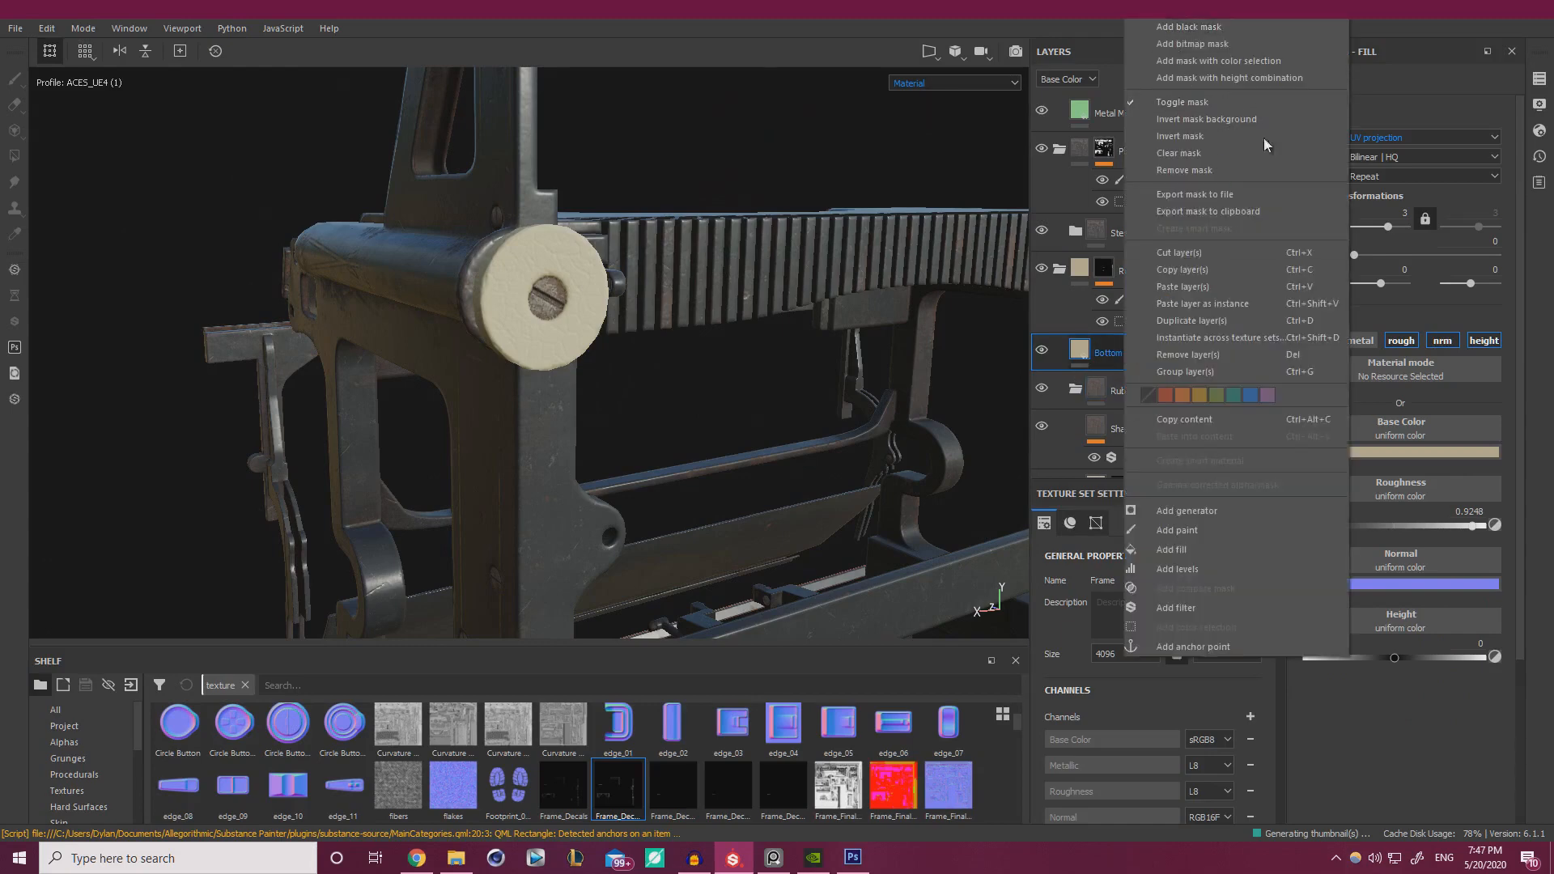
{"action": "left_click", "coordinate": [1393, 725]}
- Browse the smart materials and save the project
{"action": "scroll", "coordinate": [95, 766], "scroll_direction": "down", "scroll_amount": 3}
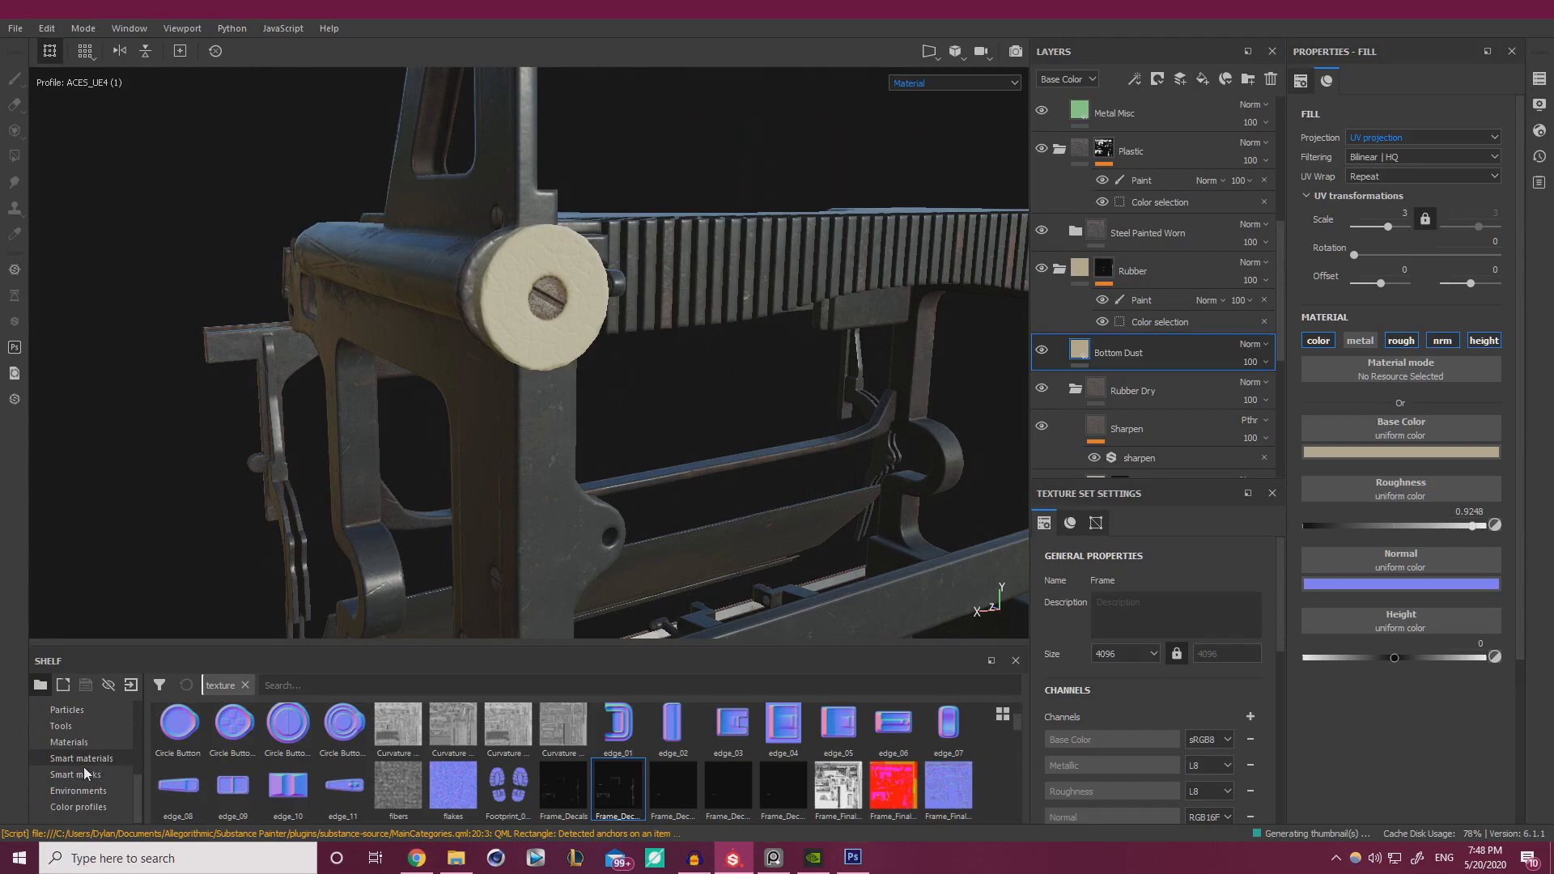
{"action": "left_click", "coordinate": [63, 761]}
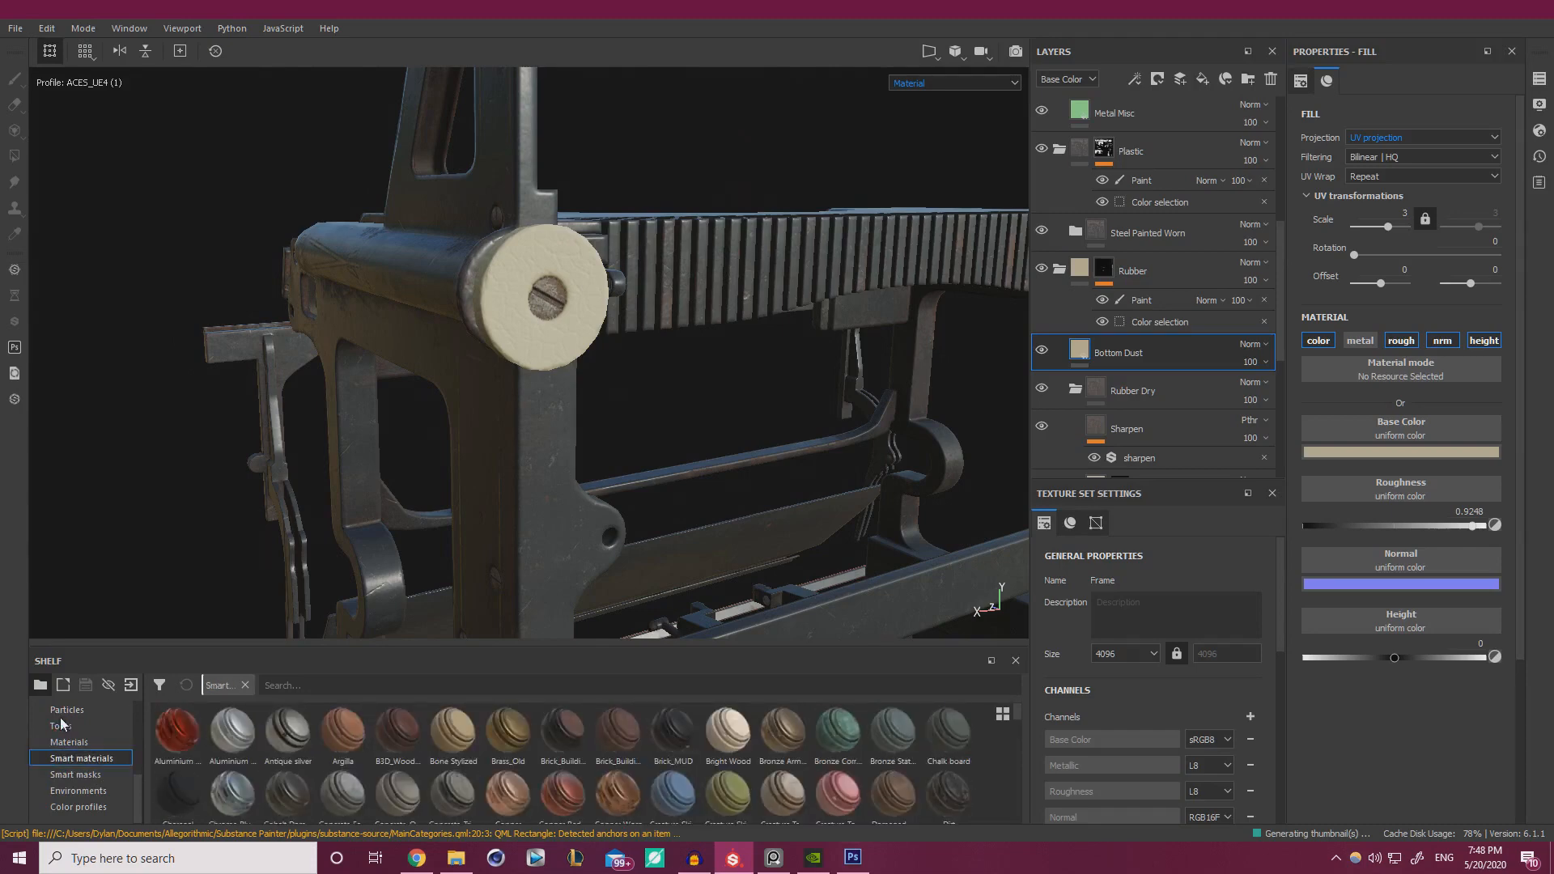
{"action": "left_click_drag", "start_coordinate": [397, 627], "coordinate": [300, 395], "text": "alt"}
{"action": "key", "text": "ctrl+s"}
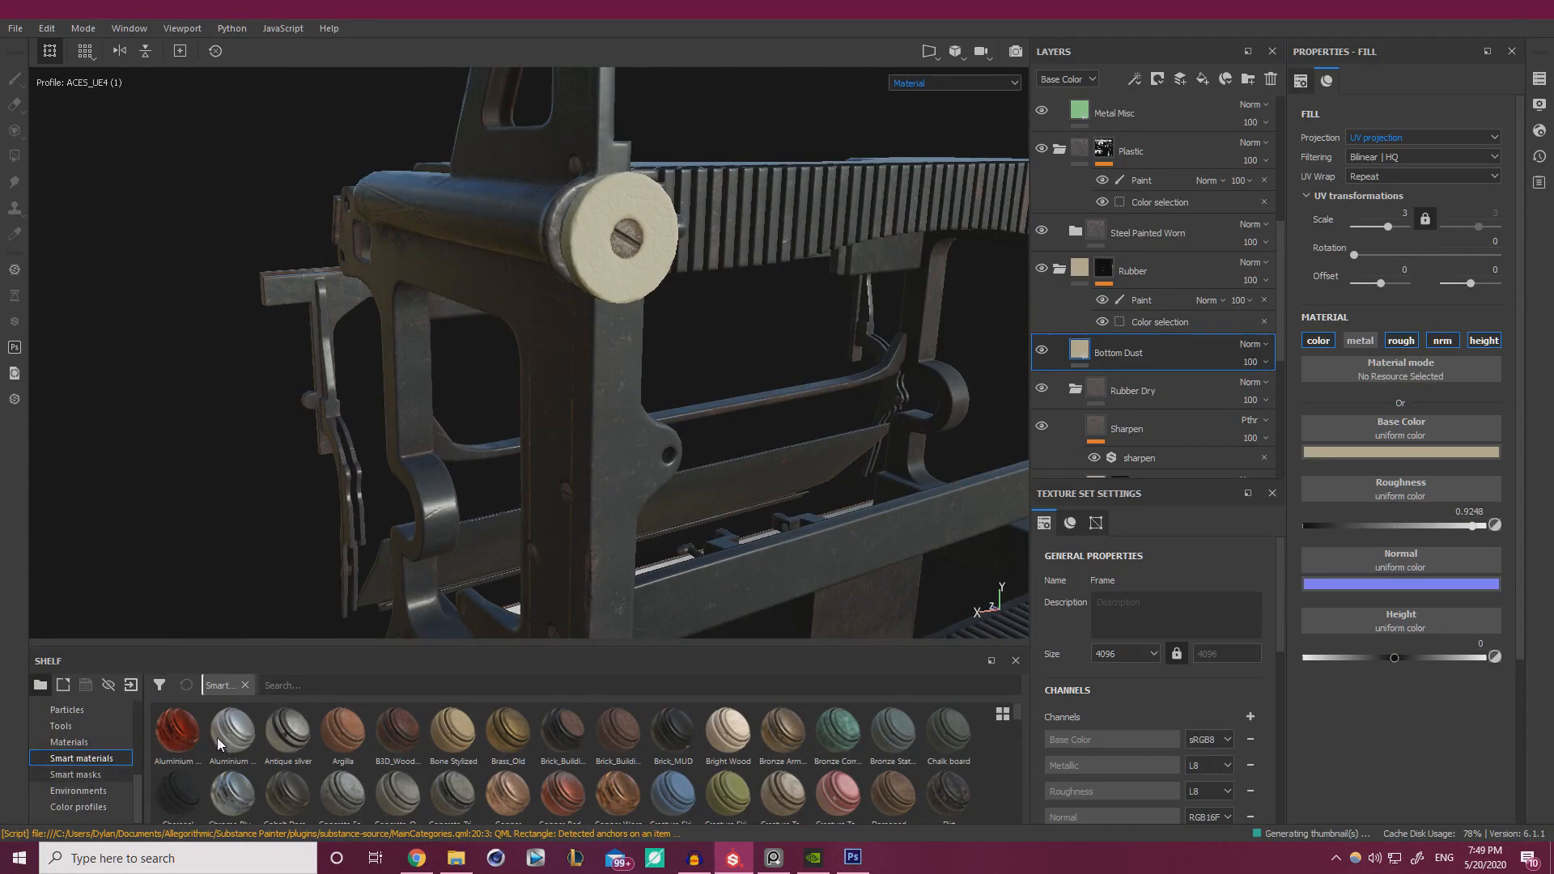
- Find the Ground Dirt smart mask and apply it to the Bottom Dust layer
{"action": "left_click", "coordinate": [76, 775]}
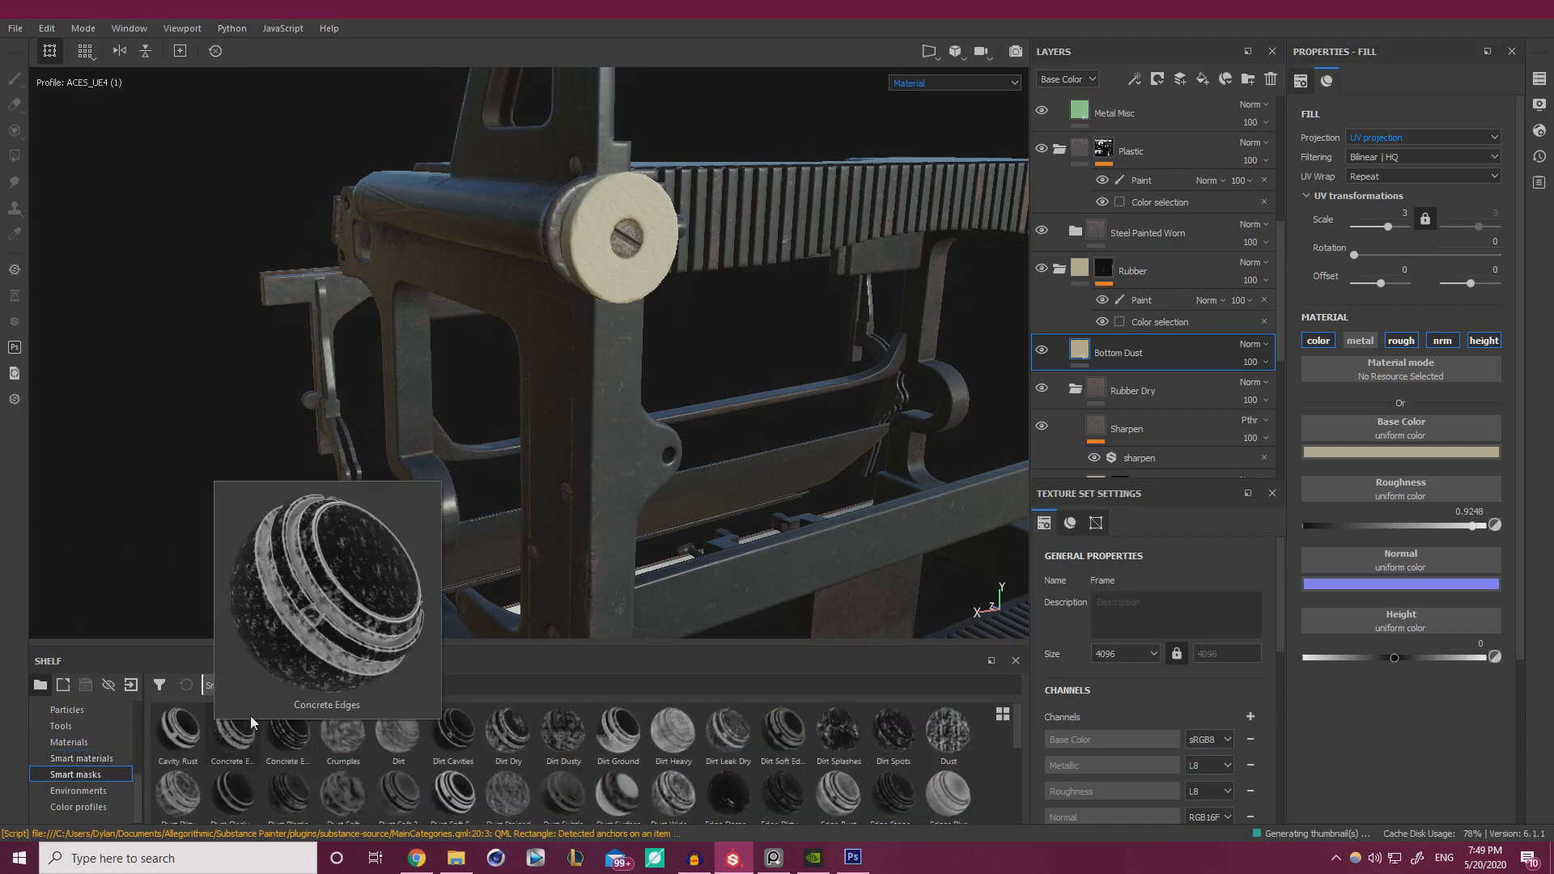
{"action": "mouse_move", "coordinate": [633, 734]}
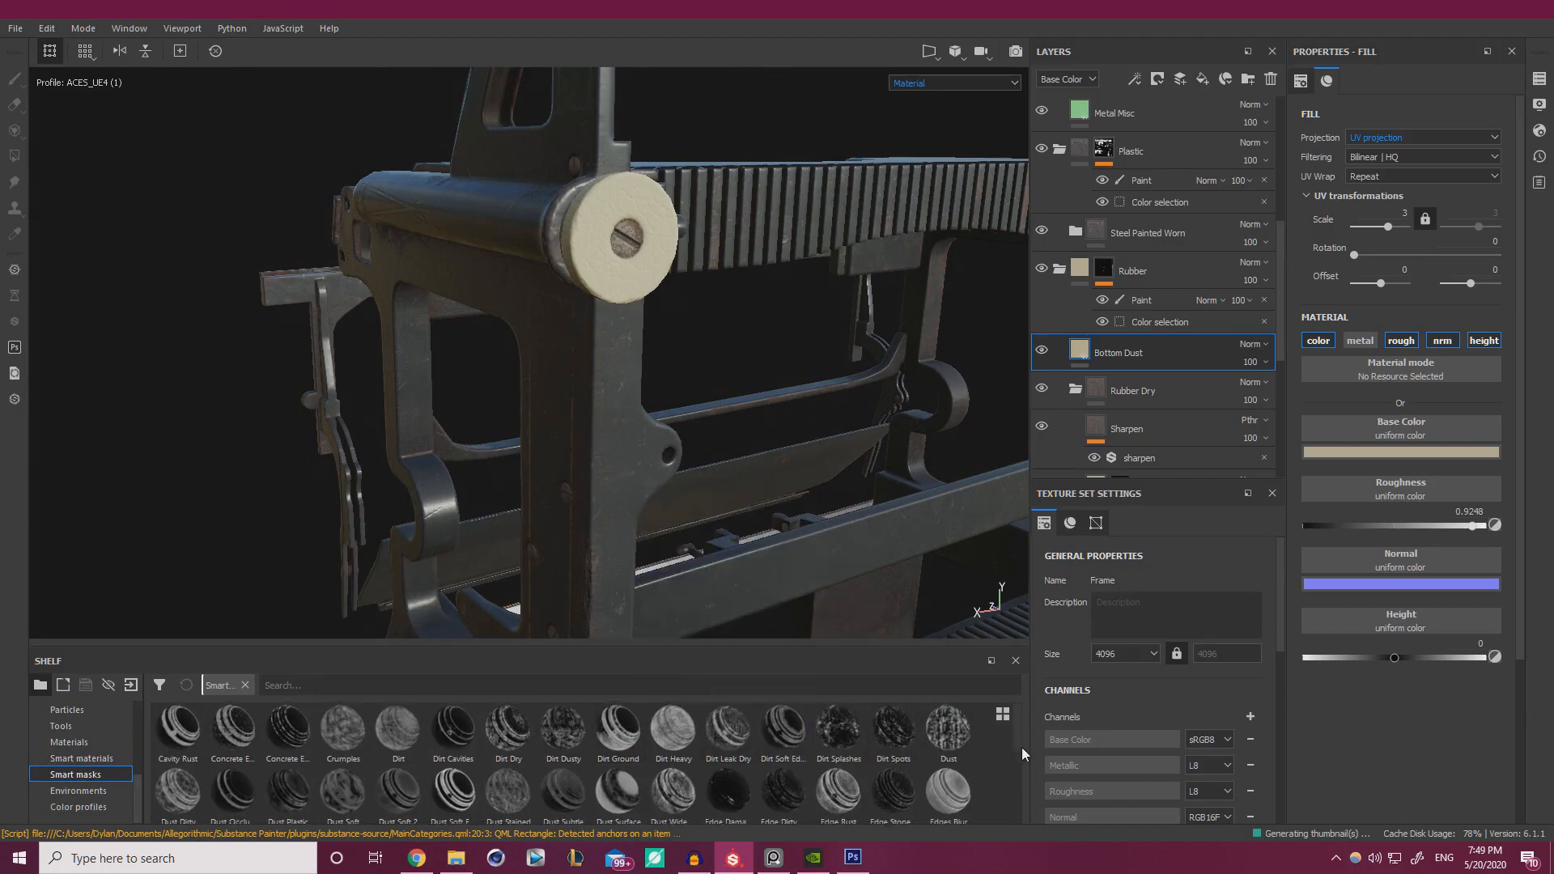
{"action": "scroll", "coordinate": [1020, 753], "scroll_direction": "down", "scroll_amount": 1}
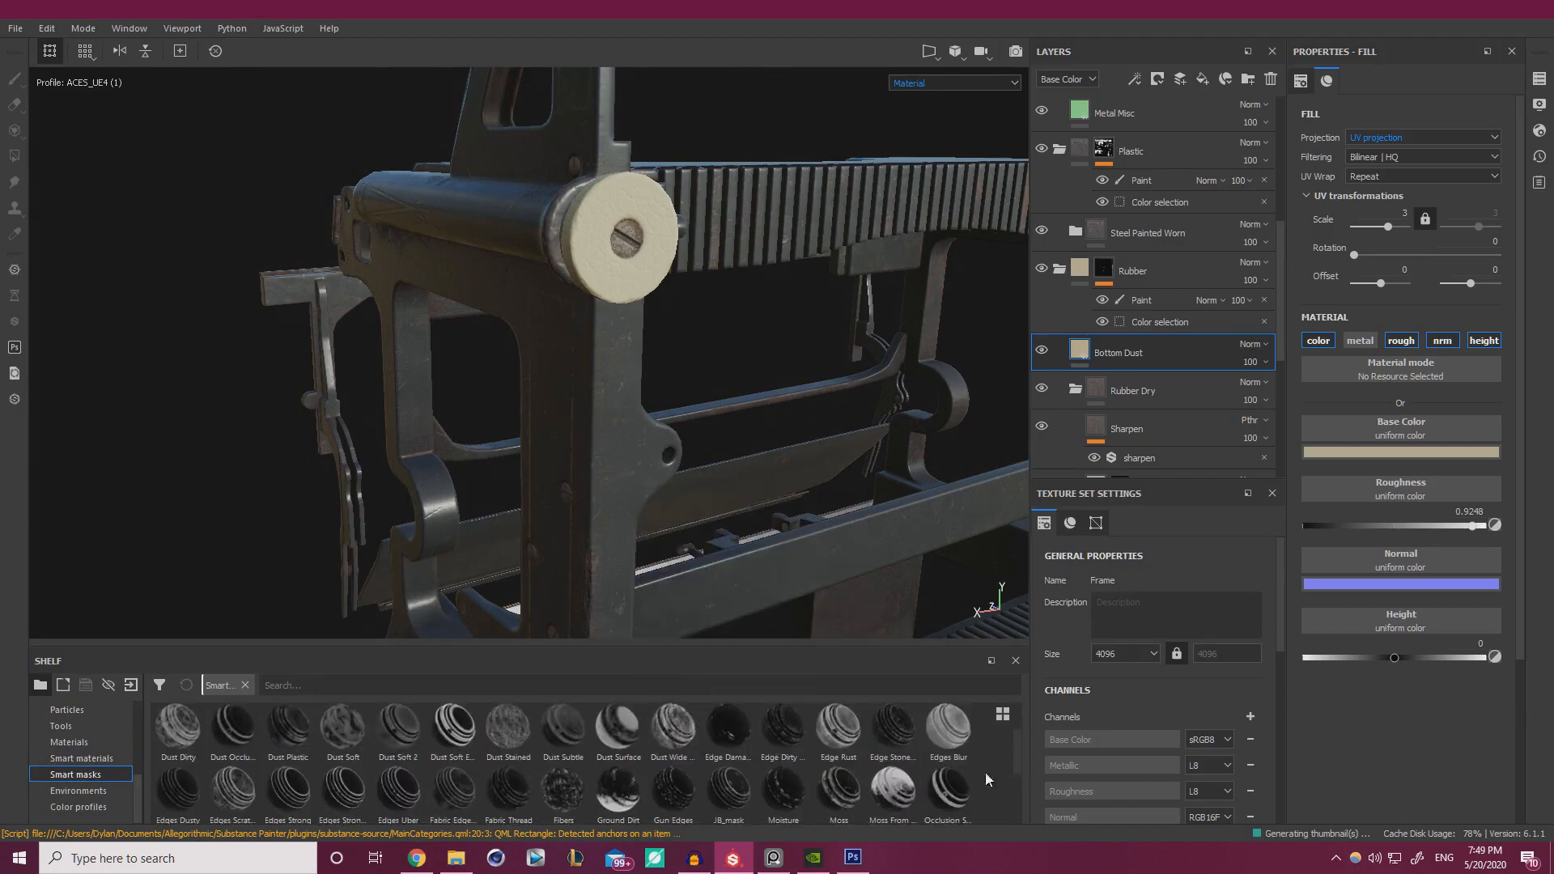
{"action": "scroll", "coordinate": [621, 796], "scroll_direction": "down", "scroll_amount": 1}
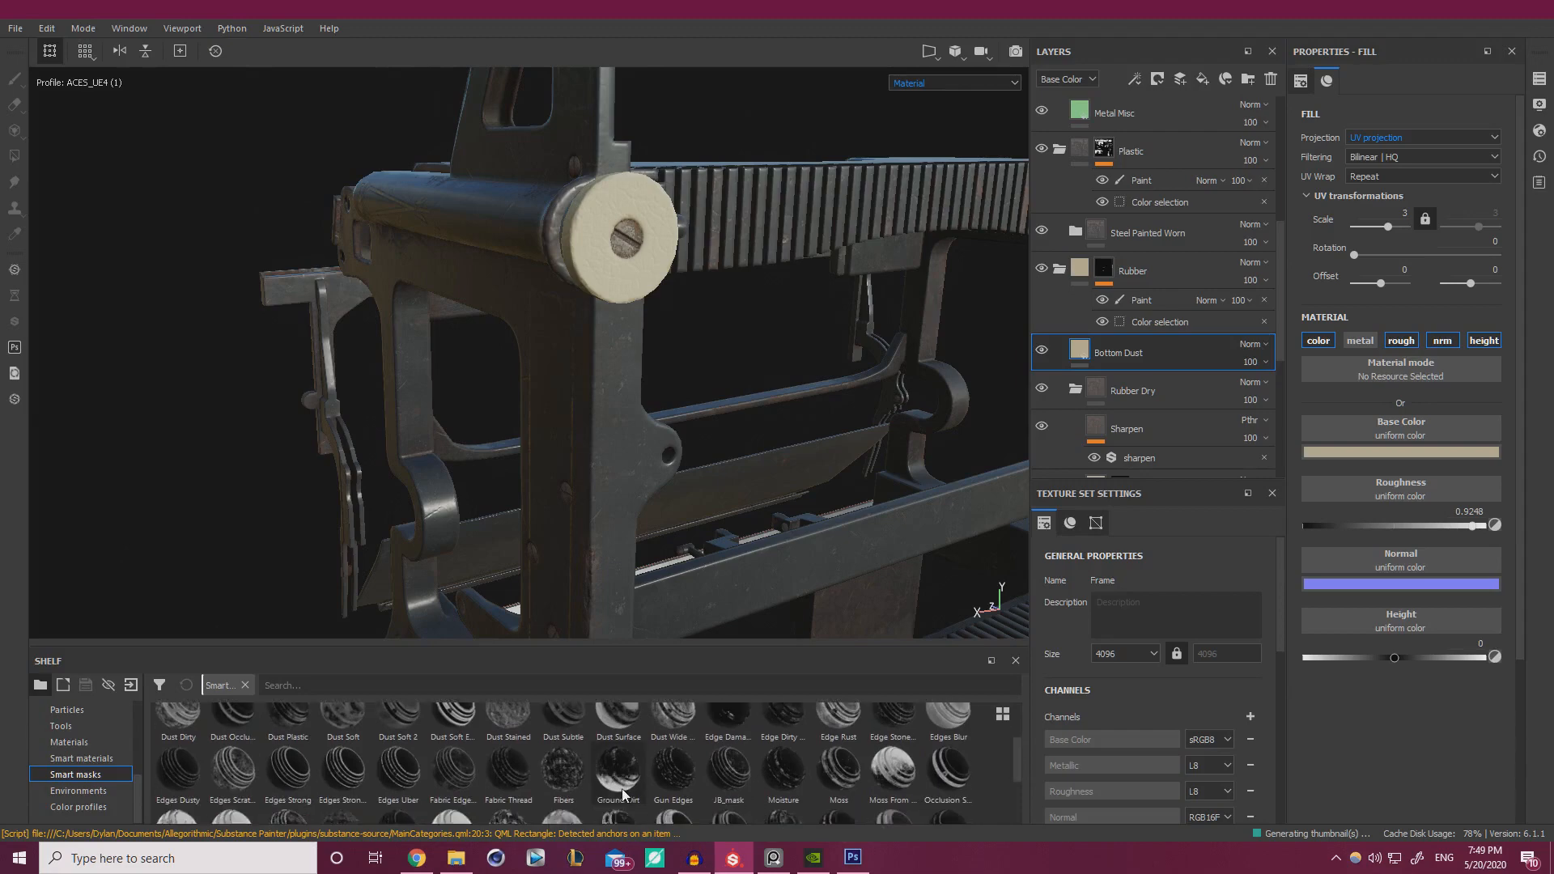
{"action": "mouse_move", "coordinate": [625, 795]}
{"action": "scroll", "coordinate": [1017, 769], "scroll_direction": "up", "scroll_amount": 1}
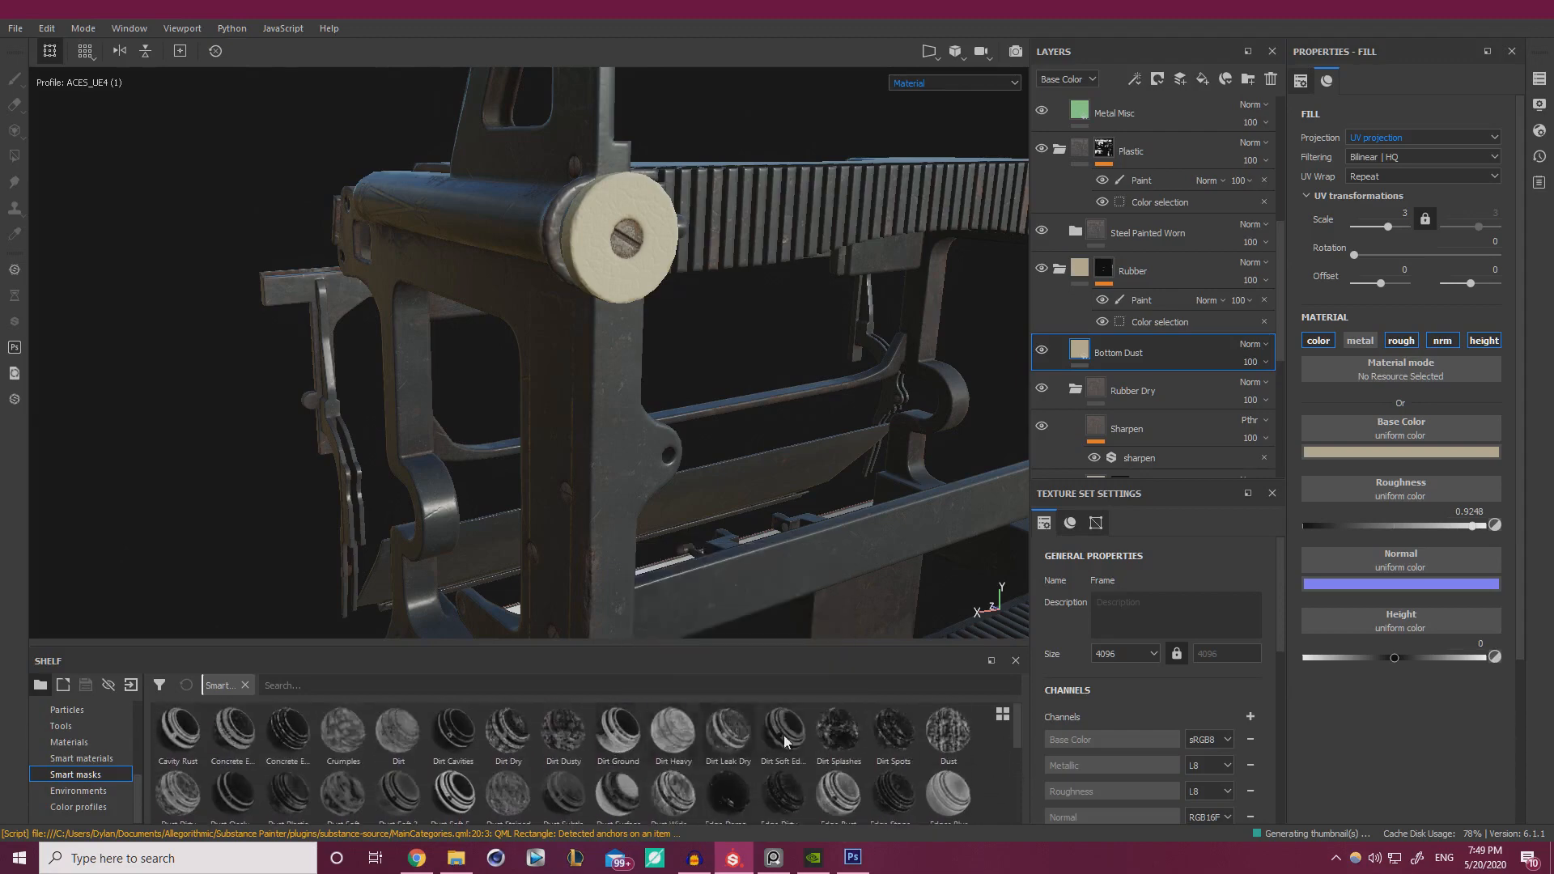
{"action": "left_click_drag", "start_coordinate": [1022, 714], "coordinate": [1025, 798]}
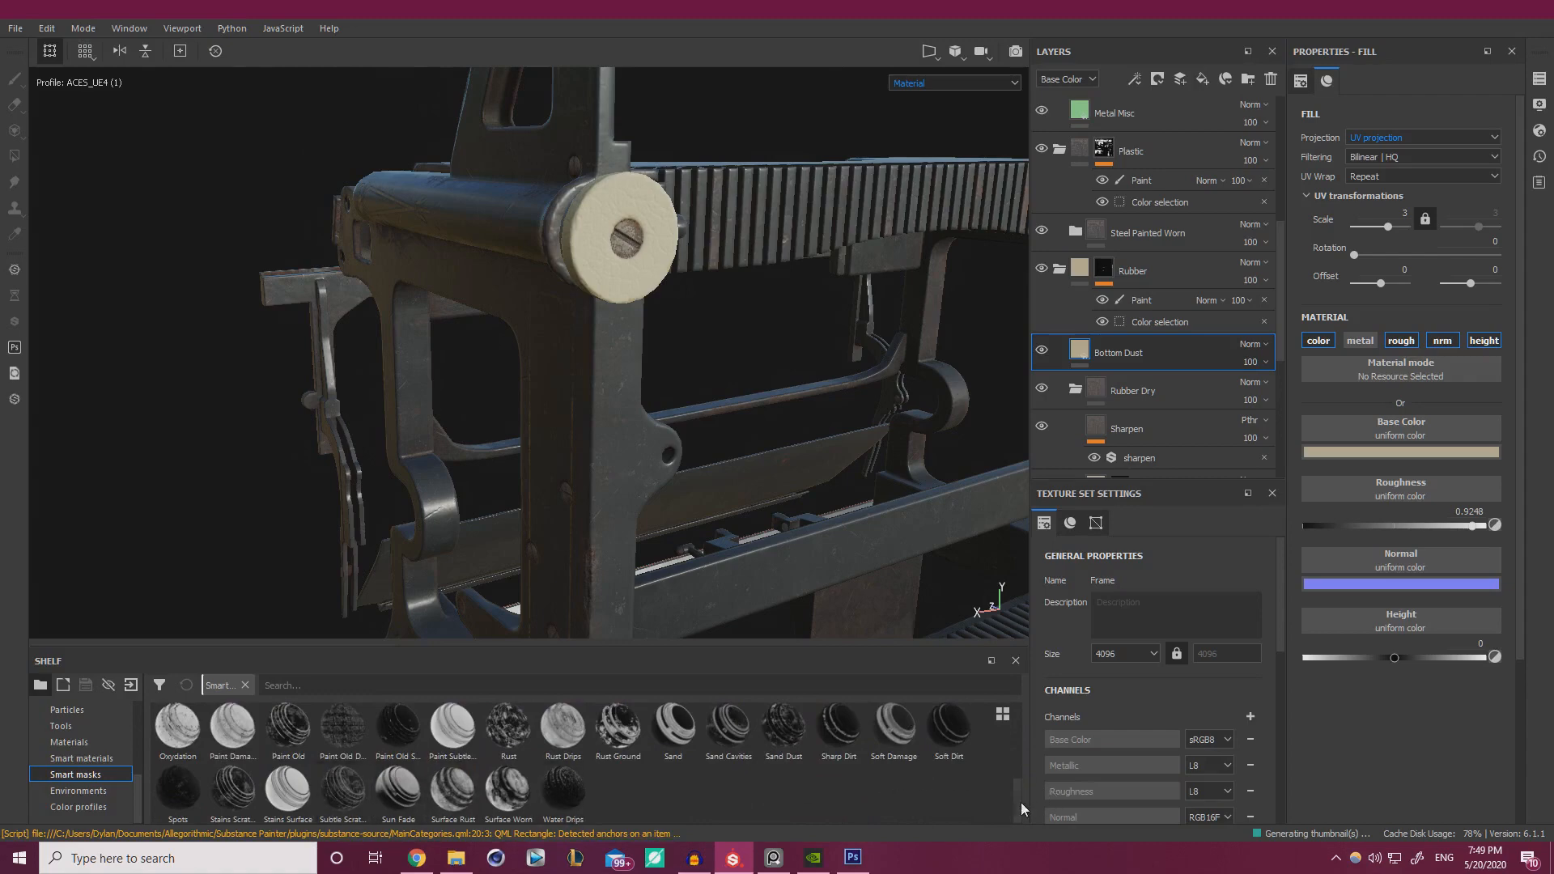
{"action": "left_click_drag", "start_coordinate": [1021, 803], "coordinate": [1022, 765]}
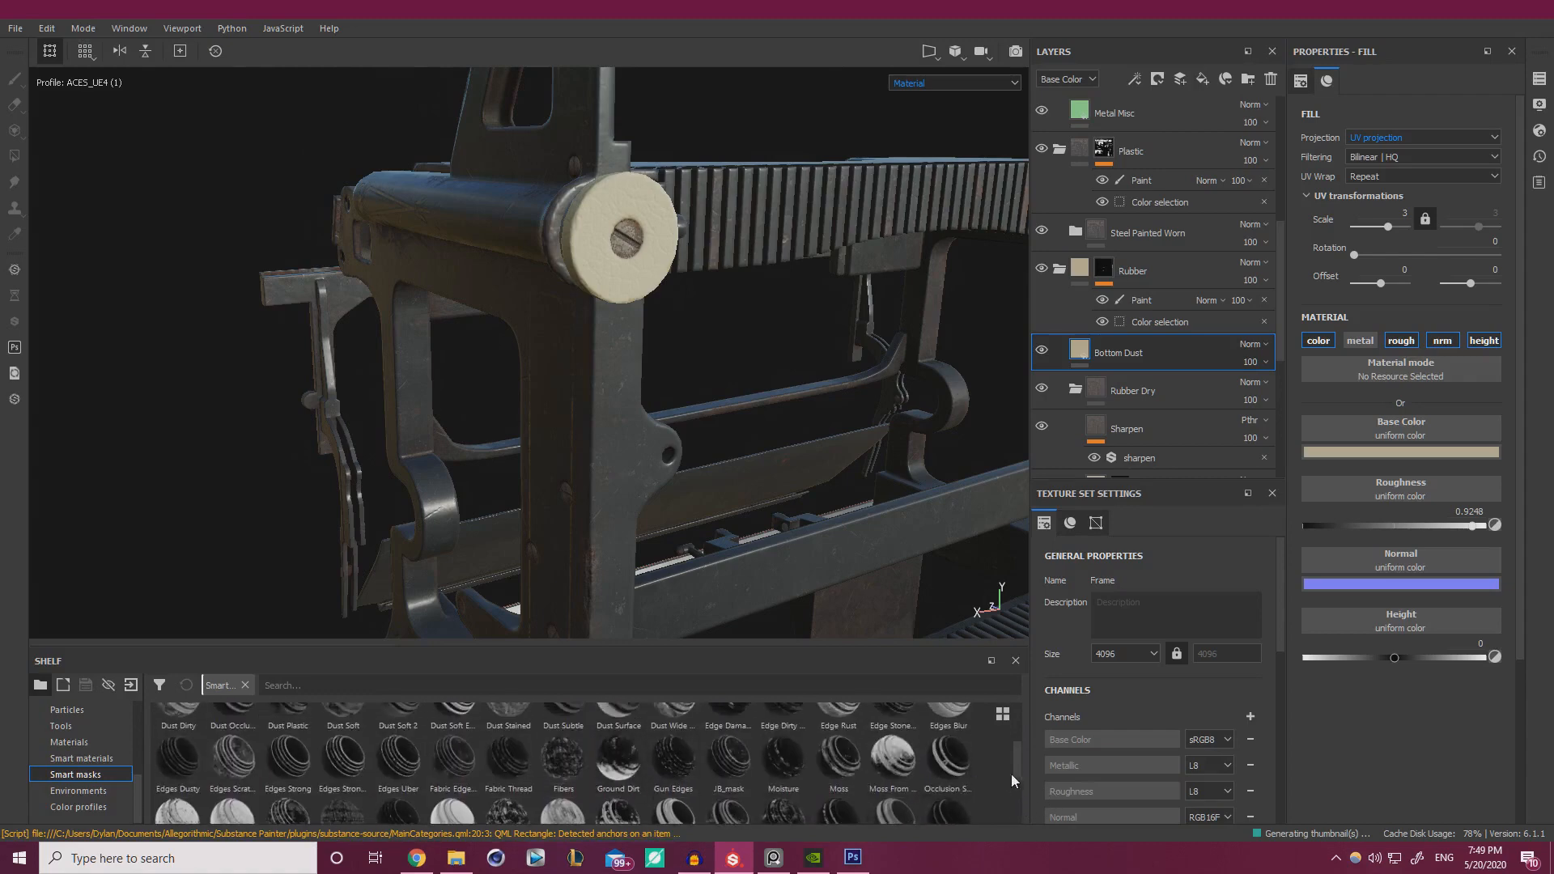
{"action": "left_click_drag", "start_coordinate": [613, 769], "coordinate": [1135, 345]}
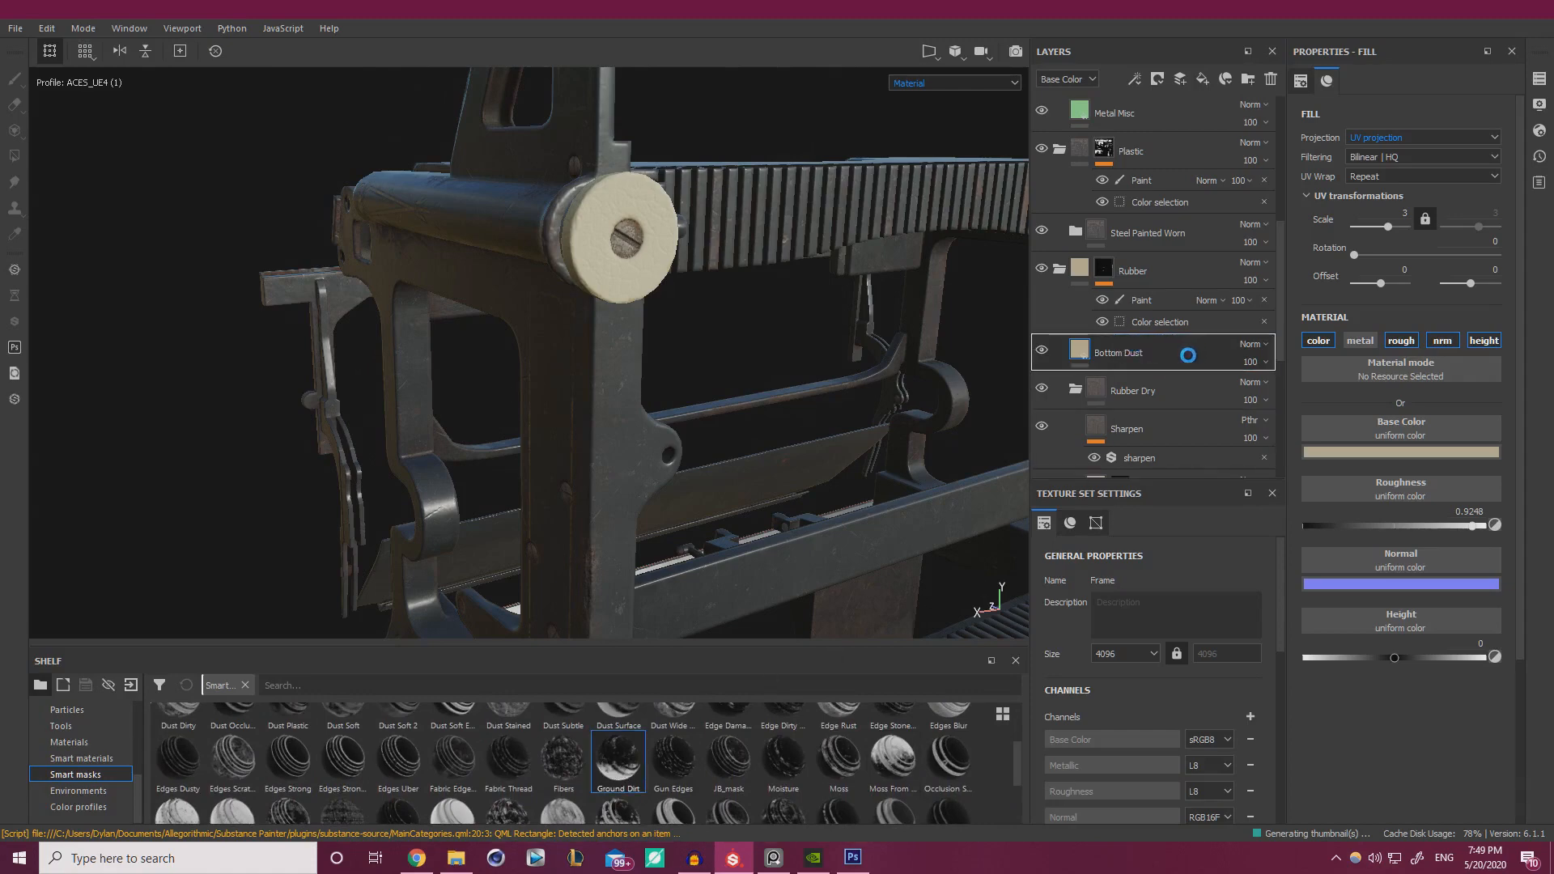
- Hide the grunge fill in the Bottom Dust mask and set its Mask Editor to Global Balance 0.87 and Position Gradient 0.8
{"action": "left_click_drag", "start_coordinate": [572, 328], "coordinate": [785, 381], "text": "alt"}
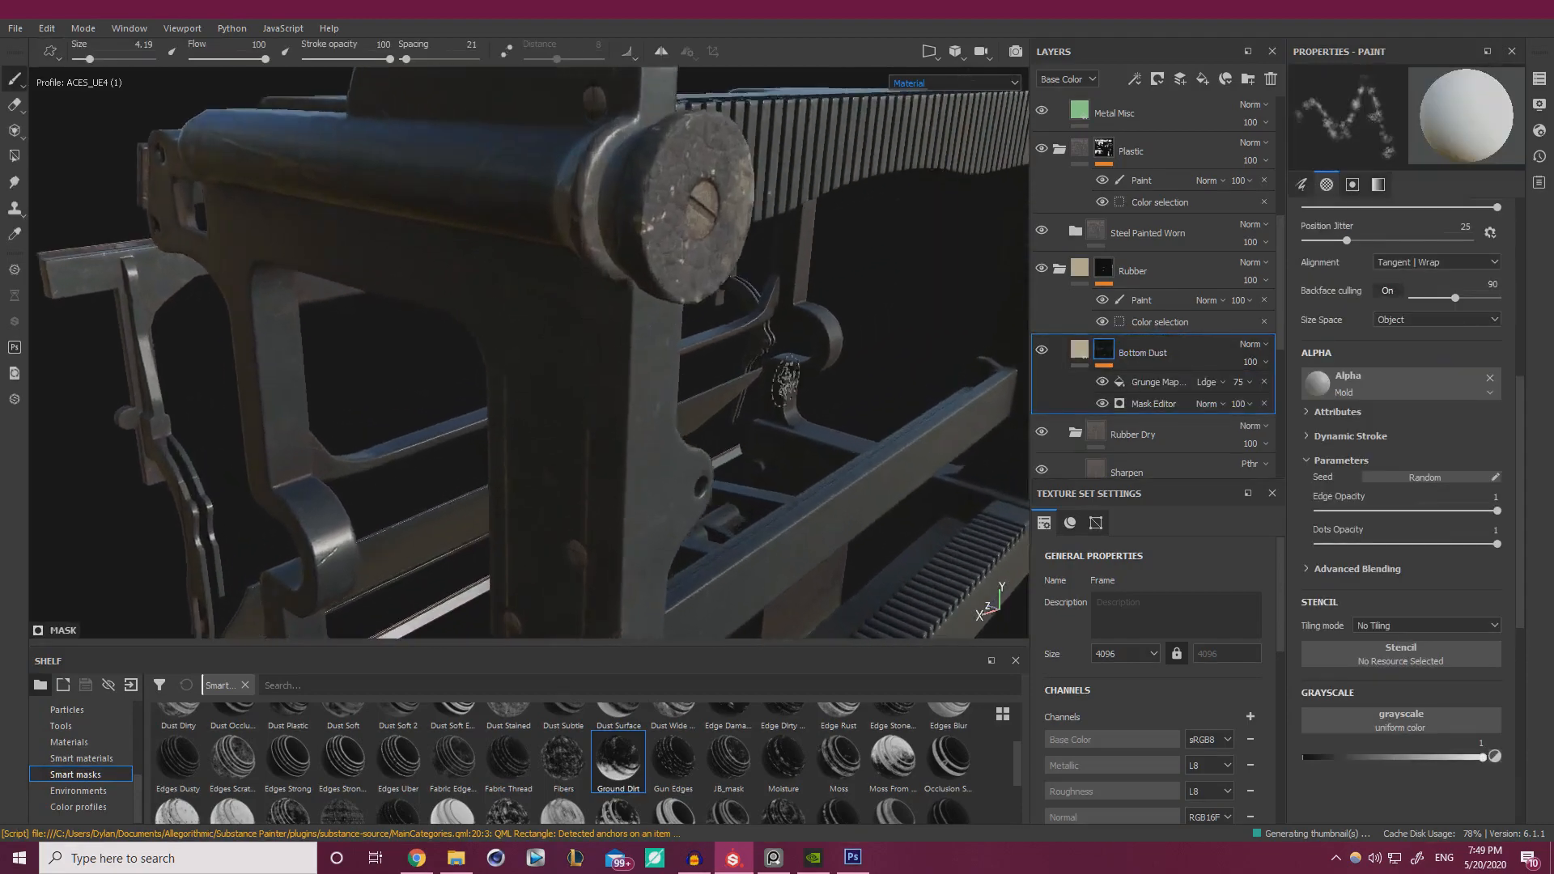
{"action": "middle_click_drag", "start_coordinate": [785, 381], "coordinate": [660, 453], "text": "alt"}
{"action": "right_click_drag", "start_coordinate": [660, 454], "coordinate": [585, 407], "text": "shift"}
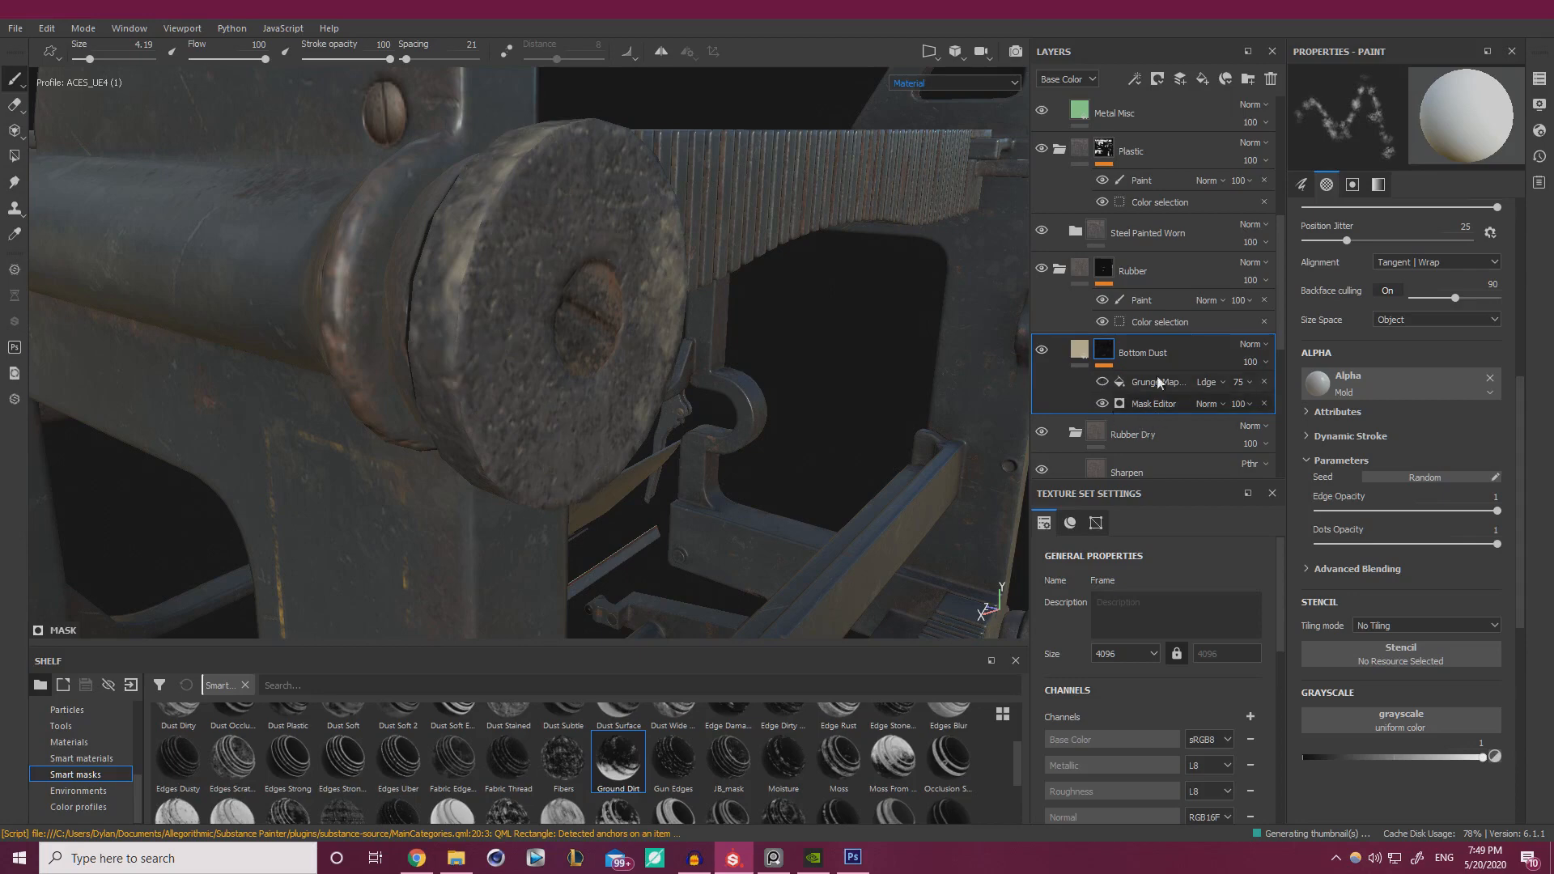
{"action": "left_click", "coordinate": [1141, 404]}
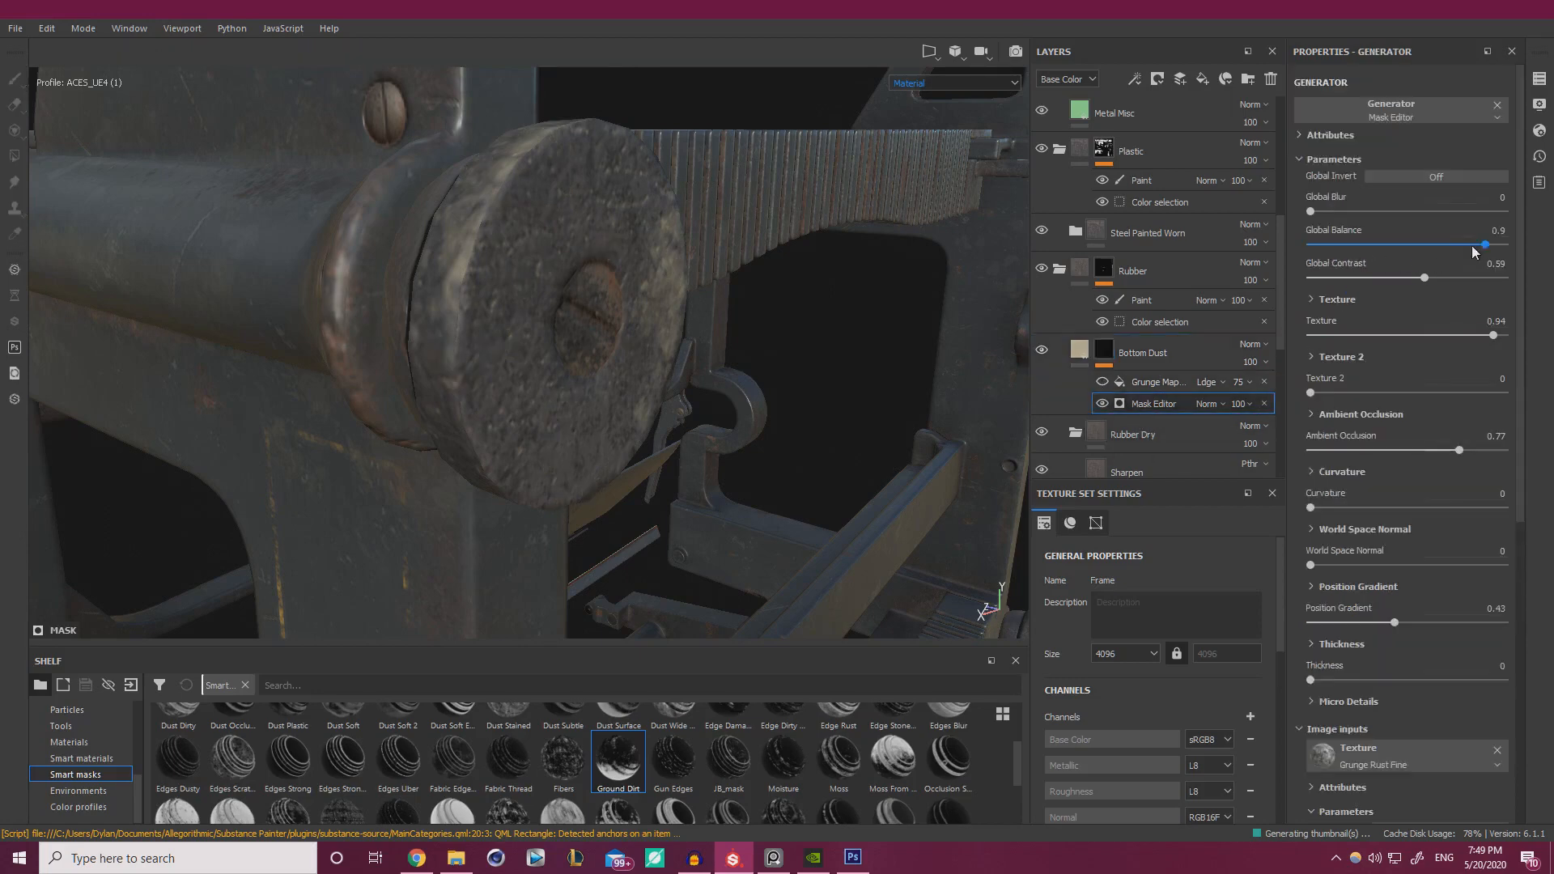
{"action": "left_click_drag", "start_coordinate": [1483, 247], "coordinate": [1377, 245]}
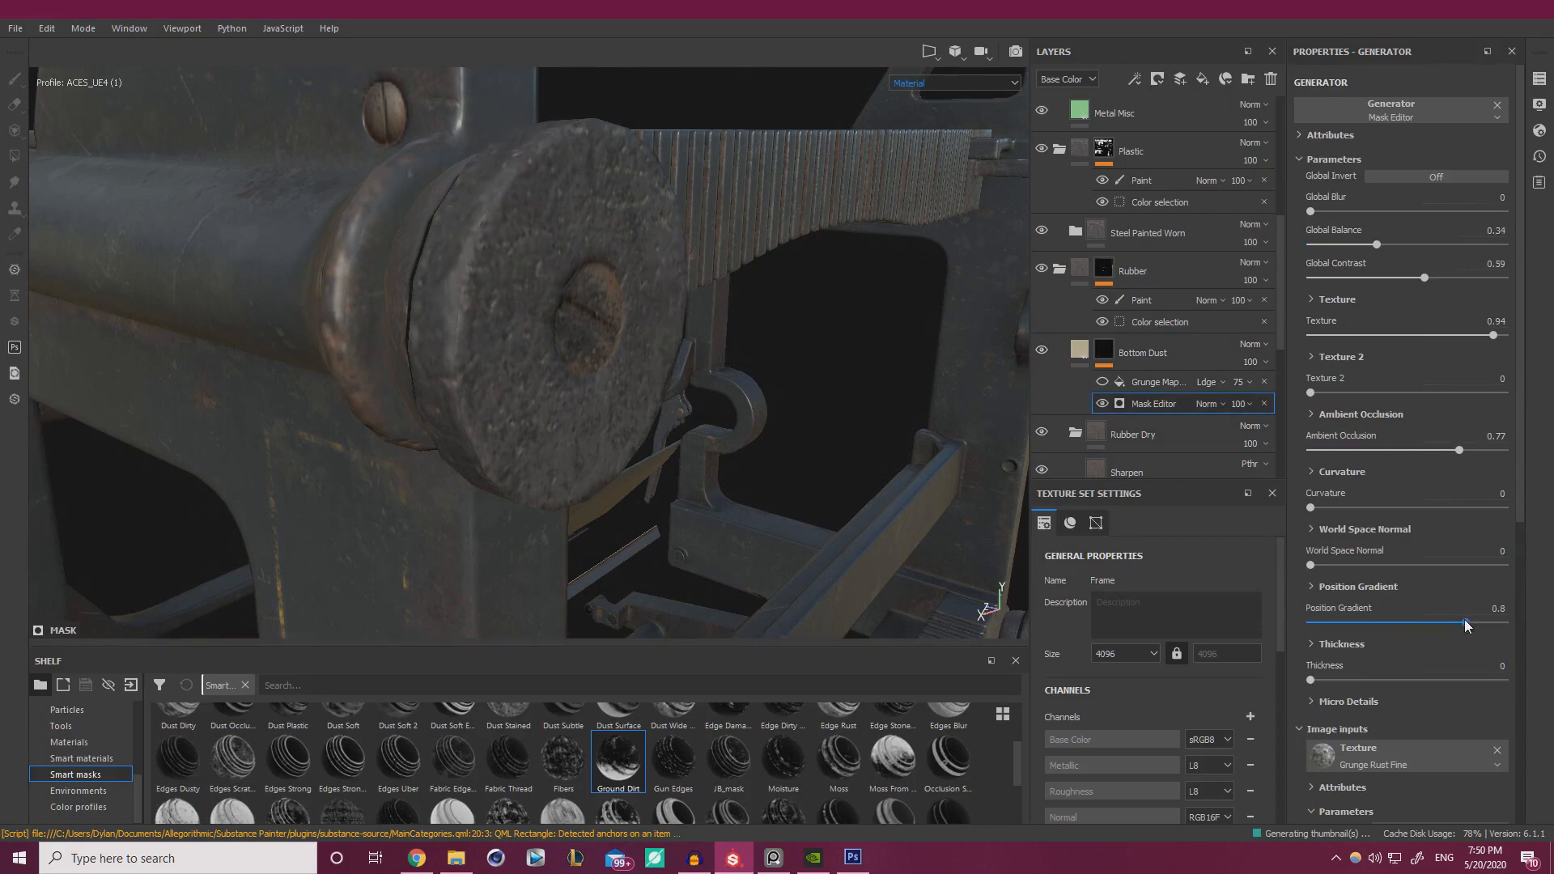
{"action": "left_click_drag", "start_coordinate": [1468, 625], "coordinate": [1367, 623]}
{"action": "left_click_drag", "start_coordinate": [1502, 247], "coordinate": [1465, 249]}
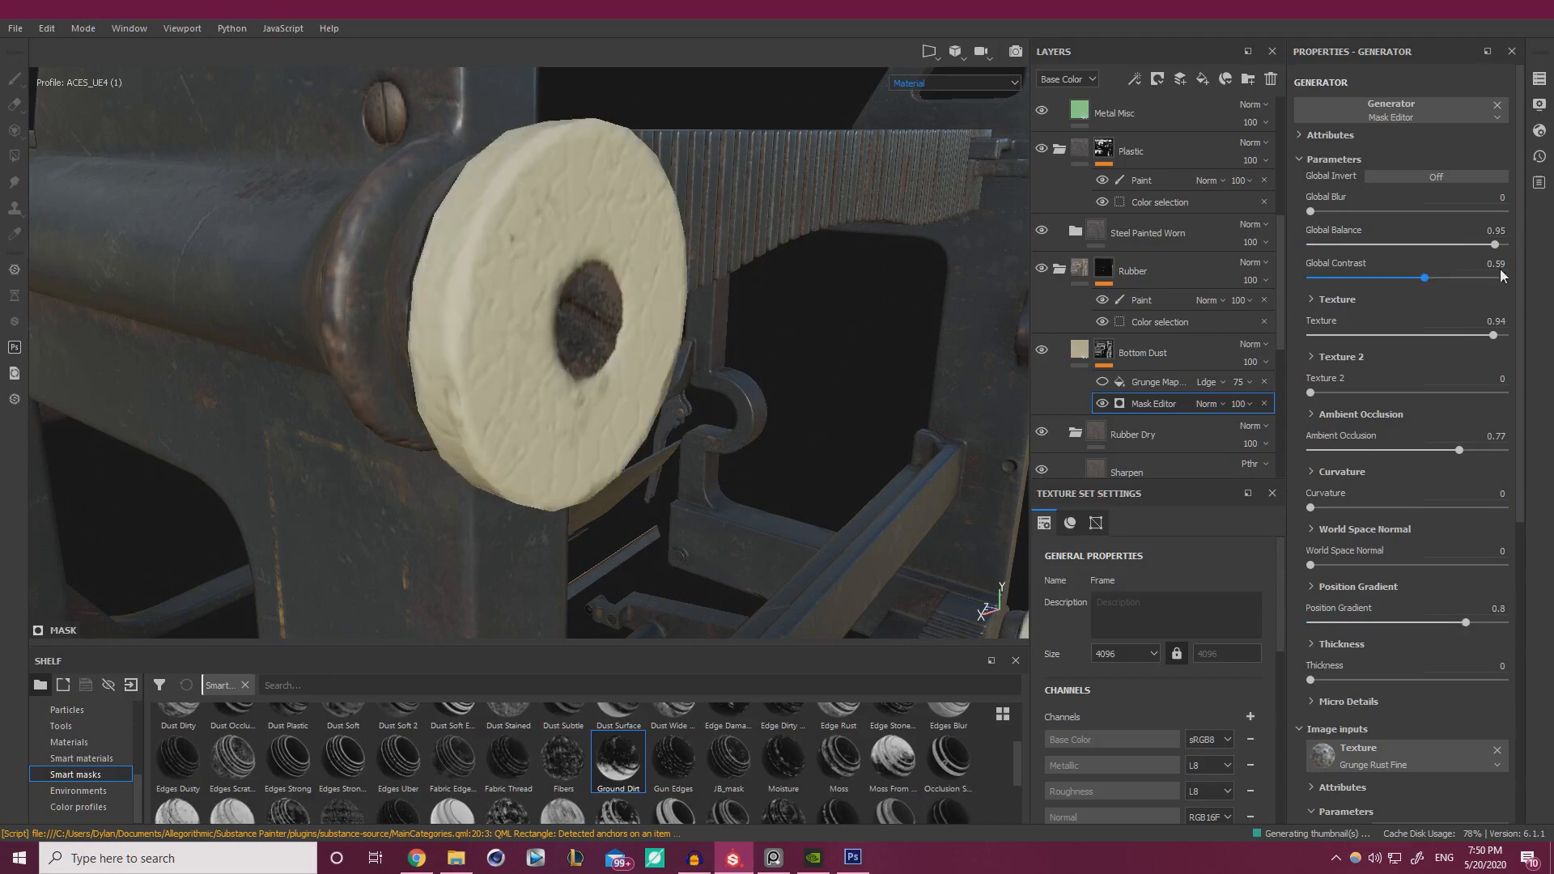
{"action": "left_click_drag", "start_coordinate": [1488, 251], "coordinate": [1471, 252]}
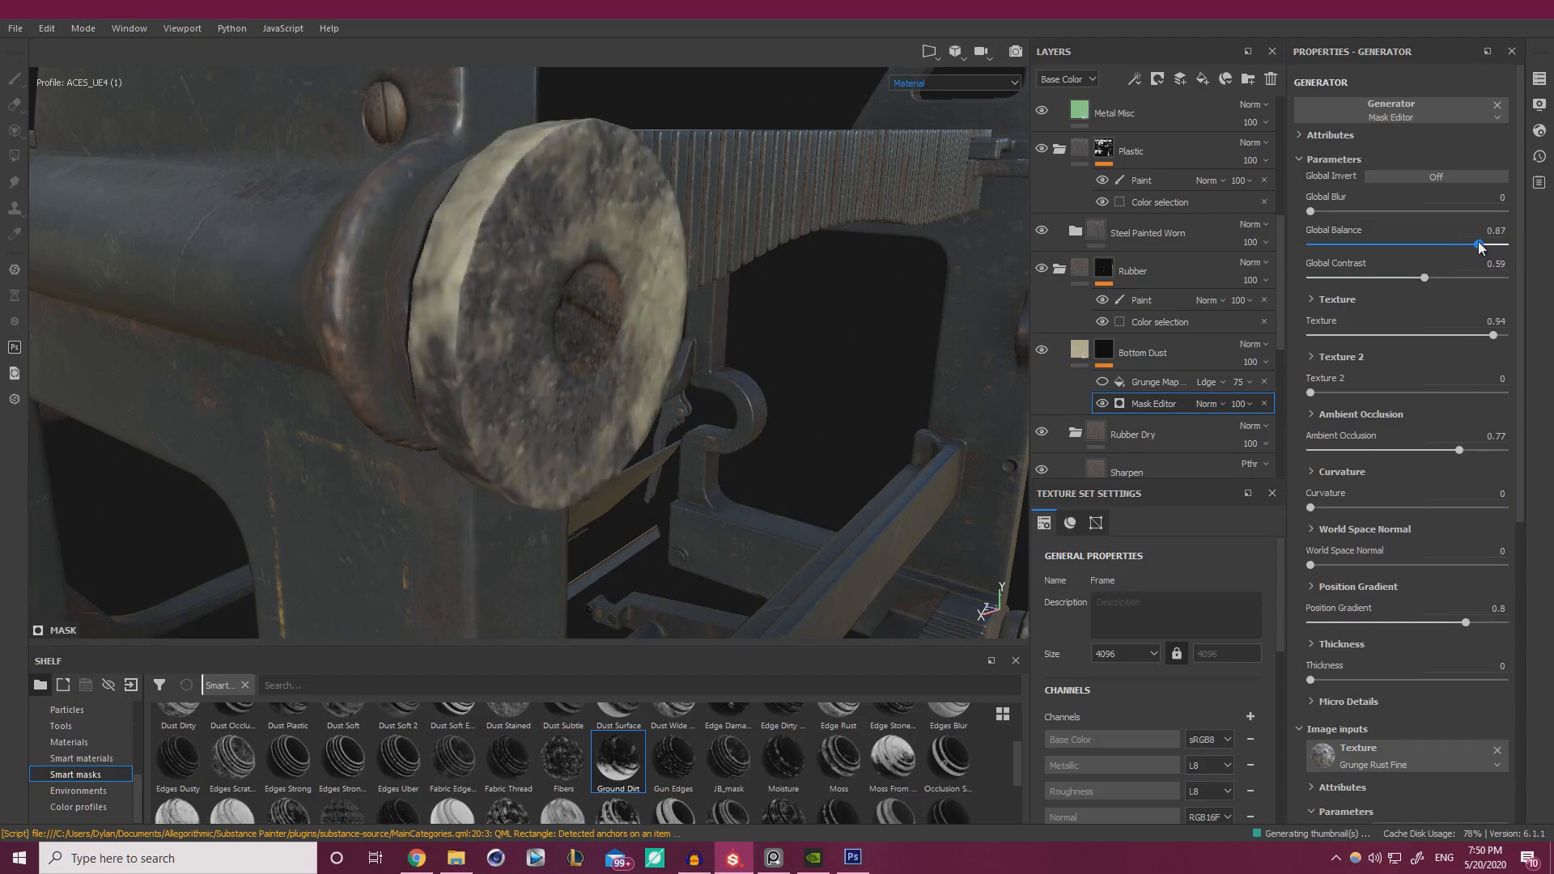
{"action": "left_click_drag", "start_coordinate": [1474, 250], "coordinate": [1479, 251]}
- Set the mask generator's World Space Normal to 0.48, turn on Global Invert, and set Global Balance to 0.83
{"action": "left_click", "coordinate": [1403, 566]}
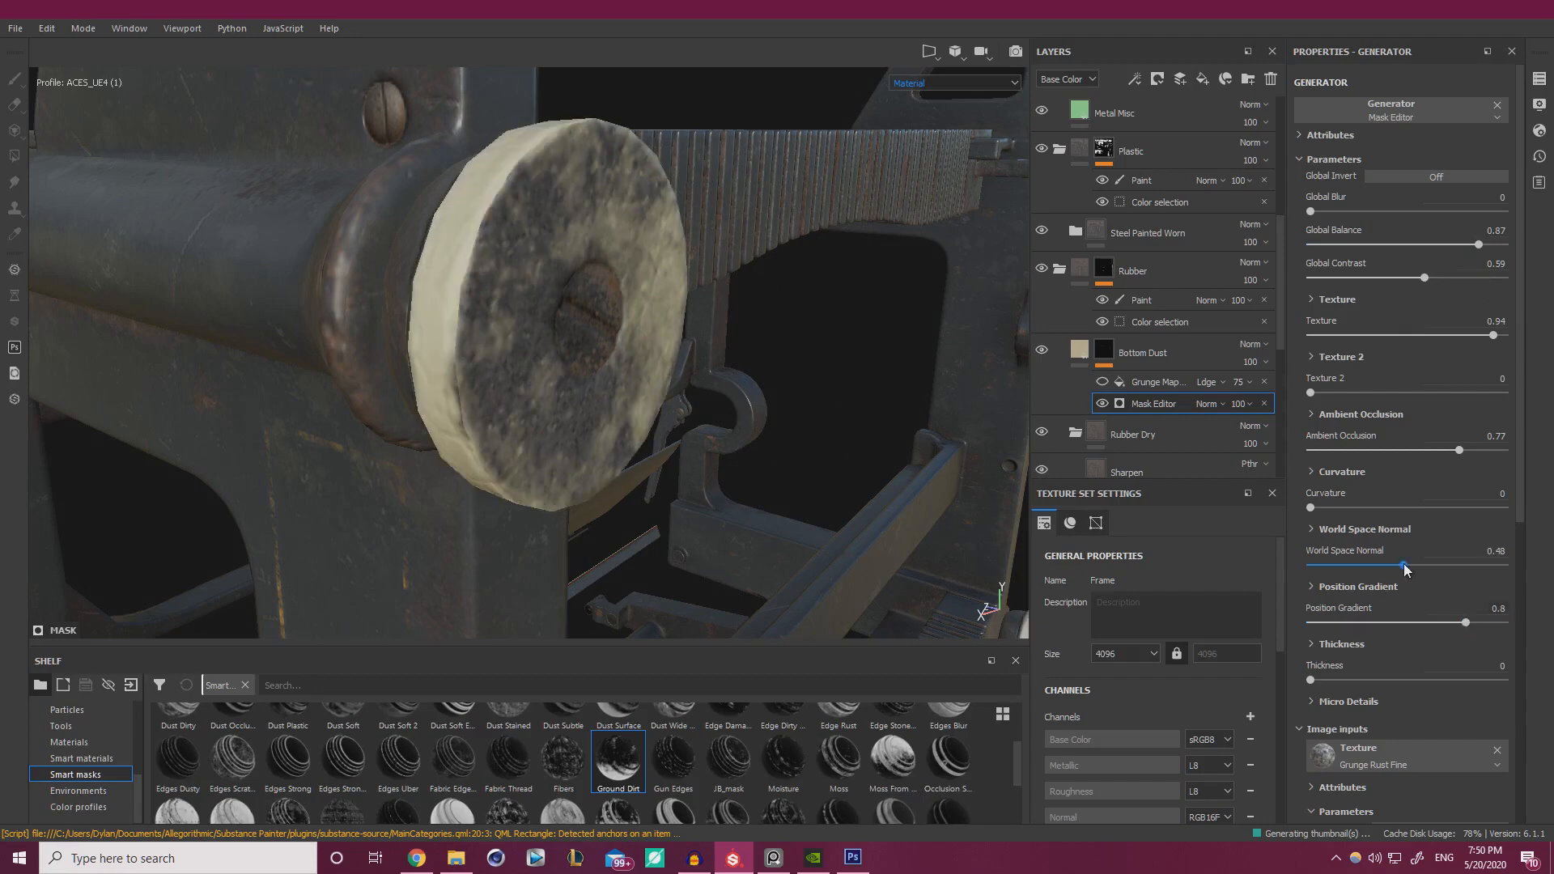
{"action": "left_click", "coordinate": [1387, 176]}
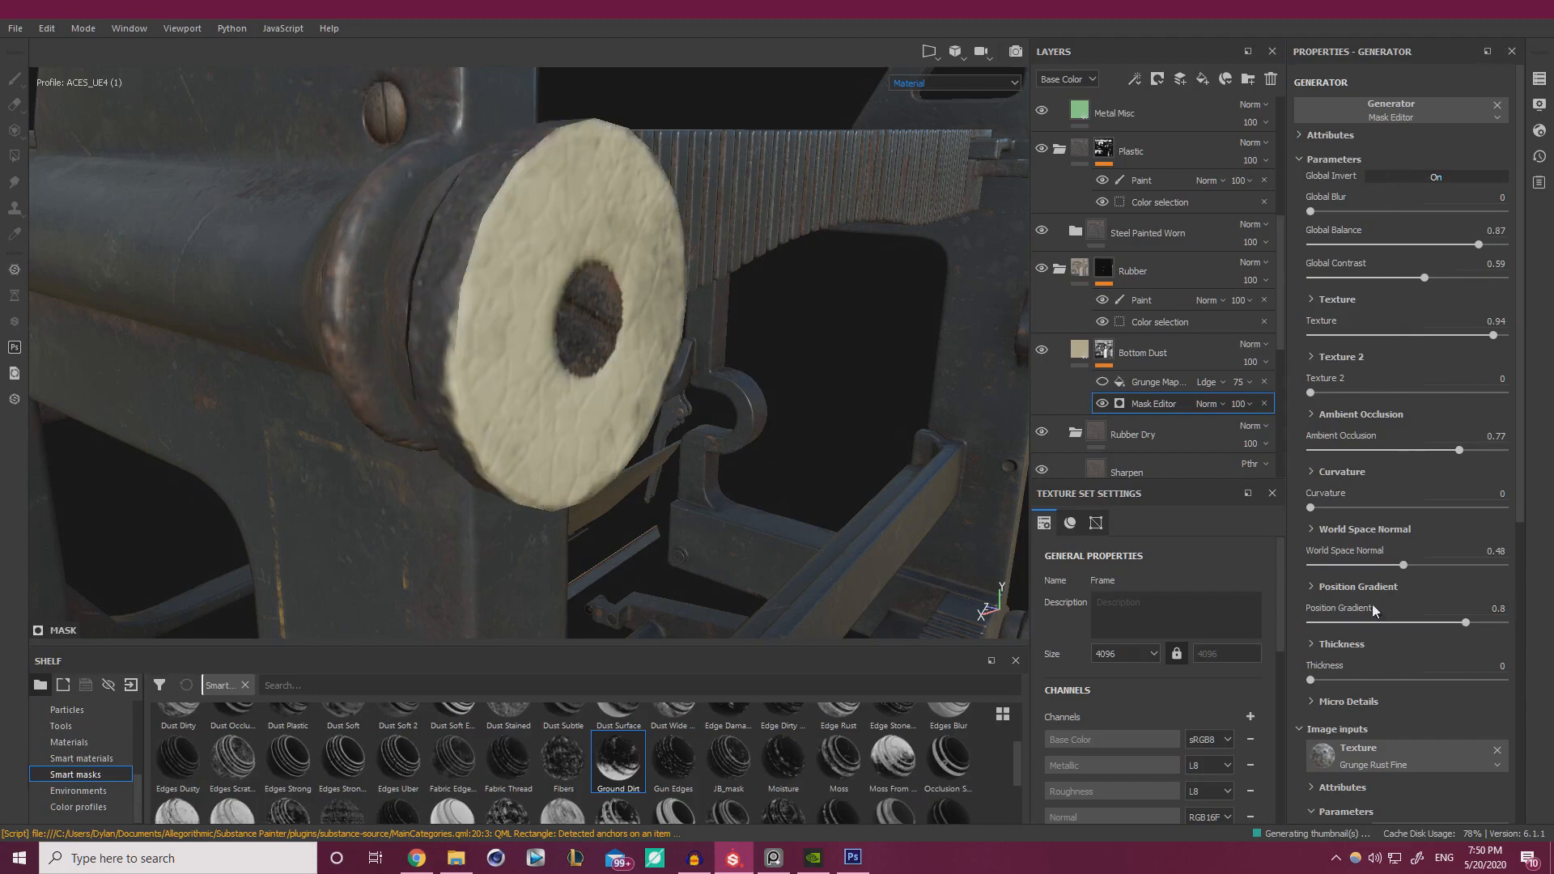
{"action": "left_click_drag", "start_coordinate": [1479, 243], "coordinate": [1468, 246]}
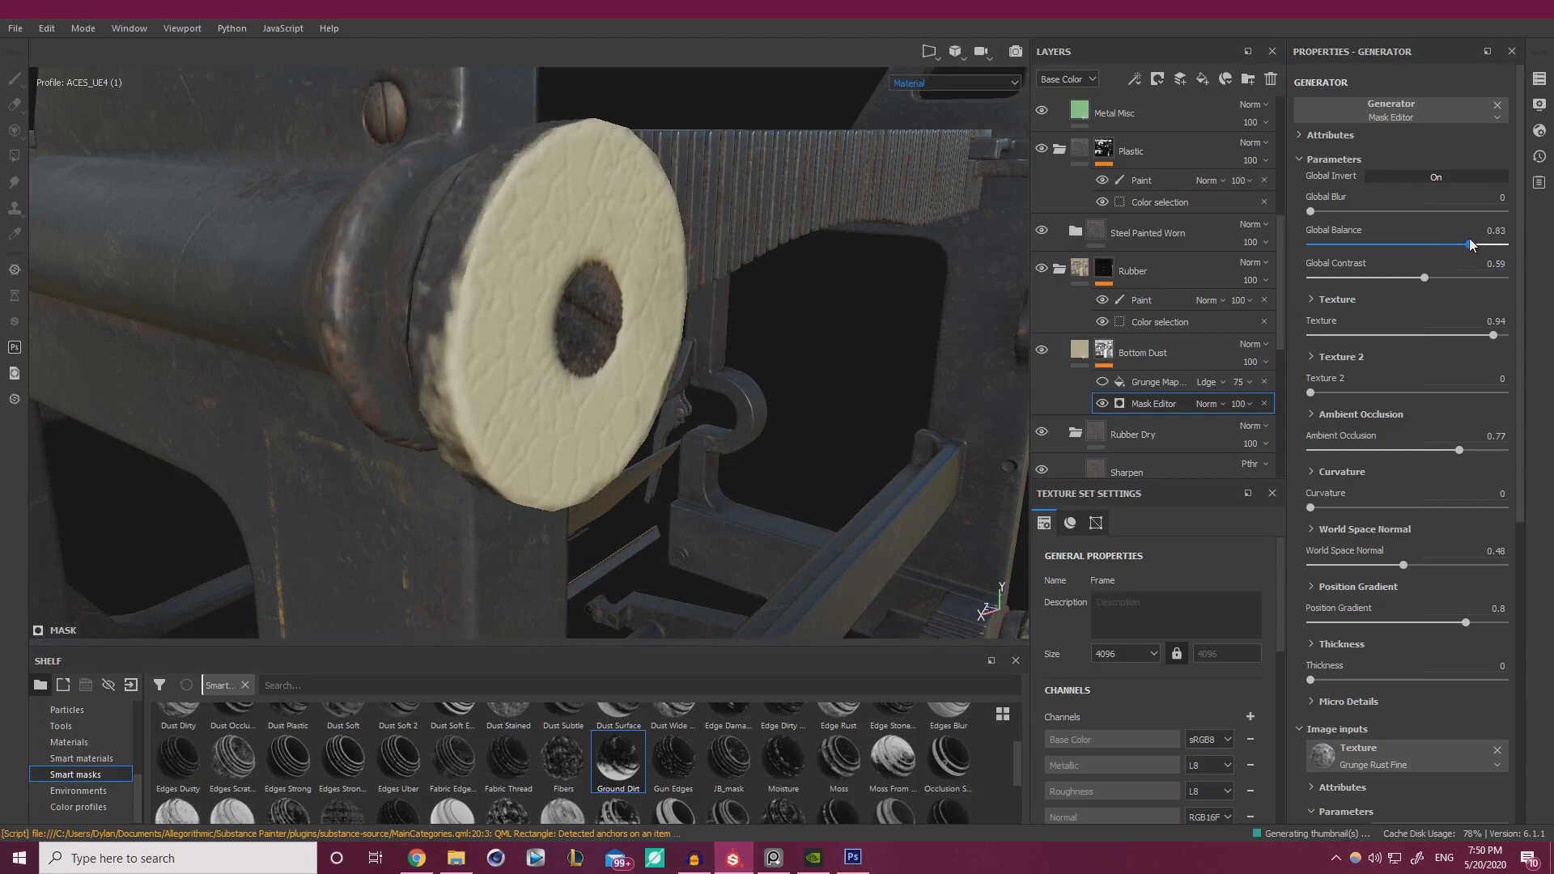
- Set the mask generator's Texture amount to 0.45 and Texture 2 to 0.68
{"action": "left_click", "coordinate": [1368, 391]}
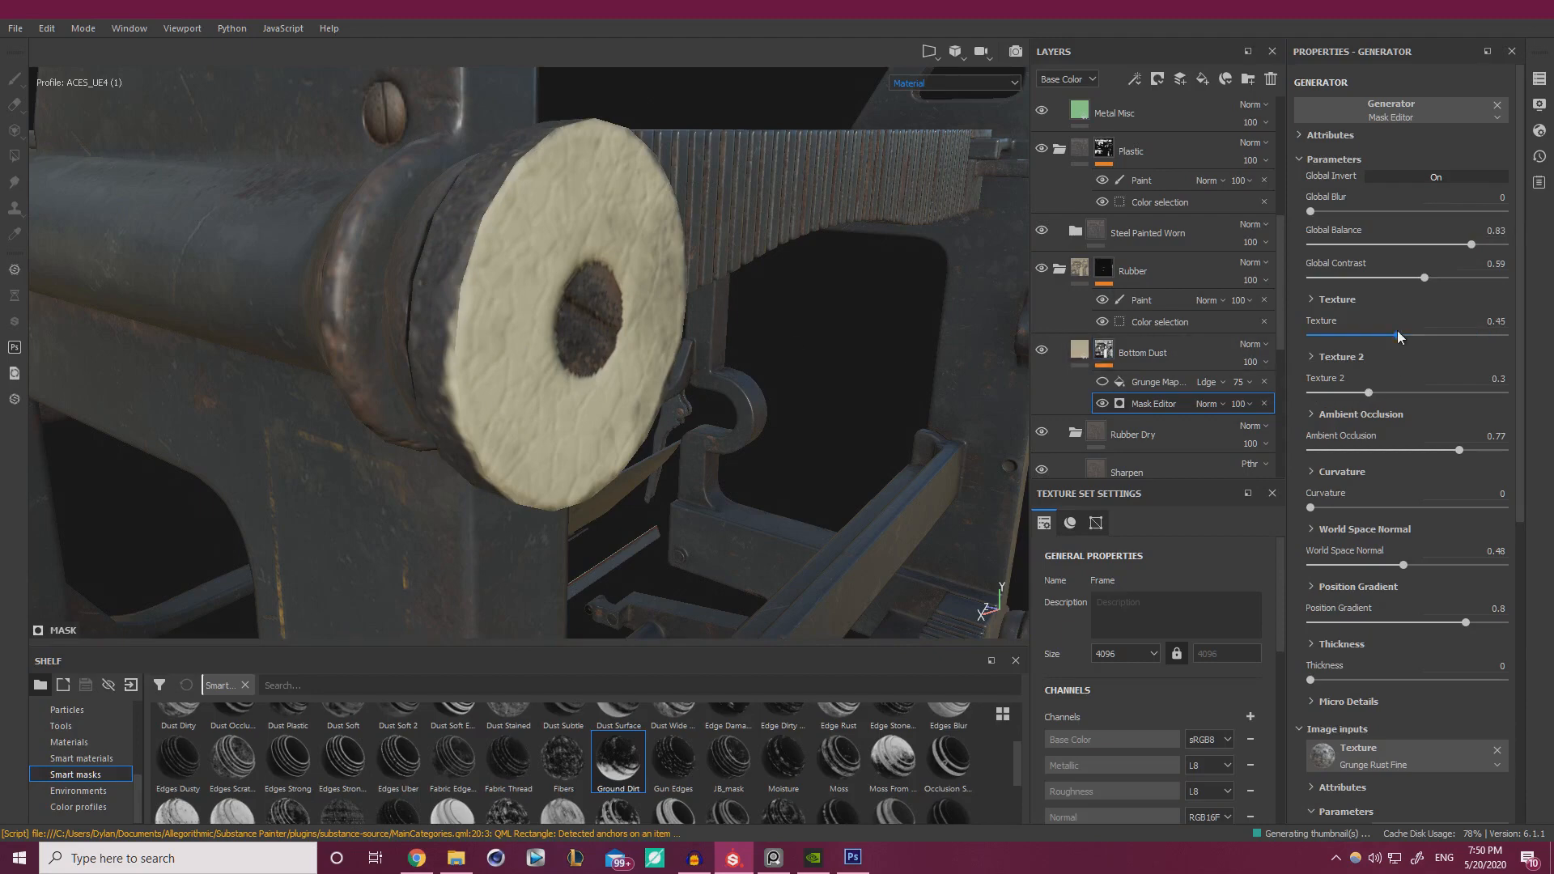
{"action": "left_click", "coordinate": [1449, 394]}
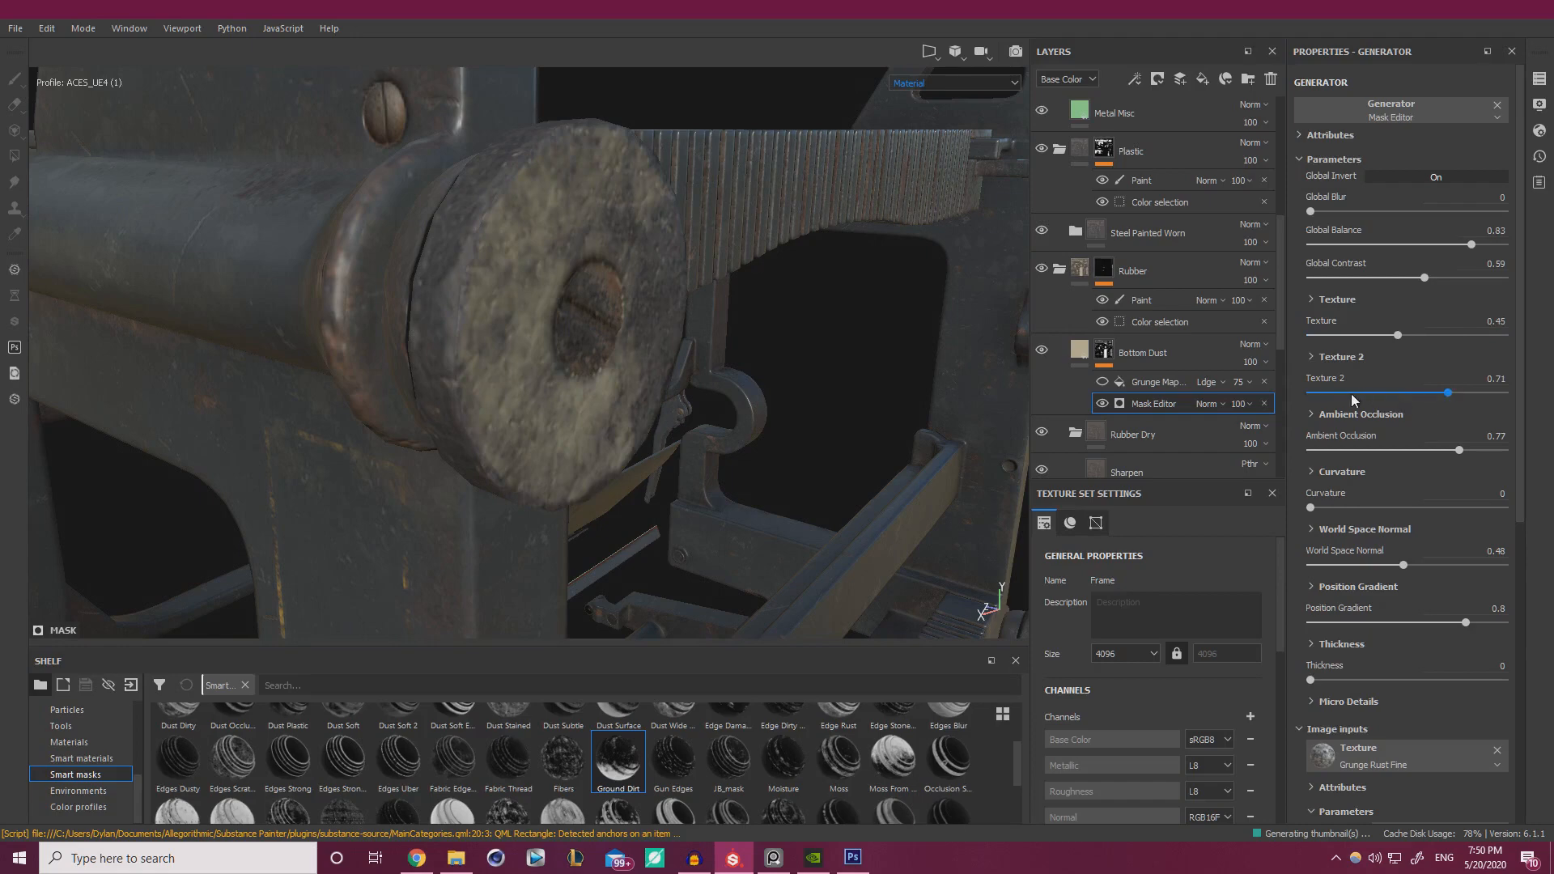
{"action": "left_click", "coordinate": [1421, 394]}
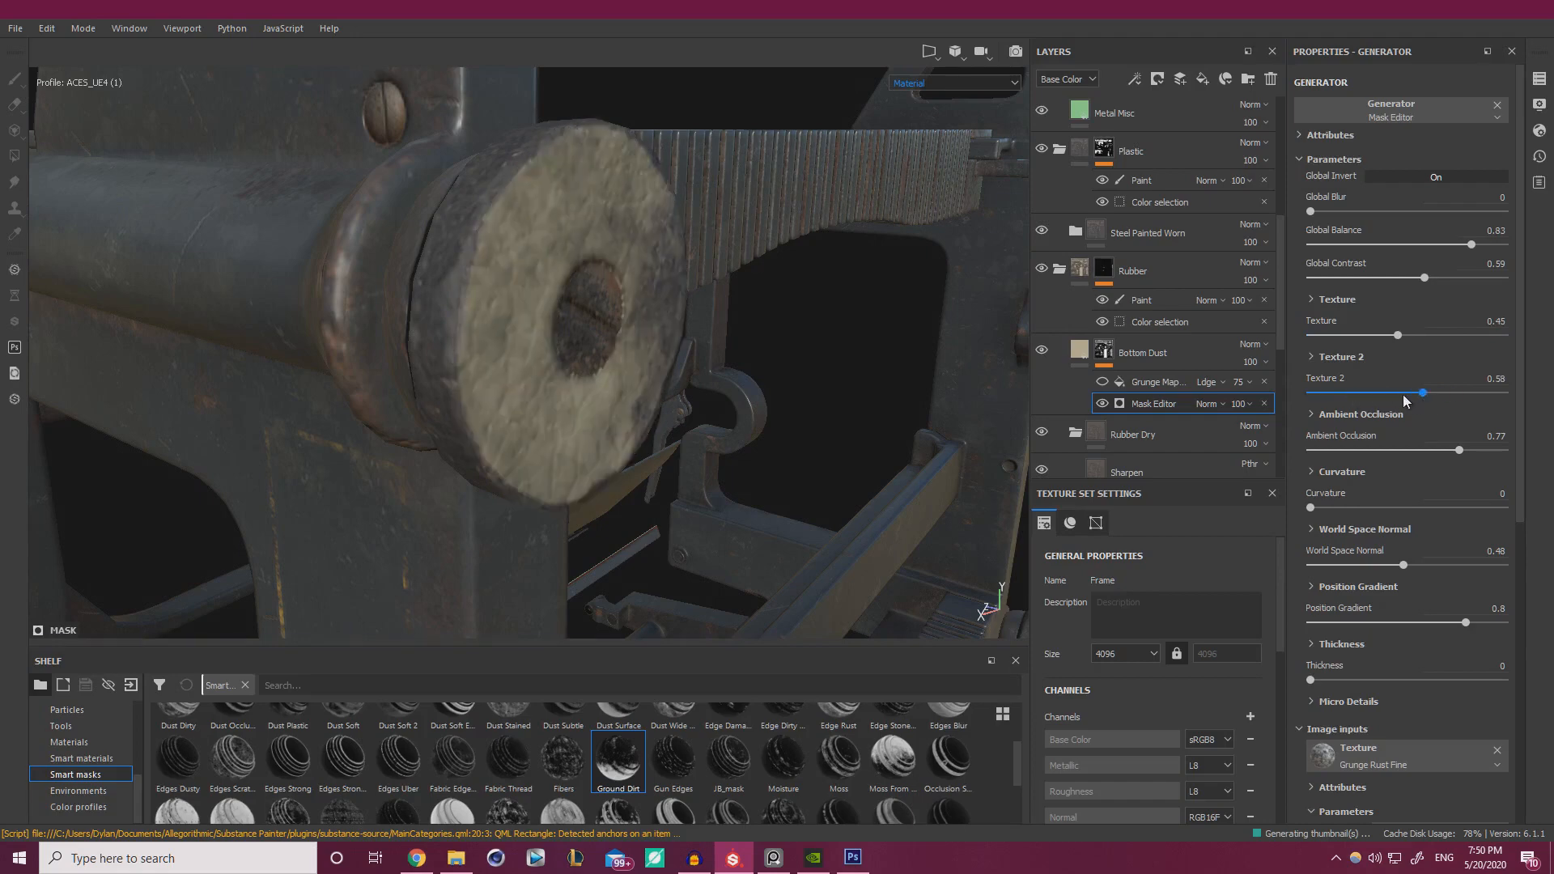
{"action": "left_click", "coordinate": [1404, 397]}
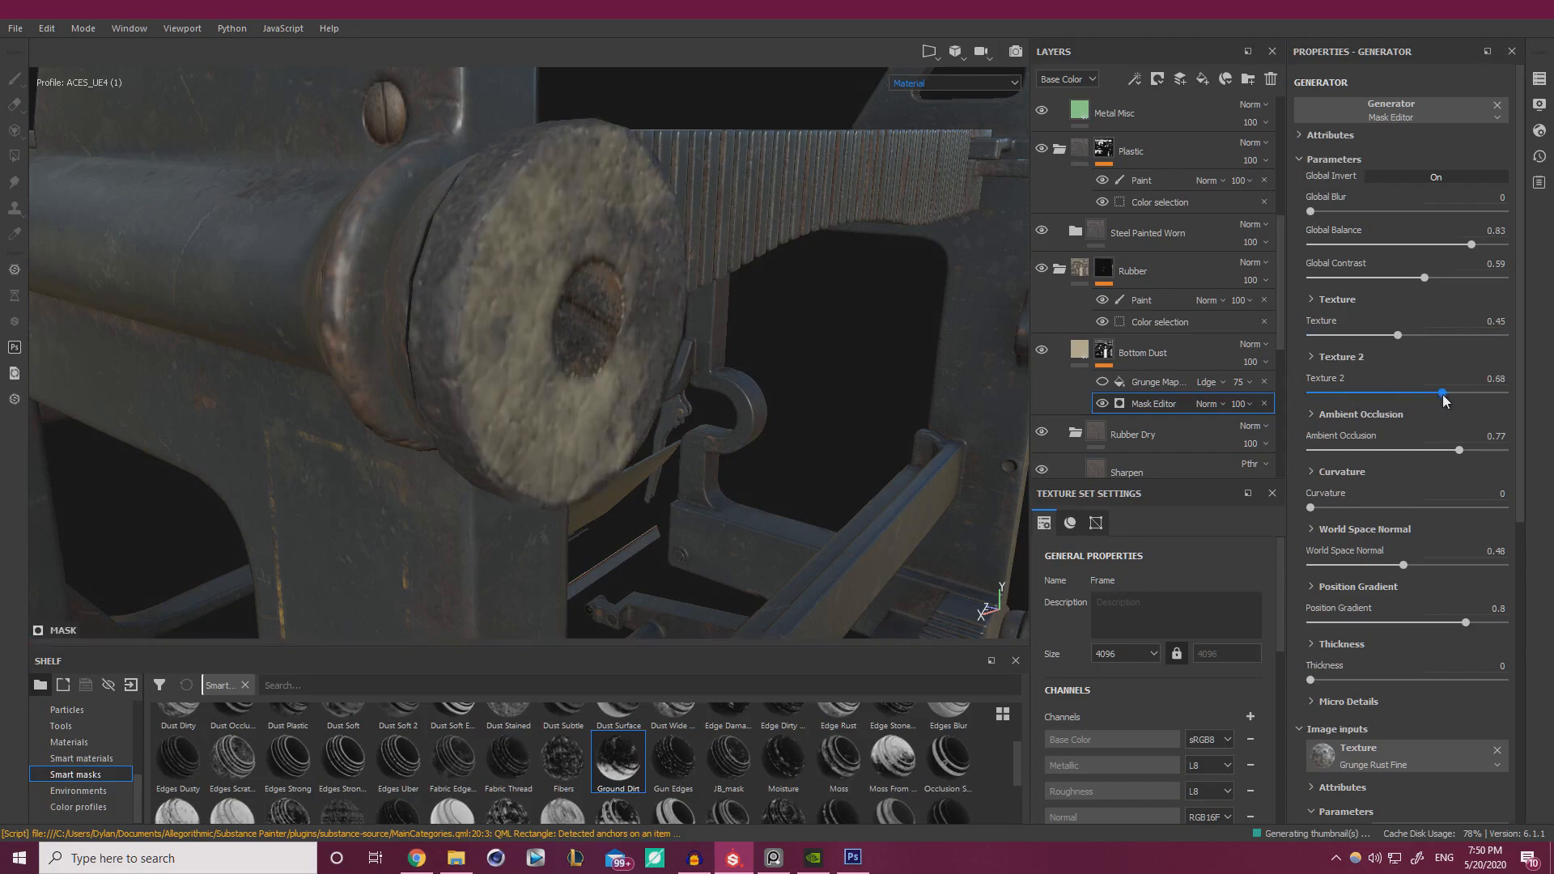
- Desaturate the Bottom Dust base color to a greyer beige and set the layer's opacity to 49
{"action": "left_click_drag", "start_coordinate": [615, 365], "coordinate": [688, 449], "text": "alt"}
{"action": "left_click", "coordinate": [1144, 374]}
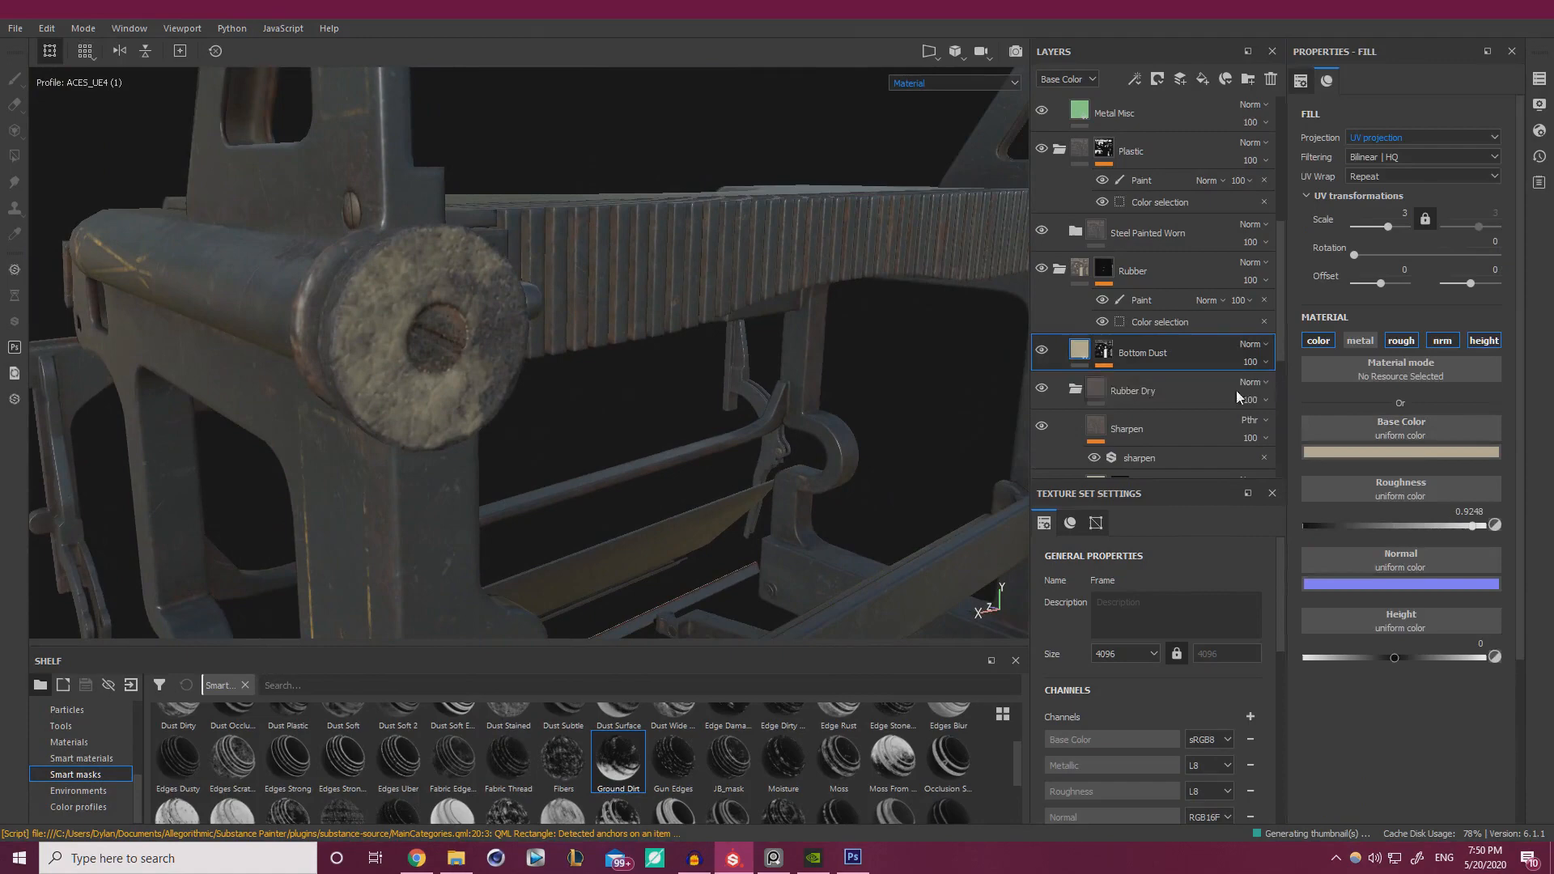
{"action": "left_click", "coordinate": [1432, 452]}
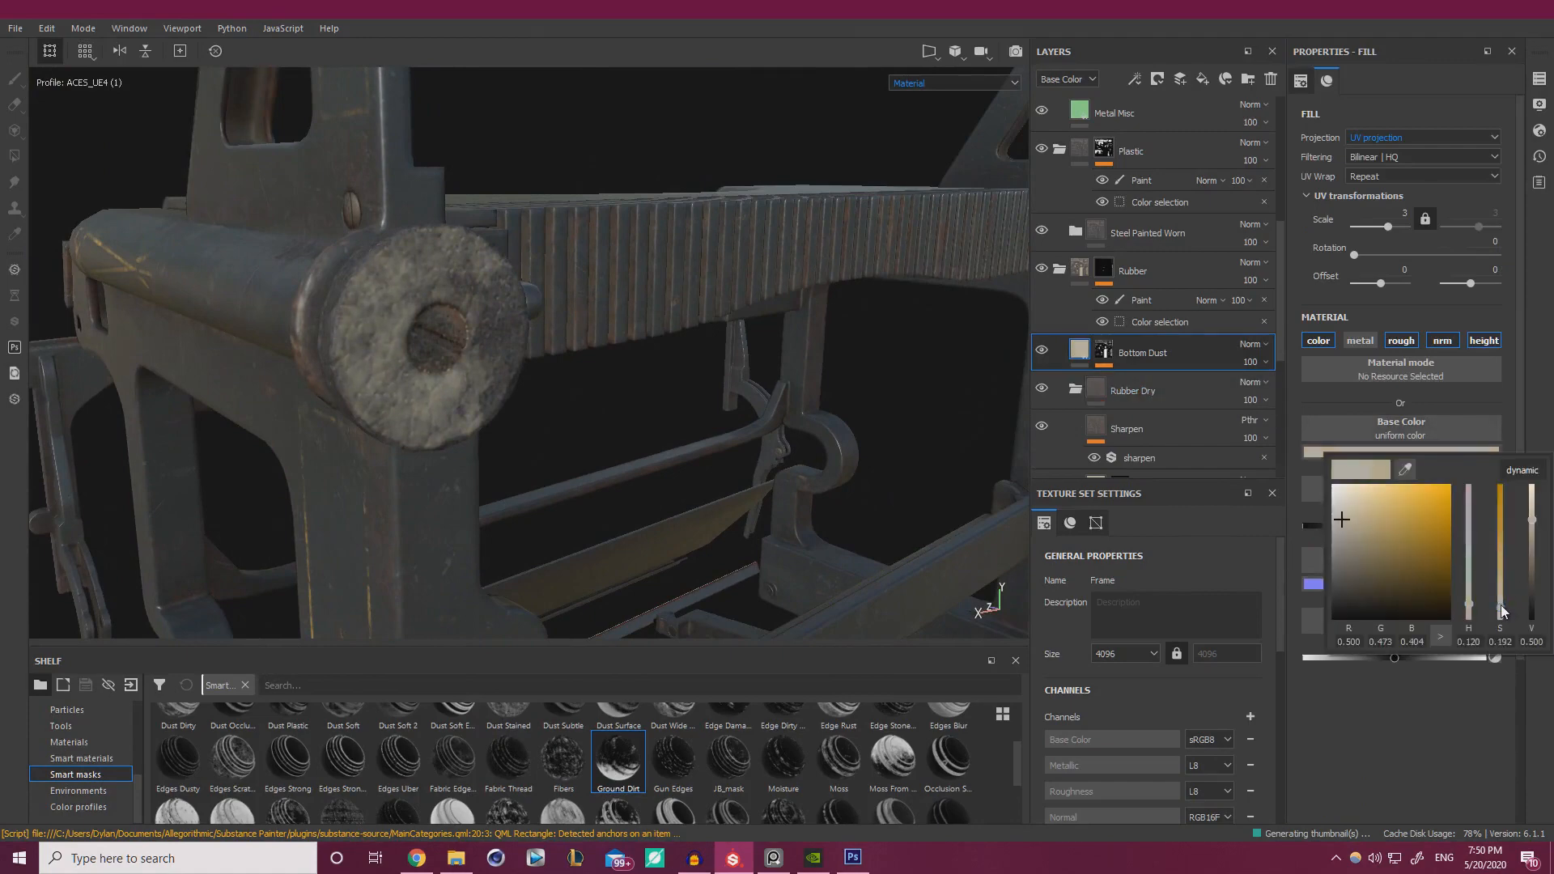
{"action": "left_click", "coordinate": [1265, 362]}
{"action": "left_click", "coordinate": [1266, 392]}
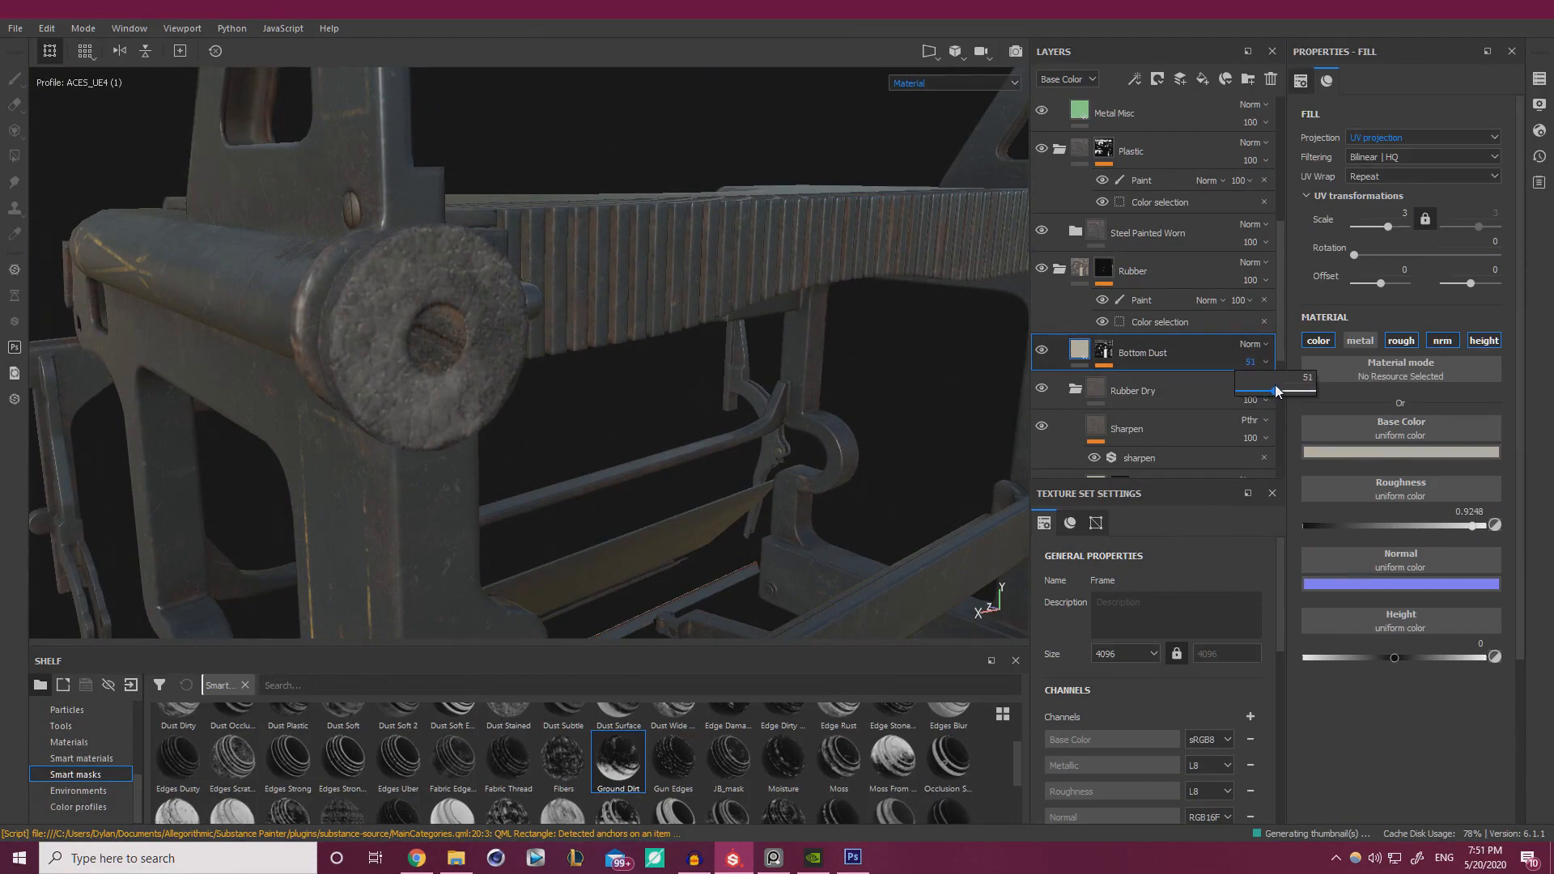
{"action": "left_click_drag", "start_coordinate": [1275, 388], "coordinate": [1274, 390]}
- Examine the dust on the frame's rubber foot from several distances and angles
{"action": "scroll", "coordinate": [648, 336], "scroll_direction": "down", "scroll_amount": 5}
{"action": "left_click_drag", "start_coordinate": [573, 309], "coordinate": [316, 337], "text": "alt"}
{"action": "middle_click_drag", "start_coordinate": [527, 344], "coordinate": [545, 275], "text": "alt"}
{"action": "left_click_drag", "start_coordinate": [545, 274], "coordinate": [595, 365], "text": "alt"}
{"action": "scroll", "coordinate": [594, 364], "scroll_direction": "up", "scroll_amount": 3}
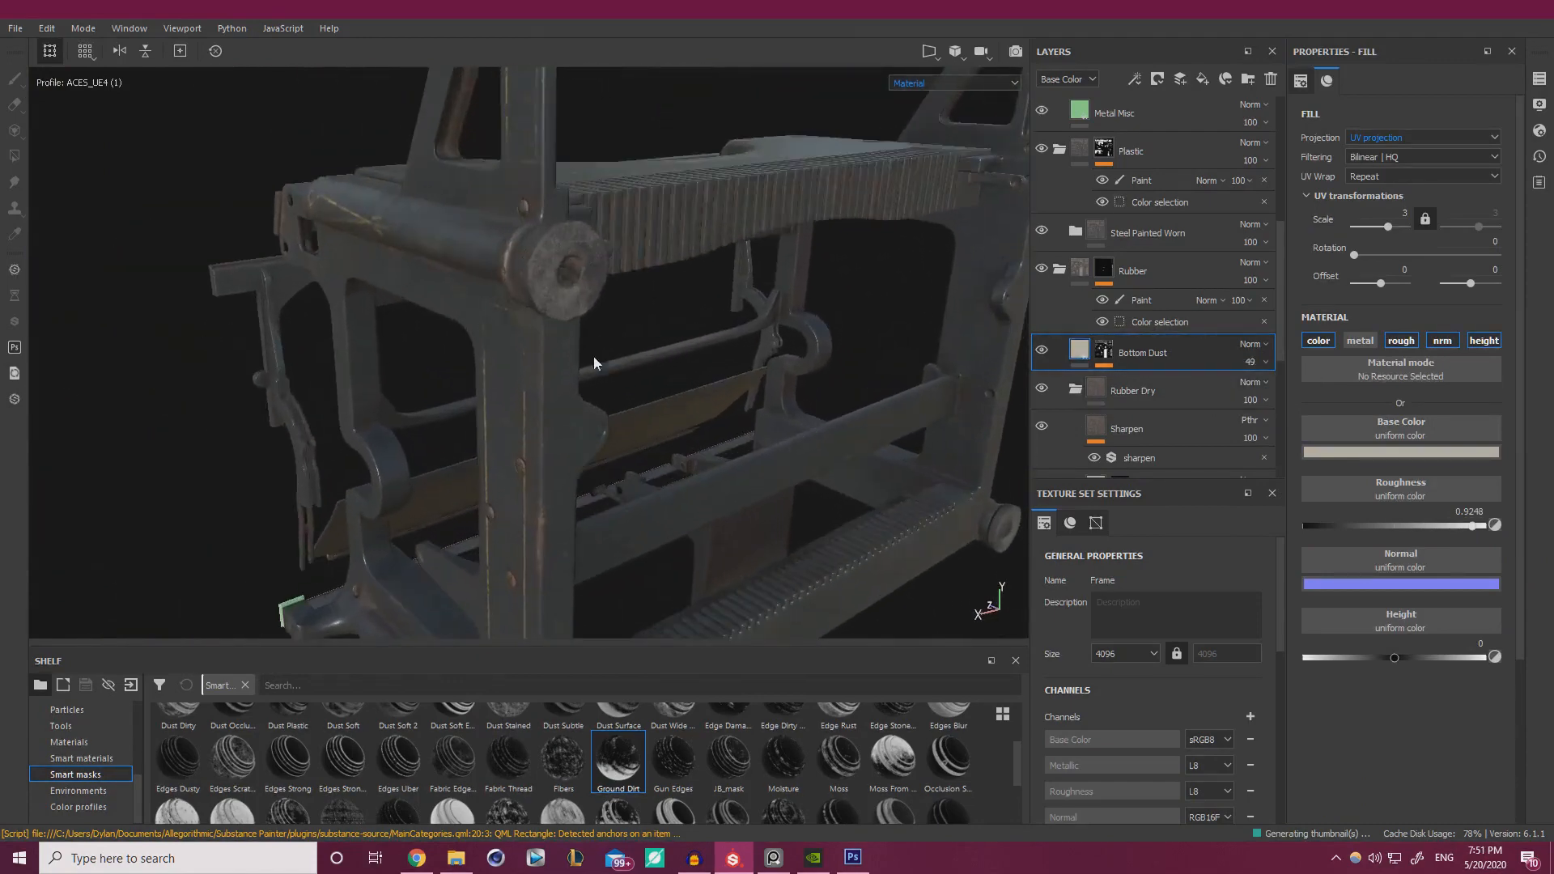
{"action": "right_click_drag", "start_coordinate": [594, 365], "coordinate": [635, 271], "text": "alt"}
{"action": "middle_click_drag", "start_coordinate": [635, 271], "coordinate": [615, 337], "text": "alt"}
{"action": "right_click_drag", "start_coordinate": [614, 337], "coordinate": [785, 361], "text": "alt"}
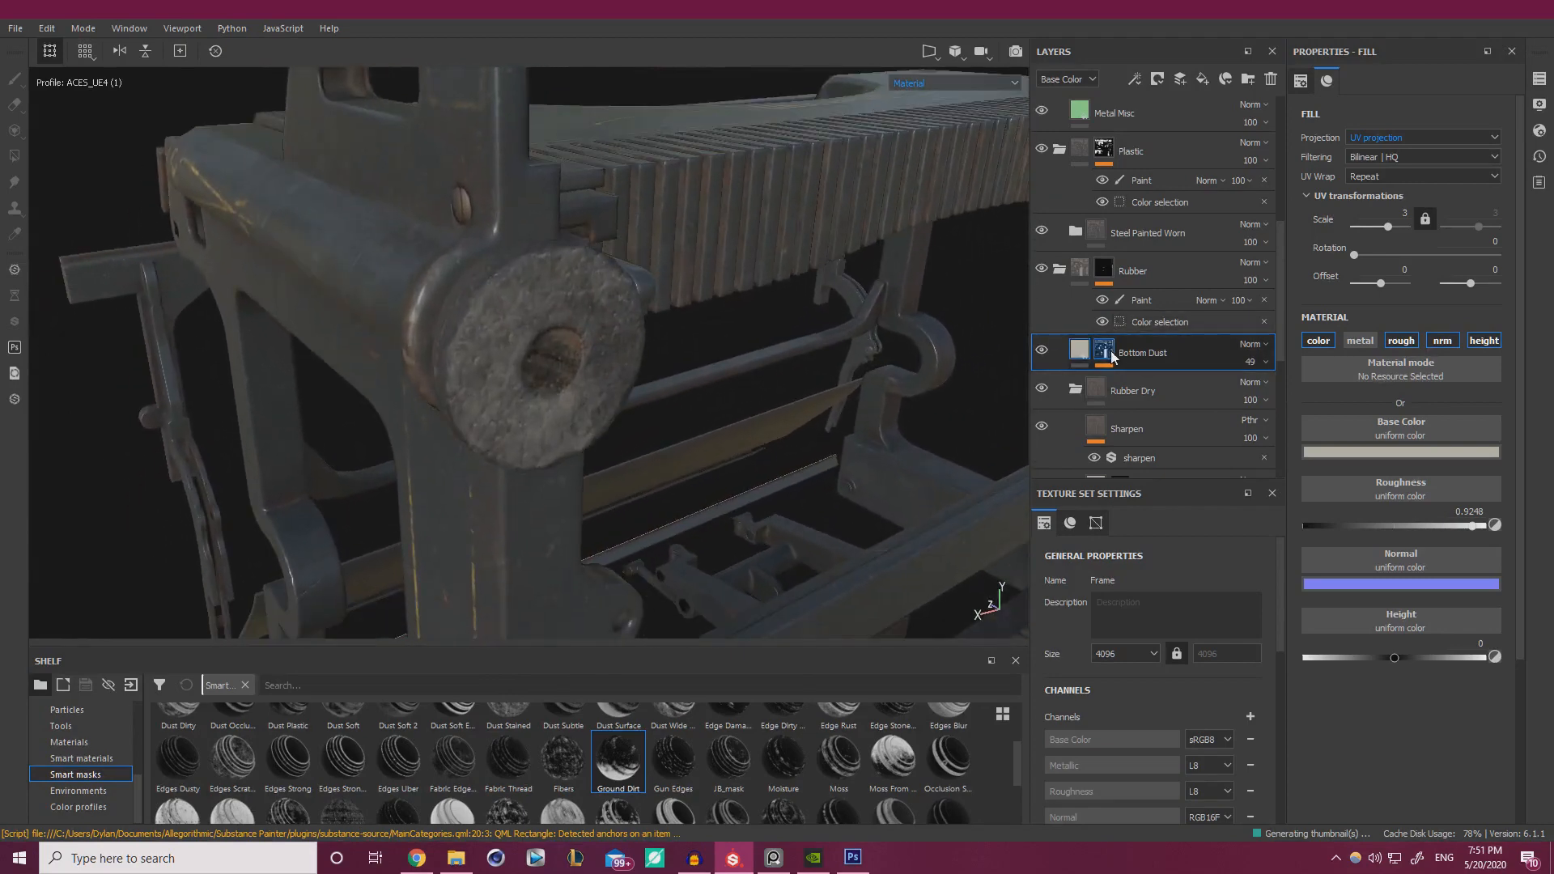
- Preview the grunge map fill in the Bottom Dust mask and delete it
{"action": "left_click", "coordinate": [1106, 351]}
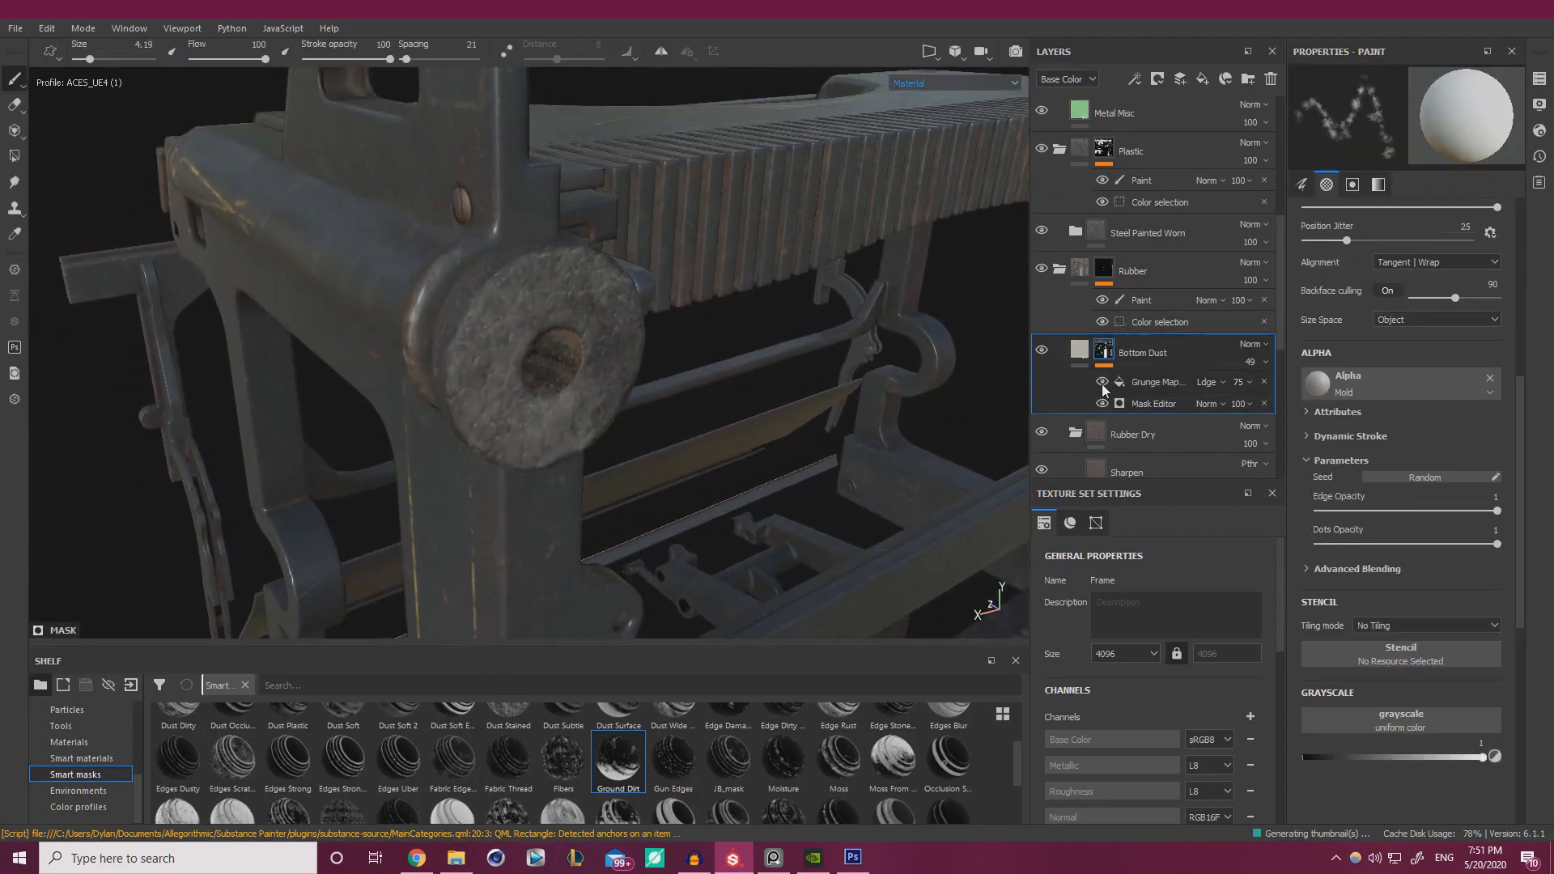
{"action": "left_click_drag", "start_coordinate": [536, 364], "coordinate": [1031, 369], "text": "alt"}
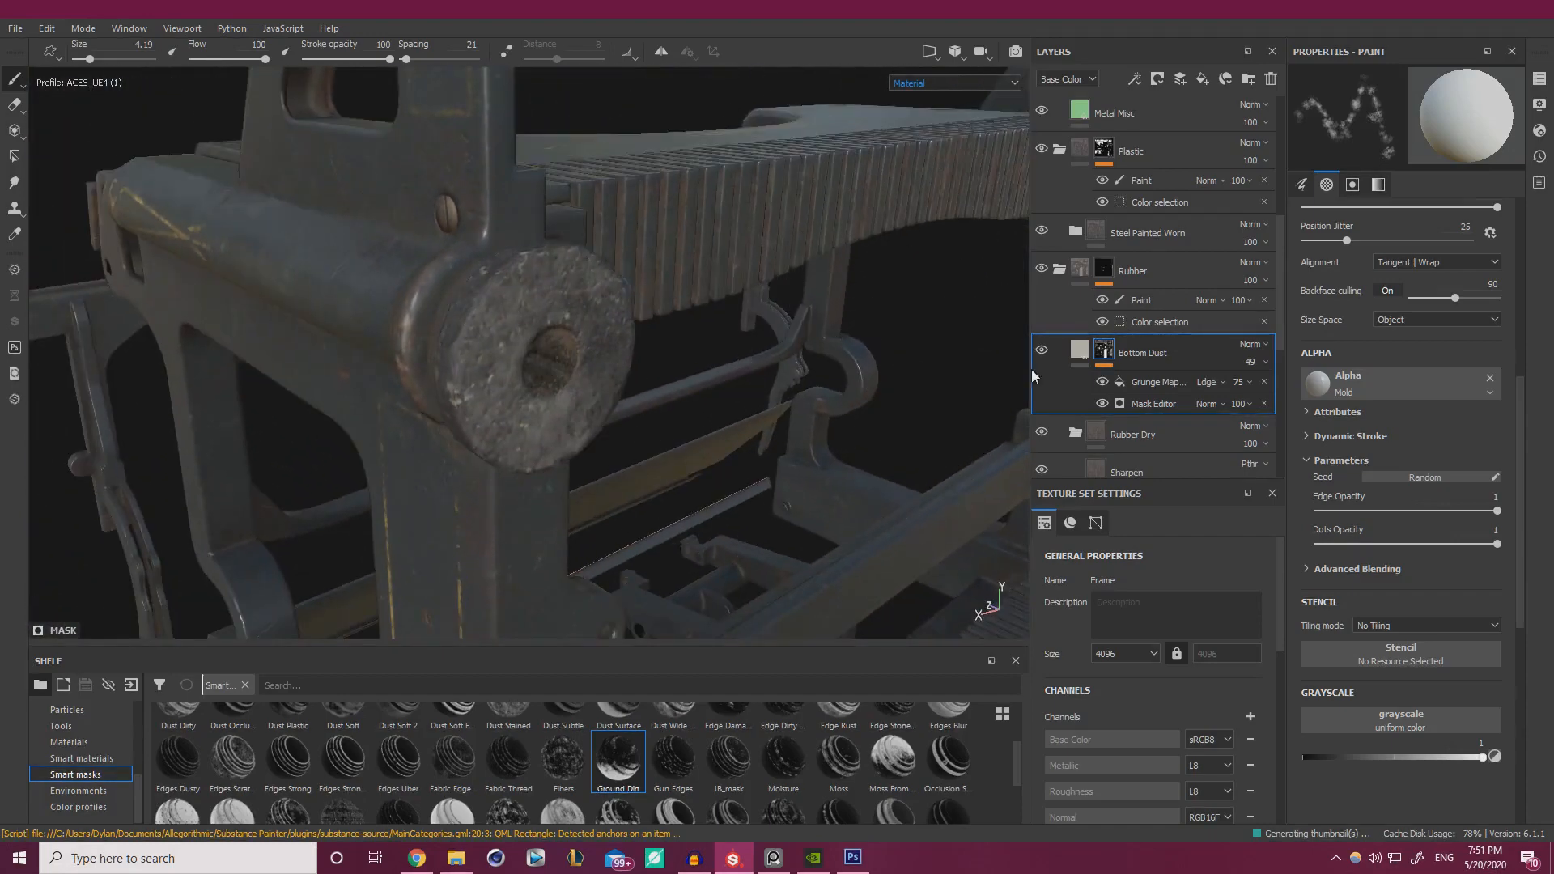
{"action": "left_click", "coordinate": [1265, 381]}
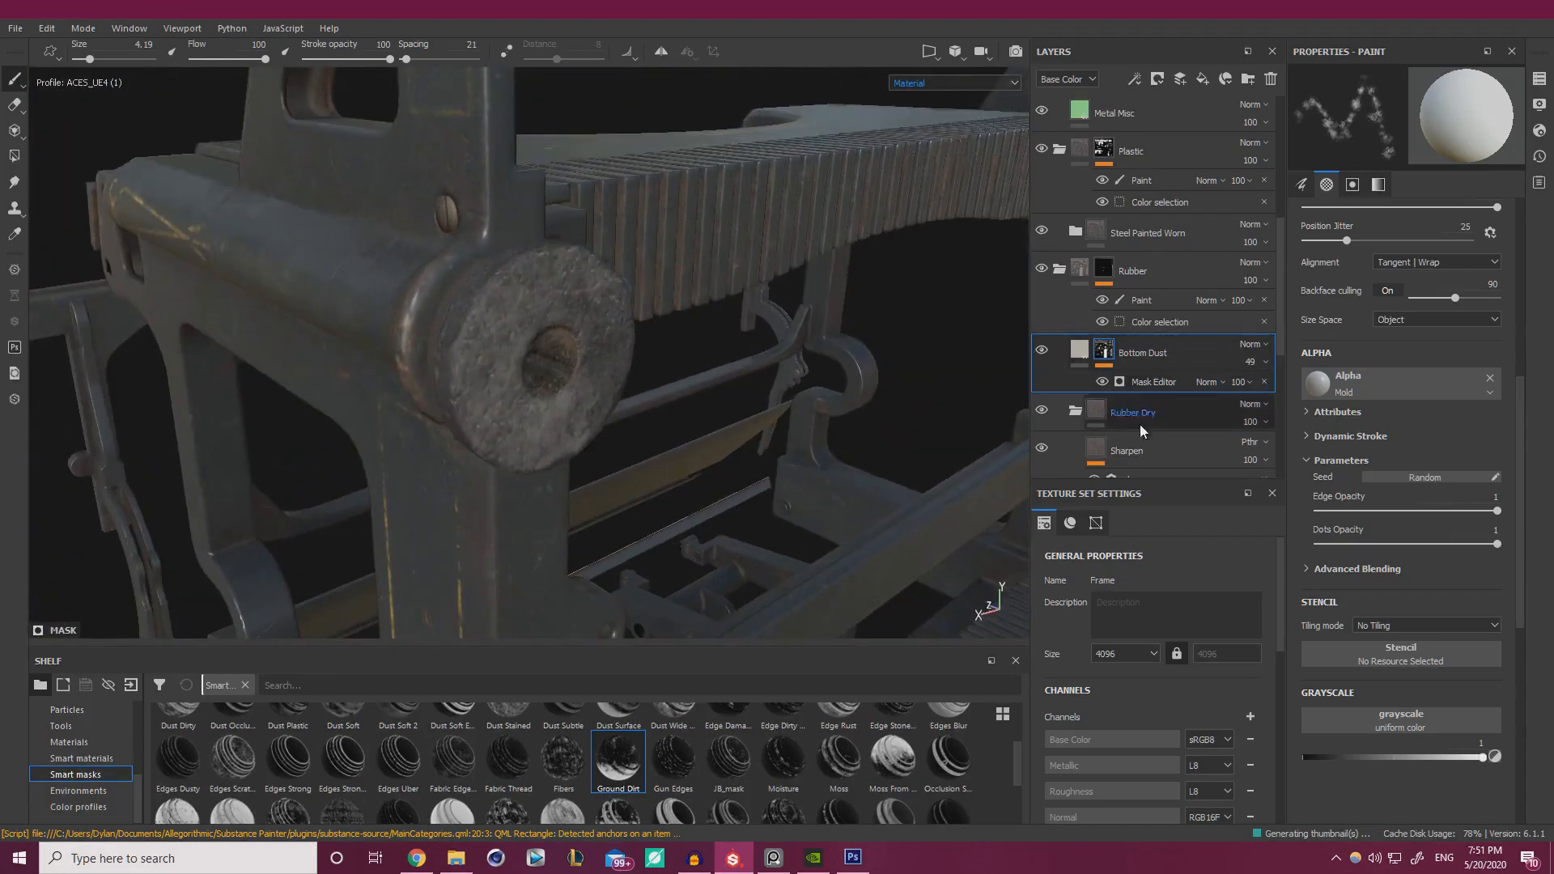
- Set the Texture amount of the Bottom Dust mask generator to 0.46
{"action": "left_click", "coordinate": [1201, 382]}
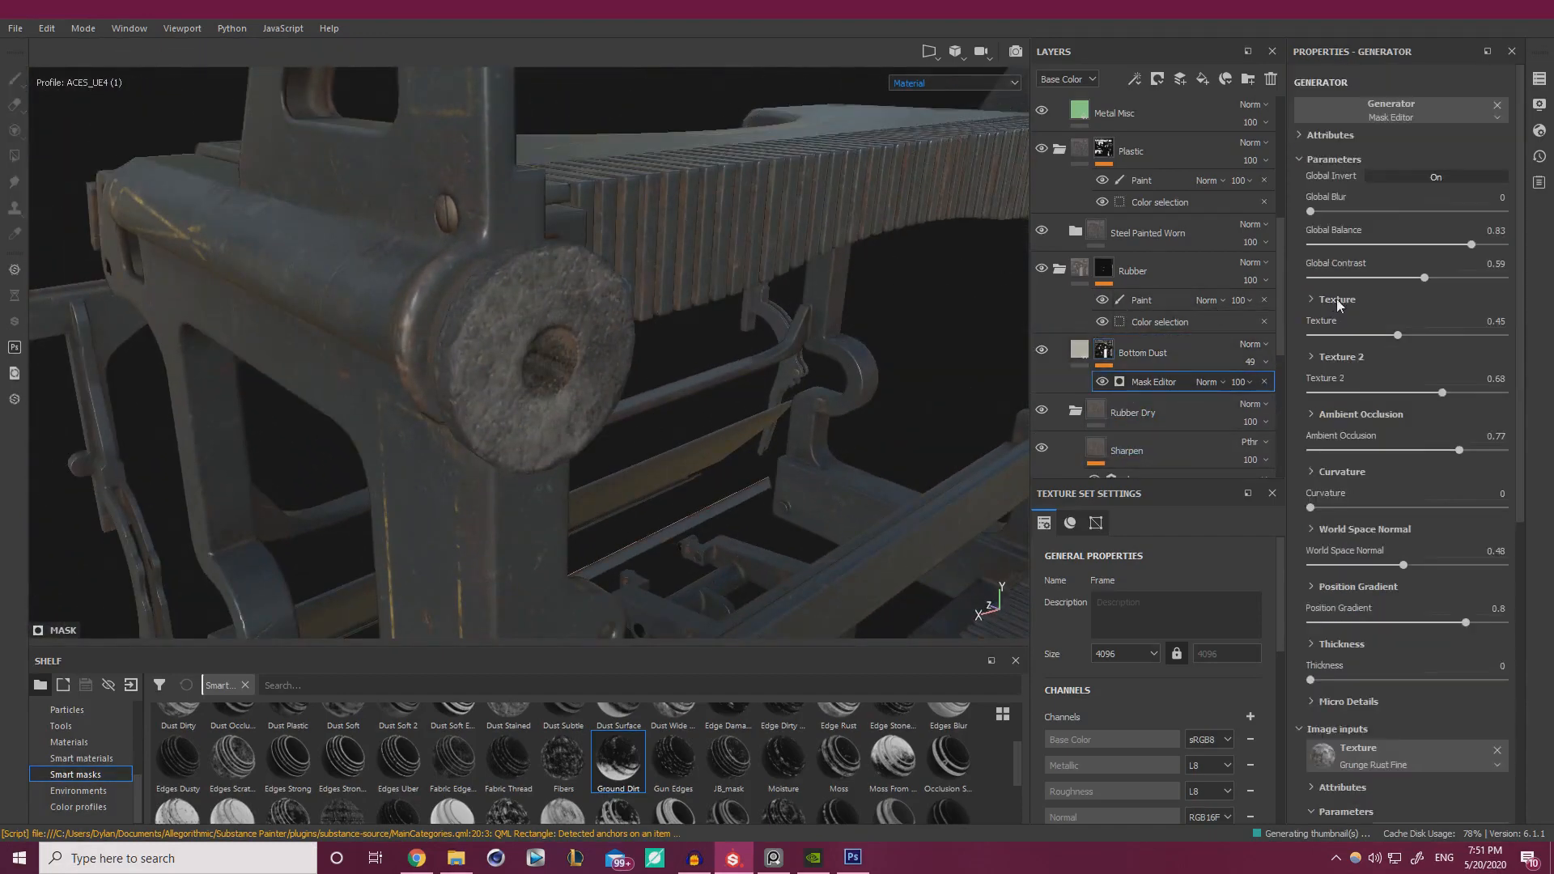
{"action": "left_click", "coordinate": [1415, 334]}
{"action": "left_click", "coordinate": [1401, 334]}
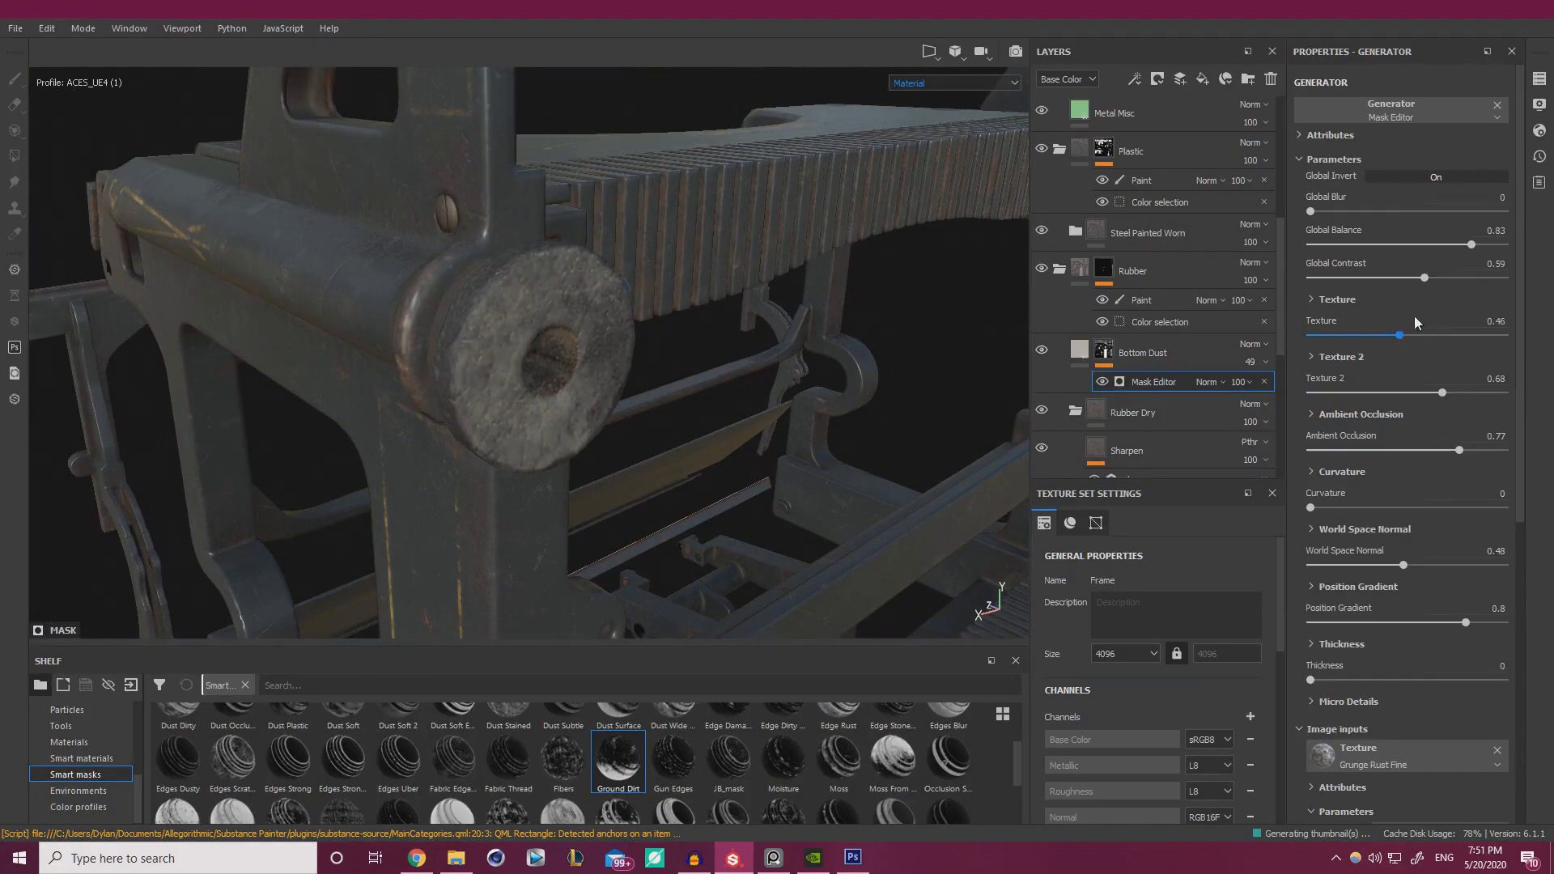
- Tune the Bottom Dust mask generator to Global Contrast 0.57 and Global Balance 0.84
{"action": "left_click", "coordinate": [1464, 278]}
{"action": "left_click", "coordinate": [1447, 278]}
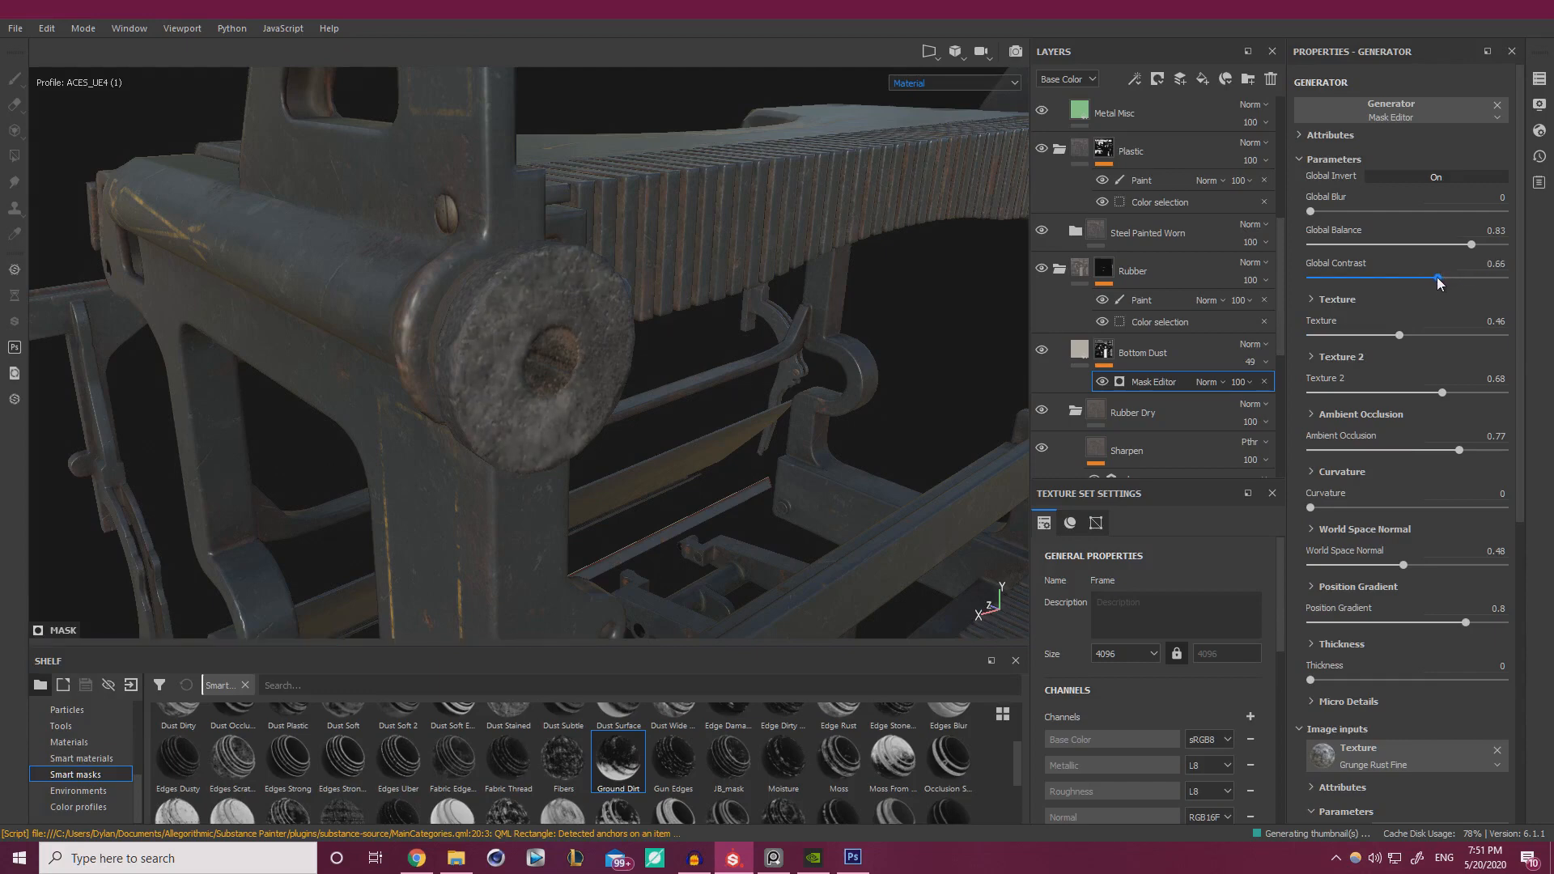
{"action": "left_click", "coordinate": [1478, 243]}
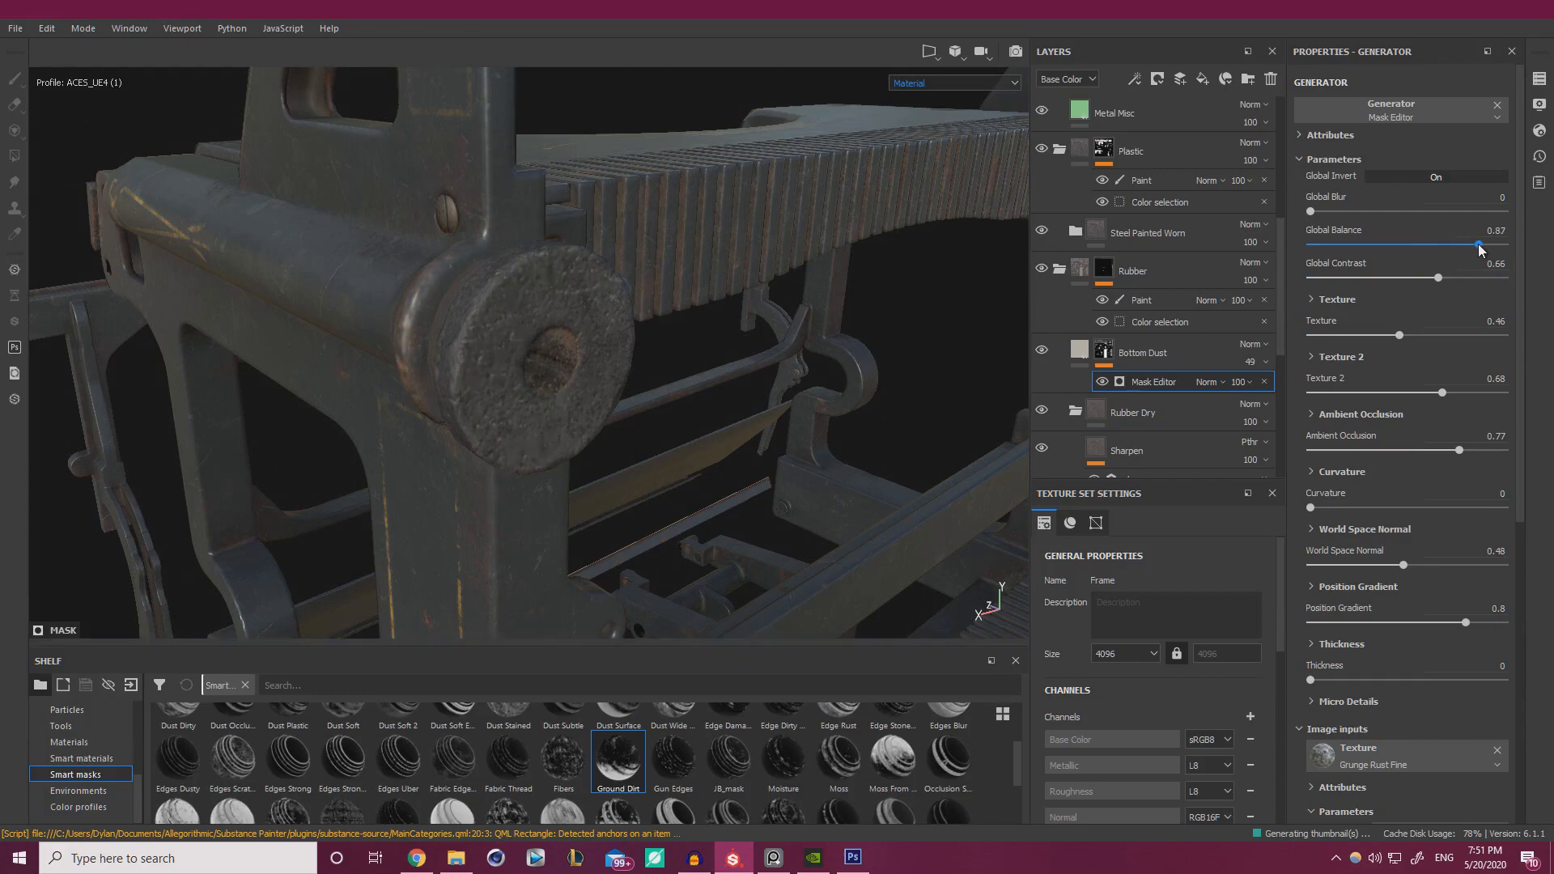
{"action": "left_click", "coordinate": [1467, 243]}
{"action": "left_click", "coordinate": [1478, 244]}
{"action": "left_click", "coordinate": [1474, 244]}
{"action": "left_click", "coordinate": [1493, 277]}
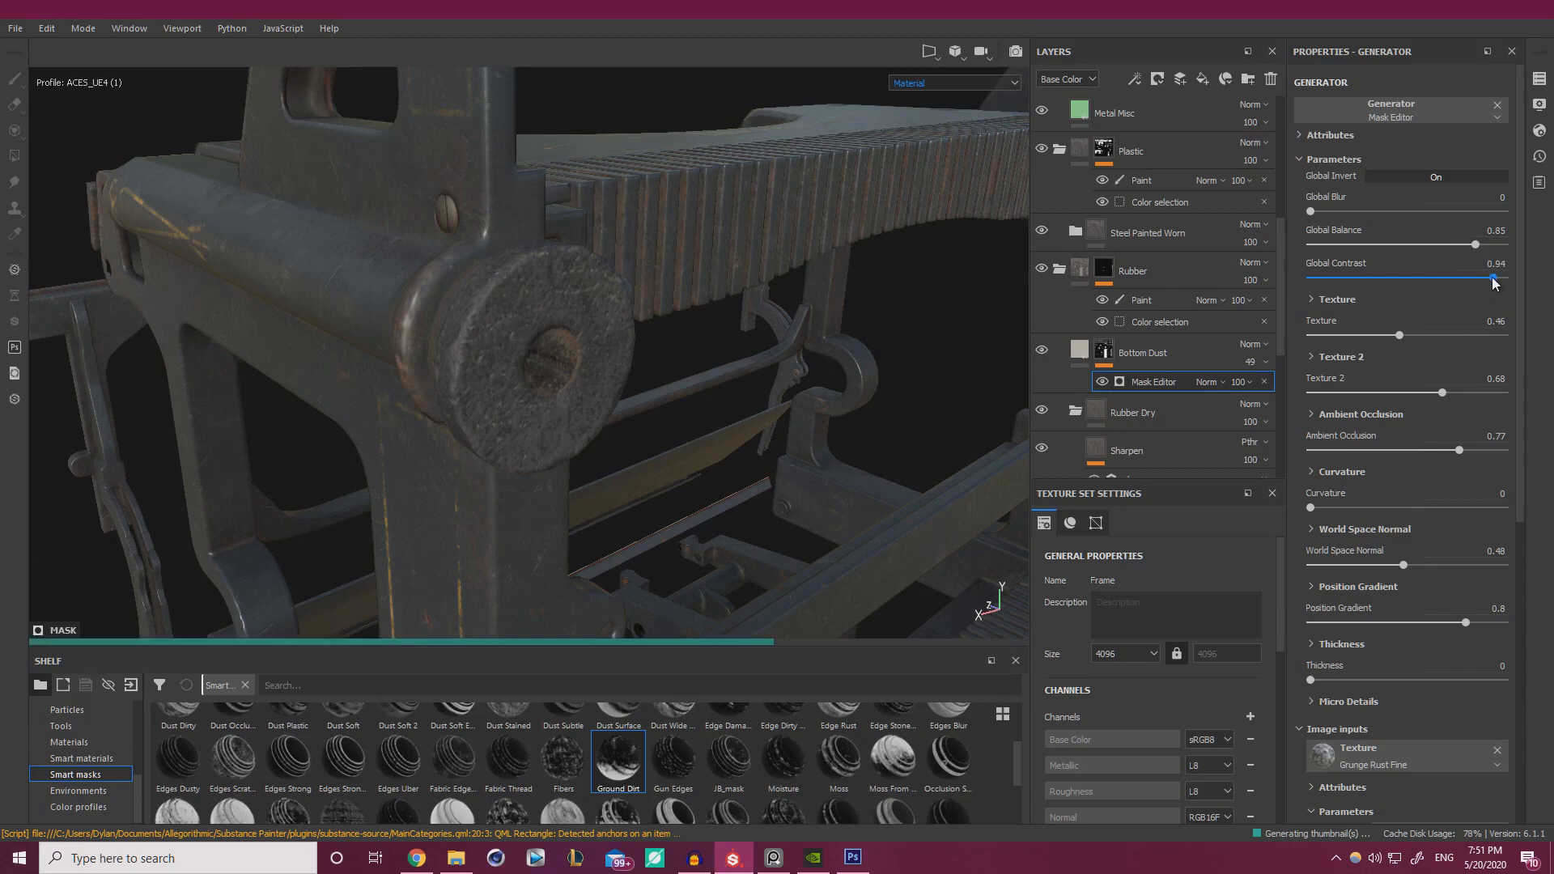
{"action": "left_click", "coordinate": [1459, 243]}
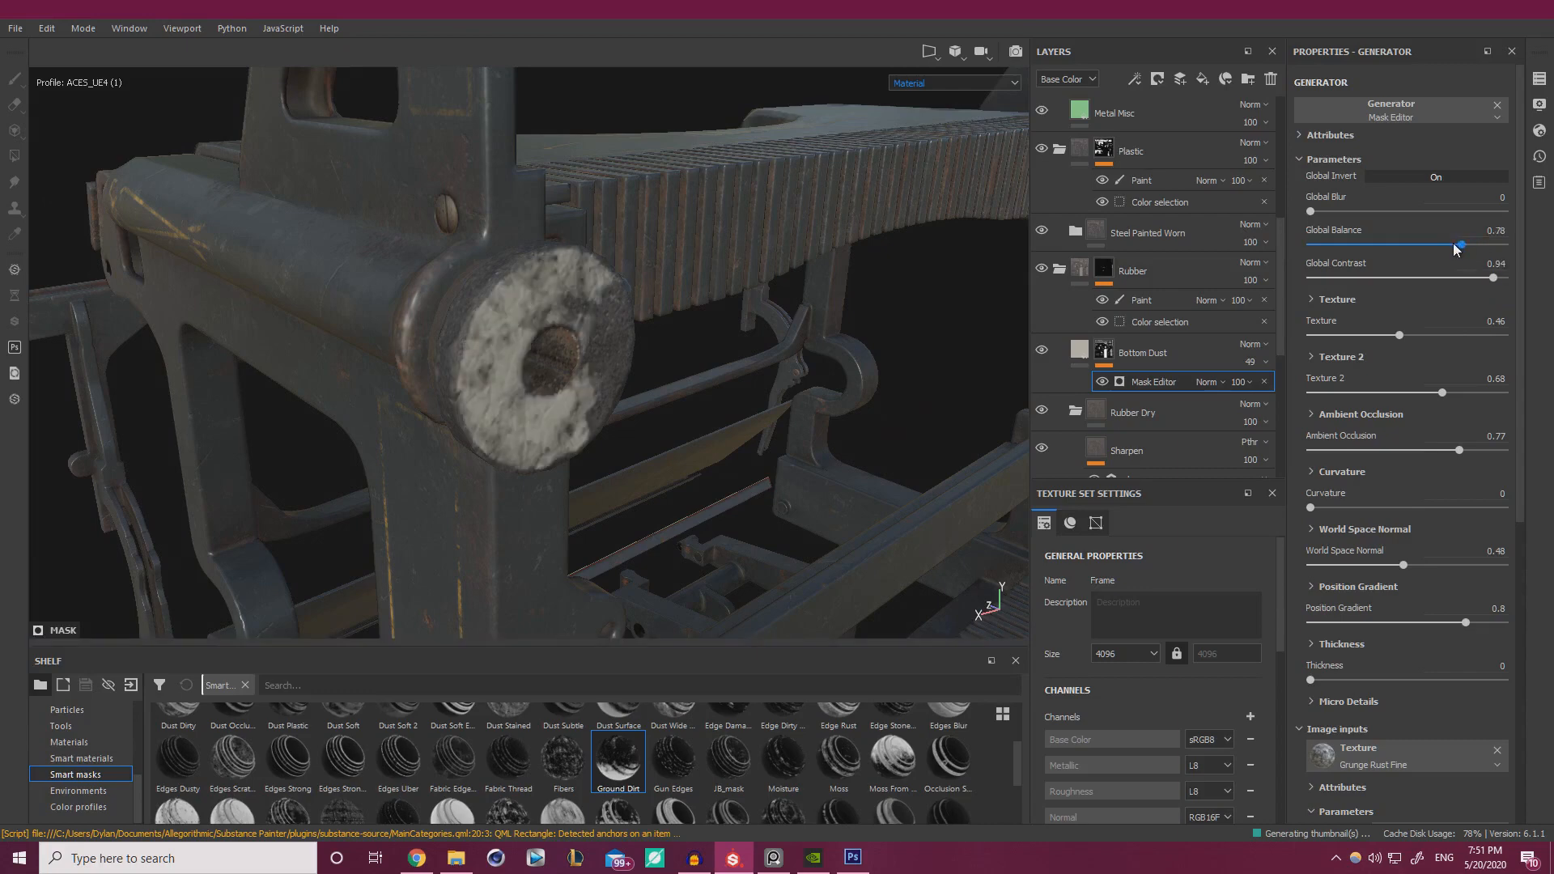
{"action": "left_click", "coordinate": [1459, 244]}
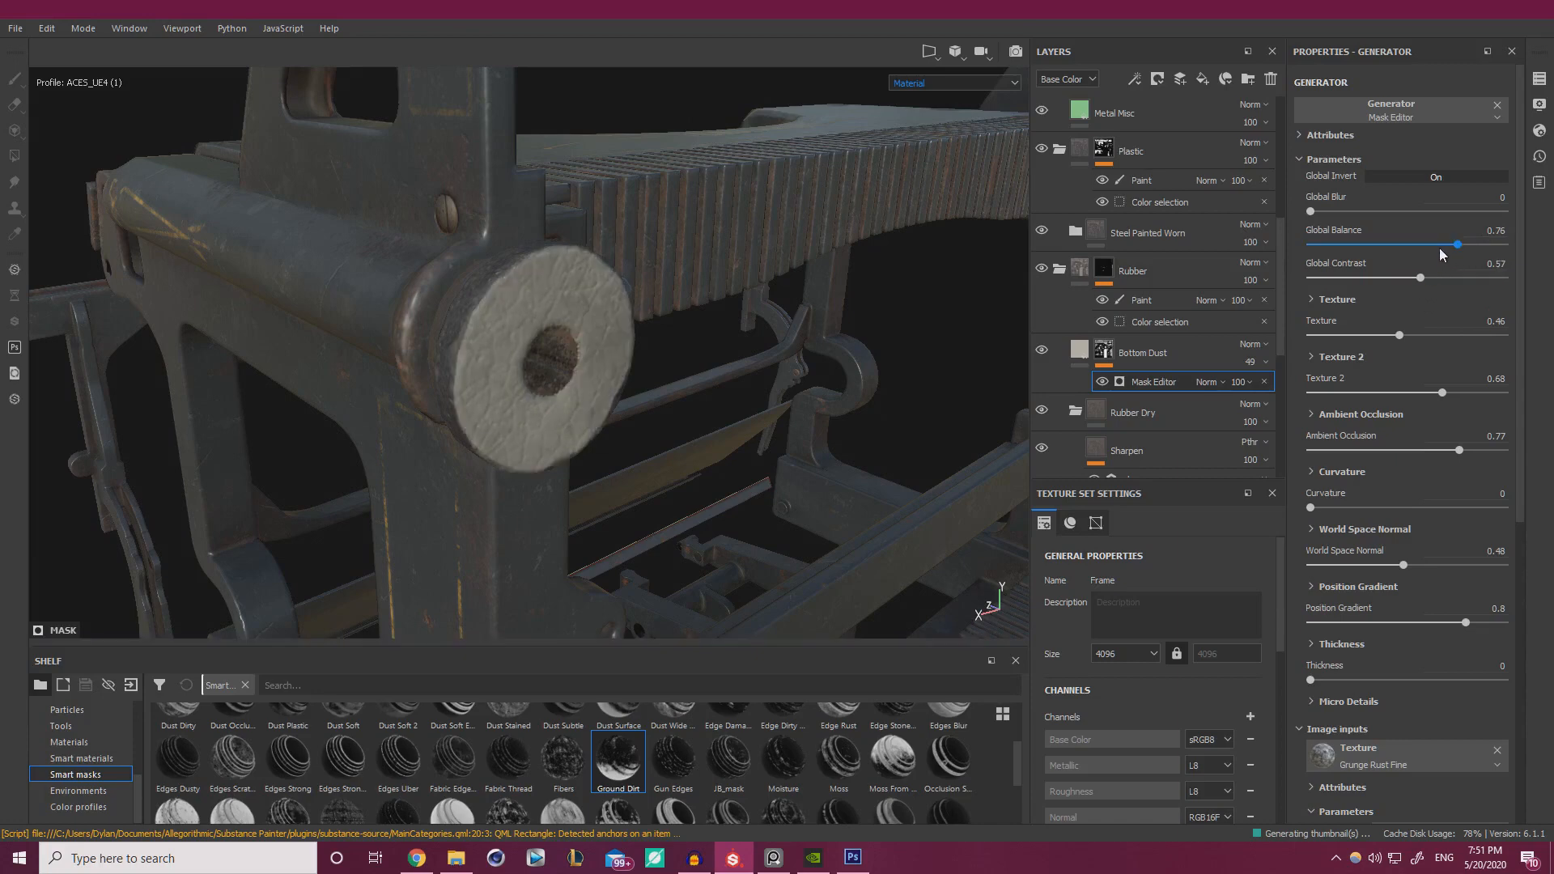
{"action": "left_click_drag", "start_coordinate": [1432, 245], "coordinate": [1475, 246]}
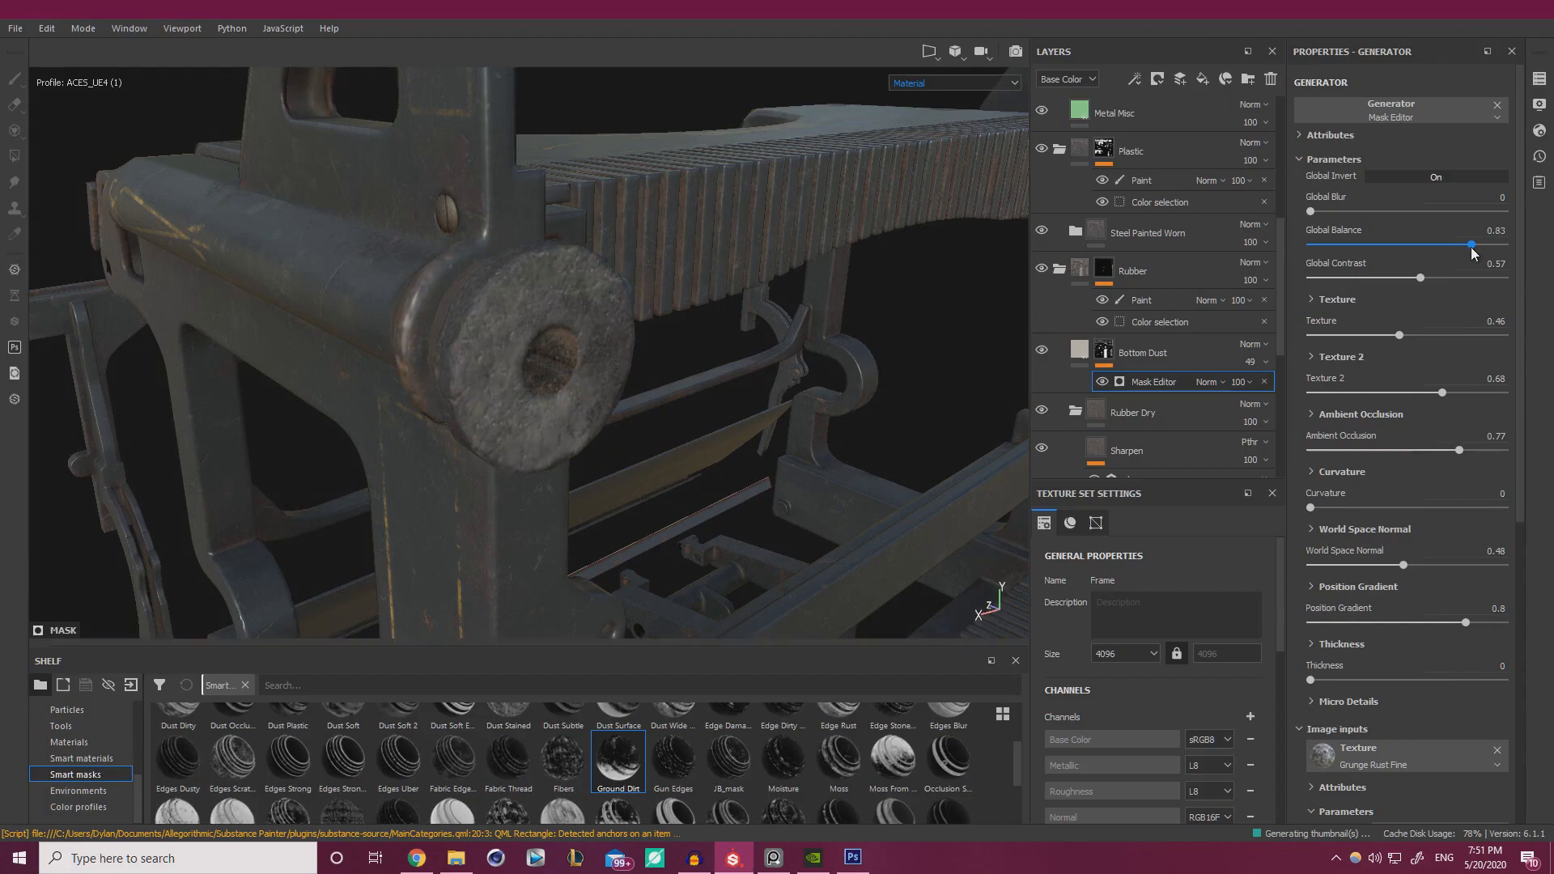
{"action": "left_click_drag", "start_coordinate": [1474, 246], "coordinate": [1476, 246]}
- Add a paint effect to the Bottom Dust mask and paint extra dust over the rubber foot's face, enlarging the brush to 3.05
{"action": "left_click_drag", "start_coordinate": [583, 381], "coordinate": [899, 369], "text": "alt"}
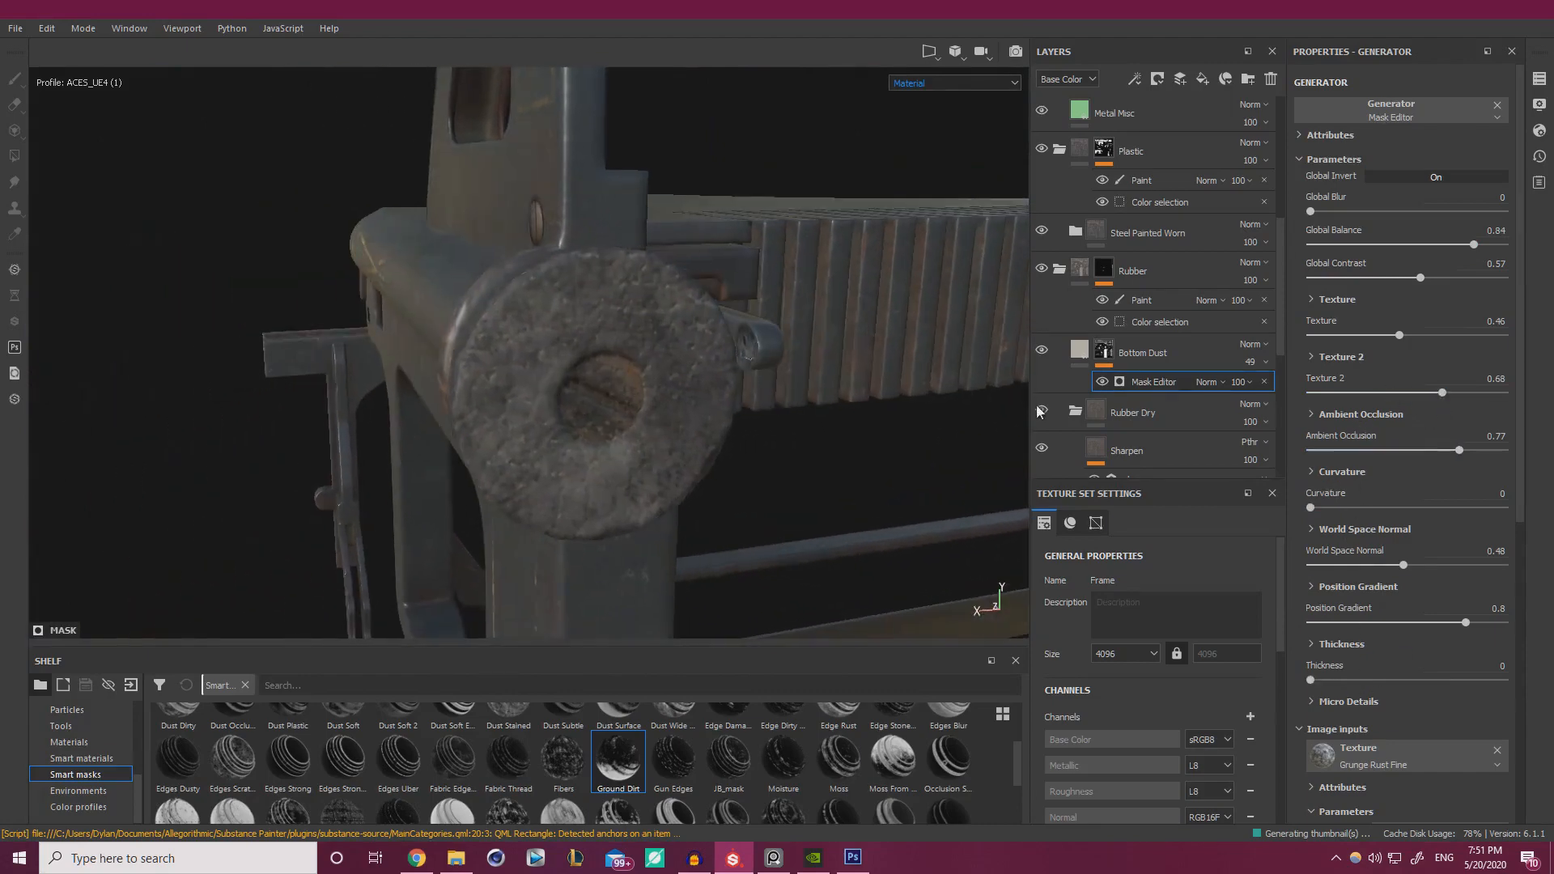
{"action": "right_click", "coordinate": [1154, 384]}
{"action": "left_click", "coordinate": [1218, 416]}
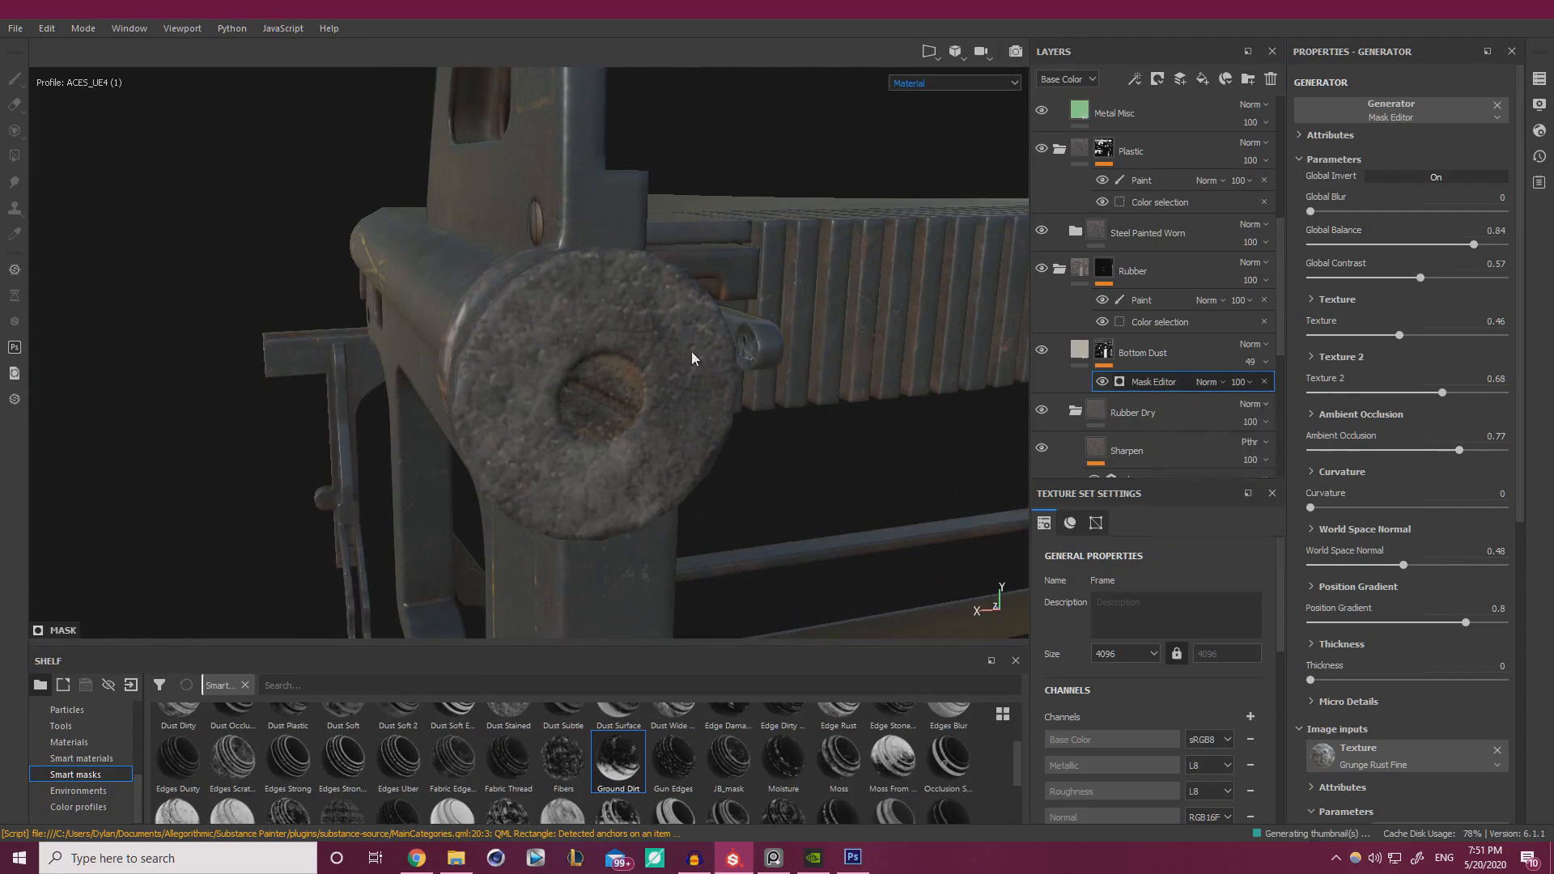
{"action": "left_click_drag", "start_coordinate": [635, 322], "coordinate": [688, 332]}
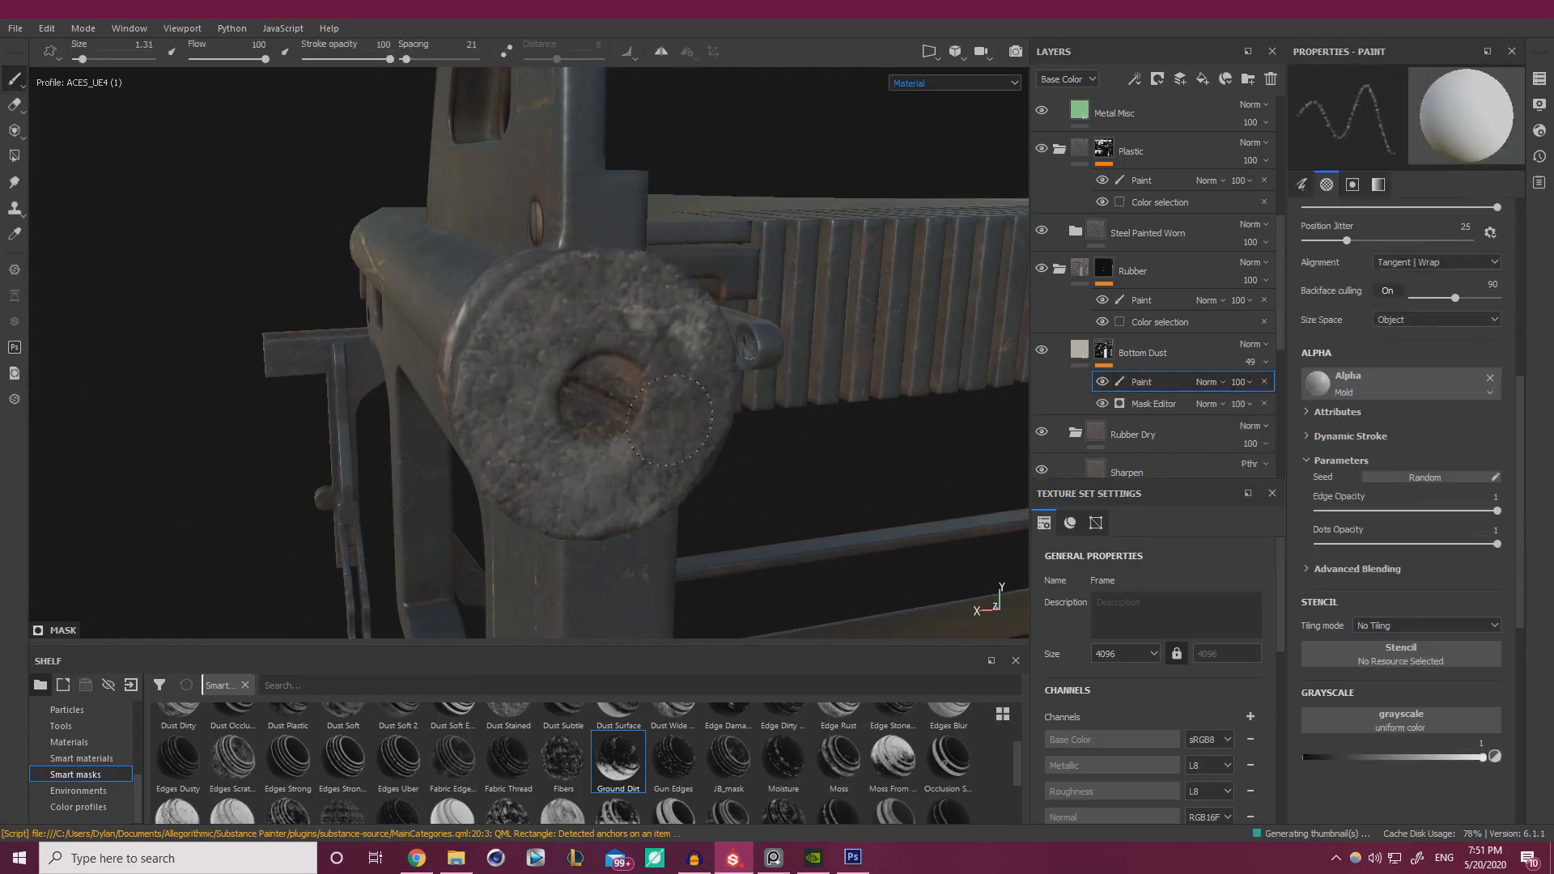
{"action": "mouse_move", "coordinate": [696, 392]}
{"action": "left_mouse_down"}
{"action": "mouse_move", "coordinate": [717, 411]}
{"action": "mouse_move", "coordinate": [648, 490]}
{"action": "mouse_move", "coordinate": [627, 352]}
{"action": "mouse_move", "coordinate": [562, 361]}
{"action": "mouse_move", "coordinate": [621, 444]}
{"action": "left_mouse_up"}
{"action": "mouse_move", "coordinate": [588, 388]}
{"action": "left_mouse_down", "text": "alt"}
{"action": "mouse_move", "coordinate": [603, 417]}
{"action": "mouse_move", "coordinate": [599, 368]}
{"action": "mouse_move", "coordinate": [579, 365]}
{"action": "left_mouse_up", "text": "alt"}
{"action": "right_click_drag", "start_coordinate": [579, 316], "coordinate": [588, 302], "text": "ctrl"}
{"action": "mouse_move", "coordinate": [588, 302]}
{"action": "left_mouse_down"}
{"action": "mouse_move", "coordinate": [624, 393]}
{"action": "mouse_move", "coordinate": [477, 437]}
{"action": "mouse_move", "coordinate": [525, 340]}
{"action": "left_mouse_up"}
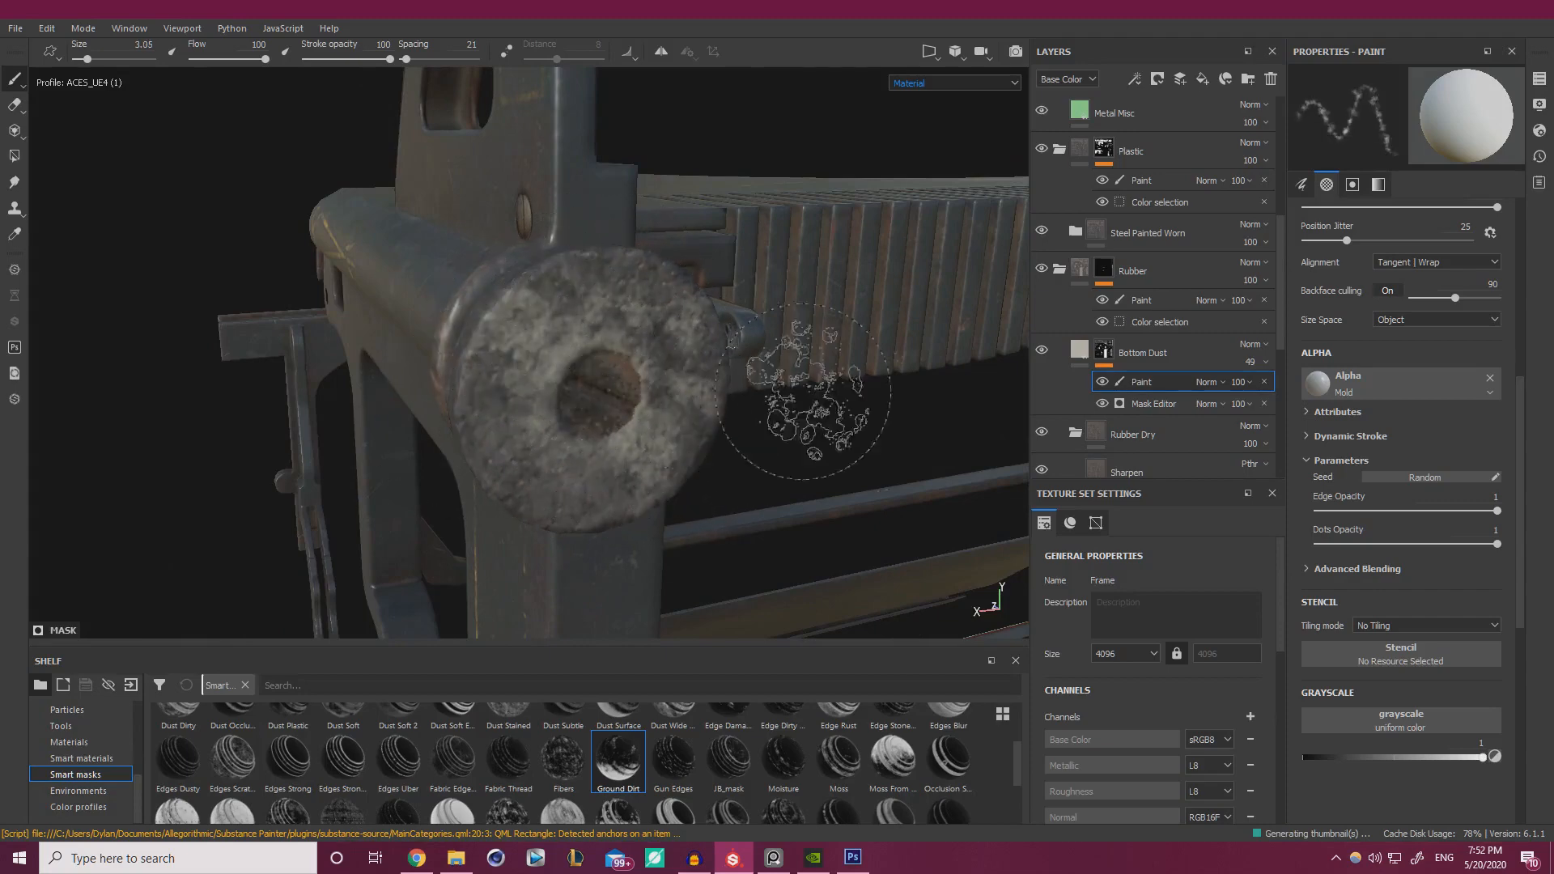
- Adjust the mask paint effect's opacity and set the Bottom Dust layer's opacity to 31
{"action": "left_click", "coordinate": [1241, 382]}
{"action": "mouse_move", "coordinate": [1253, 406]}
{"action": "left_mouse_down"}
{"action": "mouse_move", "coordinate": [1273, 408]}
{"action": "mouse_move", "coordinate": [1263, 395]}
{"action": "left_mouse_up"}
{"action": "left_click", "coordinate": [1085, 356]}
{"action": "left_click", "coordinate": [1253, 364]}
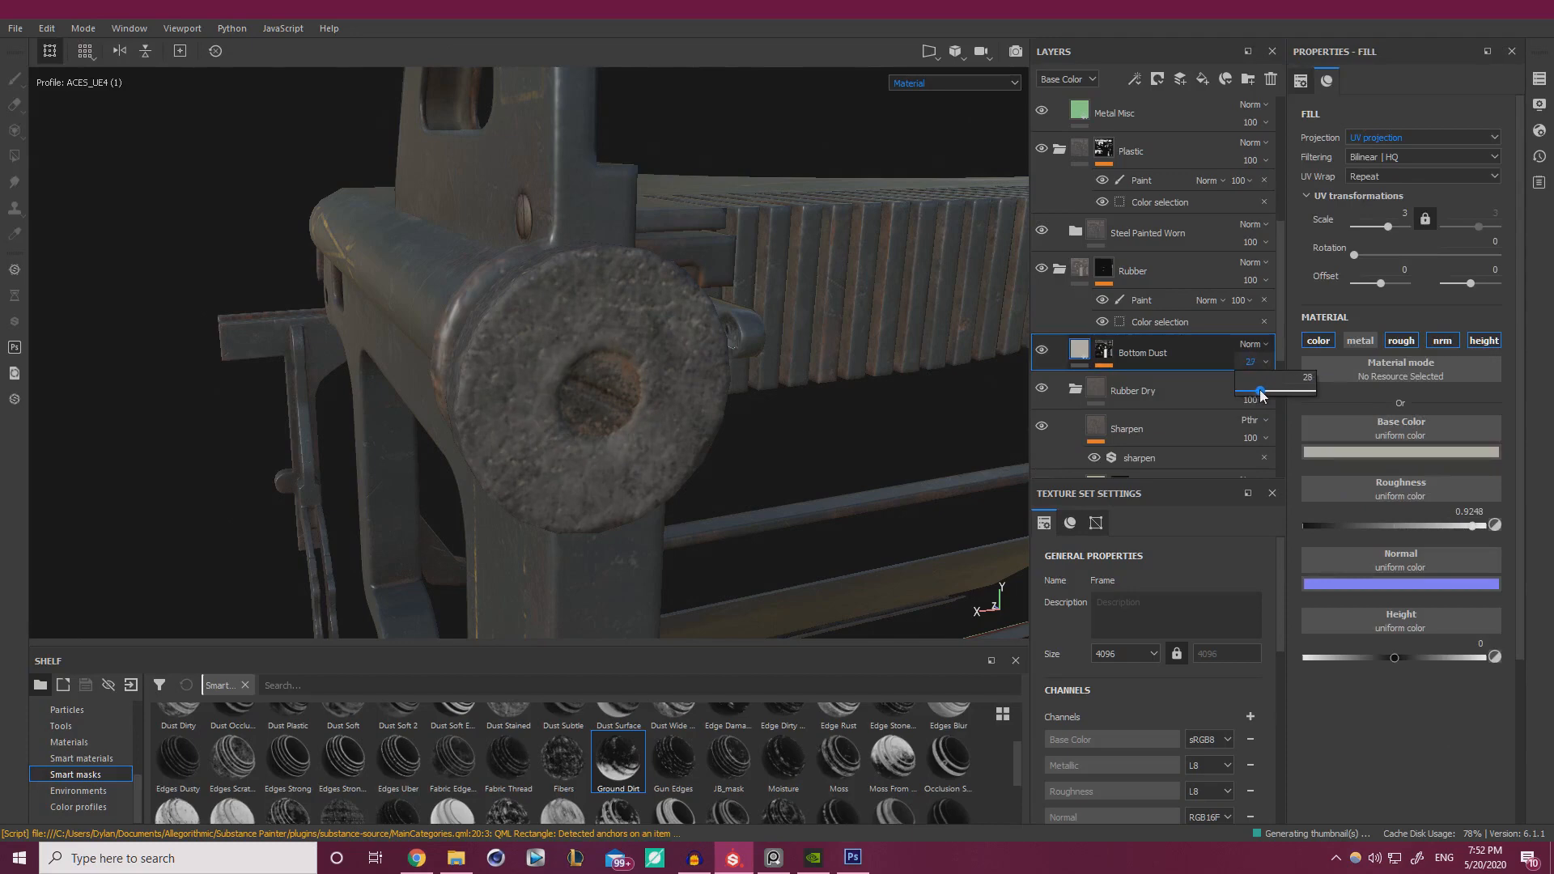
{"action": "scroll", "coordinate": [649, 340], "scroll_direction": "down", "scroll_amount": 10}
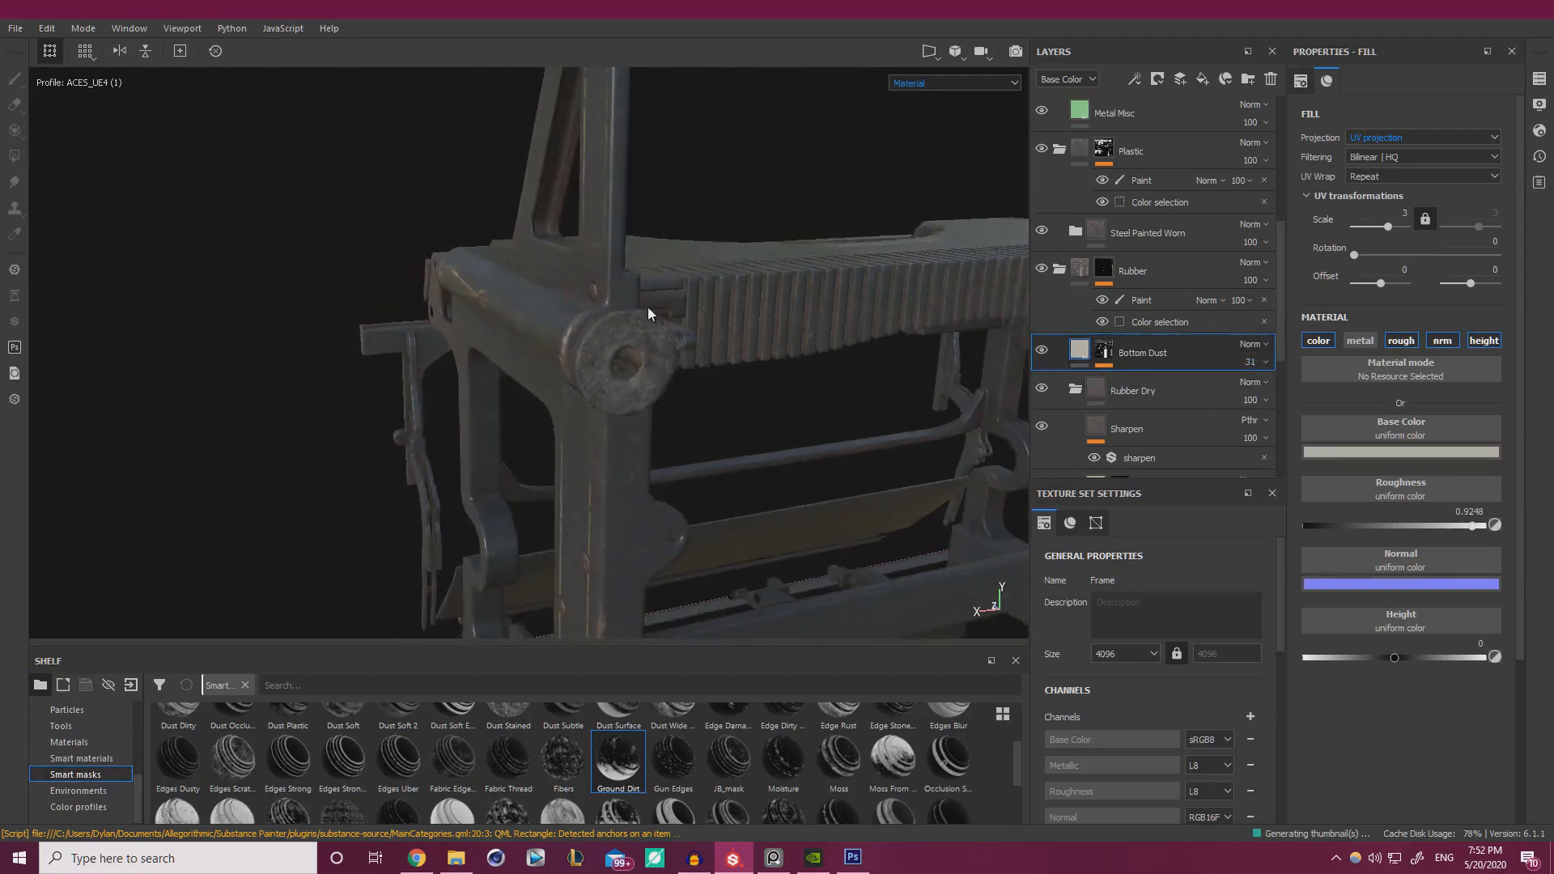
- Check the dust on the frame's rubber feet and set the Bottom Dust layer's opacity to 27
{"action": "left_click_drag", "start_coordinate": [433, 354], "coordinate": [462, 295], "text": "alt"}
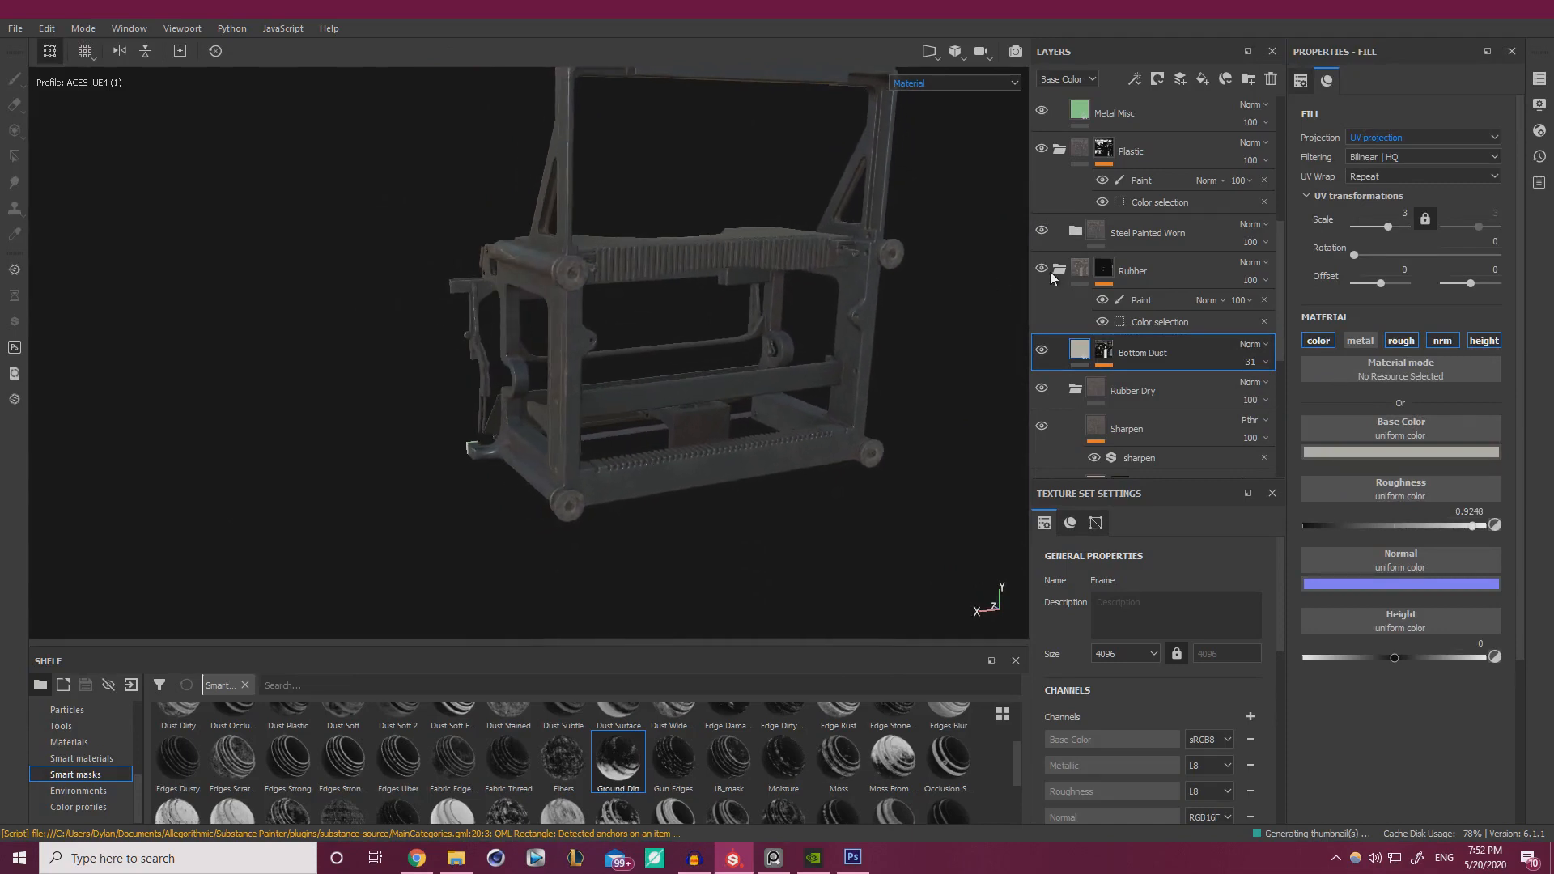
{"action": "left_click", "coordinate": [1046, 353]}
{"action": "middle_click_drag", "start_coordinate": [624, 274], "coordinate": [586, 312], "text": "alt"}
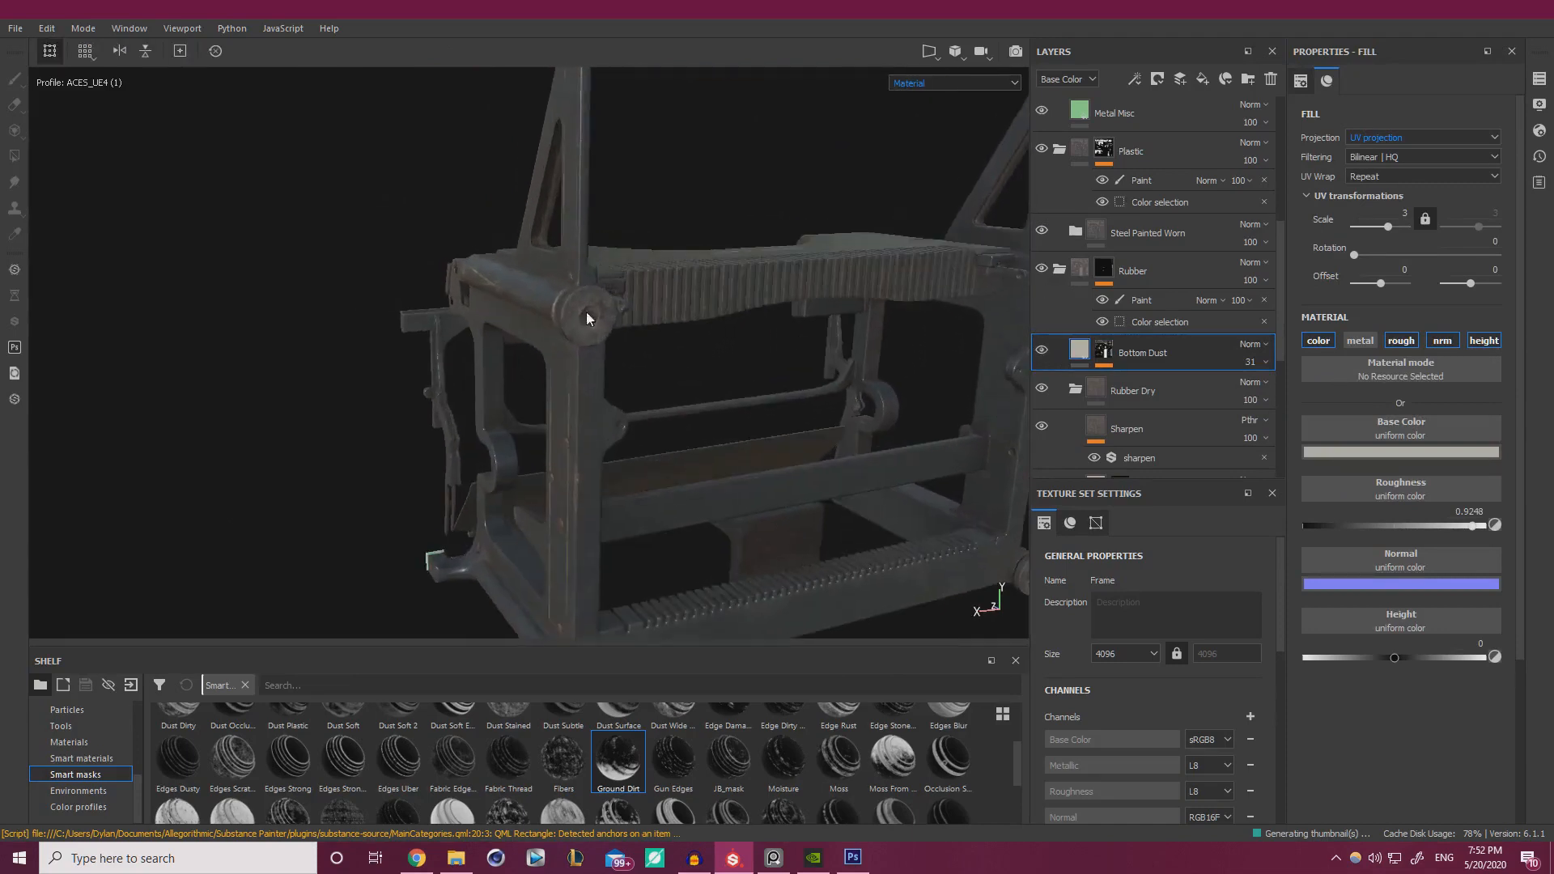
{"action": "right_click_drag", "start_coordinate": [586, 312], "coordinate": [910, 390], "text": "alt"}
{"action": "left_click", "coordinate": [1266, 362]}
{"action": "left_click_drag", "start_coordinate": [1261, 392], "coordinate": [1256, 395]}
{"action": "right_click_drag", "start_coordinate": [680, 356], "coordinate": [816, 405], "text": "alt"}
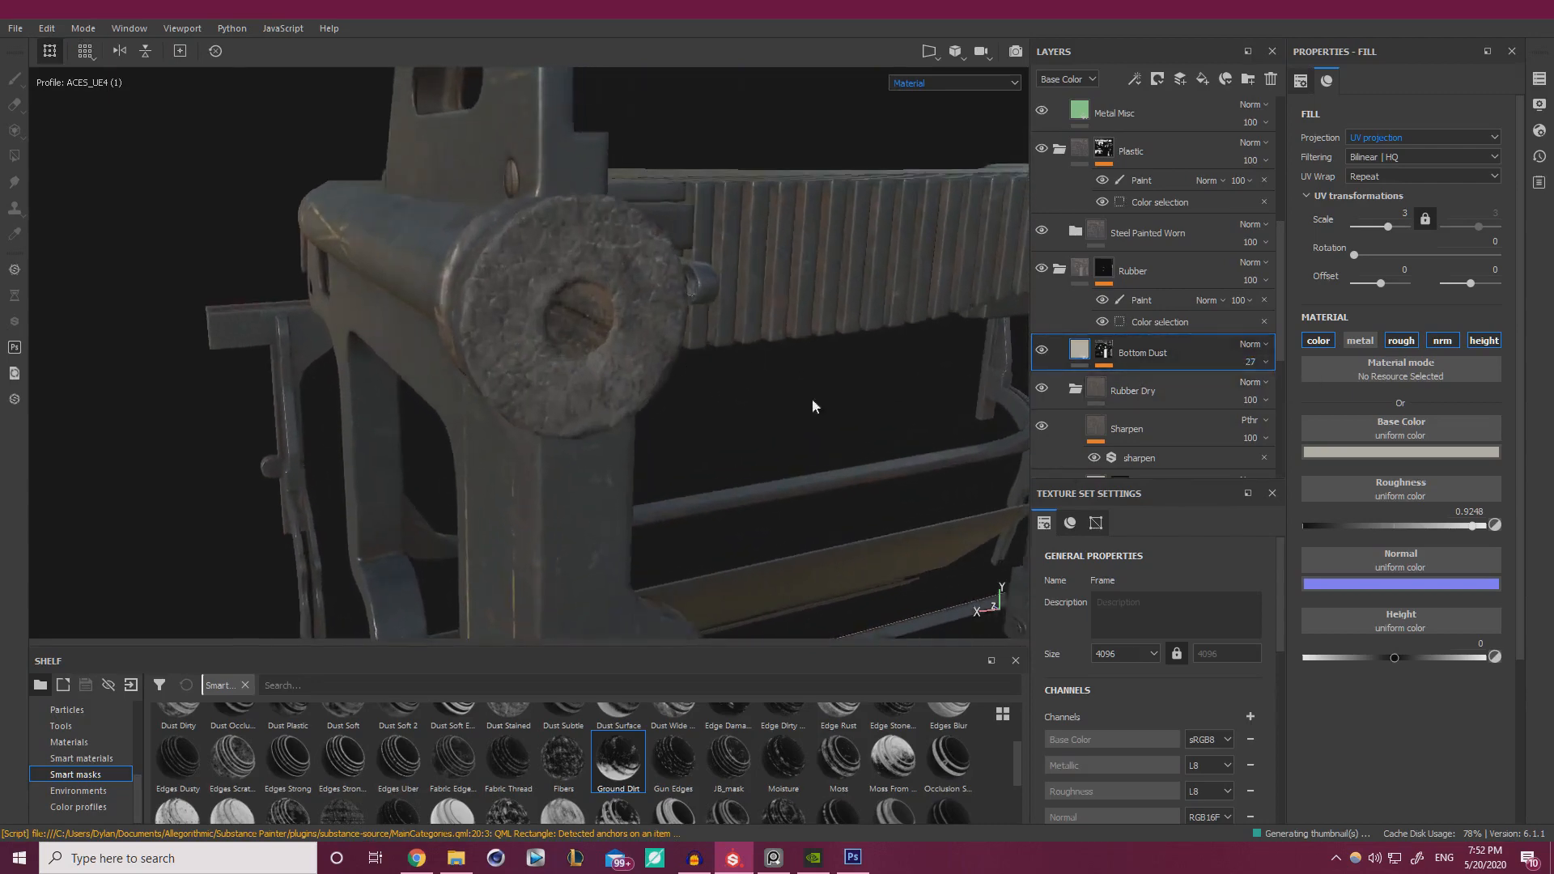
- Compare the rubber foot with and without the Bottom Dust layer by toggling the layer's visibility
{"action": "left_click_drag", "start_coordinate": [815, 406], "coordinate": [777, 372], "text": "alt"}
{"action": "right_click_drag", "start_coordinate": [723, 388], "coordinate": [402, 299], "text": "alt"}
{"action": "left_click_drag", "start_coordinate": [402, 298], "coordinate": [676, 371], "text": "alt"}
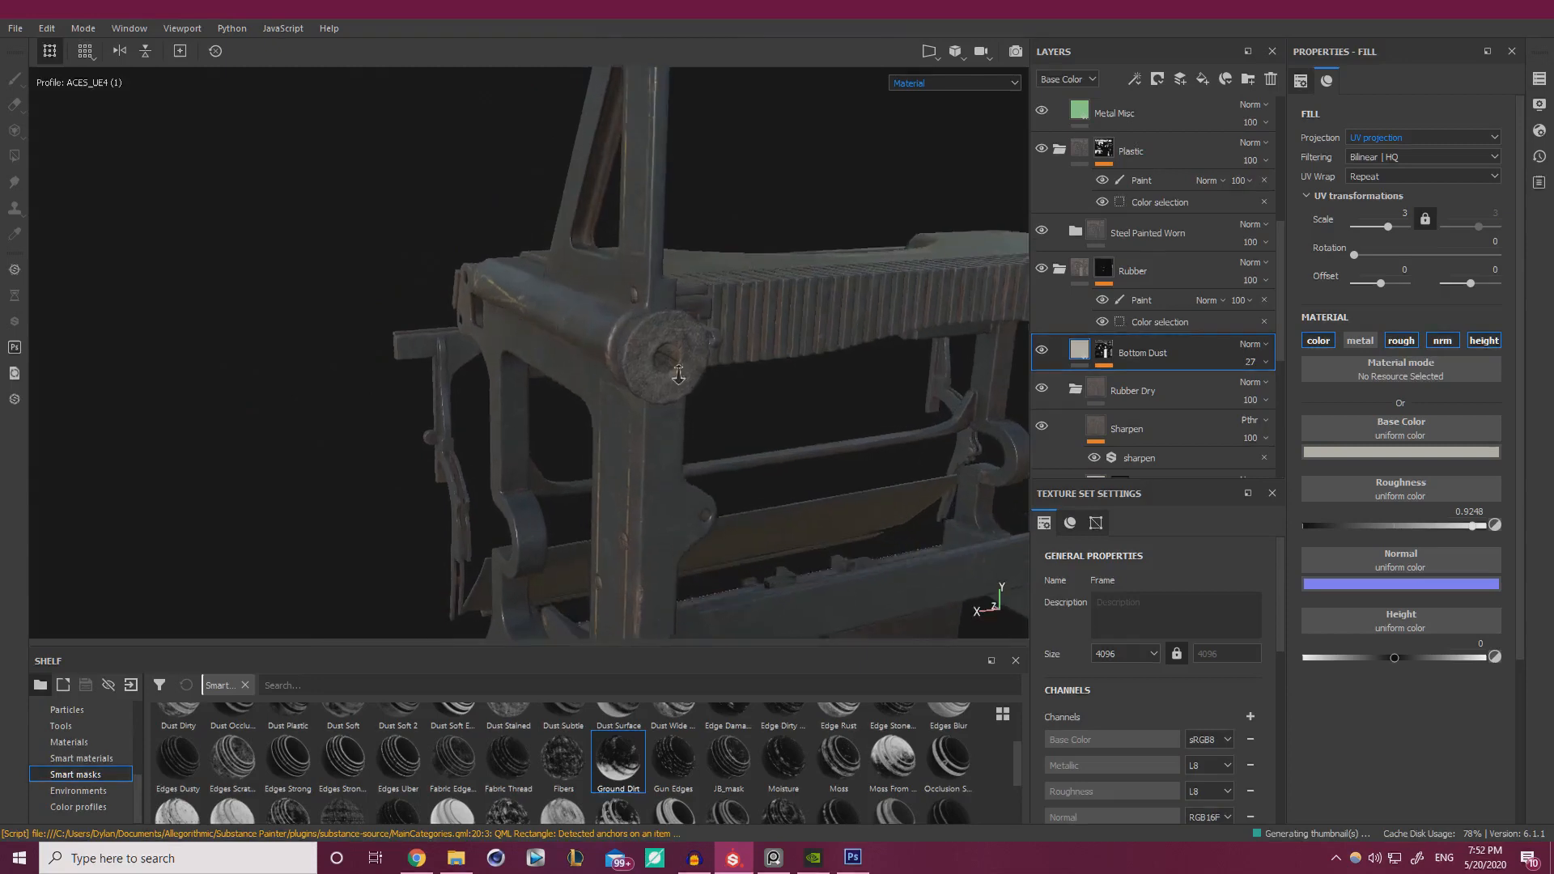
{"action": "right_click_drag", "start_coordinate": [676, 371], "coordinate": [791, 392], "text": "alt"}
{"action": "left_click", "coordinate": [1045, 353]}
{"action": "left_click", "coordinate": [1045, 354]}
{"action": "left_click", "coordinate": [1046, 354]}
{"action": "left_click", "coordinate": [1046, 354]}
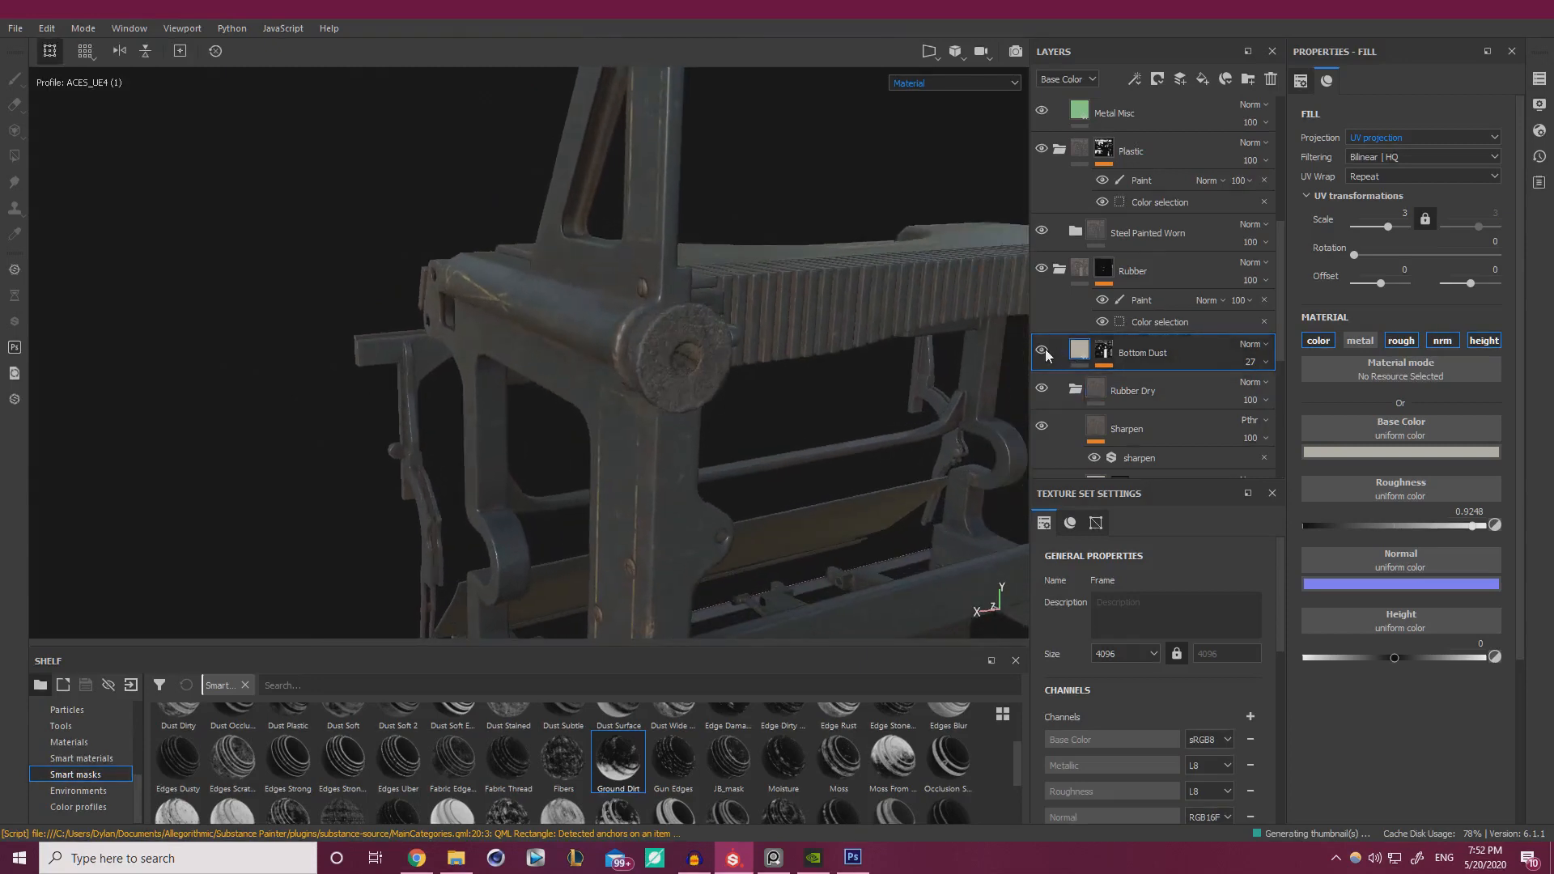
{"action": "left_click_drag", "start_coordinate": [801, 348], "coordinate": [650, 364], "text": "alt"}
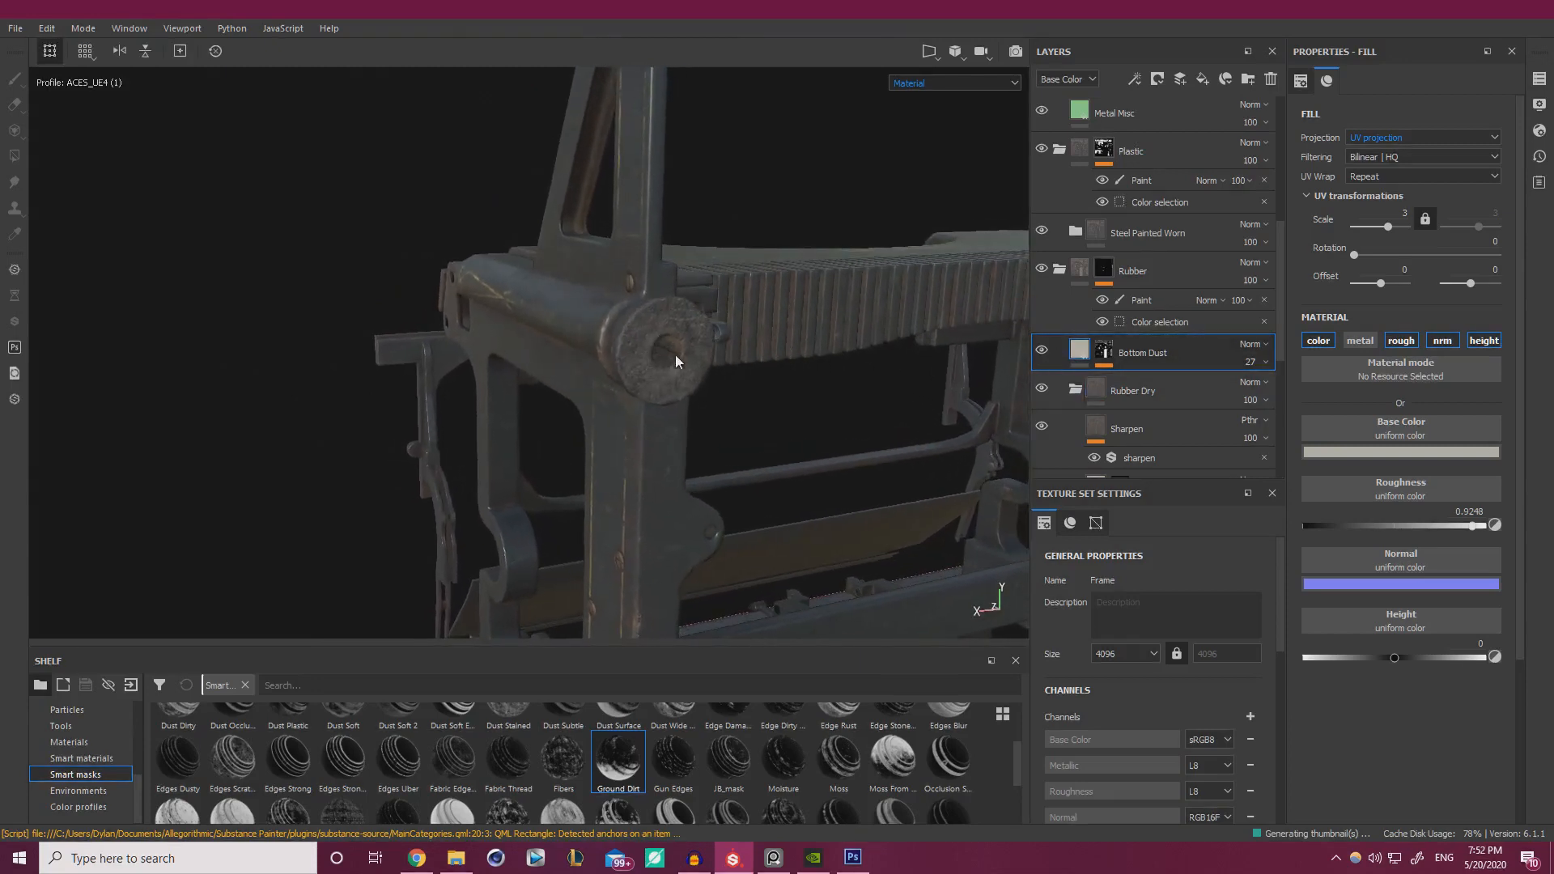
{"action": "scroll", "coordinate": [1052, 392], "scroll_direction": "down", "scroll_amount": 1}
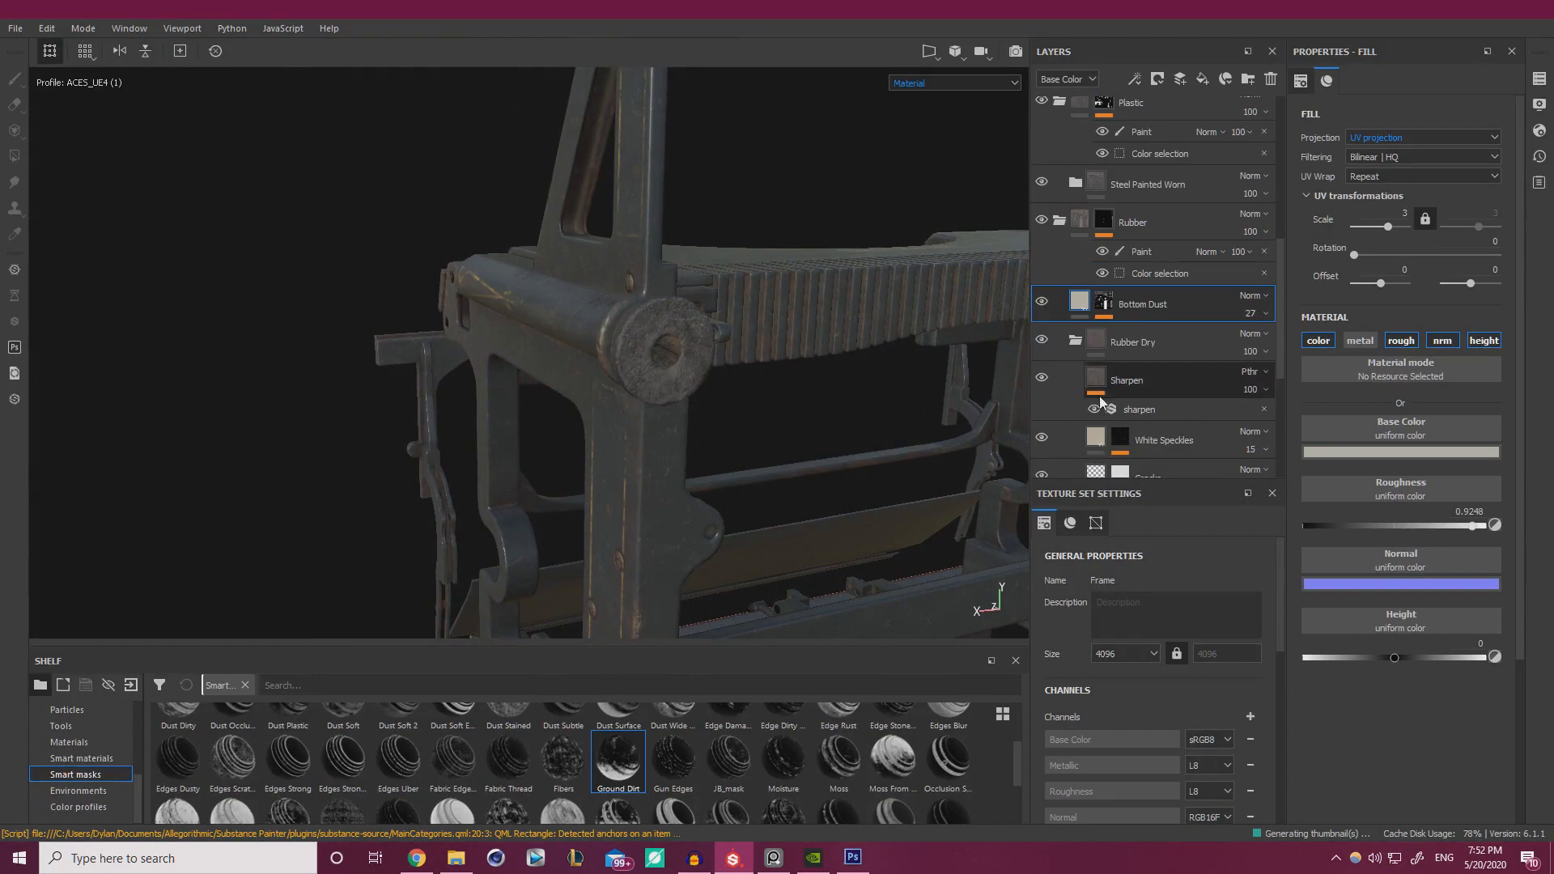
- Copy the Bottom Dust layer from the Rubber folder and paste it above the inner Screws group in the Screws folder
{"action": "left_click", "coordinate": [1060, 222]}
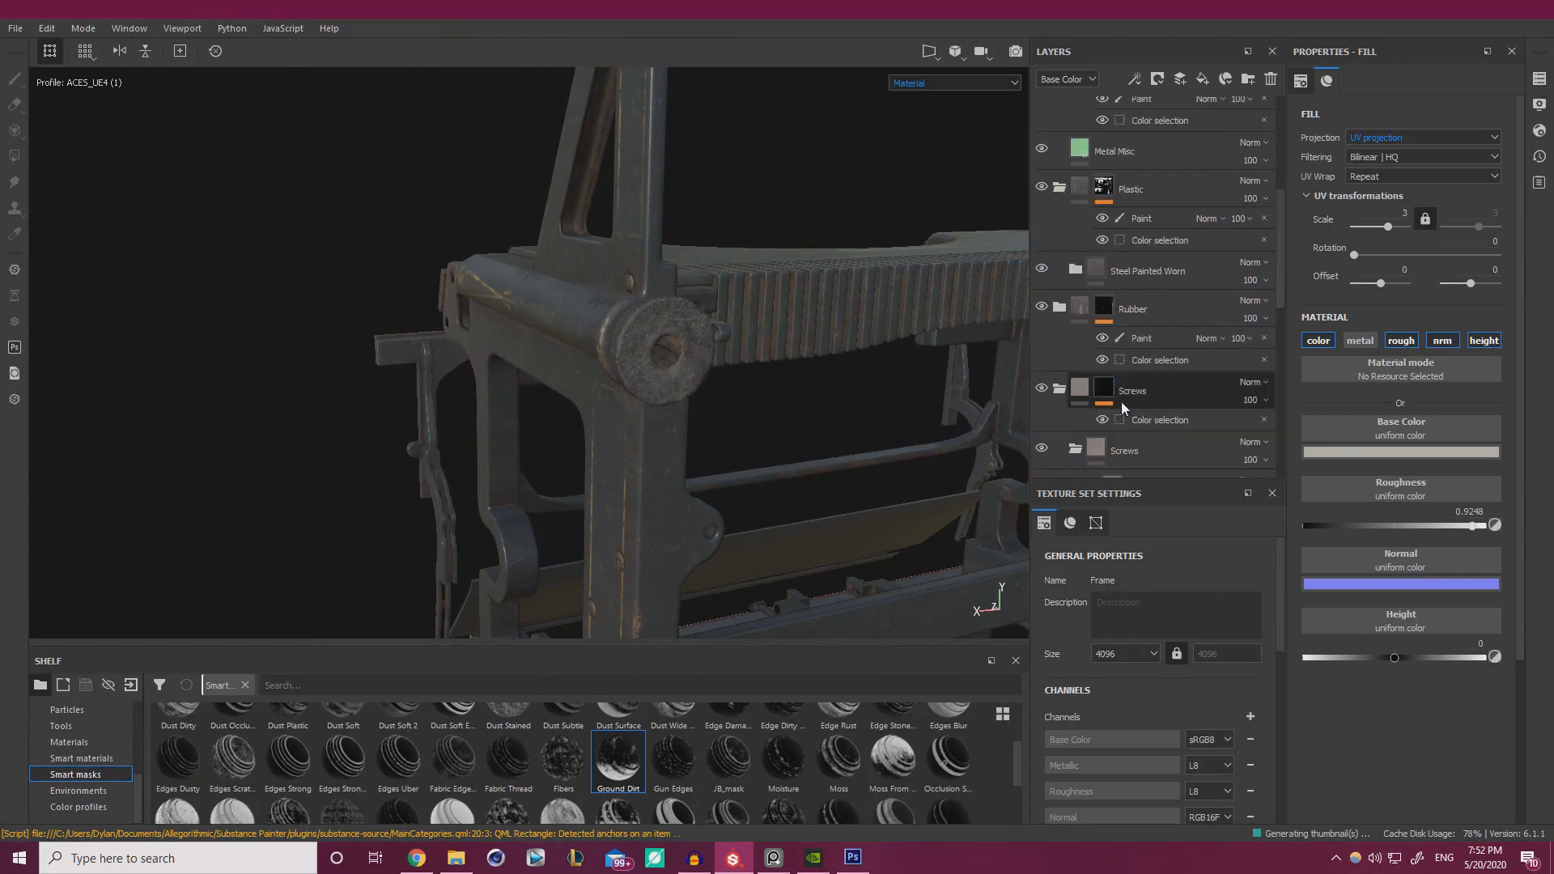
{"action": "left_click", "coordinate": [1061, 308]}
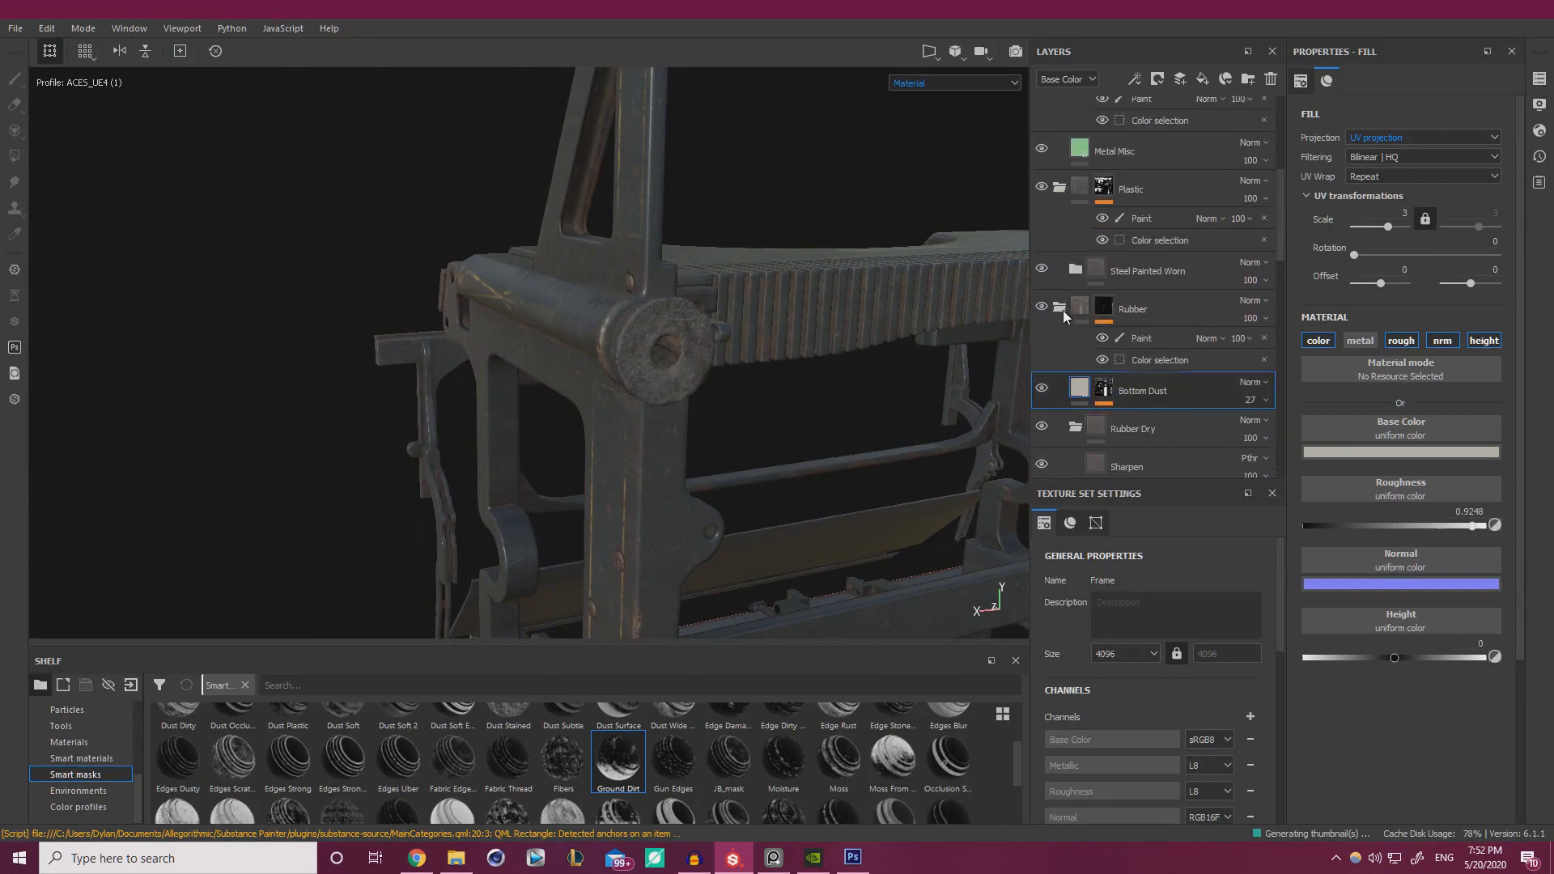
{"action": "right_click", "coordinate": [1135, 391]}
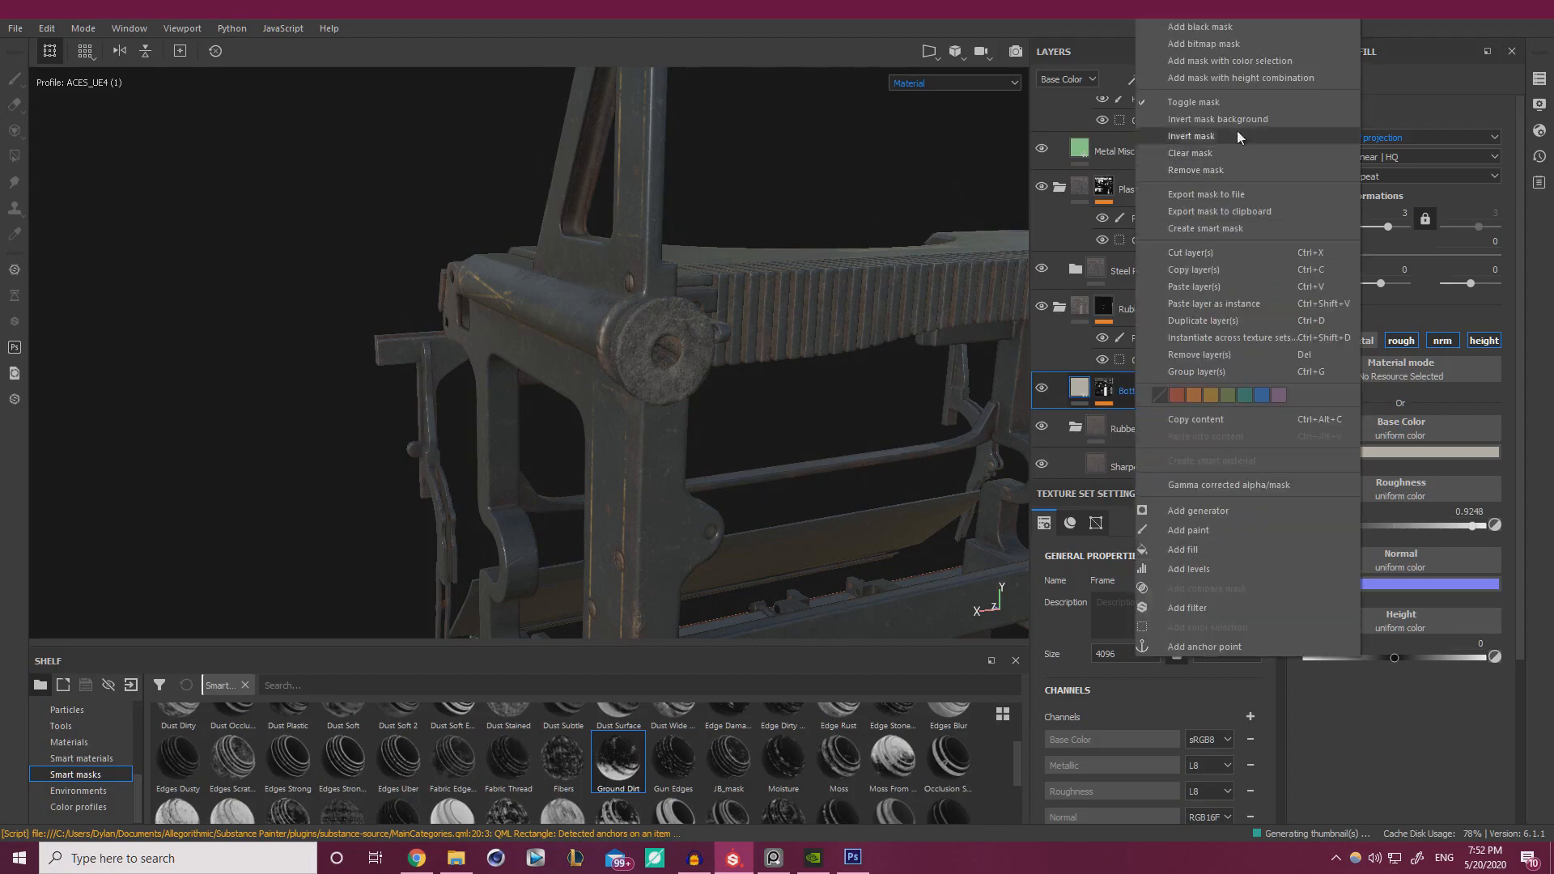
{"action": "left_click", "coordinate": [1210, 270]}
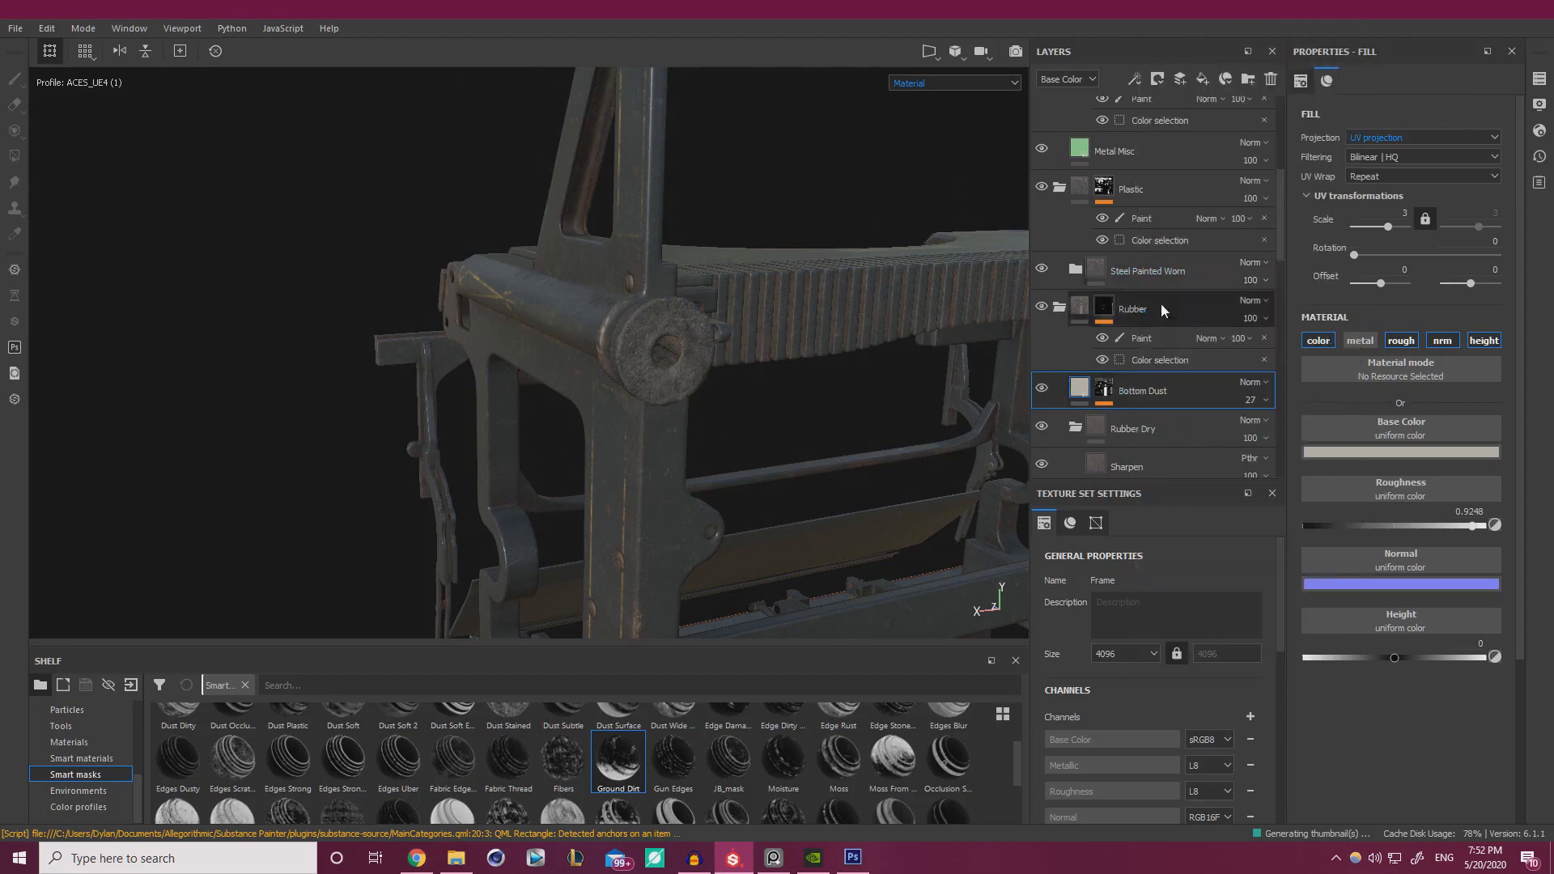
{"action": "left_click", "coordinate": [1059, 308]}
{"action": "scroll", "coordinate": [1077, 344], "scroll_direction": "down", "scroll_amount": 1}
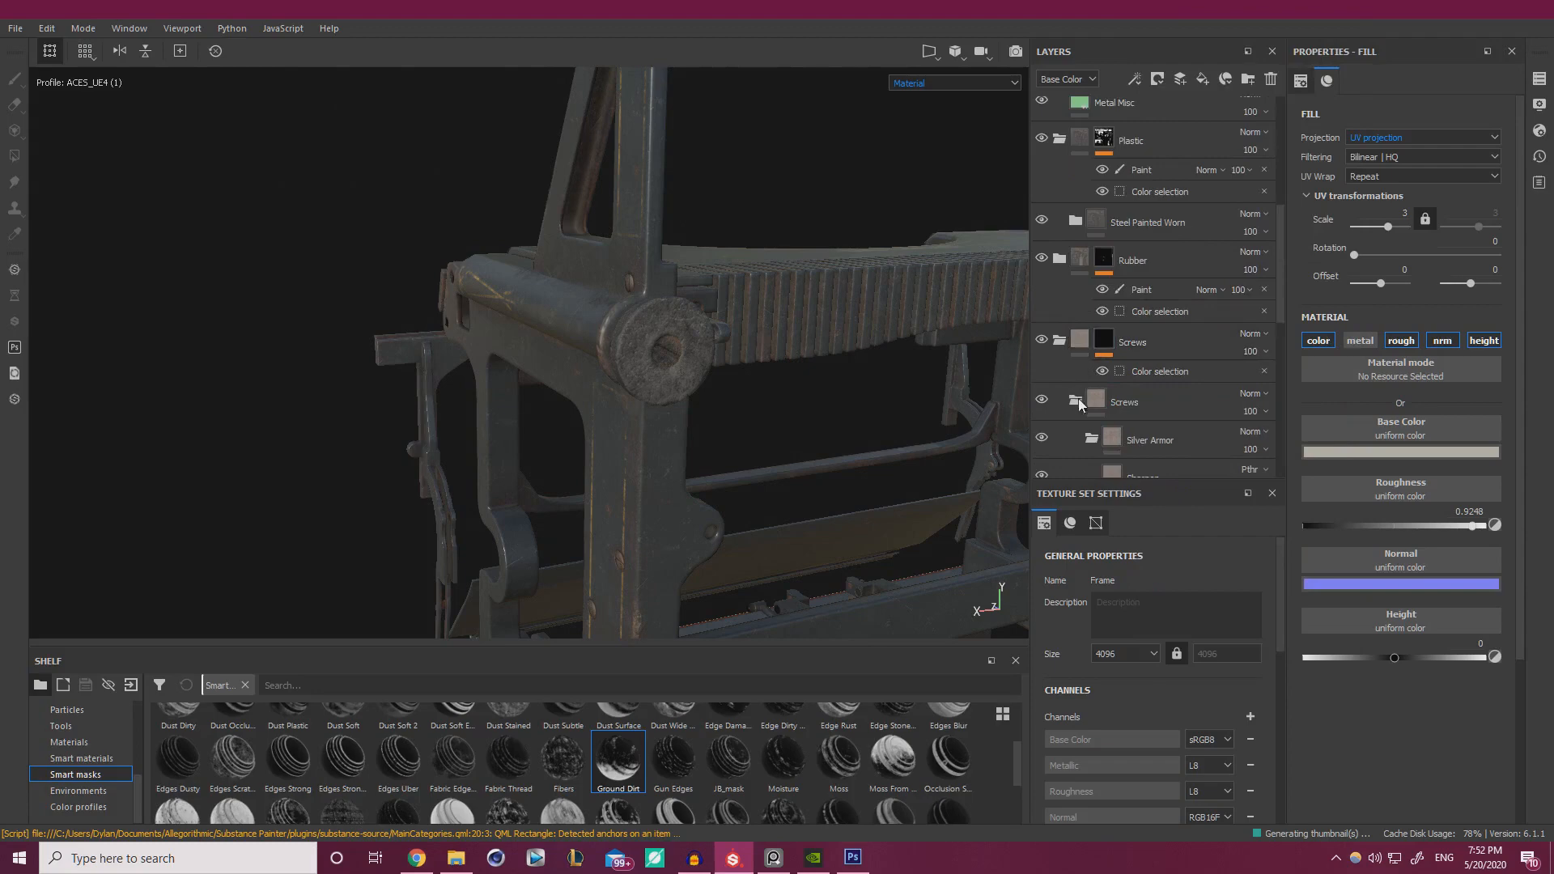
{"action": "left_click", "coordinate": [1147, 405]}
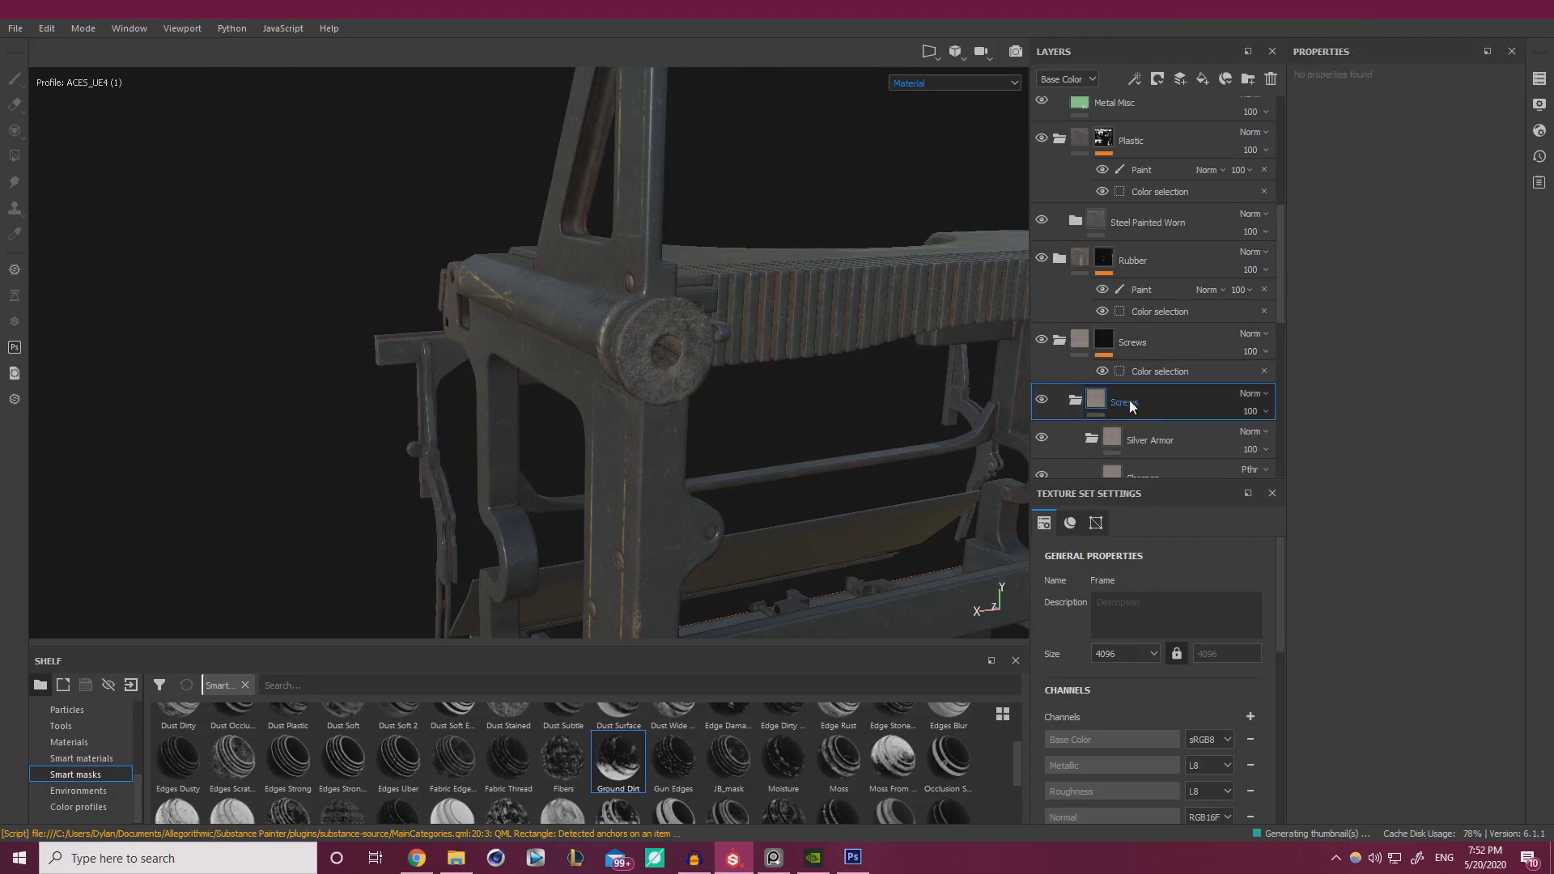
{"action": "key", "text": "ctrl+v"}
- Reduce the brush size to 1.51 and remove the Mask Editor and Paint effects from the pasted Bottom Dust layer's mask
{"action": "left_click", "coordinate": [1105, 402]}
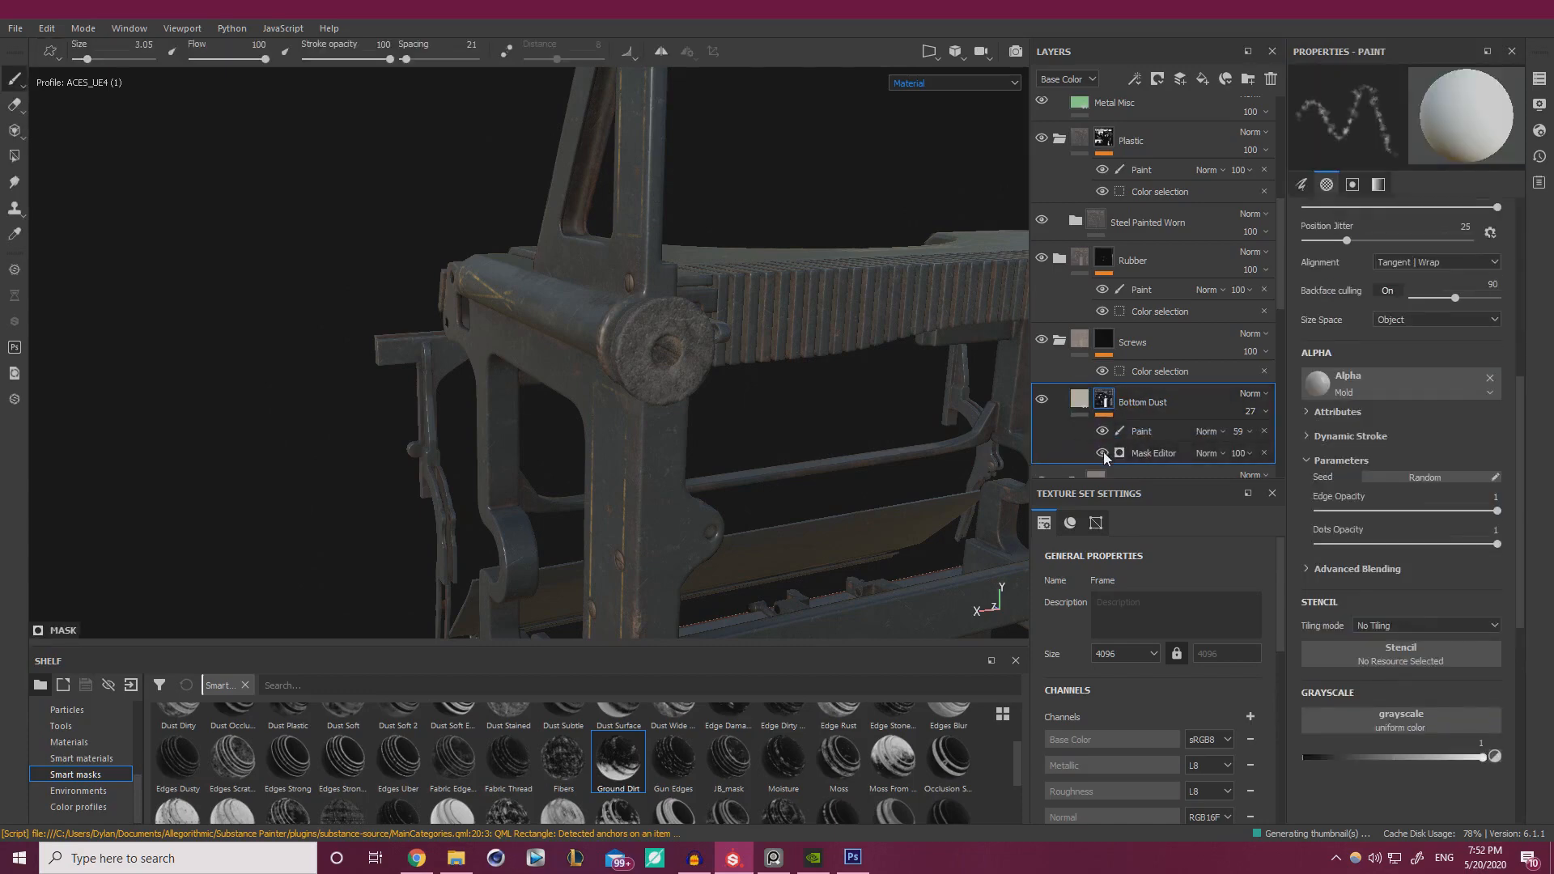
{"action": "left_click", "coordinate": [1125, 431]}
{"action": "right_click_drag", "start_coordinate": [842, 453], "coordinate": [842, 397], "text": "alt"}
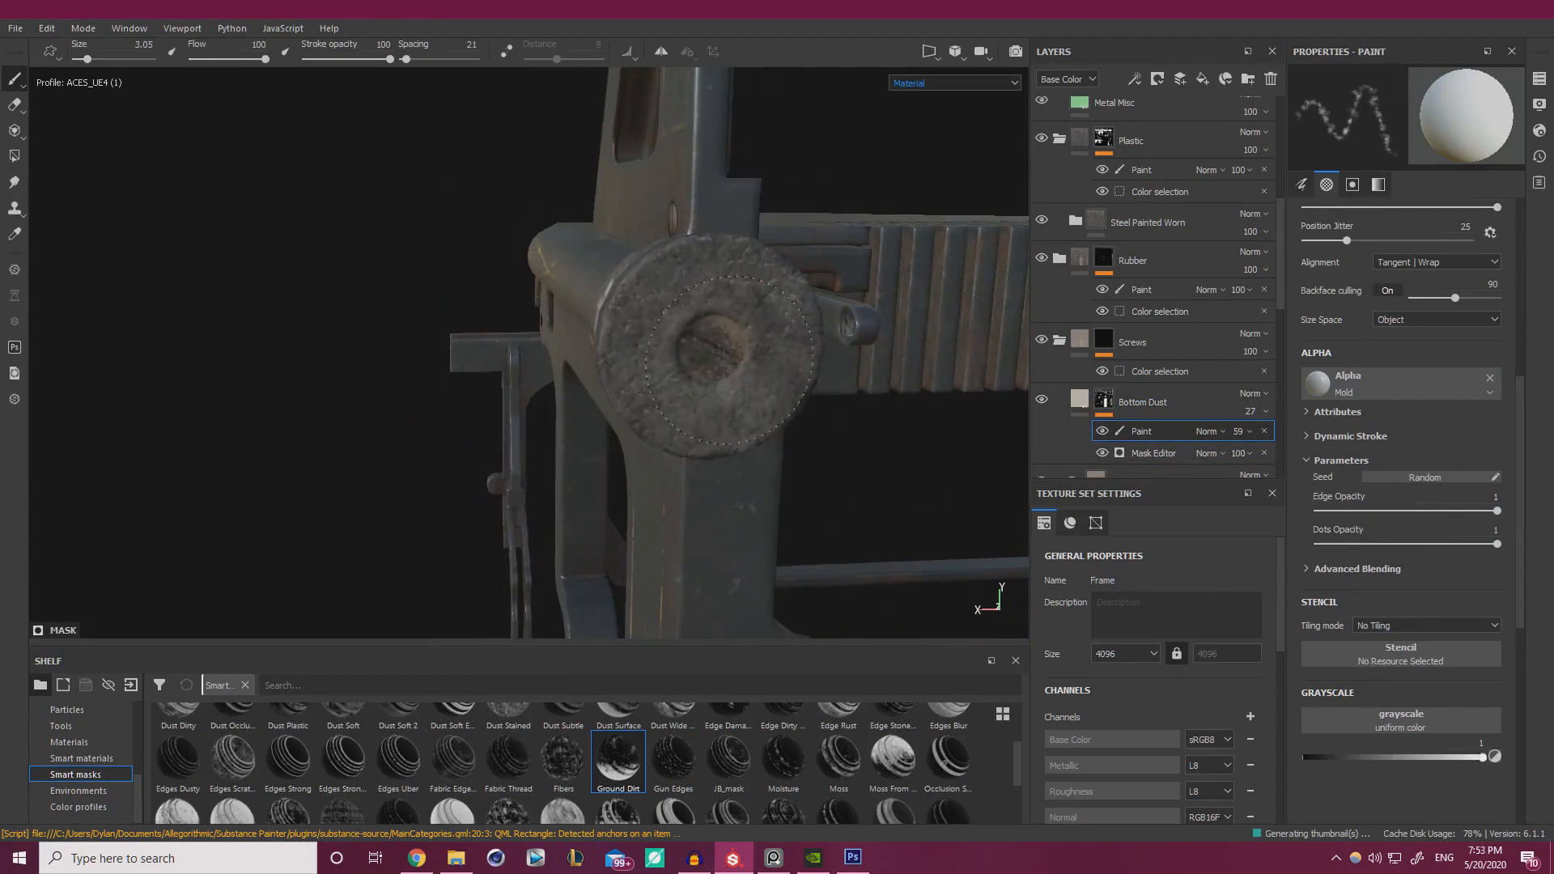
{"action": "right_click_drag", "start_coordinate": [747, 354], "coordinate": [716, 354], "text": "ctrl"}
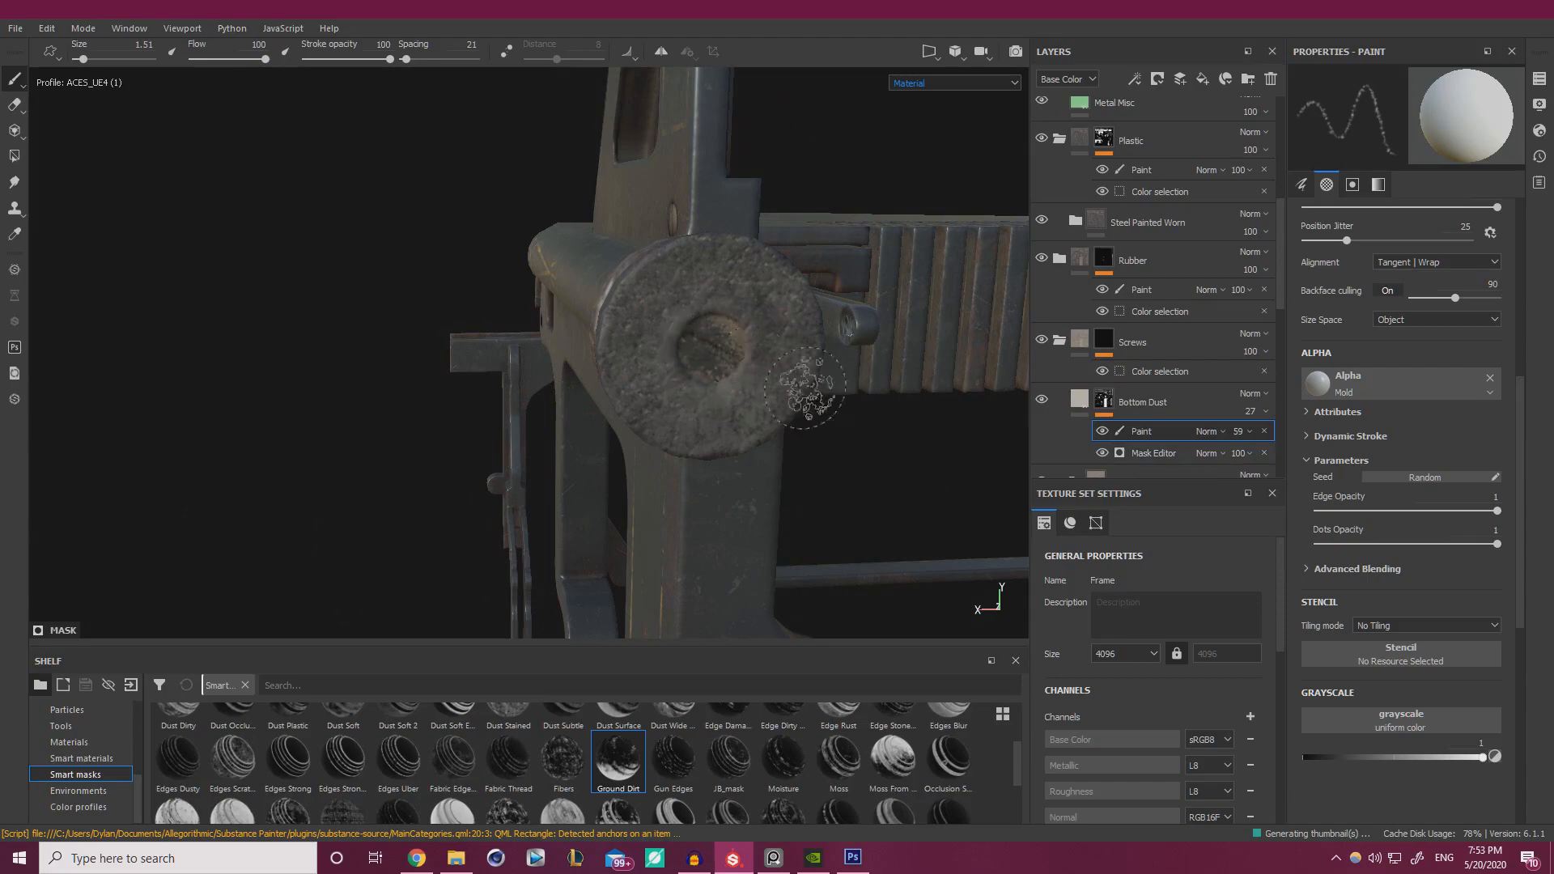
{"action": "left_click", "coordinate": [1264, 453]}
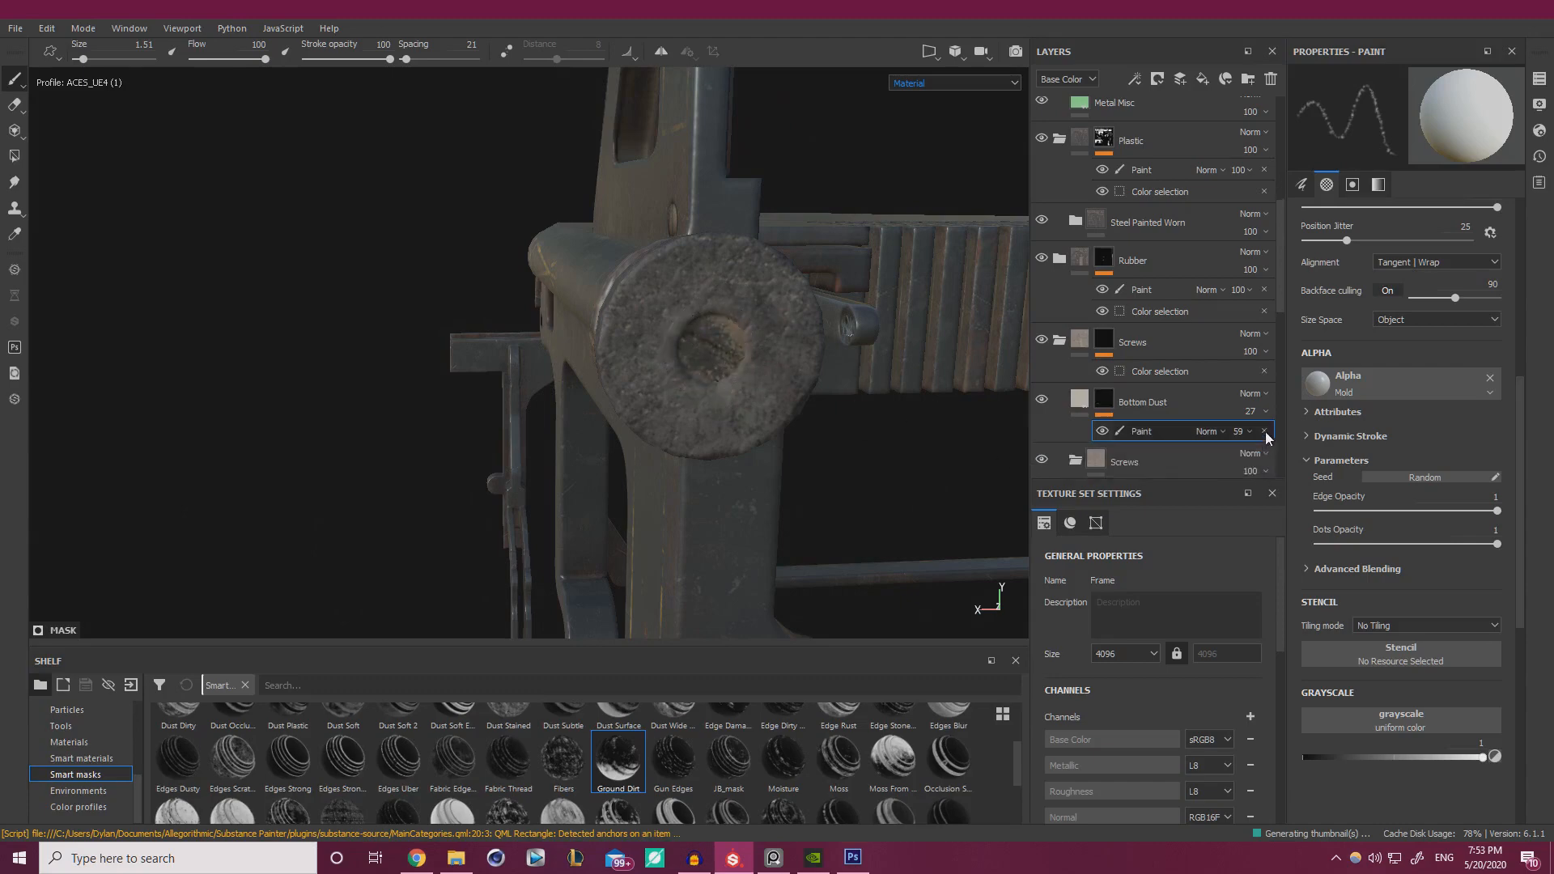
{"action": "left_click", "coordinate": [1265, 430]}
- Paint dust directly on the pasted layer's mask over the screw inside the rubber foot, and set the layer's opacity to 57
{"action": "left_click", "coordinate": [1105, 405]}
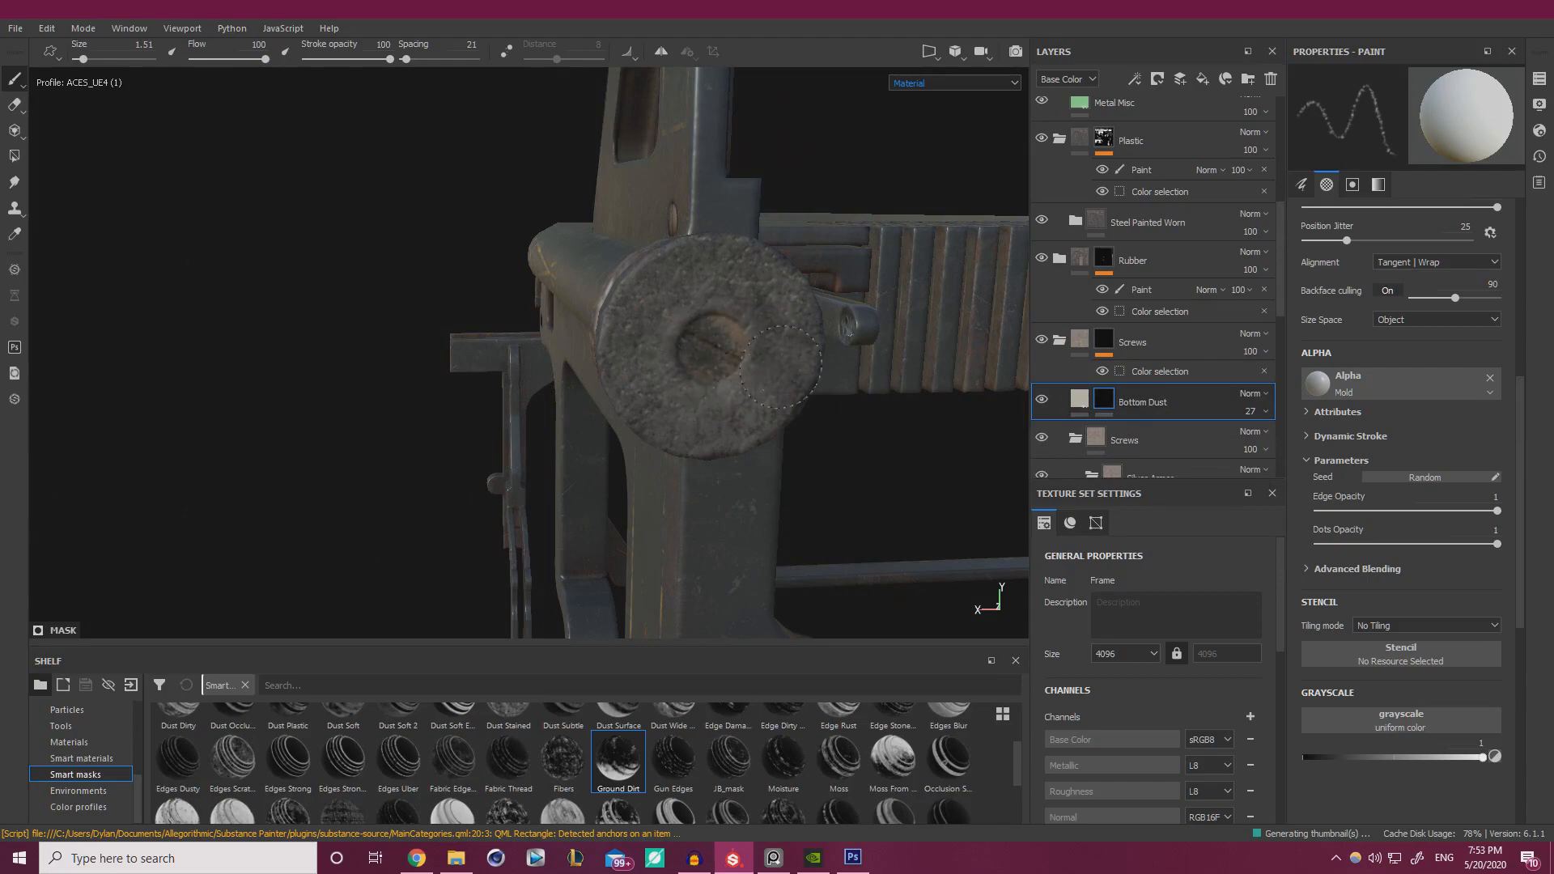
{"action": "left_click_drag", "start_coordinate": [781, 367], "coordinate": [759, 293], "text": "alt"}
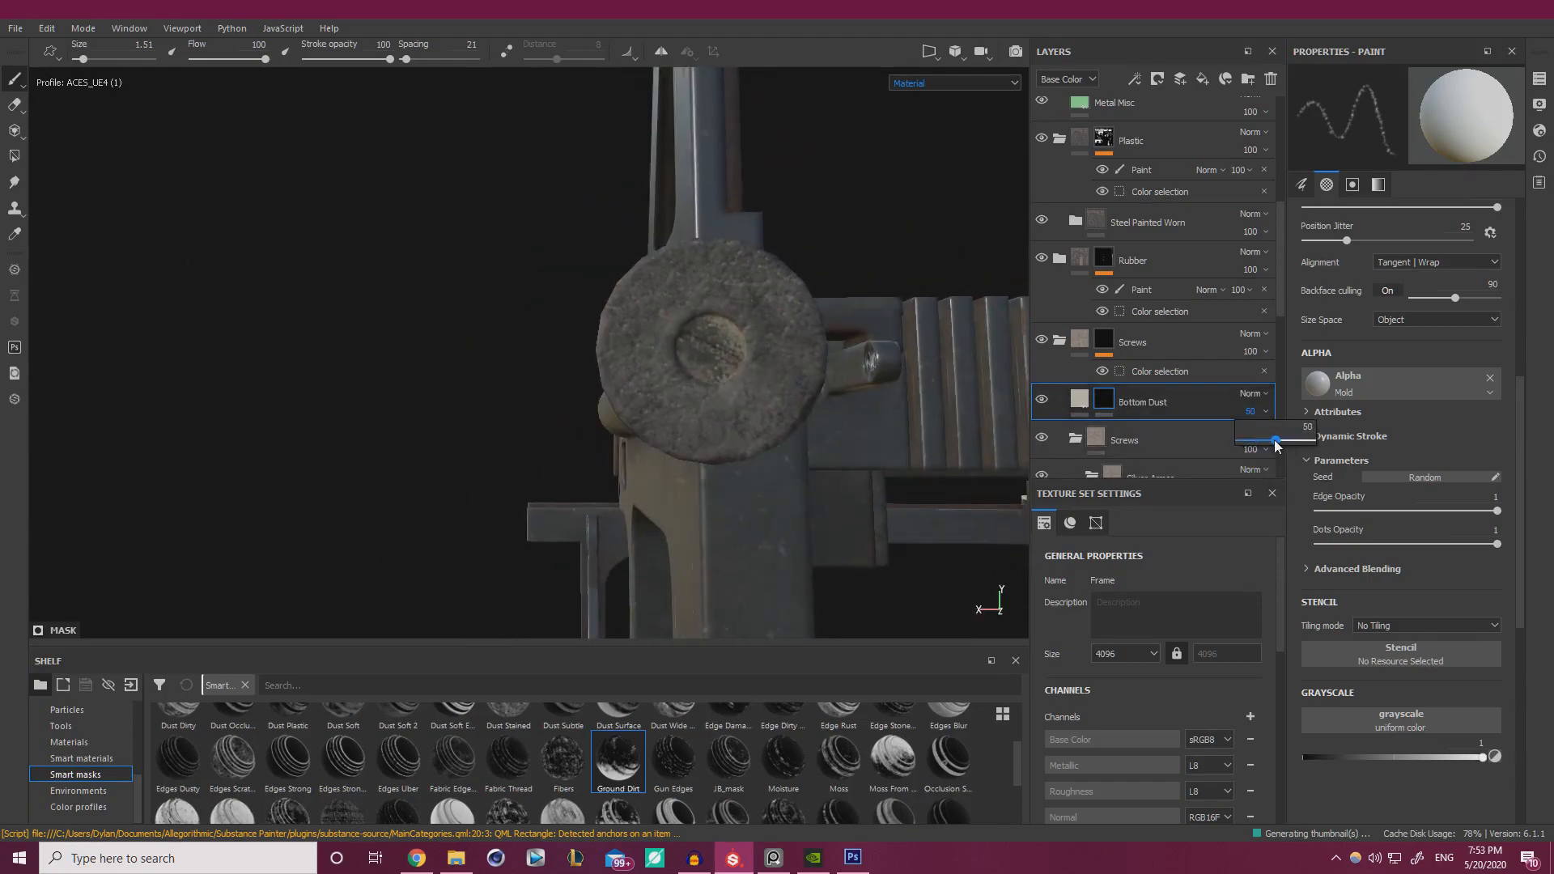
{"action": "right_click_drag", "start_coordinate": [453, 283], "coordinate": [324, 356], "text": "alt"}
{"action": "middle_click_drag", "start_coordinate": [599, 405], "coordinate": [562, 215], "text": "alt"}
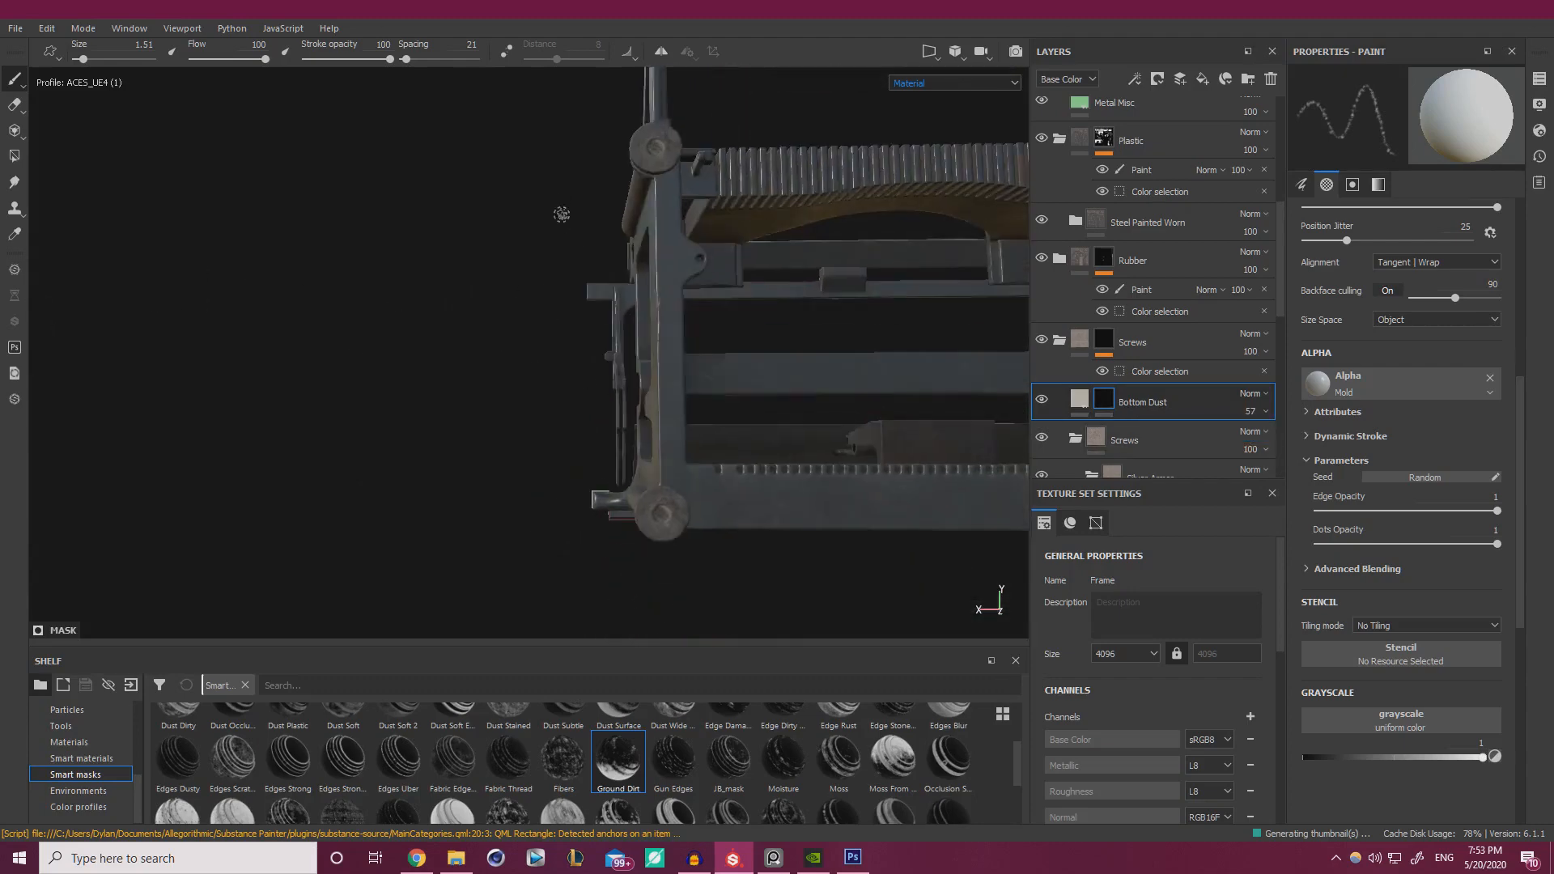
{"action": "left_click_drag", "start_coordinate": [562, 215], "coordinate": [586, 289], "text": "alt"}
{"action": "middle_click_drag", "start_coordinate": [587, 289], "coordinate": [526, 466], "text": "alt"}
{"action": "mouse_move", "coordinate": [777, 356]}
{"action": "right_mouse_down", "text": "alt"}
{"action": "mouse_move", "coordinate": [877, 340]}
{"action": "mouse_move", "coordinate": [959, 361]}
{"action": "right_mouse_up", "text": "alt"}
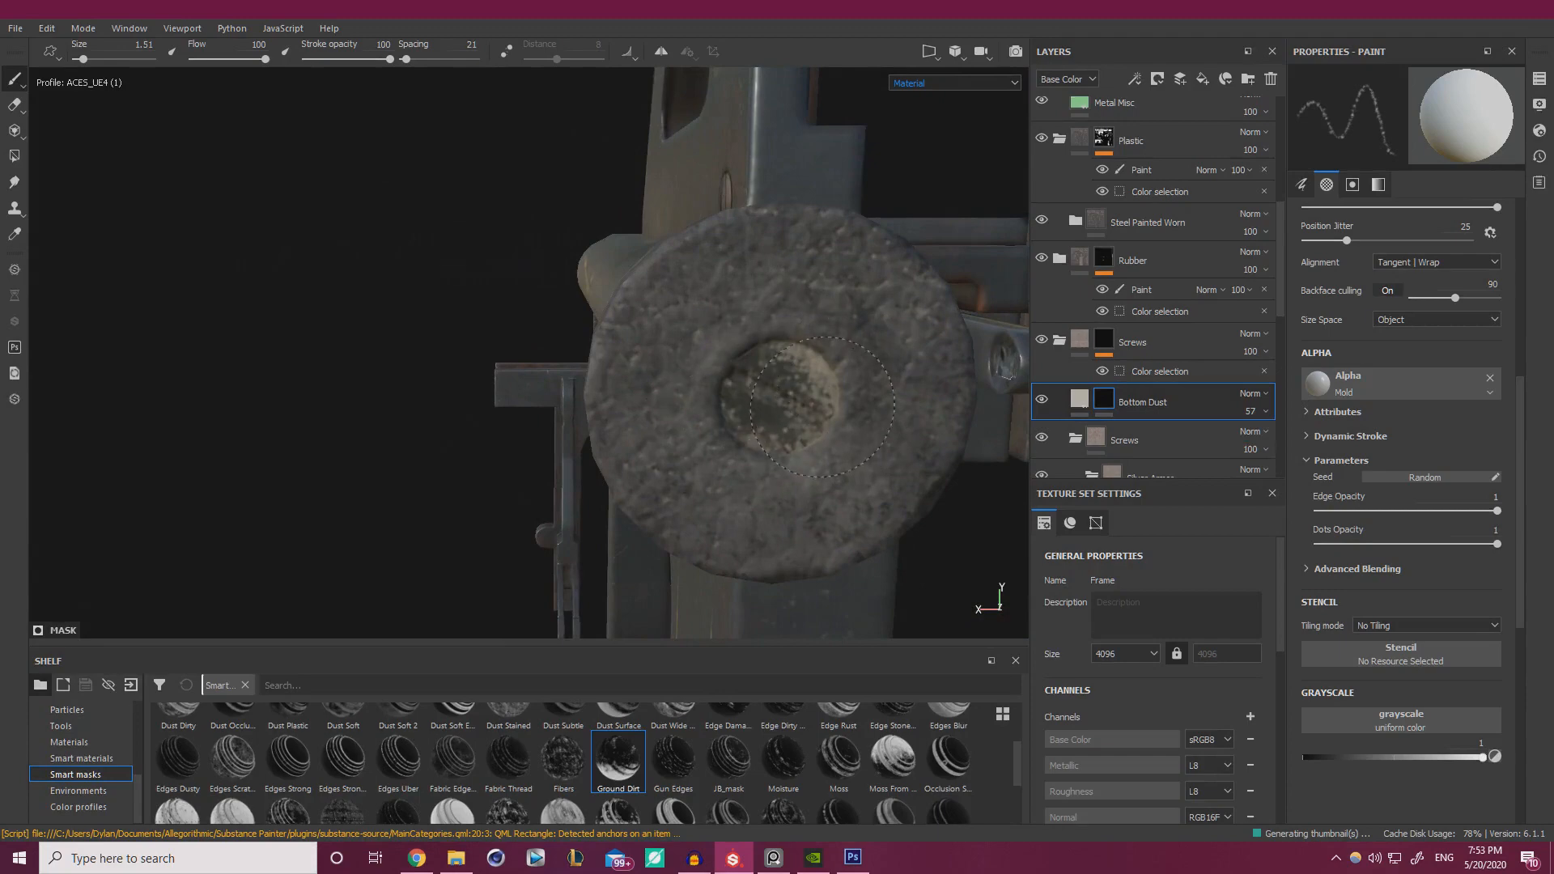
- Set the mask brush's grayscale value to 0.2080, review the screw dust, and set the pasted Bottom Dust layer's opacity to 52
{"action": "left_click", "coordinate": [1340, 757]}
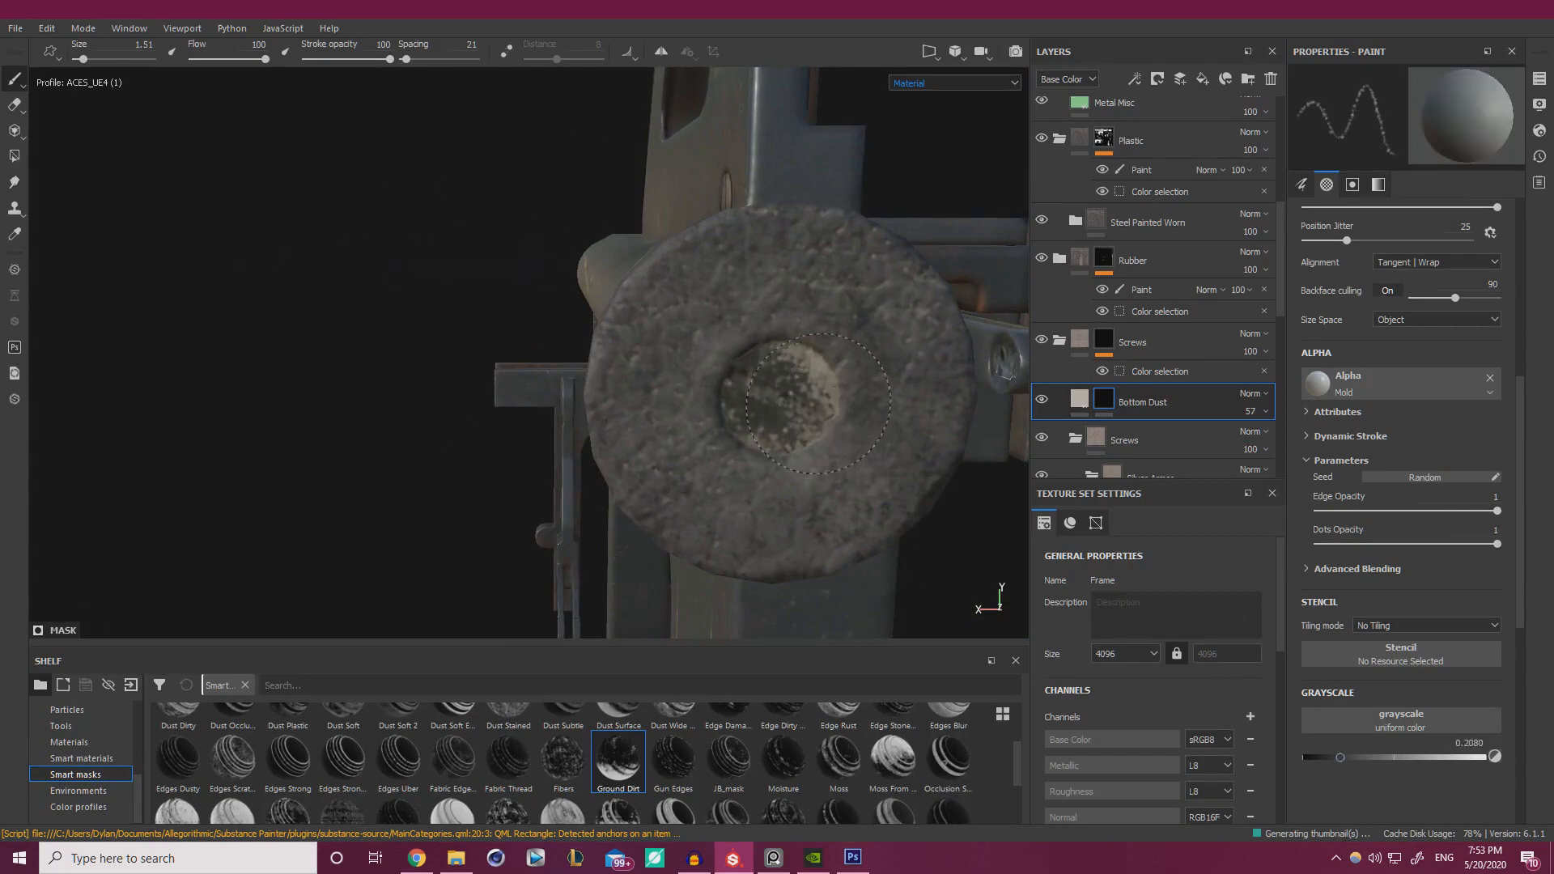
{"action": "right_click_drag", "start_coordinate": [478, 318], "coordinate": [235, 333], "text": "alt"}
{"action": "left_click_drag", "start_coordinate": [559, 365], "coordinate": [623, 316], "text": "alt"}
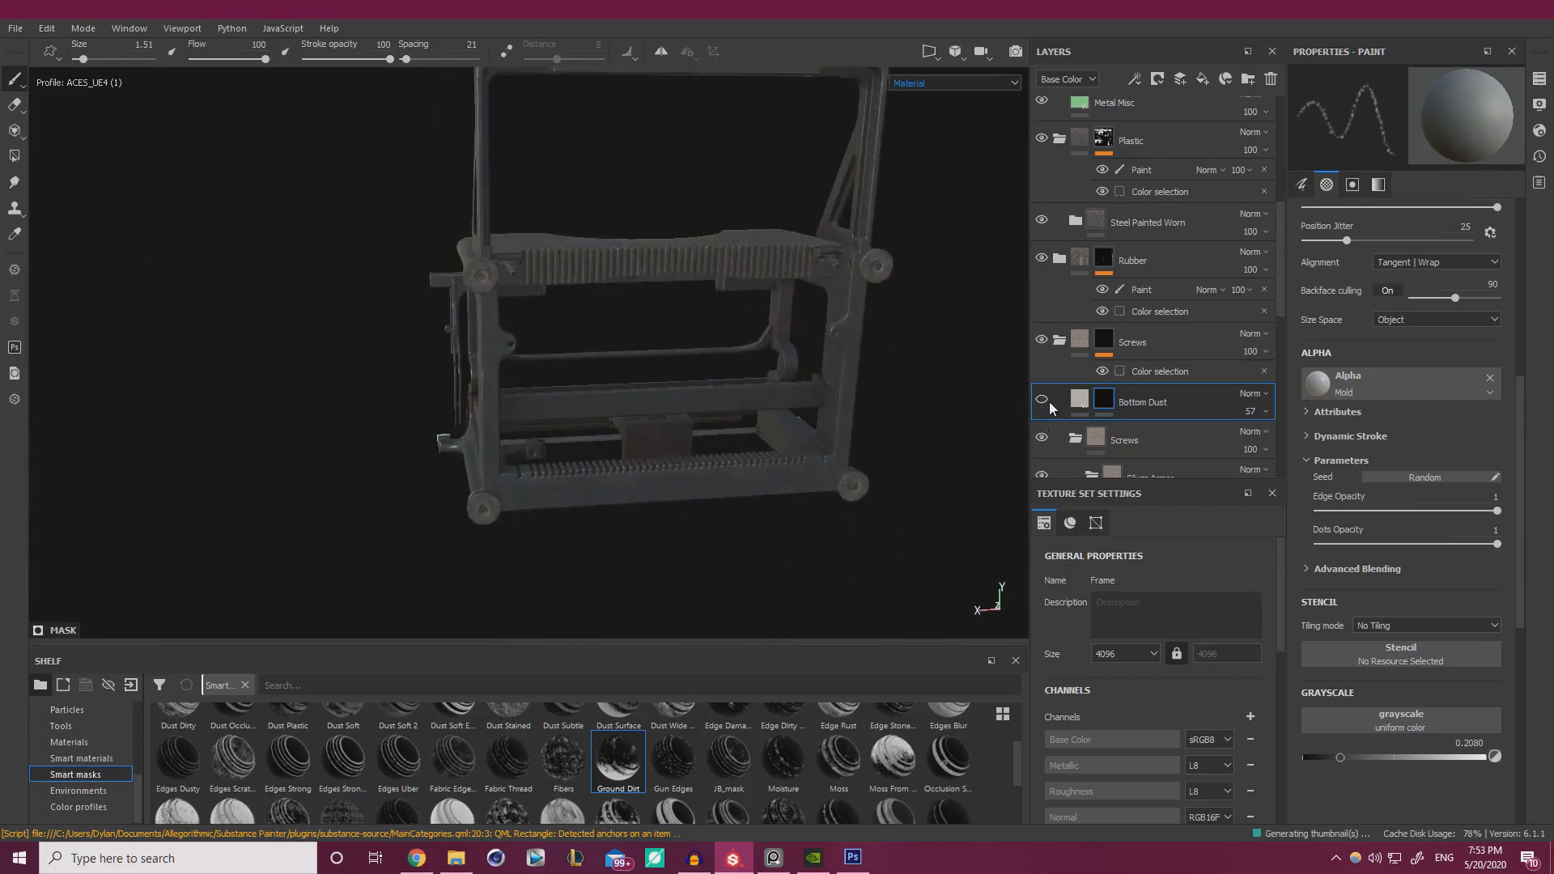
{"action": "left_click_drag", "start_coordinate": [405, 227], "coordinate": [493, 234], "text": "alt"}
{"action": "right_click_drag", "start_coordinate": [526, 267], "coordinate": [761, 308], "text": "alt"}
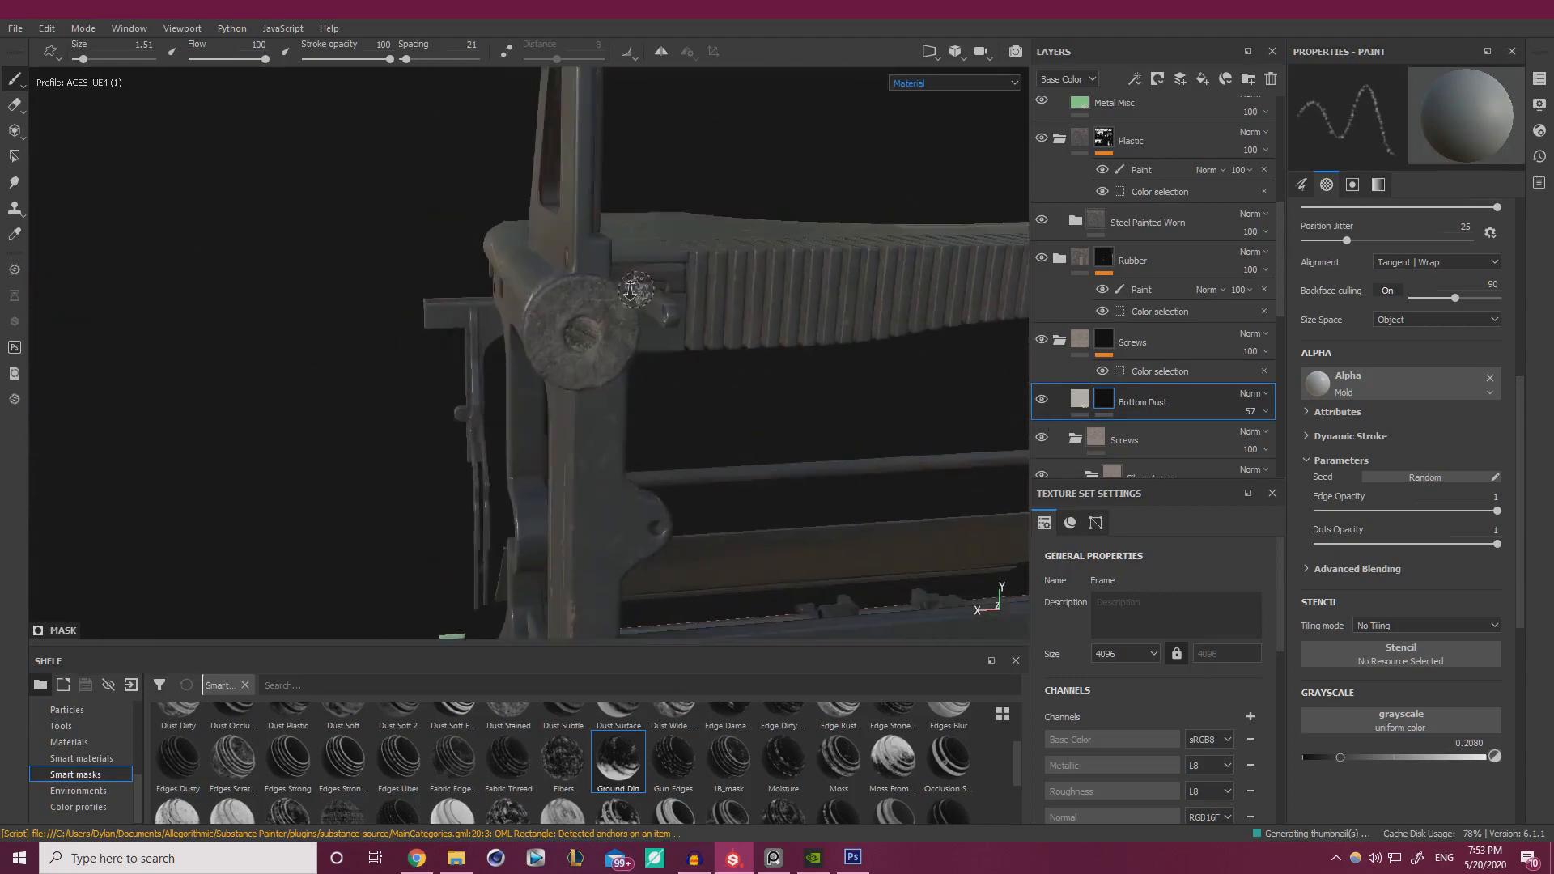
{"action": "mouse_move", "coordinate": [862, 316]}
{"action": "left_mouse_down", "text": "alt"}
{"action": "mouse_move", "coordinate": [805, 323]}
{"action": "mouse_move", "coordinate": [841, 325]}
{"action": "left_mouse_up", "text": "alt"}
{"action": "left_click", "coordinate": [1265, 411]}
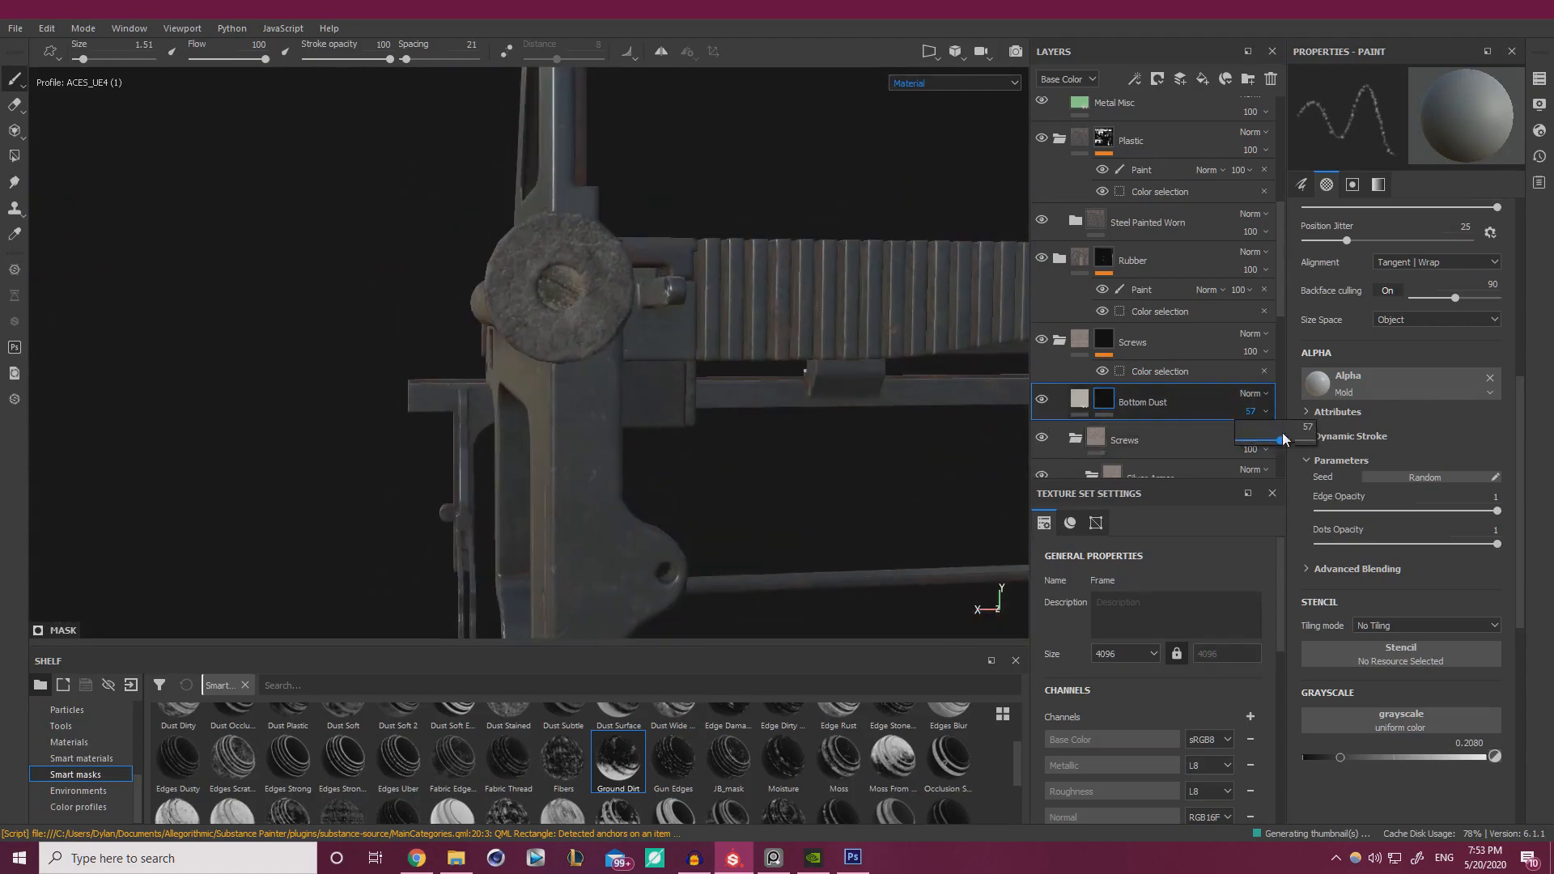
{"action": "left_click_drag", "start_coordinate": [1263, 439], "coordinate": [1276, 441]}
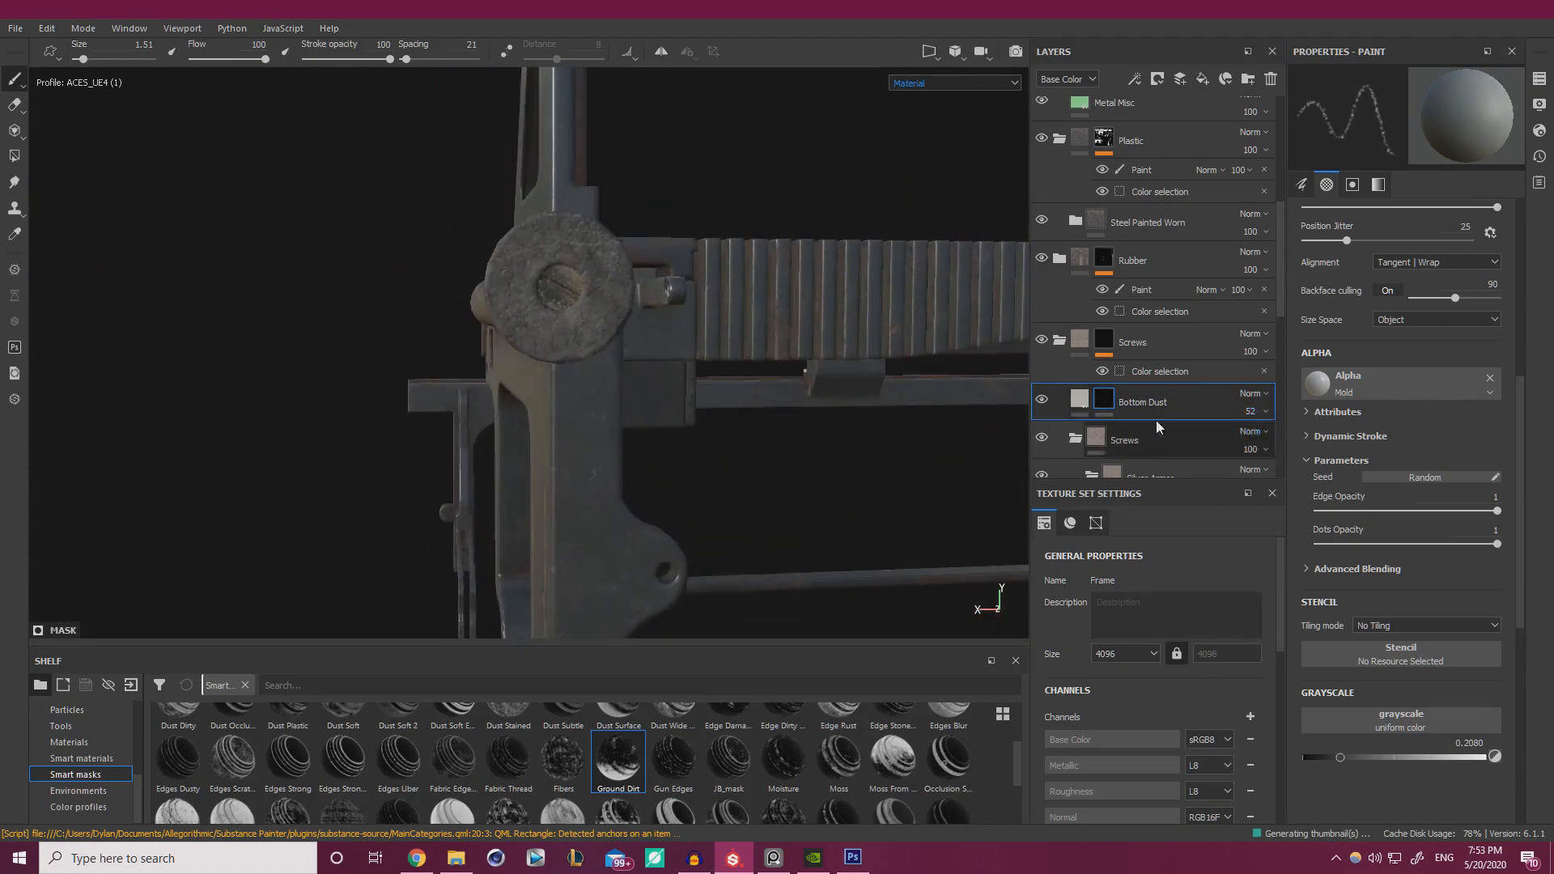
- Examine the textured typewriter frame from its underside, side and front to judge the overall wear and dust
{"action": "right_click_drag", "start_coordinate": [486, 316], "coordinate": [146, 270], "text": "alt"}
{"action": "left_click_drag", "start_coordinate": [146, 270], "coordinate": [693, 300], "text": "alt"}
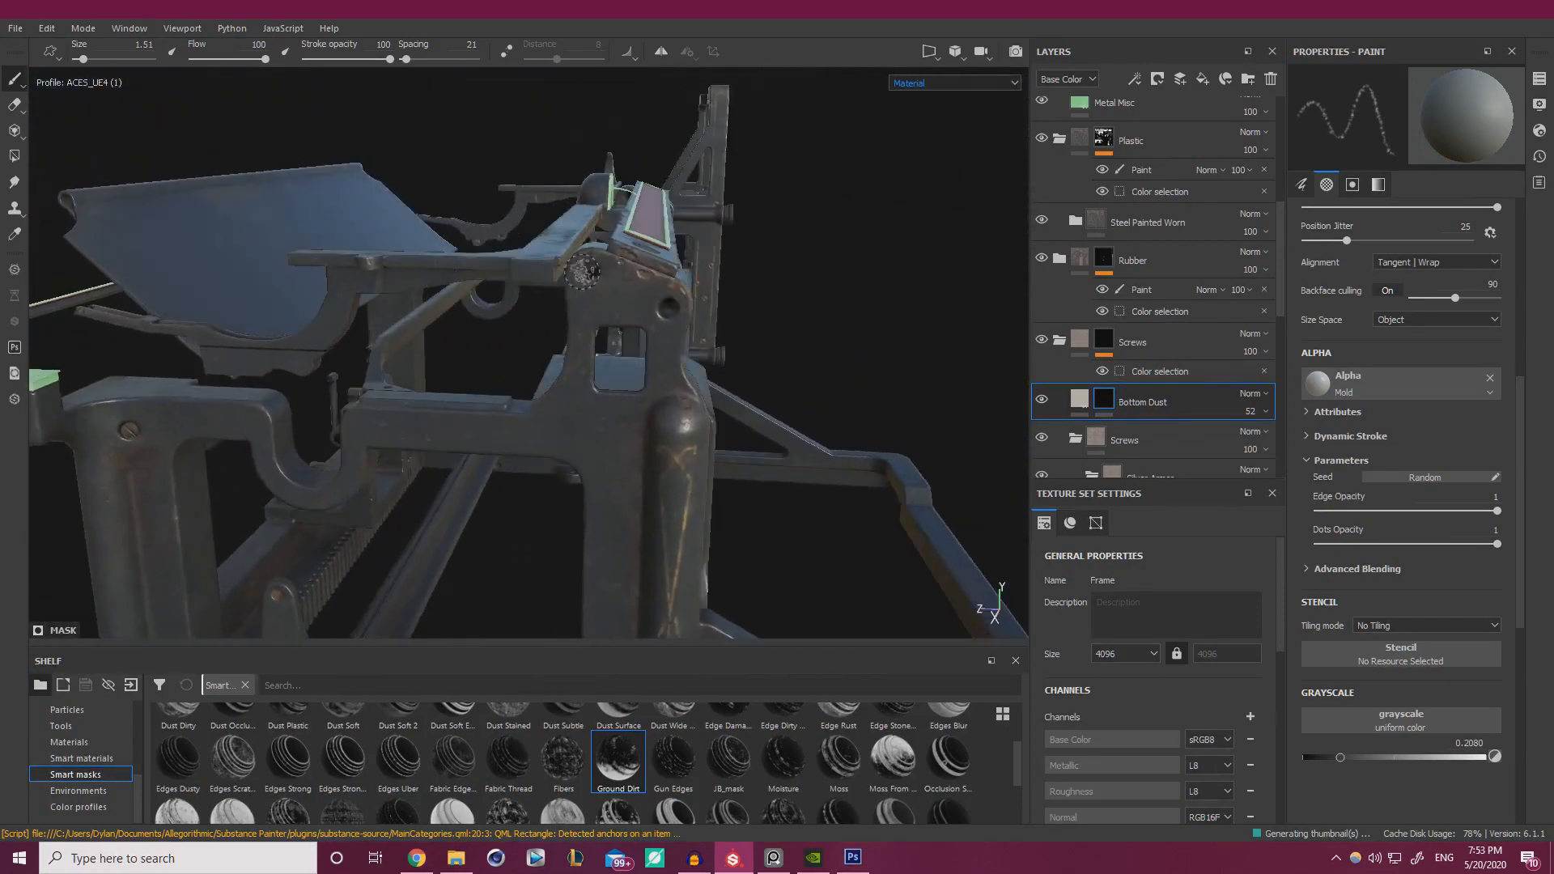
{"action": "left_click_drag", "start_coordinate": [582, 273], "coordinate": [753, 176], "text": "alt"}
{"action": "left_click_drag", "start_coordinate": [588, 274], "coordinate": [475, 219], "text": "alt"}
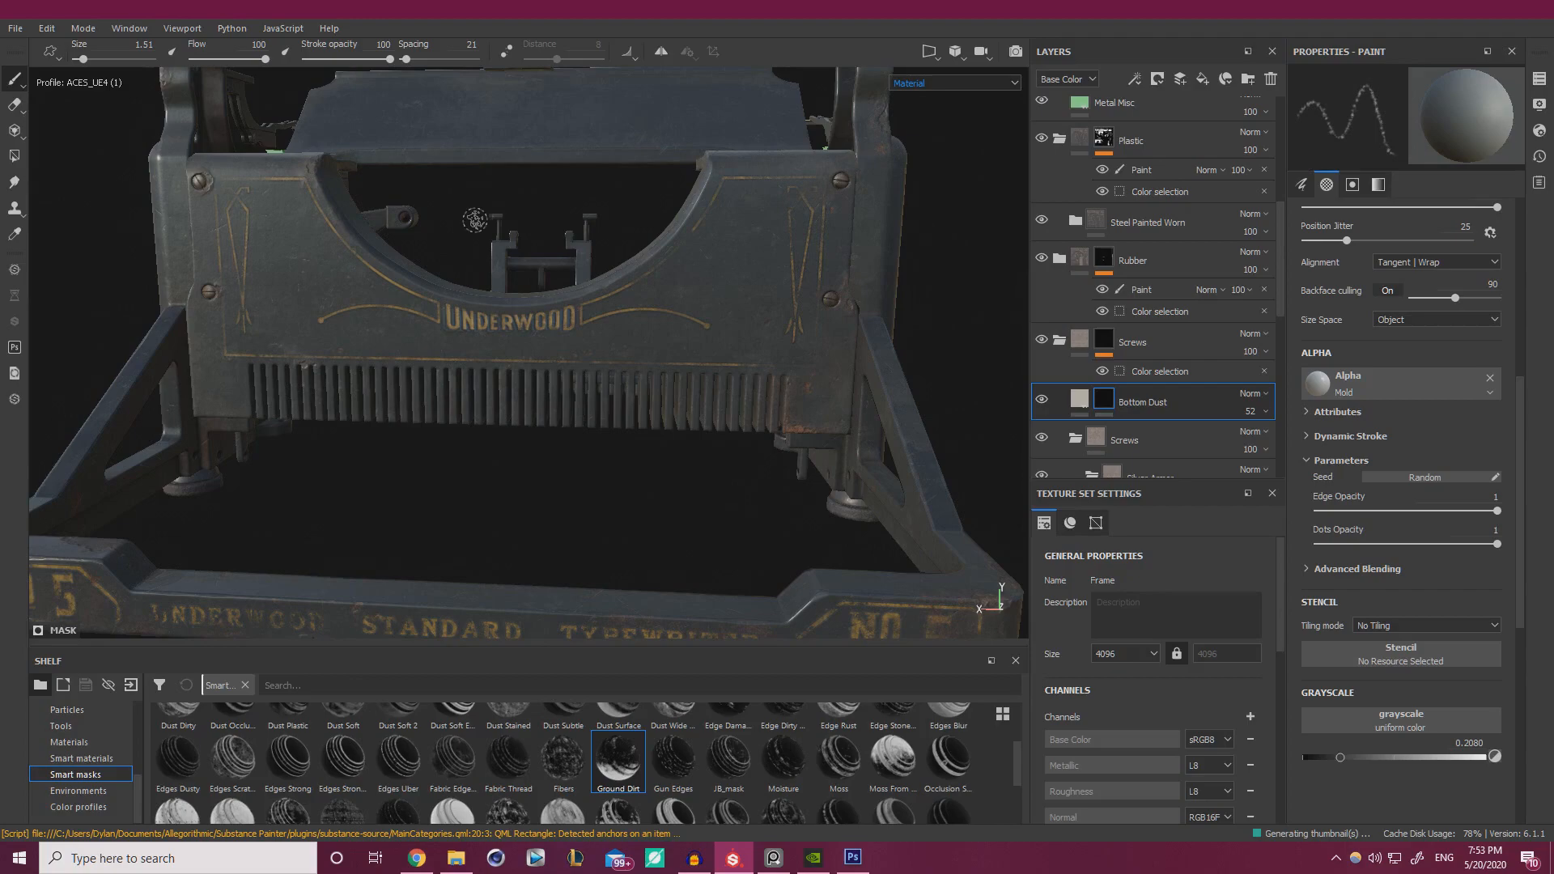
{"action": "left_click_drag", "start_coordinate": [475, 219], "coordinate": [763, 321], "text": "alt"}
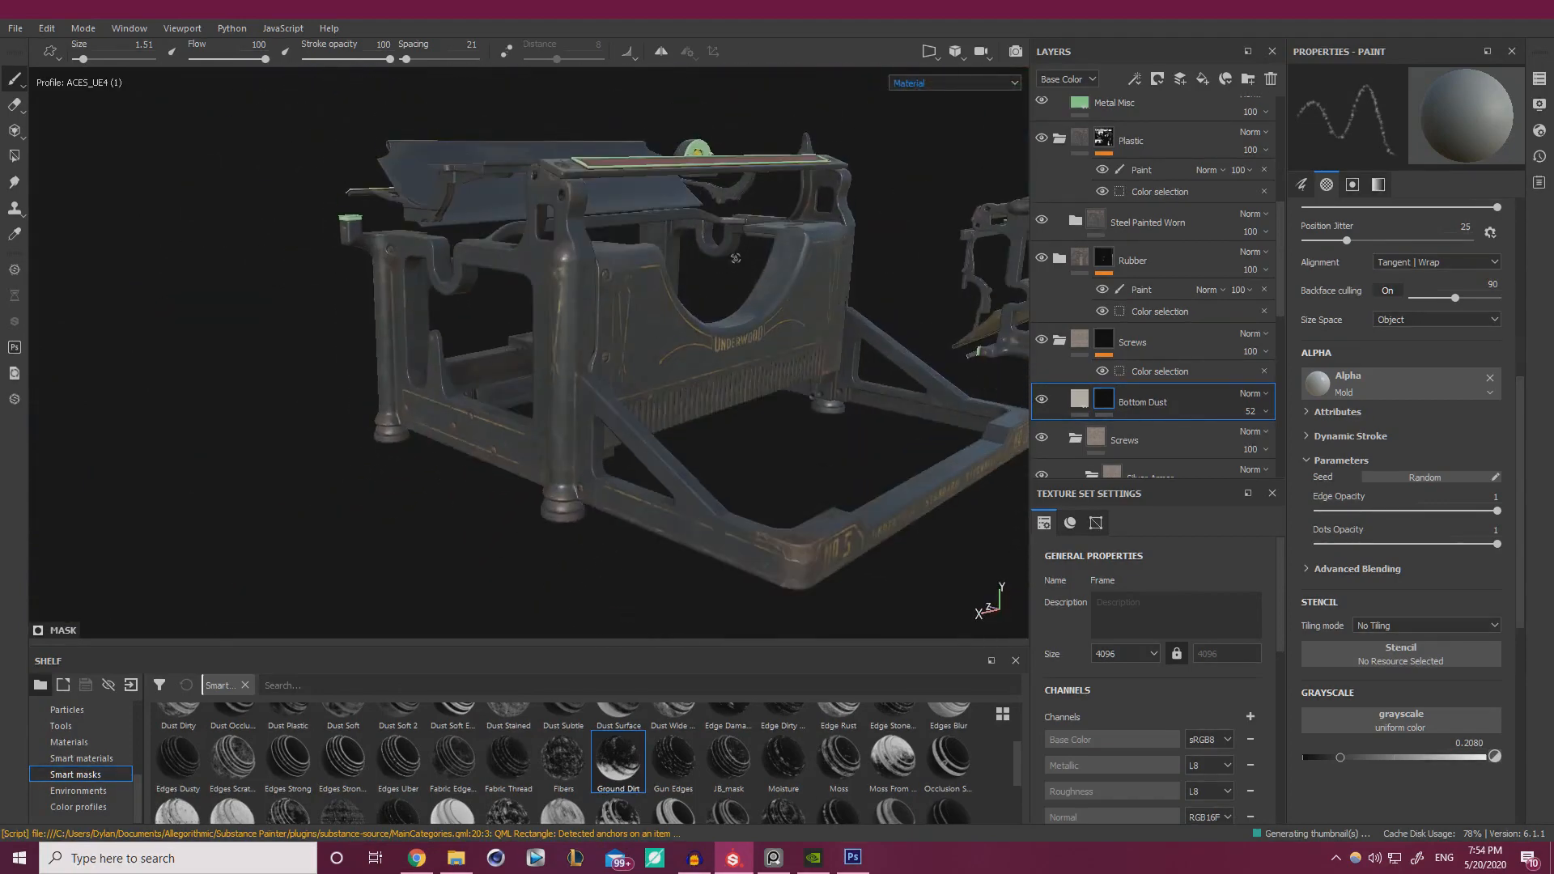